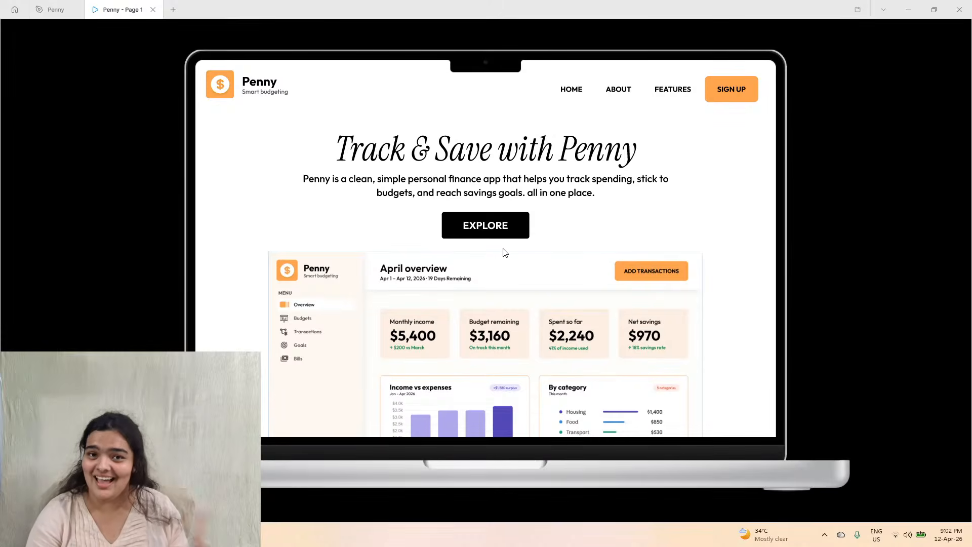
- Preview the Penny prototype, following Explore from the landing page to the overview dashboard and opening the Budgets page
scroll(498, 320, down, 2)
scroll(497, 320, up, 2)
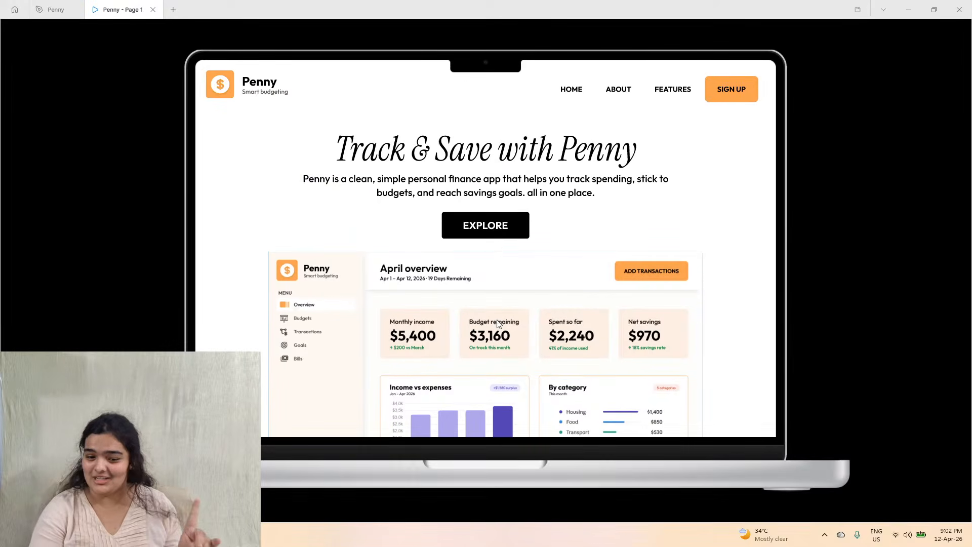
click(497, 234)
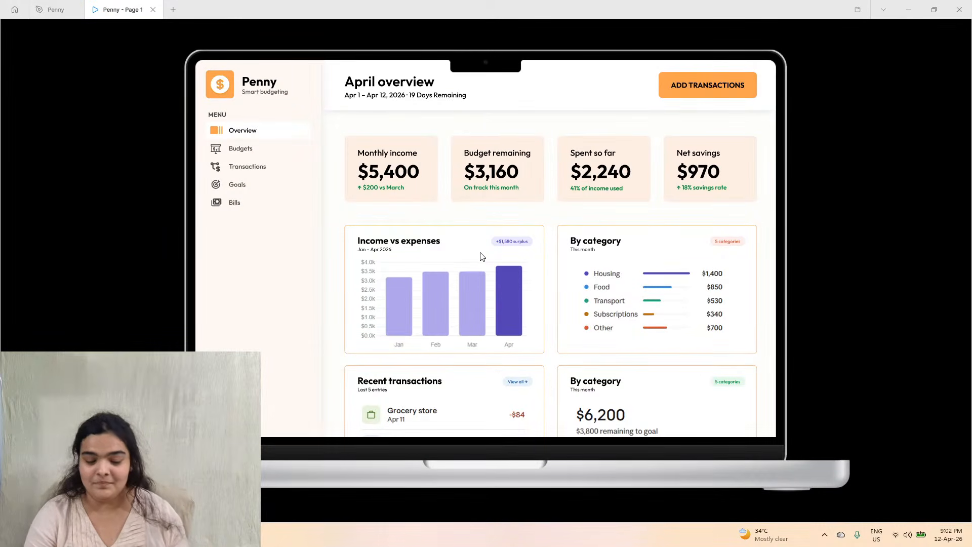
scroll(495, 361, down, 3)
scroll(495, 361, up, 3)
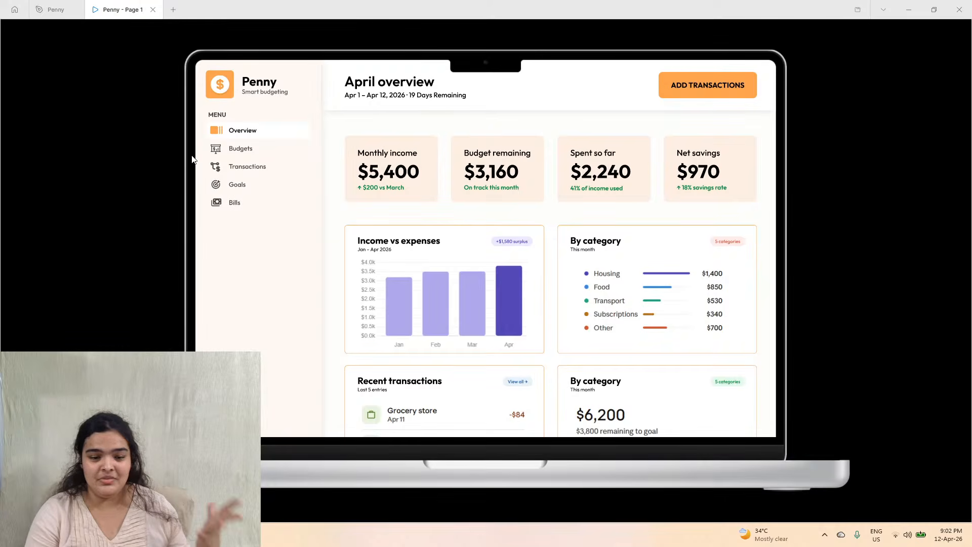
click(240, 150)
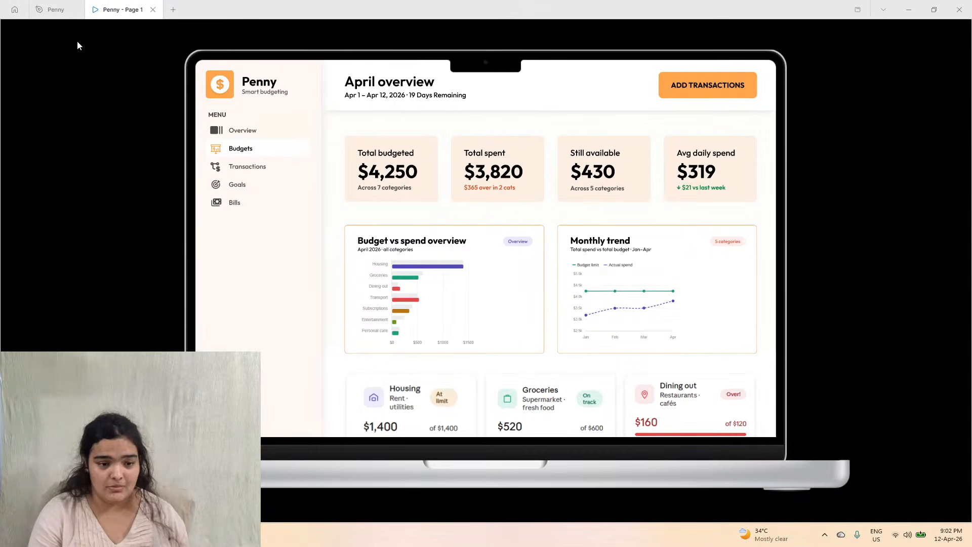
mouse_move(77, 41)
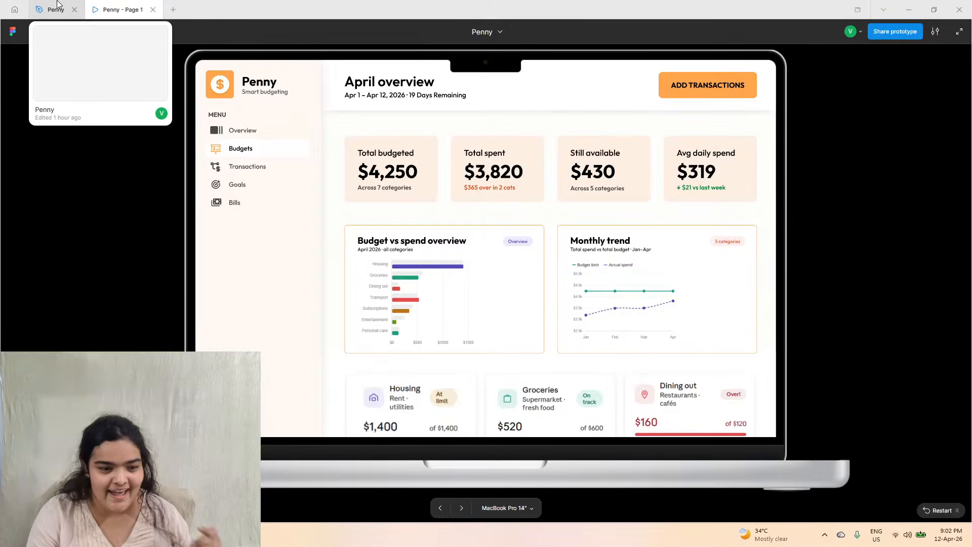
- Create a new design file and add a MacBook Pro 14" frame to its empty canvas
click(173, 10)
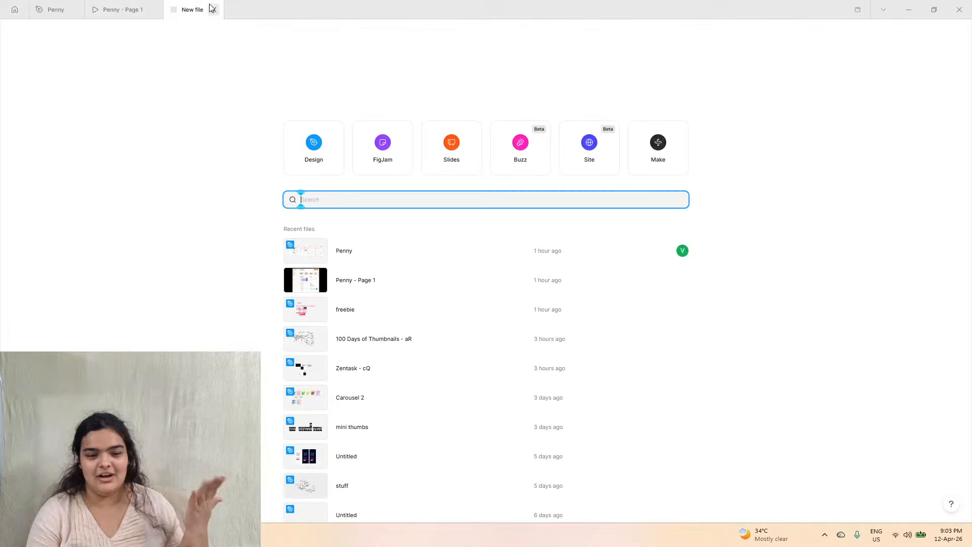
click(306, 161)
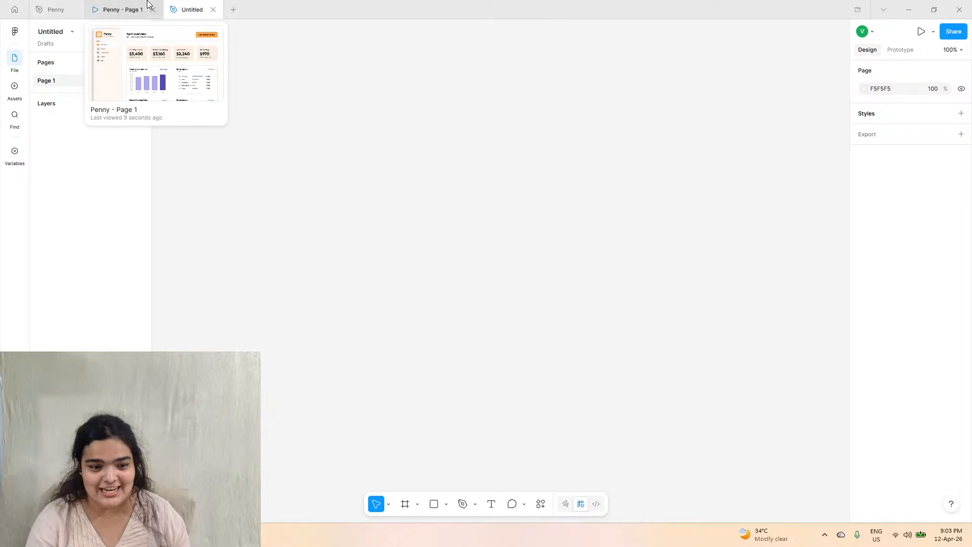
click(69, 8)
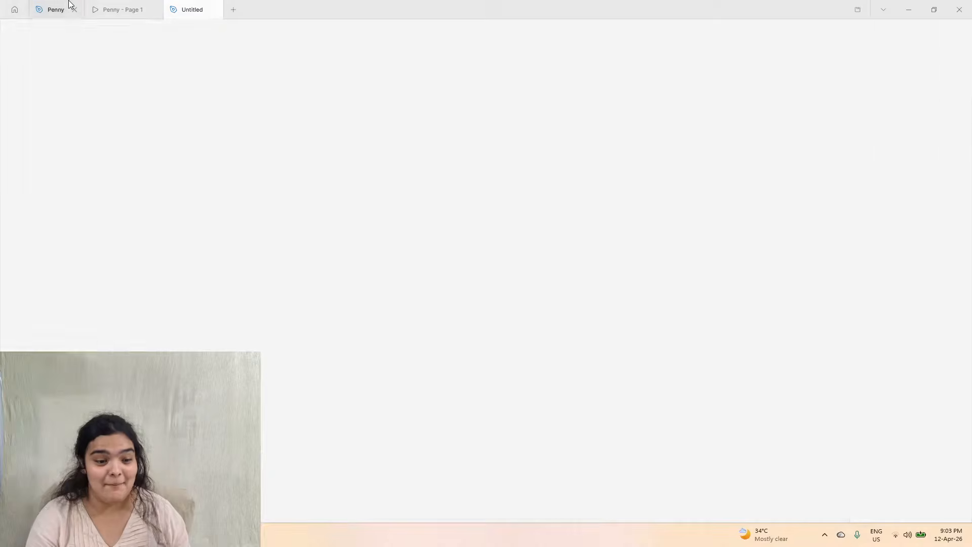
scroll(339, 248, up, 5)
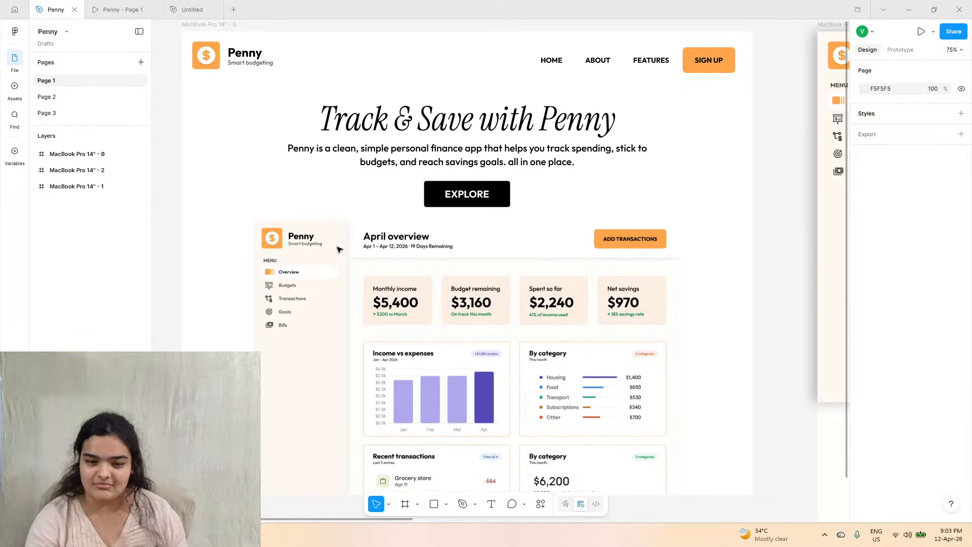
click(191, 9)
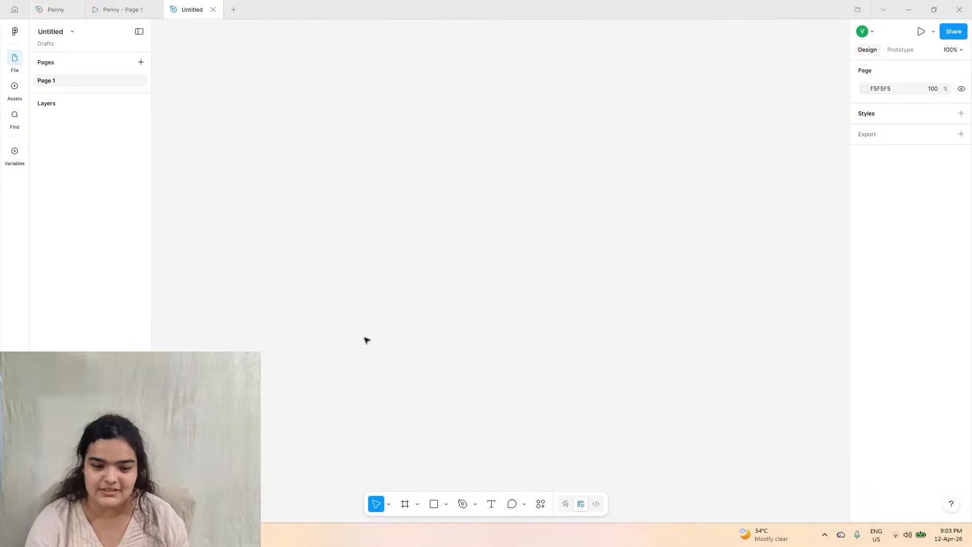
click(405, 504)
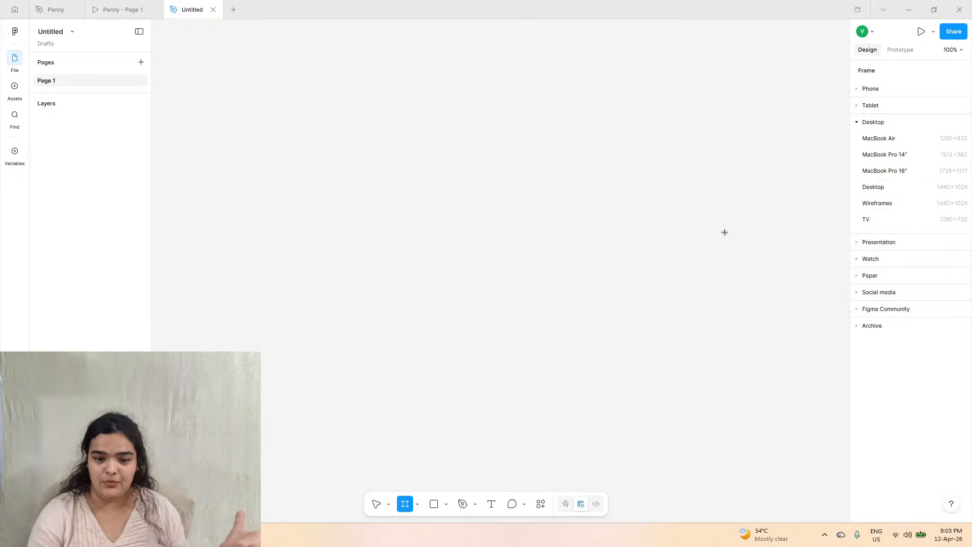
click(873, 155)
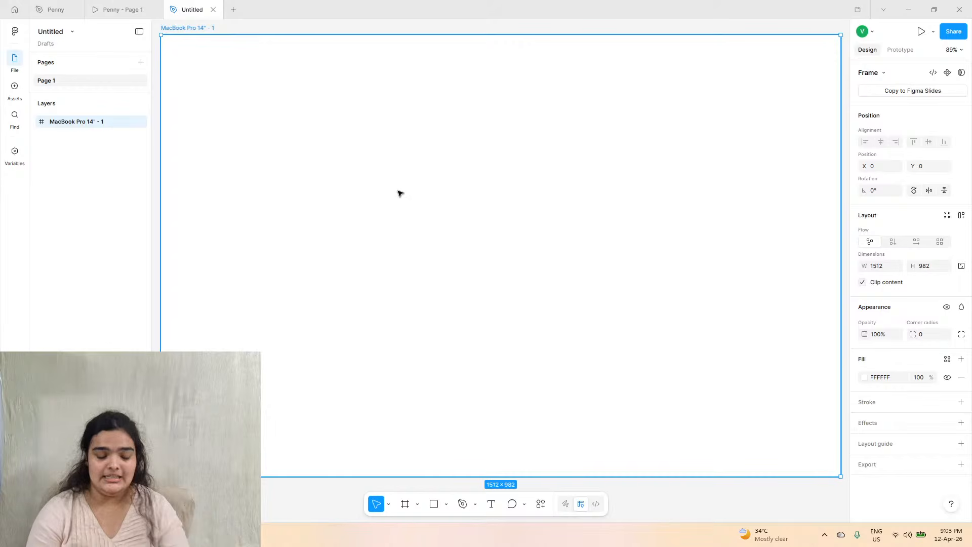
- Inspect the typography of the "Track & Save with Penny" heading in the Penny design file
click(53, 9)
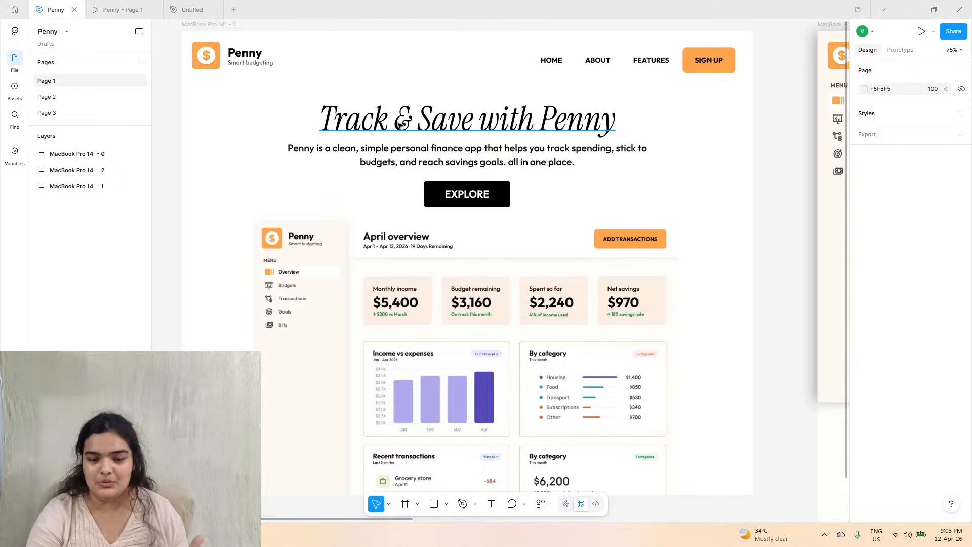
click(400, 125)
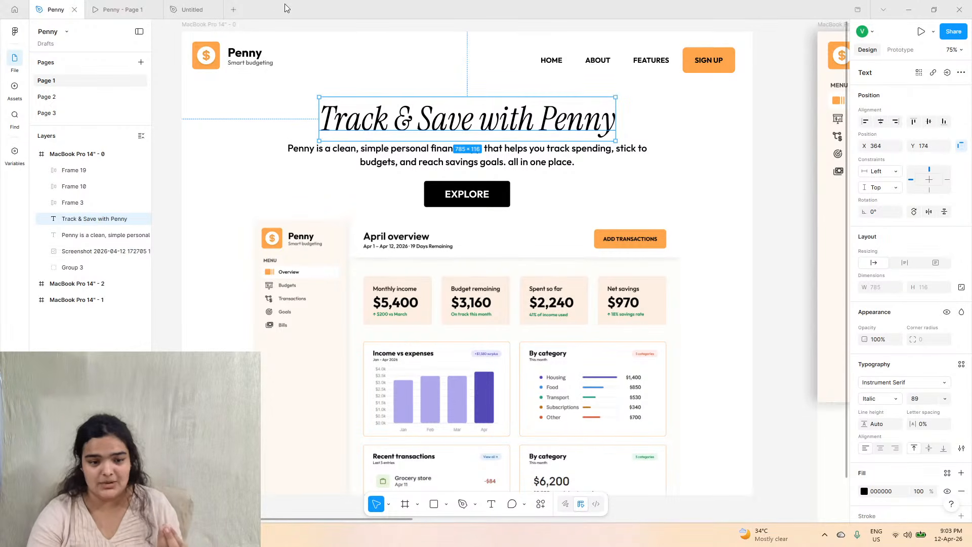
click(206, 9)
- Add a text layer with placeholder text "In" in the upper part of the new frame and set its font size to 96
click(491, 504)
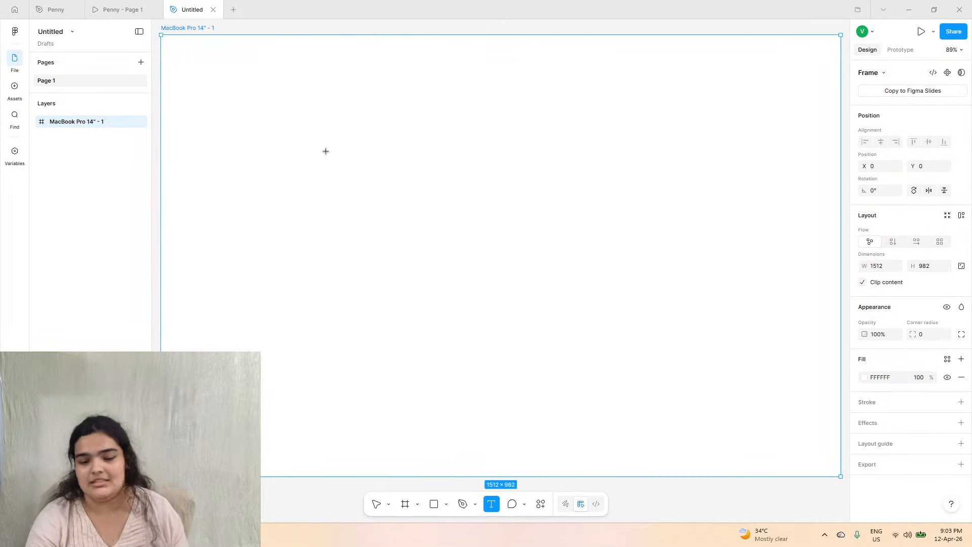
click(327, 152)
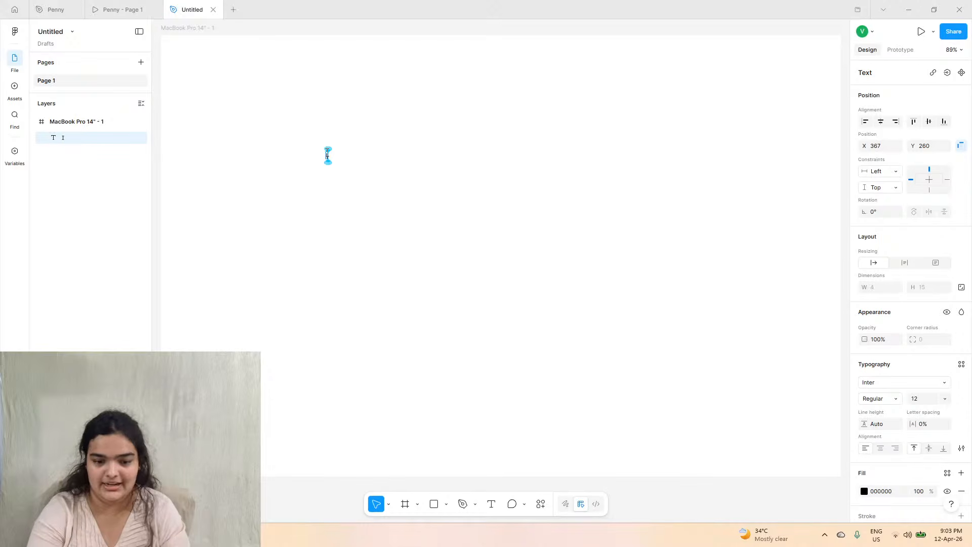
click(56, 9)
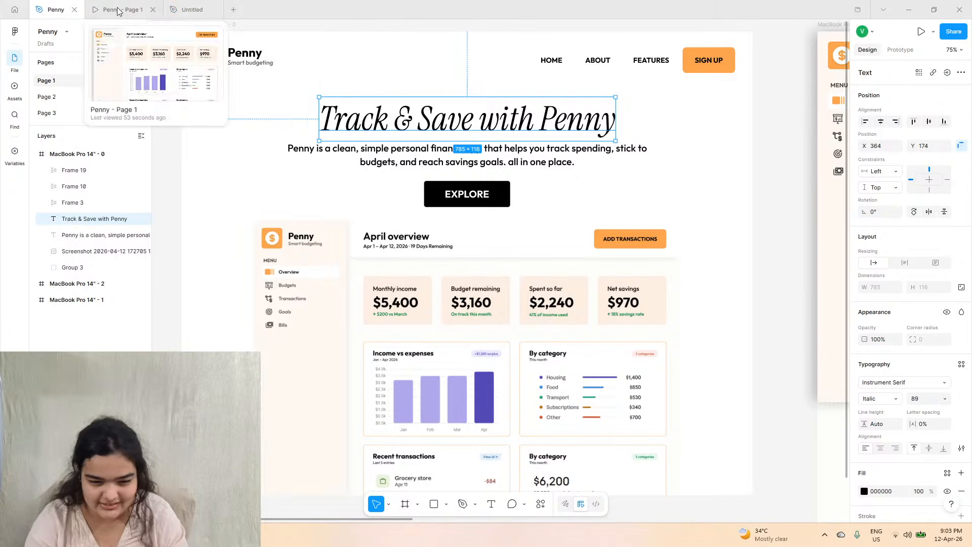
click(193, 9)
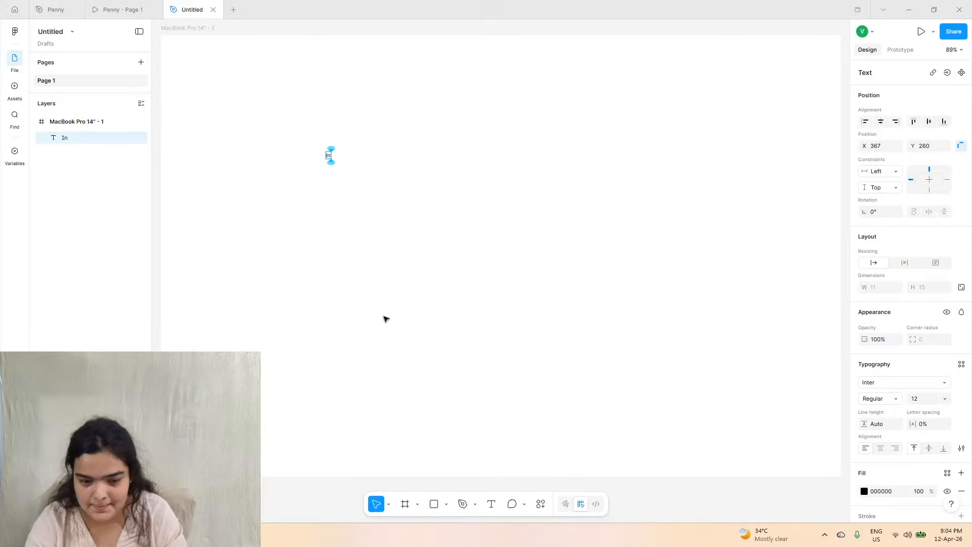
click(945, 399)
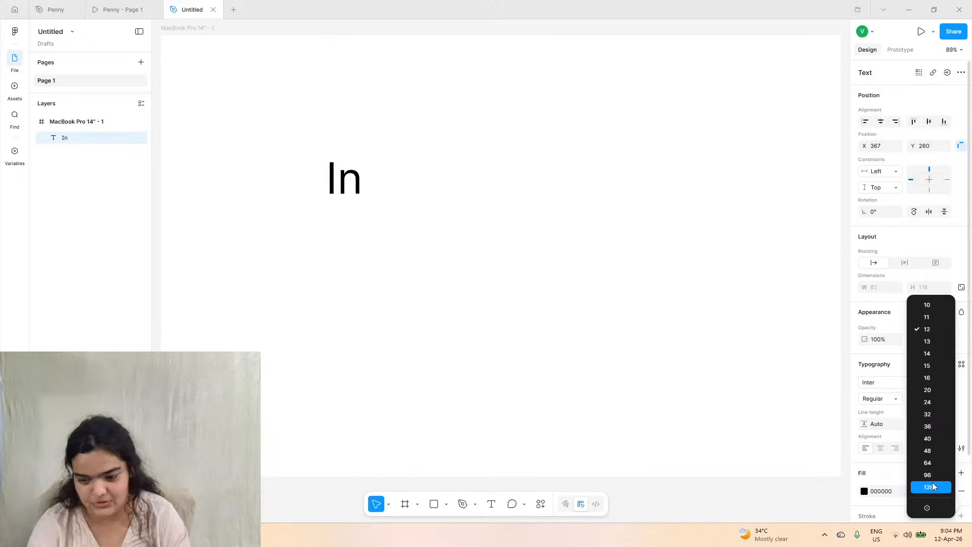
click(935, 464)
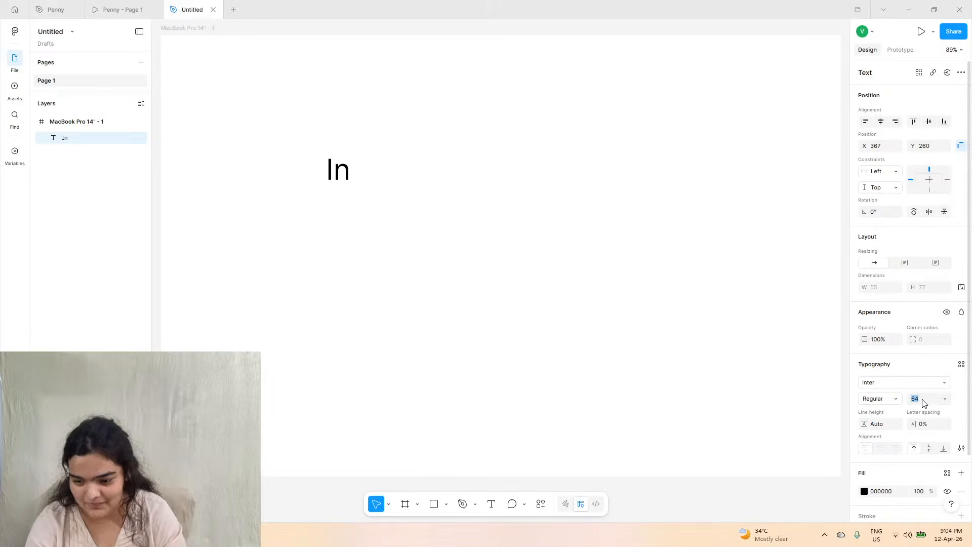
click(943, 399)
click(941, 414)
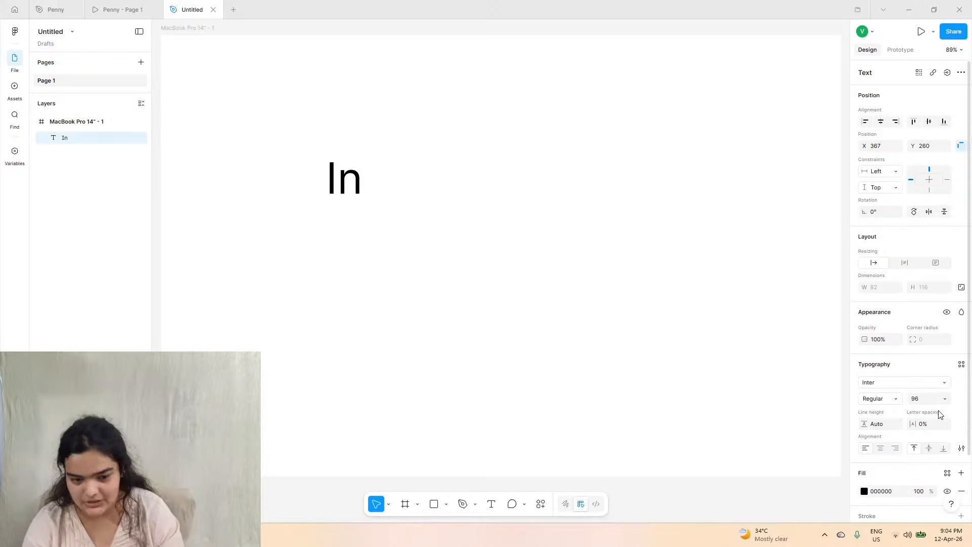
- Replace the placeholder text with the heading "Track & Save with Penny", matching the wording in the Penny file
double_click(356, 160)
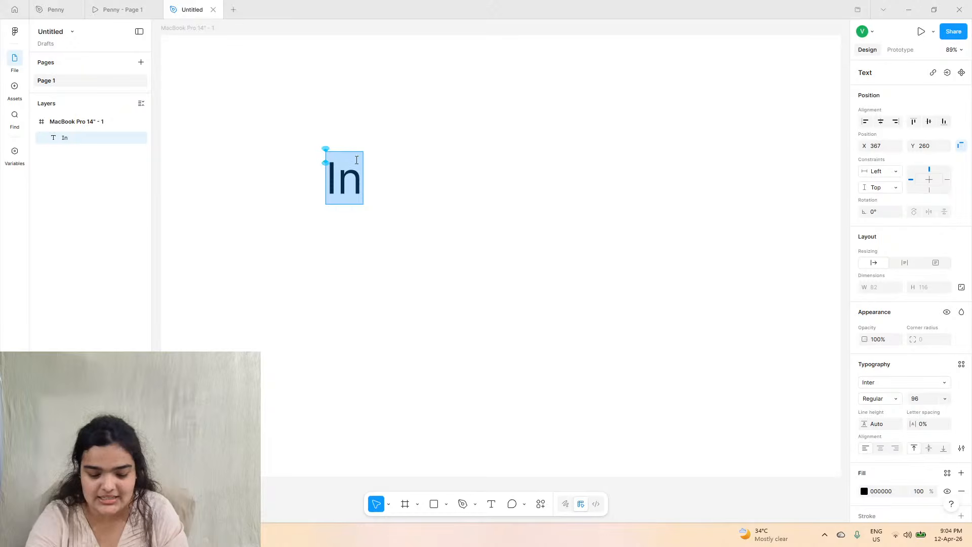
text(Trac)
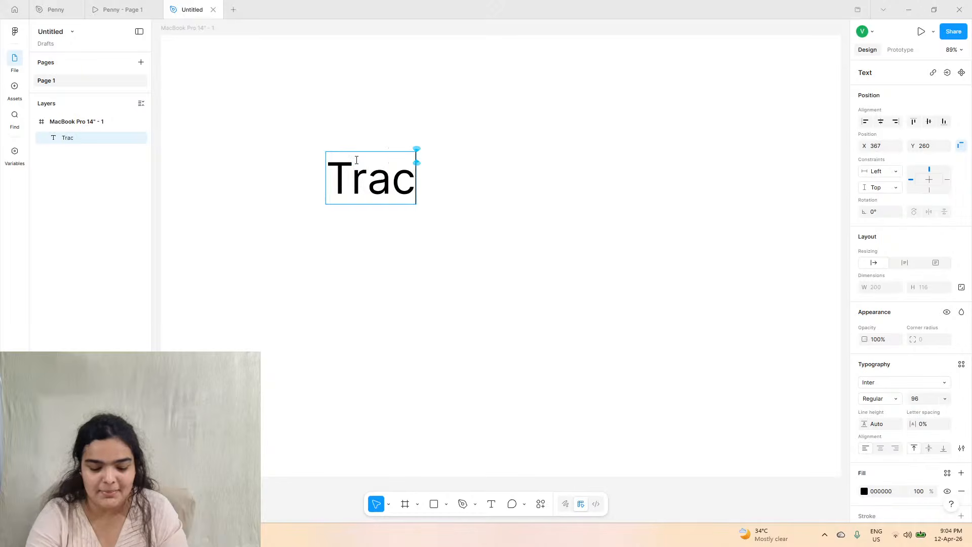
text(k & )
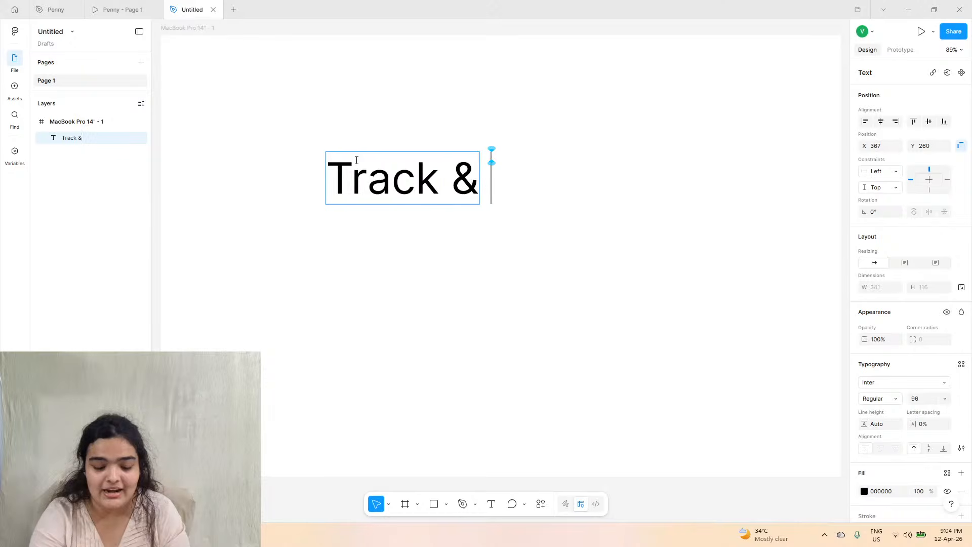
text(Save with)
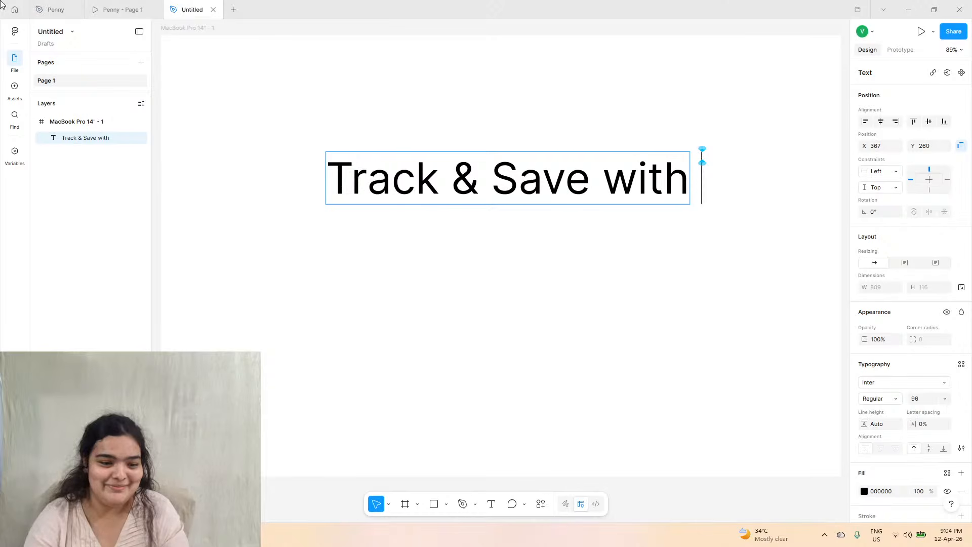
click(56, 9)
click(171, 5)
text(Penny)
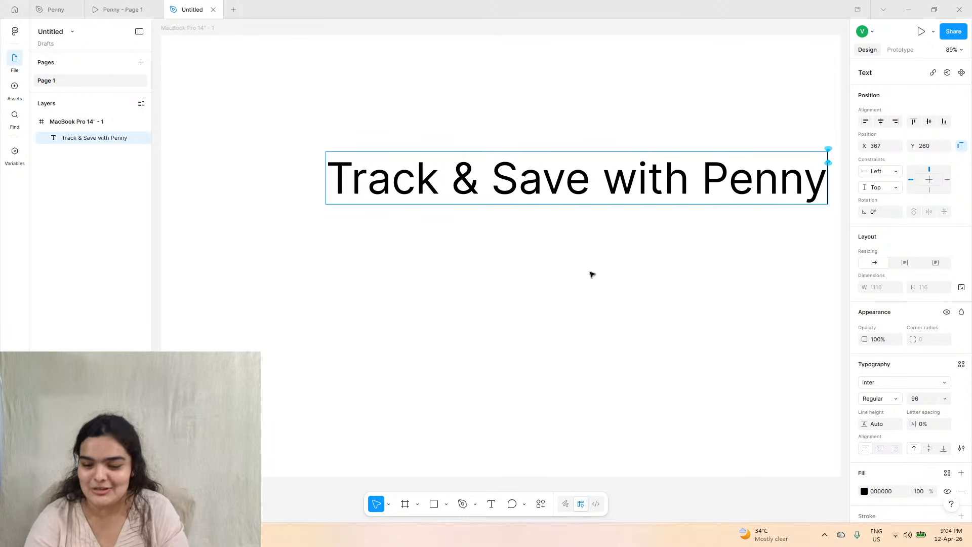
- Try to apply the Instrument Serif font to the heading without selecting its characters
click(878, 387)
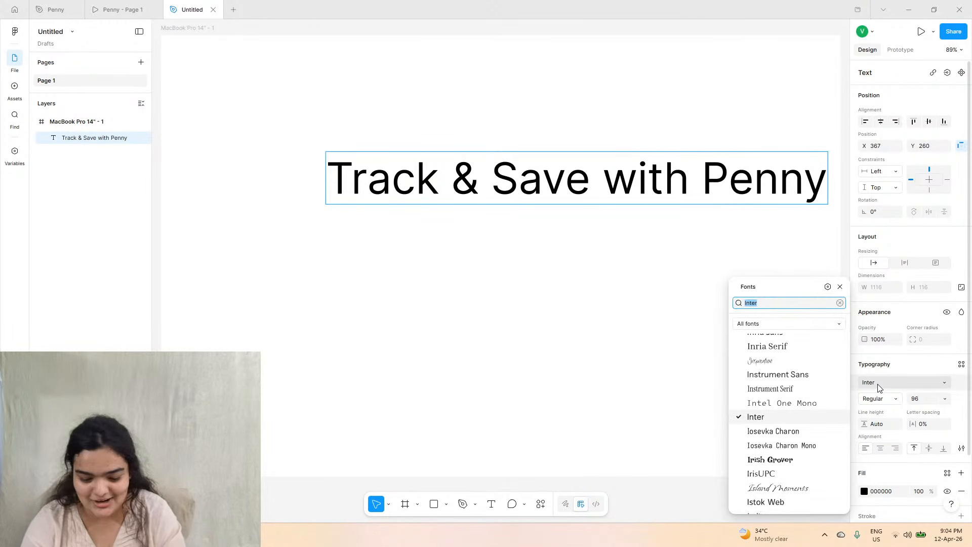
text(instr)
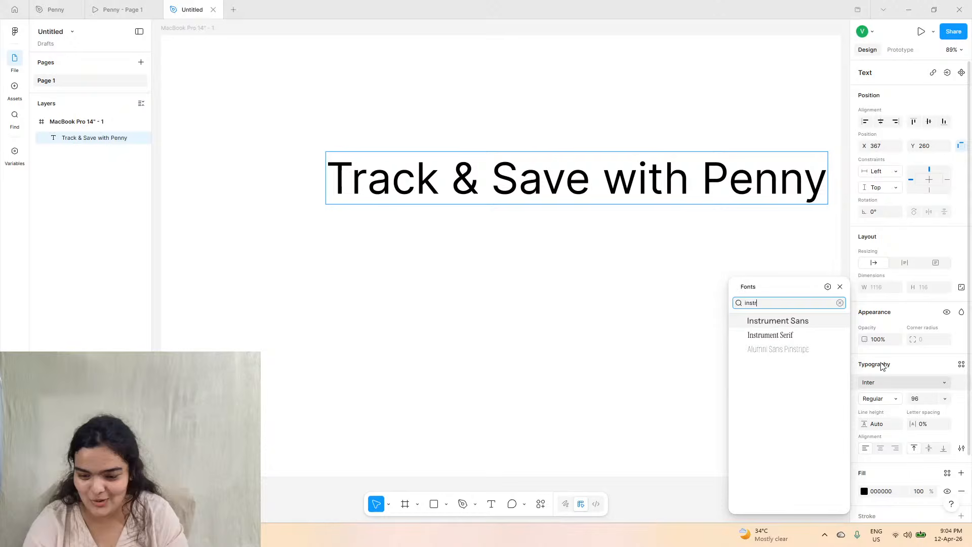
click(798, 335)
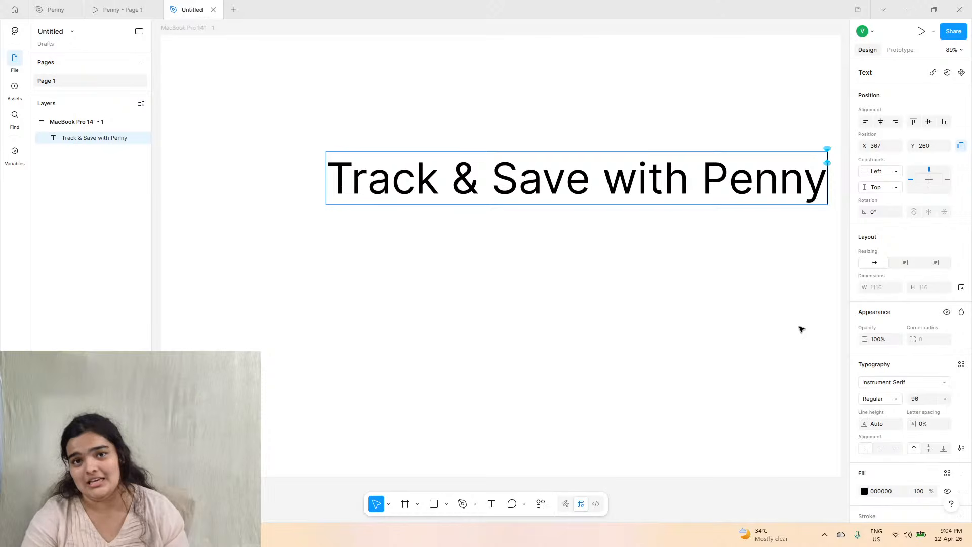
- Select all of the heading's text, set its font to Instrument Serif, and compare it with the Penny design file
double_click(709, 197)
key(ctrl+a)
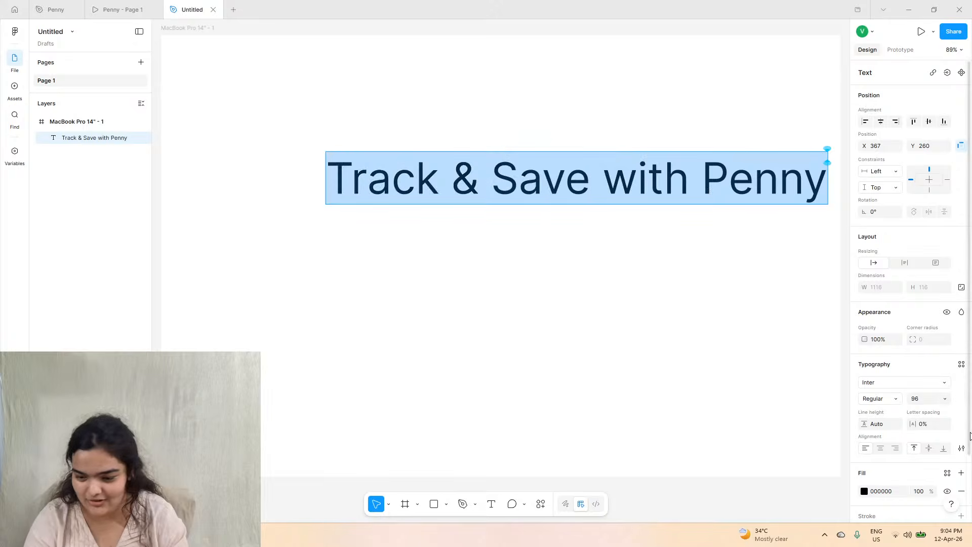
click(891, 382)
text(in)
key(BackSpace)
key(BackSpace)
key(BackSpace)
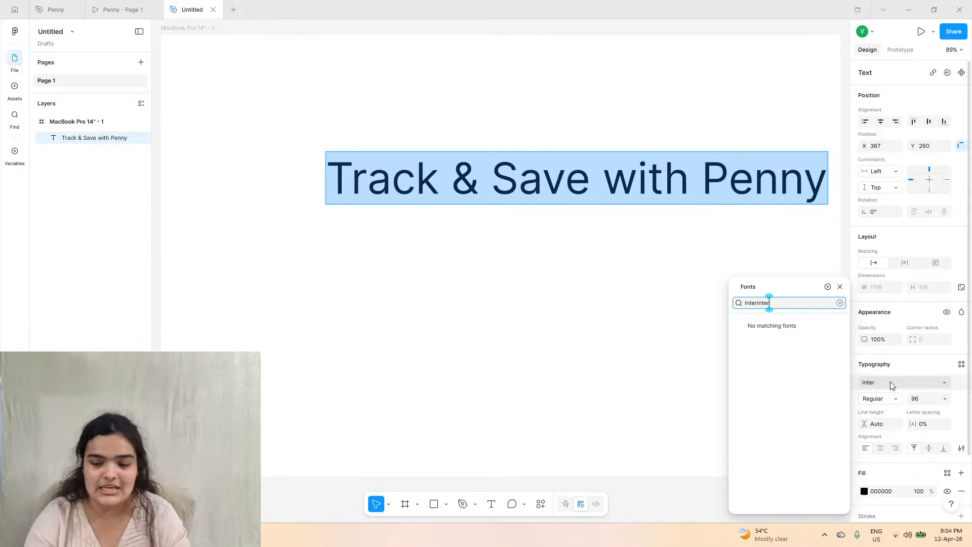
key(BackSpace)
key(BackSpace)
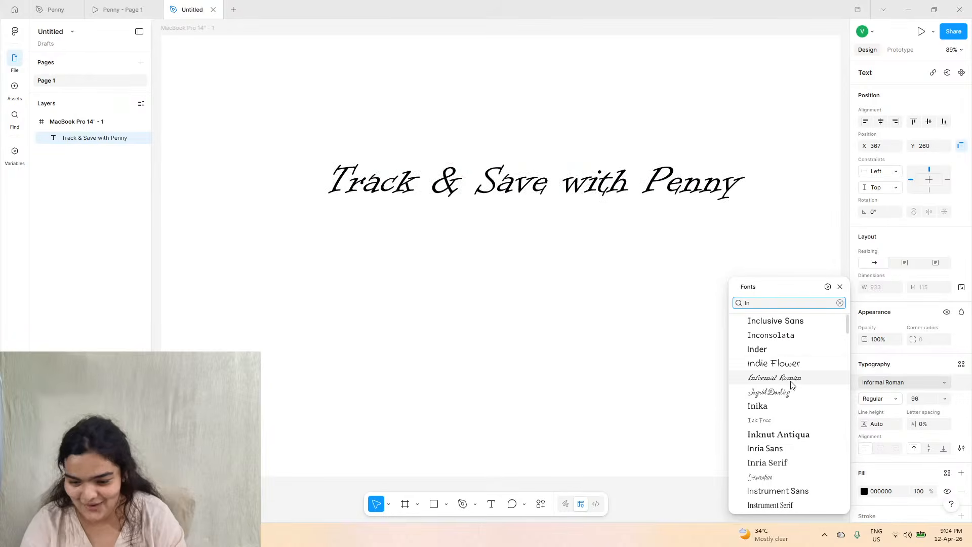
text(strume)
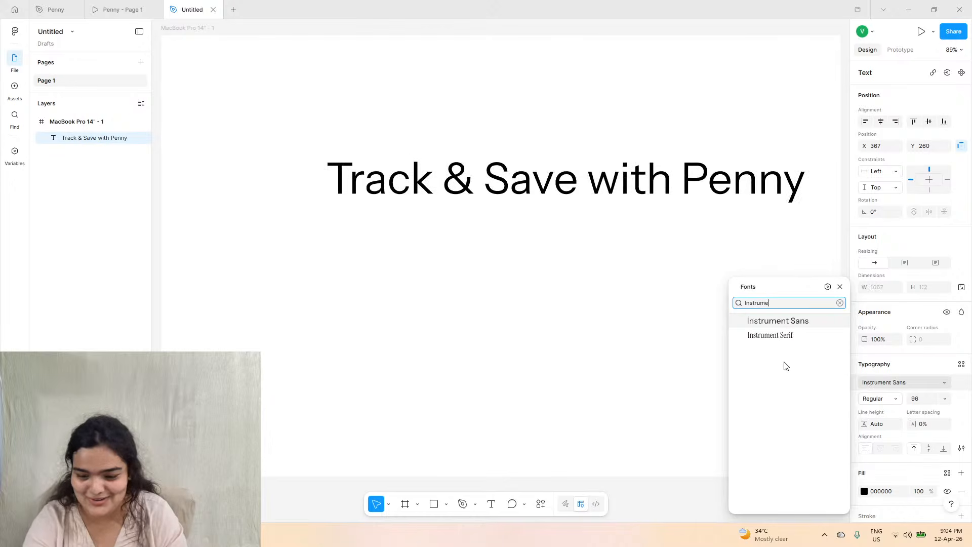
click(760, 336)
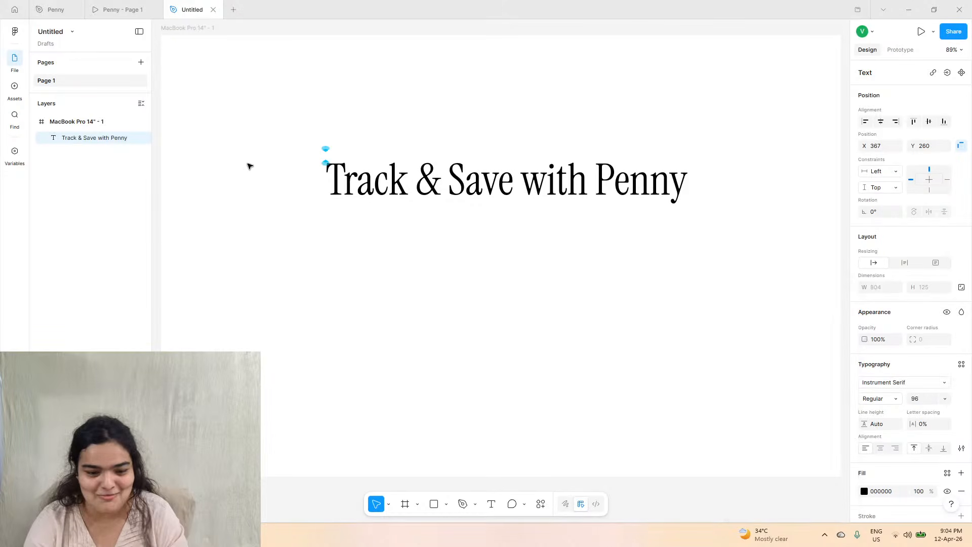
click(74, 4)
click(192, 9)
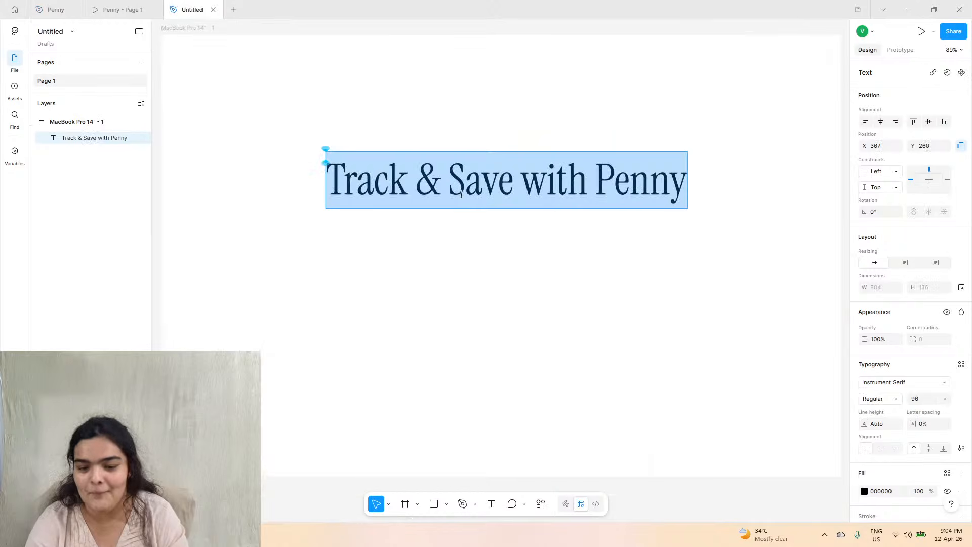
- Set the heading's style to Italic and centre it horizontally in the upper part of the frame, at about X 332, Y 197
click(886, 400)
click(888, 417)
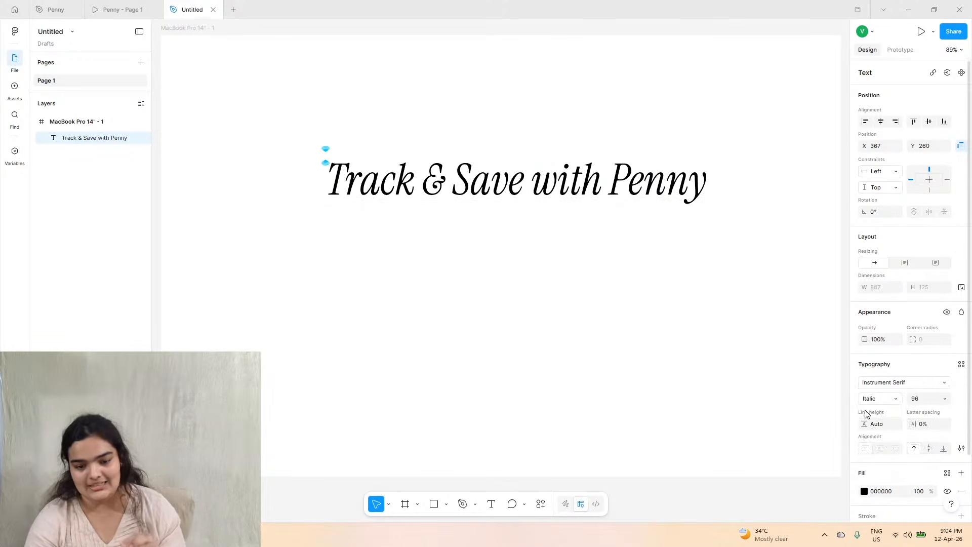
drag(510, 190, 517, 158)
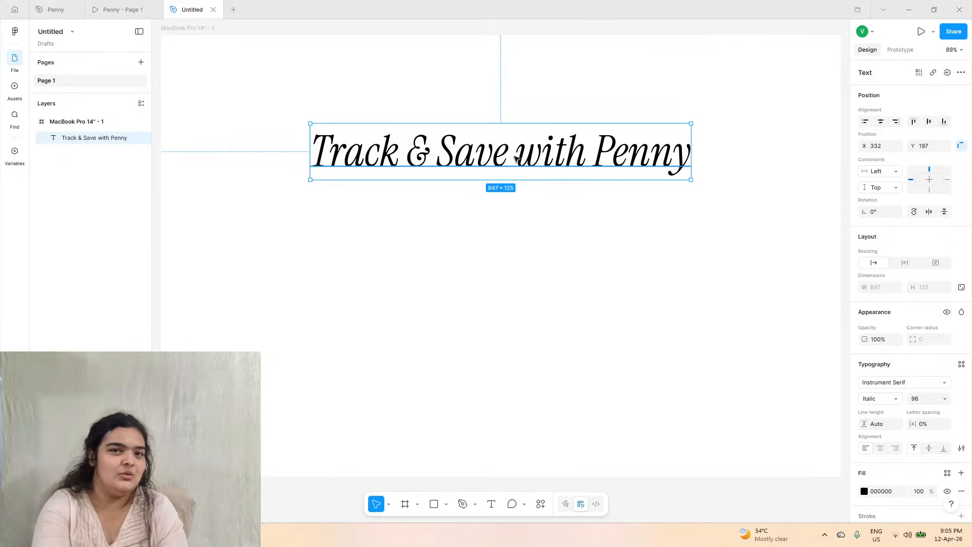
- Copy the full description paragraph below the heading in the Penny file and return to the Untitled file
click(55, 10)
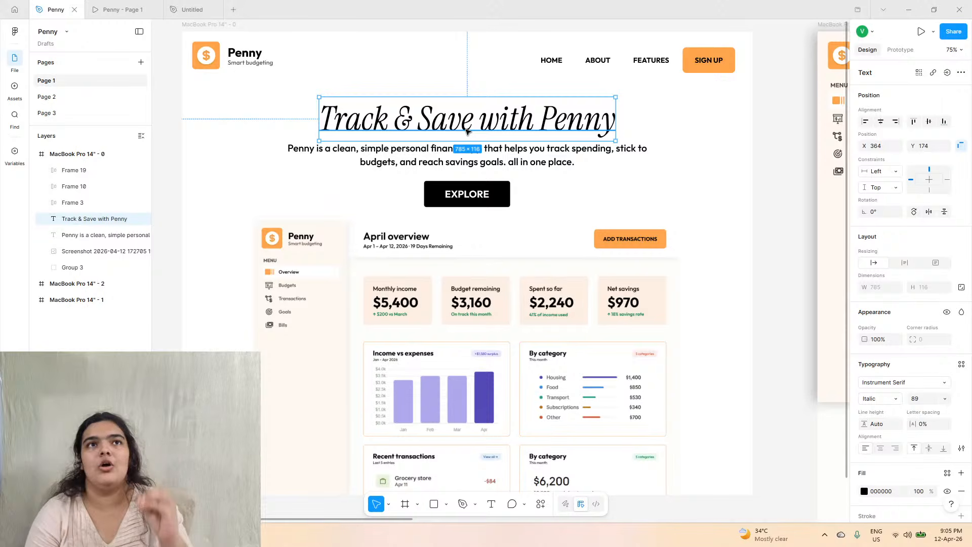
click(394, 165)
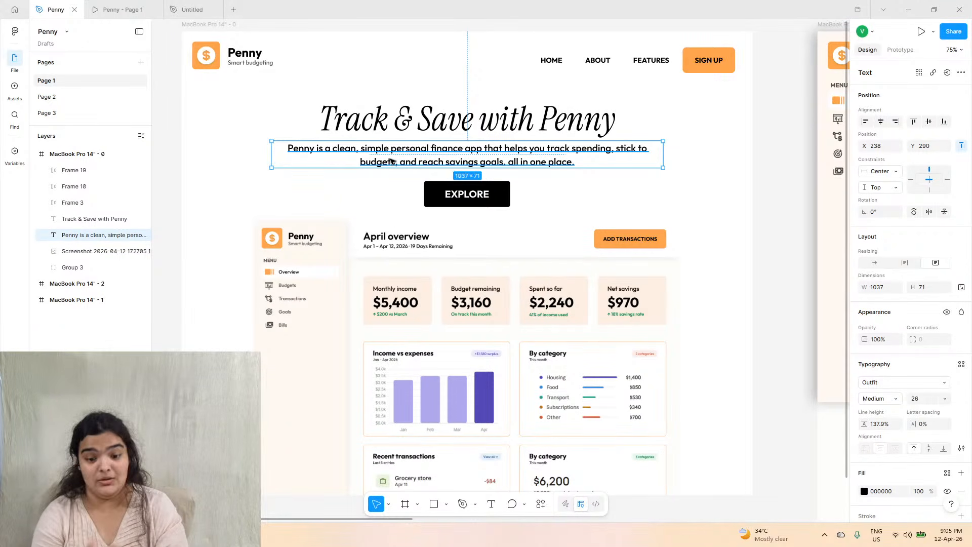
double_click(391, 161)
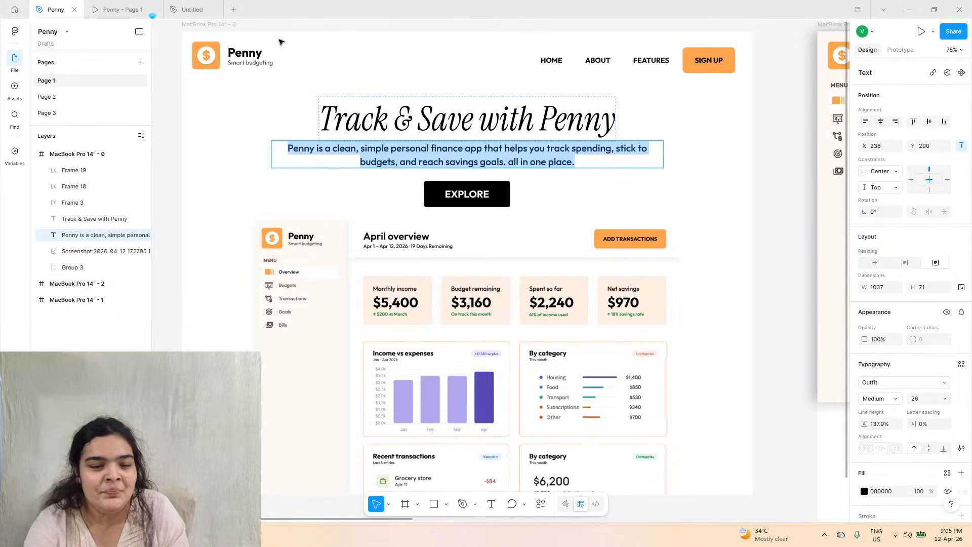
click(192, 9)
- Start a new text layer below the heading at about X 378, Y 367
click(476, 241)
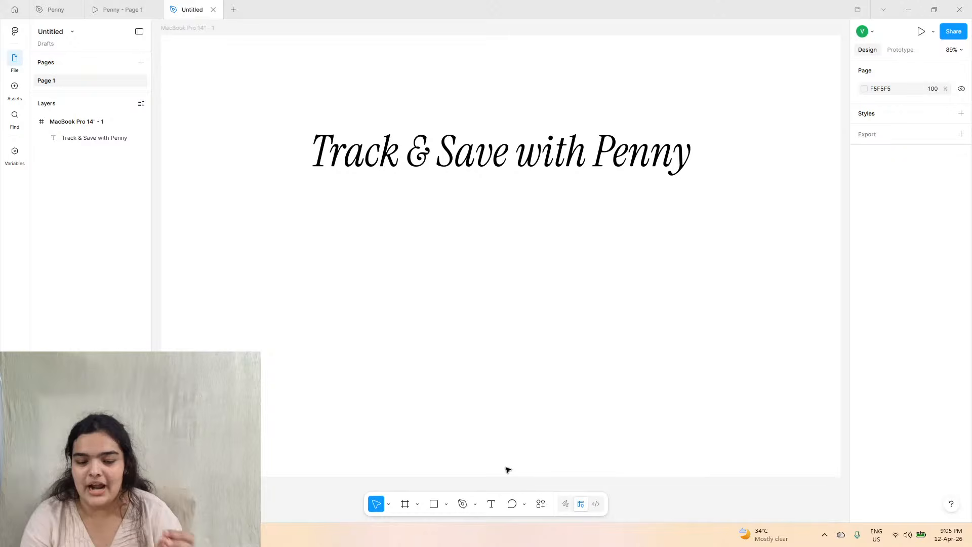
click(491, 504)
click(332, 201)
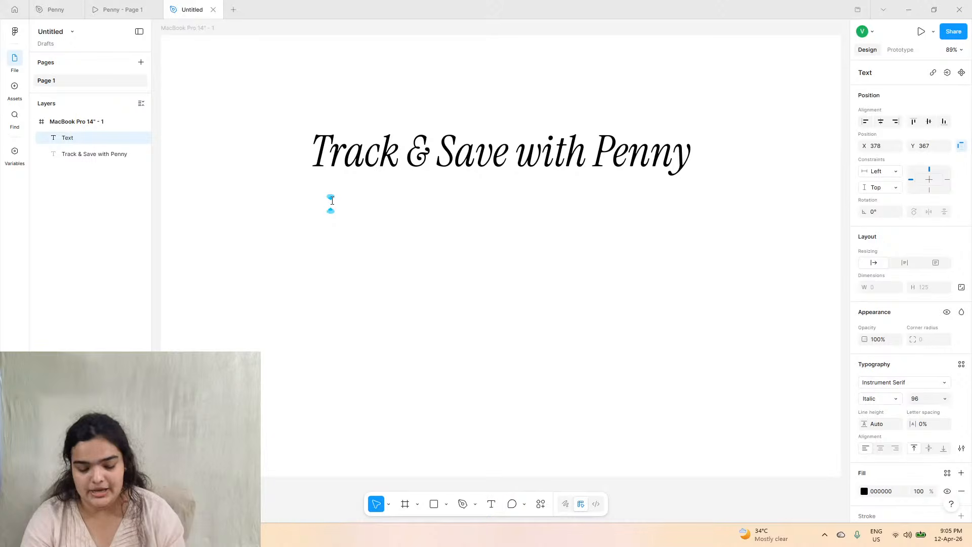
- Try pasting the copied description with its source formatting into the new text layer, and undo the paste
key(ctrl+v)
key(Escape)
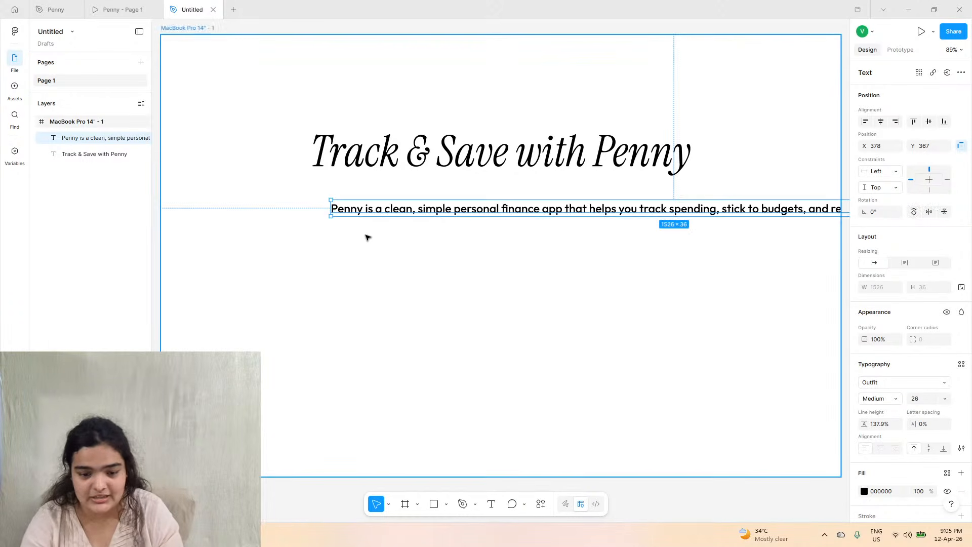
key(ctrl+z)
key(ctrl+z)
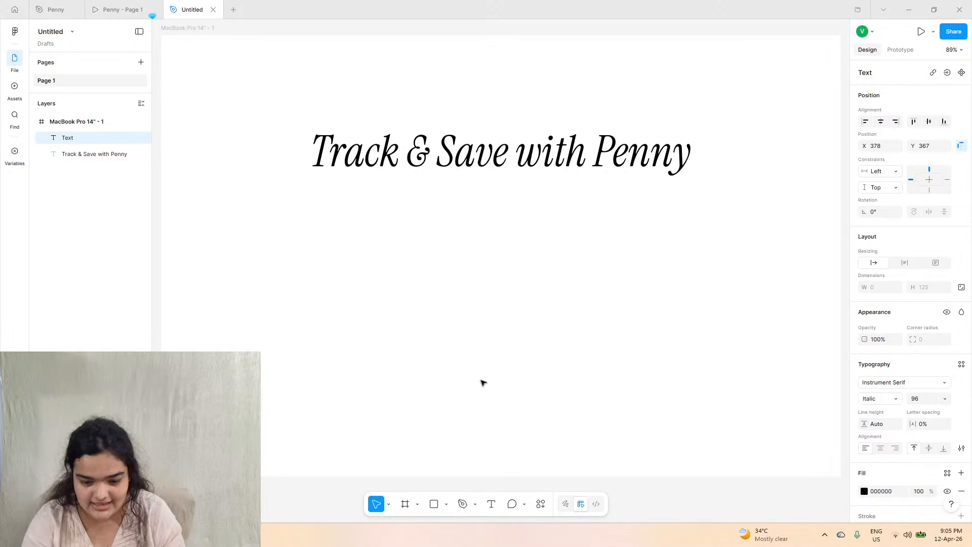
- Fill the new text layer with the placeholder word "text"
text(asdasd)
double_click(380, 238)
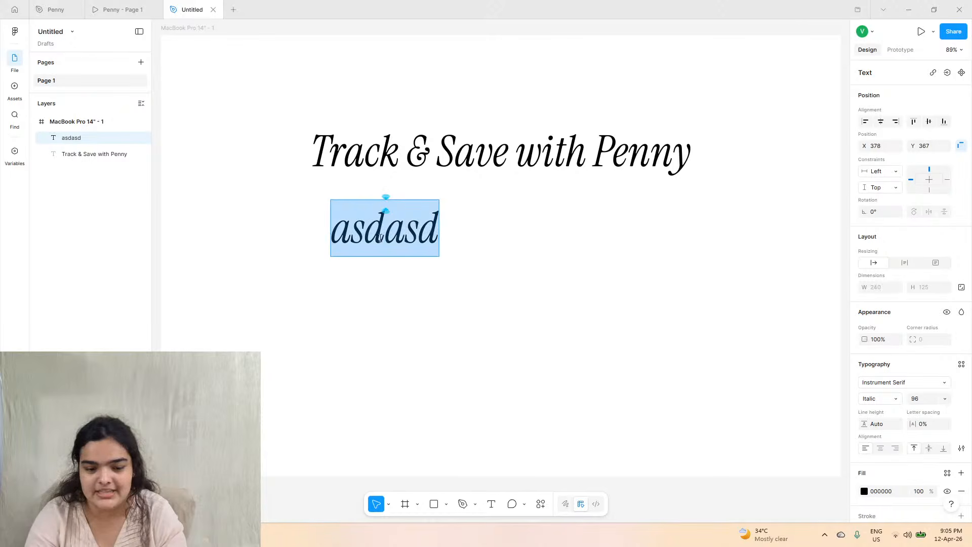
text(tez)
key(BackSpace)
text(xt)
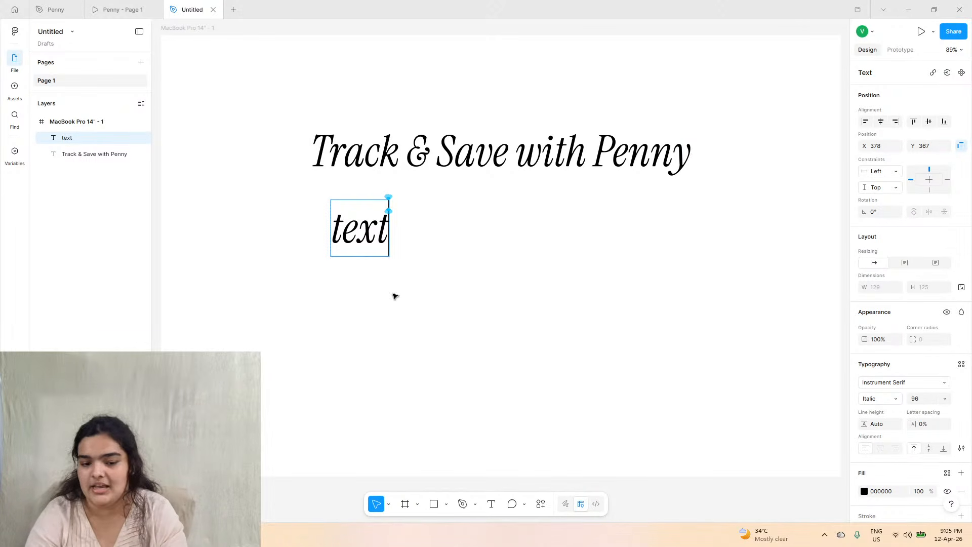
key(Escape)
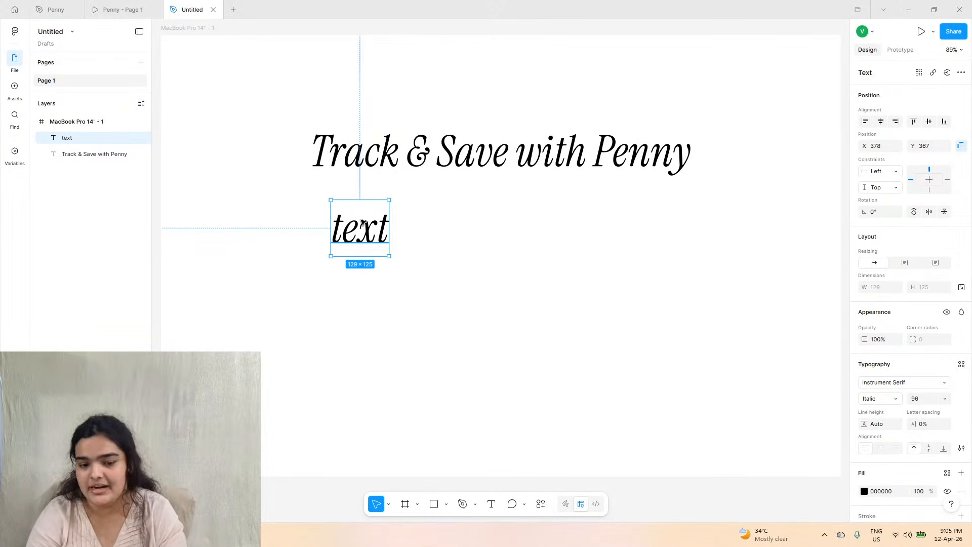
- Set the placeholder text's font to Outfit and its font size to 24
click(881, 384)
text(iou)
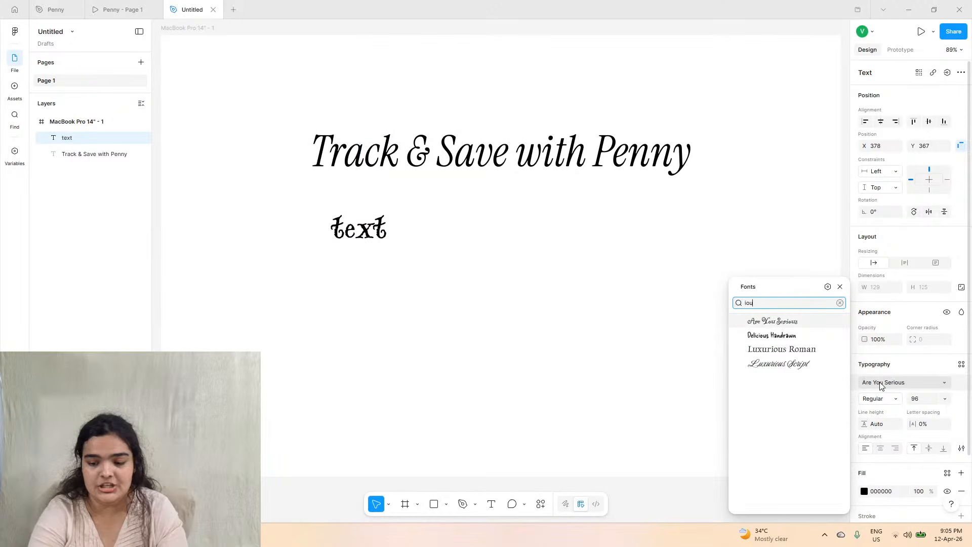
key(BackSpace)
key(BackSpace)
key(BackSpace)
text(outfi)
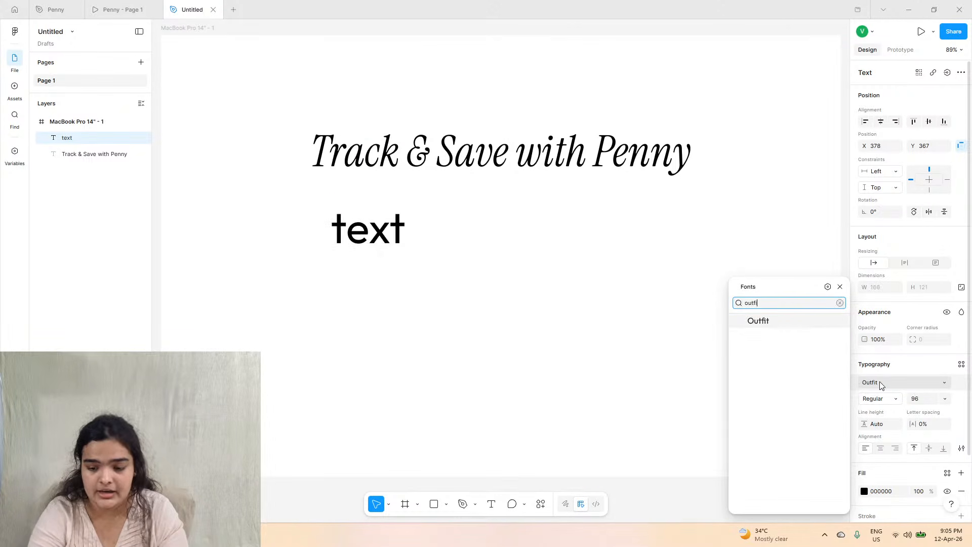
click(805, 321)
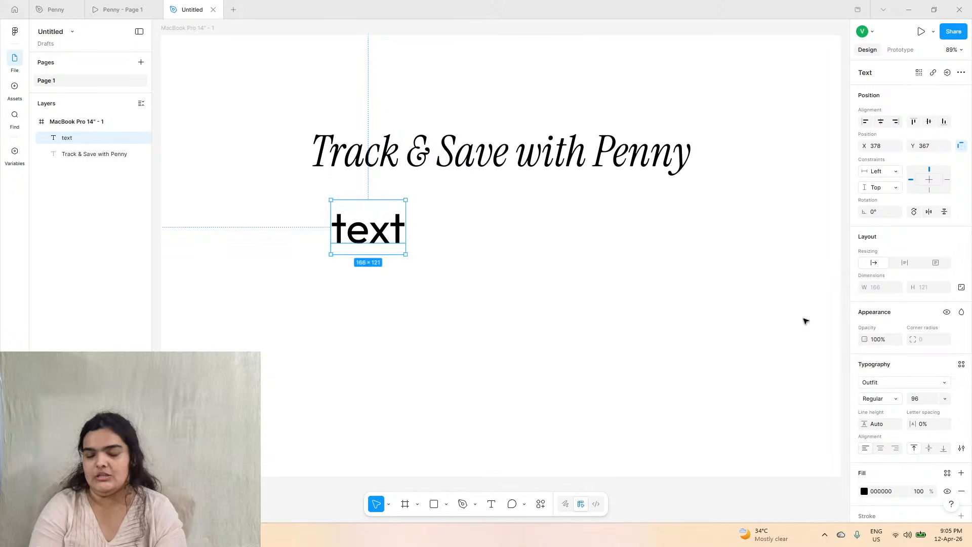
click(945, 399)
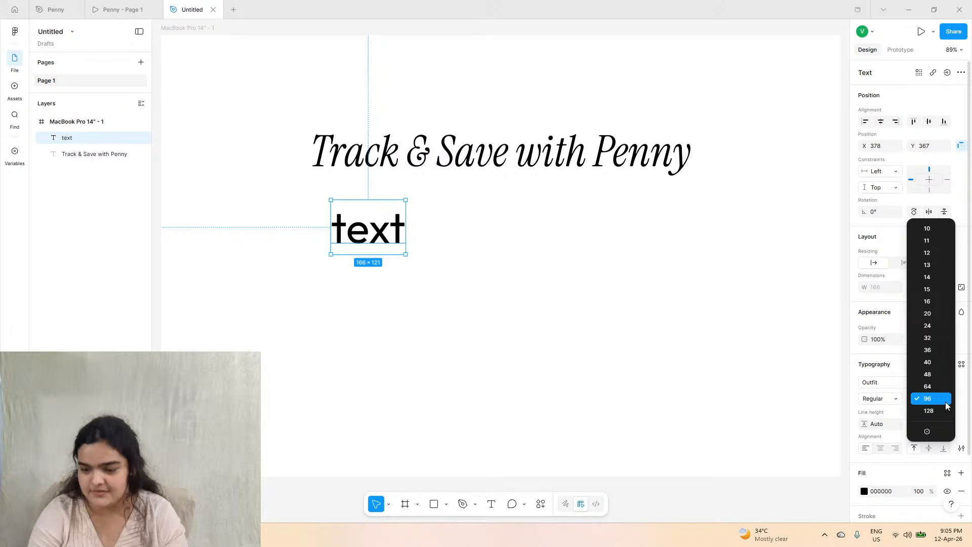
click(939, 326)
- Replace the placeholder word with the copied description, pasted so that it matches the layer's existing style
double_click(339, 212)
right_click(339, 212)
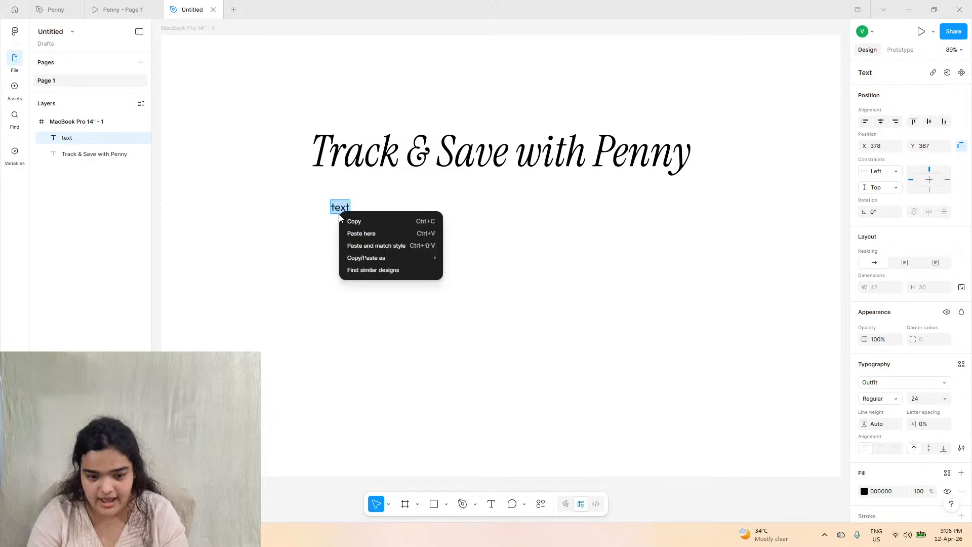
click(362, 246)
key(Escape)
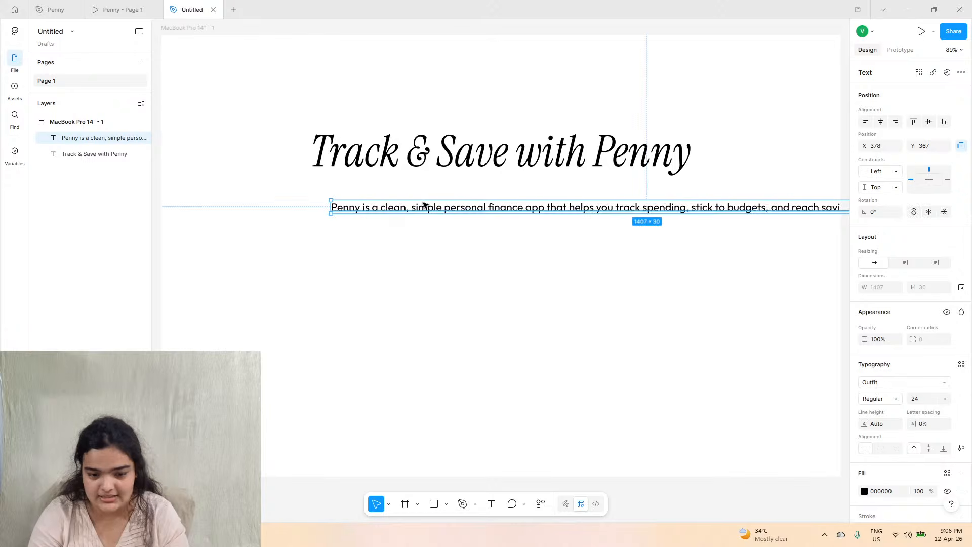
- Move the description left to about X 147, Y 362 and set its font weight to Medium
drag(424, 205, 325, 203)
click(884, 398)
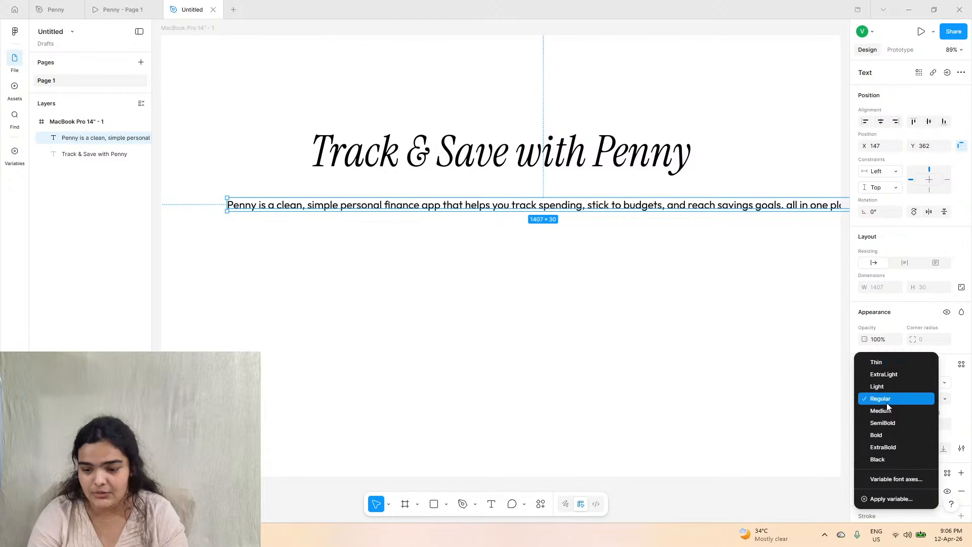
click(886, 408)
- Resize the description to a centre-aligned text box about 729 wide, placed centrally under the heading at about X 391, Y 322
drag(226, 205, 575, 223)
drag(647, 218, 454, 204)
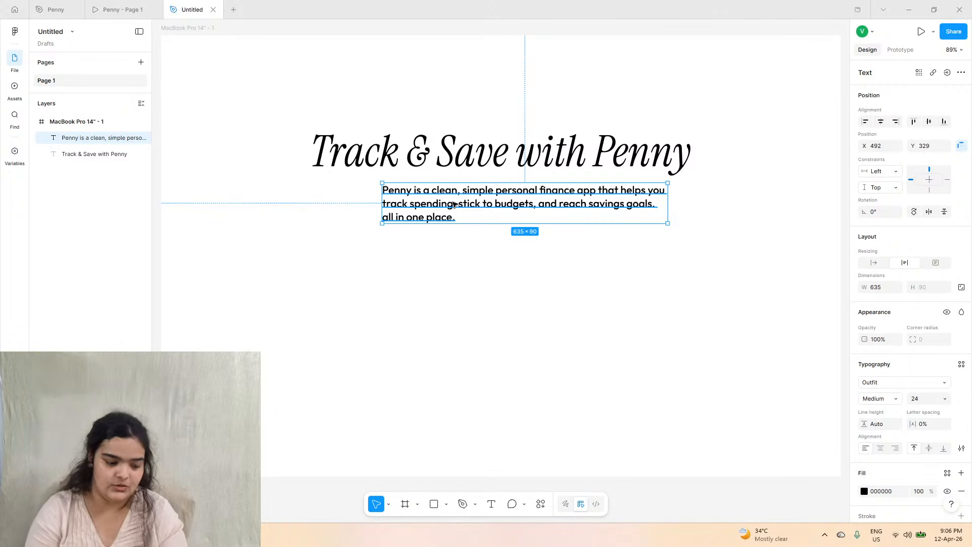
drag(378, 196, 338, 196)
click(882, 449)
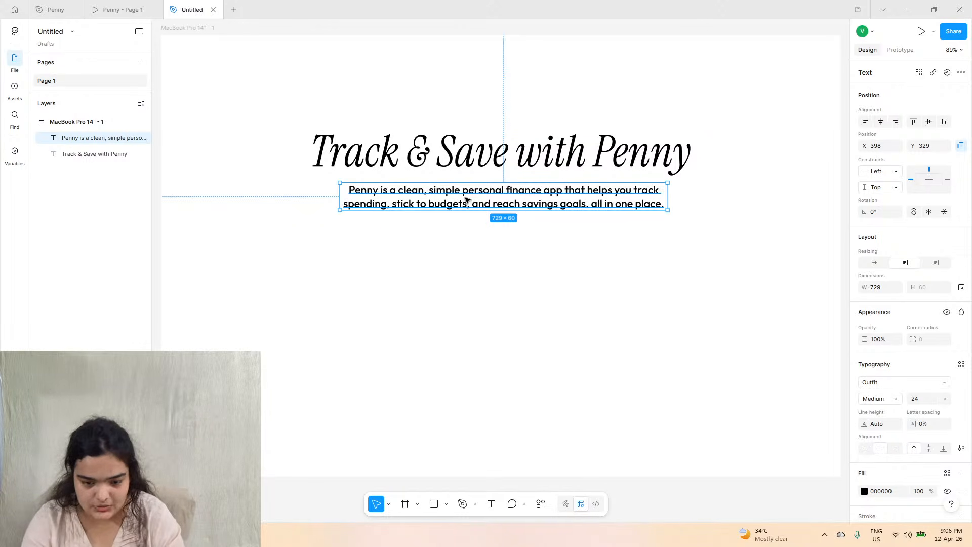
mouse_move(467, 202)
mouse_down()
mouse_move(486, 204)
mouse_move(474, 201)
mouse_up()
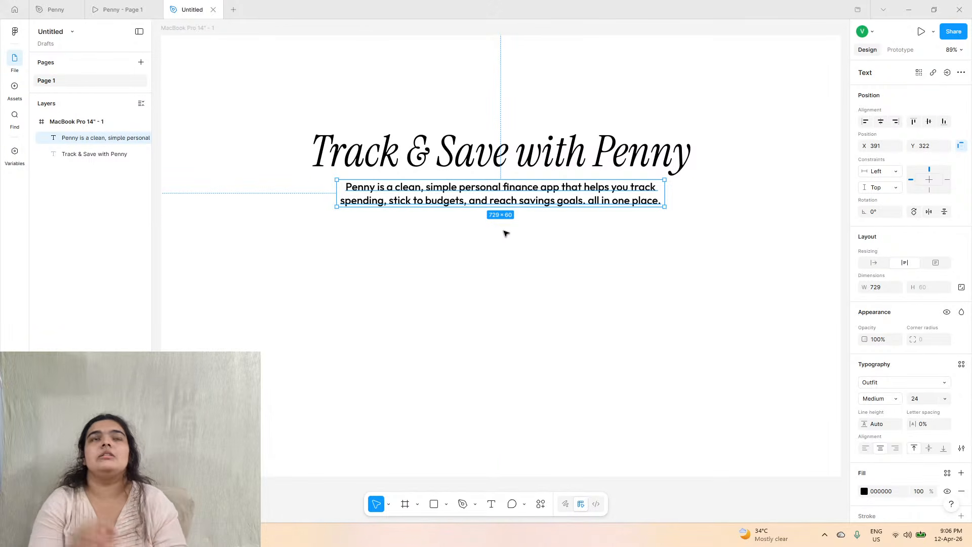
click(532, 168)
click(519, 204)
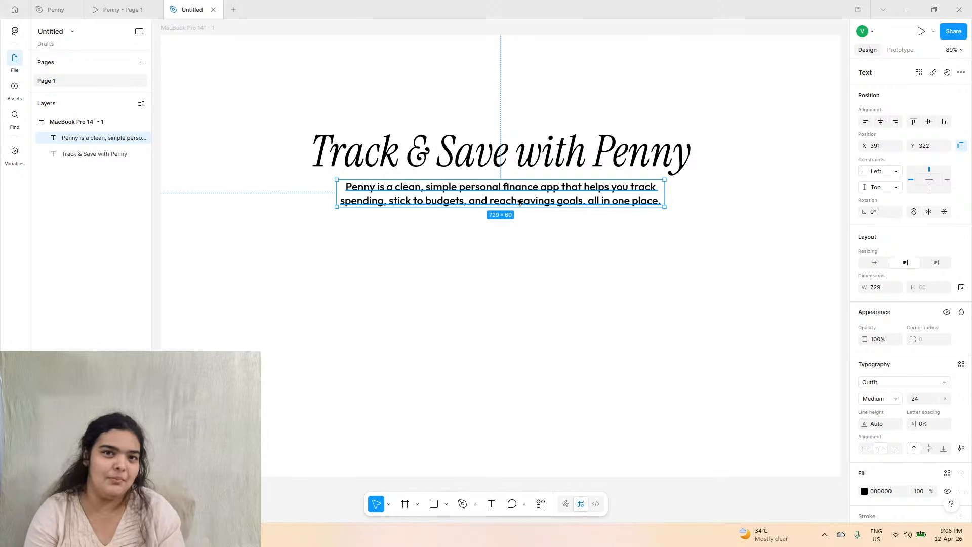
click(531, 236)
- Duplicate the description directly below itself and turn the copy into an auto-width label reading "EXPLORE"
click(523, 194)
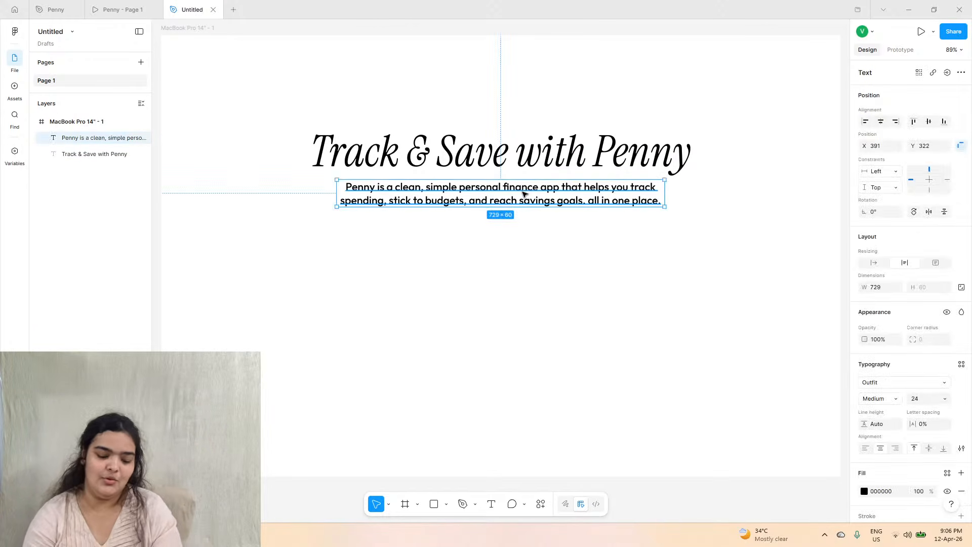
key(ctrl+d)
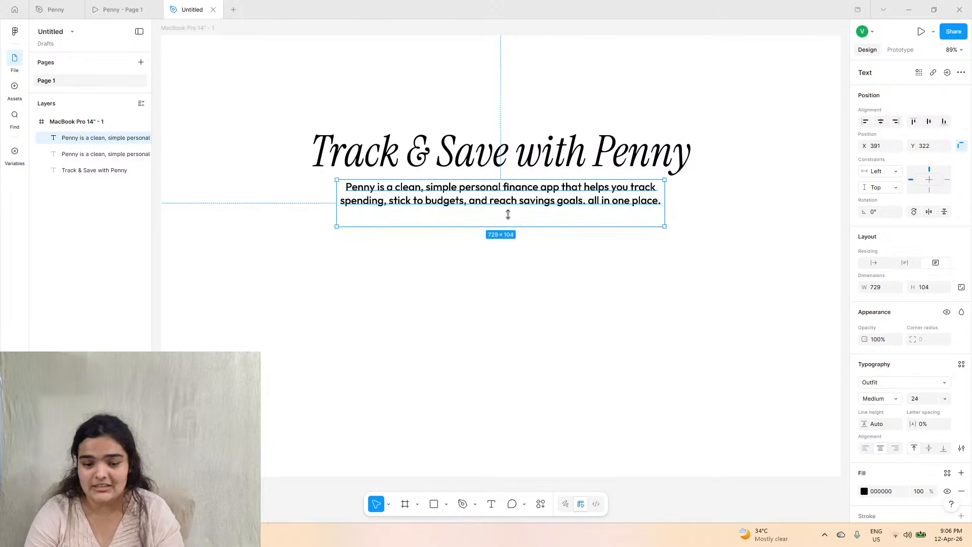
drag(499, 197, 496, 230)
double_click(496, 230)
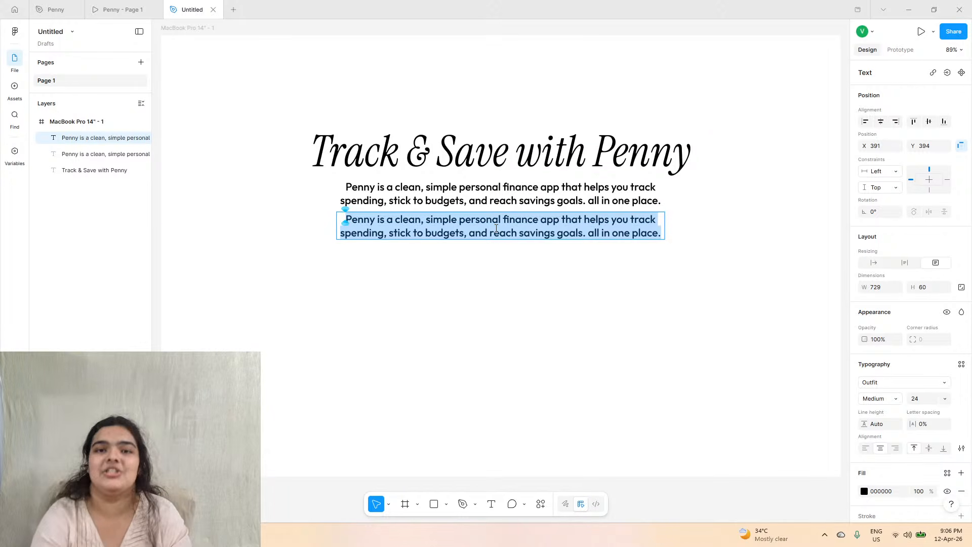
text(EXPLORE)
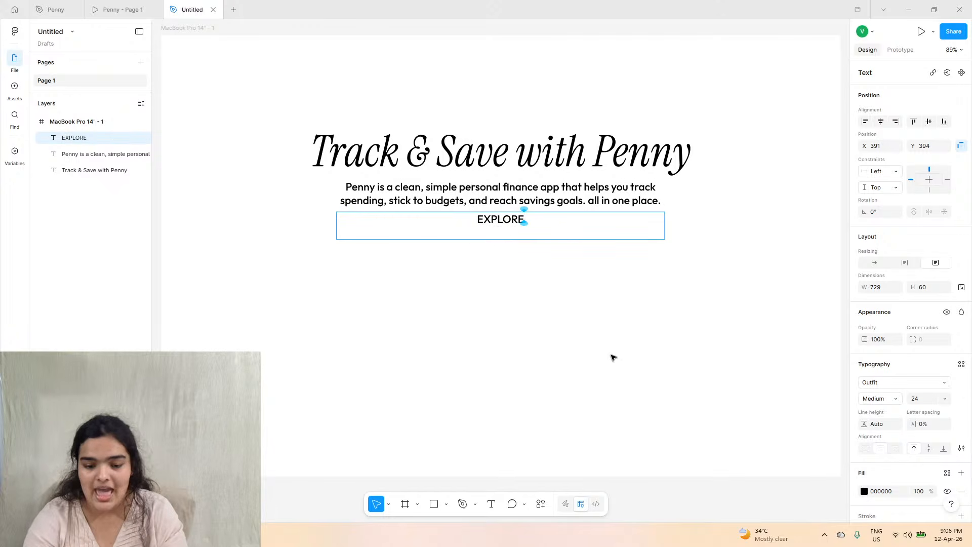
click(874, 262)
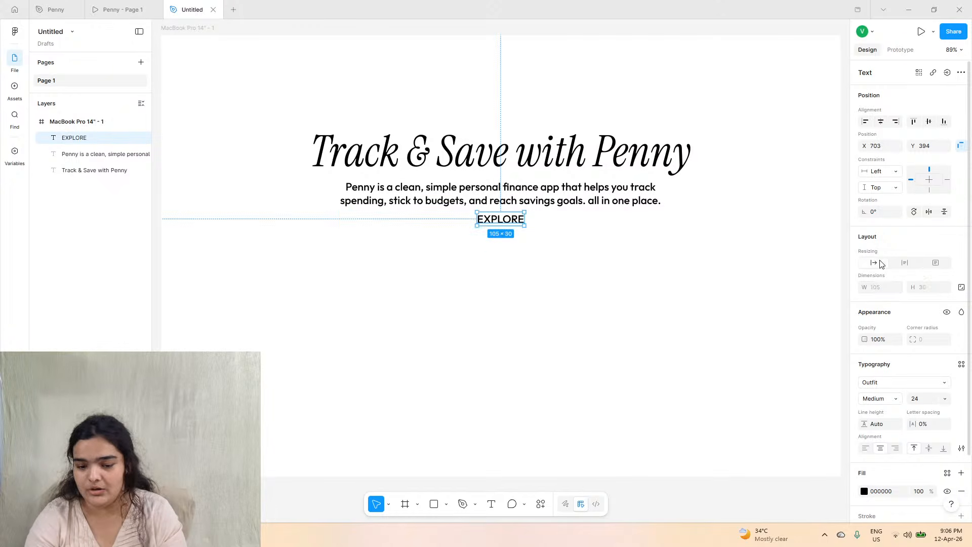
- Wrap the EXPLORE label in its own frame and apply auto layout to that frame
right_click(500, 223)
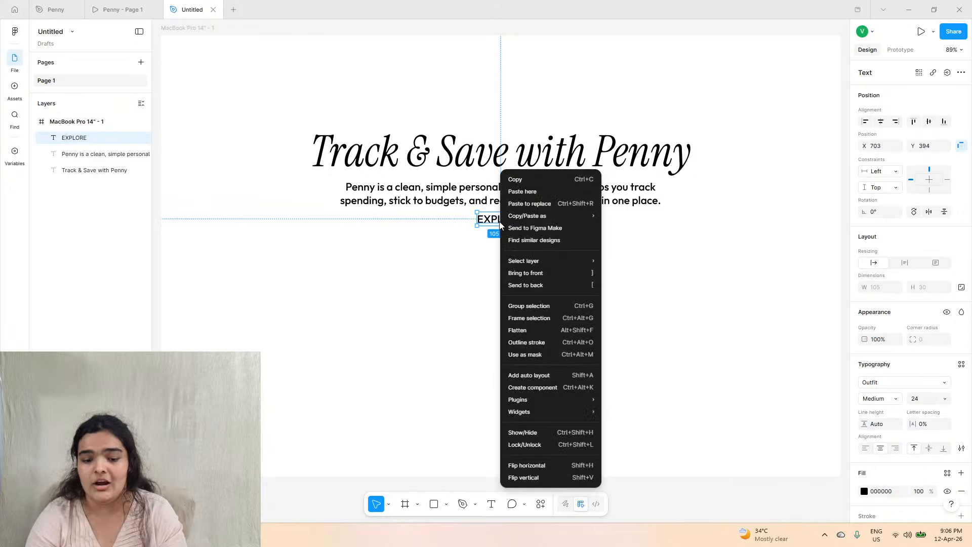
click(529, 319)
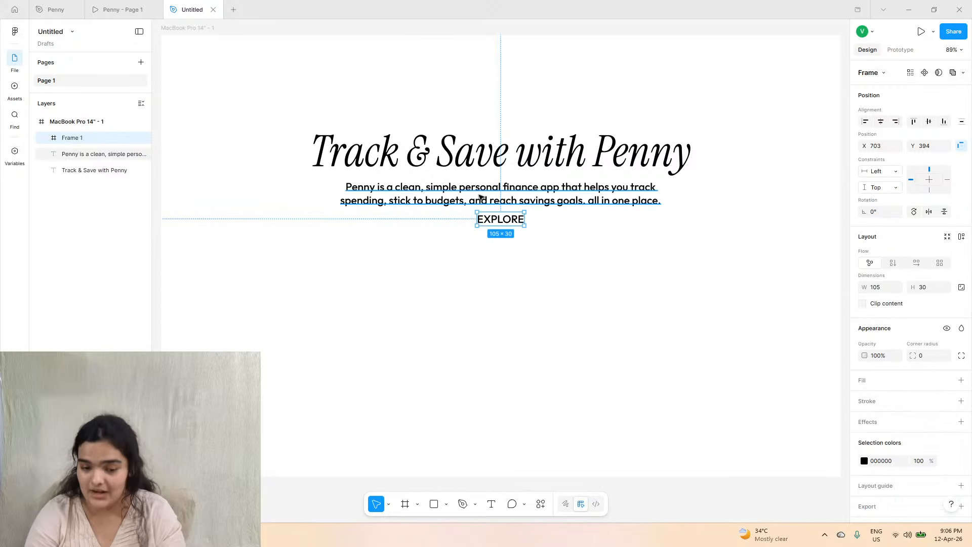
click(962, 237)
- Set the EXPLORE frame's padding to 76 horizontal and 20 vertical, and move the frame beneath the description to about X 636, Y 401
drag(865, 354, 899, 354)
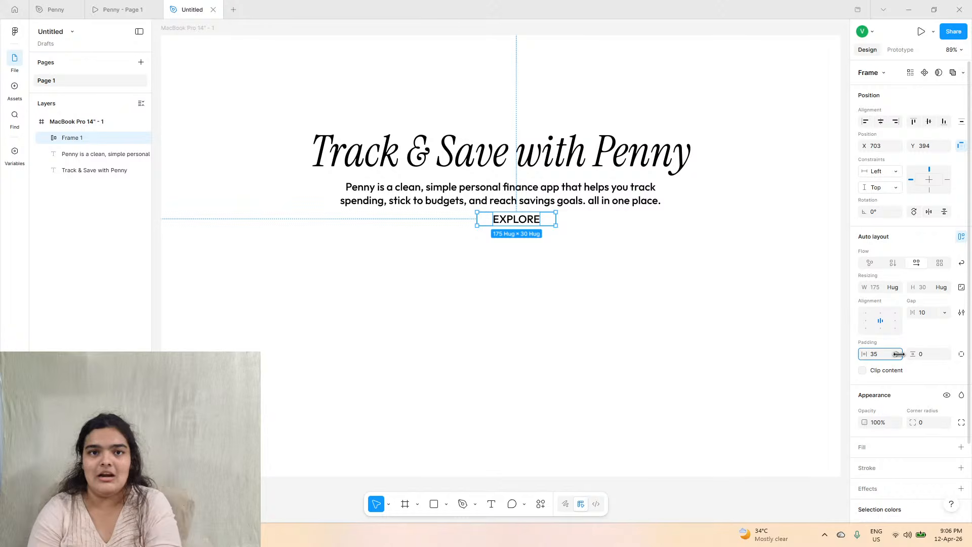
drag(913, 354, 933, 352)
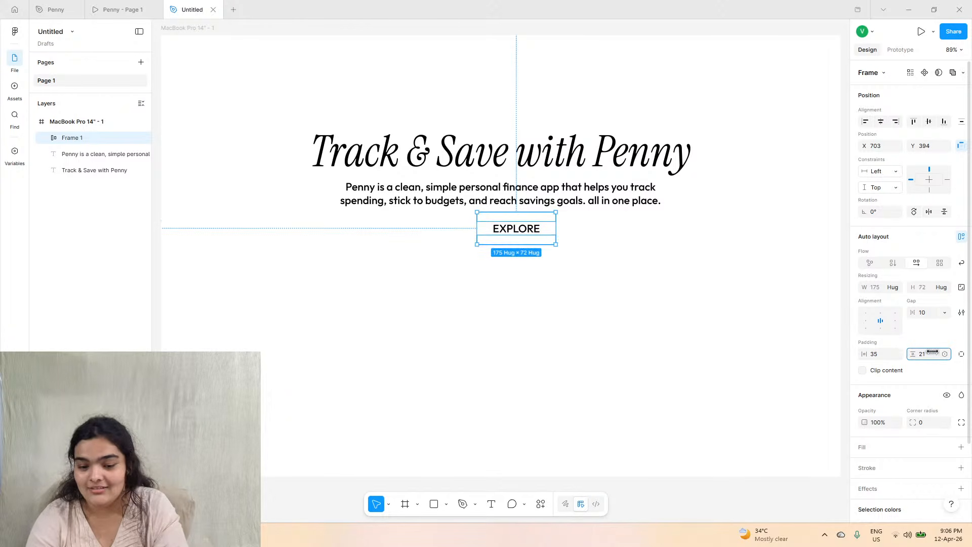
drag(864, 354, 905, 354)
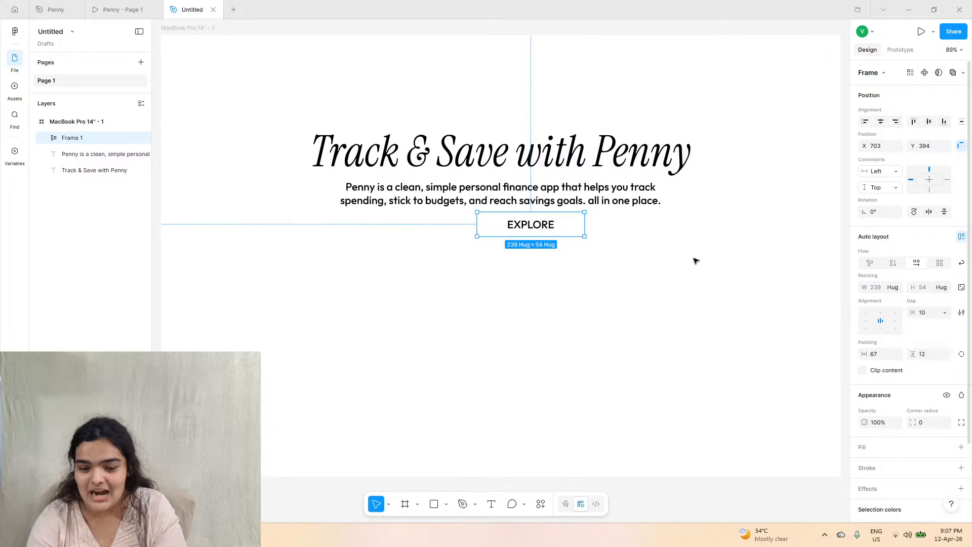
drag(561, 230, 531, 234)
drag(861, 355, 872, 354)
mouse_move(915, 354)
mouse_down()
mouse_move(927, 352)
mouse_move(915, 354)
mouse_up()
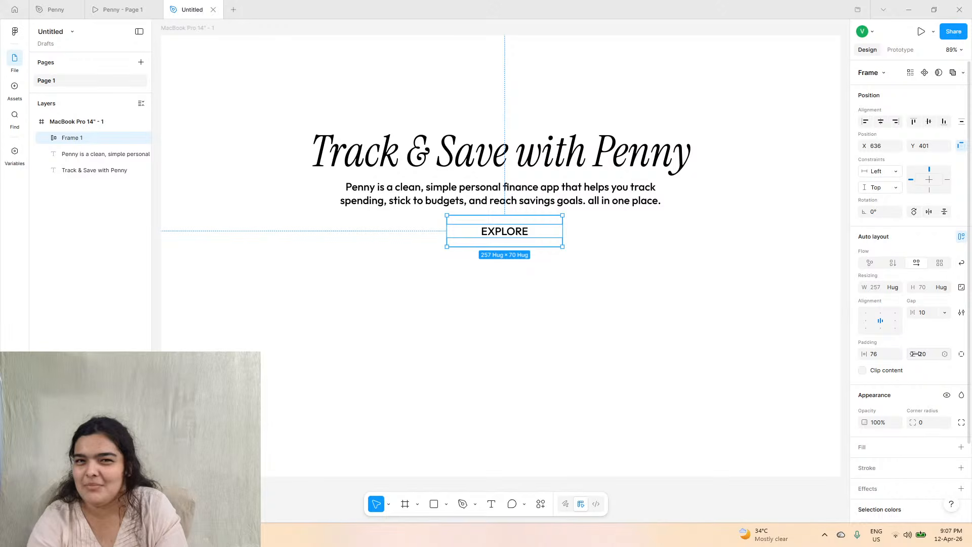
- Add a fill to the EXPLORE frame and copy the orange fill colour code of the SIGN UP button in the Penny file
click(962, 448)
click(864, 465)
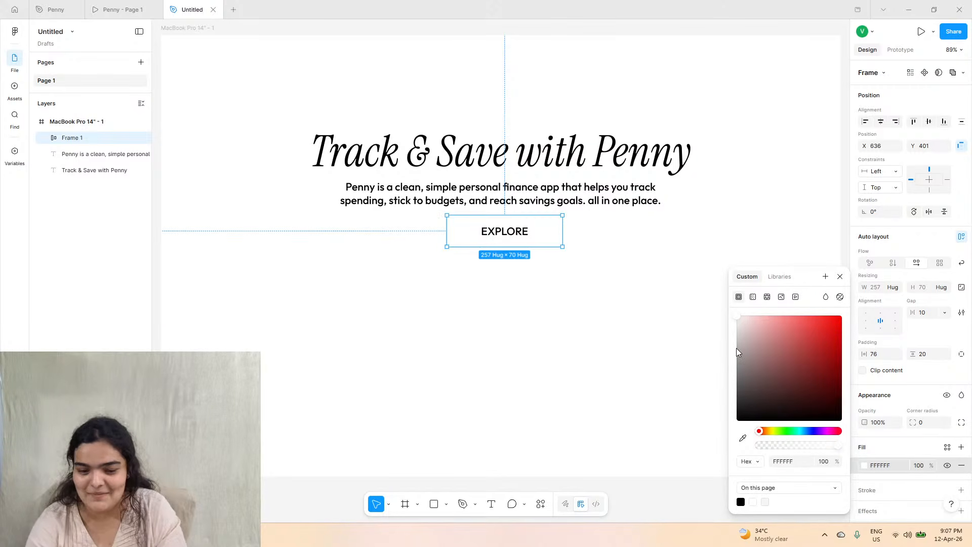
click(60, 11)
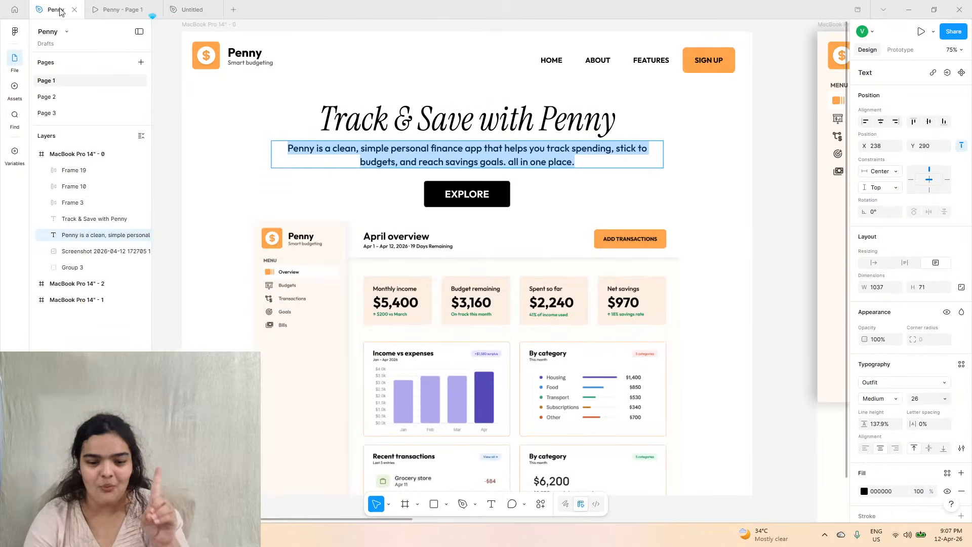
click(695, 70)
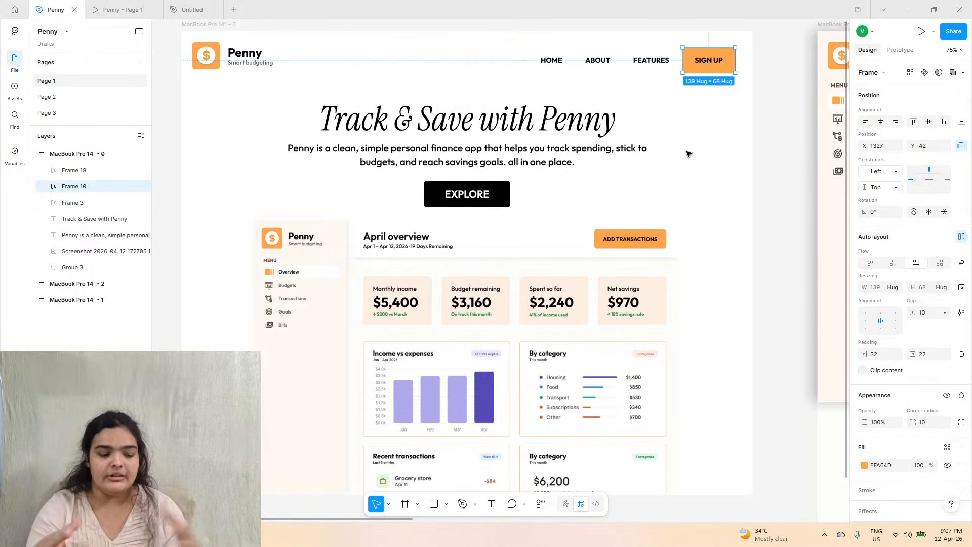
click(882, 466)
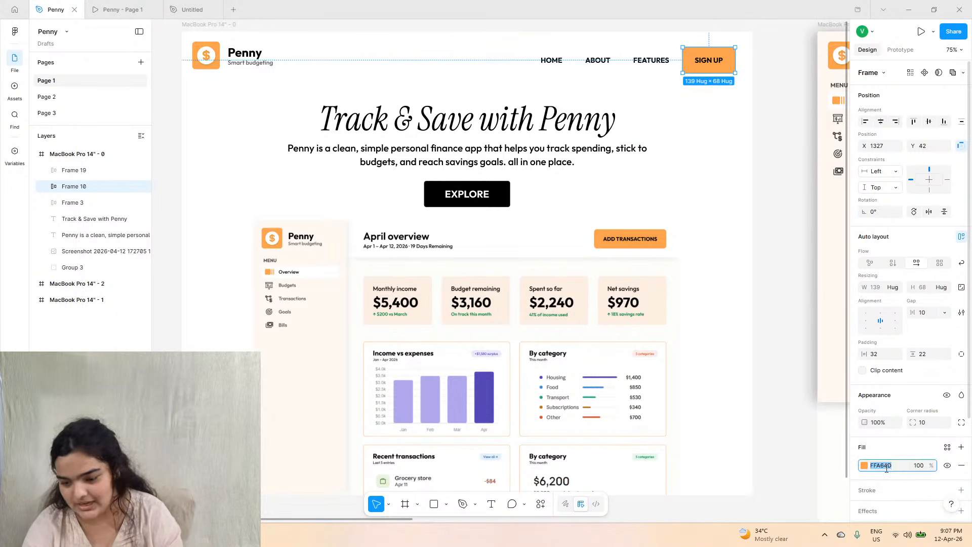
click(884, 466)
double_click(884, 468)
key(ctrl+c)
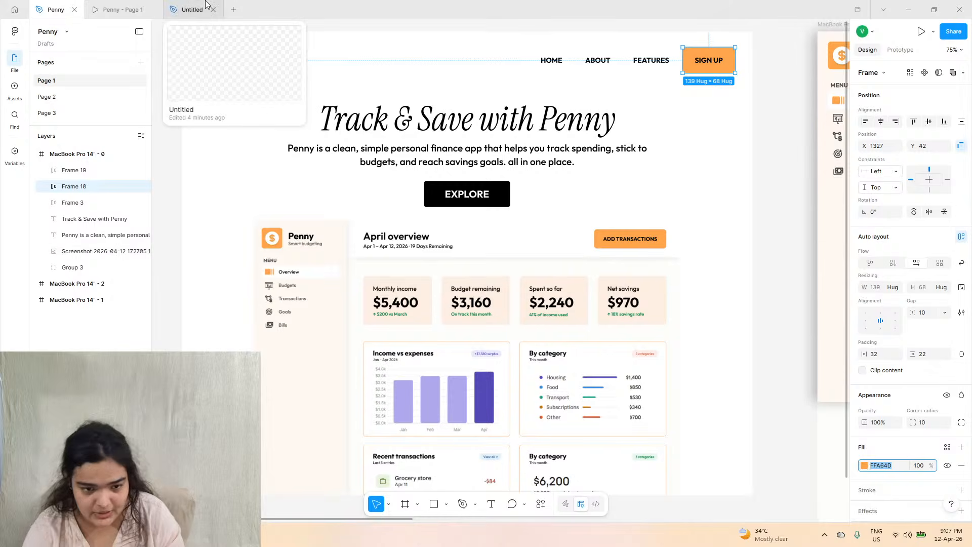
- Set the EXPLORE frame's fill colour to FFA64D in the Untitled file
click(192, 10)
click(804, 462)
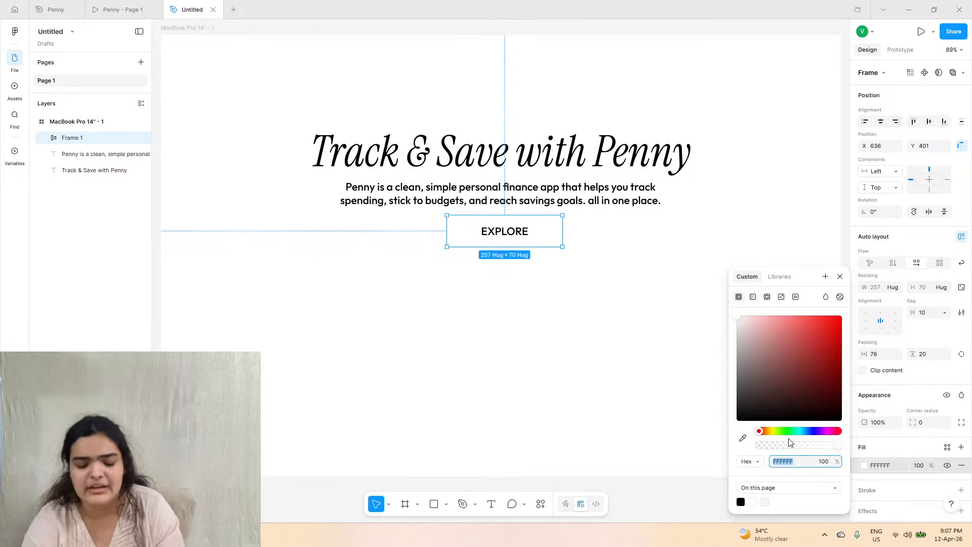
key(ctrl+v)
key(Return)
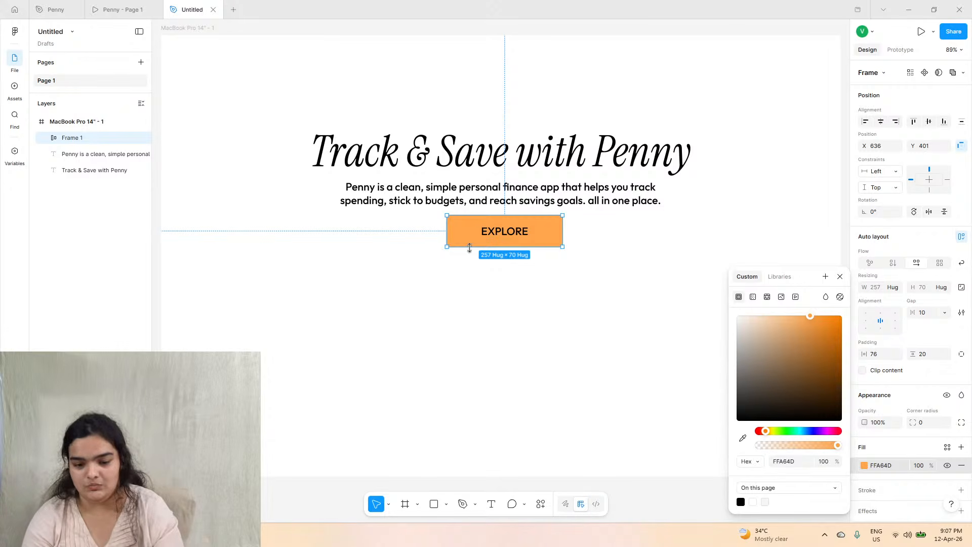
- Round the EXPLORE button's corners with a radius of 10
drag(913, 422, 936, 417)
click(924, 424)
text(10)
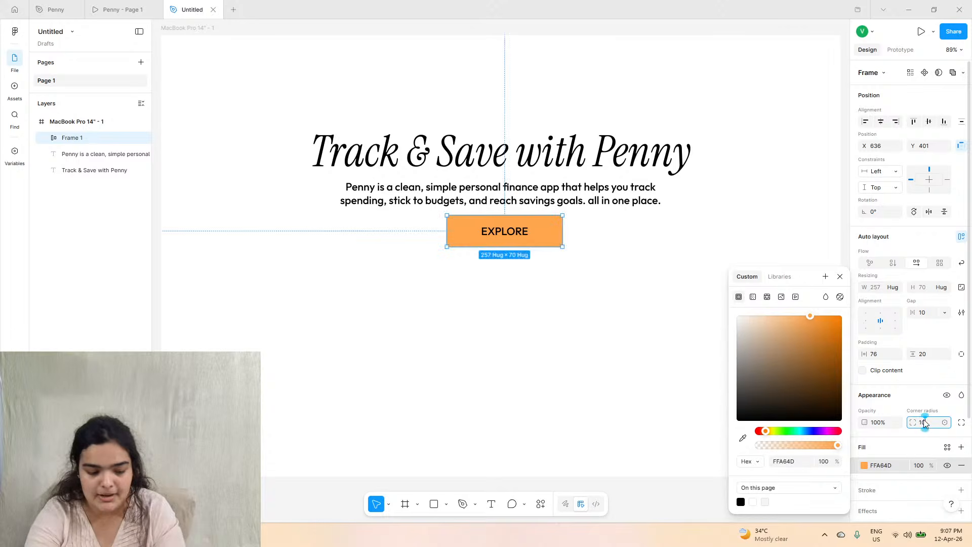
key(Return)
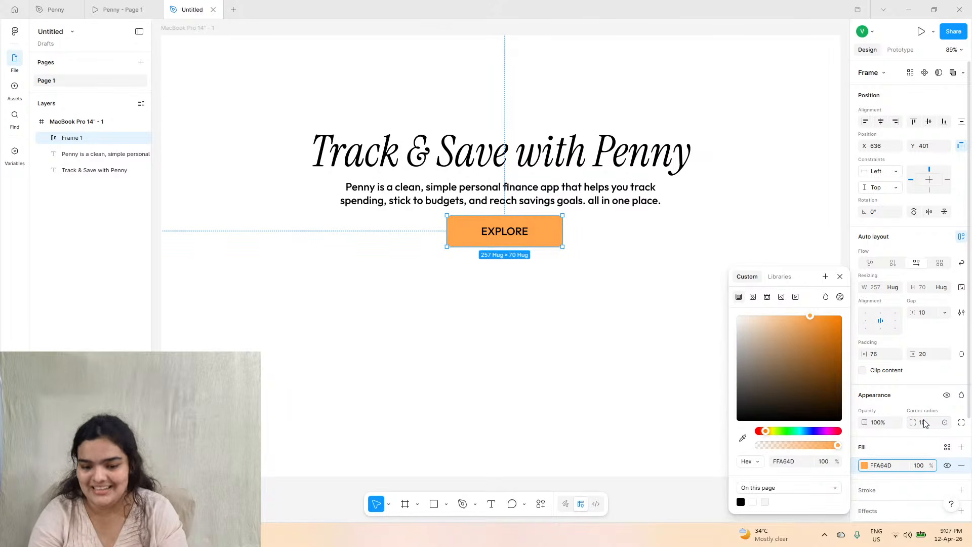
- Make the EXPLORE label bold and centre its button beneath the description at about X 625, Y 412
double_click(505, 235)
click(894, 359)
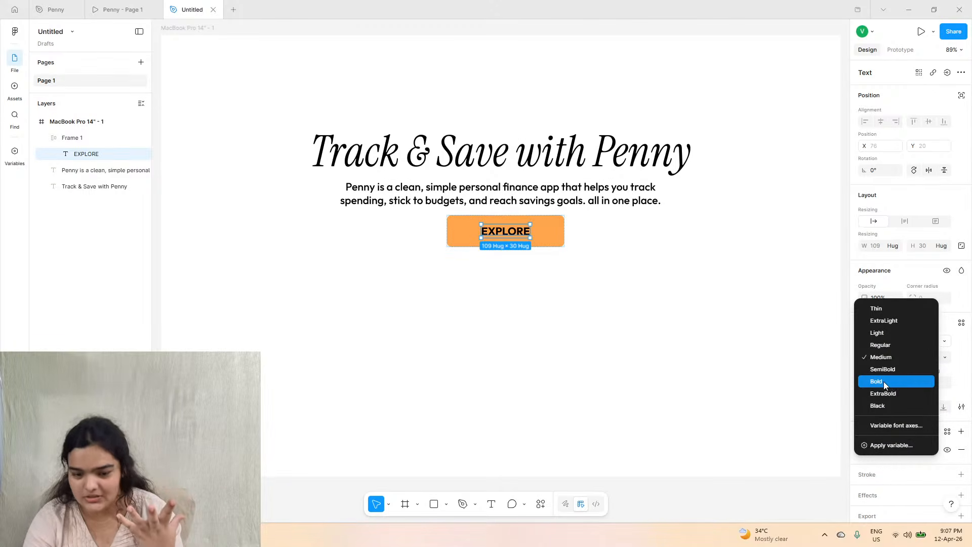
click(890, 382)
click(554, 232)
drag(527, 239, 540, 241)
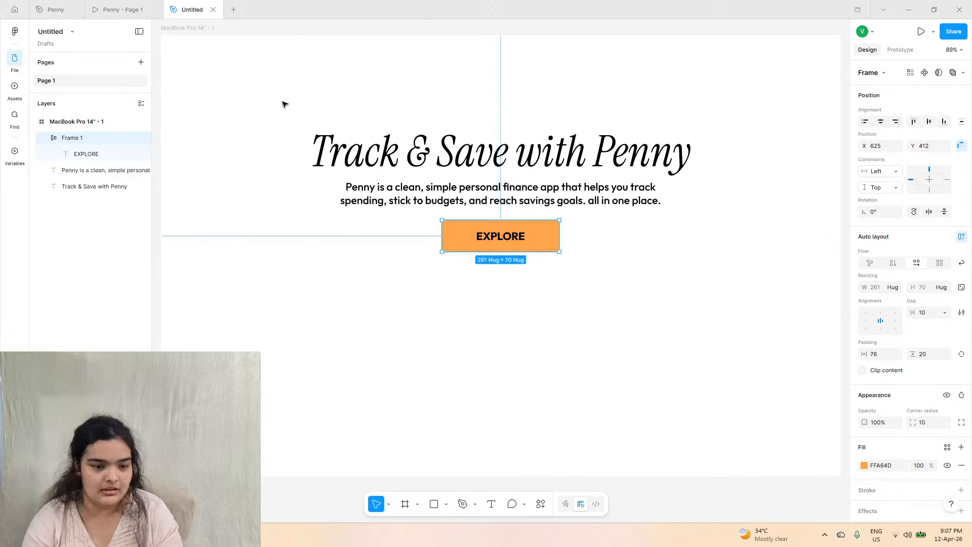
- Examine the dashboard screenshot on the Penny file's landing page and compare it with the neighbouring dashboard frames
click(68, 14)
click(380, 301)
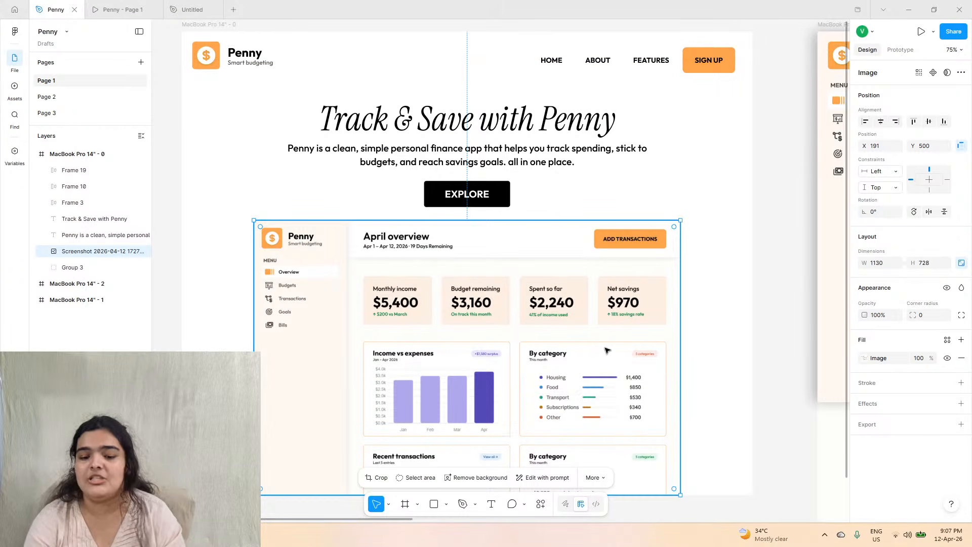
scroll(607, 351, right, 10)
scroll(415, 284, down, 5)
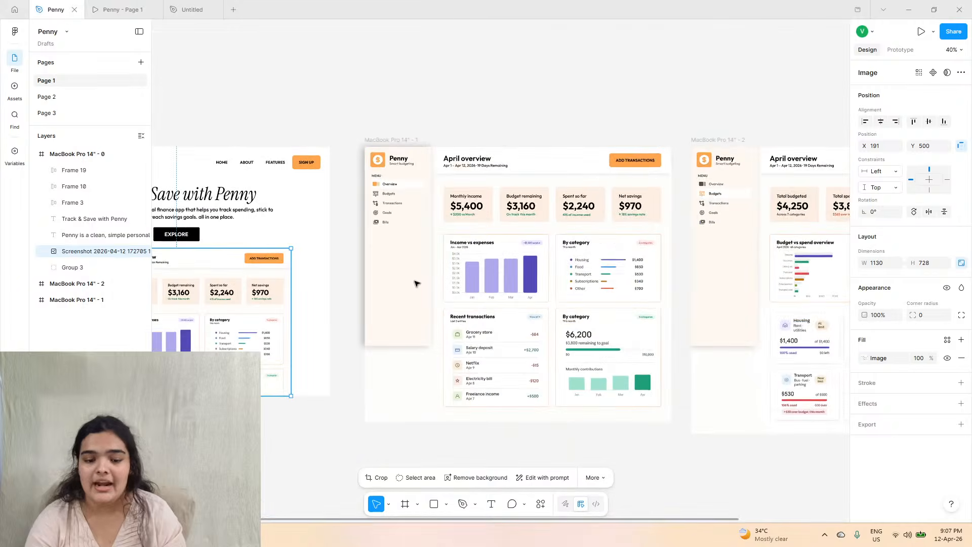
scroll(414, 282, left, 3)
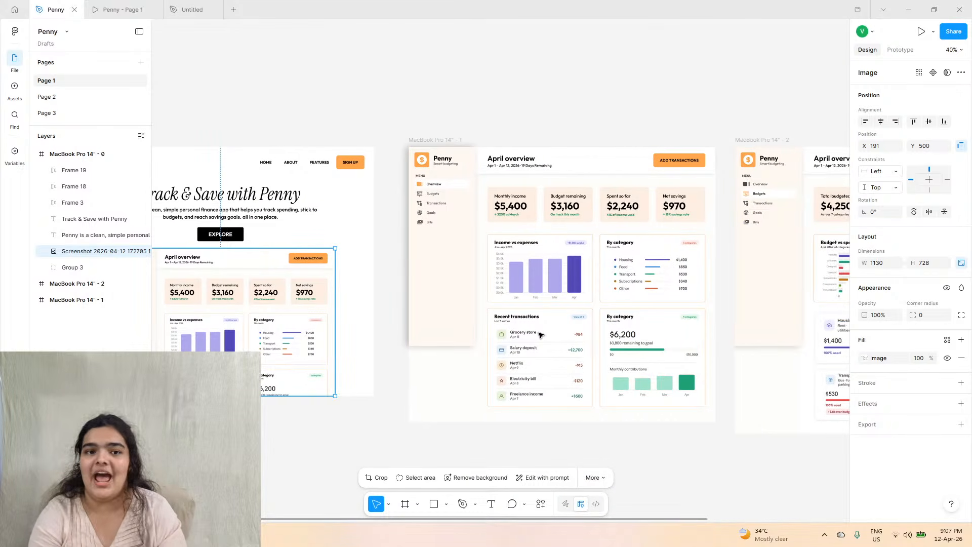
scroll(456, 324, left, 12)
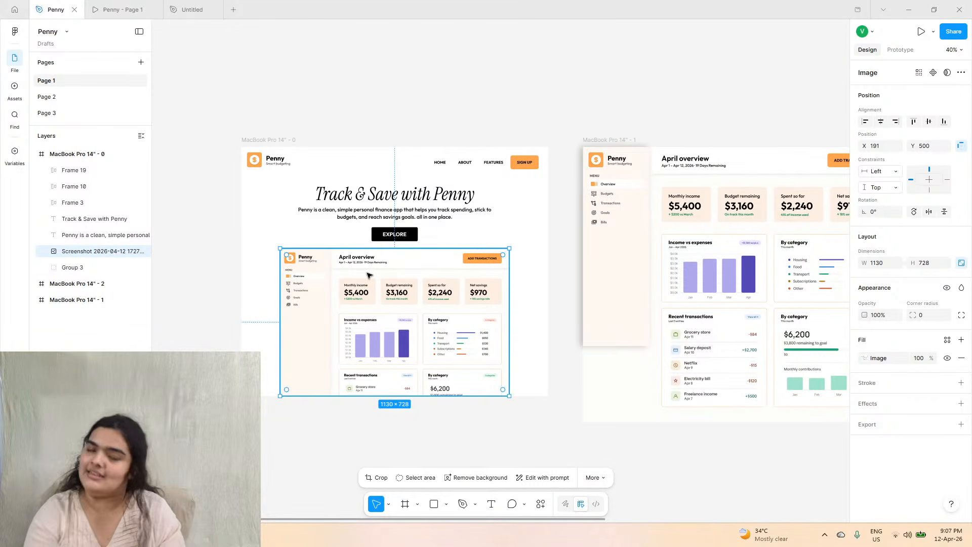
scroll(381, 284, right, 8)
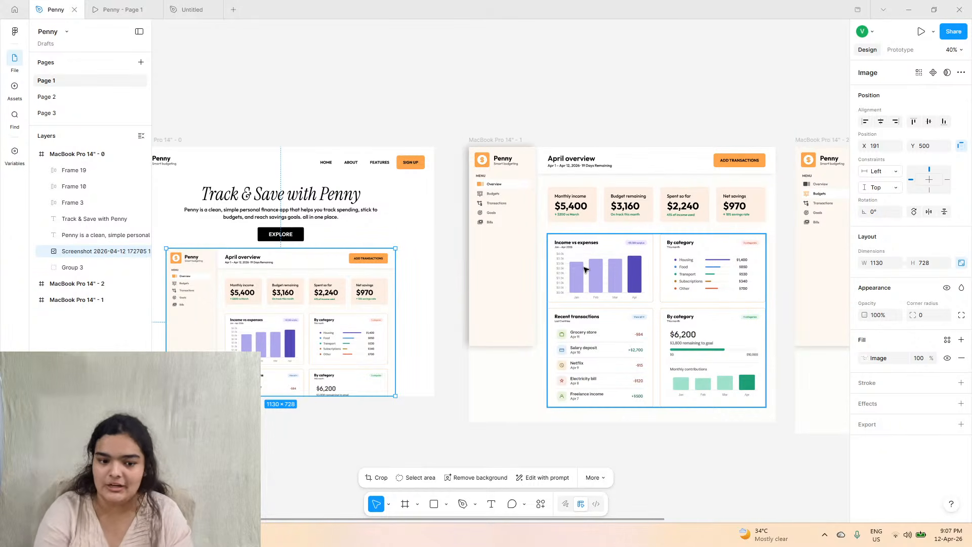
scroll(585, 269, left, 9)
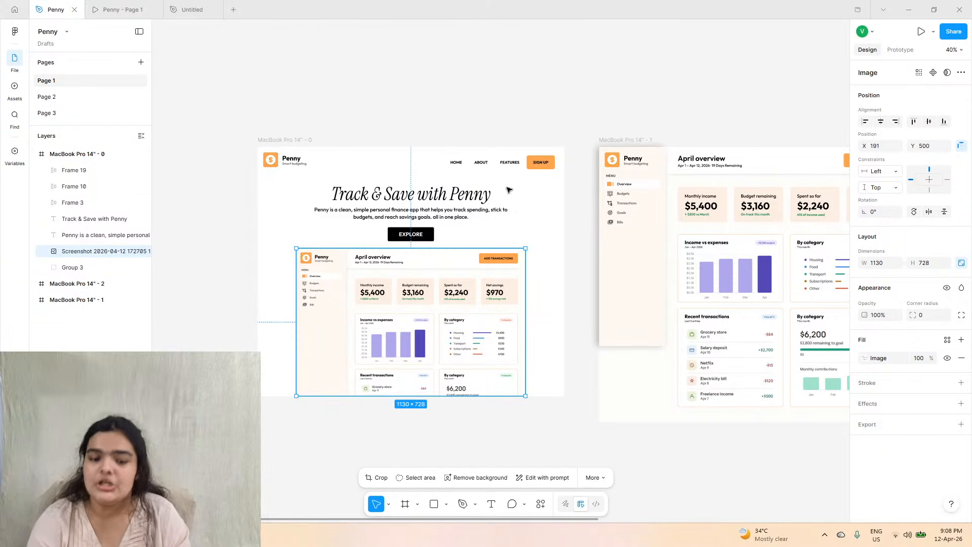
- Duplicate the EXPLORE button in the Untitled file into the page's upper-right corner at about X 1231, Y 29
click(192, 10)
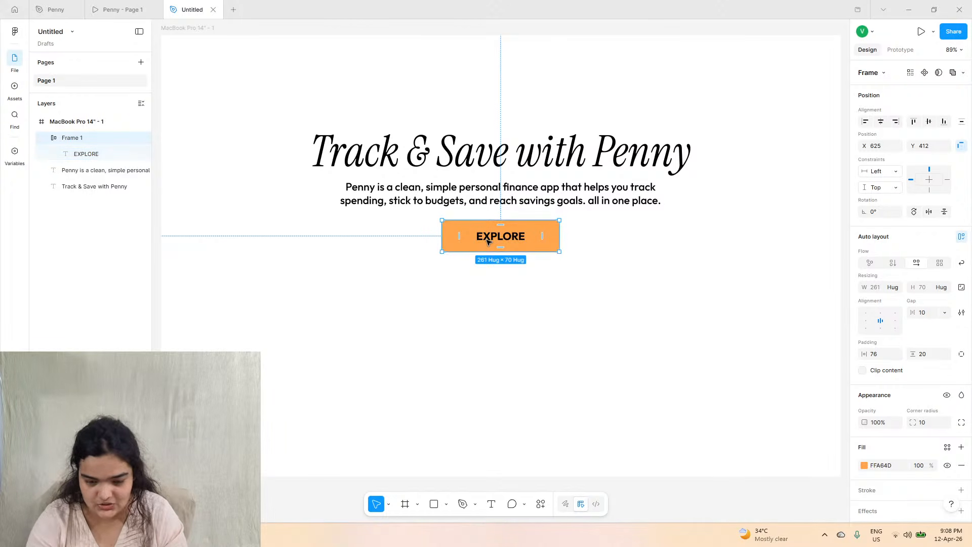
drag(487, 242, 789, 61)
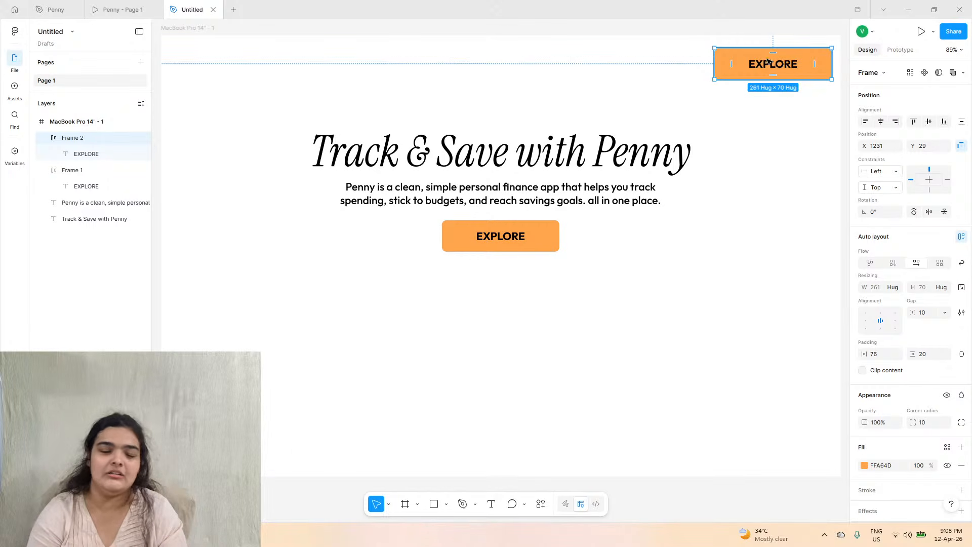
- Check the button colours in the Penny file and set the central EXPLORE button's fill to black, 000000
click(57, 9)
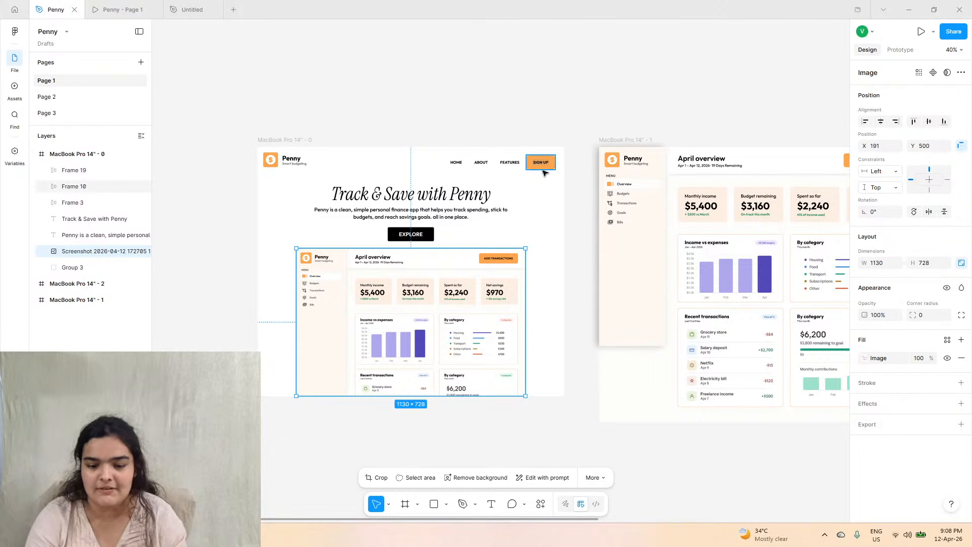
click(193, 9)
click(531, 229)
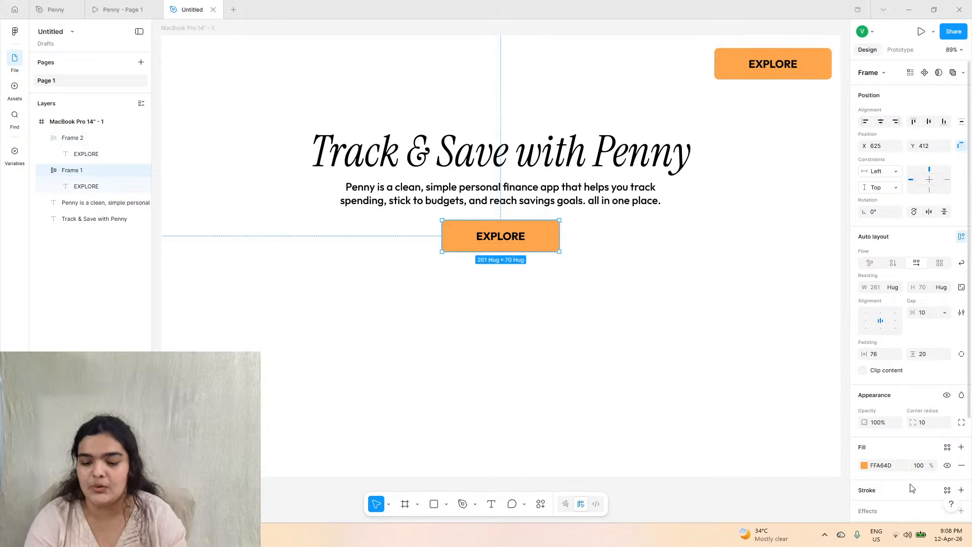
click(864, 465)
click(741, 502)
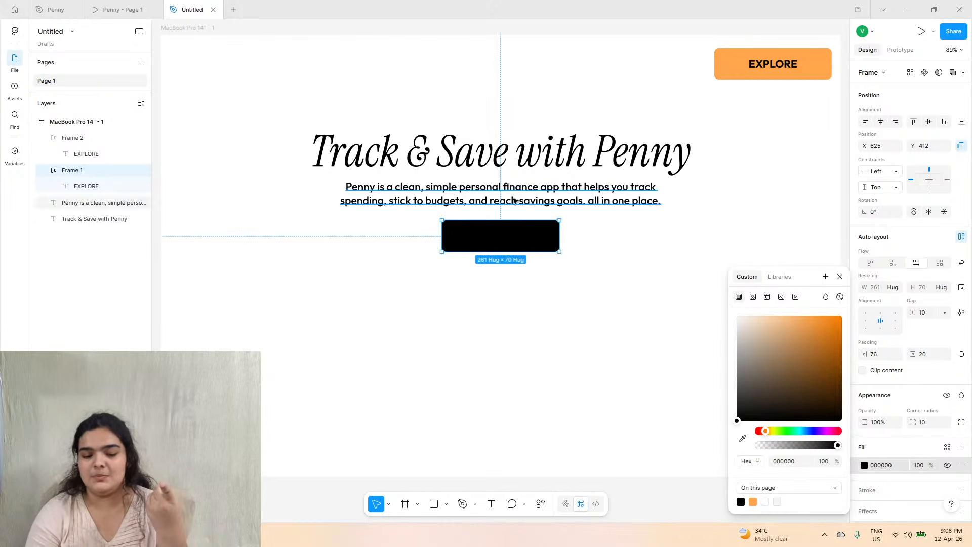
- Change the central EXPLORE button's label colour to white and compare the button with the Penny file
click(500, 238)
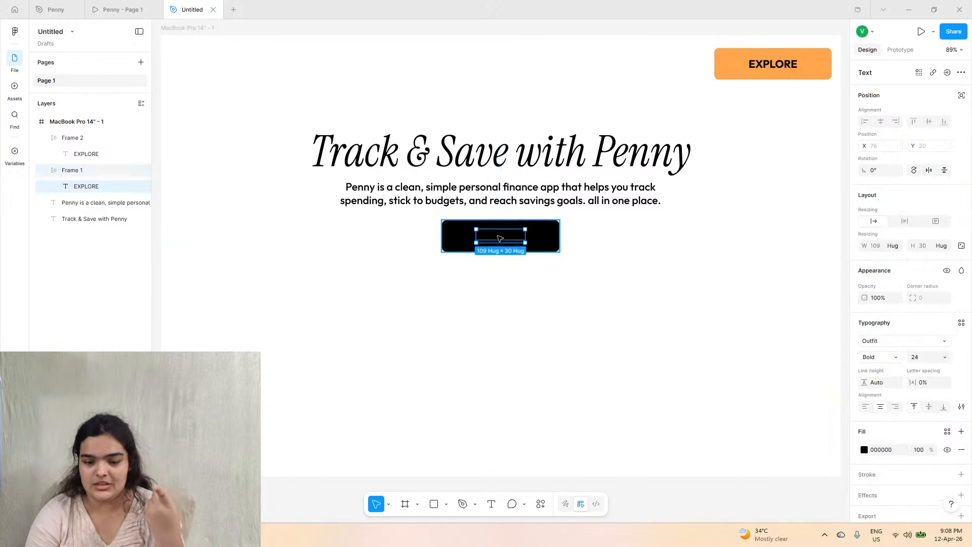
click(864, 450)
click(753, 502)
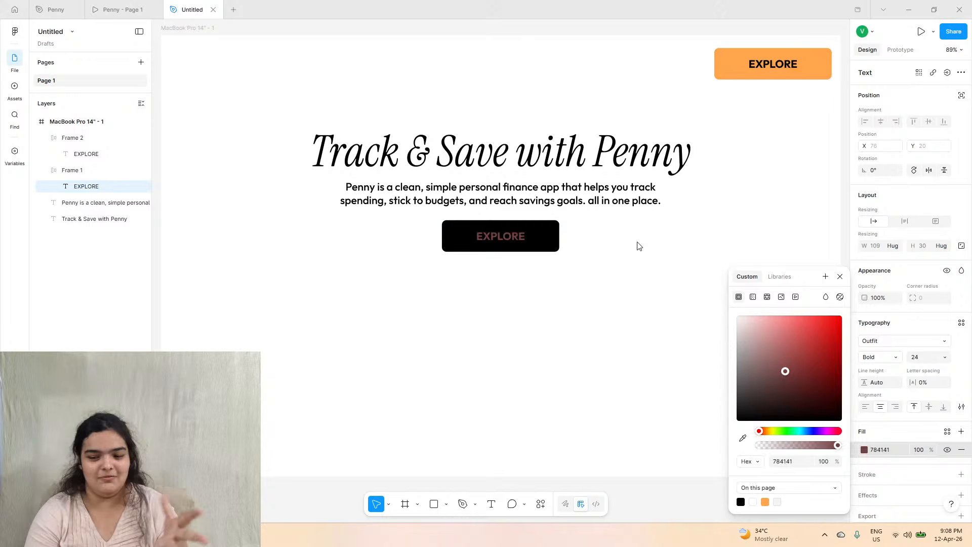
click(555, 260)
click(542, 236)
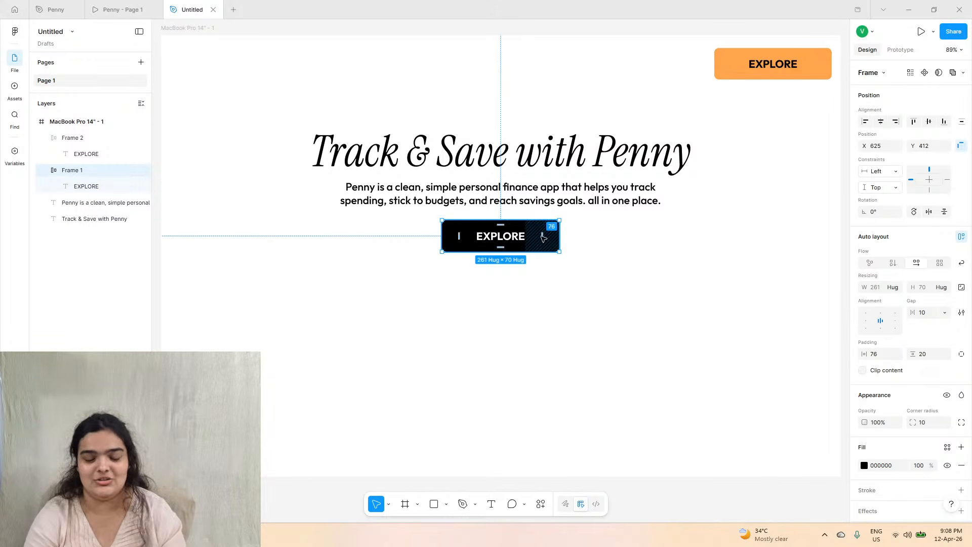
click(80, 4)
click(196, 10)
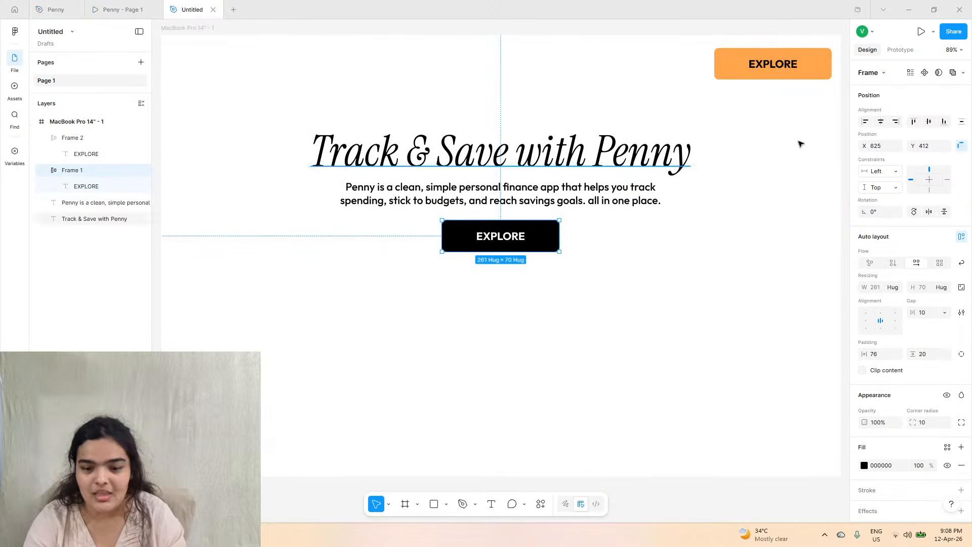
- Duplicate the description paragraph above the heading, beside the orange button, at about X 502, Y 34
scroll(699, 83, up, 3)
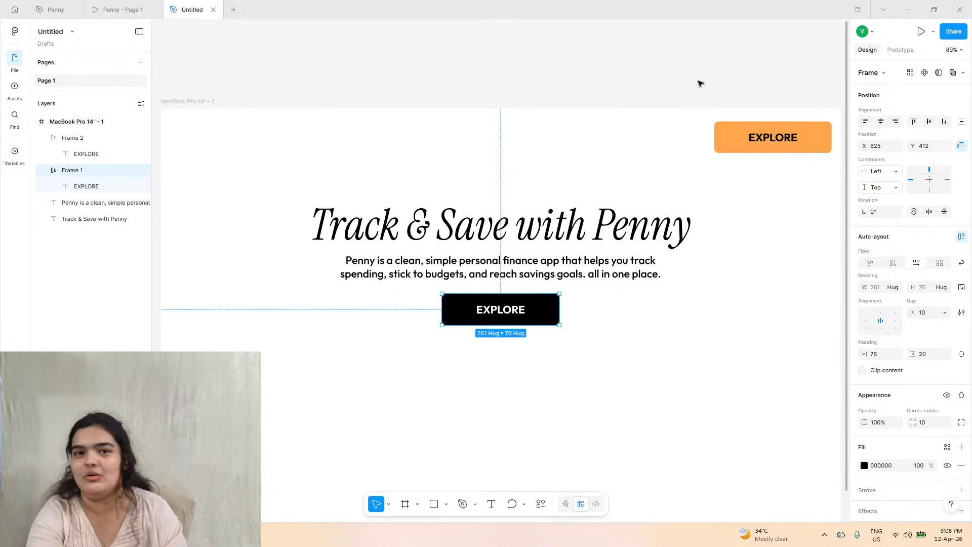
click(534, 277)
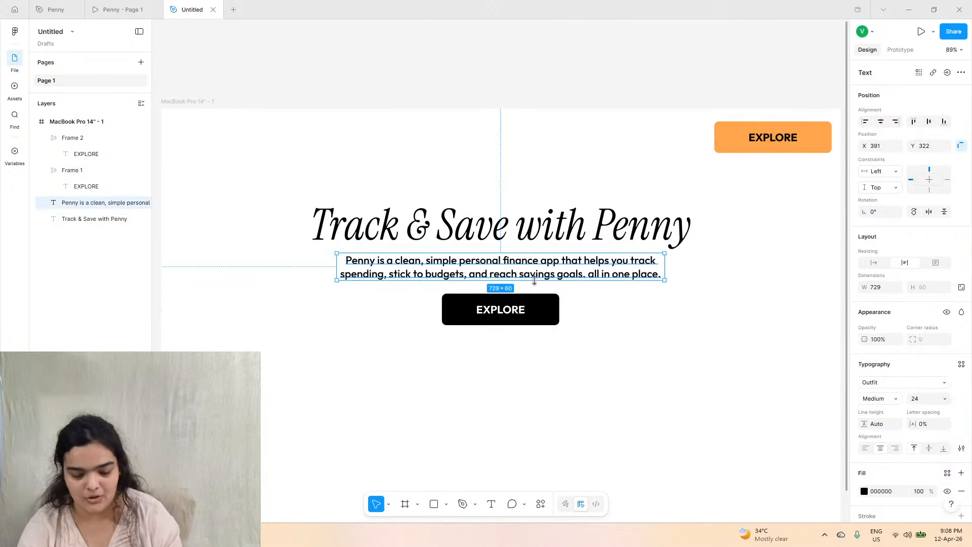
drag(534, 282, 581, 132)
click(57, 10)
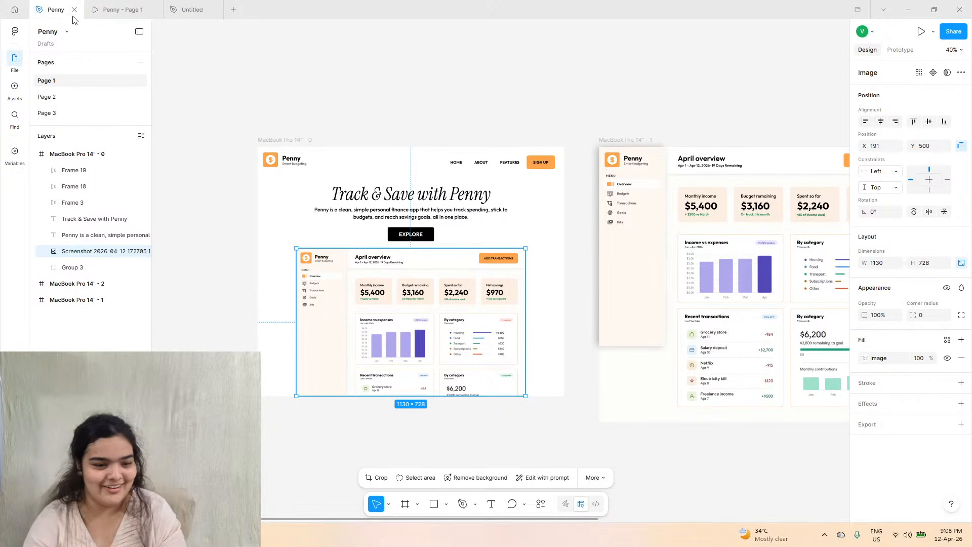
click(193, 9)
- Replace the duplicated description's text with "HOME" and set its text box to auto width
double_click(464, 149)
text(H)
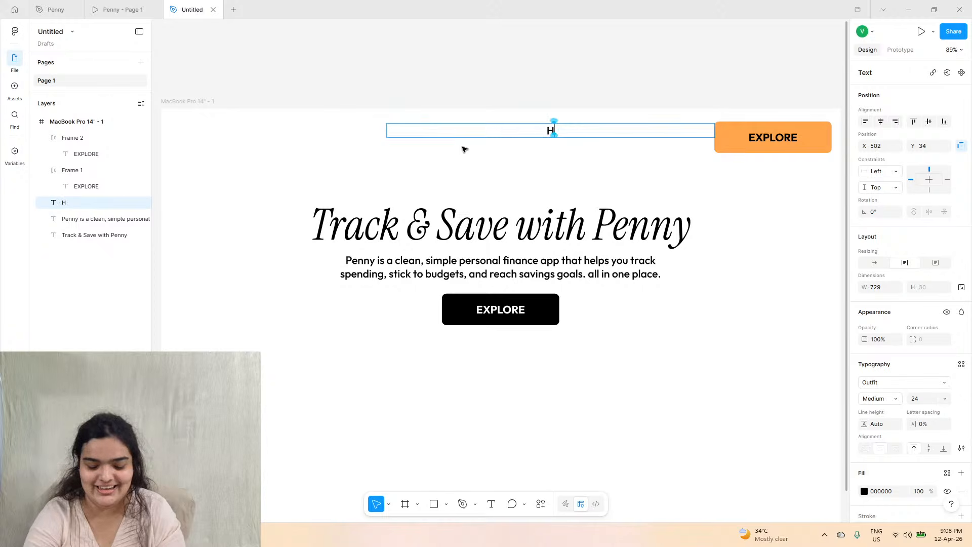
text(OME)
key(Escape)
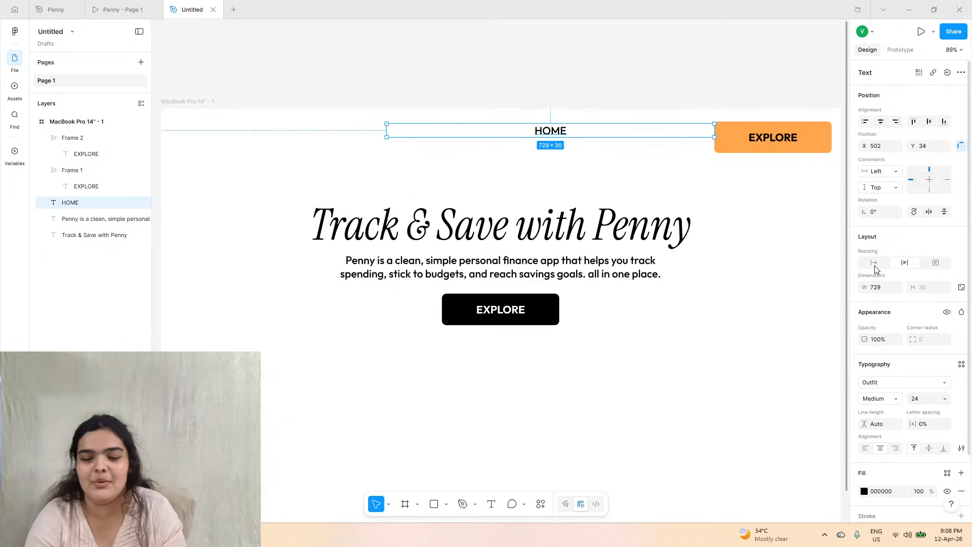
click(874, 266)
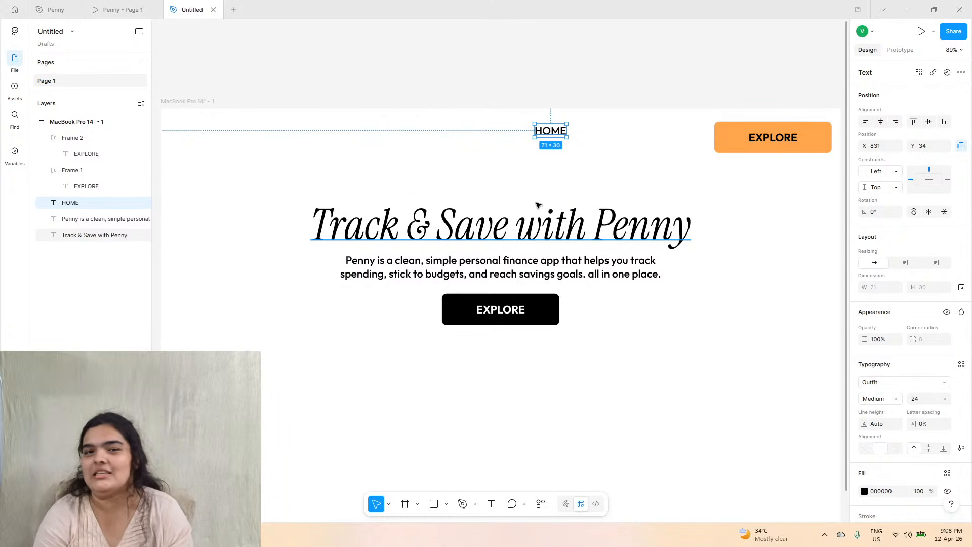
- Move the HOME label level with the orange button at Y 49 and duplicate it into an evenly spaced row of three
drag(555, 133, 601, 142)
key(ctrl+v)
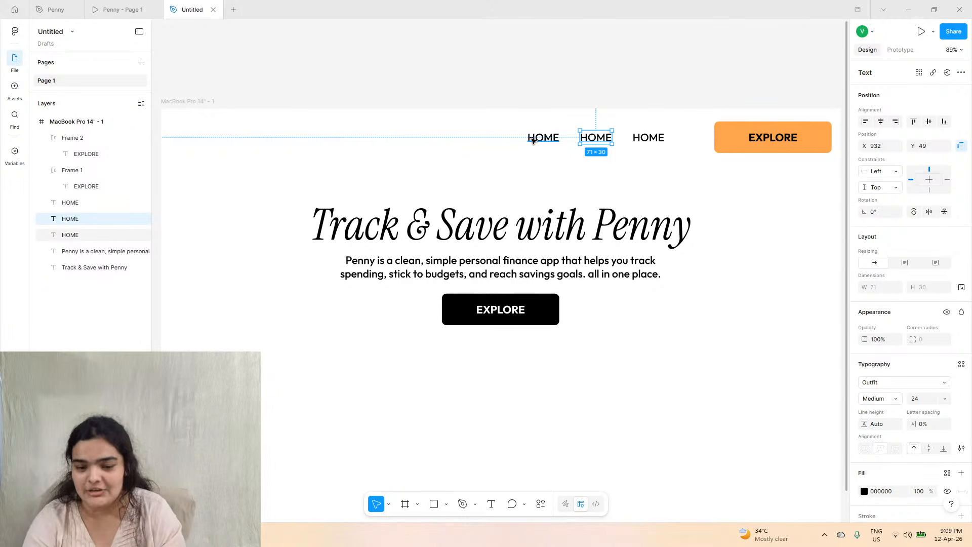
- Examine the header's navigation labels and SIGN UP button in the Penny file and compare them with the new header
click(65, 4)
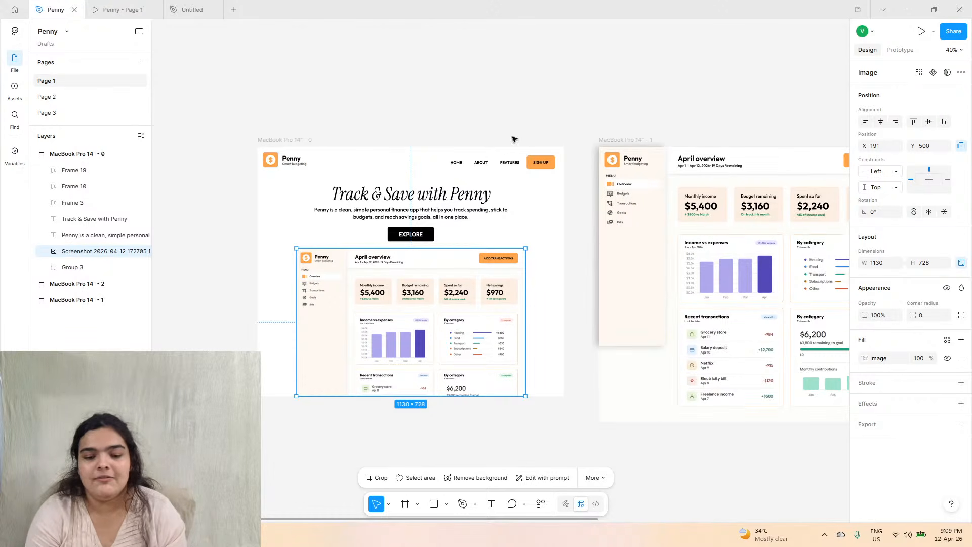
scroll(521, 164, up, 5)
scroll(523, 168, up, 2)
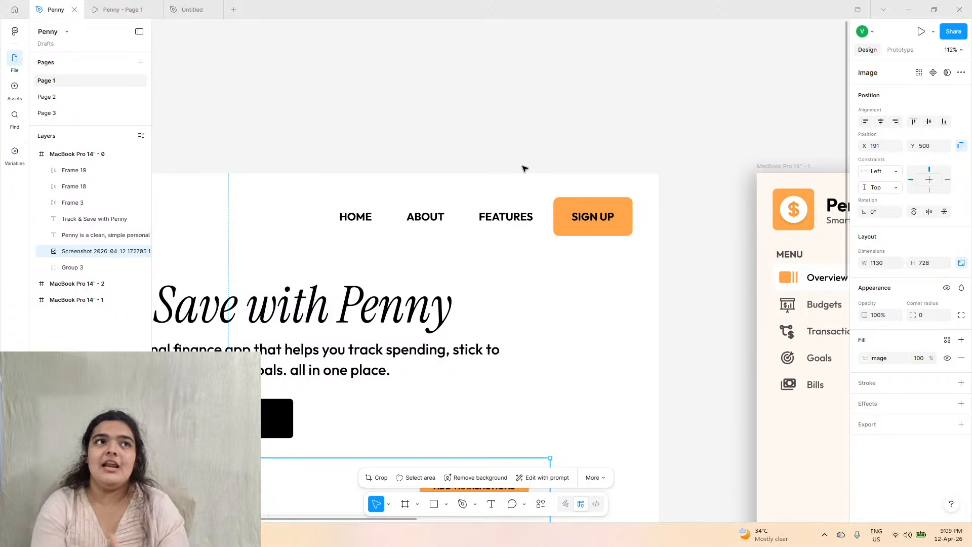
click(190, 8)
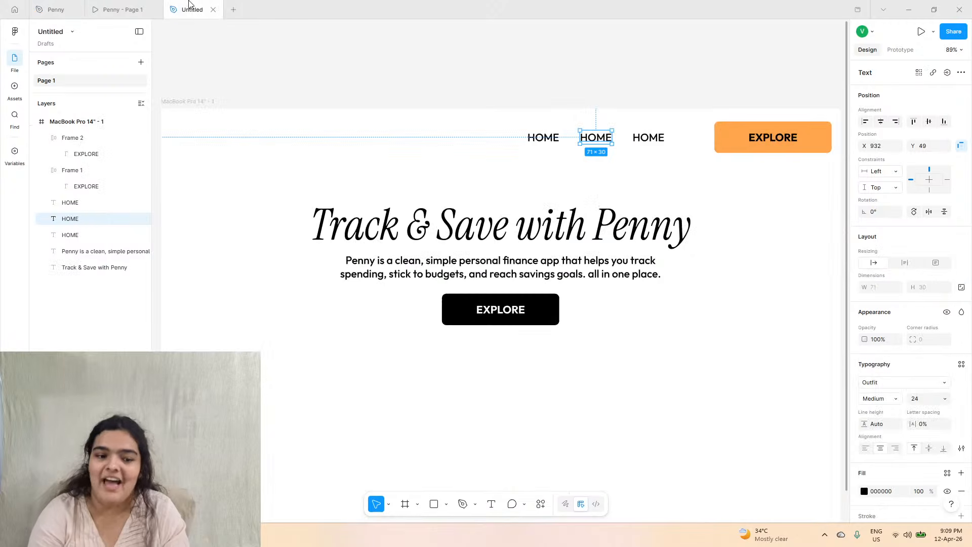
click(765, 127)
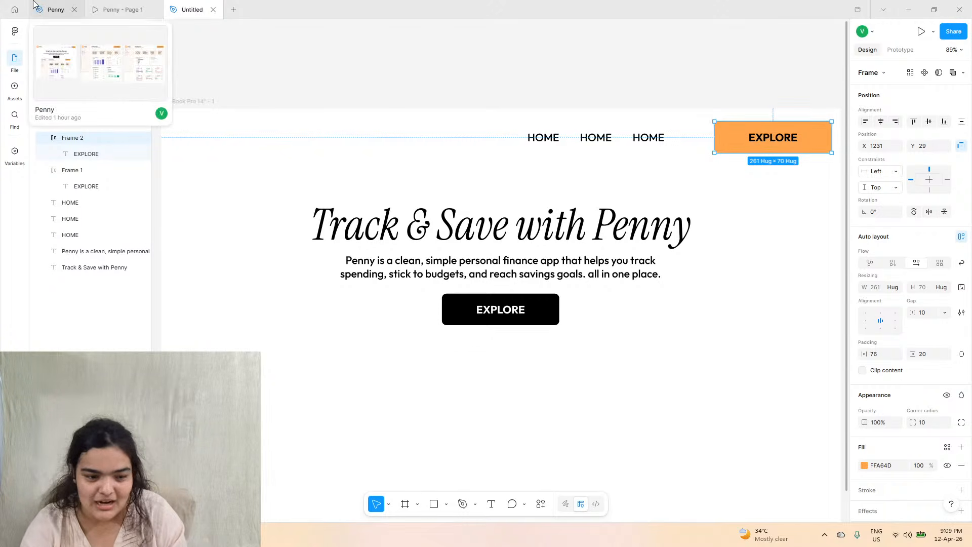
click(53, 9)
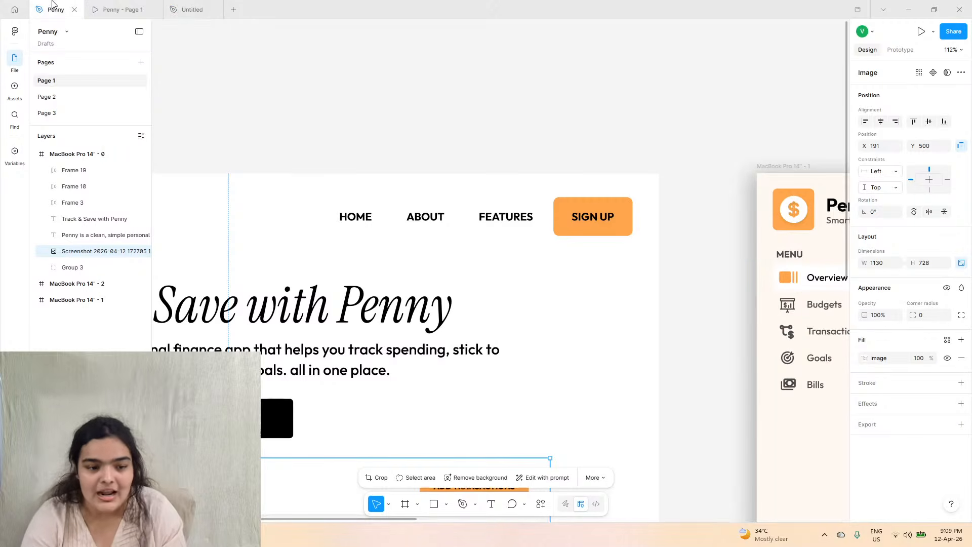
click(191, 9)
- Replace the middle HOME label's text in the header with "ABOUT"
click(602, 137)
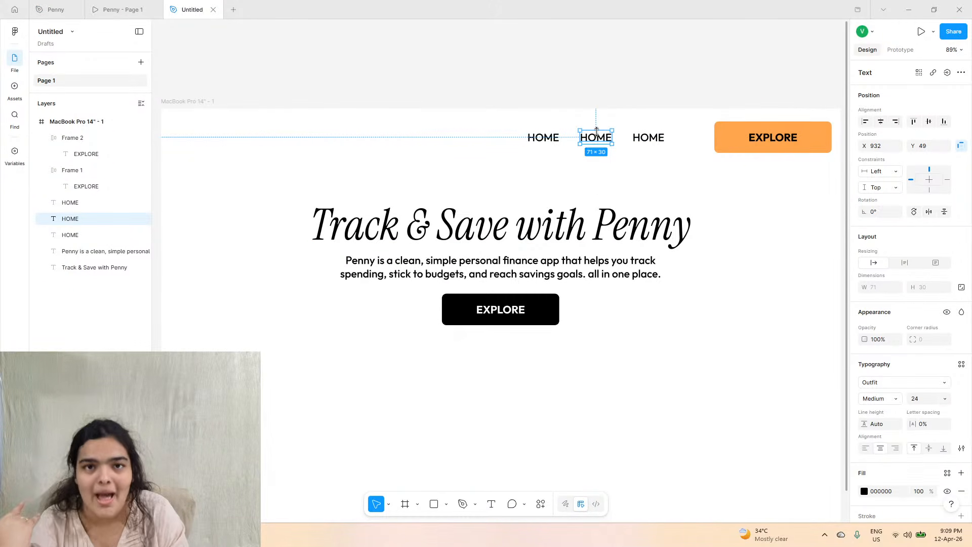
key(shift+a)
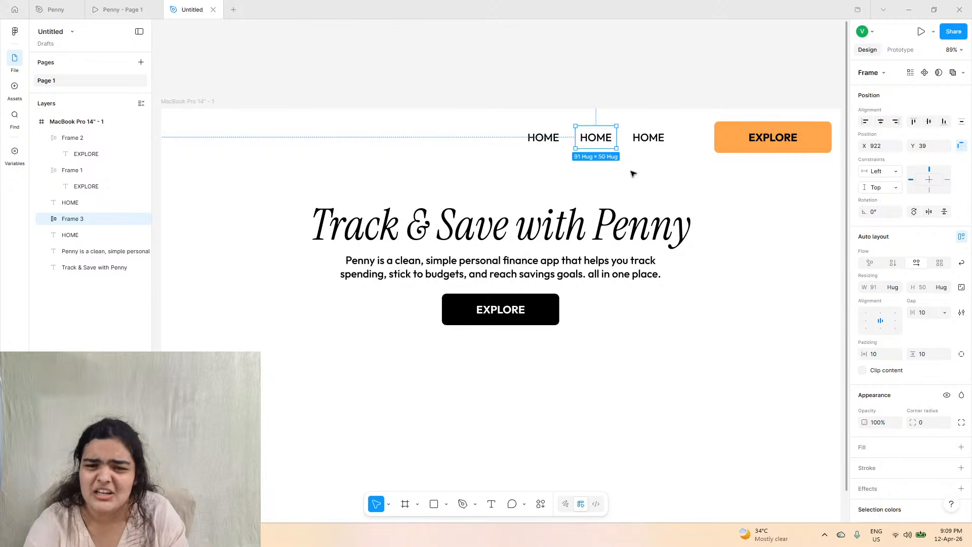
double_click(603, 138)
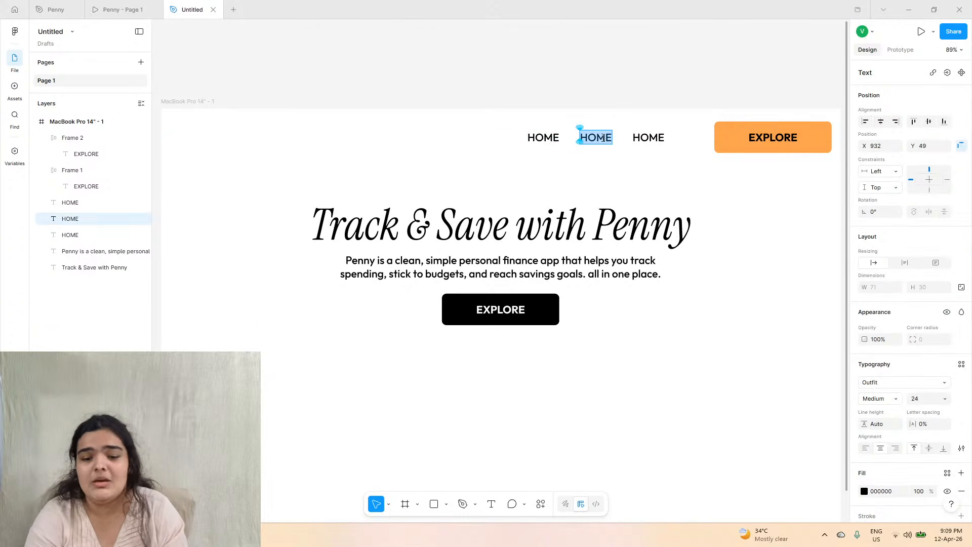
click(39, 5)
click(193, 10)
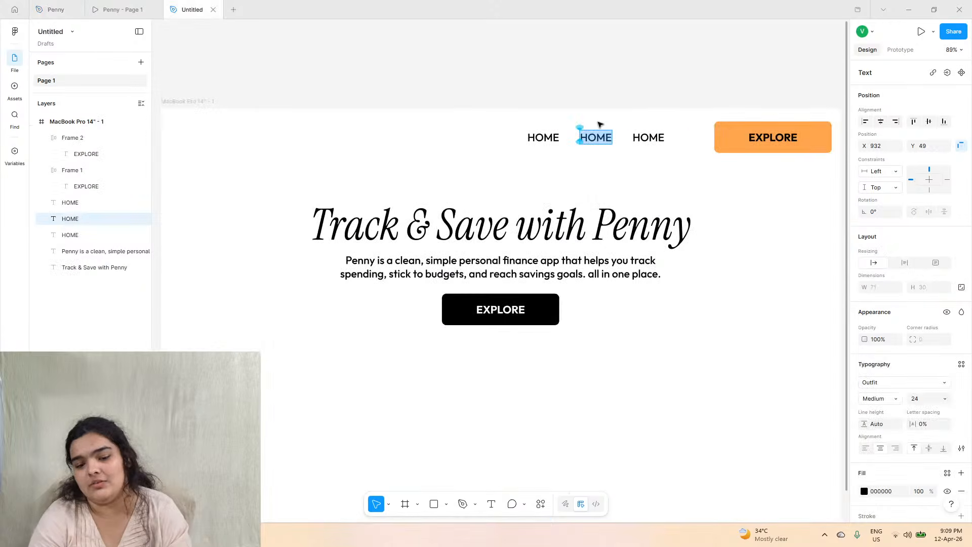
text(ABOUT)
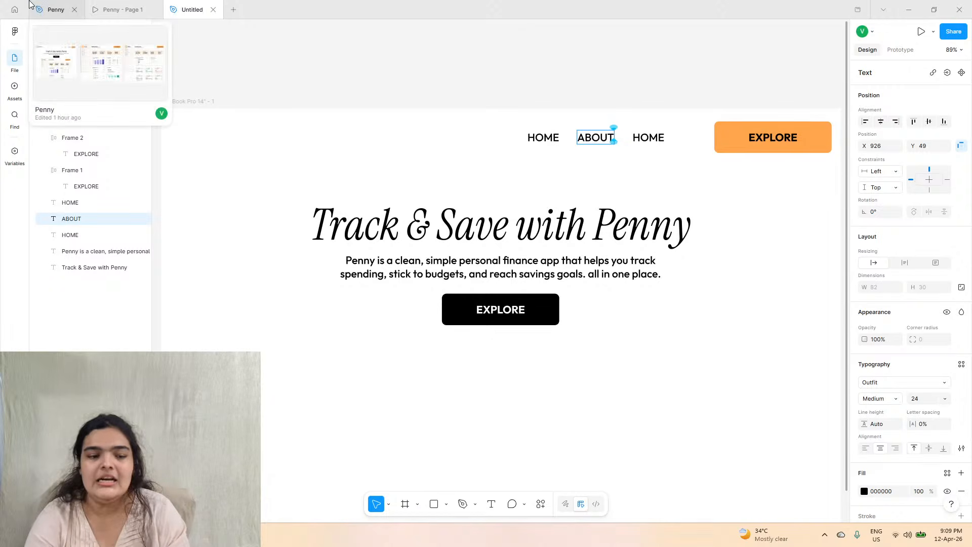
- Check the label wording in the Penny file and replace the third navigation label's text with "FEATURES"
click(25, 7)
click(42, 8)
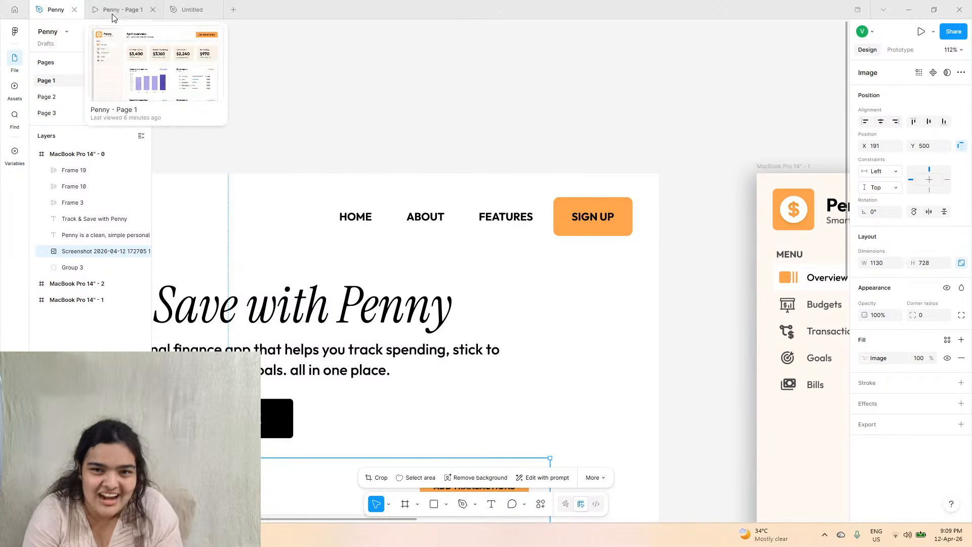
click(127, 10)
click(192, 10)
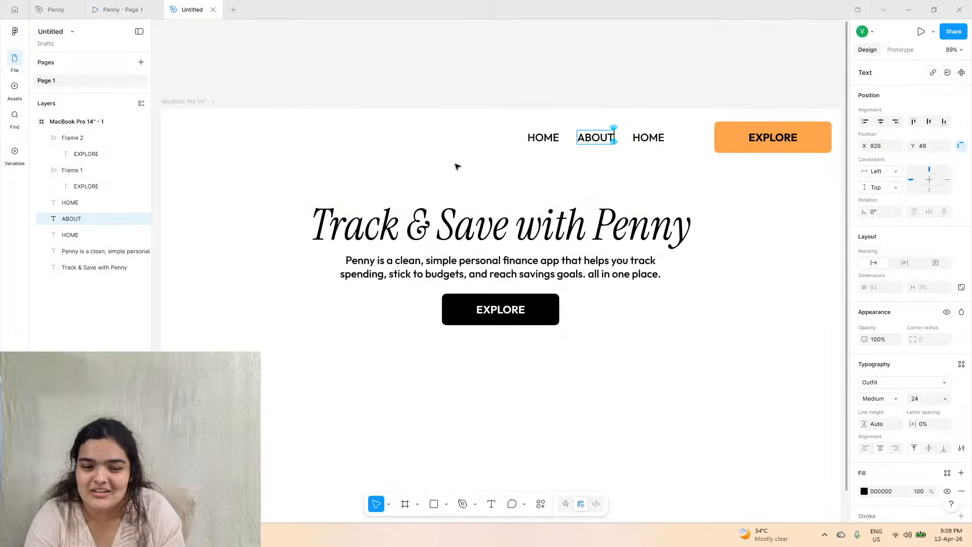
double_click(638, 141)
text(F)
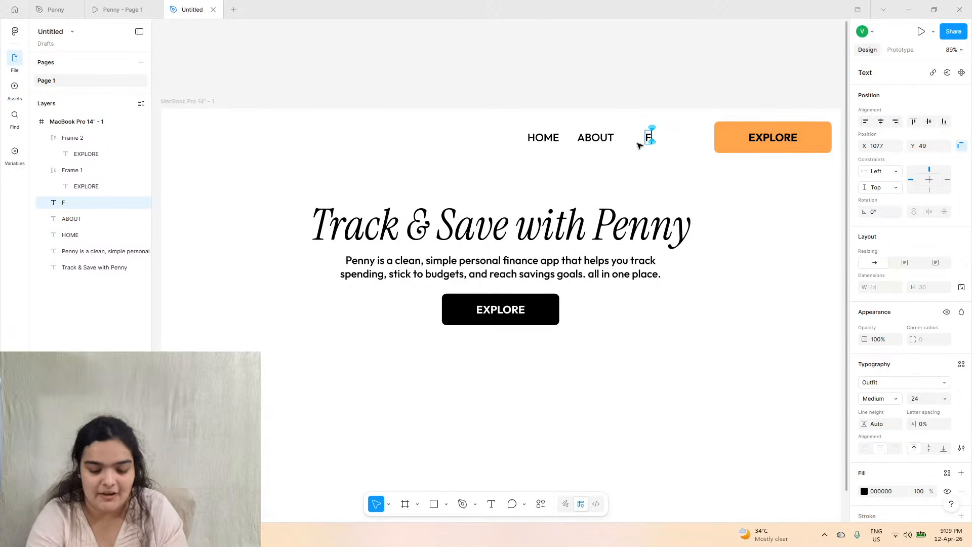
text(EATURES)
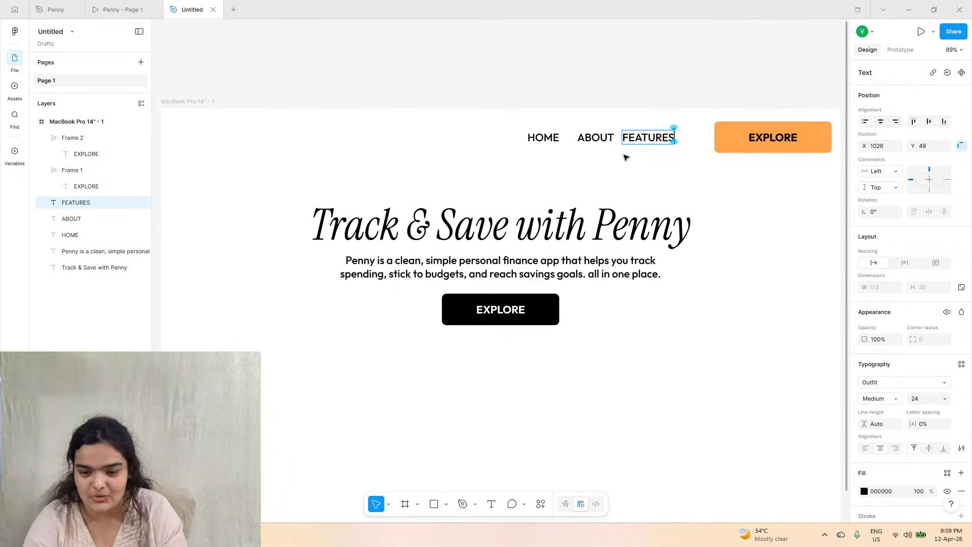
key(Escape)
- Set the font weight of the HOME, ABOUT and FEATURES labels to SemiBold
shift+click(547, 141)
shift+click(606, 141)
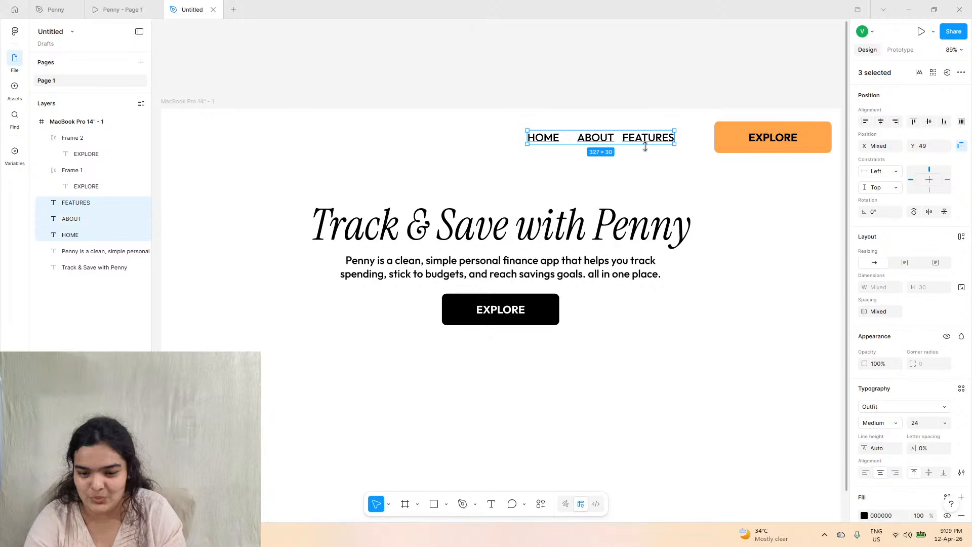
click(878, 425)
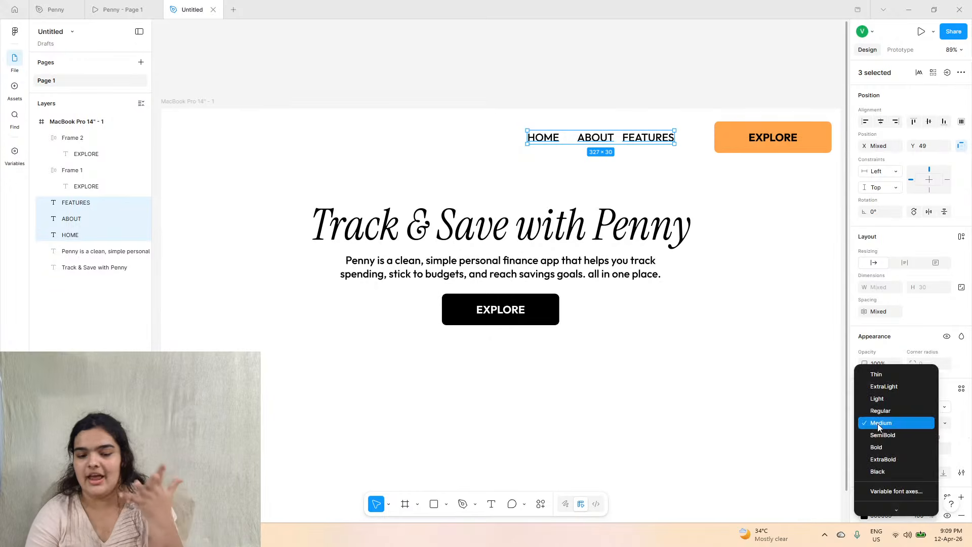
click(882, 448)
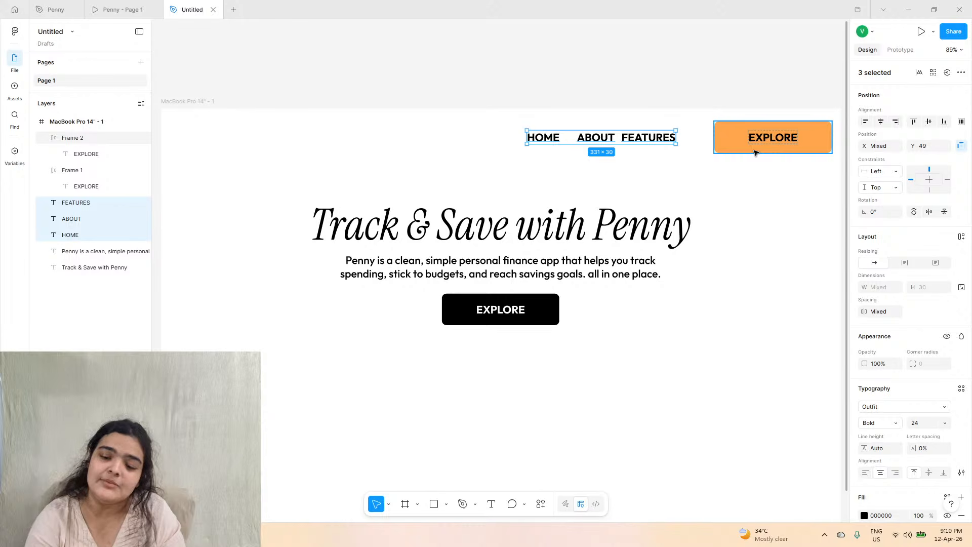
click(896, 425)
click(893, 412)
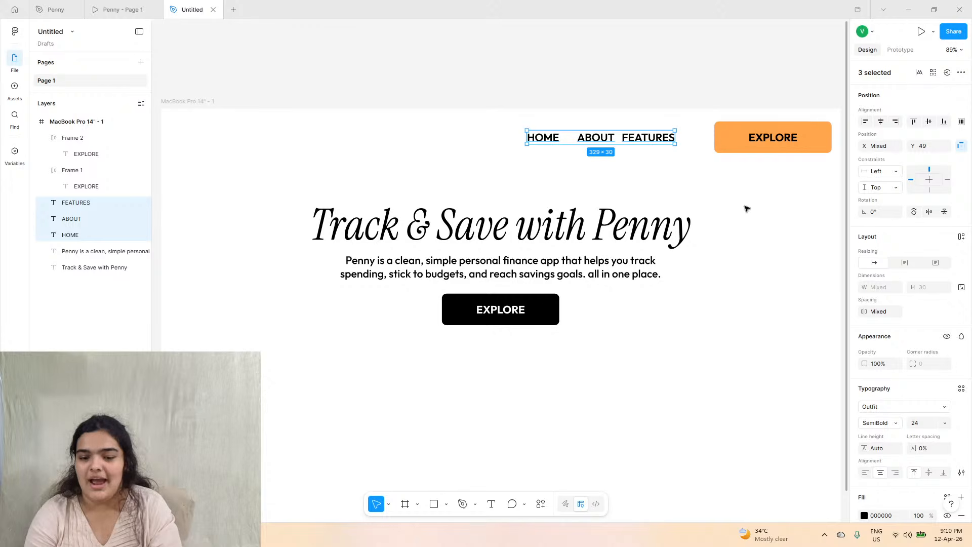
- Wrap the three navigation labels in a horizontal auto layout with a gap of 56 and move it to X 794, Y 58
click(962, 238)
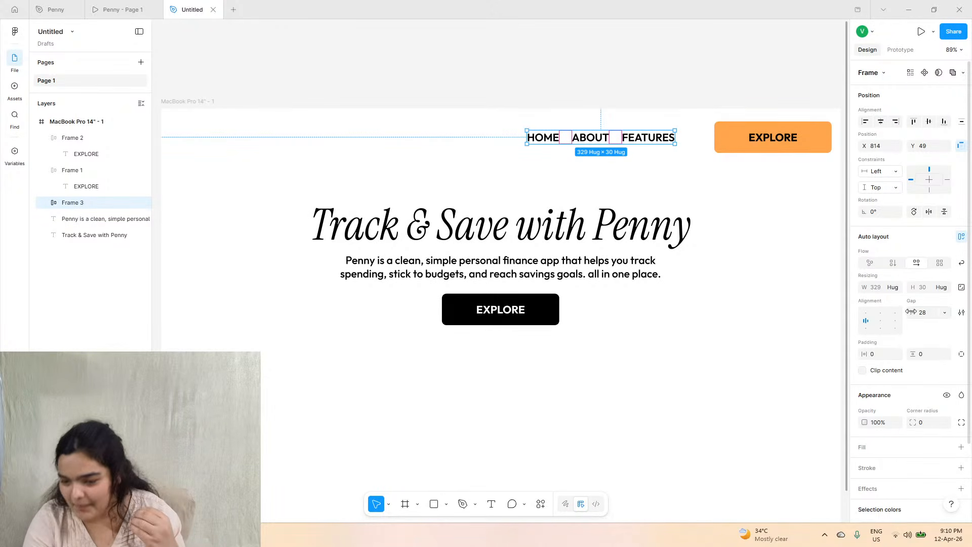
drag(912, 311, 943, 307)
mouse_move(654, 142)
mouse_down()
mouse_move(631, 142)
mouse_move(652, 146)
mouse_up()
scroll(554, 157, left, 5)
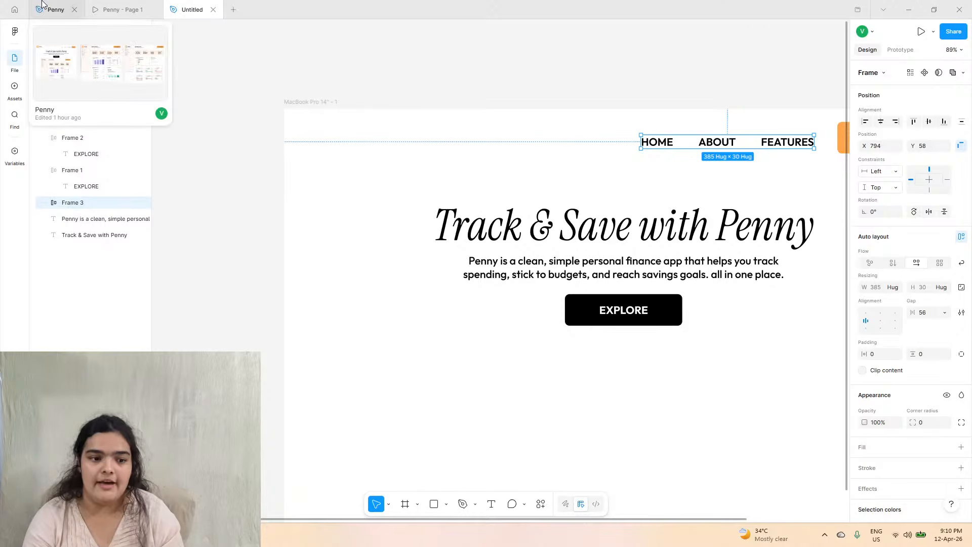
- Compare the header with the Penny file and set the HOME, ABOUT and FEATURES labels to font size 20
click(55, 10)
scroll(317, 200, up, 5)
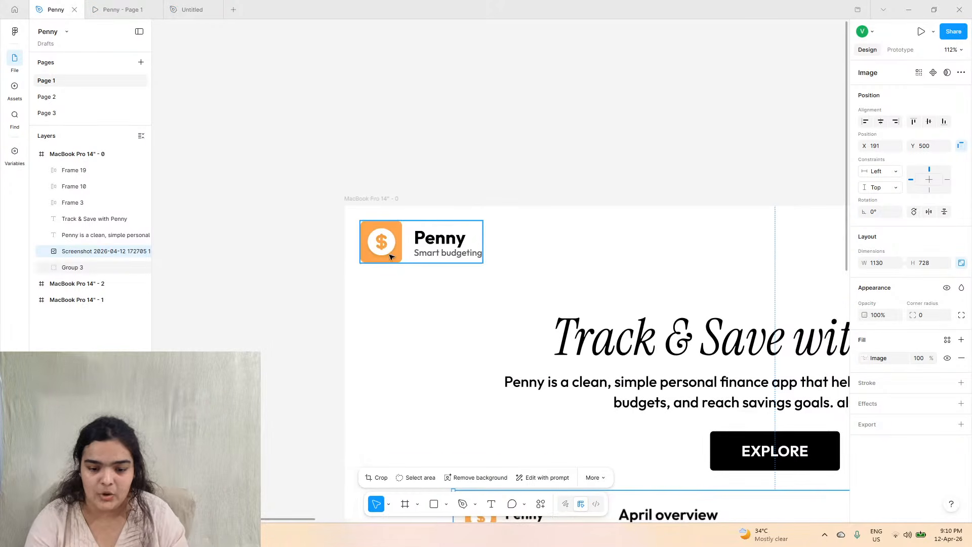
click(194, 10)
click(356, 209)
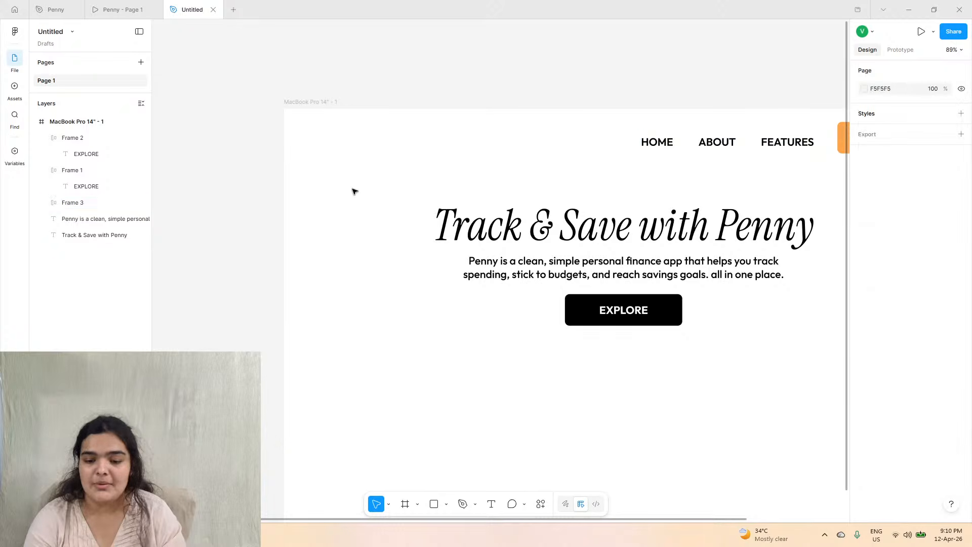
click(631, 142)
click(630, 142)
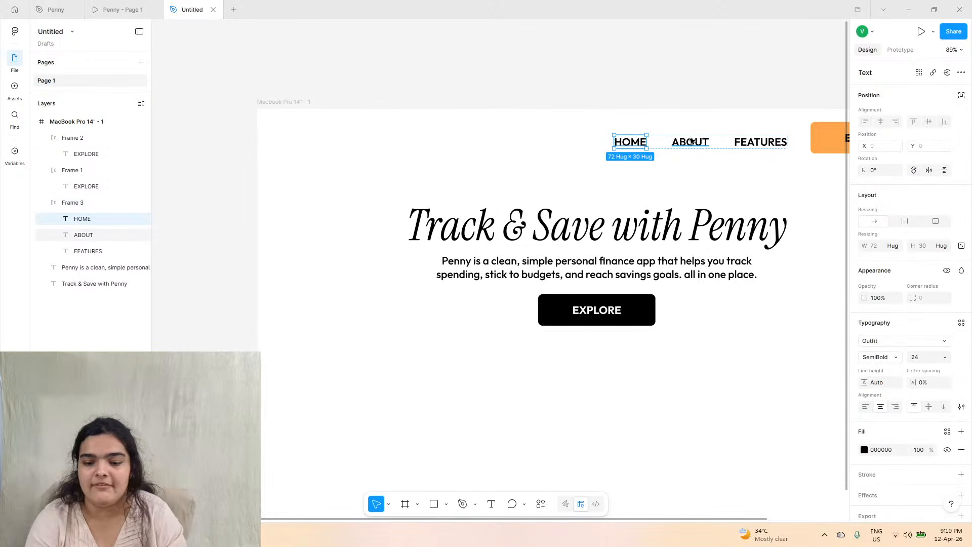
shift+click(690, 142)
shift+click(745, 141)
click(943, 355)
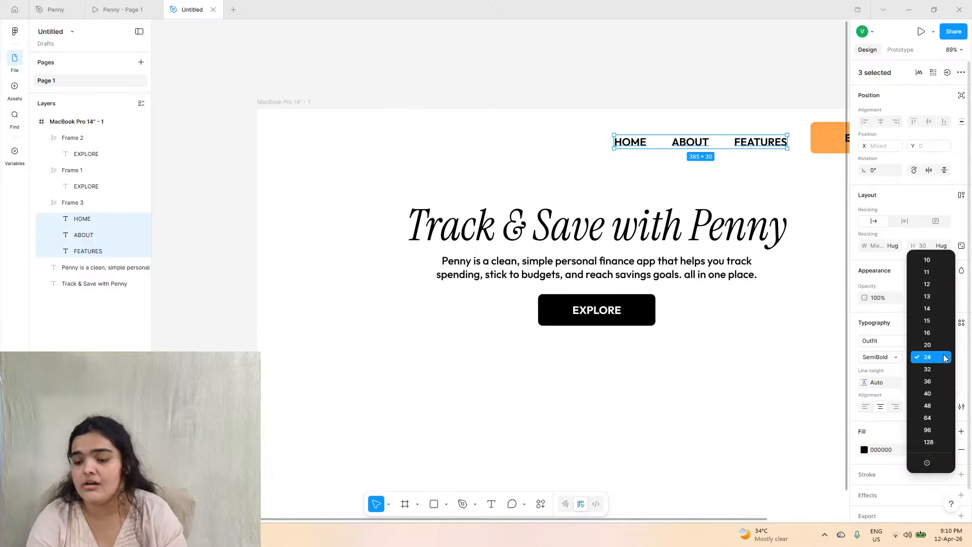
click(941, 349)
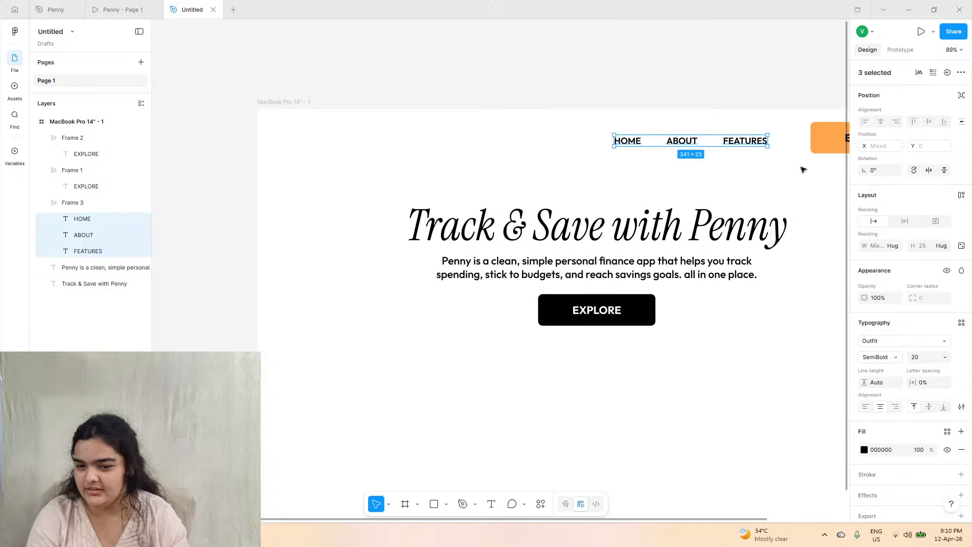
- Move the navigation label group level with the orange button's centre, at X 838, Y 51
scroll(780, 157, right, 3)
scroll(693, 132, up, 5)
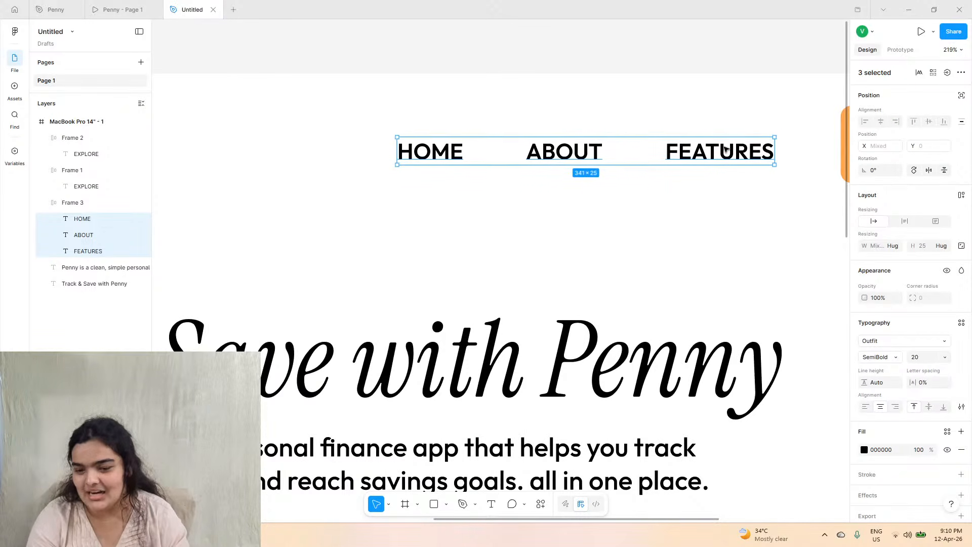
click(740, 127)
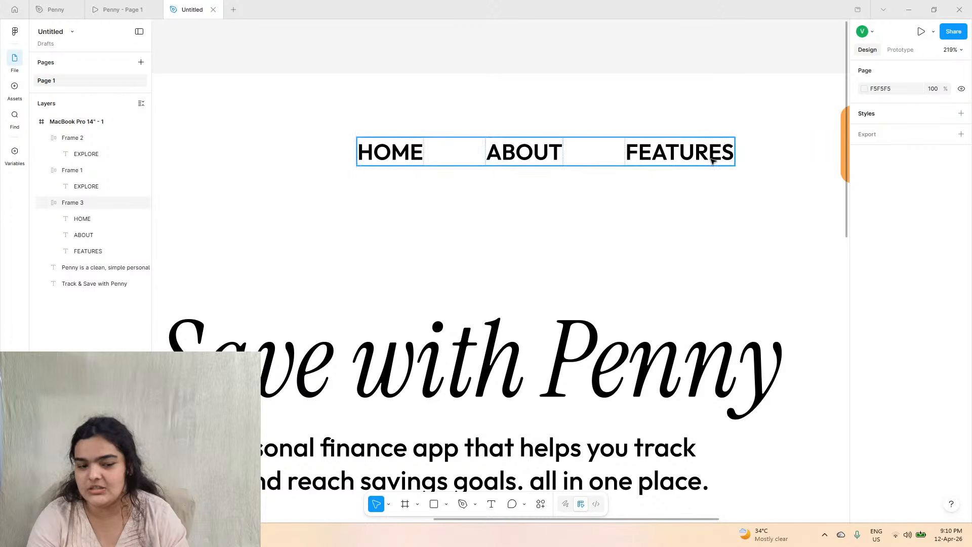
click(729, 151)
scroll(722, 162, left, 1)
mouse_move(721, 161)
mouse_down()
mouse_move(749, 153)
mouse_move(740, 158)
mouse_up()
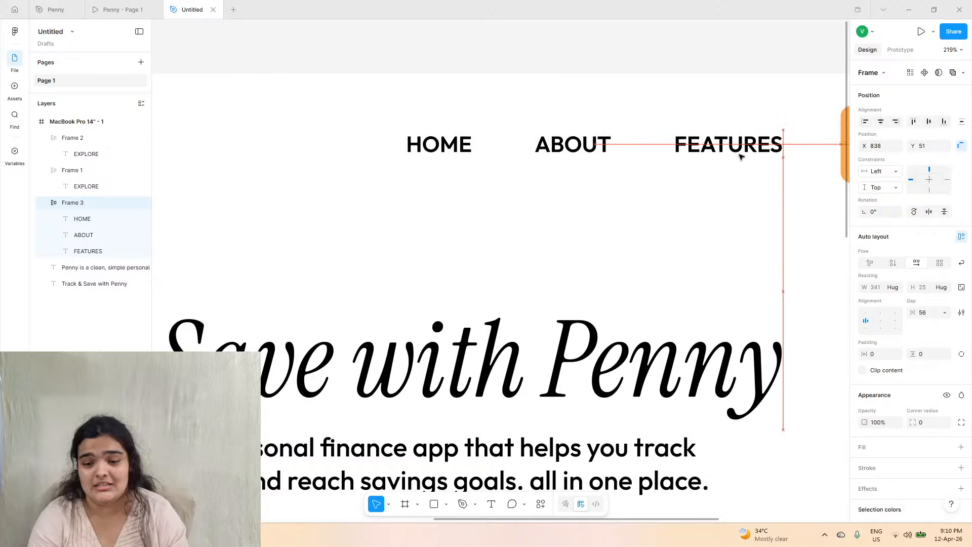
- Draw a 67 × 67 frame for the logo in the page's upper-left corner, at X 15, Y 23
scroll(685, 175, left, 1)
scroll(685, 176, left, 10)
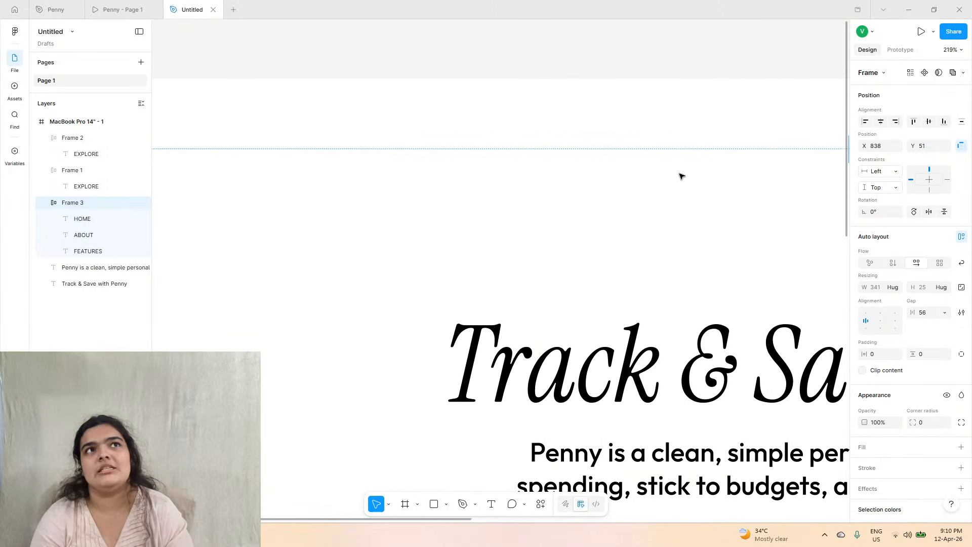
scroll(681, 175, left, 7)
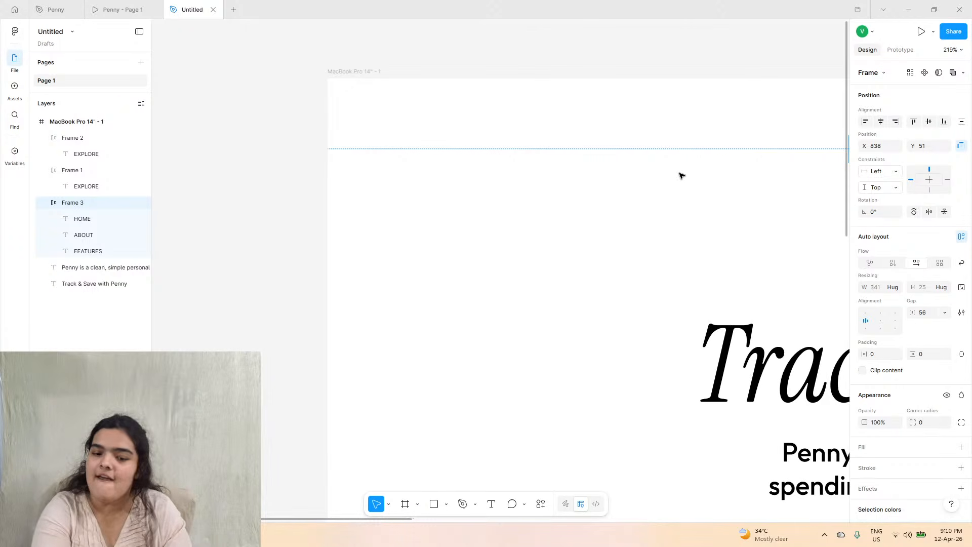
scroll(680, 176, right, 10)
click(637, 367)
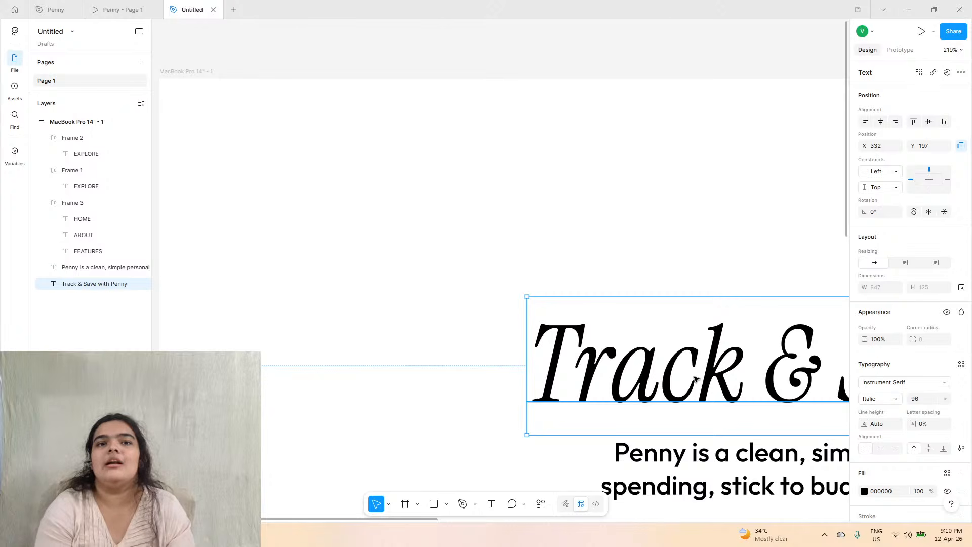
scroll(375, 326, left, 6)
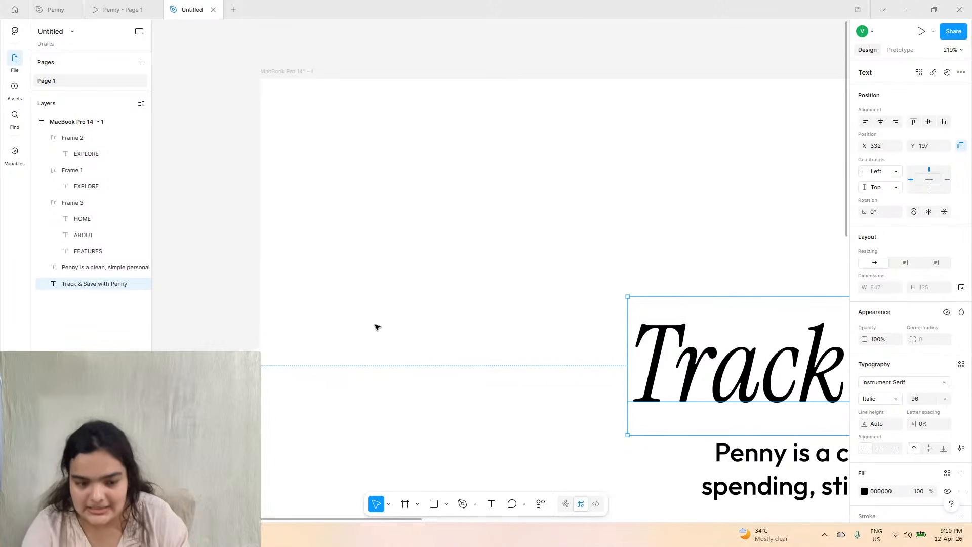
click(435, 504)
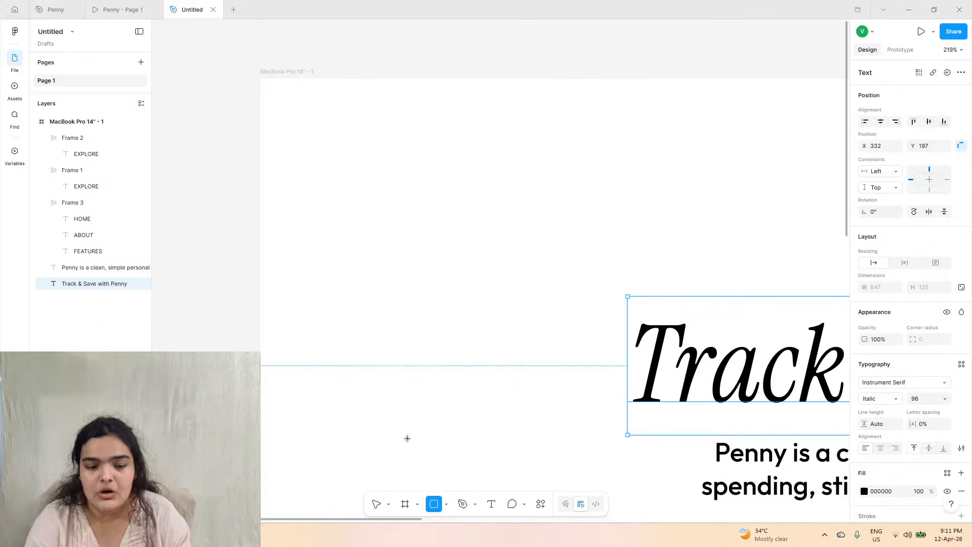
click(406, 504)
mouse_move(277, 104)
mouse_down()
mouse_move(370, 174)
mouse_move(351, 177)
mouse_up()
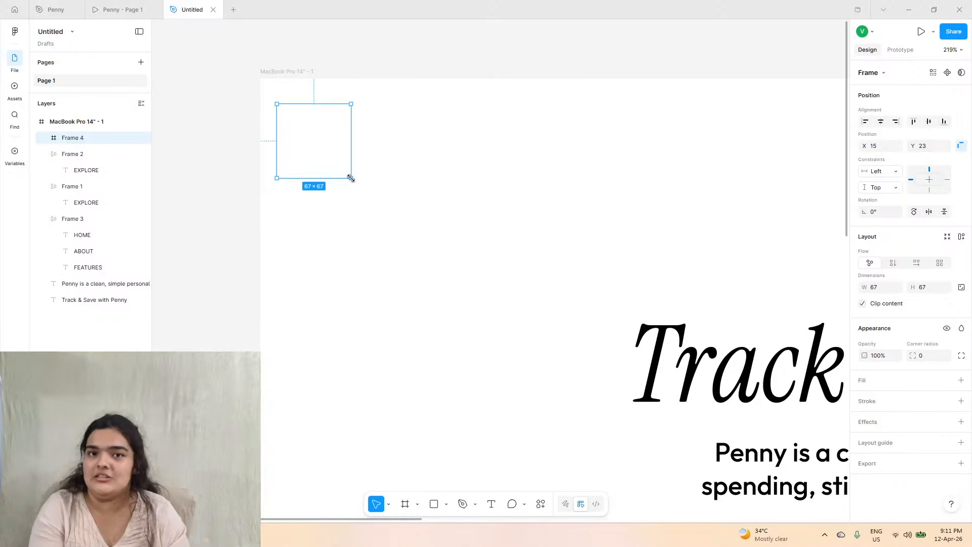
scroll(304, 158, up, 5)
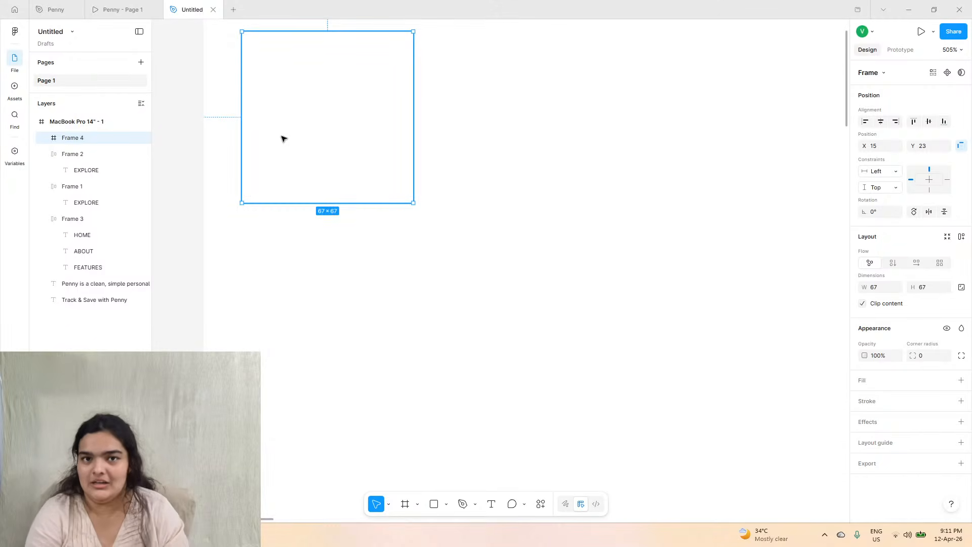
- Fill the logo frame with orange FFA64D and move it to X 34, Y 21
click(961, 380)
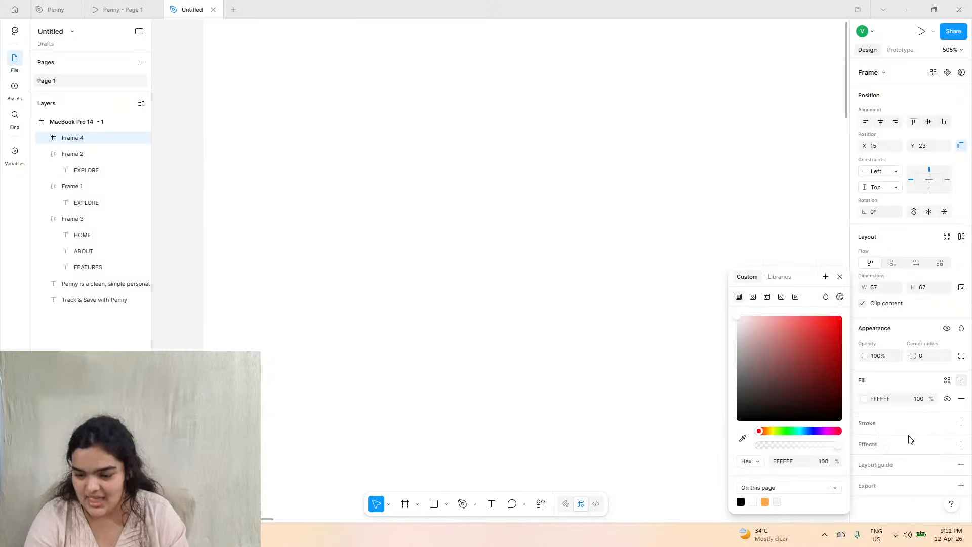
click(765, 502)
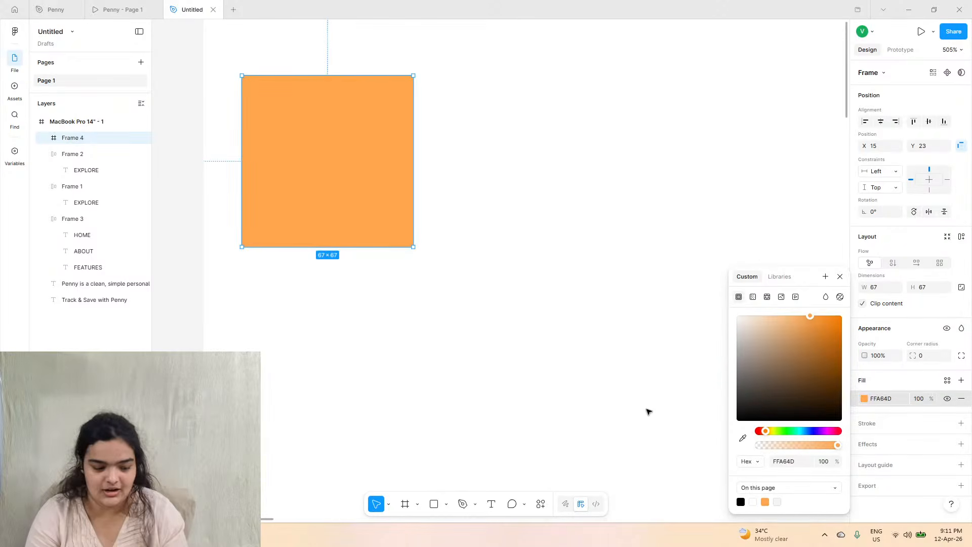
click(452, 304)
drag(287, 121, 335, 116)
scroll(334, 116, up, 1)
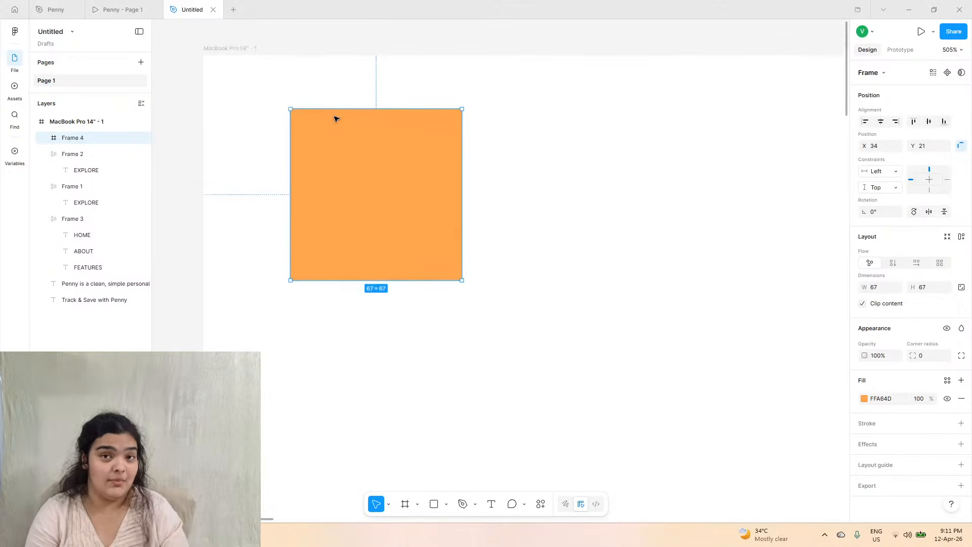
- Compare with the logo in the Penny file and set the orange logo frame's corner radius to 10
mouse_move(70, 4)
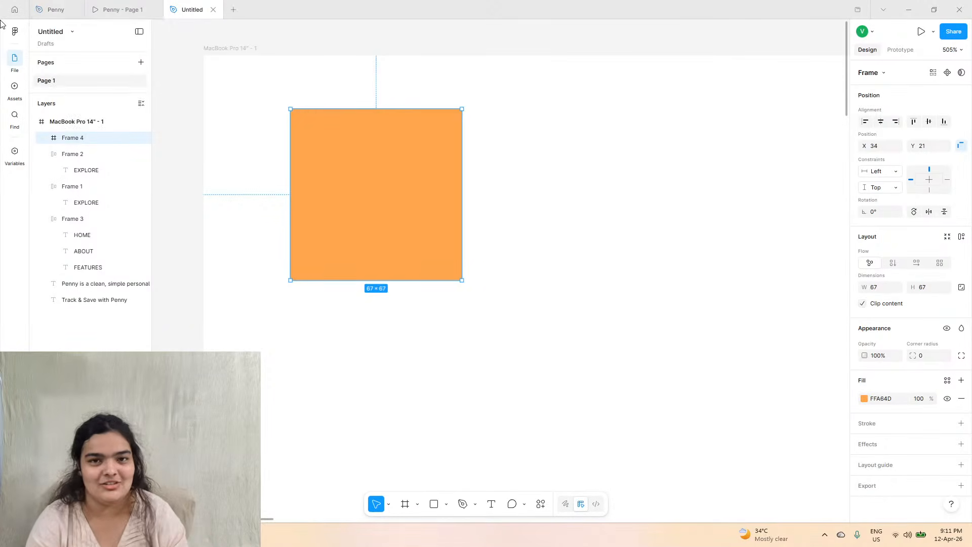
click(67, 7)
scroll(446, 282, up, 3)
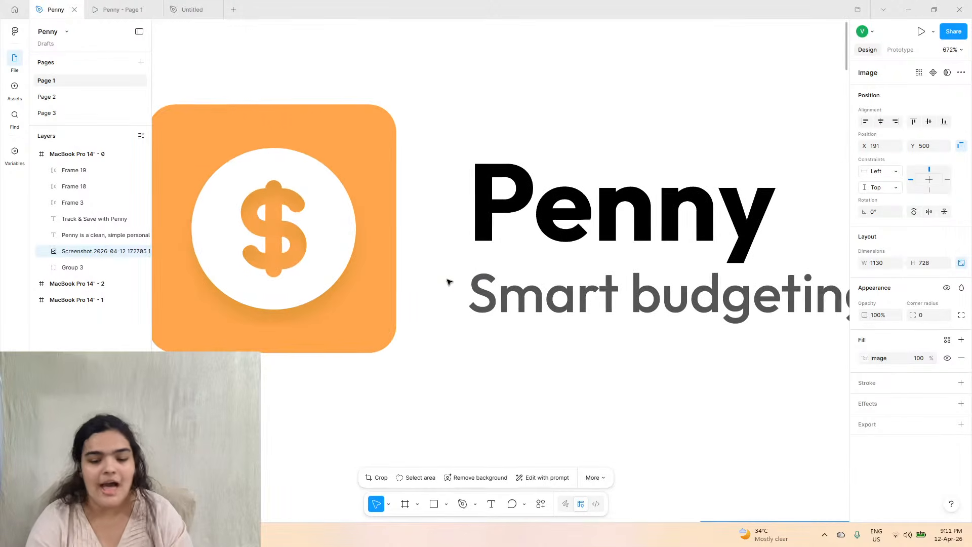
scroll(449, 281, down, 5)
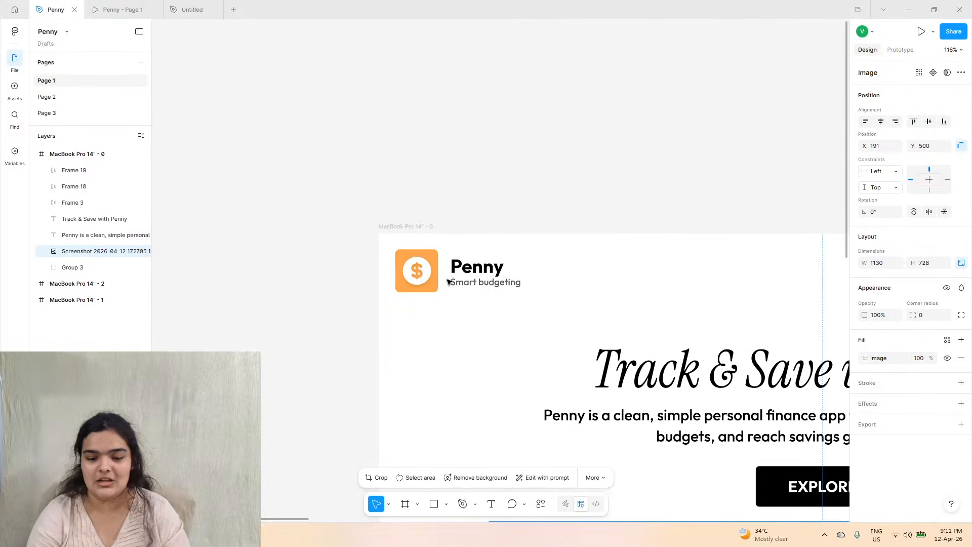
scroll(291, 159, up, 3)
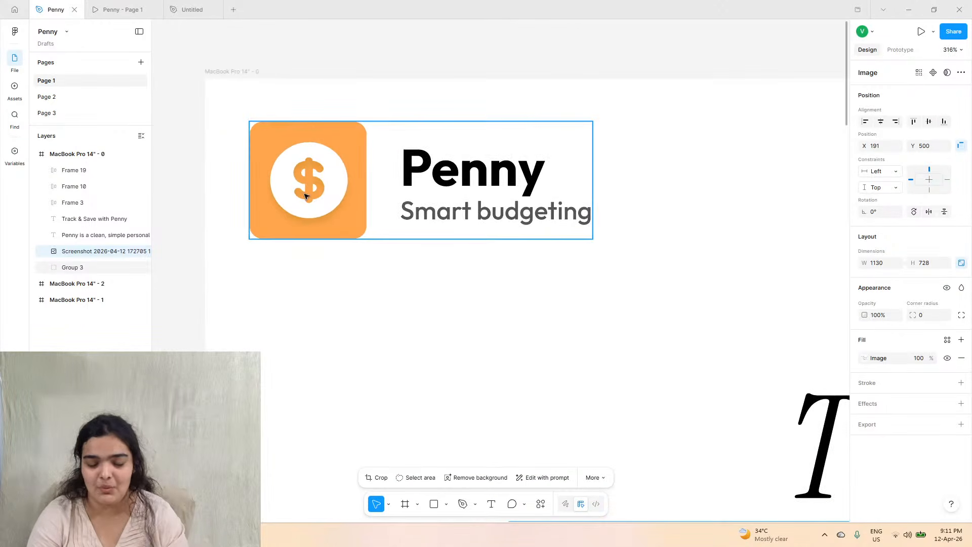
click(208, 3)
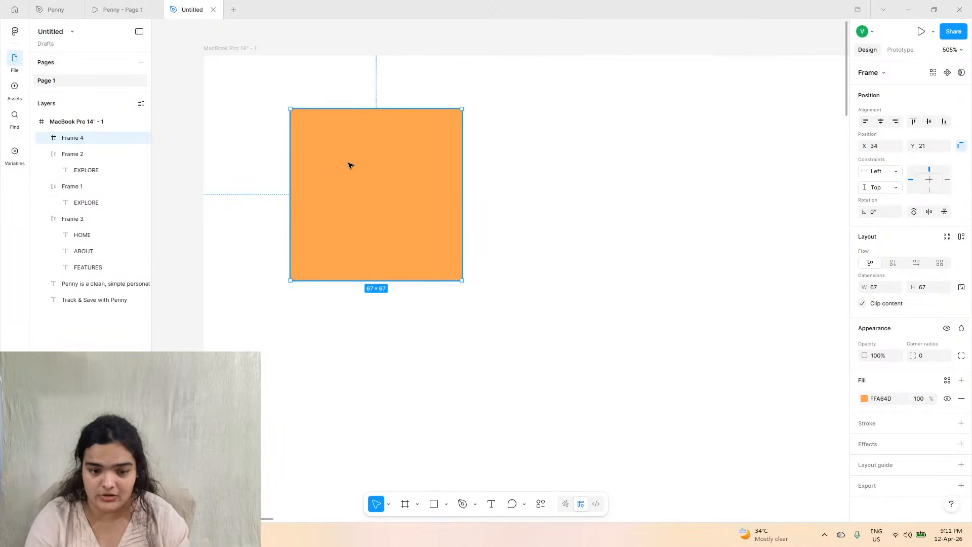
drag(914, 356, 958, 355)
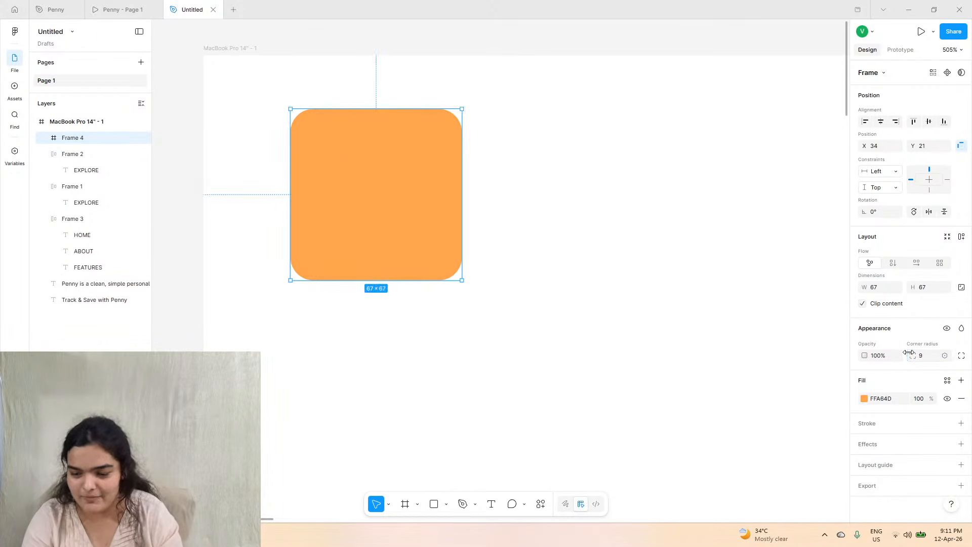
click(943, 356)
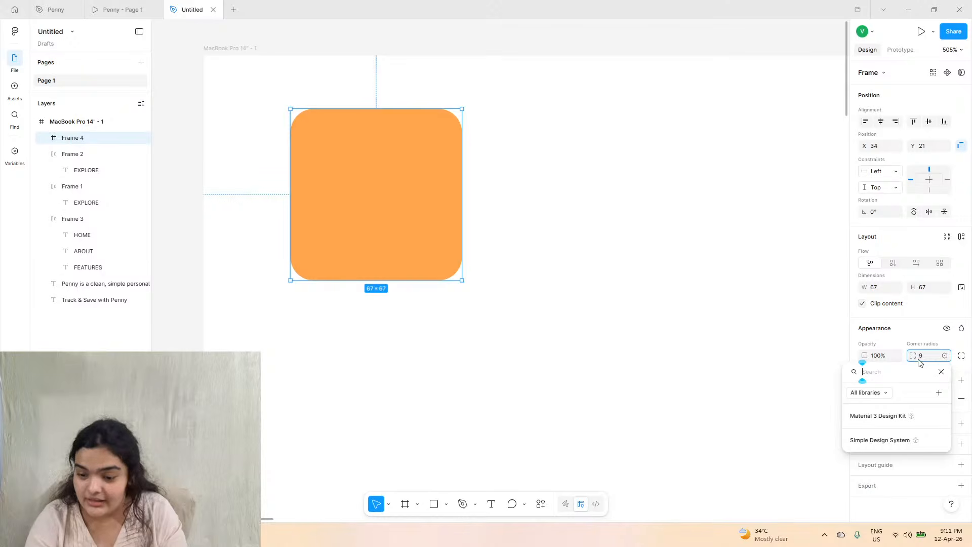
click(918, 360)
click(921, 360)
key(BackSpace)
text(10)
key(Return)
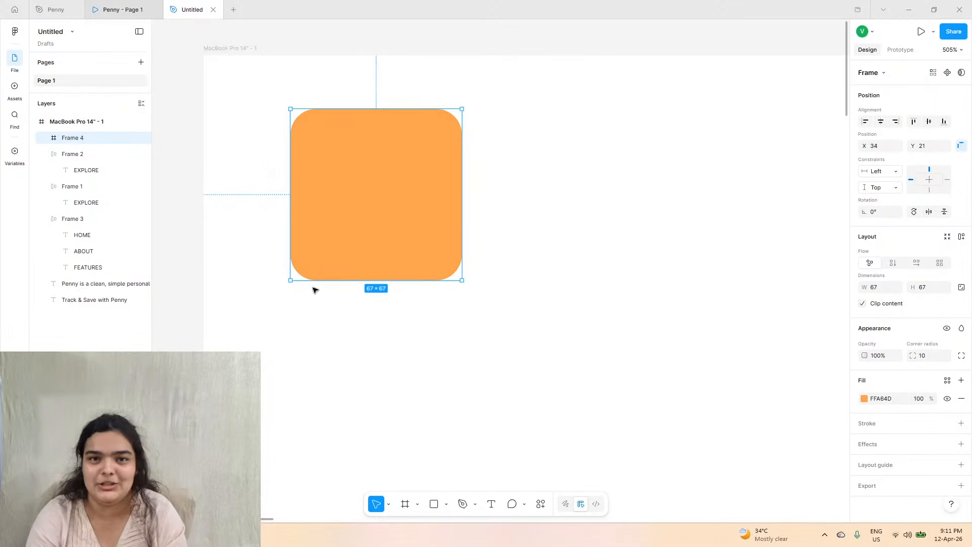
- Open the Iconify plugin, check the Penny file's logo icon, and search the icon sets for "dollar"
click(540, 504)
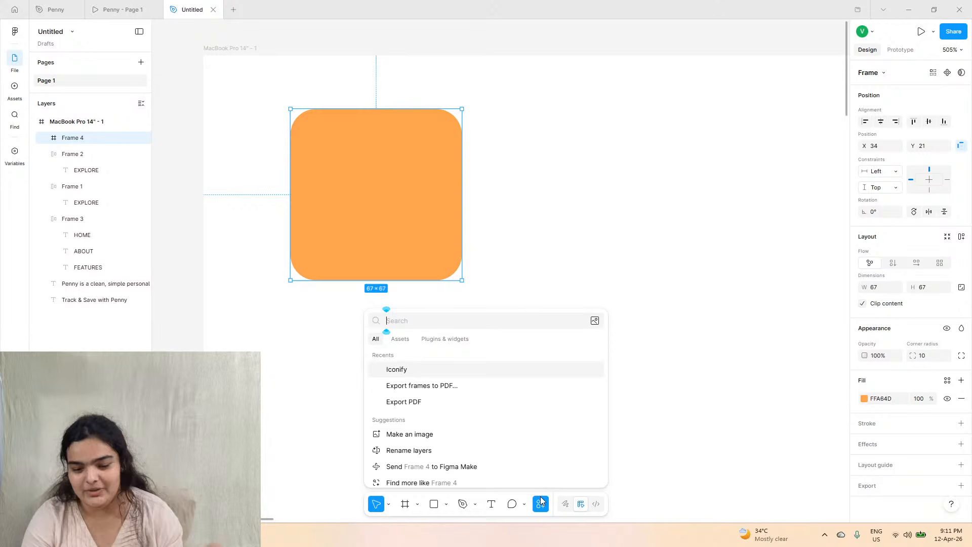
click(440, 373)
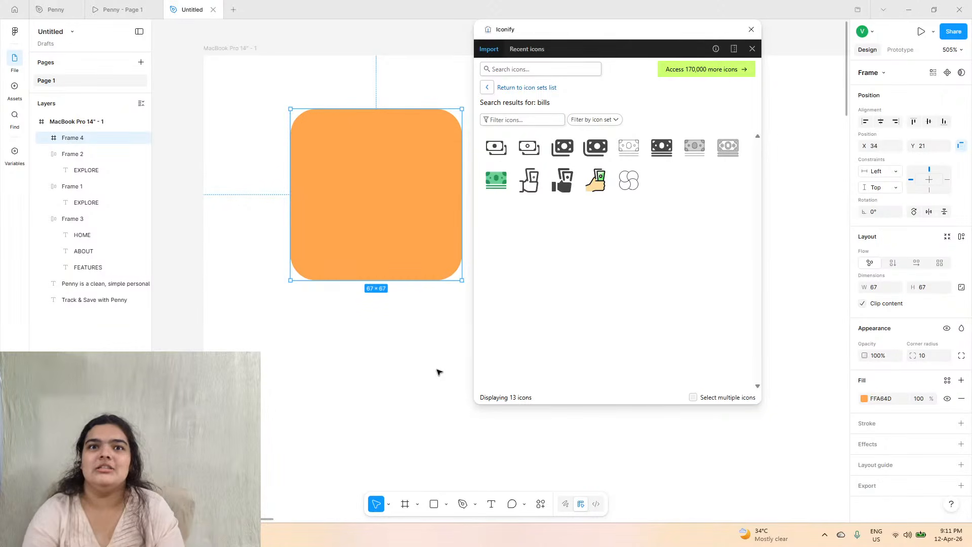
click(528, 71)
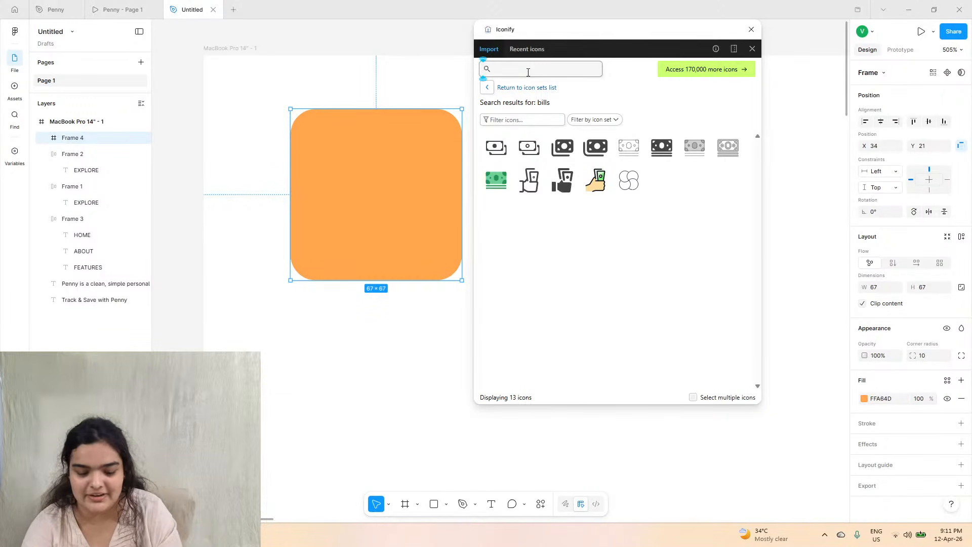
click(71, 8)
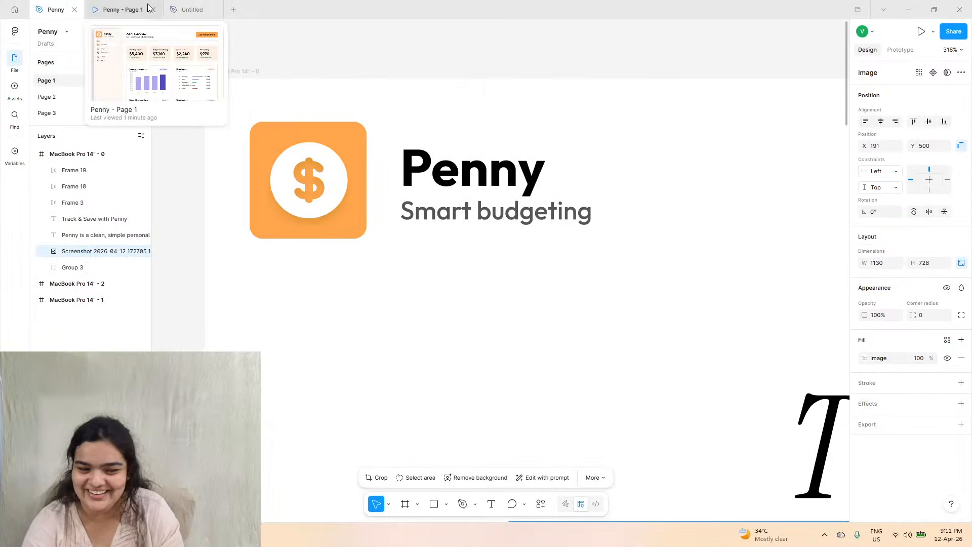
click(177, 7)
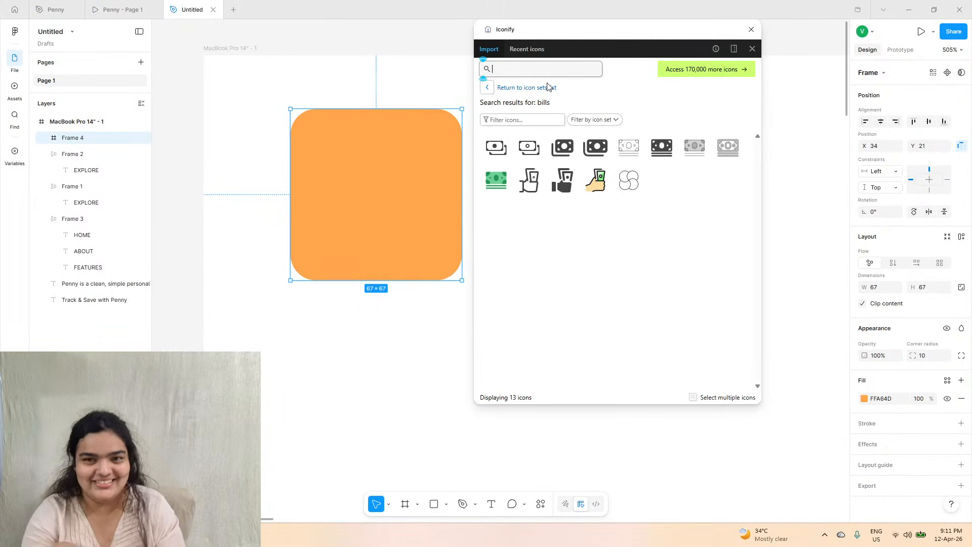
click(60, 9)
click(184, 9)
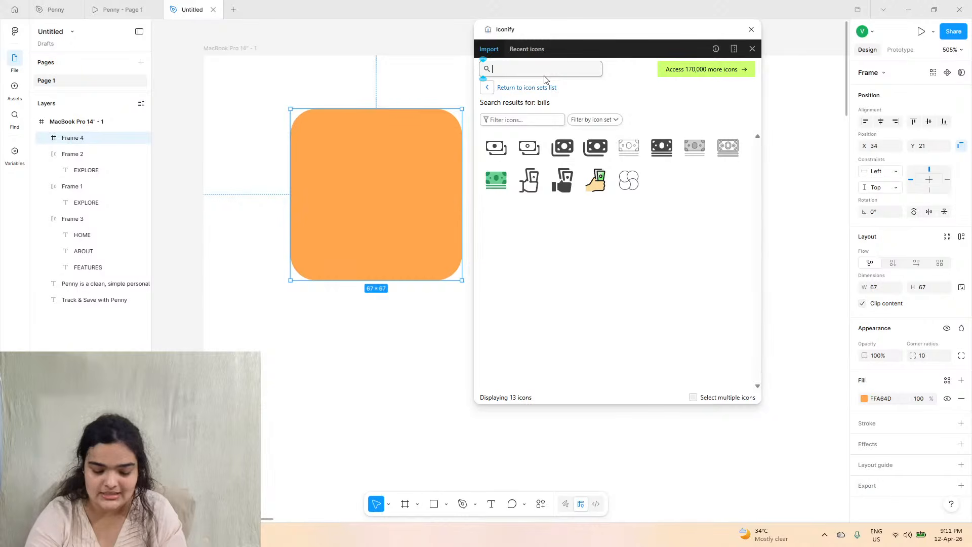
text(dollar)
key(Return)
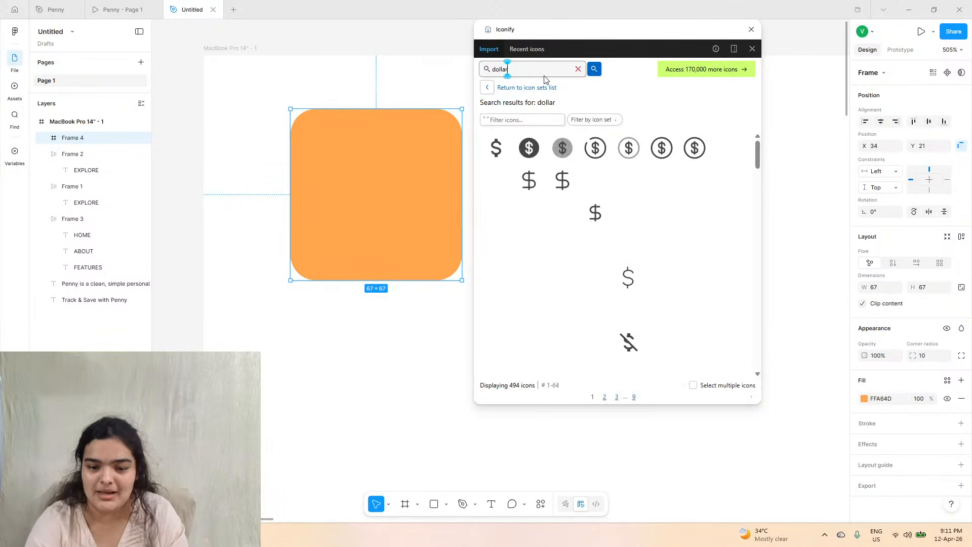
- Import the solar:dollar-bold icon into the orange logo frame, enlarge it to 58 × 58 and close Iconify
drag(563, 147, 365, 188)
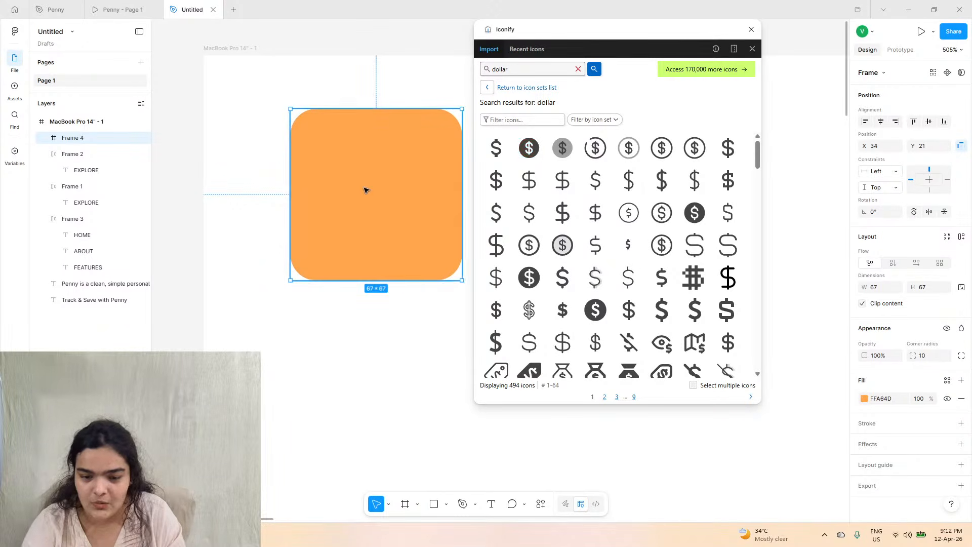
drag(410, 145, 469, 113)
drag(398, 174, 376, 205)
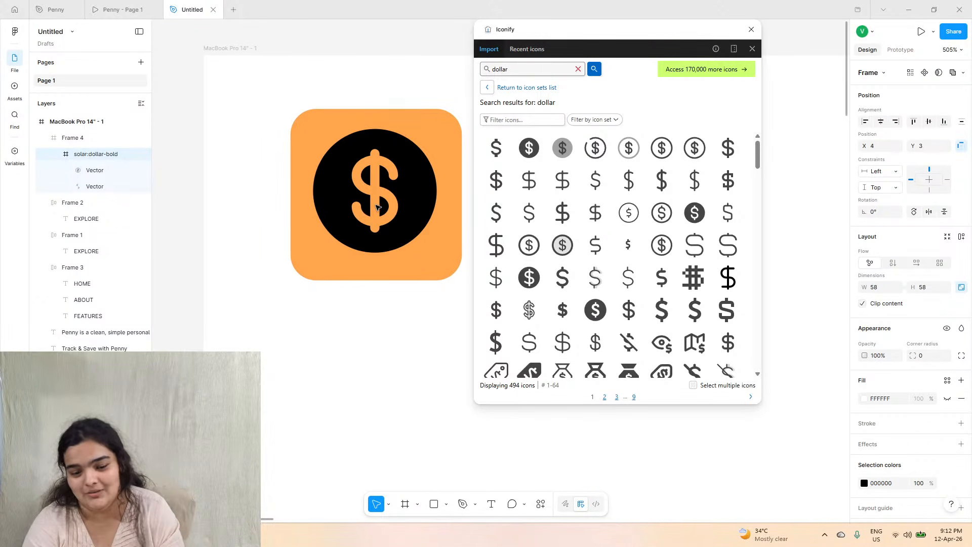
click(752, 30)
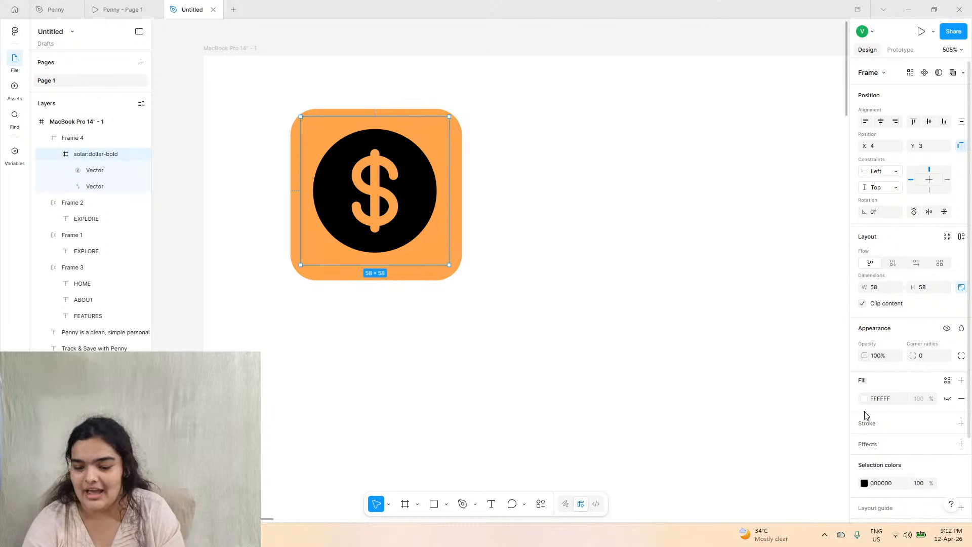
- Colour the dollar icon white (FFFFFF) and centre it in the logo frame at X 5, Y 5
click(865, 483)
click(792, 391)
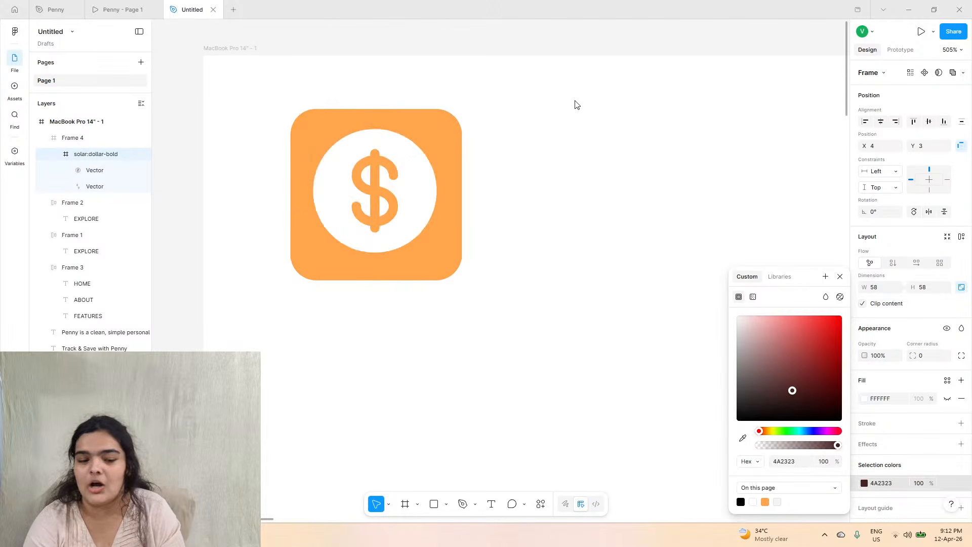
key(ctrl+z)
drag(364, 201, 372, 204)
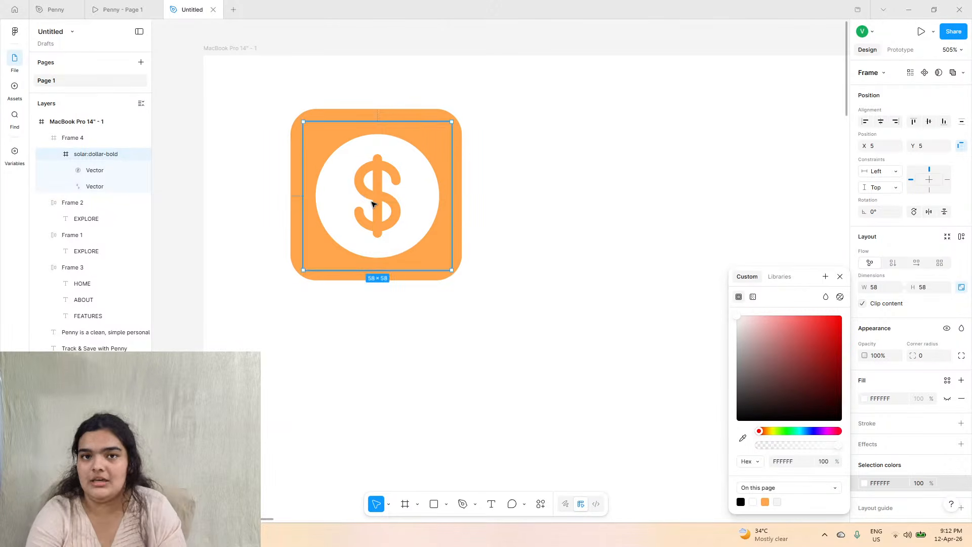
scroll(944, 437, down, 2)
click(962, 413)
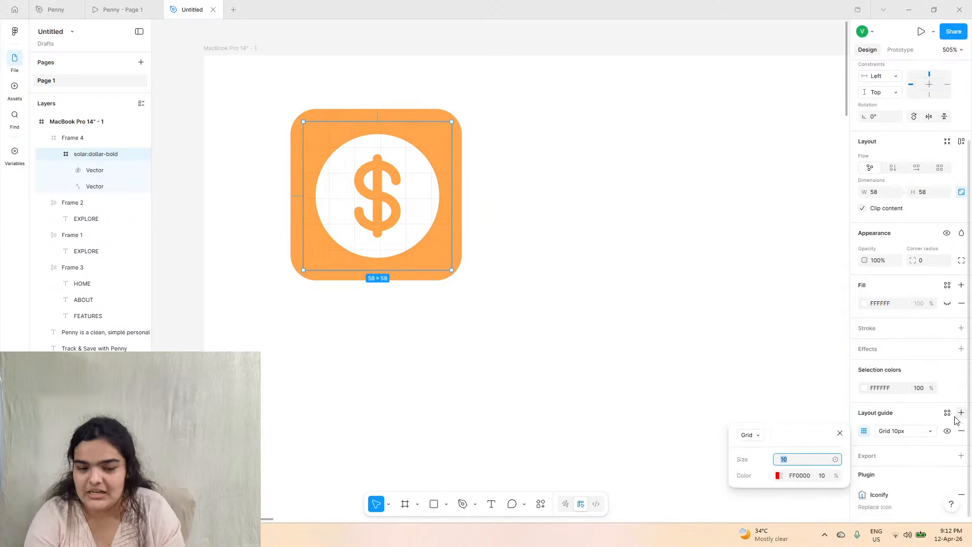
key(ctrl+z)
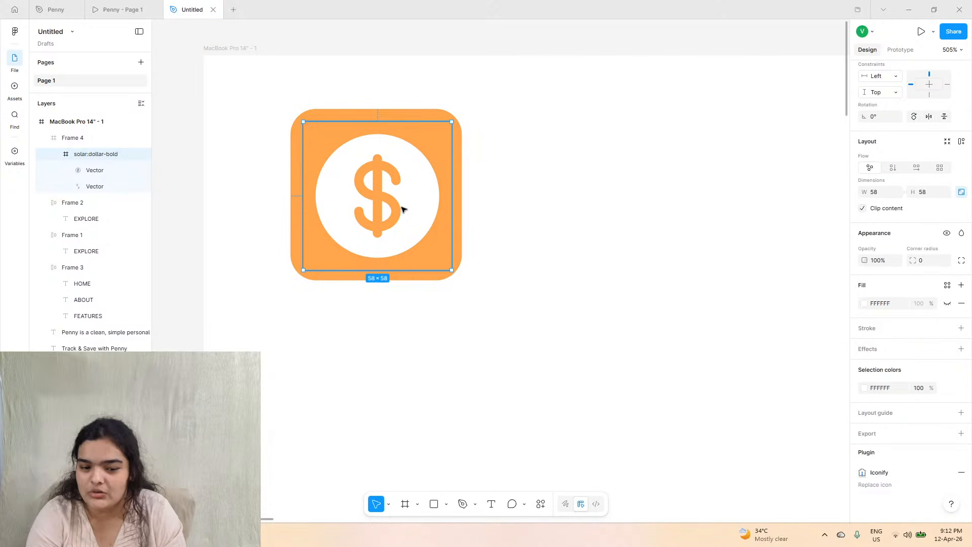
- Add a drop shadow to the dollar icon's white circle vector with a Y offset of 2
click(404, 210)
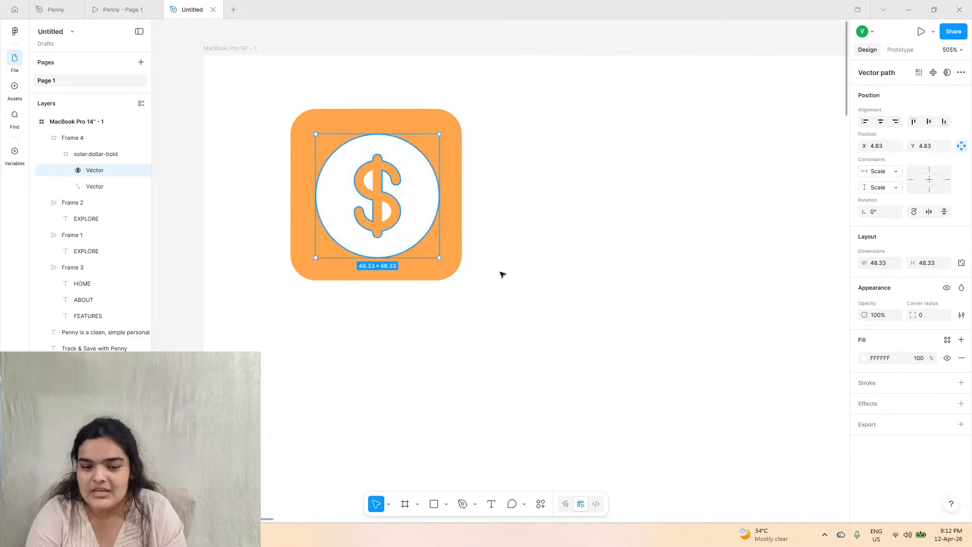
click(961, 404)
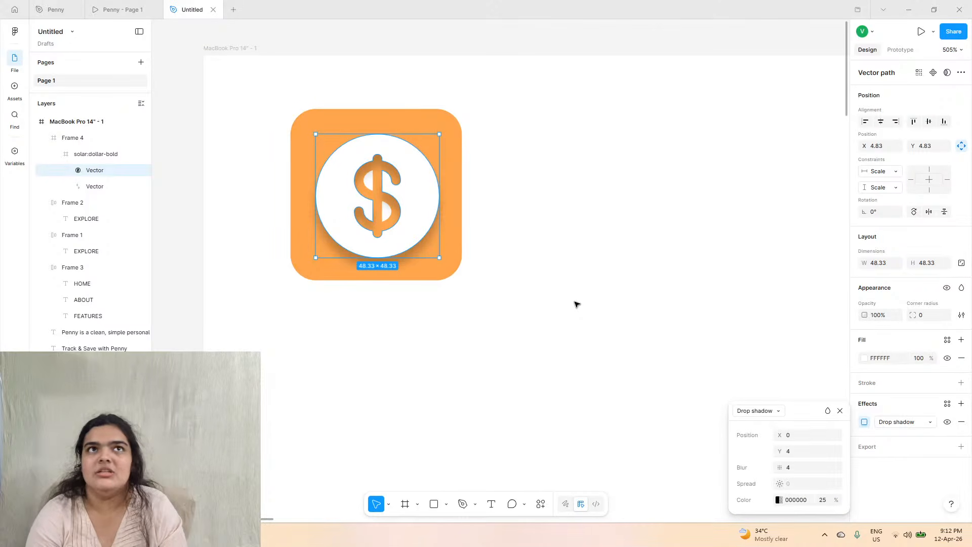
scroll(590, 340, down, 1)
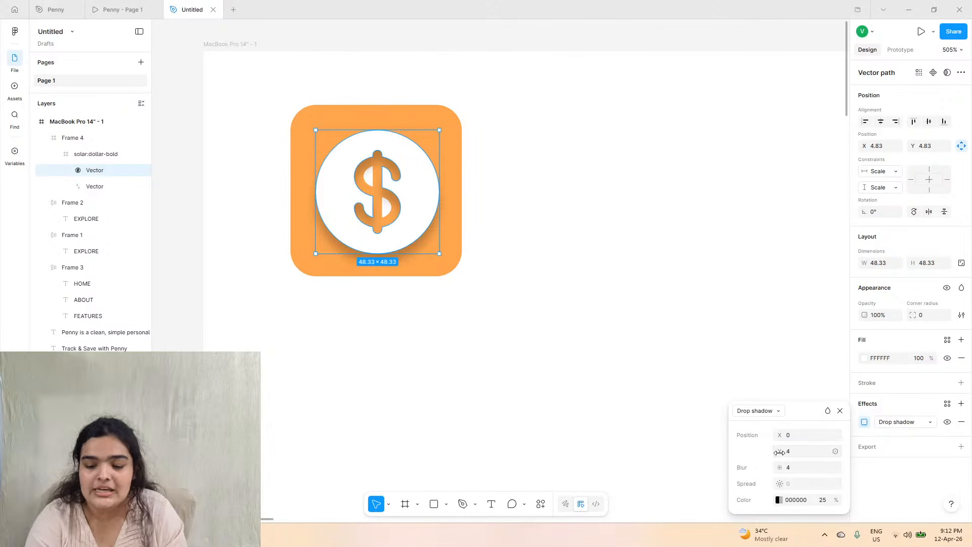
drag(780, 452, 776, 452)
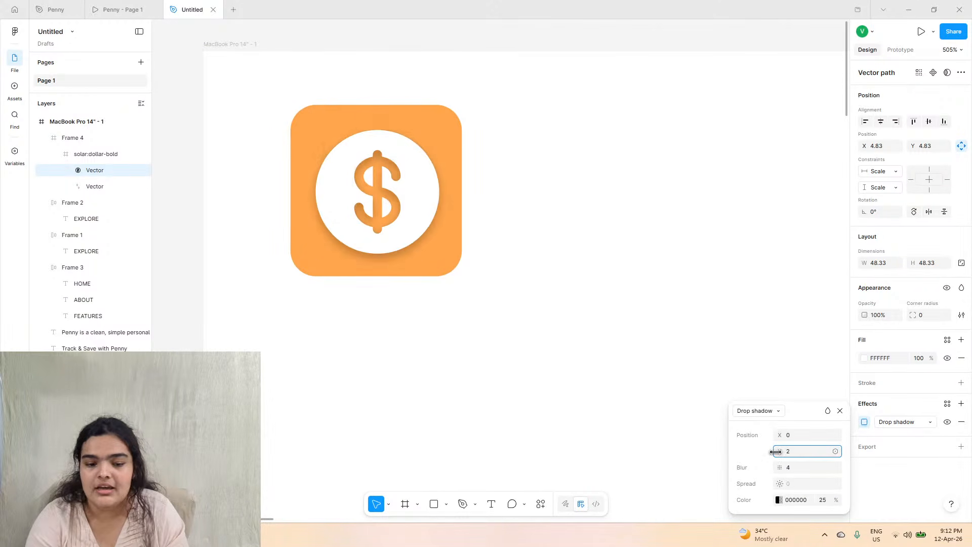
click(393, 306)
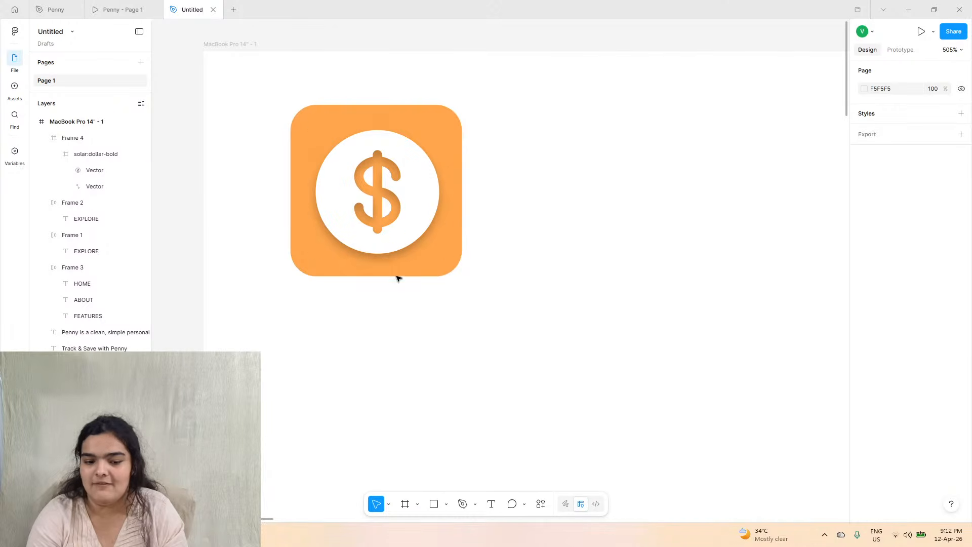
- Add the text "Penny" beside the logo at X 115, Y 38
click(492, 504)
click(498, 145)
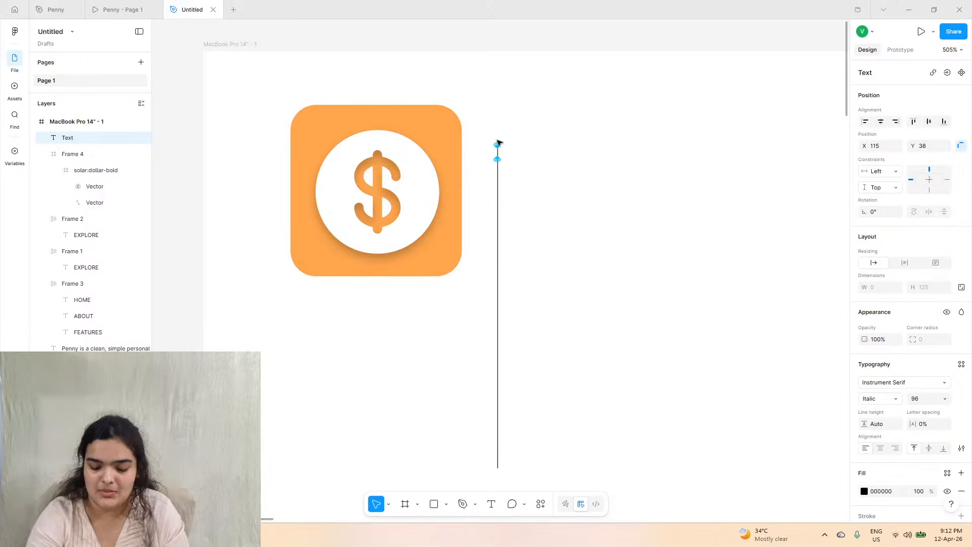
text(Pennt)
scroll(453, 274, down, 5)
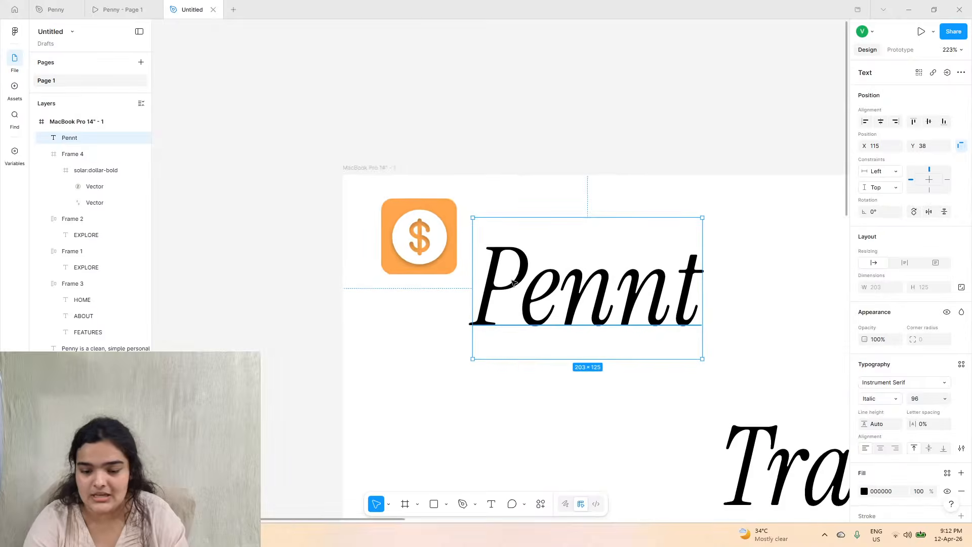
key(shift+Left)
text(y)
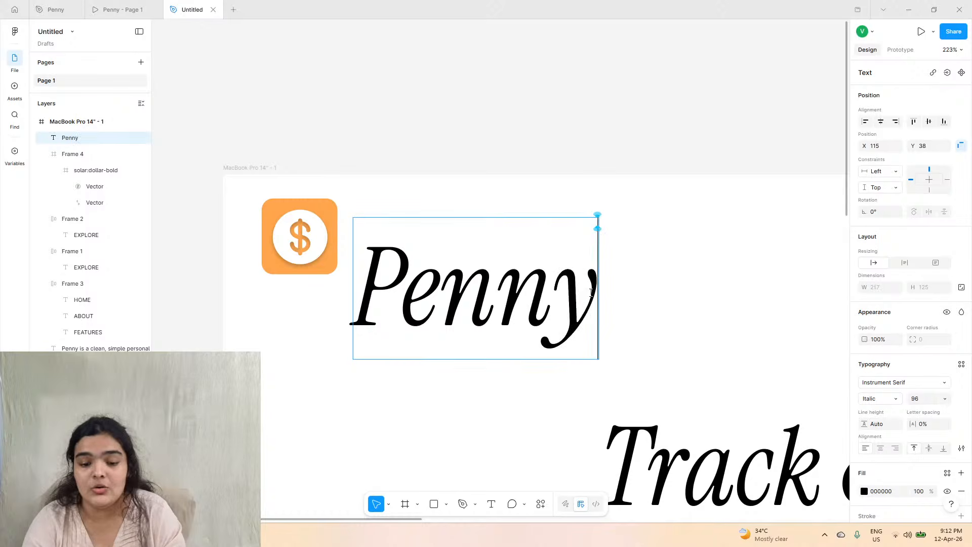
key(Escape)
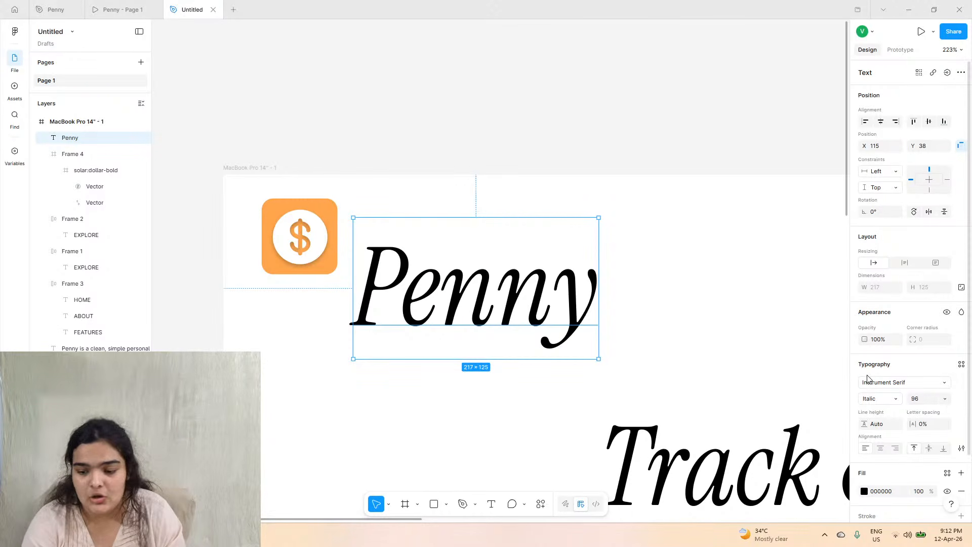
- Change the font of the "Penny" logo text to Outfit
click(888, 382)
text(outfi)
key(Return)
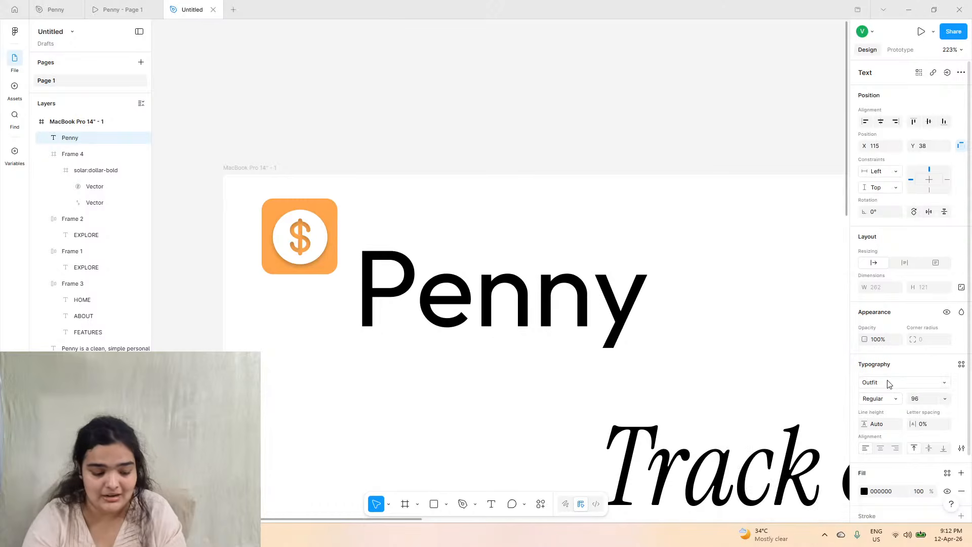
- Move the "Penny" logo text up beside the dollar logo to X 116, Y 0
drag(540, 275, 541, 267)
key(shift+Up)
key(shift+Up)
key(shift+Up)
key(Up)
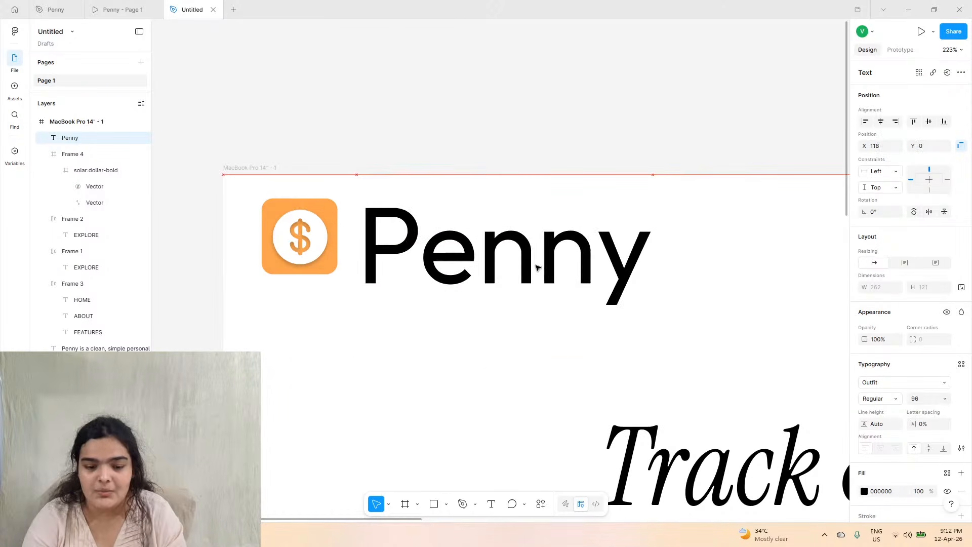
key(Right)
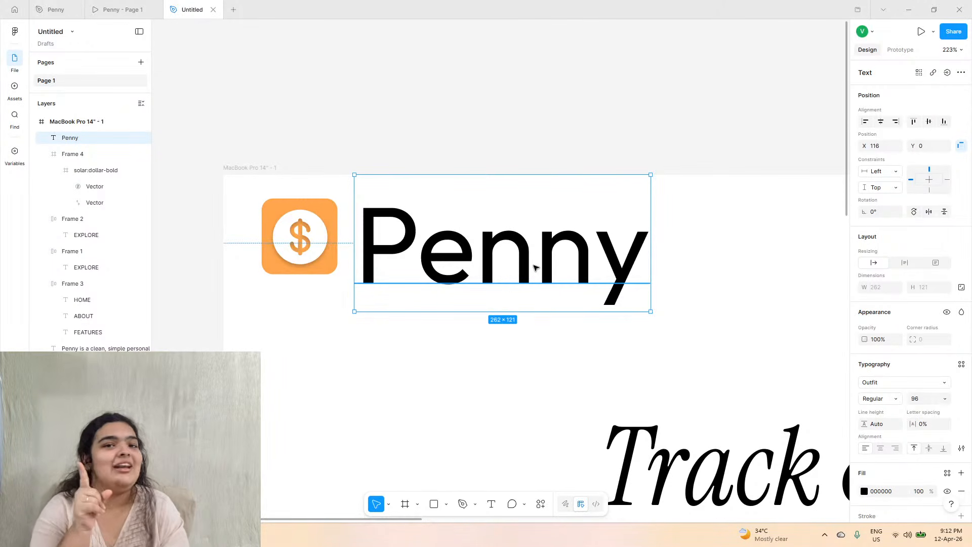
- Set the "Penny" logo text to SemiBold, size 36, and place it beside the logo at X 117, Y 22
click(872, 400)
click(875, 423)
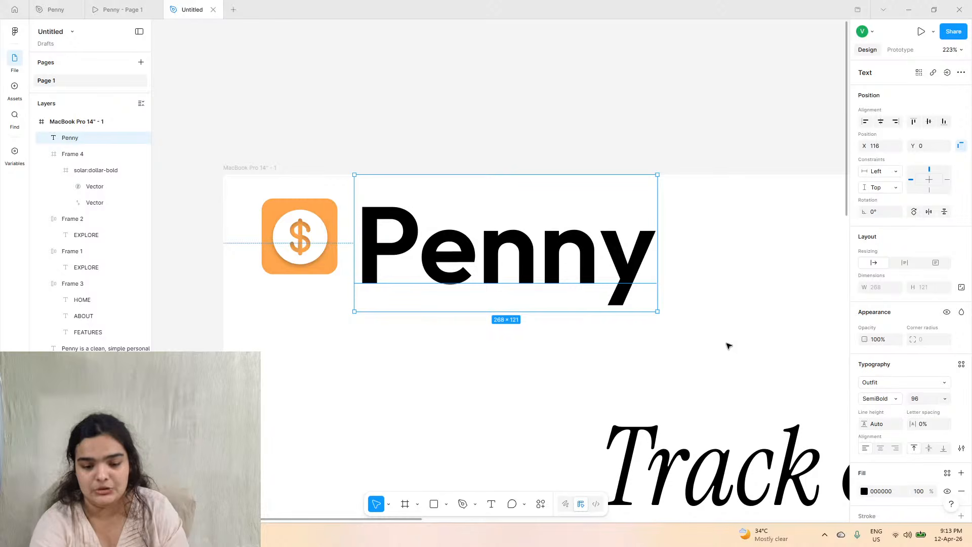
click(945, 399)
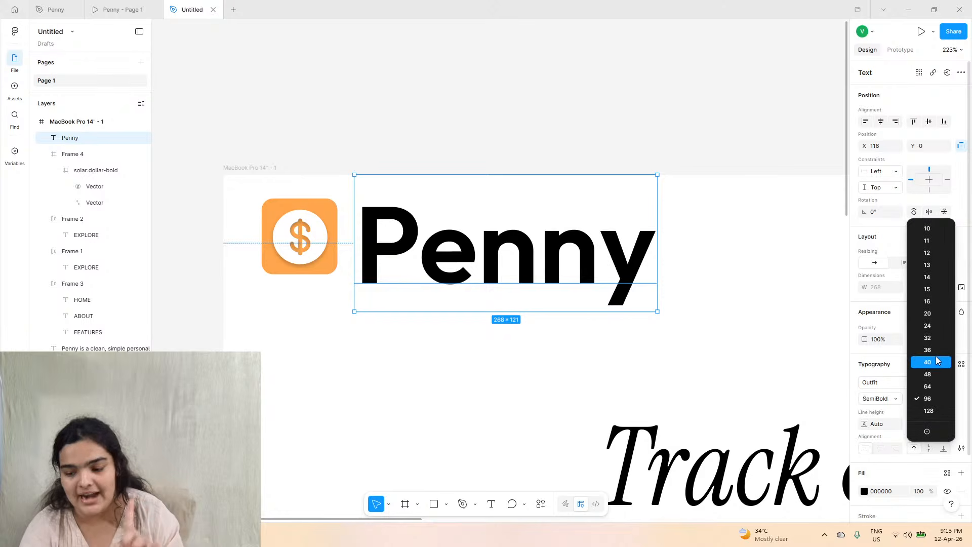
click(928, 374)
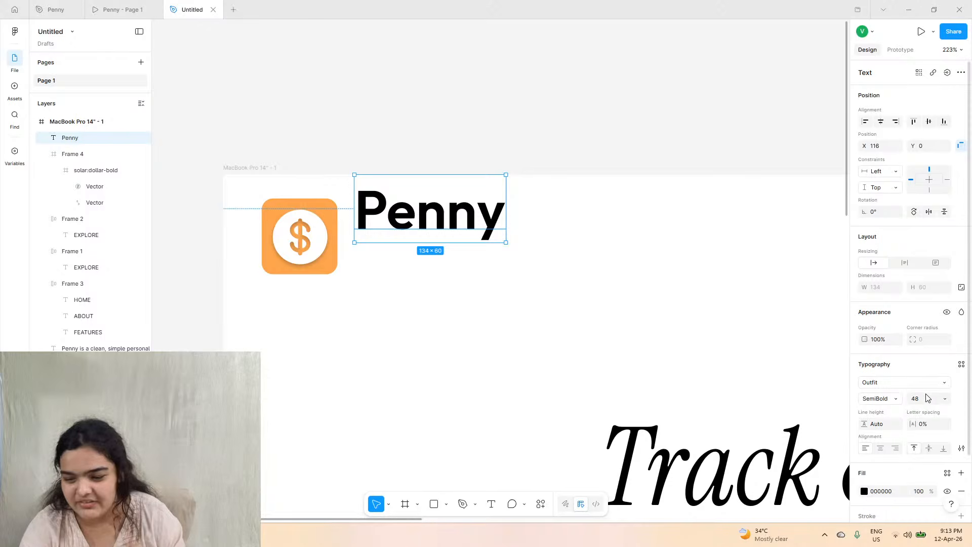
click(943, 399)
click(930, 377)
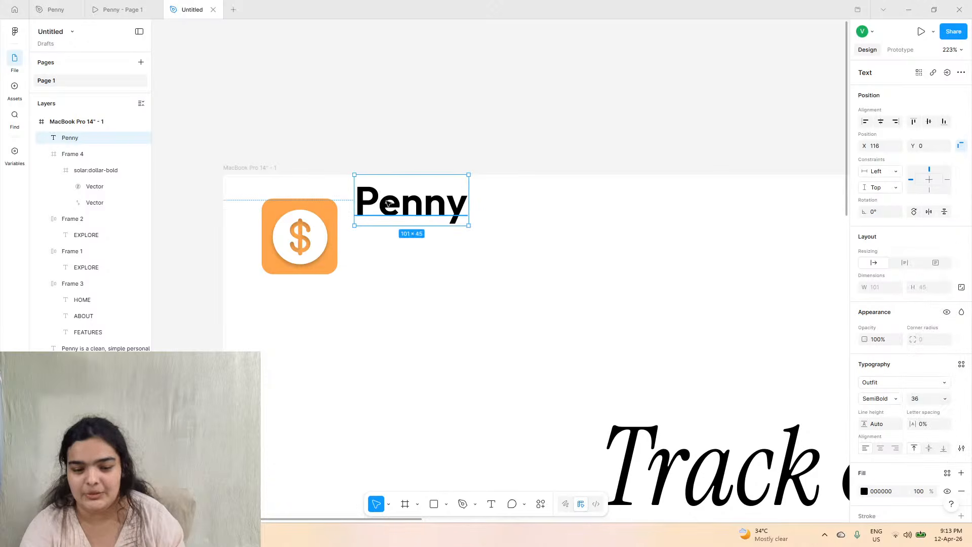
drag(388, 203, 388, 224)
scroll(389, 225, up, 5)
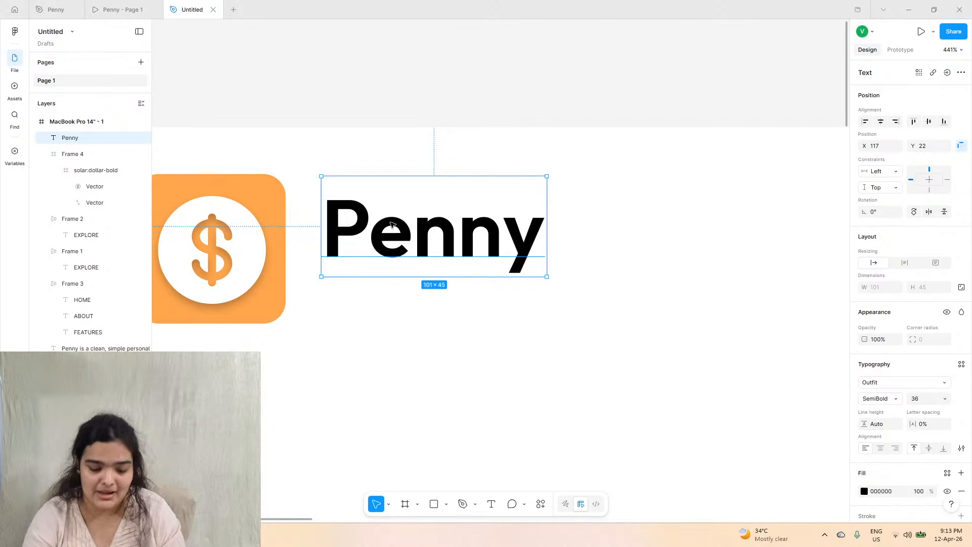
- Duplicate the "Penny" logo text to X 117, Y 52 and change the copy's wording to "Smart budgeting"
alt+drag(405, 244, 405, 310)
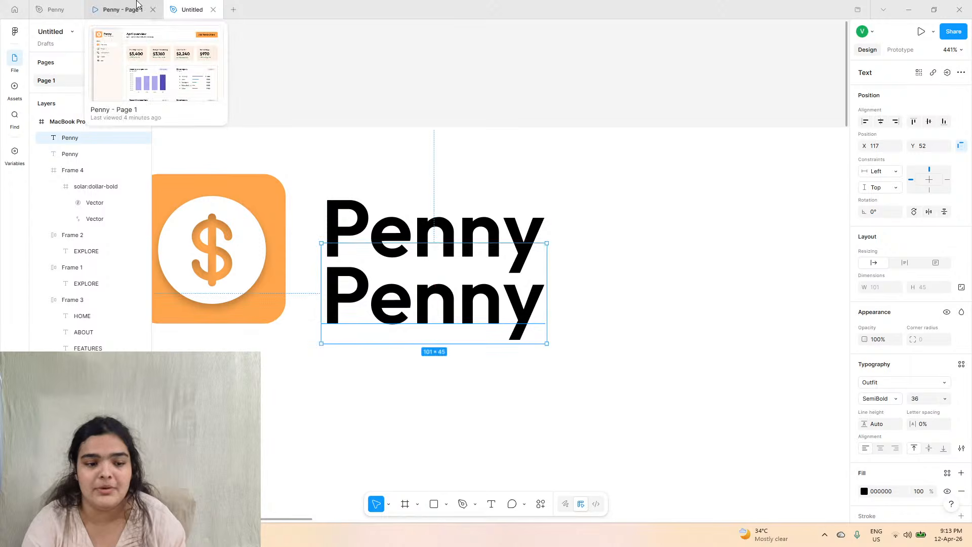
click(56, 10)
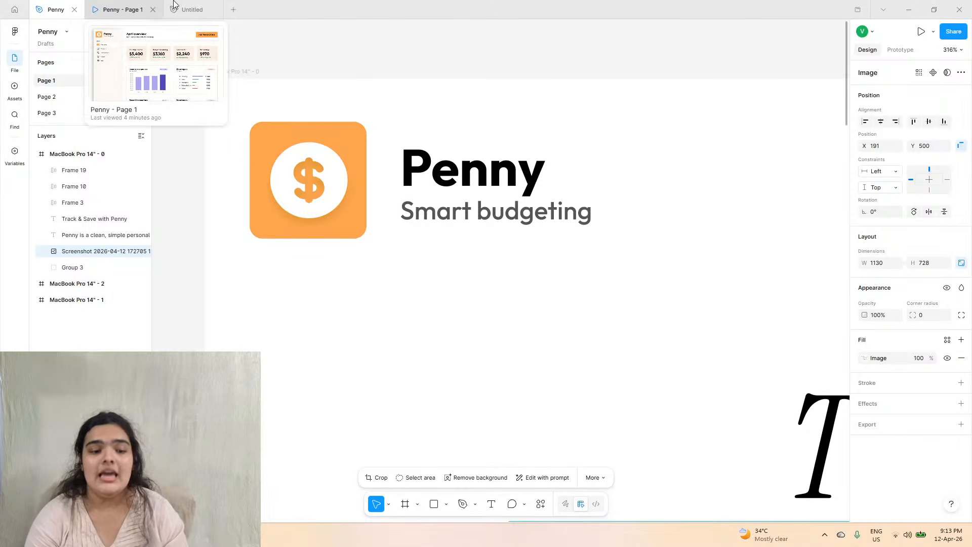
click(193, 10)
double_click(418, 304)
text(SMa)
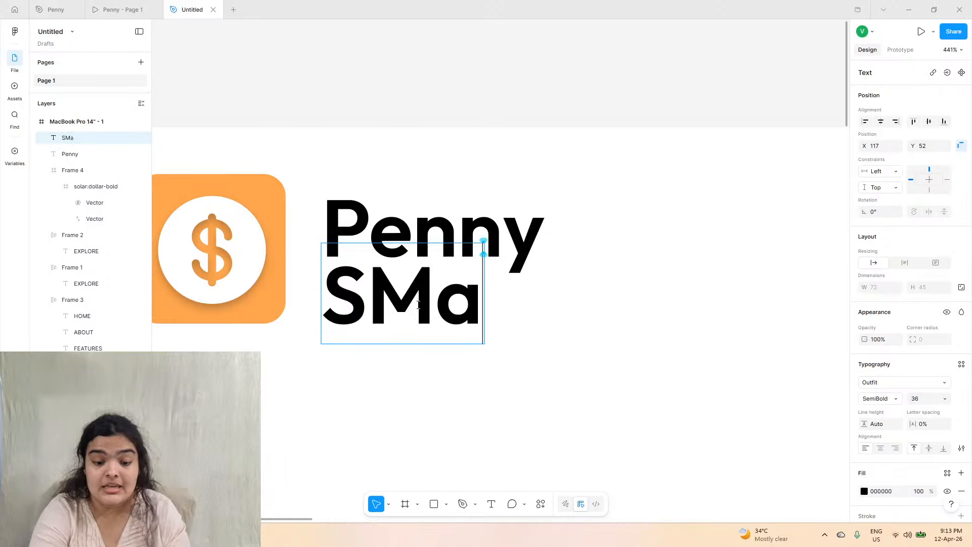
key(BackSpace)
key(BackSpace)
text(mart)
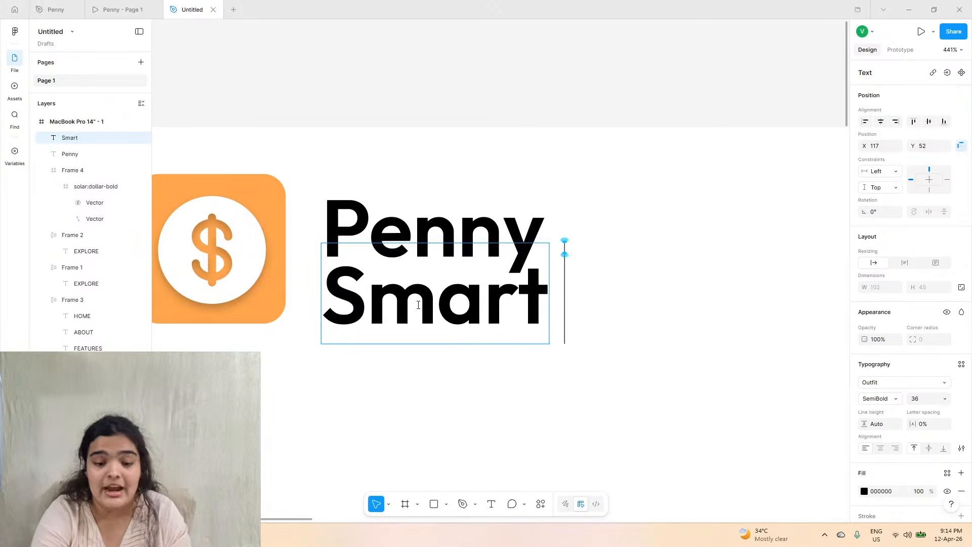
click(56, 9)
click(171, 9)
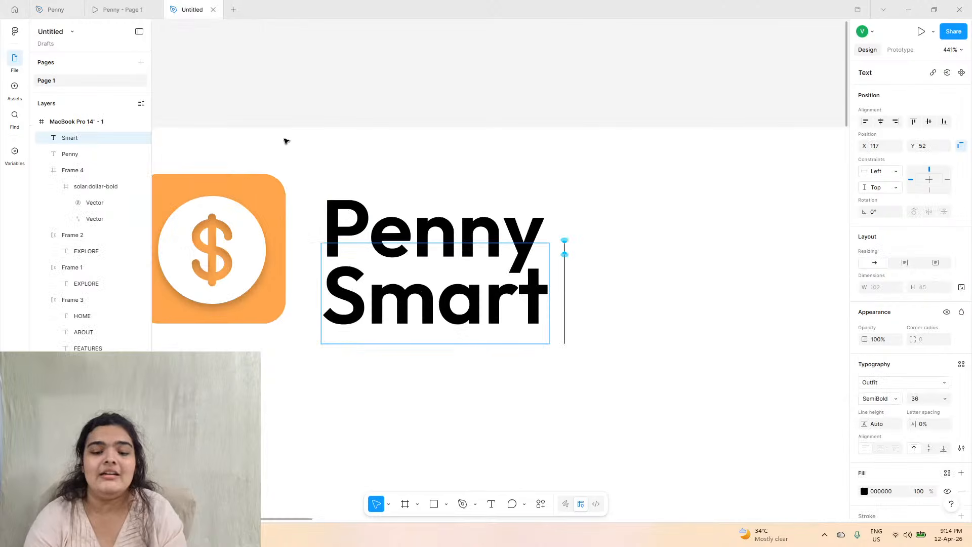
text(budge)
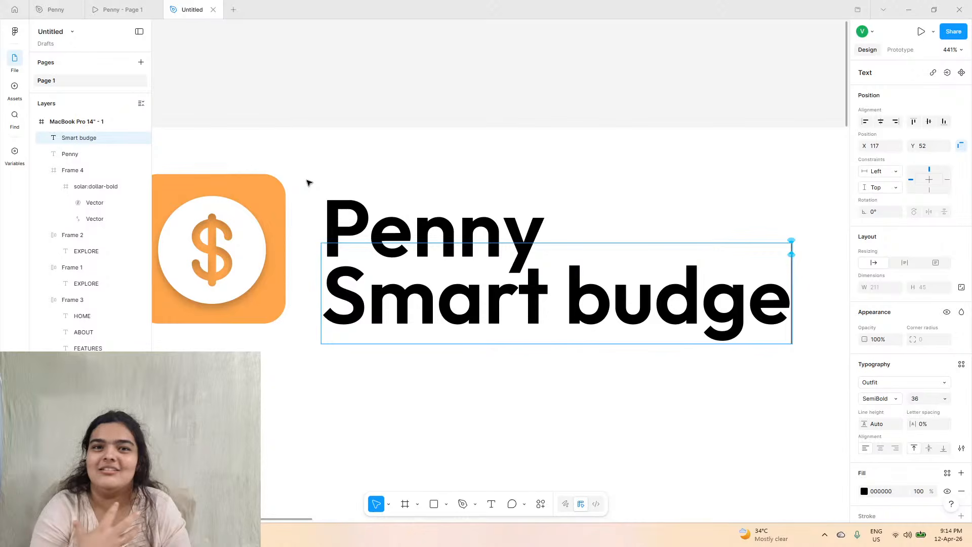
text(ting)
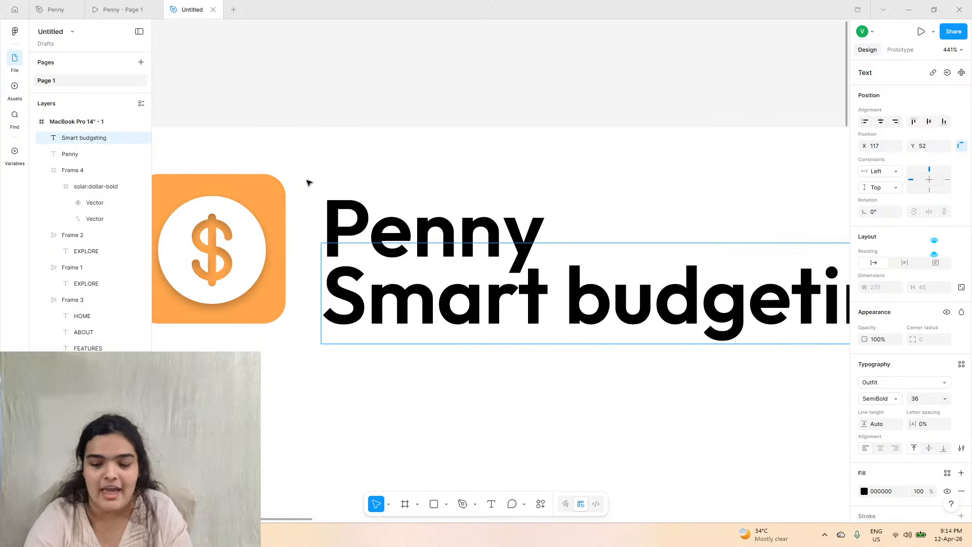
- Set the "Smart budgeting" text to size 15 and move it under "Penny" at X 117, Y 65
click(55, 9)
click(156, 9)
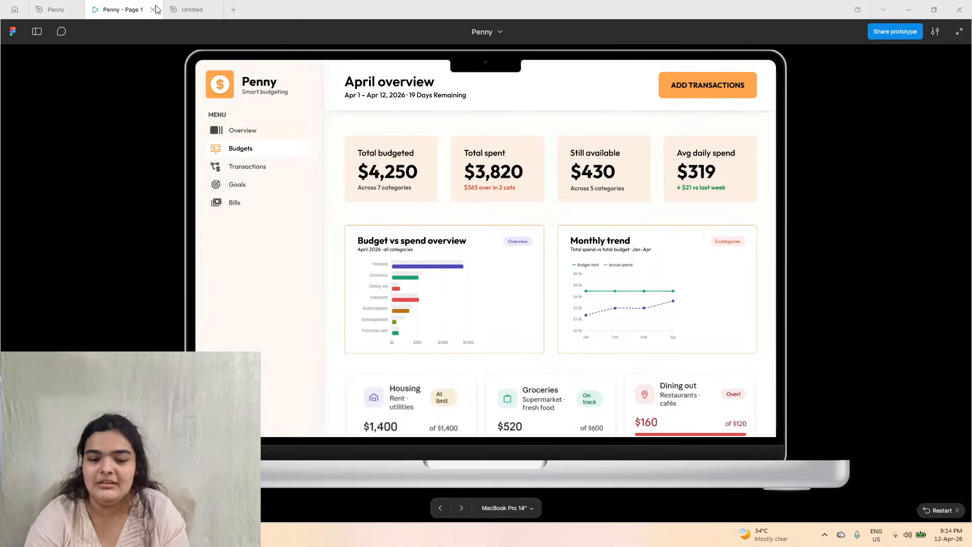
click(193, 9)
scroll(537, 376, down, 3)
scroll(537, 376, right, 1)
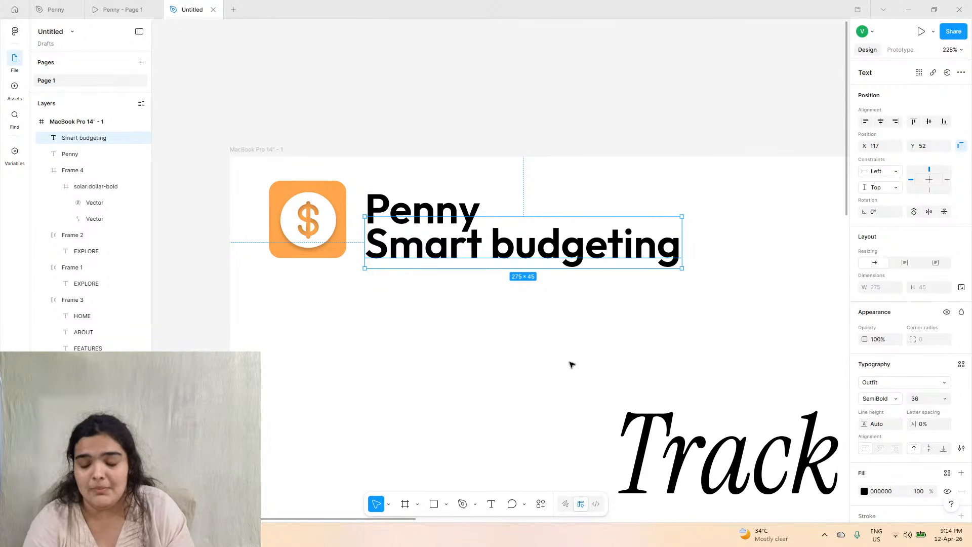
click(945, 399)
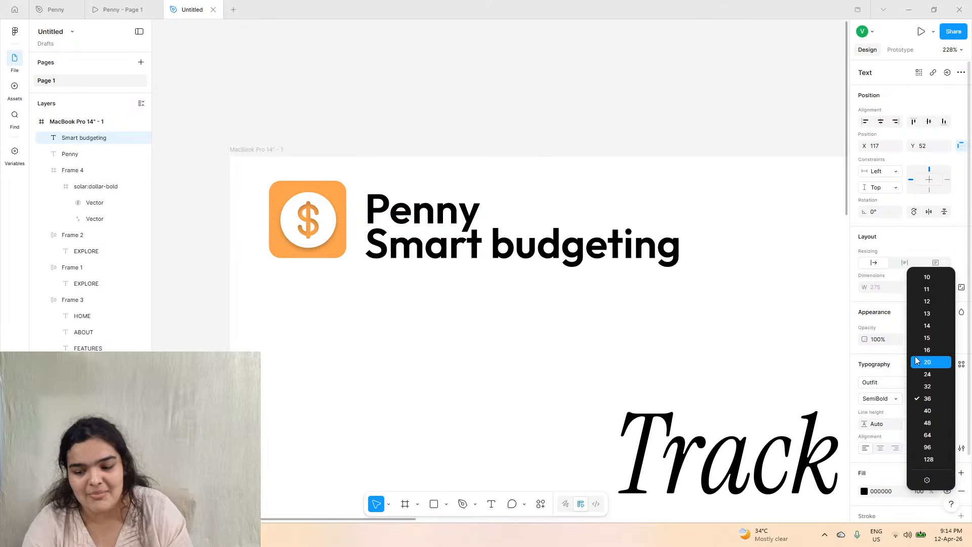
click(925, 338)
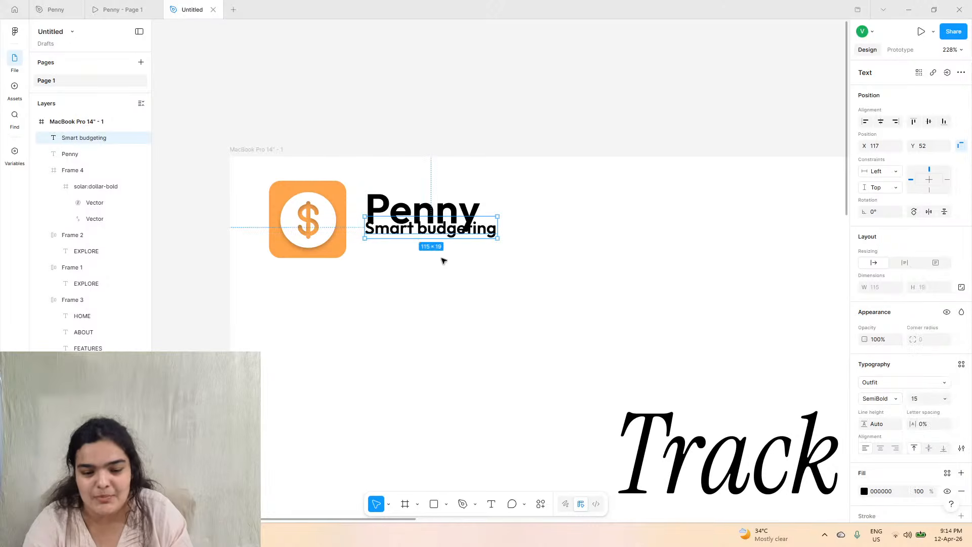
drag(421, 234, 420, 249)
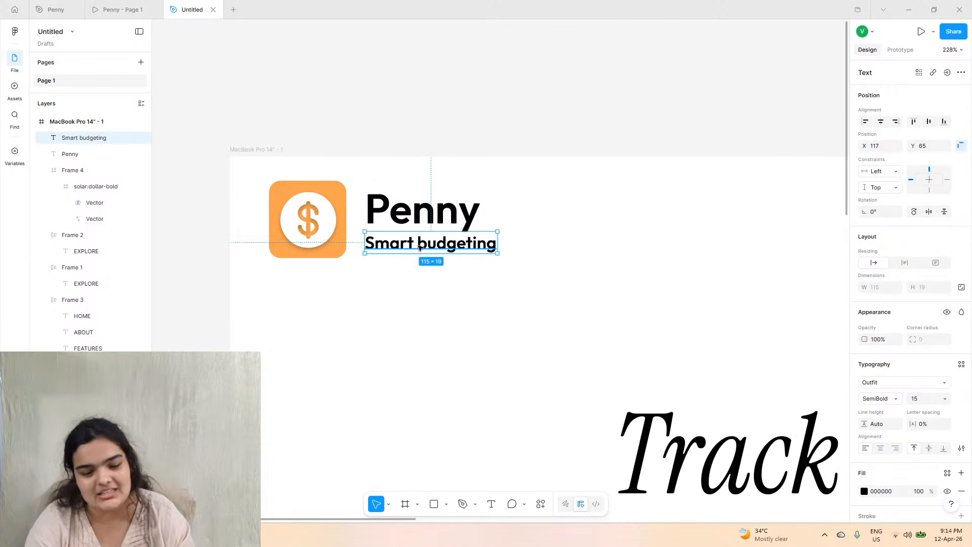
- Move the "Penny" logo text down closer to the tagline, to X 116, Y 25
scroll(421, 249, up, 5)
click(390, 190)
drag(390, 190, 391, 196)
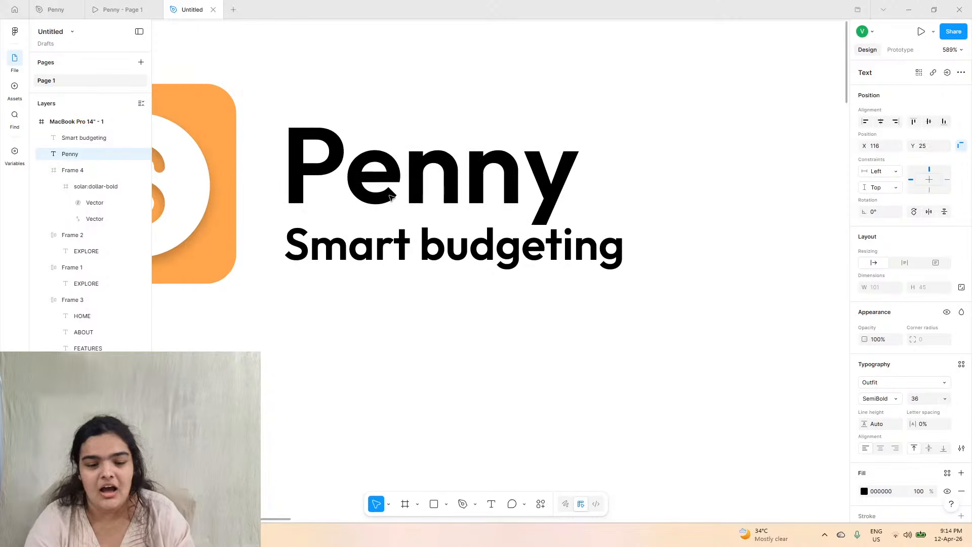
- Compare the logo text with the original Penny file and examine the typography settings of its "Smart budgeting" and "Penny" texts
click(74, 7)
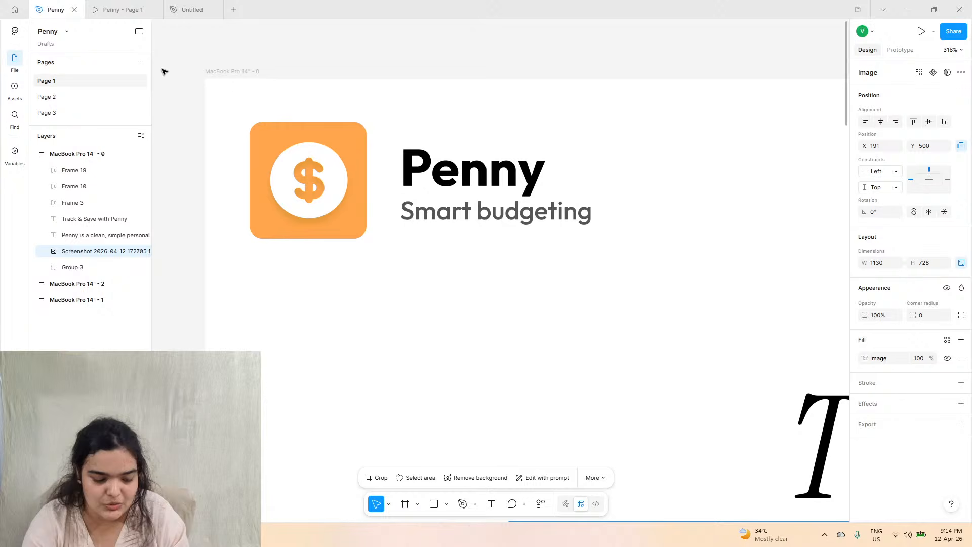
click(189, 9)
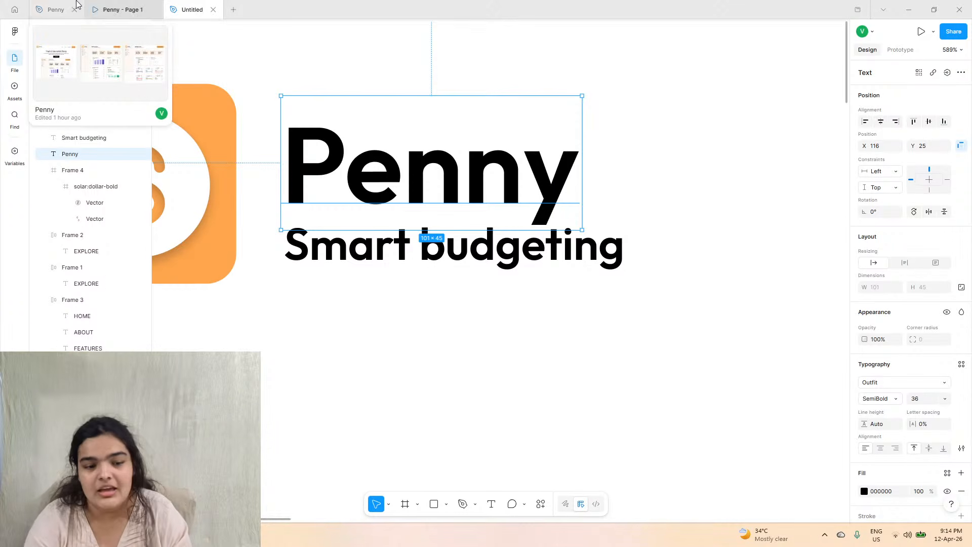
click(322, 240)
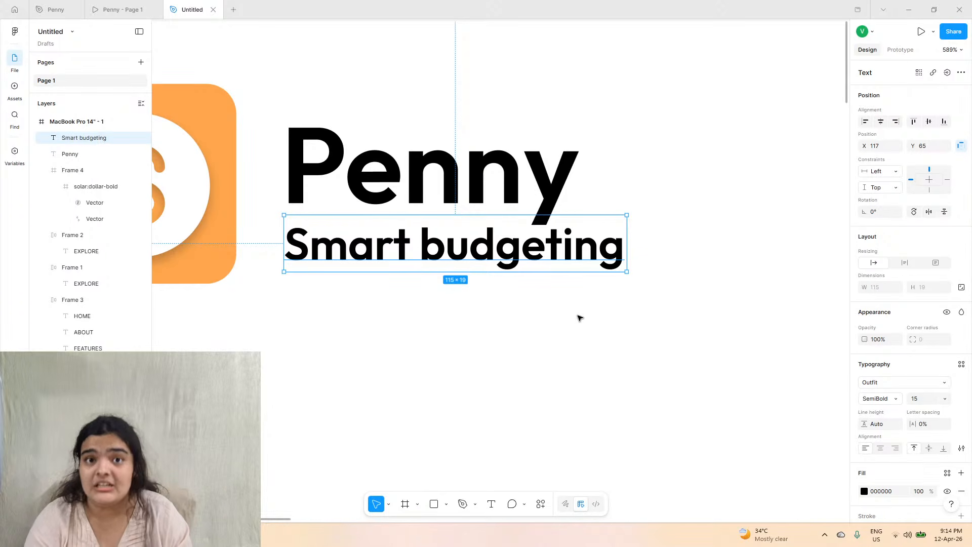
scroll(573, 319, down, 5)
scroll(576, 320, down, 4)
scroll(576, 319, right, 4)
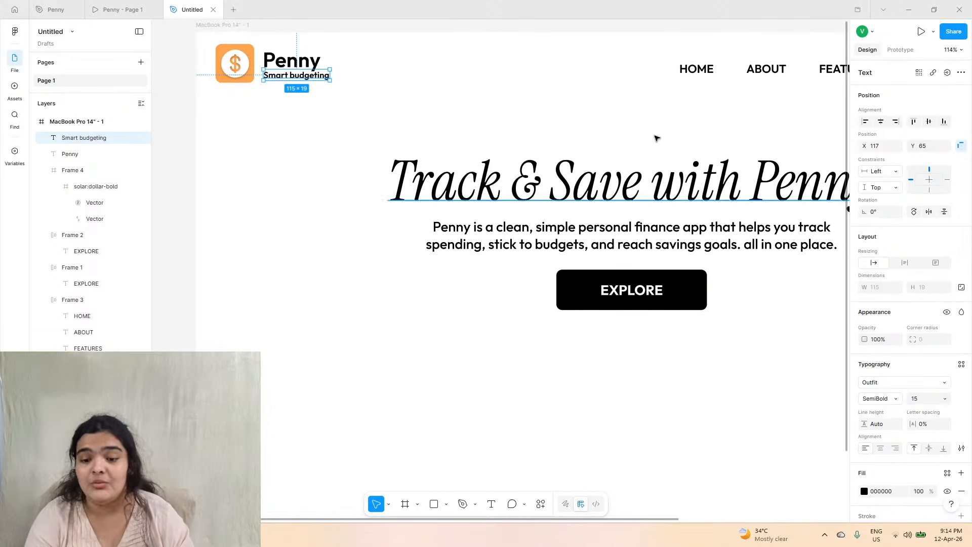
scroll(420, 110, up, 3)
scroll(420, 110, left, 3)
click(36, 4)
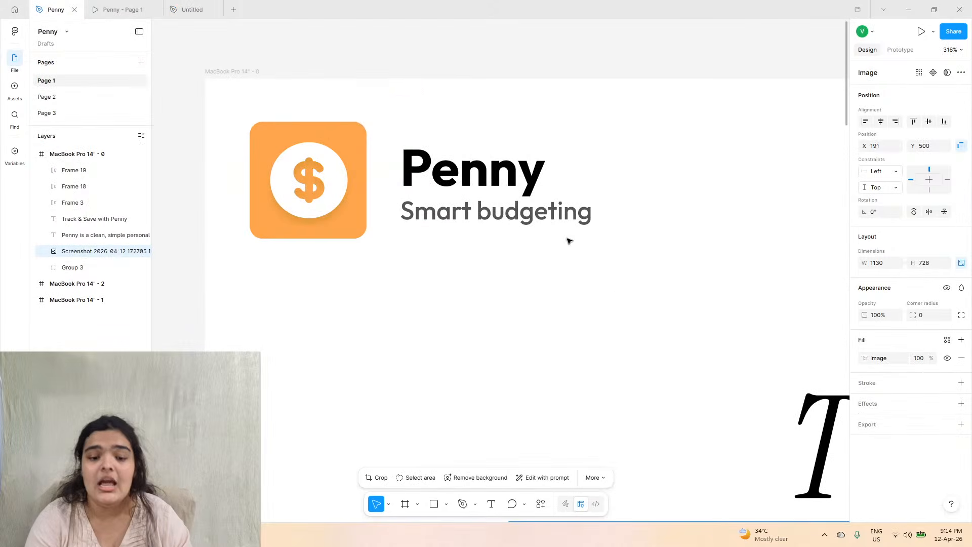
double_click(471, 221)
click(471, 220)
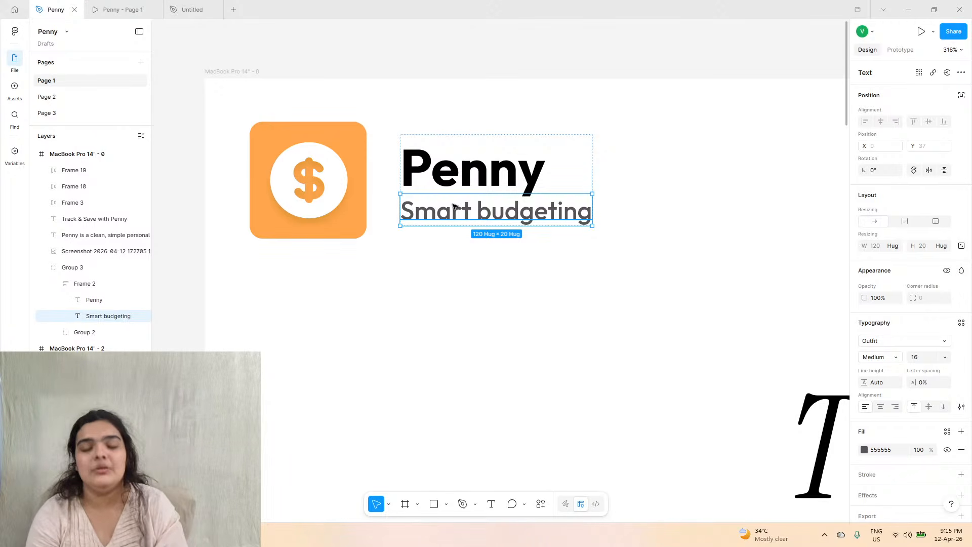
click(482, 144)
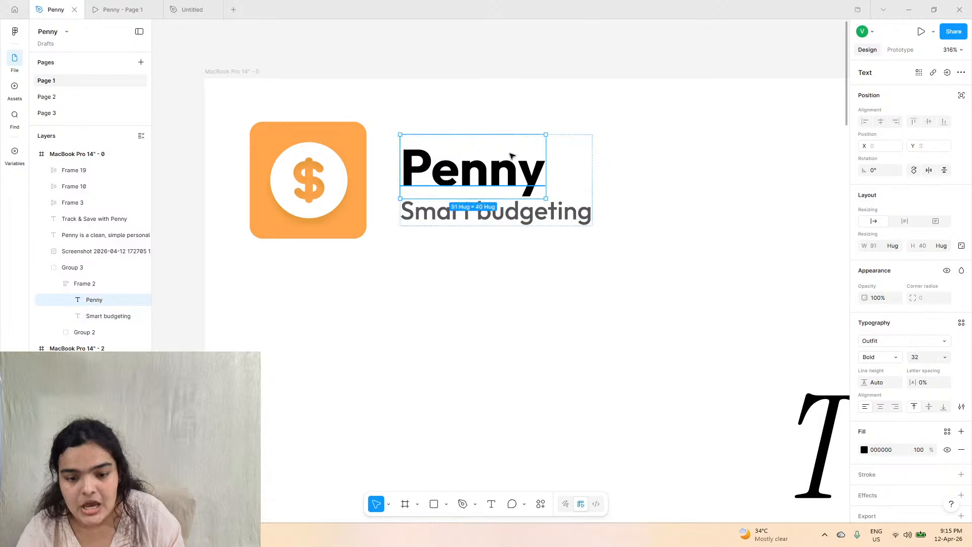
- In the original Penny file, move the logo's text frame closer to the icon at X 116, Y 35, and return to the Untitled file
drag(557, 172, 545, 172)
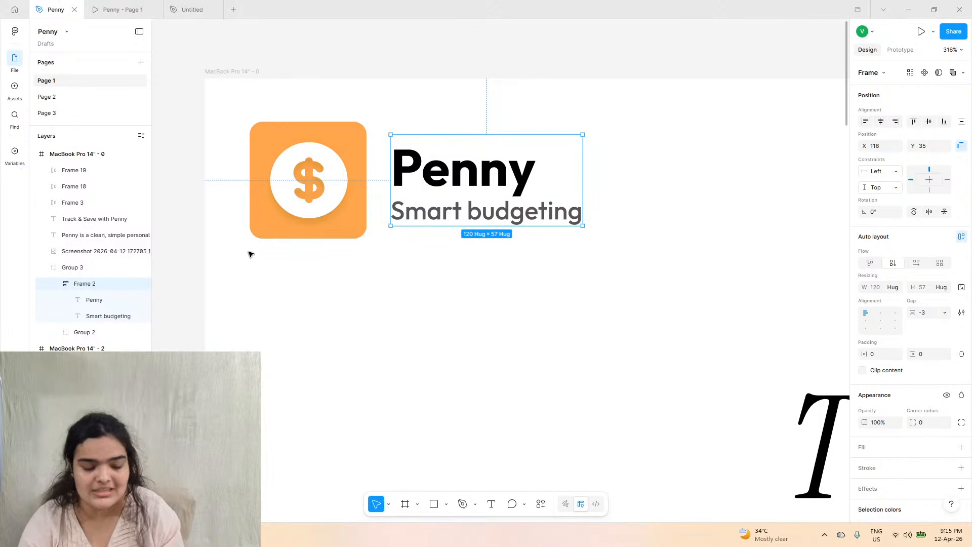
click(188, 10)
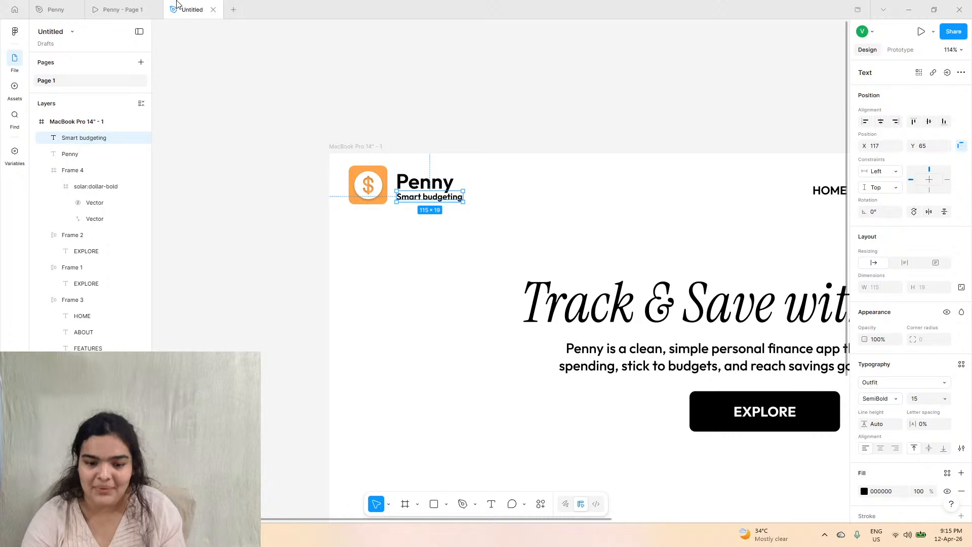
click(451, 243)
scroll(450, 243, right, 3)
- Compare the full landing page in the Penny file with the rebuilt one in Untitled, and select the MacBook Pro 14" - 1 frame
click(44, 7)
scroll(457, 303, down, 3)
scroll(457, 302, down, 2)
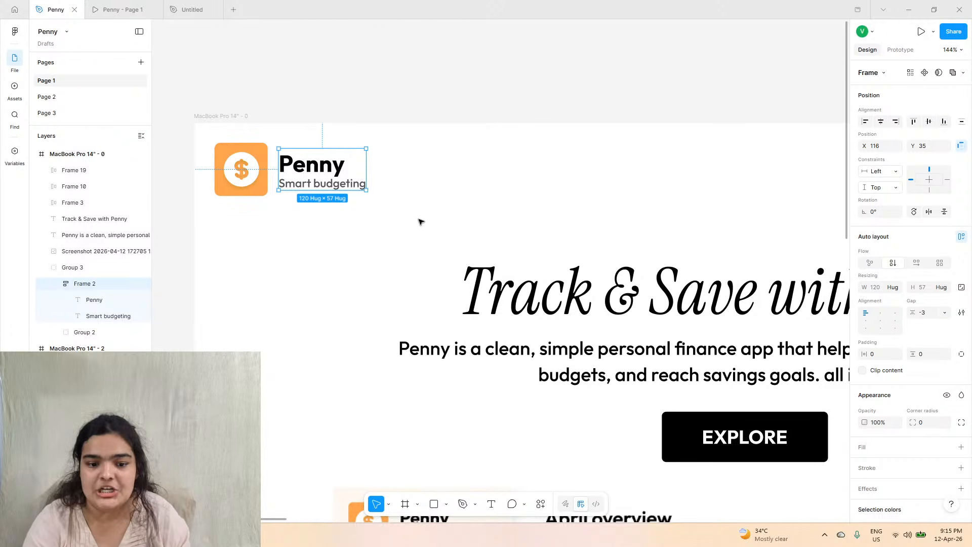
scroll(324, 177, up, 4)
scroll(419, 289, down, 10)
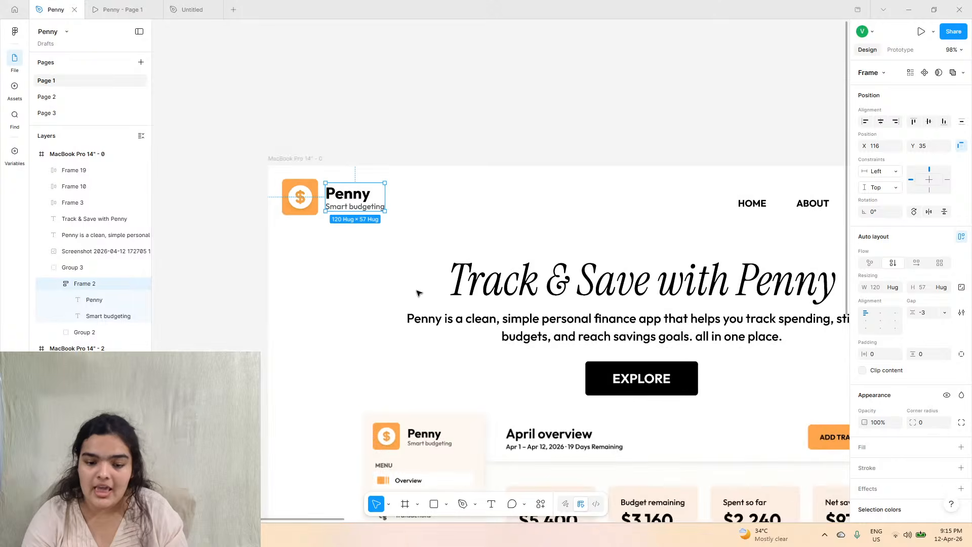
click(314, 246)
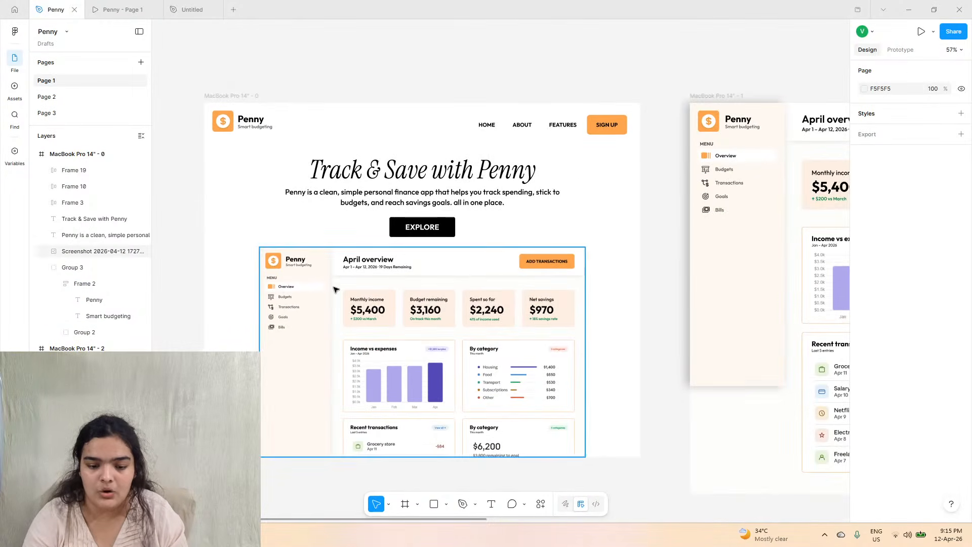
click(192, 9)
scroll(287, 230, down, 1)
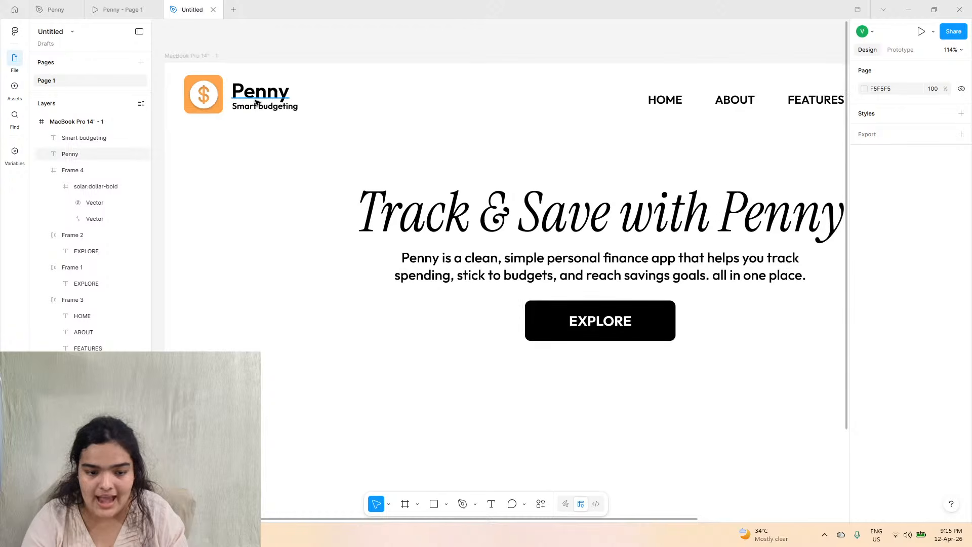
scroll(266, 166, down, 5)
scroll(266, 165, down, 1)
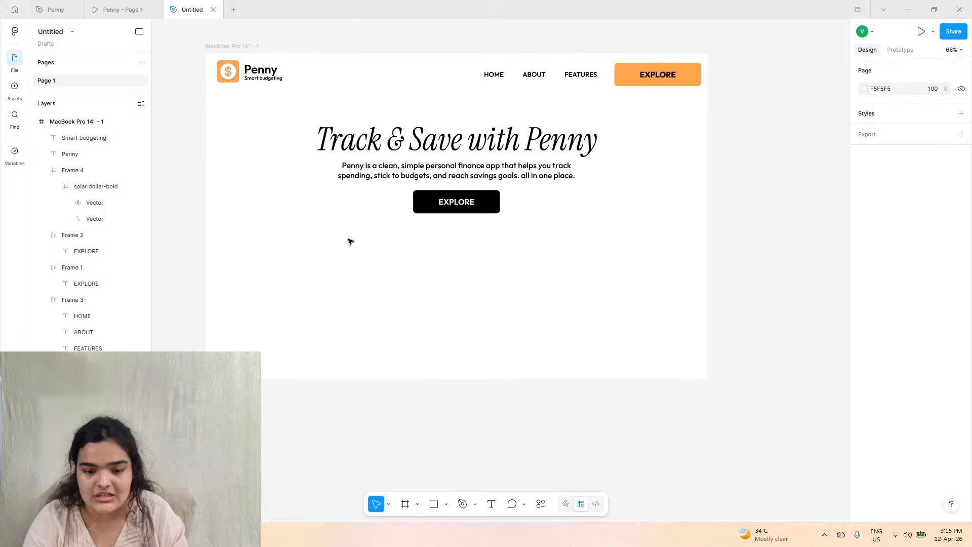
click(339, 267)
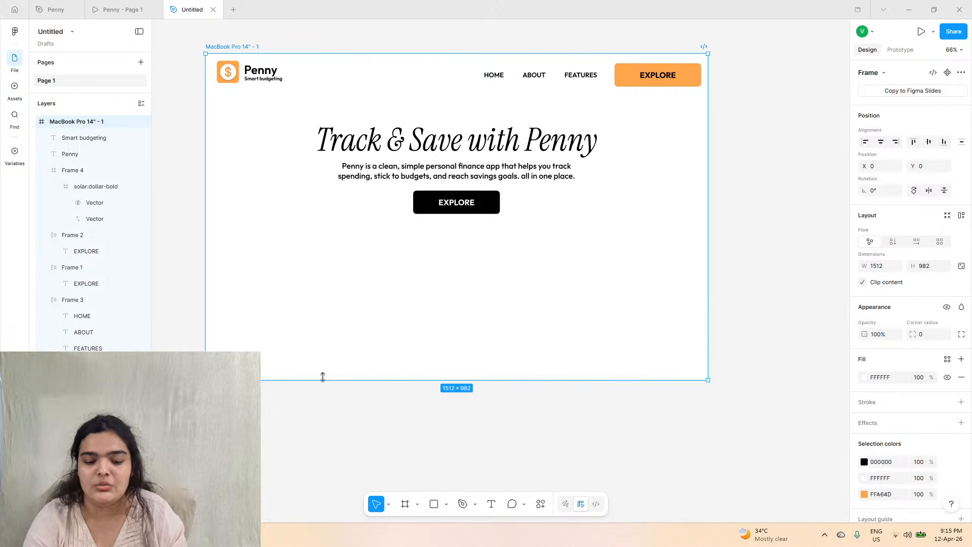
- Extend the MacBook Pro 14" - 1 frame downward to a height of 1288, checking the page proportions against the Penny file
drag(322, 380, 335, 506)
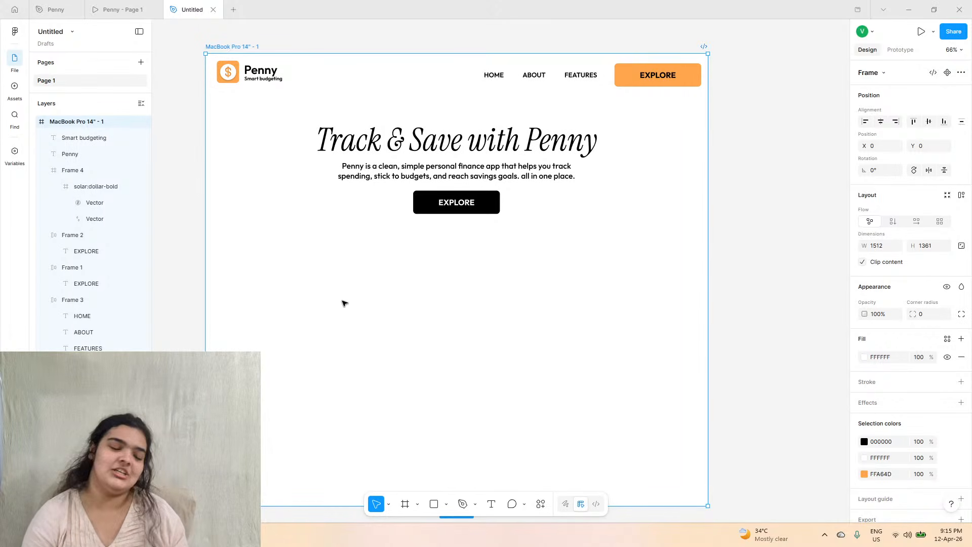
click(53, 9)
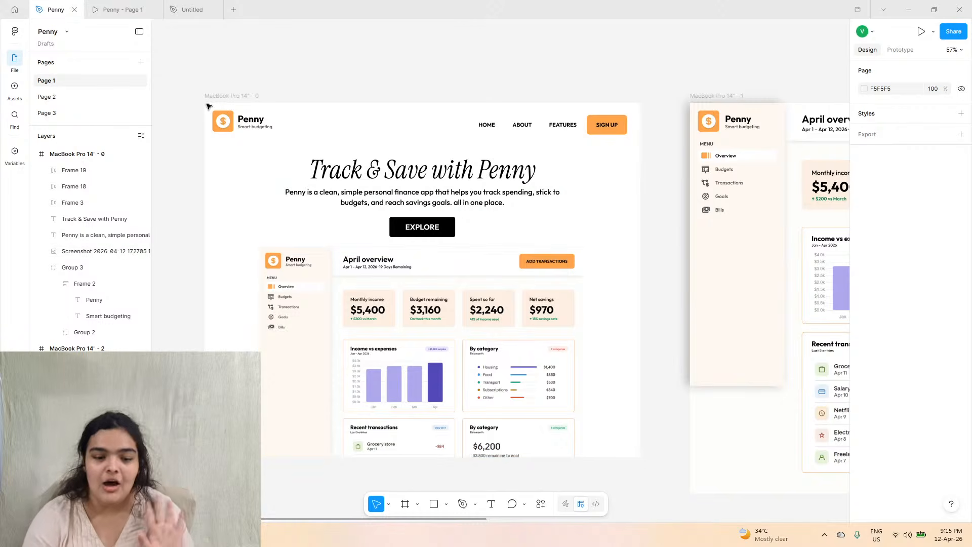
click(193, 10)
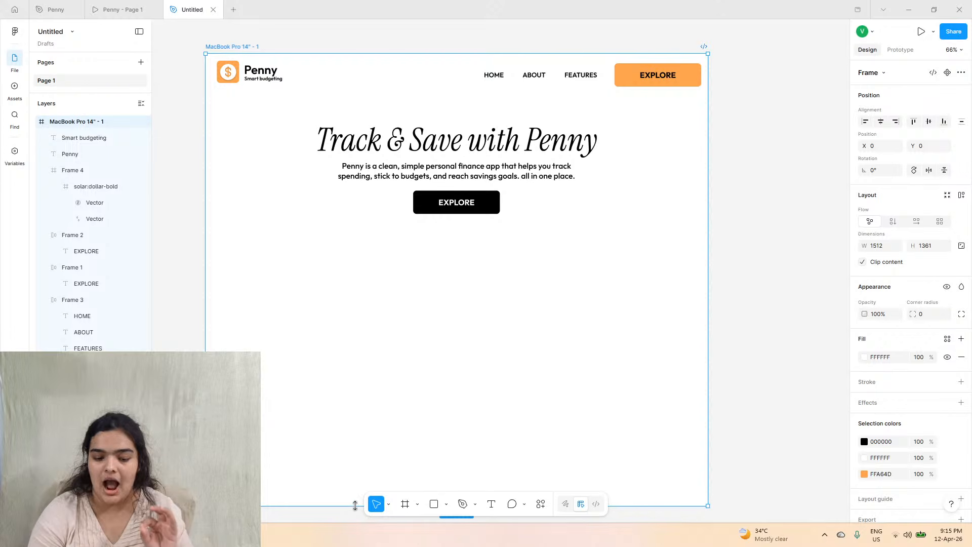
drag(356, 505, 345, 481)
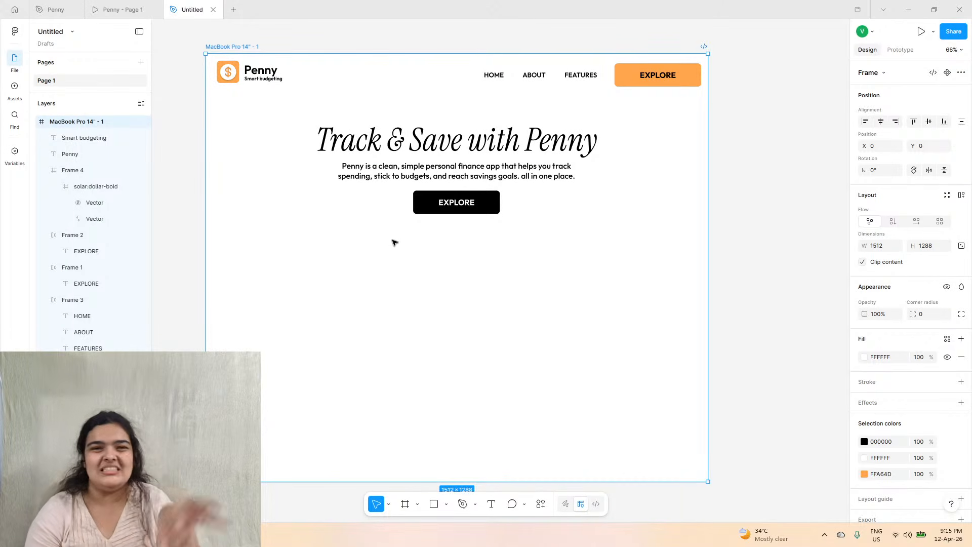
- Examine the dashboard screenshot image and neighbouring dashboard screens in the original Penny file, and return to the Untitled file
click(53, 9)
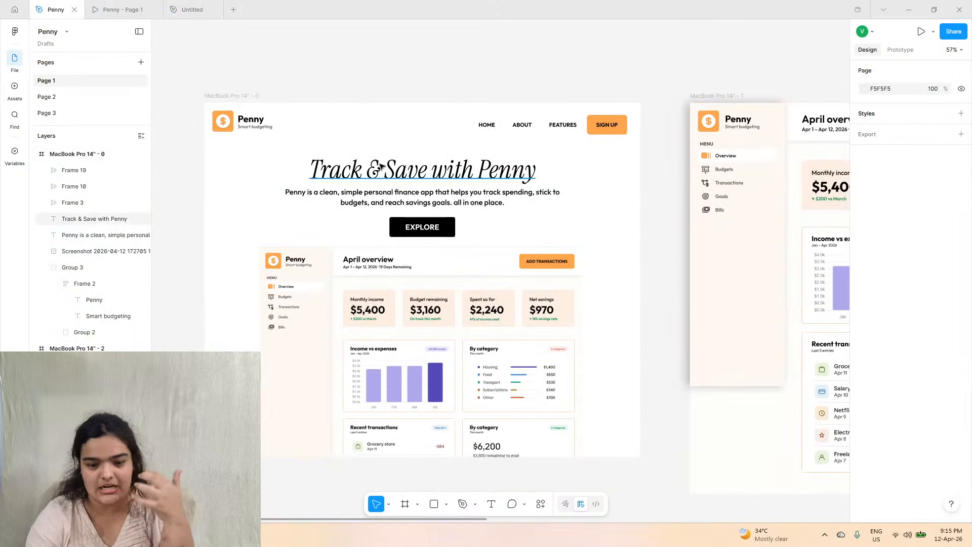
click(430, 302)
drag(354, 366, 447, 372)
drag(439, 336, 346, 330)
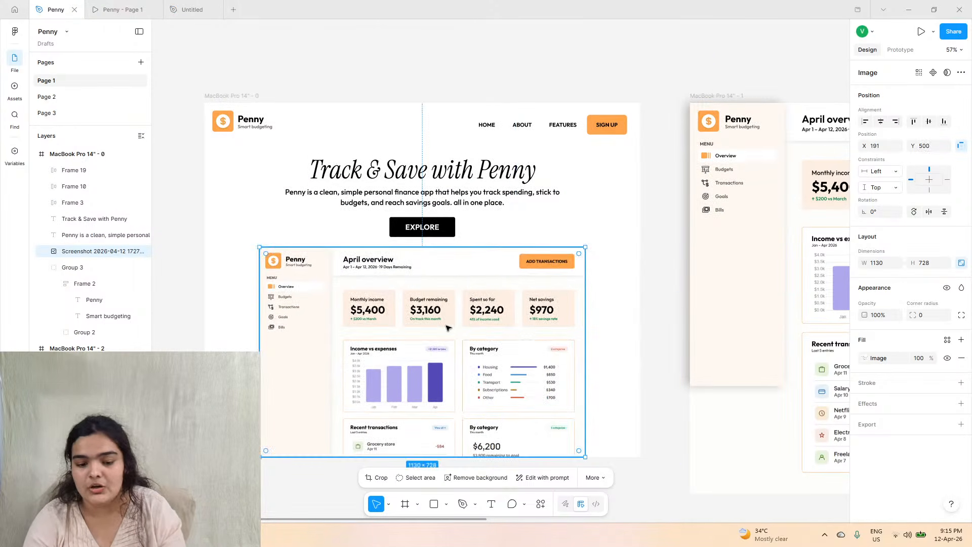
scroll(446, 329, right, 8)
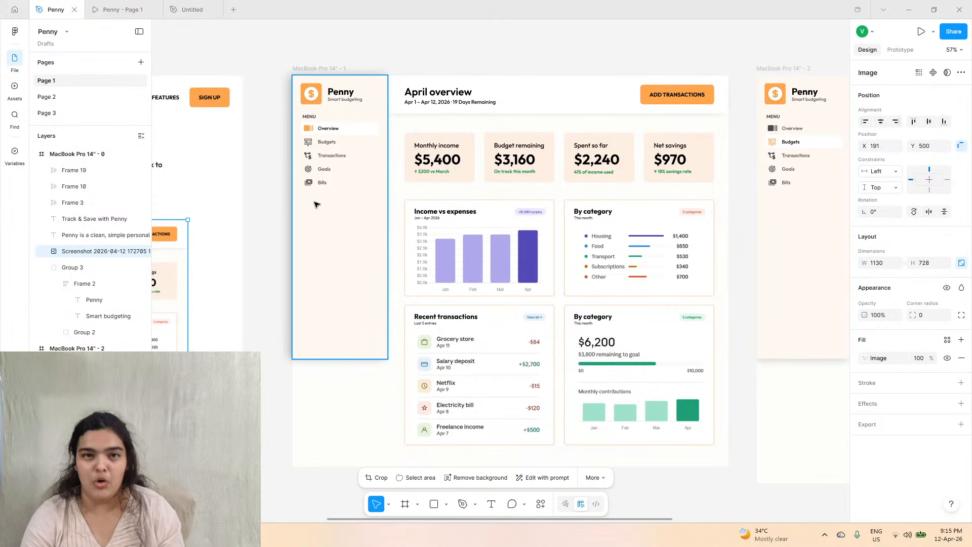
scroll(317, 207, left, 8)
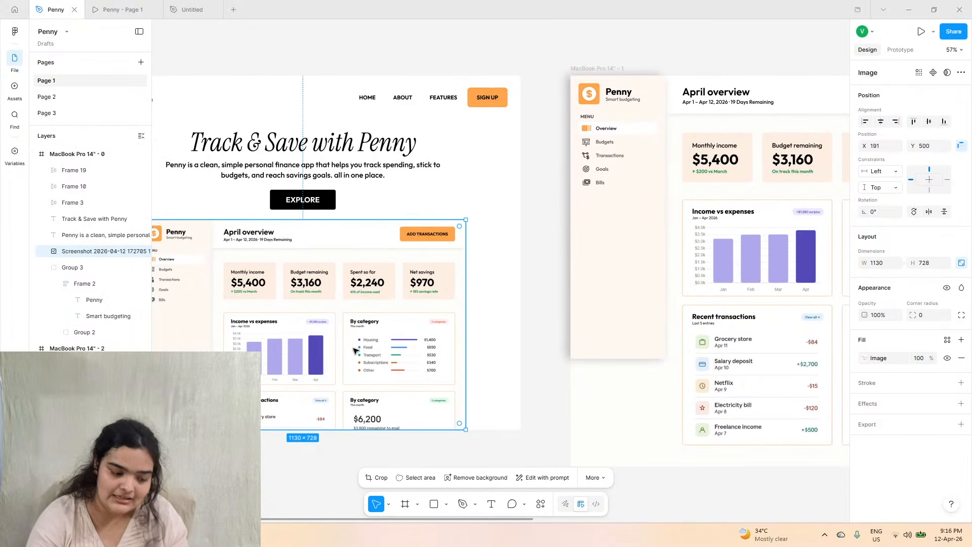
scroll(581, 208, right, 3)
scroll(581, 208, right, 8)
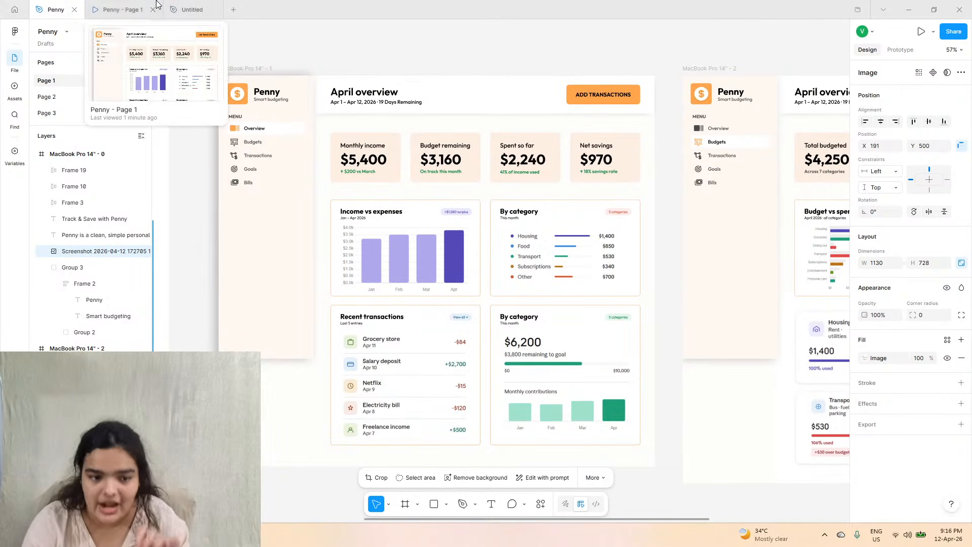
click(122, 9)
click(192, 9)
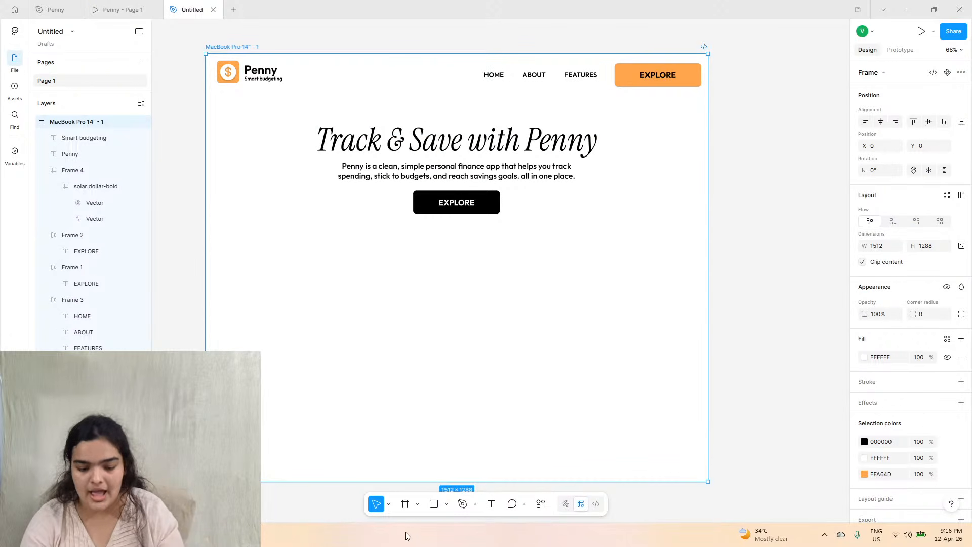
- Draw a placeholder rectangle of about 1249 × 755 below the black EXPLORE button and centre it horizontally at X 131, Y 533
click(434, 504)
drag(264, 230, 677, 481)
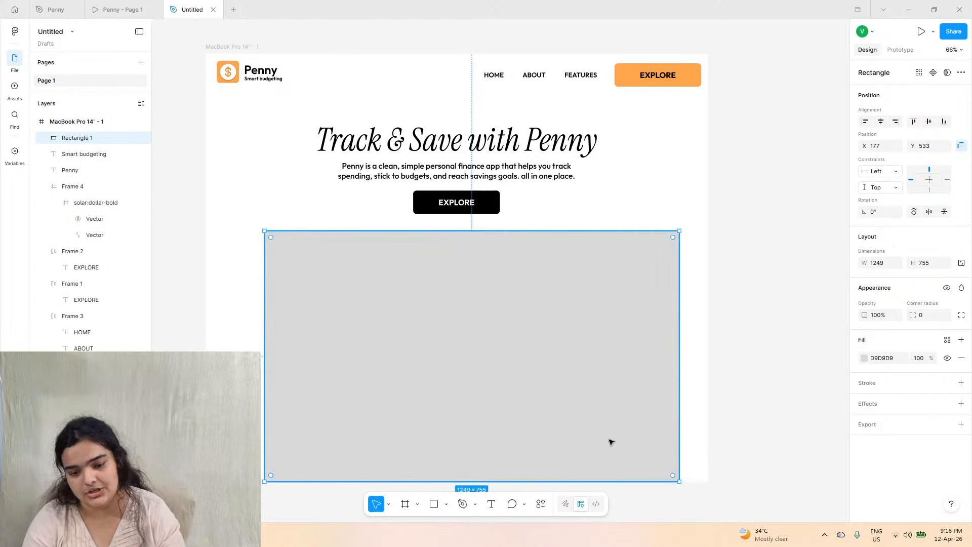
drag(607, 443, 597, 440)
- Check the dashboard screen in the Penny file, and add a second MacBook Pro 14" frame beside the landing page in Untitled
scroll(597, 440, right, 5)
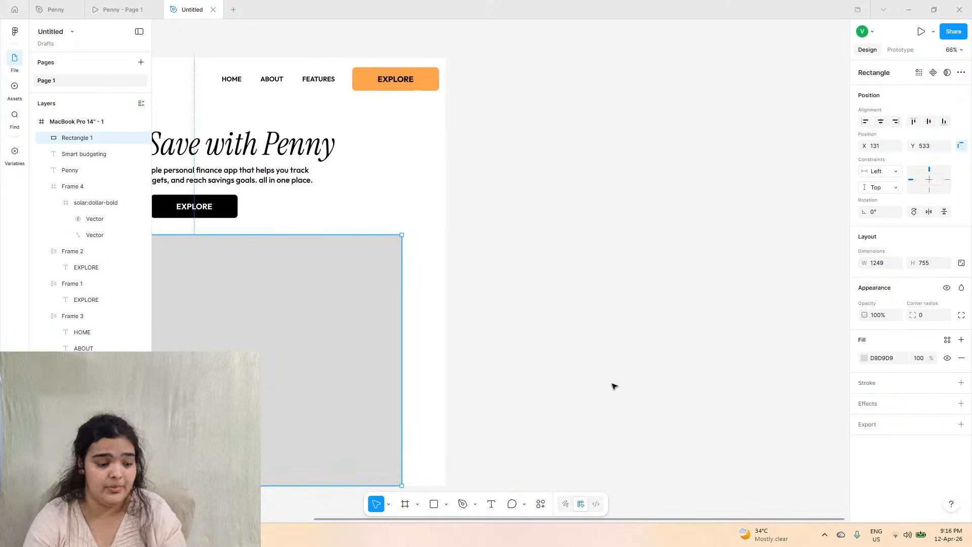
click(612, 387)
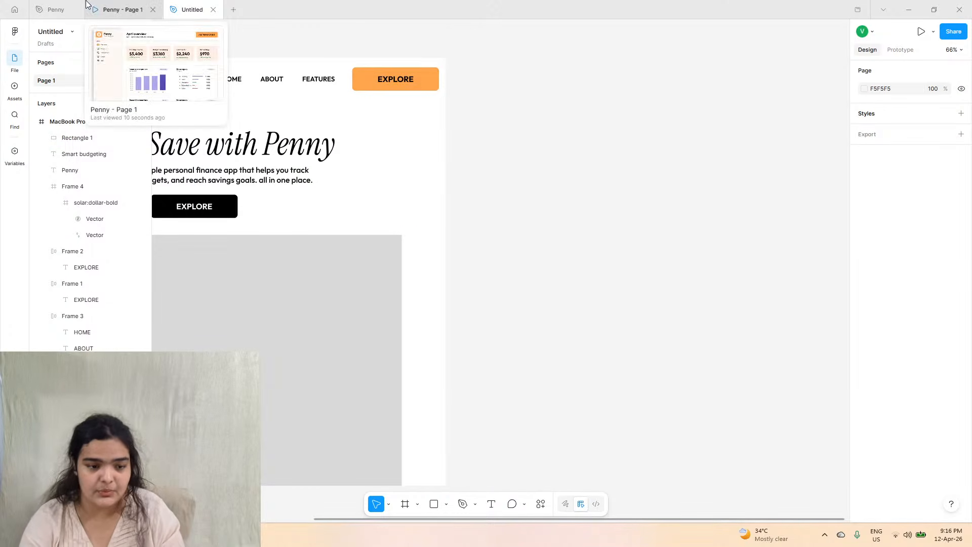
click(55, 10)
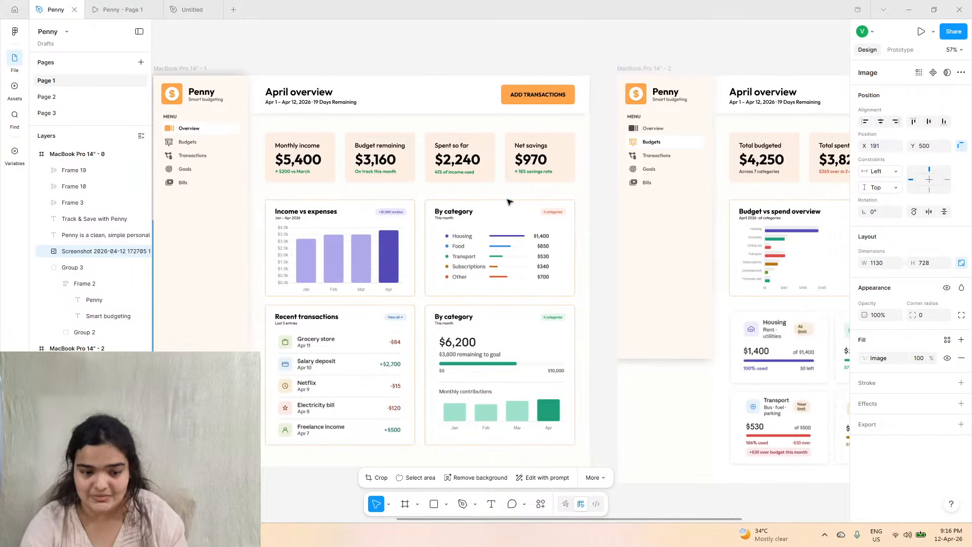
click(192, 10)
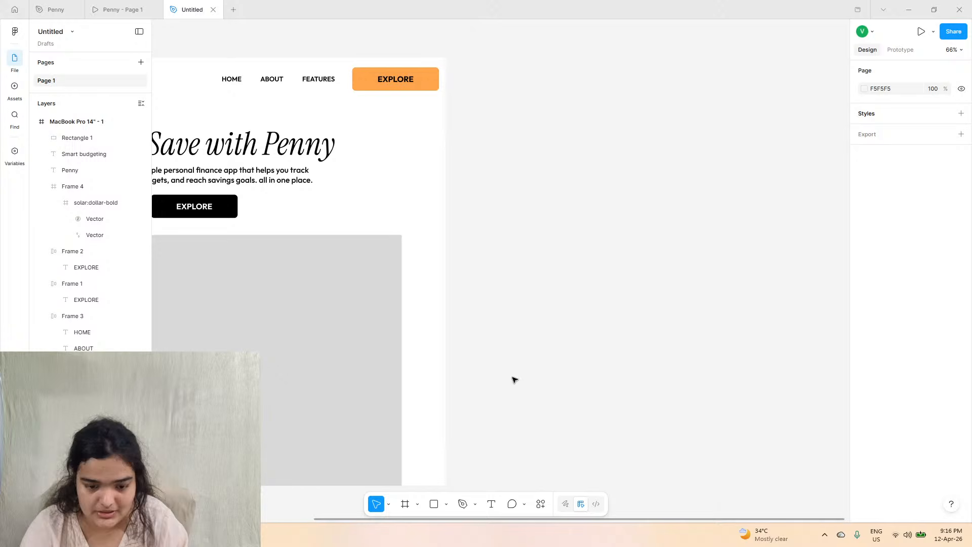
click(405, 504)
scroll(464, 185, right, 3)
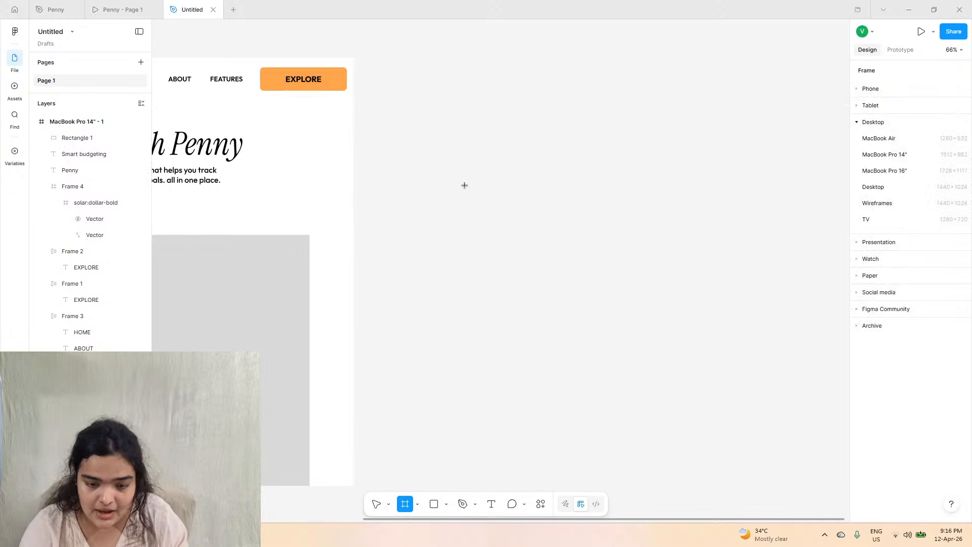
click(884, 156)
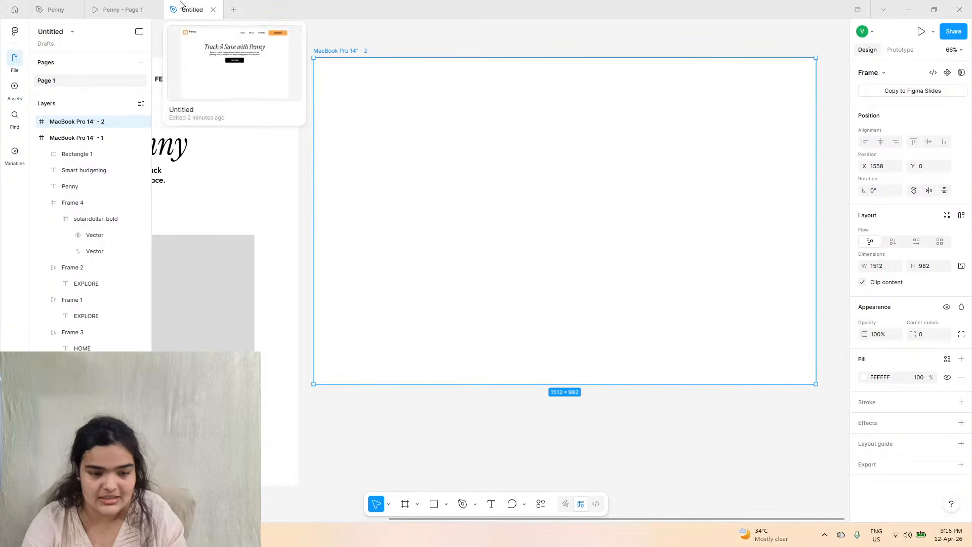
- Draw a sidebar frame of about 464 × 982 along the left edge of MacBook Pro 14" - 2 and extend that parent frame downward
click(127, 5)
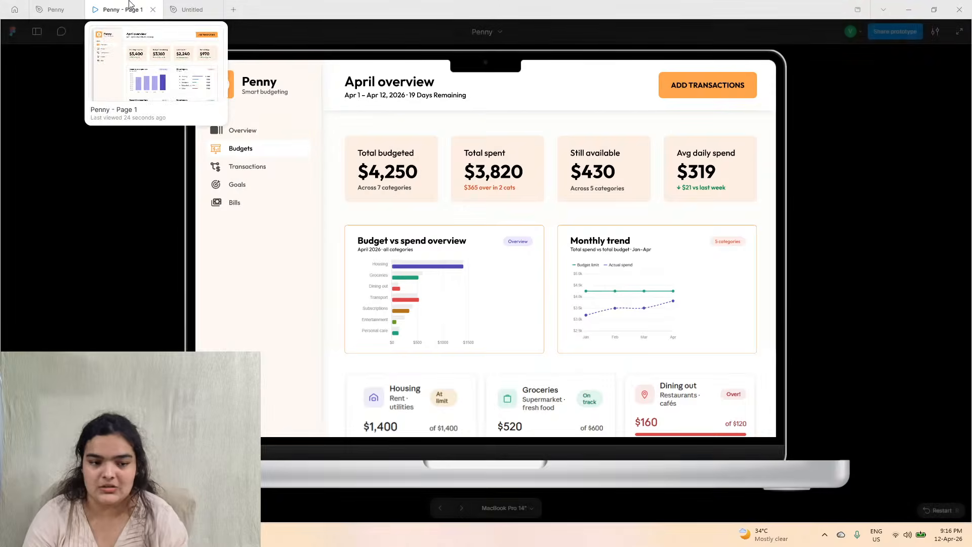
click(192, 9)
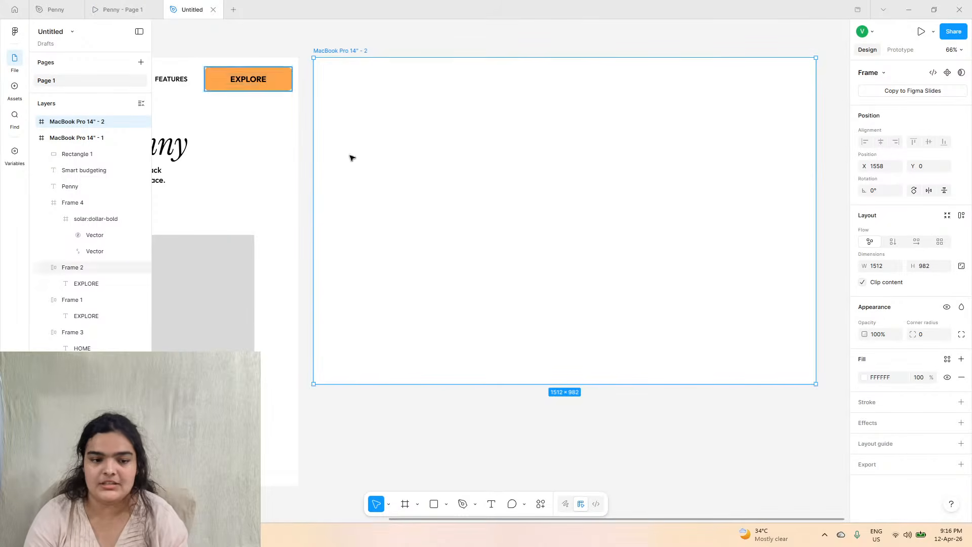
click(404, 506)
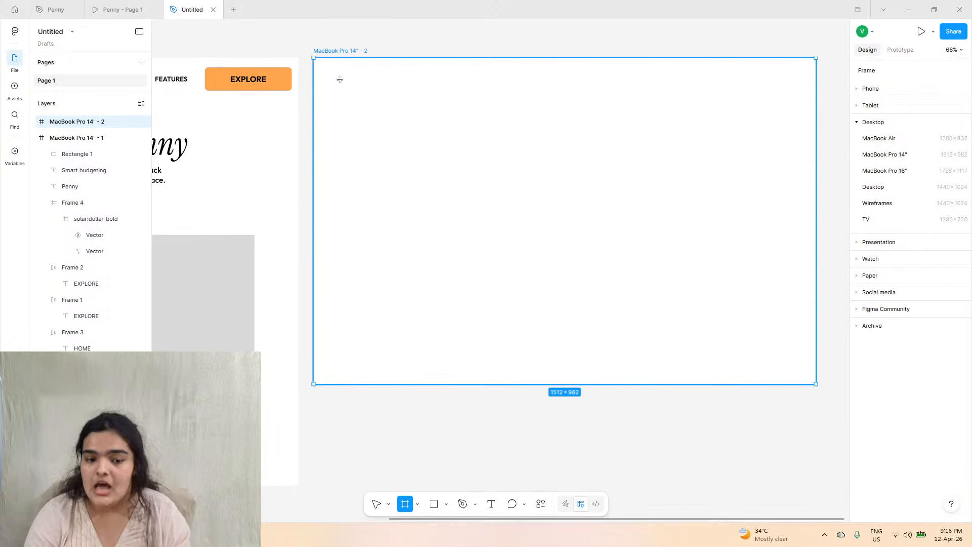
mouse_move(314, 59)
mouse_down()
mouse_move(473, 282)
mouse_move(468, 384)
mouse_up()
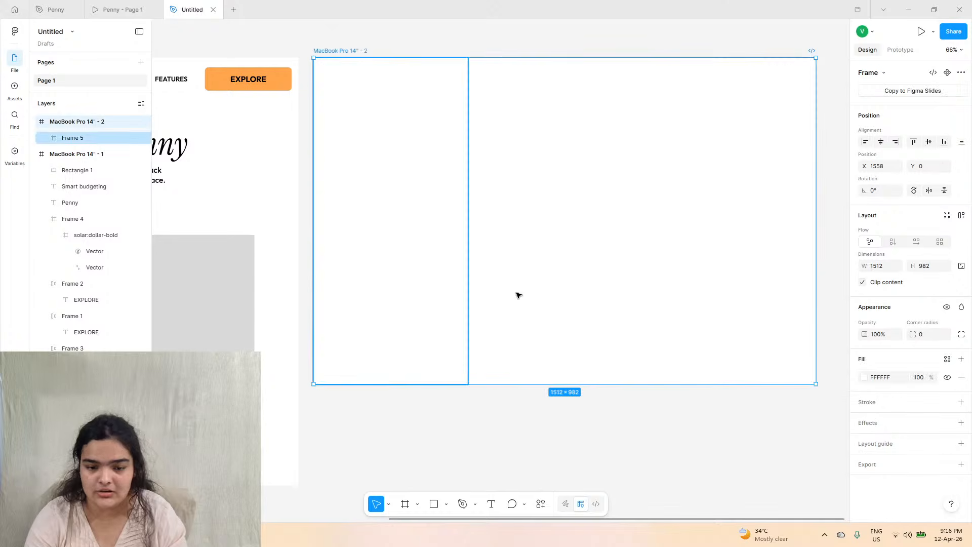
click(520, 366)
drag(527, 422, 527, 428)
- Fill the sidebar frame with the light peach colour FFF8F0 and narrow its width to 435
click(313, 139)
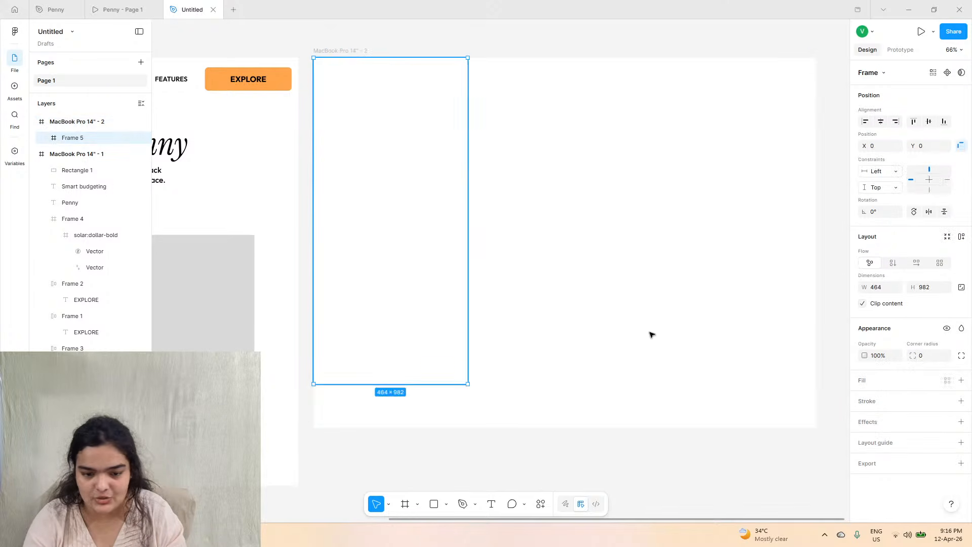
click(962, 381)
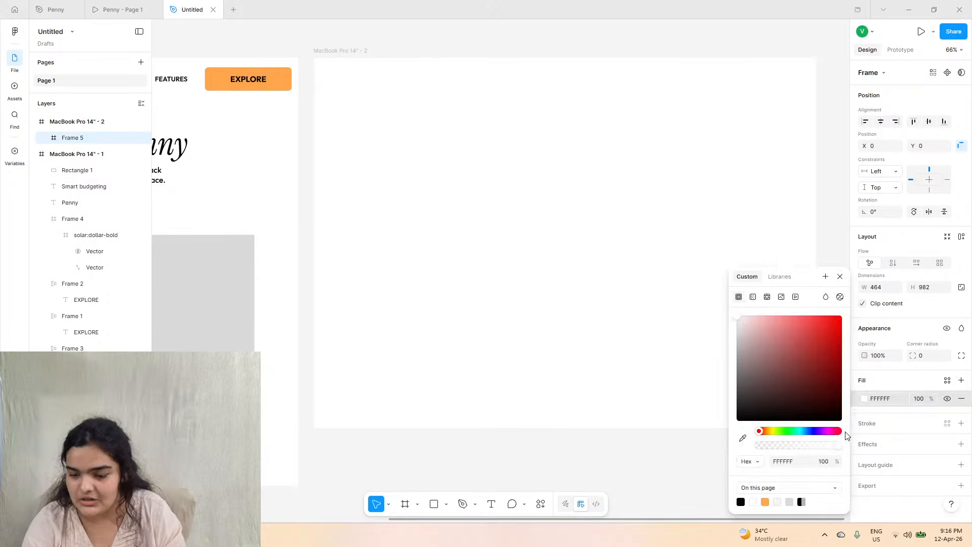
click(766, 501)
drag(771, 329, 743, 316)
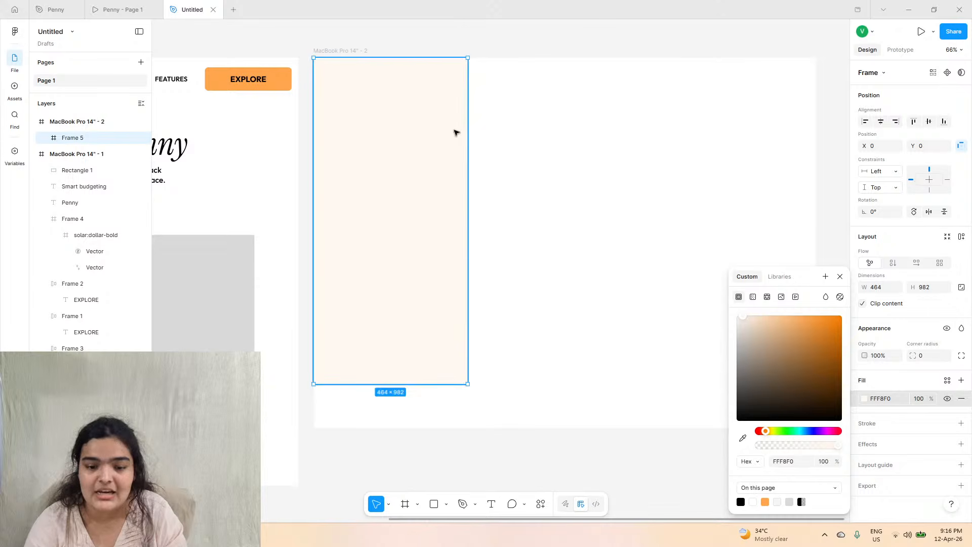
drag(467, 124, 459, 127)
- Examine the sidebar and the Budgets and Overview screens of the dashboard in the Penny prototype and the original Penny file
click(143, 6)
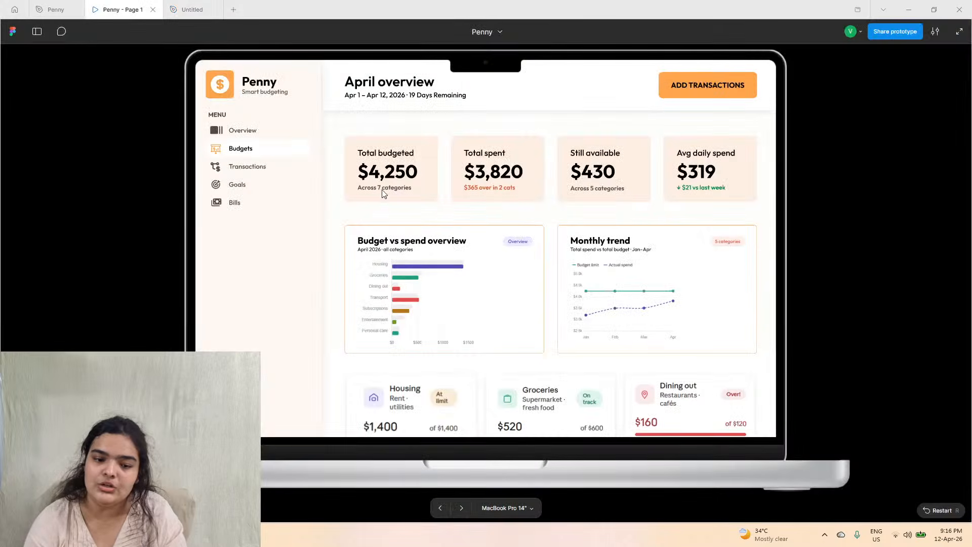
click(65, 9)
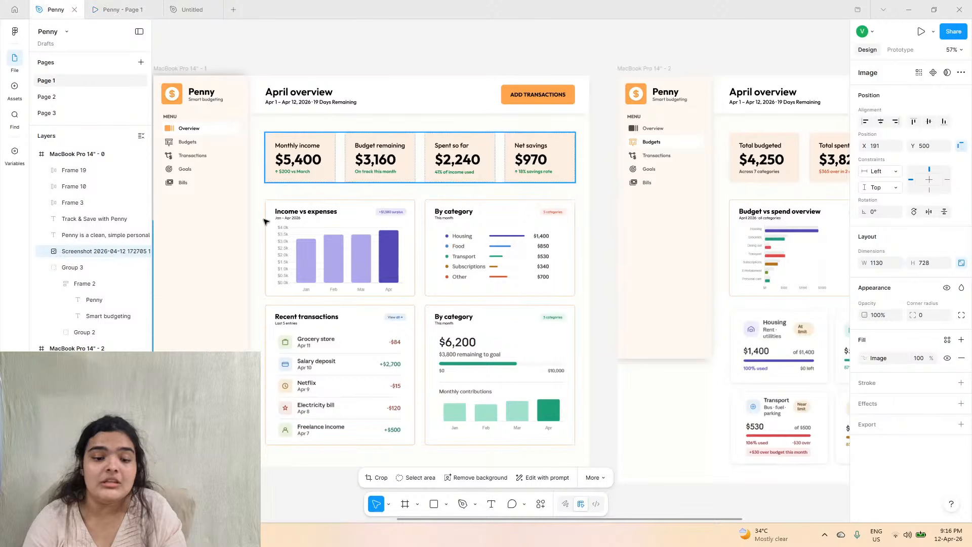
scroll(283, 188, left, 5)
click(118, 9)
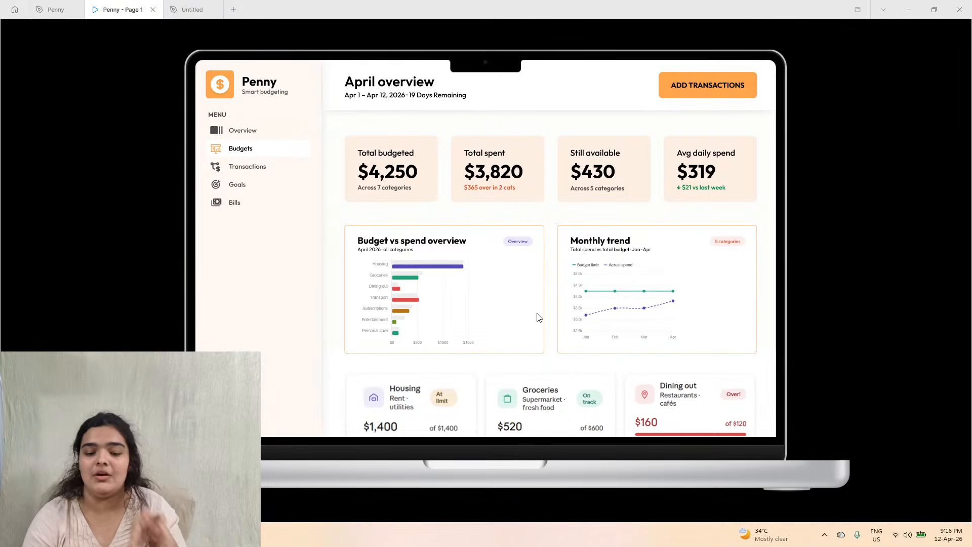
scroll(564, 364, down, 3)
scroll(564, 365, up, 3)
click(256, 134)
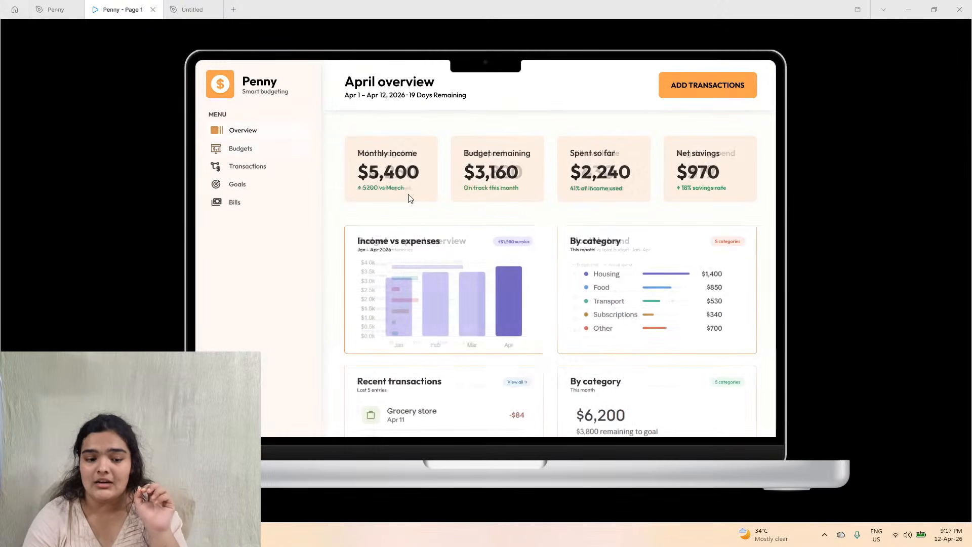
scroll(530, 359, down, 1)
scroll(530, 360, up, 1)
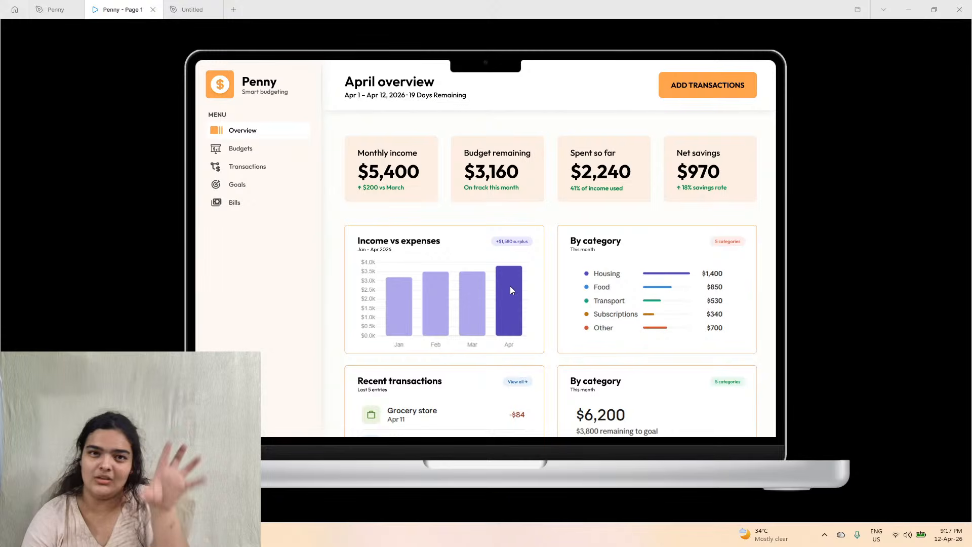
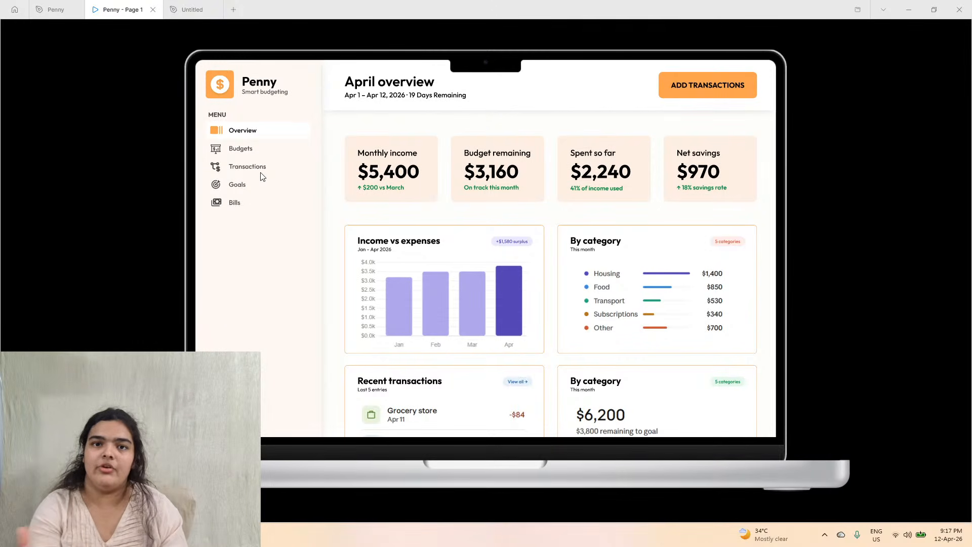
click(55, 9)
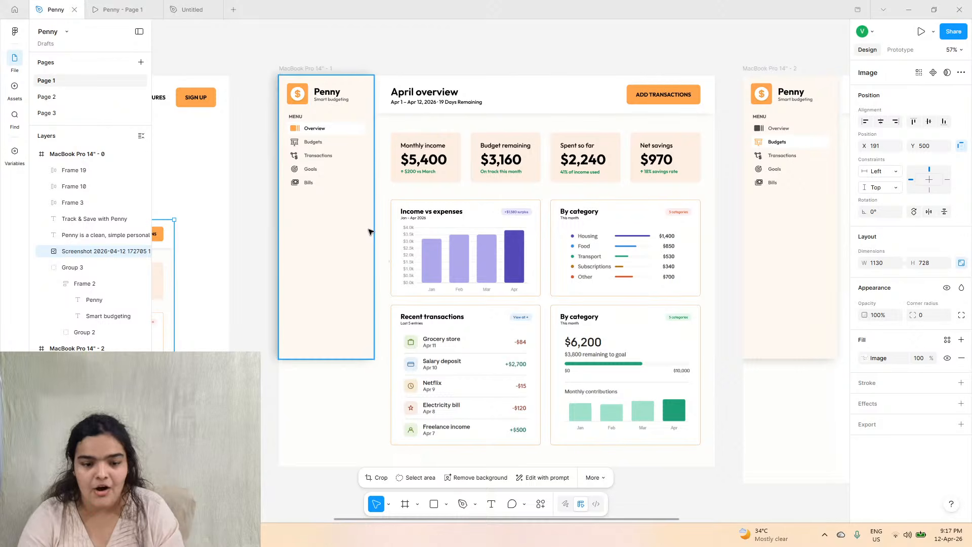
- In the Untitled file, group the landing page's dollar icon, "Penny" and "Smart budgeting" texts into one logo group
click(192, 9)
scroll(380, 116, left, 10)
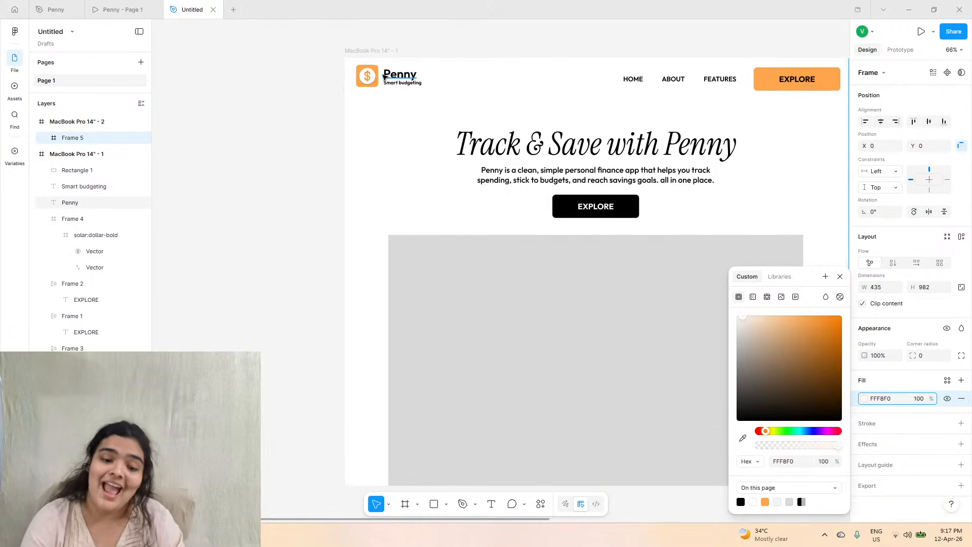
click(396, 74)
click(334, 61)
scroll(379, 68, up, 6)
drag(271, 65, 461, 165)
key(ctrl+g)
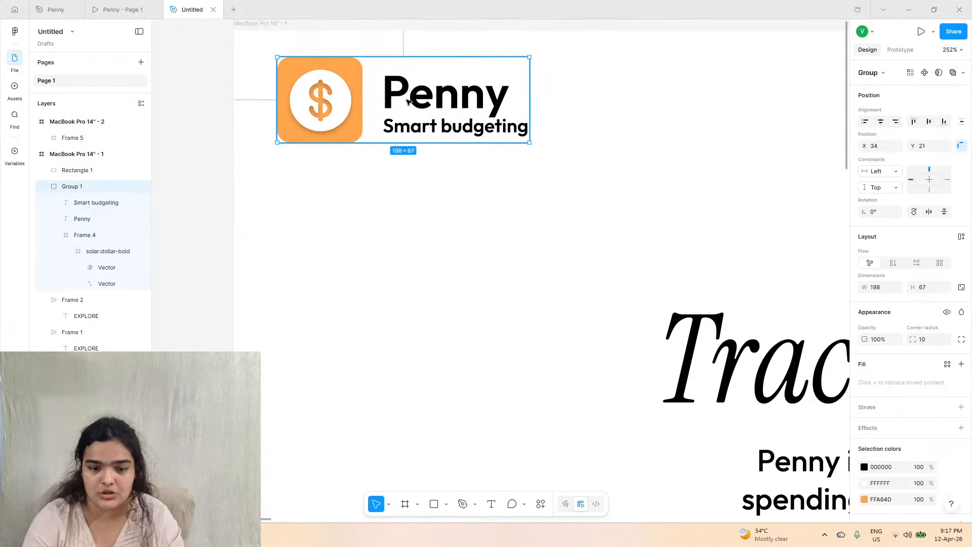
- Paste a copy of the logo group into the peach sidebar of MacBook Pro 14" - 2 at X 34, Y 21
scroll(452, 62, down, 6)
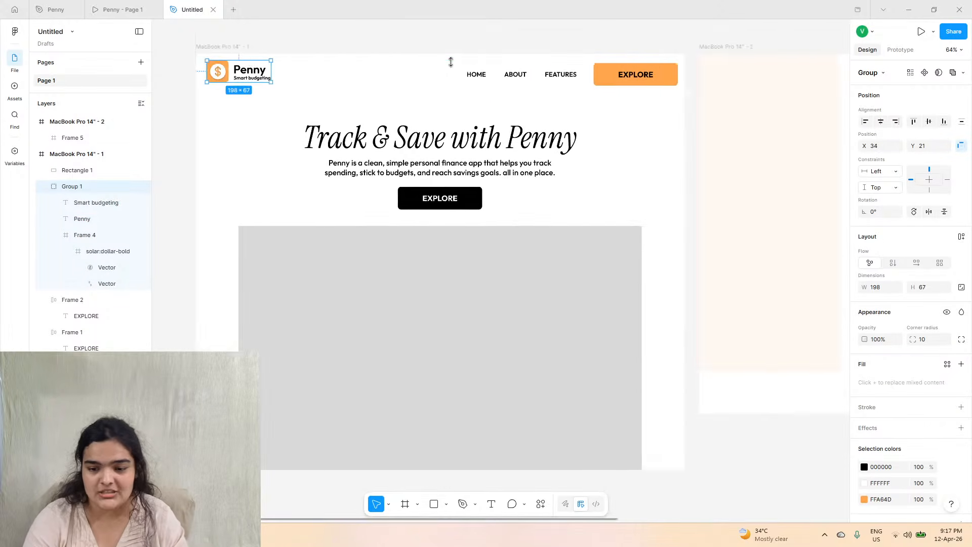
scroll(452, 63, right, 5)
click(477, 76)
key(ctrl+v)
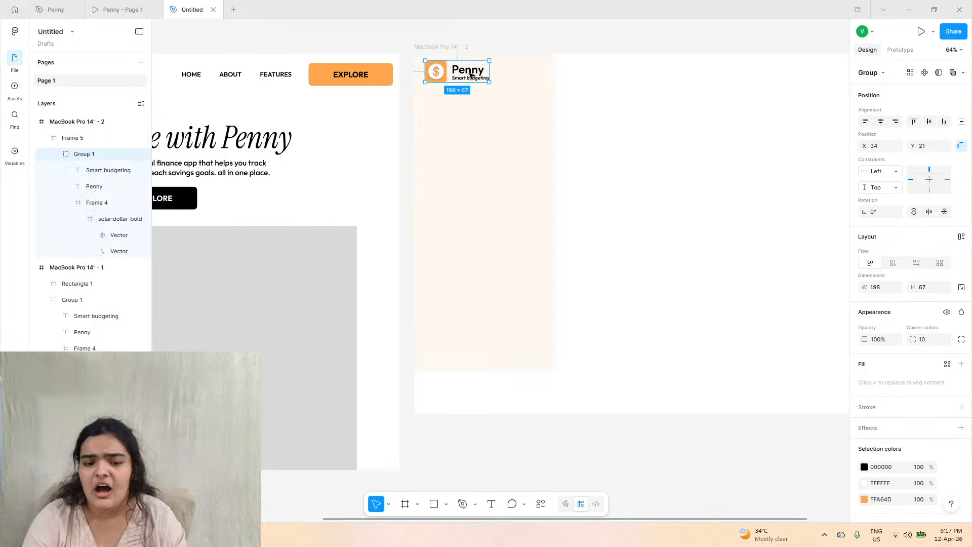
- Narrow the peach sidebar frame holding the logo to a width of 386
scroll(471, 73, up, 4)
double_click(457, 76)
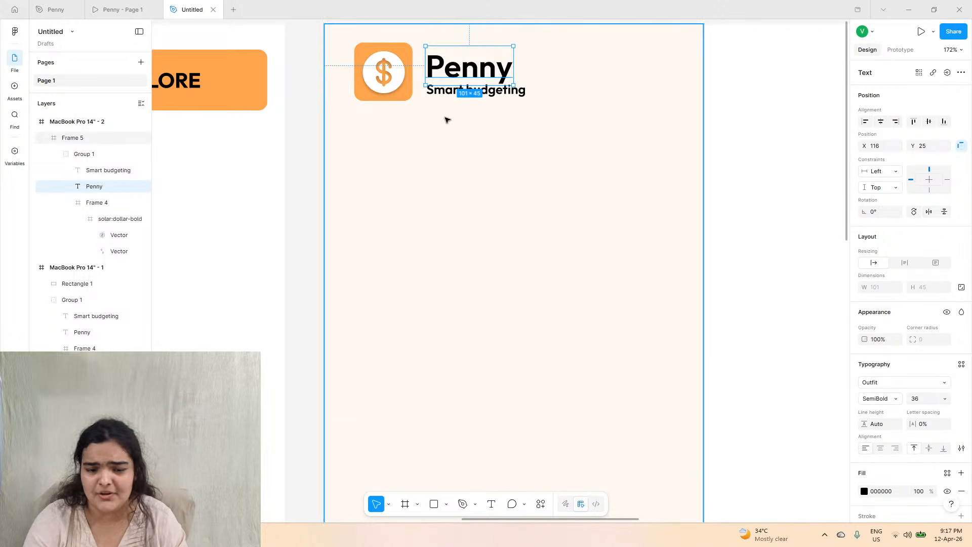
scroll(446, 118, down, 2)
click(498, 116)
double_click(406, 91)
scroll(427, 93, up, 2)
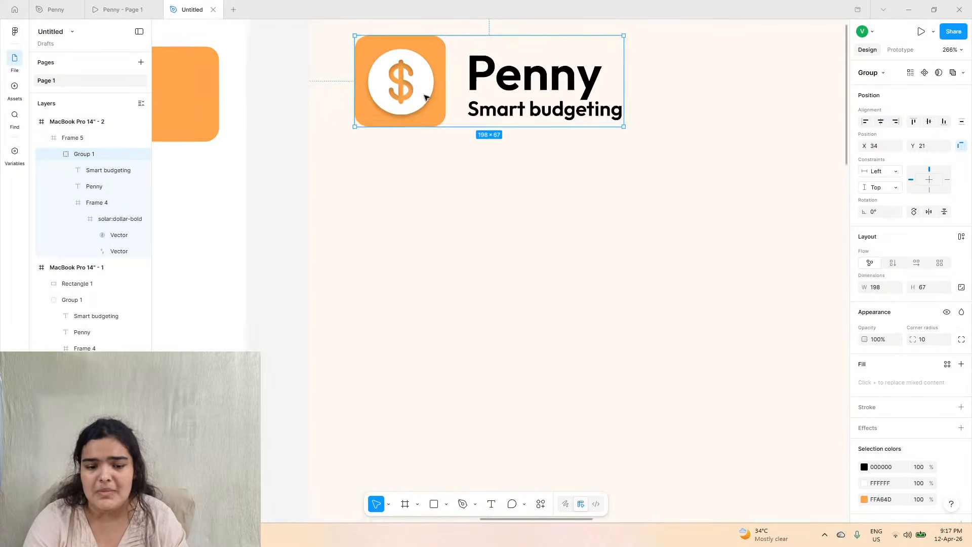
scroll(523, 113, down, 5)
click(537, 112)
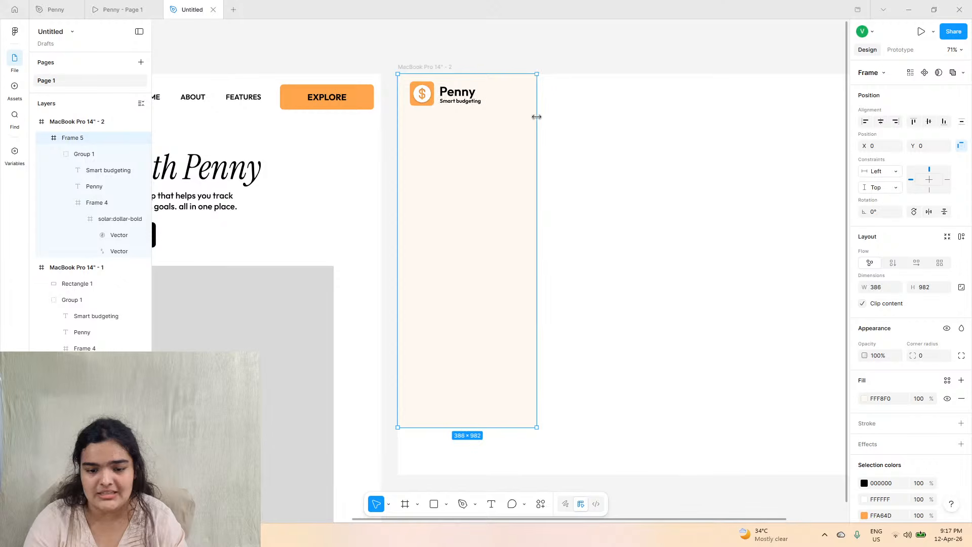
- Check the menu in the original Penny file, and add the text "MENU" below the logo in the Untitled file's sidebar
click(51, 9)
scroll(273, 132, up, 8)
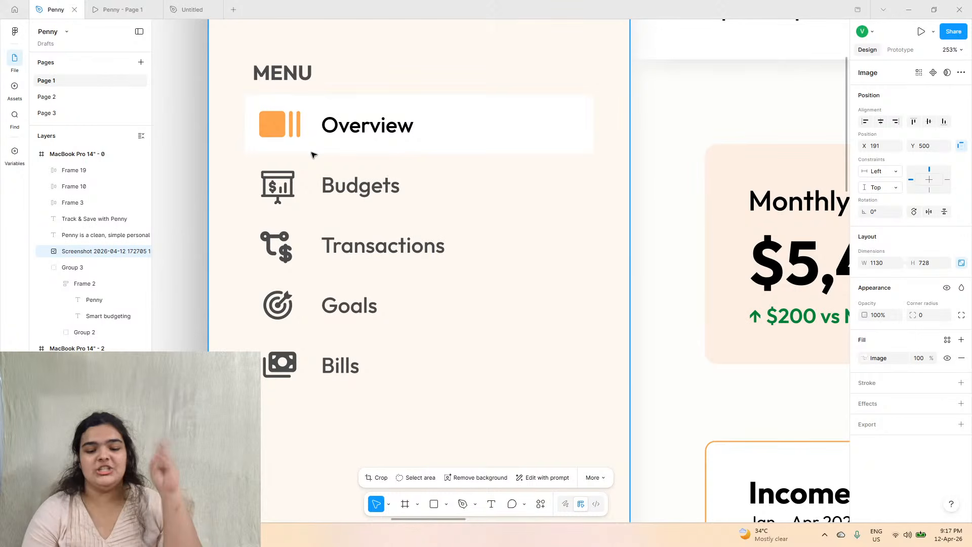
click(192, 9)
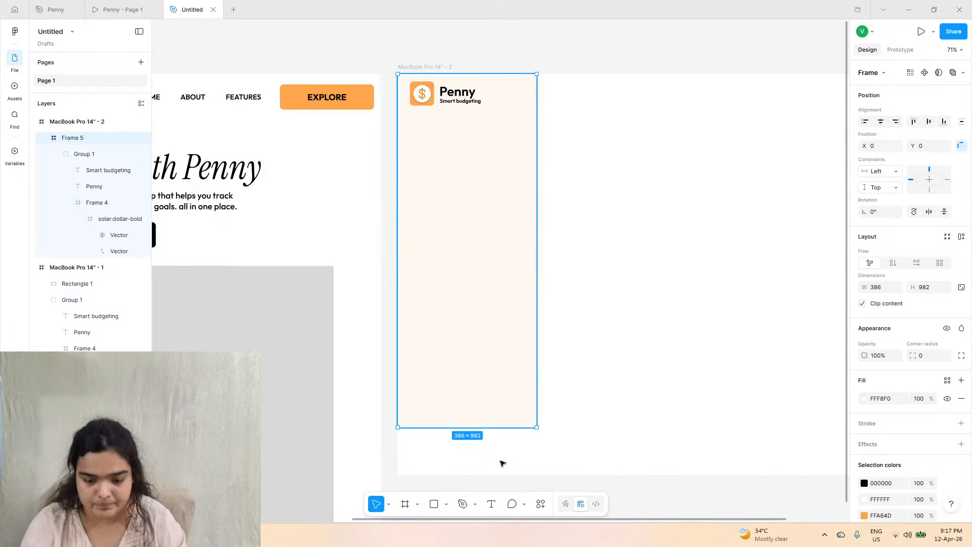
click(491, 504)
scroll(419, 196, up, 5)
scroll(448, 185, up, 4)
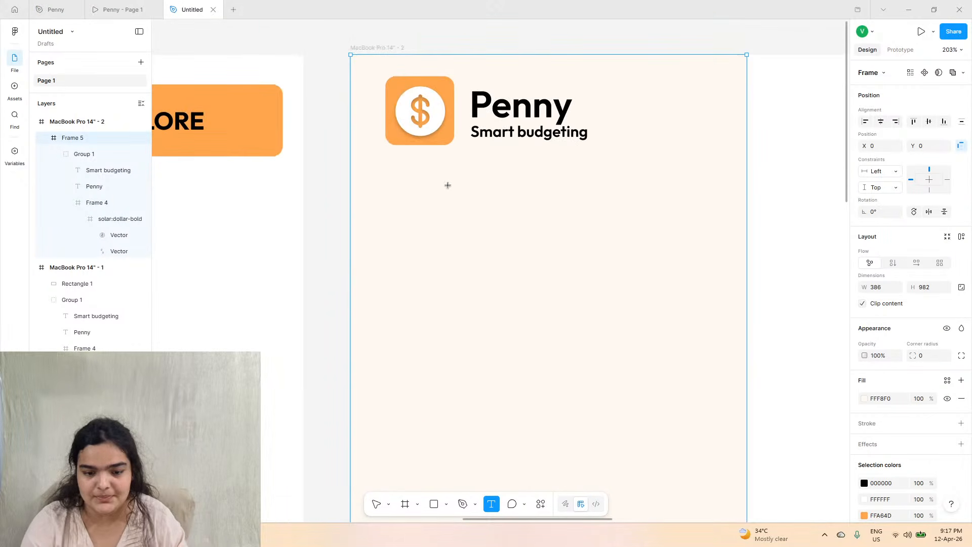
click(417, 195)
text(MENU)
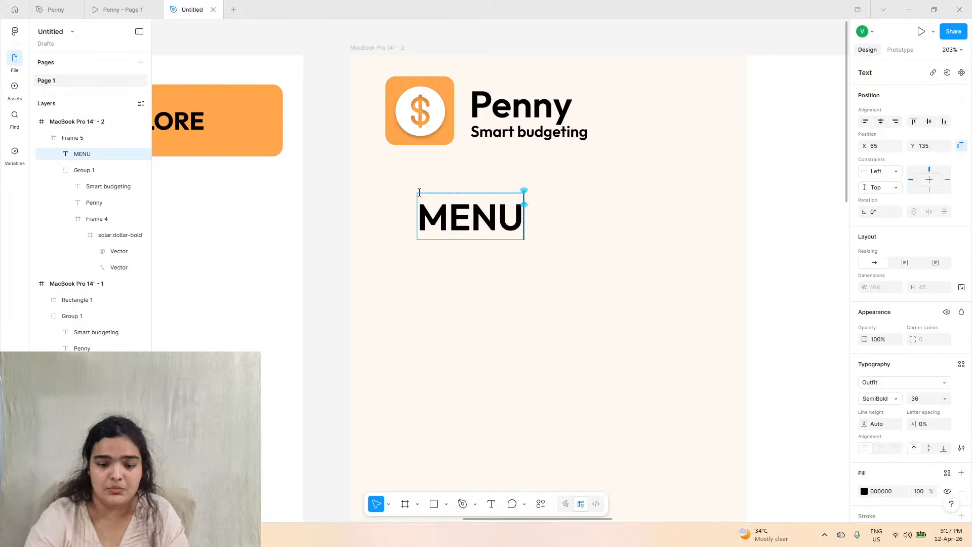
key(Escape)
- Set the "MENU" text size to 20 and align it with the logo's left edge at X 34, Y 114
click(946, 399)
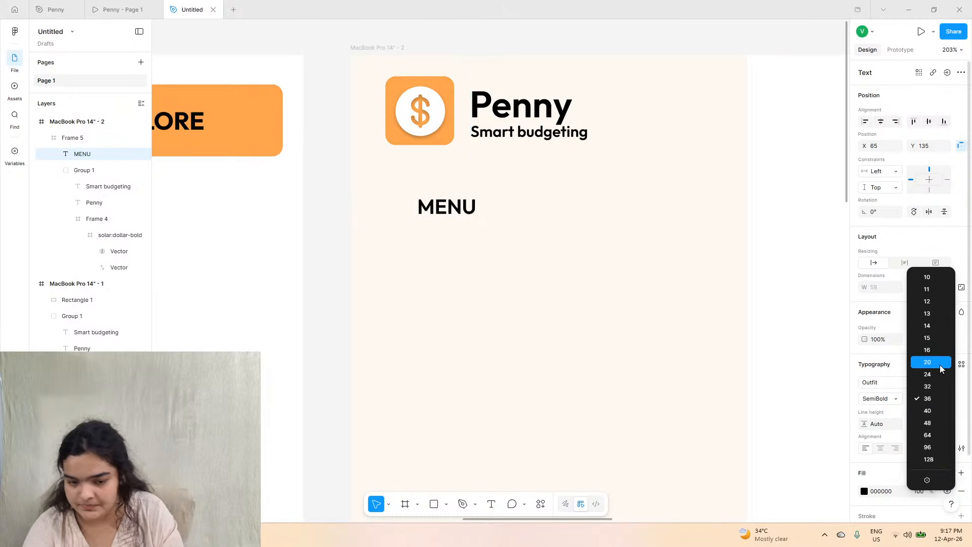
click(940, 365)
drag(477, 206, 445, 185)
- Examine the sidebar menu items and their selected states in the original Penny file and on the prototype's Overview and Budgets screens
click(55, 9)
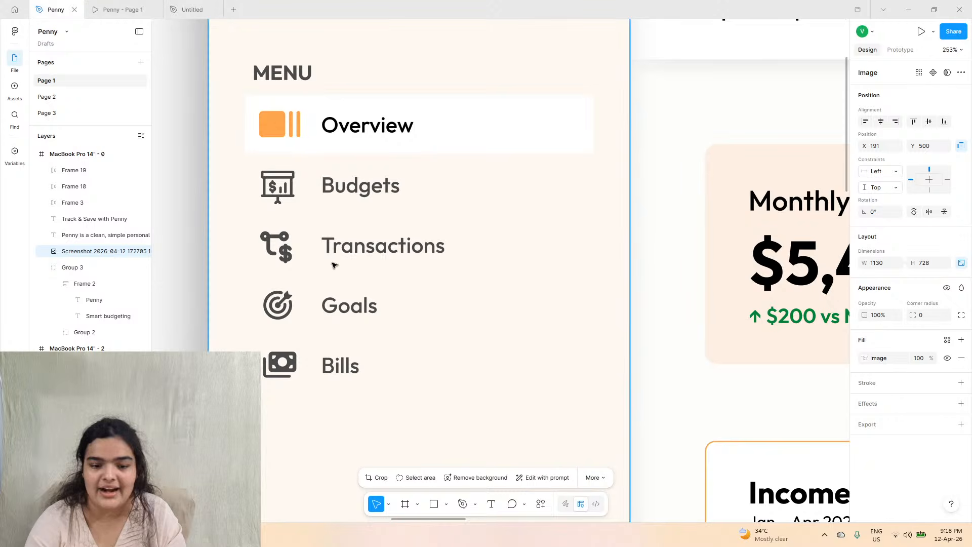
click(118, 9)
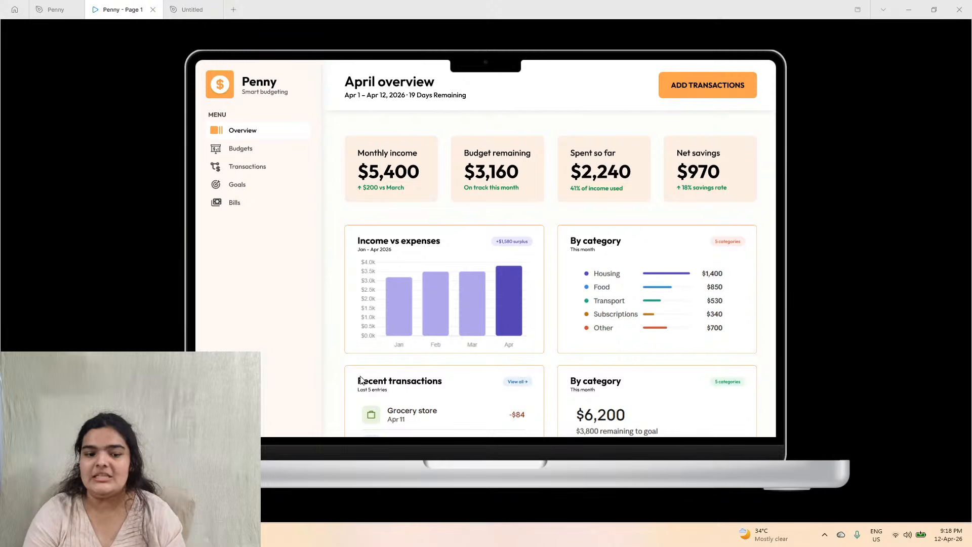
scroll(377, 340, down, 2)
scroll(377, 340, up, 2)
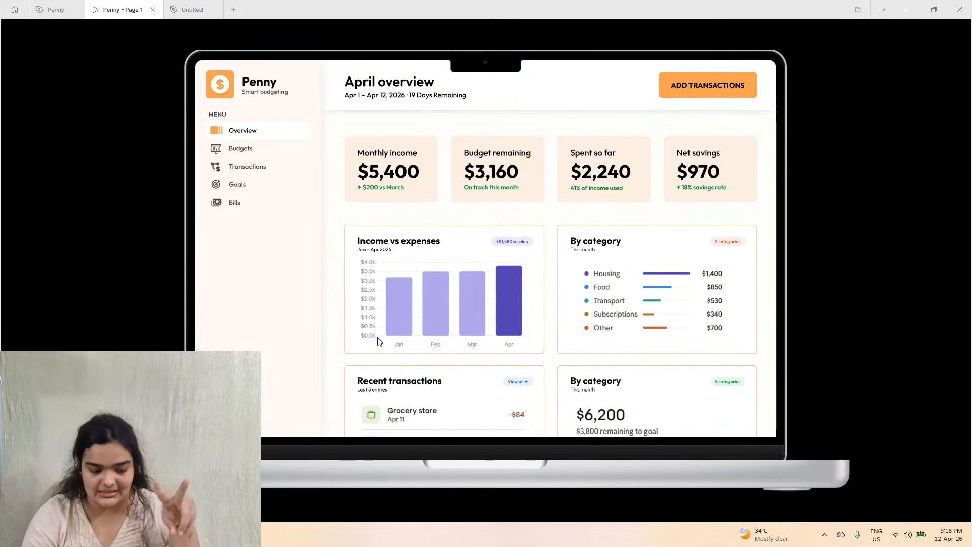
click(249, 149)
click(250, 136)
click(236, 153)
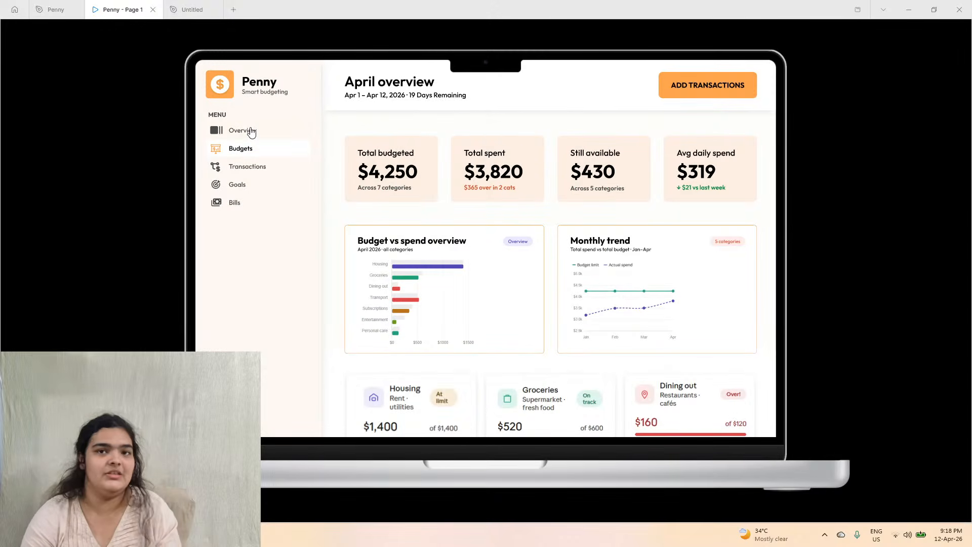
click(251, 133)
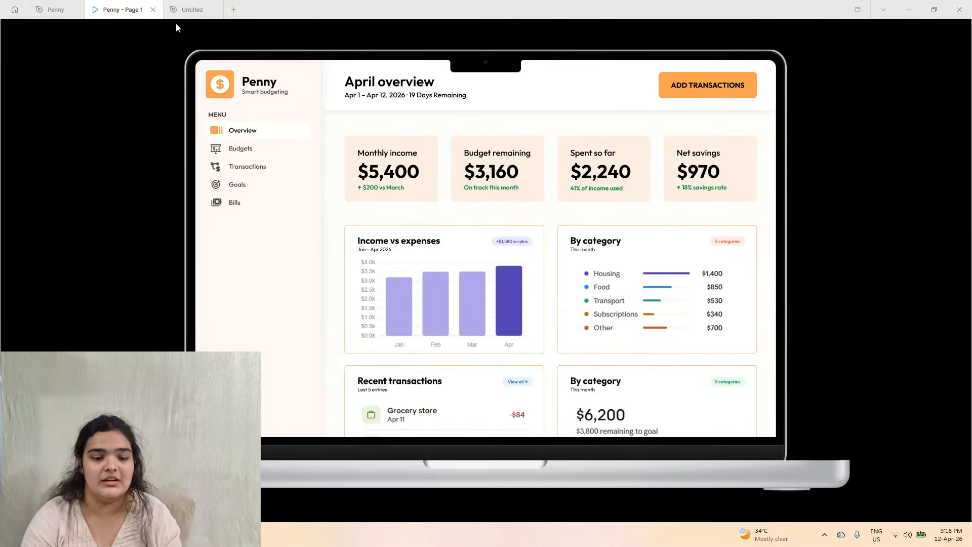
click(192, 10)
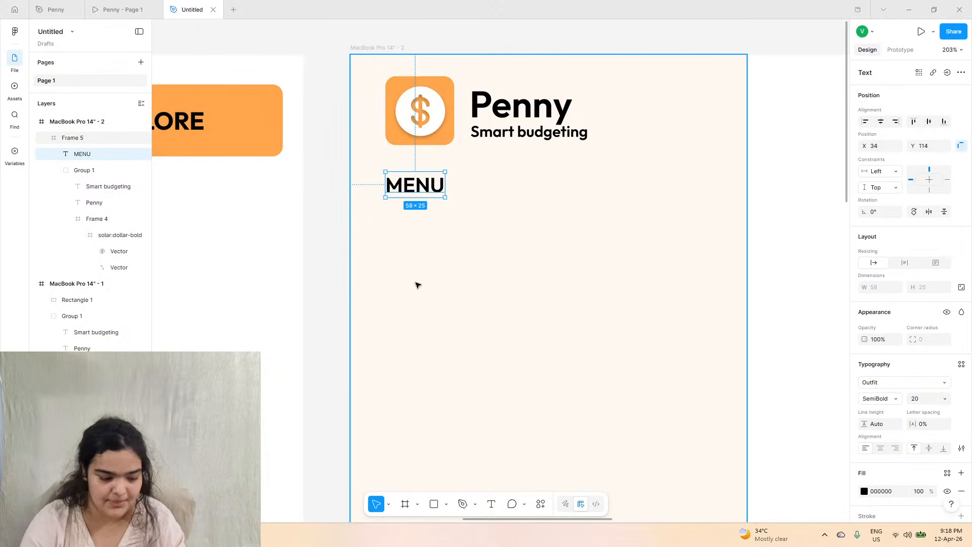
click(53, 9)
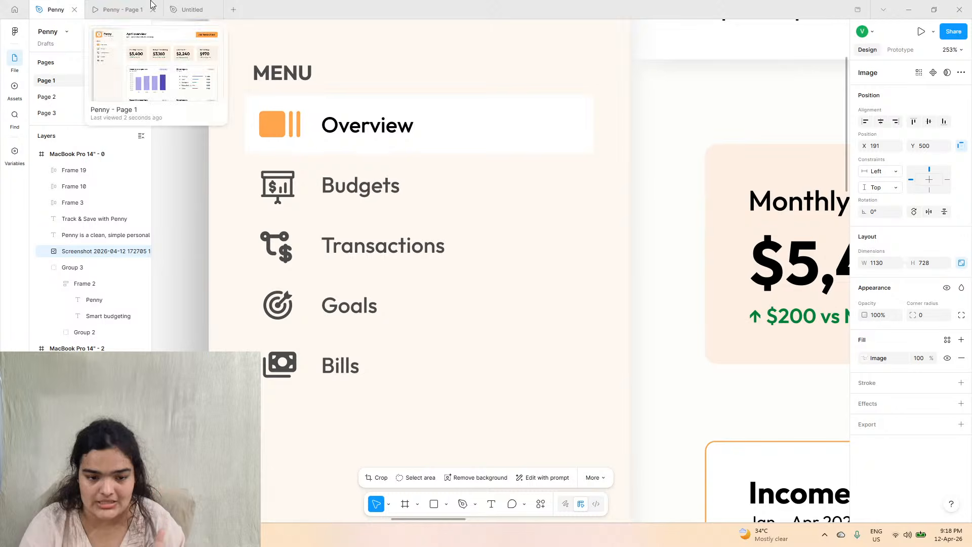
click(198, 5)
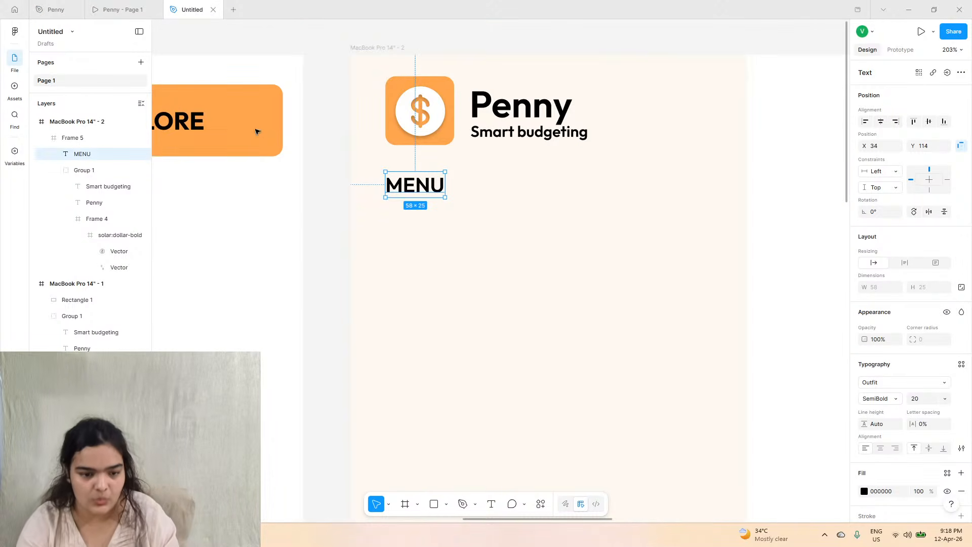
- Search Iconify for "overview" and place the filled material-symbols overview icon below "MENU" at X 34, Y 175
click(541, 504)
click(418, 371)
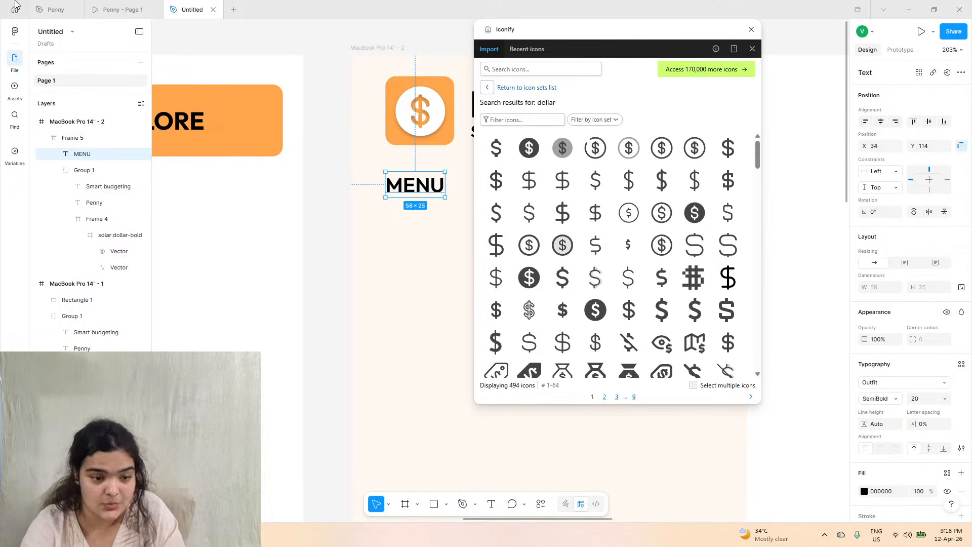
click(68, 5)
click(221, 7)
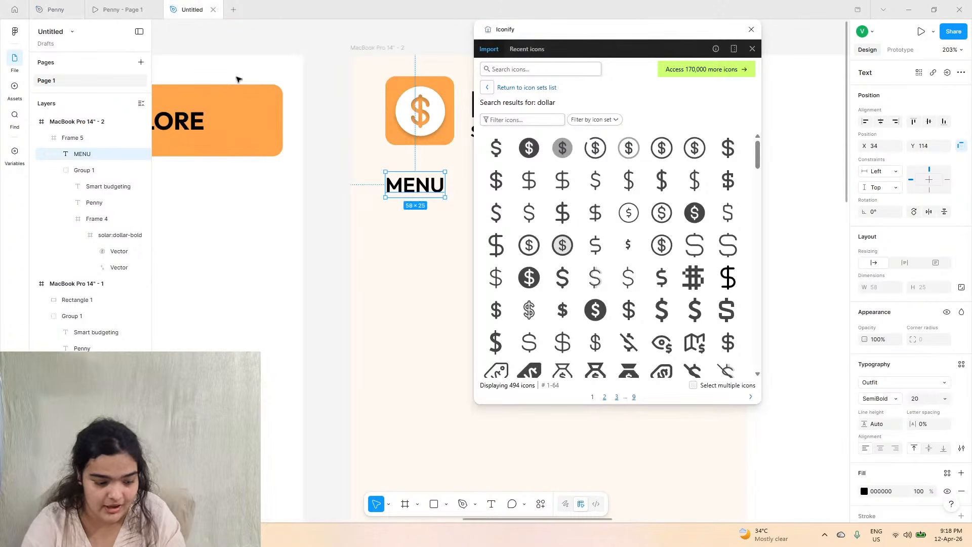
click(61, 9)
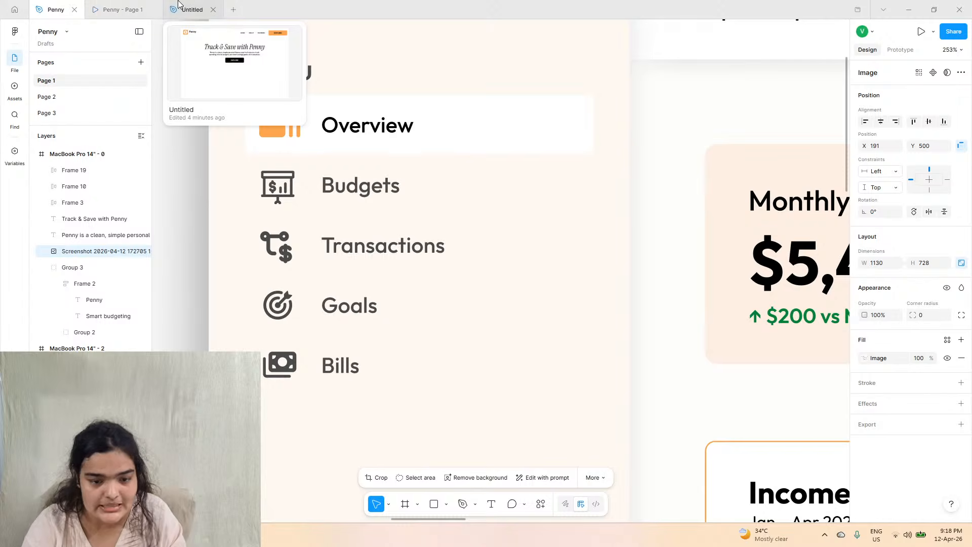
click(193, 9)
click(523, 71)
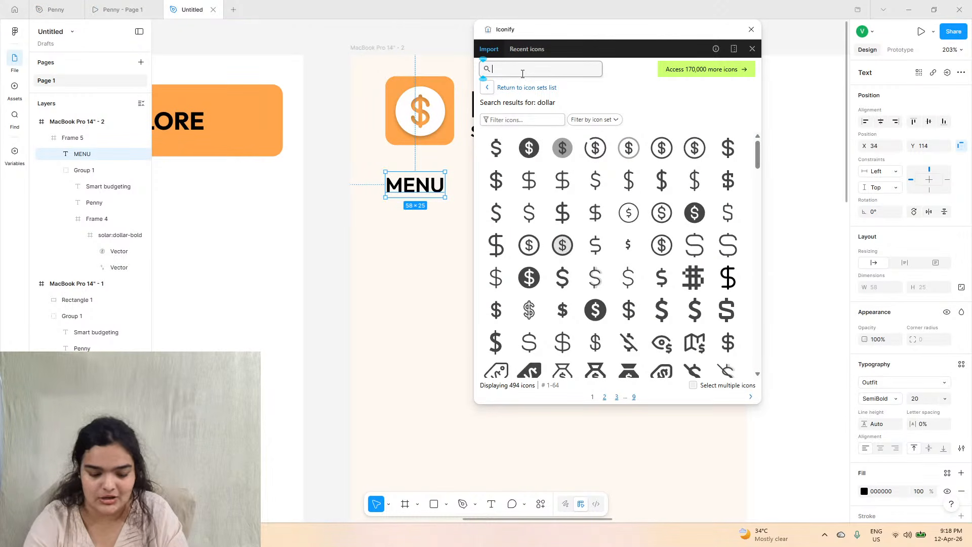
text(overview)
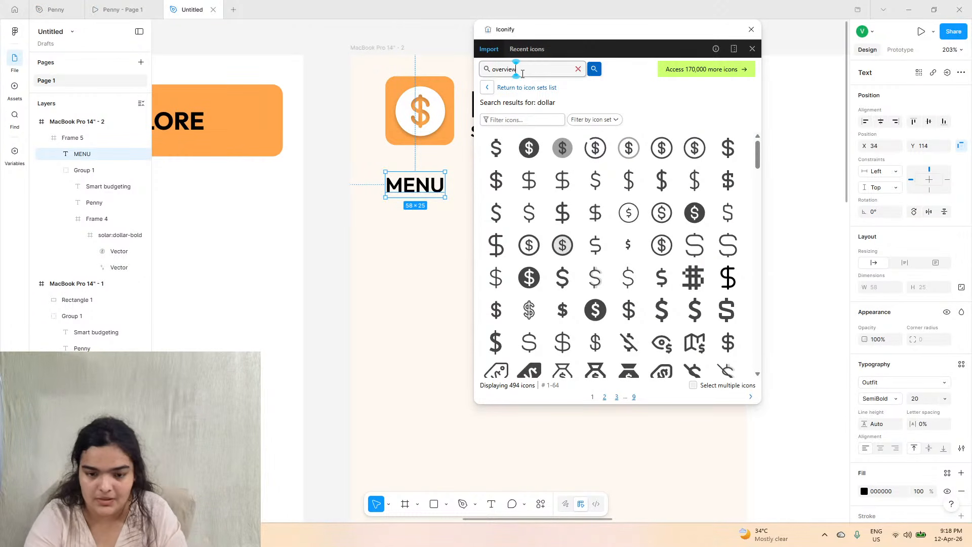
key(Return)
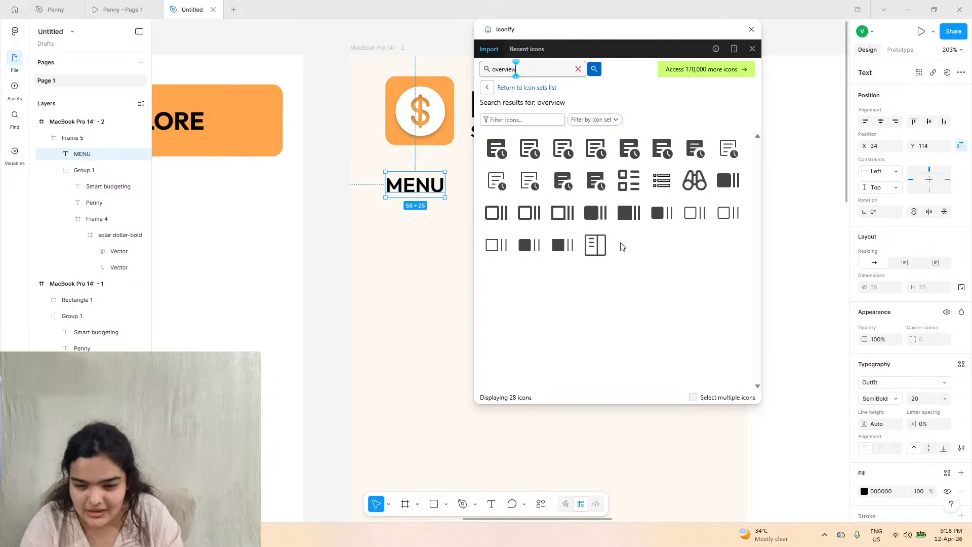
drag(596, 213, 401, 231)
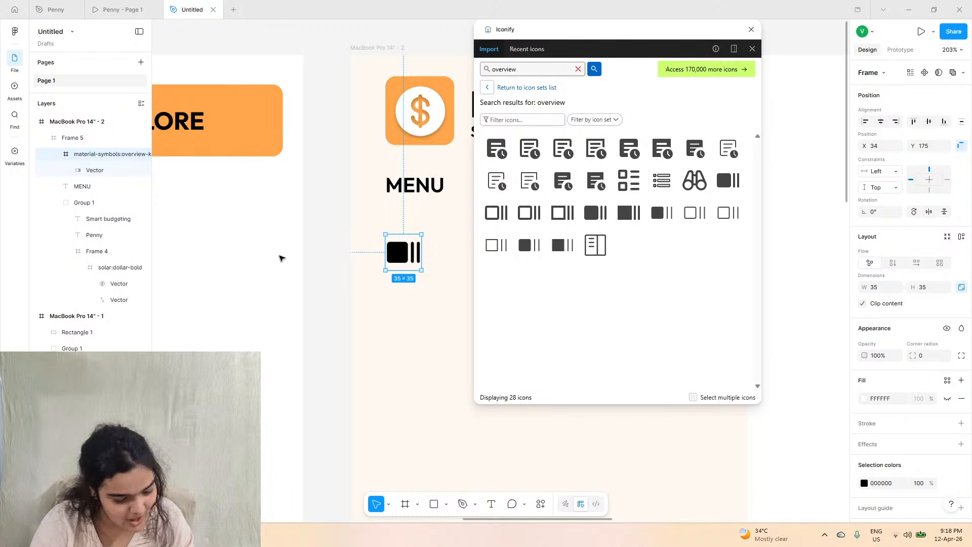
- Search Iconify for "budget" and place the outlined projector-screen budget analytics icon below the overview icon at about X 33, Y 235
click(56, 9)
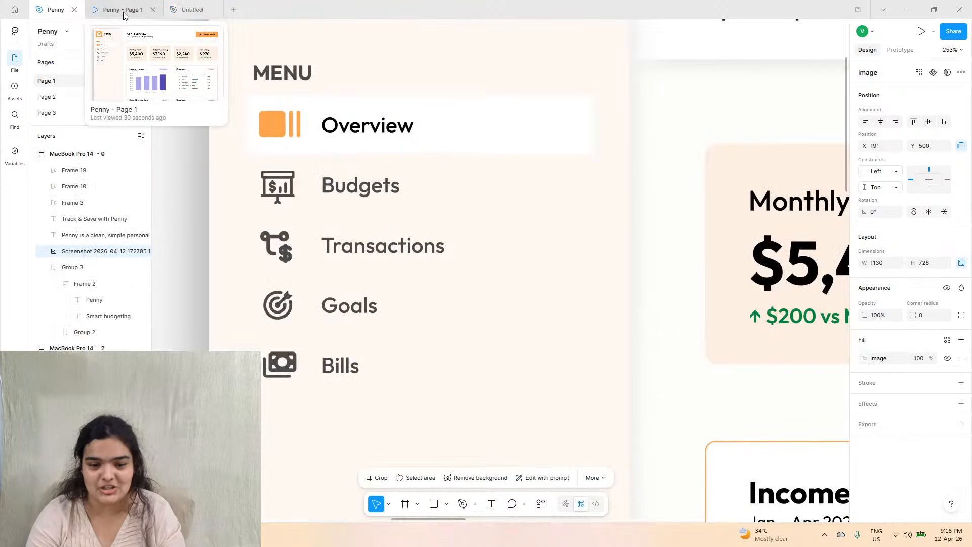
click(192, 9)
double_click(504, 69)
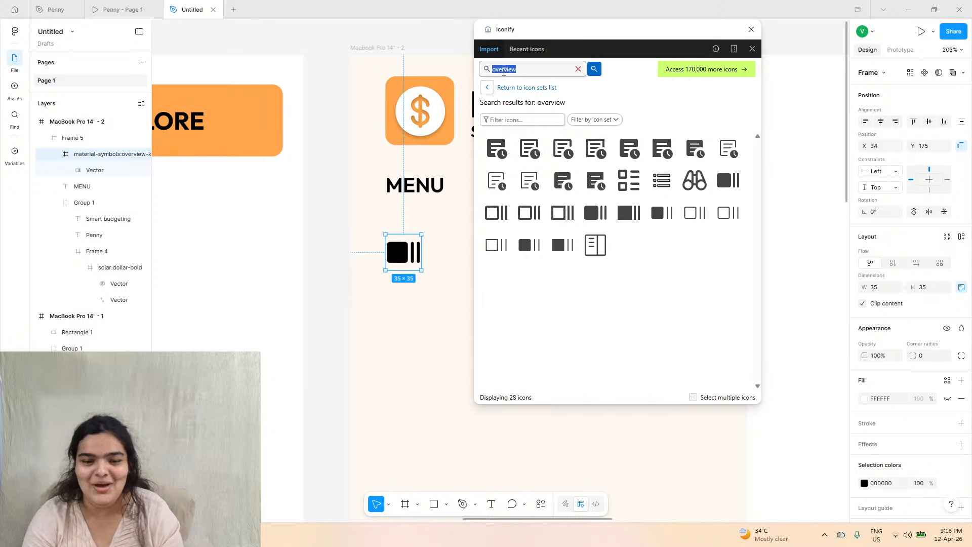
mouse_move(142, 4)
text(budget)
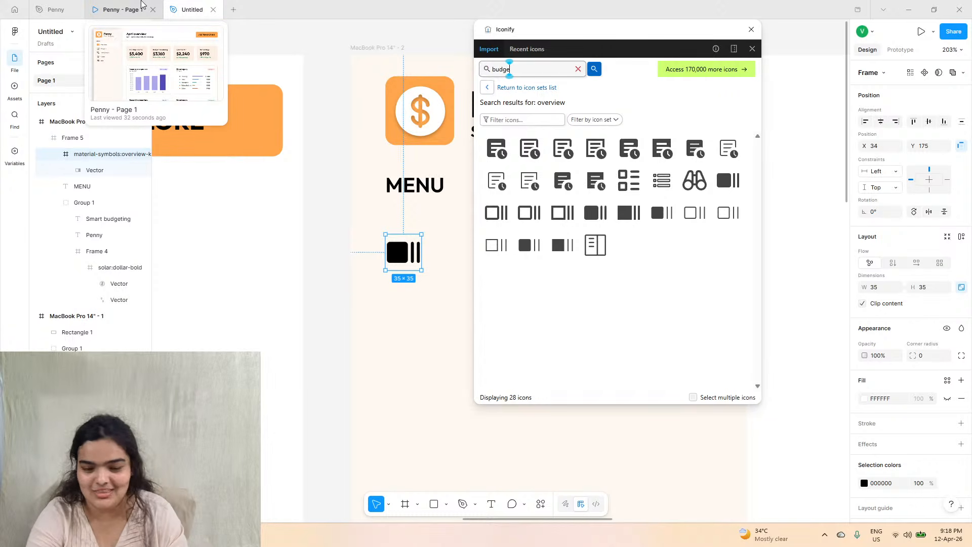
key(Return)
click(596, 147)
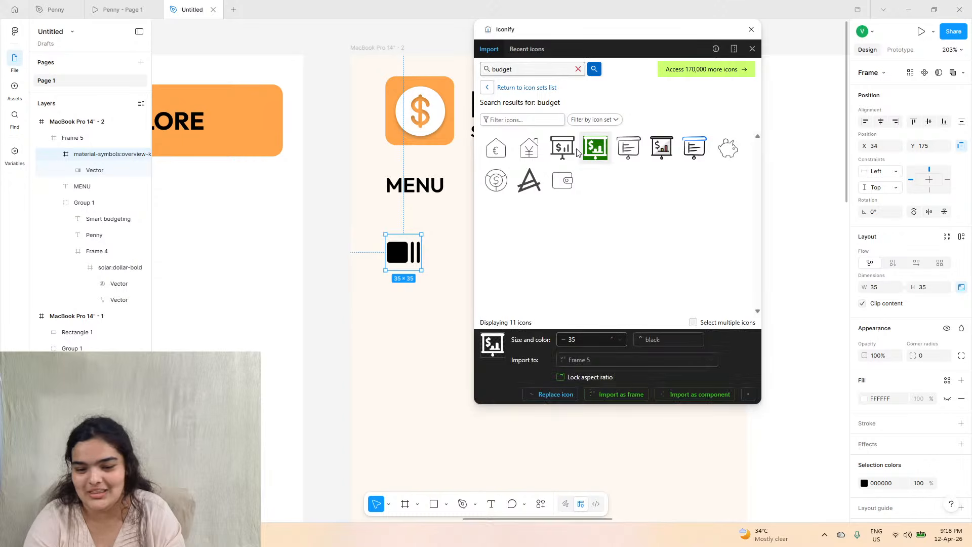
drag(563, 147, 403, 314)
- Search Iconify for "transaction" and place the tabler:transaction-dollar icon below the budget icon at about X 31, Y 295
click(56, 9)
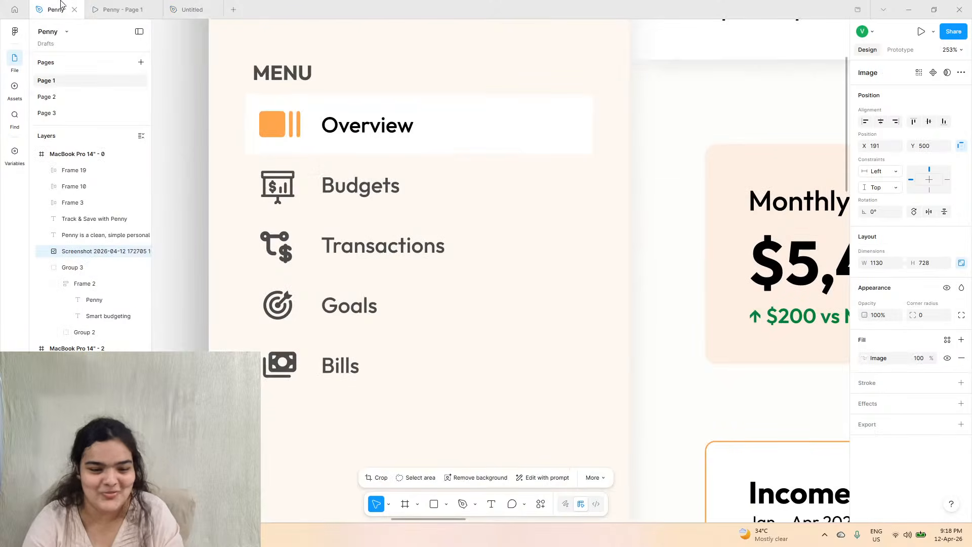
click(192, 10)
double_click(531, 69)
text(t)
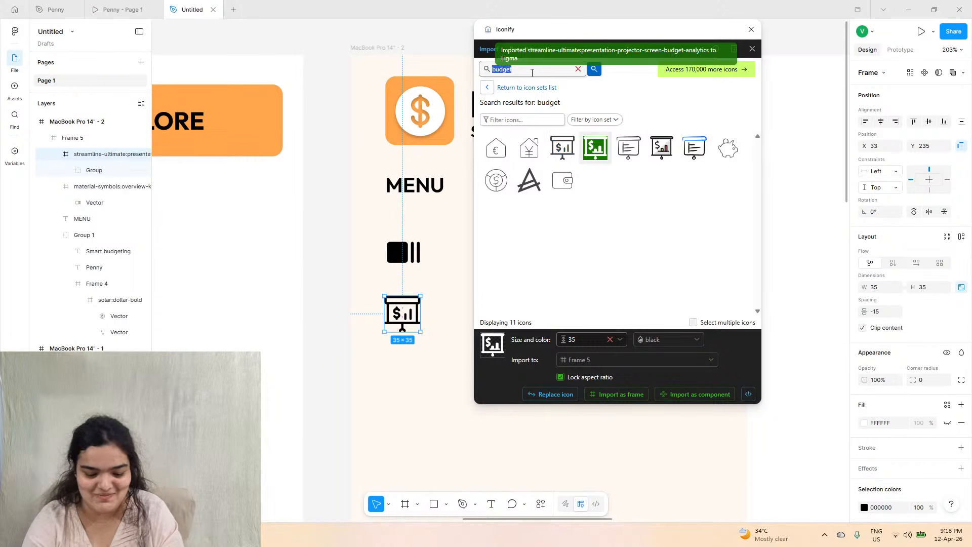
text(ransaction)
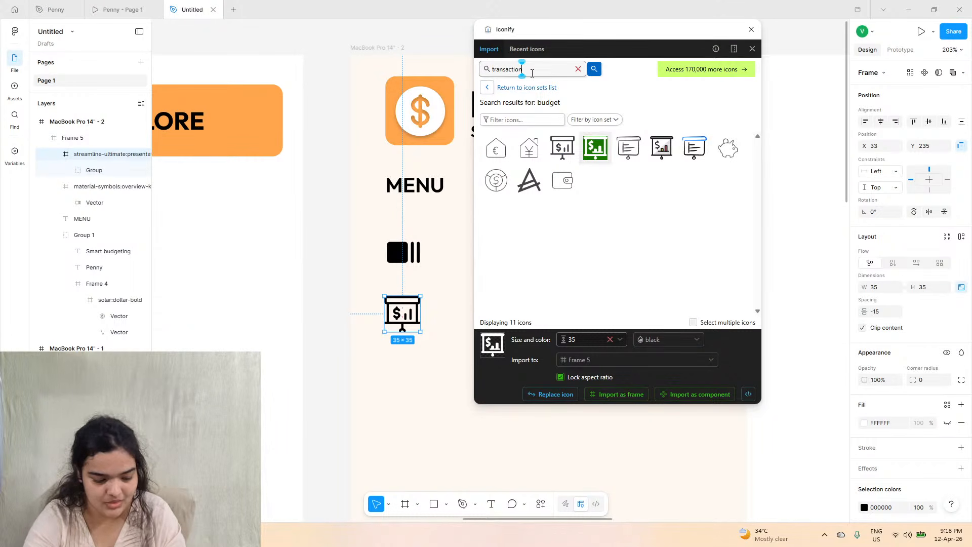
key(Return)
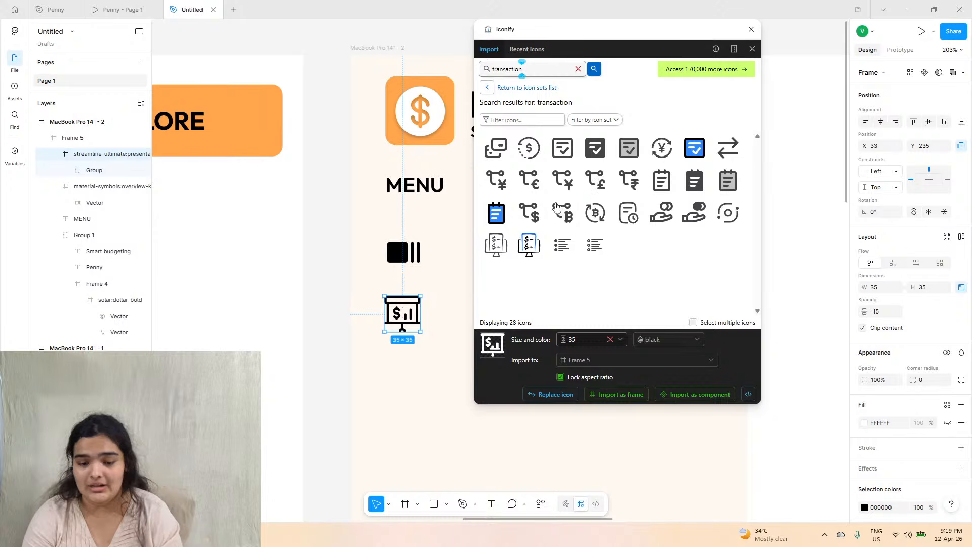
drag(529, 213, 390, 390)
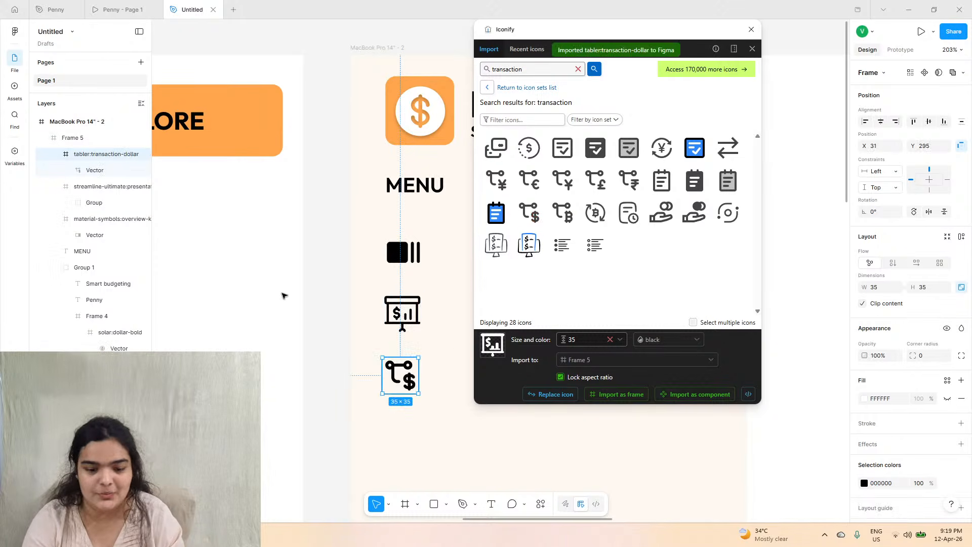
- Search Iconify for "goals" and place the outlined mage:goals icon below the transaction icon at about X 35, Y 339
click(40, 8)
click(221, 7)
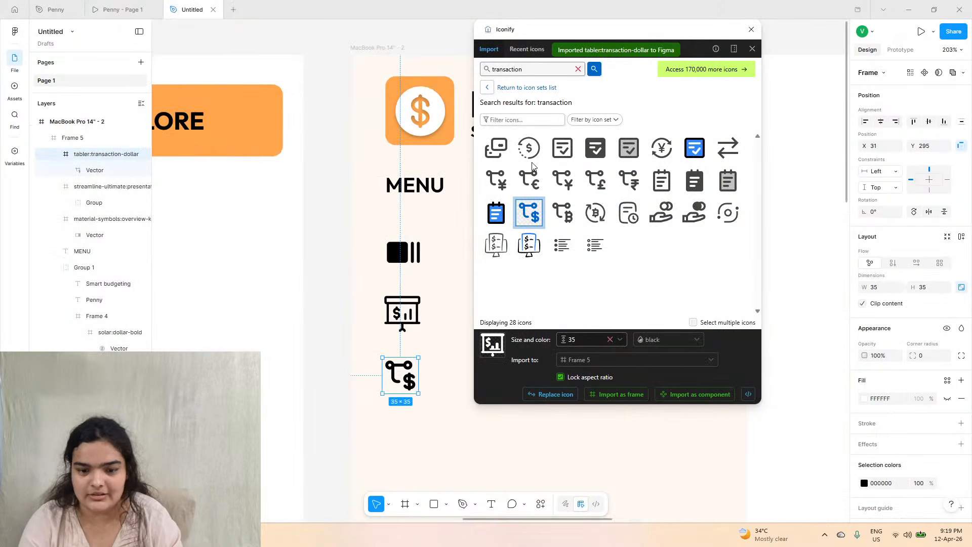
click(521, 69)
double_click(521, 69)
text(goals)
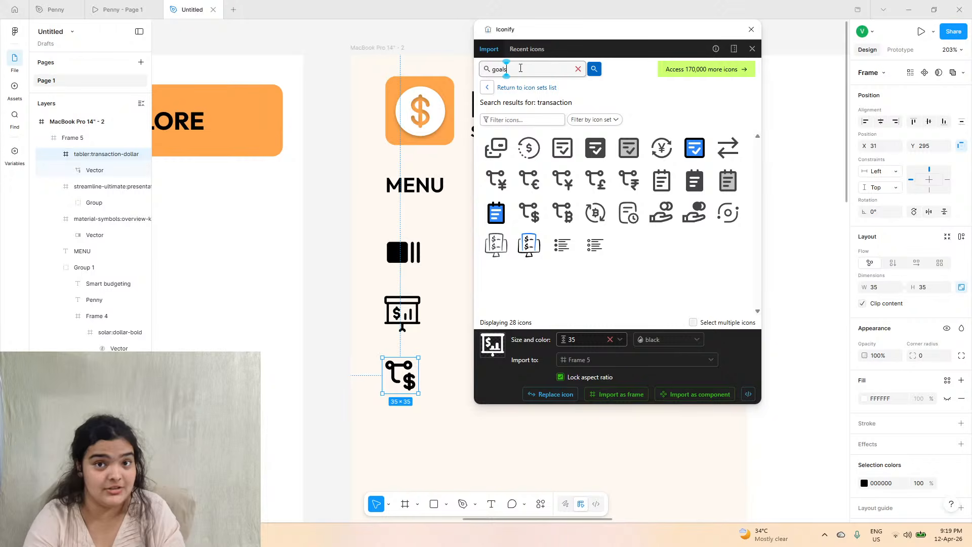
key(Return)
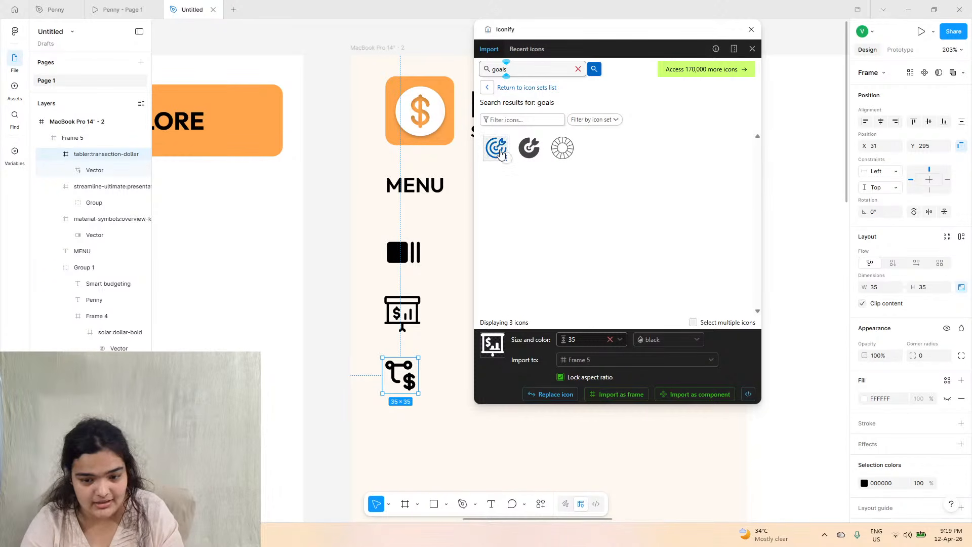
drag(497, 148, 389, 412)
- Search Iconify for "bills", place the fa7-solid:money-bills icon below the goals icon at about X 37, Y 393, and close the plugin
click(53, 9)
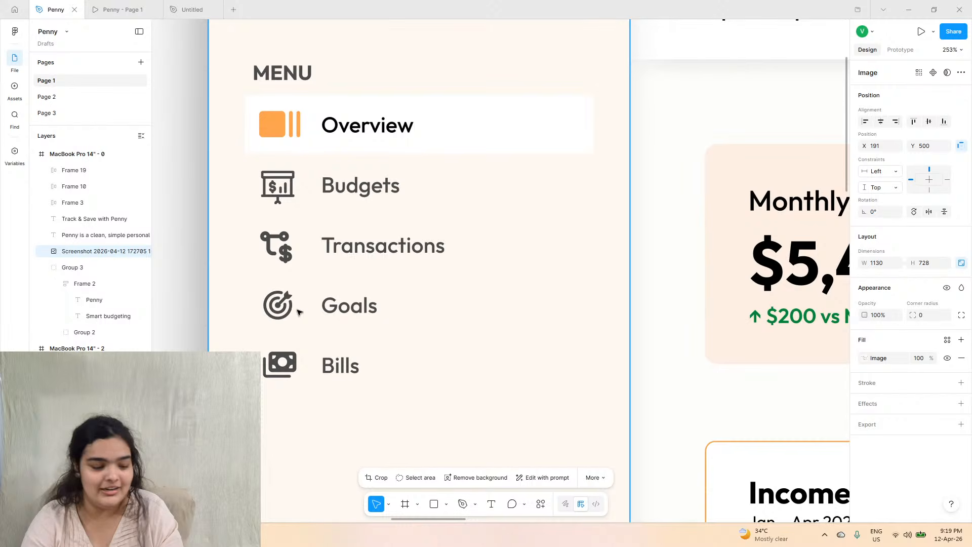
click(188, 9)
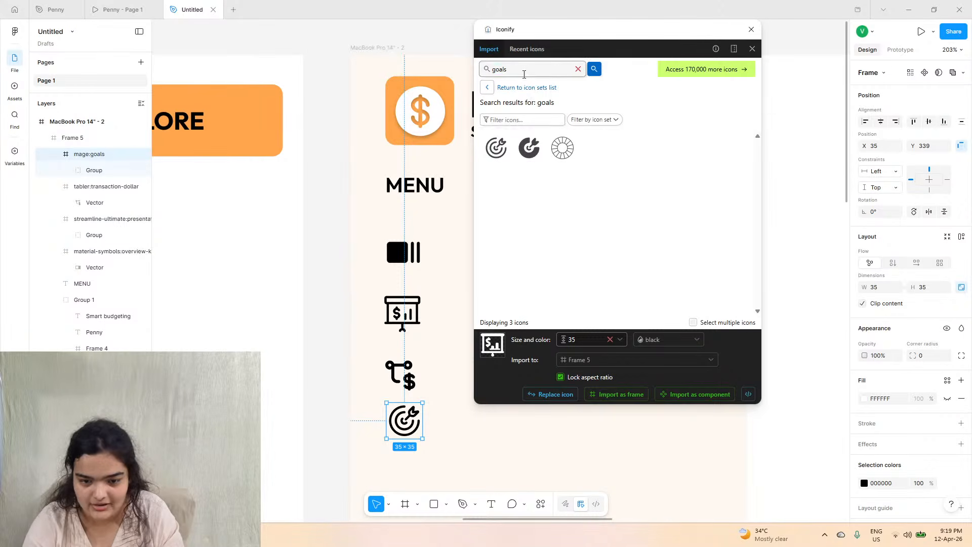
text(bills)
key(Return)
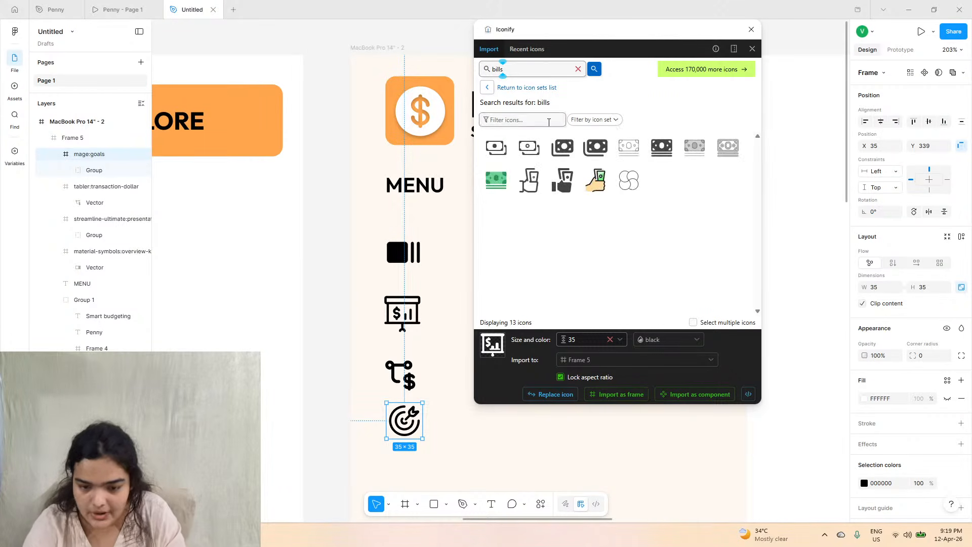
drag(562, 147, 409, 472)
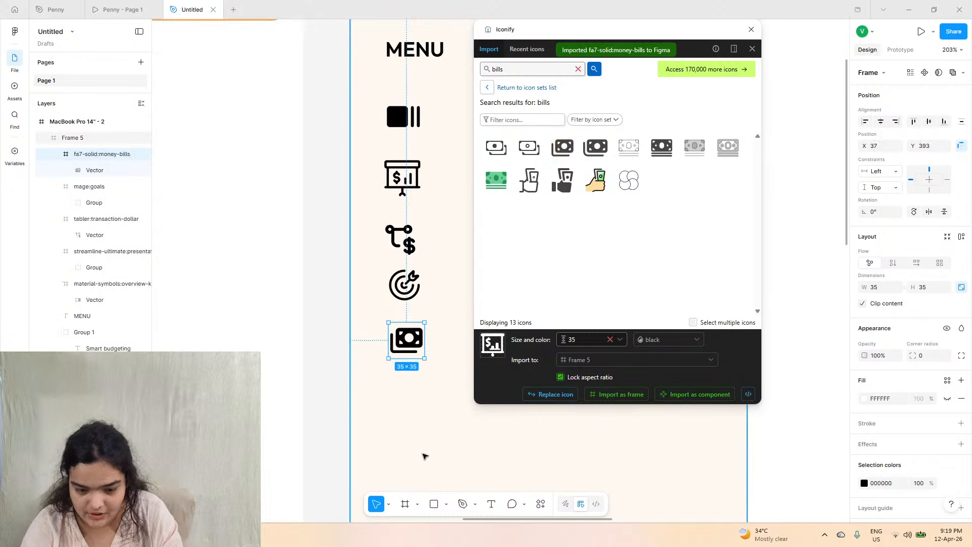
click(751, 29)
- Combine the five menu icons into a vertical auto layout and position it below "MENU" at X 34, Y 175
shift+click(397, 124)
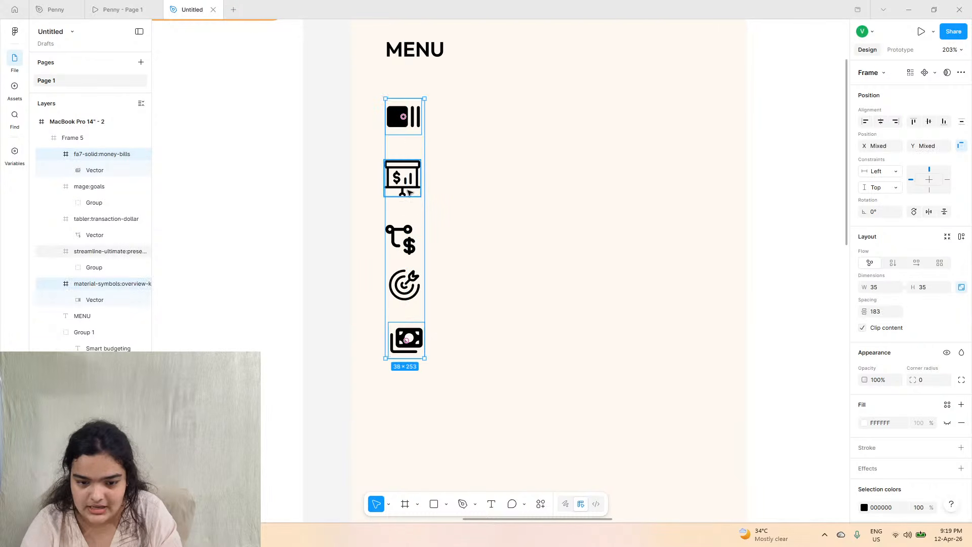
shift+click(406, 189)
shift+click(409, 223)
shift+click(403, 292)
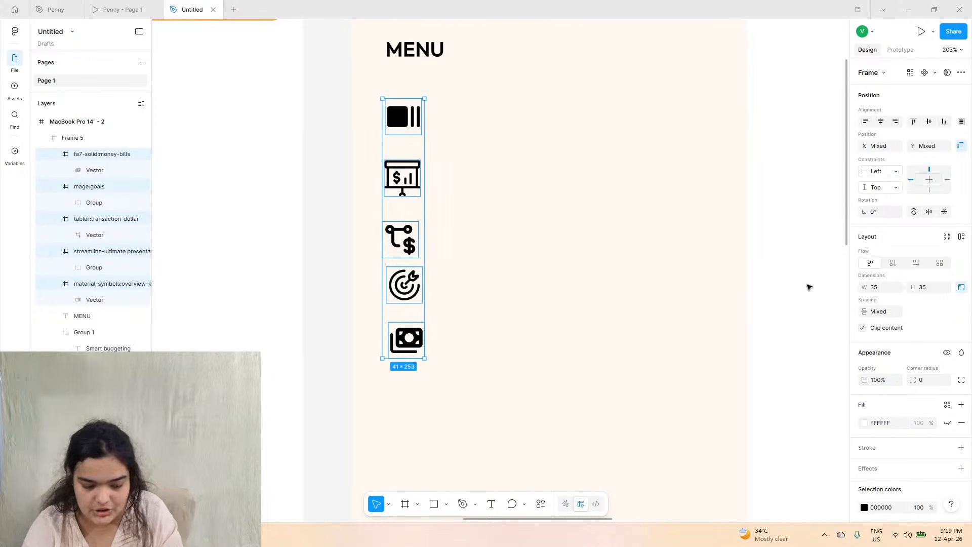
drag(870, 289, 857, 289)
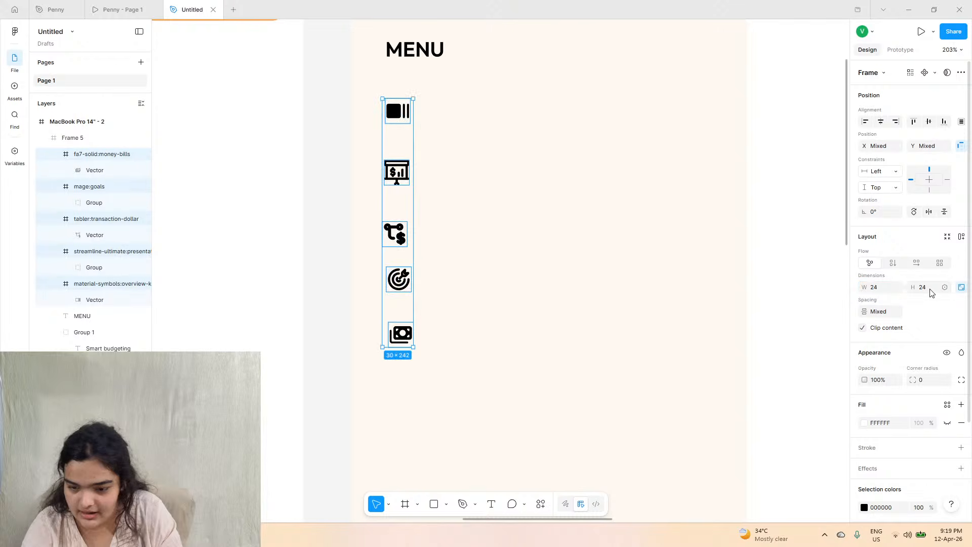
key(ctrl+z)
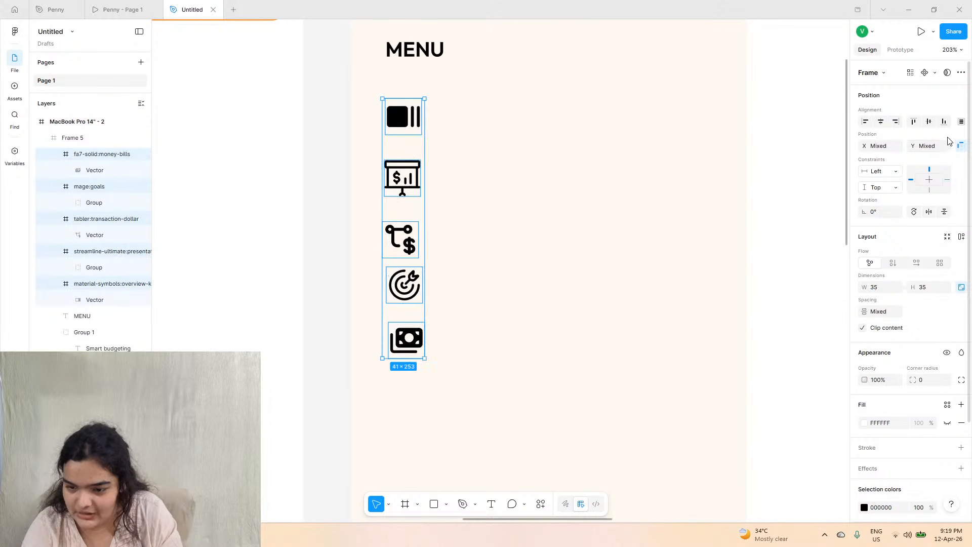
click(961, 238)
mouse_move(404, 155)
mouse_down()
mouse_move(407, 163)
mouse_move(406, 152)
mouse_up()
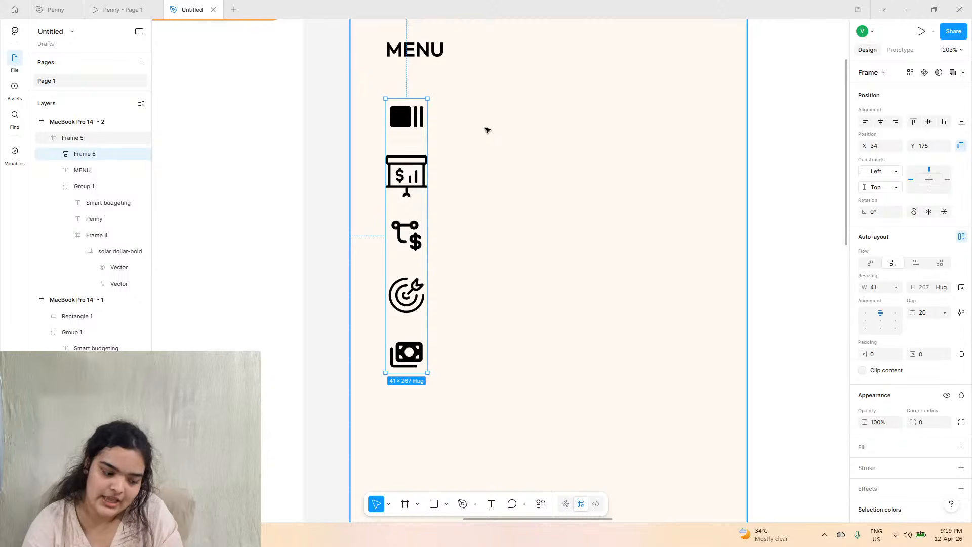
- Check the Overview label's text settings in the original Penny file and add an "Overview" label beside the overview icon in the new file
click(53, 9)
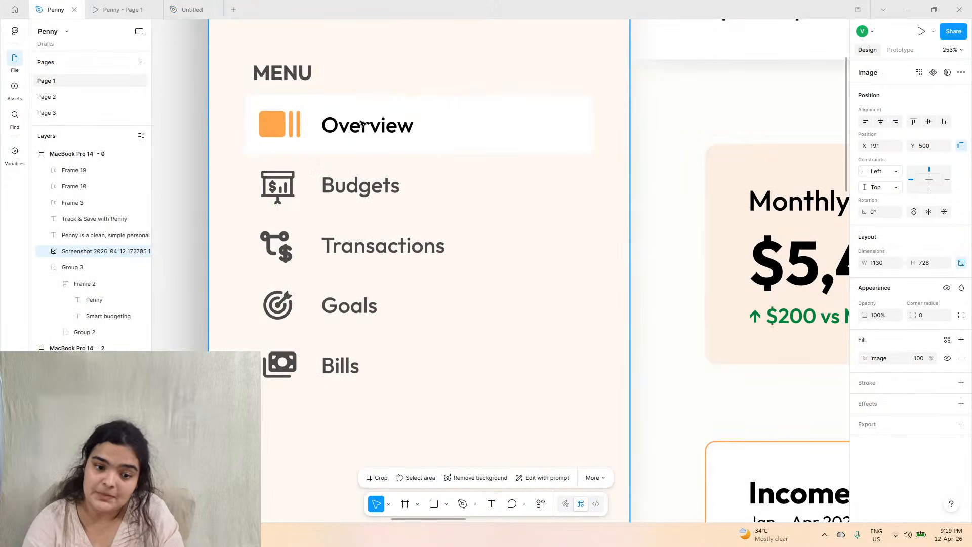
click(363, 124)
double_click(363, 124)
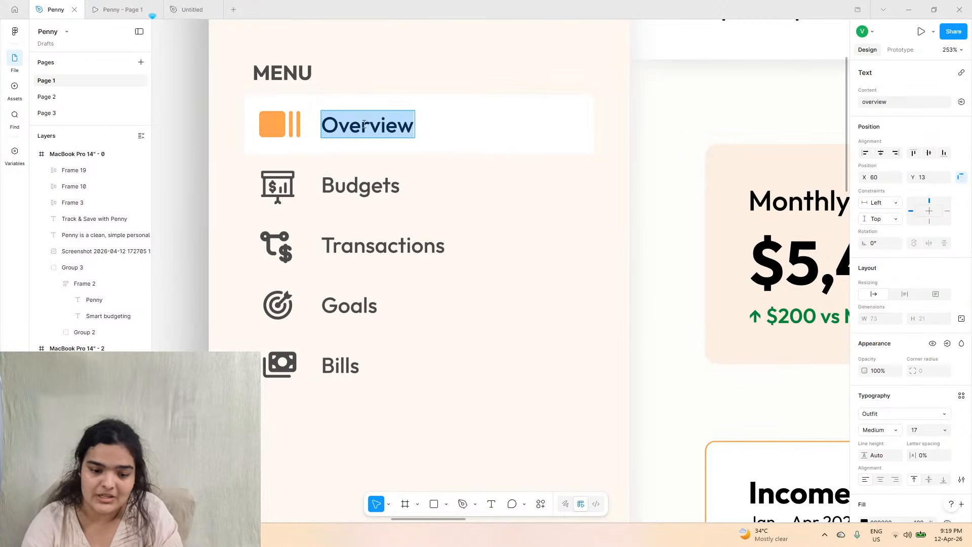
click(192, 9)
key(t)
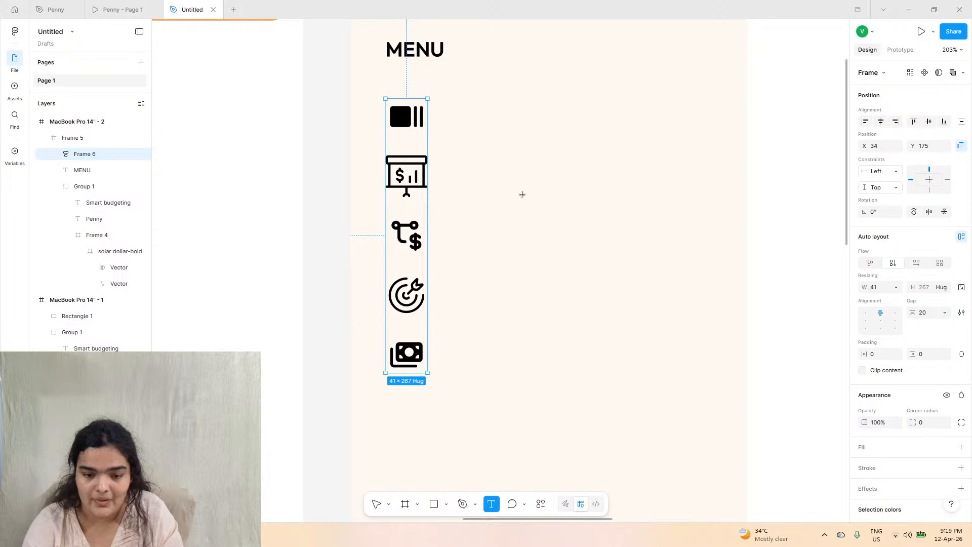
click(468, 106)
text(Overv)
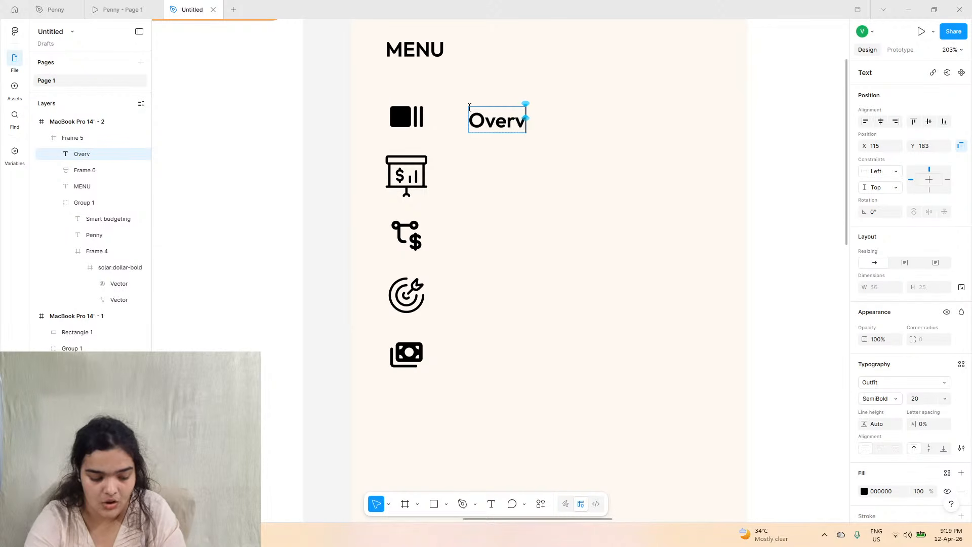
text(ue)
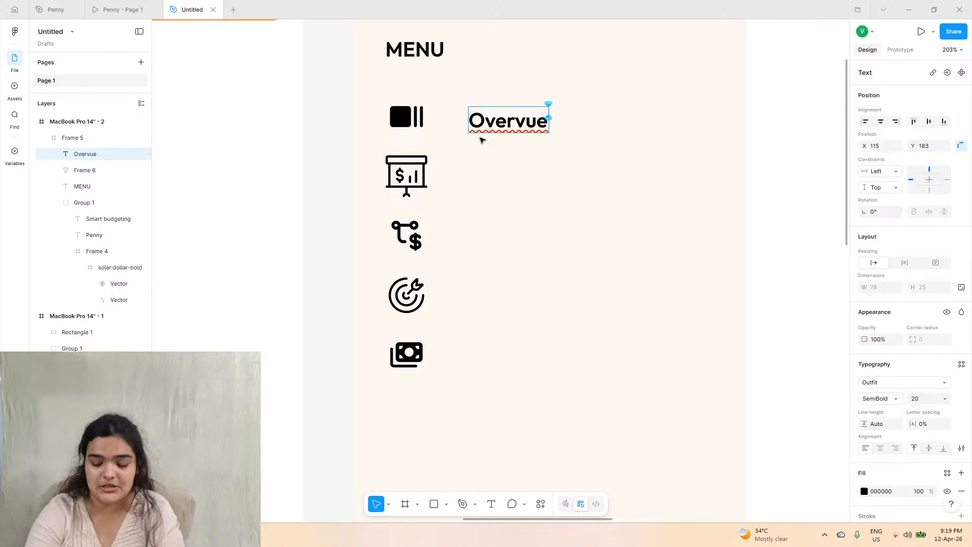
key(BackSpace)
key(BackSpace)
key(BackSpace)
text(i)
key(BackSpace)
text(view)
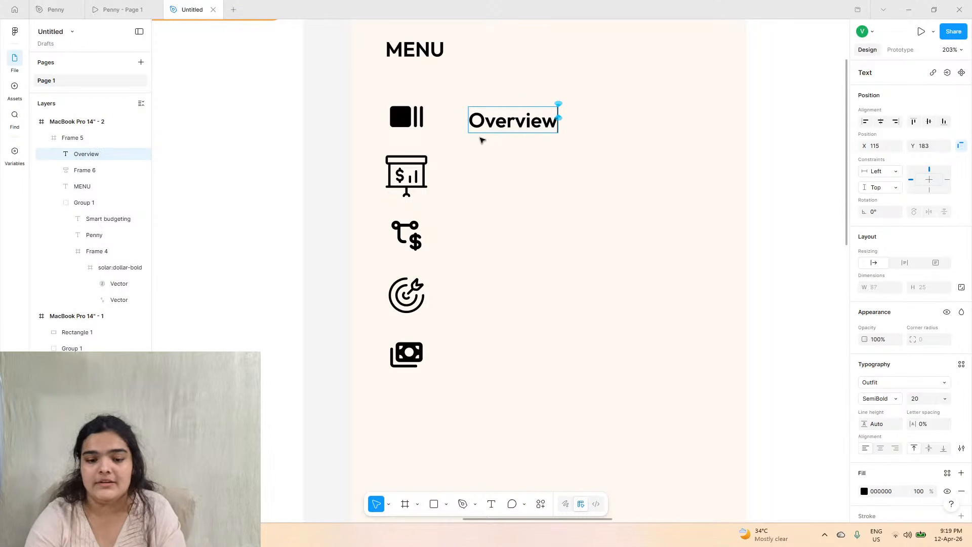
- Set the "Overview" label's font size to 17 and move it closer to its icon, at about X 85, Y 182
click(121, 10)
click(45, 6)
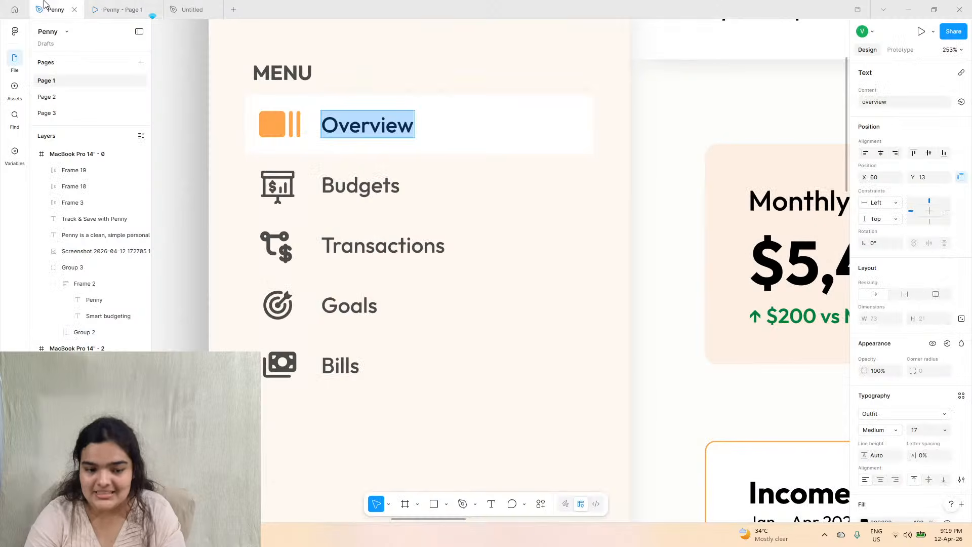
click(122, 9)
click(71, 7)
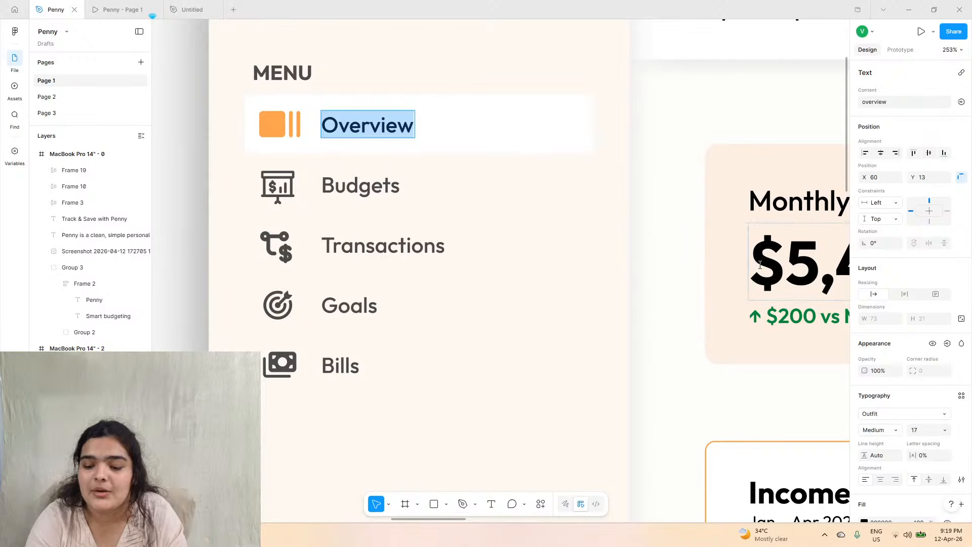
click(192, 9)
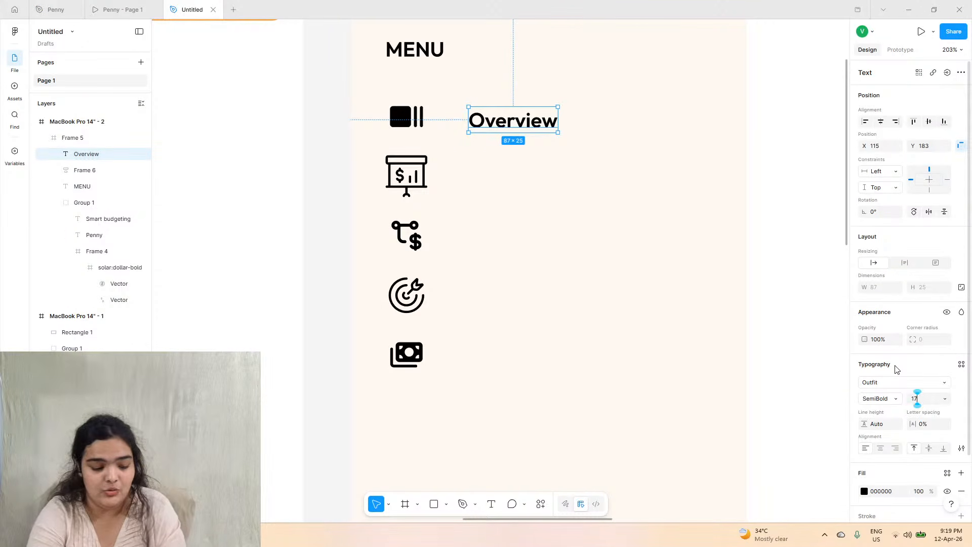
key(Return)
key(Escape)
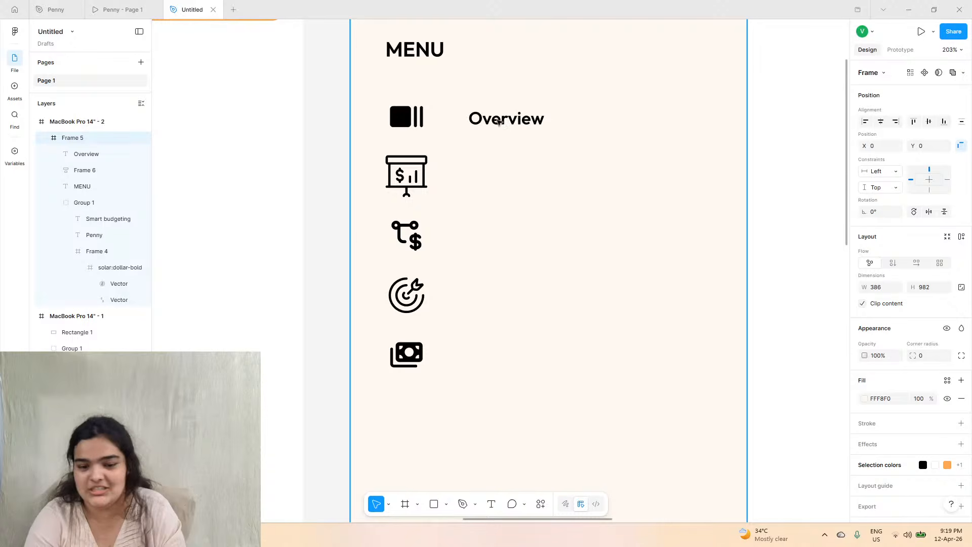
drag(499, 121, 472, 124)
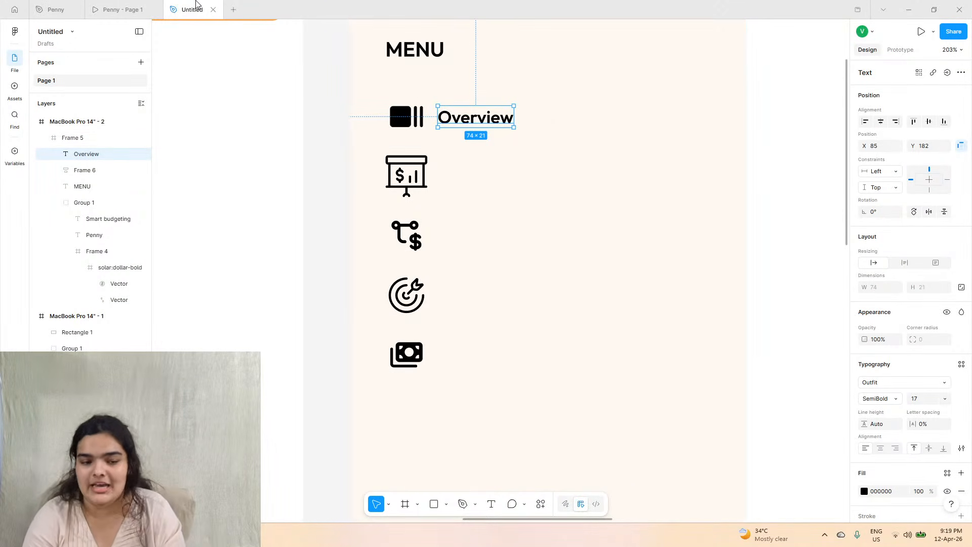
- Set the "Overview" label's font weight to Medium and shift it slightly away from its icon to about X 92, Y 182
click(121, 9)
click(193, 9)
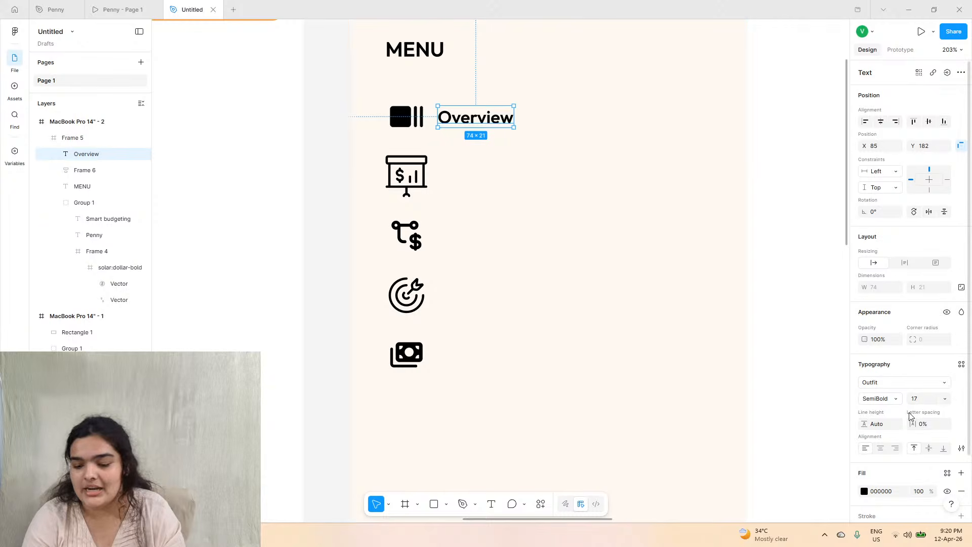
click(882, 399)
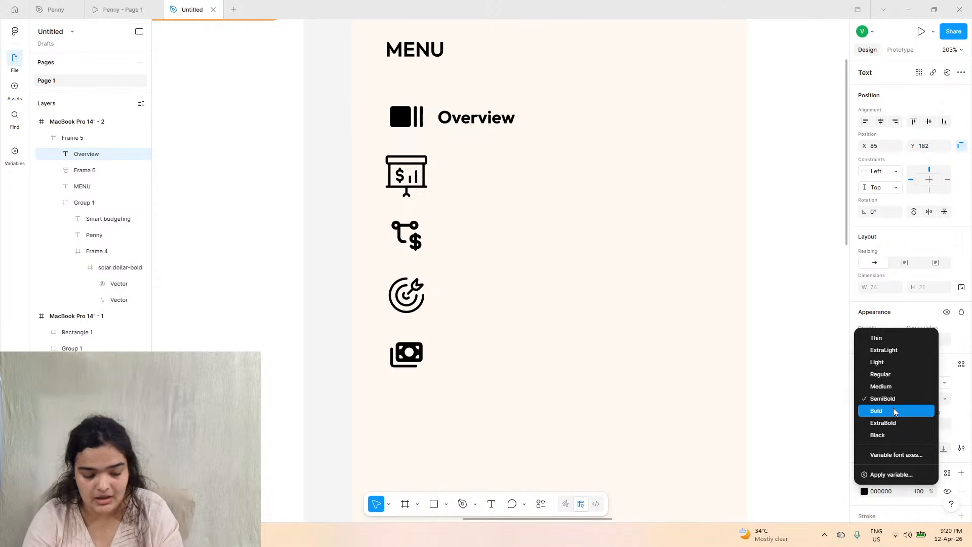
click(889, 385)
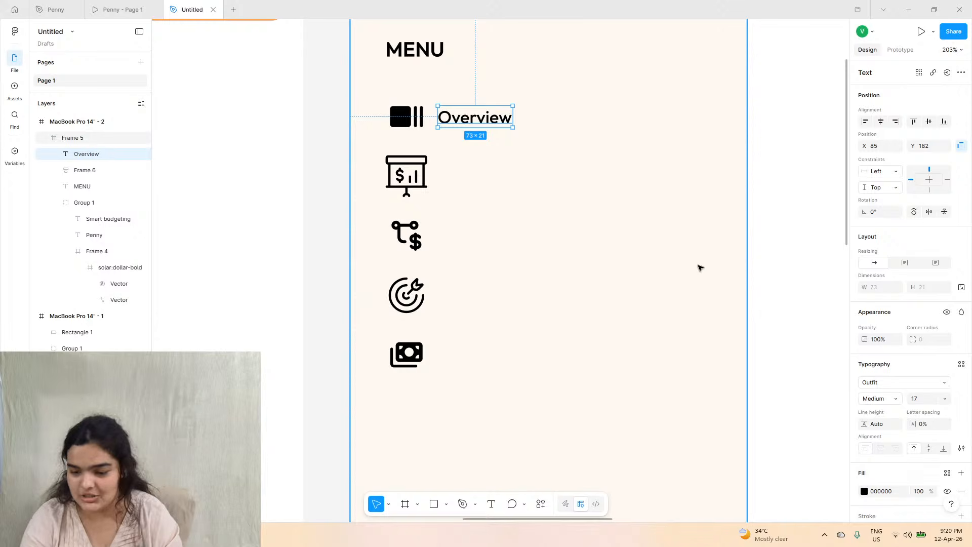
drag(501, 126, 496, 134)
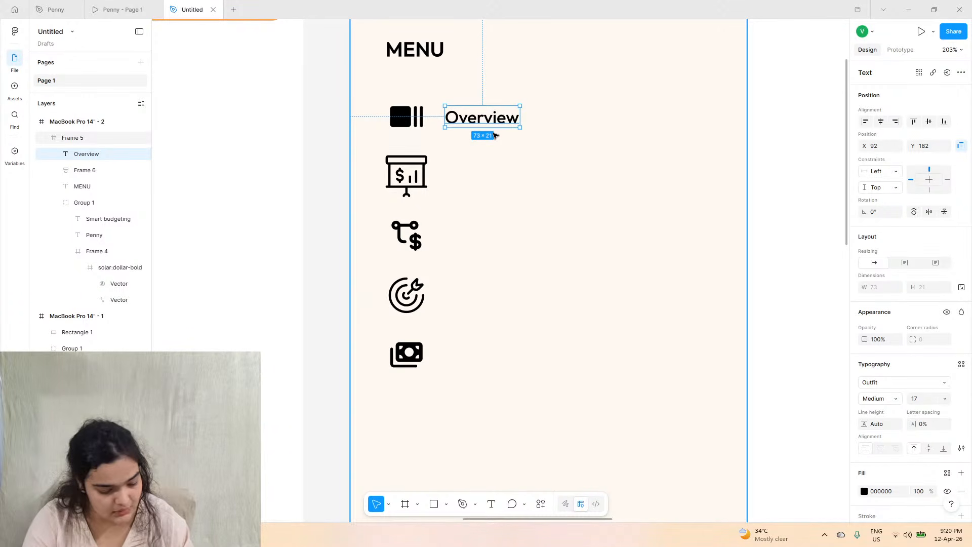
click(130, 9)
click(180, 5)
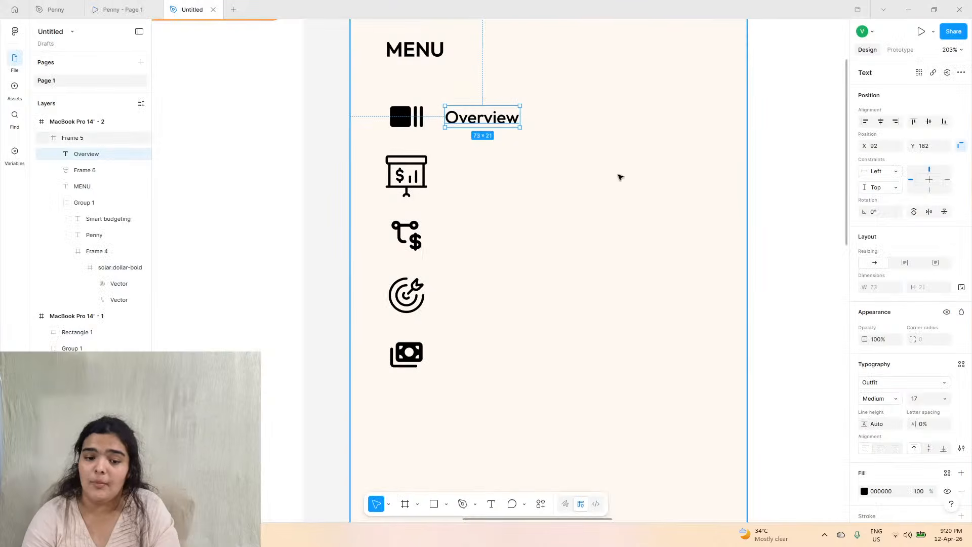
- Duplicate the "Overview" label beside the budget icon at about X 105, Y 235 and change the copy's text to "Budget"
drag(490, 123, 488, 172)
key(ctrl+d)
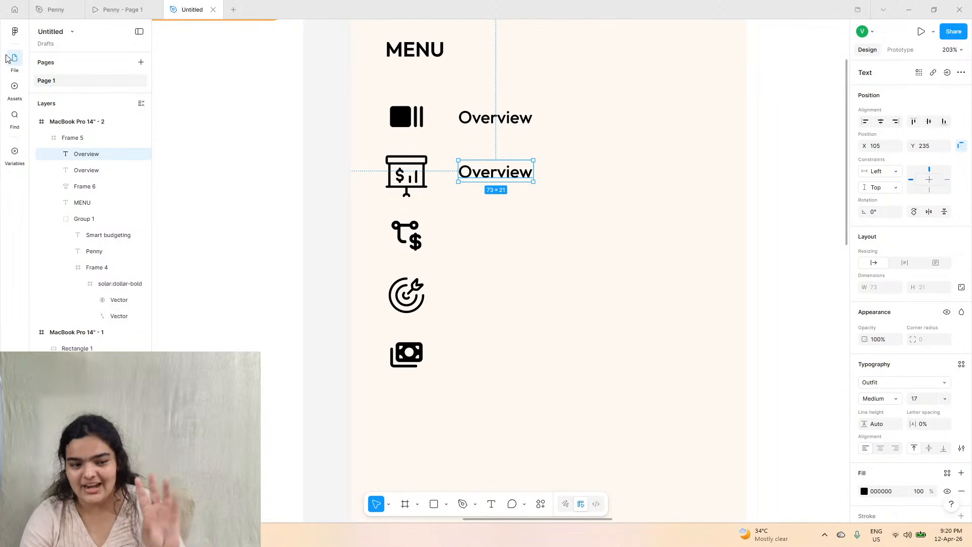
click(58, 5)
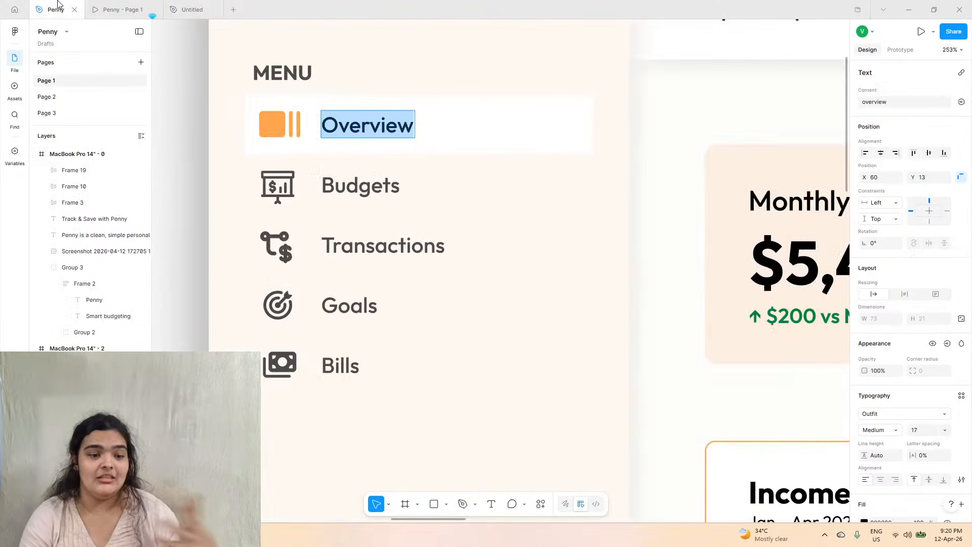
click(192, 9)
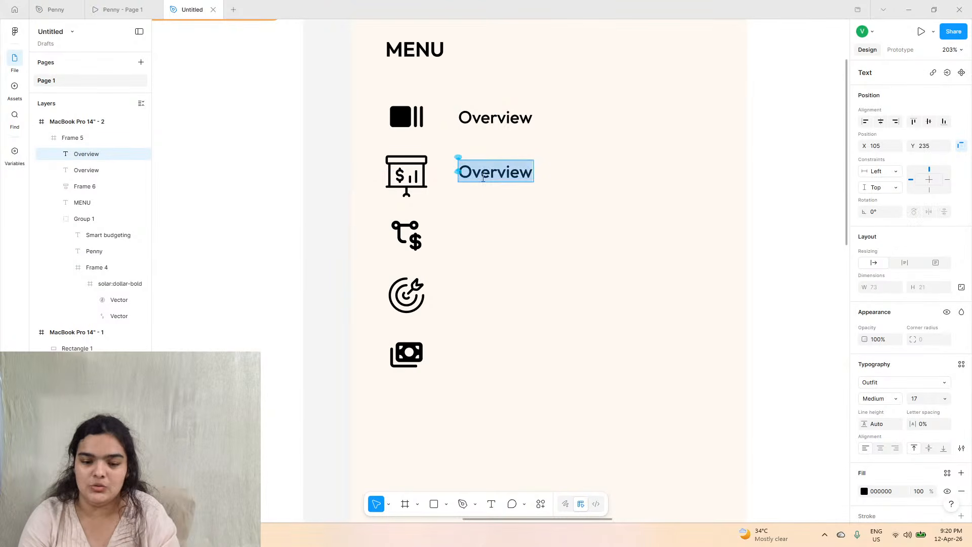
text(Budget)
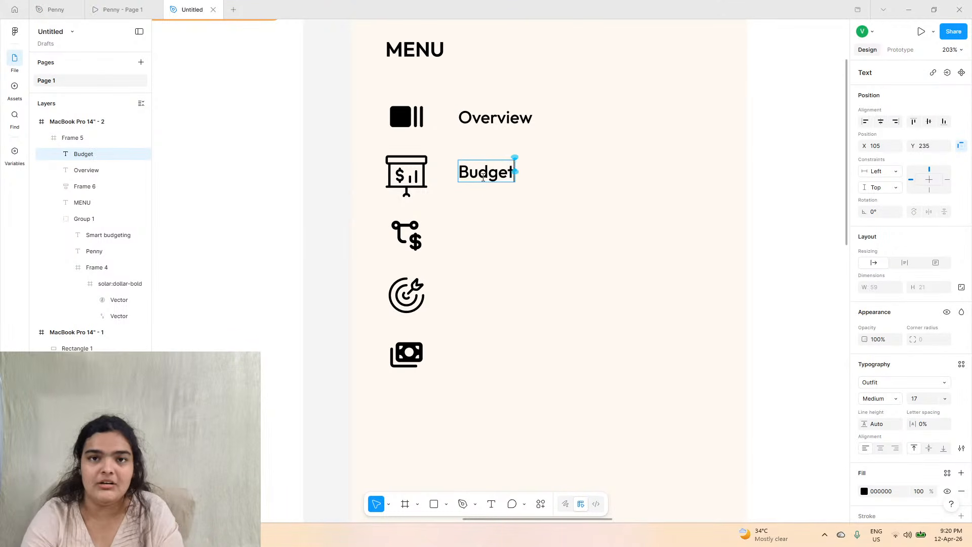
click(56, 10)
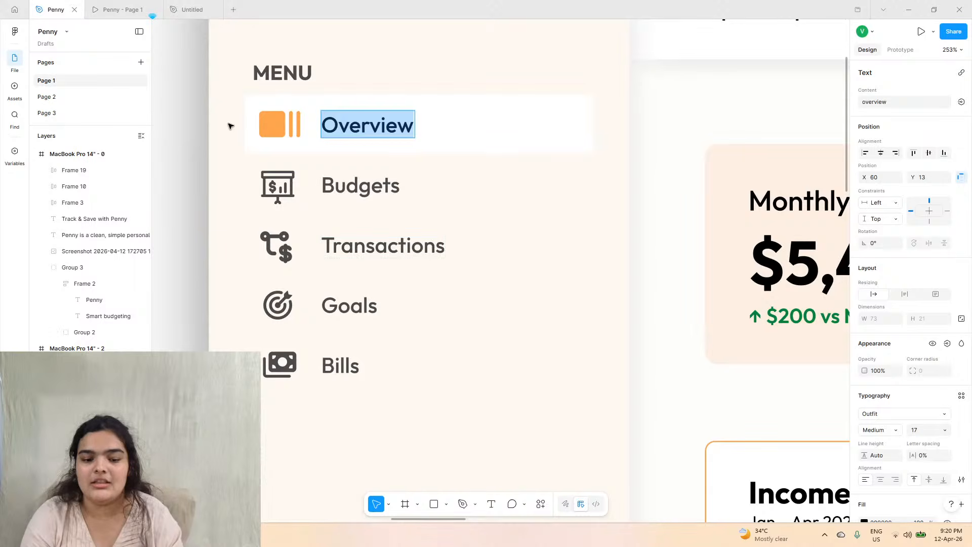
click(182, 6)
key(Escape)
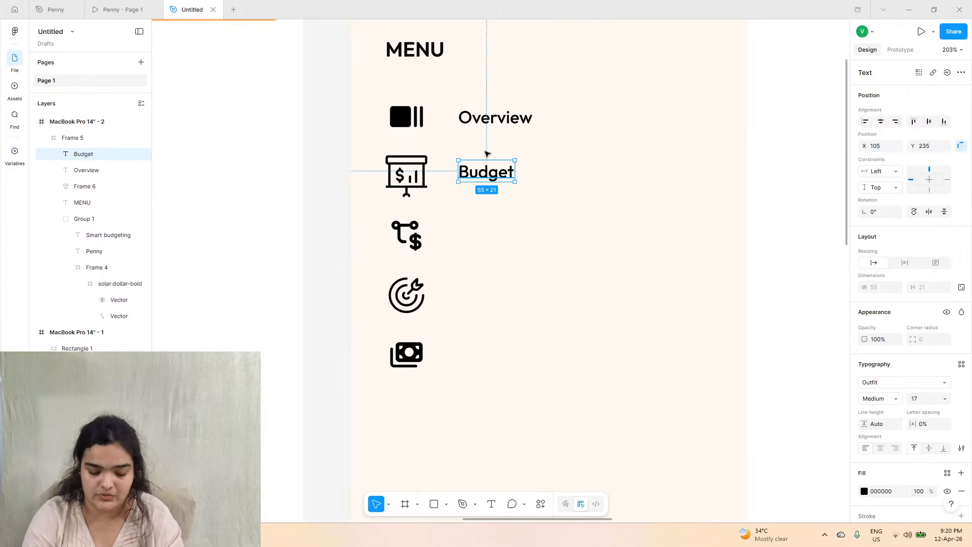
- Duplicate the "Overview" and "Budget" labels beside the transaction and goals icons and change the copied "Overview" text to "Transactions"
shift+click(491, 122)
key(ctrl+d)
drag(494, 130, 495, 243)
double_click(495, 242)
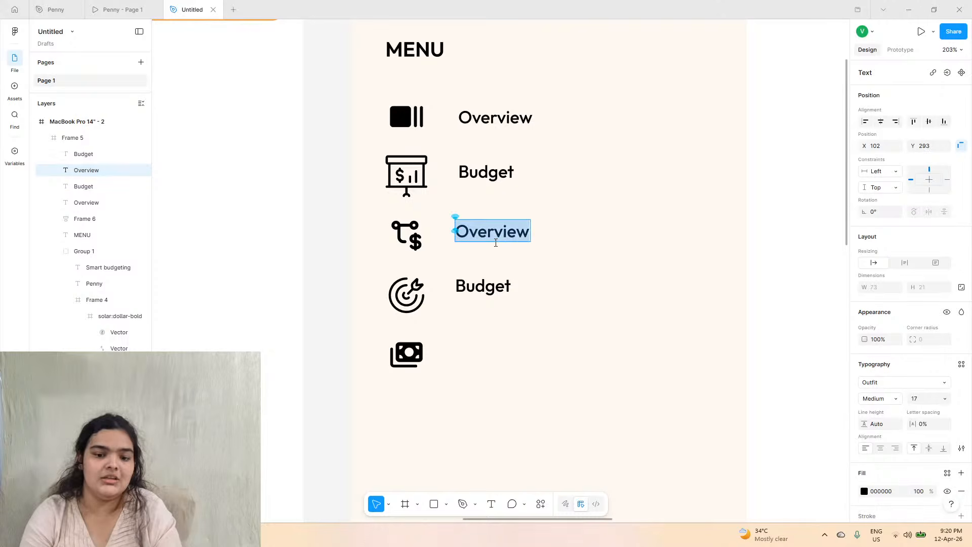
click(75, 4)
click(188, 8)
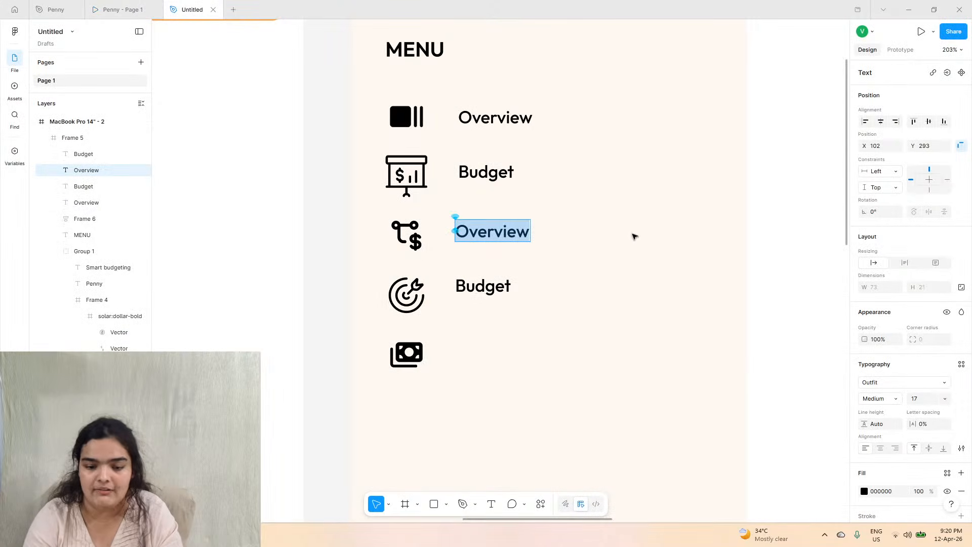
text(Transactio)
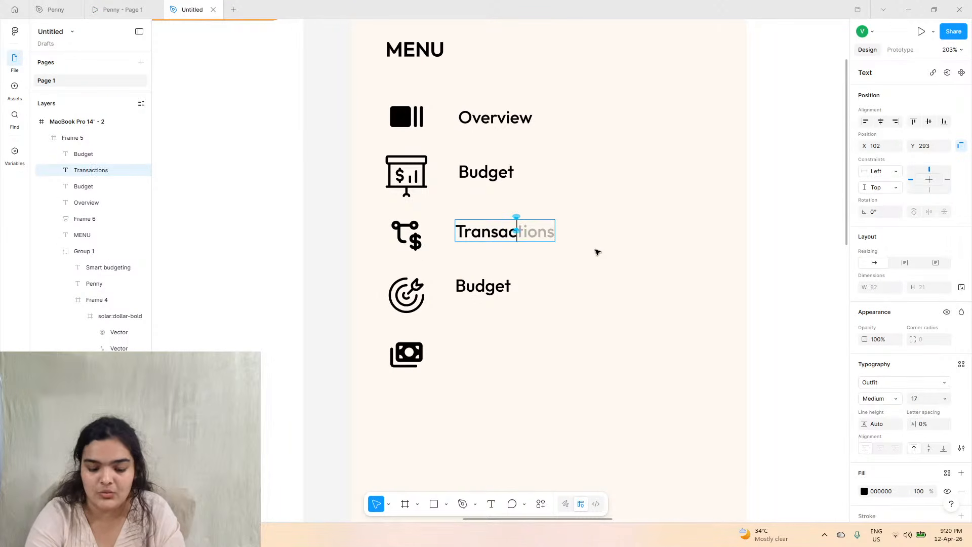
text(ns)
- Check the menu wording in the Penny prototype and change the copied "Budget" label beside the goals icon to "Goals"
click(121, 9)
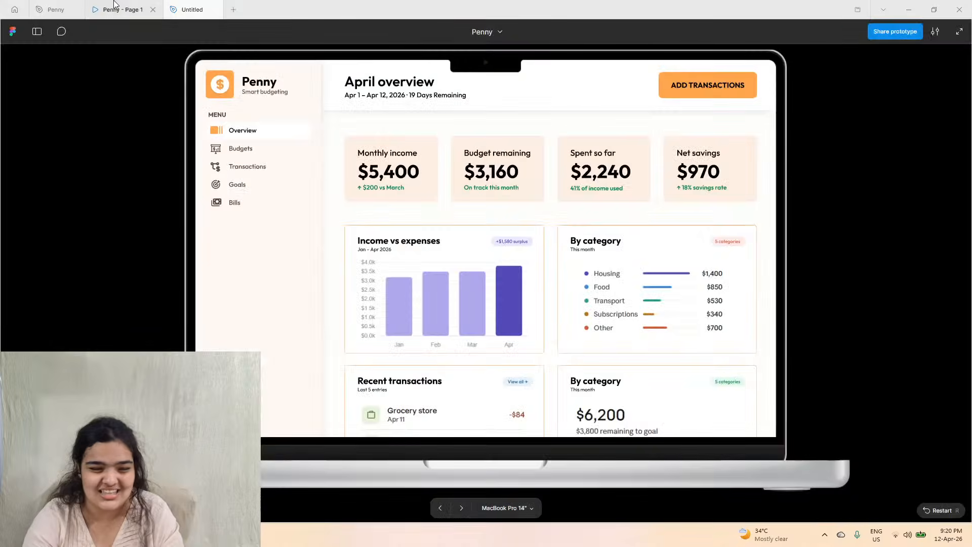
click(192, 9)
double_click(475, 285)
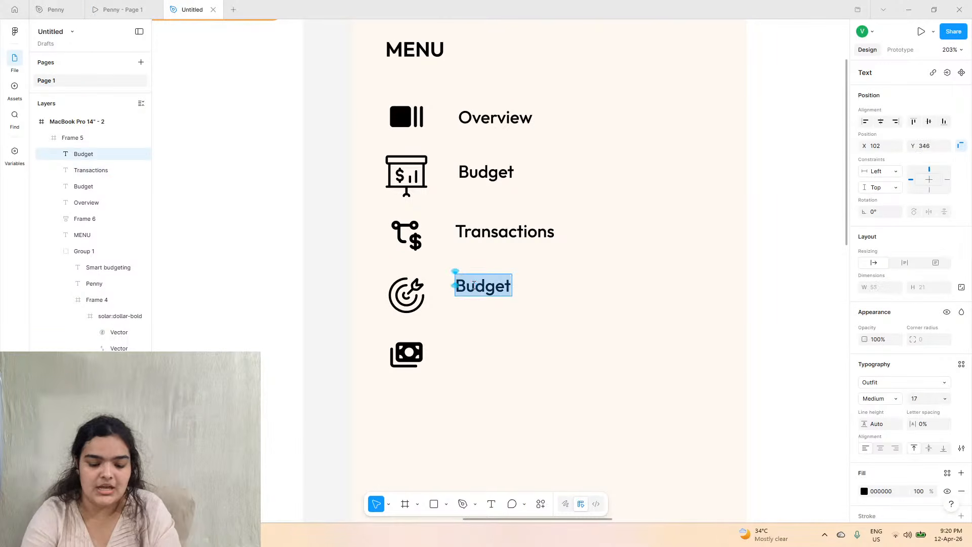
text(Goals)
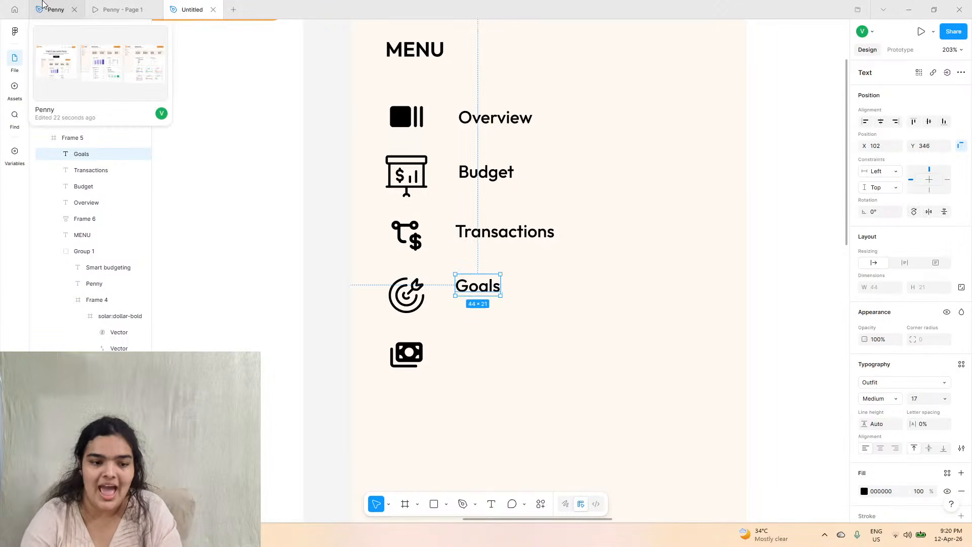
- Duplicate the "Goals" label beside the bills icon at about X 102, Y 416 and change the copy's text to "Bills"
click(53, 9)
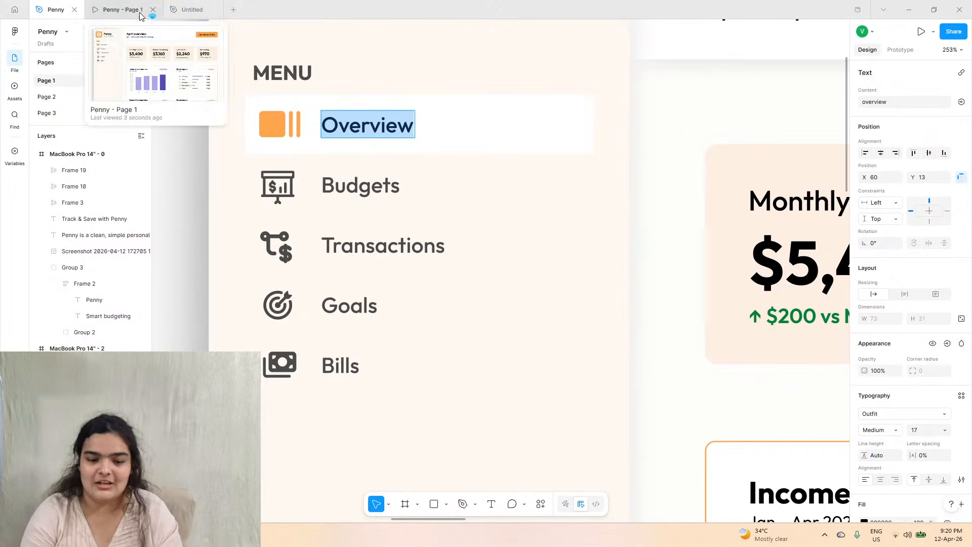
click(212, 4)
click(476, 320)
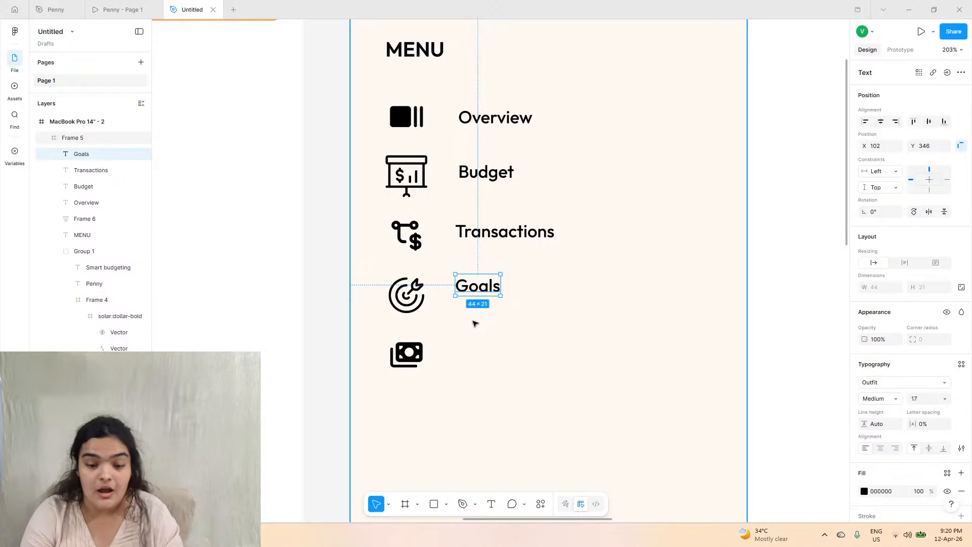
click(489, 291)
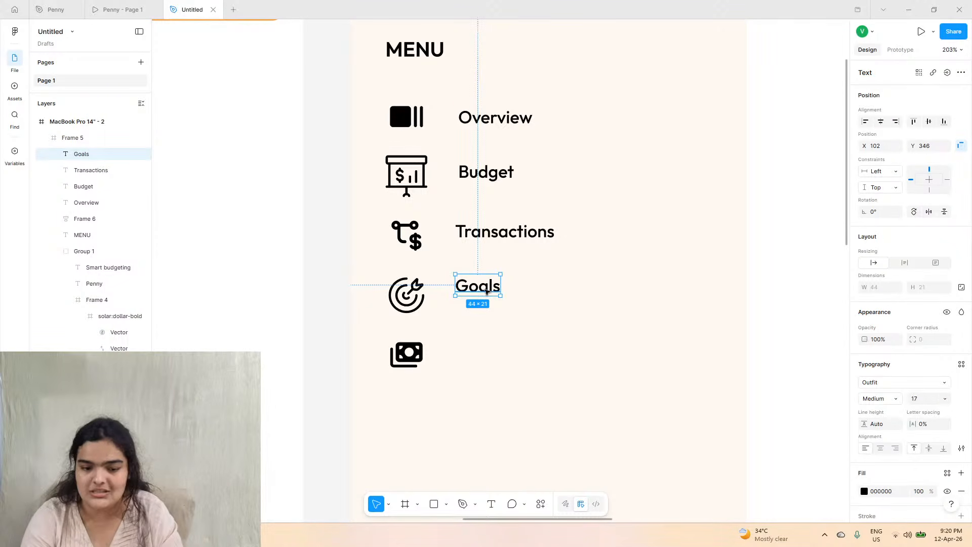
drag(486, 291, 486, 363)
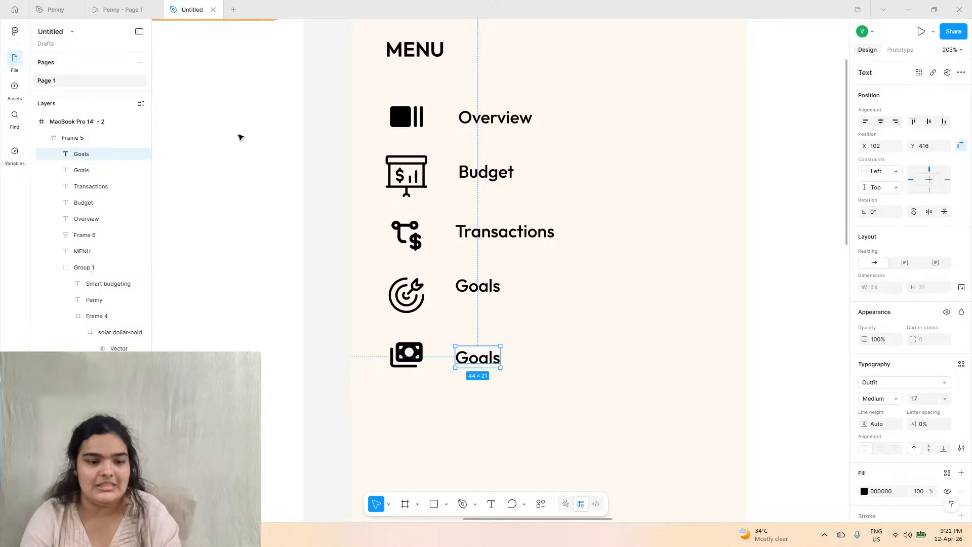
click(116, 4)
click(192, 9)
double_click(470, 360)
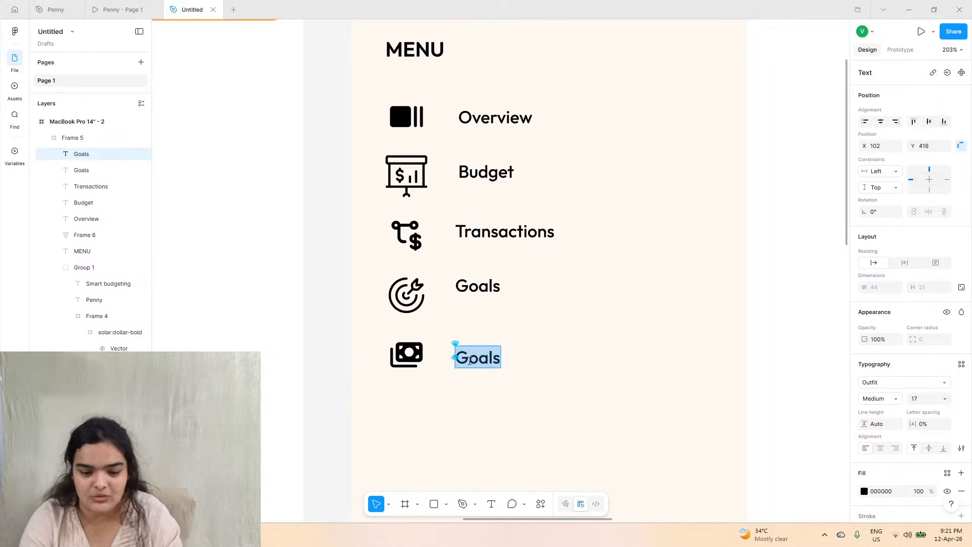
text(Bills)
key(Return)
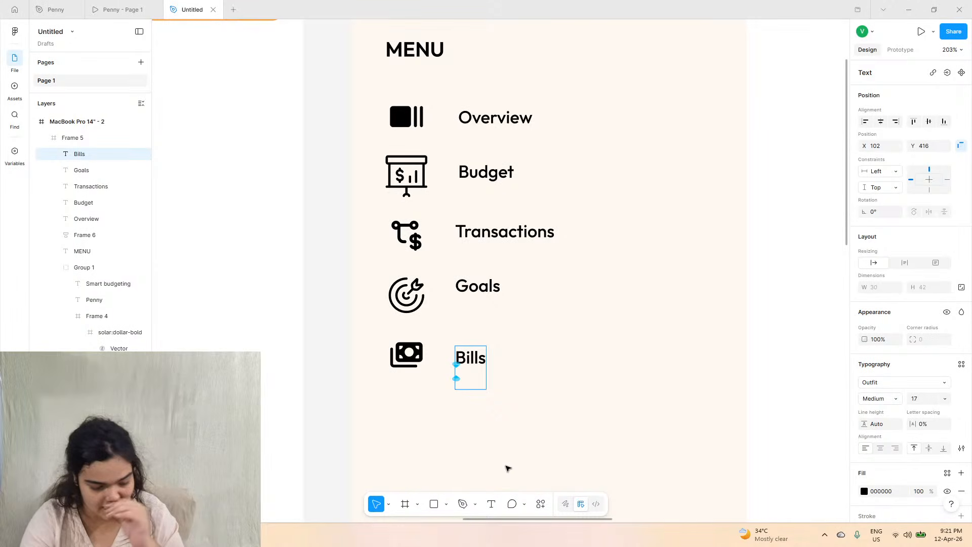
- Remove the empty second line from the "Bills" label
click(484, 397)
click(470, 363)
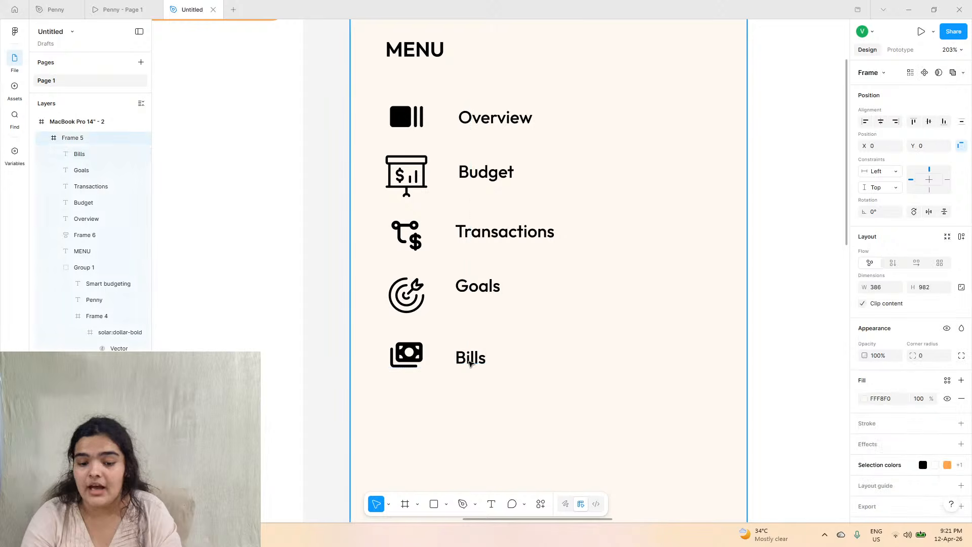
double_click(472, 382)
click(469, 344)
double_click(472, 372)
double_click(472, 373)
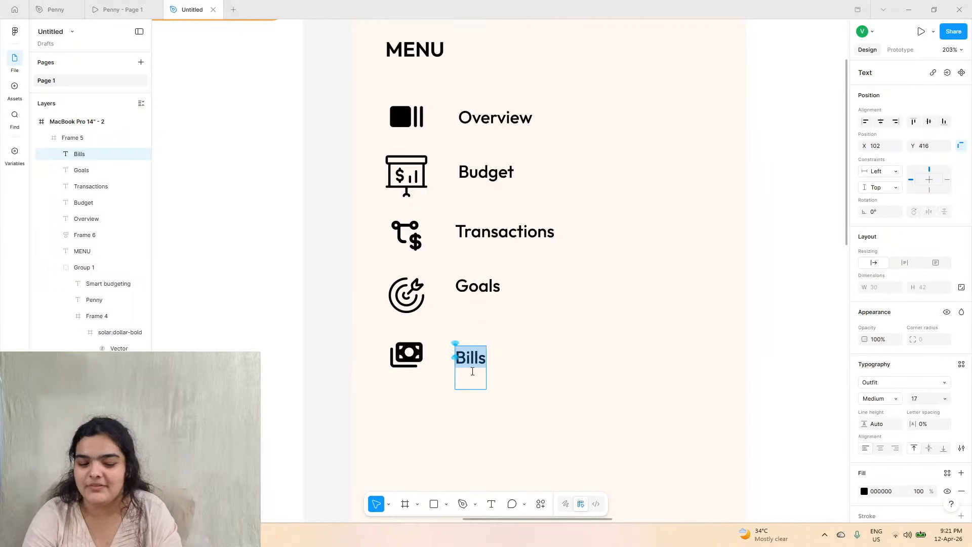
click(471, 373)
key(BackSpace)
key(Escape)
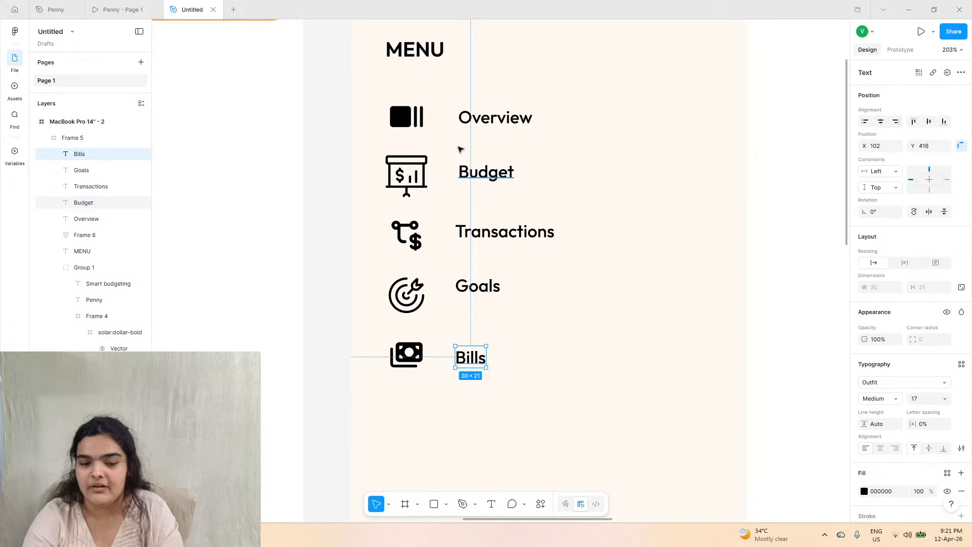
- Ungroup the auto layout frame that holds the five menu icons
click(468, 118)
click(420, 124)
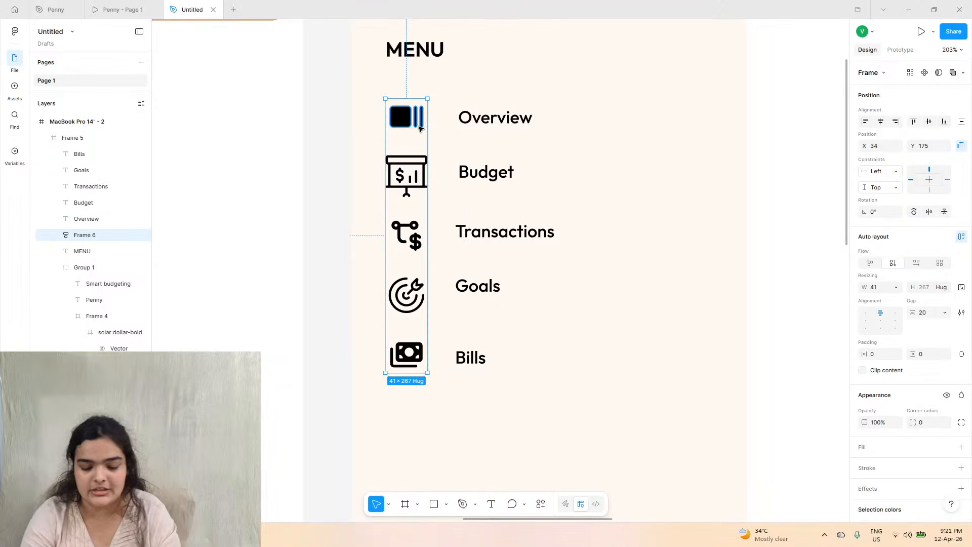
key(Return)
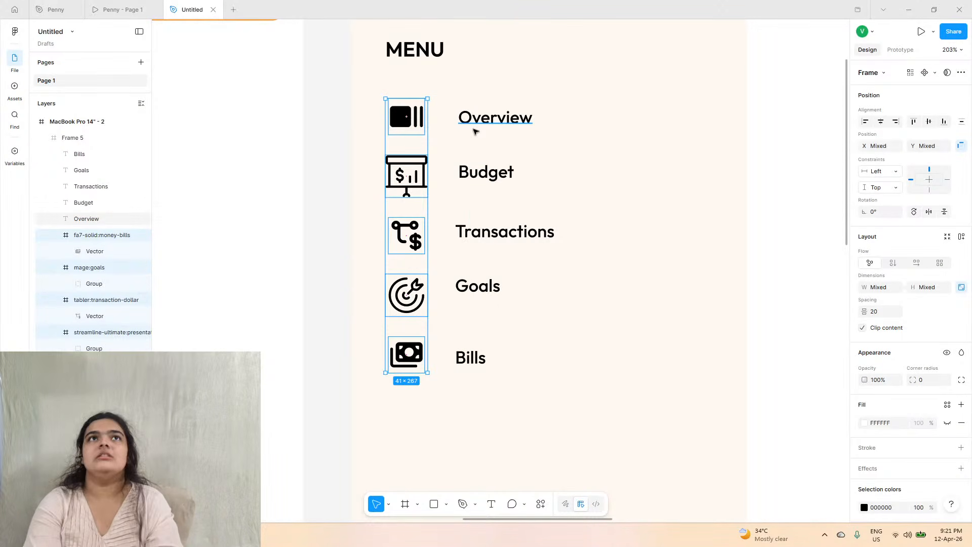
- Frame the overview icon together with its "Overview" label and convert that frame to a group
click(508, 126)
shift+click(405, 117)
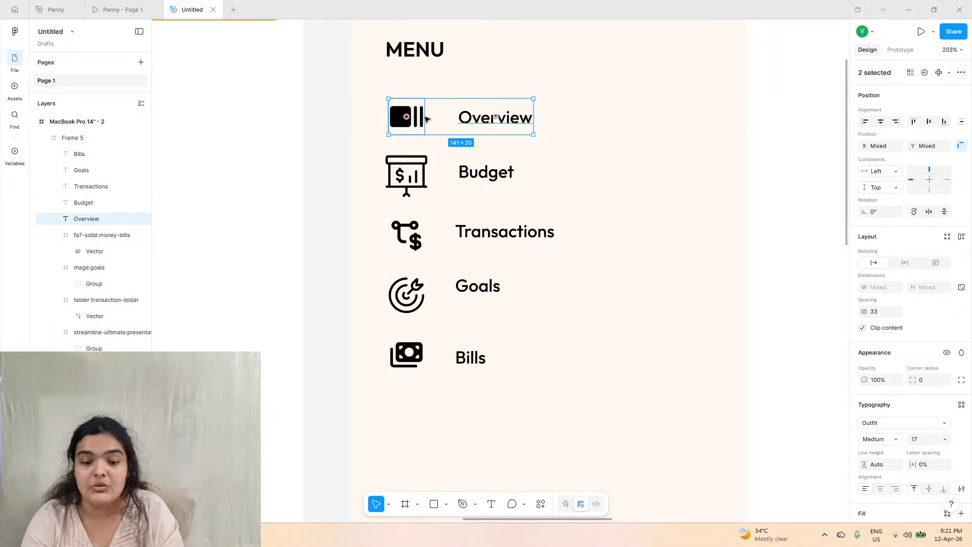
right_click(426, 118)
click(457, 248)
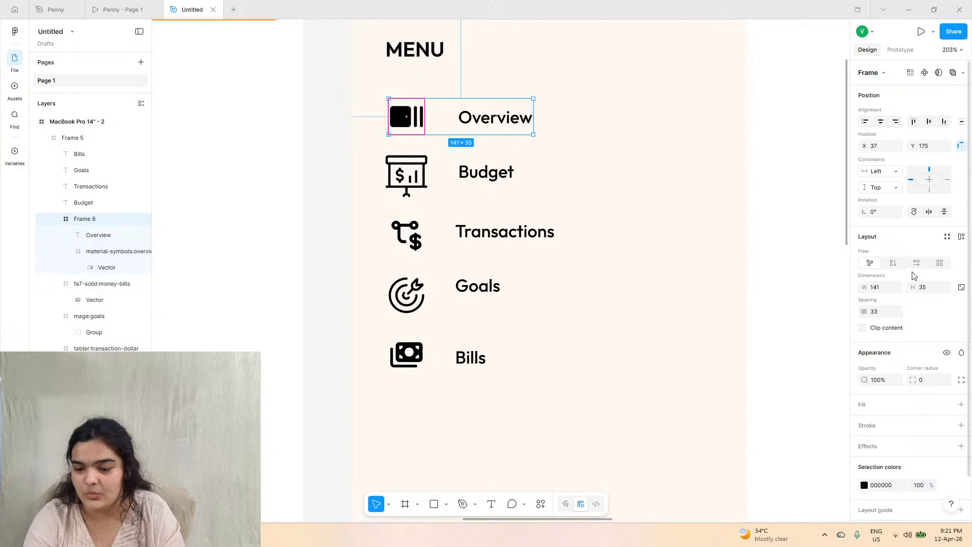
click(872, 76)
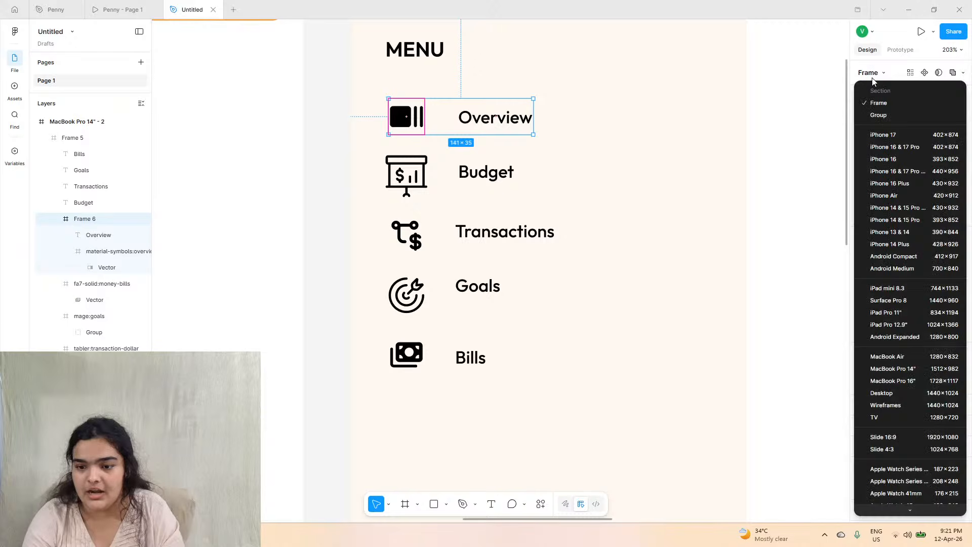
click(878, 115)
- Undo a trial widening of the Overview group and draw a frame of about 217 × 35 around the group
drag(533, 106, 611, 121)
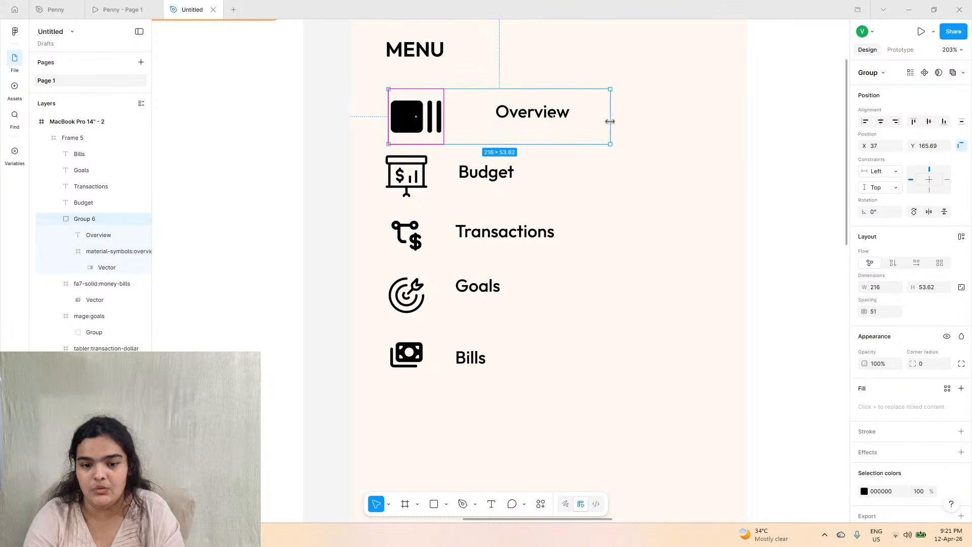
key(ctrl+z)
click(406, 504)
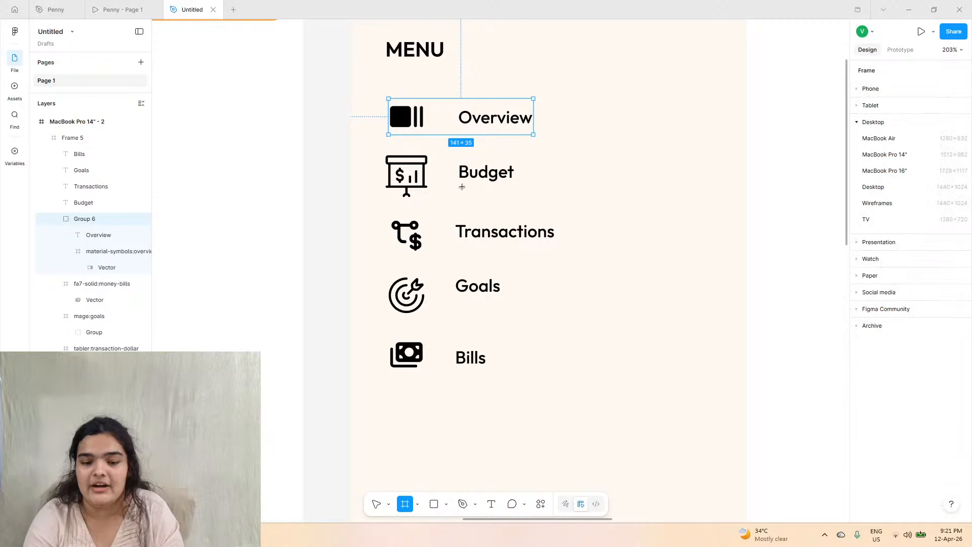
mouse_move(388, 98)
mouse_down()
mouse_move(628, 152)
mouse_move(611, 133)
mouse_up()
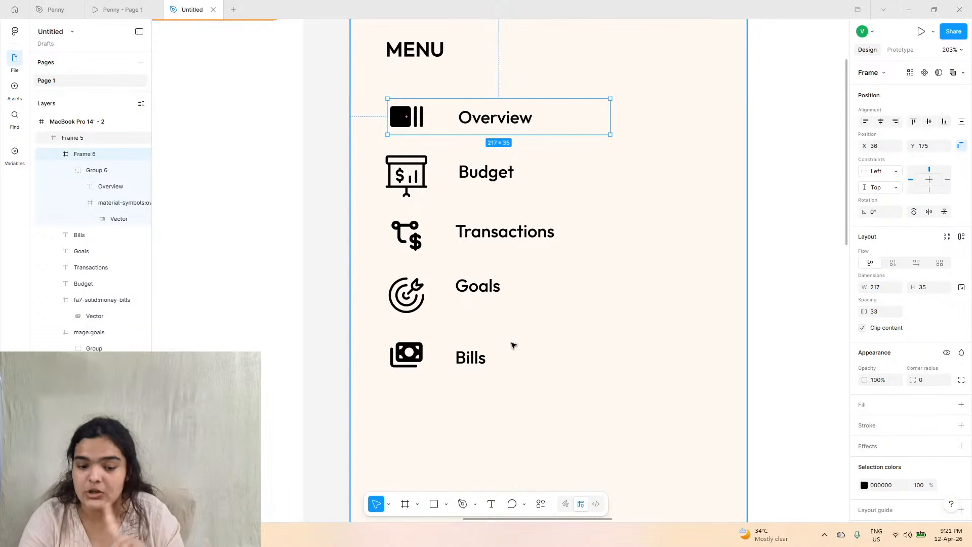
- Narrow the frame around the Overview item to about 200 × 35 and position it at about X 34, Y 173
click(406, 116)
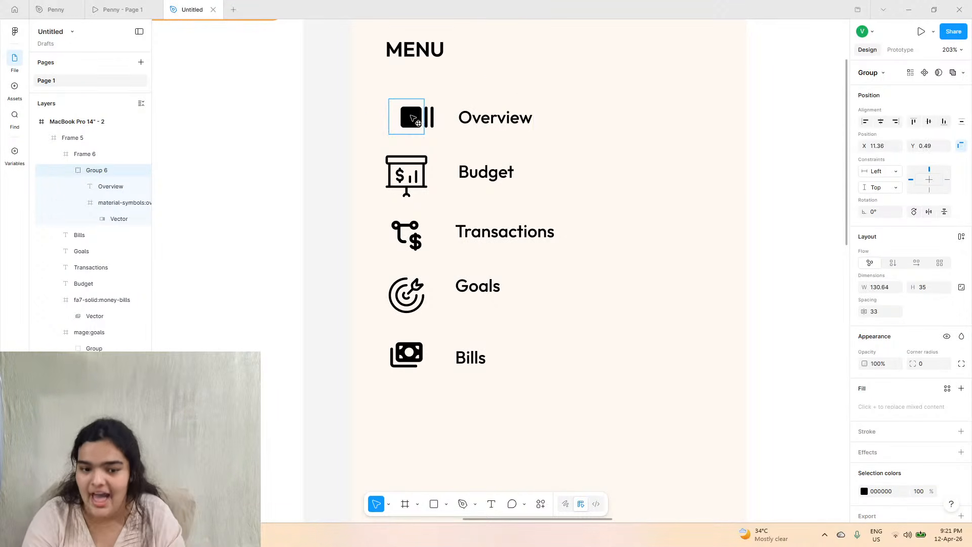
click(553, 115)
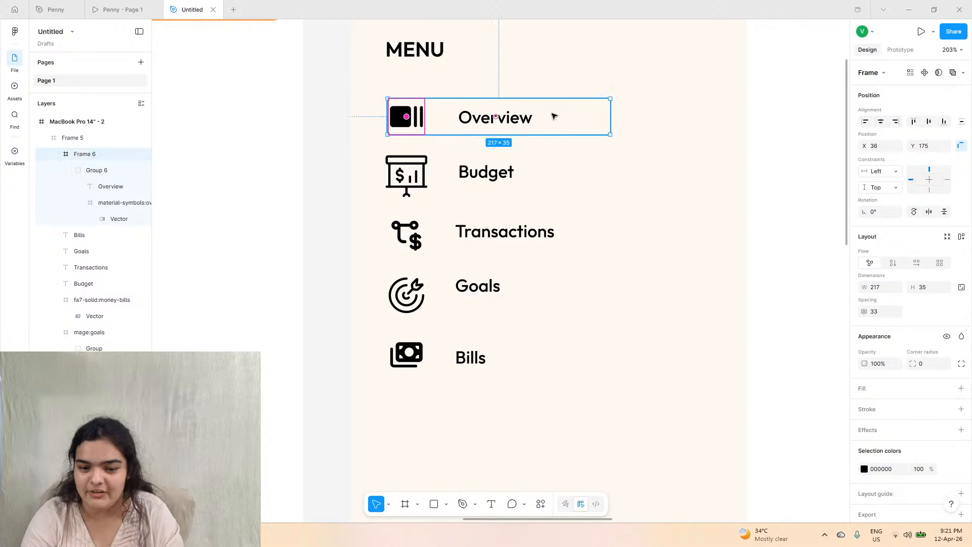
click(511, 115)
click(571, 117)
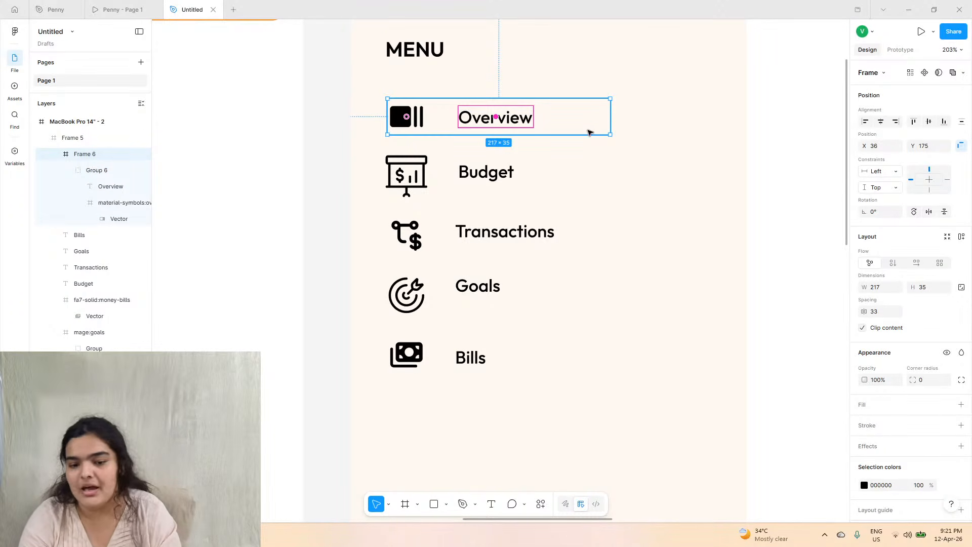
drag(611, 114, 590, 114)
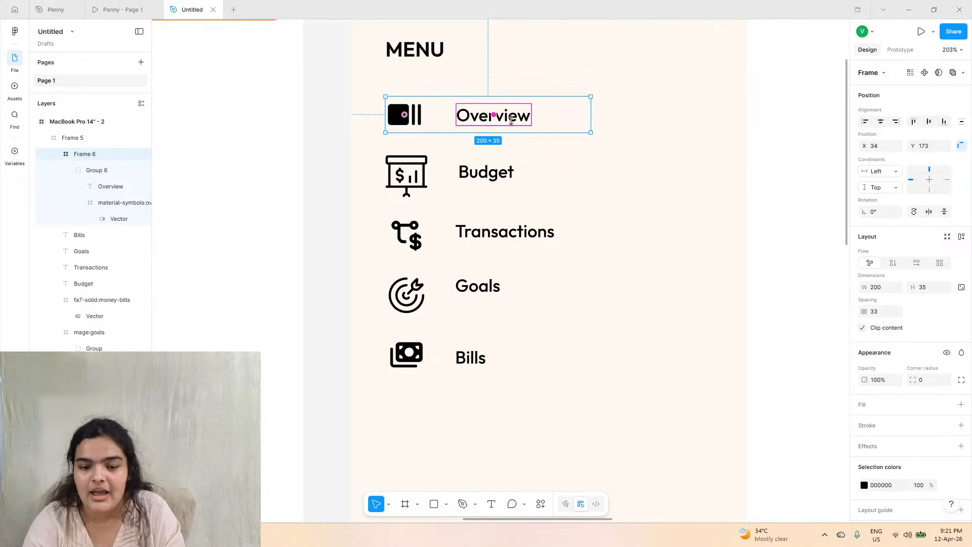
- Compare with the original Penny menu and shift the "Overview" label slightly closer to its icon, at X 67, Y 7 within its frame
click(56, 9)
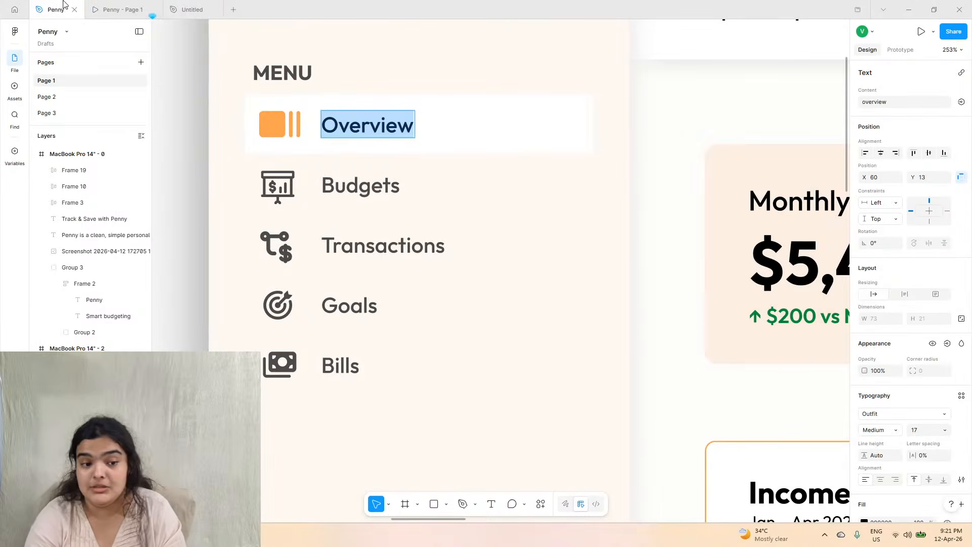
click(152, 2)
click(200, 10)
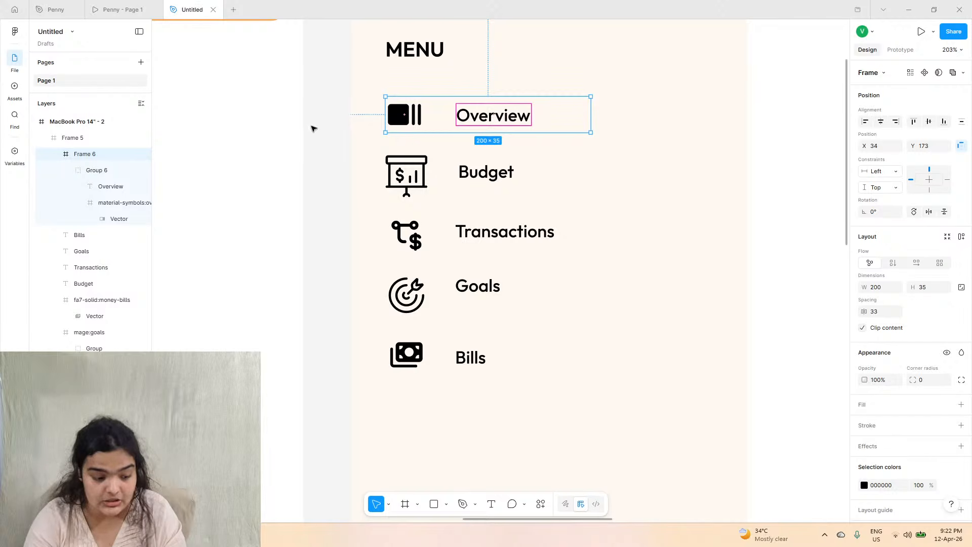
click(478, 124)
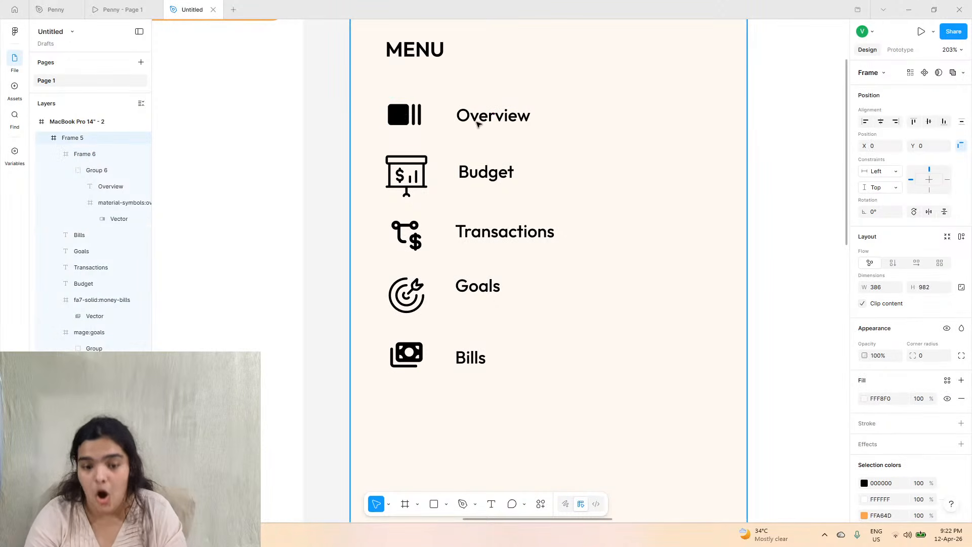
double_click(478, 124)
double_click(478, 117)
double_click(480, 120)
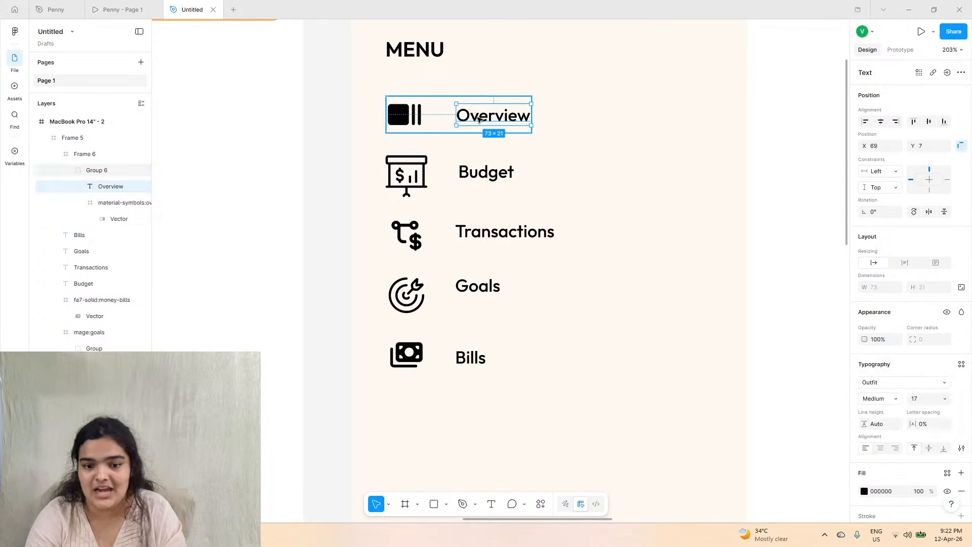
double_click(479, 119)
key(Escape)
click(447, 106)
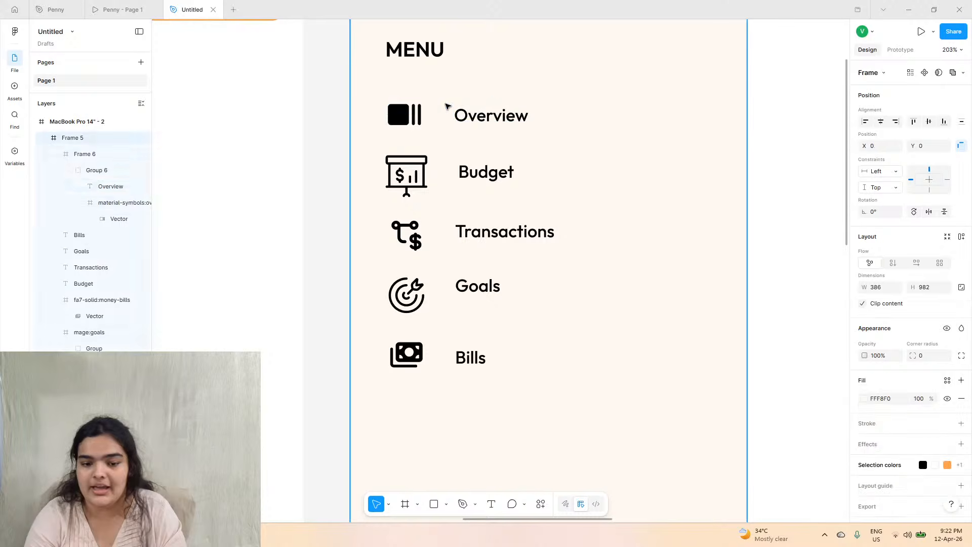
- Move the Overview frame up beneath the MENU heading to about X 34, Y 153 and select its "Overview" label
click(448, 105)
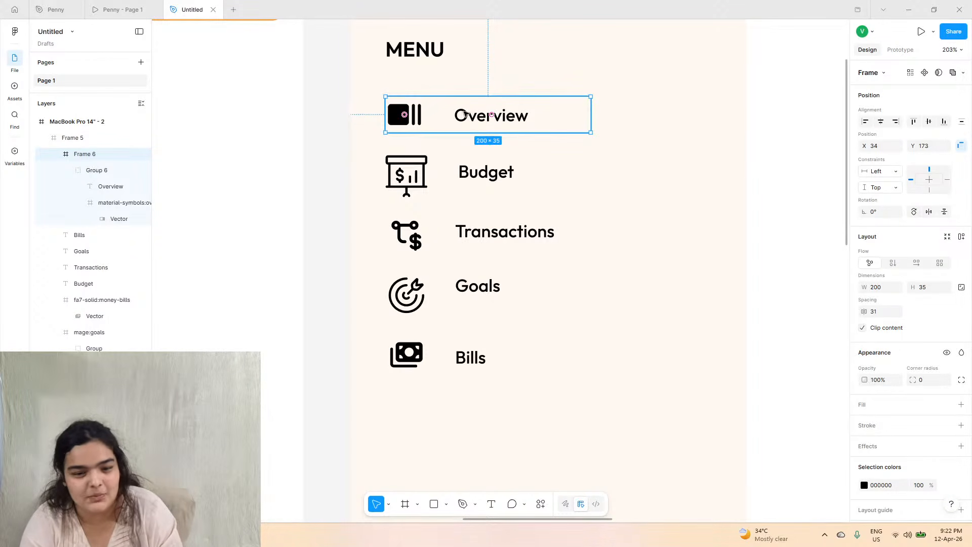
drag(465, 113, 467, 94)
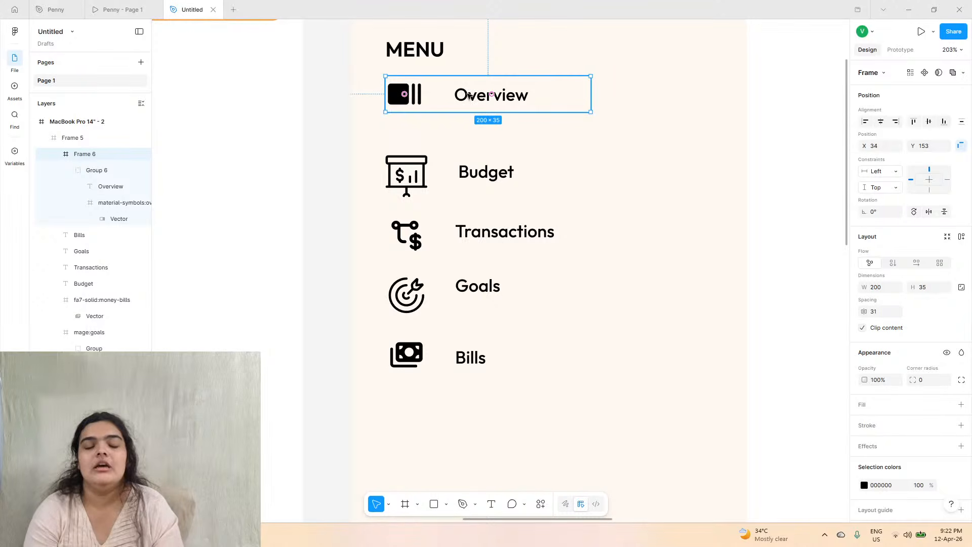
double_click(470, 96)
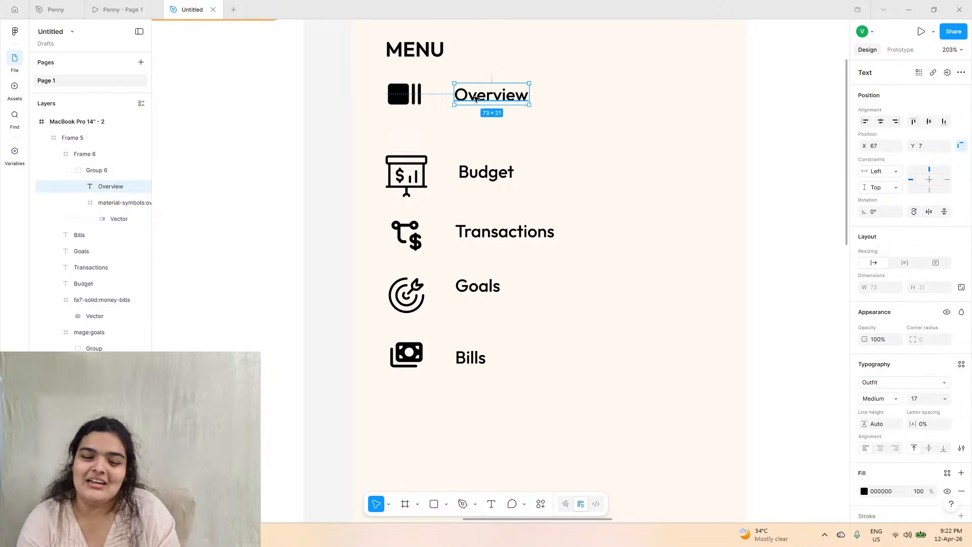
- Move the "Overview" label closer to its icon at X 51, and widen its frame to about 282 × 35
drag(483, 99, 466, 99)
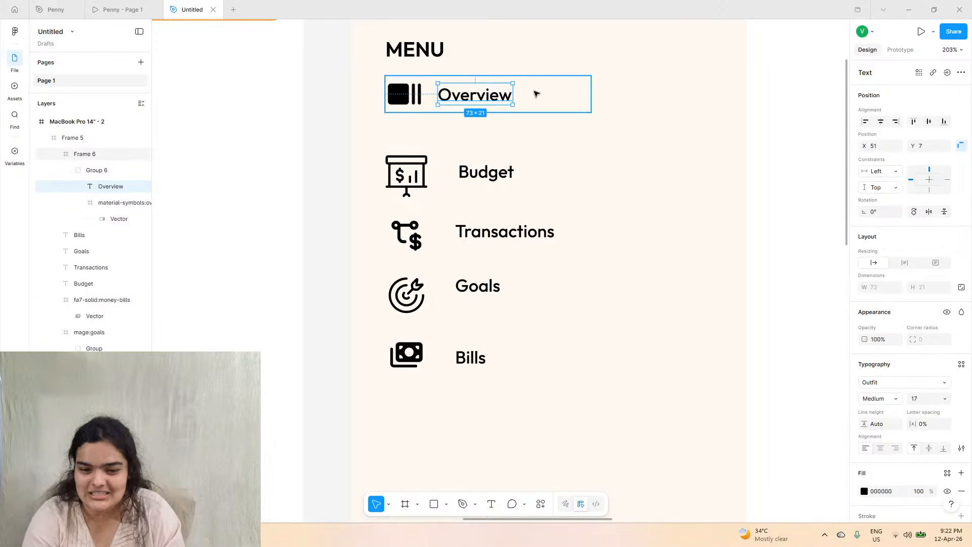
click(553, 94)
drag(590, 94, 552, 125)
scroll(619, 120, up, 2)
scroll(619, 120, right, 2)
click(637, 105)
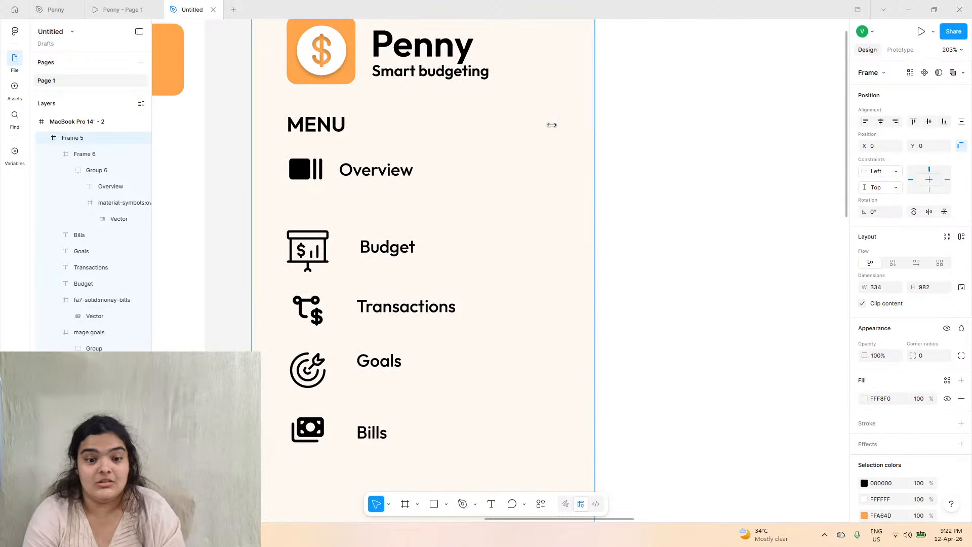
- Add a white FFFFFF fill to the Overview frame and compare it with the original Penny dashboard
click(388, 173)
click(117, 4)
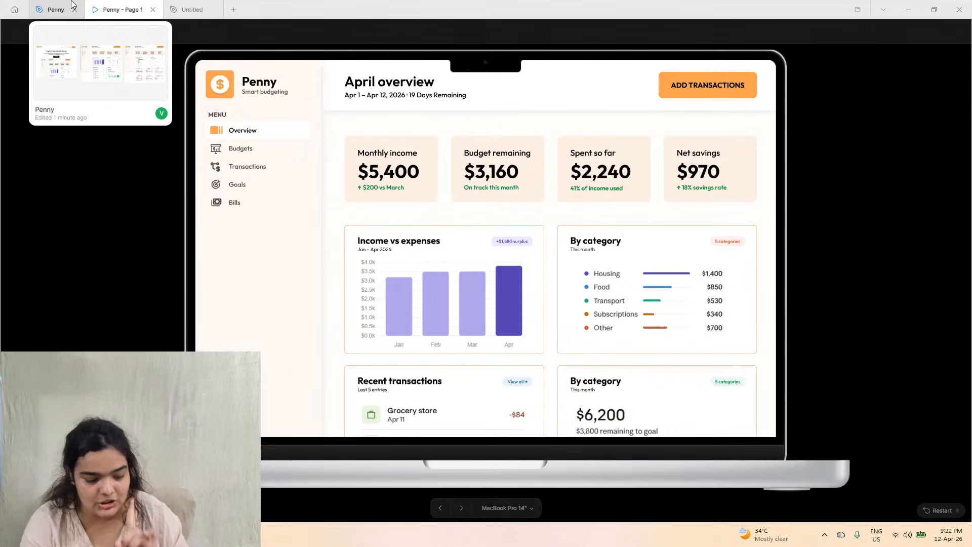
click(167, 5)
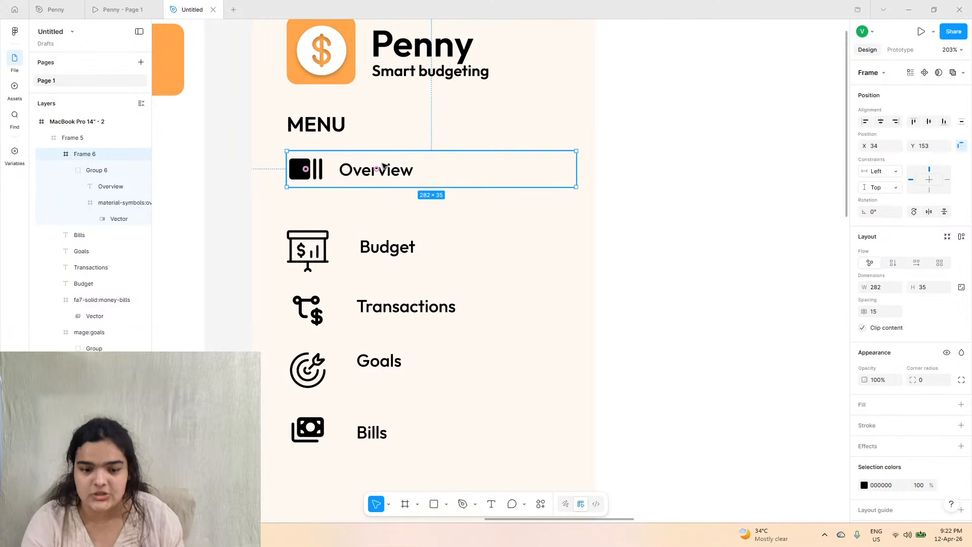
click(962, 405)
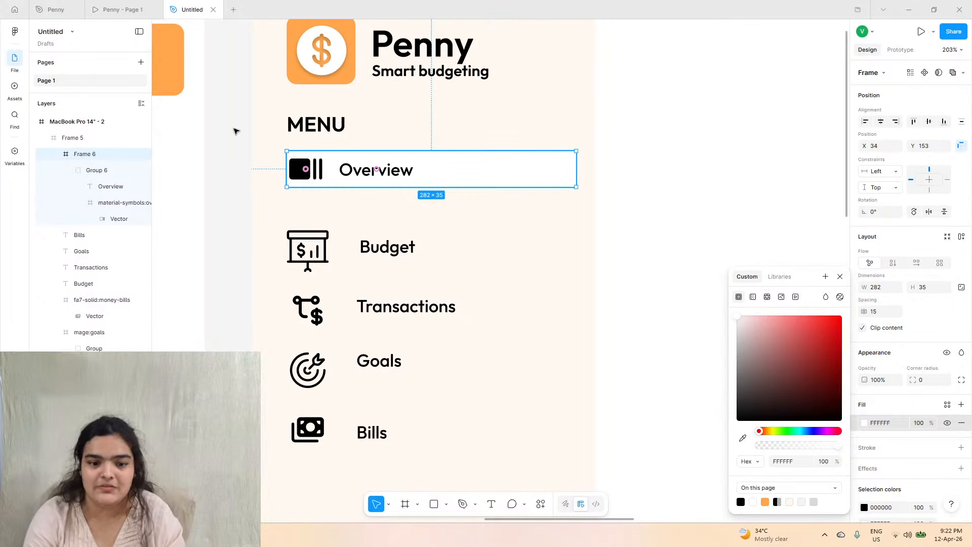
click(131, 6)
click(199, 5)
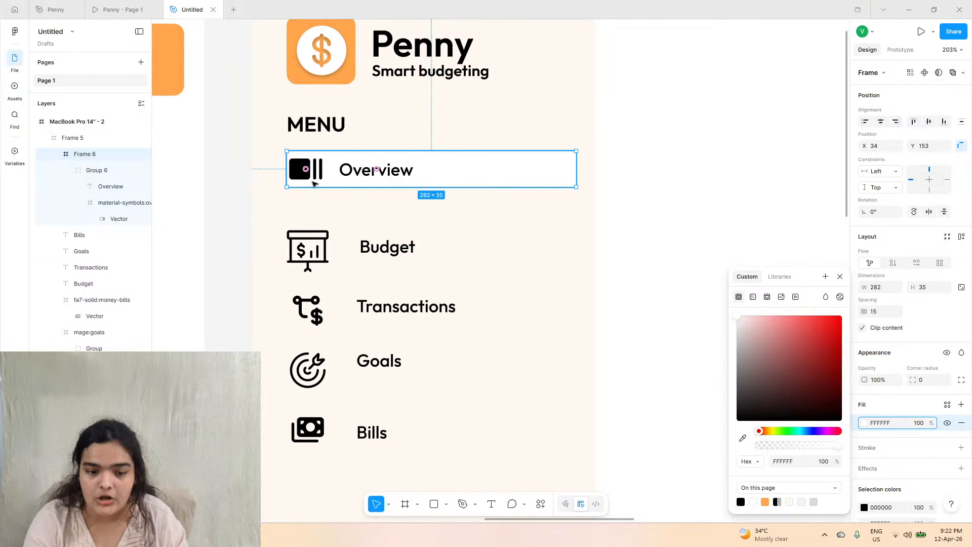
- Heighten the Overview frame to about 51, widen its icon-to-label spacing to 25, and place the icon-and-label group at X 13, Y 7
scroll(350, 183, up, 5)
drag(354, 202, 358, 251)
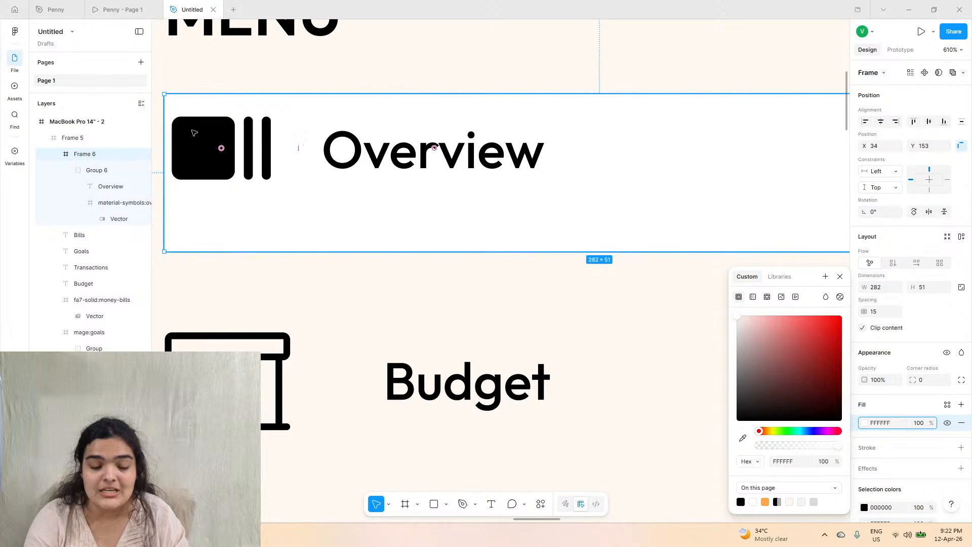
drag(194, 133, 247, 161)
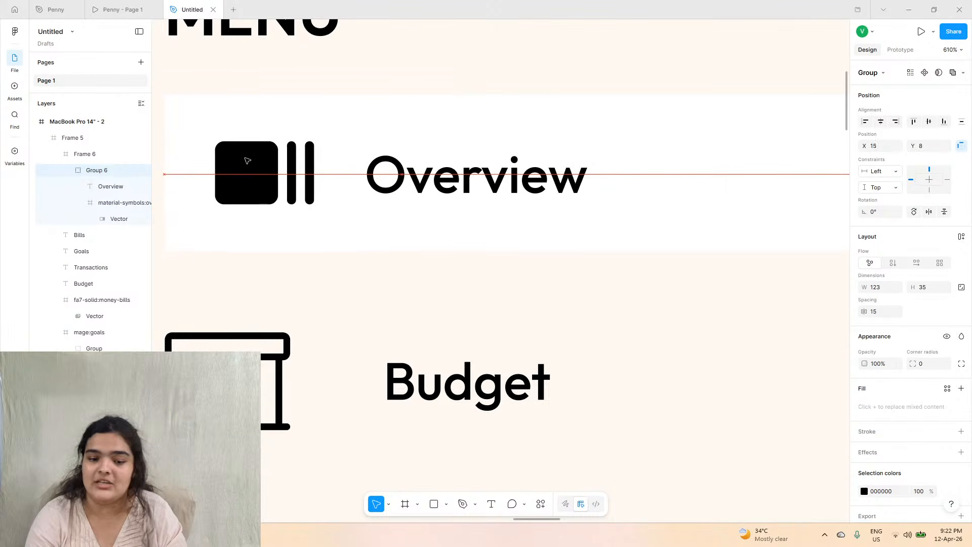
drag(340, 178, 353, 183)
click(353, 183)
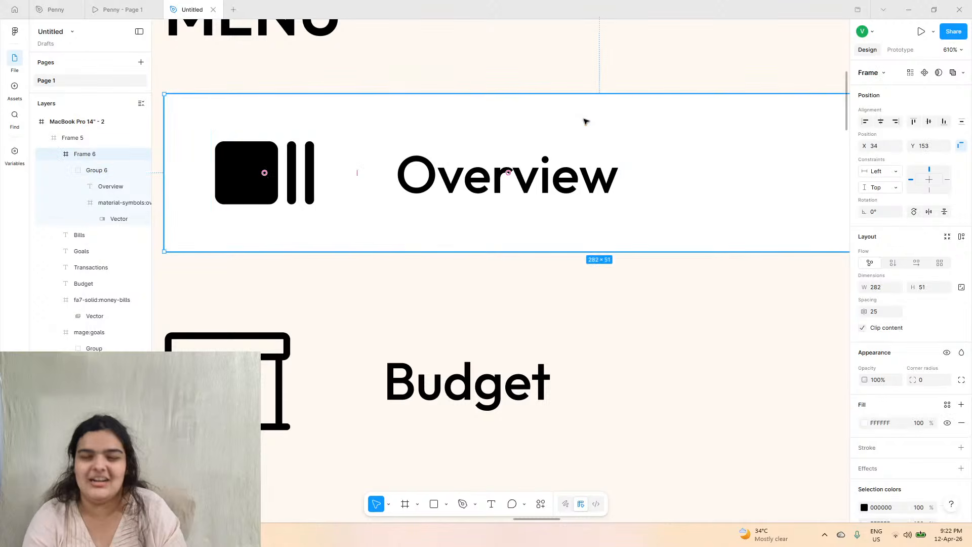
click(227, 171)
scroll(227, 171, down, 5)
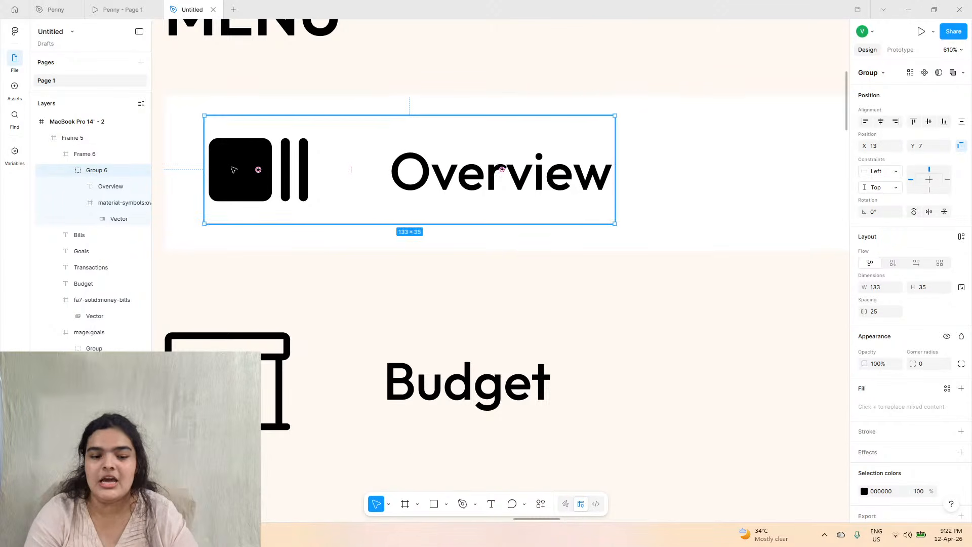
- Narrow the Overview frame to about 277 × 51, position it at X 28, Y 153, and compare it with the original design
click(501, 169)
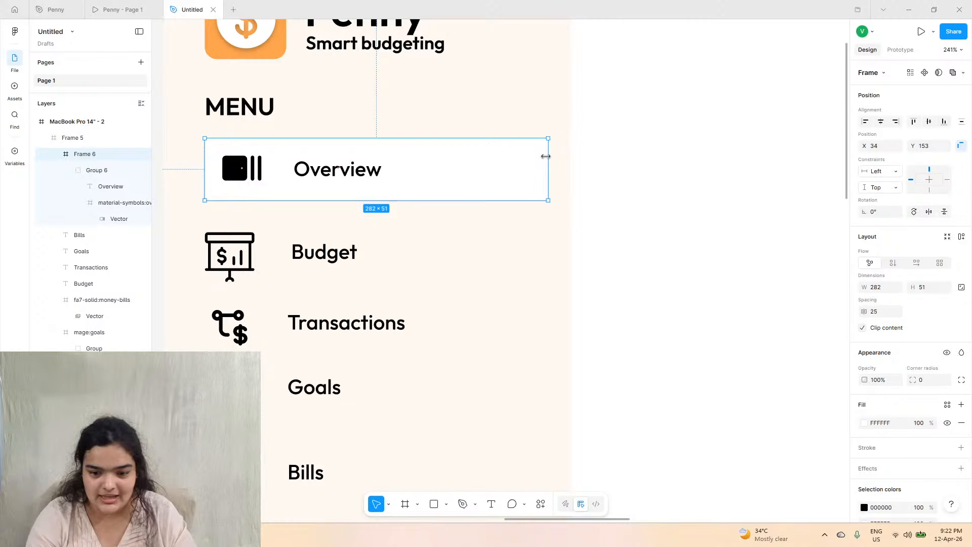
drag(548, 157, 504, 170)
key(alt)
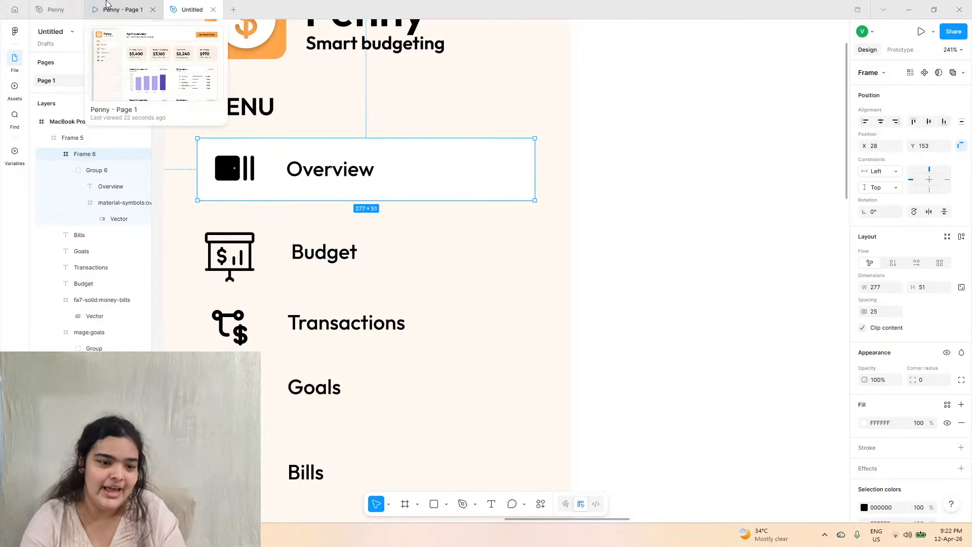
click(56, 9)
click(117, 9)
click(188, 9)
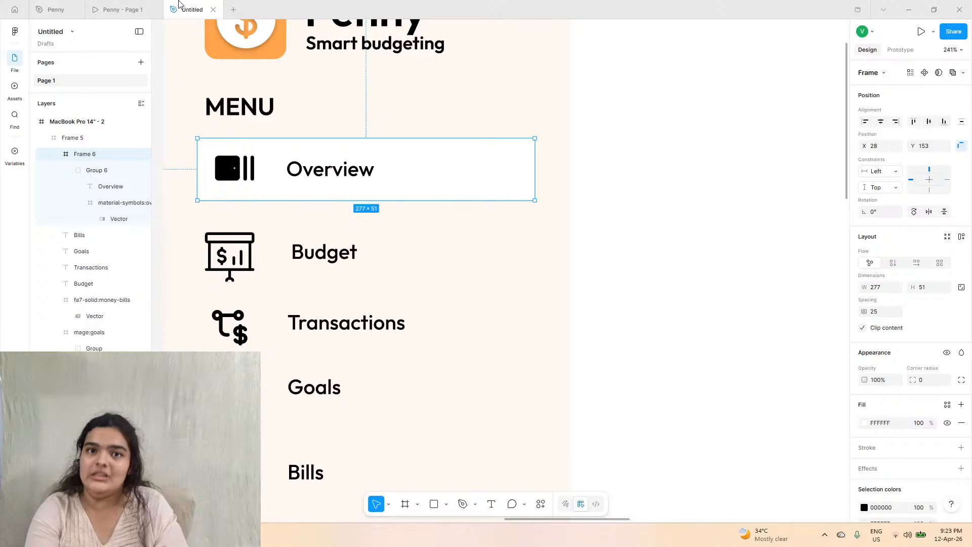
key(super)
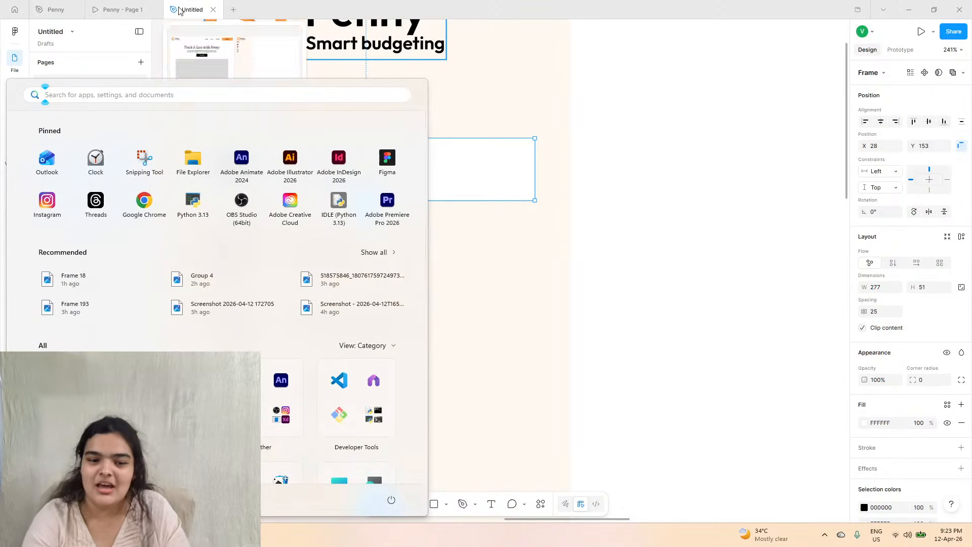
click(471, 165)
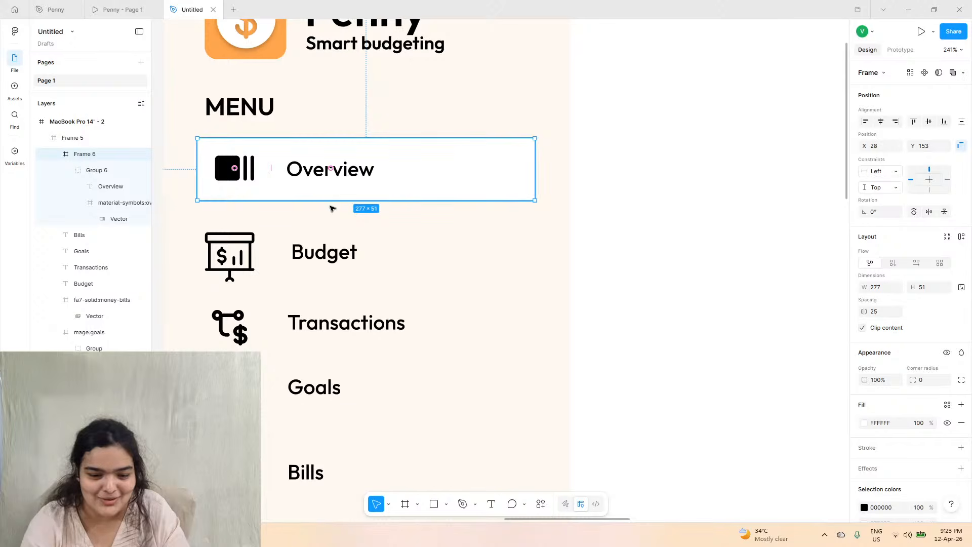
- Duplicate the Overview menu frame and place the copy directly beneath the original
click(324, 253)
click(368, 184)
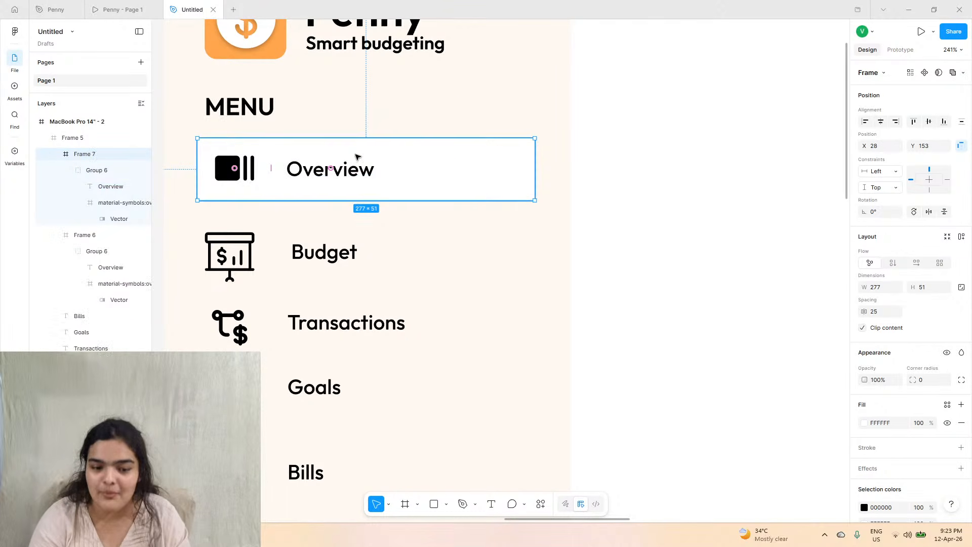
drag(358, 157, 355, 223)
- Move the presentation-board Budget icon into the duplicated frame and set the loose "Budget" label aside beside Transactions
click(243, 264)
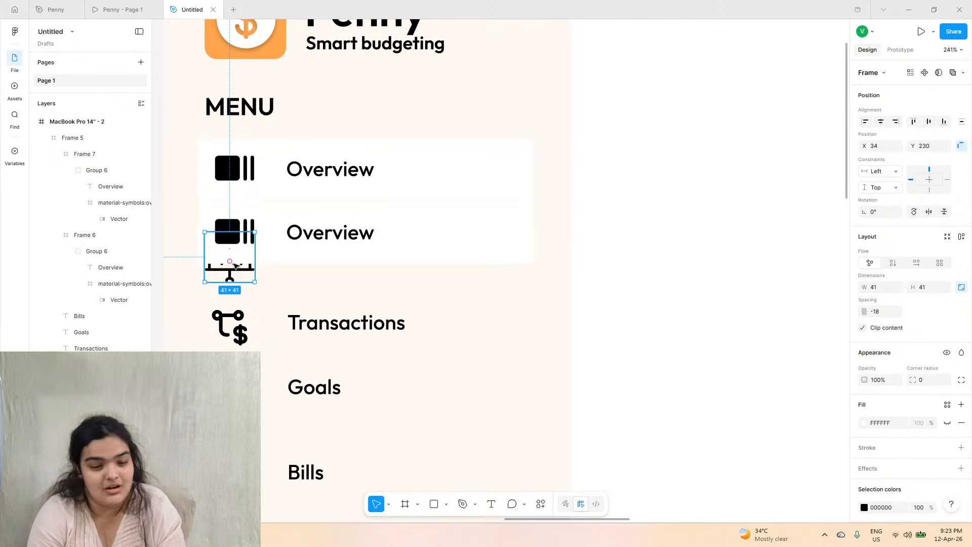
drag(235, 266, 238, 248)
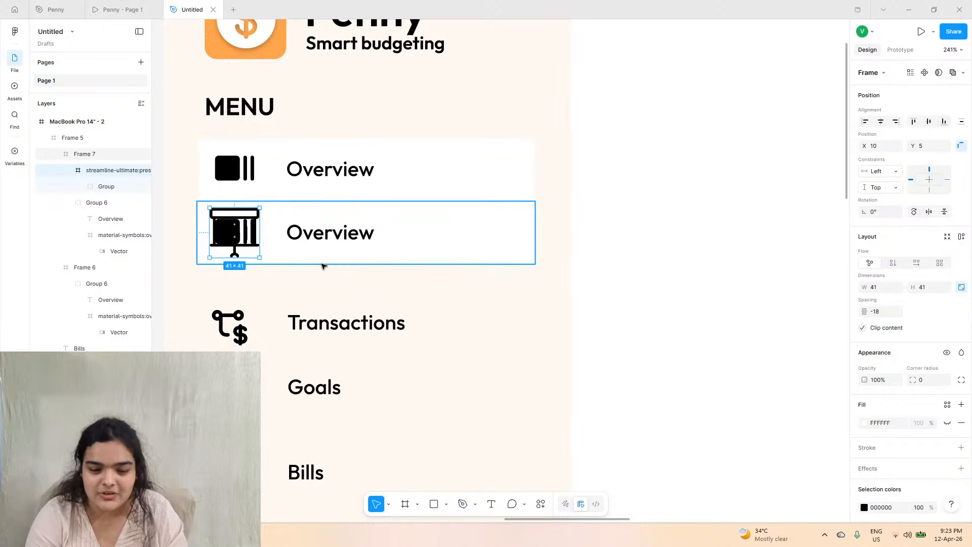
drag(322, 256, 475, 317)
drag(480, 260, 263, 225)
- Delete the copied Overview icon from the duplicated frame and shrink the Budget icon to fit inside the row
click(248, 225)
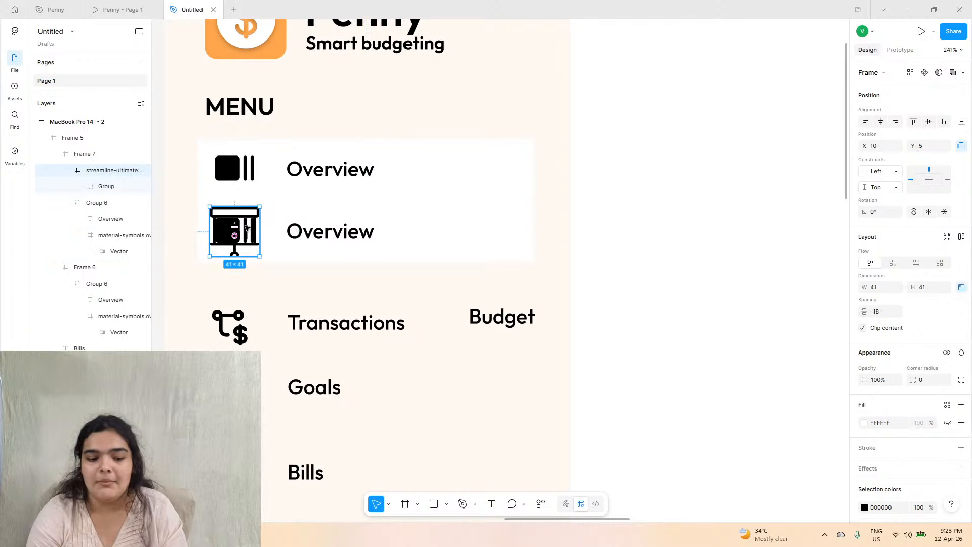
click(97, 234)
key(Delete)
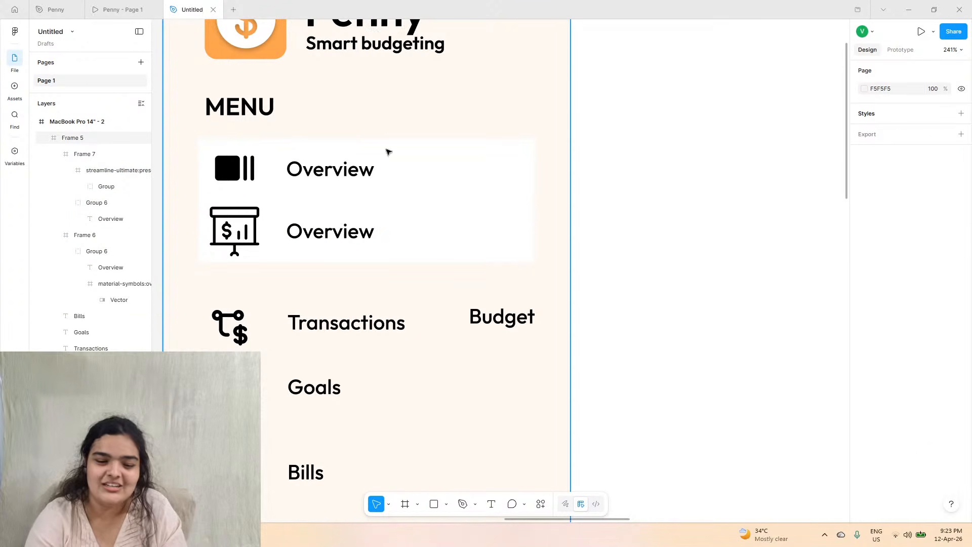
double_click(240, 221)
double_click(240, 221)
drag(239, 206, 237, 230)
- Change the duplicated frame's "Overview" label to "Budget"
click(314, 231)
click(314, 231)
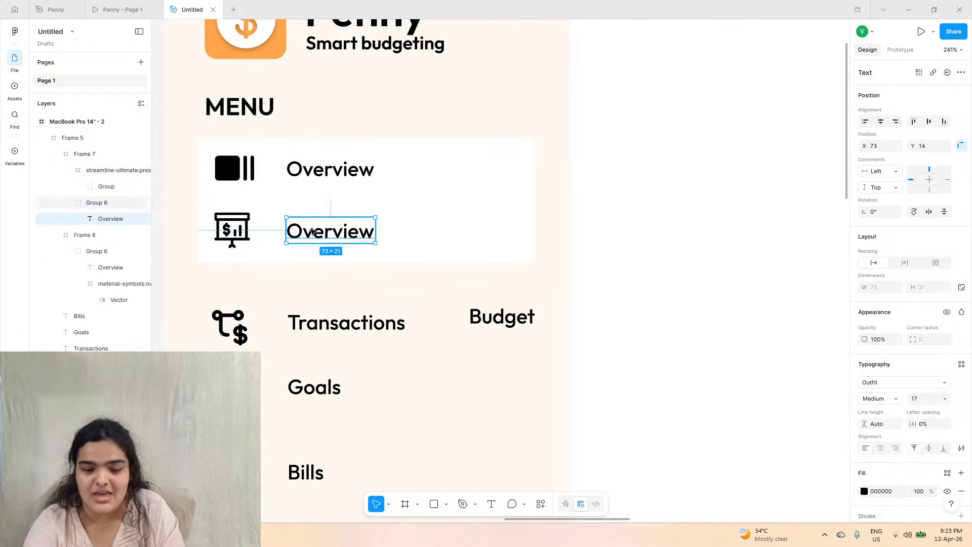
double_click(312, 231)
text(Budge)
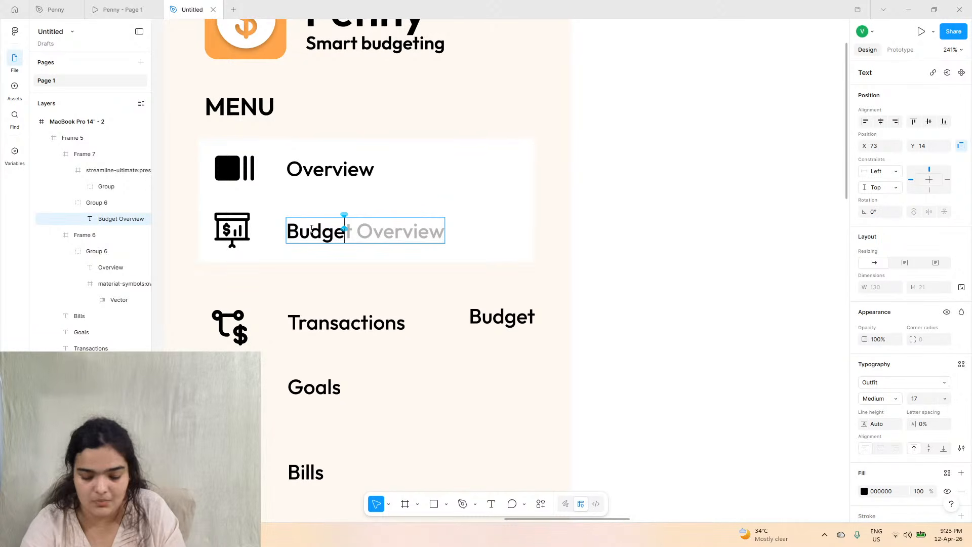
text(y)
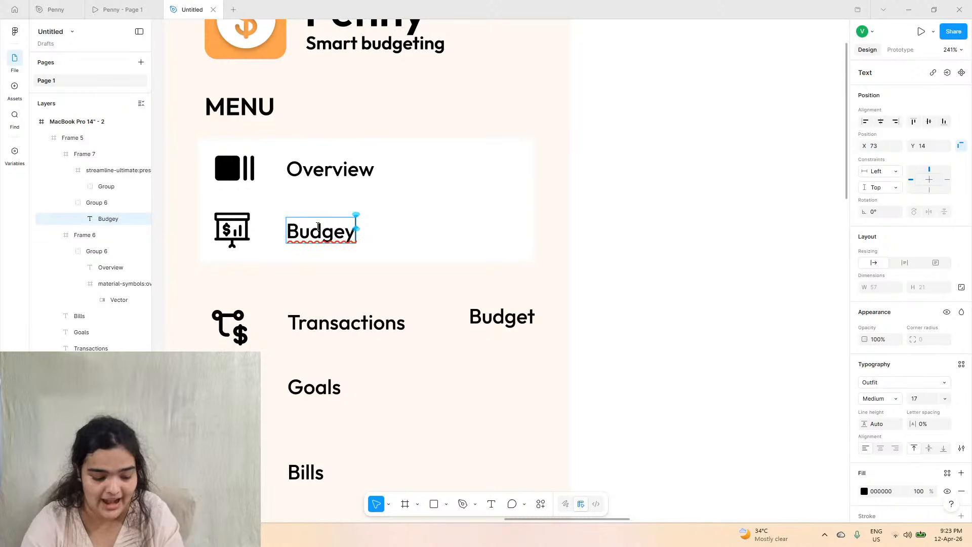
key(BackSpace)
text(t)
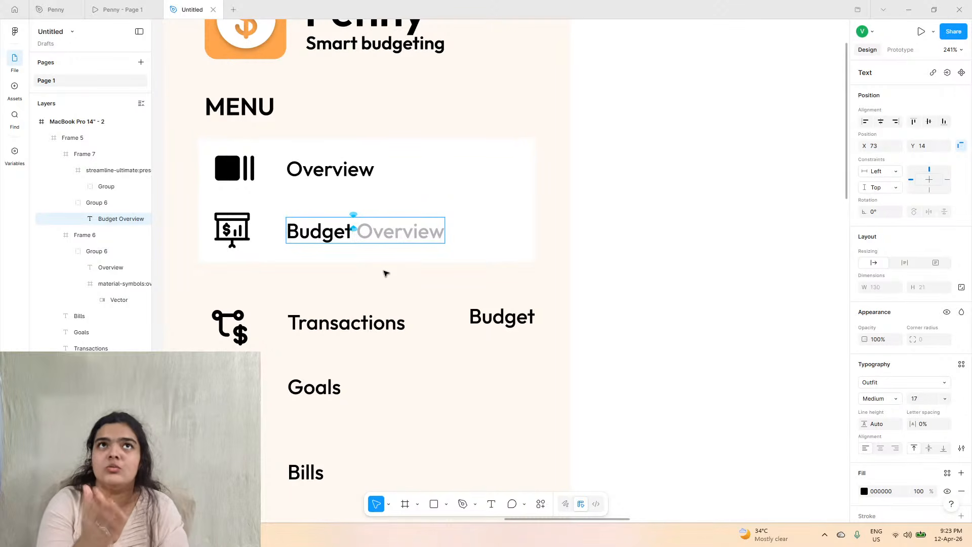
- Set the Budget frame's fill to the sidebar's cream background colour, FFF8F0
click(388, 243)
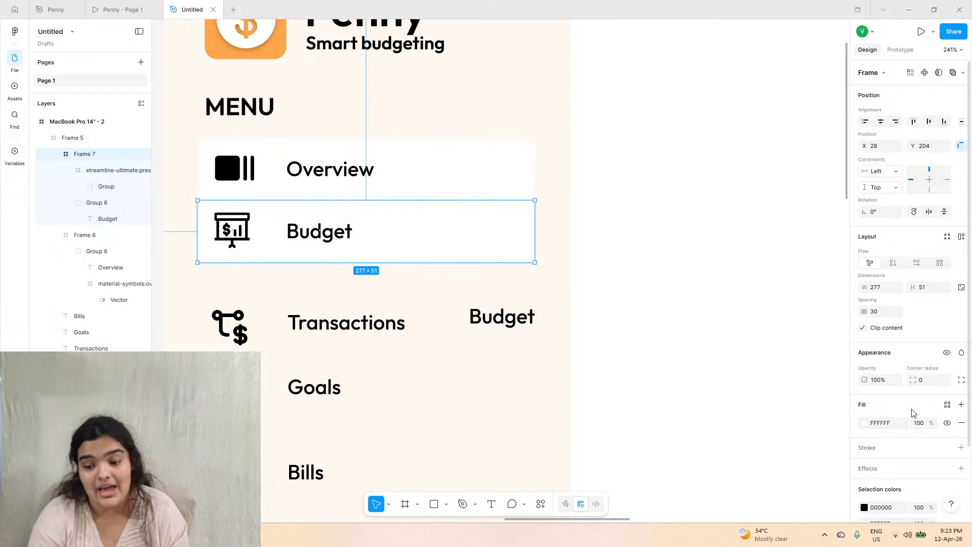
click(865, 423)
click(743, 438)
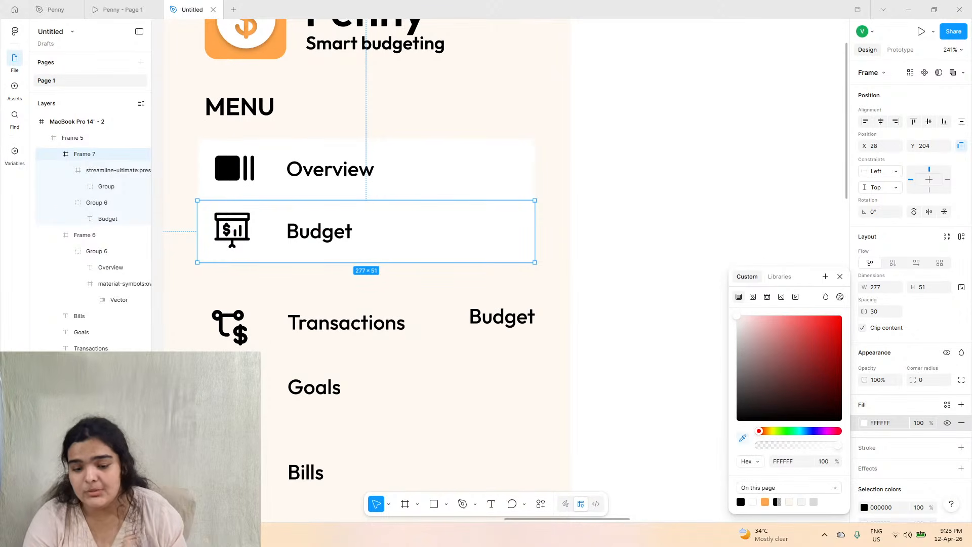
click(535, 299)
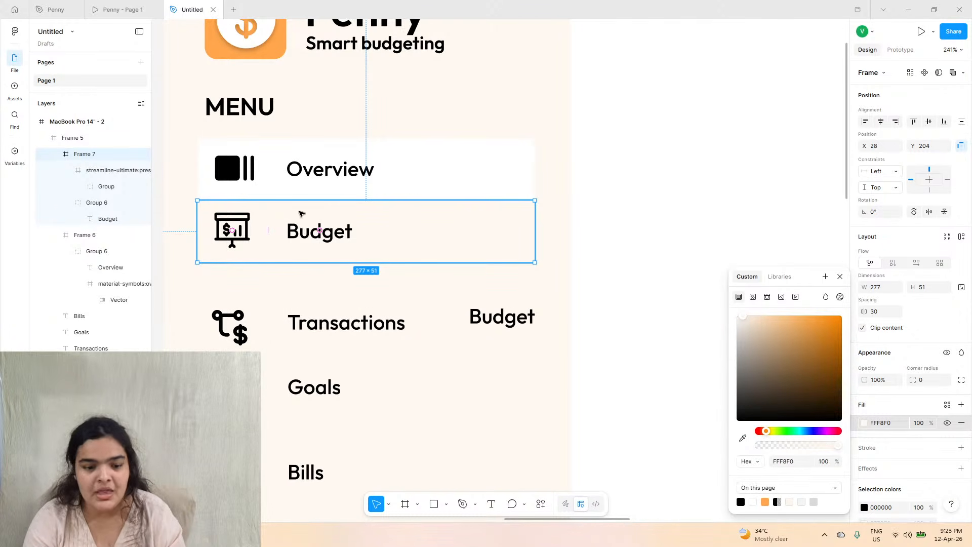
- Recolour the black Overview icon with the orange already used on the page
double_click(243, 168)
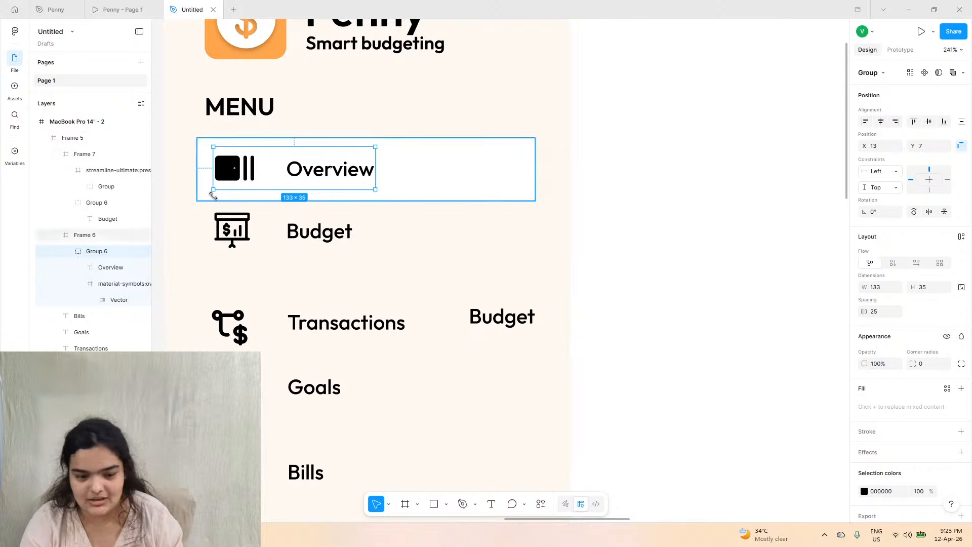
double_click(235, 180)
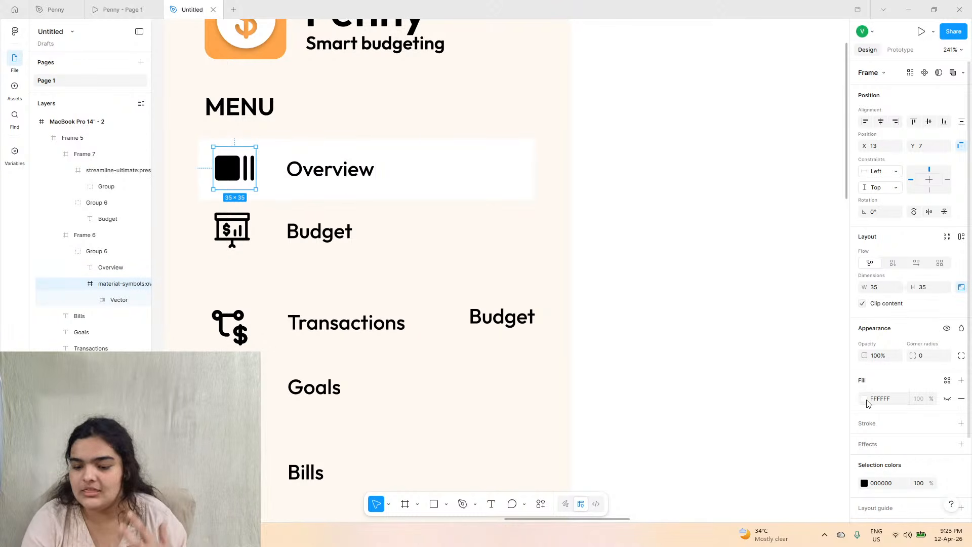
click(865, 399)
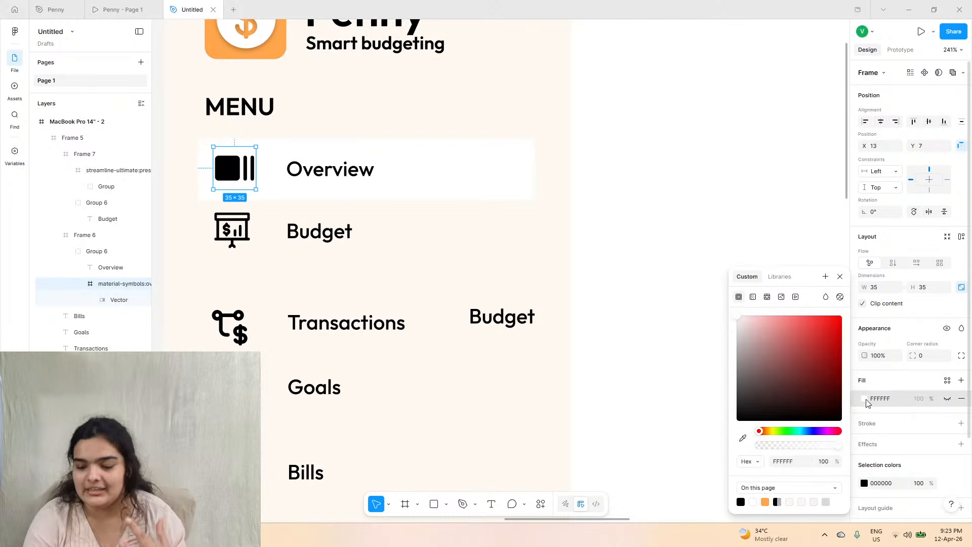
click(866, 483)
click(866, 483)
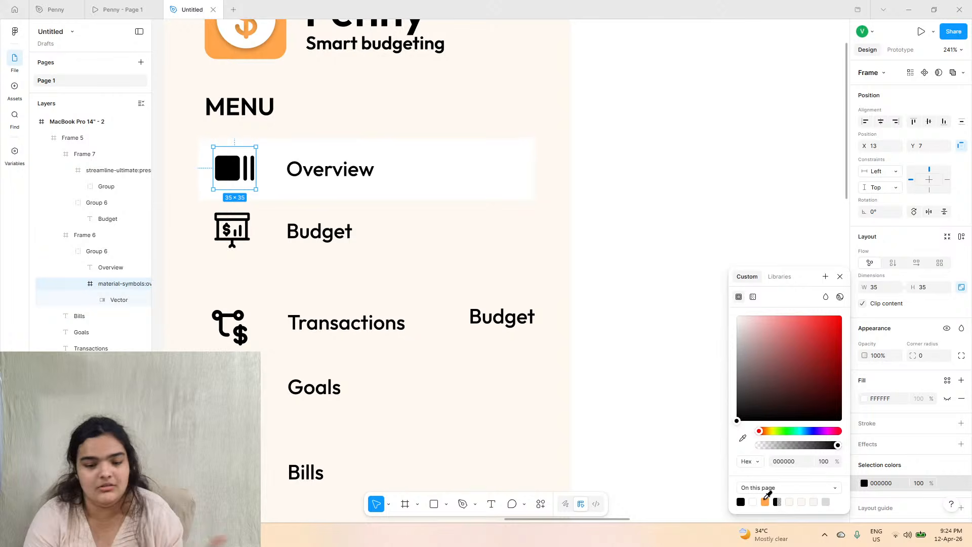
click(766, 502)
- Keep the Budget row directly beneath the Overview row and delete the loose Budget label beside Transactions
click(354, 233)
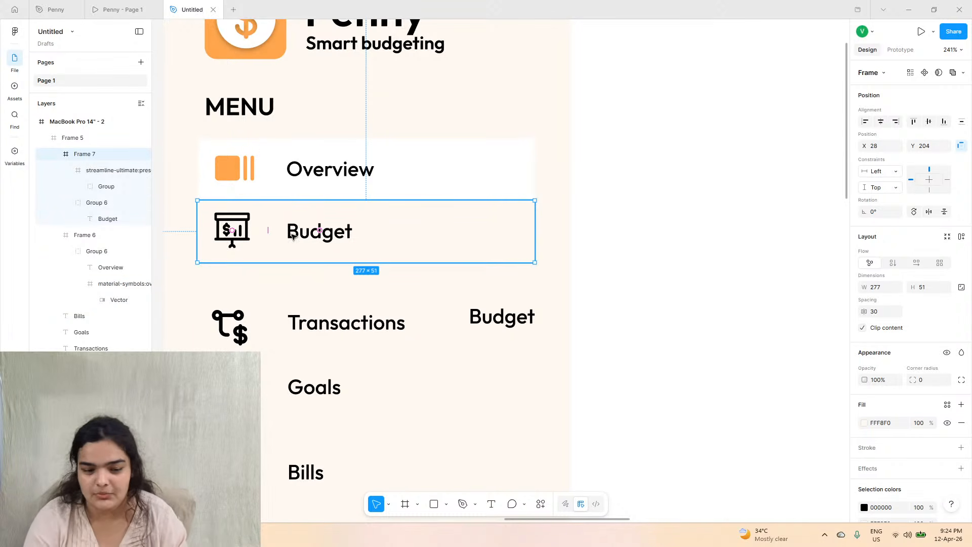
click(293, 235)
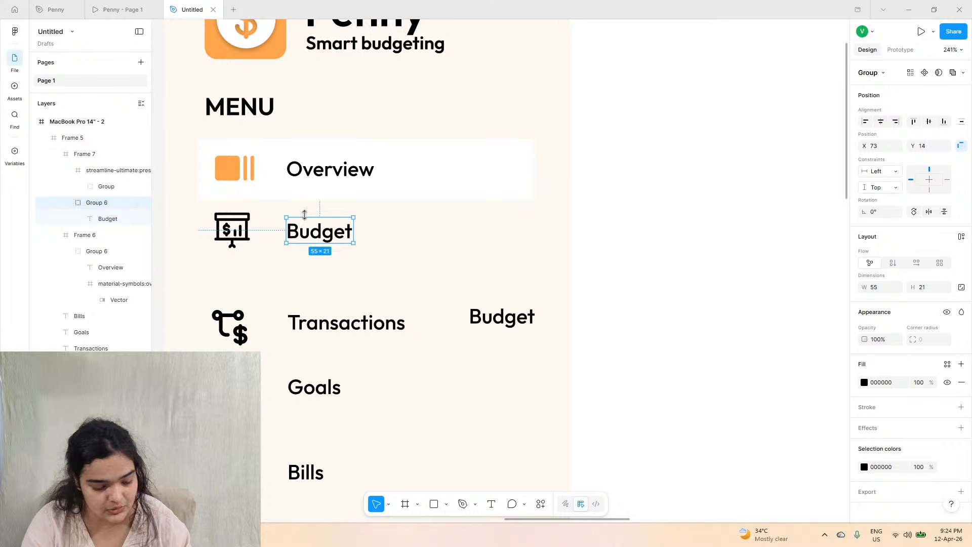
click(267, 222)
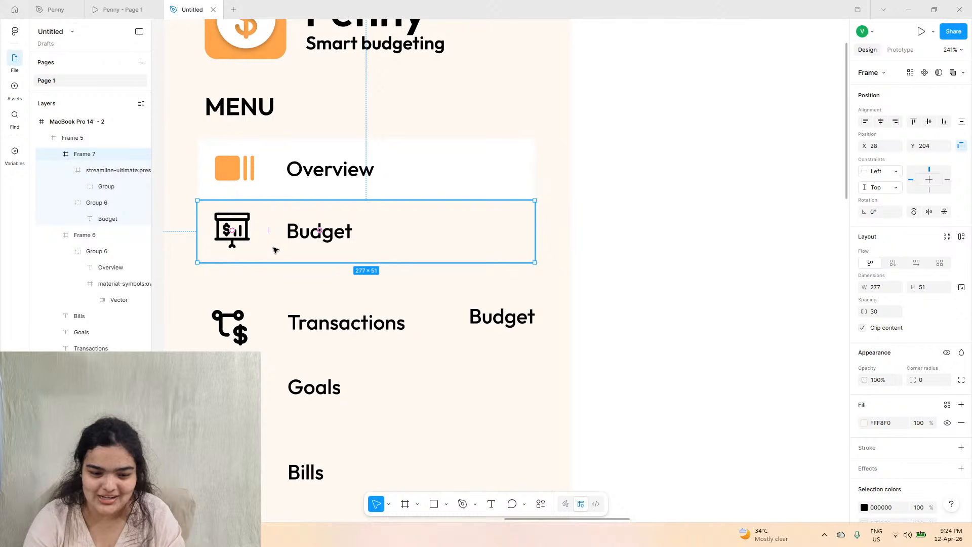
mouse_move(274, 246)
mouse_down()
mouse_move(276, 256)
mouse_move(279, 235)
mouse_up()
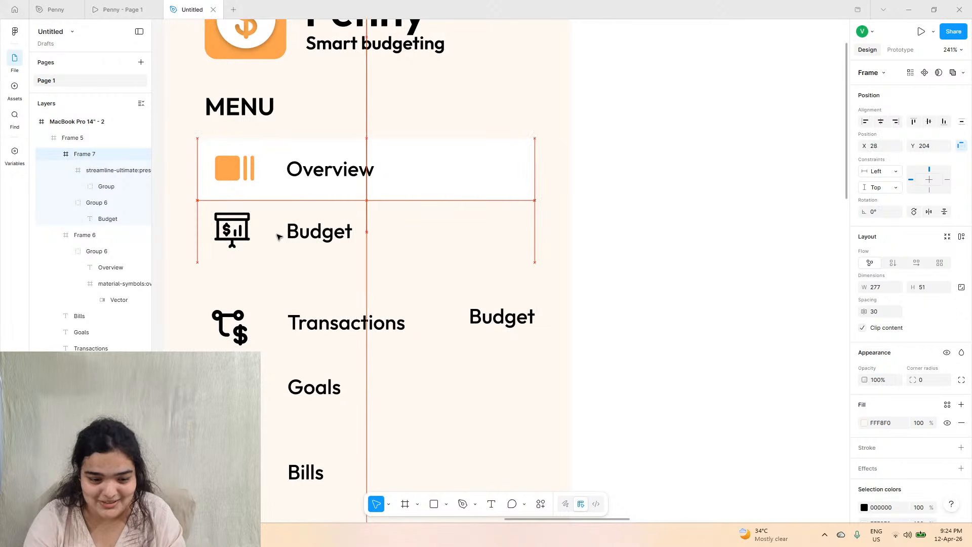
click(490, 313)
key(Delete)
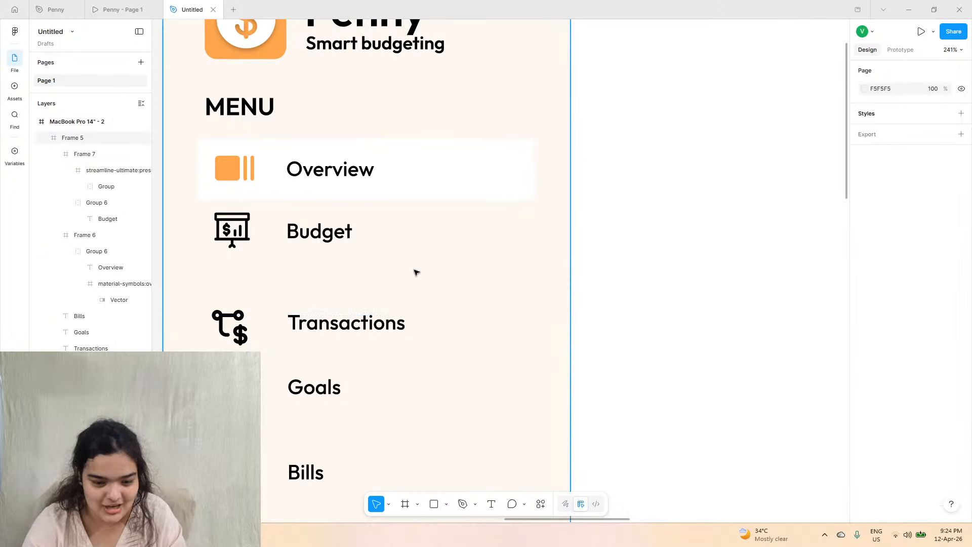
- Duplicate the Budget row directly beneath itself and move the loose Transactions icon and label clear of the copy
click(416, 238)
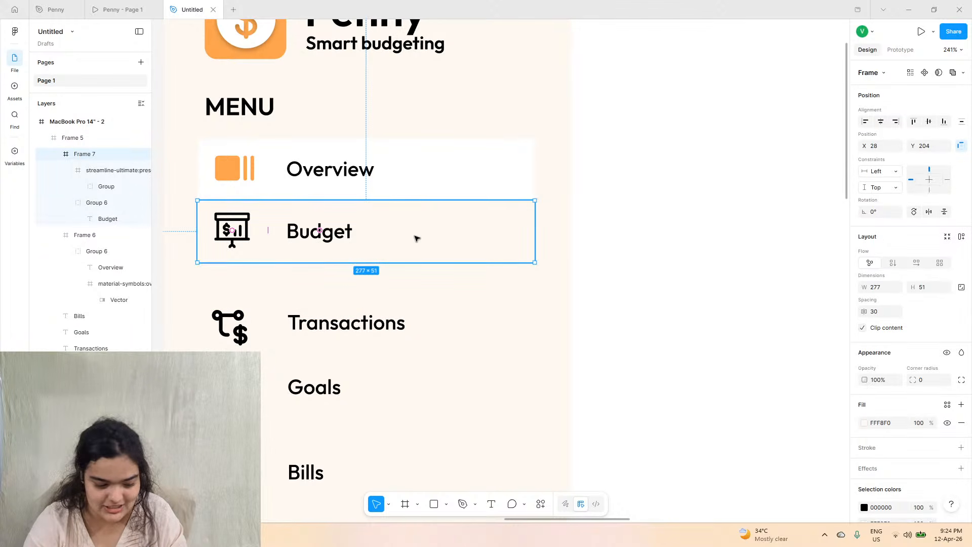
drag(417, 238, 412, 283)
click(328, 331)
shift+click(236, 334)
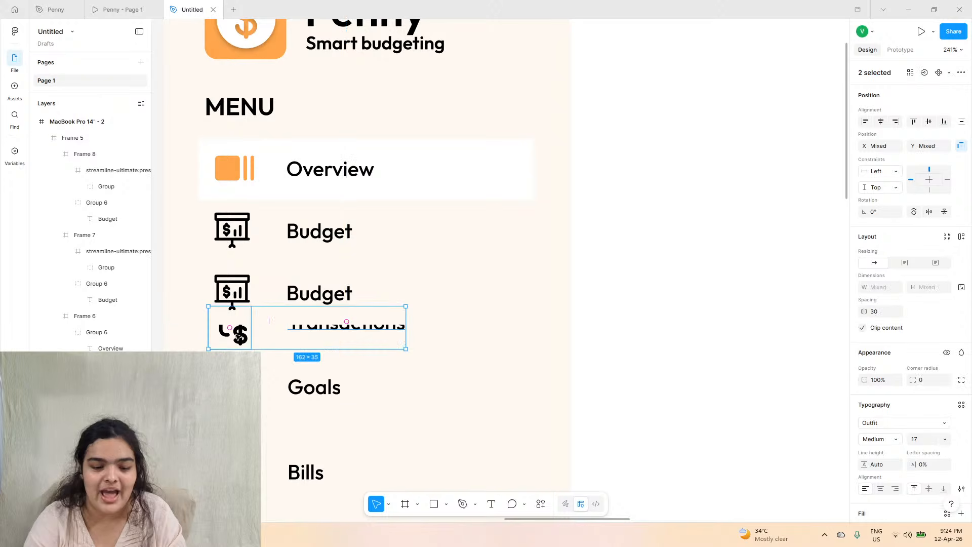
drag(236, 335, 420, 388)
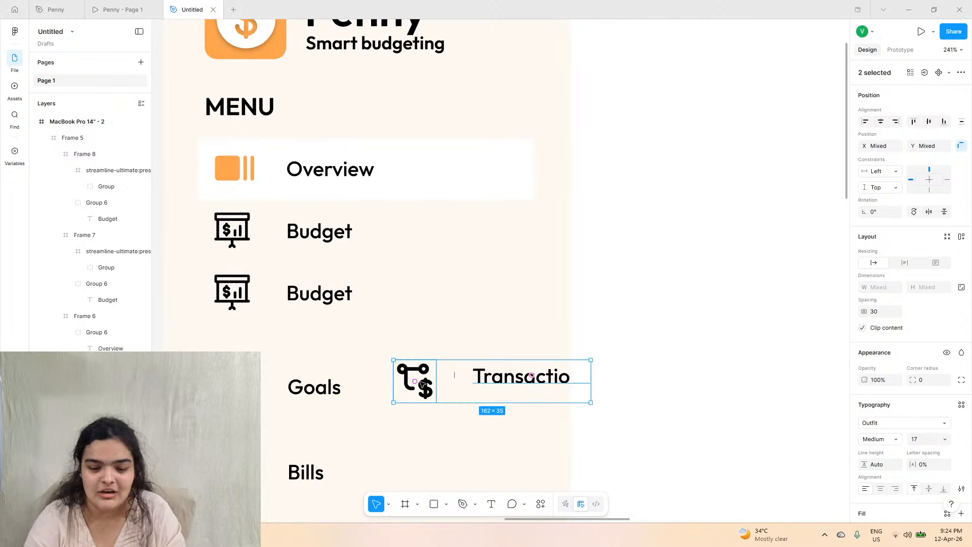
- Replace the Budget icon in the duplicated row with the loose Transactions icon
double_click(239, 286)
key(Delete)
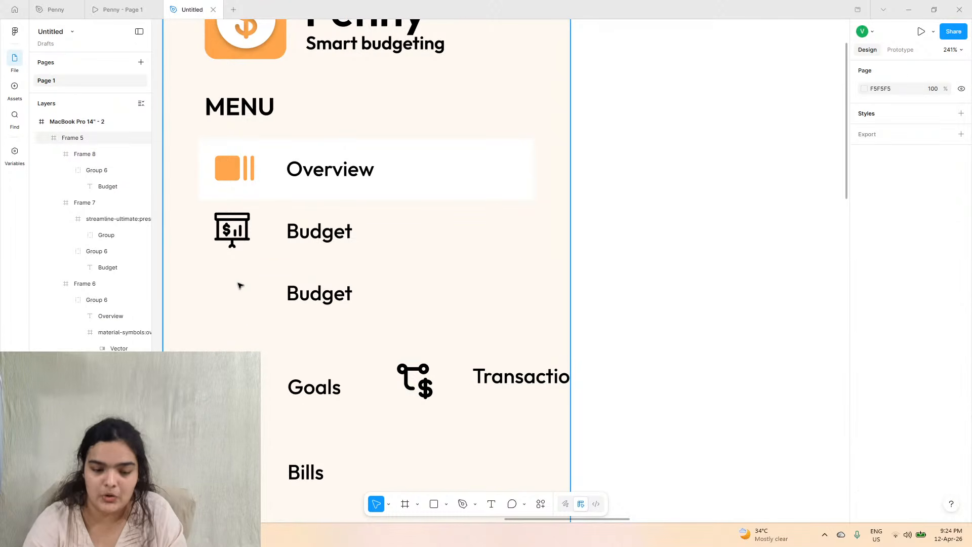
click(409, 367)
drag(414, 374, 254, 285)
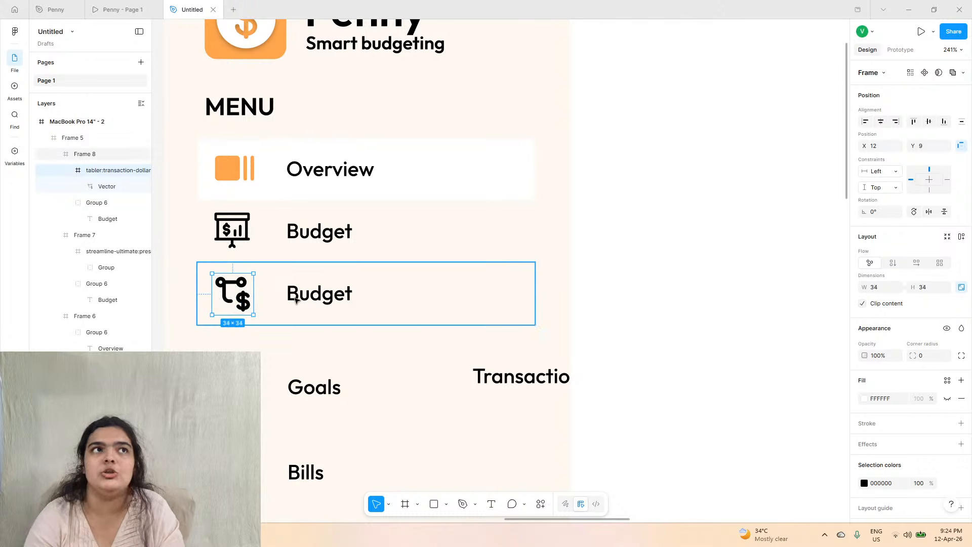
- Delete the loose Transactions label and change the duplicated row's label to "Transactions"
double_click(544, 379)
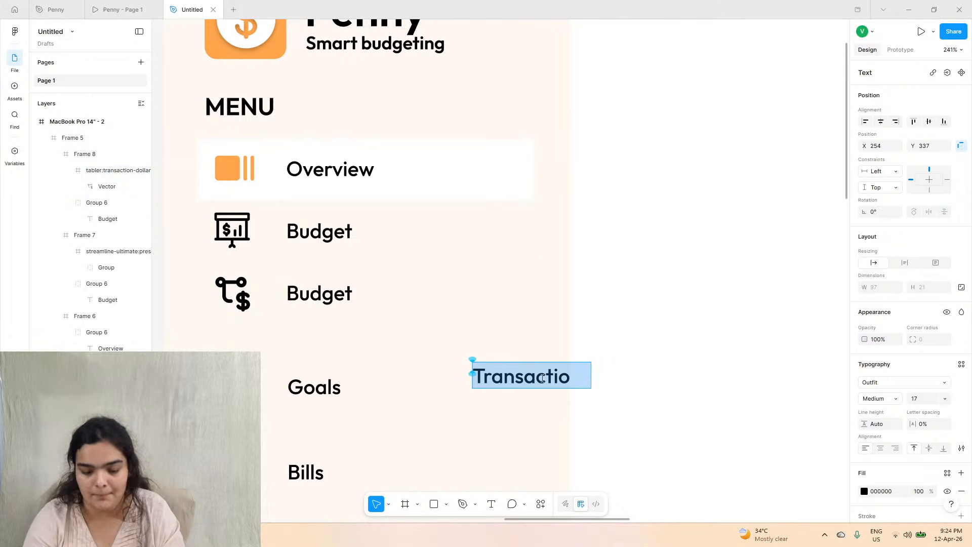
key(BackSpace)
double_click(315, 285)
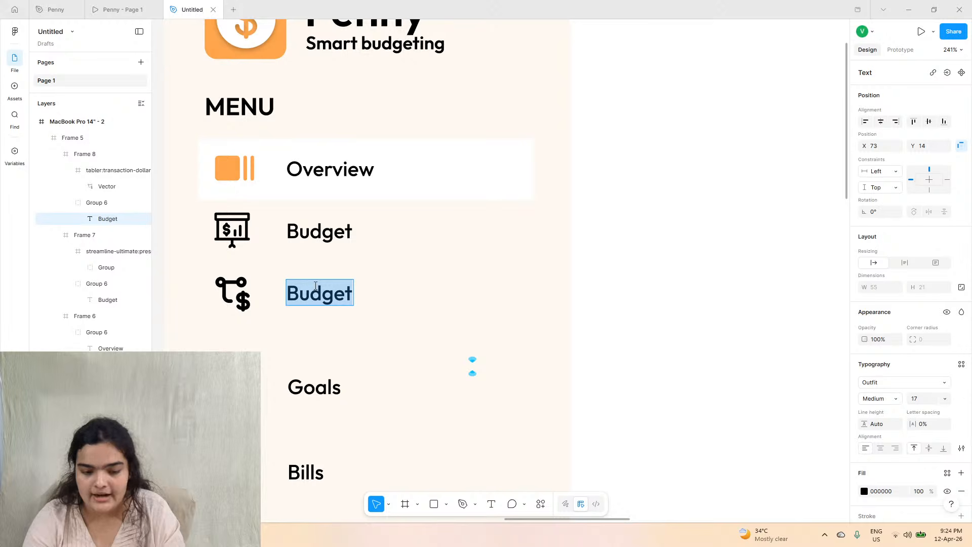
text(Transactions)
key(Escape)
key(Escape)
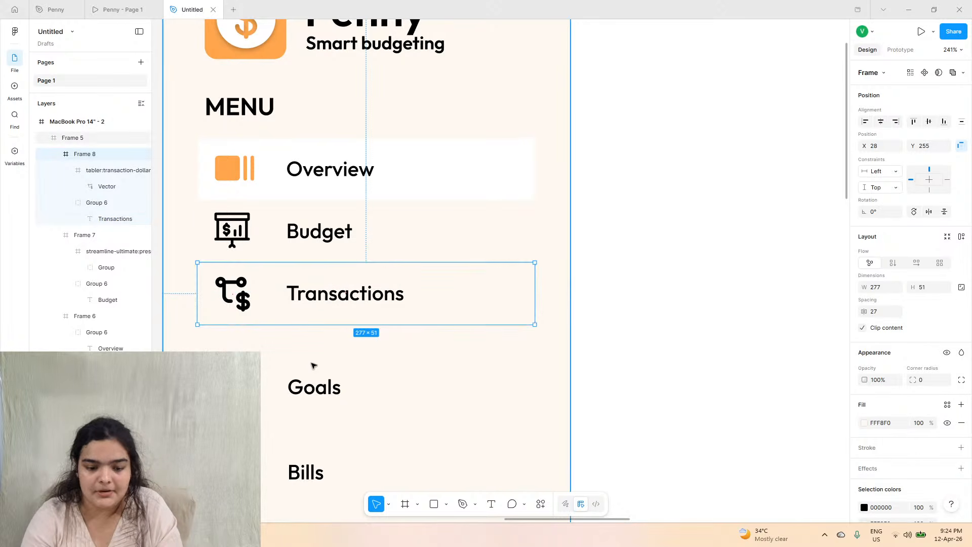
- Duplicate the Transactions row directly beneath itself and move the loose Goals icon and label clear of the copy
drag(302, 319, 302, 383)
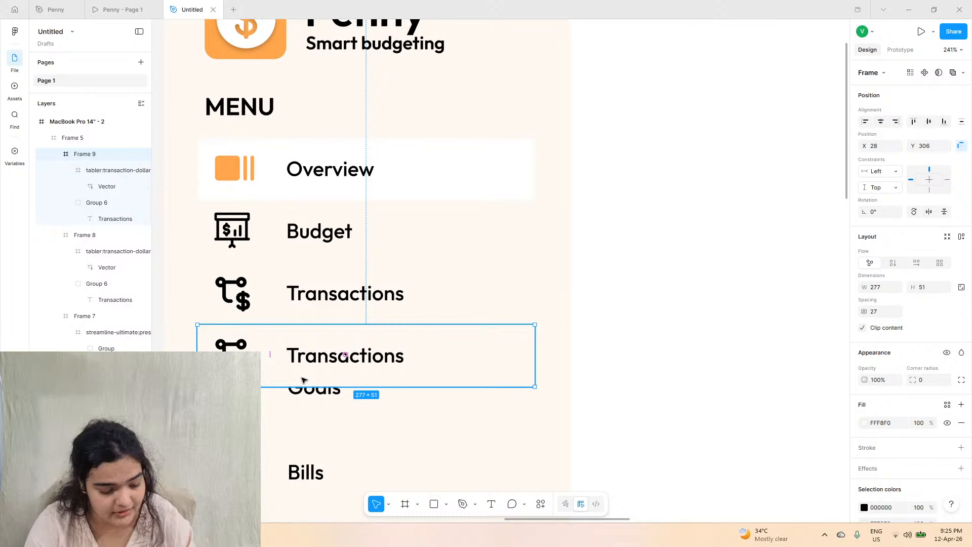
drag(302, 379, 509, 364)
double_click(288, 393)
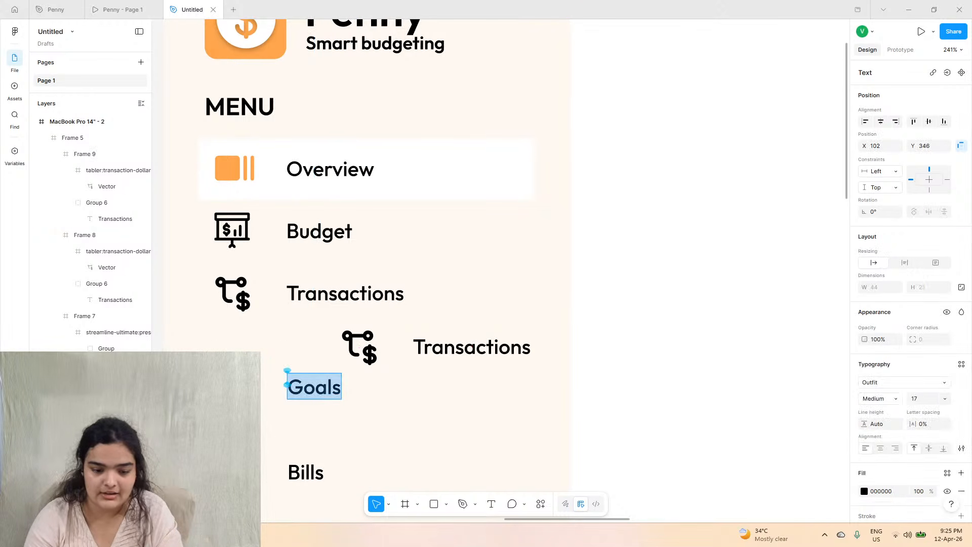
key(Escape)
shift+click(230, 398)
drag(230, 398, 415, 418)
click(399, 337)
drag(399, 336, 337, 374)
- Place the Goals target icon in the new row and delete the copied Transactions icon there
drag(399, 421, 261, 354)
scroll(228, 365, up, 5)
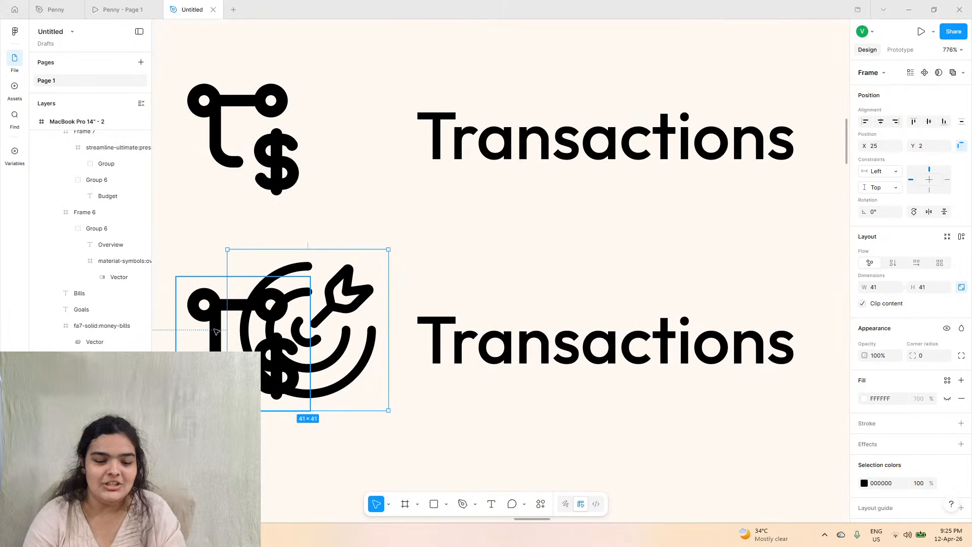
click(217, 308)
key(Delete)
- Shrink the Goals icon to 29 × 29 and position it in line with the icons above
click(299, 271)
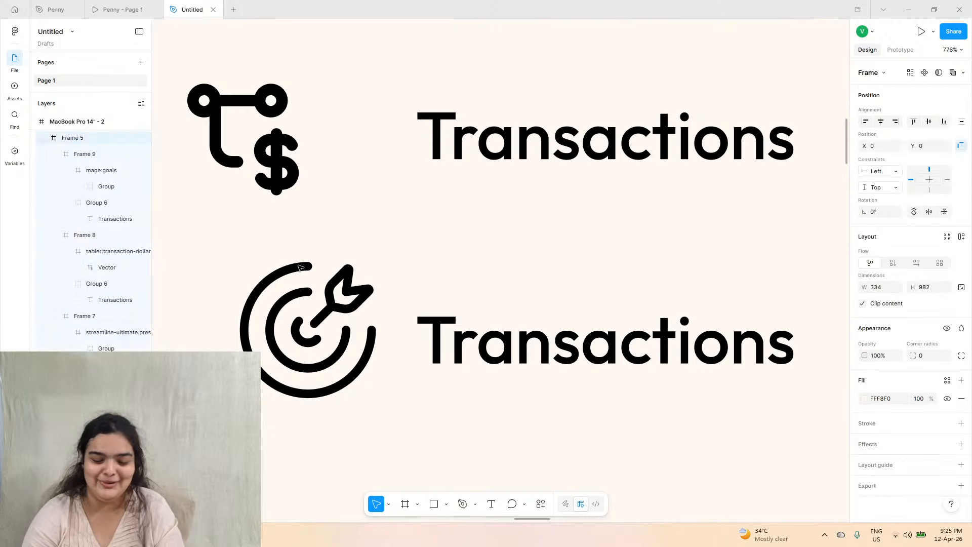
drag(294, 282, 247, 291)
drag(265, 257, 264, 310)
drag(261, 343, 253, 328)
scroll(412, 317, down, 5)
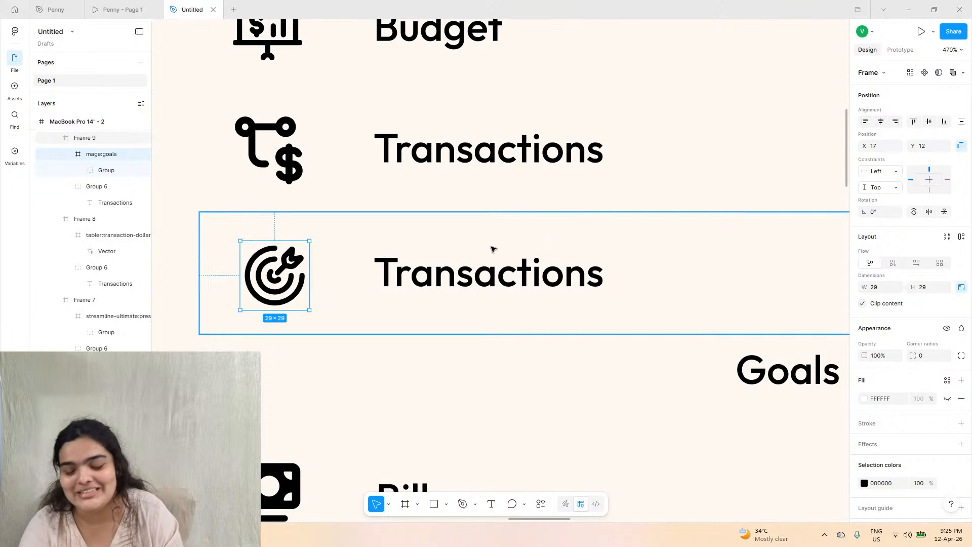
- Change the new row's label to "Goals" and delete the loose Goals label
click(479, 288)
double_click(479, 288)
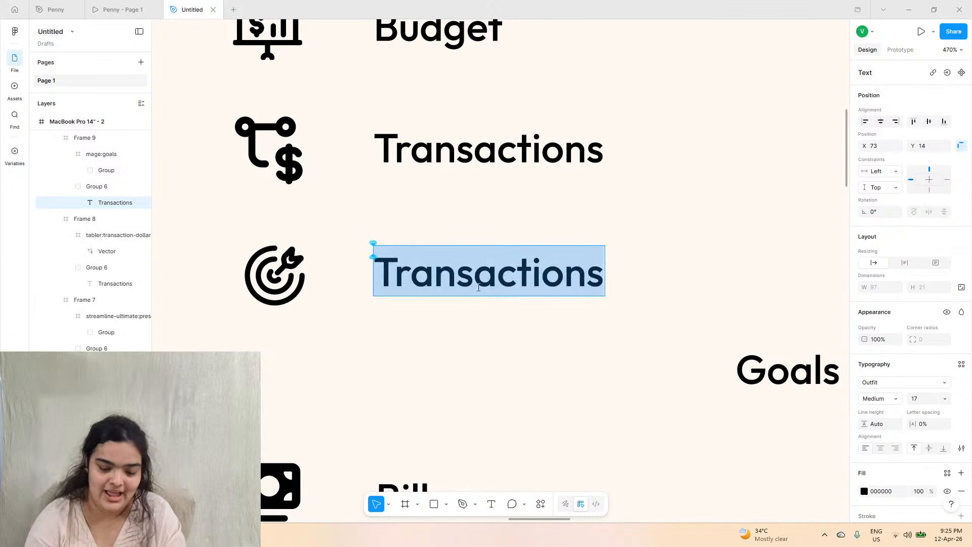
text(Goals)
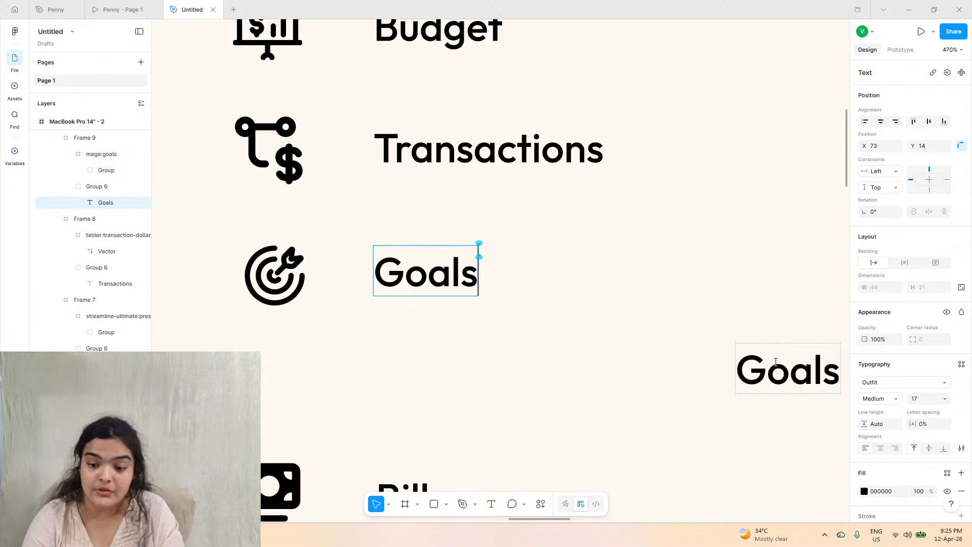
double_click(774, 366)
key(BackSpace)
click(610, 408)
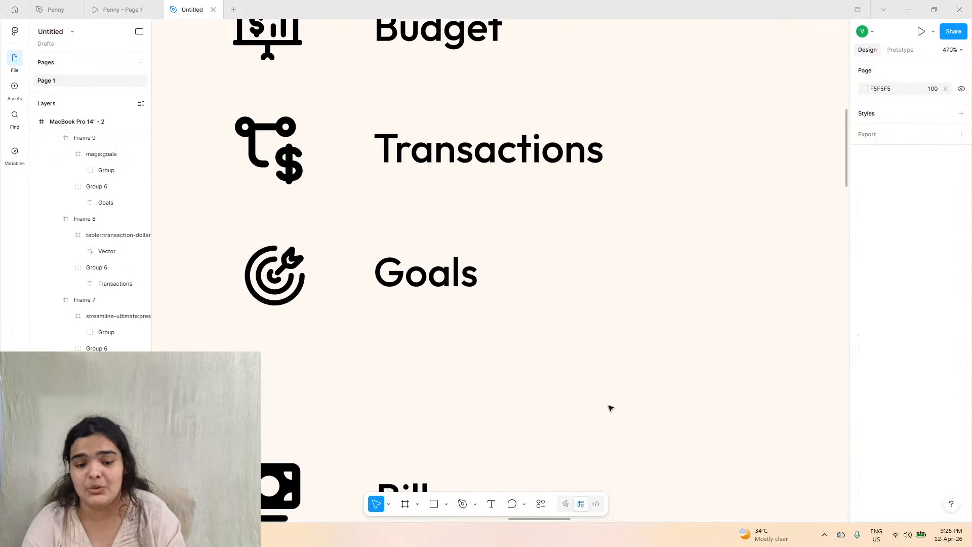
- Duplicate the Goals menu row directly below the original
click(532, 258)
scroll(531, 257, down, 5)
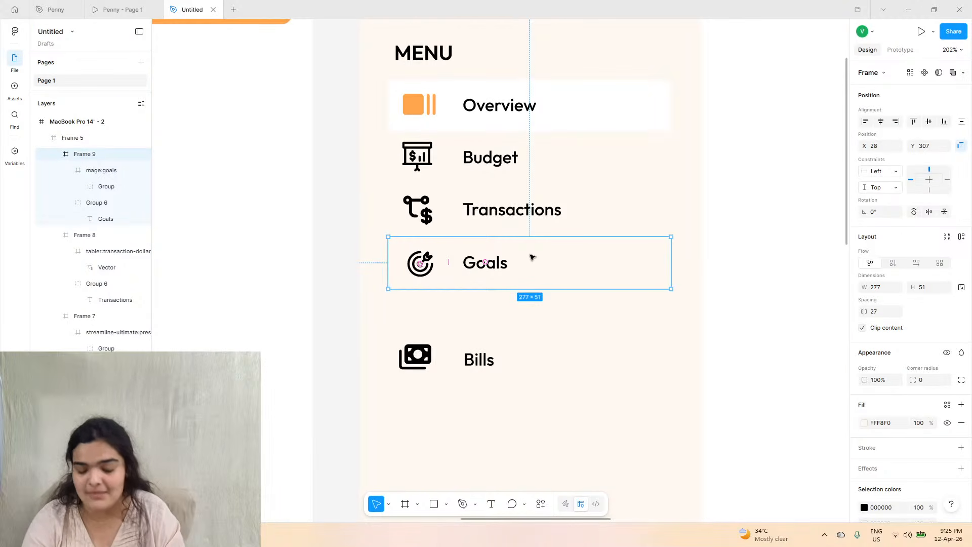
drag(532, 257, 532, 306)
- Move the money bills icon into the duplicated row, remove the leftover goals icon there, and align the new icon beside the label
drag(432, 362, 421, 319)
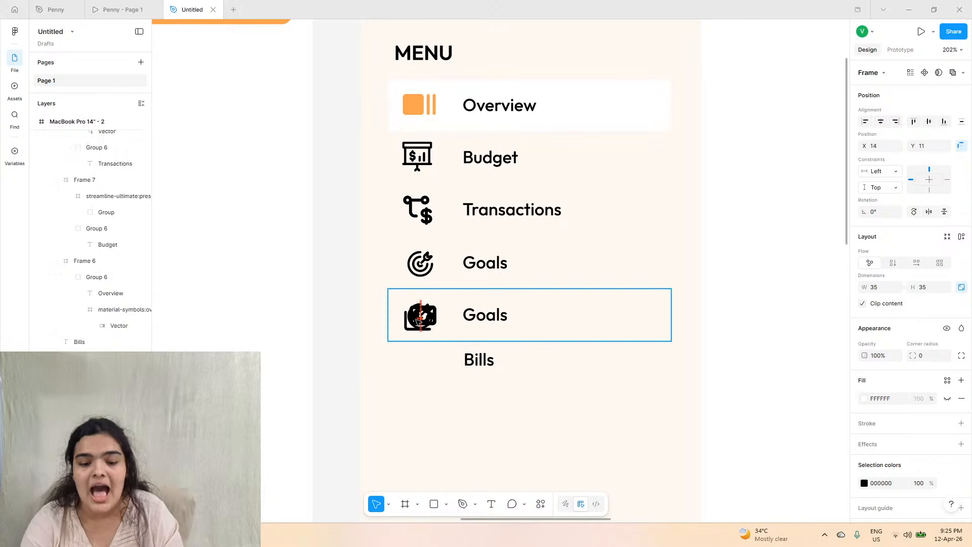
scroll(421, 319, up, 5)
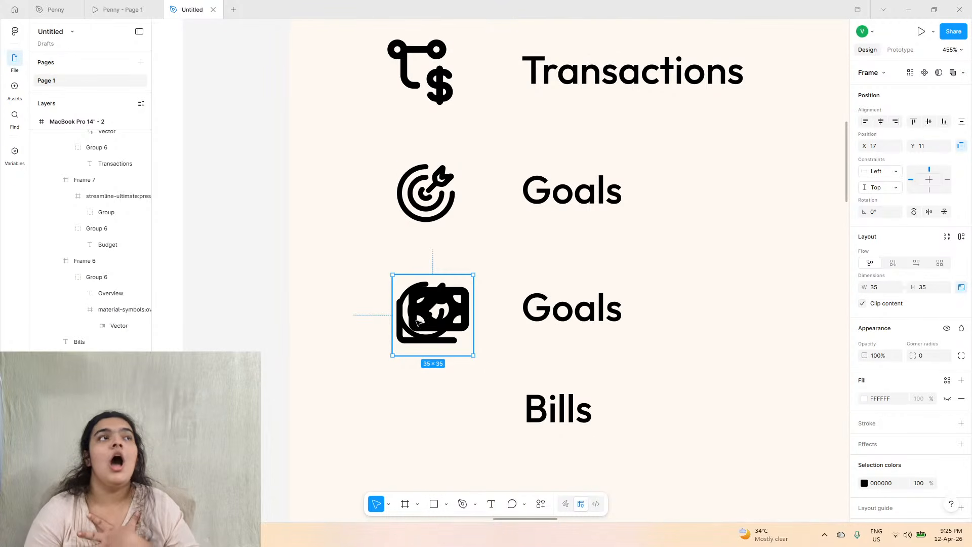
scroll(418, 323, down, 1)
drag(433, 281, 429, 309)
click(436, 293)
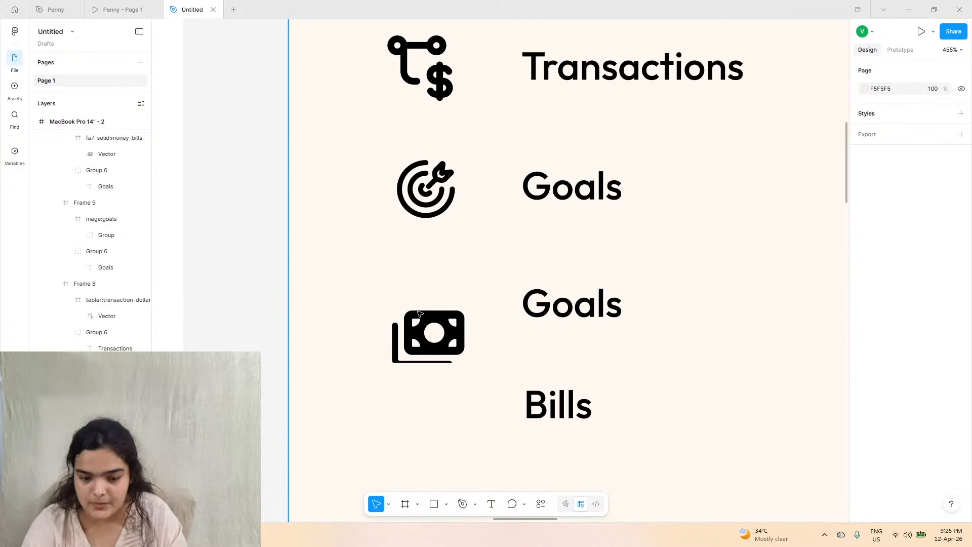
click(425, 322)
click(426, 322)
drag(425, 322, 438, 294)
- Delete the loose Bills text and change the duplicated row's label to "Bills"
click(556, 400)
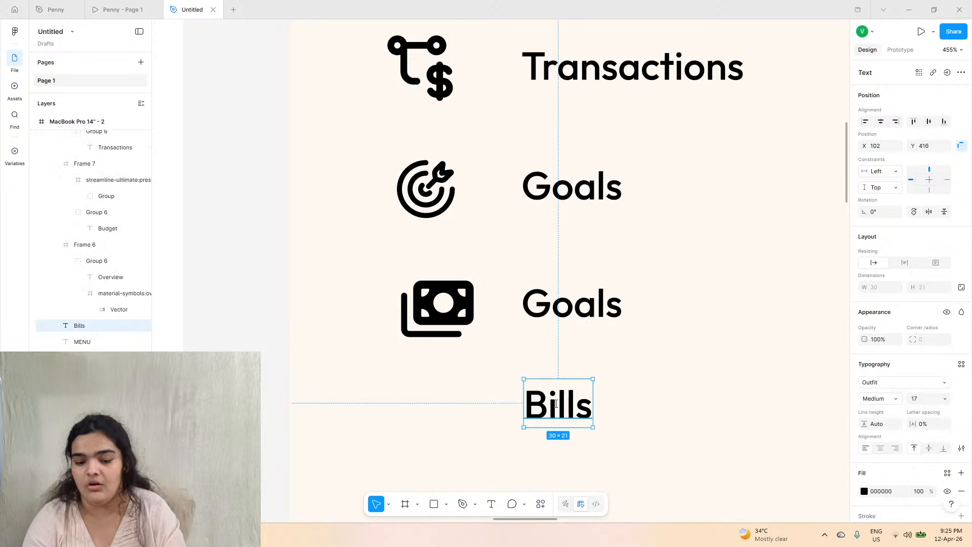
click(556, 400)
key(BackSpace)
double_click(571, 313)
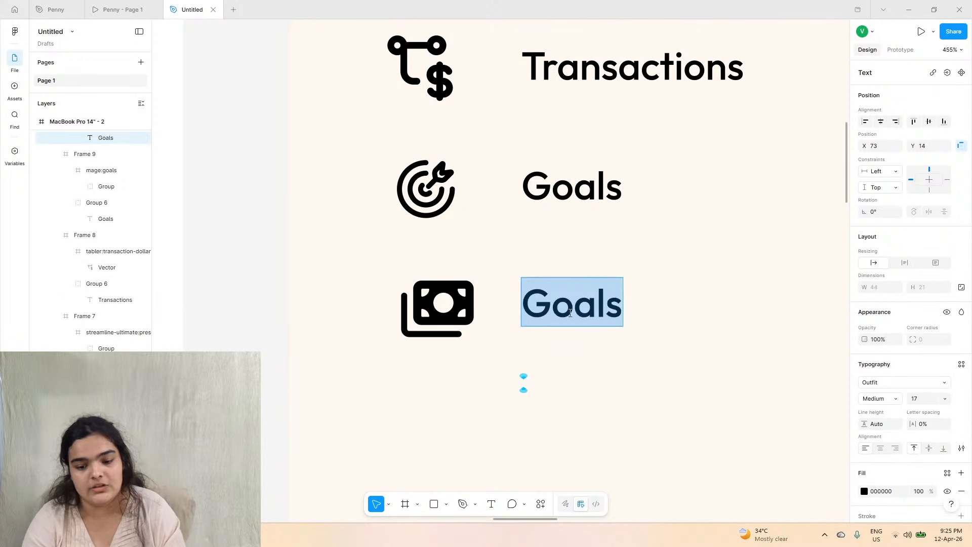
text(Bills)
key(Escape)
click(578, 413)
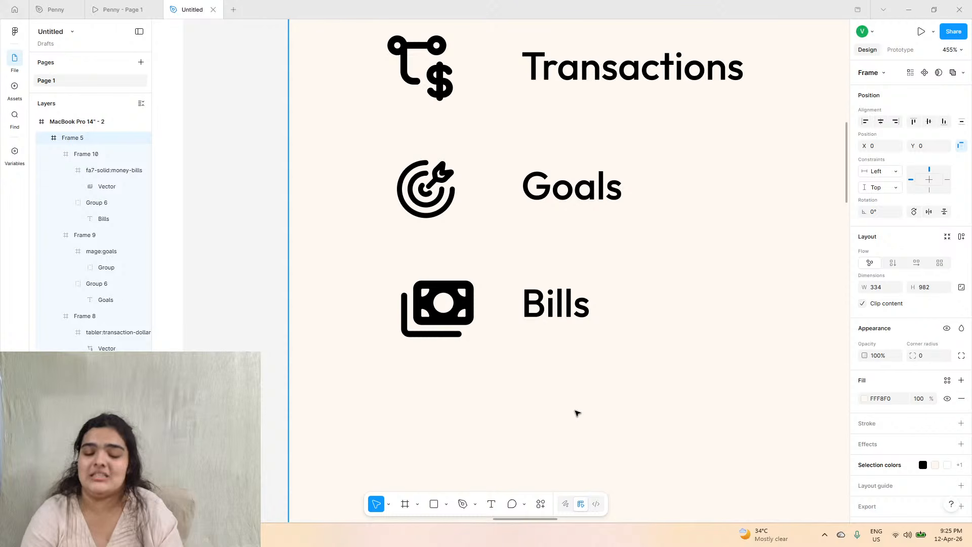
- Select the Budget, Transactions, Goals and Bills menu rows together
ctrl+scroll(578, 414, down, 5)
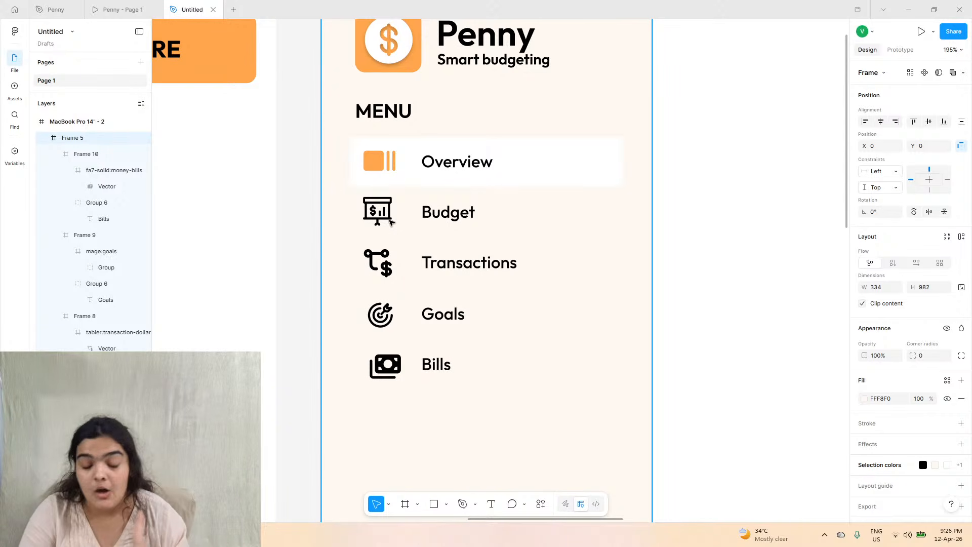
click(409, 210)
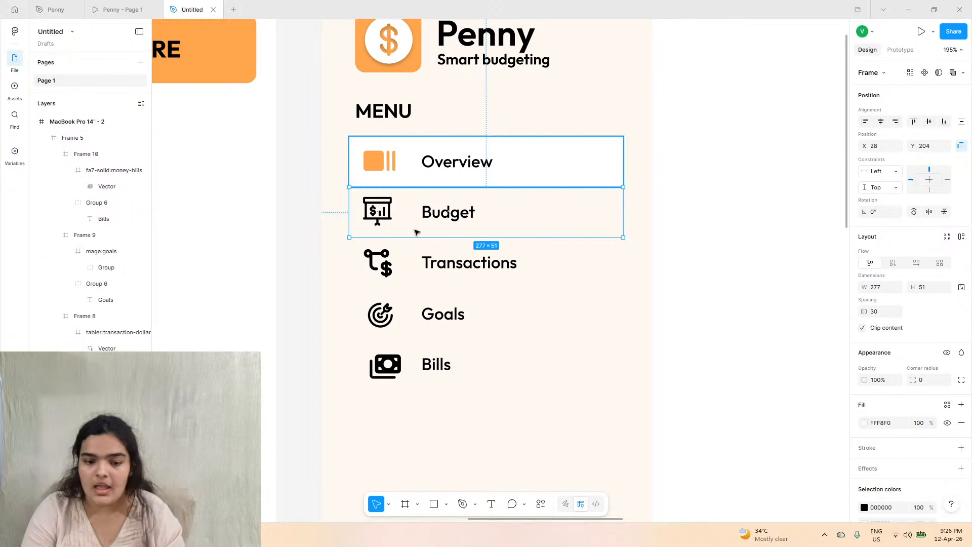
shift+click(401, 270)
shift+click(430, 315)
shift+click(425, 364)
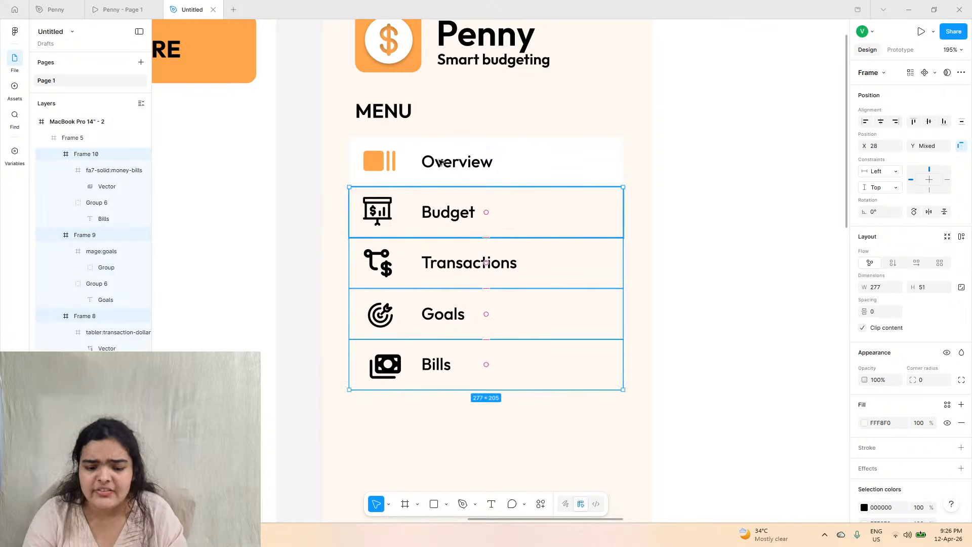
- Try setting the fill of the four selected menu rows to 101010
click(866, 427)
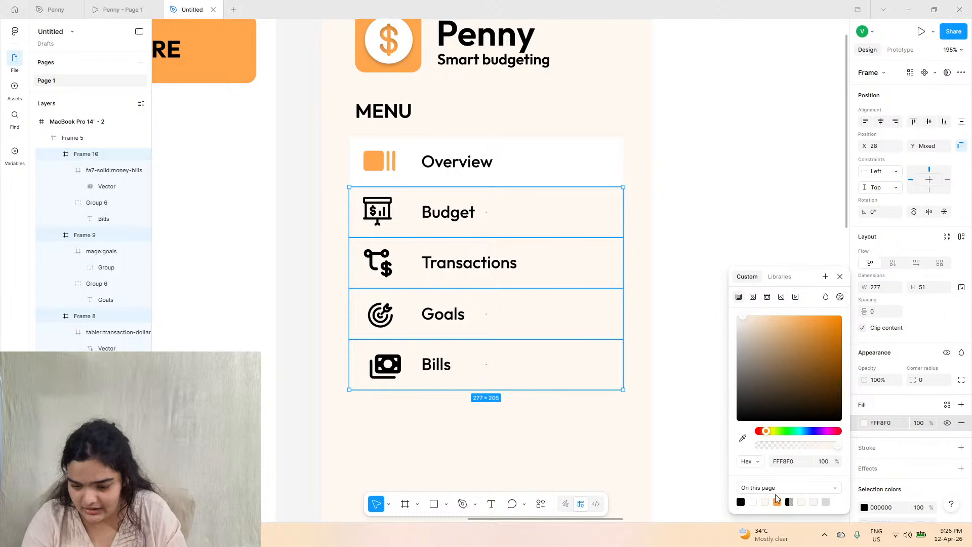
click(784, 462)
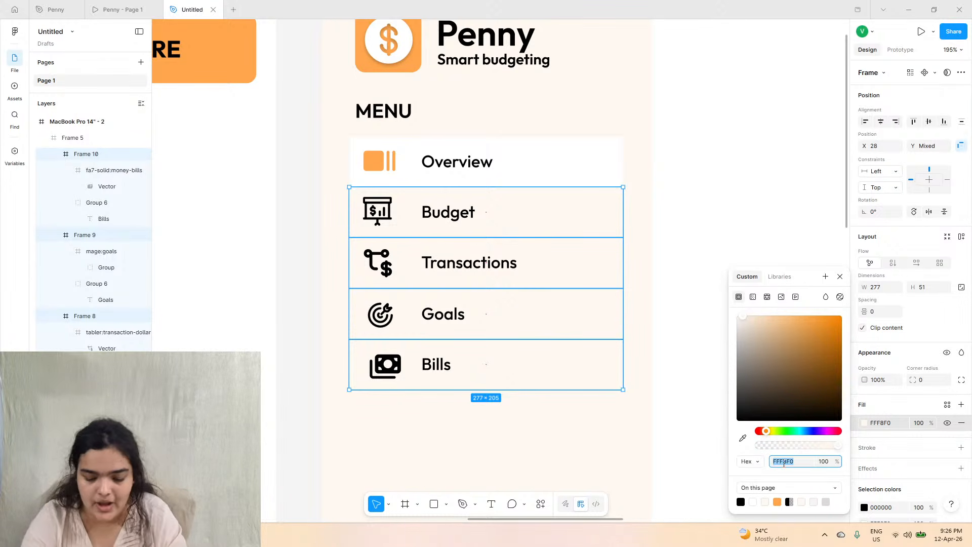
text(101010)
key(Return)
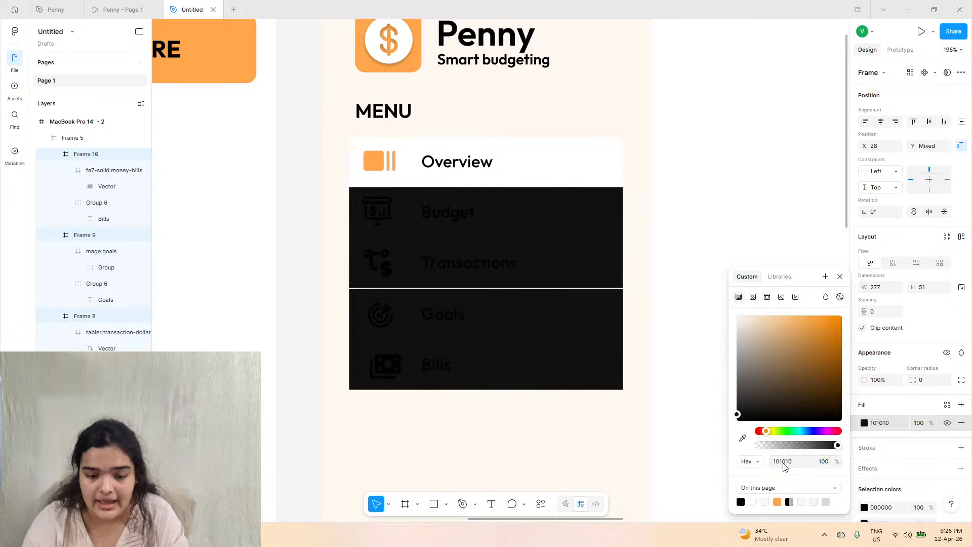
key(ctrl+z)
- Change the black used by the selected rows' icons and labels to 101010
scroll(875, 508, down, 2)
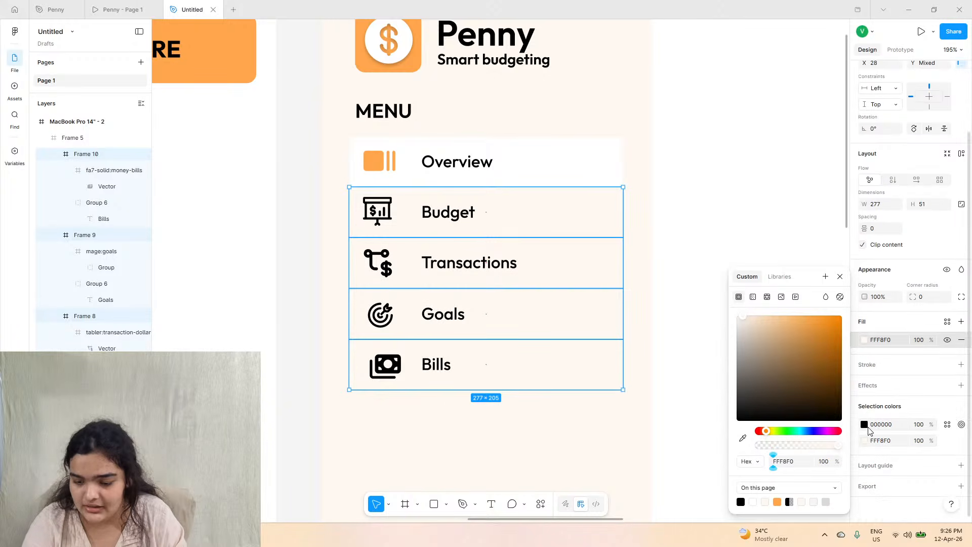
click(866, 426)
click(873, 426)
text(10101)
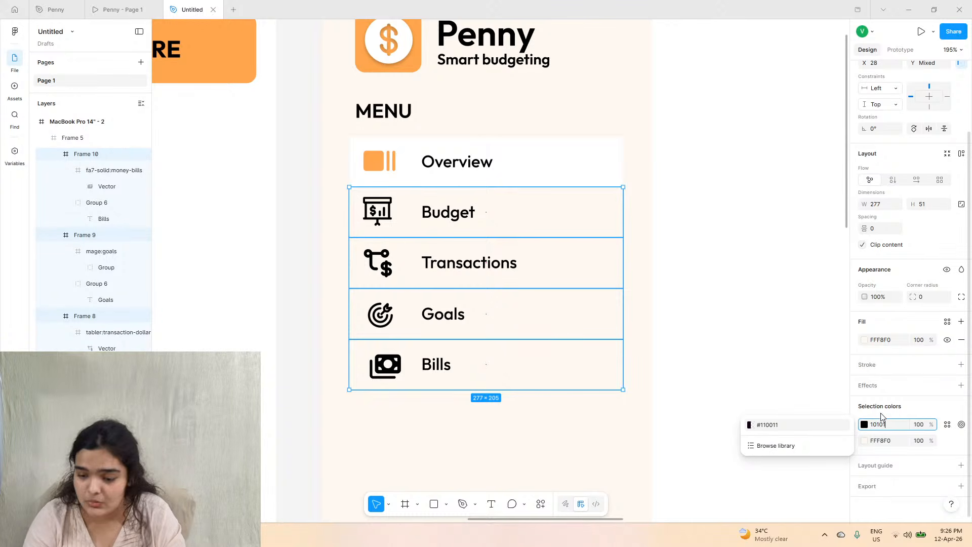
key(Return)
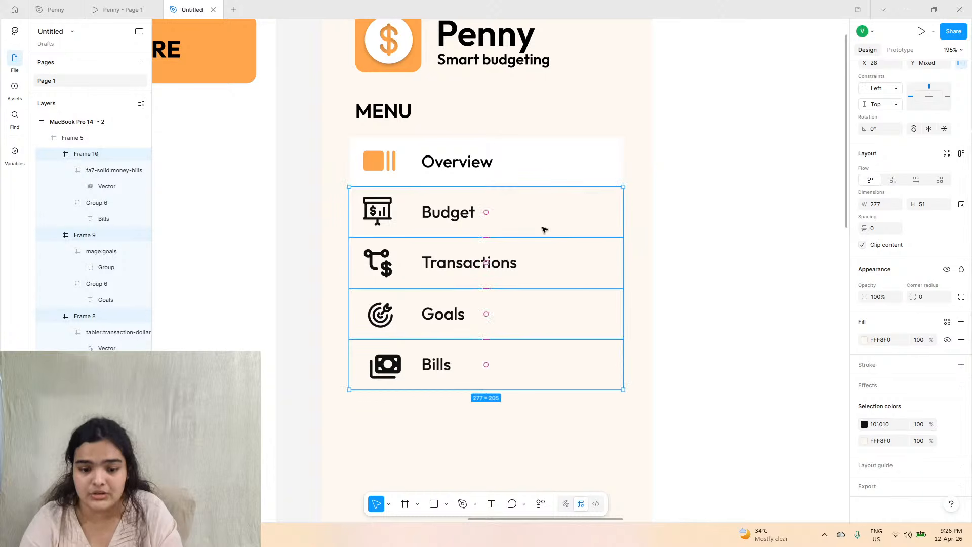
drag(531, 222, 532, 226)
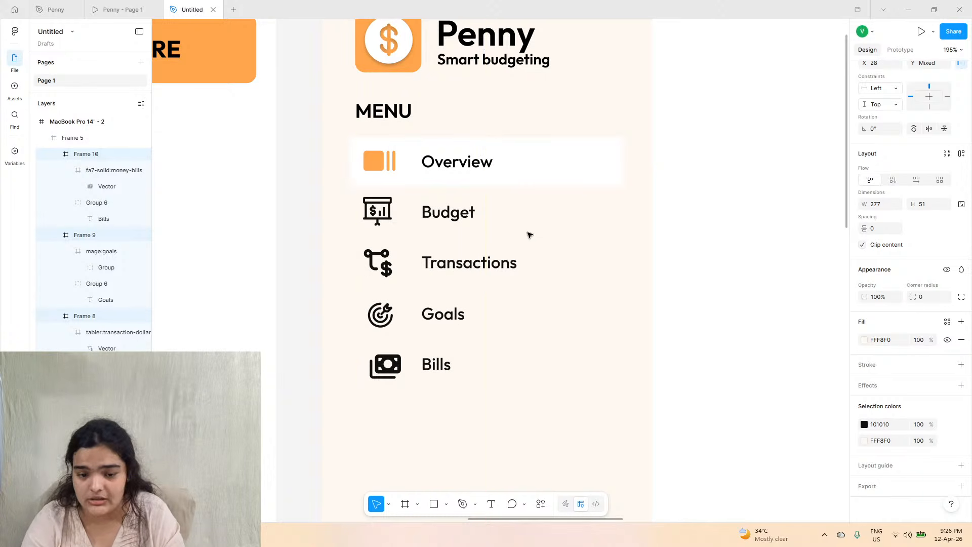
- Examine the Budget icon and the sidebar's overall layout beside the landing page frame
click(378, 225)
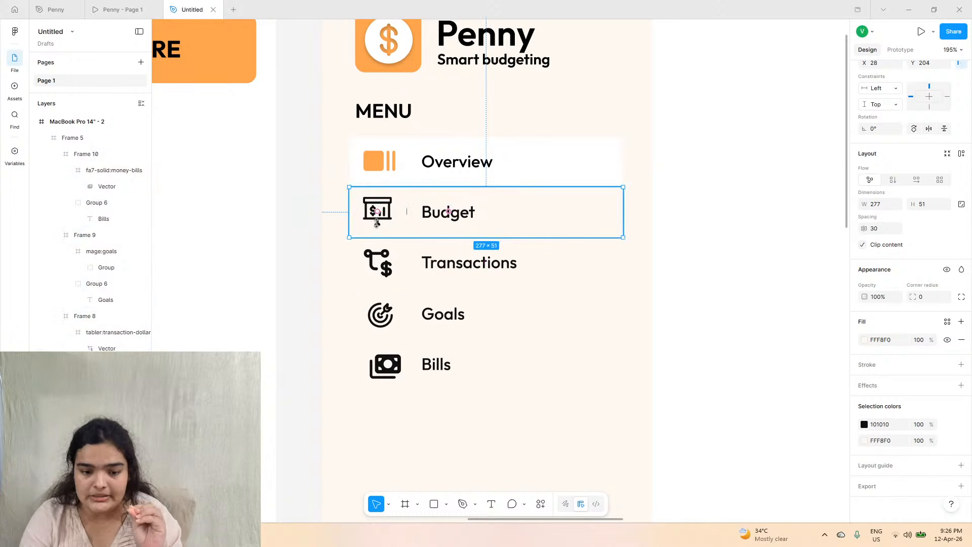
click(377, 221)
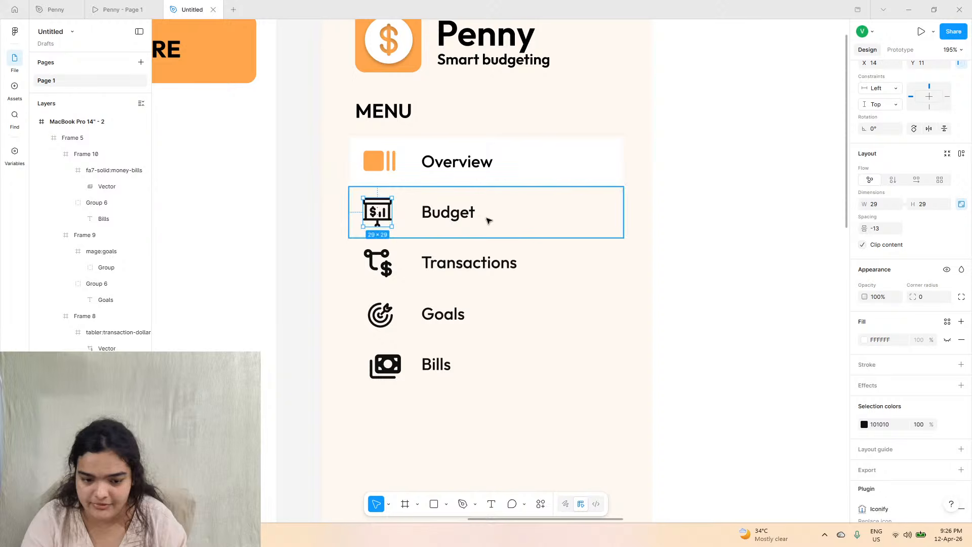
scroll(520, 286, down, 3)
click(594, 204)
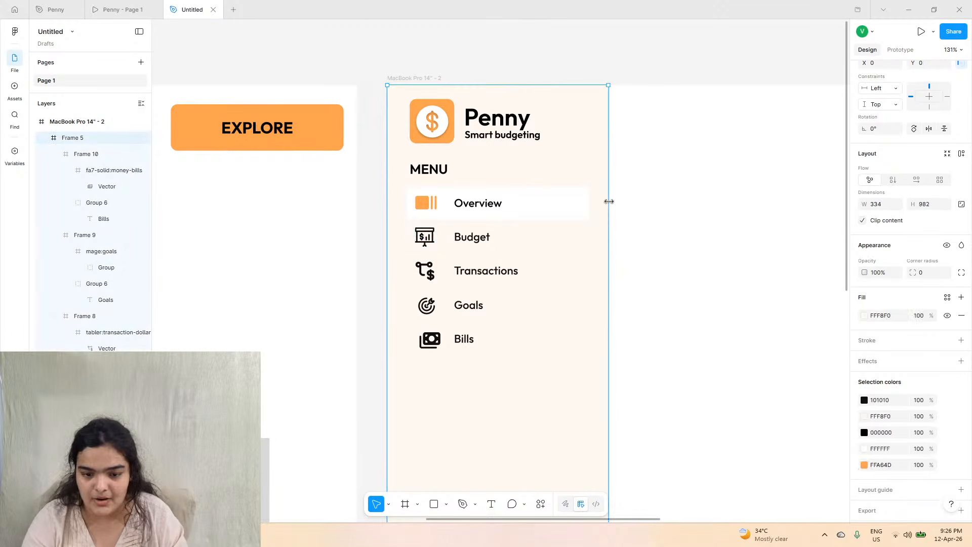
scroll(617, 218, down, 2)
scroll(617, 218, right, 1)
scroll(616, 218, down, 1)
scroll(582, 223, down, 5)
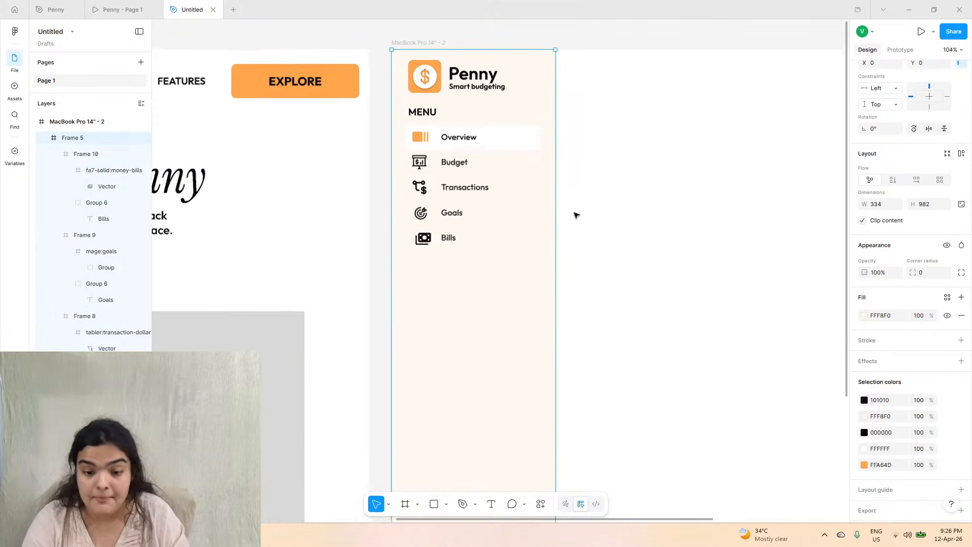
scroll(557, 263, left, 1)
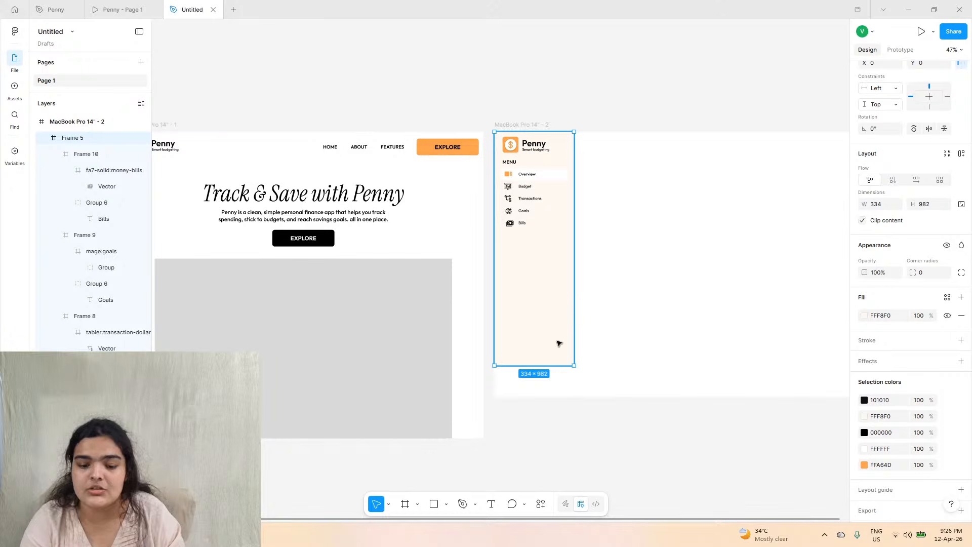
scroll(563, 326, right, 3)
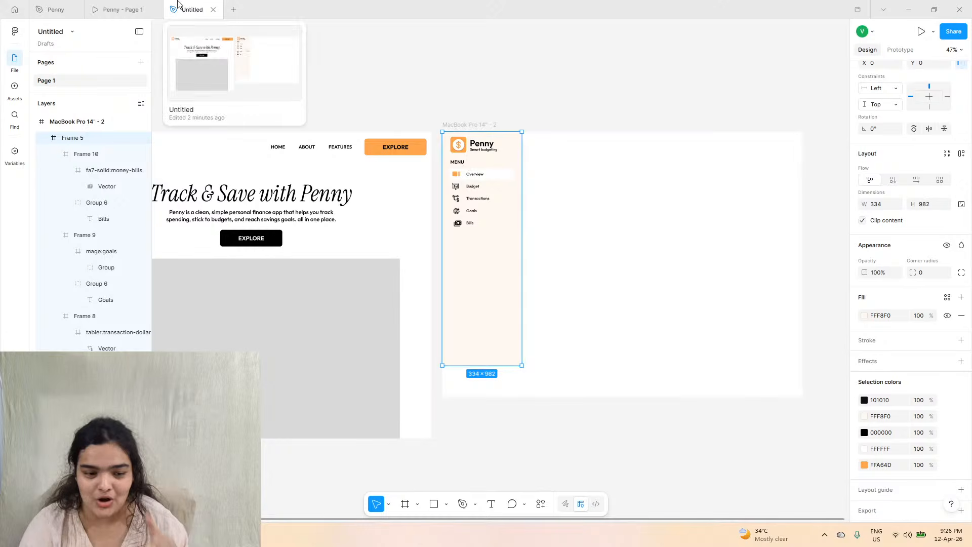
- Review the April overview dashboard in the Penny design file and its prototype, and return to the Untitled file
click(118, 10)
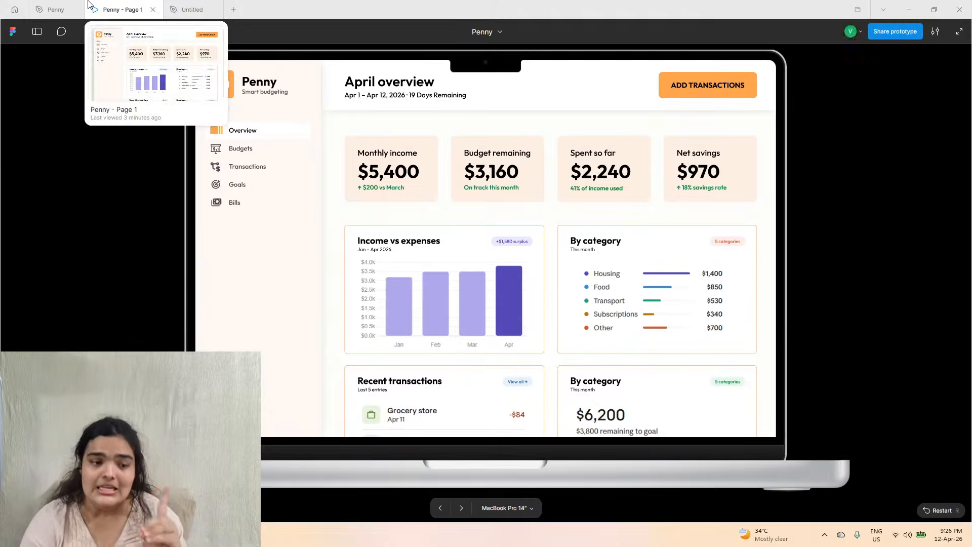
click(53, 10)
scroll(383, 214, down, 5)
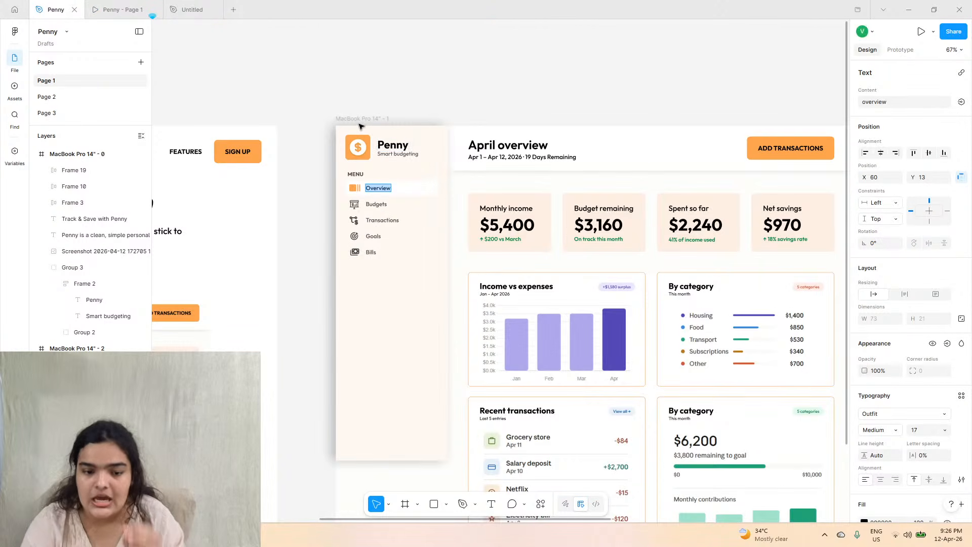
scroll(369, 152, down, 3)
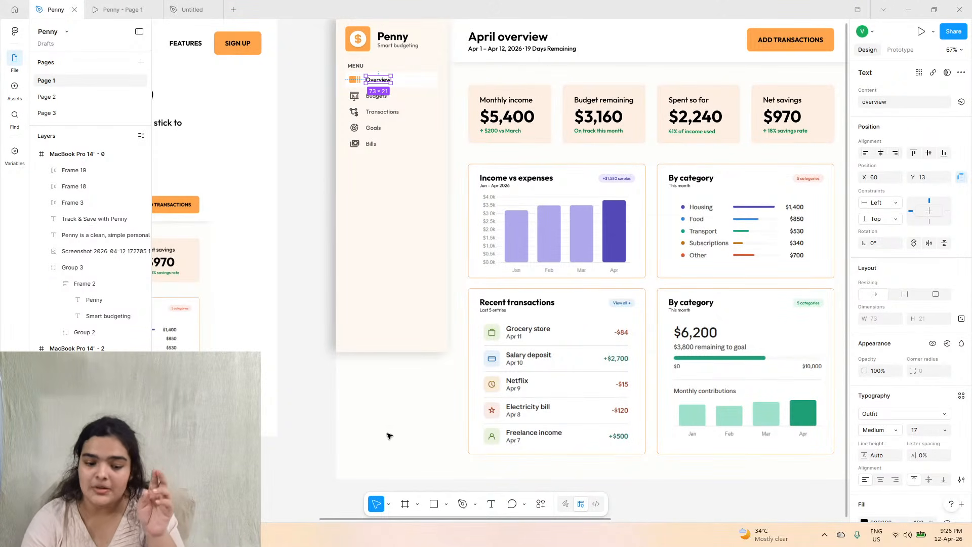
click(122, 9)
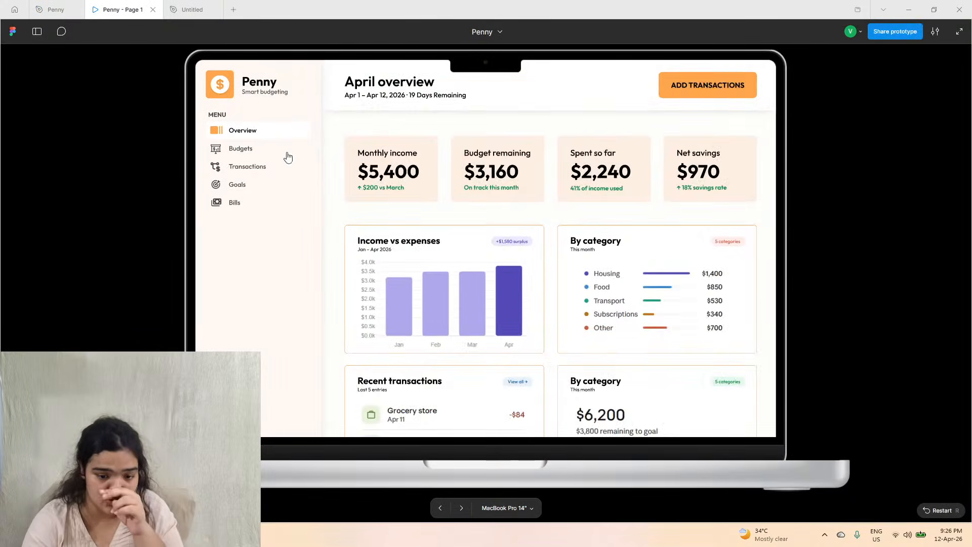
scroll(289, 157, down, 2)
scroll(317, 440, up, 2)
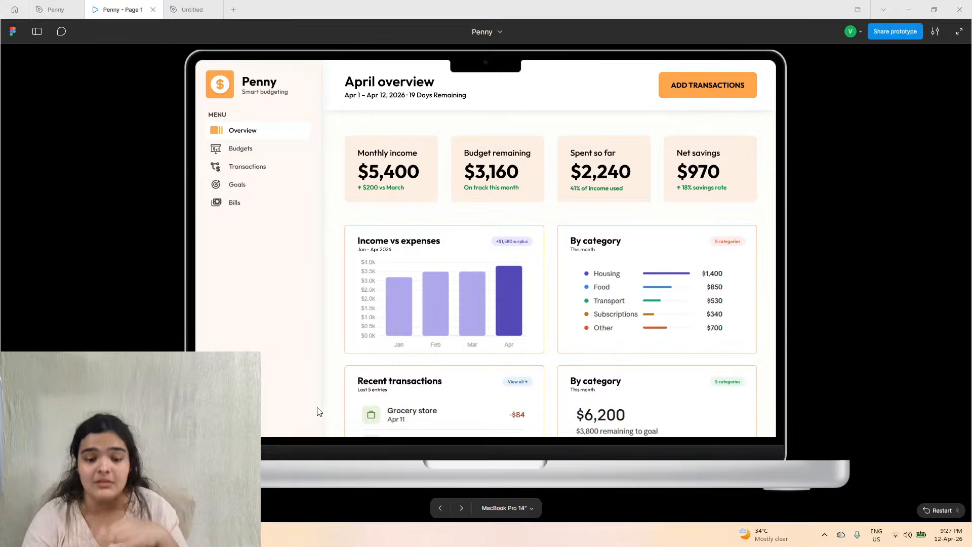
click(192, 9)
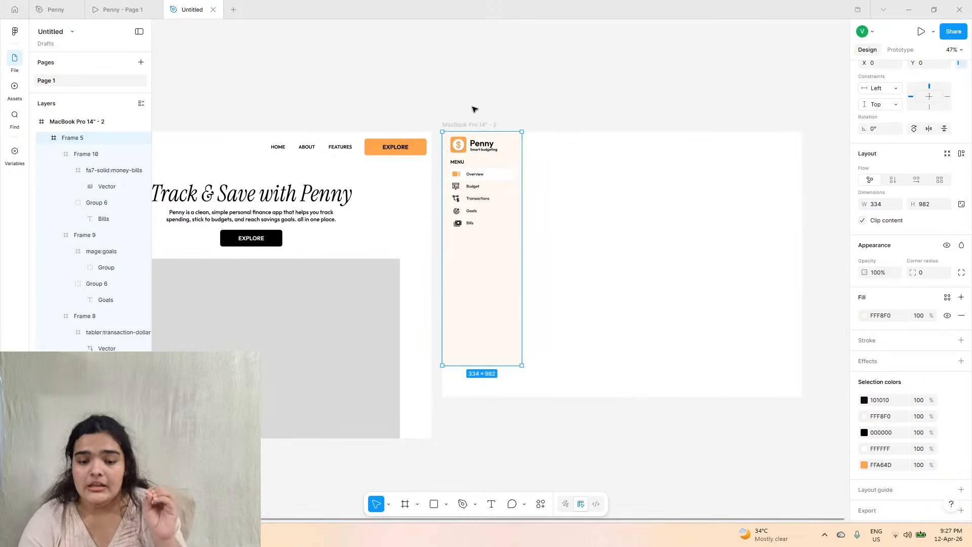
- Select the MacBook Pro 14" - 2 frame and compare it with the Penny prototype
click(464, 126)
click(136, 5)
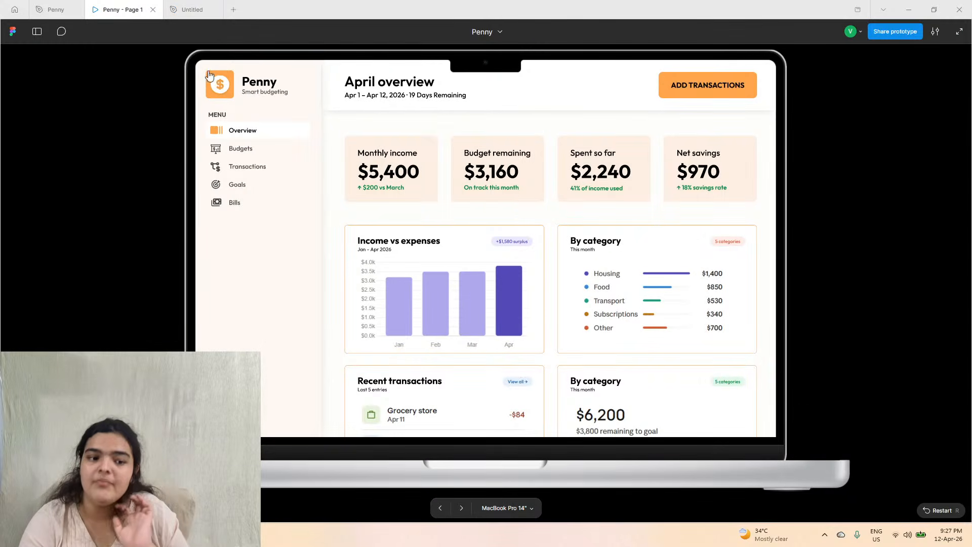
click(194, 7)
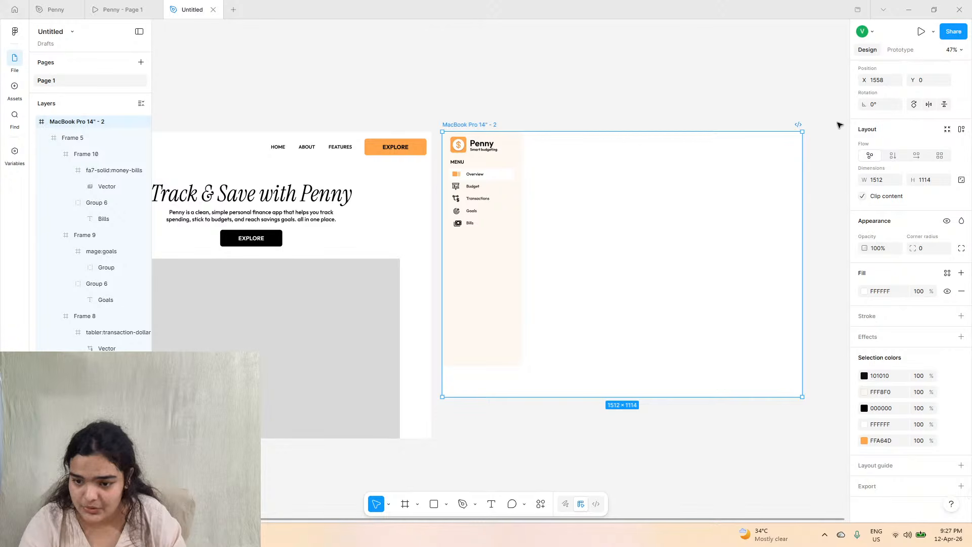
scroll(427, 488, right, 1)
key(f)
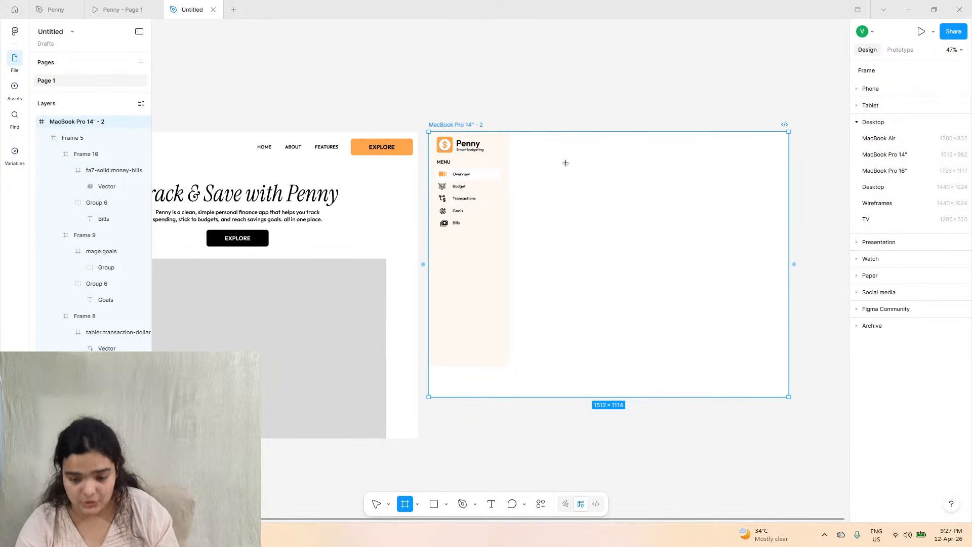
click(377, 504)
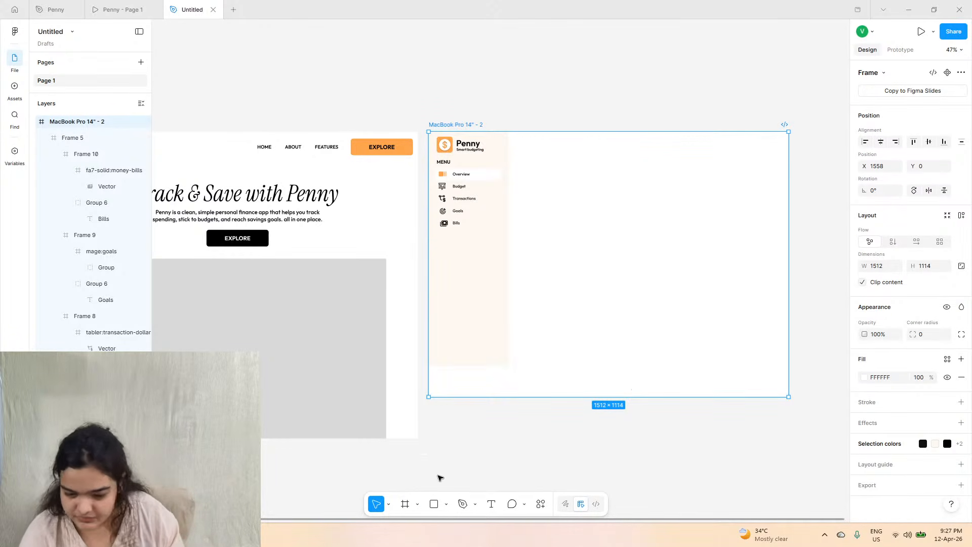
click(405, 504)
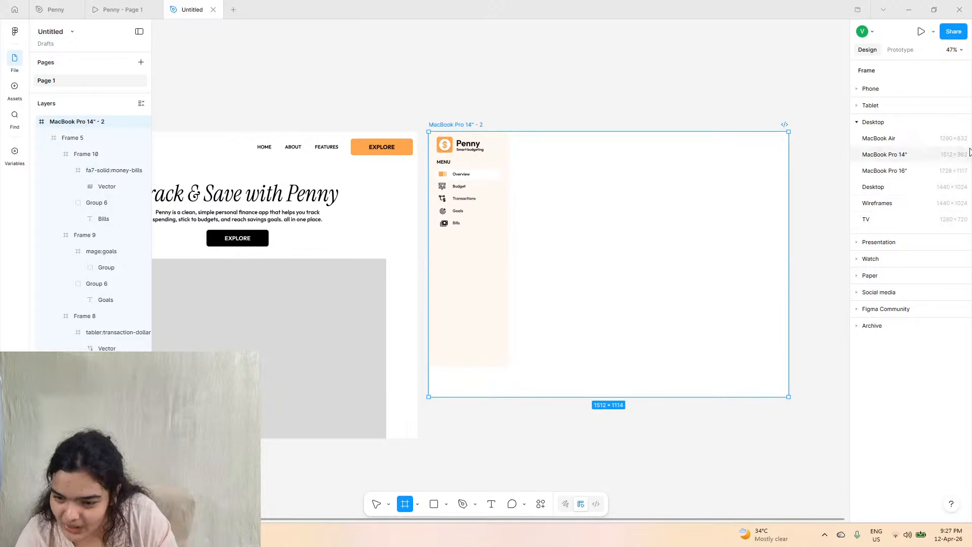
click(376, 504)
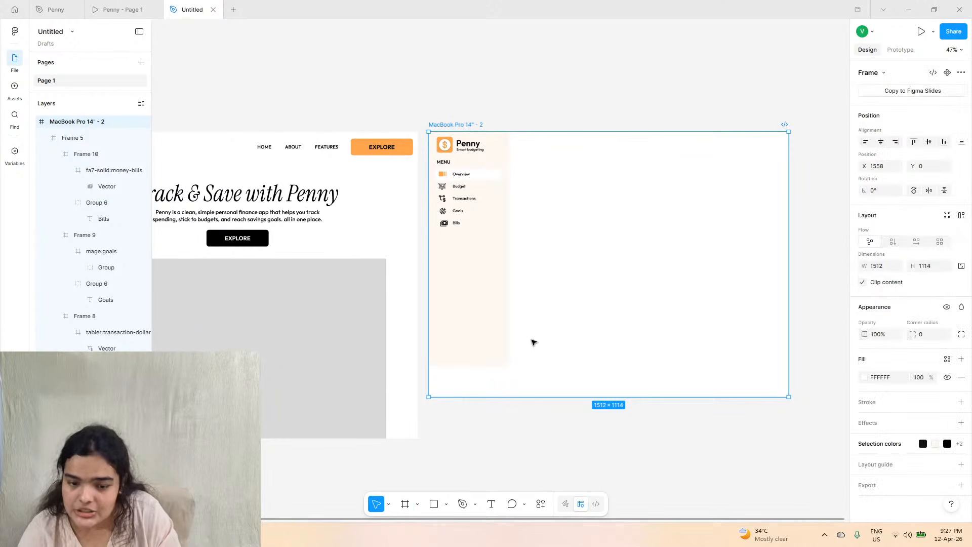
- Check the sidebar and MacBook Pro 14" - 2 frames, review how the Penny prototype's overview scrolls, and return to the Untitled file
click(474, 312)
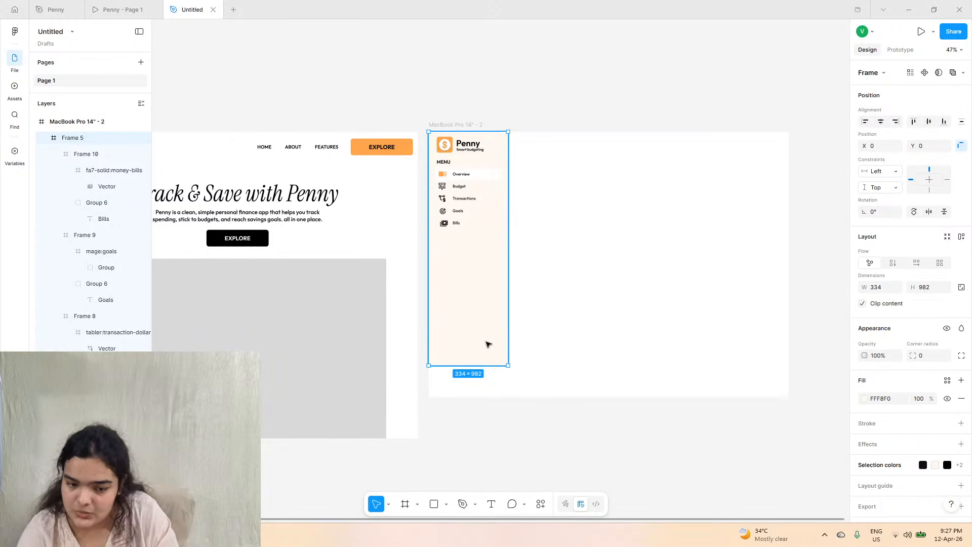
click(467, 123)
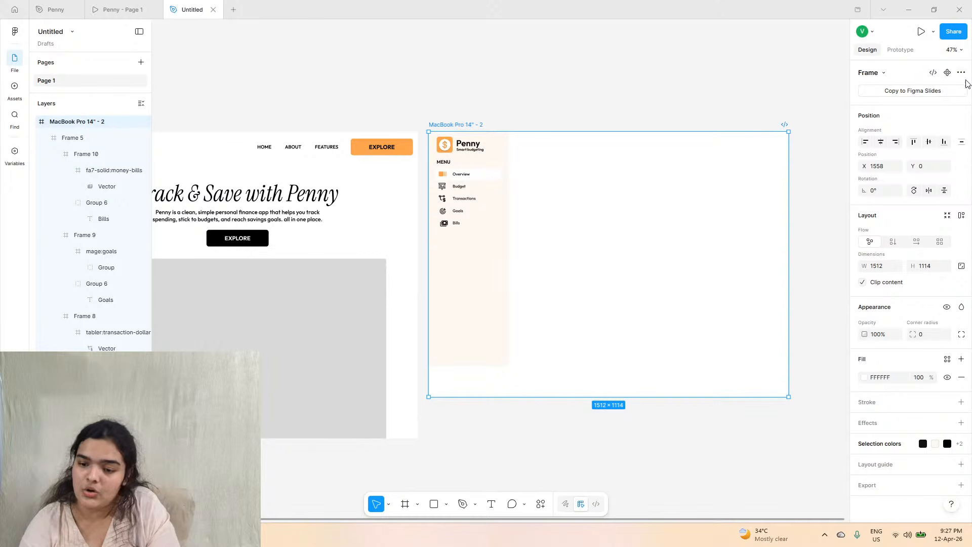
click(921, 31)
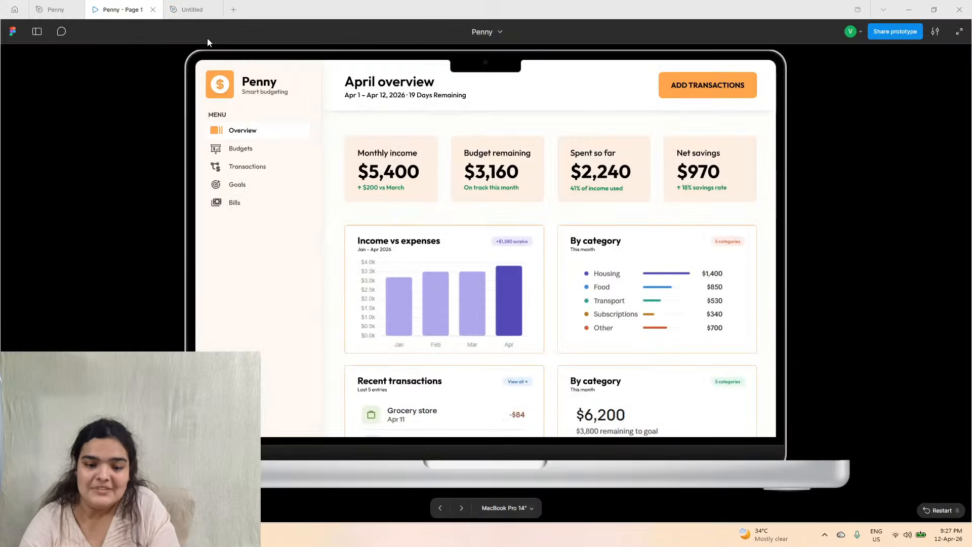
scroll(506, 348, down, 3)
scroll(506, 343, up, 3)
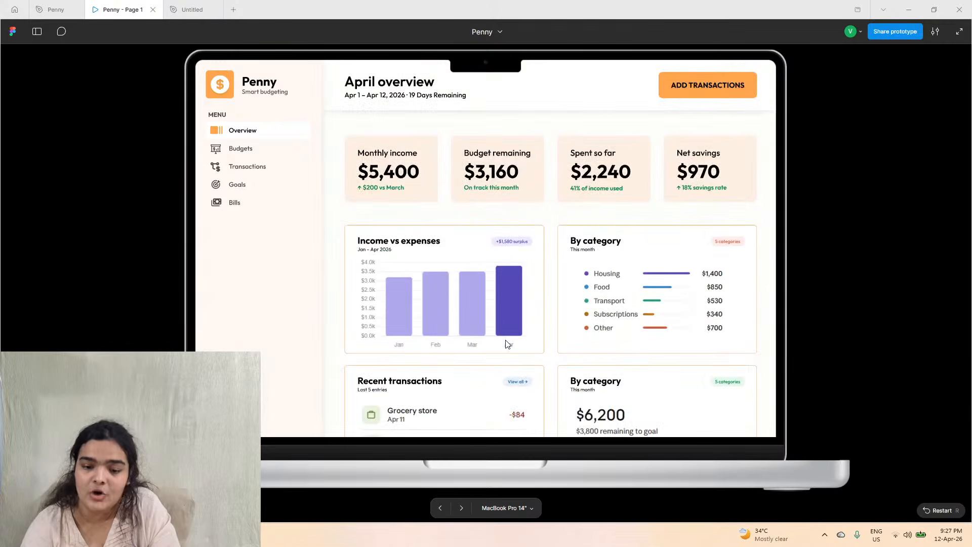
scroll(434, 300, down, 3)
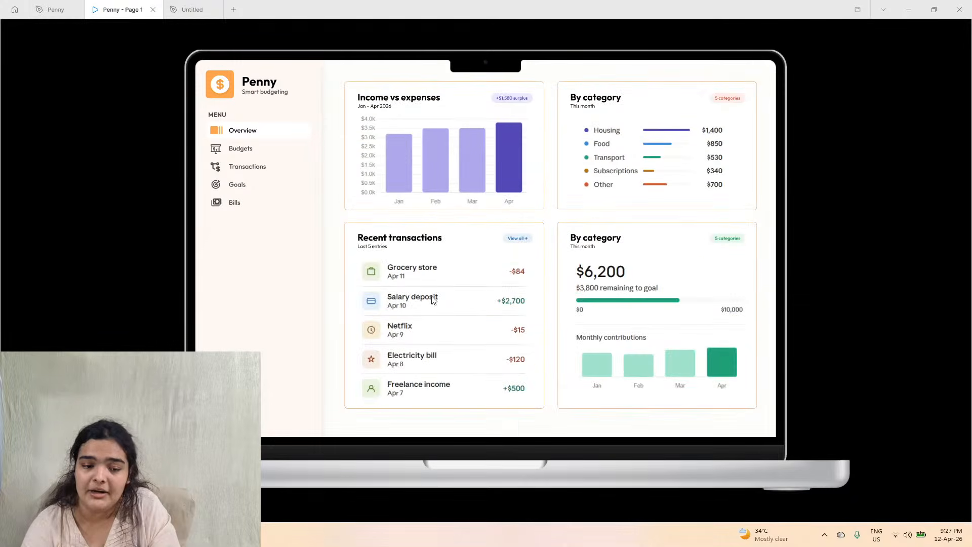
click(177, 4)
- Set the sidebar frame's prototype scroll position to Fixed (stay in place)
click(495, 188)
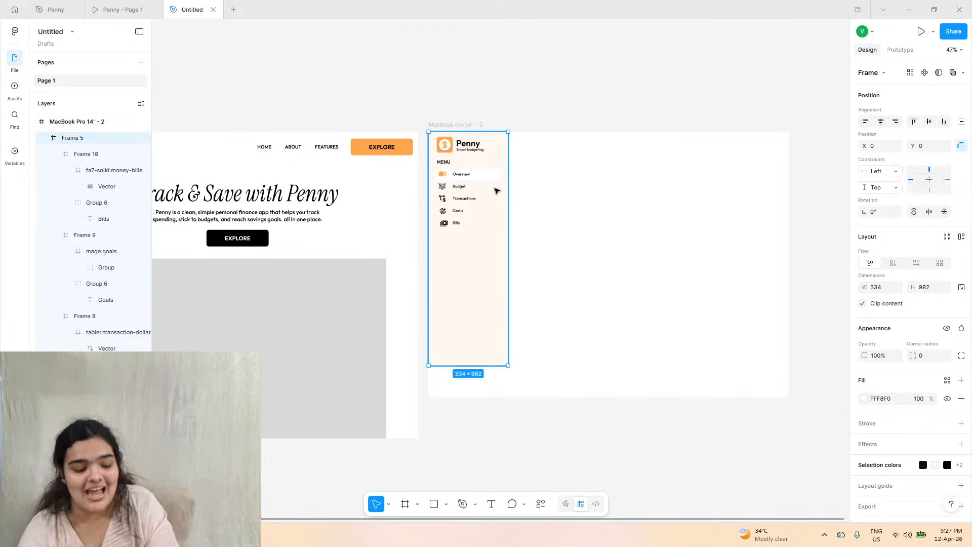
click(900, 49)
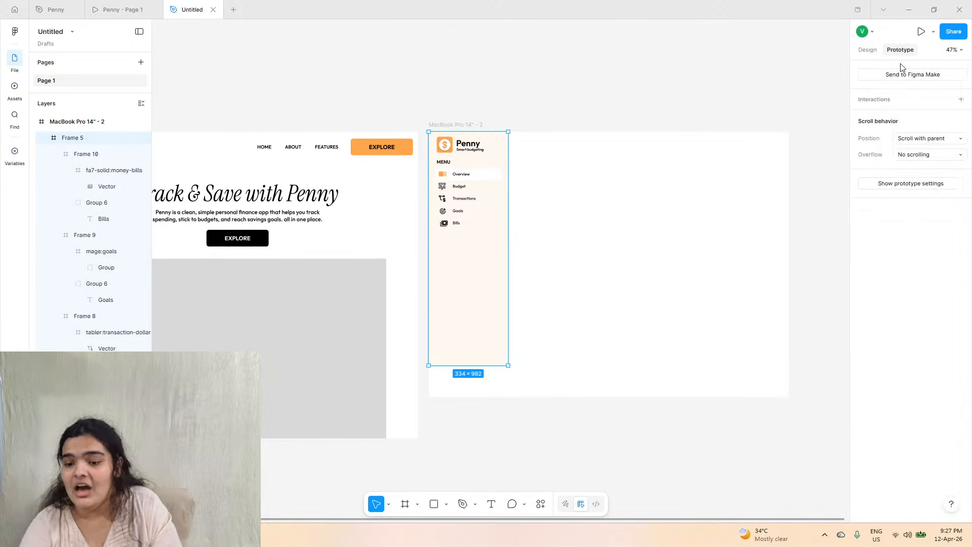
click(961, 99)
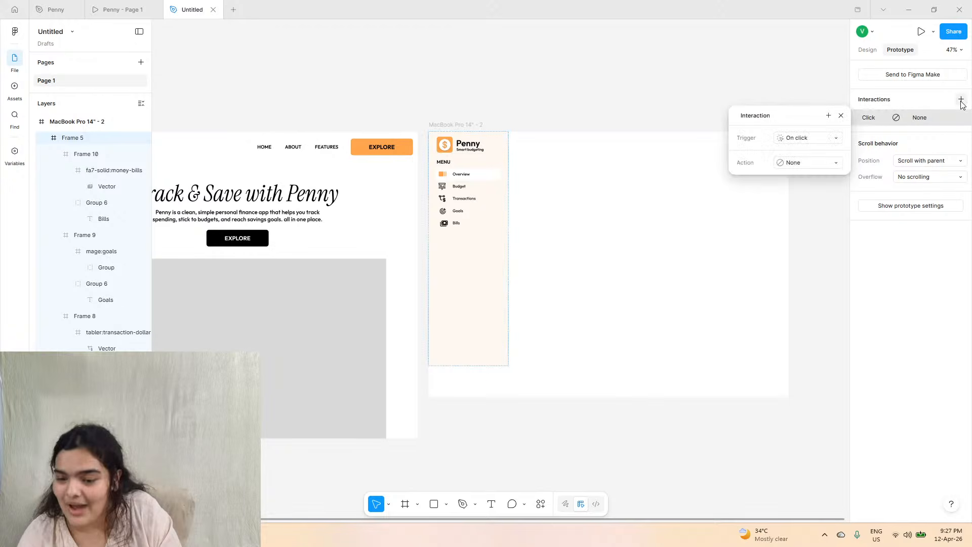
click(961, 117)
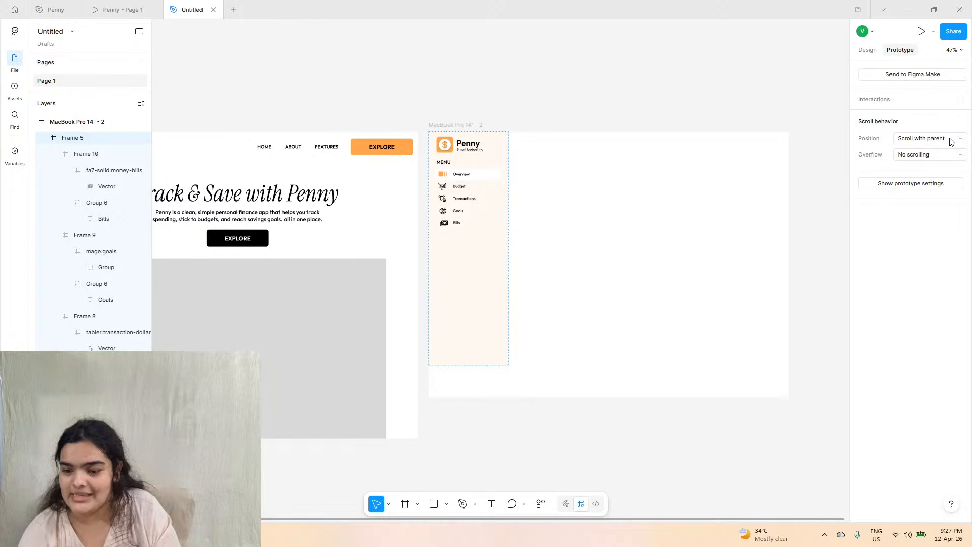
click(951, 139)
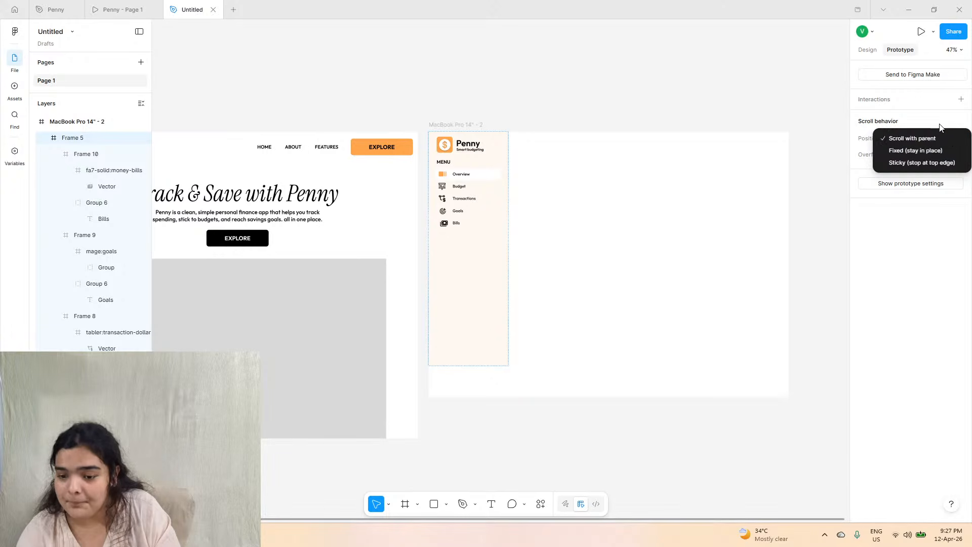
click(950, 140)
click(941, 141)
click(928, 154)
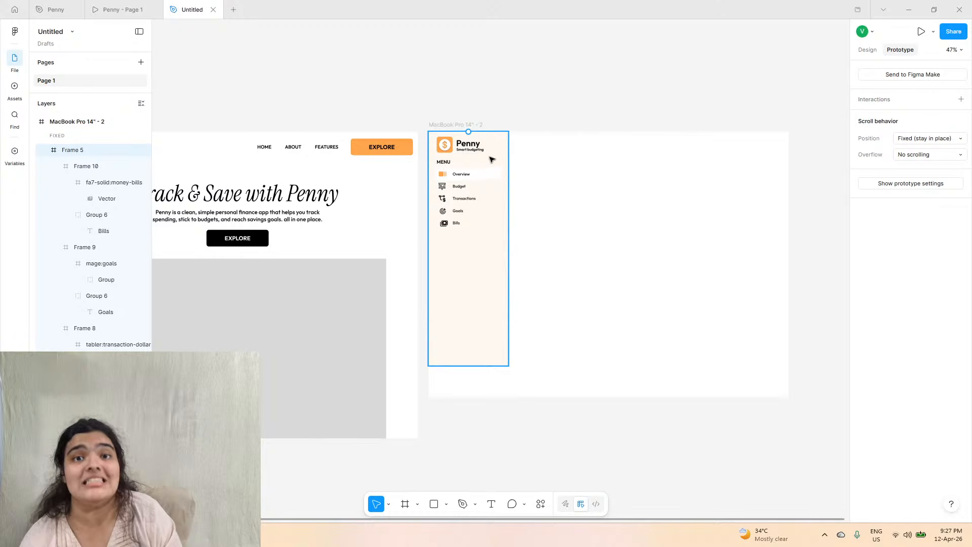
- Preview the MacBook Pro 14" - 2 frame as a prototype and return to the Untitled design file
click(479, 125)
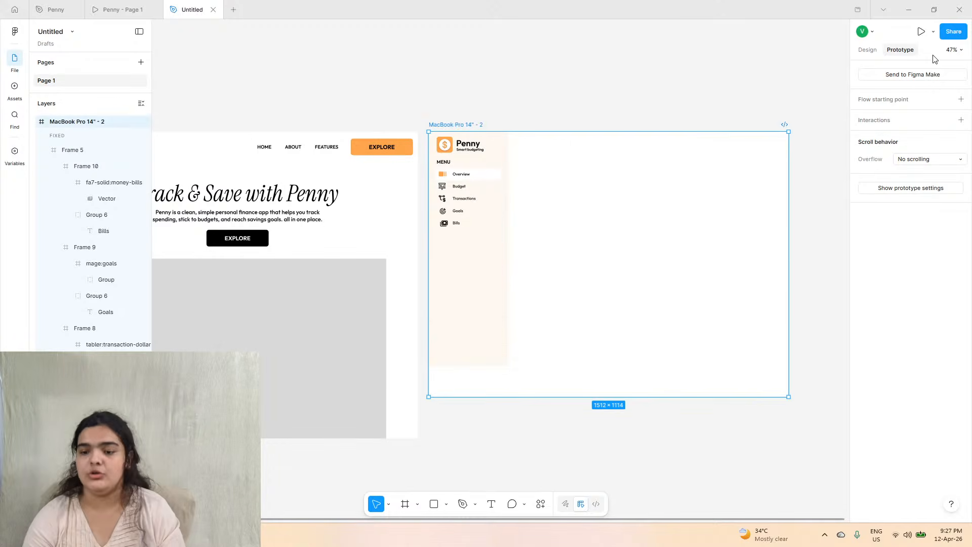
click(922, 31)
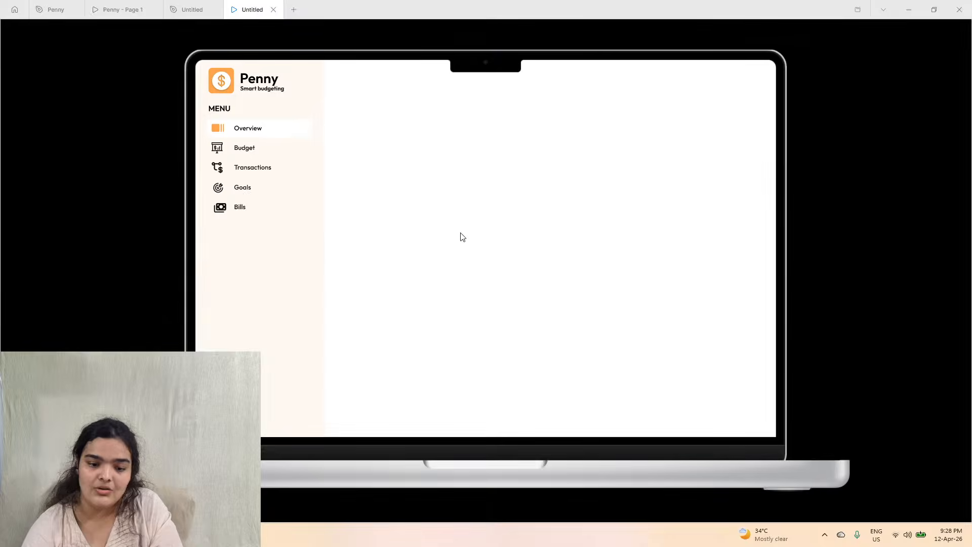
click(143, 8)
click(180, 4)
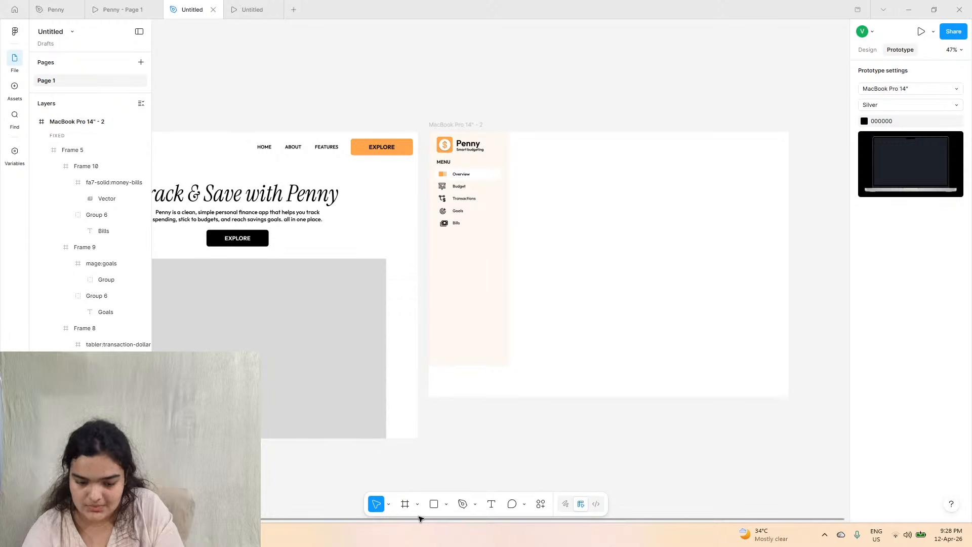
- Draw a rectangle about 955 × 995 in the empty main area beside the sidebar as scroll-test content
click(434, 504)
mouse_move(530, 153)
mouse_down()
mouse_move(714, 342)
mouse_move(738, 386)
mouse_move(762, 389)
mouse_up()
drag(762, 172, 757, 171)
drag(688, 200, 691, 193)
click(868, 53)
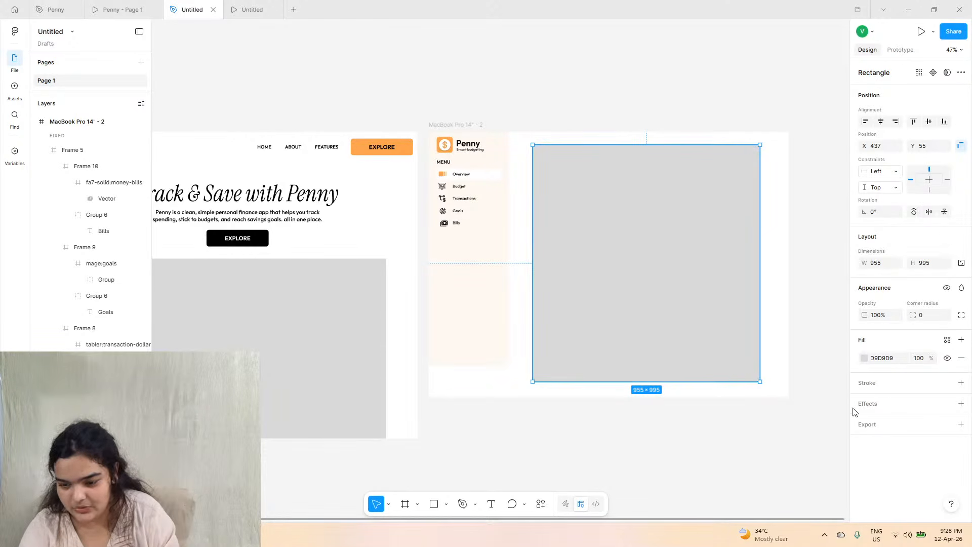
- Add the letter A over the grey rectangle at font size 500 and move it upward onto the rectangle
key(t)
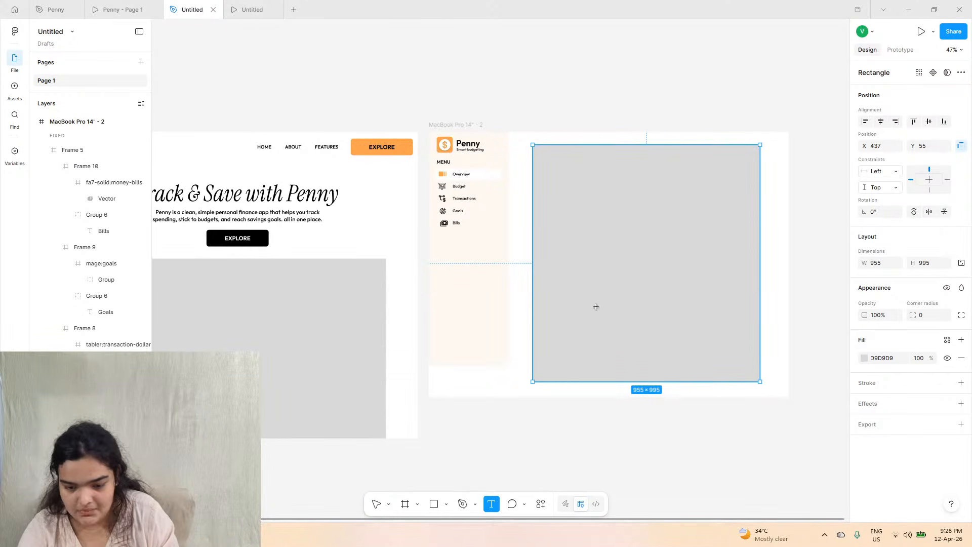
click(587, 285)
text(A)
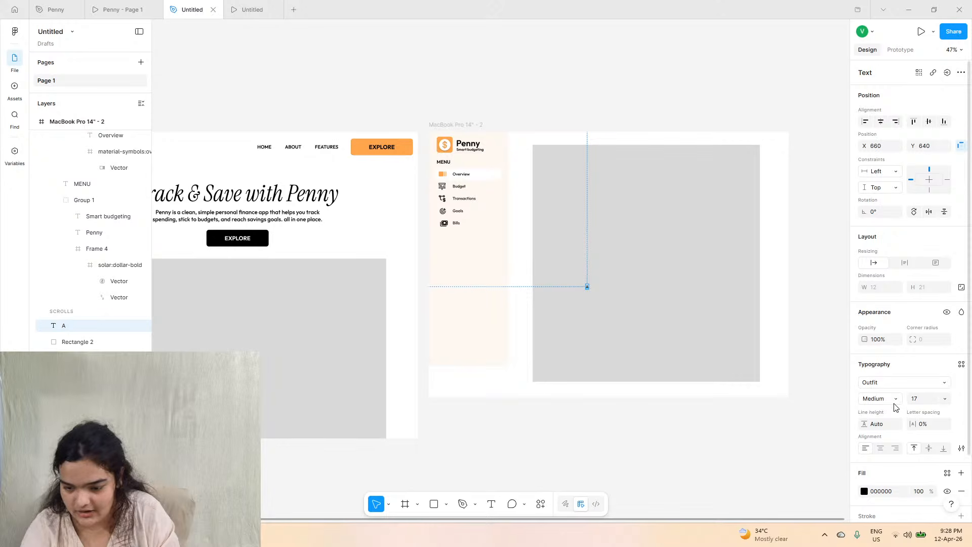
text(500)
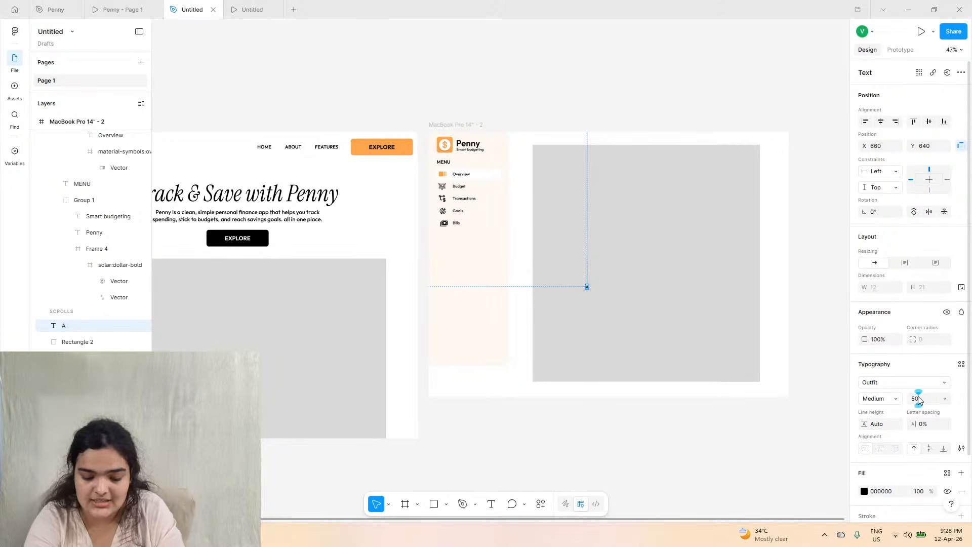
key(Return)
drag(619, 379, 620, 303)
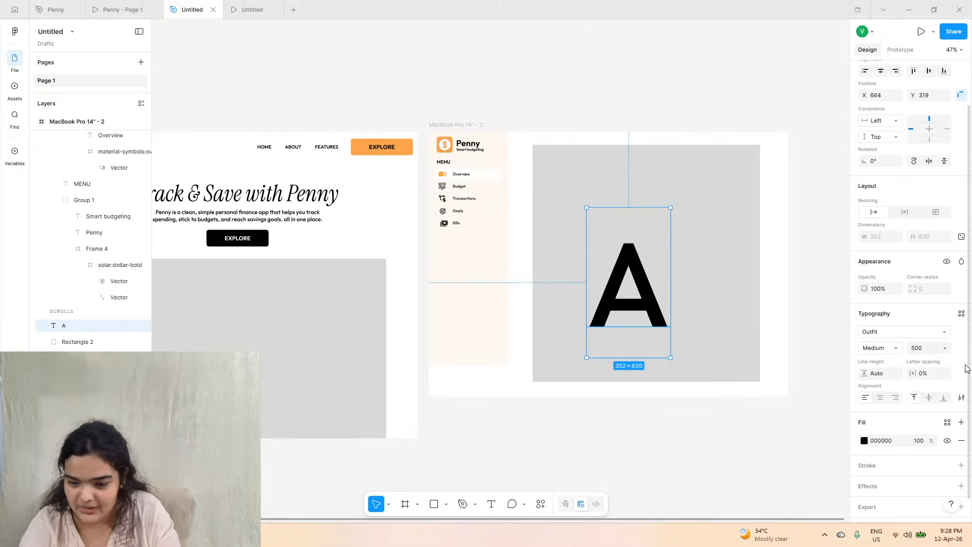
- Try font size 100 and then 1000 for the letter A, and centre it over the grey rectangle
click(928, 347)
text(100)
key(Return)
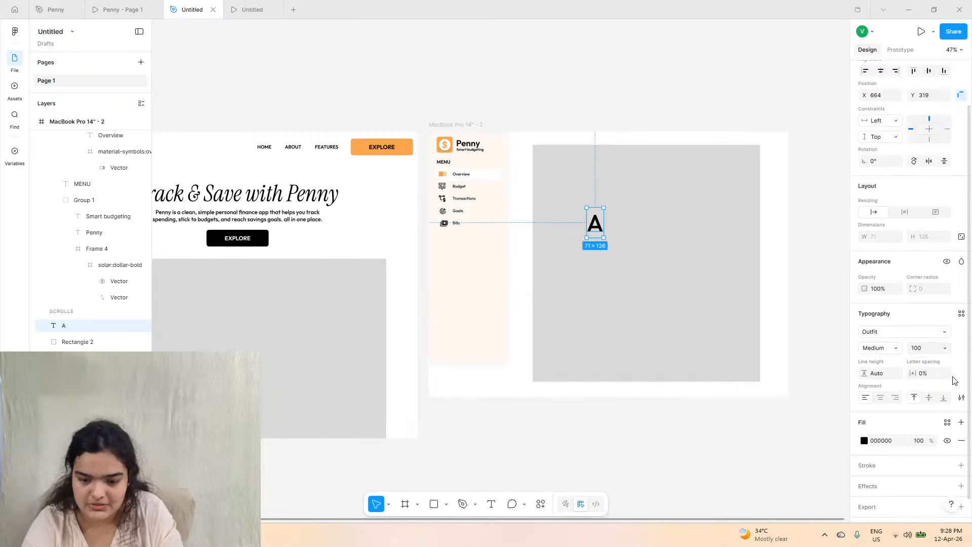
click(926, 350)
text(1000)
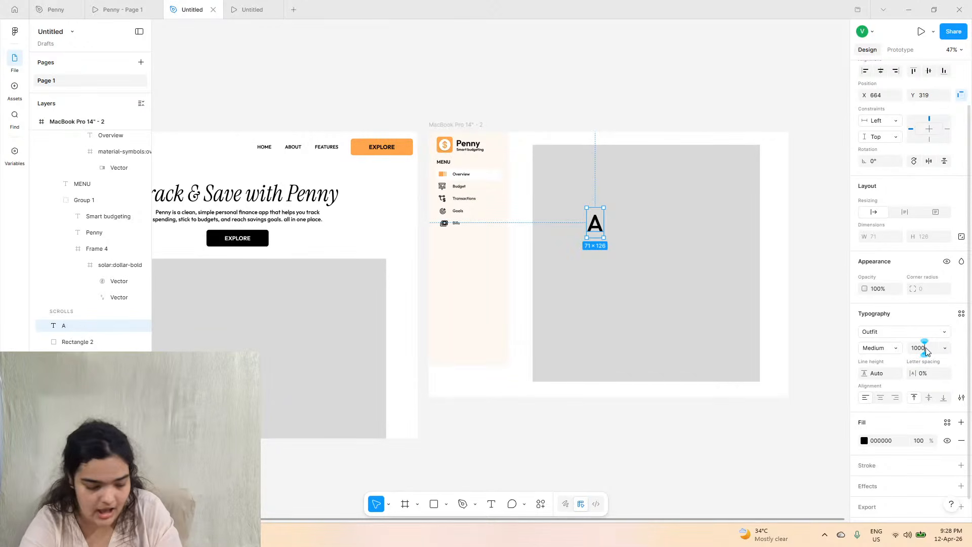
key(Return)
drag(693, 347, 662, 260)
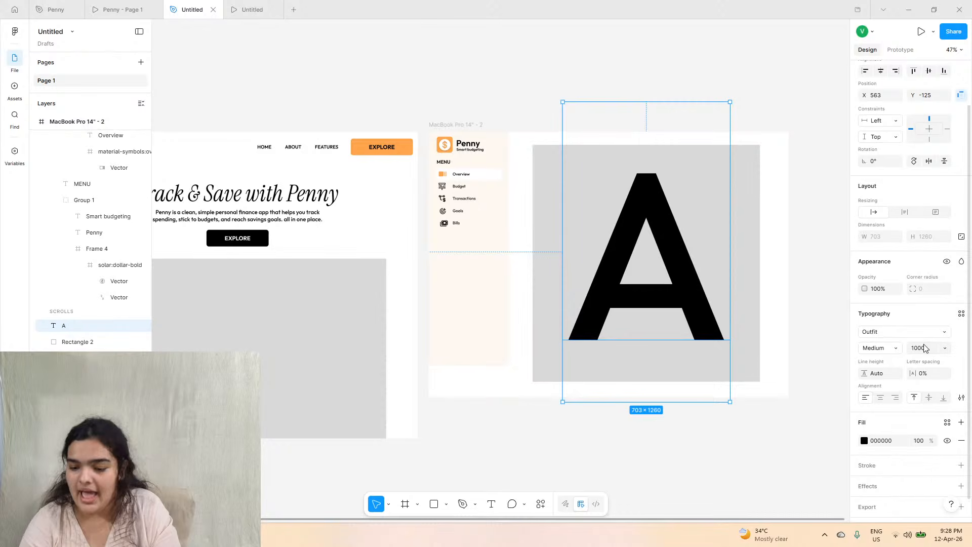
- Set the letter A's font size to 1200 and reposition it so its base meets the rectangle's lower edge
text(1200)
key(Return)
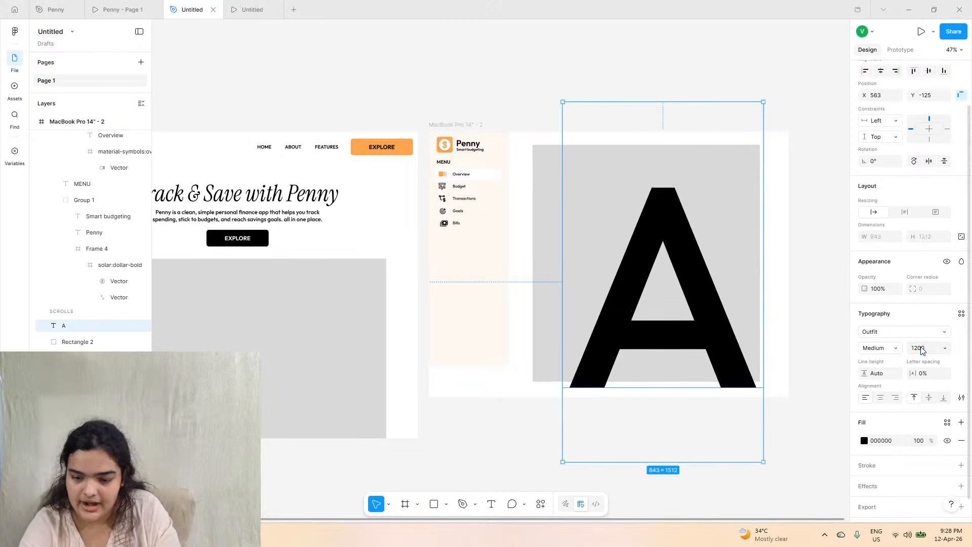
drag(642, 321, 623, 290)
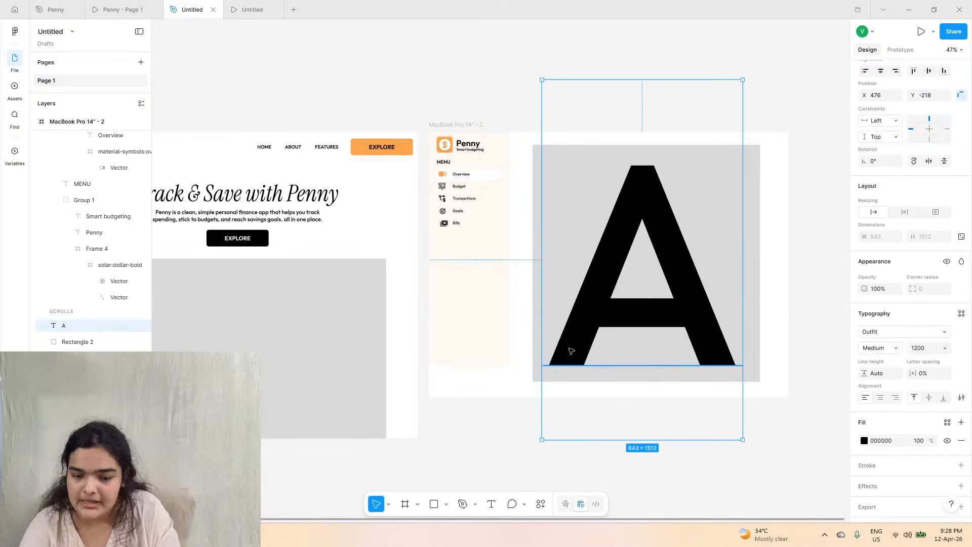
drag(600, 350, 653, 352)
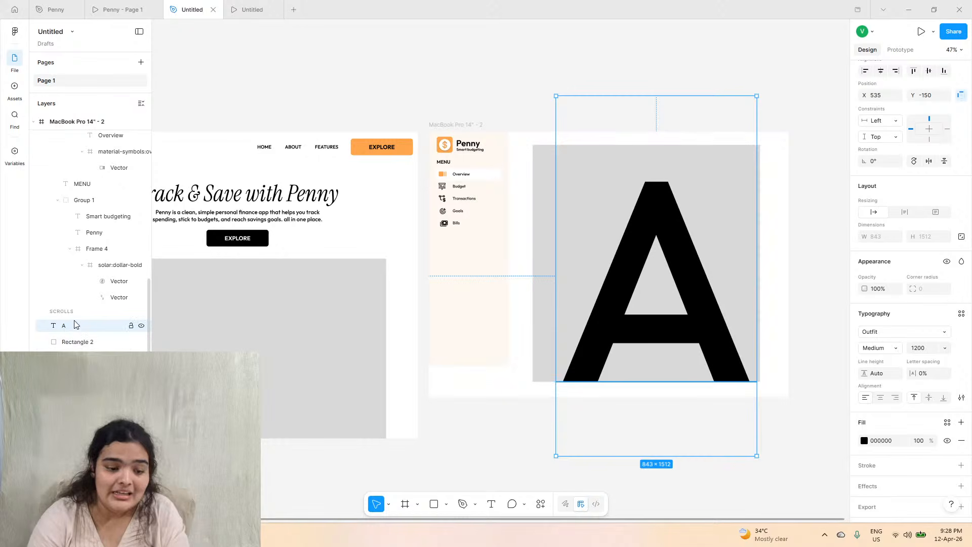
- Test the fixed sidebar by scrolling the Untitled prototype preview down and up, and return to the design file
click(252, 9)
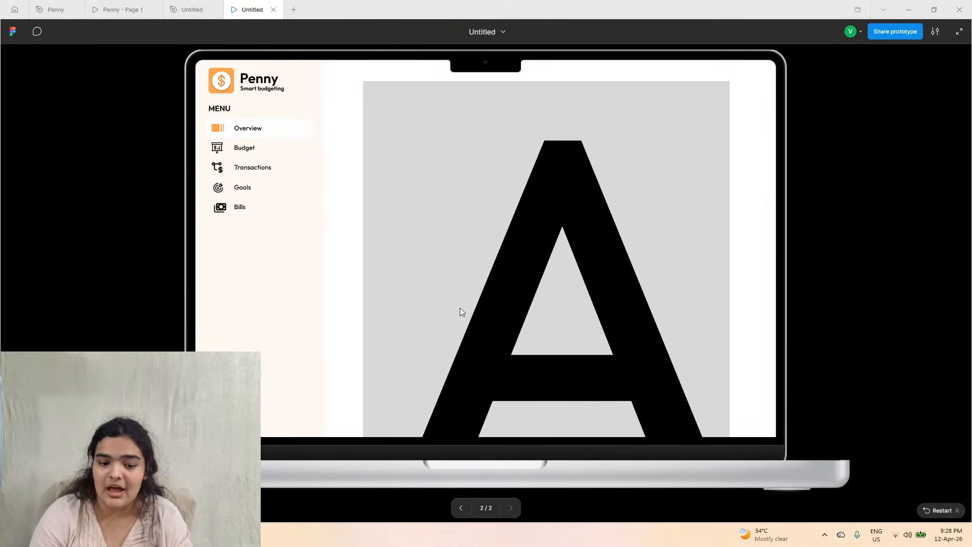
scroll(539, 257, down, 2)
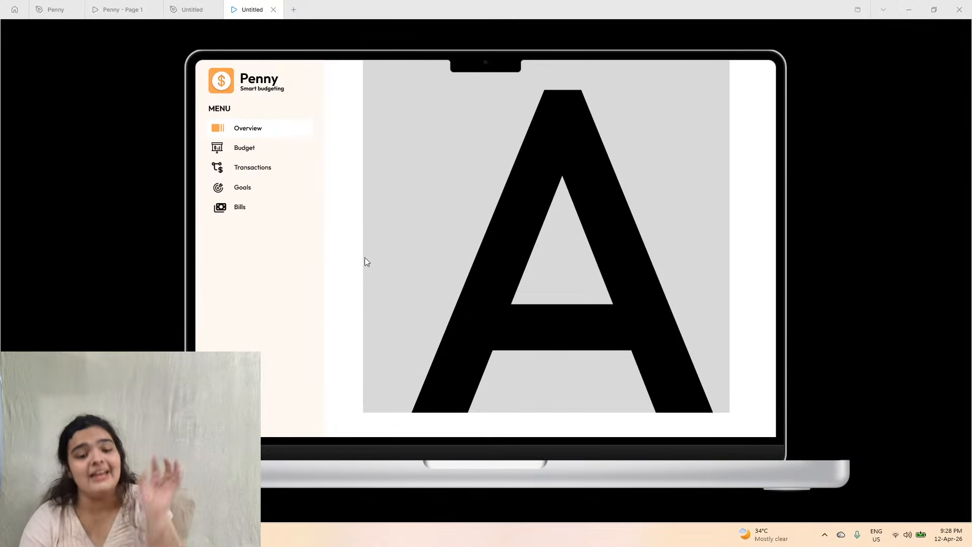
scroll(296, 229, up, 2)
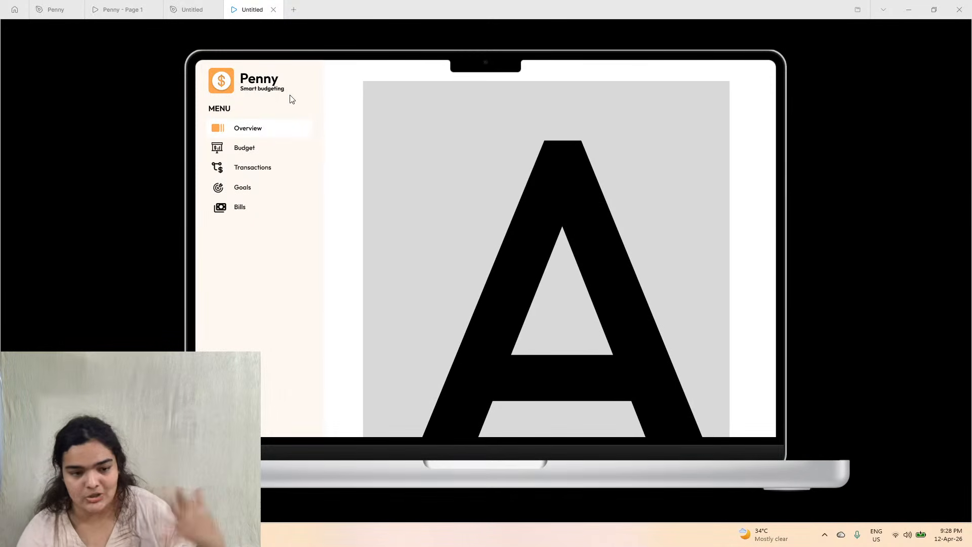
click(202, 5)
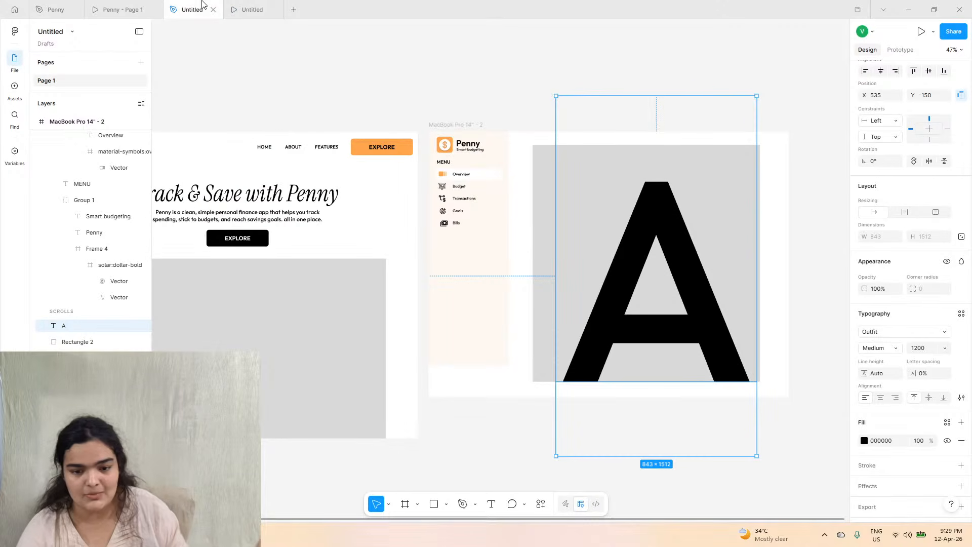
- Delete the letter A and the grey test rectangle from the MacBook Pro 14" - 2 frame
double_click(593, 204)
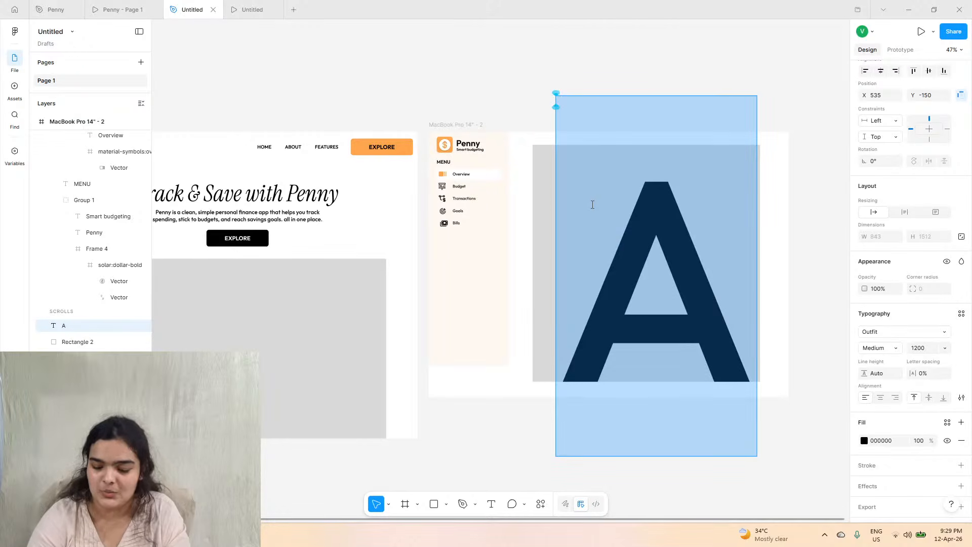
key(BackSpace)
key(Escape)
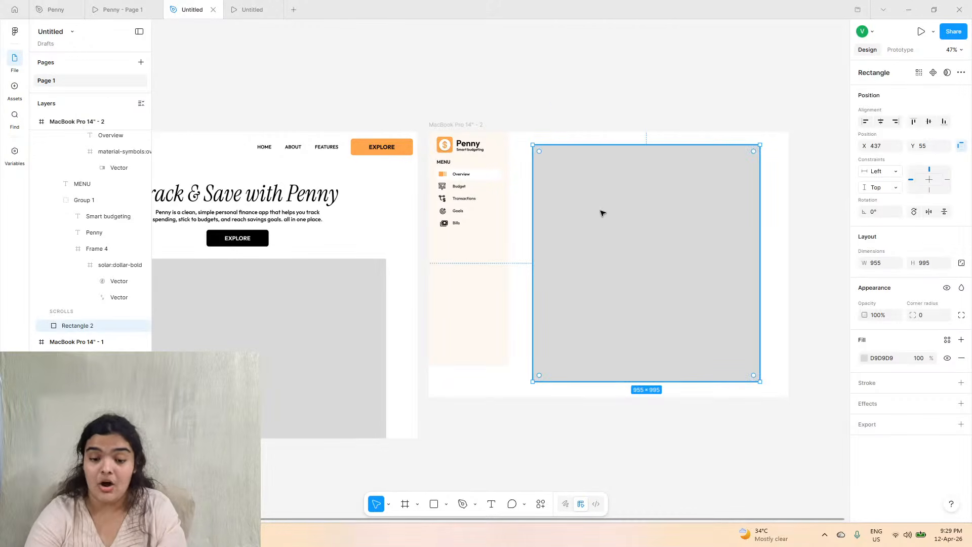
key(Delete)
- Review the April overview header and summary cards in the Penny prototype, and return to the Untitled file
click(116, 6)
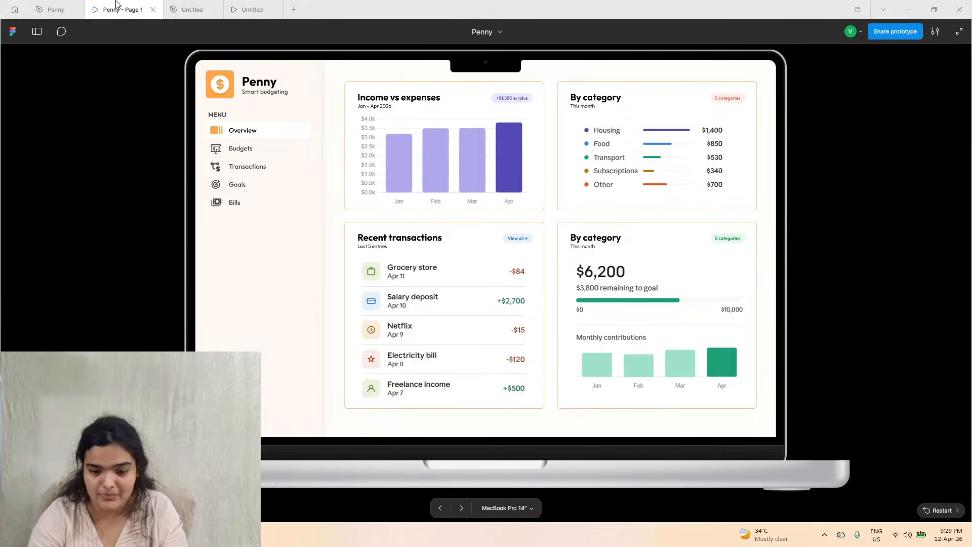
scroll(419, 234, up, 3)
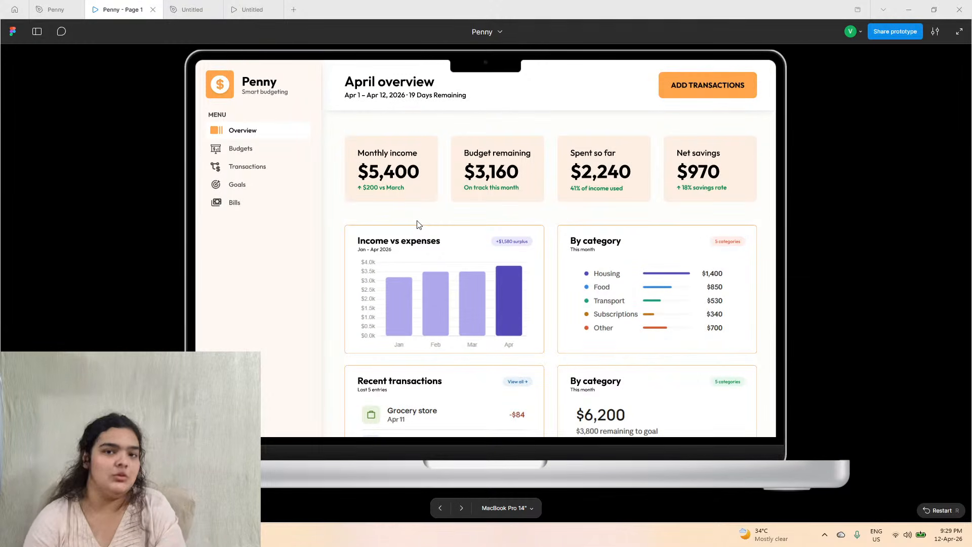
click(191, 9)
- Draw a header frame 1178 × 145 across the MacBook Pro 14" - 2 frame, beside the sidebar at X 334, Y 0
scroll(522, 206, right, 3)
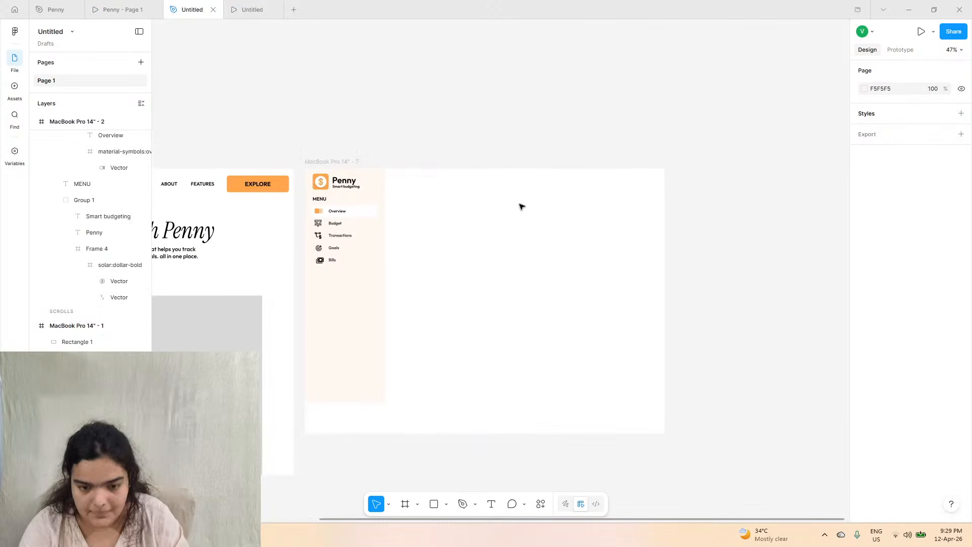
scroll(489, 212, up, 3)
click(406, 505)
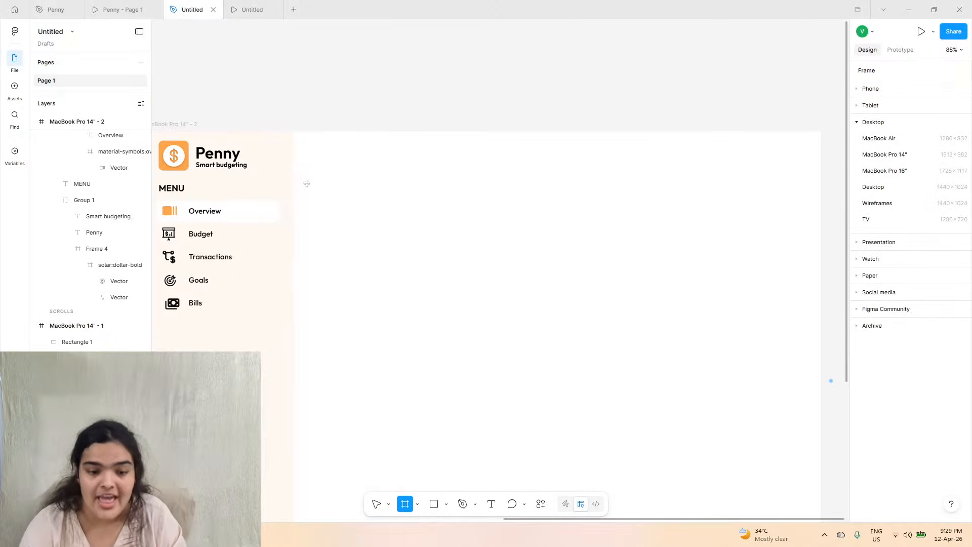
drag(295, 134, 821, 196)
drag(476, 191, 473, 190)
drag(817, 159, 821, 160)
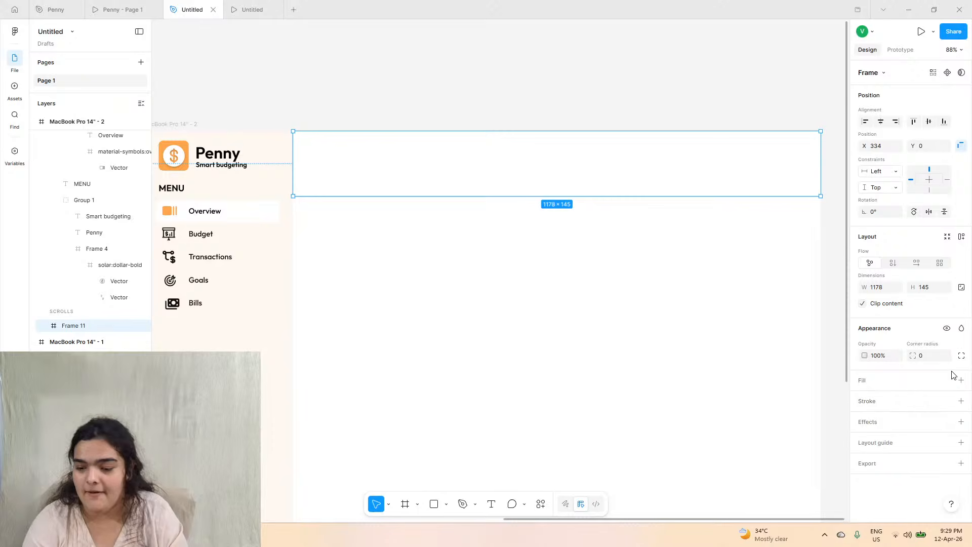
- Give the header frame a white FFFFFF fill and a drop shadow with a Y offset of 5
click(961, 381)
click(961, 444)
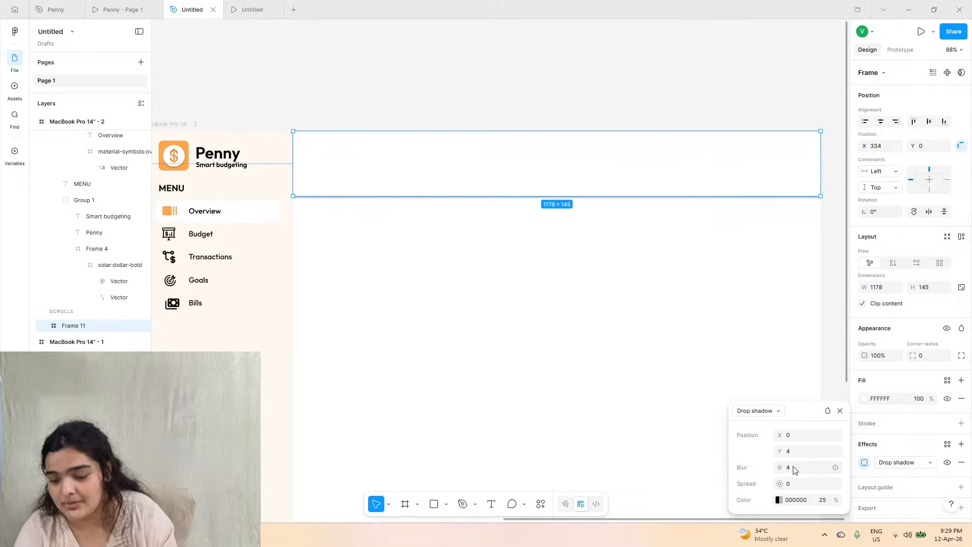
mouse_move(779, 454)
mouse_down()
mouse_move(783, 467)
mouse_move(807, 472)
mouse_move(779, 467)
mouse_up()
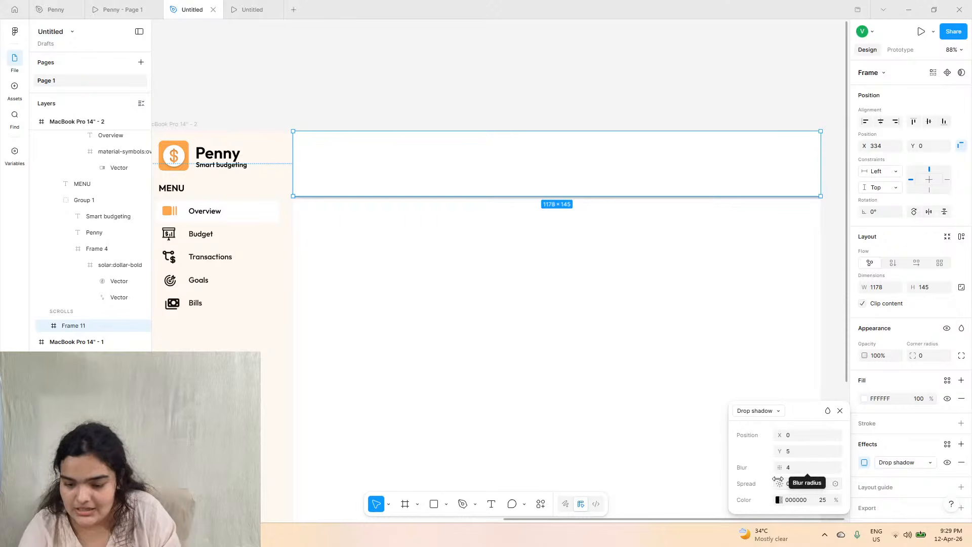
mouse_move(780, 484)
mouse_down()
mouse_move(790, 488)
mouse_move(779, 479)
mouse_up()
- Lower the header shadow's opacity to 15%, set its blur to 4.2 and adjust its spread
click(779, 500)
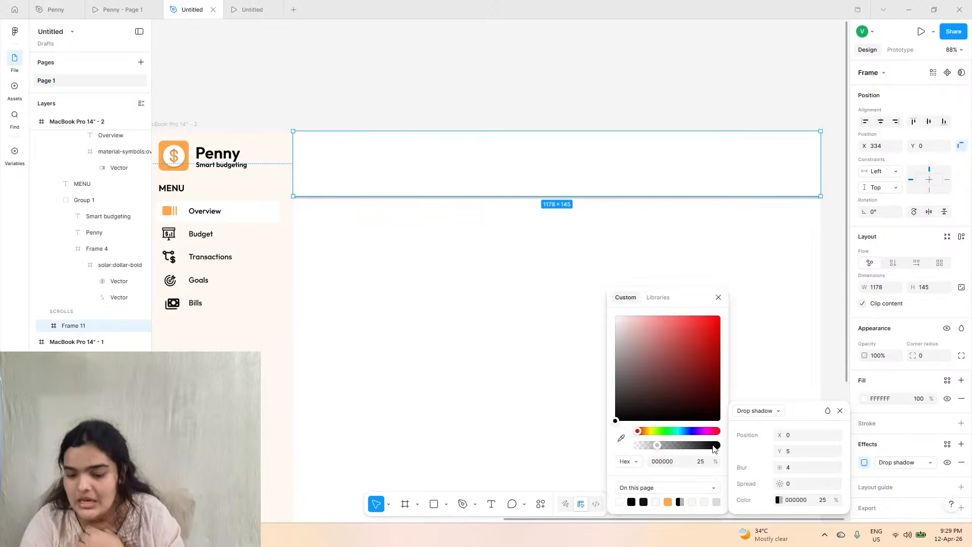
drag(658, 445, 652, 449)
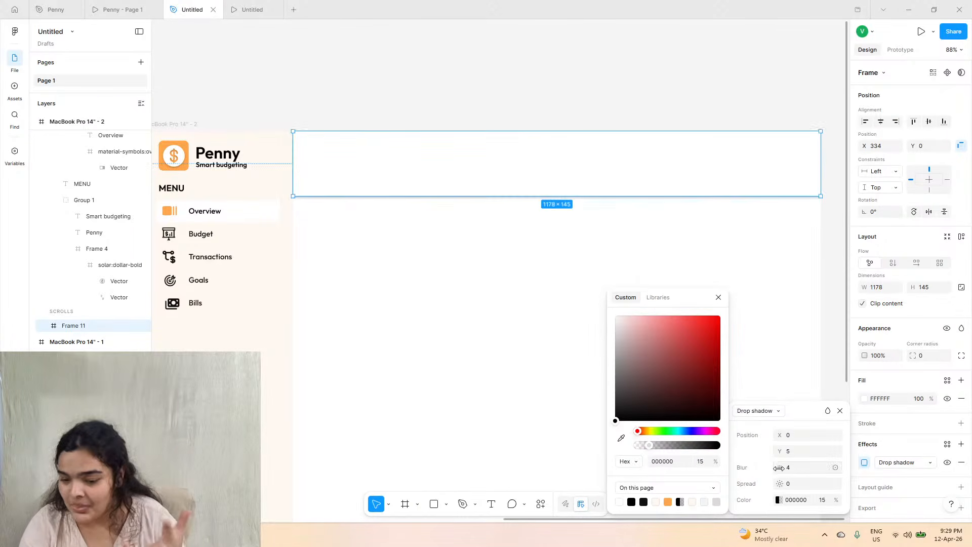
drag(780, 467, 784, 484)
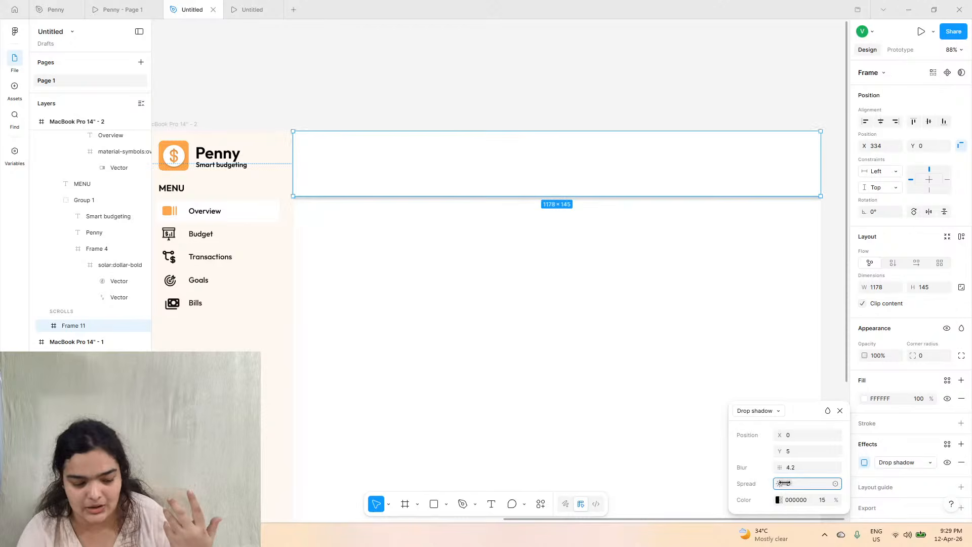
drag(785, 483, 783, 484)
click(405, 258)
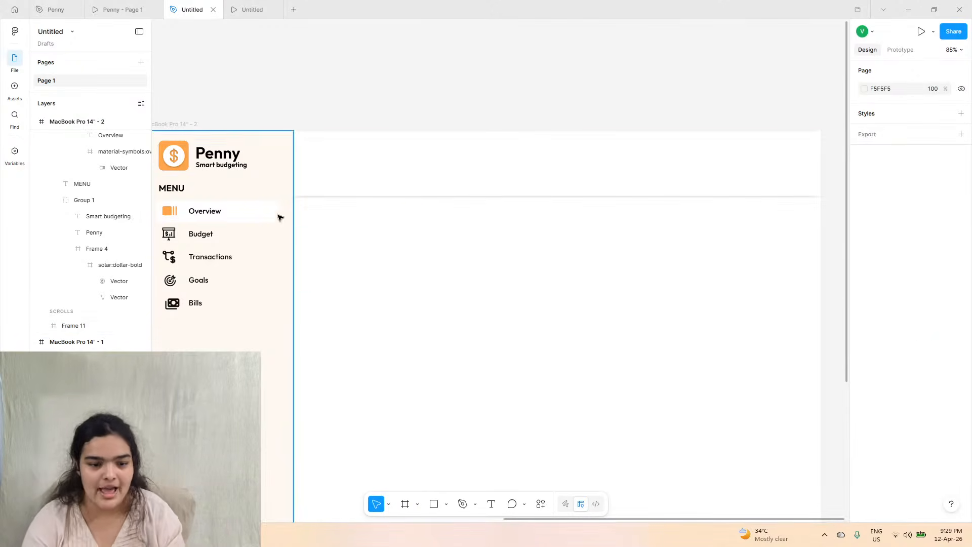
- Check the April overview header in the Penny prototype, and add the text "Apr" inside the Untitled file's header frame
click(154, 4)
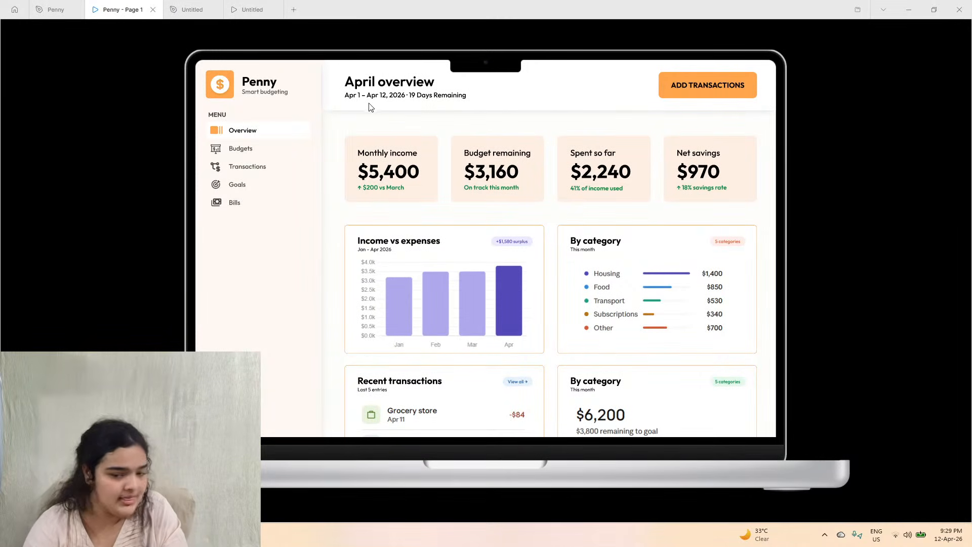
click(192, 9)
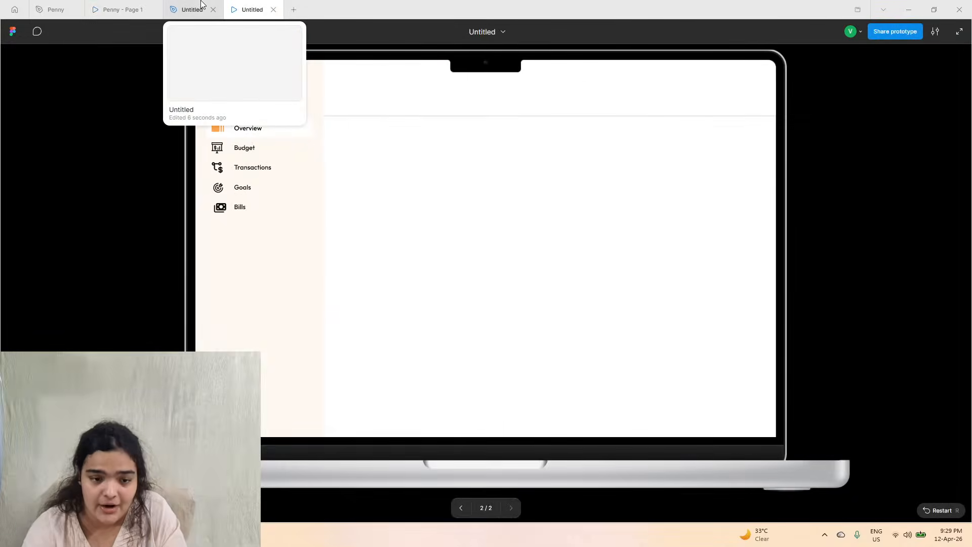
click(490, 504)
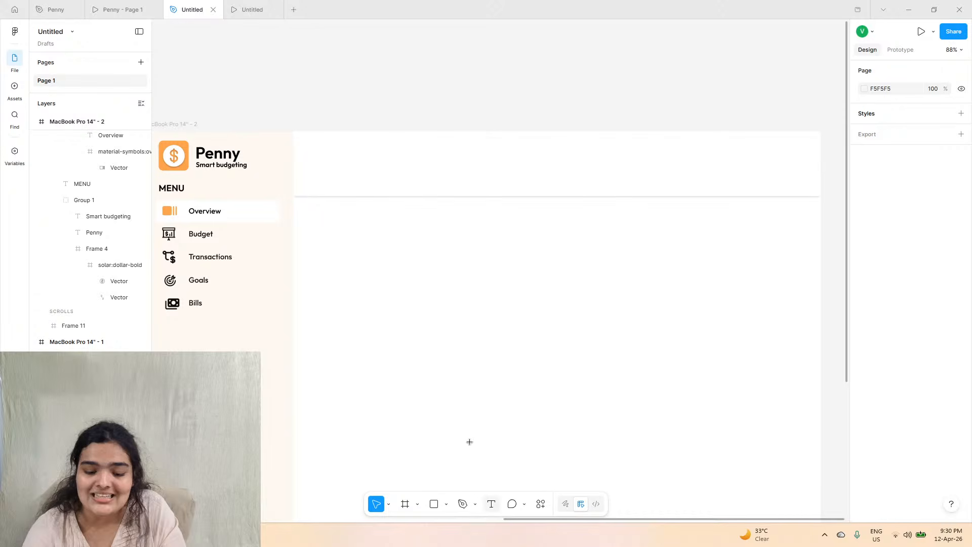
click(312, 153)
click(312, 153)
text(Apr)
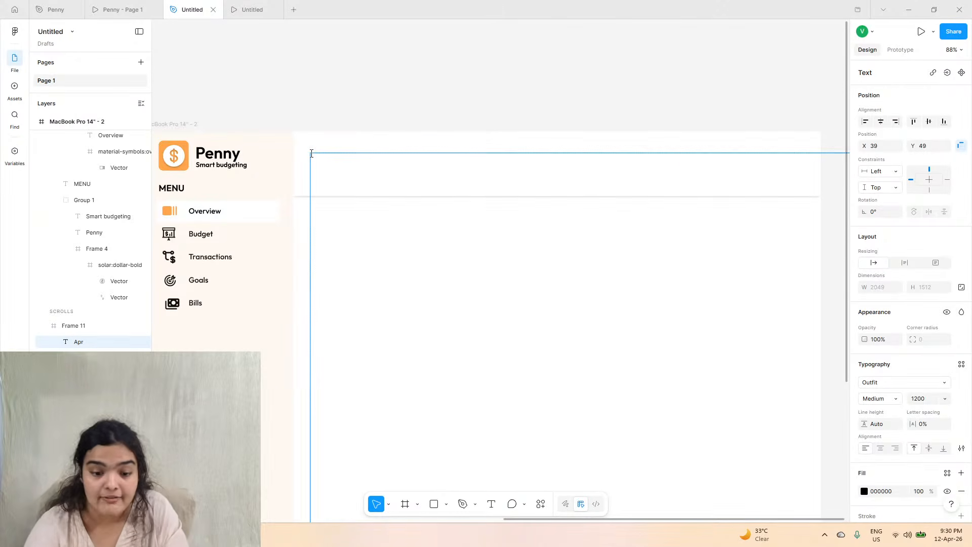
- Reduce the Apr text's font size to 20 and move it into the header frame at about X 69, Y 48
scroll(451, 270, down, 6)
click(512, 339)
click(591, 378)
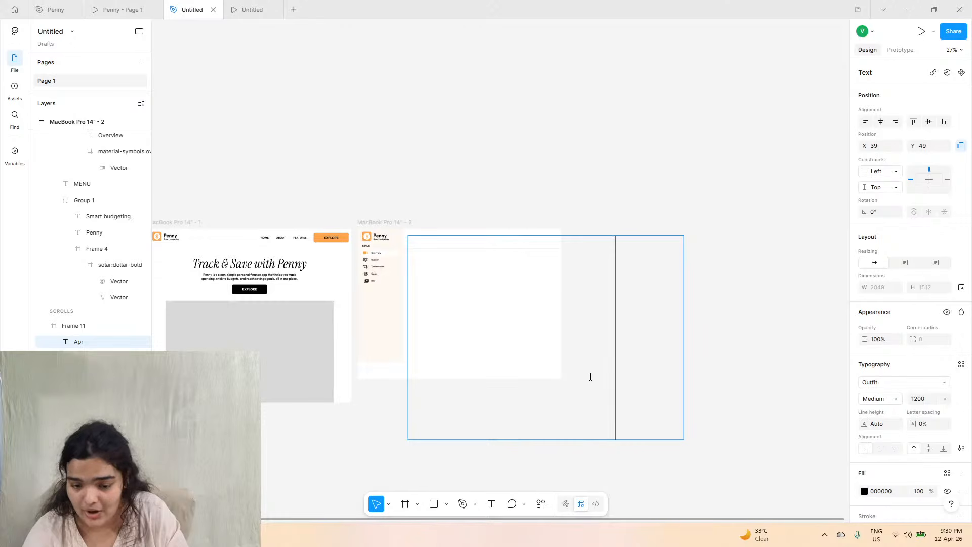
click(697, 356)
drag(637, 370, 574, 295)
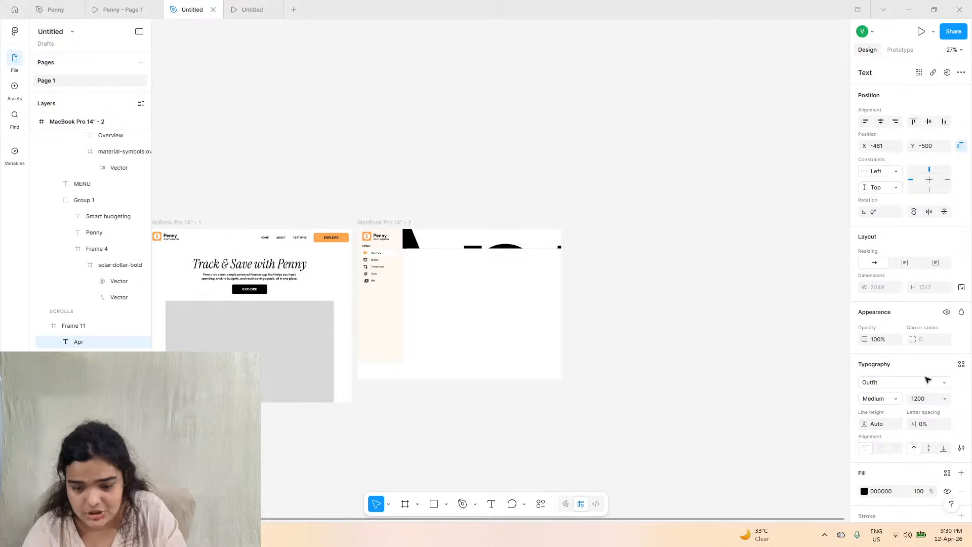
click(946, 399)
click(929, 389)
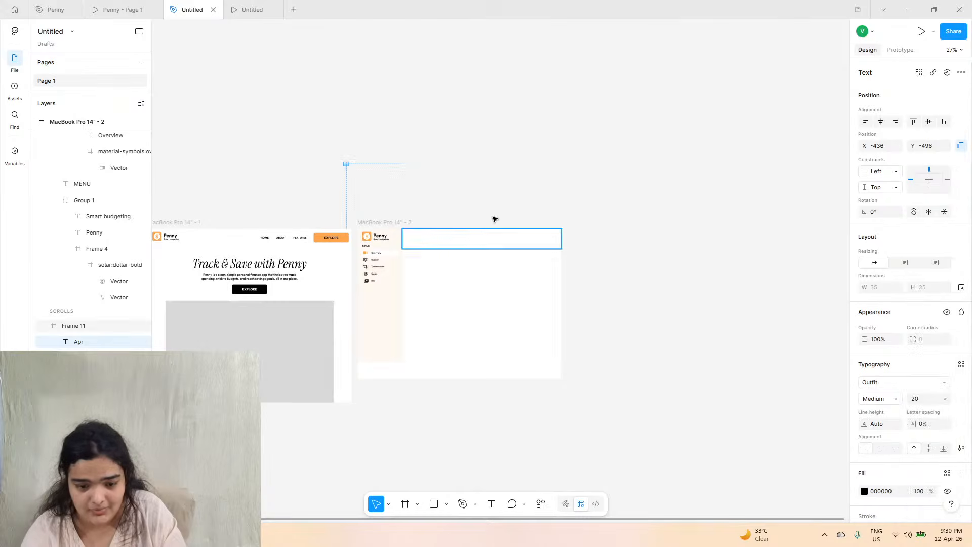
scroll(395, 193, up, 3)
scroll(349, 172, up, 2)
drag(289, 120, 457, 301)
scroll(457, 301, up, 5)
- Set the Apr text's font size to 36 and move it to about X 59, Y 34 in the header
click(945, 398)
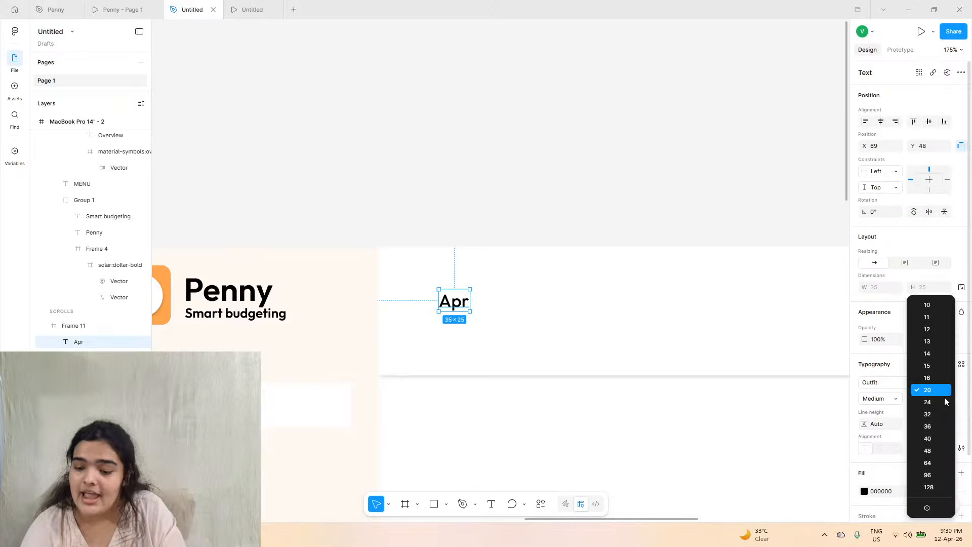
click(931, 426)
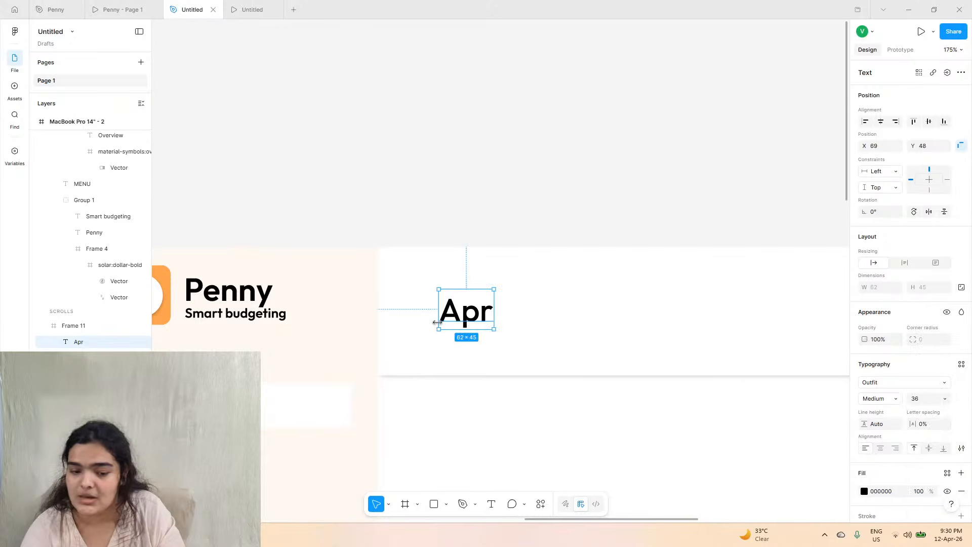
mouse_move(456, 321)
mouse_down()
mouse_move(437, 303)
mouse_move(448, 309)
mouse_up()
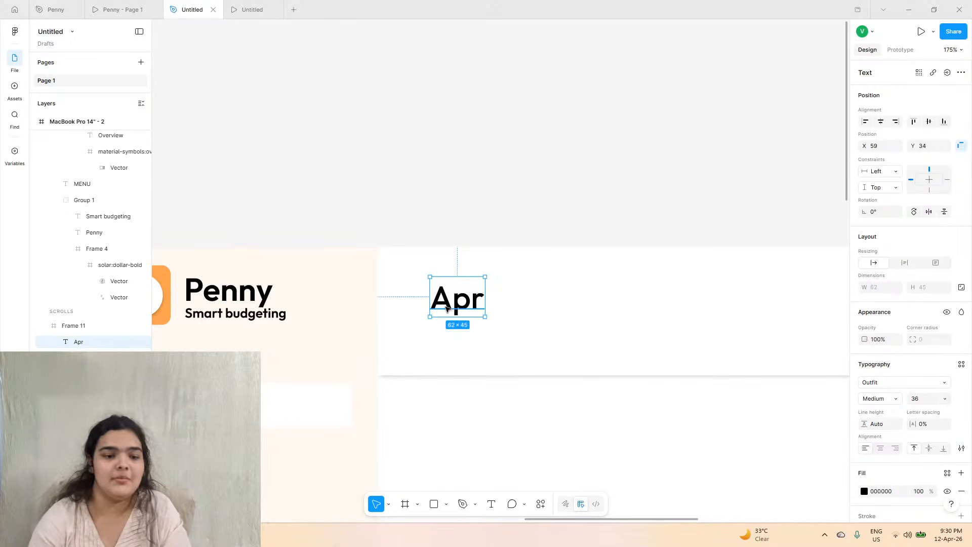
- Examine the size and weight of the April overview title in the Penny prototype, and return to the Untitled file
click(293, 10)
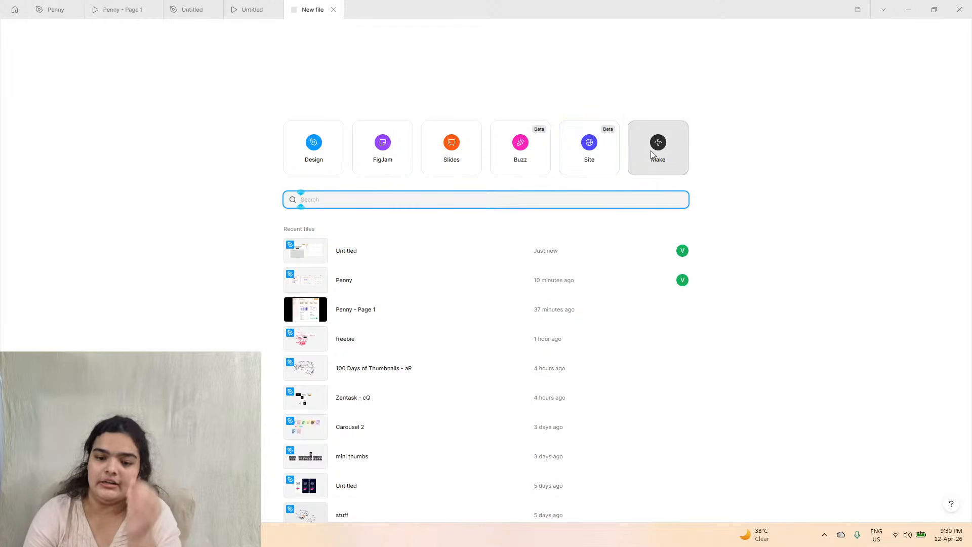
click(333, 10)
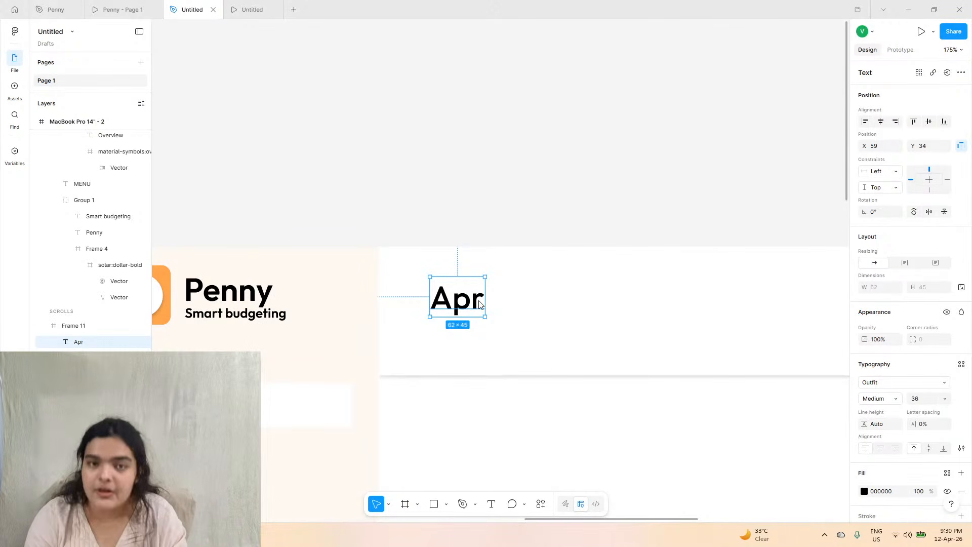
click(121, 10)
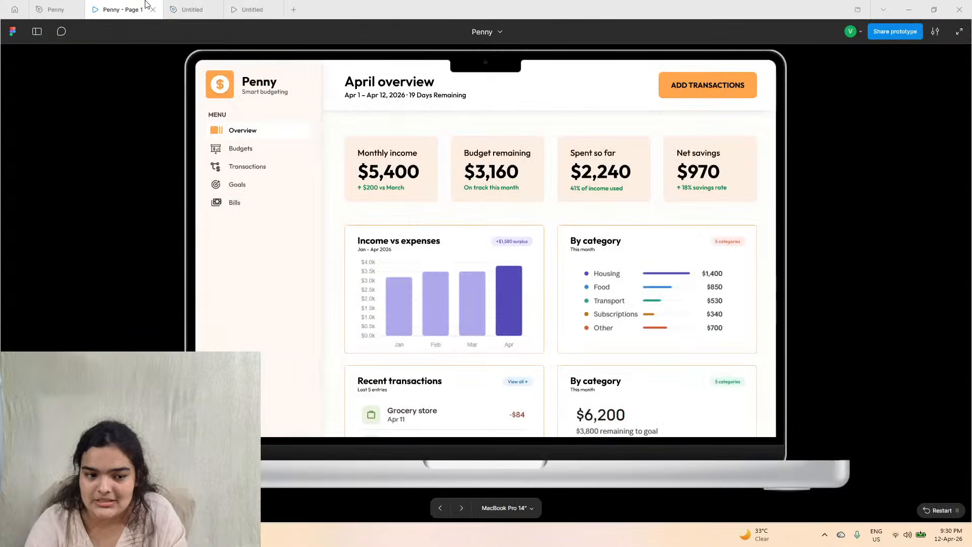
click(187, 6)
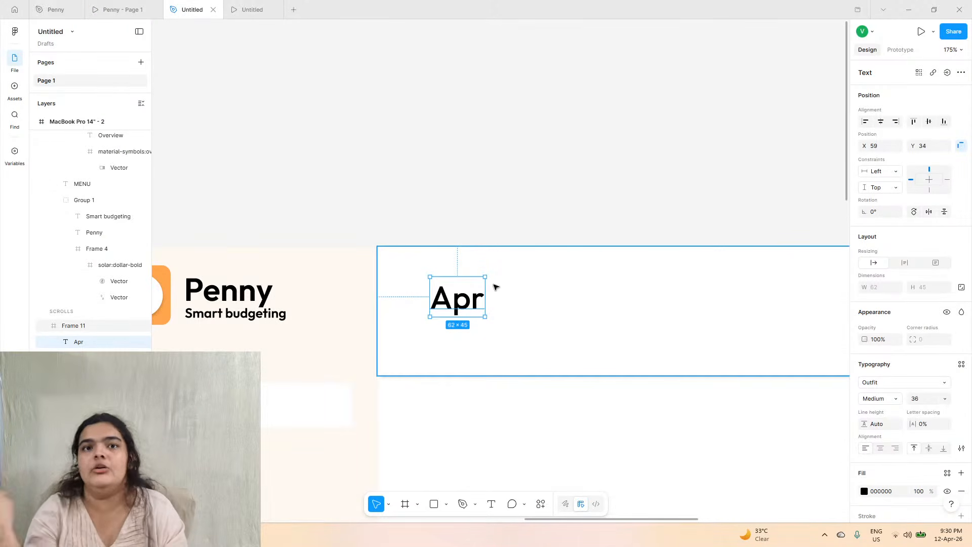
- Set the Apr text to SemiBold at font size 40 and shift it to about X 58, Y 37
click(945, 400)
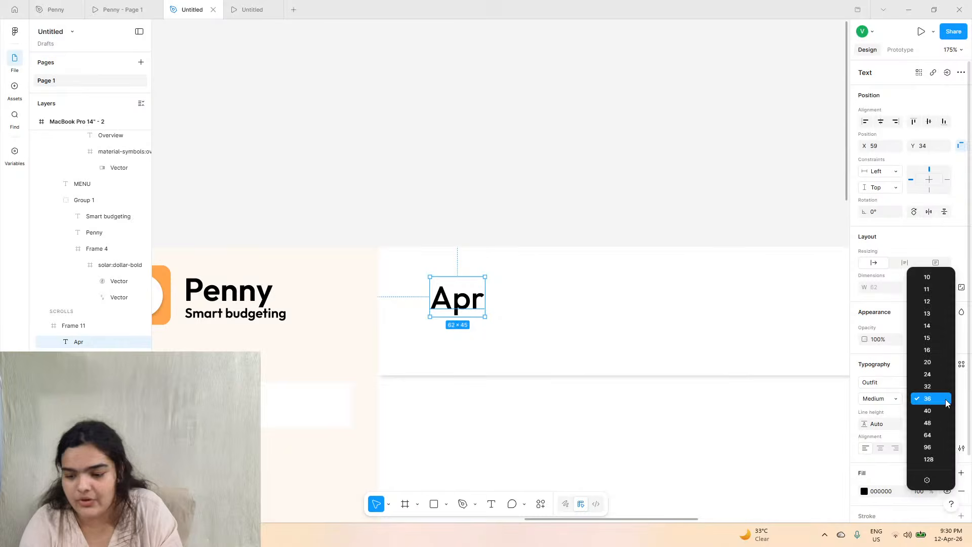
click(932, 410)
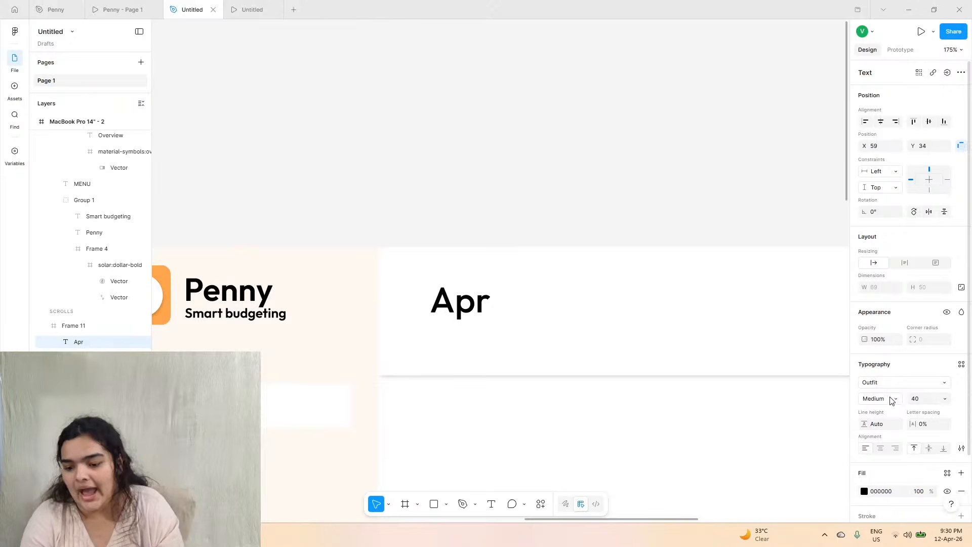
click(892, 400)
click(883, 414)
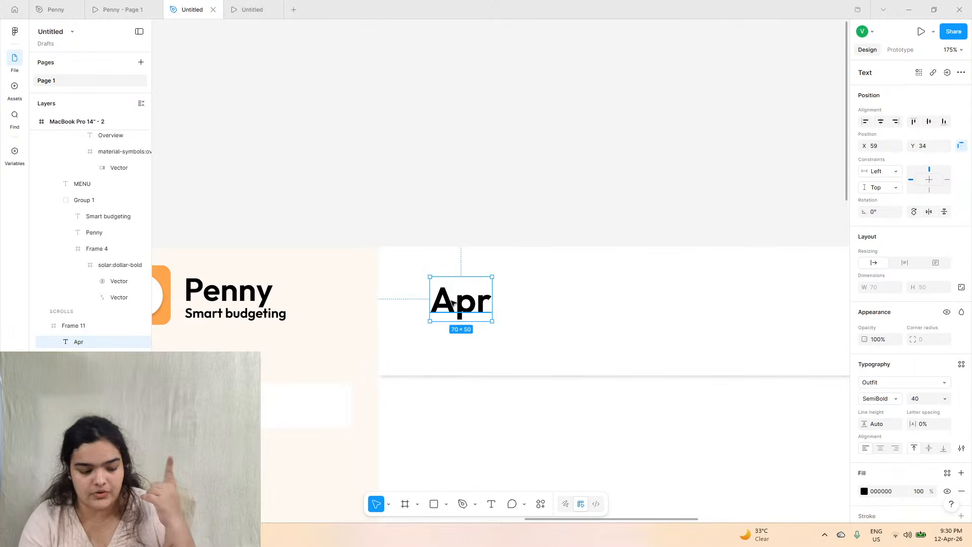
drag(461, 300, 455, 297)
- Compare the header title in the Untitled prototype preview with the Penny prototype, and return to the Untitled design file
click(233, 10)
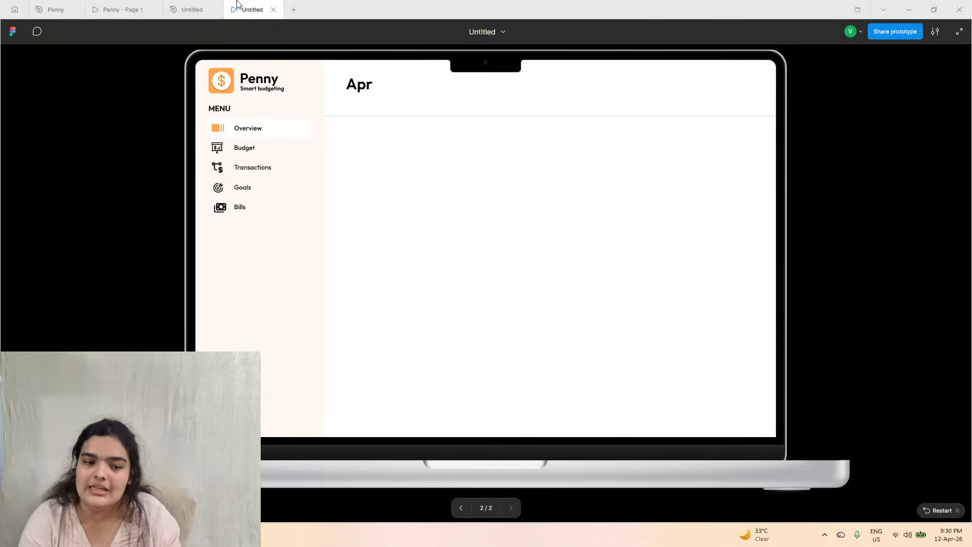
click(216, 8)
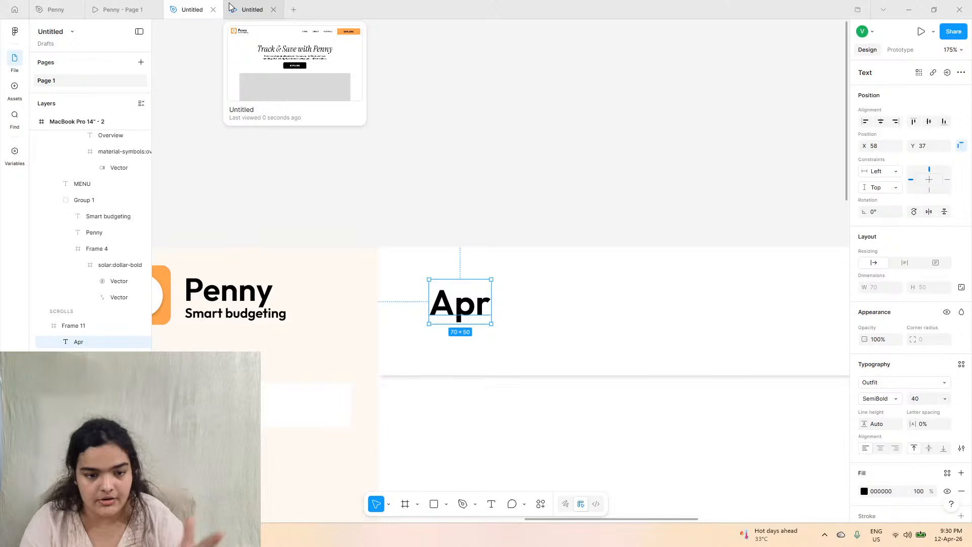
click(232, 8)
click(192, 8)
click(147, 4)
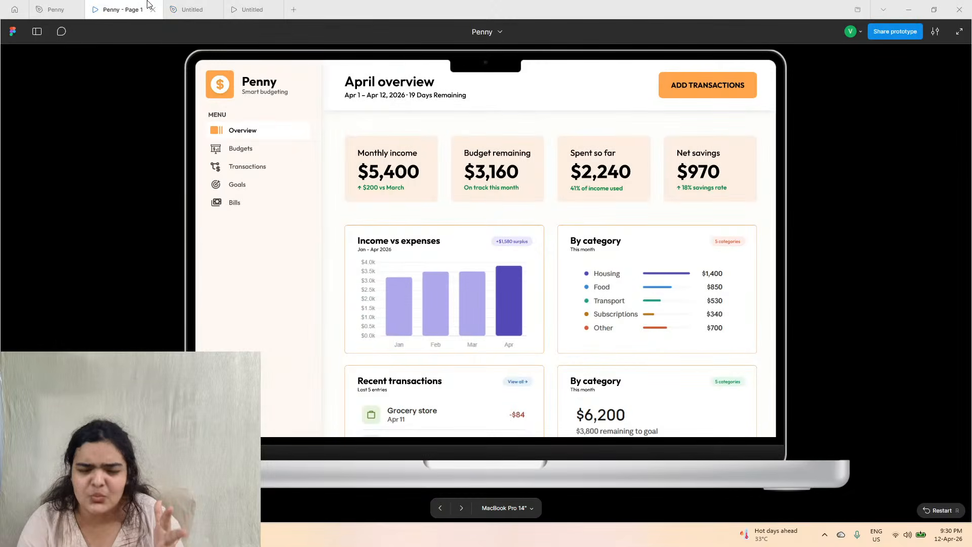
click(192, 9)
click(252, 9)
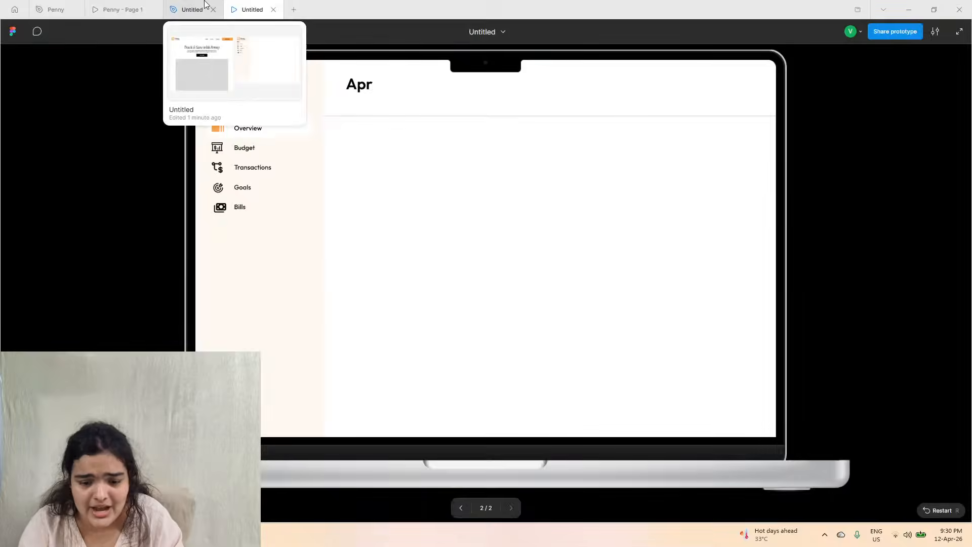
click(193, 9)
- Complete the header's Apr text so it reads "April overview"
double_click(464, 290)
click(490, 304)
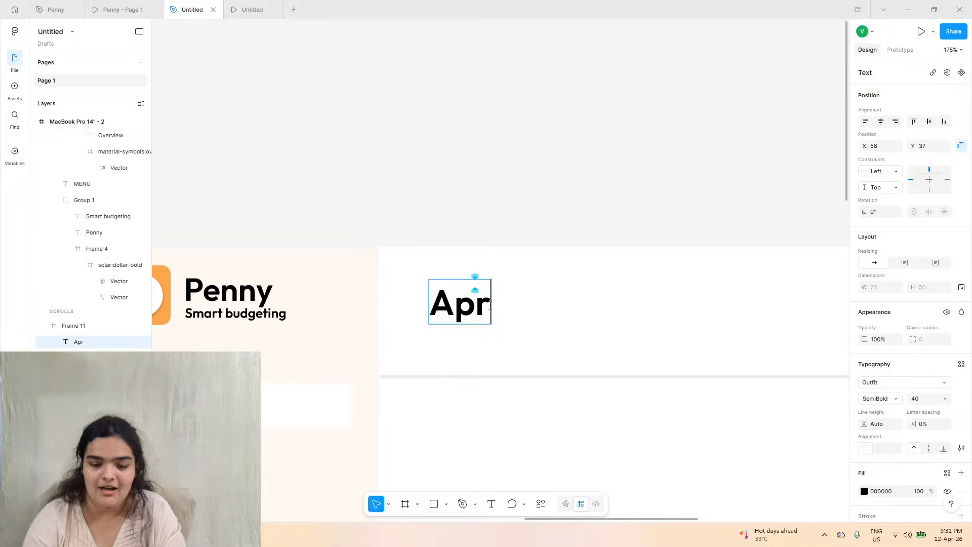
text(il )
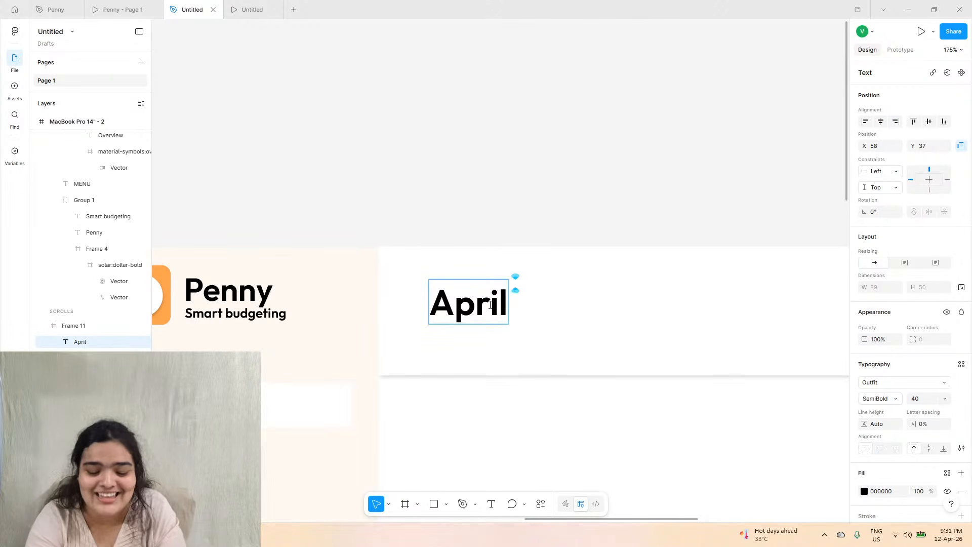
text(overview)
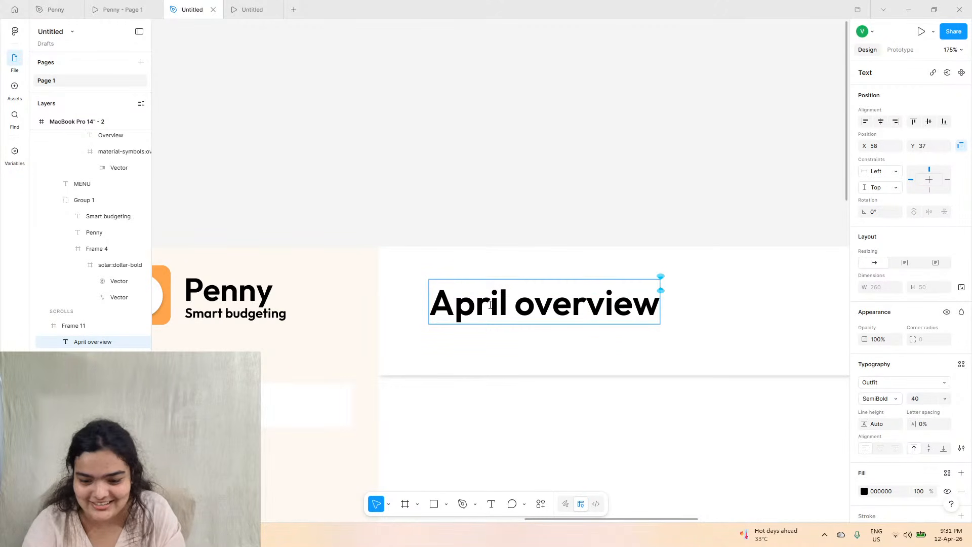
key(Escape)
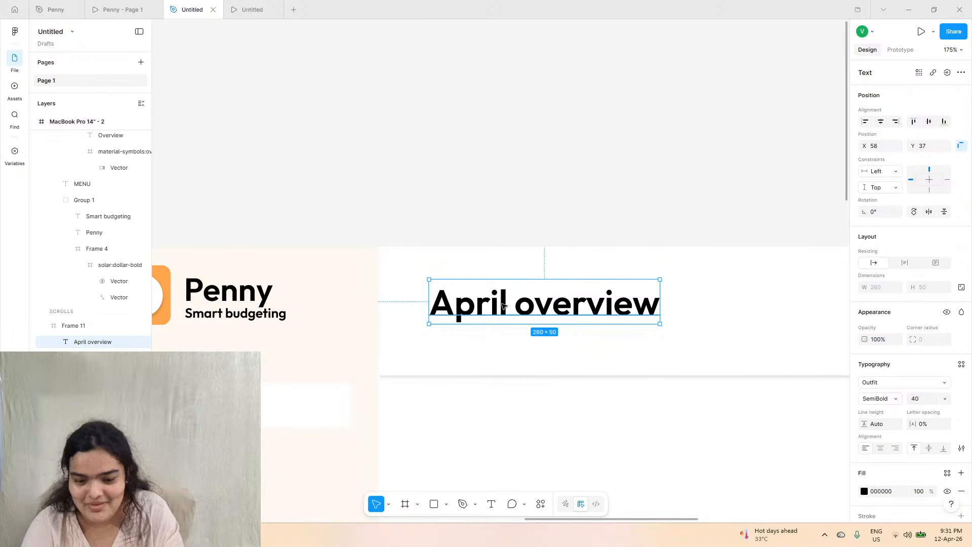
- Duplicate the April overview title directly beneath it at about X 55, Y 77, and copy the date line from the Penny design file's header
drag(507, 309, 477, 344)
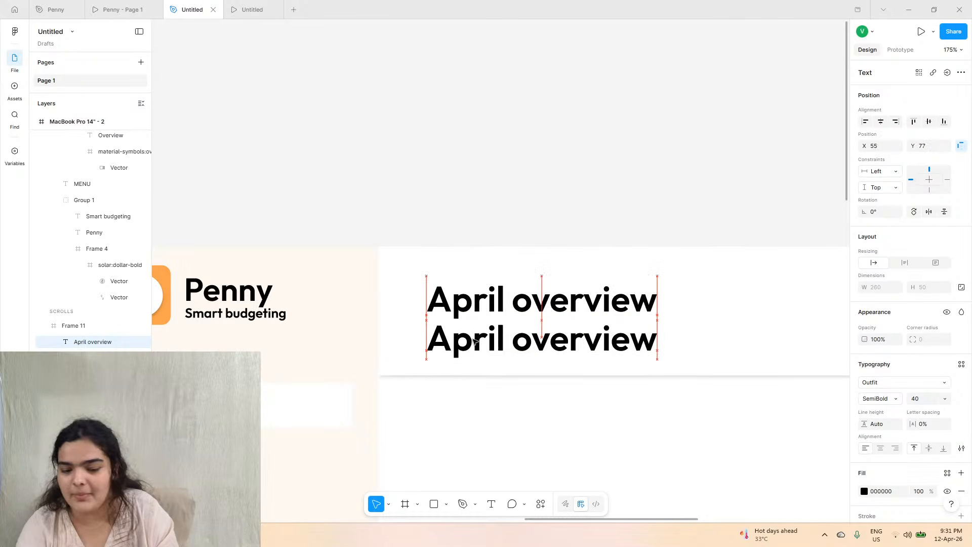
click(133, 10)
click(58, 9)
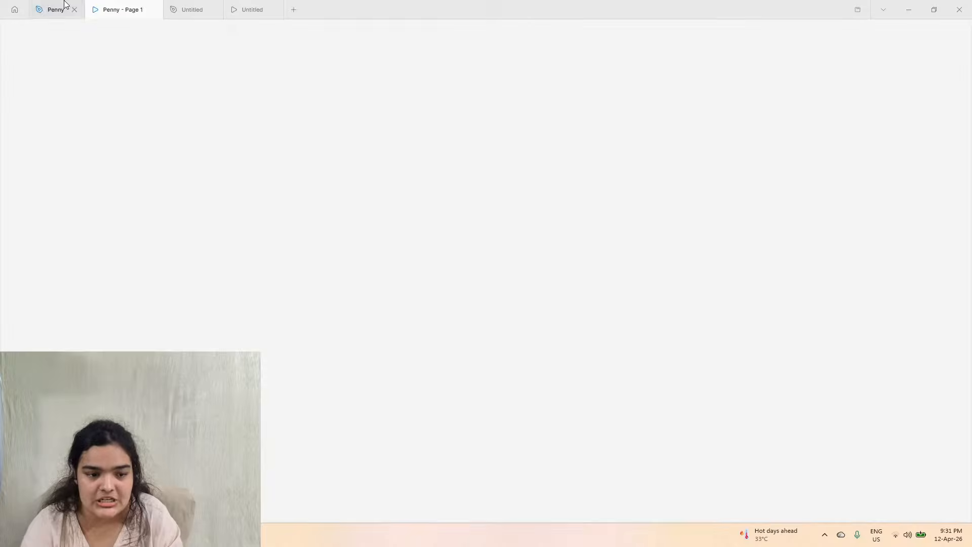
click(541, 53)
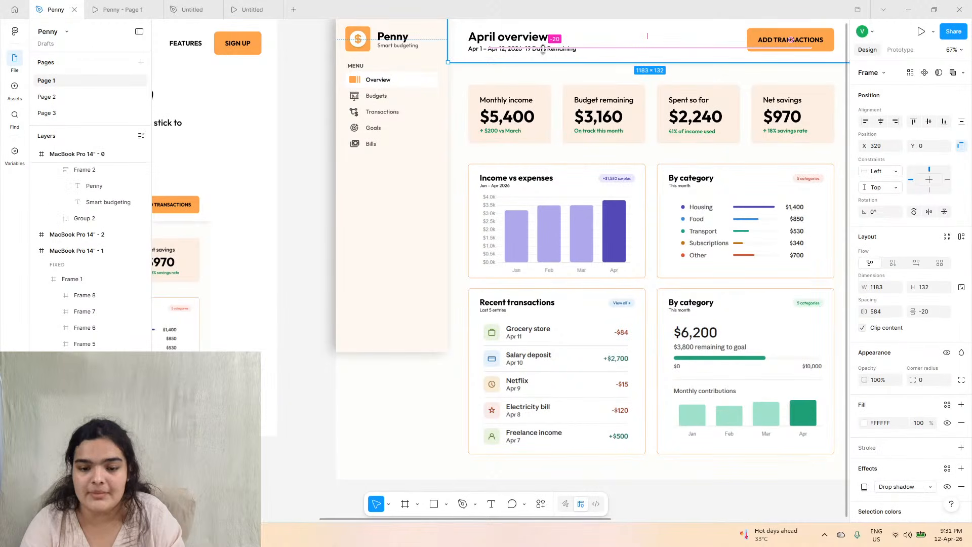
scroll(400, 67, up, 1)
scroll(559, 61, up, 5)
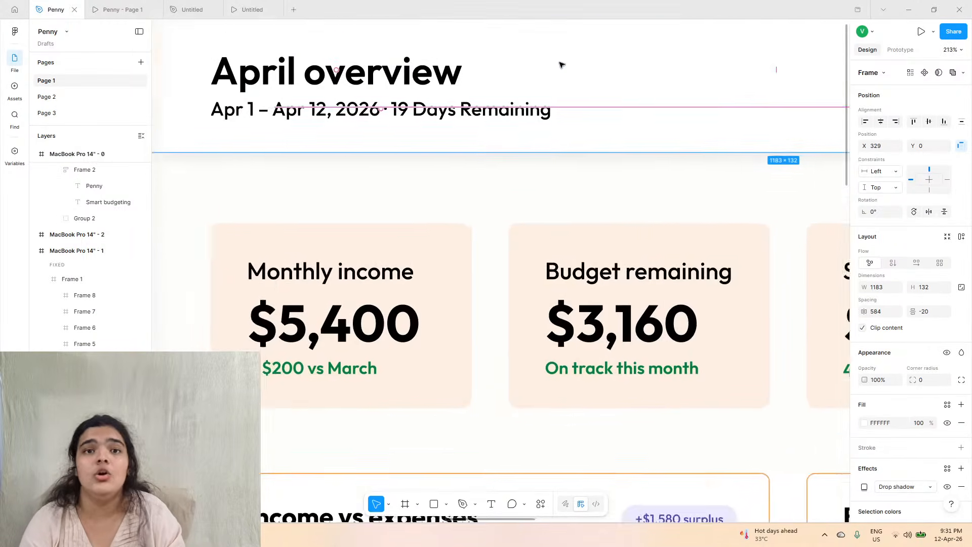
double_click(411, 185)
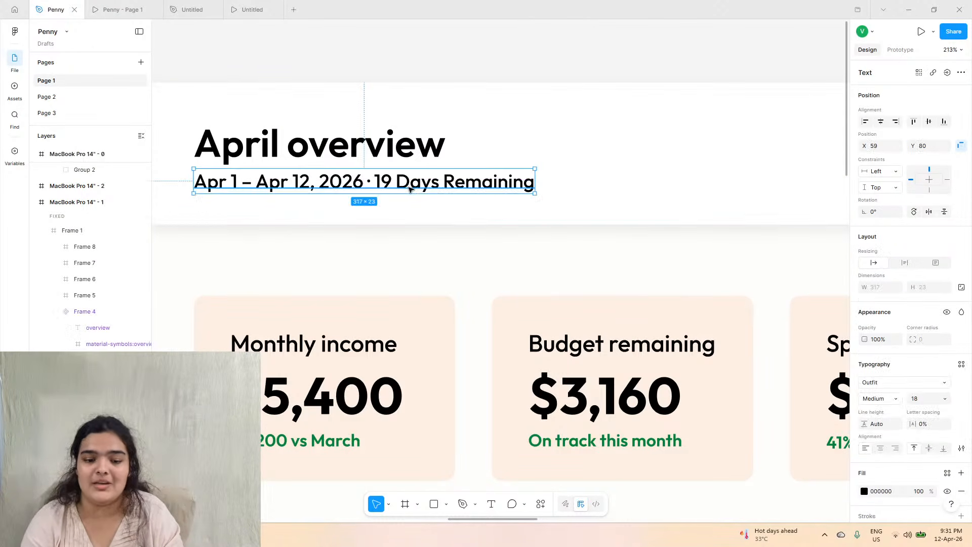
double_click(410, 186)
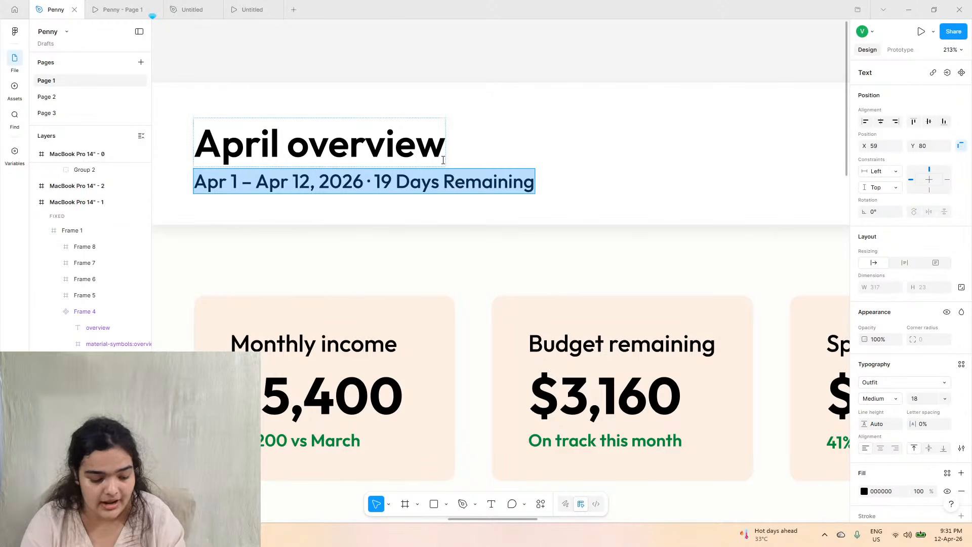
- Replace the duplicated title's text in the Untitled file with the copied line "Apr 1 – Apr 12, 2026 · 19 days remaining"
click(198, 9)
double_click(484, 357)
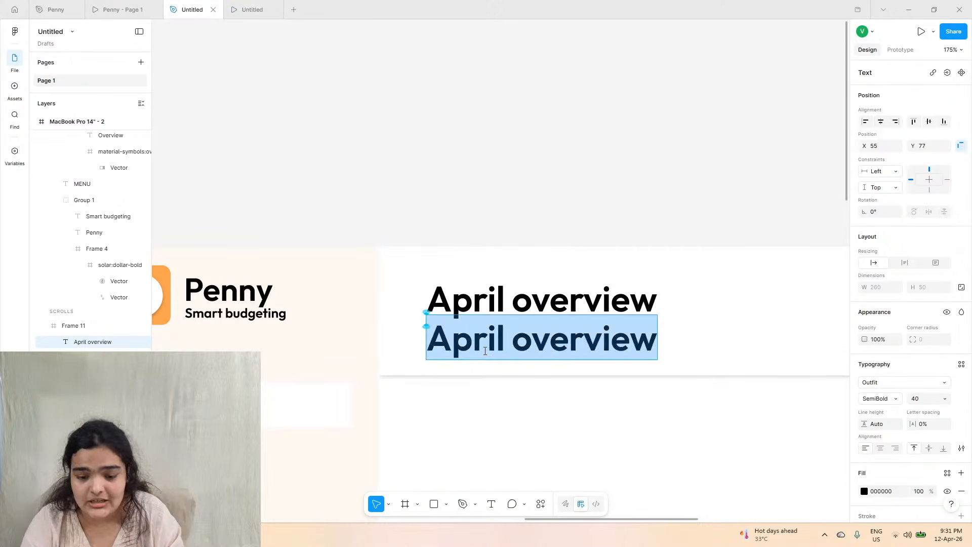
right_click(485, 353)
click(504, 384)
scroll(556, 376, down, 5)
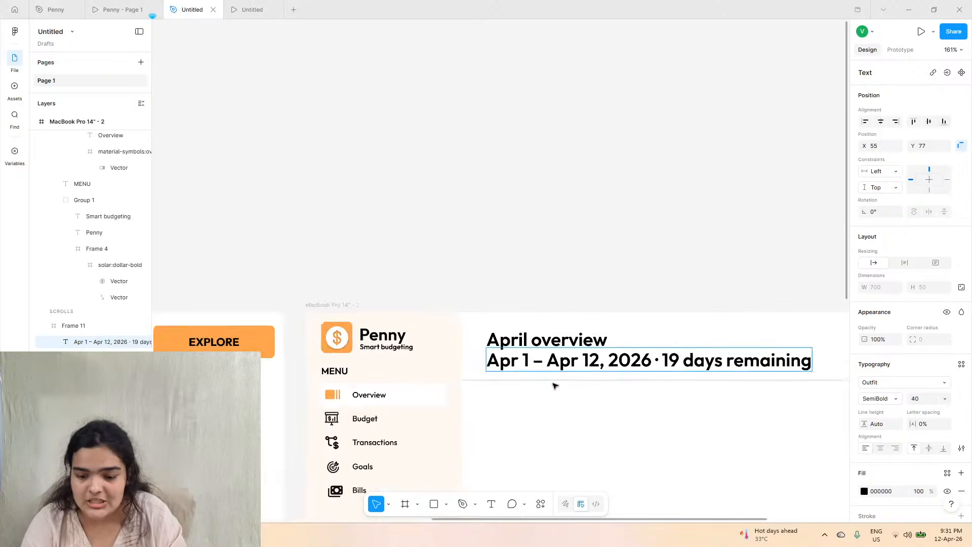
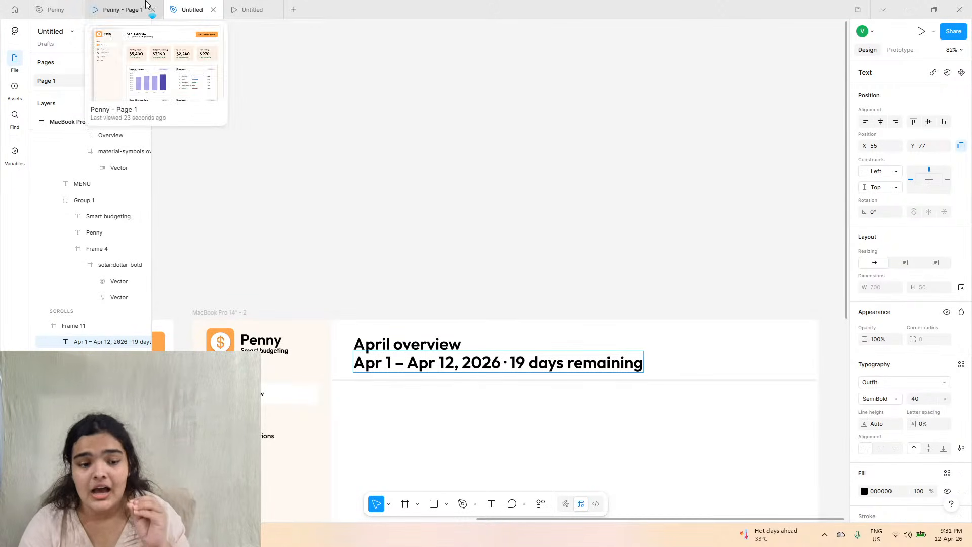
- Set the header's date line to font size 20 and Medium weight, and lower it to about Y 87
click(946, 399)
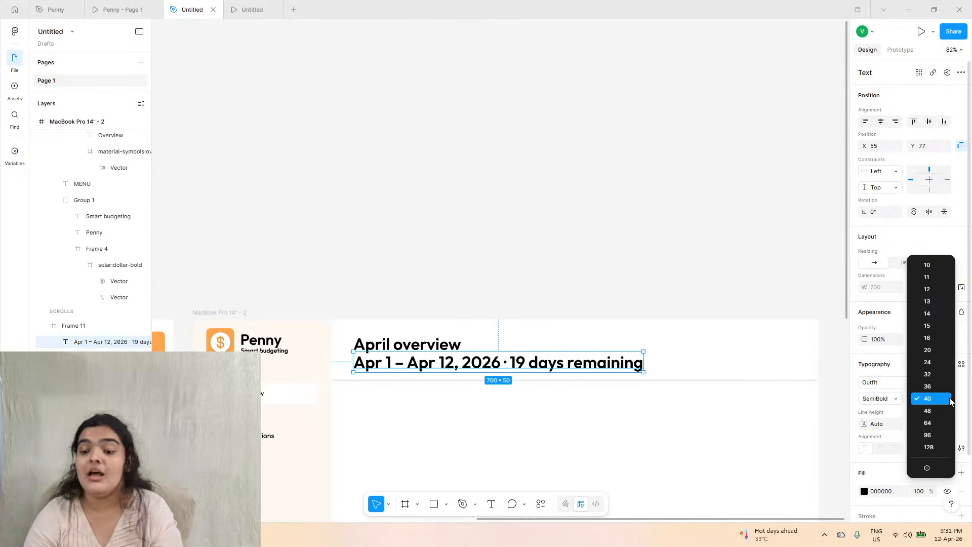
click(927, 349)
scroll(446, 367, up, 5)
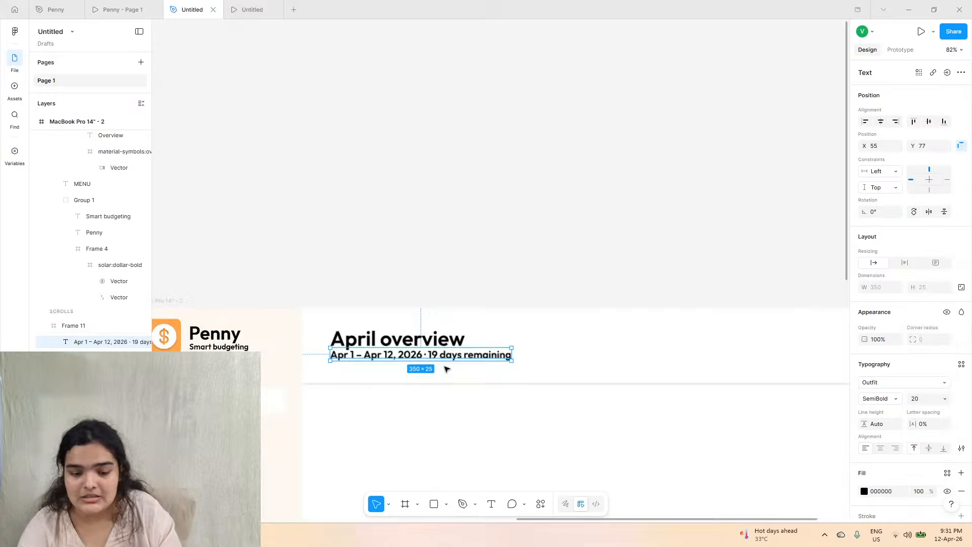
drag(378, 346, 378, 351)
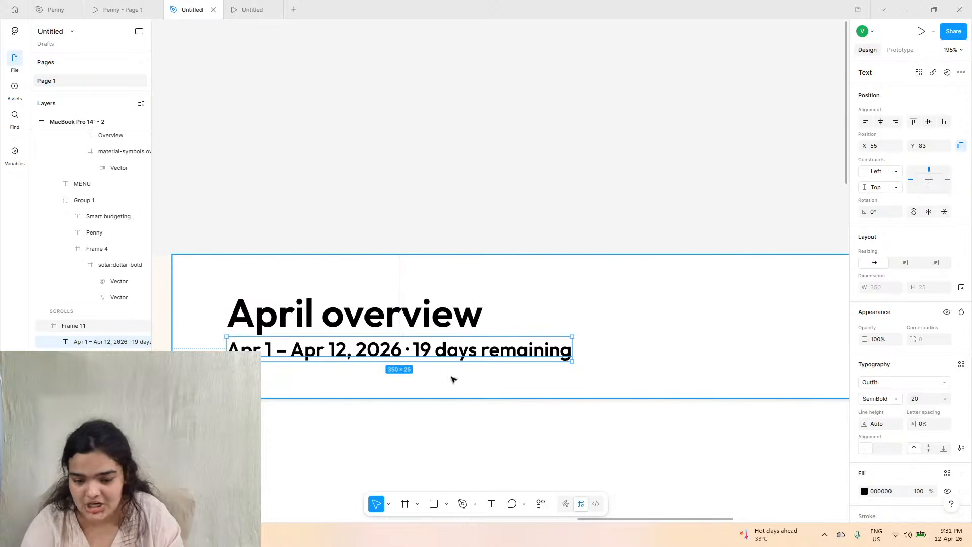
click(893, 400)
click(888, 385)
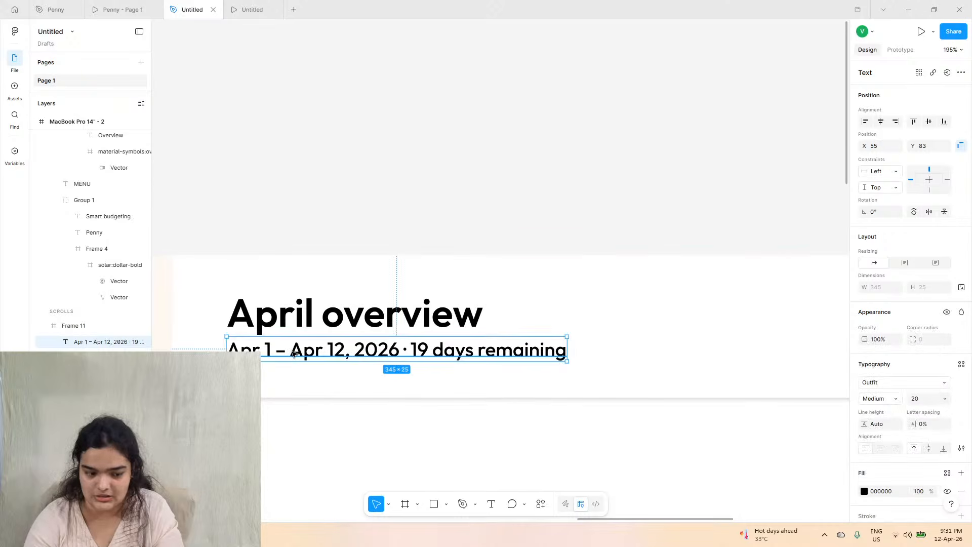
drag(293, 353, 293, 357)
scroll(274, 336, up, 3)
click(276, 314)
click(277, 365)
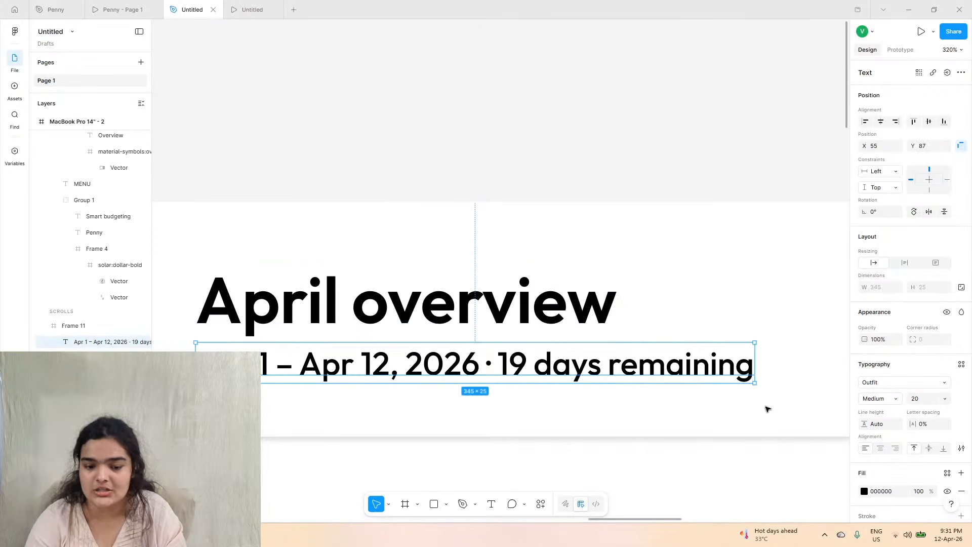
- Change the date line's fill to dark grey 585858
click(866, 492)
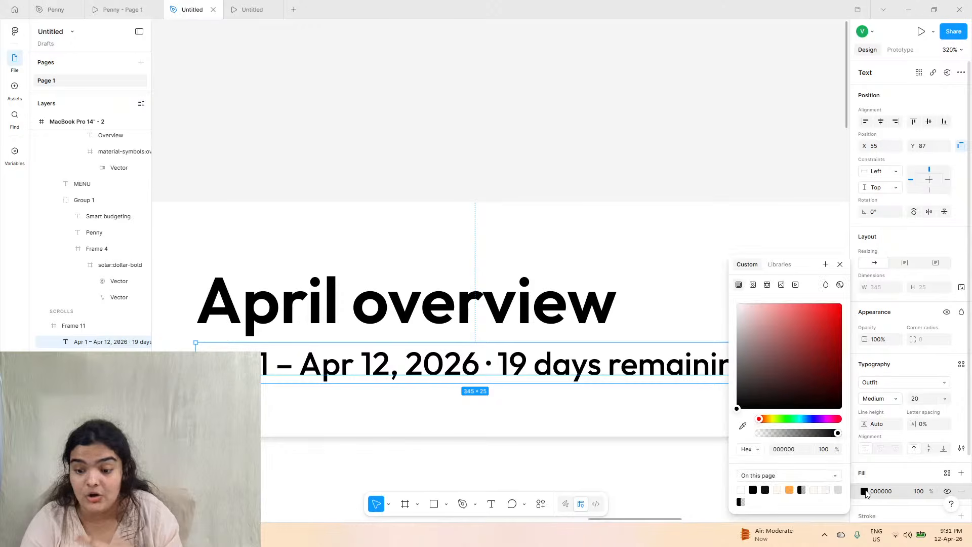
click(765, 490)
drag(738, 402, 730, 373)
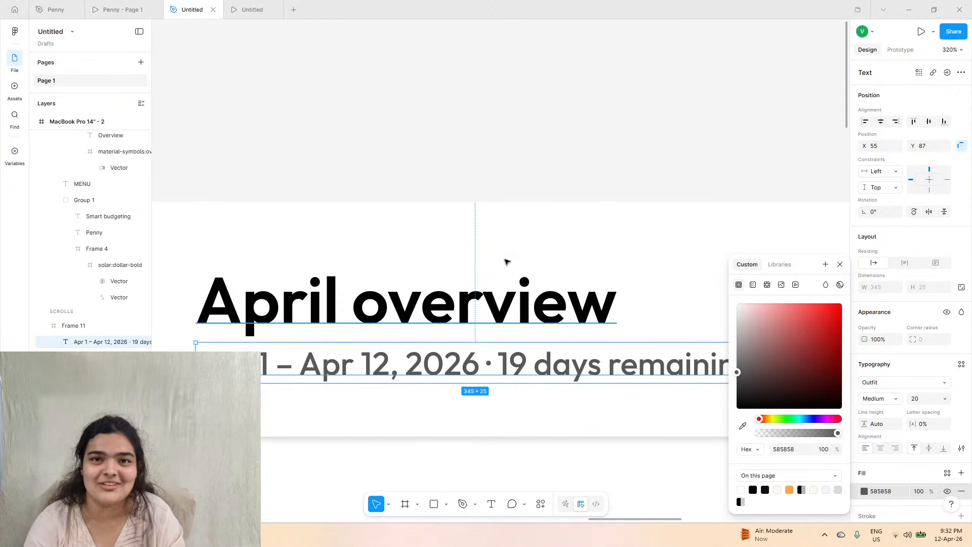
click(486, 397)
click(481, 382)
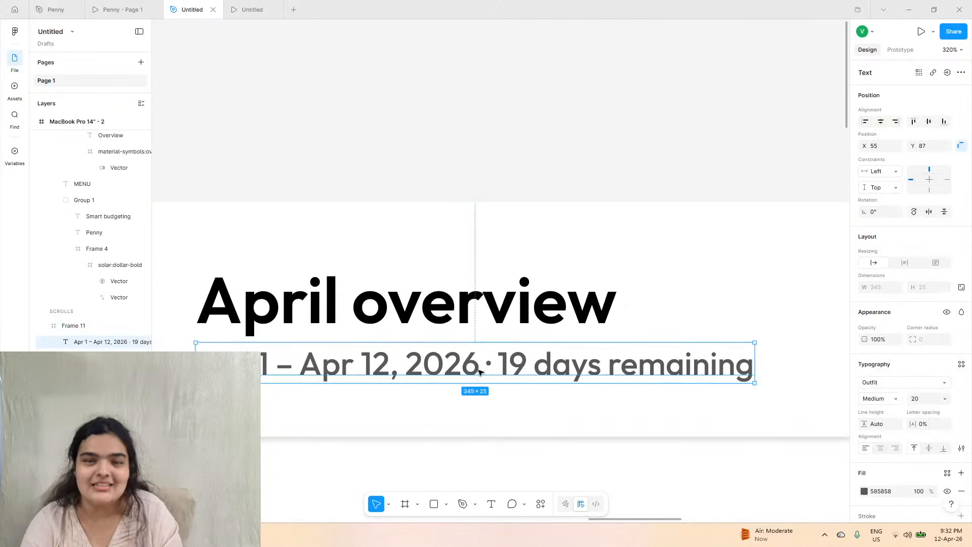
- Copy the landing page's orange EXPLORE button into the MacBook Pro 14" - 2 frame and place it in the header at about X 1220, Y 38
scroll(480, 382, down, 5)
scroll(469, 248, down, 2)
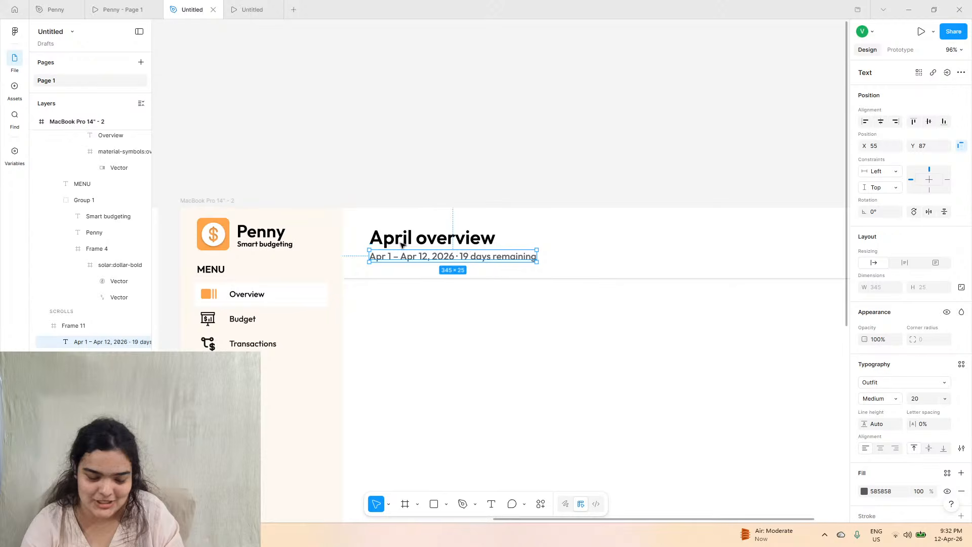
click(125, 9)
click(182, 6)
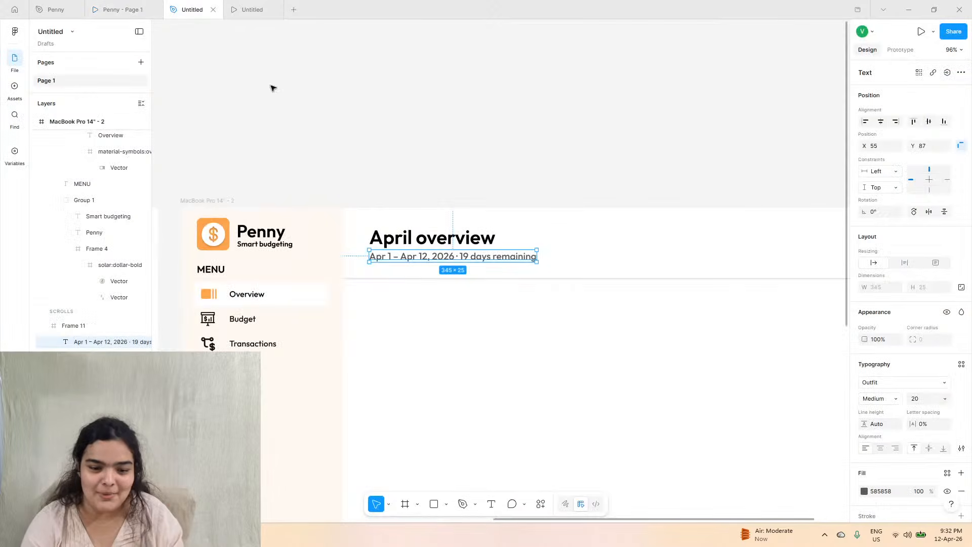
scroll(243, 222, down, 5)
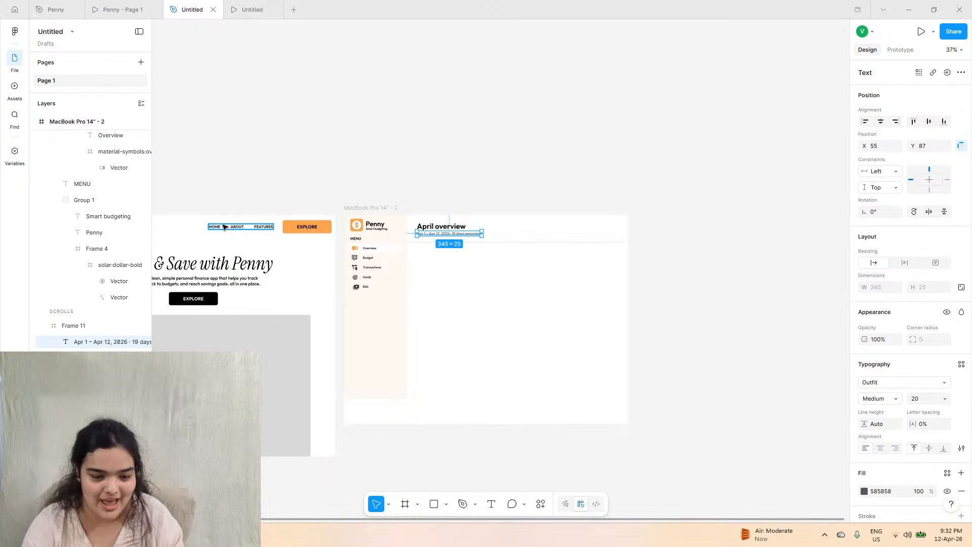
click(299, 231)
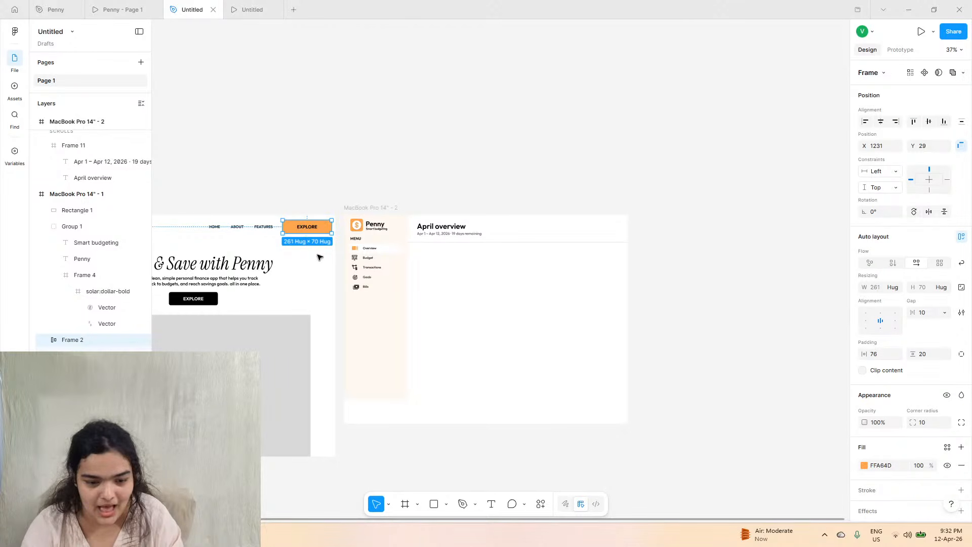
click(368, 209)
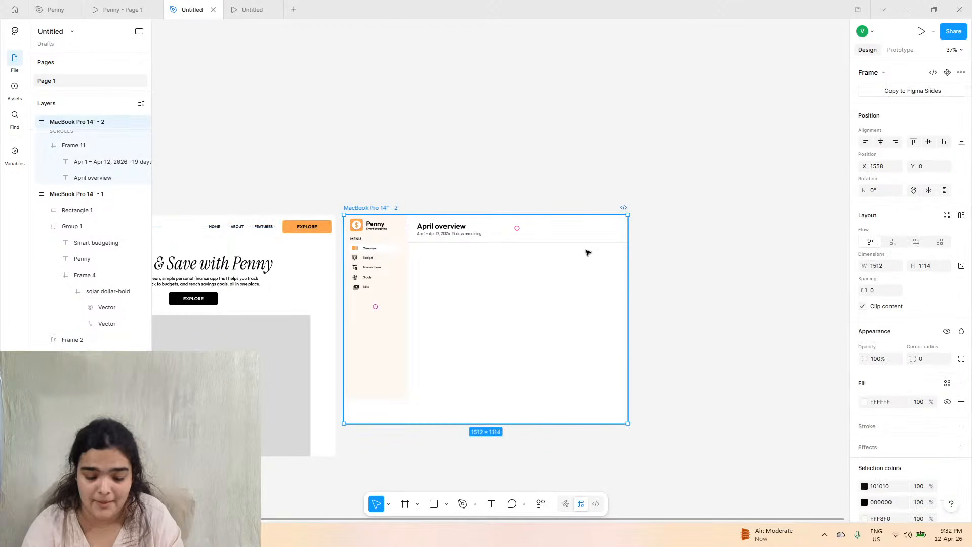
key(ctrl+v)
scroll(612, 229, up, 5)
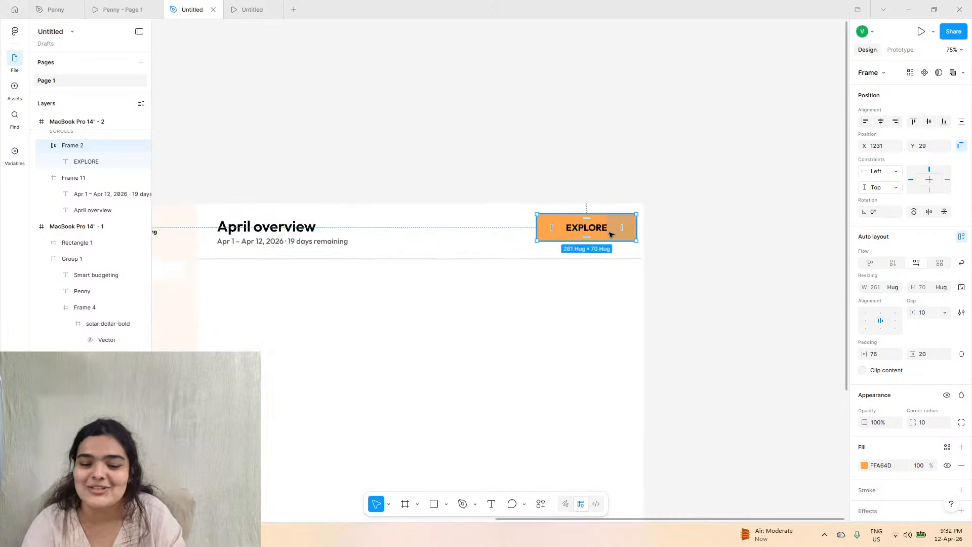
drag(610, 230, 606, 238)
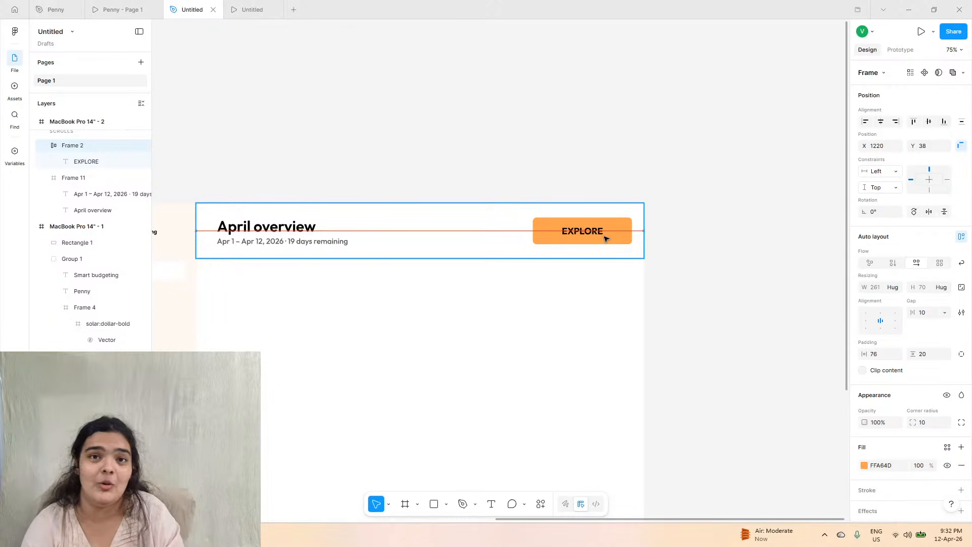
- Compare the header button with the one in the Penny prototype, and return to the Untitled design file
scroll(615, 241, up, 3)
click(152, 8)
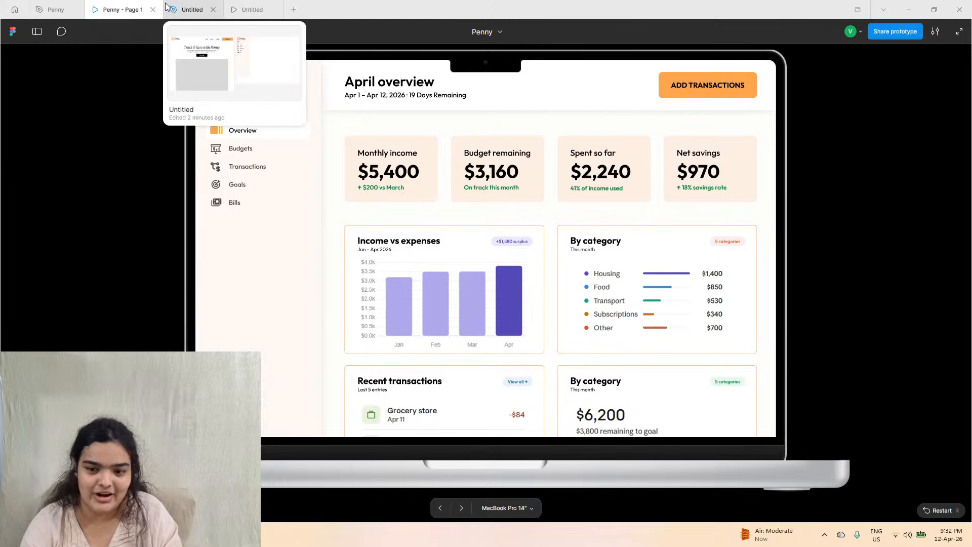
click(167, 6)
click(134, 6)
click(177, 4)
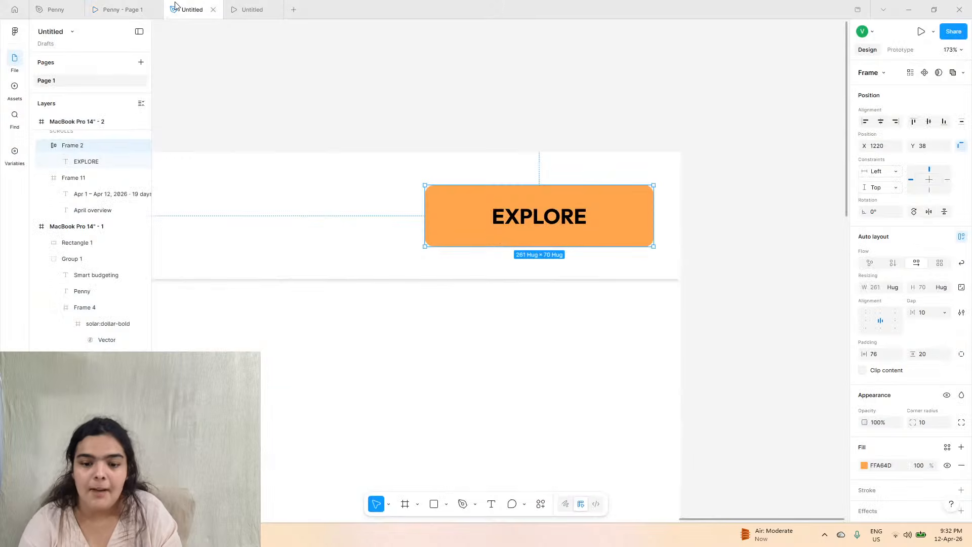
- Copy the ADD TRANSACTIONS label text from the header button in the Penny design file
click(119, 9)
click(55, 9)
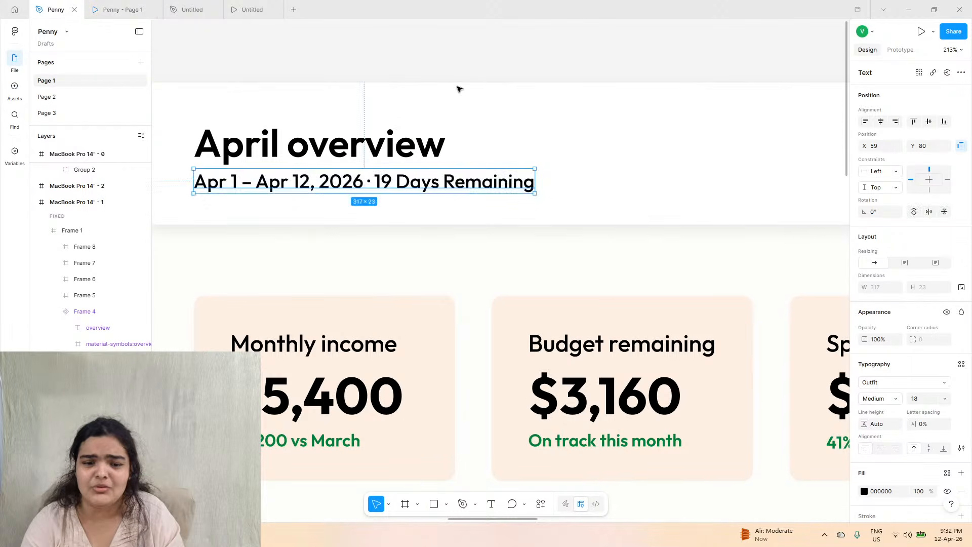
scroll(458, 89, right, 10)
scroll(458, 89, down, 2)
double_click(638, 96)
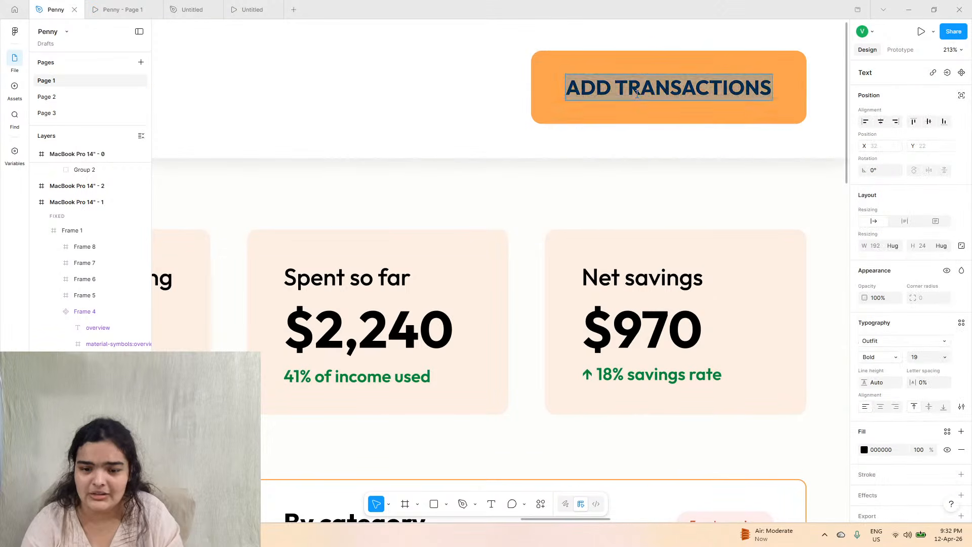
right_click(636, 94)
double_click(626, 88)
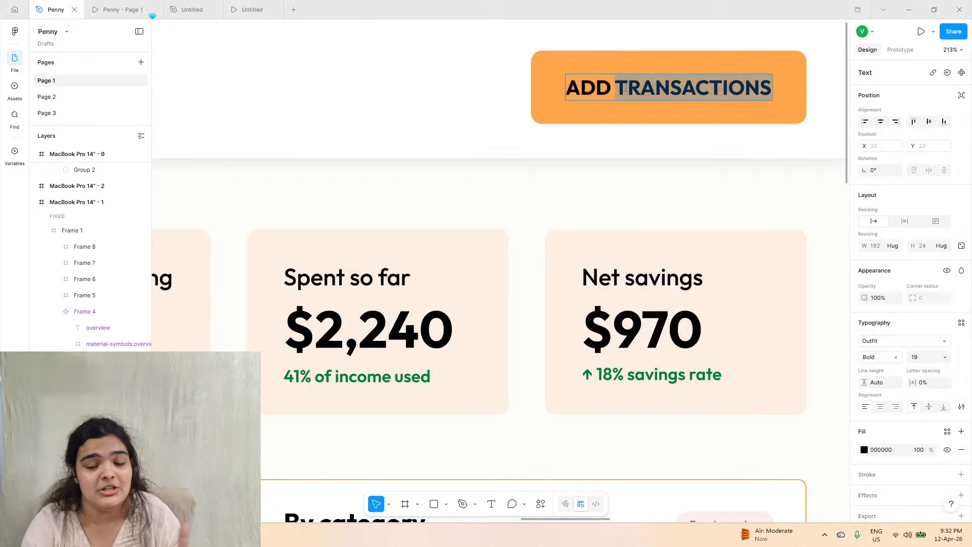
triple_click(626, 88)
right_click(626, 87)
click(639, 95)
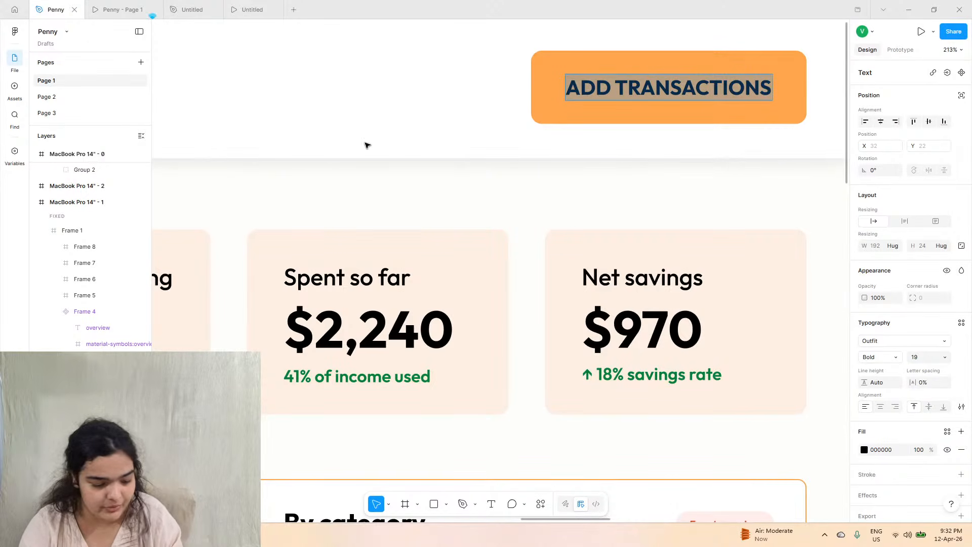
- Replace the EXPLORE label on the Untitled file's header button with ADD TRANSACTIONS, matching the existing text style
click(192, 9)
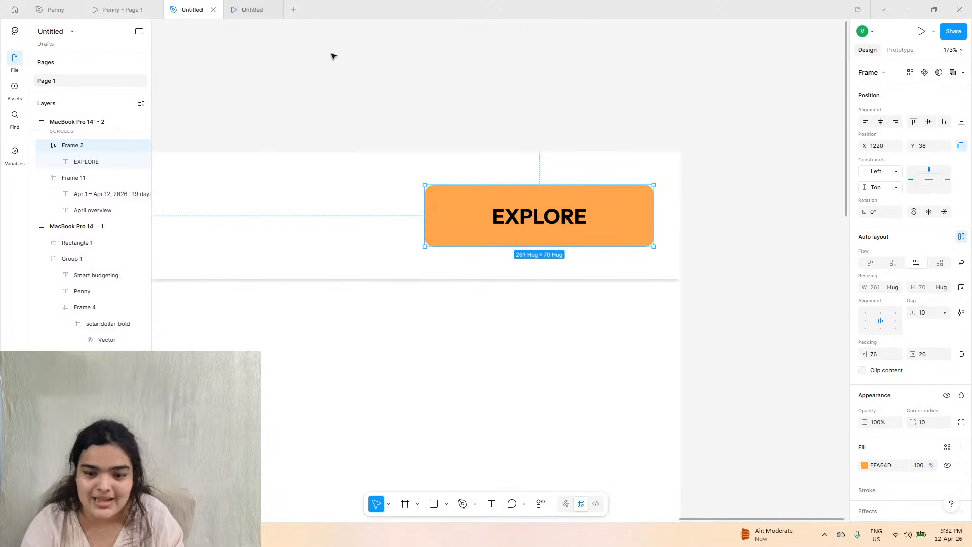
double_click(525, 221)
double_click(524, 221)
right_click(527, 219)
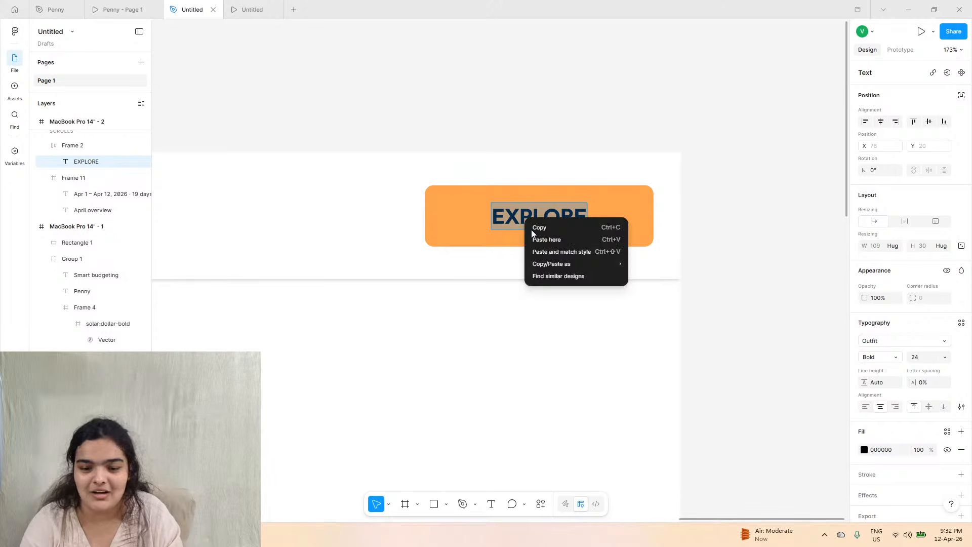
click(545, 252)
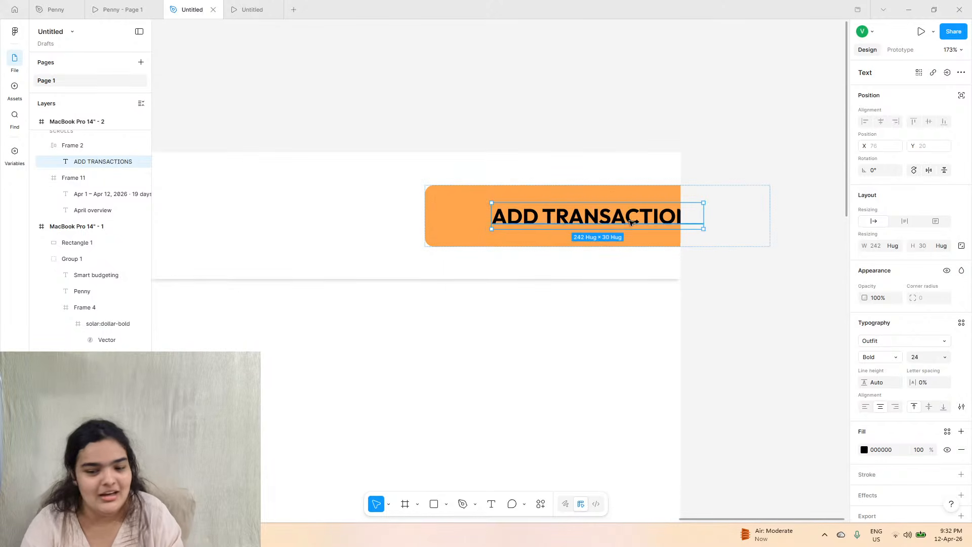
- Shift the ADD TRANSACTIONS button to about X 1082, Y 35 and set its horizontal padding to 54
drag(630, 216, 524, 199)
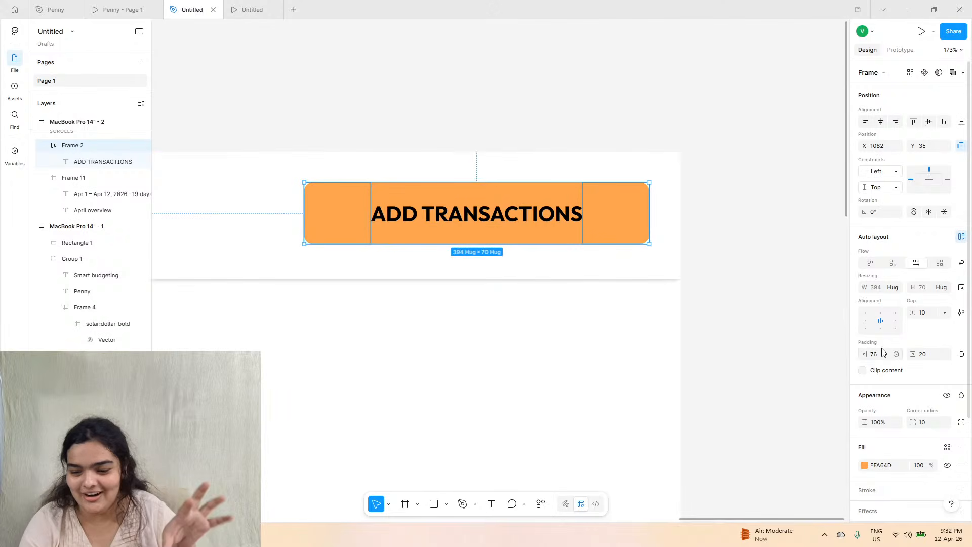
drag(867, 349, 845, 349)
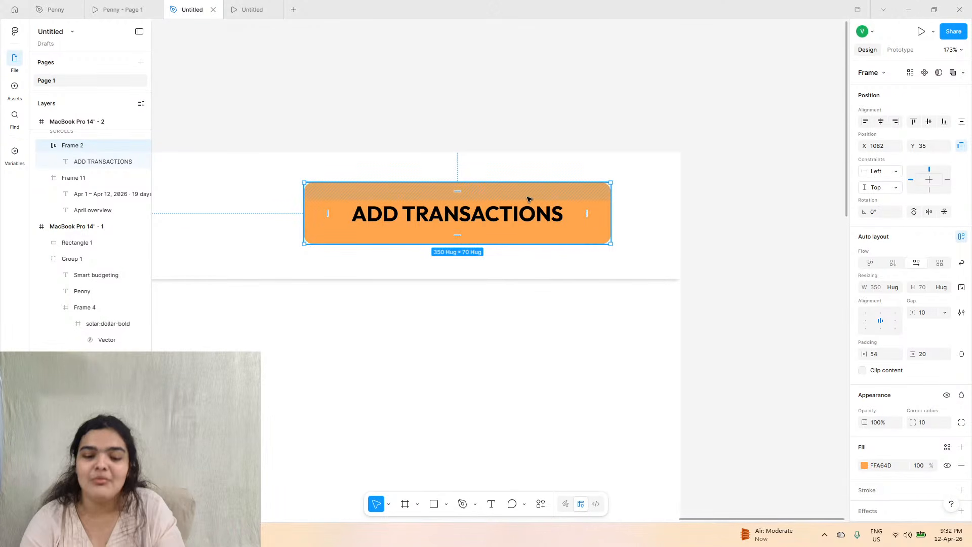
- Move the ADD TRANSACTIONS button to about X 1125, Y 38 and compare the header with the Penny prototype
drag(527, 199, 560, 210)
click(532, 144)
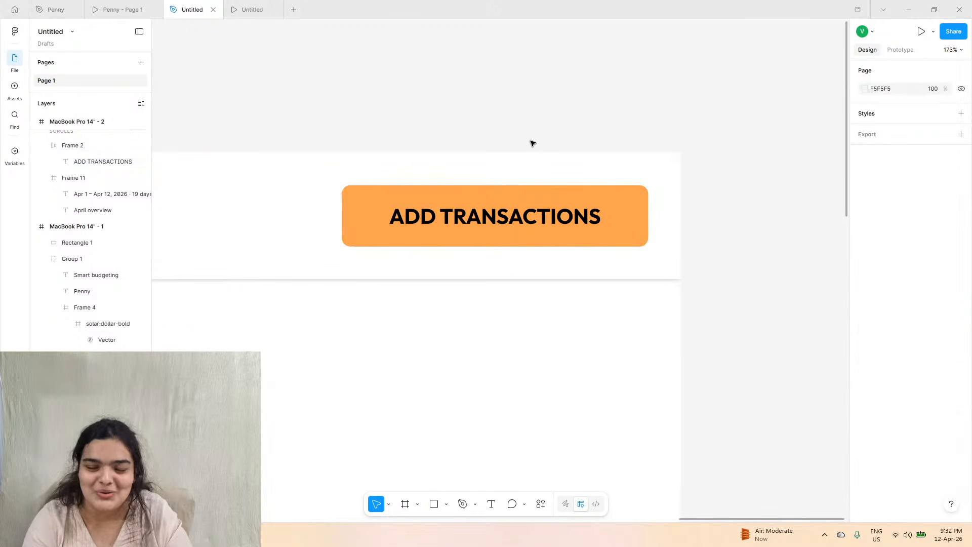
scroll(532, 143, down, 5)
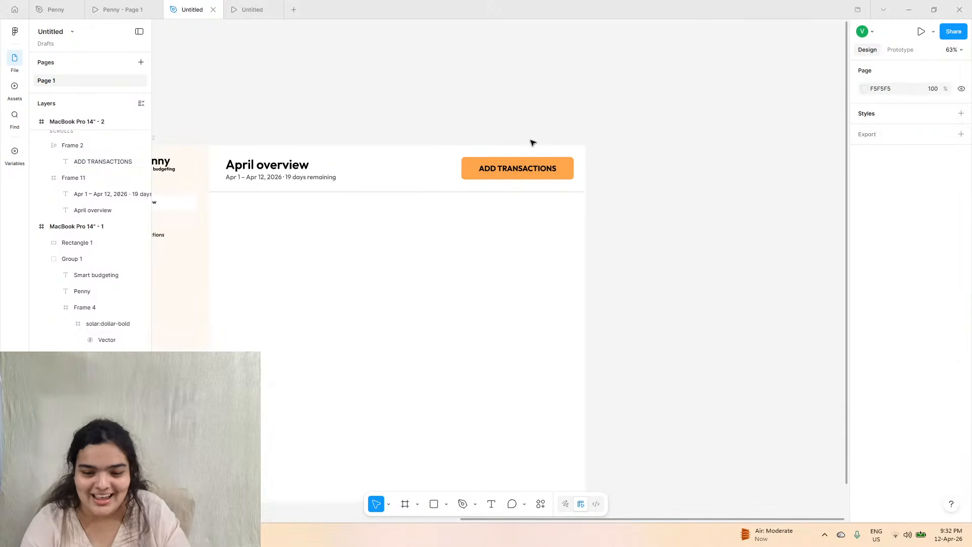
click(130, 9)
click(188, 5)
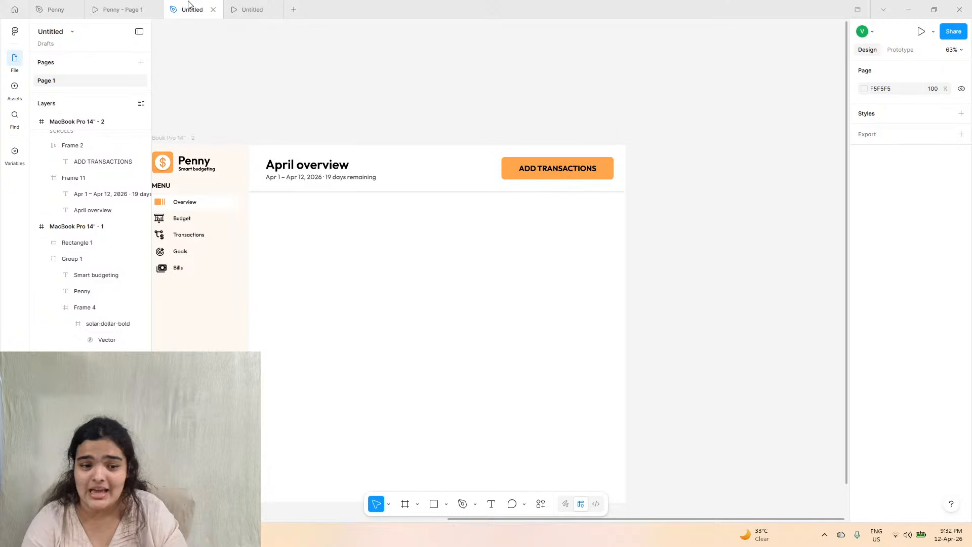
- Reduce the ADD TRANSACTIONS button's horizontal padding to 34 and reposition it at about X 1156, Y 38
click(530, 170)
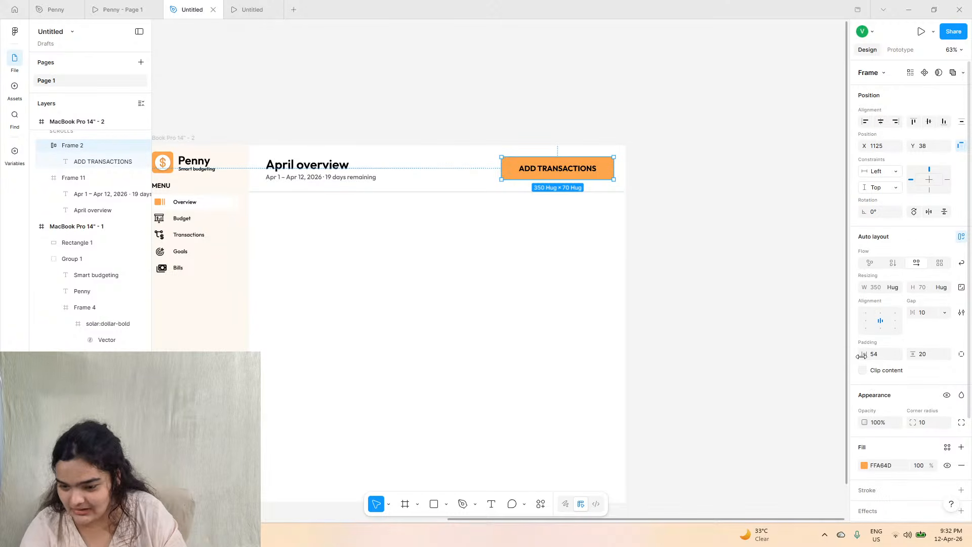
drag(862, 356, 839, 352)
scroll(600, 174, up, 5)
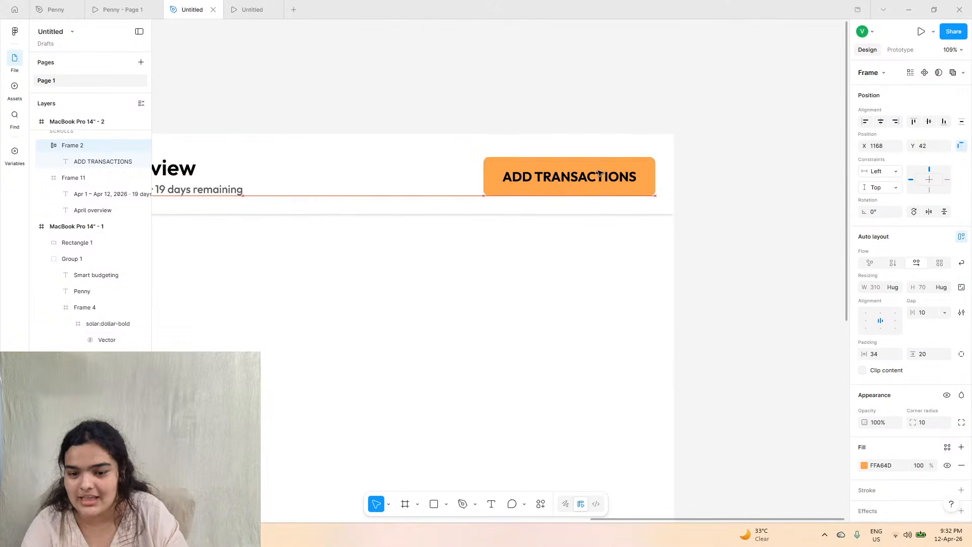
drag(599, 174, 591, 169)
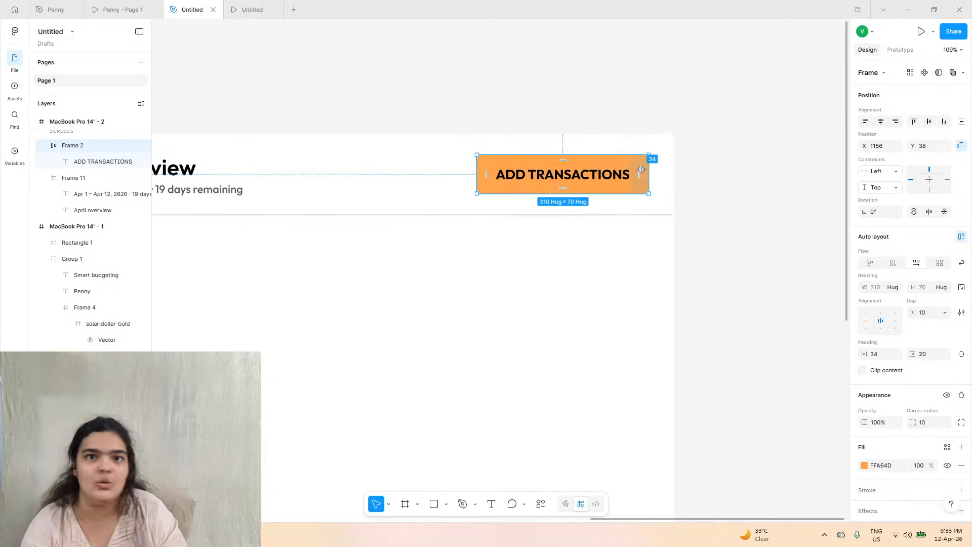
scroll(365, 124, left, 3)
click(338, 113)
scroll(338, 112, down, 2)
- Examine the row of summary cards in the Penny prototype, and return to the Untitled design file
click(117, 10)
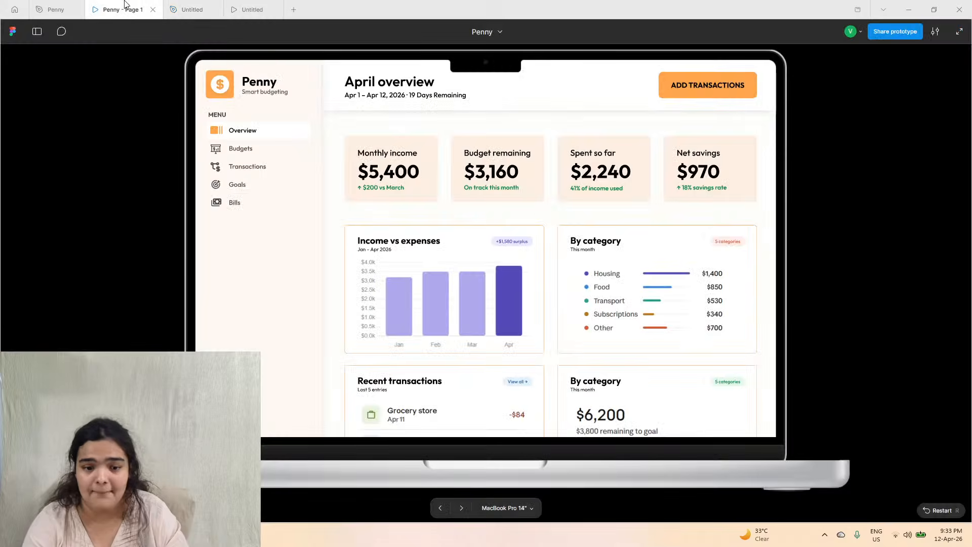
click(213, 5)
click(122, 10)
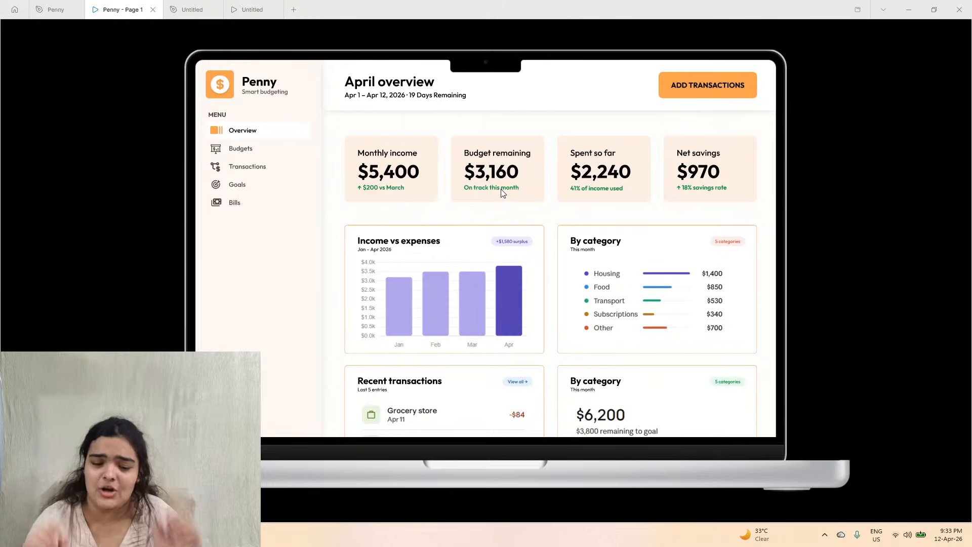
click(187, 9)
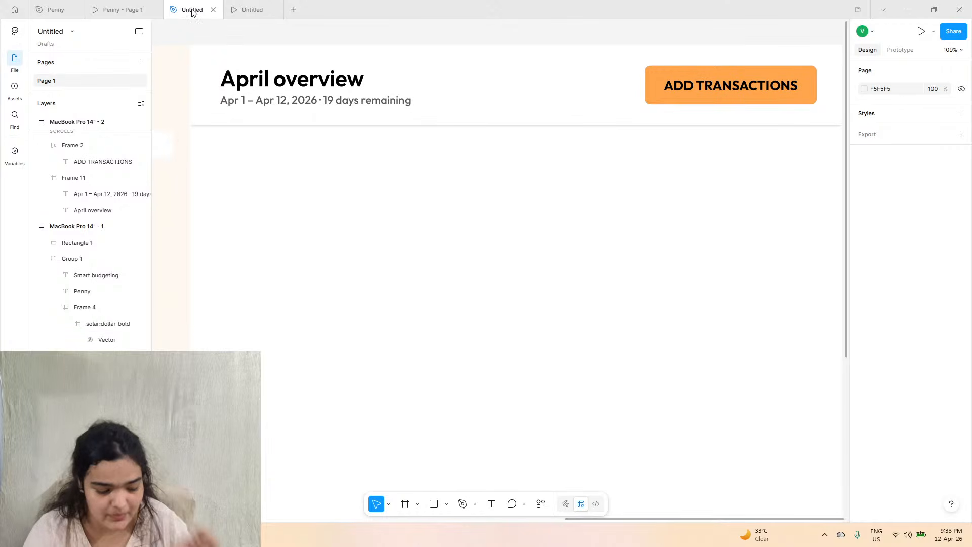
- Draw a card frame about 261 × 193 below the April overview header and fill it with orange FFA64D
click(404, 505)
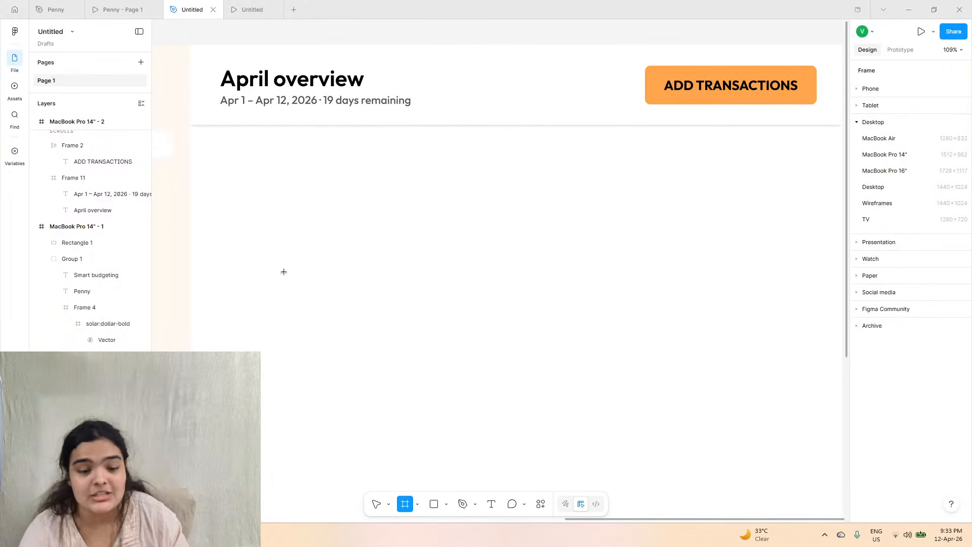
drag(223, 158, 369, 265)
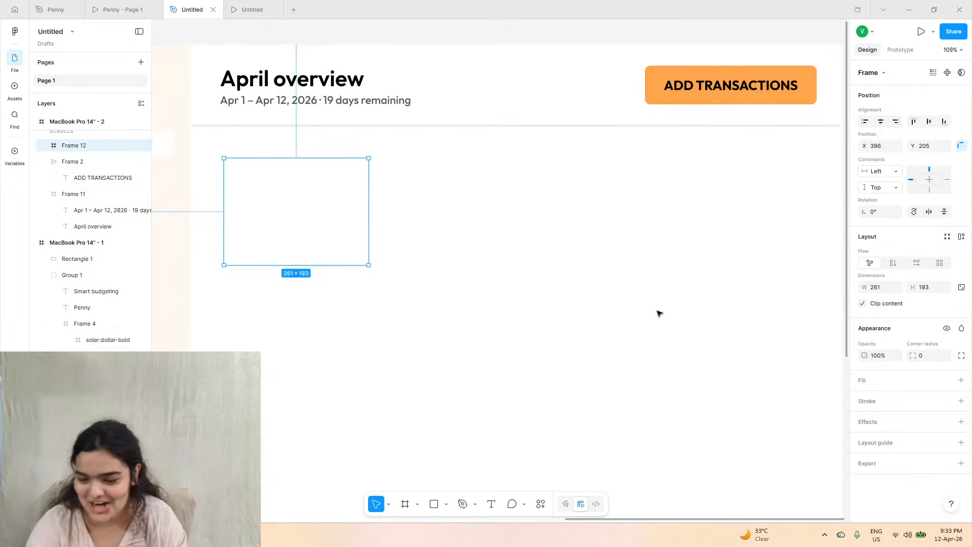
click(961, 381)
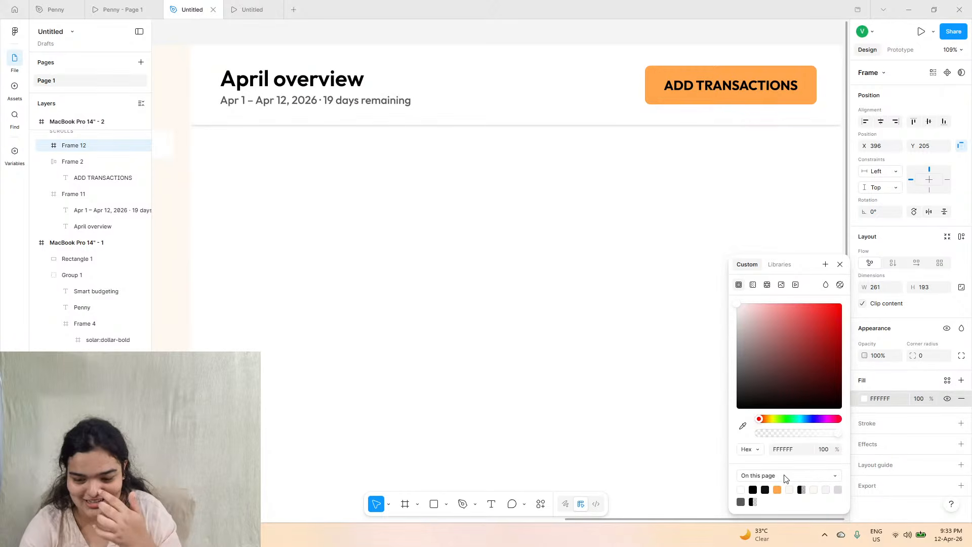
click(778, 490)
- Copy the fill colour code of the Monthly income card in the Penny design file
click(237, 14)
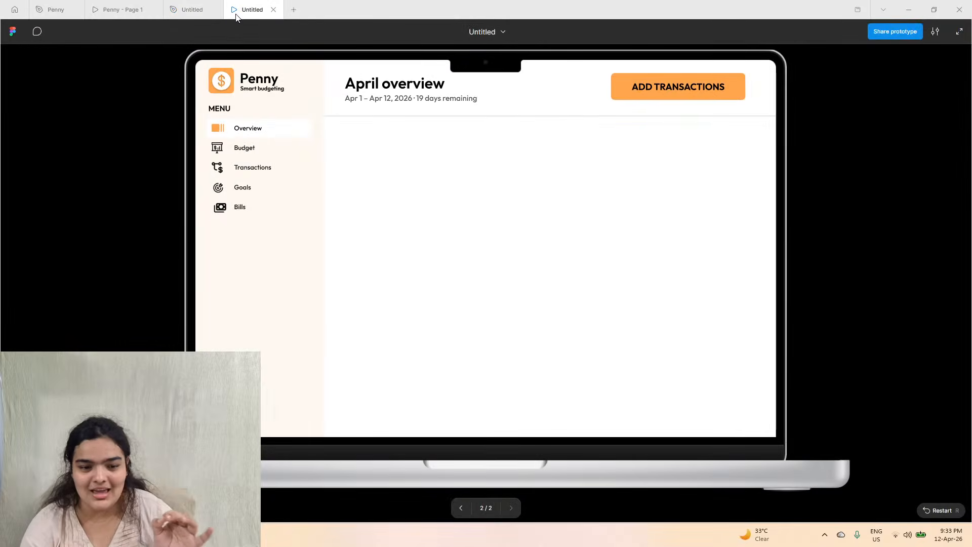
click(55, 10)
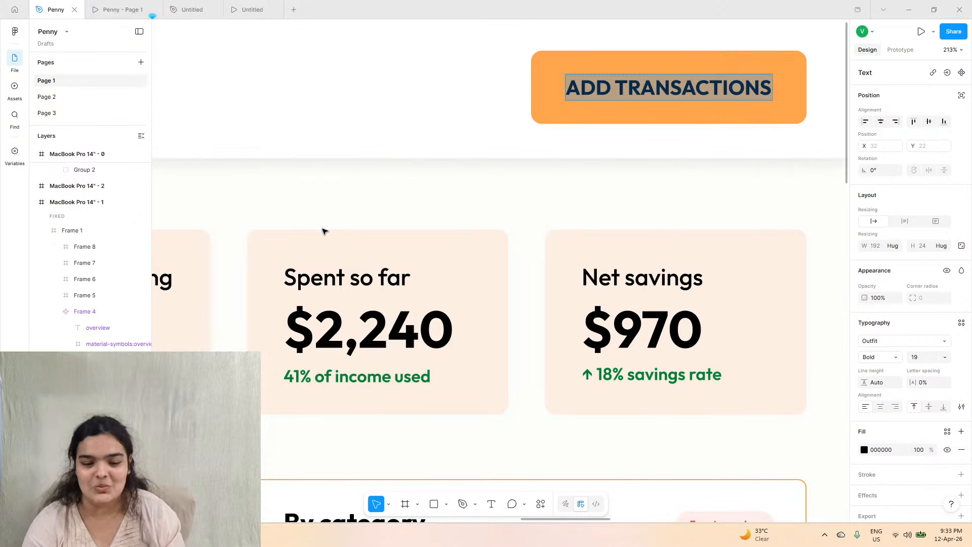
scroll(324, 231, left, 10)
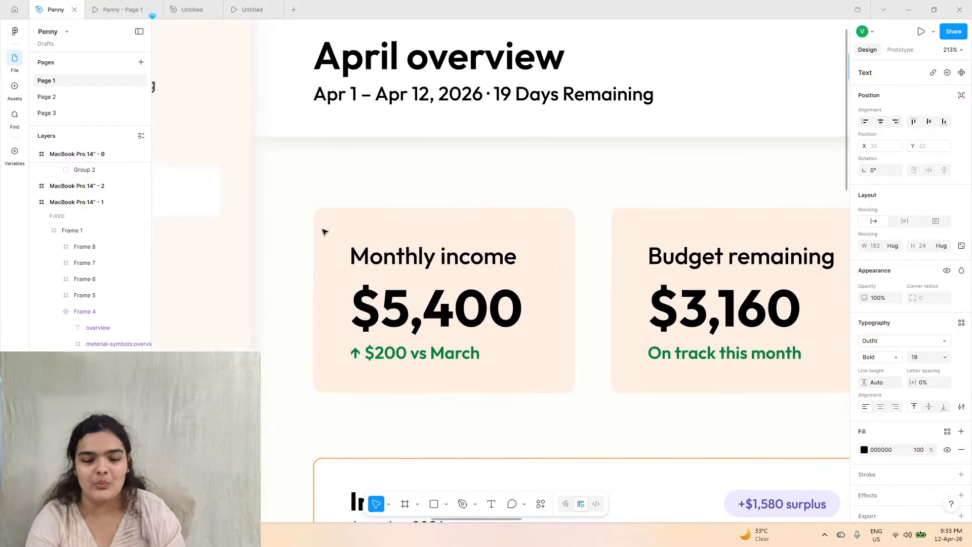
click(341, 226)
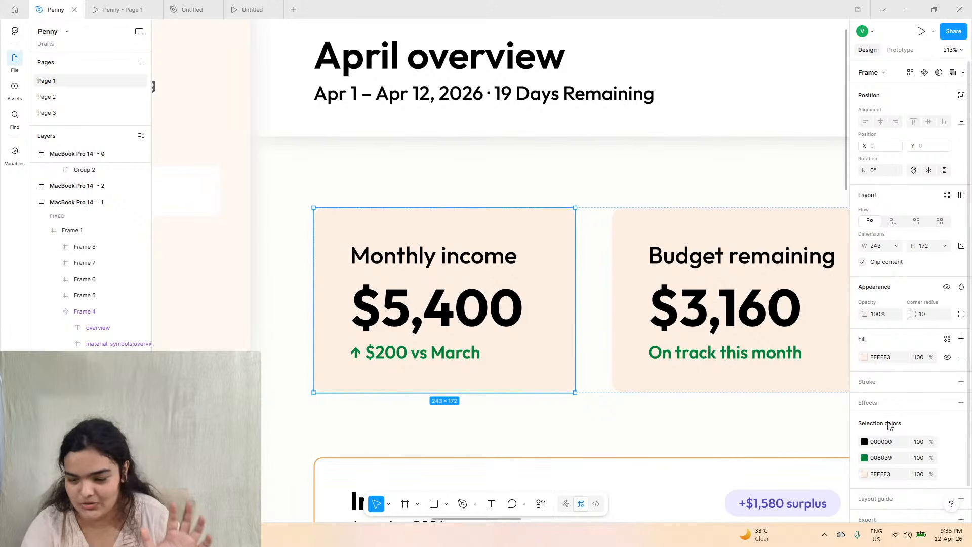
click(882, 358)
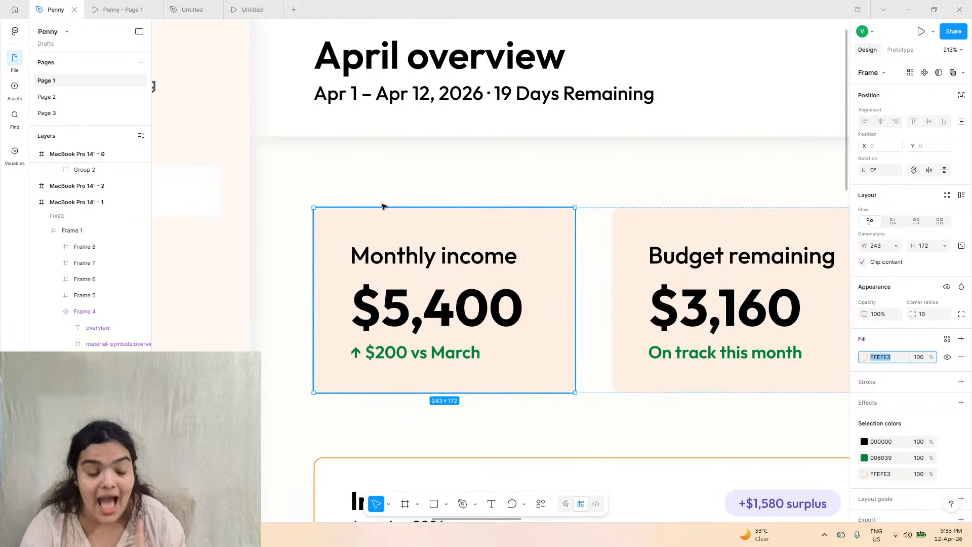
- In the Untitled design file, set the card frame's fill to FFEFE3 and align it under the heading at about X 389, Y 210
click(252, 9)
click(193, 9)
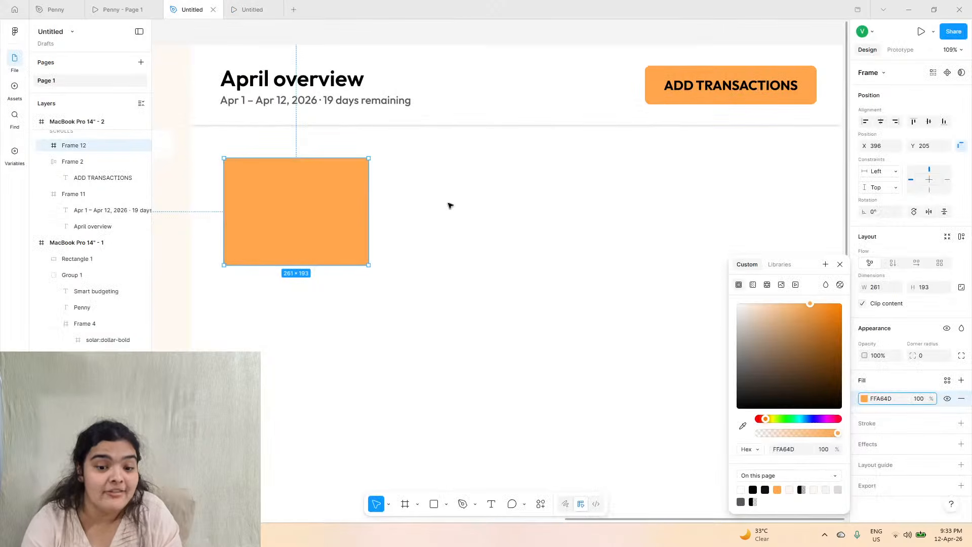
click(784, 449)
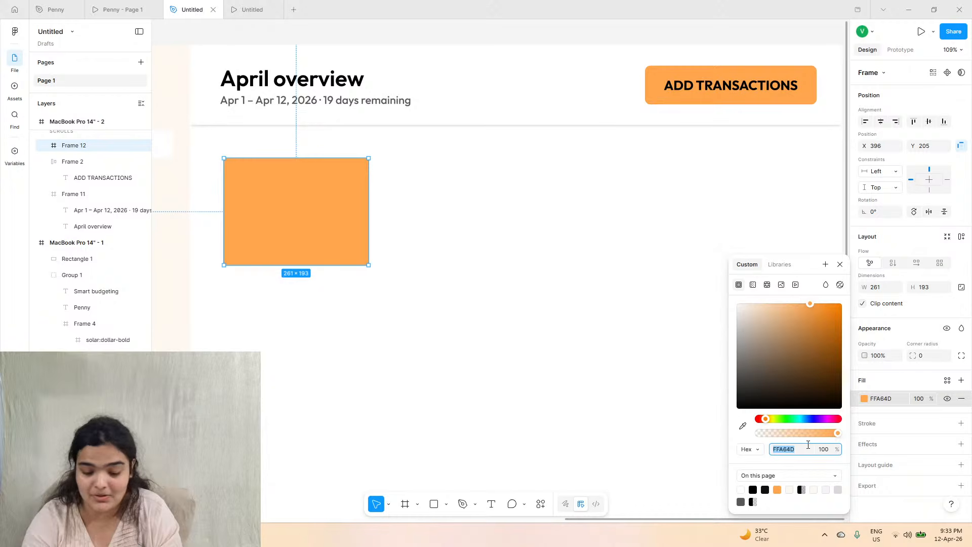
text(FFEFE3)
key(Return)
drag(308, 228, 305, 235)
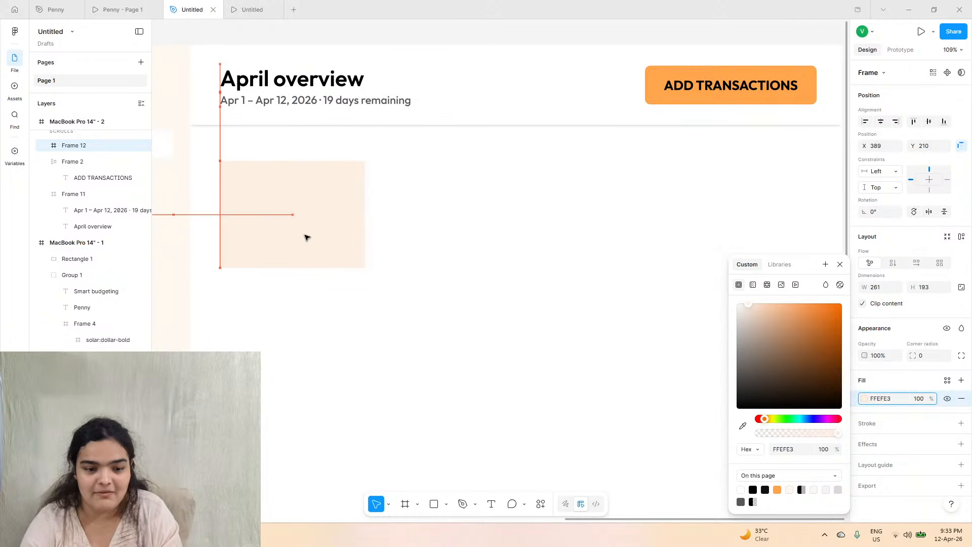
- Check the prototype's cards, widen the Untitled file's card frame to about 270, and move it up to about Y 204
click(132, 3)
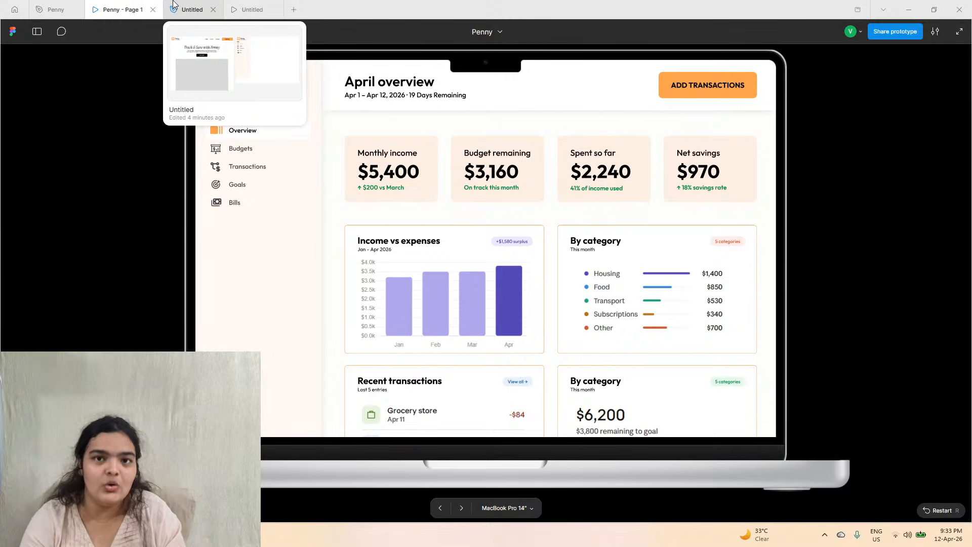
click(172, 5)
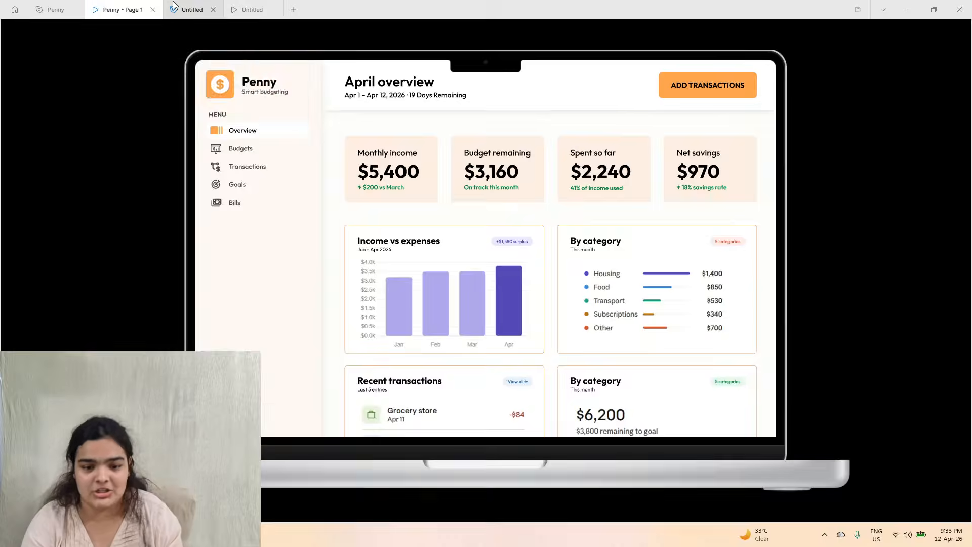
drag(368, 261, 369, 263)
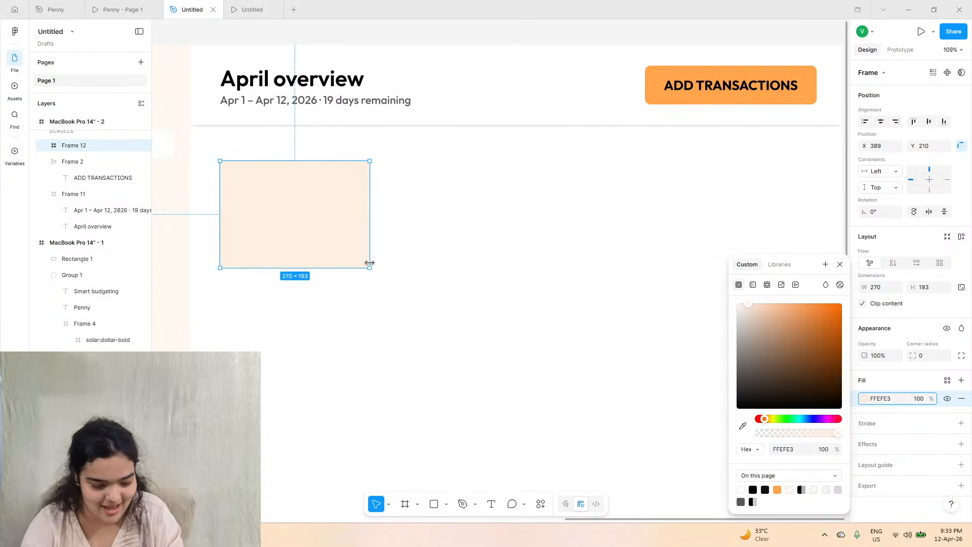
drag(316, 203, 314, 202)
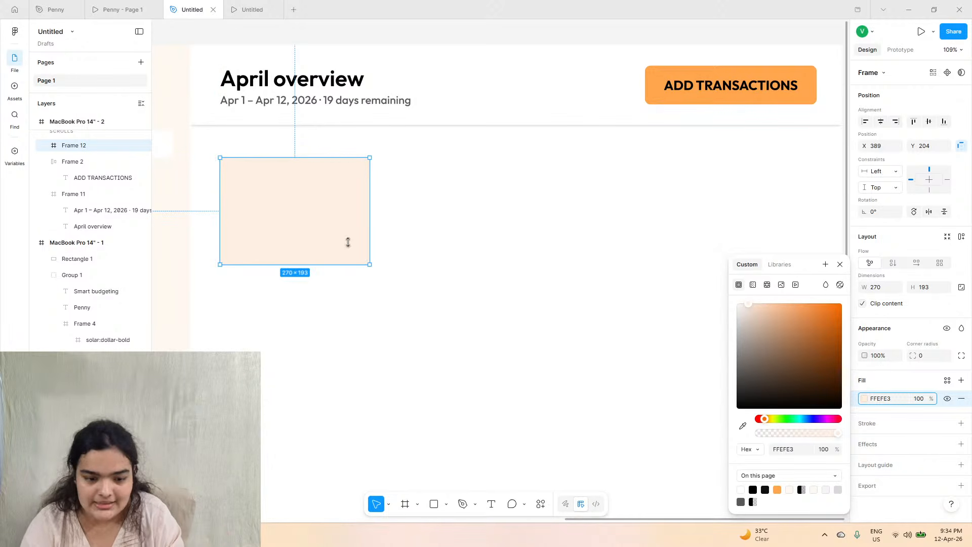
- Compare the card frame with the Monthly income card in the Penny prototype, and return to the Untitled design file
click(121, 10)
click(193, 10)
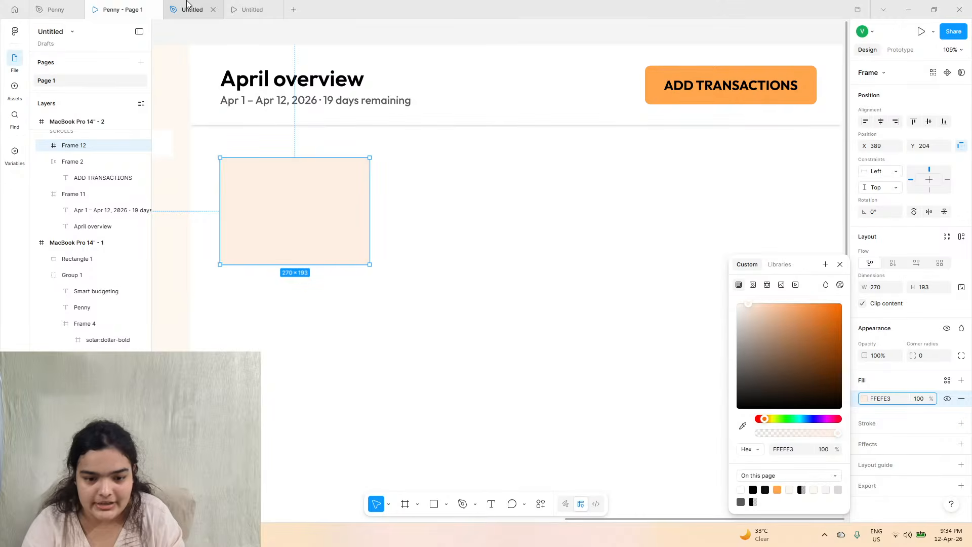
click(134, 4)
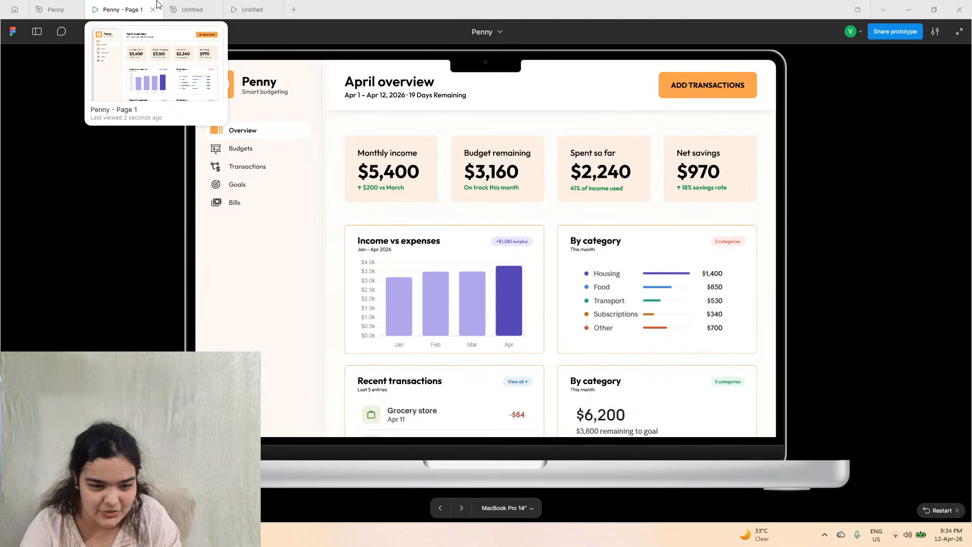
click(185, 9)
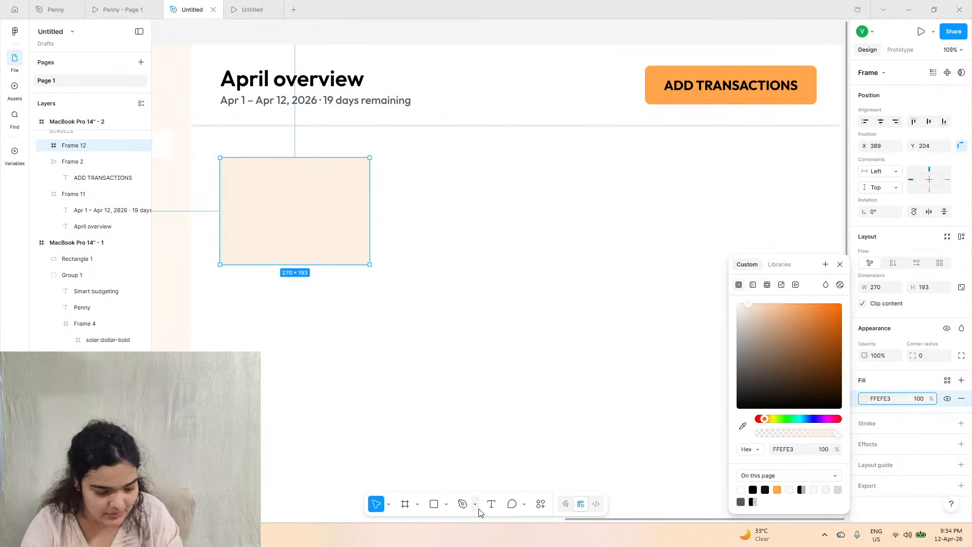
click(119, 9)
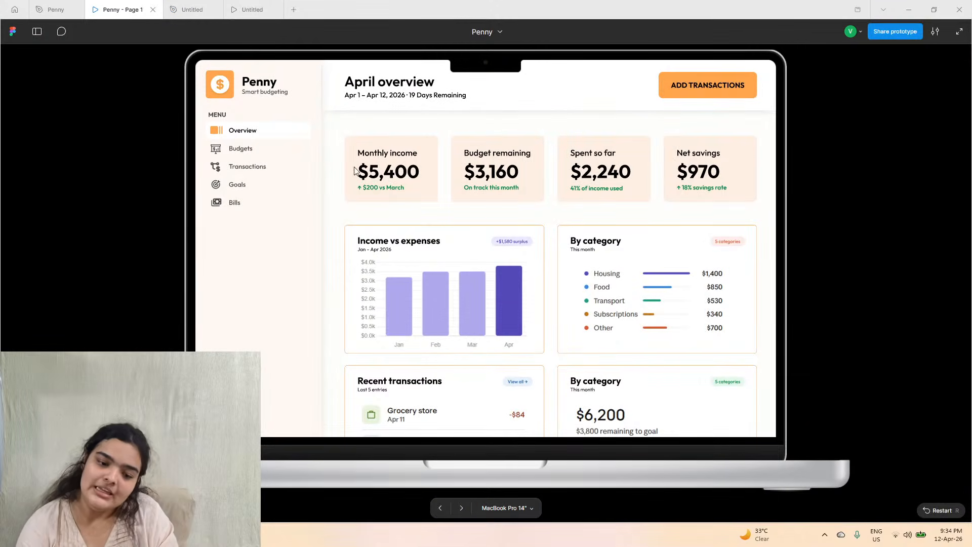
click(177, 12)
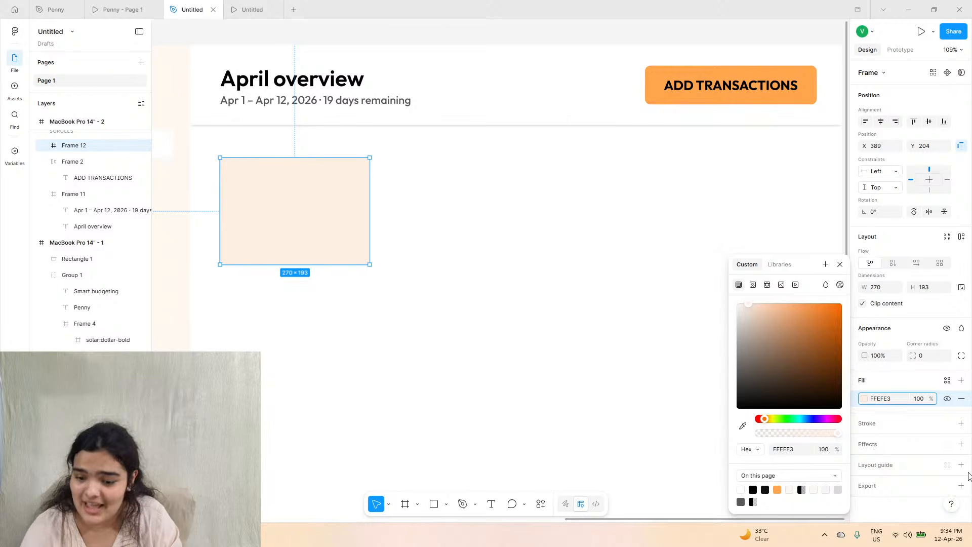
- Round the card frame's corners, trying a radius of 12 and settling on 10
click(930, 356)
text(12)
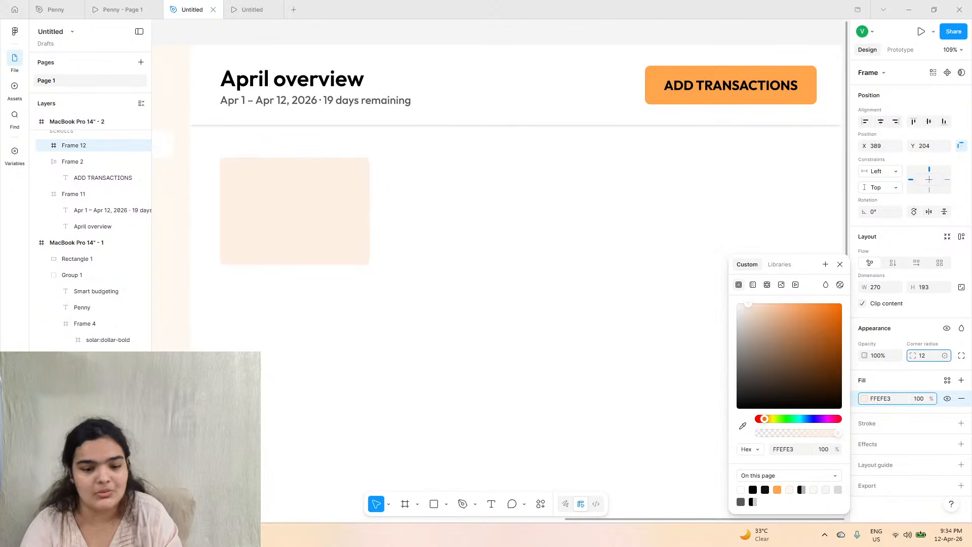
key(Return)
click(920, 358)
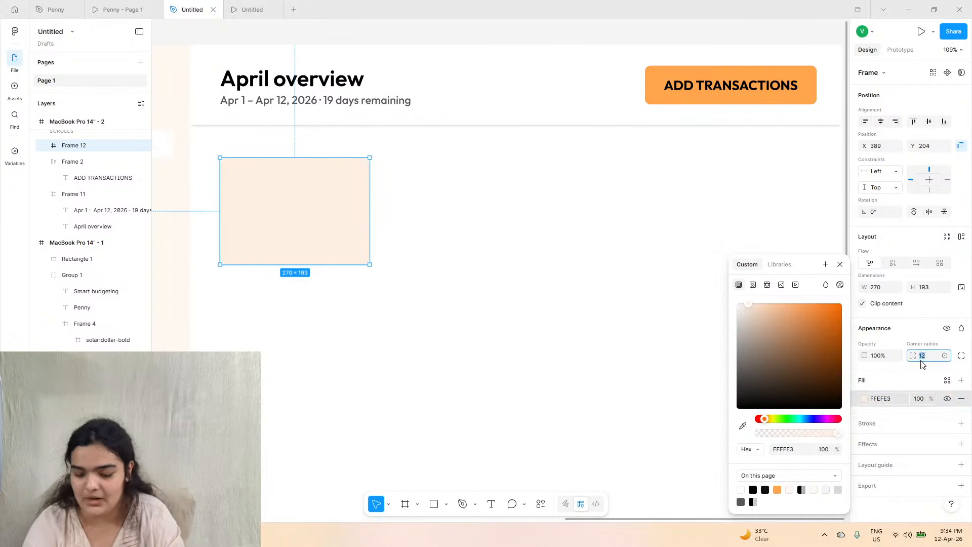
text(10)
key(Return)
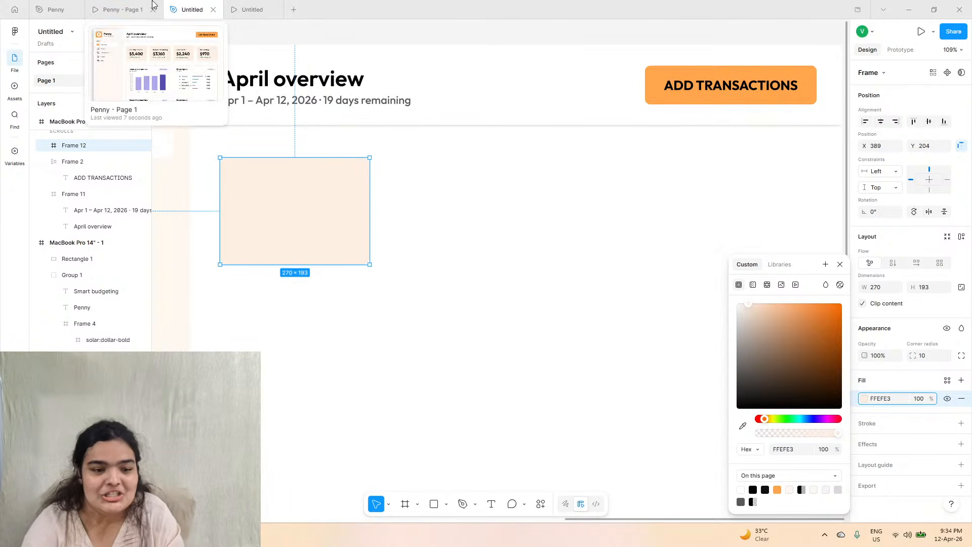
- Copy the Monthly income title text from the first summary card in the Penny design file
click(116, 9)
click(56, 7)
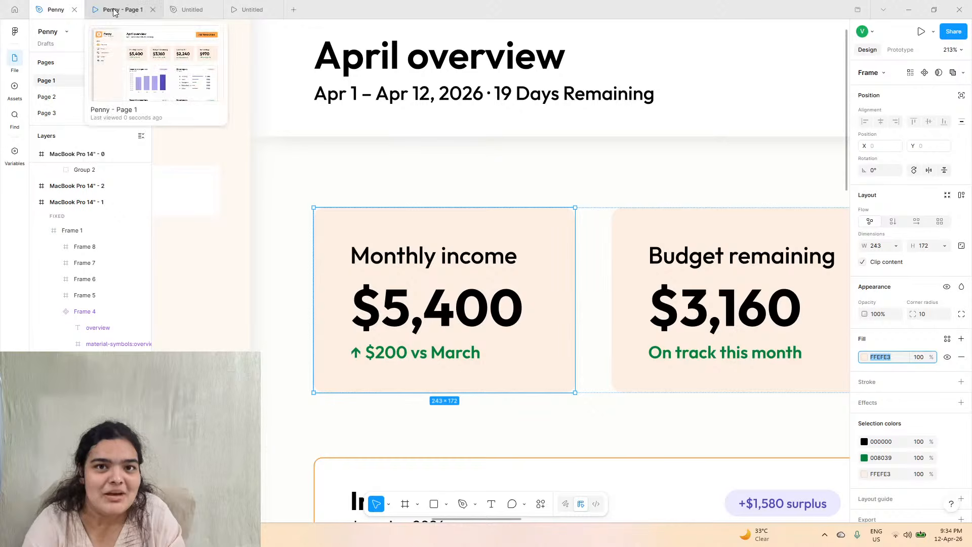
click(397, 270)
click(398, 263)
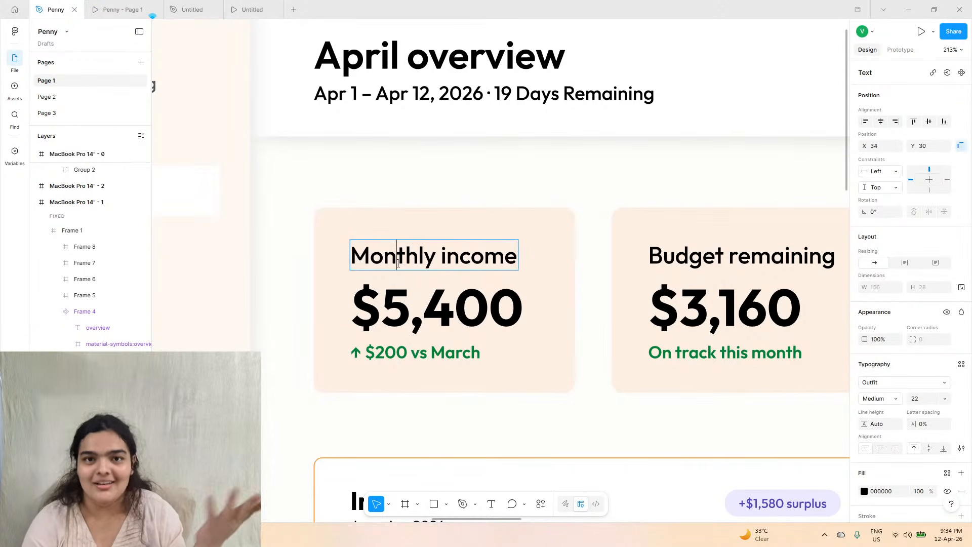
key(ctrl+a)
key(ctrl+c)
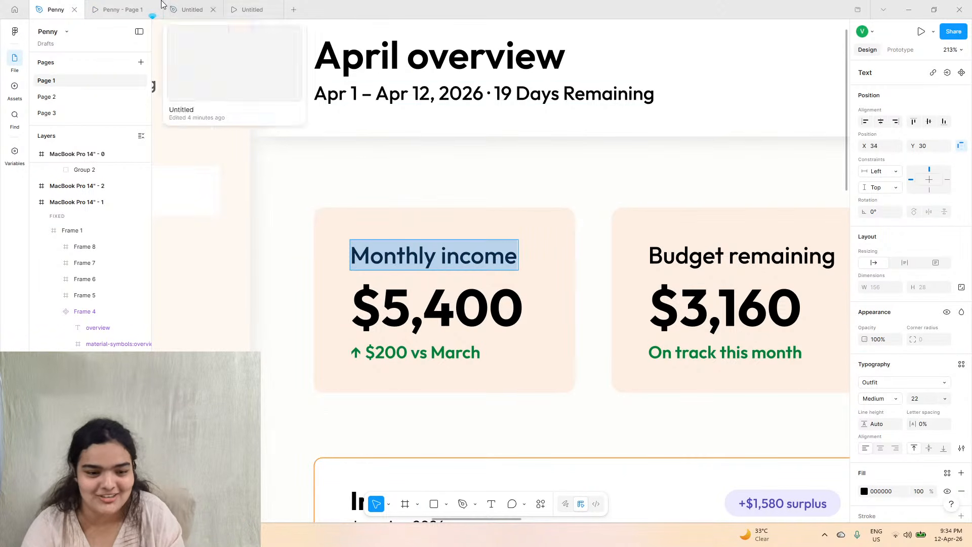
- Paste the copied Monthly income title into the Untitled design file's card and place it near the upper-left corner, about X 30, Y 26
click(192, 9)
click(520, 288)
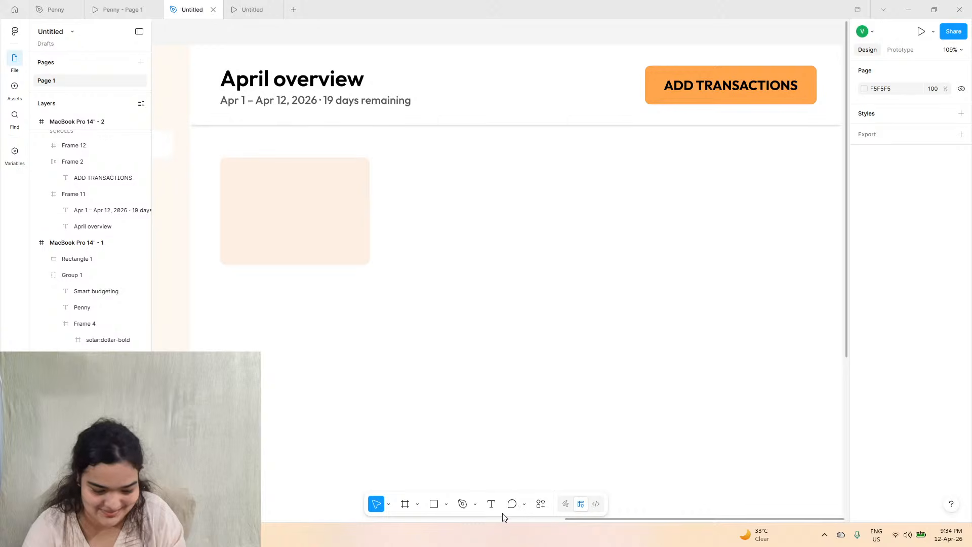
click(491, 504)
click(249, 175)
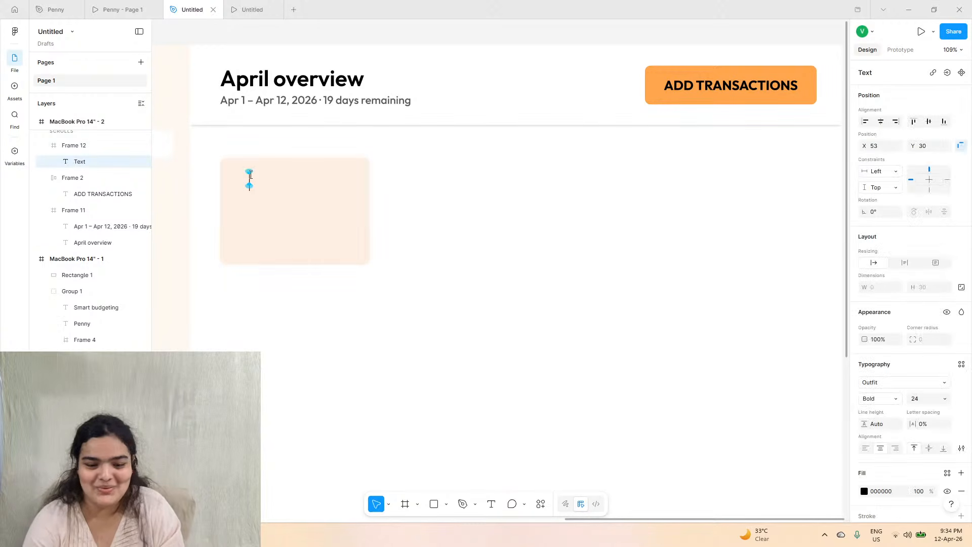
key(ctrl+v)
key(Escape)
drag(245, 181, 273, 182)
- Compare the card title with the Penny prototype and reposition it in the Untitled file's card at X 36, Y 31
click(104, 6)
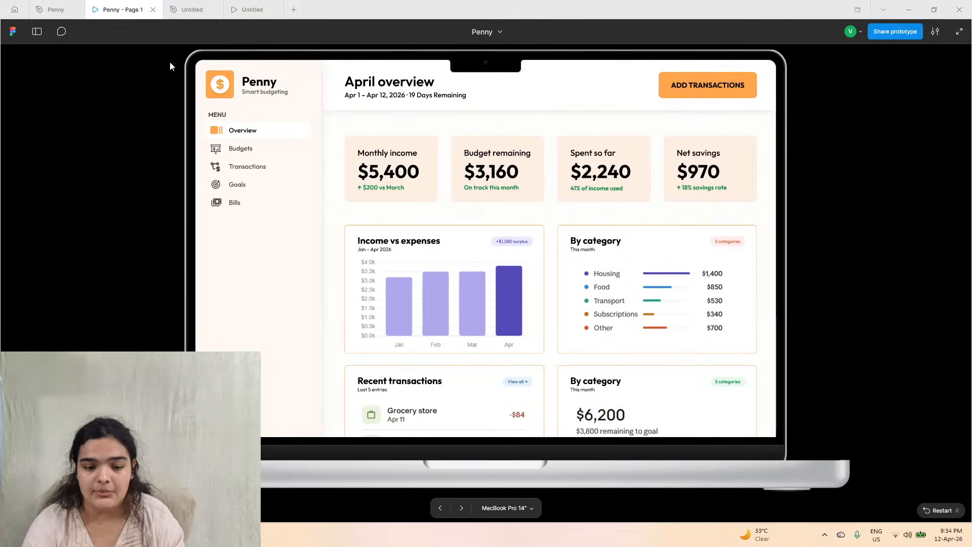
click(186, 4)
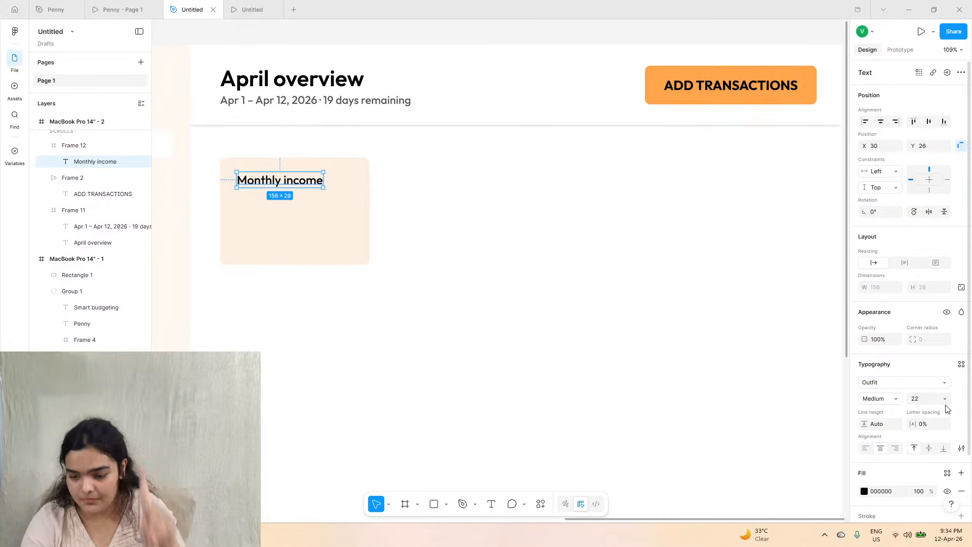
drag(274, 182, 275, 186)
click(121, 10)
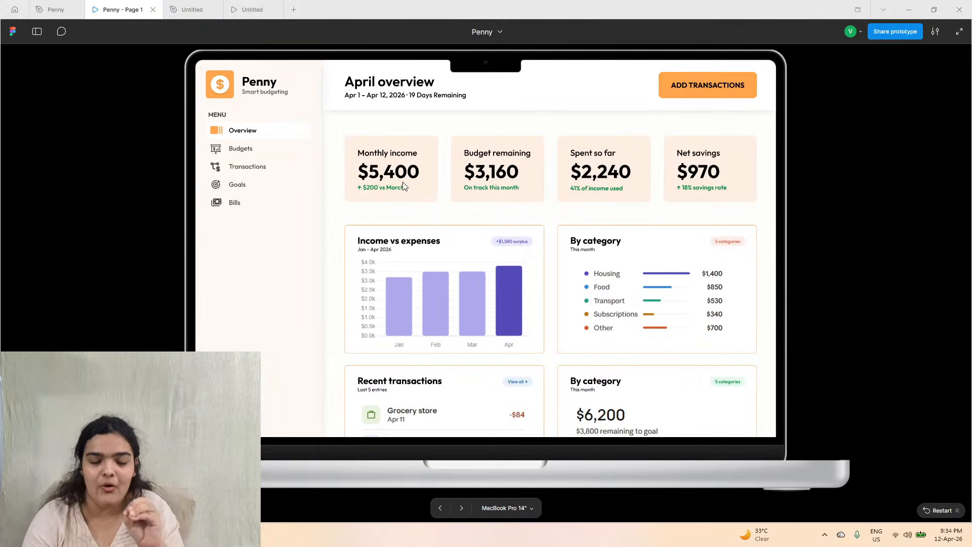
click(189, 10)
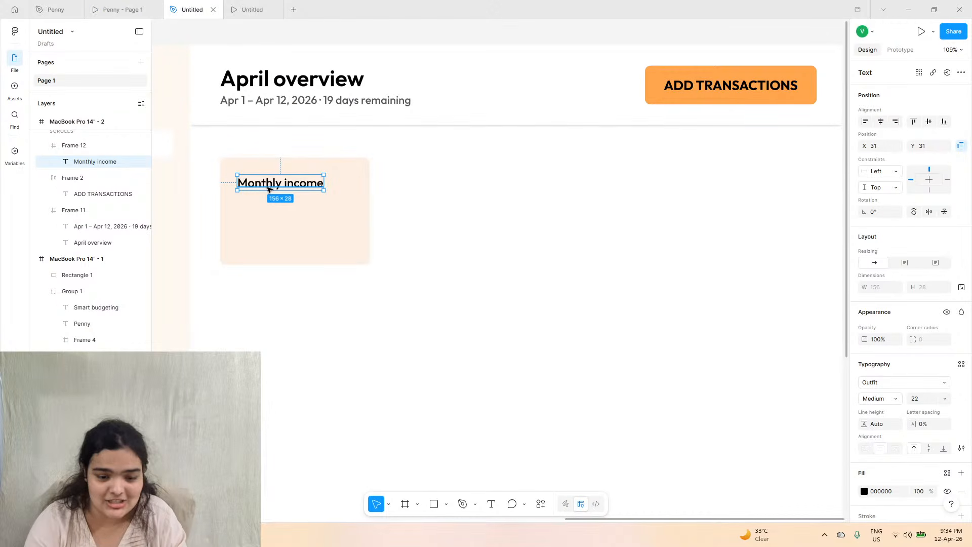
key(Right)
key(Right)
key(Right)
key(Right)
key(Right)
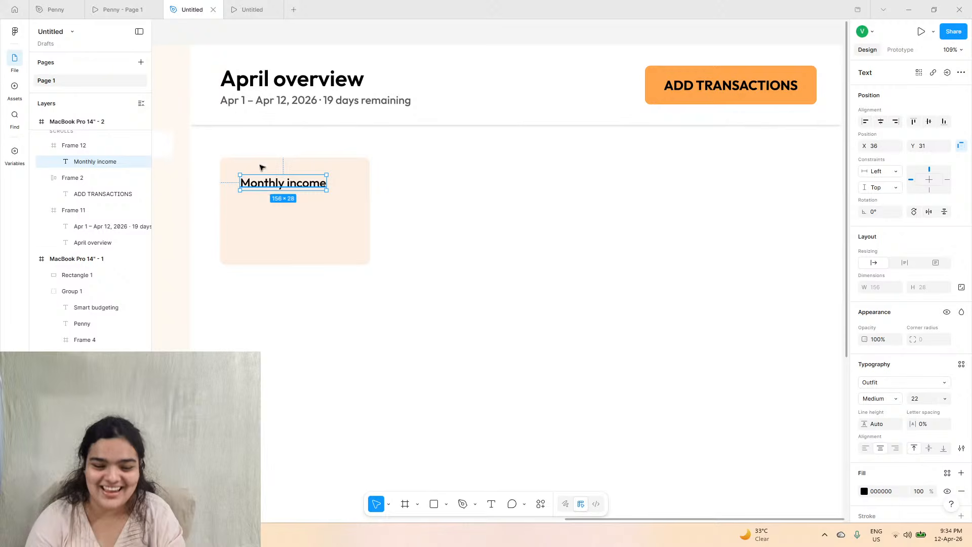
- Duplicate the Monthly income title below itself in the card and change the copy's text to $5400
drag(264, 186, 265, 215)
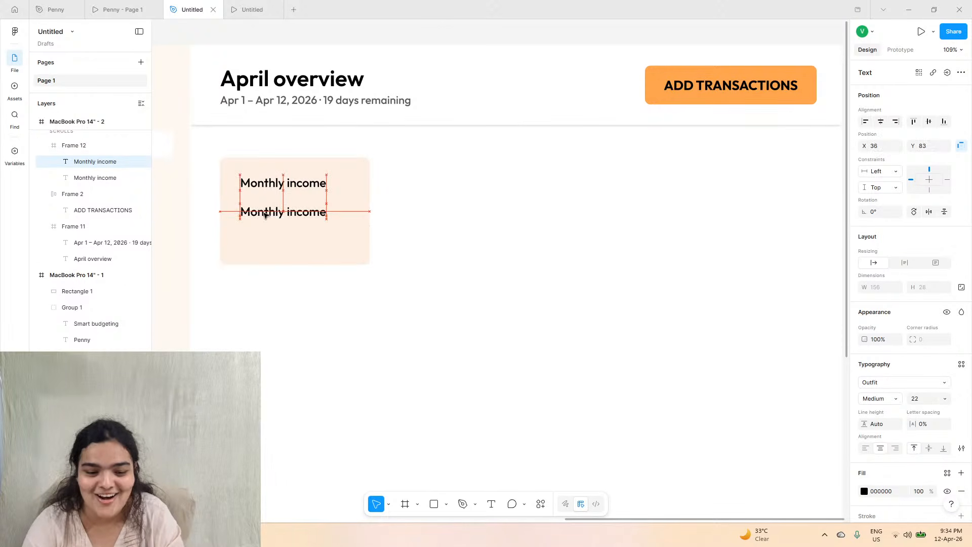
double_click(265, 213)
text($)
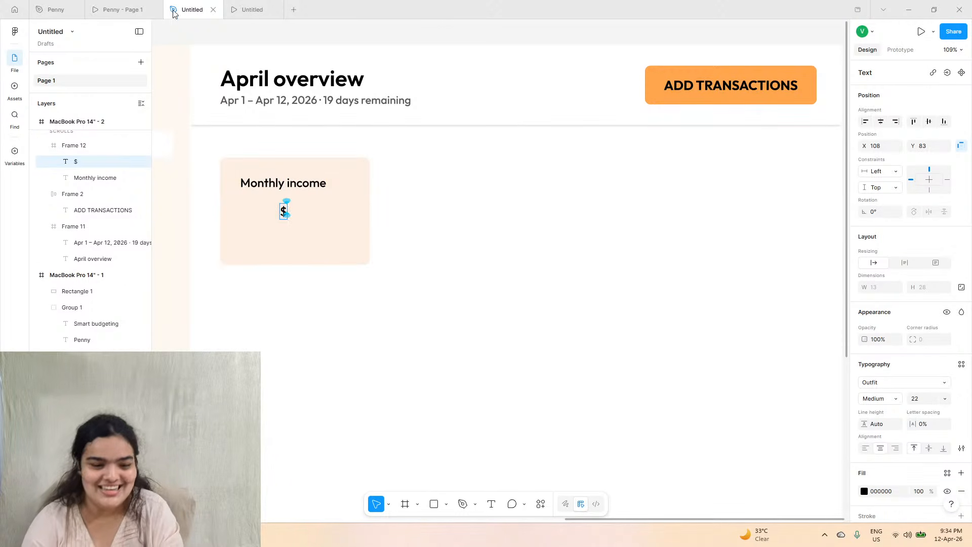
click(117, 9)
click(193, 9)
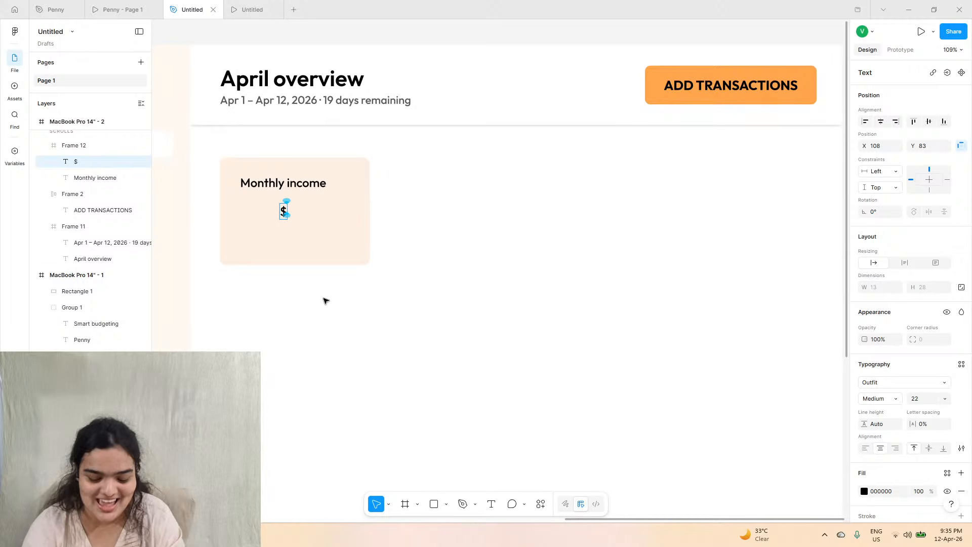
text(5400)
key(Escape)
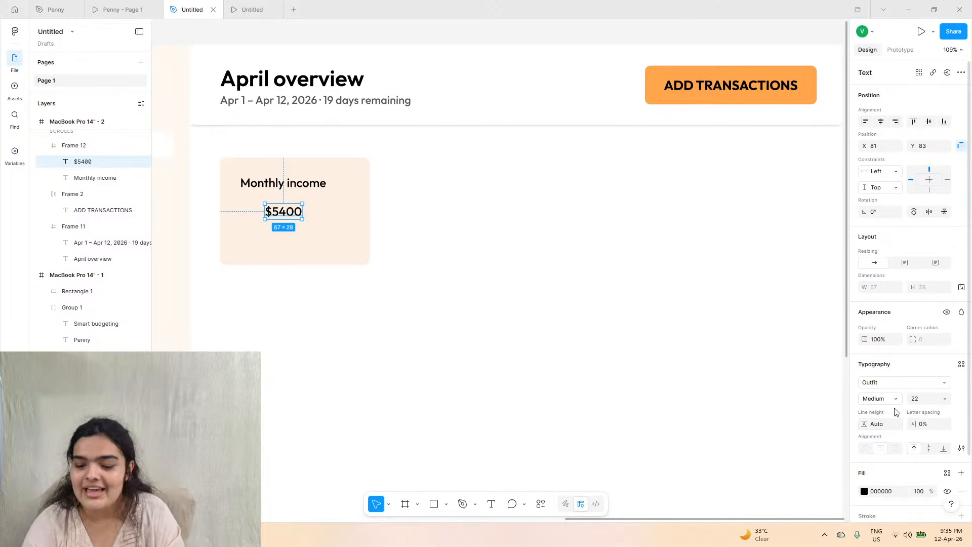
- Set the $5400 amount to SemiBold at size 48 and align it under the title at X 36, Y 67
click(896, 389)
click(897, 389)
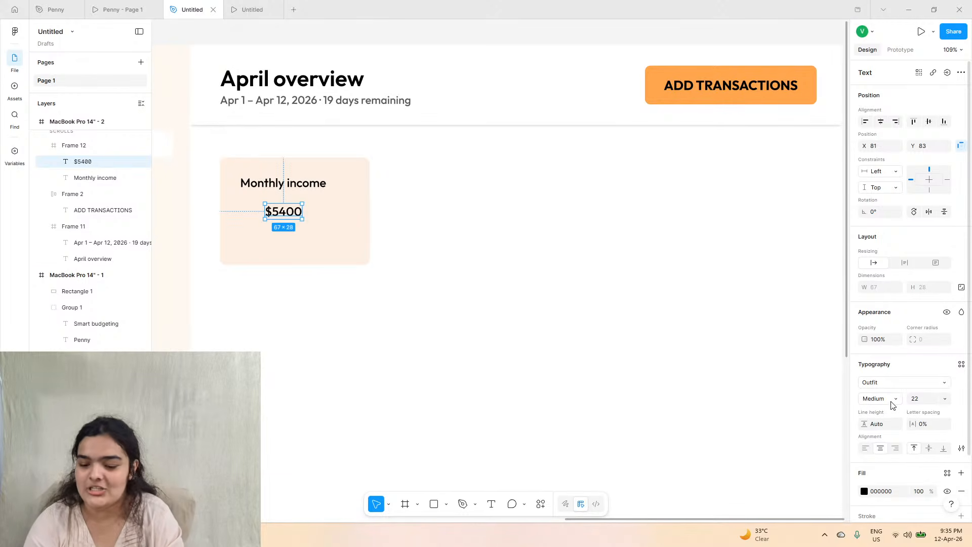
click(893, 405)
click(898, 412)
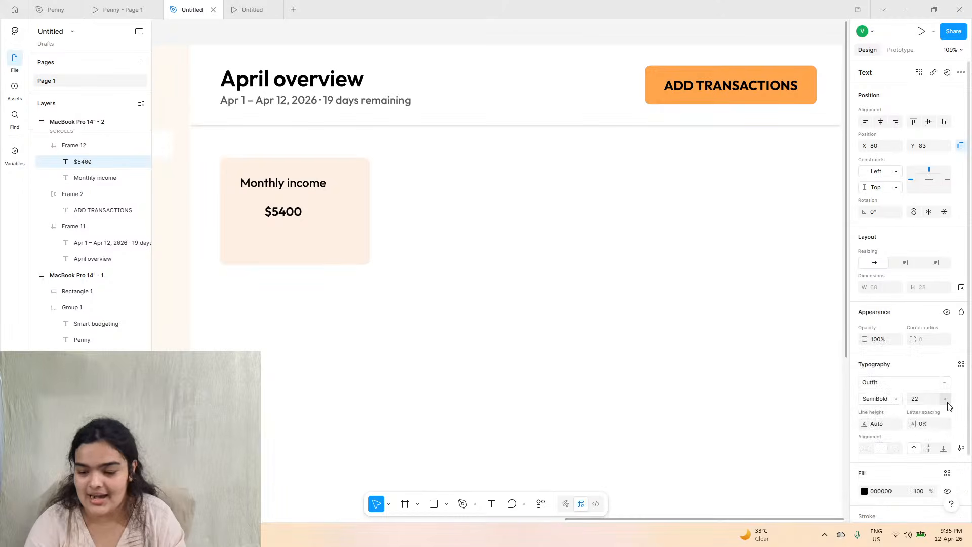
click(948, 403)
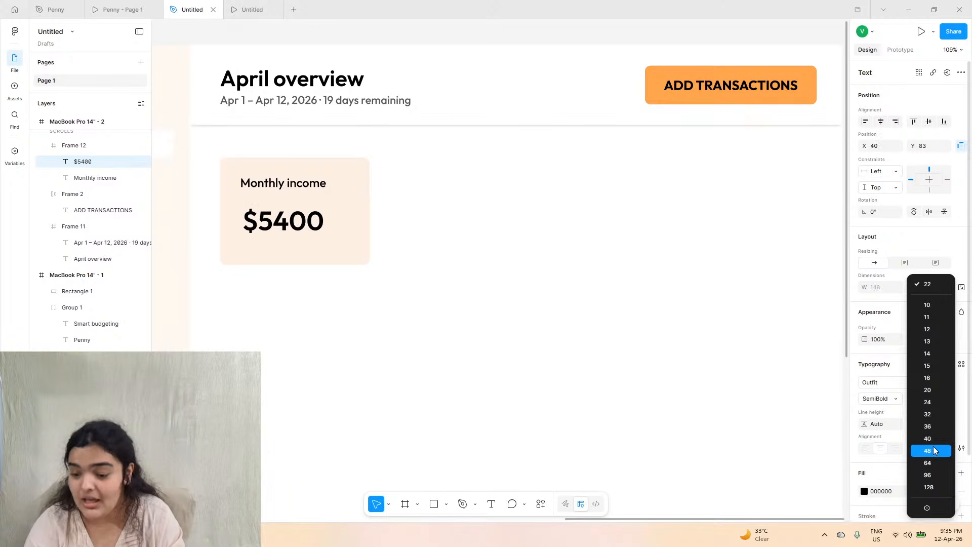
click(934, 445)
drag(285, 224, 283, 215)
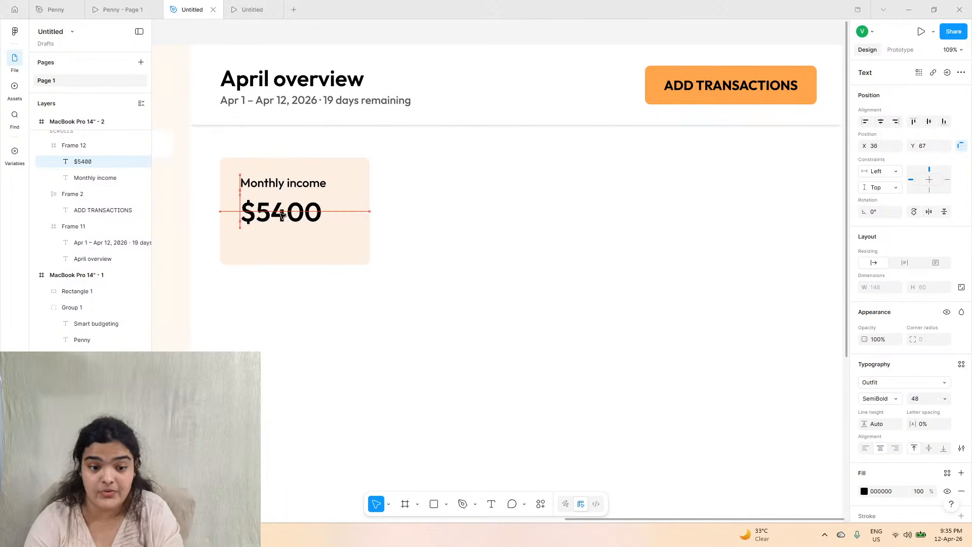
- Change the $5400 amount's font weight to Bold
click(884, 405)
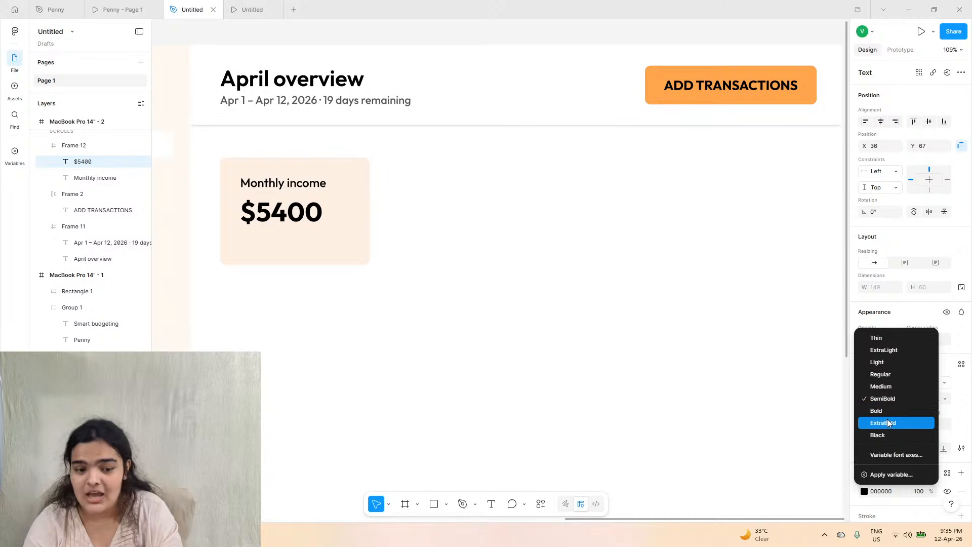
click(888, 419)
drag(291, 219, 292, 227)
click(880, 398)
click(879, 386)
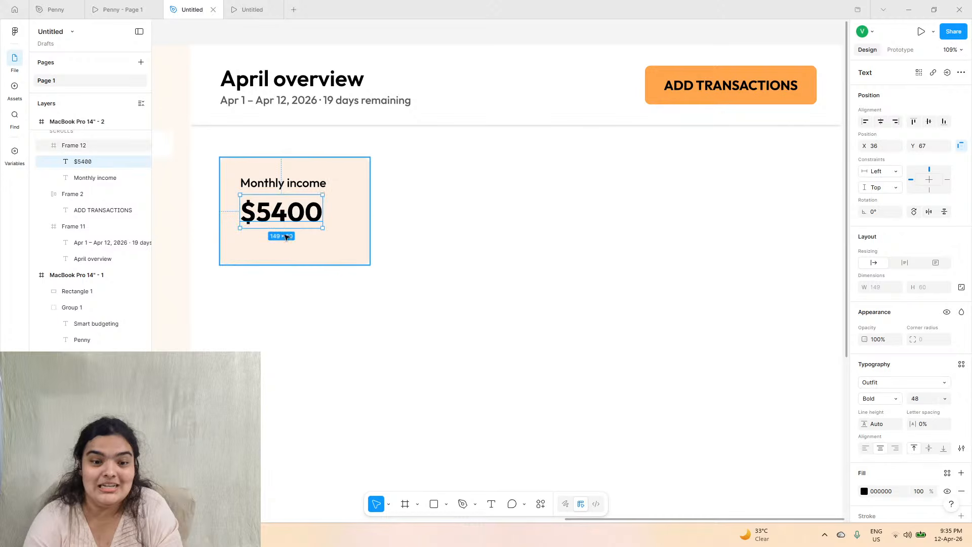
click(305, 239)
- Check the Penny prototype's card and duplicate the Monthly income title below the $5400 amount at about X 36, Y 127
click(117, 9)
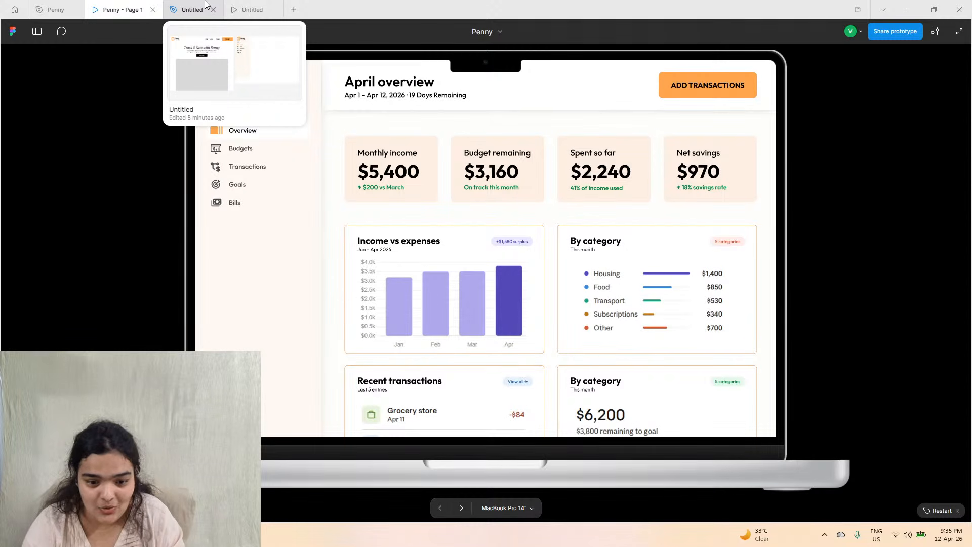
click(190, 9)
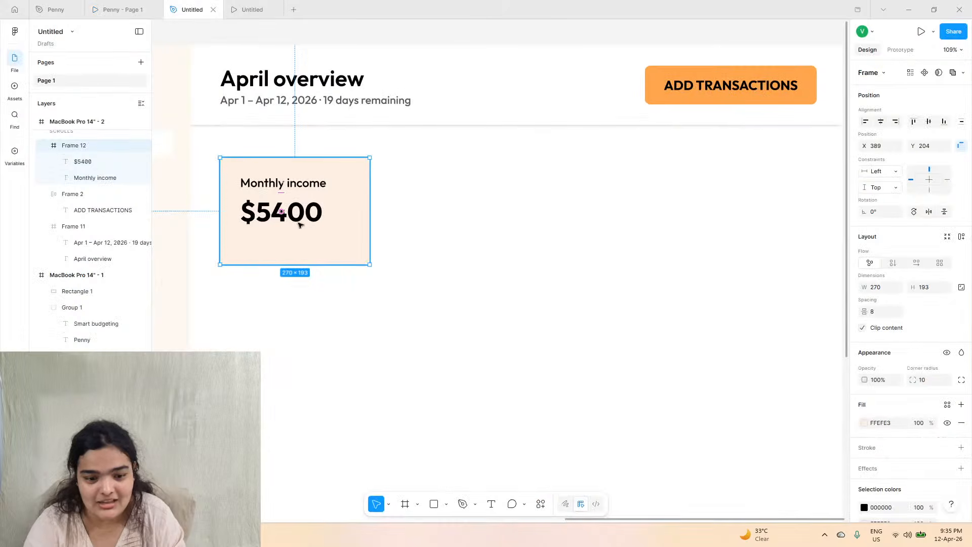
double_click(266, 185)
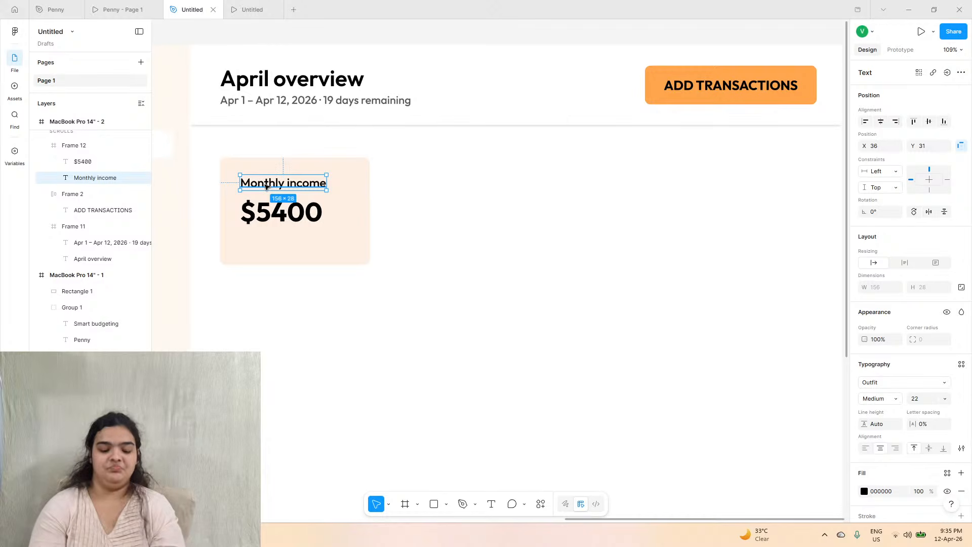
alt+drag(266, 186, 273, 239)
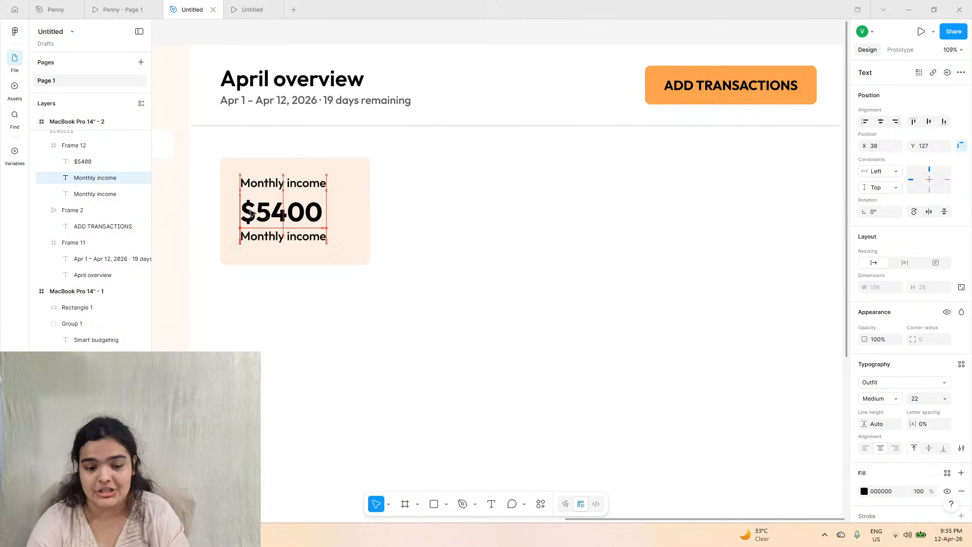
- Examine the third text line of the summary cards on the Penny prototype's Budgets and Overview pages
click(117, 9)
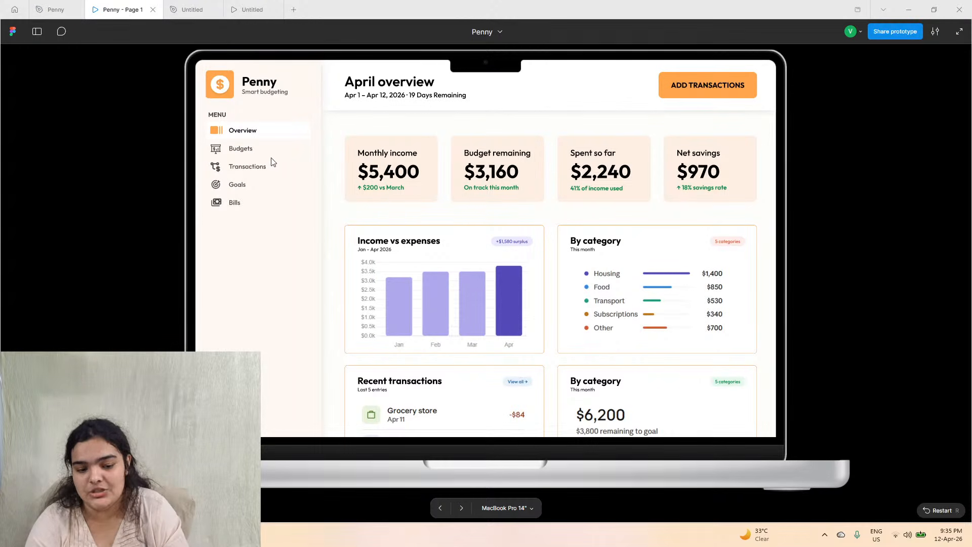
click(251, 152)
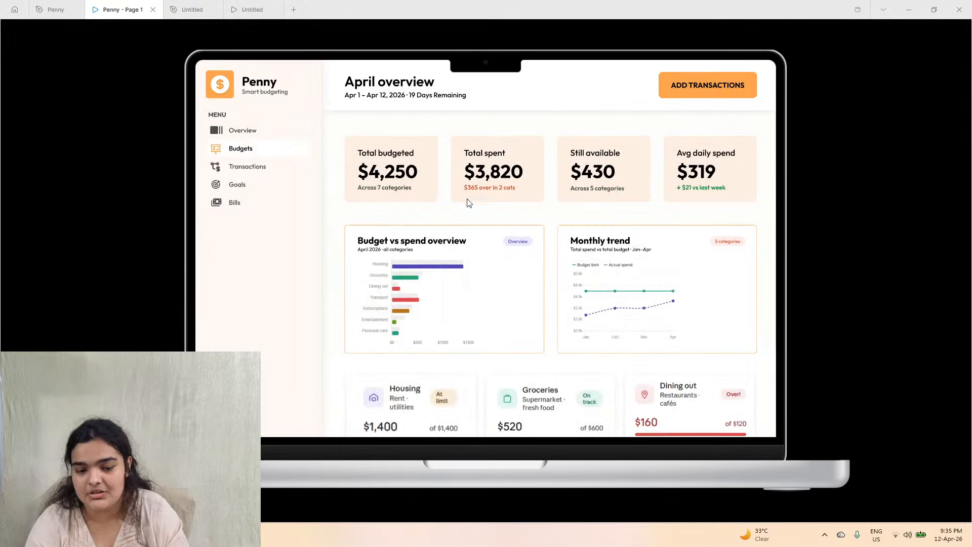
click(247, 133)
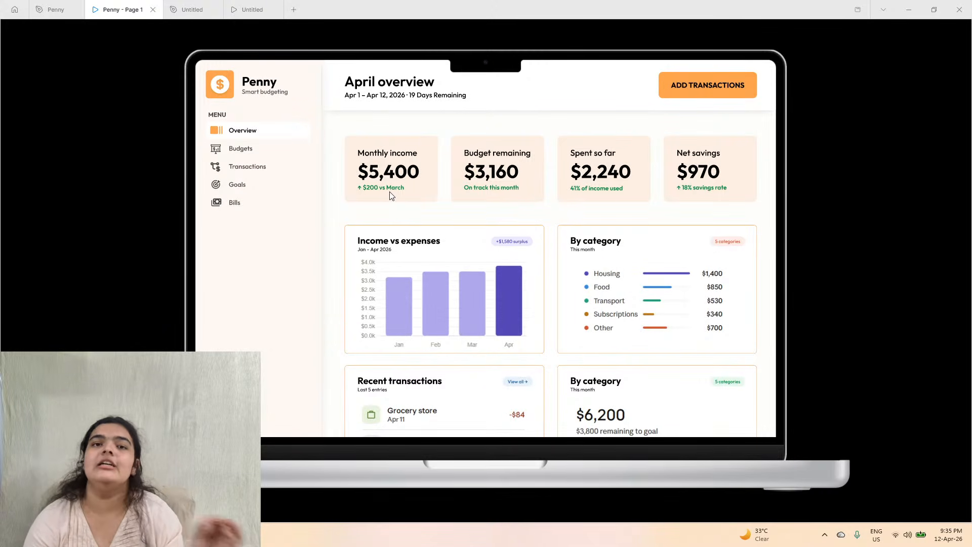
click(268, 152)
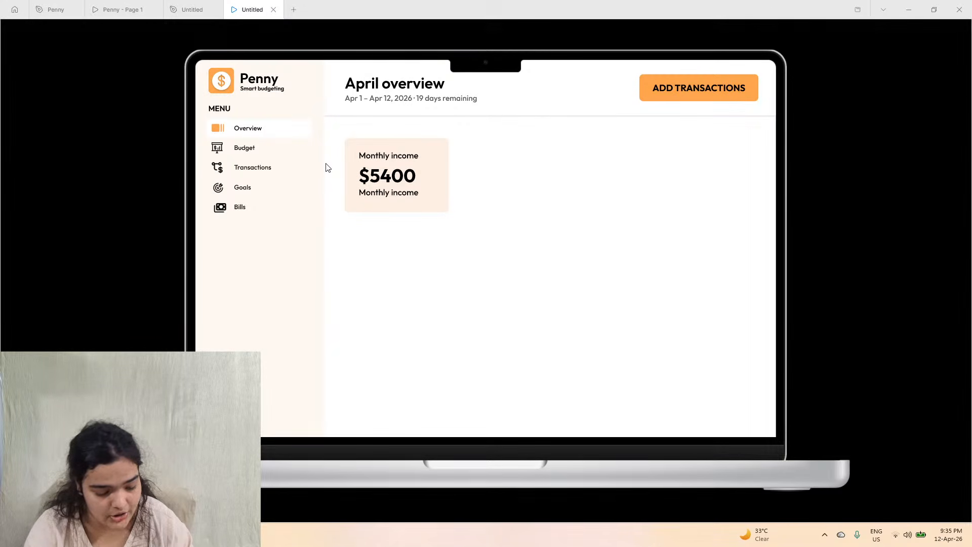
- Return to the Untitled design file and shorten the card frame to a height of about 180
click(192, 9)
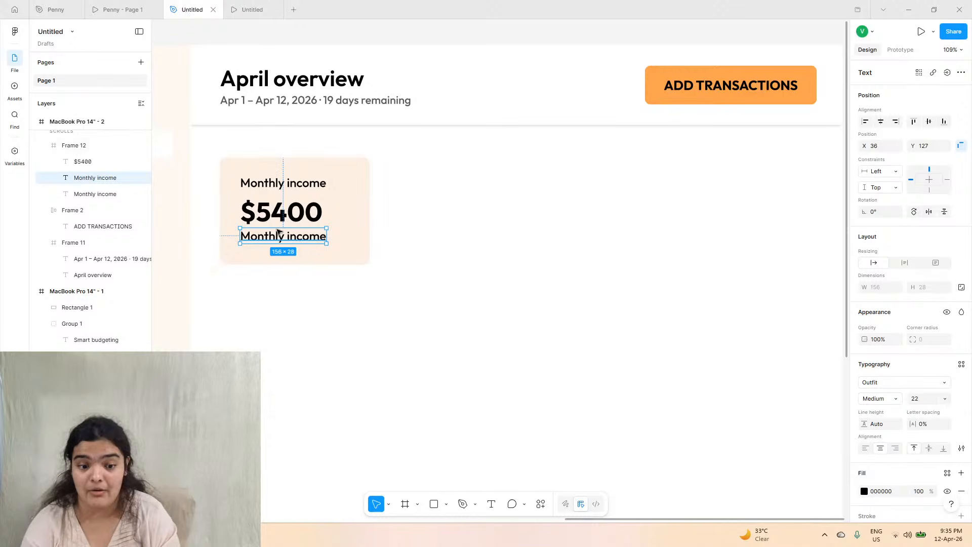
key(Escape)
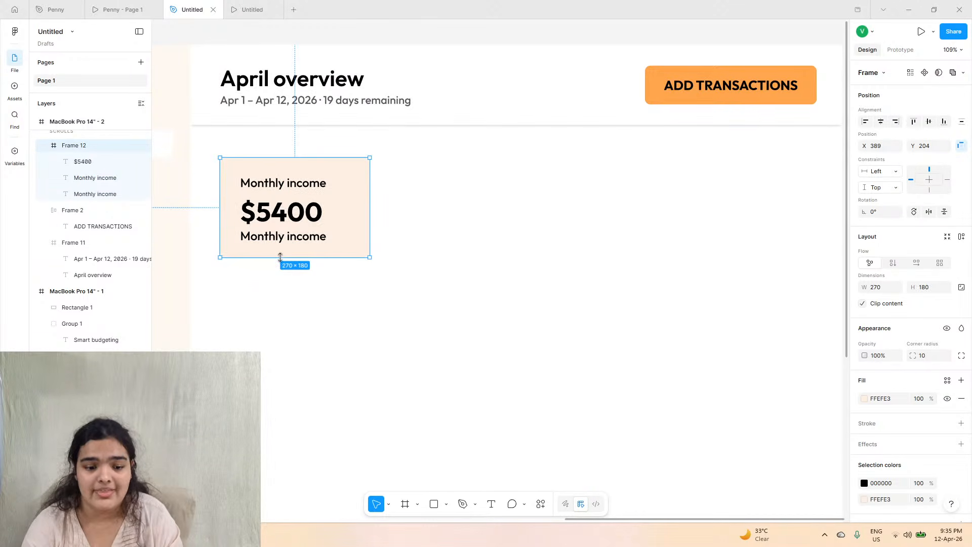
drag(282, 253, 282, 255)
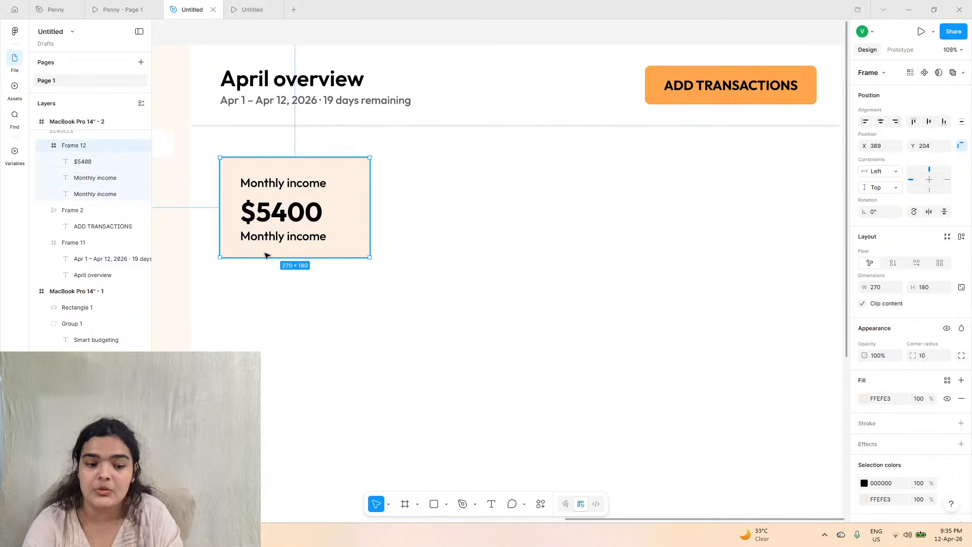
- Set the text line below the $5400 amount to size 20 and move it to about X 36, Y 135
click(268, 235)
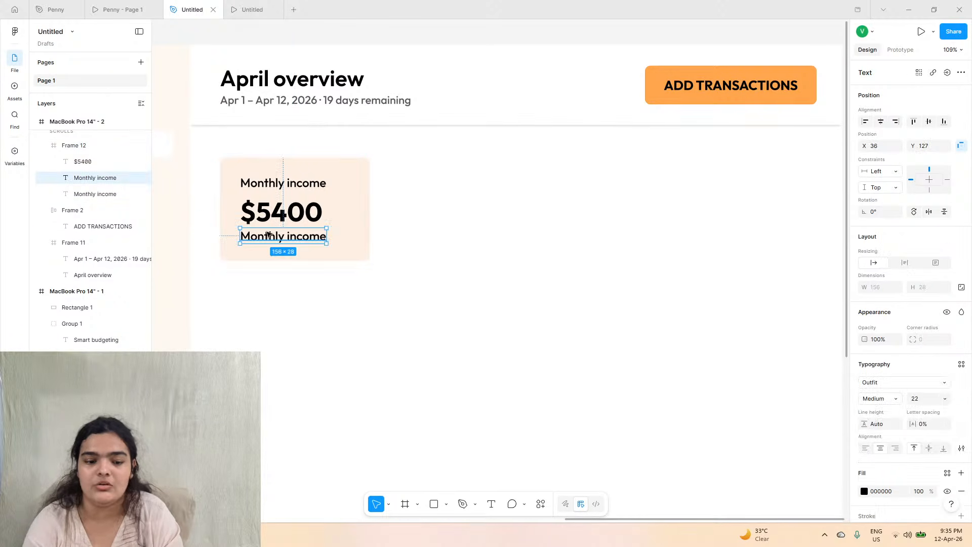
click(945, 401)
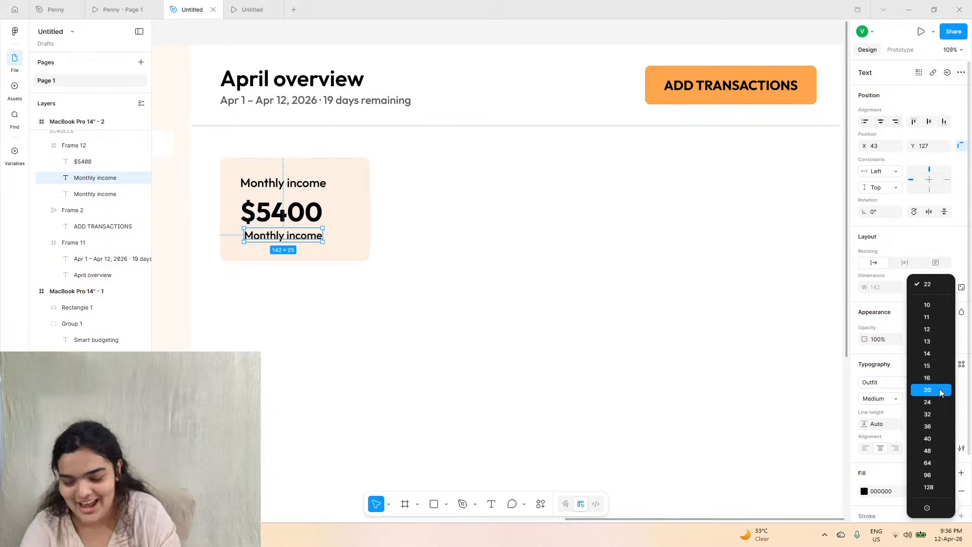
click(941, 391)
drag(282, 235, 277, 240)
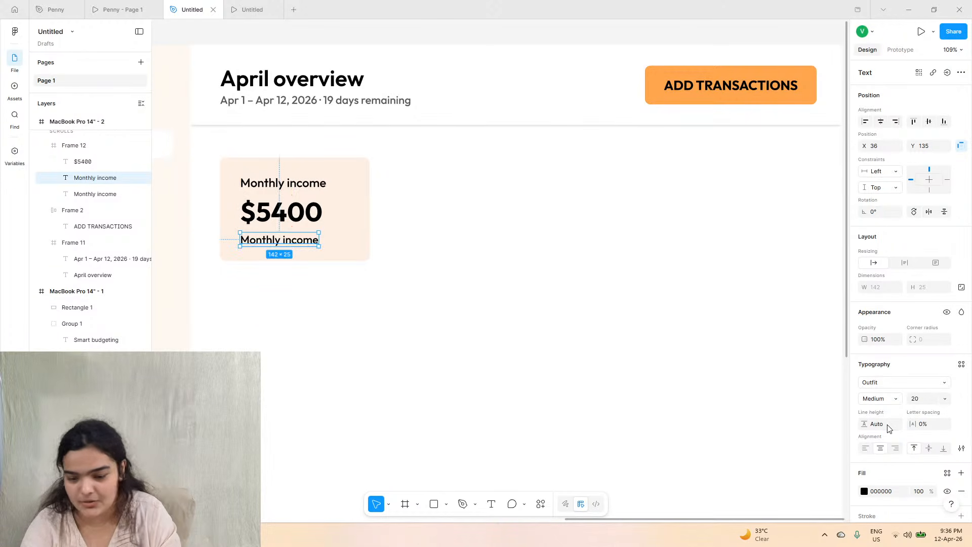
click(252, 10)
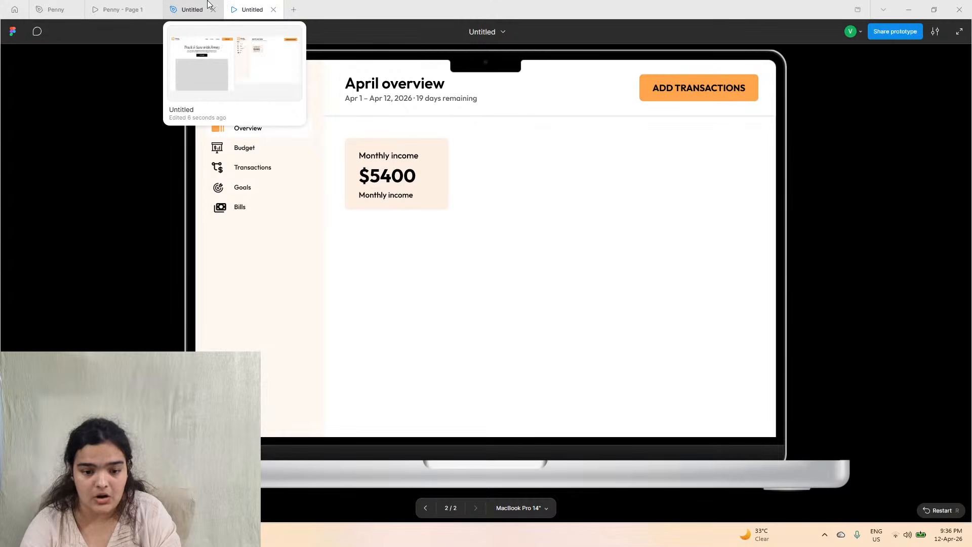
click(192, 10)
click(120, 5)
click(187, 9)
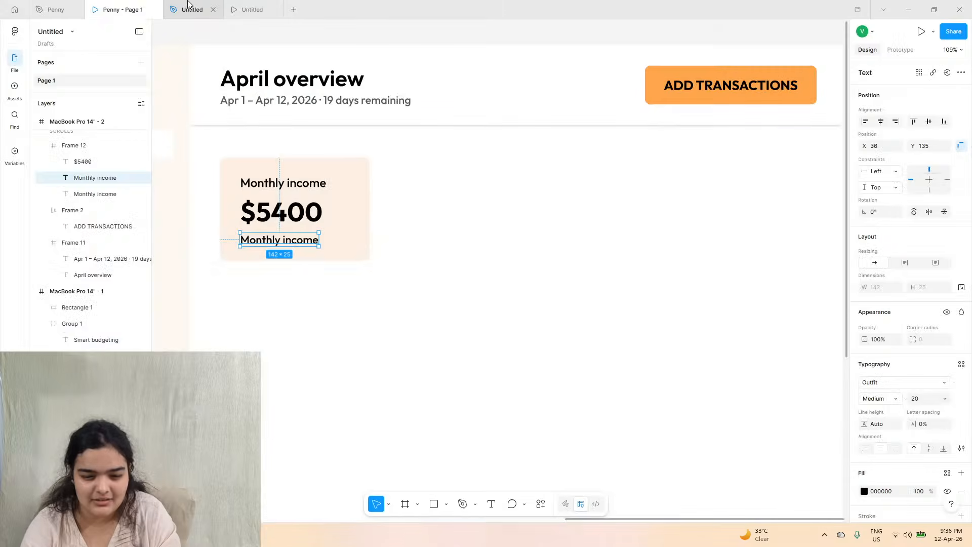
double_click(278, 243)
text(Across)
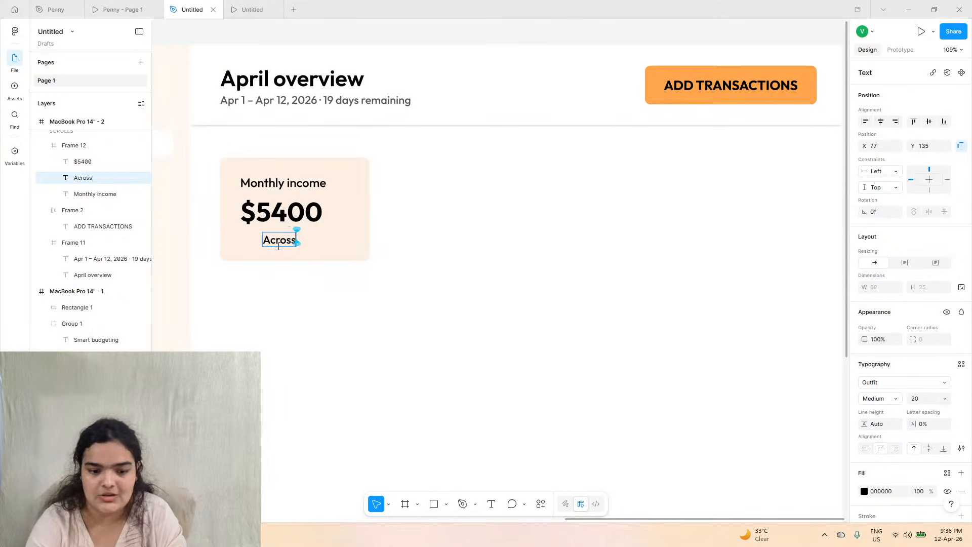
- Copy the "↑ $200 vs March" text from the Penny design file and paste it over the line below the $5400 amount in the Untitled file
click(120, 10)
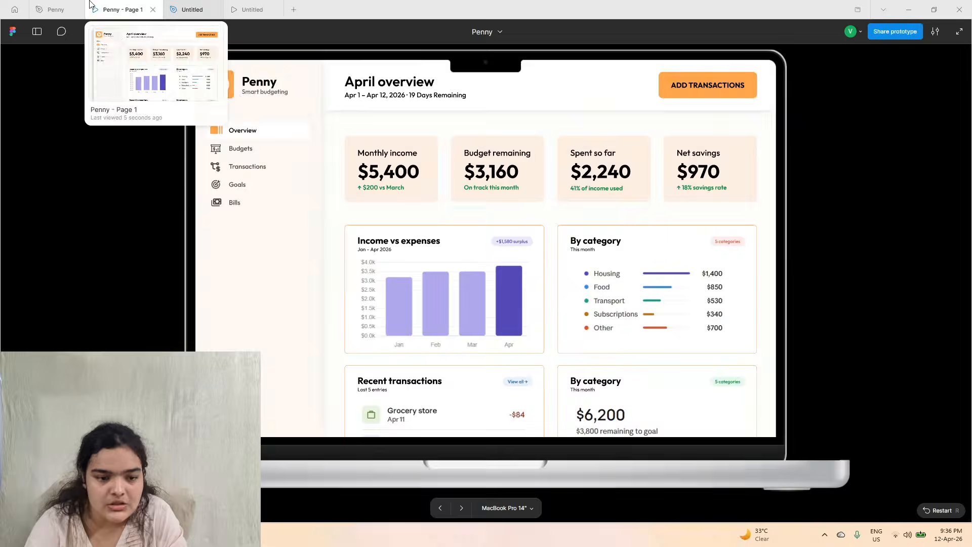
click(56, 9)
click(434, 351)
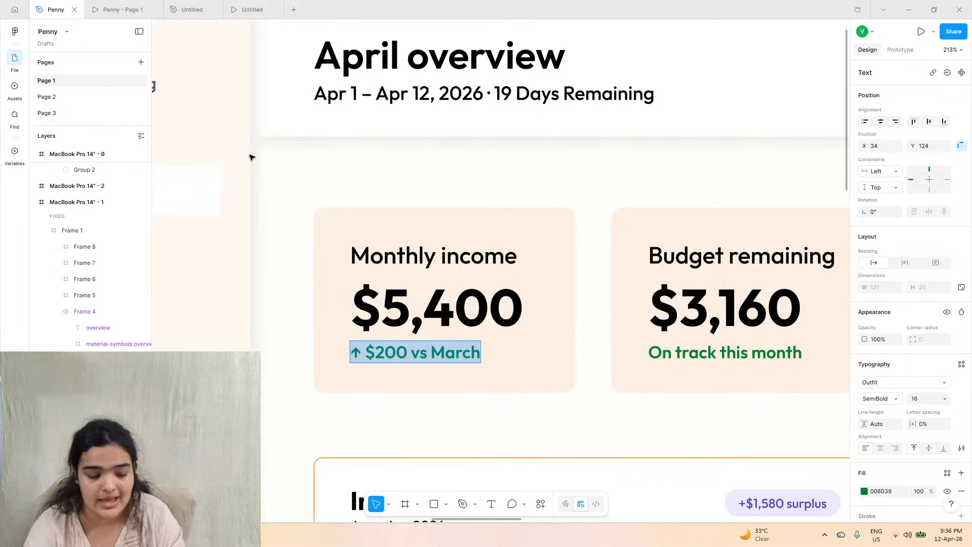
click(190, 8)
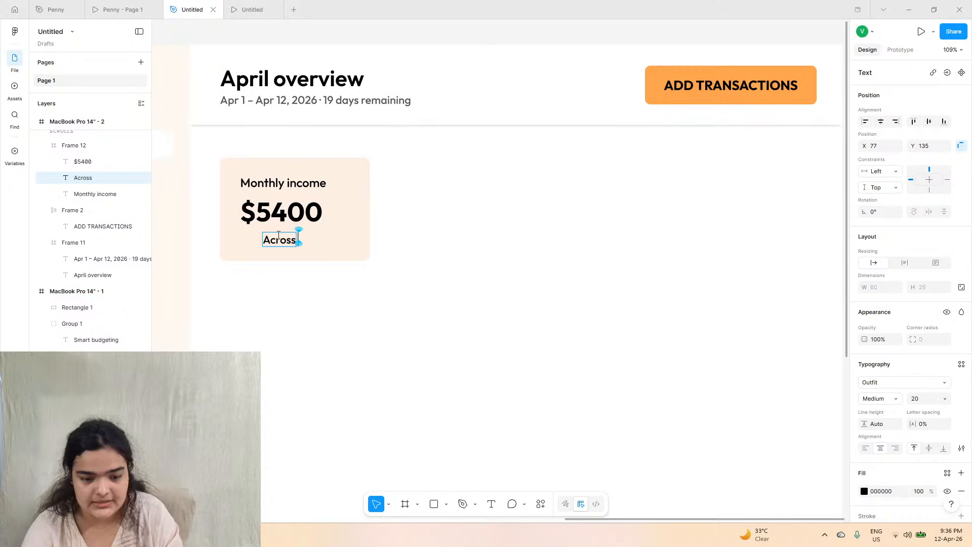
right_click(279, 235)
click(295, 262)
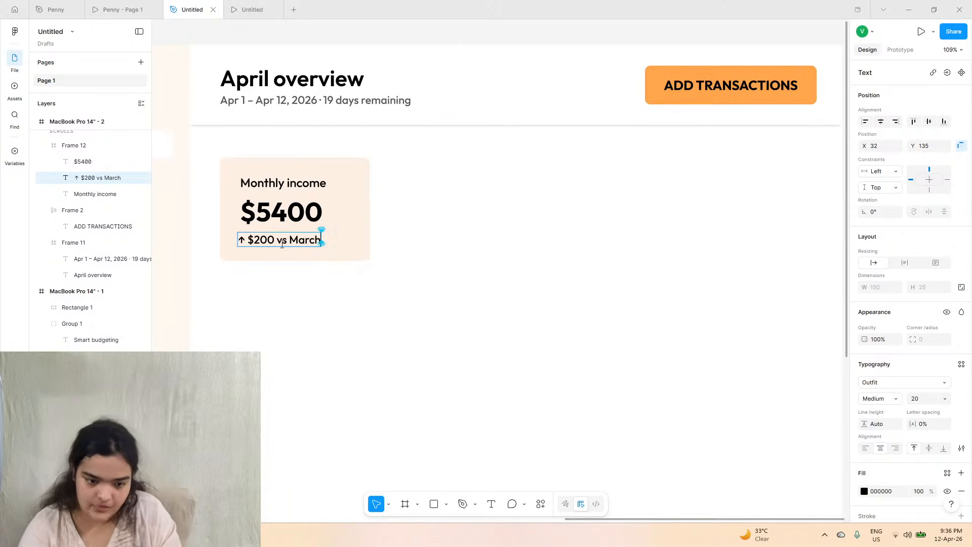
- Set the "↑ $200 vs March" line to SemiBold, size 15, and move it to about X 36, Y 139
drag(272, 240, 274, 236)
click(881, 400)
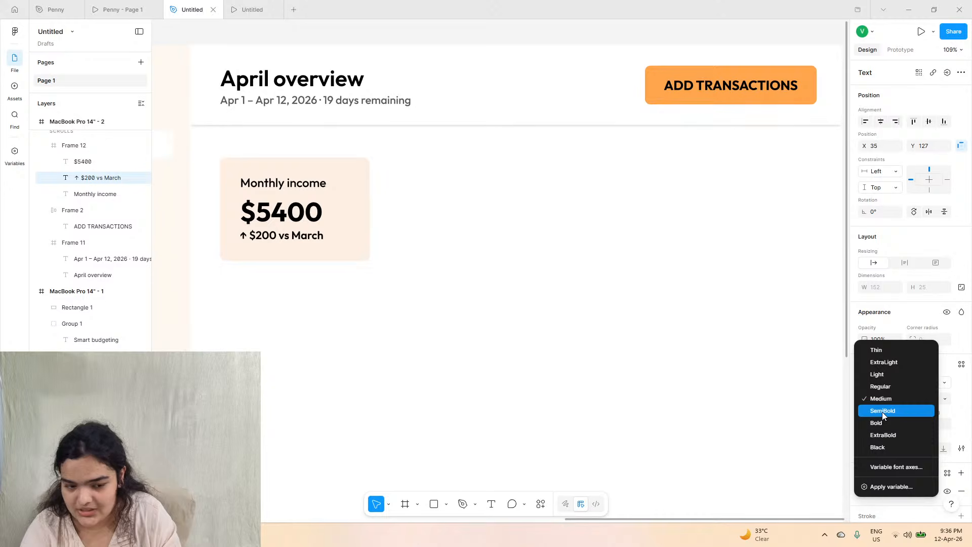
click(882, 412)
click(943, 400)
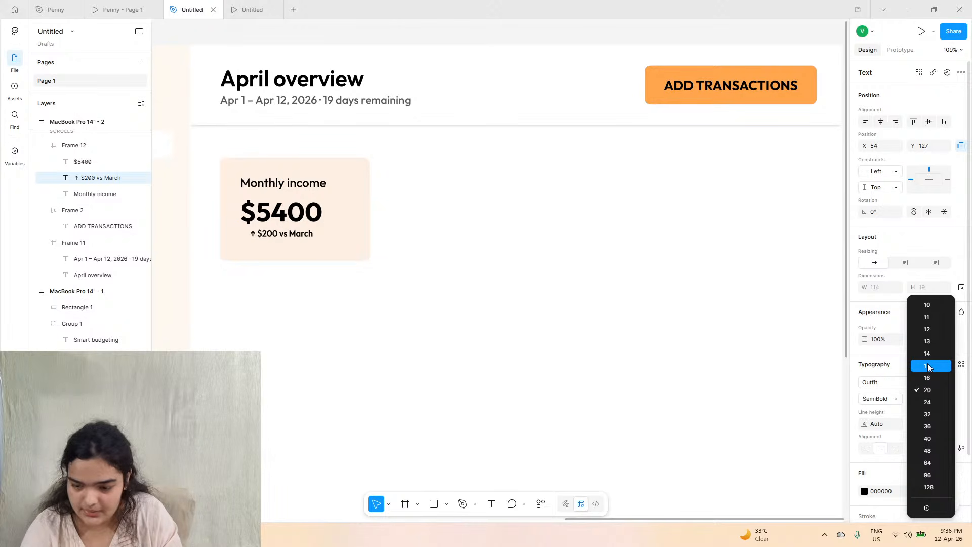
click(930, 365)
scroll(274, 238, up, 5)
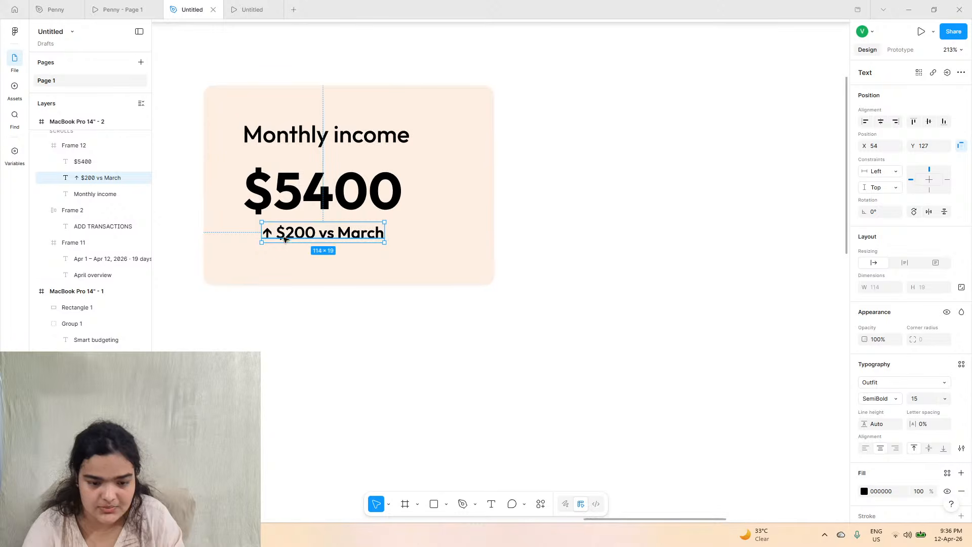
drag(318, 243, 319, 247)
- Give the "↑ $200 vs March" line a dark green fill of 005818 and move it up to about Y 132
click(865, 491)
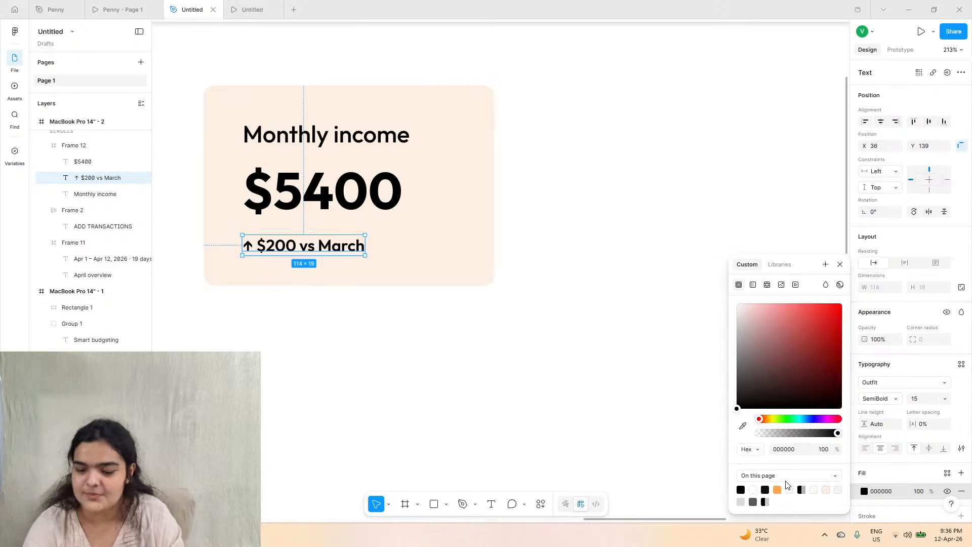
click(791, 420)
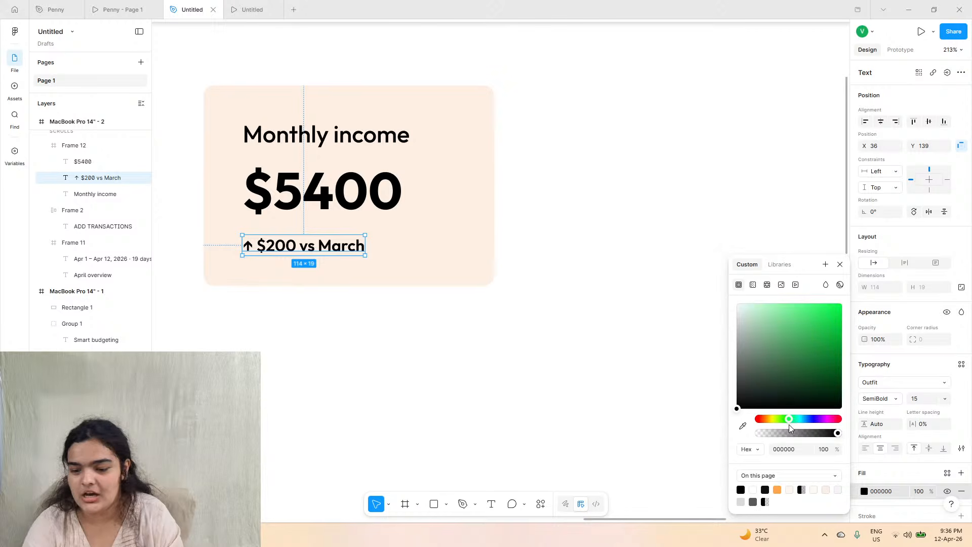
drag(803, 361, 872, 389)
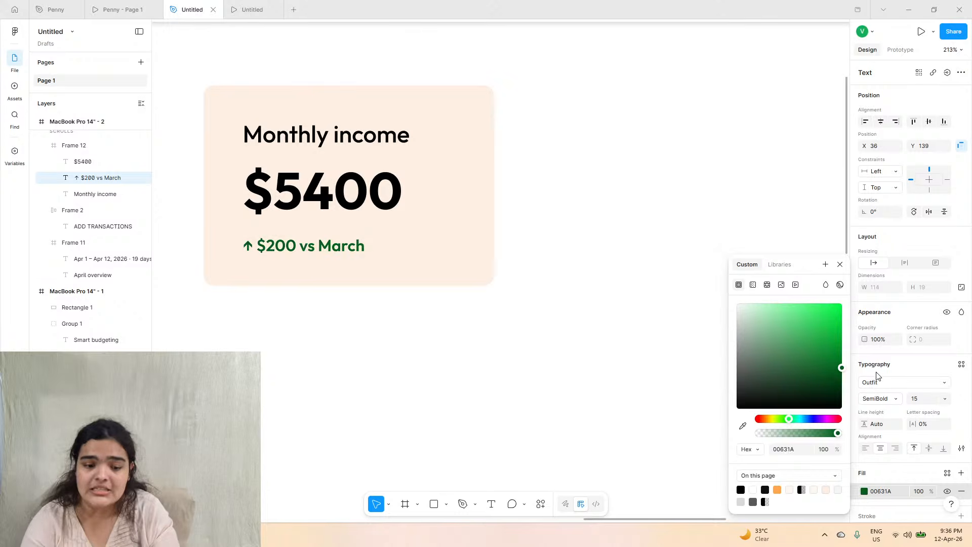
drag(810, 402, 840, 371)
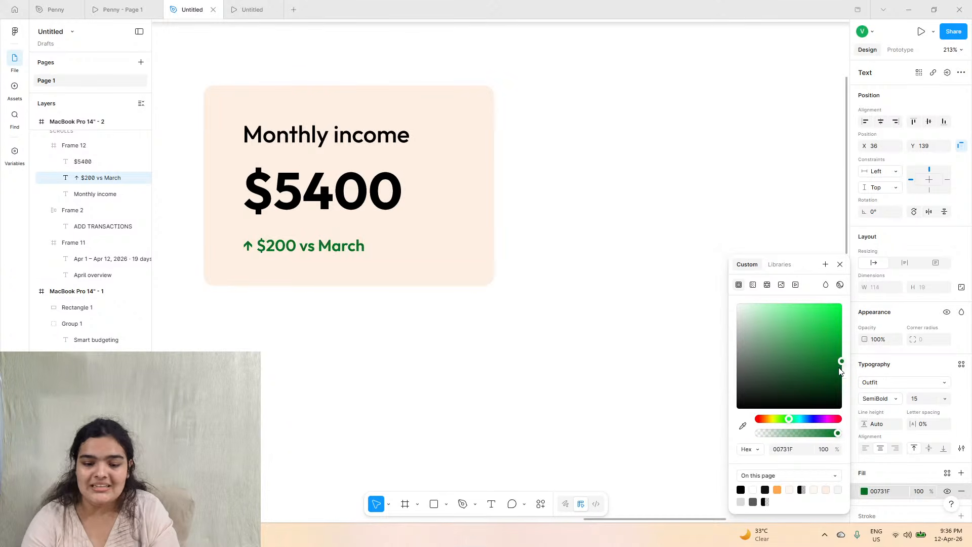
drag(295, 246, 295, 238)
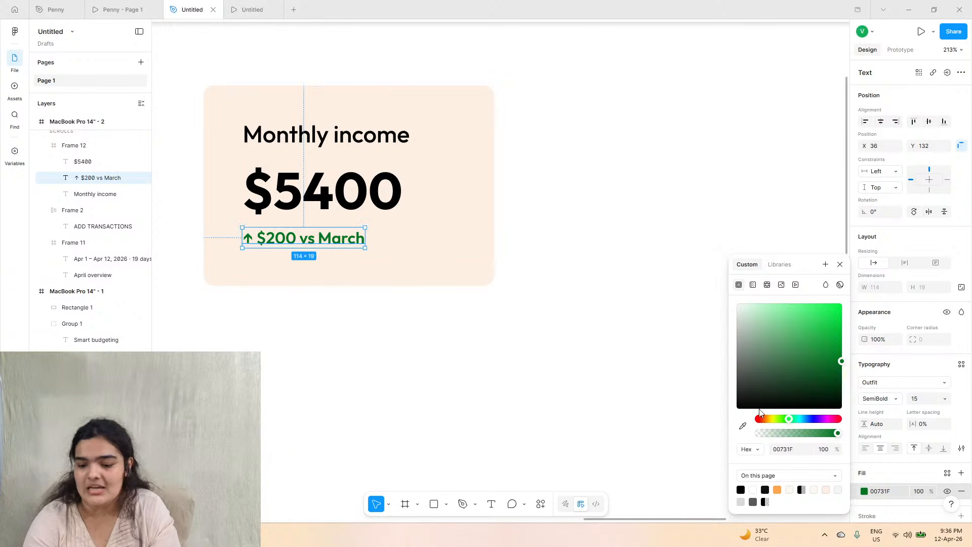
drag(839, 384, 867, 385)
- Shorten the card frame to a height of 176 and move the $5400 amount up to about X 36, Y 62
click(358, 274)
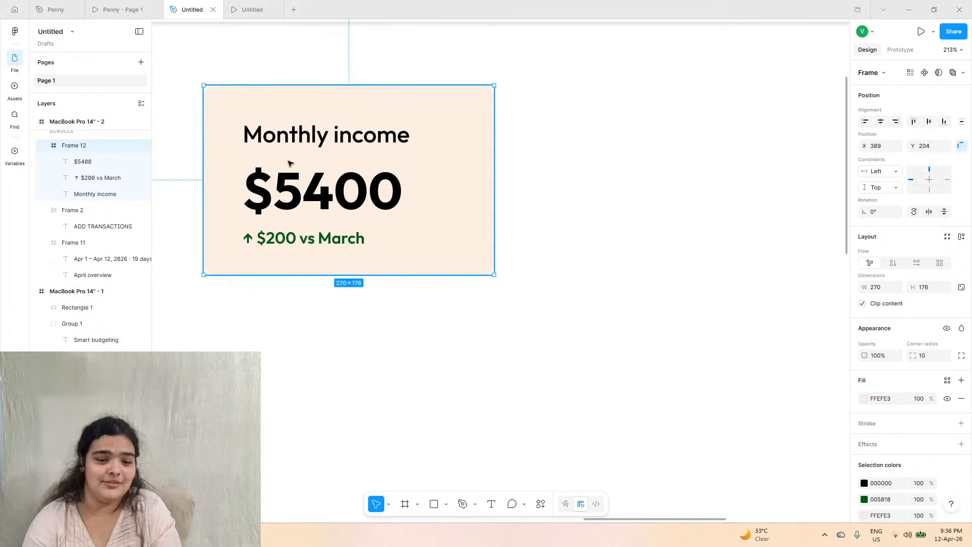
click(289, 188)
drag(289, 188, 287, 179)
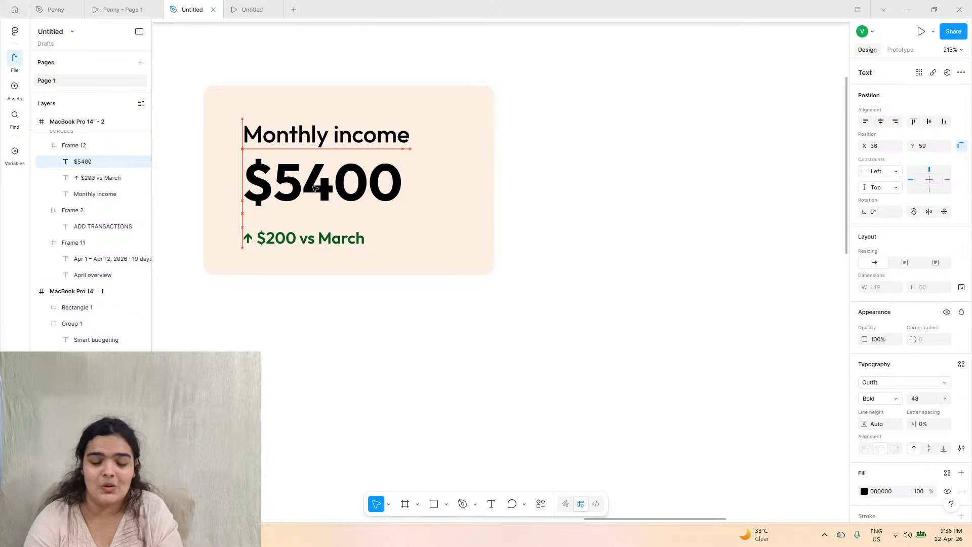
key(Escape)
double_click(352, 186)
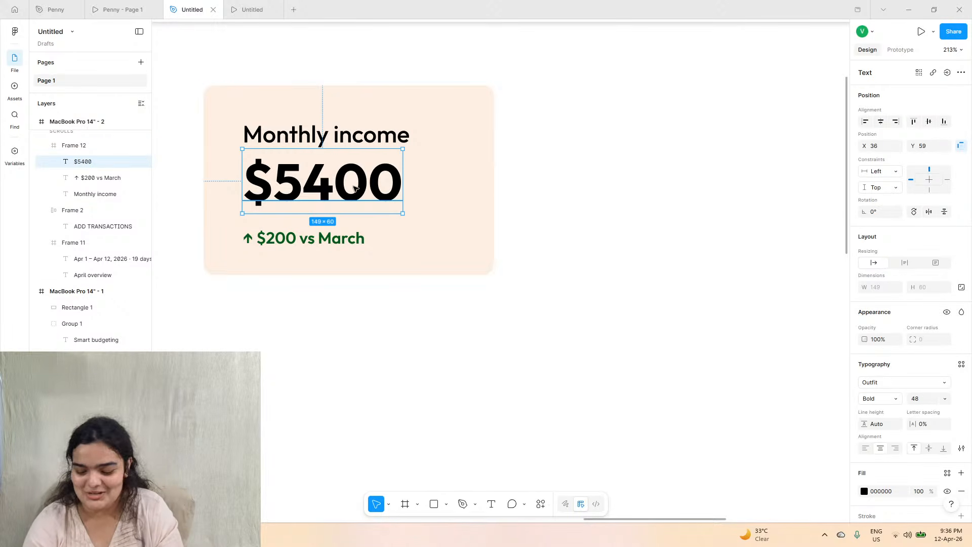
key(Escape)
- Duplicate the Monthly income card to the right of the original and check the second card on the Penny prototype
click(396, 118)
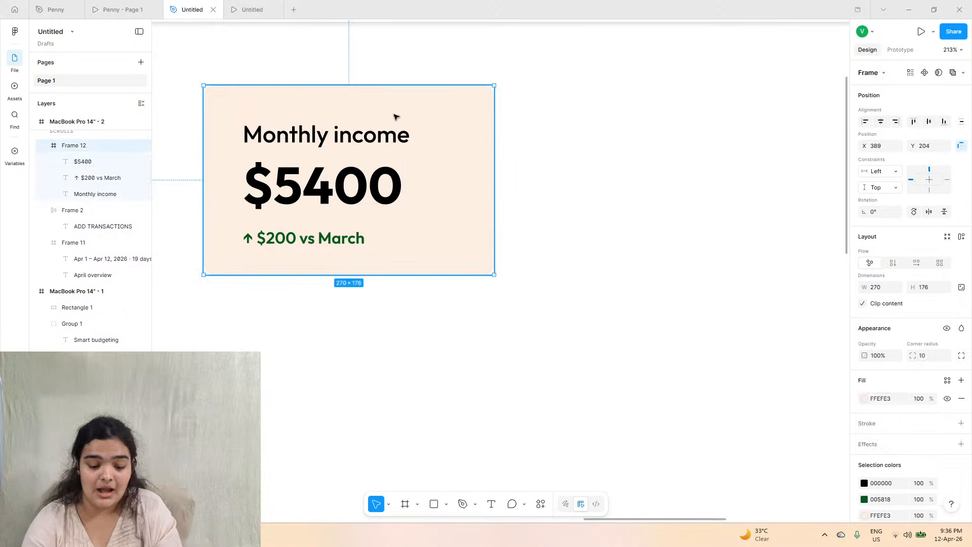
alt+drag(262, 171, 573, 171)
click(149, 7)
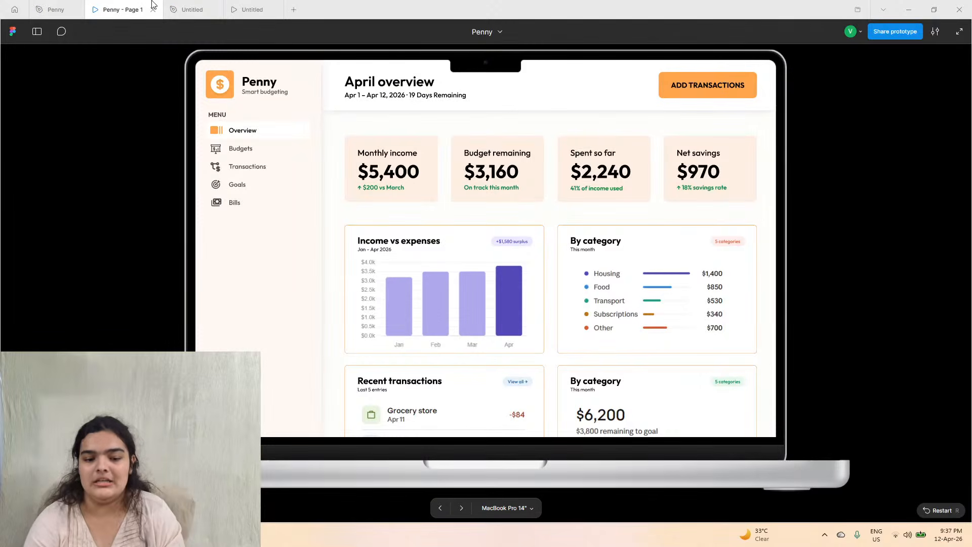
click(193, 9)
- Try changing the duplicated card's amount to $3160, and undo the edit
double_click(598, 173)
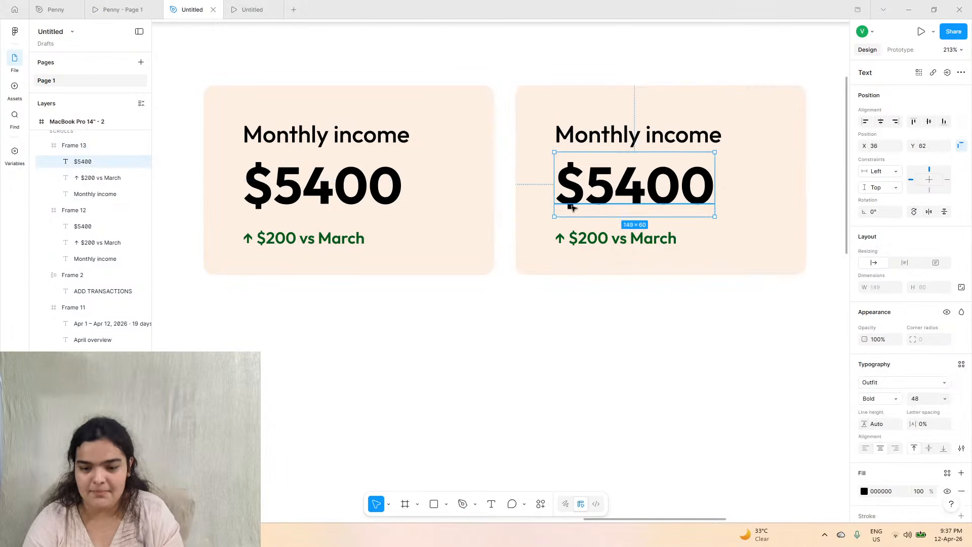
double_click(593, 180)
drag(586, 182, 732, 200)
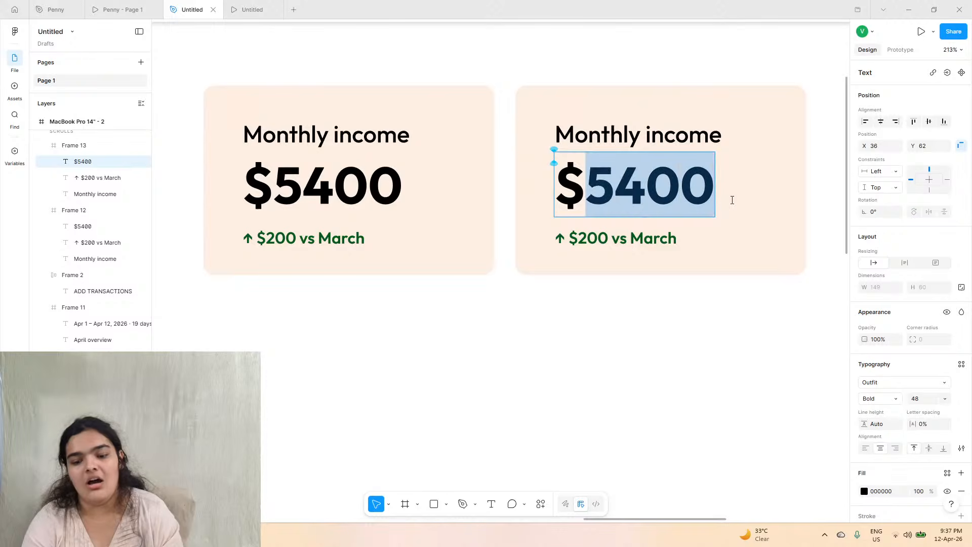
text(3160)
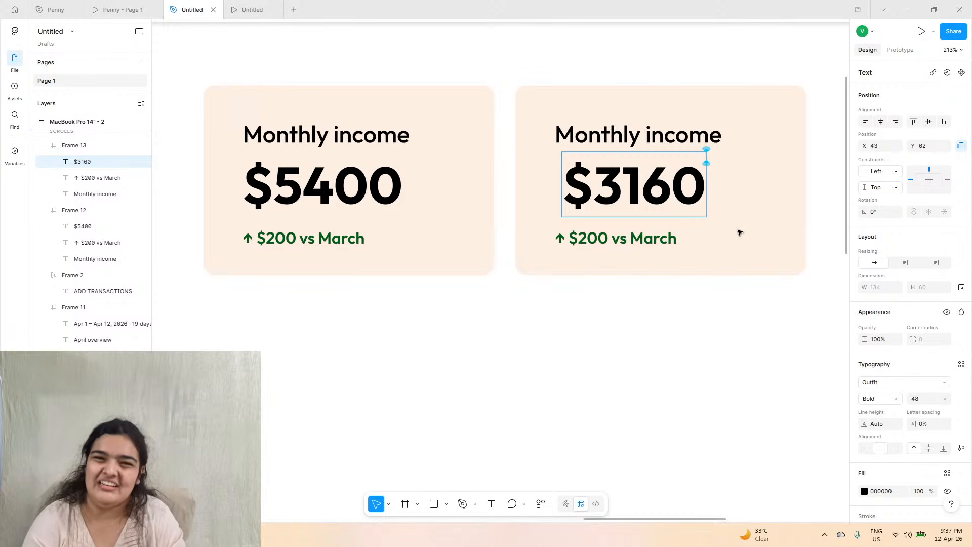
key(ctrl+z)
key(Escape)
- Left-align the text lines inside the original Monthly income card
click(307, 189)
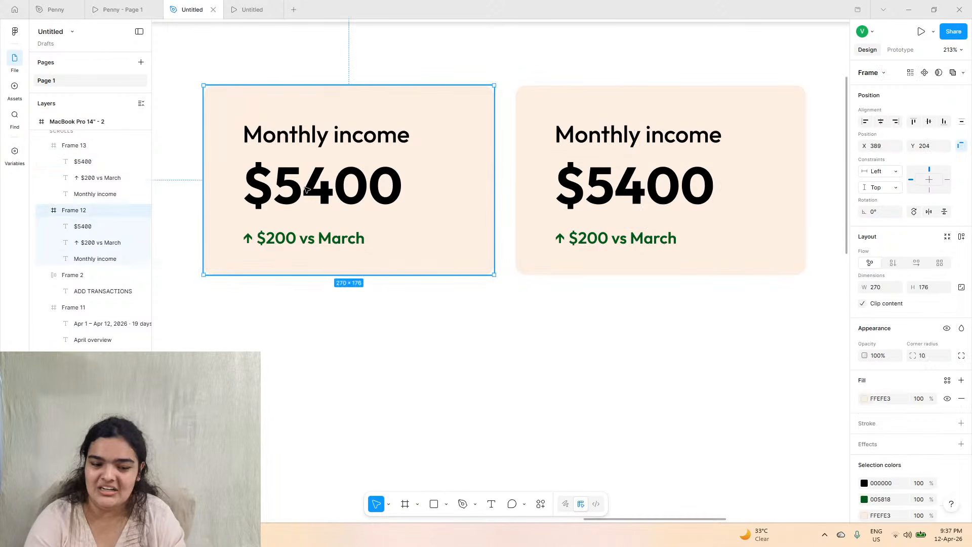
click(306, 189)
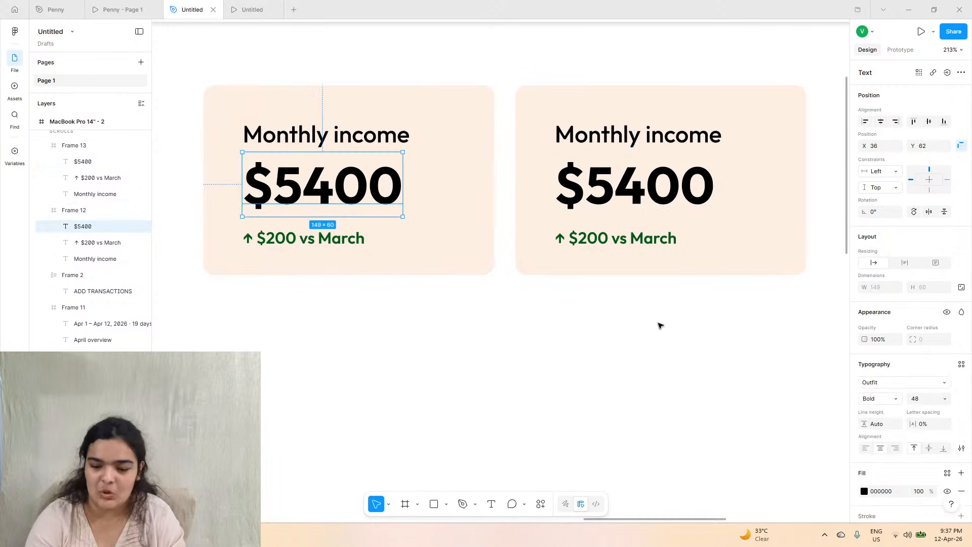
click(380, 127)
click(341, 260)
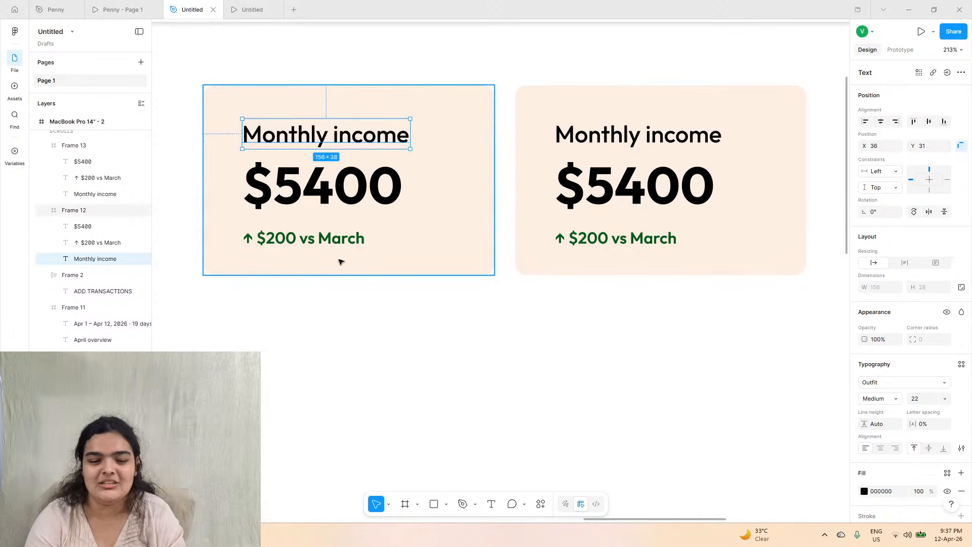
click(326, 244)
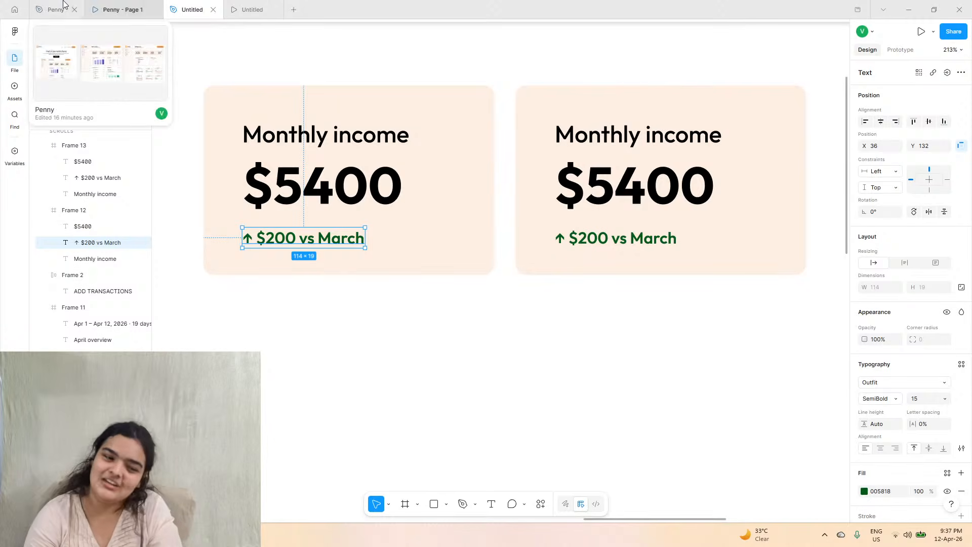
- Switch to the Penny design file and copy the $3,160 amount from the Budget remaining card
click(51, 10)
scroll(699, 296, right, 4)
scroll(699, 297, right, 2)
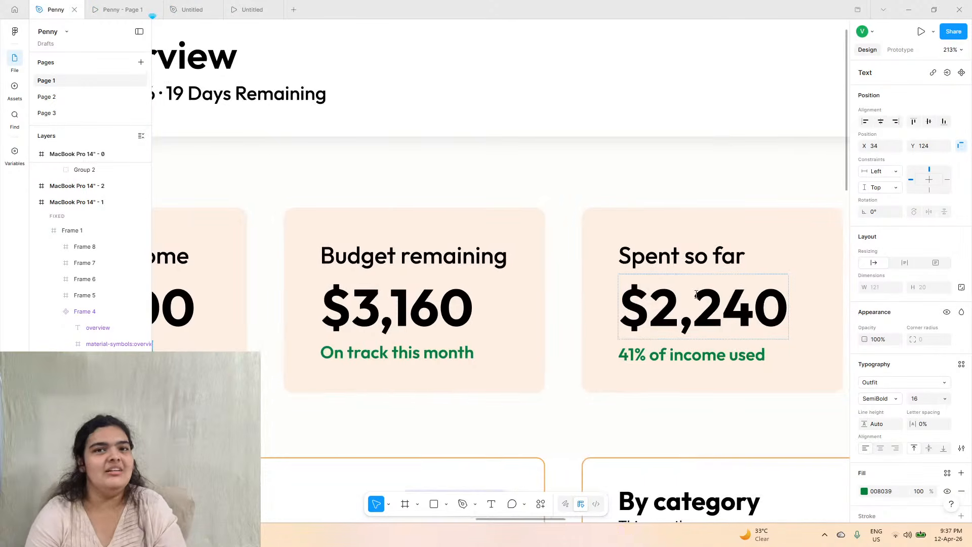
double_click(465, 303)
key(ctrl+c)
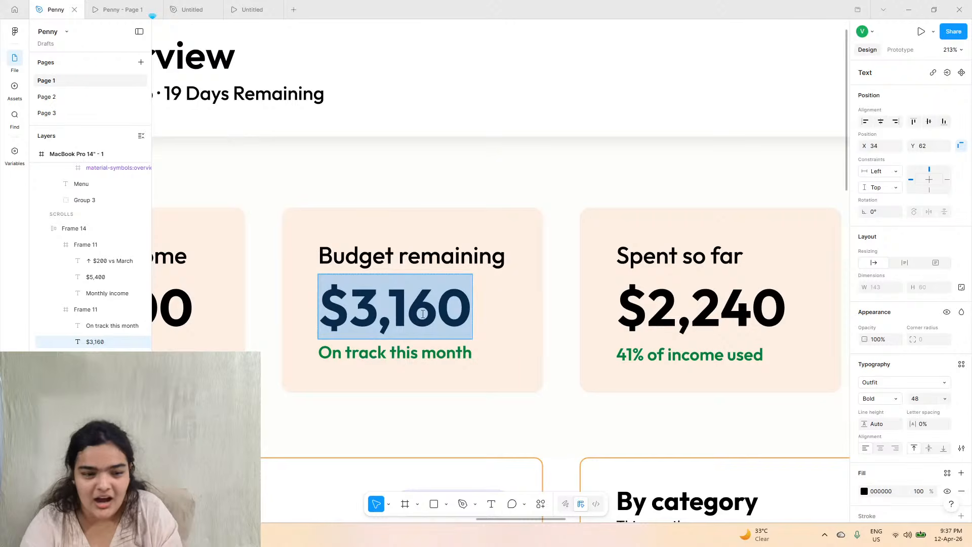
- Return to the Untitled file, replace the duplicated card's whole amount with the copied $3,160 and move it to about X 36, Y 63
click(118, 10)
click(192, 10)
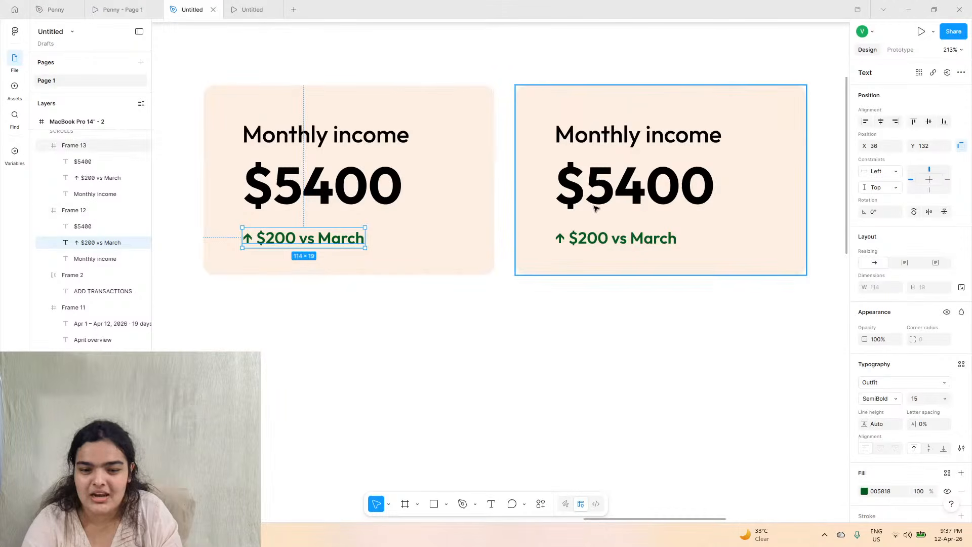
scroll(402, 186, right, 2)
click(481, 187)
double_click(481, 187)
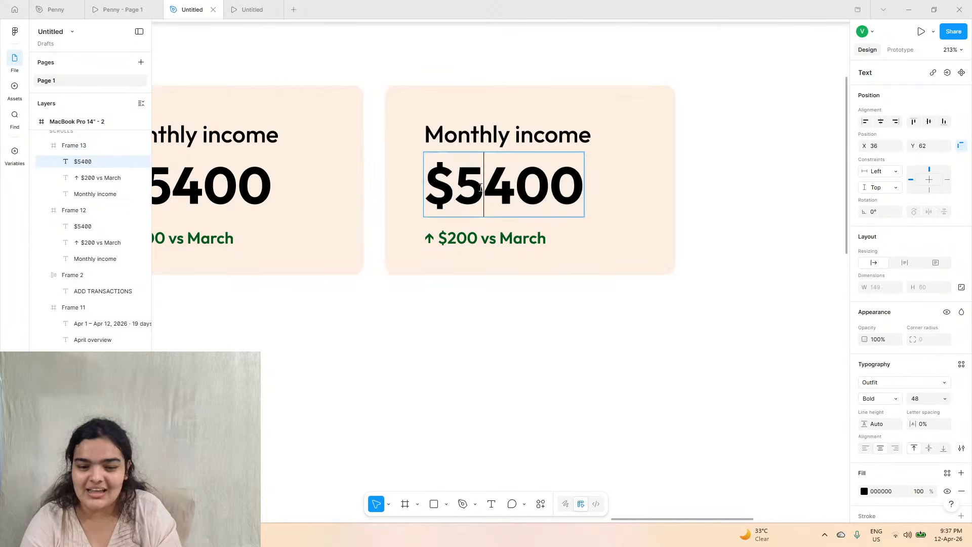
right_click(480, 187)
double_click(473, 180)
right_click(473, 180)
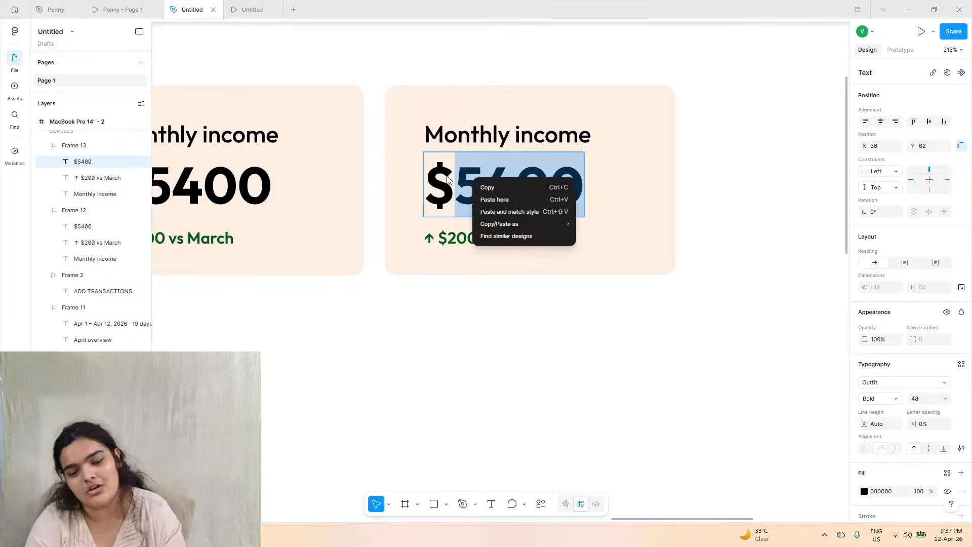
double_click(449, 180)
triple_click(449, 180)
right_click(499, 193)
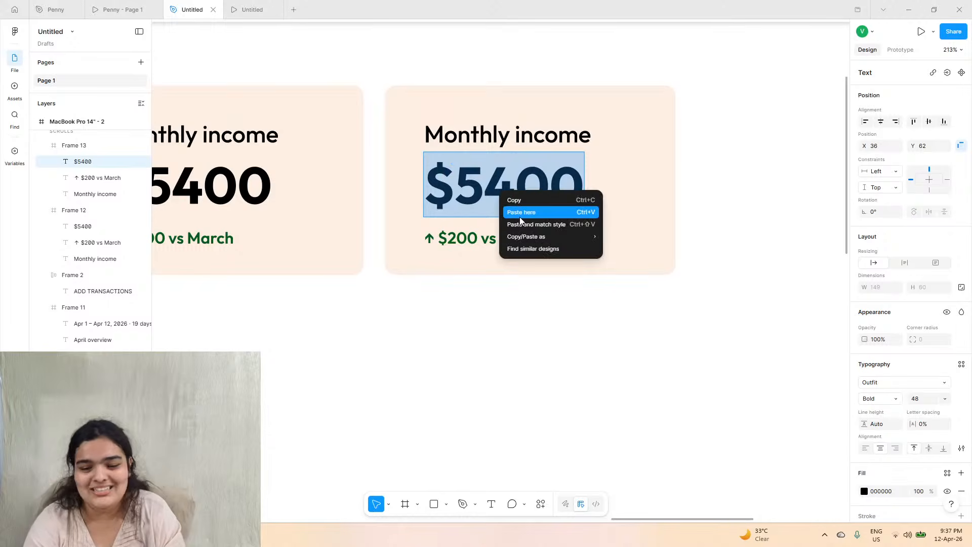
click(518, 221)
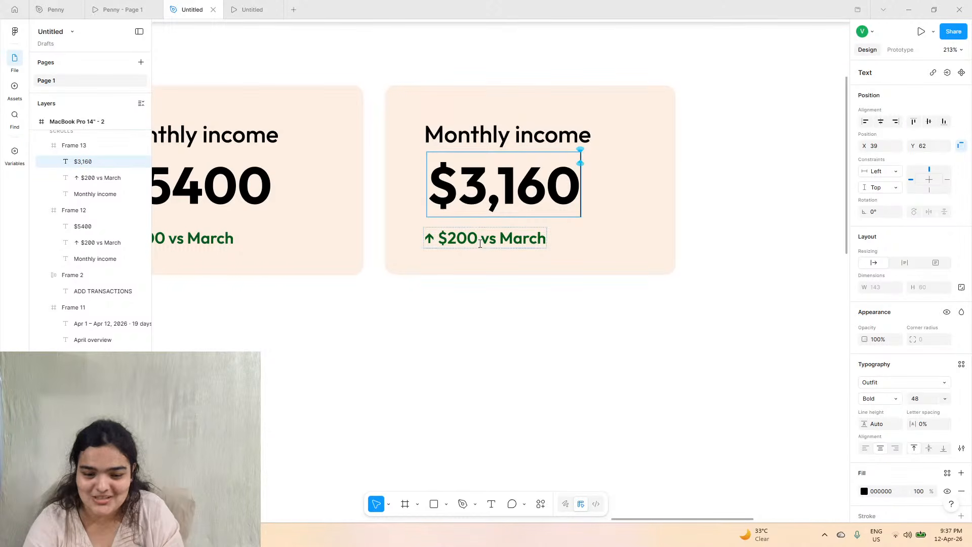
key(Escape)
drag(482, 217, 475, 209)
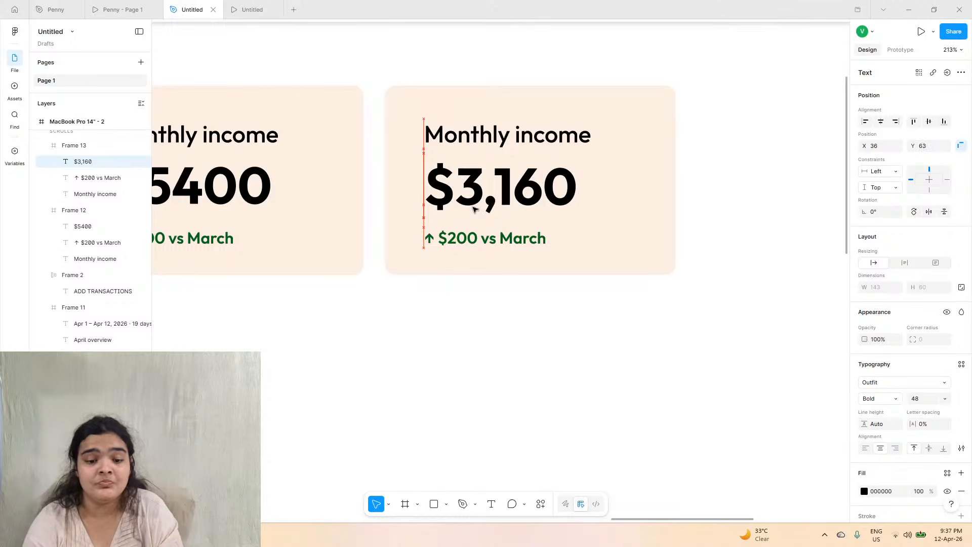
- Copy the Budget remaining title from the Penny file over the duplicated card's title in the Untitled file, matching style, and align it at X 36
click(56, 10)
click(412, 257)
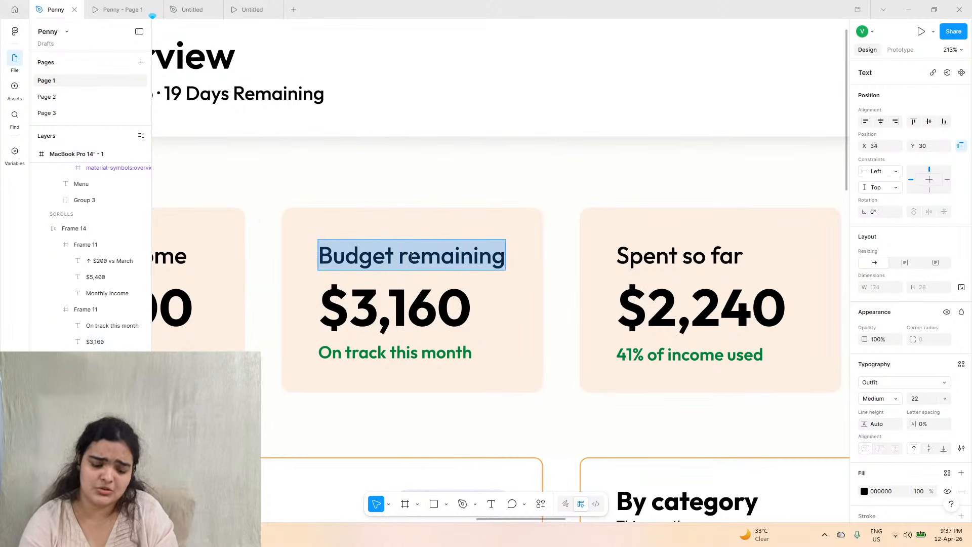
click(253, 9)
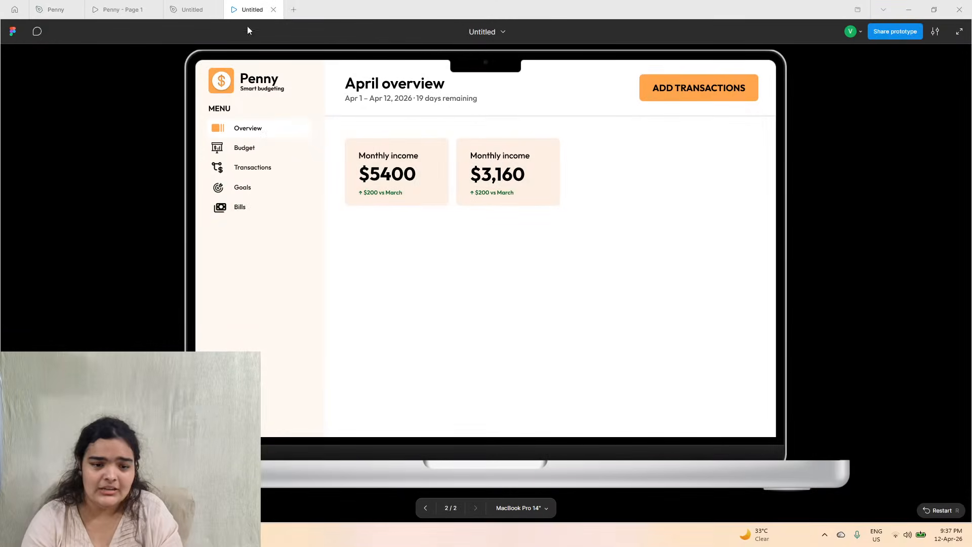
click(193, 9)
click(457, 139)
double_click(459, 140)
right_click(459, 140)
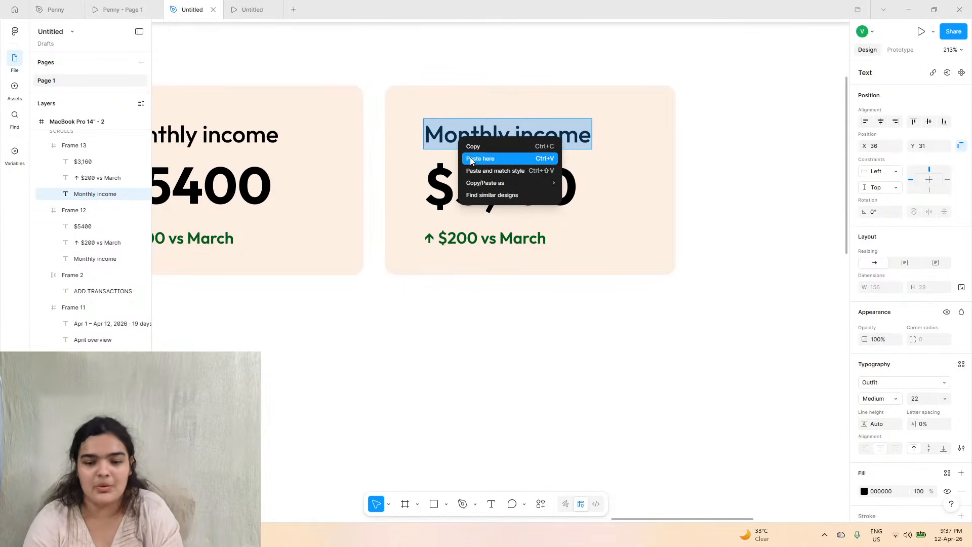
click(474, 174)
key(Escape)
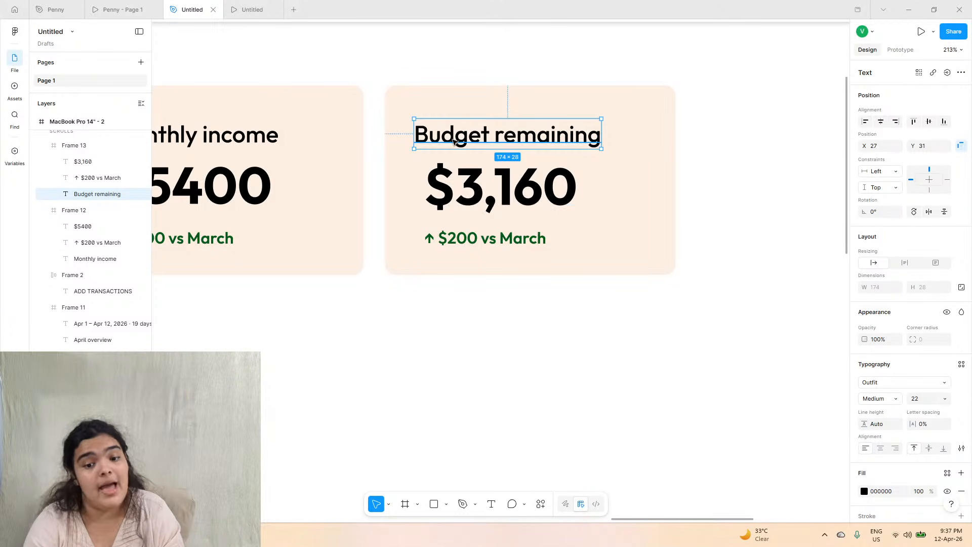
drag(453, 143, 463, 143)
- Replace the duplicated card's green note with "On track this month" copied from the Penny file, matching style, and place it at X 36, Y 131
click(55, 10)
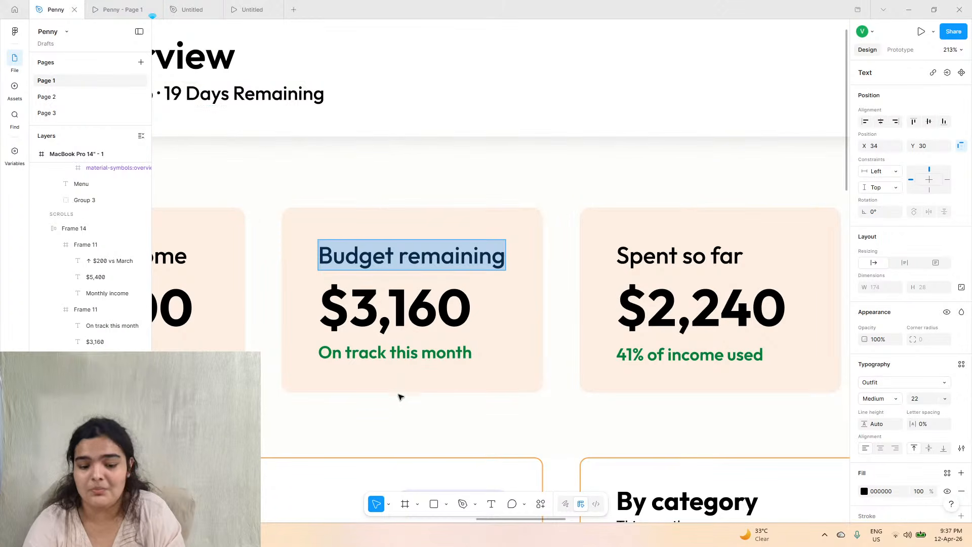
click(376, 352)
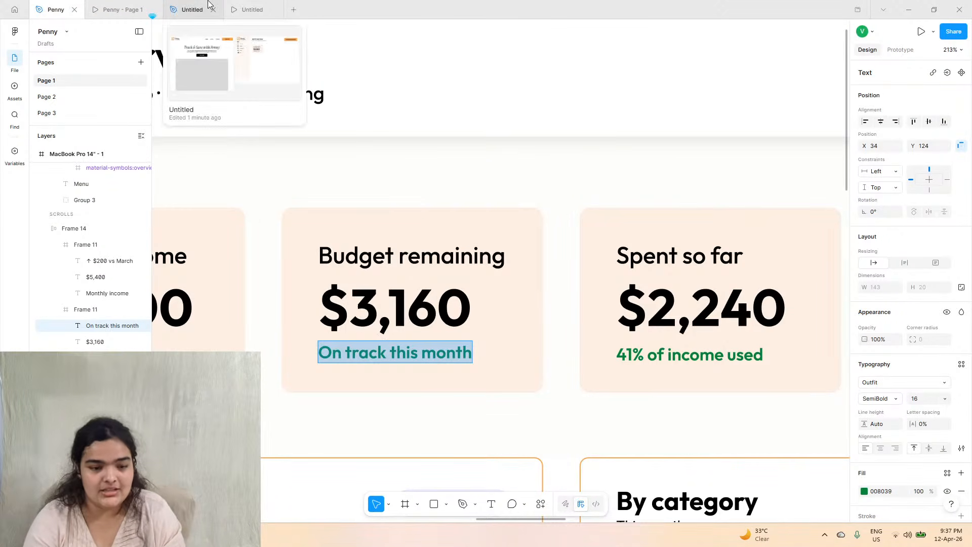
click(253, 9)
click(193, 9)
click(497, 233)
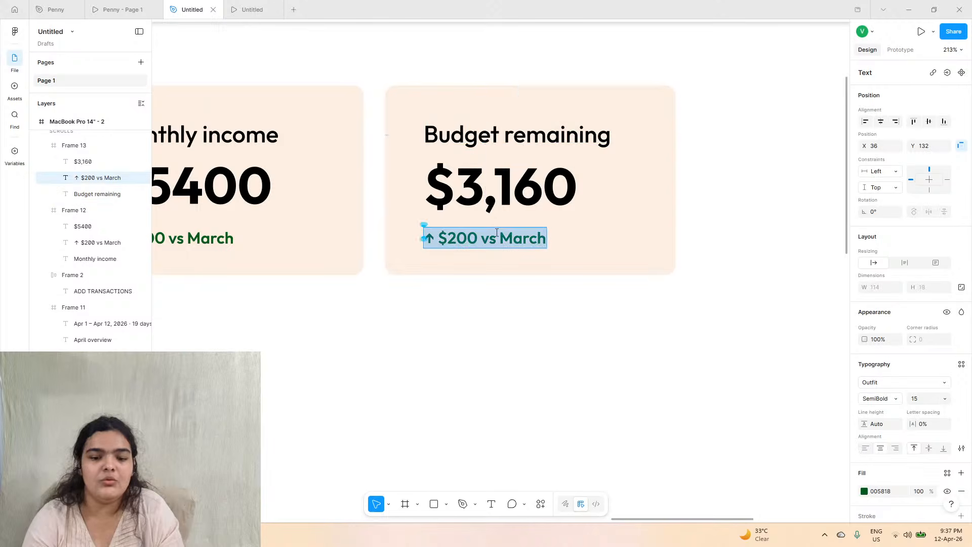
right_click(496, 233)
click(521, 267)
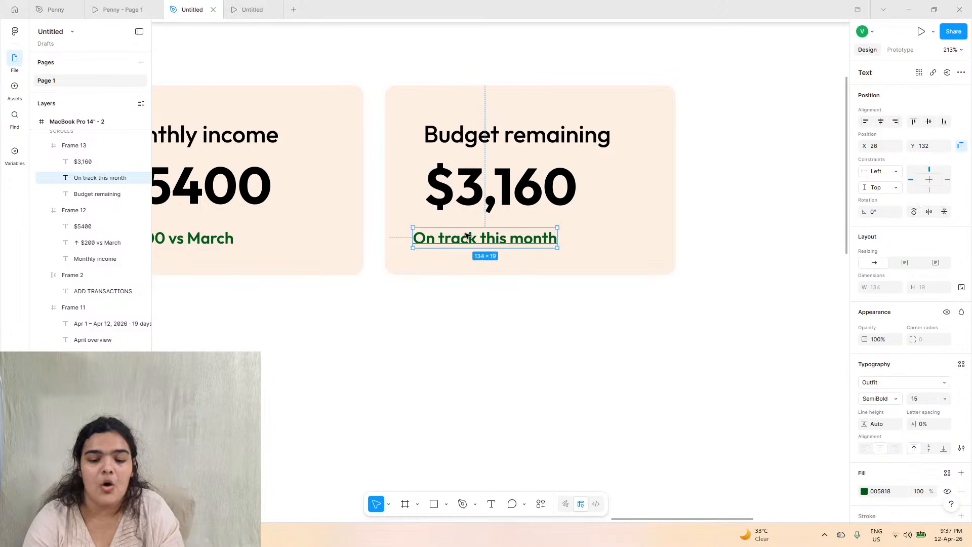
drag(458, 240, 470, 239)
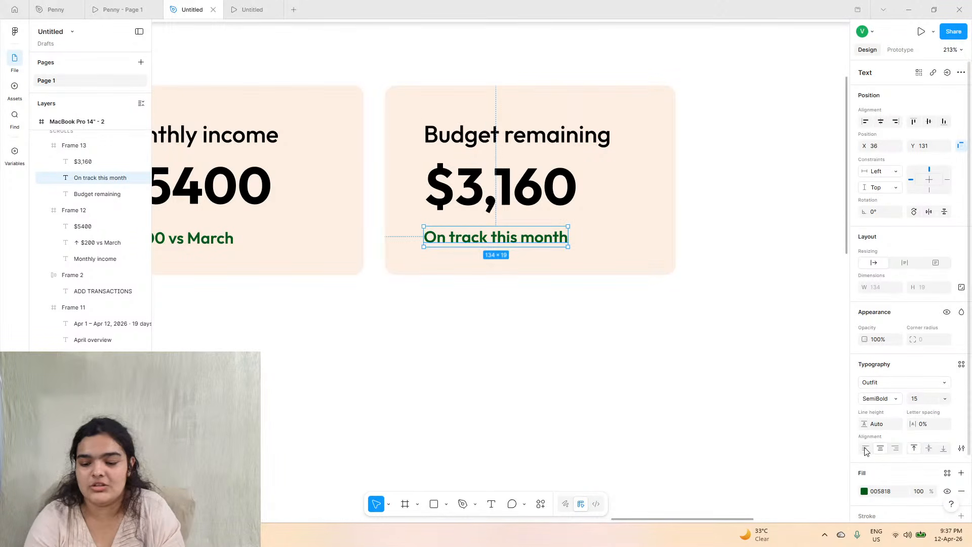
click(637, 404)
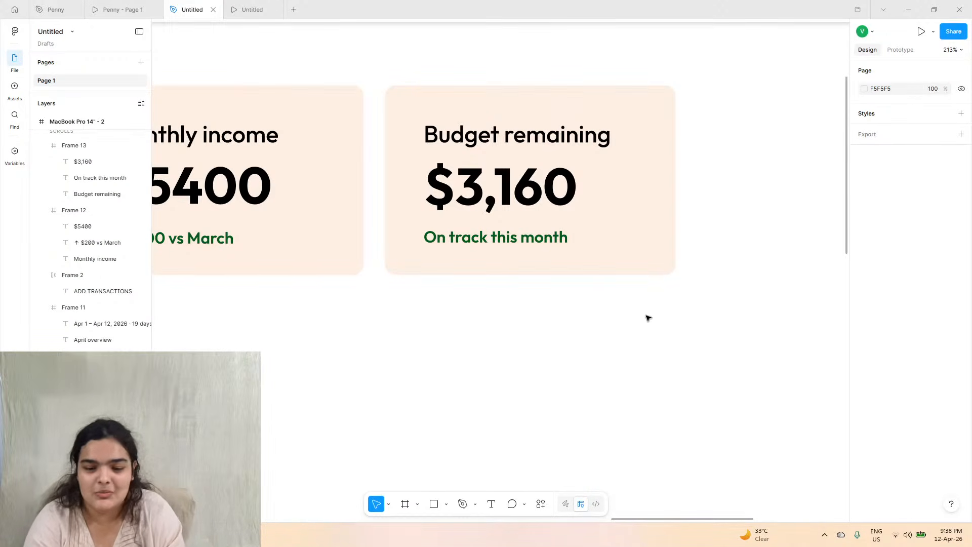
- Try duplicating the Monthly income and Budget remaining cards together and placing the copies beside the originals
click(314, 156)
scroll(326, 208, down, 5)
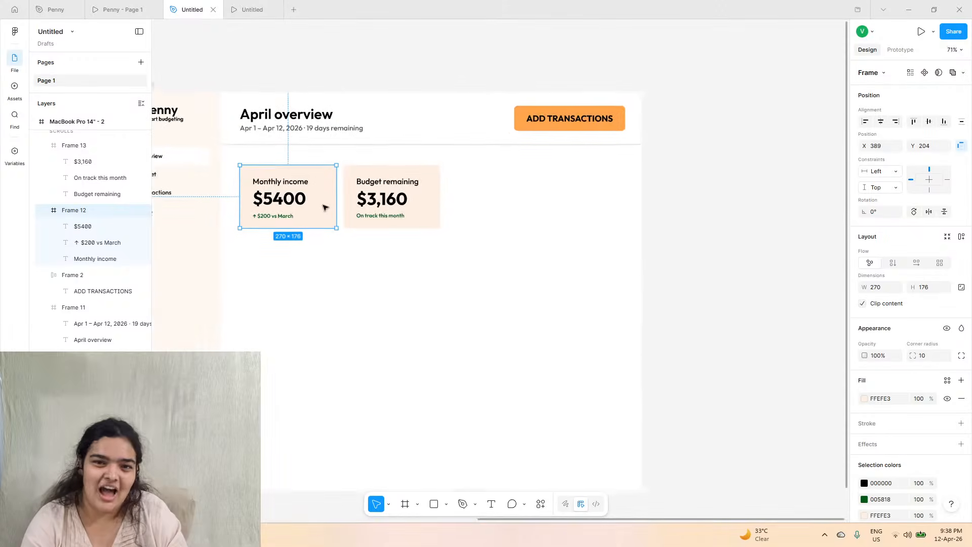
key(Escape)
click(353, 224)
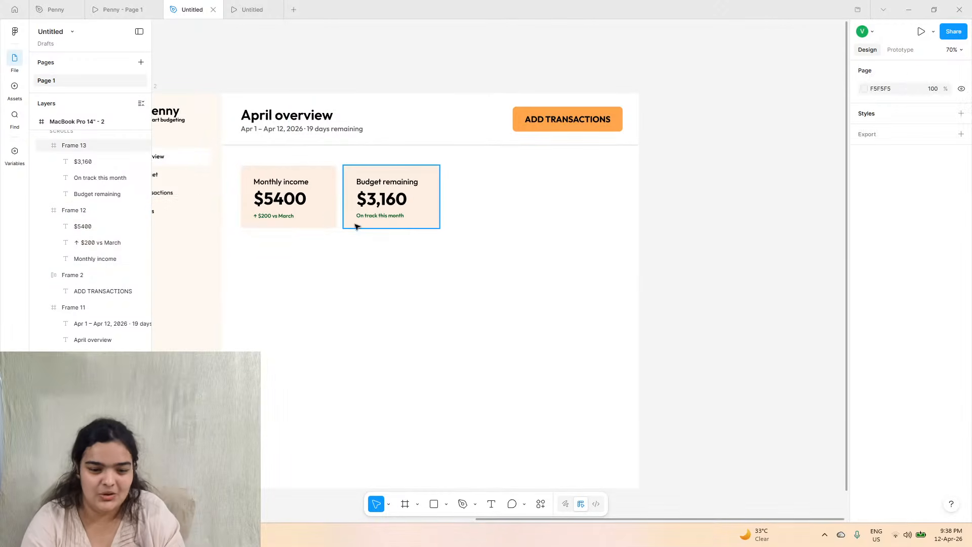
shift+click(317, 199)
key(ctrl+d)
drag(315, 200, 496, 191)
- Narrow the original Monthly income card to a width of 256, keeping its left edge in place
click(307, 197)
scroll(333, 192, up, 5)
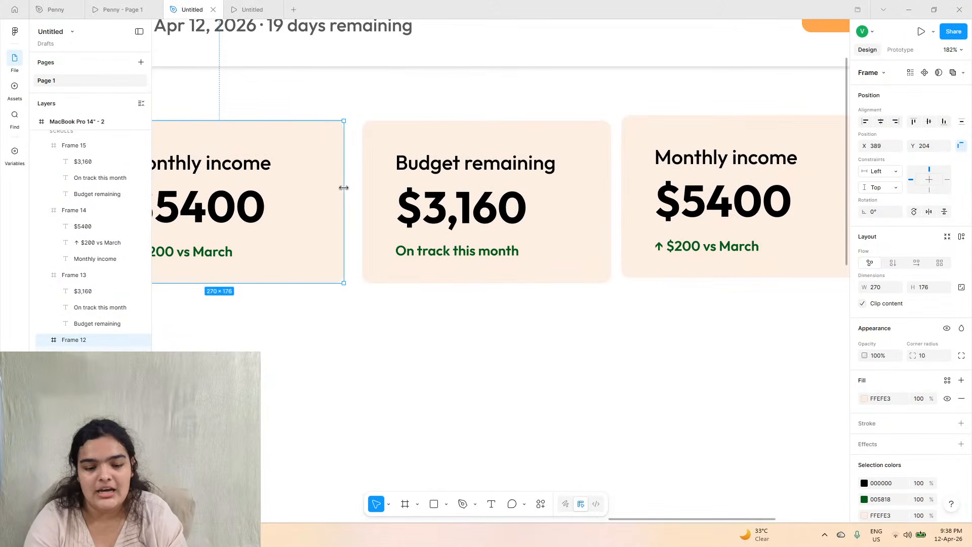
drag(342, 189, 330, 185)
scroll(345, 192, left, 3)
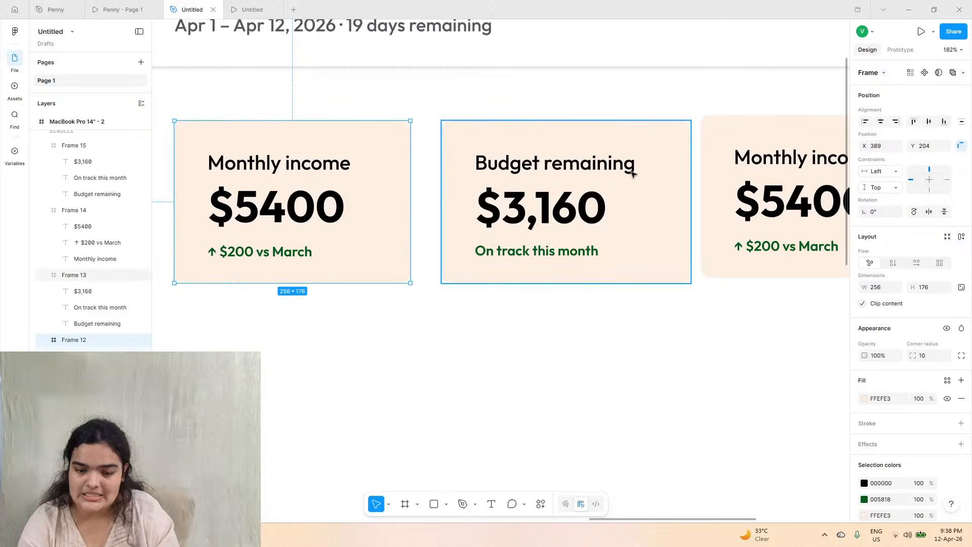
- Set the original Budget remaining card's width to 256 and move it to a spacing of 22 from the Monthly income card
double_click(557, 163)
key(Escape)
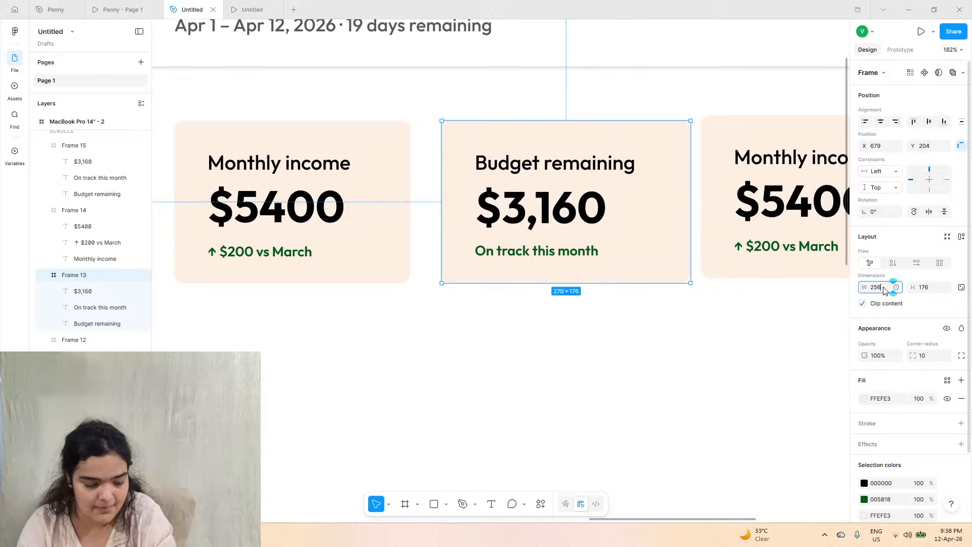
key(Return)
drag(602, 230, 591, 229)
- Delete the two wider duplicate cards
scroll(660, 249, right, 3)
click(641, 210)
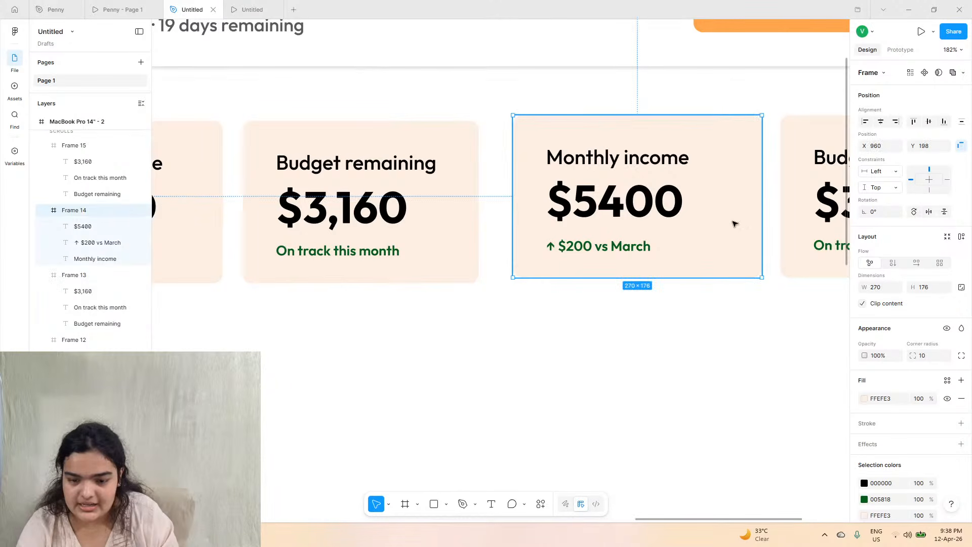
shift+click(799, 223)
- Duplicate the two 256-wide cards and place the copies beside them at Y 204, completing a row of four
drag(695, 211, 300, 166)
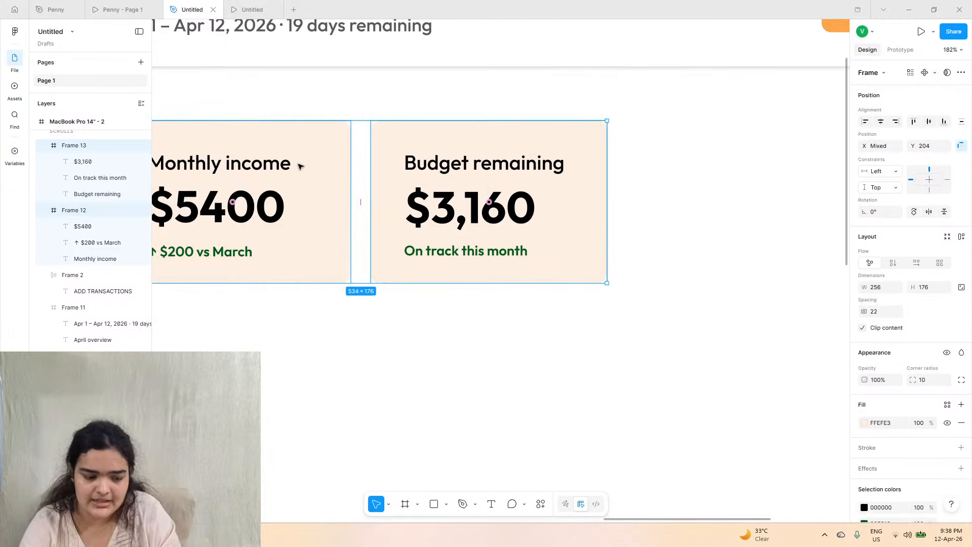
key(ctrl+d)
drag(250, 142, 755, 140)
scroll(734, 147, down, 5)
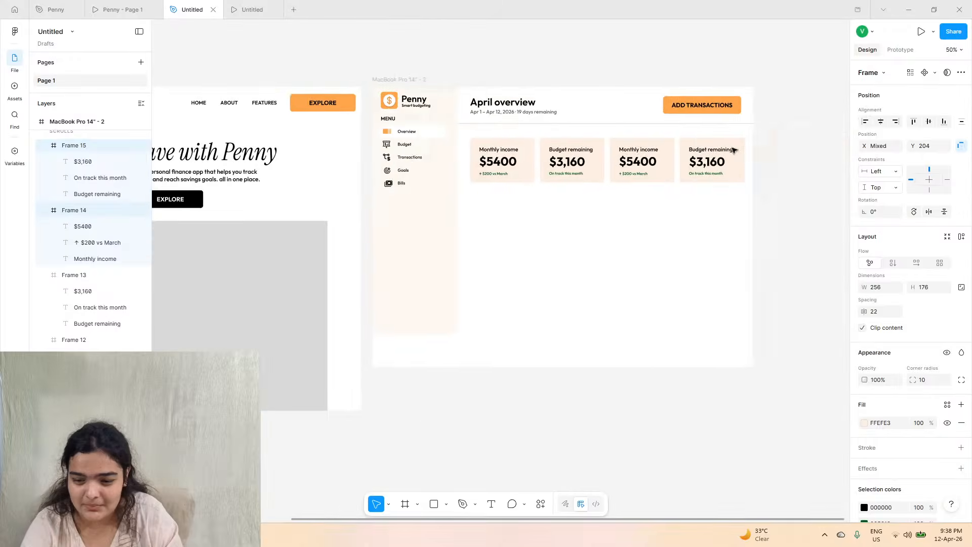
scroll(735, 157, right, 1)
scroll(633, 173, up, 3)
- Copy the "Spent so far" title from the Penny file and paste it over the third card's title in the Untitled file, matching style
click(118, 9)
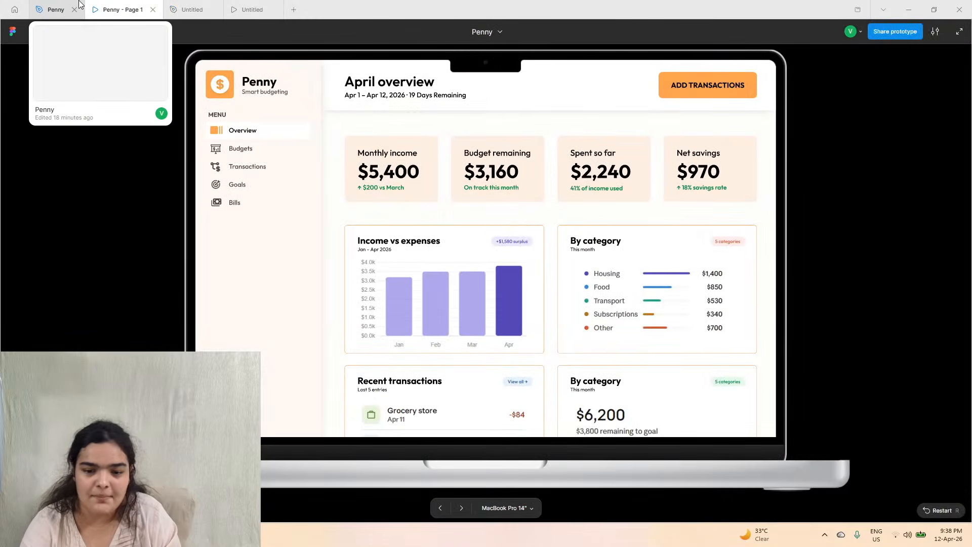
click(53, 9)
double_click(701, 269)
key(ctrl+c)
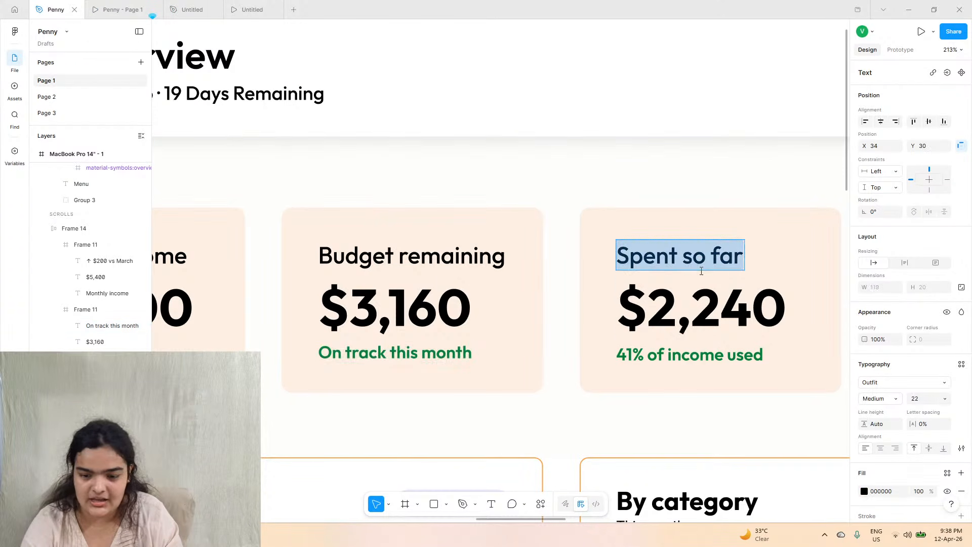
click(253, 9)
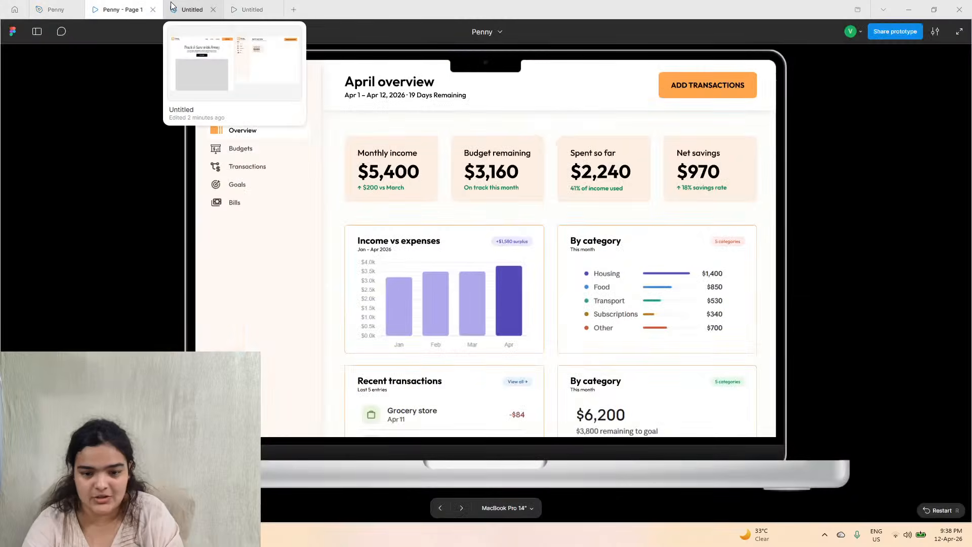
click(192, 10)
double_click(541, 133)
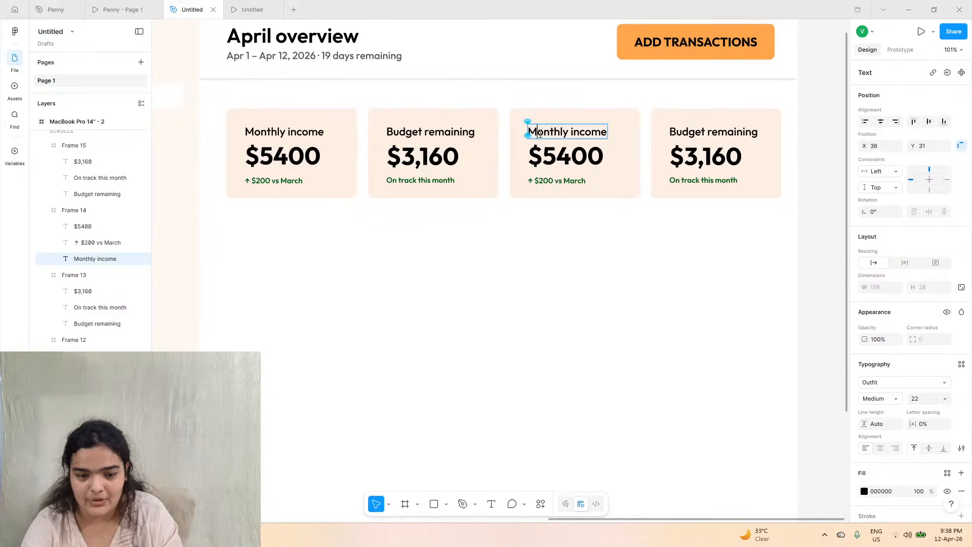
right_click(541, 133)
click(557, 158)
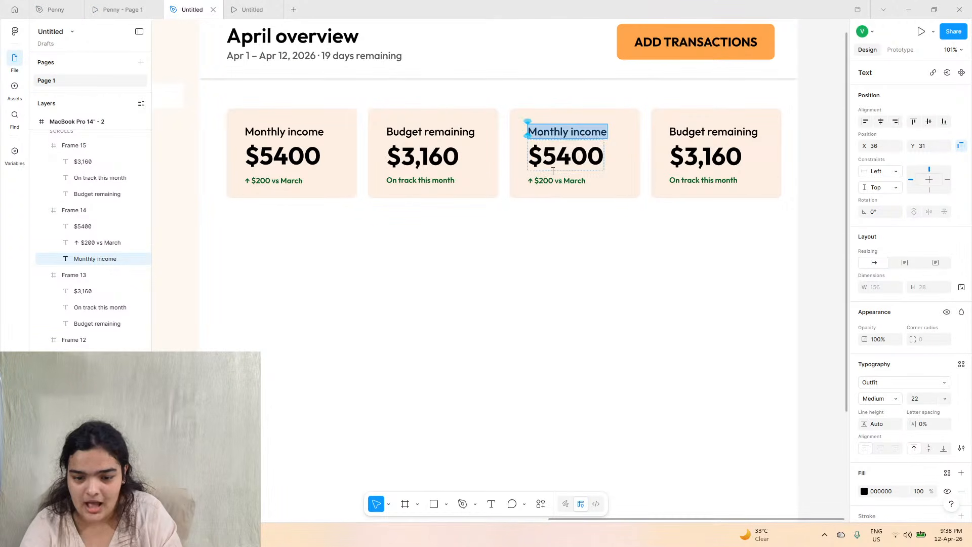
- Copy the $2,240 amount from the Penny file and paste it over the third card's amount in the Untitled file, matching style
click(120, 9)
click(64, 4)
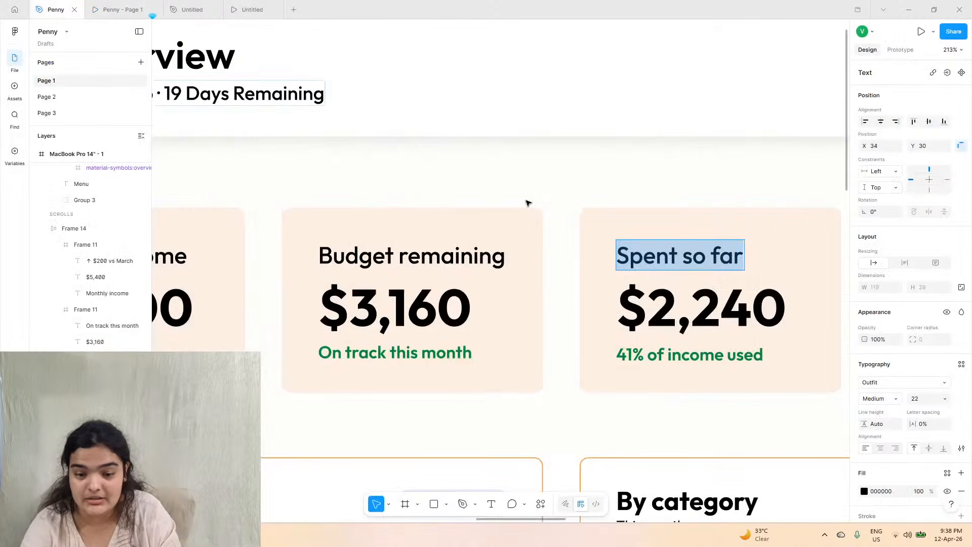
double_click(640, 301)
key(ctrl+c)
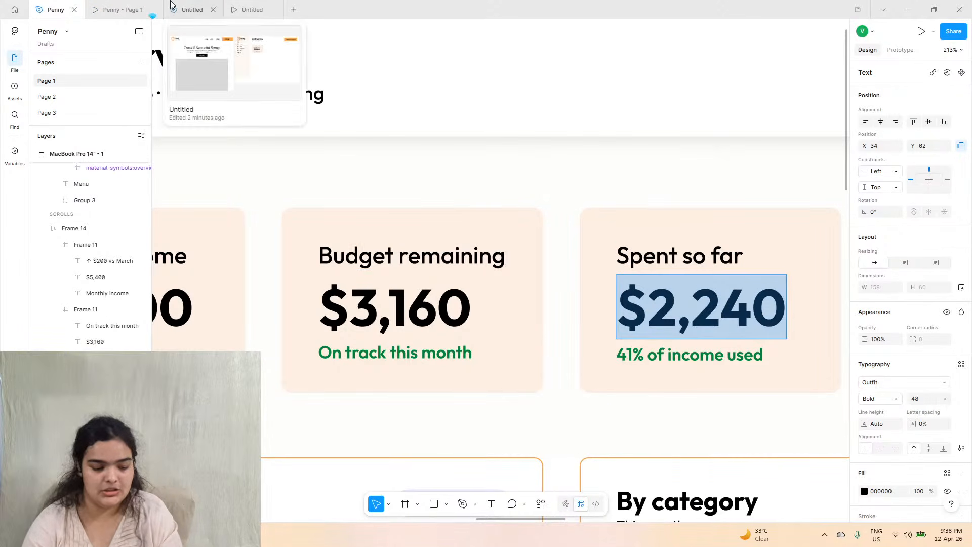
click(192, 9)
double_click(565, 164)
right_click(565, 169)
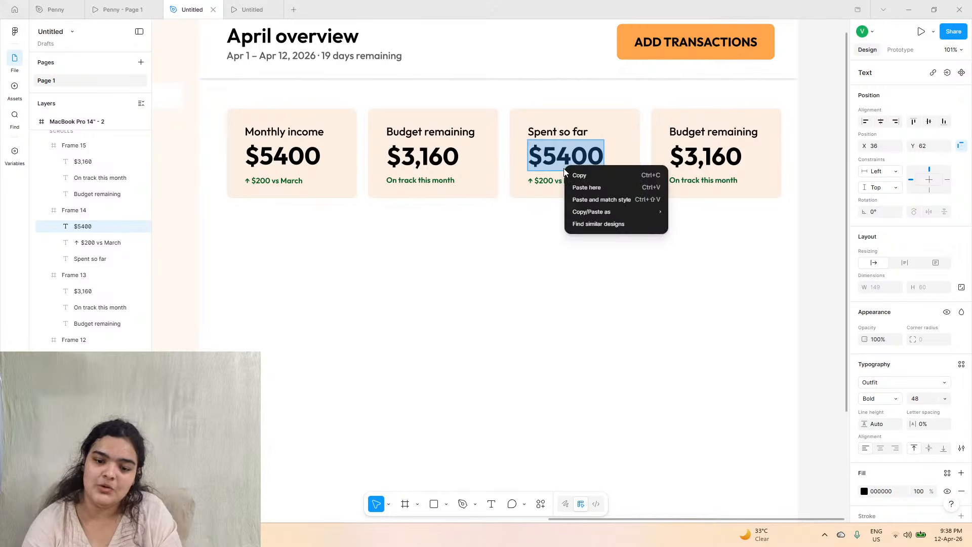
click(608, 200)
- Copy "41% of income used" from the Penny file and paste it over the third card's green note in the Untitled file, matching style
click(81, 7)
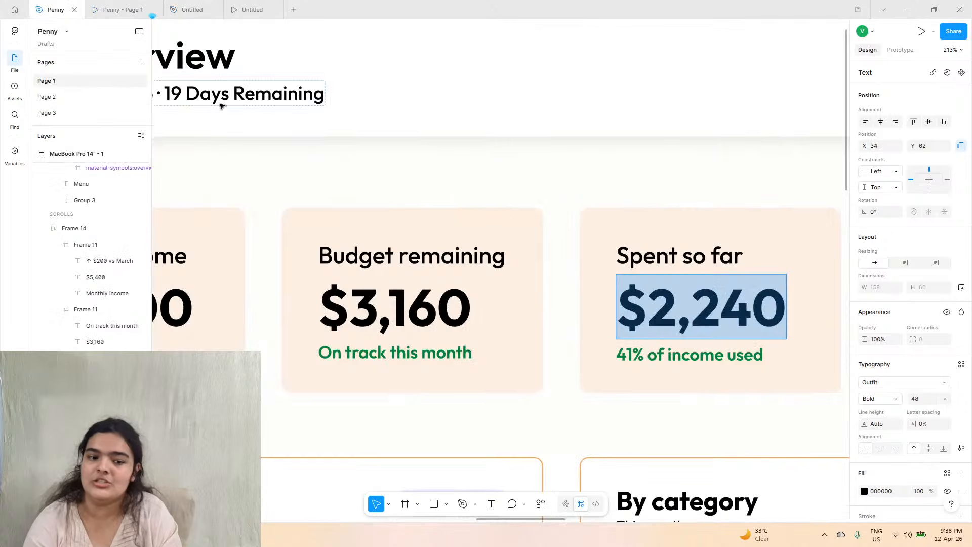
double_click(694, 366)
key(ctrl+c)
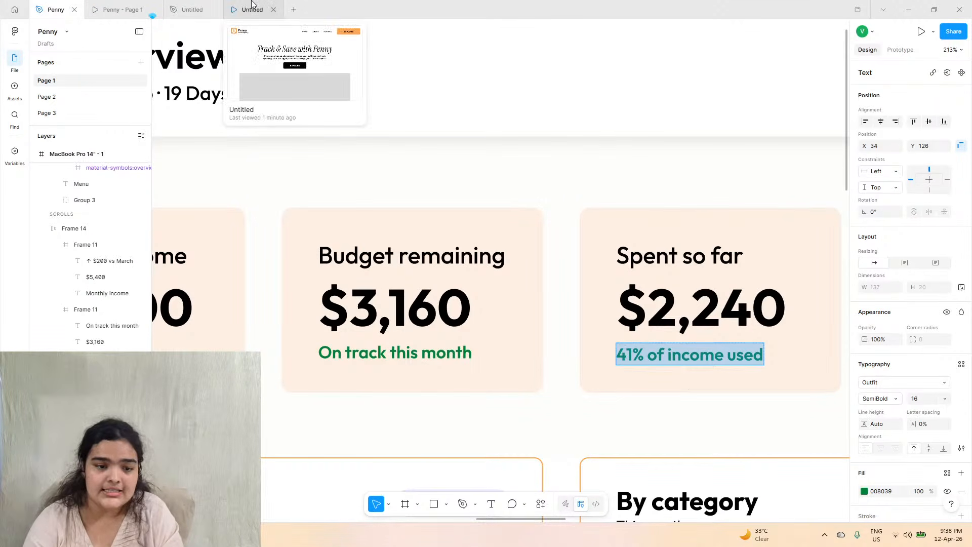
click(193, 9)
click(557, 180)
right_click(557, 180)
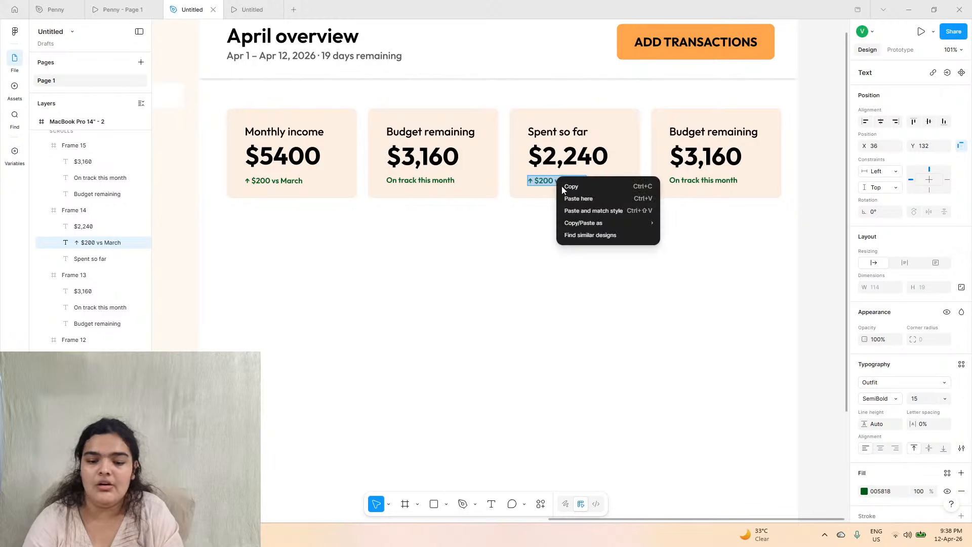
click(586, 209)
scroll(583, 222, right, 2)
key(Escape)
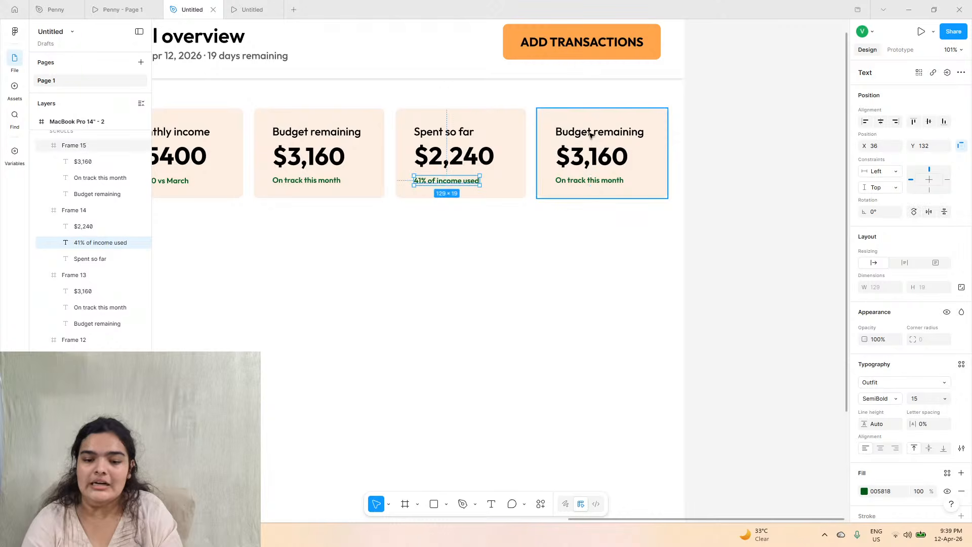
- Copy the "Net savings" title from the Penny file and paste it over the fourth card's title in the Untitled file, matching style
scroll(620, 131, up, 5)
click(121, 9)
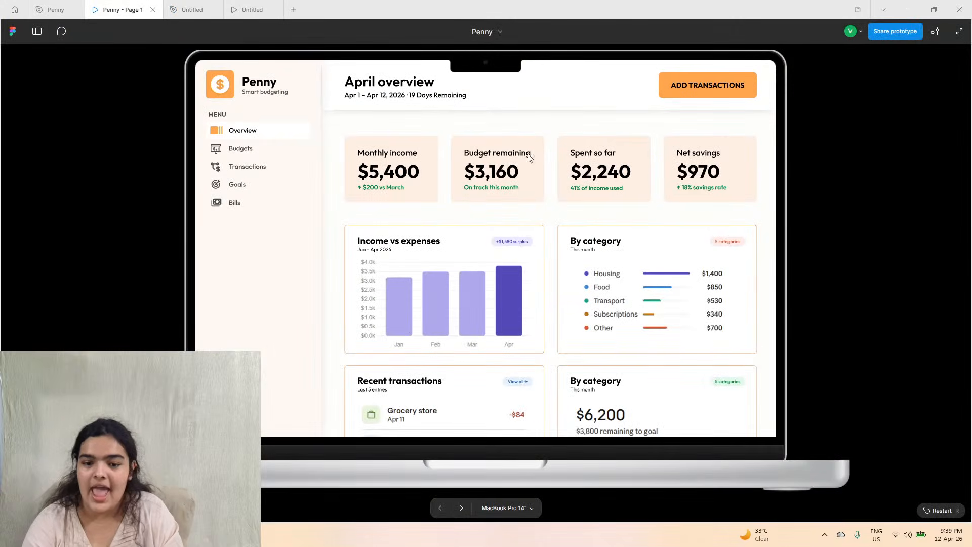
click(55, 9)
scroll(689, 247, right, 10)
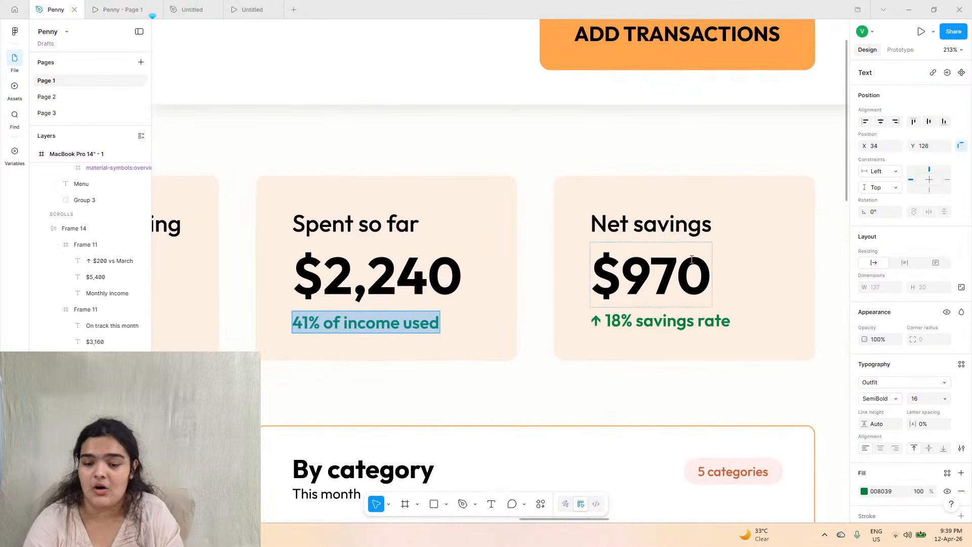
click(524, 203)
double_click(527, 206)
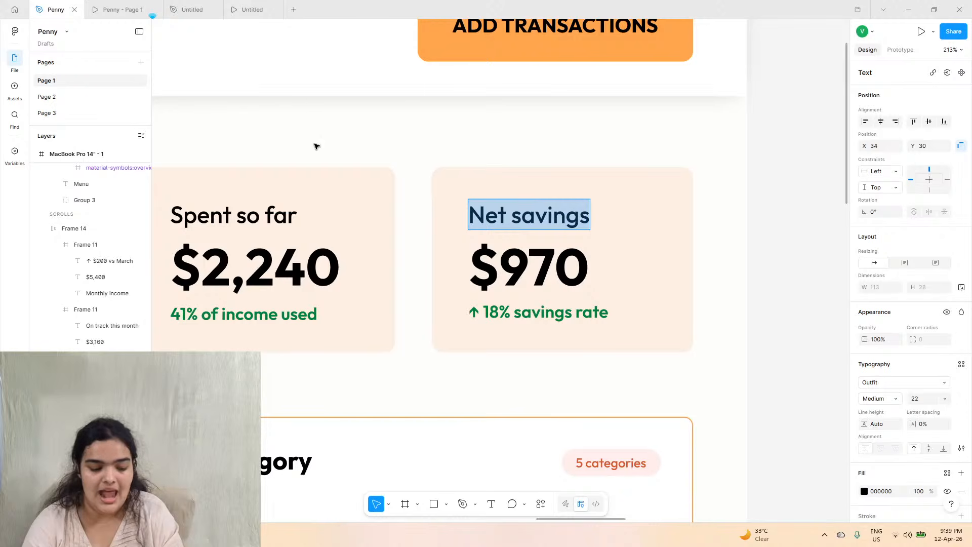
click(192, 9)
double_click(522, 133)
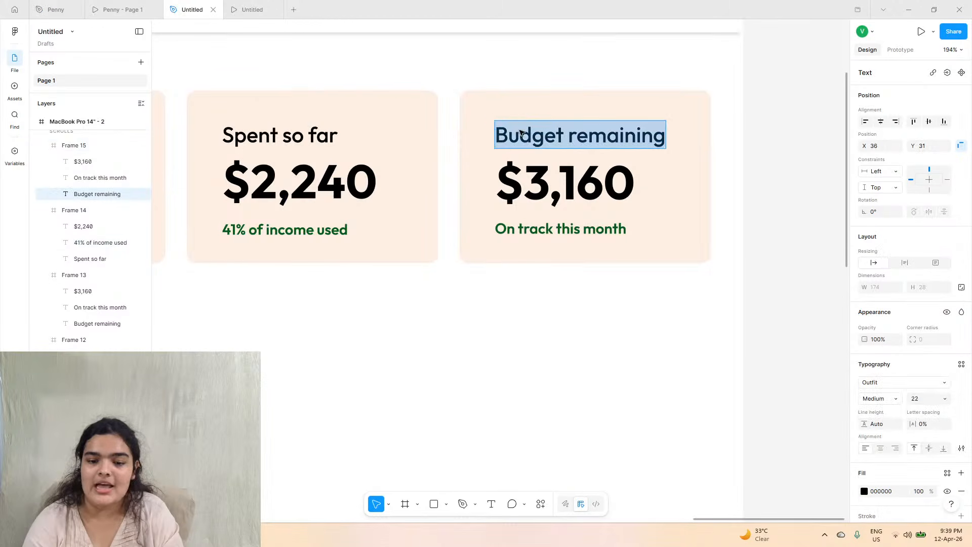
right_click(522, 132)
click(552, 161)
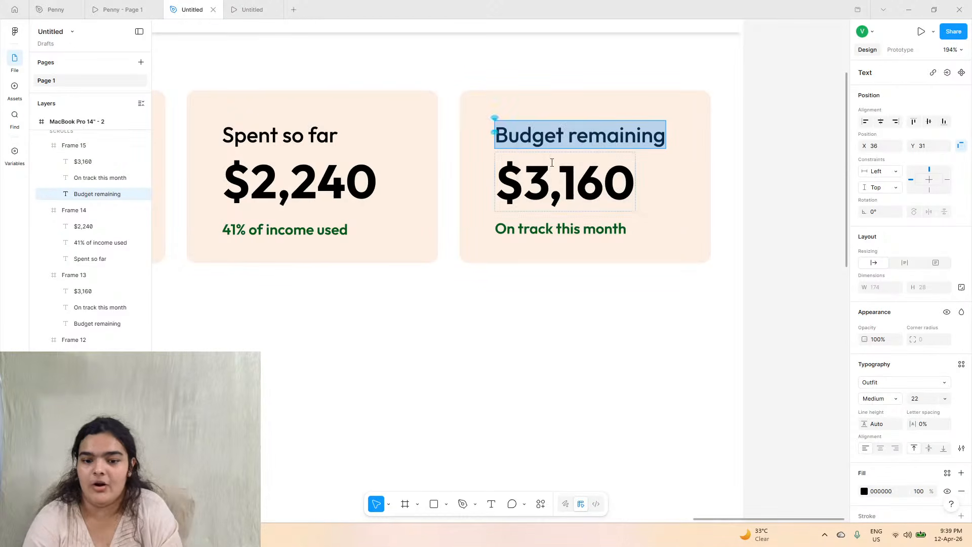
- Copy the $970 amount from the Penny file, paste it over the fourth card's amount in the Untitled file matching style, and left-align it with the title
click(56, 9)
click(575, 260)
double_click(575, 259)
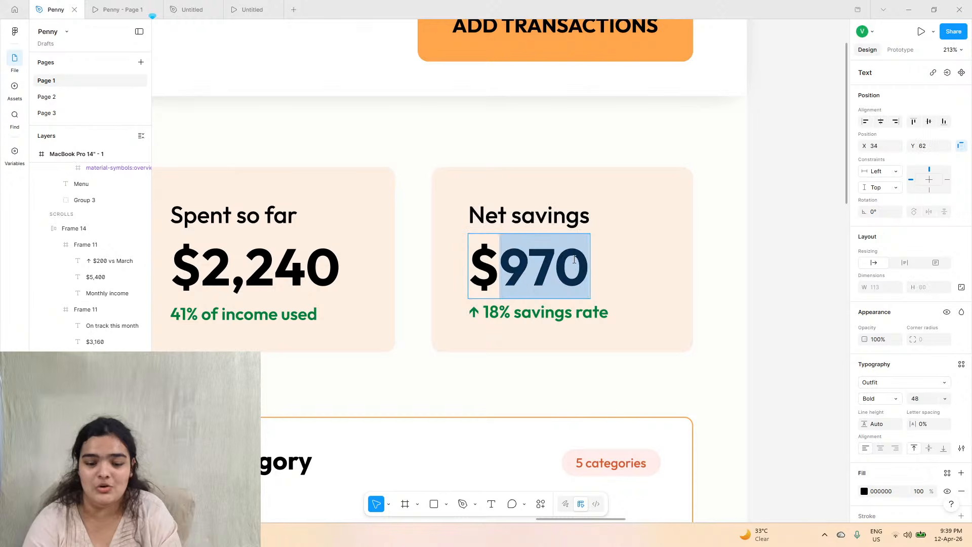
key(ctrl+a)
click(192, 9)
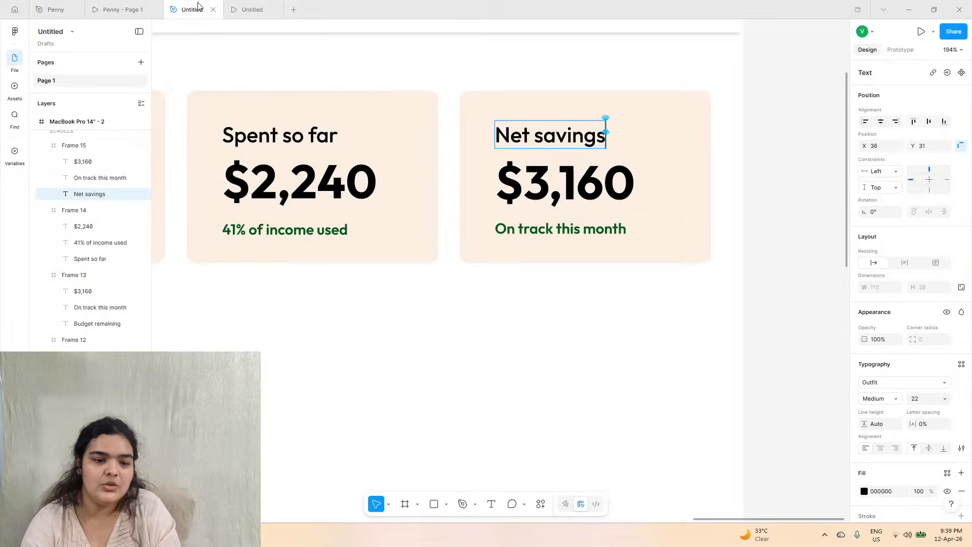
double_click(630, 175)
right_click(627, 172)
click(656, 203)
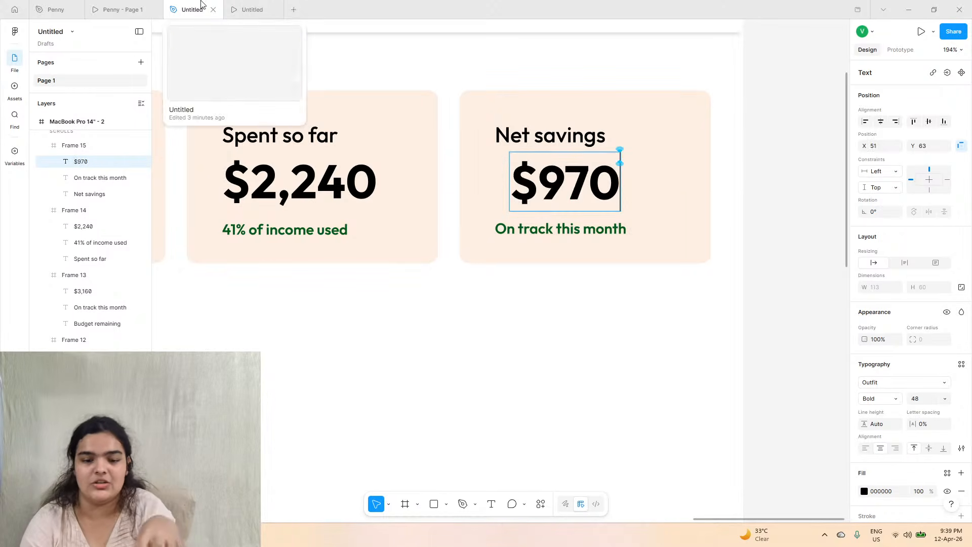
drag(552, 205, 536, 204)
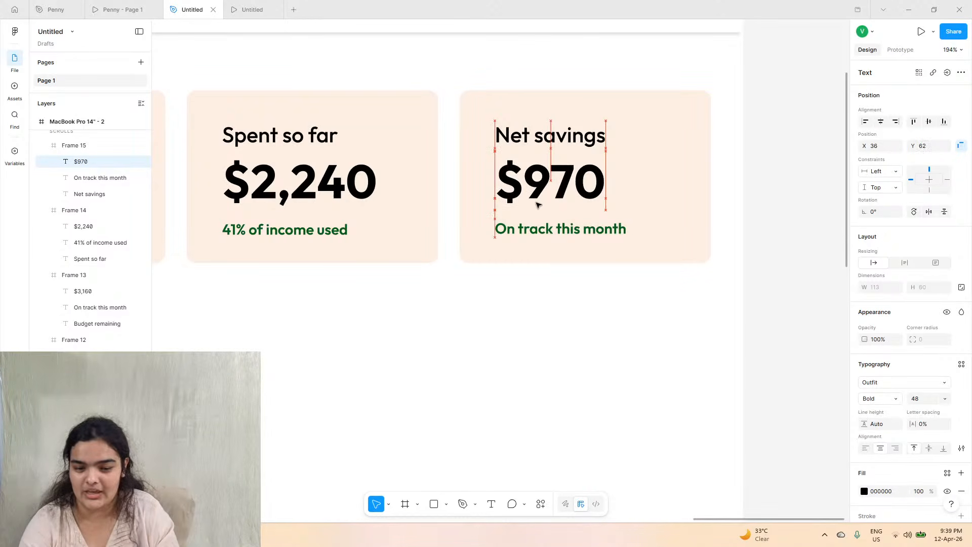
- Copy "↑ 18% savings rate" from the Penny file over the fourth card's green note in the Untitled file, matching style, and shift $970 to Y 64
click(50, 7)
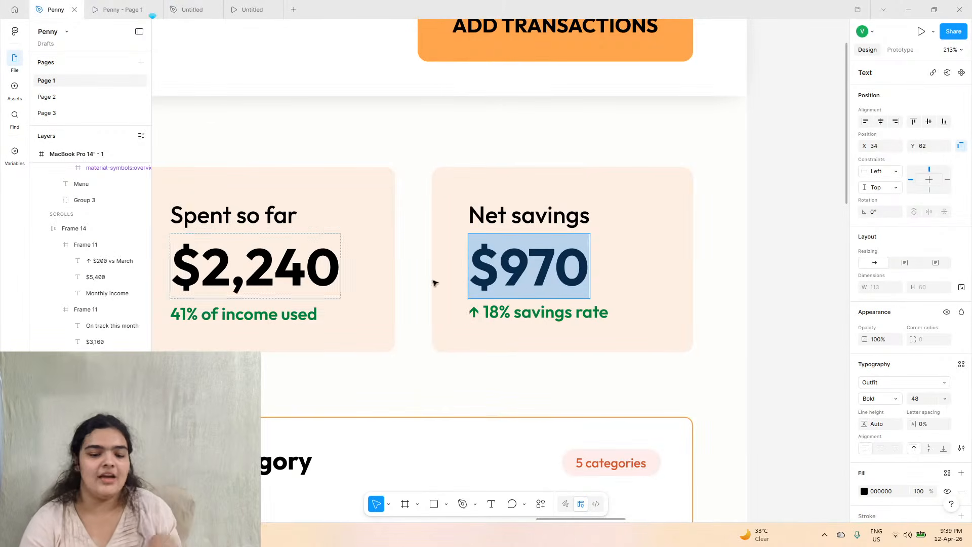
click(522, 308)
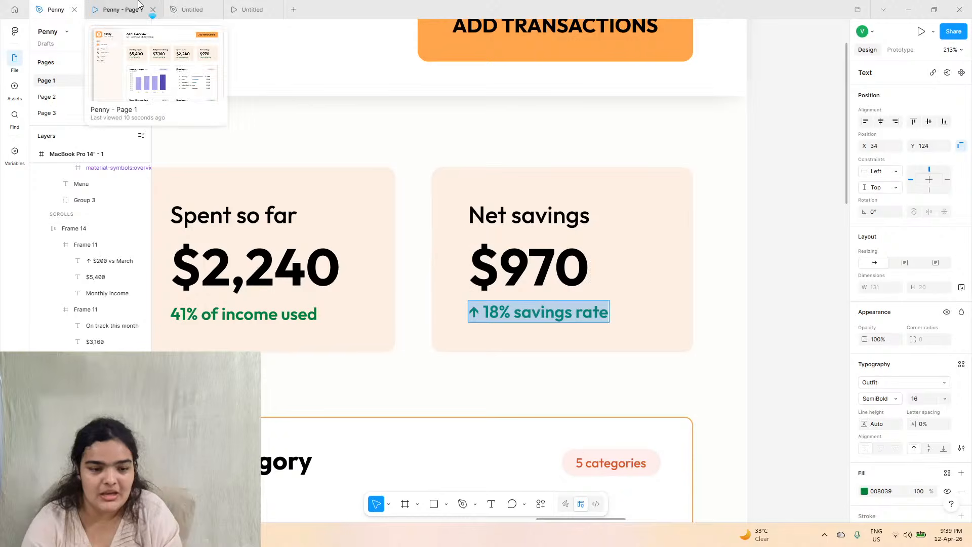
click(193, 6)
click(559, 229)
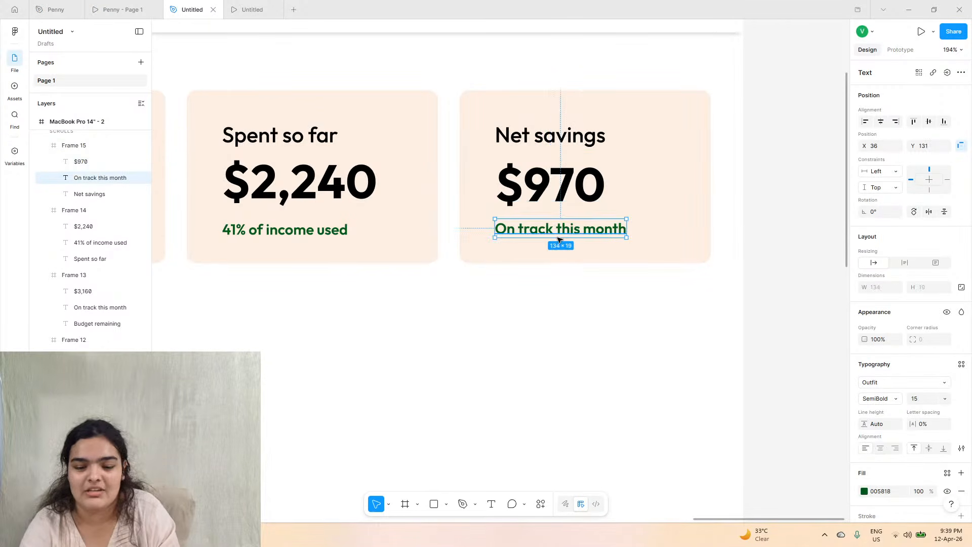
double_click(560, 232)
right_click(560, 236)
click(576, 275)
key(Escape)
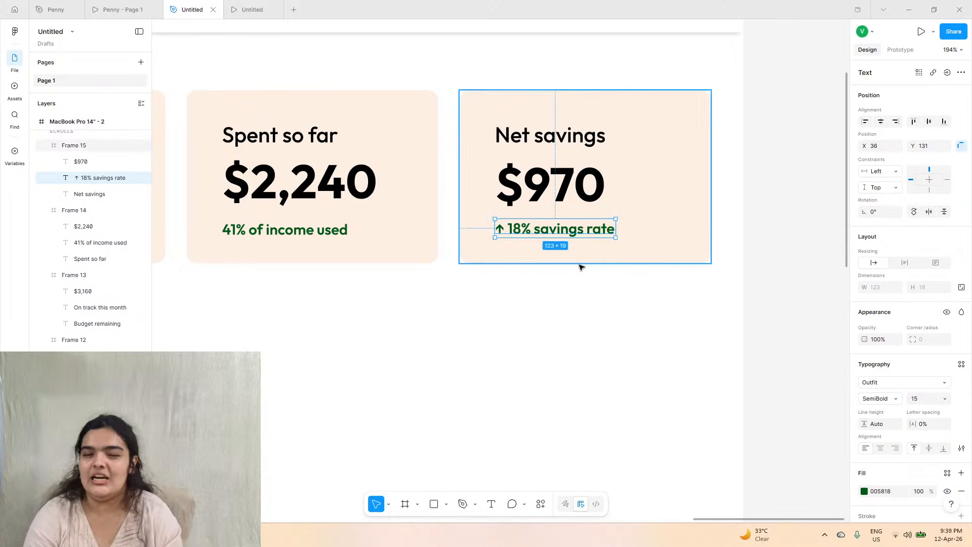
double_click(544, 195)
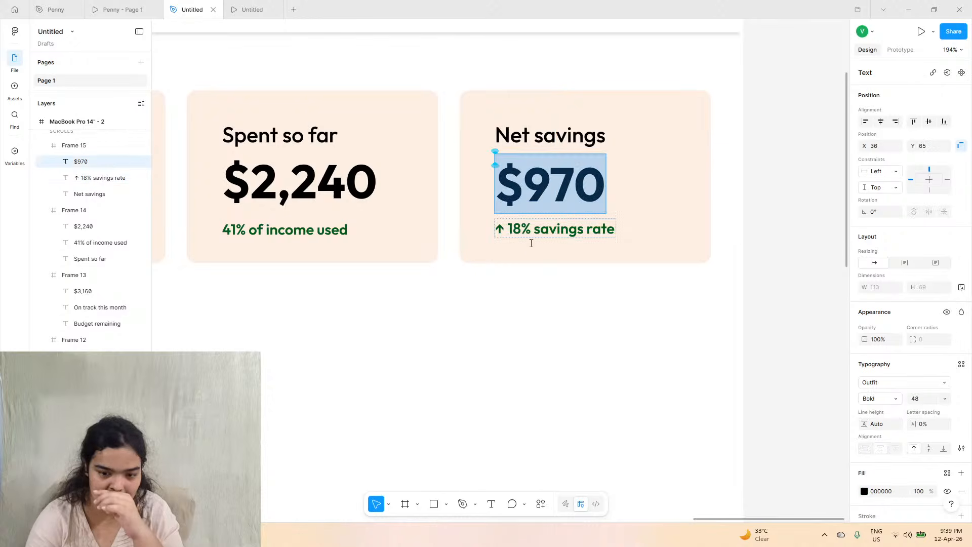
click(529, 313)
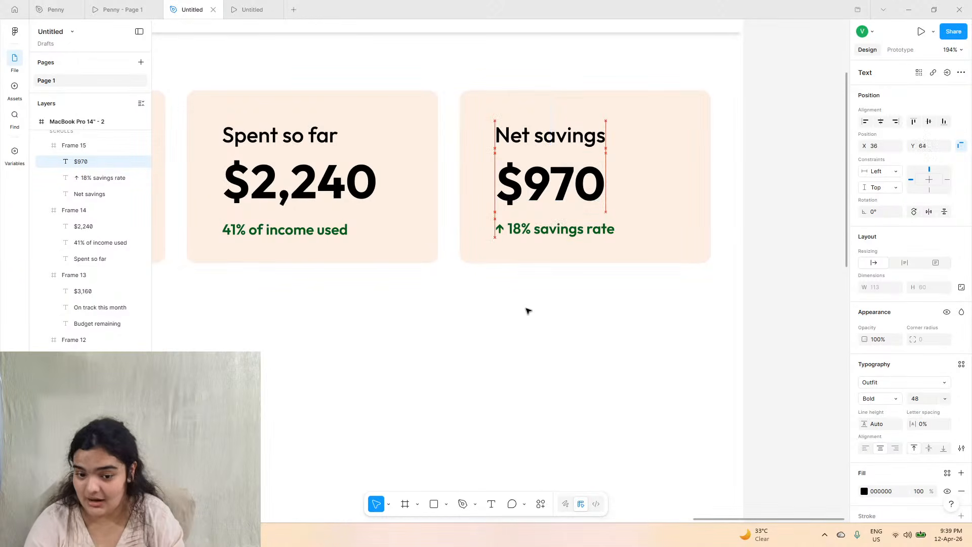
- Group the four summary cards below the April overview header
scroll(529, 313, down, 5)
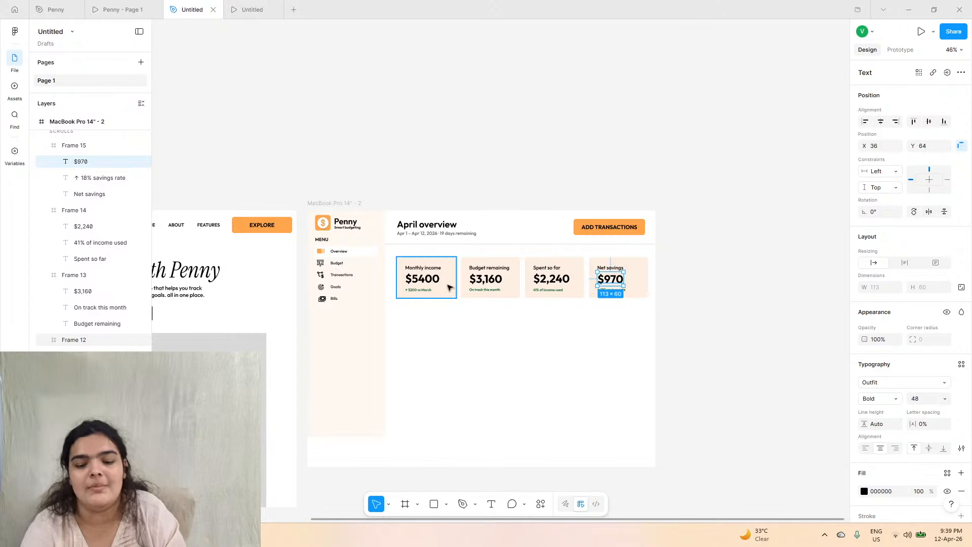
drag(634, 318, 436, 281)
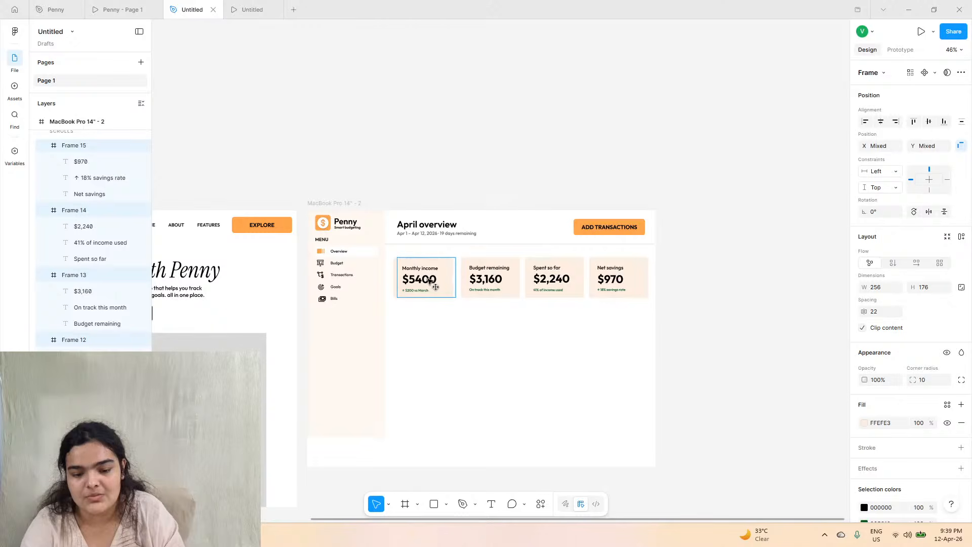
click(407, 327)
drag(406, 326, 632, 261)
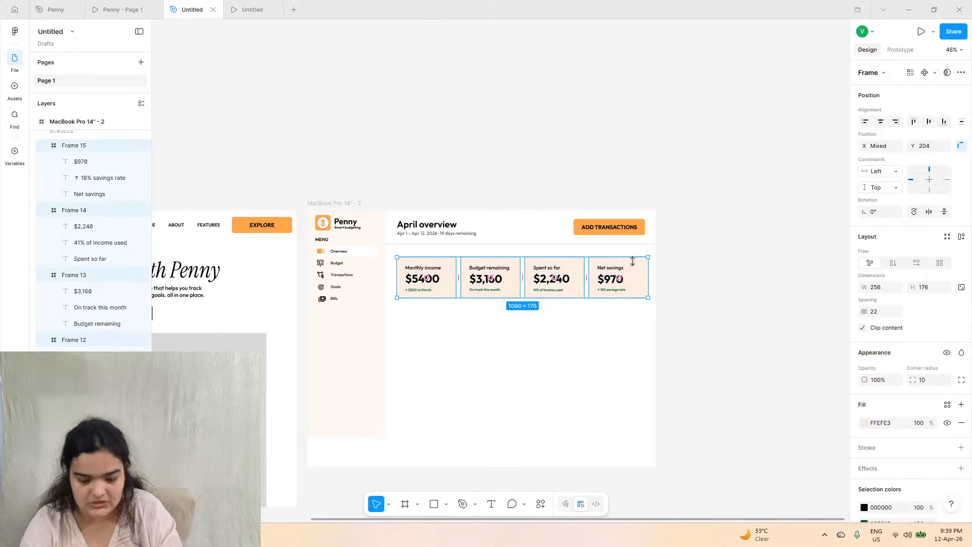
key(ctrl+g)
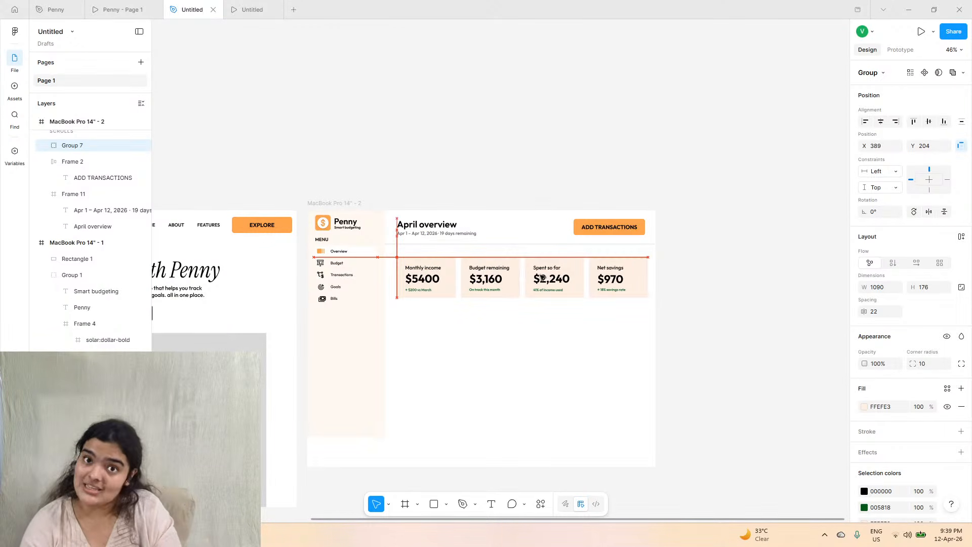
- Check the card spacing in the Penny prototype, then move the dashboard frame to X 1545 and the card group to X 376, Y 197
click(347, 203)
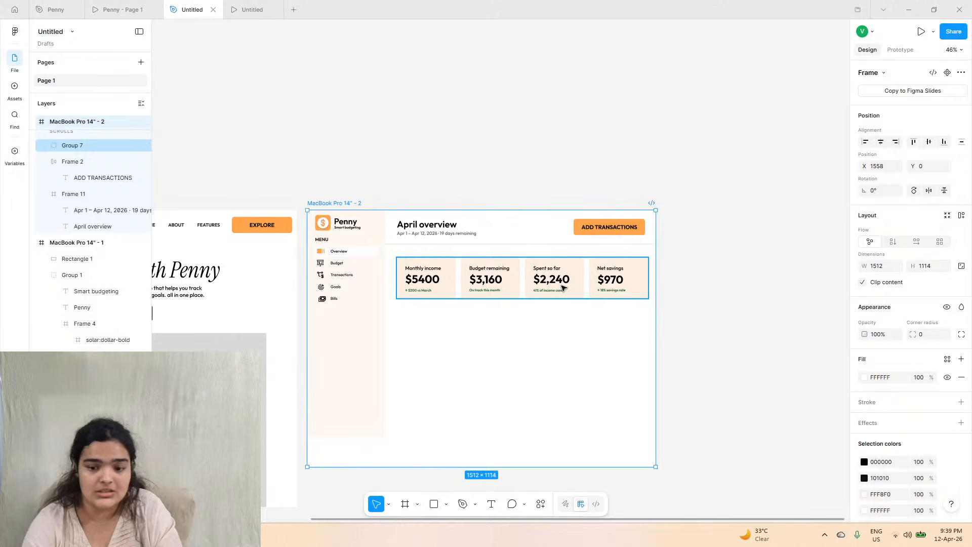
drag(563, 287, 563, 286)
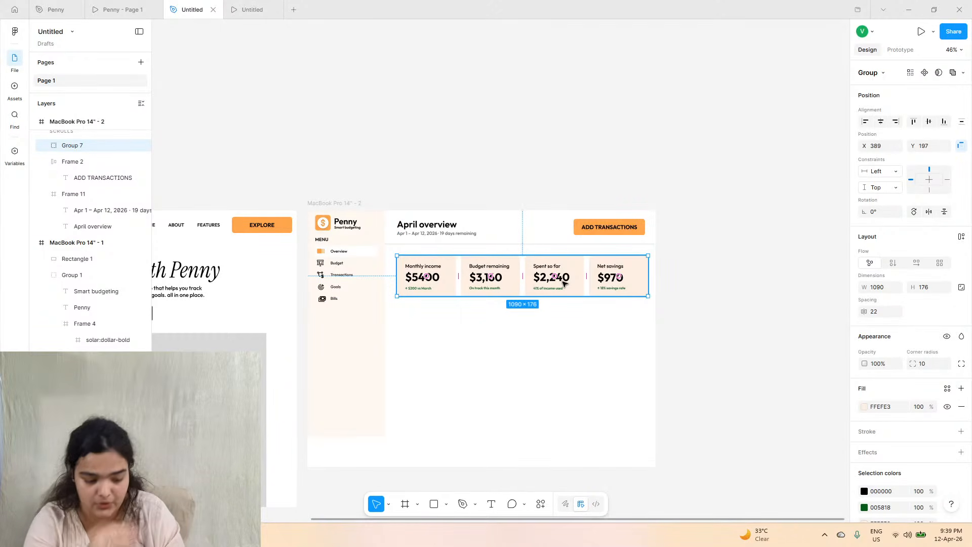
click(110, 5)
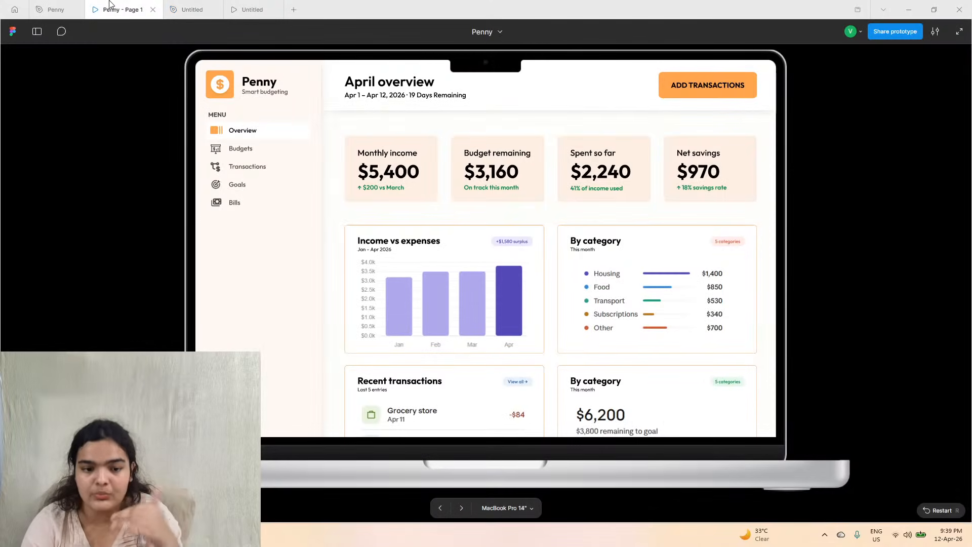
click(192, 9)
click(336, 203)
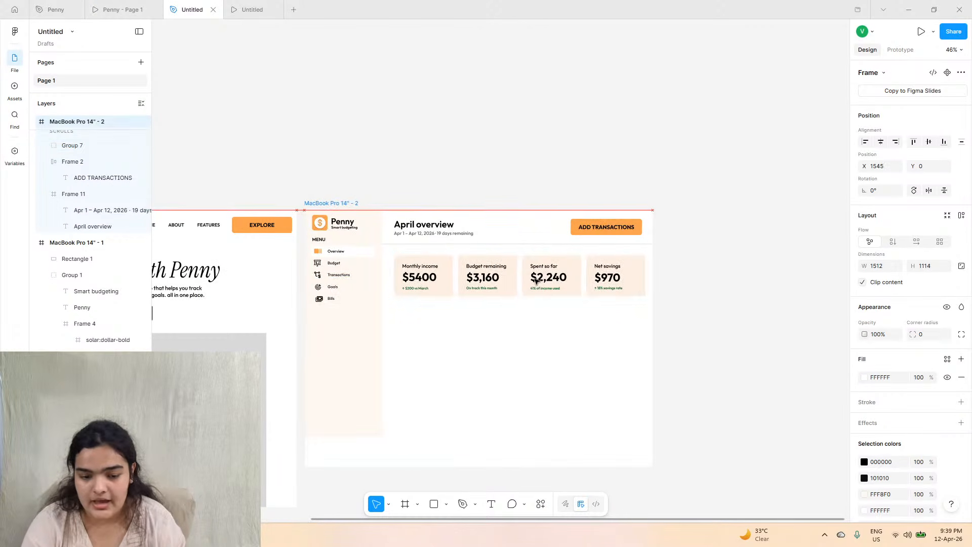
drag(539, 282, 534, 281)
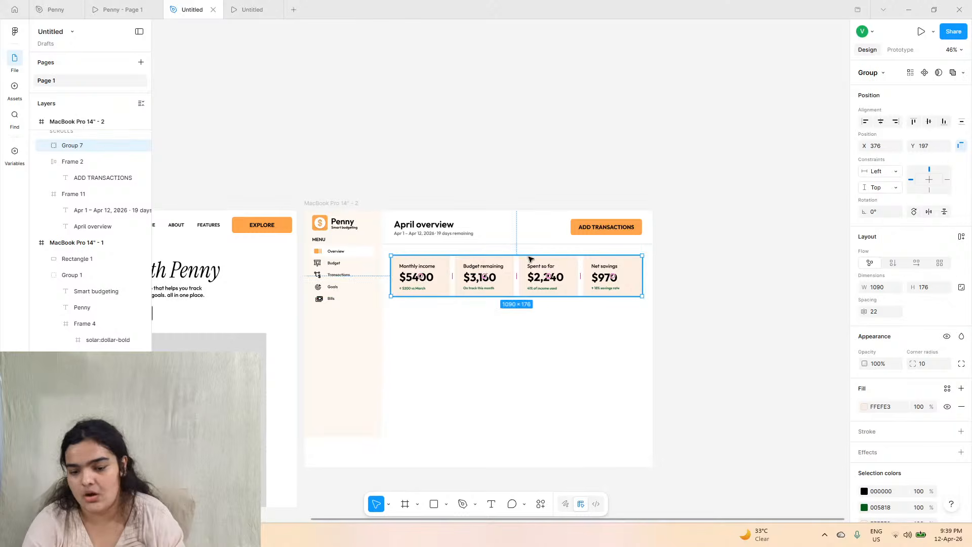
- Shift the "April overview" title and its date line together to X 49 in the header
scroll(408, 232, up, 5)
click(408, 233)
scroll(409, 232, up, 3)
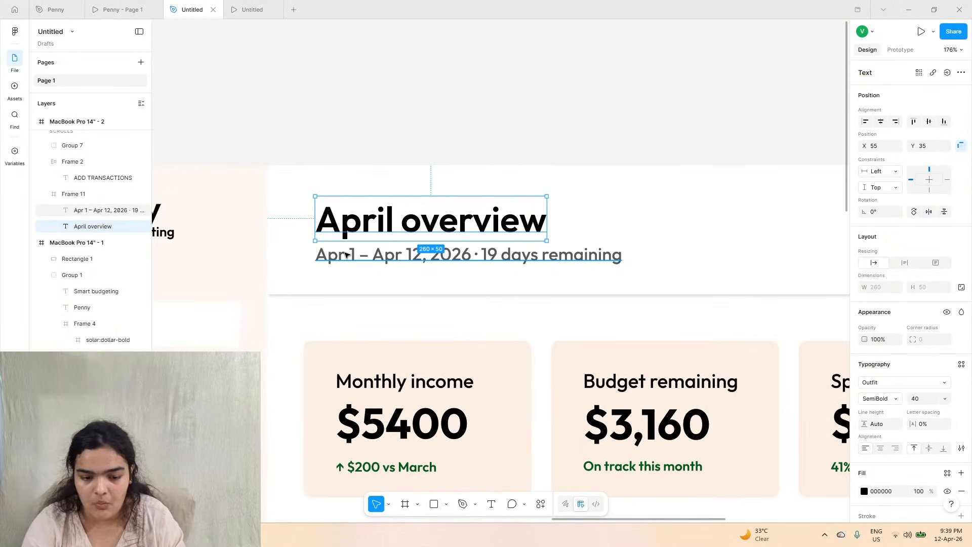
shift+click(345, 256)
key(Left)
key(Left)
key(Left)
key(Left)
key(Left)
key(Left)
key(Left)
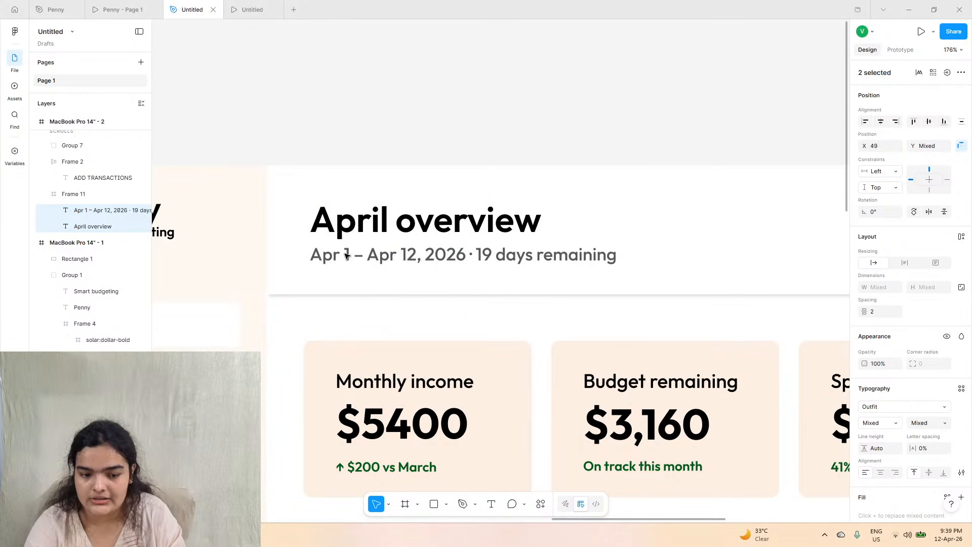
key(Left)
key(Right)
key(Right)
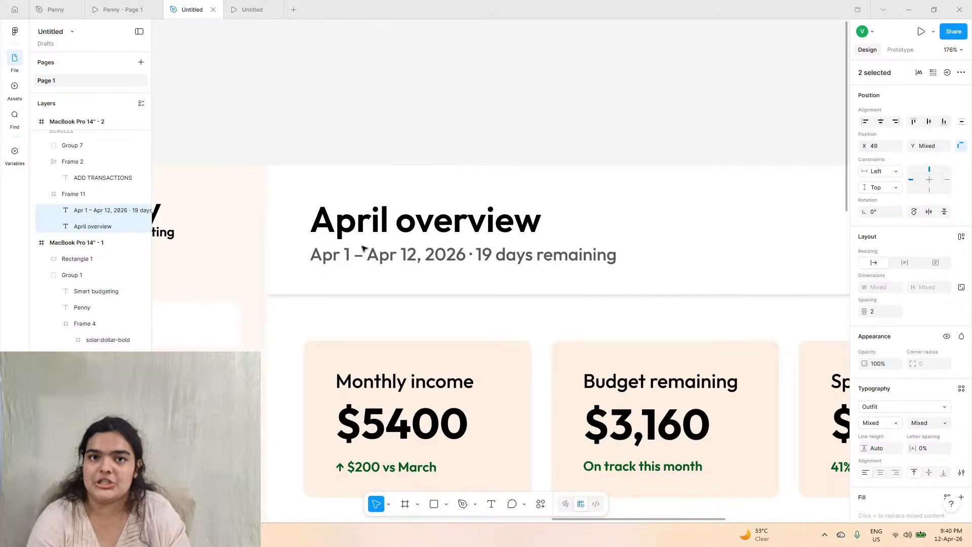
- Draw a new frame about 571 × 342 below the first summary cards, using the Penny prototype as reference
scroll(363, 248, down, 5)
scroll(375, 264, down, 3)
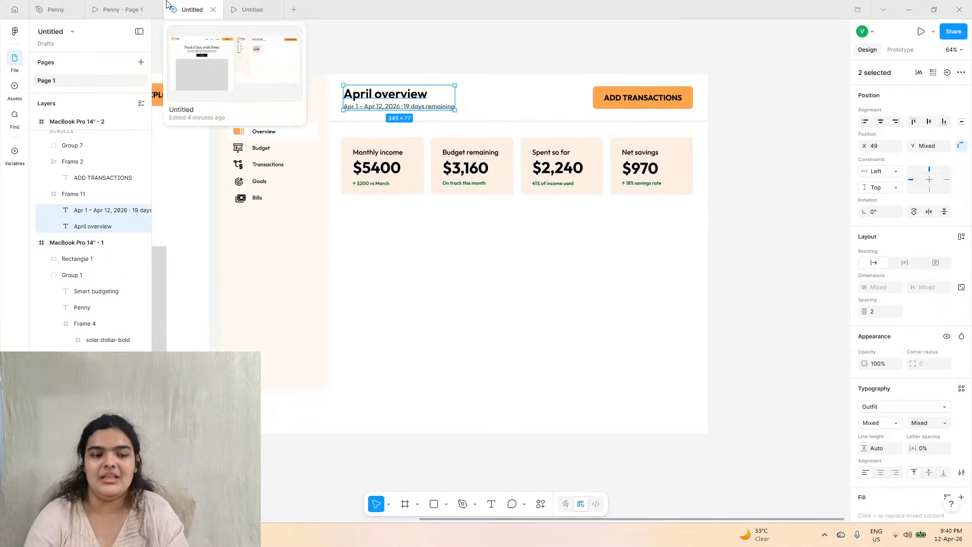
click(121, 9)
click(192, 9)
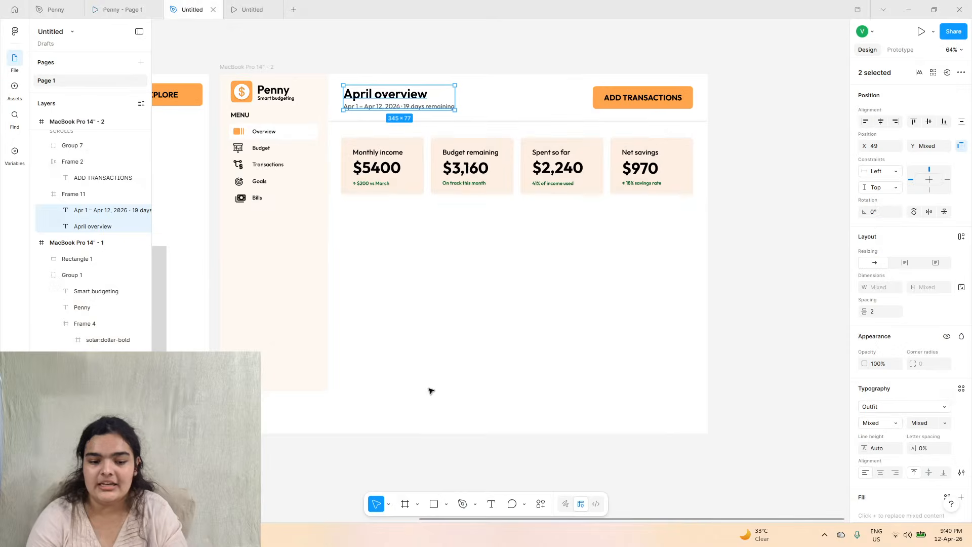
click(406, 506)
drag(353, 214, 537, 324)
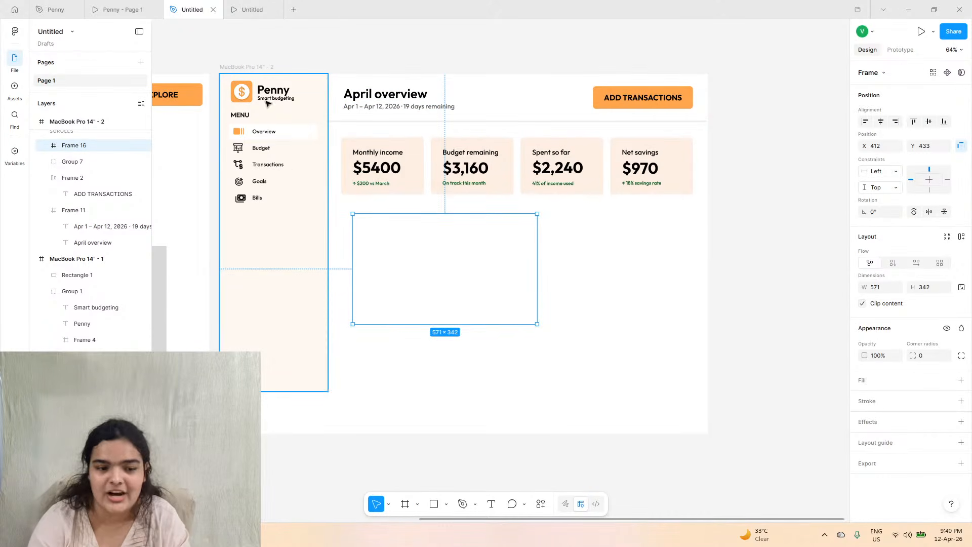
- Give the new frame an FFA64D orange stroke and corner radius 15, and fit it to 534 × 342 at X 376, Y 425
click(122, 9)
click(192, 9)
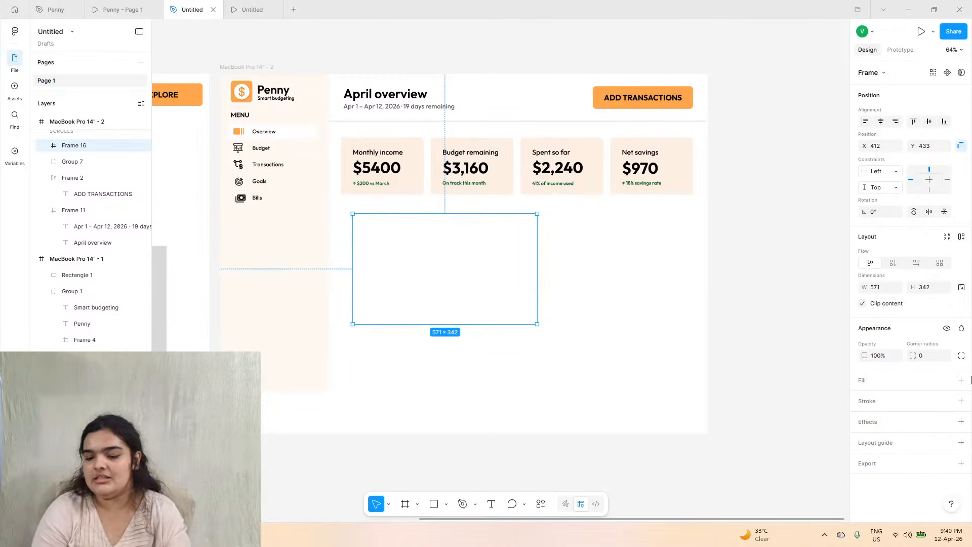
click(961, 401)
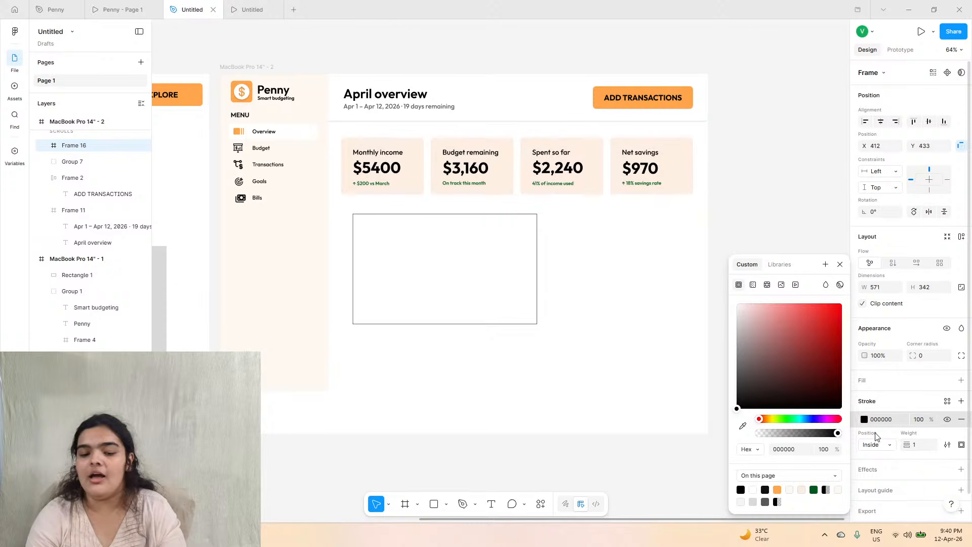
click(777, 490)
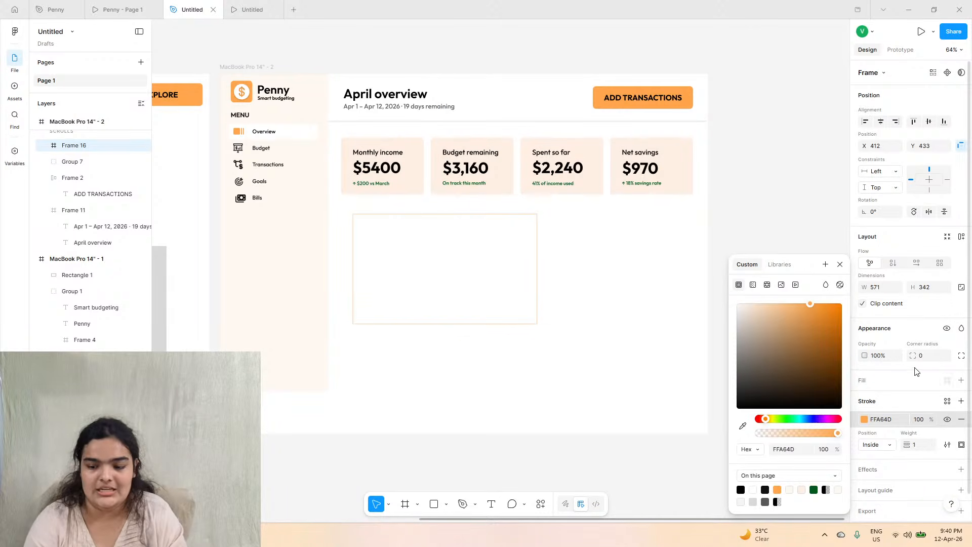
drag(910, 354, 933, 359)
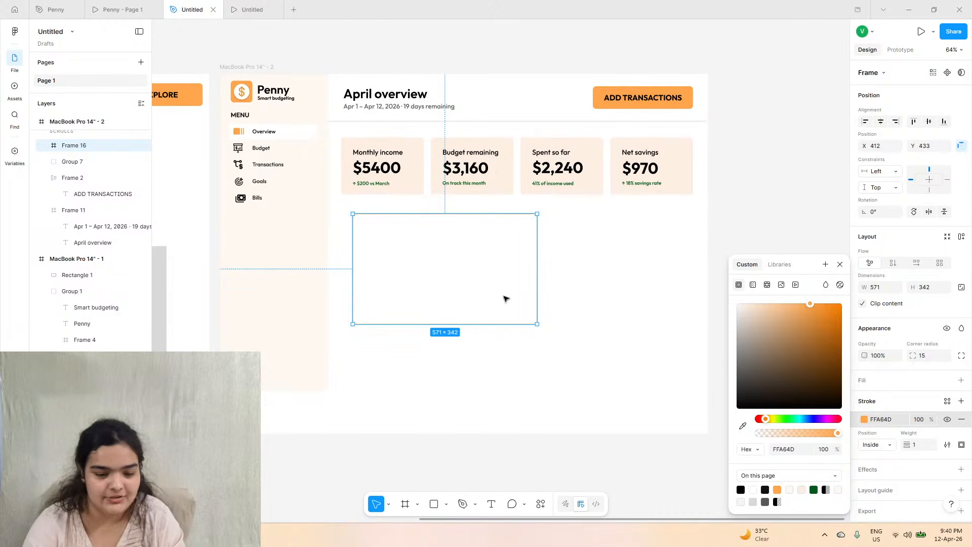
click(410, 262)
drag(409, 263, 400, 261)
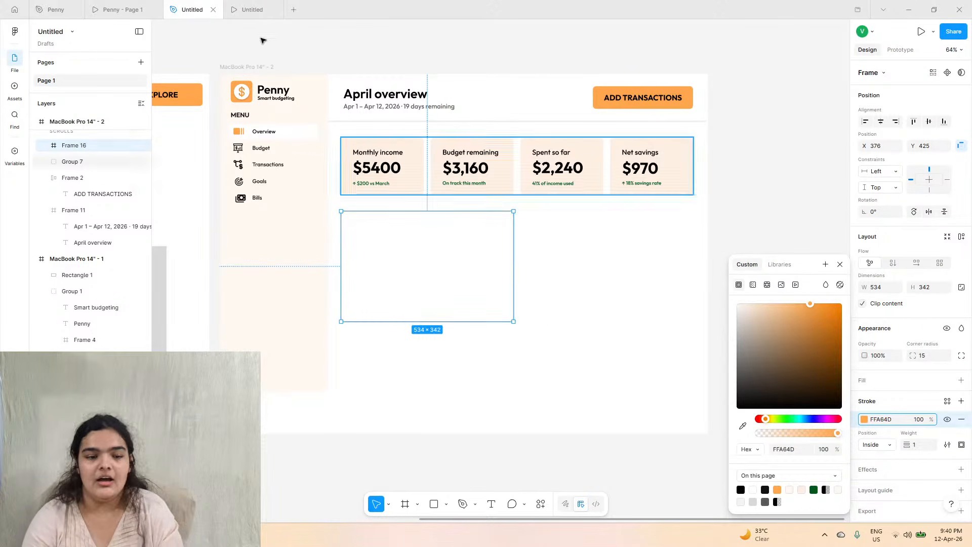
- Review the lower dashboard cards in the Penny prototype, then copy the "Income vs expenses" heading text from the Penny design file
click(160, 5)
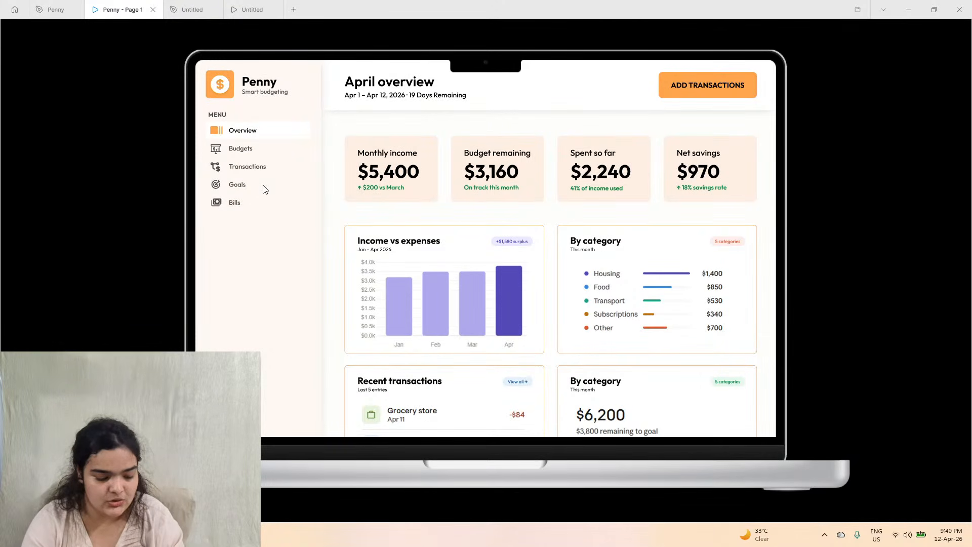
scroll(516, 259, down, 3)
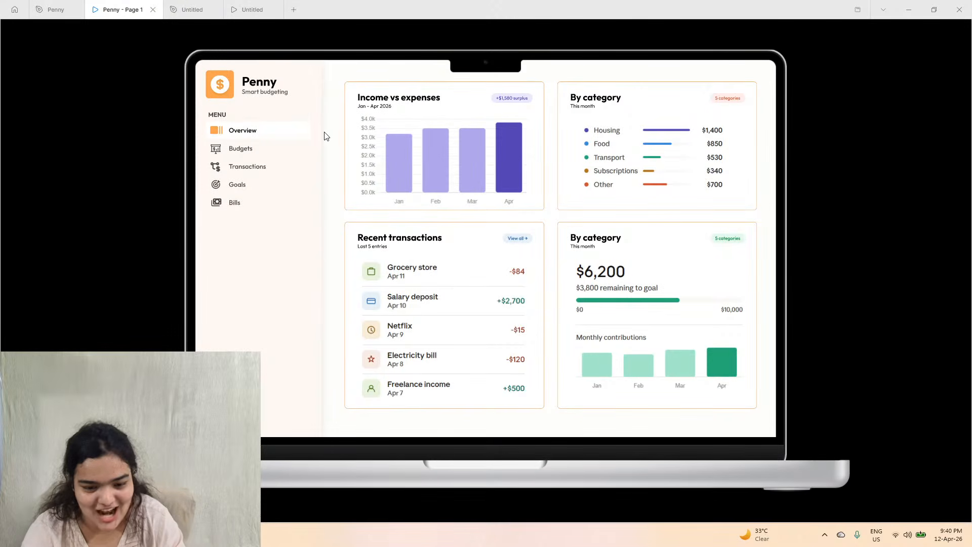
click(231, 10)
click(66, 7)
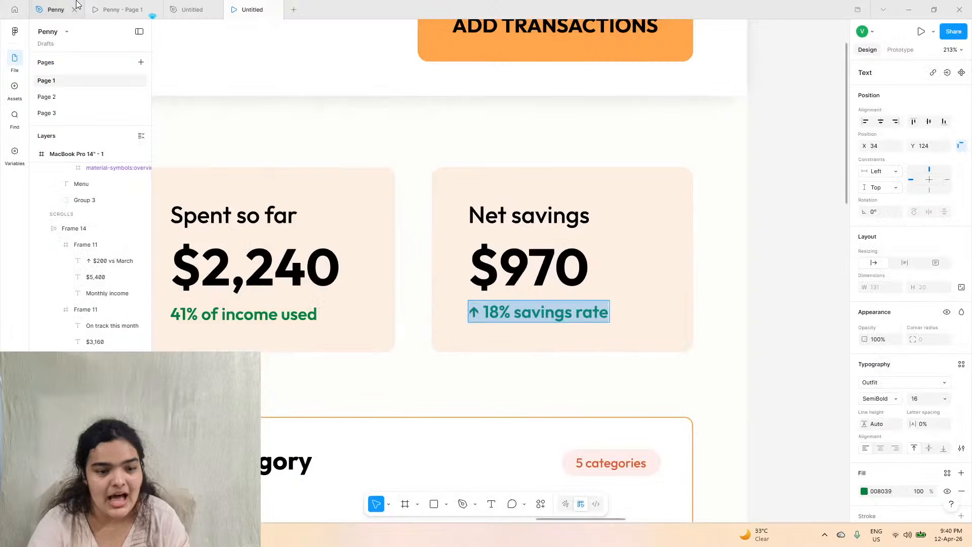
scroll(292, 243, left, 10)
scroll(294, 267, down, 4)
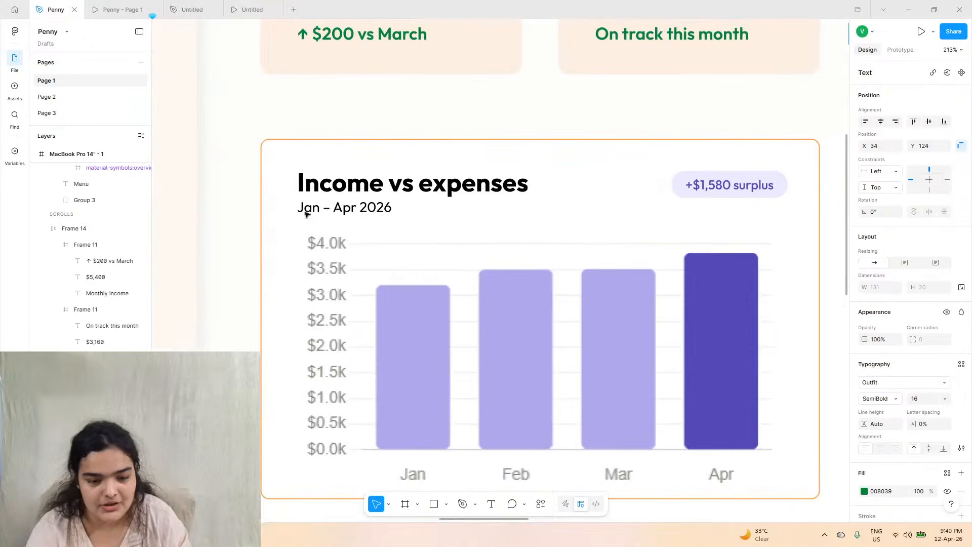
double_click(349, 181)
triple_click(349, 181)
key(ctrl+c)
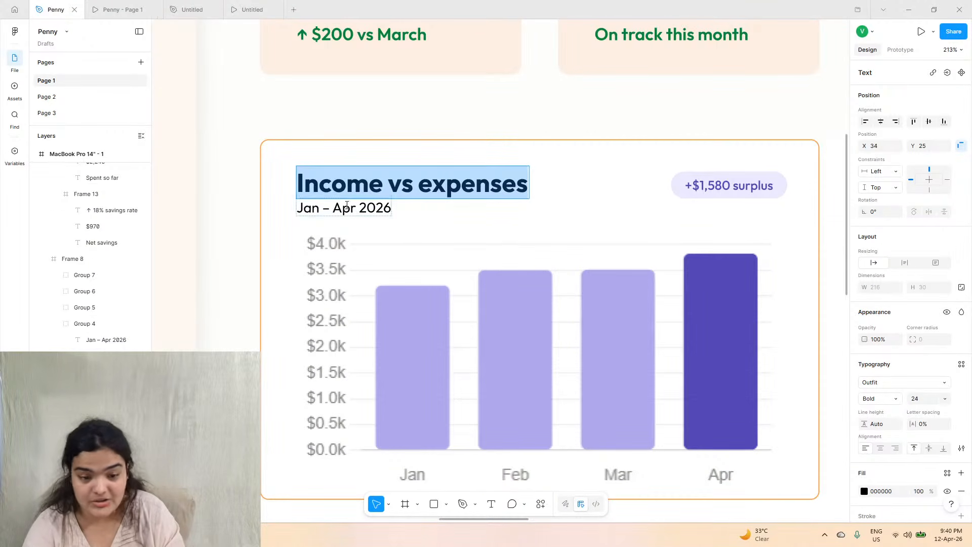
- Paste "Income vs expenses" as a text layer in the new untitled file's orange-outlined card and position it at X 45, Y 37
click(255, 6)
click(214, 6)
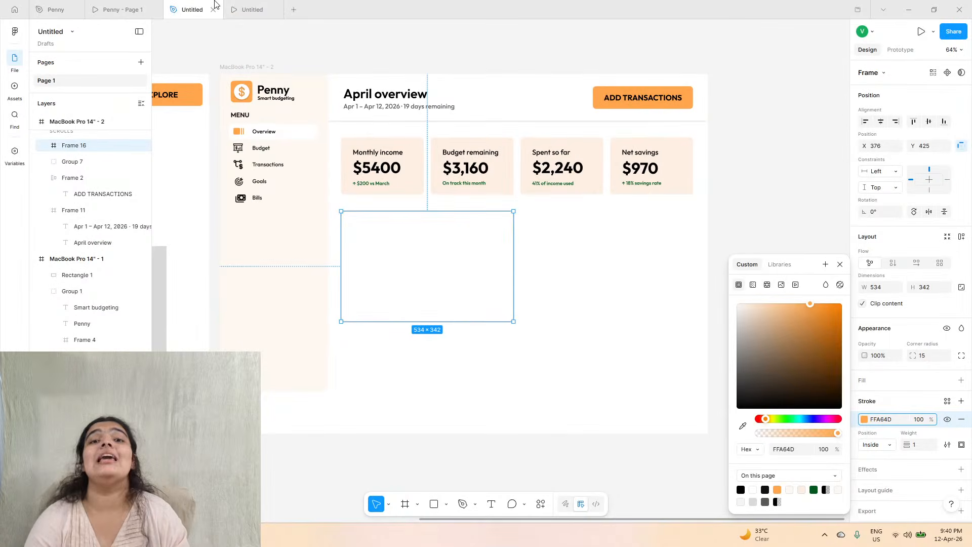
click(492, 504)
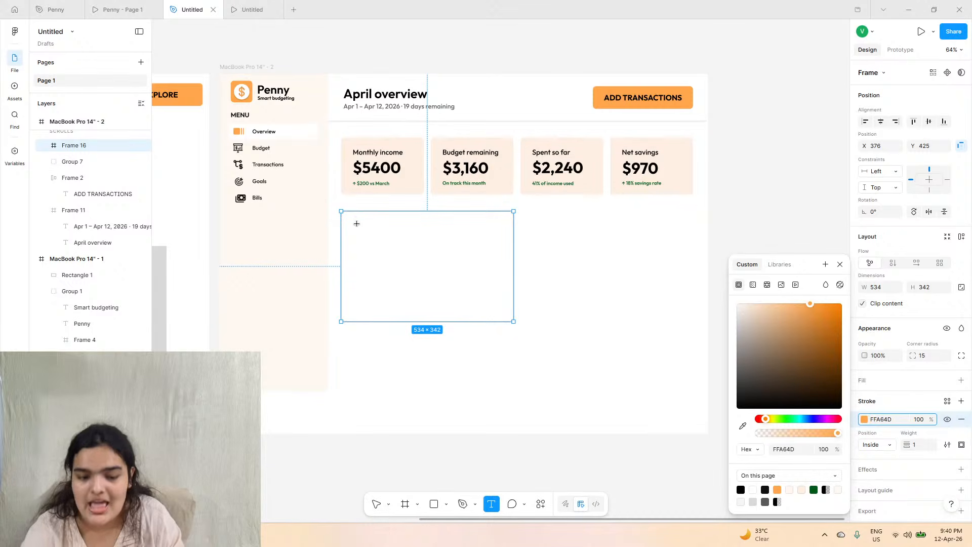
click(357, 229)
key(ctrl+v)
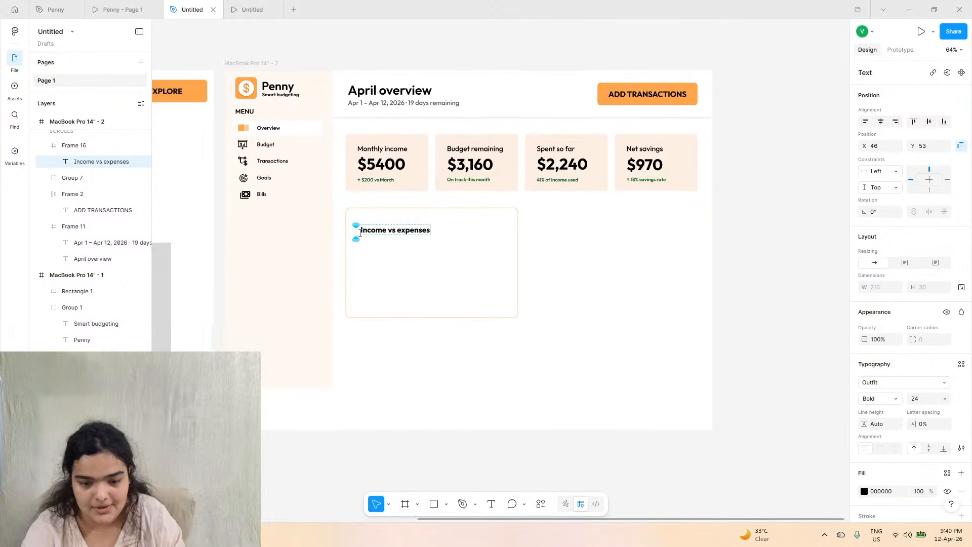
key(Escape)
scroll(384, 234, up, 5)
scroll(385, 234, up, 5)
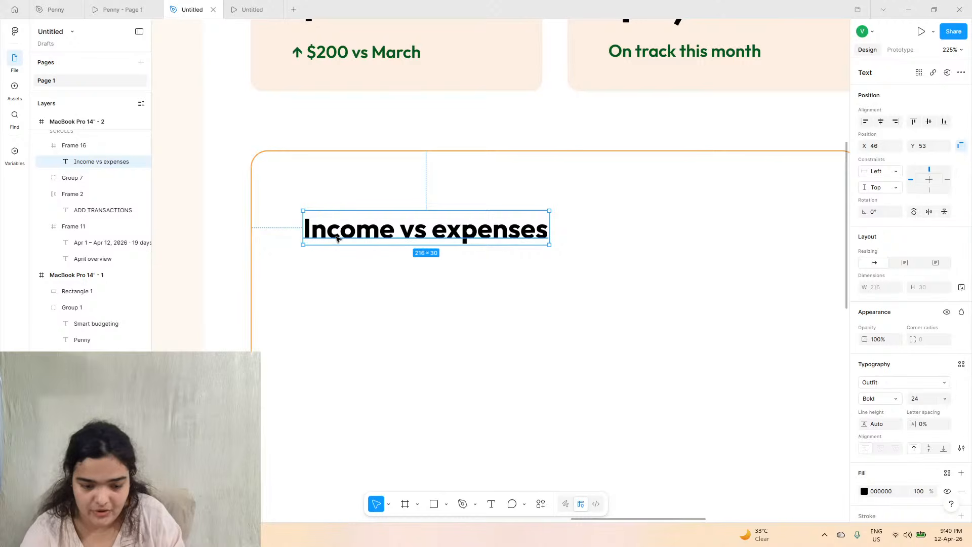
drag(353, 228, 349, 208)
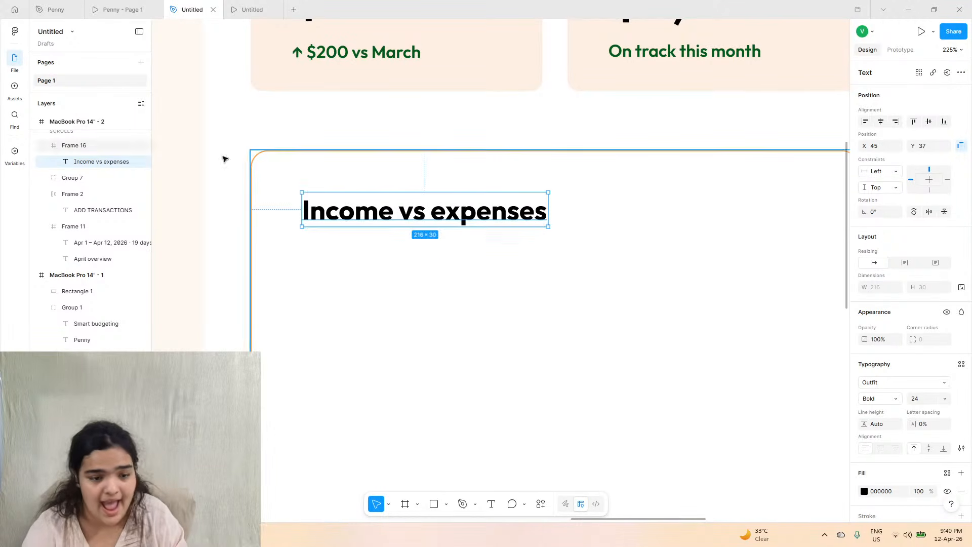
- Check the chart card in the Penny design and prototype, then start a new text layer below the heading at X 64, Y 101
click(65, 10)
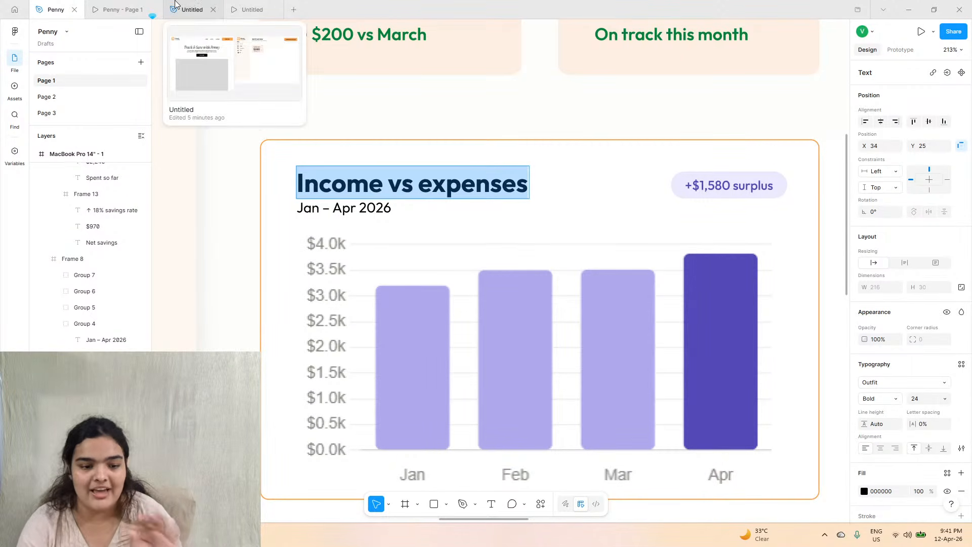
click(144, 6)
click(191, 9)
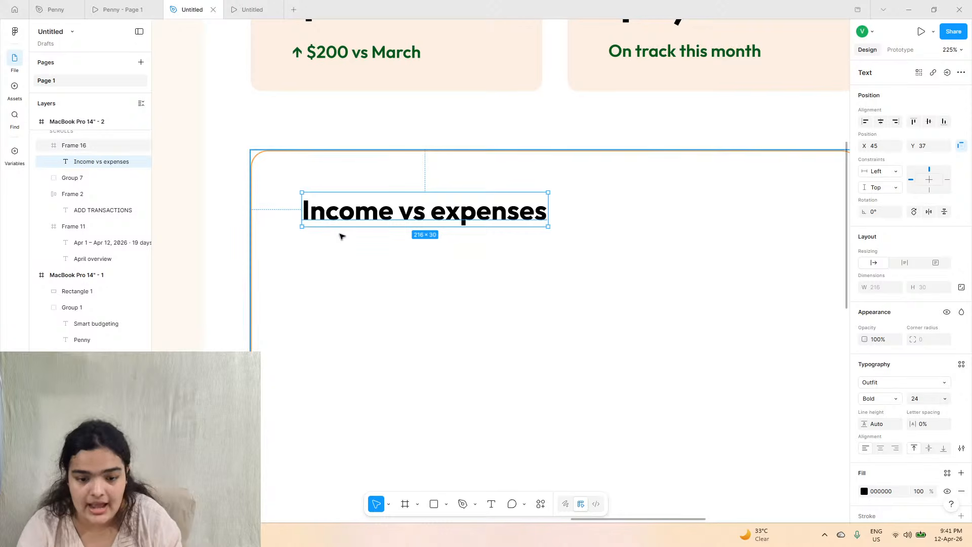
click(400, 371)
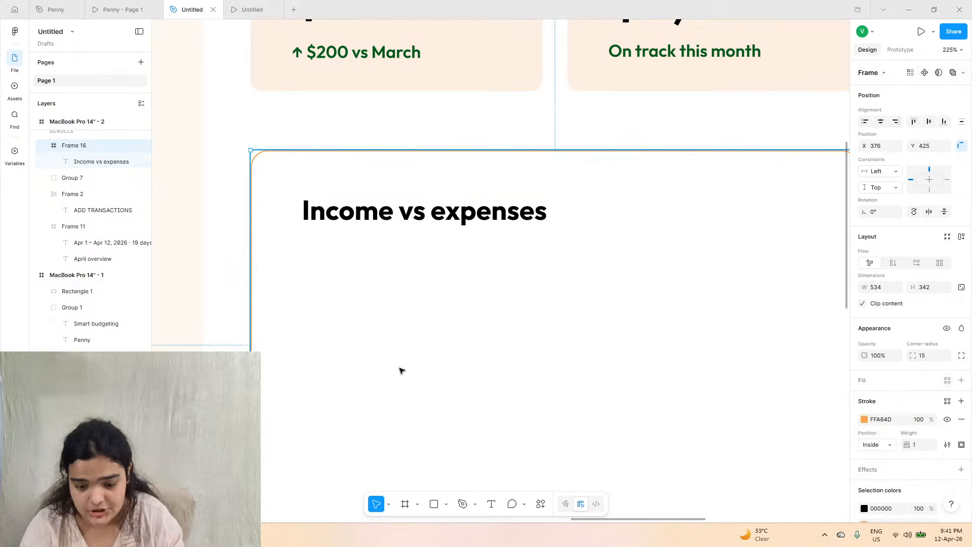
click(491, 505)
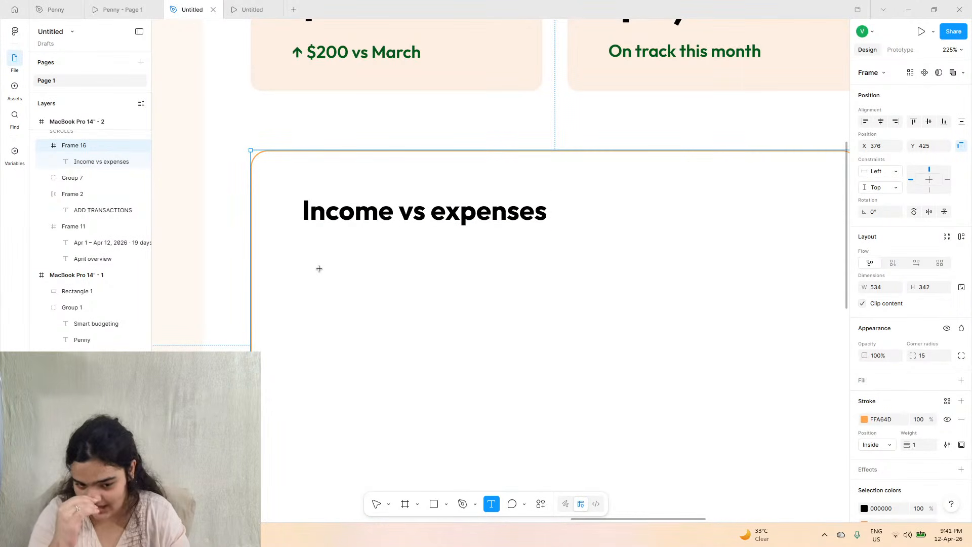
click(122, 9)
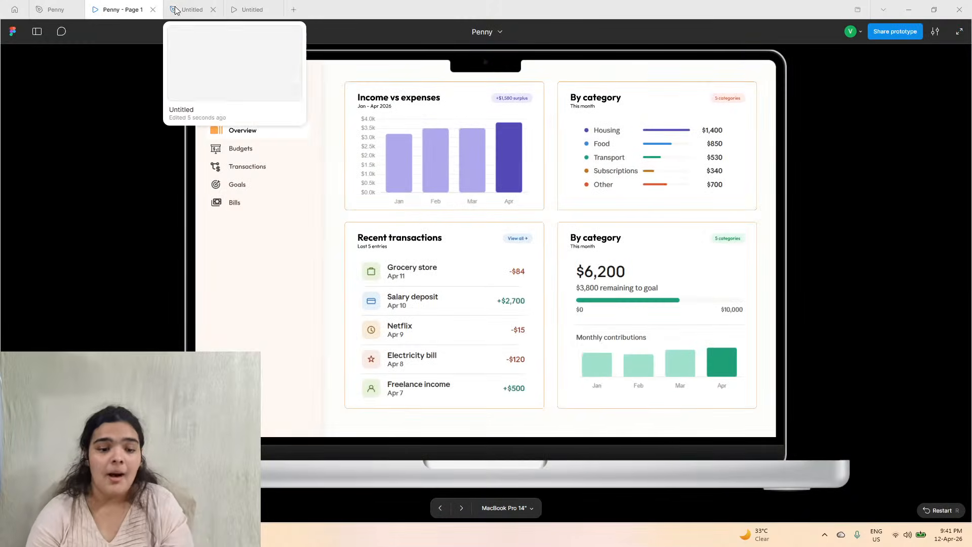
click(195, 9)
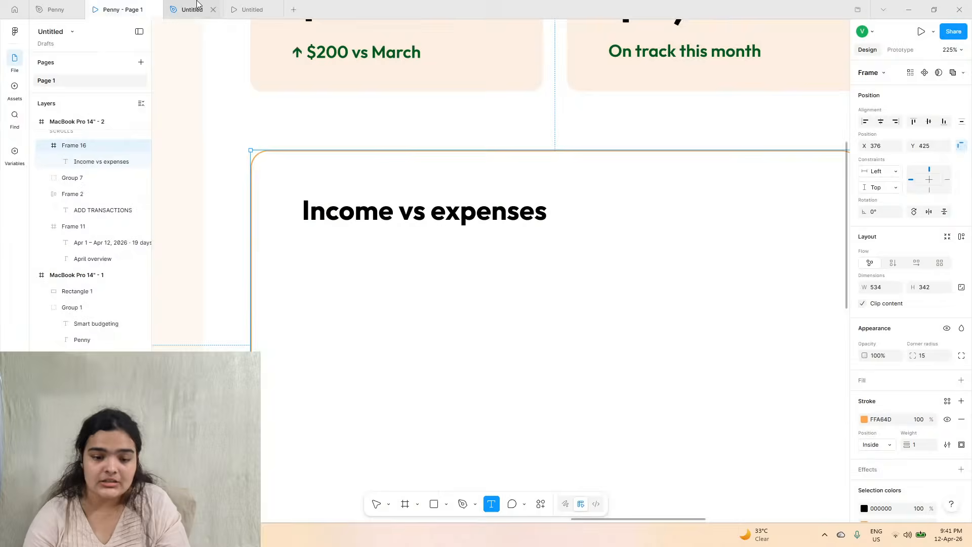
click(325, 265)
mouse_move(78, 4)
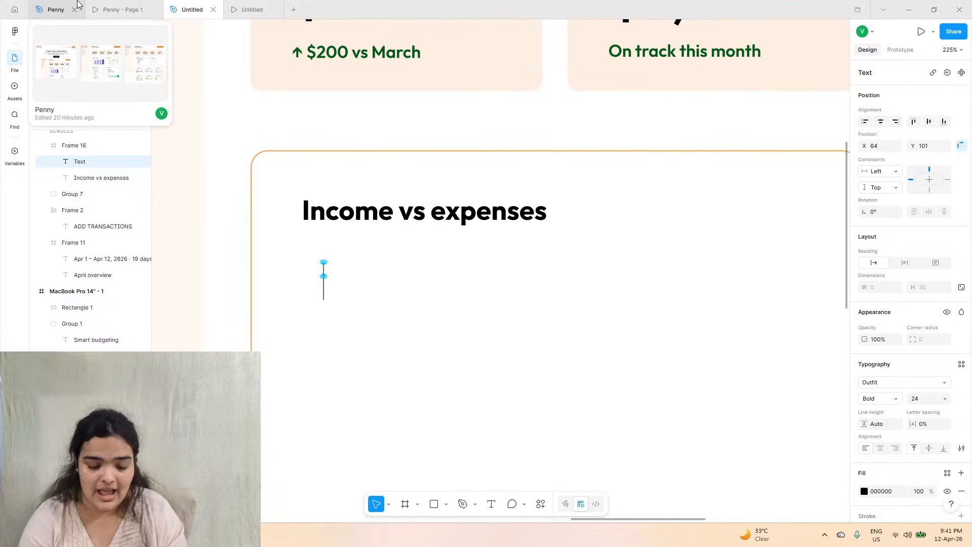
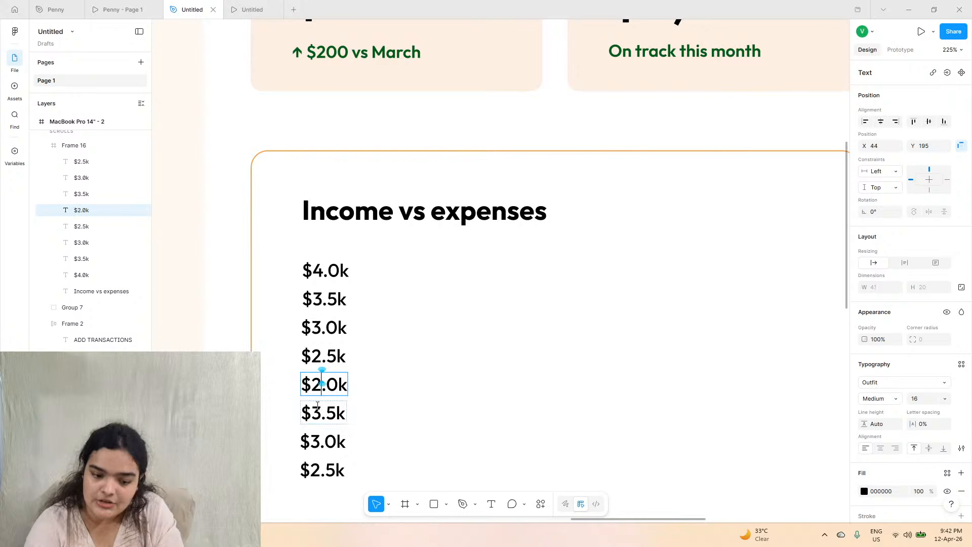
- Change the sixth and seventh axis labels to $1.5k and $1.0k, using the Penny prototype chart as reference
text(1)
mouse_move(127, 4)
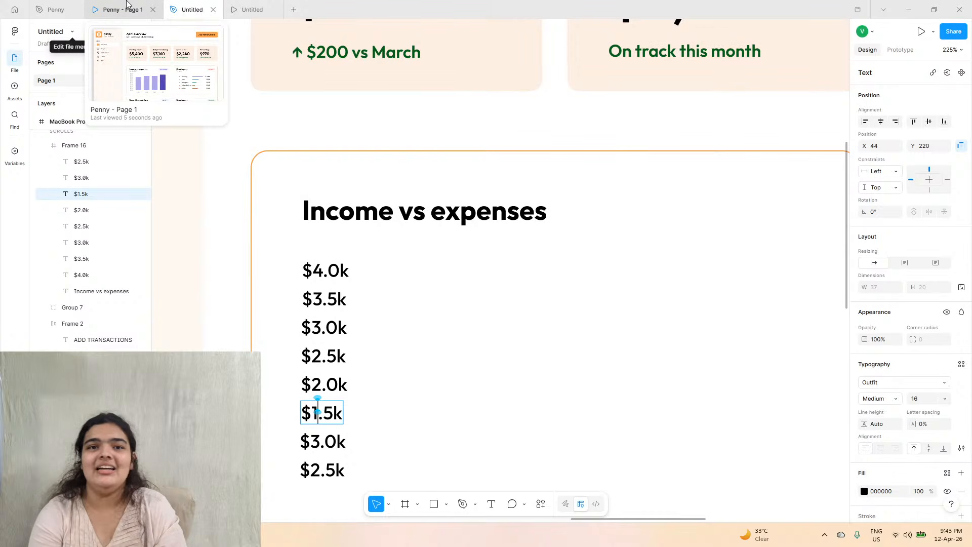
click(143, 16)
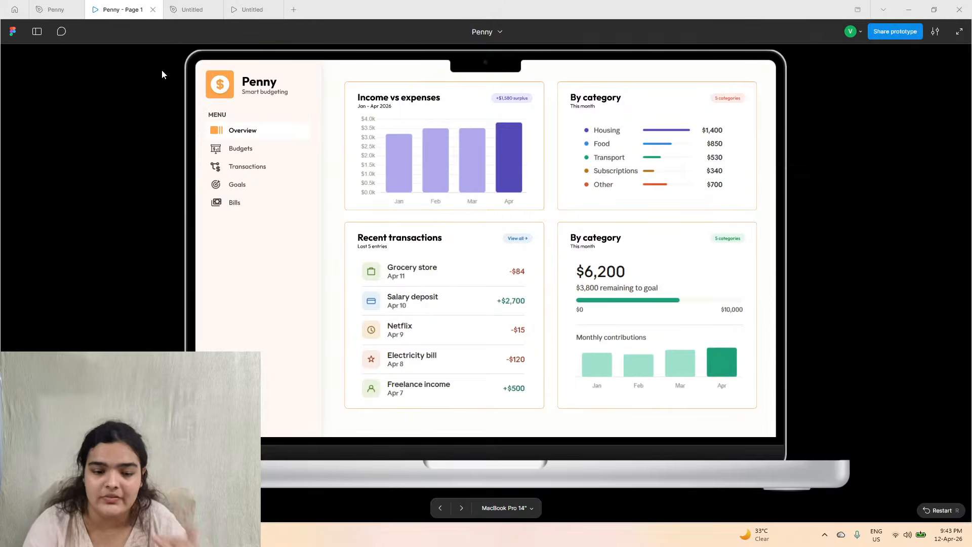
click(51, 9)
click(200, 9)
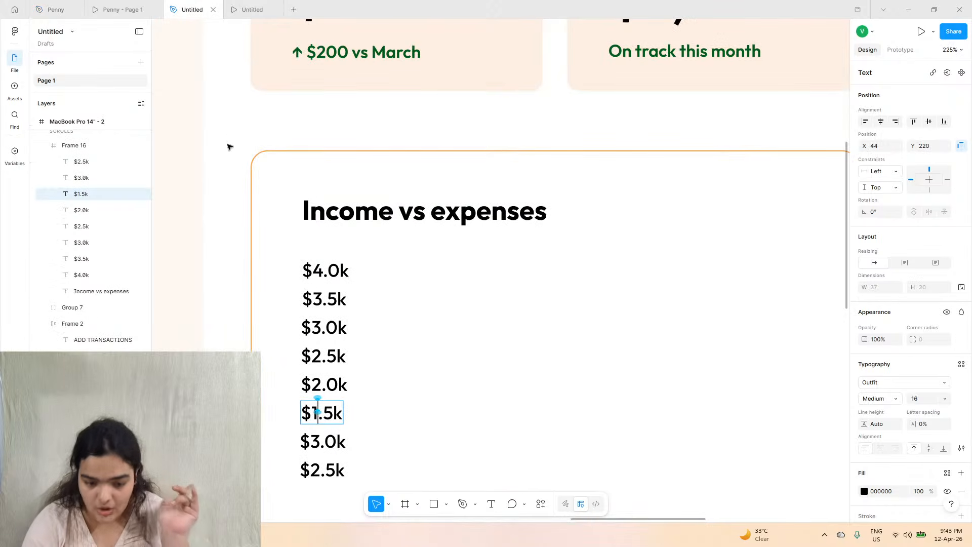
double_click(317, 441)
text(1)
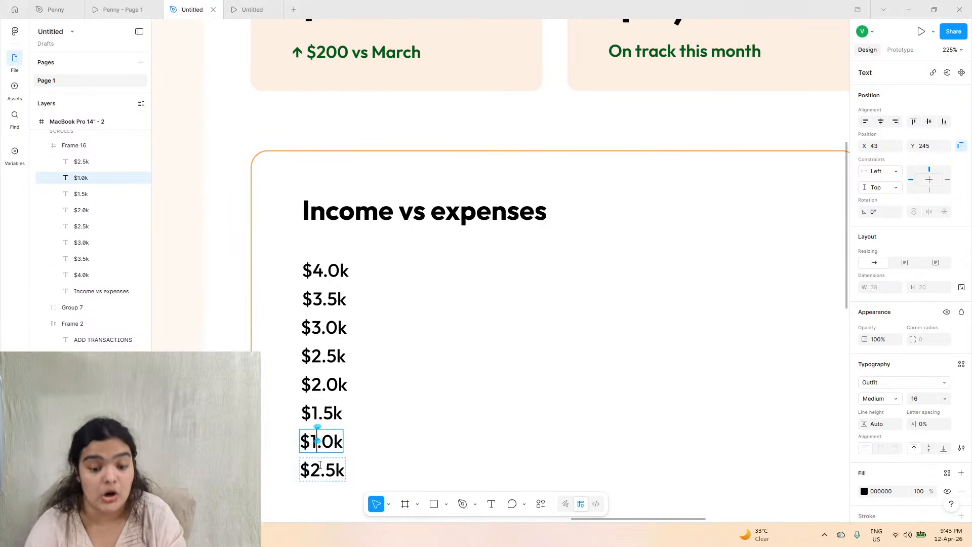
- Check the axis values in the Penny prototype and change the eighth axis label to $0.5k
click(61, 6)
click(121, 9)
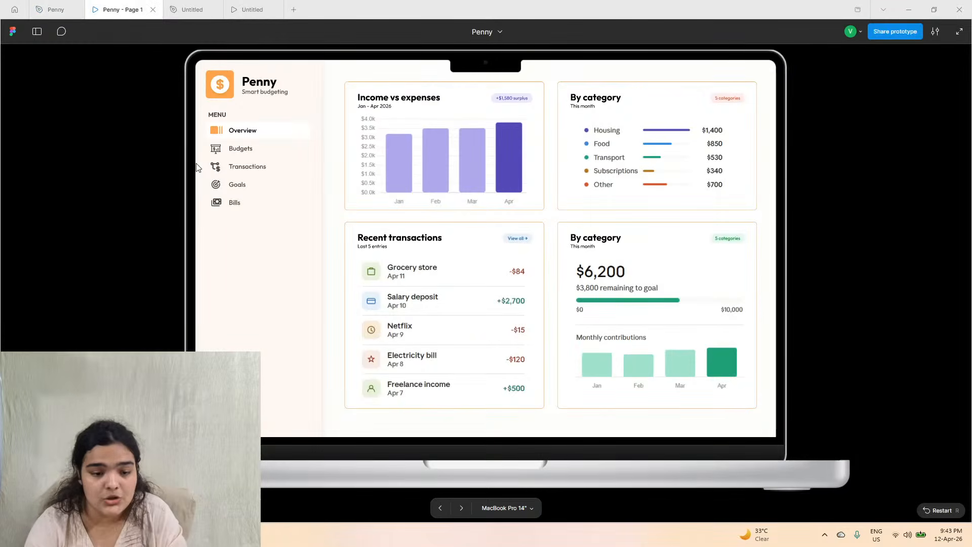
click(192, 4)
double_click(318, 470)
text(0)
key(Escape)
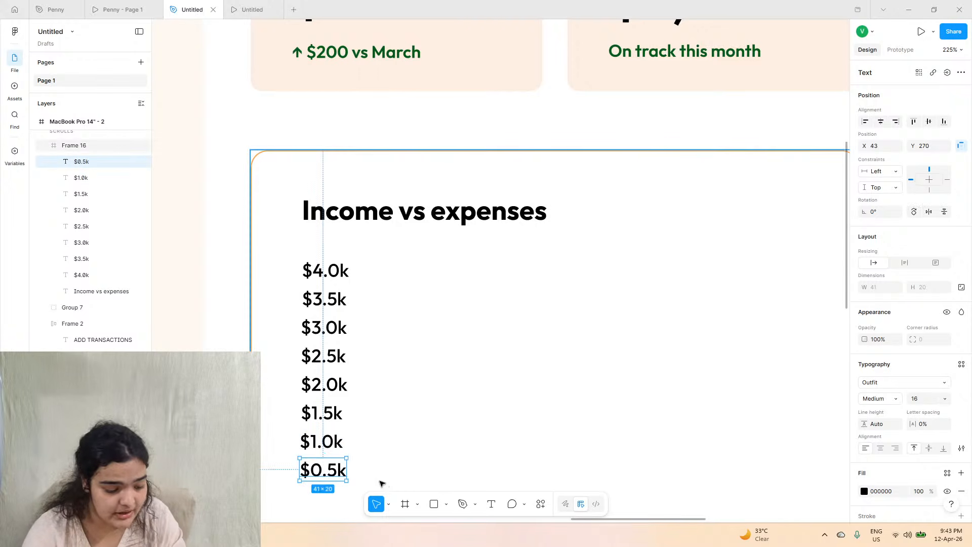
- Duplicate the $0.5k label below itself, change the copy to $0.0k and place it at X 44, Y 295
scroll(403, 464, down, 1)
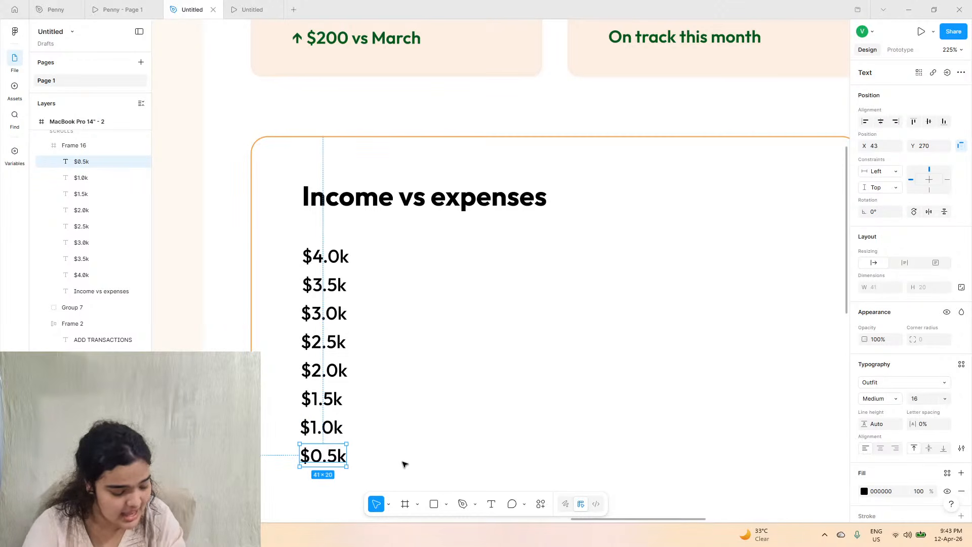
scroll(404, 464, down, 2)
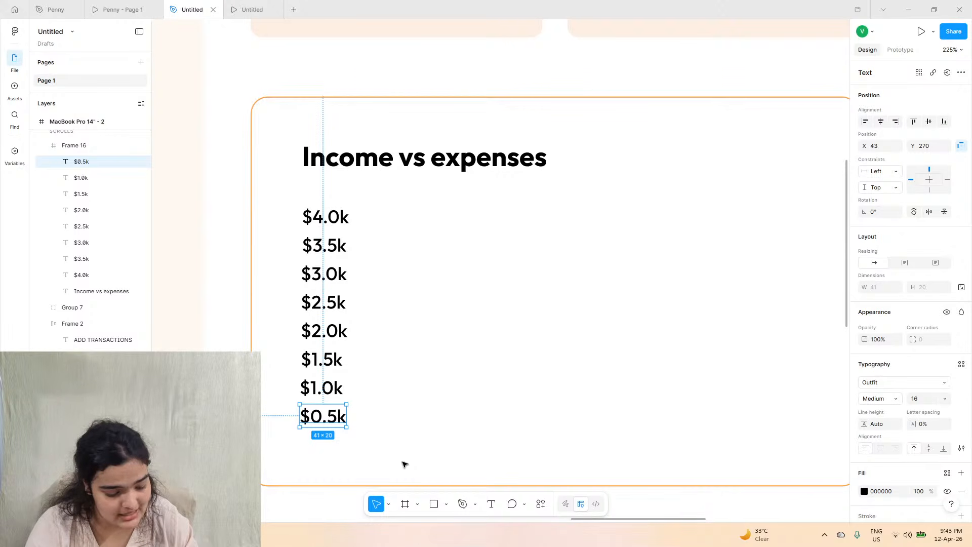
click(299, 387)
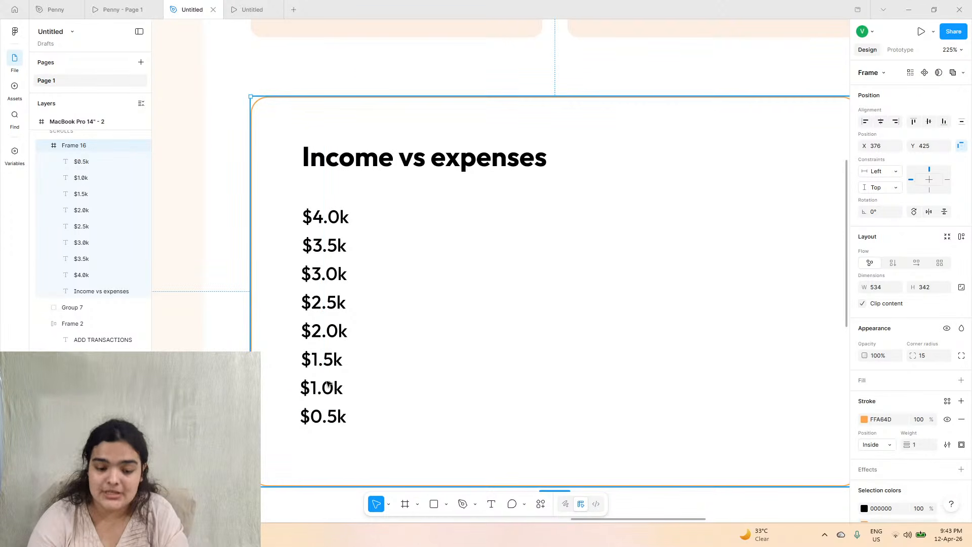
click(324, 416)
drag(328, 416, 336, 442)
double_click(337, 439)
key(BackSpace)
text(0)
key(Escape)
drag(335, 439, 334, 445)
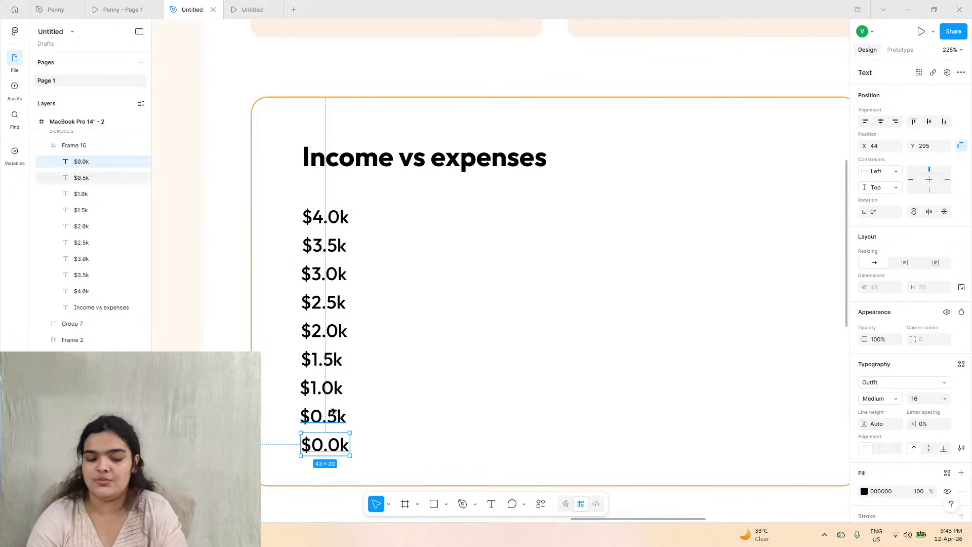
- Select all nine axis labels from $0.0k to $4.0k, move them up and wrap them in one frame at X 45, Y 83
shift+click(333, 414)
shift+click(334, 390)
shift+click(337, 362)
shift+click(330, 328)
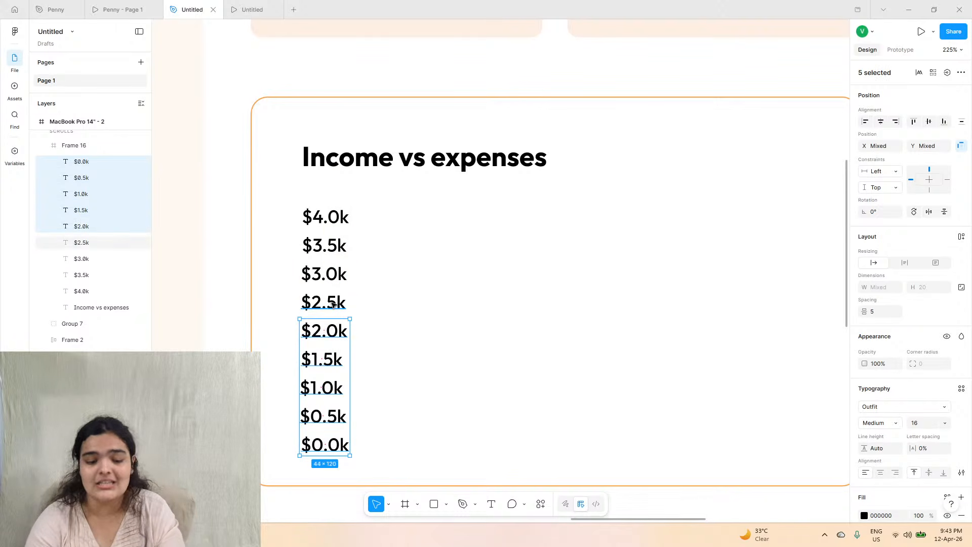
shift+click(334, 304)
shift+click(331, 275)
shift+click(326, 246)
shift+click(326, 218)
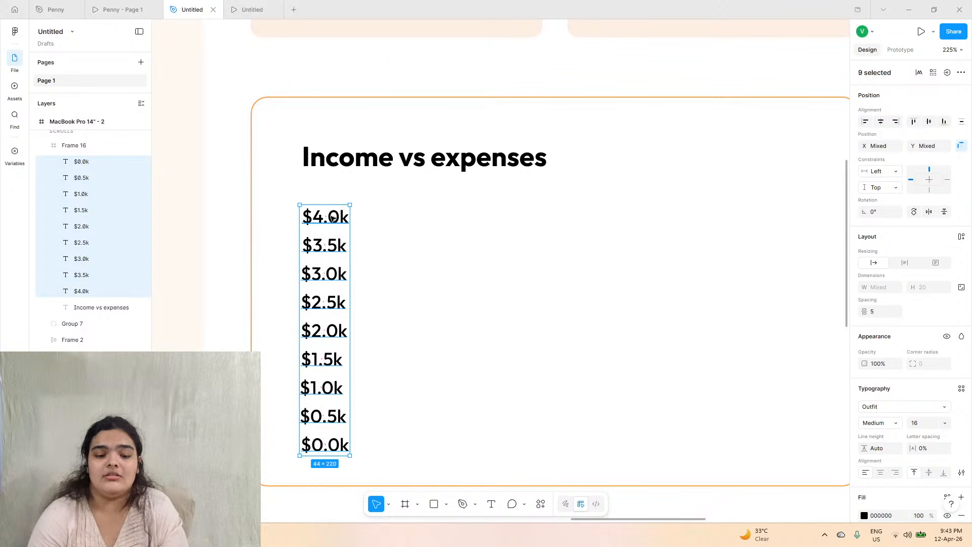
drag(328, 413, 328, 401)
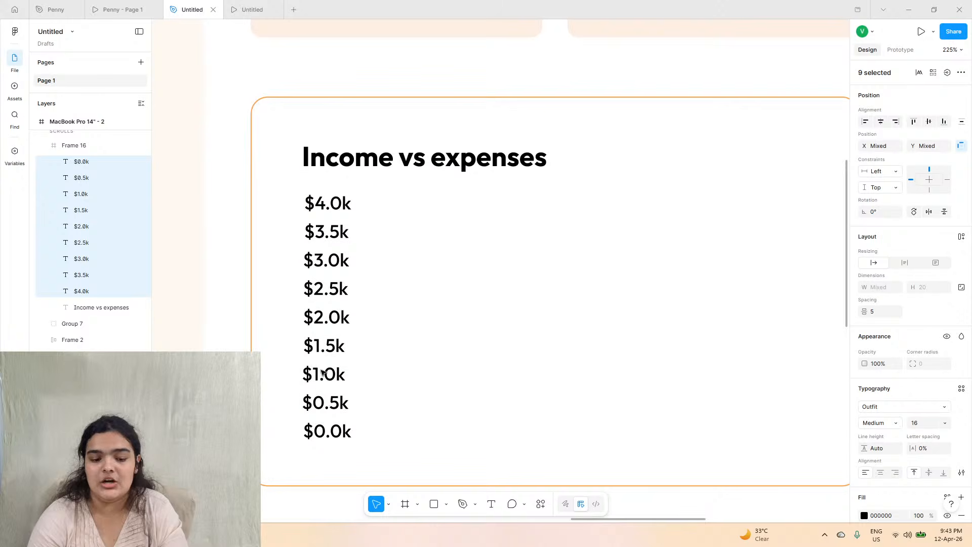
click(958, 238)
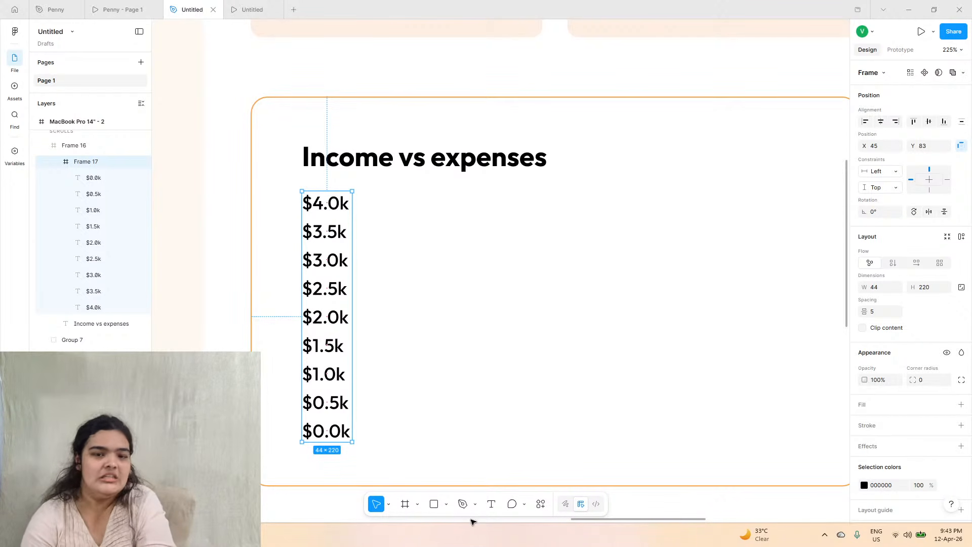
- Draw a thin gridline rectangle beside the $4.0k label at X 107, Y 99 and stretch it to 377 × 2, using the Penny chart as reference
click(434, 504)
drag(373, 209, 682, 210)
click(56, 9)
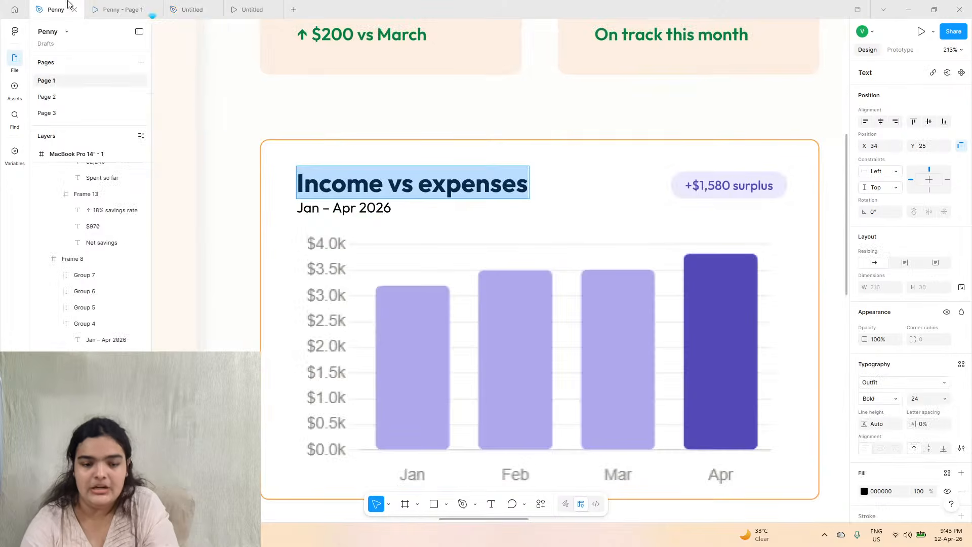
click(197, 10)
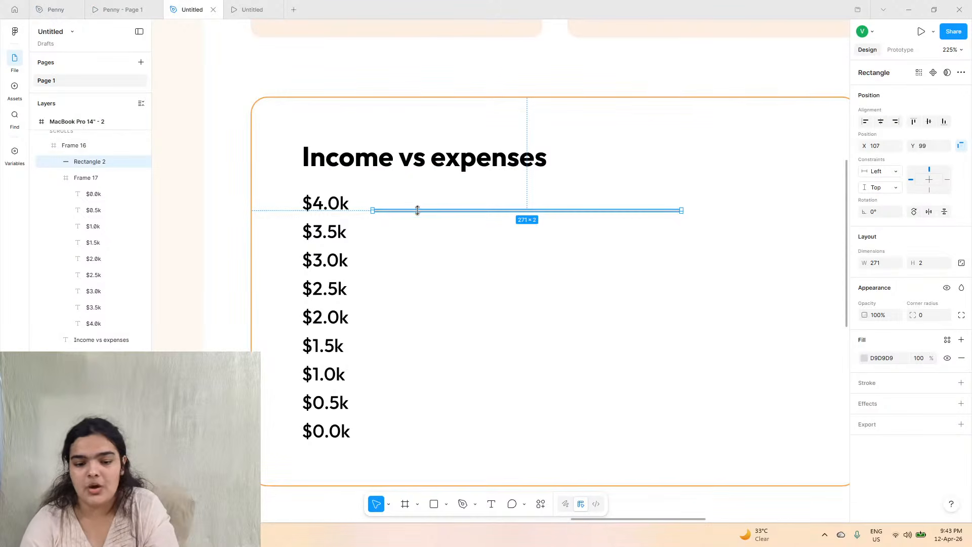
drag(683, 211, 794, 219)
- Duplicate the 377 × 2 gridline twice below itself and space the three gridlines evenly
scroll(764, 216, down, 5)
scroll(767, 217, up, 5)
key(ctrl+d)
drag(555, 213, 549, 273)
key(ctrl+d)
shift+click(477, 247)
shift+click(479, 212)
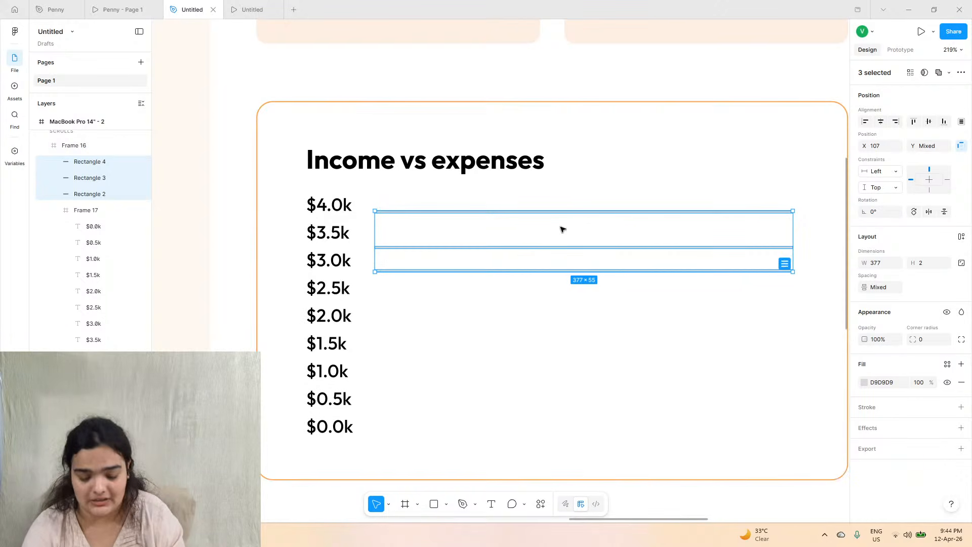
click(782, 265)
- Position and duplicate the gridlines down to the $0.0k label, and delete the surplus line below it so nine remain
drag(610, 244, 591, 326)
key(ctrl+d)
shift+click(525, 263)
key(ctrl+d)
drag(514, 304, 510, 404)
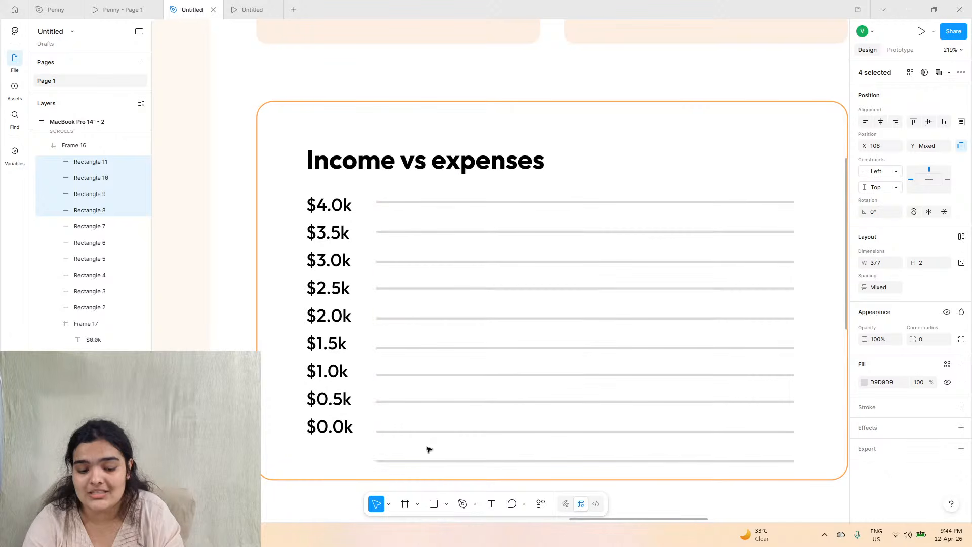
click(431, 463)
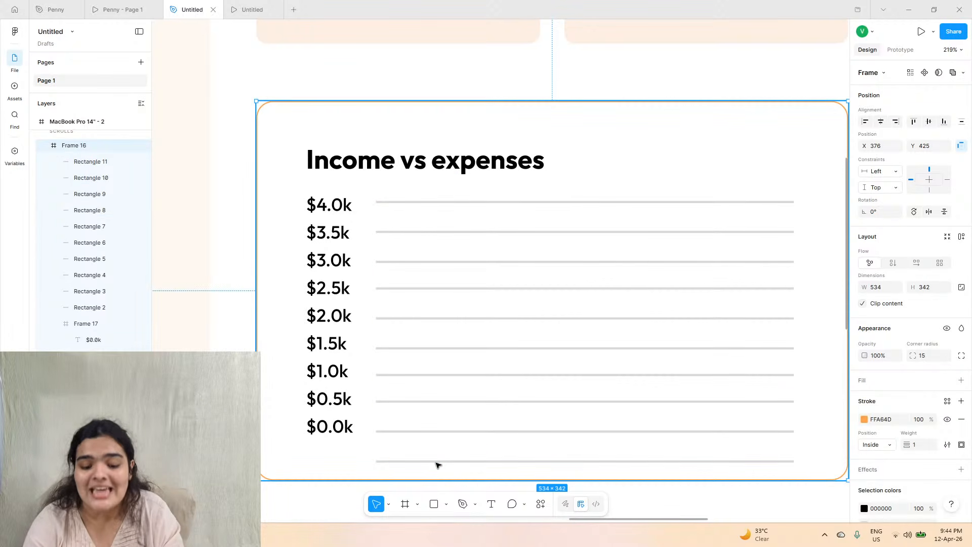
click(444, 460)
key(Delete)
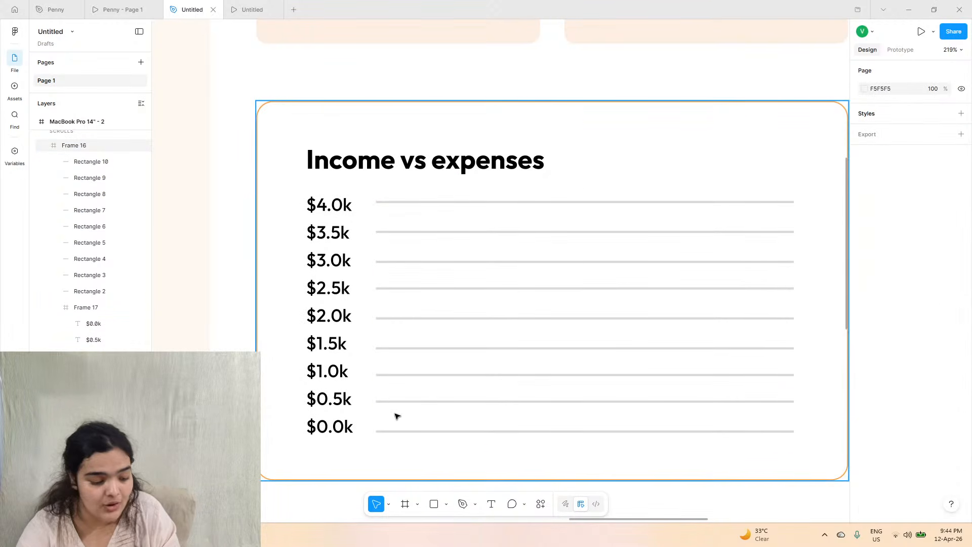
- Examine the Income vs expenses chart in the Penny prototype and design file, and return to the new file
click(152, 7)
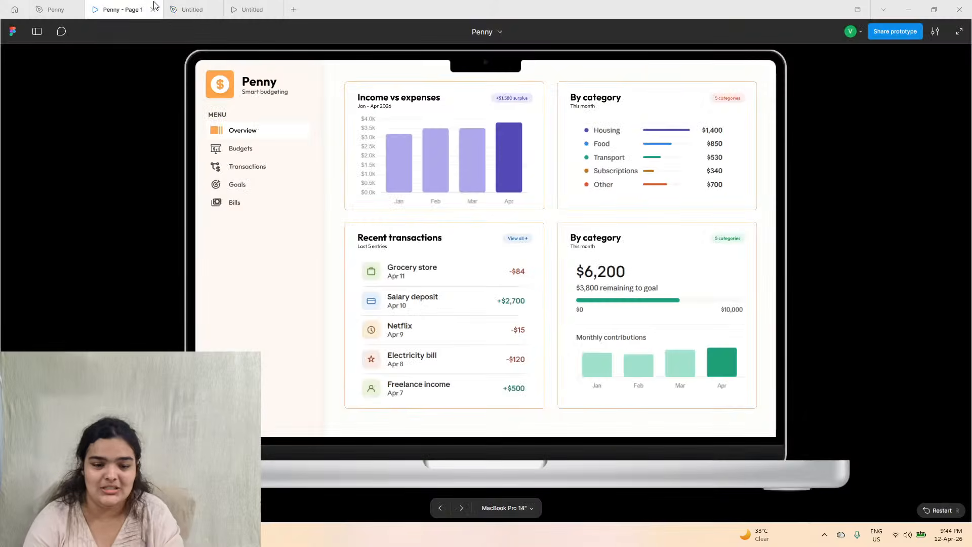
click(55, 9)
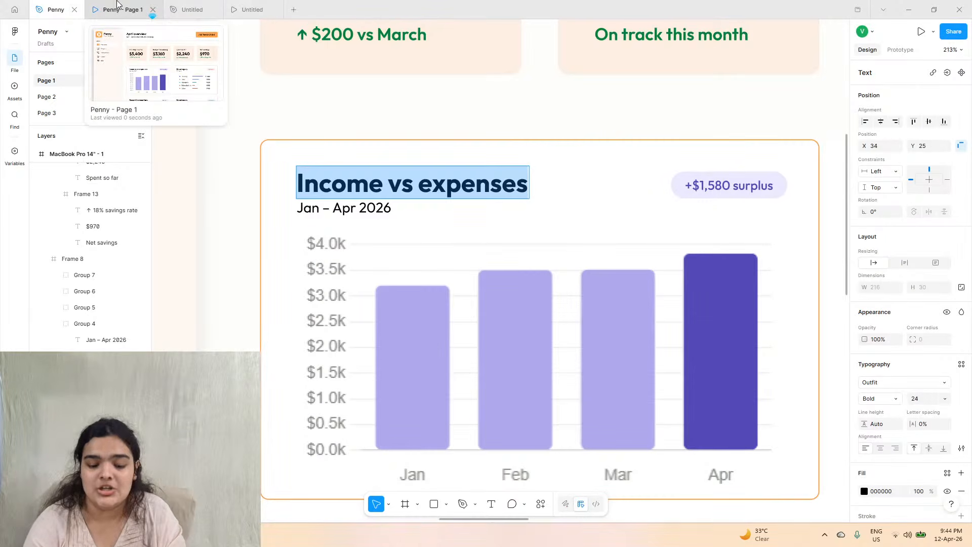
click(117, 7)
click(192, 9)
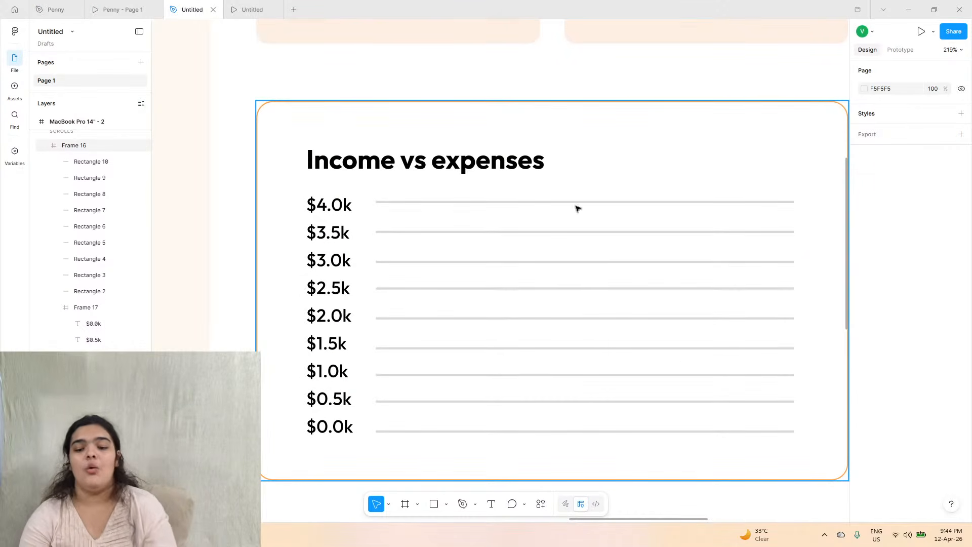
click(487, 506)
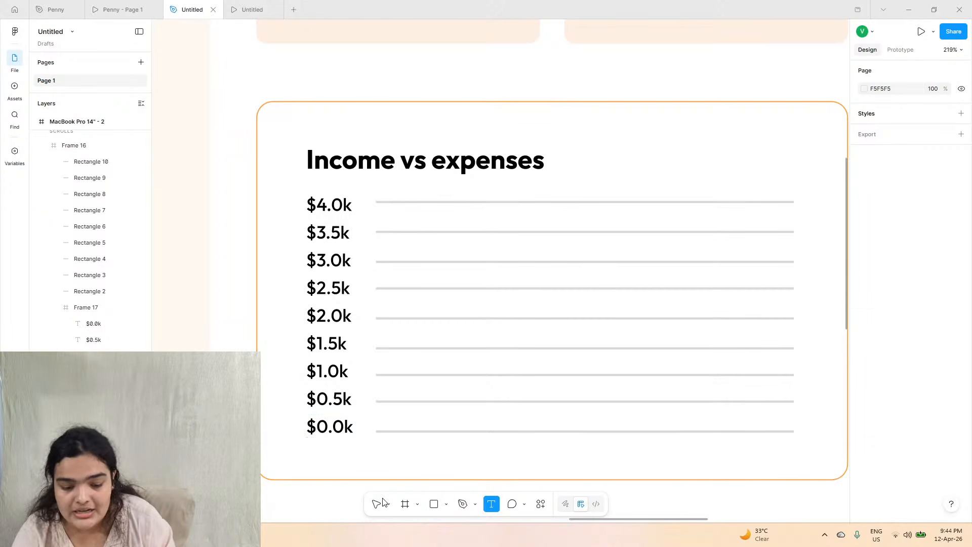
key(v)
- Duplicate the $1.5k, $1.0k, $0.5k and $0.0k axis labels beside the axis at X 136
double_click(340, 428)
scroll(337, 428, up, 5)
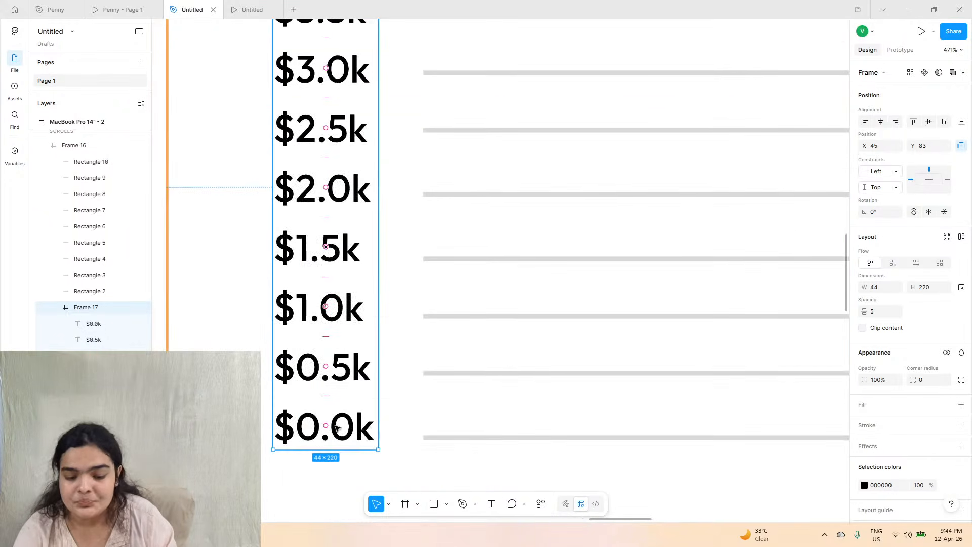
click(337, 428)
shift+click(344, 377)
shift+click(344, 306)
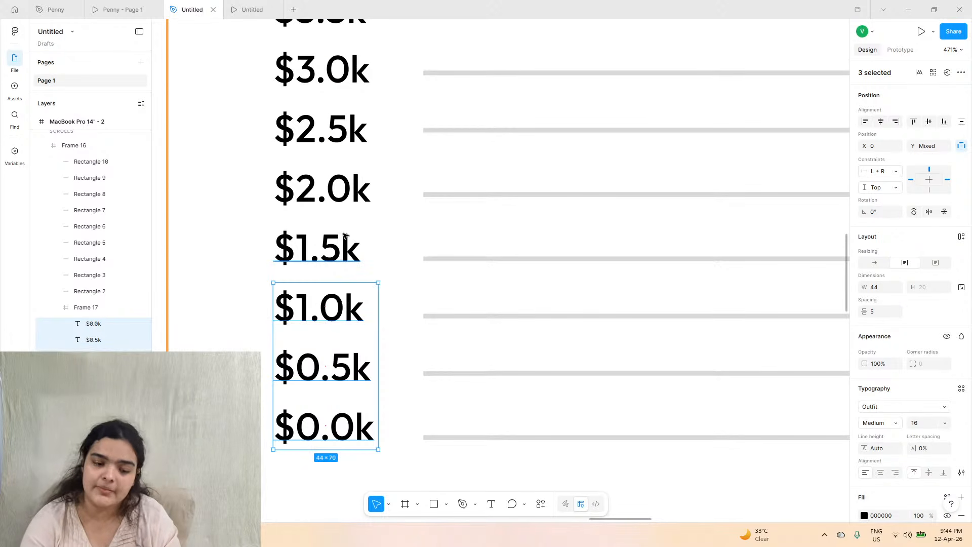
shift+click(343, 236)
alt+drag(344, 236, 549, 386)
scroll(549, 388, down, 4)
scroll(540, 388, down, 2)
alt+drag(548, 346, 555, 307)
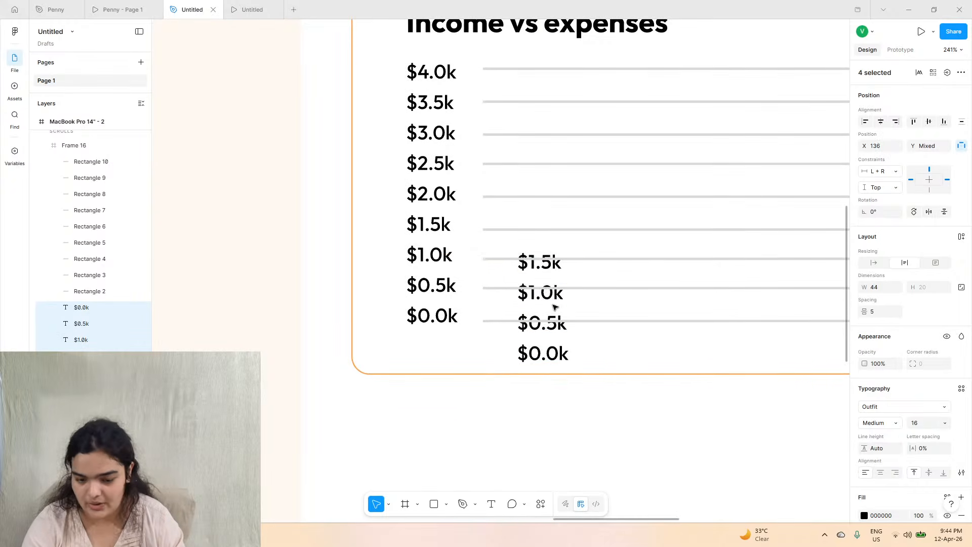
- Arrange the four copied labels in a horizontal auto layout hugging its contents, outside the card frame at X 521, Y 731
click(962, 237)
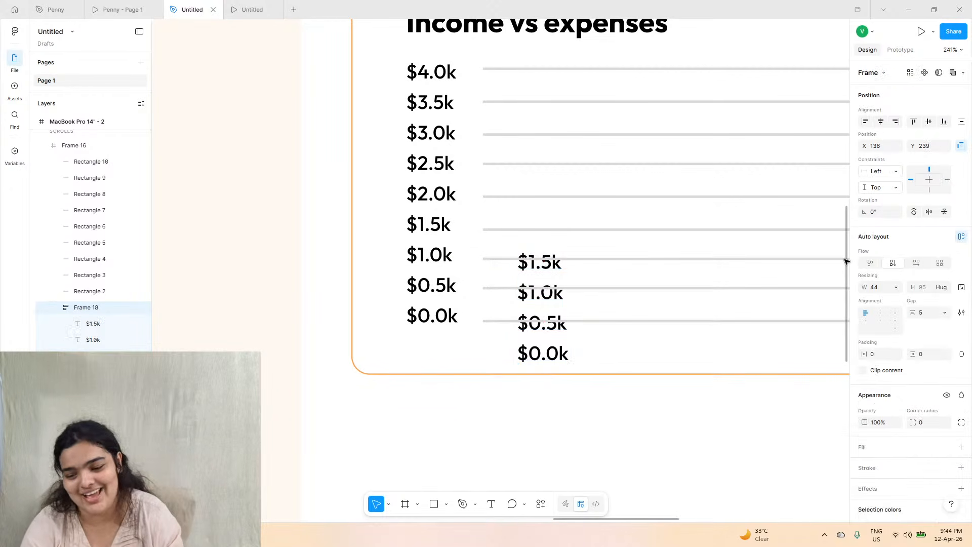
click(917, 263)
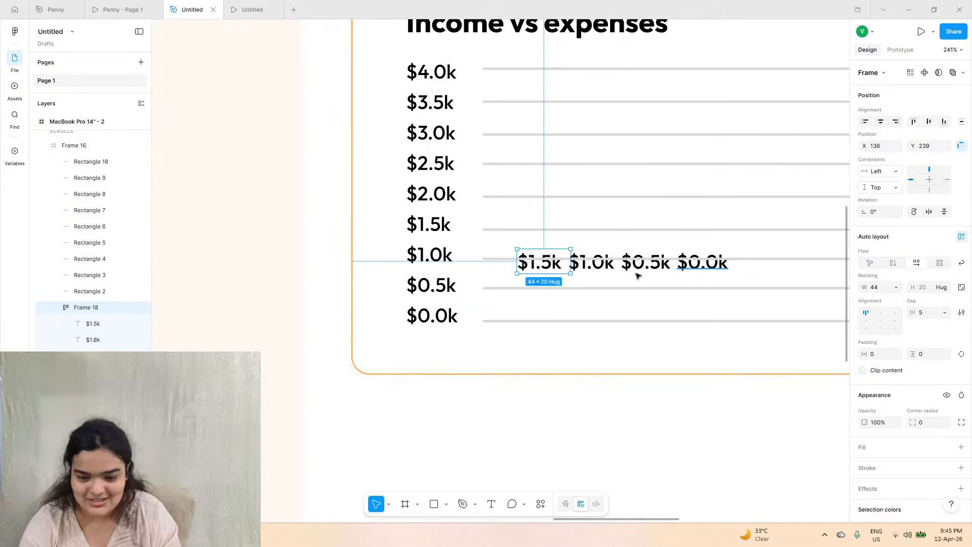
drag(80, 306, 74, 149)
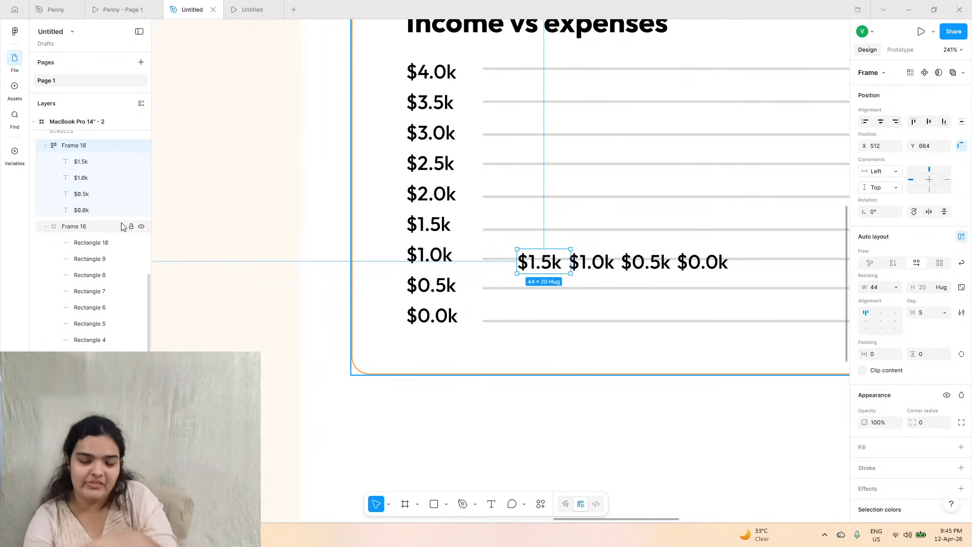
scroll(126, 228, up, 2)
drag(574, 265, 734, 345)
click(897, 288)
click(884, 299)
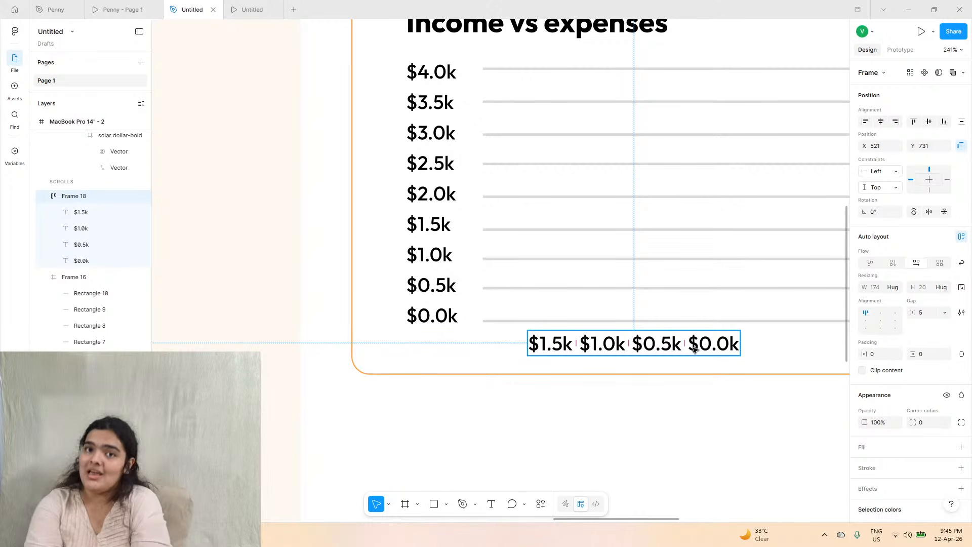
- Change the first two labels in the row below the chart to Jan and Feb
click(550, 339)
double_click(551, 341)
text(Jan)
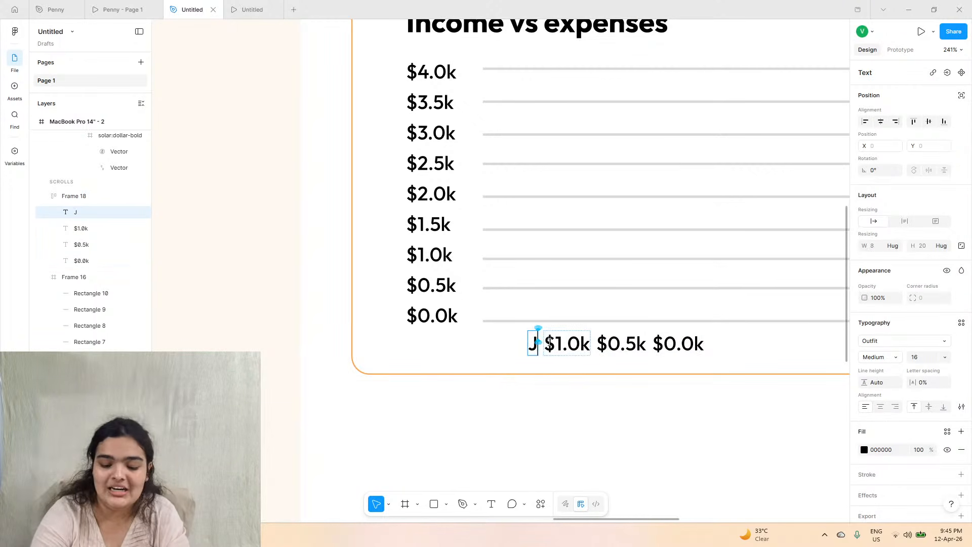
double_click(590, 343)
text(Fev)
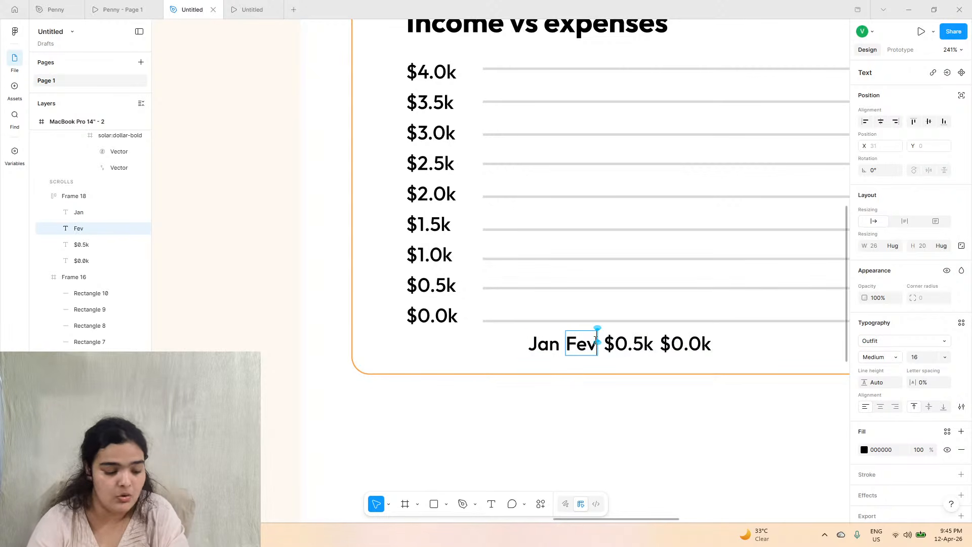
key(BackSpace)
text(b)
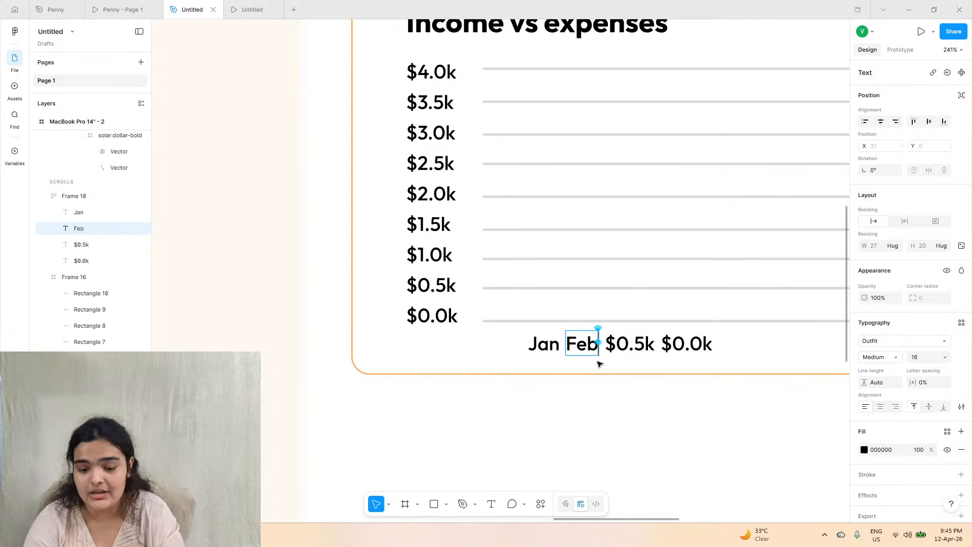
- Change the remaining two labels in the row below the chart to Mar and Apr
double_click(618, 350)
triple_click(618, 351)
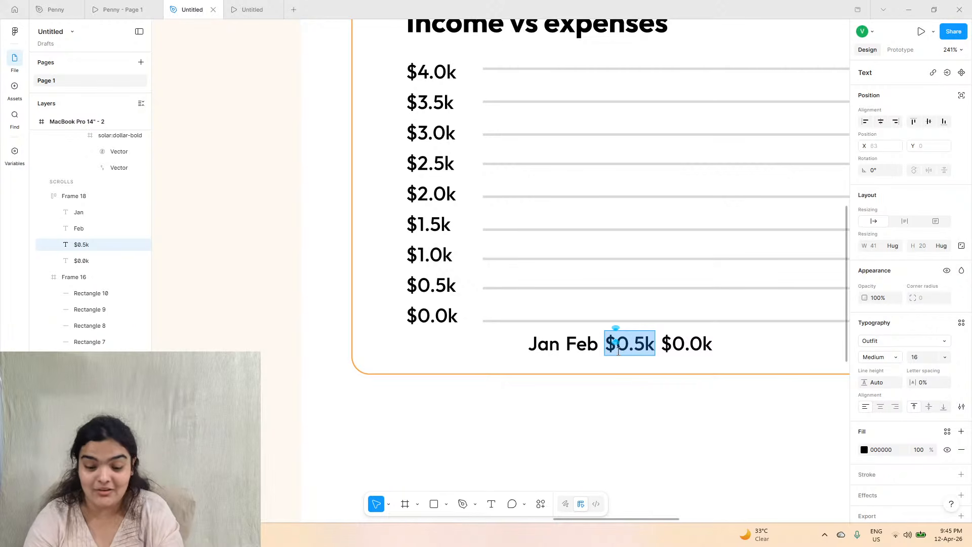
text(Mar)
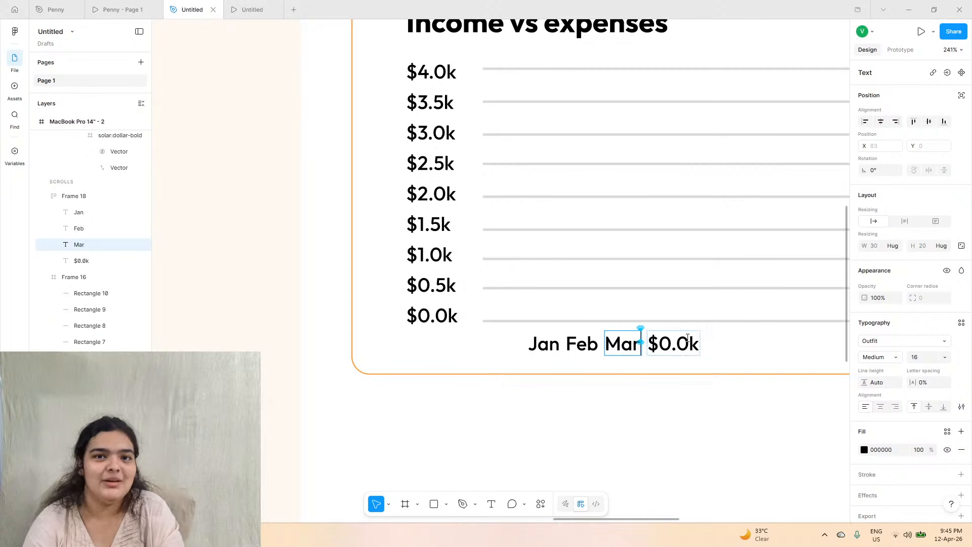
double_click(682, 343)
triple_click(681, 343)
text(Apr)
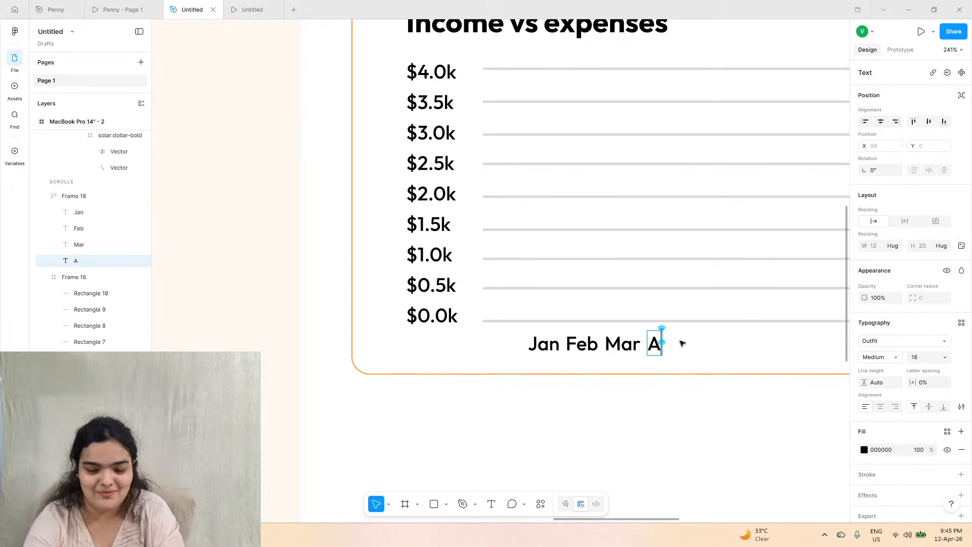
key(Escape)
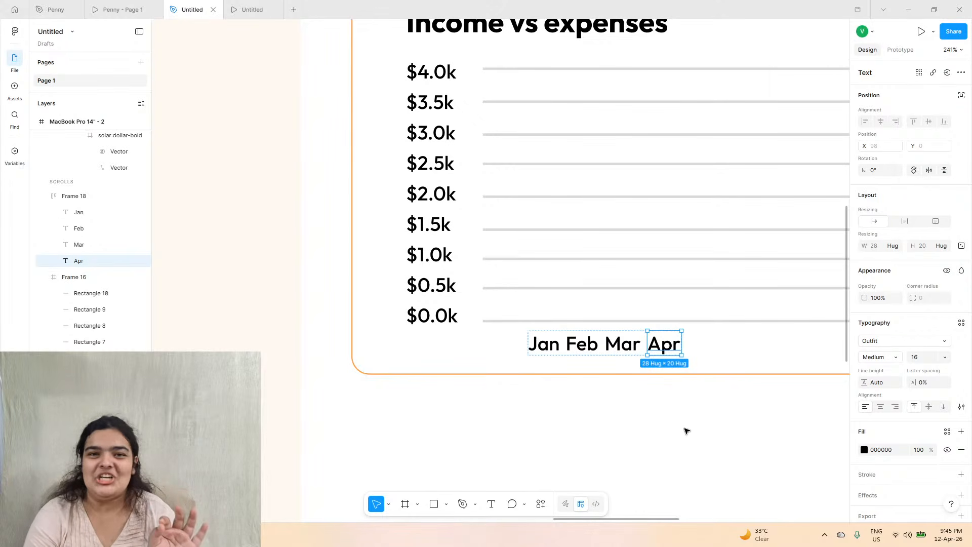
click(646, 390)
click(663, 353)
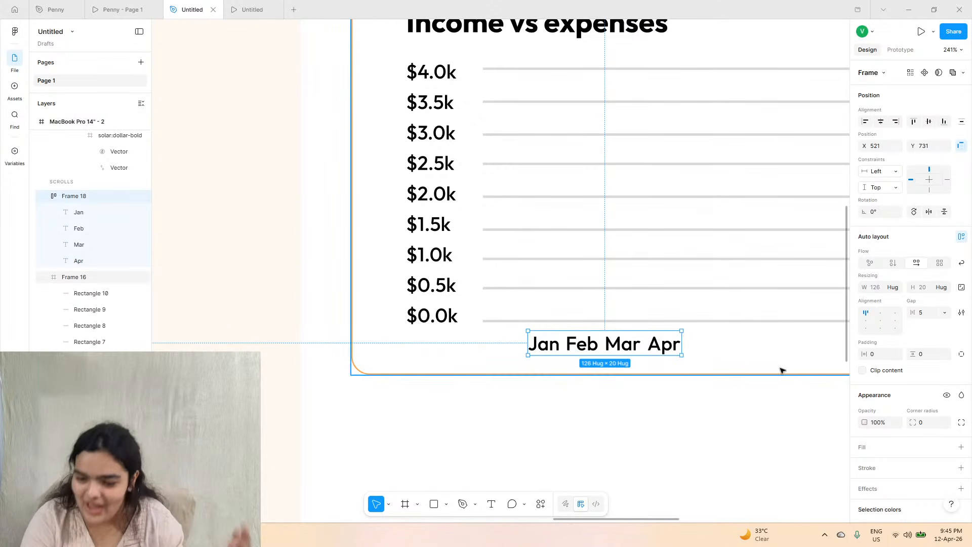
drag(866, 353, 914, 363)
key(BackSpace)
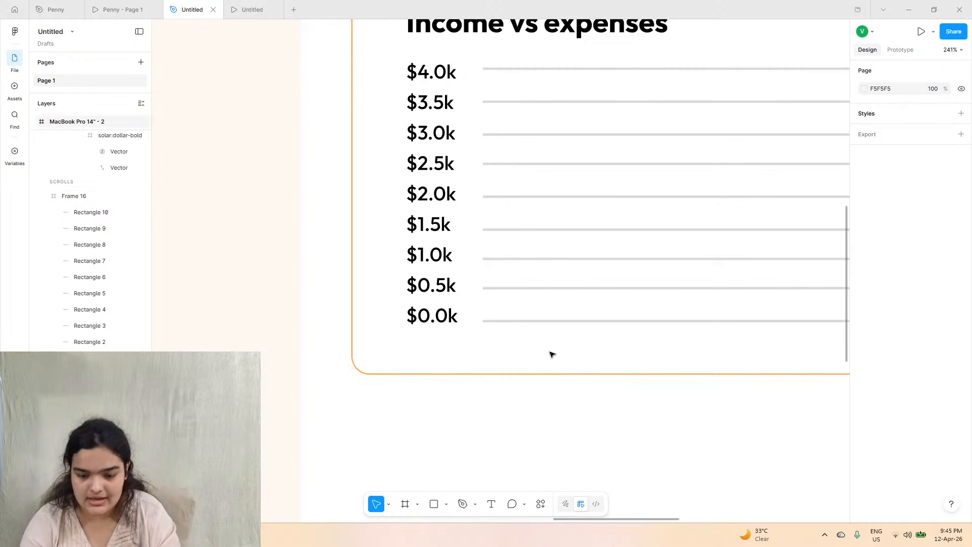
key(ctrl+z)
key(ctrl+z)
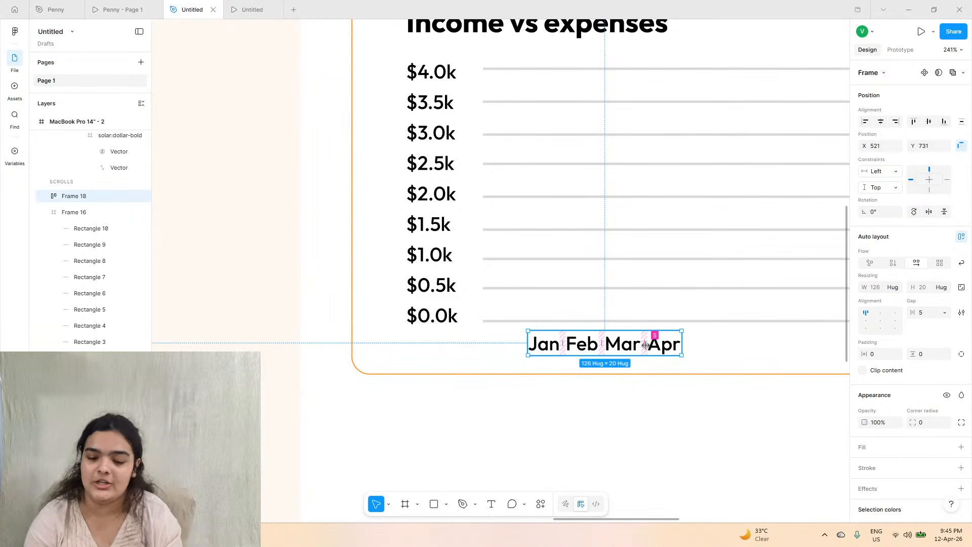
- Widen the gap between the month labels to 59 and place the row at X 523, Y 733
drag(648, 345, 785, 354)
scroll(785, 354, right, 5)
scroll(723, 336, up, 1)
drag(603, 403, 612, 406)
drag(464, 406, 514, 404)
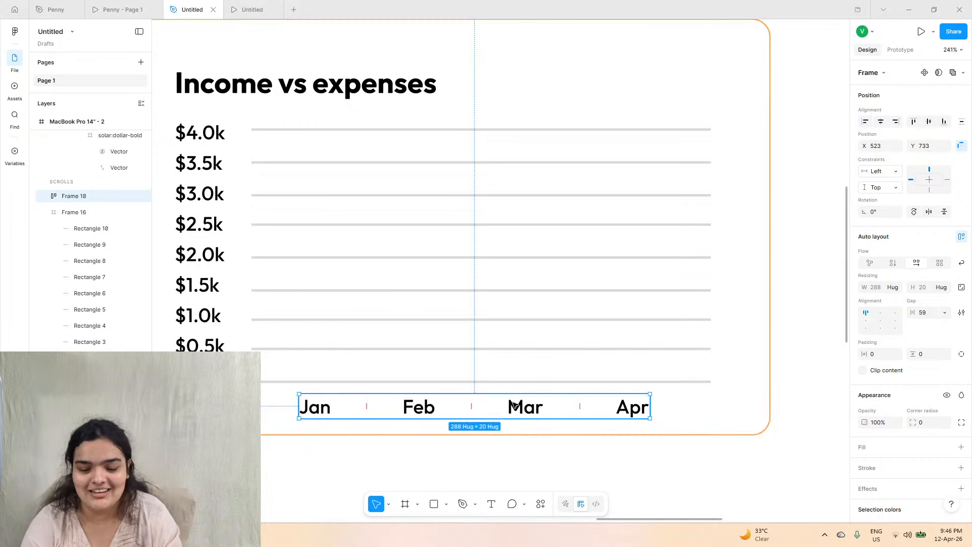
- Draw a bar rectangle of about 74 × 207 above Jan at X 127, Y 90 and fill it with blue 000FB3
click(434, 504)
mouse_move(275, 129)
mouse_down()
mouse_move(326, 174)
mouse_move(366, 380)
mouse_up()
click(864, 359)
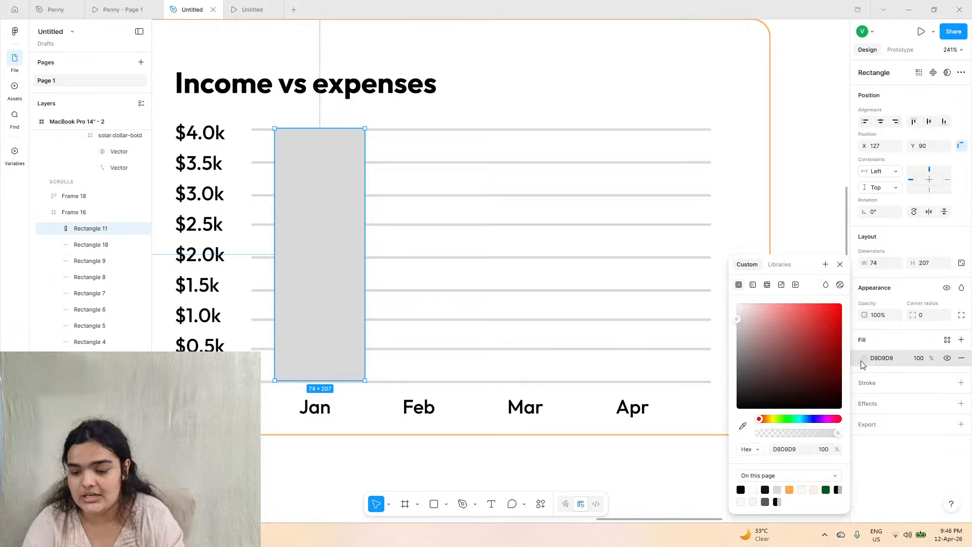
click(820, 390)
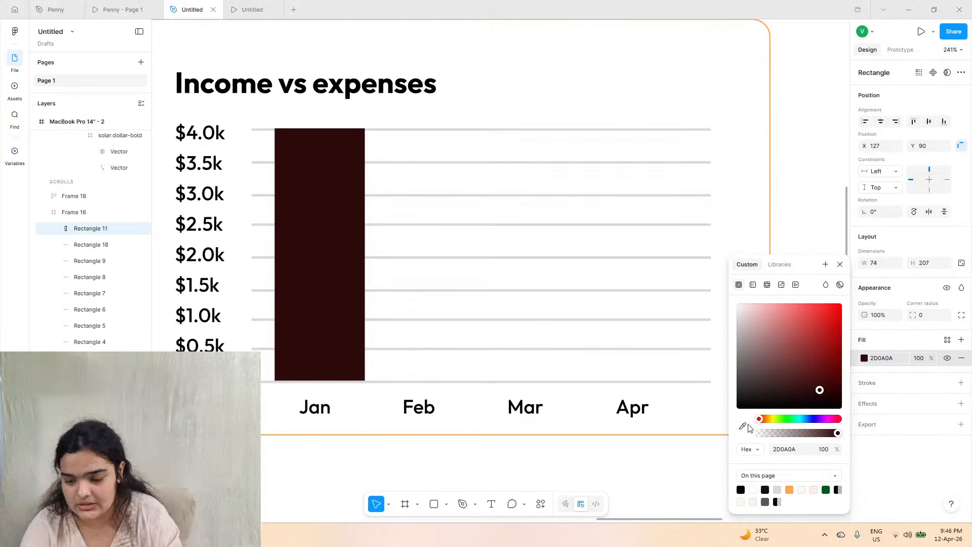
drag(765, 423, 816, 419)
click(842, 338)
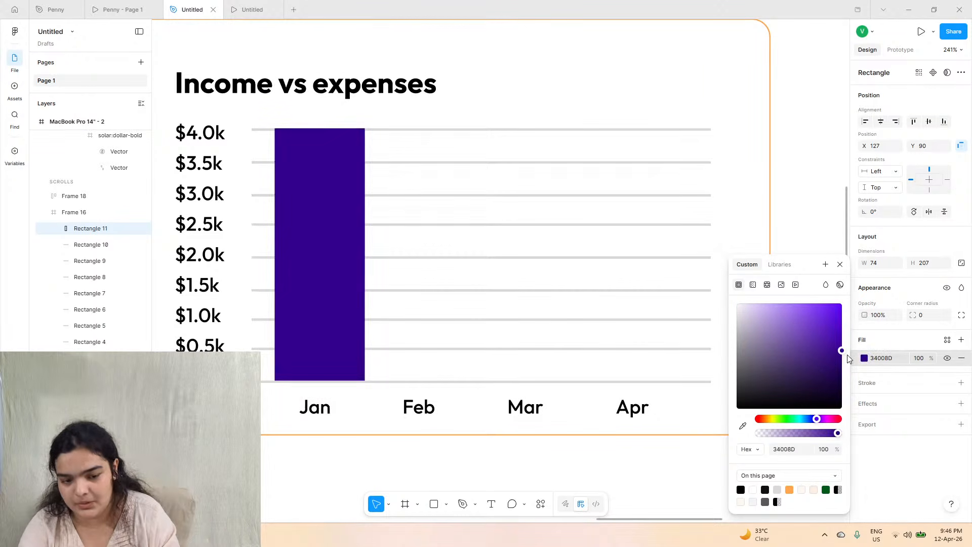
drag(825, 370, 865, 340)
drag(816, 419, 810, 419)
drag(817, 346, 871, 341)
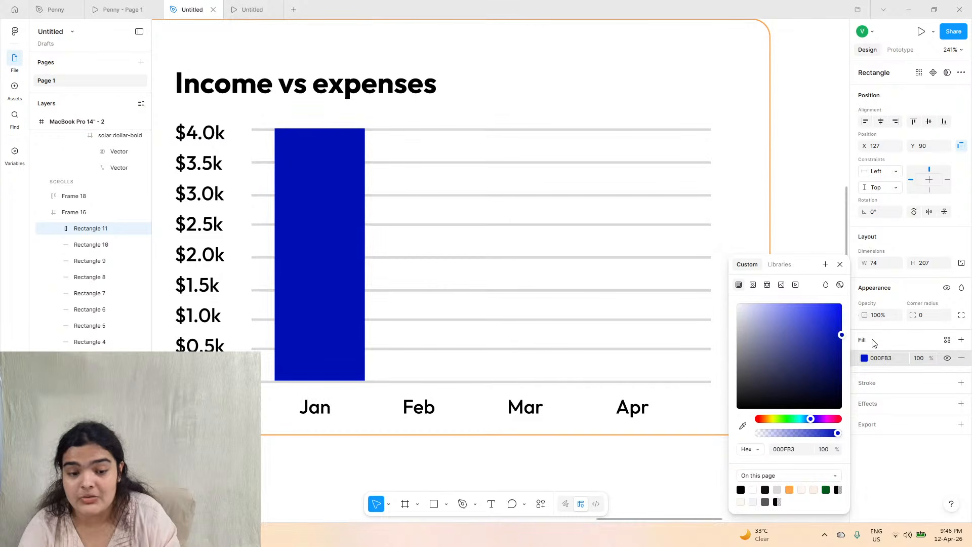
- Shorten the Jan bar to 153 high, level with the $3.0k gridline, and round only its two top corners
drag(321, 129, 319, 203)
double_click(319, 203)
scroll(296, 195, up, 5)
drag(224, 178, 468, 248)
drag(860, 172, 12, 200)
click(485, 147)
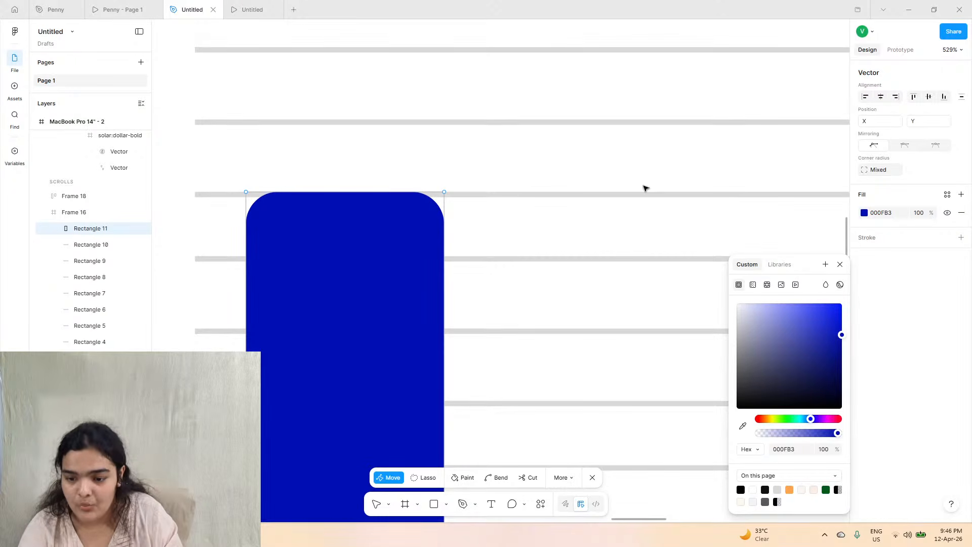
key(Escape)
double_click(265, 213)
drag(243, 193, 622, 242)
key(Escape)
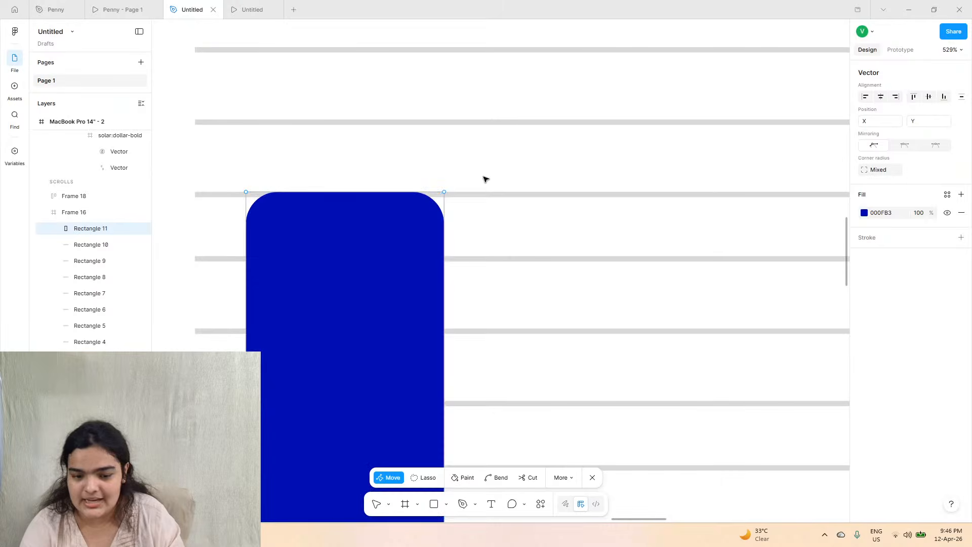
key(Escape)
scroll(606, 226, down, 5)
scroll(606, 226, right, 2)
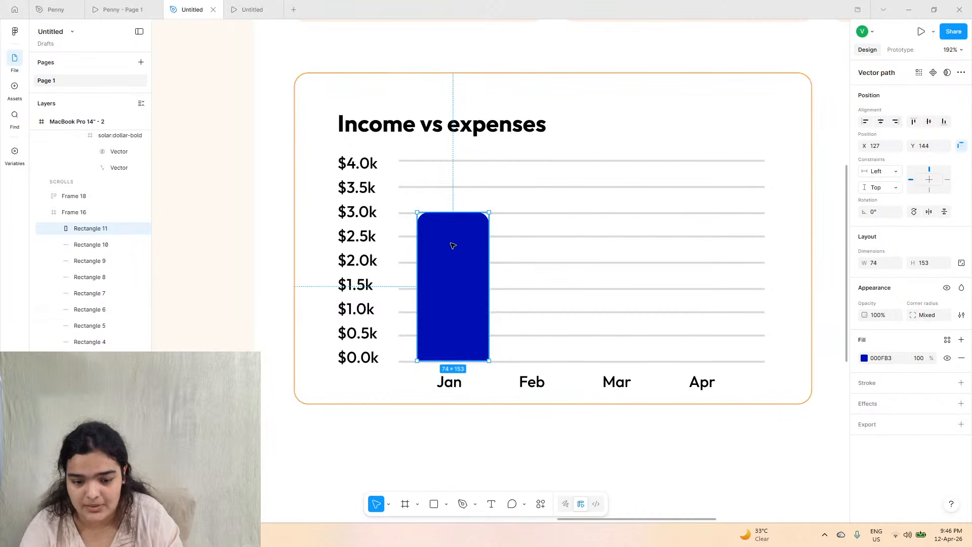
click(476, 457)
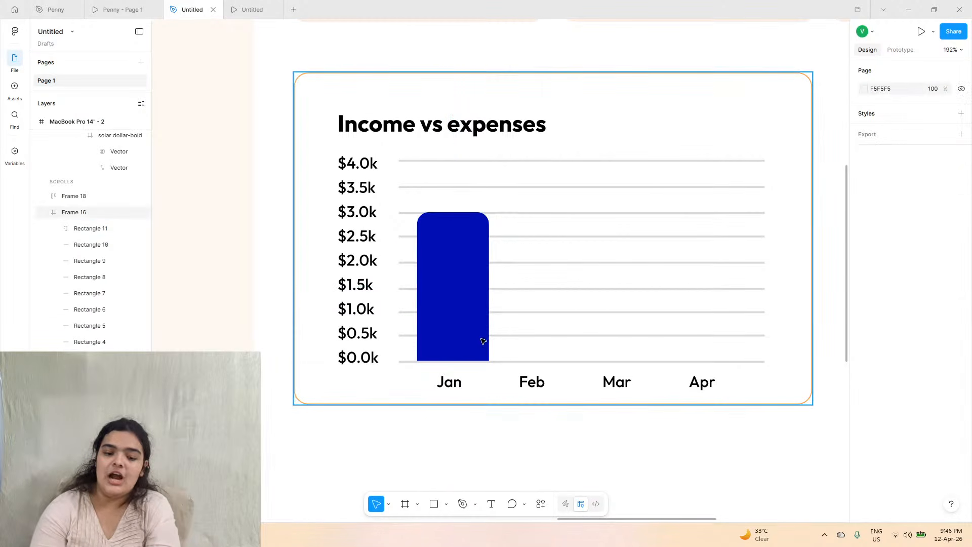
- Extend the Jan bar down to the bottom edge of the $0.0k gridline, making it 155 high
click(482, 333)
scroll(460, 256, up, 4)
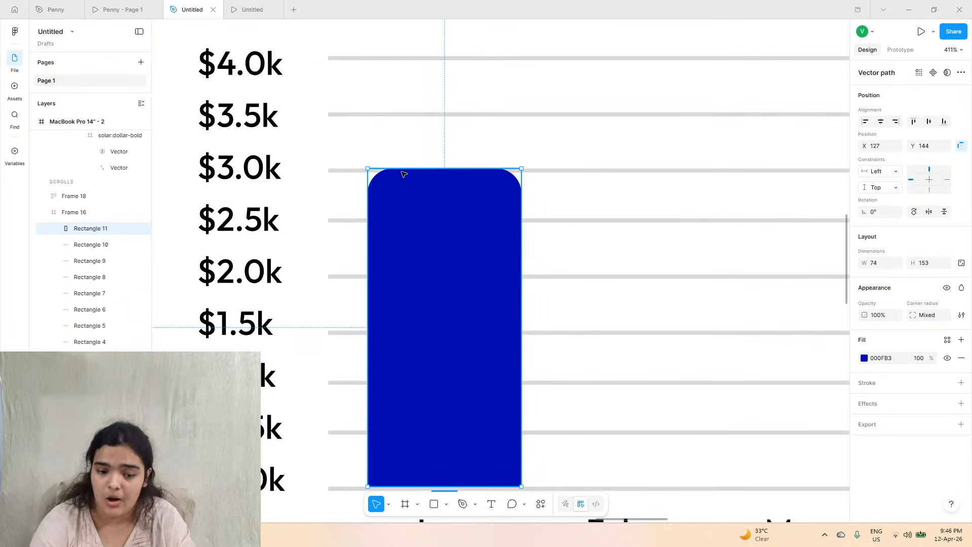
scroll(467, 398, down, 1)
drag(460, 482, 460, 486)
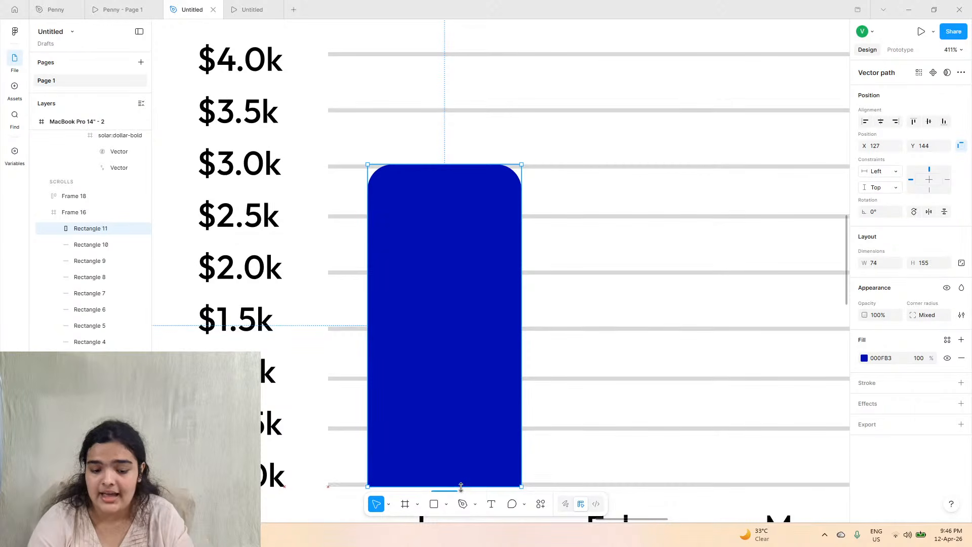
- Duplicate the Jan bar above Feb at X 213 and raise its top to the $3.5k gridline, making it 182 high
drag(441, 409, 621, 398)
drag(615, 167, 603, 107)
scroll(621, 210, right, 3)
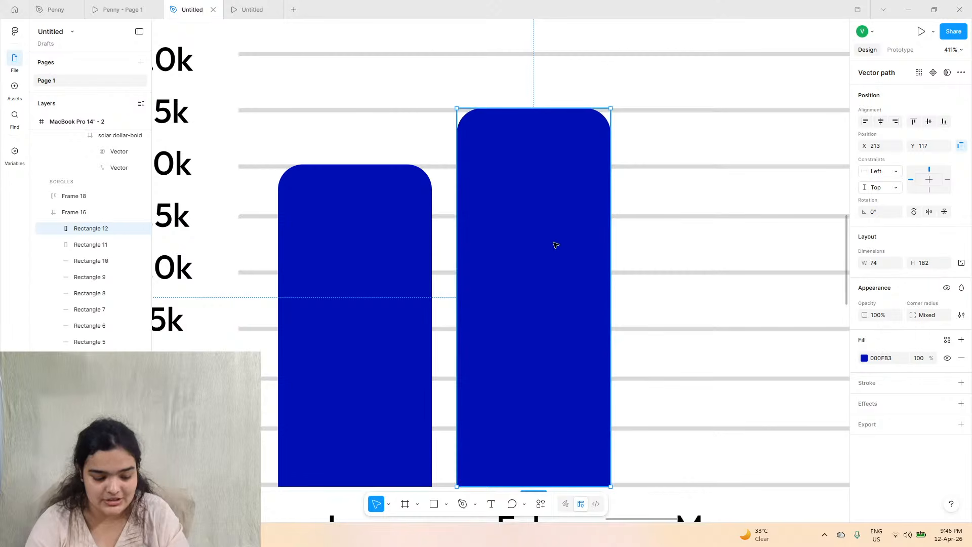
- Duplicate the Feb bar above Mar at X 297 and shorten it from the top to 116 high
key(ctrl+d)
scroll(667, 257, right, 2)
drag(538, 250, 651, 247)
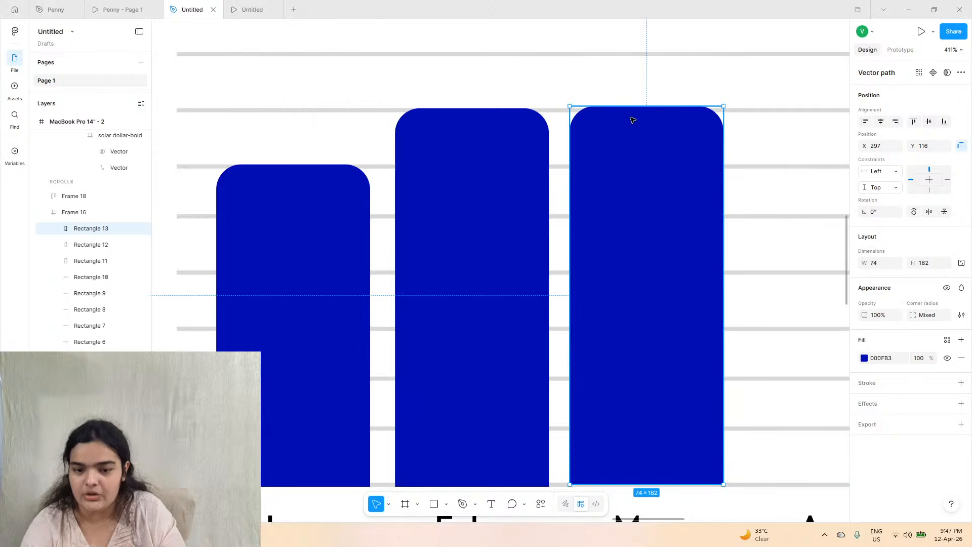
drag(630, 107, 624, 243)
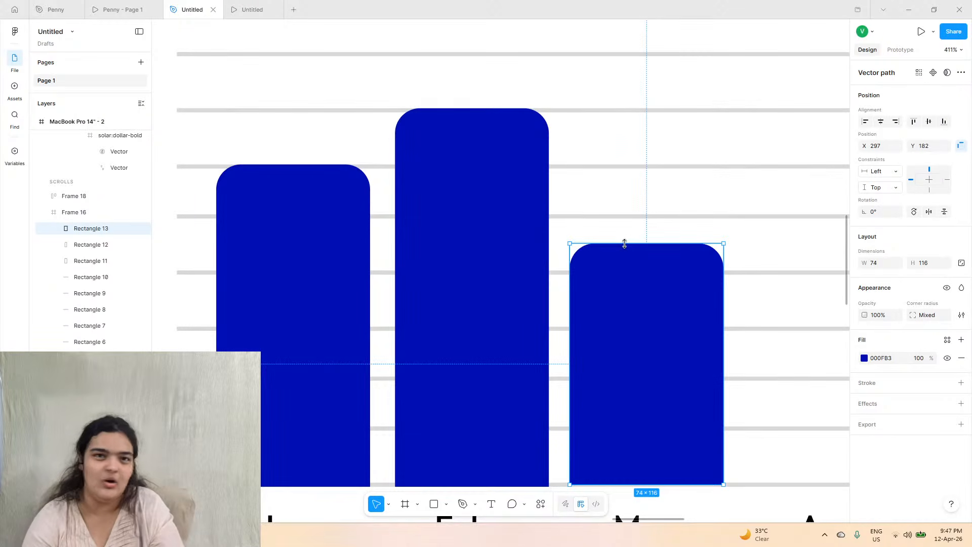
- Duplicate the Mar bar above Apr and lower both bars to Y 183, level with the other bars' base
scroll(625, 244, right, 3)
key(ctrl+d)
drag(599, 302, 751, 309)
scroll(636, 308, right, 3)
click(487, 295)
scroll(575, 245, down, 5)
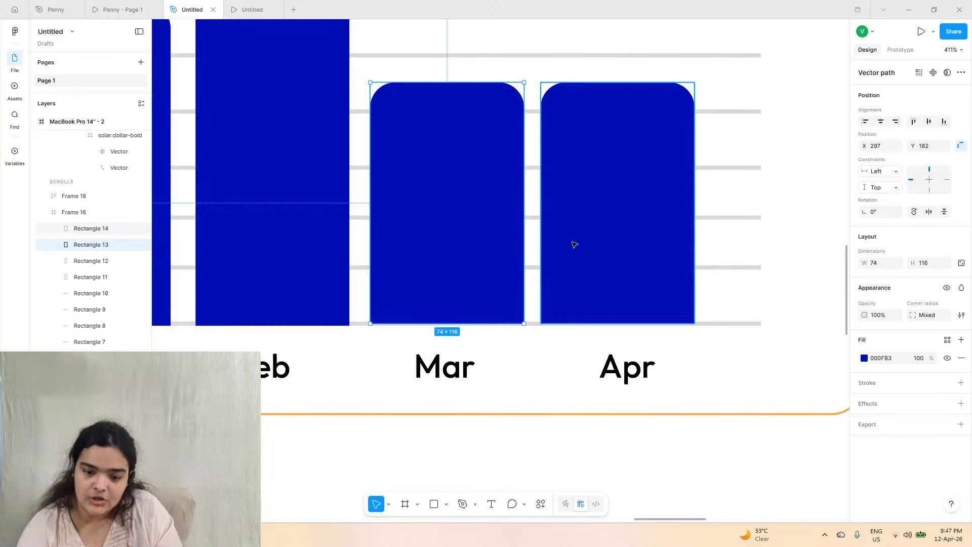
shift+click(586, 239)
drag(589, 238, 590, 239)
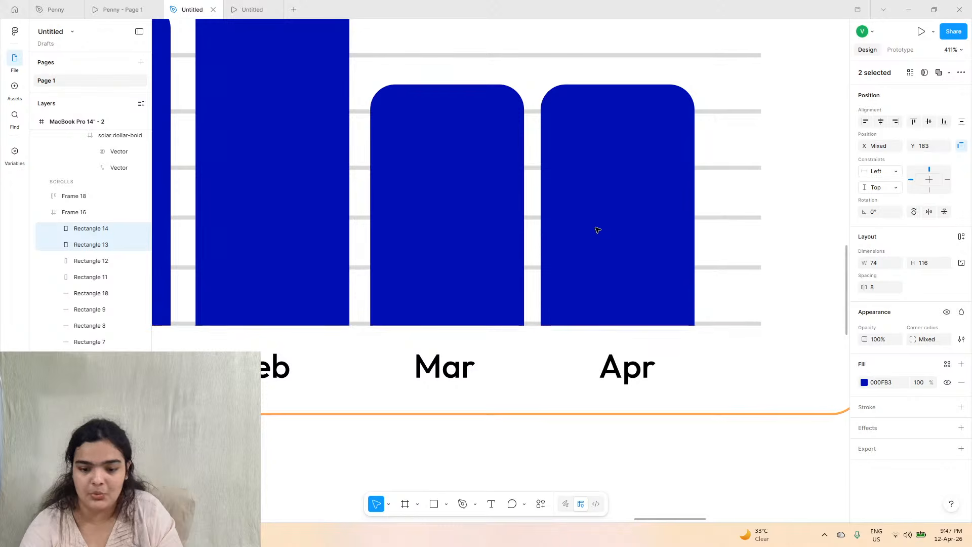
- Resize the Apr bar from its top edge to 146 high at Y 153
click(617, 169)
drag(630, 84, 608, 137)
scroll(590, 177, left, 2)
scroll(536, 203, down, 4)
- Check the bar colours in the Penny prototype and recolour the Jan, Feb and Mar bars light blue BEE4FF
click(116, 9)
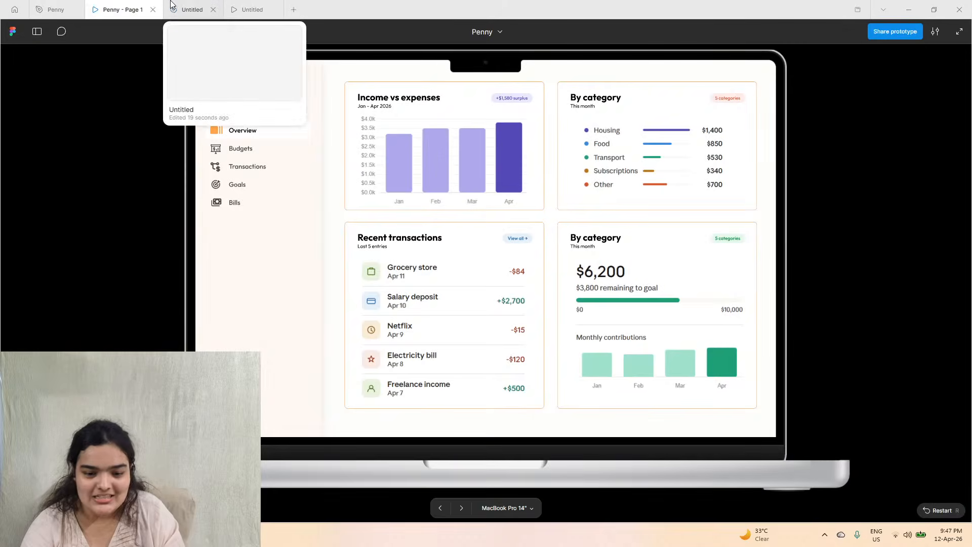
click(193, 9)
click(317, 150)
shift+click(473, 174)
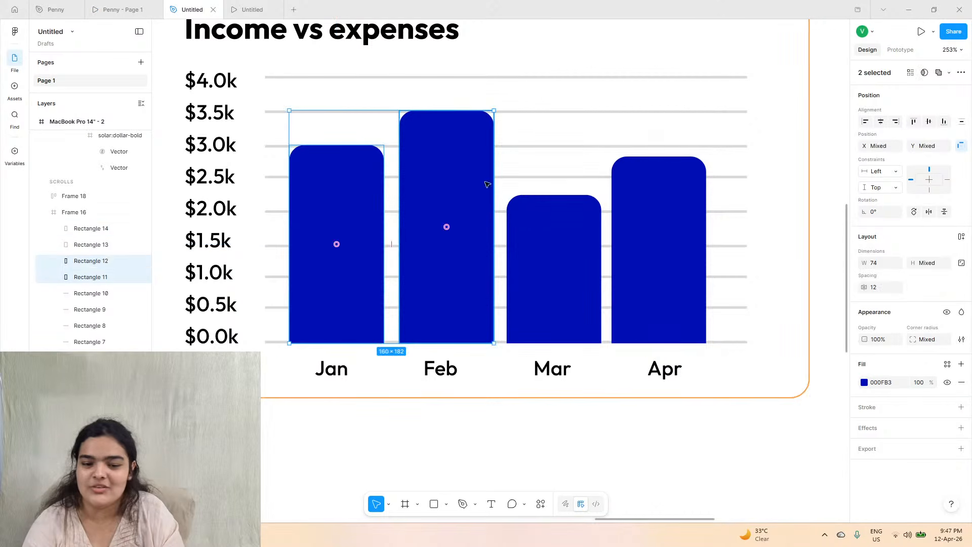
shift+click(557, 243)
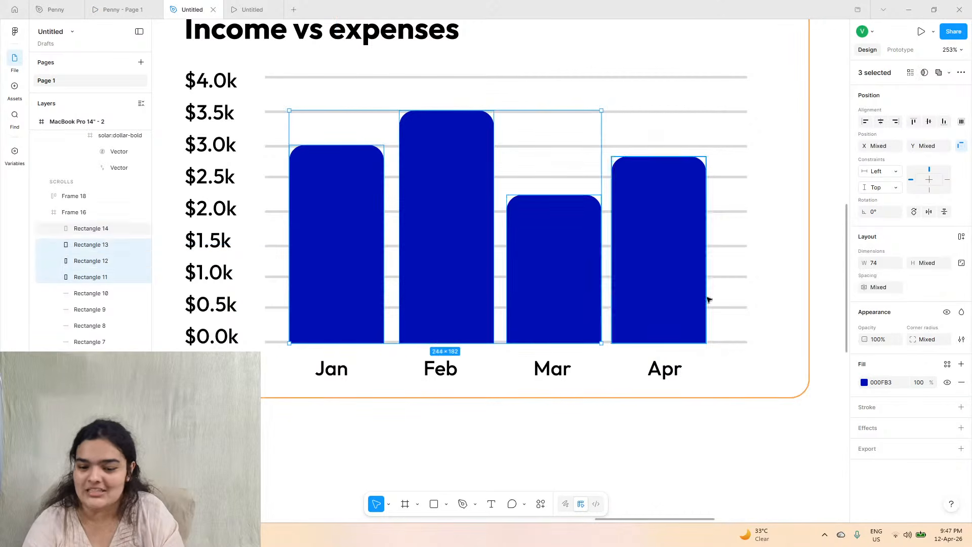
click(864, 383)
click(764, 304)
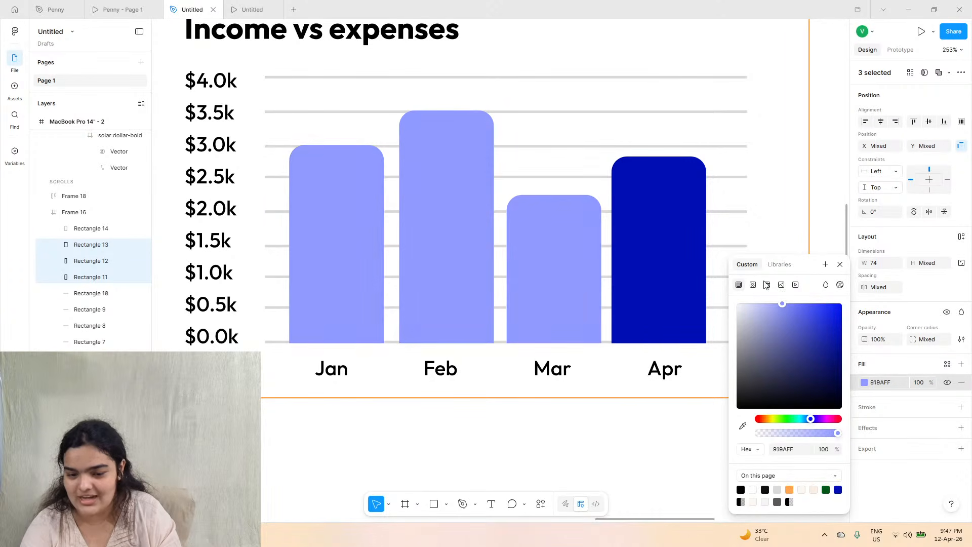
click(809, 420)
drag(809, 420, 806, 420)
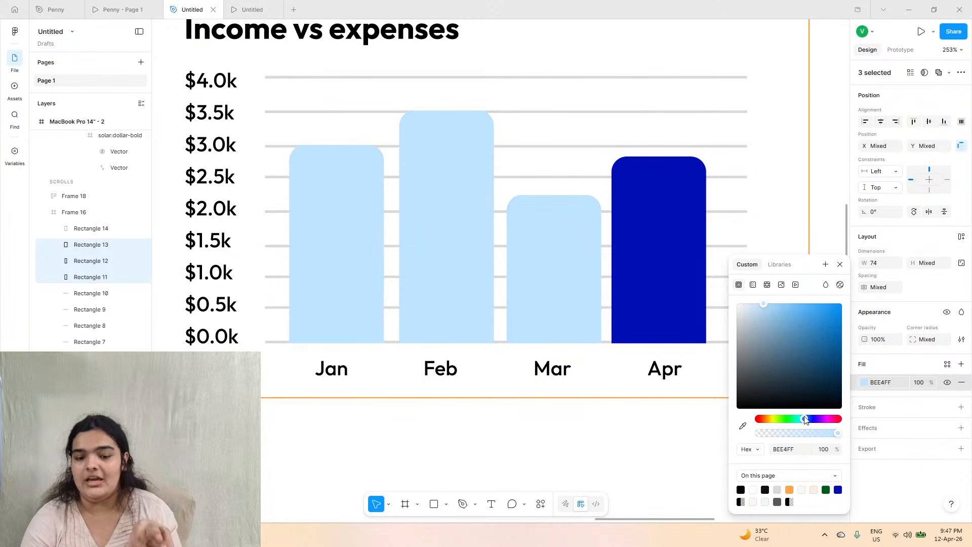
- Change the Apr bar's fill to the brighter blue 0011CF
click(640, 208)
click(866, 359)
mouse_move(841, 336)
mouse_down()
mouse_move(805, 289)
mouse_move(838, 284)
mouse_move(831, 289)
mouse_move(851, 328)
mouse_up()
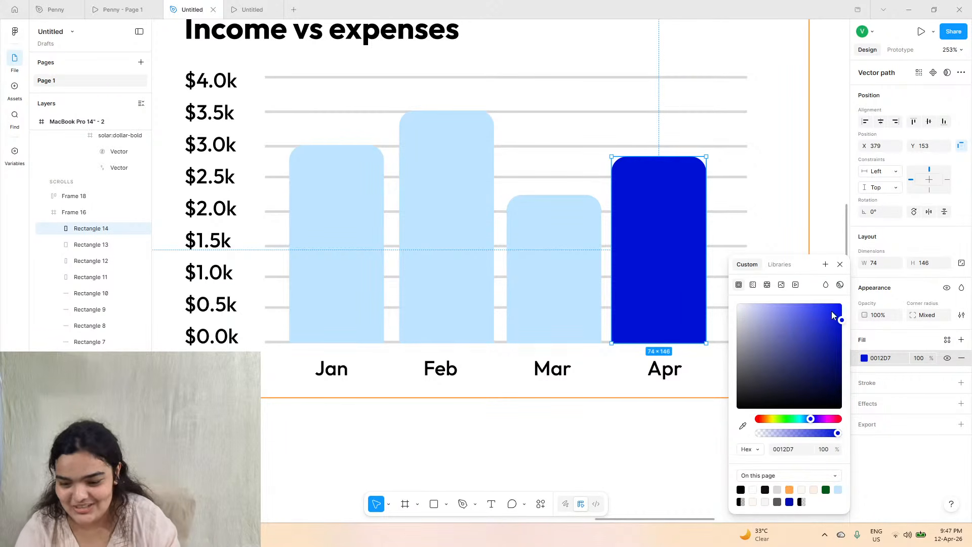
drag(832, 315, 850, 331)
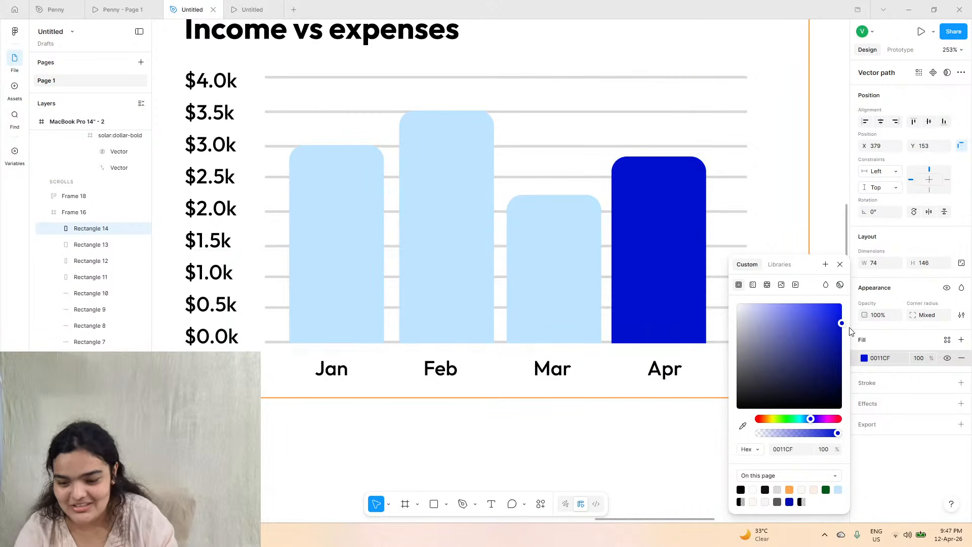
click(633, 412)
- Duplicate the whole Income vs expenses card beside the original at X 932, Y 425
scroll(633, 414, down, 3)
click(562, 247)
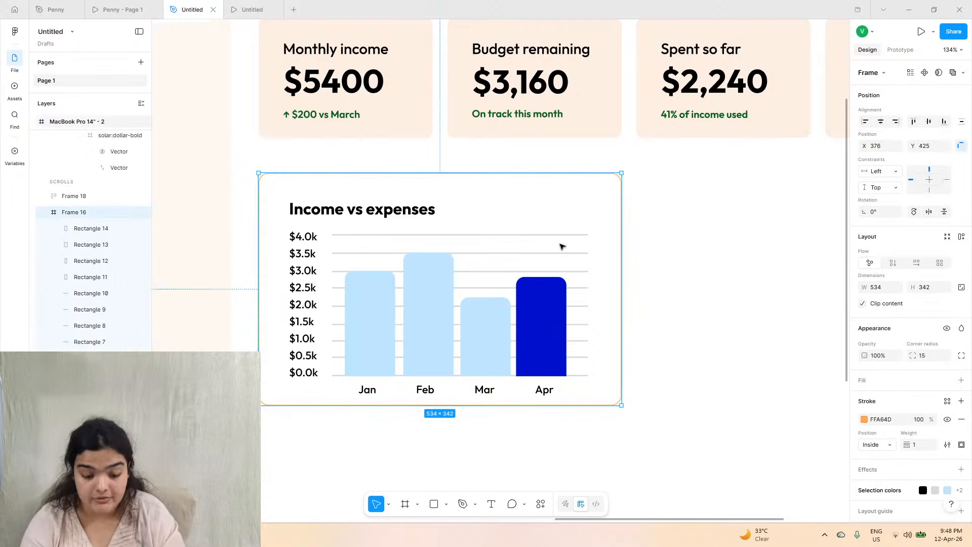
drag(445, 253, 637, 272)
mouse_move(552, 232)
mouse_down()
mouse_move(549, 215)
mouse_move(550, 224)
mouse_up()
scroll(563, 227, right, 3)
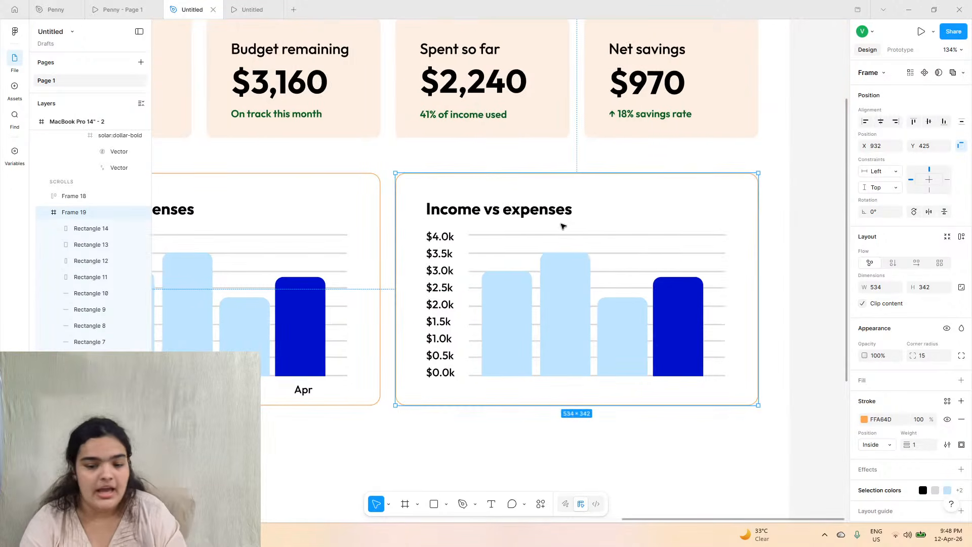
- Select the duplicated card's heading text for replacement and copy the "By category" heading from the second card in the Penny design file
click(125, 9)
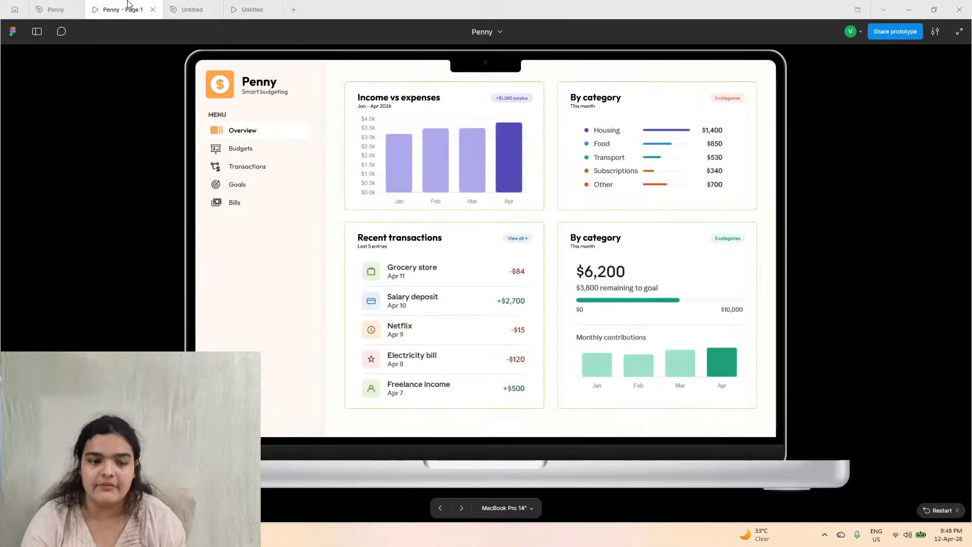
click(188, 10)
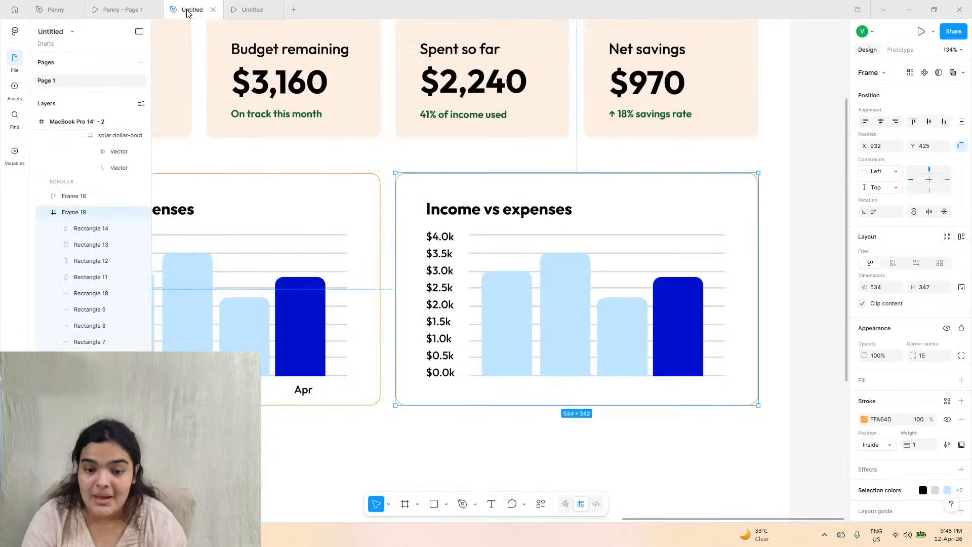
click(450, 214)
double_click(442, 207)
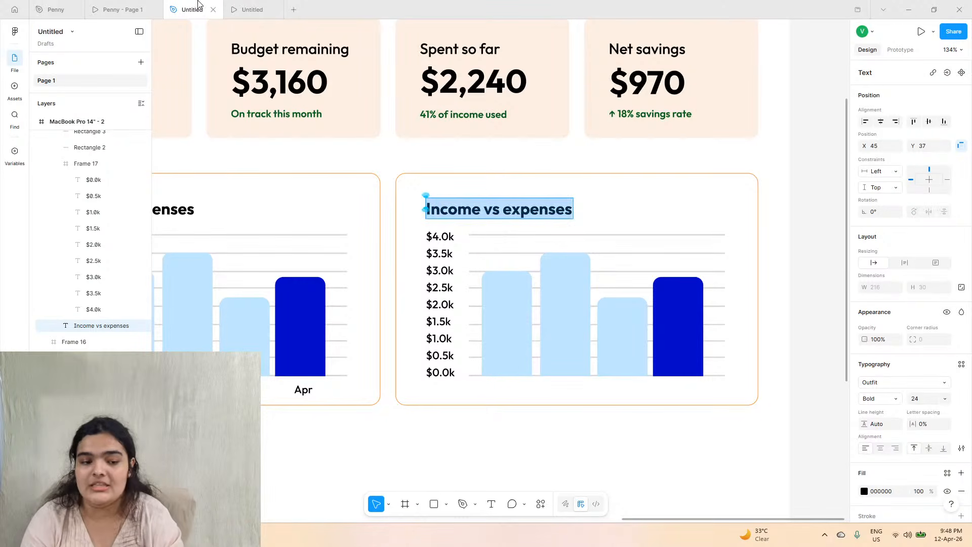
click(133, 8)
click(66, 8)
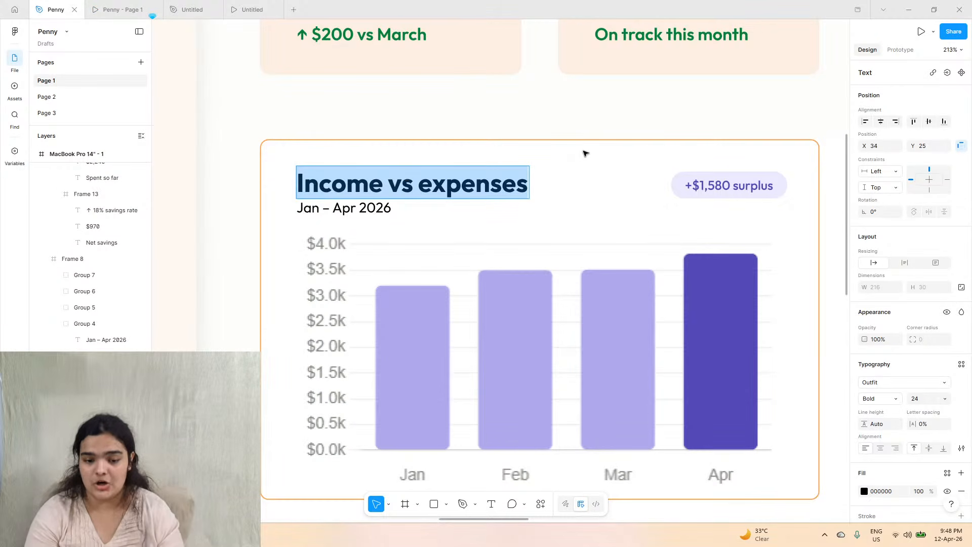
key(Escape)
scroll(573, 119, right, 6)
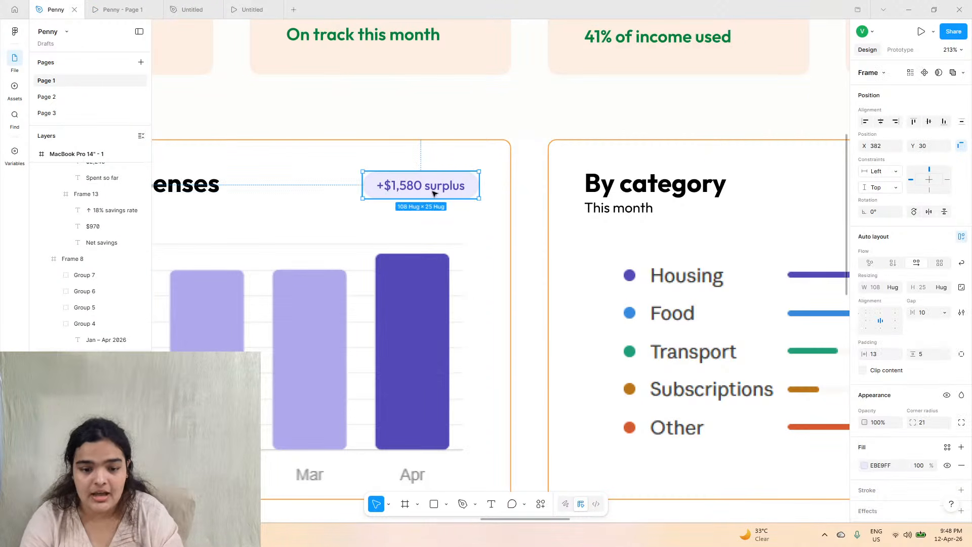
click(602, 184)
double_click(601, 183)
key(ctrl+c)
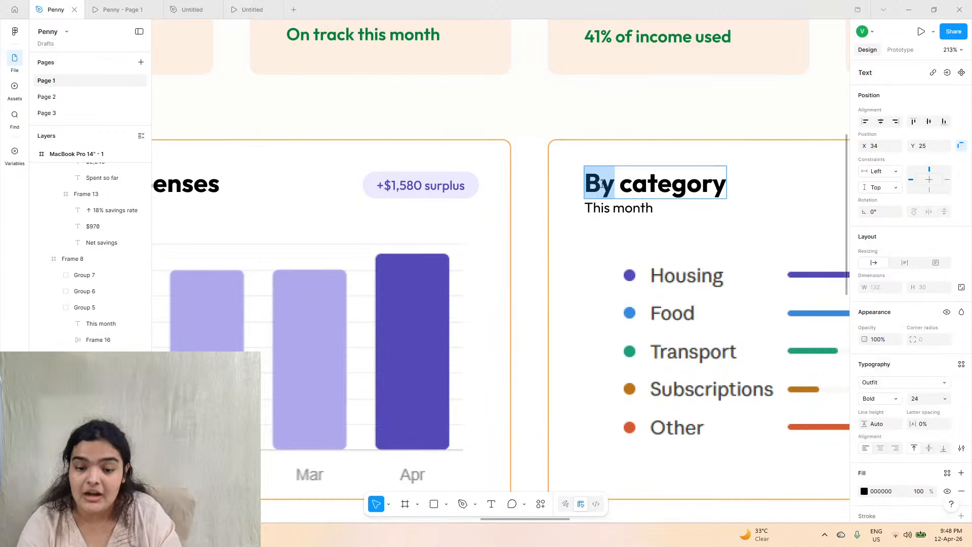
- Return to the Untitled design file and replace the duplicated card's heading with the copied text By category
click(252, 9)
click(192, 9)
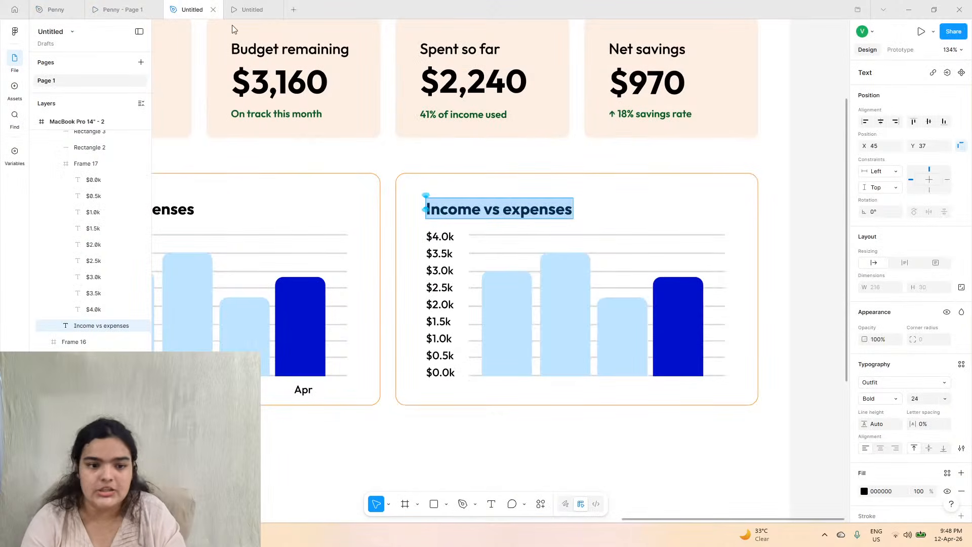
right_click(470, 213)
click(512, 248)
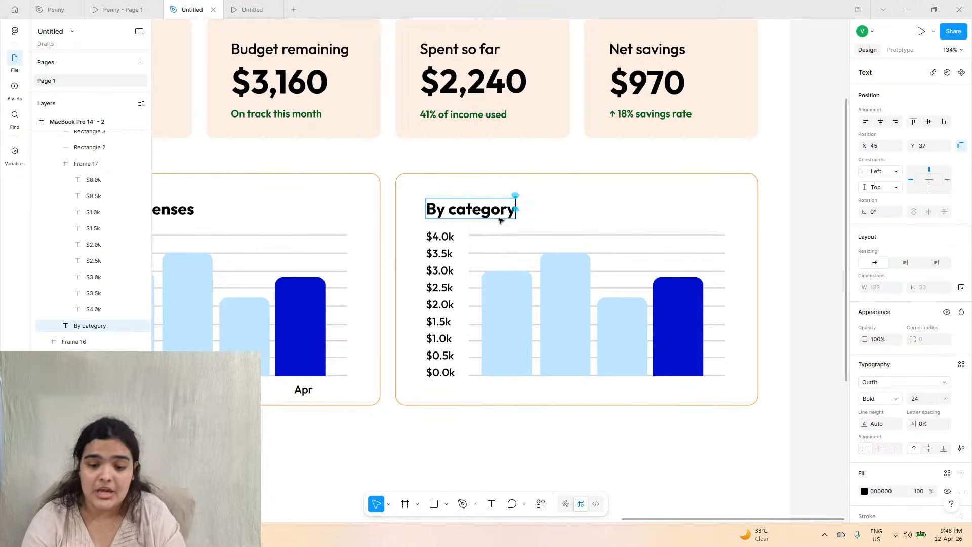
- Add the text "+1580" in the upper-right area of the Income vs expenses card, following the Penny prototype
click(516, 172)
scroll(501, 174, down, 1)
scroll(466, 191, up, 5)
scroll(462, 196, up, 3)
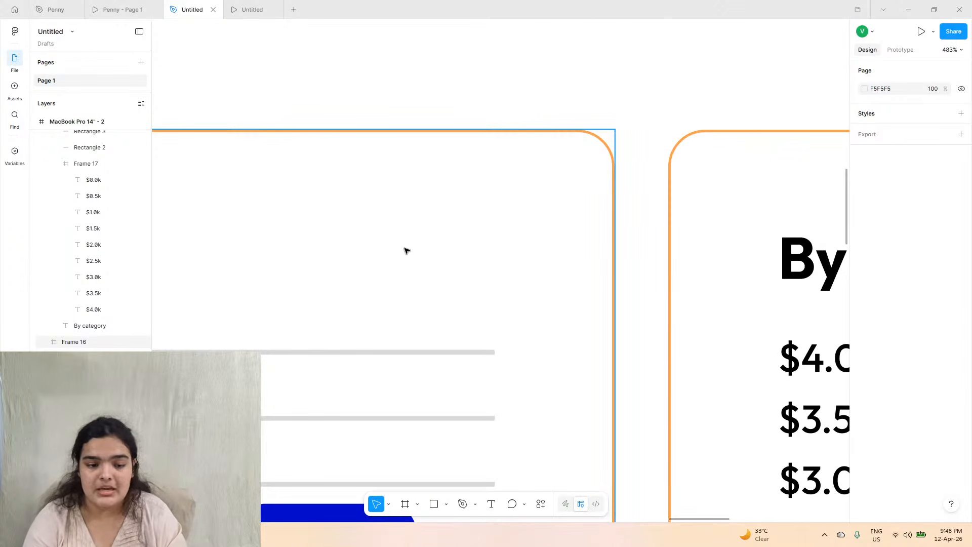
click(115, 9)
click(203, 9)
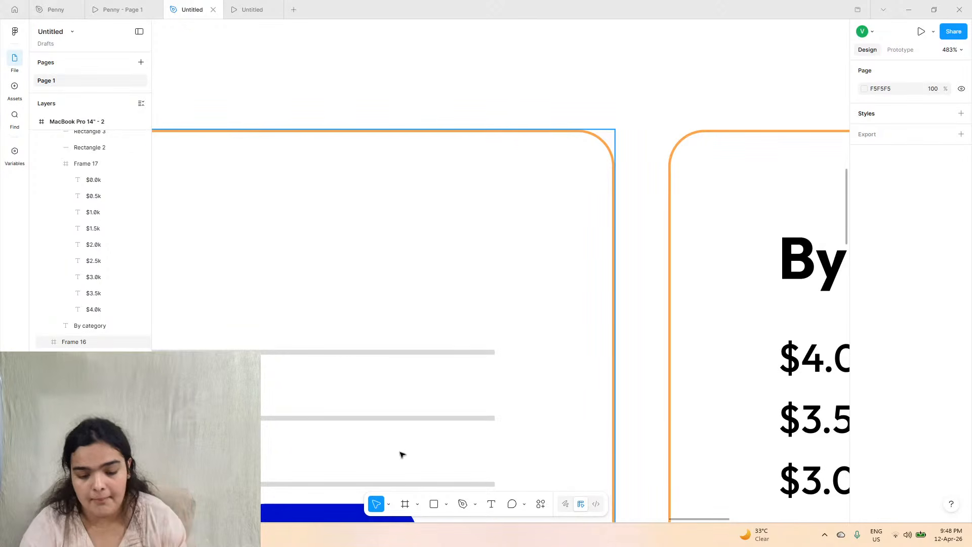
click(491, 504)
click(388, 209)
click(120, 9)
click(192, 9)
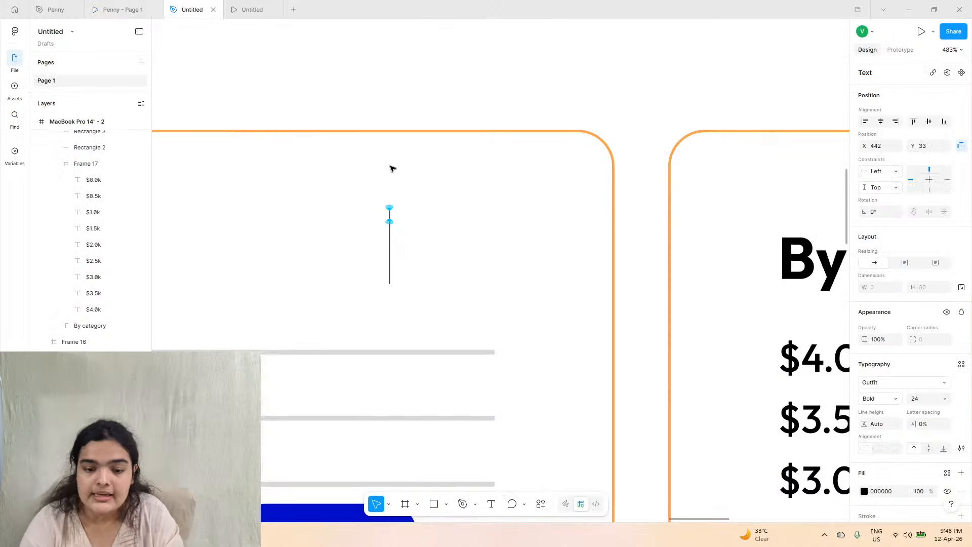
text(+1580)
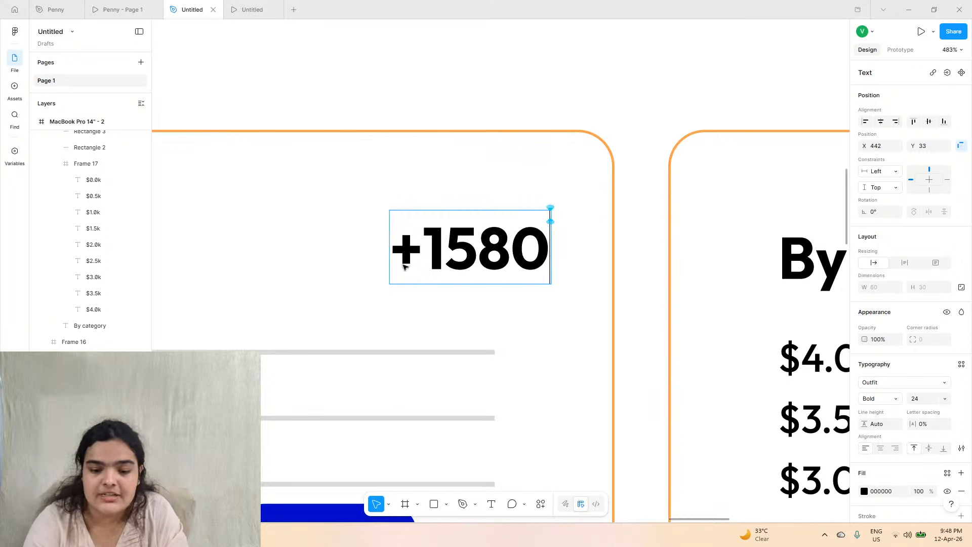
key(Escape)
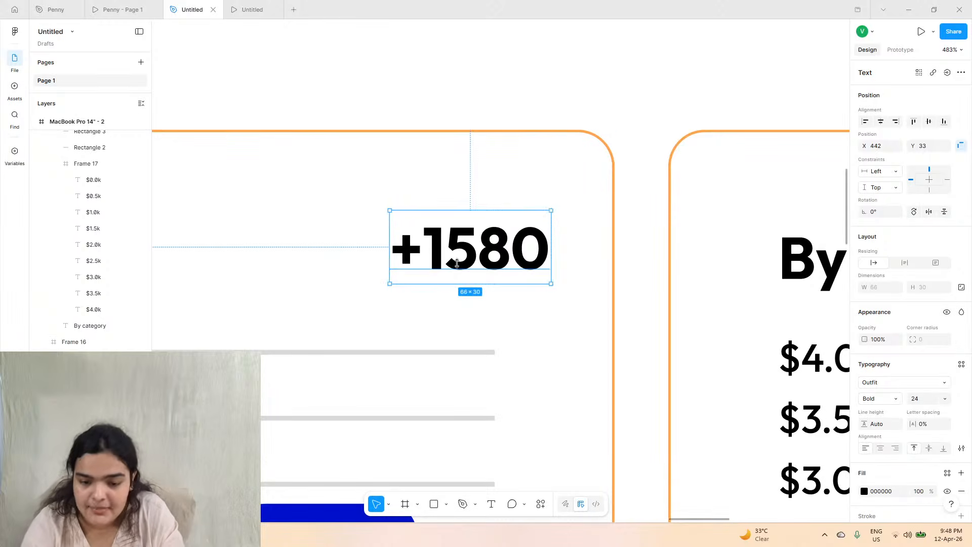
- Check the wording of the surplus badge on the Income vs expenses card in the Penny prototype
click(152, 9)
click(172, 6)
click(120, 9)
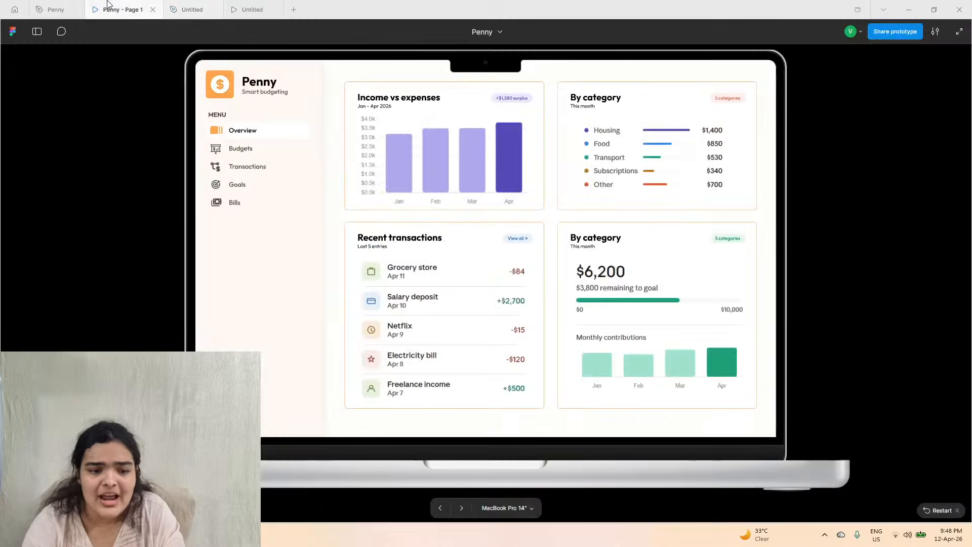
click(192, 9)
drag(551, 243, 516, 240)
key(ctrl+z)
key(ctrl+z)
key(ctrl+z)
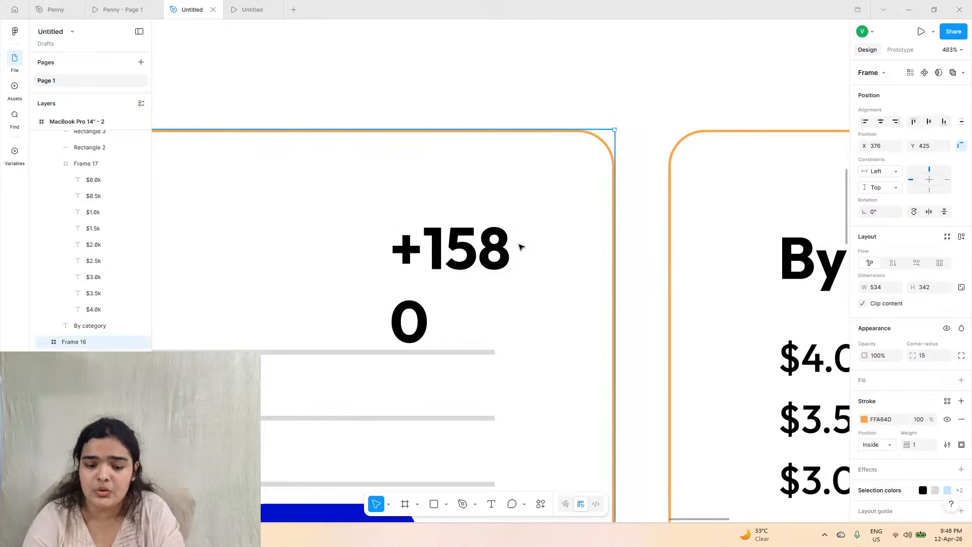
- Extend the "+1580" text so it reads "+1580 surplus"
double_click(511, 248)
key(Right)
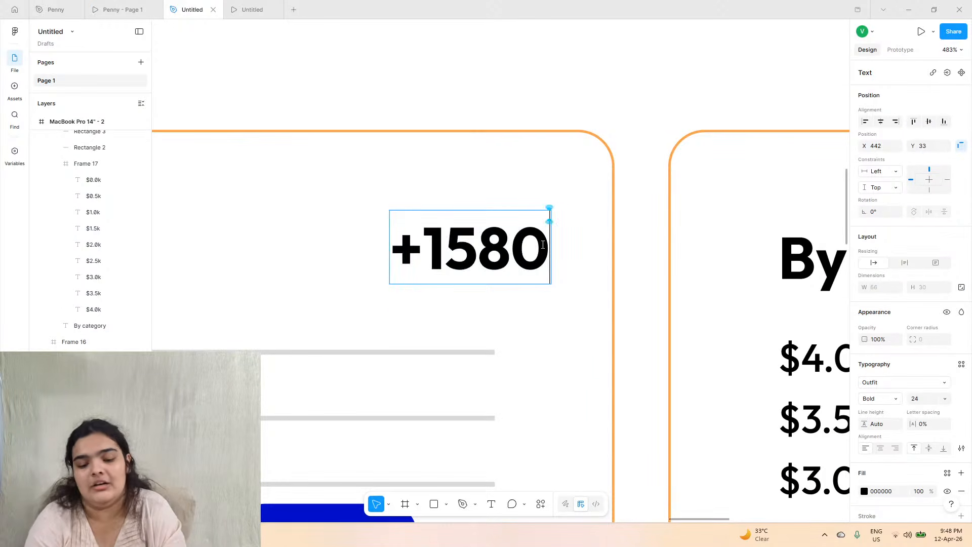
text(su)
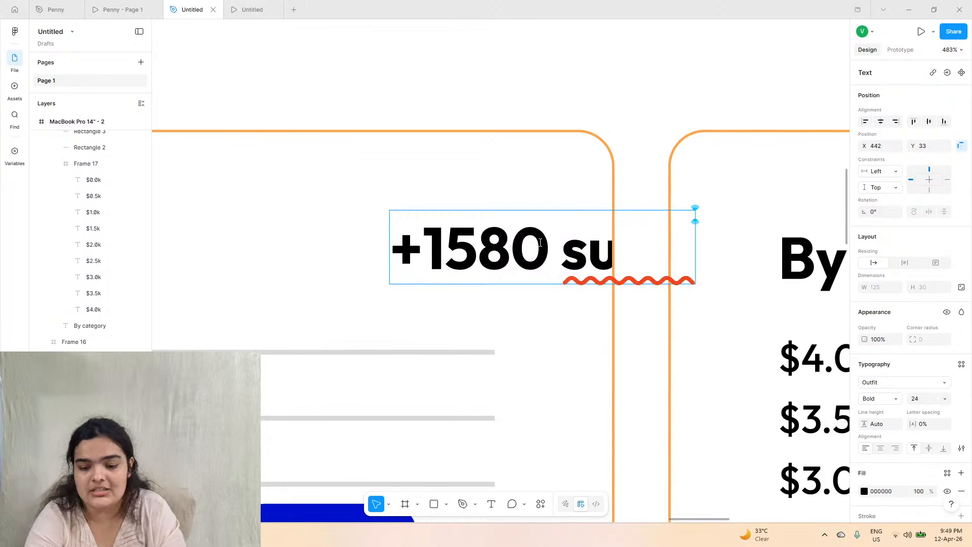
key(Escape)
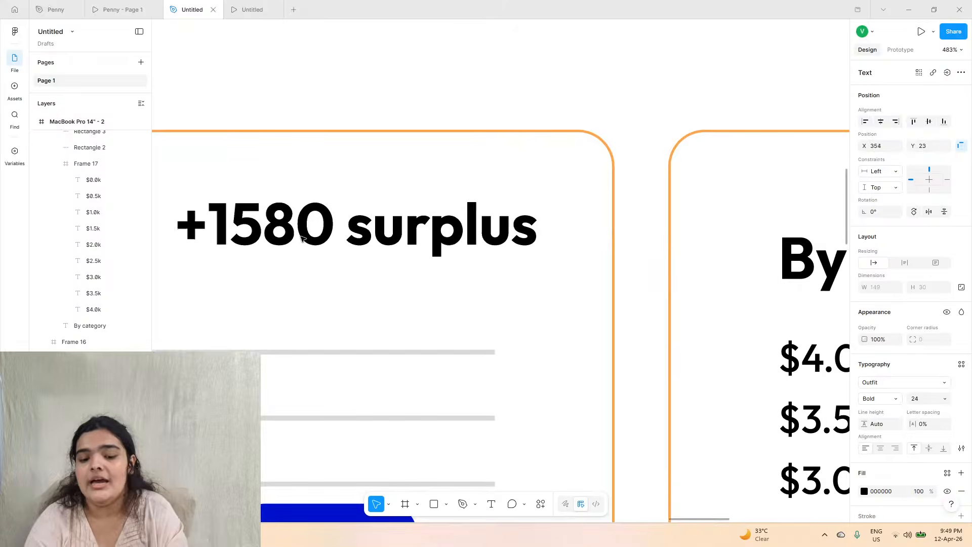
- Move the surplus text to about X 363, Y 22 in its card and set its font weight to Medium
drag(302, 238, 324, 236)
click(900, 401)
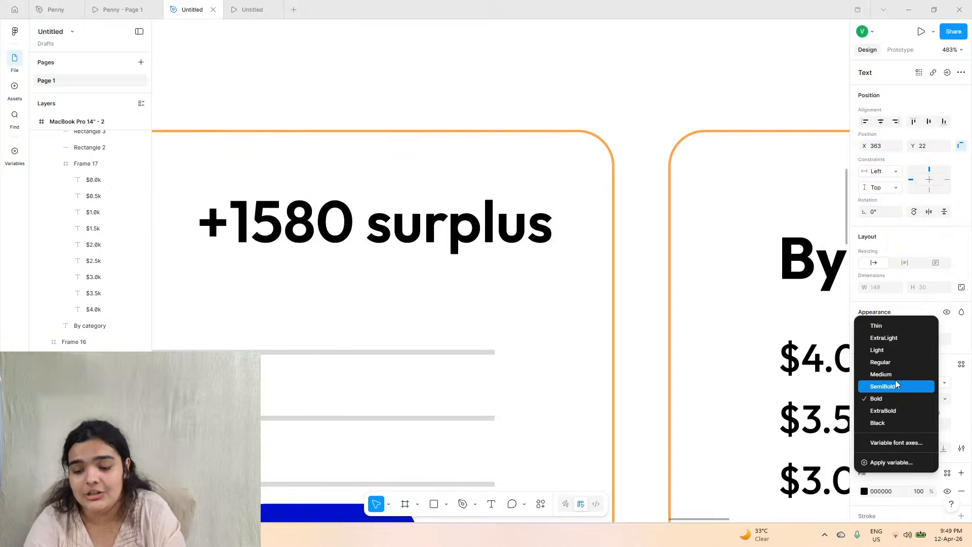
click(898, 375)
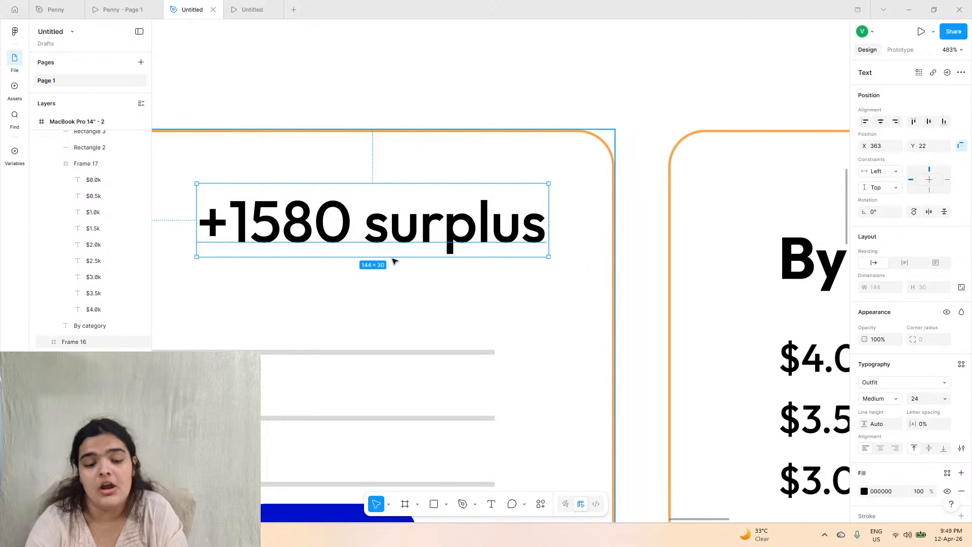
- Frame the surplus text with auto layout, using 28 horizontal and 16 vertical padding, and move it to about X 316, Y 15
right_click(355, 231)
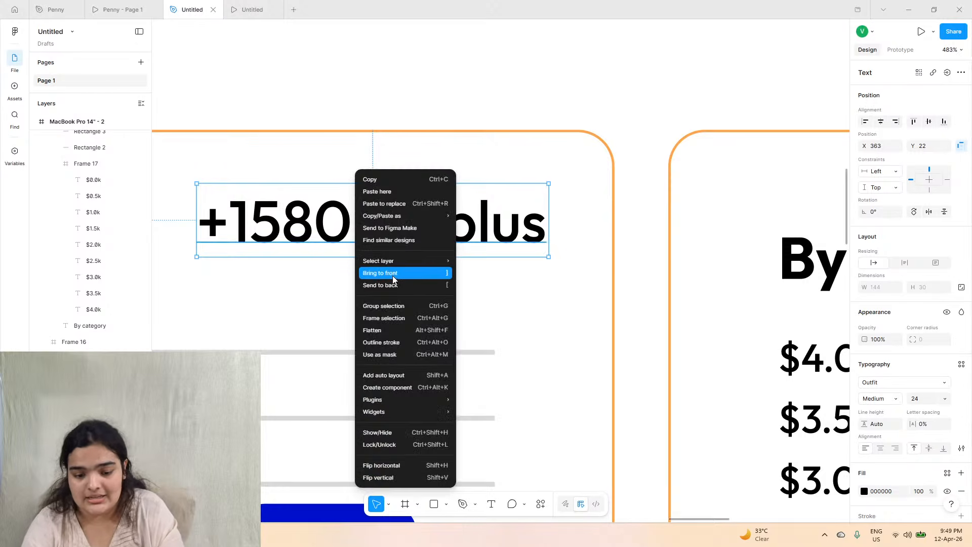
click(385, 318)
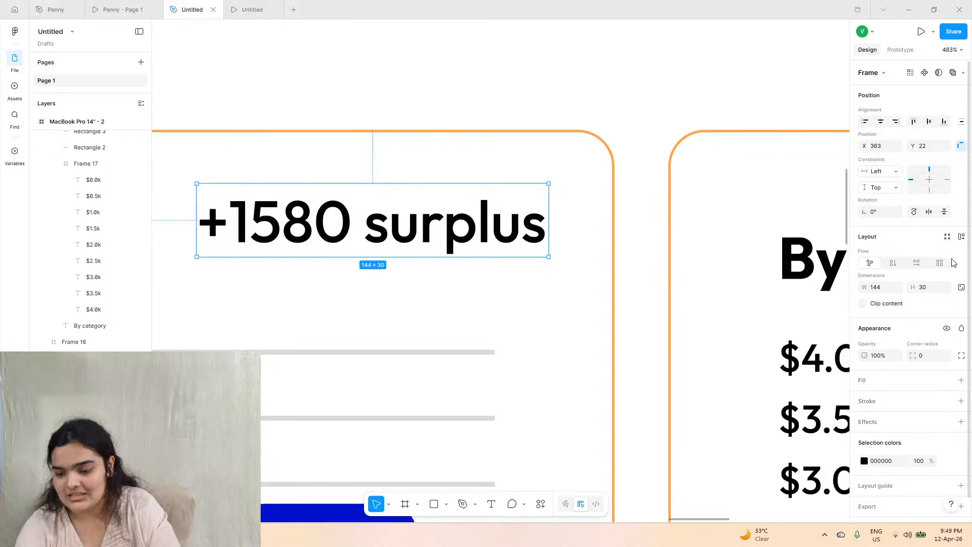
click(962, 237)
click(875, 351)
text(28)
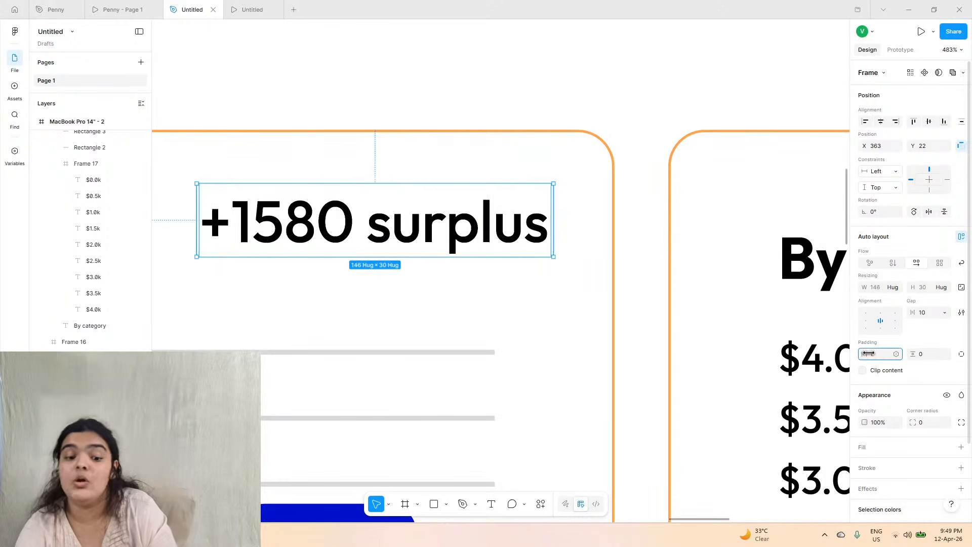
key(Tab)
drag(917, 354, 925, 354)
drag(460, 279, 372, 272)
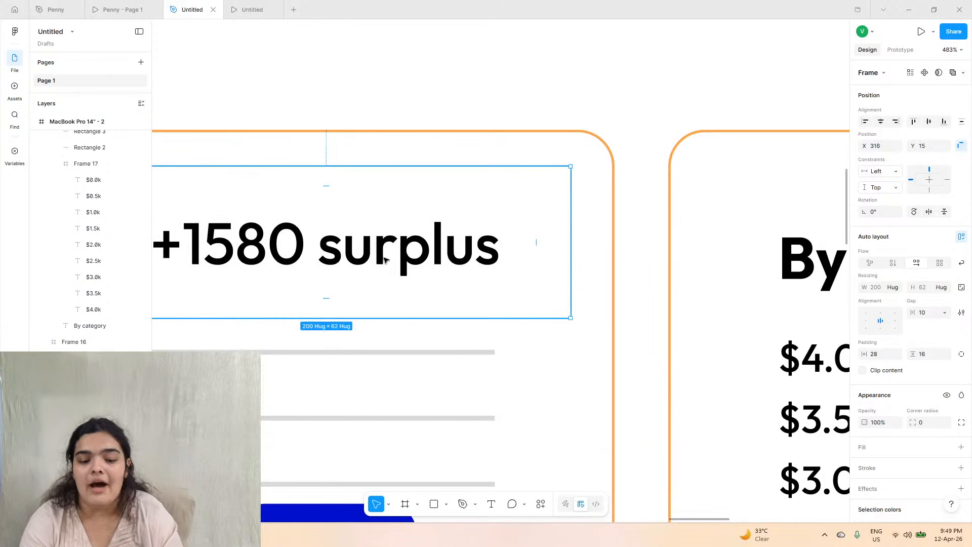
- Reduce the font size of the "+1580 surplus" text to 15
double_click(382, 256)
click(946, 358)
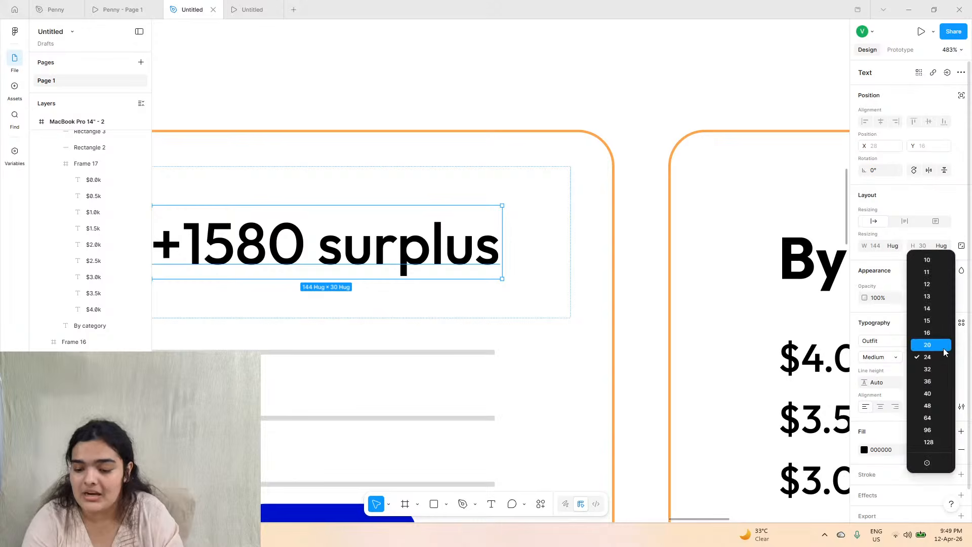
click(941, 349)
scroll(364, 239, down, 5)
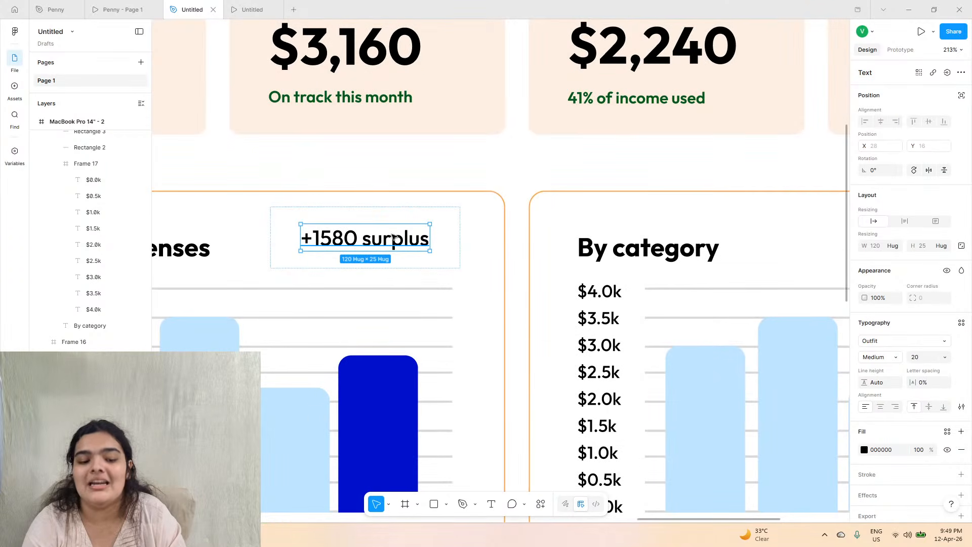
click(945, 357)
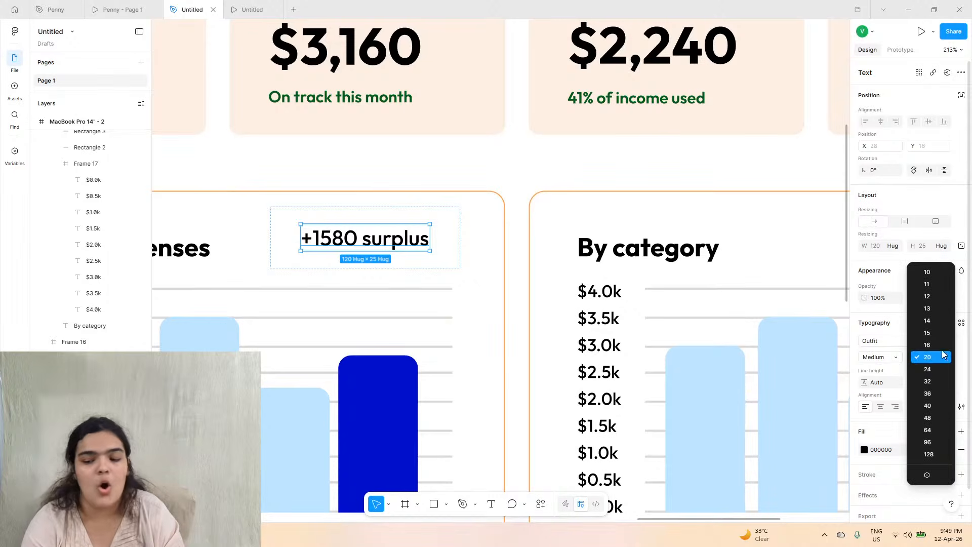
click(932, 332)
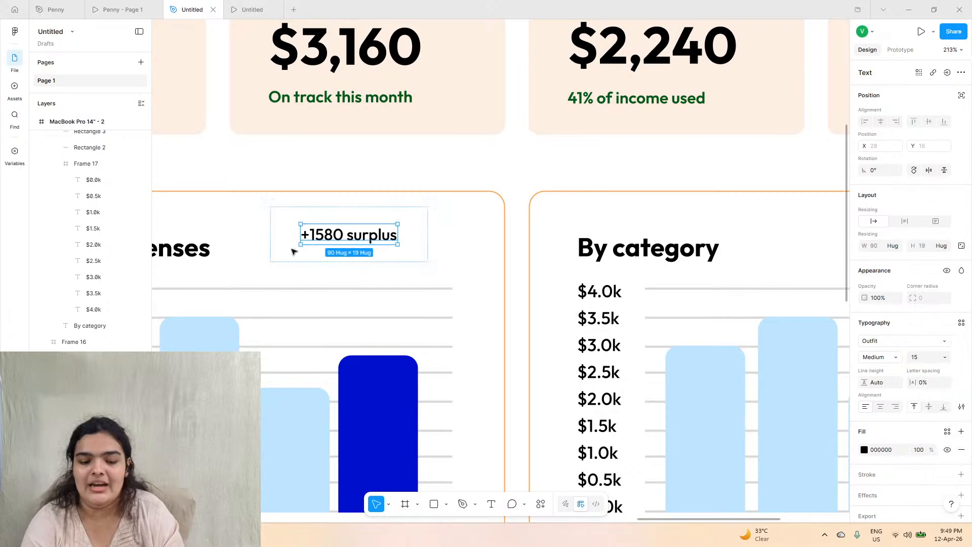
- Set the surplus frame's padding to 13 horizontal and 8 vertical
click(391, 217)
drag(866, 354, 919, 355)
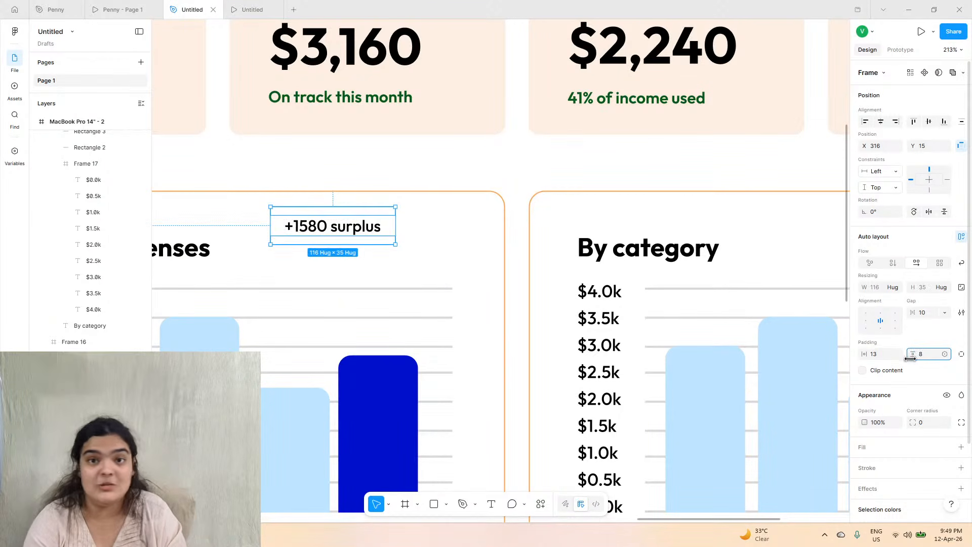
scroll(340, 214, up, 1)
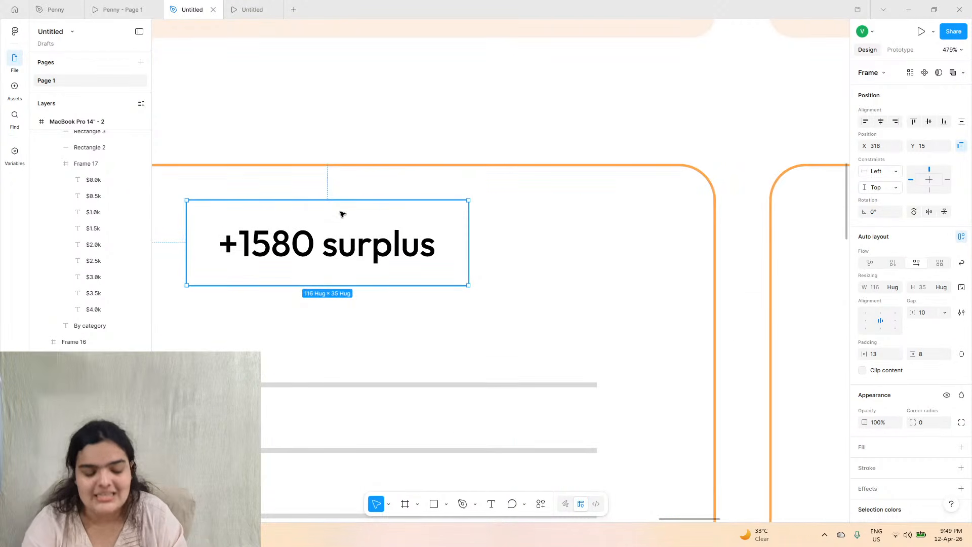
- Give the surplus frame a light blue BEE4FF fill sampled from a pale bar in the chart
click(961, 447)
scroll(533, 325, down, 3)
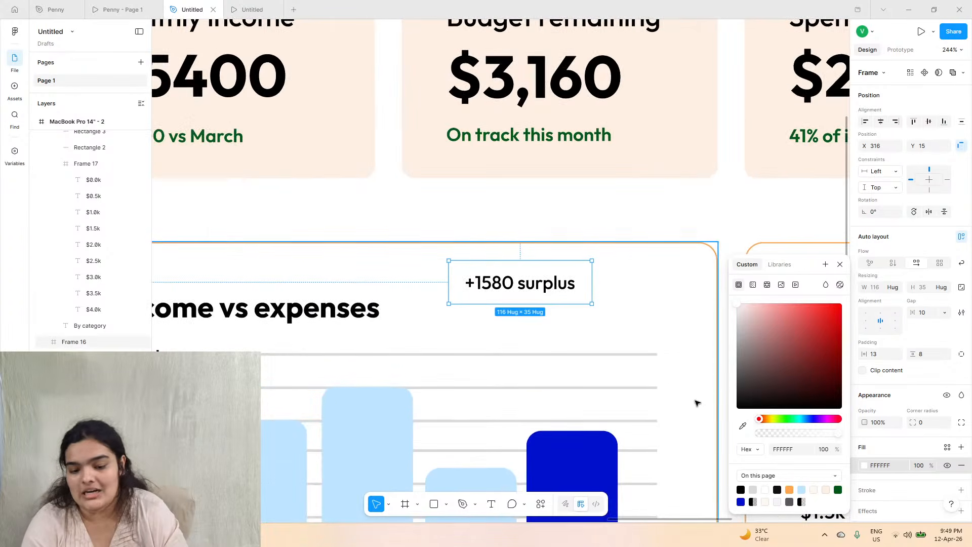
click(375, 411)
click(551, 284)
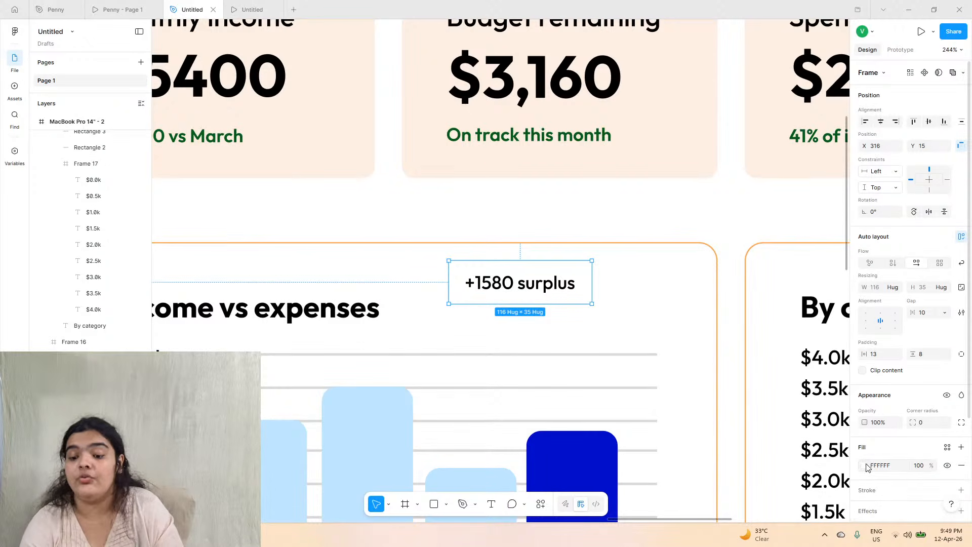
click(866, 466)
click(743, 426)
click(363, 409)
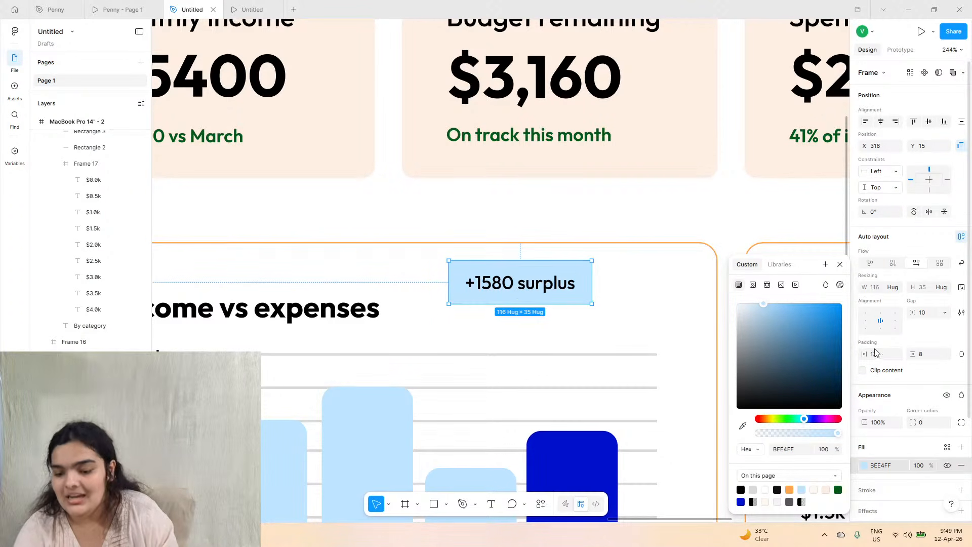
- Set the surplus badge's corner radius to 27 and its vertical padding to 3
drag(910, 421, 908, 412)
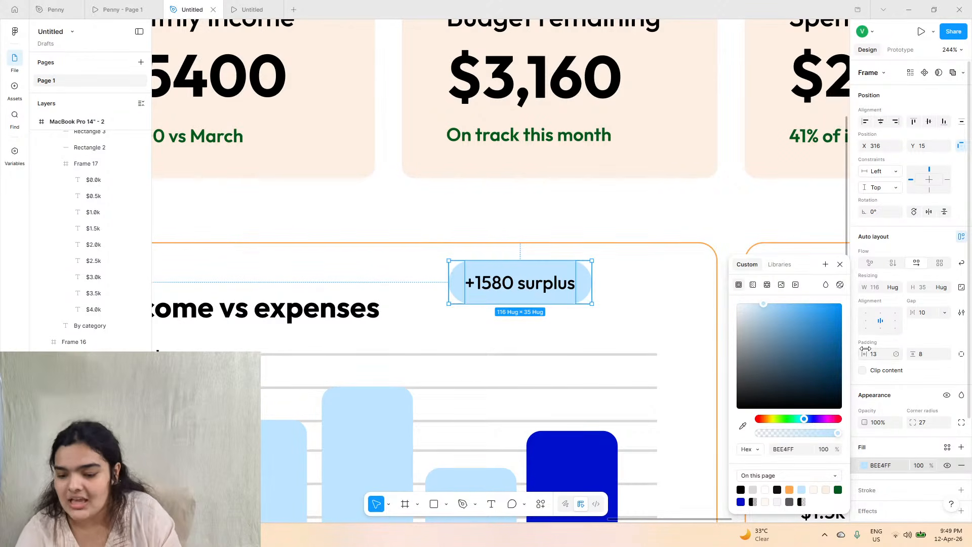
drag(905, 354, 891, 354)
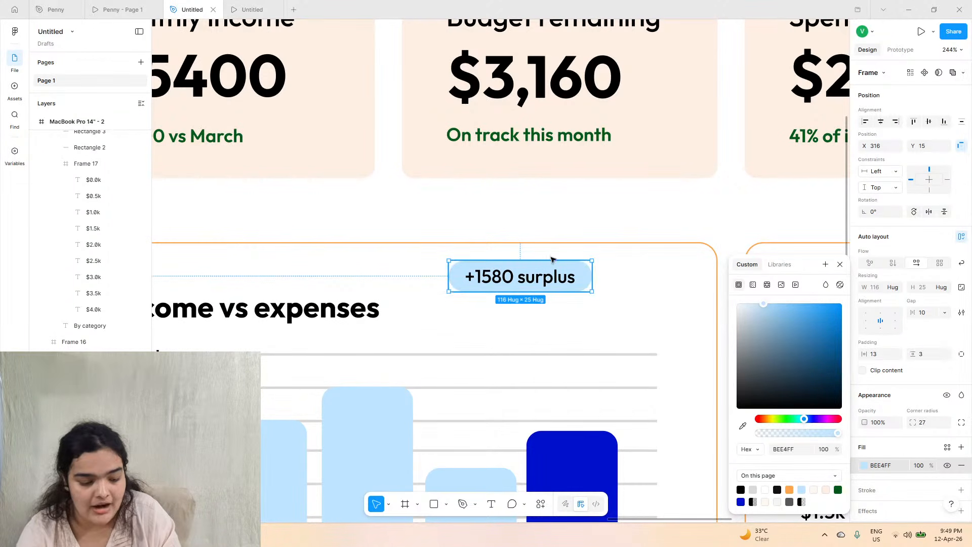
- Move the surplus badge level with the Income vs expenses heading and set its text size to 14
drag(516, 285, 608, 309)
double_click(615, 307)
click(944, 357)
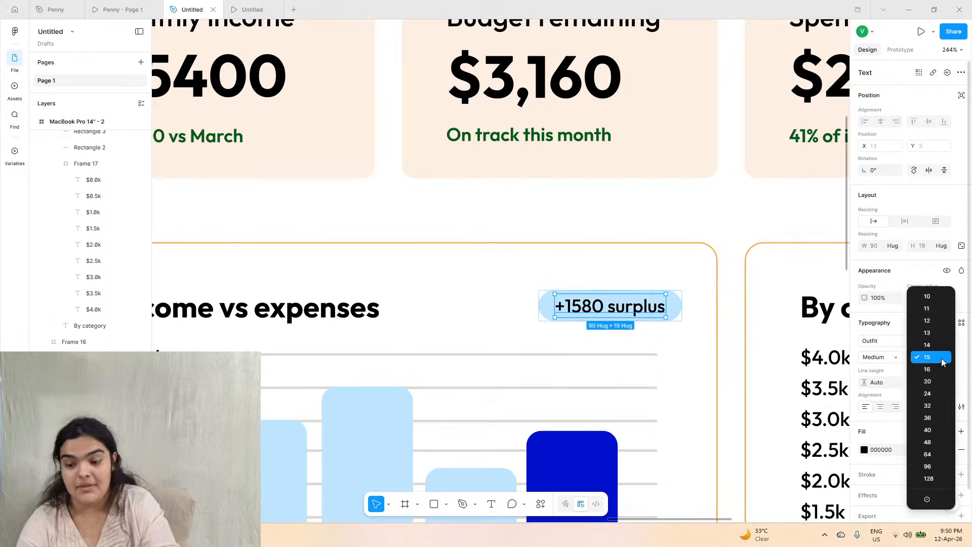
click(939, 344)
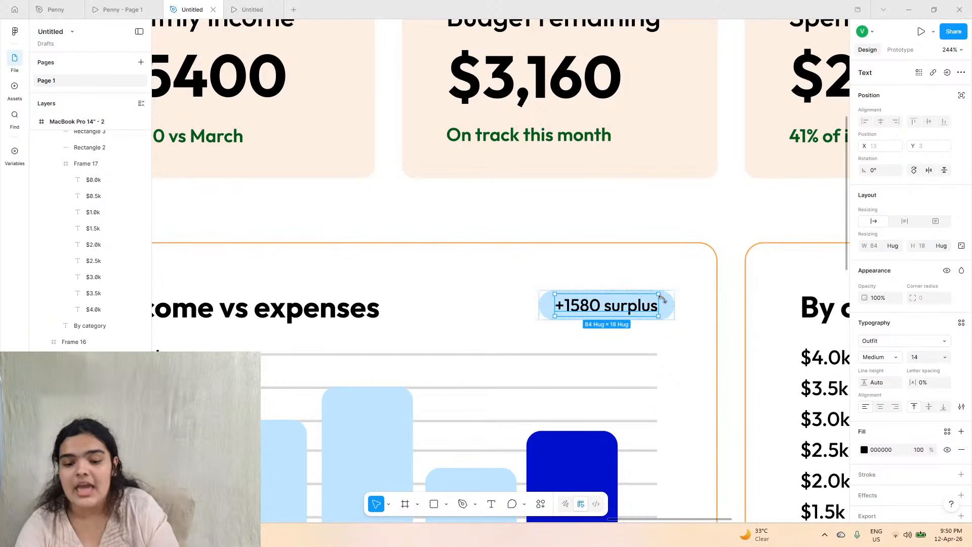
- Set the surplus badge's vertical padding to 4 and shift the badge to about X 379, Y 41
key(Escape)
drag(903, 350, 912, 351)
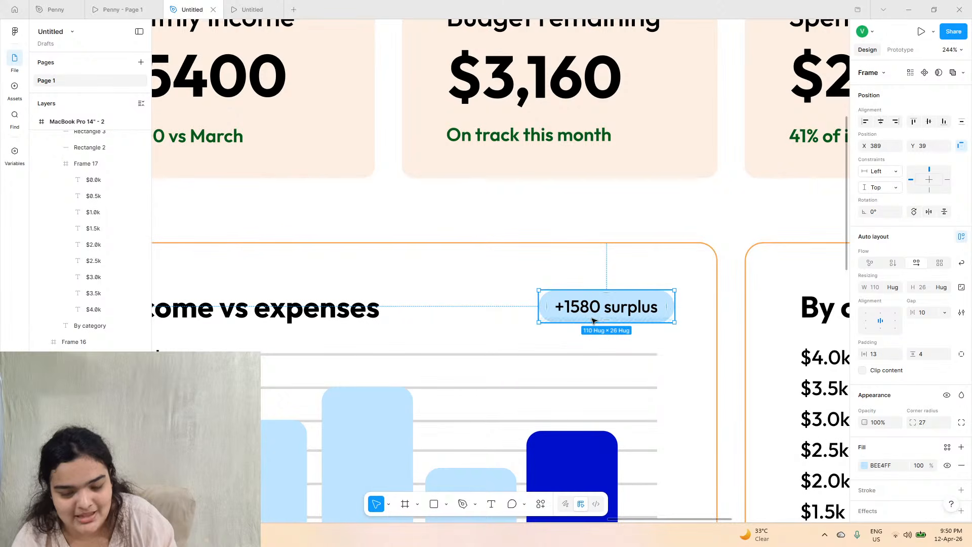
mouse_move(623, 317)
mouse_down()
mouse_move(636, 306)
mouse_move(618, 315)
mouse_up()
key(ctrl+z)
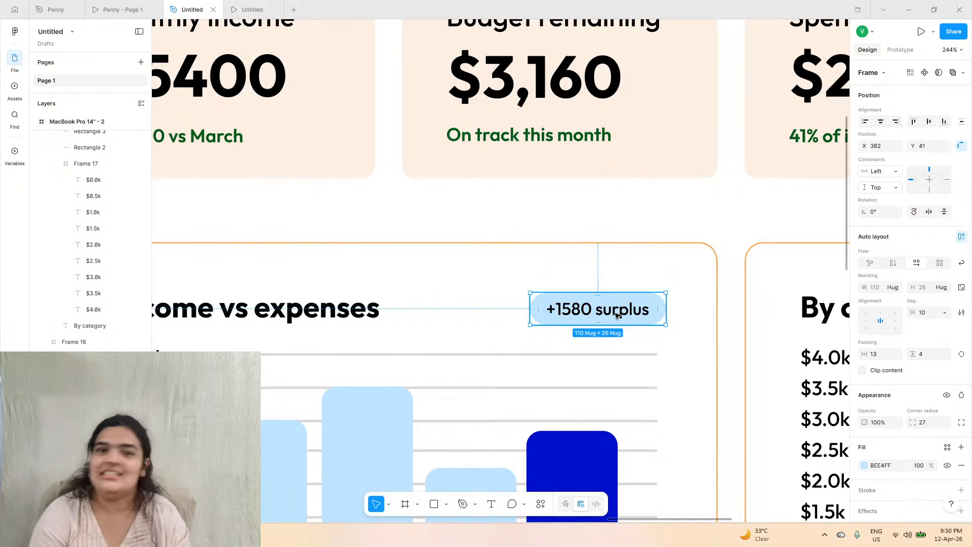
drag(634, 311, 630, 312)
- Compare the badge with the Penny prototype and set the surplus text's font size to 11
click(133, 9)
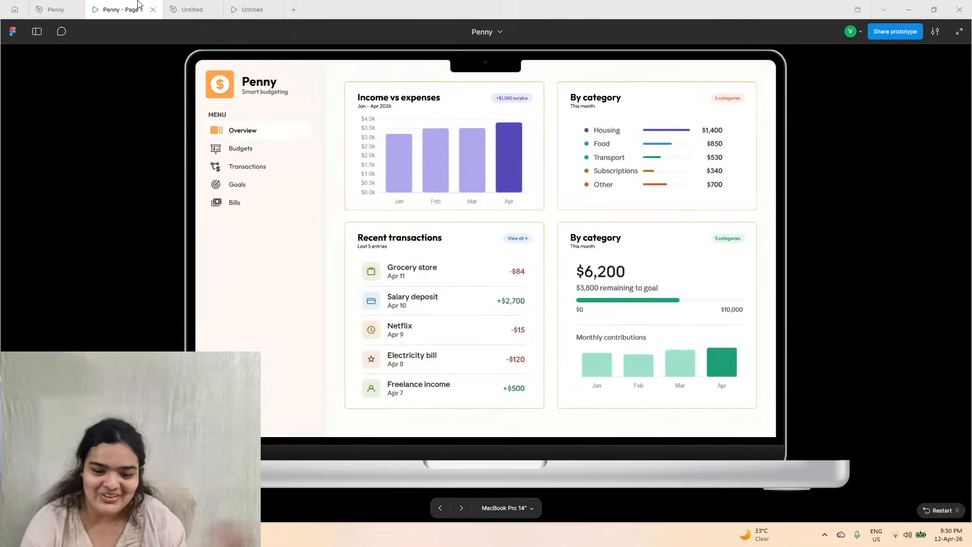
click(192, 9)
double_click(587, 308)
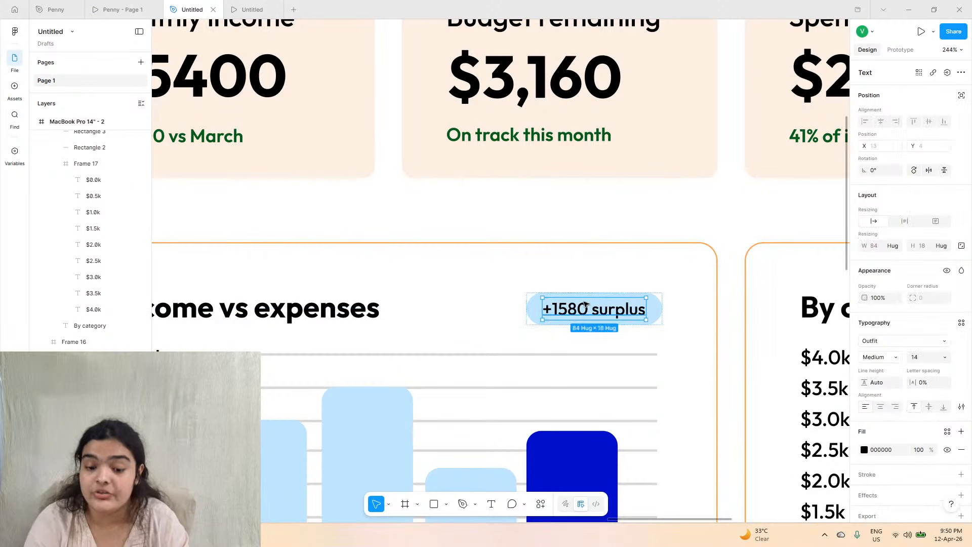
click(945, 358)
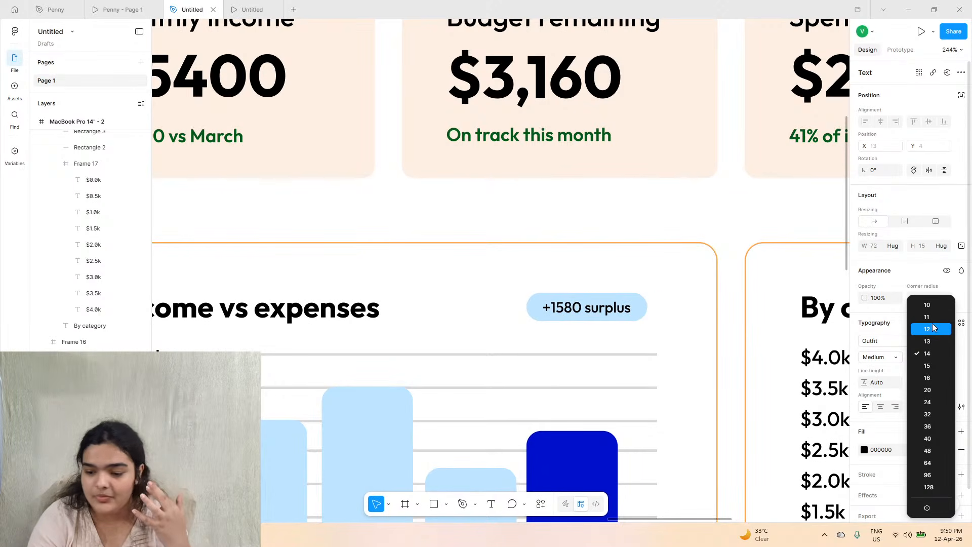
click(934, 319)
click(639, 308)
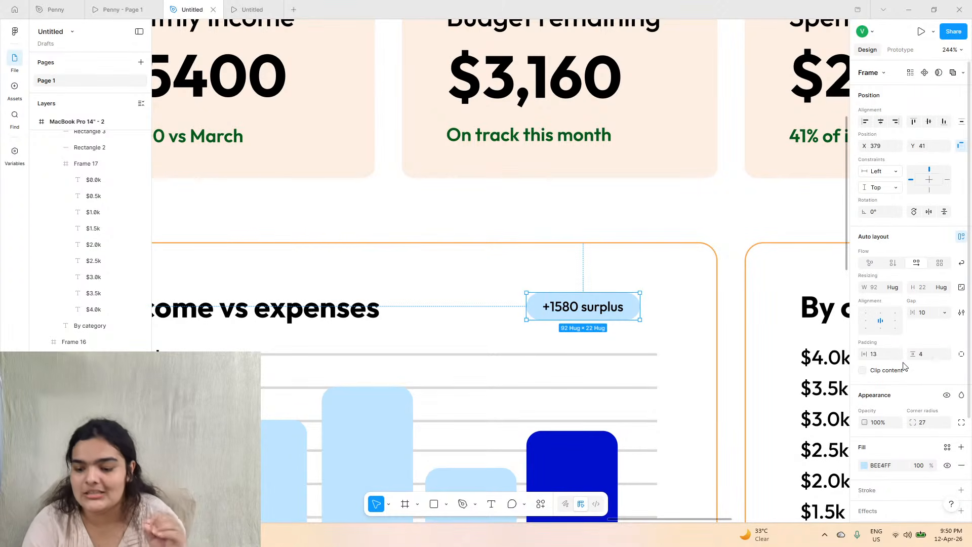
- Set the surplus badge's horizontal padding to 17 and vertical padding to 5, and shift it to X 385, Y 40
drag(913, 354, 879, 354)
drag(621, 315, 612, 314)
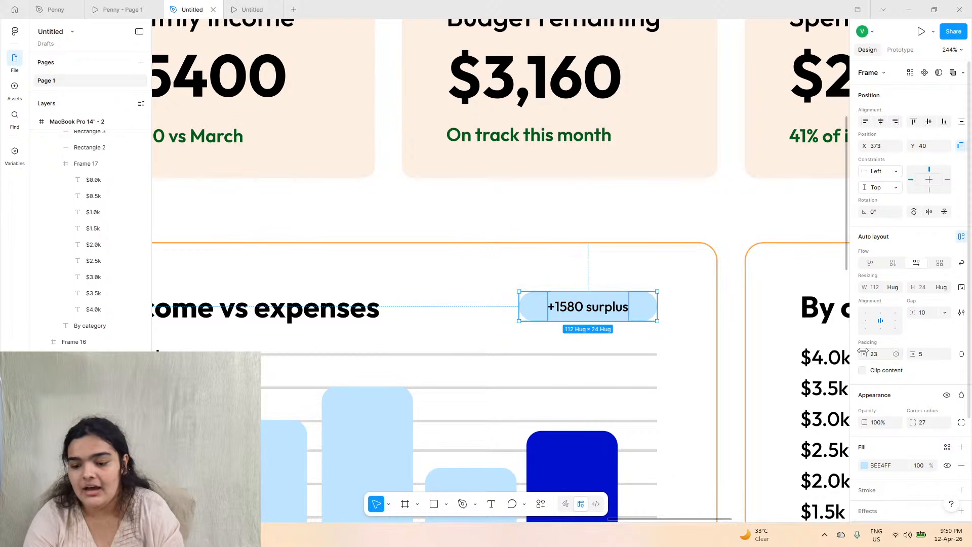
drag(863, 351, 857, 351)
drag(597, 299, 612, 300)
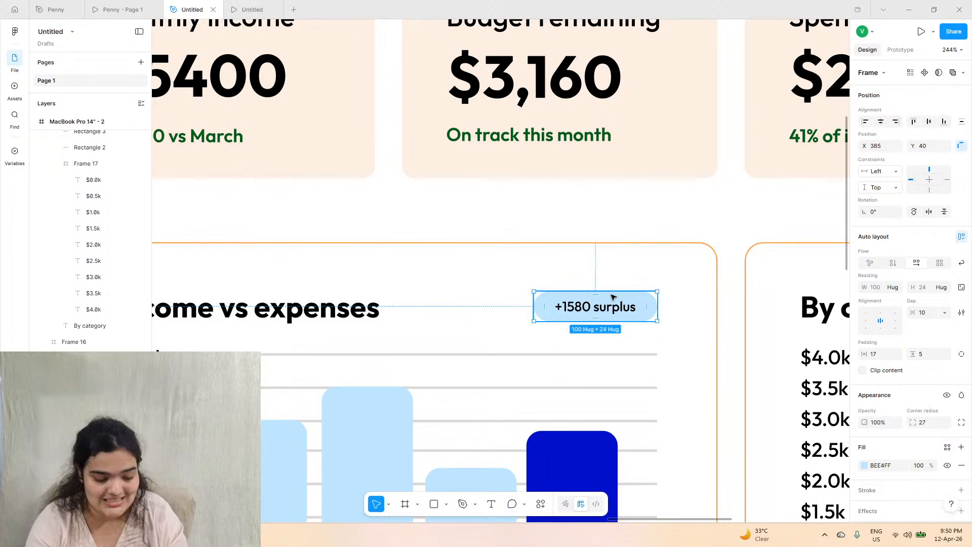
scroll(611, 300, down, 8)
scroll(617, 363, up, 5)
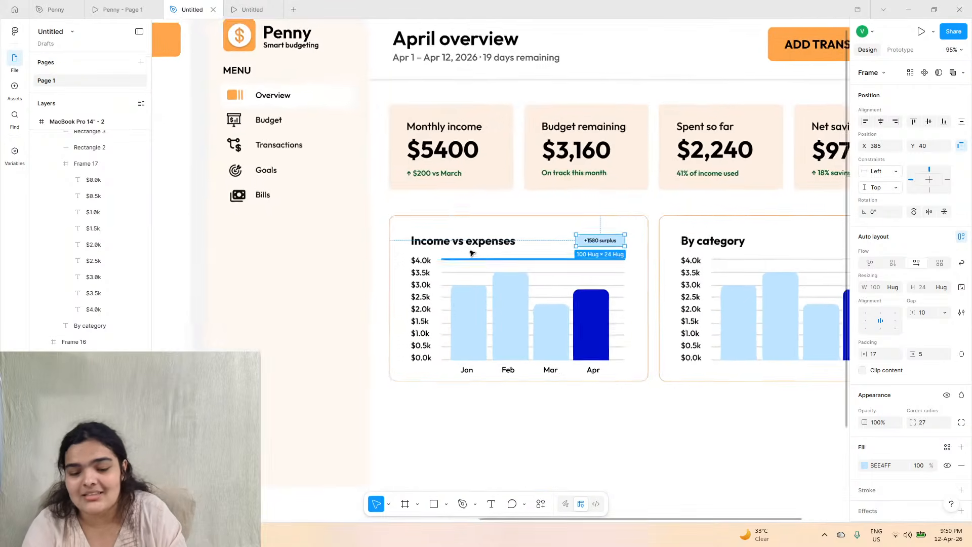
- Move the Income vs expenses heading up to Y 25 inside its card
click(449, 237)
scroll(448, 238, up, 5)
drag(448, 237, 449, 229)
- Copy the "Jan – Apr 2026" subtitle from the Penny file and place it under the Income vs expenses heading at X 421, Y 478
click(119, 9)
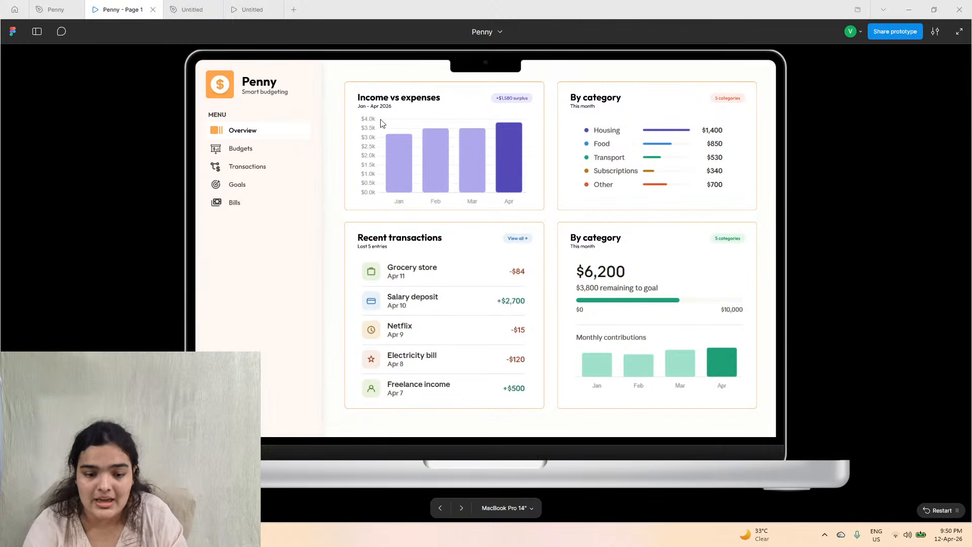
click(54, 9)
scroll(294, 108, left, 6)
double_click(403, 208)
key(ctrl+c)
click(119, 10)
click(192, 9)
click(321, 150)
key(ctrl+v)
drag(511, 267, 370, 243)
click(372, 226)
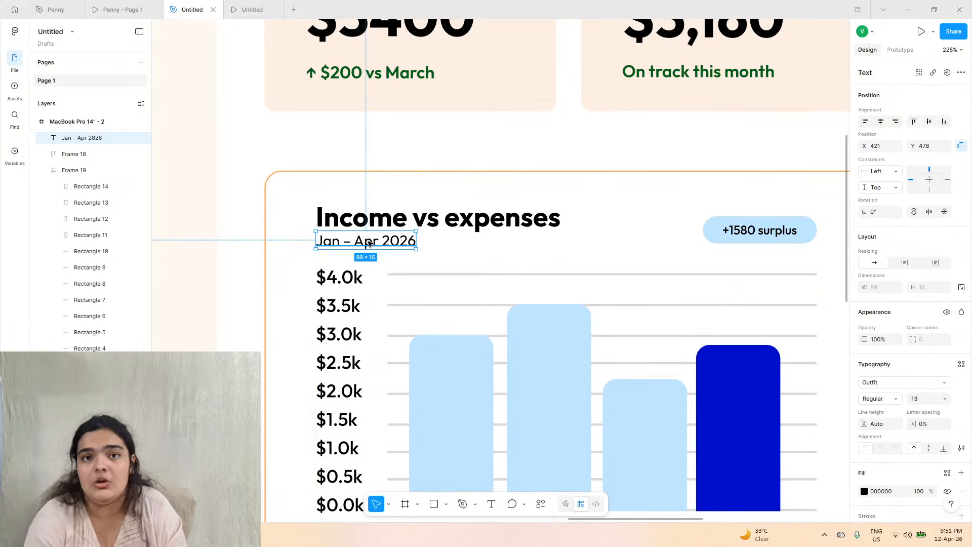
- Delete the old By category card beside the Income vs expenses card
scroll(369, 244, down, 10)
click(536, 227)
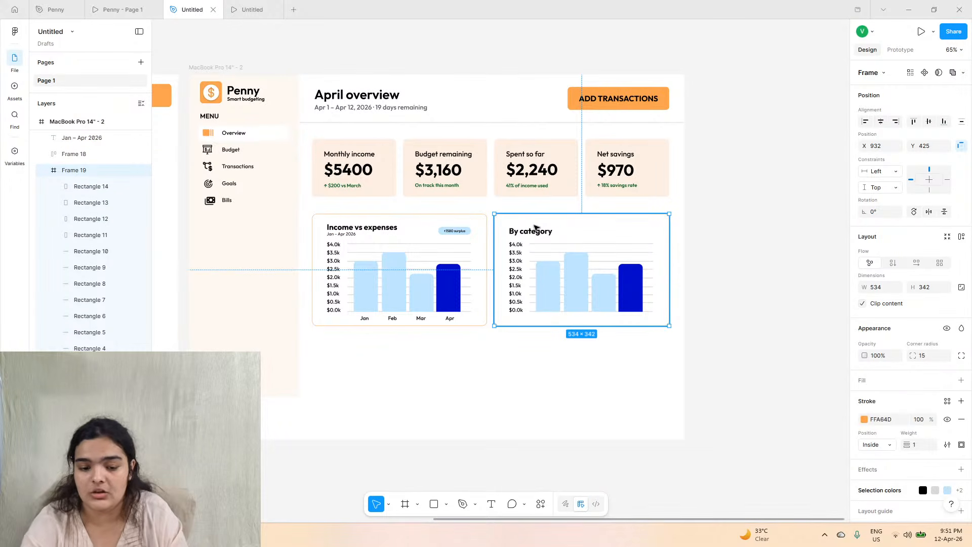
key(Delete)
click(446, 282)
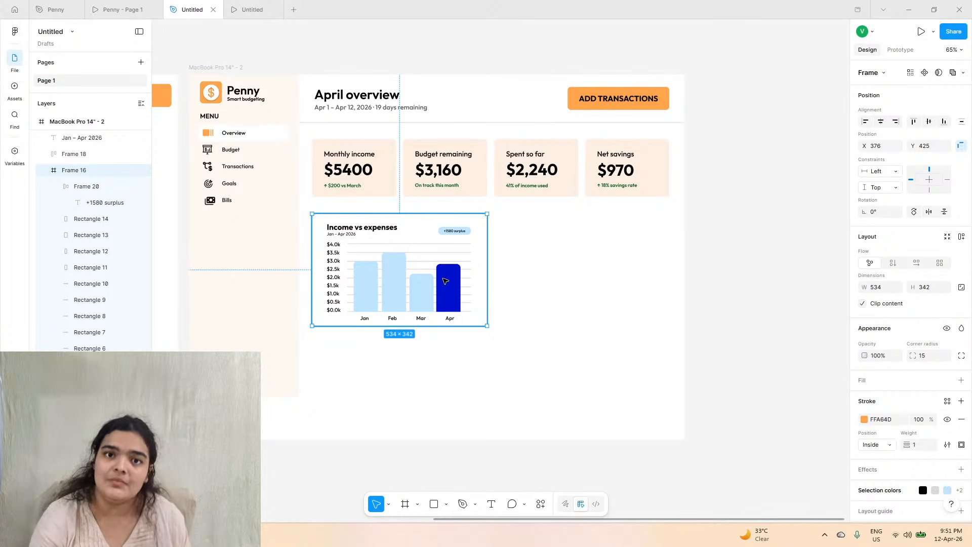
drag(356, 272, 541, 270)
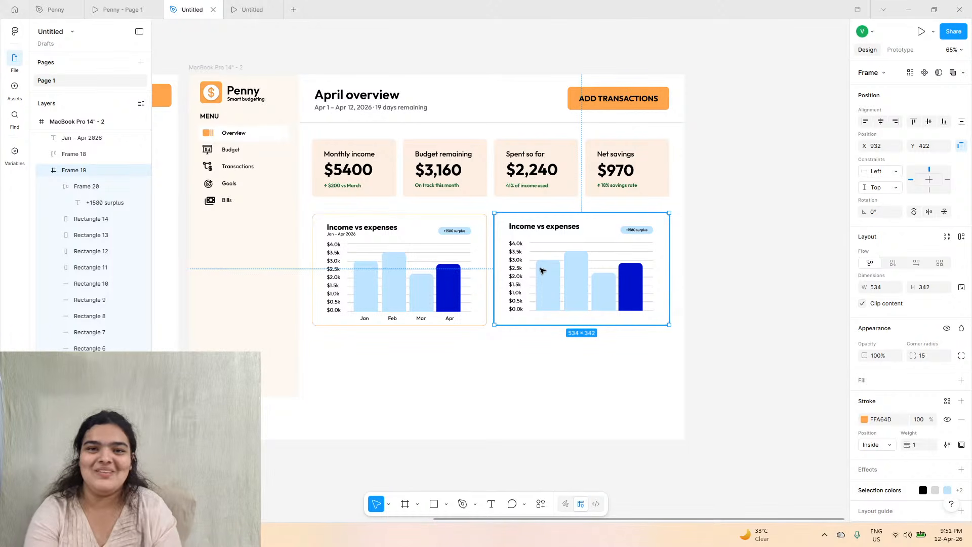
click(118, 9)
click(192, 9)
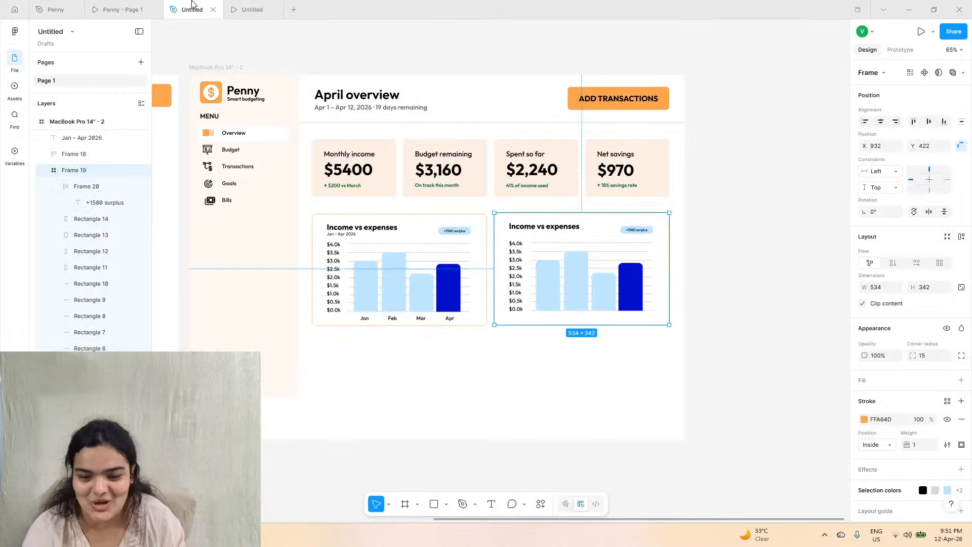
key(Delete)
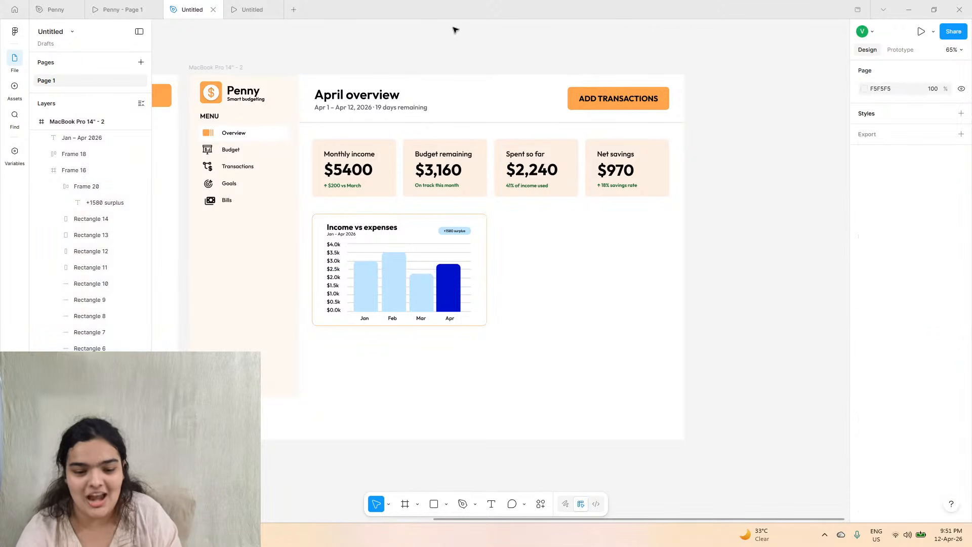
- Nest the "Jan – Apr 2026" text layer inside Frame 16, the Income vs expenses card
scroll(341, 243, up, 5)
click(344, 232)
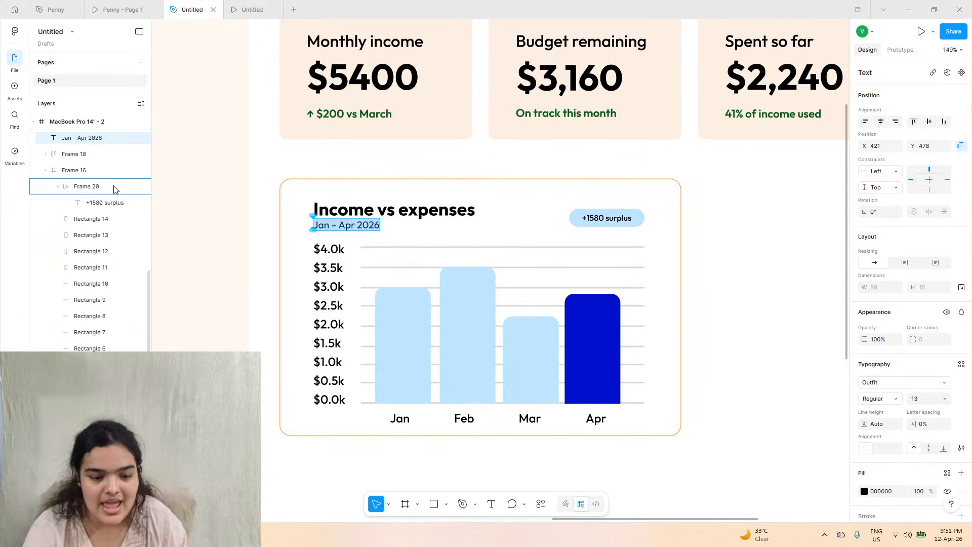
drag(114, 189, 114, 188)
drag(103, 288, 73, 287)
key(ctrl+z)
key(ctrl+z)
- Duplicate the Income vs expenses card and place the copy beside it at X 932, Y 425
click(326, 182)
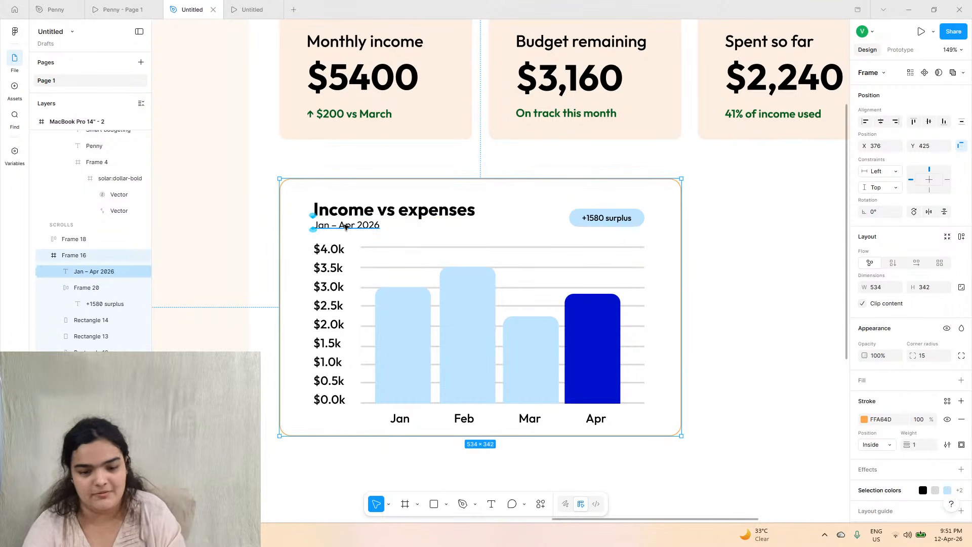
scroll(369, 262, down, 5)
drag(360, 262, 575, 263)
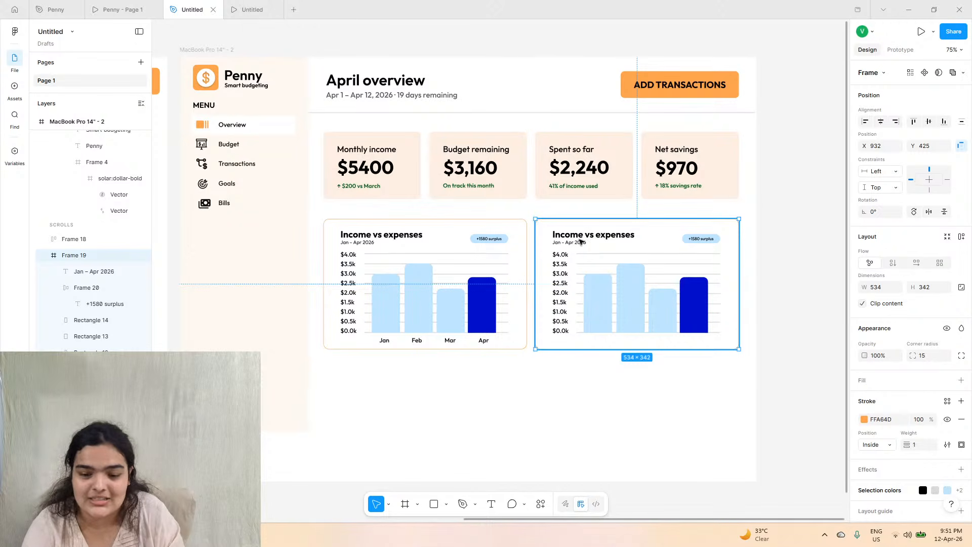
- Replace the duplicated card's heading with "By category" copied from the Penny file, matching the existing text style
click(56, 9)
scroll(440, 198, right, 10)
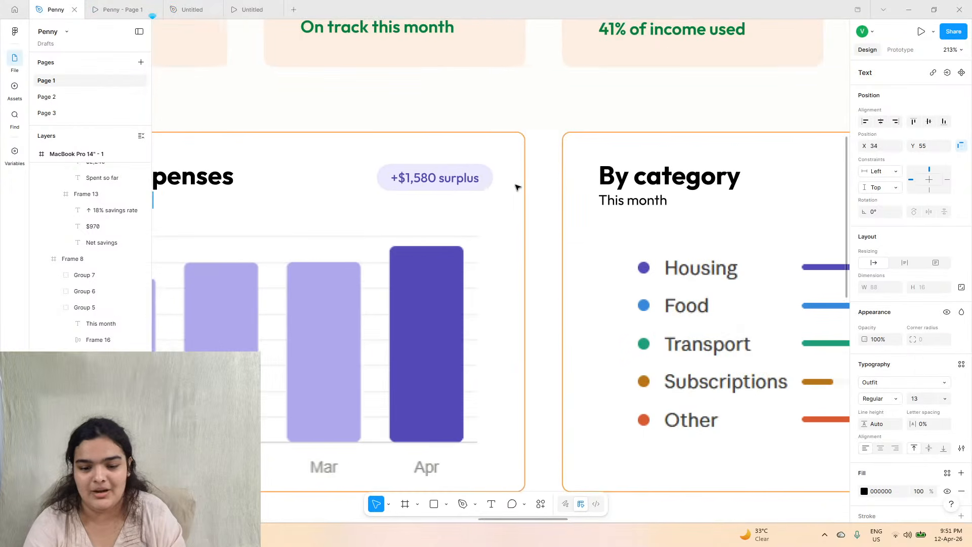
double_click(541, 176)
key(ctrl+c)
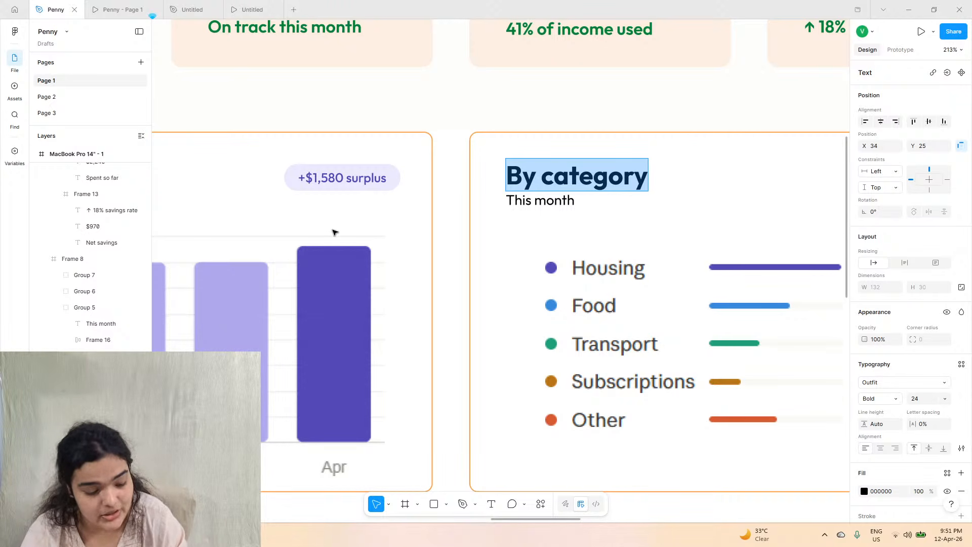
click(201, 6)
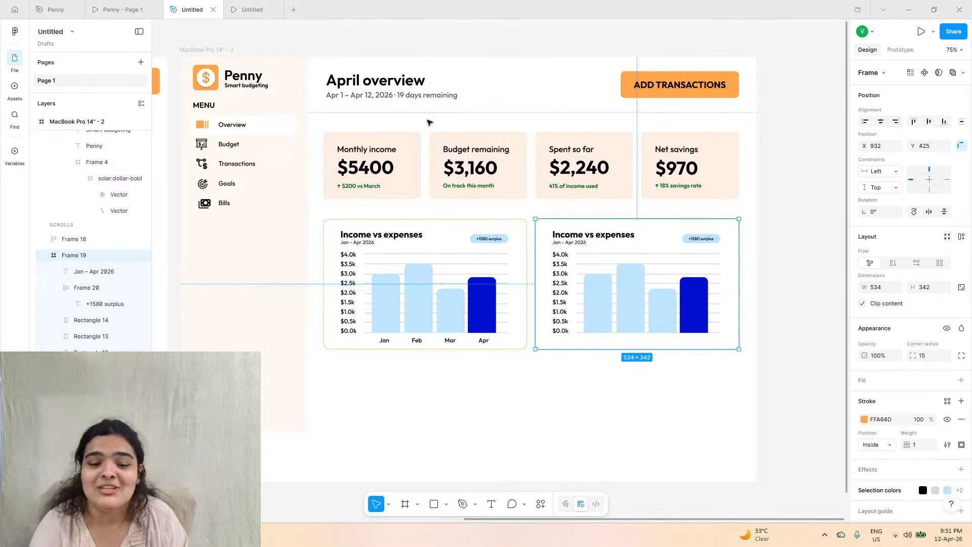
double_click(598, 236)
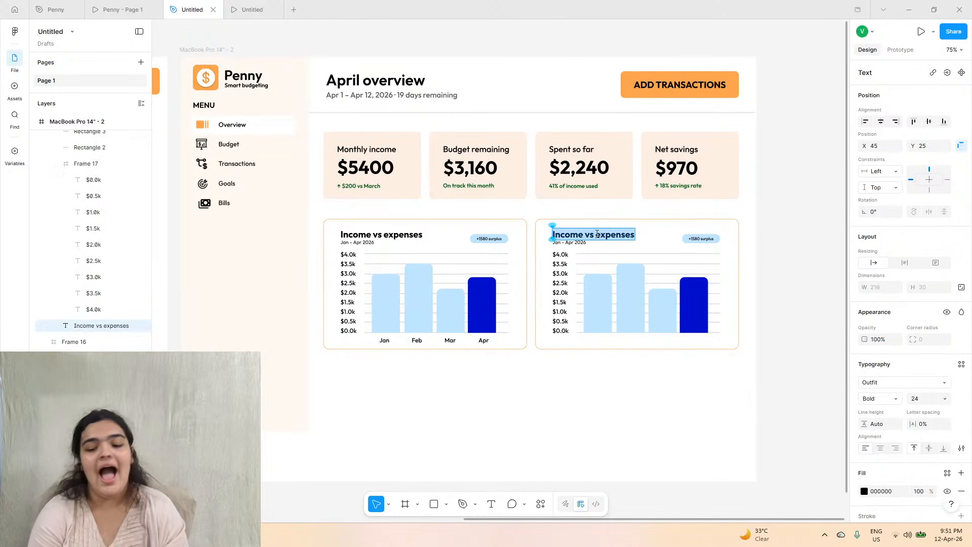
right_click(598, 234)
click(610, 259)
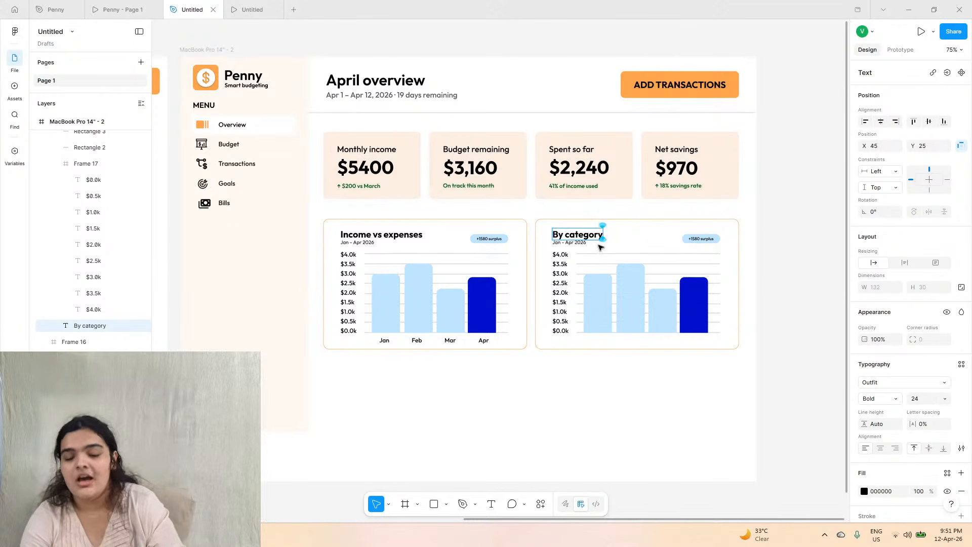
- Replace the By category card's subtitle with "This month" copied from the Penny file, matching the existing text style
scroll(600, 248, up, 5)
click(53, 9)
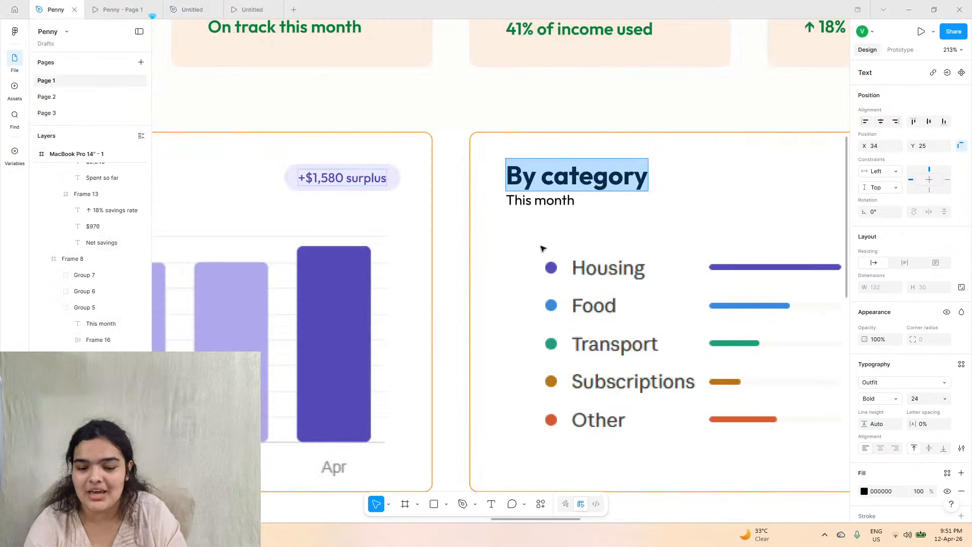
double_click(534, 205)
key(ctrl+c)
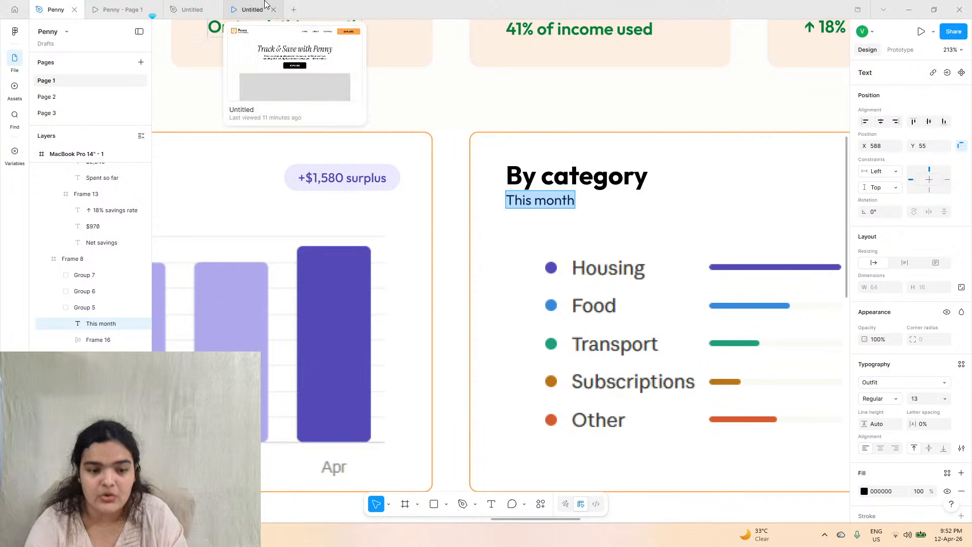
click(252, 9)
click(181, 5)
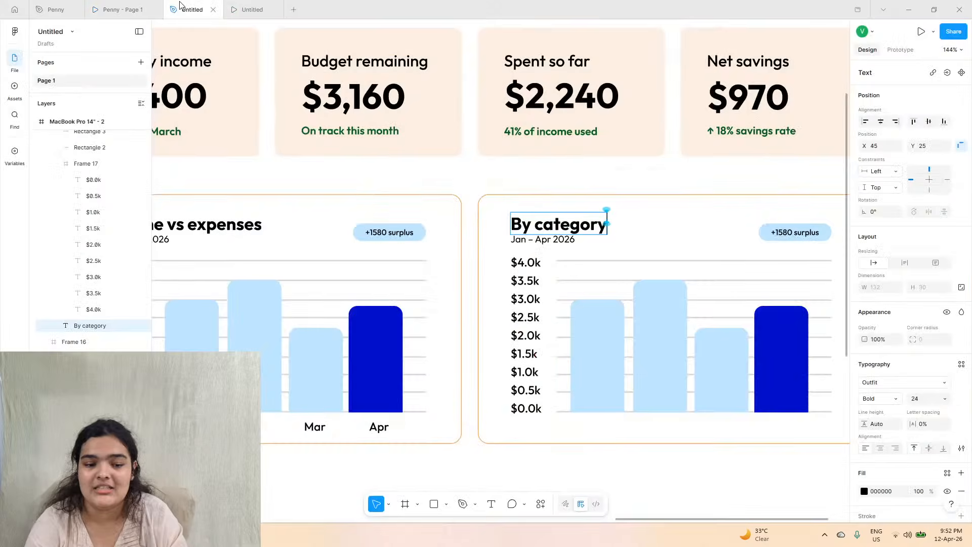
click(534, 241)
right_click(534, 242)
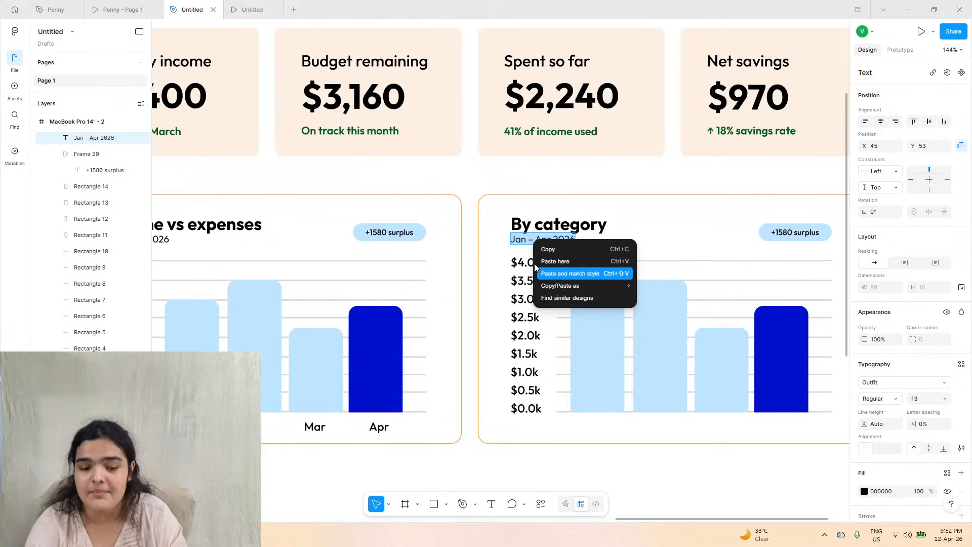
click(547, 273)
- Group the Income vs expenses card together with its month labels
scroll(553, 371, left, 4)
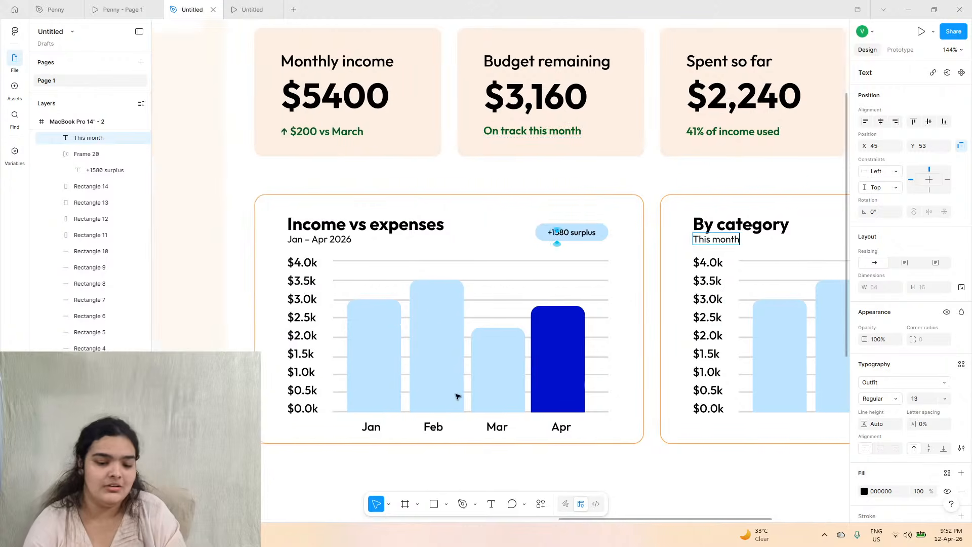
double_click(419, 363)
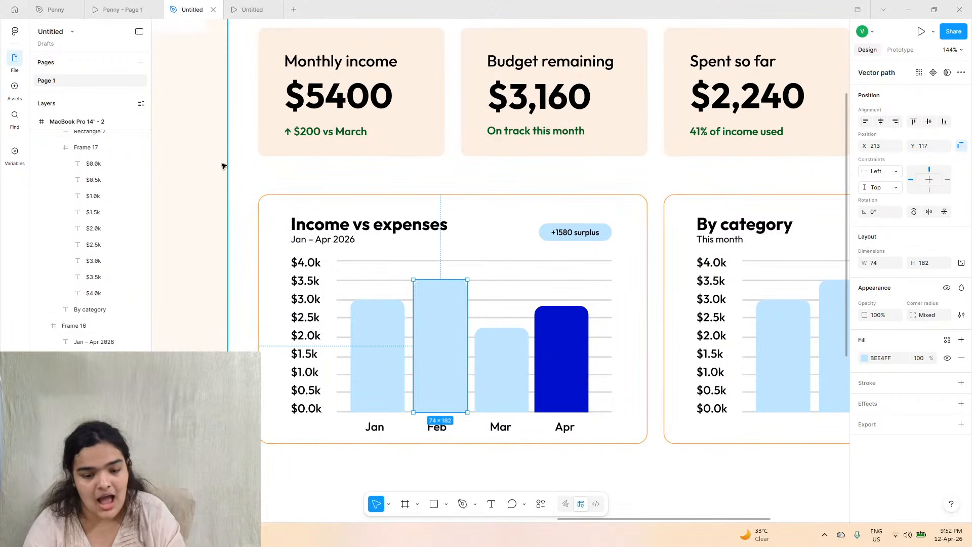
drag(243, 170, 657, 471)
key(ctrl+g)
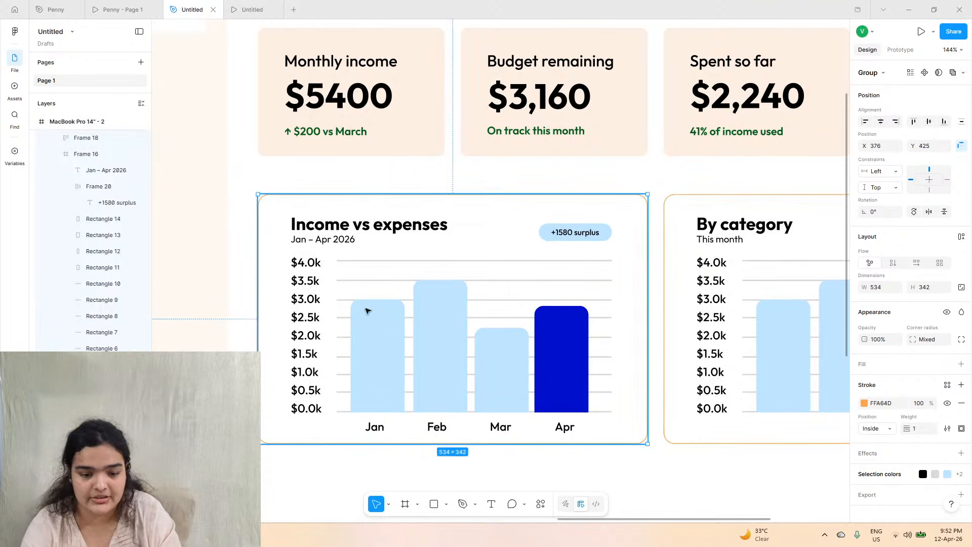
- Delete all the bars and gridlines from the By category card
scroll(618, 291, right, 7)
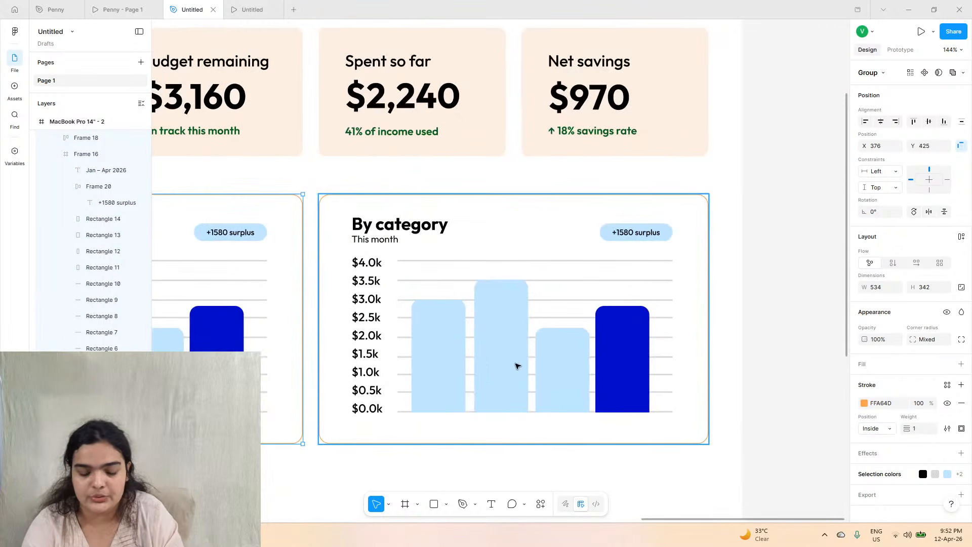
double_click(415, 329)
key(Escape)
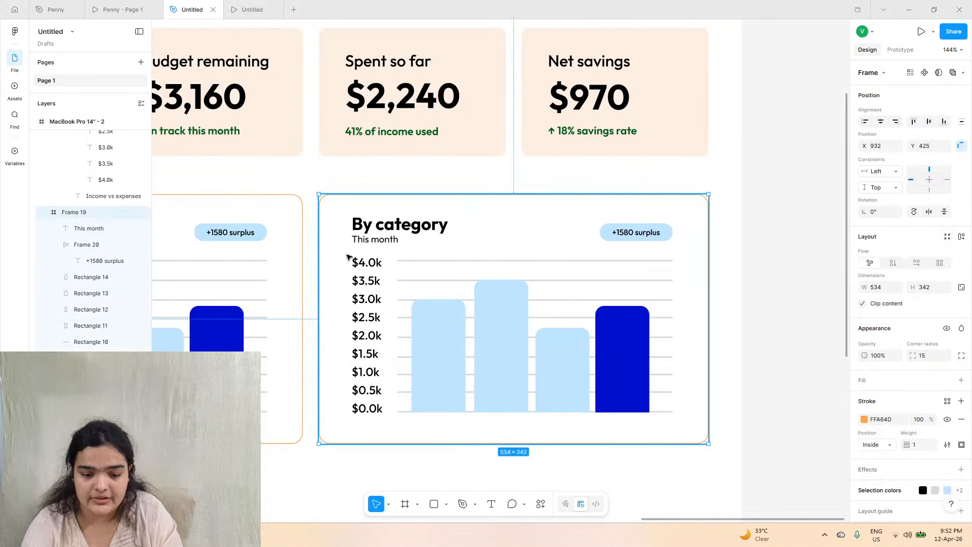
click(89, 277)
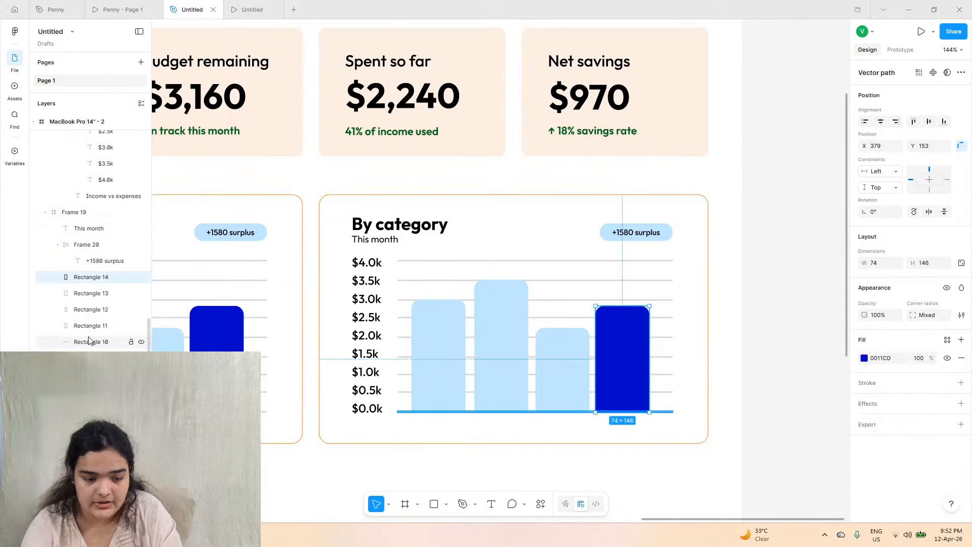
shift+click(91, 471)
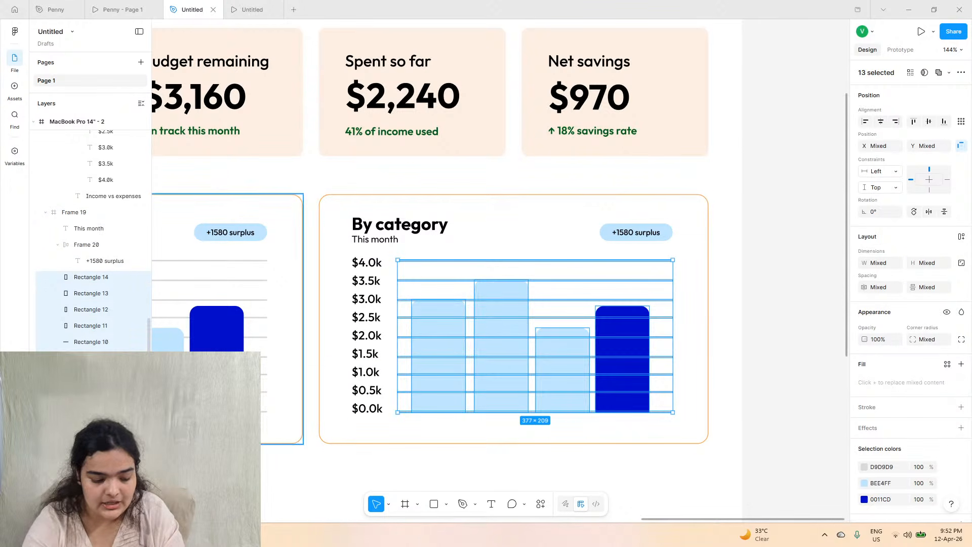
key(Delete)
- Delete the column of dollar axis labels ($0.0k to $4.0k) from the By category card
click(375, 266)
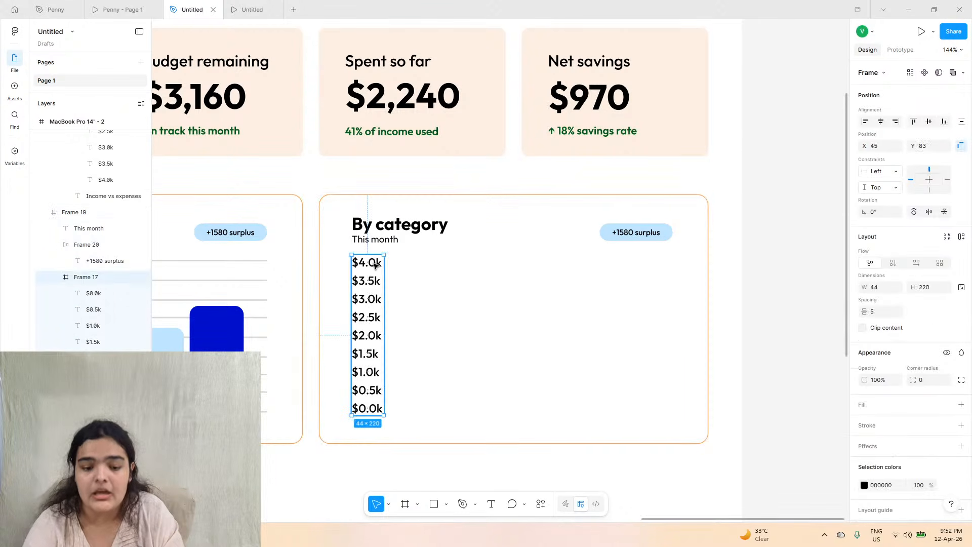
double_click(375, 266)
key(Delete)
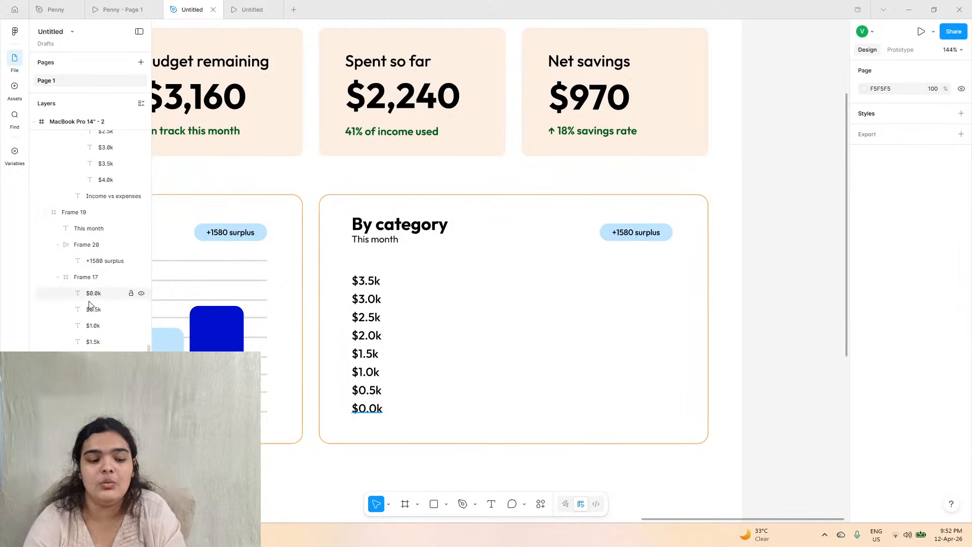
click(81, 277)
key(Delete)
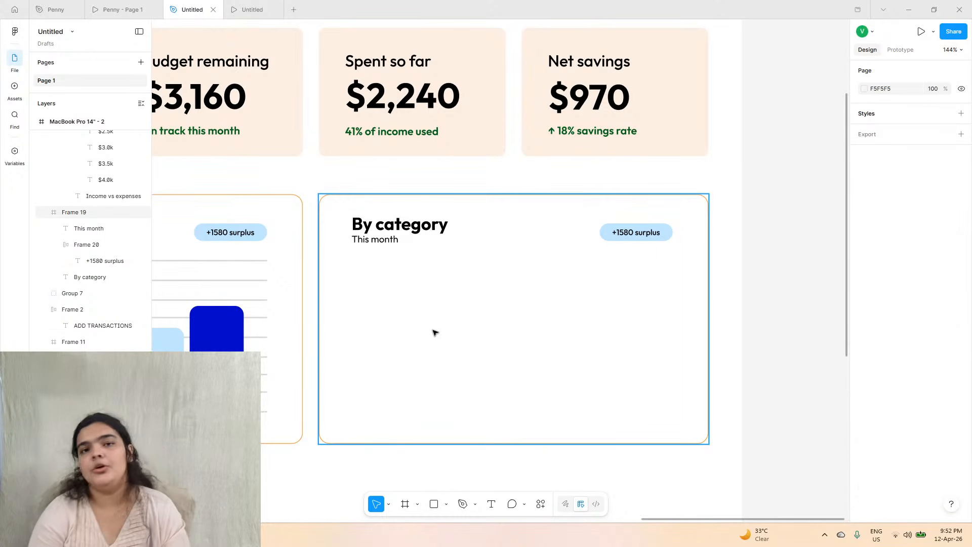
- Examine the By category card's badge, category rows and amounts in the original Penny file
click(122, 10)
click(51, 7)
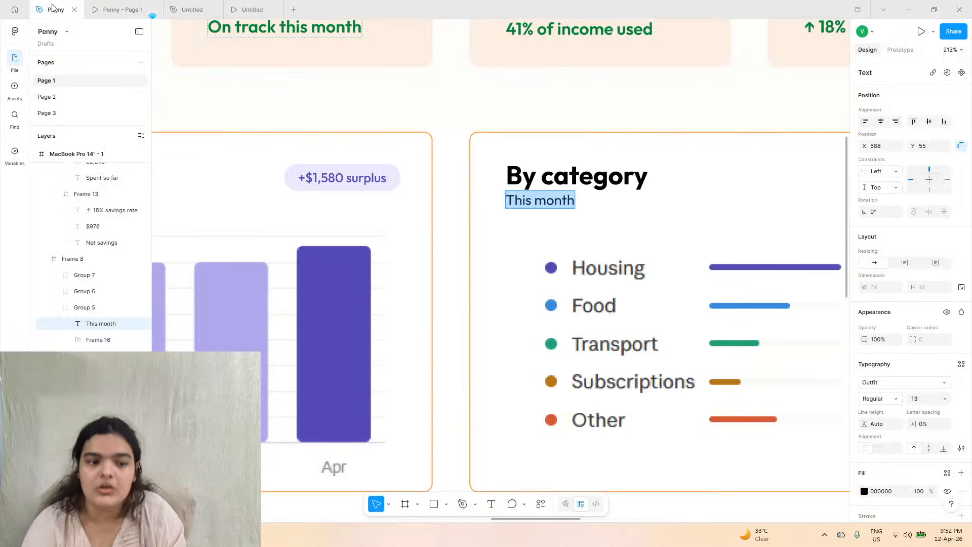
scroll(391, 201, right, 5)
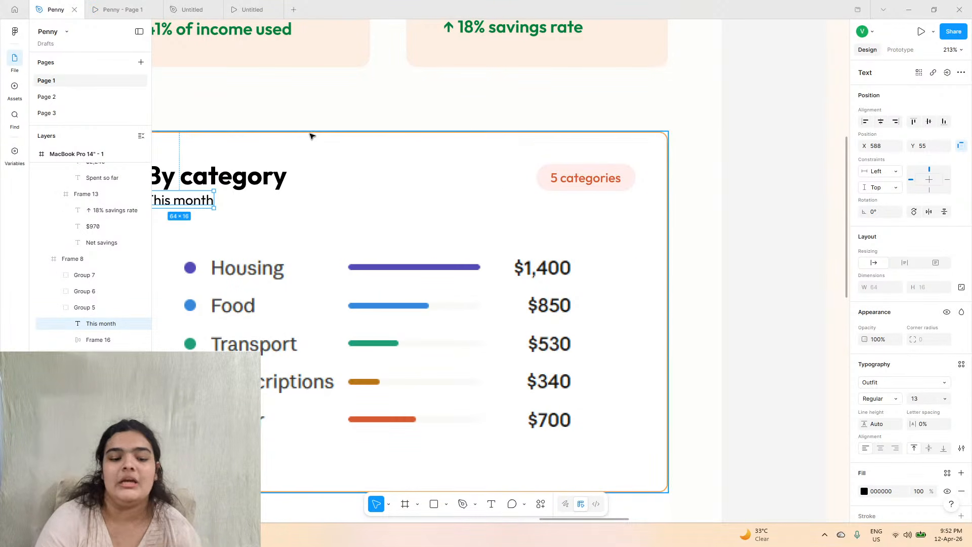
click(192, 9)
click(51, 8)
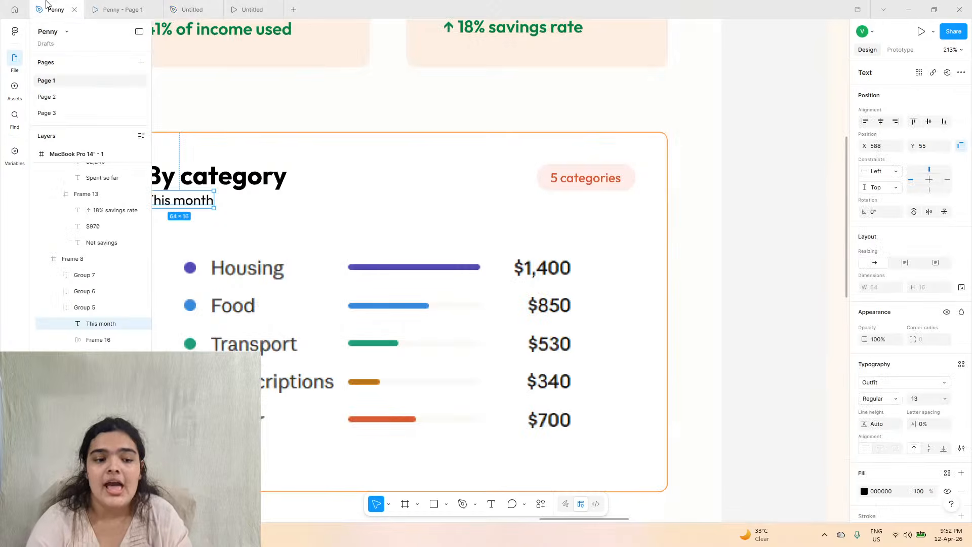
- Copy the "5 categories" badge text from the By category card in the original Penny file
click(147, 8)
click(190, 9)
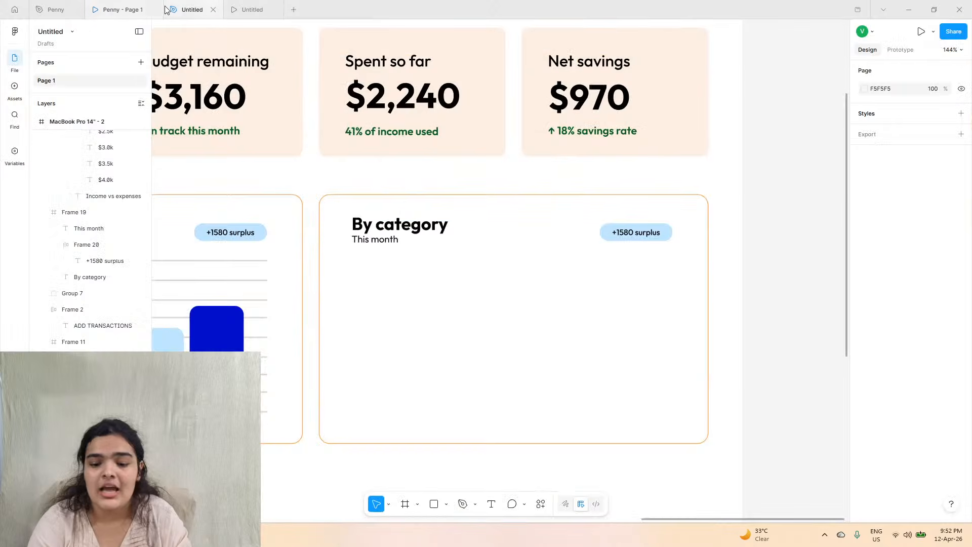
click(50, 10)
click(582, 179)
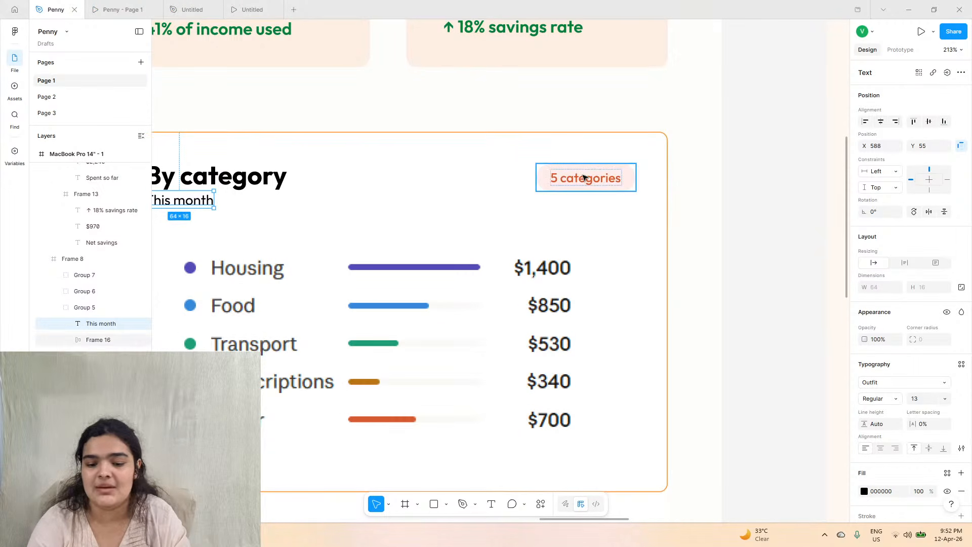
double_click(582, 178)
double_click(581, 183)
key(ctrl+c)
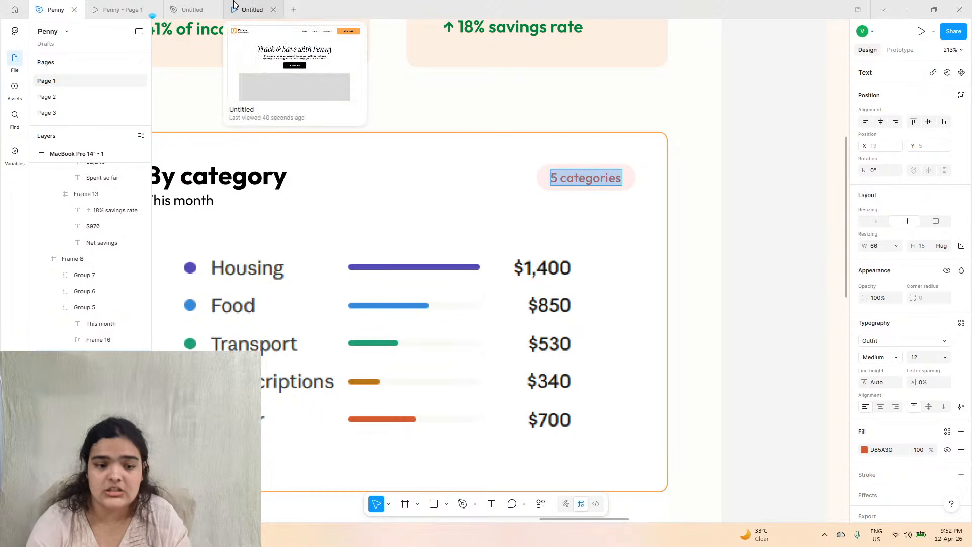
- Replace the "+1580 surplus" badge text on the recreated By category card with the copied "5 categories"
click(191, 9)
click(647, 233)
double_click(647, 232)
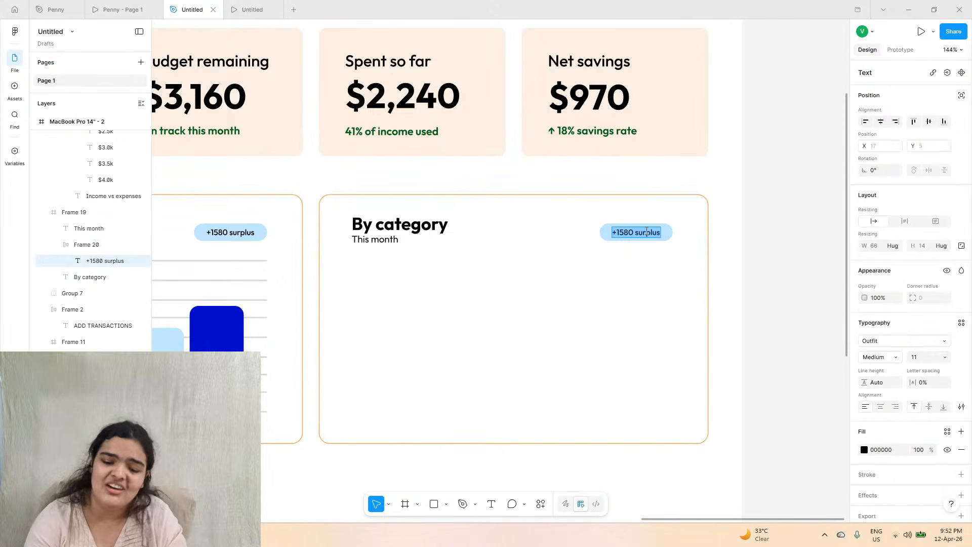
right_click(647, 230)
click(668, 264)
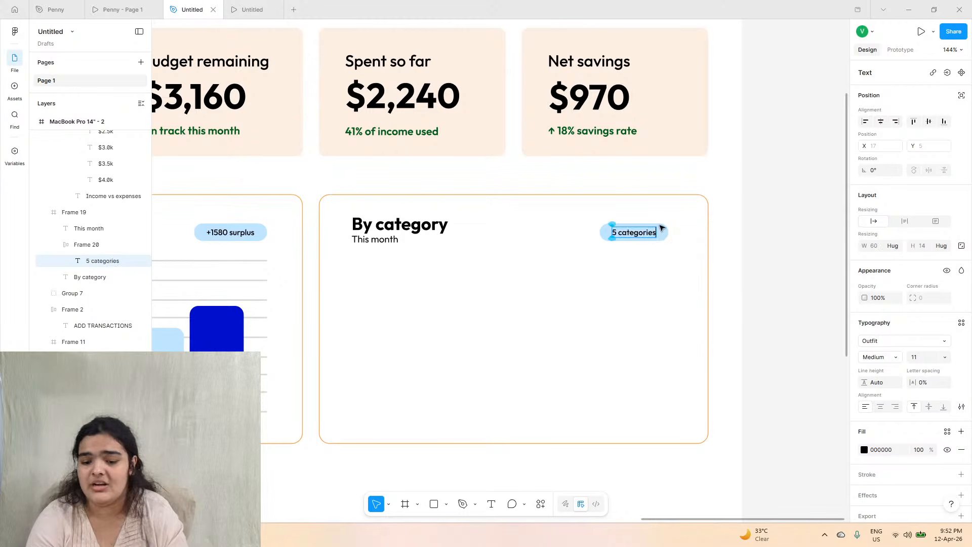
- Move the "5 categories" badge closer to the card's right edge, at X 399, Y 39
scroll(674, 239, up, 5)
key(Escape)
key(Escape)
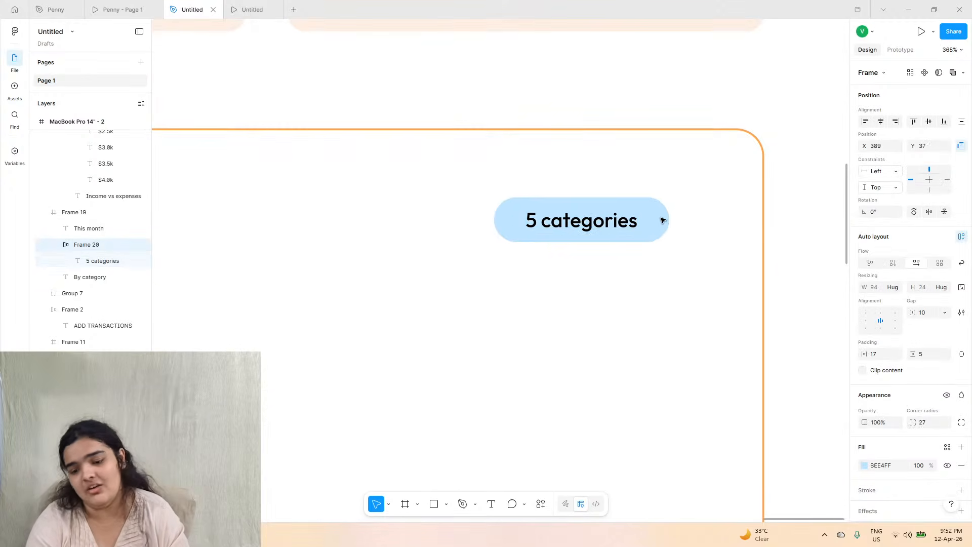
drag(674, 225, 679, 223)
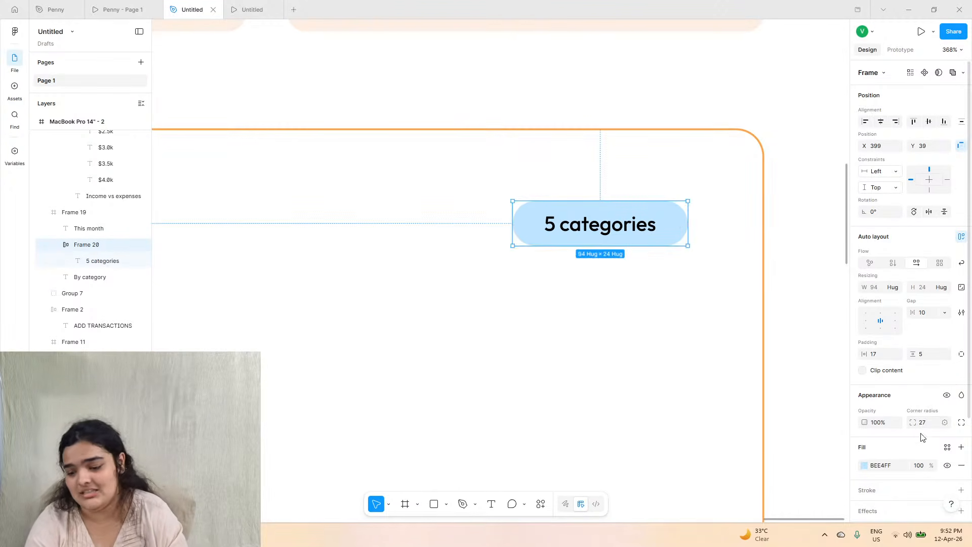
- Change the "5 categories" badge's fill to light pink FFBEBE
click(865, 466)
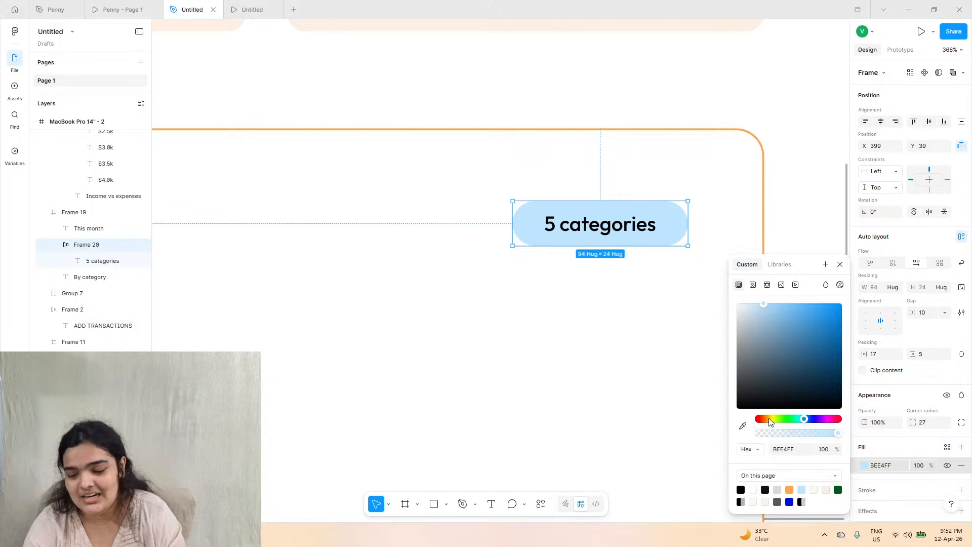
drag(770, 420, 759, 419)
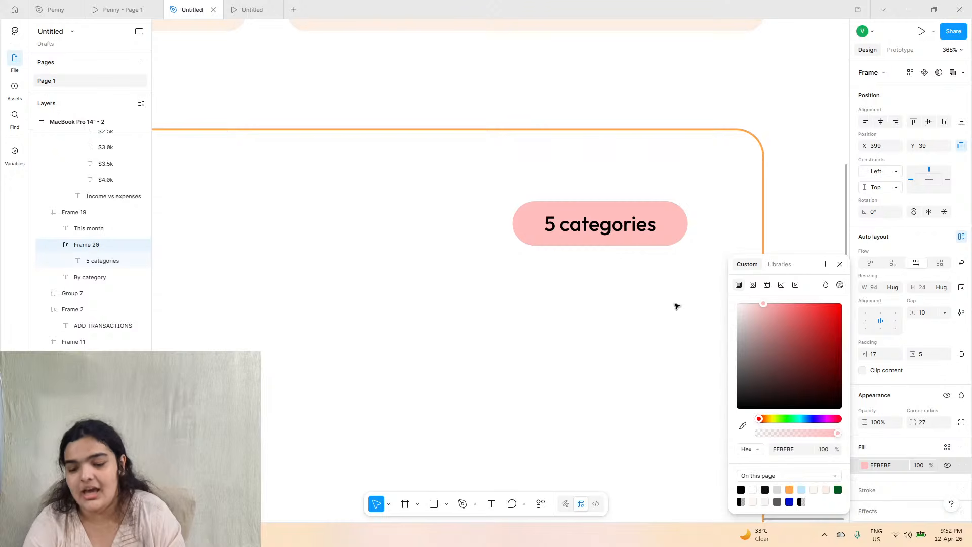
double_click(603, 226)
click(810, 385)
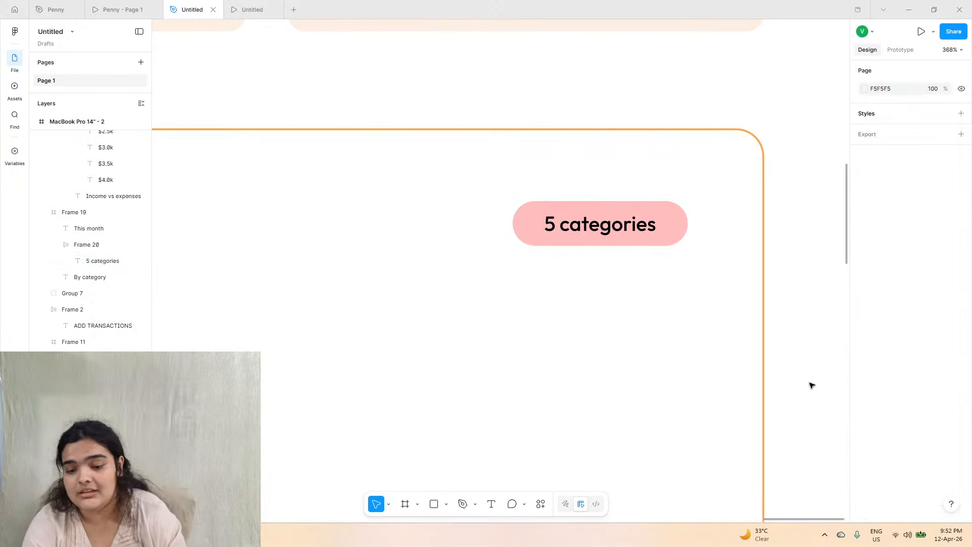
- Nudge the This month subtitle down to X 45, Y 59, aligned with the By category heading's left edge
scroll(811, 385, down, 5)
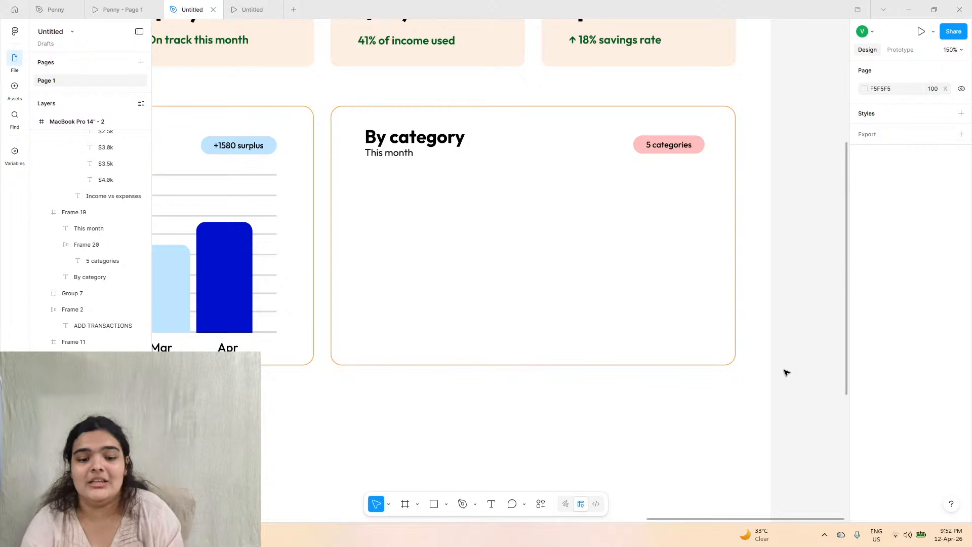
click(379, 154)
click(380, 155)
right_click(381, 157)
key(Escape)
scroll(359, 155, up, 3)
key(Down)
key(Down)
key(Down)
key(Down)
key(Down)
key(Down)
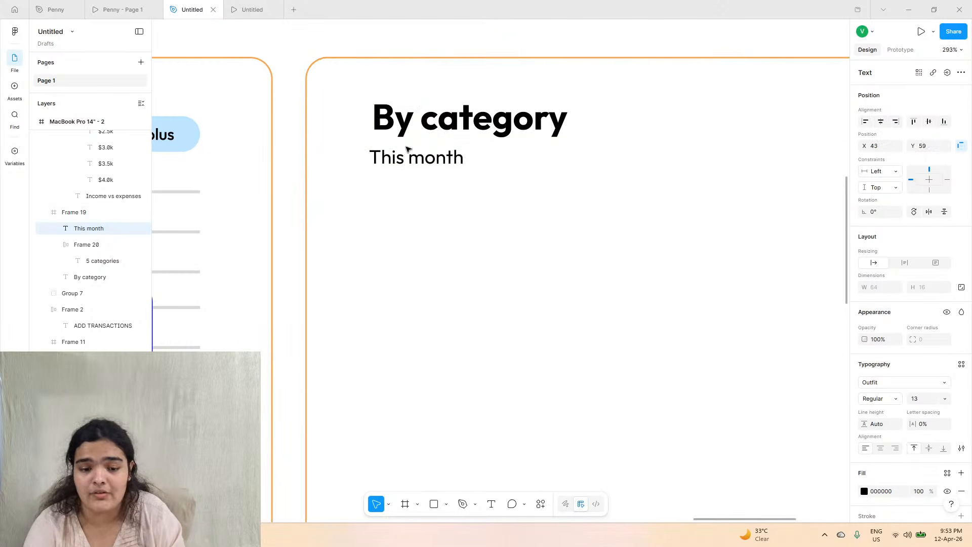
key(alt)
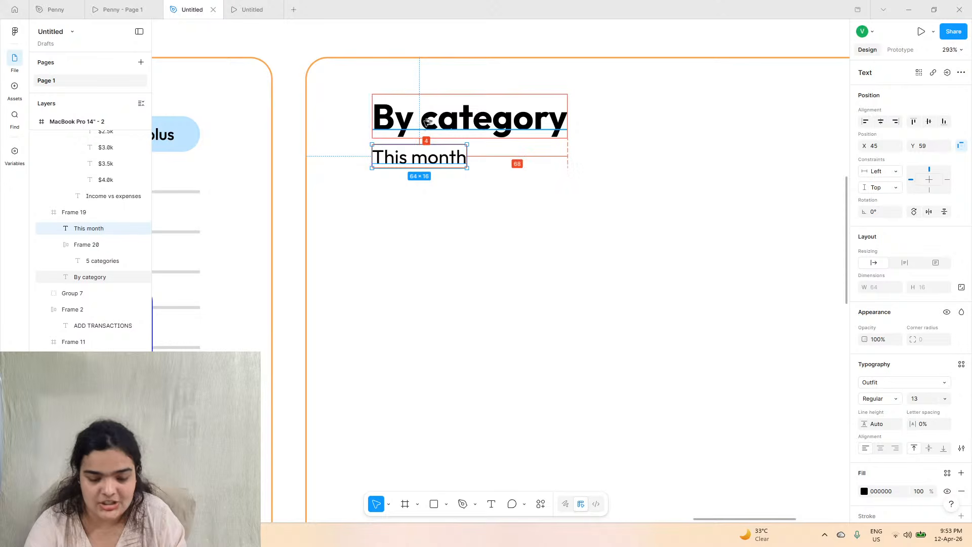
- Nudge the Jan – Apr 2026 subtitle of the Income vs expenses card down to Y 55
scroll(430, 118, left, 5)
scroll(499, 187, up, 4)
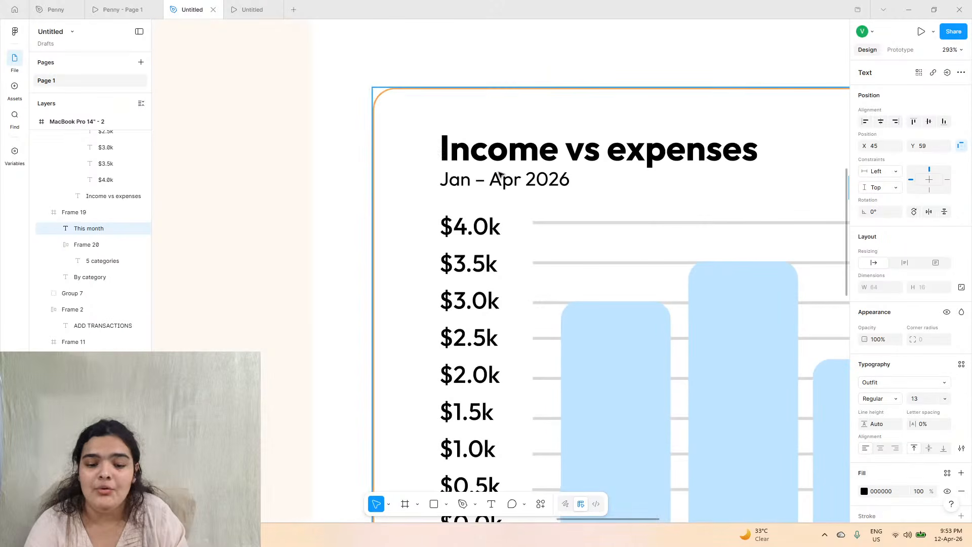
click(499, 187)
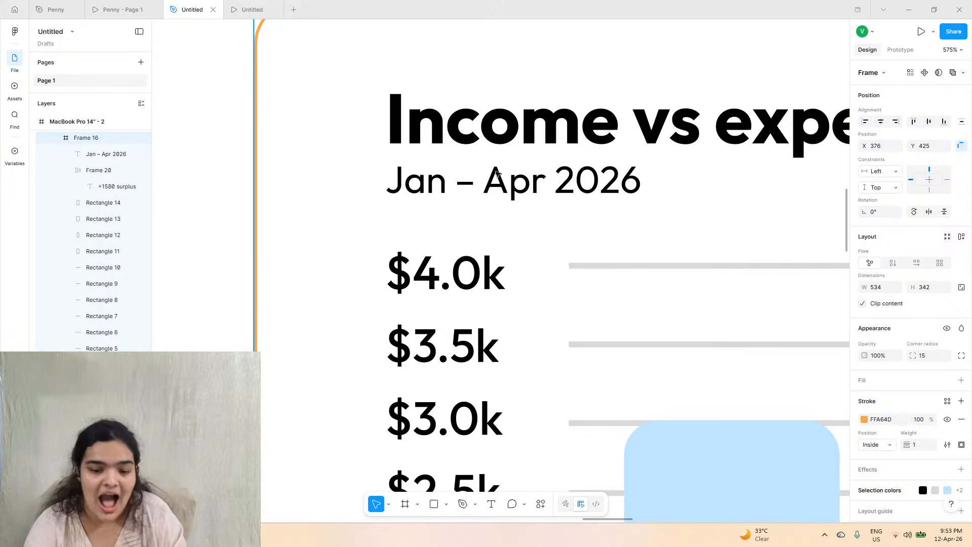
click(498, 181)
key(alt)
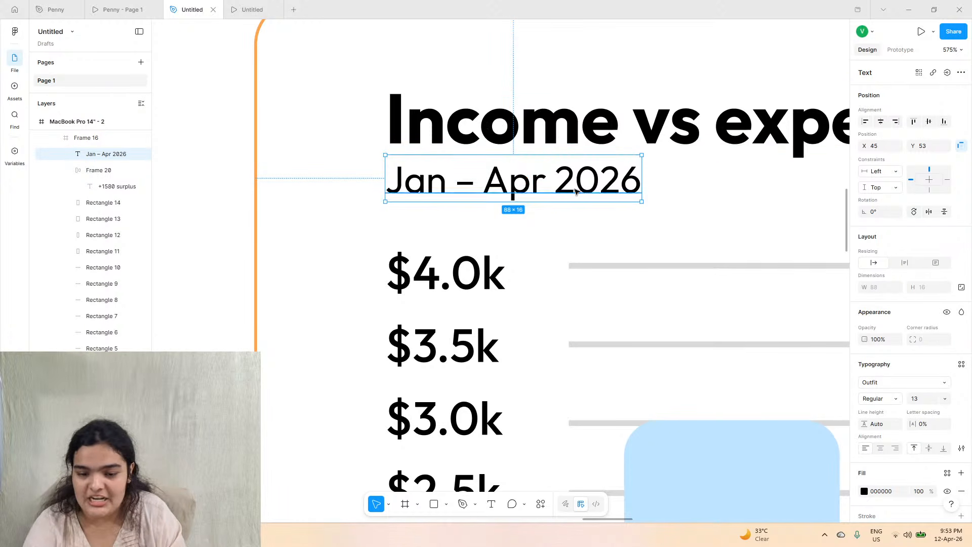
key(Down)
key(Down)
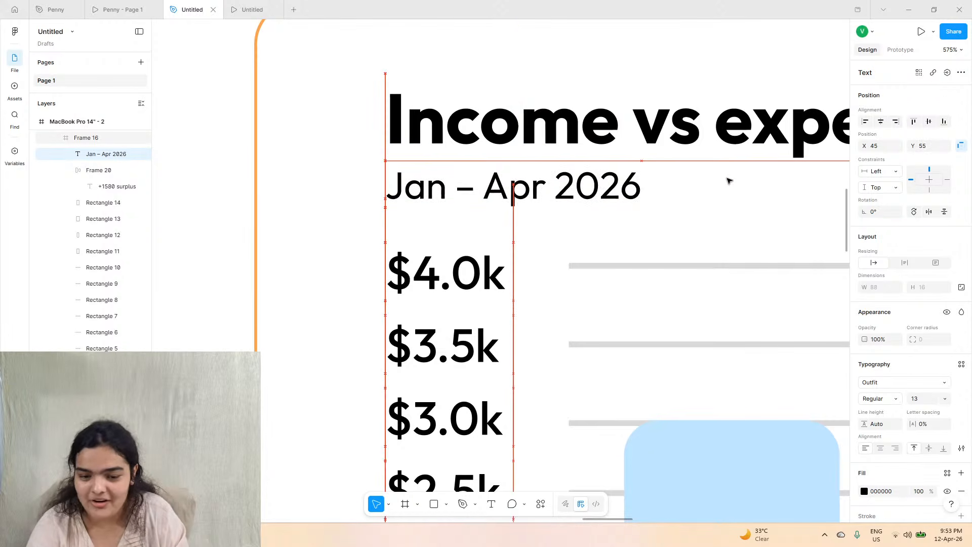
key(Down)
key(Up)
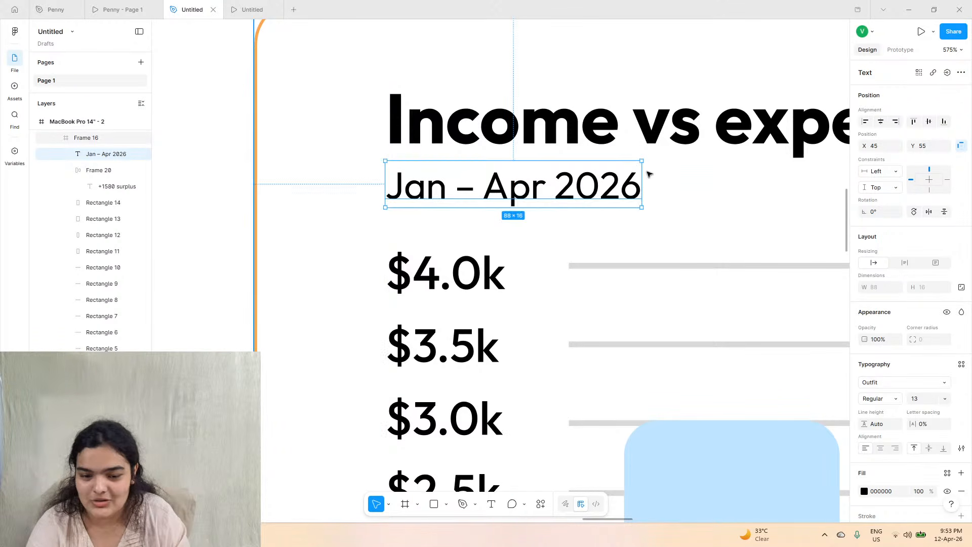
- Compare the By category card with the Penny prototype preview and the original file's category rows
scroll(653, 175, down, 8)
scroll(689, 173, right, 3)
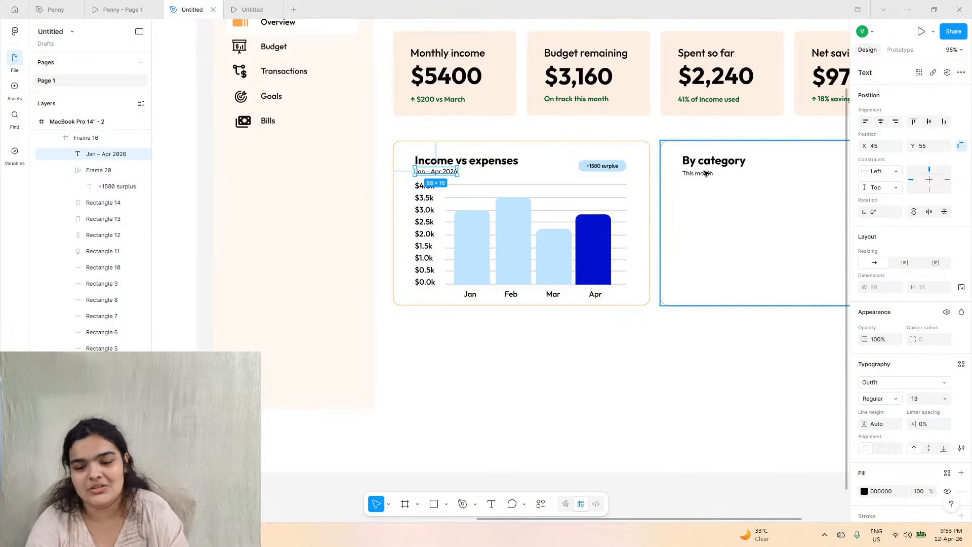
click(706, 174)
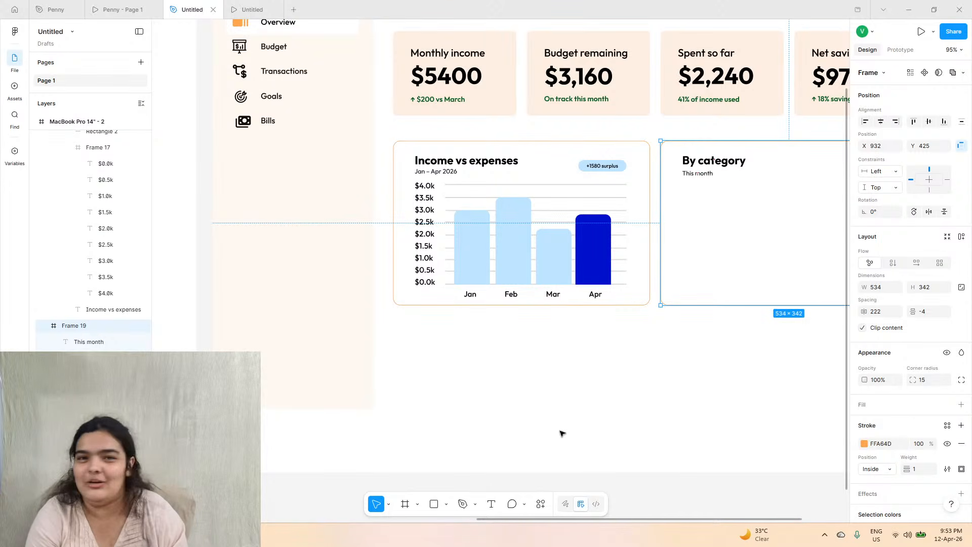
scroll(557, 441, right, 5)
click(119, 9)
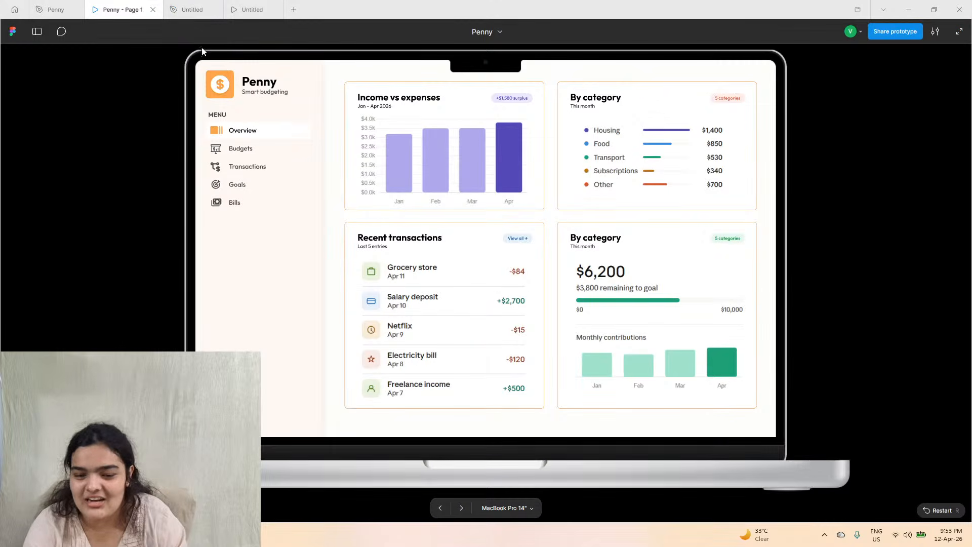
click(68, 9)
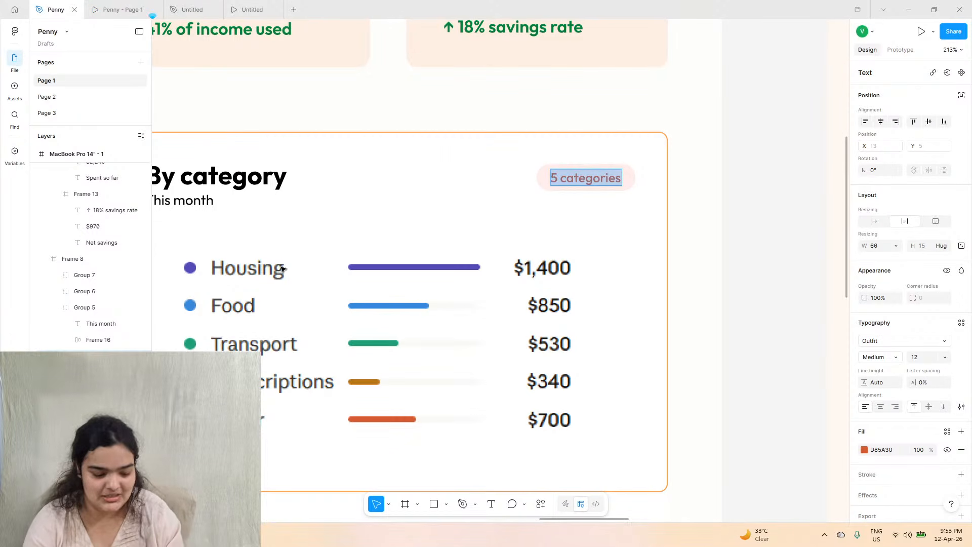
click(192, 9)
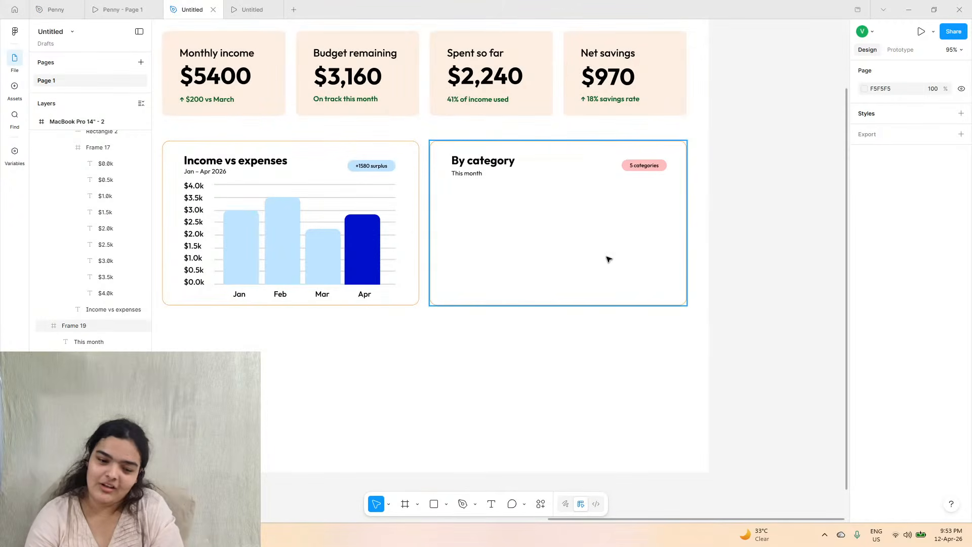
- Draw a 10 × 10 circle below the This month subtitle near the left side of the By category card
click(446, 504)
click(465, 447)
scroll(455, 212, up, 10)
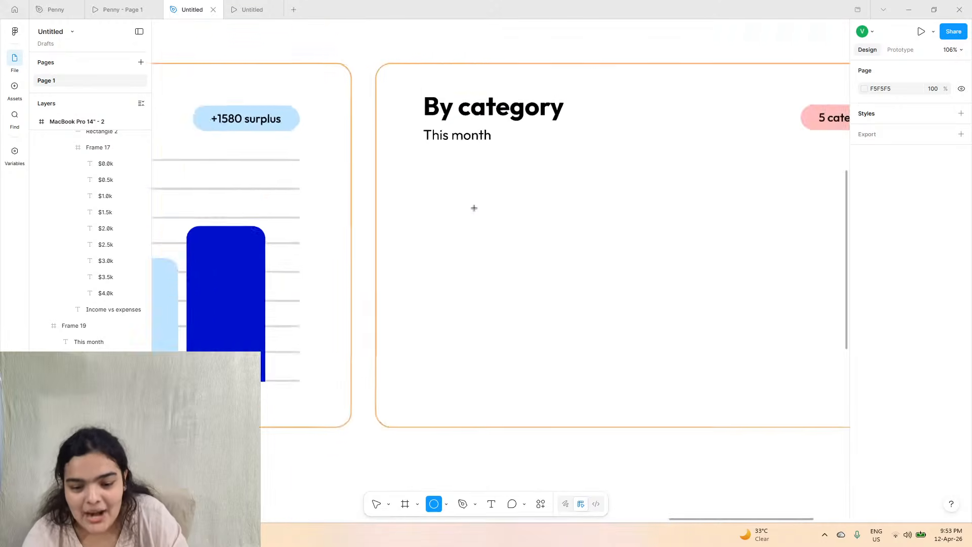
drag(444, 189, 465, 205)
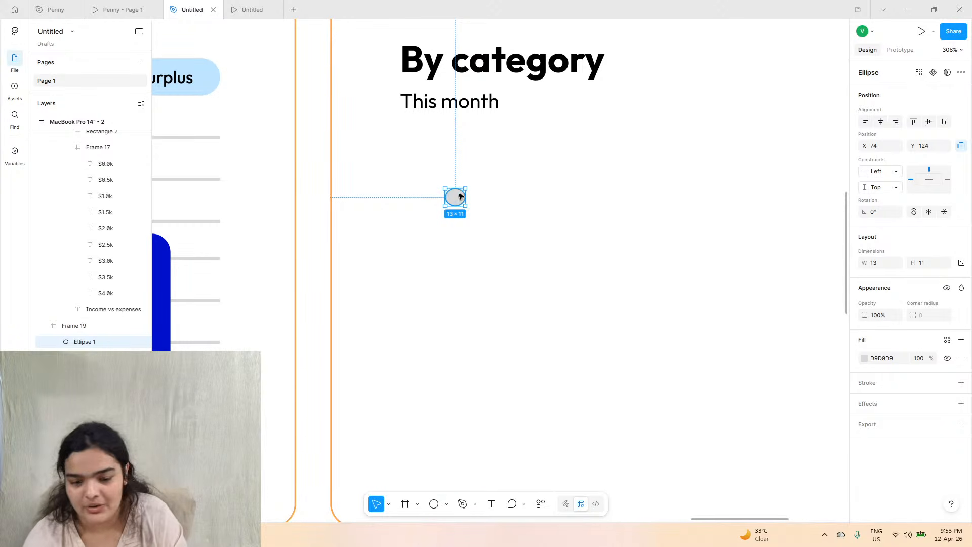
drag(464, 196, 461, 195)
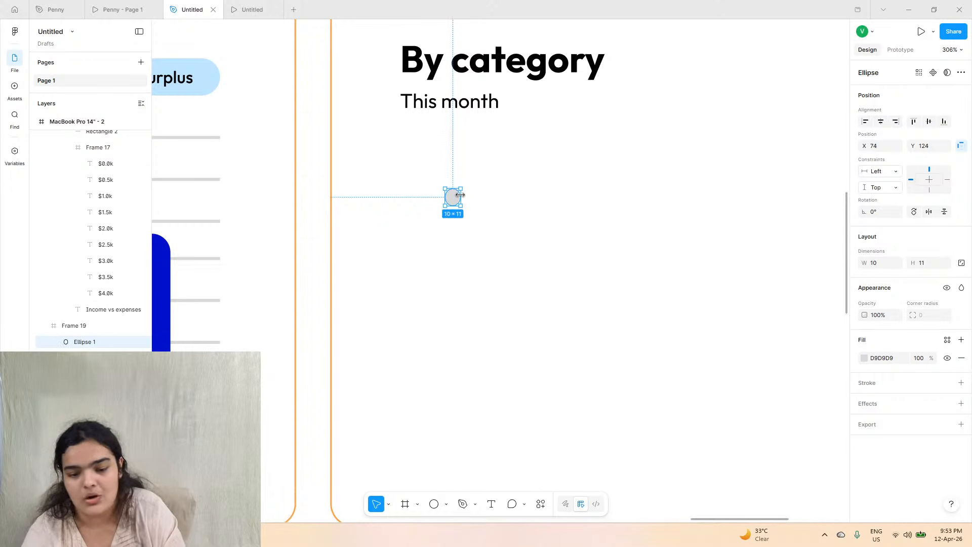
scroll(455, 207, up, 5)
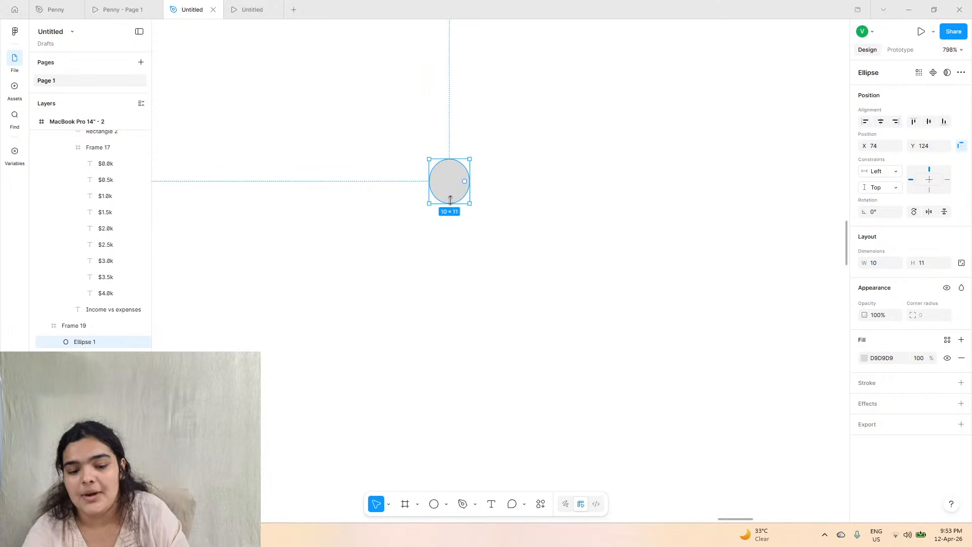
drag(450, 197, 436, 191)
scroll(452, 197, down, 6)
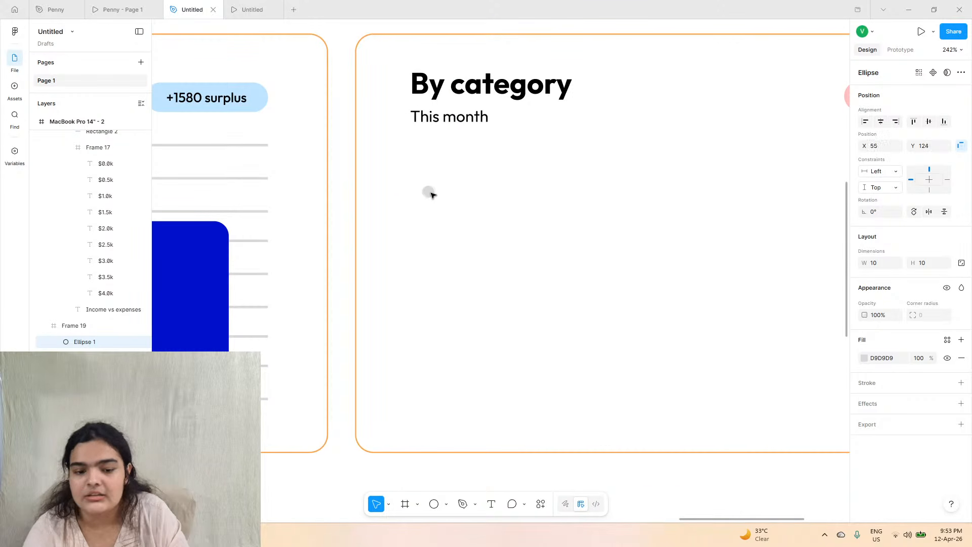
- Check the dot colours in the prototype preview and fill the circle with purple 7D00AE
click(121, 10)
click(183, 7)
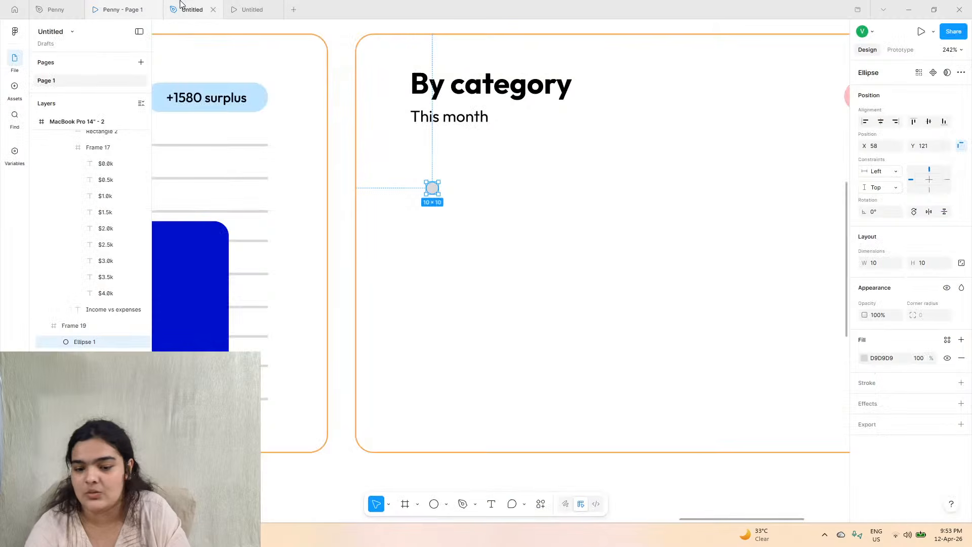
click(864, 358)
drag(806, 420, 892, 350)
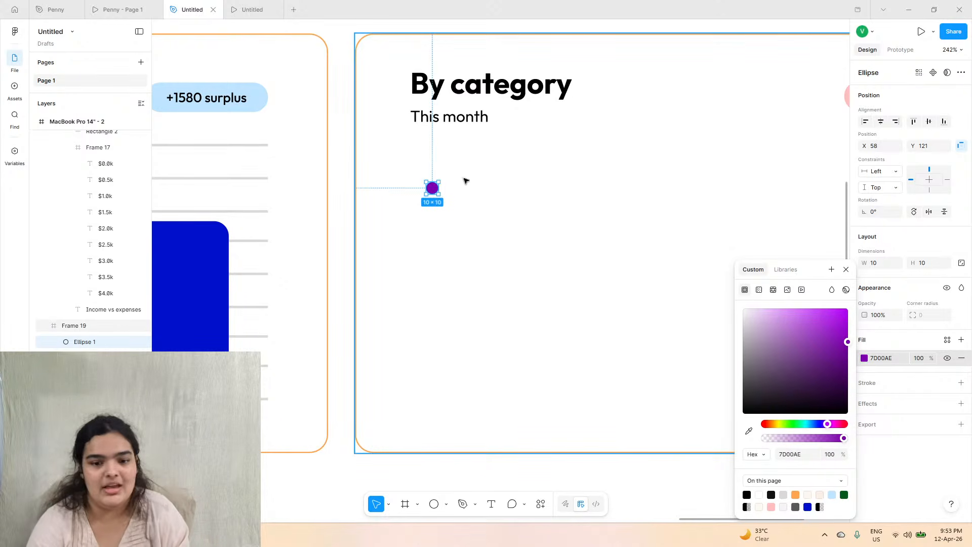
click(484, 175)
- Check the original file's category rows and duplicate the purple circle downward to form a column of five dots
click(14, 9)
click(197, 10)
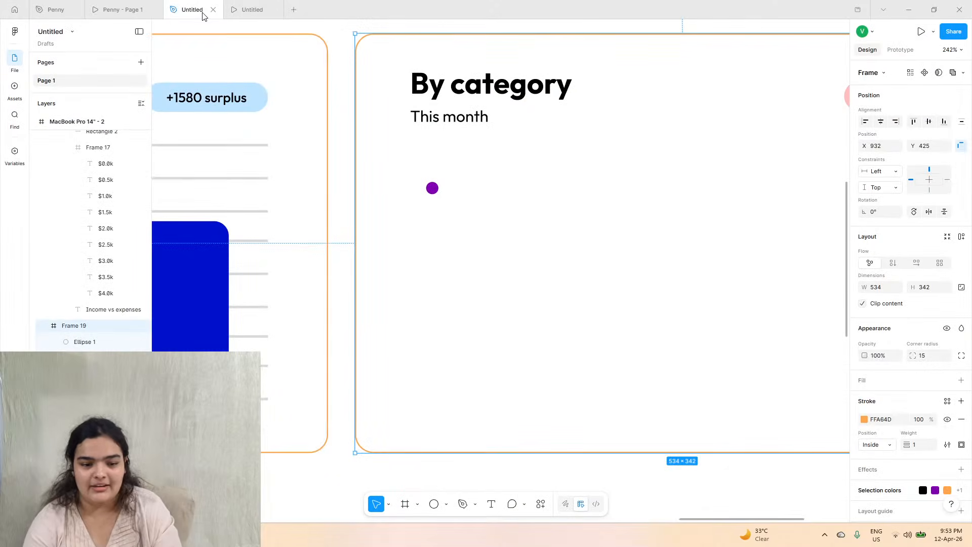
click(116, 10)
click(55, 9)
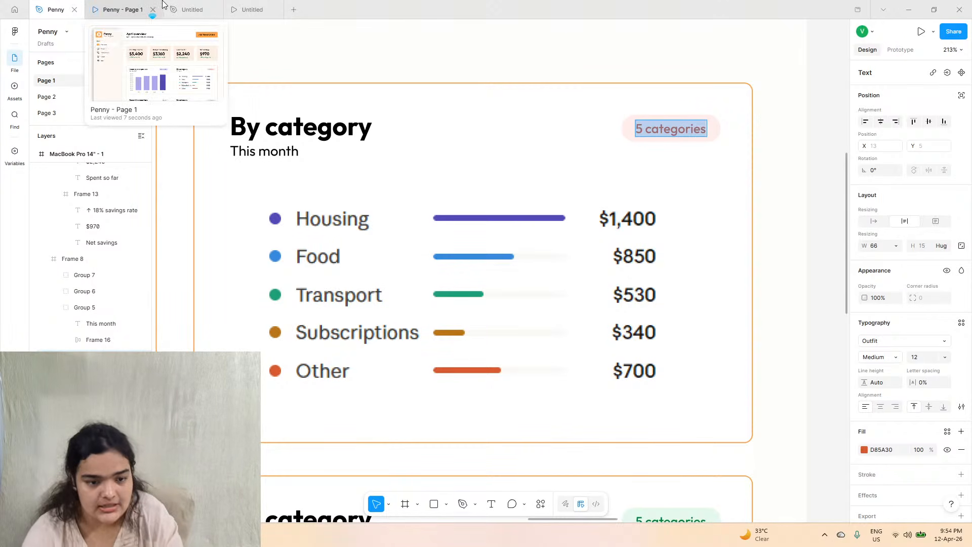
click(193, 9)
click(432, 189)
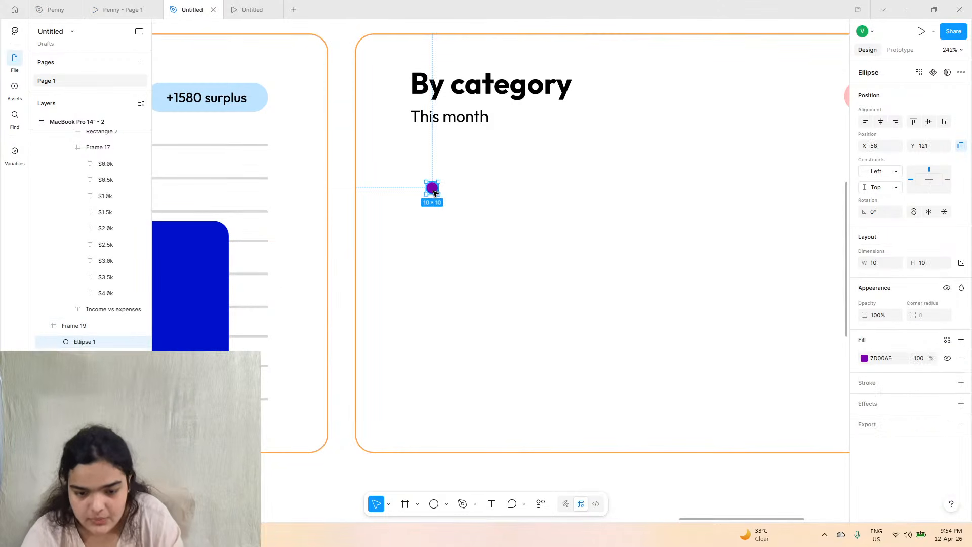
drag(435, 194, 432, 223)
shift+click(433, 189)
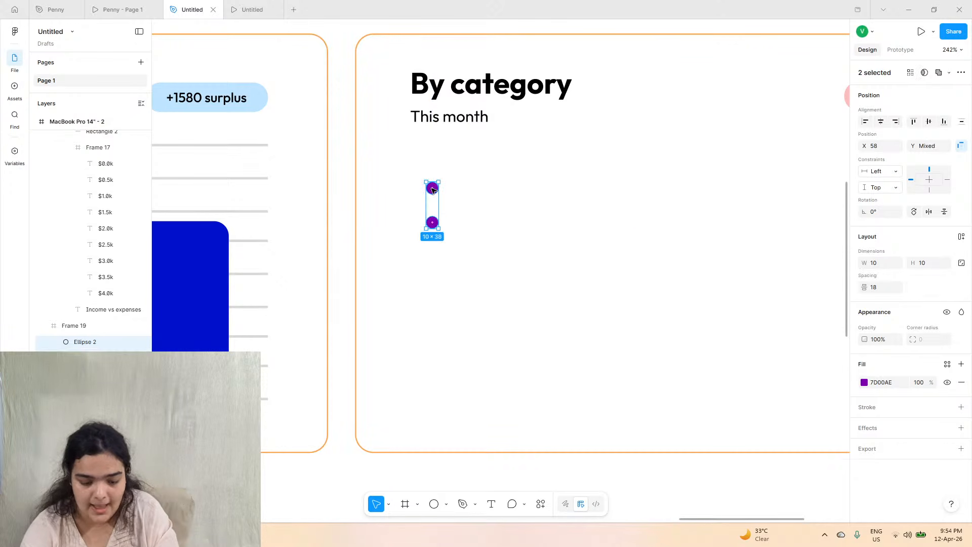
alt+drag(433, 190, 435, 224)
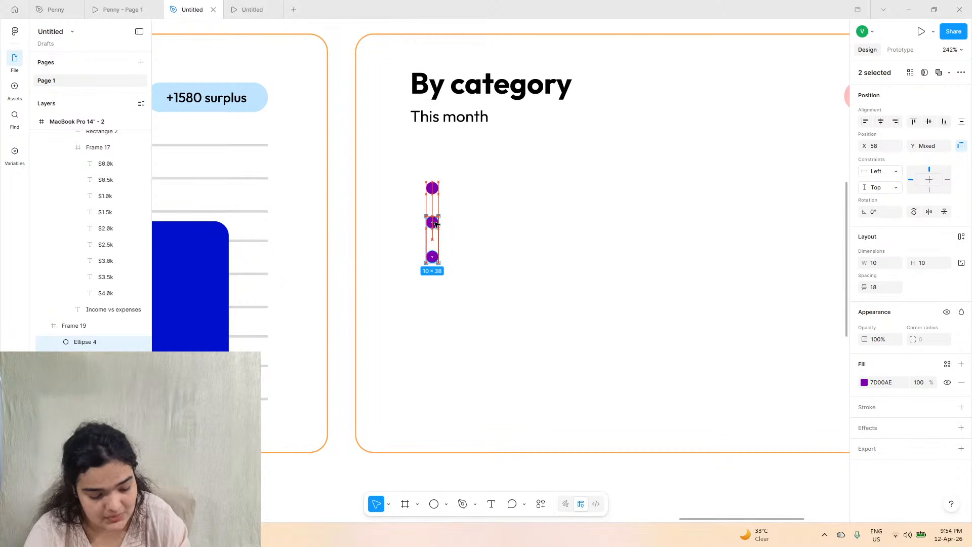
drag(436, 226, 432, 264)
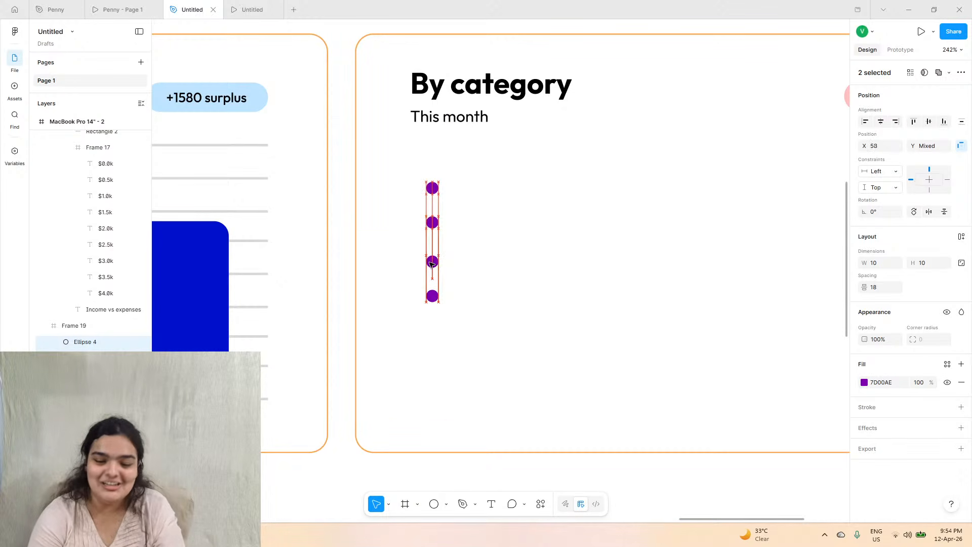
click(431, 264)
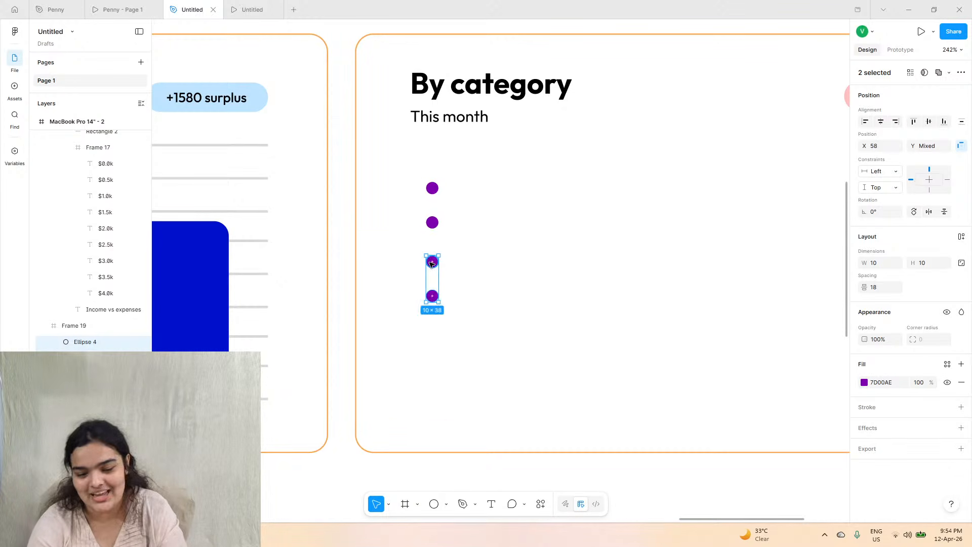
drag(437, 261, 432, 330)
- Widen the vertical spacing between all five dots and shift the column slightly up to X 59
shift+click(433, 296)
shift+click(432, 263)
shift+click(434, 222)
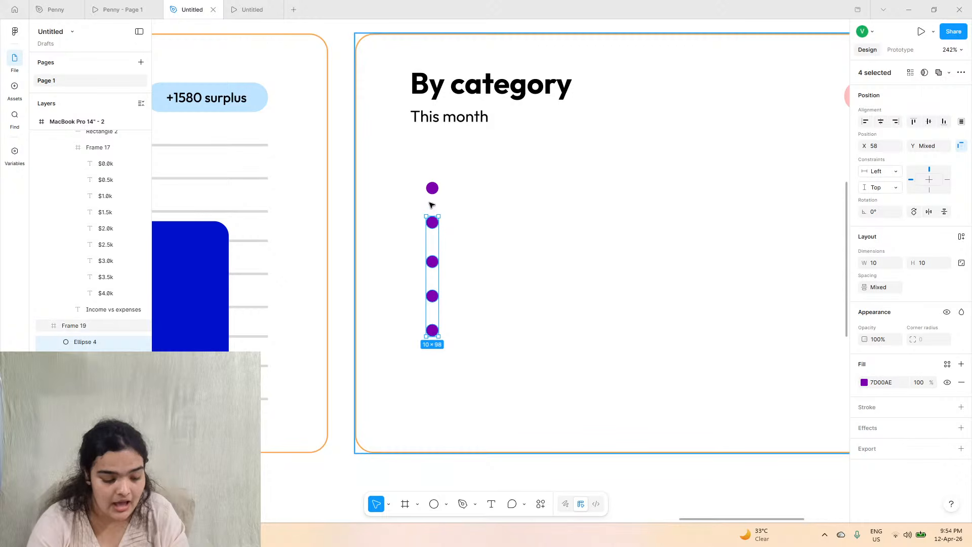
shift+click(432, 189)
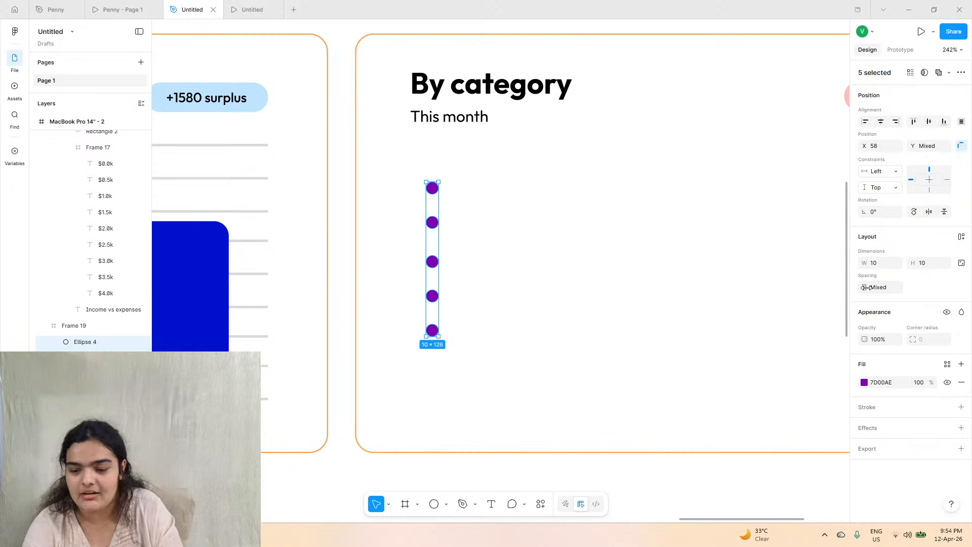
mouse_move(867, 291)
mouse_down()
mouse_move(875, 293)
mouse_move(864, 286)
mouse_up()
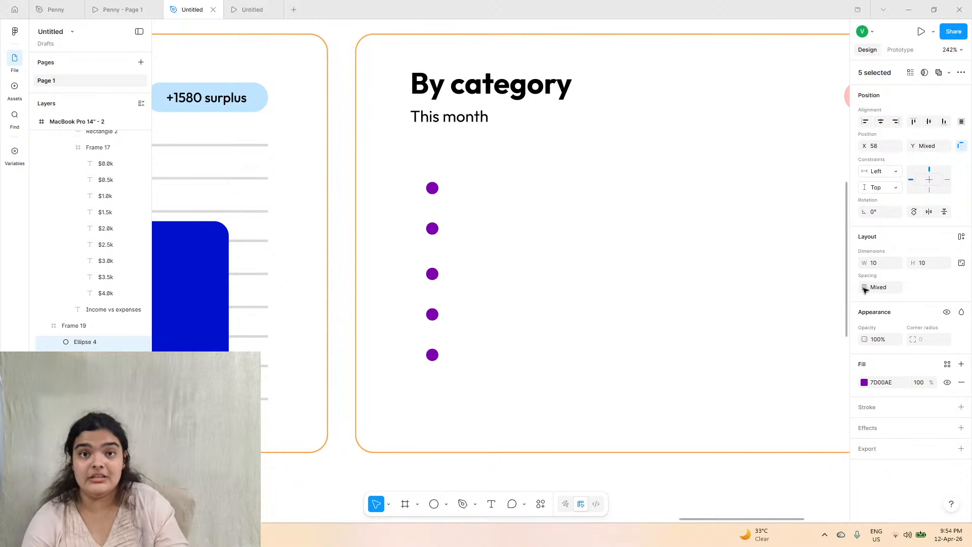
drag(431, 229, 431, 224)
click(432, 221)
click(459, 224)
- Fill the second dot with the page's blue 0011CD
click(434, 221)
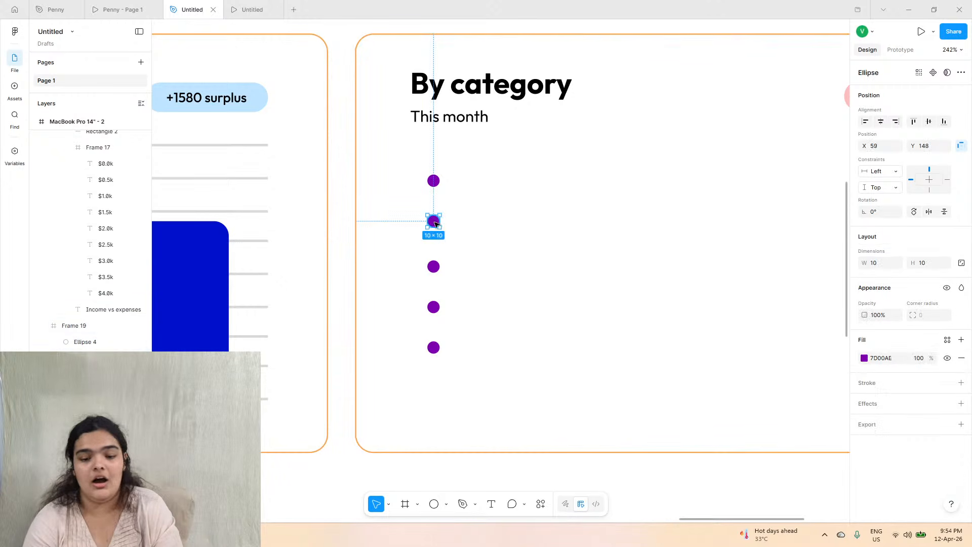
click(865, 359)
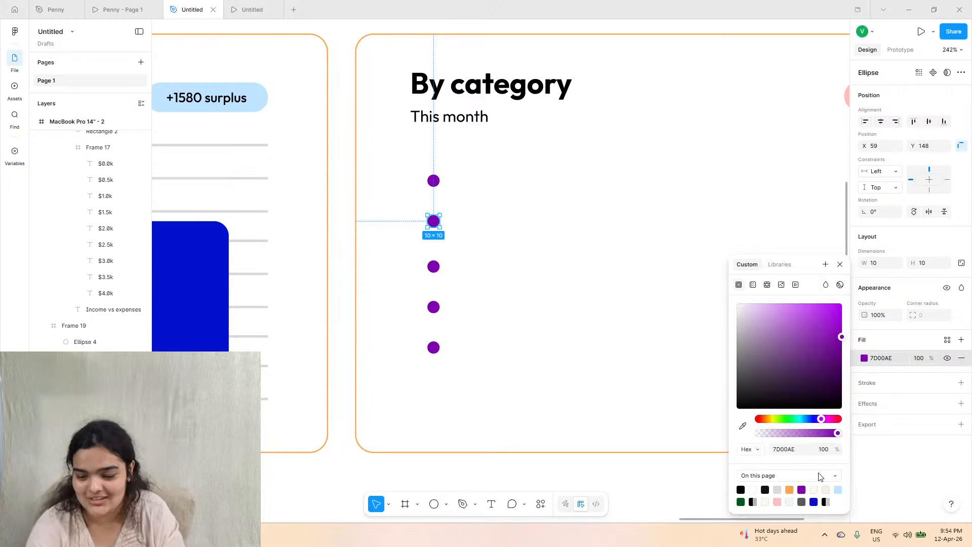
click(815, 500)
- Fill the third dot with green 239400
click(433, 267)
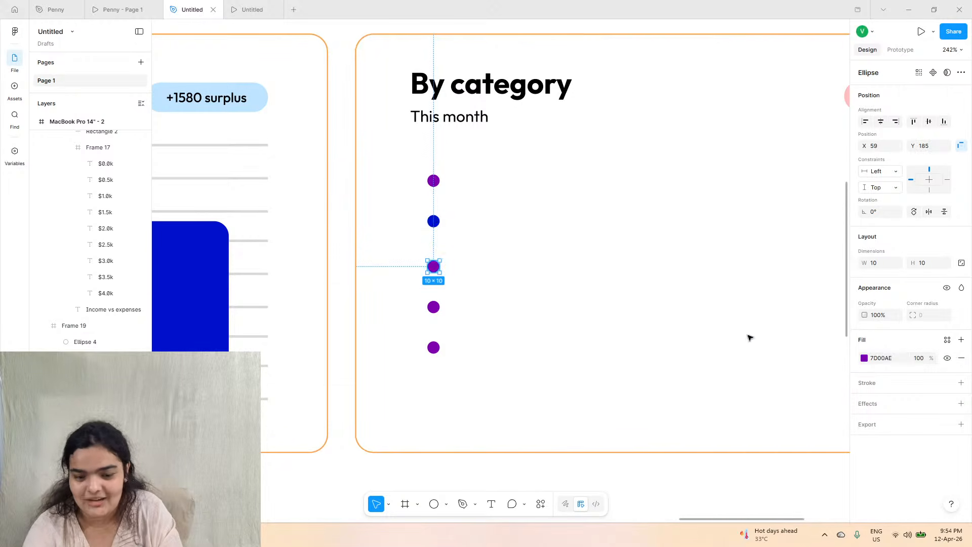
click(865, 360)
drag(809, 421, 784, 422)
drag(800, 383, 846, 332)
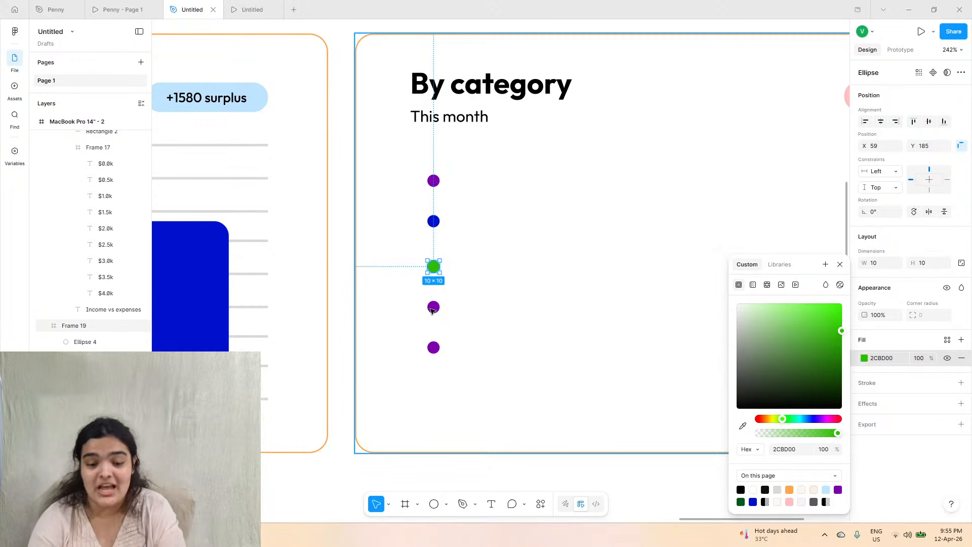
drag(790, 304, 842, 347)
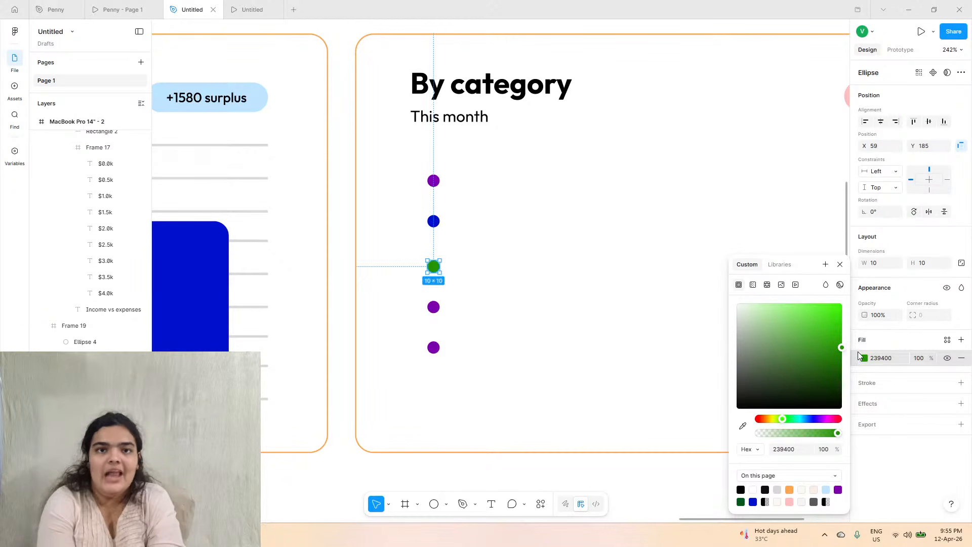
- Fill the fourth dot with the page's orange FFA64D
click(433, 307)
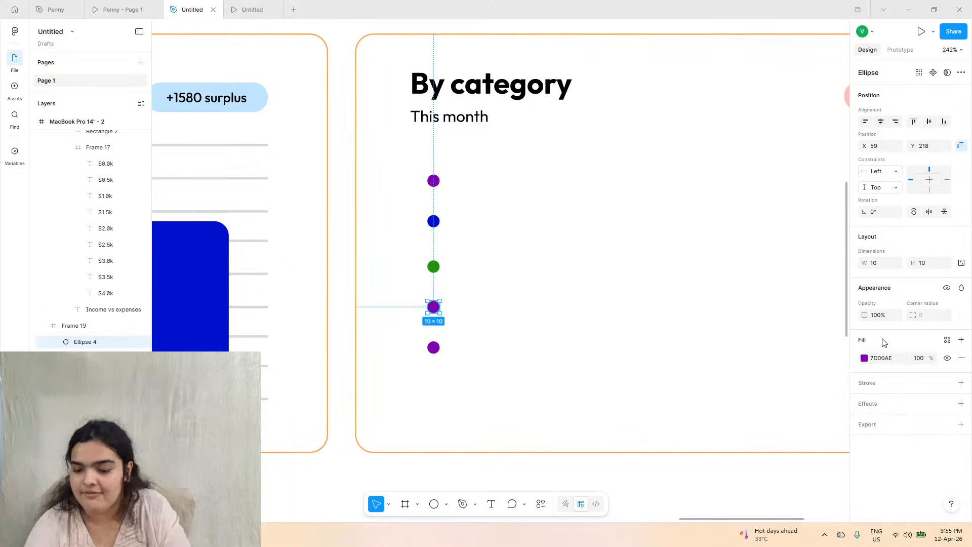
click(865, 359)
drag(831, 419, 849, 426)
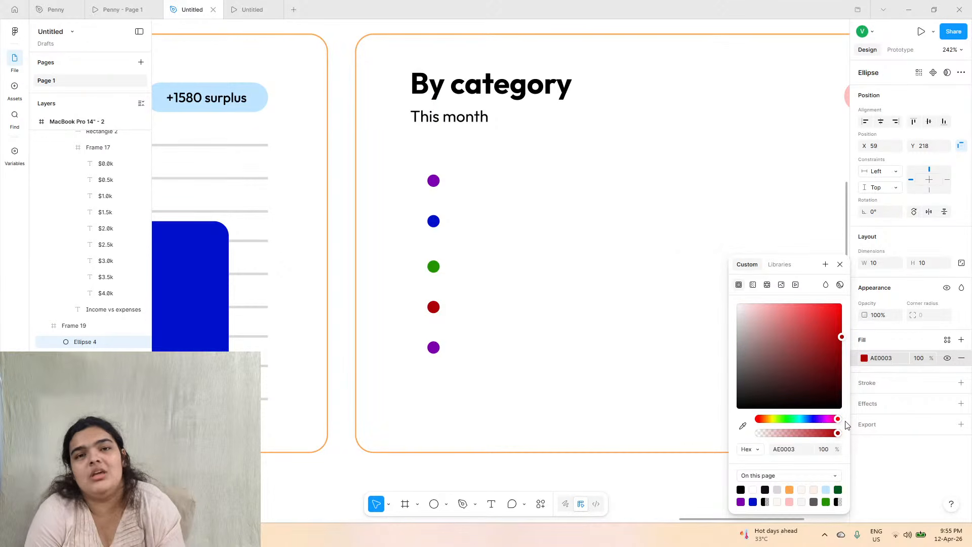
click(790, 490)
- Fill the lowest dot with red E00004
click(433, 348)
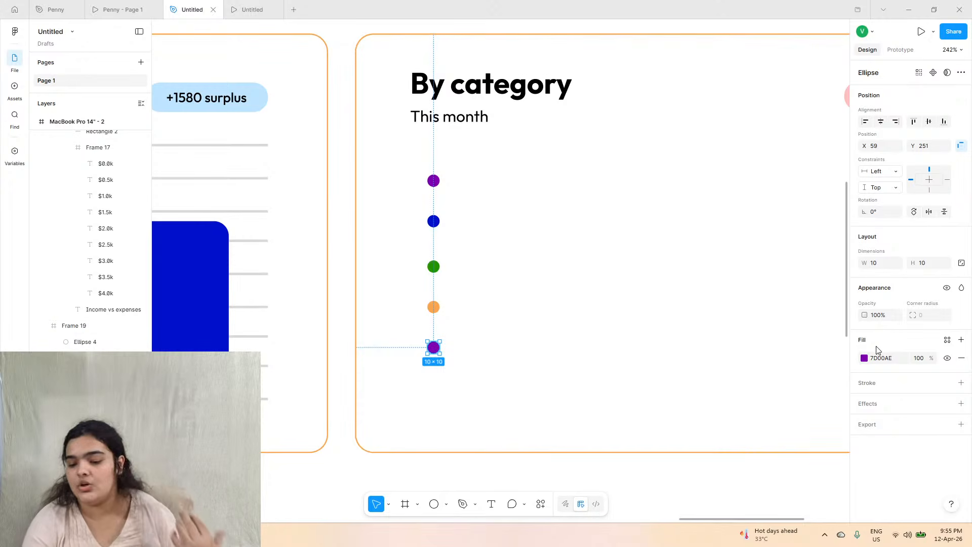
click(865, 358)
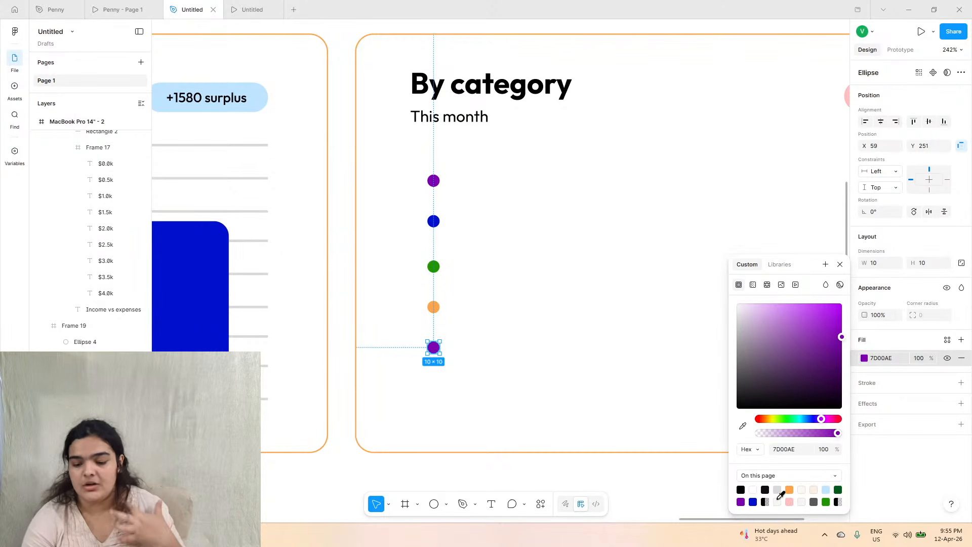
click(791, 489)
drag(821, 420, 857, 421)
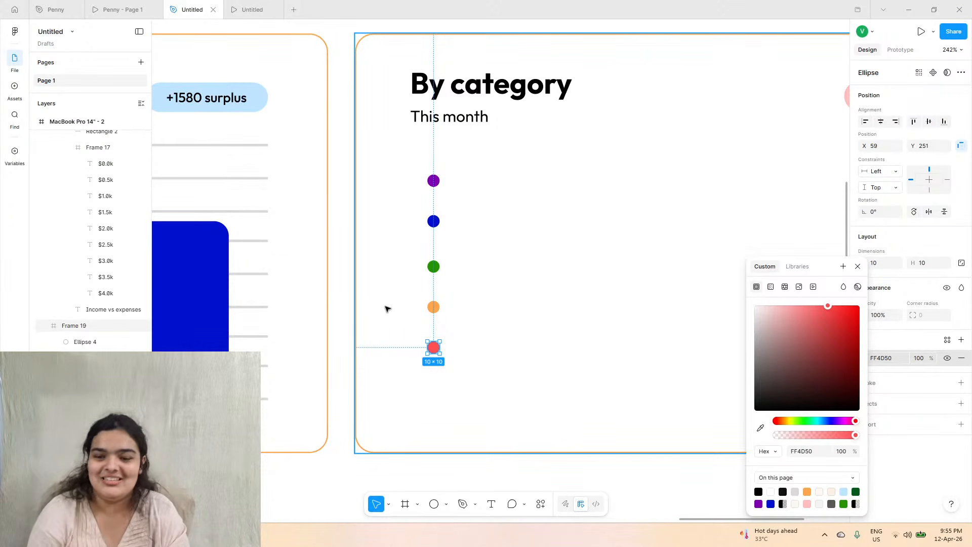
drag(824, 324, 872, 342)
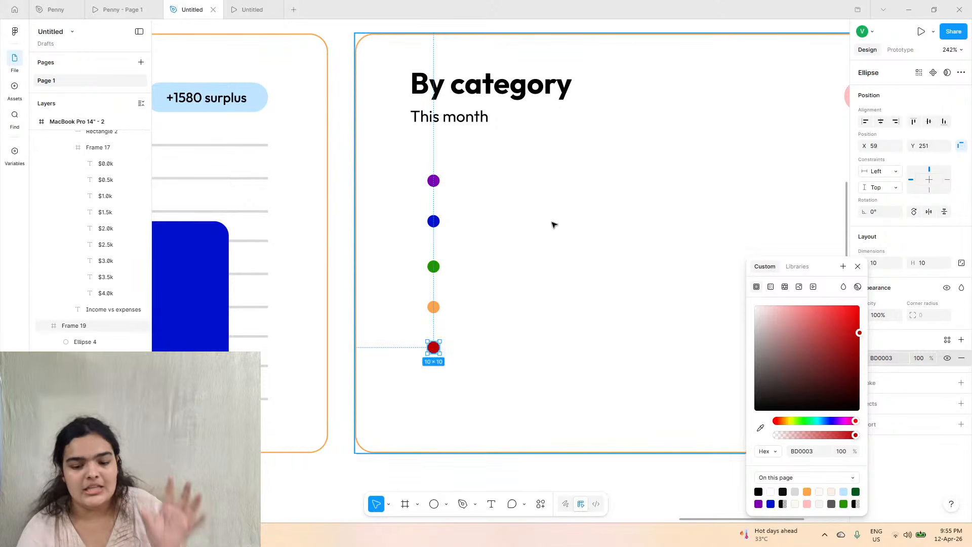
drag(831, 308, 859, 318)
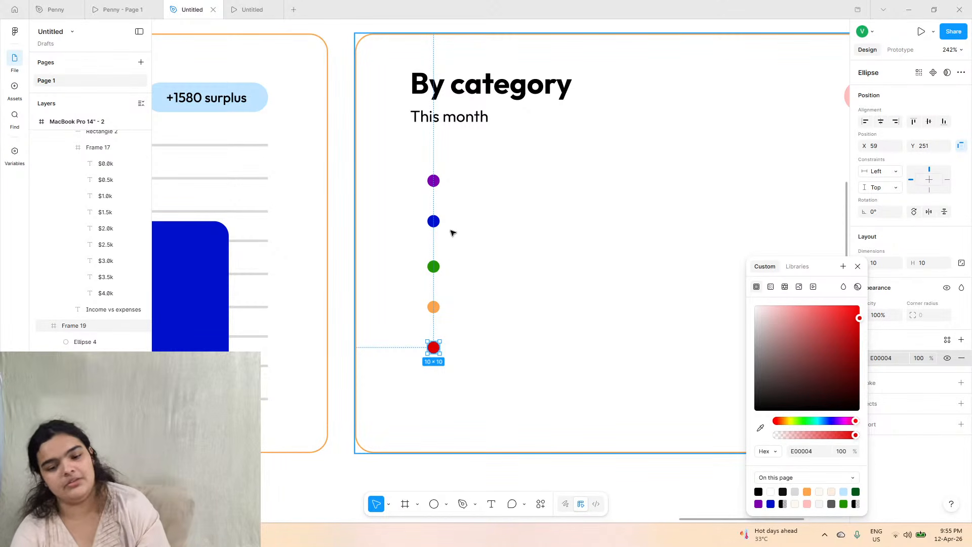
- Select all five coloured dots and move the column slightly down inside the By category card
click(434, 181)
click(434, 221)
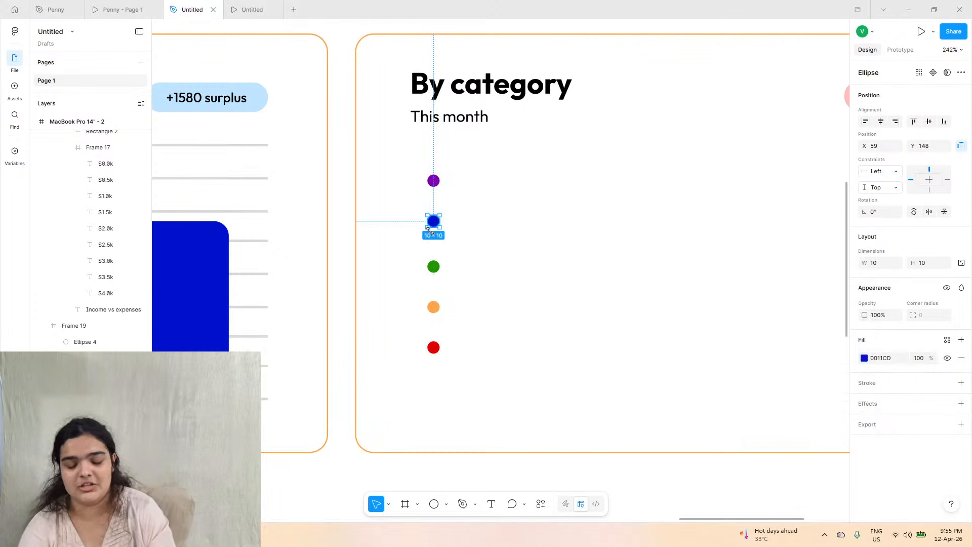
click(434, 267)
shift+click(433, 181)
shift+click(434, 221)
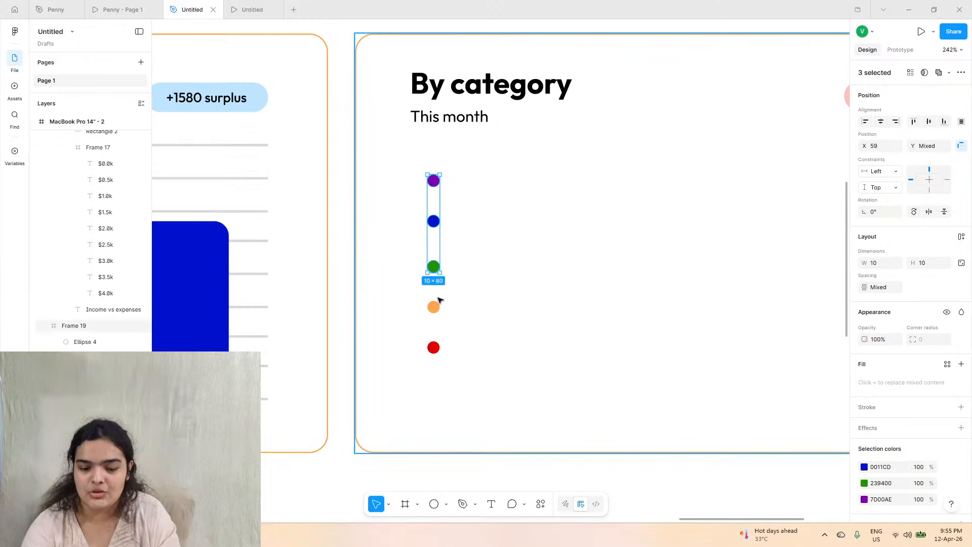
shift+click(434, 307)
shift+click(433, 348)
drag(433, 308, 433, 314)
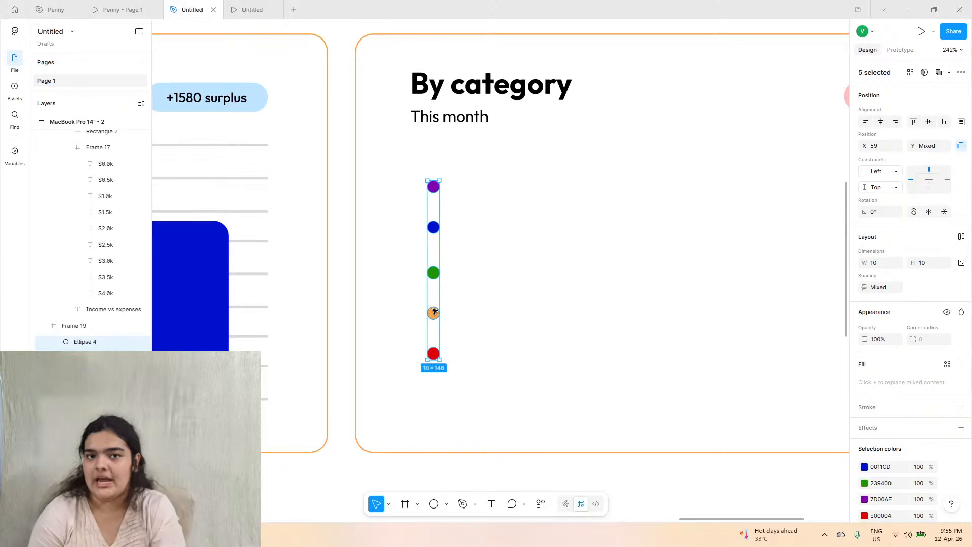
- Check the category names in the original file and add the text label Housing beside the purple dot
click(116, 9)
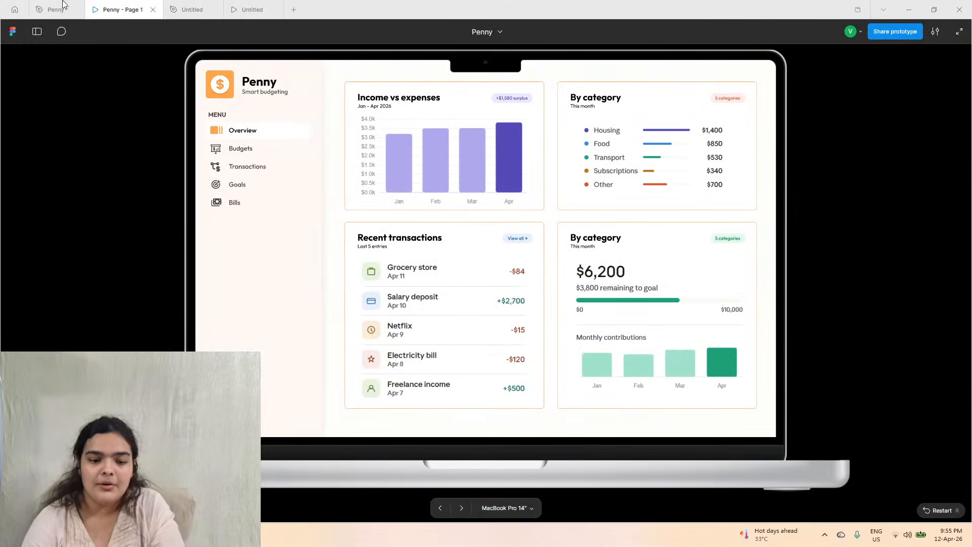
click(54, 9)
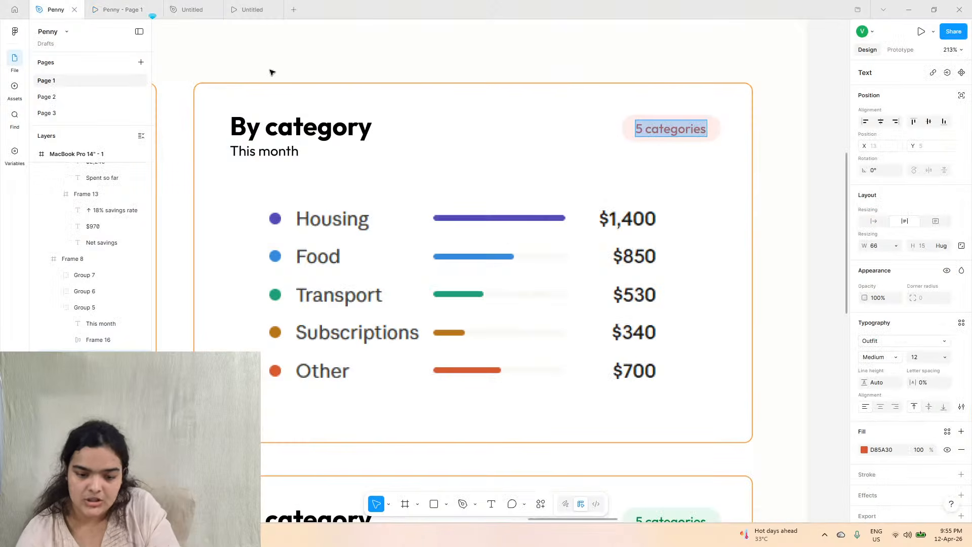
click(192, 9)
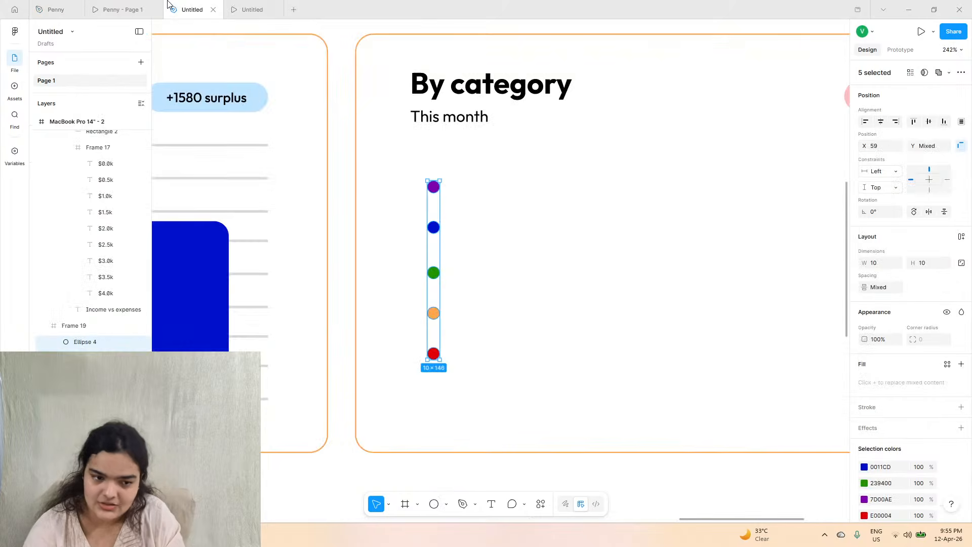
click(580, 490)
click(492, 504)
click(478, 183)
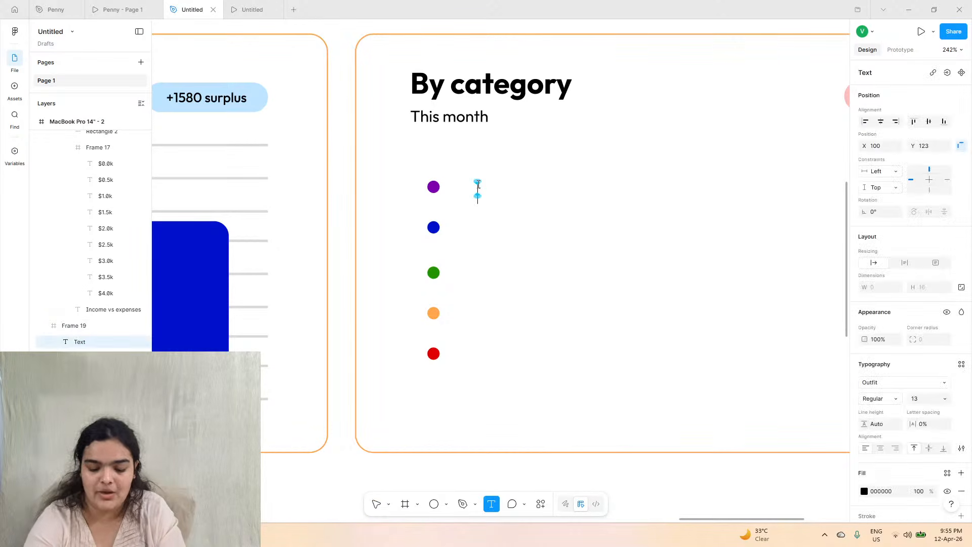
text(Housing)
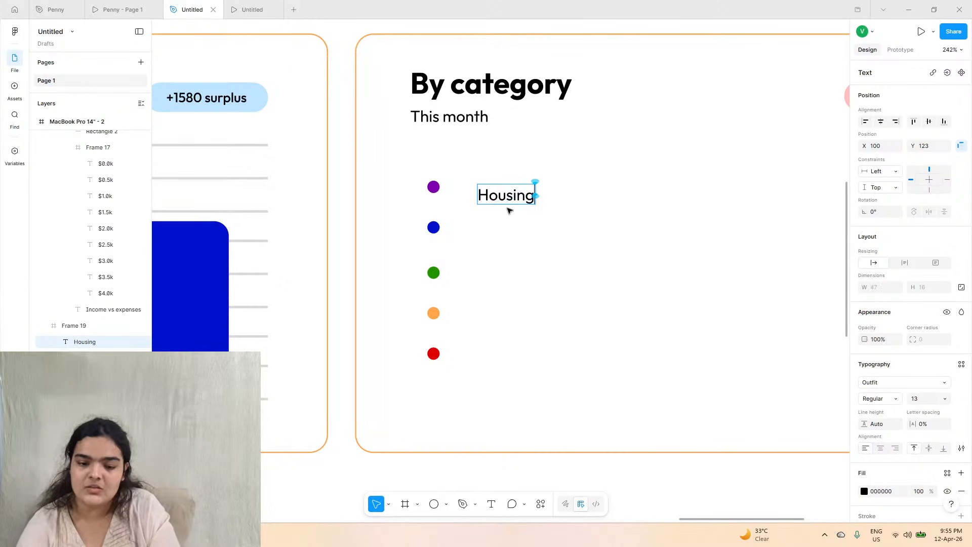
- Align the Housing label with the purple dot at X 90 and duplicate it down to the blue dot's row
click(55, 9)
click(117, 9)
click(195, 15)
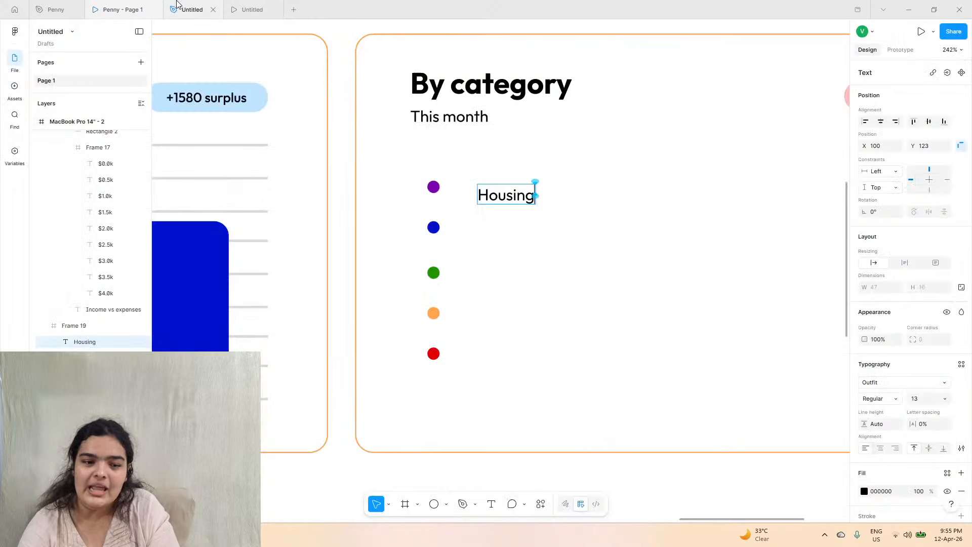
key(Escape)
drag(505, 201, 484, 229)
- Check the category names in the original design and change the text label beside the blue dot to Food
click(121, 9)
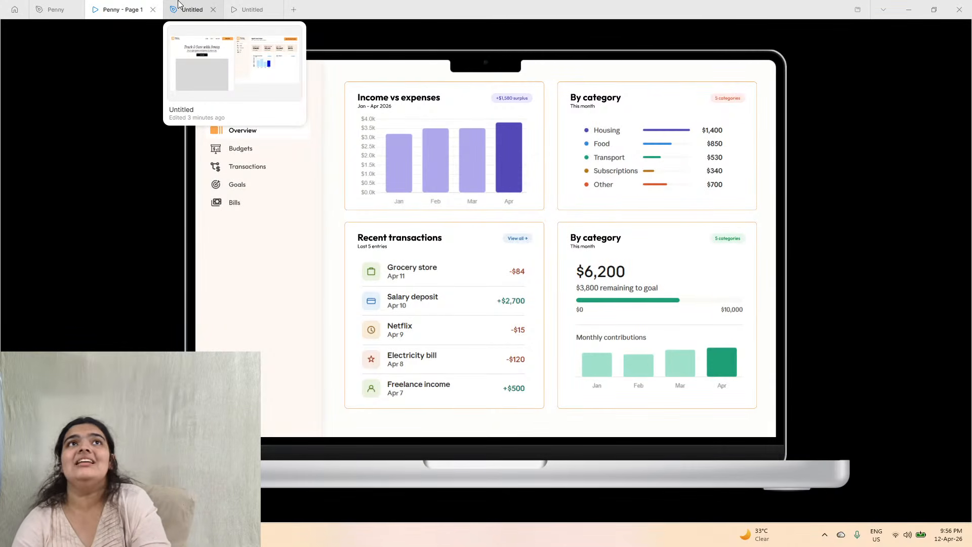
click(248, 9)
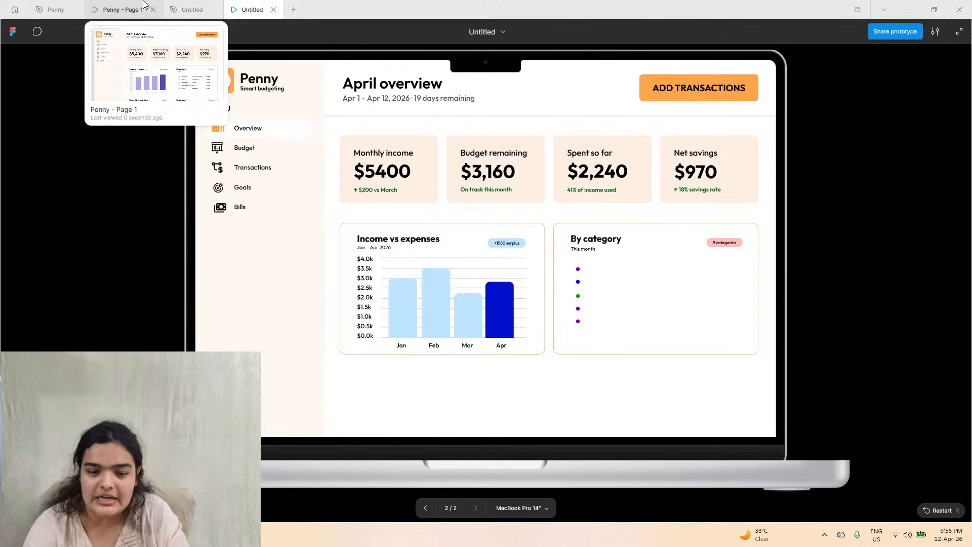
click(126, 6)
click(51, 9)
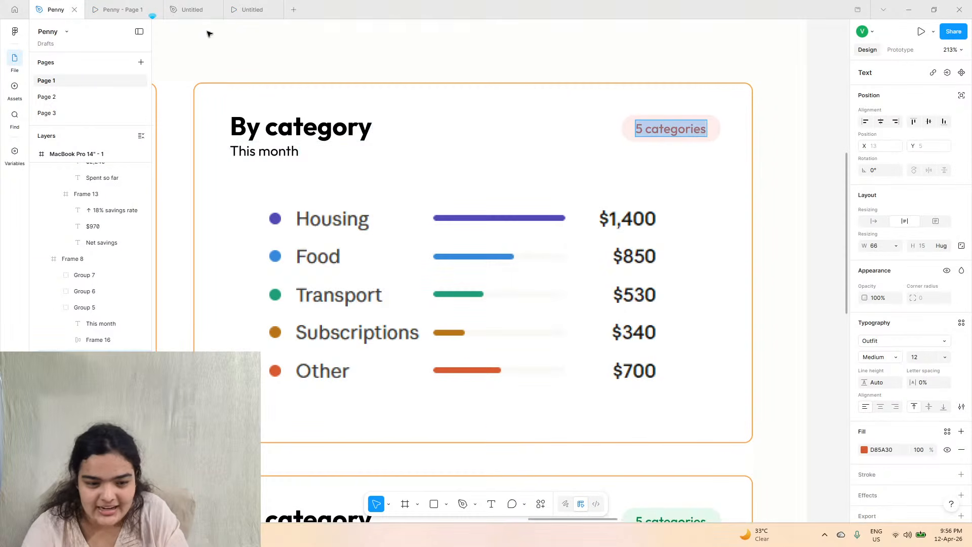
click(192, 9)
double_click(468, 218)
text(G)
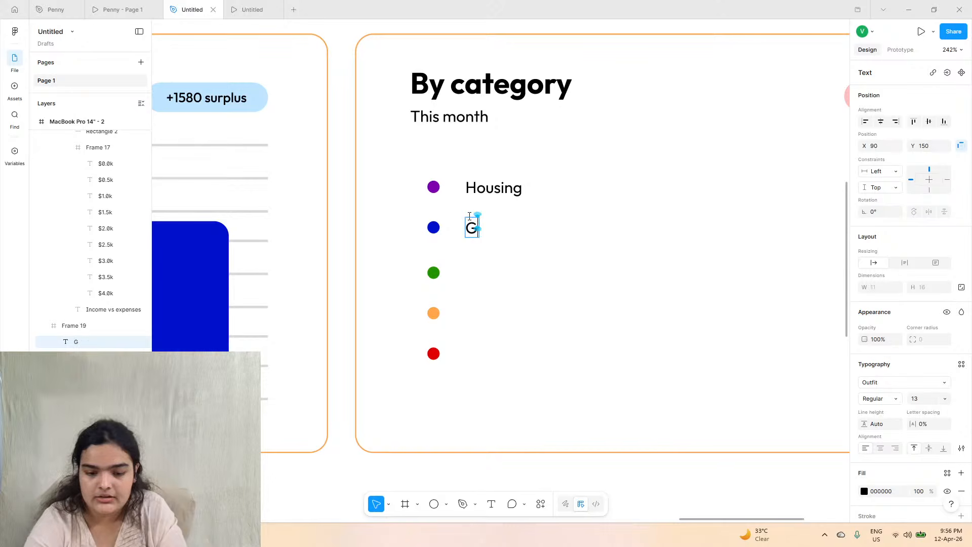
key(BackSpace)
text(Food)
mouse_move(156, 6)
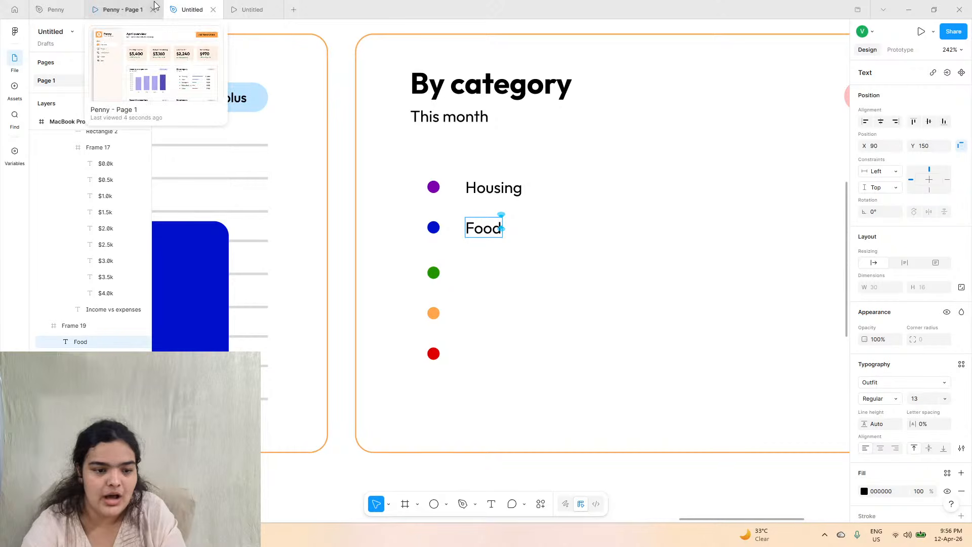
key(Escape)
- Duplicate the Housing and Food labels down to the green and orange dots and change the green dot's label to Transport
shift+click(489, 188)
drag(489, 189, 494, 273)
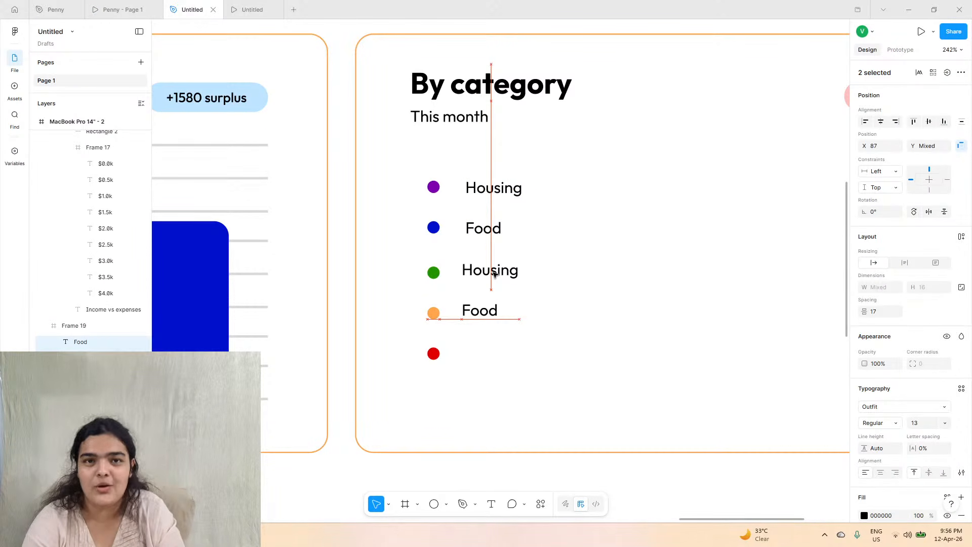
click(117, 9)
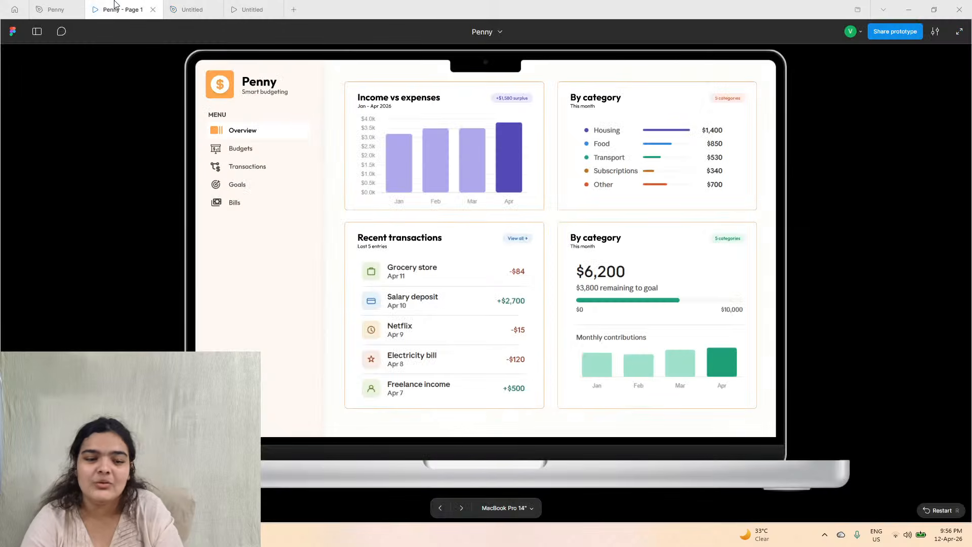
click(187, 9)
key(Escape)
click(490, 270)
double_click(490, 270)
text(Transap)
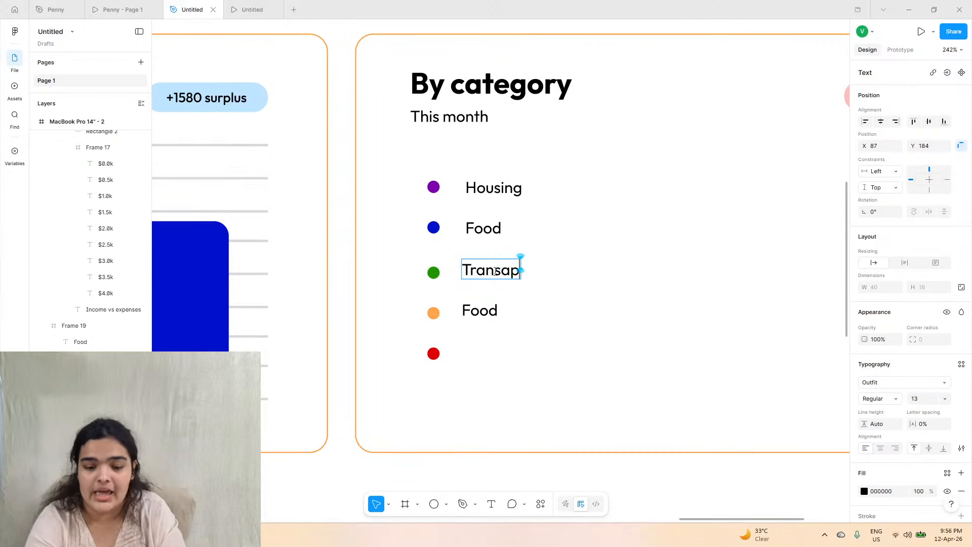
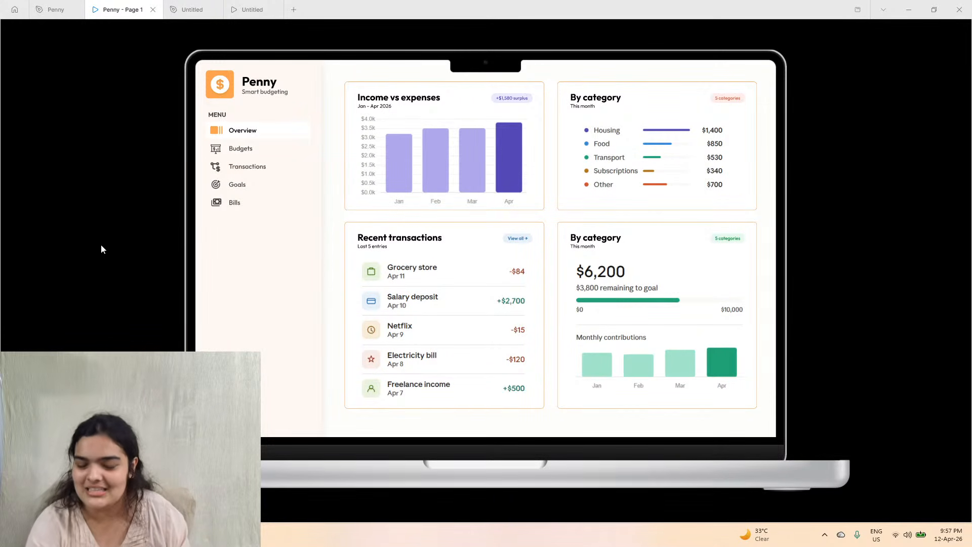
- Draw a thin horizontal rectangle about 242 by 9 beside the Housing label as its progress bar track
click(192, 9)
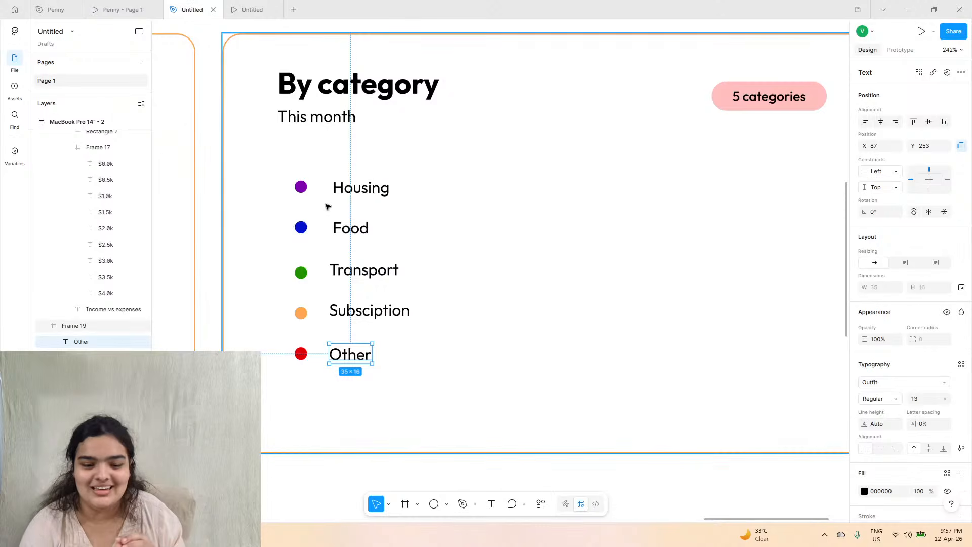
click(447, 504)
click(480, 412)
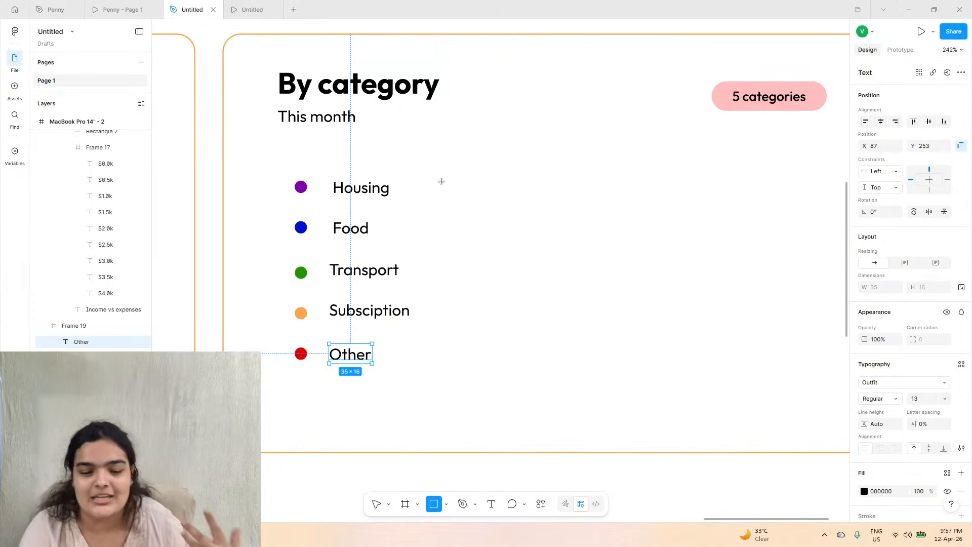
drag(443, 182, 753, 193)
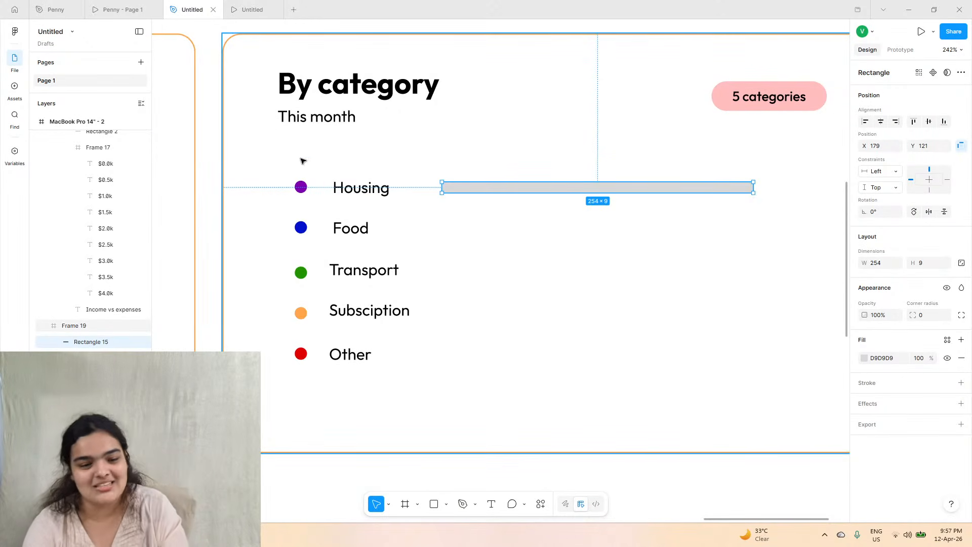
click(121, 9)
click(186, 9)
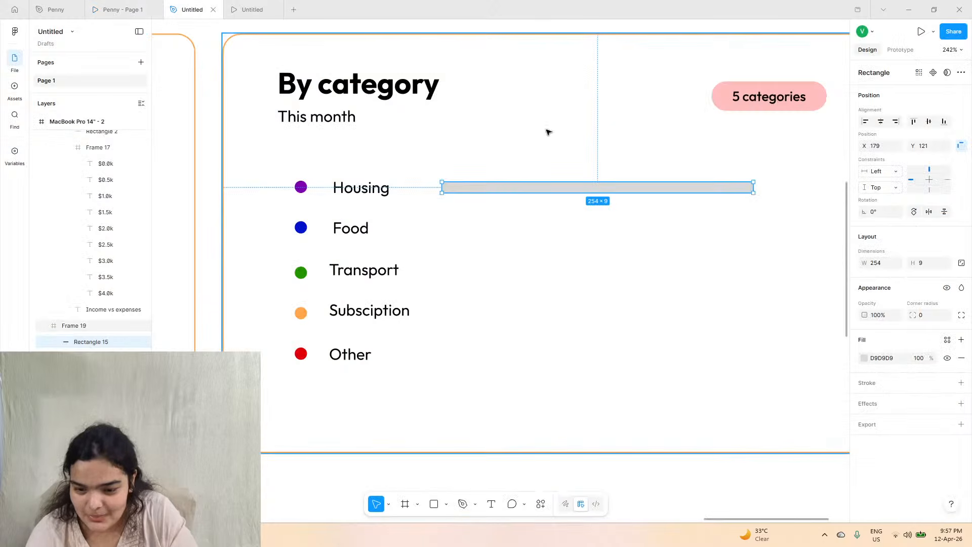
drag(753, 187, 739, 188)
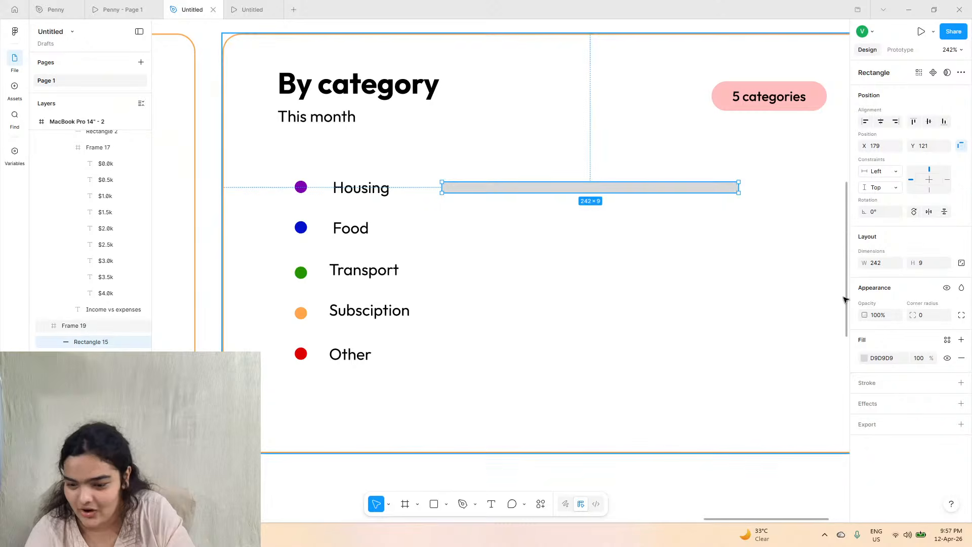
- Round the Housing bar's corners to 9 and fill it with light grey EDEDED
drag(910, 317, 955, 327)
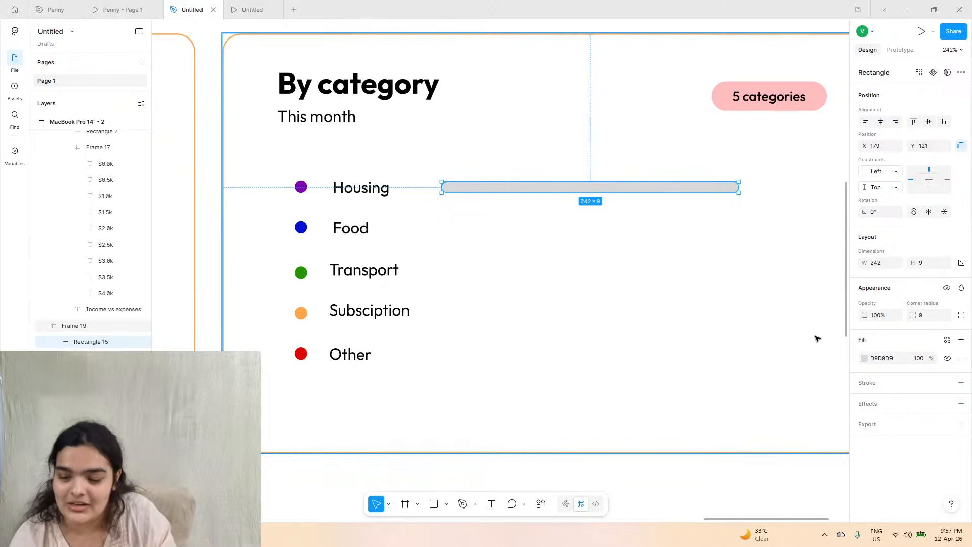
click(866, 358)
drag(818, 339, 699, 304)
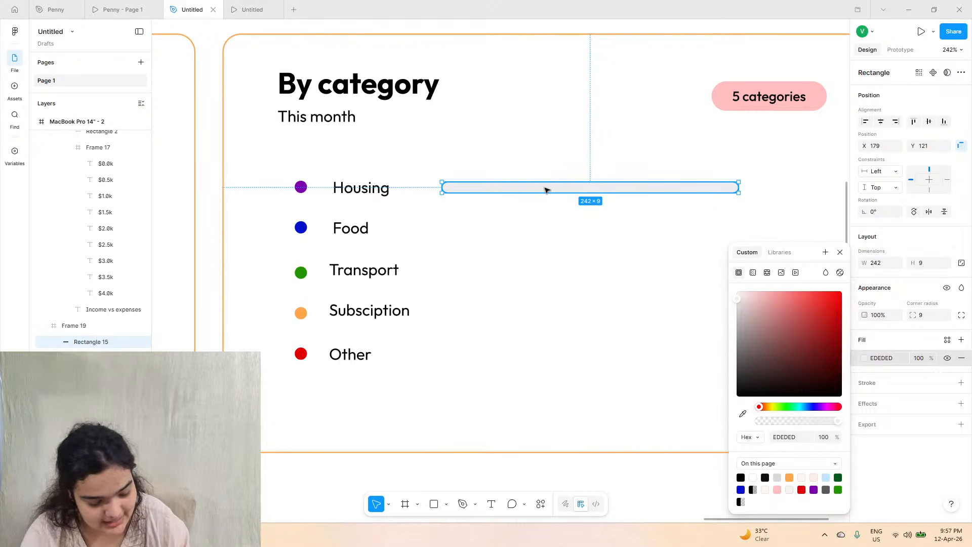
- Duplicate the grey bar down to the Food, Transport, orange-dot and Other rows
drag(545, 186, 542, 228)
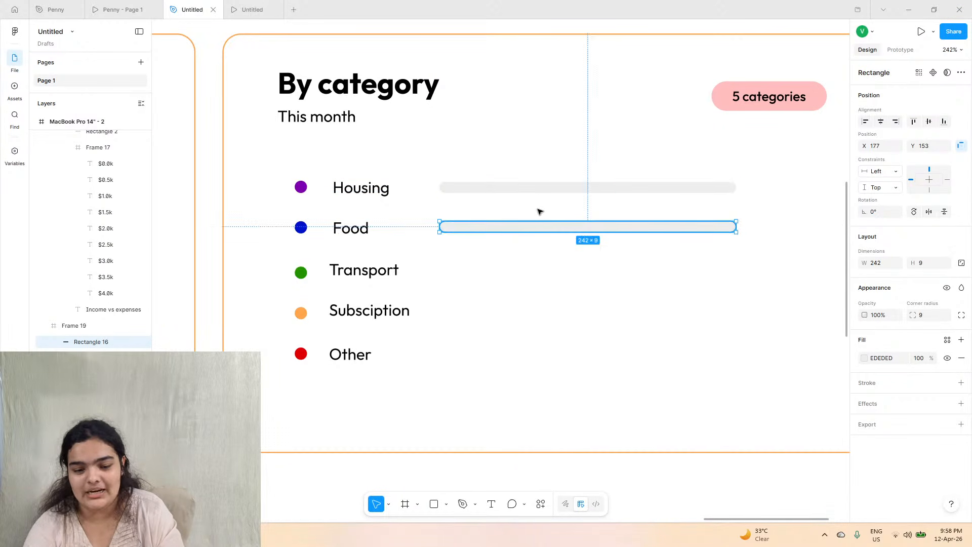
shift+click(534, 190)
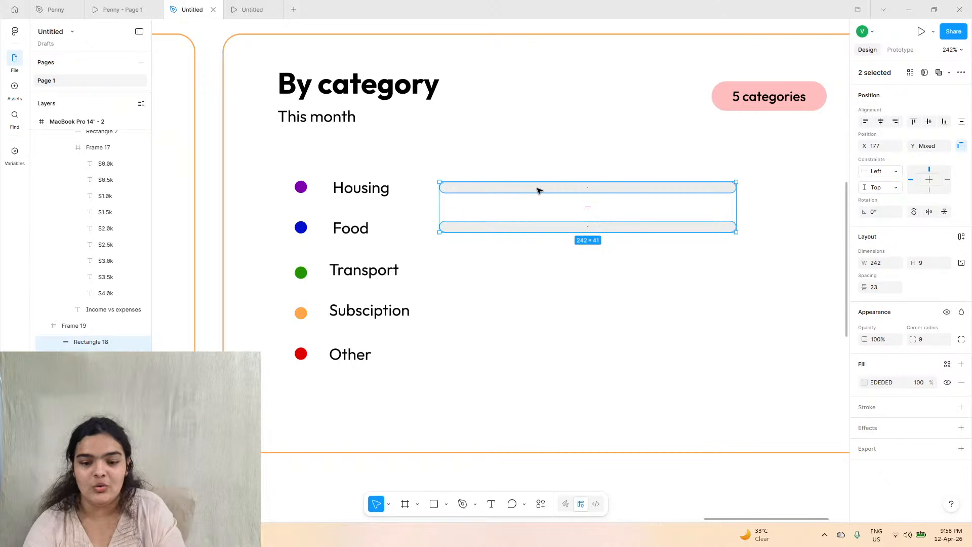
drag(539, 191, 542, 272)
click(515, 307)
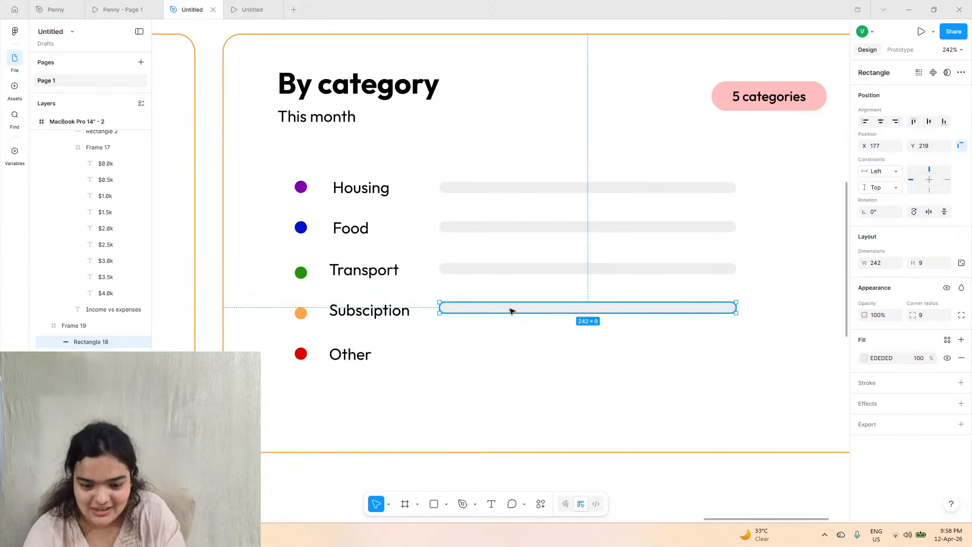
drag(515, 310, 511, 356)
- Select all five grey bars and distribute them evenly with a vertical spacing of 27
shift+click(504, 307)
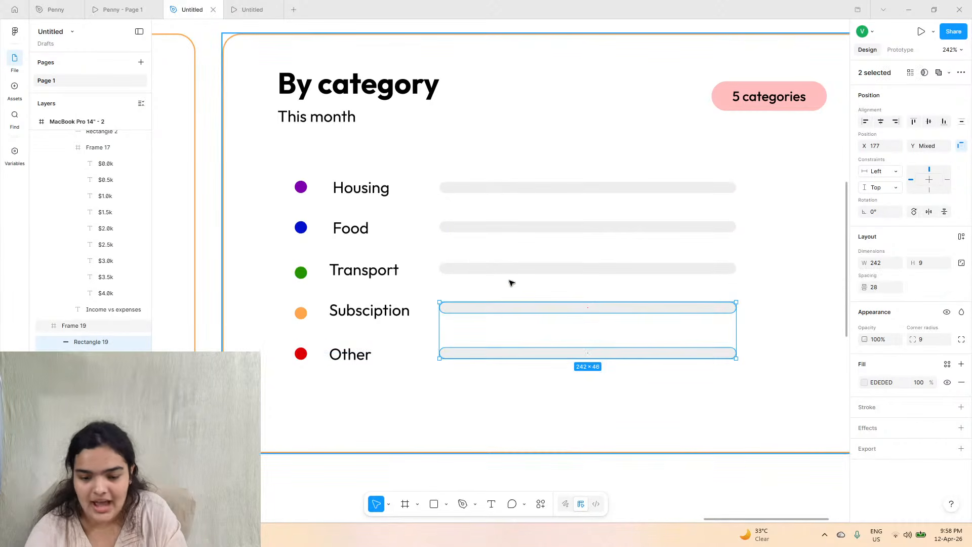
shift+click(512, 269)
shift+click(523, 227)
shift+click(530, 188)
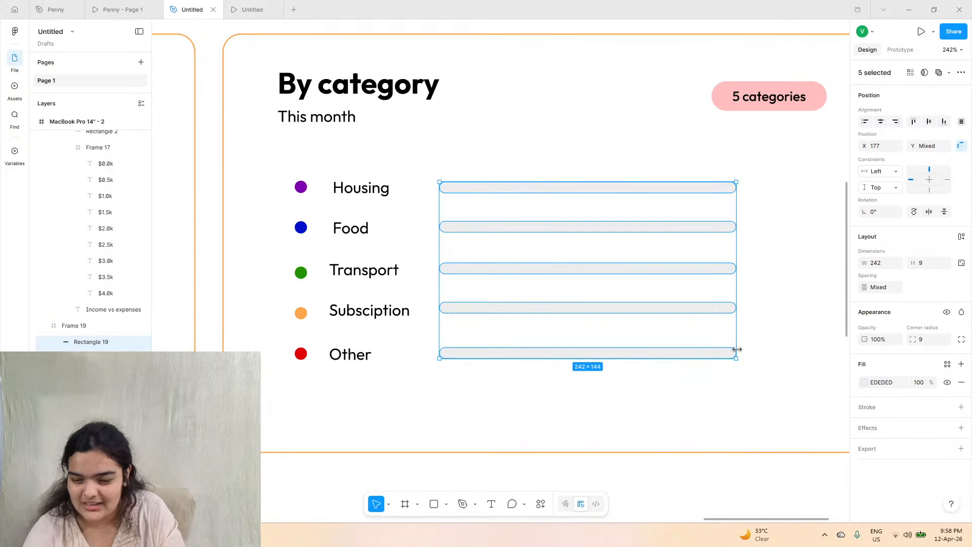
click(728, 351)
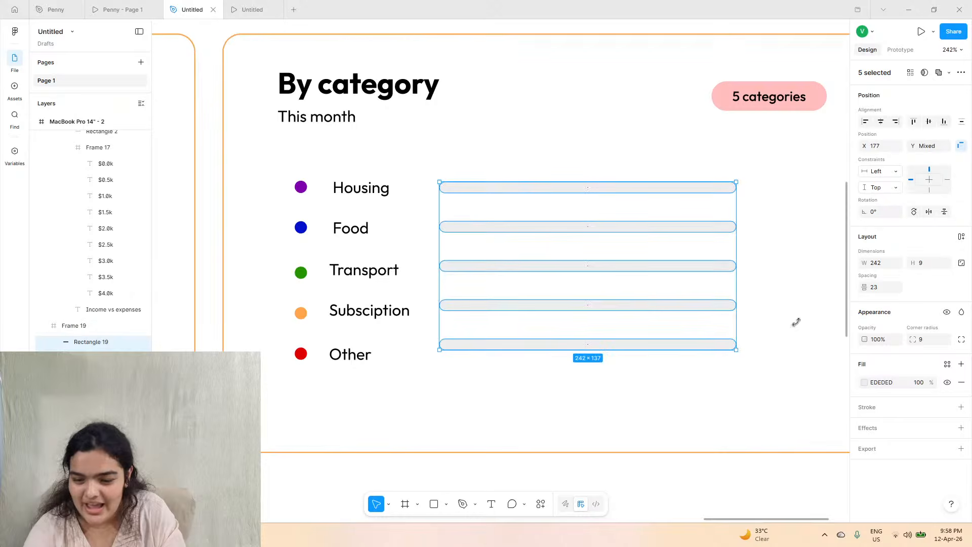
drag(588, 246, 586, 253)
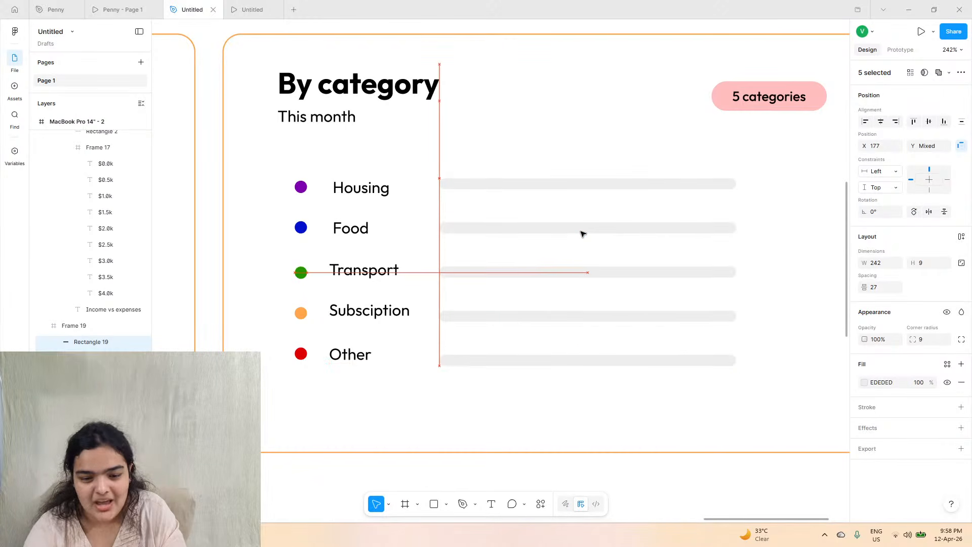
- Overlay copies of all five grey bars, shortened to about 165 wide and filled with purple 7D00AE
click(507, 184)
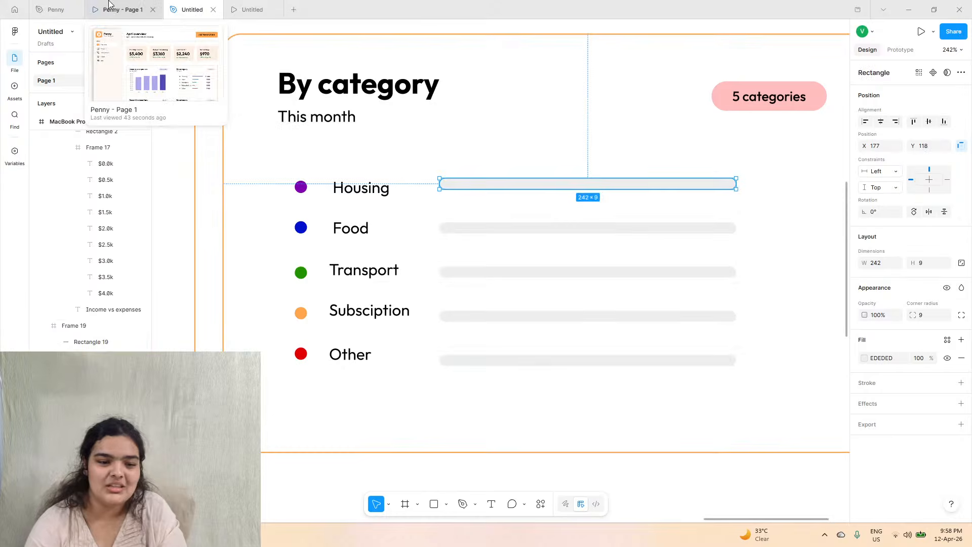
click(119, 9)
click(189, 8)
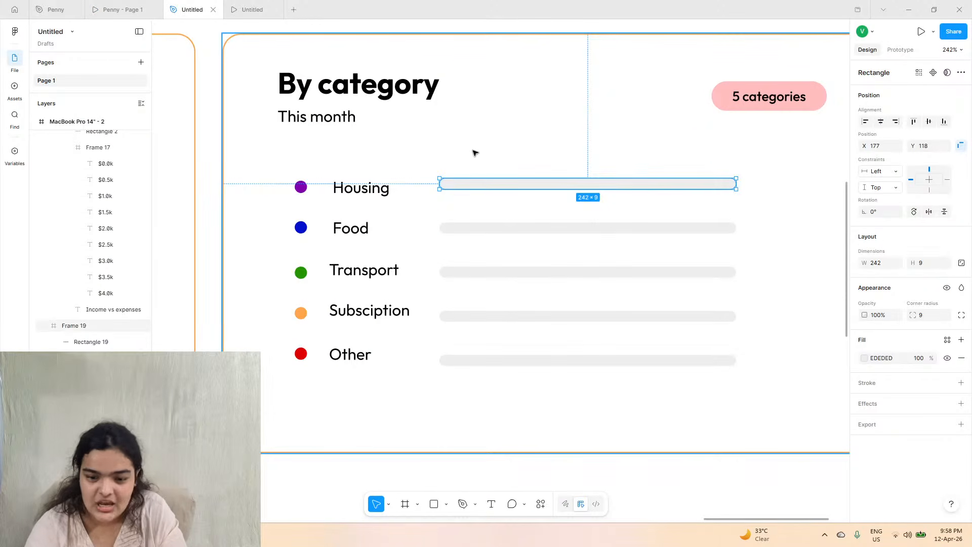
shift+click(601, 227)
shift+click(599, 272)
shift+click(615, 315)
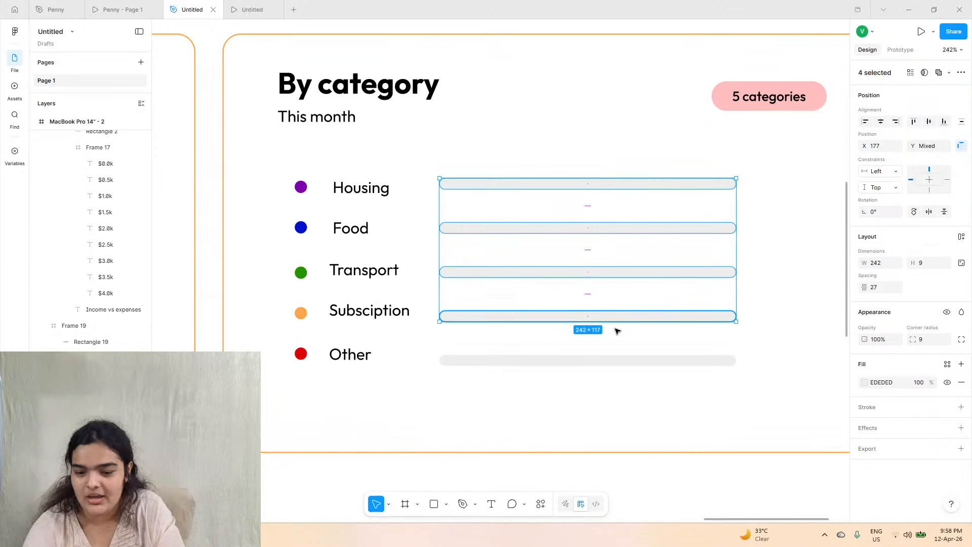
shift+click(608, 367)
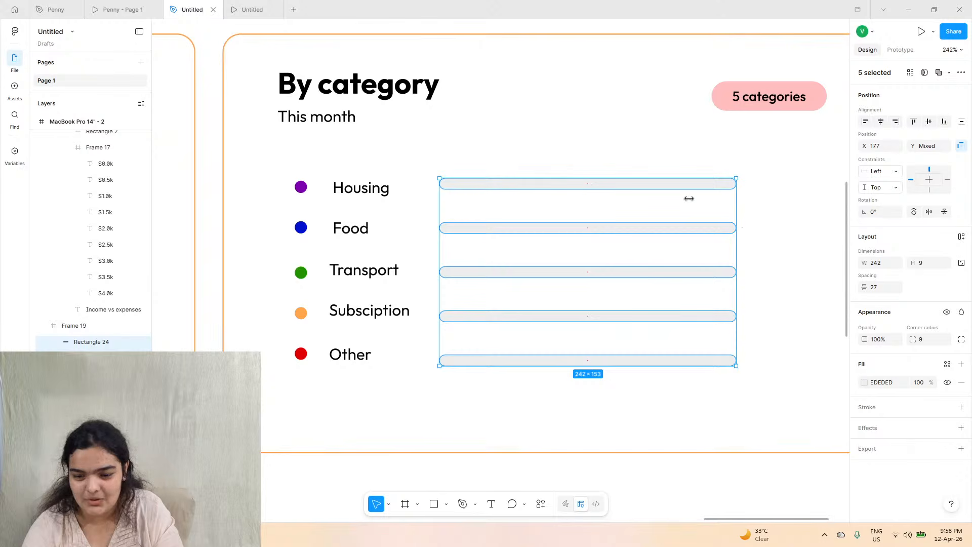
drag(689, 198, 595, 198)
click(863, 387)
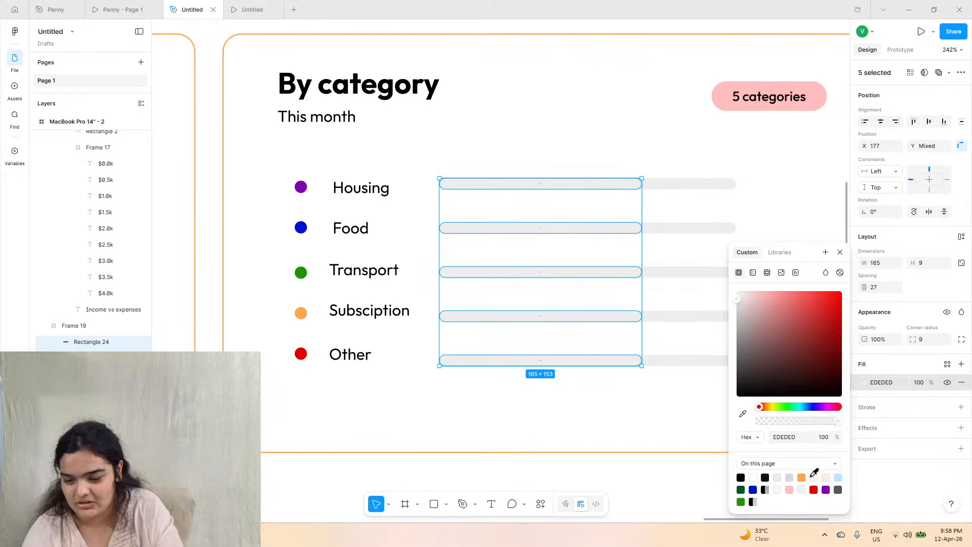
click(826, 489)
- Fill the Food row's coloured bar with the blue of its dot and lengthen it along the grey track
click(552, 229)
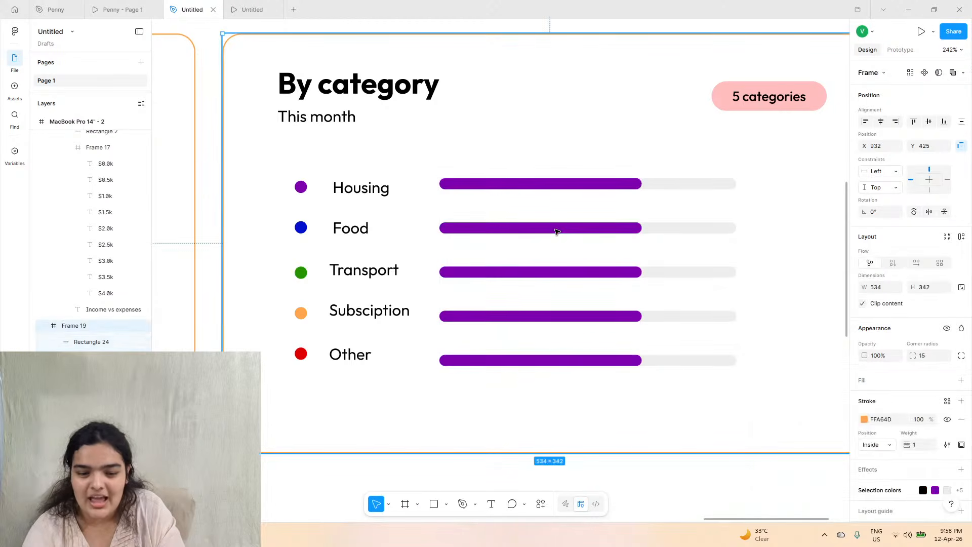
click(553, 228)
click(864, 358)
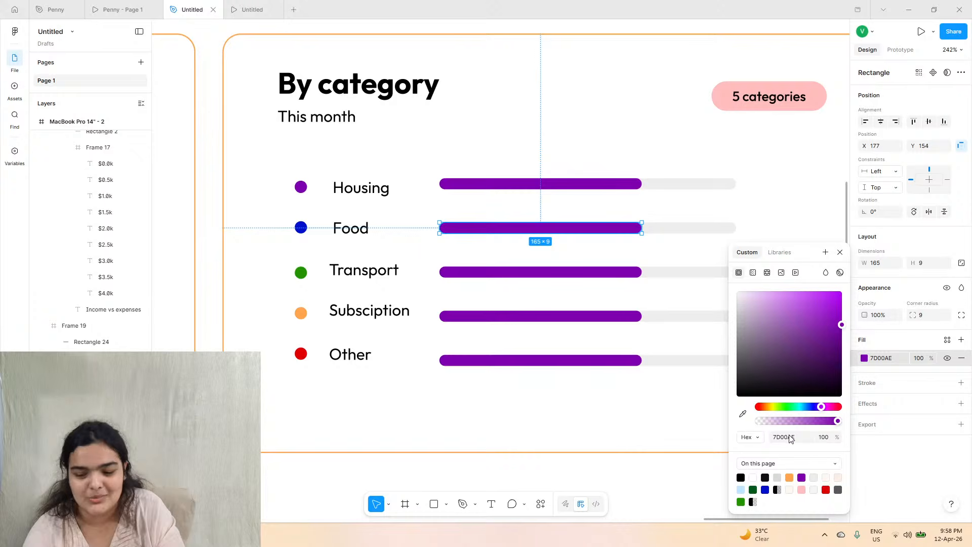
click(765, 489)
drag(643, 233, 687, 234)
- Fill the Transport row's coloured bar with green 239400 and shorten it to about 120 wide
click(608, 272)
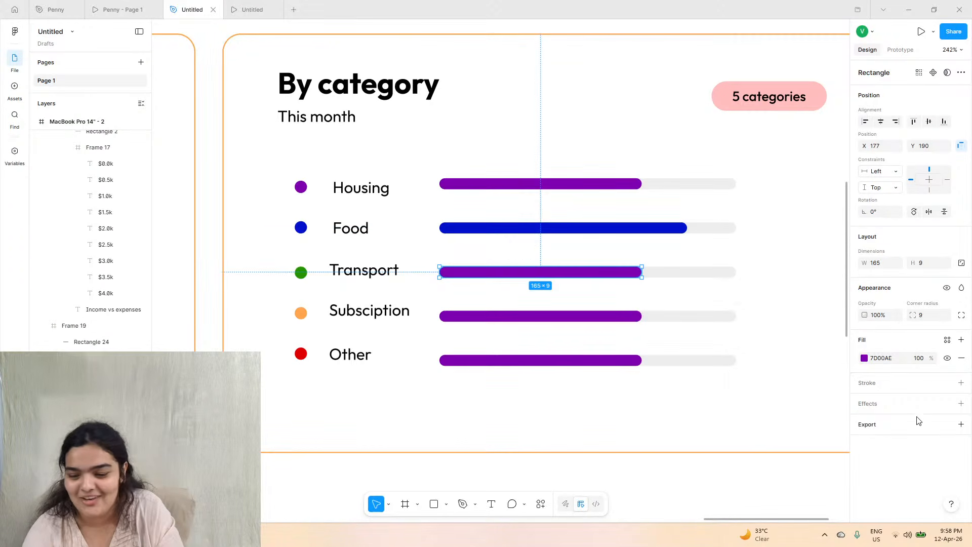
click(867, 359)
click(741, 502)
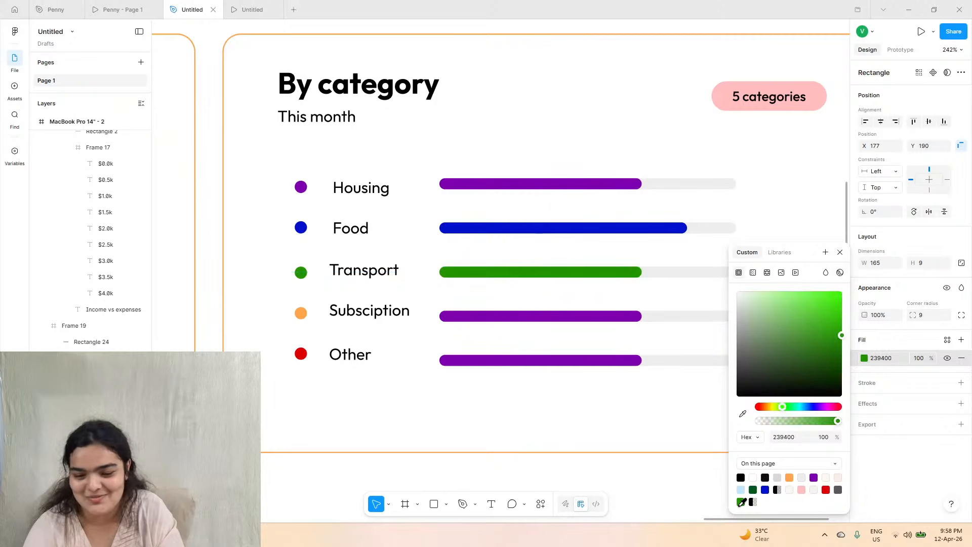
drag(640, 269, 587, 270)
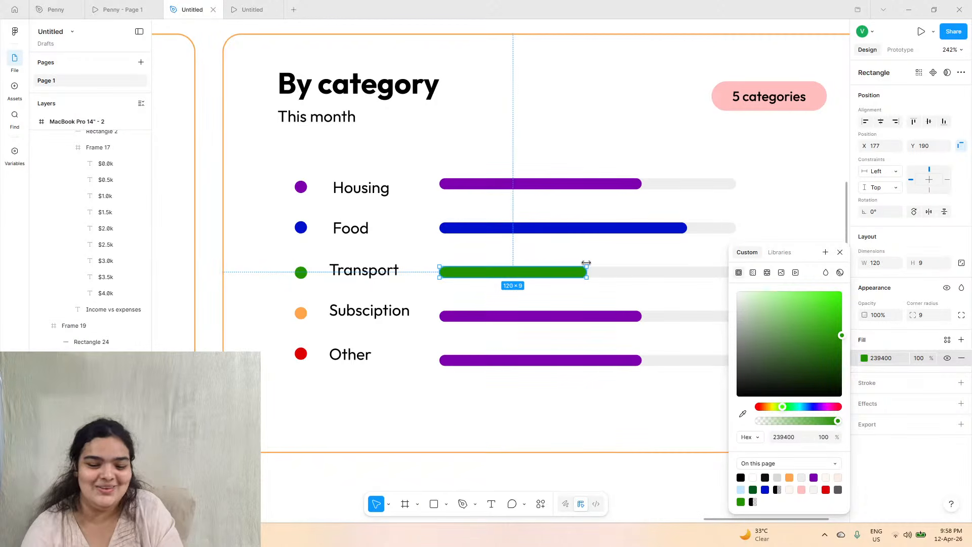
- Fill the coloured bar in the orange dot's row with orange FFA64D
click(591, 317)
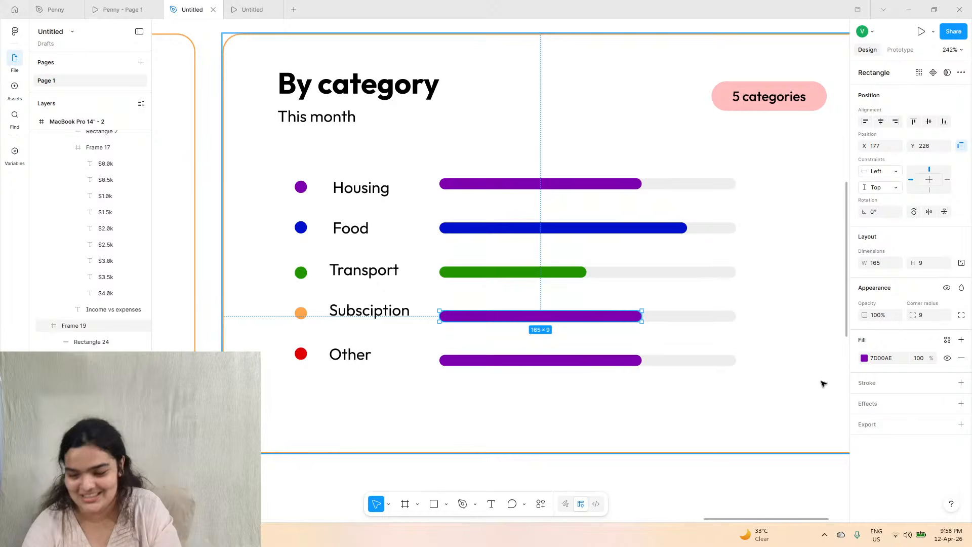
click(865, 359)
click(790, 478)
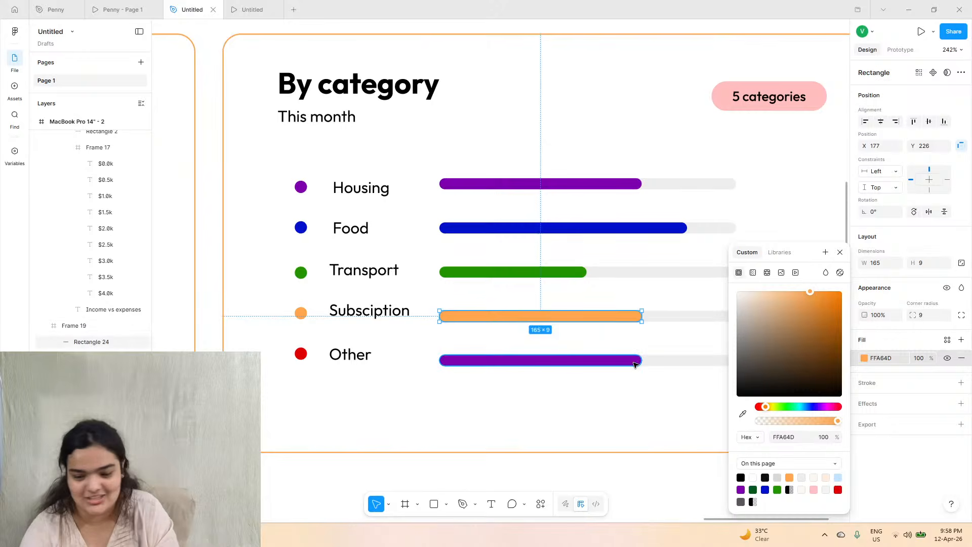
- Lengthen the Other row's coloured bar to about 205 wide and fill it with red E00004
click(638, 360)
drag(650, 360, 691, 361)
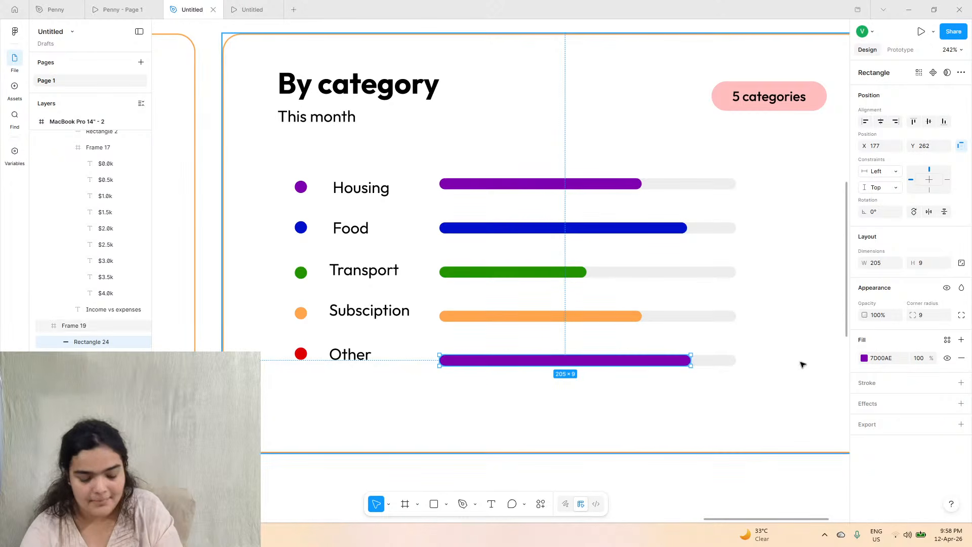
click(865, 359)
click(838, 490)
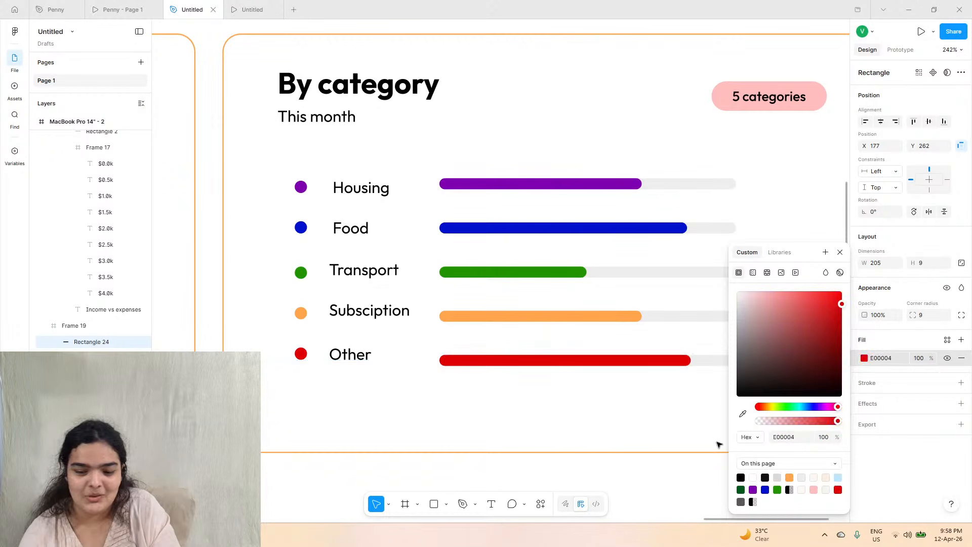
click(662, 409)
- Move all five category labels closer to their dots, with the Housing label at about X 79
scroll(675, 293, right, 1)
scroll(675, 293, right, 3)
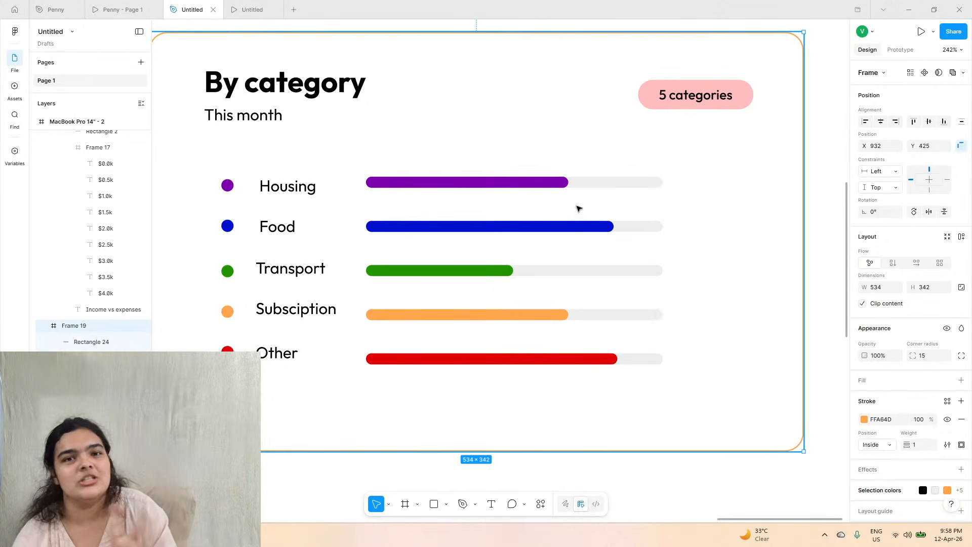
click(114, 8)
click(172, 7)
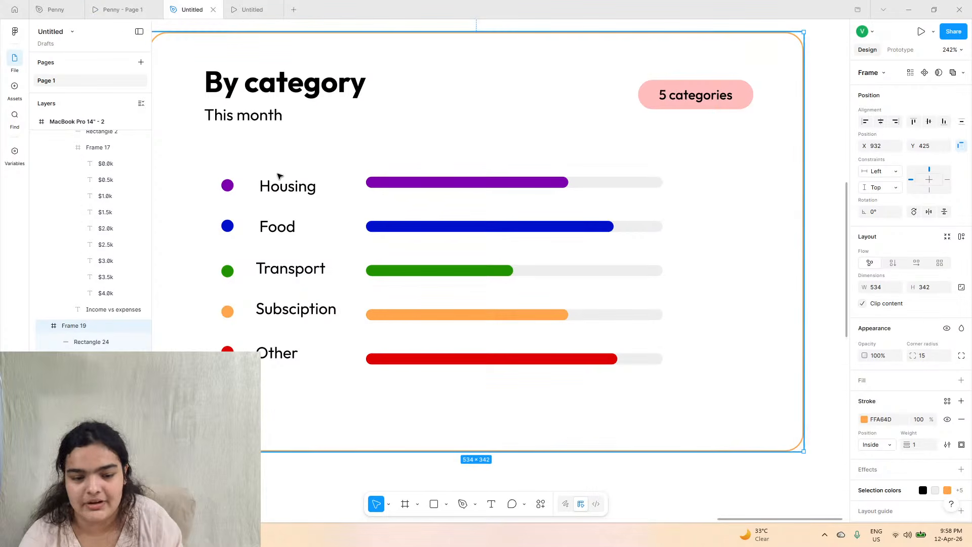
click(287, 191)
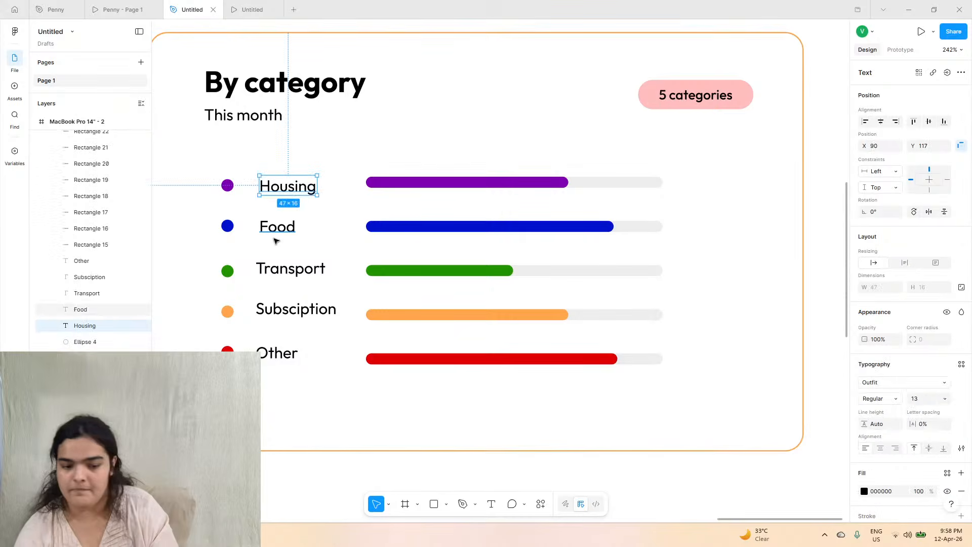
shift+click(277, 231)
shift+click(280, 270)
shift+click(279, 310)
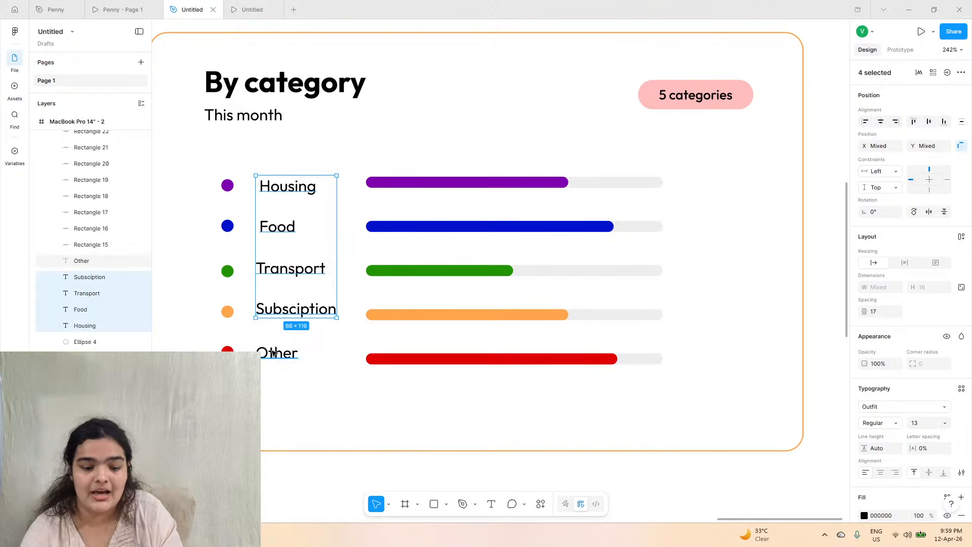
shift+click(273, 353)
drag(272, 320, 259, 317)
- Move the Housing and Food bars together with their grey tracks closer to the labels, to about X 151
click(509, 183)
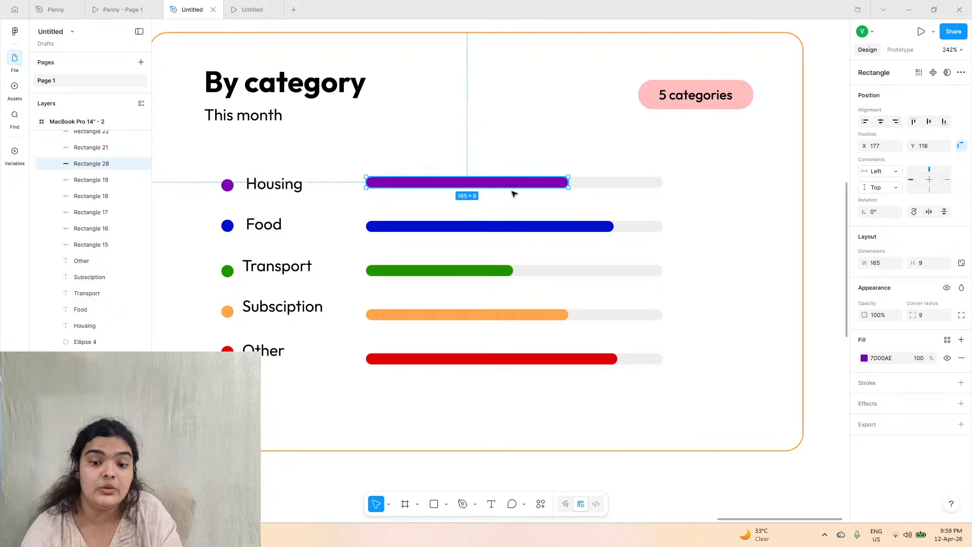
shift+click(593, 185)
drag(547, 185, 515, 187)
click(605, 226)
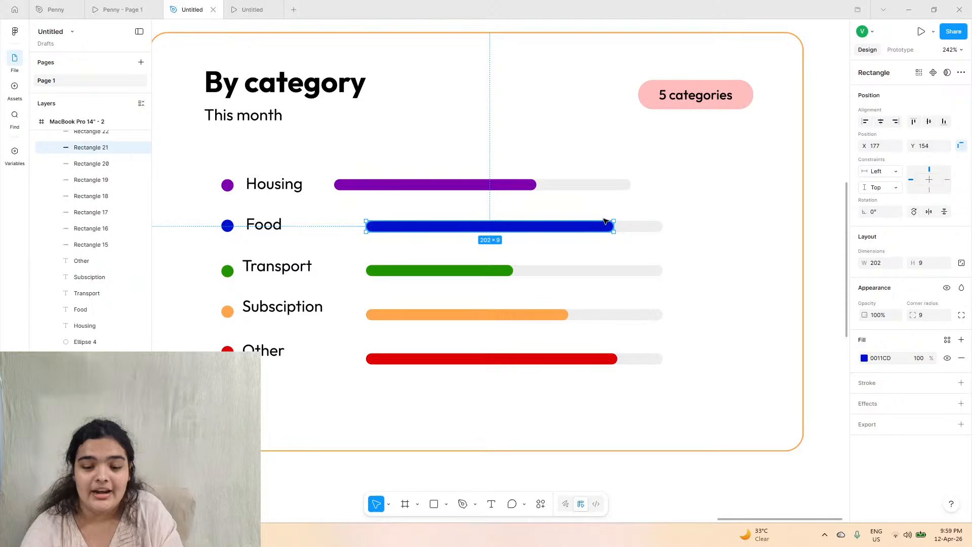
shift+click(661, 232)
drag(633, 227, 601, 233)
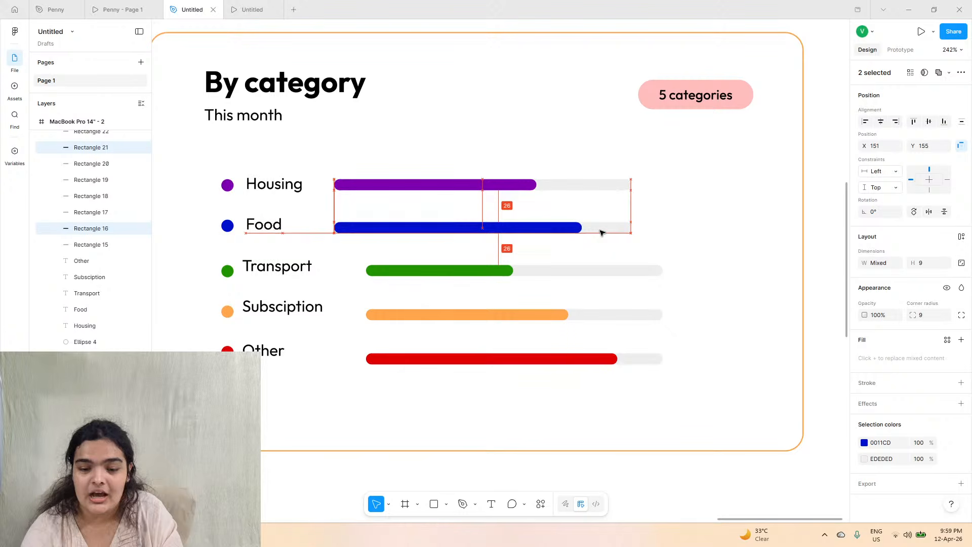
- Shift the Transport and Subsciption bars with their grey tracks to about X 151 and level them with their labels
click(494, 271)
shift+click(561, 273)
drag(560, 273, 541, 272)
click(521, 315)
shift+click(611, 317)
drag(610, 317, 582, 310)
click(581, 310)
click(463, 268)
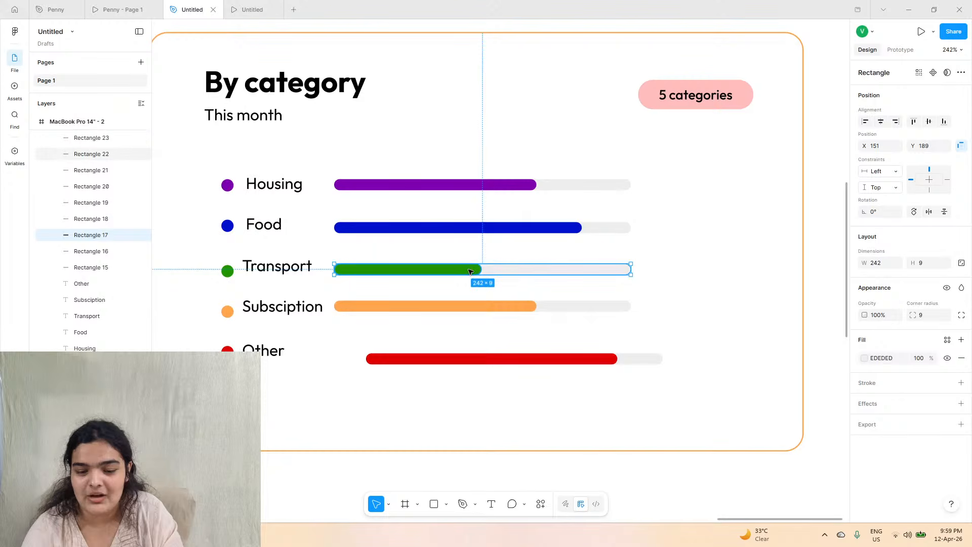
shift+click(470, 272)
drag(502, 269, 502, 265)
- Move the Other row's red bar and grey track up and into line with the bars above
click(601, 362)
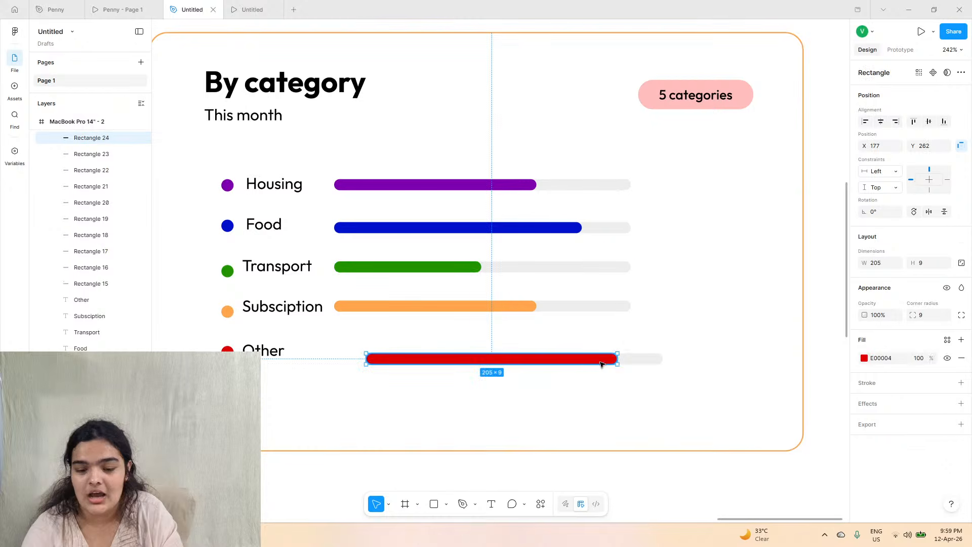
shift+click(641, 361)
drag(643, 360, 611, 349)
click(161, 5)
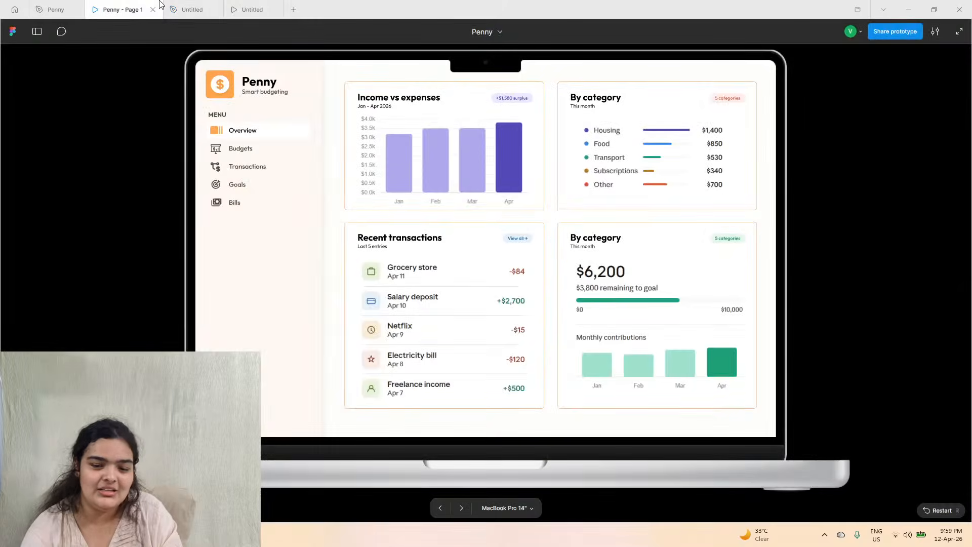
click(183, 9)
click(275, 184)
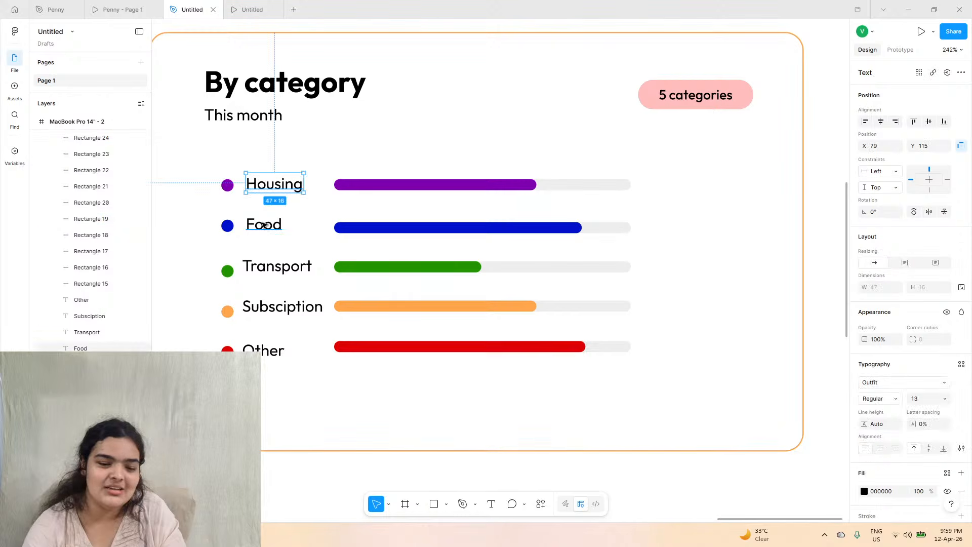
shift+click(264, 225)
shift+click(272, 272)
shift+click(275, 267)
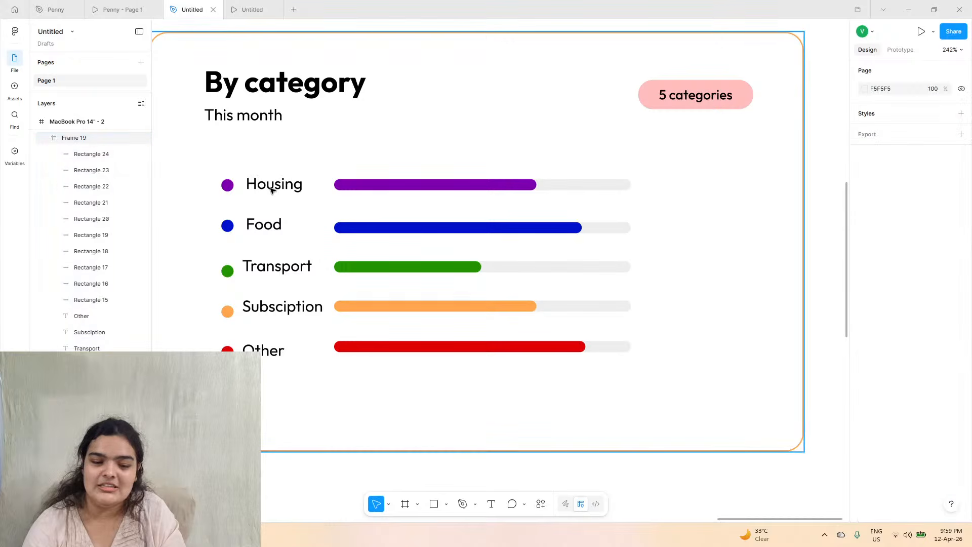
- Duplicate the five category labels into a matching column just beyond the far ends of the bars
double_click(271, 188)
shift+click(264, 225)
shift+click(276, 267)
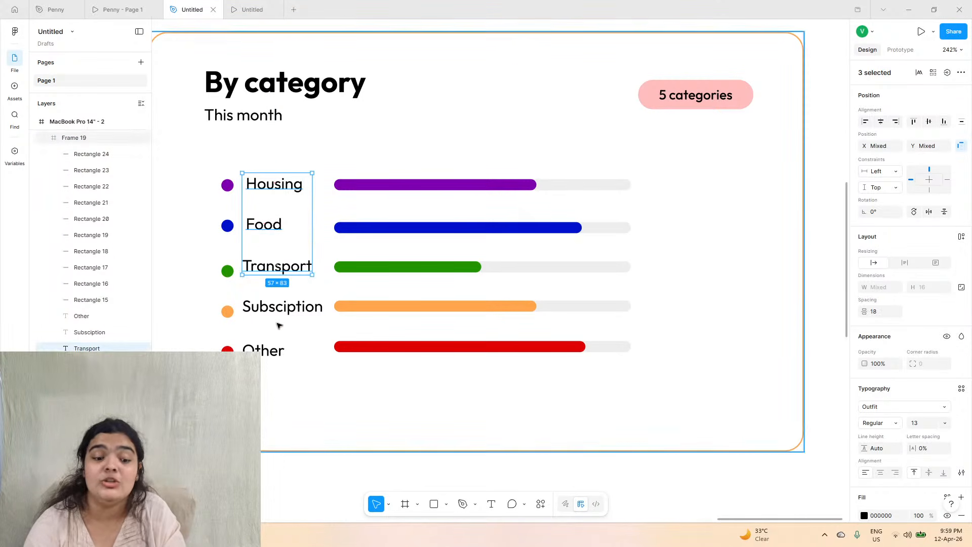
shift+click(278, 309)
shift+click(267, 351)
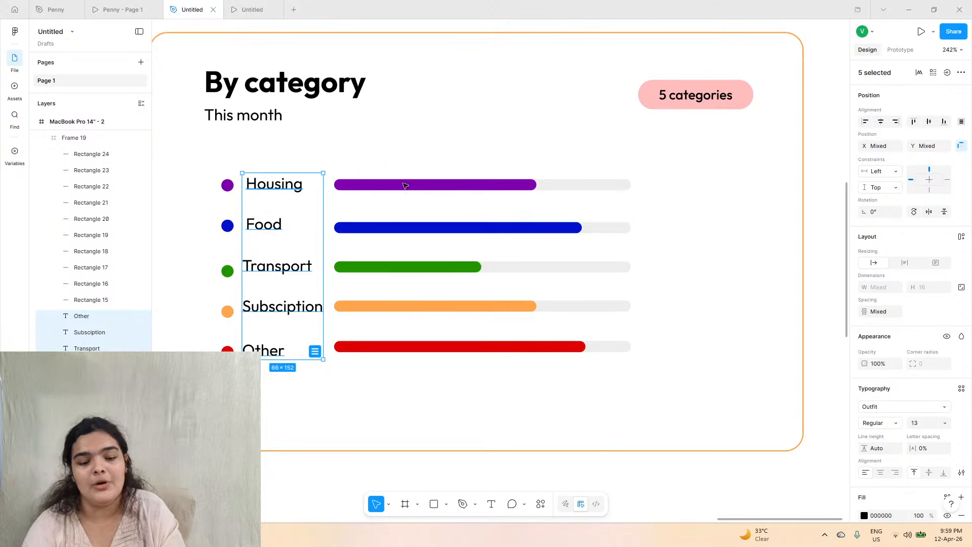
drag(405, 186, 734, 186)
click(275, 185)
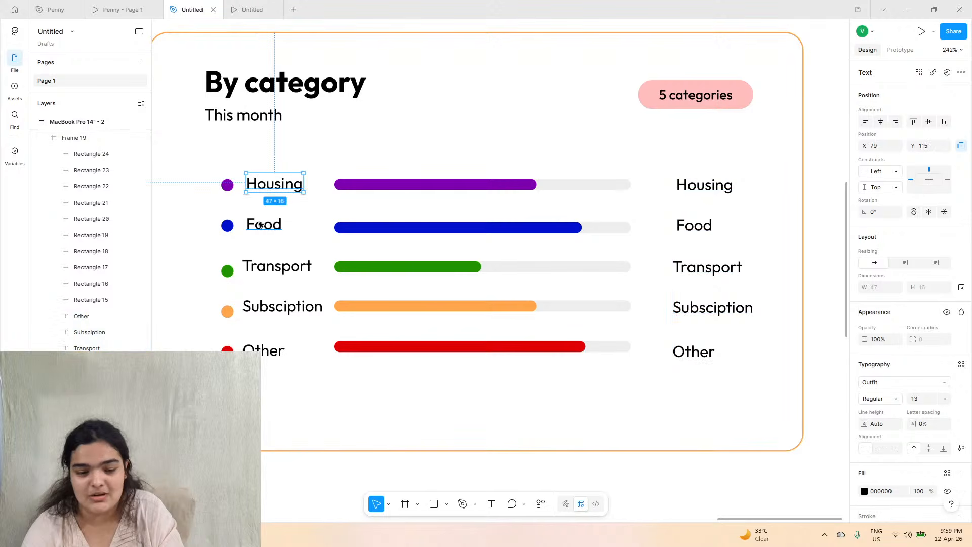
shift+click(260, 225)
shift+click(261, 270)
shift+click(261, 312)
click(262, 361)
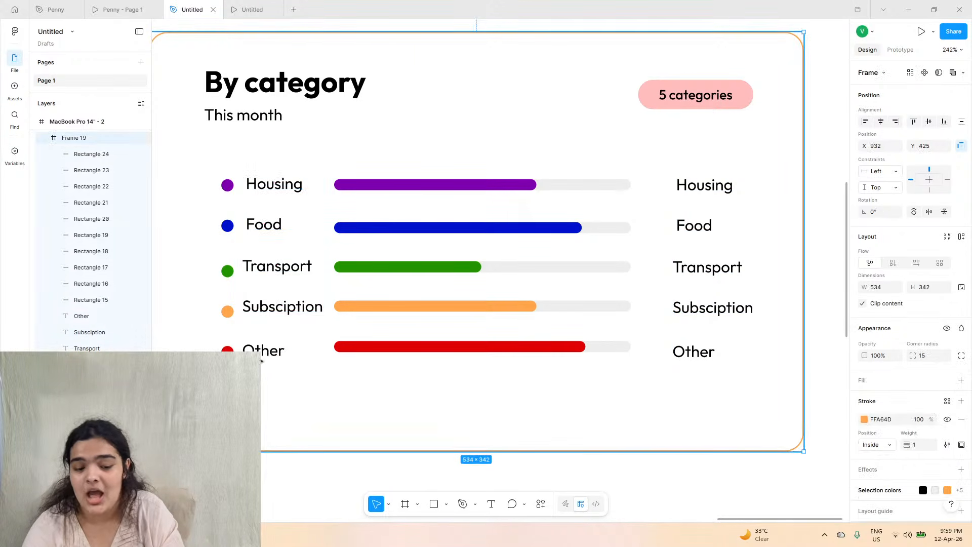
- Wrap the five original category labels beside the dots in an auto layout frame
click(262, 355)
shift+click(282, 310)
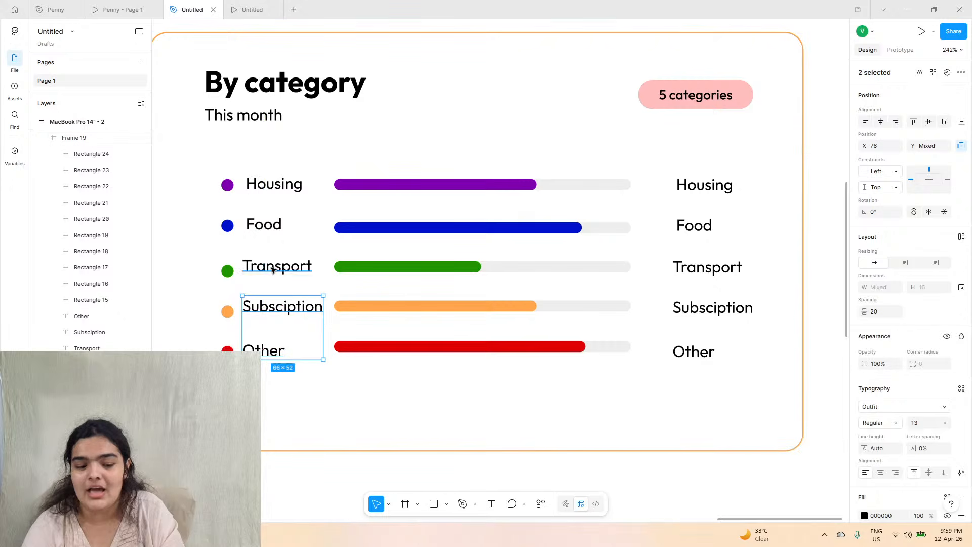
shift+click(273, 269)
shift+click(264, 224)
shift+click(276, 185)
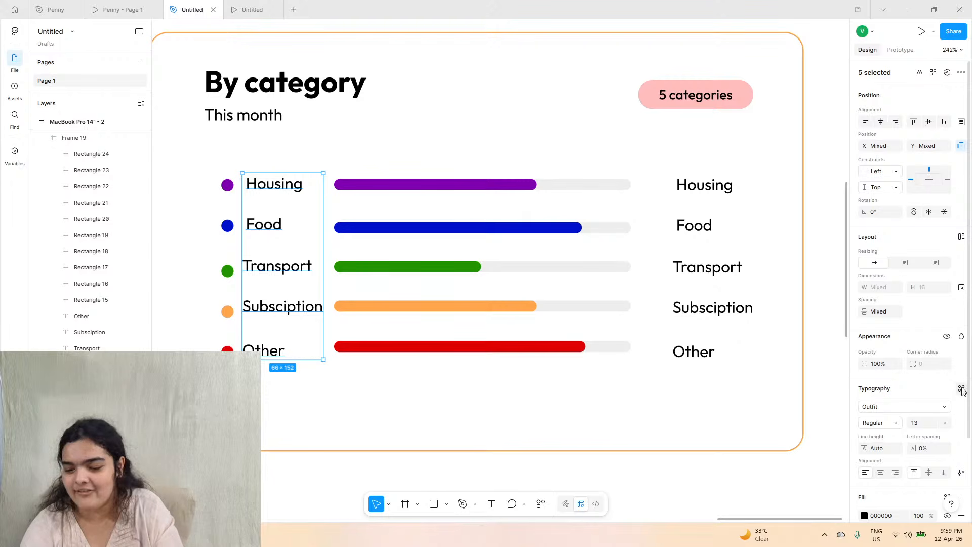
scroll(963, 391, down, 2)
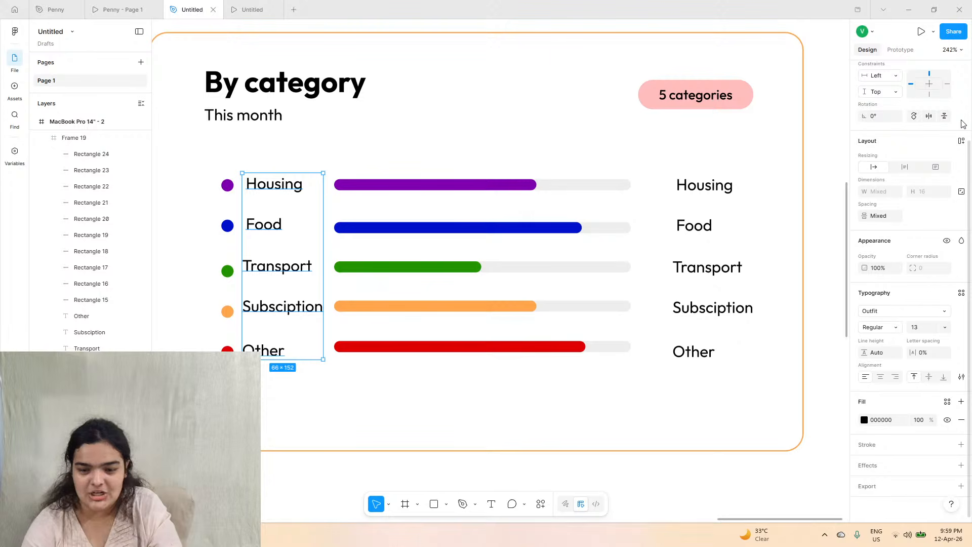
click(961, 141)
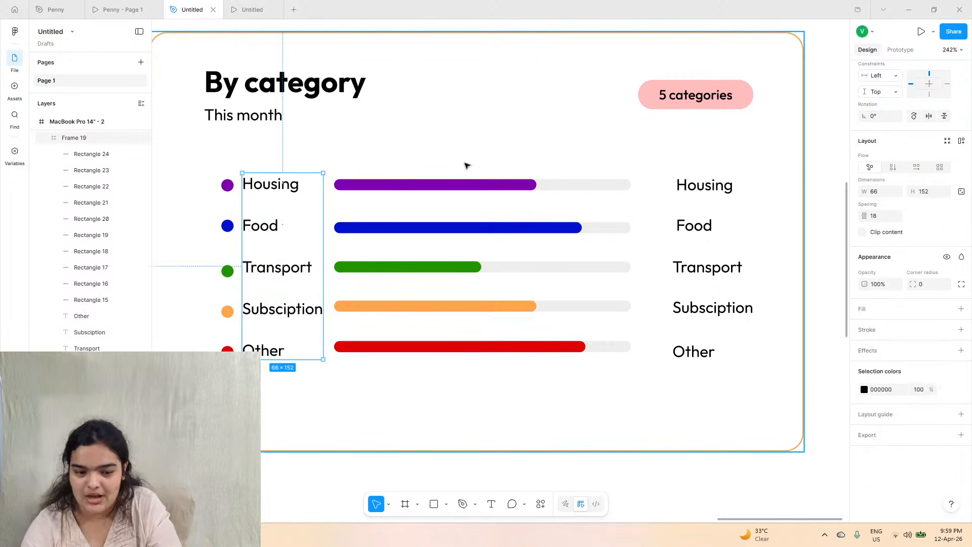
- Nudge the column of five copied labels up slightly, level with the original labels at about Y 115
click(722, 188)
shift+click(699, 224)
shift+click(692, 267)
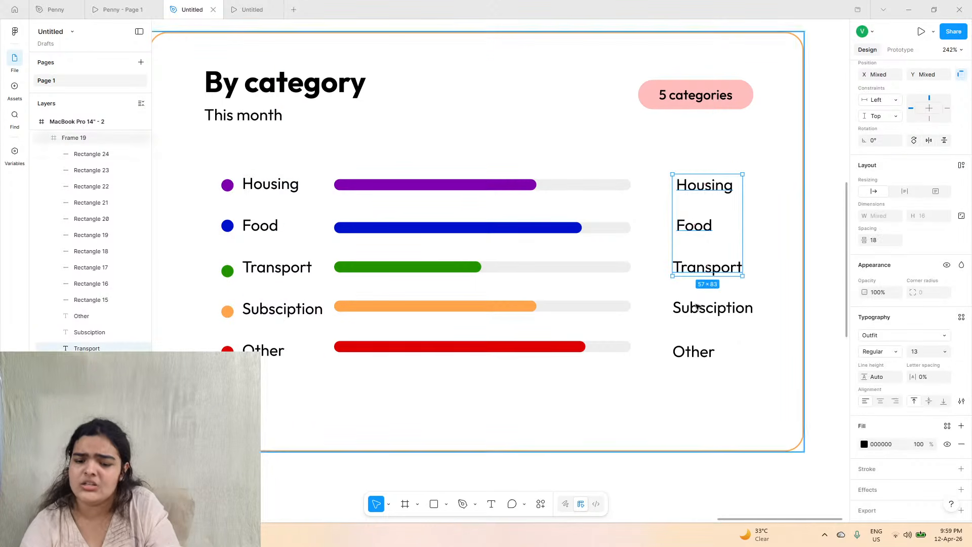
shift+click(695, 311)
shift+click(694, 351)
click(117, 9)
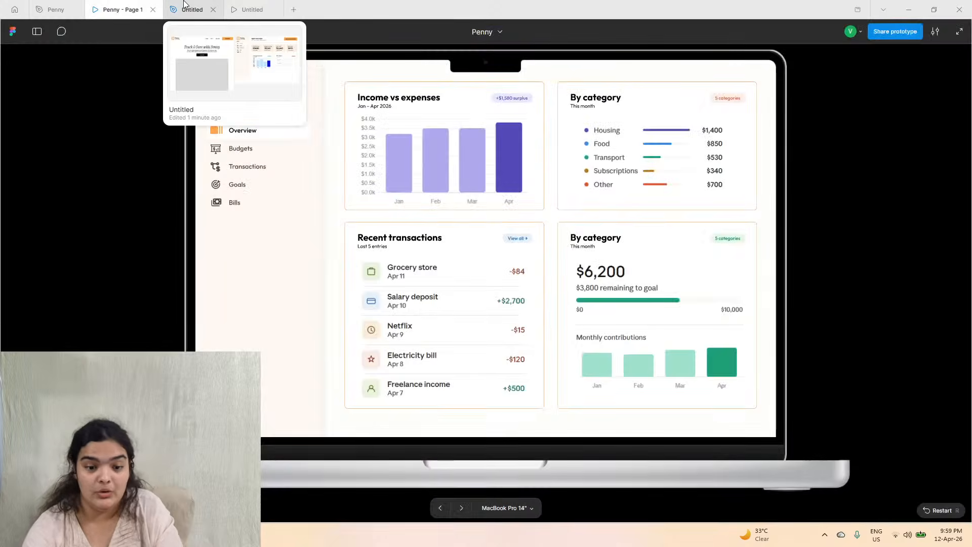
click(191, 5)
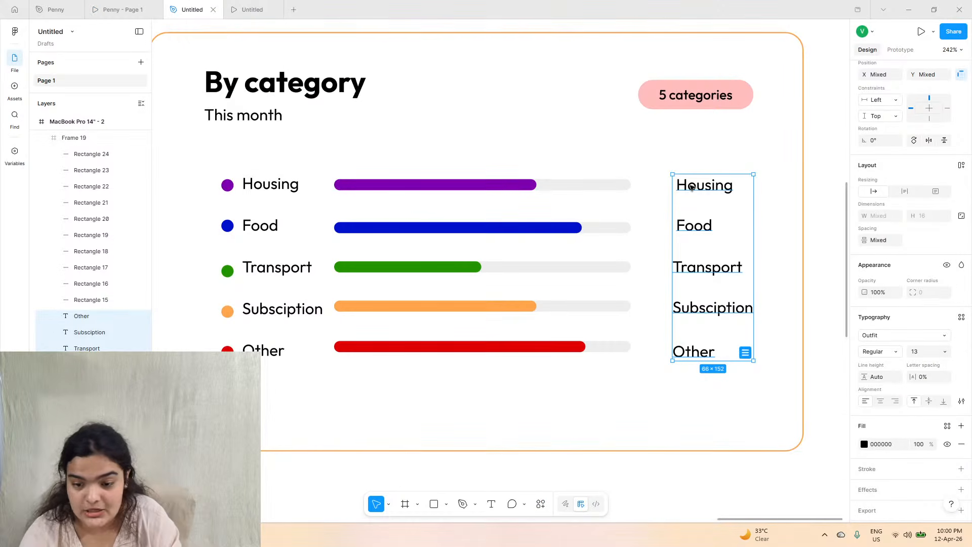
drag(687, 189, 694, 185)
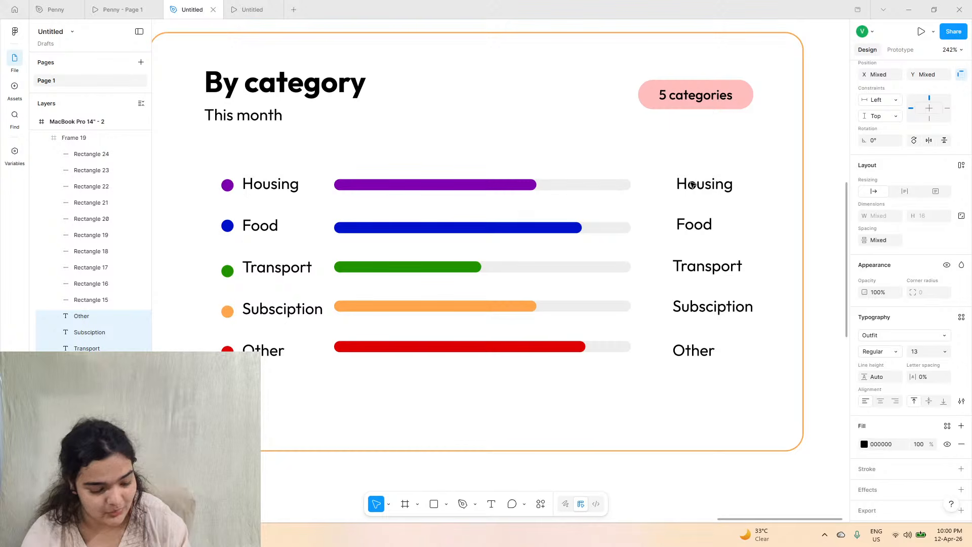
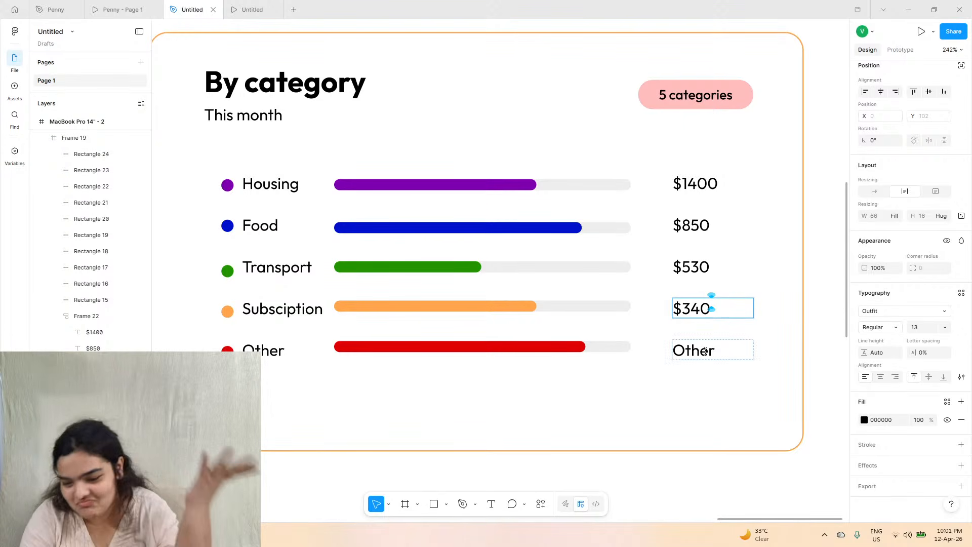
- Replace the copied Other label at the end of the red bar's row with $700
click(119, 9)
click(192, 10)
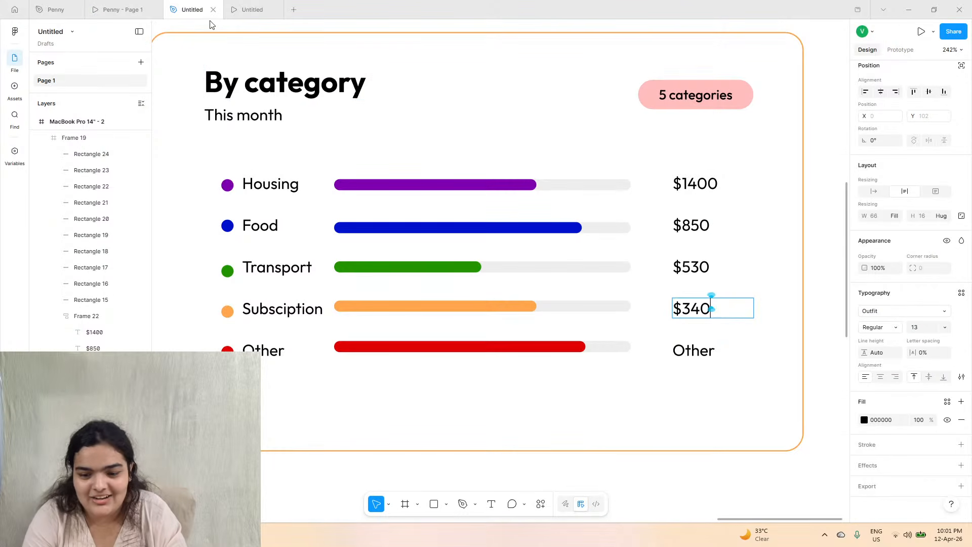
click(674, 350)
click(687, 351)
double_click(688, 350)
double_click(688, 351)
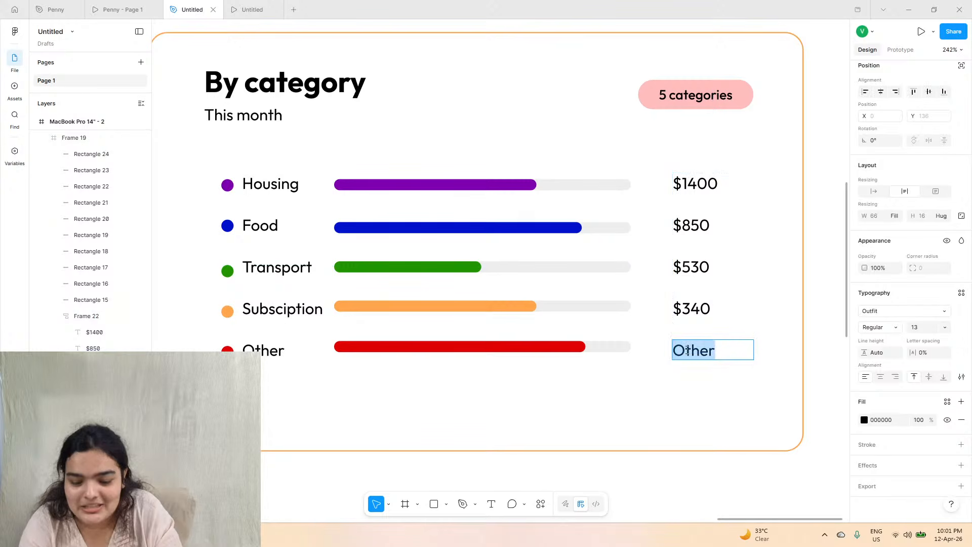
text($700)
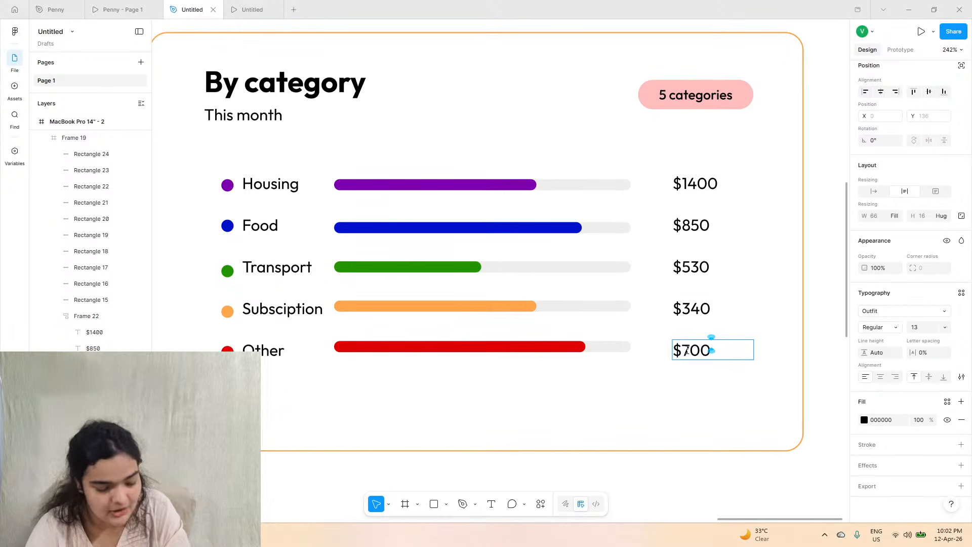
key(Escape)
click(644, 497)
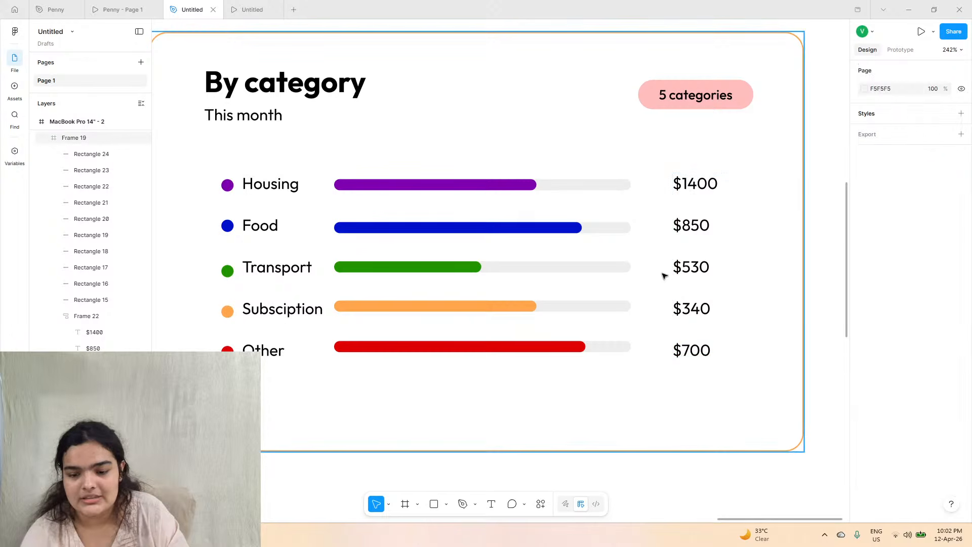
click(686, 187)
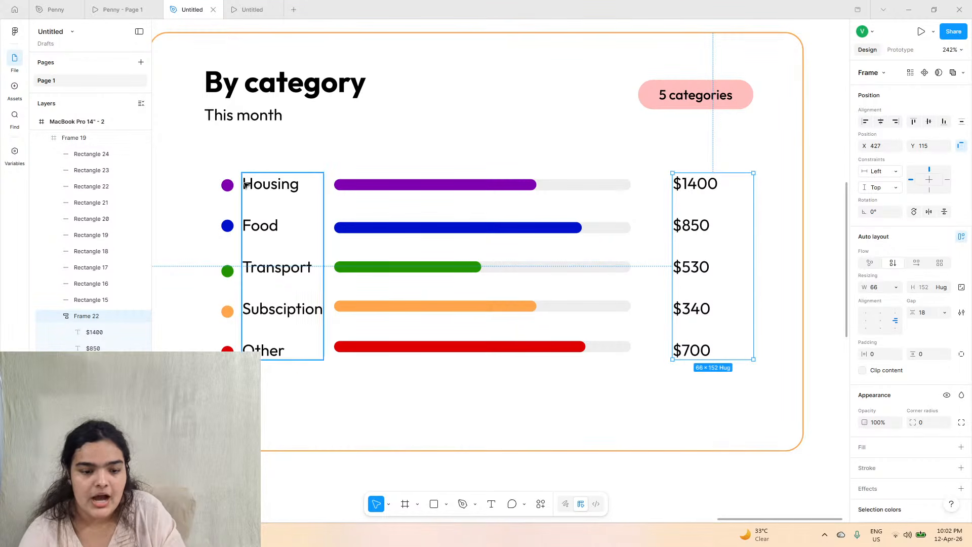
click(243, 185)
shift+click(230, 185)
shift+click(228, 225)
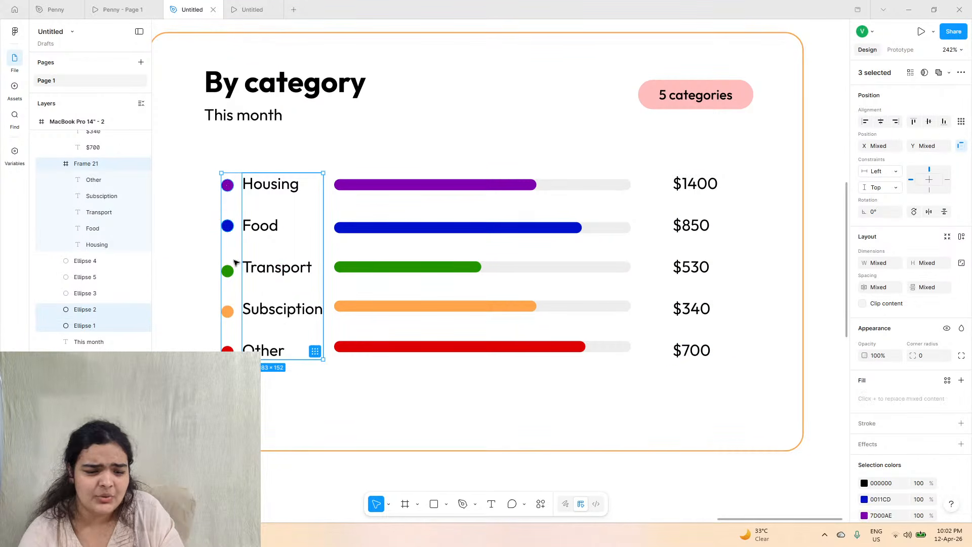
shift+click(227, 232)
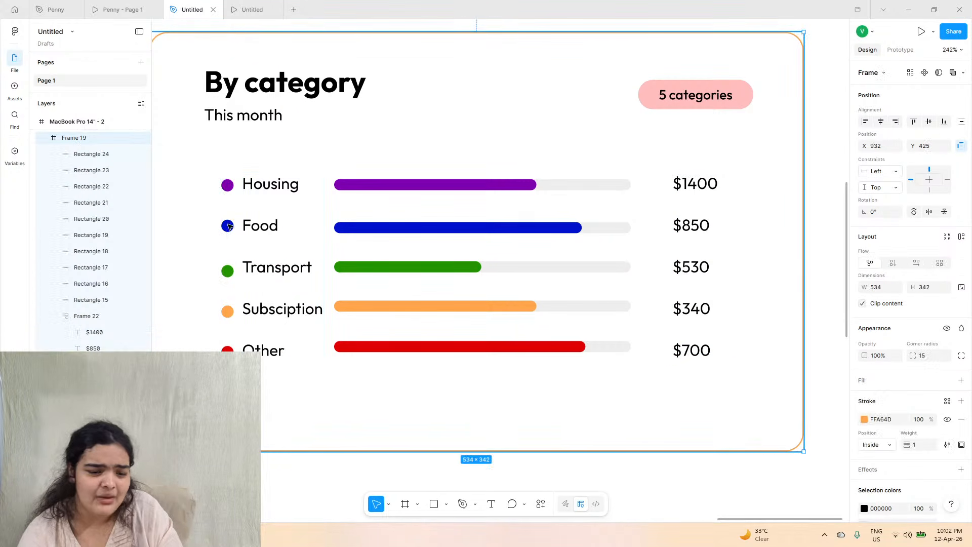
- Group the five coloured category dots of the By category card
click(230, 186)
shift+click(227, 226)
shift+click(227, 271)
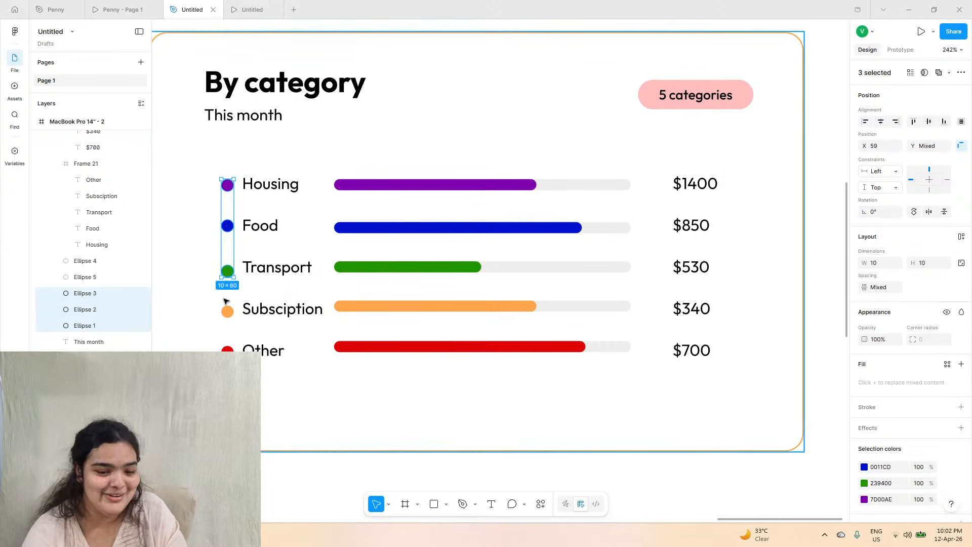
shift+click(227, 311)
shift+click(227, 349)
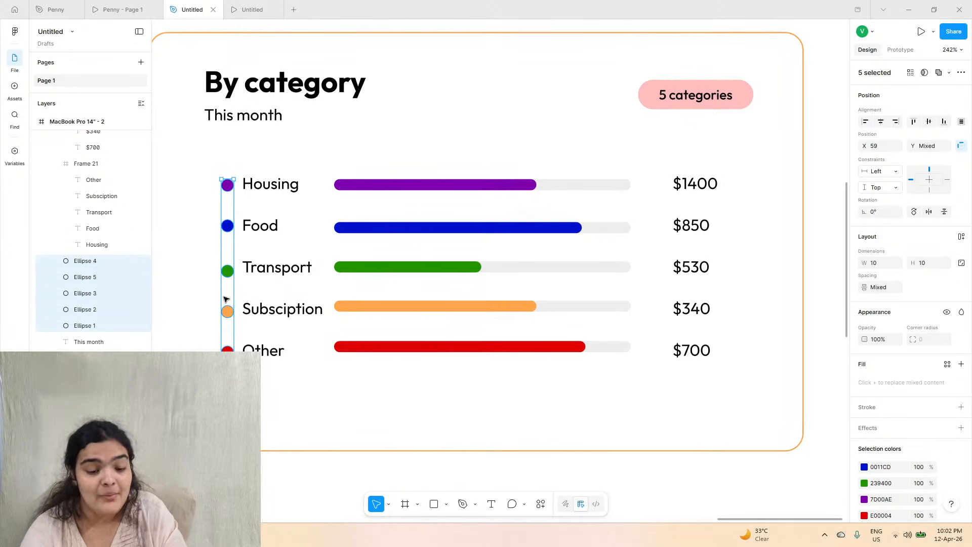
key(ctrl+g)
- Shift the dot group away from the category labels to X 50, Y 119, in line with the label rows
drag(227, 271, 216, 271)
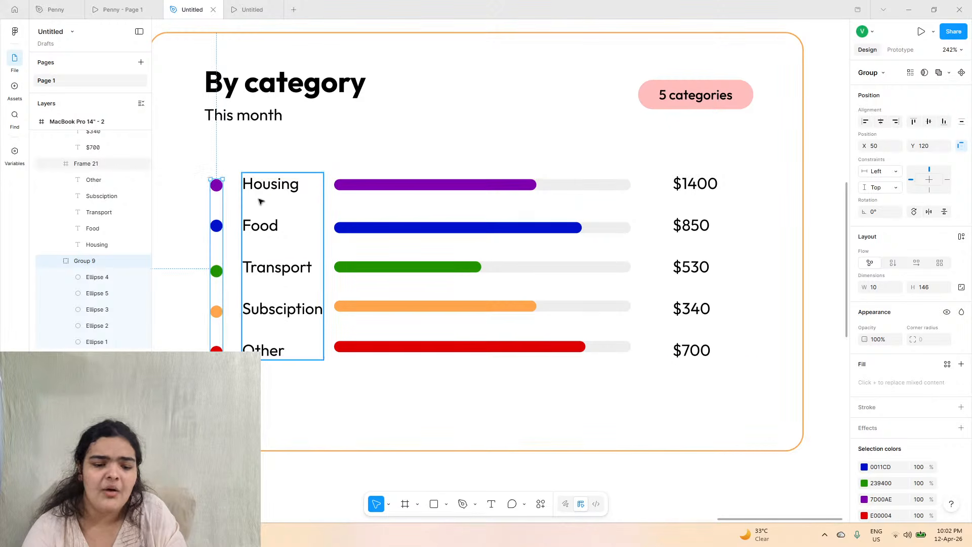
drag(257, 219, 261, 218)
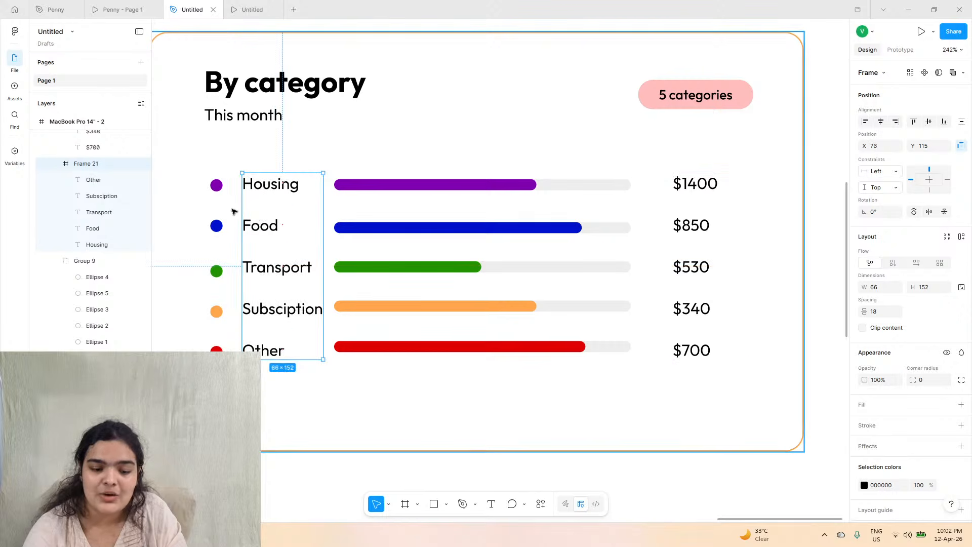
click(219, 190)
drag(219, 189, 218, 190)
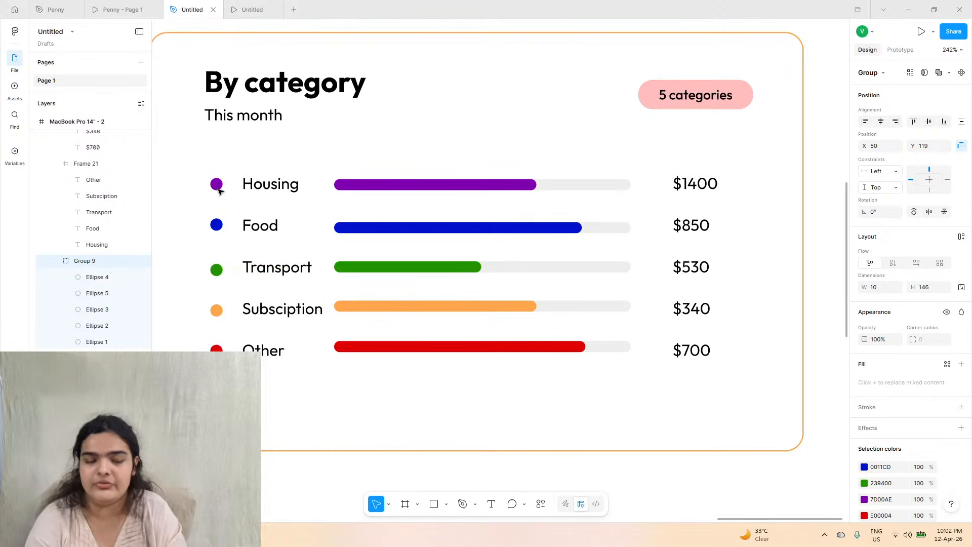
scroll(395, 369, down, 10)
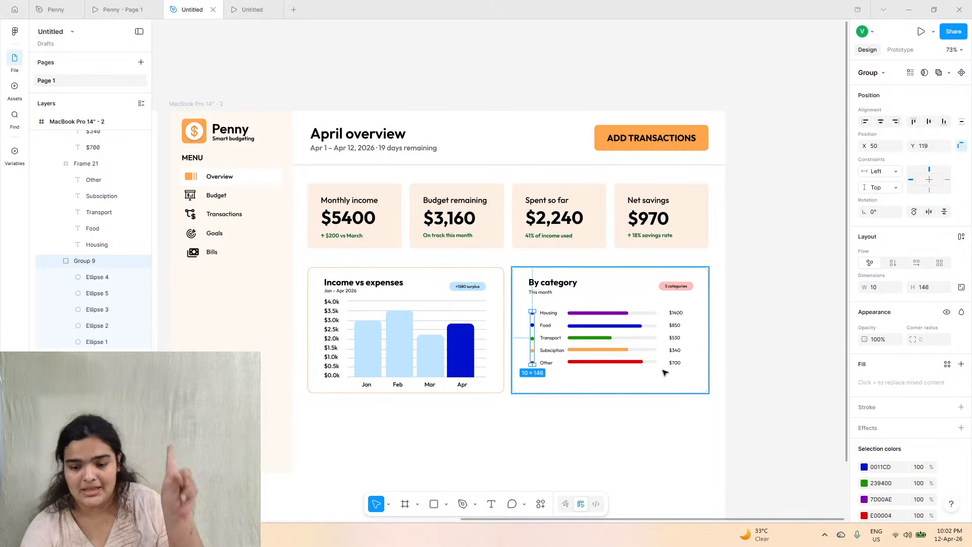
click(736, 313)
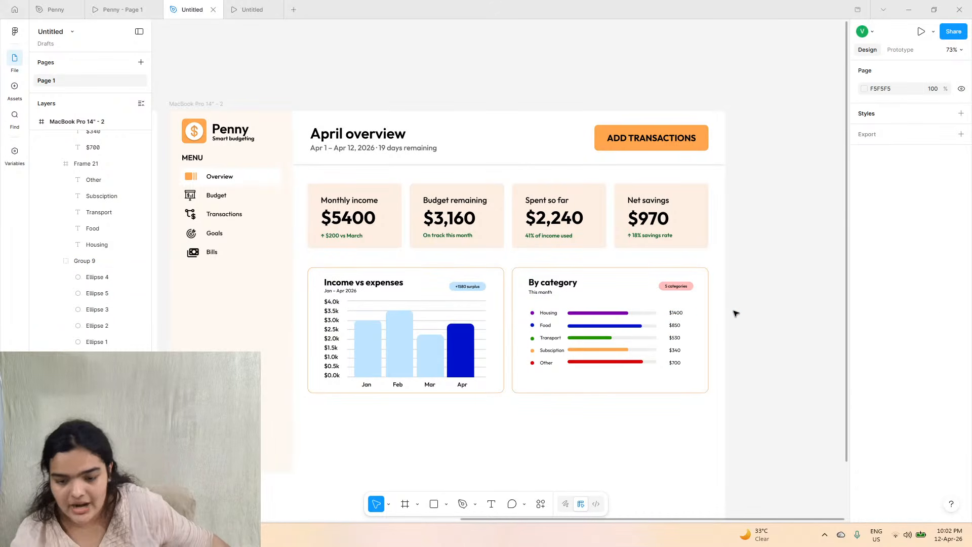
- Duplicate the Income vs expenses card twice to form a second row, with one copy beneath each existing card
click(116, 9)
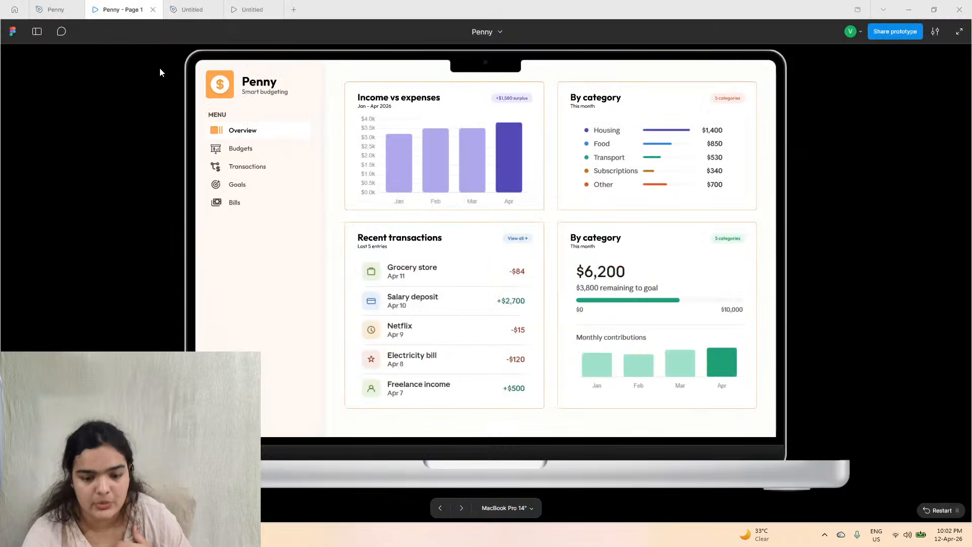
click(193, 9)
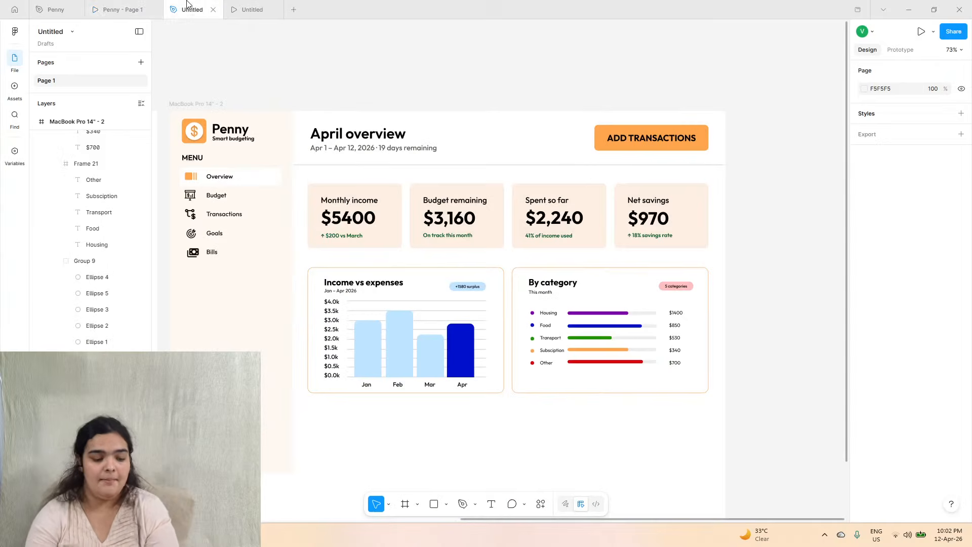
click(417, 342)
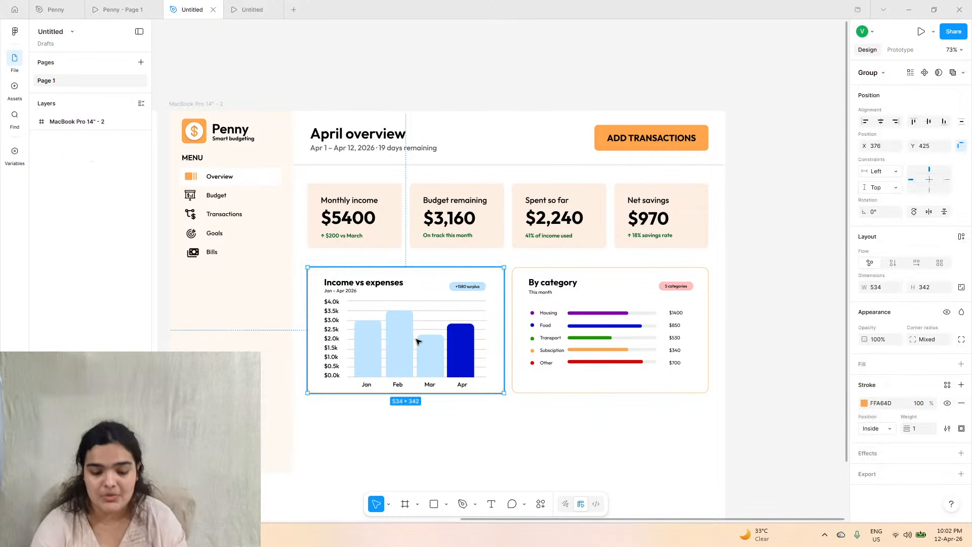
scroll(448, 444, down, 2)
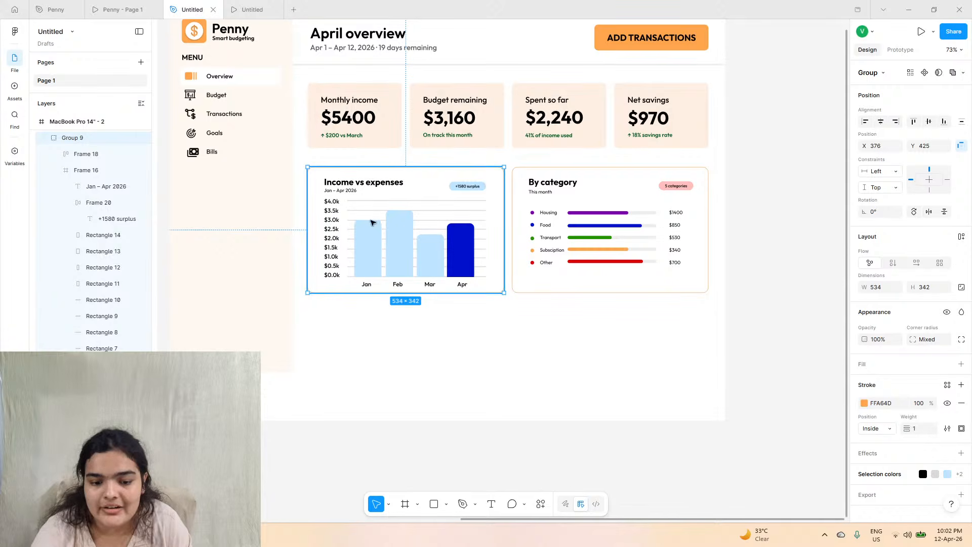
alt+drag(371, 187, 370, 316)
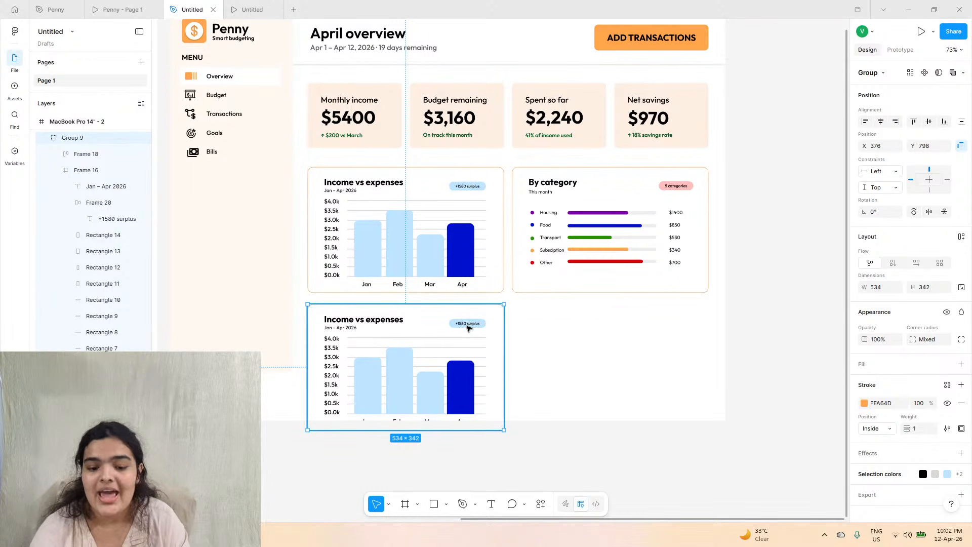
alt+drag(466, 327, 586, 336)
click(117, 9)
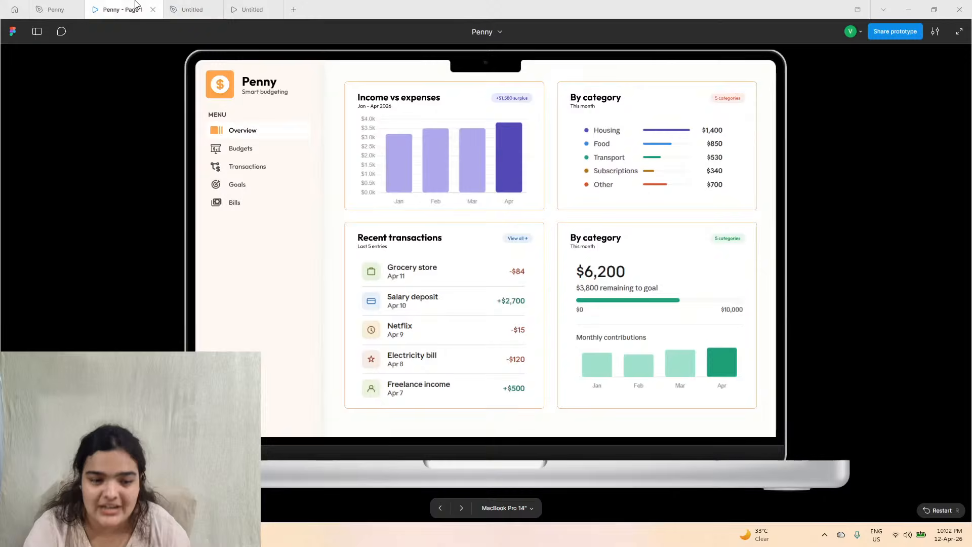
click(191, 7)
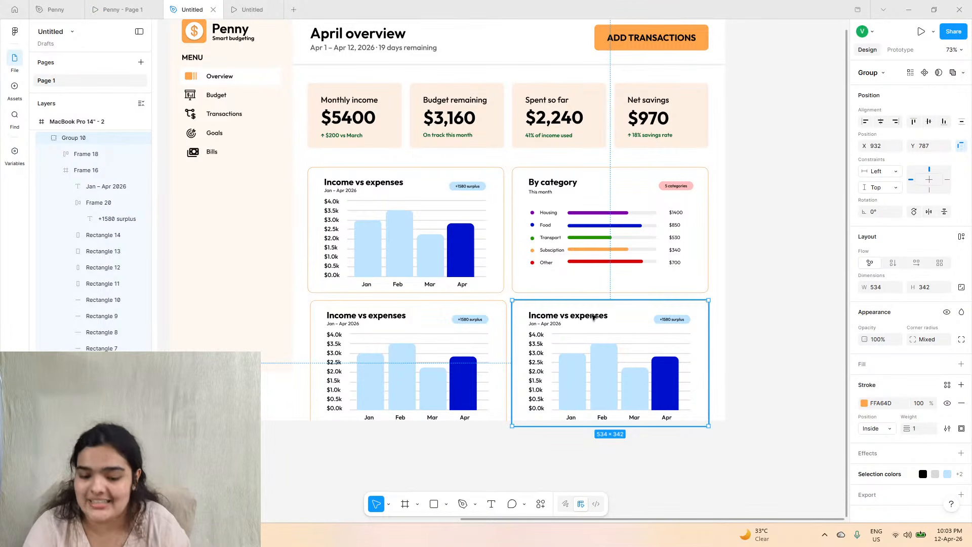
- Switch to the Penny design file and copy the Recent transactions heading text from its card
click(94, 6)
click(60, 7)
scroll(435, 347, left, 5)
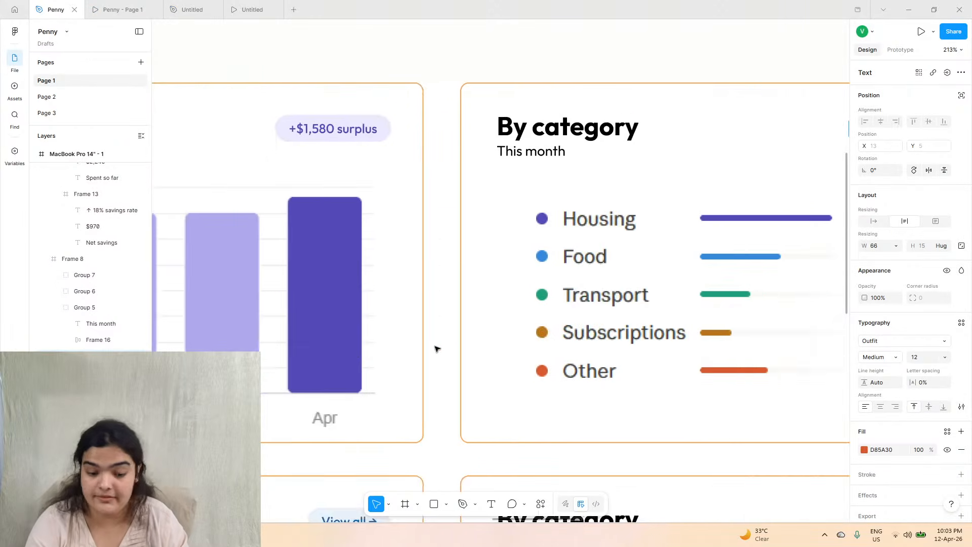
scroll(435, 350, left, 8)
scroll(433, 349, down, 5)
click(463, 221)
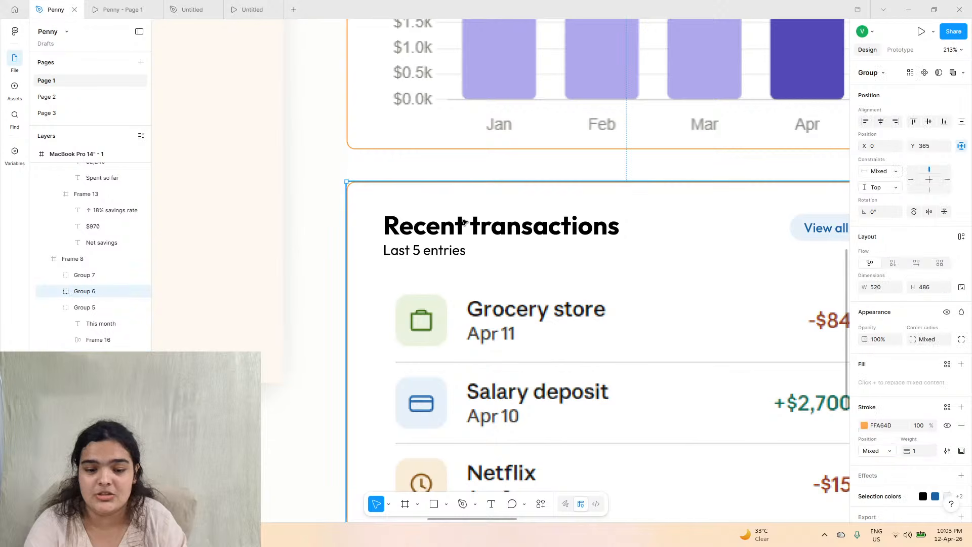
double_click(463, 221)
triple_click(463, 221)
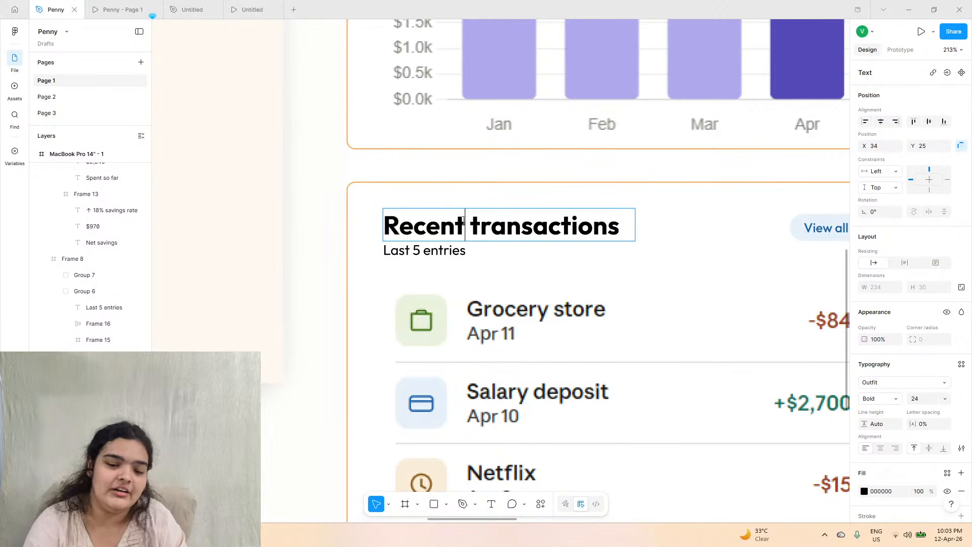
triple_click(463, 221)
key(ctrl+c)
- Back in the Untitled file, replace the heading of the copied card under Income vs expenses with the copied Recent transactions text
click(212, 5)
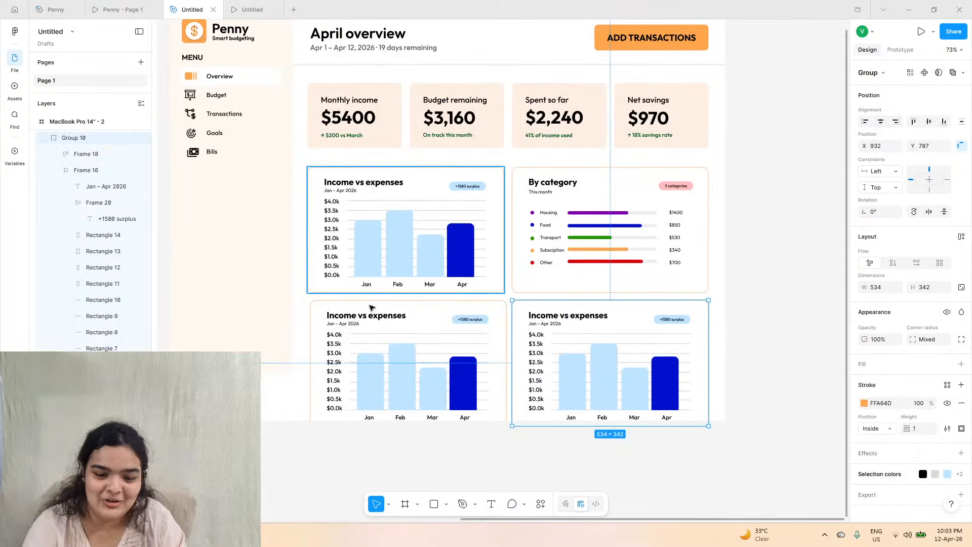
click(376, 322)
double_click(376, 323)
double_click(376, 322)
key(ctrl+v)
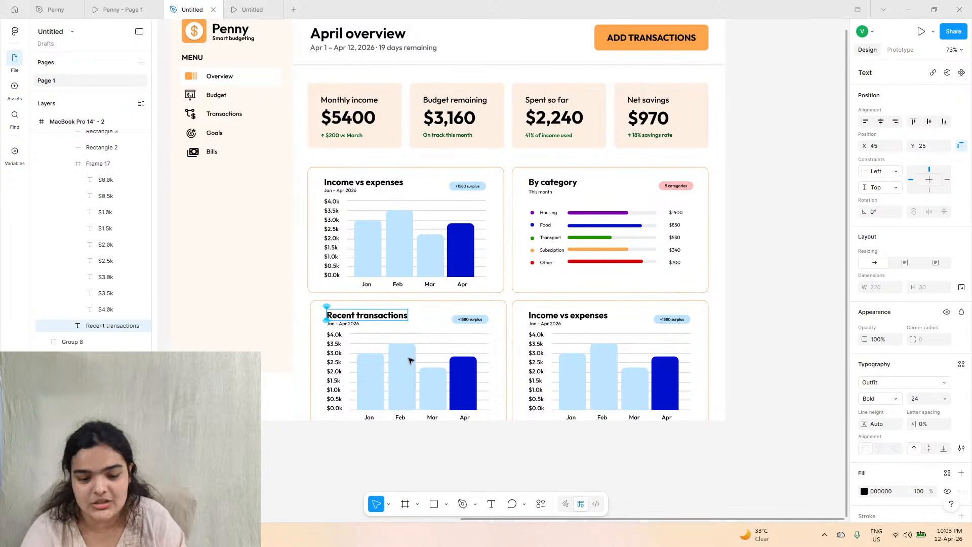
- Replace the Recent transactions card's date subtitle with Last 5 entries, matching the reference prototype
scroll(360, 331, up, 5)
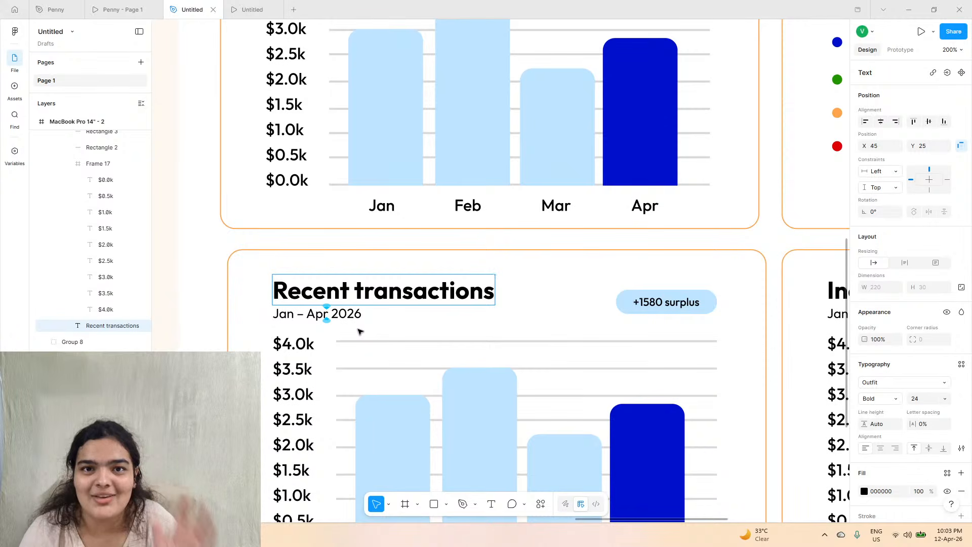
click(117, 10)
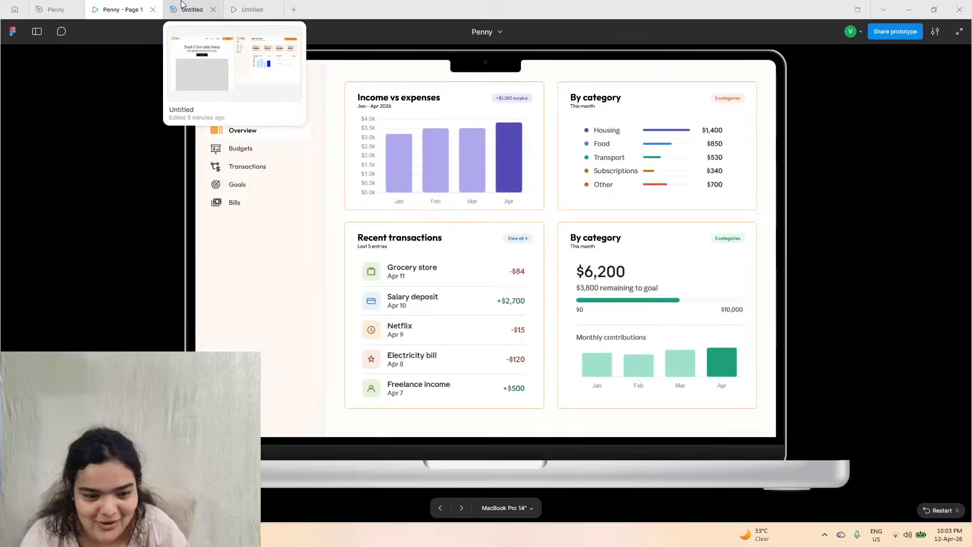
click(181, 6)
triple_click(318, 314)
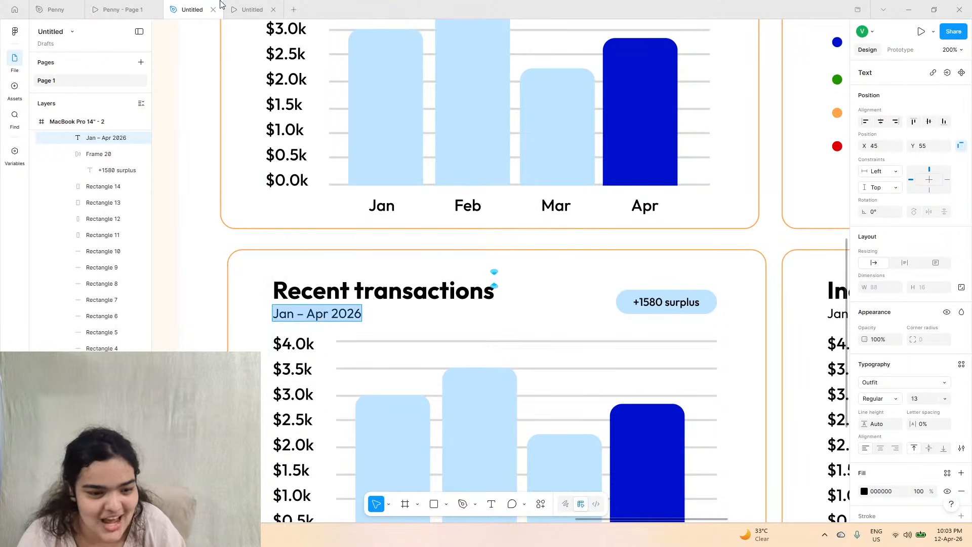
click(56, 9)
click(118, 9)
click(192, 10)
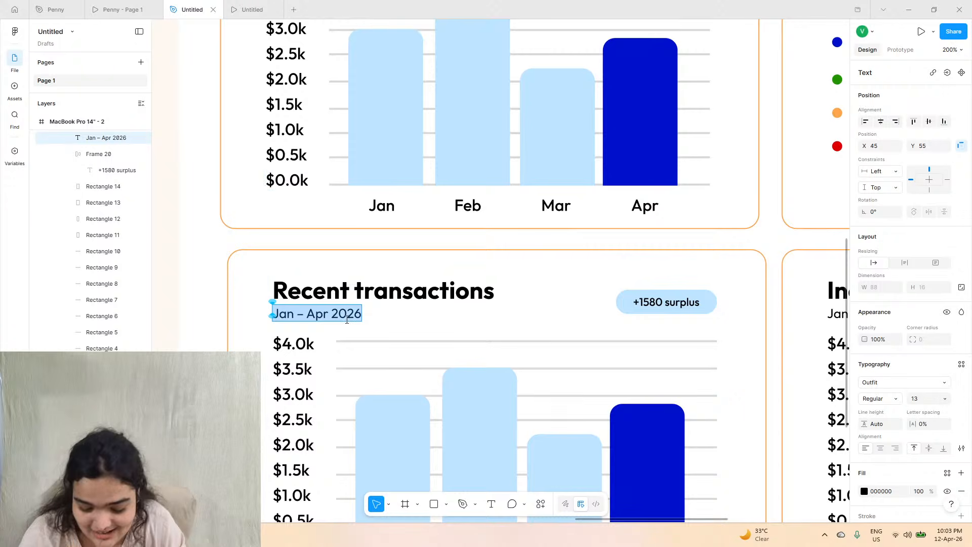
text(Last)
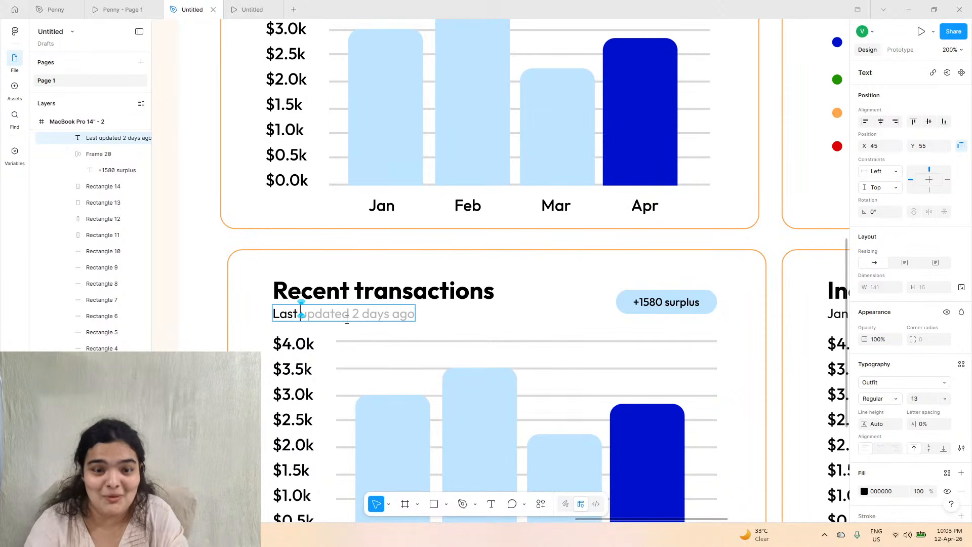
text( 5)
click(117, 10)
click(192, 10)
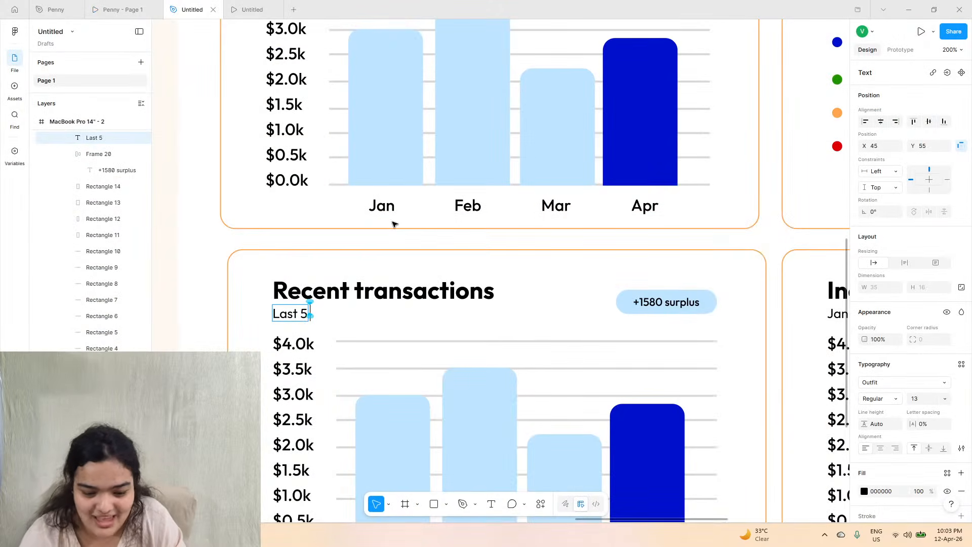
text(entrie)
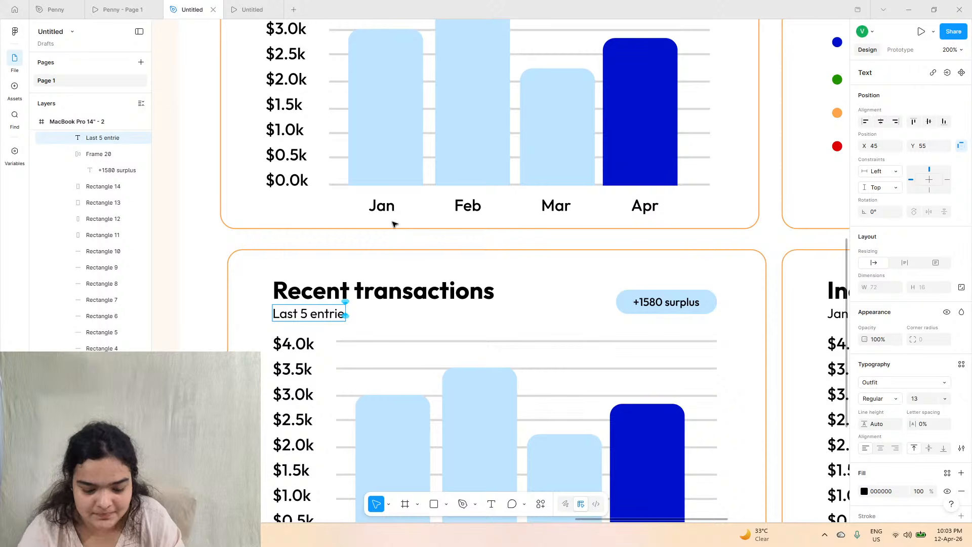
text(s)
- Check the reference prototype and change the Recent transactions card's badge text to View All
scroll(382, 255, down, 5)
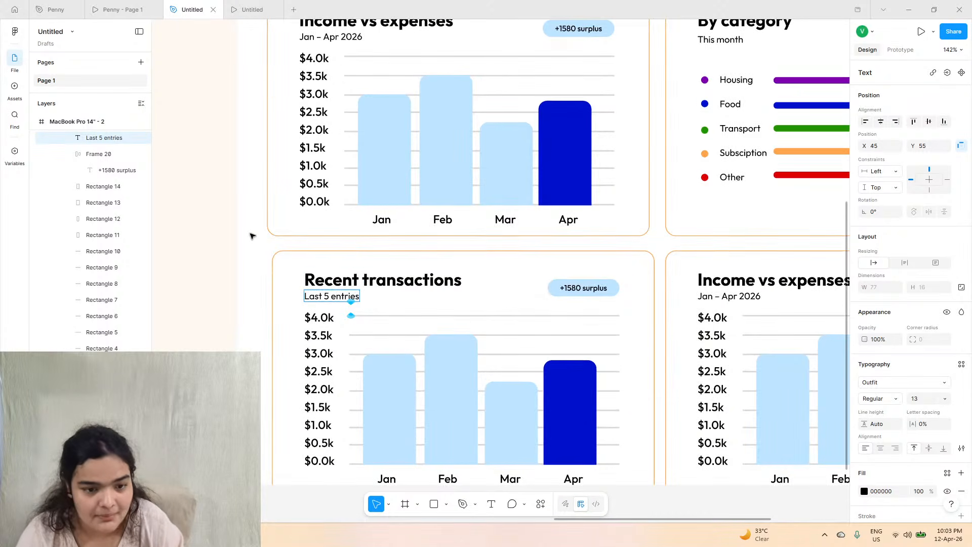
click(118, 10)
click(187, 6)
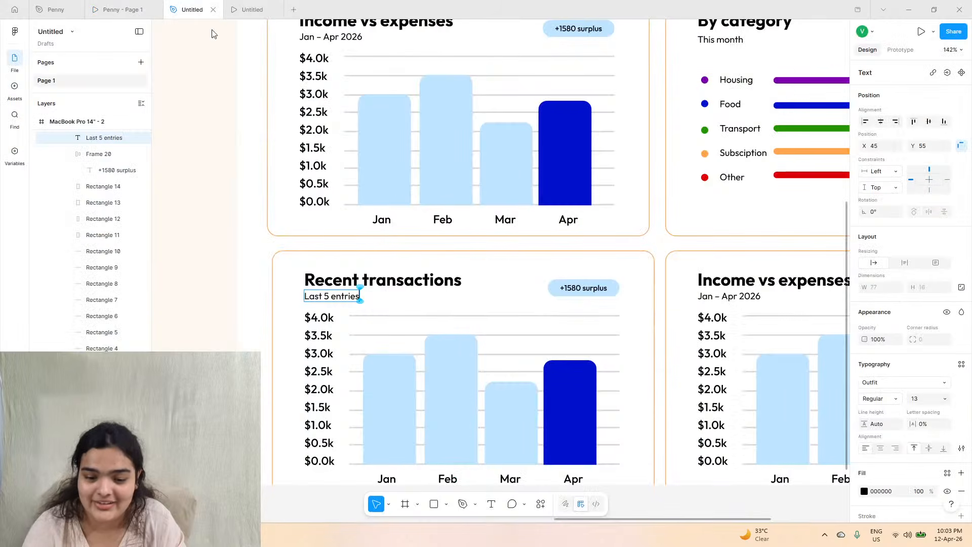
triple_click(581, 288)
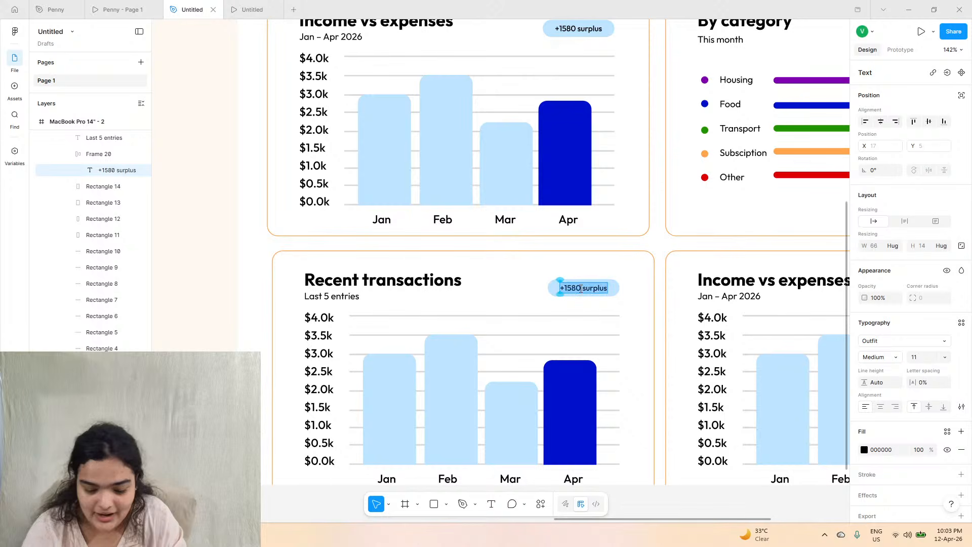
text(View)
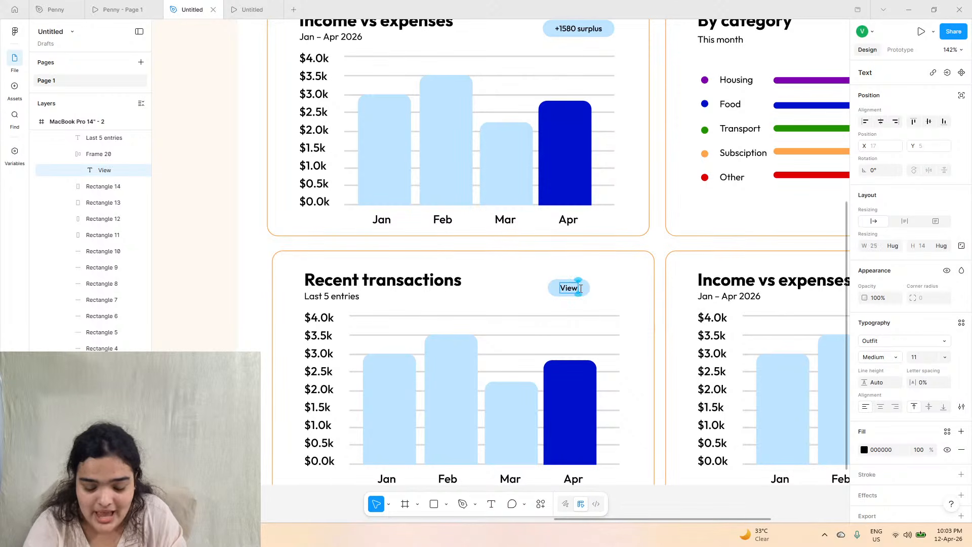
text( All)
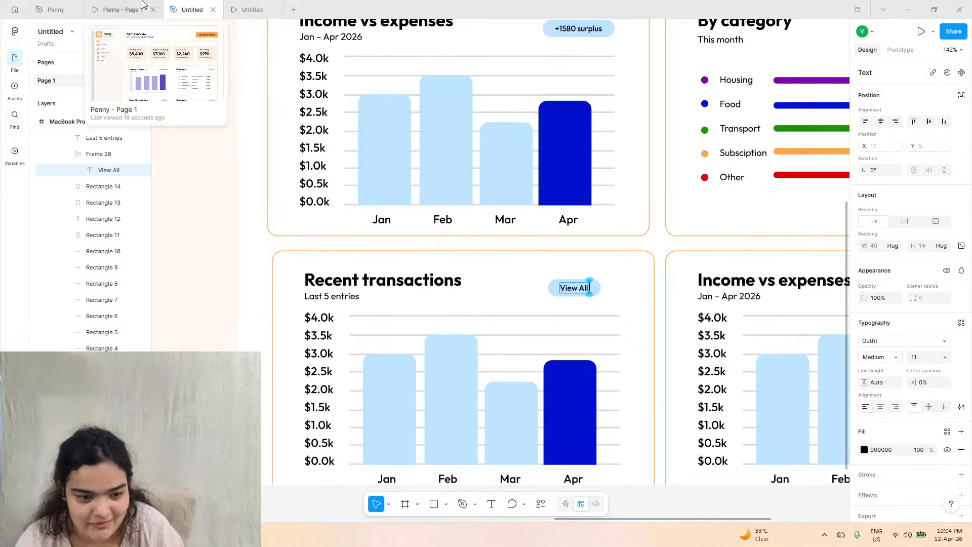
- Copy the arrow character from the View all badge in the Penny design file and return to the Untitled file
click(118, 9)
click(56, 9)
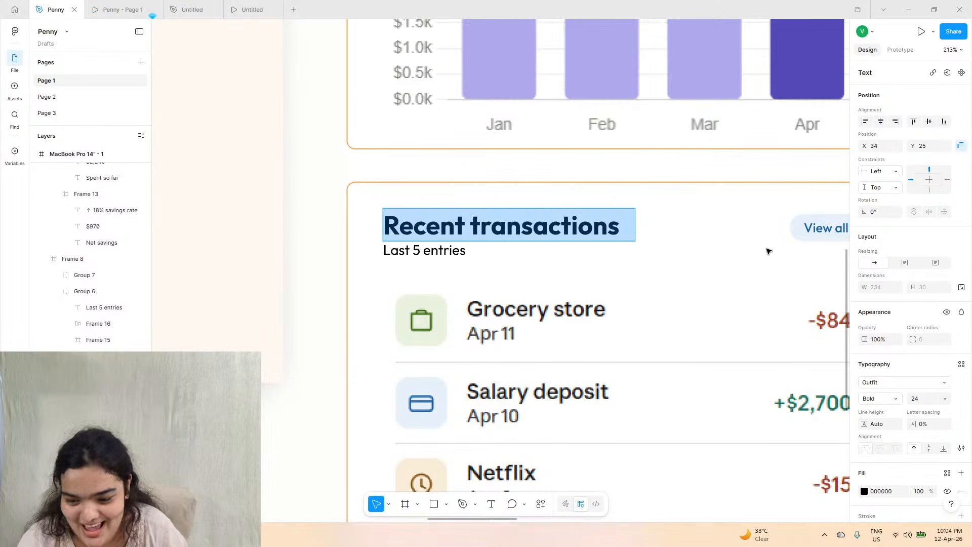
scroll(768, 252, right, 5)
click(632, 228)
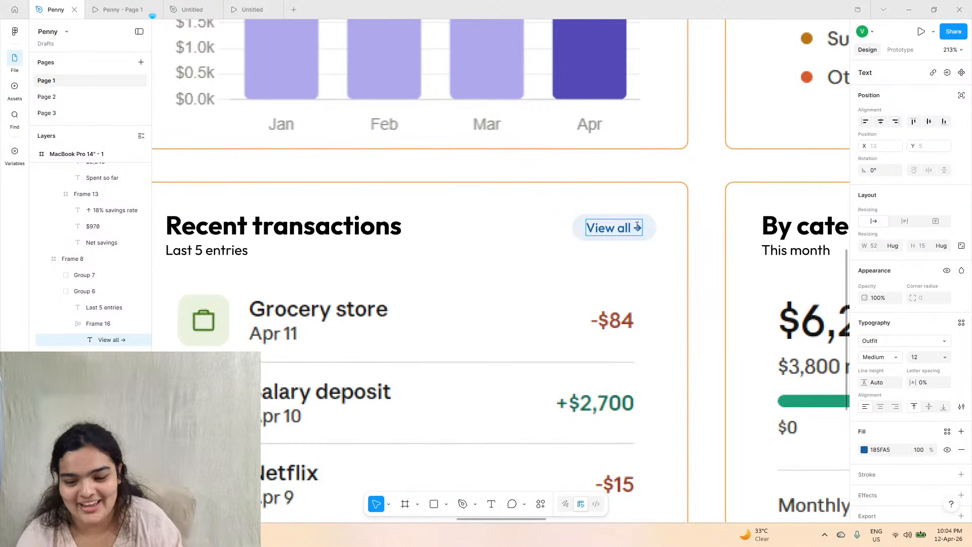
drag(637, 226, 643, 229)
key(ctrl+c)
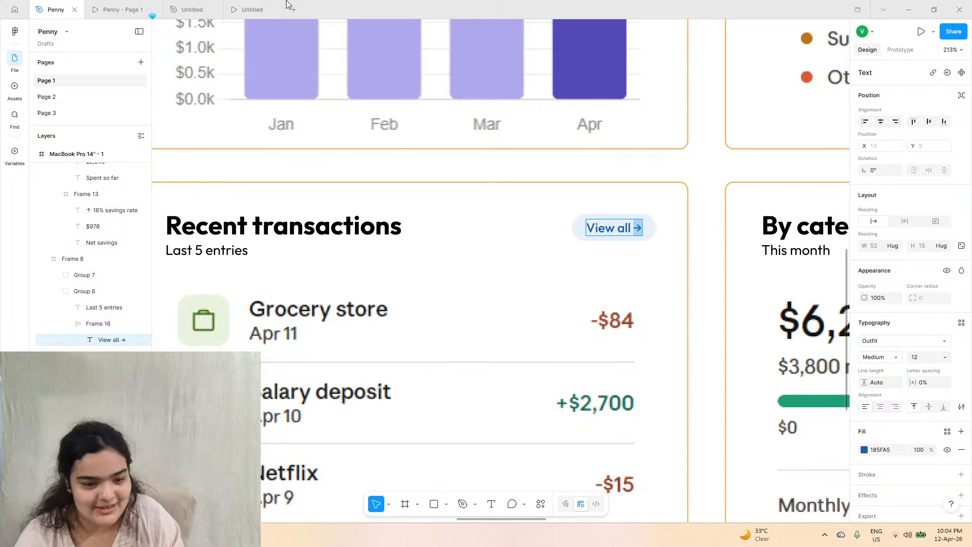
click(205, 9)
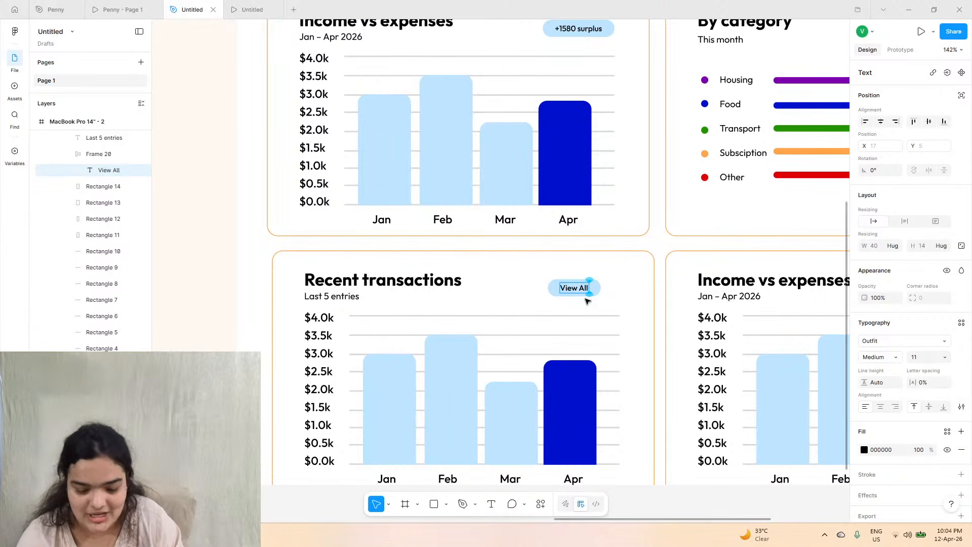
- Append the copied arrow to the View All badge text and move the badge outward to line up with the gridline ends
scroll(588, 300, down, 1)
key(ctrl+v)
ctrl+scroll(605, 284, up, 5)
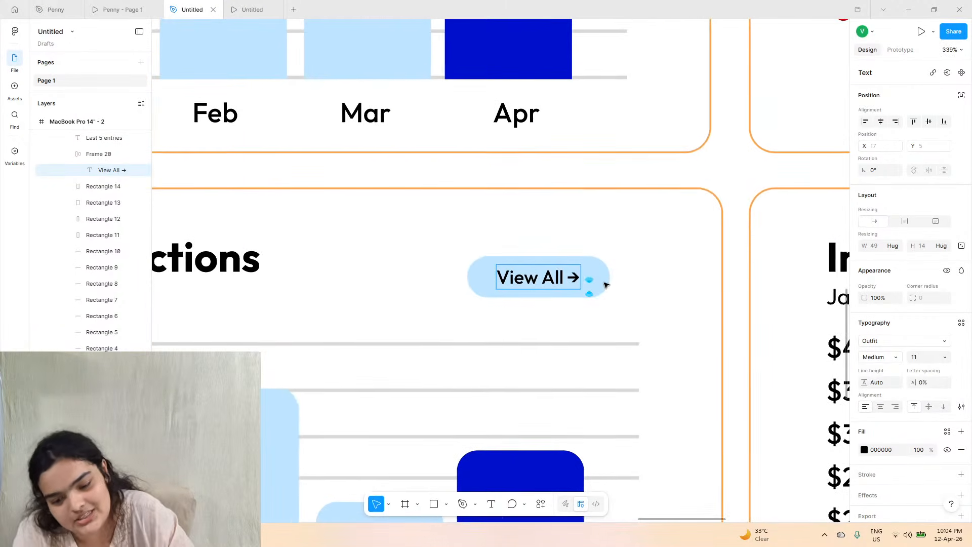
key(Escape)
drag(602, 274, 628, 274)
ctrl+scroll(577, 319, down, 5)
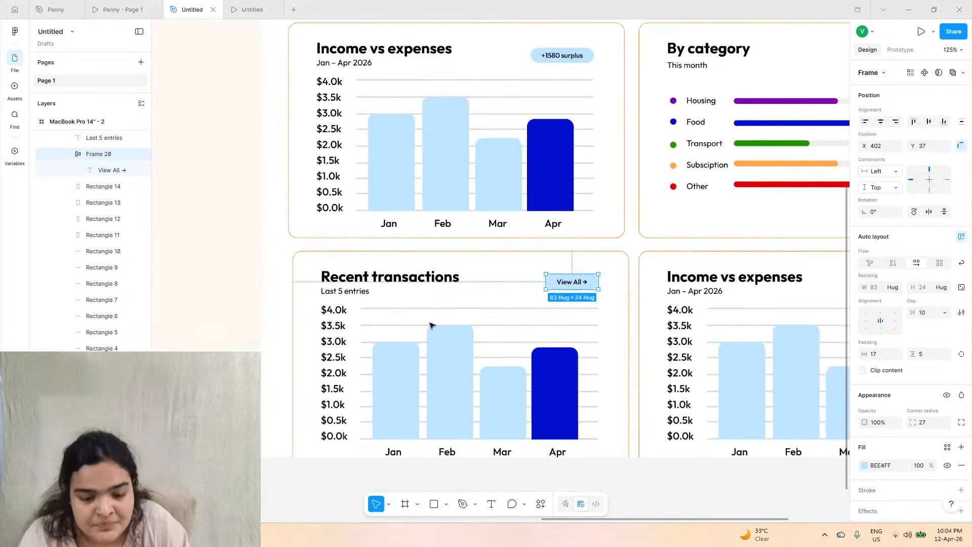
- Check the reference prototype's Recent transactions card and extend the MacBook Pro 14" - 2 frame in the Untitled file to a height of about 1167
scroll(431, 325, down, 1)
click(135, 9)
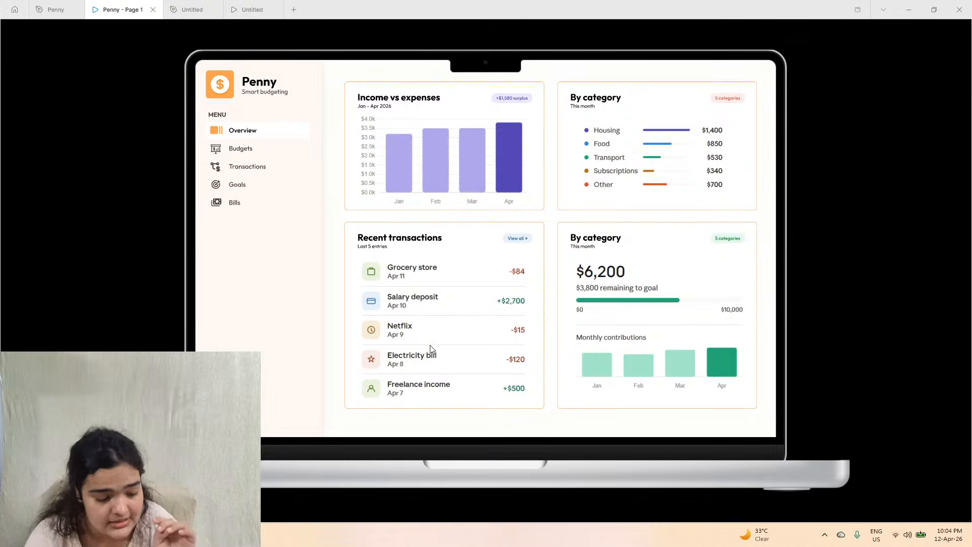
click(192, 9)
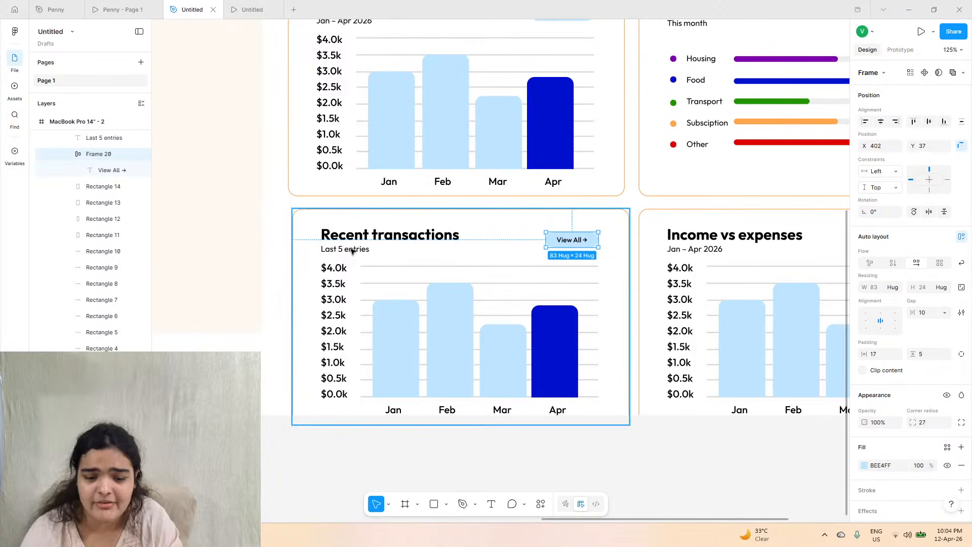
click(336, 252)
scroll(280, 360, down, 5)
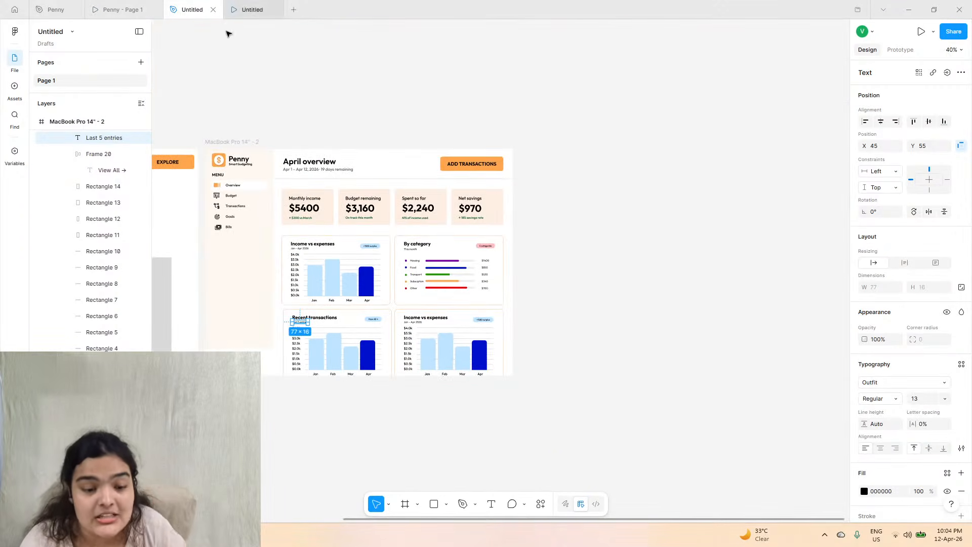
click(243, 142)
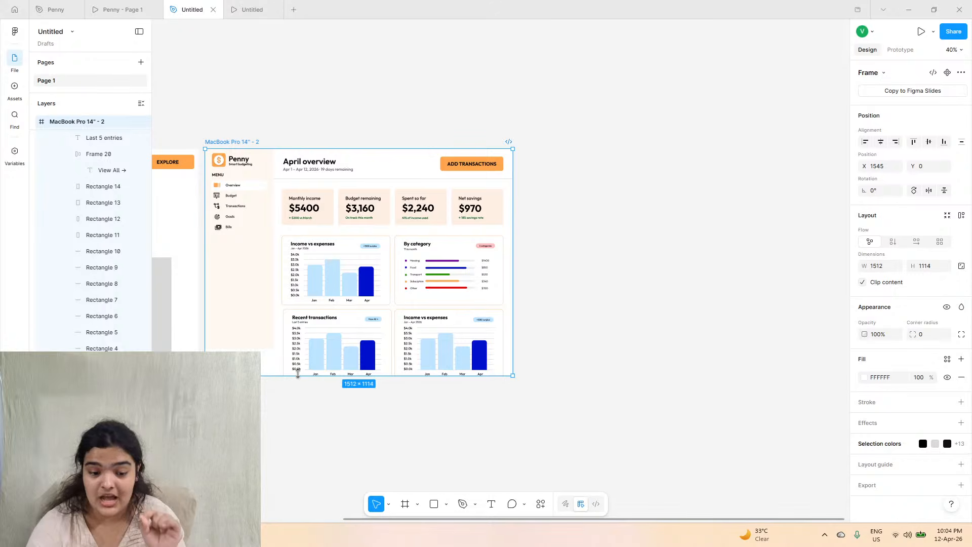
drag(298, 373, 306, 385)
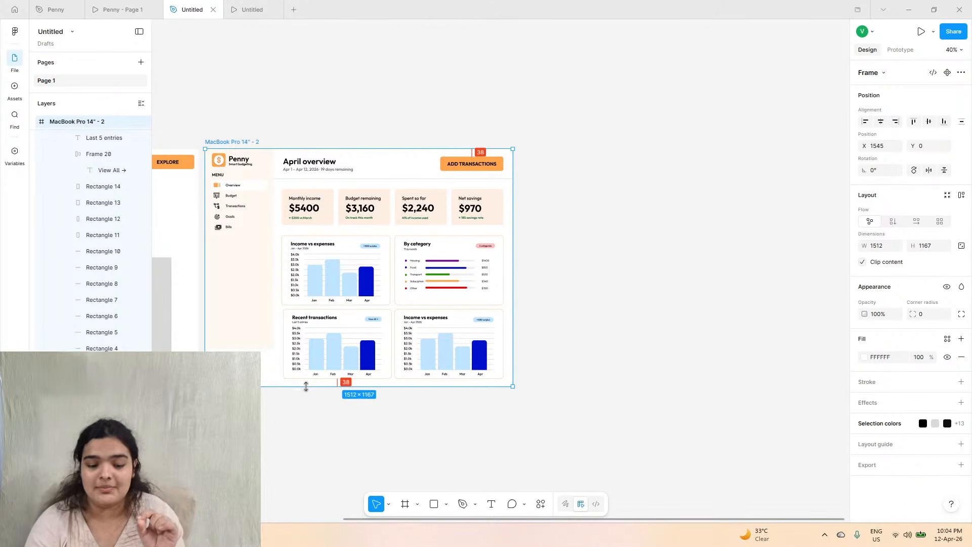
- Delete the dollar axis labels and the upper eight horizontal gridlines from the Recent transactions card
scroll(310, 310, up, 5)
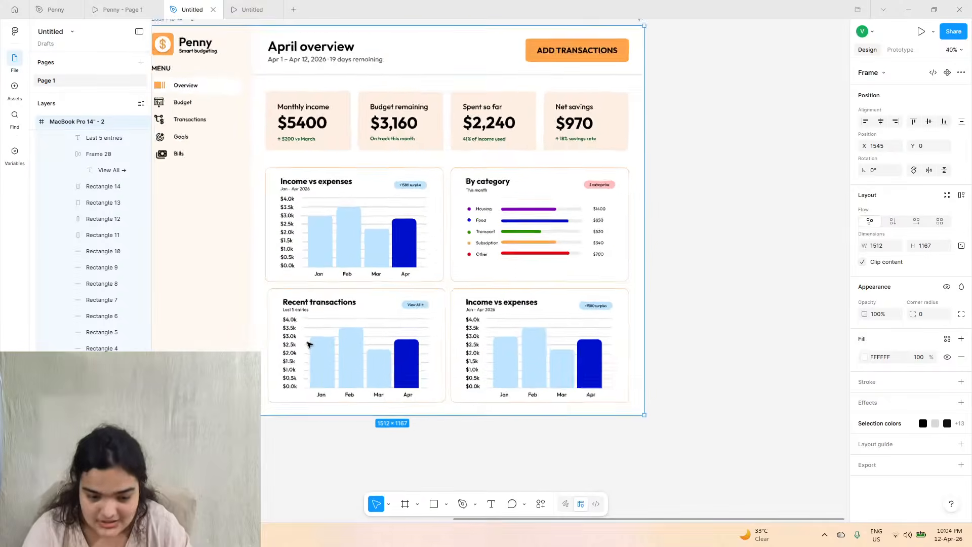
click(288, 317)
double_click(292, 326)
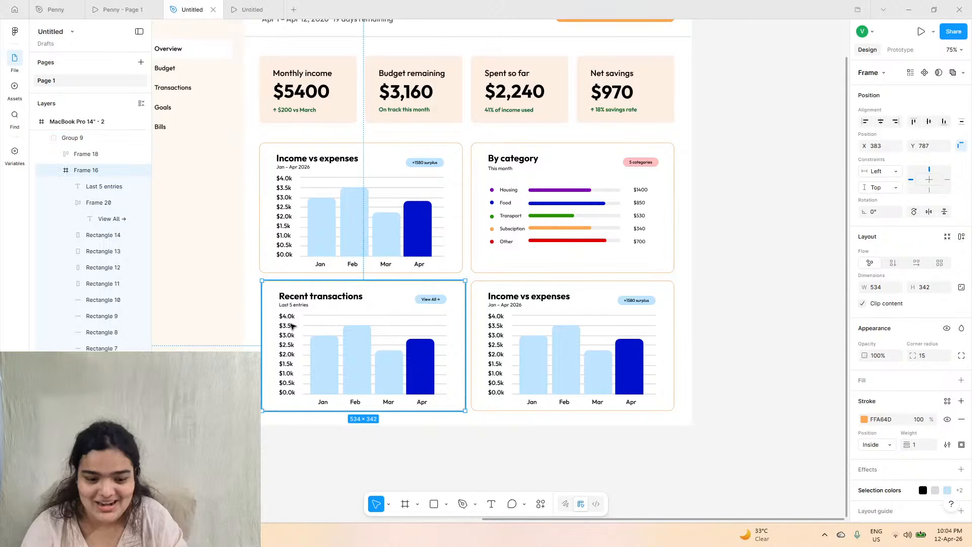
double_click(292, 329)
shift+click(317, 315)
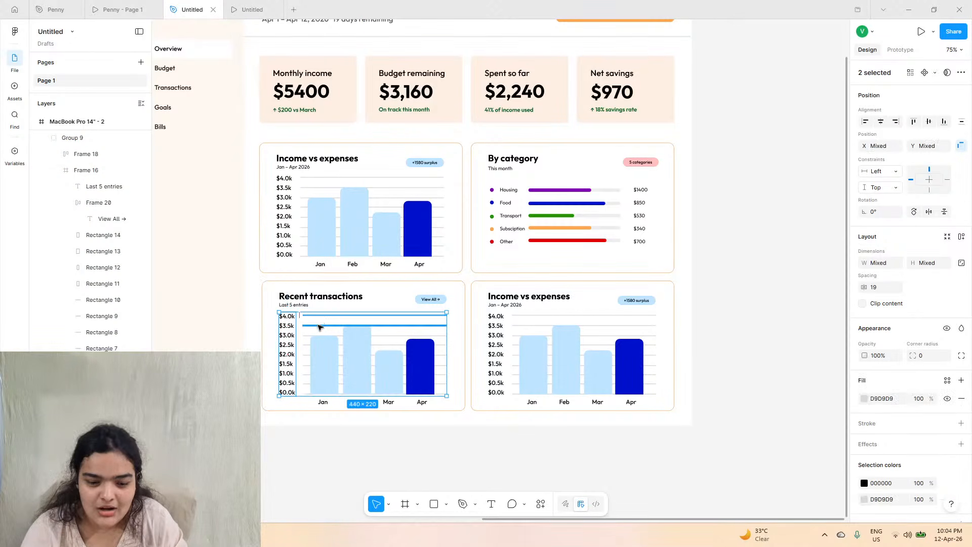
shift+click(317, 325)
shift+click(310, 335)
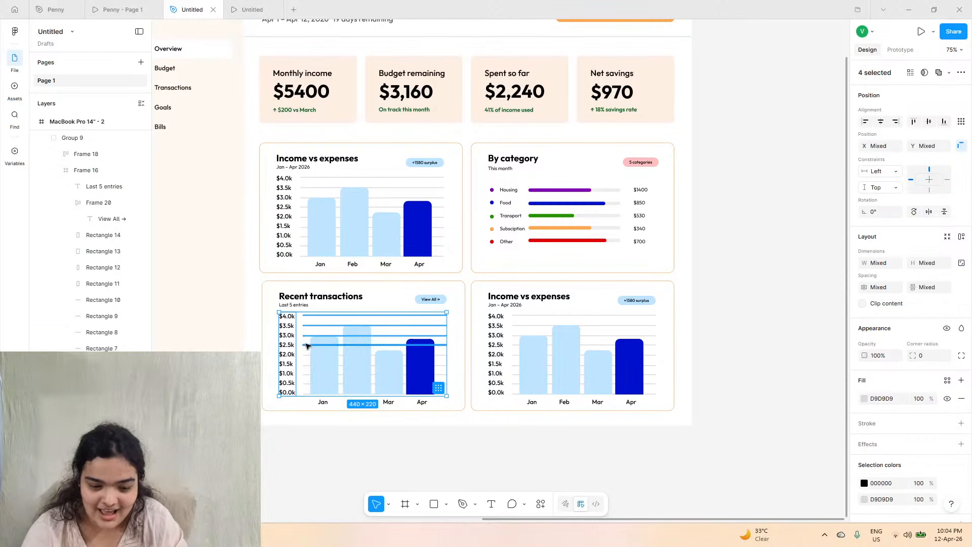
shift+click(306, 354)
shift+click(306, 364)
shift+click(307, 374)
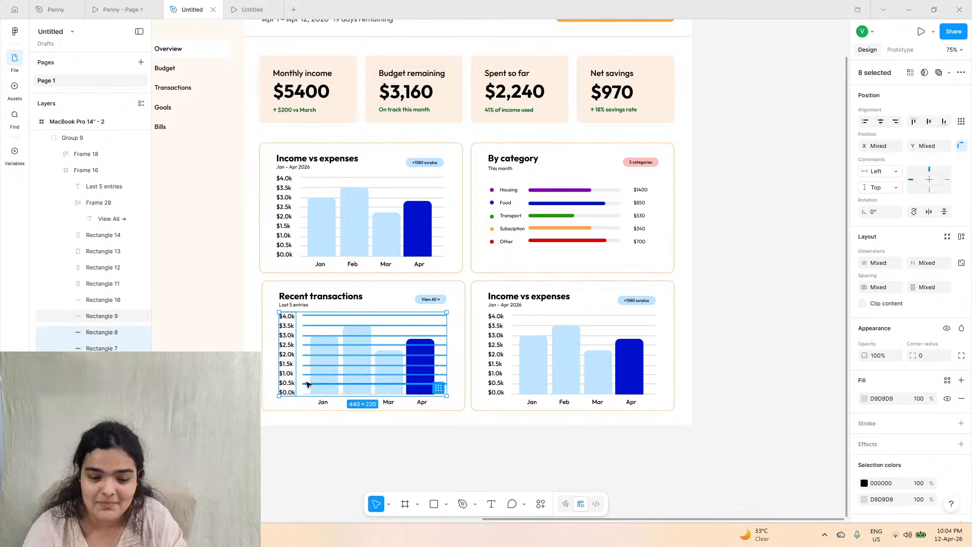
shift+click(308, 393)
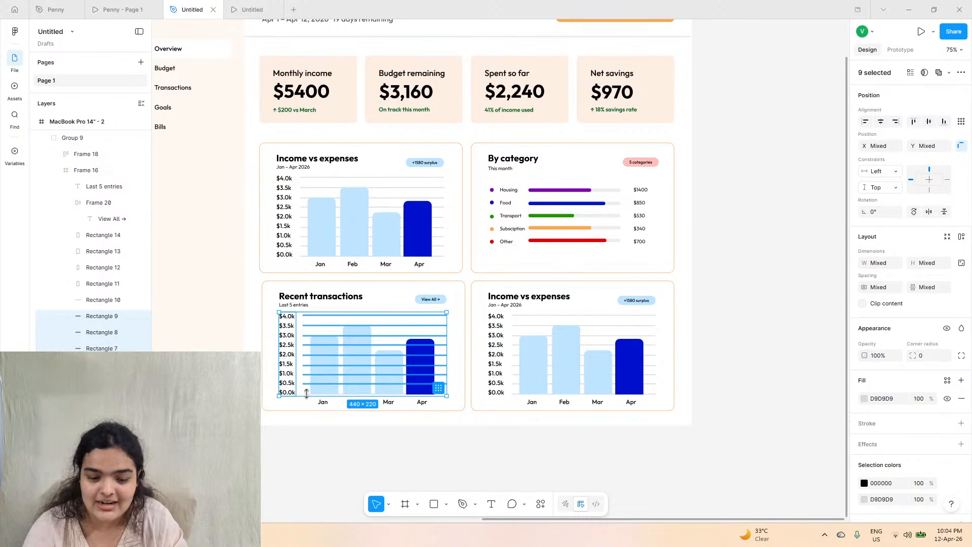
scroll(307, 393, up, 6)
key(Delete)
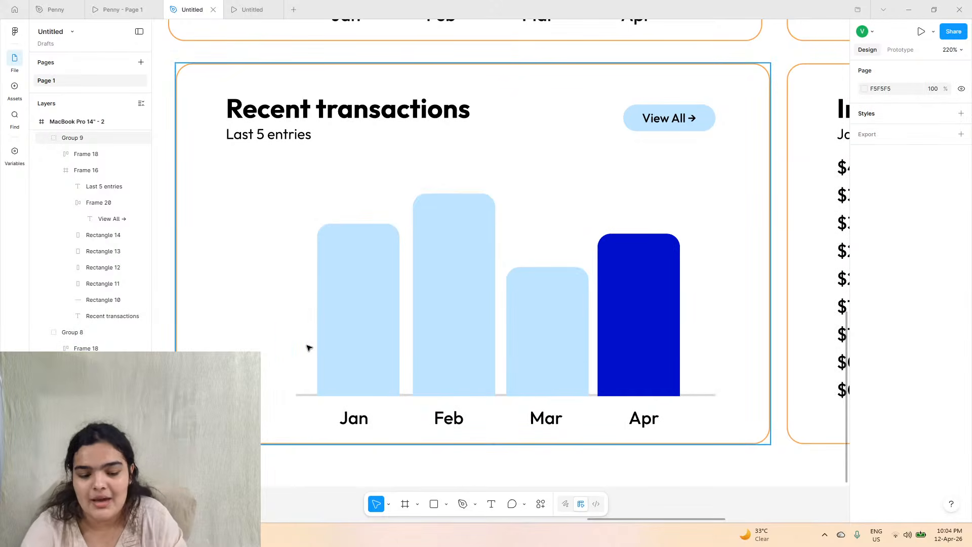
- Delete the remaining baseline, the four bars and the Jan–Apr month labels from the Recent transactions card
click(310, 399)
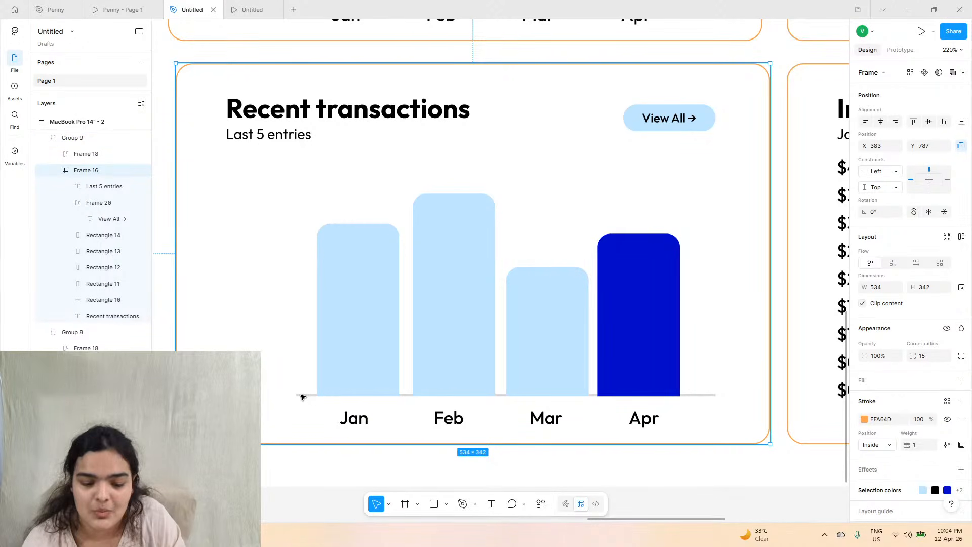
click(304, 396)
shift+click(364, 337)
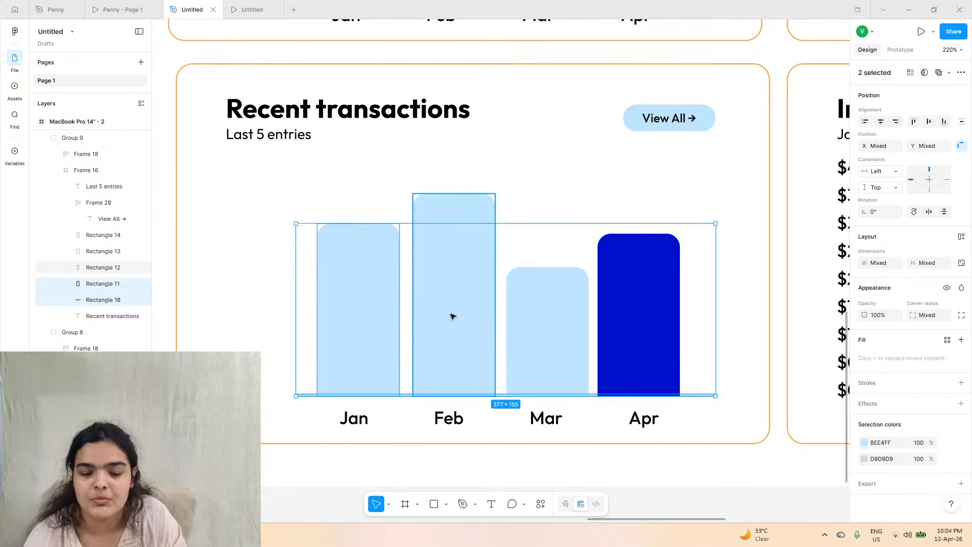
shift+click(452, 317)
shift+click(547, 318)
shift+click(660, 291)
key(Delete)
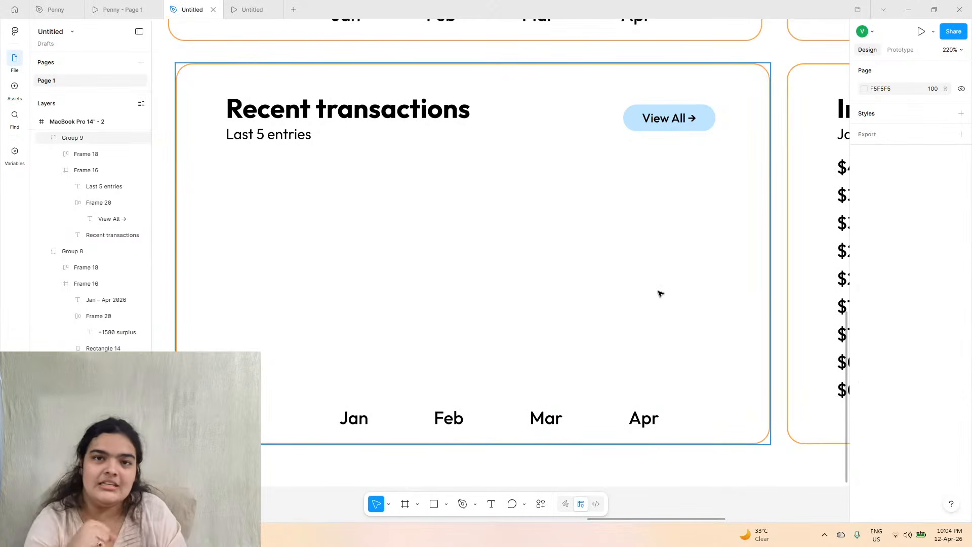
click(371, 418)
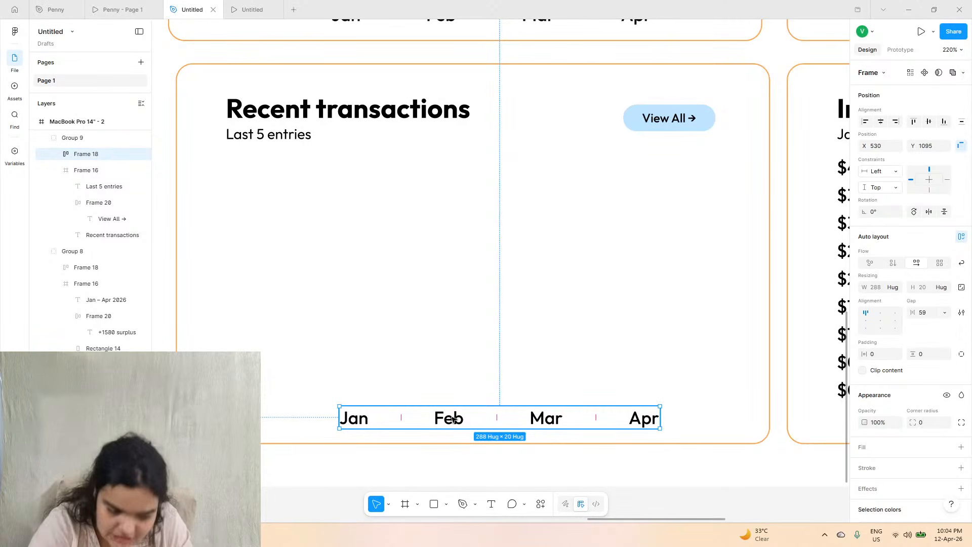
key(Delete)
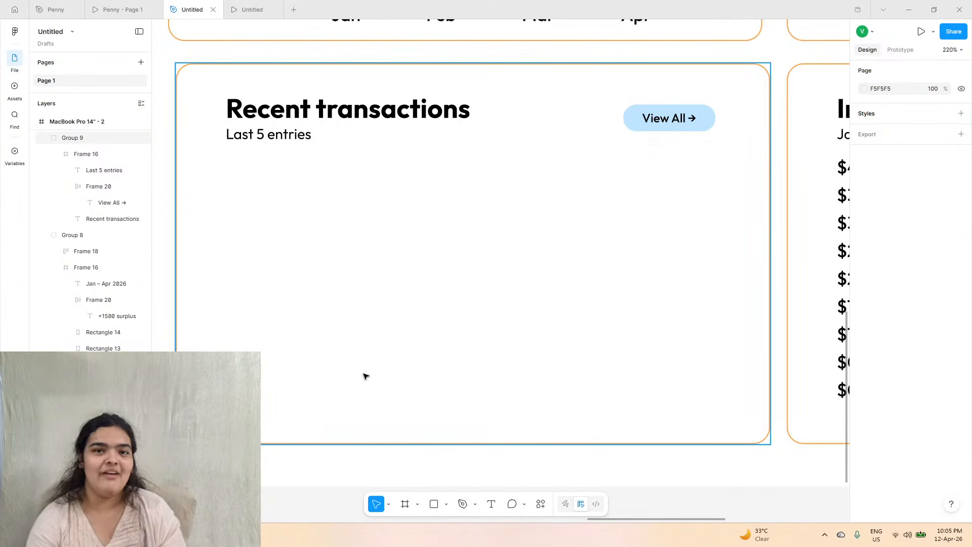
- Check the reference prototype's transaction list and draw a frame about 66 × 57 under Last 5 entries in the Untitled file's Recent transactions card
click(121, 9)
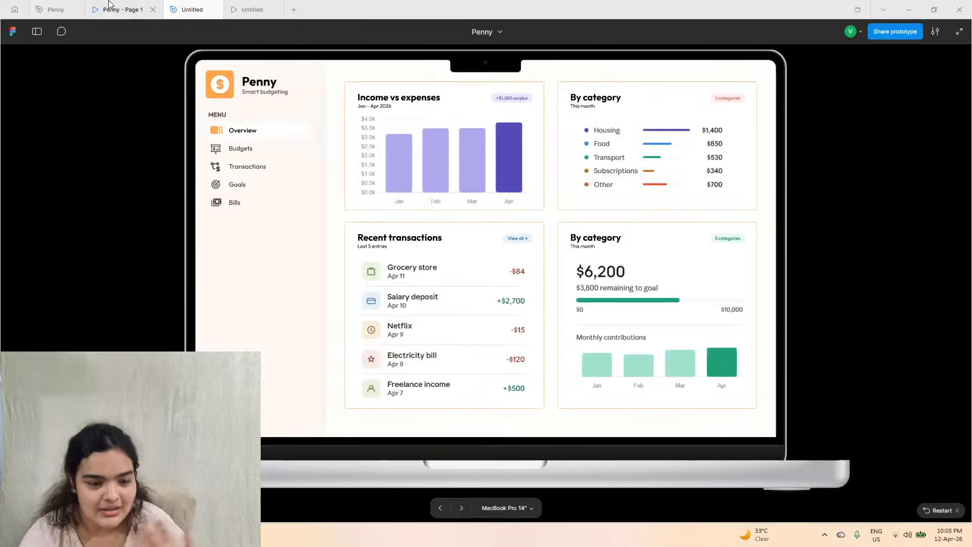
click(169, 15)
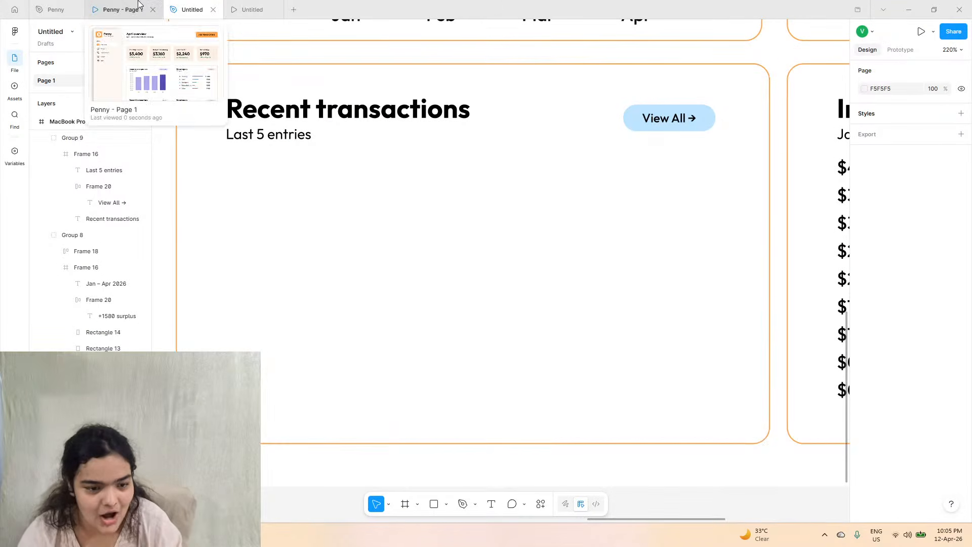
click(122, 9)
click(177, 5)
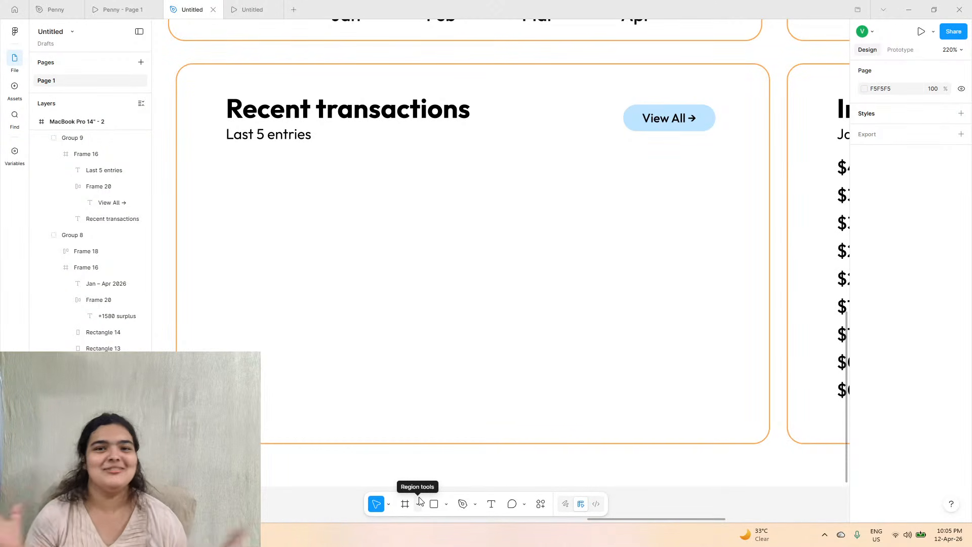
click(134, 4)
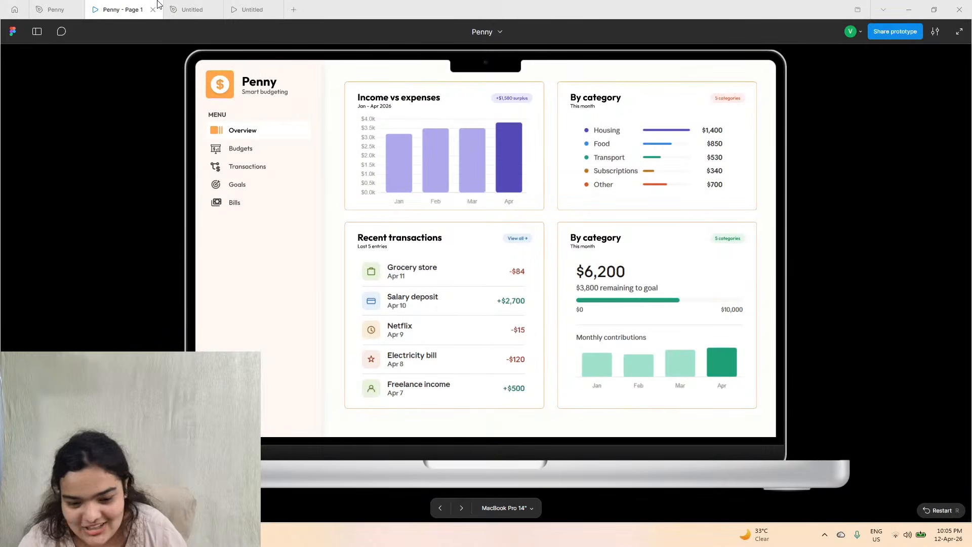
click(190, 9)
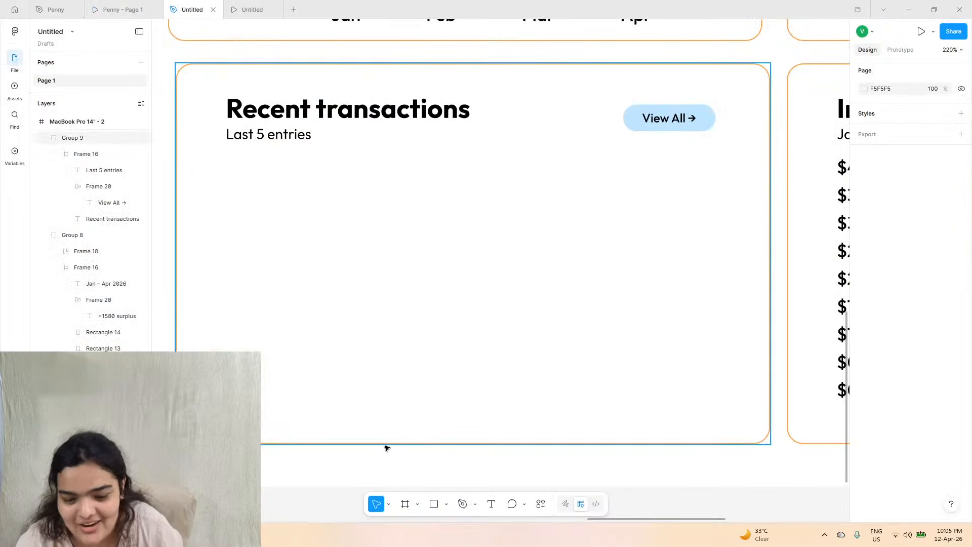
click(435, 504)
click(405, 504)
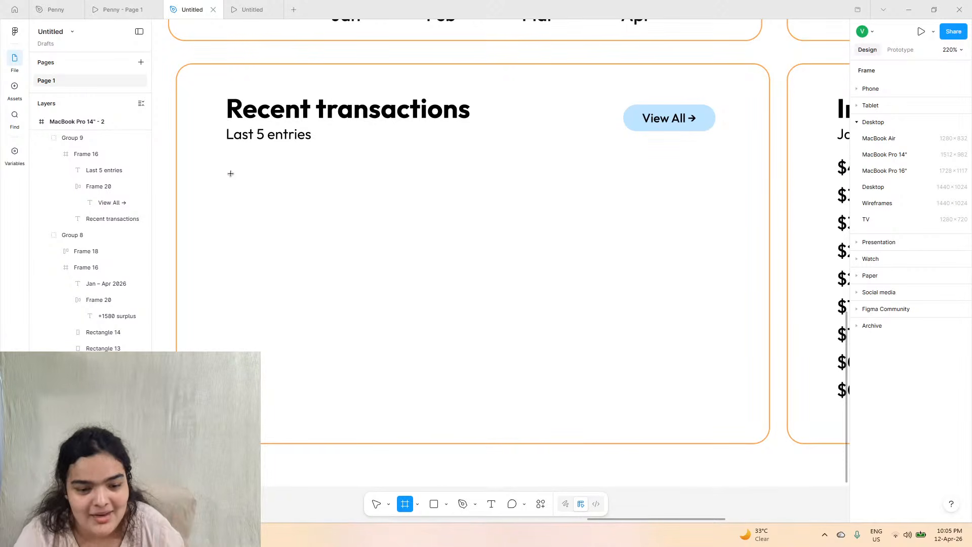
mouse_move(231, 165)
mouse_down()
mouse_move(305, 229)
mouse_move(278, 211)
mouse_up()
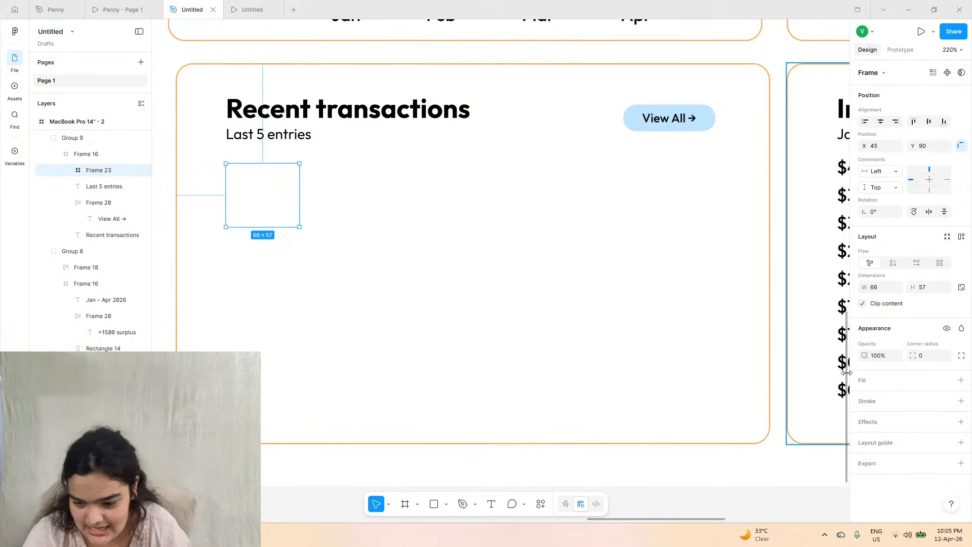
- Give the new frame under Last 5 entries a light green fill, D6FFC9, based on the page's green swatch
click(961, 380)
click(865, 398)
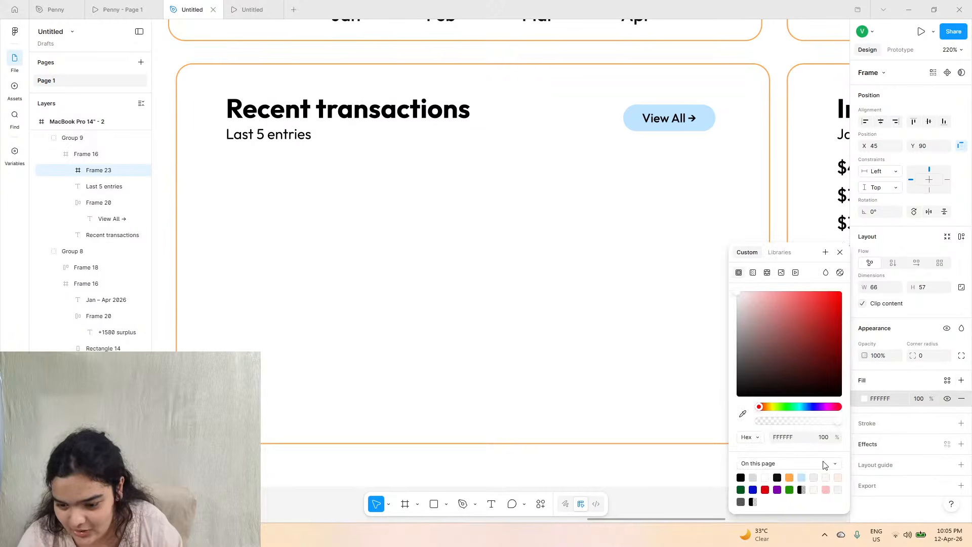
click(790, 489)
drag(788, 349, 759, 236)
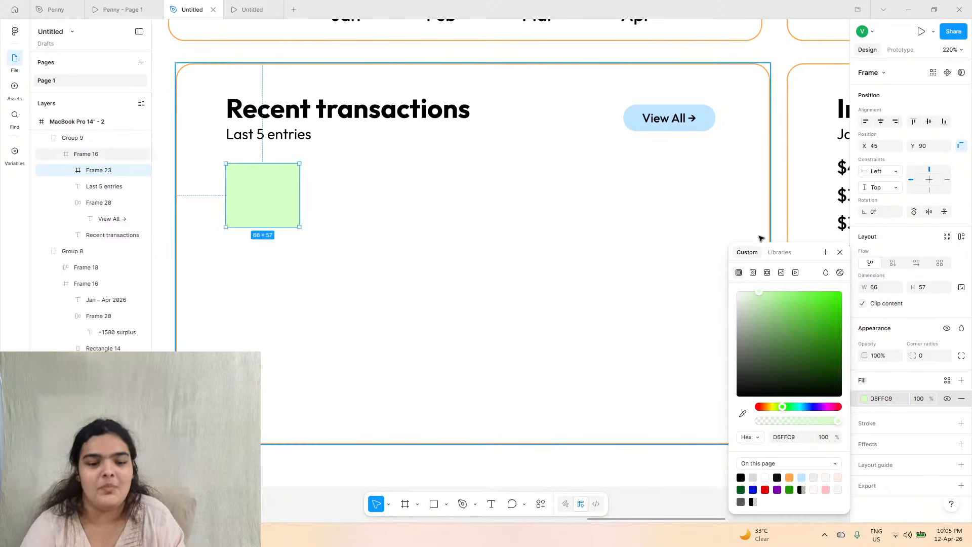
- Resize the light green frame to a 55 × 55 square
scroll(243, 168, up, 5)
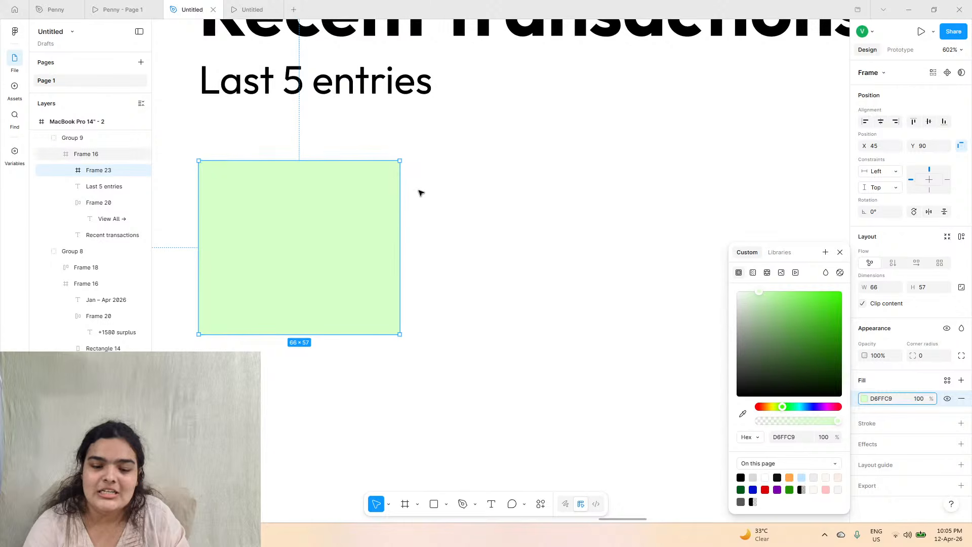
drag(399, 179, 394, 179)
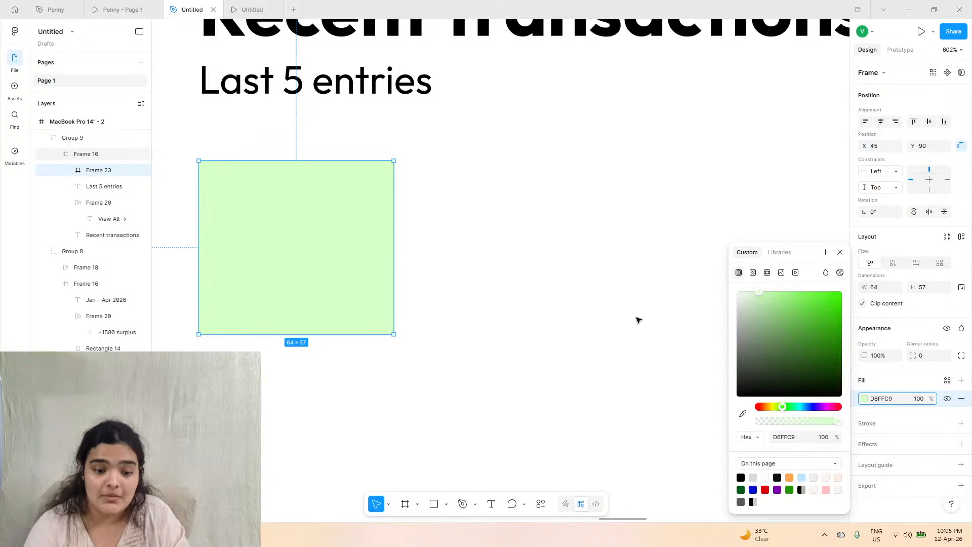
click(925, 289)
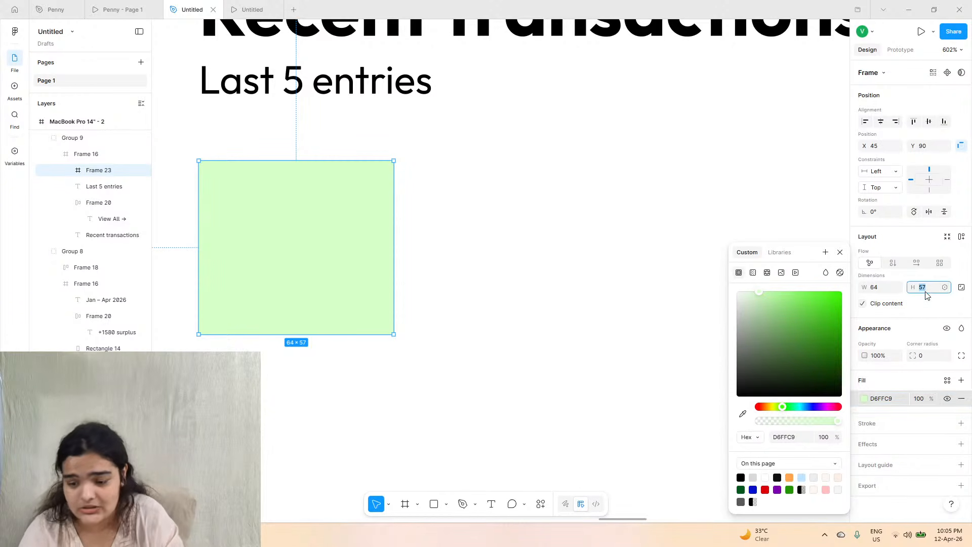
click(886, 289)
key(Return)
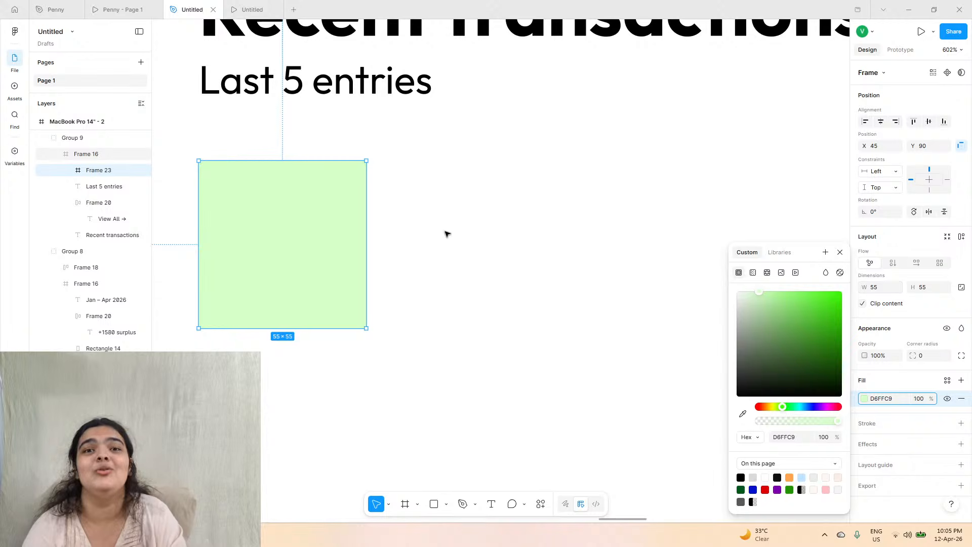
- Check the grocery icon in the Penny reference prototype and open the Iconify plugin in the Untitled file
click(340, 226)
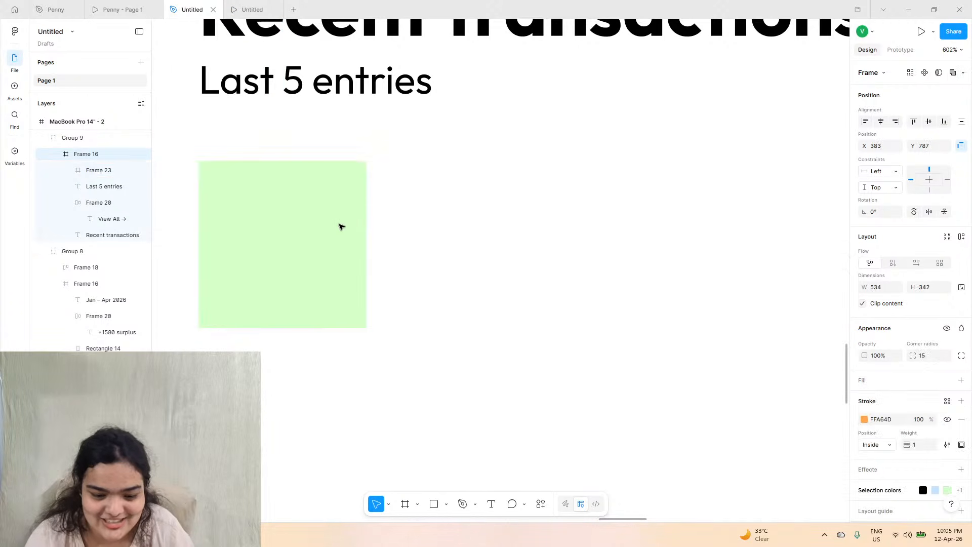
click(339, 227)
mouse_move(109, 4)
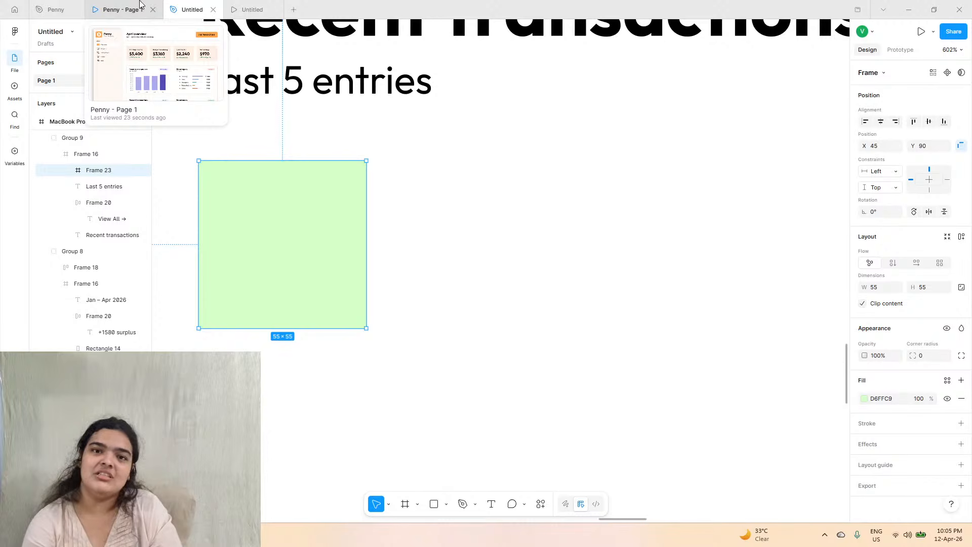
click(109, 7)
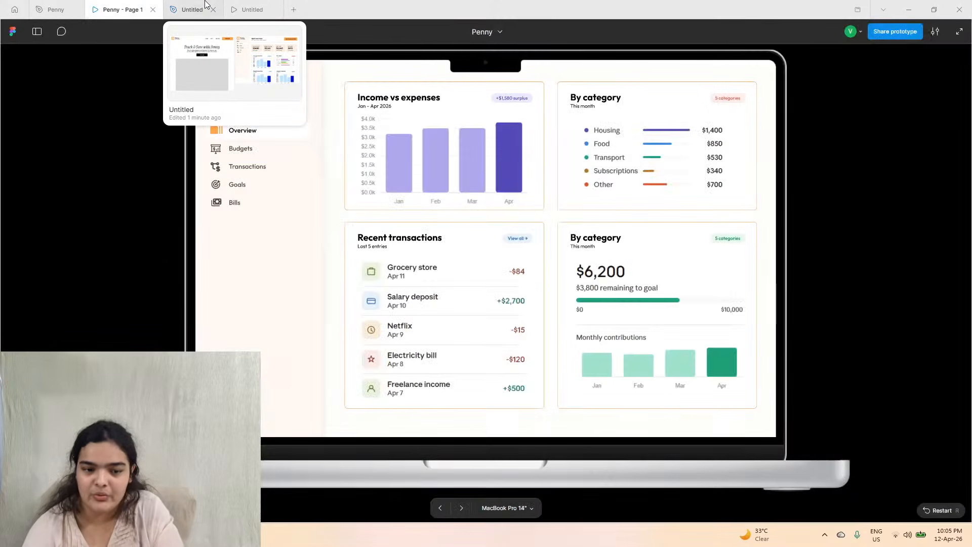
click(192, 9)
click(110, 5)
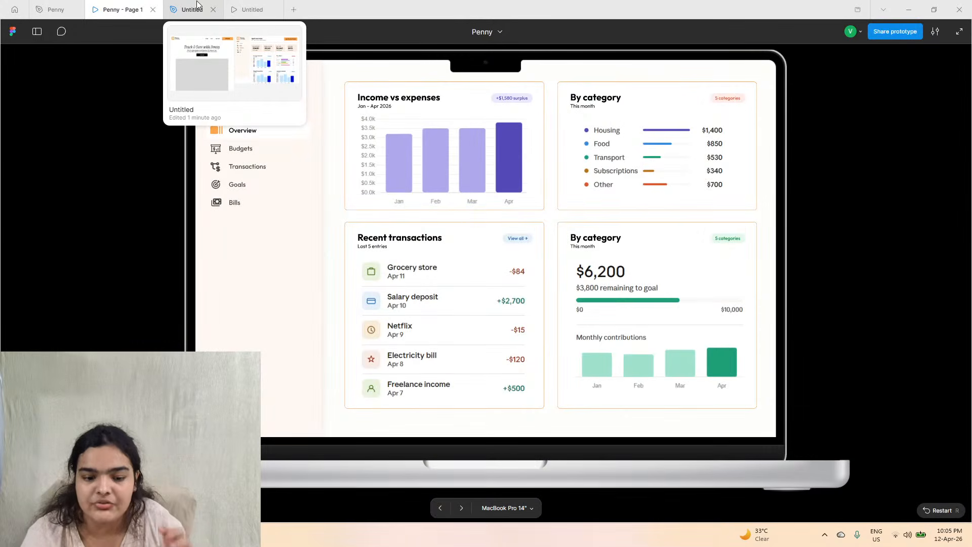
click(190, 9)
click(541, 504)
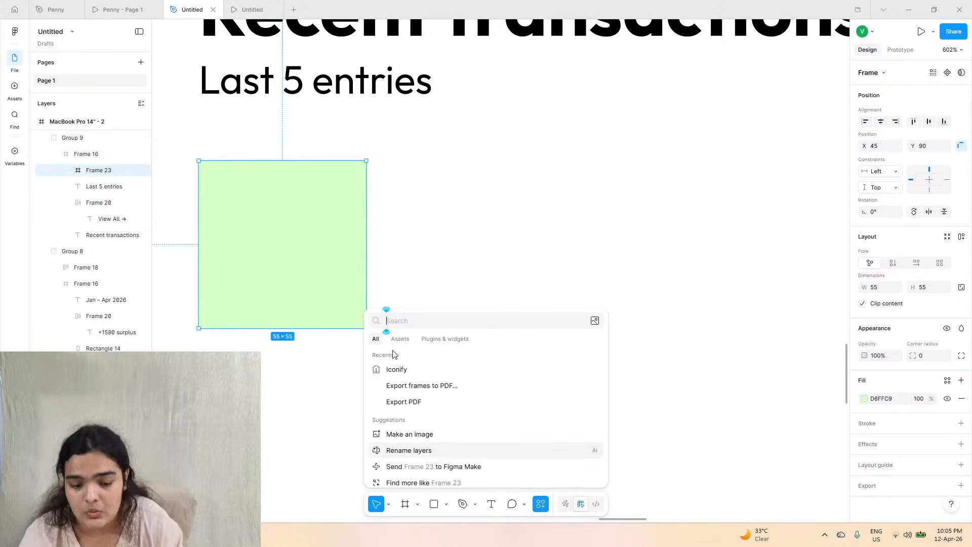
click(400, 370)
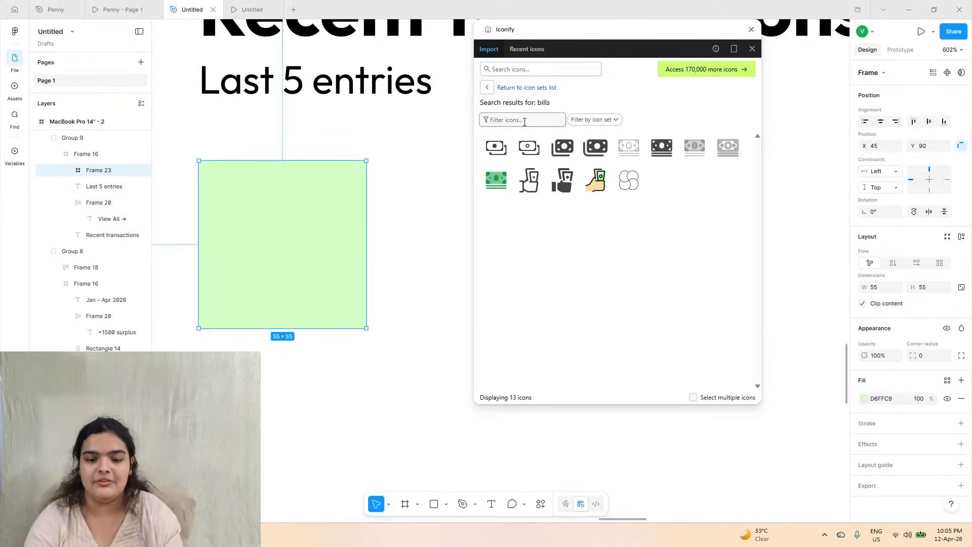
click(122, 8)
click(183, 4)
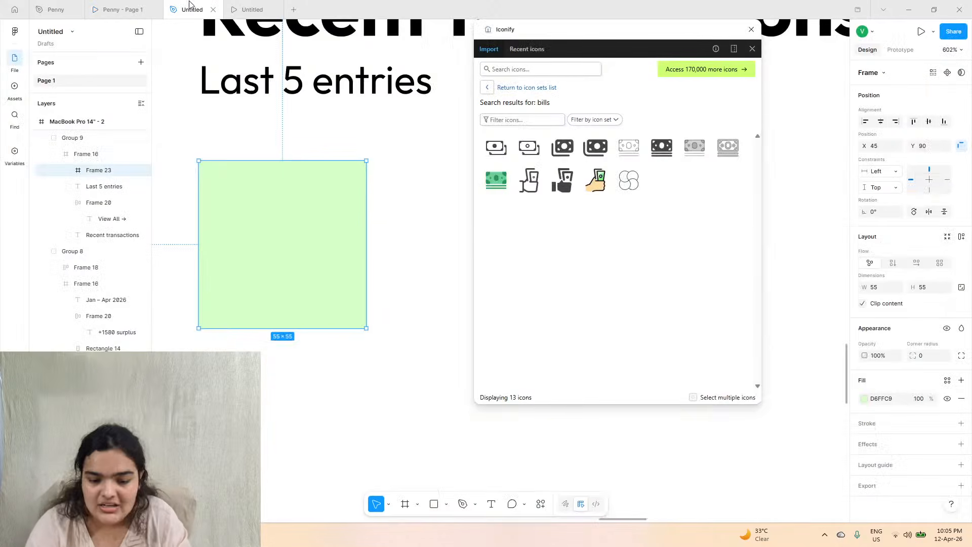
- Search Iconify for "briefcase" icons
click(510, 68)
text(ca)
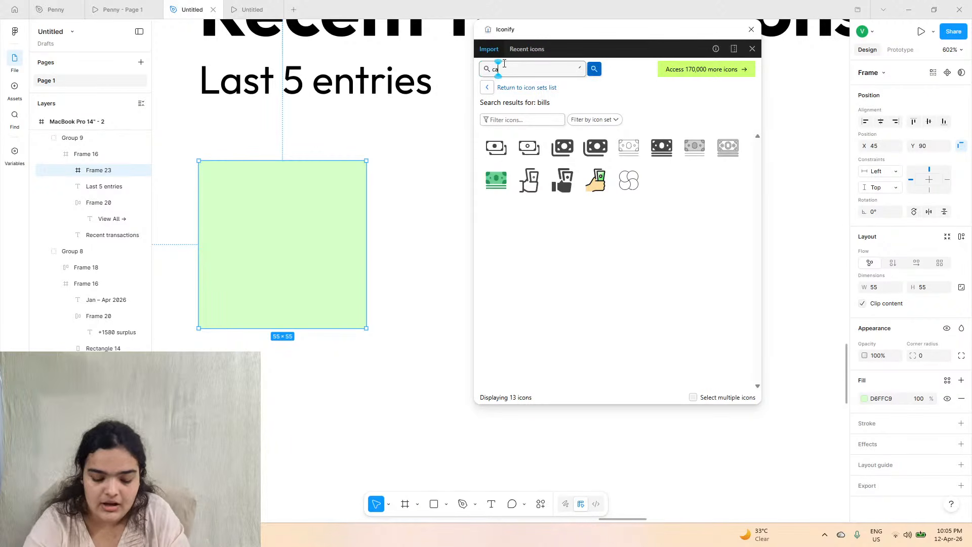
text(s)
key(BackSpace)
key(BackSpace)
key(BackSpace)
text(briefcase)
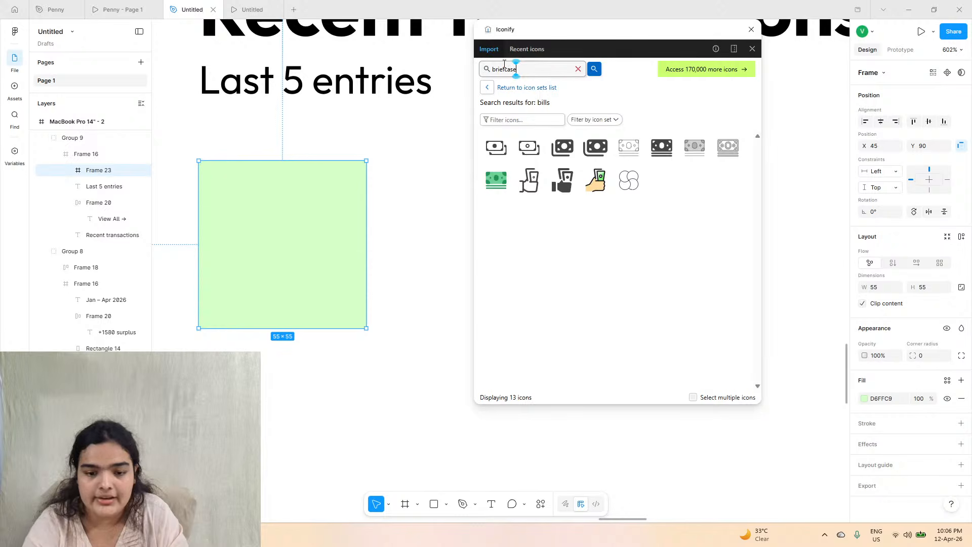
key(Return)
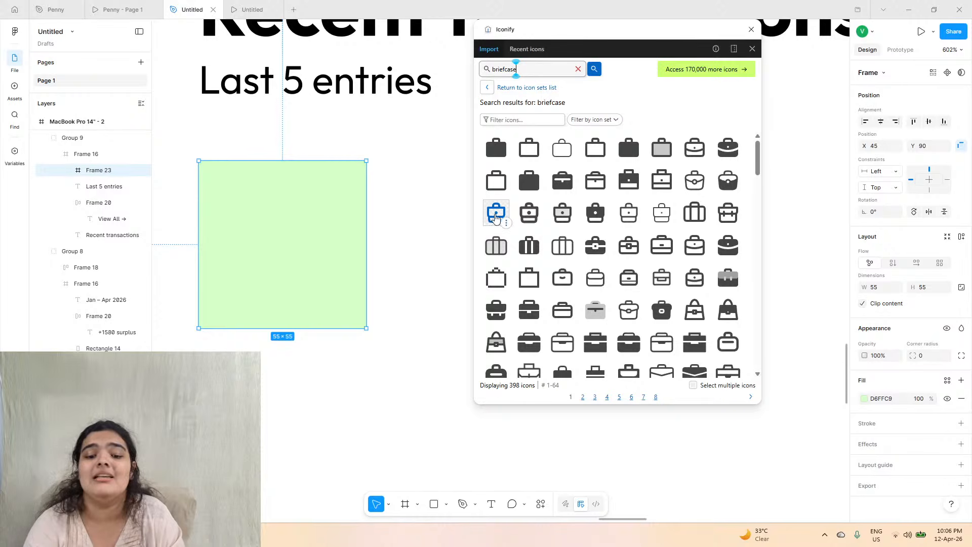
- Place the outlined boxicons briefcase icon in the green tile, centre it at X 10, Y 10, and close Iconify
drag(496, 181, 255, 244)
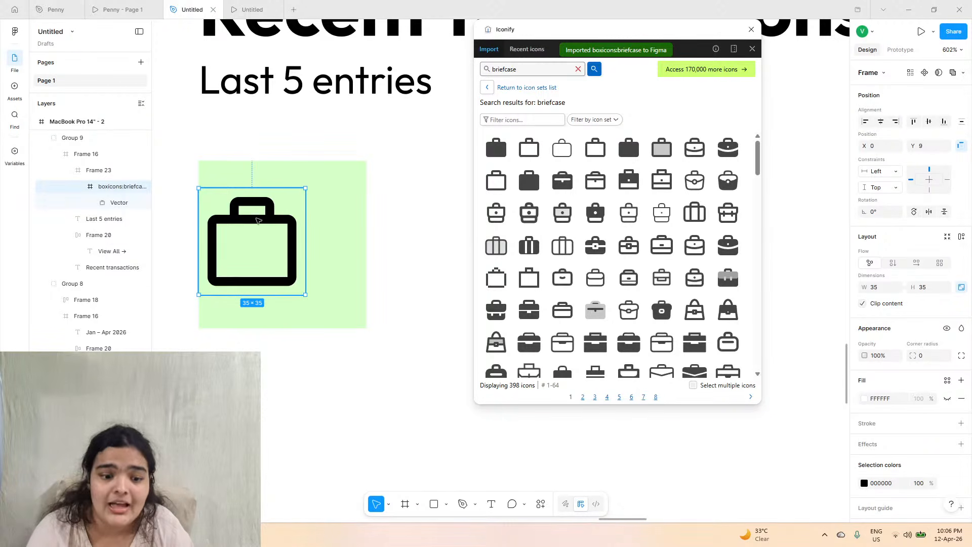
drag(257, 220, 284, 221)
click(751, 30)
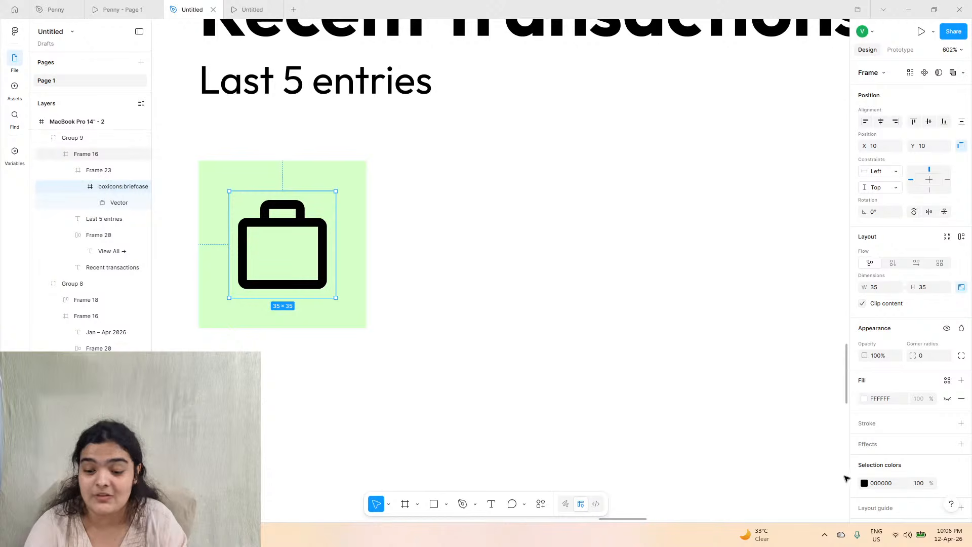
- Recolour the briefcase icon with the page's dark green, 239400
click(865, 483)
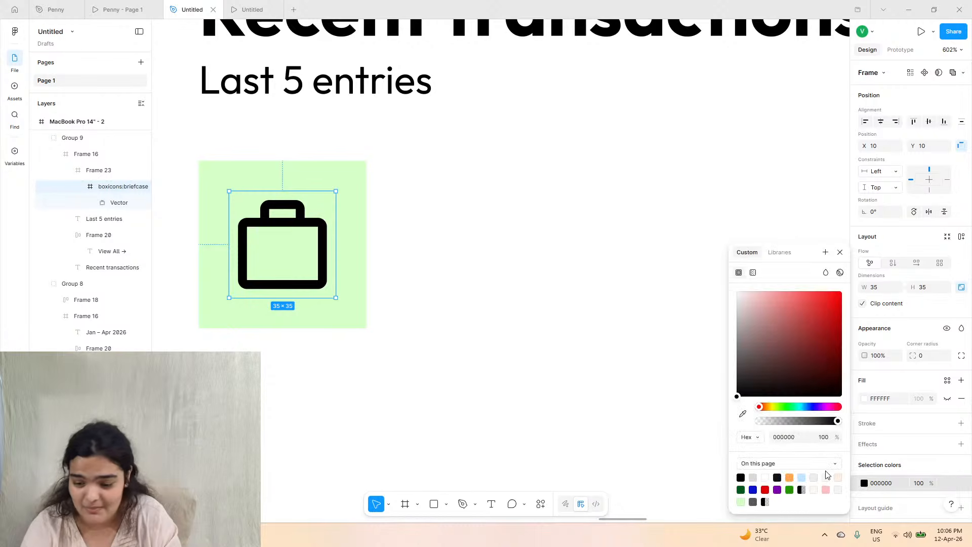
click(790, 489)
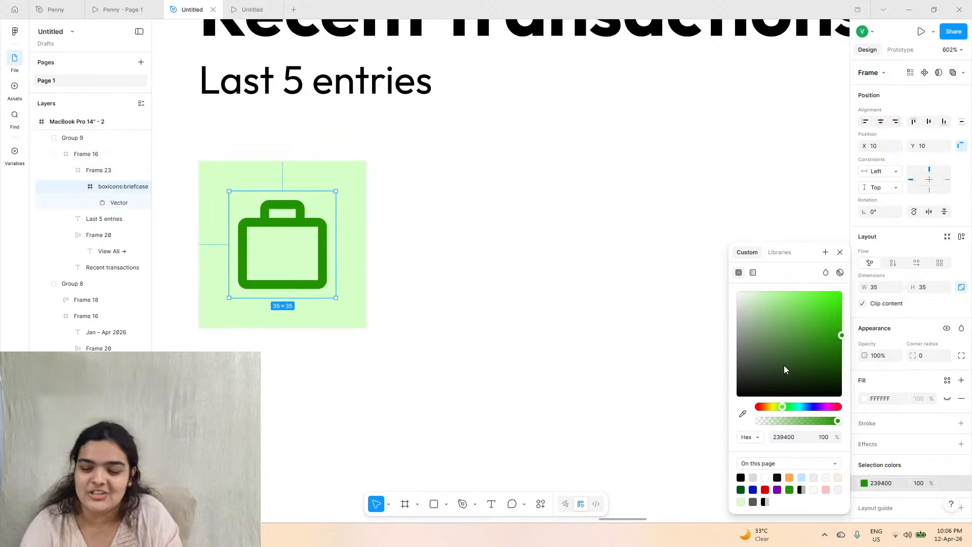
mouse_move(826, 365)
mouse_down()
mouse_move(849, 380)
mouse_move(845, 342)
mouse_up()
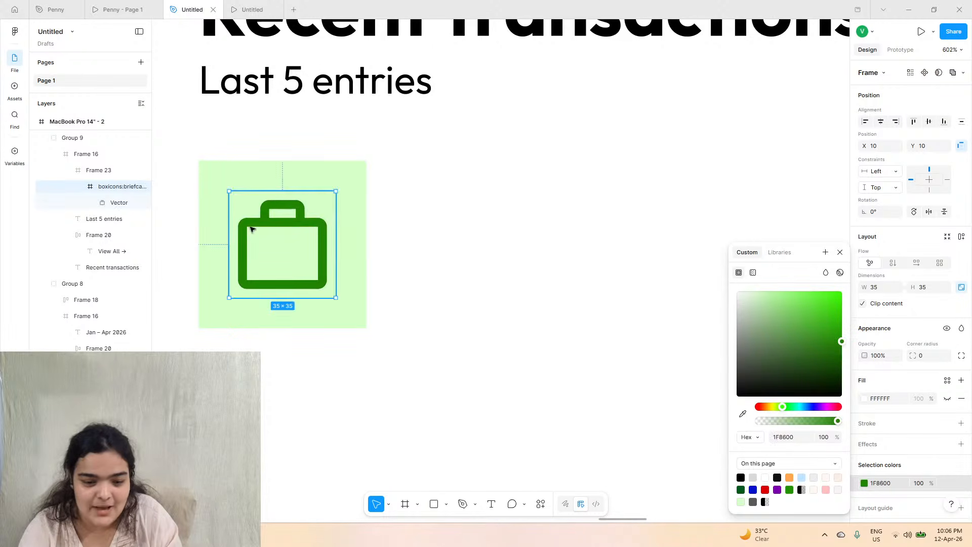
click(794, 489)
- Lighten the icon tile's fill to E5FFDD and set its corner radius to 10
click(363, 203)
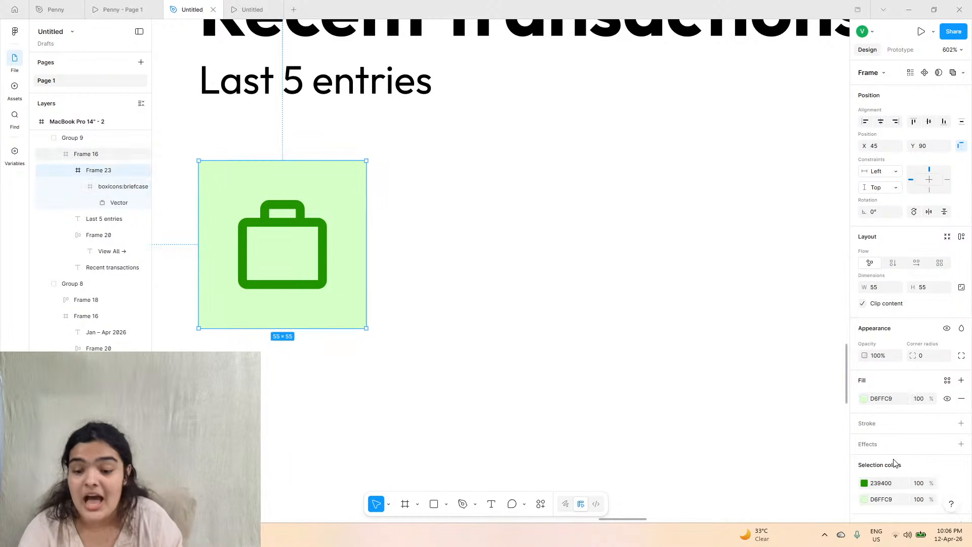
click(865, 399)
drag(785, 363, 751, 289)
click(302, 175)
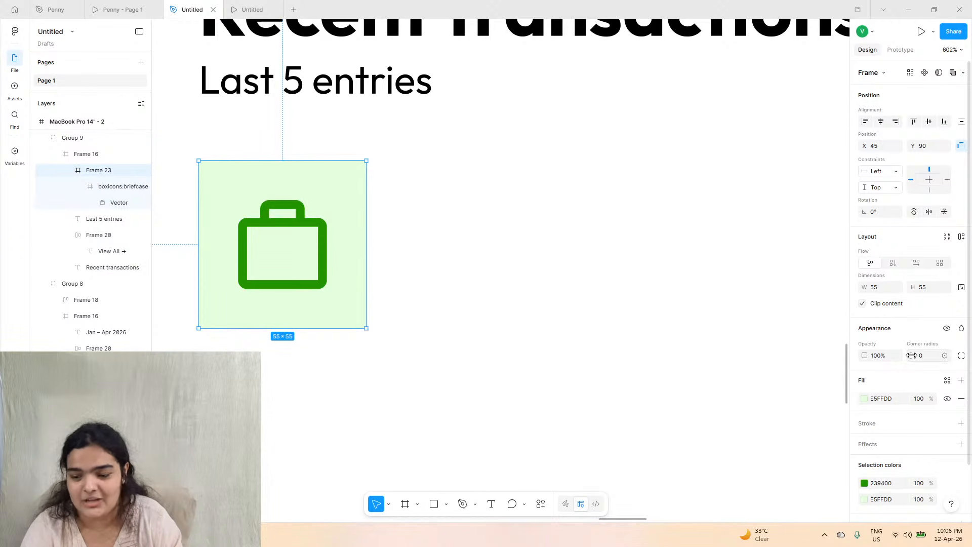
drag(911, 355, 915, 356)
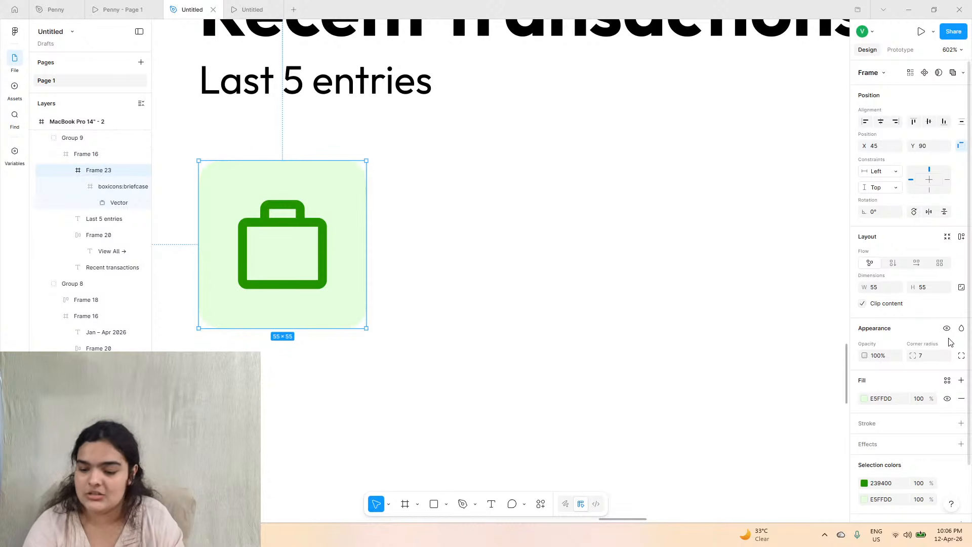
text(10)
key(Return)
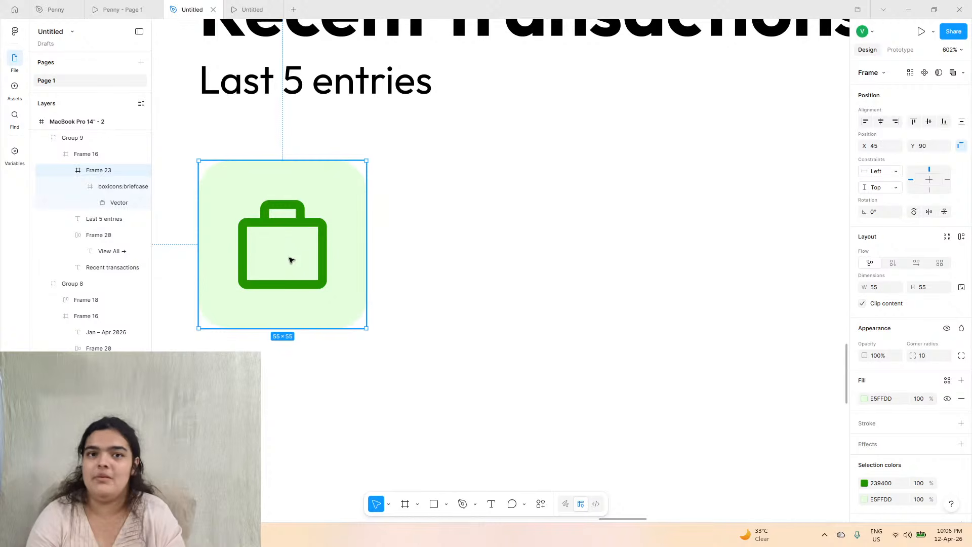
- Check the reference prototype and duplicate the "Last 5 entries" text, placing the copy beside the briefcase tile
click(117, 9)
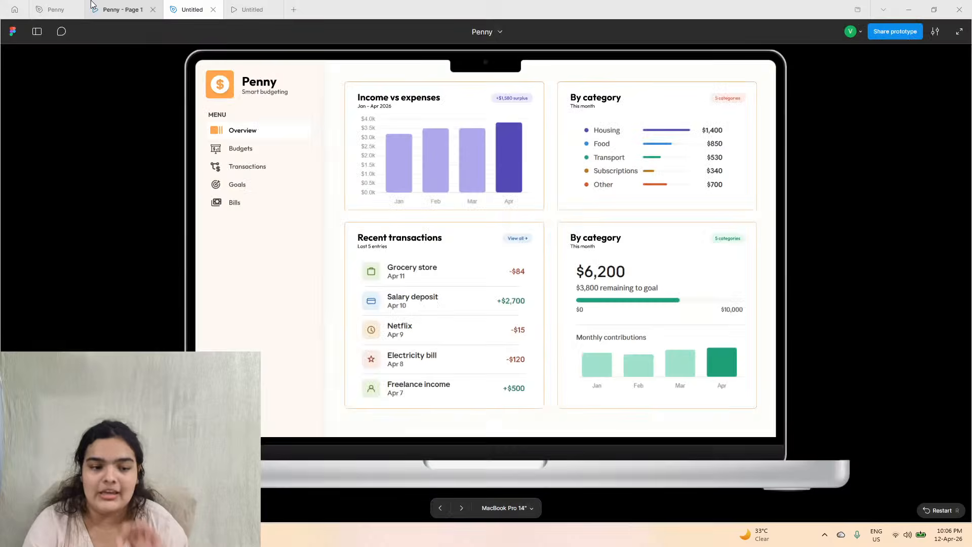
click(213, 3)
click(348, 88)
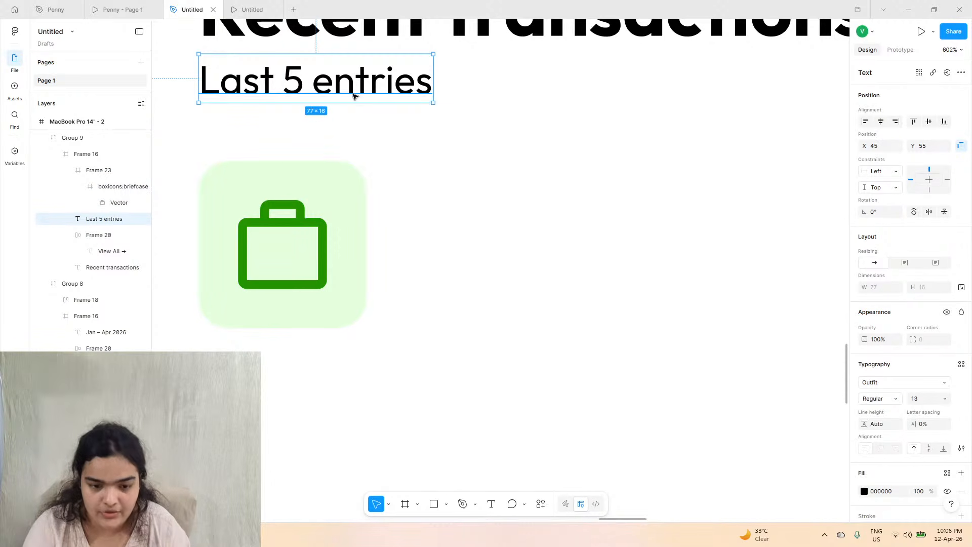
alt+drag(353, 97, 550, 227)
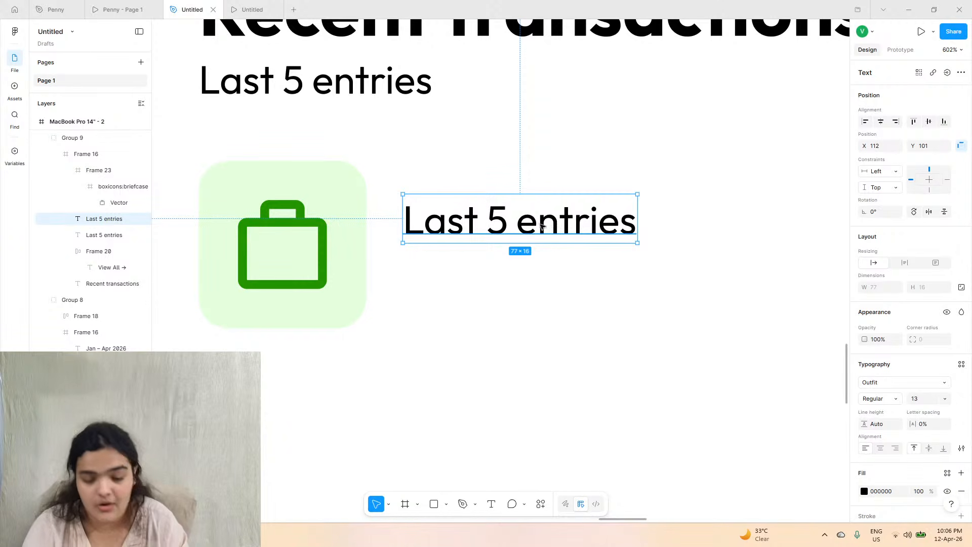
- Consult the first transaction entry in the Penny reference and change the copied text beside the tile to "Grocery story"
click(118, 9)
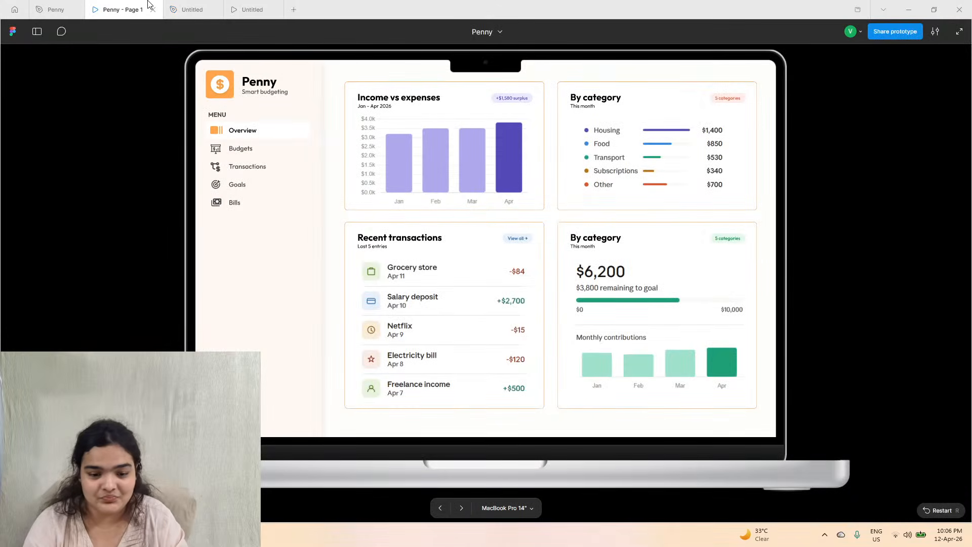
click(57, 4)
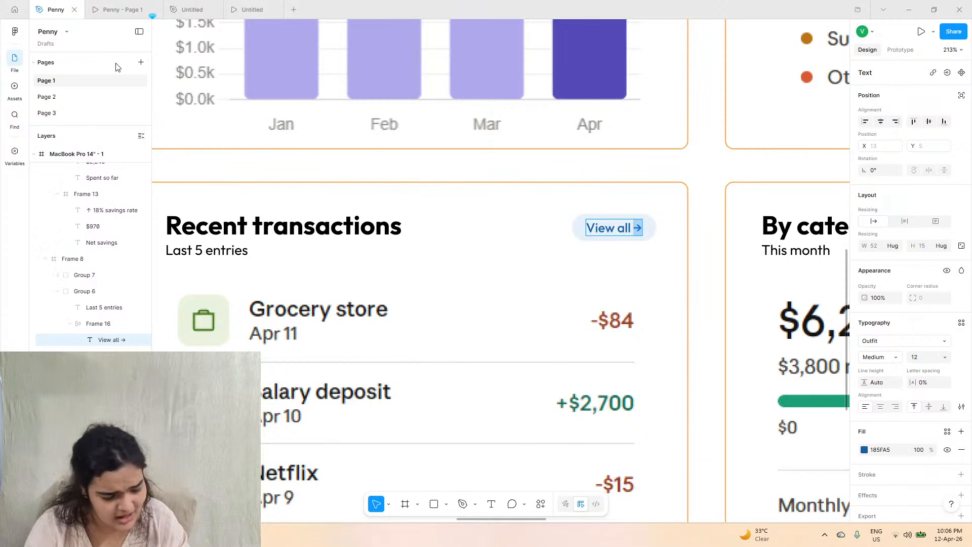
scroll(284, 287, down, 5)
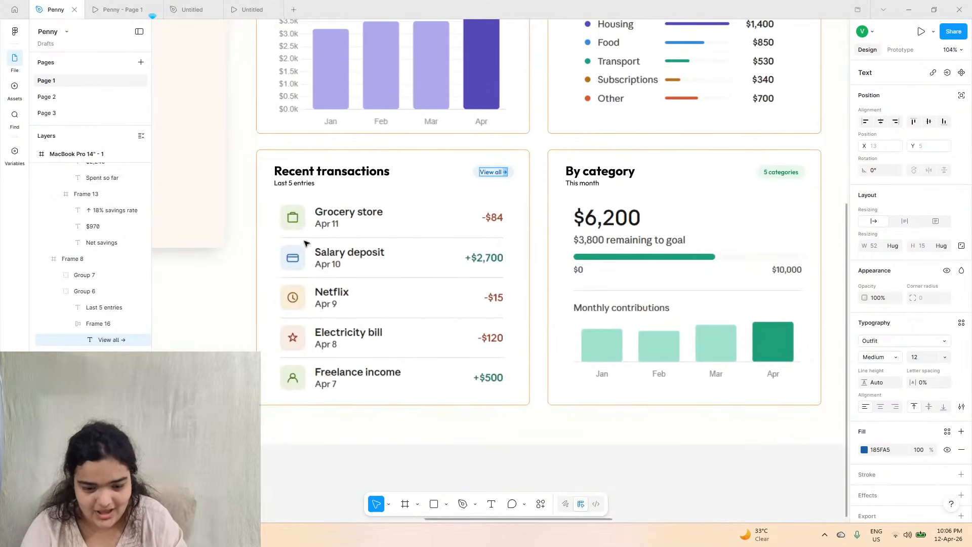
click(117, 9)
click(193, 9)
double_click(460, 229)
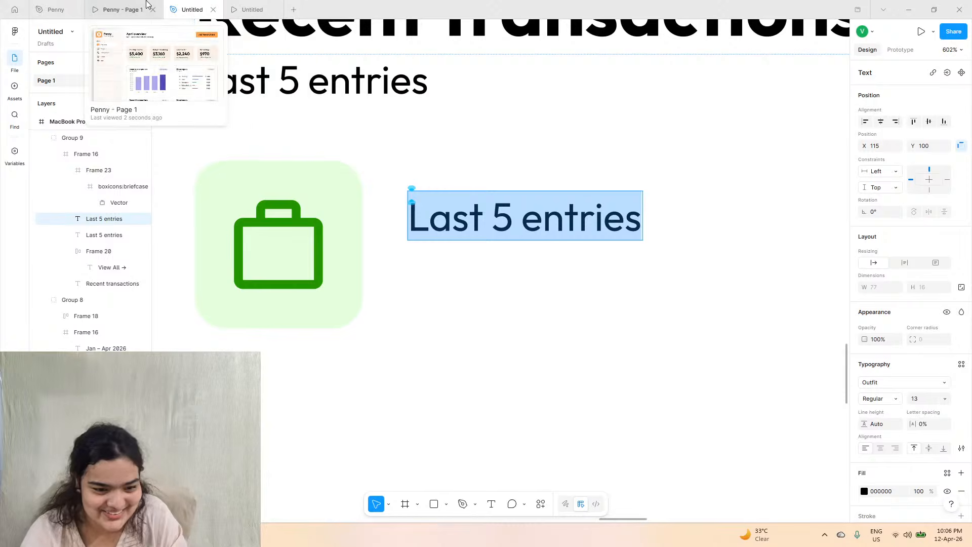
click(117, 10)
click(193, 9)
text(G)
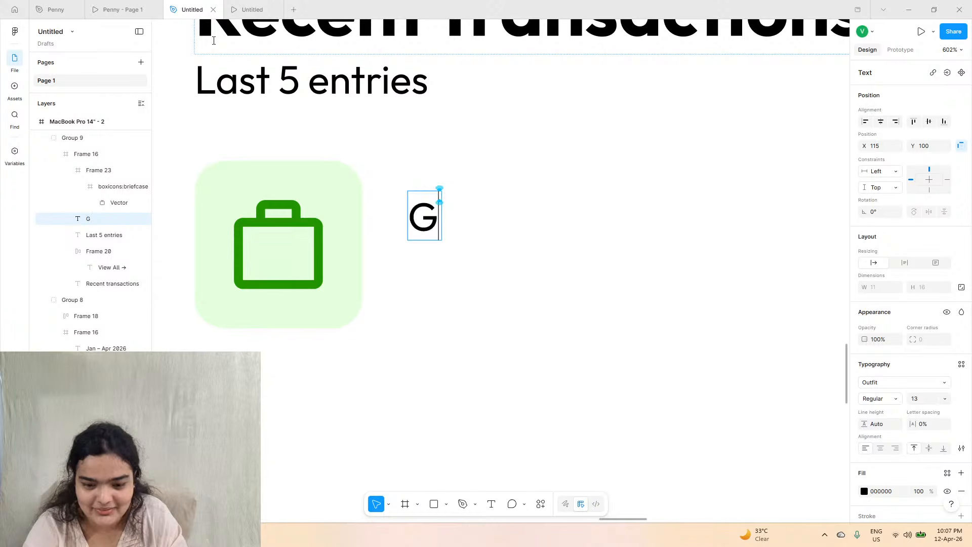
text(rocery)
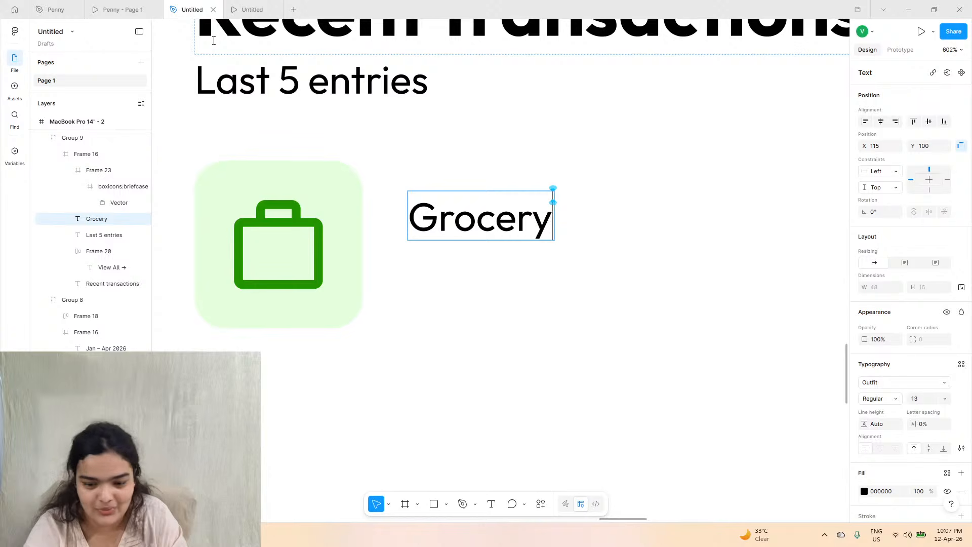
click(122, 11)
click(193, 9)
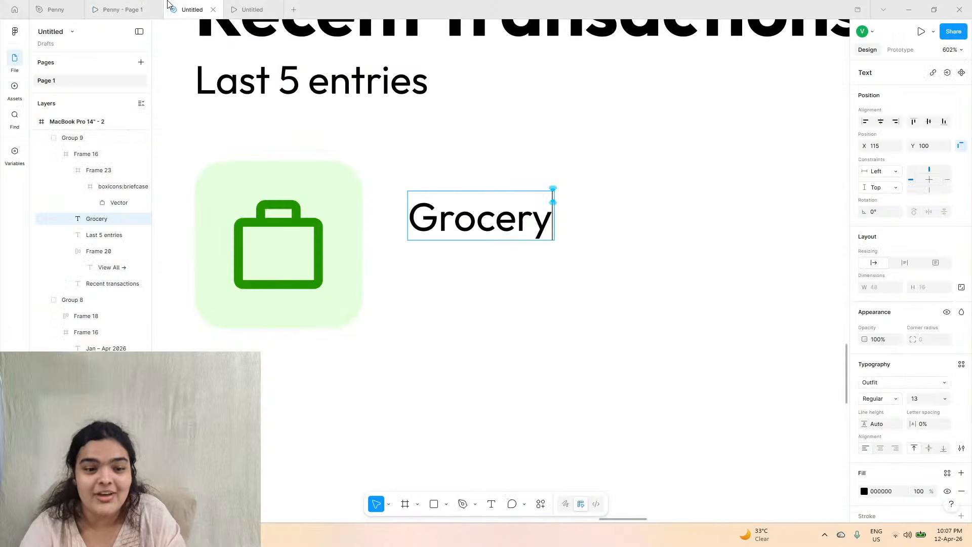
text(story)
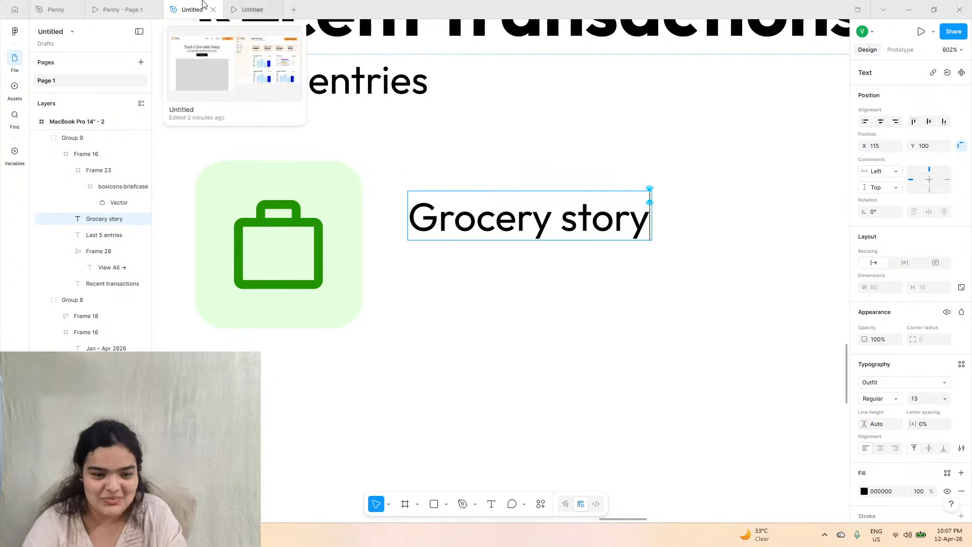
click(138, 4)
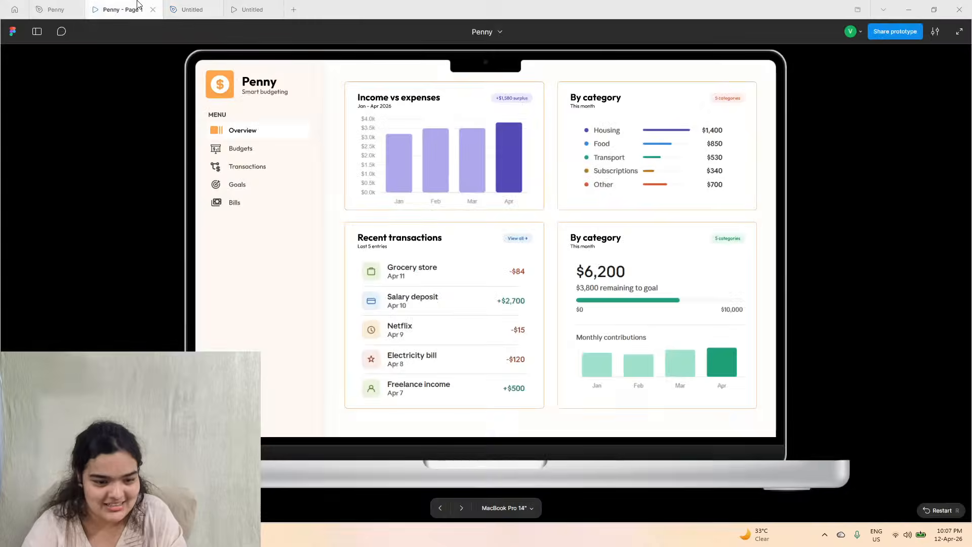
click(193, 9)
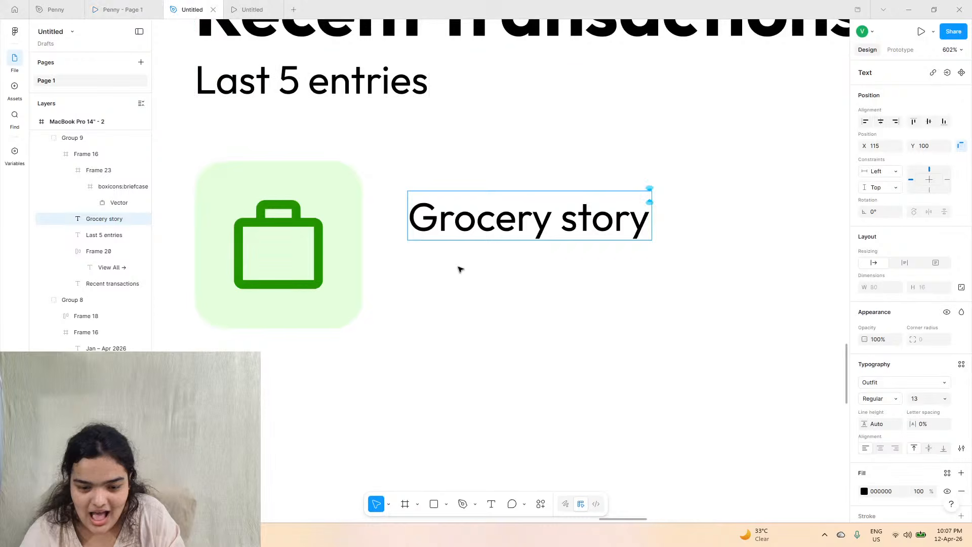
- Set the "Grocery story" text's font weight to SemiBold
click(895, 400)
click(885, 423)
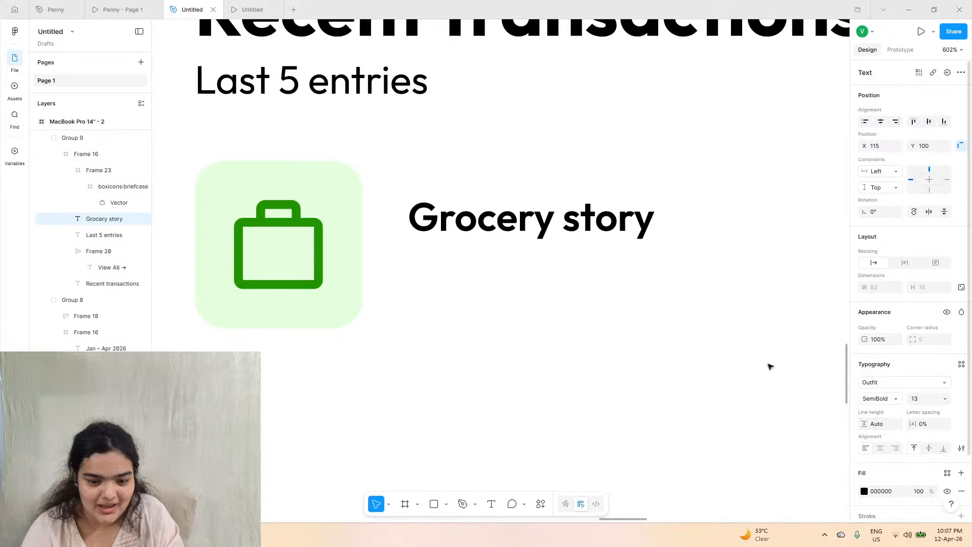
click(548, 257)
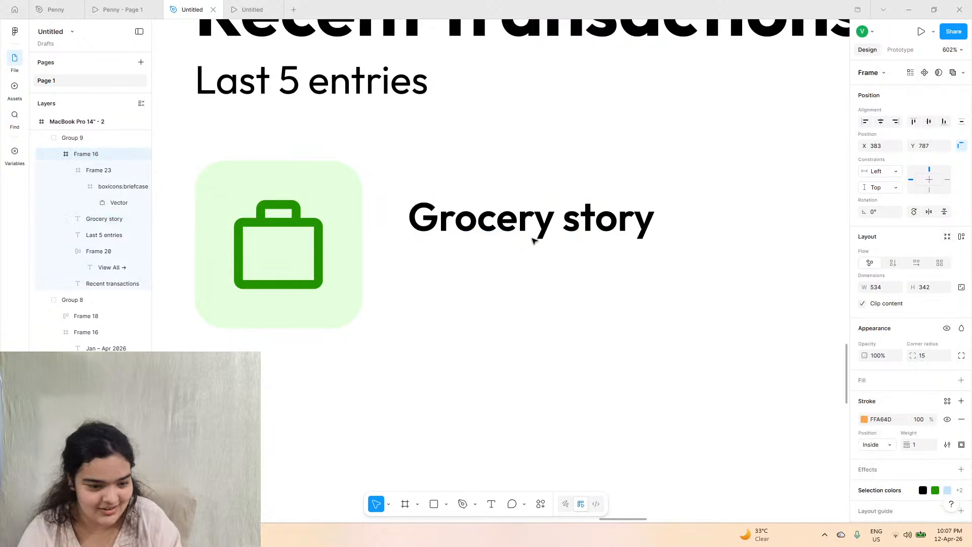
click(533, 238)
click(531, 272)
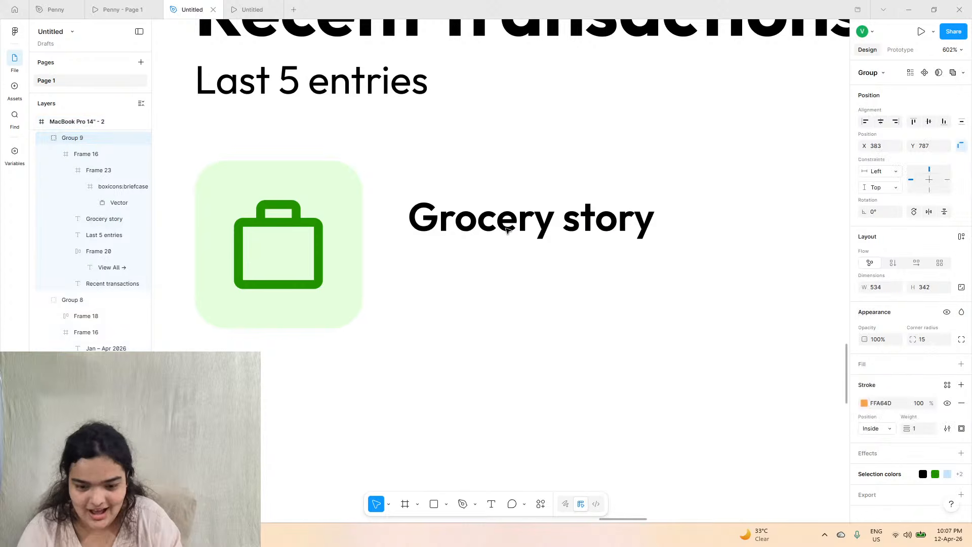
- Duplicate the "Grocery story" text directly below itself, check the date in the Penny reference, and change the copy to "Apr 11"
double_click(508, 232)
drag(509, 230, 482, 272)
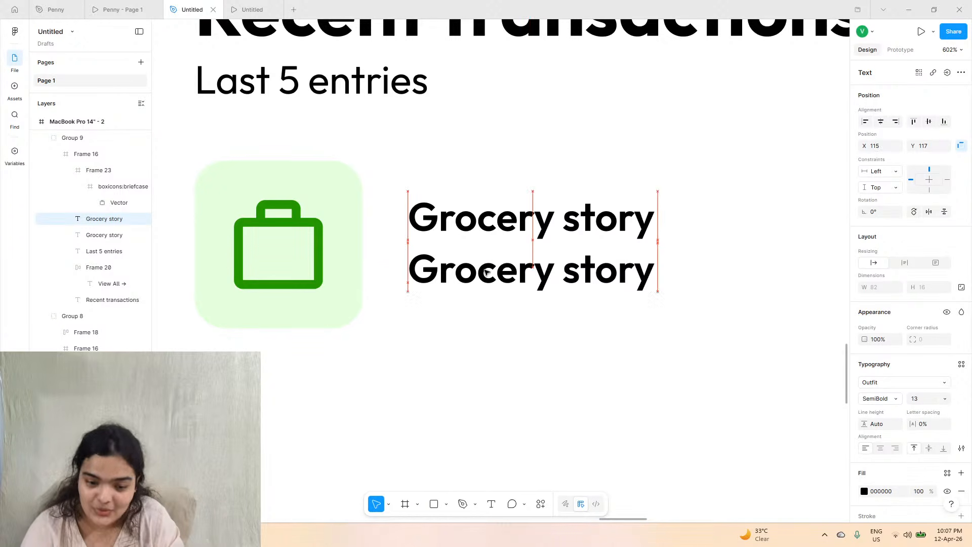
click(116, 5)
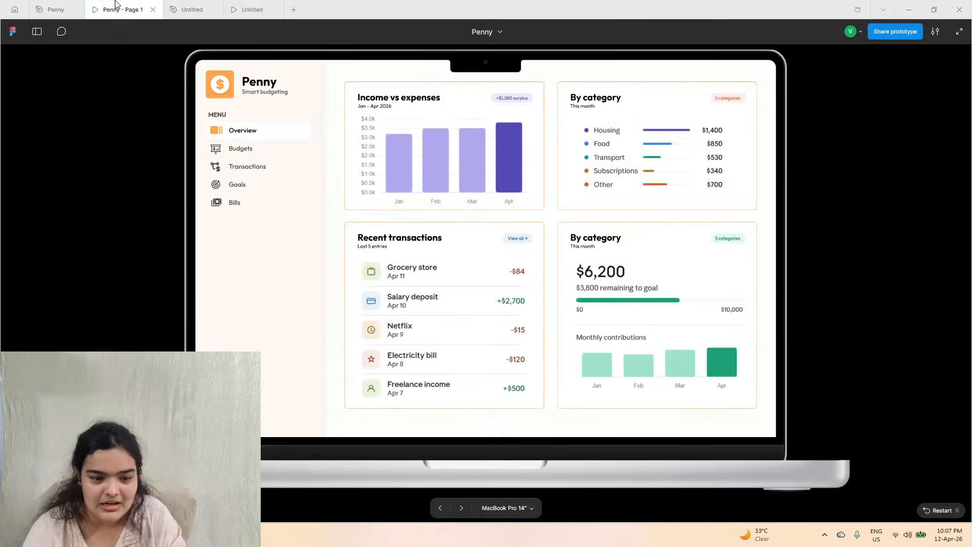
click(200, 7)
double_click(453, 278)
text(Apr 11)
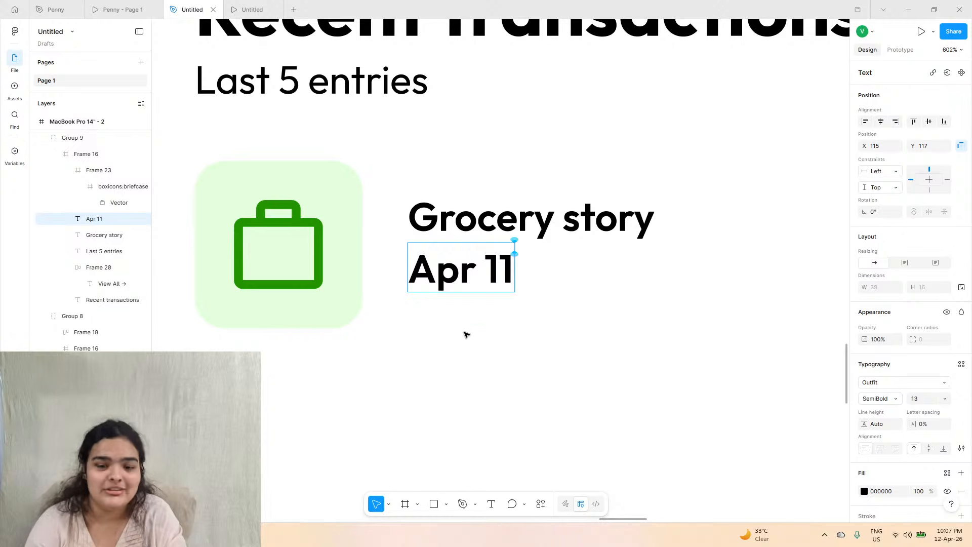
key(Escape)
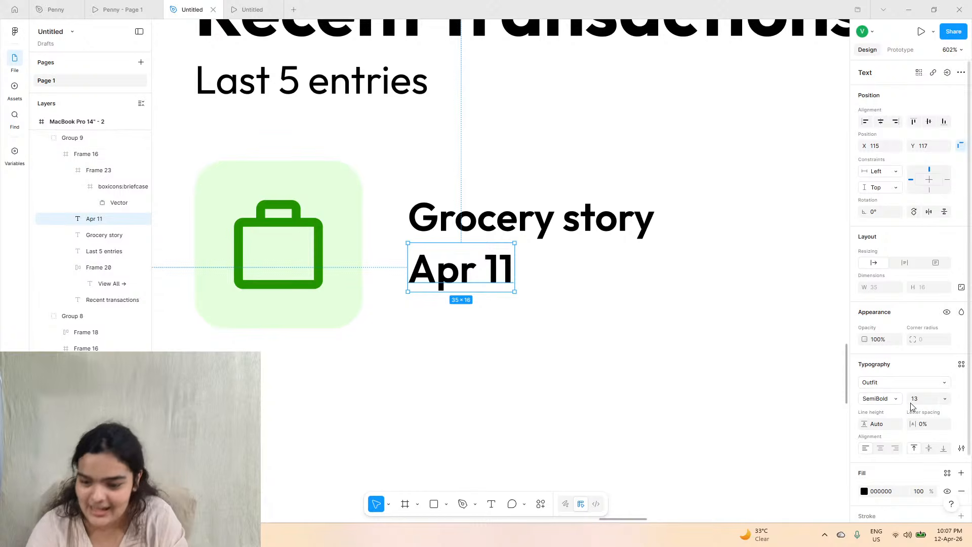
- Set the "Apr 11" text's font size to 10 and its weight to Medium
click(945, 400)
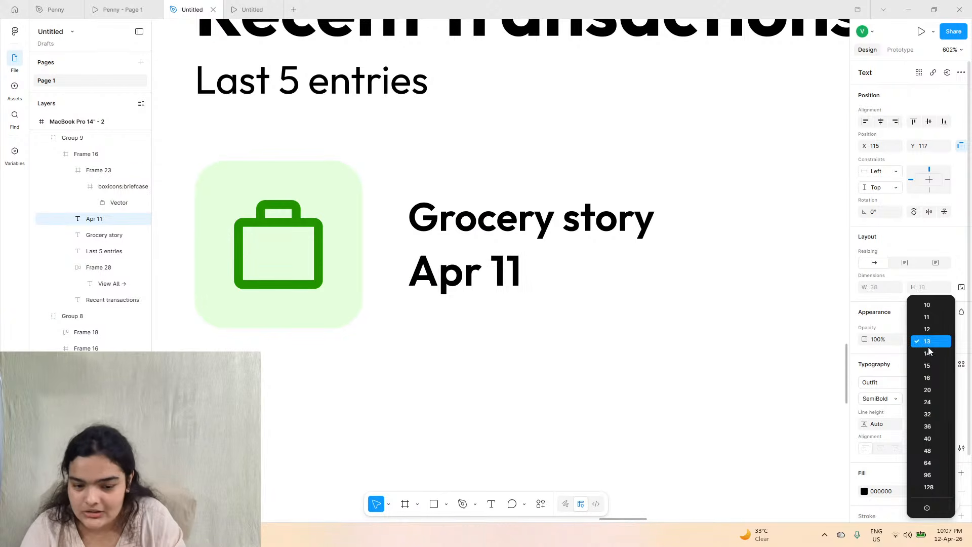
click(927, 305)
click(886, 399)
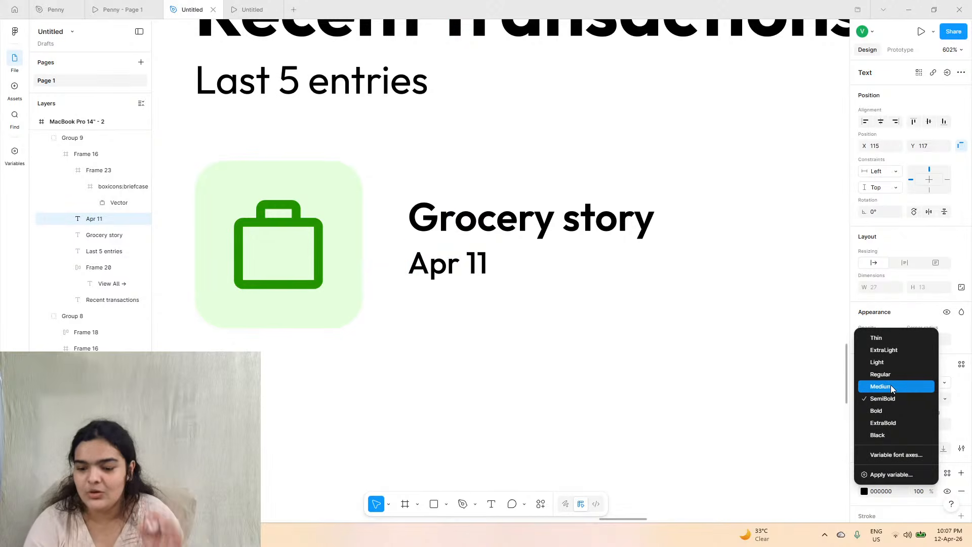
click(892, 389)
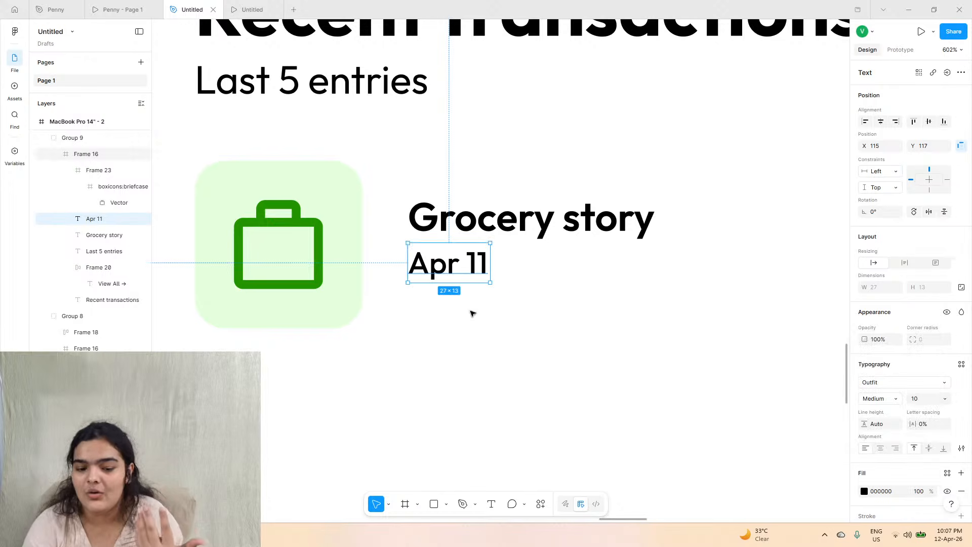
- Change the "Apr 11" text's fill to grey 4A4A4A and move it slightly down, leaving a spacing of 2 below "Grocery story"
click(865, 491)
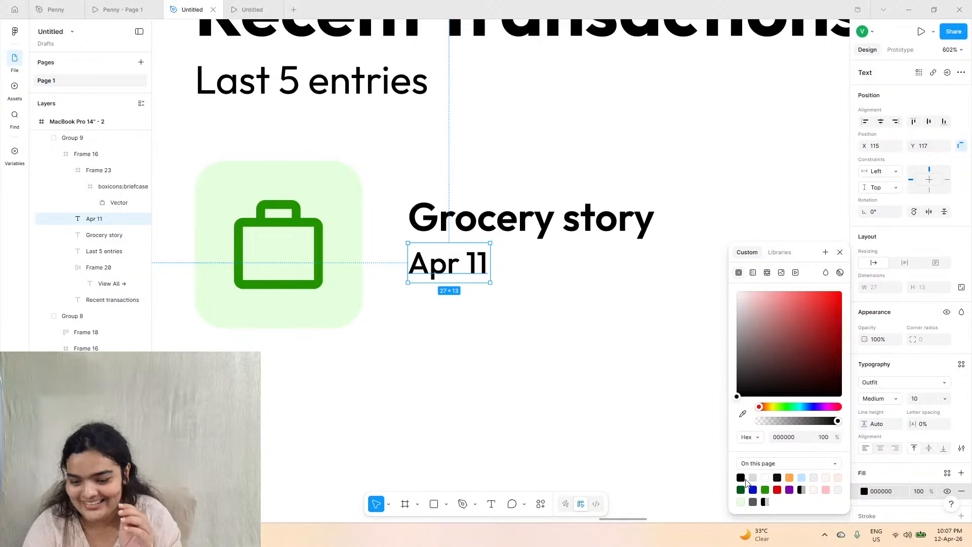
click(778, 478)
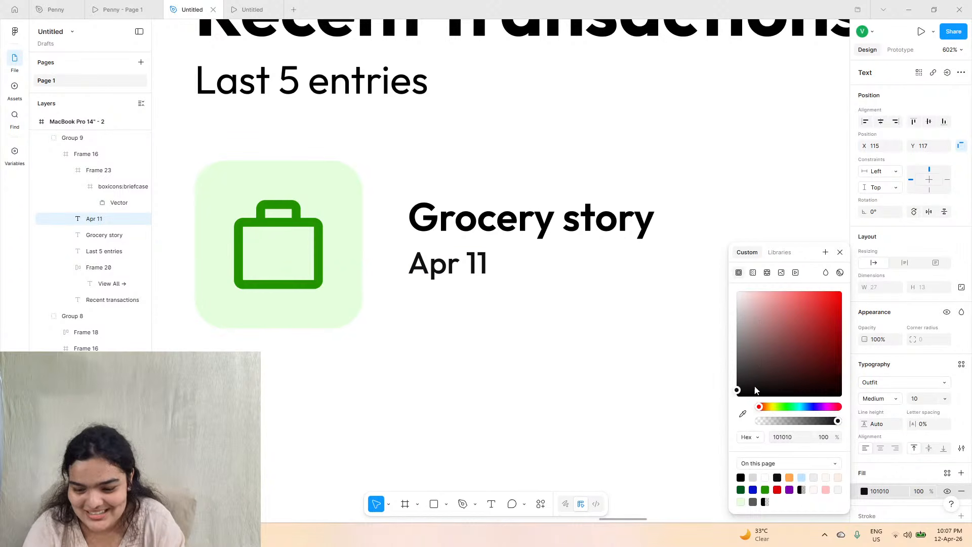
drag(756, 390, 719, 367)
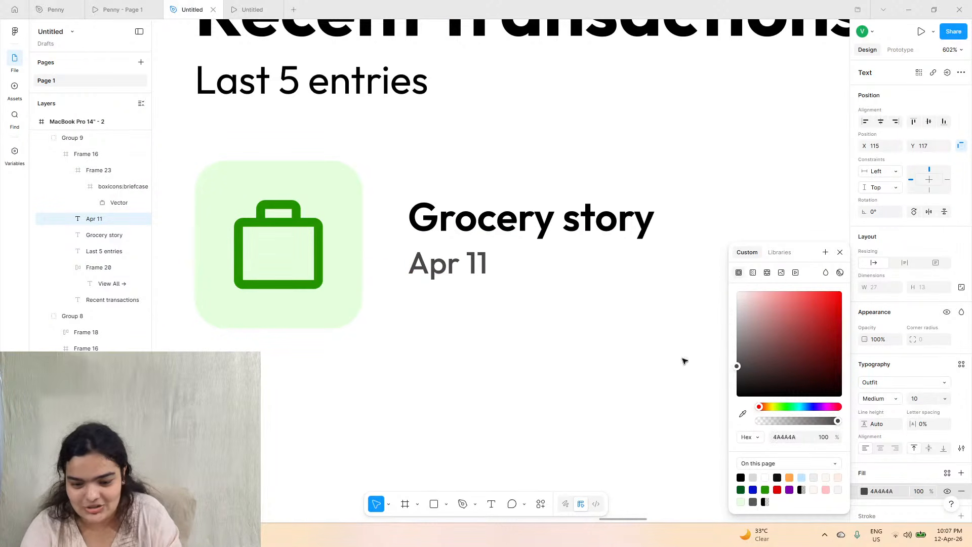
drag(430, 270, 430, 273)
shift+click(456, 223)
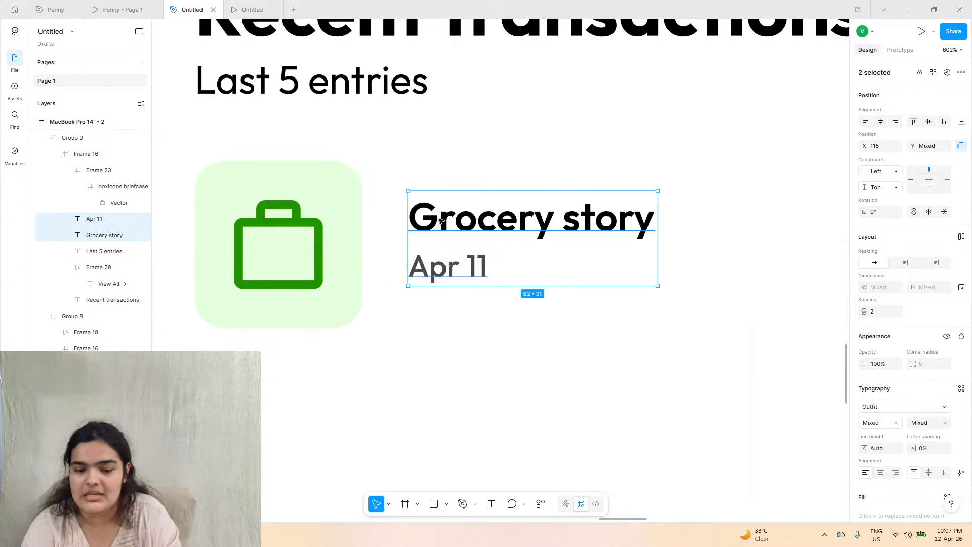
- Check the amount's placement in the Penny reference and duplicate the "Apr 11" text to the far end of the row beneath "View All"
click(151, 4)
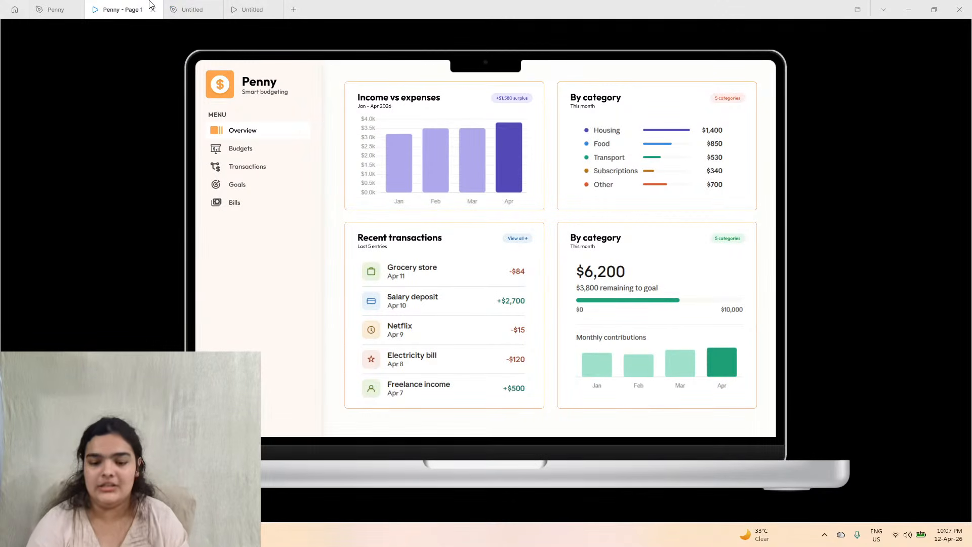
click(205, 5)
scroll(568, 229, down, 5)
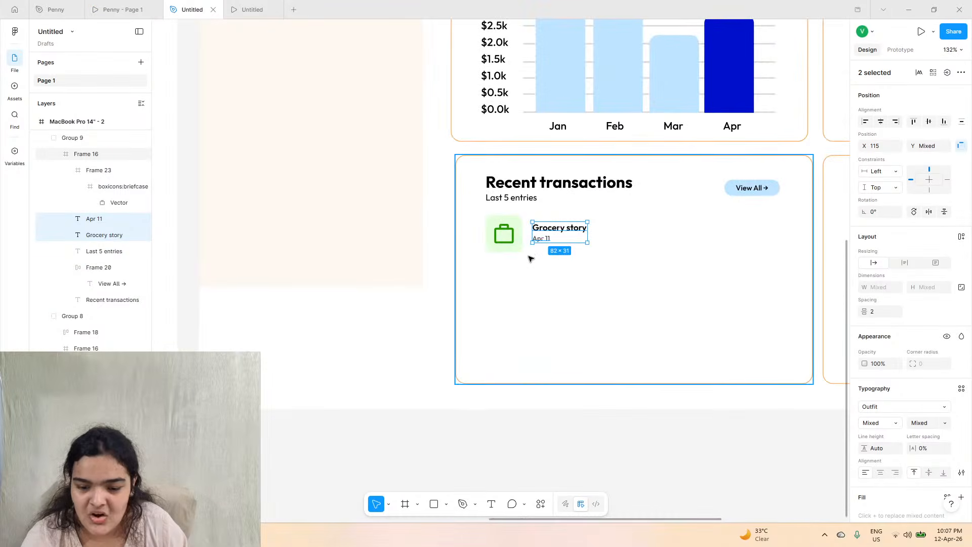
click(531, 252)
scroll(531, 249, right, 1)
click(506, 242)
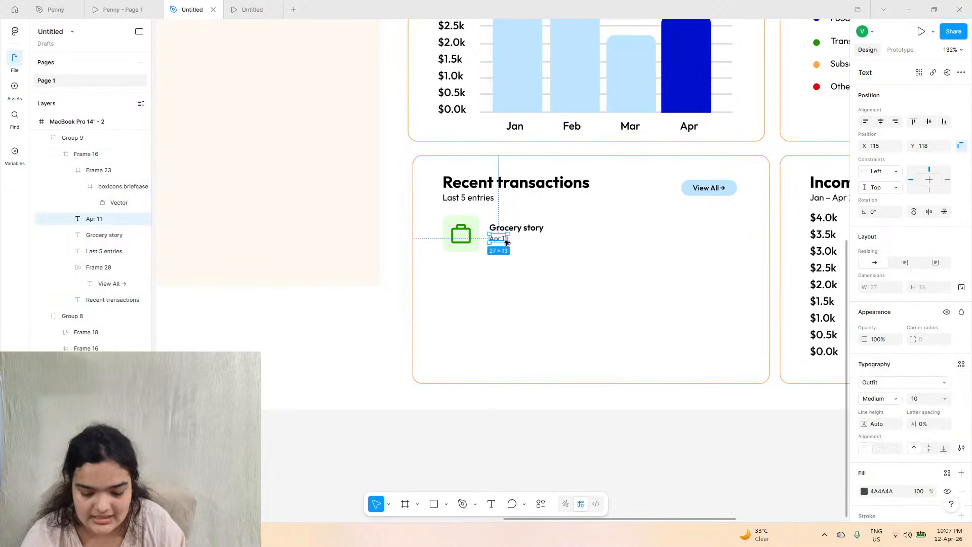
key(ctrl+d)
drag(505, 242, 732, 236)
- Change the copied date below "View All" to "-$84", consulting the Penny reference for the amount's format
double_click(733, 236)
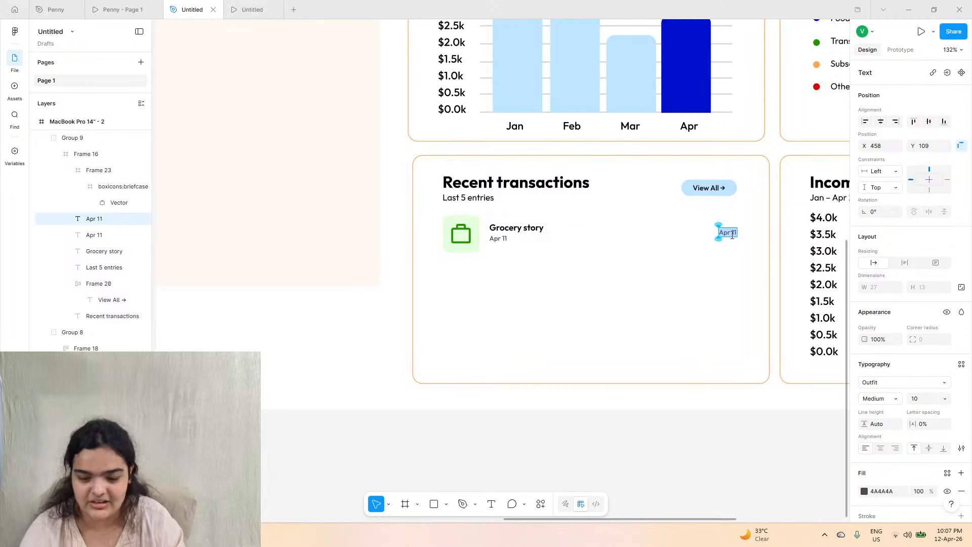
text(-84)
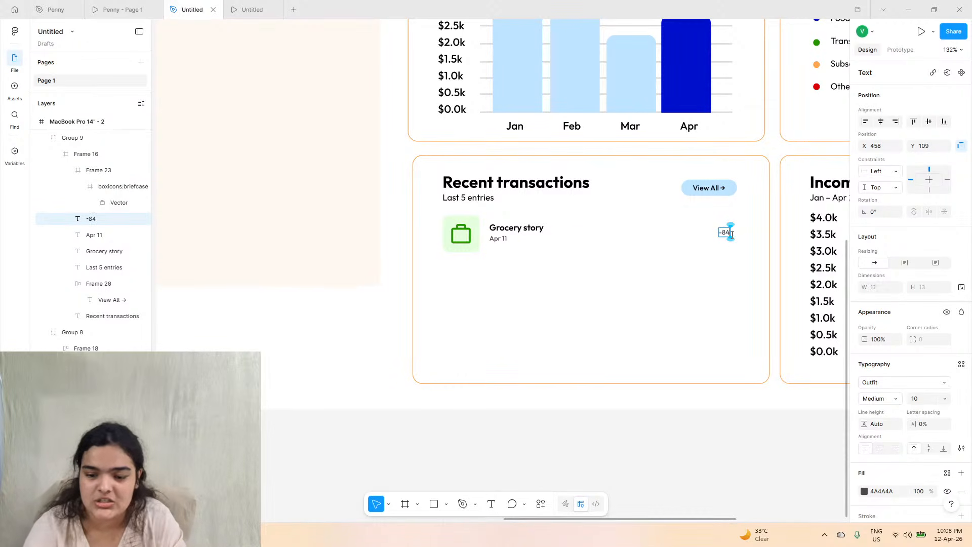
click(104, 7)
click(191, 7)
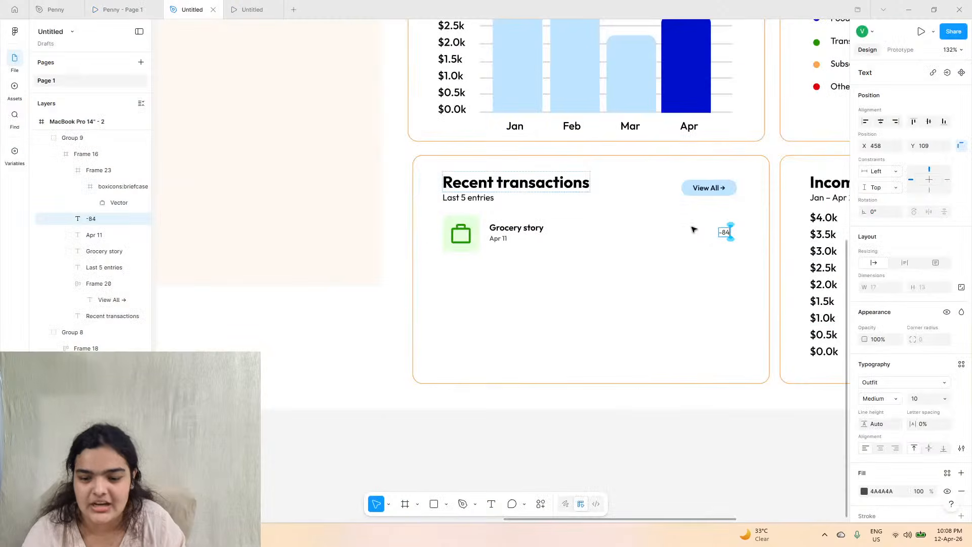
scroll(737, 242, up, 5)
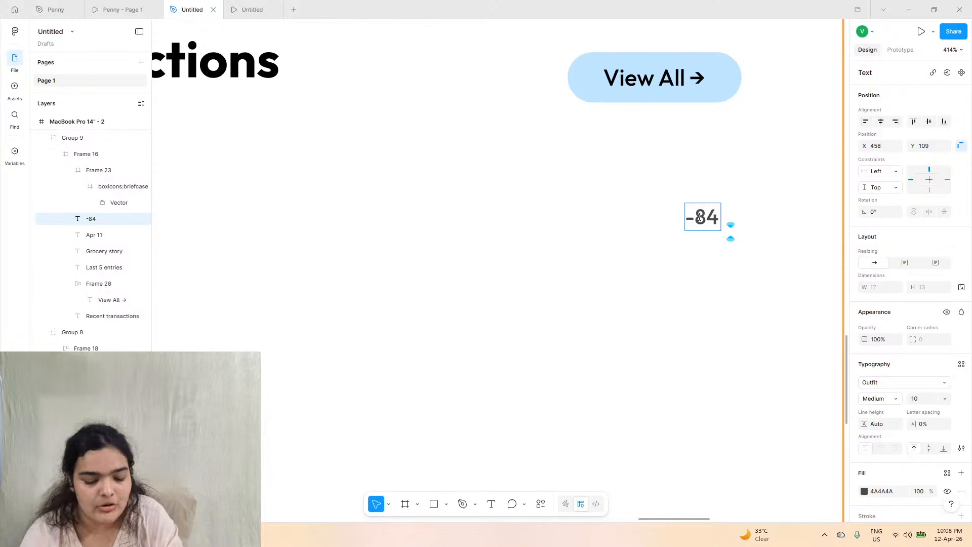
text($)
click(709, 265)
- Set the "-$84" amount to font size 14 and Bold weight, and shift it beneath the "View All" pill
mouse_move(709, 220)
mouse_down()
mouse_move(695, 221)
mouse_move(720, 228)
mouse_up()
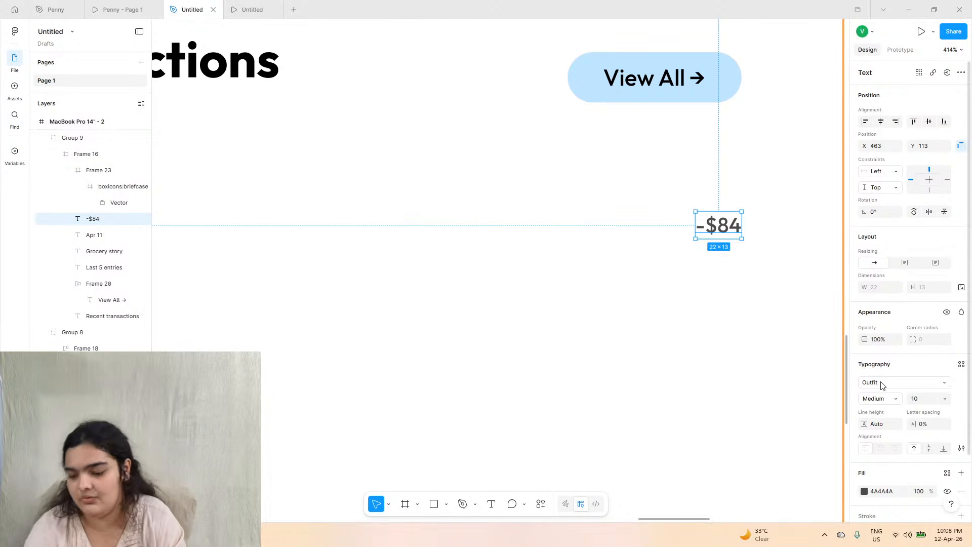
click(945, 399)
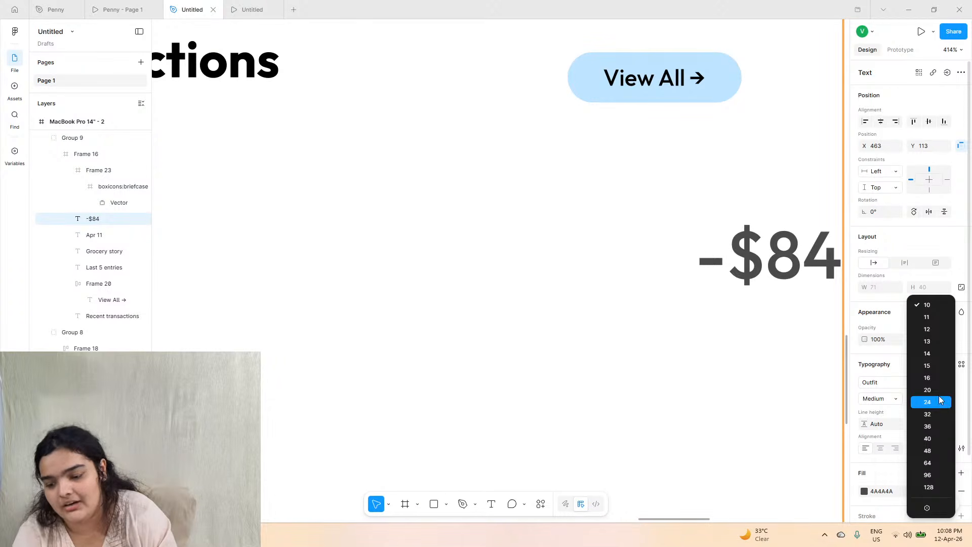
click(927, 354)
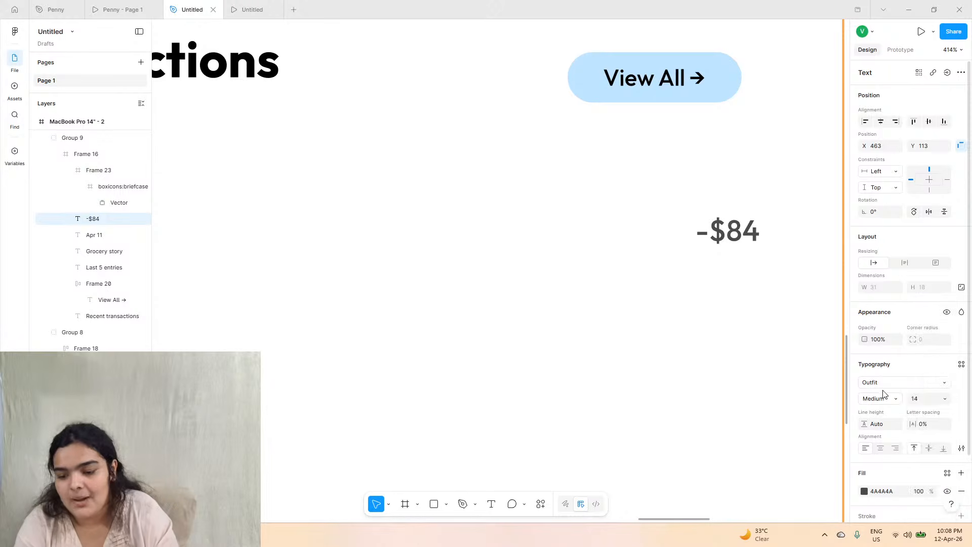
click(883, 405)
click(881, 421)
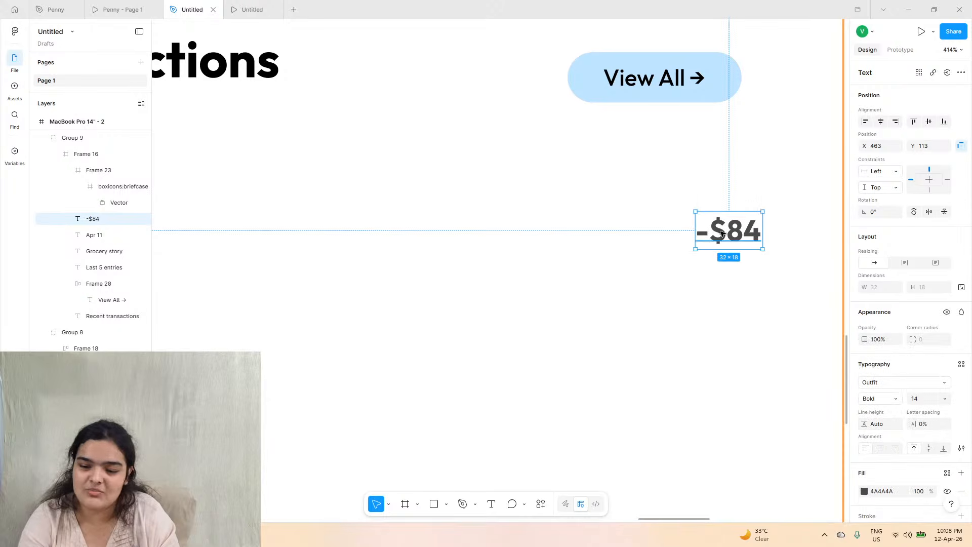
drag(736, 234, 704, 234)
- Change the "-$84" amount's fill to dark red A10003
click(866, 491)
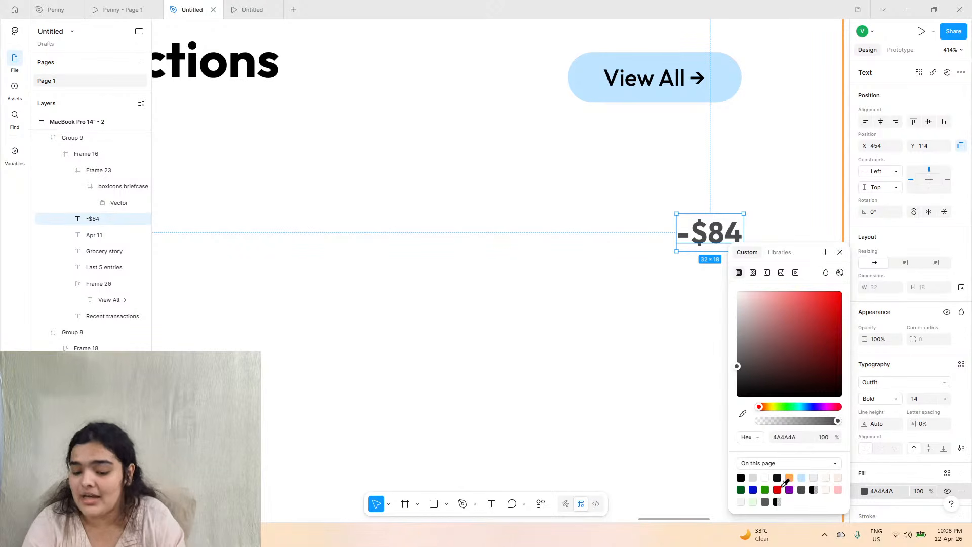
click(778, 488)
mouse_move(788, 358)
mouse_down()
mouse_move(801, 332)
mouse_move(842, 331)
mouse_up()
click(669, 228)
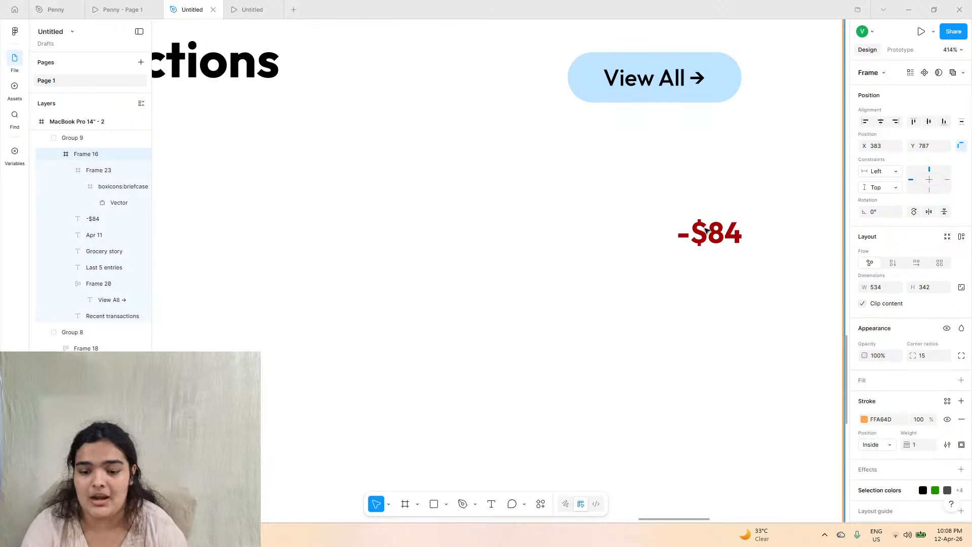
- Compare with the Penny reference and nudge the "-$84" amount to X 453, Y 110, level with the transaction row
double_click(707, 230)
drag(728, 242, 724, 241)
scroll(730, 246, down, 5)
scroll(731, 244, up, 3)
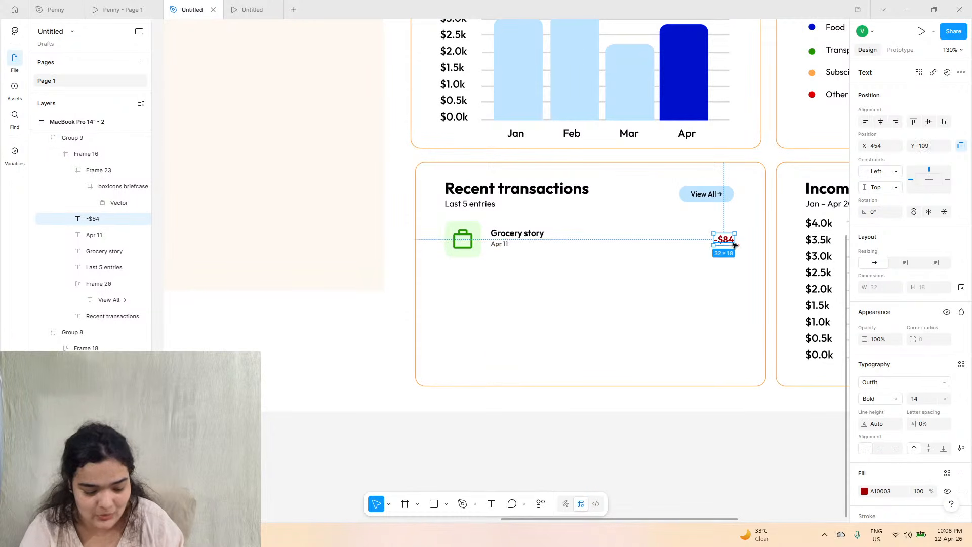
scroll(699, 259, up, 5)
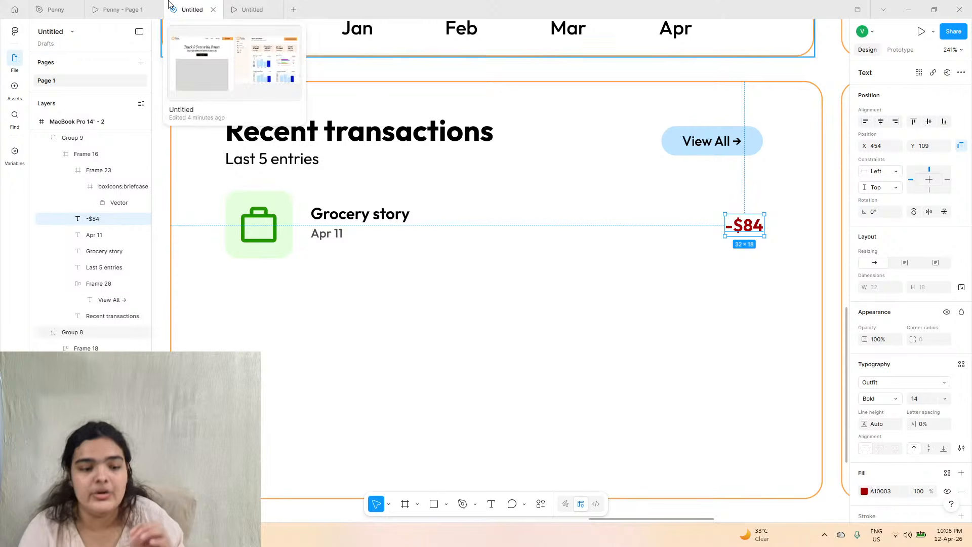
click(152, 6)
click(192, 9)
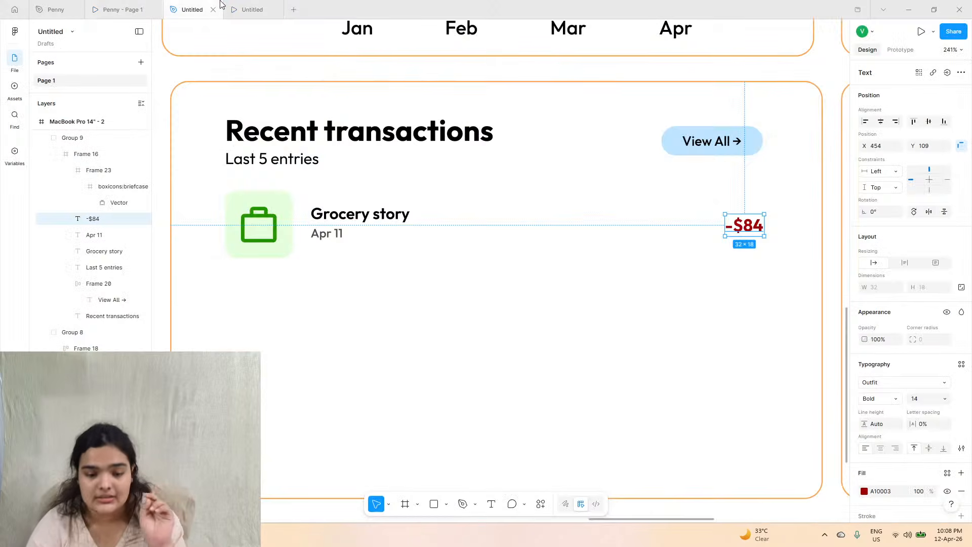
scroll(749, 235, up, 2)
drag(749, 235, 754, 226)
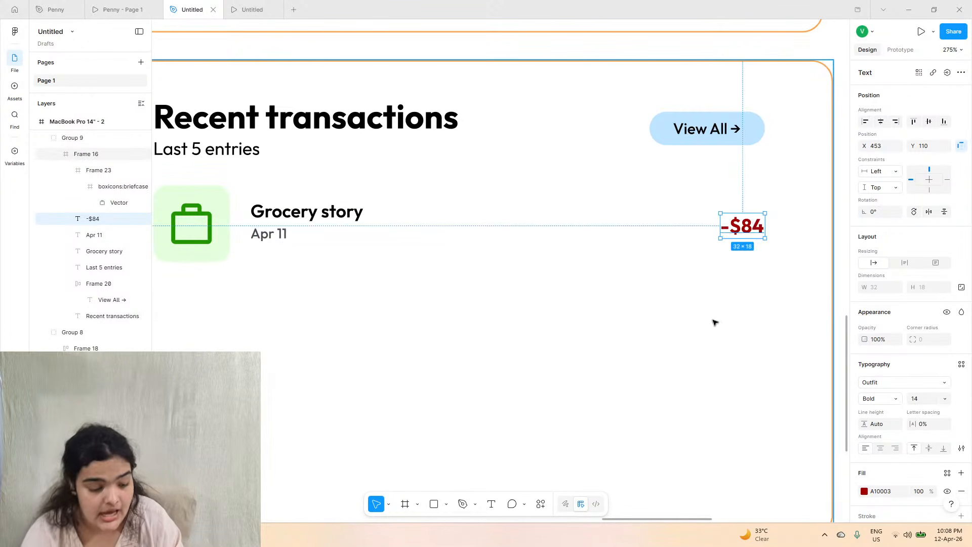
- Reduce the "-$84" amount's font size to 13 and align it with the "View All" pill's right edge at X 456, Y 110
click(943, 398)
click(927, 345)
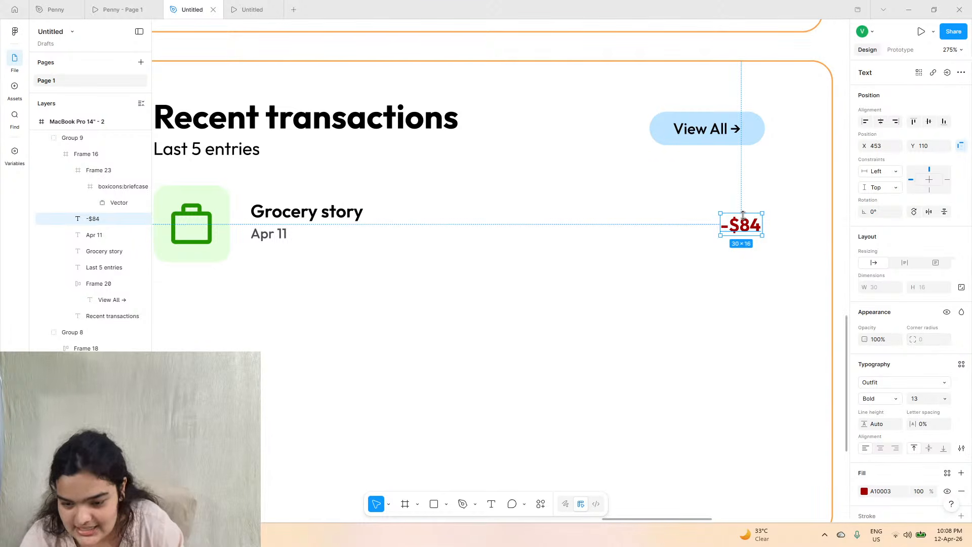
drag(738, 223, 746, 226)
key(Up)
key(Up)
key(Up)
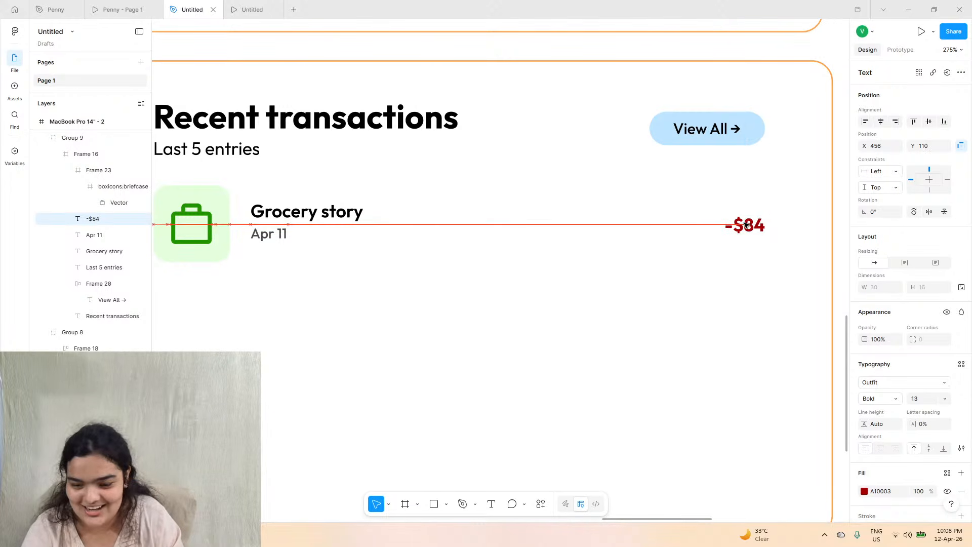
key(Down)
key(alt)
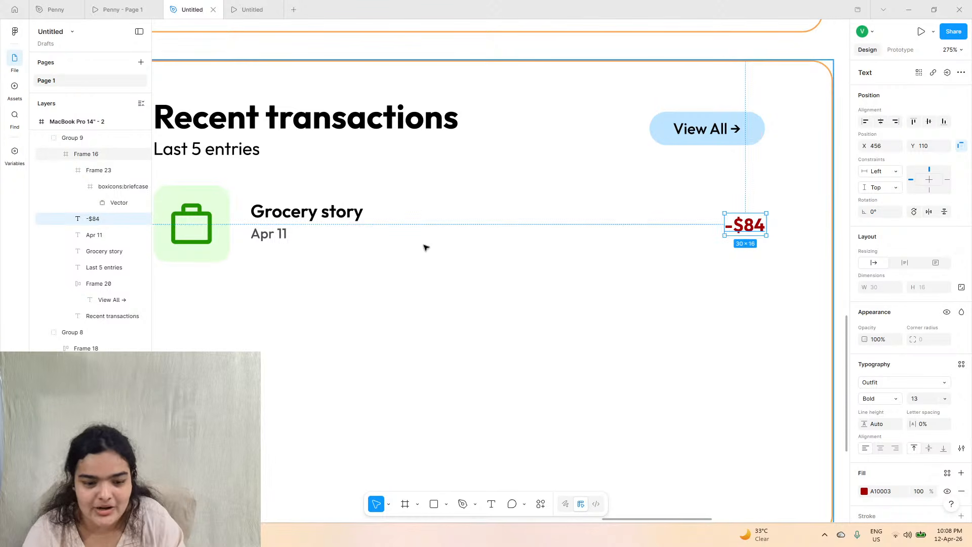
- Draw a thin divider rectangle about 439 × 4 beneath the Grocery story row, spanning from the icon tile to the amount
scroll(532, 239, left, 3)
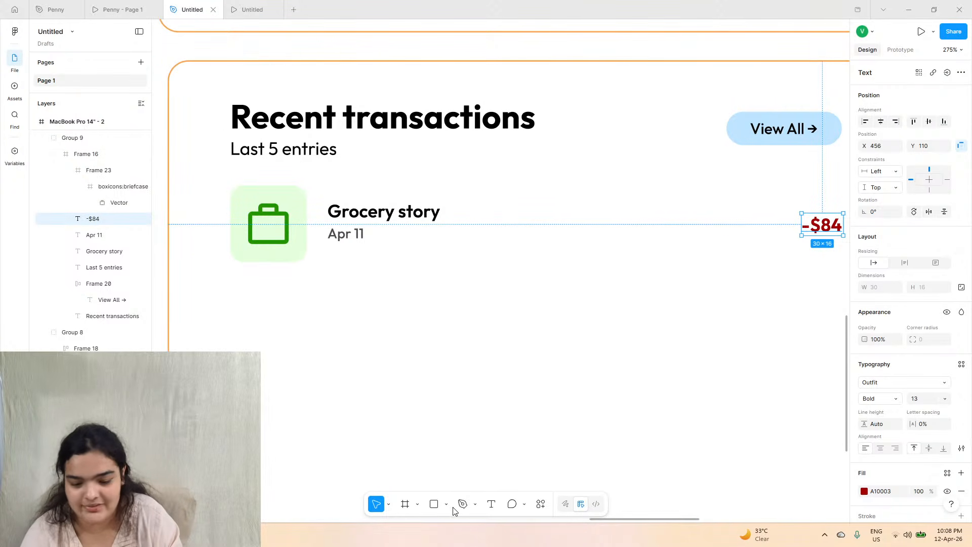
click(434, 504)
mouse_move(232, 283)
mouse_down()
mouse_move(753, 308)
mouse_move(845, 284)
mouse_move(793, 288)
mouse_up()
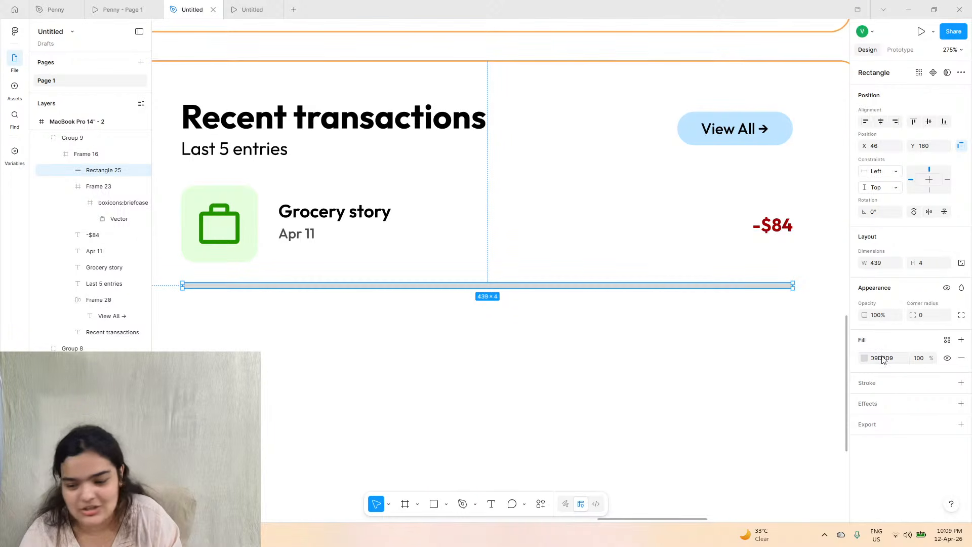
- Fill the divider beneath the Grocery story row with 101010 at 24% opacity and reduce its height to 1
click(866, 358)
drag(785, 343, 691, 382)
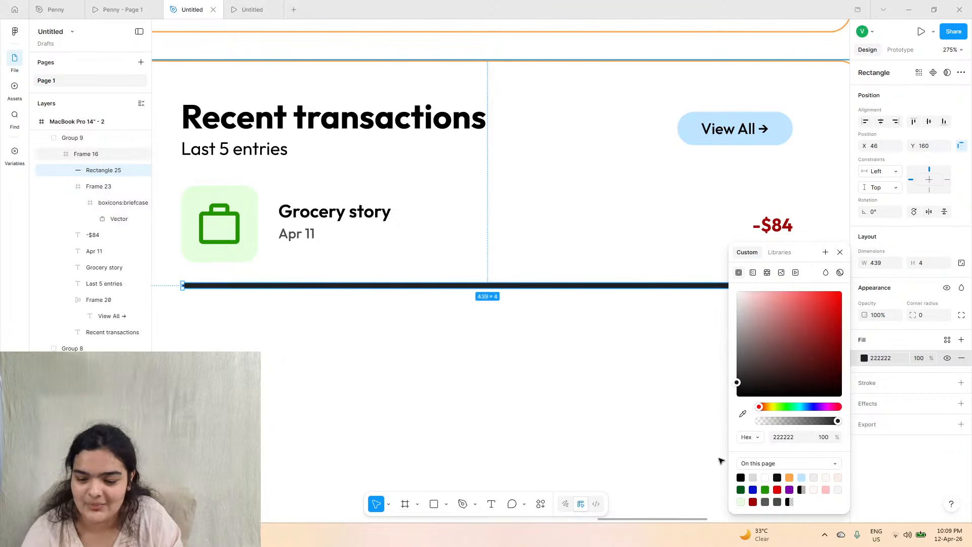
click(777, 477)
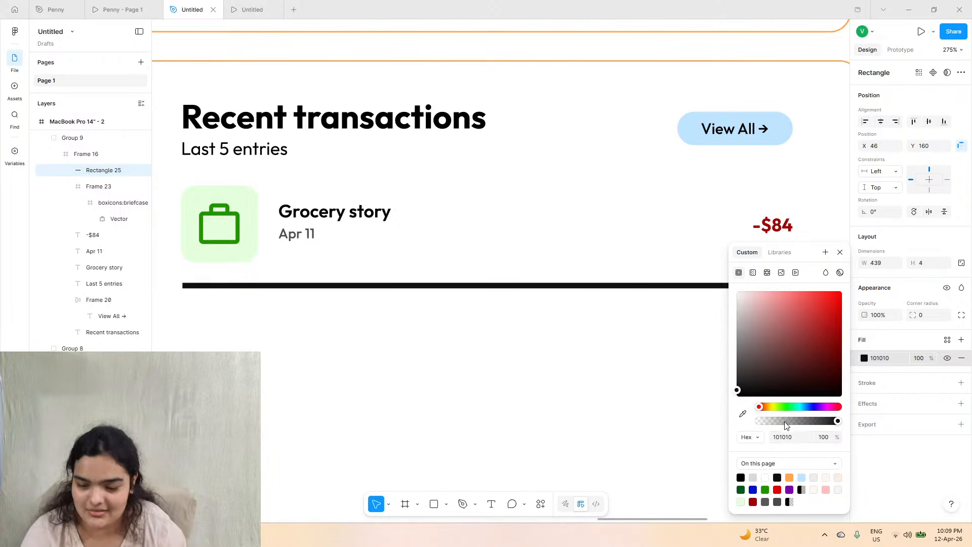
drag(786, 425, 779, 421)
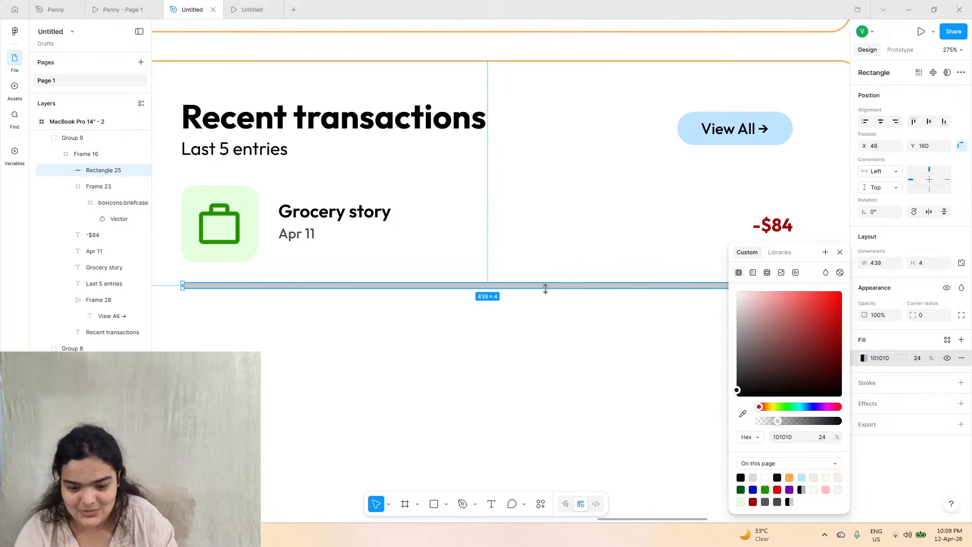
drag(546, 288, 546, 284)
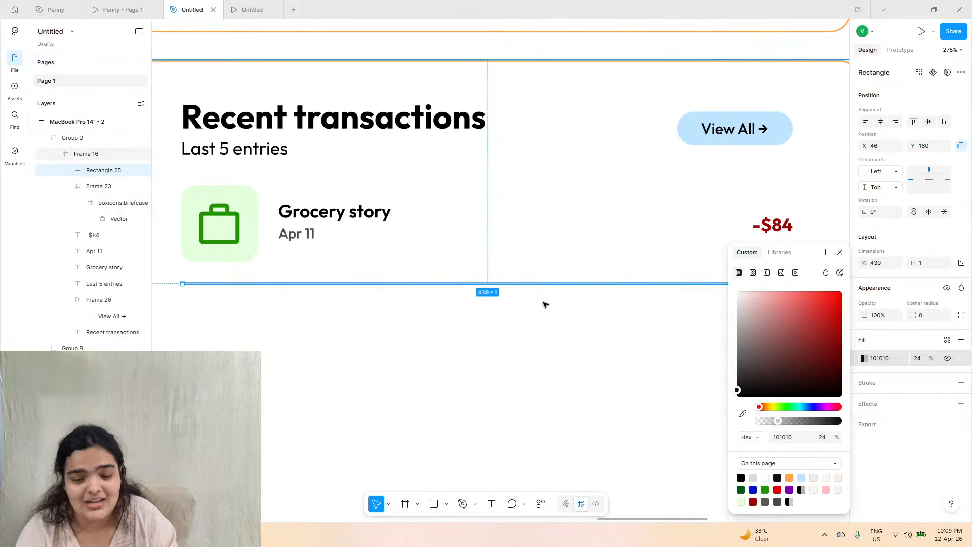
click(545, 304)
ctrl+scroll(545, 304, down, 2)
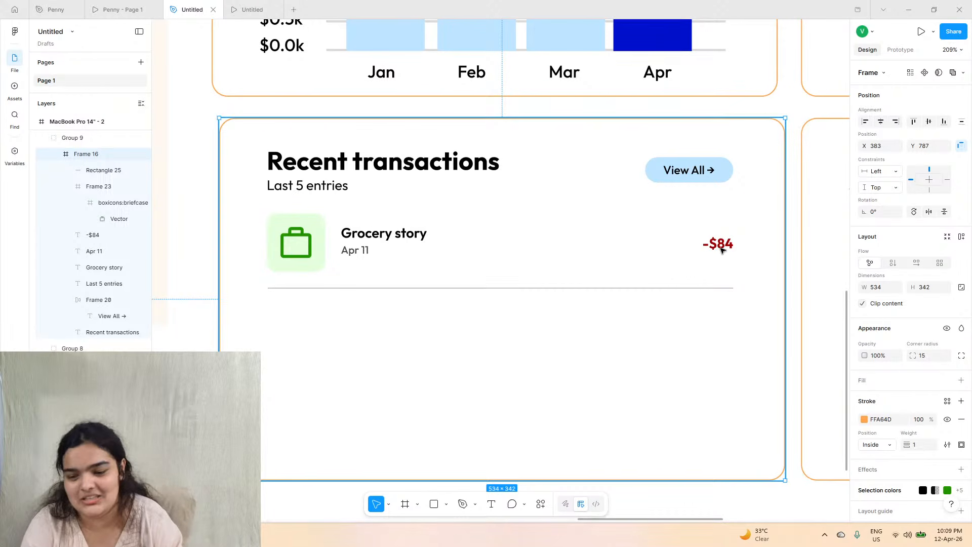
- Move the "-$84" amount to X 453, Y 112 and group it with the row's icon tile, title and date
drag(722, 250, 725, 248)
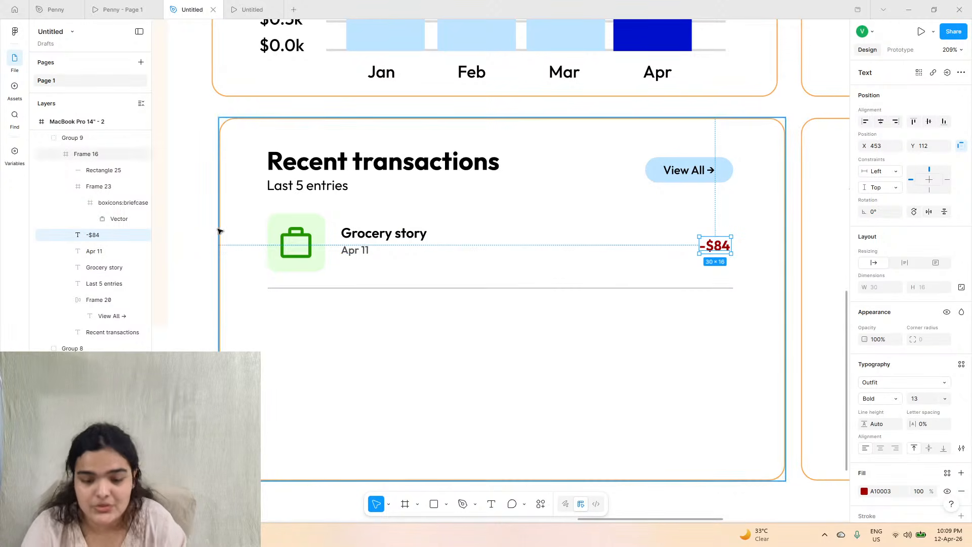
shift+click(294, 243)
shift+click(353, 250)
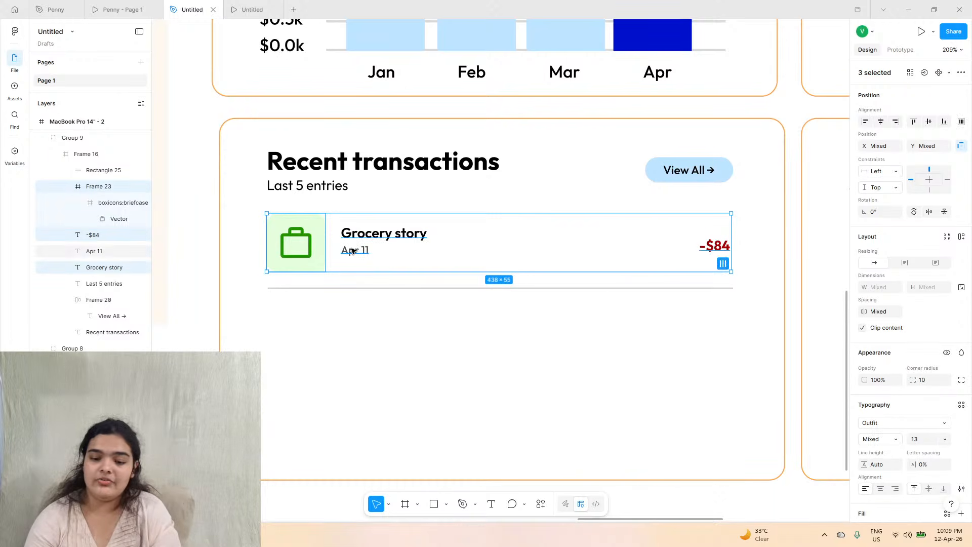
key(ctrl+g)
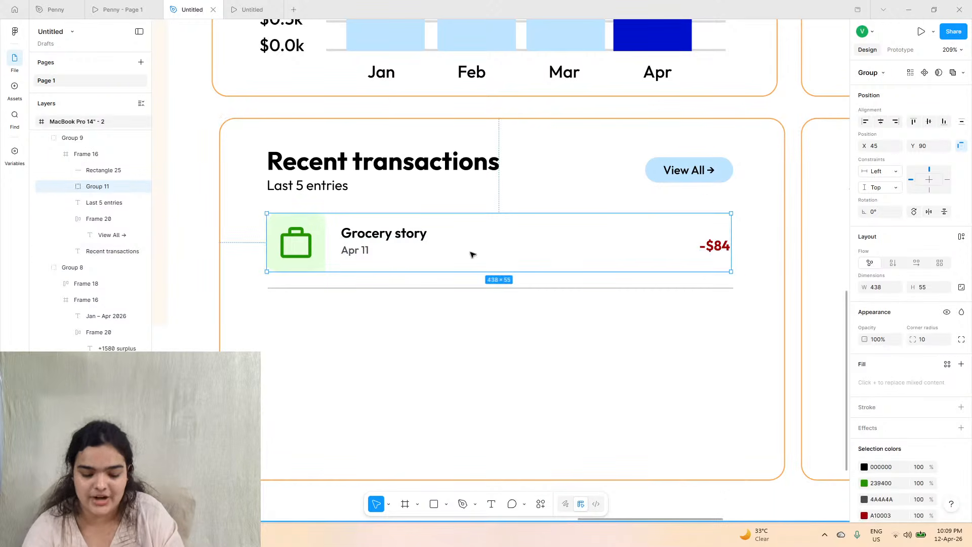
- Undo the last changes and delete the stray copy of the "Apr 11" date from the row group
key(ctrl+z)
key(ctrl+z)
key(ctrl+z)
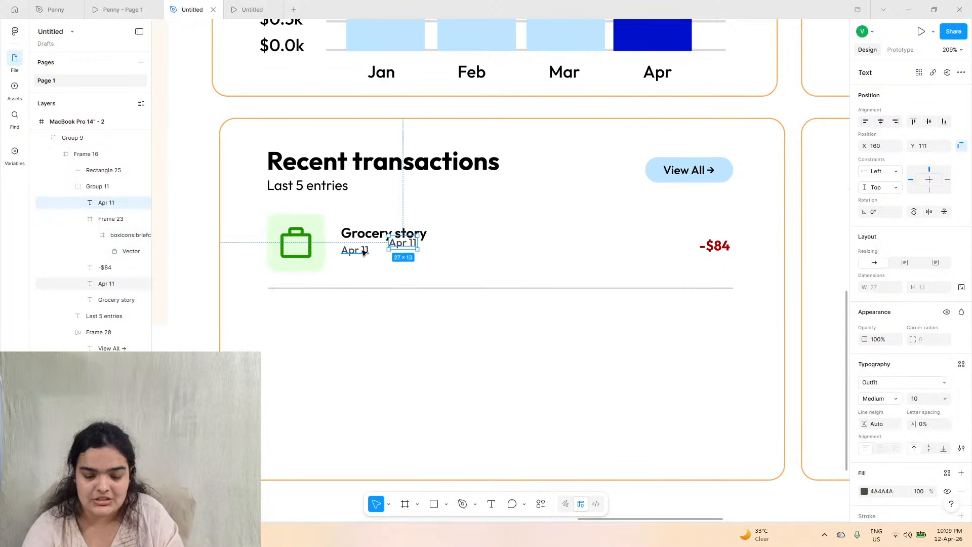
key(Delete)
- Duplicate the grouped Grocery story row below the original and delete the divider line
click(288, 238)
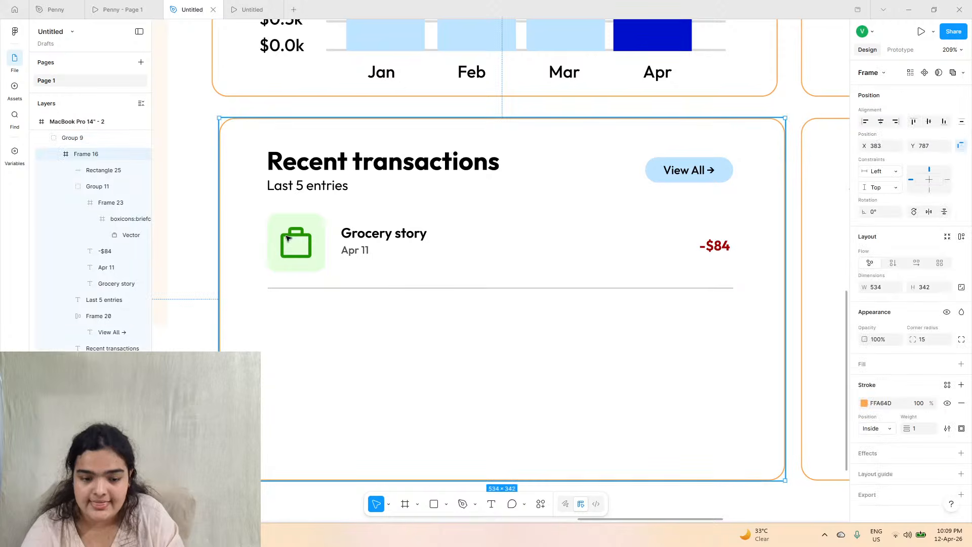
click(287, 238)
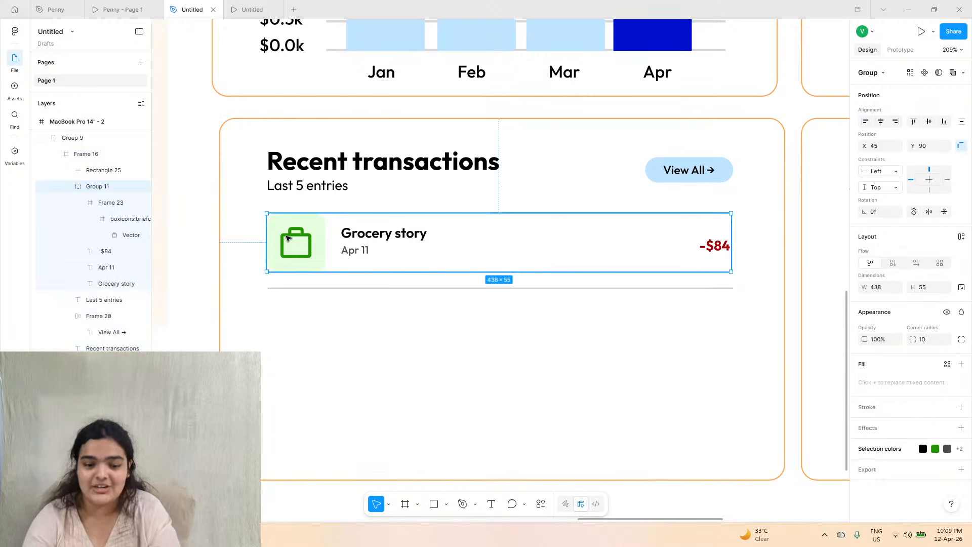
drag(290, 234, 302, 317)
click(308, 289)
key(Delete)
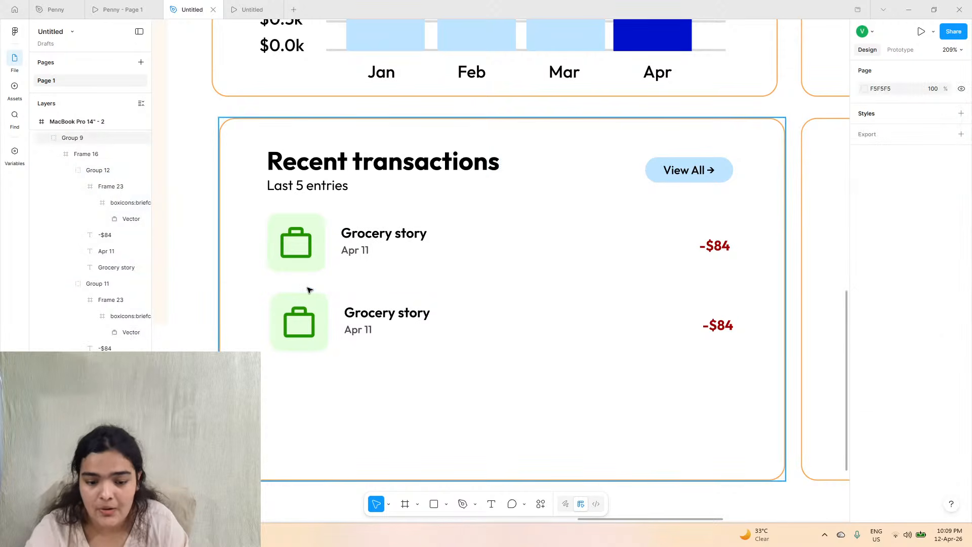
- Move the second row up to X 45 with a spacing of 9 below the first, checking the Penny reference
click(294, 315)
click(310, 315)
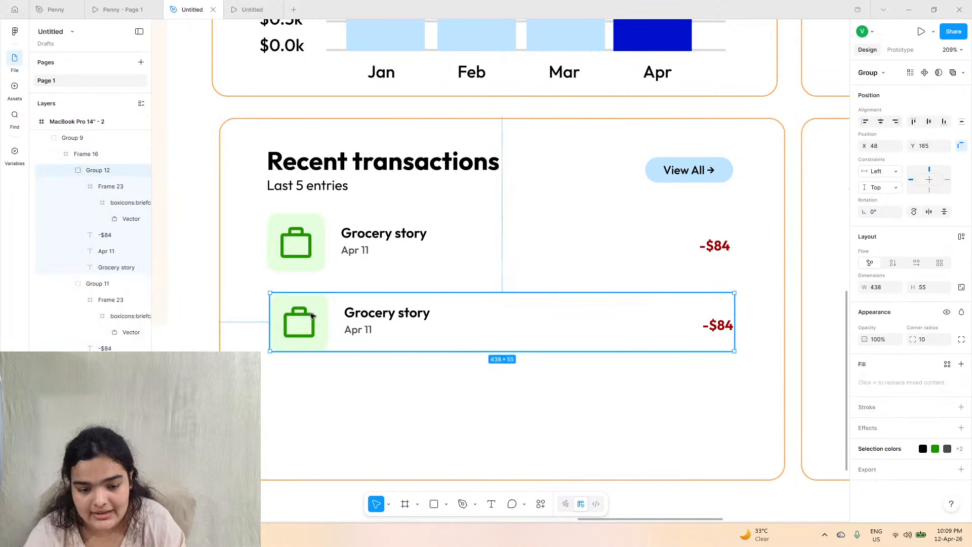
drag(310, 315, 306, 304)
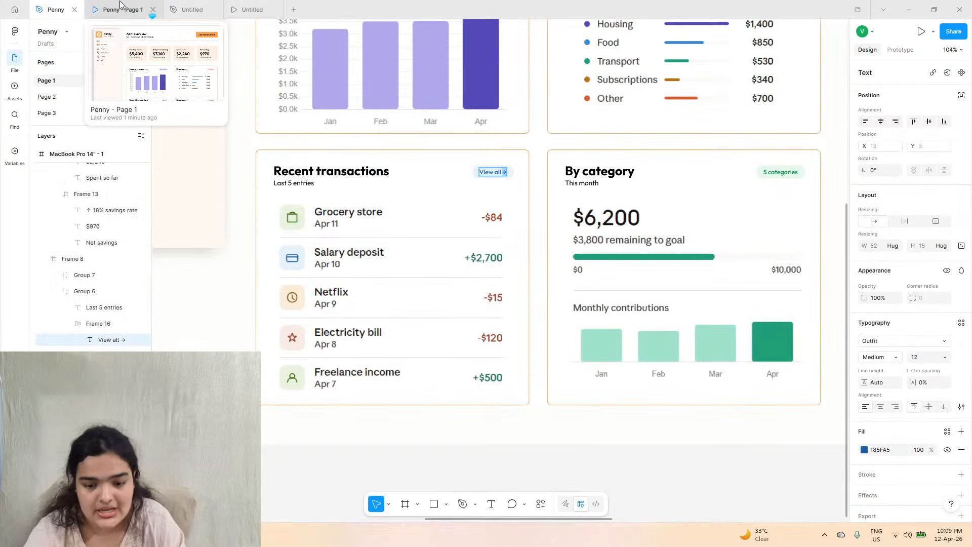
click(192, 9)
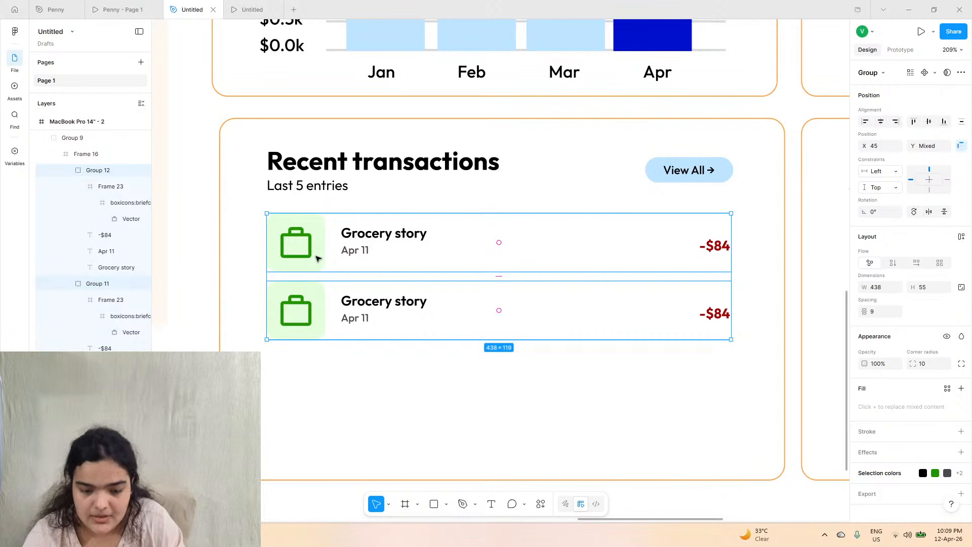
- Duplicate both Grocery story rows and place the copies evenly beneath them, making four rows
key(ctrl+d)
click(286, 242)
drag(286, 242, 315, 313)
key(ctrl+z)
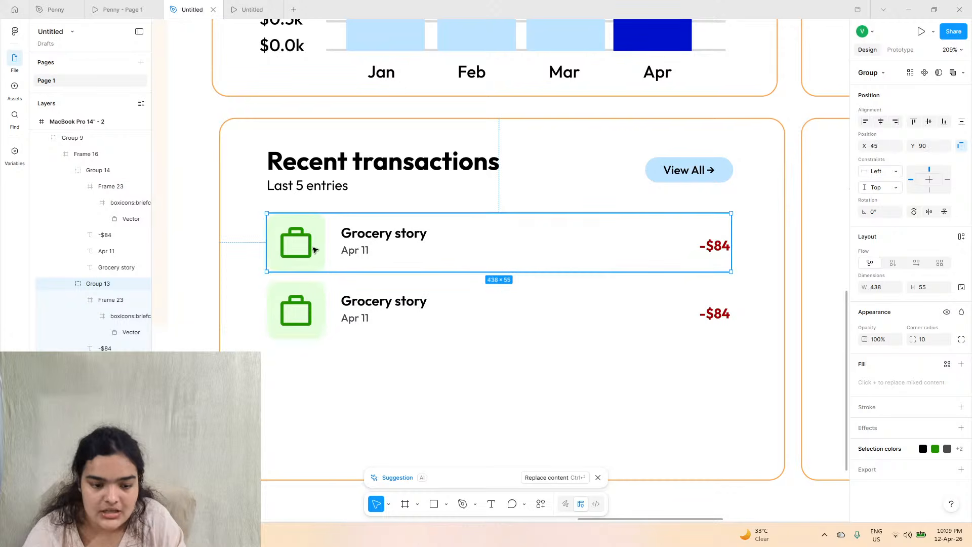
shift+click(303, 297)
alt+drag(303, 235, 304, 373)
- Extend the Recent transactions card downward to a height of 430
scroll(582, 384, down, 4)
click(749, 299)
drag(749, 300, 747, 403)
scroll(531, 362, down, 5)
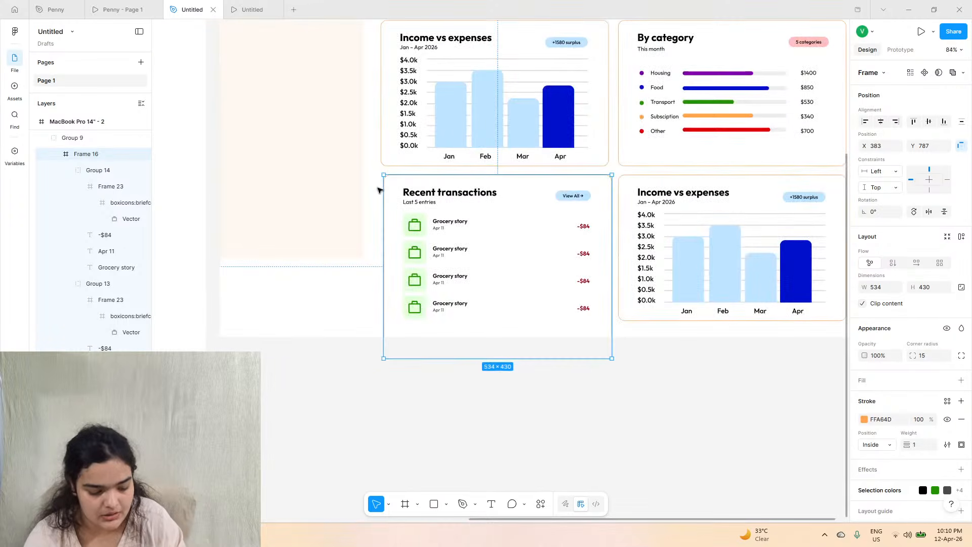
- Compare the layout with the Penny reference and extend the MacBook Pro 14" - 2 frame to a height of 1274
scroll(378, 189, up, 4)
scroll(378, 189, left, 3)
click(413, 44)
scroll(533, 311, right, 3)
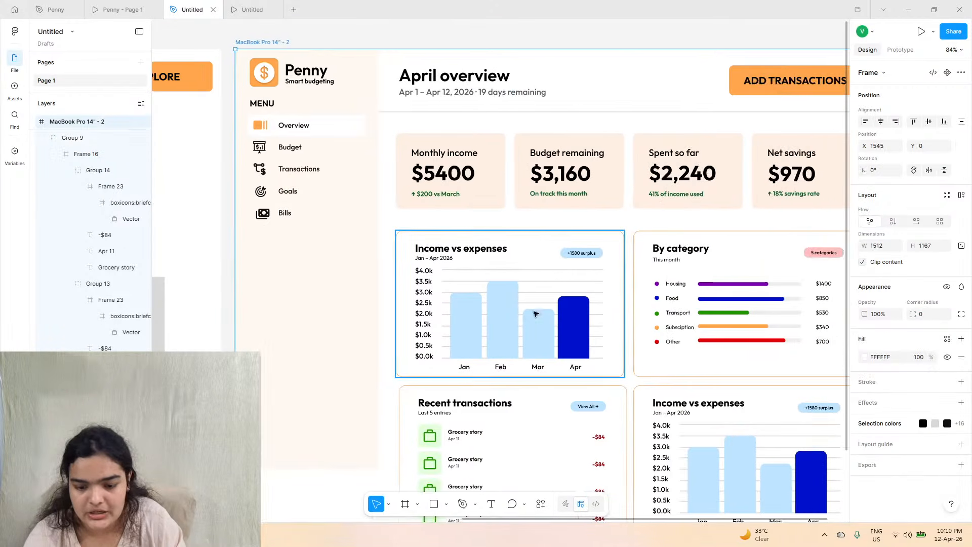
scroll(536, 314, down, 5)
click(55, 9)
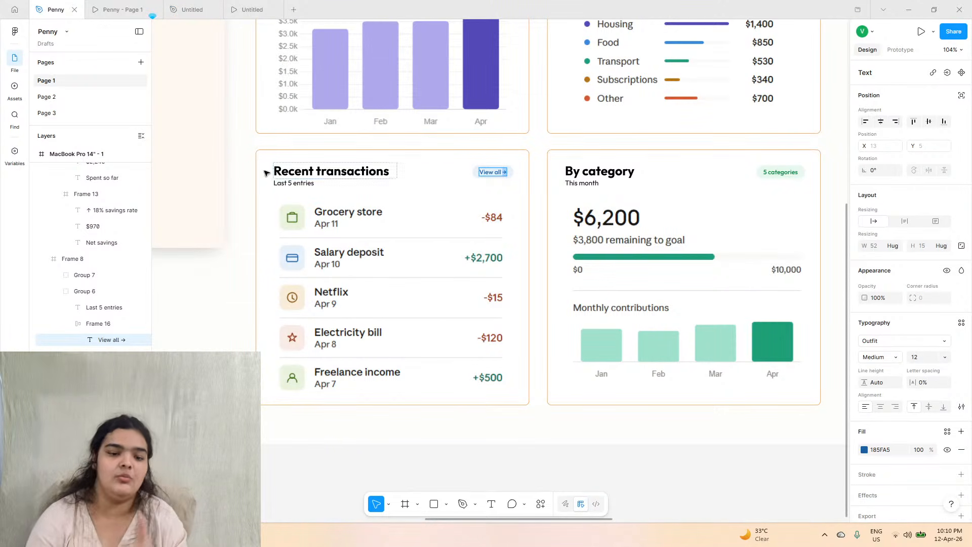
click(192, 9)
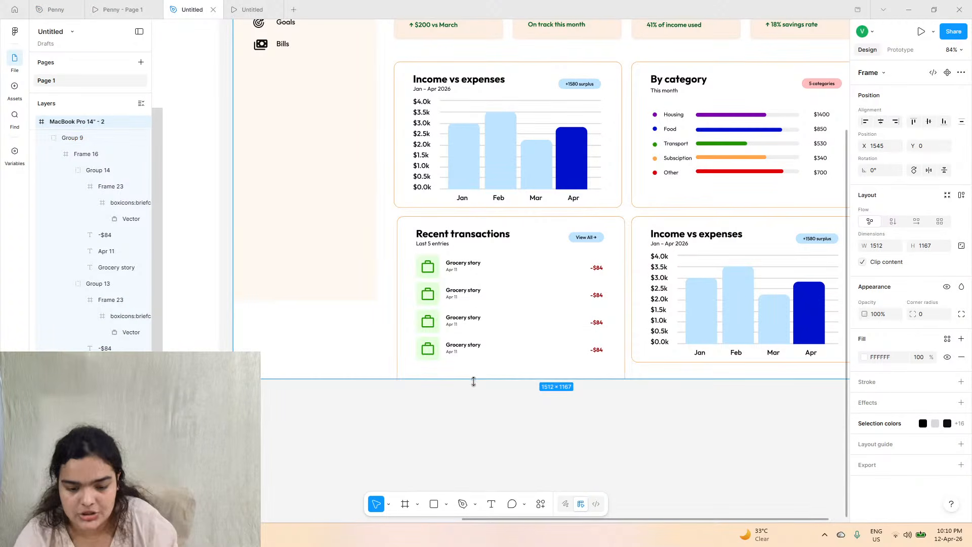
drag(473, 378, 501, 424)
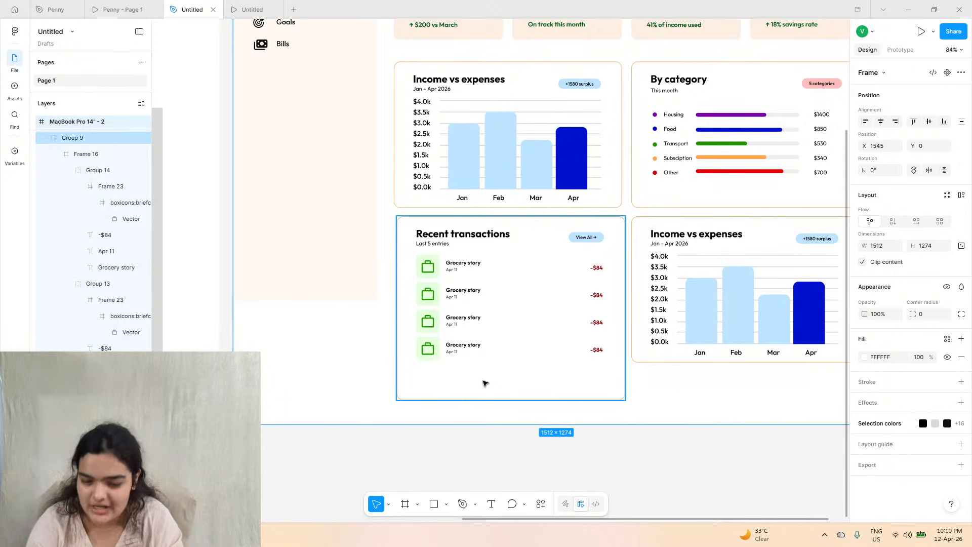
- Duplicate the fourth Grocery story row as a fifth row at about X 48, Y 346
double_click(449, 358)
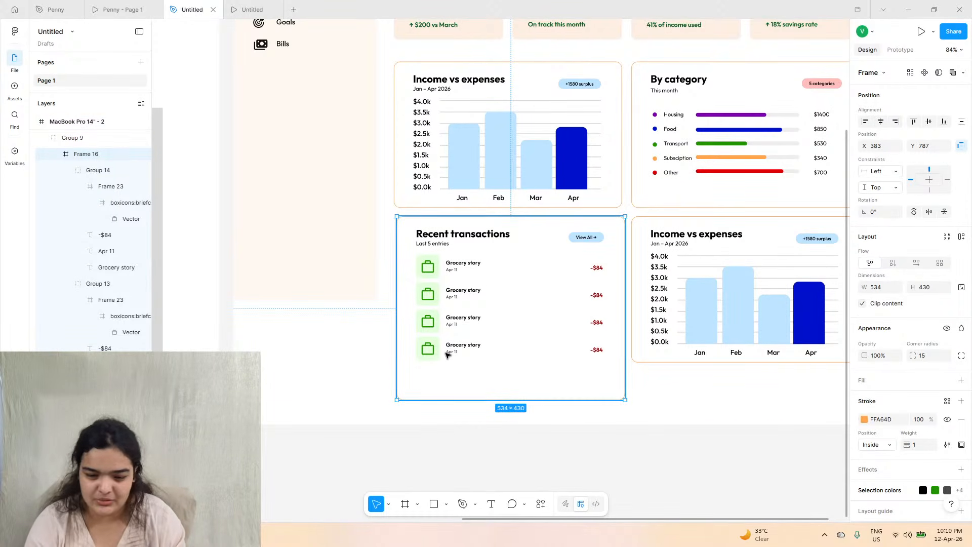
double_click(433, 357)
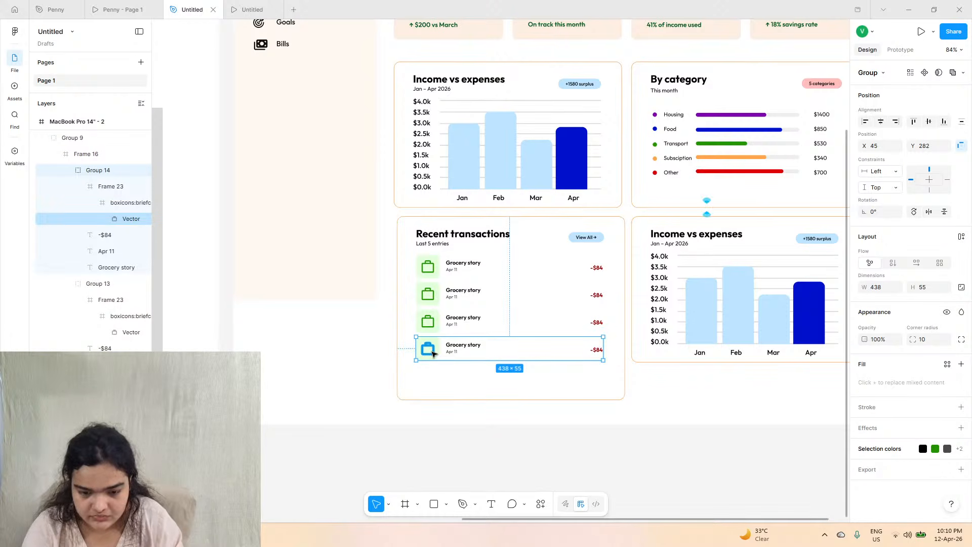
alt+drag(433, 354, 432, 382)
scroll(425, 375, up, 5)
scroll(432, 382, right, 2)
drag(366, 371, 371, 370)
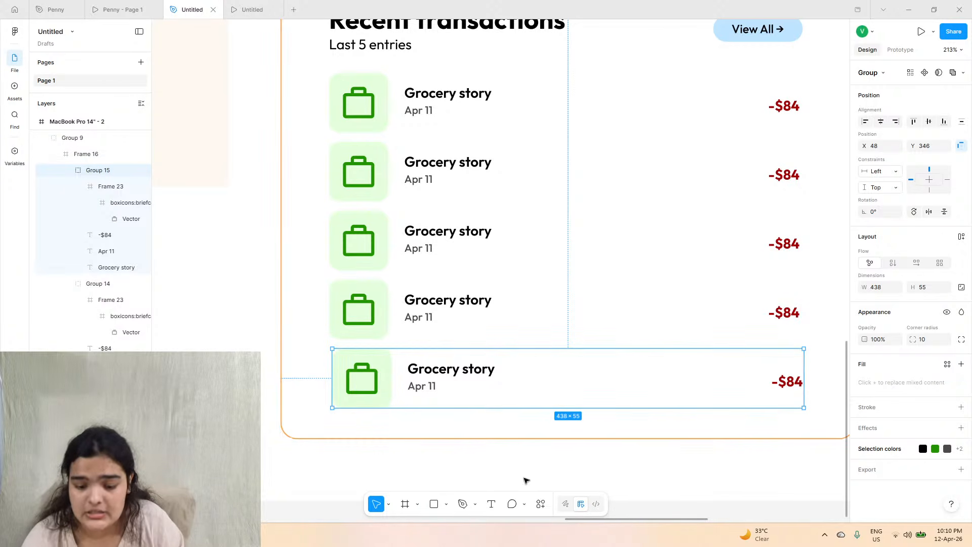
- Open the Iconify plugin, check the reference's icons and search for "card"
click(541, 504)
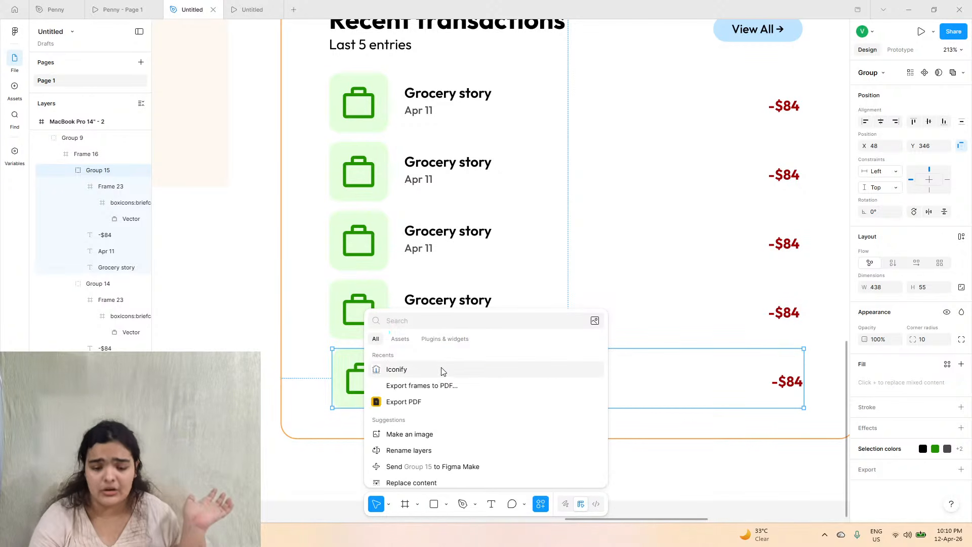
click(392, 367)
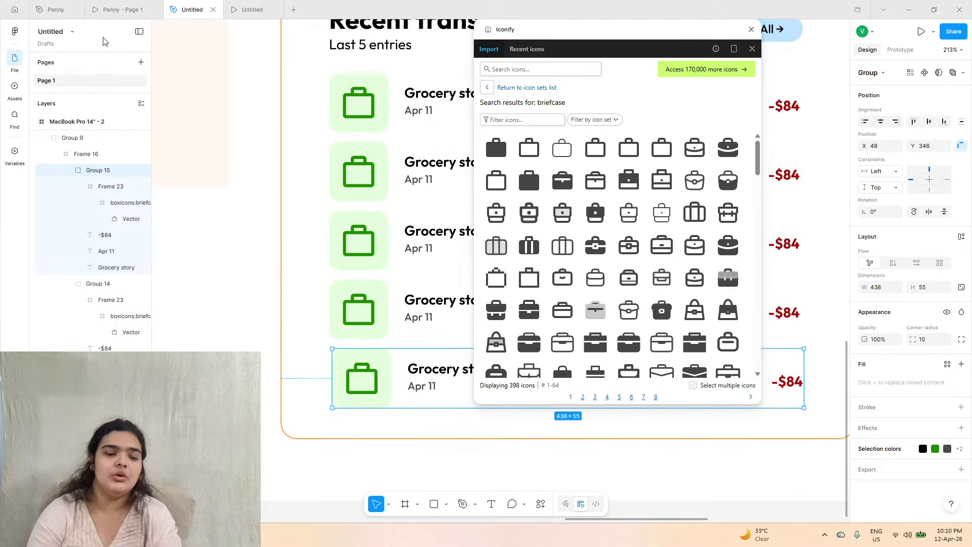
click(106, 6)
click(190, 9)
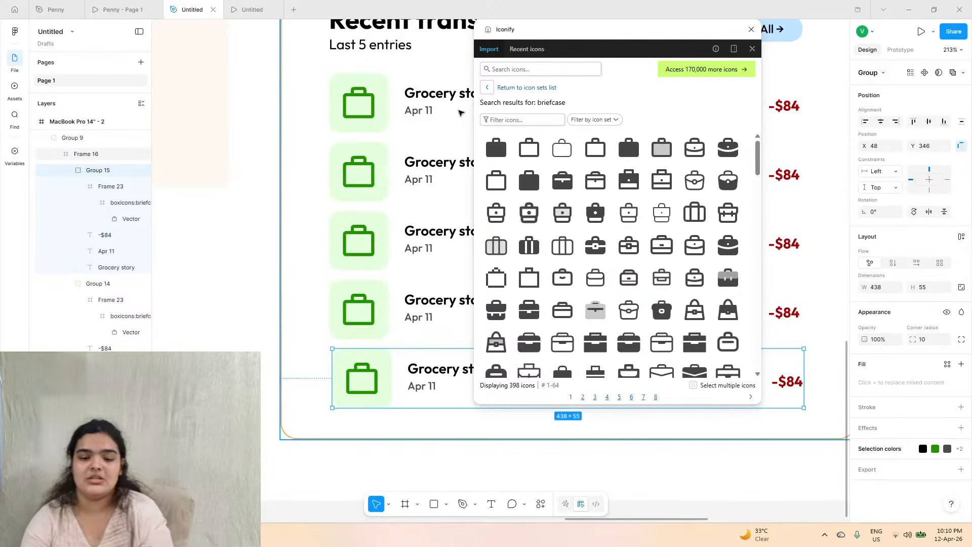
click(513, 71)
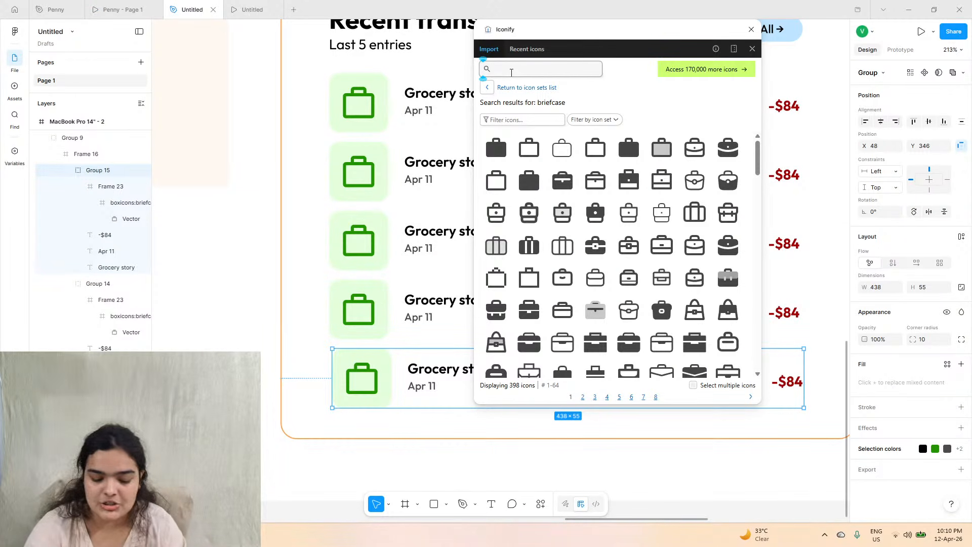
text(card)
key(Return)
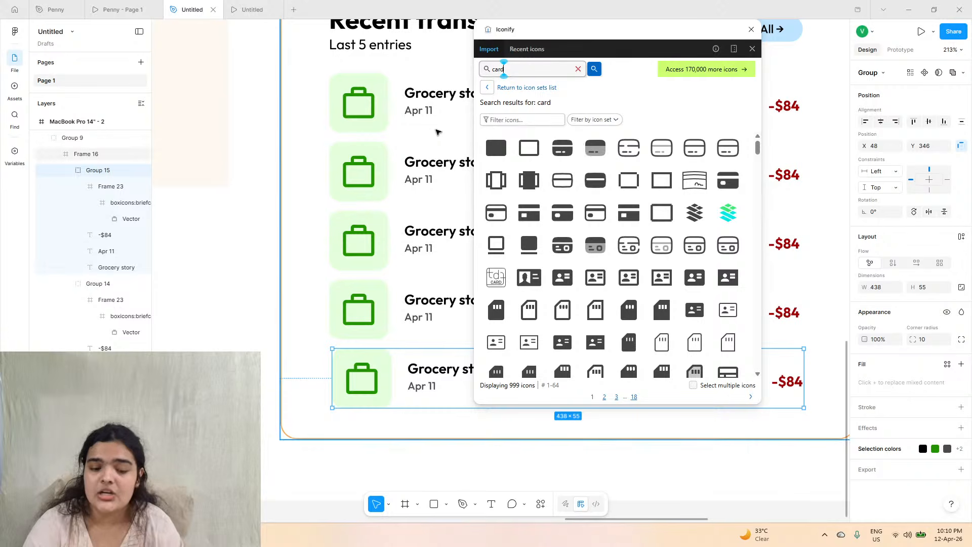
- Import the solar:card-bold icon and place it over the second row's icon tile
double_click(372, 171)
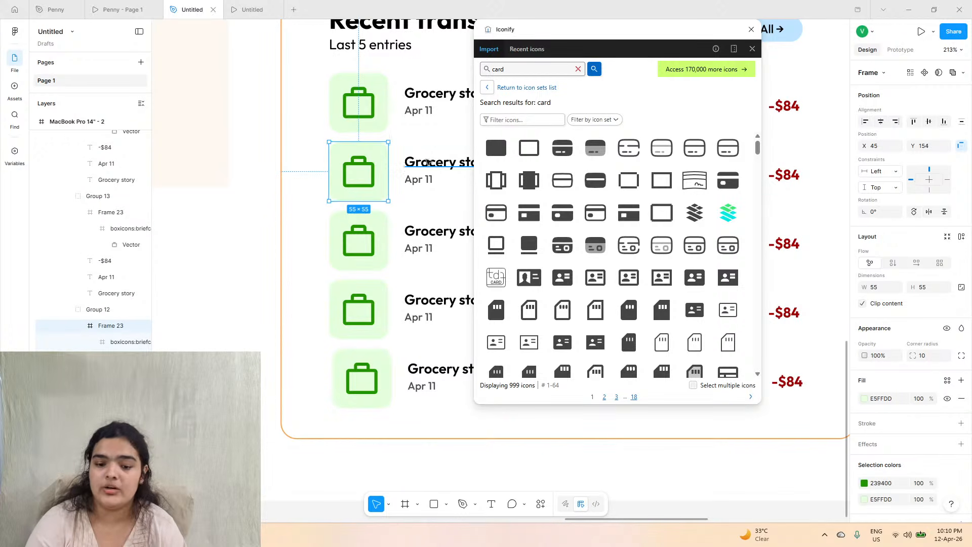
drag(563, 151, 260, 159)
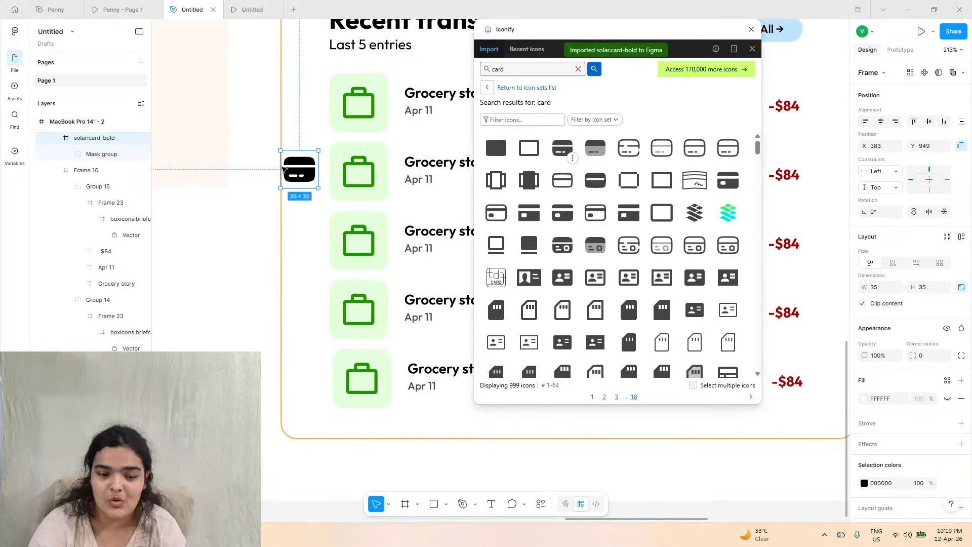
drag(303, 185, 357, 178)
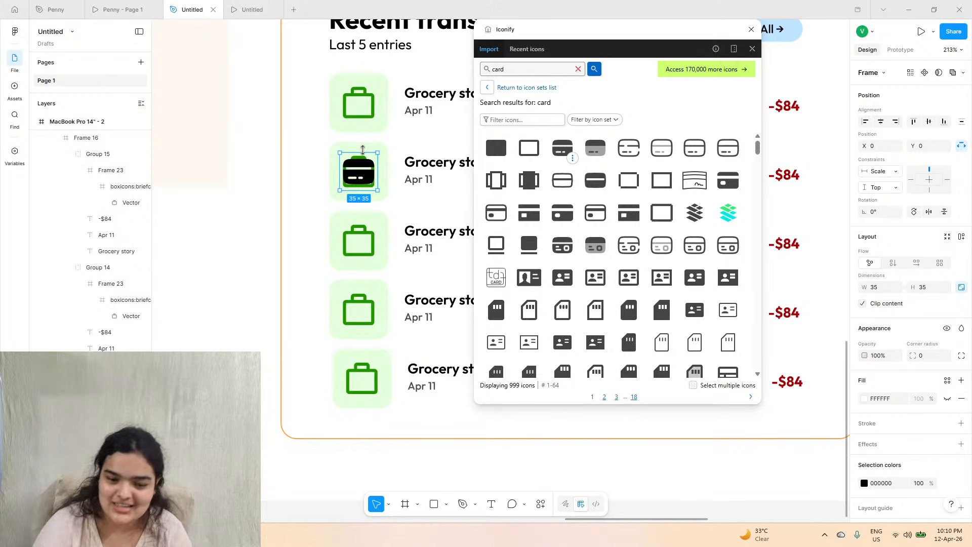
- Move the card icon aside and delete the green briefcase from the second transaction row's icon tile
scroll(365, 159, up, 5)
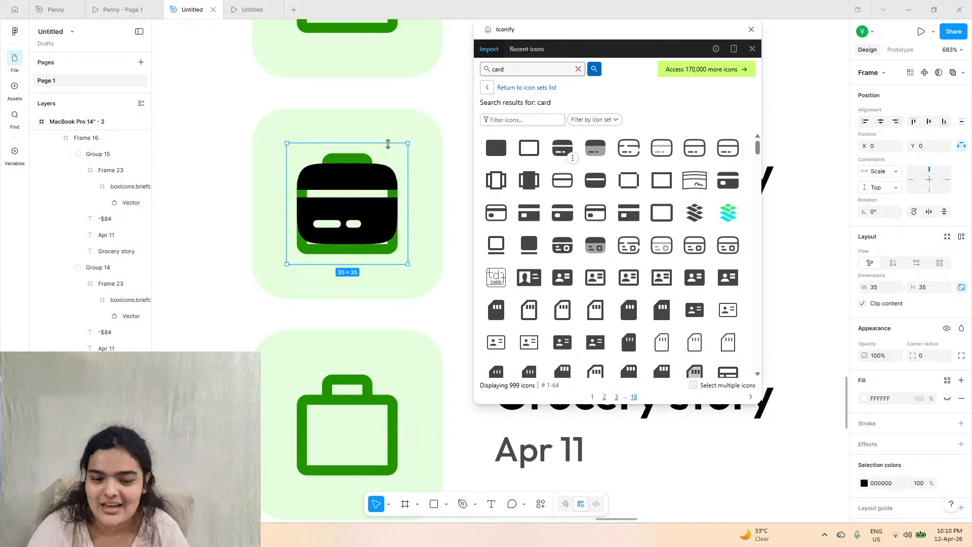
key(Delete)
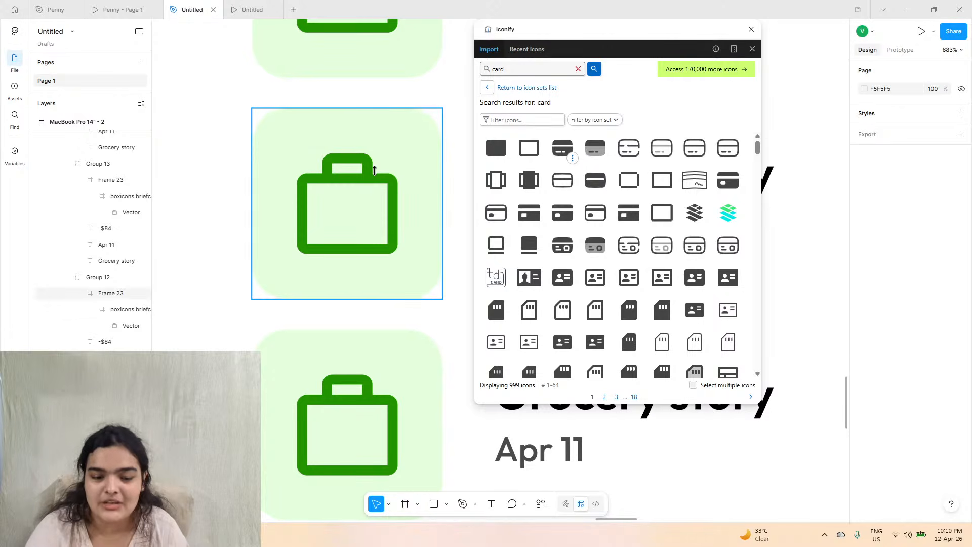
key(ctrl+z)
drag(365, 181, 459, 212)
double_click(351, 185)
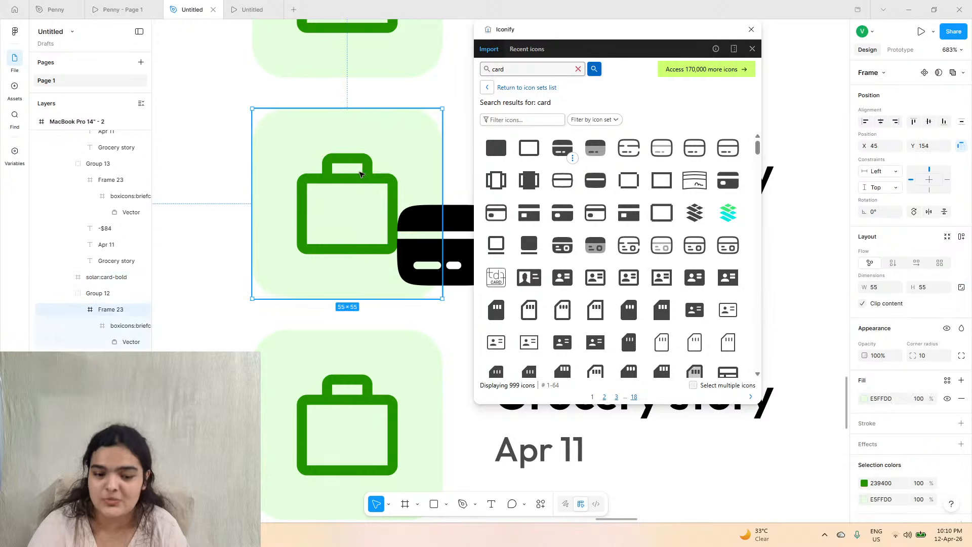
double_click(360, 172)
key(Delete)
- Place the card icon in the middle of the second row's tile and delete the leftover empty 35 × 35 frame
click(450, 220)
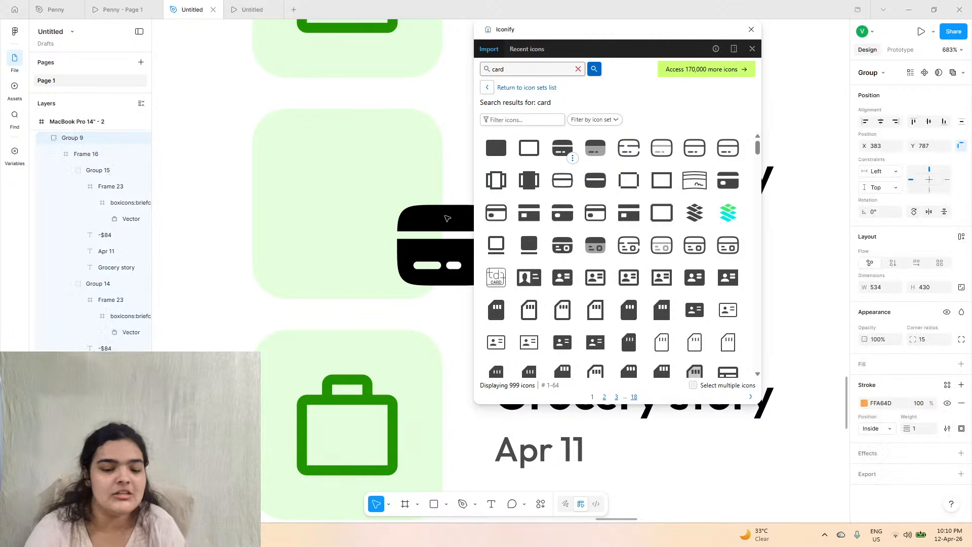
drag(450, 220, 351, 183)
click(411, 226)
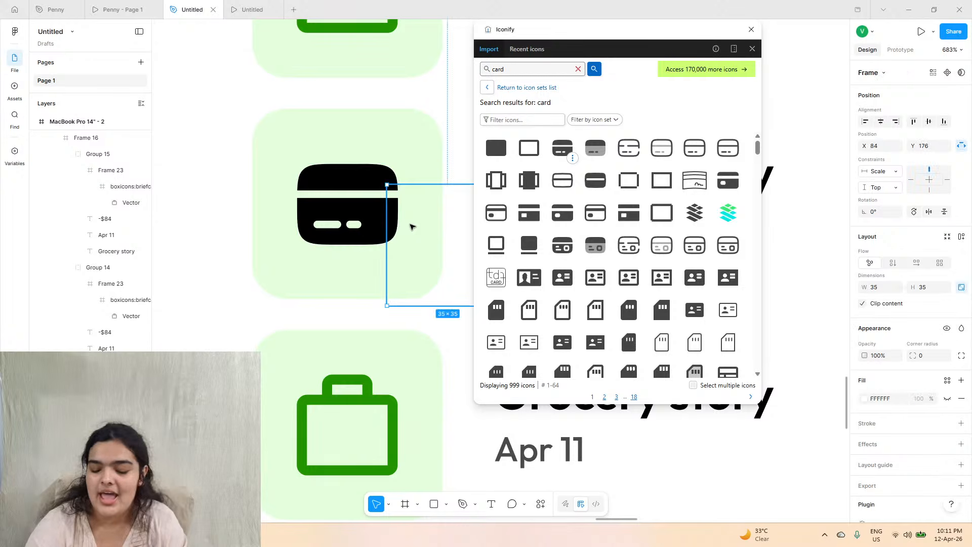
key(Delete)
- Check the third row's icon in the Penny reference and search Iconify for "video"
click(113, 9)
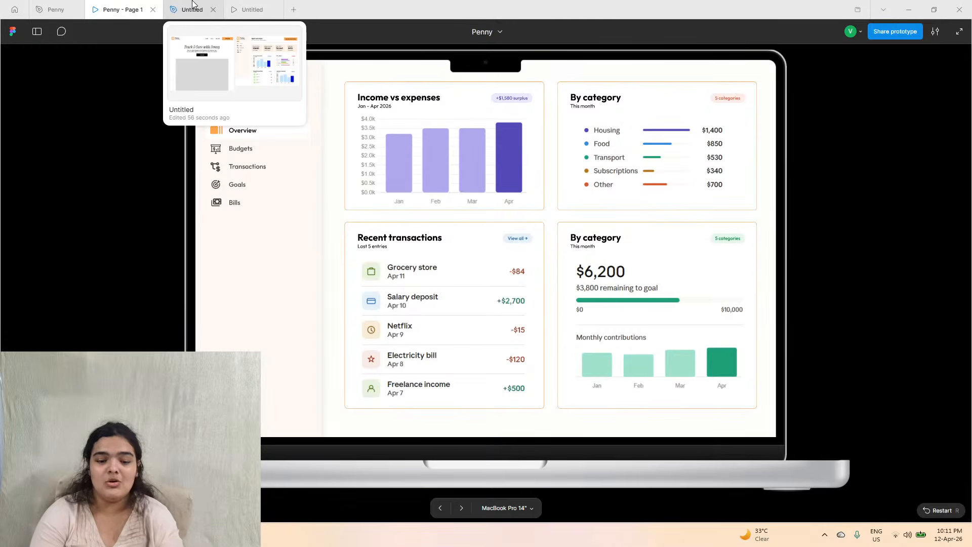
click(208, 7)
click(124, 9)
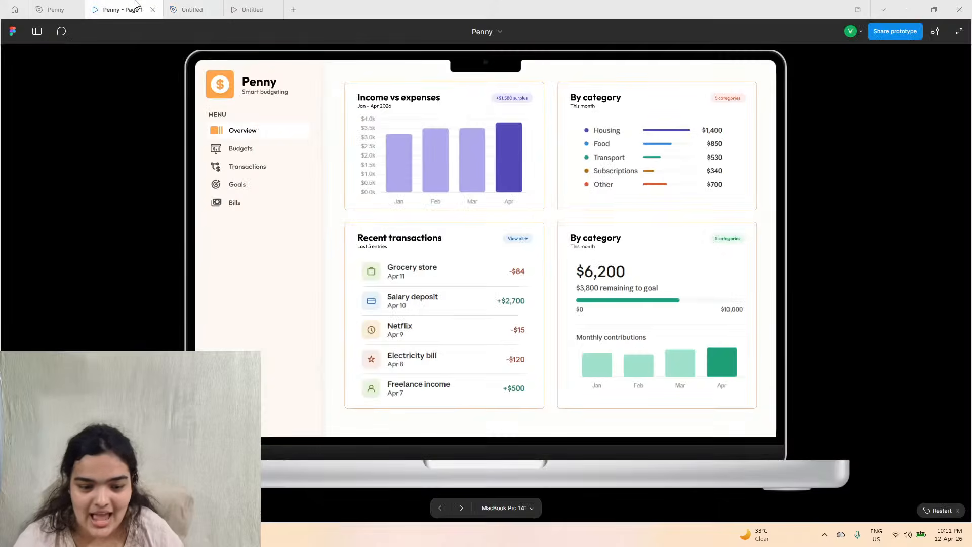
click(192, 9)
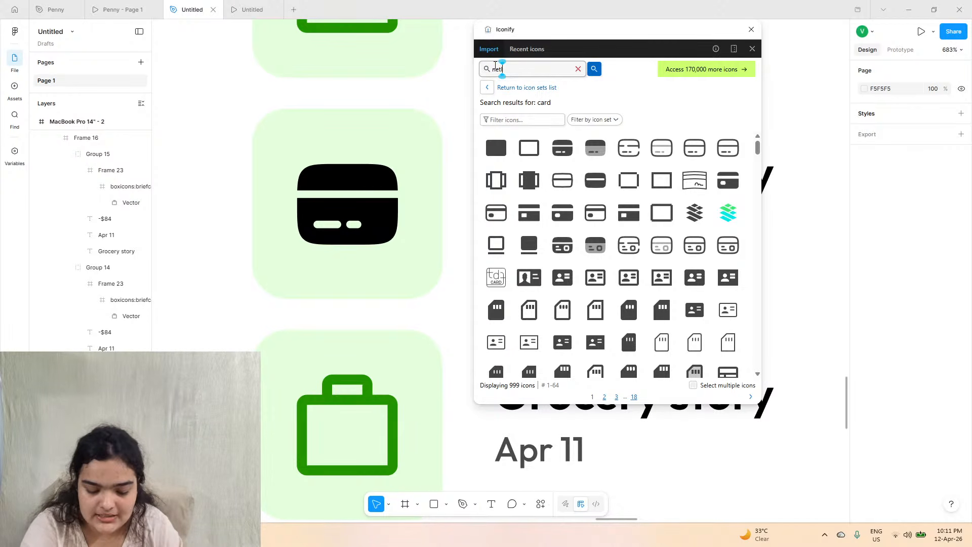
key(BackSpace)
key(BackSpace)
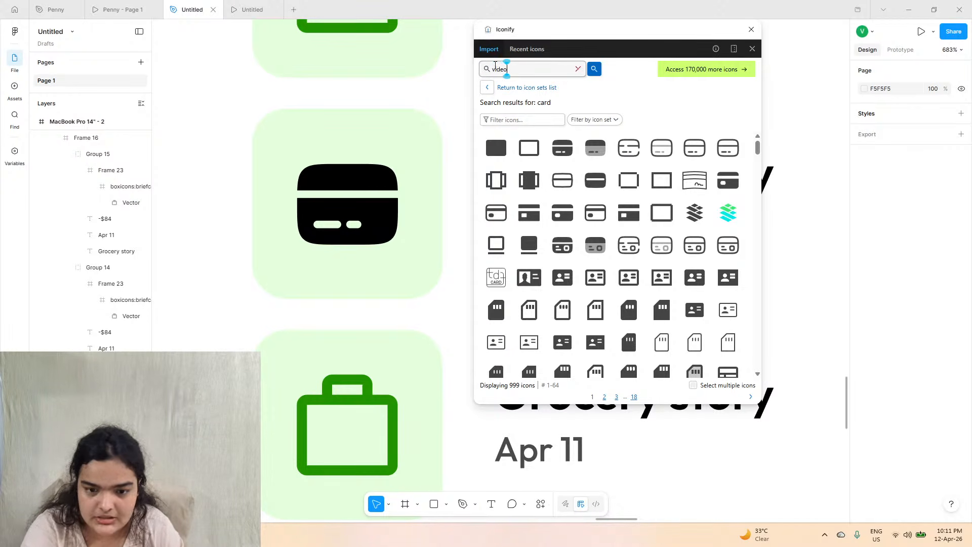
key(Return)
- Import the mingcute:video-fill icon onto the third row's tile and delete the green briefcase beneath it
drag(496, 180, 462, 261)
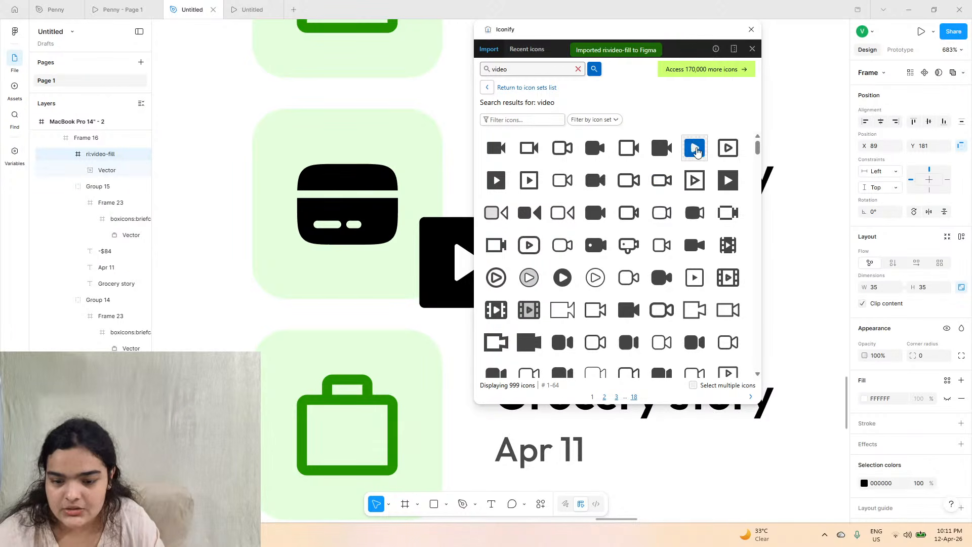
drag(698, 151, 362, 412)
click(117, 478)
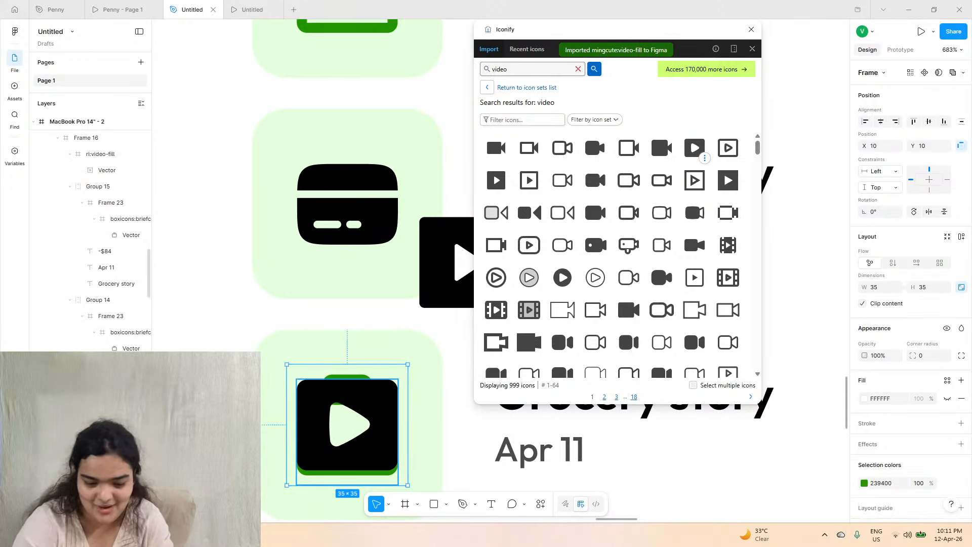
key(Delete)
- Check the fourth row's icon in the Penny reference and search Iconify for "star"
scroll(387, 402, down, 1)
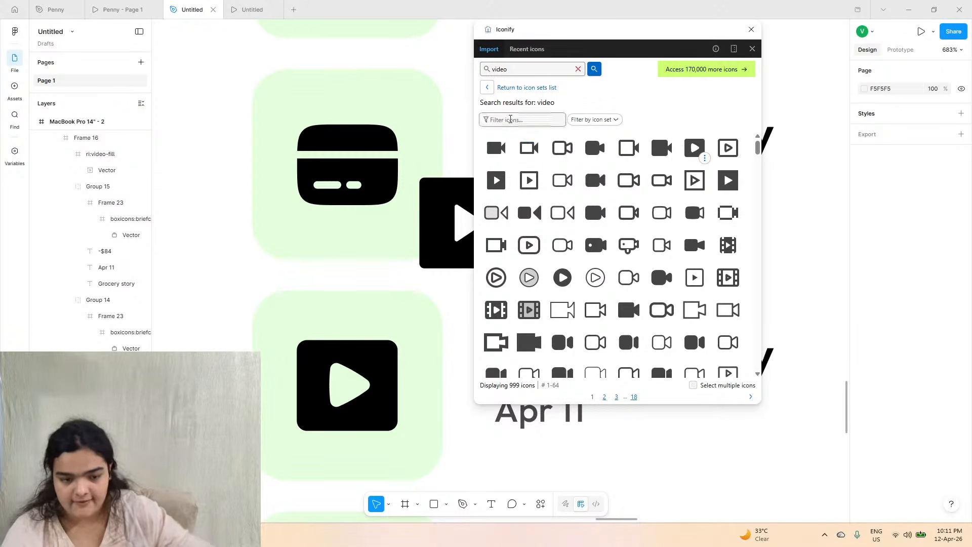
click(94, 6)
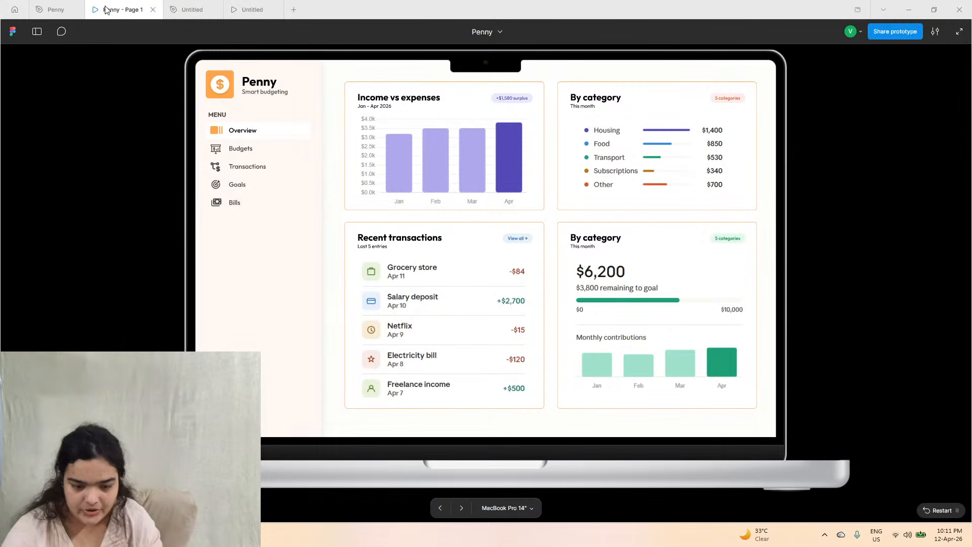
click(192, 10)
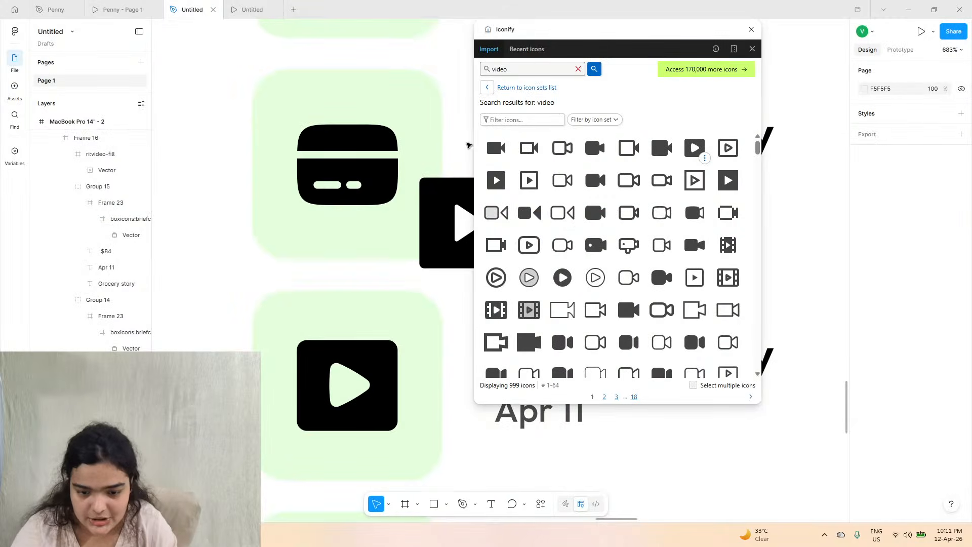
click(505, 71)
text(sta)
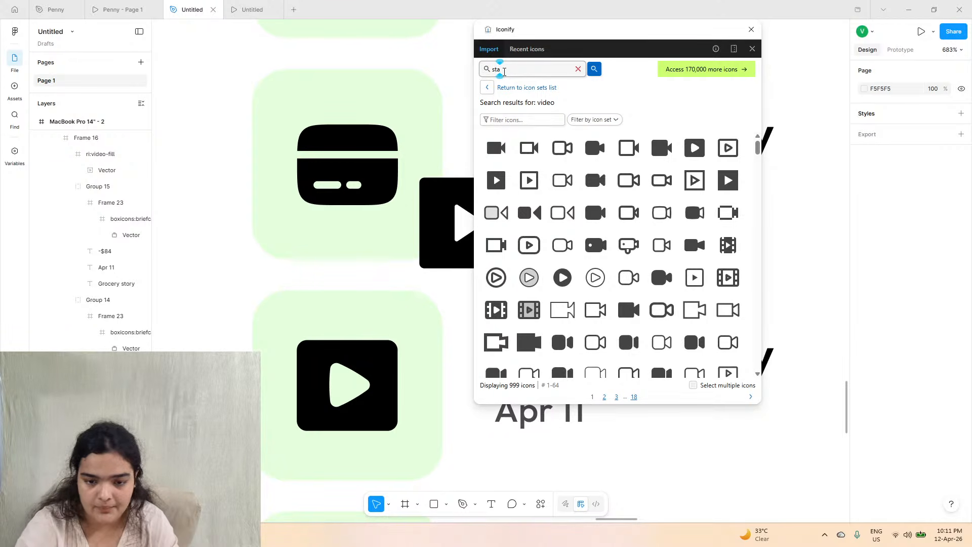
text(t)
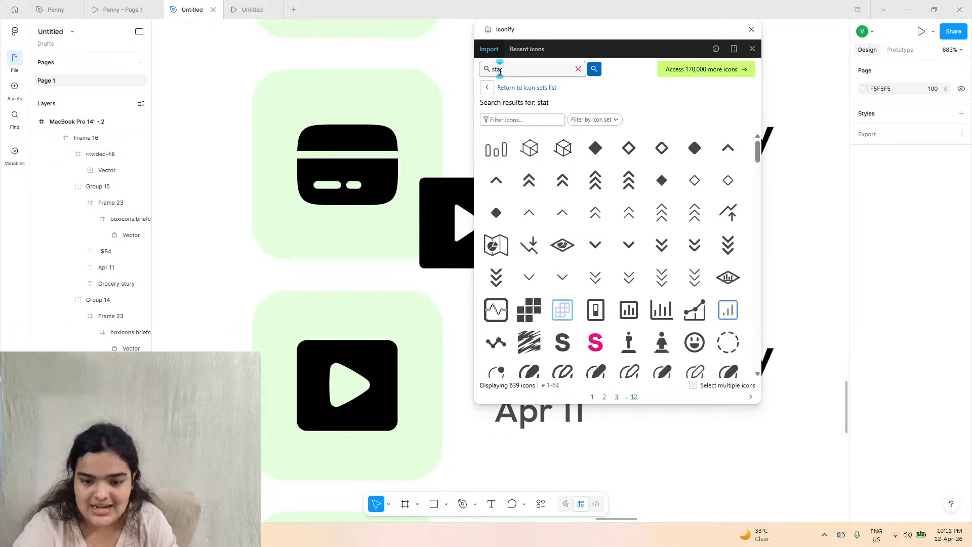
key(BackSpace)
text(r)
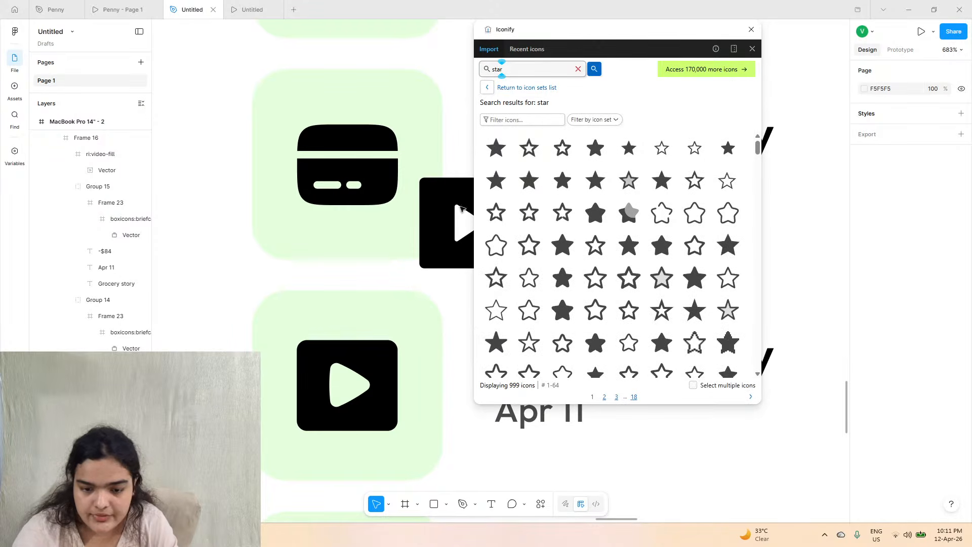
- Delete the vector of the stray ri:video-fill icon beside the second row's tile
click(452, 214)
double_click(453, 214)
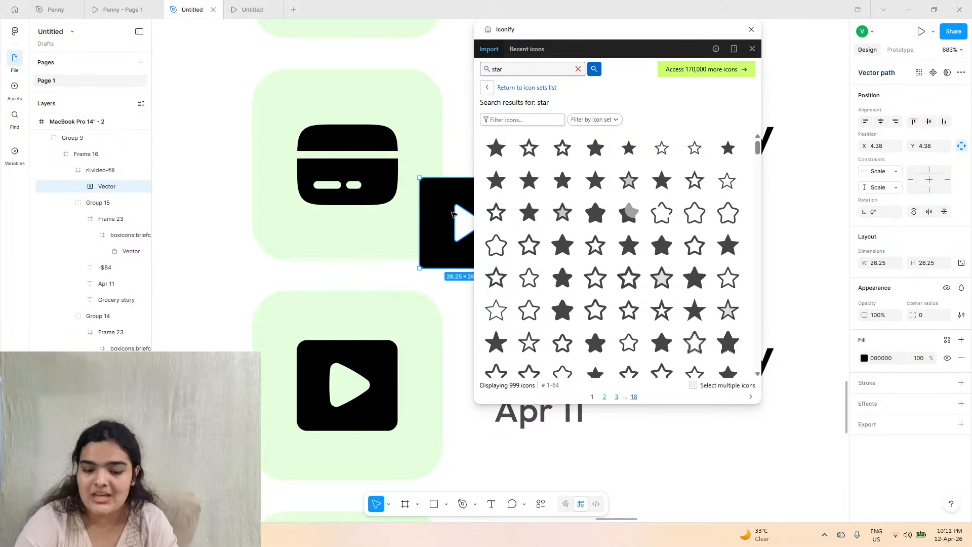
key(Delete)
click(440, 188)
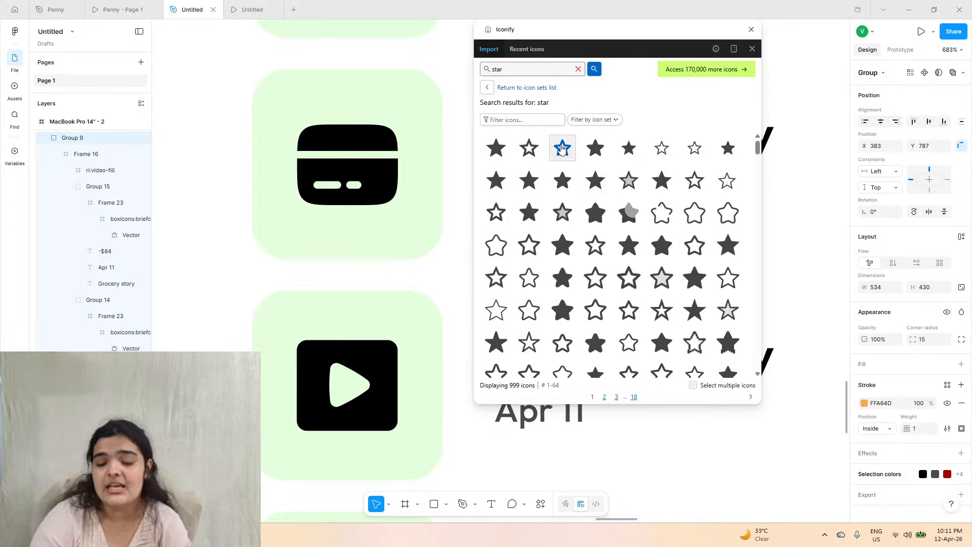
- Import the material-symbols:star-outline-rounded icon, place it on the fourth row's tile and remove the briefcase shape behind it
drag(562, 148, 505, 476)
scroll(509, 463, down, 3)
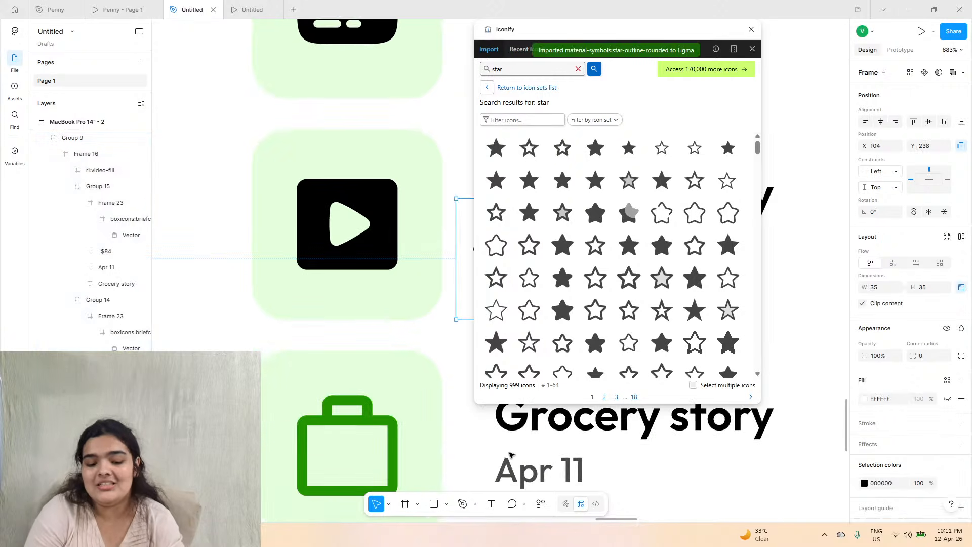
drag(468, 257, 302, 429)
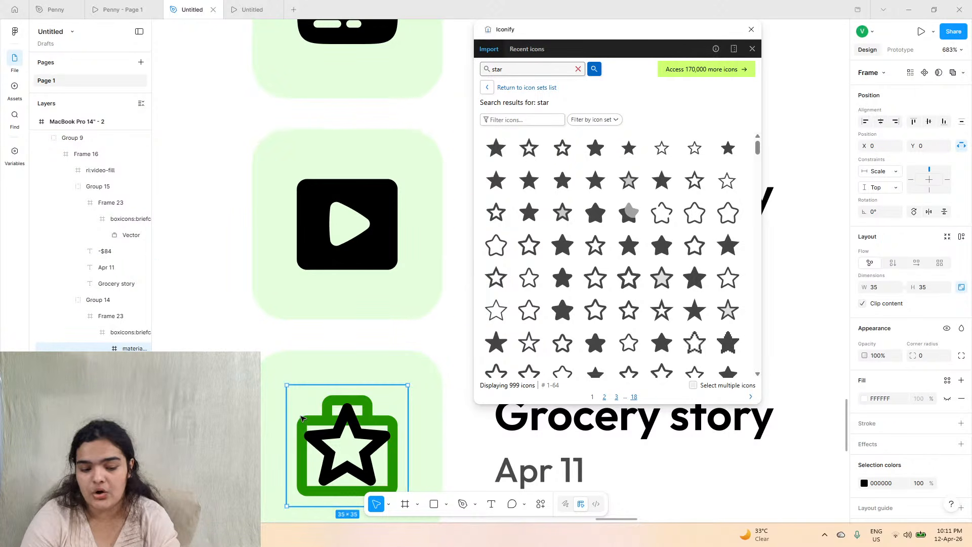
click(141, 381)
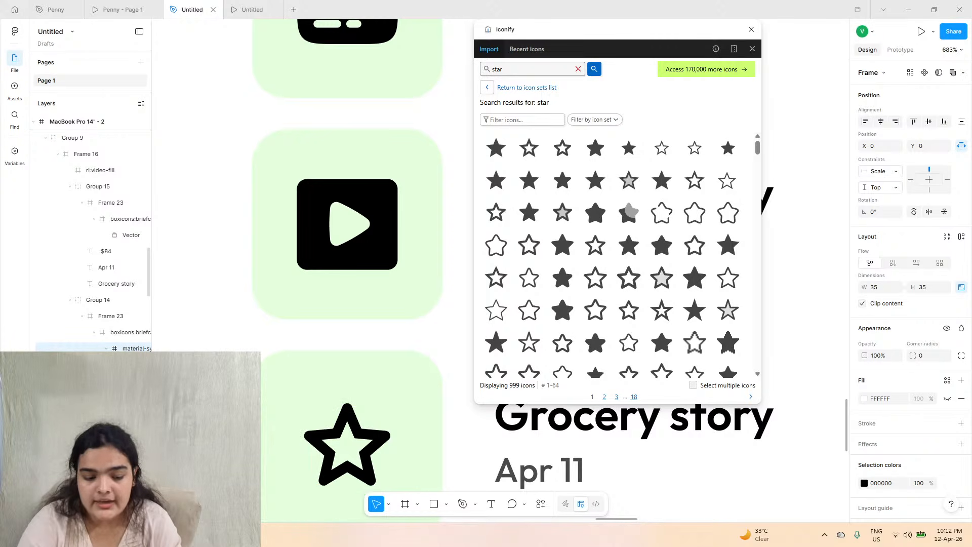
- Check the original Penny design for the fifth row and search Iconify for "user"
scroll(348, 273, down, 6)
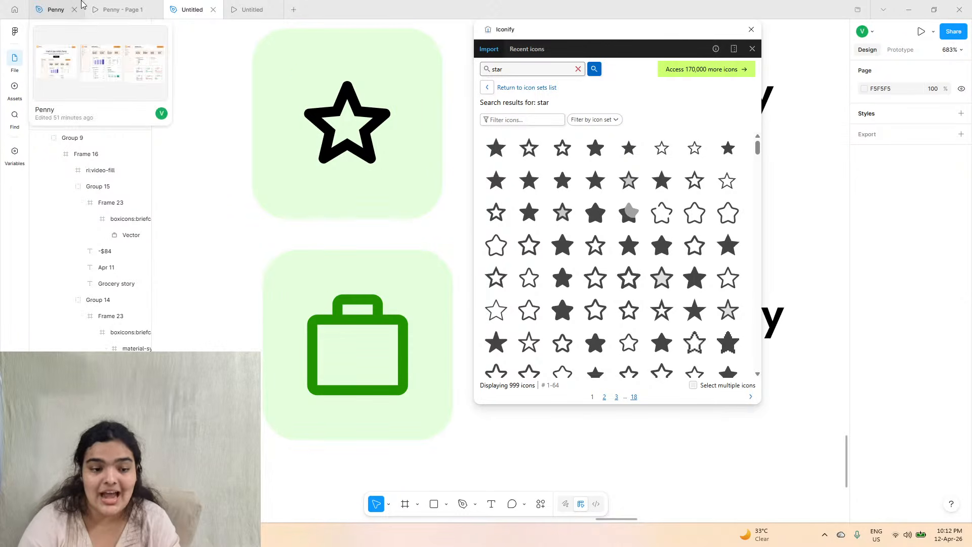
click(53, 9)
click(176, 6)
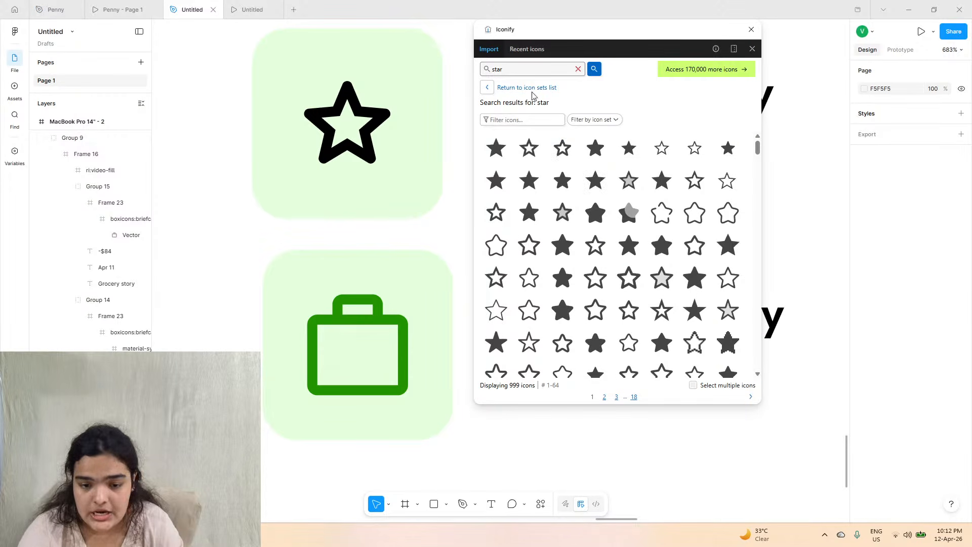
double_click(520, 71)
text(user)
key(Return)
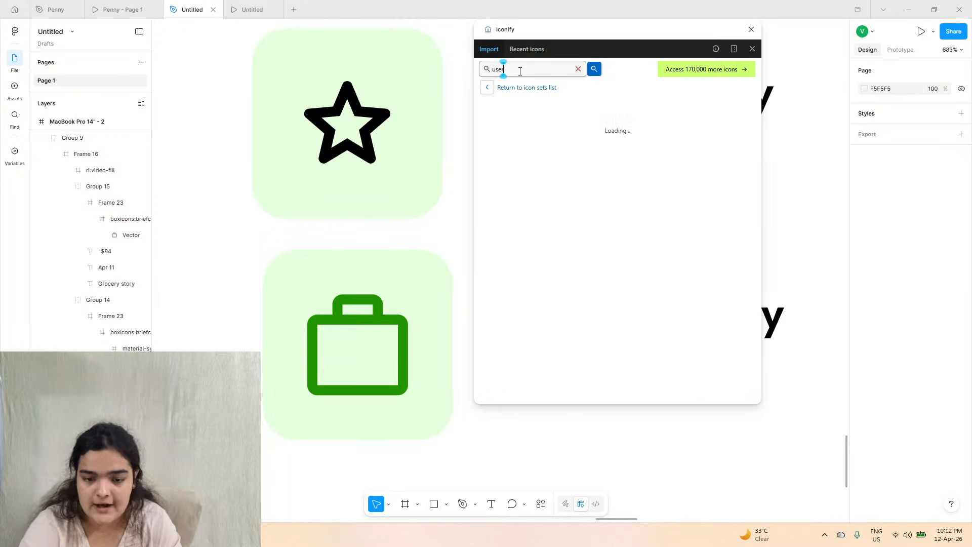
- Import the lucide:user icon onto the fifth row's tile and delete the green briefcase beneath it
click(530, 218)
drag(530, 218, 368, 358)
click(115, 254)
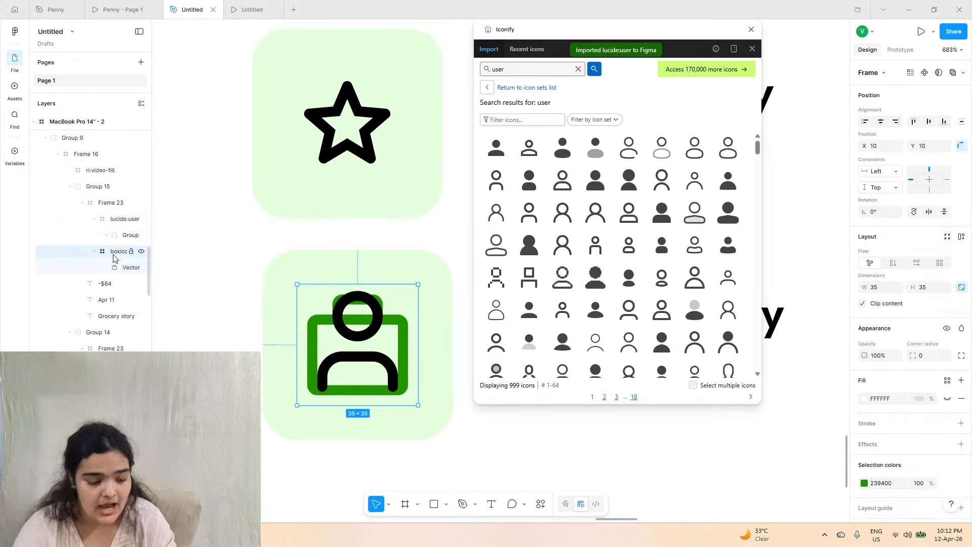
key(Delete)
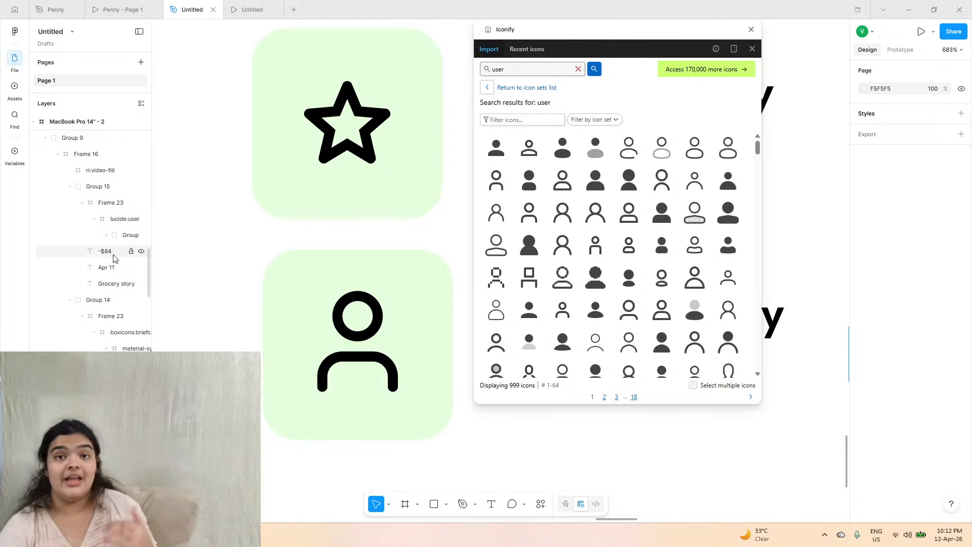
- Close the Iconify plugin window covering the transactions card
scroll(114, 258, up, 2)
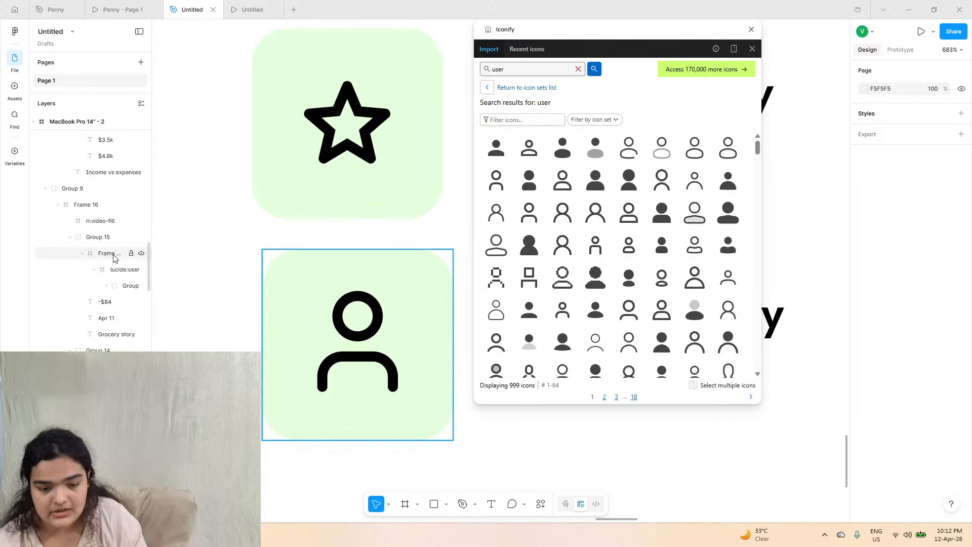
click(344, 313)
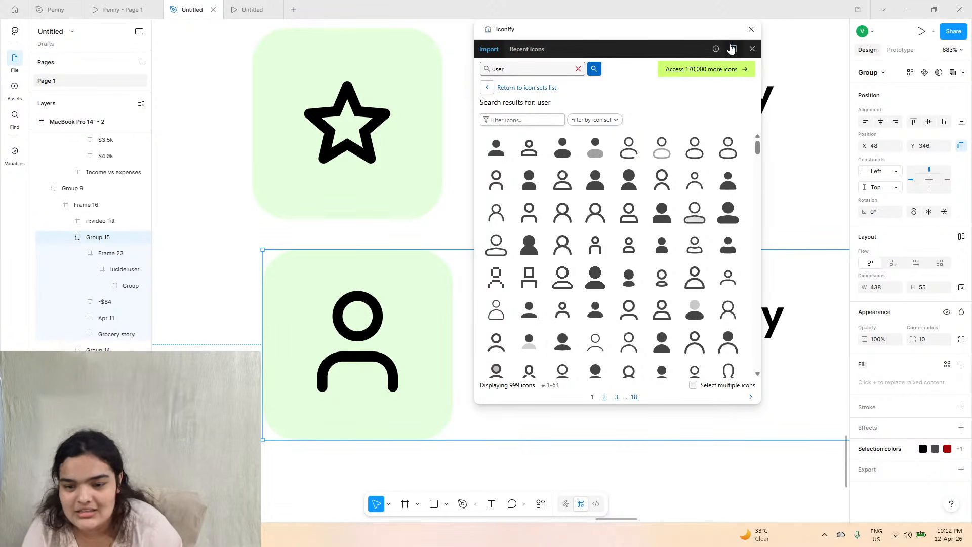
click(751, 31)
- Shrink the video icon in the third transaction row to 34 × 34
scroll(384, 251, down, 6)
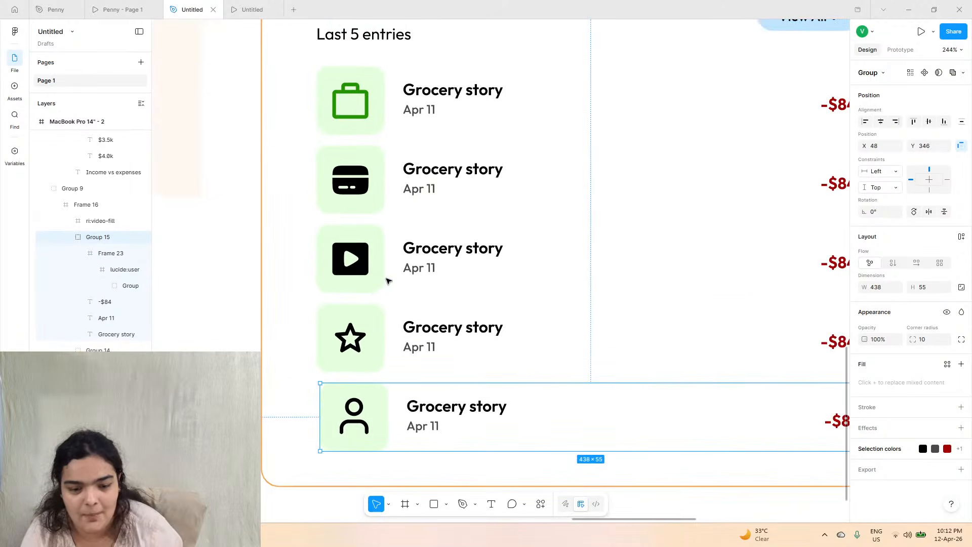
scroll(358, 259, up, 4)
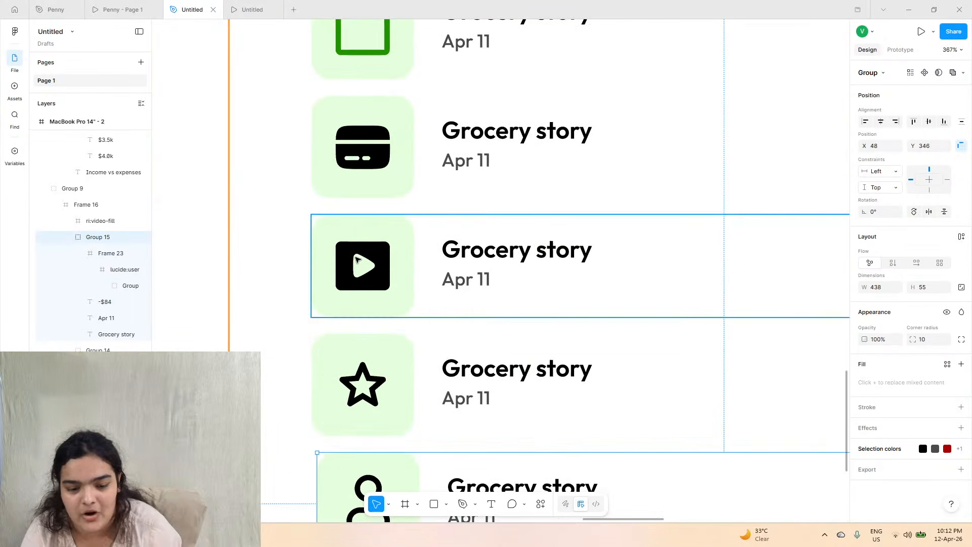
click(357, 259)
double_click(358, 258)
double_click(349, 258)
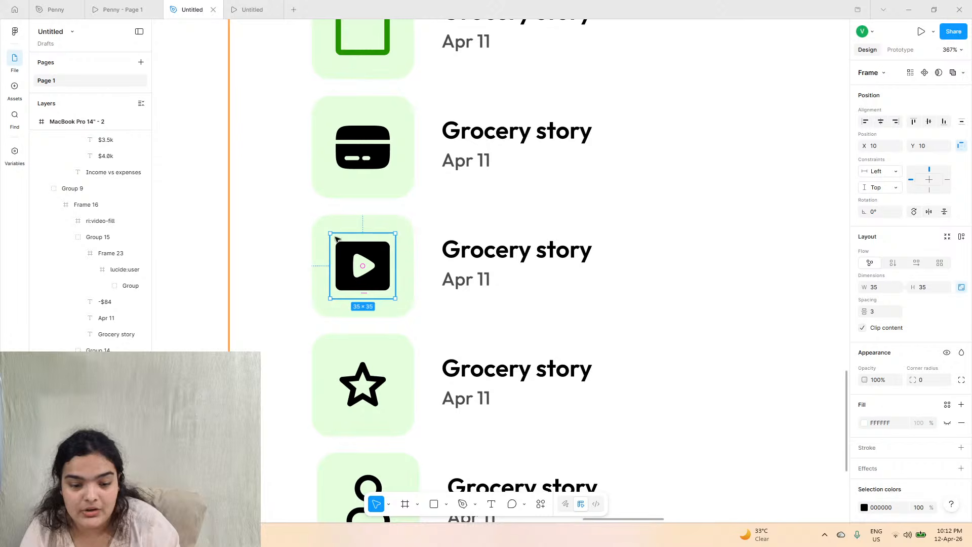
drag(330, 233, 332, 235)
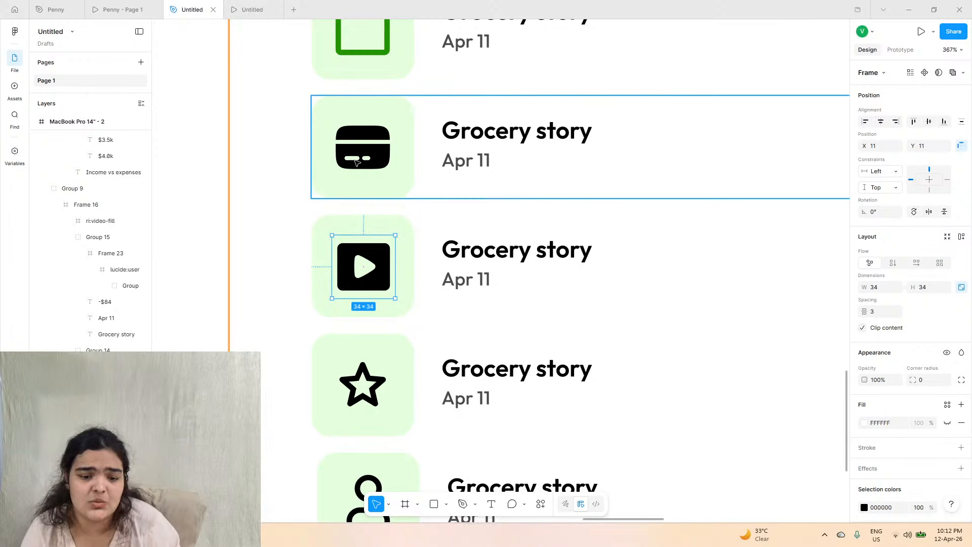
- Scale the card icon in the second transaction row down to about 28 × 22 and keep it centred in its tile
click(349, 141)
click(345, 139)
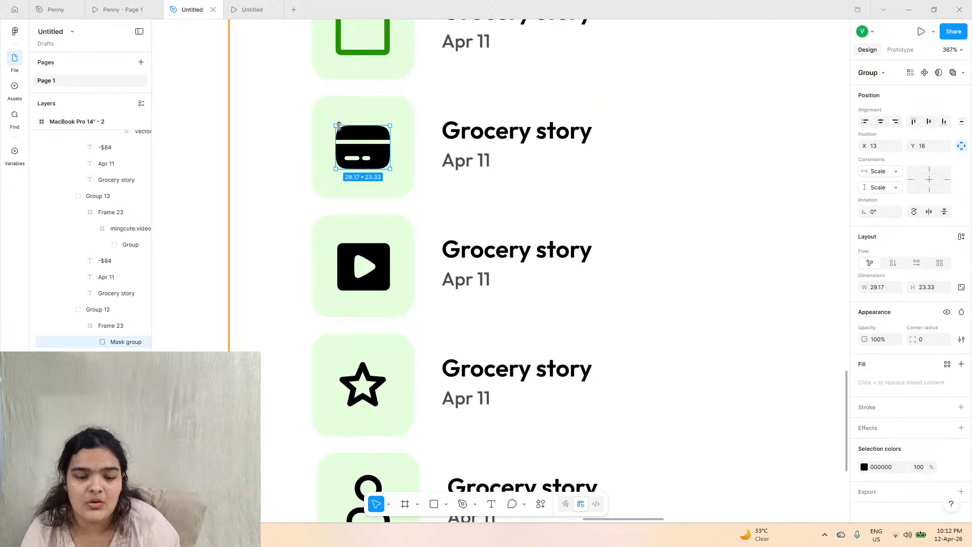
drag(338, 127, 357, 135)
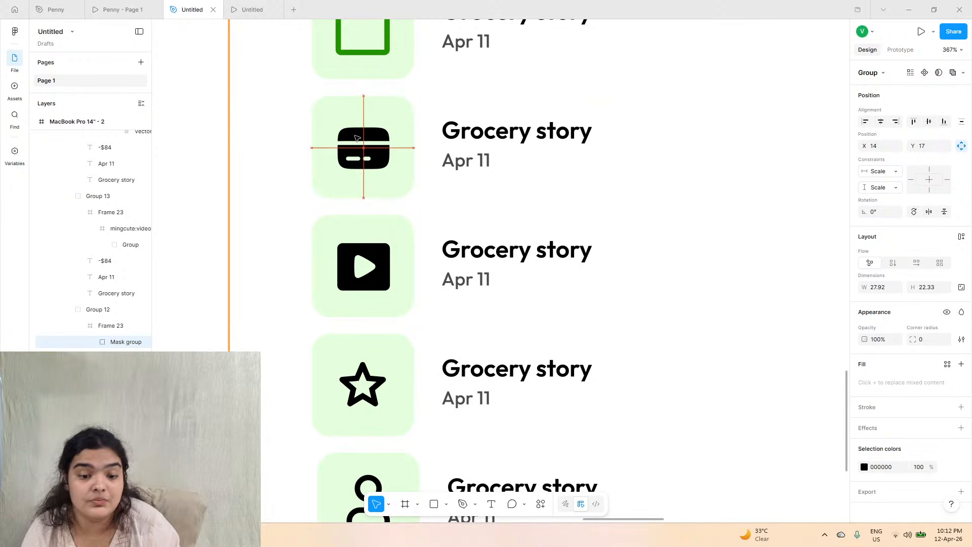
- Check the Penny prototype for reference and fill the card icon's tile with light blue DAF0FF
click(118, 9)
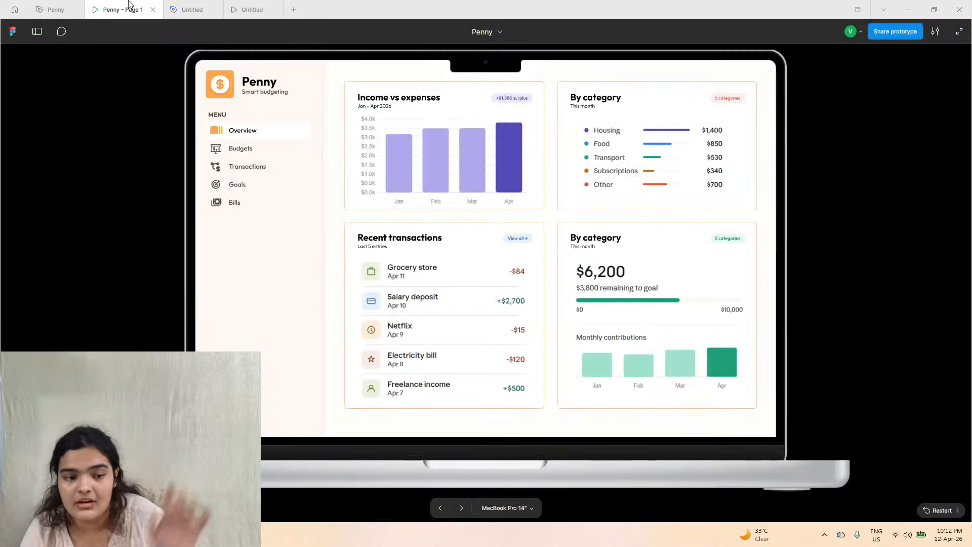
click(190, 10)
click(363, 98)
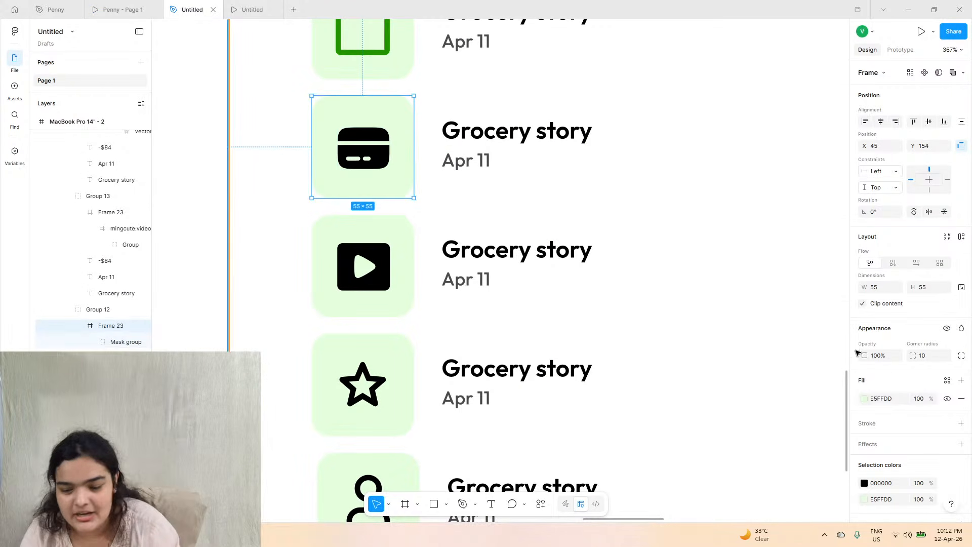
click(865, 501)
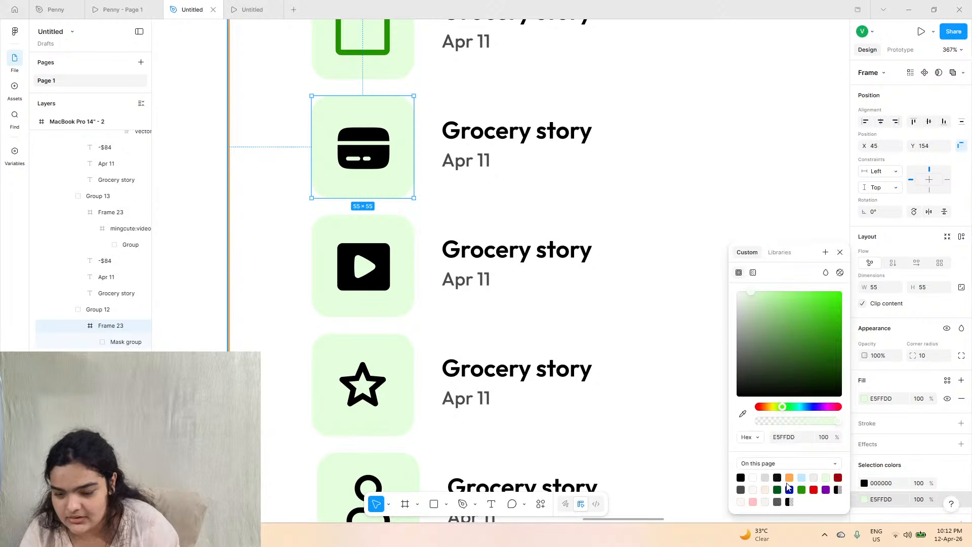
click(801, 478)
drag(803, 346, 753, 292)
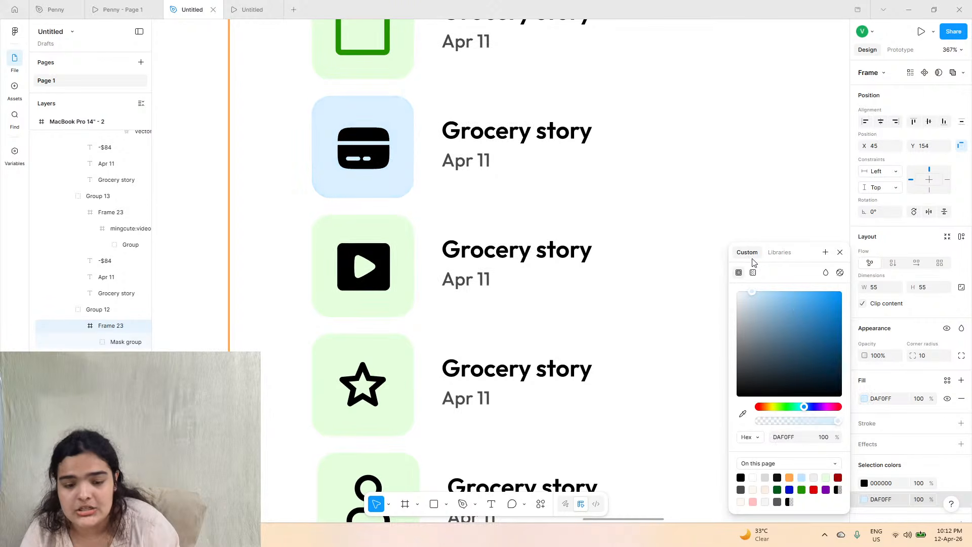
- Recolour the card icon in the second transaction row to dark blue 0011CD
click(865, 484)
click(790, 490)
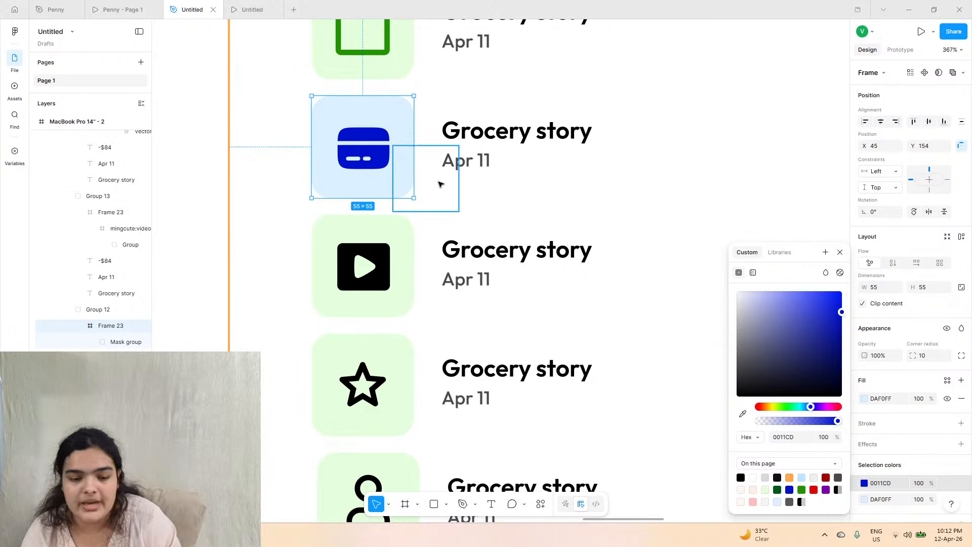
double_click(377, 147)
key(Escape)
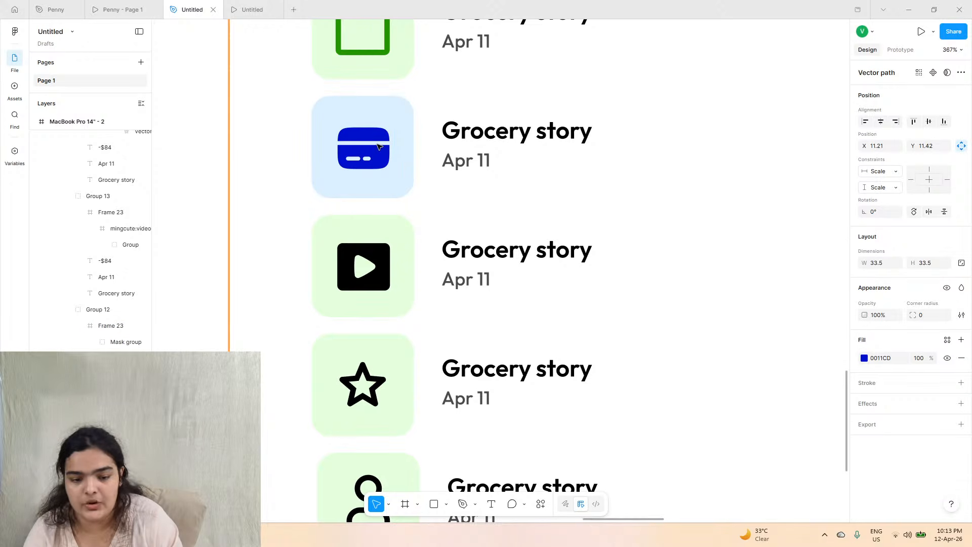
- Compare with the Penny prototype and fill the video icon's tile with light peach FFEFE3
click(383, 230)
double_click(382, 230)
click(118, 9)
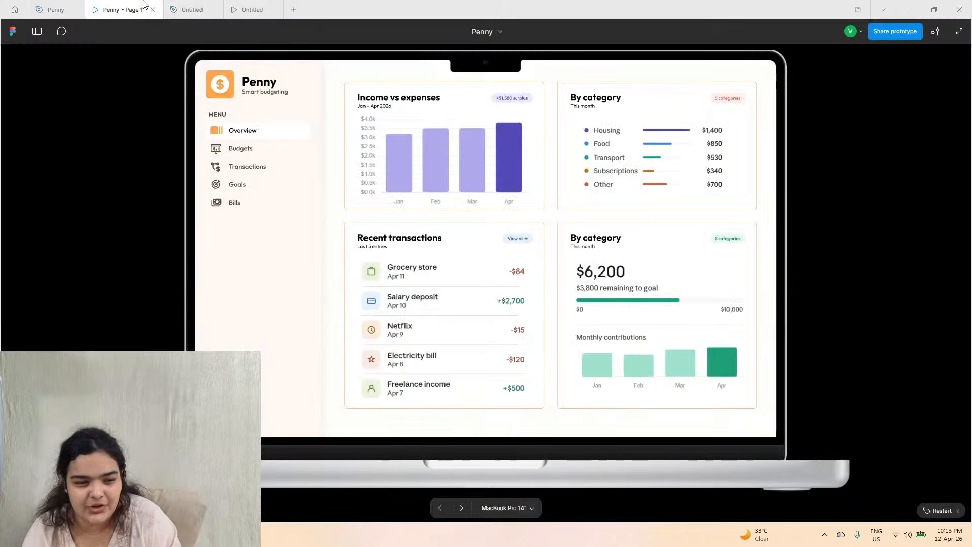
click(192, 9)
click(864, 423)
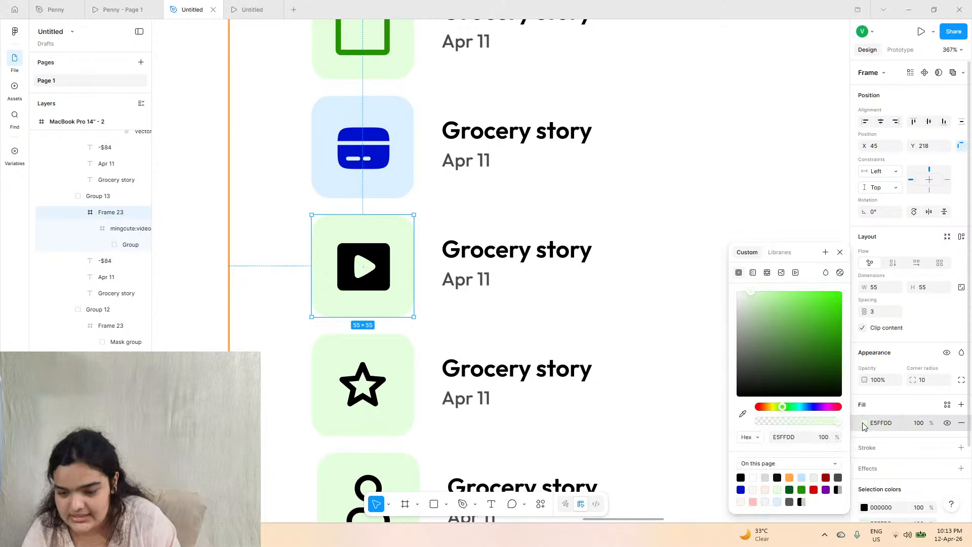
click(767, 489)
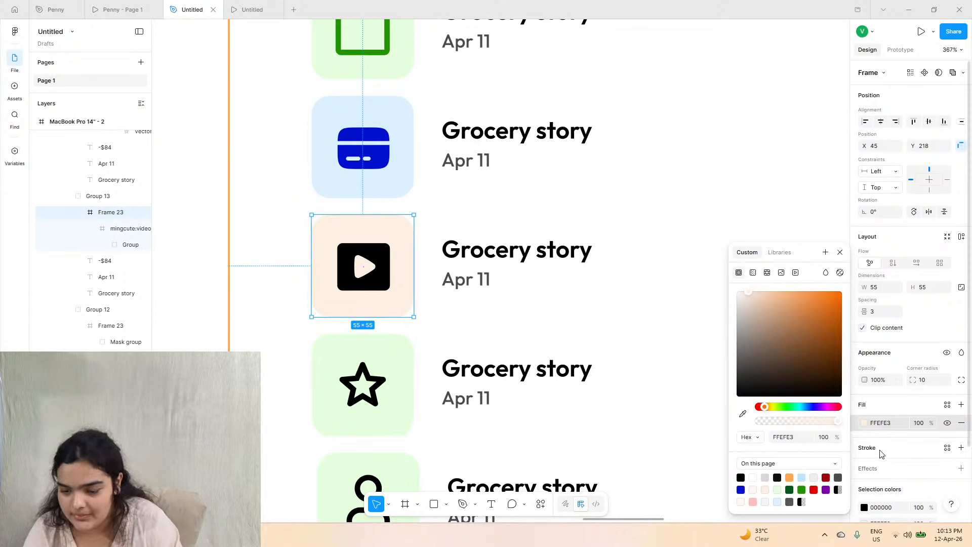
- Recolour the video icon in the third transaction row to orange FFA64D
double_click(369, 263)
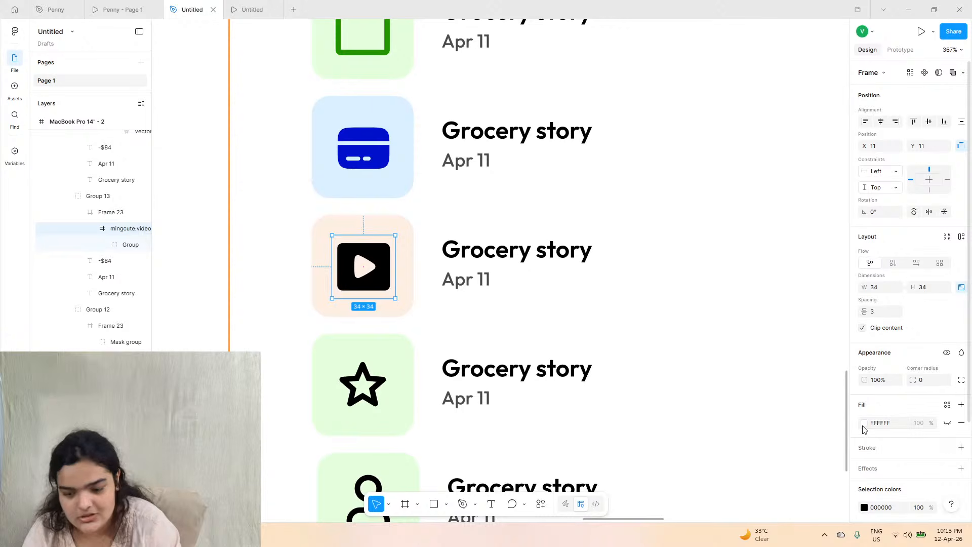
click(864, 508)
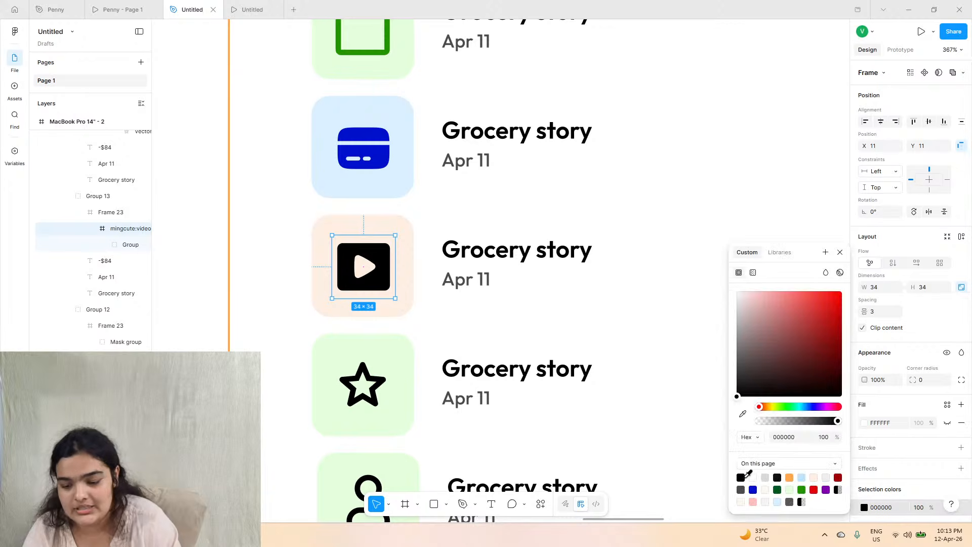
click(790, 476)
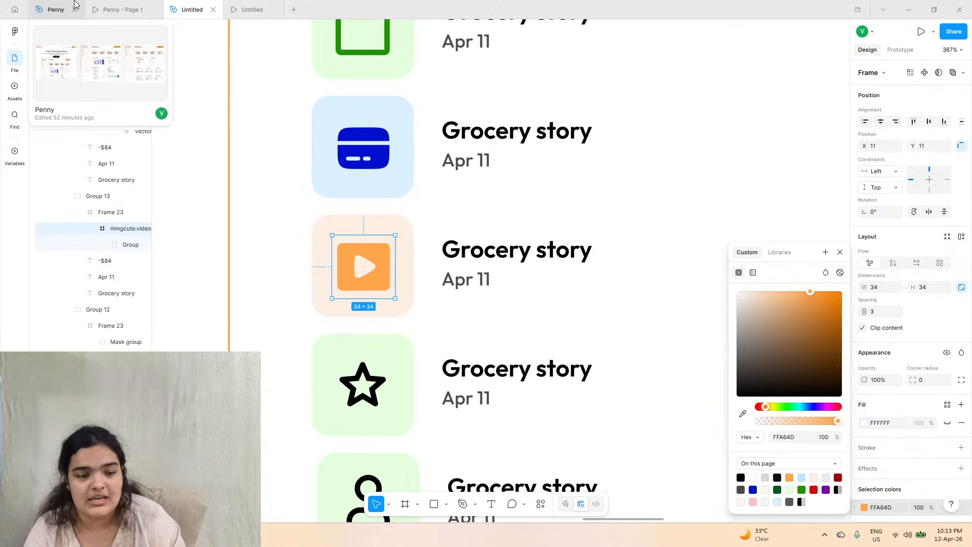
- Consult the Penny prototype and fill the star icon's tile in the fourth row with light pink FFF0F0
click(118, 10)
click(192, 10)
click(405, 349)
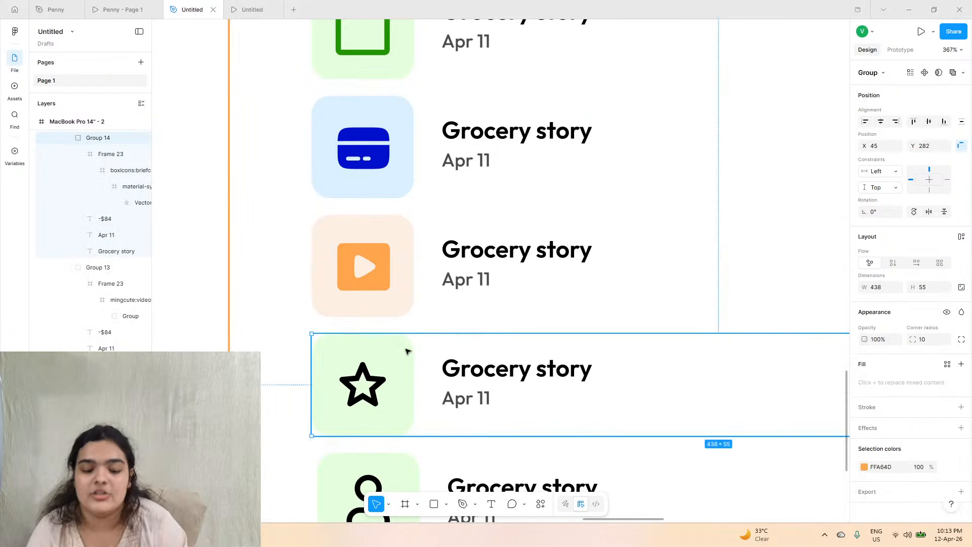
click(864, 400)
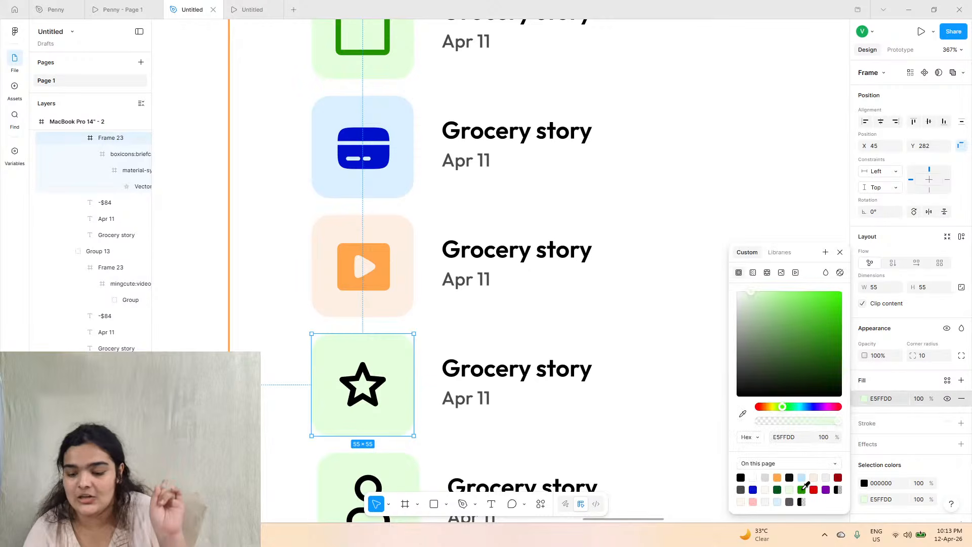
click(813, 478)
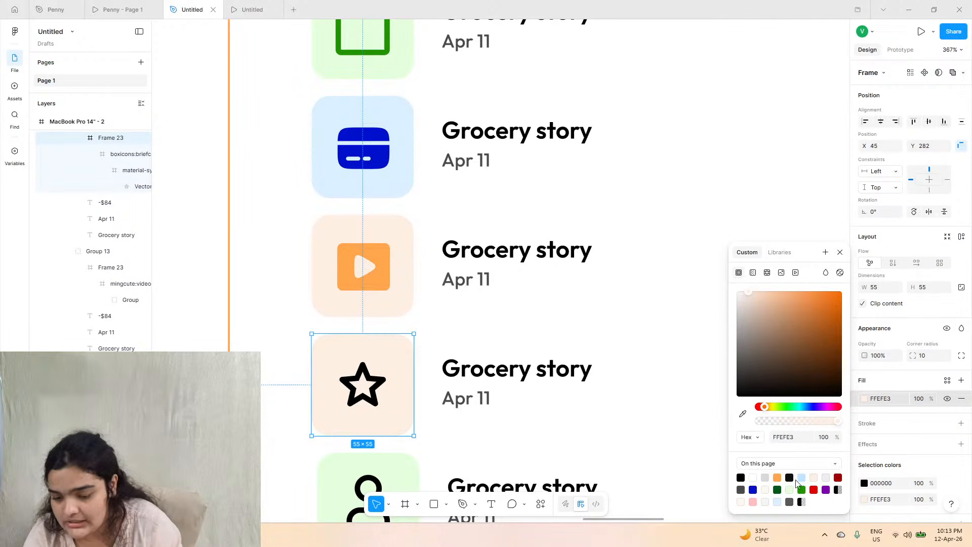
click(741, 501)
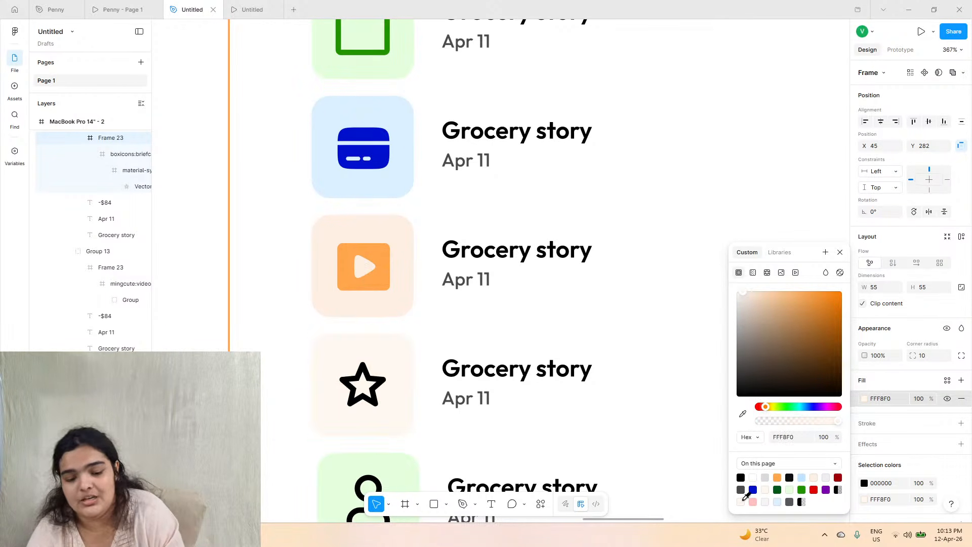
drag(786, 405, 536, 462)
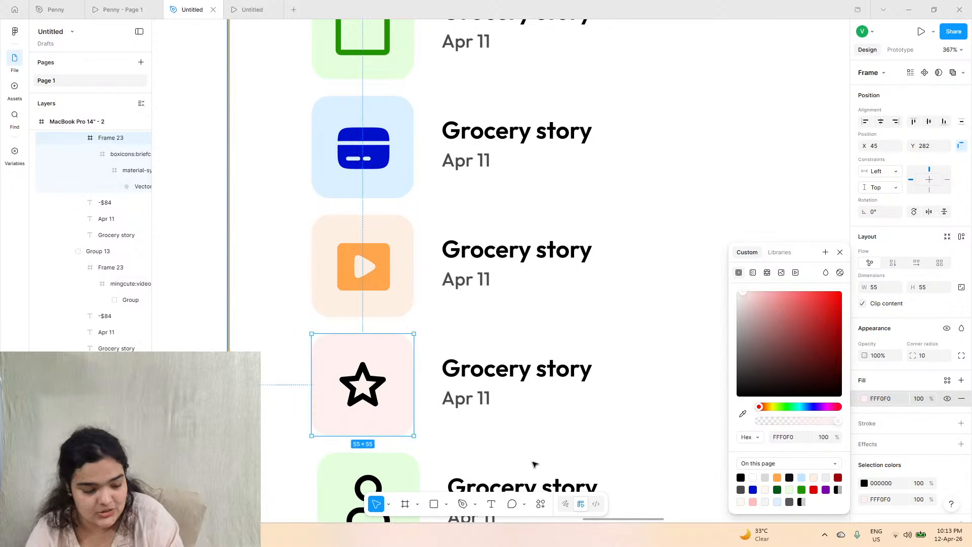
- Recolour the star icon in the fourth transaction row to red E00004
click(363, 390)
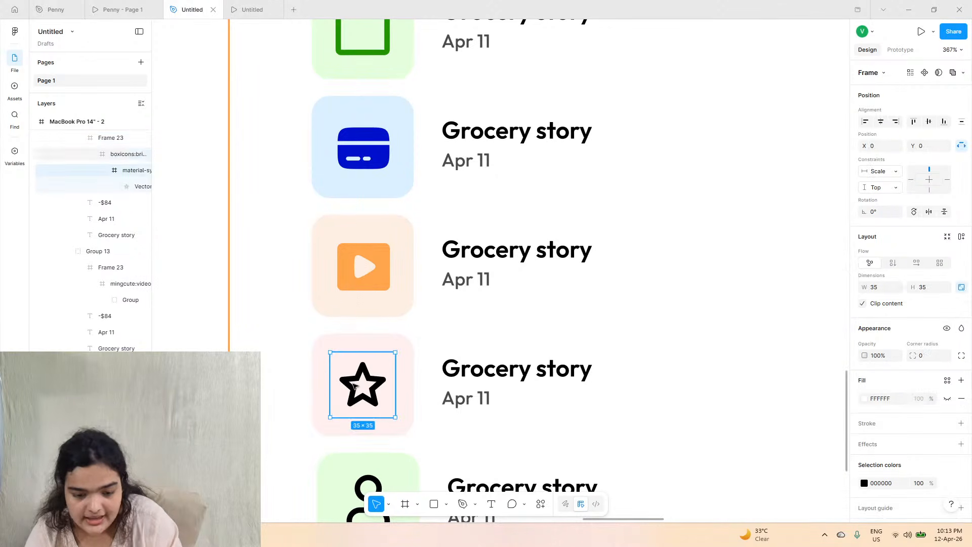
click(865, 484)
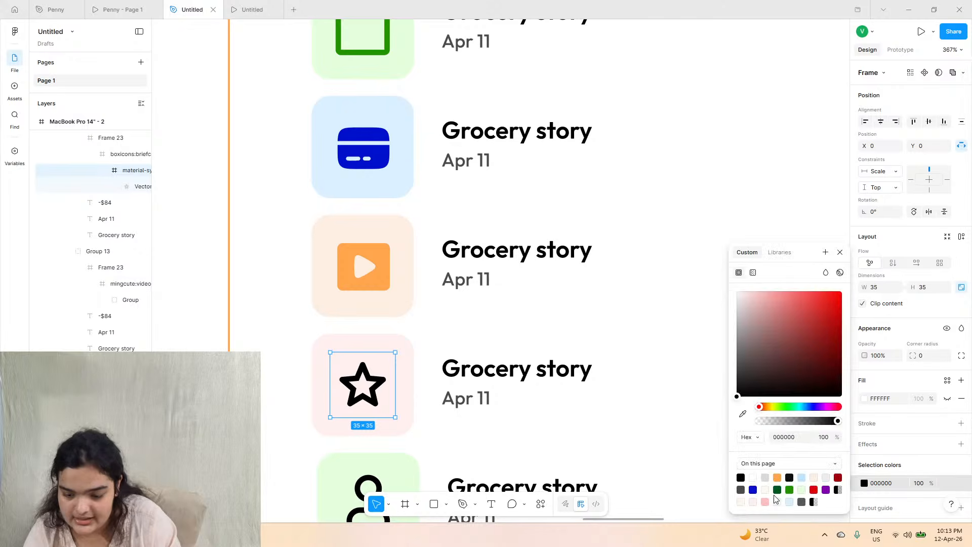
click(814, 489)
- Consult the Penny prototype and change the title of the fifth transaction row, beside the person icon, to Freelance income
scroll(481, 243, down, 2)
click(148, 6)
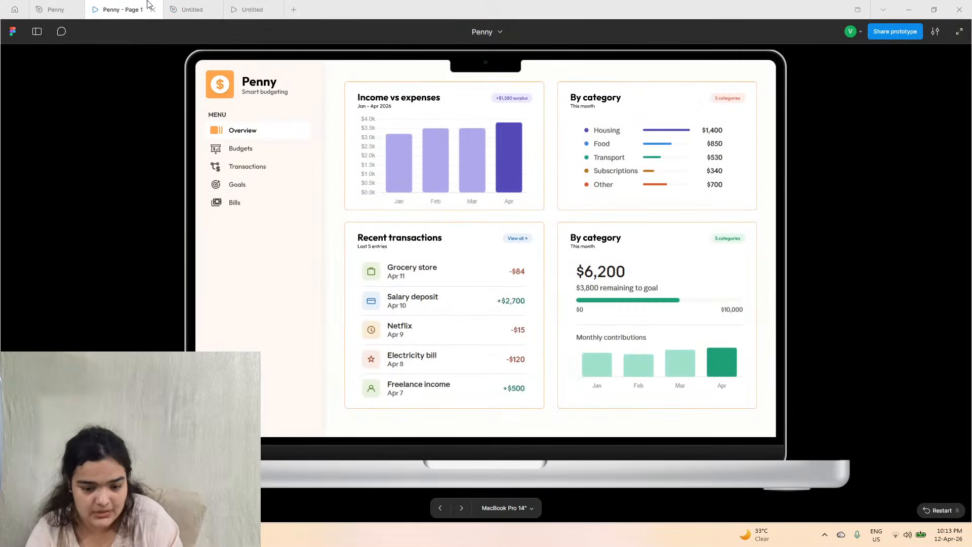
click(192, 9)
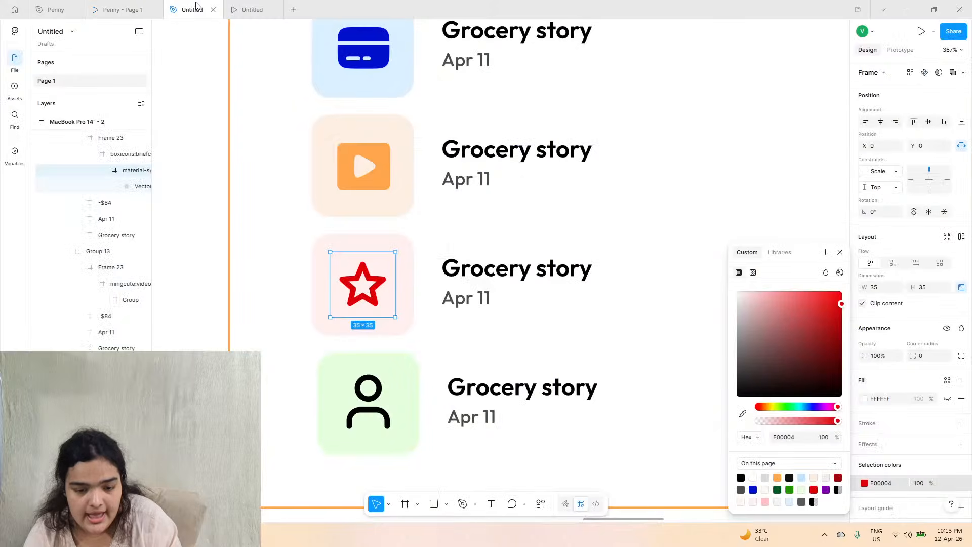
double_click(522, 387)
click(56, 9)
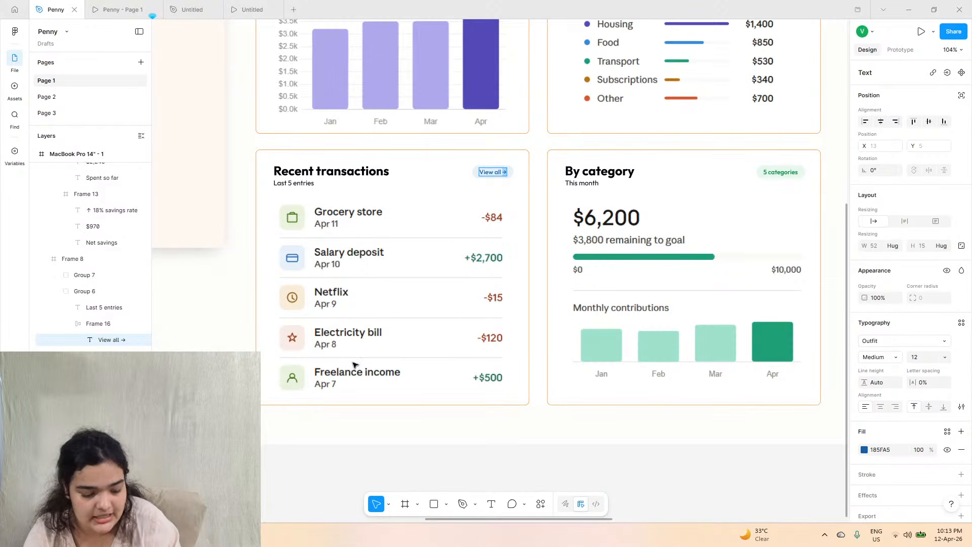
click(192, 9)
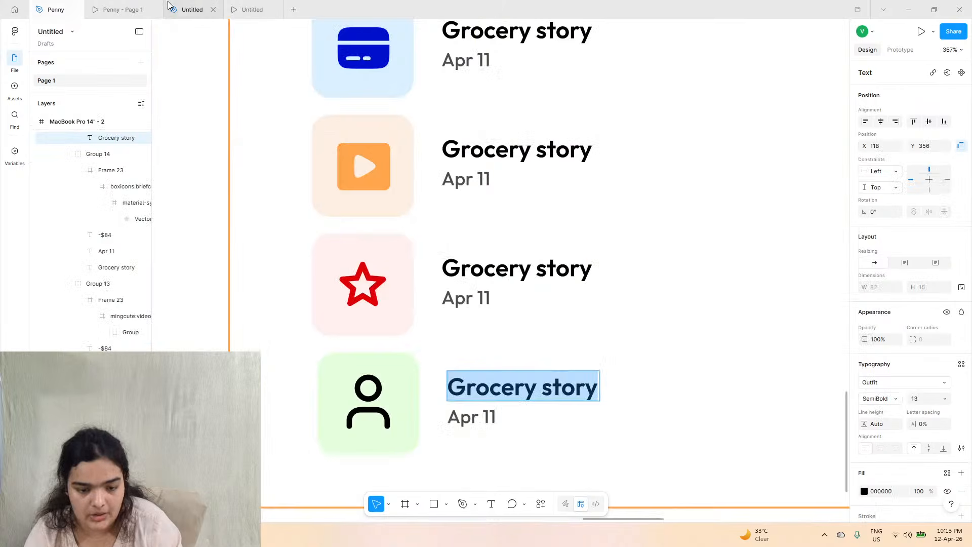
click(122, 10)
click(192, 9)
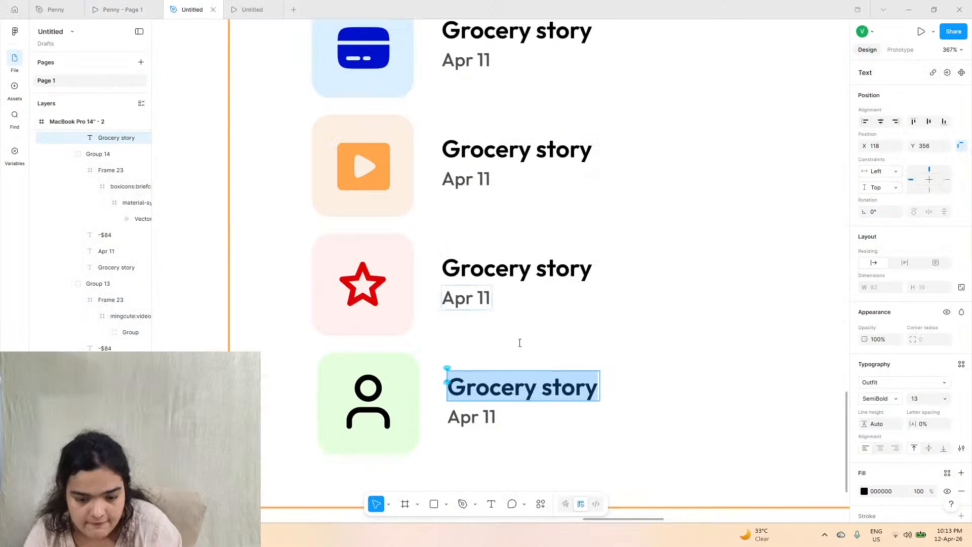
text(Freela)
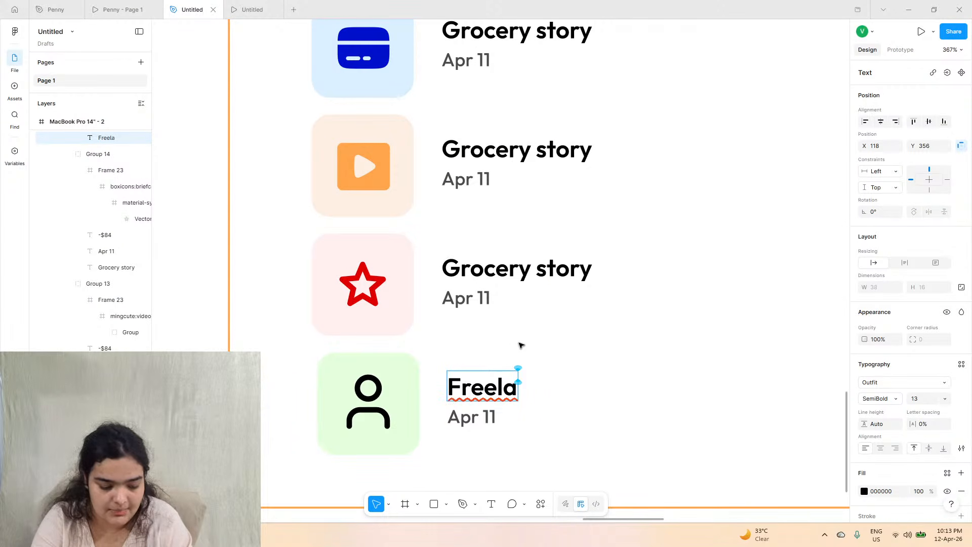
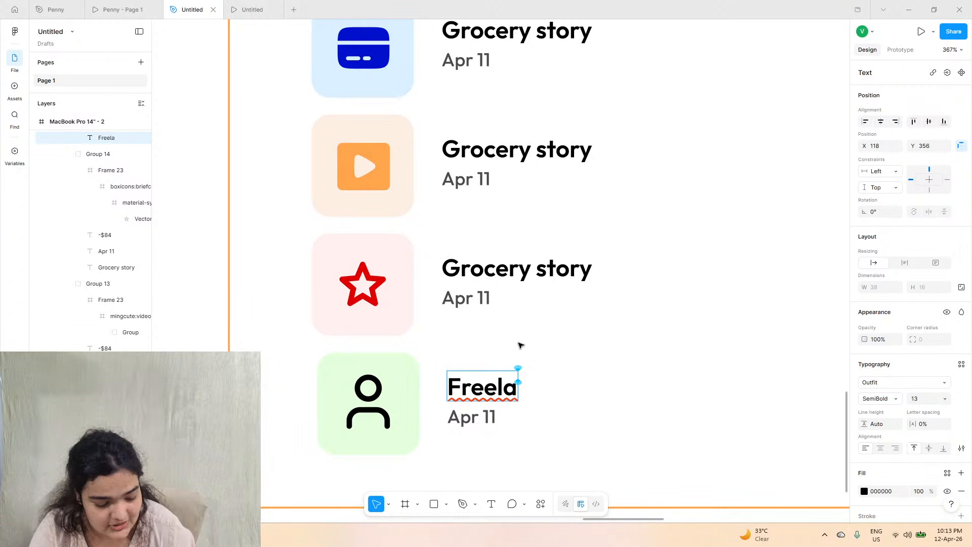
click(121, 9)
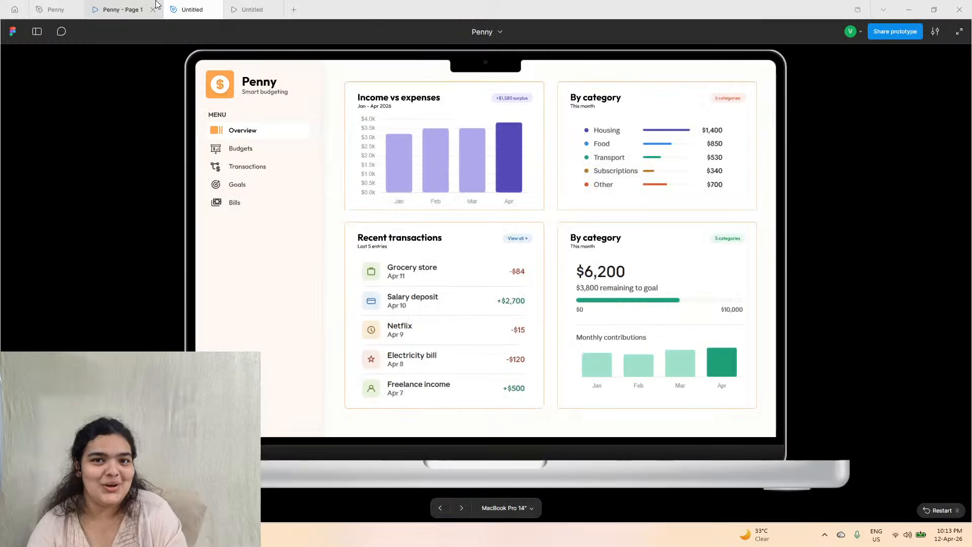
click(215, 4)
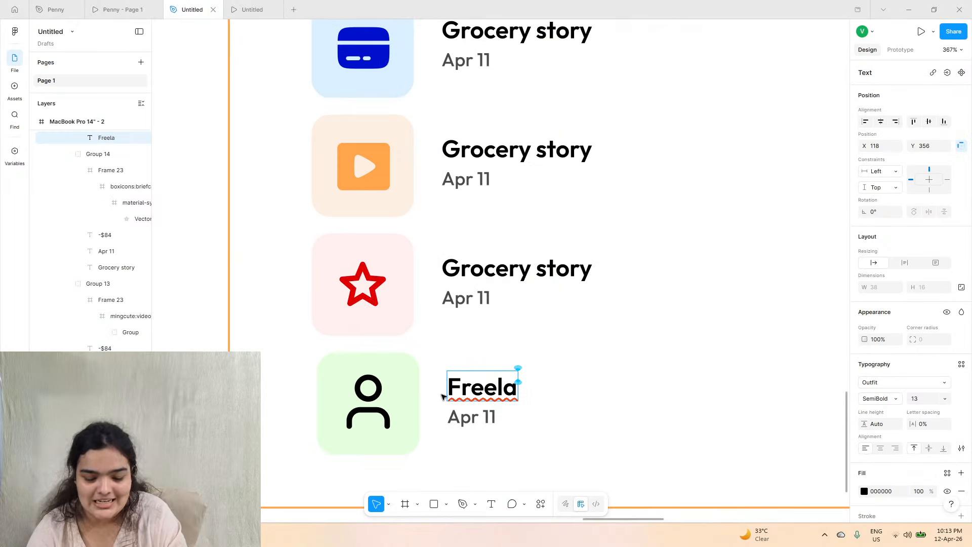
text(nce)
click(142, 8)
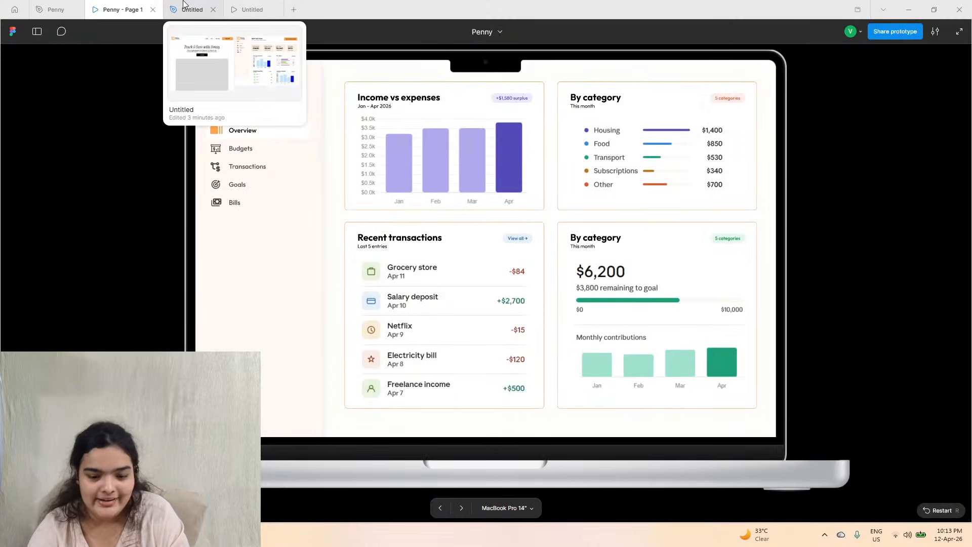
click(189, 6)
text(income)
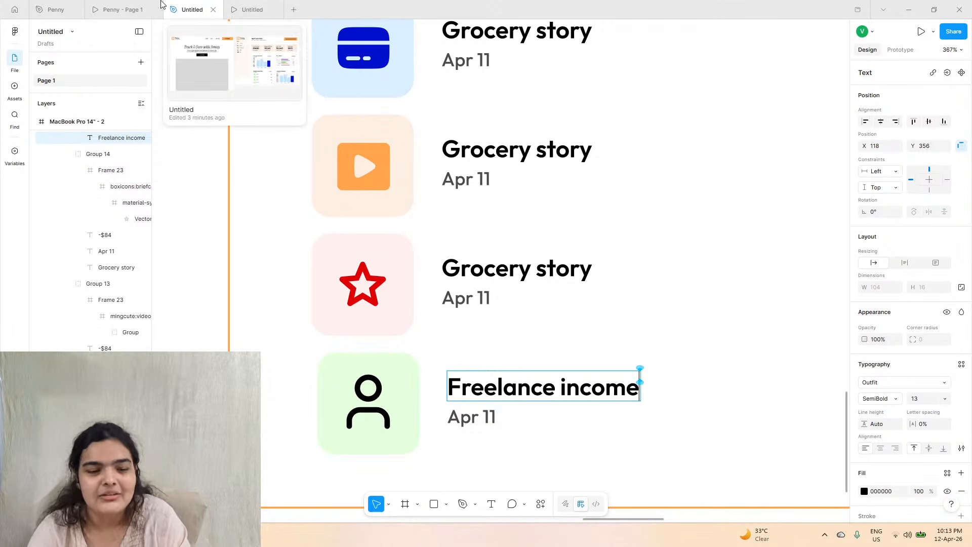
- Check the Penny prototype and change the title of the fourth transaction row, beside the star icon, to Electricity bill
click(122, 9)
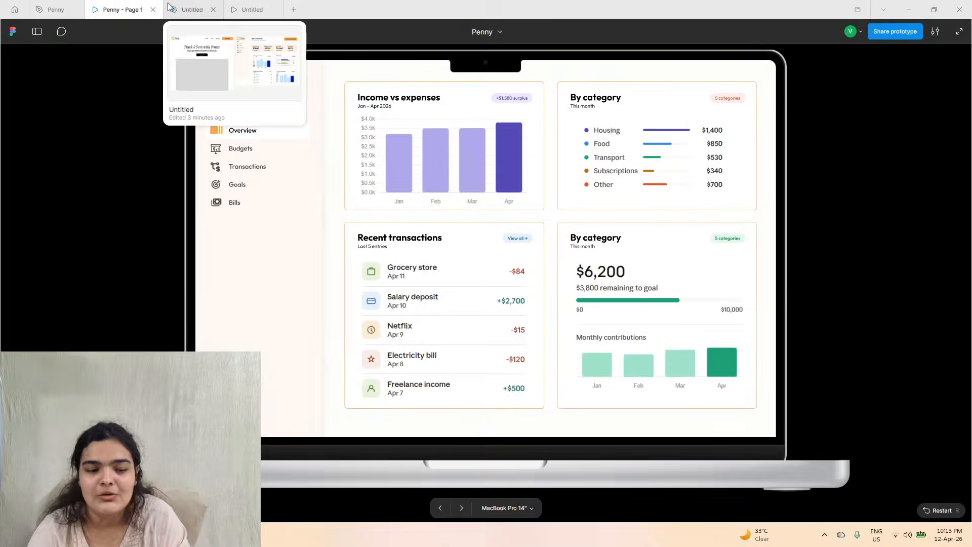
click(193, 9)
double_click(453, 282)
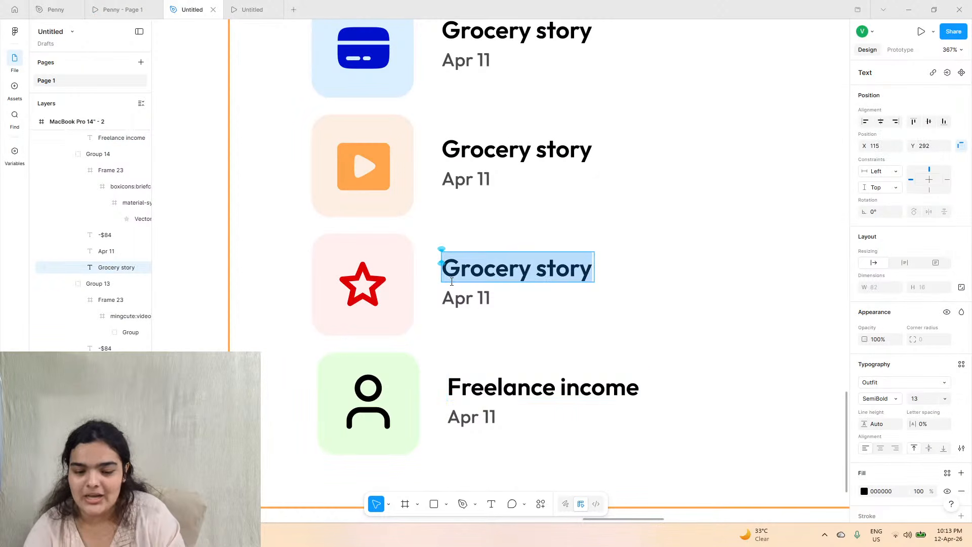
text(Elect)
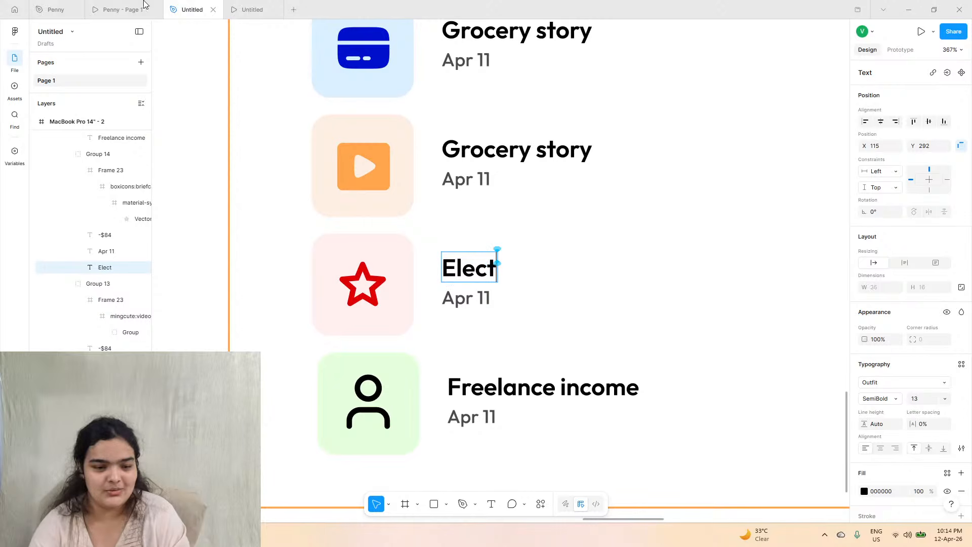
click(145, 4)
click(193, 9)
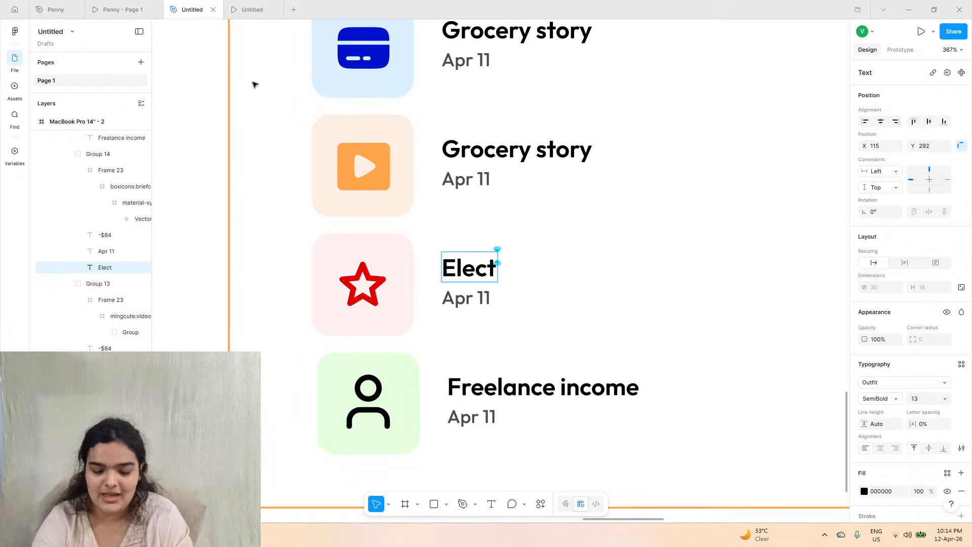
text(ricity)
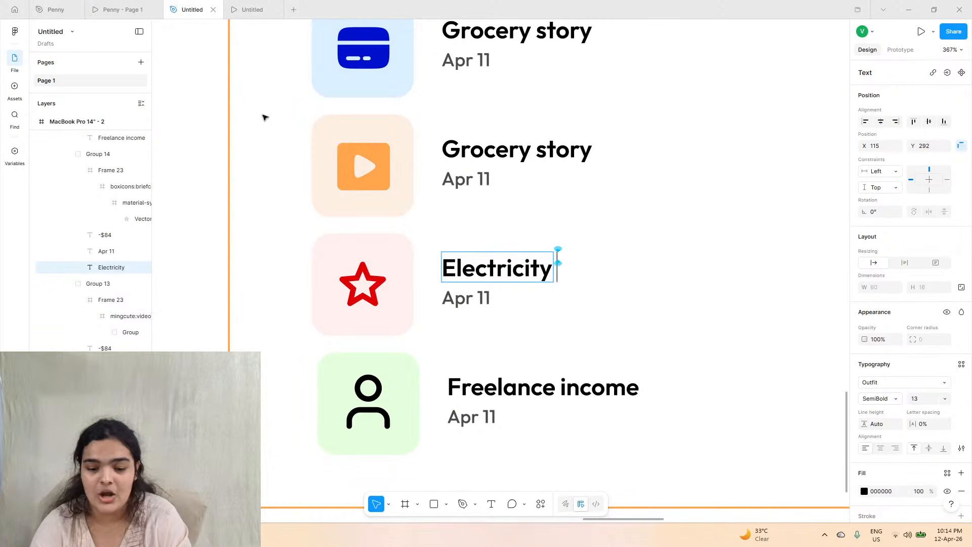
text( bill)
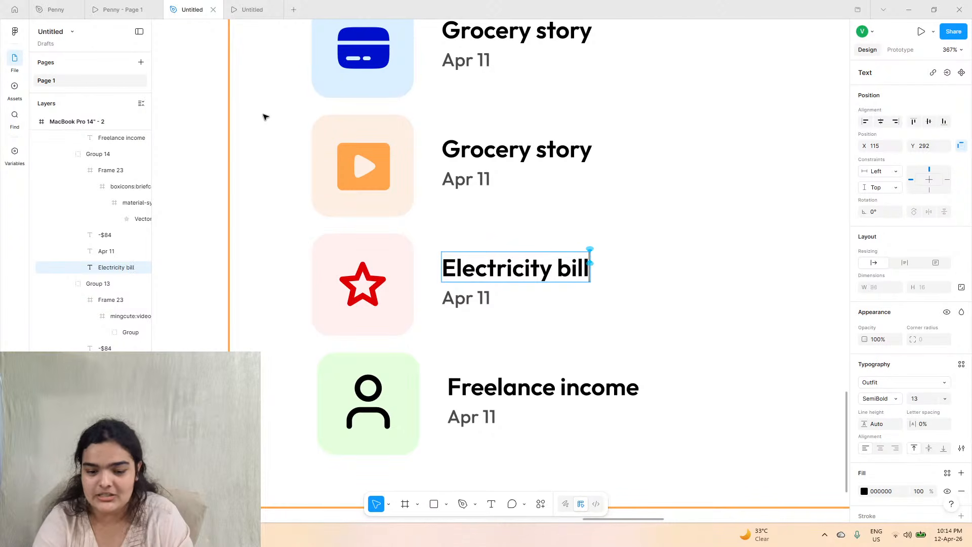
- Check the prototype and change the title of the third transaction row, beside the video icon, to Netflix subscription
click(147, 6)
click(190, 5)
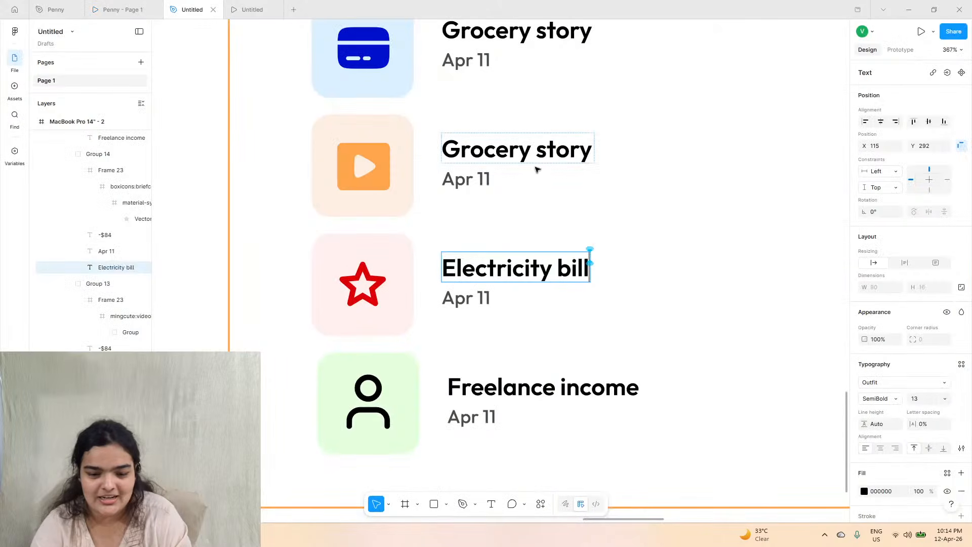
triple_click(547, 156)
text(Netfl)
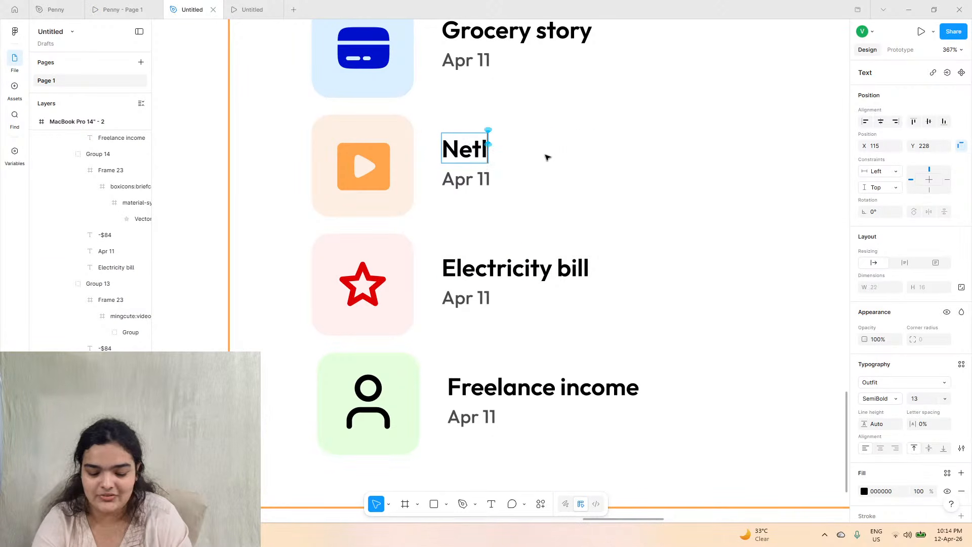
key(BackSpace)
key(BackSpace)
text(fli)
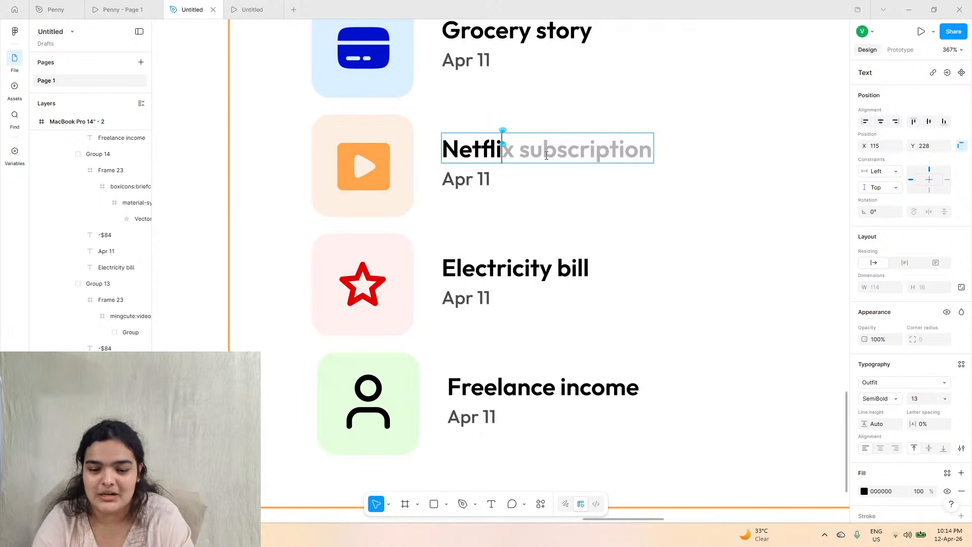
key(Tab)
- Check the prototype and change the title of the second transaction row, beside the card icon, to Salary payment
double_click(528, 34)
scroll(532, 178, up, 3)
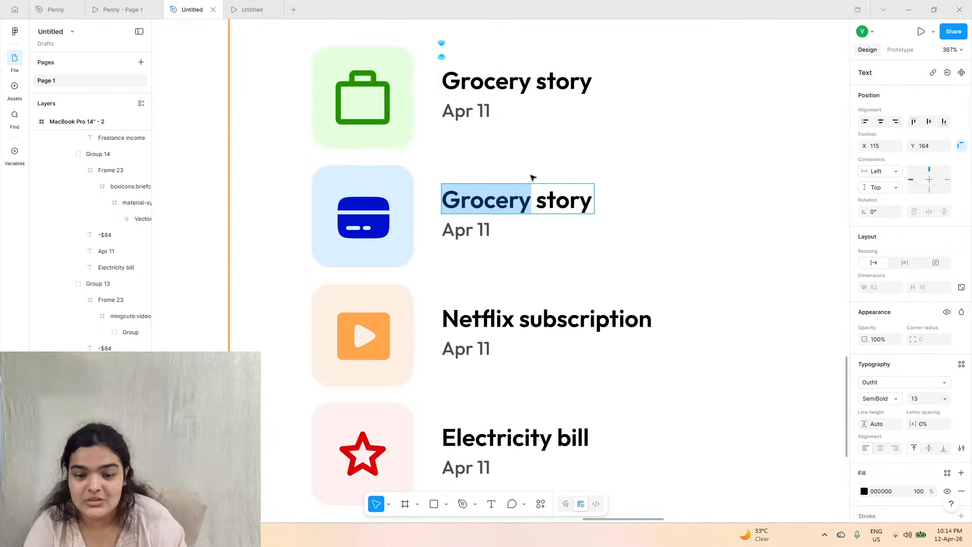
click(124, 7)
click(165, 5)
triple_click(548, 204)
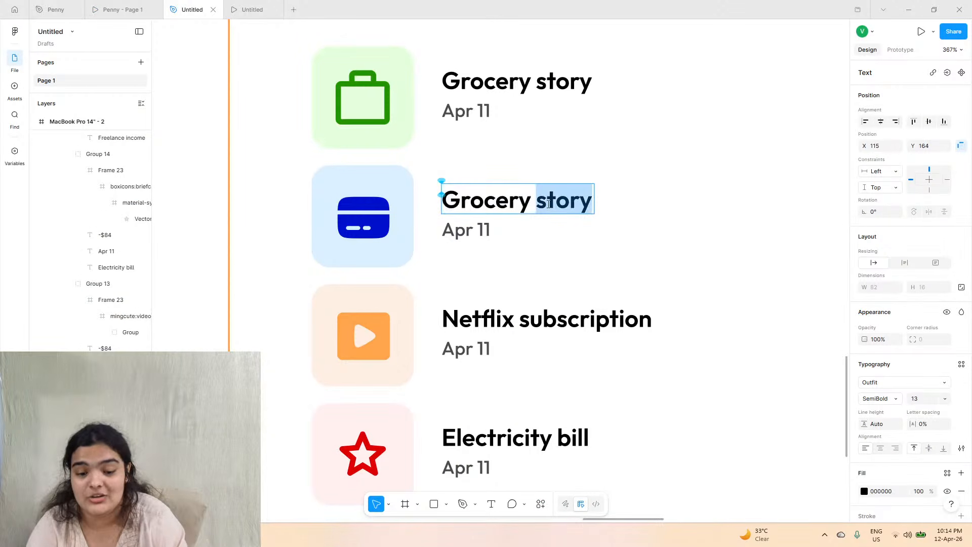
text(Sal)
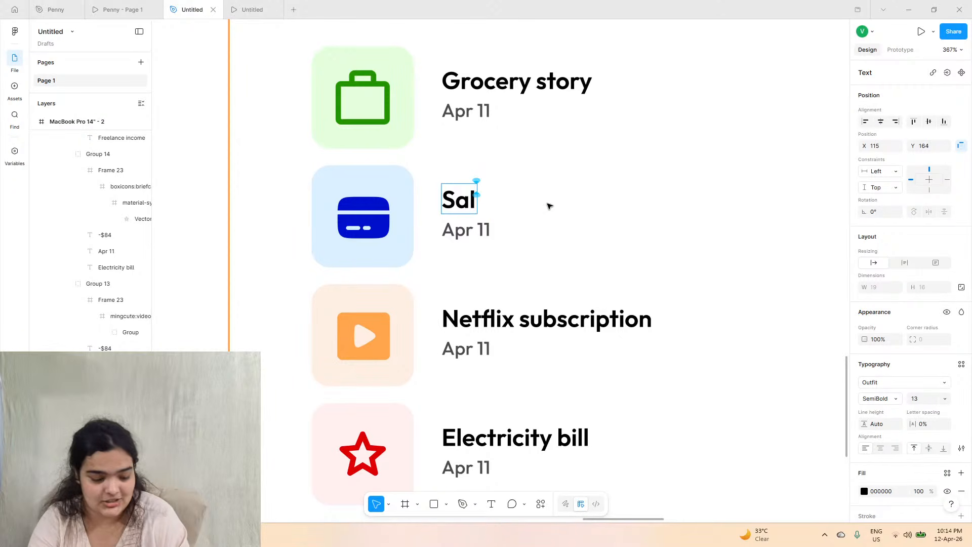
text(art)
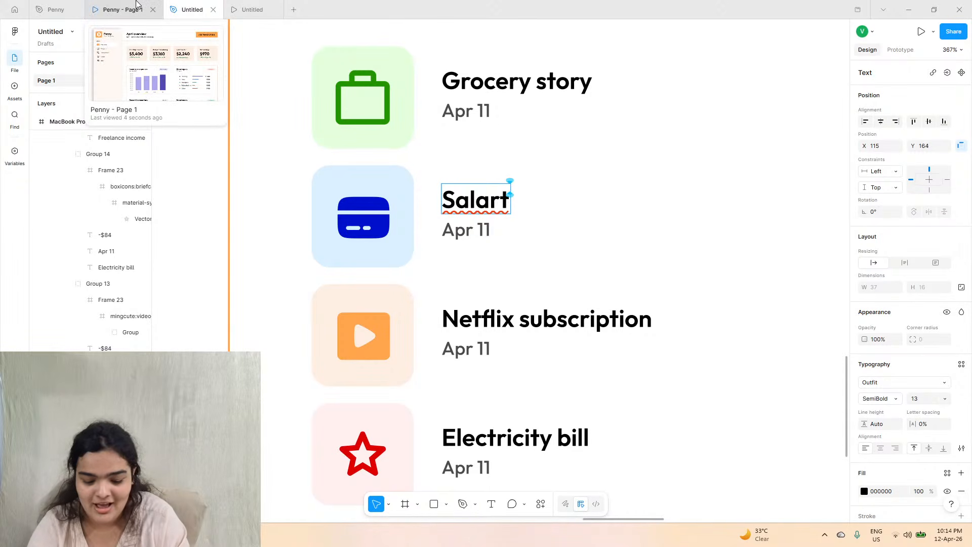
key(BackSpace)
text(y)
key(Tab)
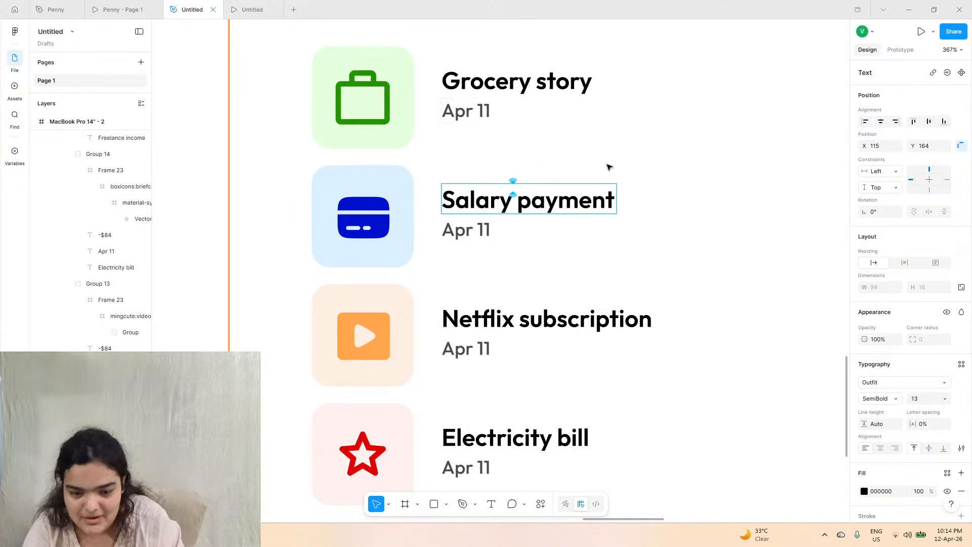
- Consult the prototype's amounts and change the Salary payment row's amount to +2700
scroll(606, 162, down, 3)
scroll(639, 152, right, 1)
click(123, 9)
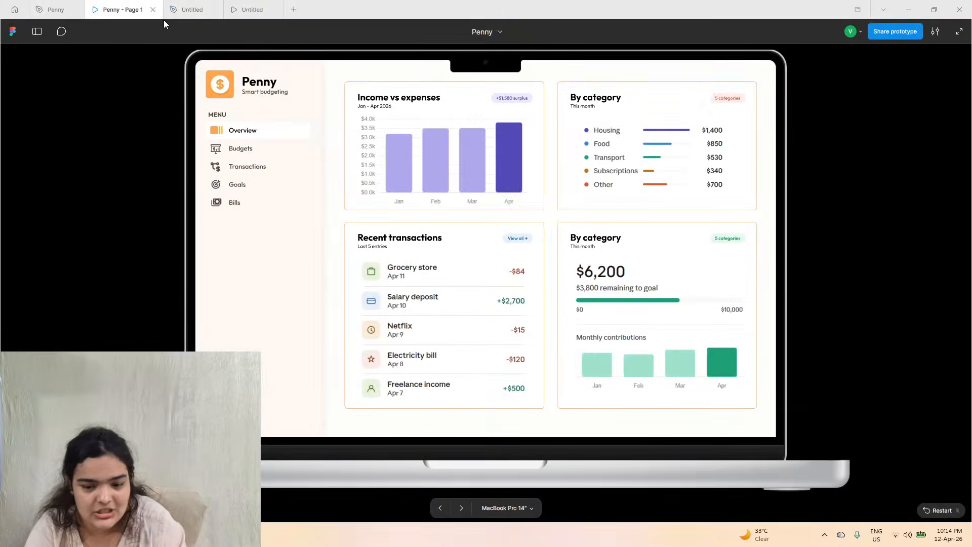
click(190, 9)
double_click(637, 195)
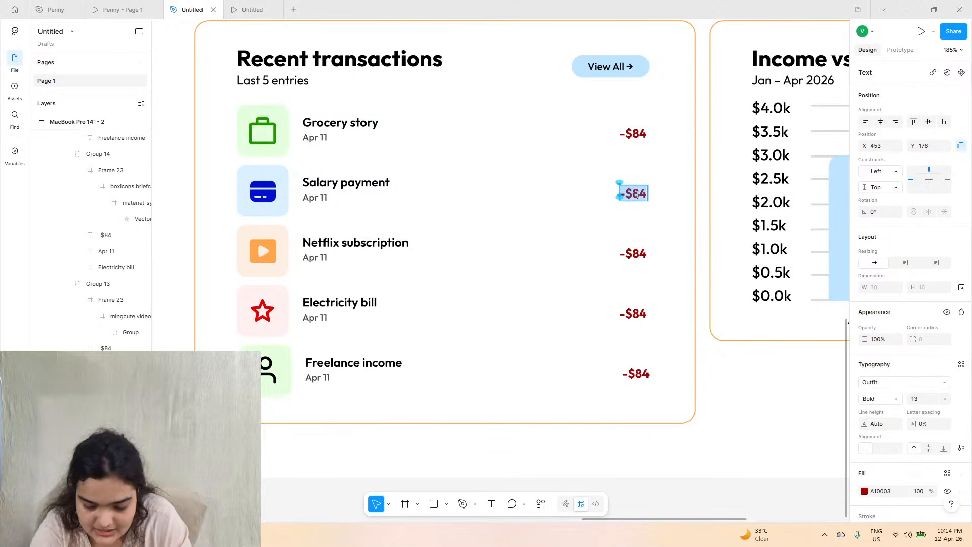
text(+$2,)
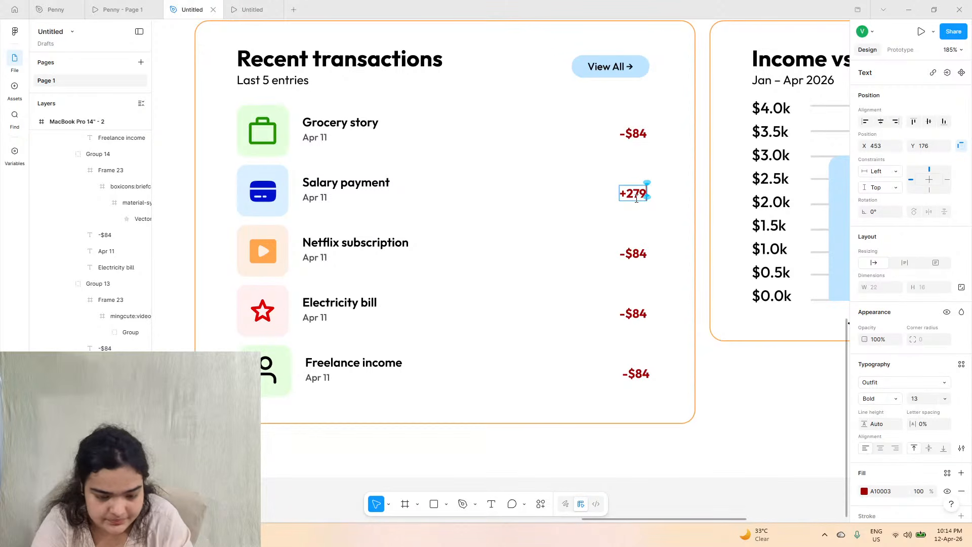
text(700)
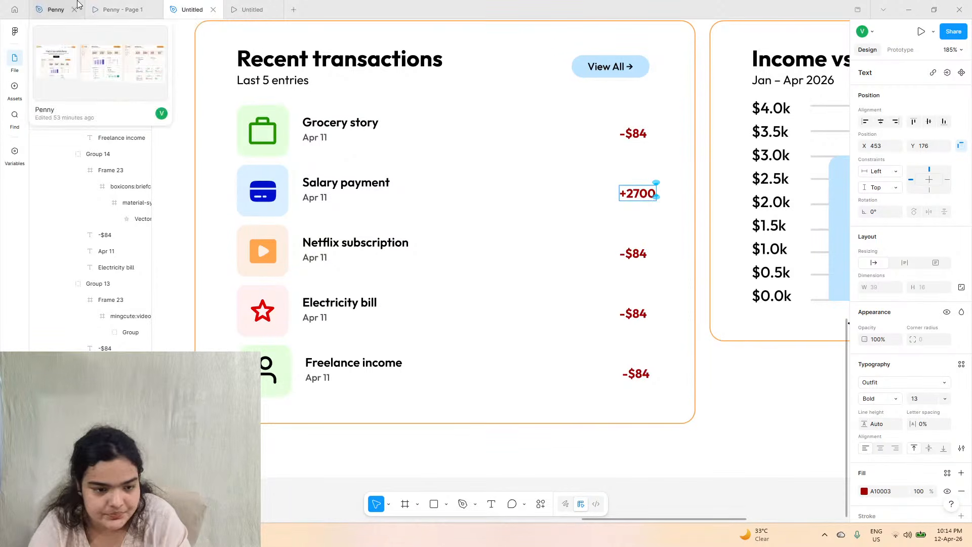
click(119, 9)
click(194, 10)
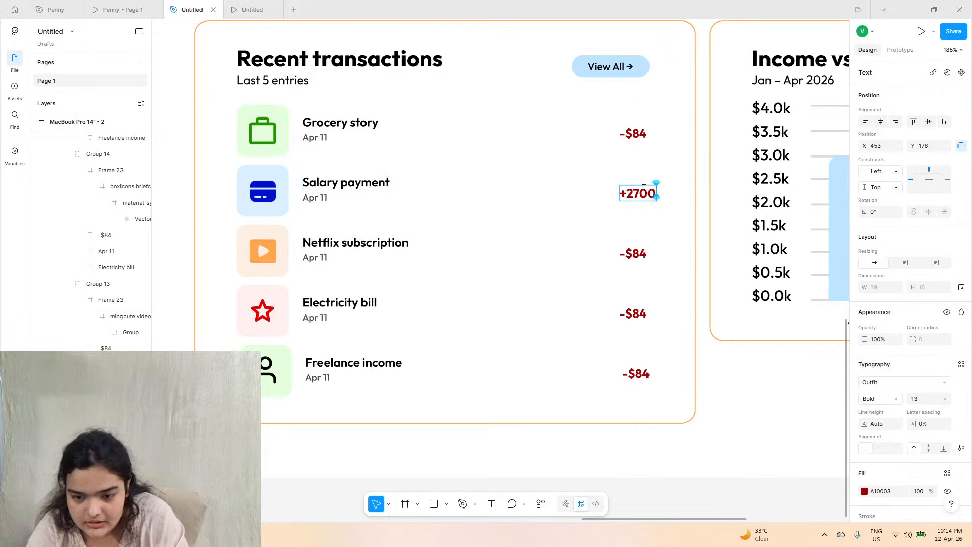
- Compare the amount's position with the Grocery story row and undo the Salary payment amount edit
click(641, 134)
click(633, 191)
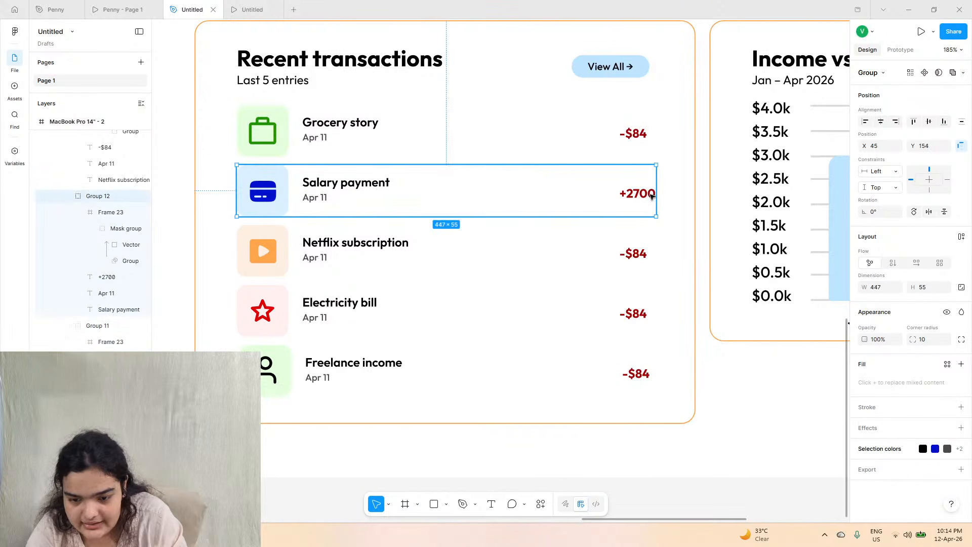
click(635, 195)
click(635, 132)
click(629, 191)
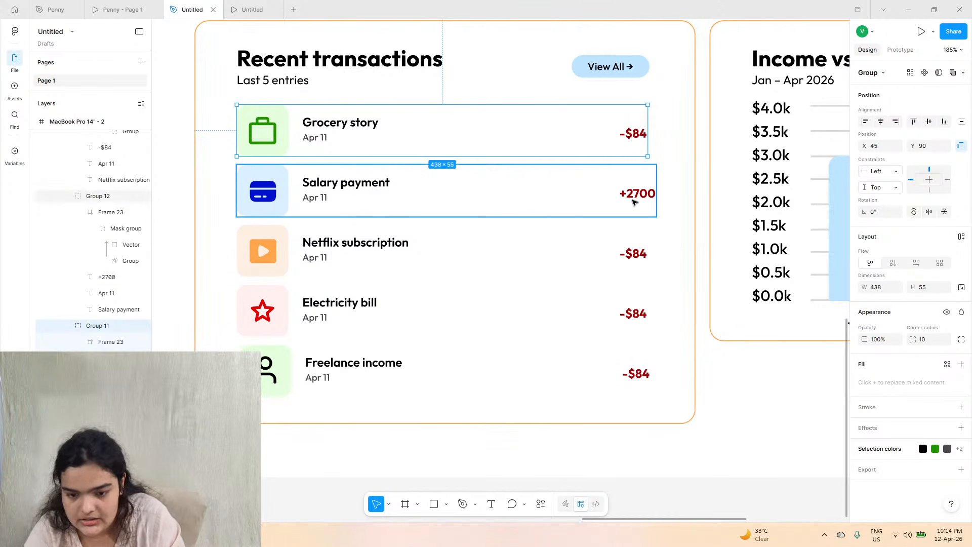
click(634, 193)
key(Delete)
key(ctrl+z)
key(ctrl+z)
key(ctrl+z)
key(ctrl+z)
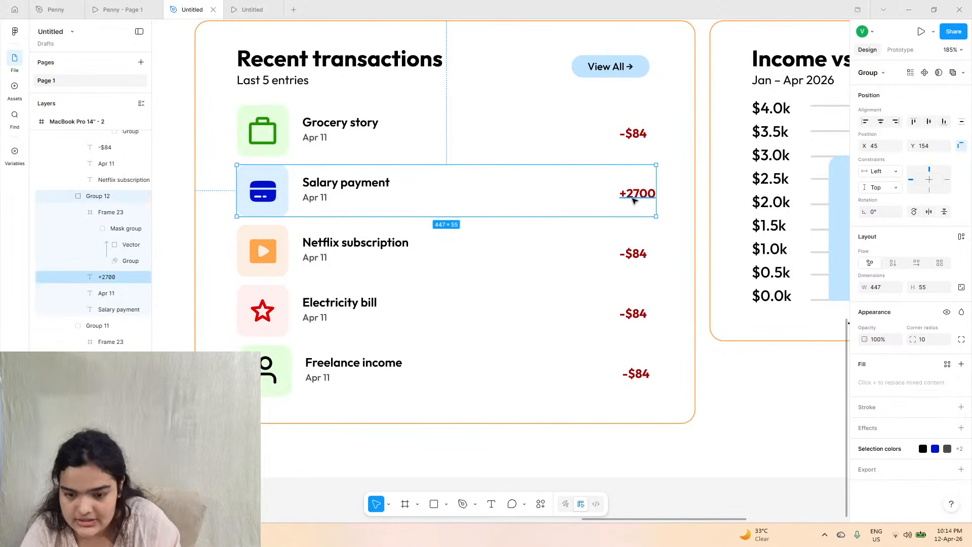
key(ctrl+z)
key(ctrl+z)
key(ctrl+z)
key(ctrl+z)
key(ctrl+z)
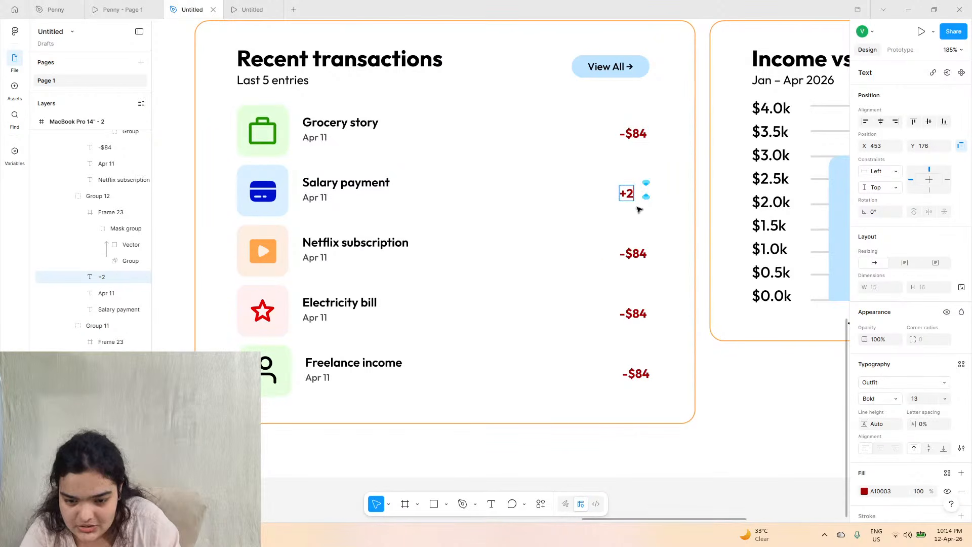
- Right-align the amount text in the Salary payment row
click(896, 450)
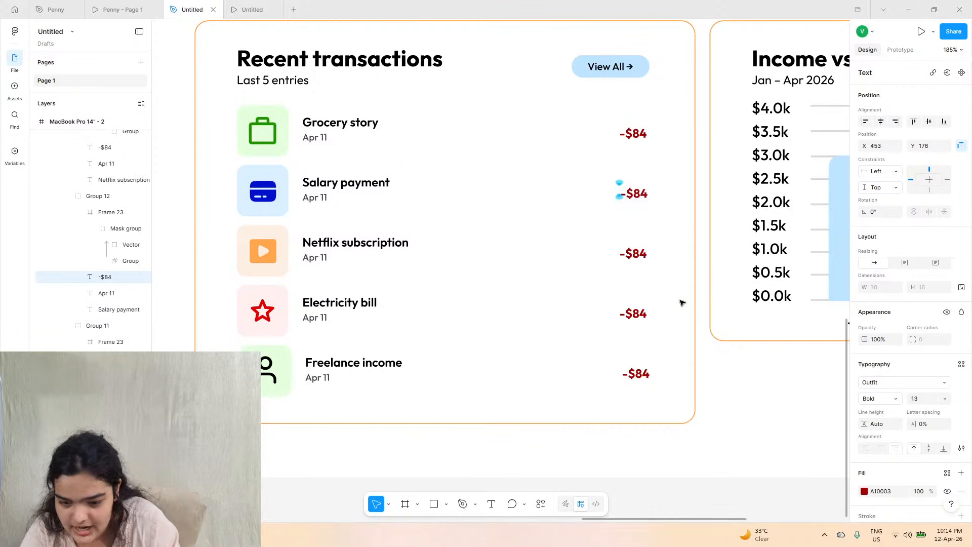
- Right-align the amount texts in the Electricity bill and Freelance income rows
click(640, 261)
click(661, 282)
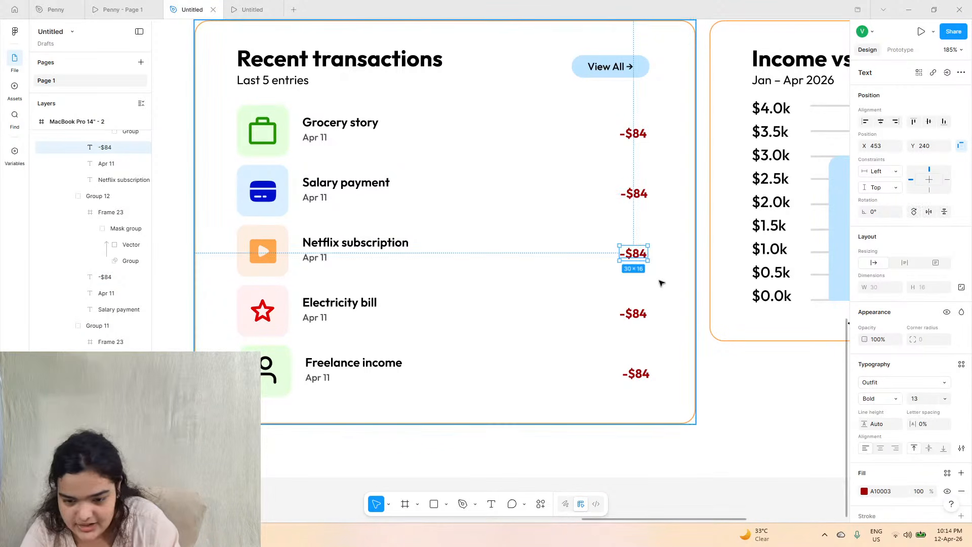
click(636, 312)
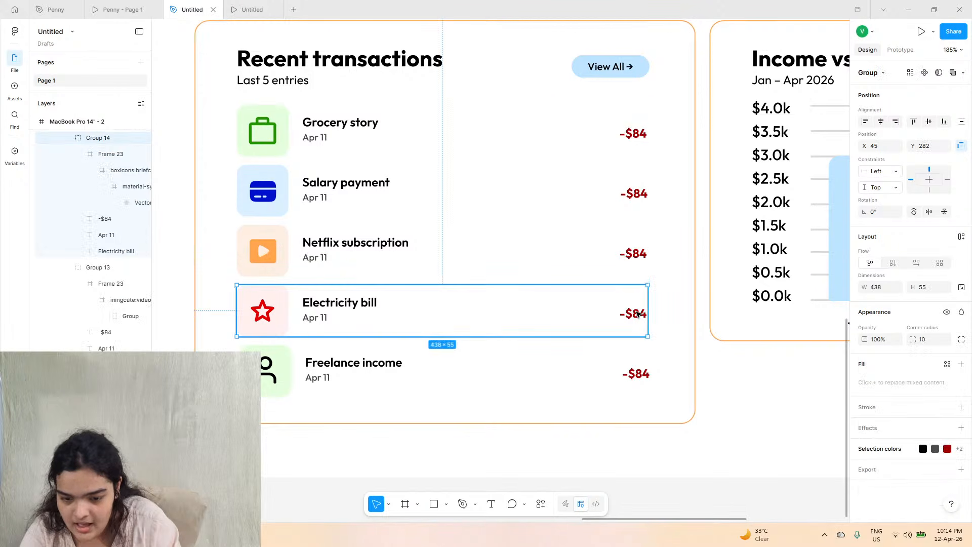
click(637, 312)
click(636, 373)
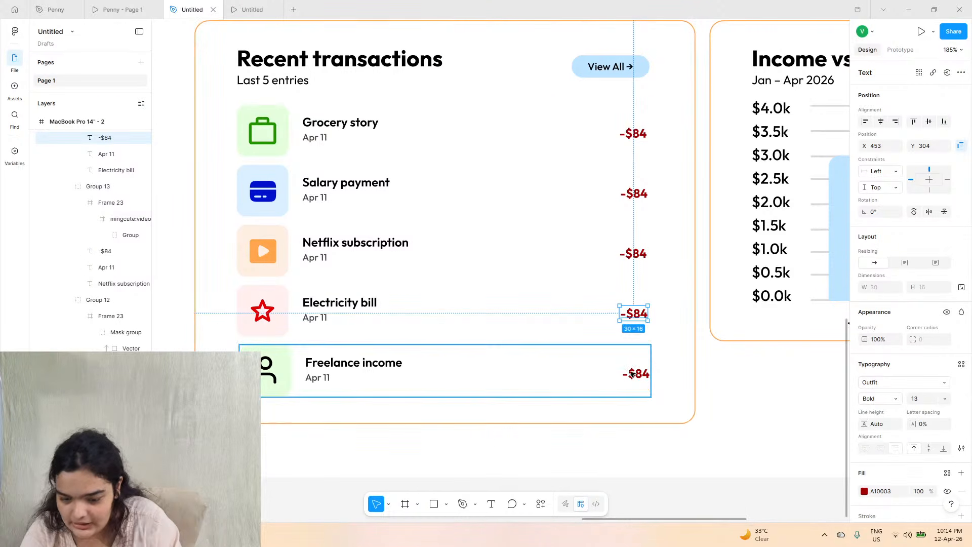
click(636, 373)
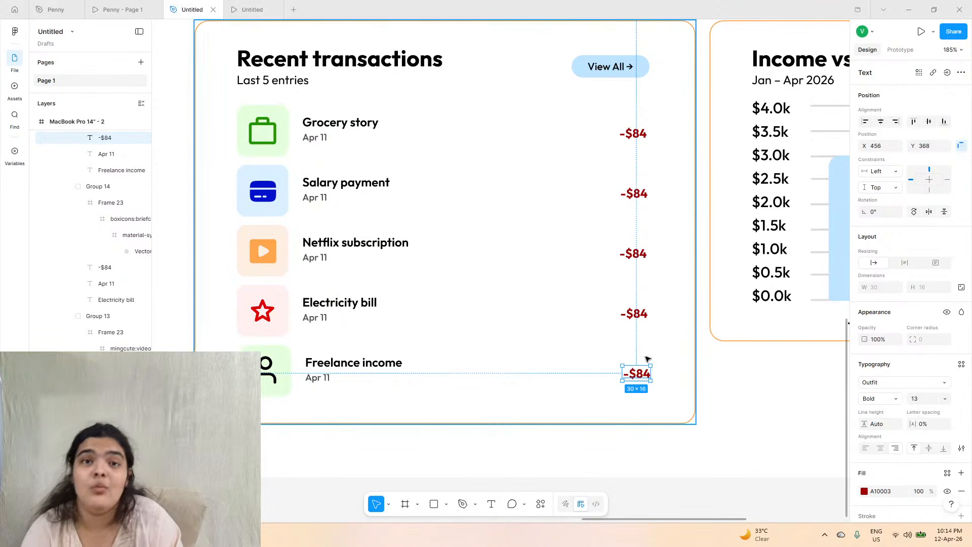
- Consult the prototype and change the Salary payment row's amount to +2700
click(144, 4)
click(191, 10)
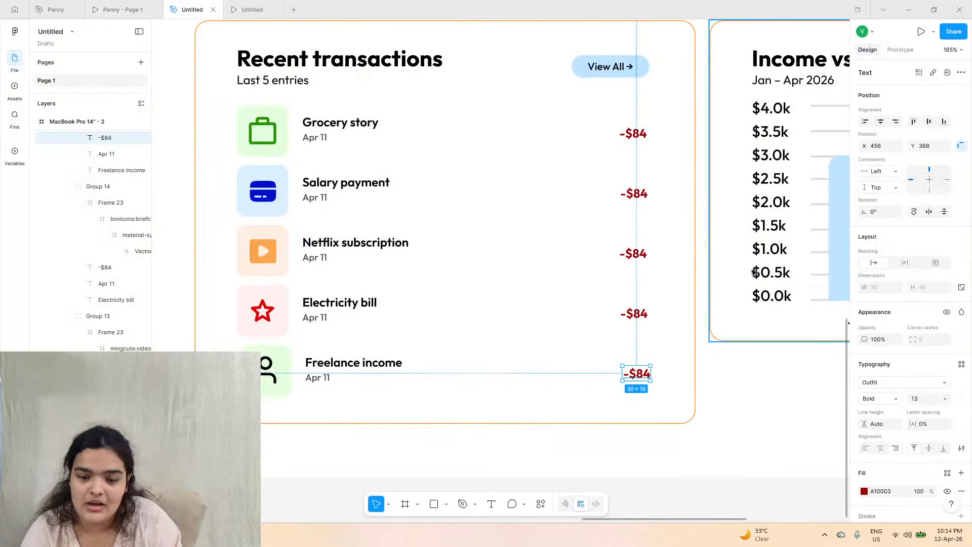
double_click(630, 190)
double_click(637, 193)
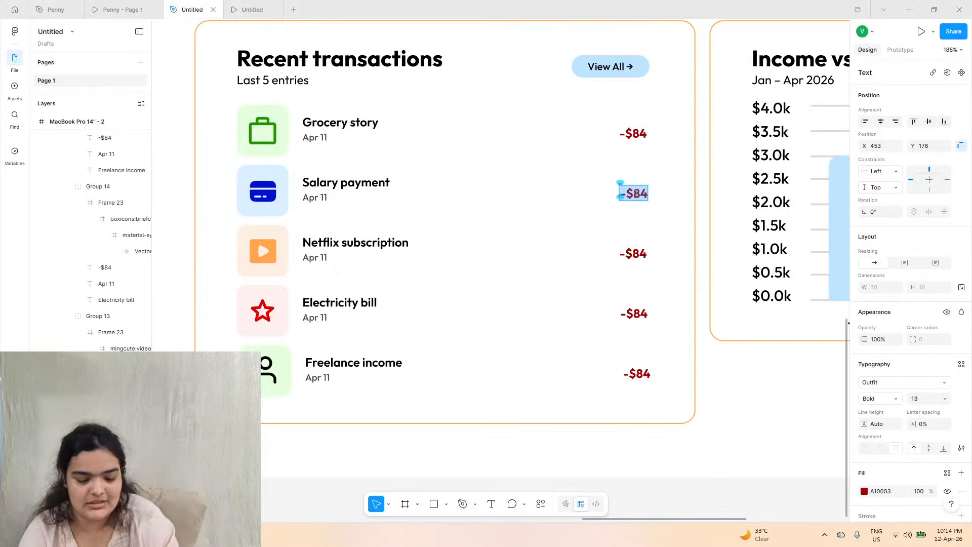
text(+2799)
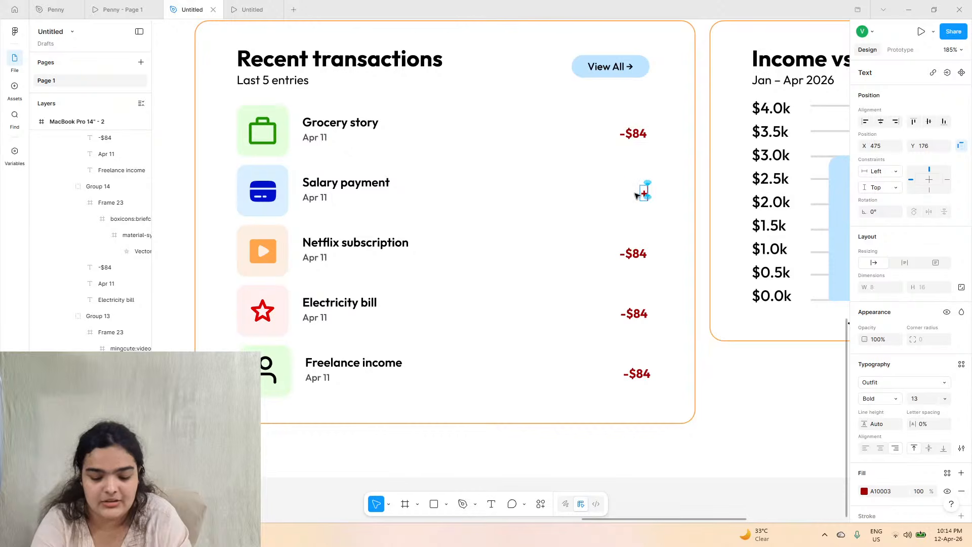
key(BackSpace)
key(BackSpace)
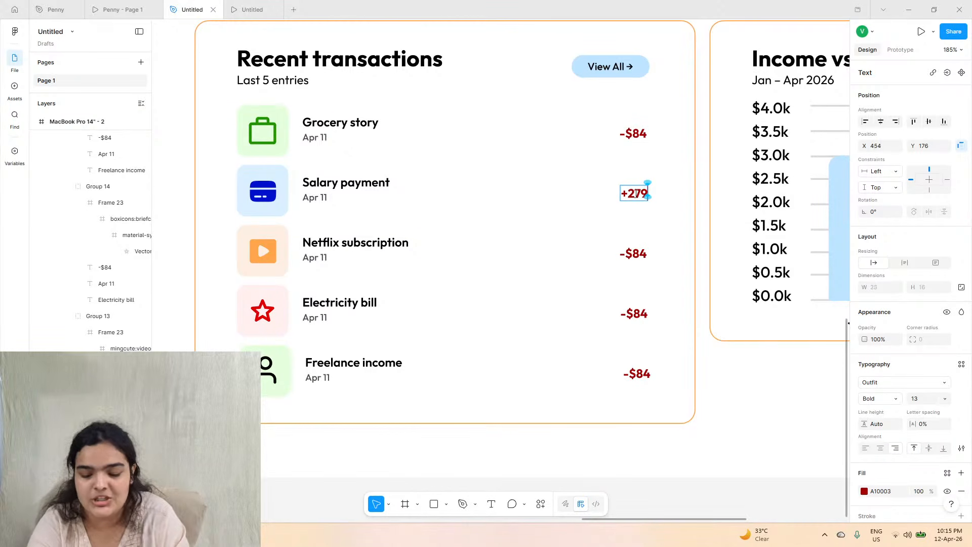
text(00)
- Check the prototype's amounts and change the Netflix subscription row's amount to -$15
click(161, 6)
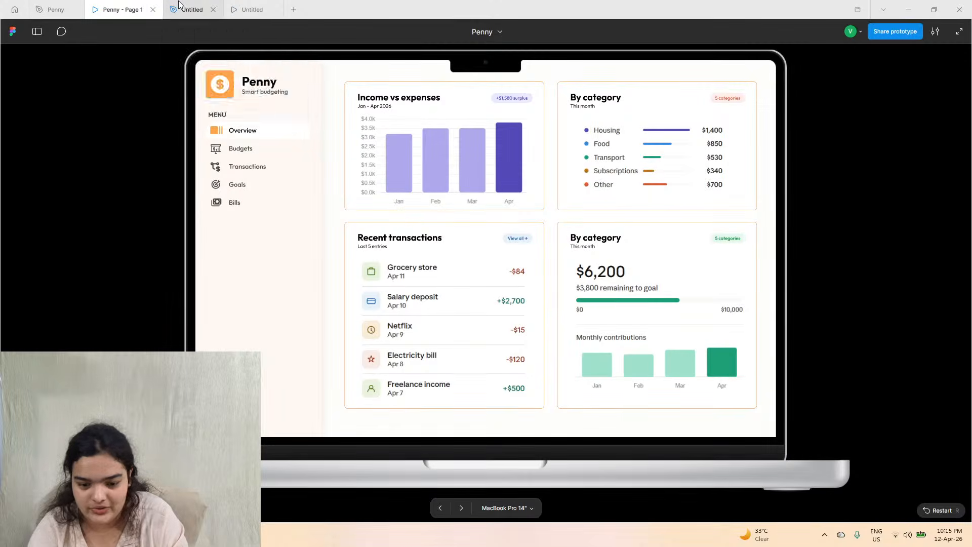
click(175, 9)
double_click(633, 251)
text(-$15)
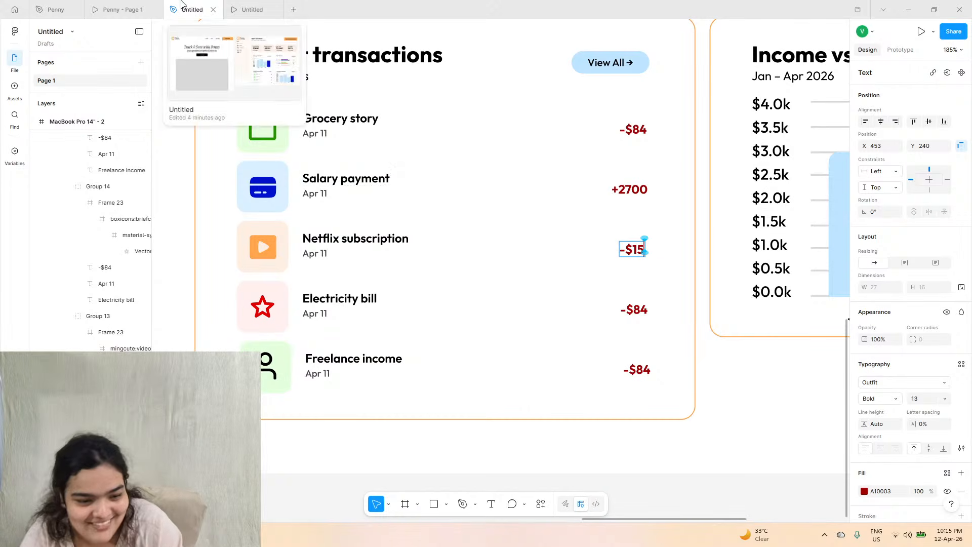
- Look up the Electricity bill amount in the prototype and set that row's amount to -$120
click(152, 8)
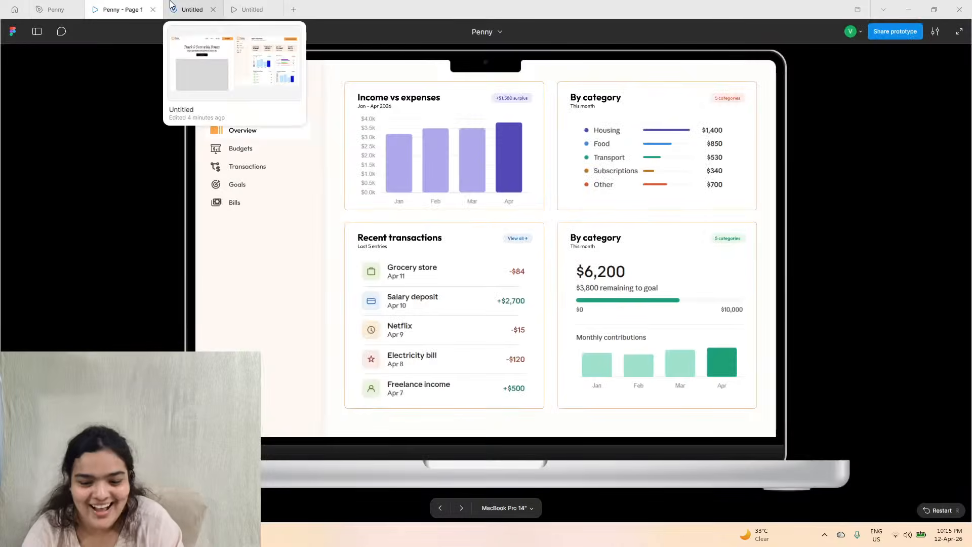
click(188, 8)
click(638, 308)
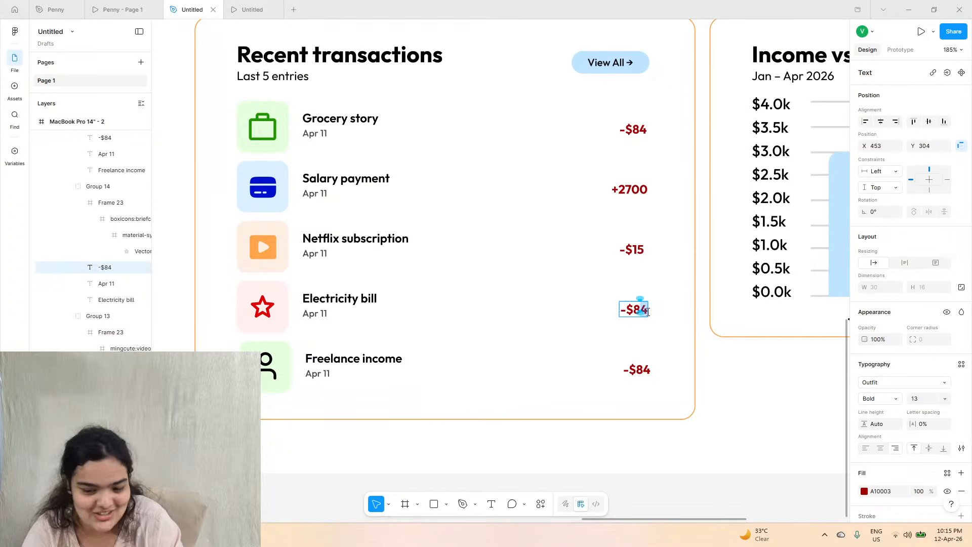
double_click(639, 309)
text(-$120)
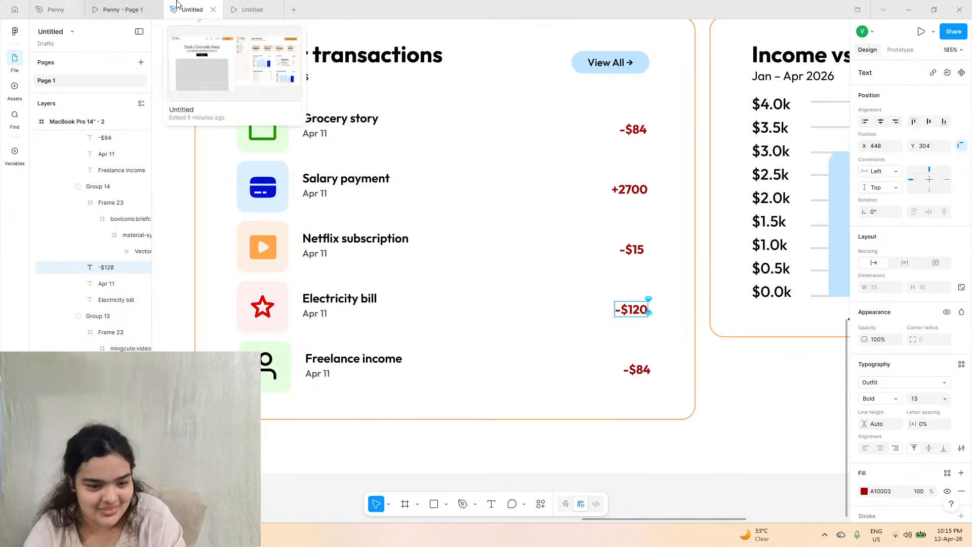
- Consult the prototype and change the Freelance income row's amount to +500
click(153, 7)
click(190, 9)
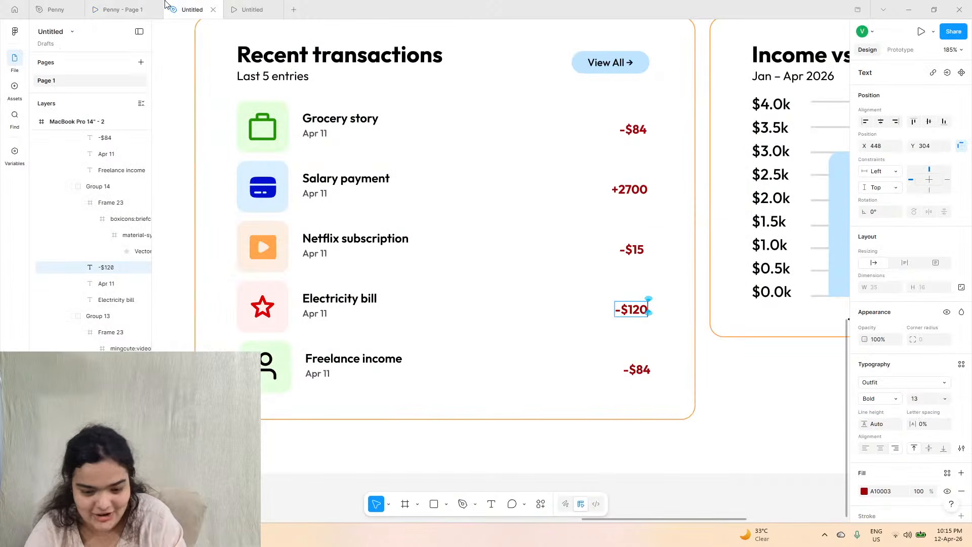
click(128, 5)
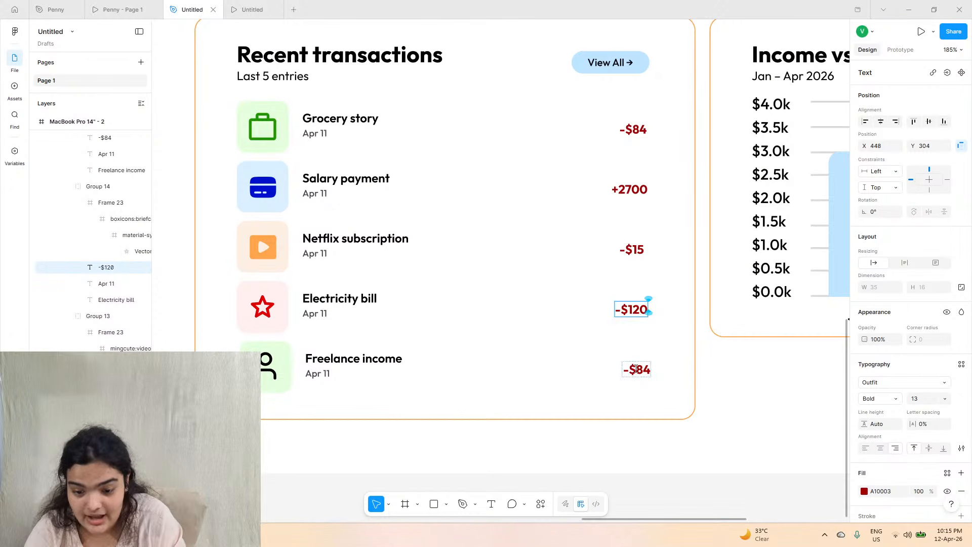
click(637, 370)
double_click(628, 368)
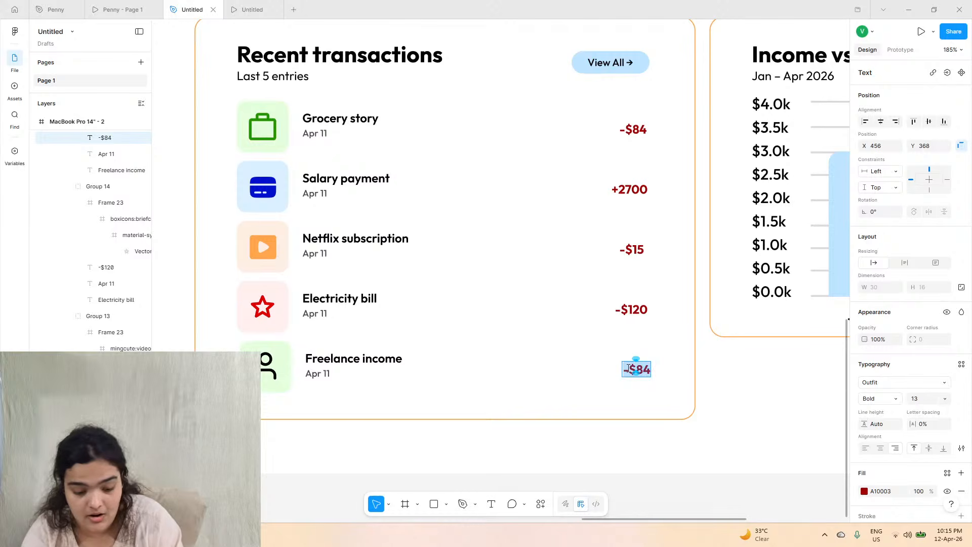
text(+500)
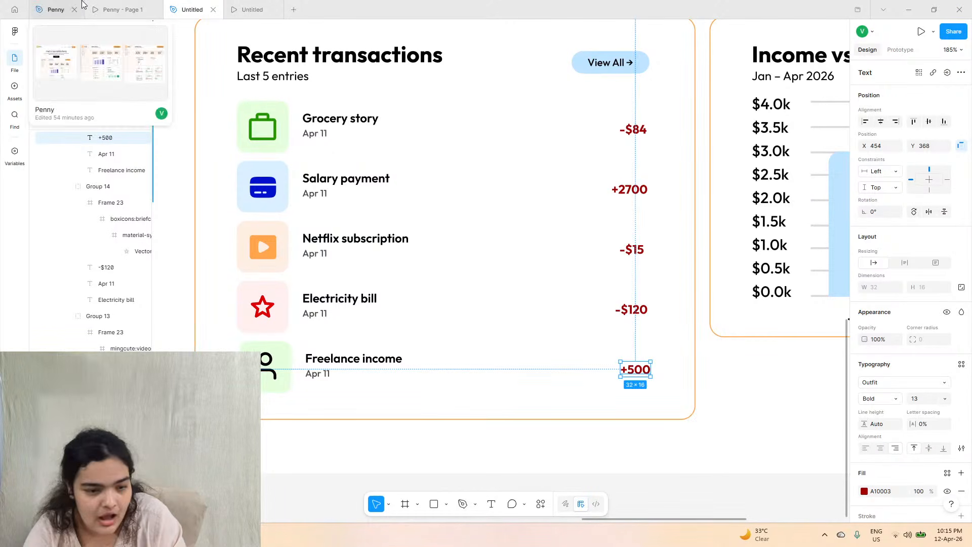
- Compare with the prototype and recolour the +2700 and +500 amounts with the bright green already used on the page
click(116, 9)
click(228, 4)
click(195, 5)
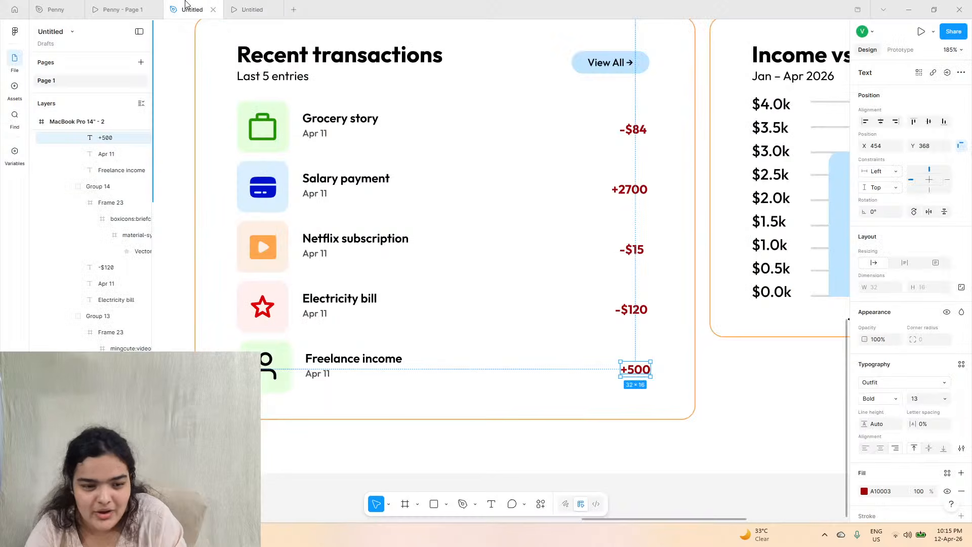
click(150, 4)
click(176, 4)
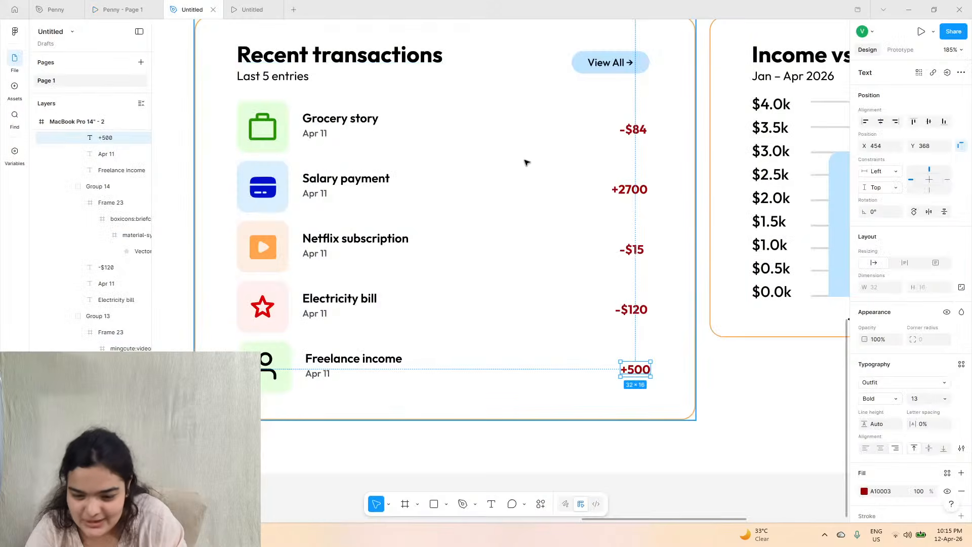
double_click(620, 189)
shift+click(637, 369)
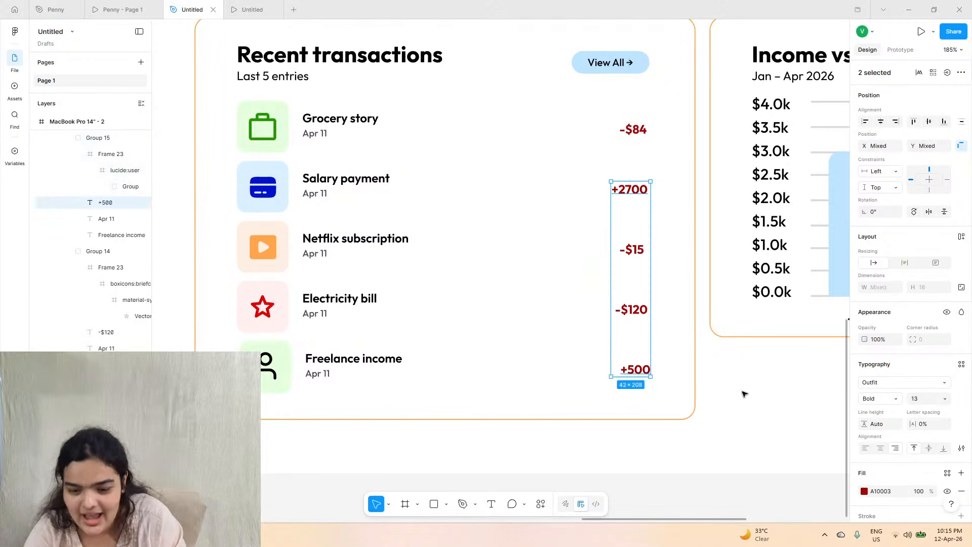
click(865, 492)
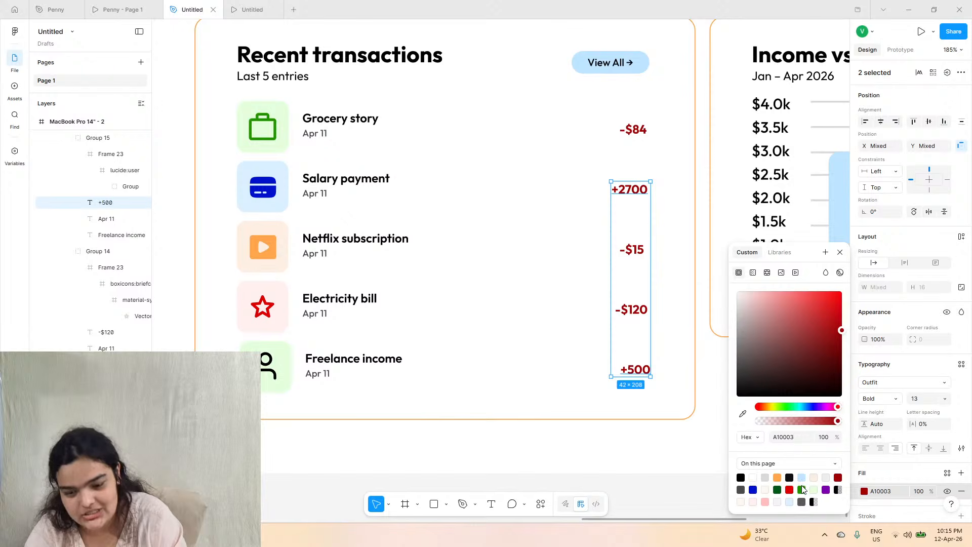
click(801, 489)
click(679, 456)
- Stretch the lower Income vs expenses card downward to a height of 430 so its bottom edge lines up with the Recent transactions card
scroll(679, 456, down, 4)
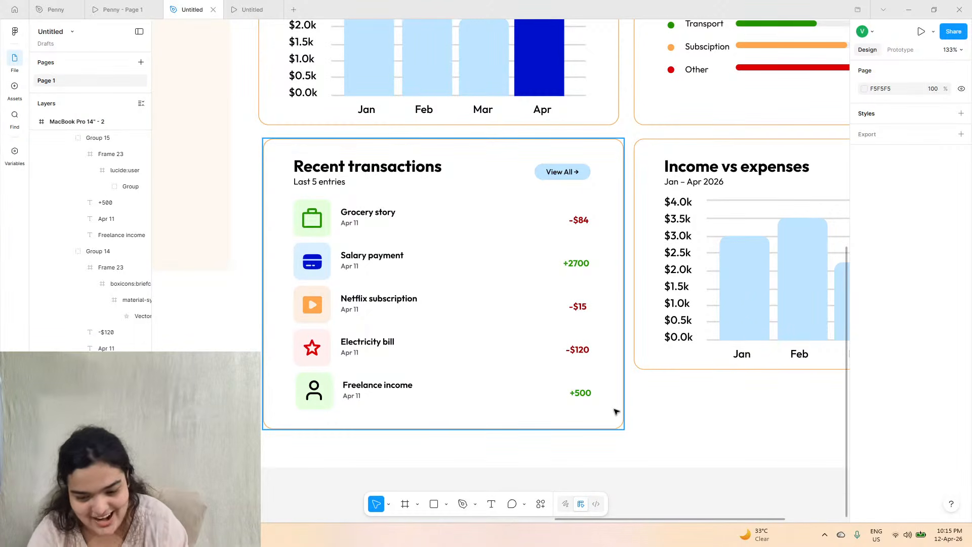
scroll(617, 412, right, 5)
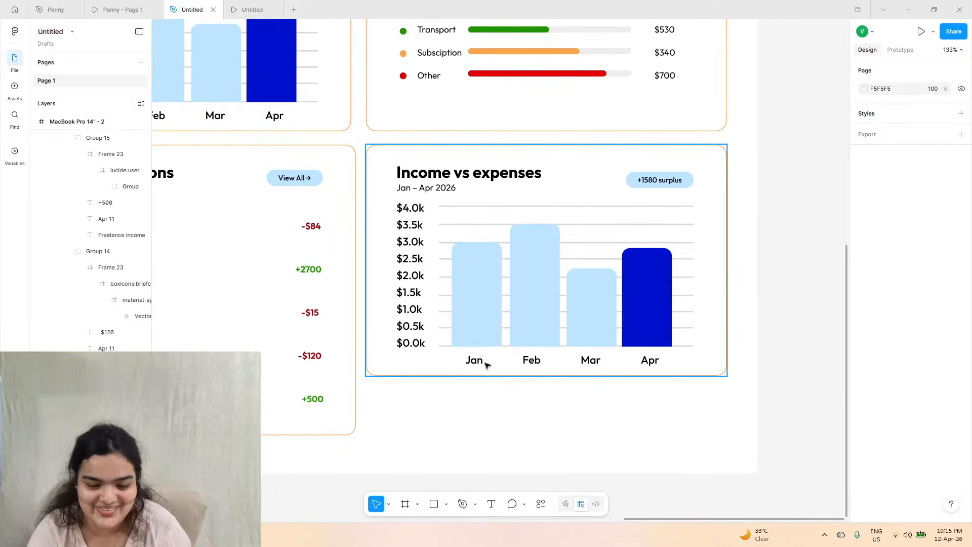
click(486, 364)
click(117, 9)
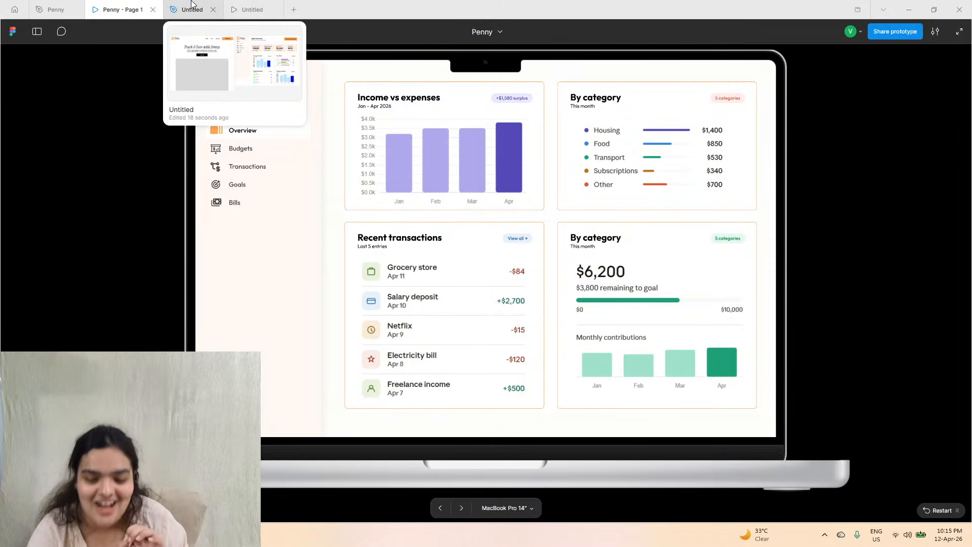
click(192, 4)
drag(430, 376, 430, 435)
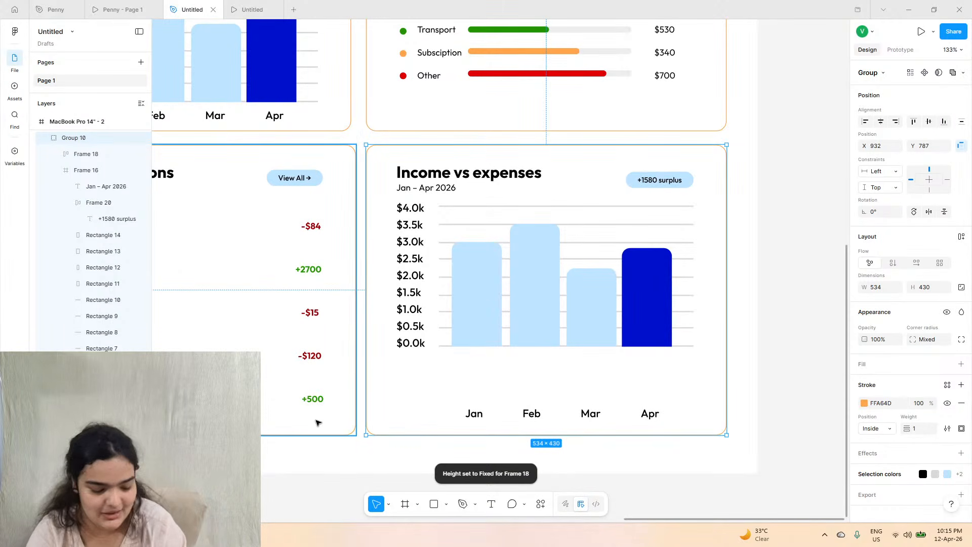
- Switch to the Penny design file and copy the By category title text from the card containing the $6,200 figure
click(117, 9)
click(221, 5)
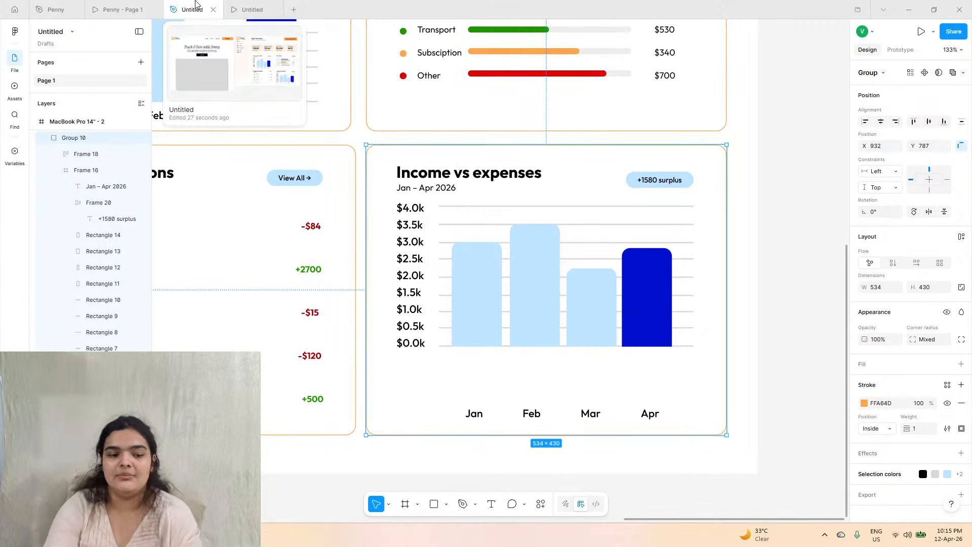
click(56, 9)
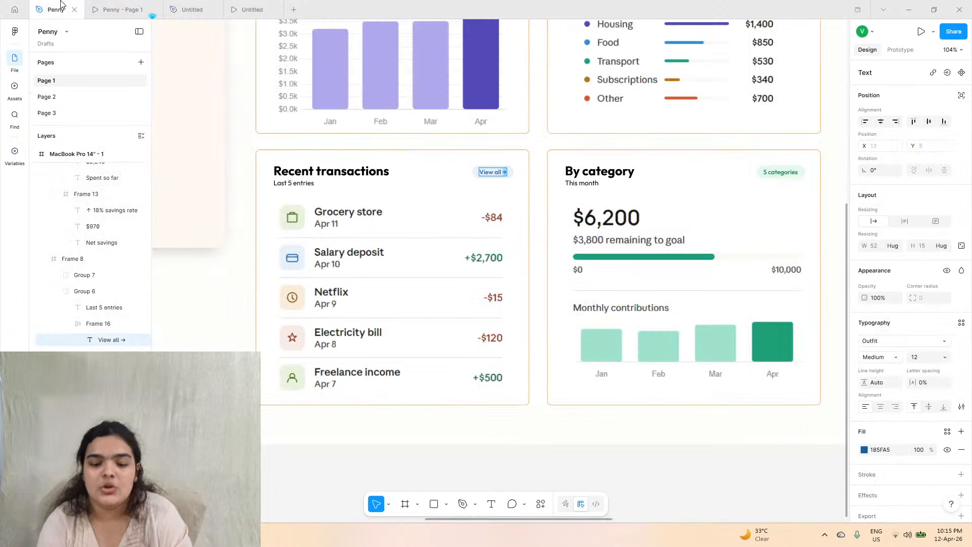
double_click(595, 171)
key(ctrl+c)
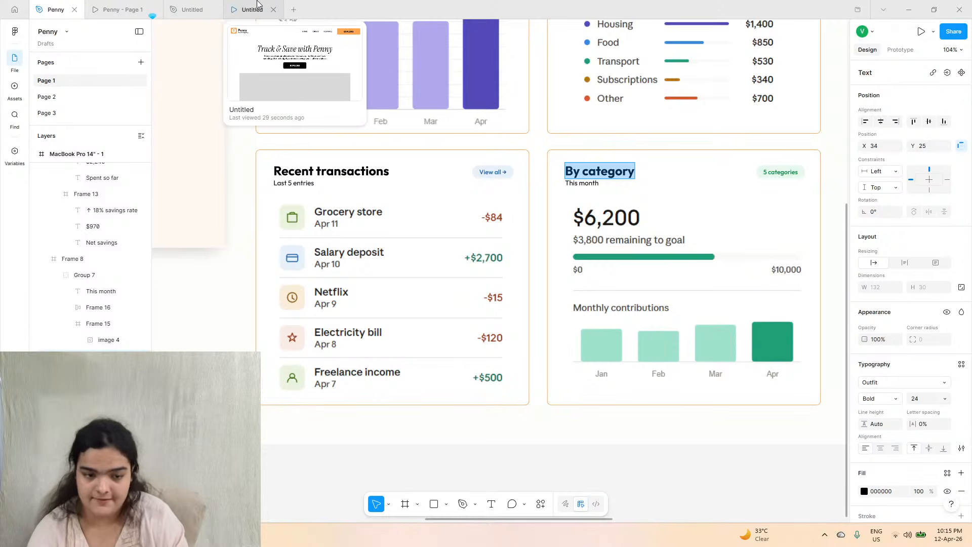
- Return to the Untitled file and replace the lower Income vs expenses card's title with the copied By category text
click(192, 4)
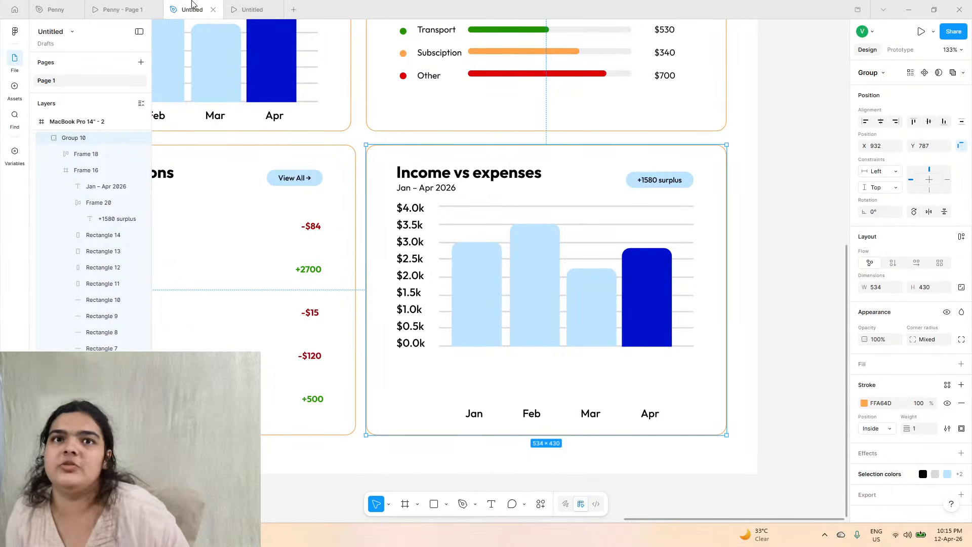
double_click(512, 174)
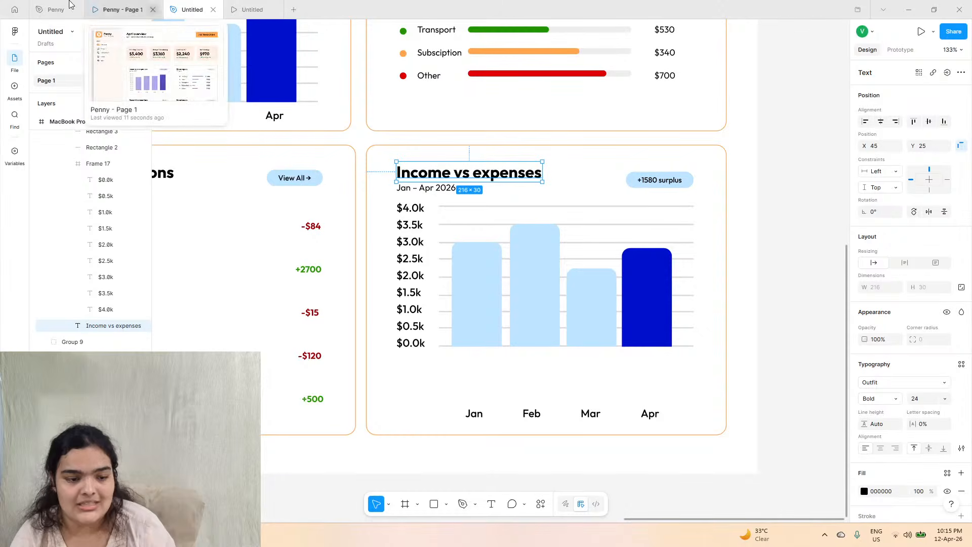
mouse_move(58, 13)
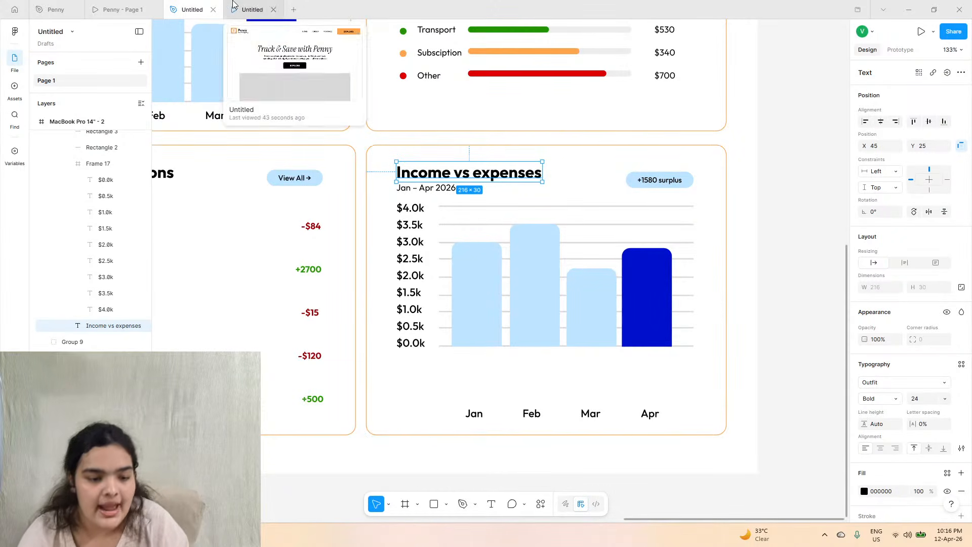
click(122, 9)
click(186, 6)
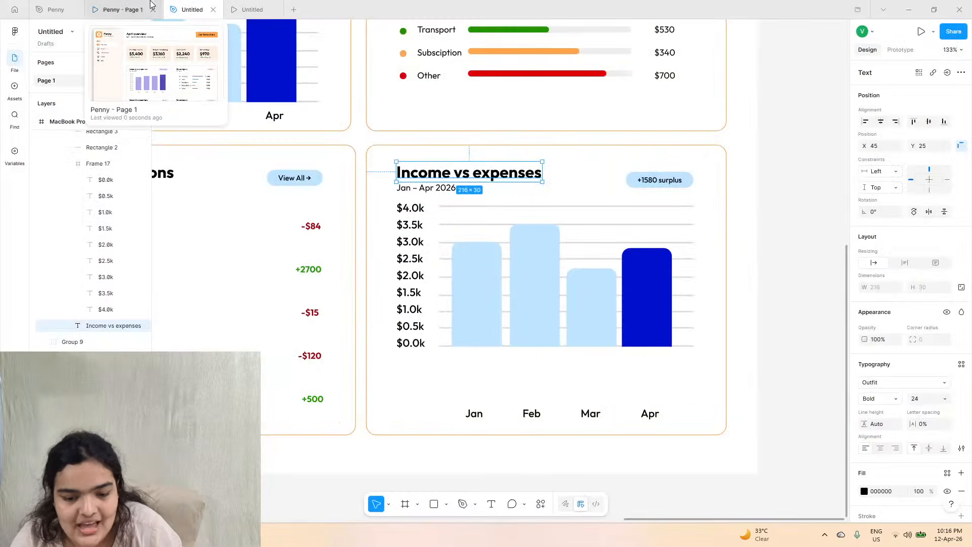
click(147, 9)
click(63, 9)
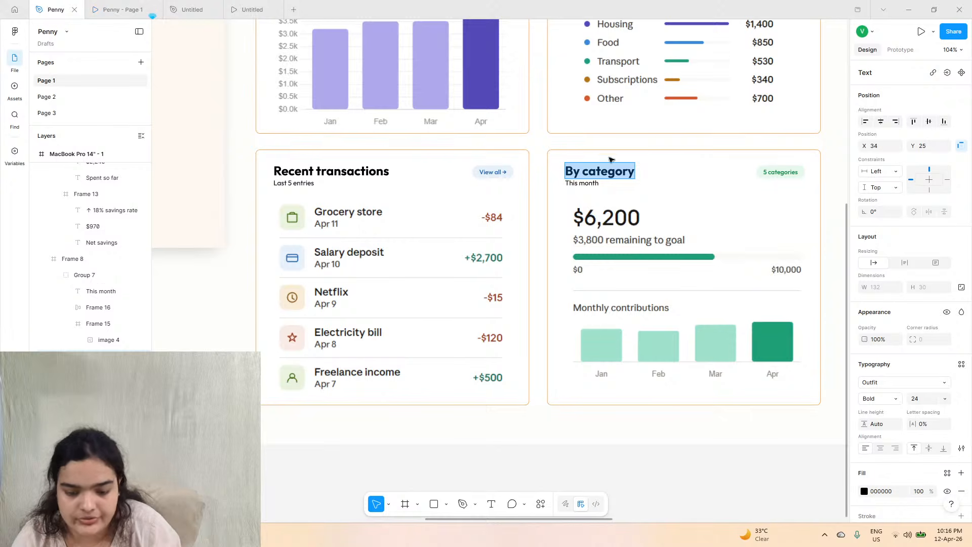
click(193, 9)
double_click(506, 188)
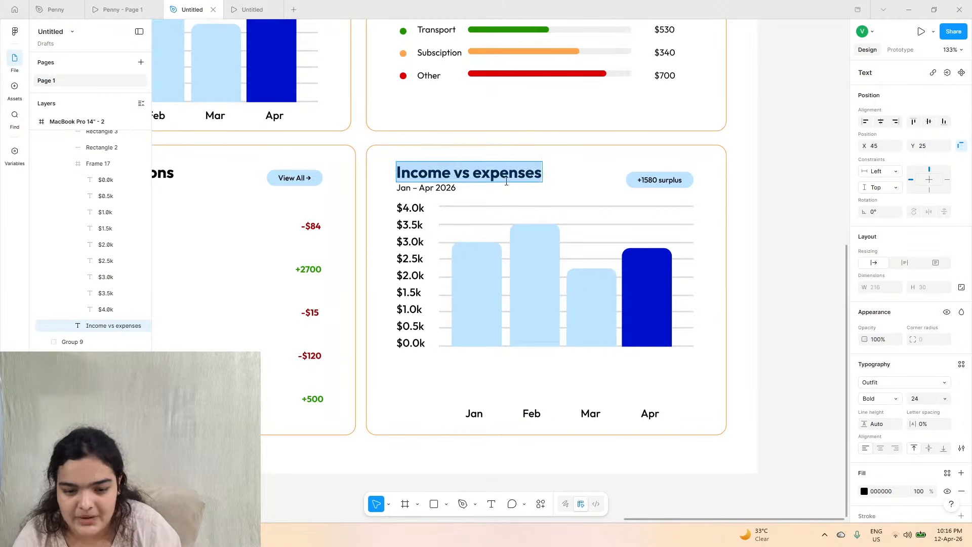
right_click(504, 192)
click(529, 211)
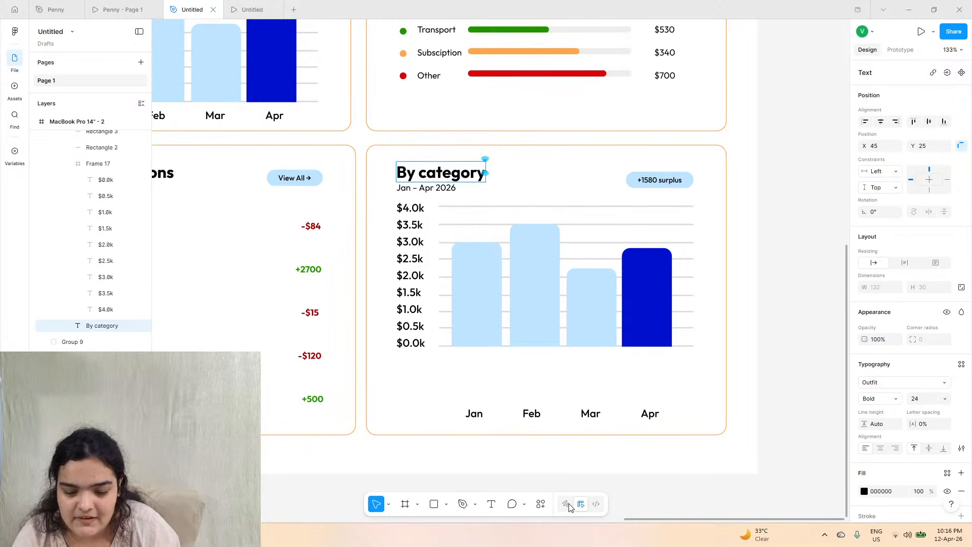
- Check the subtitle in the Penny design and replace the lower By category card's Jan – Apr 2026 subtitle with This month
click(543, 503)
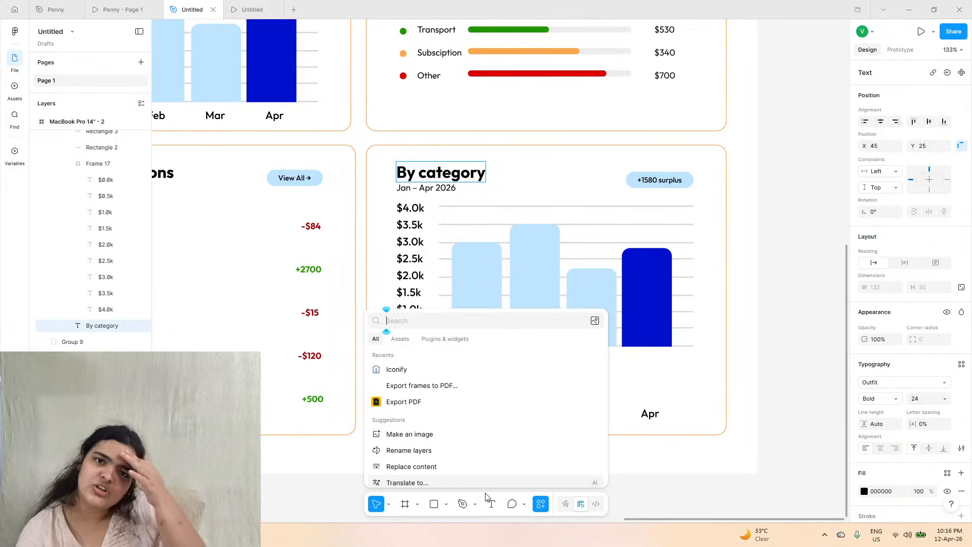
click(119, 9)
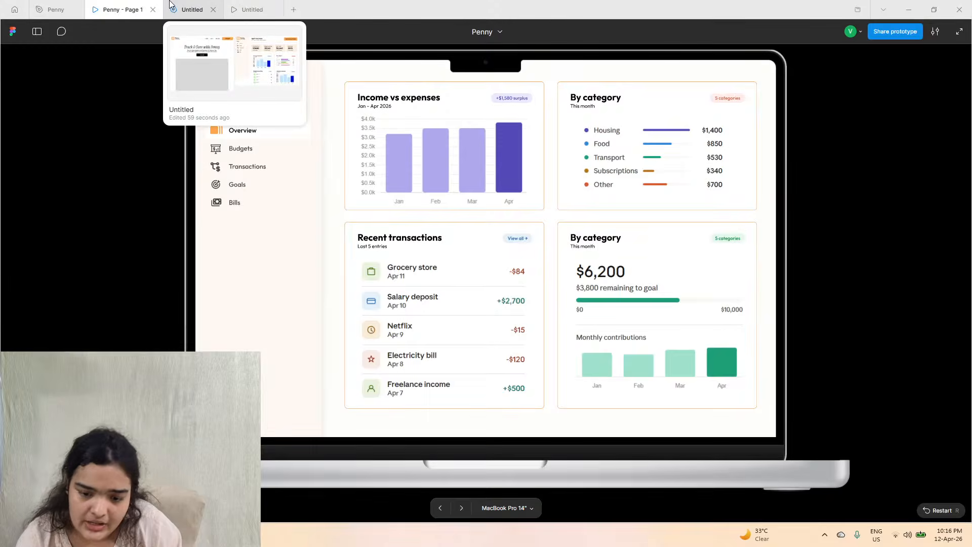
click(193, 9)
click(426, 187)
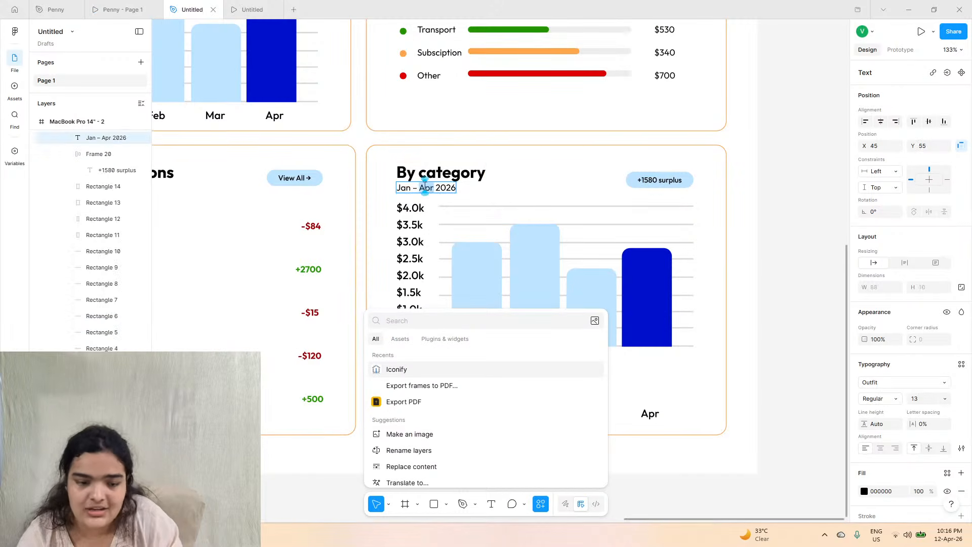
click(119, 9)
click(56, 9)
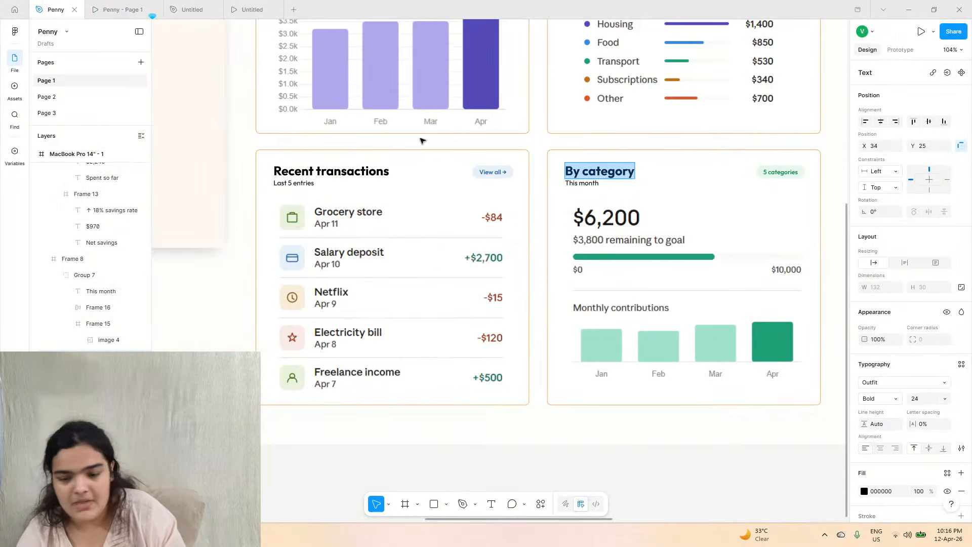
click(593, 182)
click(119, 9)
click(193, 10)
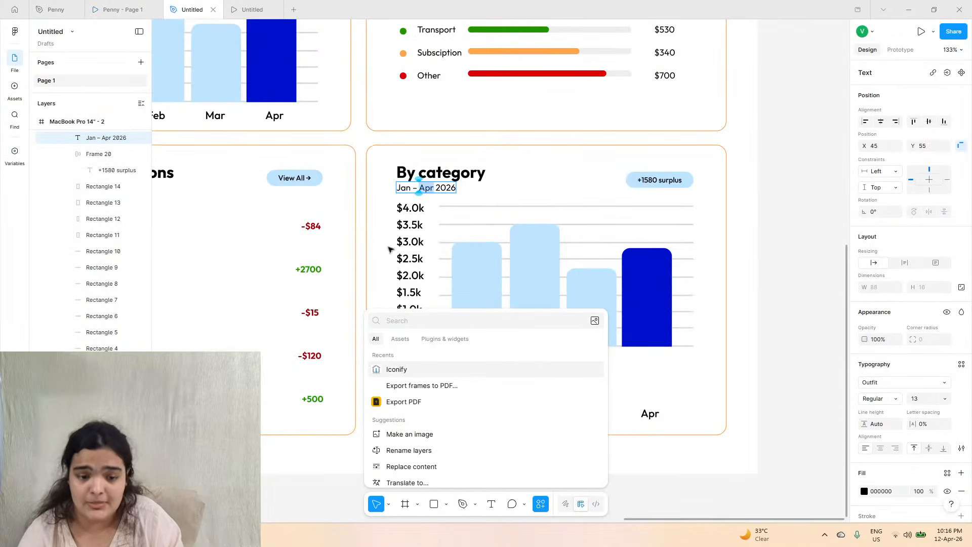
triple_click(439, 190)
text(This month)
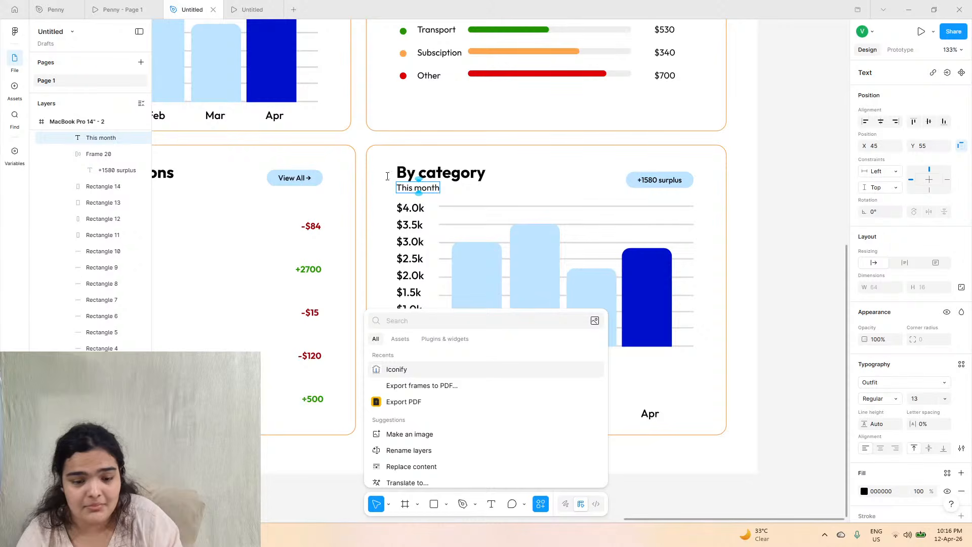
- Change the +1580 surplus badge text on the lower By category card to 5 categories
click(119, 9)
click(192, 9)
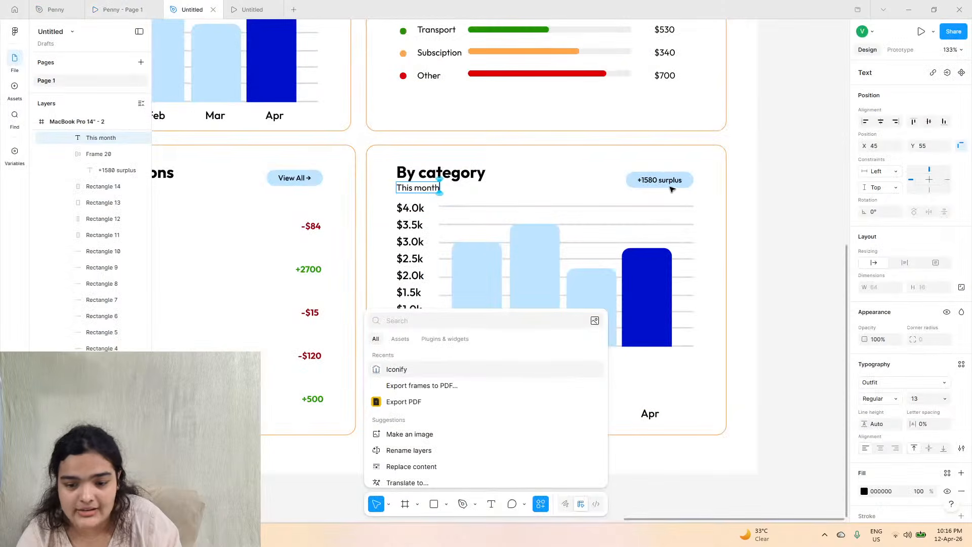
triple_click(660, 181)
text(5)
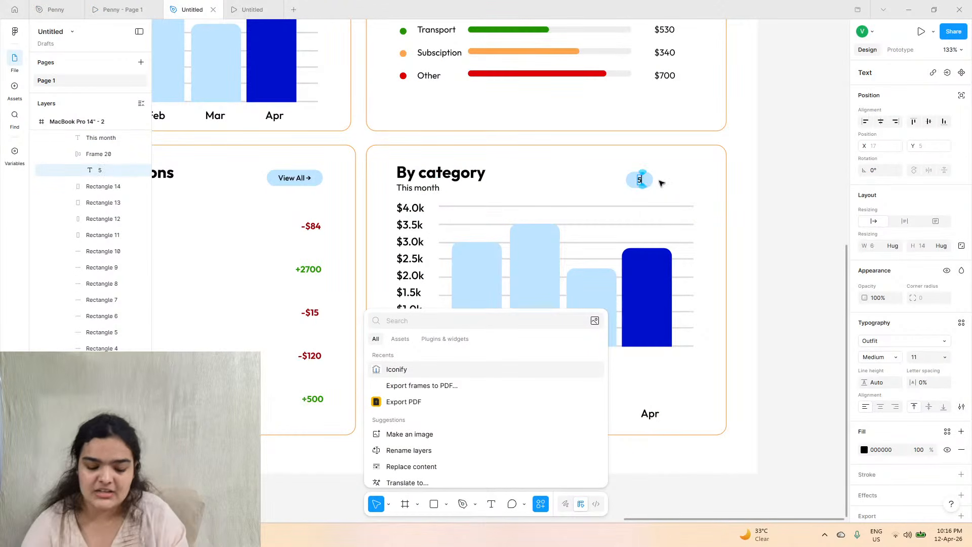
text( categories)
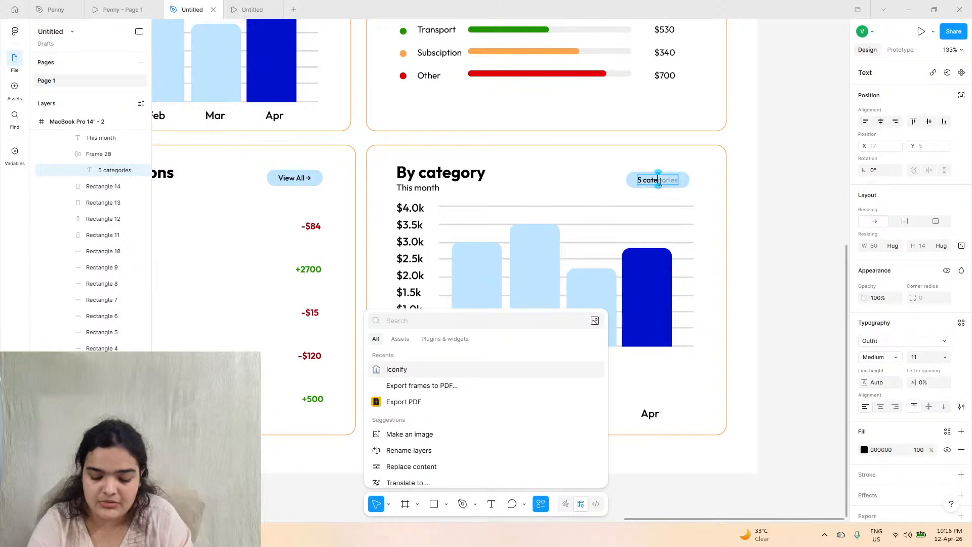
key(Escape)
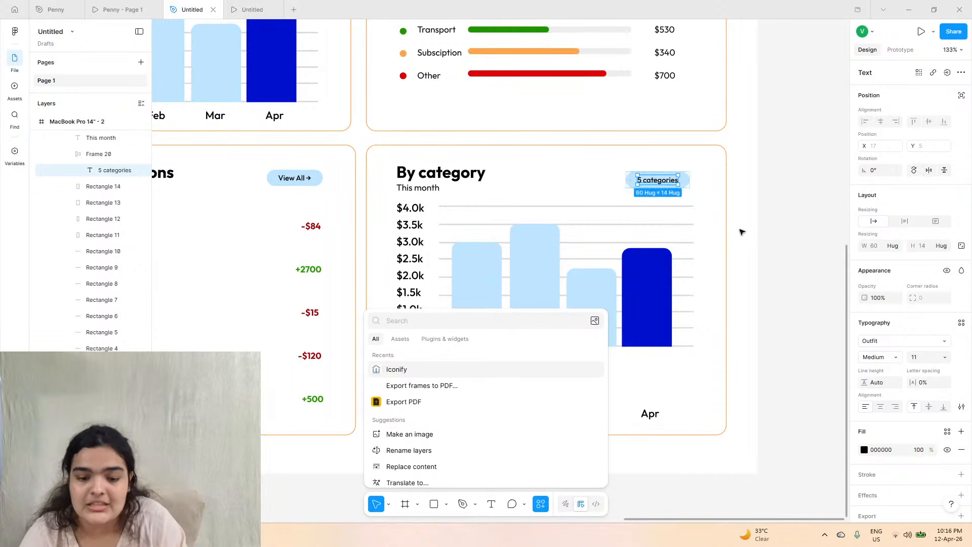
- Compare with the prototype and recolour the 5 categories badge background with the pale green E0FFD4
click(117, 9)
click(192, 9)
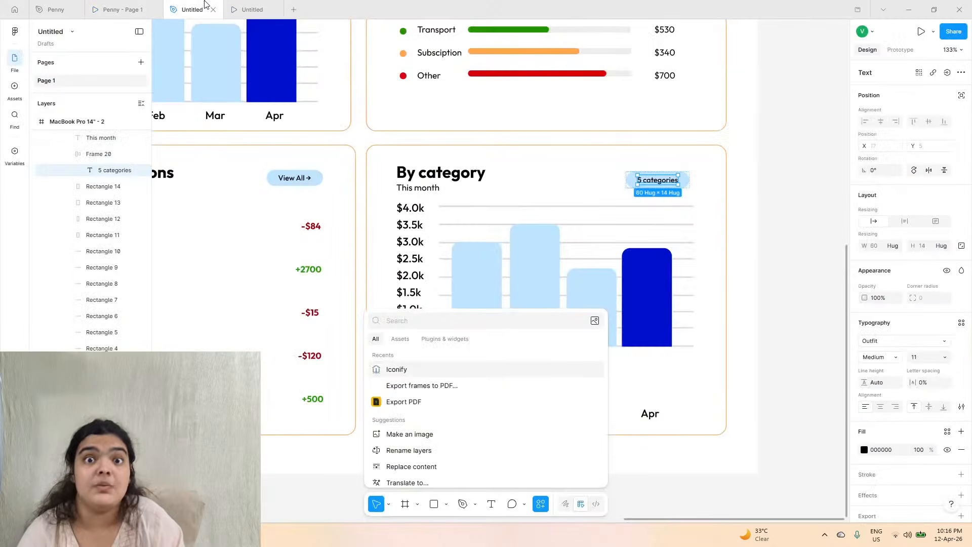
click(723, 203)
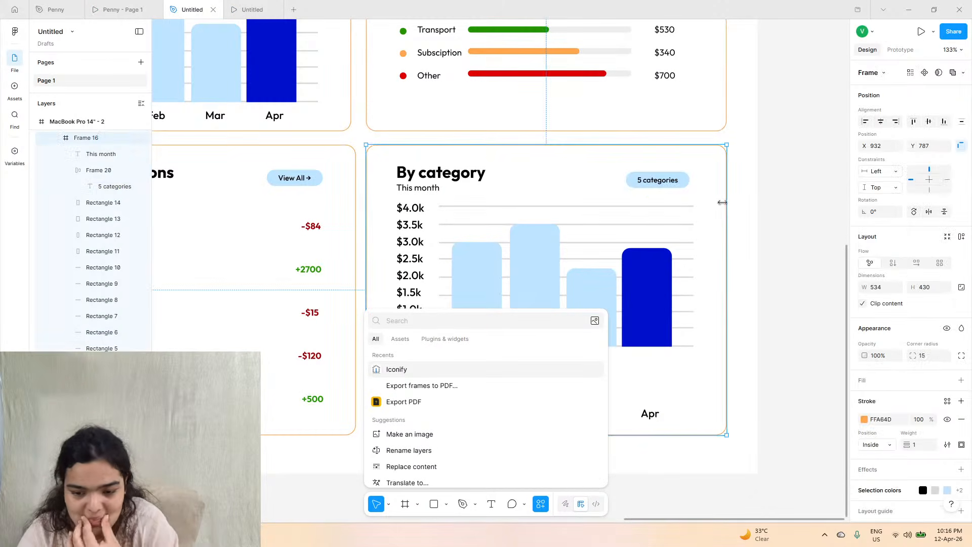
double_click(680, 178)
double_click(678, 179)
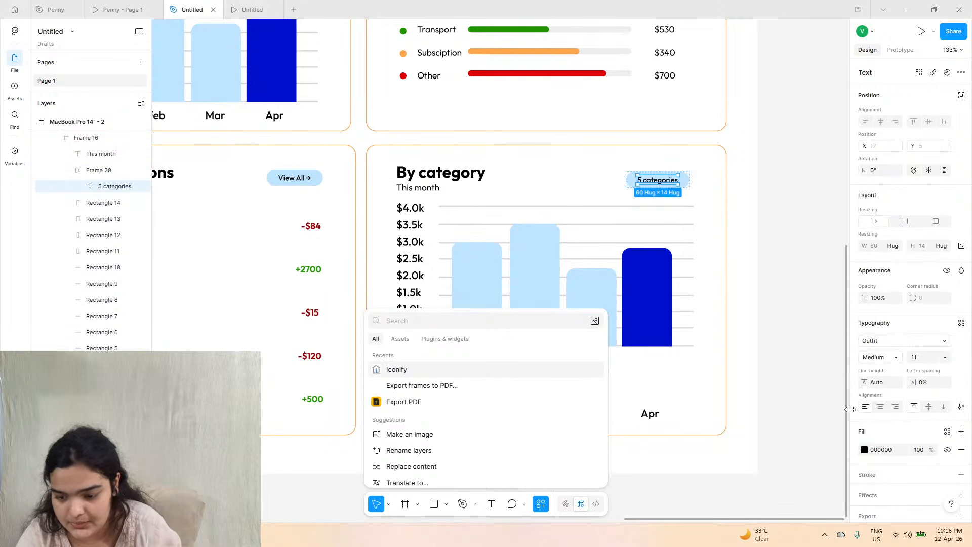
click(682, 179)
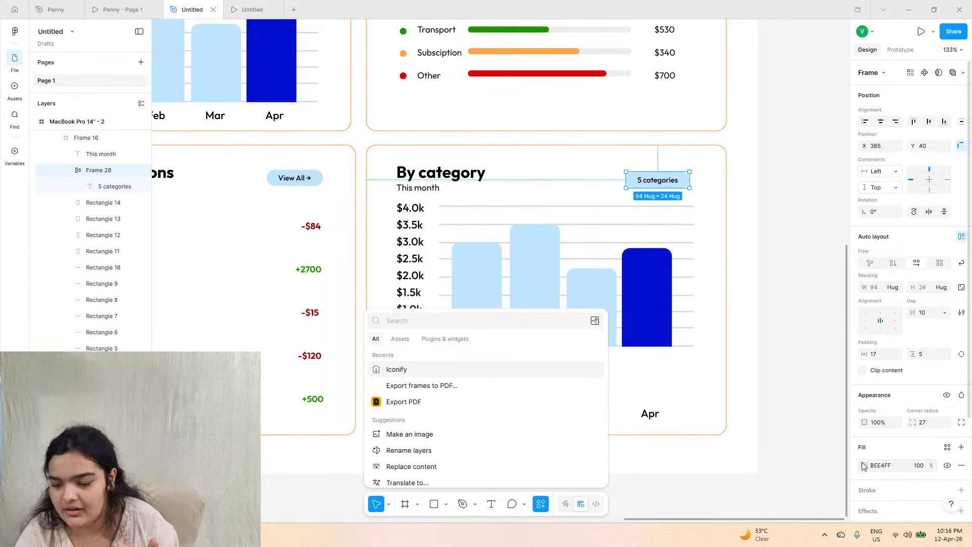
click(864, 465)
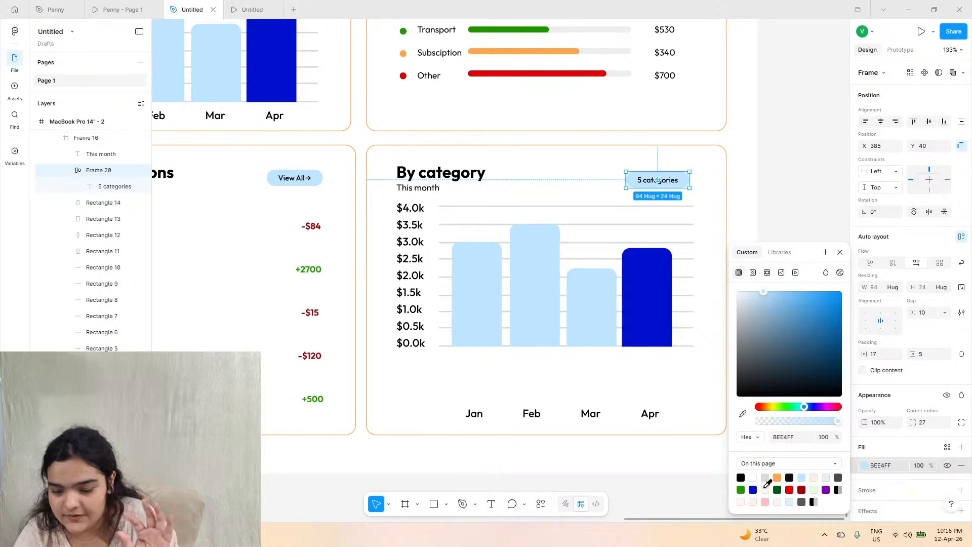
click(814, 490)
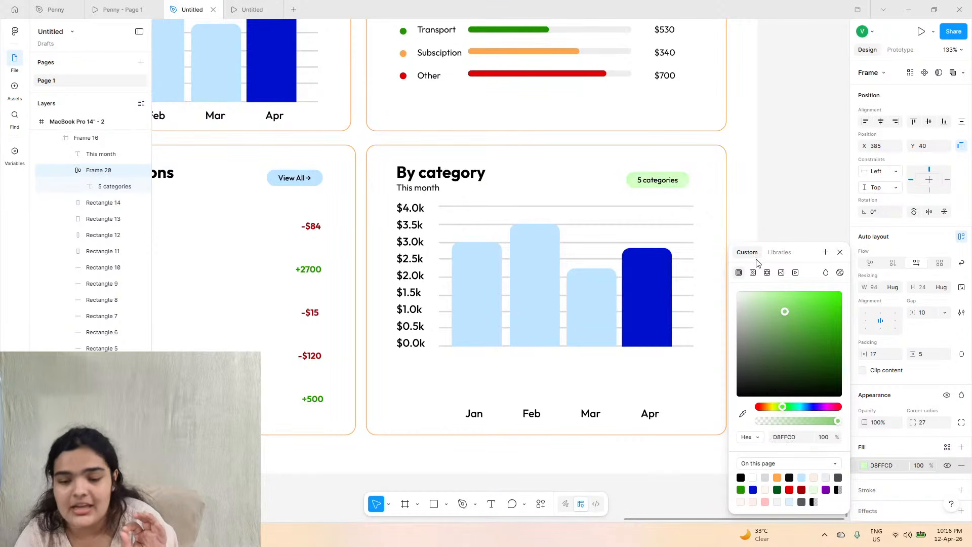
drag(779, 409, 783, 410)
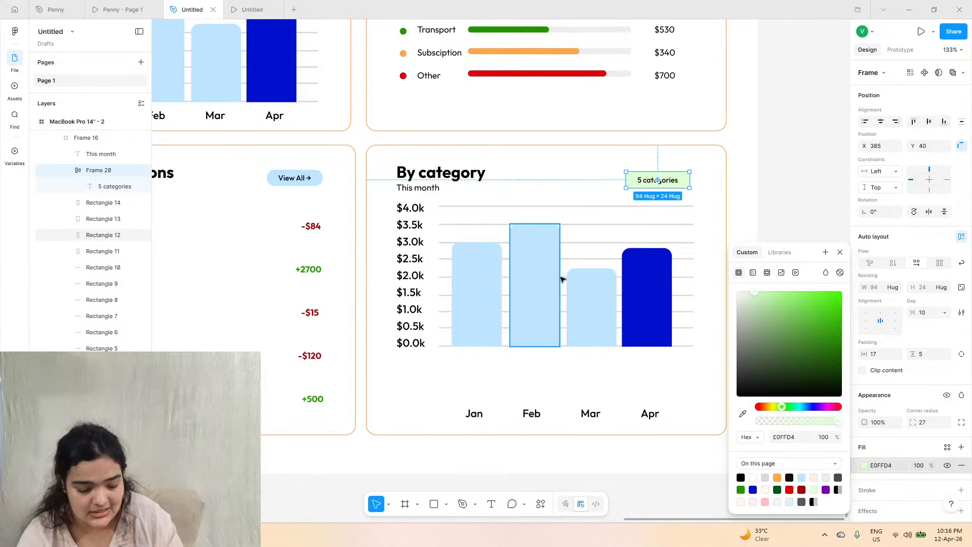
- Compare with the prototype and delete the dollar axis labels and all horizontal grid lines from the lower By category card
click(152, 4)
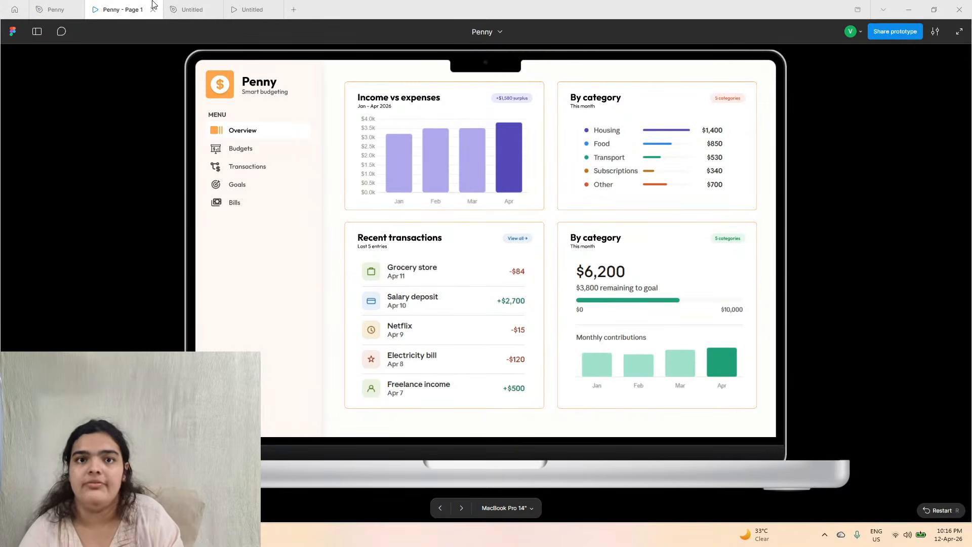
click(172, 8)
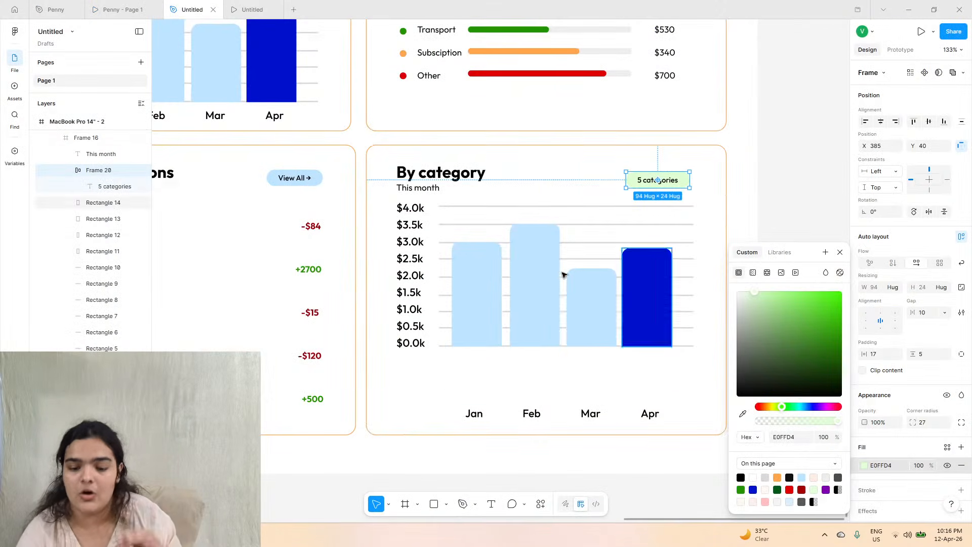
click(506, 258)
click(418, 210)
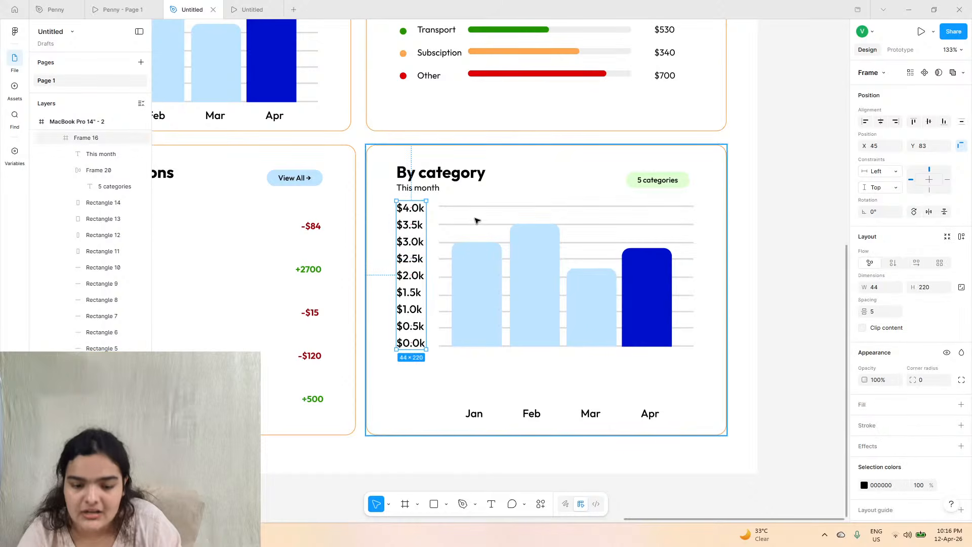
shift+click(474, 207)
shift+click(459, 225)
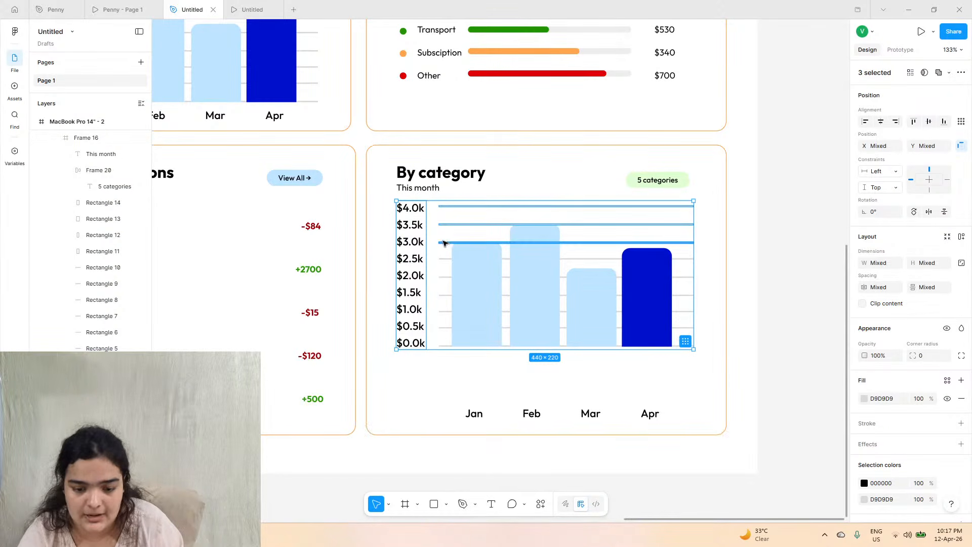
shift+click(446, 243)
shift+click(447, 259)
shift+click(448, 277)
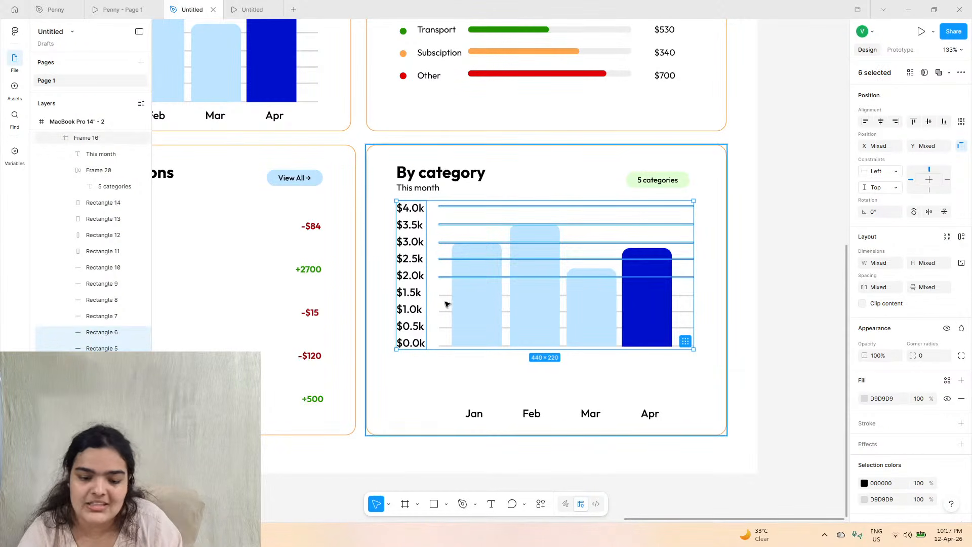
shift+click(445, 295)
shift+click(446, 311)
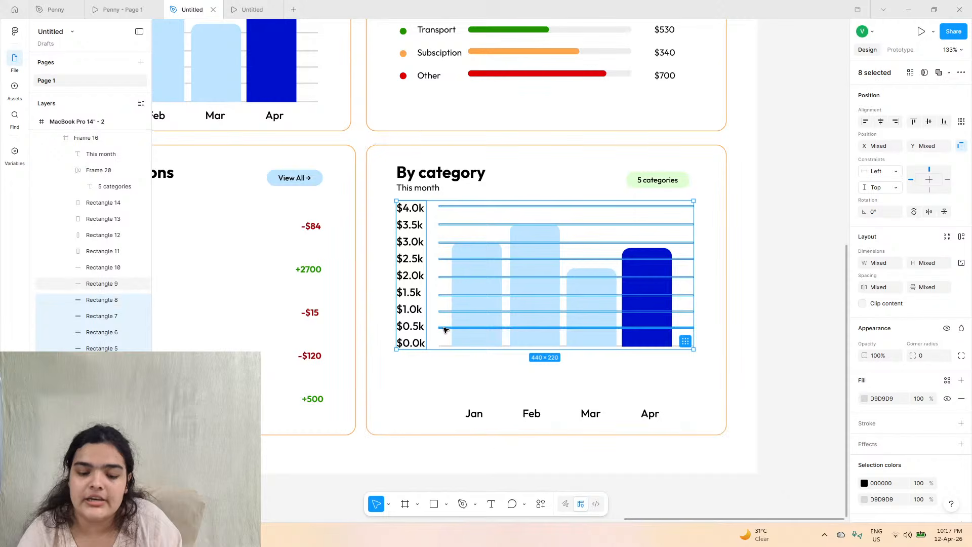
shift+click(445, 328)
shift+click(444, 347)
key(Delete)
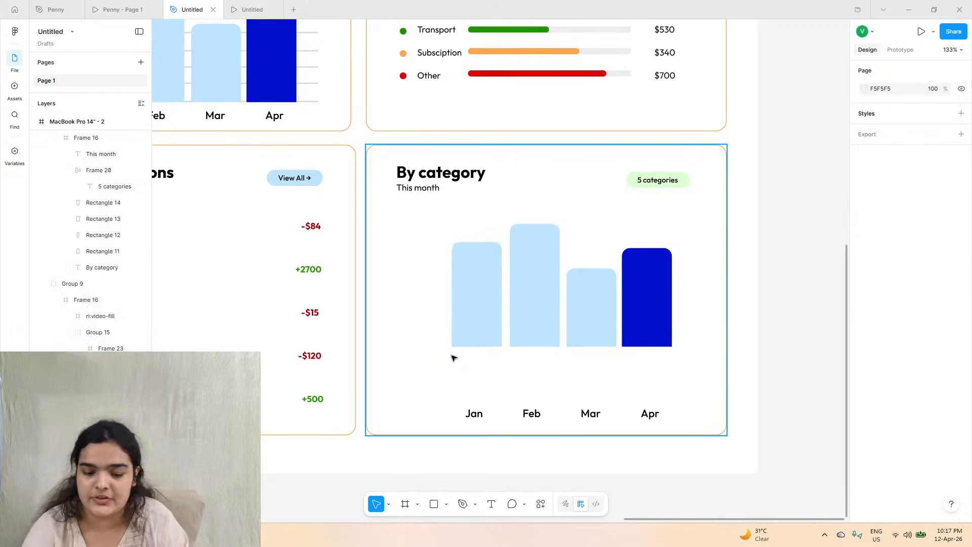
- Delete the Jan to Apr month labels and the four chart bars from the lower By category card
click(519, 276)
click(472, 414)
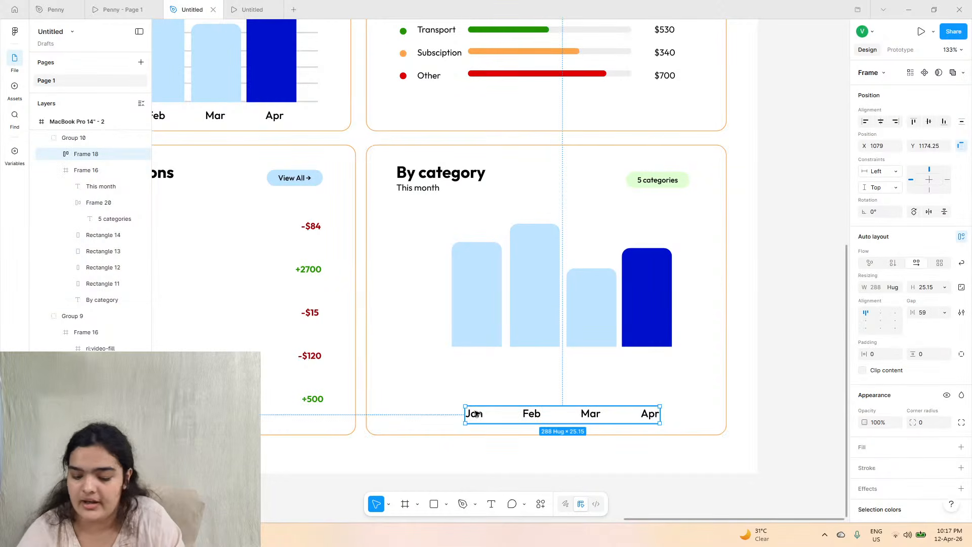
key(Delete)
click(481, 267)
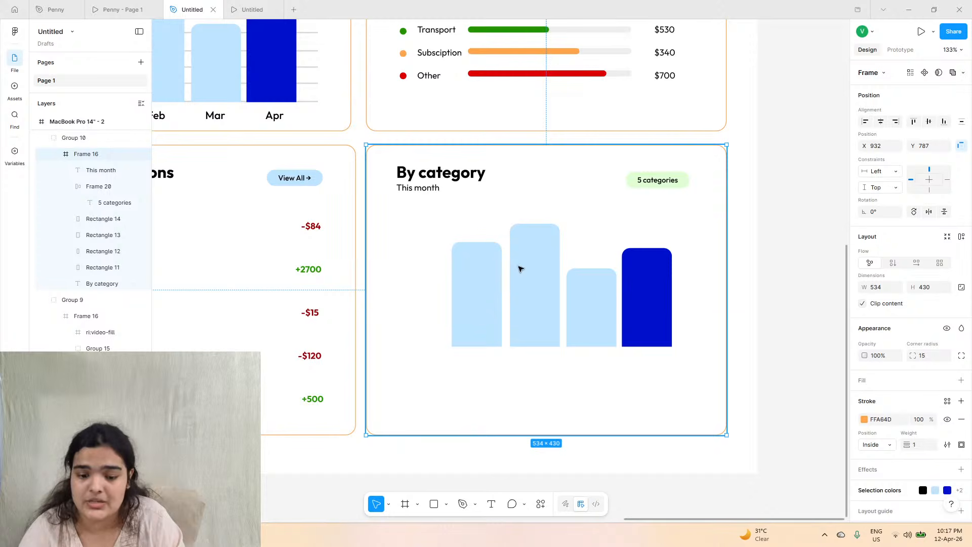
click(516, 271)
shift+click(490, 280)
shift+click(611, 298)
shift+click(640, 290)
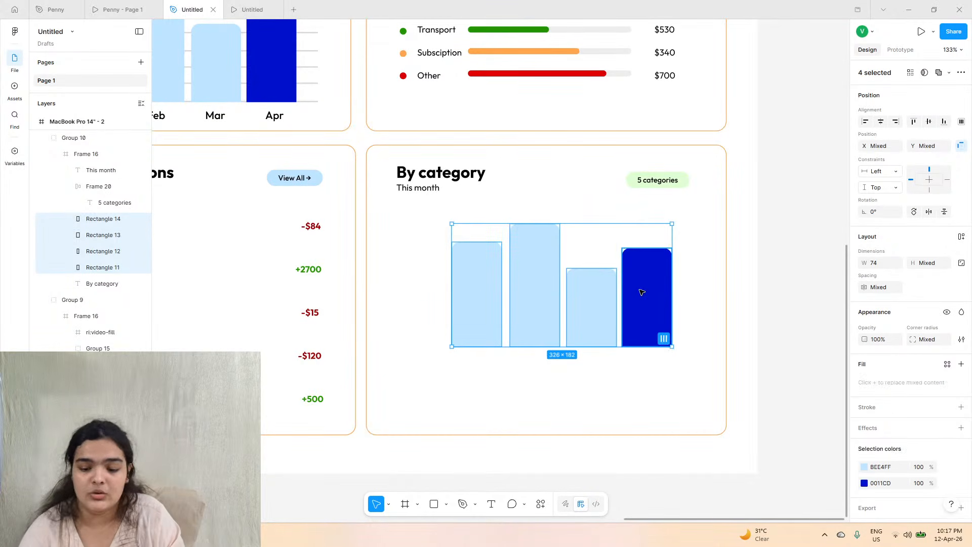
key(Delete)
- Check the figure in the prototype and add the text $6200 below the This month subtitle in the lower By category card
click(119, 9)
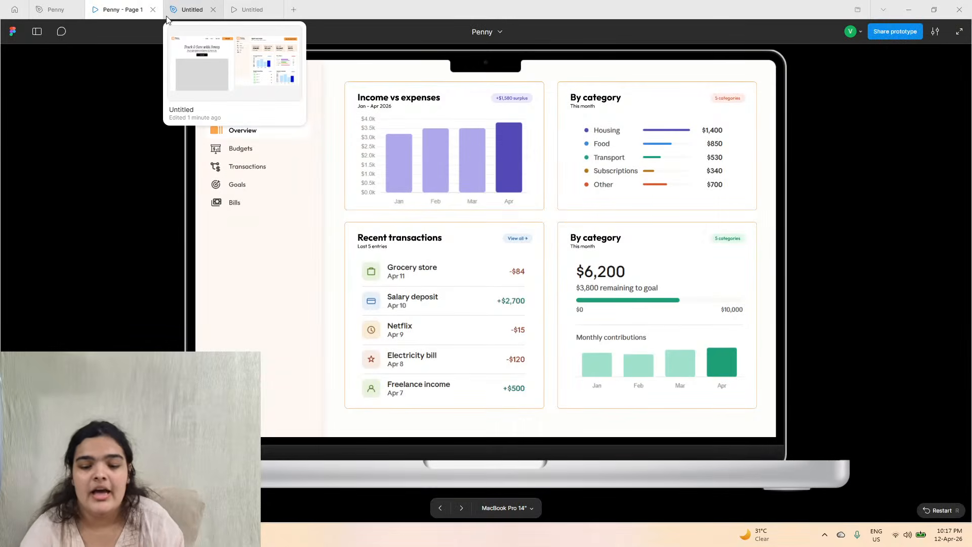
click(168, 6)
click(491, 504)
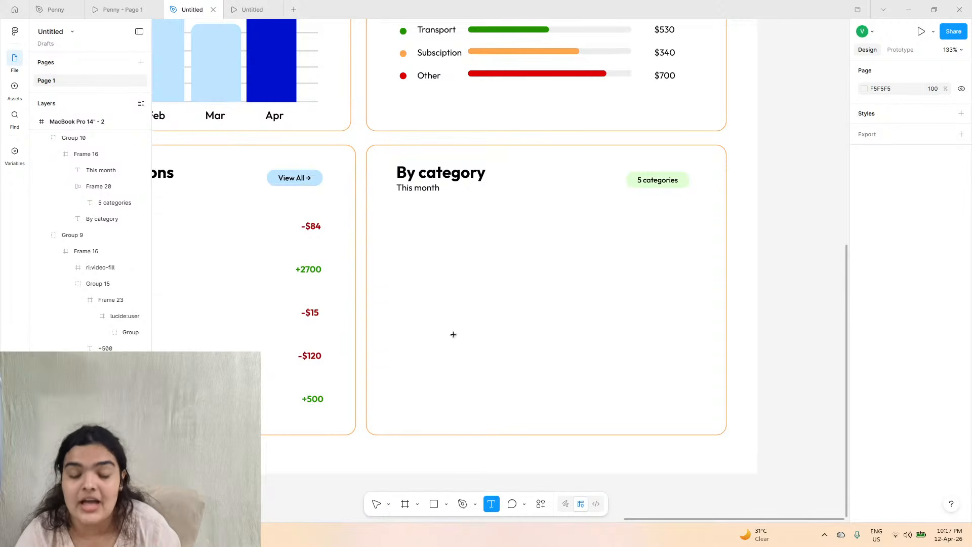
click(410, 222)
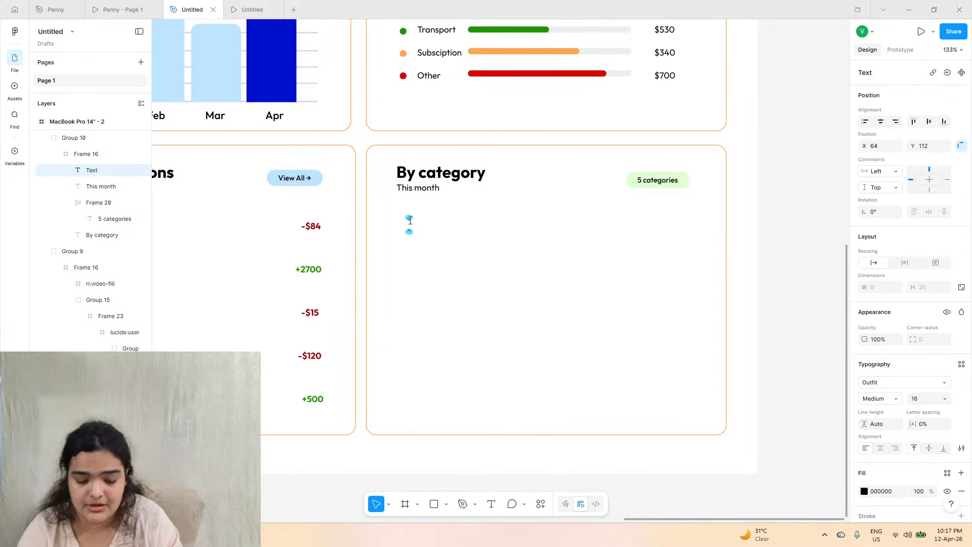
text($62)
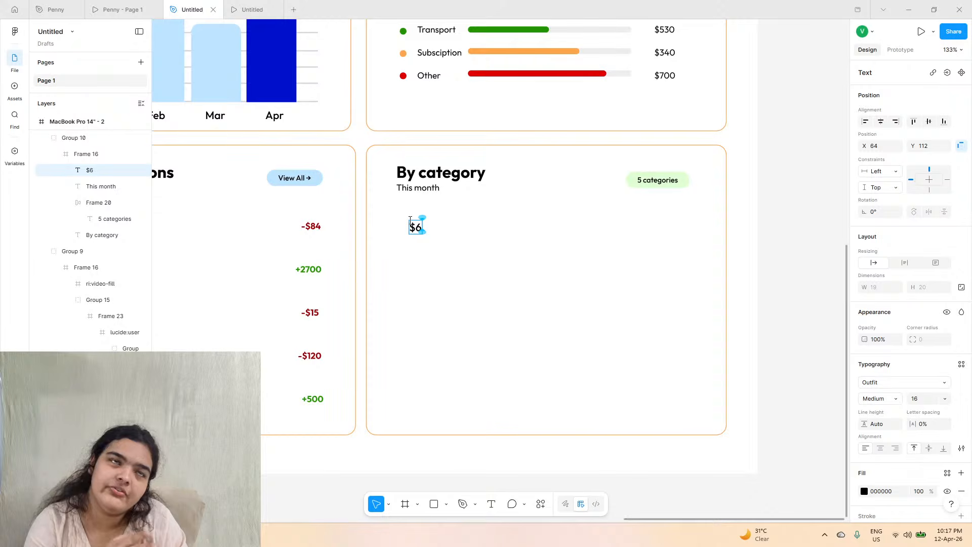
click(131, 8)
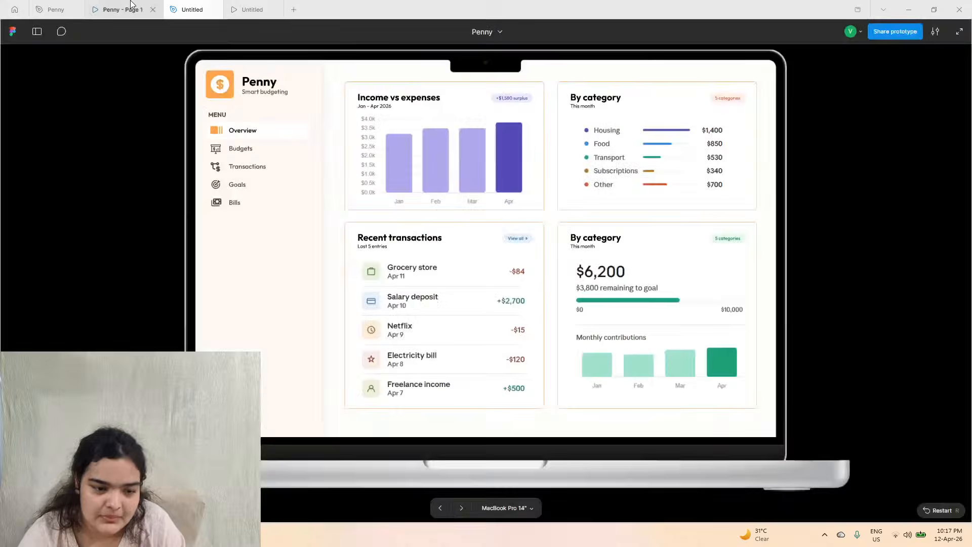
click(175, 6)
text(3)
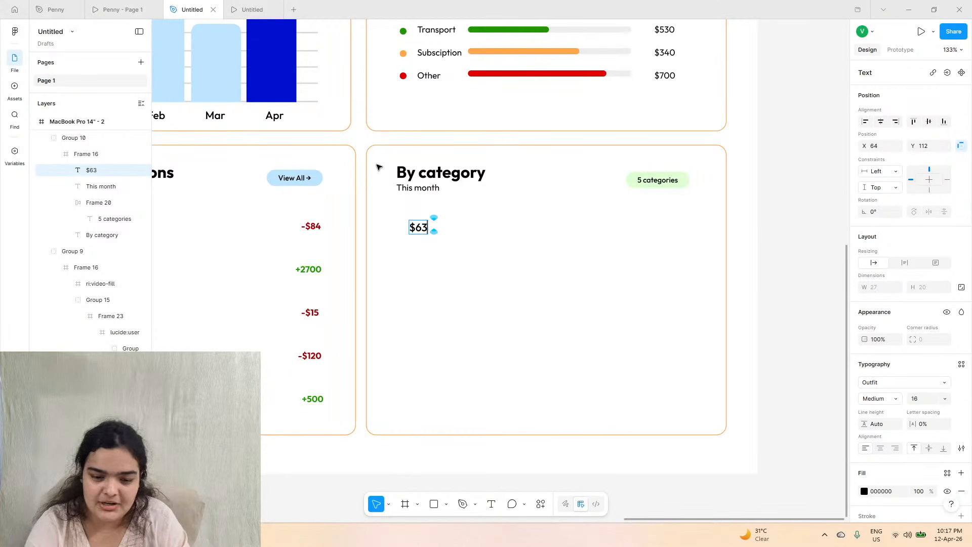
key(BackSpace)
text(200)
key(Escape)
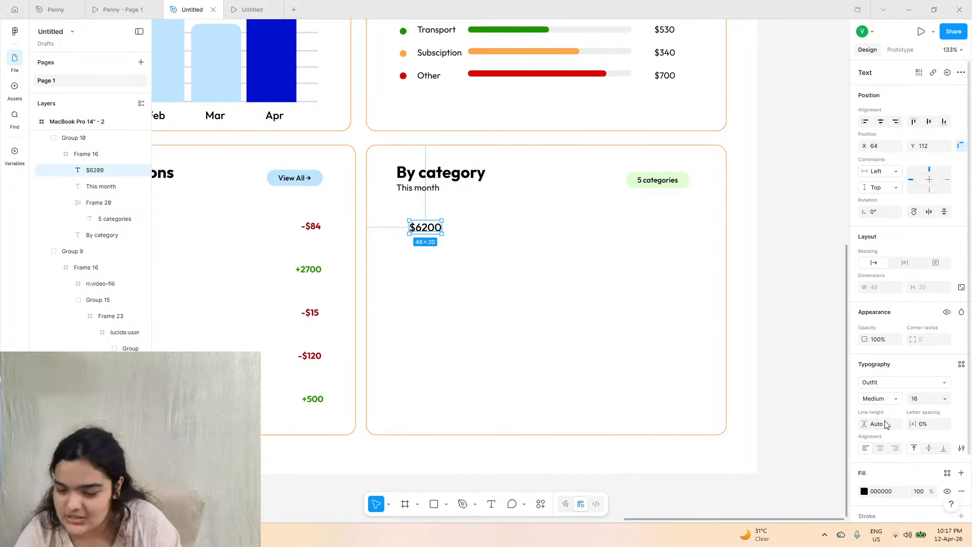
- Make the $6200 figure in the lower By category card Bold at size 48, checking it against the prototype
click(878, 400)
click(880, 420)
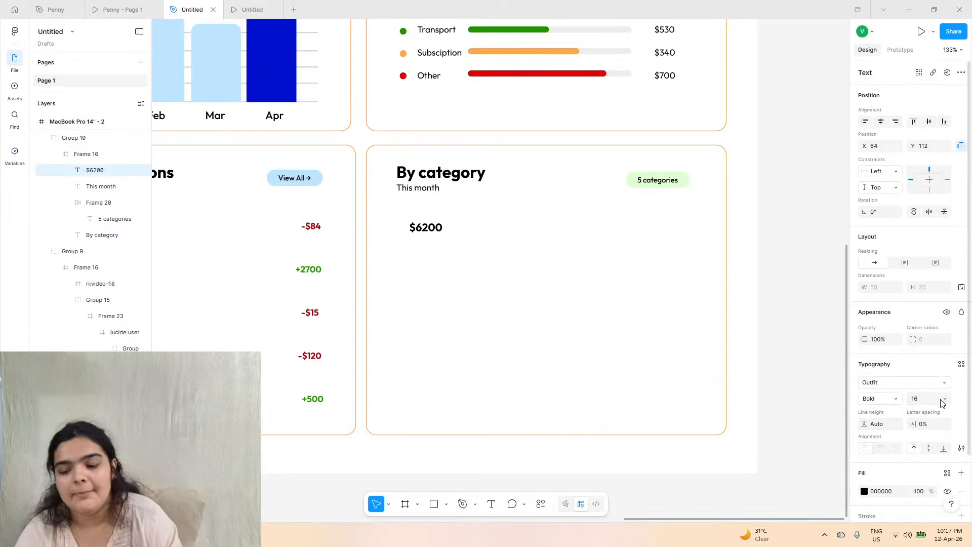
click(945, 399)
click(939, 451)
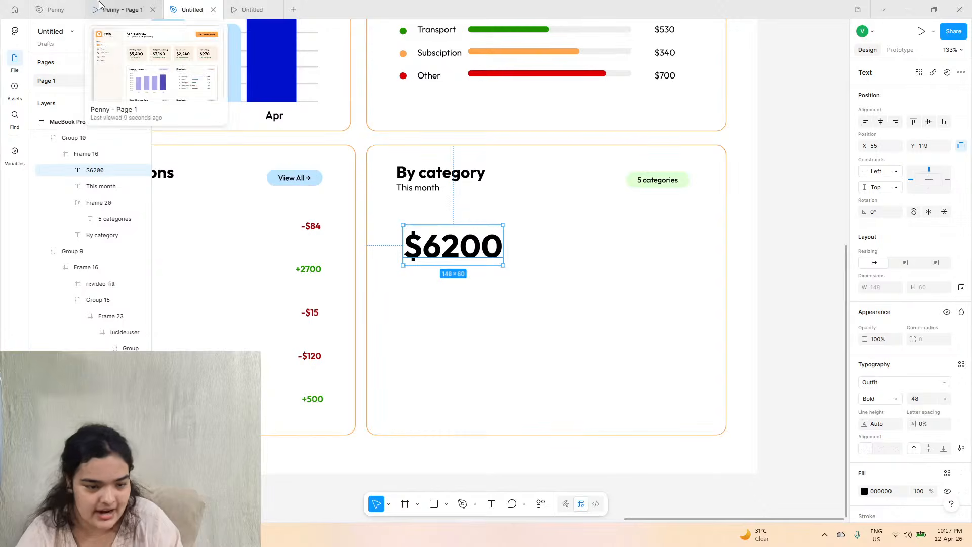
click(119, 9)
click(195, 4)
- Copy the This month subtitle to directly beneath the $6200 figure and check the matching line in the source design
click(411, 188)
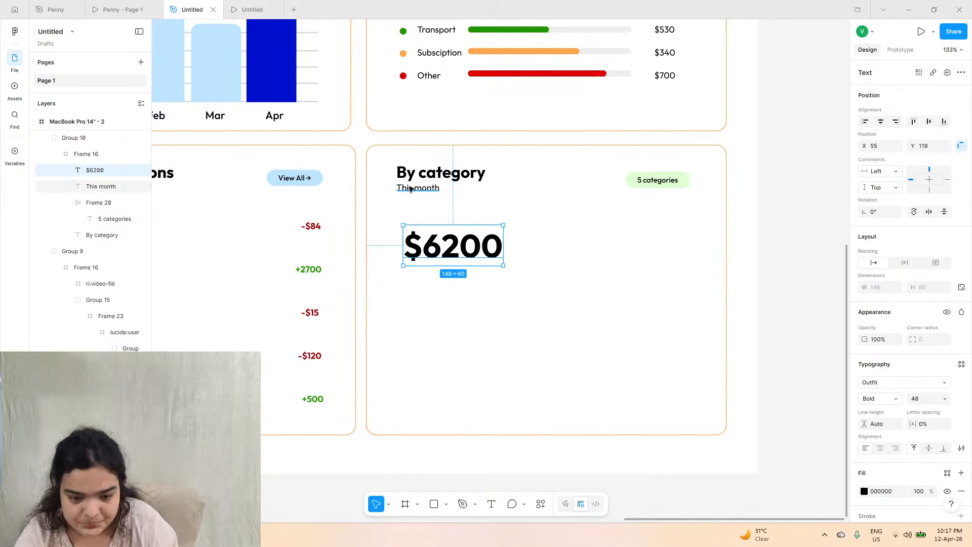
drag(411, 189, 416, 276)
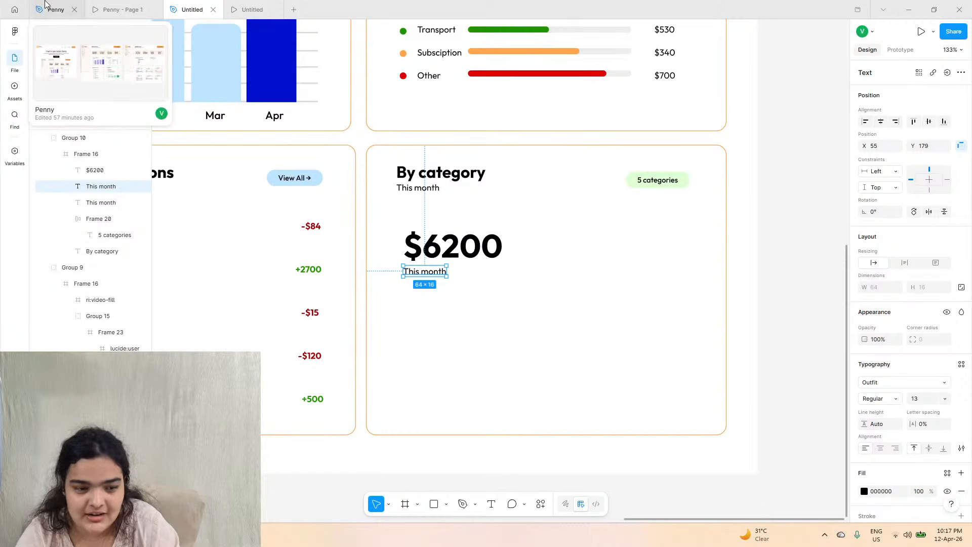
click(119, 10)
click(74, 8)
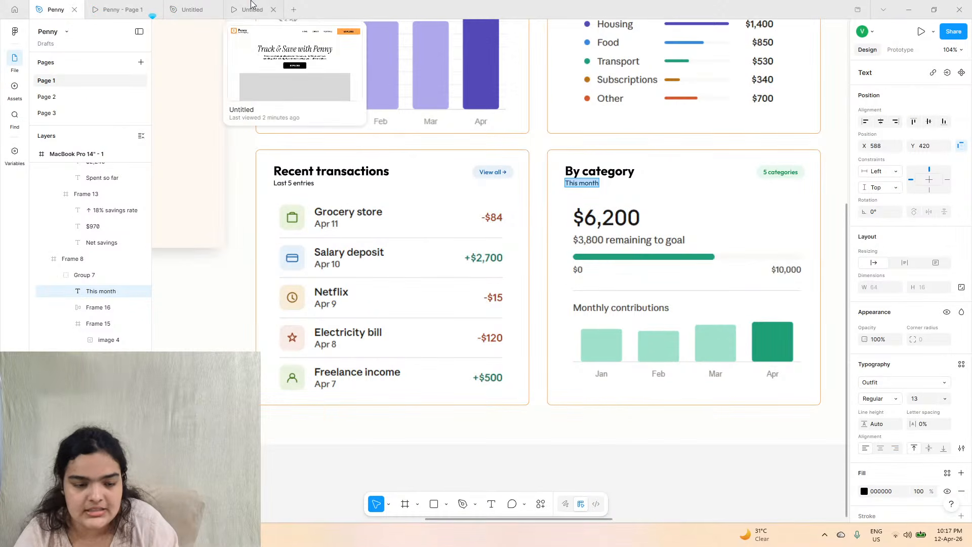
click(202, 11)
- Replace the copied subtitle's text with $3800 remaining, checking the wording in the prototype and correcting the spelling
double_click(419, 272)
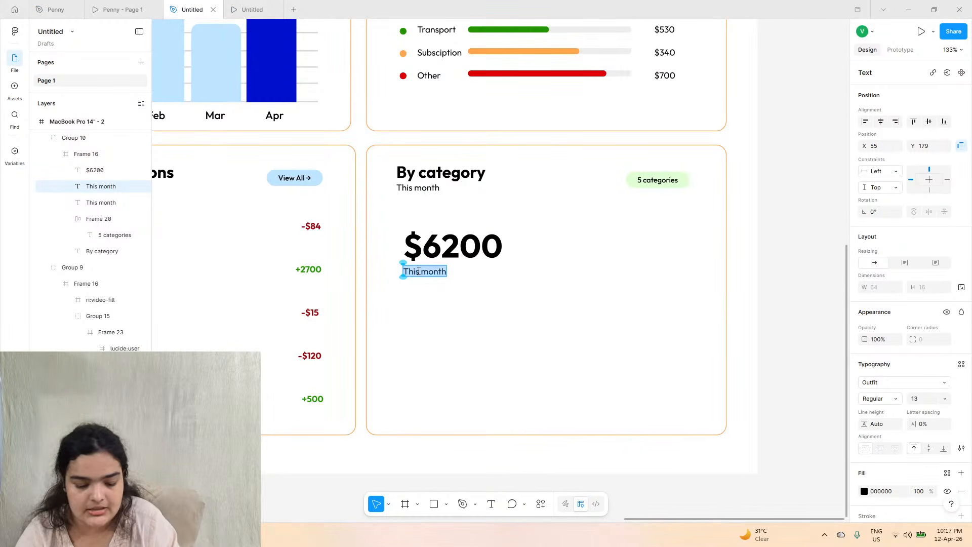
text(#)
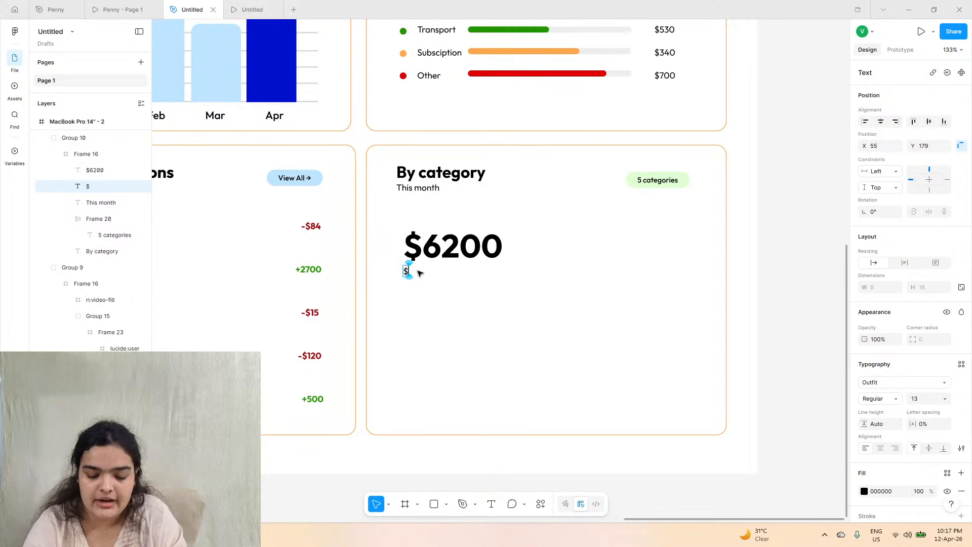
text(3,800)
click(150, 7)
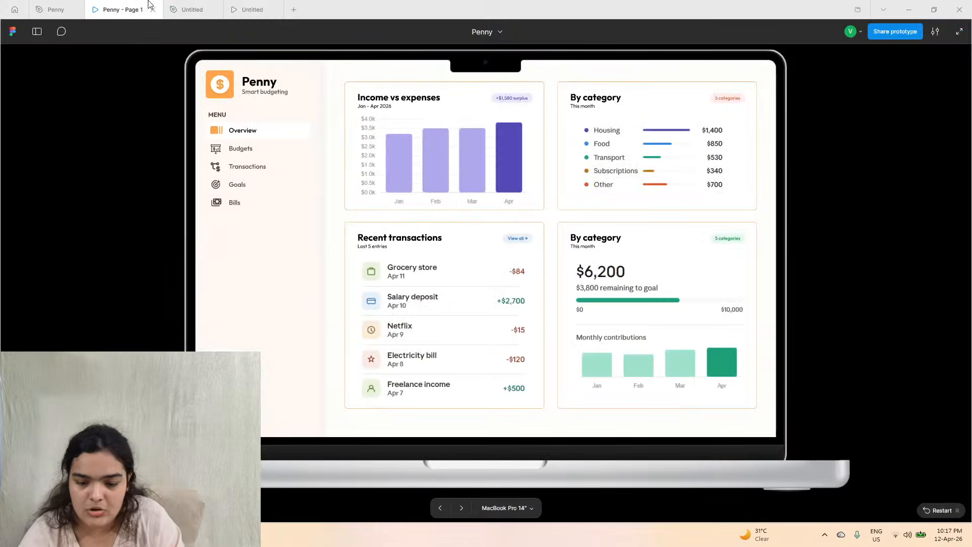
click(192, 9)
text(remaini)
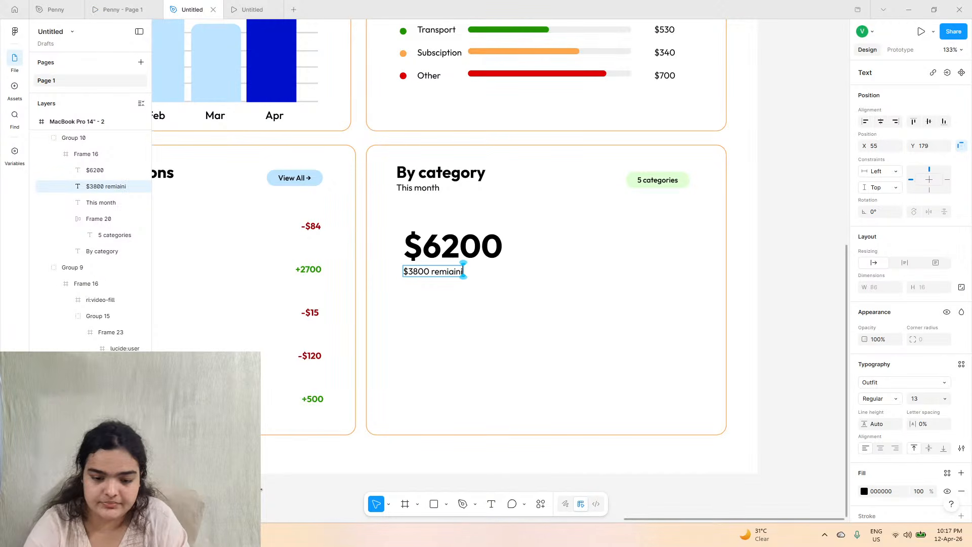
text(ng)
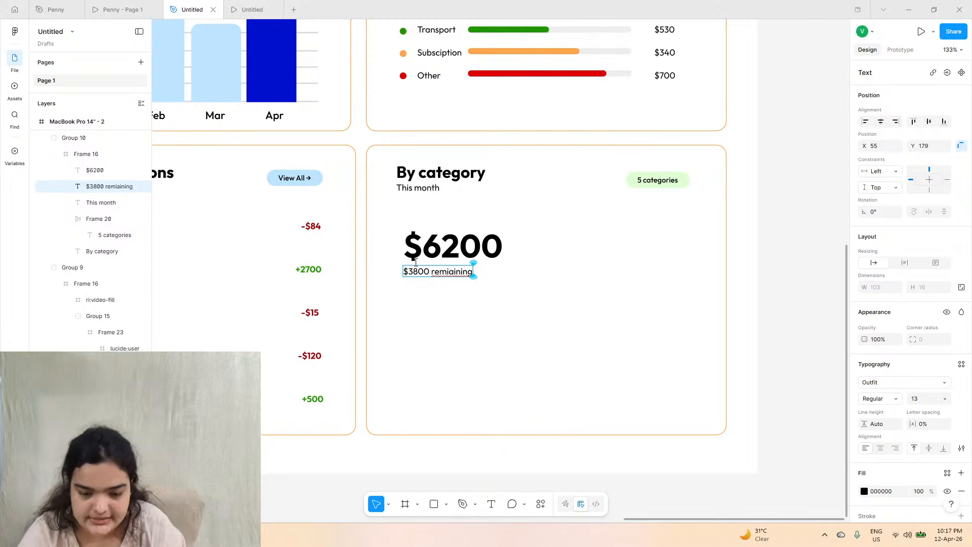
scroll(460, 274, up, 5)
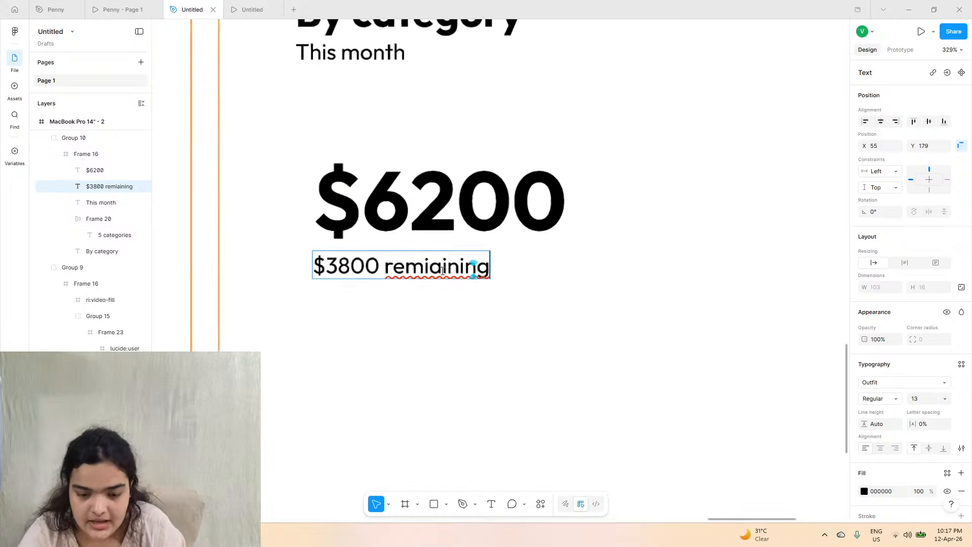
click(411, 257)
key(Delete)
scroll(440, 380, down, 3)
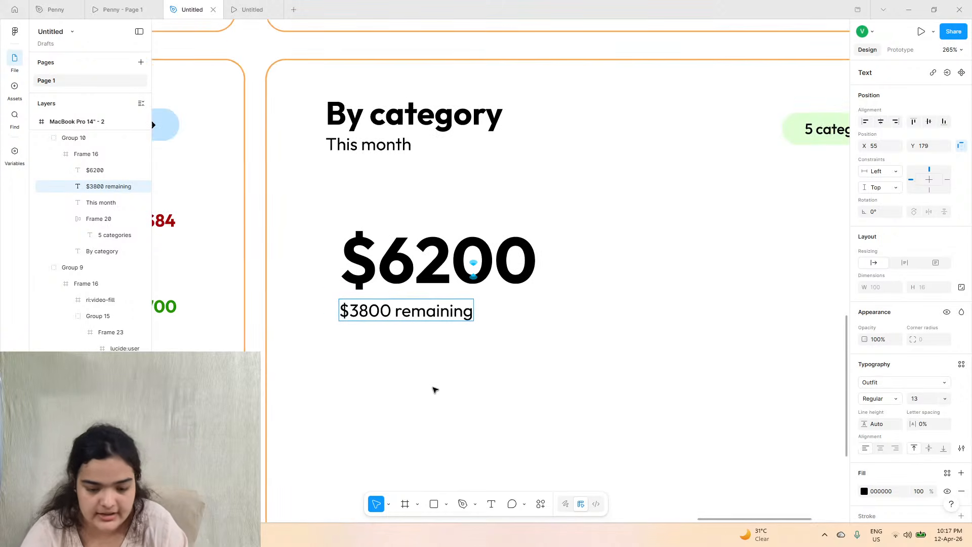
- Compare the lower By category card in the reference prototype with the preview of the rebuilt dashboard
click(121, 9)
click(173, 7)
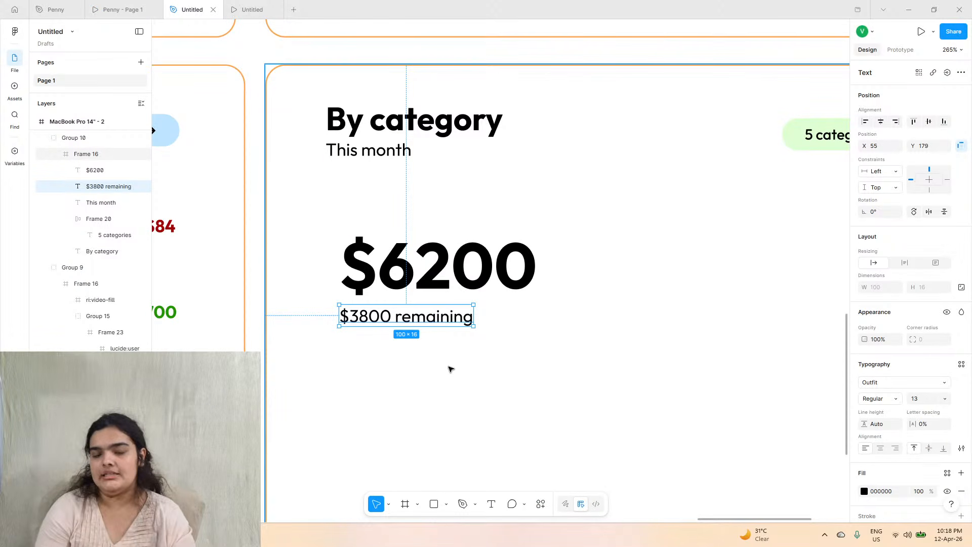
click(124, 9)
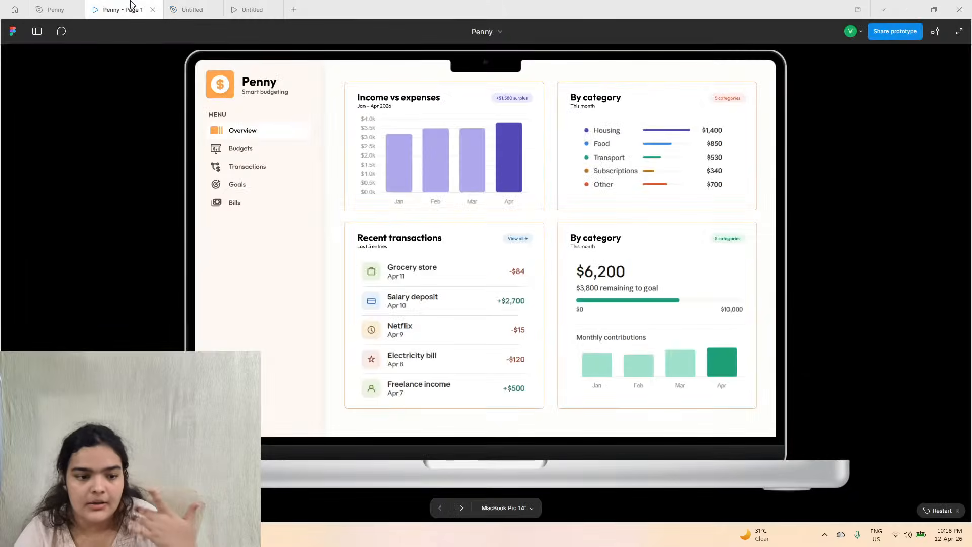
click(214, 3)
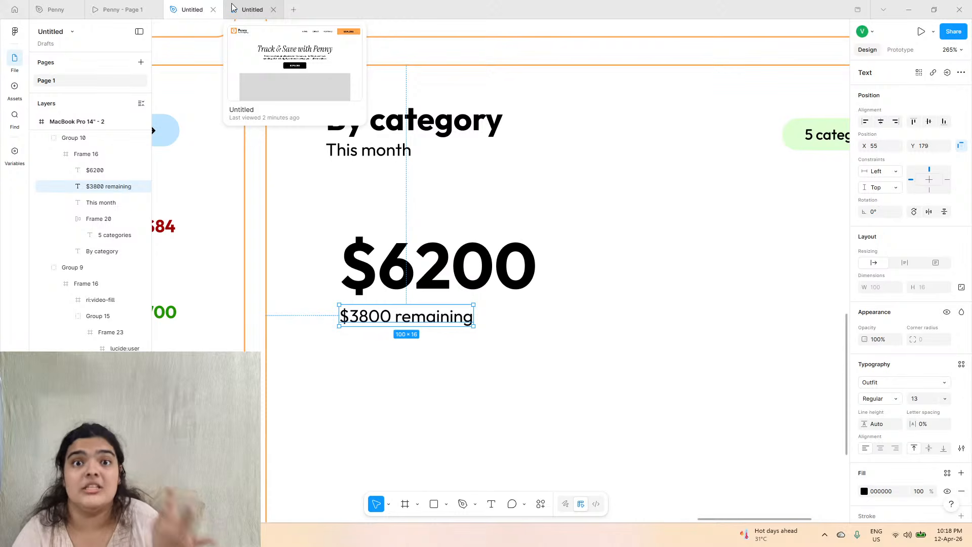
click(239, 11)
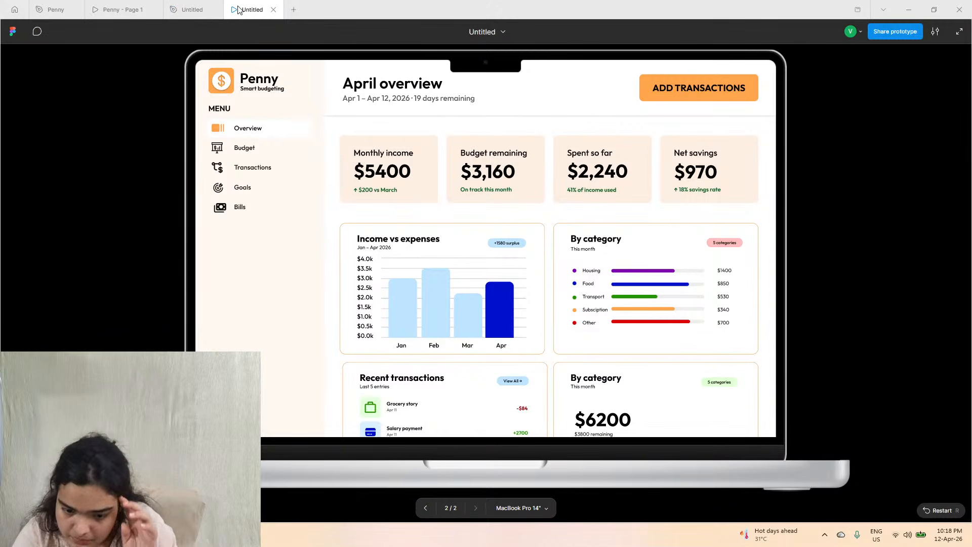
scroll(654, 212, down, 3)
click(126, 9)
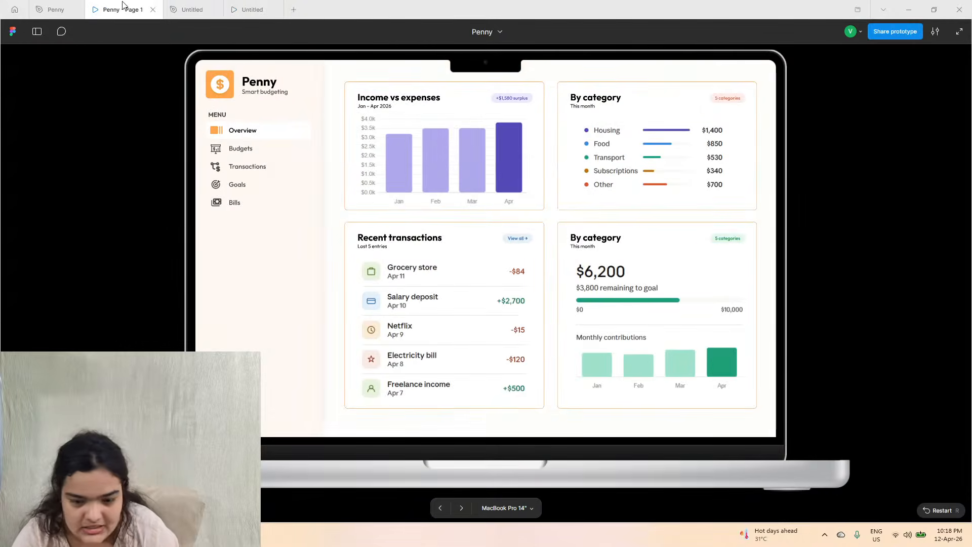
click(172, 6)
- Duplicate the purple Housing bar with its grey track and place the copy below $3800 remaining in the lower By category card
click(390, 406)
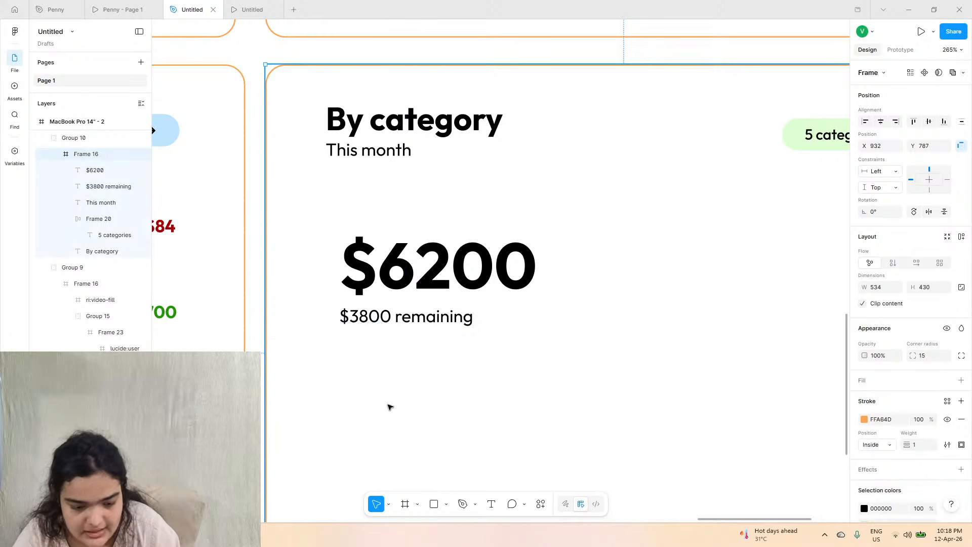
scroll(394, 404, down, 3)
scroll(386, 400, left, 3)
scroll(291, 375, right, 1)
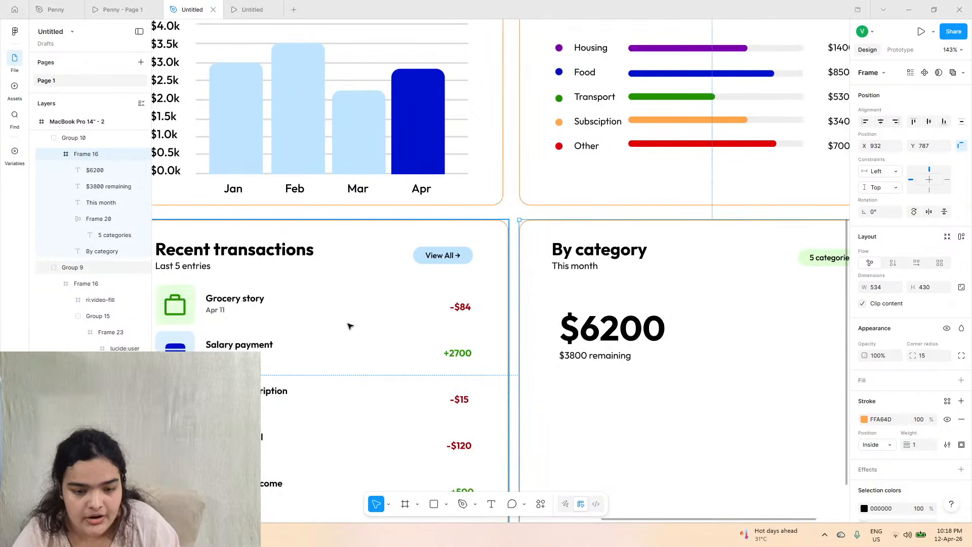
scroll(350, 326, up, 4)
scroll(690, 243, right, 3)
double_click(622, 261)
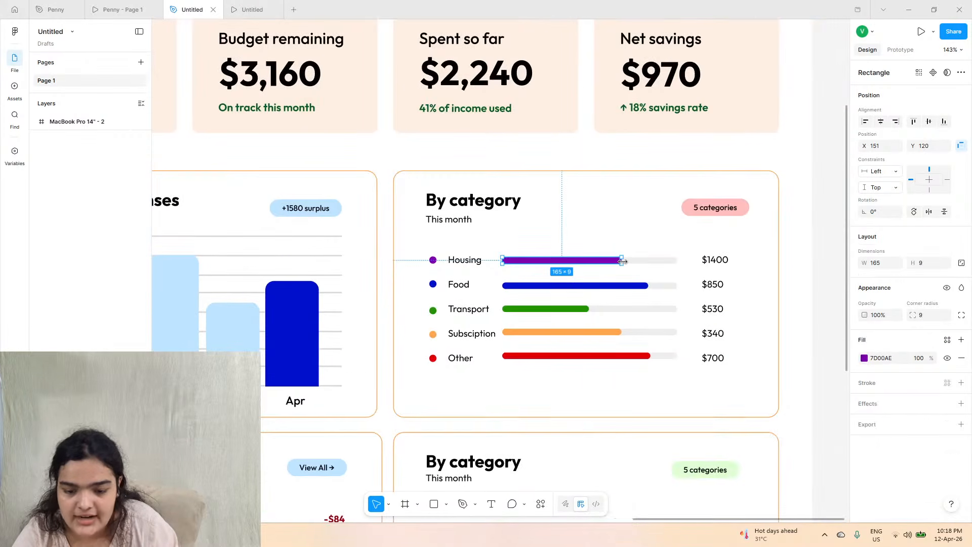
shift+click(649, 261)
key(ctrl+d)
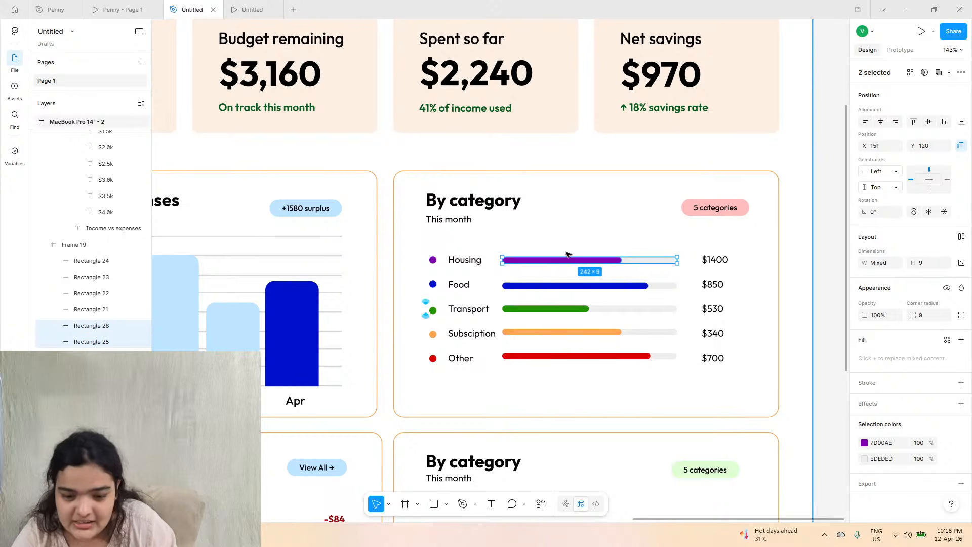
drag(574, 264, 504, 419)
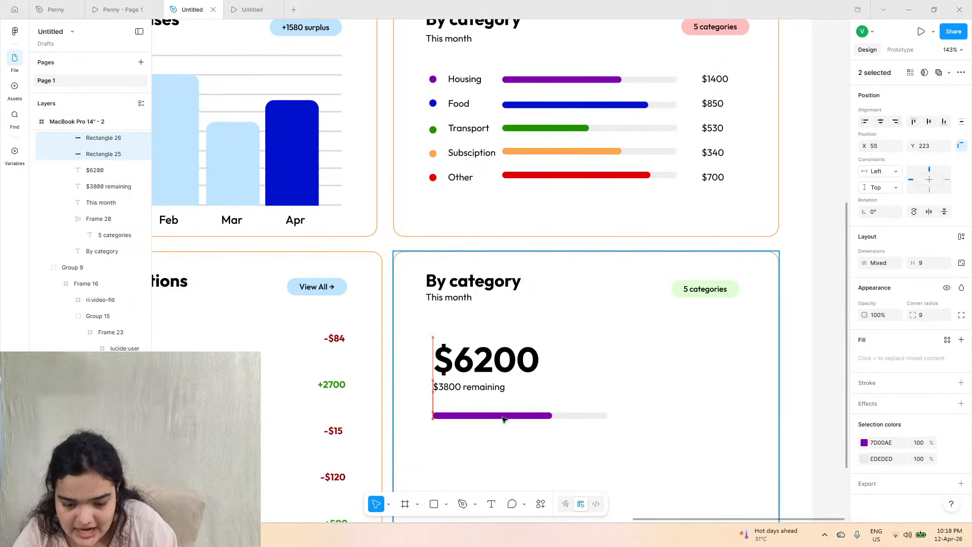
- Widen the copied progress bar and its track together to about 424 px, comparing with the prototype
click(115, 9)
click(188, 5)
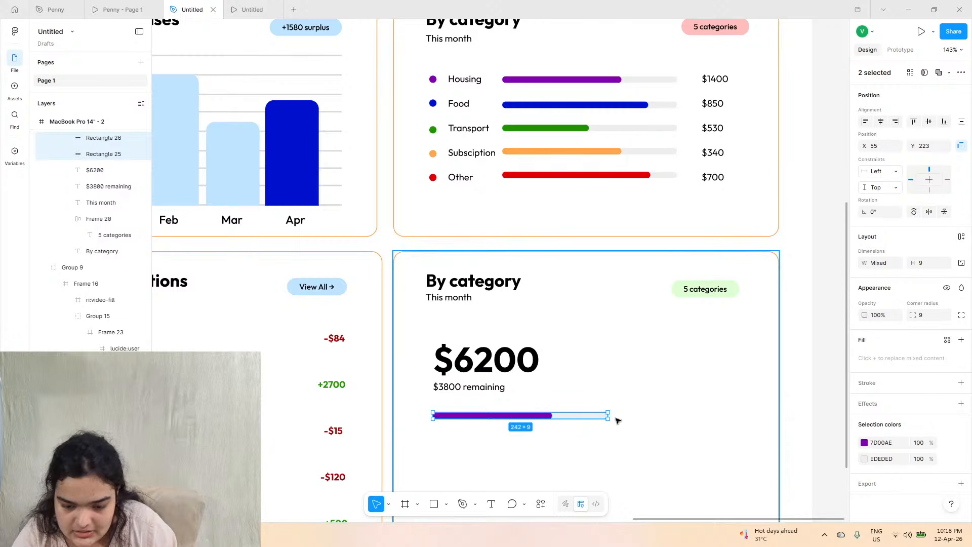
drag(670, 419, 744, 430)
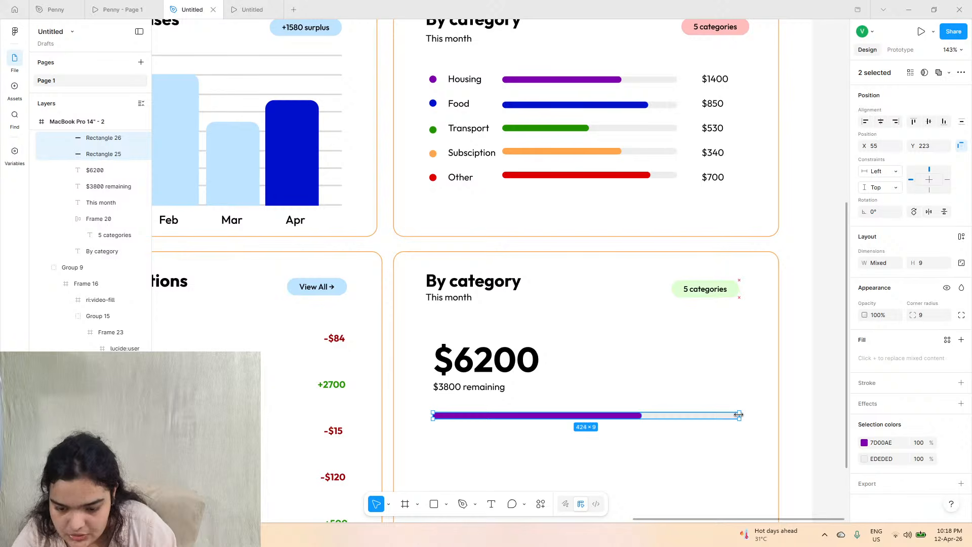
click(124, 10)
click(187, 5)
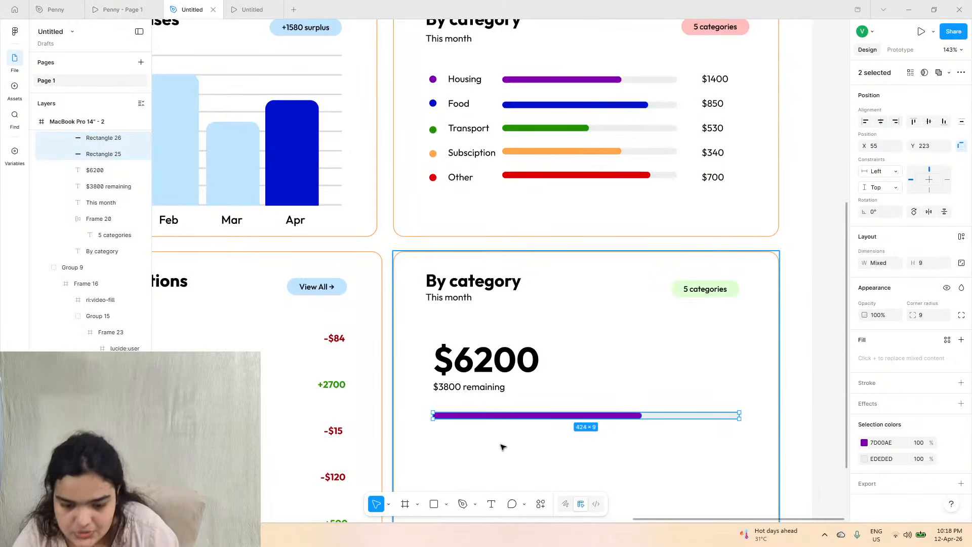
- Copy the $3800 remaining text to just below the start of the purple progress bar, aligned with its left edge
scroll(497, 443, down, 1)
right_click(491, 436)
click(467, 484)
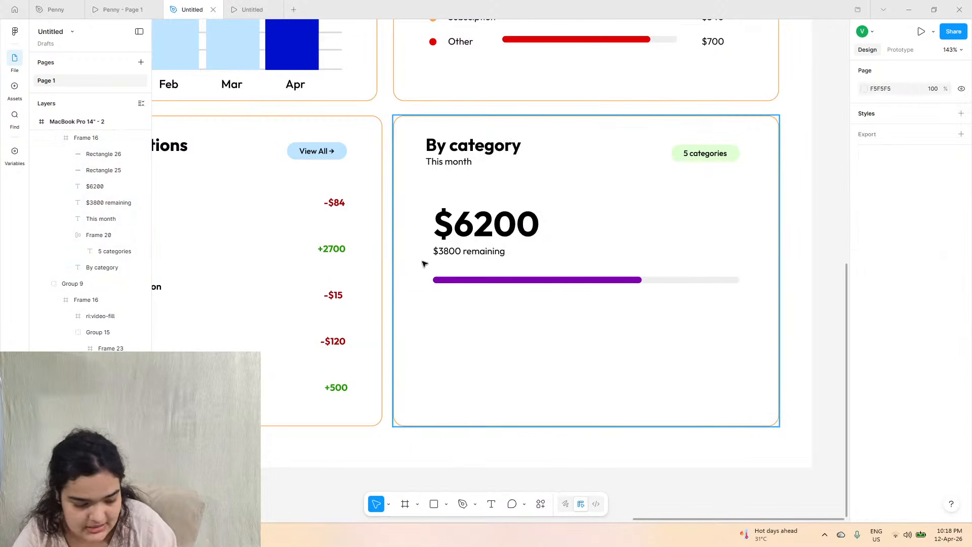
click(451, 250)
double_click(451, 250)
double_click(451, 251)
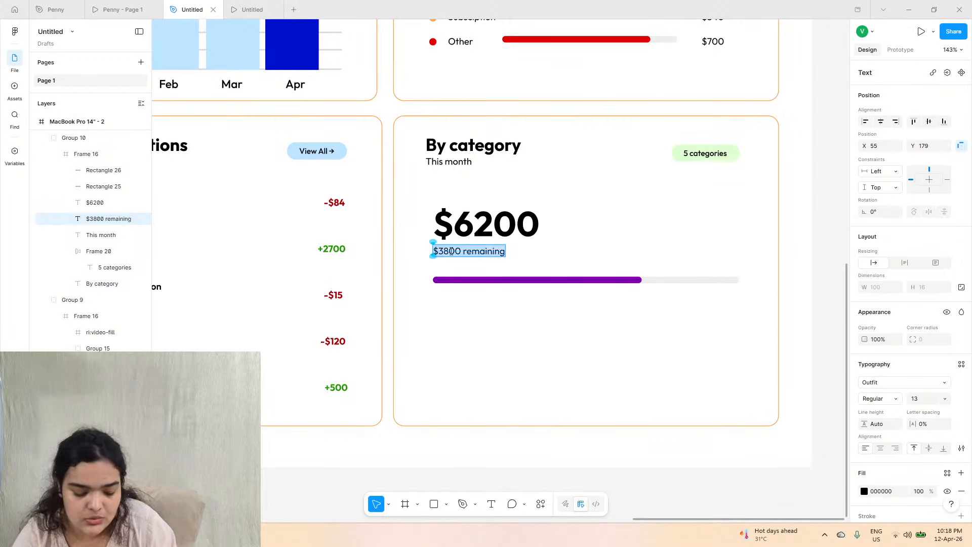
key(Escape)
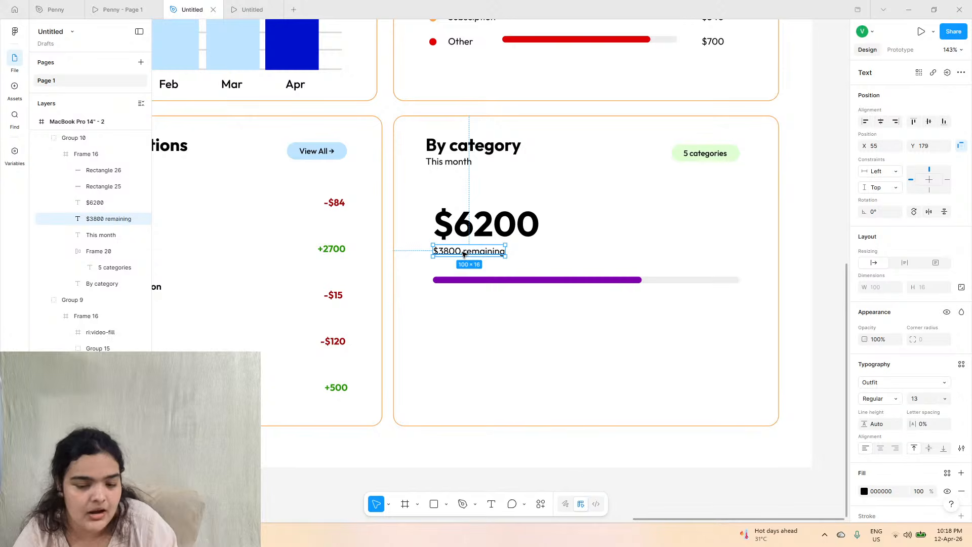
drag(464, 253, 459, 291)
key(ctrl+z)
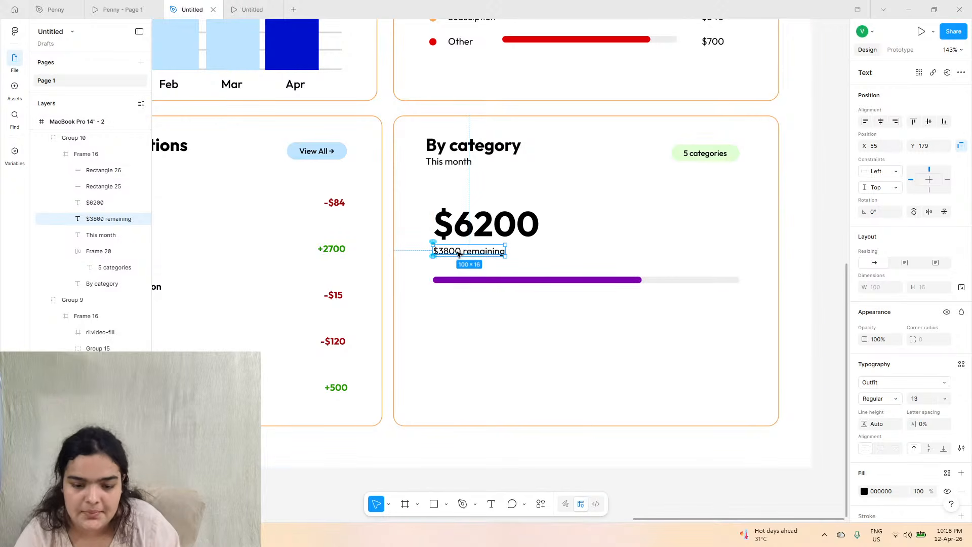
drag(459, 253, 460, 298)
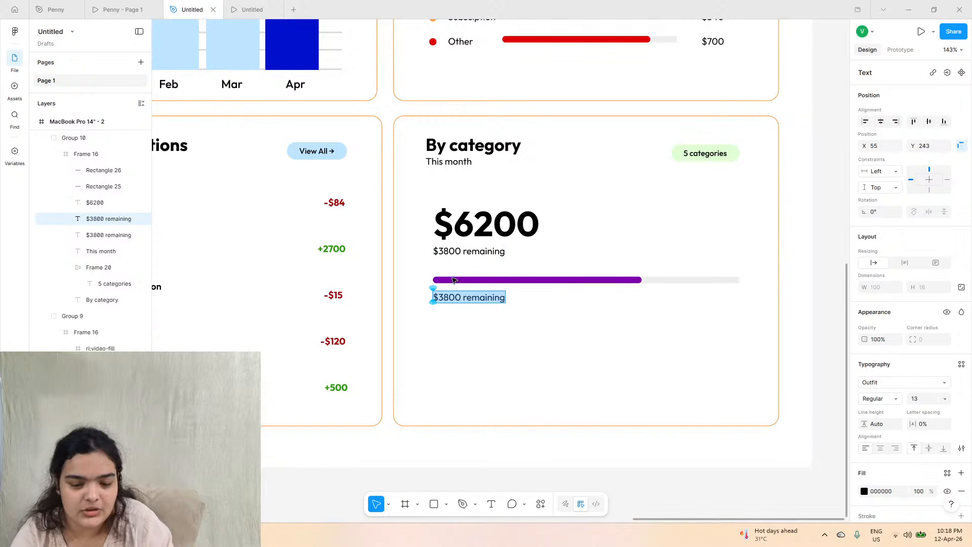
- Replace the text of the copied label under the progress bar with $0
click(444, 298)
drag(435, 298, 521, 301)
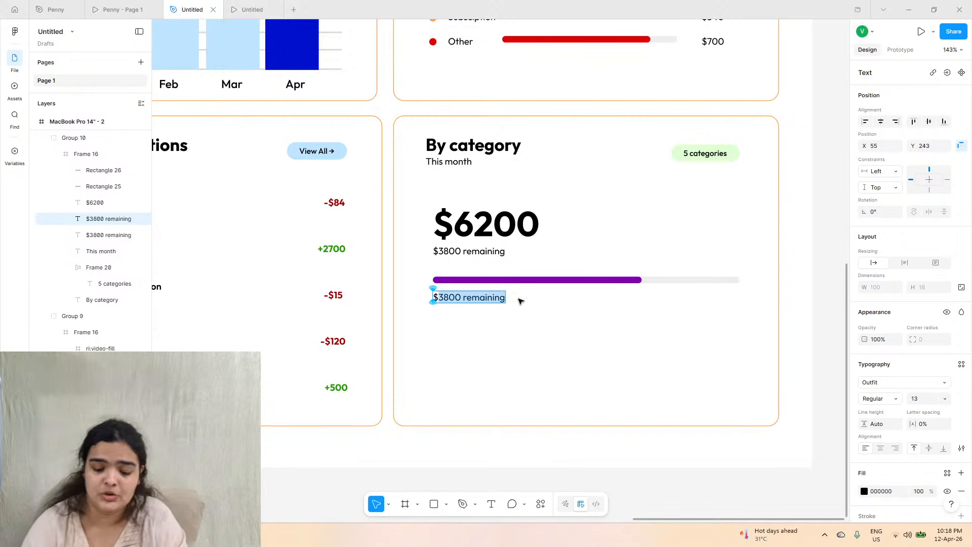
text($0)
key(Escape)
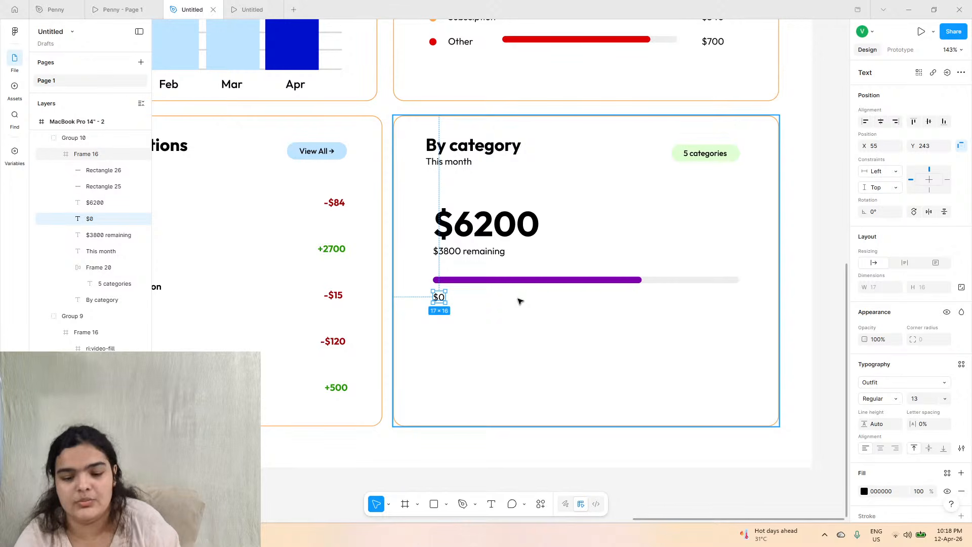
- Copy the $0 label to below the right end of the progress bar and change it to $10000, as in the prototype
key(Escape)
drag(440, 297, 733, 296)
click(152, 7)
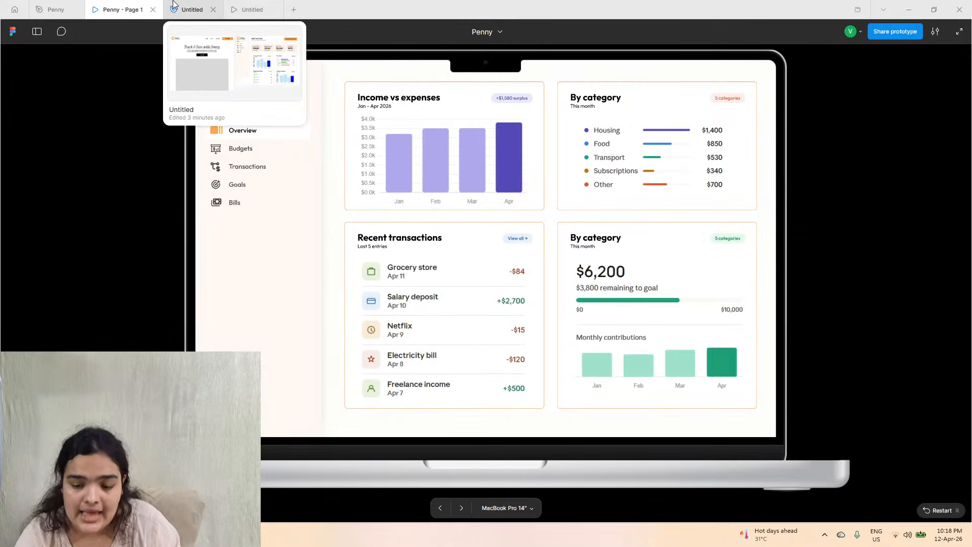
click(188, 9)
text(10000)
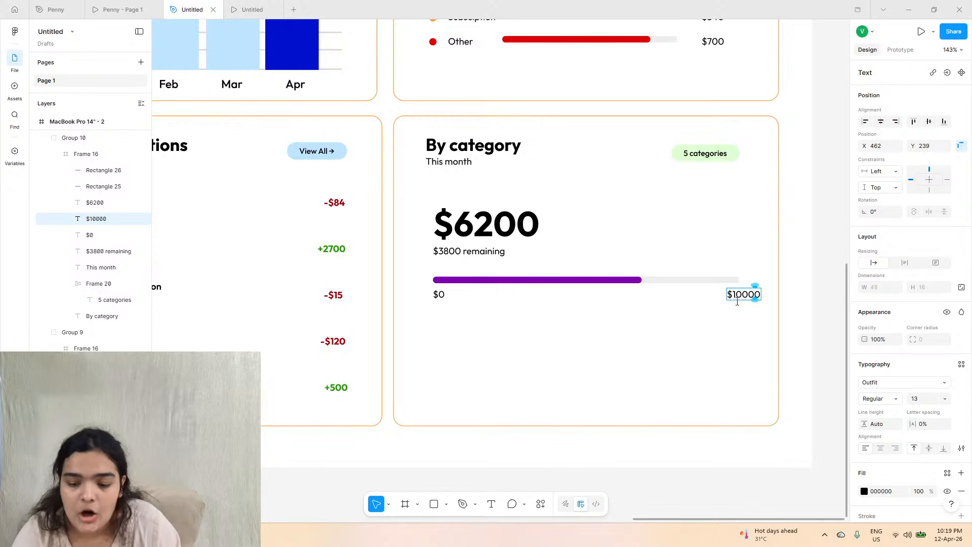
key(Escape)
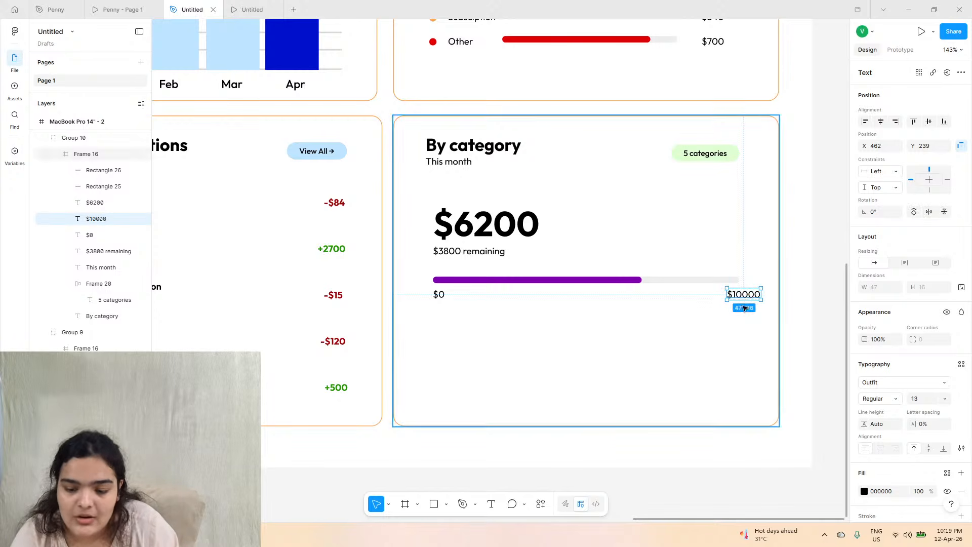
- Move the $10000 label so its right edge meets the end of the progress bar, level with the $0 label
drag(746, 299, 730, 293)
key(Up)
key(Up)
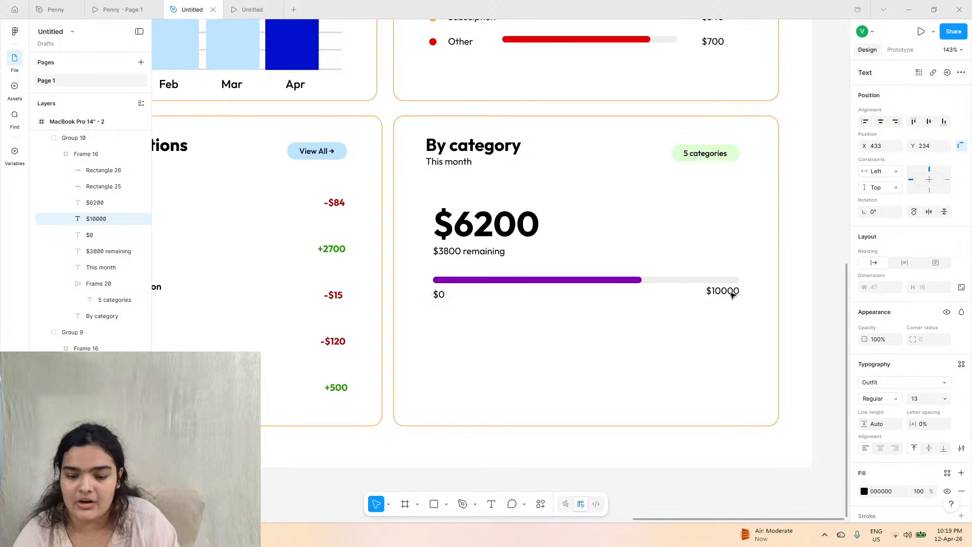
key(Down)
key(Down)
key(Down)
key(Down)
key(Down)
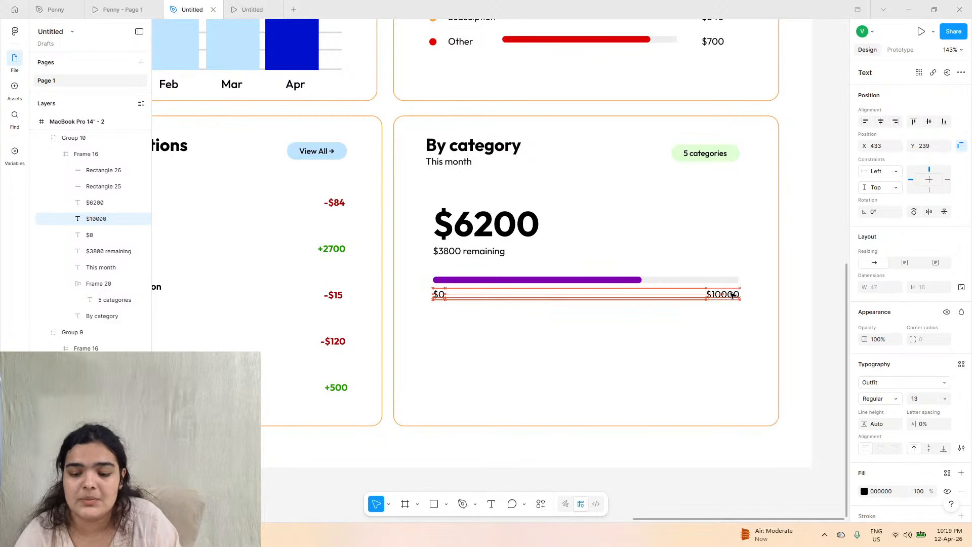
- Draw a thin divider rectangle about 419 × 5 px below the $0 and $10000 labels, as in the prototype
click(145, 5)
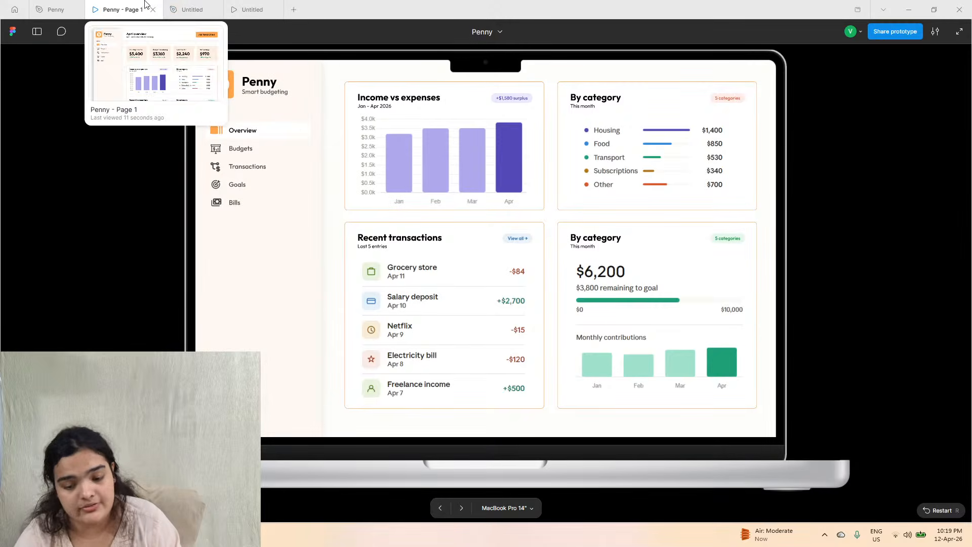
click(193, 8)
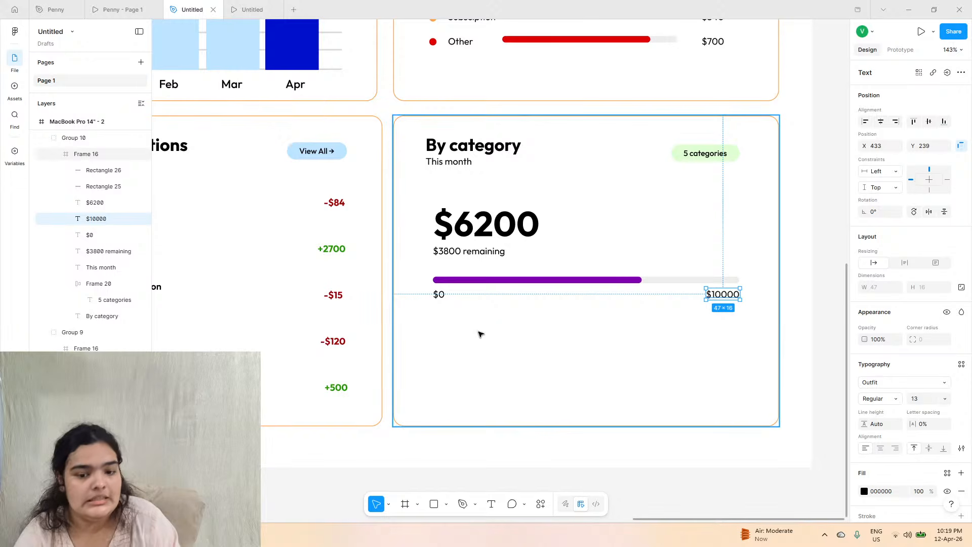
click(434, 504)
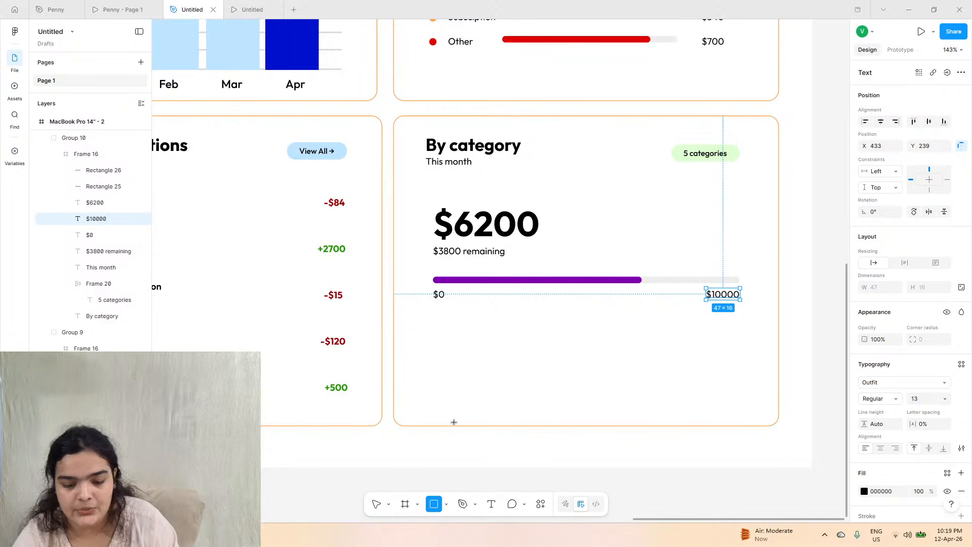
drag(437, 316, 736, 314)
scroll(745, 317, up, 5)
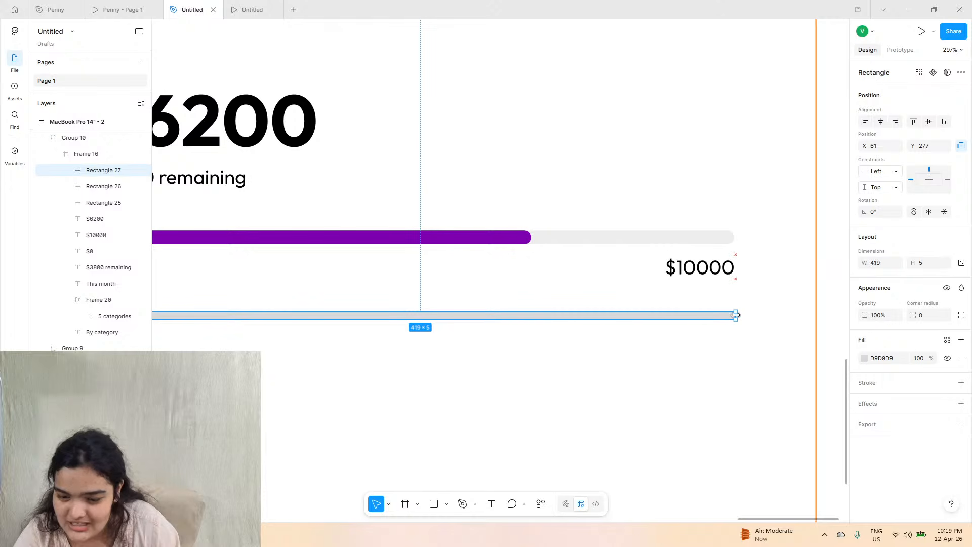
- Thin the divider to 2 px high and position it beneath the scale labels at X 57, Y 280
scroll(605, 319, down, 2)
scroll(604, 319, left, 2)
scroll(514, 308, down, 2)
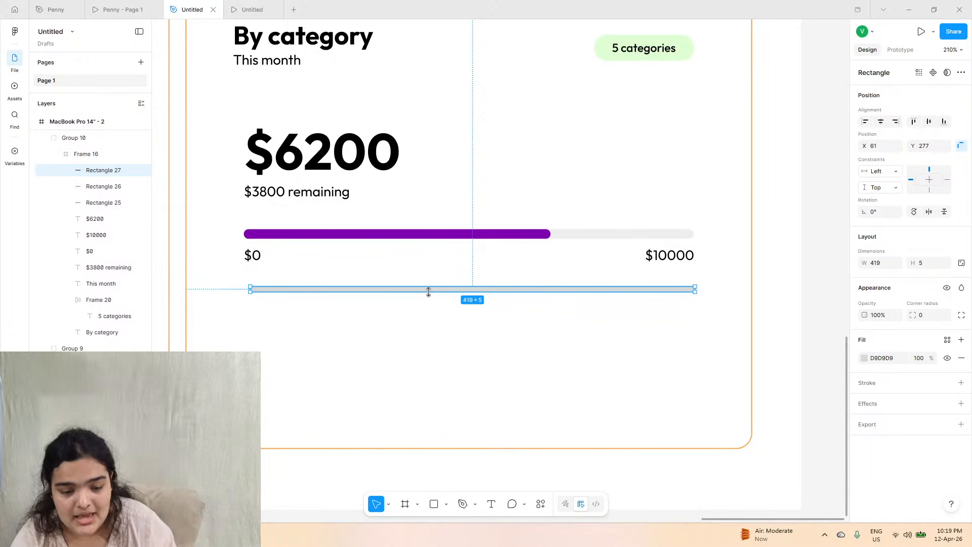
drag(428, 292, 457, 303)
scroll(429, 288, up, 3)
scroll(457, 305, down, 5)
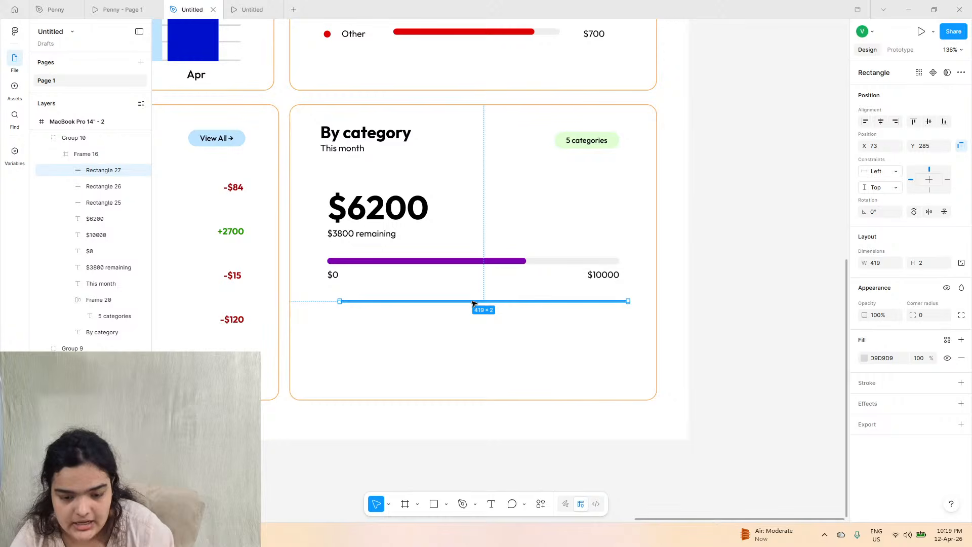
drag(473, 303, 462, 300)
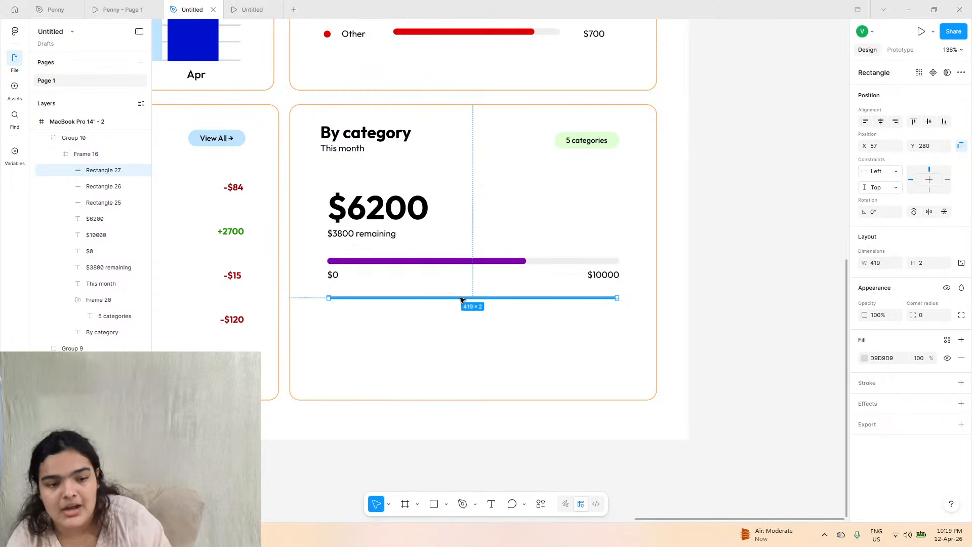
- Copy the four Income vs expenses bars and their month labels below the lower By category card's divider, with the bars about 358 × 78 px
click(118, 10)
click(56, 10)
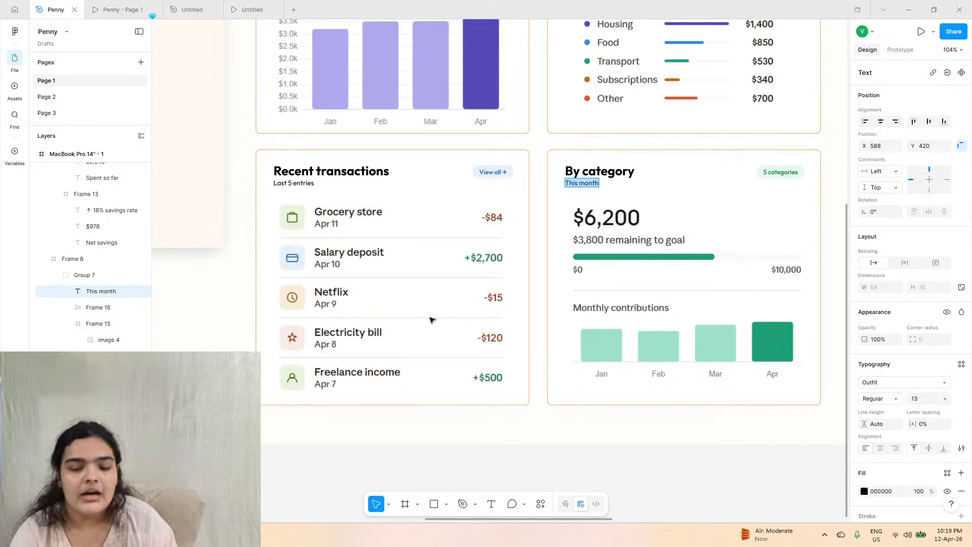
click(188, 9)
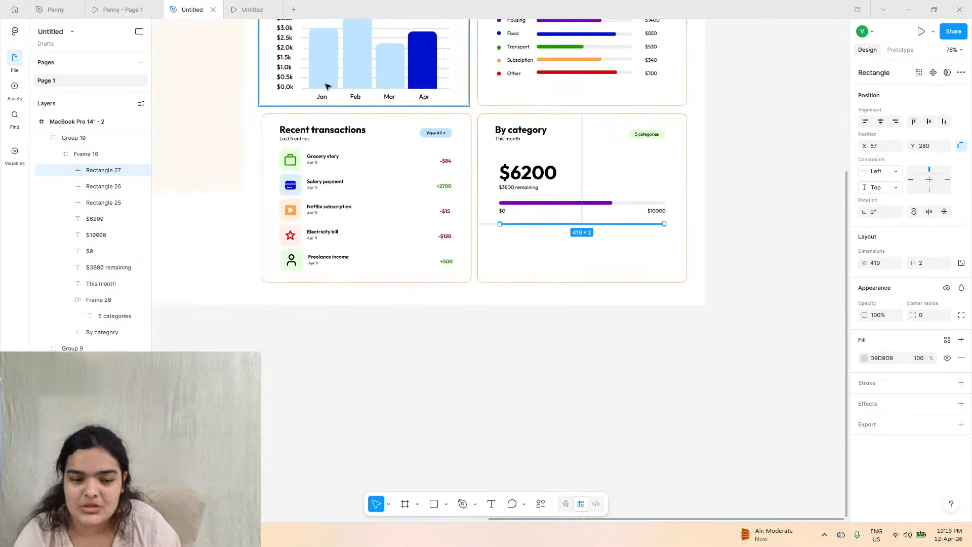
scroll(326, 83, down, 1)
drag(319, 68, 322, 68)
ctrl+click(324, 68)
shift+click(359, 72)
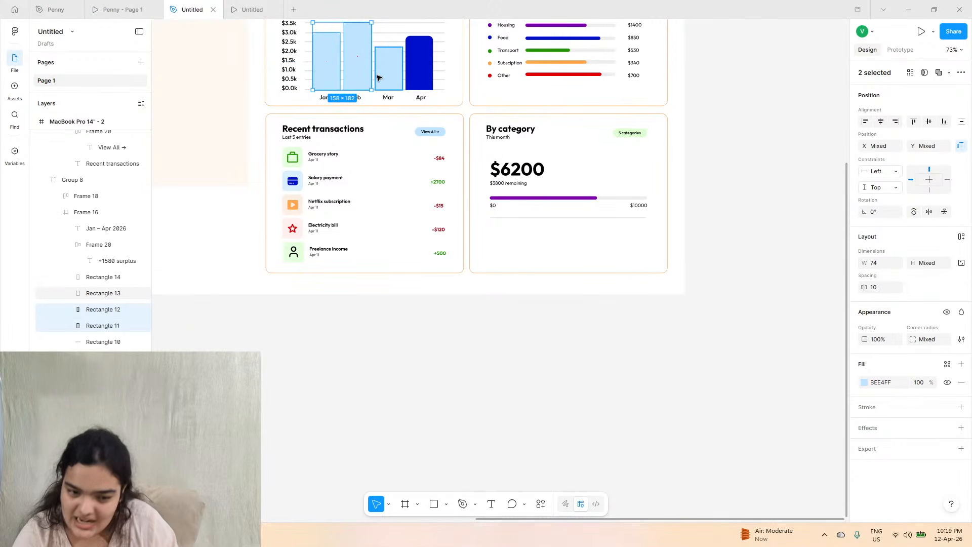
shift+click(379, 77)
shift+click(416, 68)
shift+click(389, 99)
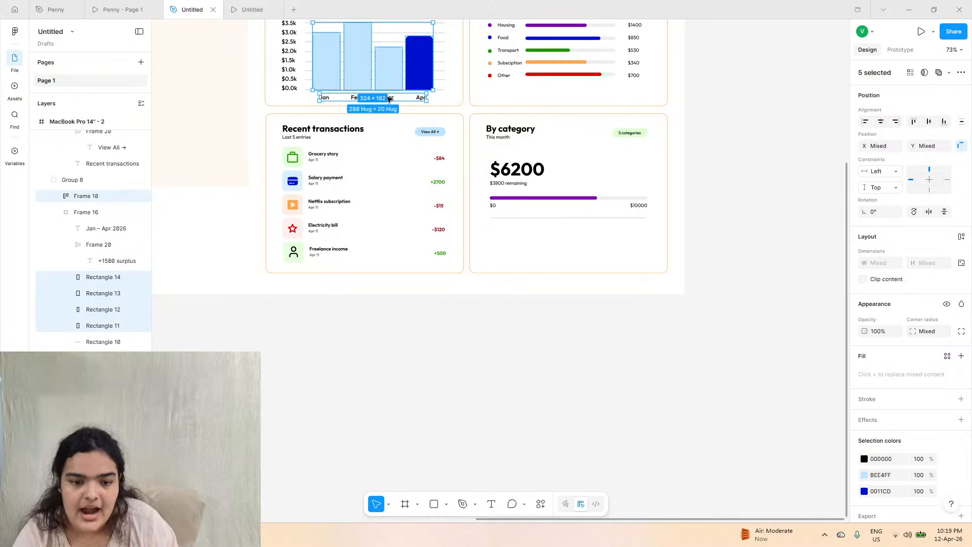
drag(358, 59, 492, 242)
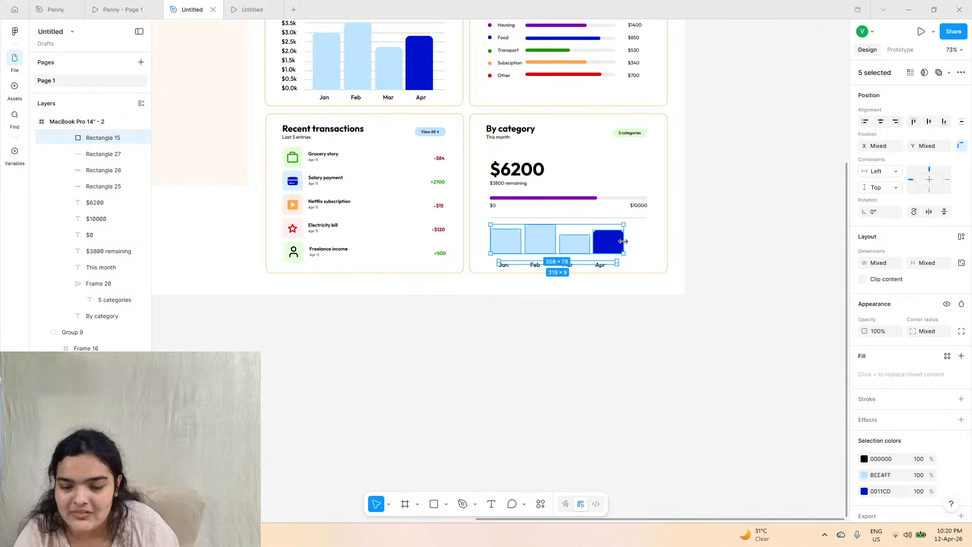
- Widen the copied bars together with their month labels to about 419 px, matching the divider's width
drag(623, 242, 645, 245)
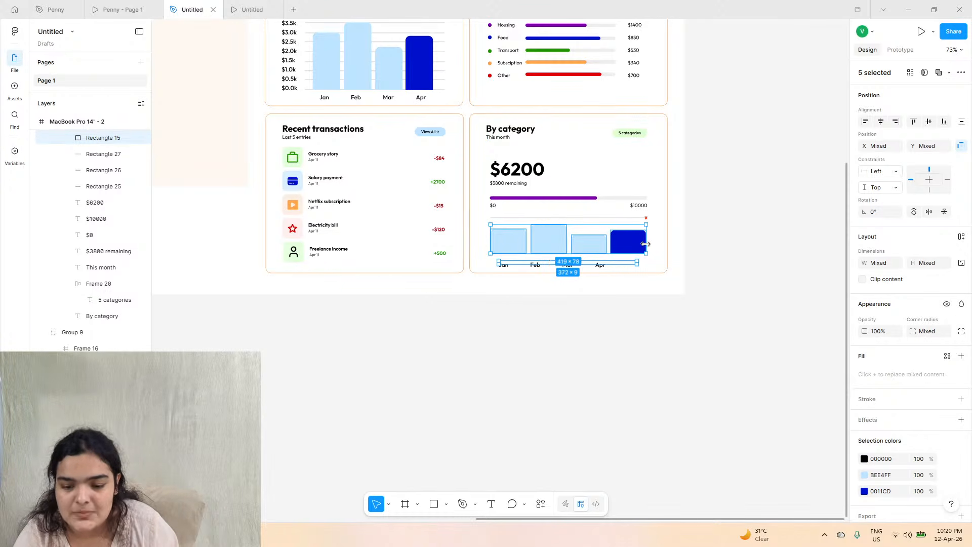
scroll(609, 261, up, 5)
click(597, 265)
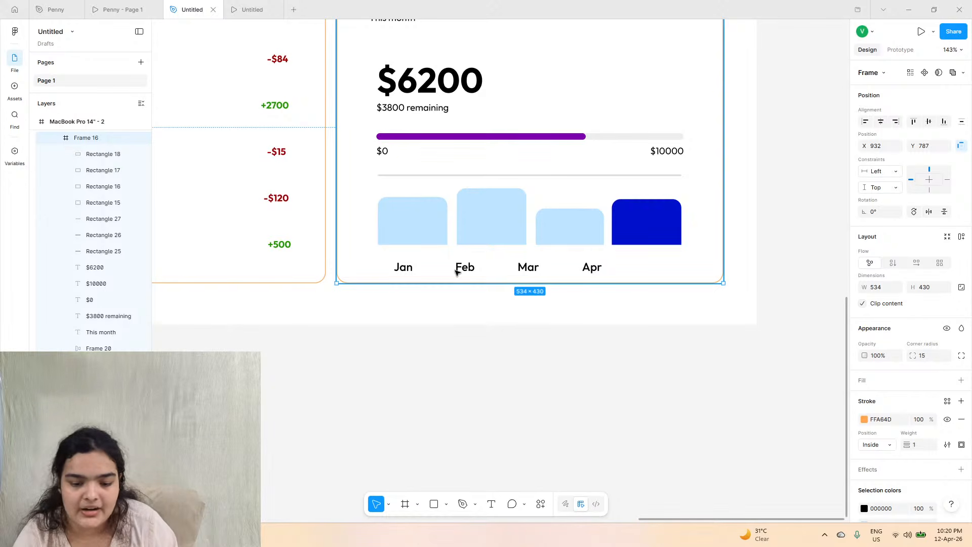
click(439, 347)
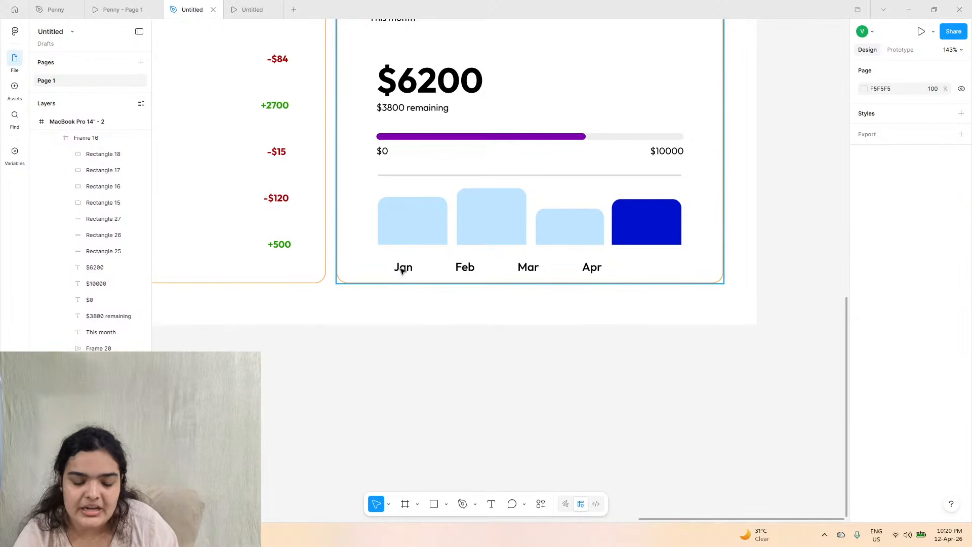
- Look for the layer of the copied month labels, checking the lower card's layers and the Income vs expenses chart's label frames
click(401, 271)
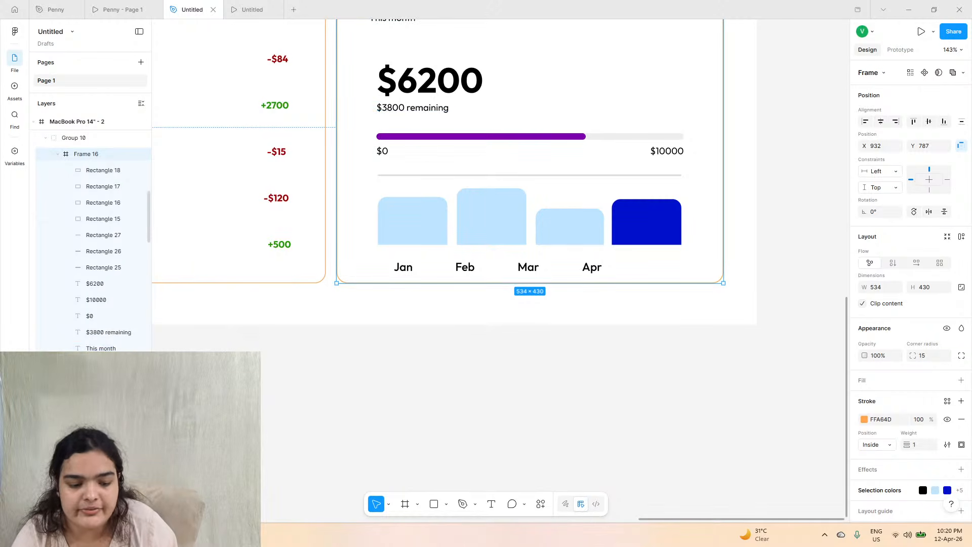
click(101, 365)
click(101, 365)
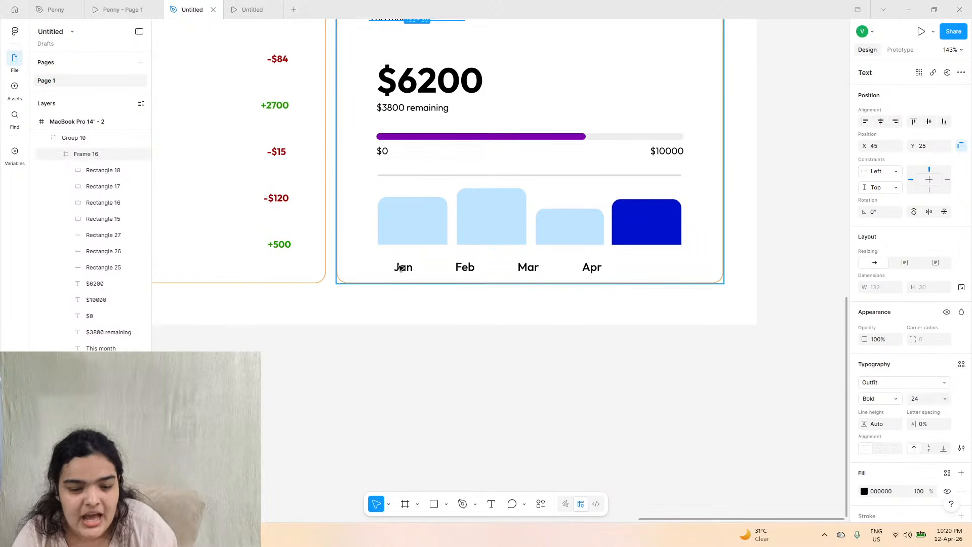
click(402, 268)
click(102, 364)
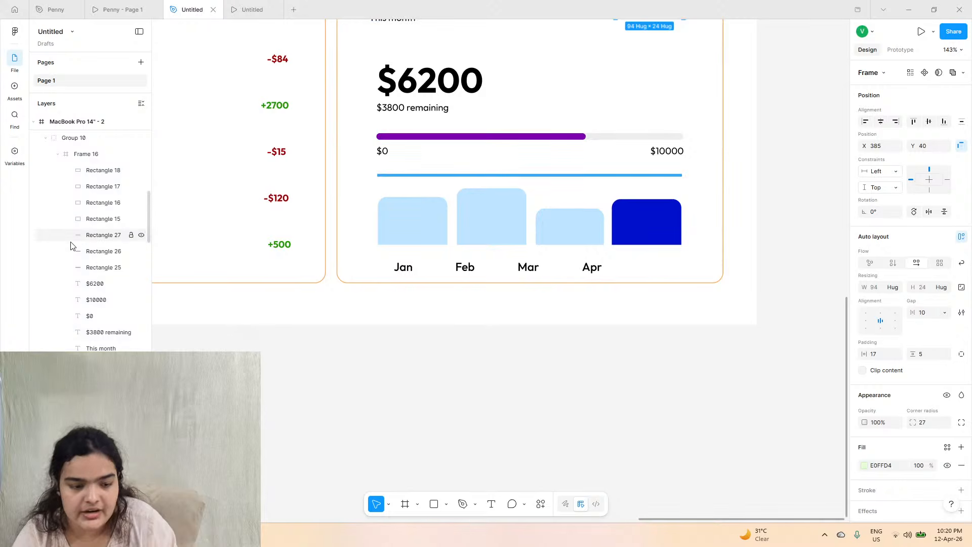
scroll(81, 235, up, 3)
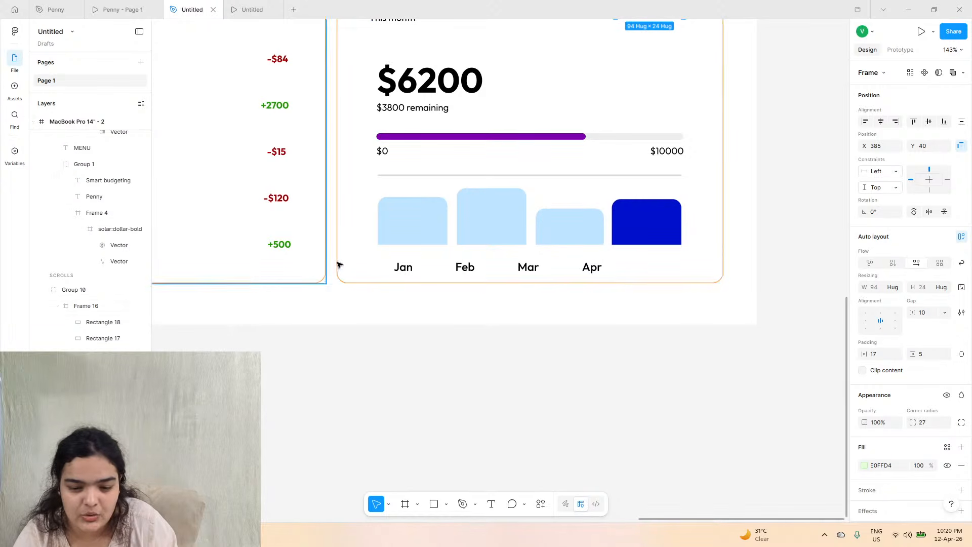
click(410, 268)
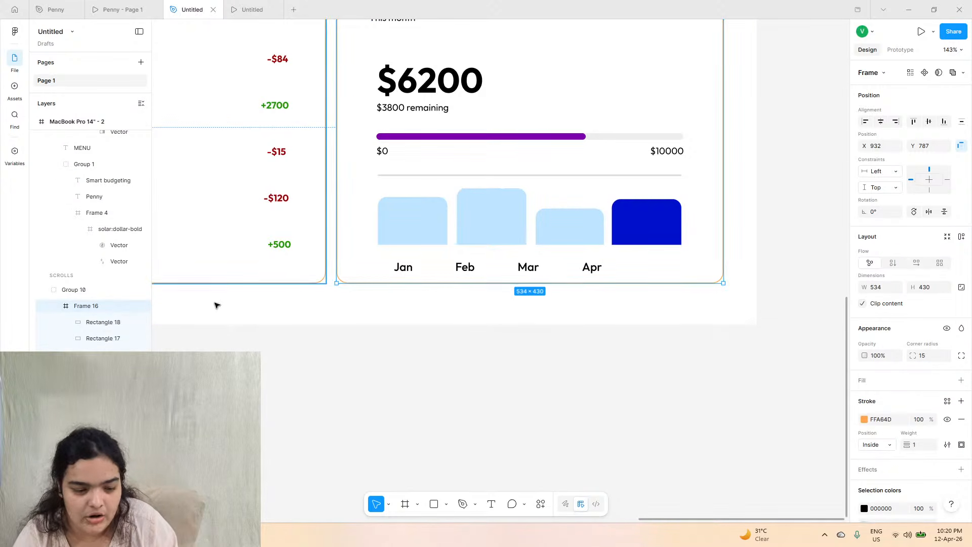
scroll(76, 178, down, 3)
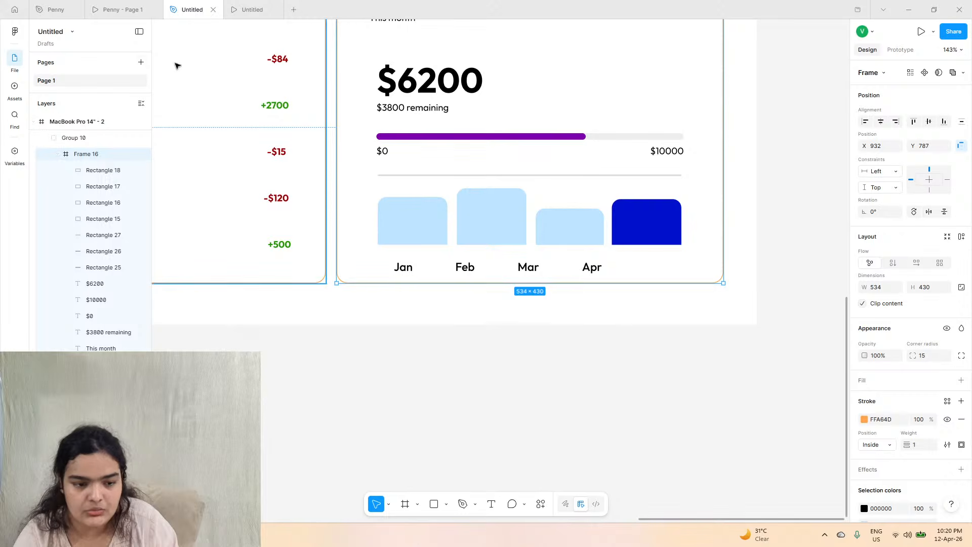
click(410, 231)
drag(772, 230, 408, 275)
click(405, 268)
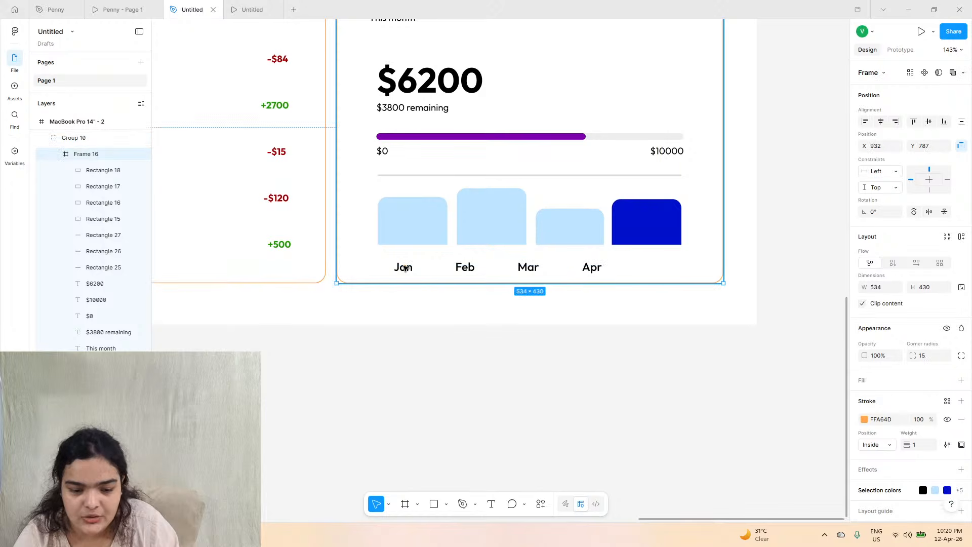
scroll(404, 270, down, 5)
click(322, 151)
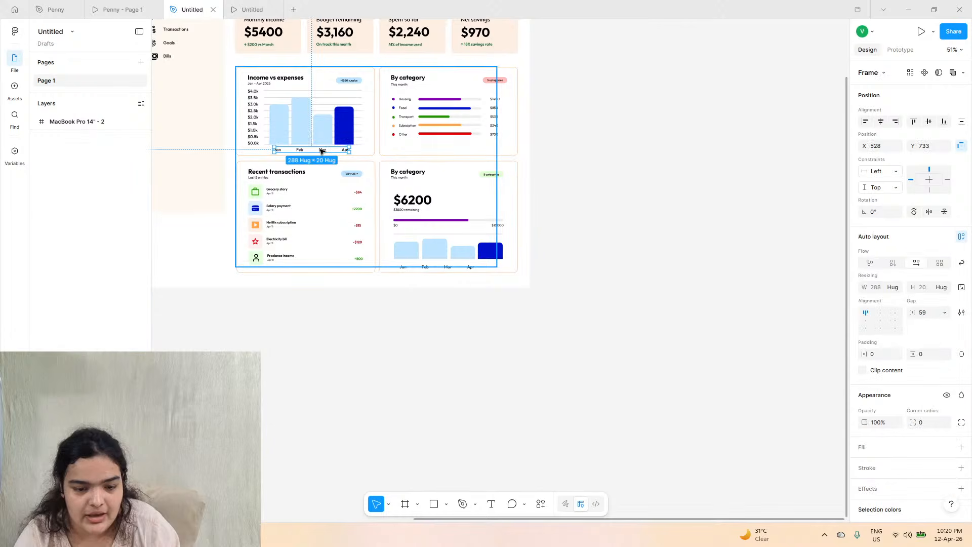
double_click(321, 151)
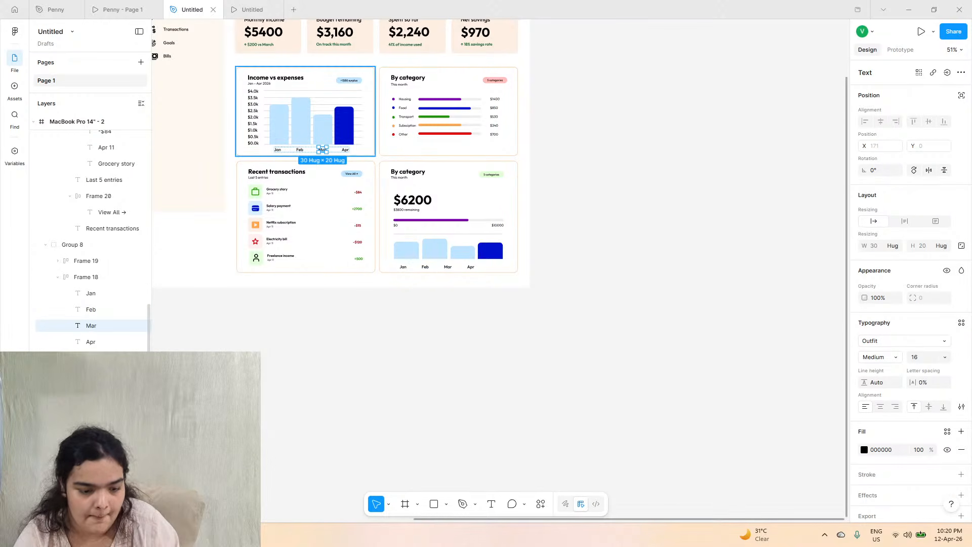
click(94, 358)
scroll(93, 343, up, 1)
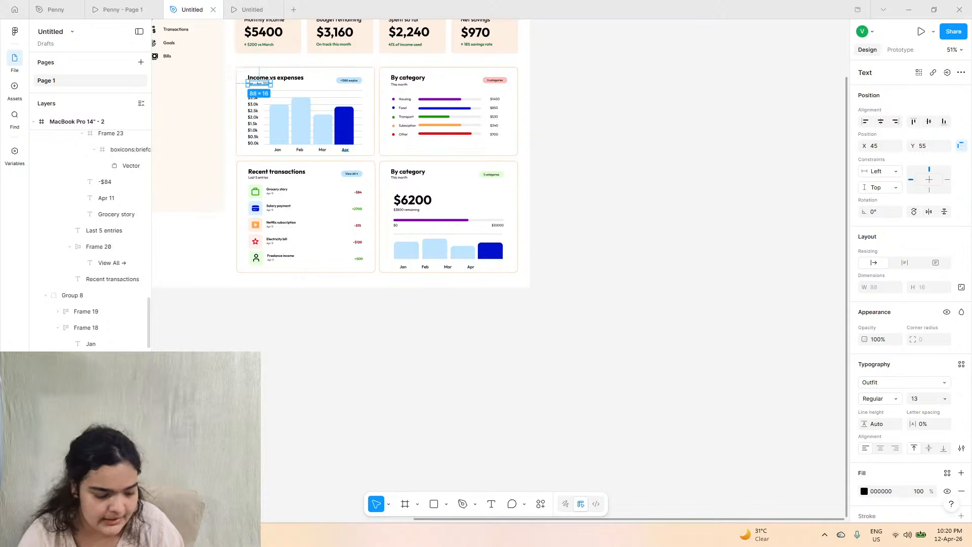
- Undo the recent selection changes and the widening of the copied bars and month labels
key(ctrl+z)
key(ctrl+z)
key(ctrl+z)
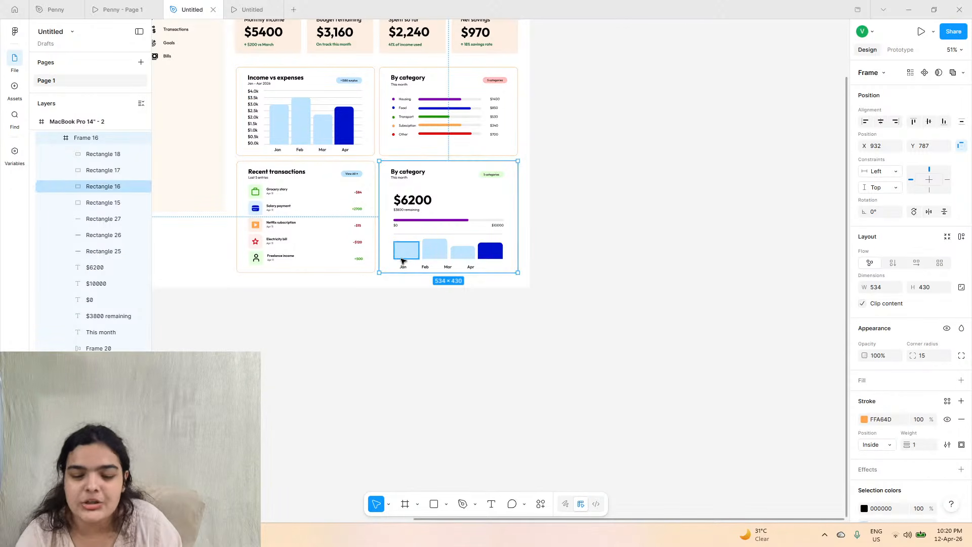
key(ctrl+z)
key(ctrl+z)
click(403, 259)
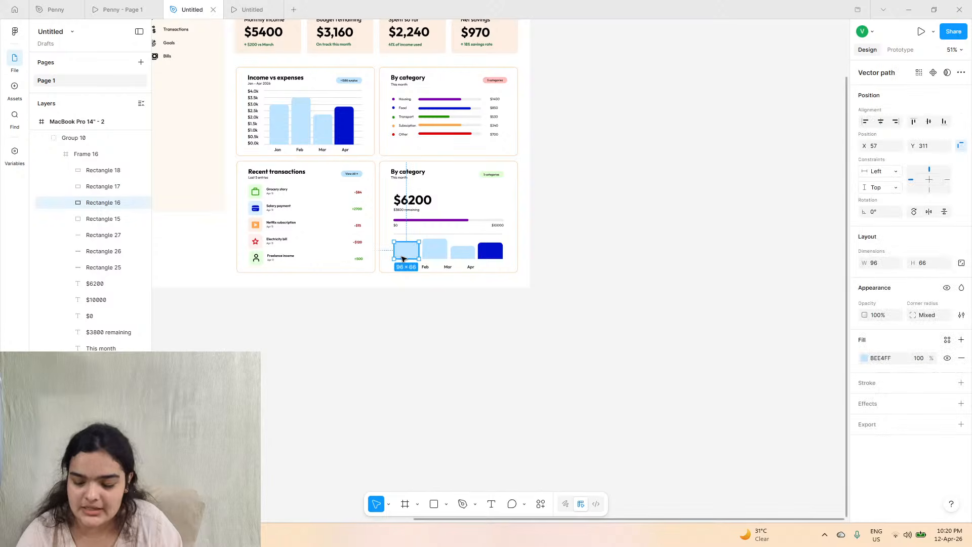
key(ctrl+z)
key(ctrl+z)
key(ctrl+z)
key(ctrl+z)
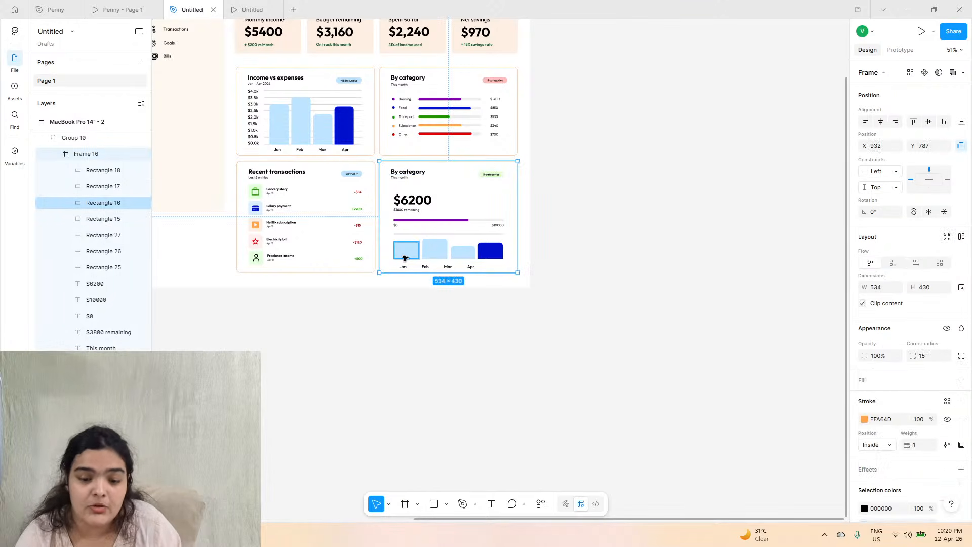
key(ctrl+z)
key(ctrl+z)
key(ctrl+z)
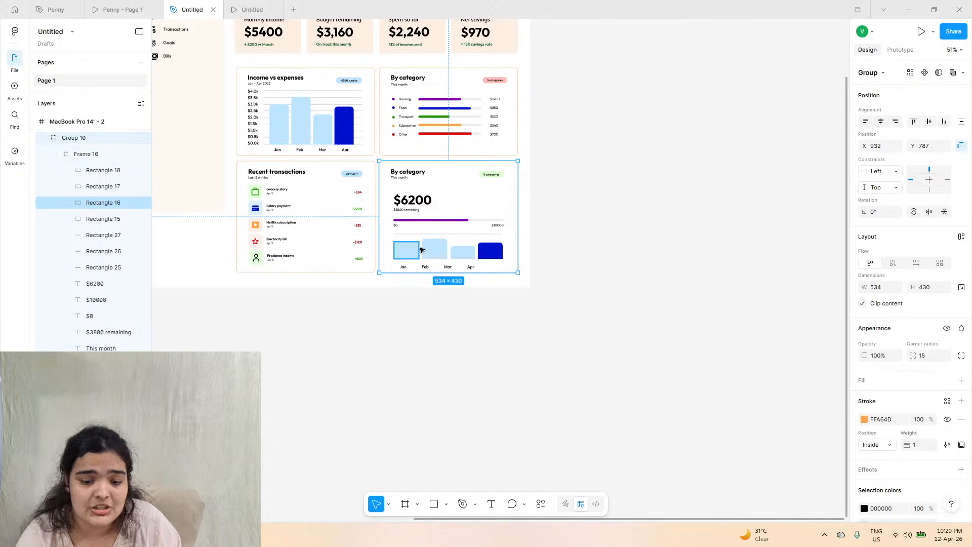
key(ctrl+z)
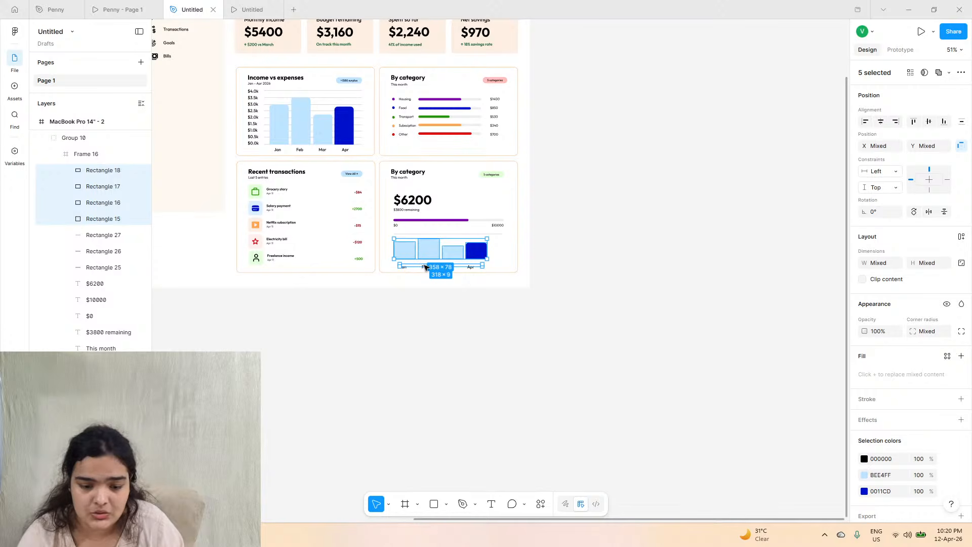
- Move the copied month labels' layer, Frame 19, into Frame 16 of the lower By category card, above the bar rectangles
scroll(101, 264, down, 10)
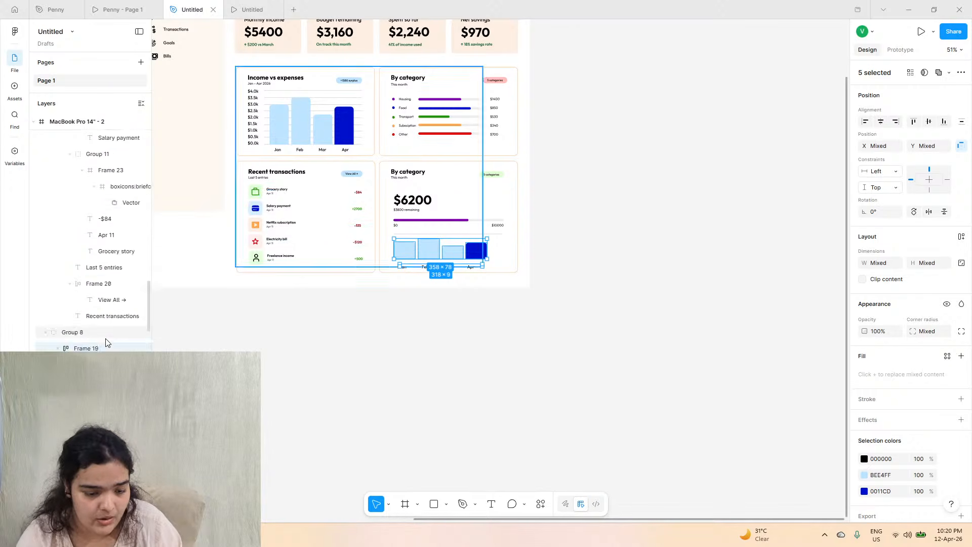
scroll(106, 343, down, 1)
drag(81, 286, 108, 164)
scroll(87, 207, up, 2)
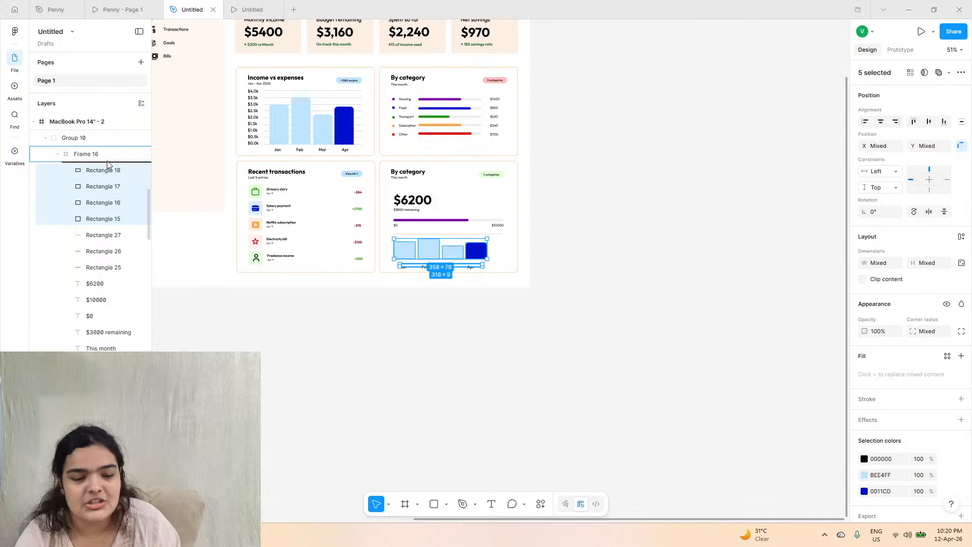
scroll(486, 266, up, 5)
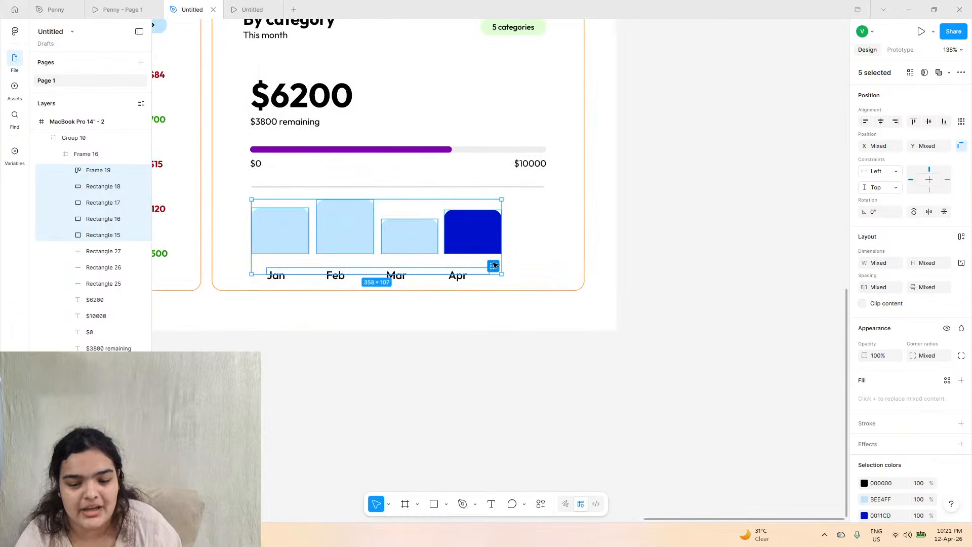
- Widen the month labels' frame in the lower By category card to about 400 px and set its gap to Auto
click(464, 275)
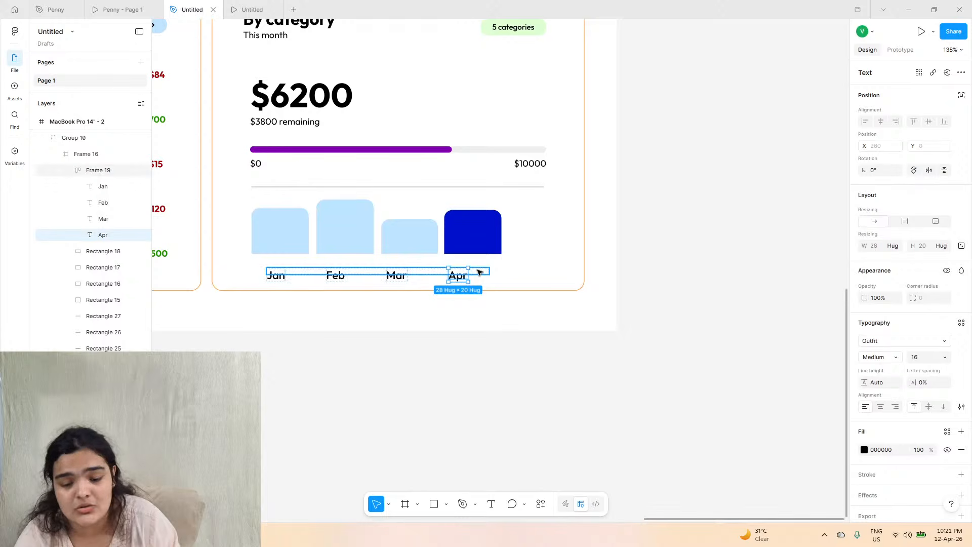
drag(492, 271, 546, 273)
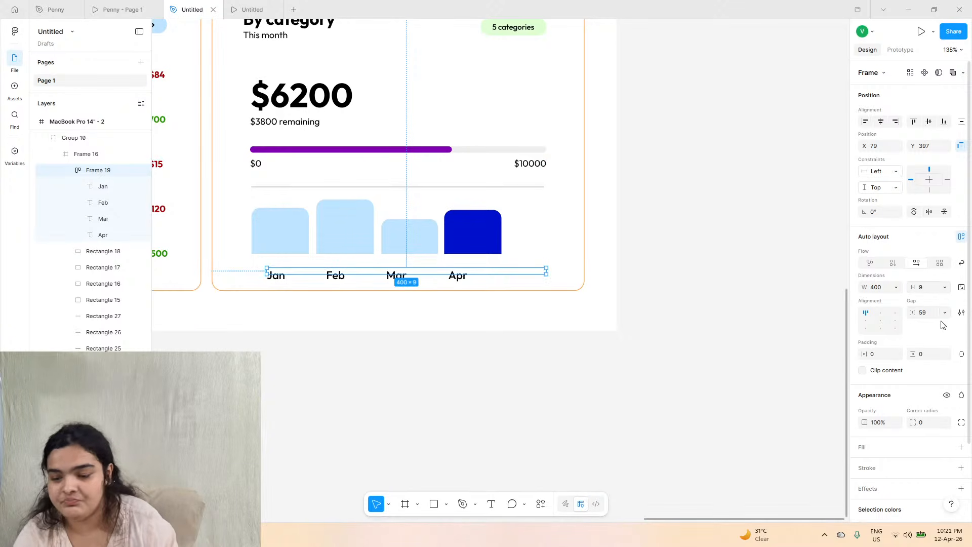
click(962, 312)
click(944, 313)
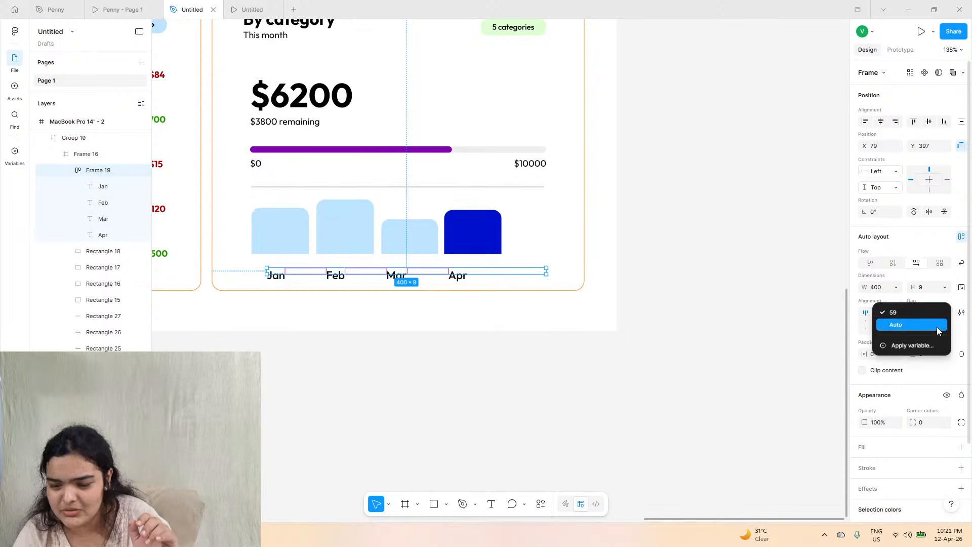
click(891, 324)
- Move the Apr, Mar and Feb bars horizontally over their month labels, to X 410, 299 and 174
click(460, 235)
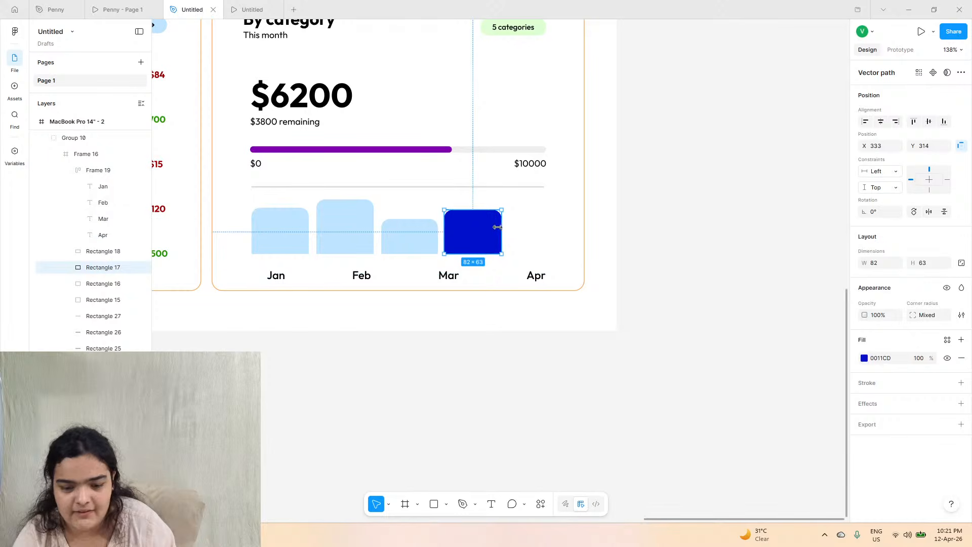
drag(497, 229, 540, 237)
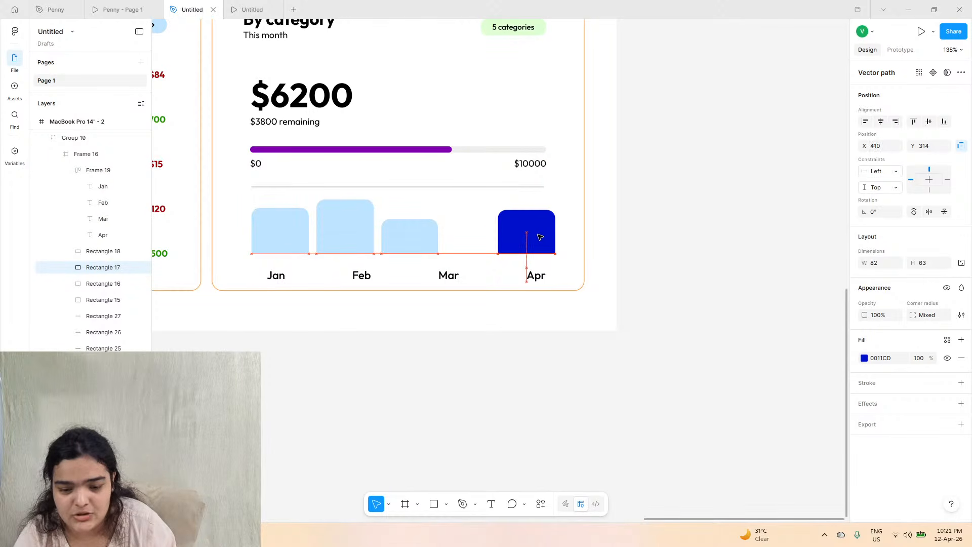
drag(411, 245, 444, 239)
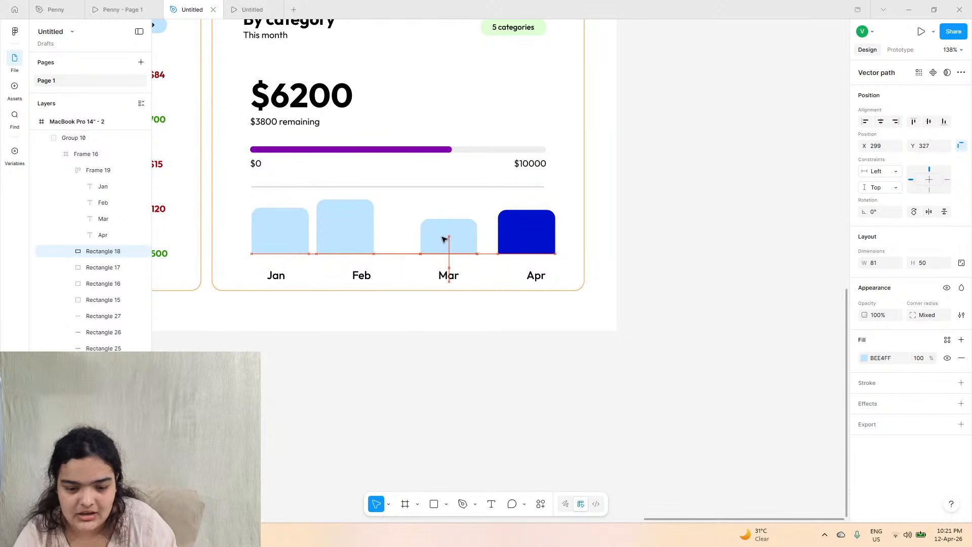
click(346, 237)
drag(346, 237, 363, 239)
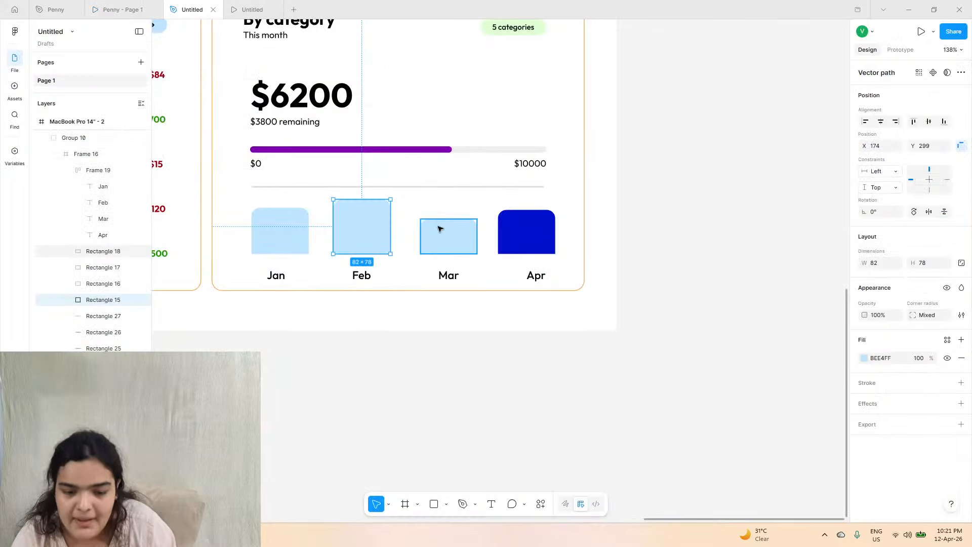
- Change the fill of the Jan, Feb and Mar bars in the lower card to light green E0FFD4
click(439, 229)
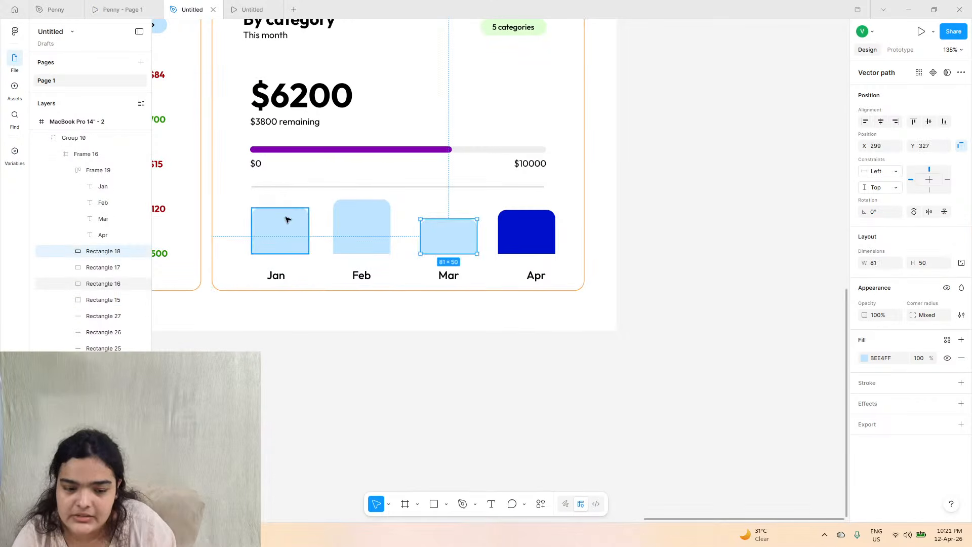
shift+click(290, 218)
click(363, 218)
shift+click(425, 235)
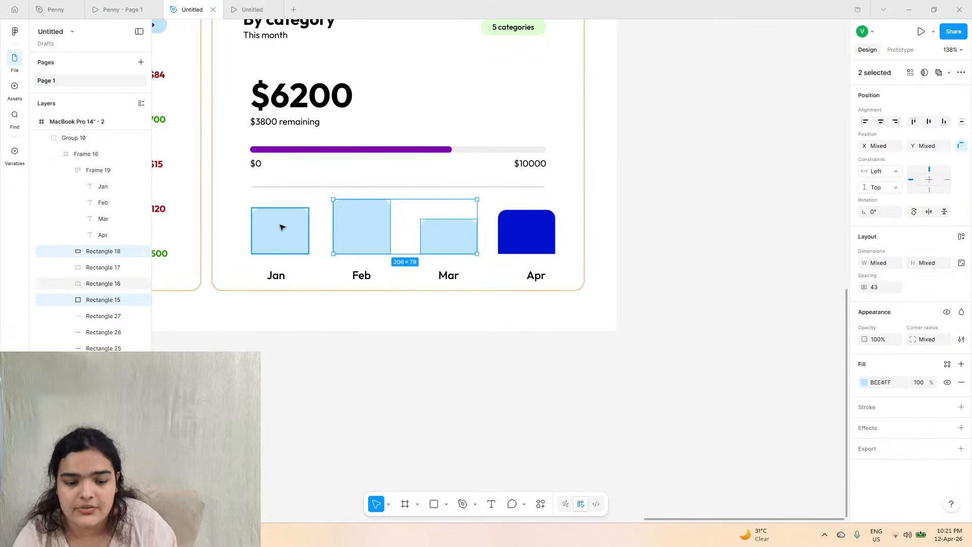
shift+click(282, 223)
click(864, 383)
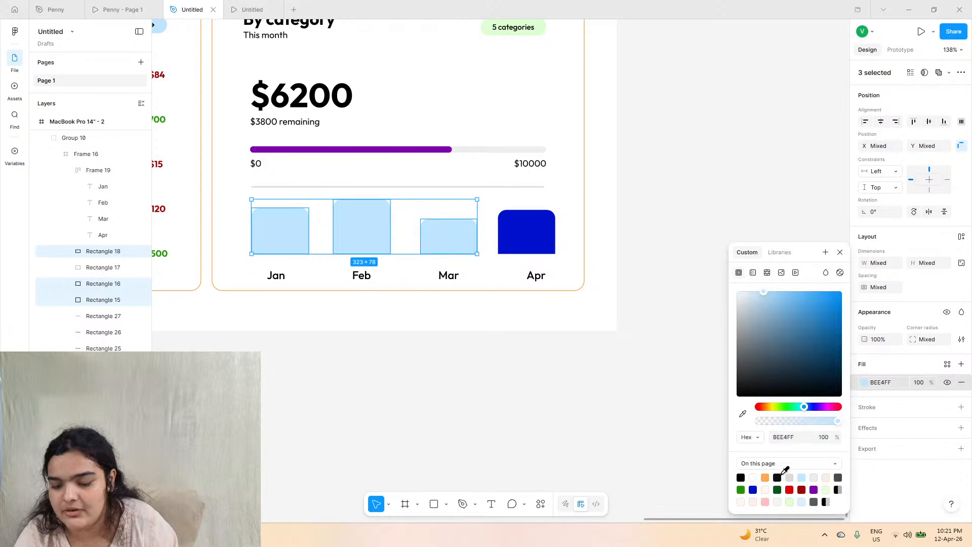
click(825, 490)
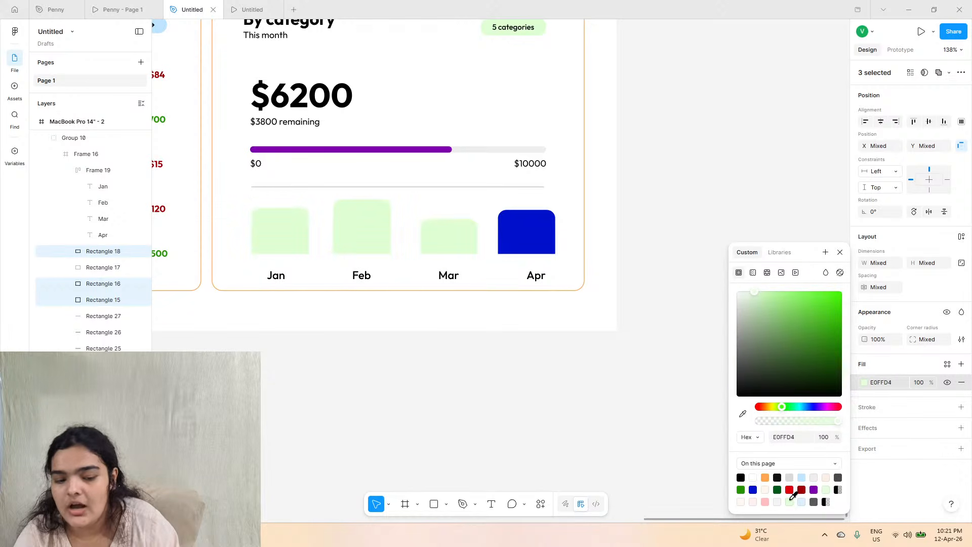
- Try the page's greens 005818 and 239400 on the Apr bar, and settle its fill on 009400
double_click(527, 231)
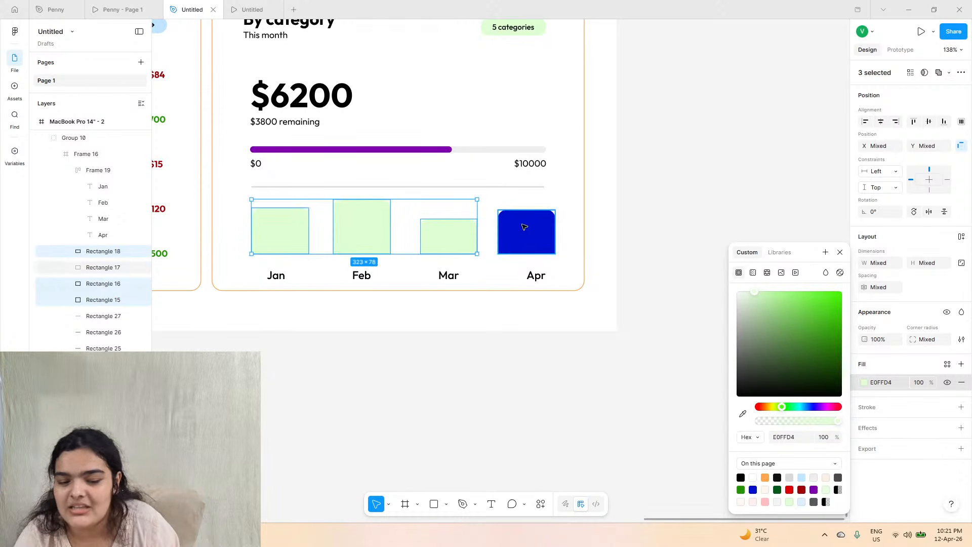
click(865, 214)
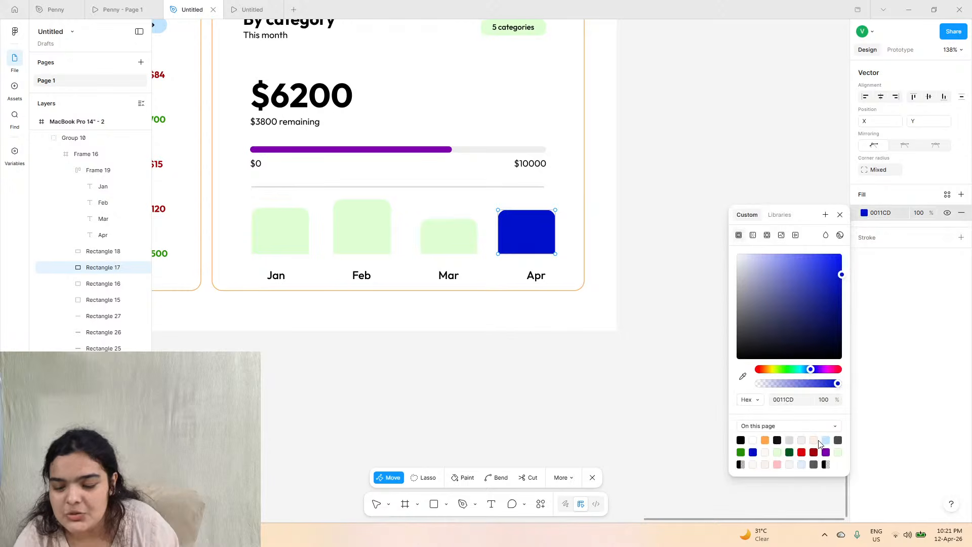
click(790, 451)
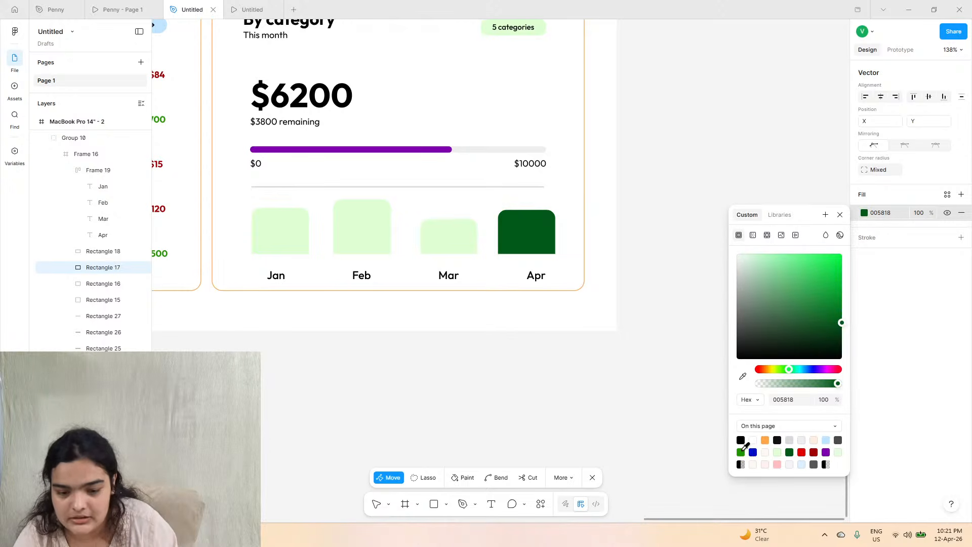
click(741, 452)
key(Escape)
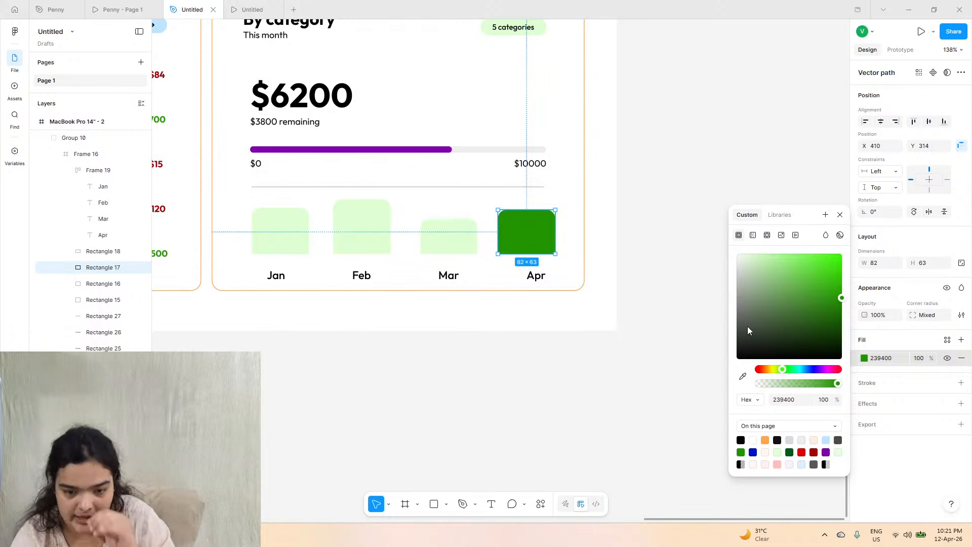
click(790, 452)
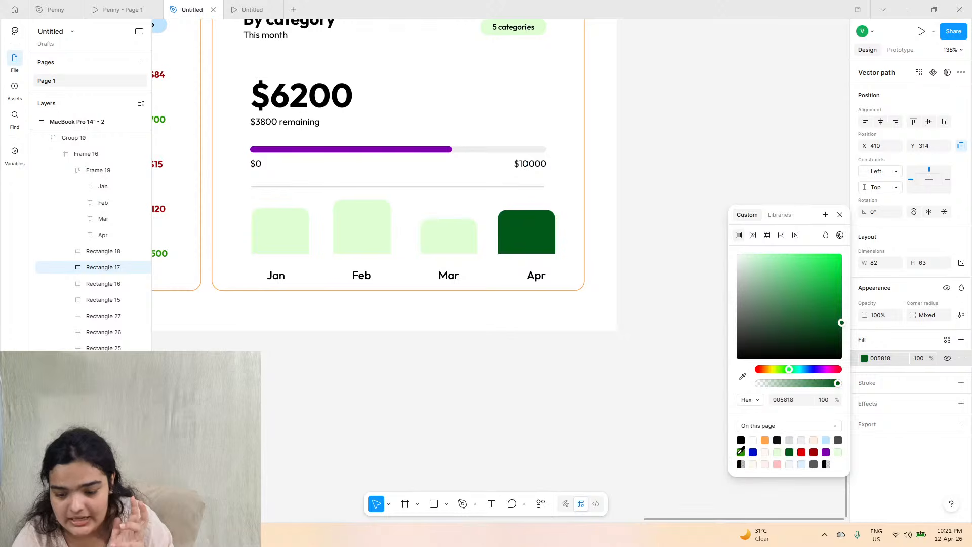
click(741, 452)
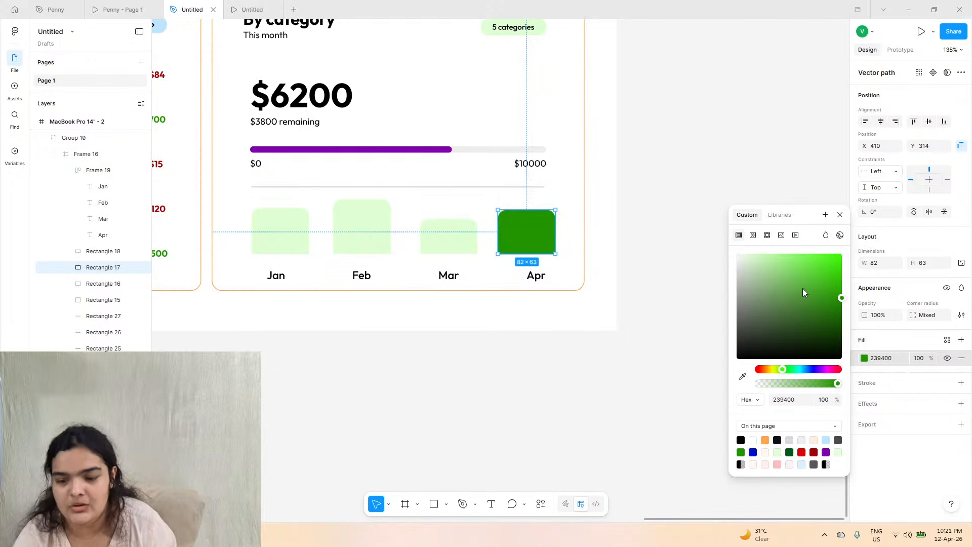
drag(848, 304, 860, 311)
drag(793, 380, 798, 383)
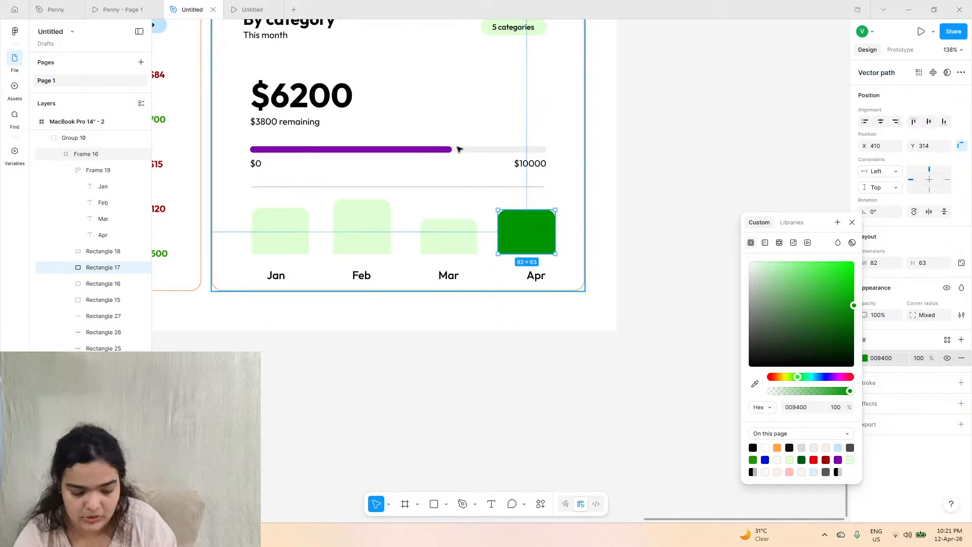
- Recolour the filled part of the $0–$10000 progress bar with the same green, 009400
click(425, 151)
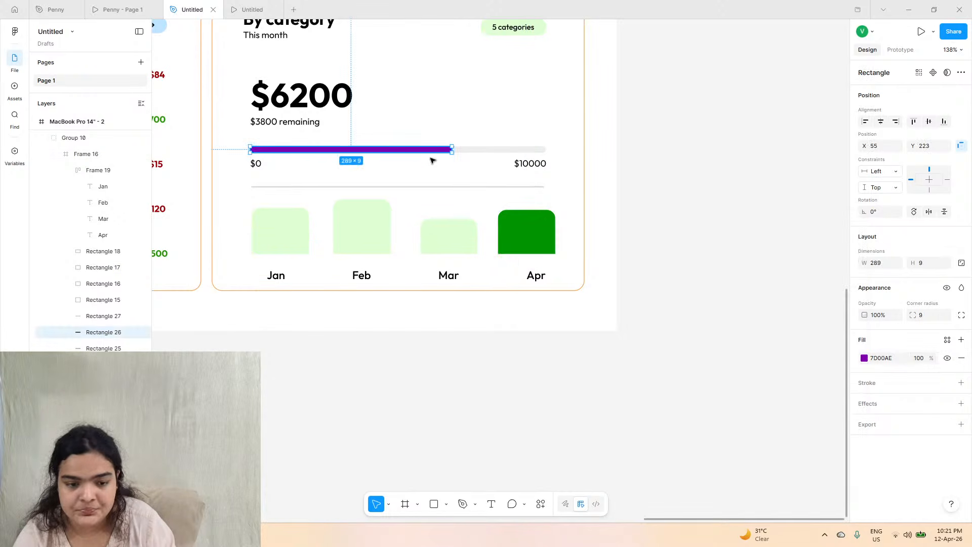
click(864, 357)
click(831, 502)
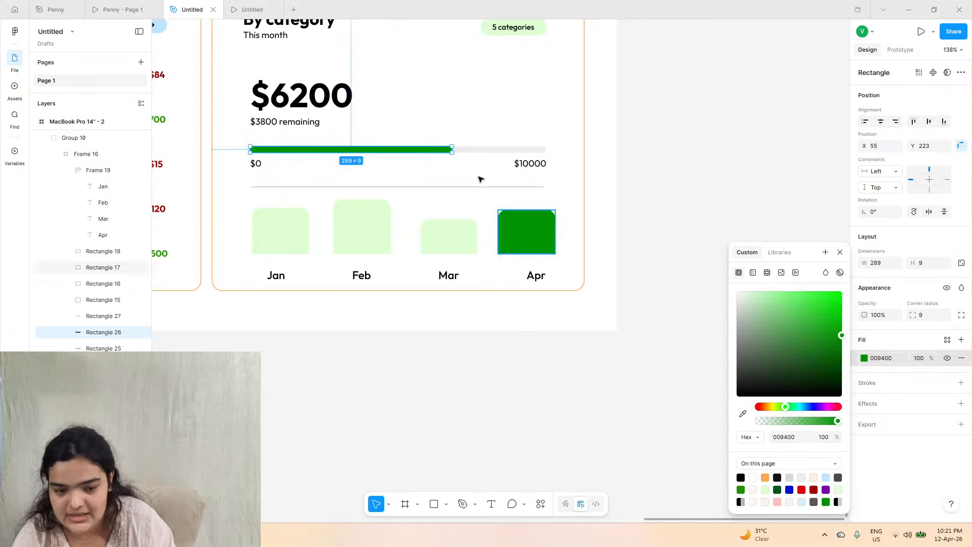
click(631, 105)
- Move the $6200 amount, $3800 remaining text, progress bar and both scale labels up together by 20 px
scroll(632, 106, down, 3)
scroll(632, 104, down, 5)
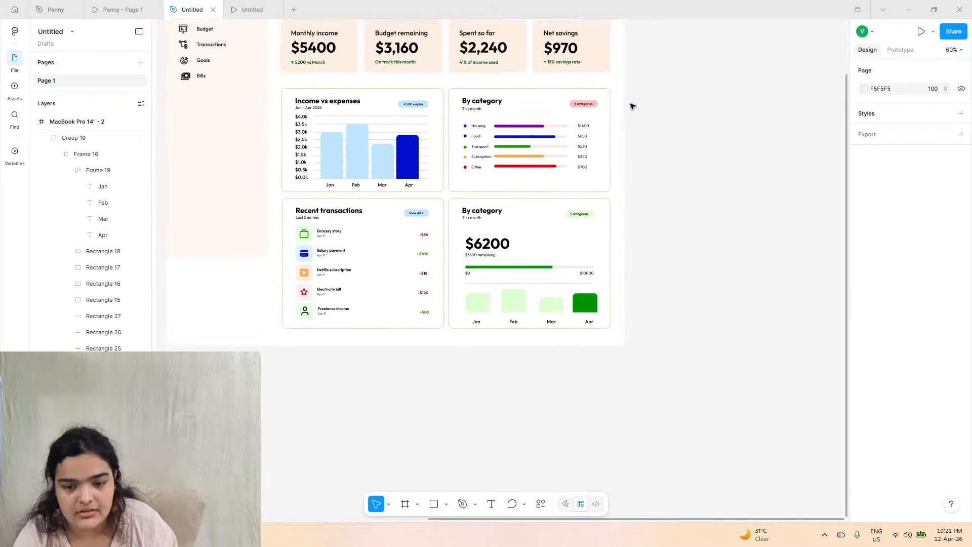
scroll(614, 178, up, 1)
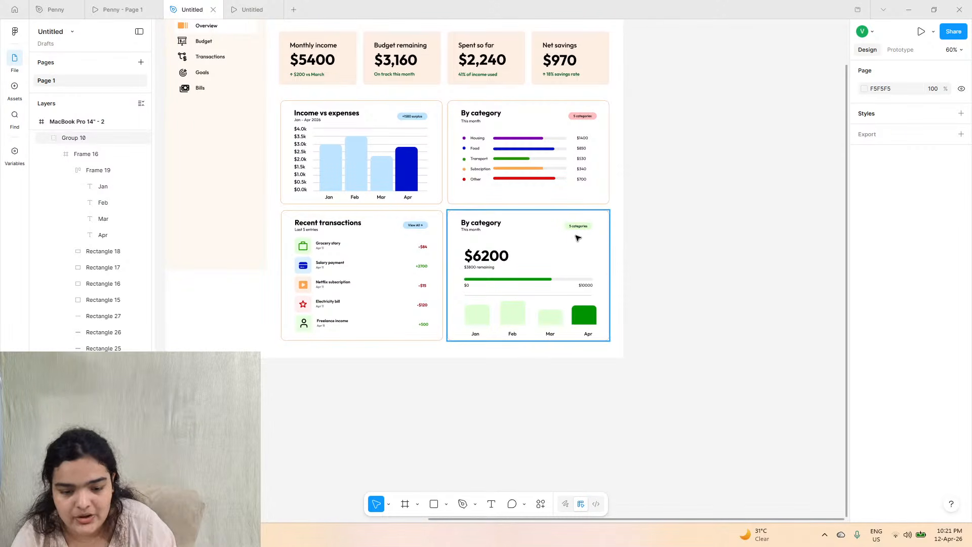
click(478, 254)
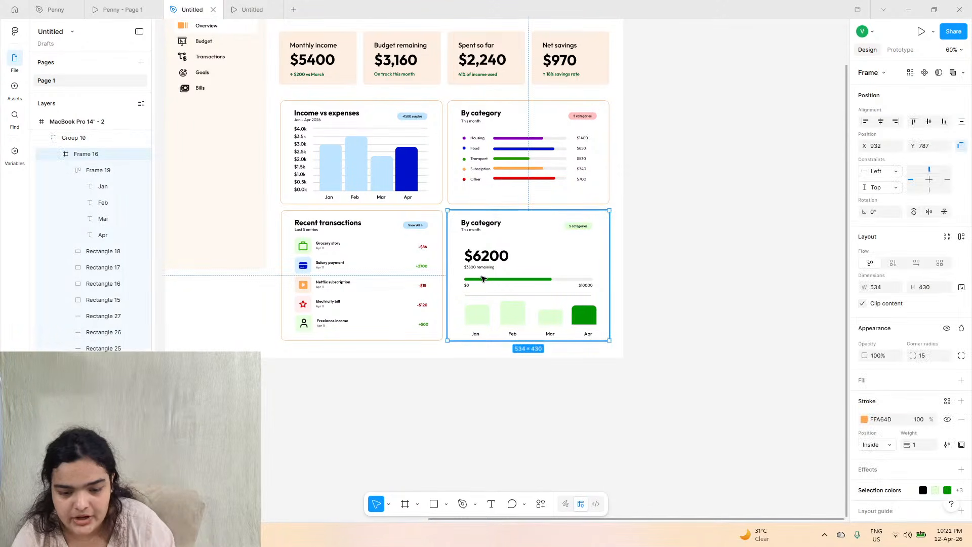
double_click(478, 256)
scroll(478, 264, up, 5)
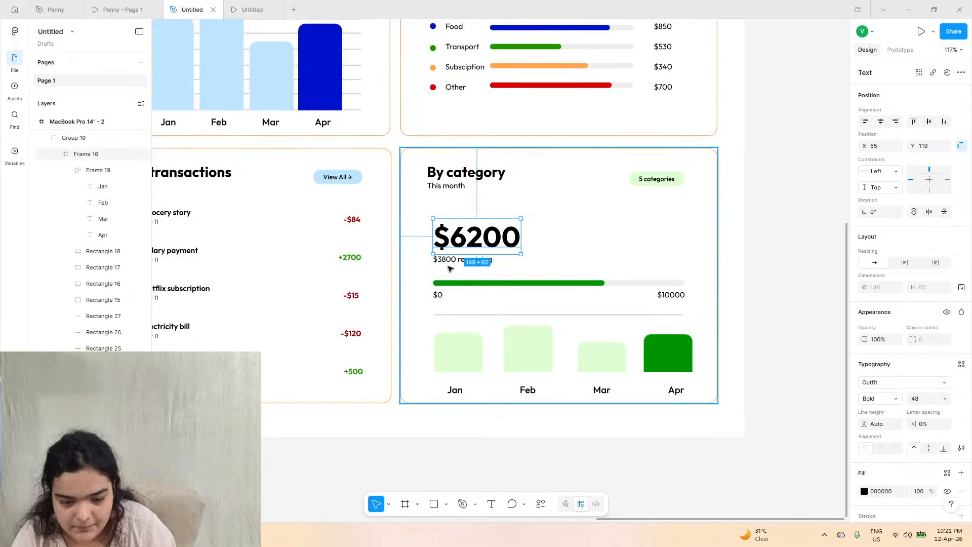
shift+click(448, 283)
shift+click(647, 283)
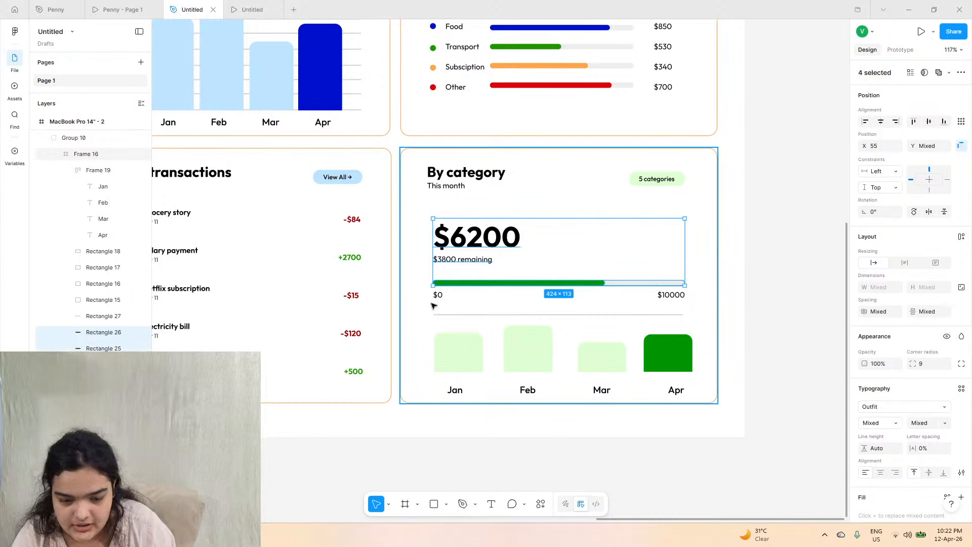
shift+click(437, 296)
key(alt+h)
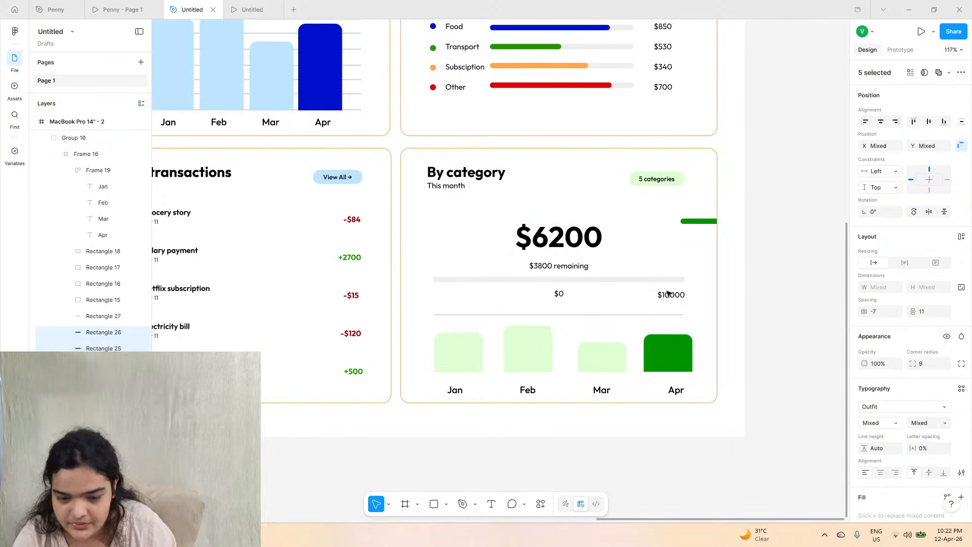
key(ctrl+z)
shift+click(668, 296)
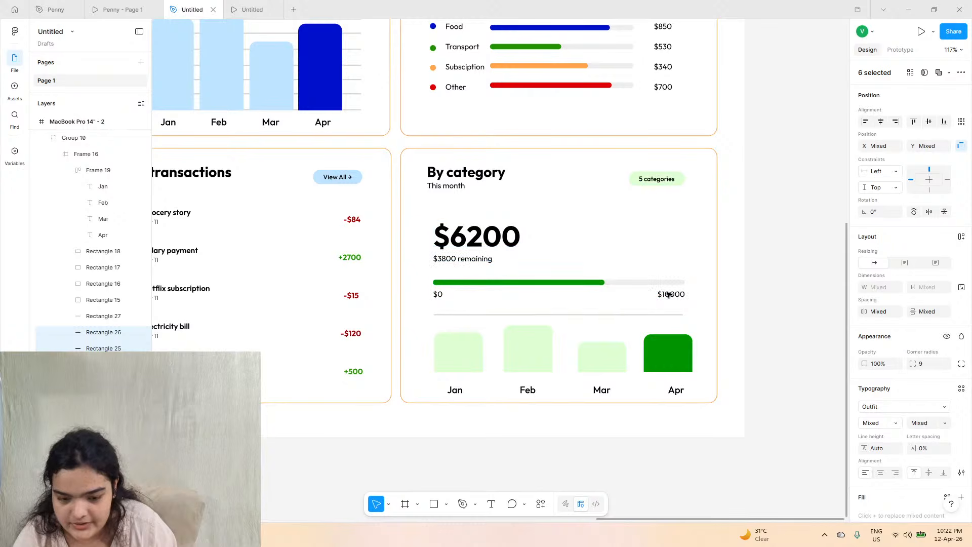
key(shift+Up)
key(shift+Up)
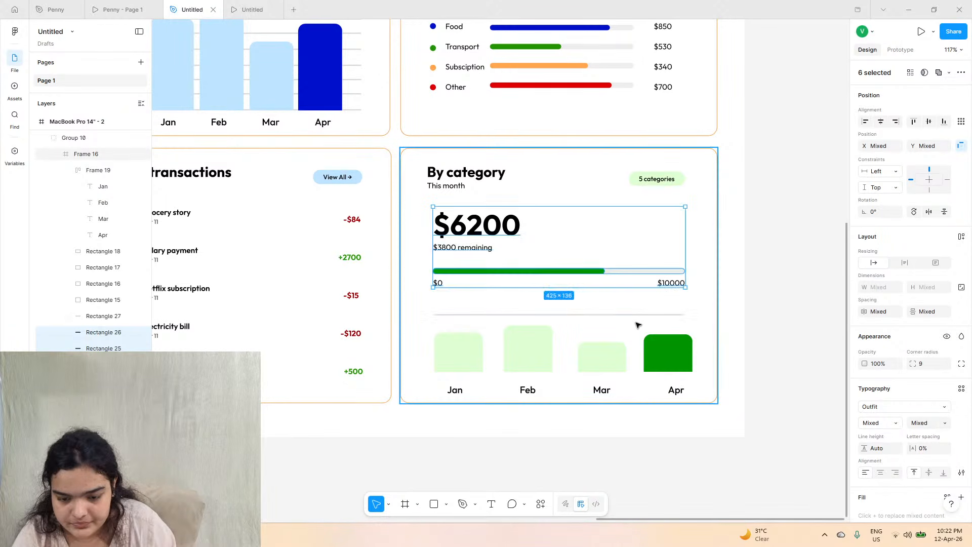
- Move the divider line above the bars up to Y 262 and widen it to 425 px
click(640, 314)
key(Up)
key(Up)
key(Up)
key(Up)
key(Up)
key(Up)
key(Up)
key(Up)
key(Up)
key(Up)
key(Up)
key(Up)
key(Up)
key(Up)
key(Up)
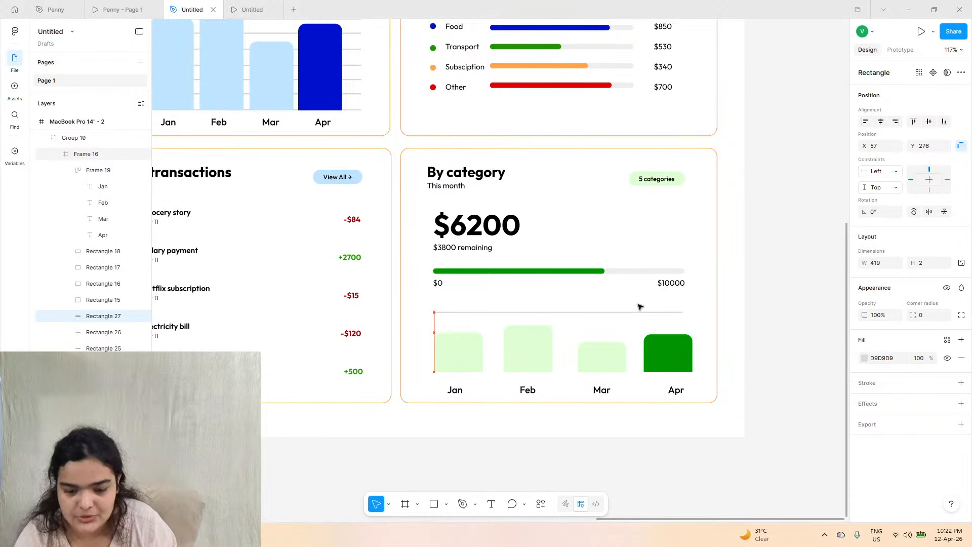
key(Up)
key(Up)
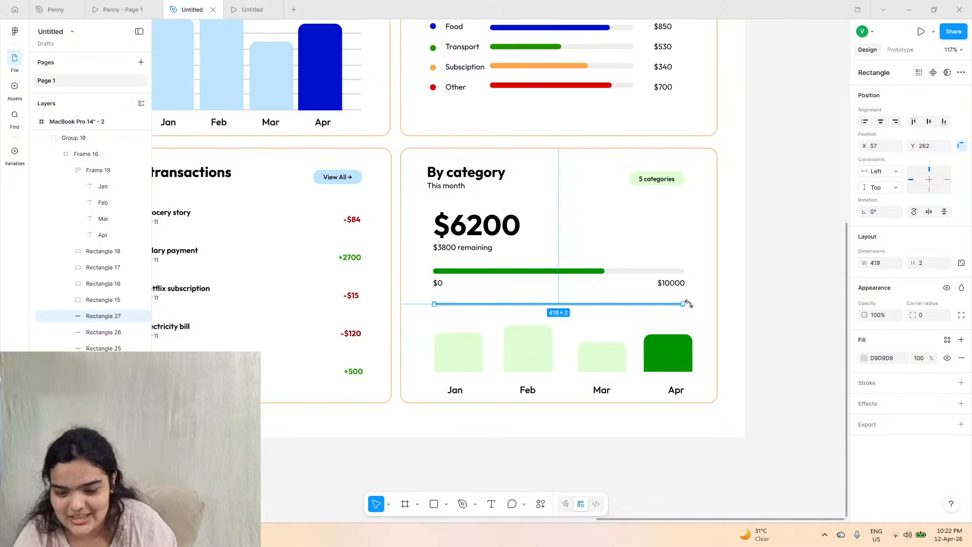
scroll(689, 303, up, 10)
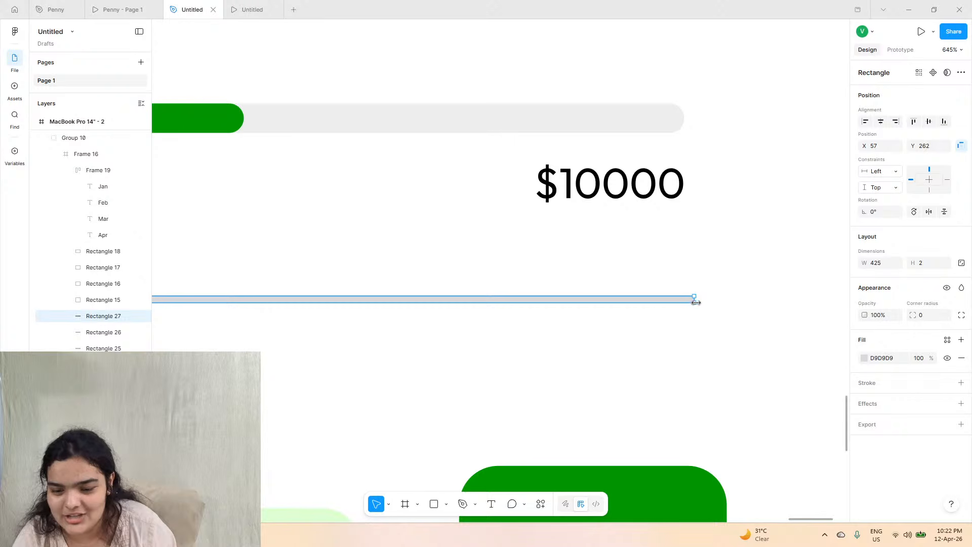
- Stretch all four bars of the lower card upward together, making them slightly taller below the divider
scroll(696, 301, down, 6)
click(656, 400)
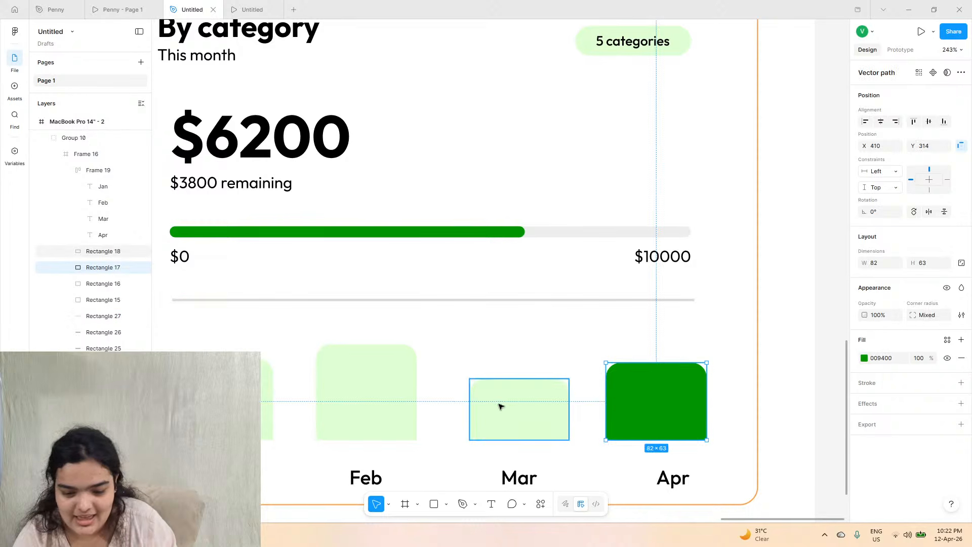
shift+click(501, 406)
shift+click(370, 373)
shift+click(265, 380)
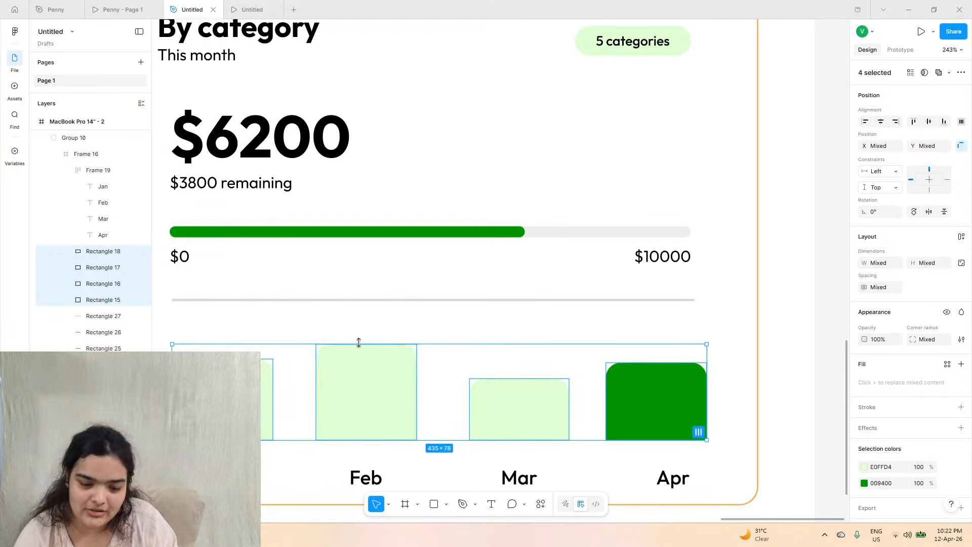
drag(359, 343, 358, 325)
click(770, 297)
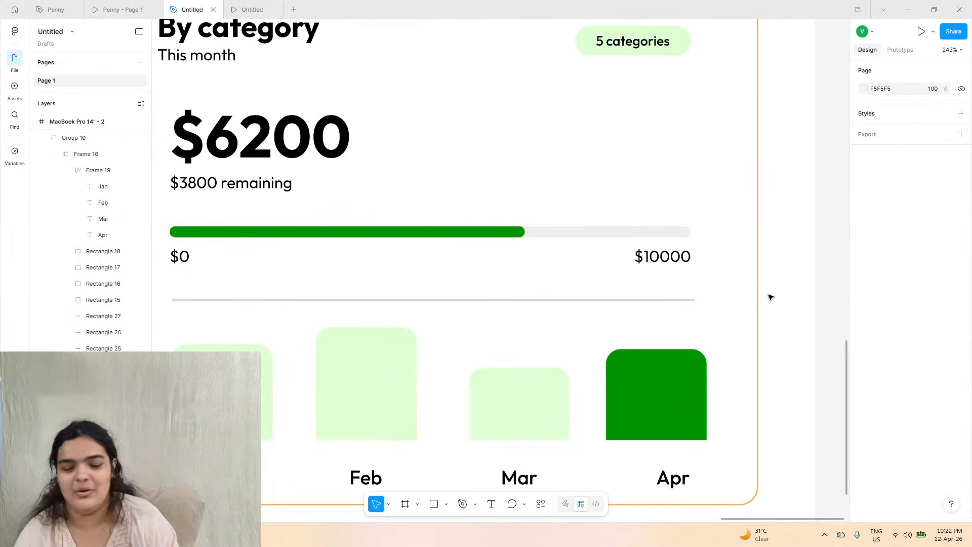
scroll(770, 297, down, 6)
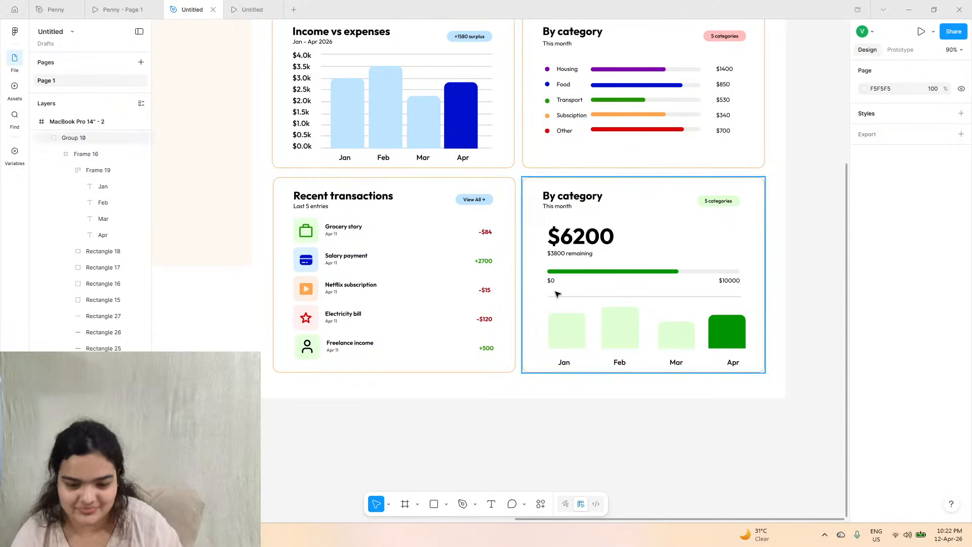
- Review both the landing page and the April overview screen in the prototype preview of the untitled file
scroll(557, 290, down, 5)
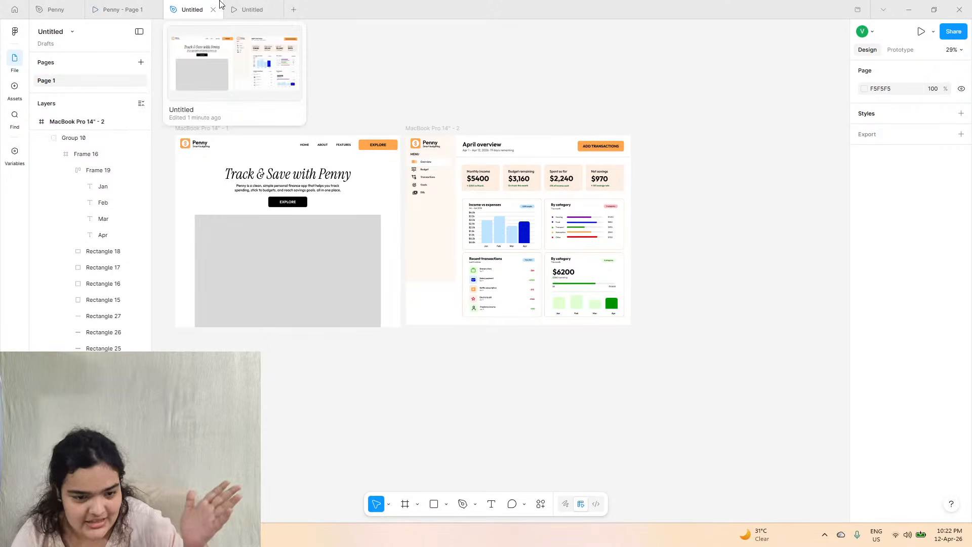
click(255, 7)
scroll(563, 264, up, 3)
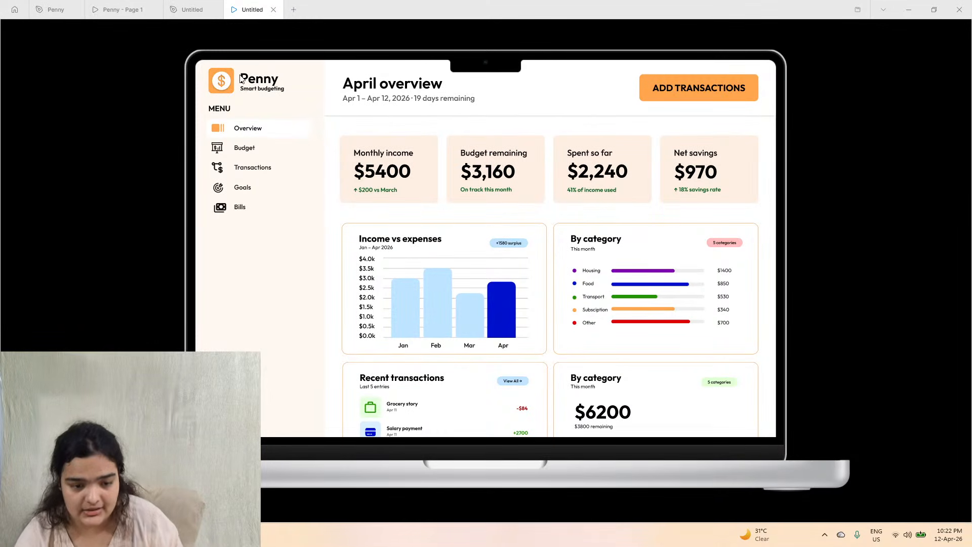
click(223, 90)
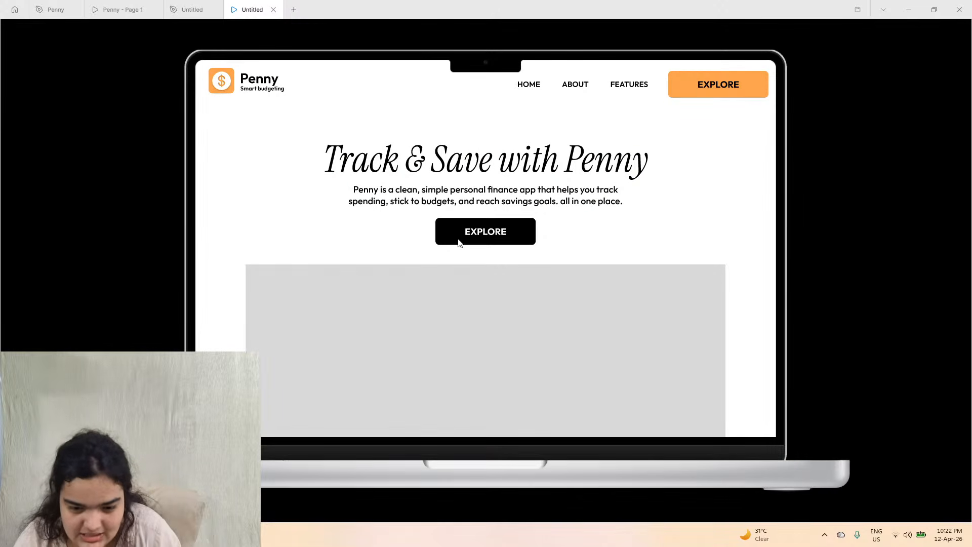
scroll(447, 249, down, 3)
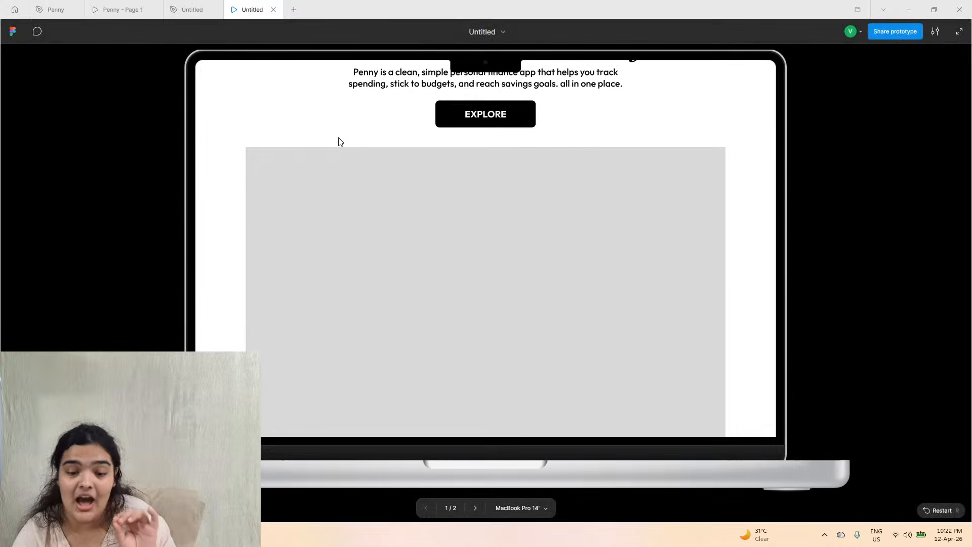
key(Right)
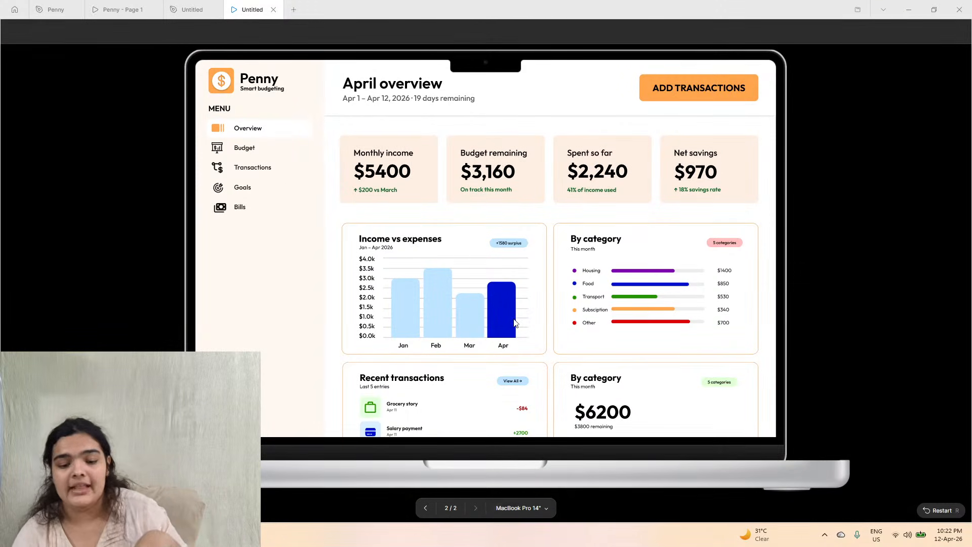
scroll(515, 322, down, 3)
scroll(515, 323, up, 3)
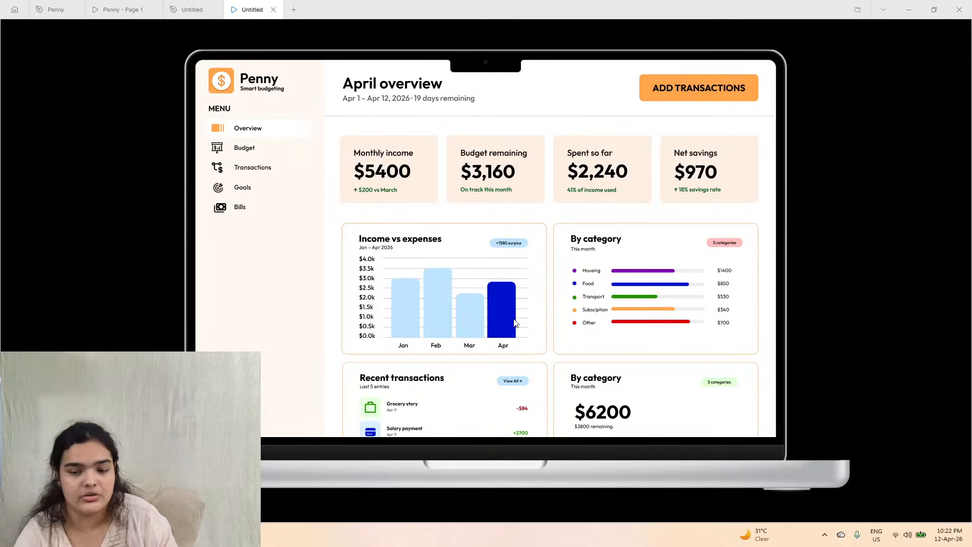
- Export the MacBook Pro 14" - 2 dashboard frame as a 1x PNG into a new folder inside Internal Libraries
click(193, 9)
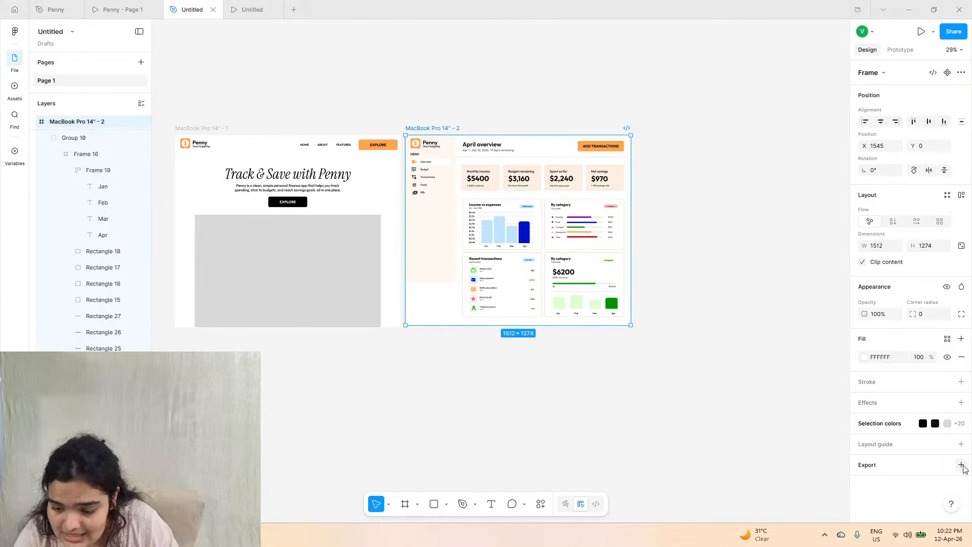
click(961, 466)
scroll(918, 491, down, 1)
scroll(910, 481, down, 1)
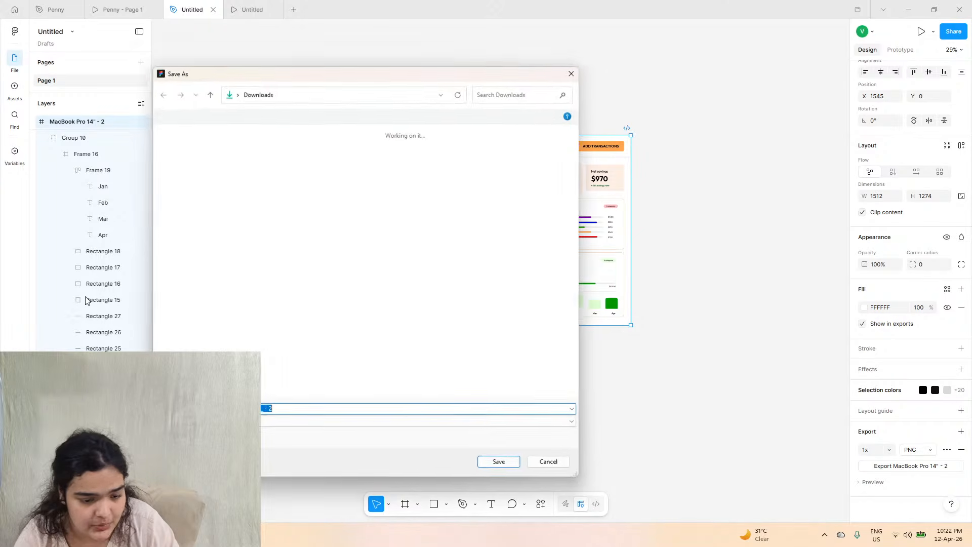
click(194, 340)
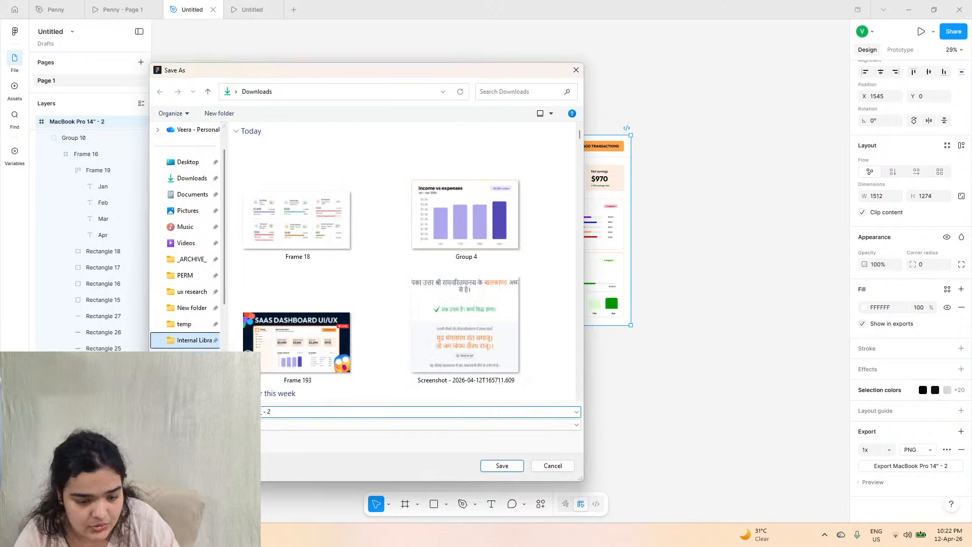
click(233, 115)
click(290, 210)
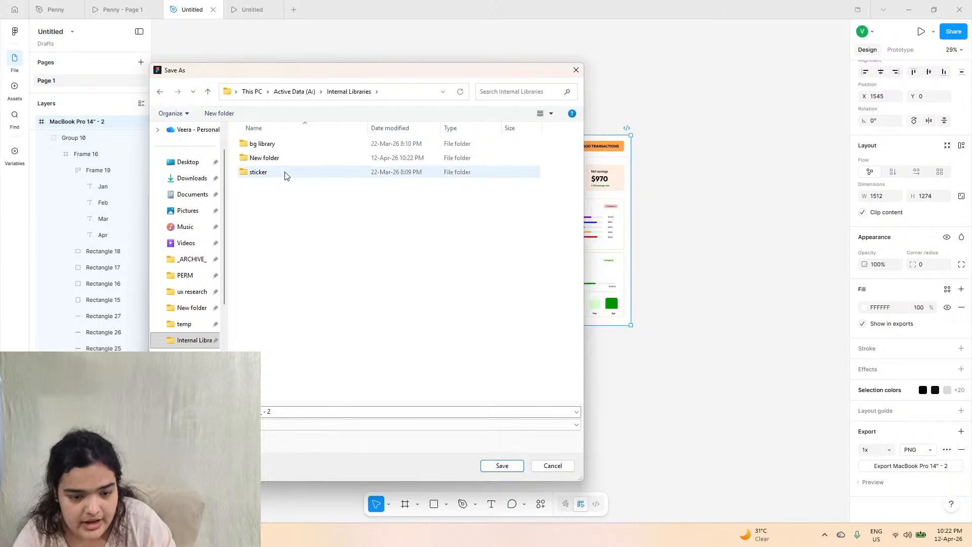
double_click(284, 158)
click(502, 465)
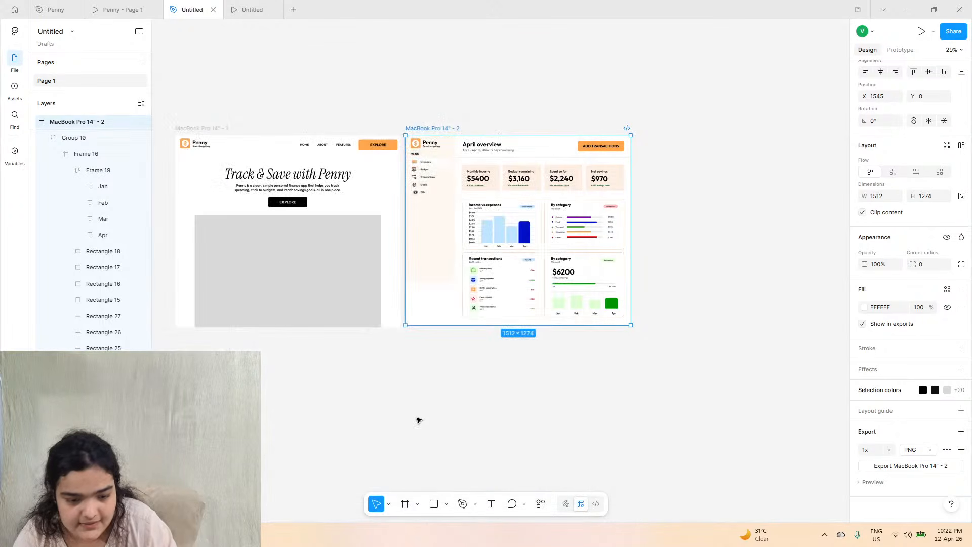
- Fill the grey placeholder rectangle on the landing page with the exported MacBook Pro 14_ - 2 image
click(419, 418)
scroll(419, 419, left, 3)
click(411, 290)
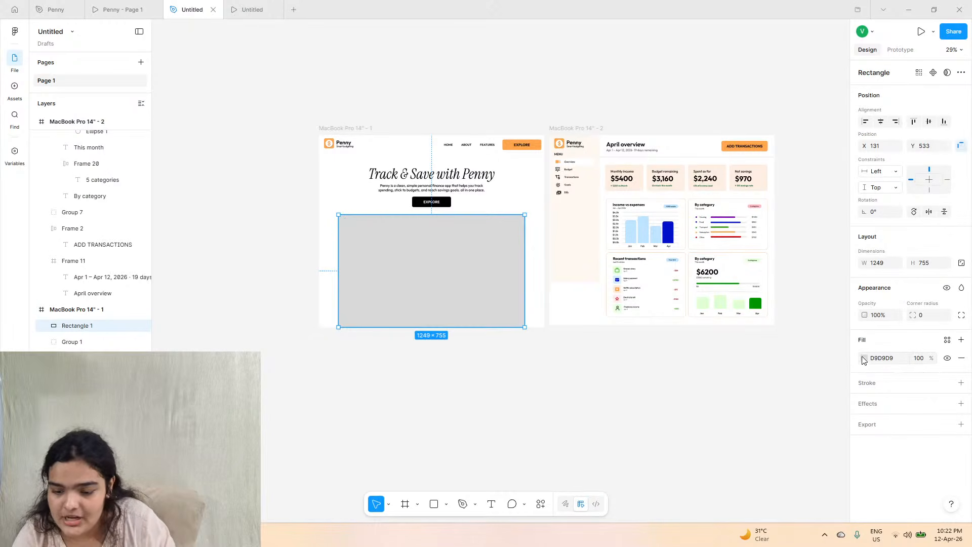
click(864, 359)
click(781, 273)
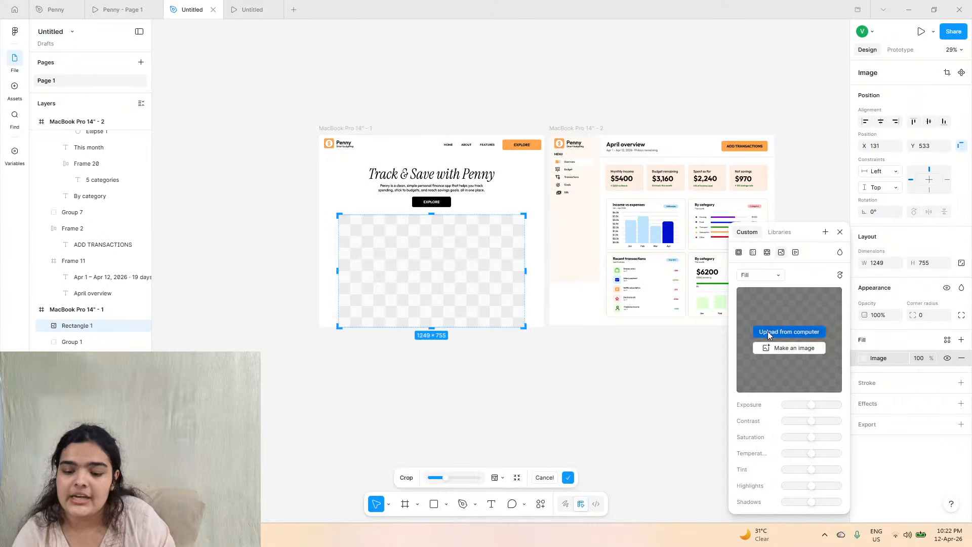
click(770, 332)
click(252, 156)
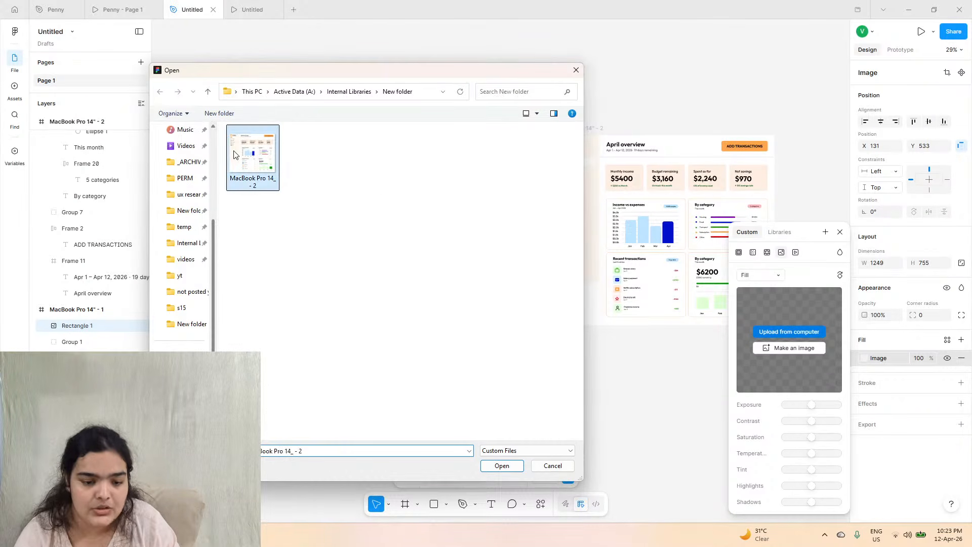
click(502, 466)
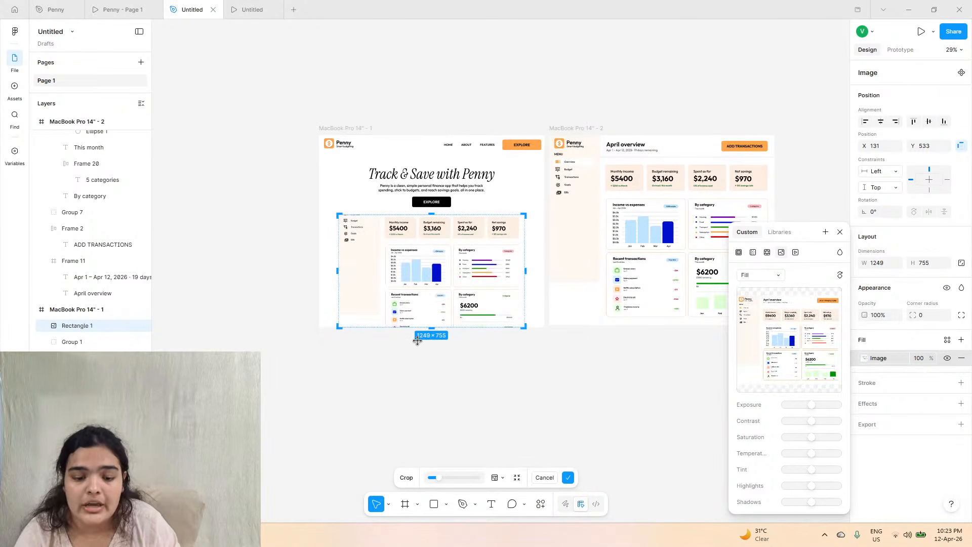
- Set the scaling mode of the landing page's dashboard image fill to Crop
scroll(424, 350, up, 5)
click(761, 276)
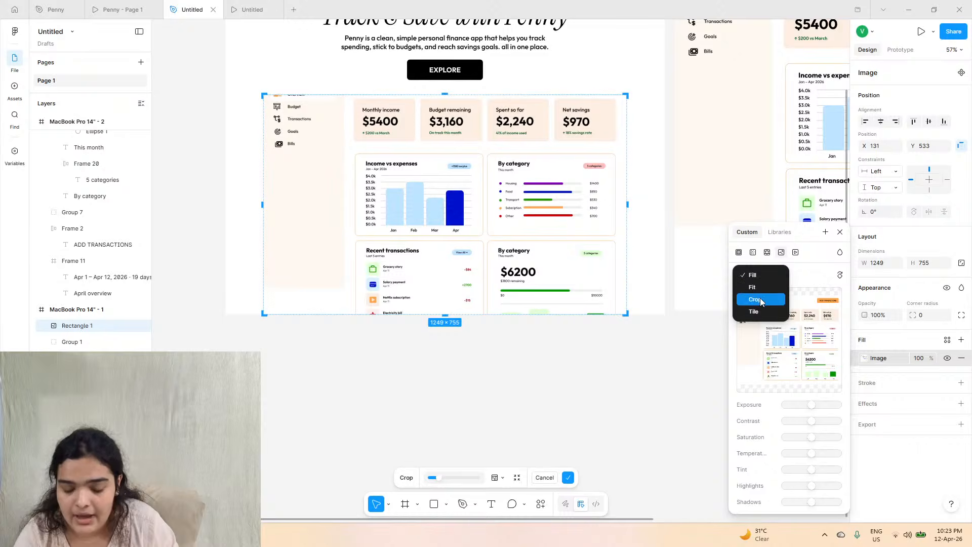
click(756, 299)
click(758, 280)
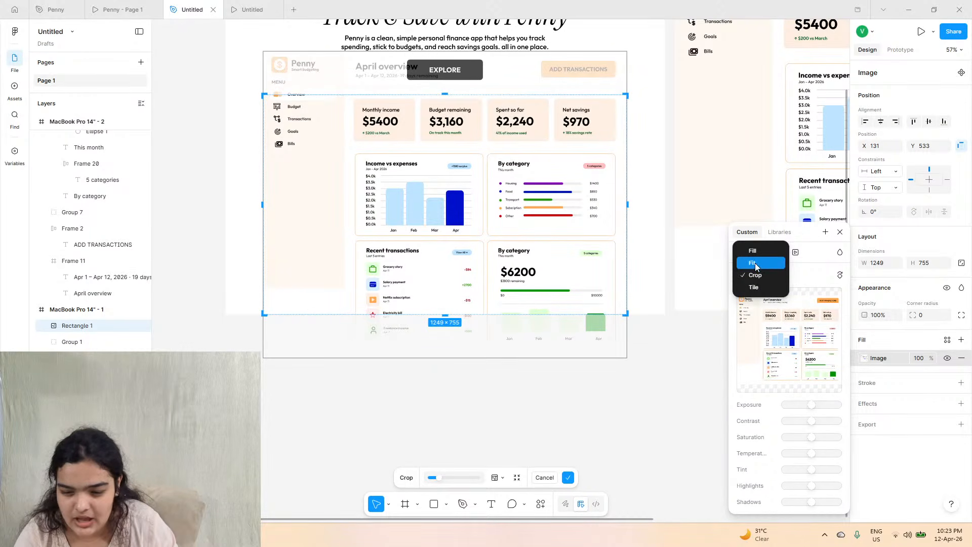
click(753, 263)
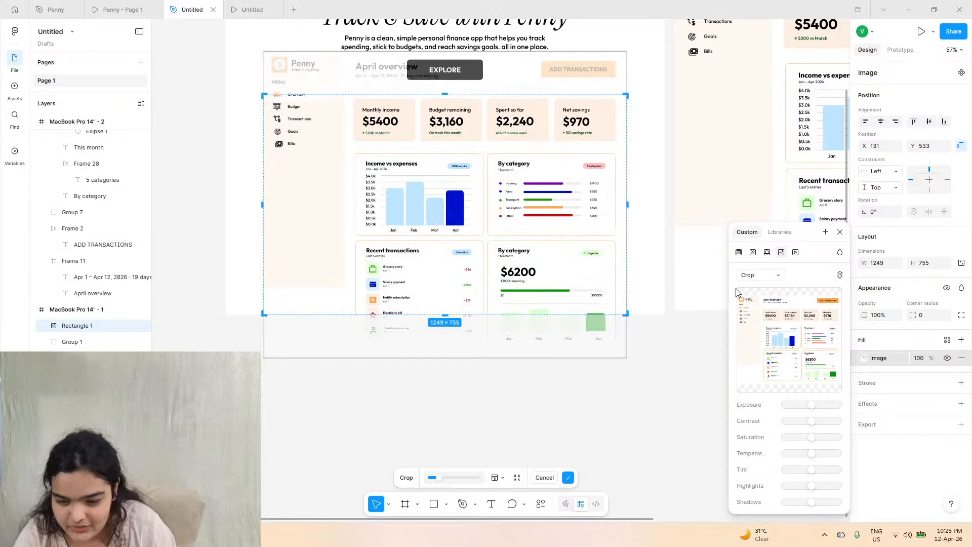
click(761, 275)
click(758, 284)
key(ctrl+z)
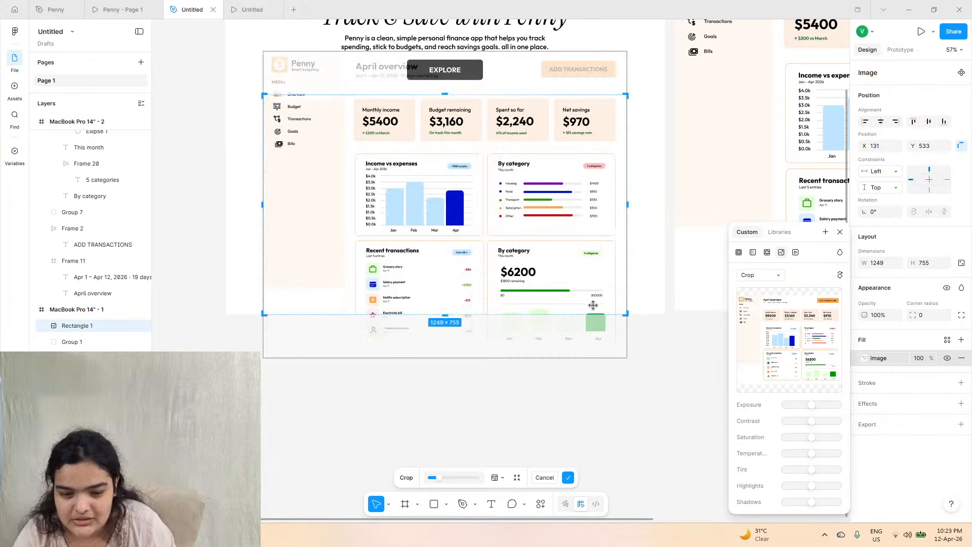
- Extend the crop downward and upward to reveal the whole dashboard image, and place the image 30 px below the black EXPLORE button
drag(540, 337, 550, 359)
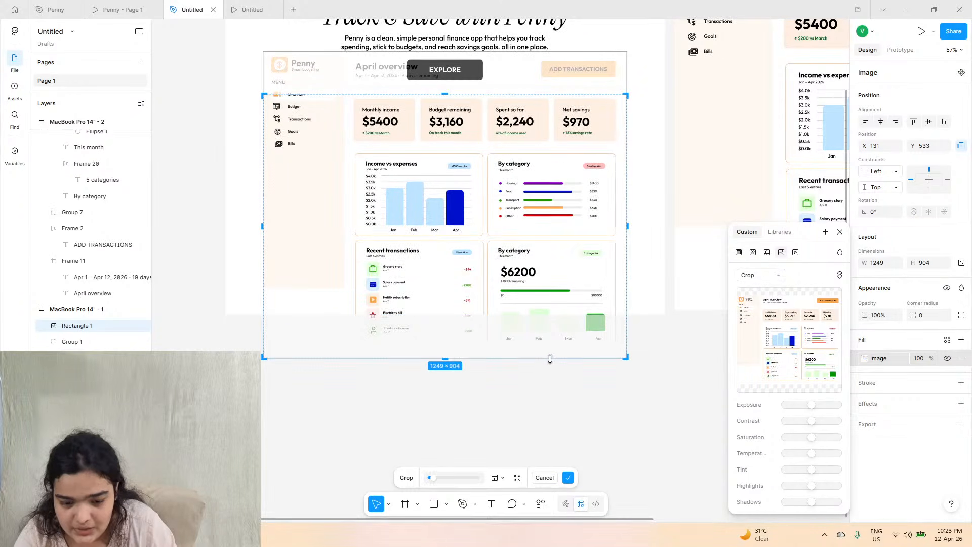
scroll(523, 318, up, 4)
drag(445, 236, 428, 192)
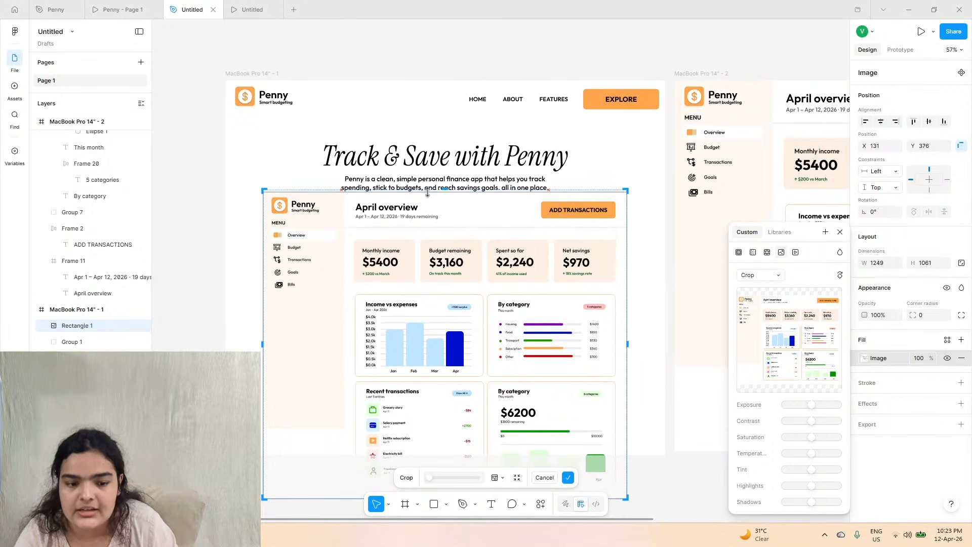
click(234, 273)
mouse_move(332, 302)
mouse_down()
mouse_move(335, 336)
mouse_move(332, 319)
mouse_up()
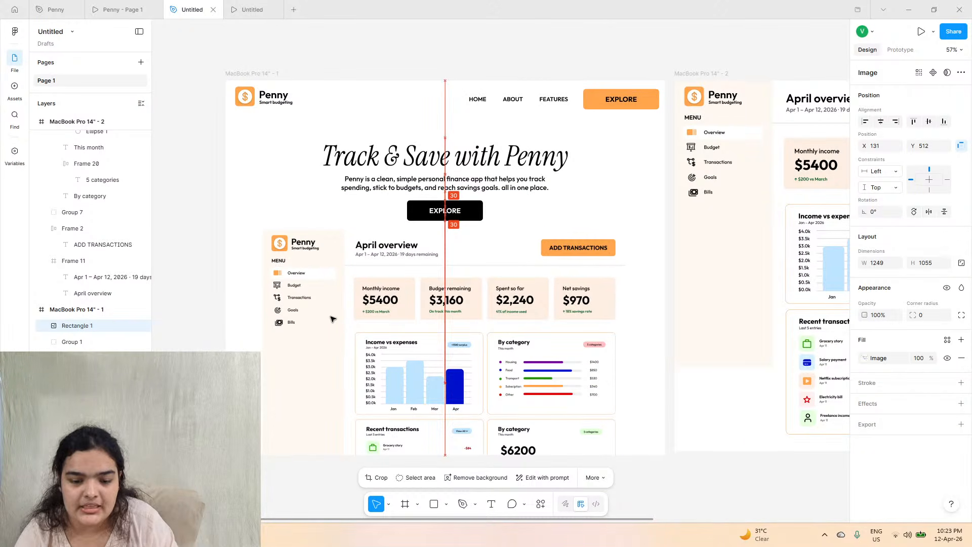
drag(329, 284, 328, 285)
- Lengthen the landing page frame to 1299 px high and scale the centred dashboard image down to 1161 × 980 px
click(261, 76)
scroll(531, 385, down, 5)
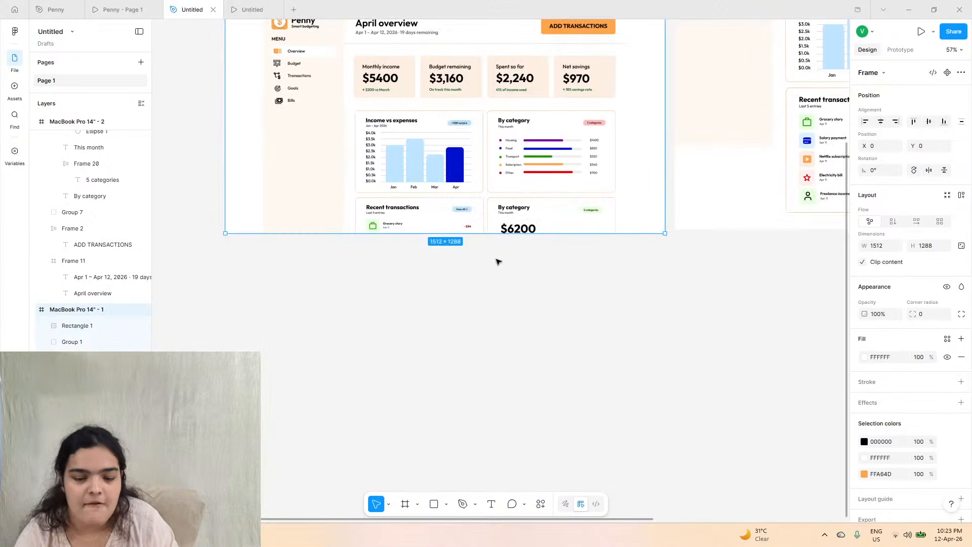
drag(494, 269, 500, 238)
scroll(500, 237, up, 5)
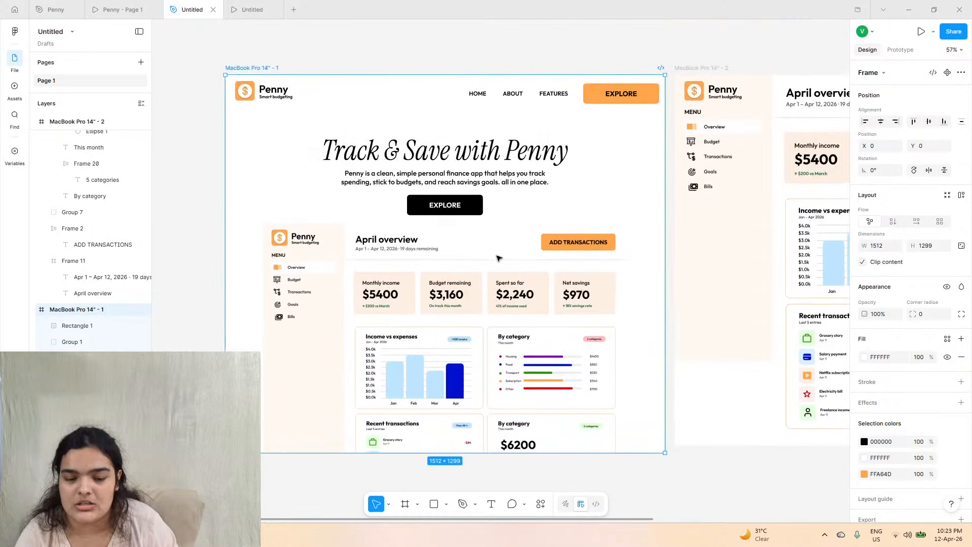
click(499, 263)
drag(444, 224, 459, 258)
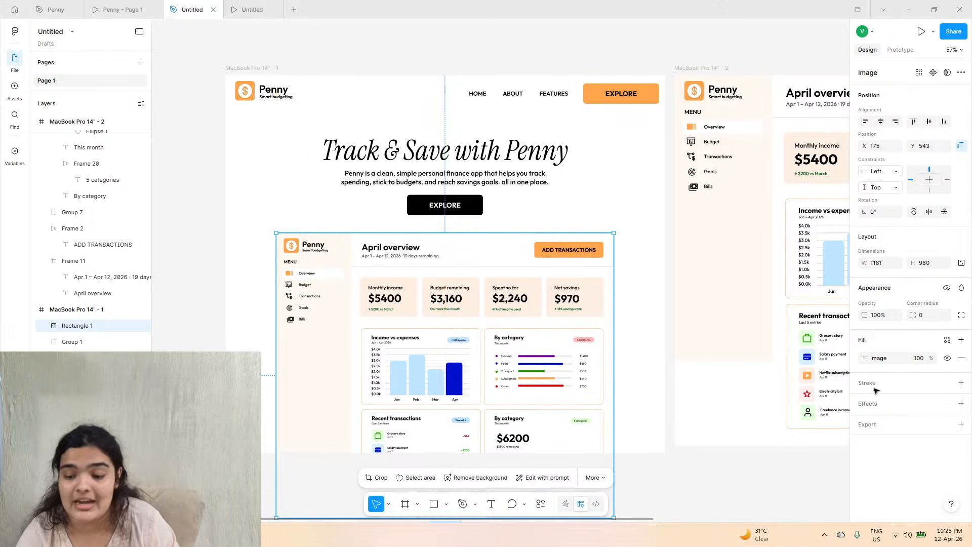
- Add a drop shadow effect to the landing page's dashboard image
click(961, 404)
click(930, 424)
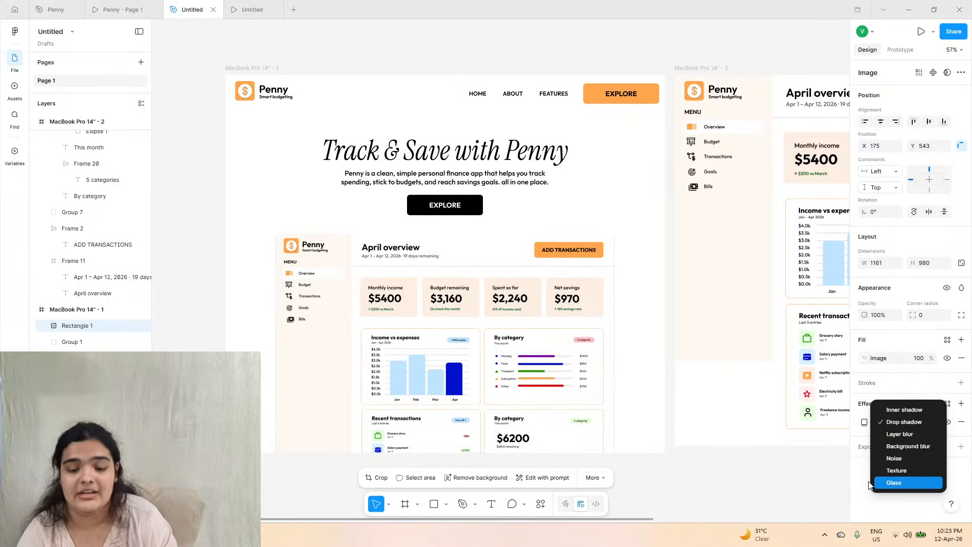
click(722, 469)
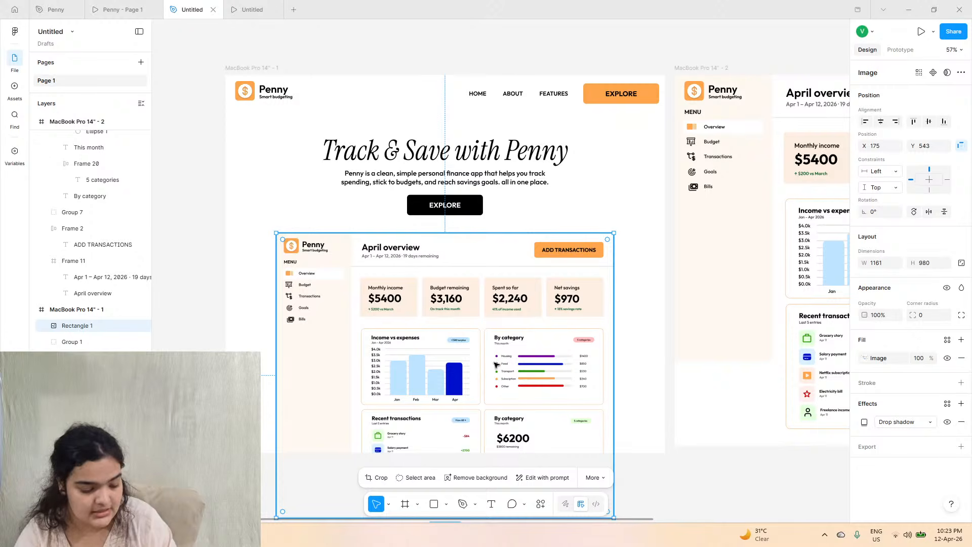
- Give the dashboard image a black 000000 inside stroke of weight 1 and remove its drop shadow
click(962, 384)
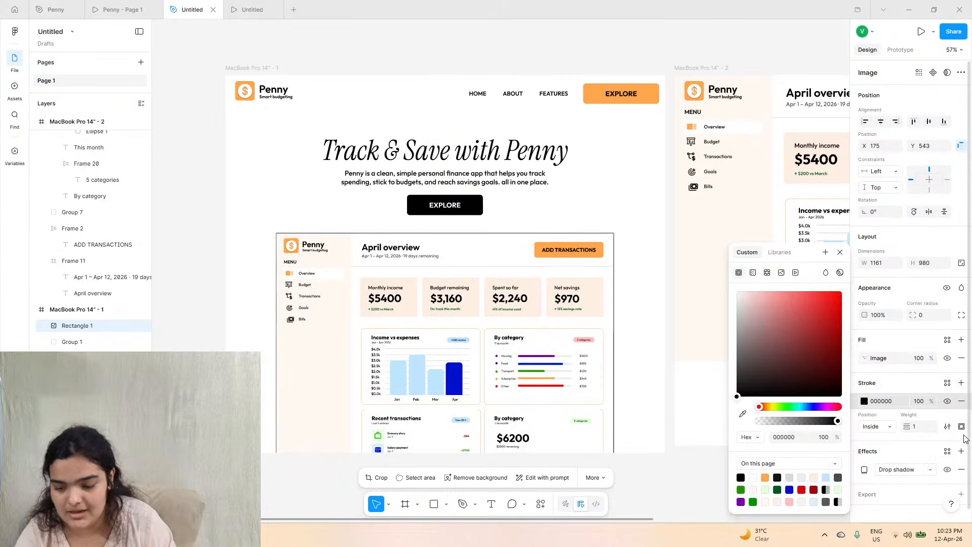
click(962, 465)
click(961, 469)
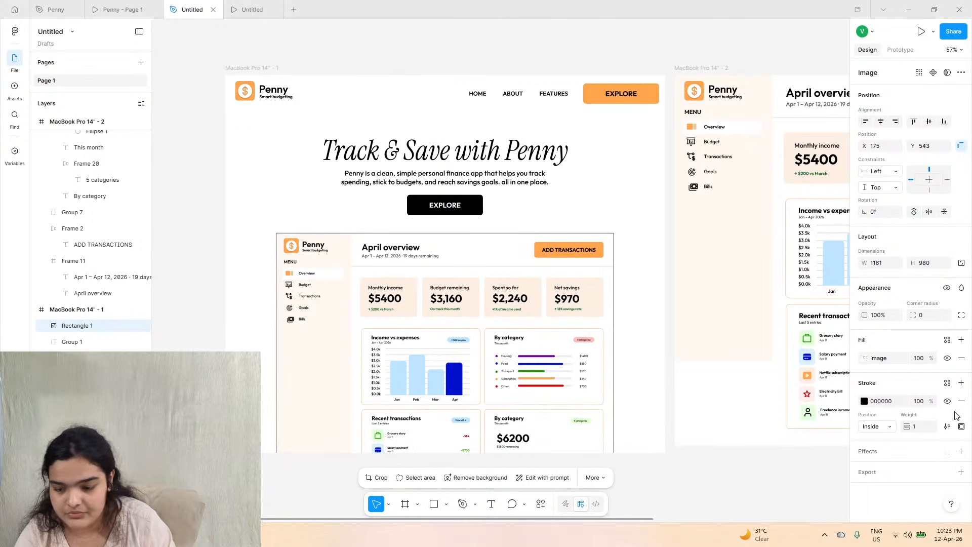
- Compare the landing page and its dashboard image with the landing screen of the Penny reference prototype
click(116, 10)
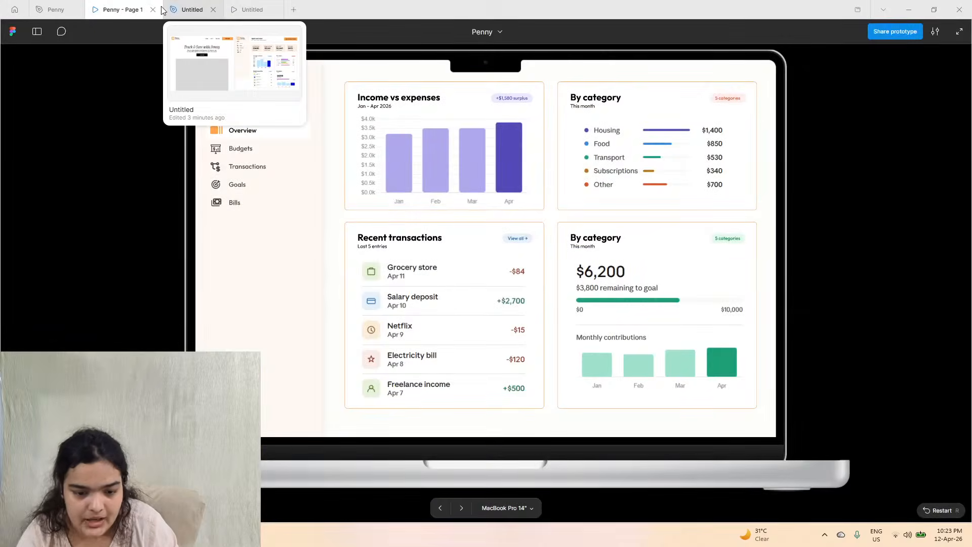
click(439, 510)
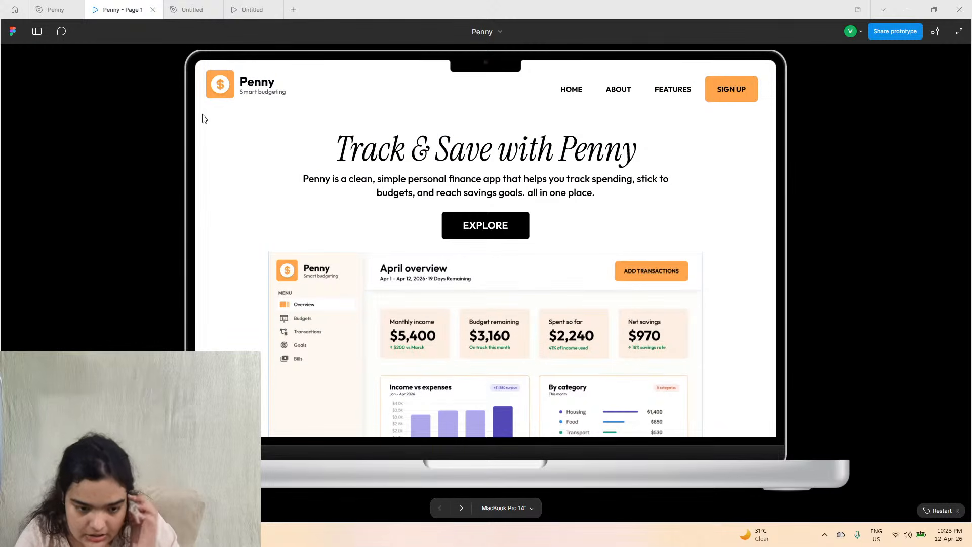
click(51, 8)
click(133, 6)
click(238, 6)
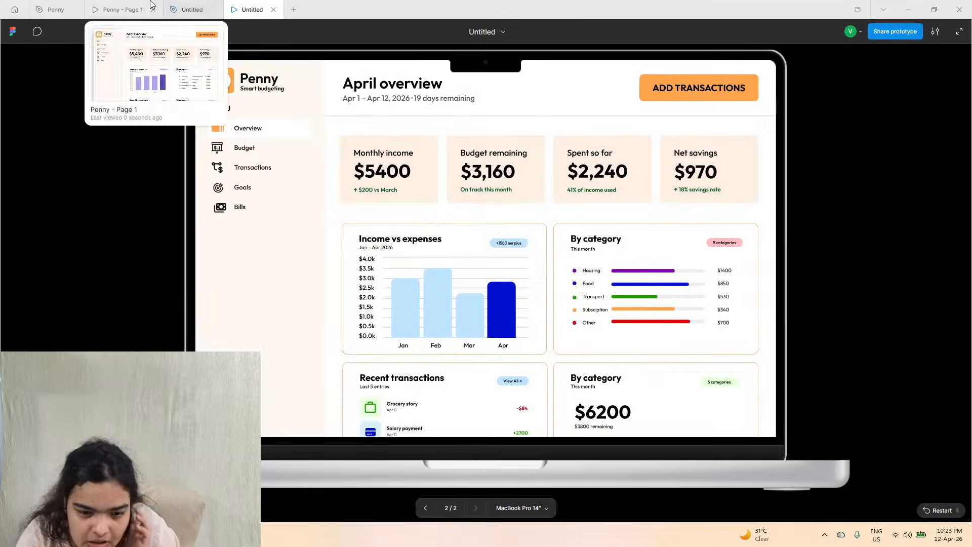
click(150, 4)
mouse_move(220, 4)
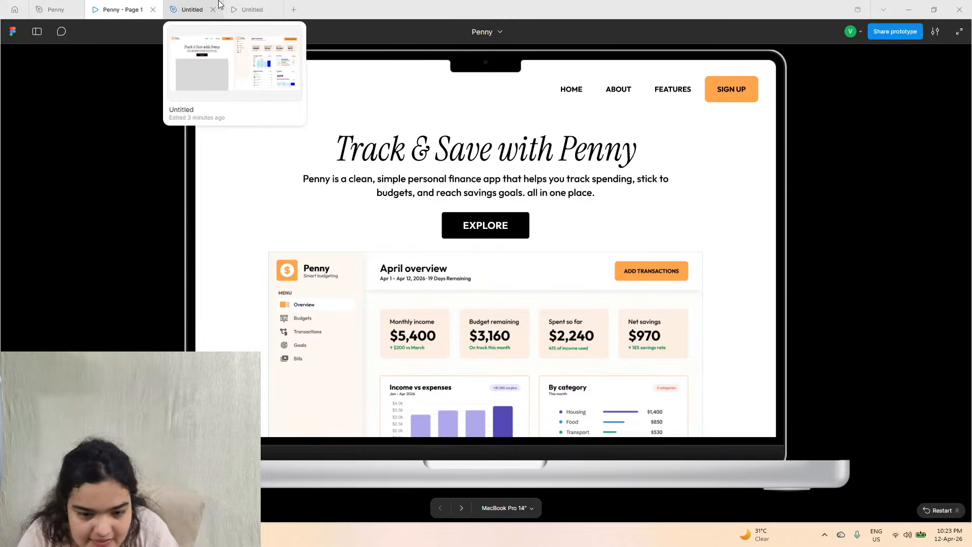
click(180, 4)
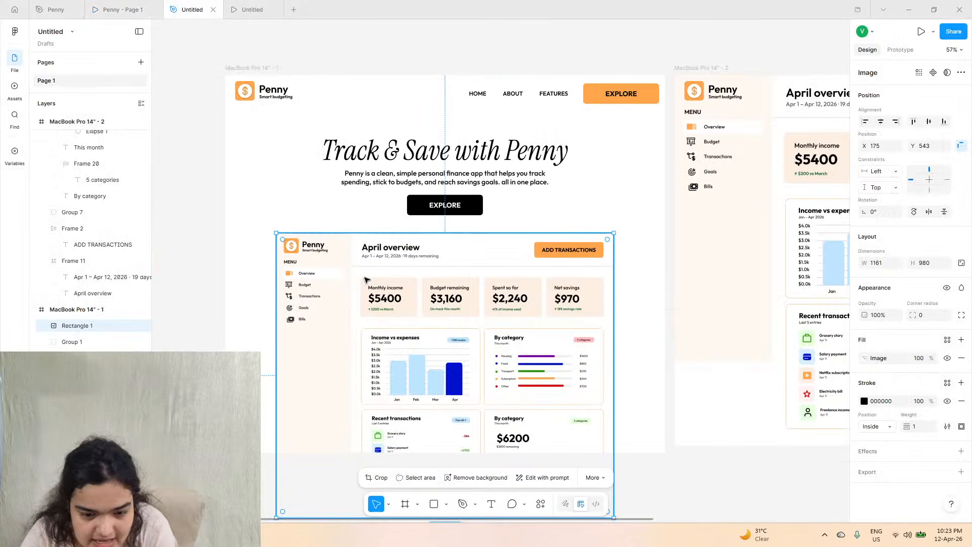
click(248, 282)
click(50, 7)
click(150, 4)
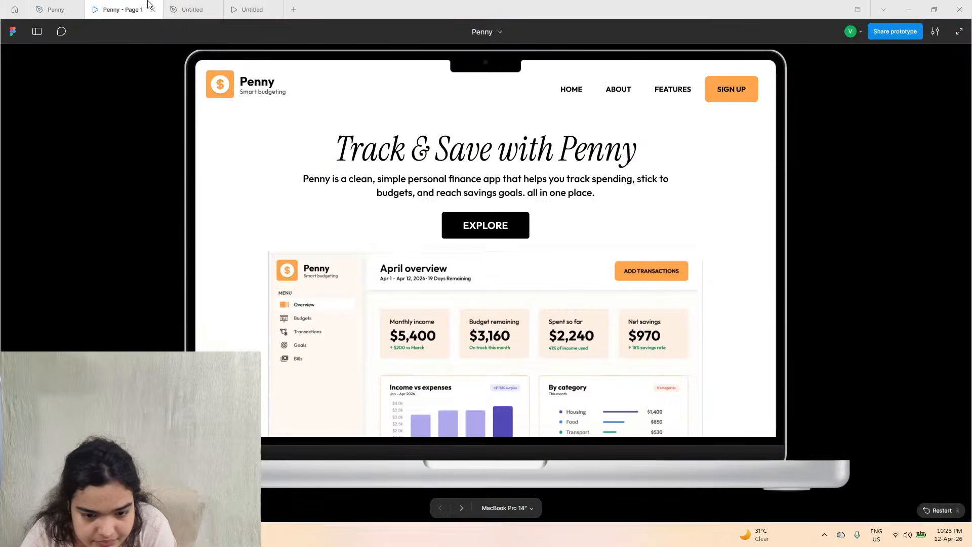
- Remove the black stroke from the landing page's dashboard image in the design file and nudge the image up slightly
click(178, 4)
click(587, 318)
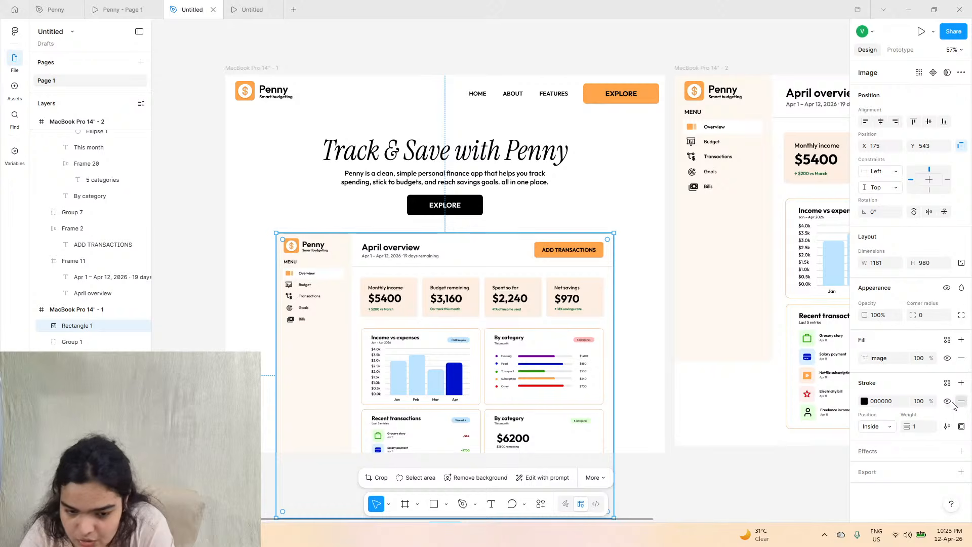
click(961, 401)
click(623, 463)
click(346, 289)
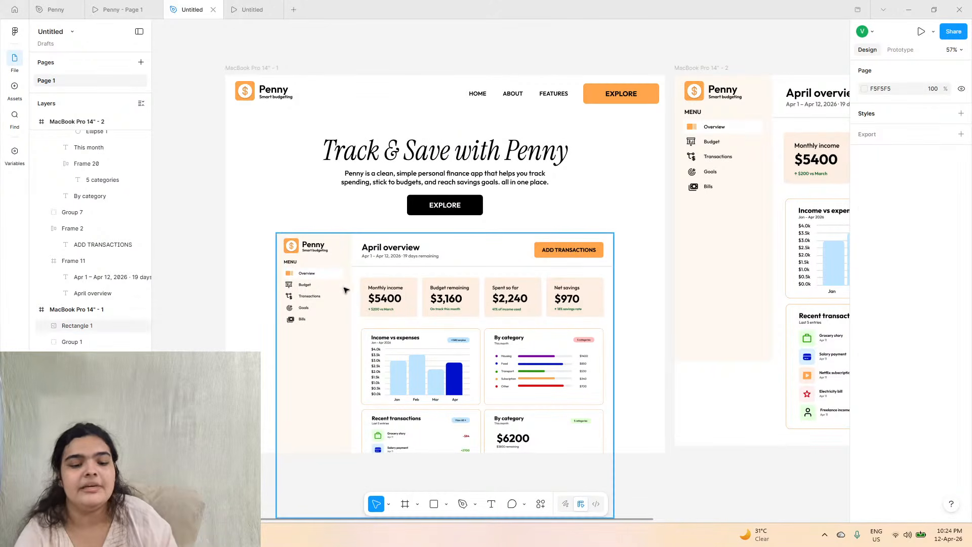
key(Up)
key(Up)
key(Up)
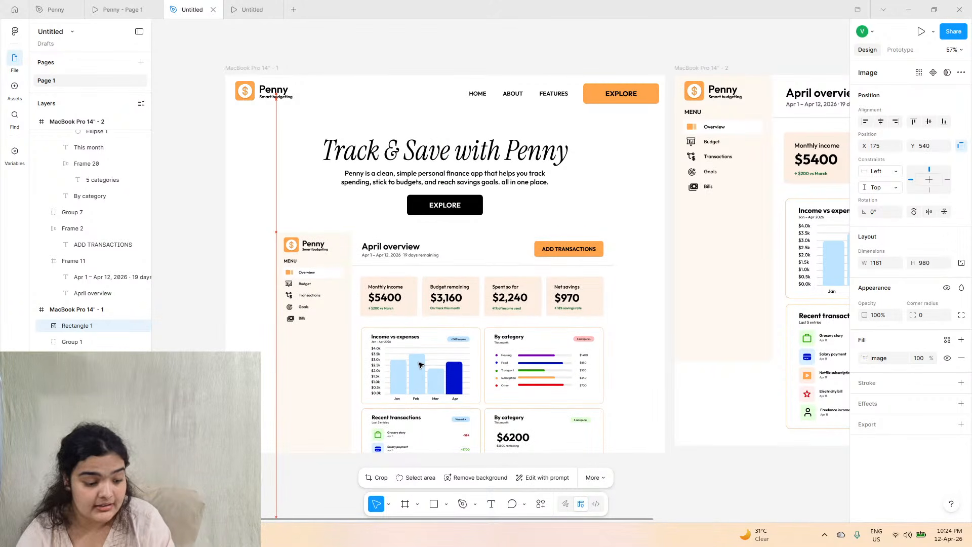
- Compare the landing and dashboard screens of the Penny reference prototype with the preview of the recreated design
click(129, 5)
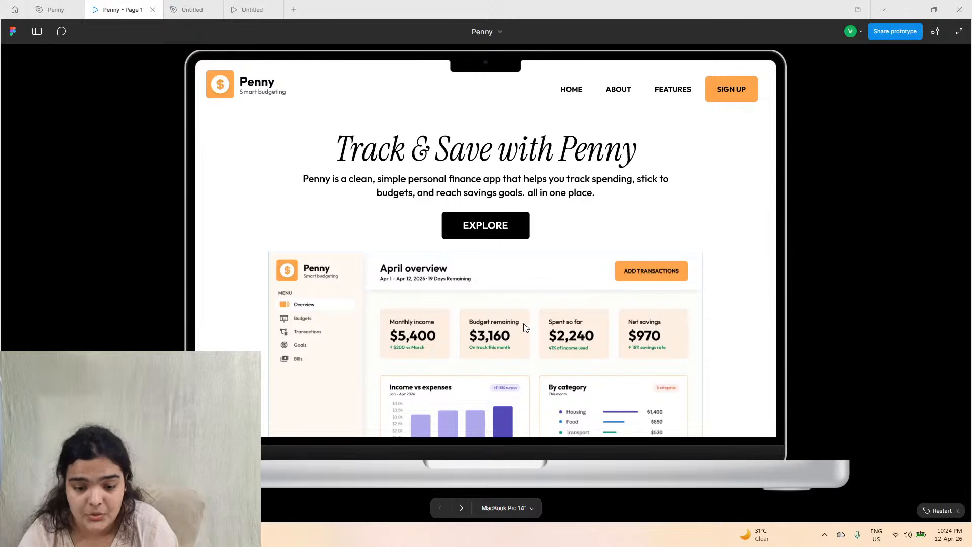
scroll(459, 506, down, 5)
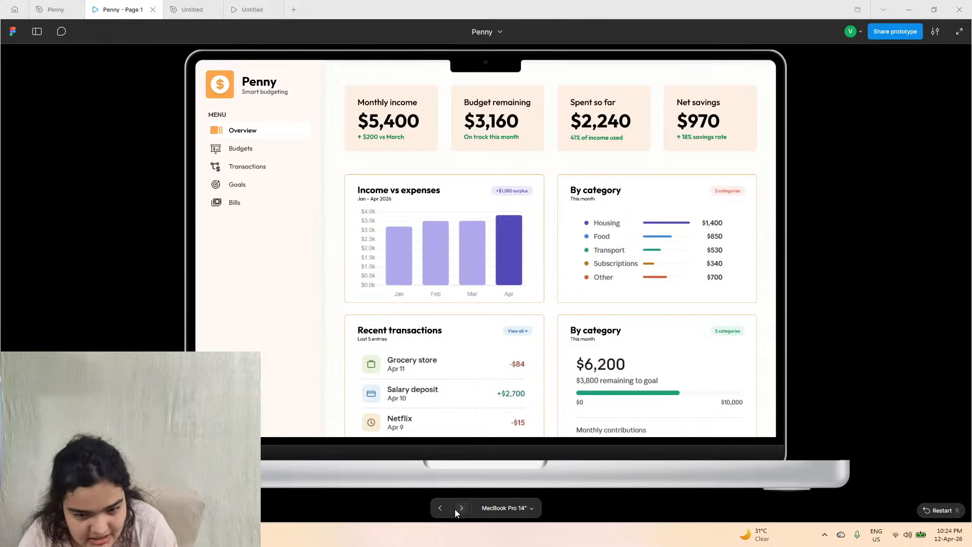
click(192, 9)
click(259, 5)
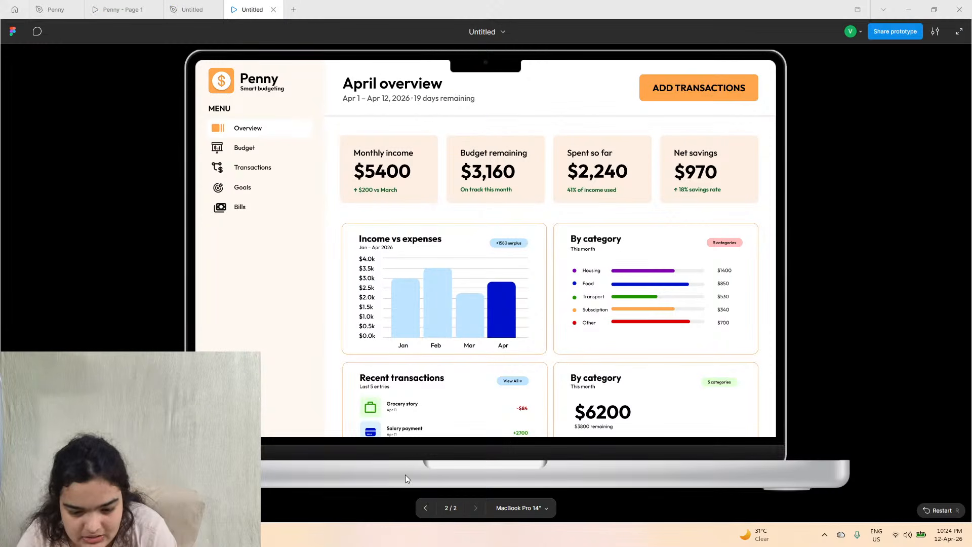
click(425, 508)
scroll(451, 405, up, 3)
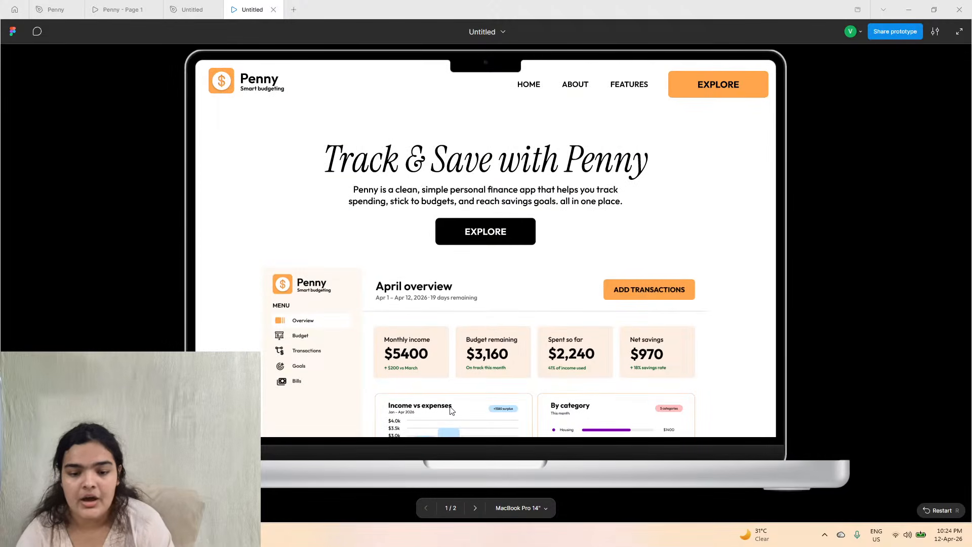
click(118, 10)
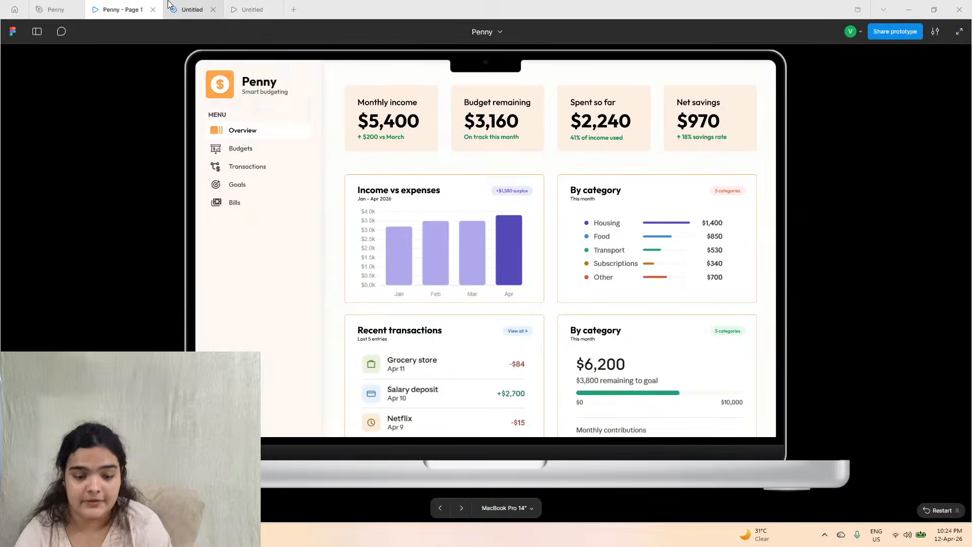
click(192, 9)
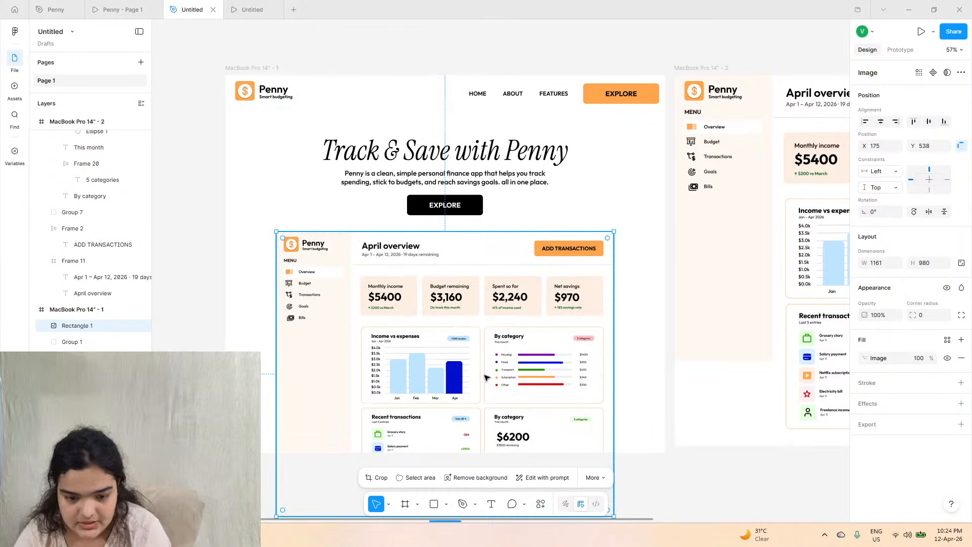
- Nudge the landing page's dashboard image up to Y 522 and give it a 000000 inside stroke of weight 1
key(Up)
key(Up)
key(Up)
key(Up)
key(Up)
key(Up)
key(Up)
key(Up)
key(Up)
key(Up)
key(Up)
key(Up)
key(Up)
key(Up)
key(Up)
key(Up)
key(Up)
key(Up)
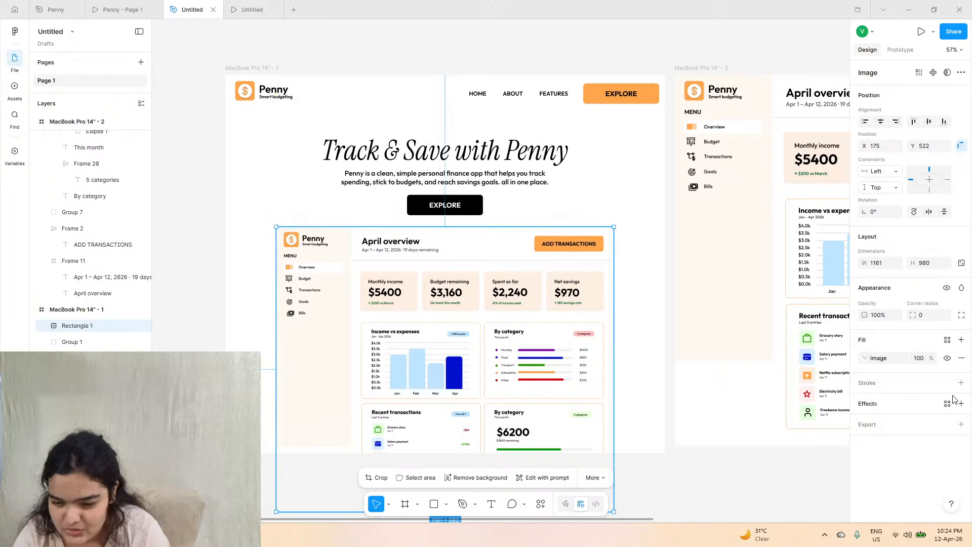
click(961, 383)
click(864, 401)
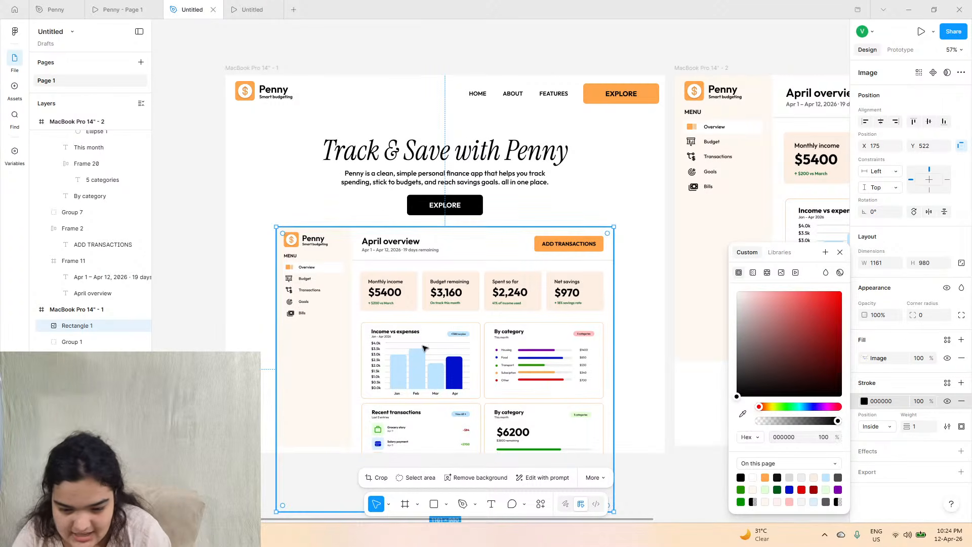
- Shorten the landing page frame to 1274 px high and check the page in the prototype preview
click(259, 67)
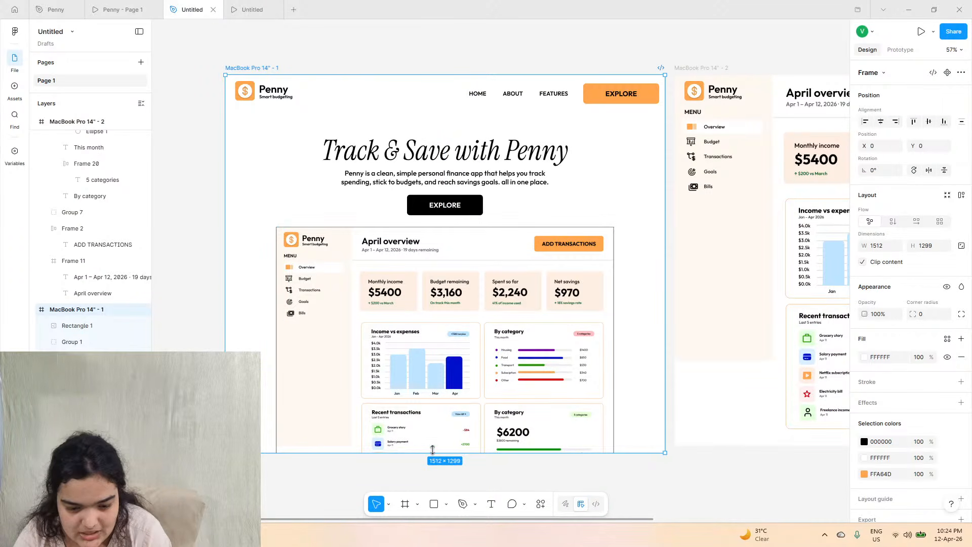
drag(432, 449, 434, 445)
click(252, 9)
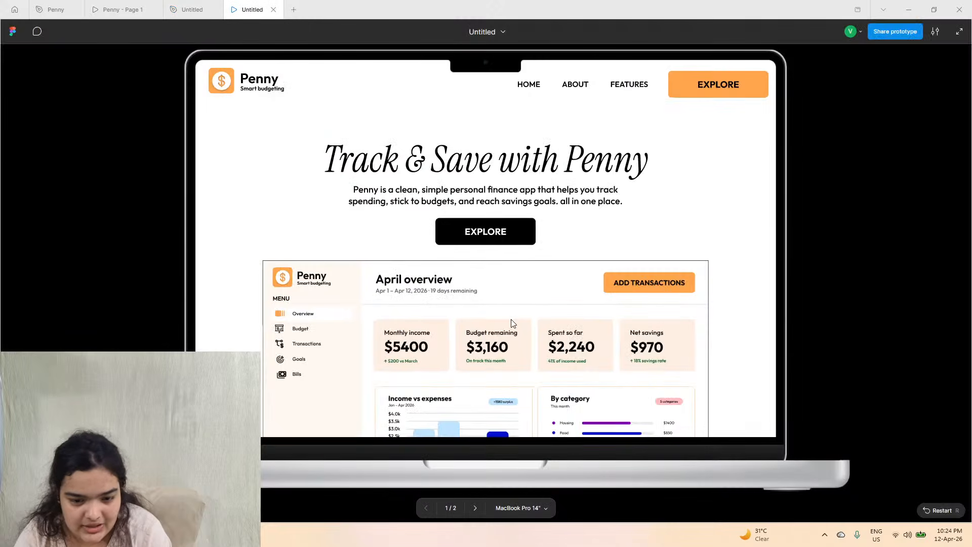
click(192, 9)
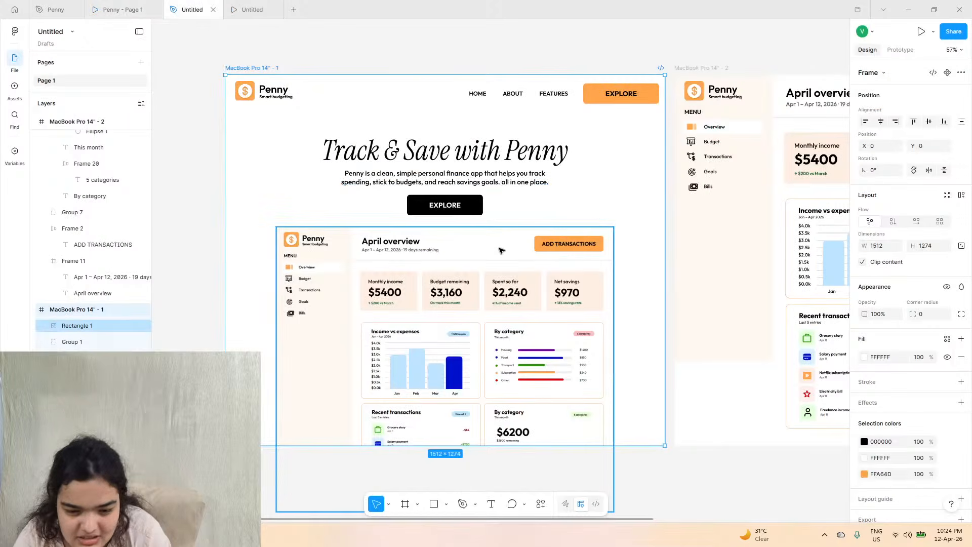
- Recolour the dashboard image's stroke to light orange FFDBB8
click(553, 264)
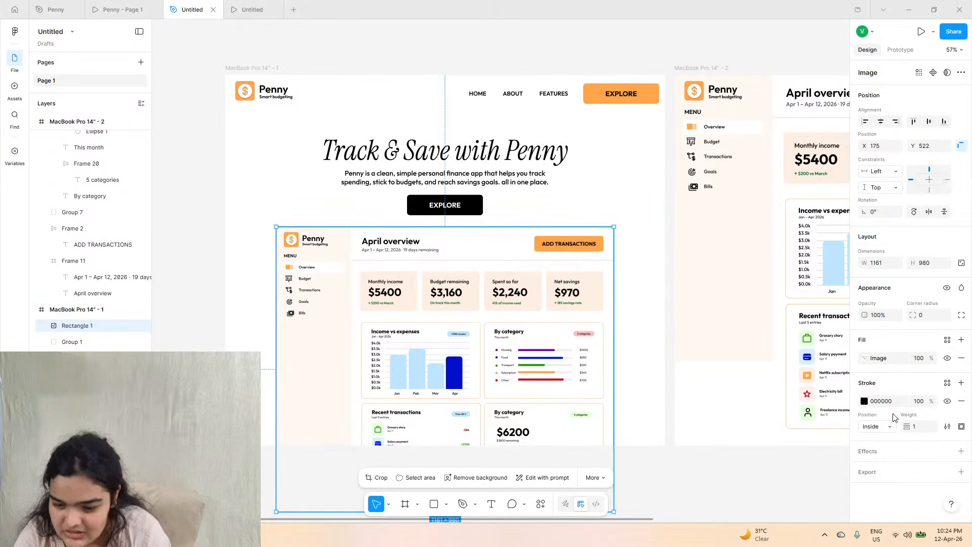
click(864, 401)
click(739, 293)
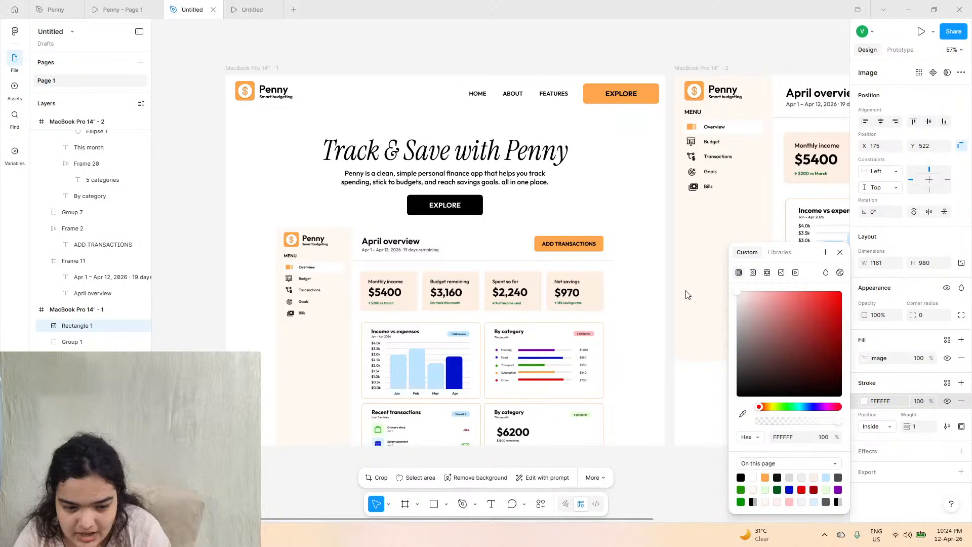
click(754, 490)
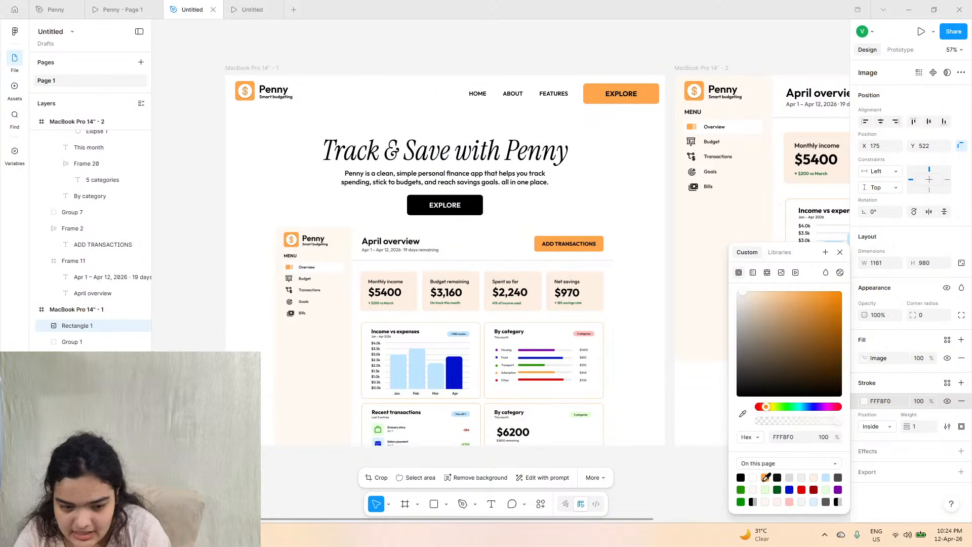
click(765, 477)
mouse_move(784, 380)
mouse_down()
mouse_move(701, 281)
mouse_move(669, 304)
mouse_move(673, 319)
mouse_move(674, 298)
mouse_up()
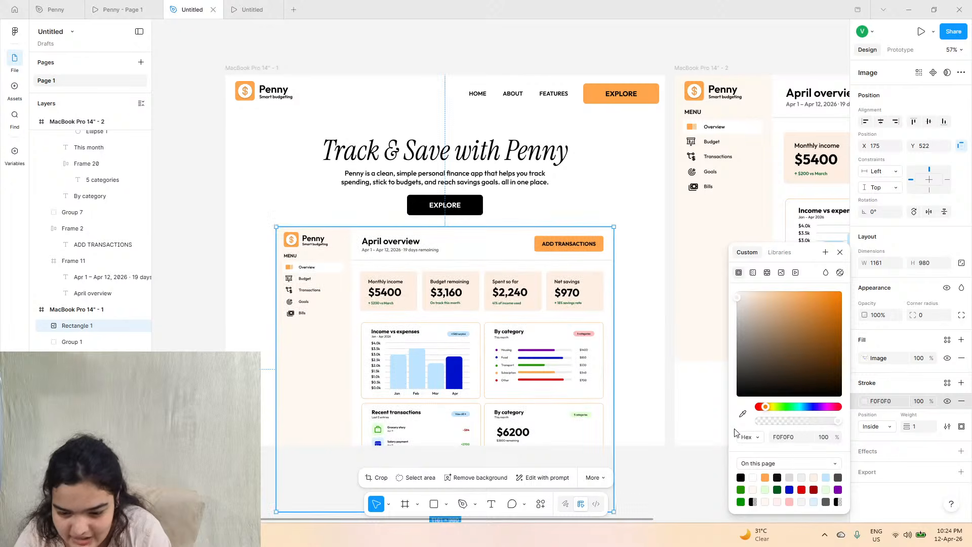
click(763, 476)
mouse_move(817, 313)
mouse_down()
mouse_move(760, 291)
mouse_move(759, 280)
mouse_up()
- Review the finished landing page and dashboard screens in the prototype preview, including their lower cards
click(252, 9)
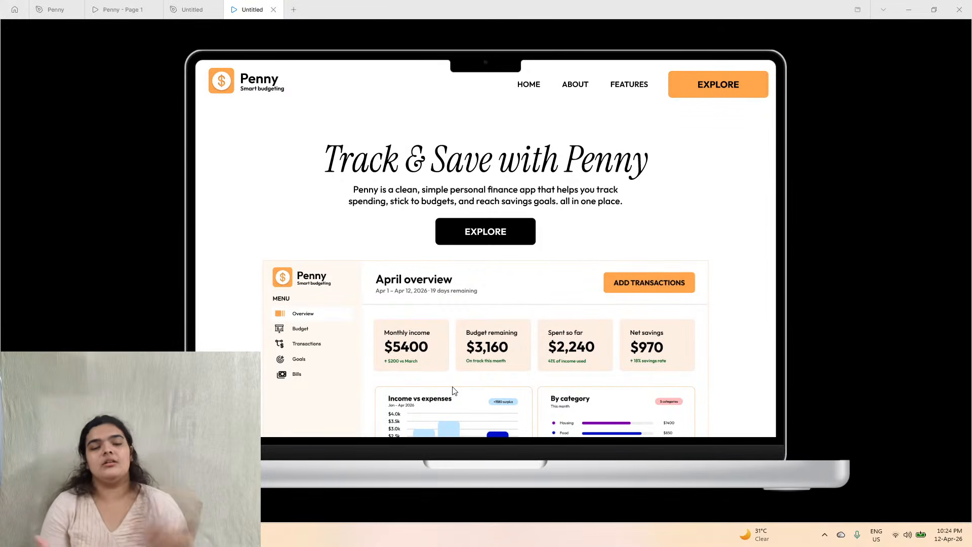
scroll(526, 370, down, 2)
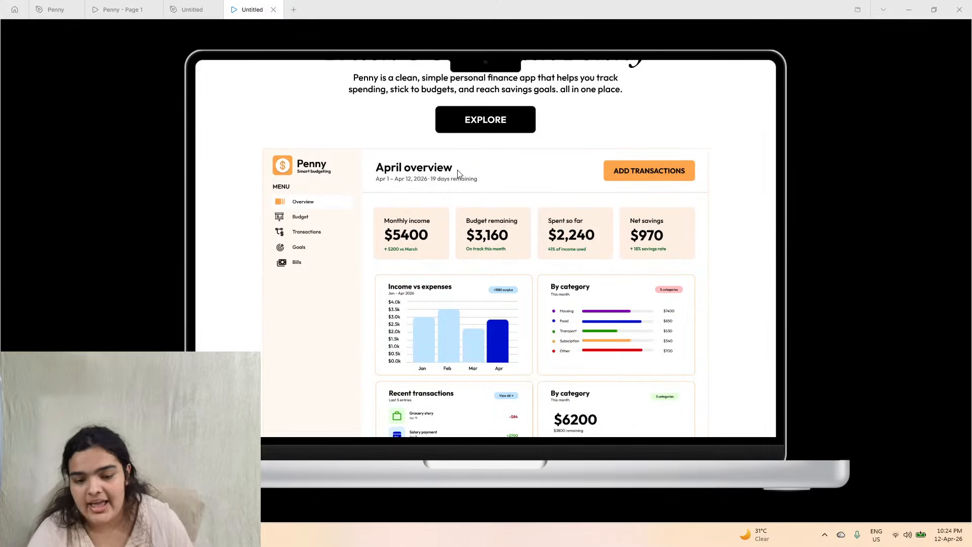
scroll(459, 173, up, 2)
scroll(514, 506, down, 3)
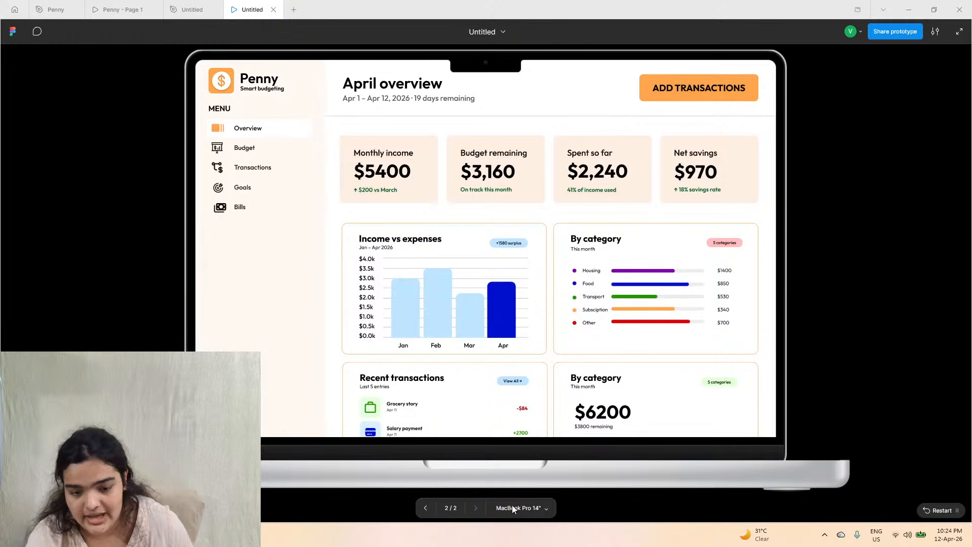
scroll(523, 282, down, 2)
scroll(524, 282, up, 1)
scroll(523, 282, down, 1)
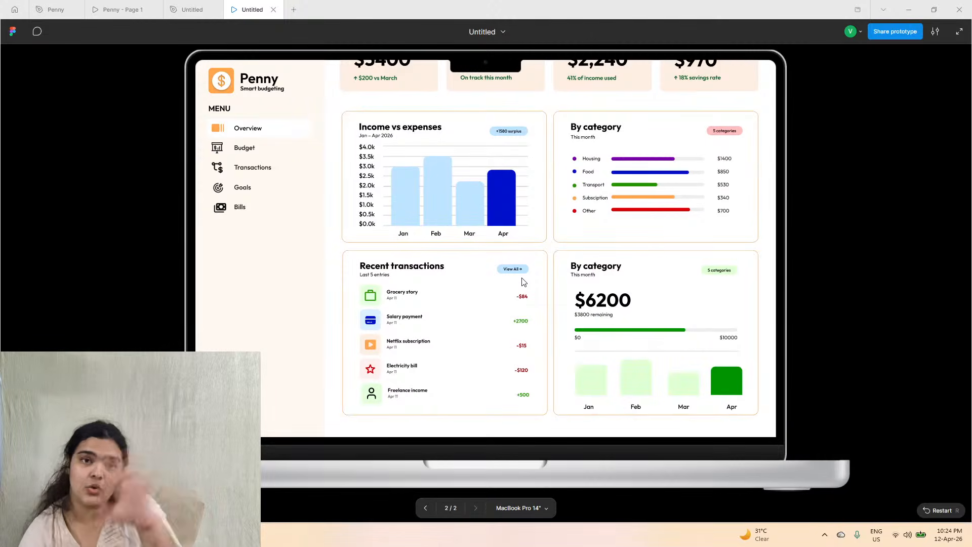
scroll(430, 264, up, 2)
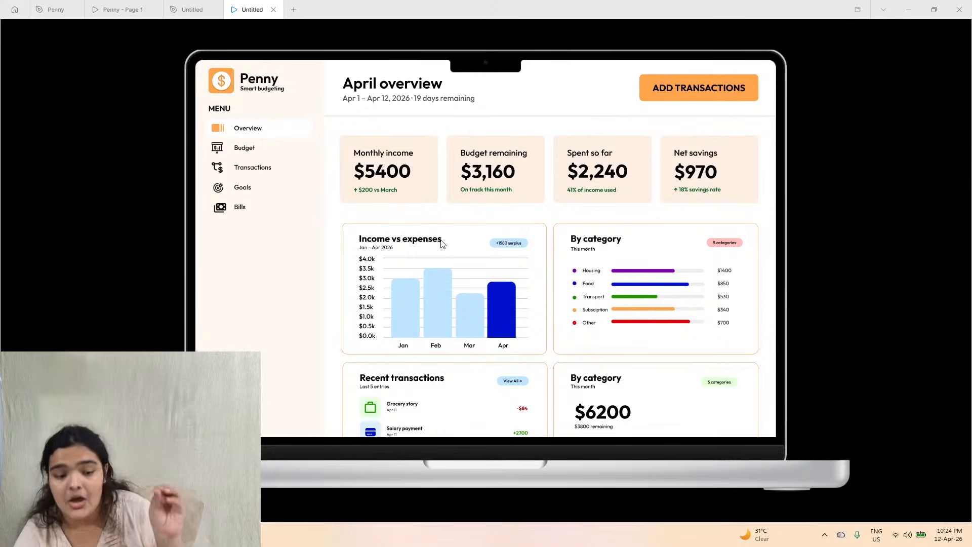
scroll(461, 326, down, 2)
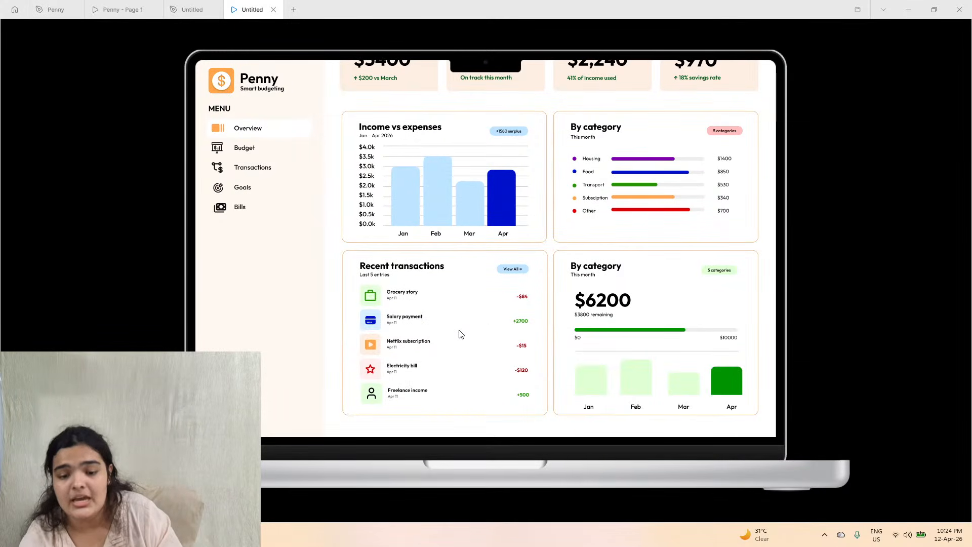
scroll(459, 332, up, 2)
scroll(458, 329, down, 3)
- Examine the Budgets screen in the Penny reference design file, including its summary cards, charts and category cards
click(172, 8)
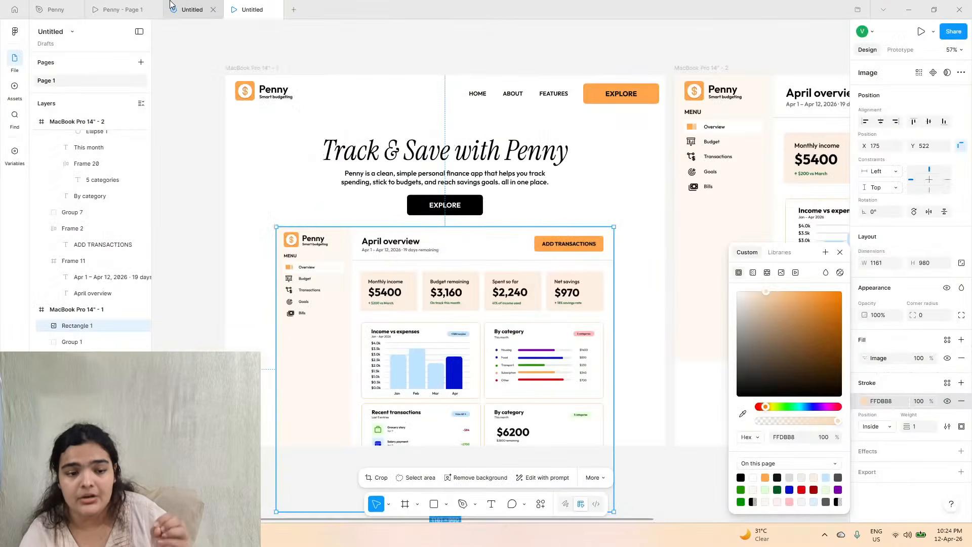
click(53, 9)
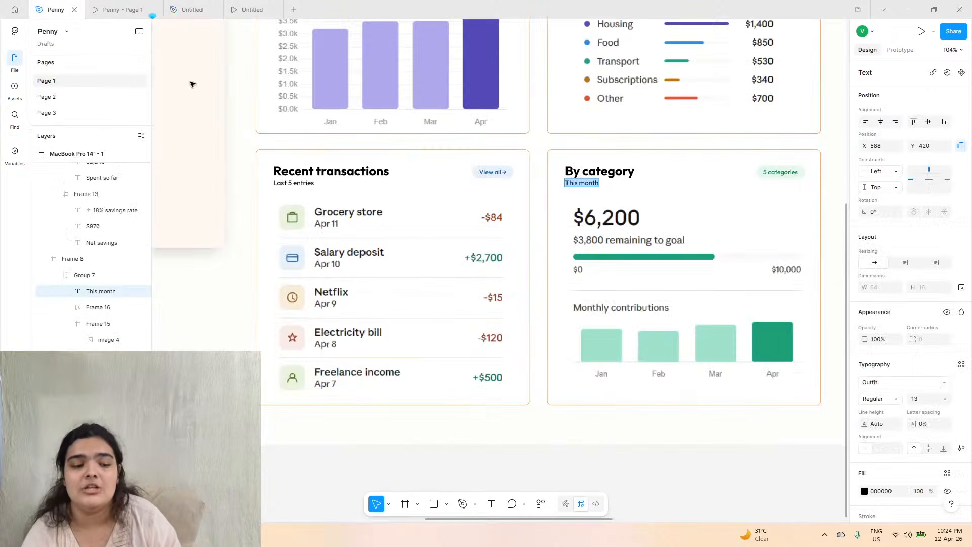
scroll(253, 96, right, 3)
scroll(396, 111, up, 5)
ctrl+scroll(396, 111, down, 6)
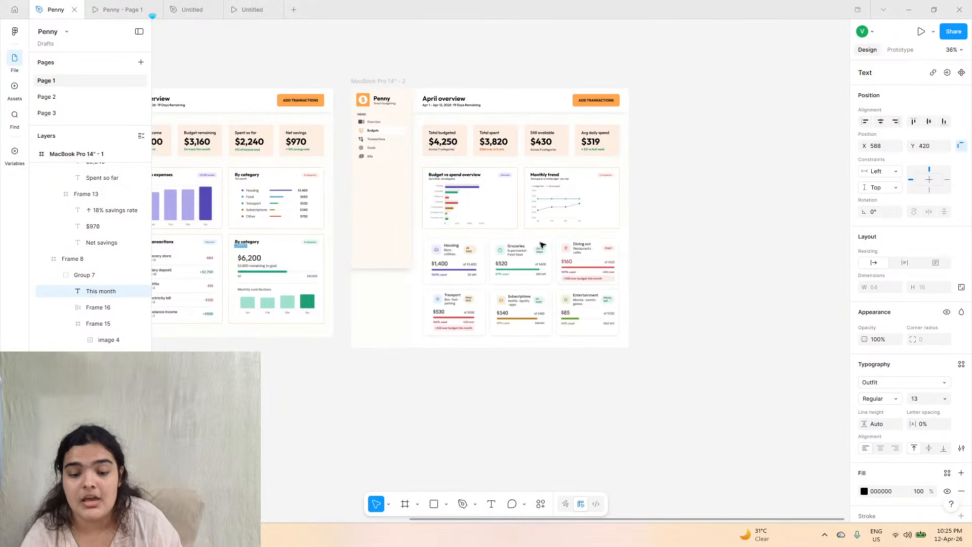
ctrl+scroll(542, 246, up, 5)
scroll(545, 253, up, 1)
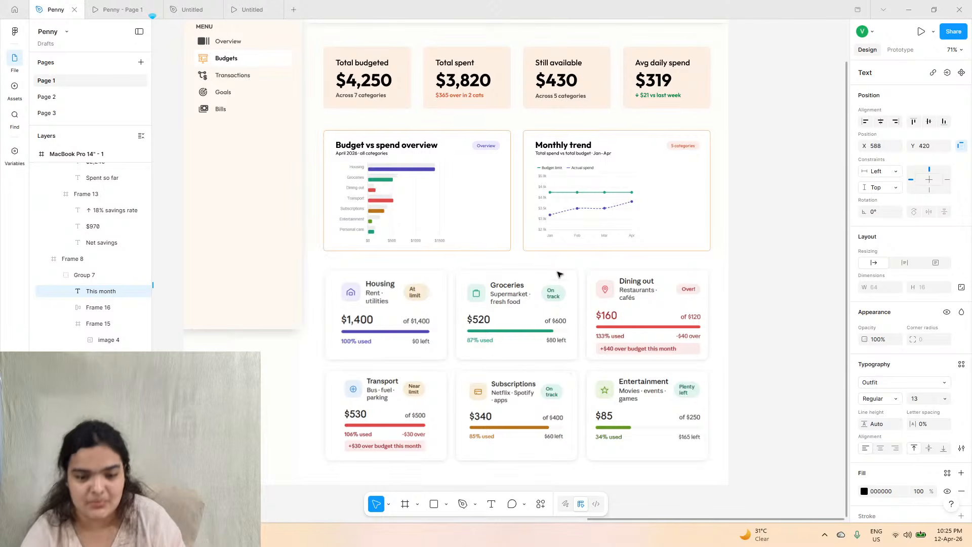
scroll(559, 274, up, 1)
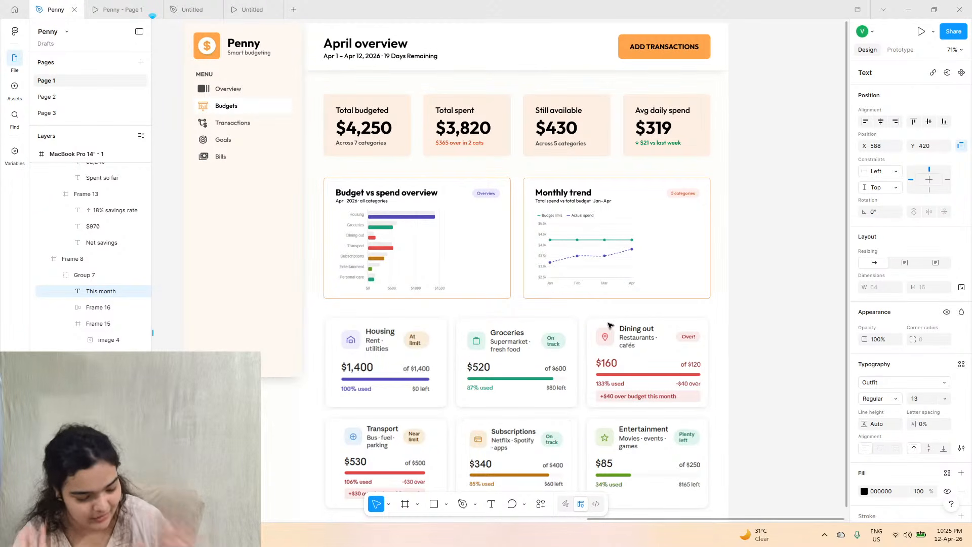
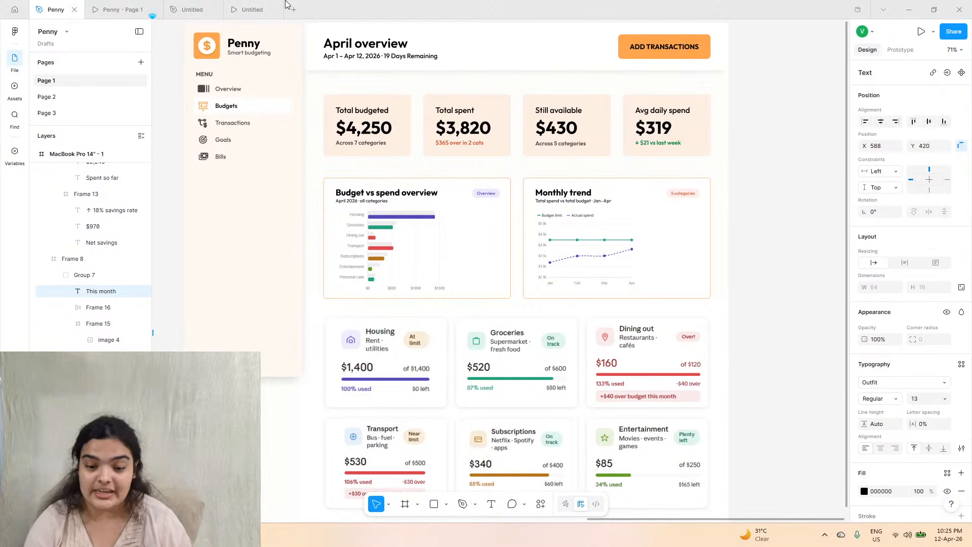
- Duplicate the April overview dashboard frame directly to its right in the recreated design
click(203, 8)
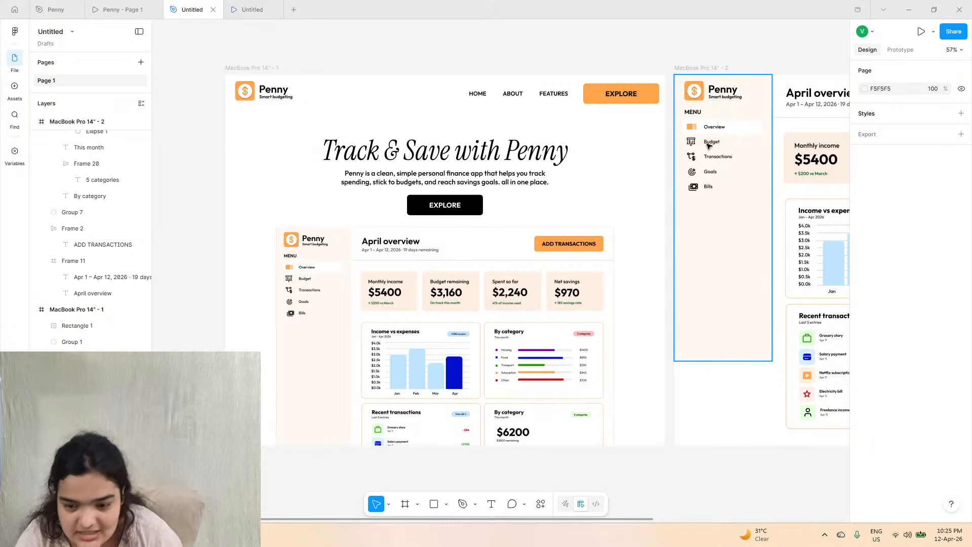
scroll(708, 145, right, 5)
scroll(596, 177, right, 3)
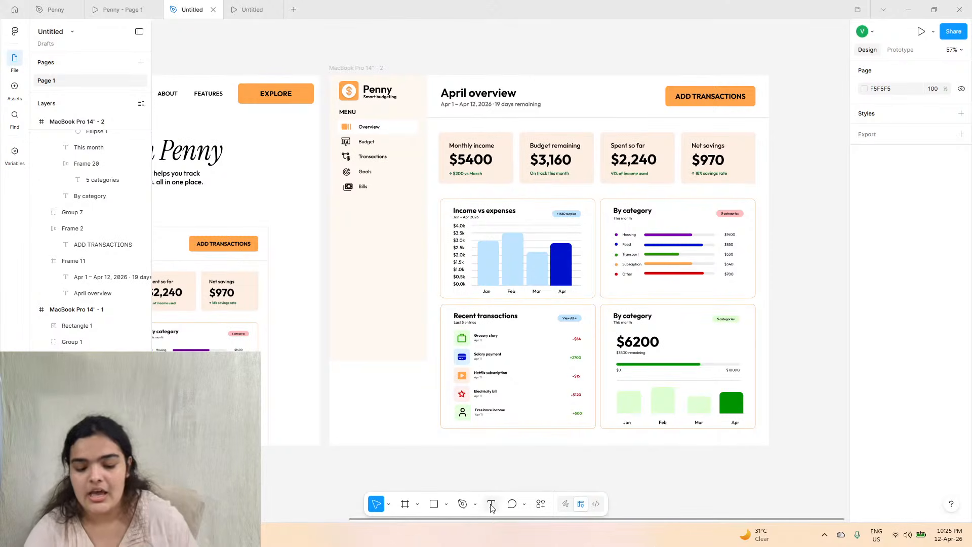
click(405, 504)
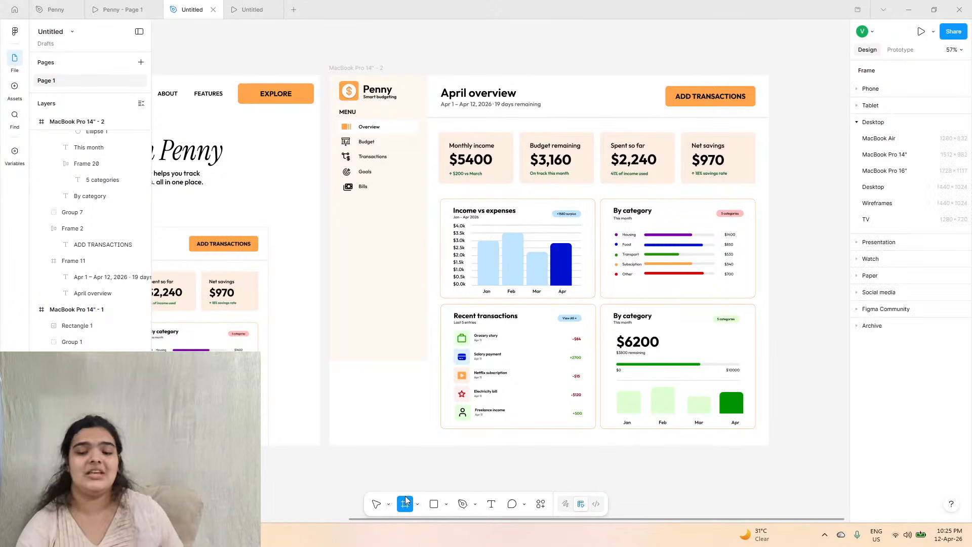
scroll(447, 90, right, 5)
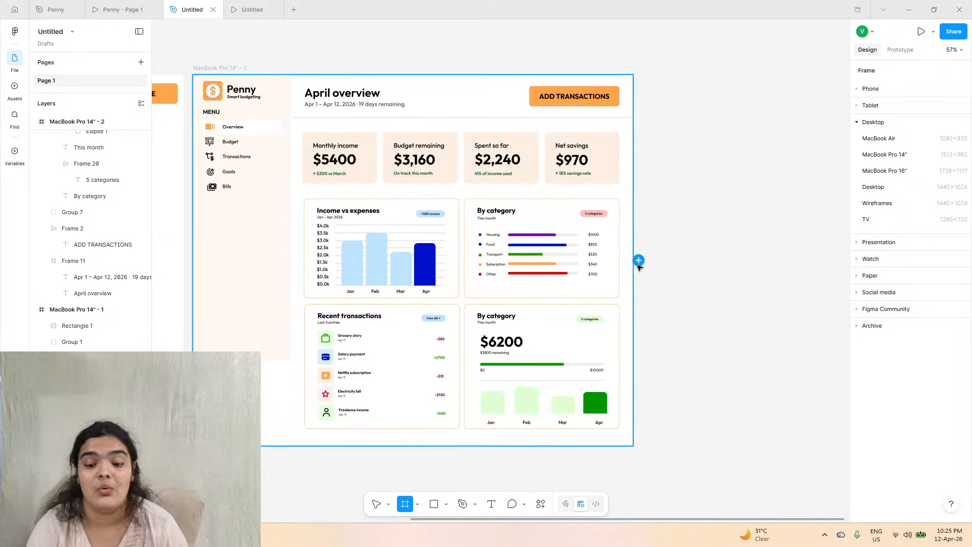
click(639, 261)
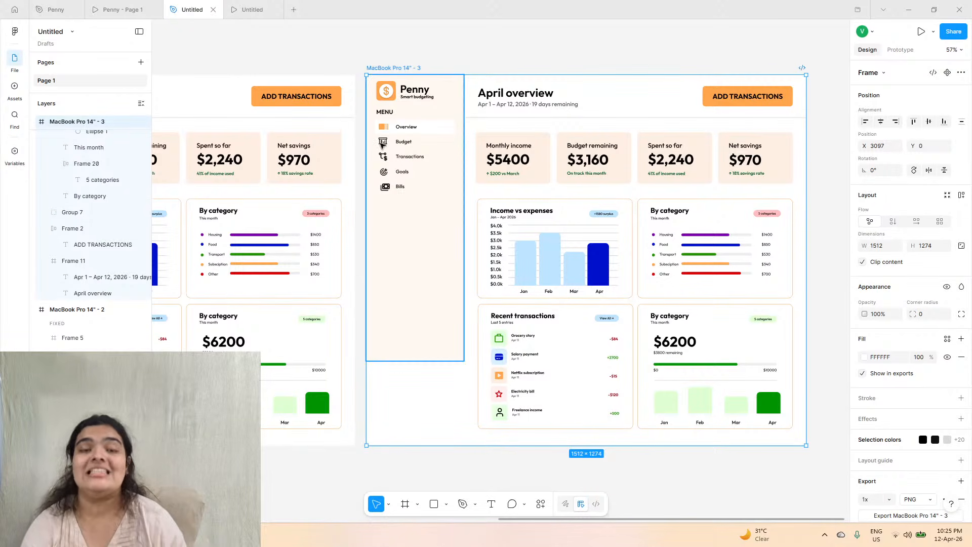
- Compare how the active Overview and Budgets menu items are highlighted in the Penny prototype with the copied frame's sidebar menu
scroll(420, 124, up, 5)
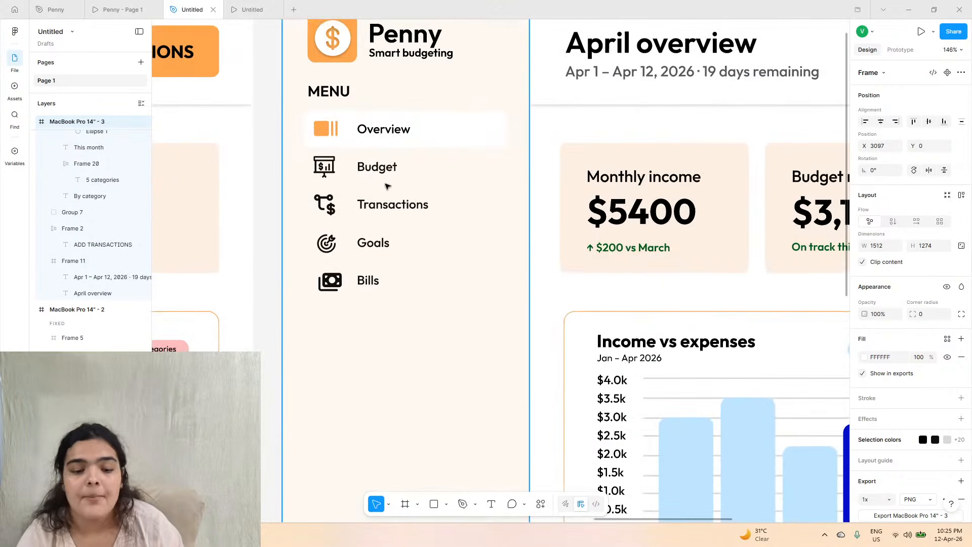
scroll(379, 155, up, 3)
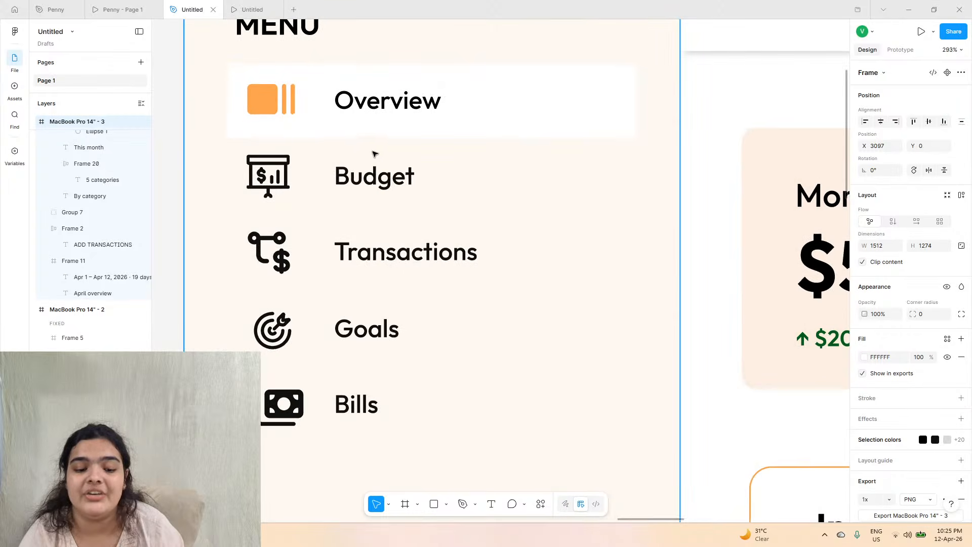
click(123, 9)
click(246, 152)
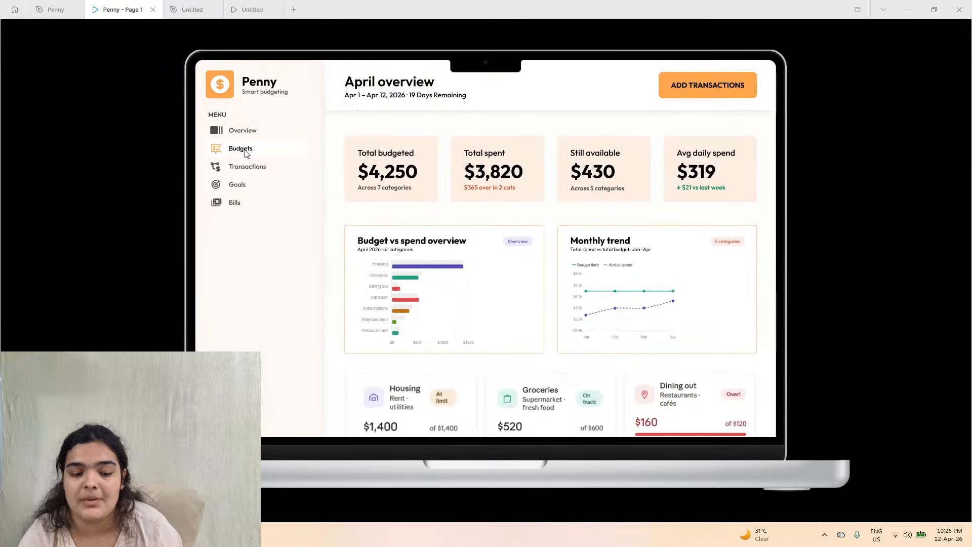
click(249, 133)
click(193, 9)
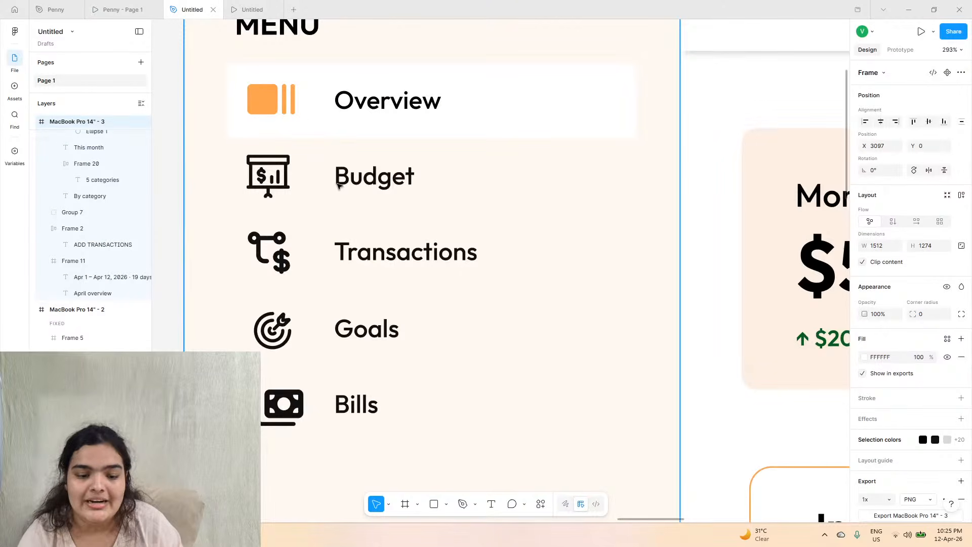
key(shift+2)
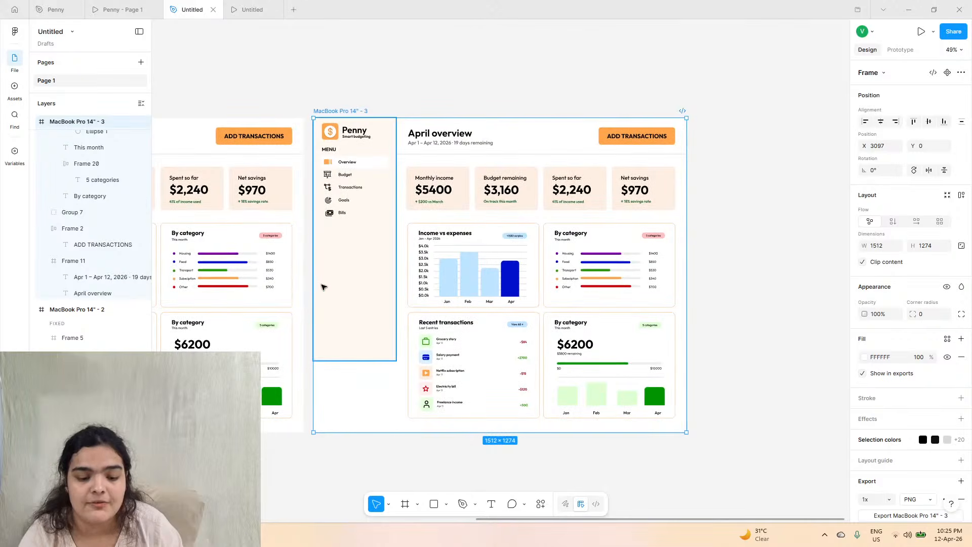
scroll(322, 169, up, 5)
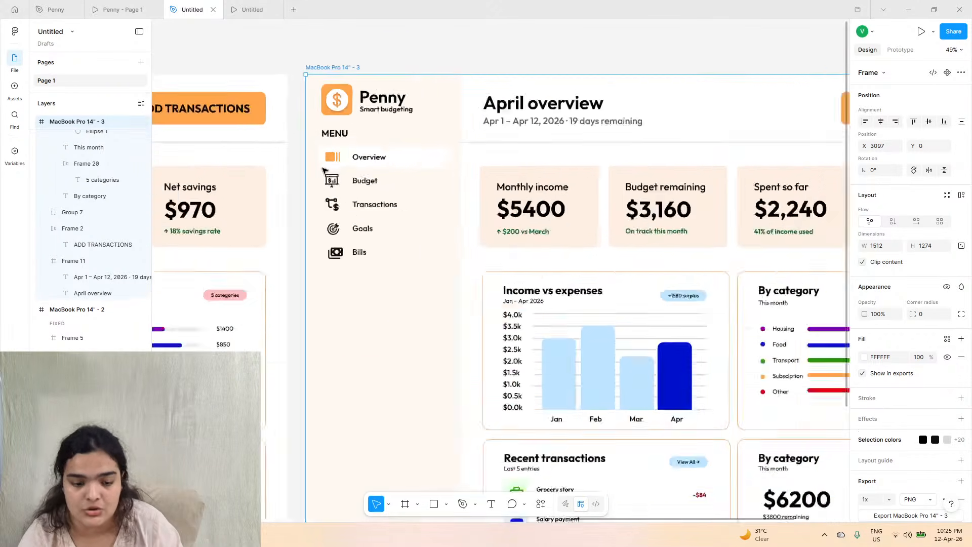
- Set the Budget menu item's background fill to white FFFFFF in the copied dashboard frame
click(351, 188)
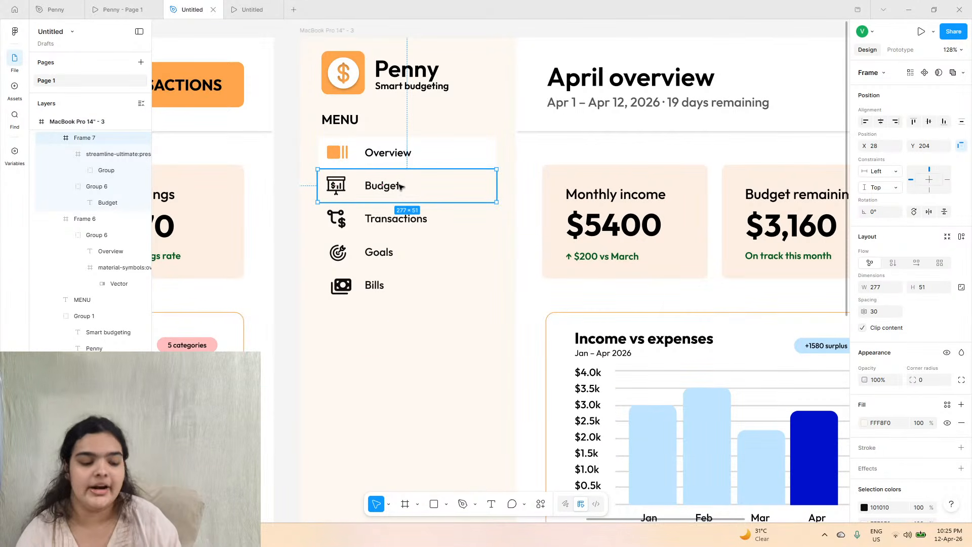
scroll(402, 186, up, 4)
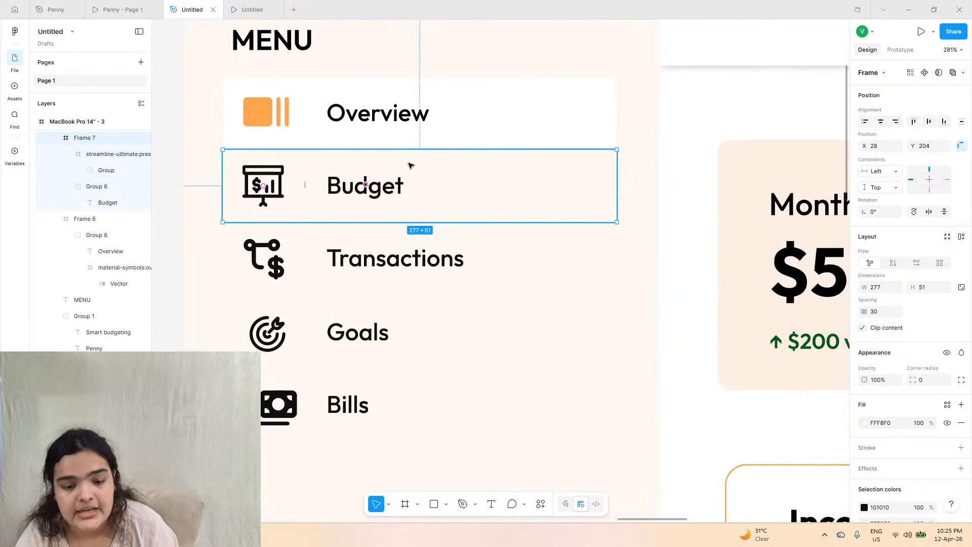
click(866, 423)
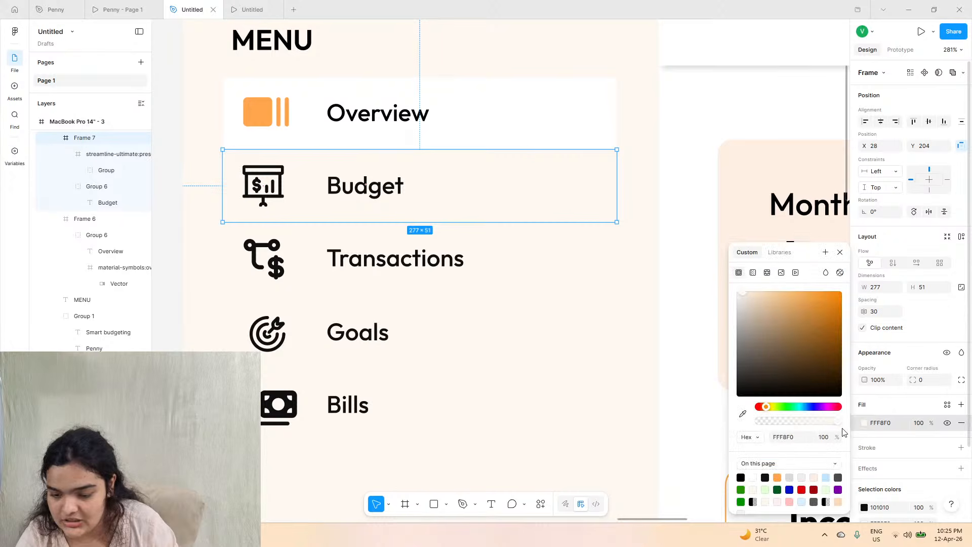
drag(761, 340, 737, 292)
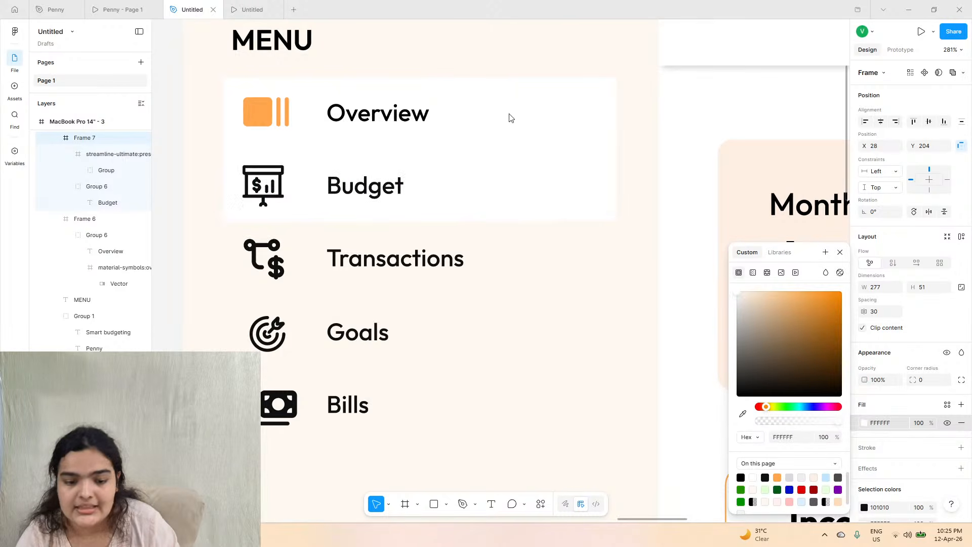
- Recolour the Budget menu icon to the page's orange FFA64D
double_click(278, 175)
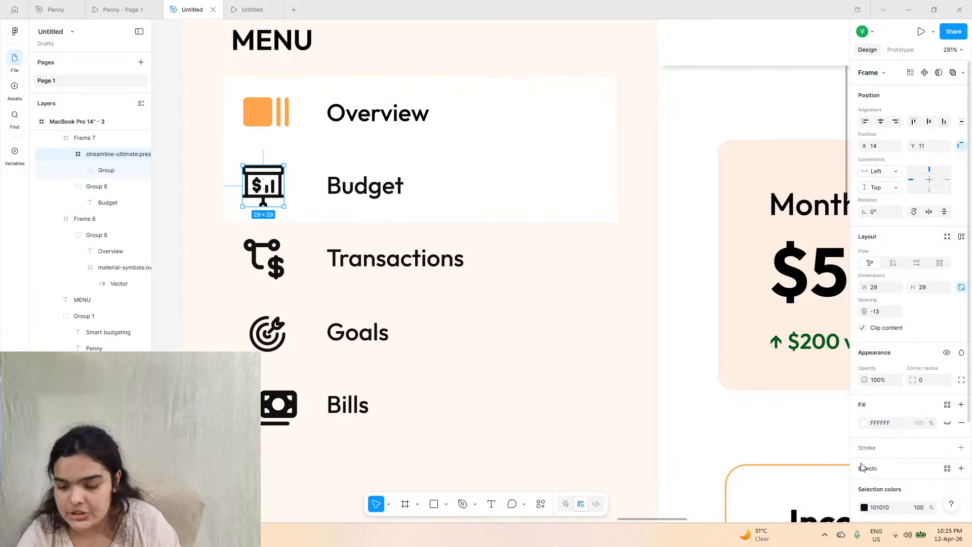
scroll(871, 476, down, 3)
click(865, 407)
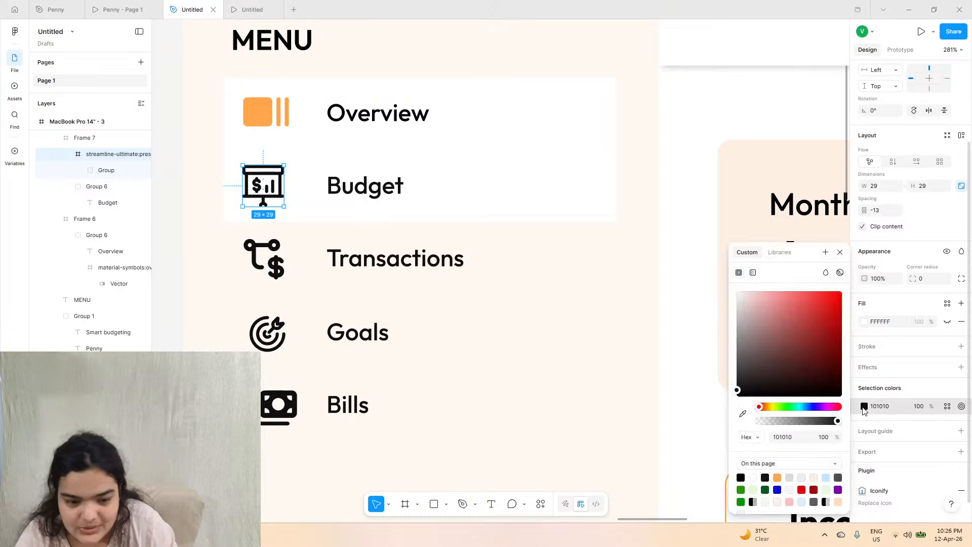
click(778, 477)
- Recolour the Overview menu item's label and icon to near-black 101010, matching the Budget label
click(356, 194)
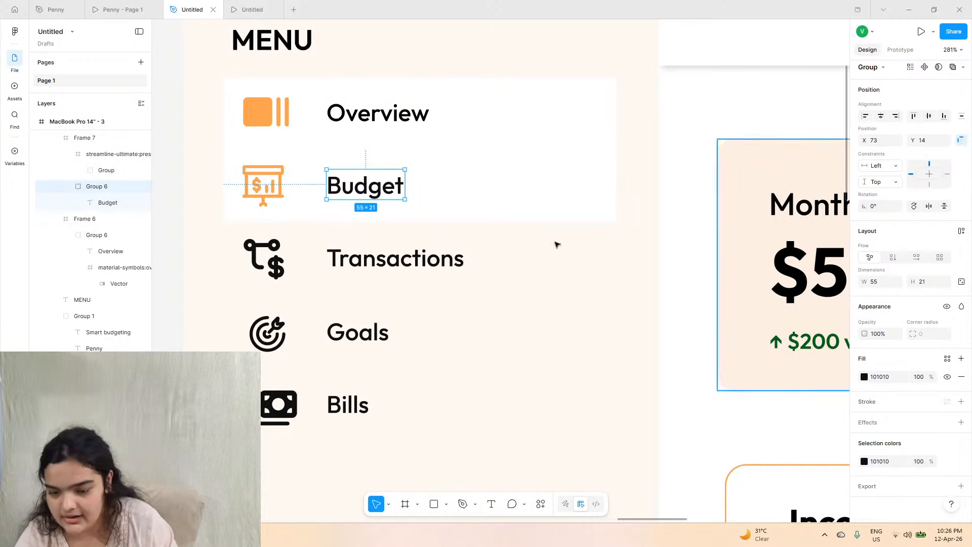
click(353, 111)
scroll(915, 466, down, 2)
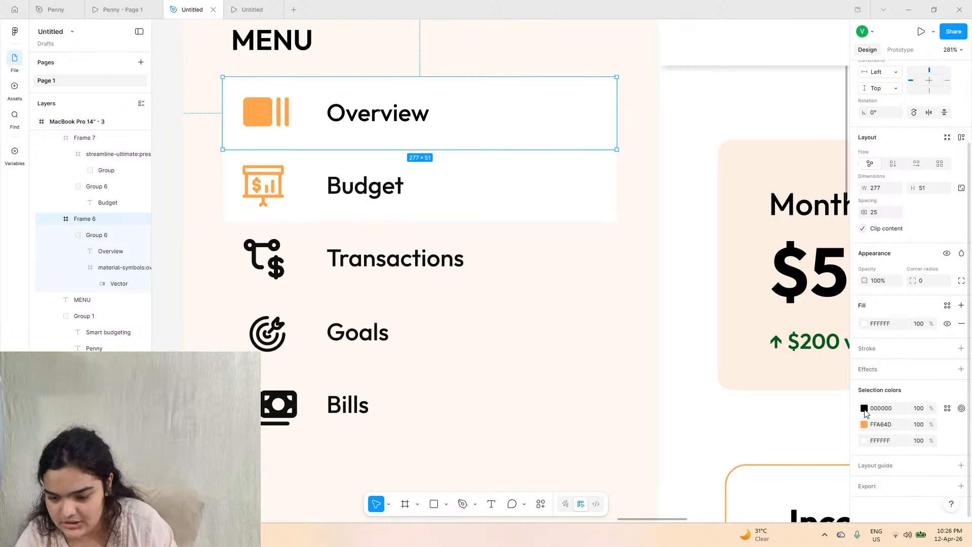
click(865, 409)
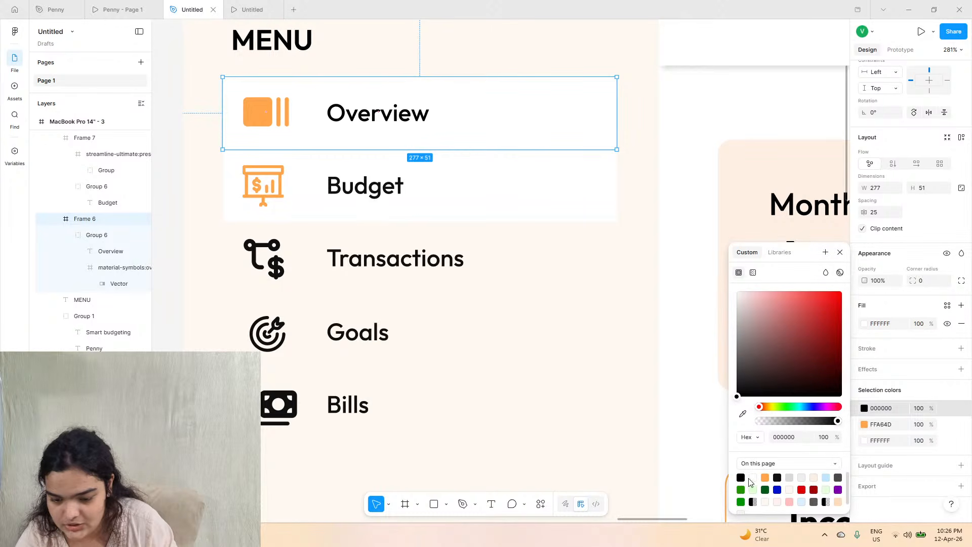
click(777, 477)
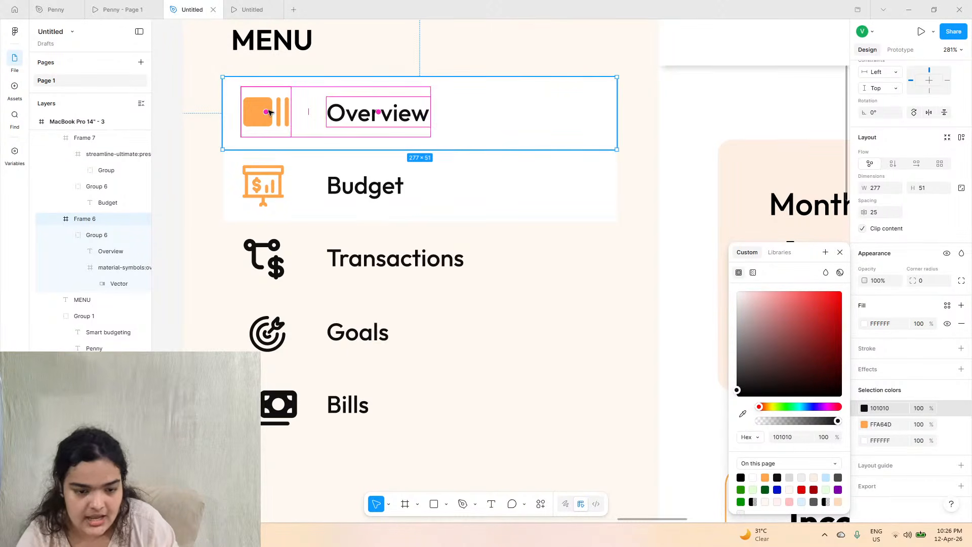
click(863, 425)
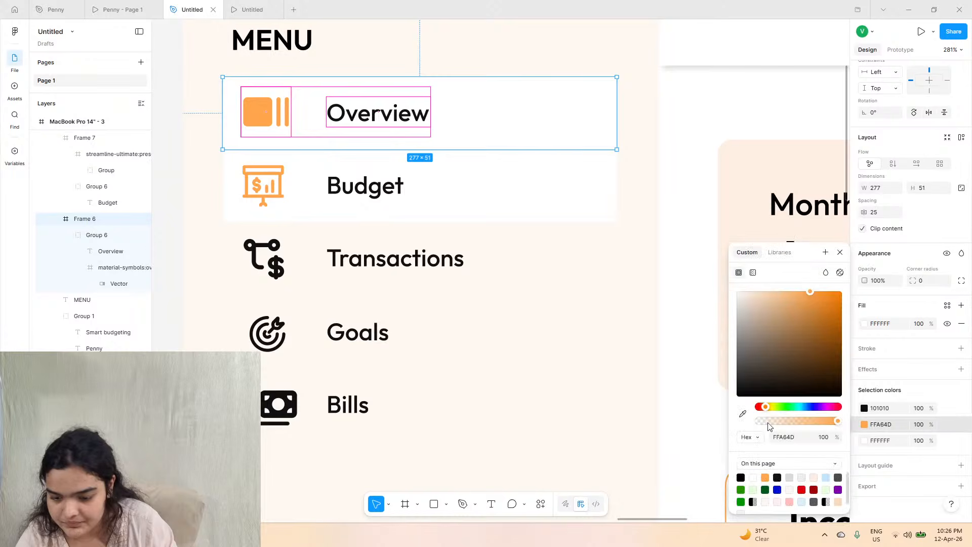
click(778, 477)
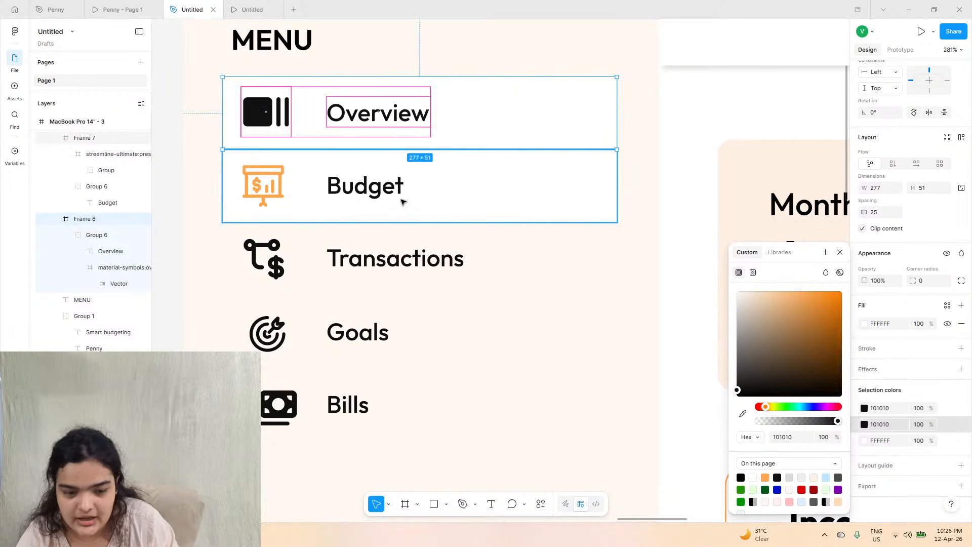
- Replace the Overview menu item's white background with the cream colour sampled from the sidebar
click(864, 441)
click(864, 424)
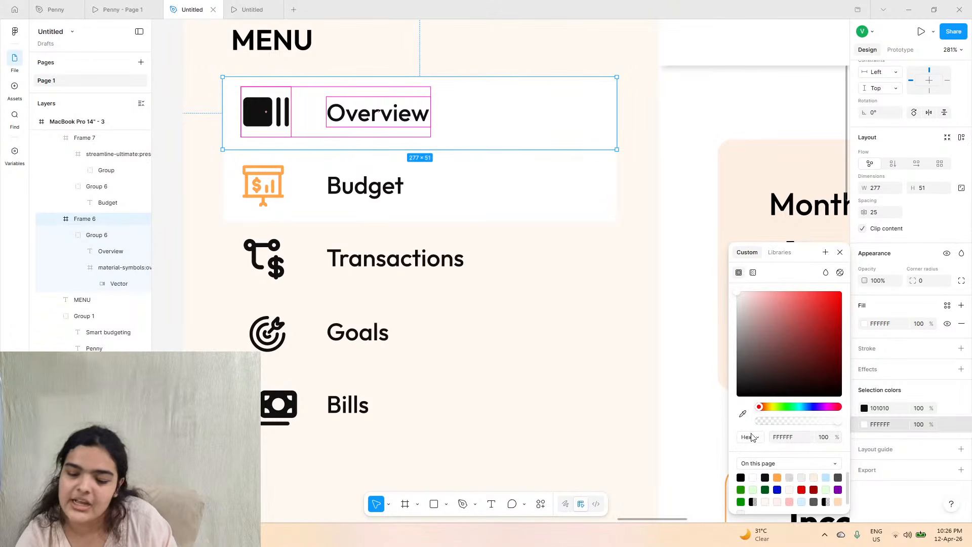
click(743, 414)
click(581, 319)
click(554, 215)
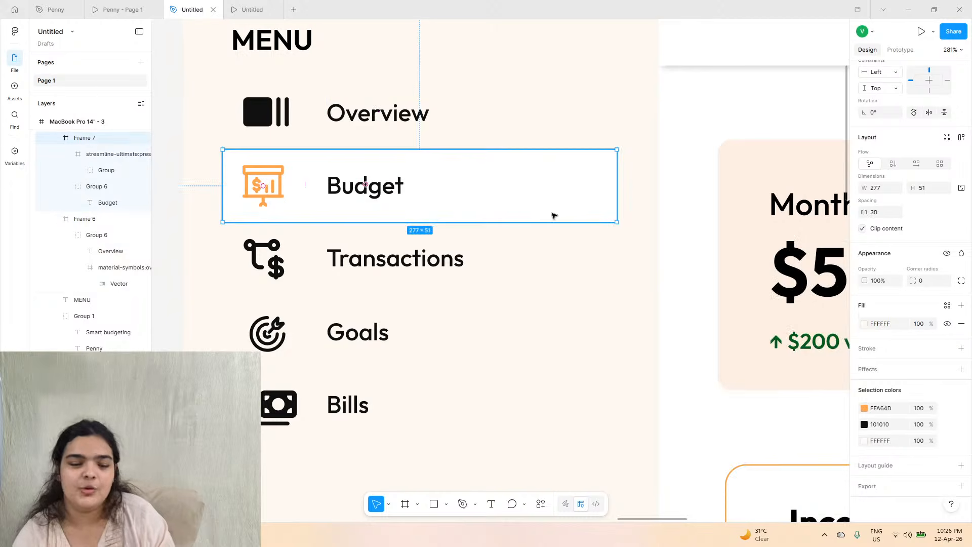
- Compare the copied frame with the Penny prototype's landing, Overview and Budgets screens
scroll(540, 286, down, 10)
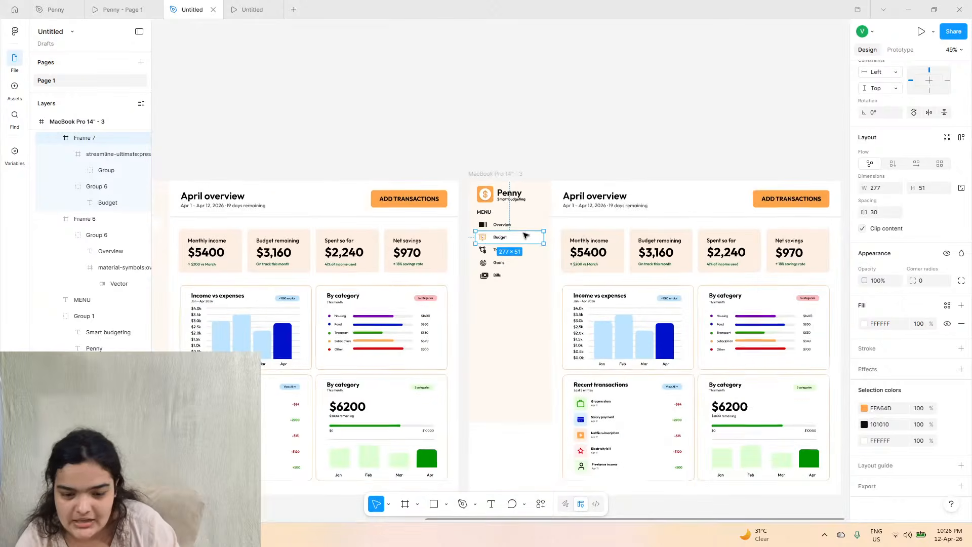
click(126, 8)
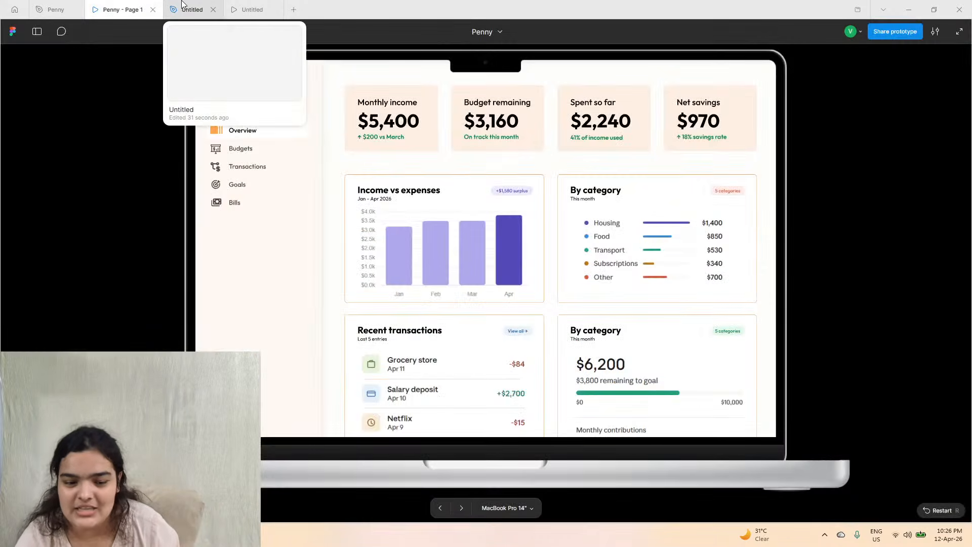
click(182, 5)
scroll(514, 256, right, 3)
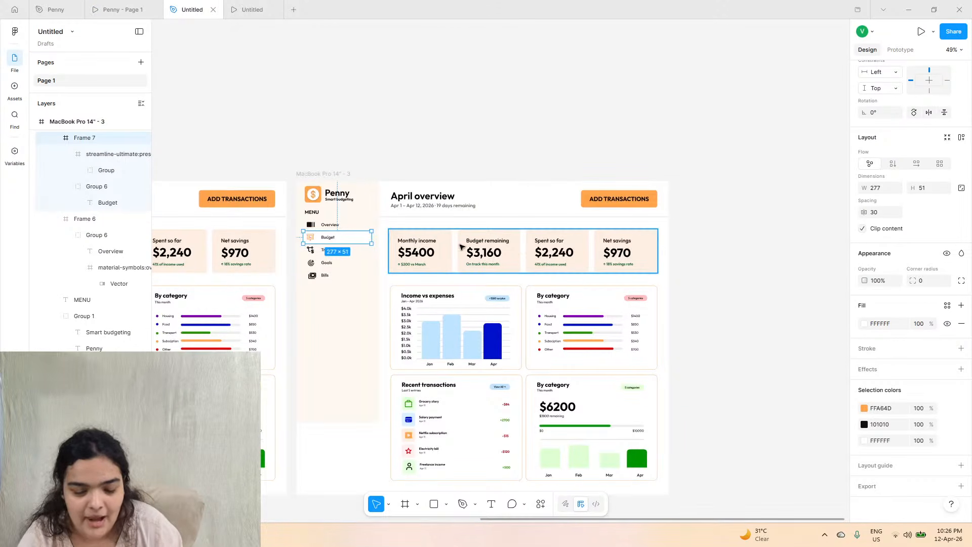
click(122, 9)
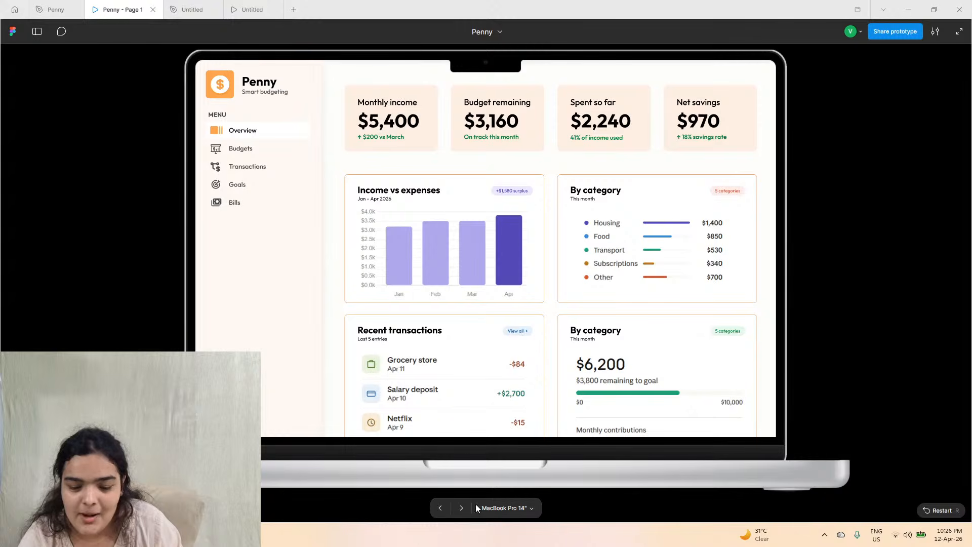
click(442, 507)
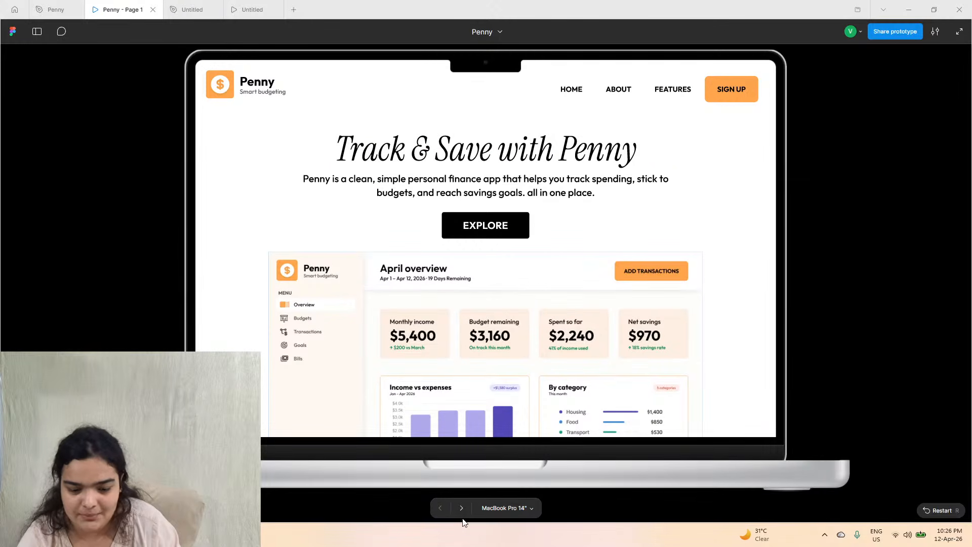
click(462, 509)
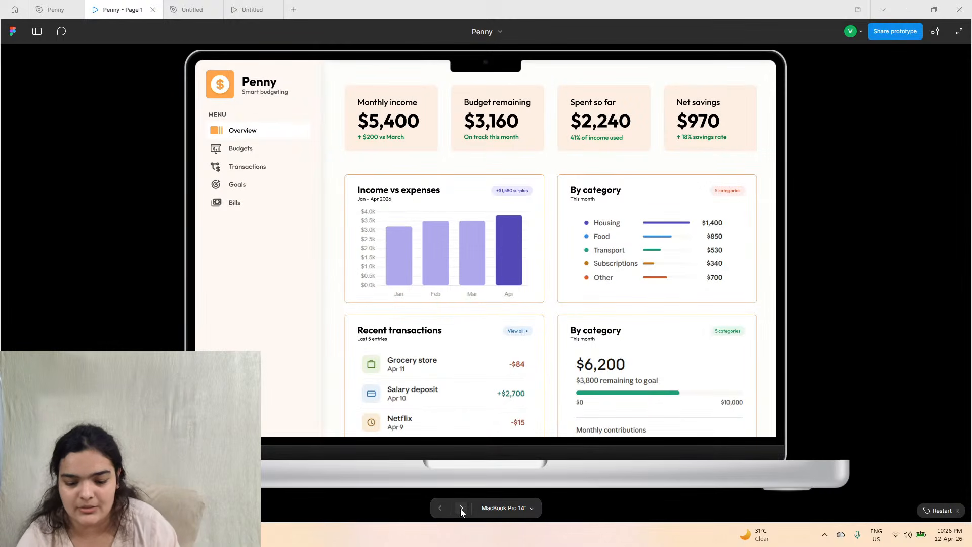
click(241, 149)
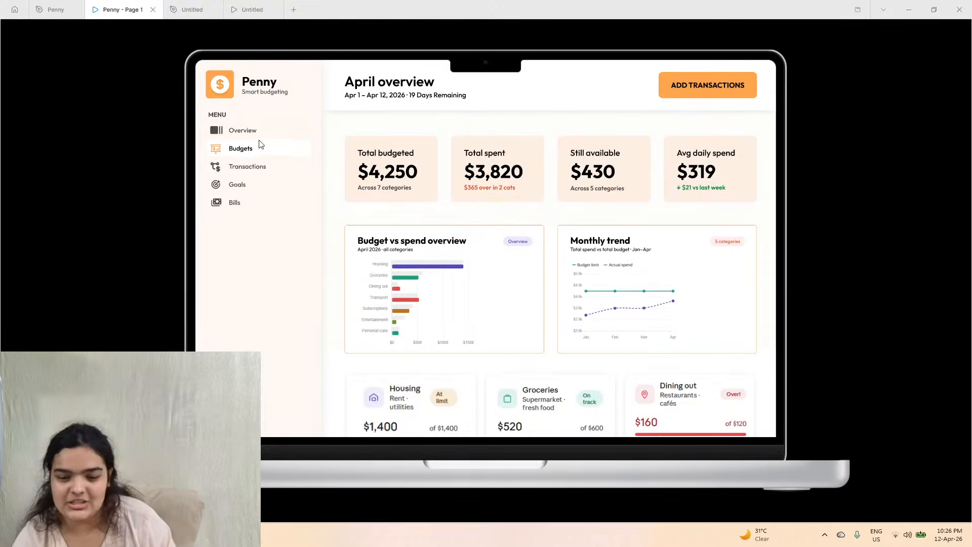
- Examine the Budgets screen's summary cards in the Penny reference design file
click(56, 9)
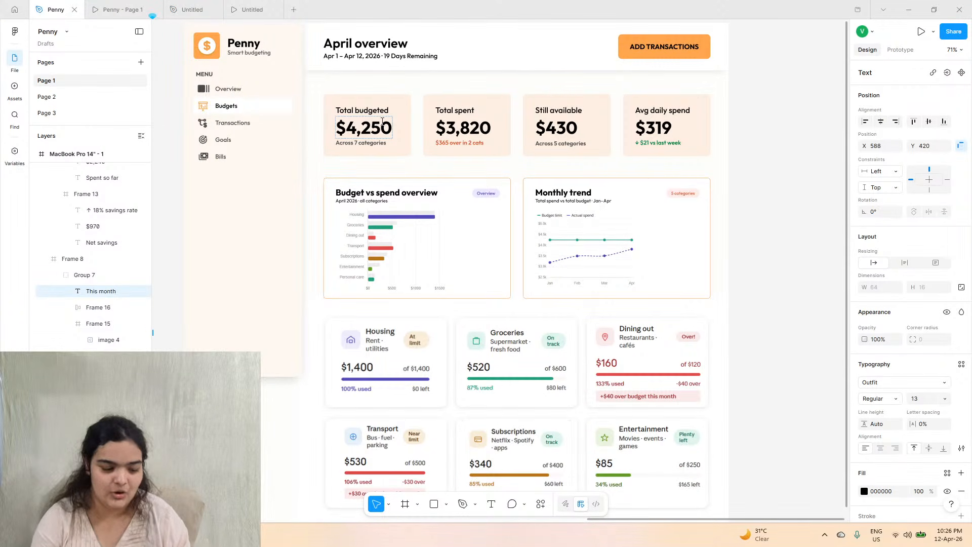
scroll(447, 163, up, 3)
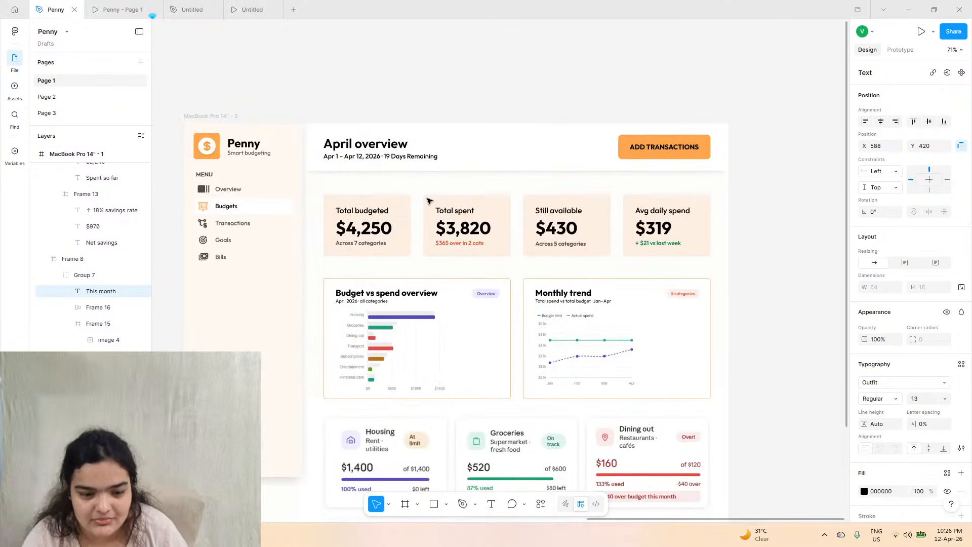
scroll(426, 205, left, 5)
ctrl+scroll(445, 222, down, 6)
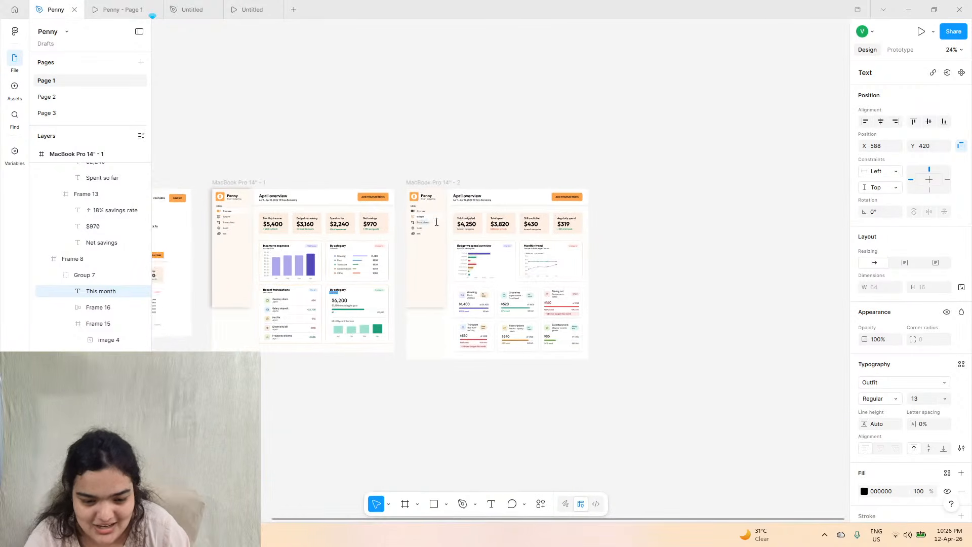
scroll(450, 231, up, 5)
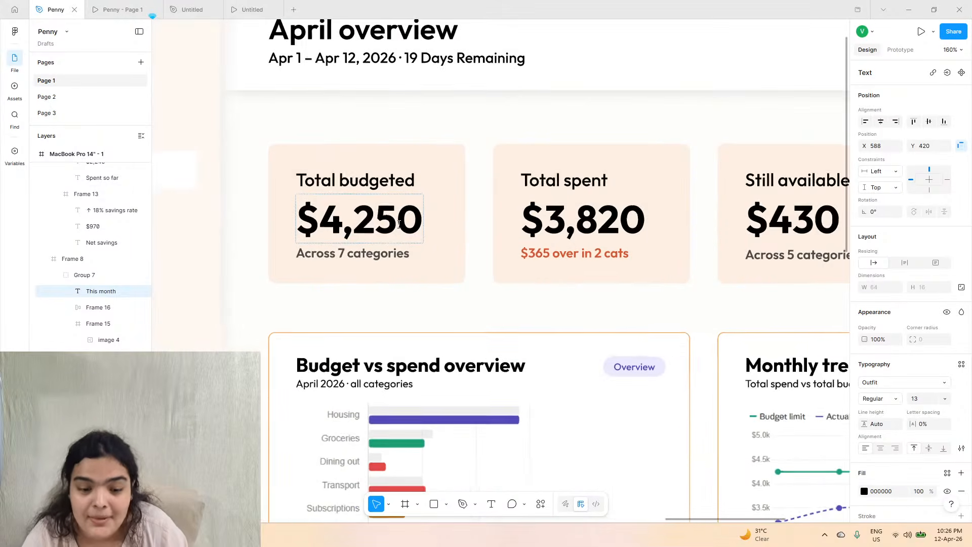
scroll(400, 224, down, 3)
scroll(400, 223, right, 1)
ctrl+scroll(386, 227, up, 3)
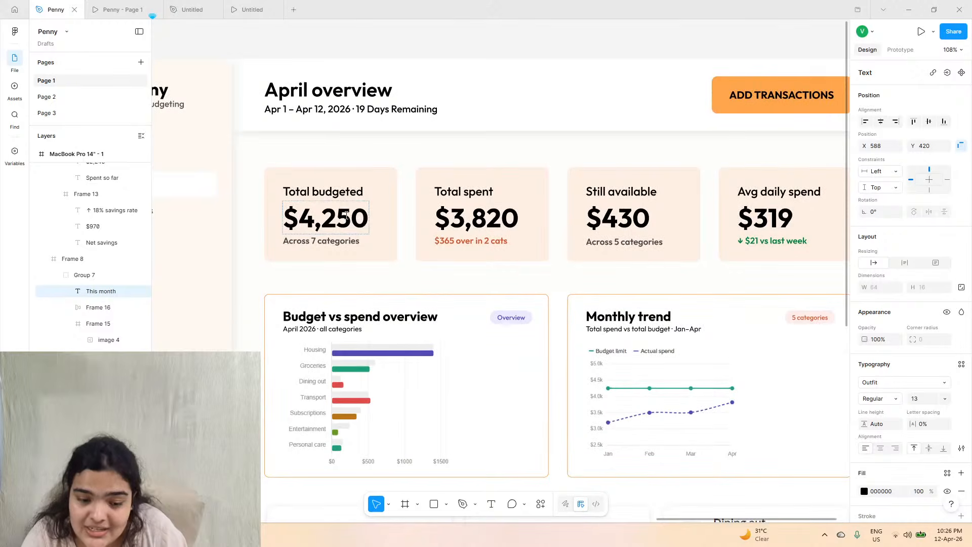
- Replace the Monthly income card's amount in the copied frame with $4,250 from the Penny reference file
click(346, 215)
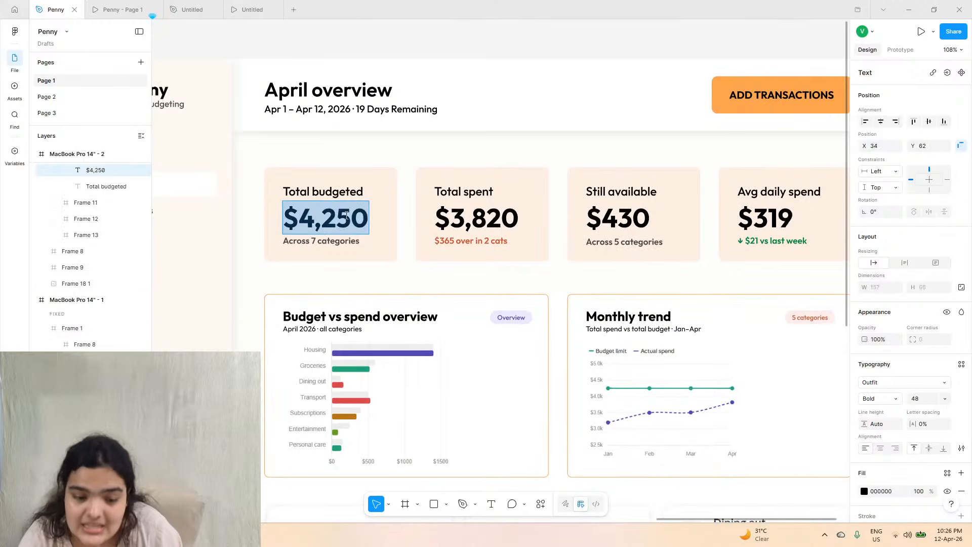
click(193, 9)
double_click(427, 250)
double_click(427, 250)
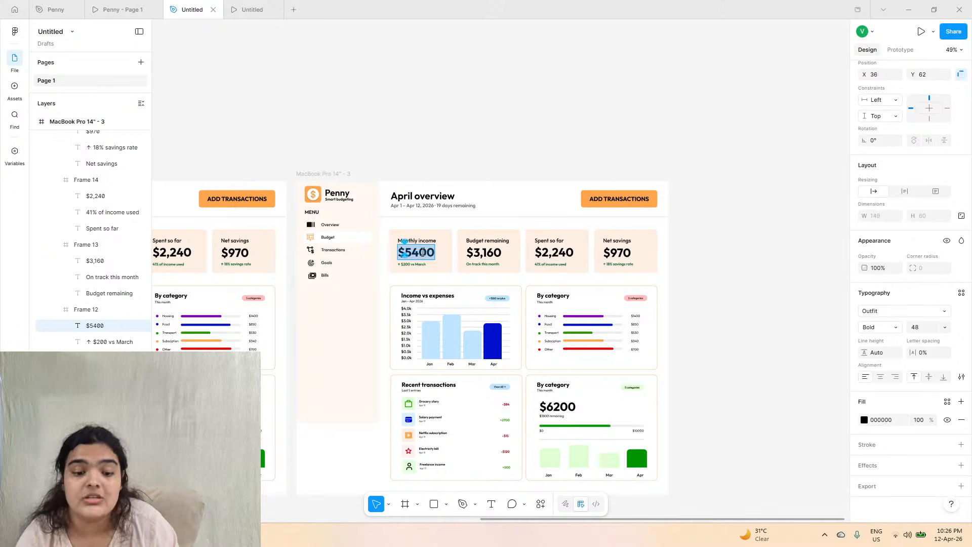
- Replace the Budget remaining card's amount with $3,820, copied from the reference's Total spent card
click(117, 9)
click(56, 10)
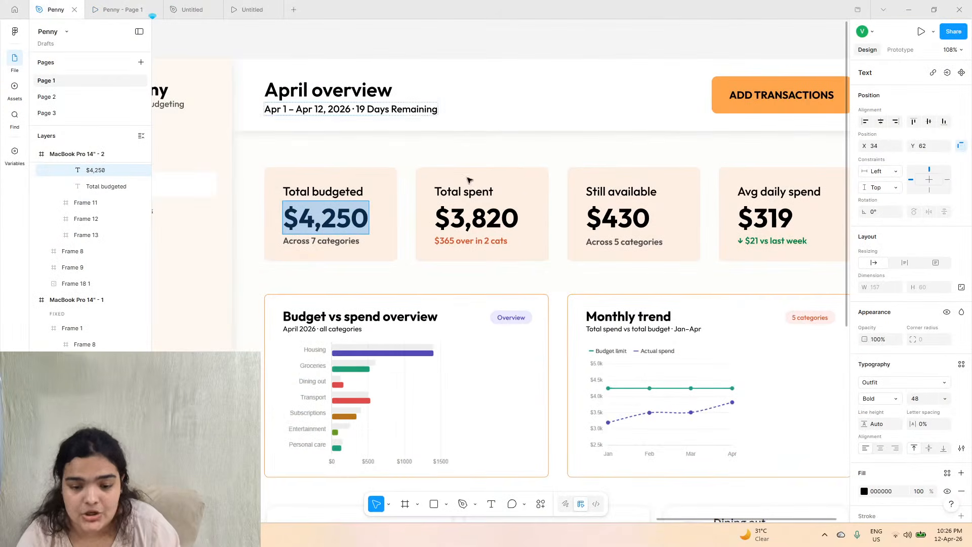
double_click(476, 218)
key(ctrl+c)
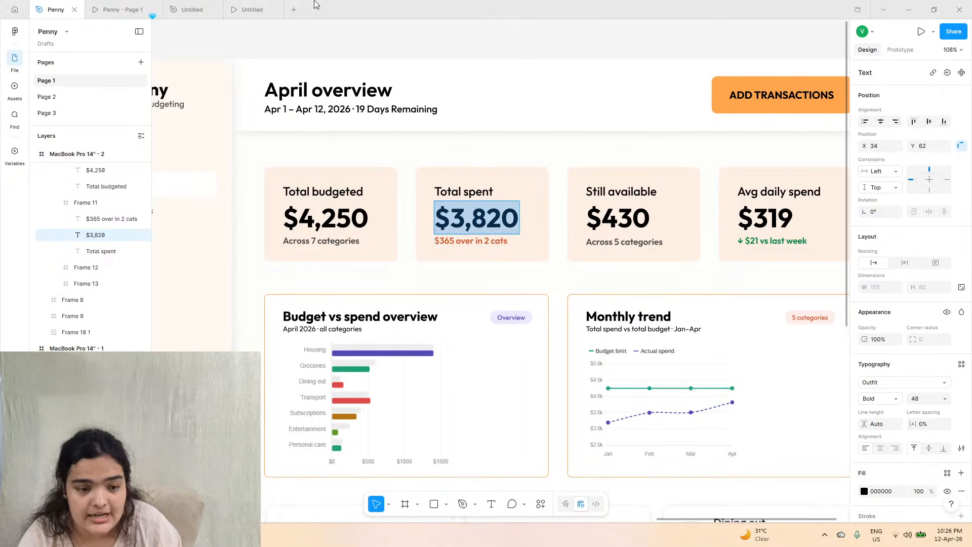
click(192, 10)
double_click(484, 258)
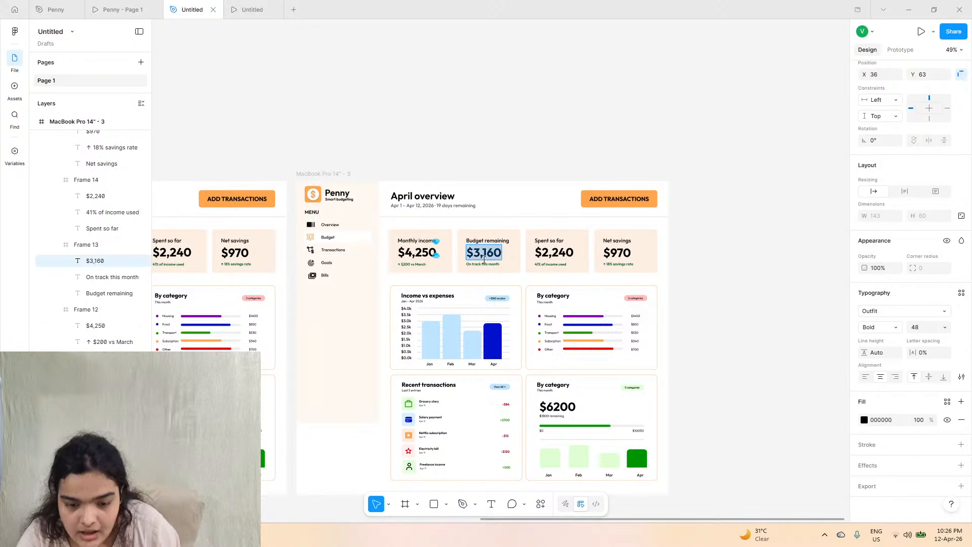
key(ctrl+v)
- Replace the Spent so far card's amount with $430, copied from the reference's Still available card
scroll(526, 261, up, 4)
click(131, 6)
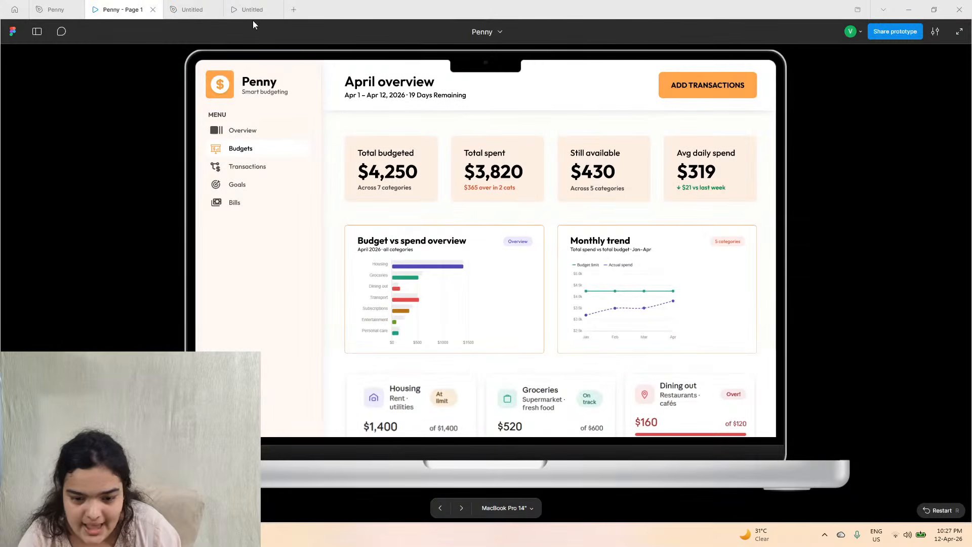
click(53, 10)
double_click(619, 222)
key(ctrl+a)
key(ctrl+c)
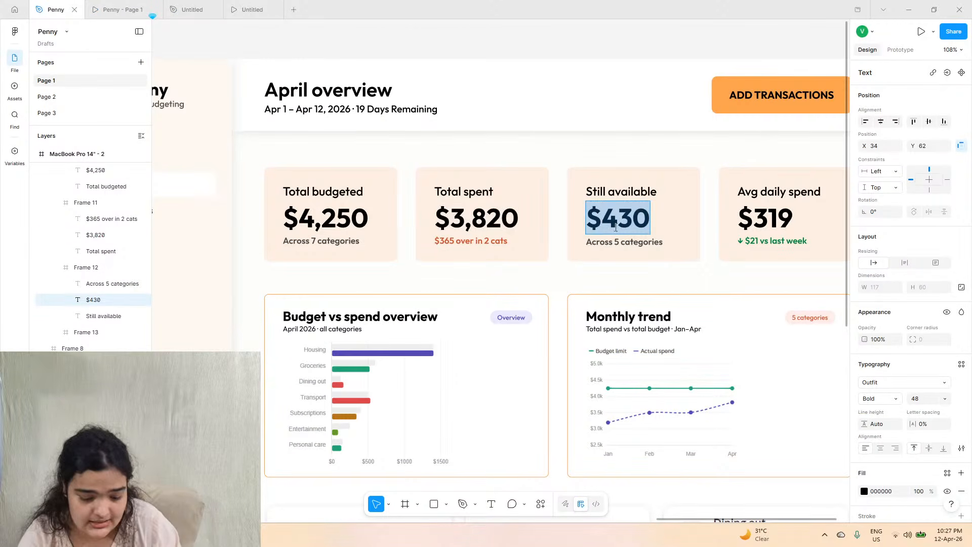
click(193, 10)
double_click(601, 238)
key(ctrl+a)
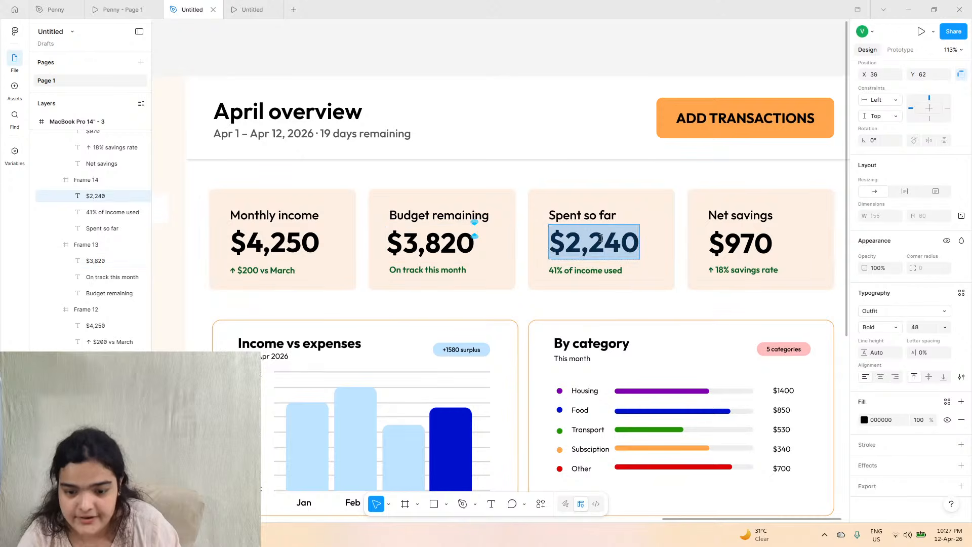
key(ctrl+v)
- Replace the Net savings card's amount with $319, copied from the reference's Avg daily spend card
click(127, 9)
click(48, 6)
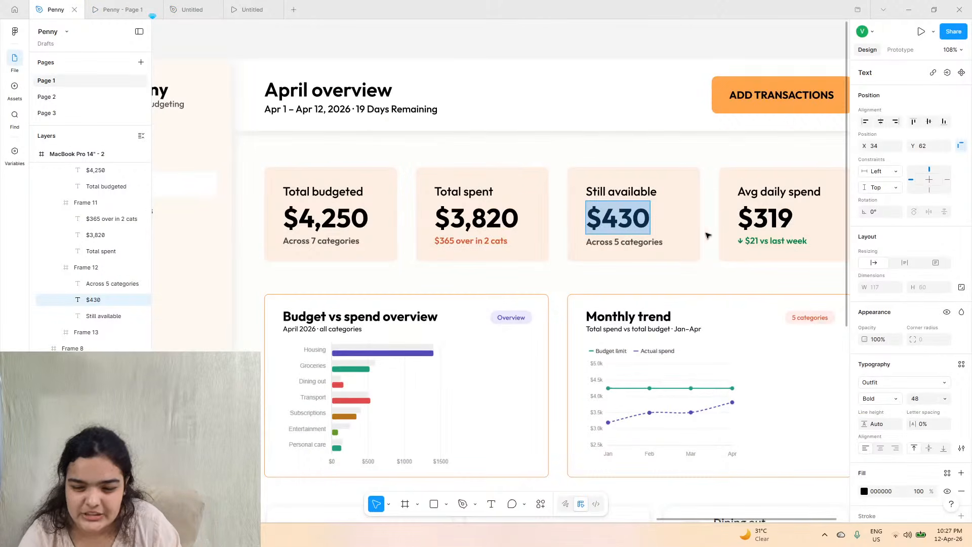
double_click(765, 218)
key(ctrl+a)
key(ctrl+c)
click(204, 5)
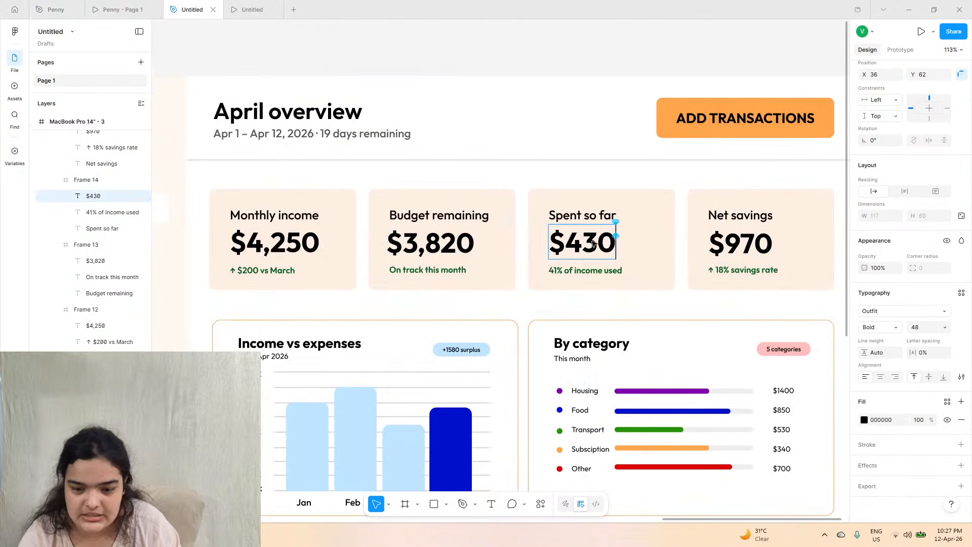
double_click(740, 243)
key(ctrl+a)
key(ctrl+v)
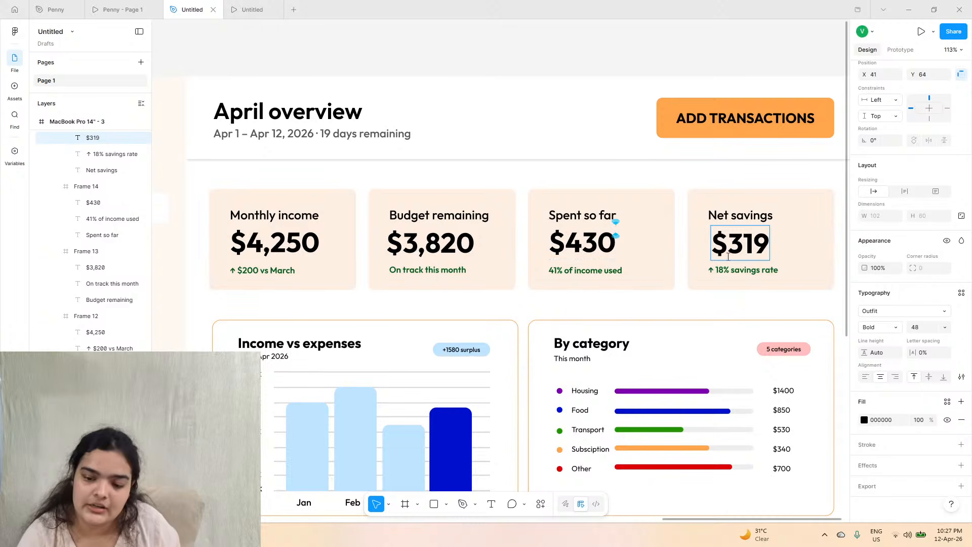
- Align the $319 amount with the start of its card label by moving it to X 36, Y 62
click(725, 305)
key(Down)
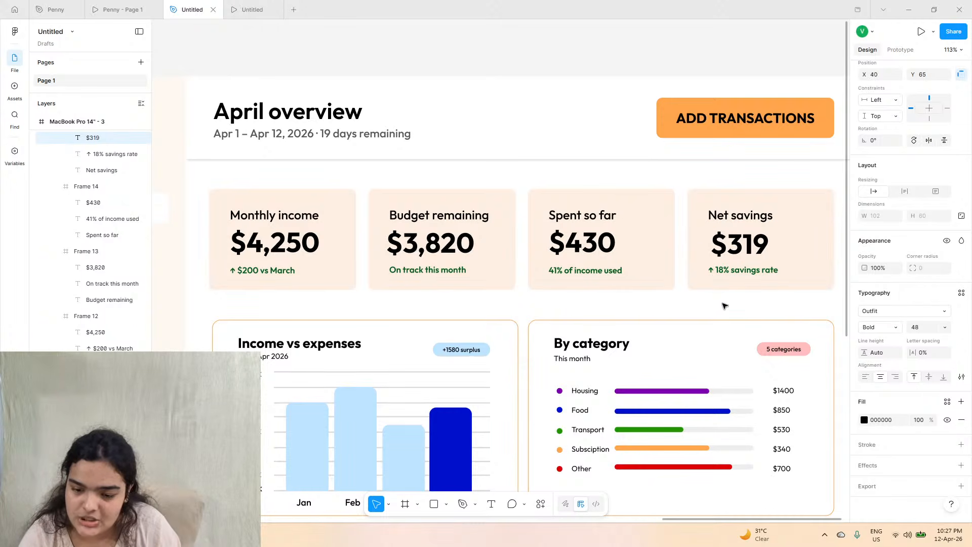
key(f)
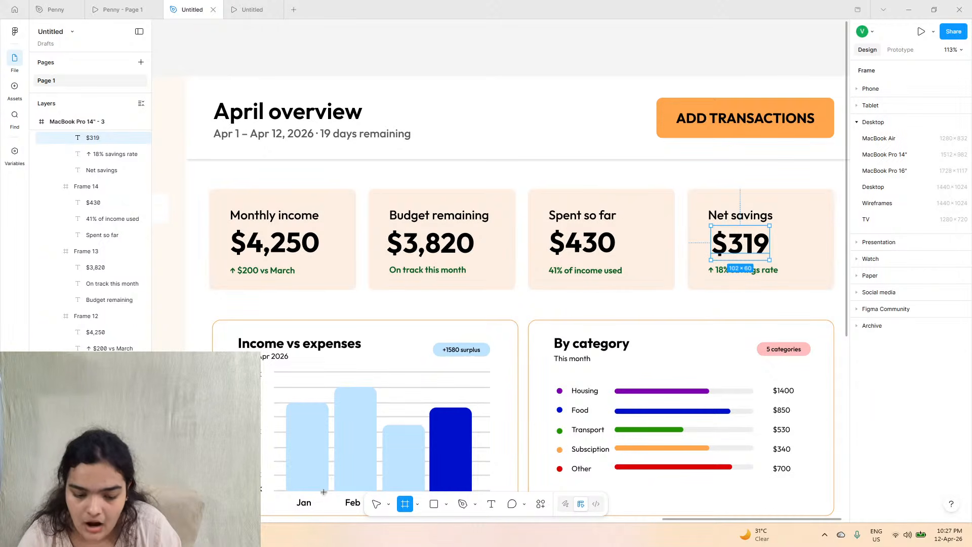
click(375, 508)
drag(747, 243, 743, 245)
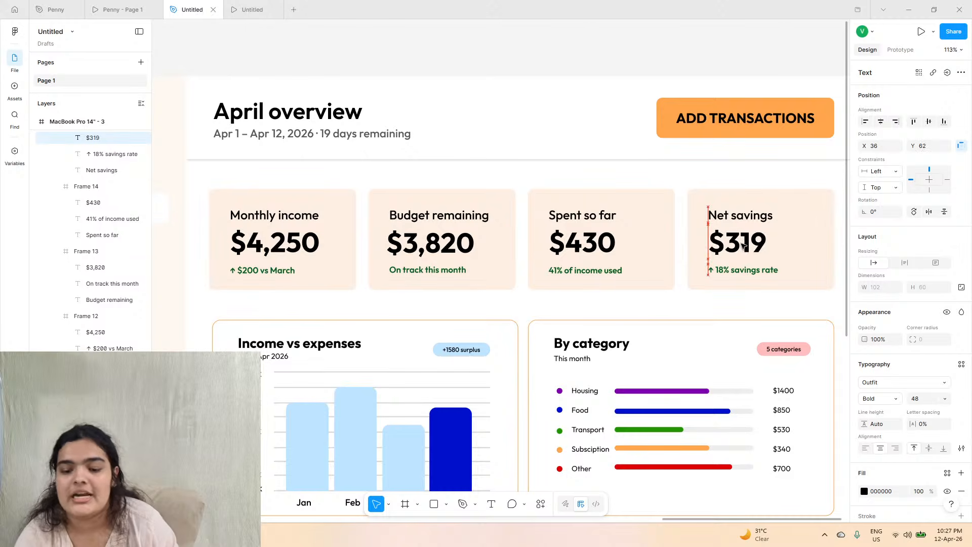
click(124, 9)
click(168, 7)
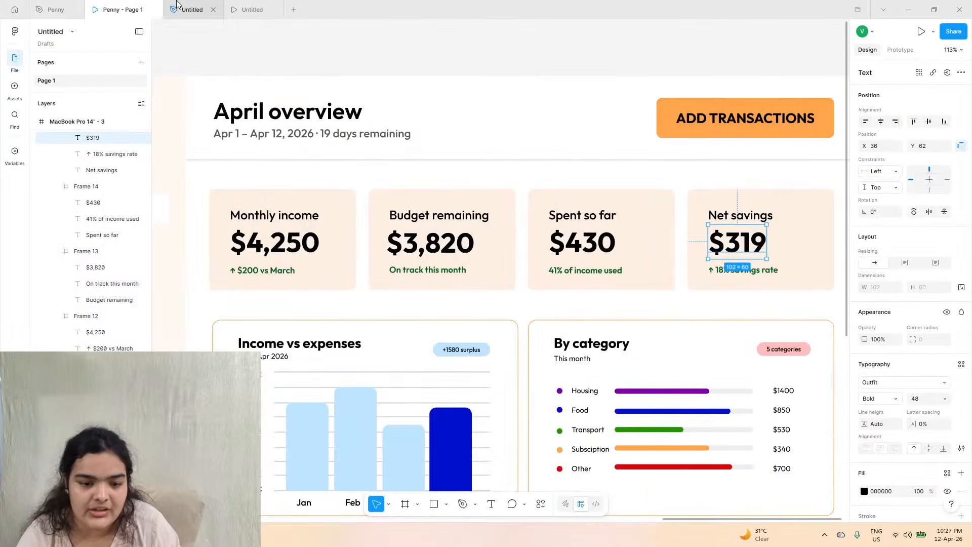
click(122, 9)
click(61, 7)
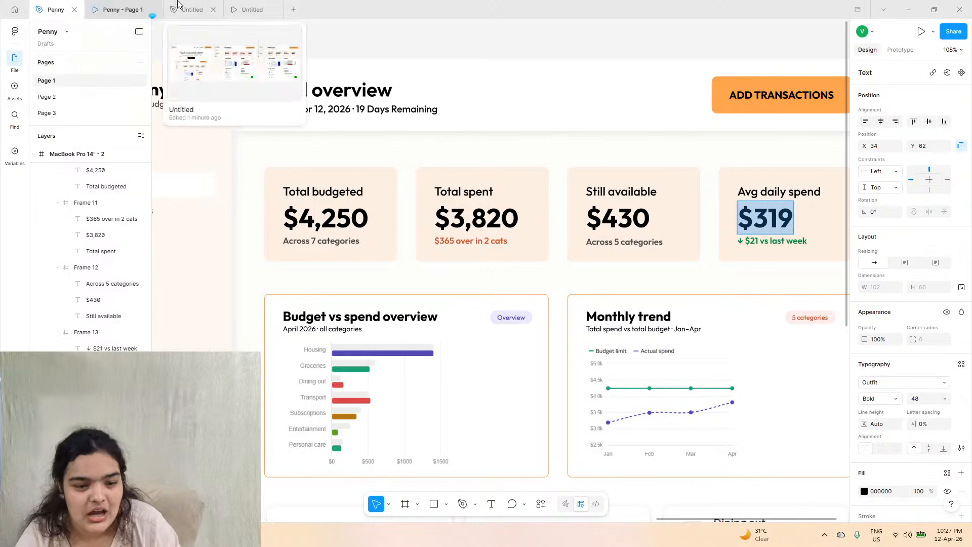
click(193, 9)
click(121, 9)
- Replace the first card's Monthly income label with "Total budgeted" copied from the Penny reference file
click(55, 9)
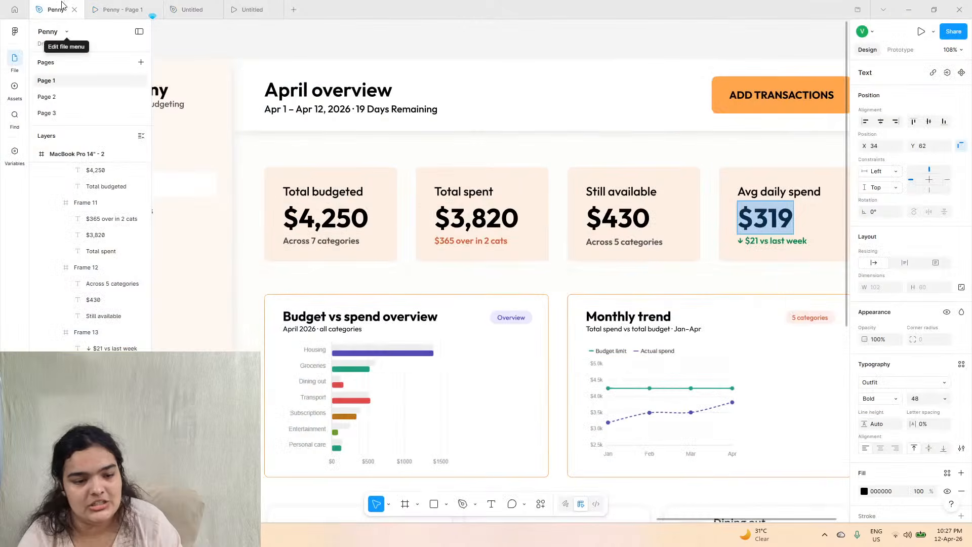
triple_click(317, 192)
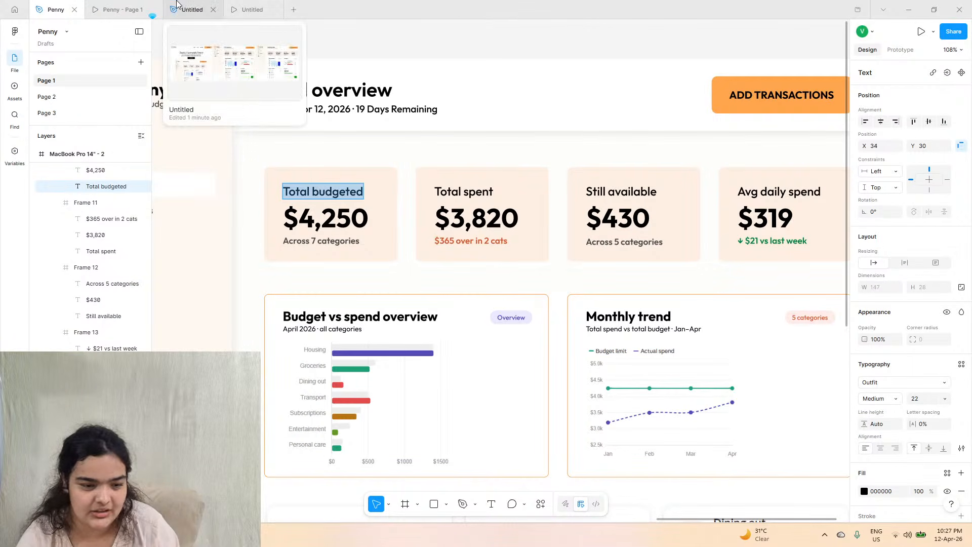
click(192, 9)
double_click(284, 218)
triple_click(284, 218)
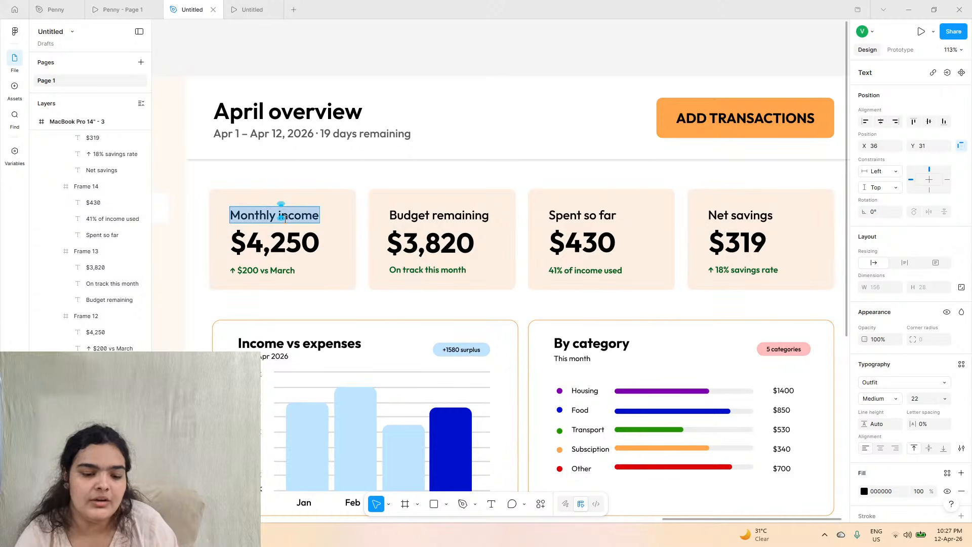
right_click(285, 219)
mouse_move(310, 266)
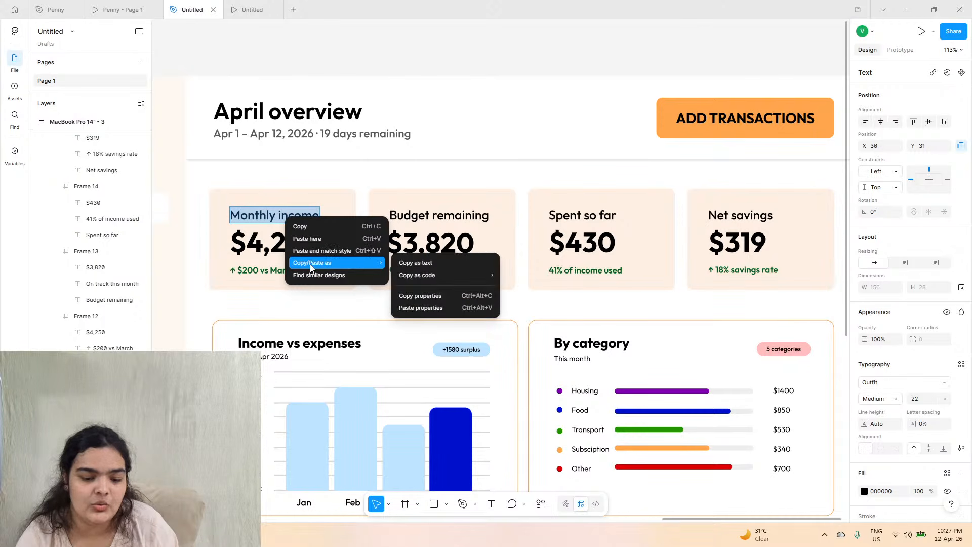
click(424, 264)
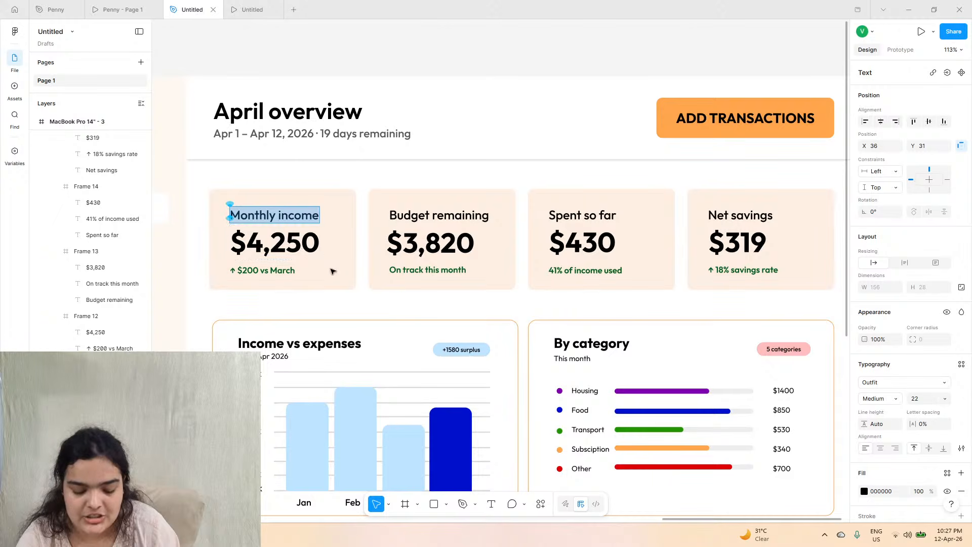
click(56, 10)
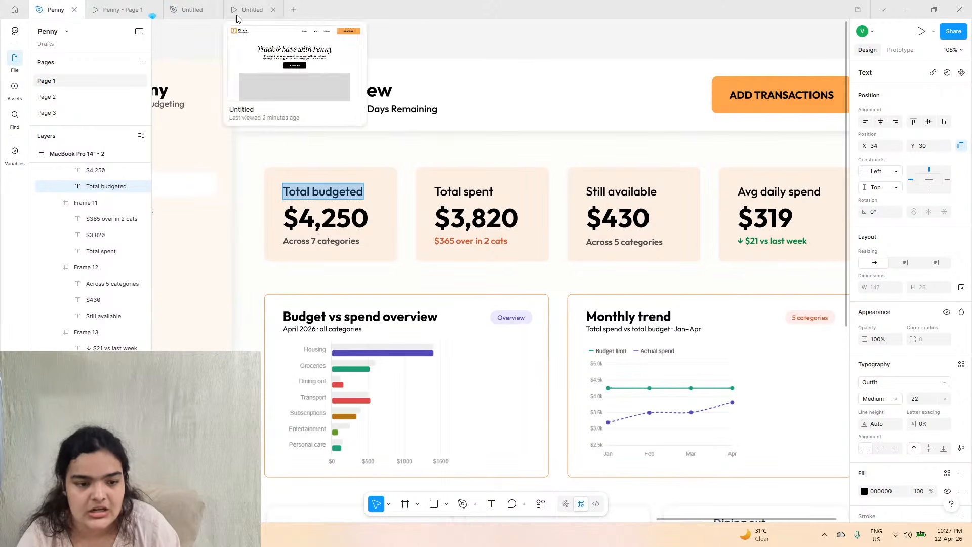
click(193, 9)
key(ctrl+v)
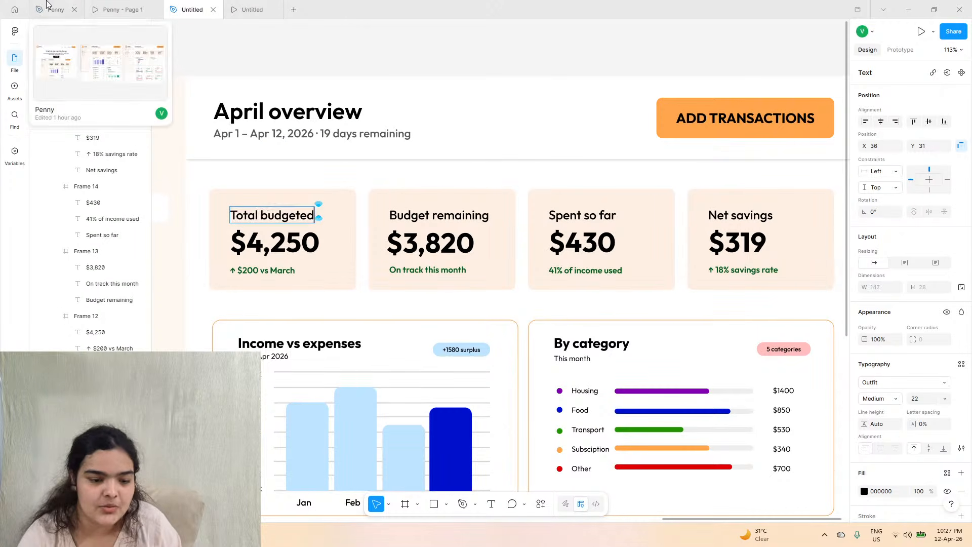
- Replace the second card's Budget remaining label with the reference text "Total spent"
click(48, 7)
double_click(461, 192)
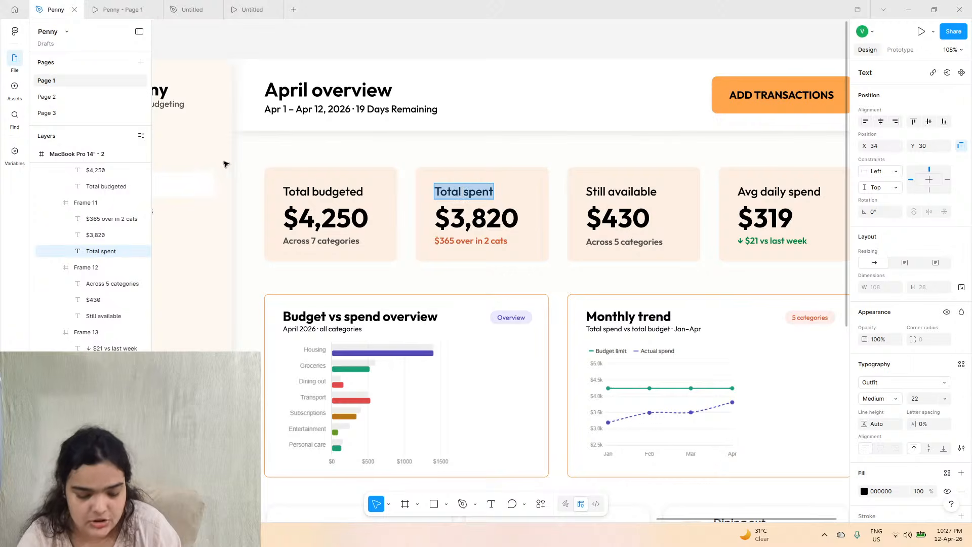
click(148, 7)
click(178, 7)
triple_click(473, 214)
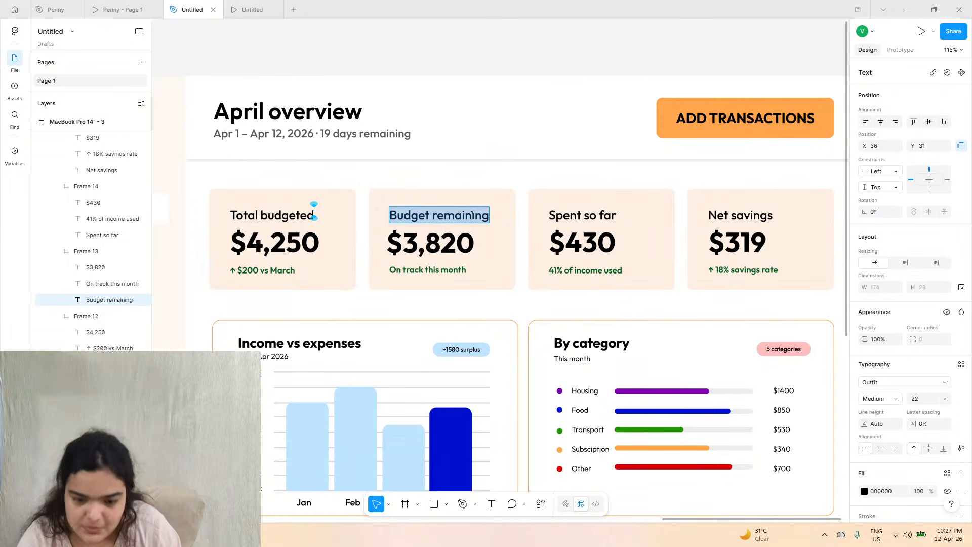
key(ctrl+v)
- Replace the third card's Spent so far label with the reference text "Still available"
click(48, 7)
double_click(638, 193)
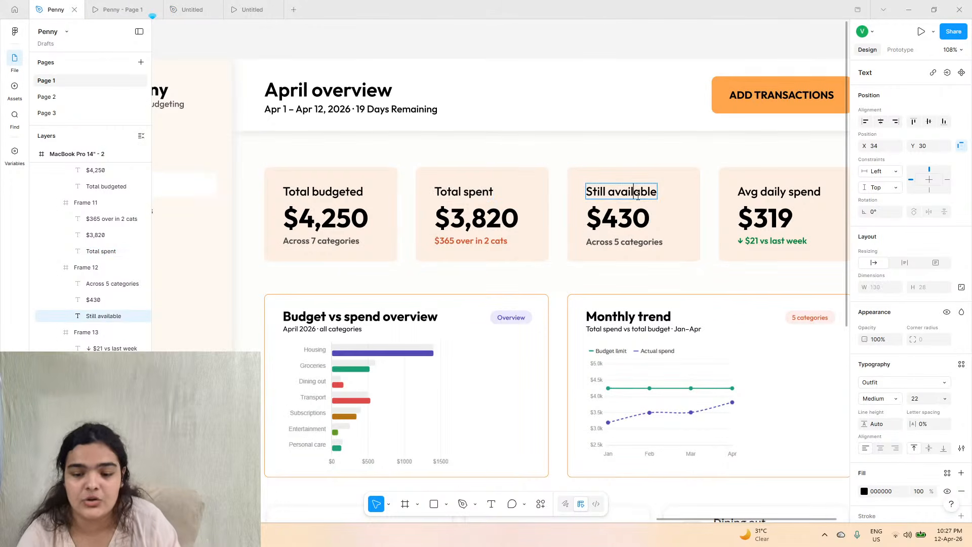
key(ctrl+a)
click(148, 7)
click(178, 8)
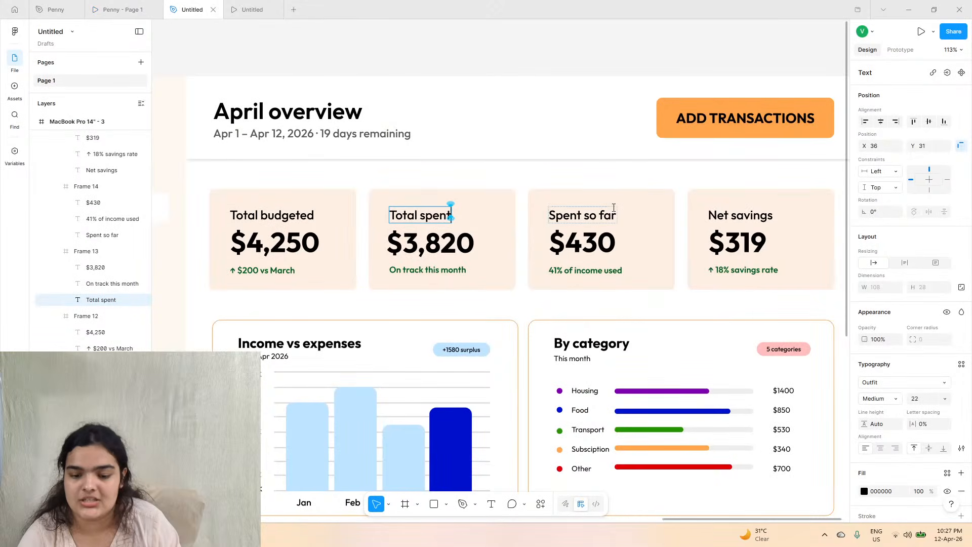
triple_click(608, 215)
key(ctrl+v)
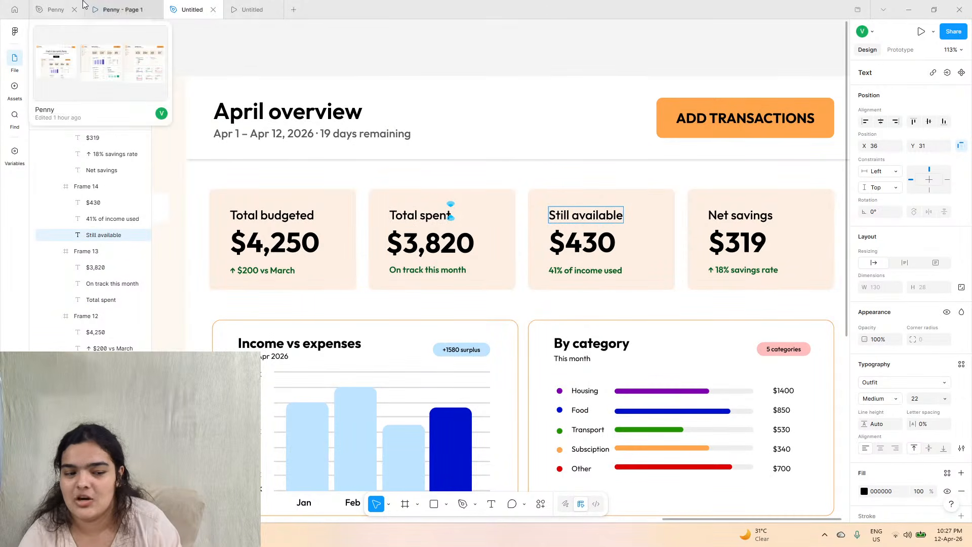
- Replace the fourth card's Net savings label with the reference text "Avg daily spend"
click(48, 8)
triple_click(737, 192)
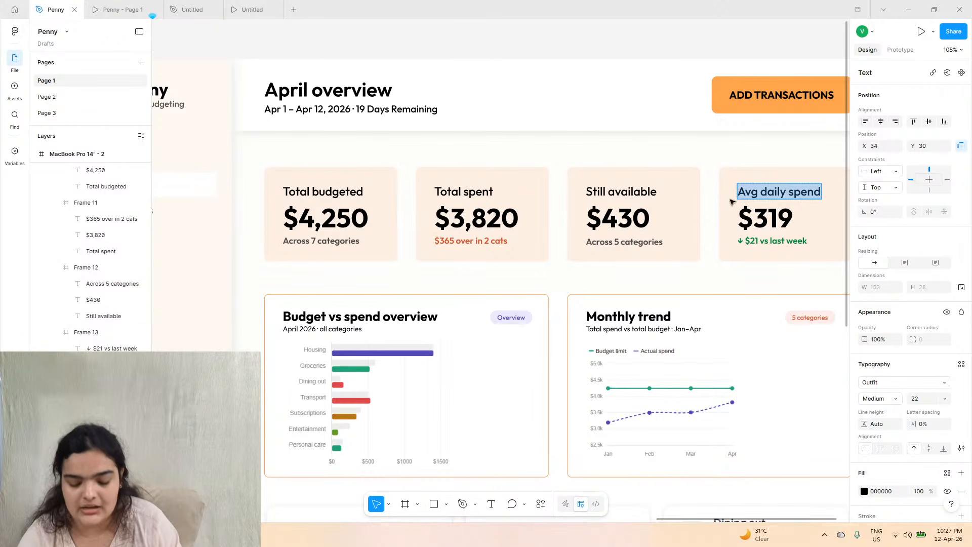
click(192, 9)
triple_click(758, 213)
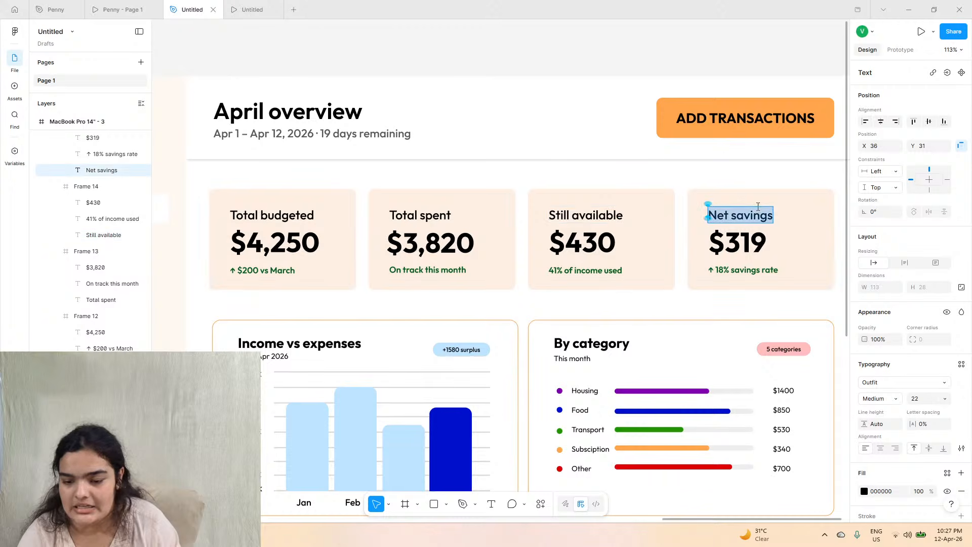
key(ctrl+v)
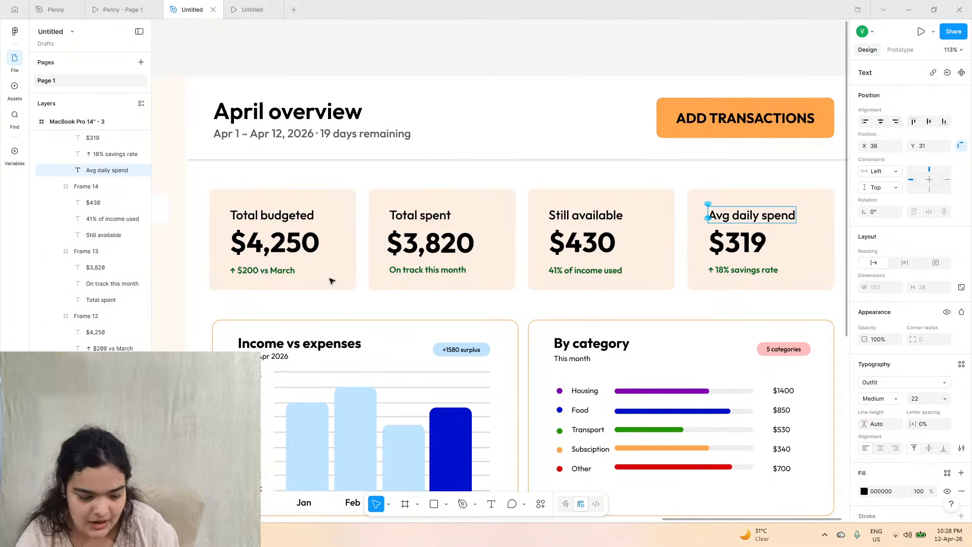
- Replace the first card's "↑ $200 vs March" caption with "Across 7 categories" copied from the Penny reference file
click(56, 9)
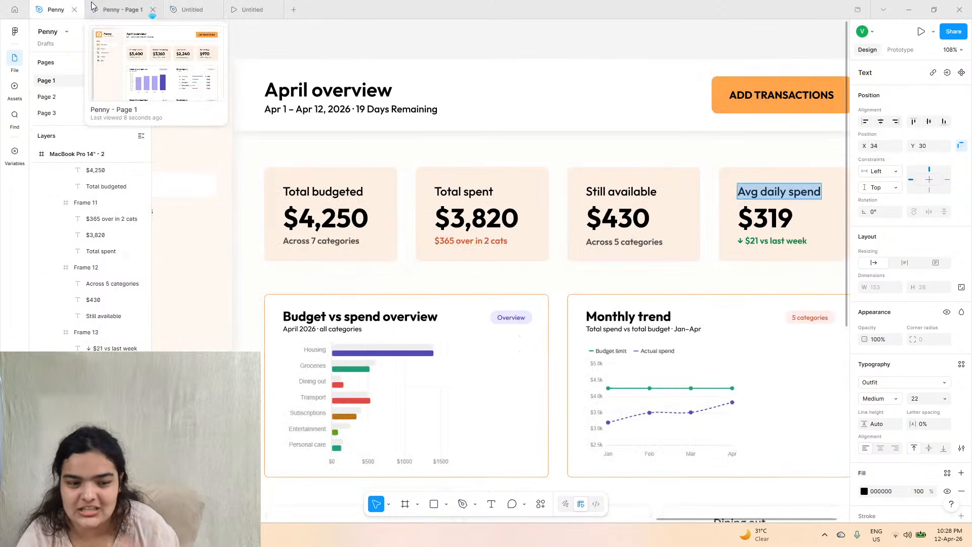
click(130, 5)
click(57, 7)
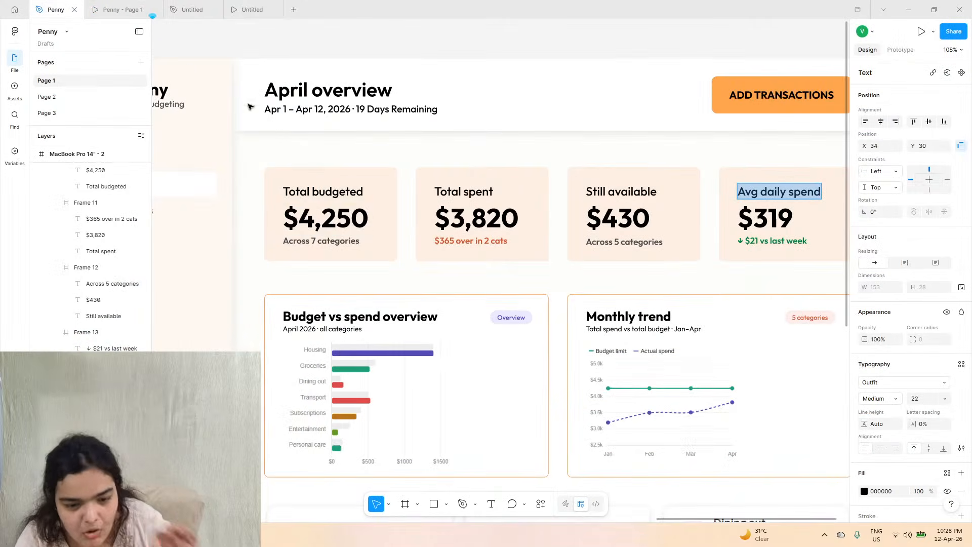
click(319, 241)
click(189, 6)
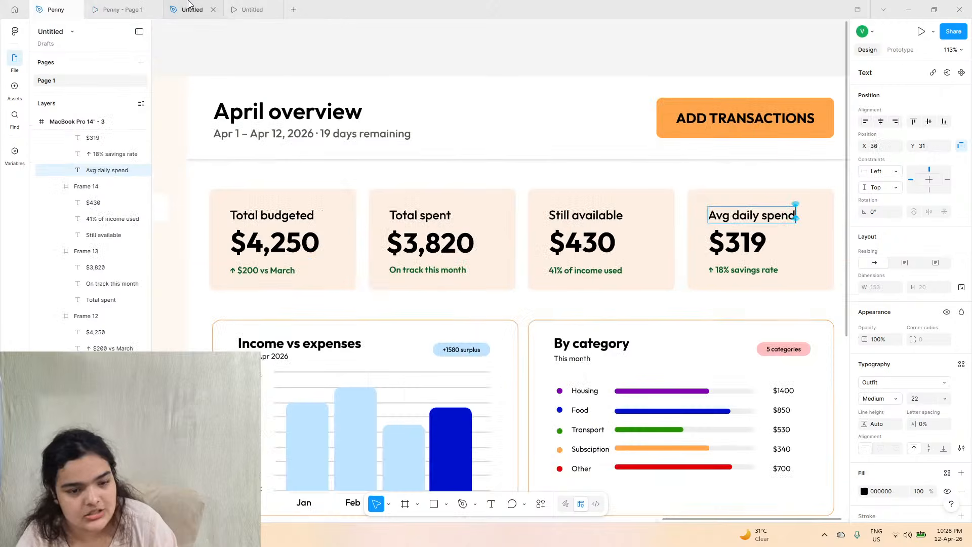
click(277, 275)
click(277, 279)
click(276, 272)
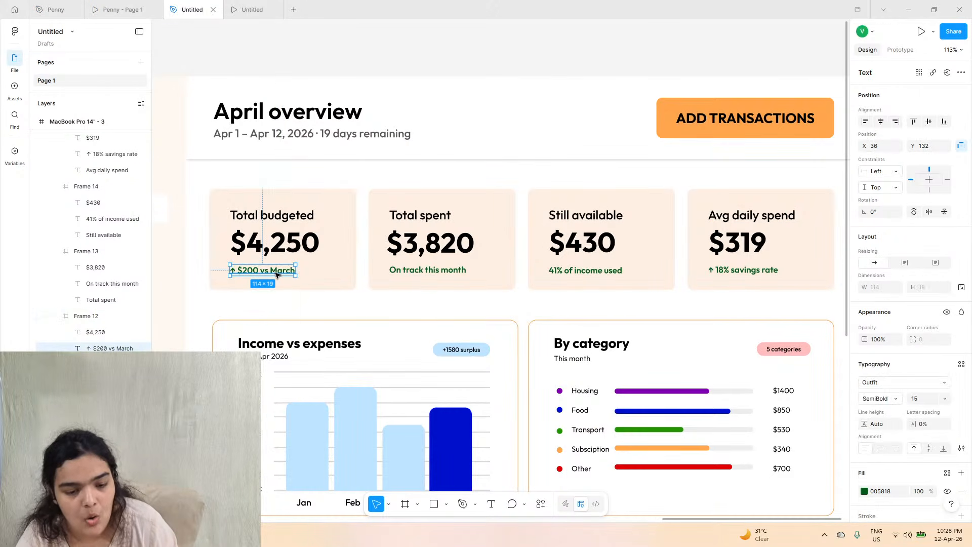
double_click(277, 275)
key(ctrl+v)
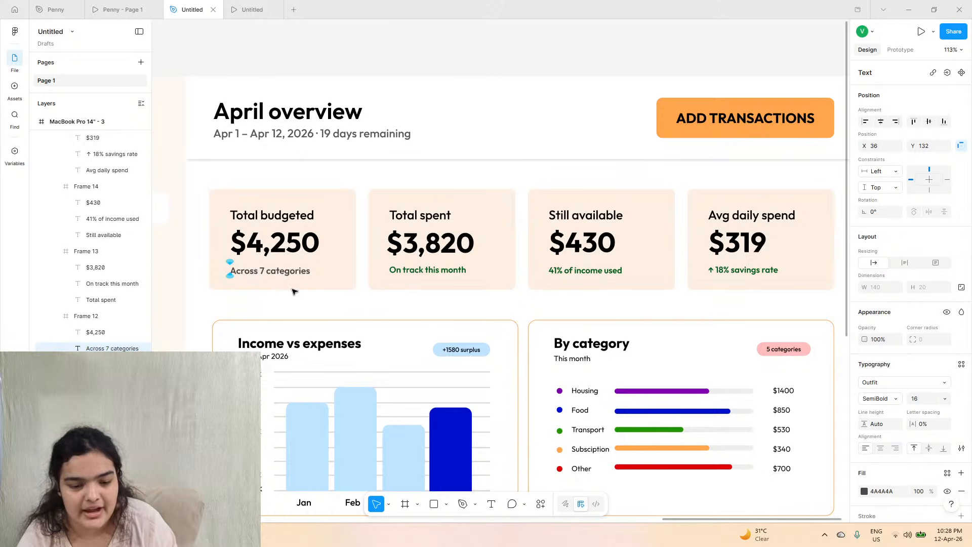
key(Escape)
- Replace the Still available card's caption with the reference text "Across 5 categories"
click(71, 7)
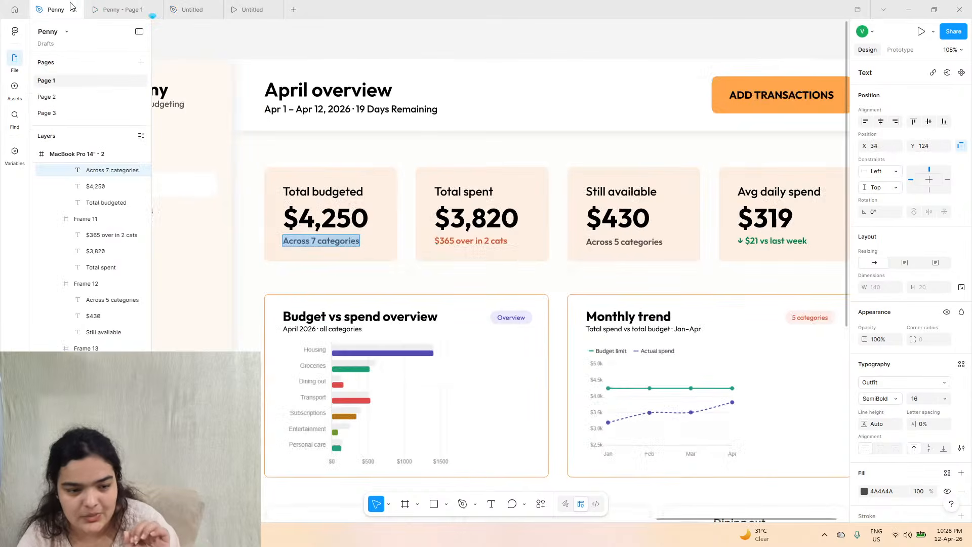
click(459, 246)
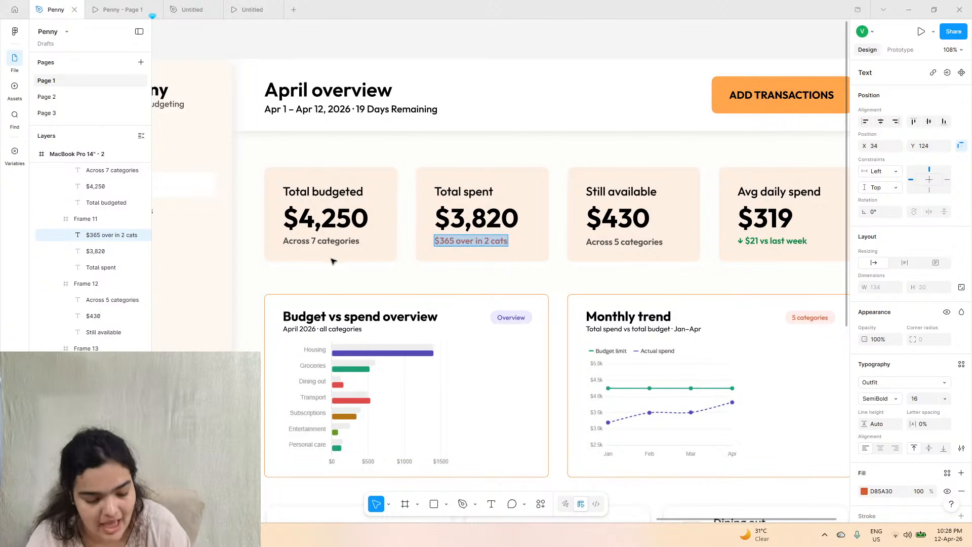
click(340, 242)
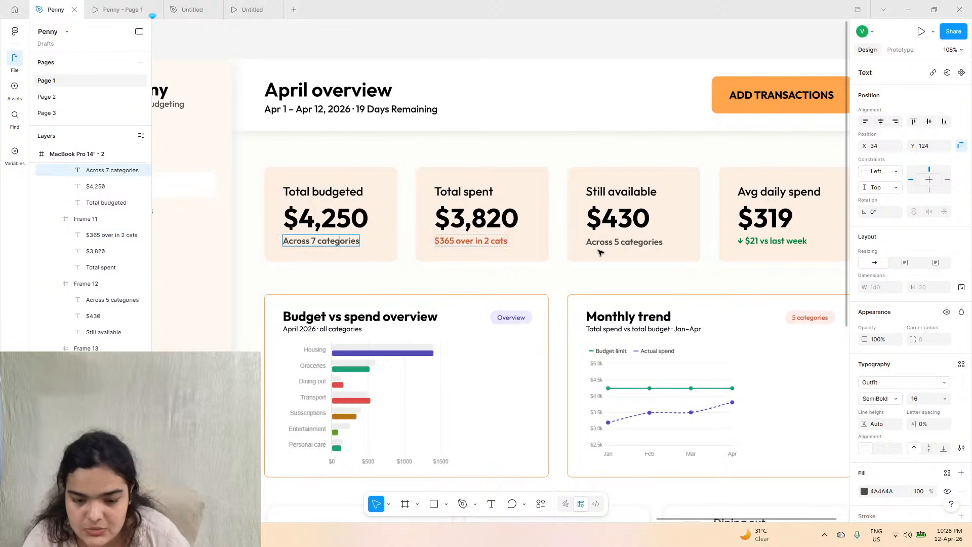
click(638, 245)
click(192, 9)
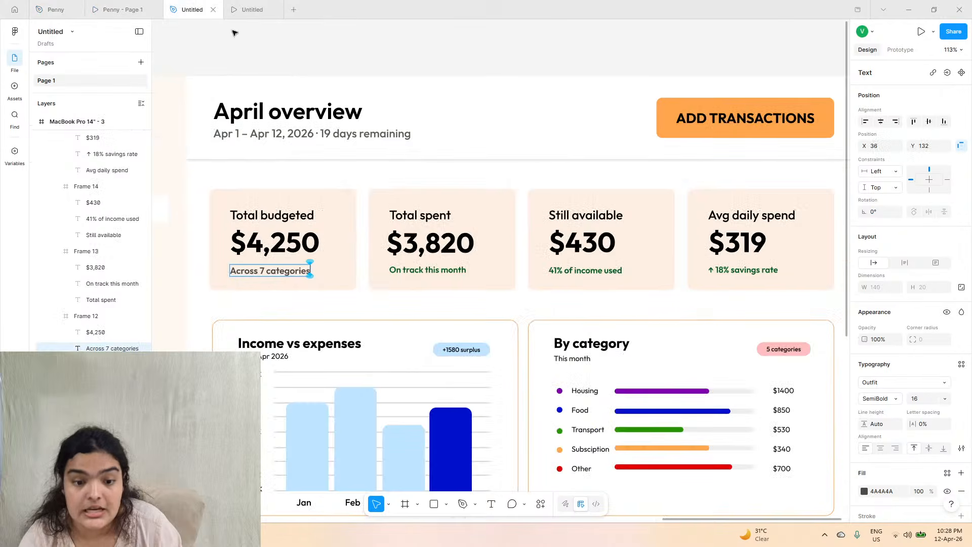
click(590, 272)
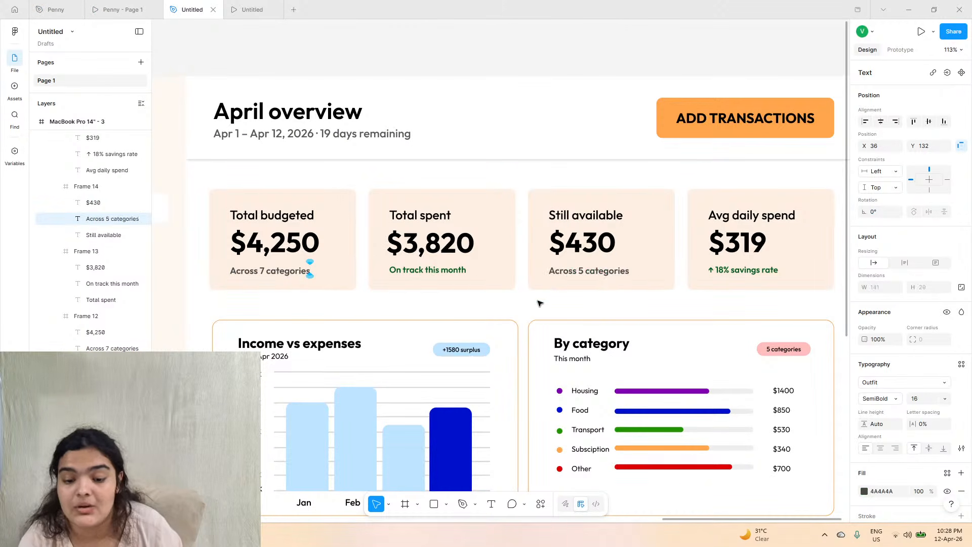
- Replace the Total spent card's caption with the reference text "$365 over in 2 cats"
click(119, 9)
click(83, 4)
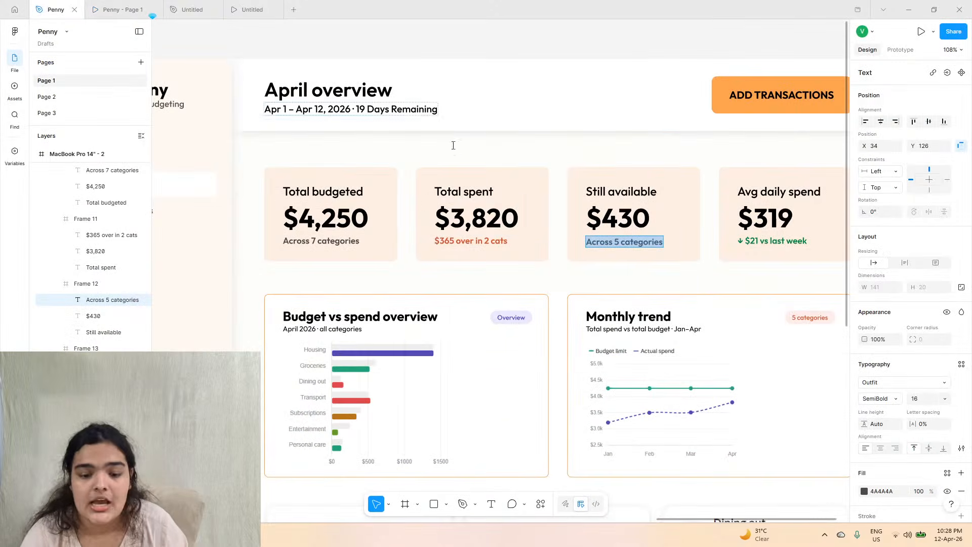
double_click(481, 246)
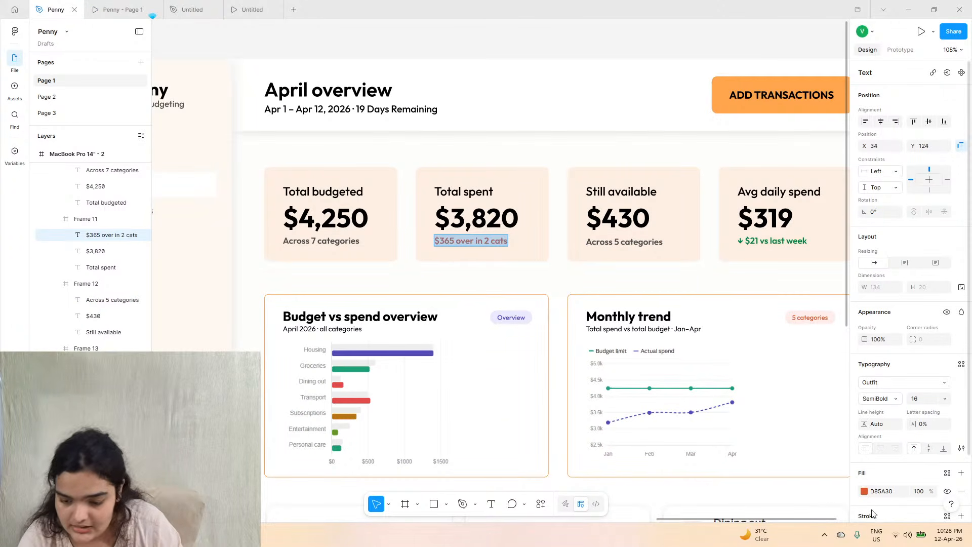
click(198, 10)
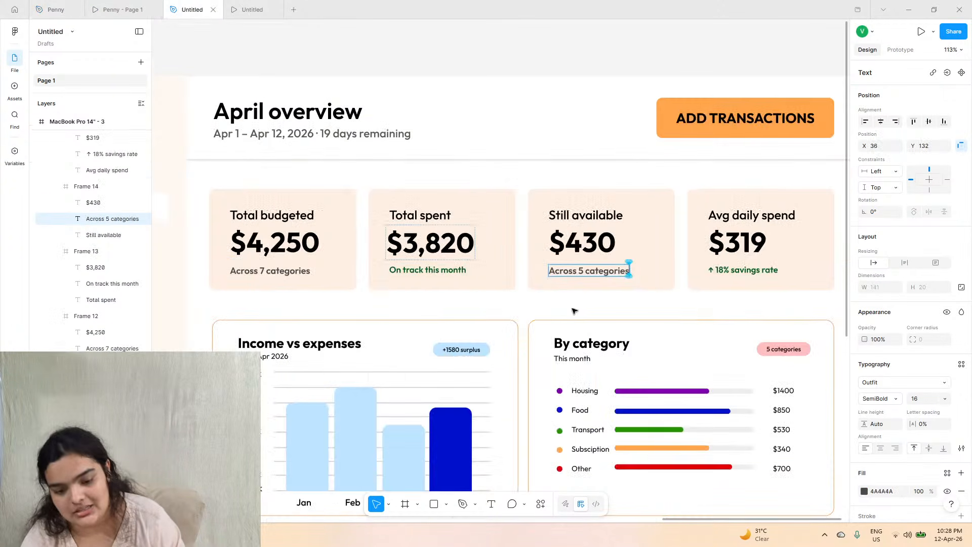
double_click(429, 273)
- Replace the Avg daily spend card's caption with the reference text "↓ $21 vs last week"
click(51, 10)
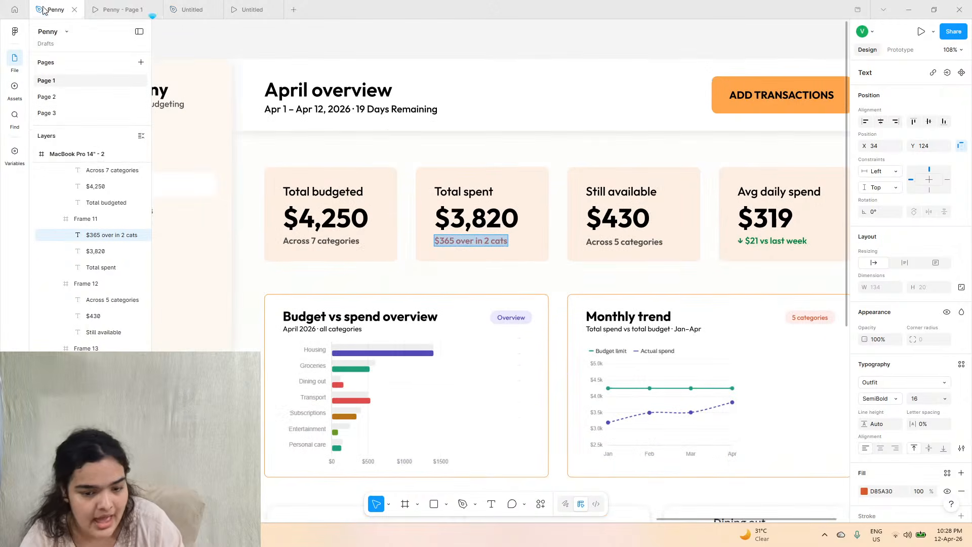
click(750, 242)
click(192, 9)
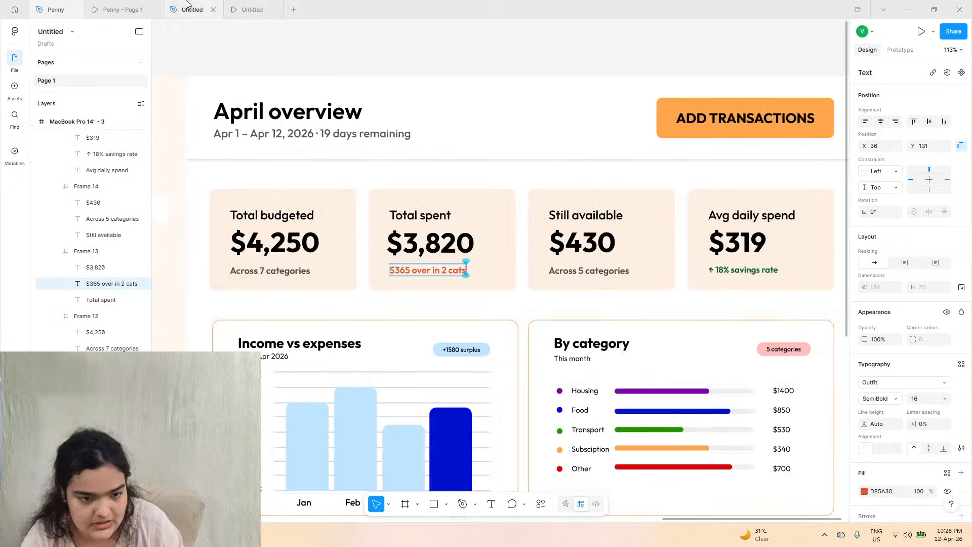
click(776, 272)
key(Return)
text(↓ $21 vs last week)
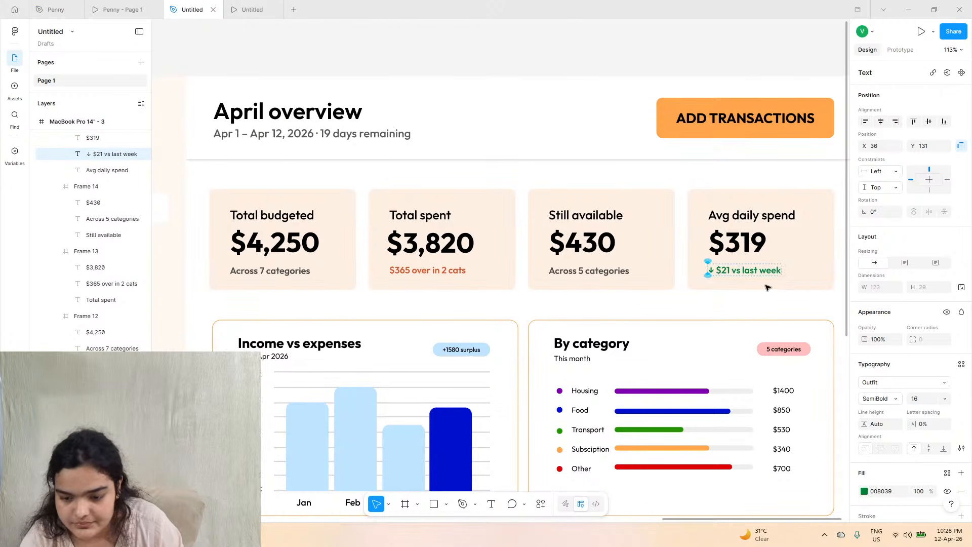
- Try recolouring the Avg daily spend caption with dark red A10003, then with D85A30 sampled from the Total spent caption
click(864, 491)
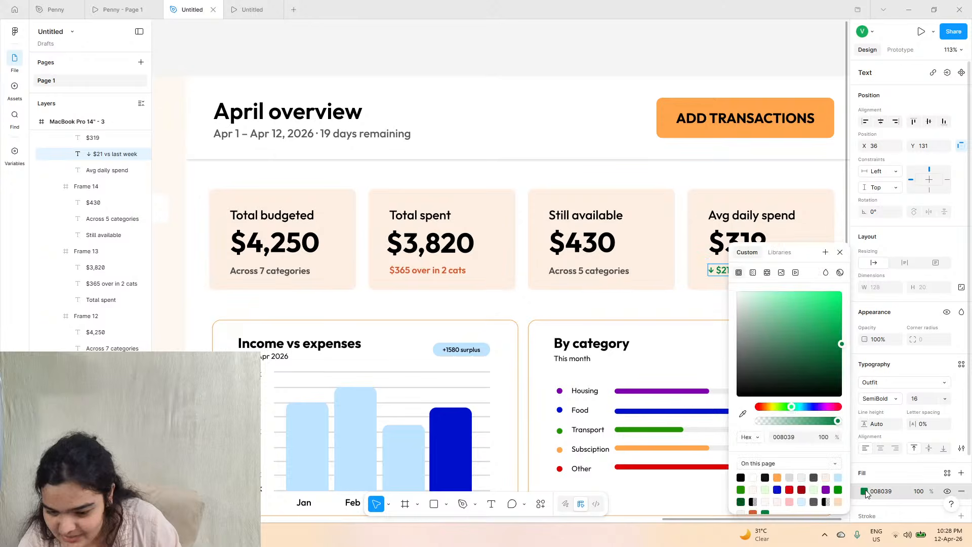
click(864, 490)
click(865, 491)
click(802, 489)
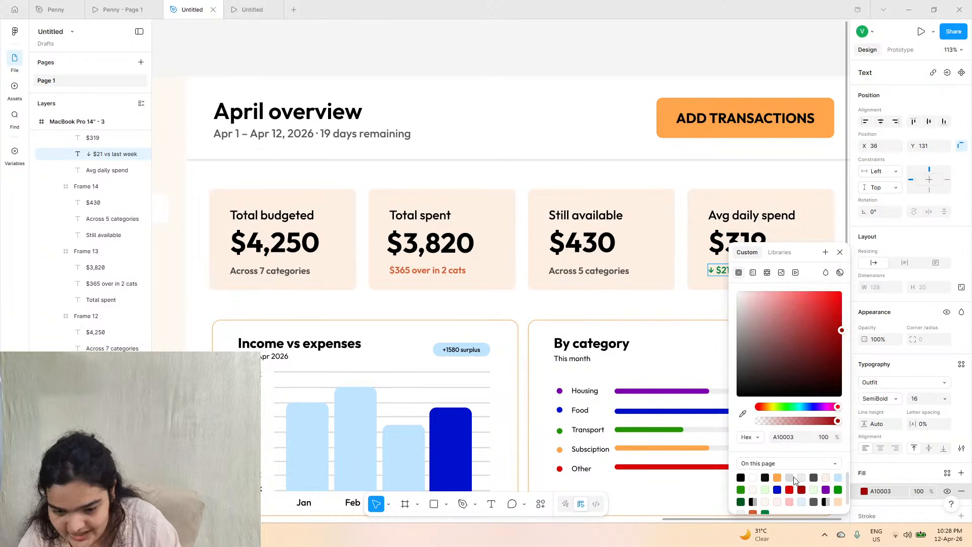
click(743, 414)
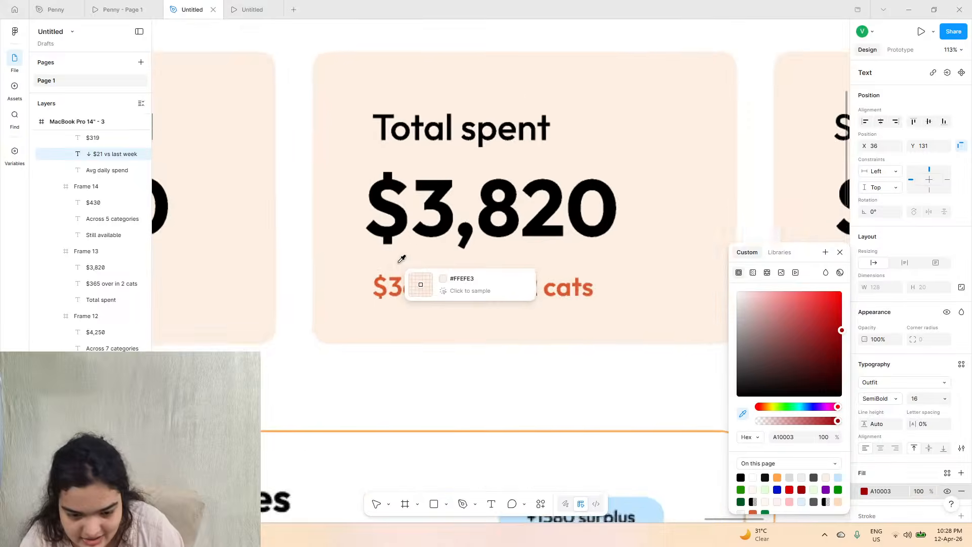
scroll(380, 278, up, 5)
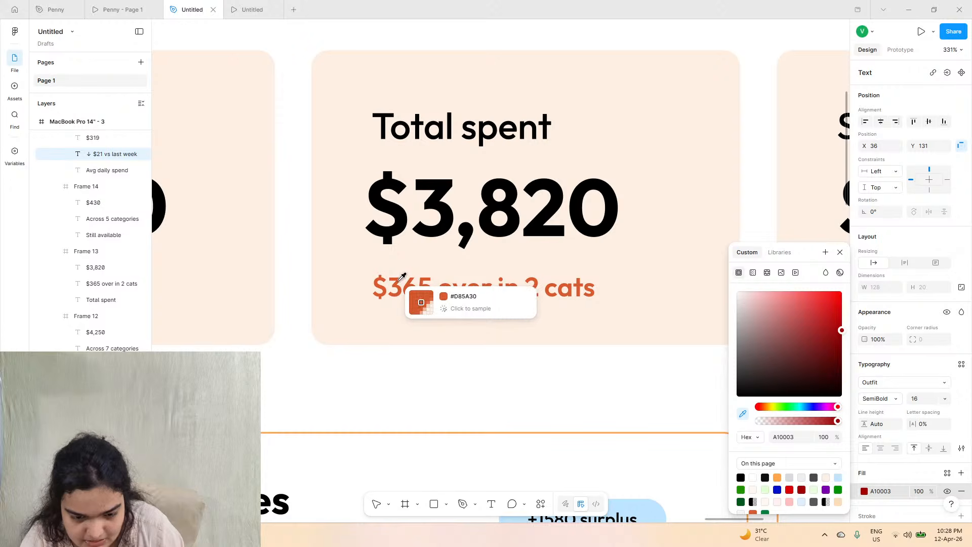
click(403, 279)
- Undo the recolouring of the Avg daily spend caption and close the colour picker
key(shift+1)
scroll(449, 330, right, 3)
scroll(450, 329, down, 1)
scroll(450, 329, down, 5)
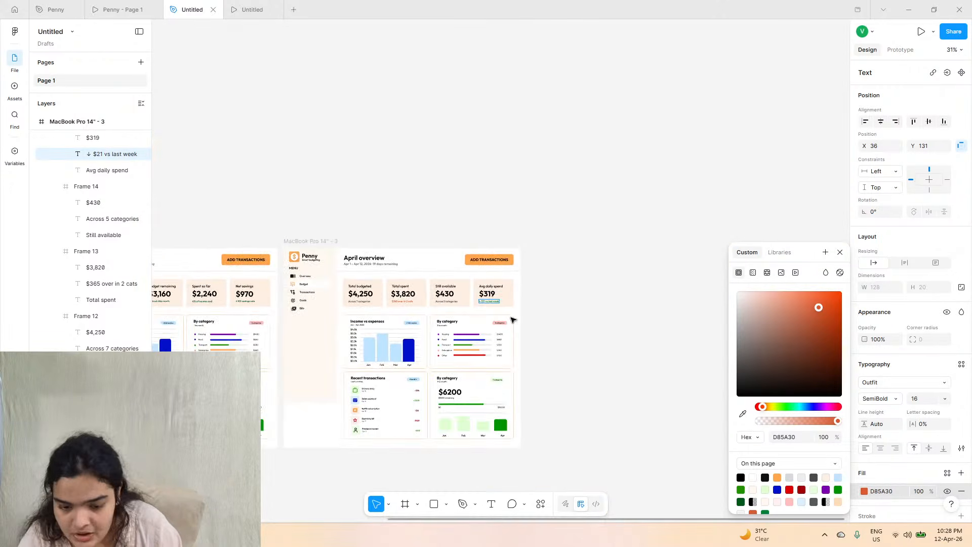
scroll(501, 314, up, 6)
key(Escape)
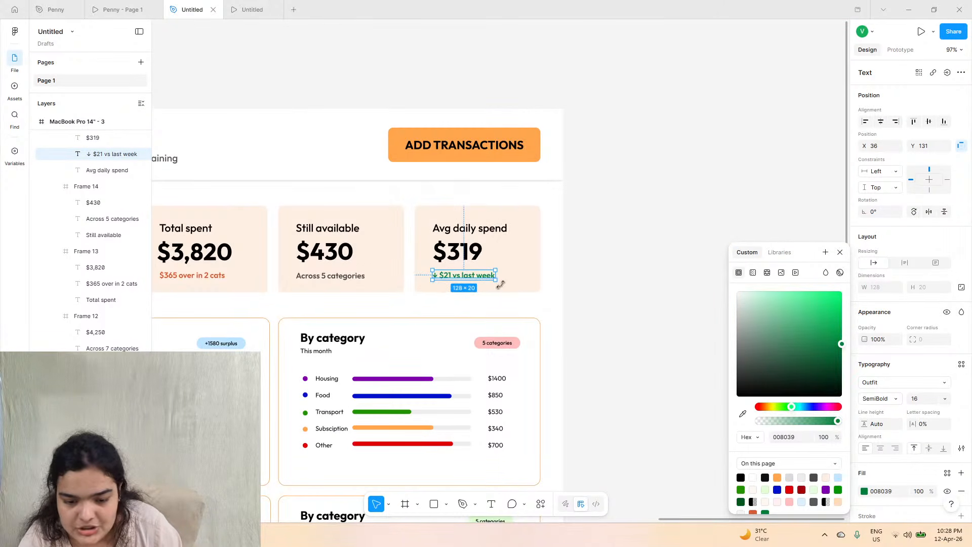
click(669, 343)
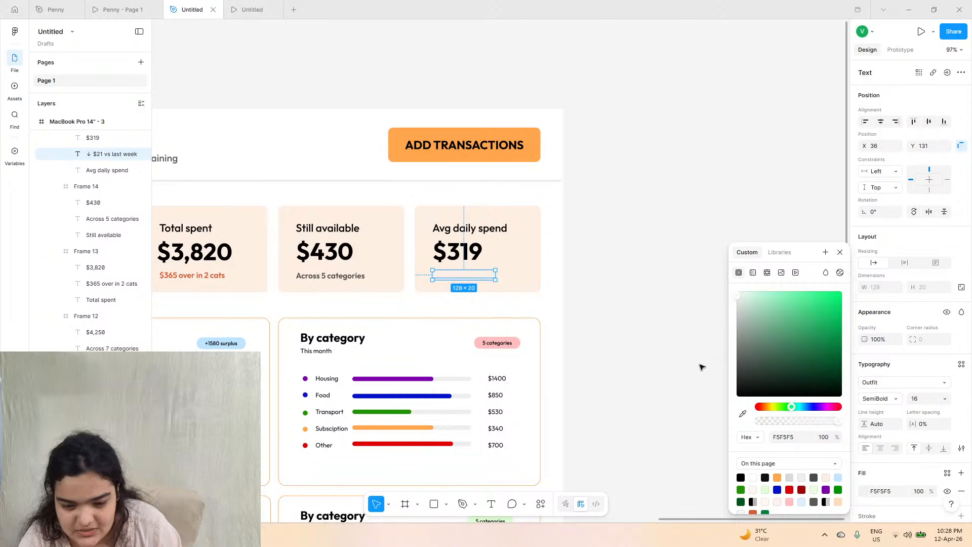
key(ctrl+z)
click(840, 252)
- Select the Recent transactions card below the Income vs expenses chart
scroll(788, 269, left, 4)
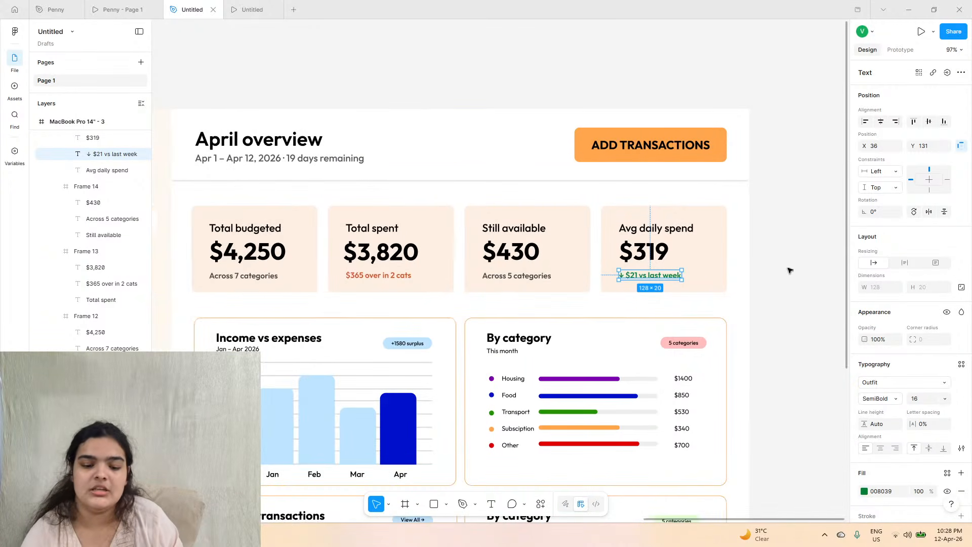
scroll(788, 269, down, 3)
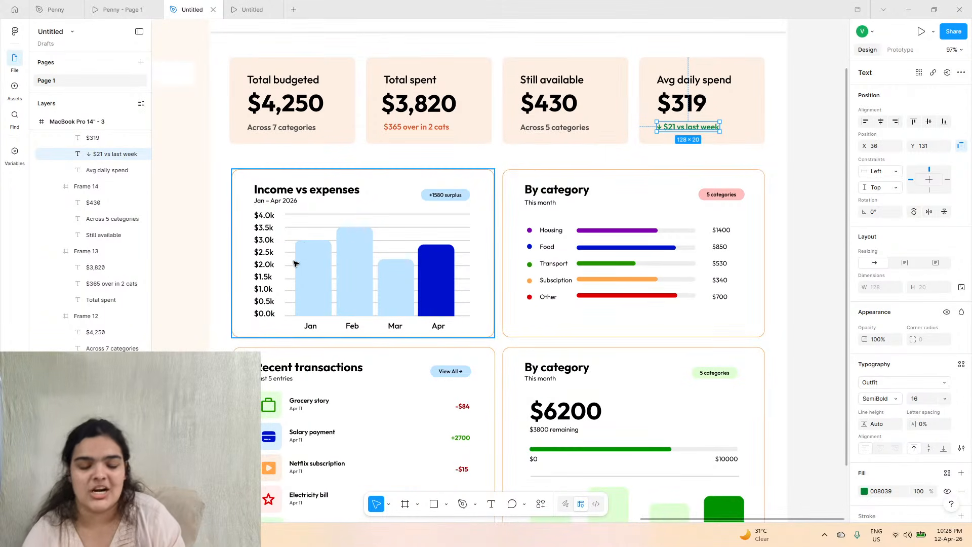
click(581, 422)
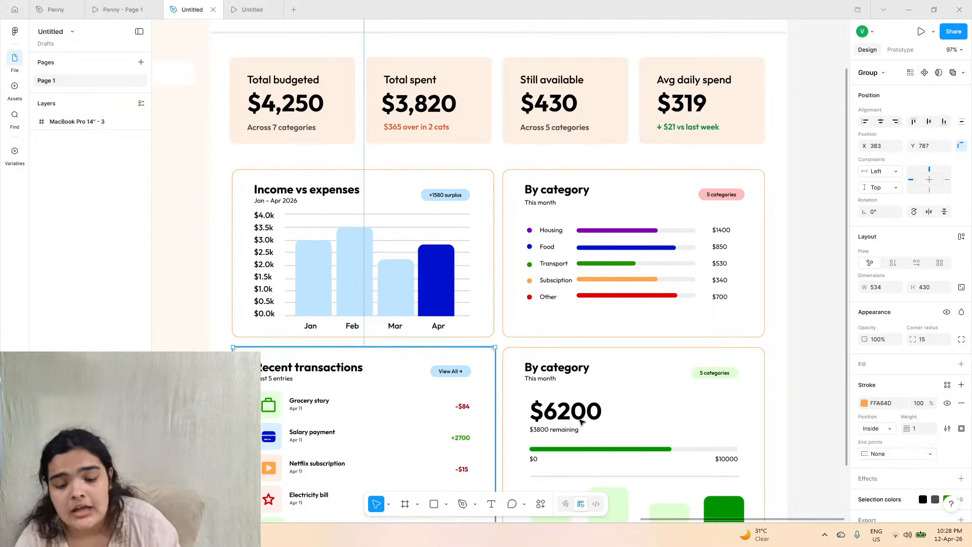
- Delete the Recent transactions card and the lower By category card with the $6200 figure from the dashboard frame
key(Delete)
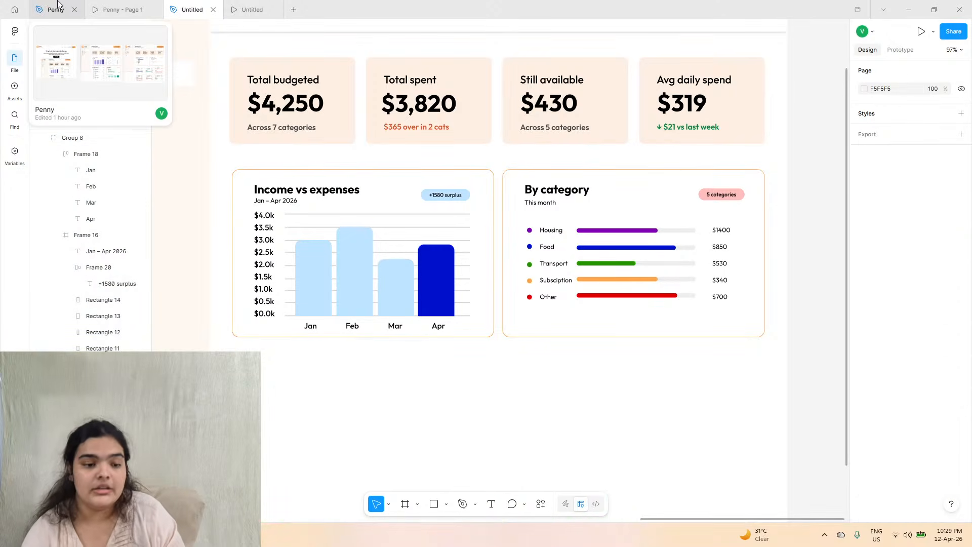
click(88, 5)
click(202, 7)
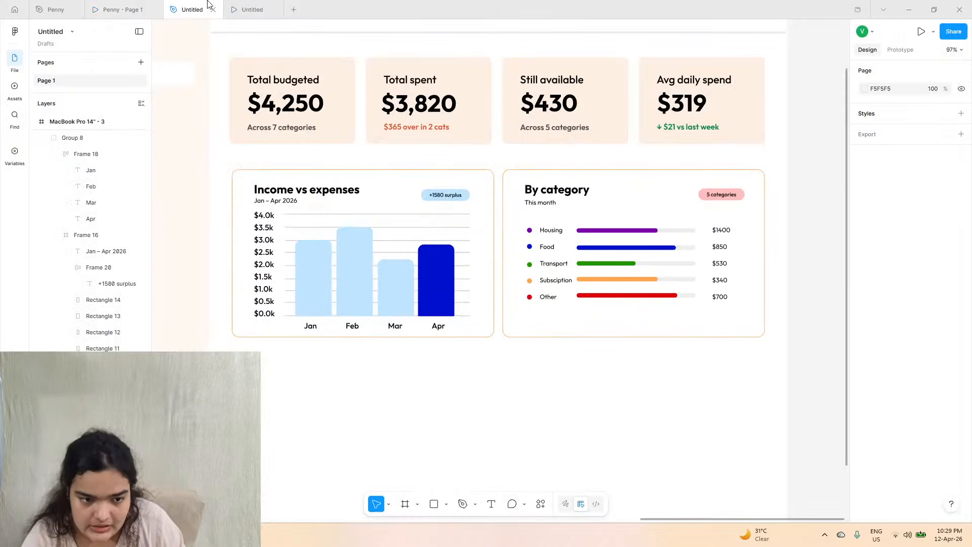
- Copy the title "Budget vs spend overview" from the Penny file and replace the "Income vs expenses" card title with it
click(56, 9)
click(349, 314)
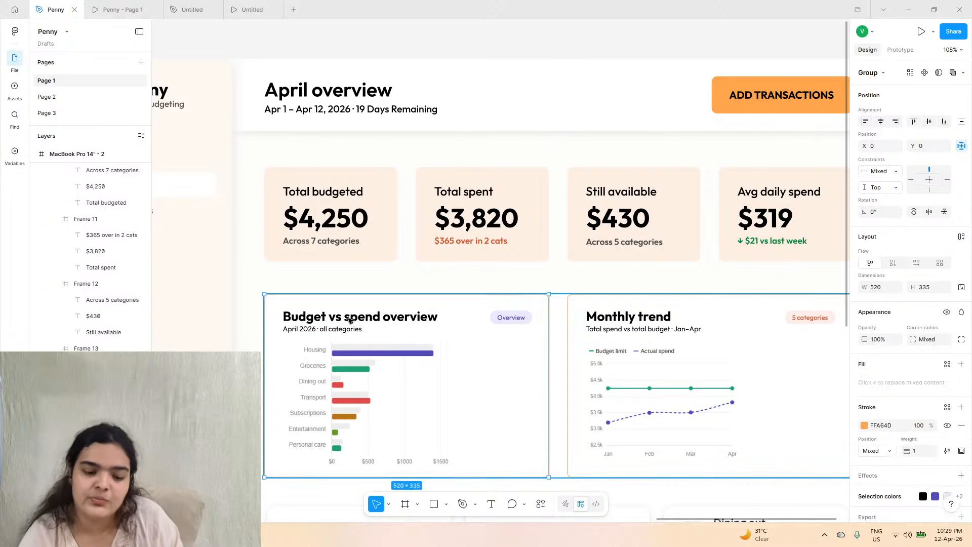
click(351, 319)
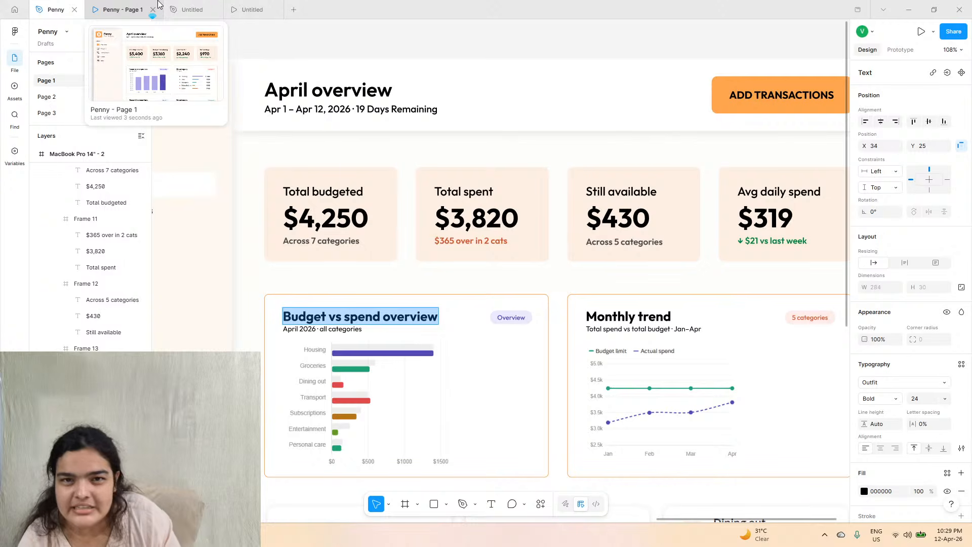
click(192, 9)
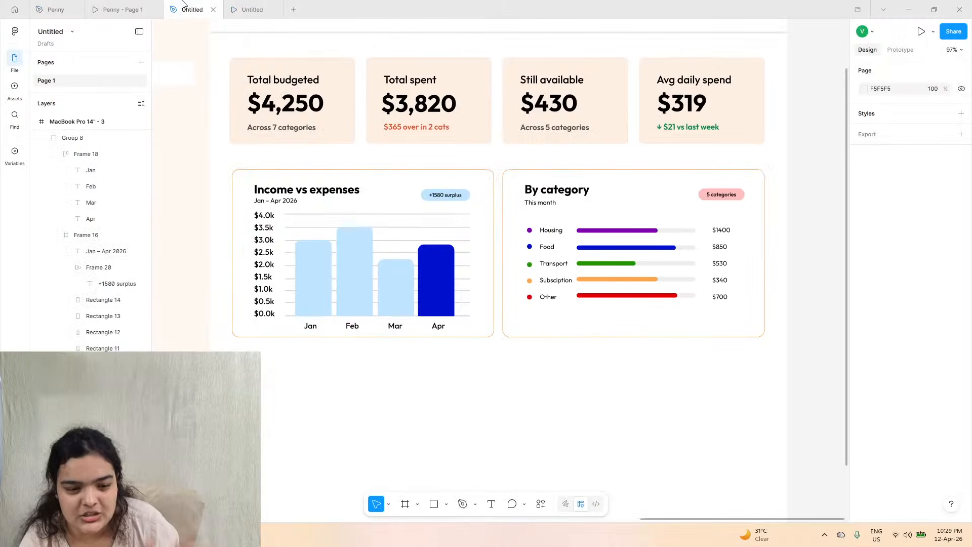
click(277, 191)
double_click(277, 191)
right_click(277, 191)
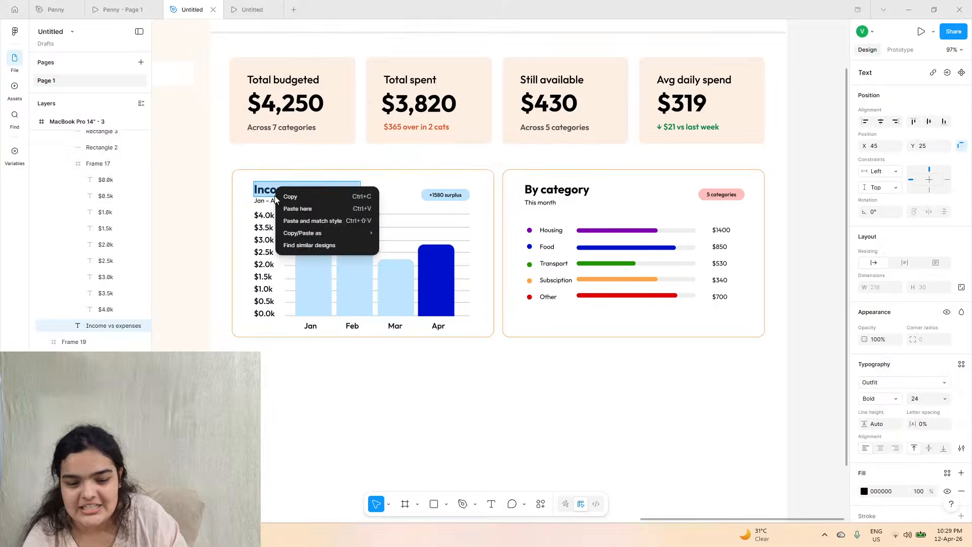
click(295, 222)
click(117, 9)
click(56, 9)
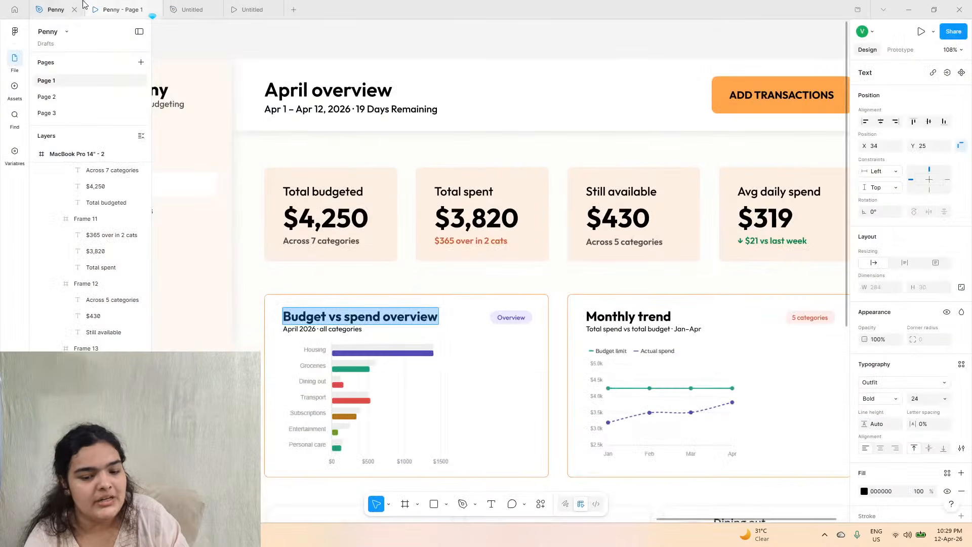
click(171, 5)
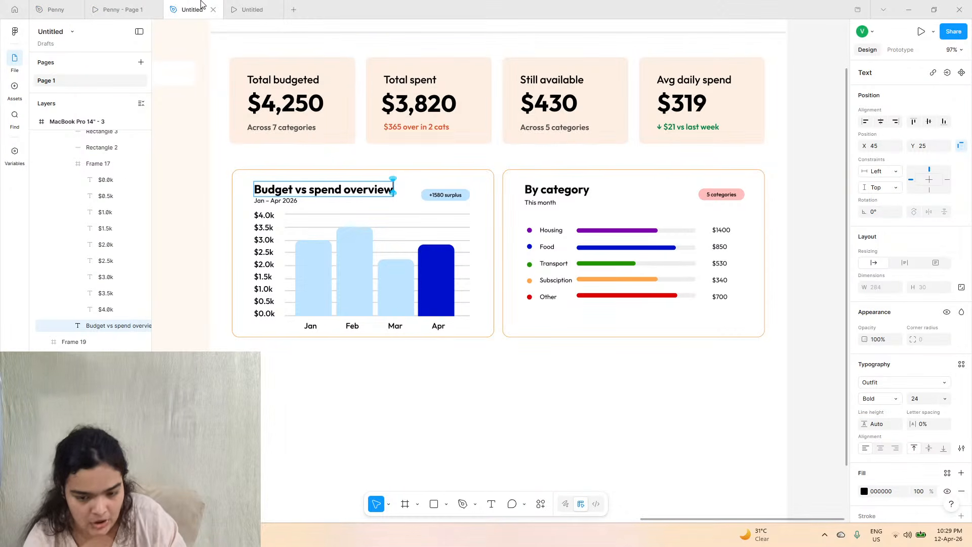
- Replace the card's subtitle with "April 2026 · all categories", copied from the Penny file's matching card
click(137, 14)
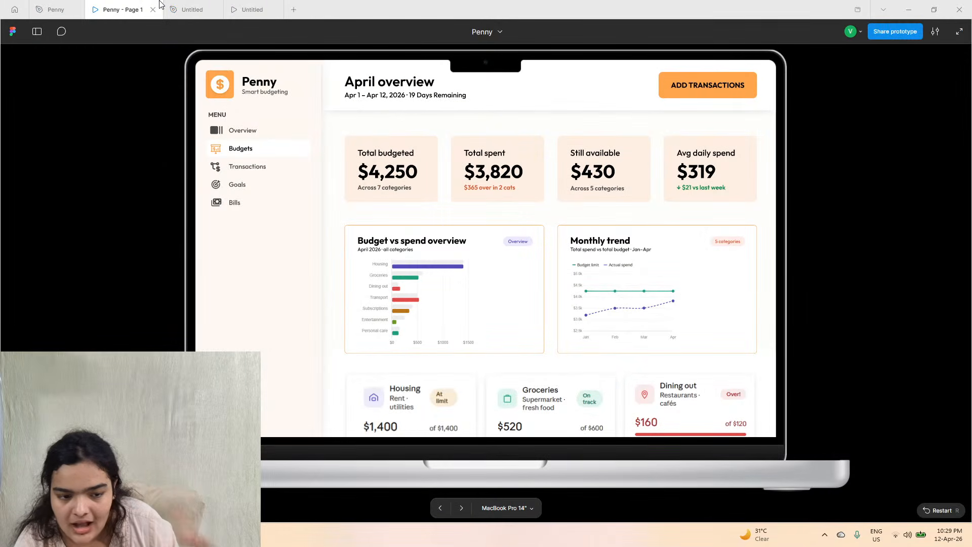
click(55, 9)
double_click(318, 329)
key(ctrl+c)
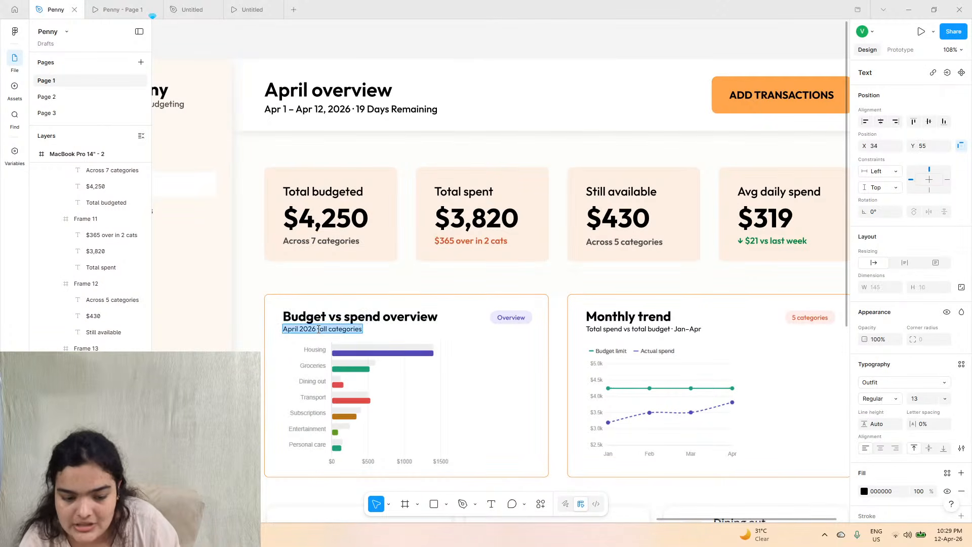
click(195, 10)
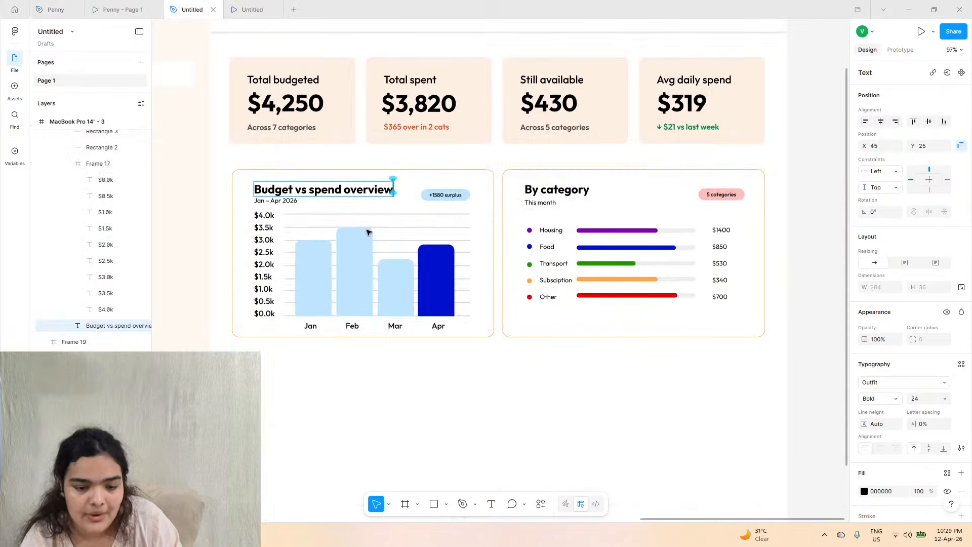
double_click(284, 201)
key(ctrl+v)
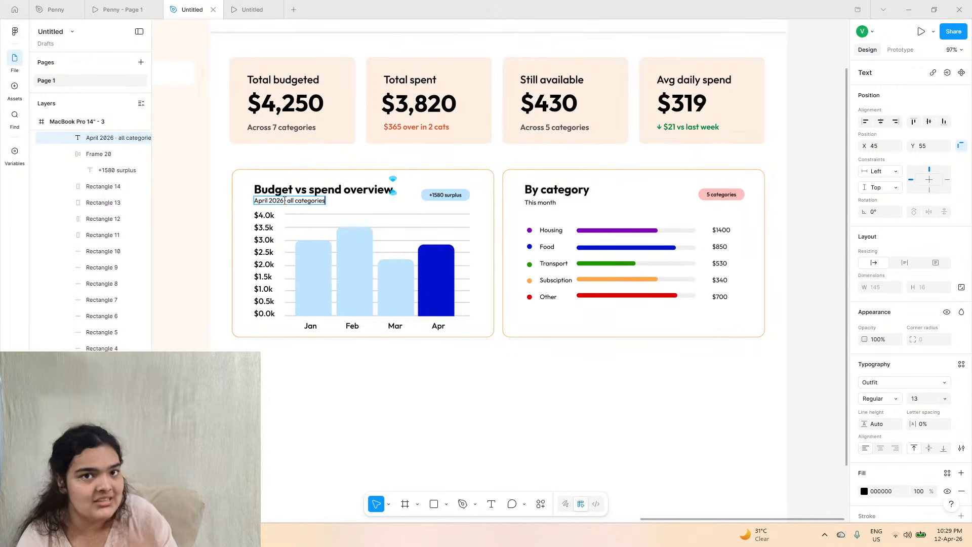
- Copy the badge text "Overview" from the Penny file and replace the "+1580 surplus" badge text with it
click(110, 5)
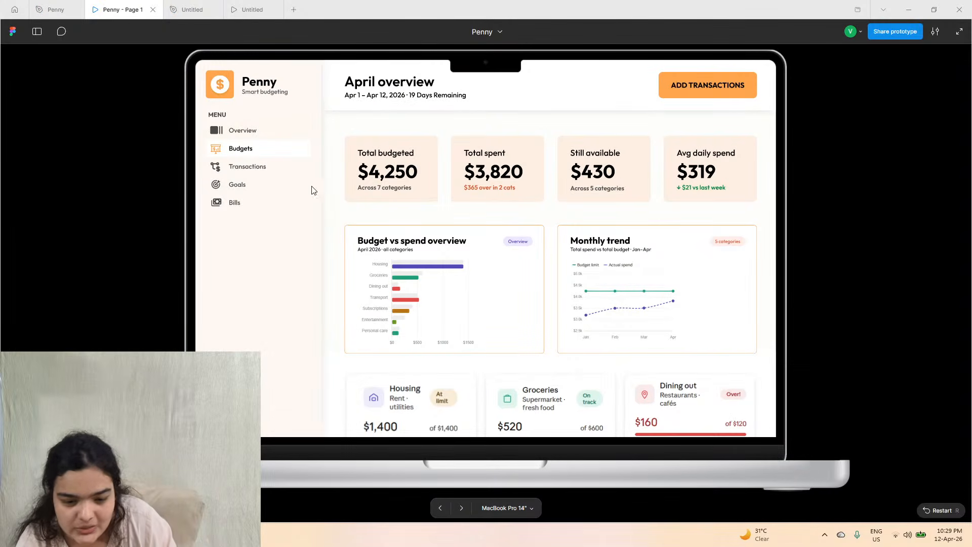
click(193, 10)
click(116, 10)
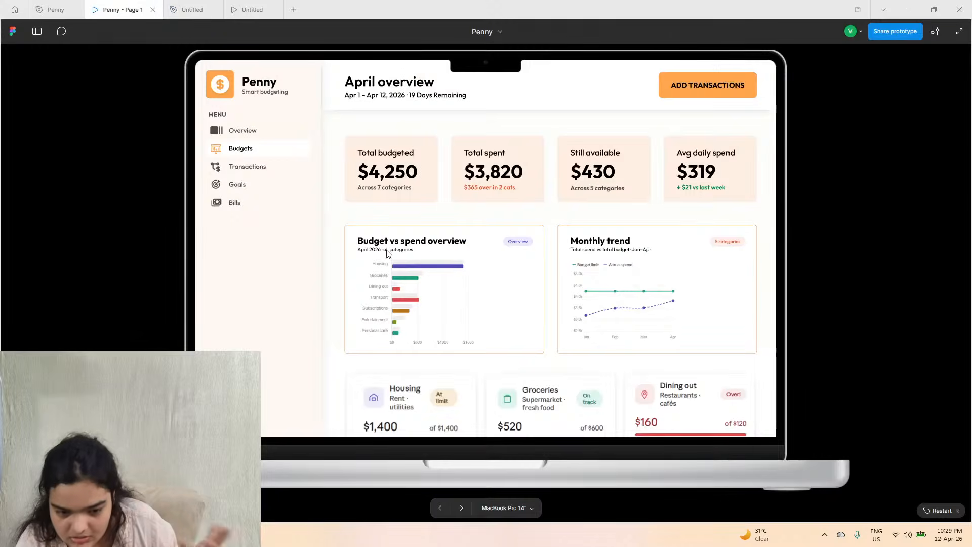
click(213, 10)
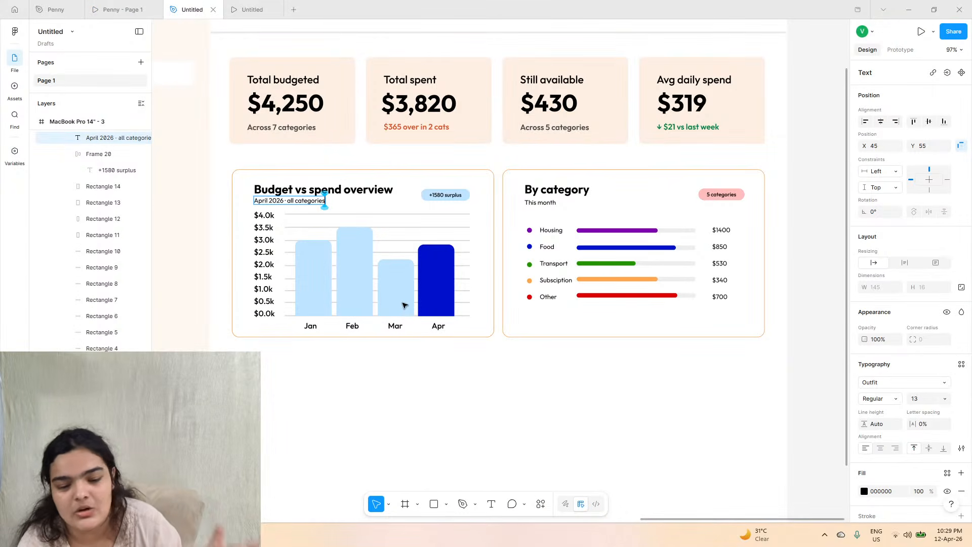
click(116, 9)
click(53, 10)
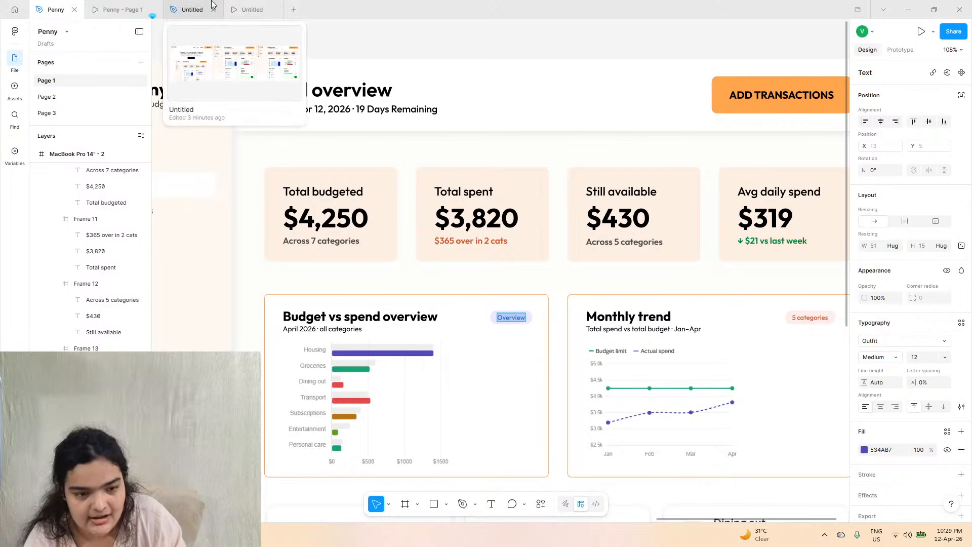
click(192, 9)
click(435, 199)
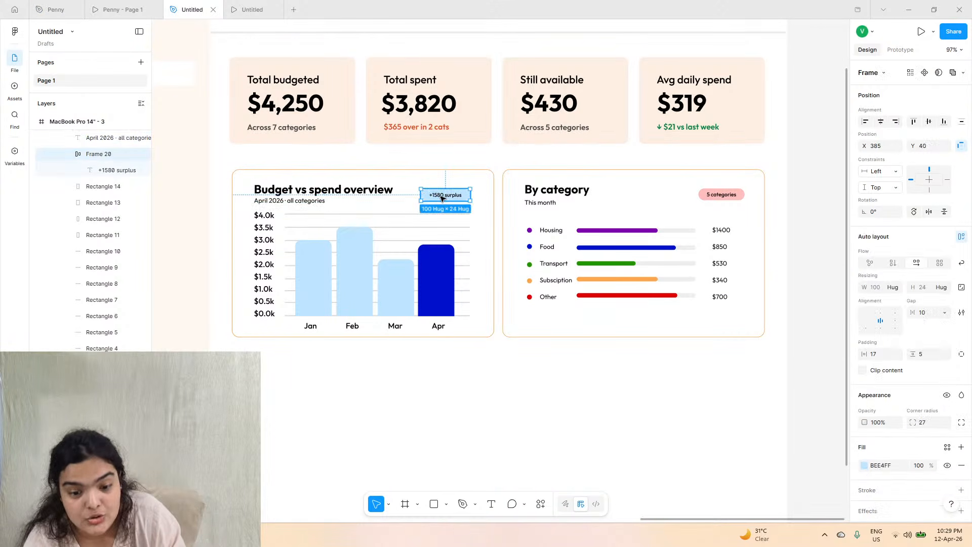
double_click(439, 198)
double_click(441, 197)
text(Overview)
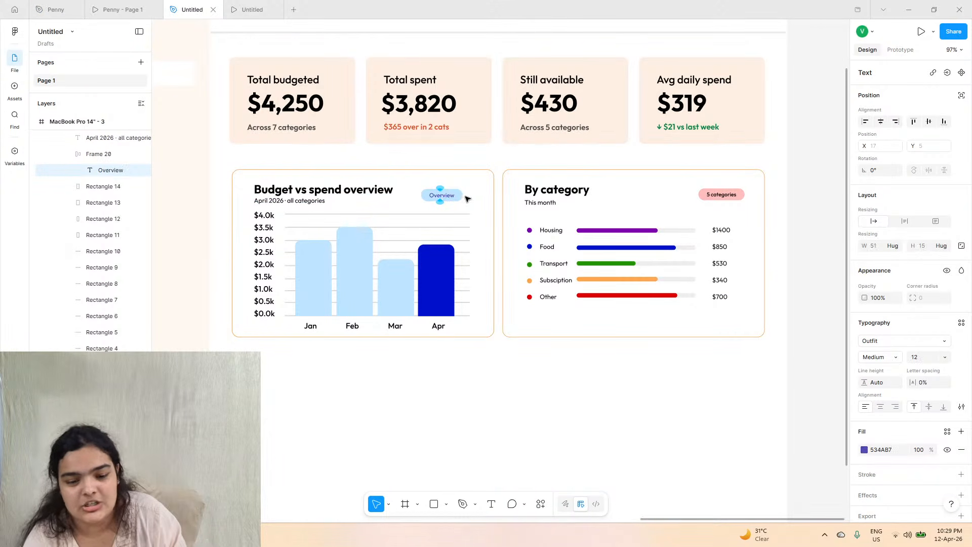
- Move the Overview badge to X 400, Y 40 so its end lines up with the chart's gridlines
scroll(471, 197, up, 5)
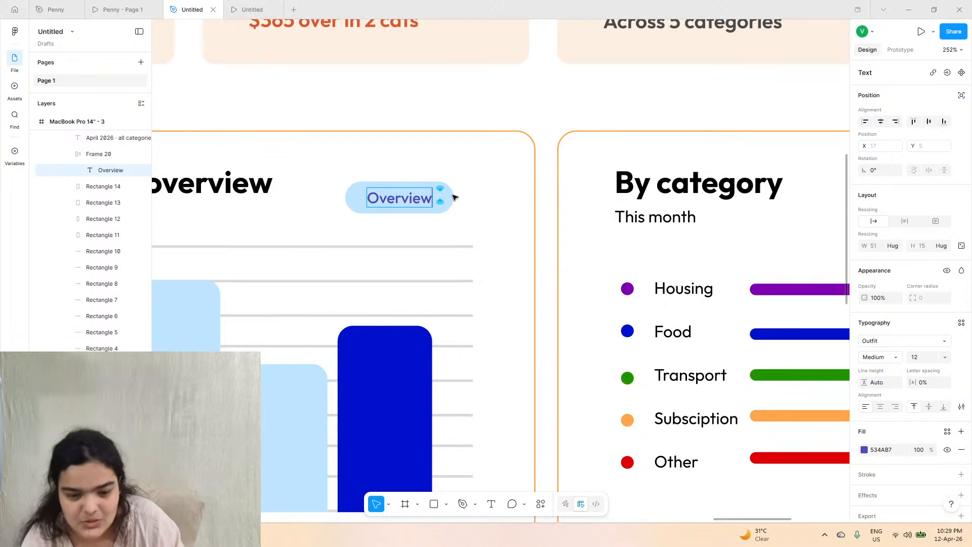
key(Escape)
key(Escape)
drag(451, 197, 467, 205)
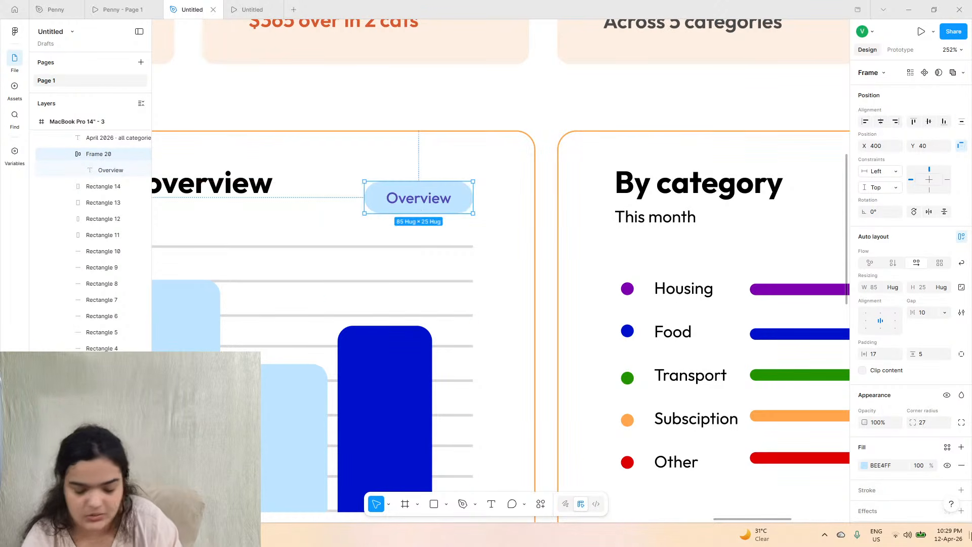
- Change the Overview badge's fill to light violet-blue CACDFF
click(865, 465)
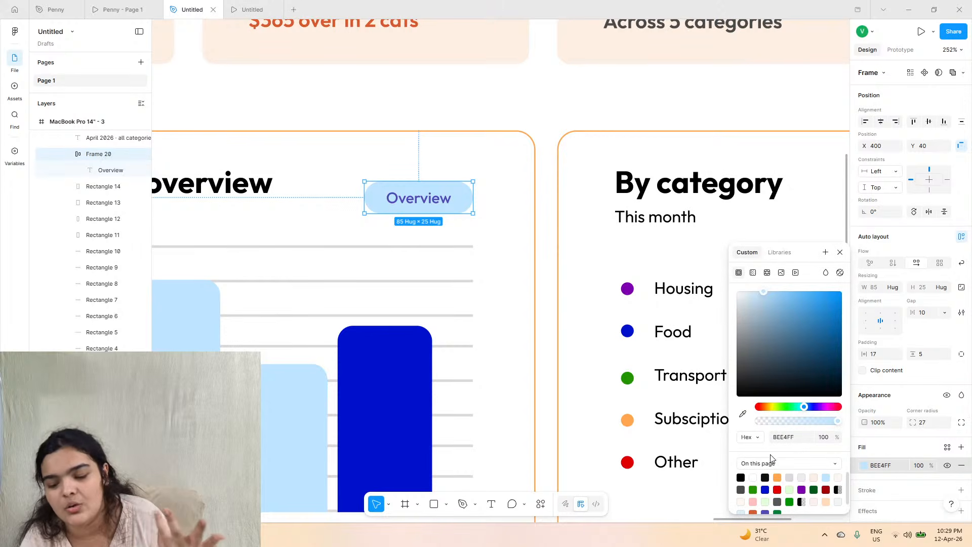
click(802, 489)
drag(779, 362, 758, 243)
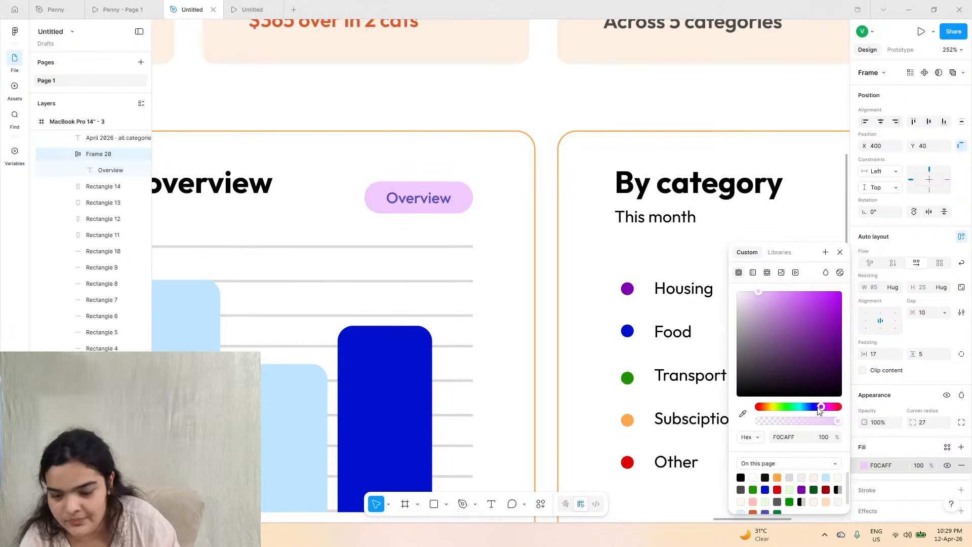
drag(819, 409, 812, 407)
scroll(398, 201, down, 5)
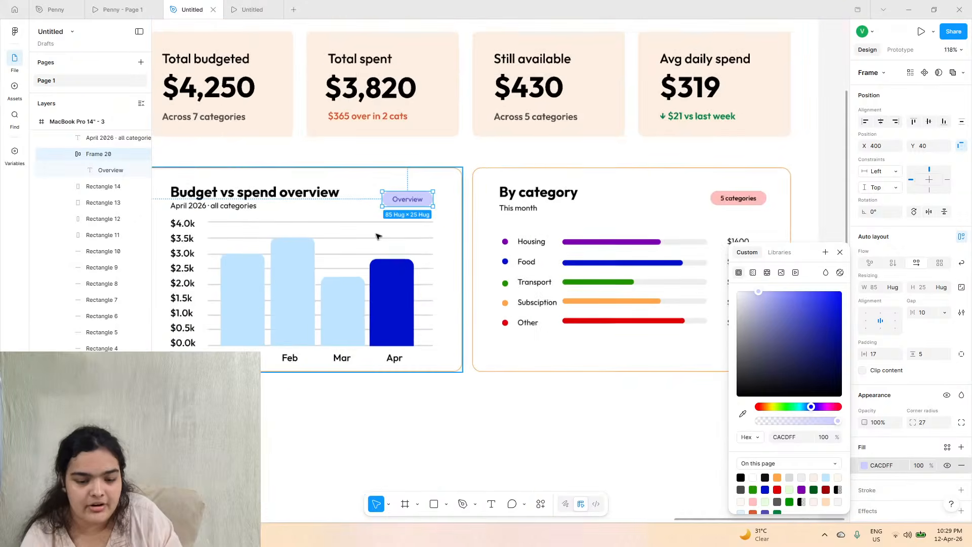
- Examine the category labels, bars and dollar axis of the Budget vs spend overview chart in the Penny file and its prototype
click(55, 9)
scroll(353, 376, up, 5)
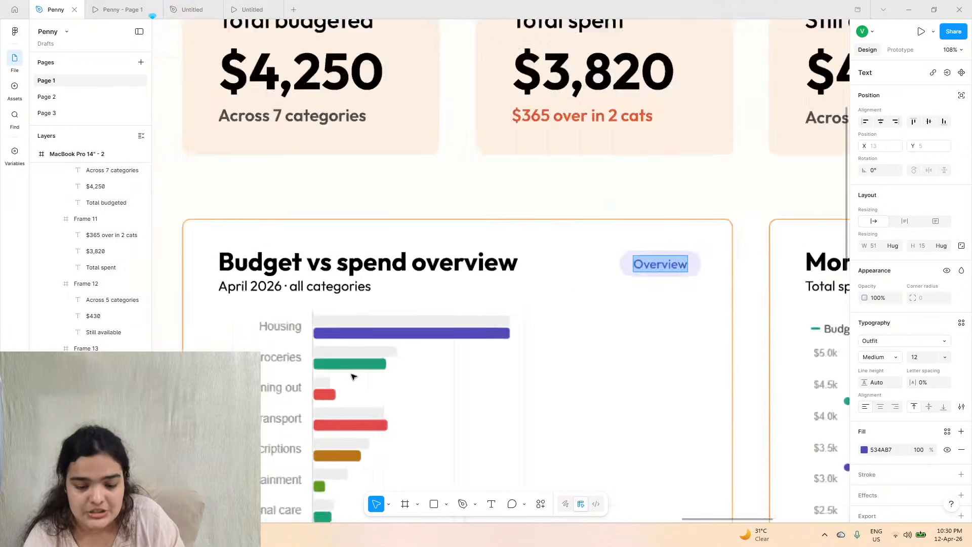
scroll(353, 376, up, 5)
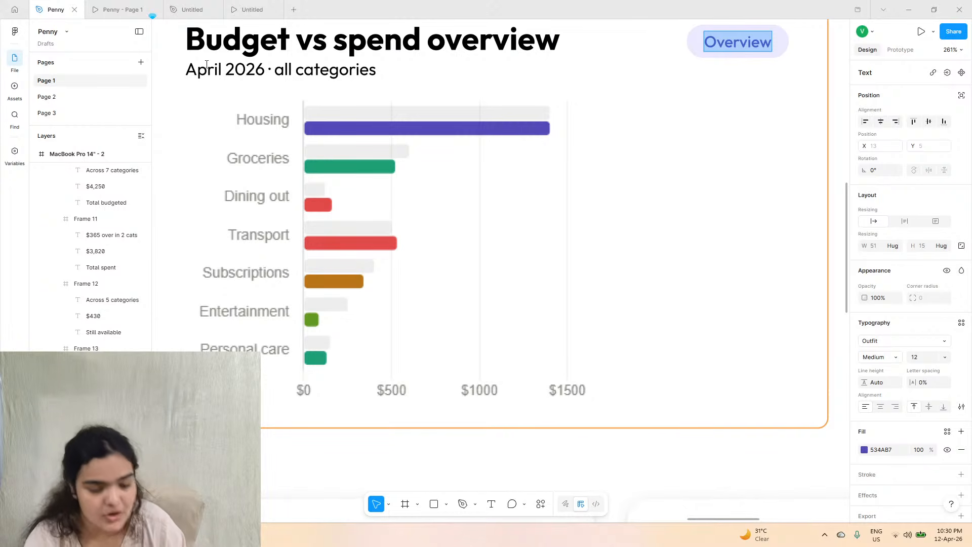
click(193, 9)
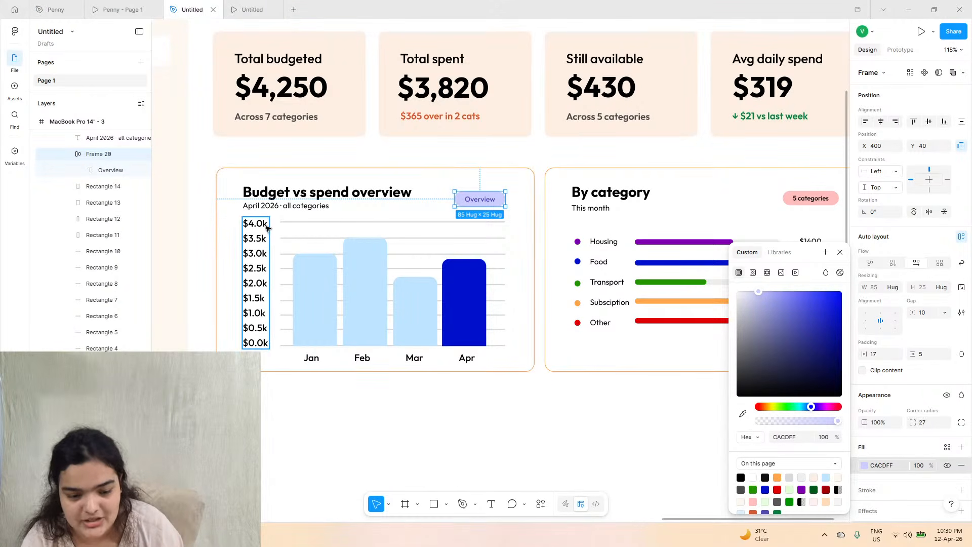
key(Escape)
click(56, 9)
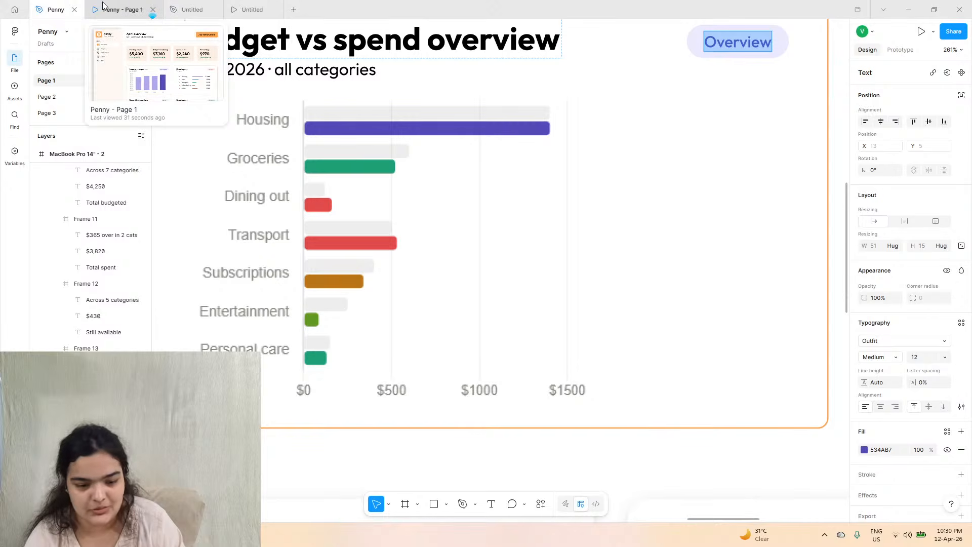
click(103, 6)
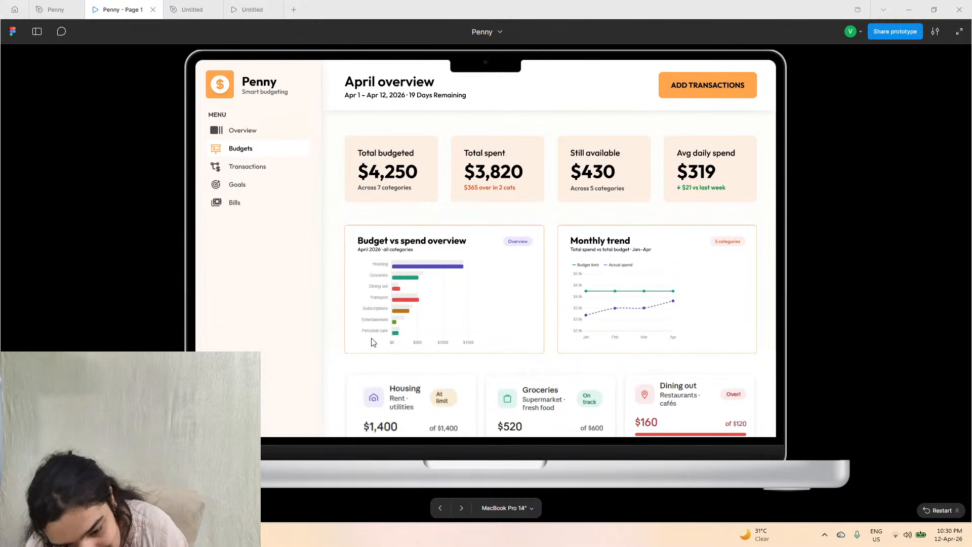
click(193, 9)
- Delete the $0.0k and $0.5k labels from the vertical axis of the Budget vs spend overview chart
click(261, 230)
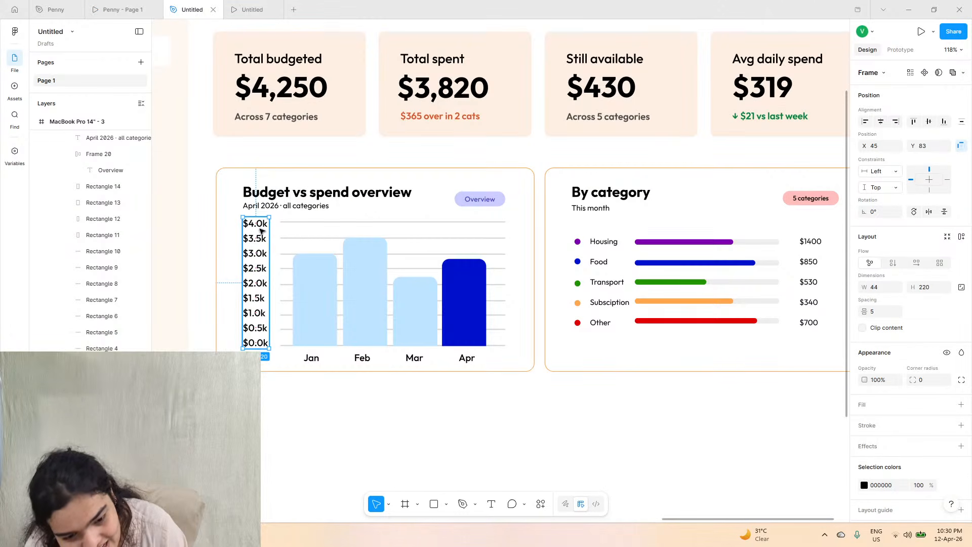
click(261, 230)
click(258, 343)
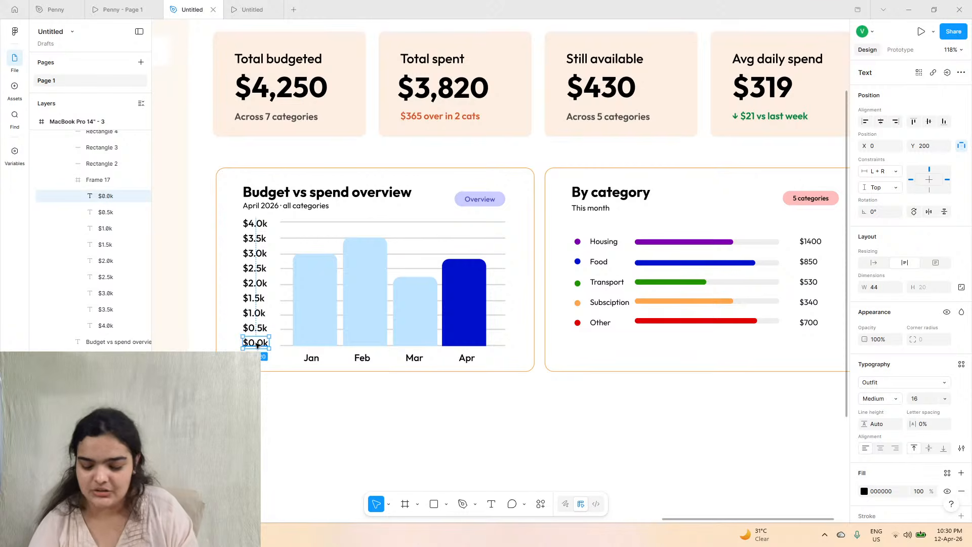
key(Delete)
click(253, 333)
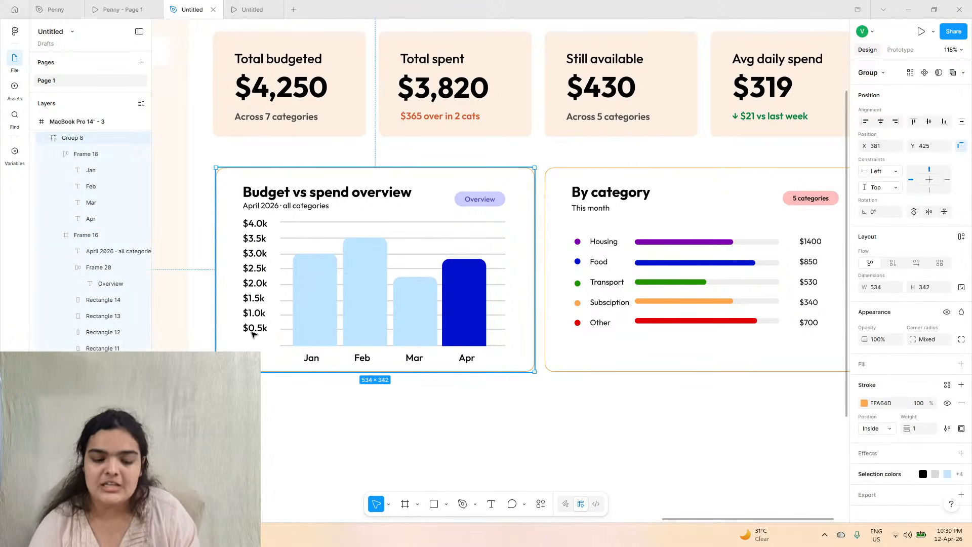
click(254, 331)
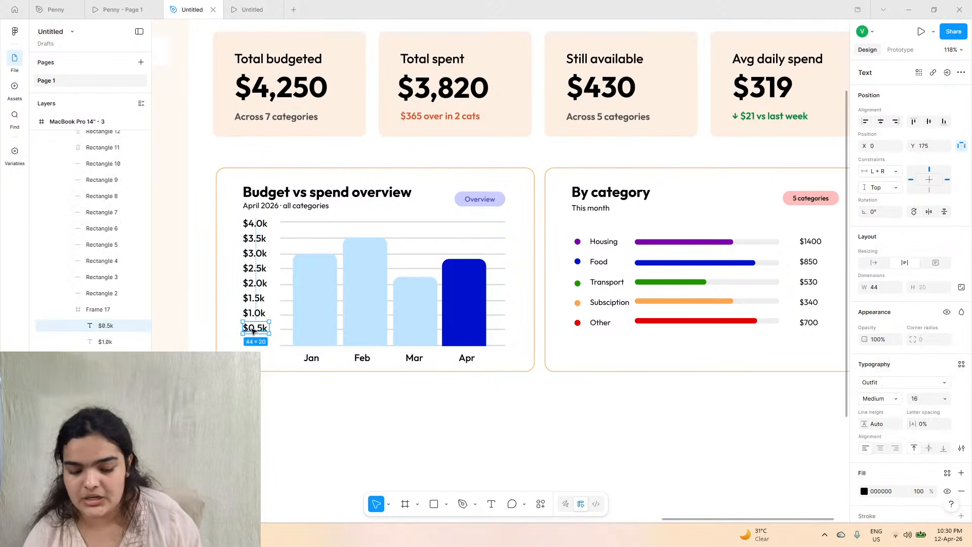
key(Delete)
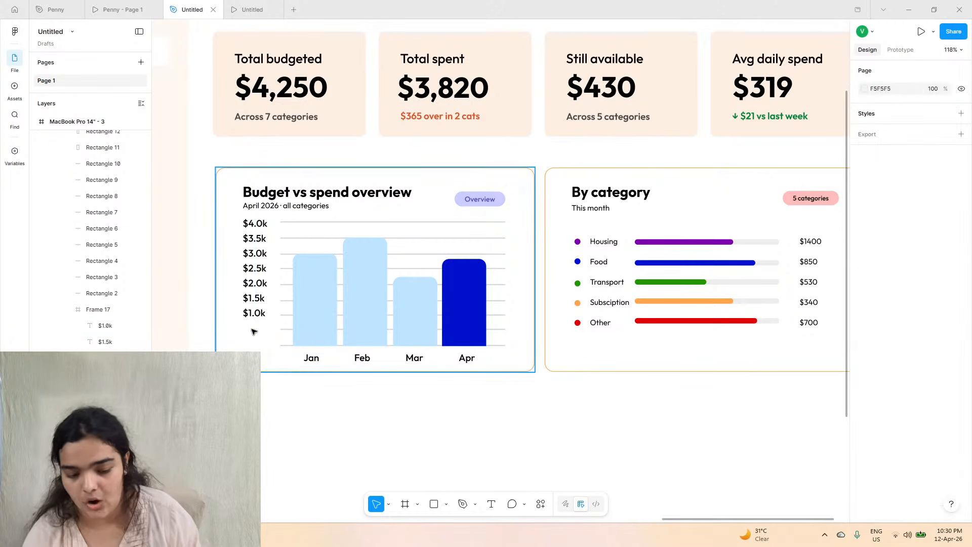
- Shrink the vertical axis label frame in the Budget vs spend overview card to a height of 170
click(256, 280)
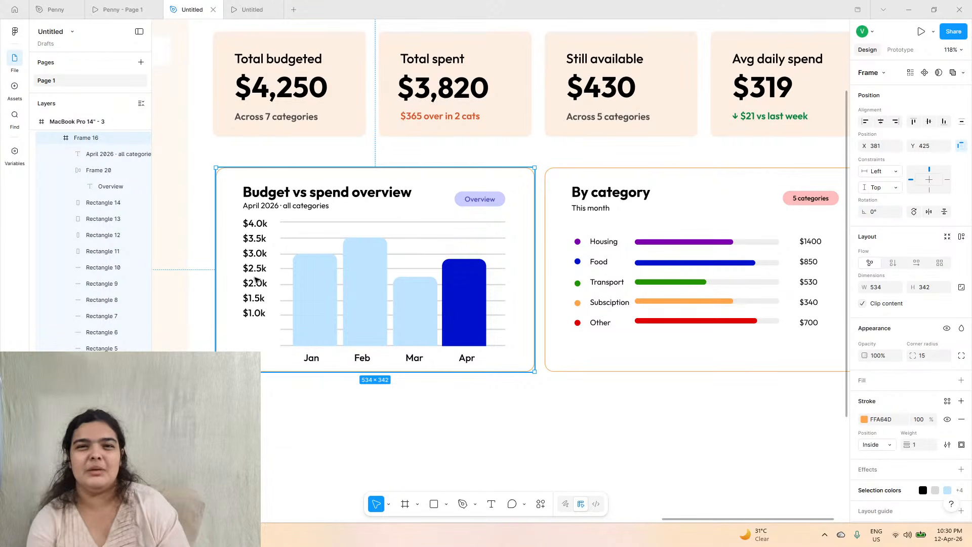
click(117, 10)
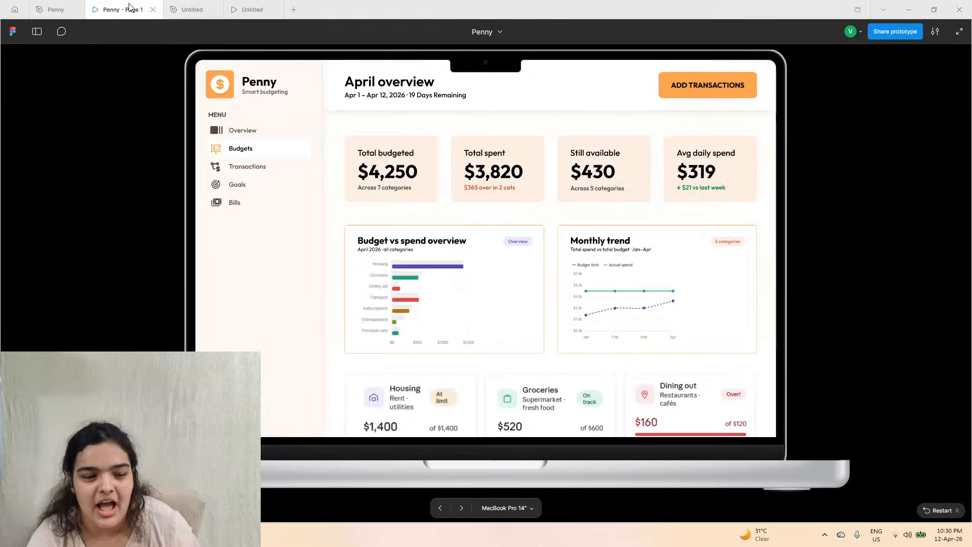
click(50, 10)
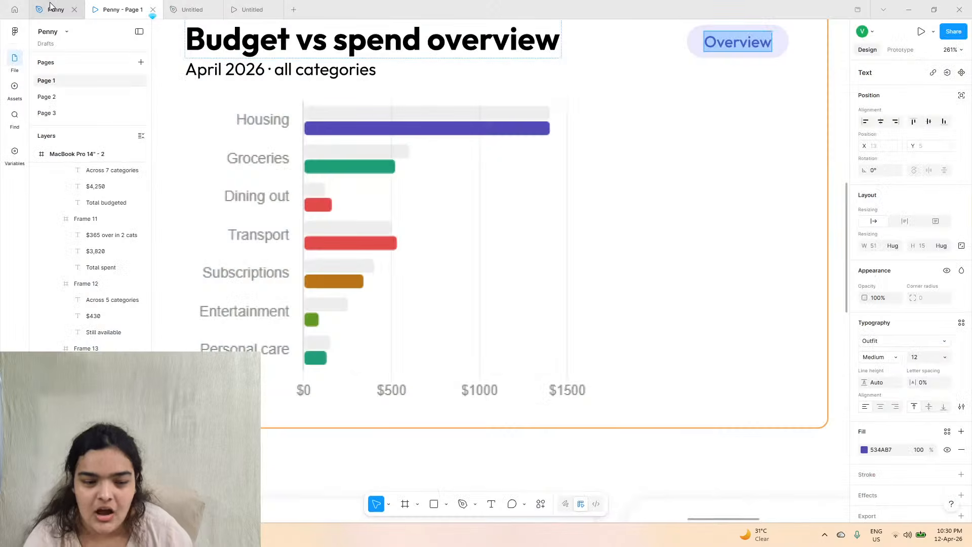
click(192, 10)
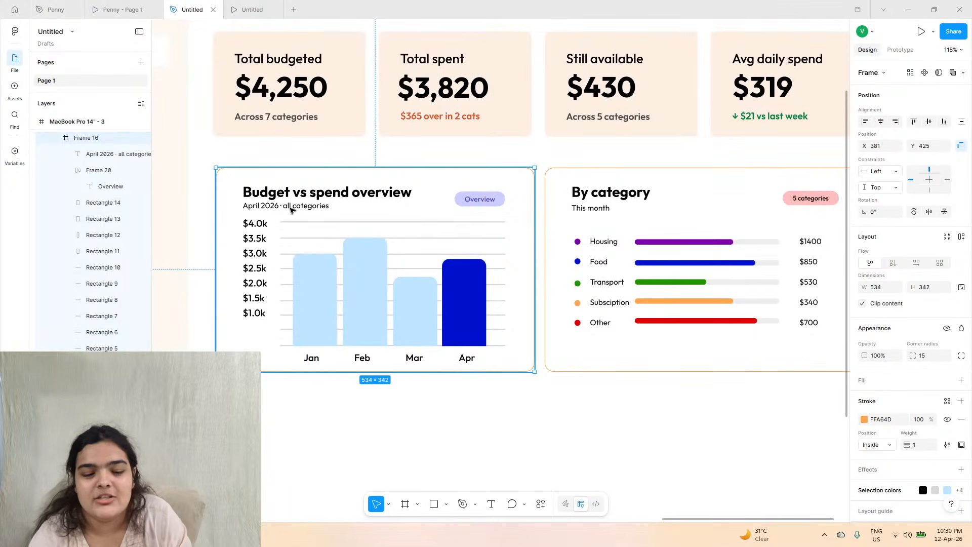
click(261, 226)
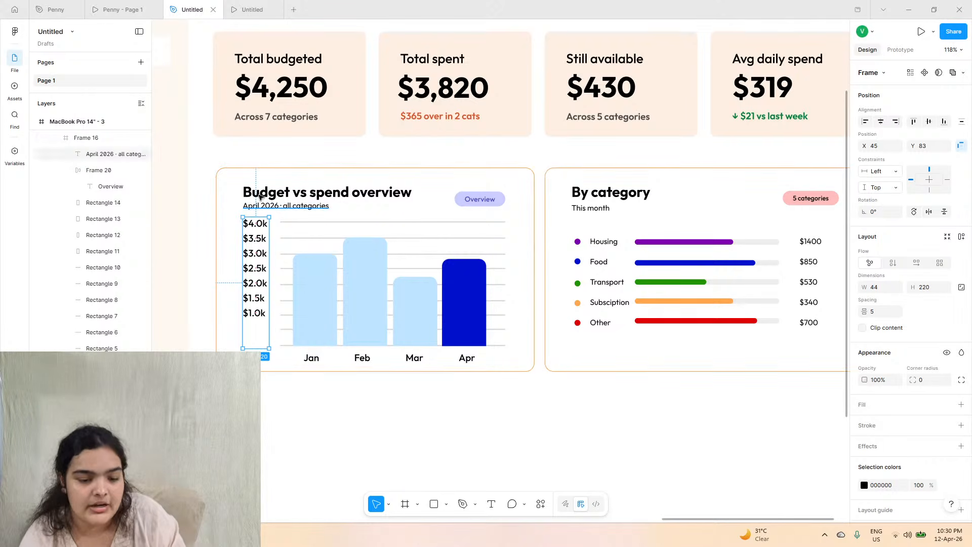
click(242, 288)
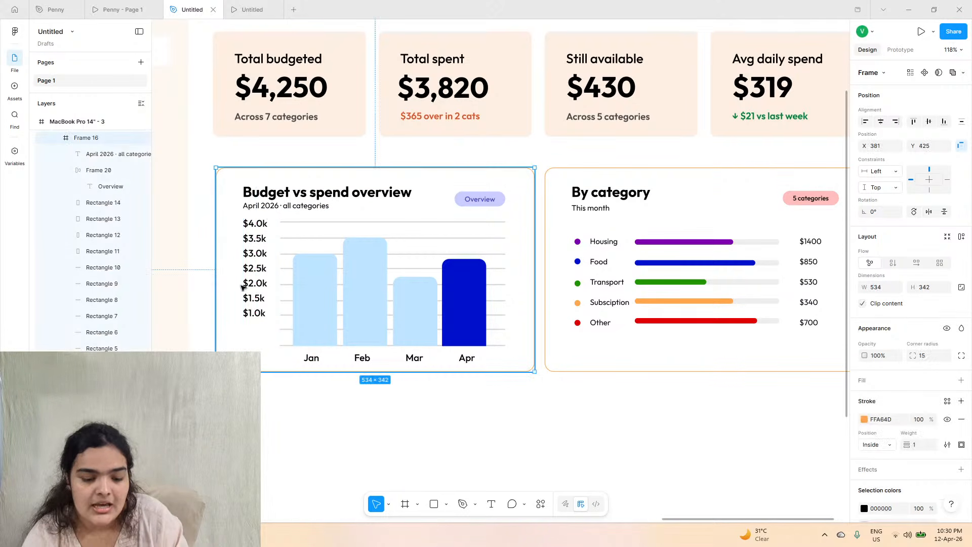
click(250, 272)
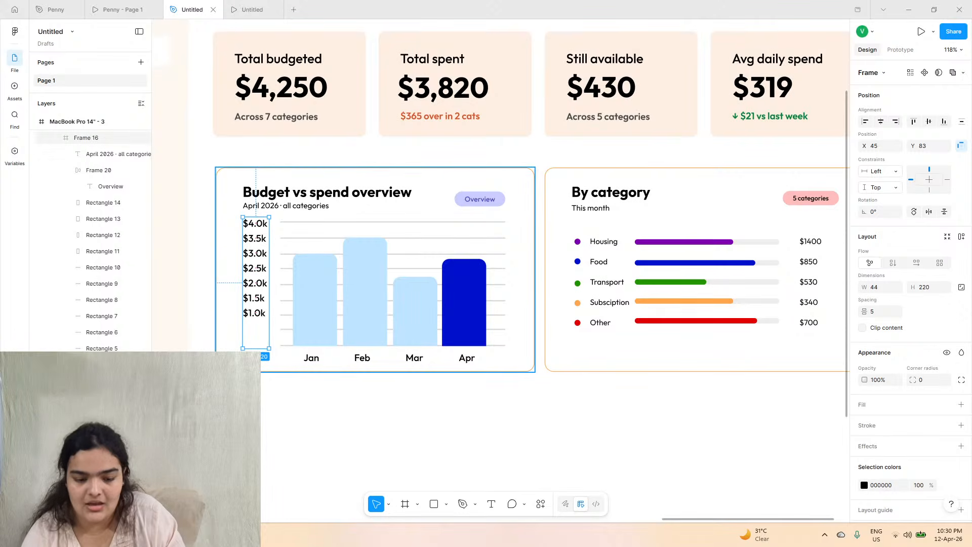
drag(250, 348, 252, 321)
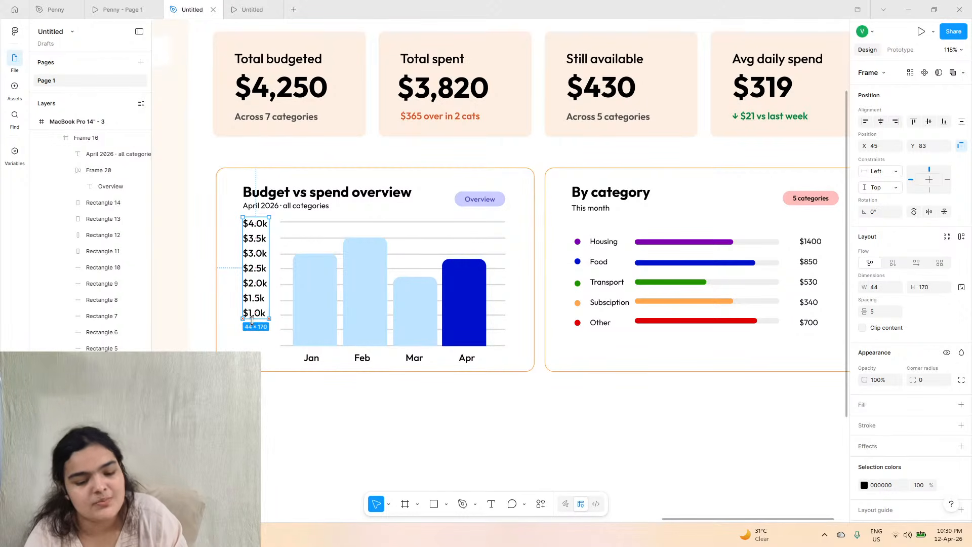
click(252, 319)
click(255, 312)
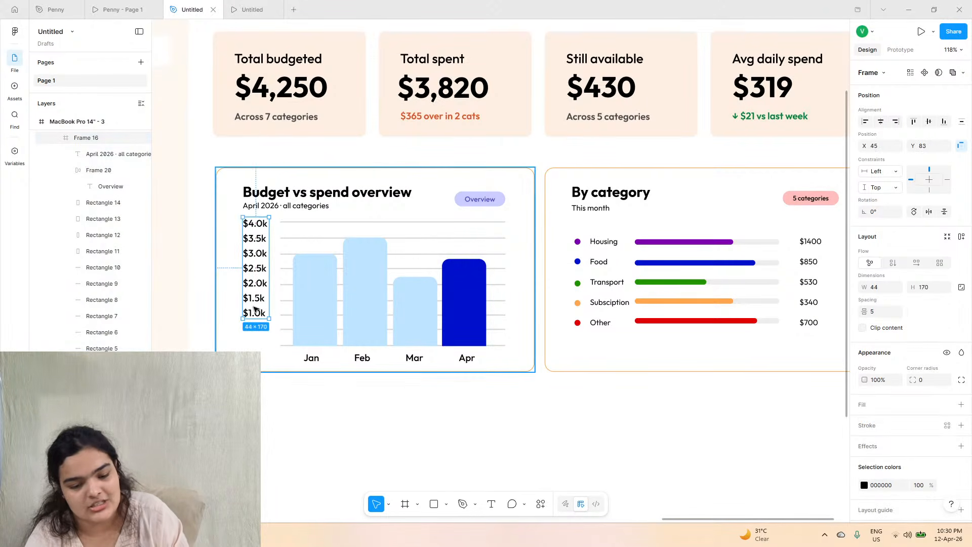
click(258, 315)
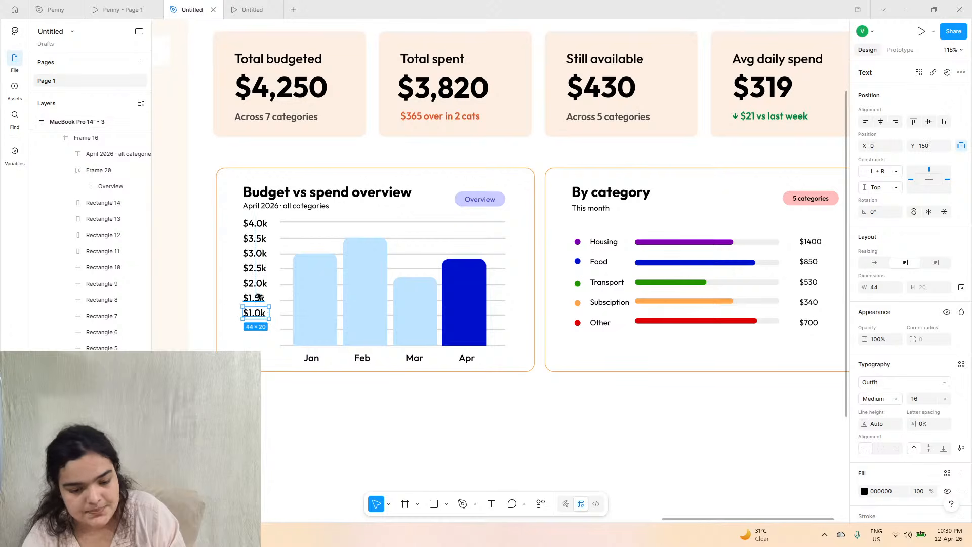
click(264, 267)
click(265, 253)
click(263, 238)
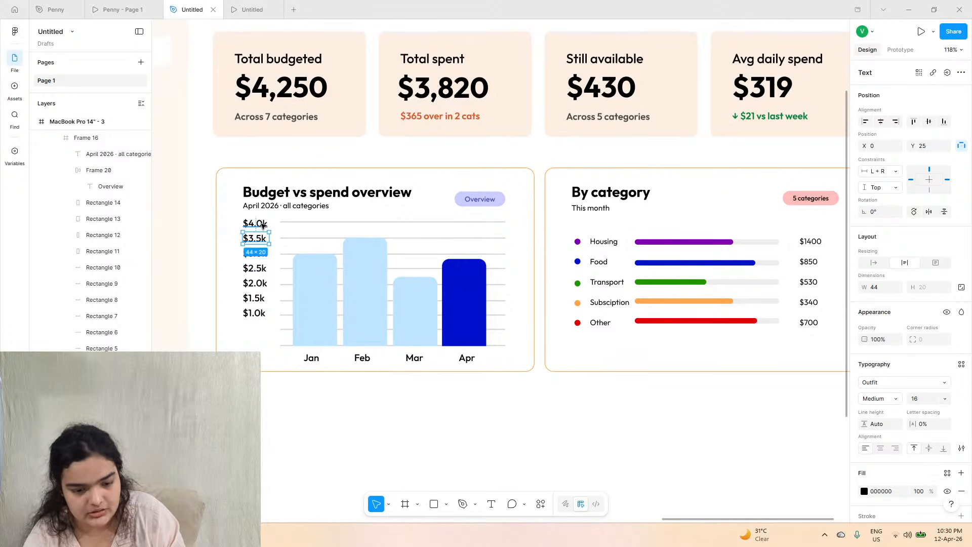
click(258, 223)
shift+click(258, 256)
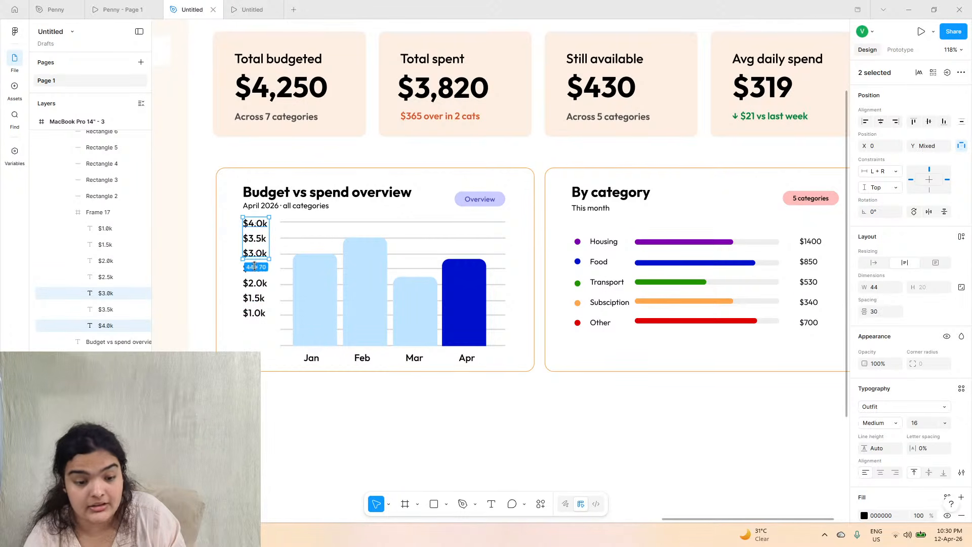
- Set the axis label frame's item spacing to 12, resize it to 208 high and place it at Y 91
click(105, 213)
drag(253, 255, 253, 266)
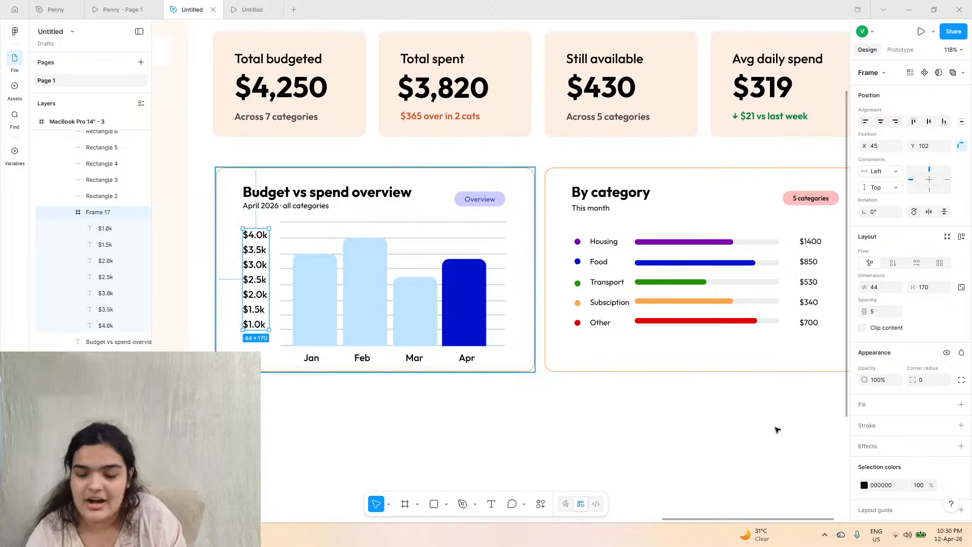
drag(861, 316, 868, 315)
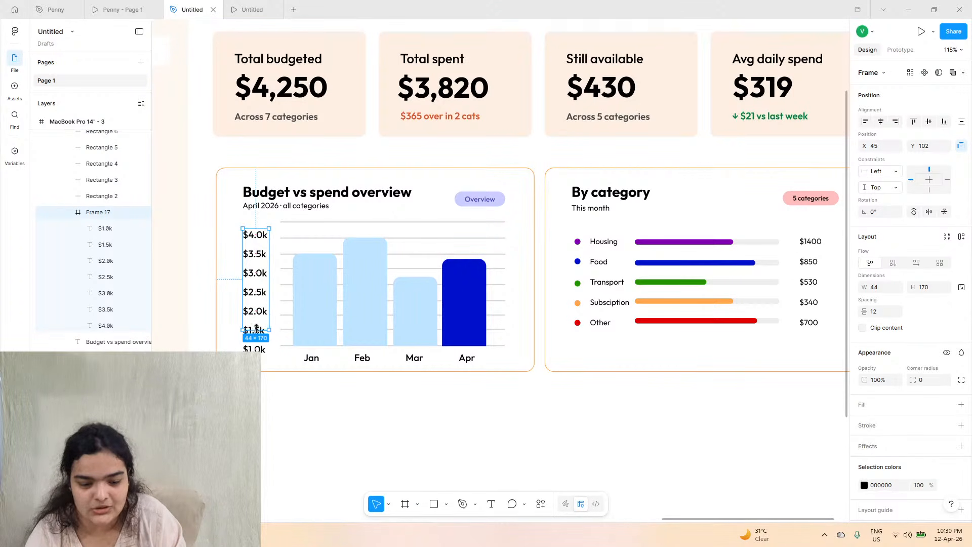
mouse_move(256, 329)
mouse_down()
mouse_move(255, 358)
mouse_move(256, 328)
mouse_up()
drag(867, 312, 872, 312)
drag(259, 251, 260, 244)
drag(868, 312, 861, 312)
scroll(240, 252, up, 3)
drag(258, 245, 263, 257)
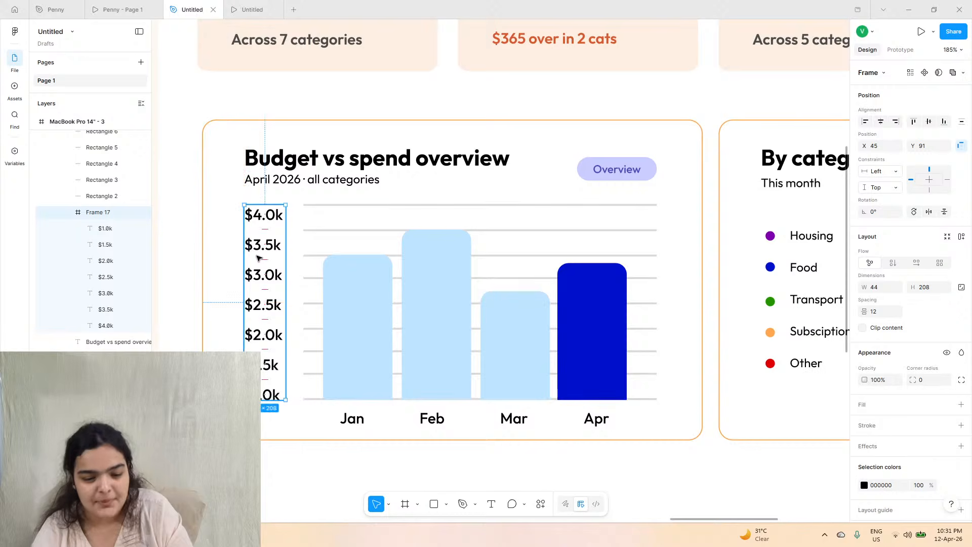
- Replace the $4.0k axis label with Housing, following the Penny reference, and set its text box to auto width
click(119, 9)
click(190, 6)
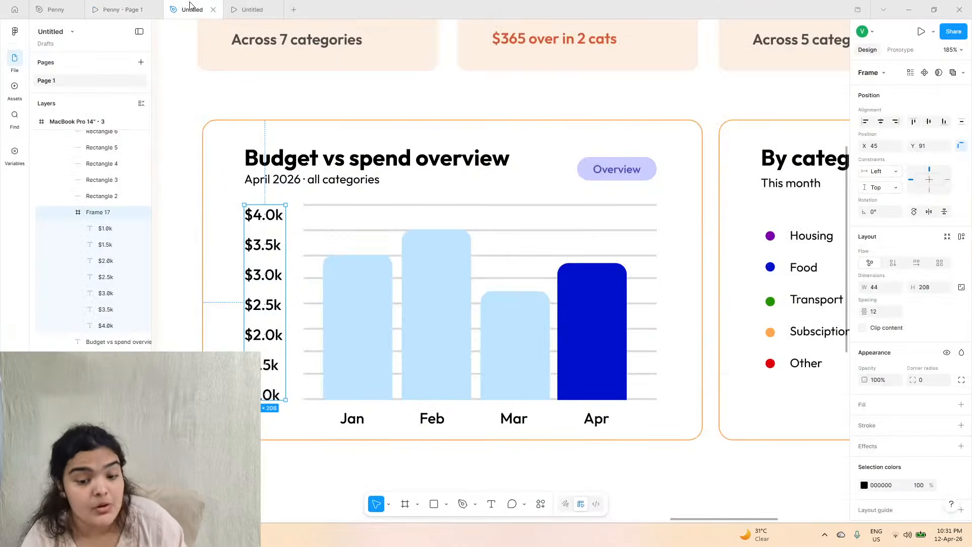
click(267, 213)
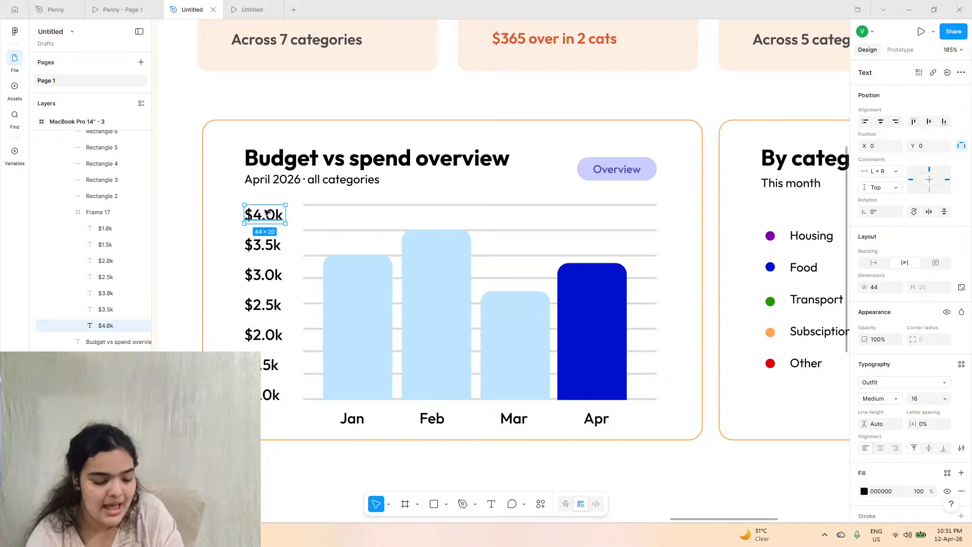
click(121, 10)
click(176, 6)
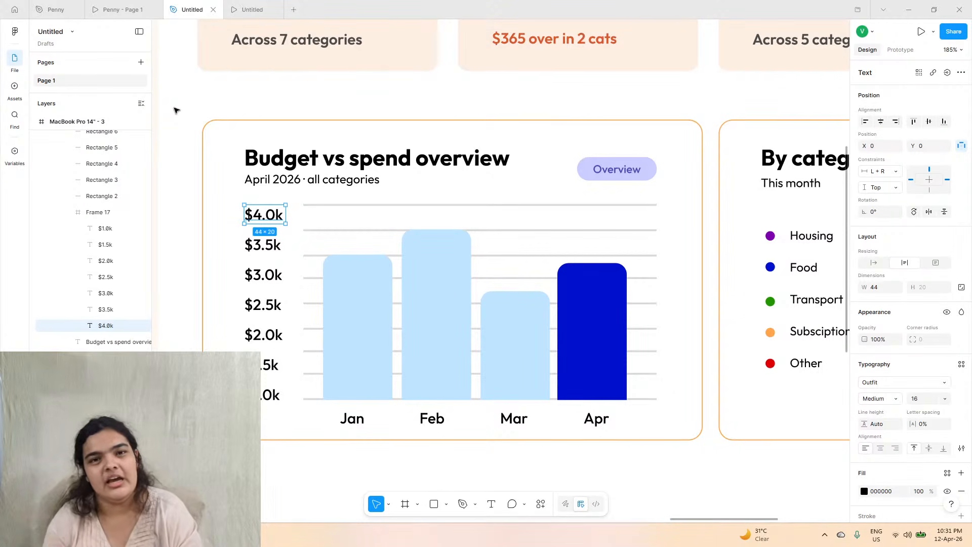
click(120, 10)
click(51, 7)
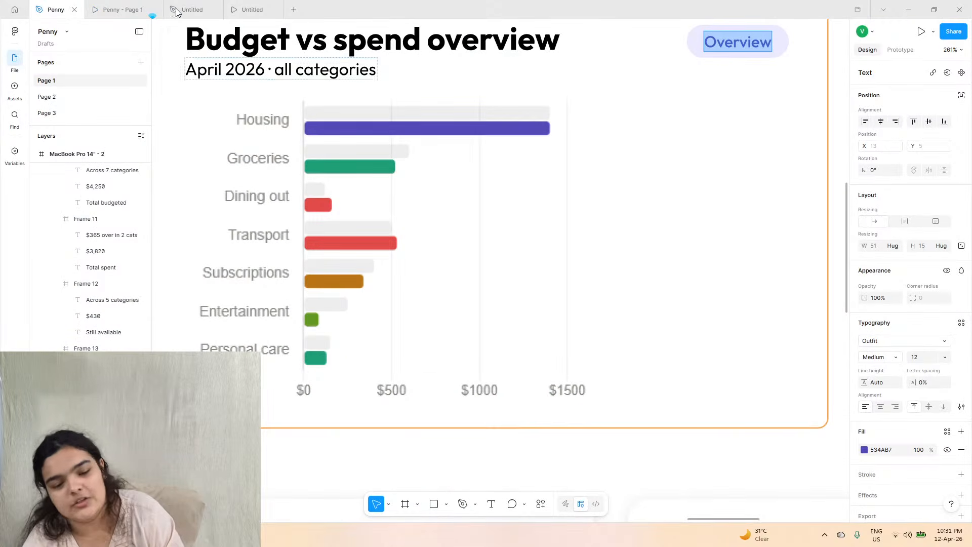
click(192, 10)
double_click(275, 217)
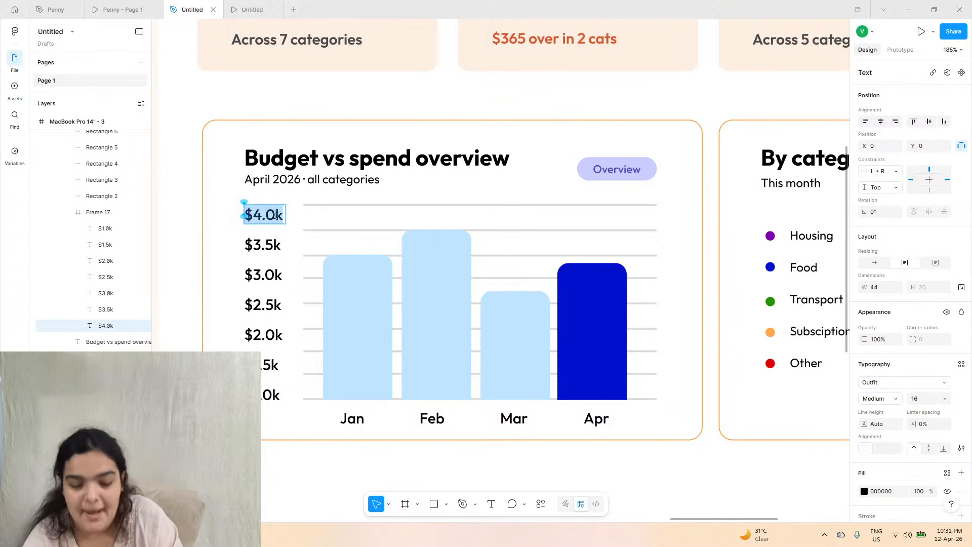
text(Housing)
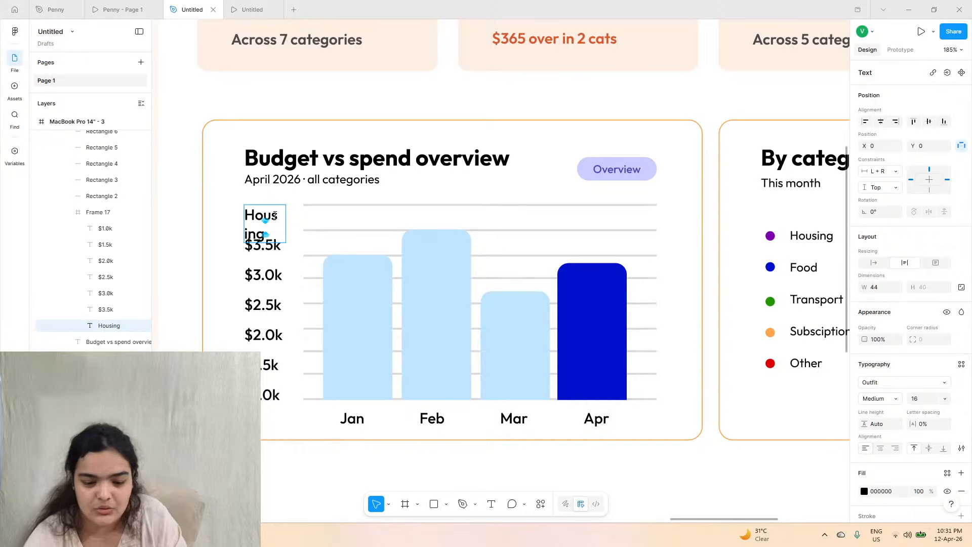
scroll(275, 216, up, 1)
click(880, 264)
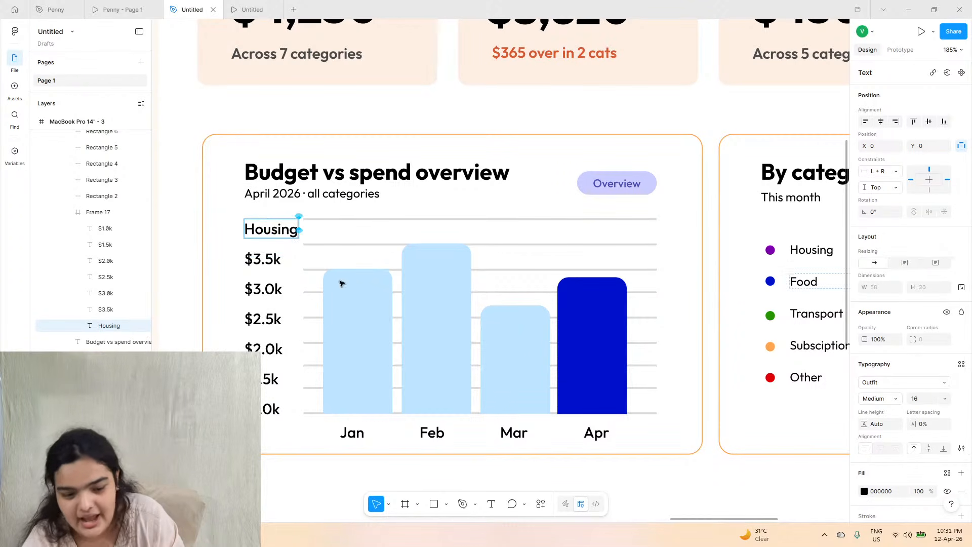
- Replace the $3.5k axis label with Groceries and set its text box to auto width
double_click(273, 259)
click(100, 5)
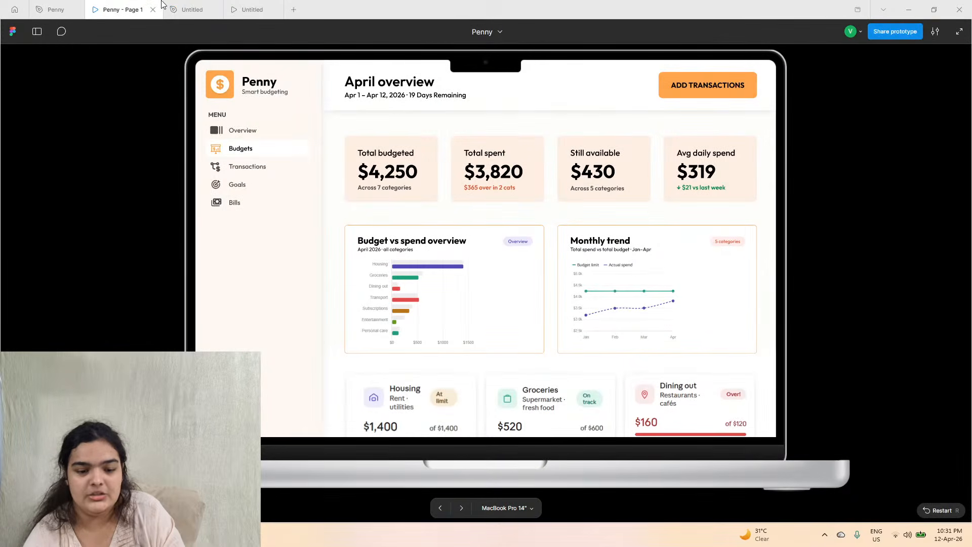
click(191, 9)
triple_click(258, 260)
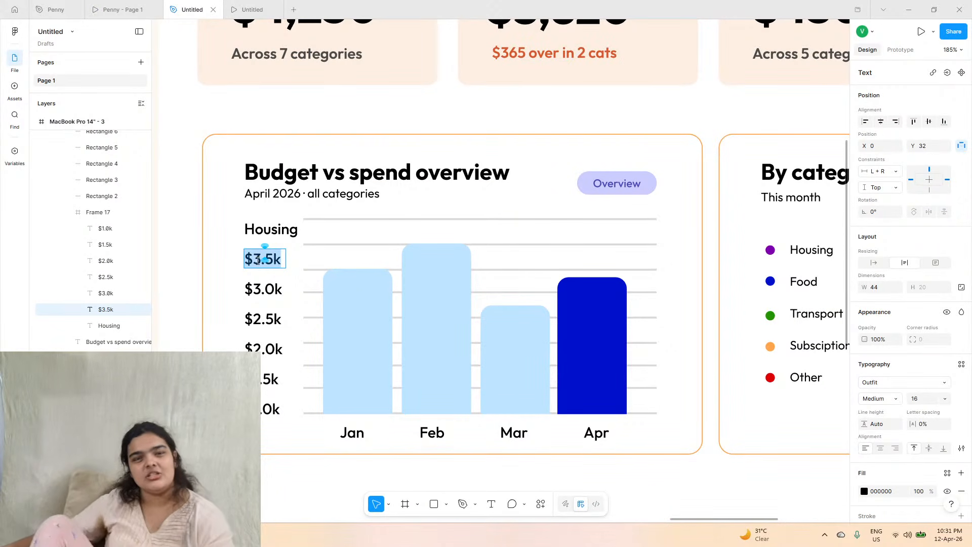
text(Grocer)
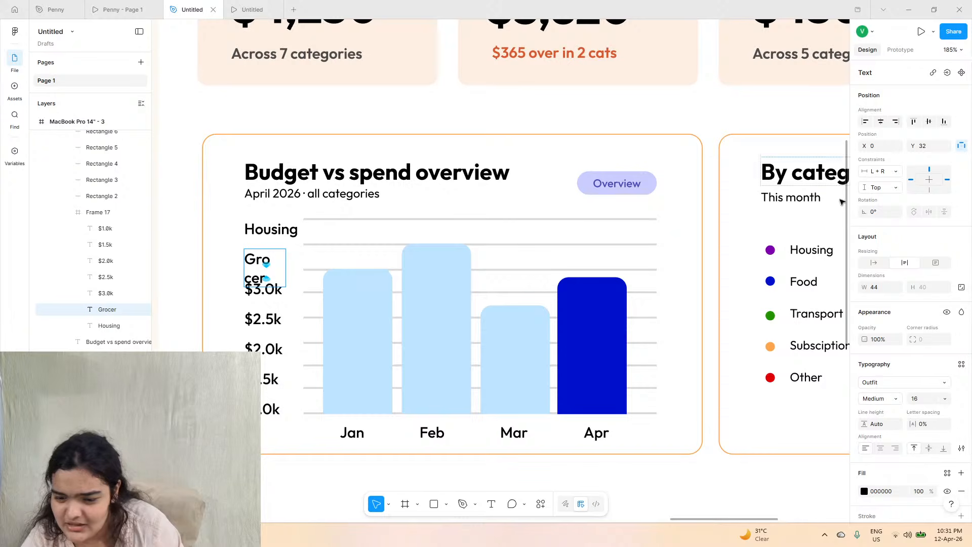
click(875, 263)
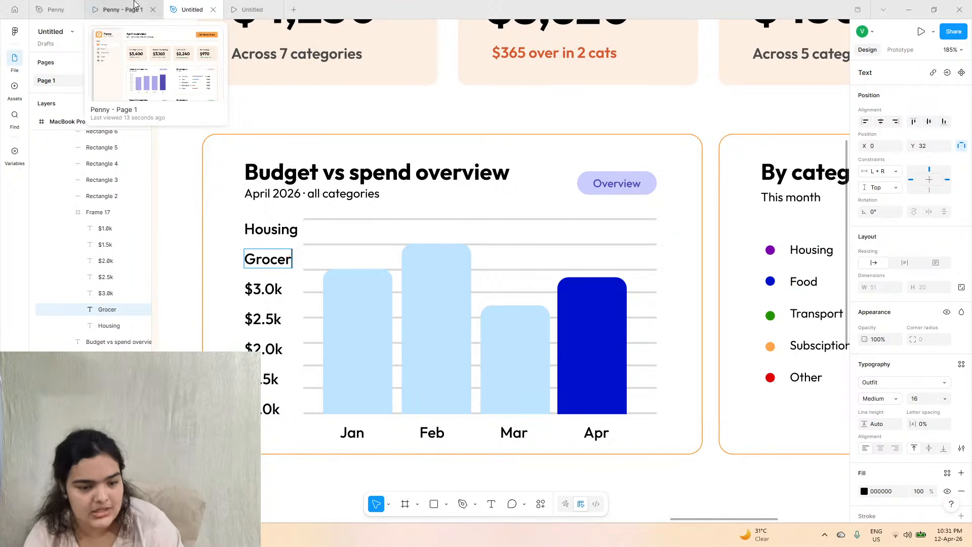
click(119, 9)
click(192, 9)
text(ies)
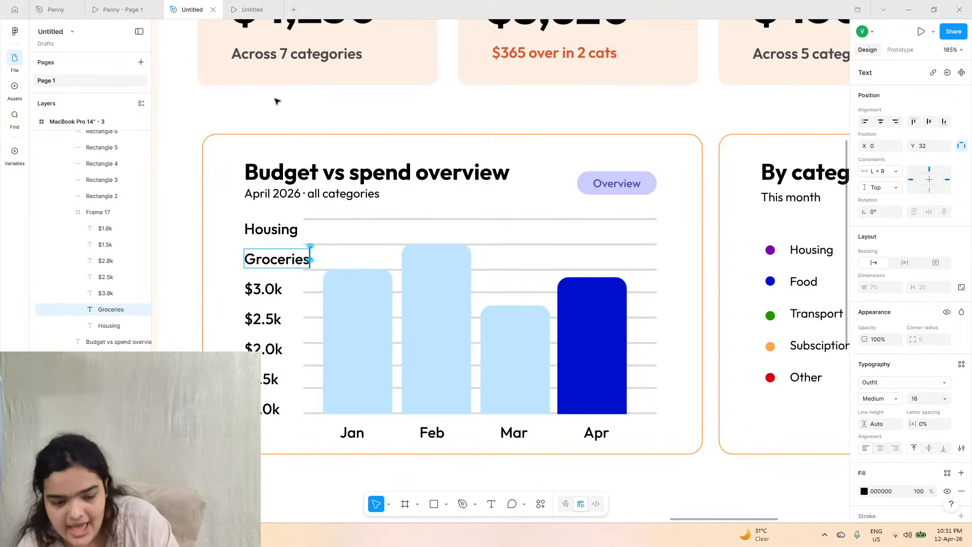
- Replace the $3.0k axis label with Dining out and set its text box to auto width
click(152, 8)
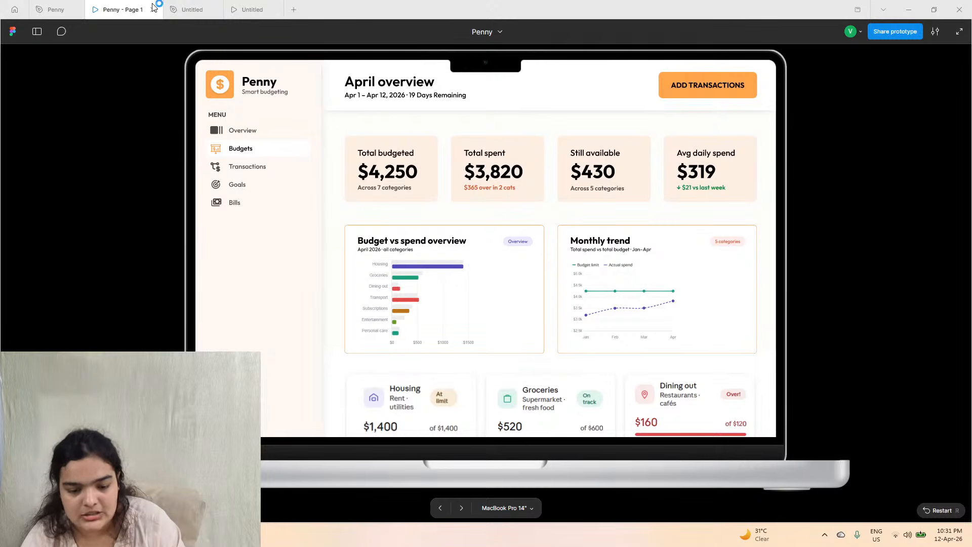
click(192, 9)
click(262, 290)
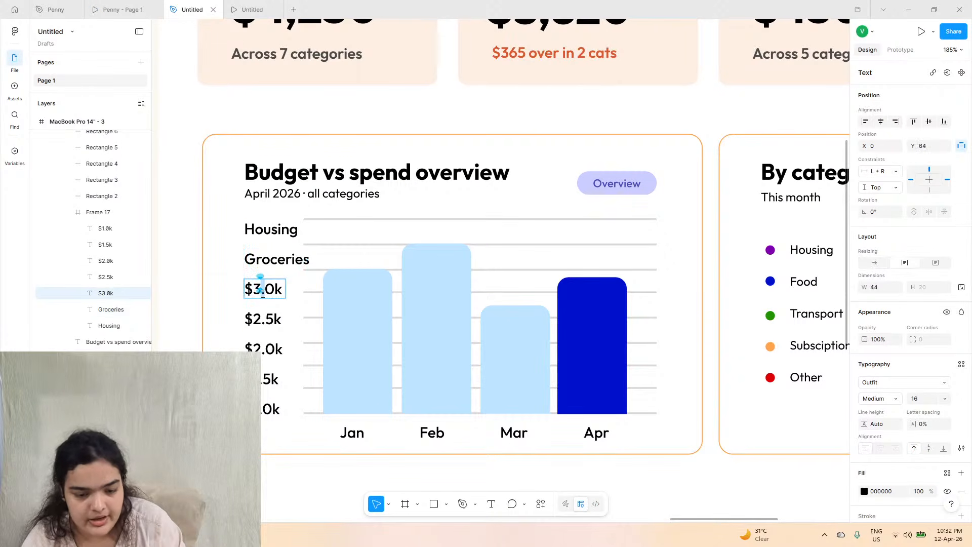
double_click(263, 291)
text(Dining)
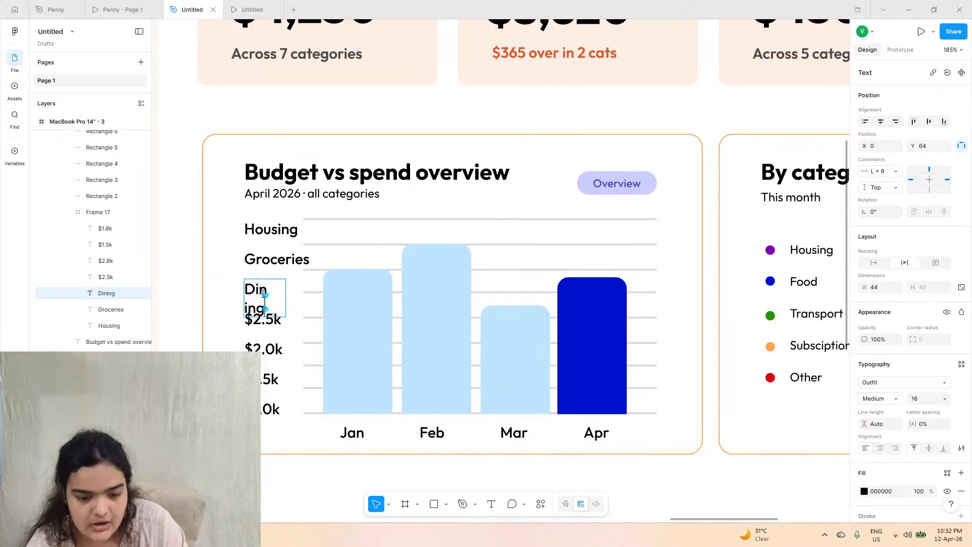
text( out)
click(125, 9)
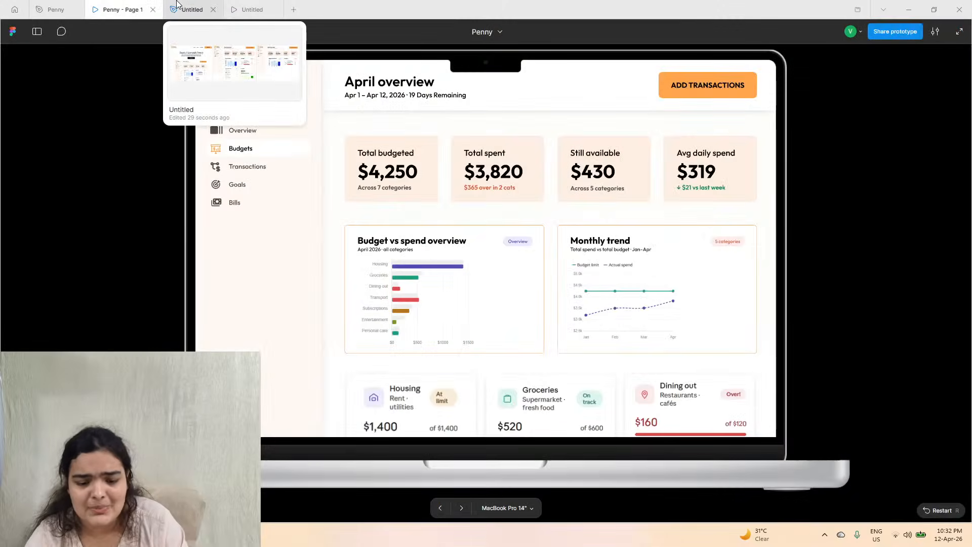
click(179, 8)
key(BackSpace)
key(BackSpace)
key(BackSpace)
key(BackSpace)
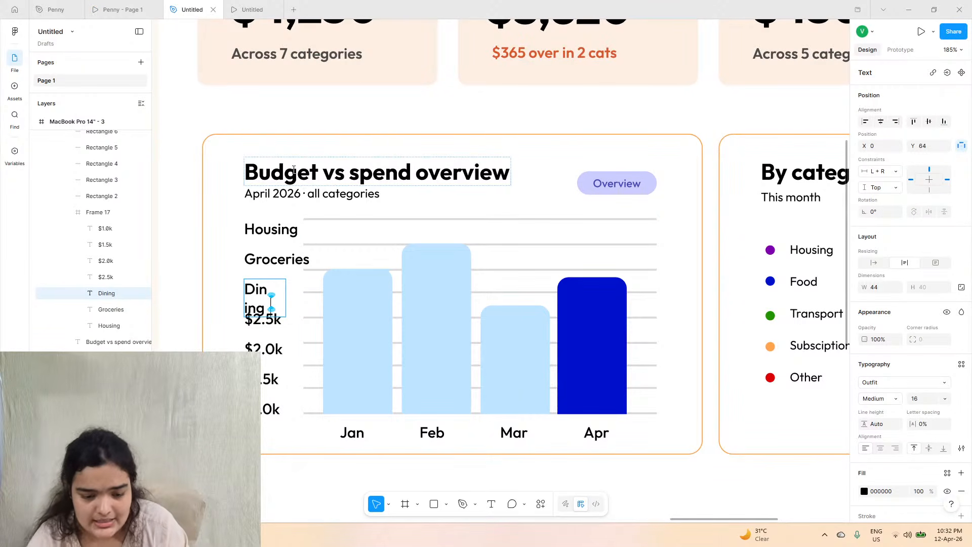
text(out)
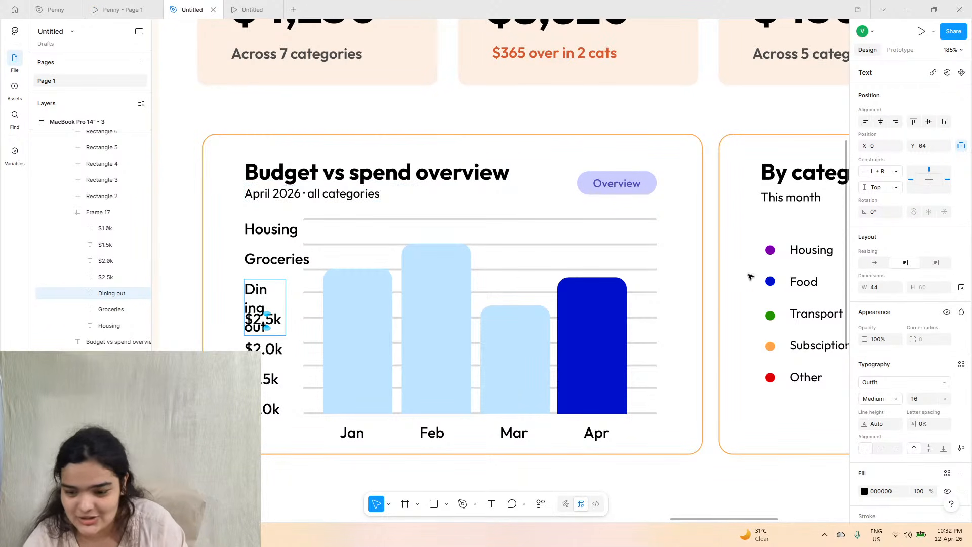
click(877, 263)
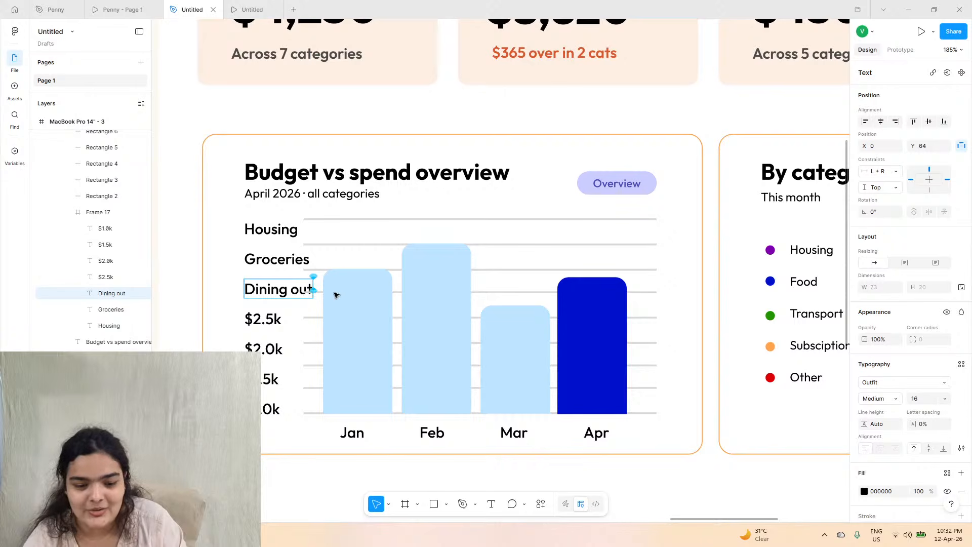
key(Escape)
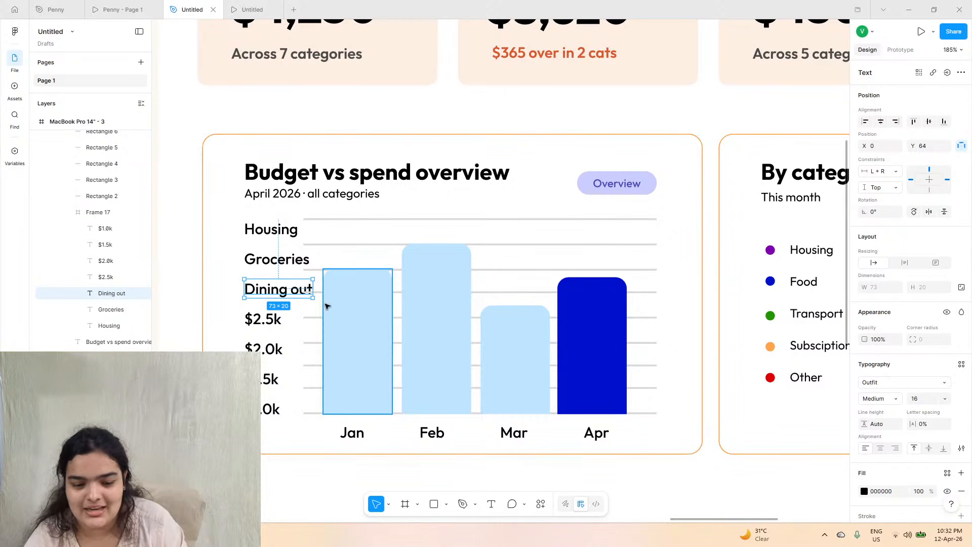
- Shorten all nine horizontal gridlines of the Budget vs spend chart from their left end to X 132, 353 wide
click(327, 219)
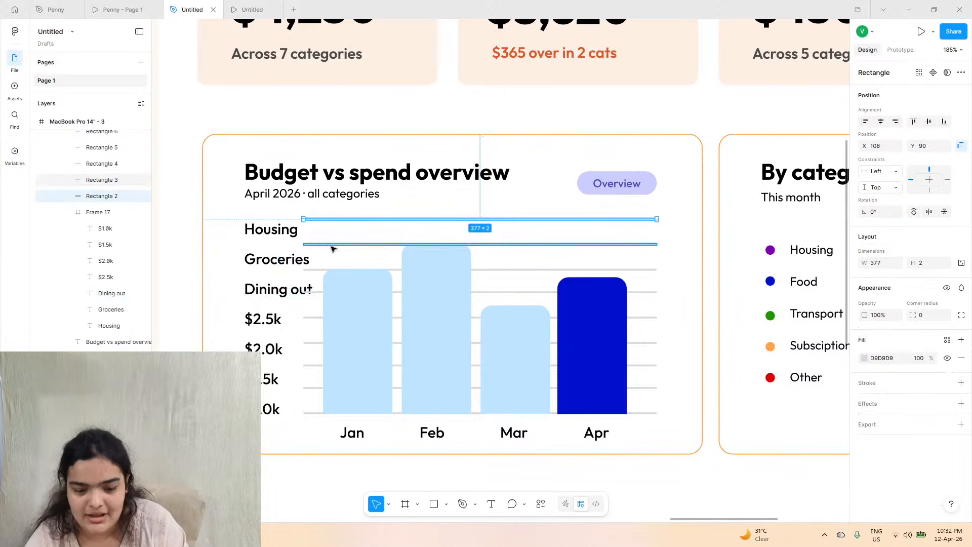
shift+click(332, 245)
shift+click(319, 269)
shift+click(317, 292)
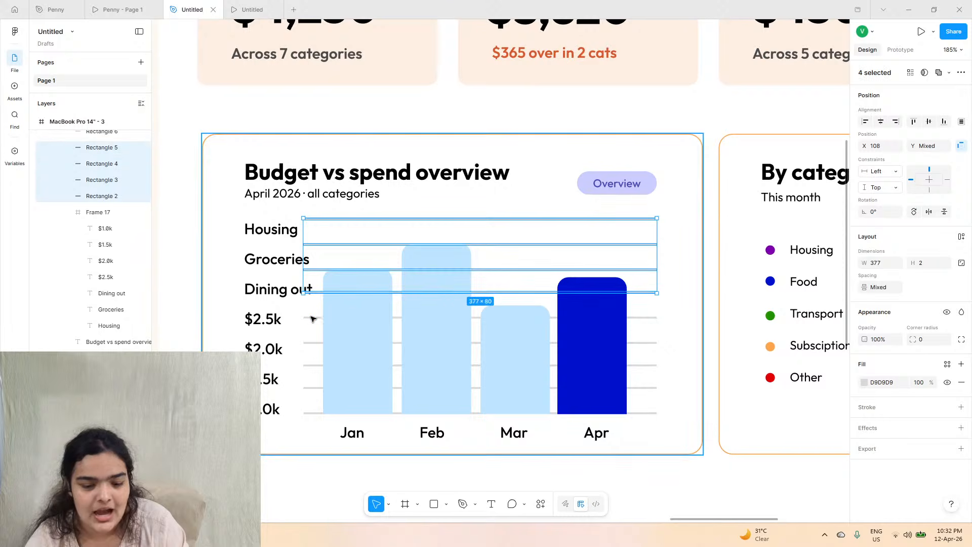
shift+click(315, 318)
shift+click(319, 343)
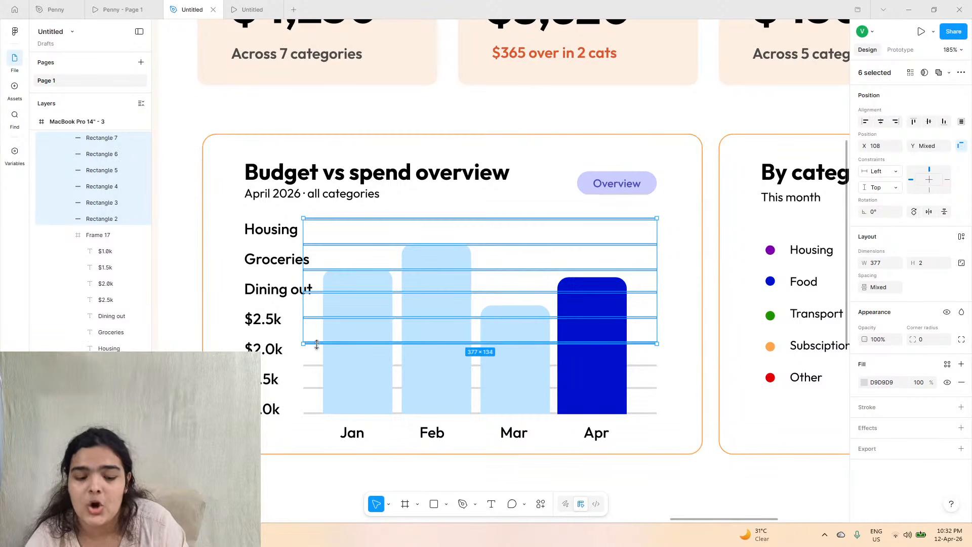
shift+click(314, 365)
shift+click(311, 388)
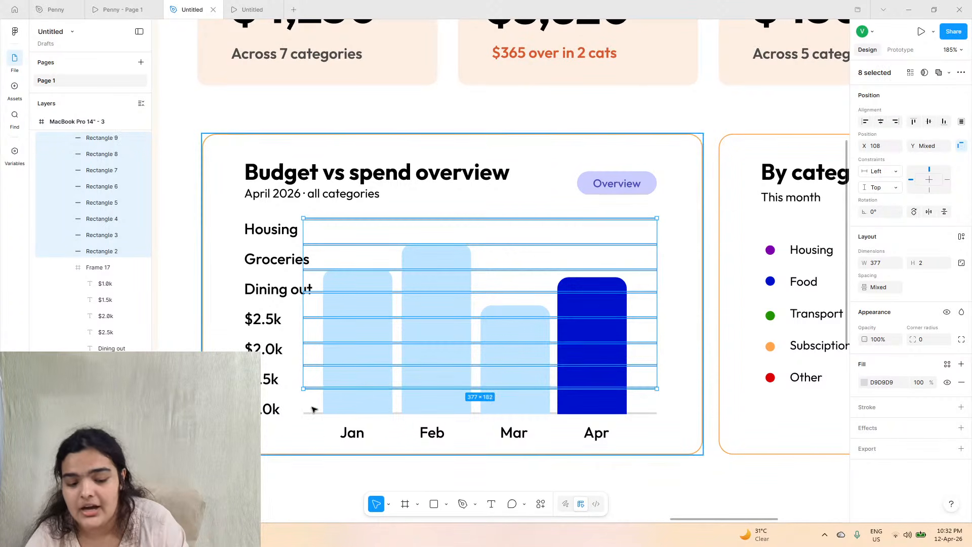
shift+click(315, 413)
drag(391, 336, 323, 302)
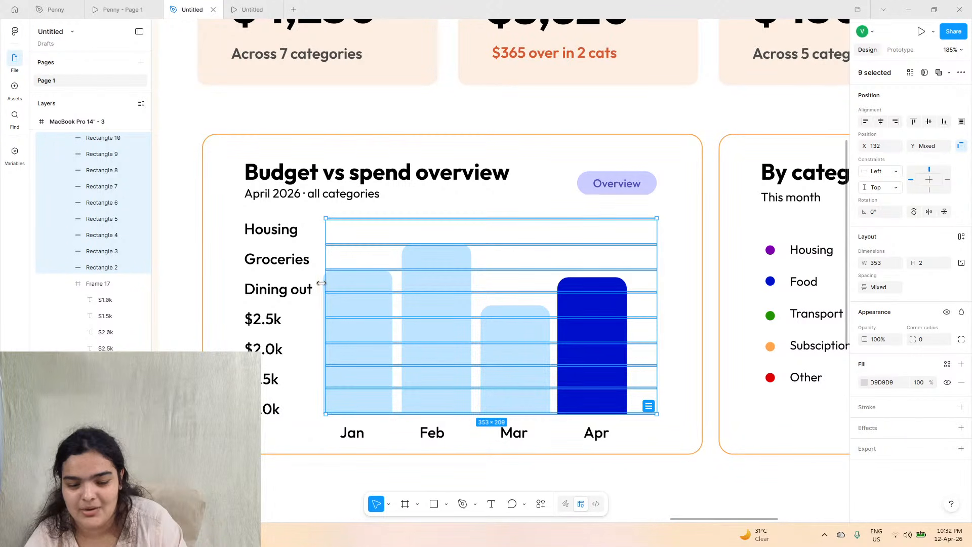
- Move the four chart bars together to the right, with the Jan bar starting at about X 151
click(324, 283)
shift+click(432, 289)
shift+click(554, 324)
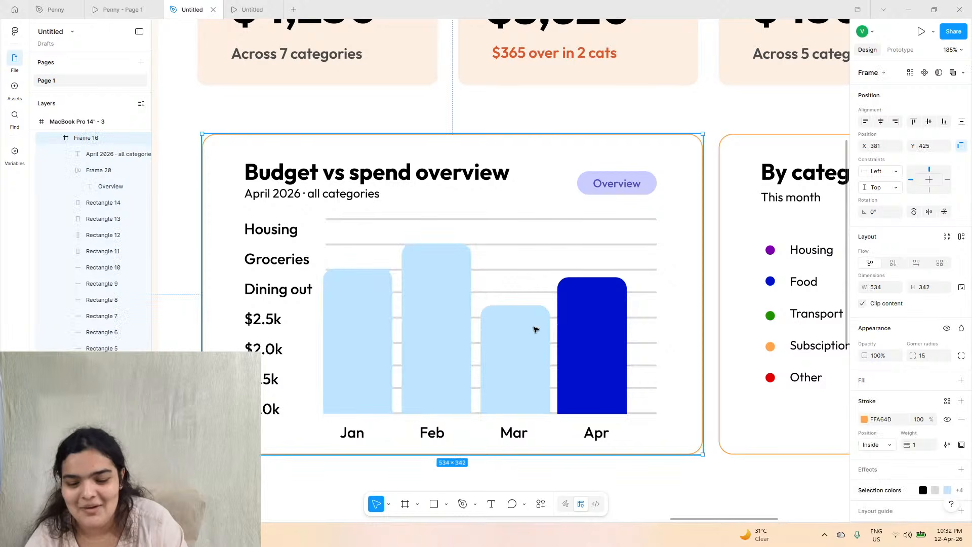
click(534, 330)
shift+click(434, 310)
shift+click(582, 317)
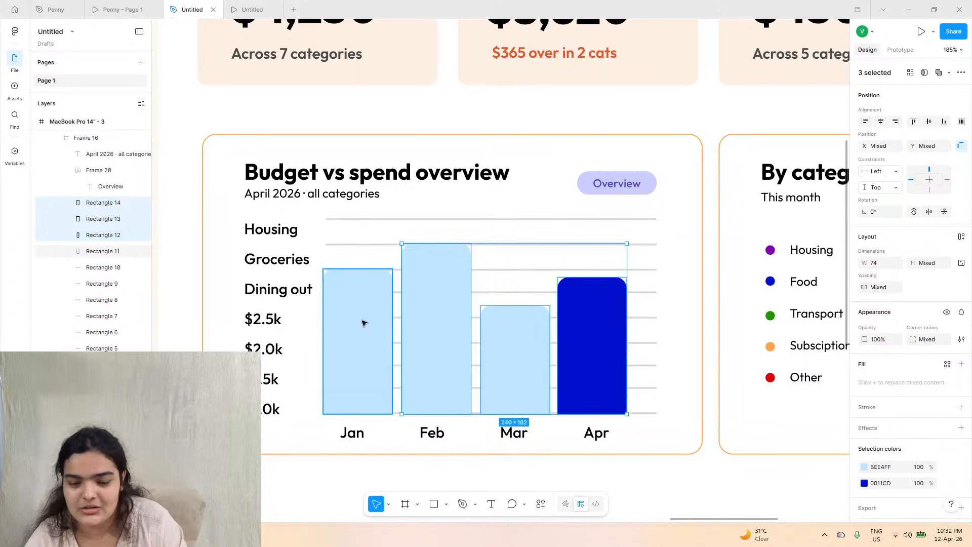
shift+click(363, 323)
drag(402, 321, 428, 318)
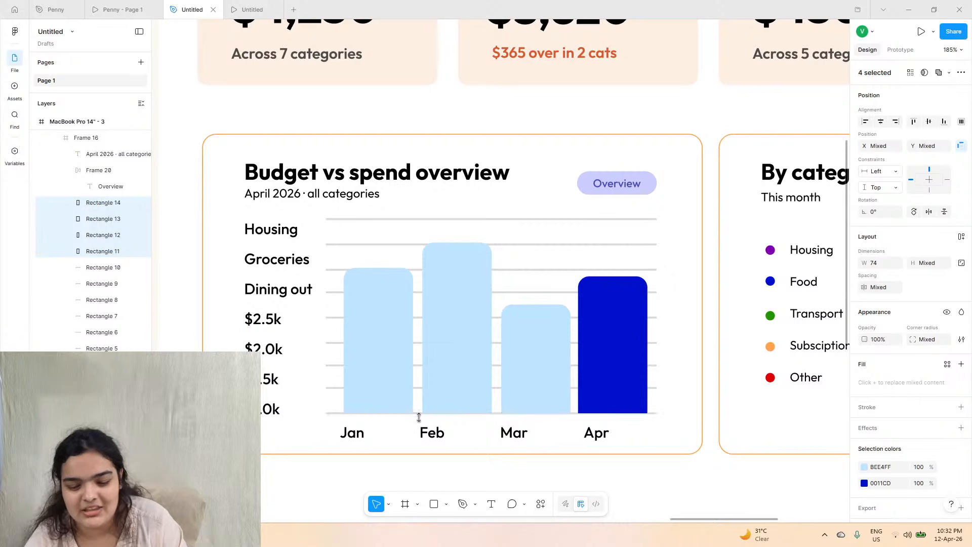
- Move the Jan to Apr label row to X 548, Y 733 beneath the shifted bars
drag(425, 434, 457, 436)
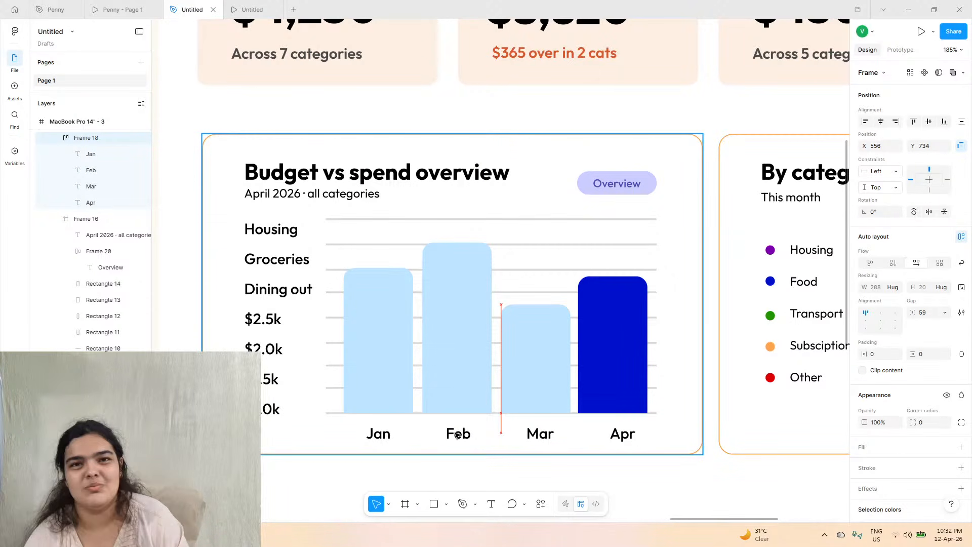
drag(457, 436, 457, 435)
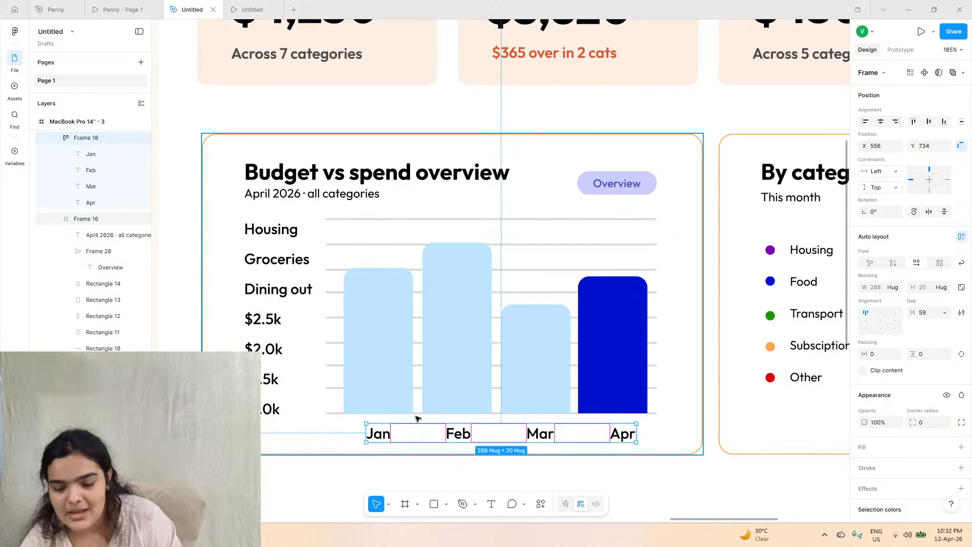
key(Left)
key(Left)
key(Left)
key(Left)
key(Up)
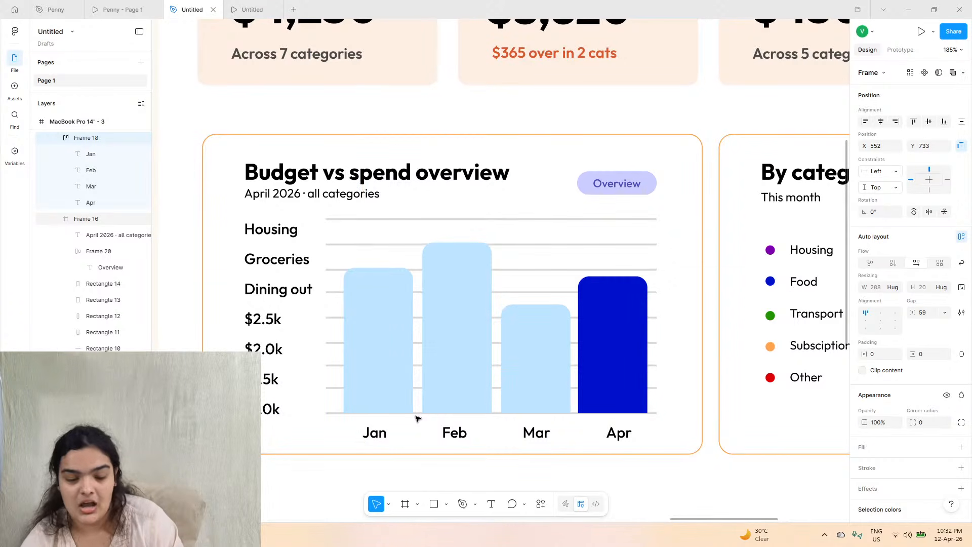
click(364, 312)
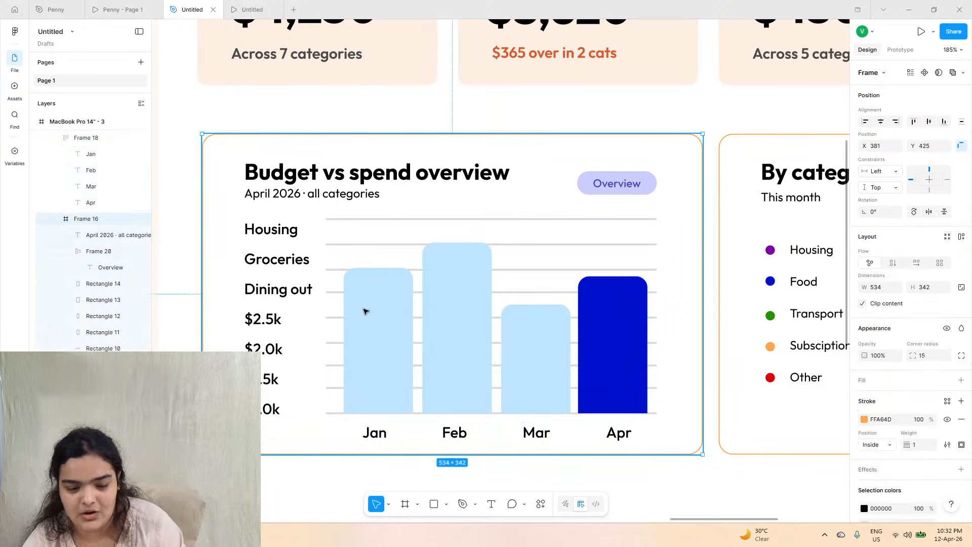
click(374, 433)
key(Left)
key(Left)
key(Left)
key(Left)
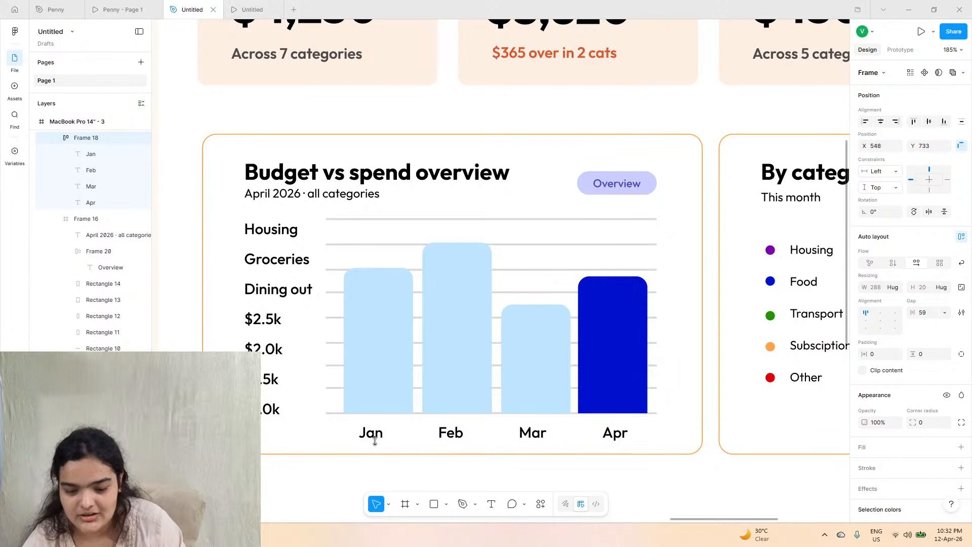
- Move the four bars together about 4 px left to centre them over the month labels, and 1 px down
click(365, 349)
click(376, 354)
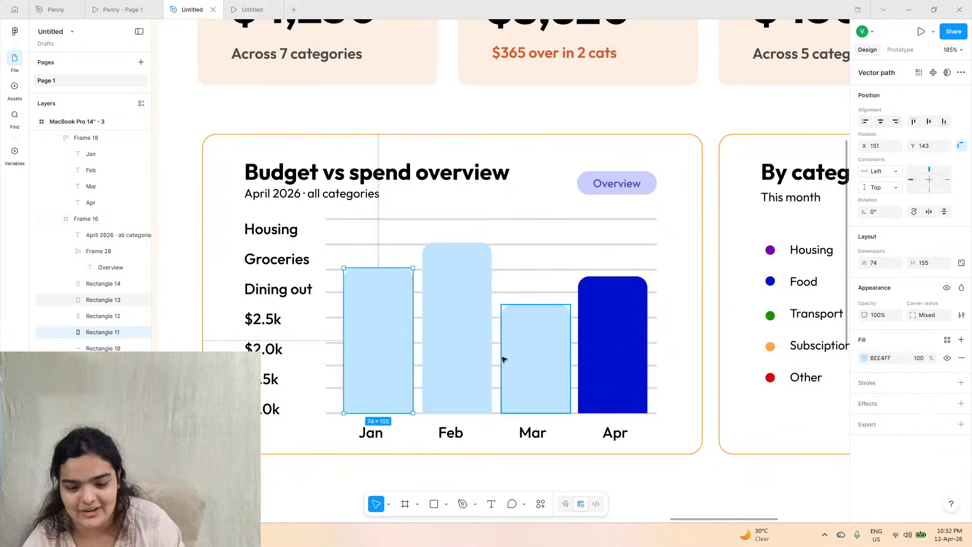
shift+click(456, 350)
shift+click(545, 351)
shift+click(604, 325)
drag(604, 326, 596, 322)
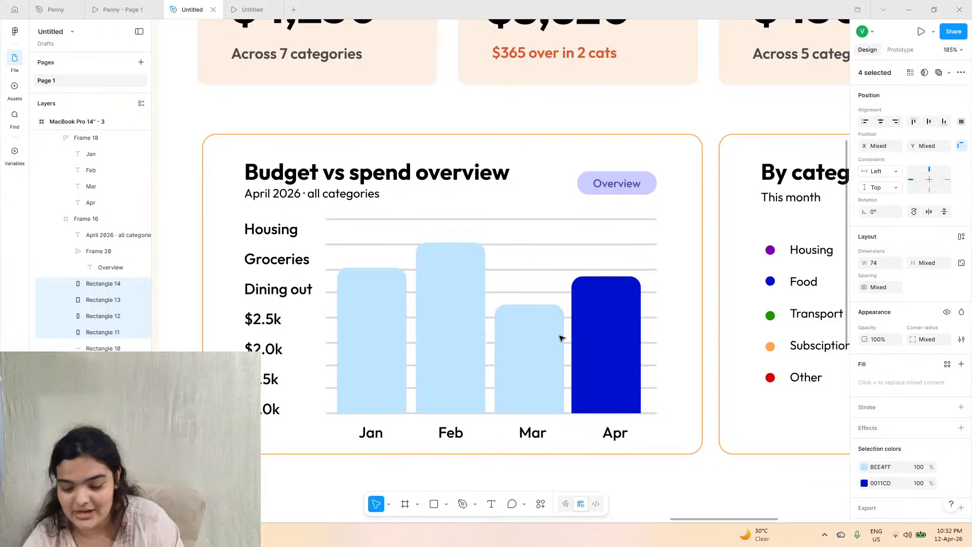
key(Down)
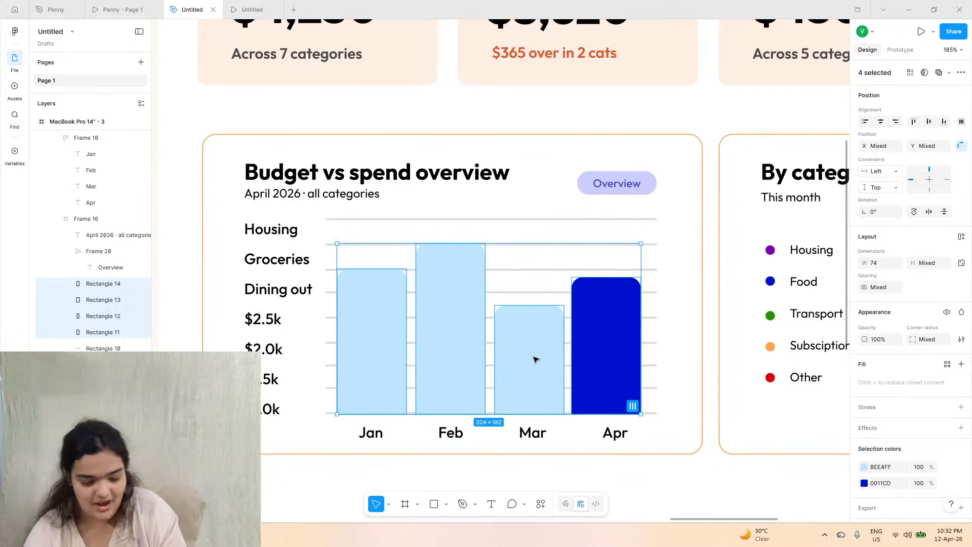
- Replace the $2.5k axis label with Transport, following the Penny reference, and set its text box to auto width
click(139, 10)
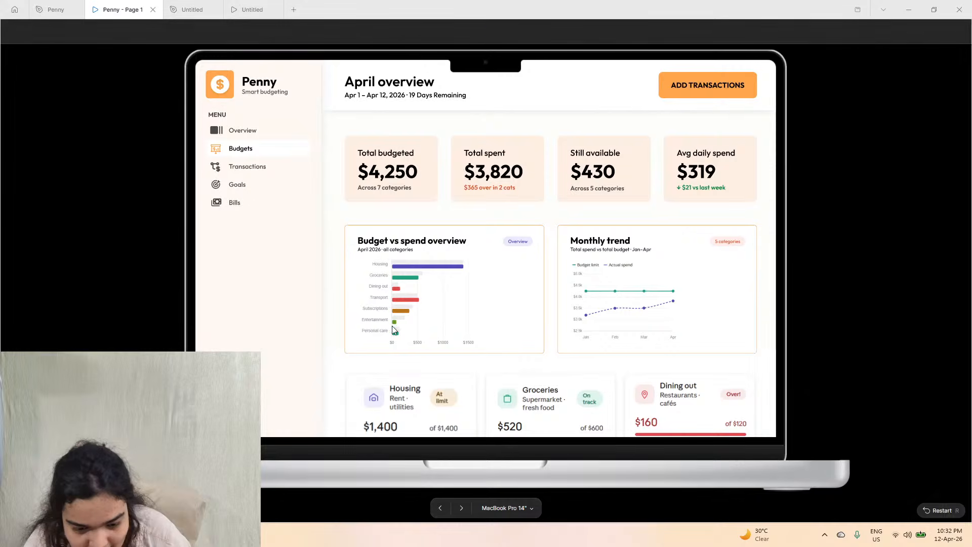
click(175, 4)
click(270, 319)
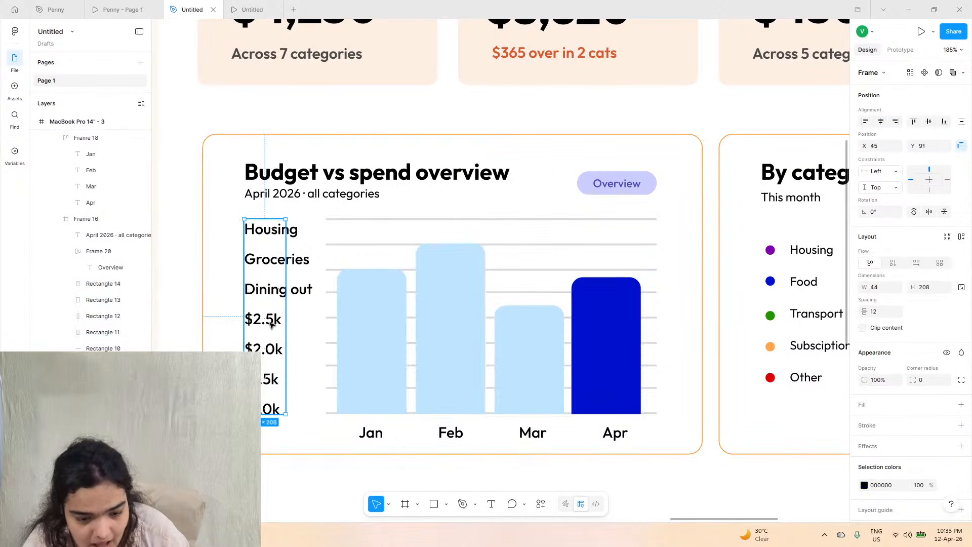
click(273, 320)
click(71, 5)
click(118, 9)
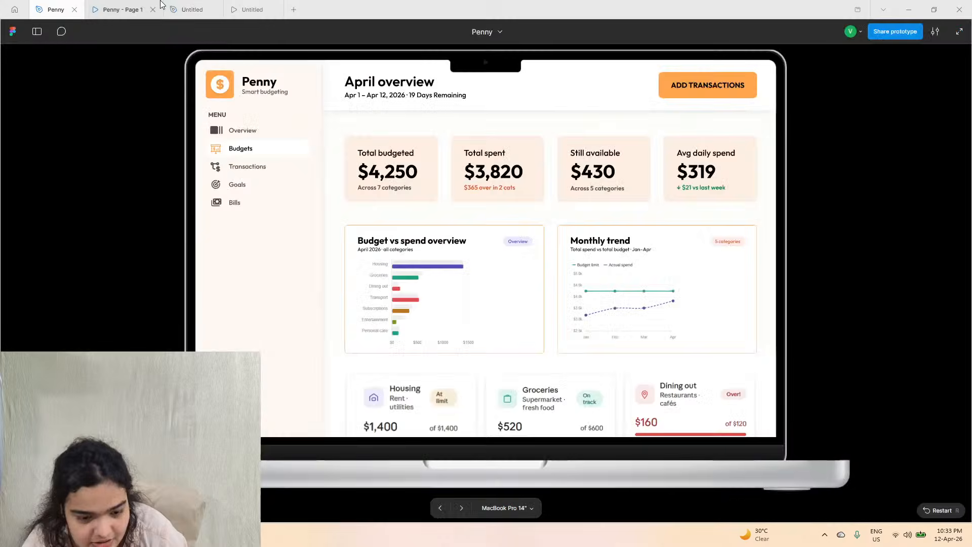
click(192, 9)
double_click(263, 318)
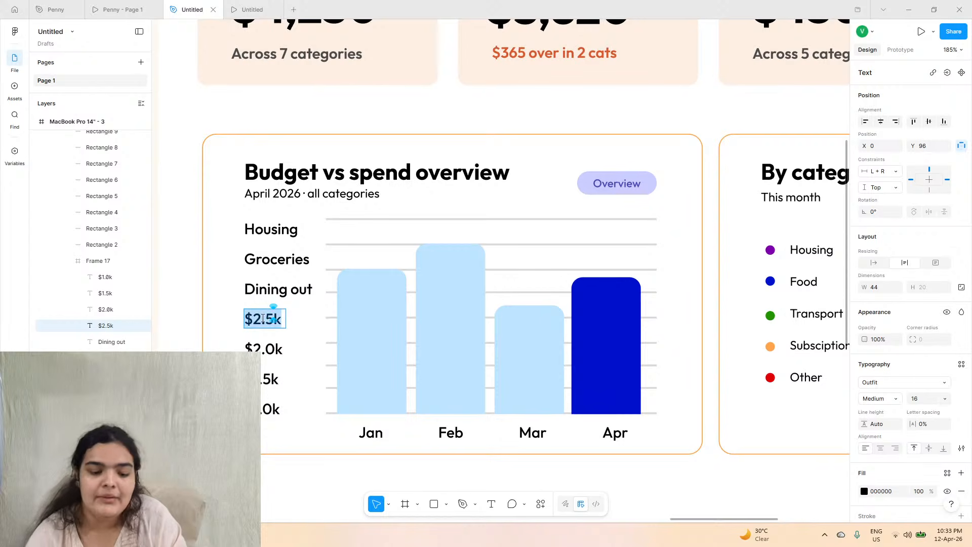
text(Tra)
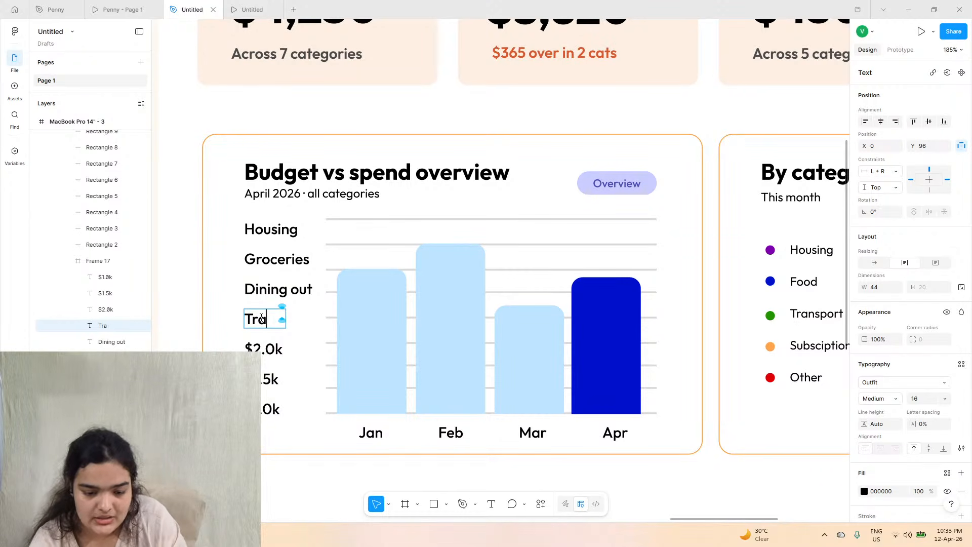
text(nsport)
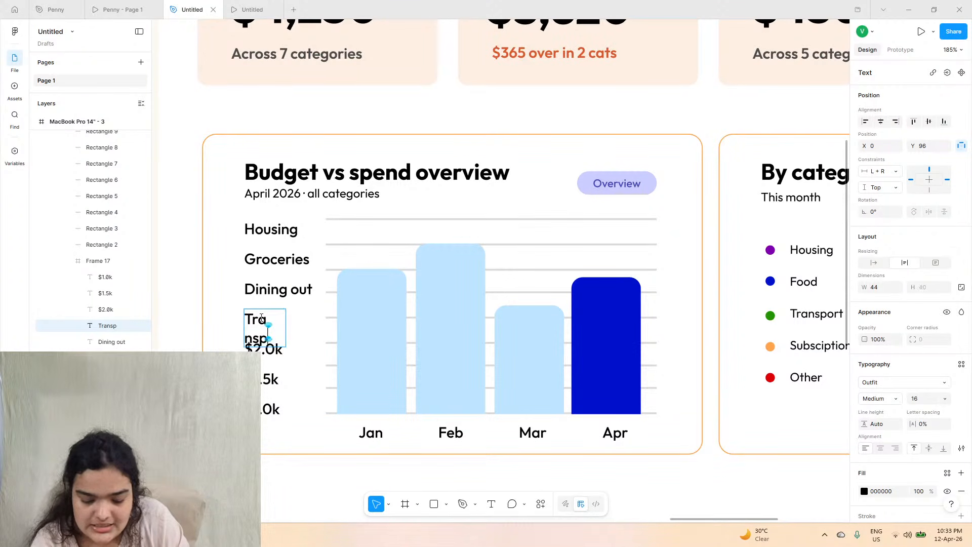
click(119, 9)
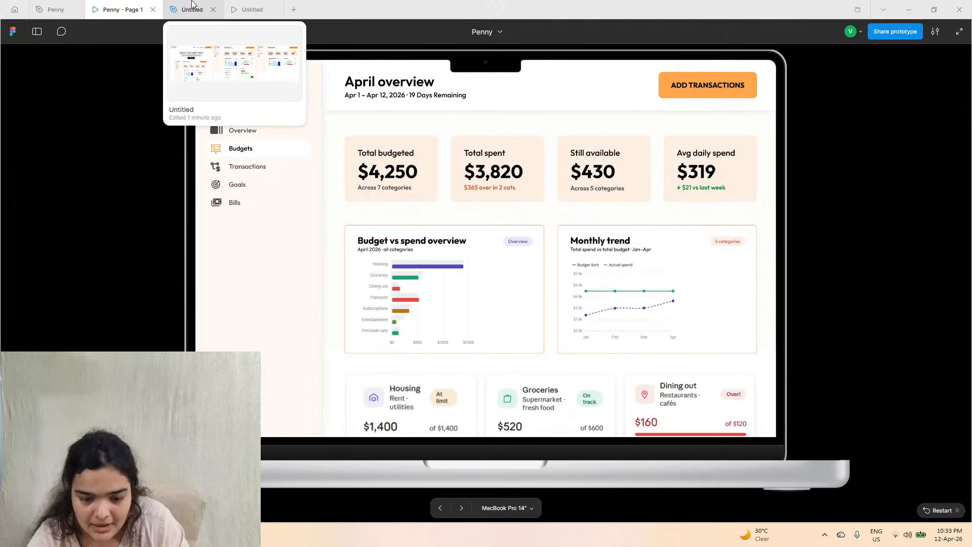
click(192, 9)
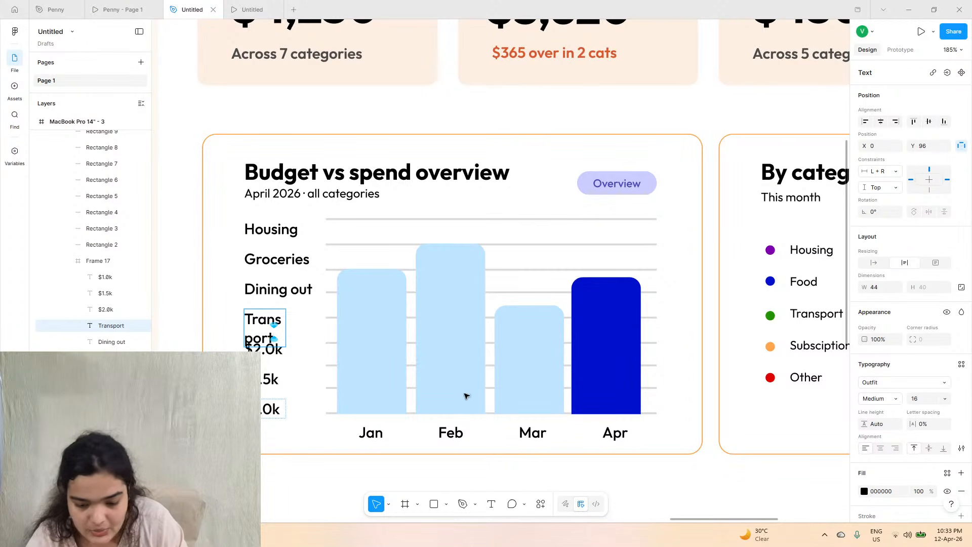
click(873, 262)
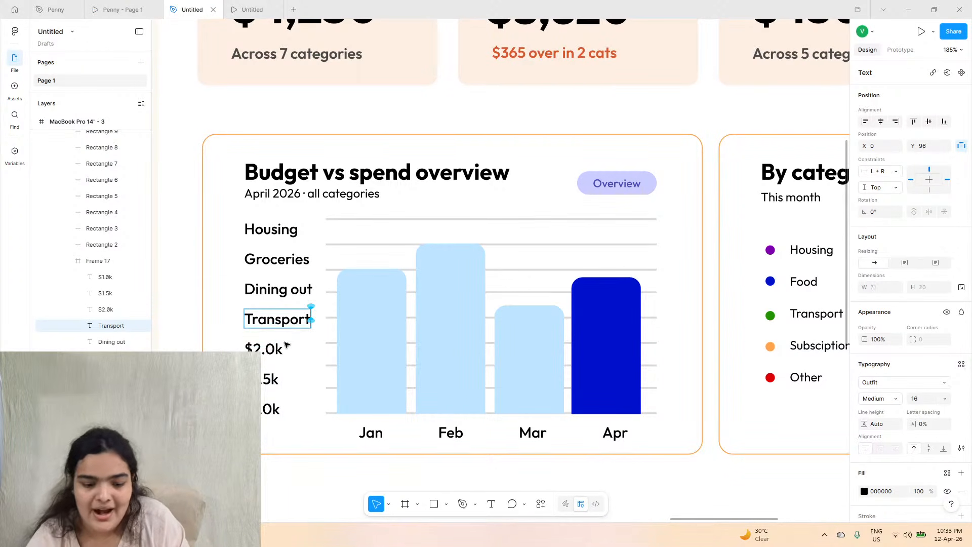
- Replace the $2.0k axis label with Subscription
click(262, 348)
double_click(262, 349)
text(S)
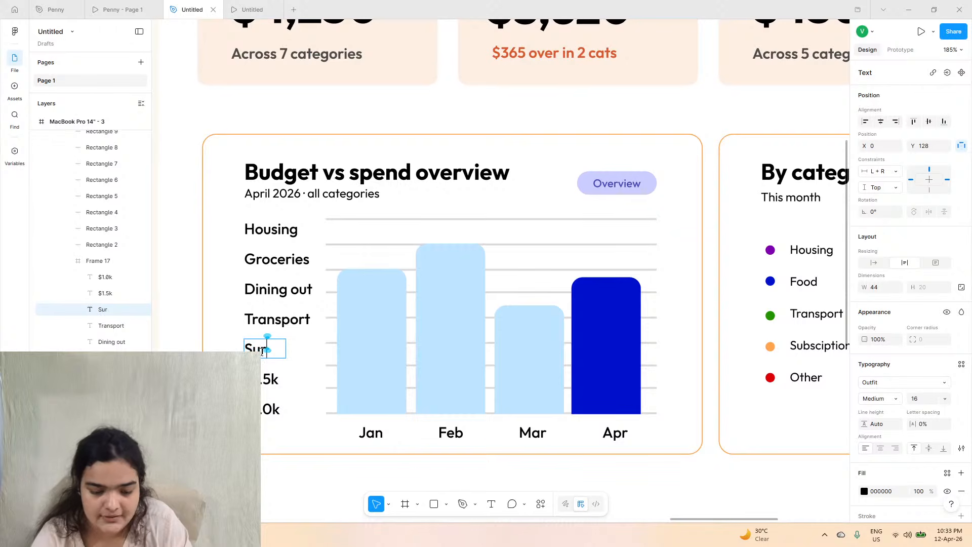
text(ubscription)
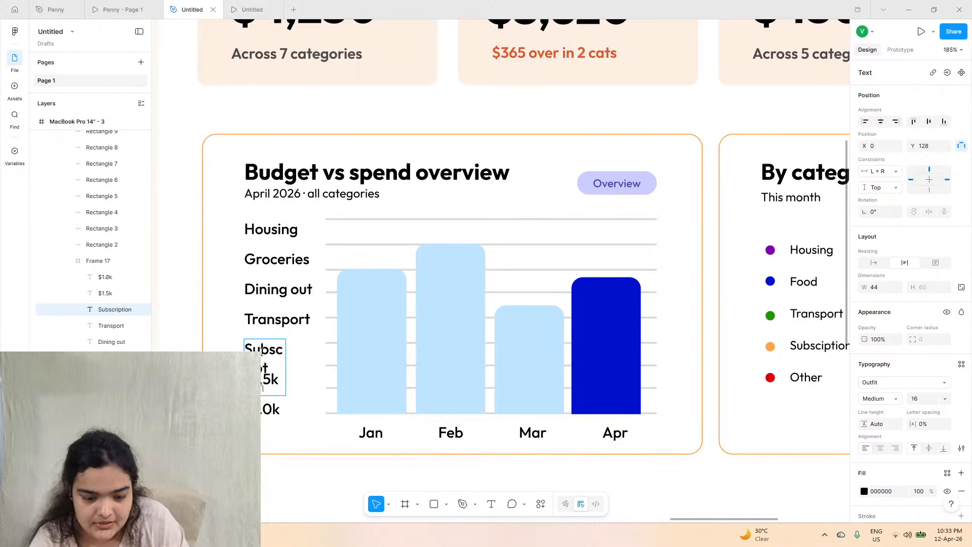
- Replace the $1.5k axis label with Entertaining, checking the Penny reference for the category
double_click(266, 379)
click(271, 409)
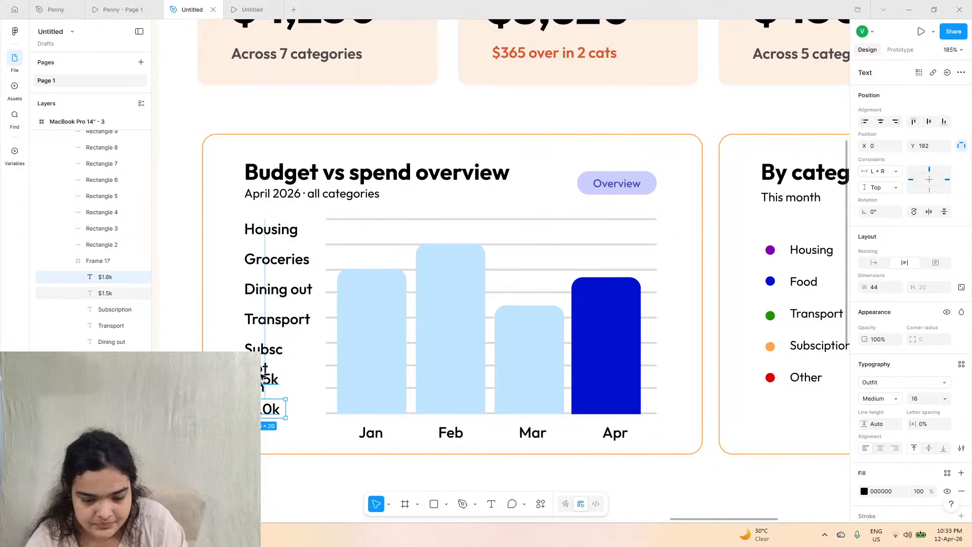
double_click(264, 376)
click(133, 15)
click(192, 9)
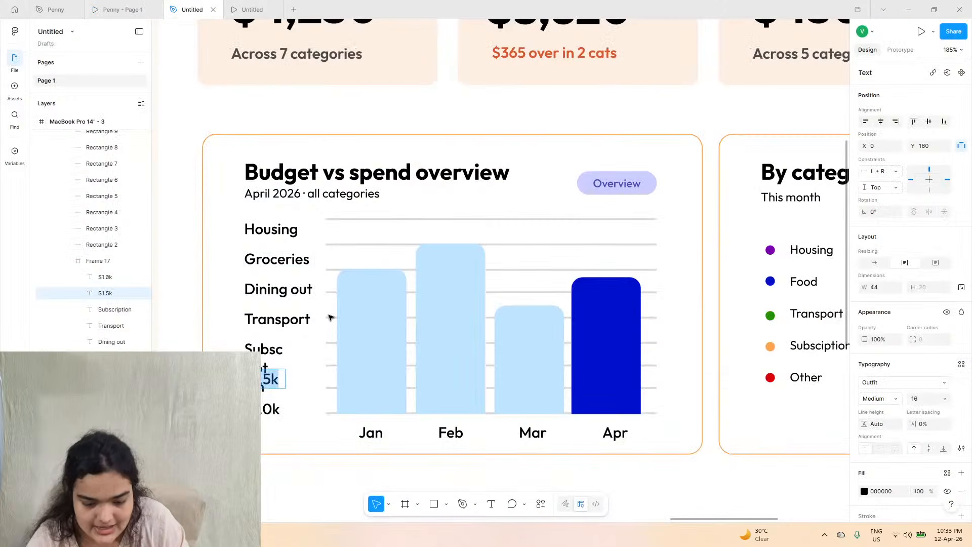
text(E)
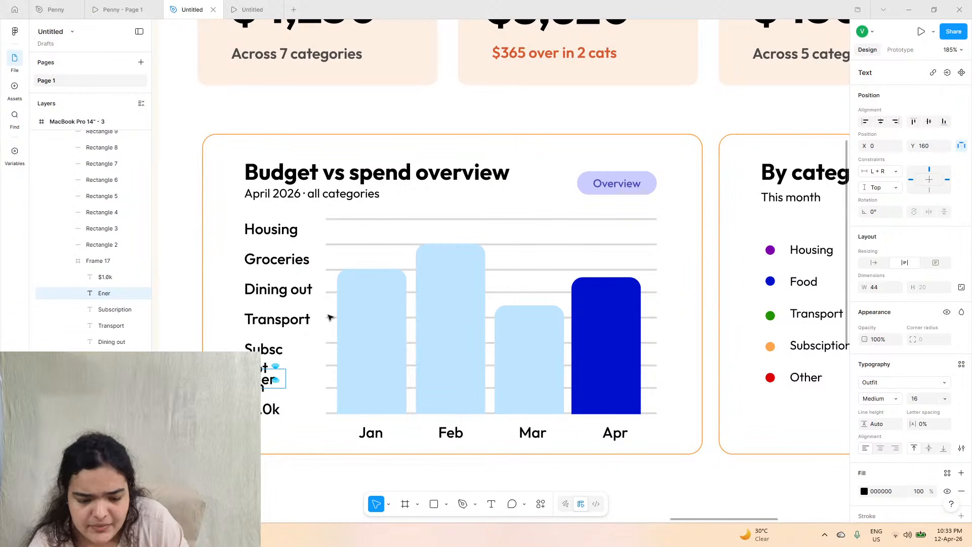
text(nterta)
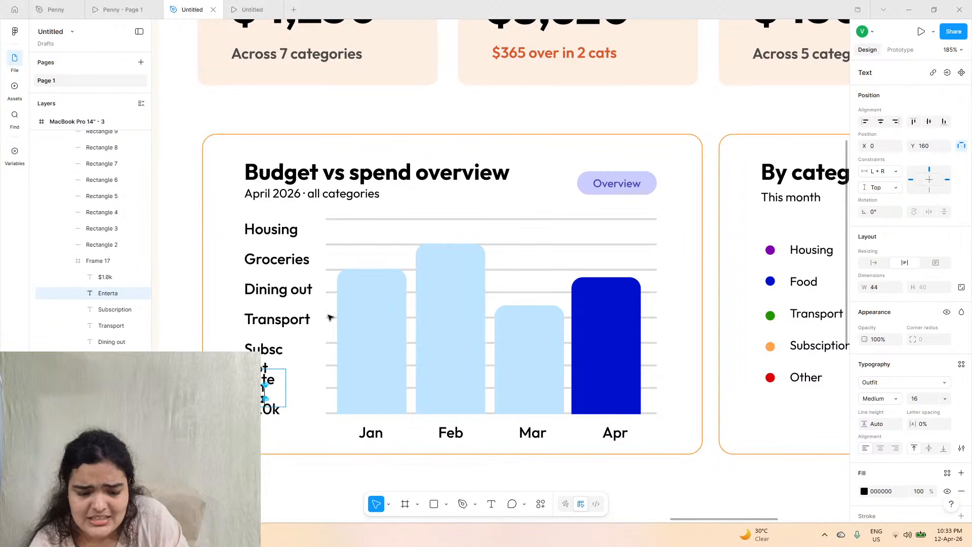
text(ining)
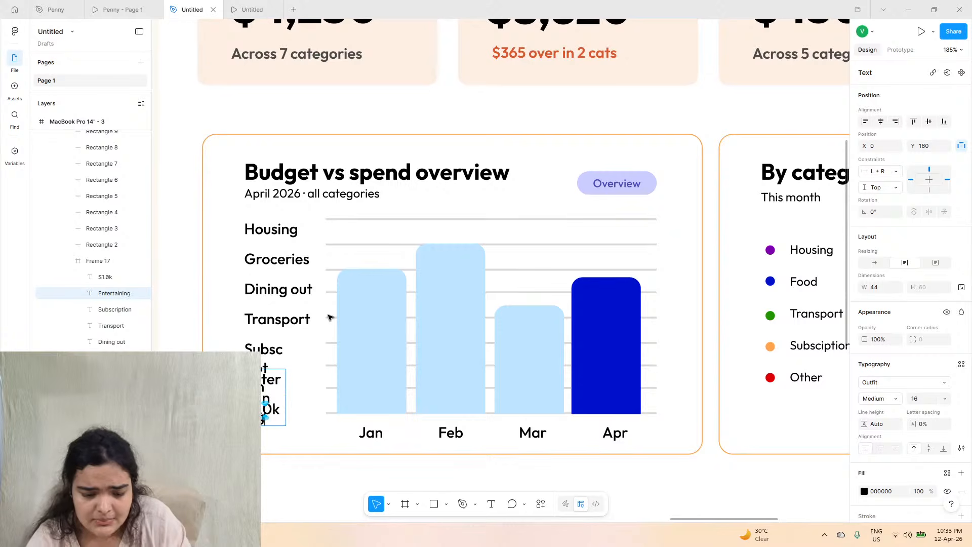
key(Escape)
- Replace the $1.0k axis label with Personal care, following the Penny reference
double_click(272, 414)
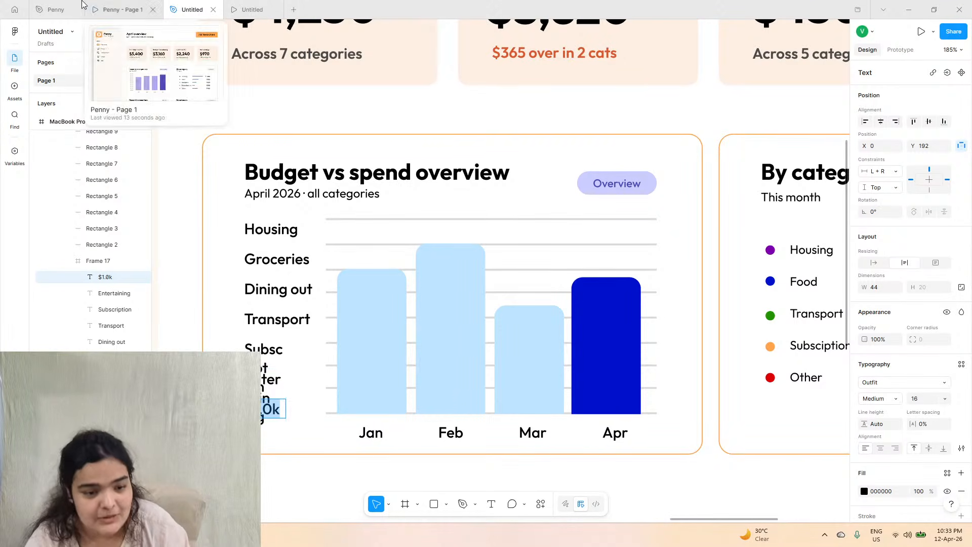
click(119, 9)
click(192, 9)
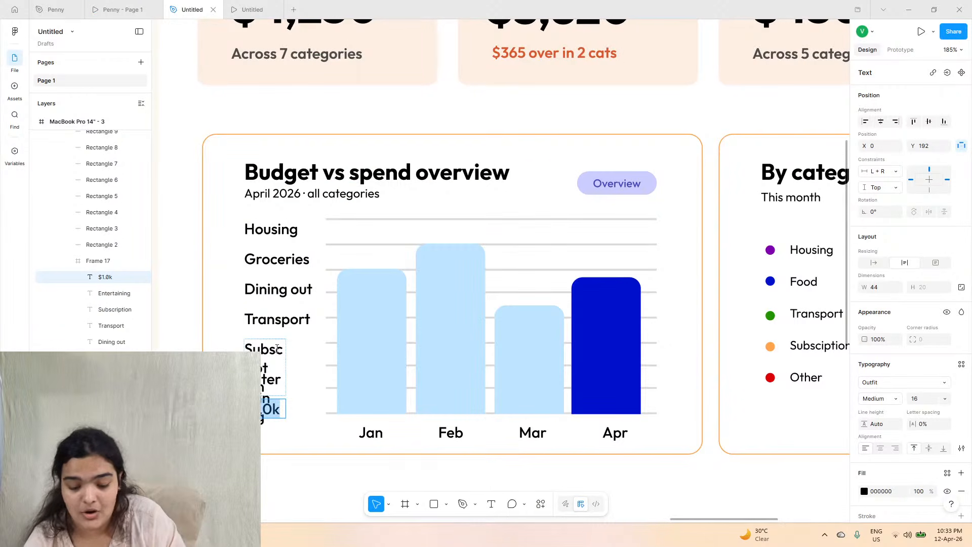
text(Personal care)
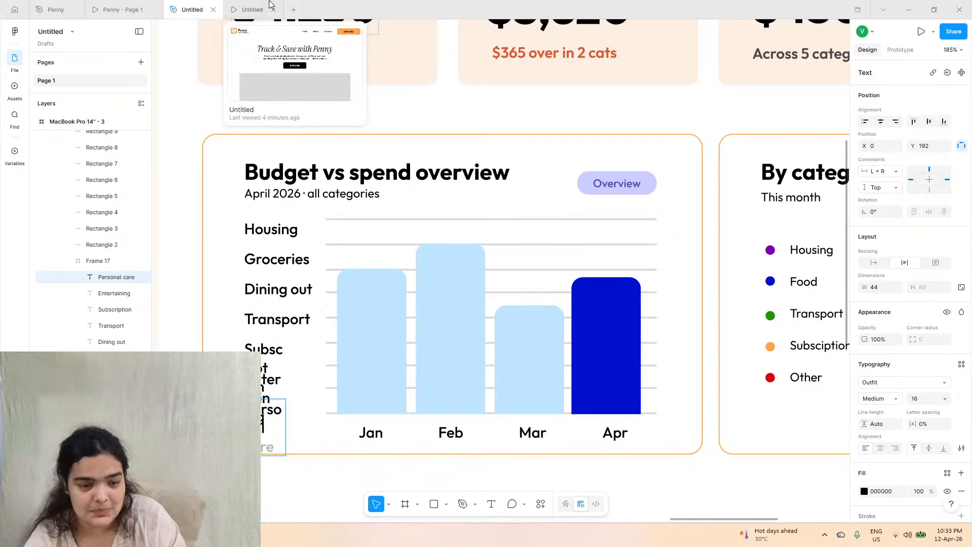
- Widen the Subscription, Entertaining and Personal care text boxes to about 90, 116 and 129 so each label fits on one line
click(280, 494)
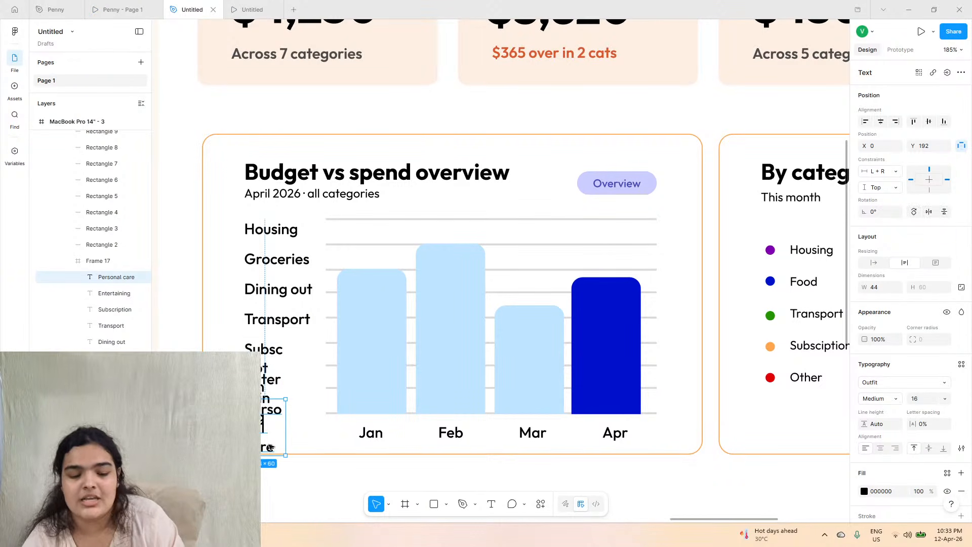
click(269, 354)
drag(285, 355, 327, 355)
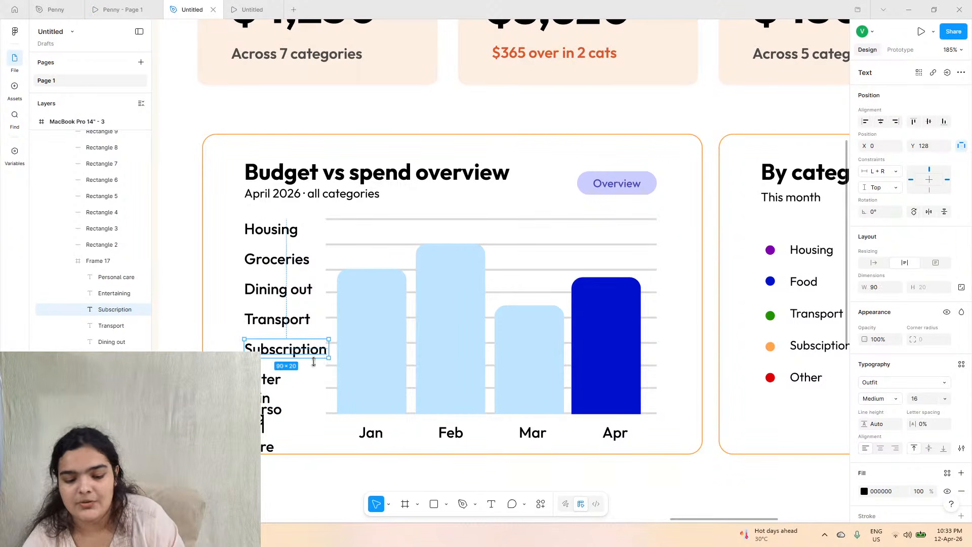
click(271, 381)
drag(282, 380, 353, 379)
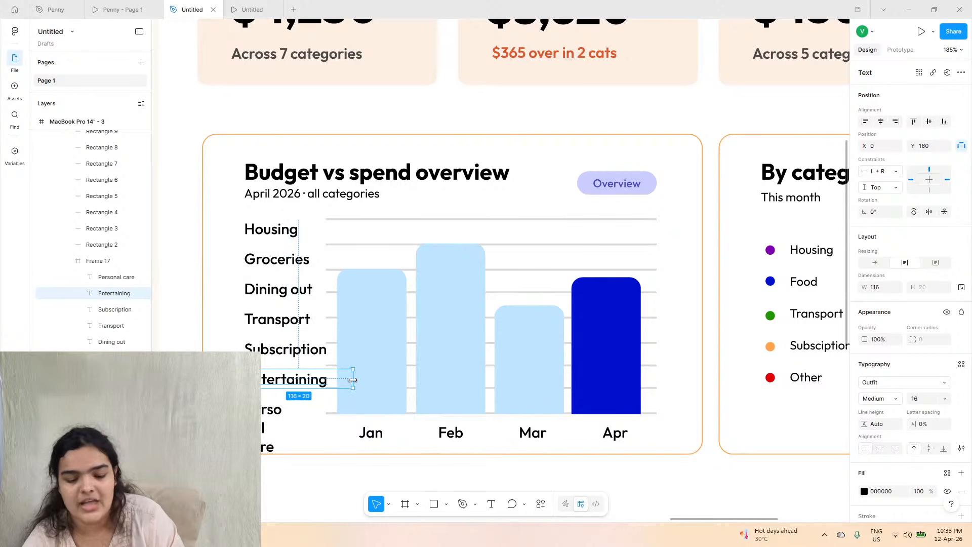
click(274, 409)
drag(284, 407, 365, 407)
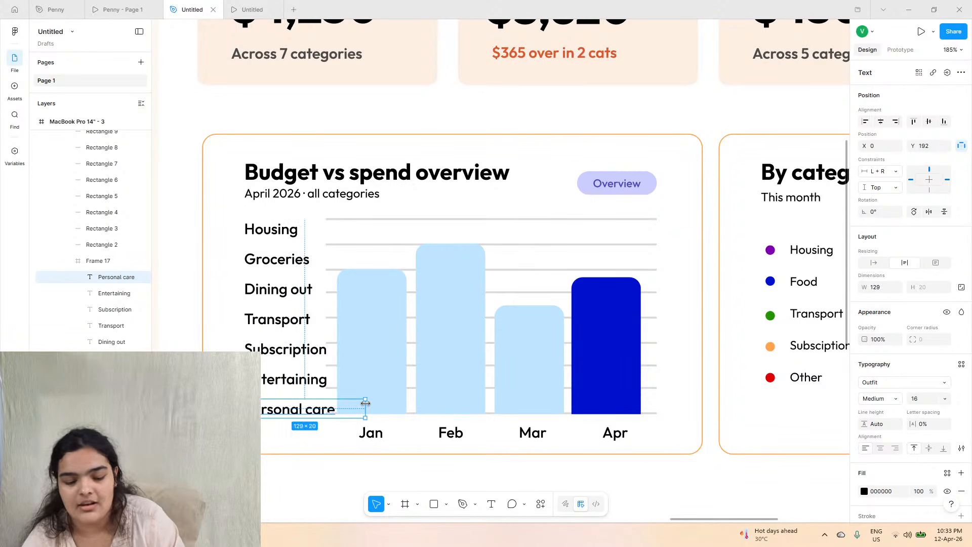
- Delete all nine horizontal gridlines from the Budget vs spend overview chart
click(341, 219)
shift+click(340, 244)
shift+click(333, 269)
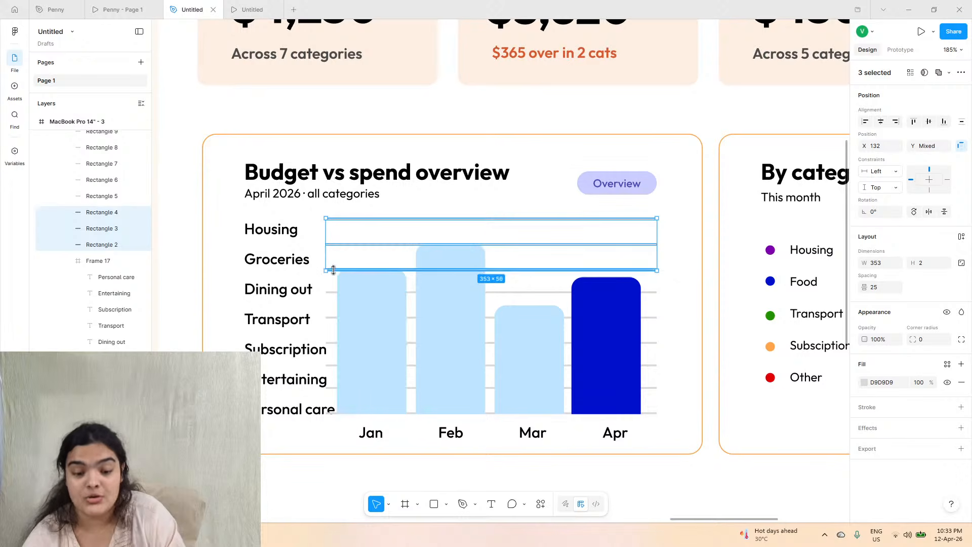
shift+click(333, 292)
shift+click(332, 318)
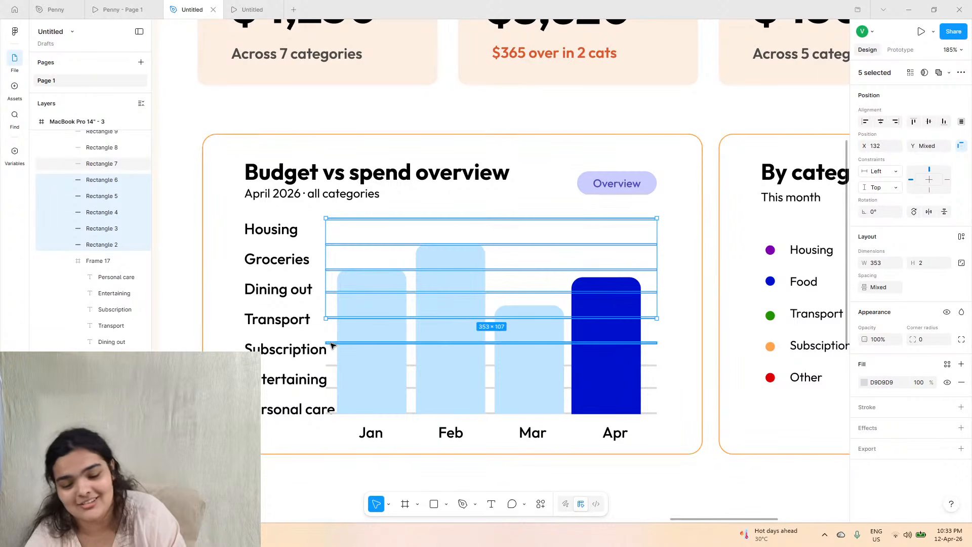
shift+click(331, 344)
shift+click(331, 365)
shift+click(331, 388)
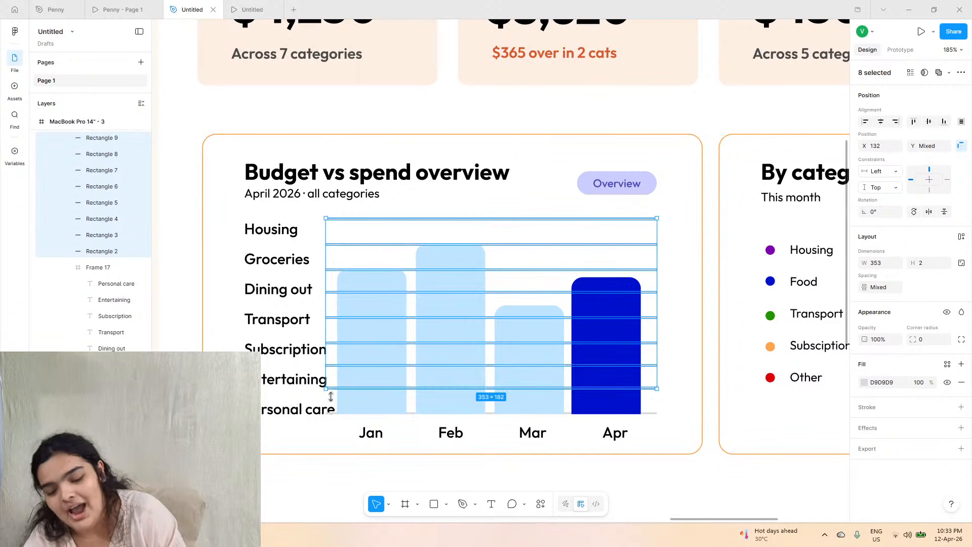
shift+click(329, 413)
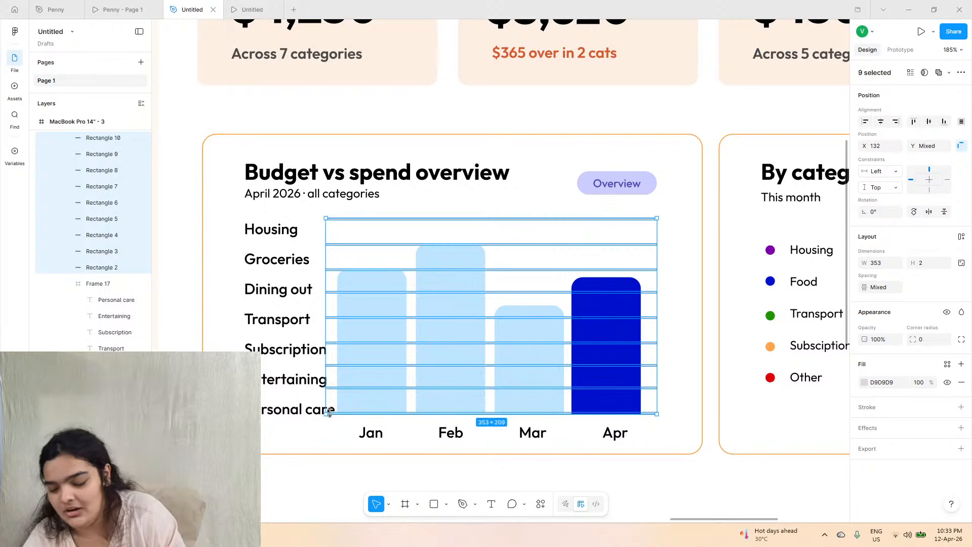
key(Delete)
- Compare the chart with the Penny reference and delete the four vertical bars above Jan, Feb, Mar and Apr
click(375, 369)
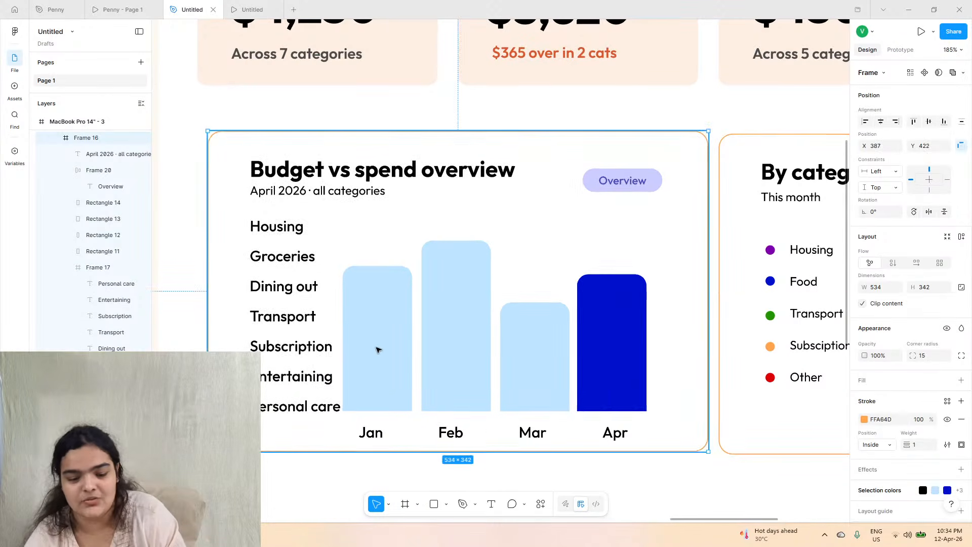
click(117, 10)
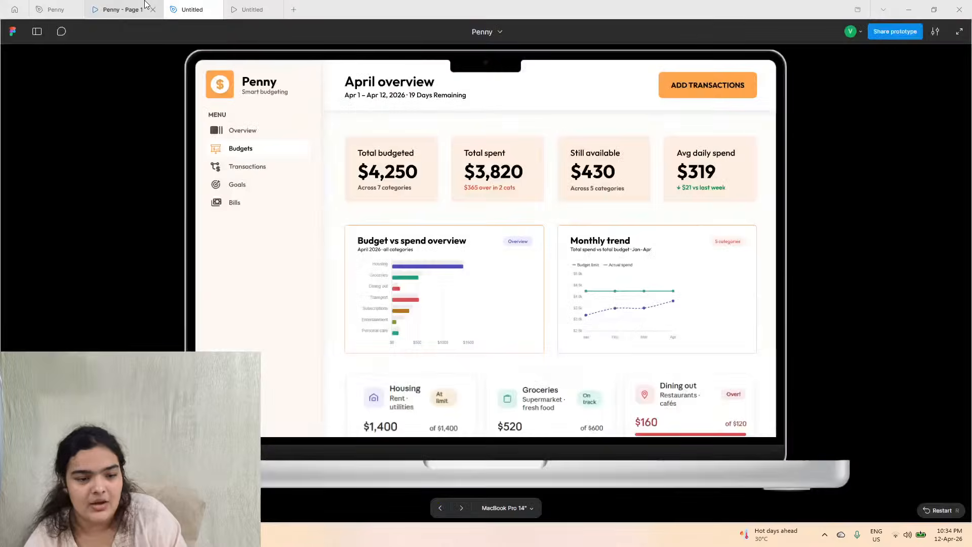
click(192, 9)
click(373, 432)
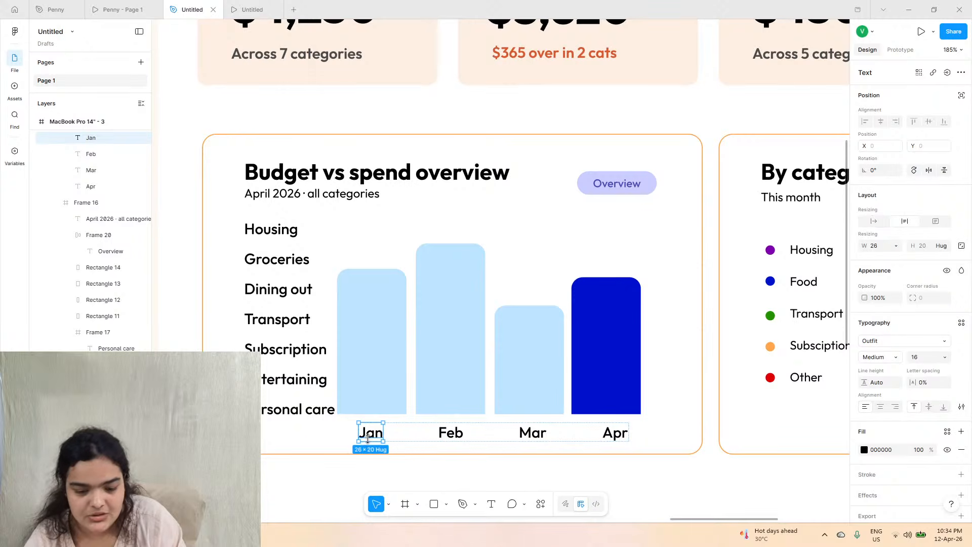
click(116, 9)
click(192, 9)
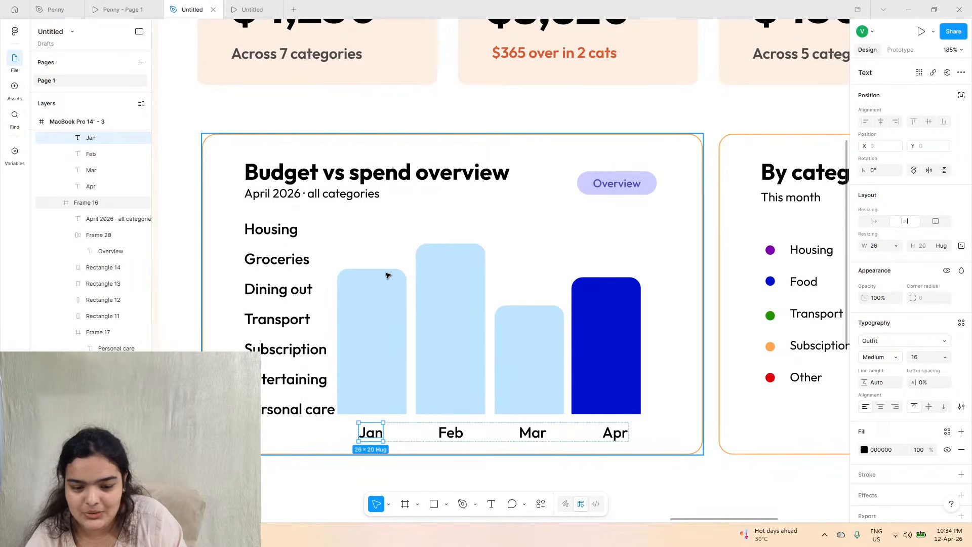
click(388, 300)
double_click(389, 299)
shift+click(449, 307)
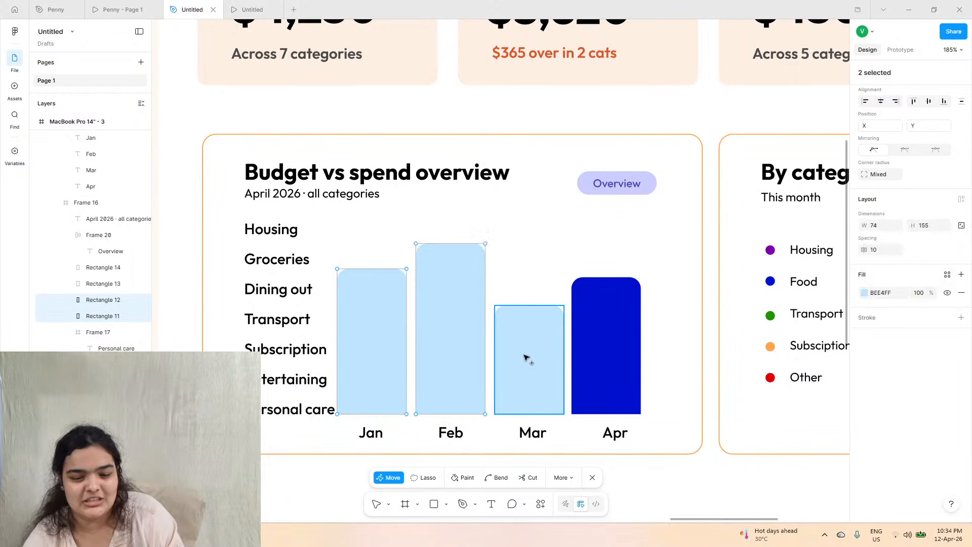
shift+click(525, 357)
shift+click(585, 348)
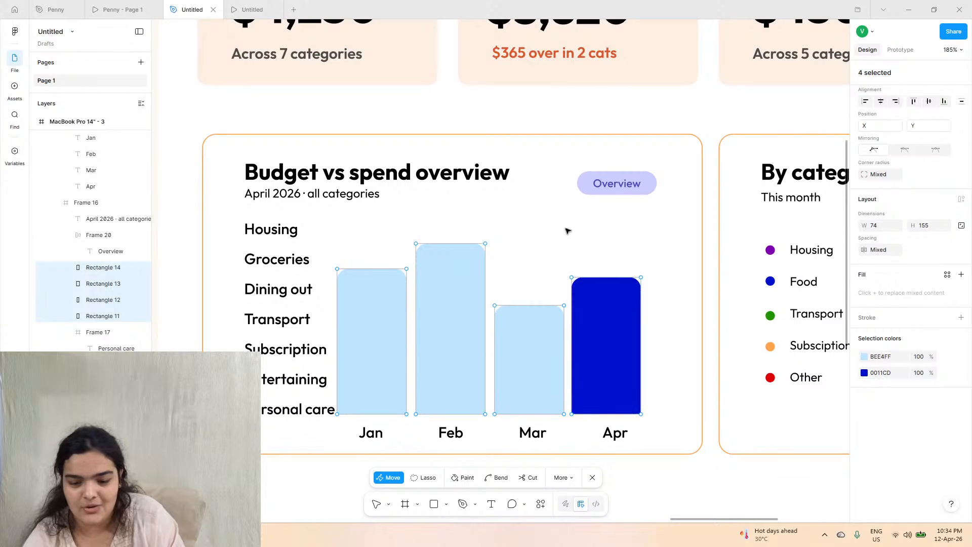
drag(321, 233, 673, 485)
key(Delete)
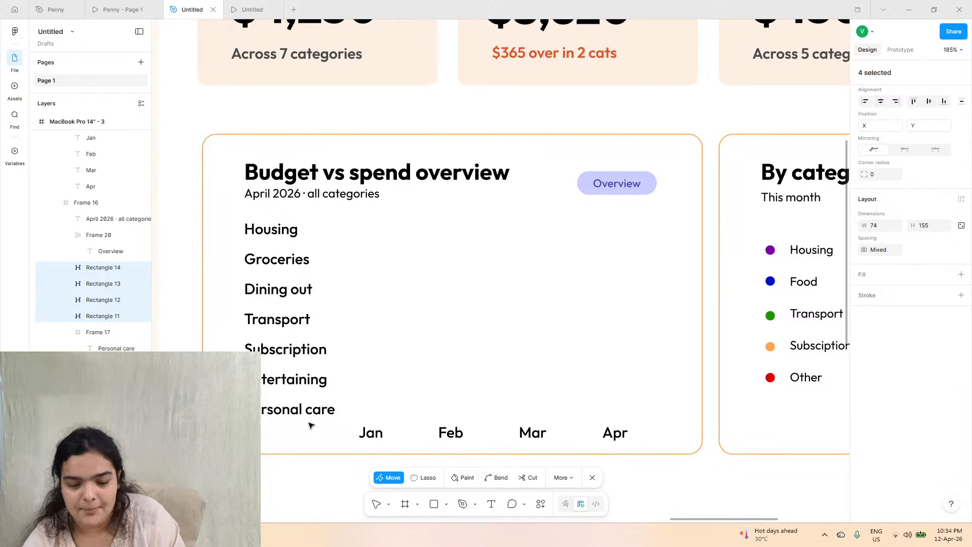
key(Escape)
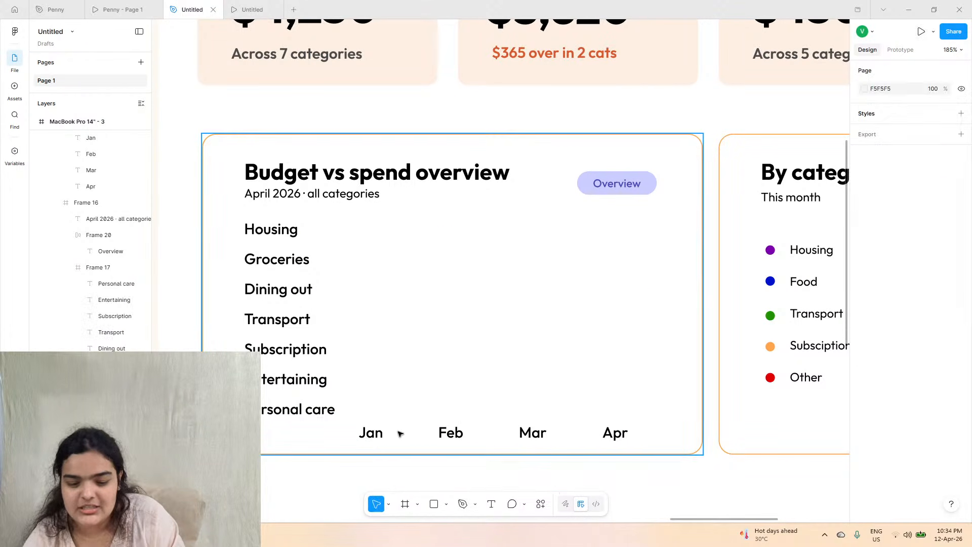
- Nudge the month label row and nest its frame inside the Budget vs spend card's frame
click(374, 441)
click(451, 430)
drag(451, 430, 460, 433)
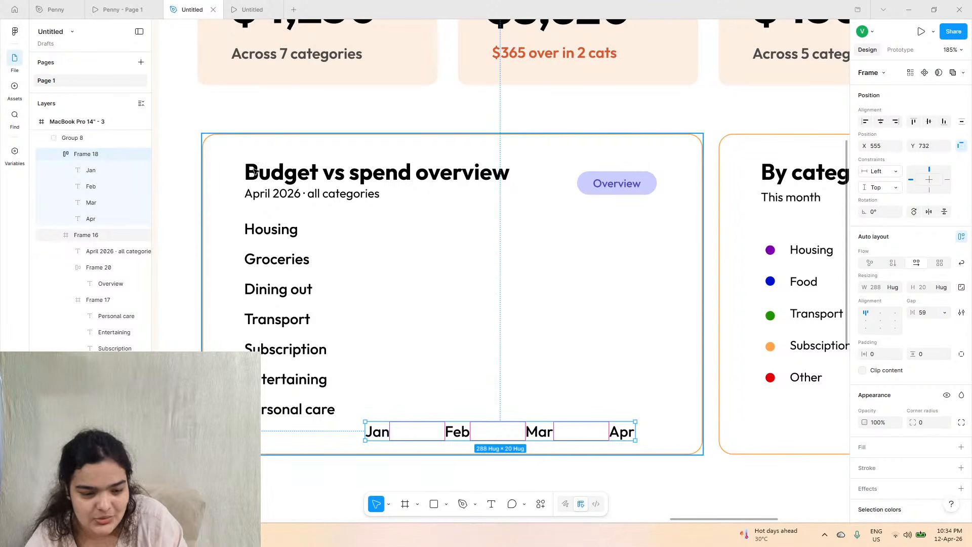
drag(253, 169, 255, 172)
drag(101, 158, 119, 236)
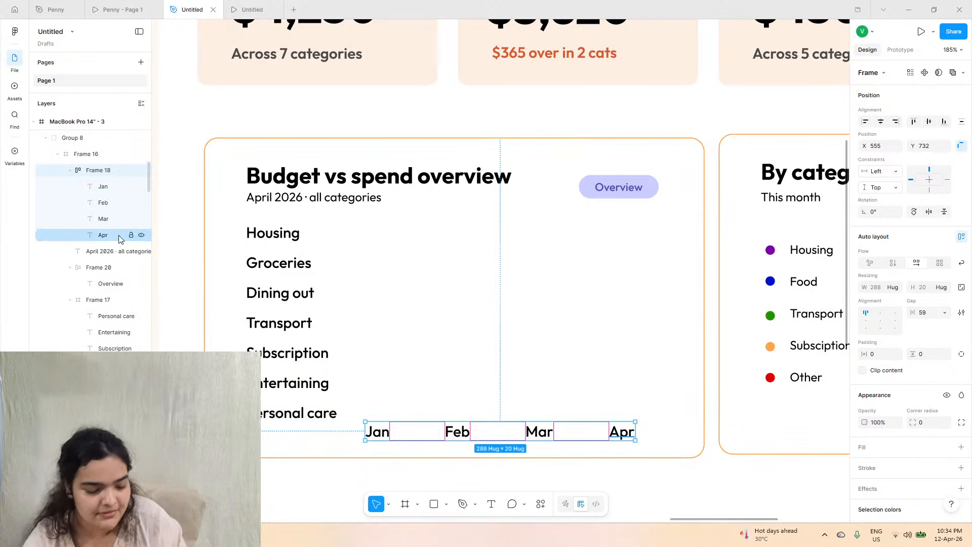
- Replace the Jan axis label with $0, following the Penny reference
click(146, 9)
click(175, 5)
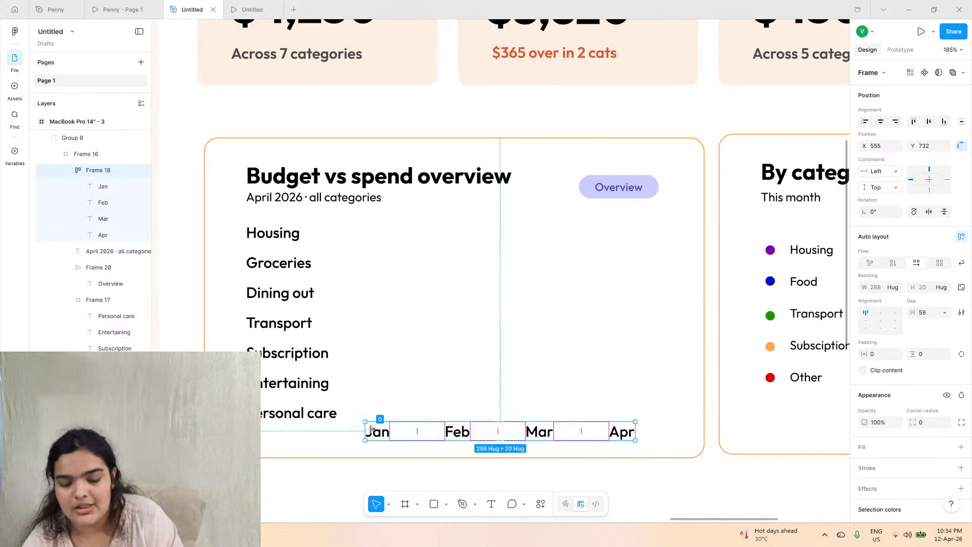
click(384, 462)
click(384, 433)
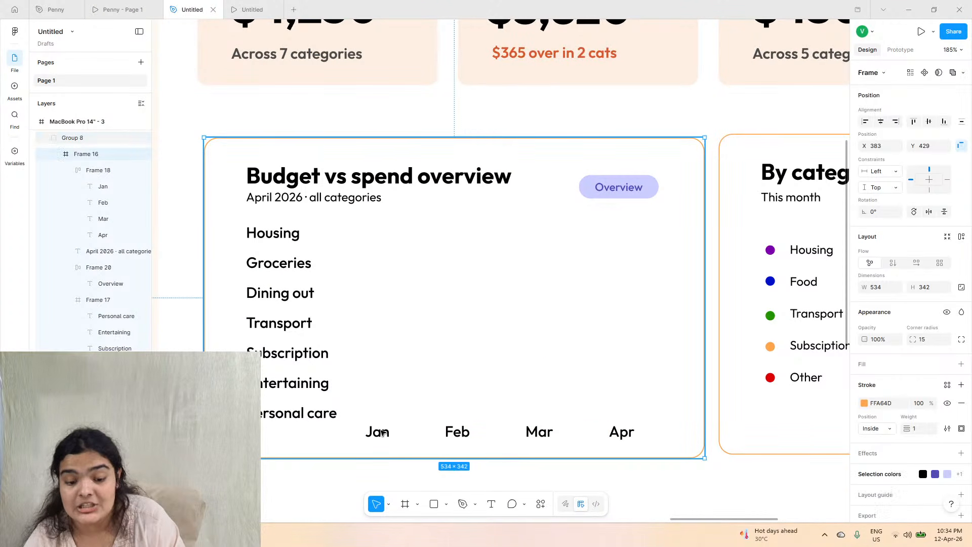
click(384, 433)
click(383, 433)
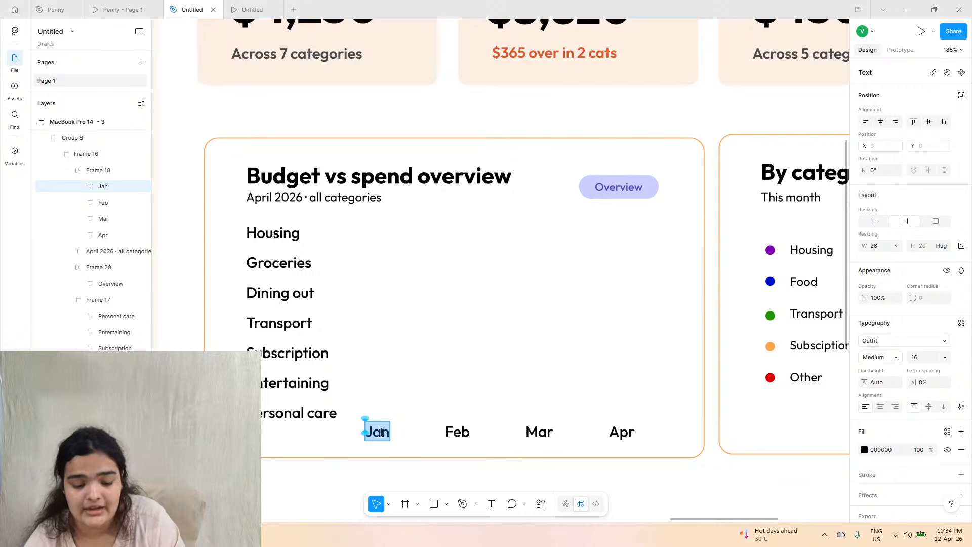
text($0)
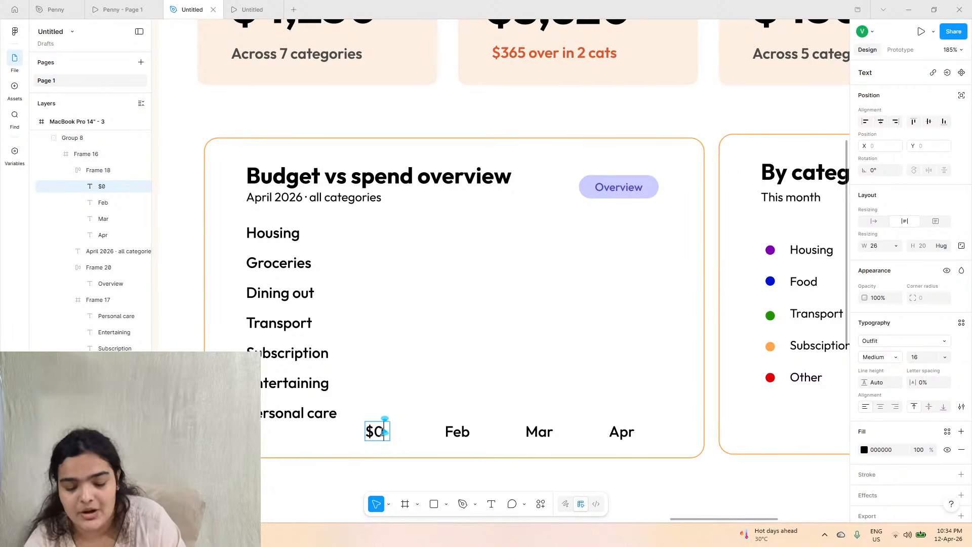
- Replace the Feb axis label with $500, checking the Penny reference for the amount
click(119, 9)
click(193, 9)
double_click(446, 429)
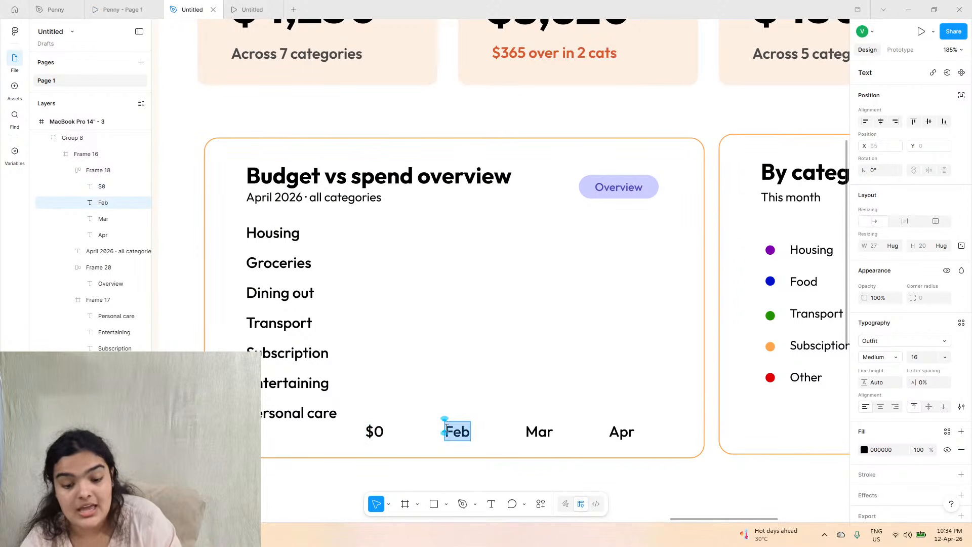
text($15)
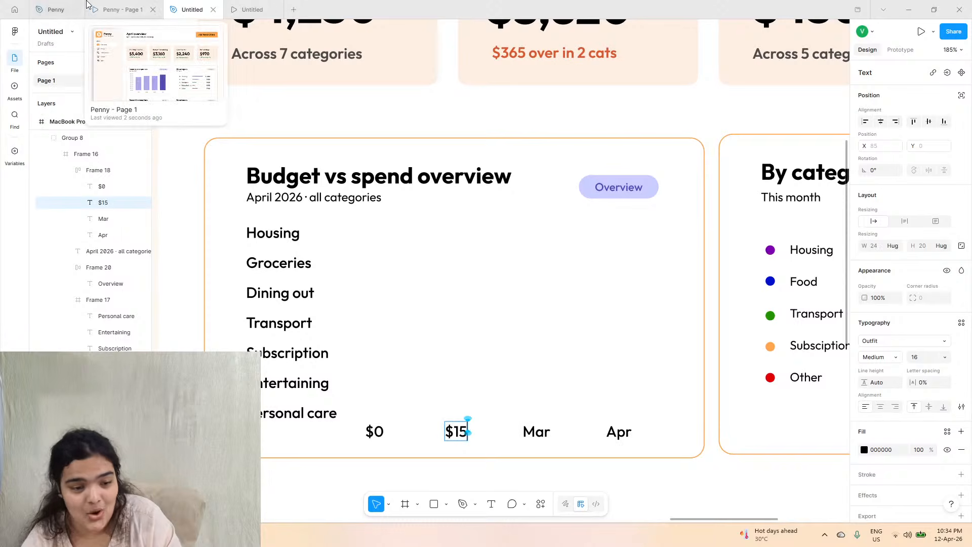
click(119, 9)
click(194, 7)
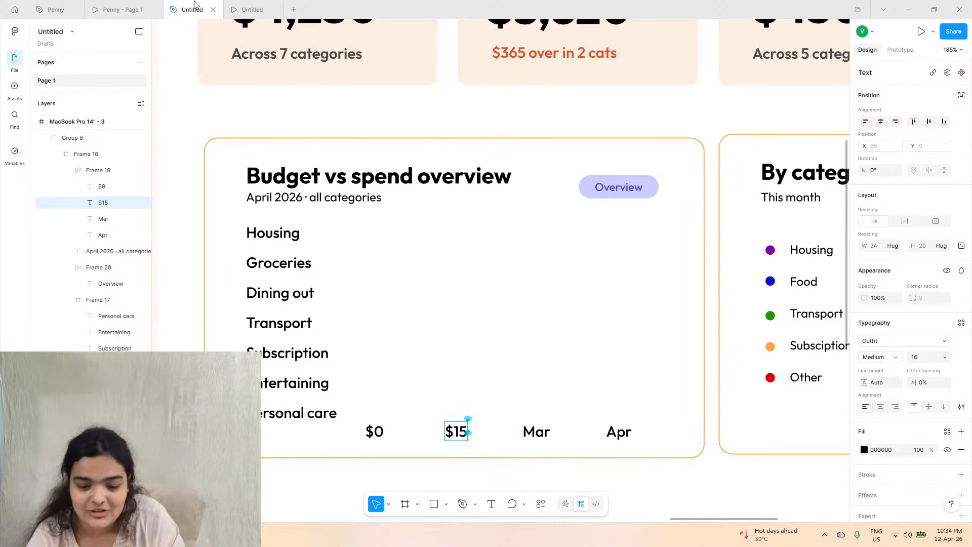
key(BackSpace)
key(BackSpace)
text(500)
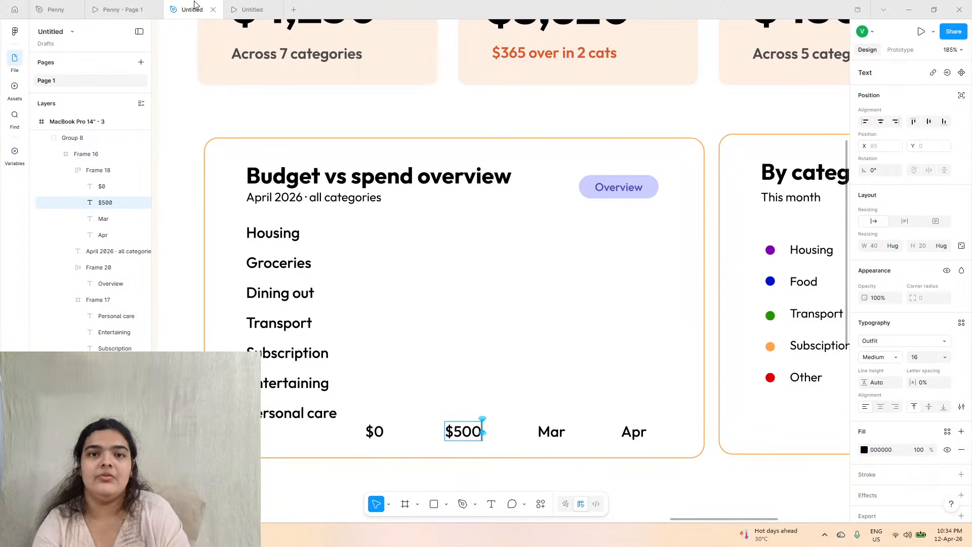
- Replace the Mar axis label with $1000, following the Penny reference
click(119, 10)
click(197, 6)
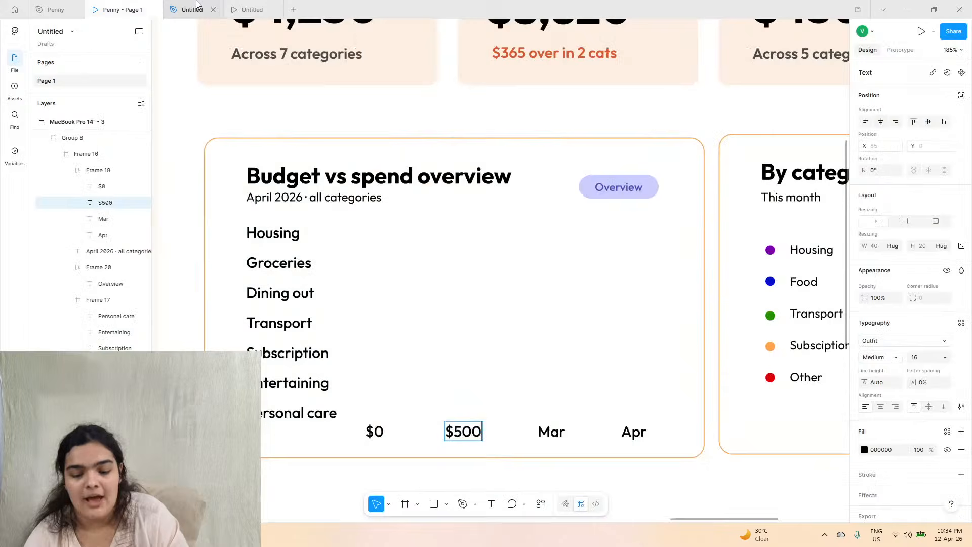
double_click(548, 427)
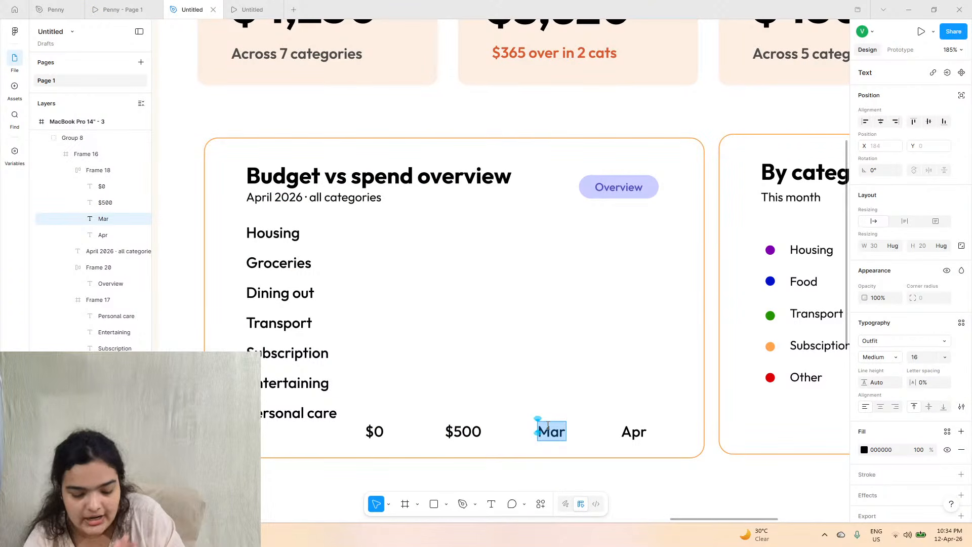
text($1000)
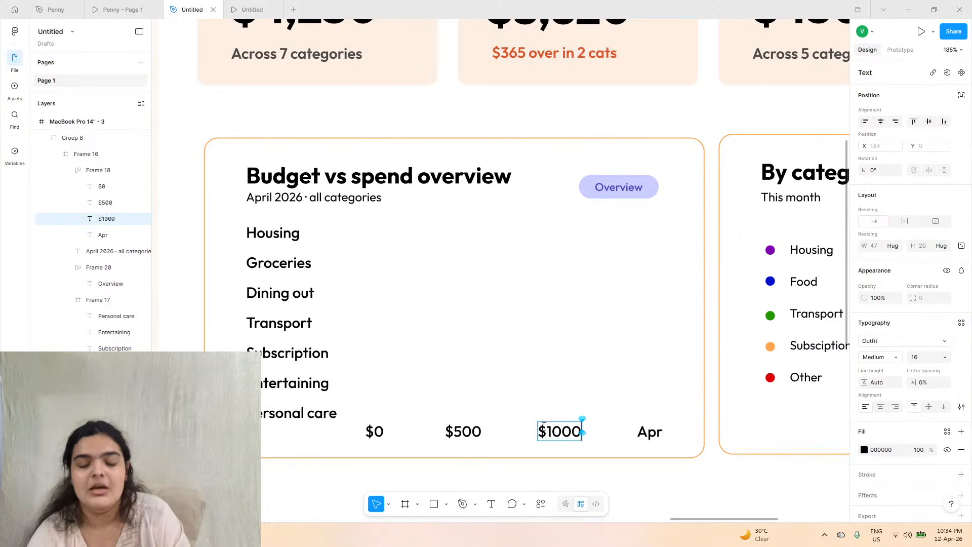
- Replace the Apr axis label with $1500, following the Penny reference
click(120, 8)
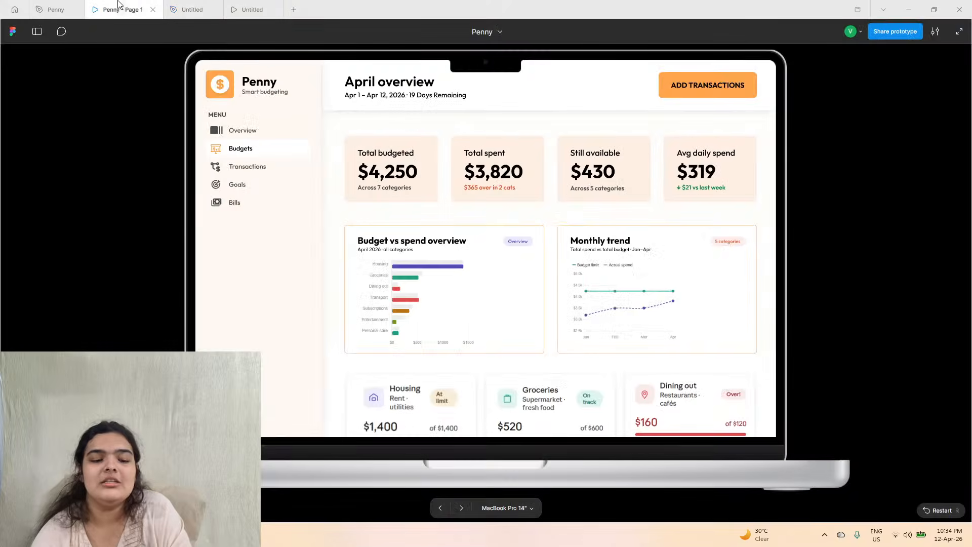
click(189, 9)
double_click(650, 433)
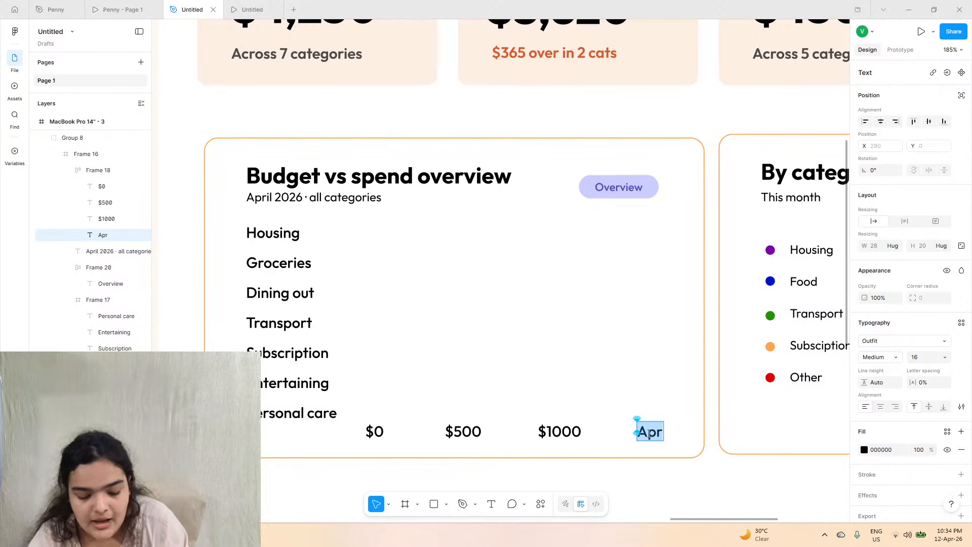
text($1500)
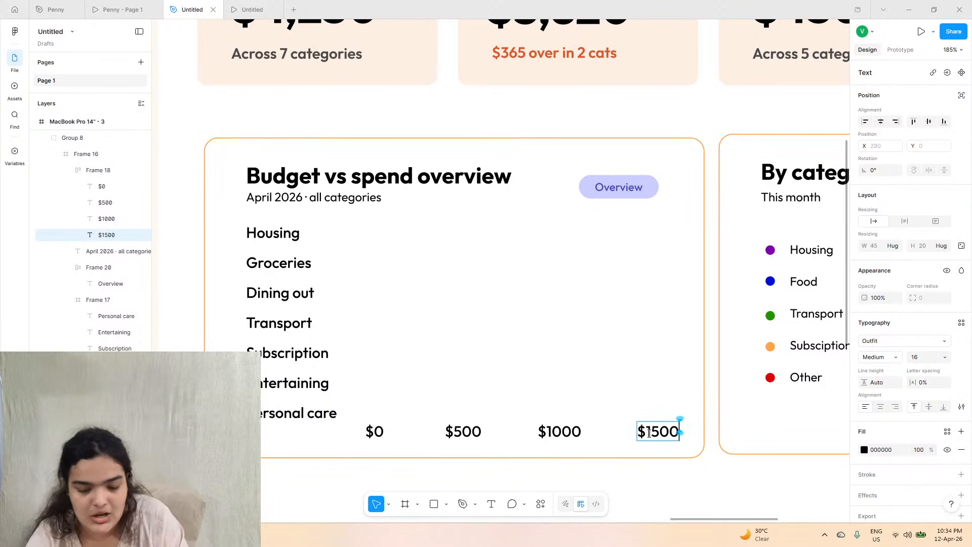
key(Escape)
- Set the auto layout gap between the dollar axis labels to 48 and compare the row with the Penny reference
click(609, 432)
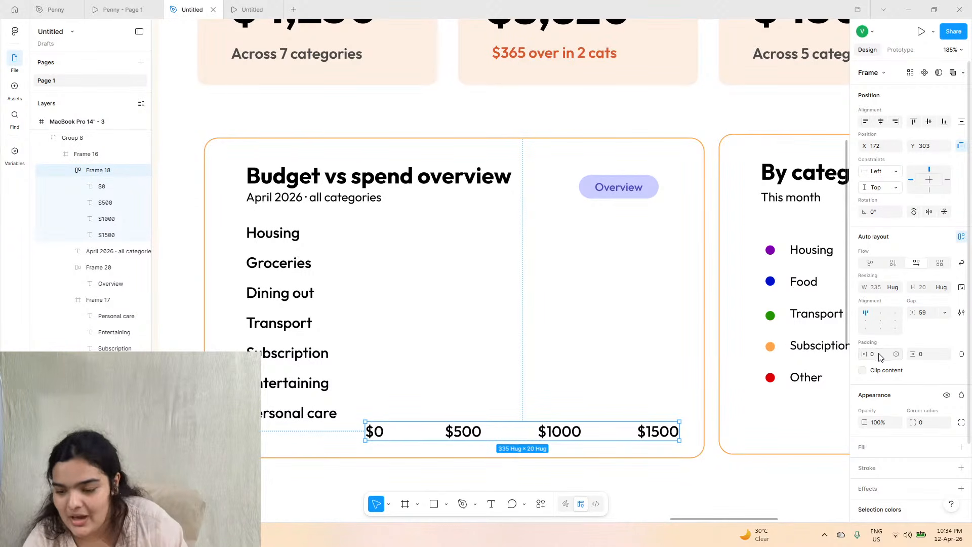
drag(918, 311, 920, 313)
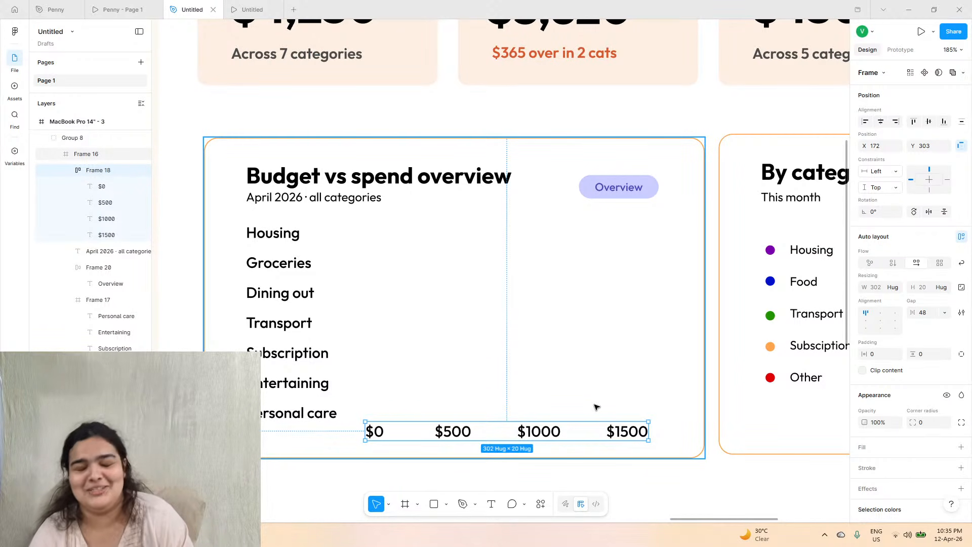
click(124, 9)
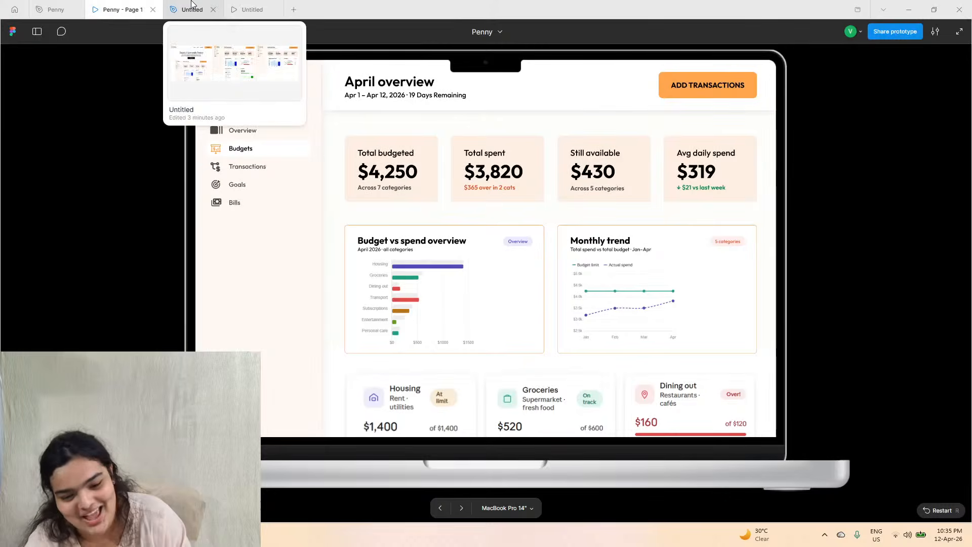
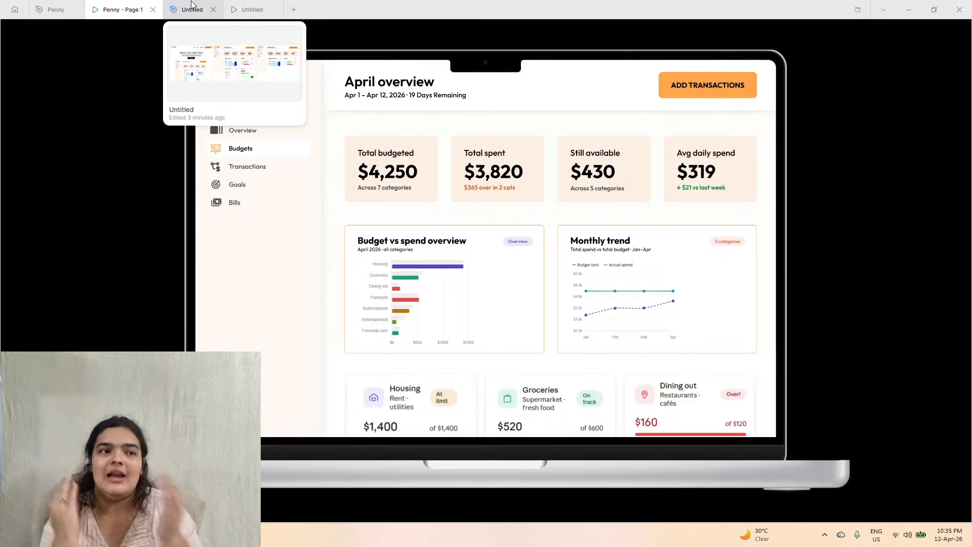
- Draw a rectangle about 181 by 12 beside the Housing label, checking the chart in the Penny reference
click(192, 10)
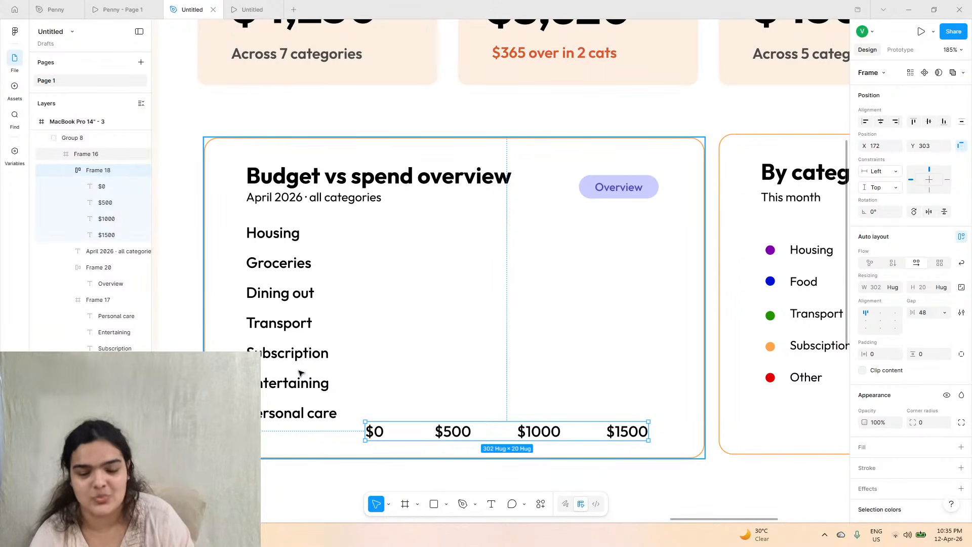
click(118, 9)
click(193, 9)
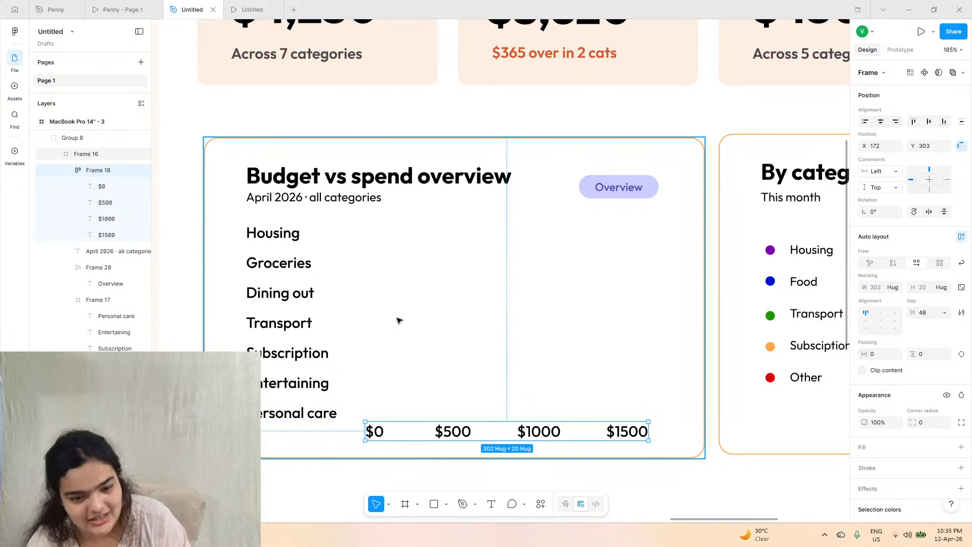
click(157, 8)
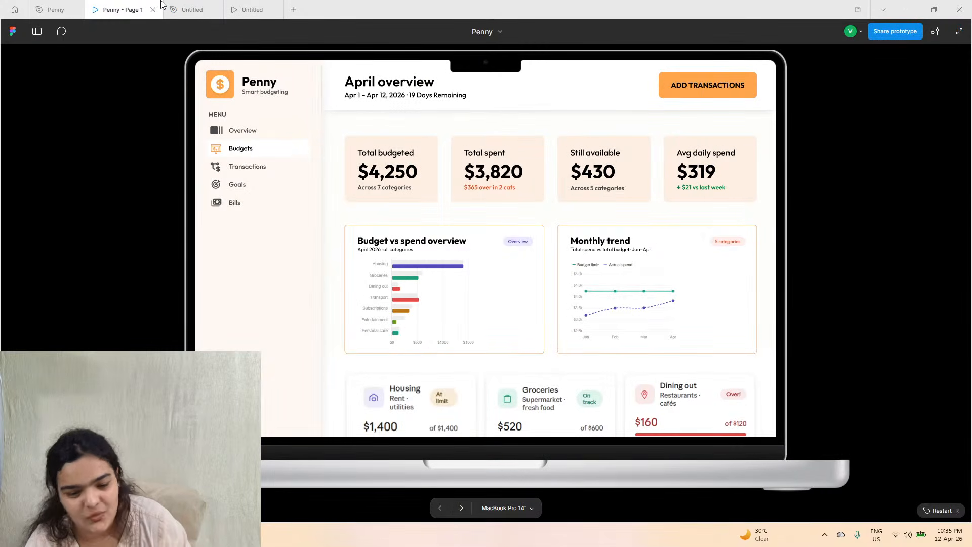
click(188, 9)
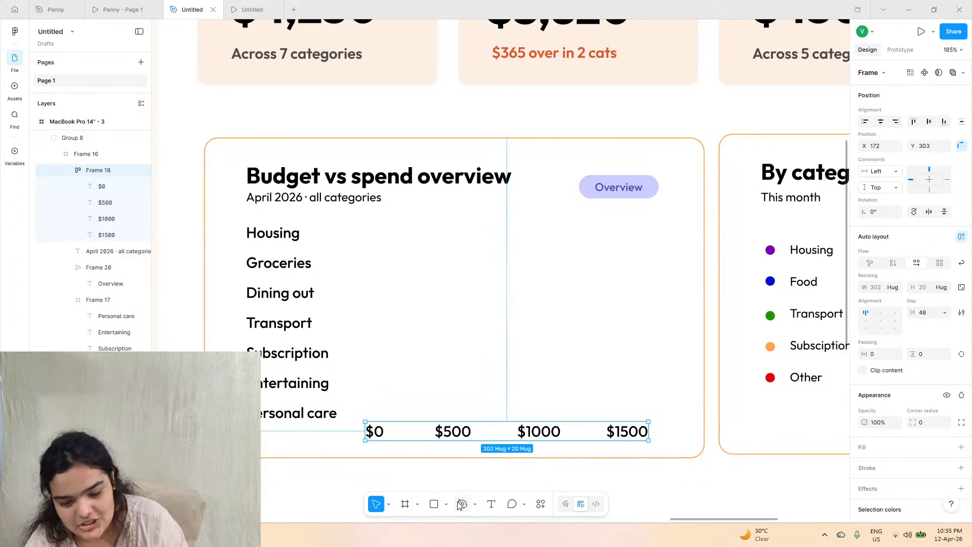
click(434, 504)
drag(333, 227, 503, 238)
click(118, 9)
click(189, 10)
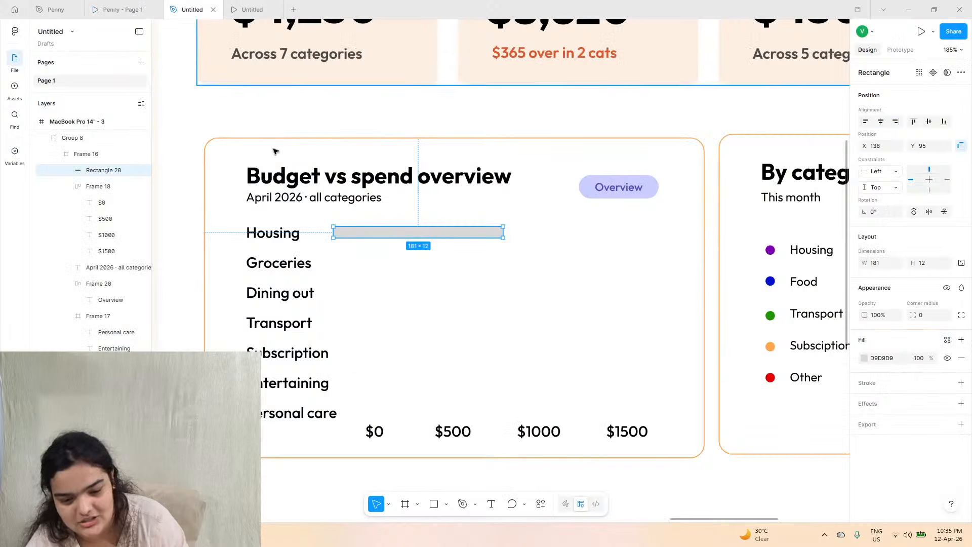
- Reshape the rectangle into a vertical gridline 2 by 212 above $0 and place a copy above $500
scroll(557, 339, right, 3)
scroll(311, 306, down, 5)
scroll(491, 291, up, 6)
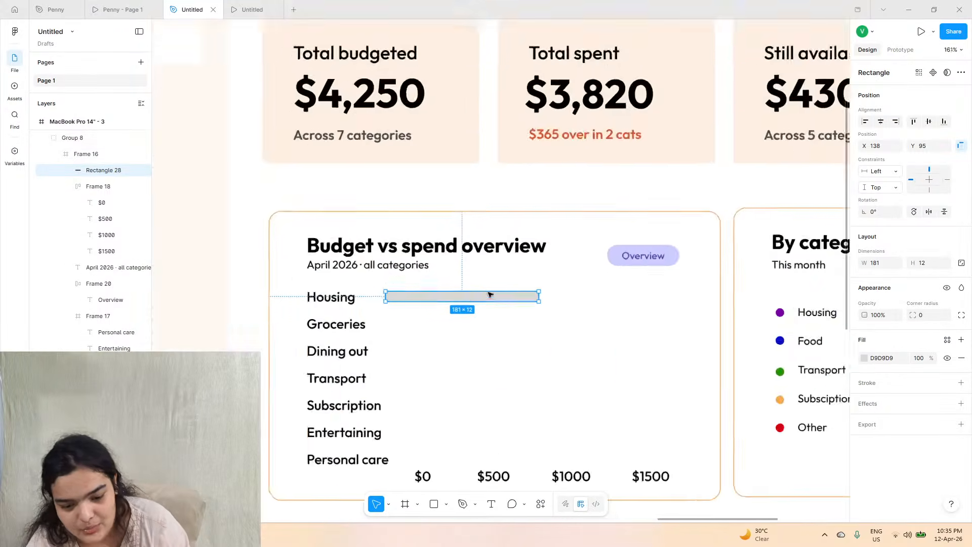
drag(559, 293, 642, 373)
scroll(387, 369, up, 5)
scroll(642, 373, down, 4)
scroll(580, 369, down, 3)
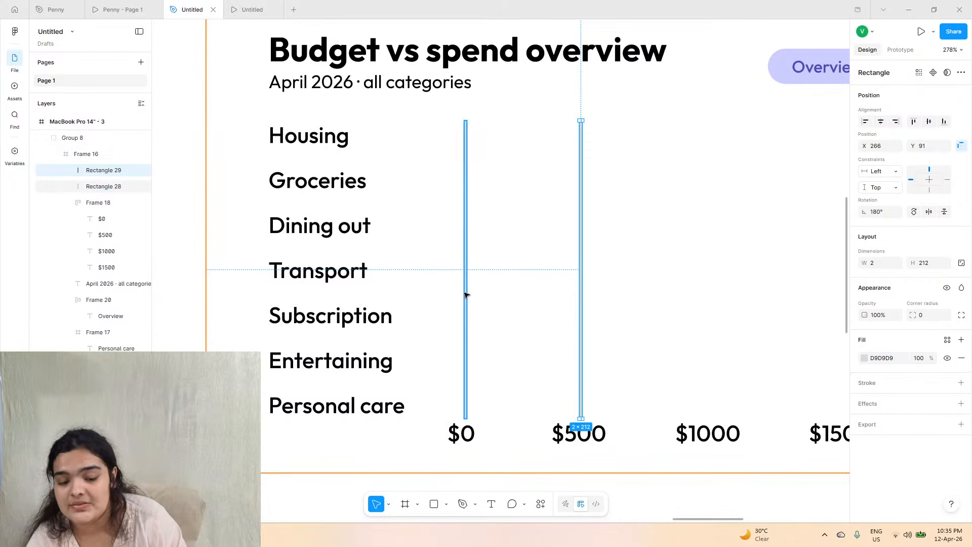
- Duplicate the $0 and $500 gridlines together and place the copies above $1000 and $1500
shift+click(464, 293)
drag(564, 282, 801, 280)
scroll(626, 236, right, 3)
mouse_move(626, 236)
mouse_down()
mouse_move(647, 243)
mouse_move(630, 242)
mouse_up()
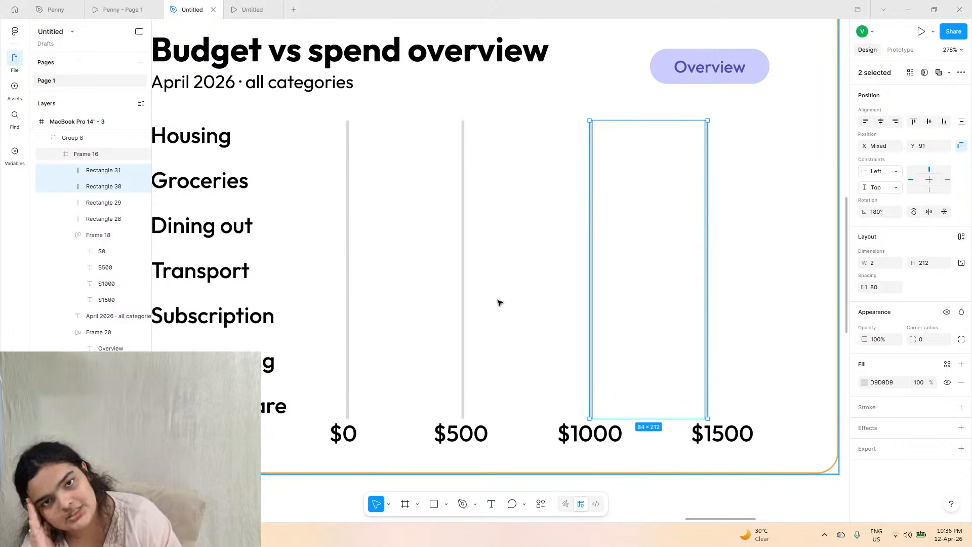
- Draw a horizontal bar about 246 by 6 in the Housing row, following the Penny reference, and fill it with EAEAEA
click(434, 504)
mouse_move(278, 140)
mouse_down()
mouse_move(649, 195)
mouse_move(764, 166)
mouse_move(754, 175)
mouse_up()
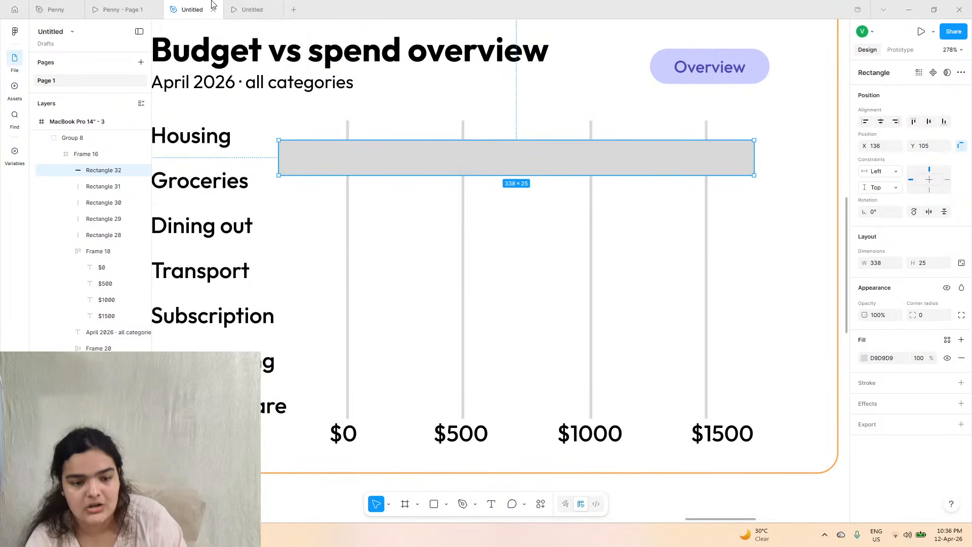
click(239, 6)
click(195, 4)
click(138, 4)
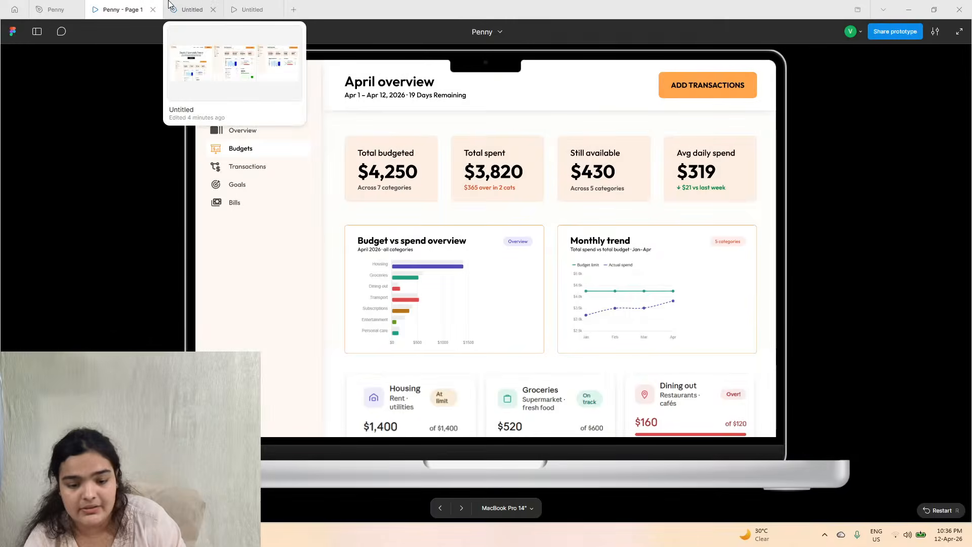
click(170, 6)
drag(552, 176, 531, 139)
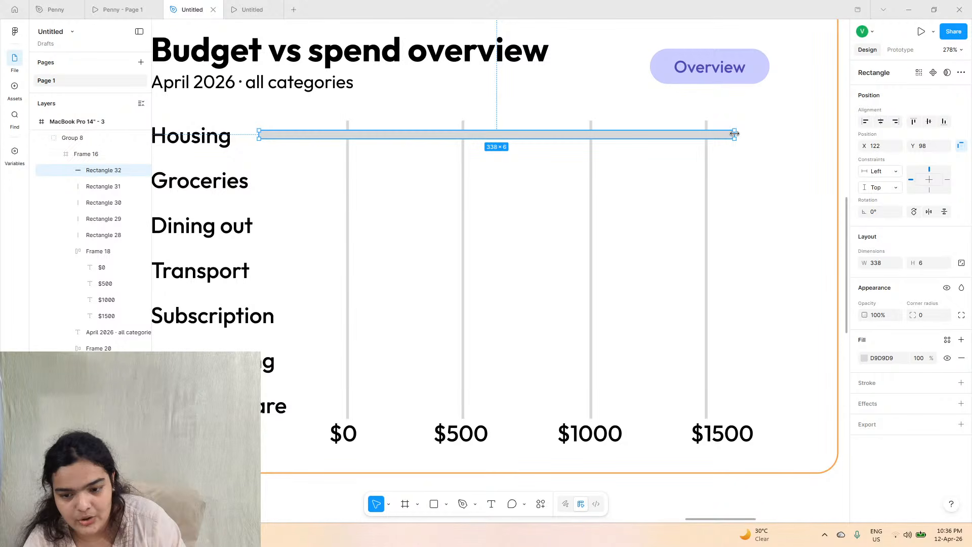
drag(735, 133, 607, 134)
click(864, 358)
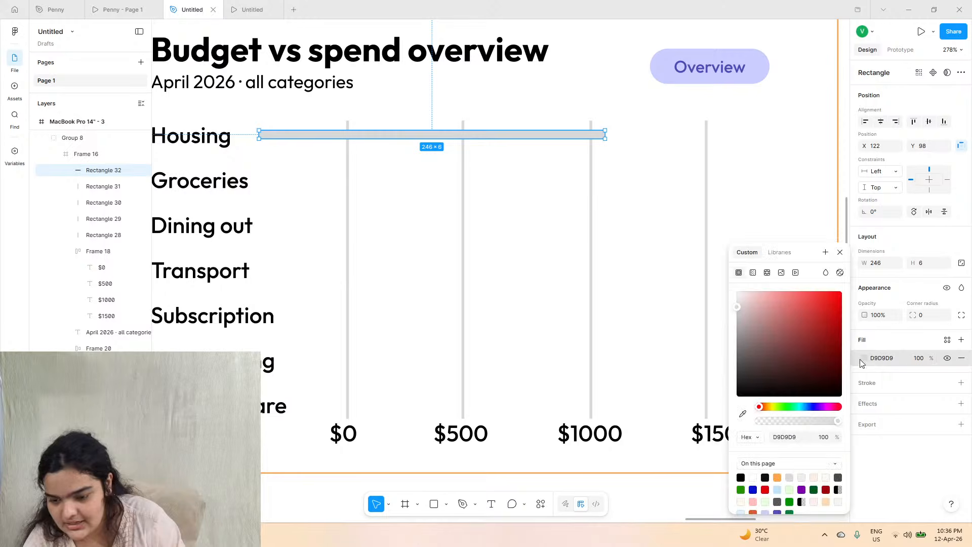
drag(739, 307, 707, 296)
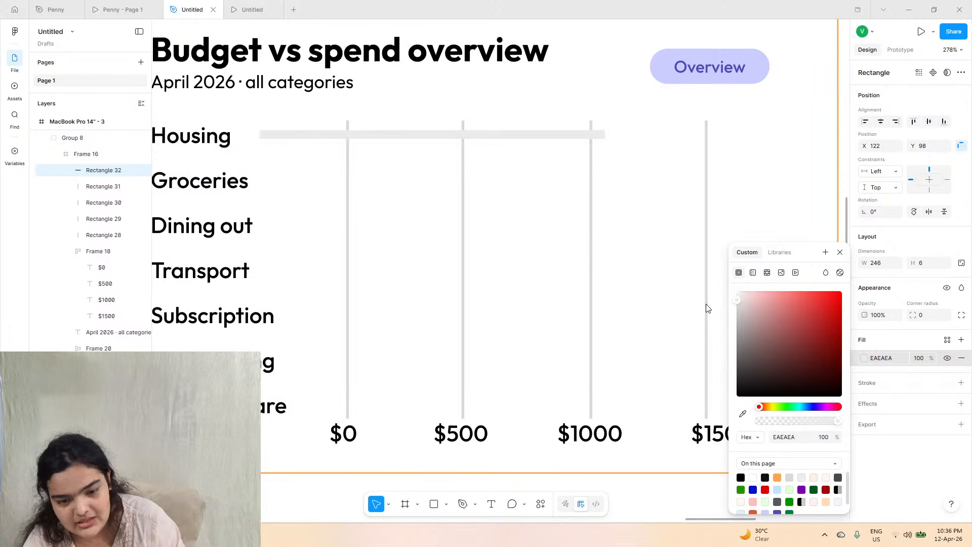
- Lighten the fill of all four vertical gridlines to F5F5F5
click(350, 167)
shift+click(462, 188)
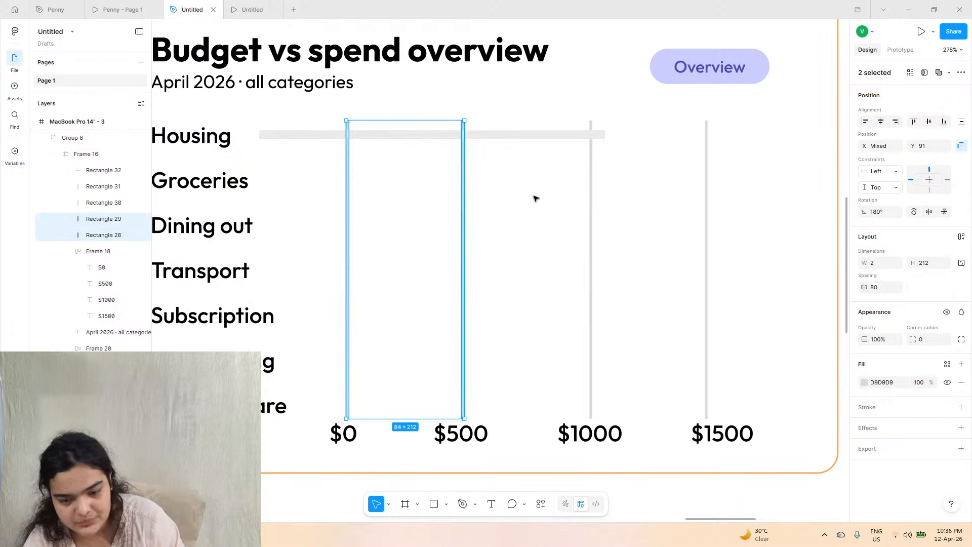
shift+click(591, 193)
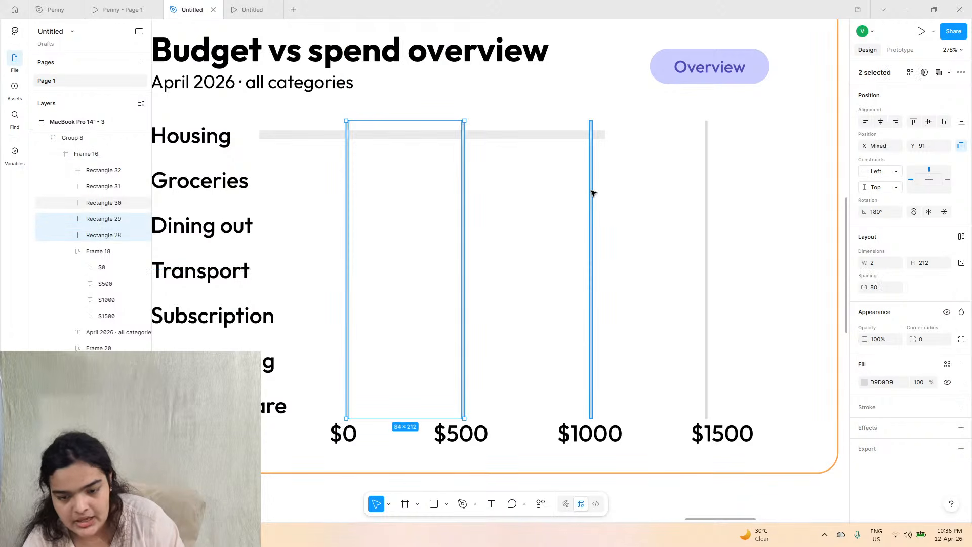
shift+click(706, 195)
click(865, 382)
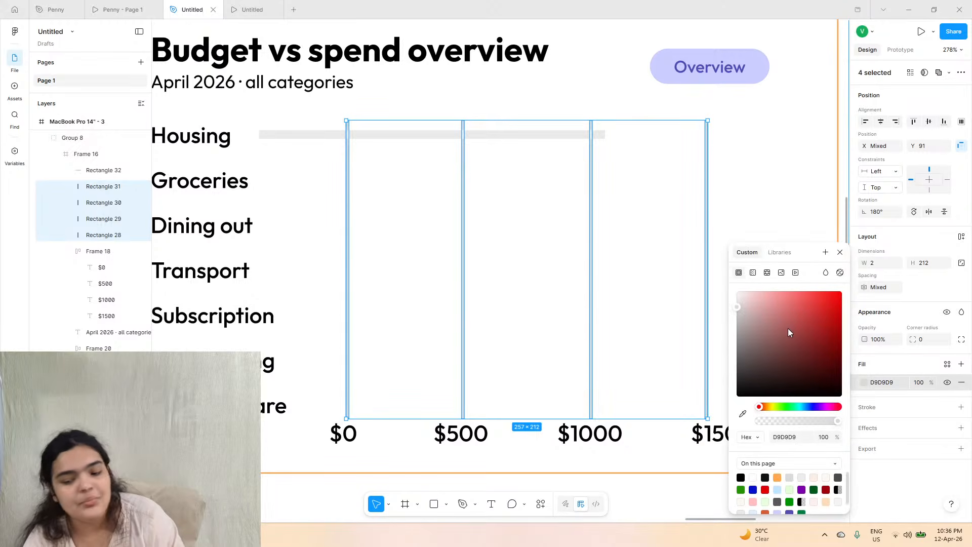
drag(788, 333, 712, 298)
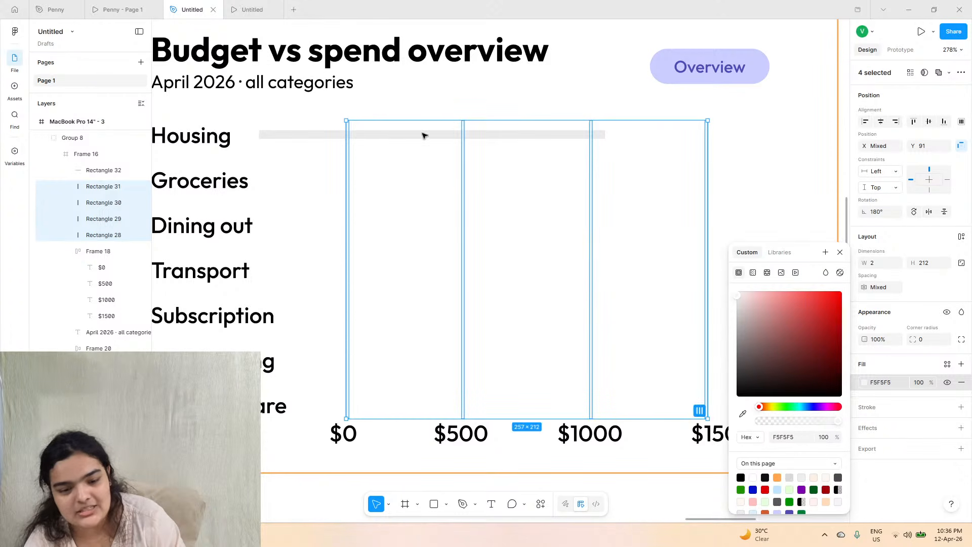
- Move the grey Housing bar to start at the $0 gridline and shorten it to about 196 wide, per the reference
drag(312, 134, 397, 136)
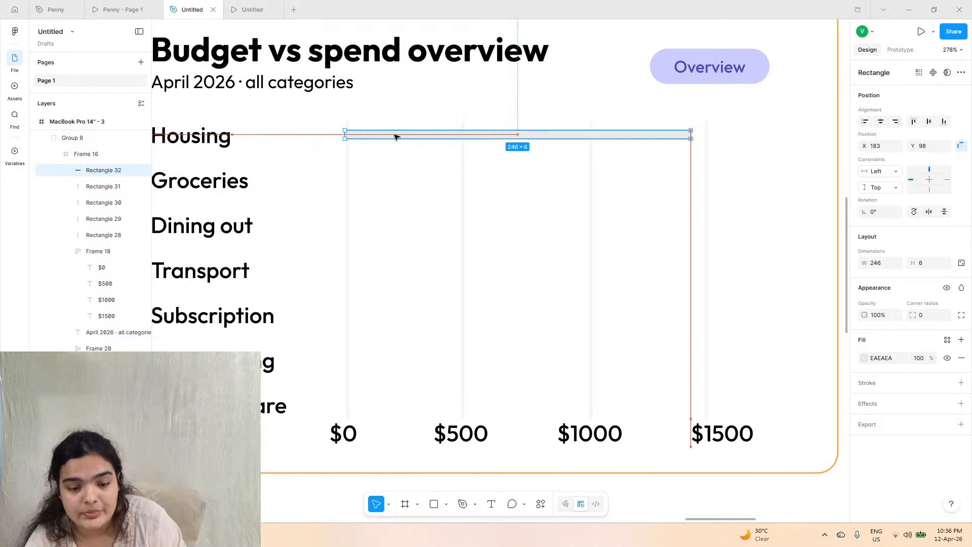
click(147, 6)
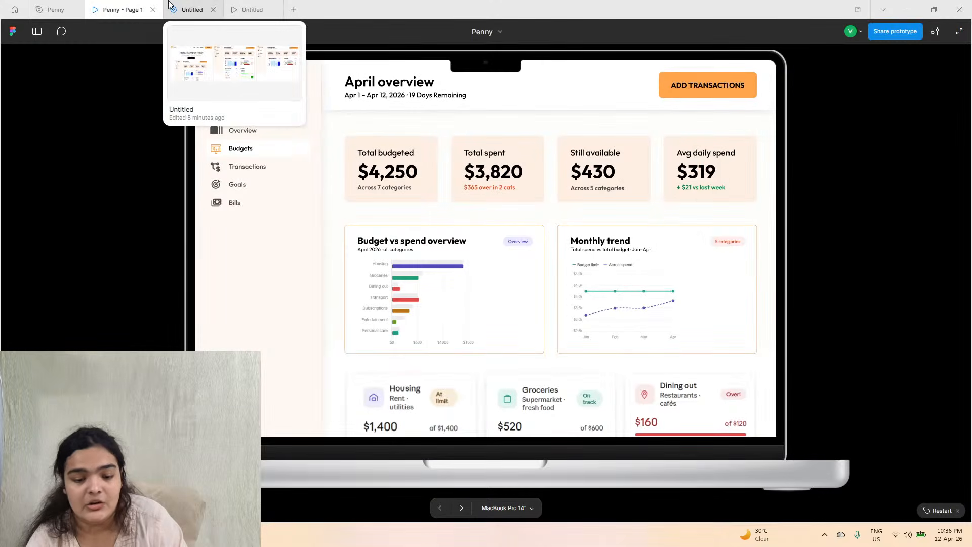
click(193, 9)
drag(687, 135, 621, 126)
- Duplicate the grey Housing bar and place the copy directly beneath the original with no gap
key(ctrl+d)
drag(512, 139, 512, 143)
shift+click(513, 135)
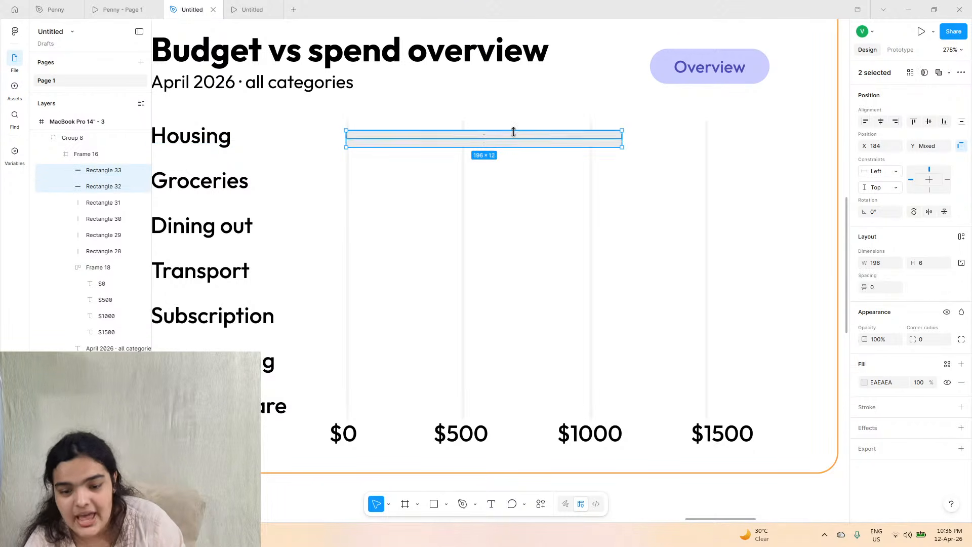
scroll(512, 136, up, 5)
scroll(476, 146, down, 4)
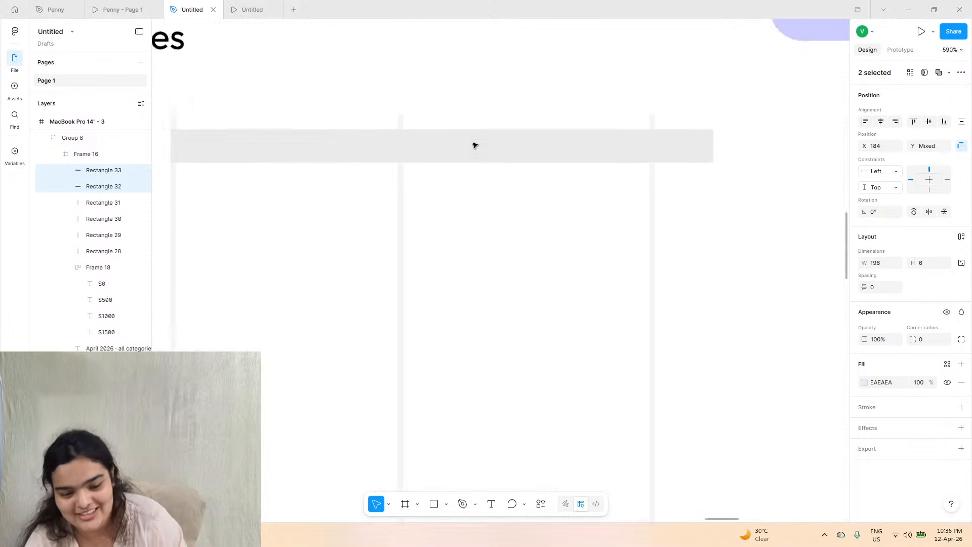
drag(386, 145, 388, 144)
- Fill the lower Housing bar with the page's purple 7D00AE
double_click(395, 150)
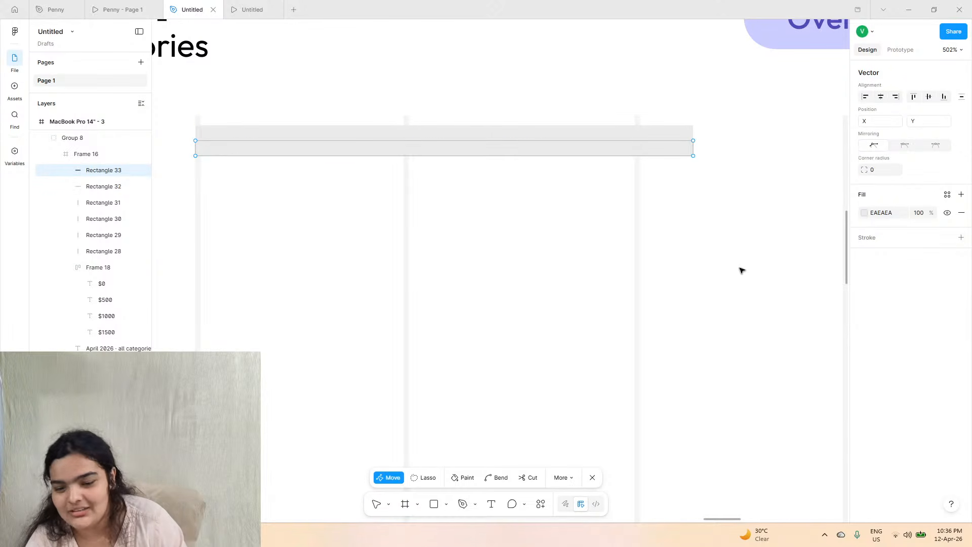
click(865, 213)
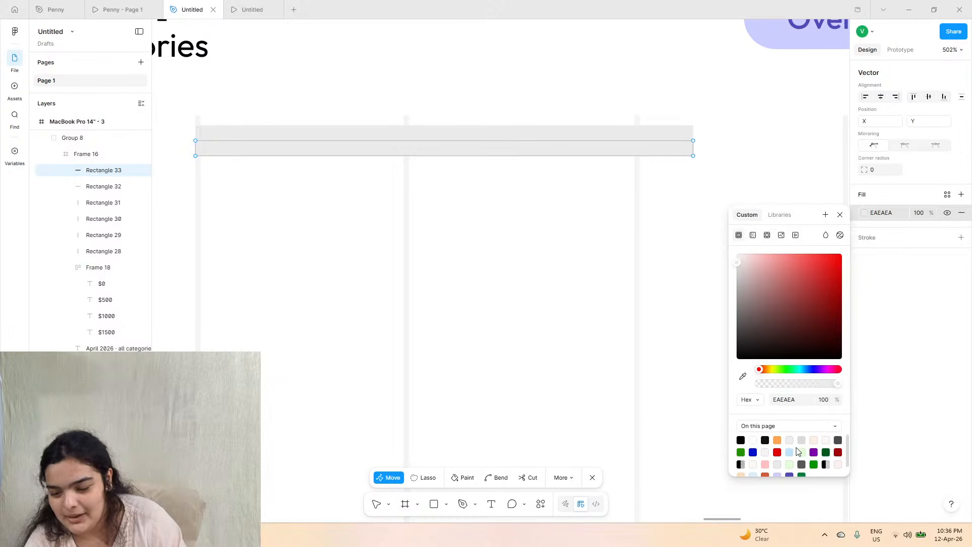
click(815, 451)
scroll(564, 260, down, 5)
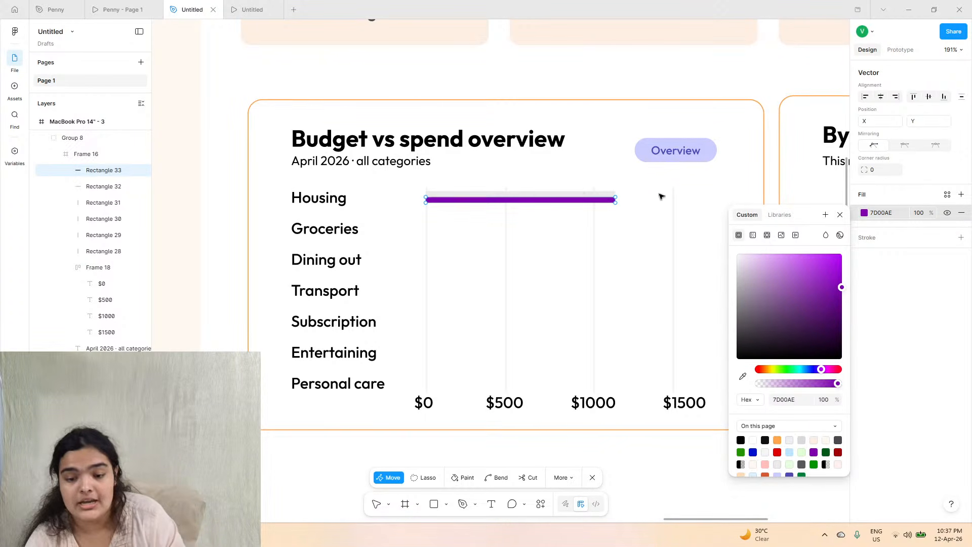
key(Escape)
- Duplicate the grey and purple Housing bars into the Groceries row and check the layout against the Penny reference
shift+click(606, 191)
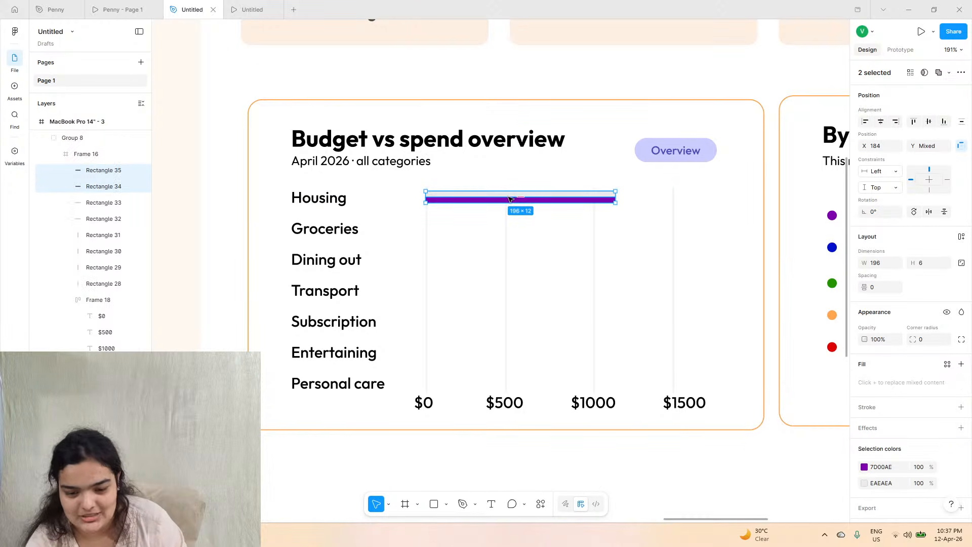
drag(516, 198, 517, 225)
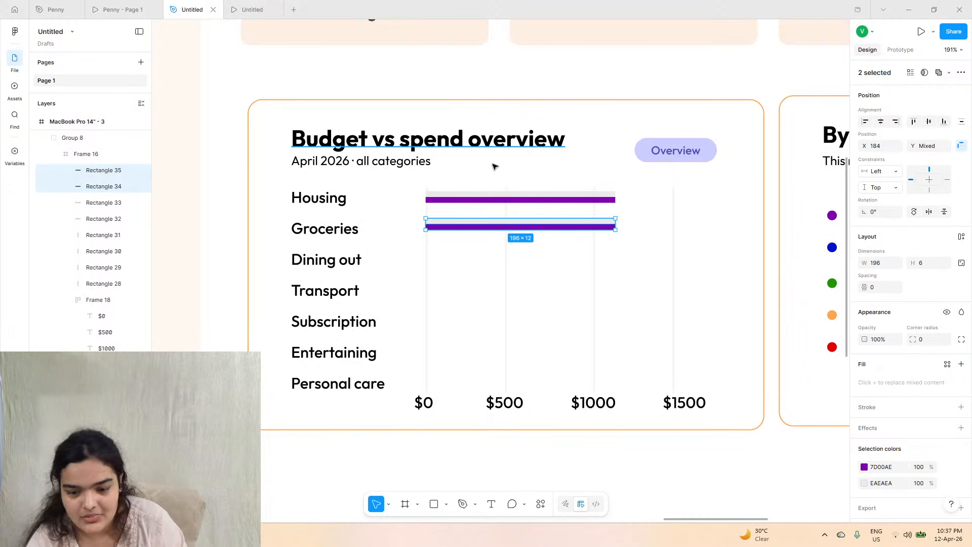
click(117, 9)
click(197, 7)
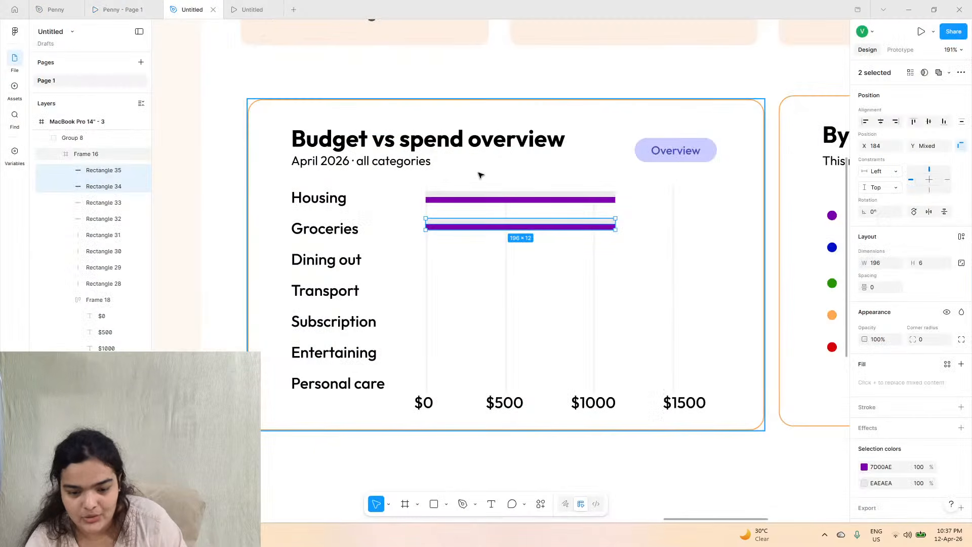
- Copy the bar pair into the Dining out, Transport, Subscription, Entertaining and Personal care rows
drag(469, 231, 465, 293)
key(ctrl+d)
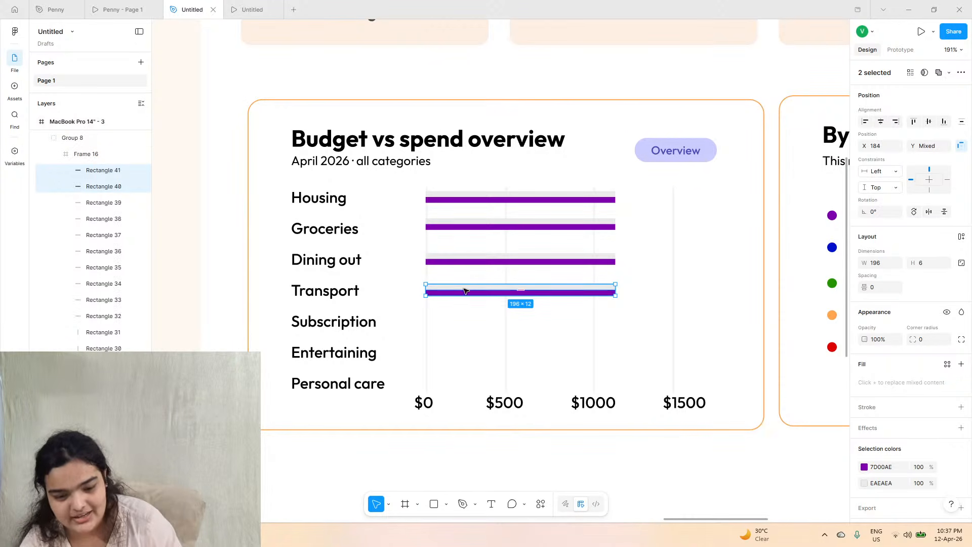
drag(465, 291, 464, 383)
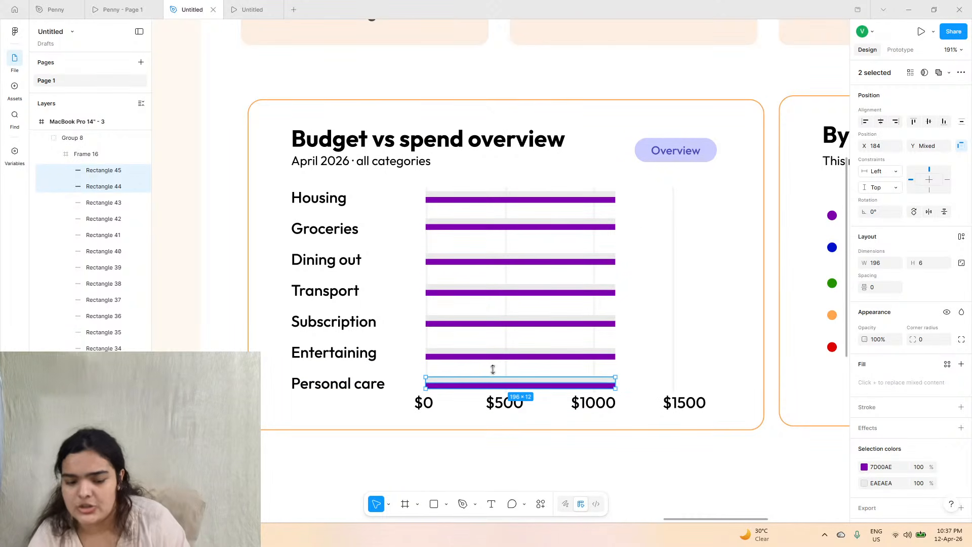
- Shorten the Personal care bar pair to about 59 wide after checking the Penny reference
click(160, 5)
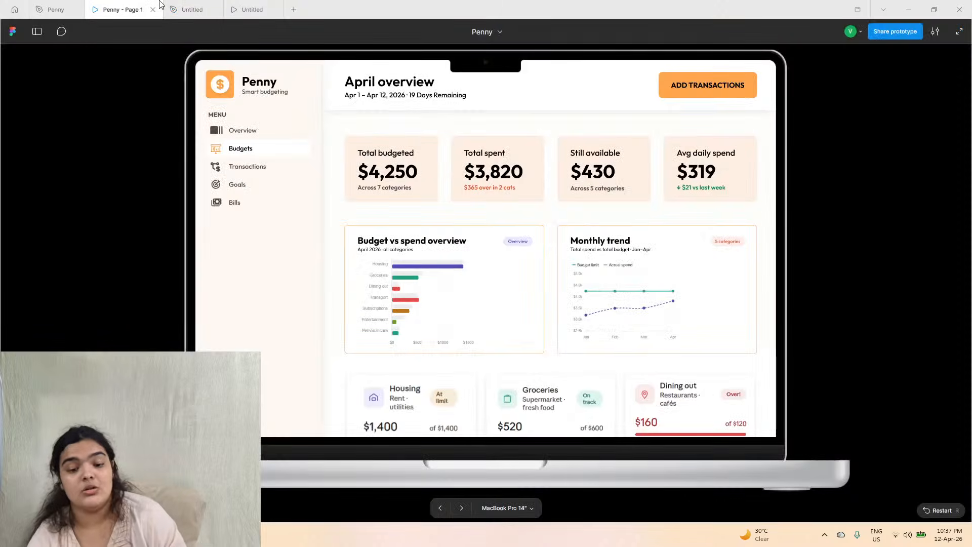
click(192, 10)
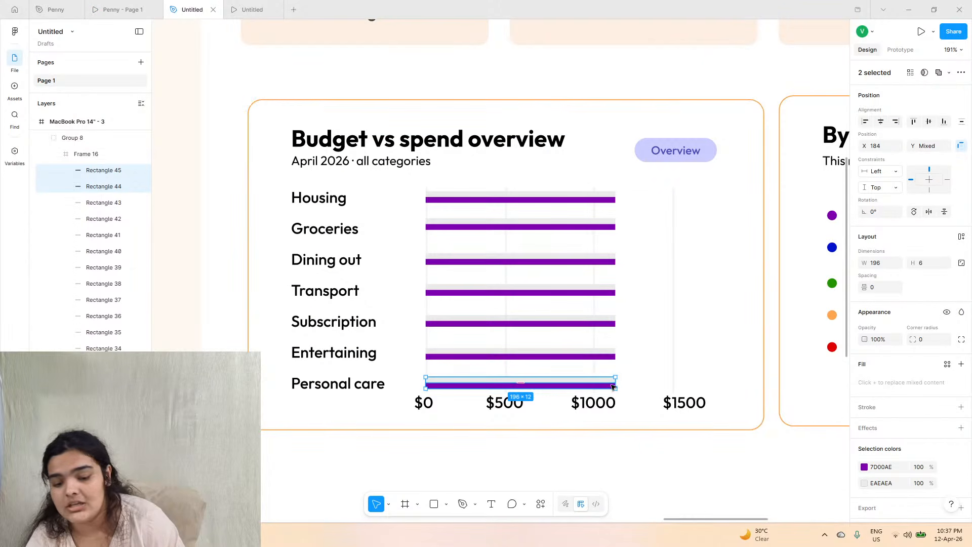
drag(619, 385, 485, 377)
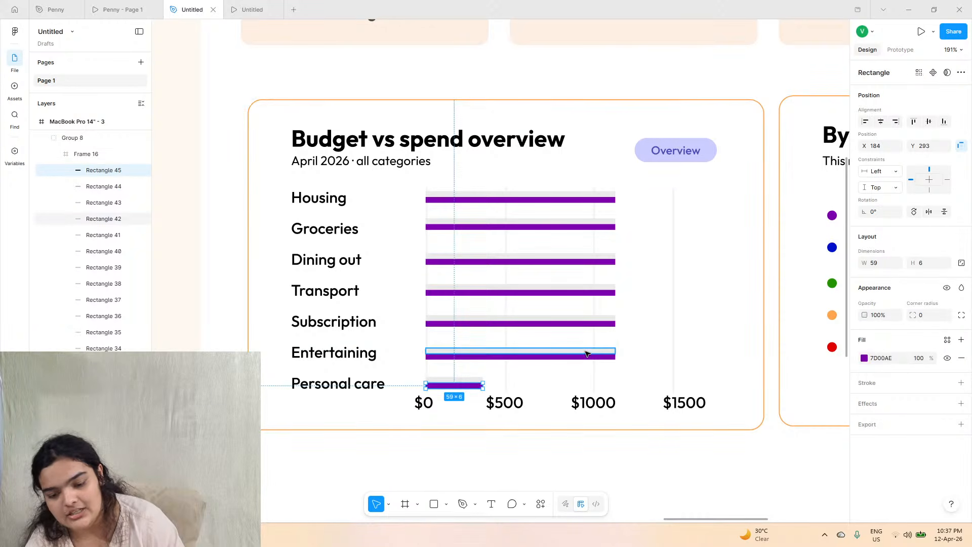
- Shorten the Entertaining bar pair so it ends between the $500 and $1000 gridlines
click(607, 352)
shift+click(603, 358)
drag(618, 358, 557, 357)
- Lengthen the Subscription bar pair to about 236 wide and check it against the Penny reference
click(602, 323)
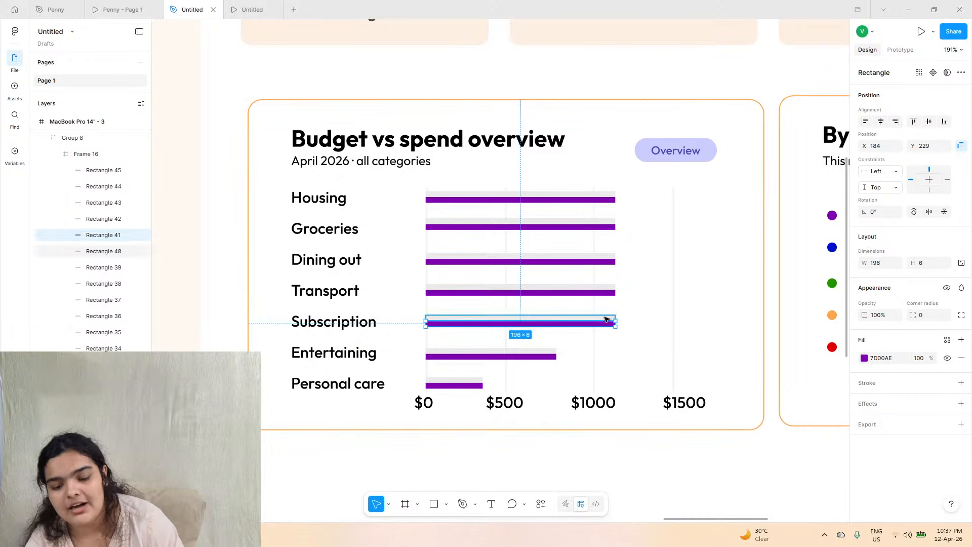
shift+click(610, 318)
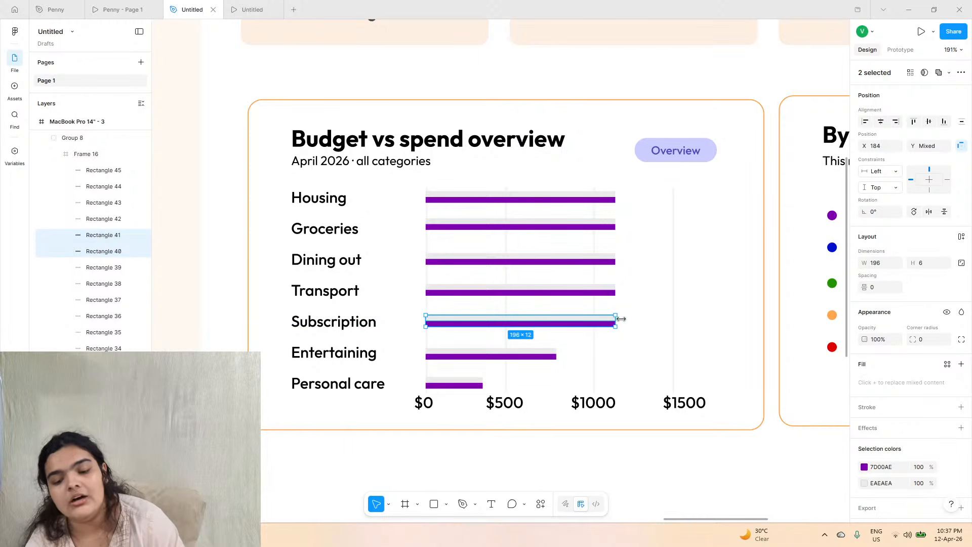
drag(617, 319, 653, 317)
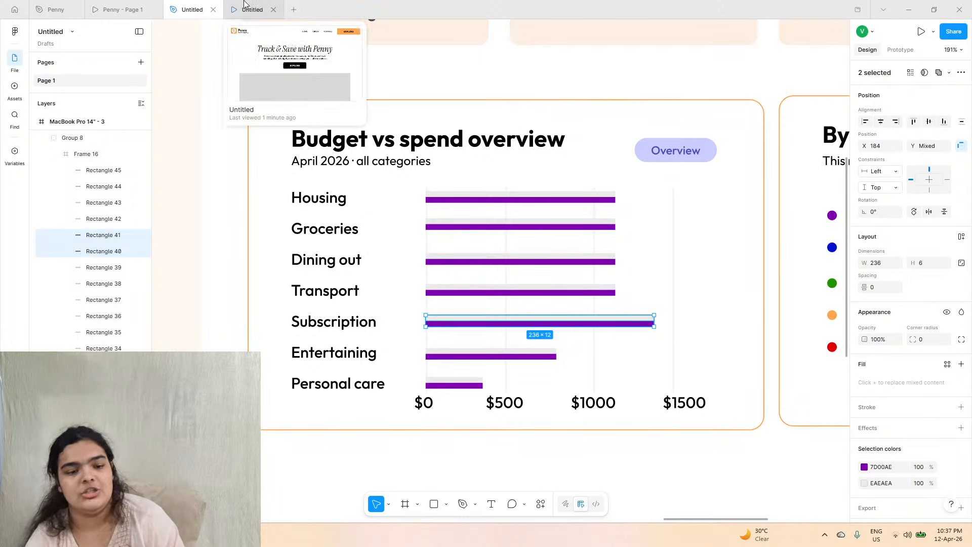
click(117, 9)
click(193, 10)
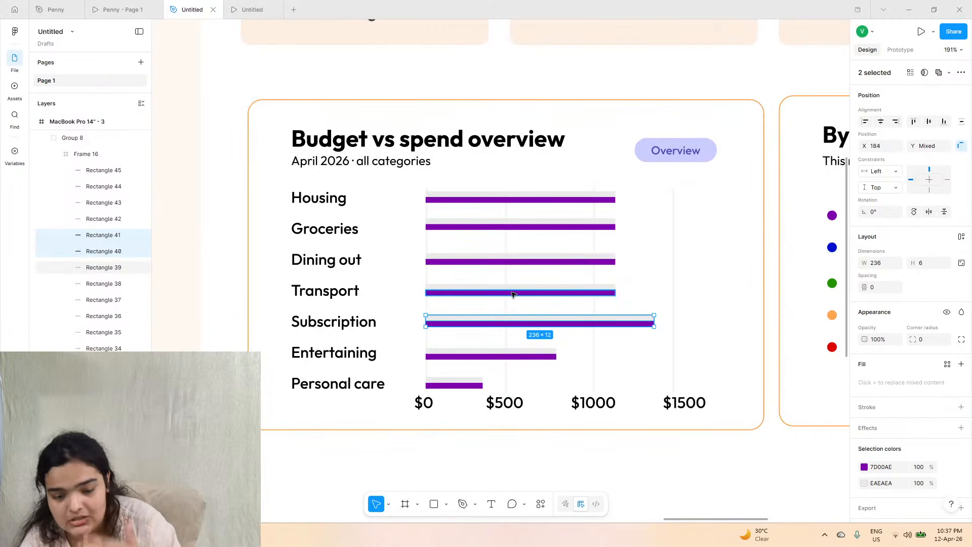
- Lengthen the Transport bar pair to about 263 wide, just past the $1500 gridline
click(529, 293)
shift+click(563, 287)
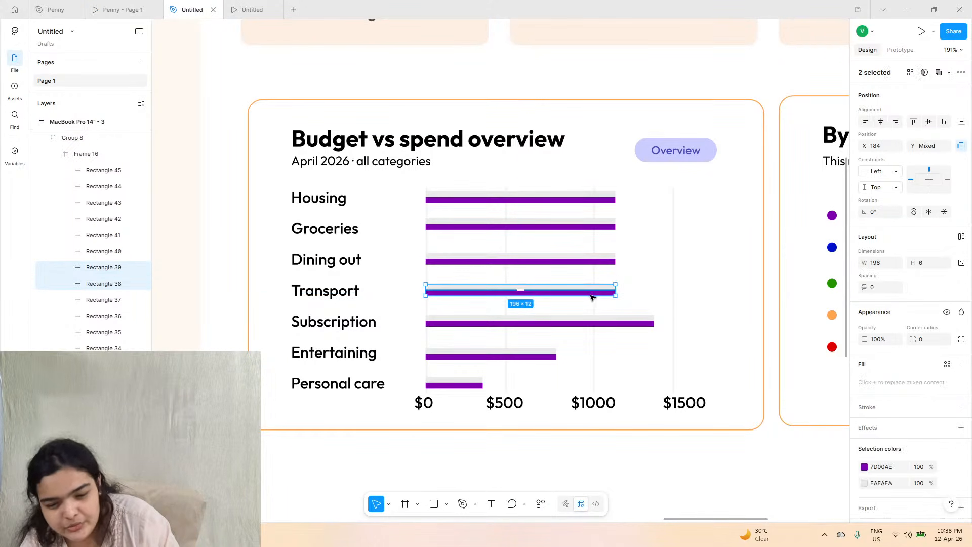
click(615, 291)
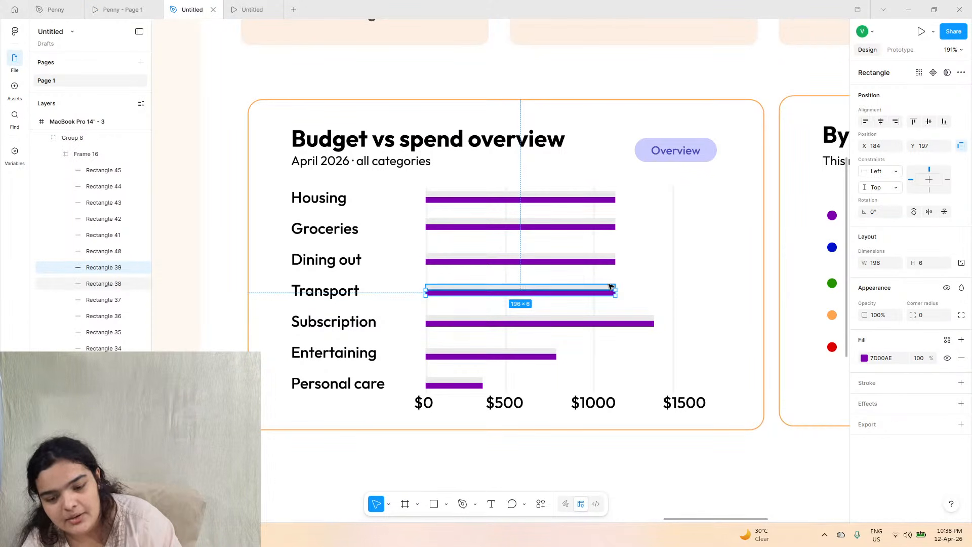
shift+click(611, 286)
drag(621, 291, 683, 292)
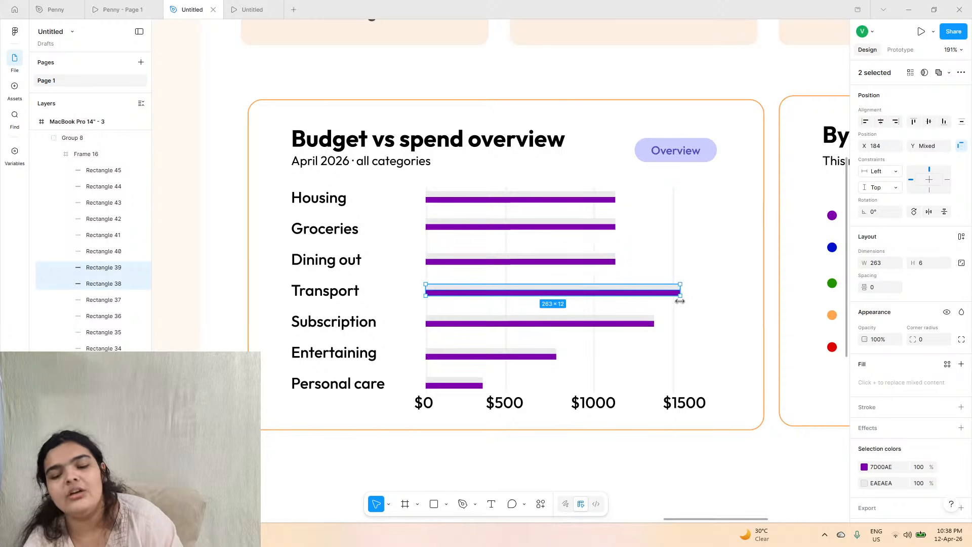
- Shorten the Dining out bar pair to about 107 wide, ending just past the $500 gridline
click(596, 256)
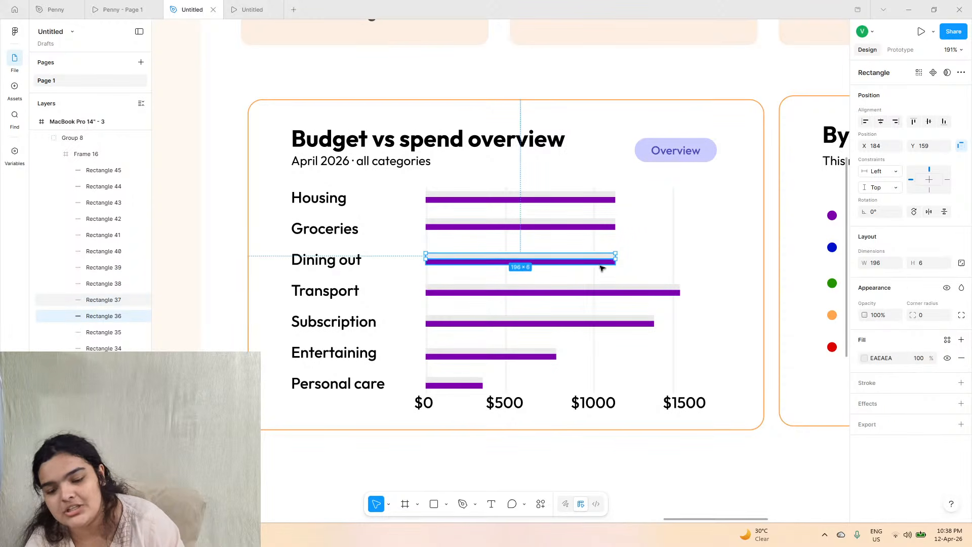
shift+click(603, 261)
drag(616, 258, 530, 248)
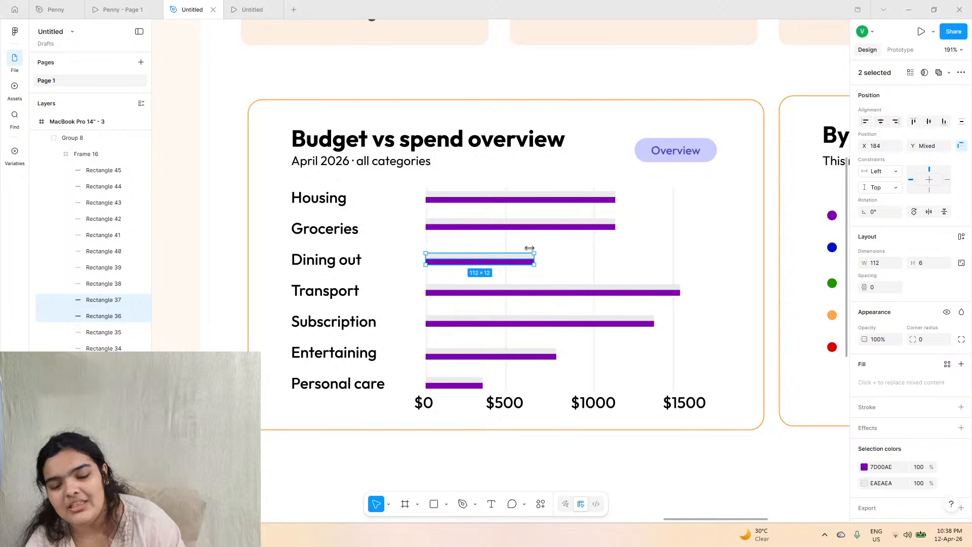
- Lengthen the Groceries bar pair to about 233 wide and compare it with the Penny reference
click(540, 222)
shift+click(543, 227)
drag(672, 223, 652, 223)
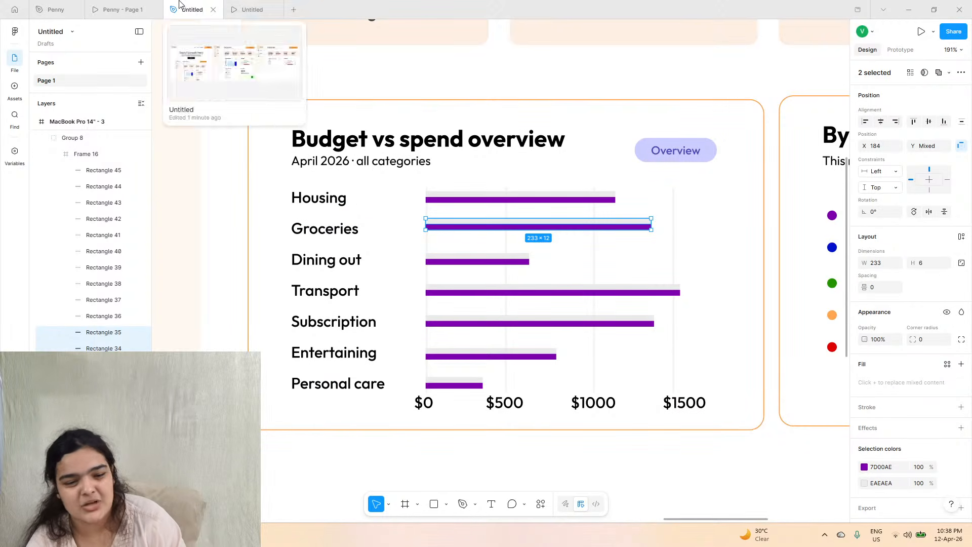
click(142, 9)
click(190, 10)
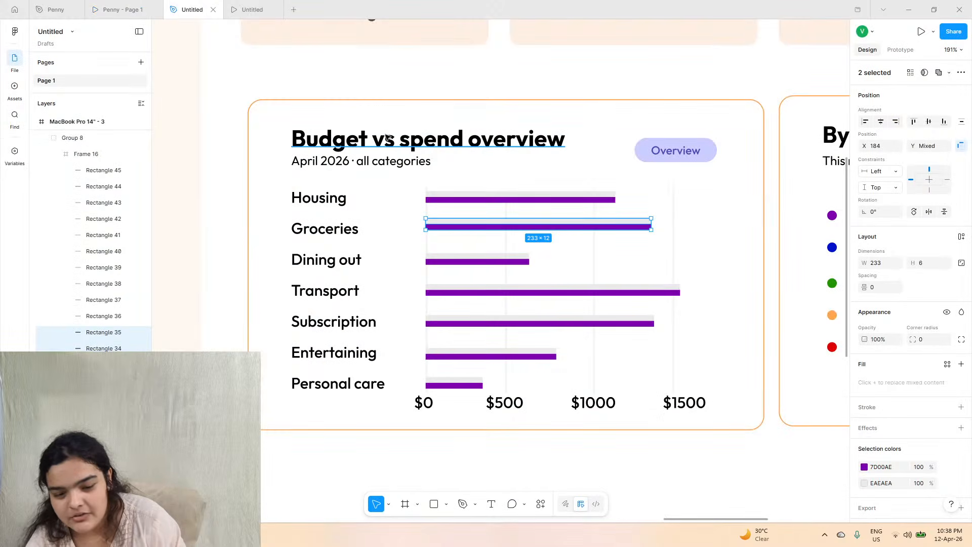
- Recolour the purple Housing bar with the page's blue, 0011CD
click(477, 199)
double_click(476, 200)
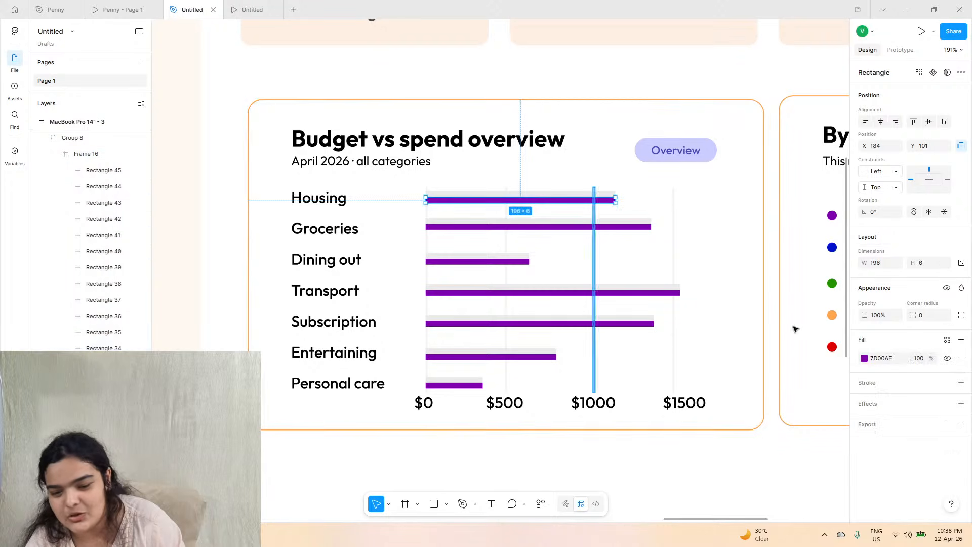
click(864, 358)
click(778, 489)
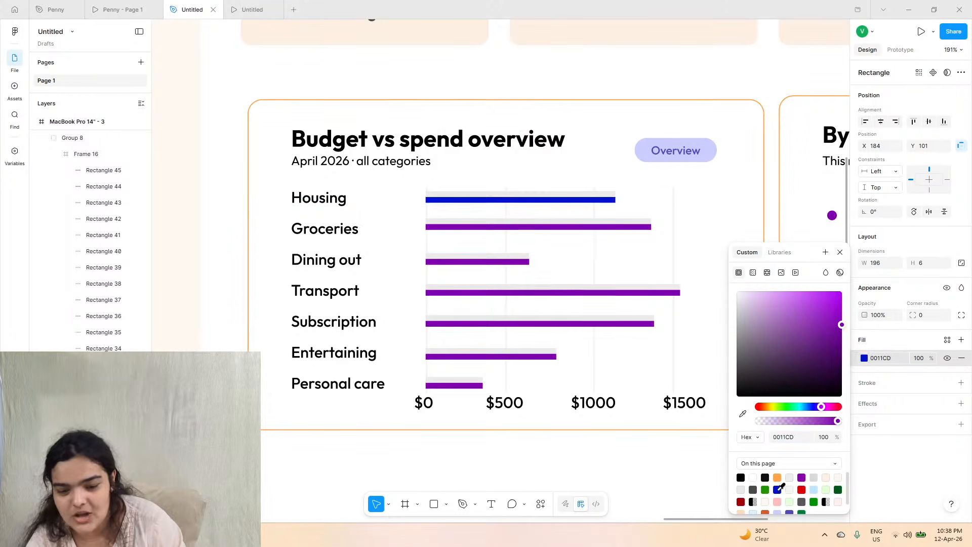
- Check the bar colours in the Penny reference and recolour the purple Groceries bar green, 239400
click(127, 9)
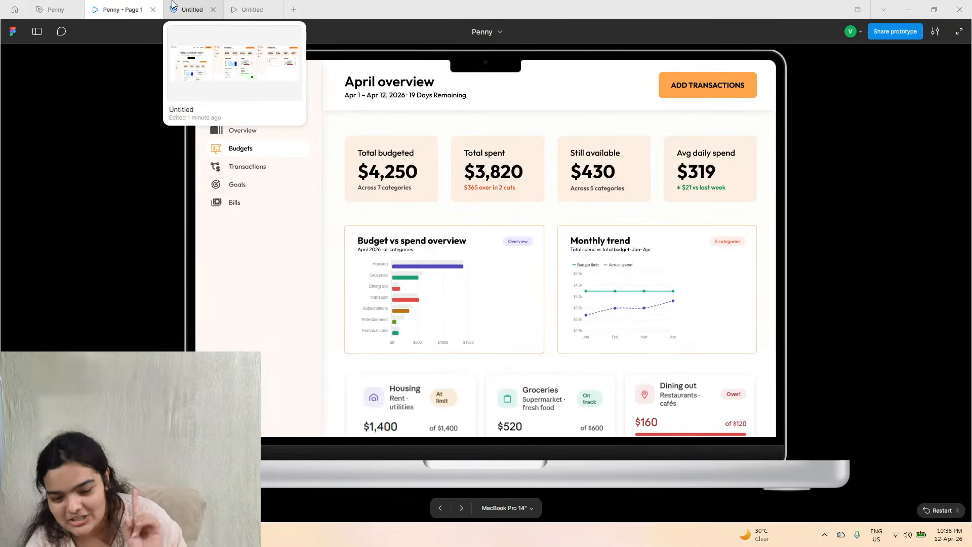
click(190, 10)
click(462, 227)
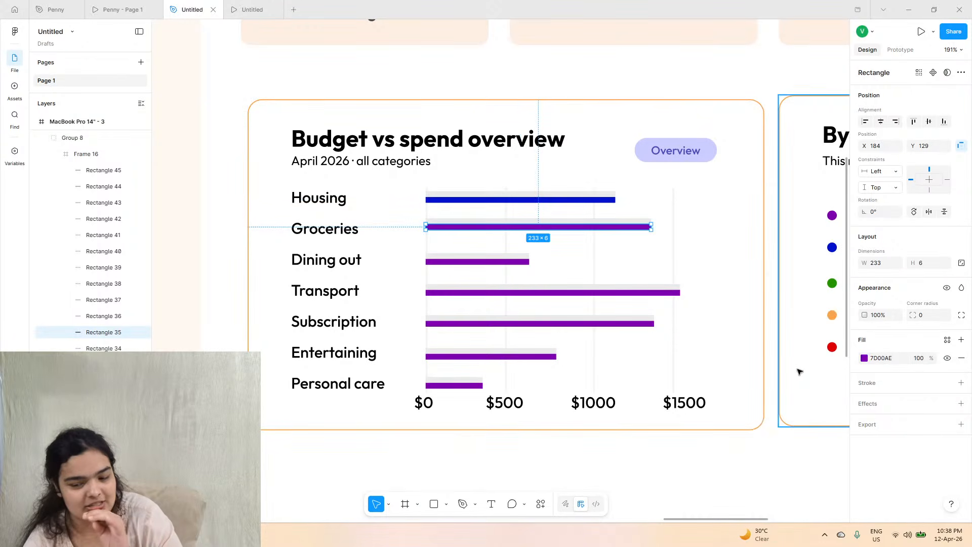
click(863, 360)
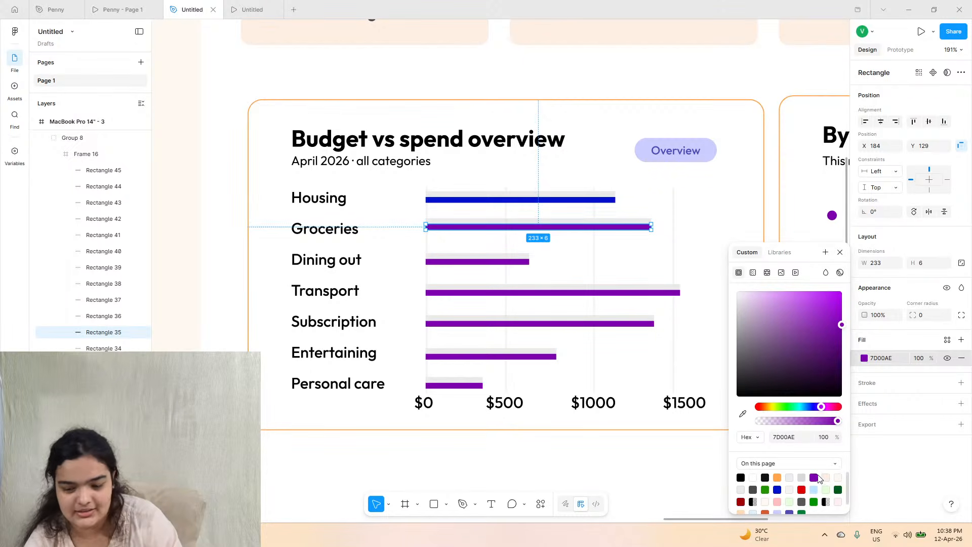
click(765, 490)
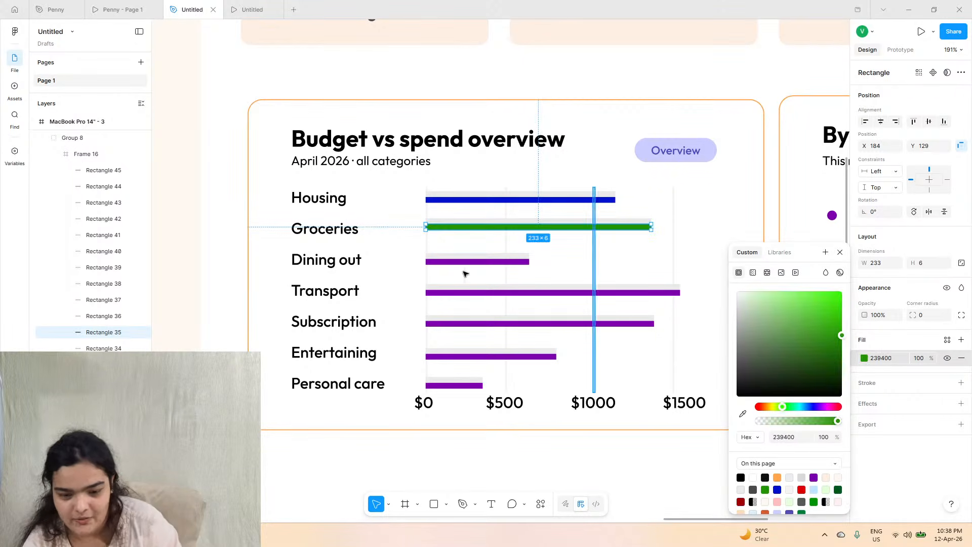
- Recolour the purple Dining out bar with the page's red after checking the Penny reference
click(116, 9)
click(190, 9)
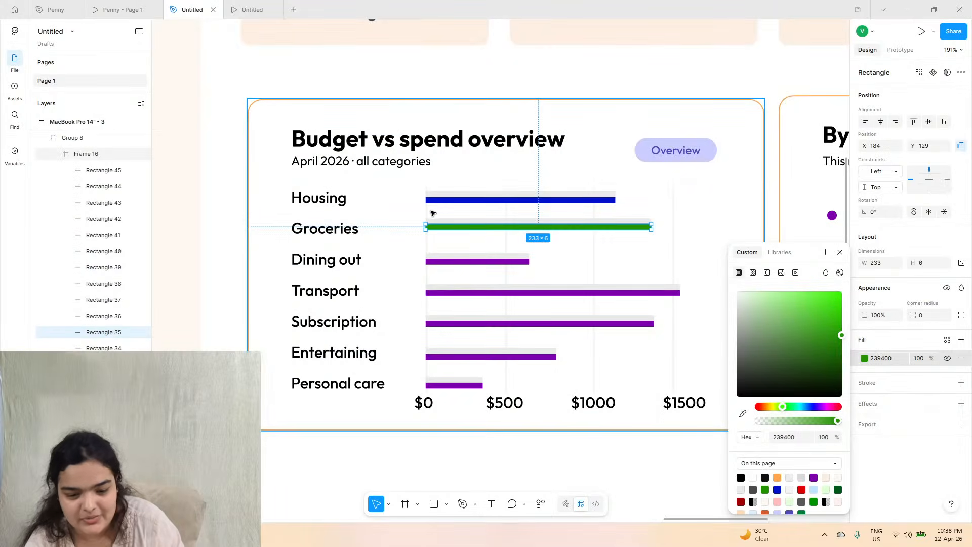
click(457, 264)
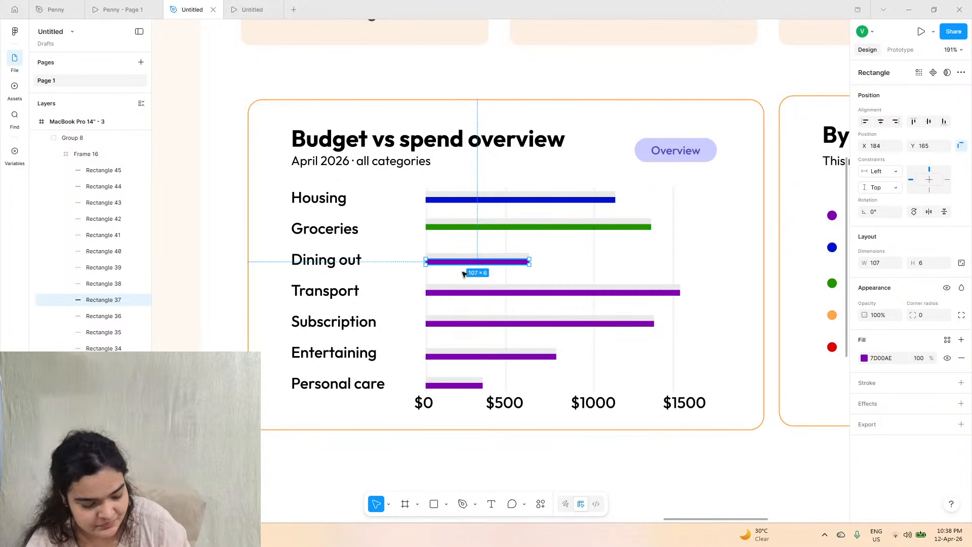
click(864, 358)
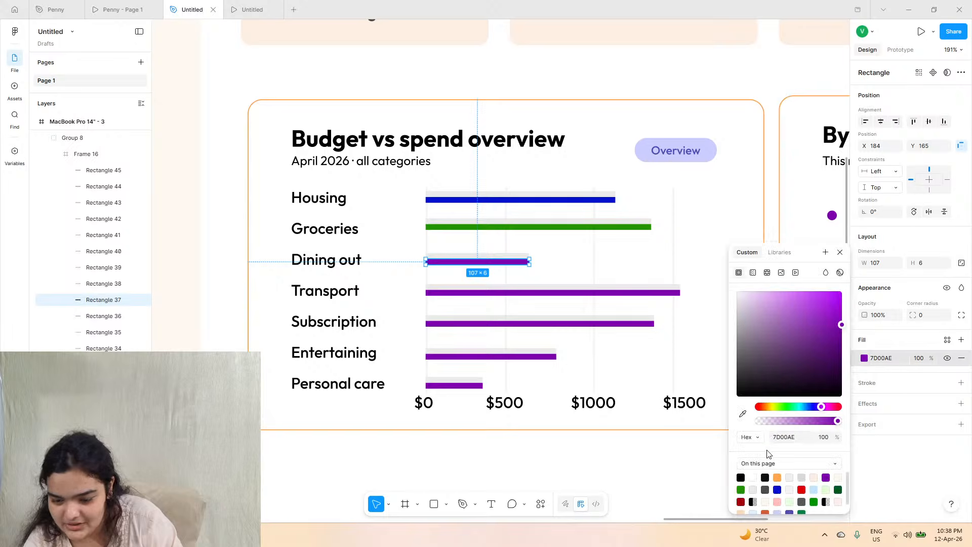
click(117, 9)
click(189, 9)
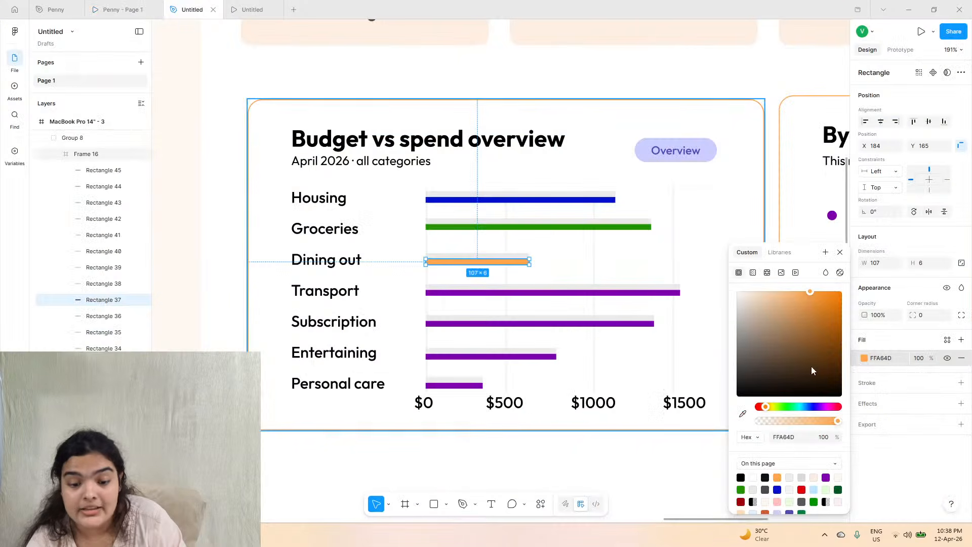
click(801, 489)
- Recolour the purple Transport bar with the page's orange, FFA64D
click(485, 293)
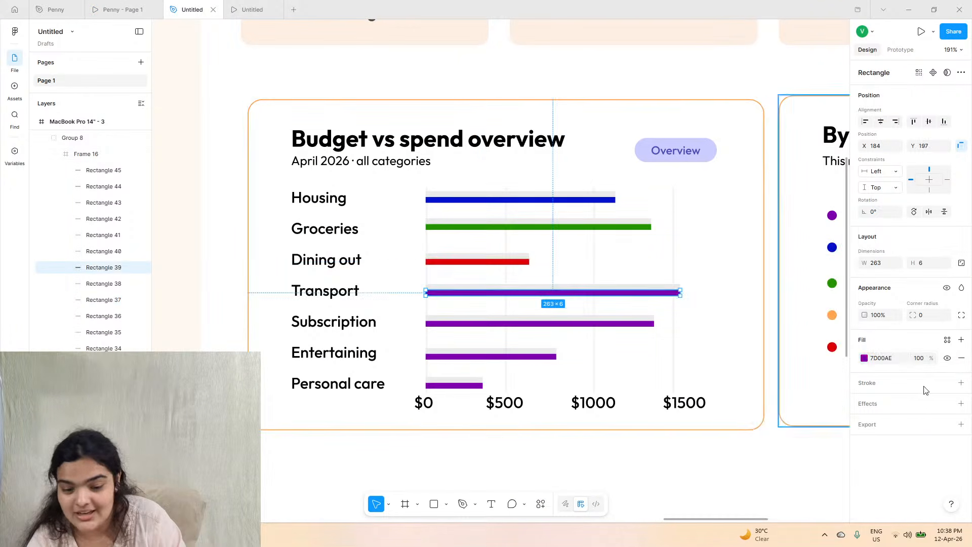
click(864, 359)
click(778, 478)
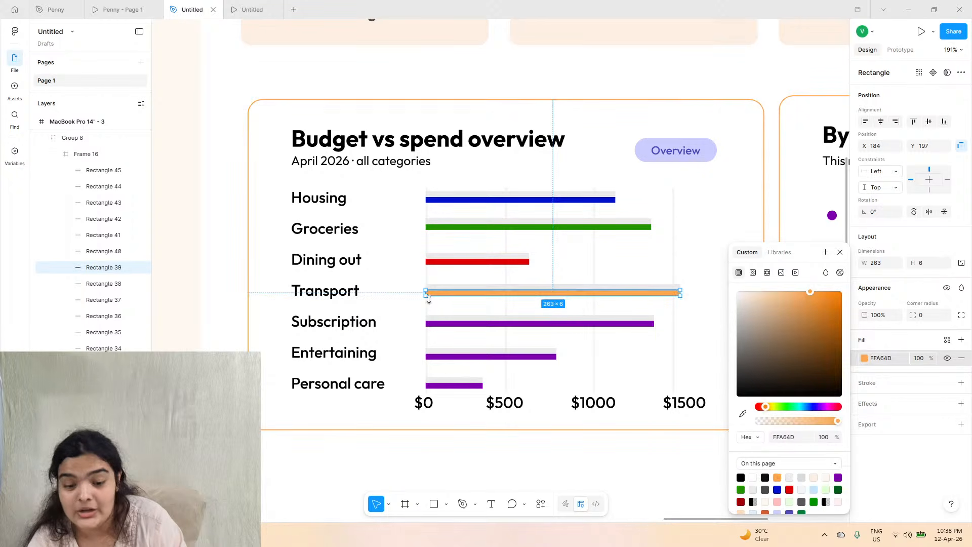
- Check the Penny reference and give the purple Subscription bar a custom yellow fill, F2C100
click(117, 9)
click(190, 9)
click(475, 324)
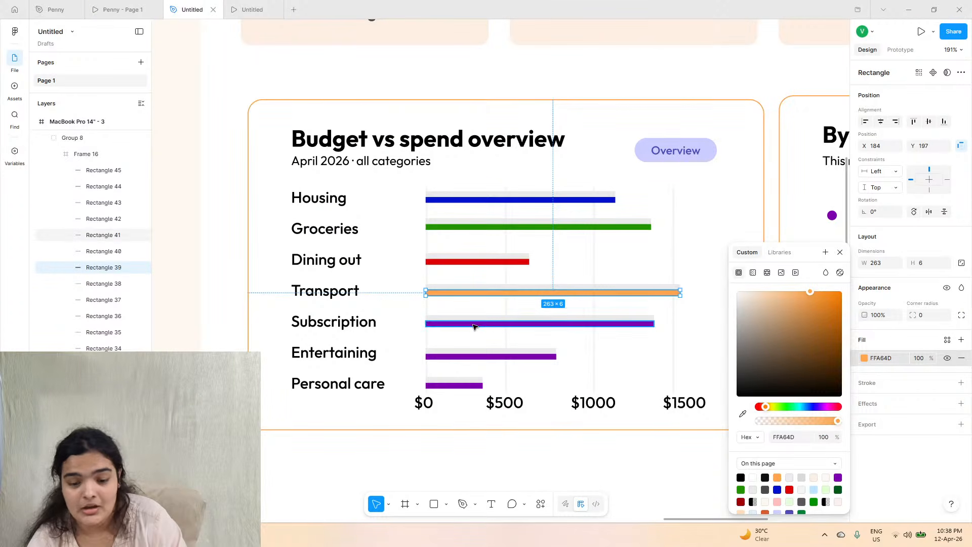
click(865, 359)
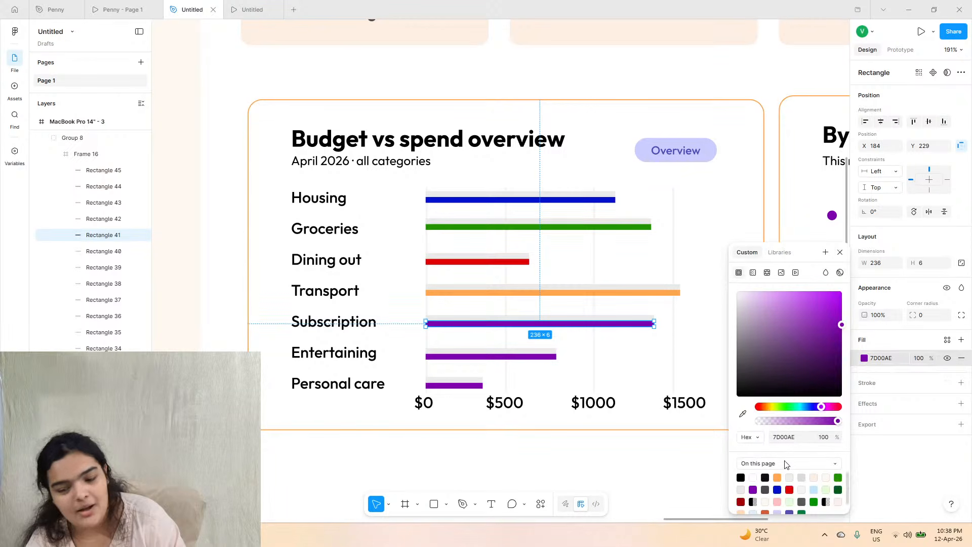
scroll(782, 488, down, 1)
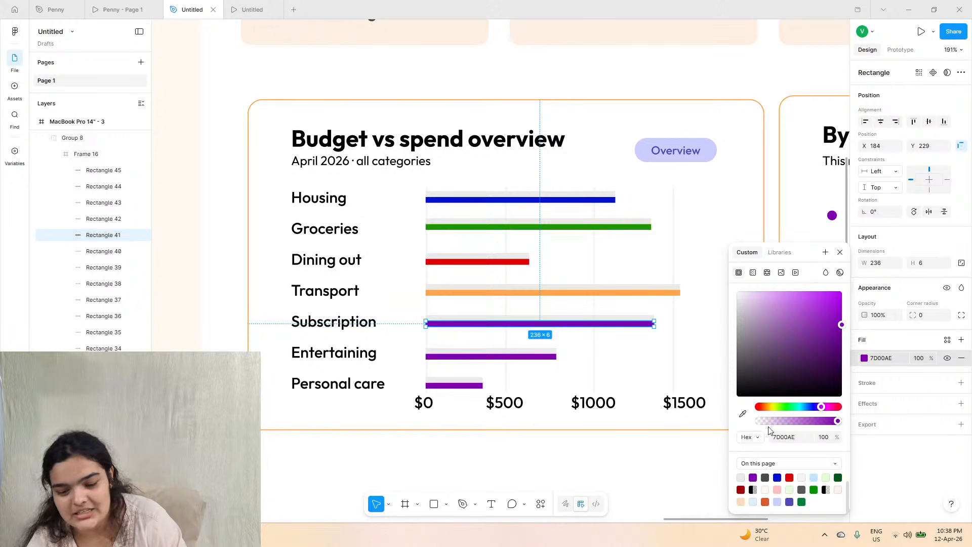
click(770, 407)
drag(746, 302, 842, 292)
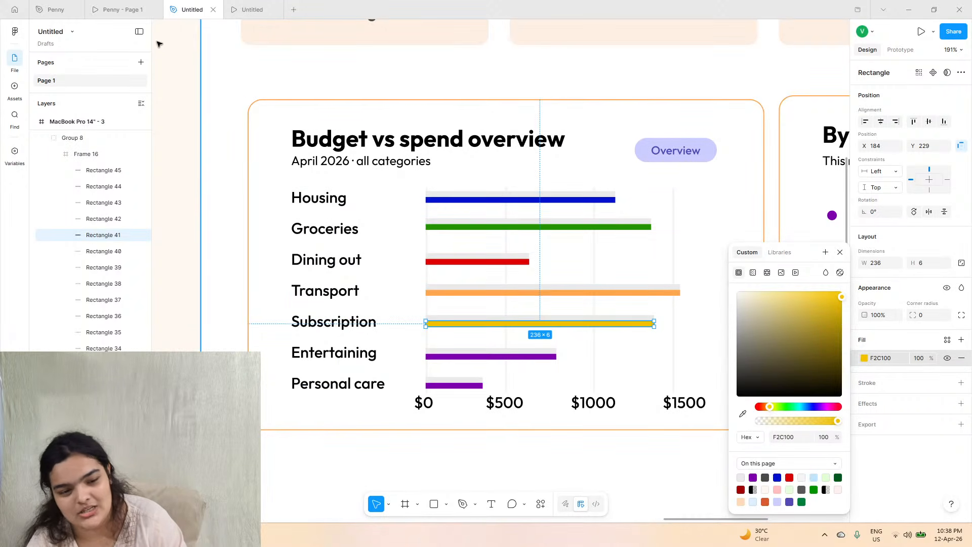
- Check the Penny reference and give the purple Entertaining bar a custom blue fill, 007AAE
click(147, 8)
click(193, 9)
click(487, 357)
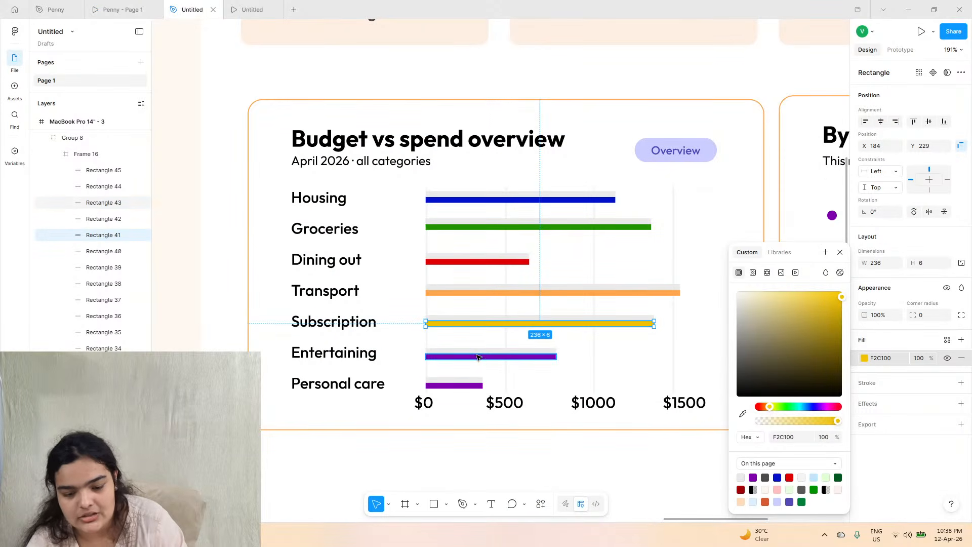
click(865, 359)
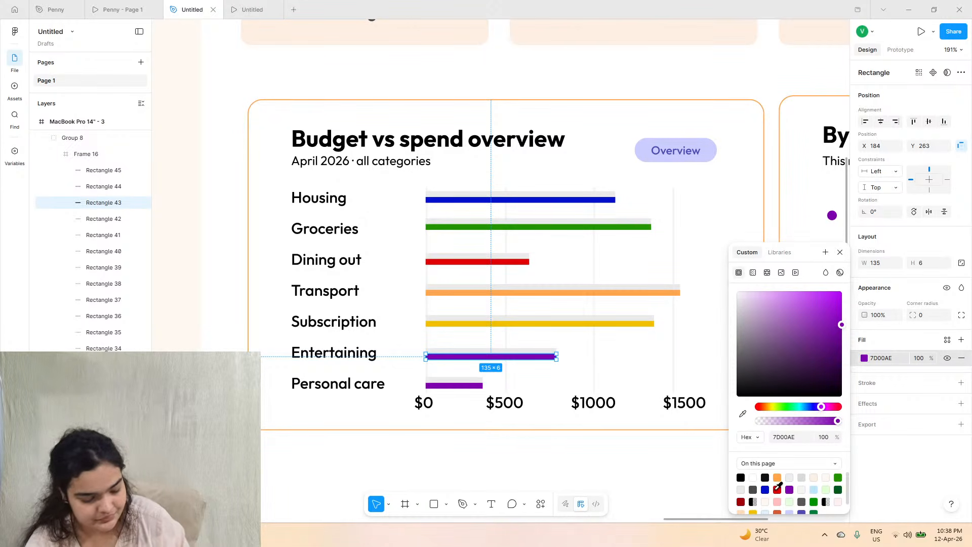
scroll(779, 487, down, 1)
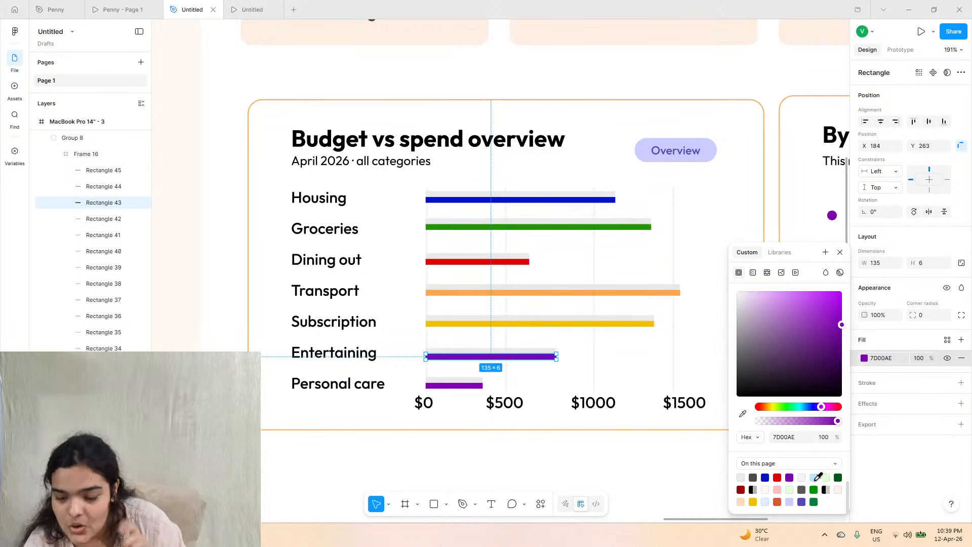
click(804, 405)
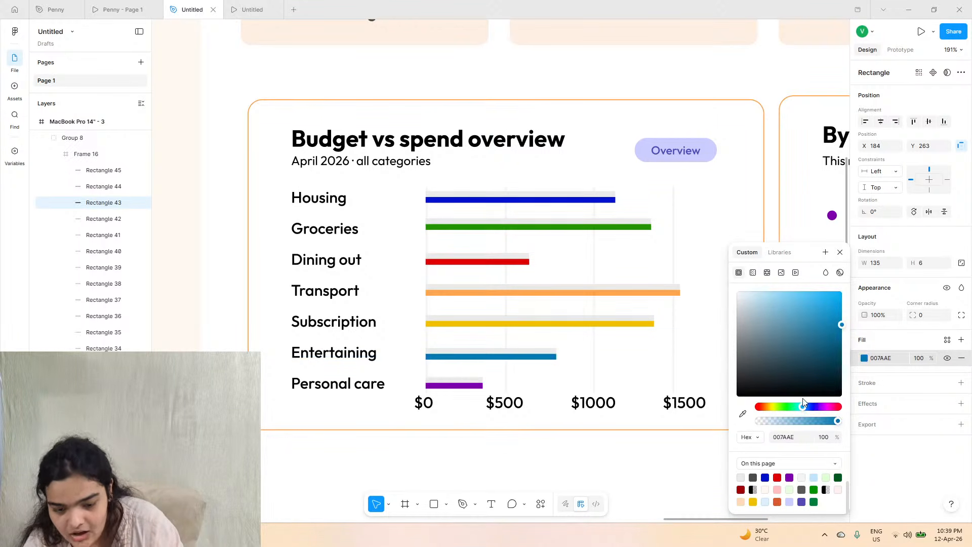
- Review the whole Budget vs spend chart and compare it with the Penny reference
click(449, 386)
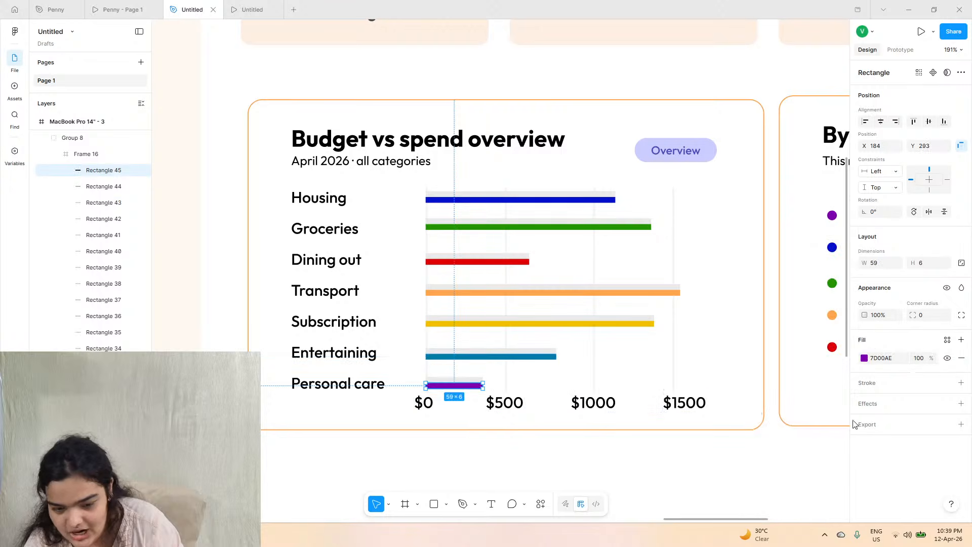
click(664, 444)
scroll(663, 445, down, 3)
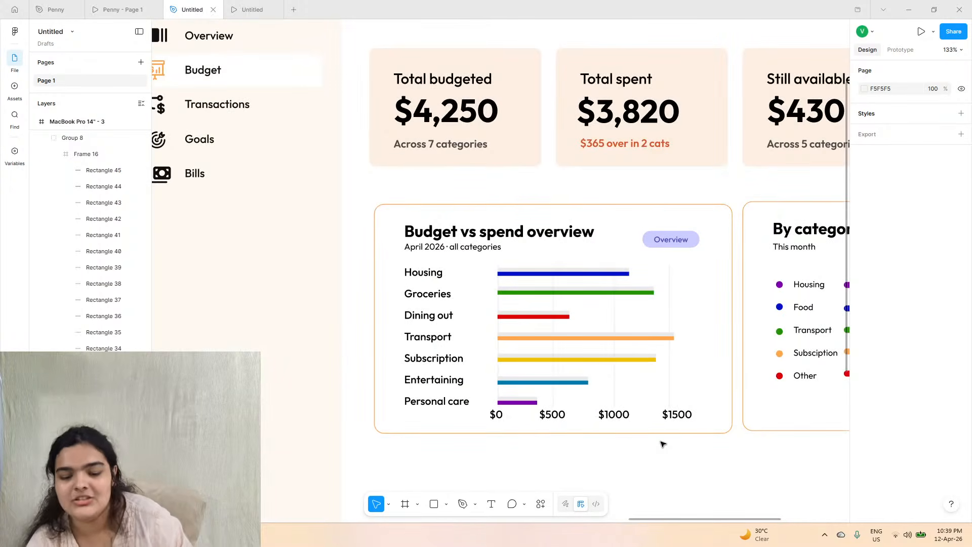
click(119, 10)
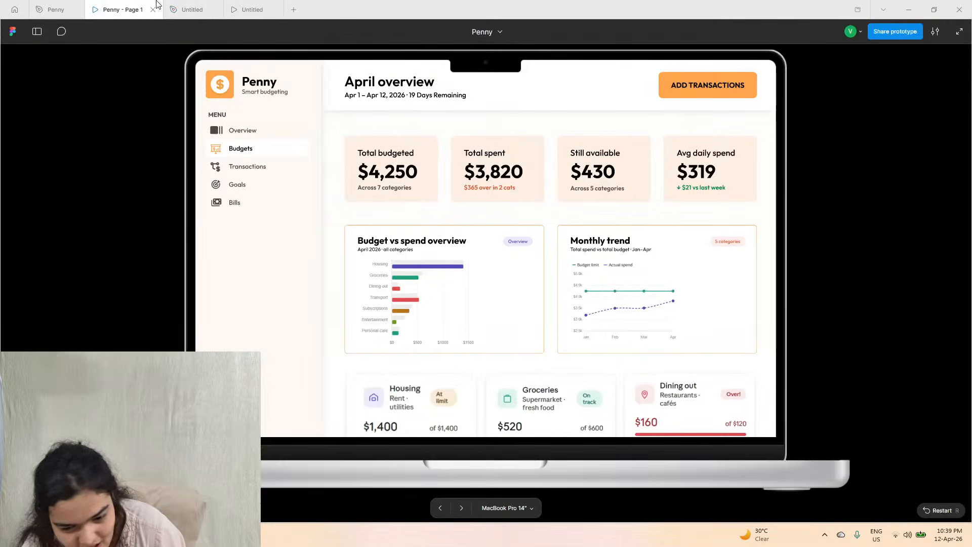
click(183, 7)
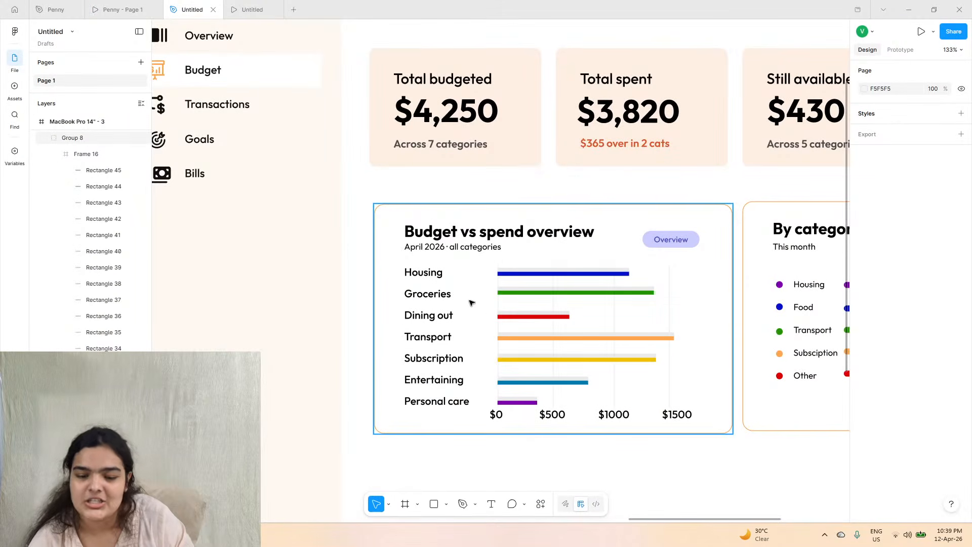
- Delete the category name labels from the By category card beside the Budget vs spend overview
scroll(469, 302, right, 5)
scroll(566, 401, down, 3)
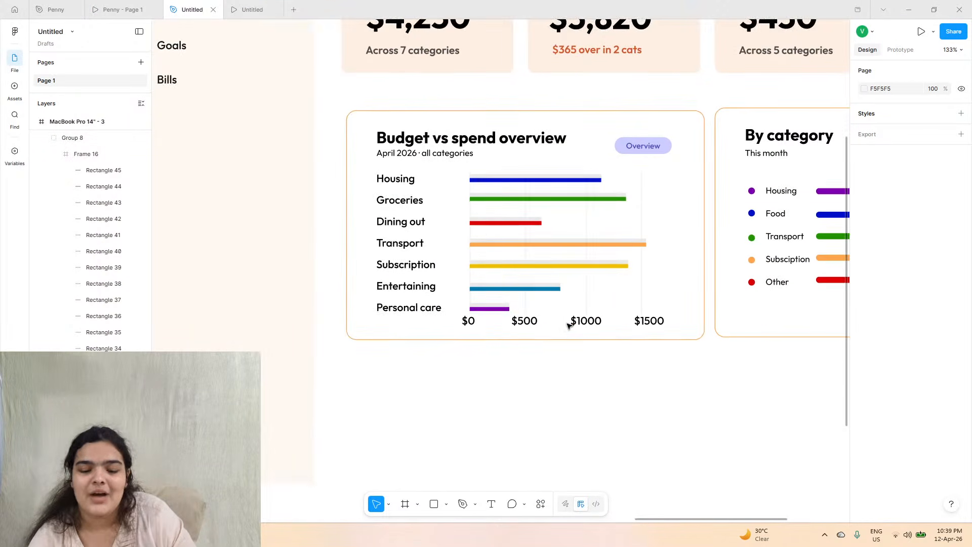
scroll(594, 249, right, 1)
click(628, 192)
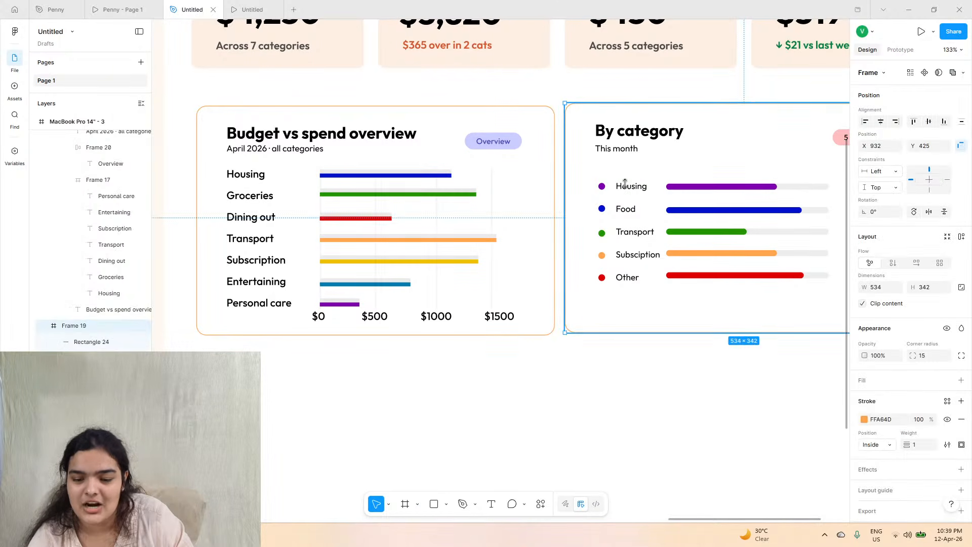
key(Delete)
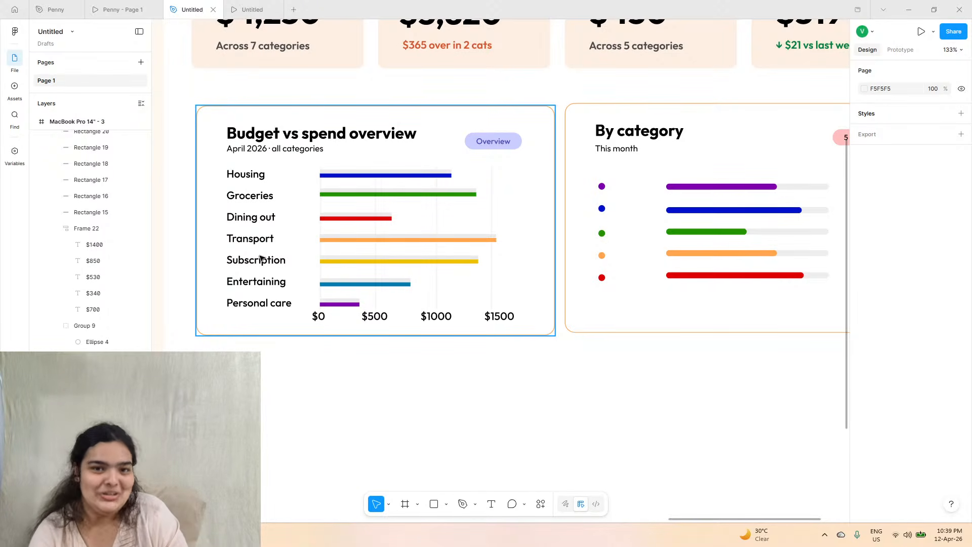
- Delete the coloured dots and all the coloured and grey bars from the By category card
click(602, 187)
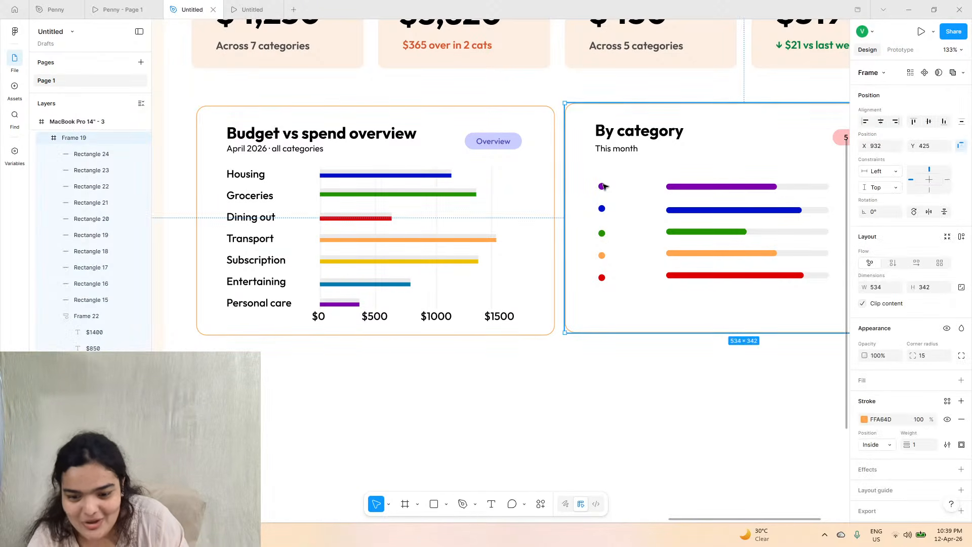
click(602, 187)
shift+click(694, 186)
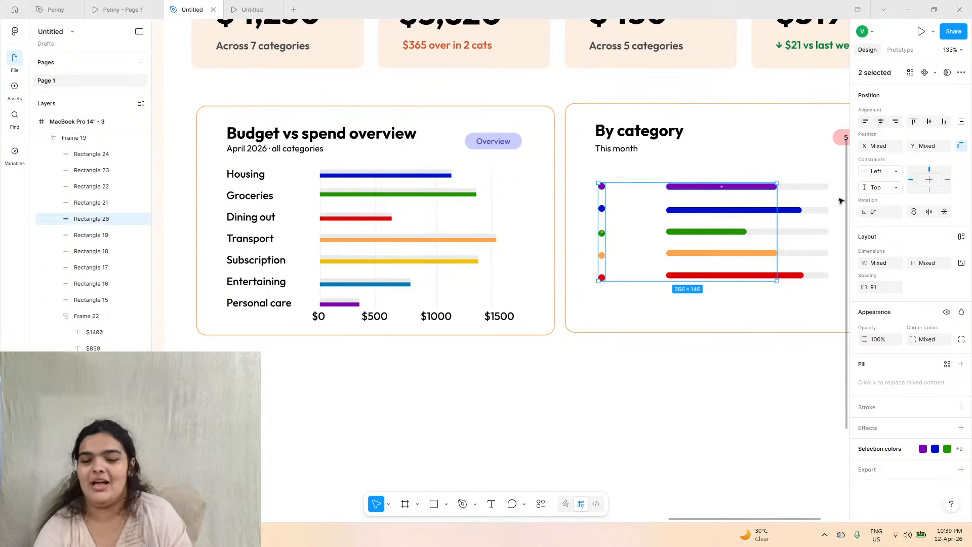
shift+click(810, 186)
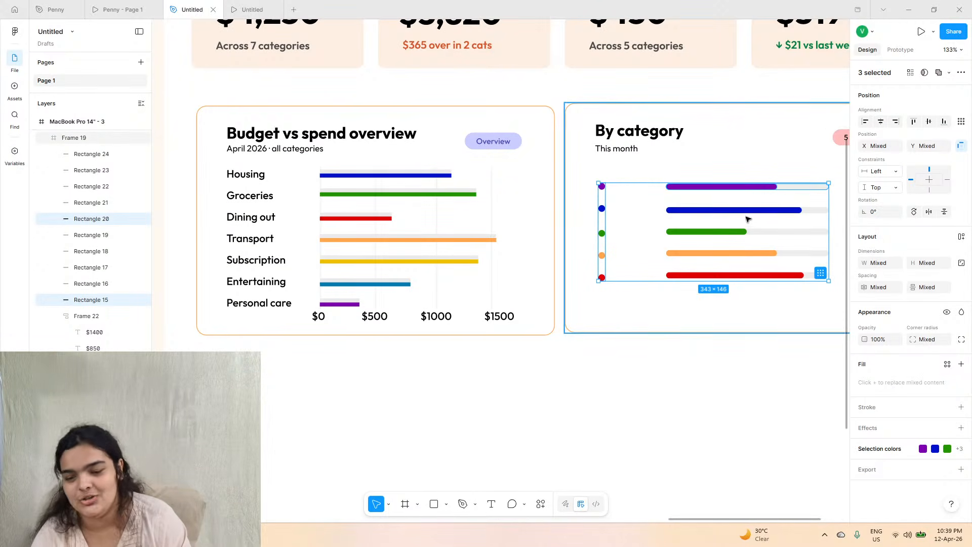
shift+click(795, 210)
shift+click(815, 210)
shift+click(684, 232)
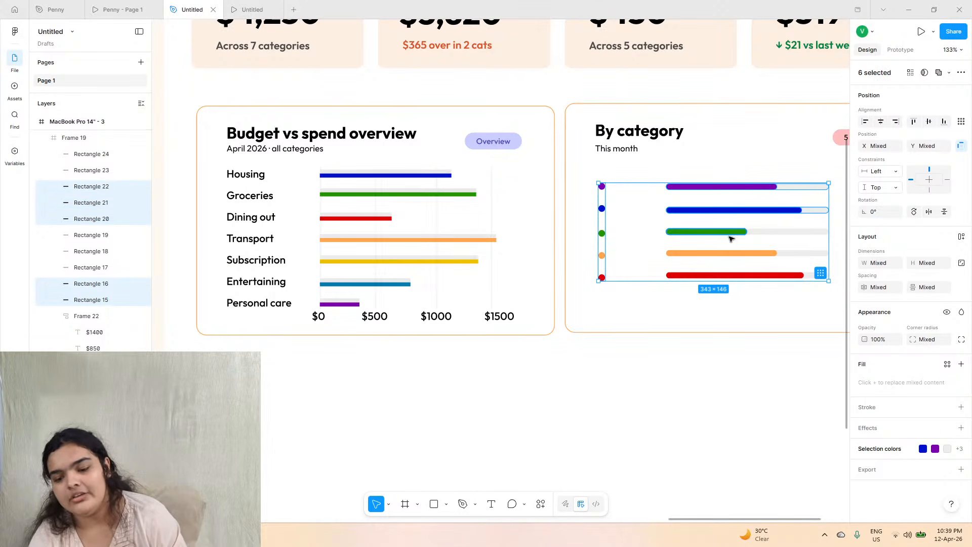
shift+click(786, 232)
shift+click(760, 254)
shift+click(800, 253)
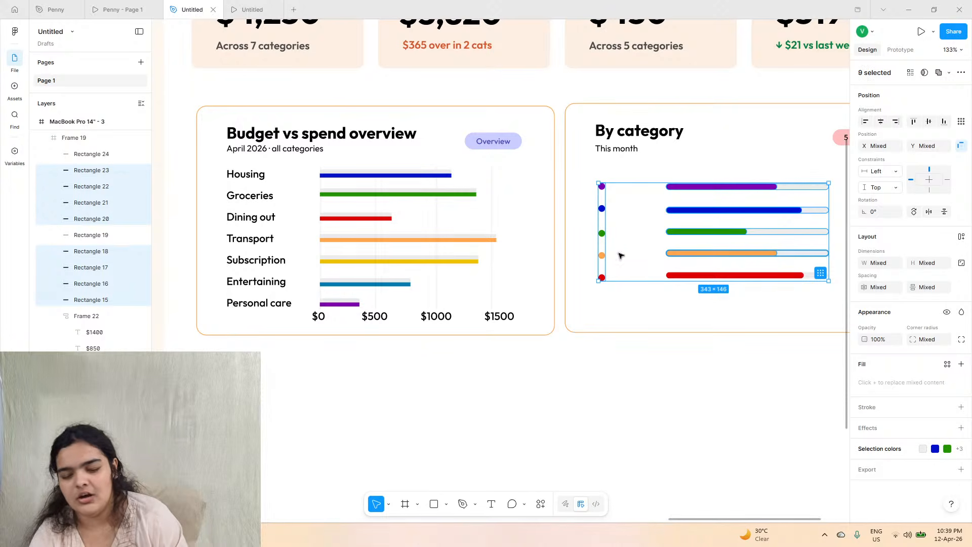
shift+click(790, 275)
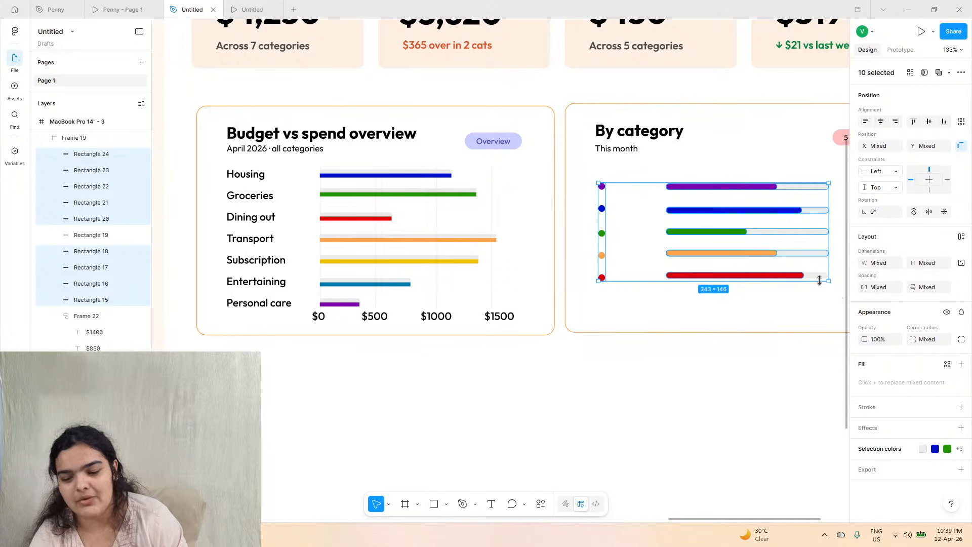
click(821, 273)
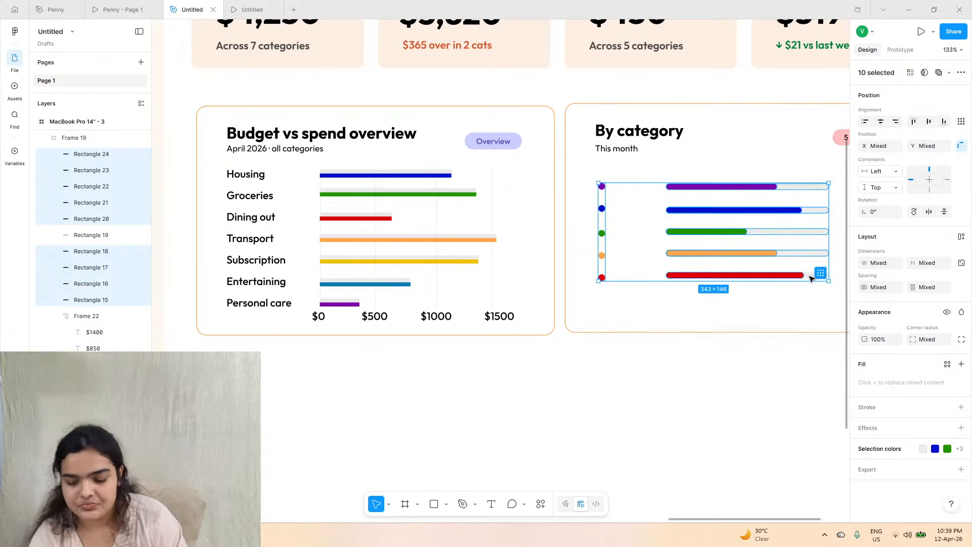
key(Delete)
click(811, 276)
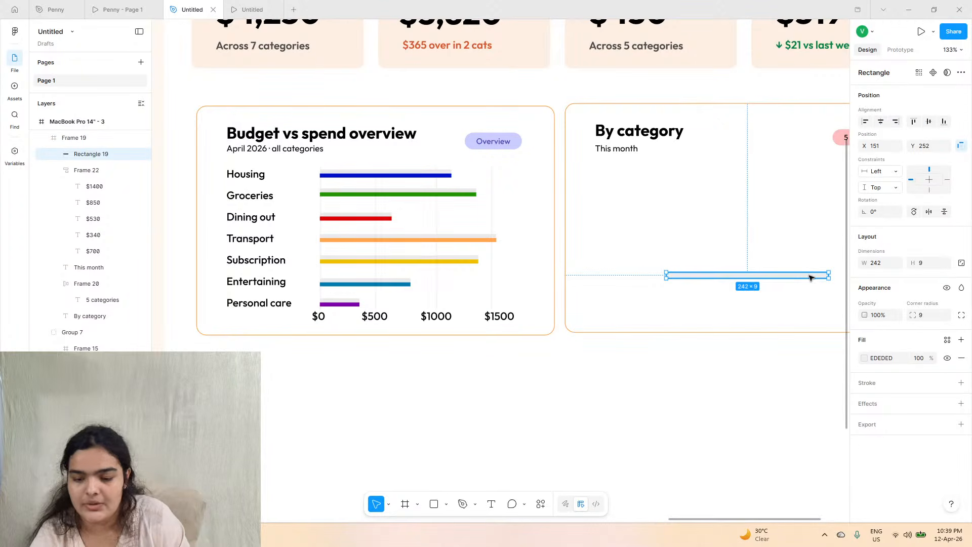
key(Delete)
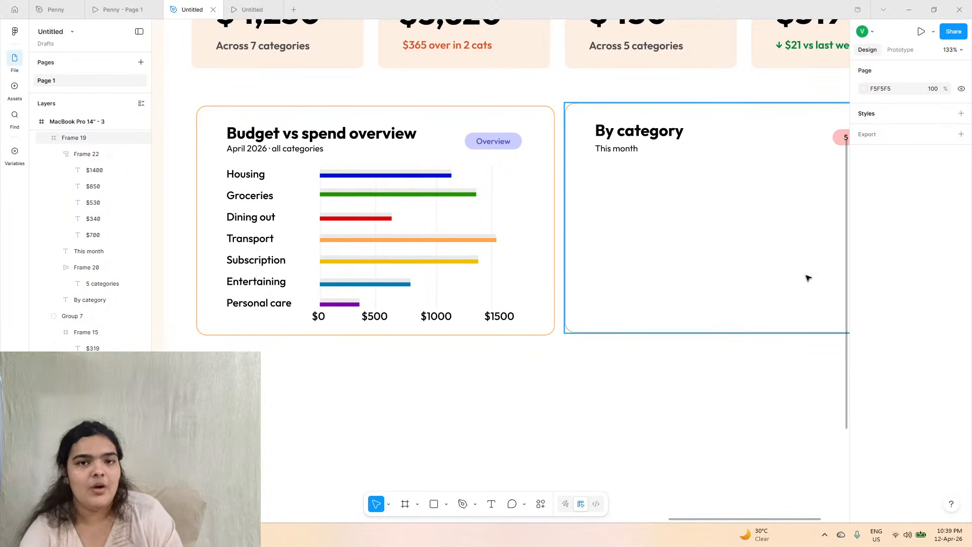
- Check the Penny reference and copy the category labels, four vertical gridlines and dollar axis from the Budget vs spend card into the By category card
click(159, 7)
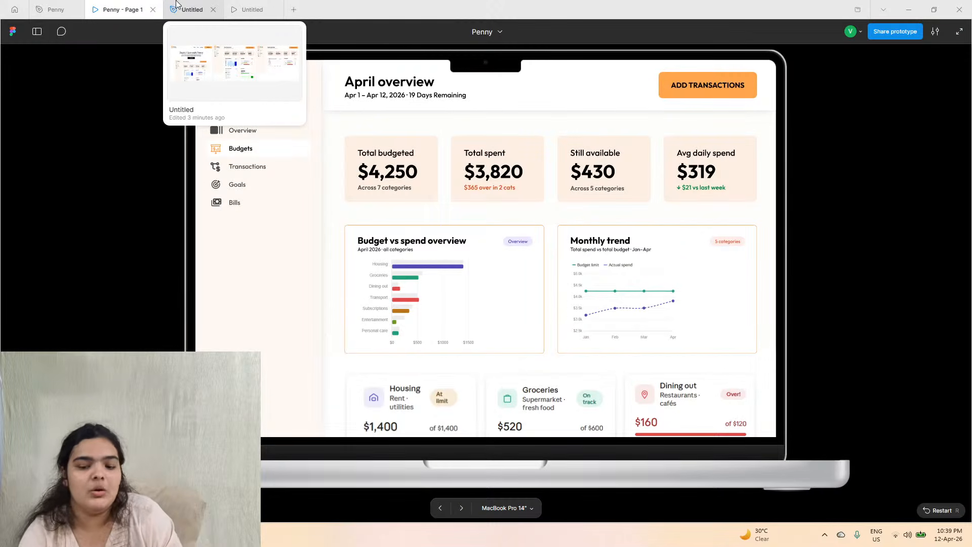
click(194, 6)
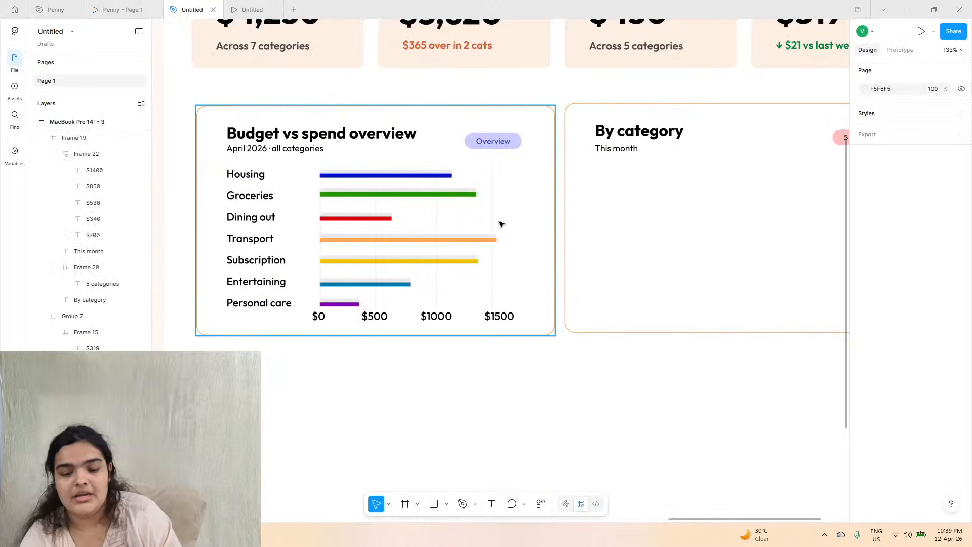
click(253, 177)
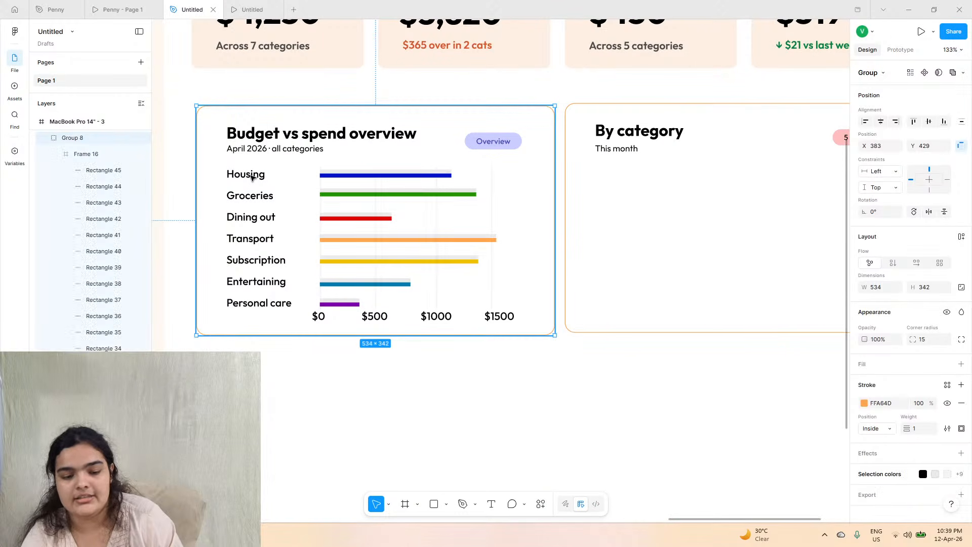
key(ctrl+z)
click(252, 178)
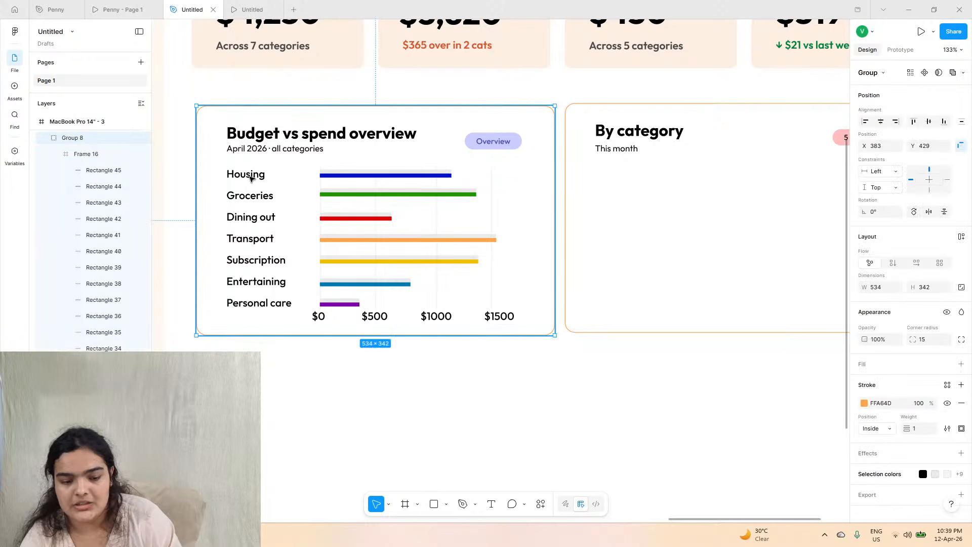
double_click(255, 200)
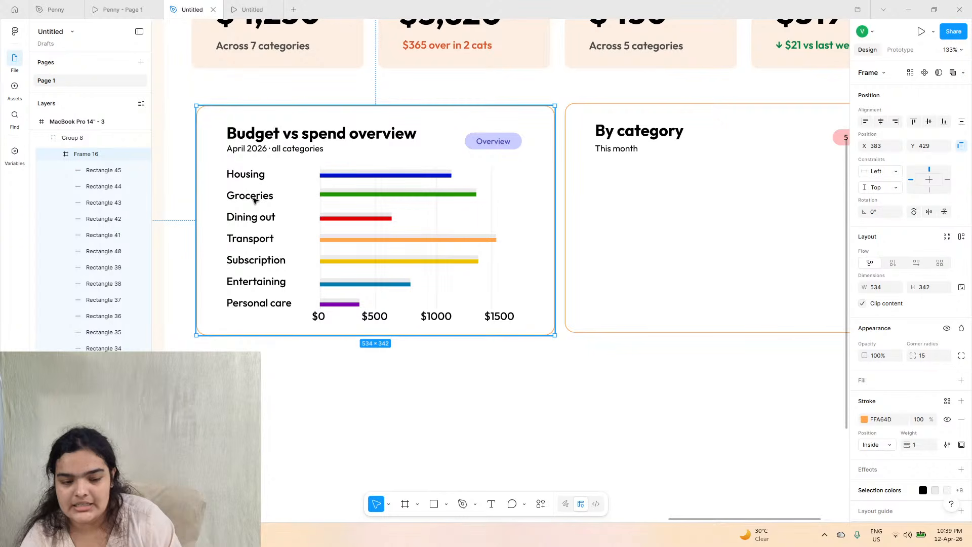
click(255, 199)
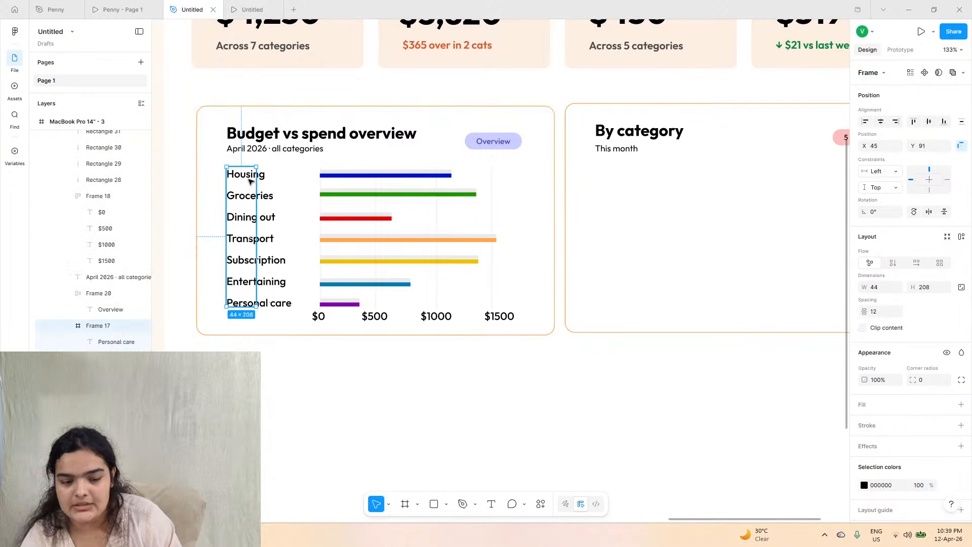
shift+click(322, 177)
click(322, 184)
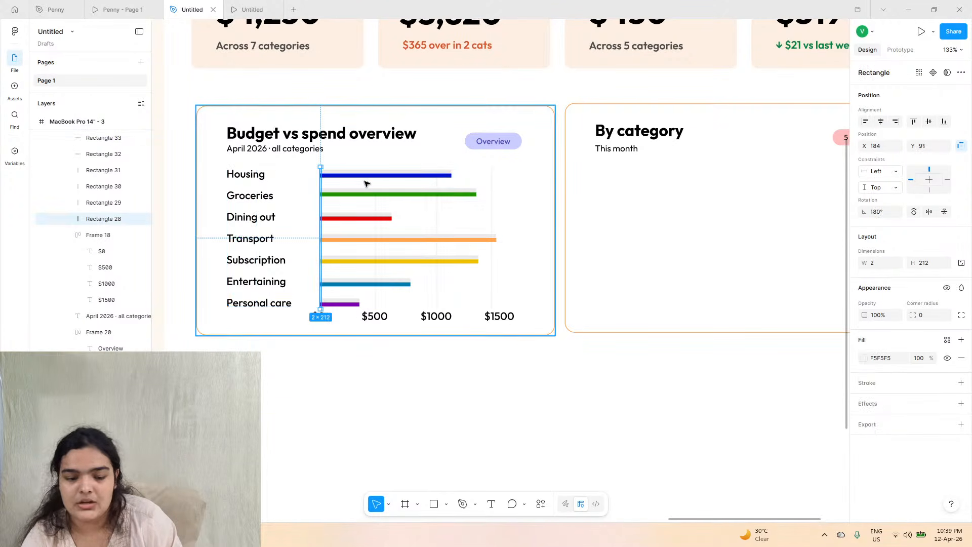
shift+click(376, 187)
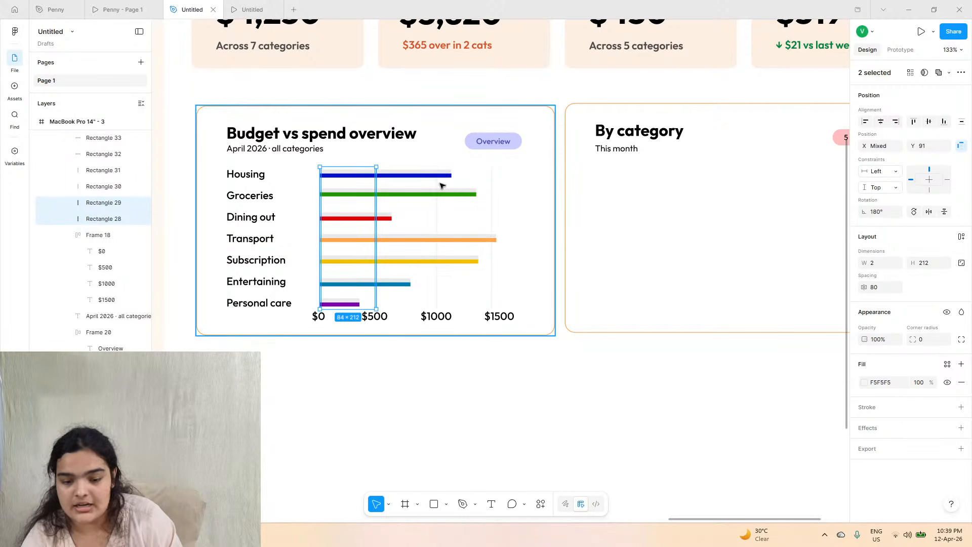
shift+click(441, 185)
shift+click(438, 184)
shift+click(438, 185)
shift+click(437, 182)
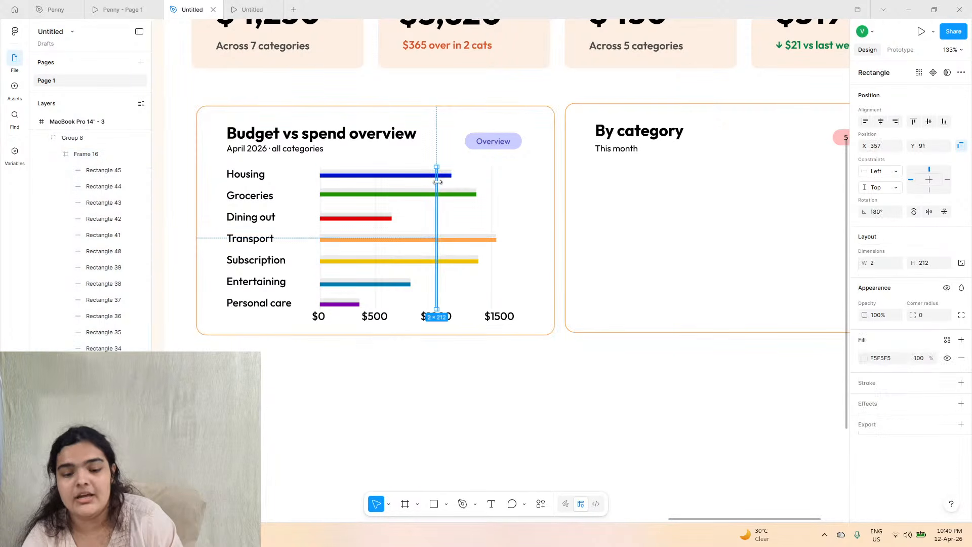
shift+click(491, 186)
shift+click(377, 182)
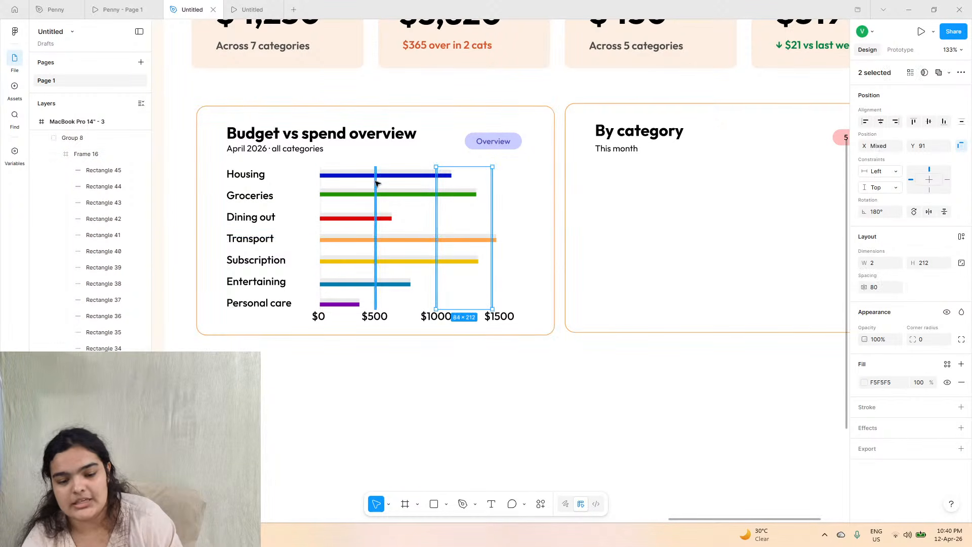
shift+click(321, 185)
shift+click(256, 177)
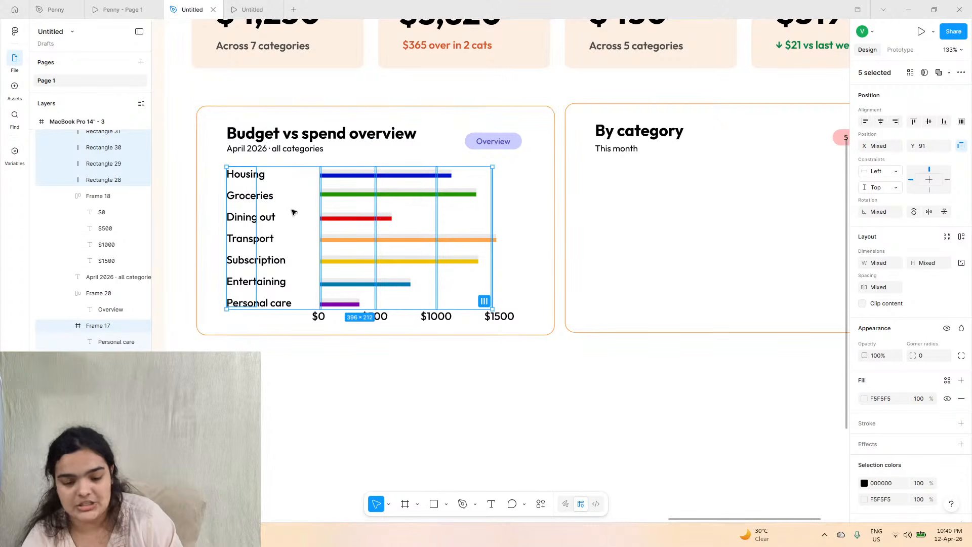
shift+click(320, 316)
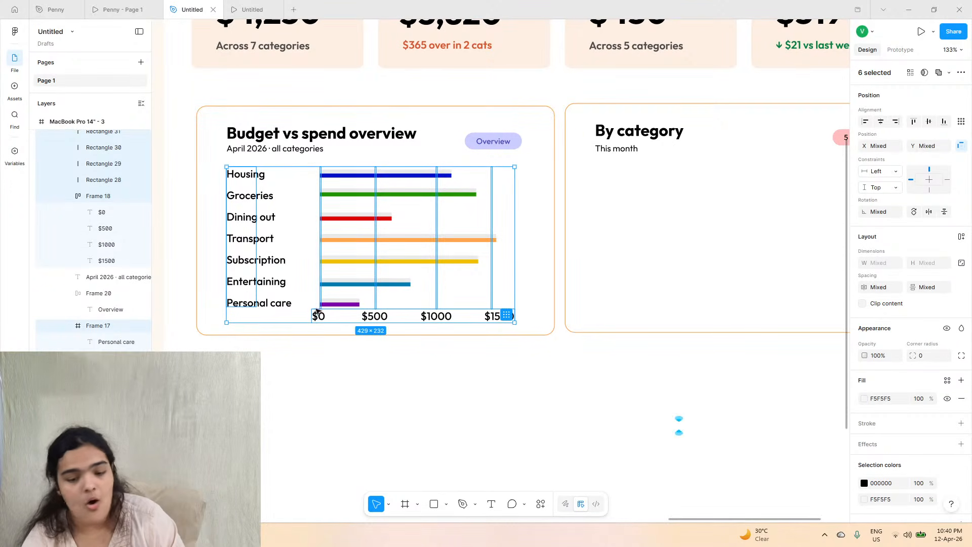
key(ctrl+c)
click(674, 261)
key(ctrl+v)
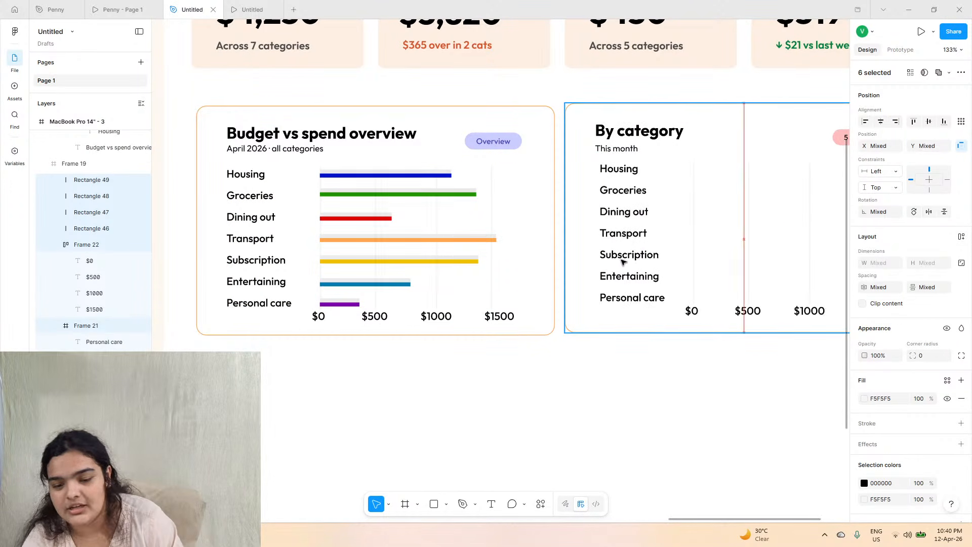
drag(623, 262, 622, 265)
scroll(607, 282, right, 3)
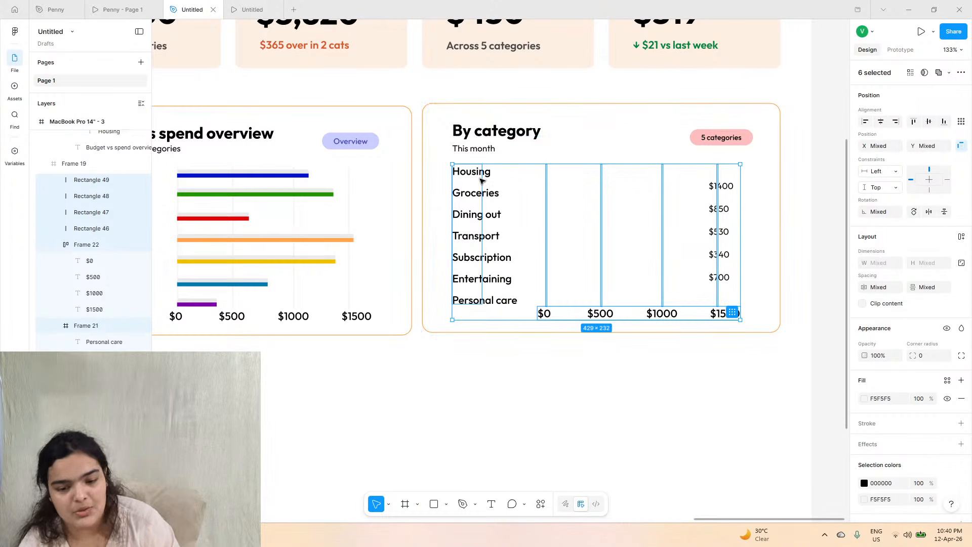
- Examine the Monthly trend chart in the Penny design file and return to the new file
click(491, 198)
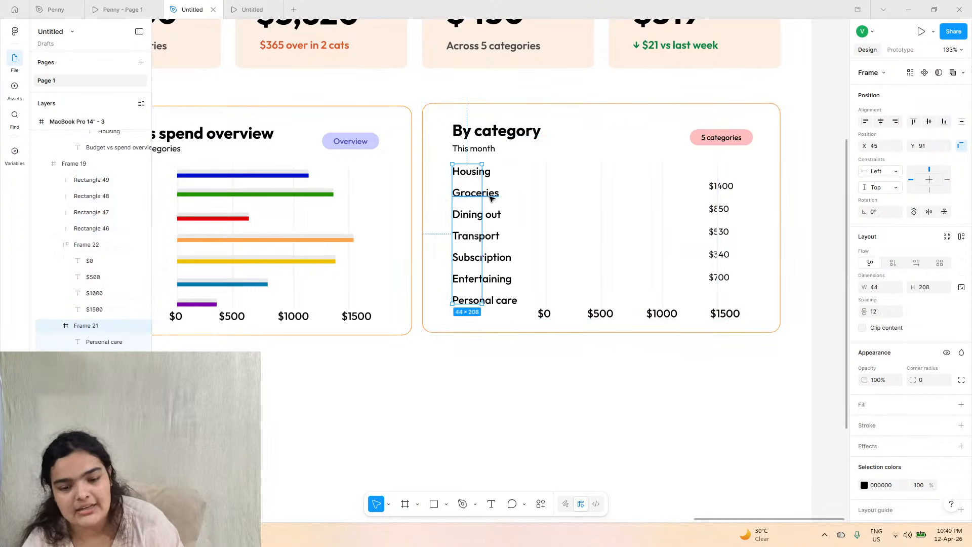
click(729, 189)
click(127, 9)
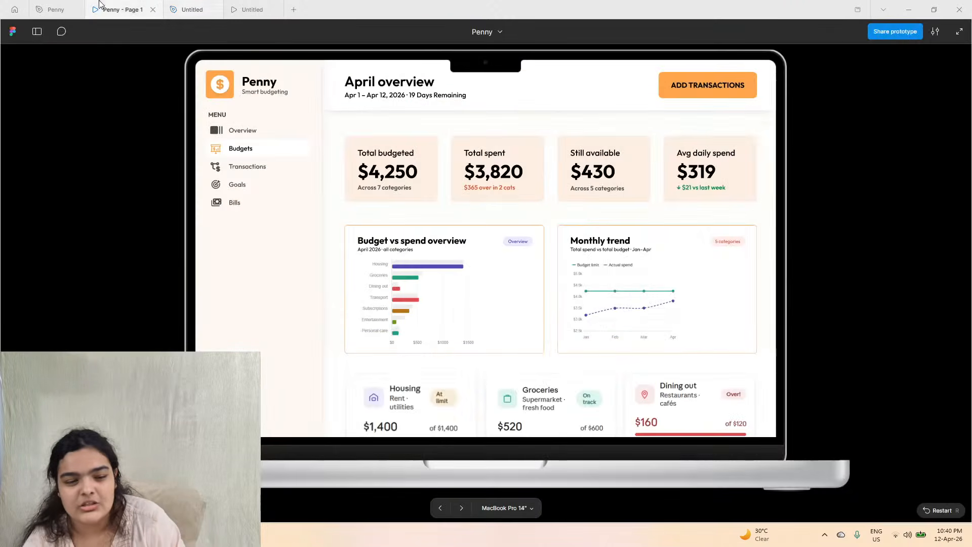
click(205, 6)
click(122, 9)
click(55, 9)
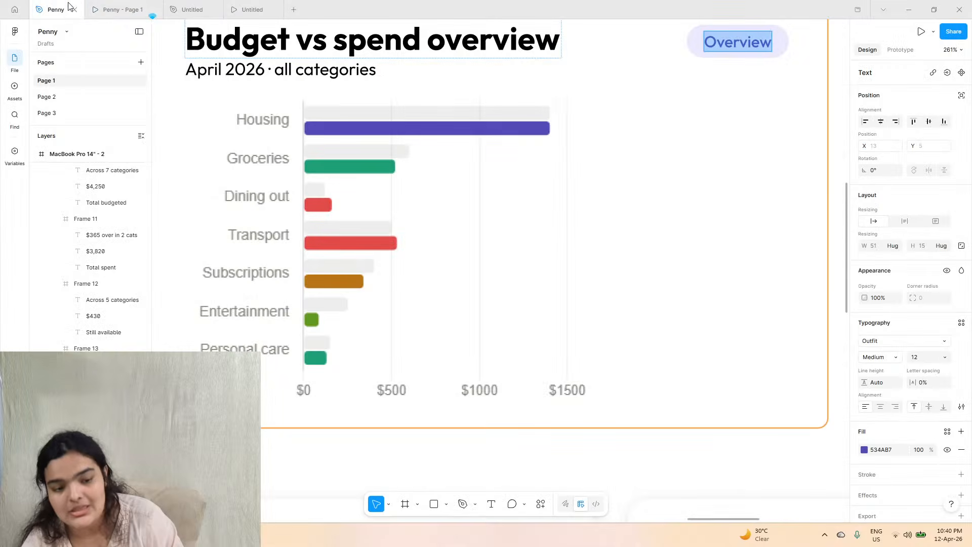
scroll(444, 173, right, 10)
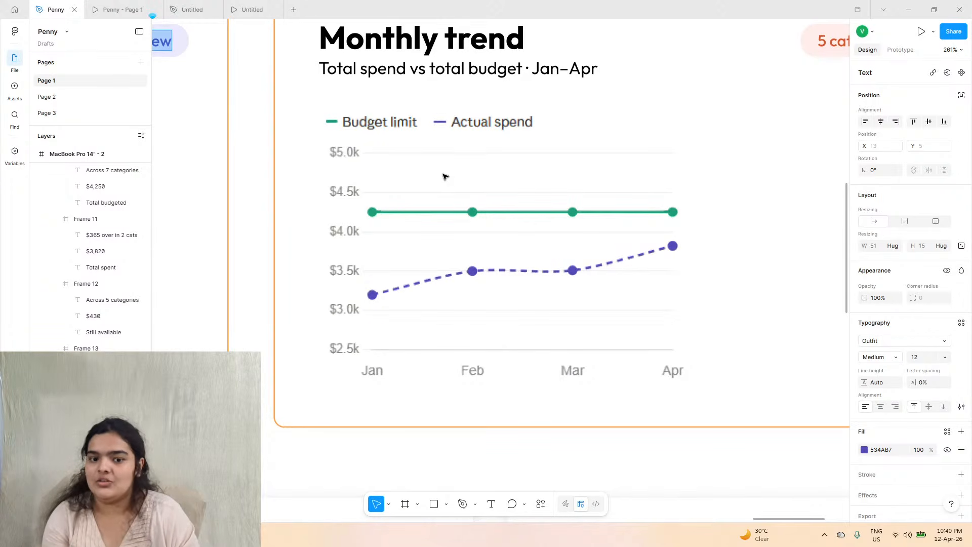
click(192, 10)
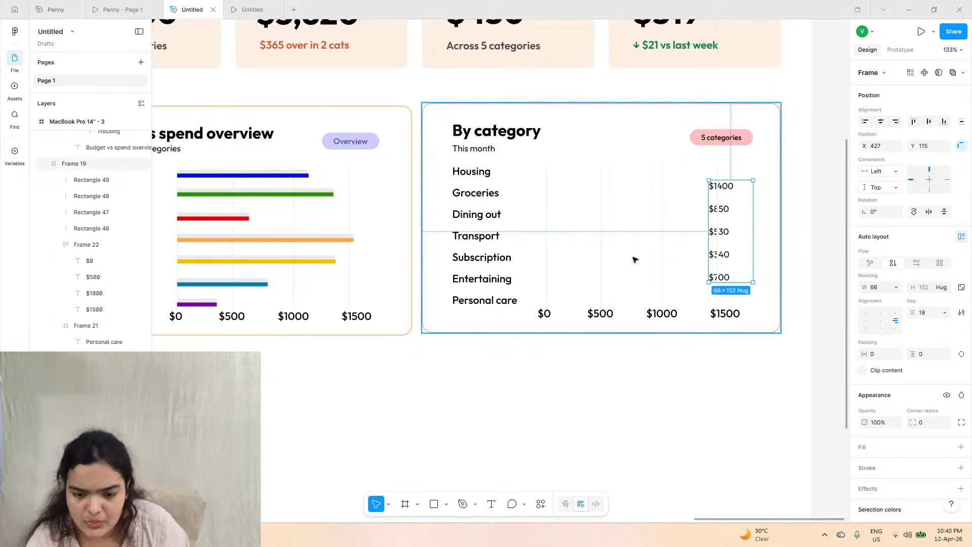
- Review the Income vs expenses chart on the overview screen and return to the By category card on the Budgets screen
scroll(501, 182, down, 3)
click(488, 180)
scroll(490, 181, left, 10)
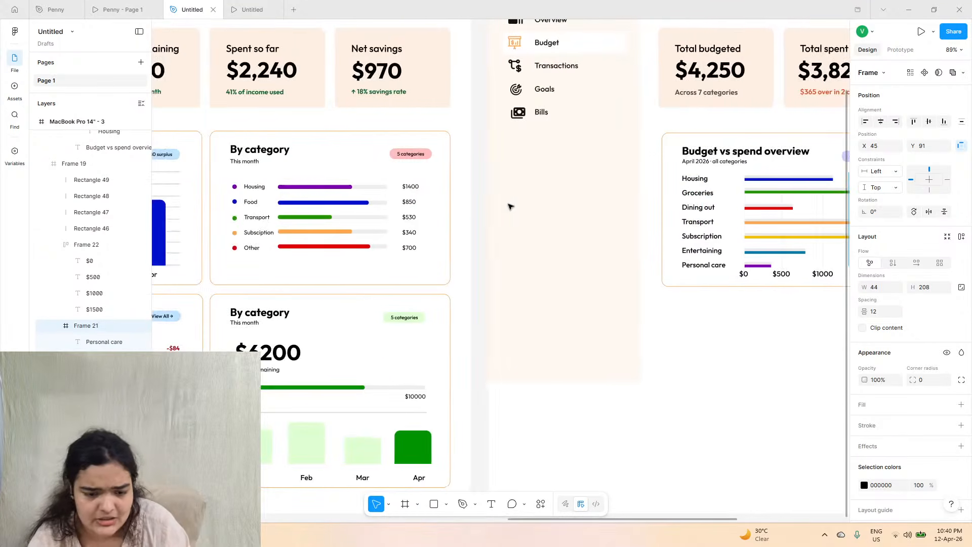
click(217, 178)
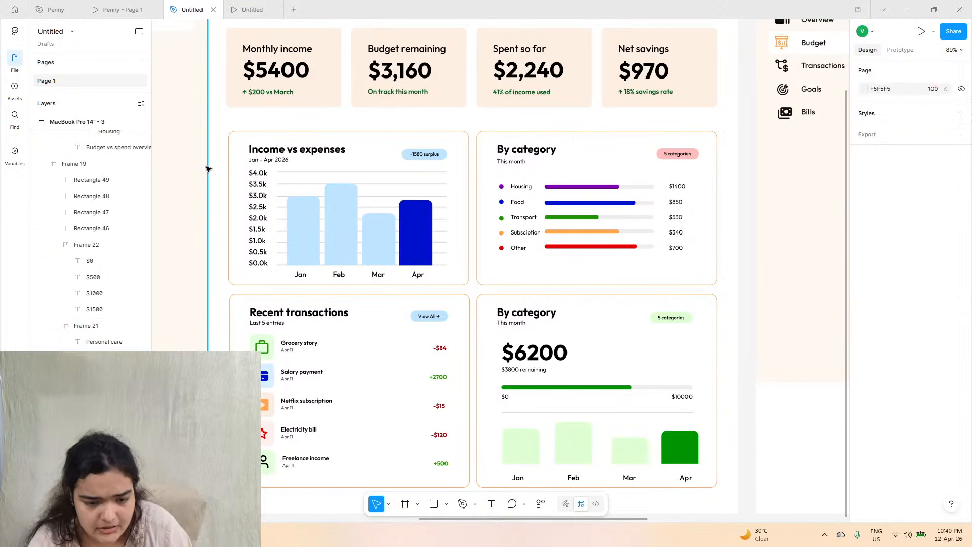
drag(207, 168, 231, 176)
click(231, 177)
scroll(506, 228, right, 15)
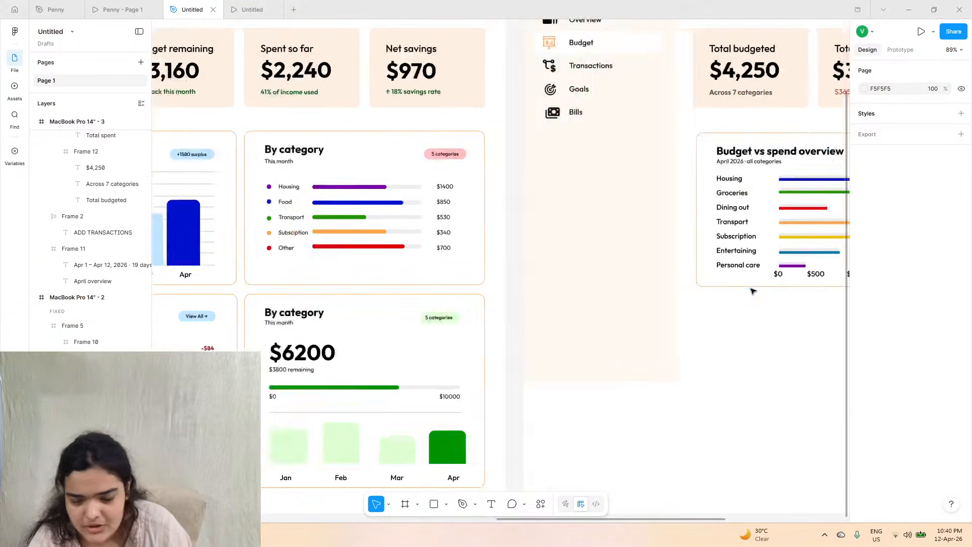
scroll(400, 211, up, 5)
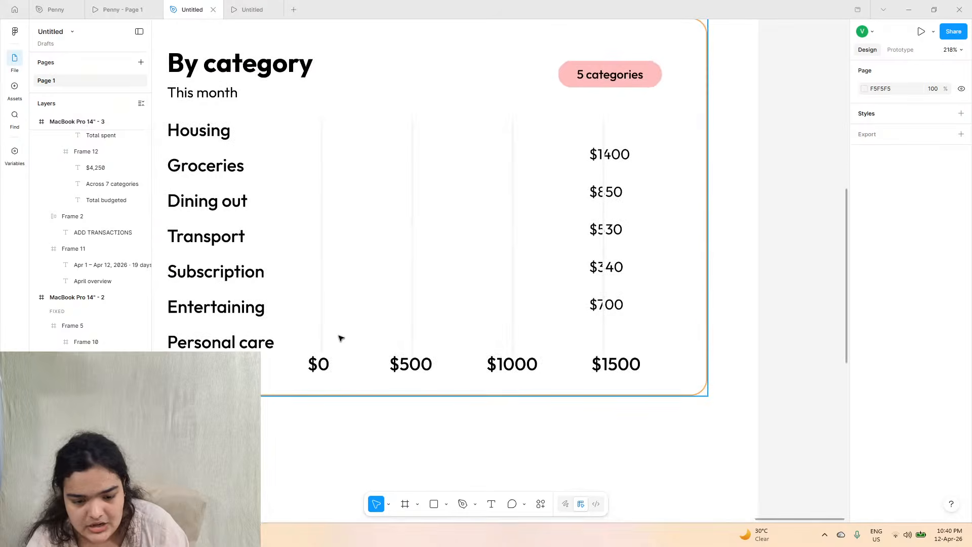
- Replace the $0 label on the horizontal axis of the By category card with Jan
click(313, 373)
double_click(313, 374)
double_click(313, 373)
text(Ja)
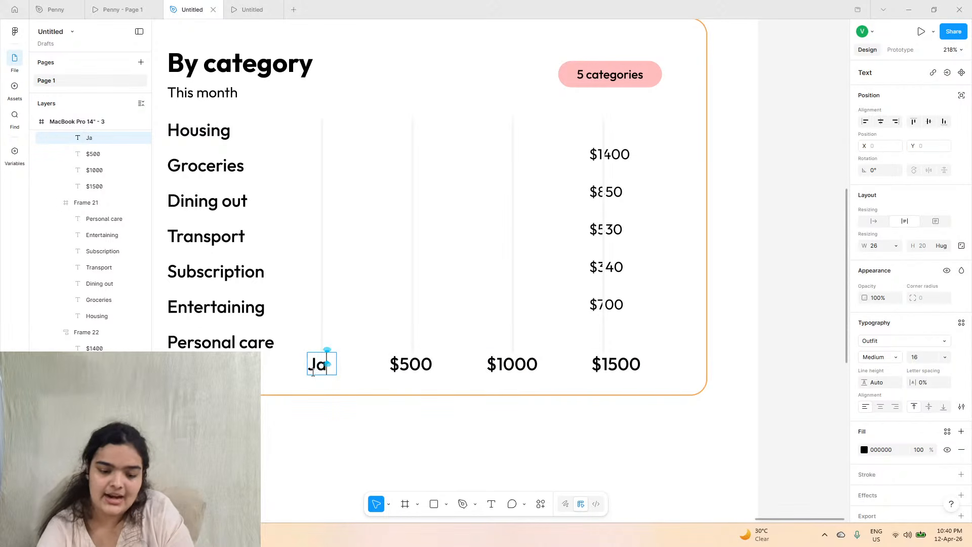
text(n)
click(201, 51)
- Check the month labels in the Penny prototype and replace the $500 axis label with Feb
click(119, 9)
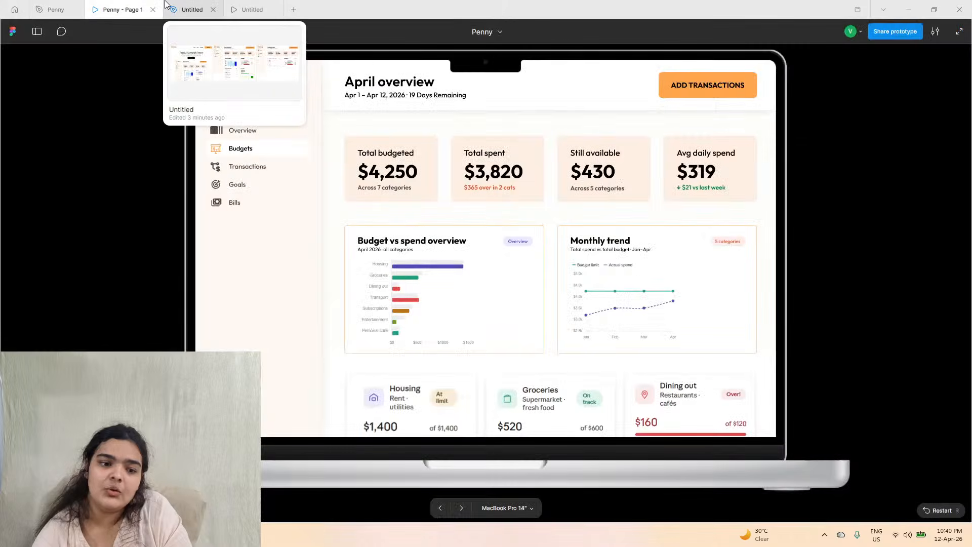
click(180, 6)
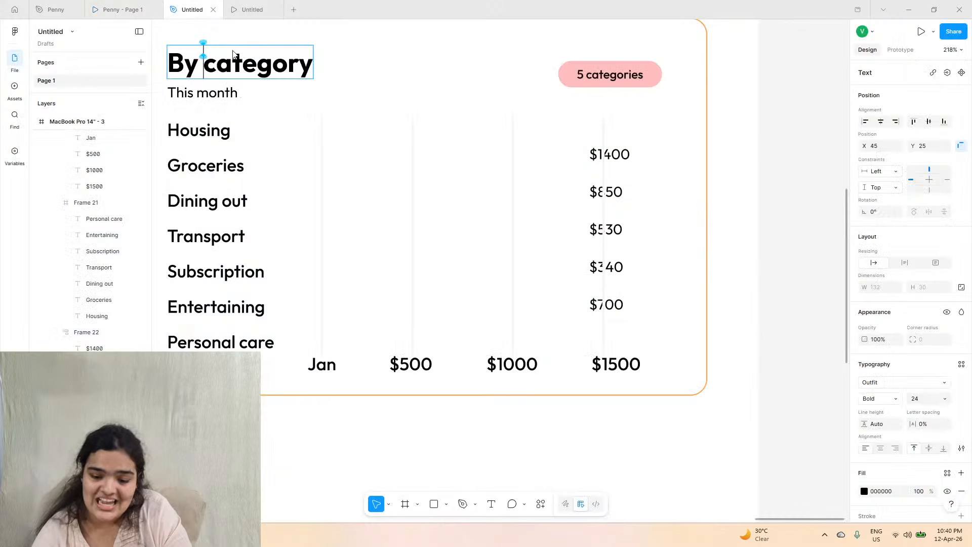
double_click(410, 365)
double_click(410, 365)
text(Feb)
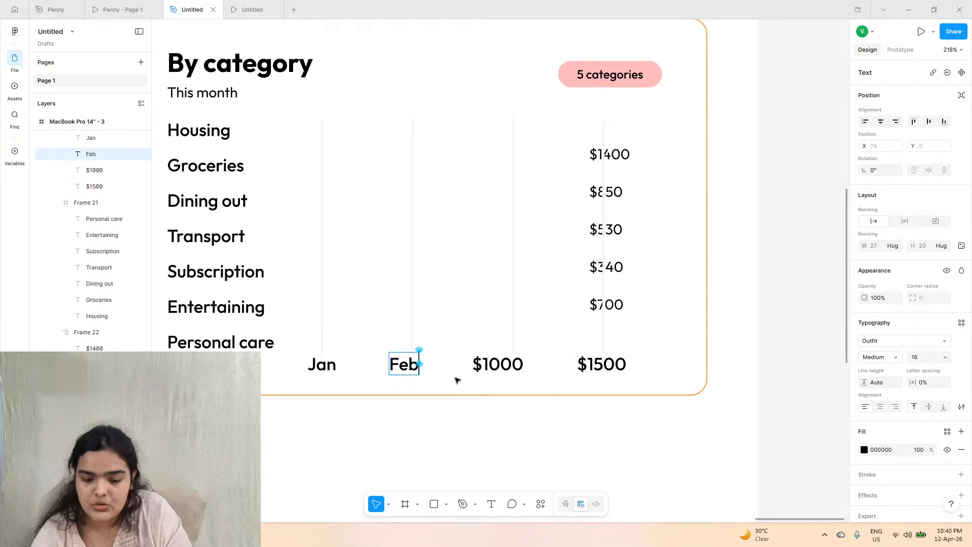
key(Escape)
key(ctrl+alt+t)
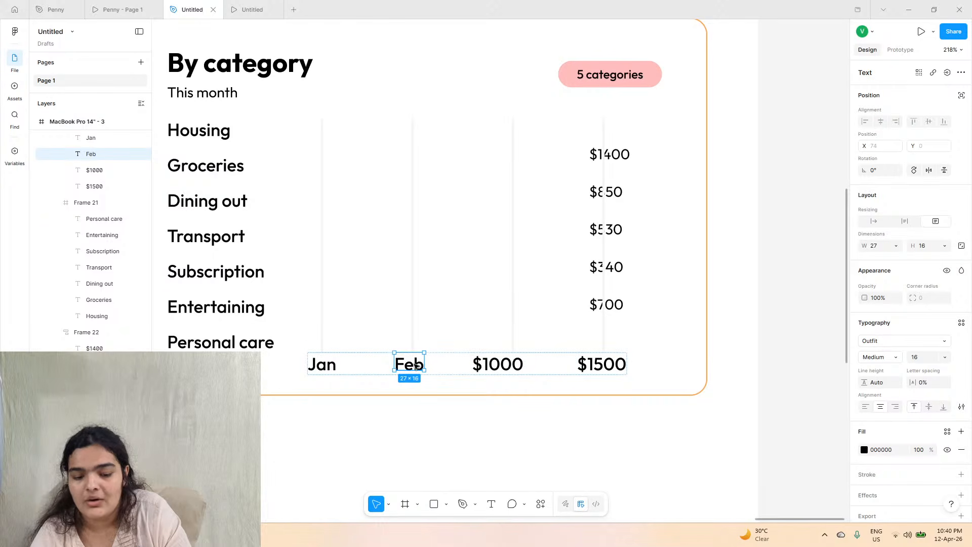
drag(414, 373, 414, 369)
- Replace the $1000 axis label with Mar
click(494, 368)
double_click(495, 368)
scroll(495, 368, left, 1)
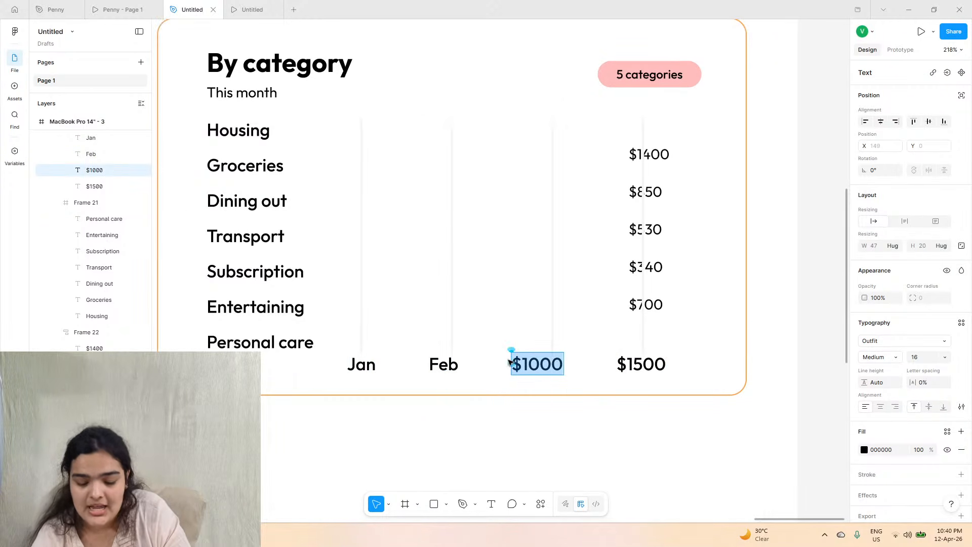
text(Mar)
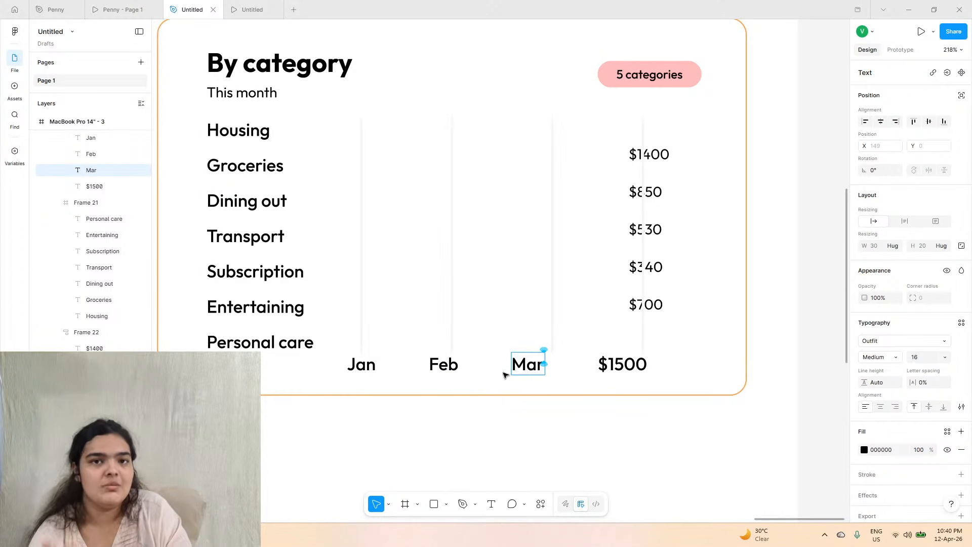
- Check the Penny prototype's Monthly trend chart and replace the $1500 axis label with Apr
click(117, 9)
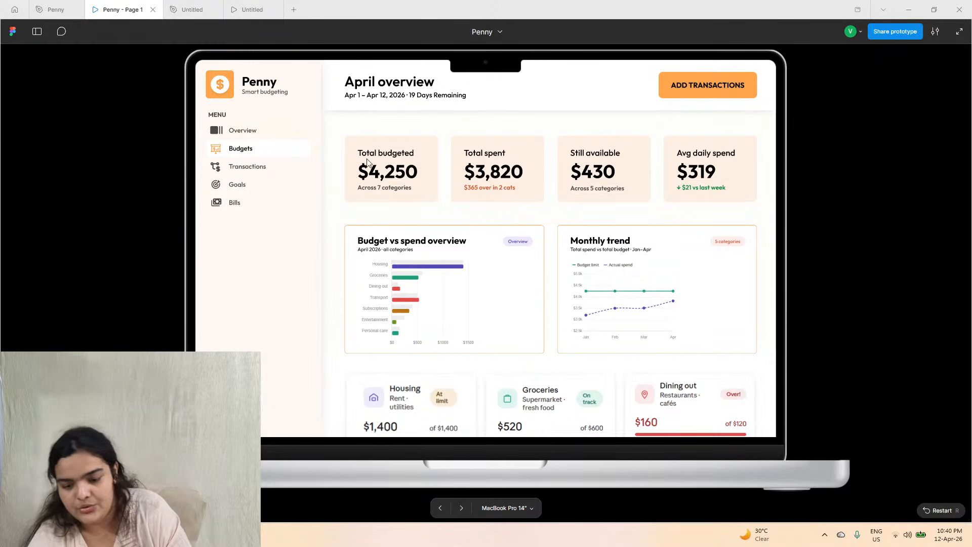
click(175, 10)
double_click(634, 362)
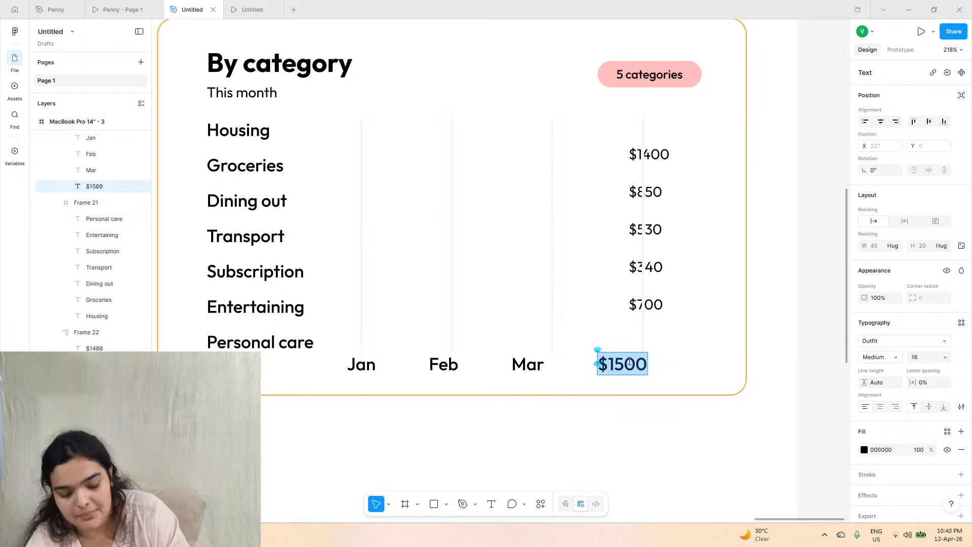
text(Apr)
key(Escape)
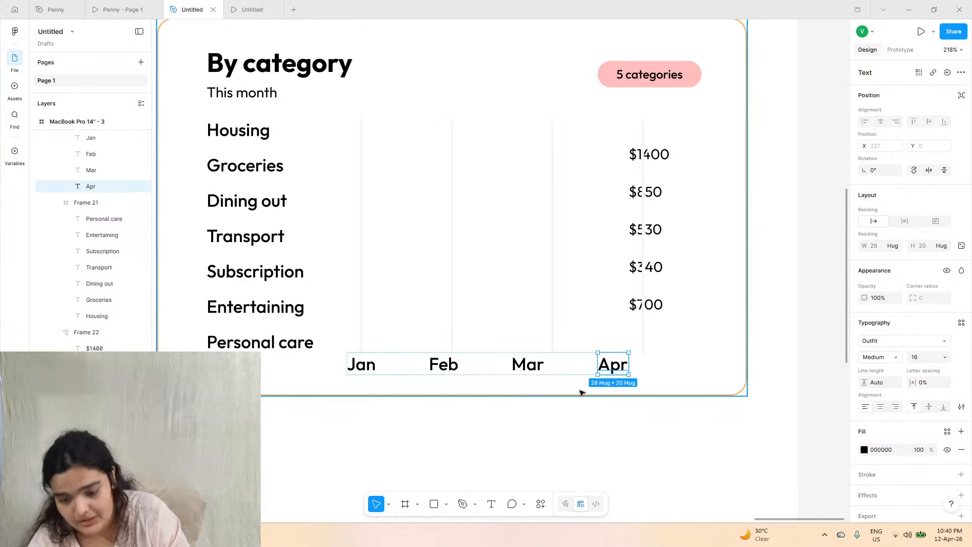
- Set the gap between the month labels to 57 and delete the column of dollar amounts beside the chart
click(554, 359)
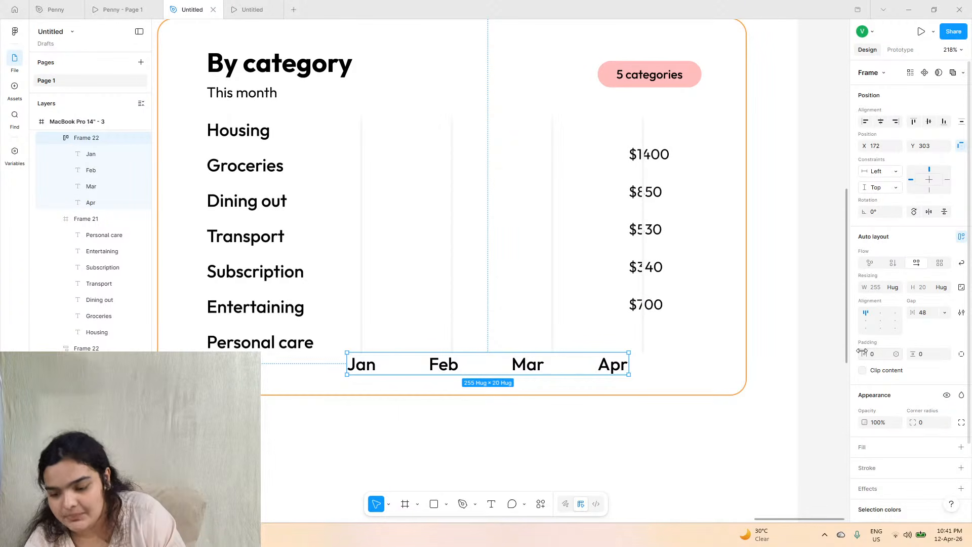
mouse_move(914, 314)
mouse_down()
mouse_move(935, 317)
mouse_move(923, 320)
mouse_up()
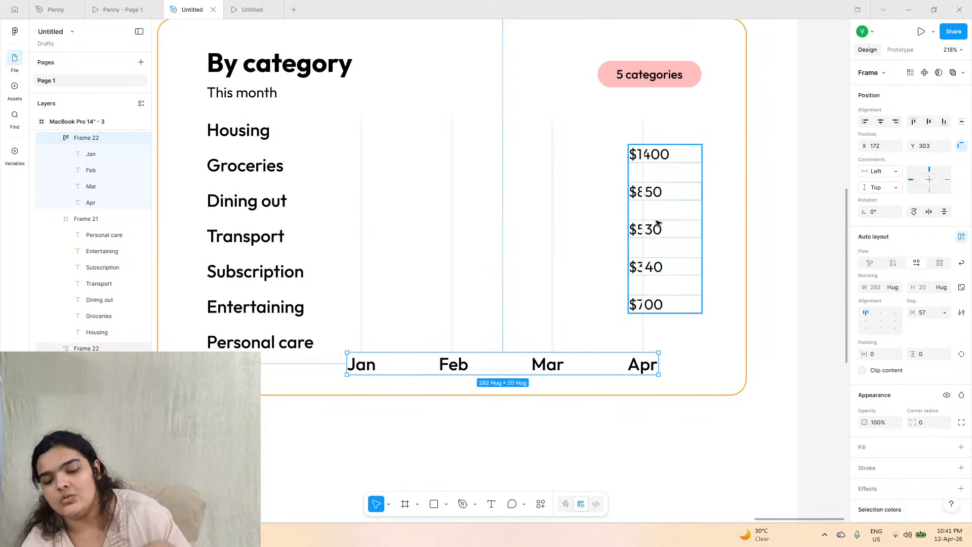
click(652, 198)
key(Delete)
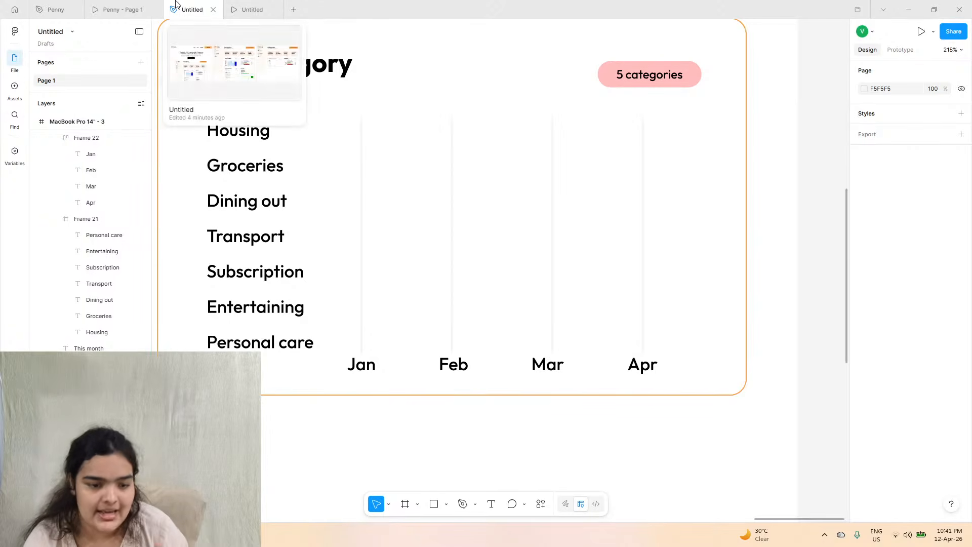
- Check the vertical axis in the prototypes and replace the Housing label with $5.0k
click(119, 9)
click(180, 4)
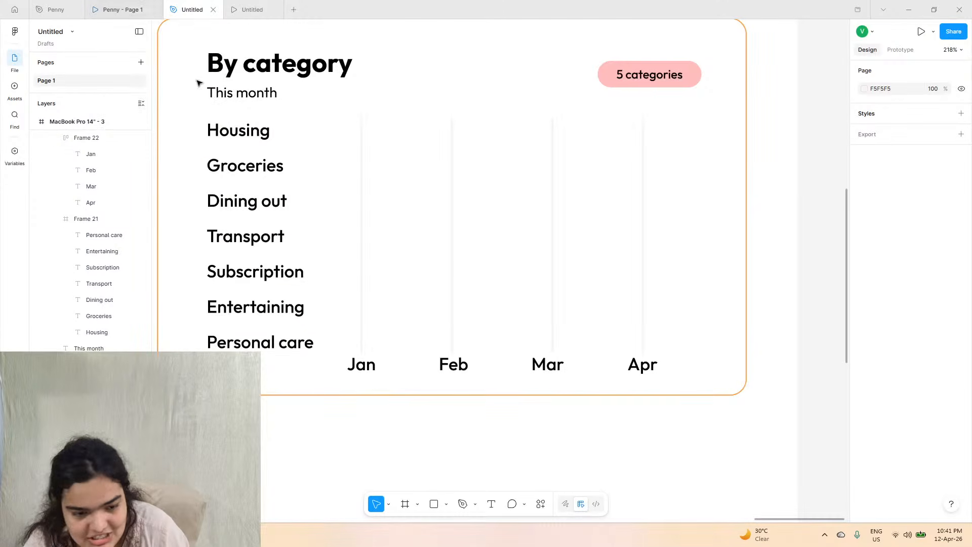
double_click(227, 135)
double_click(228, 135)
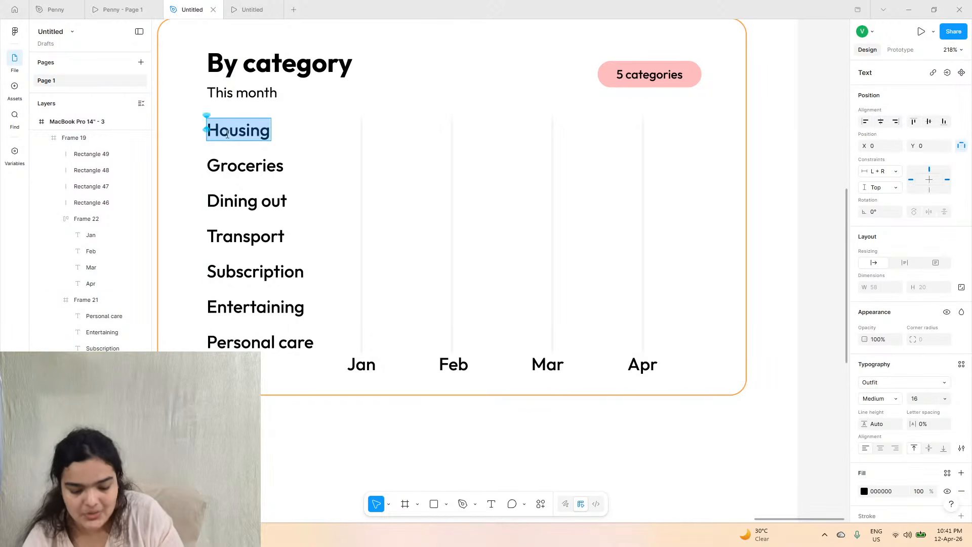
text($5.0)
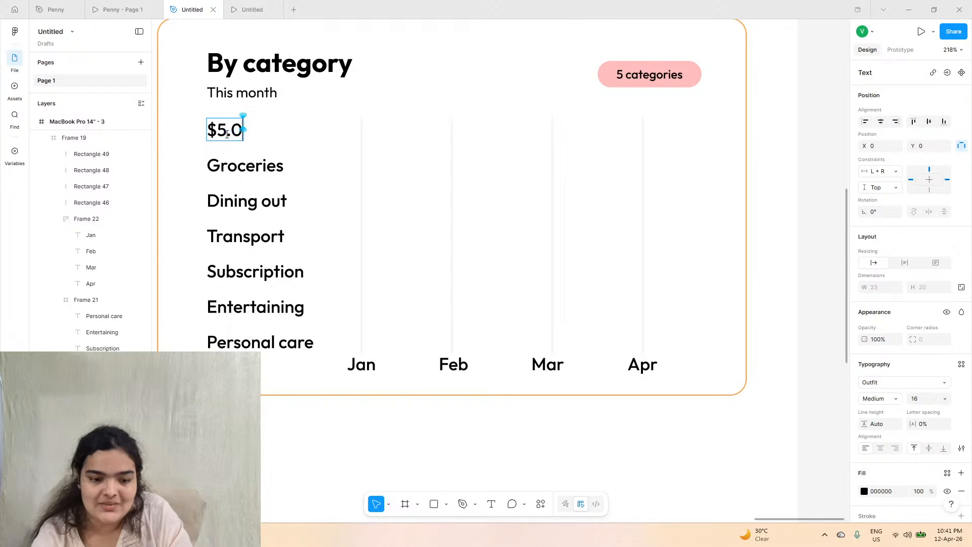
key(BackSpace)
key(BackSpace)
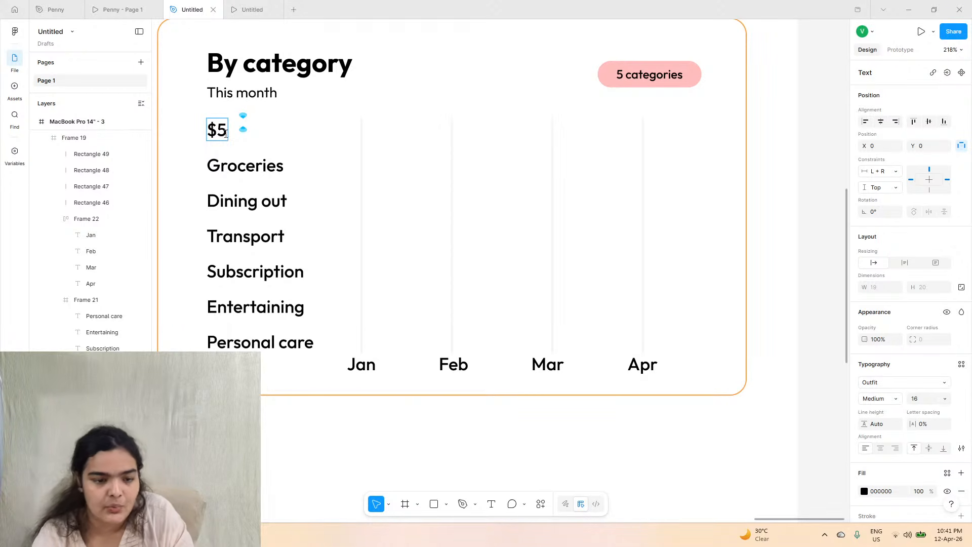
click(252, 9)
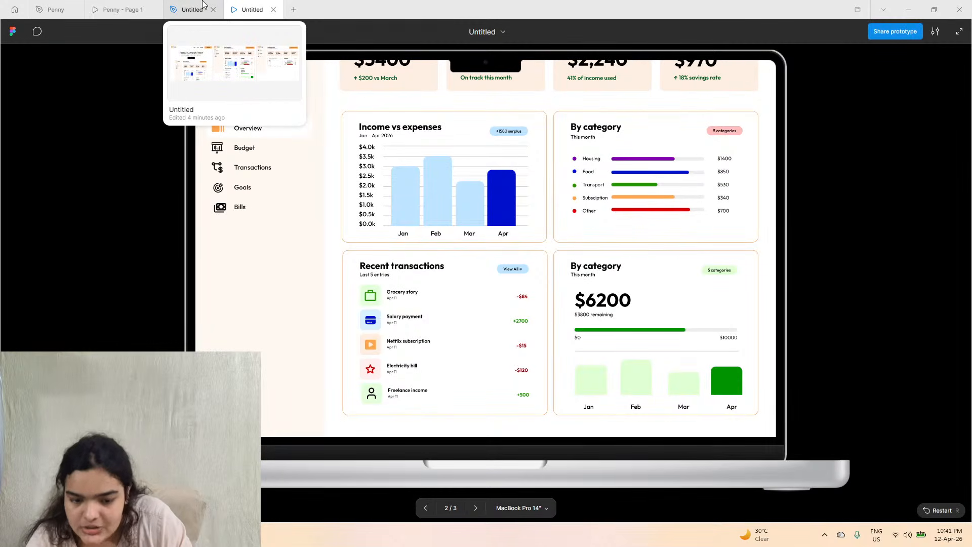
click(147, 5)
click(188, 6)
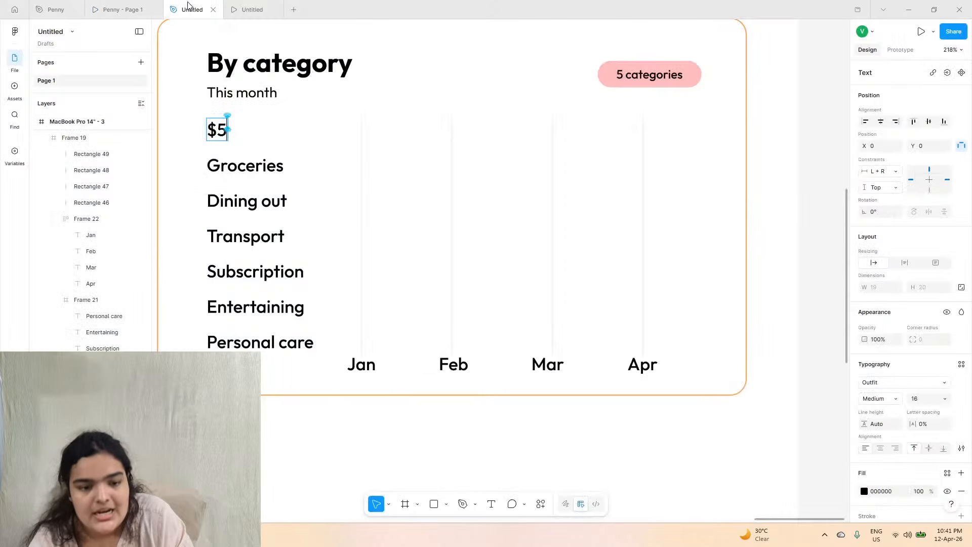
text(.0k)
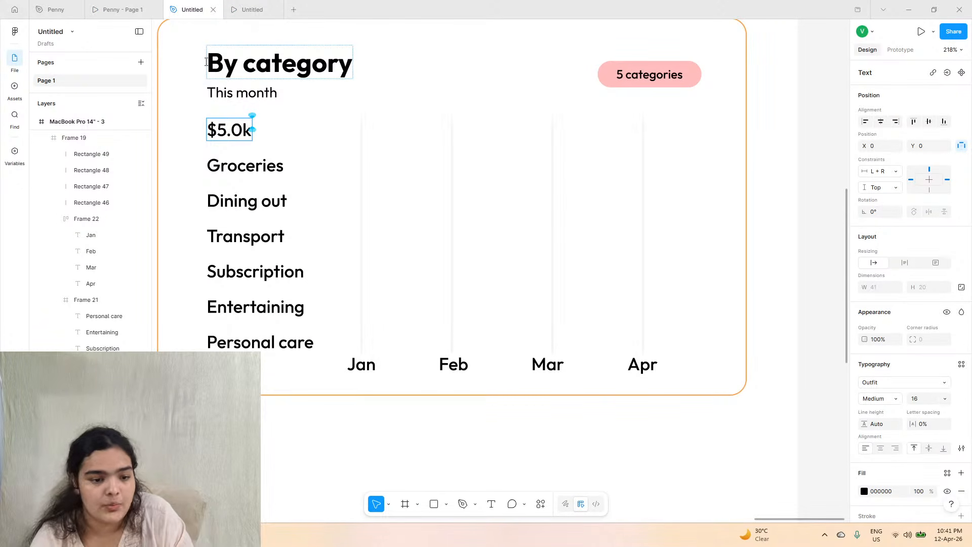
- Check the axis values of the Monthly trend chart in the Penny design file and replace the Groceries label with $4.5k
click(117, 9)
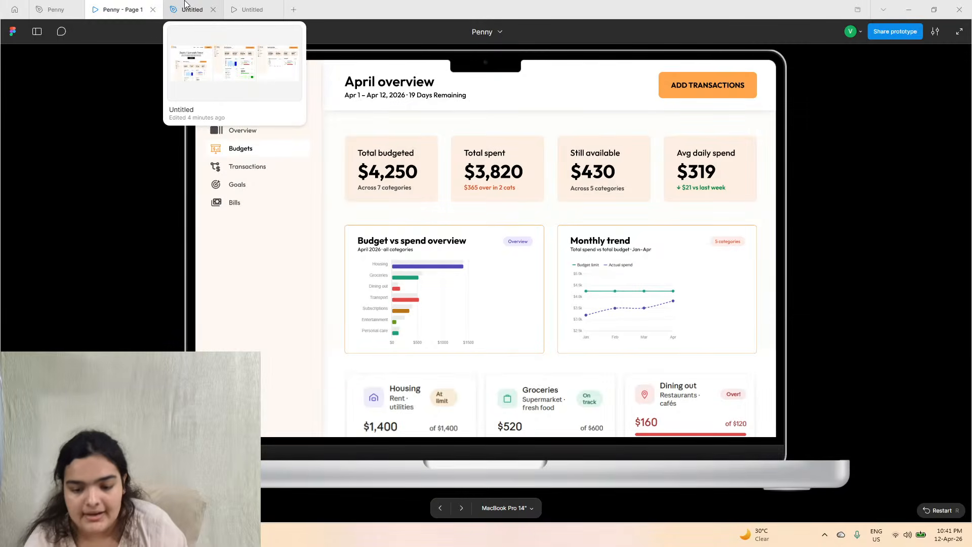
click(47, 9)
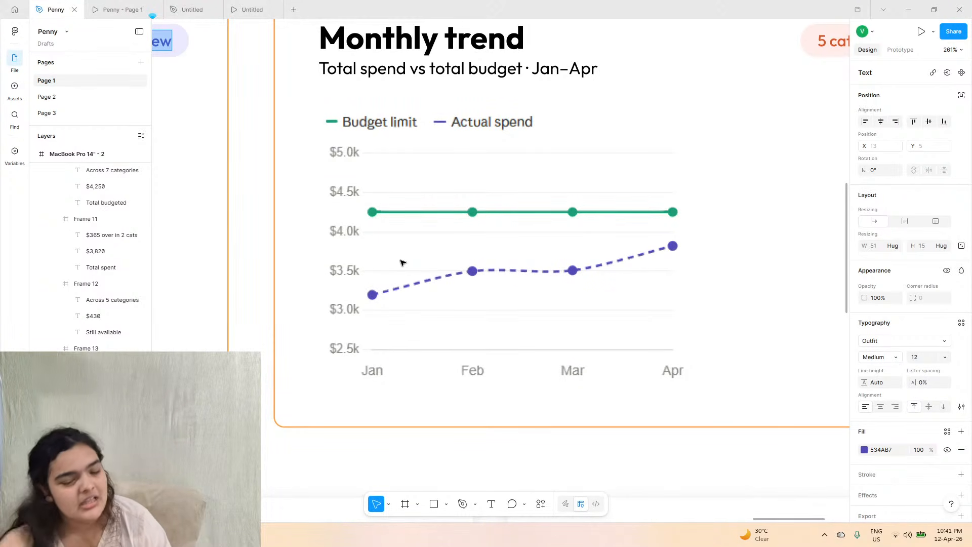
click(192, 9)
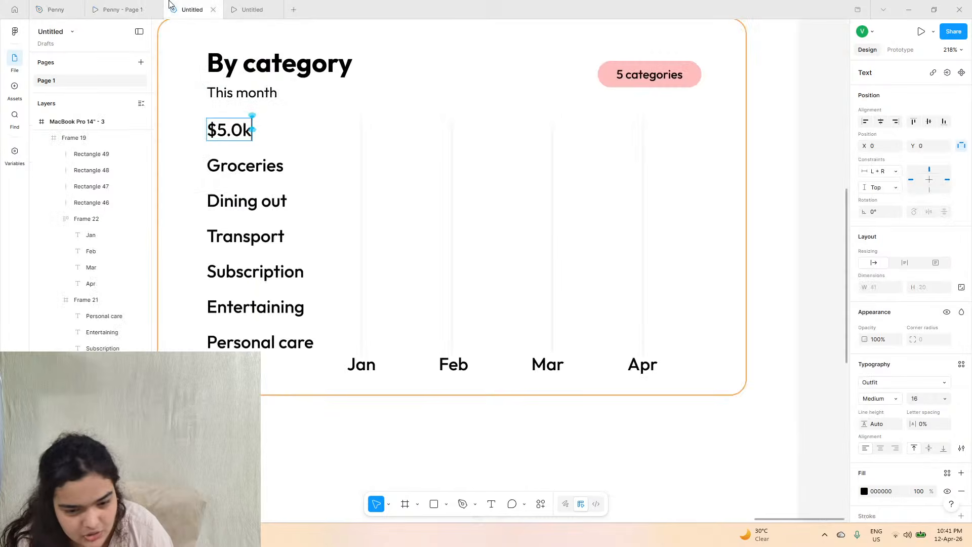
click(221, 166)
text($)
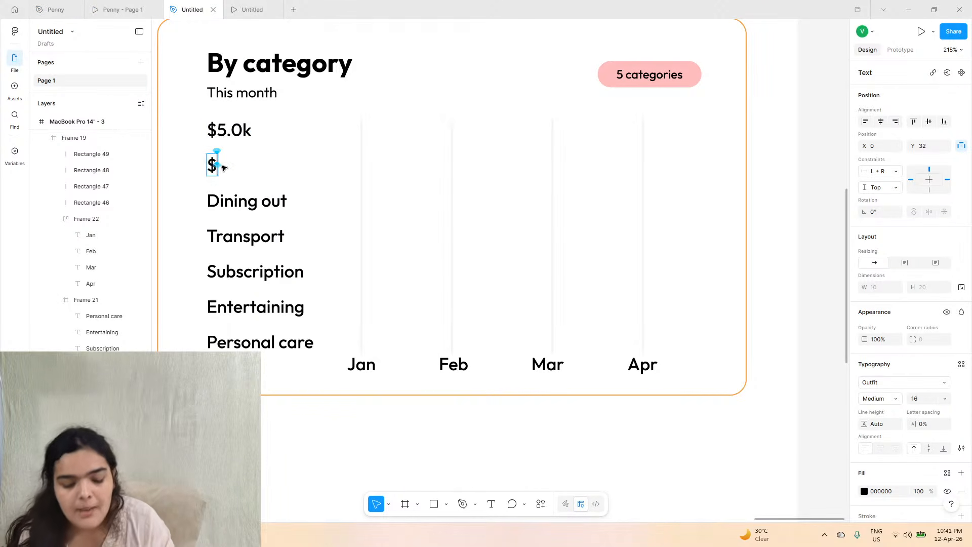
text(4.5k)
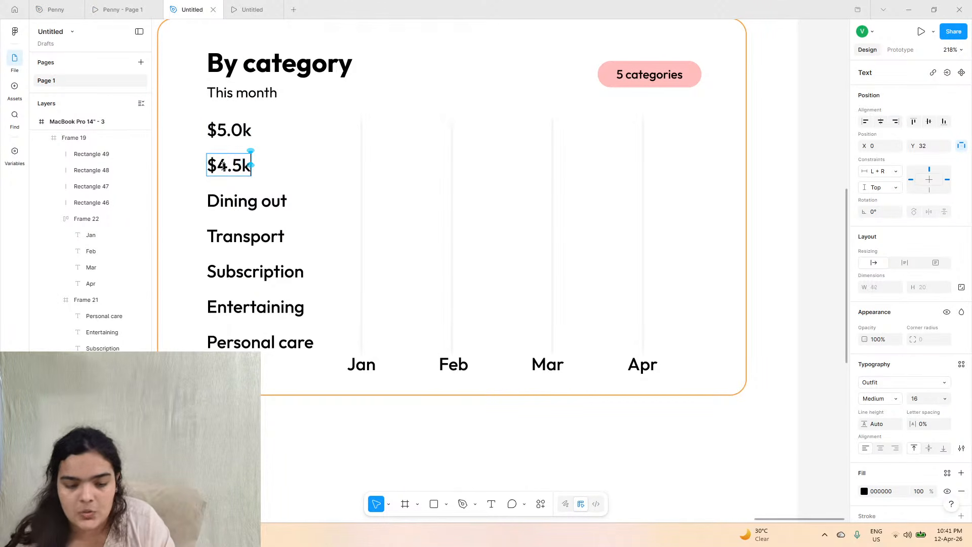
- Recheck the Monthly trend axis in the Penny design file and replace the Dining out label with $4.0k
click(117, 10)
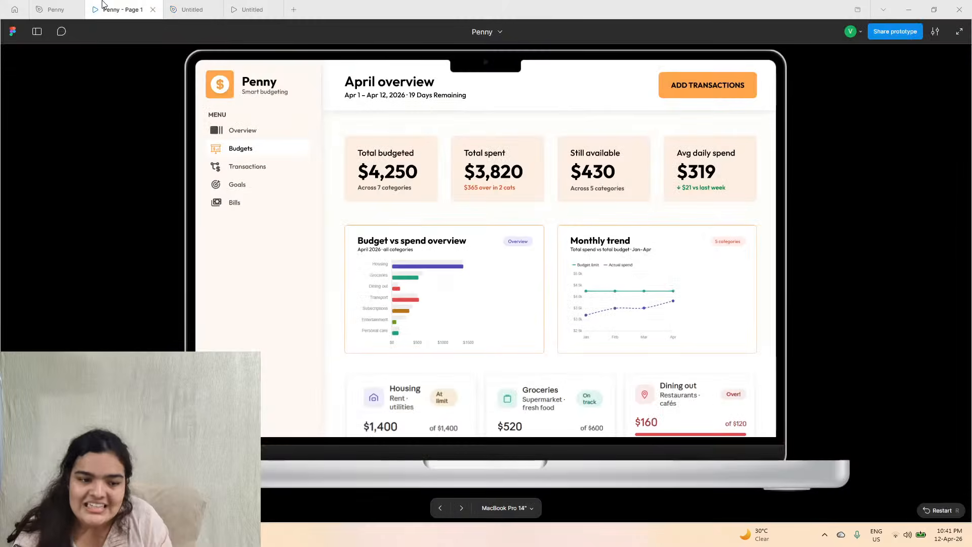
click(192, 7)
click(56, 9)
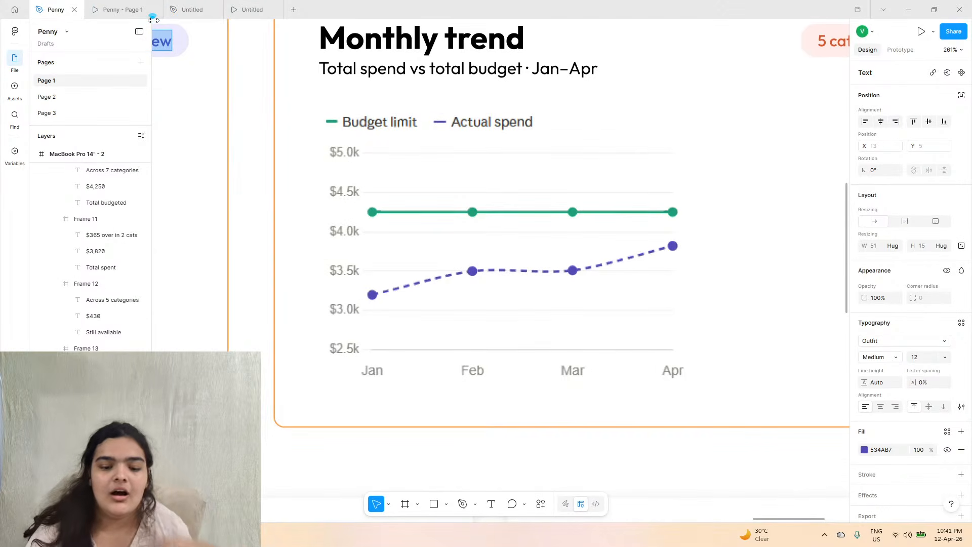
click(192, 10)
click(265, 206)
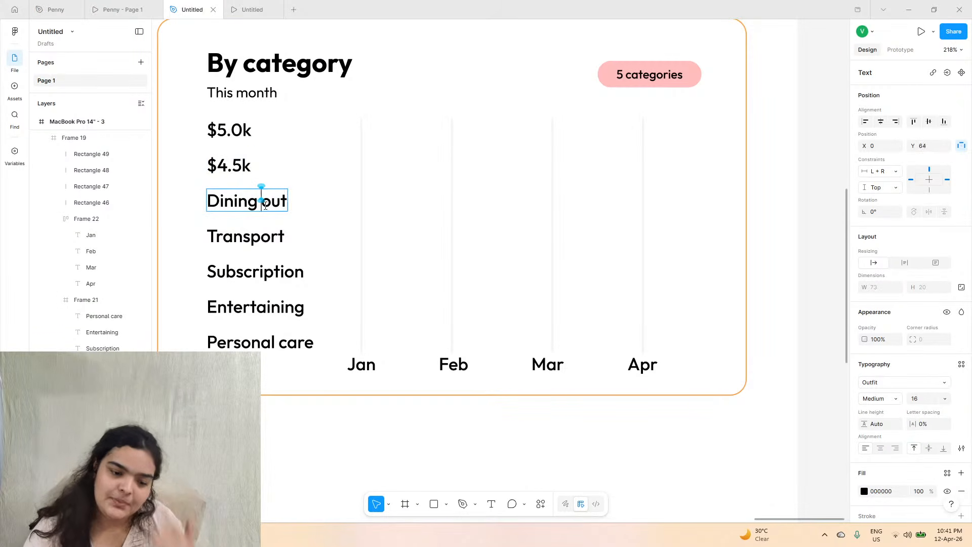
double_click(265, 205)
click(265, 206)
text($)
triple_click(265, 205)
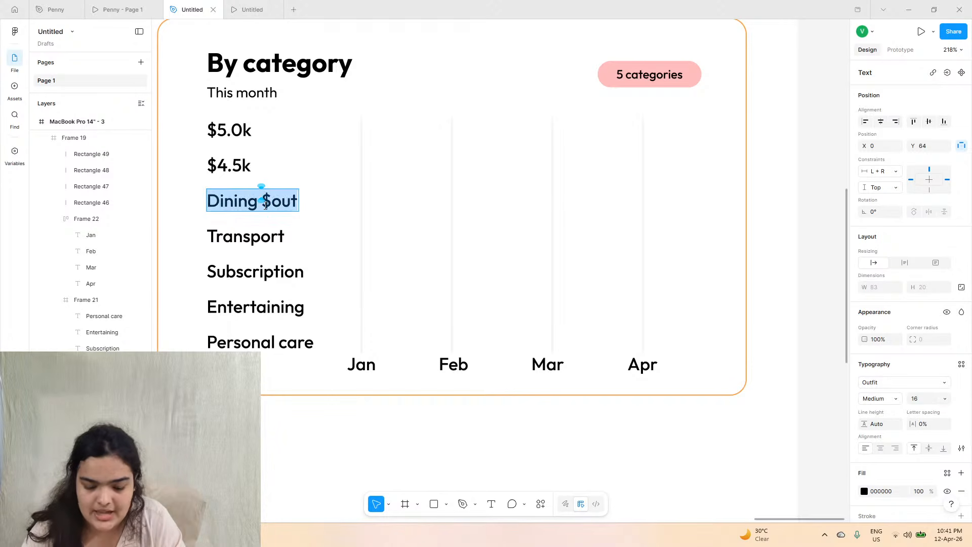
text($4.0)
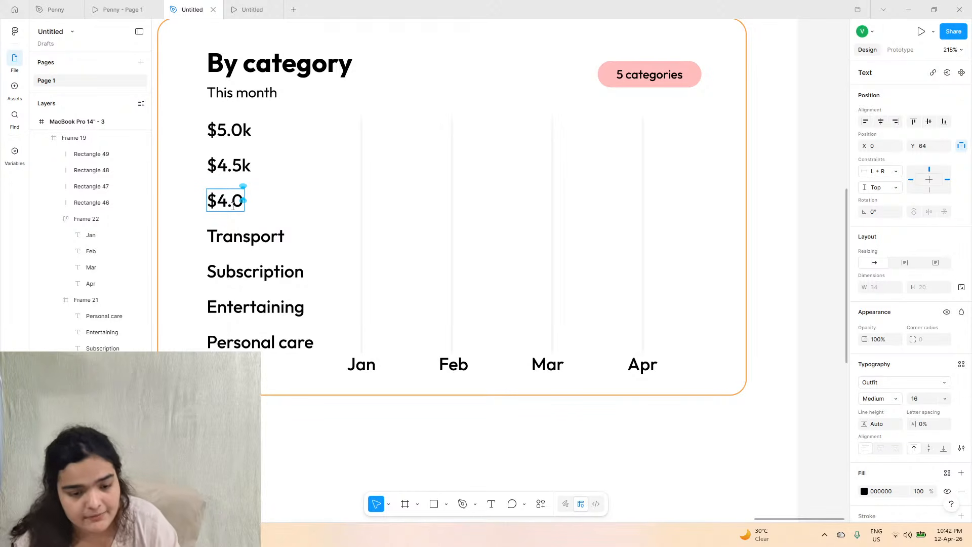
text(k)
- Check the Monthly trend axis in the Penny prototype and replace the Transport label with $3.5k
click(117, 9)
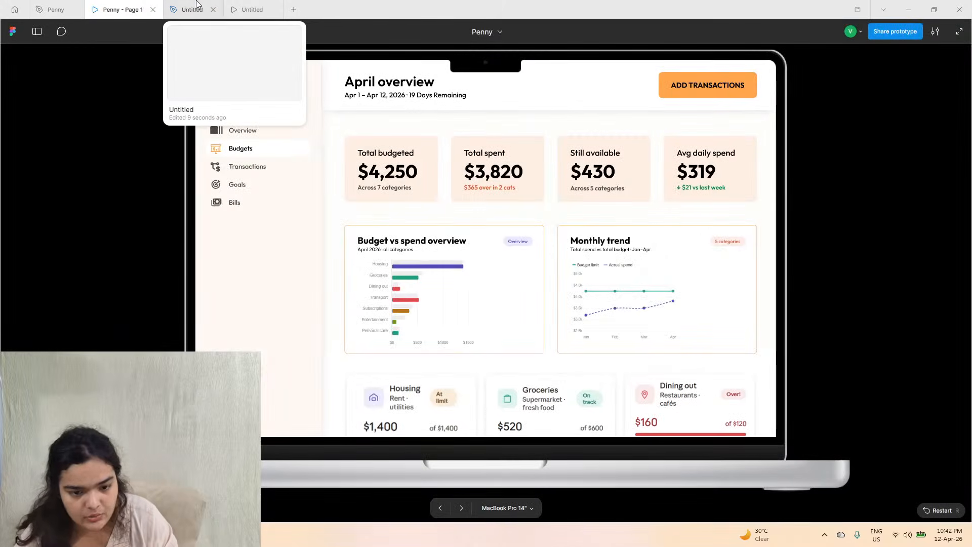
click(186, 9)
key(Escape)
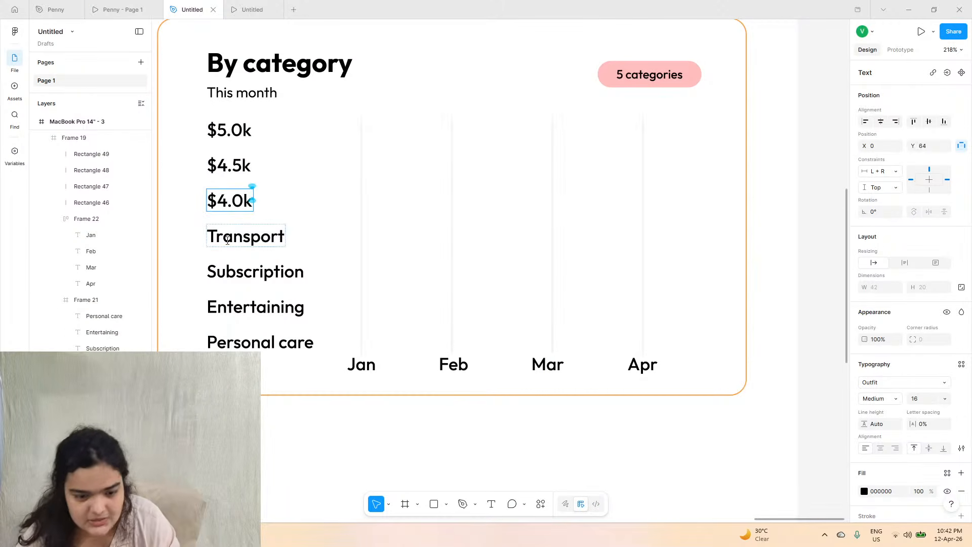
double_click(228, 239)
text(#5)
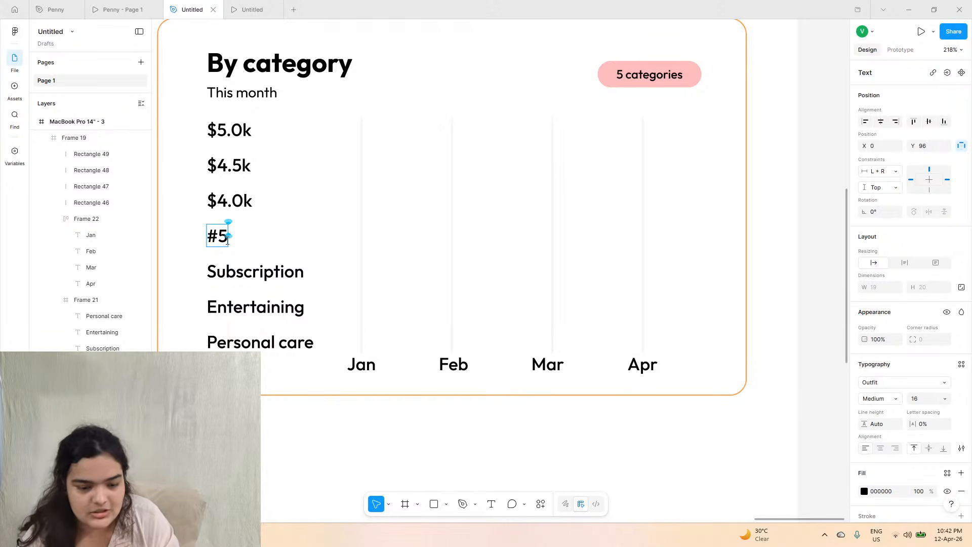
key(BackSpace)
key(BackSpace)
text(#)
key(BackSpace)
text($)
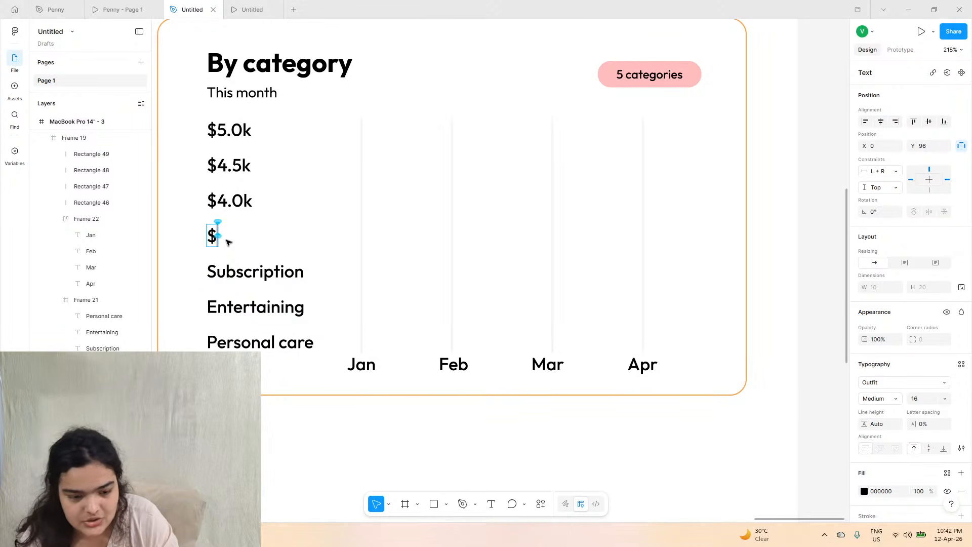
text(3.)
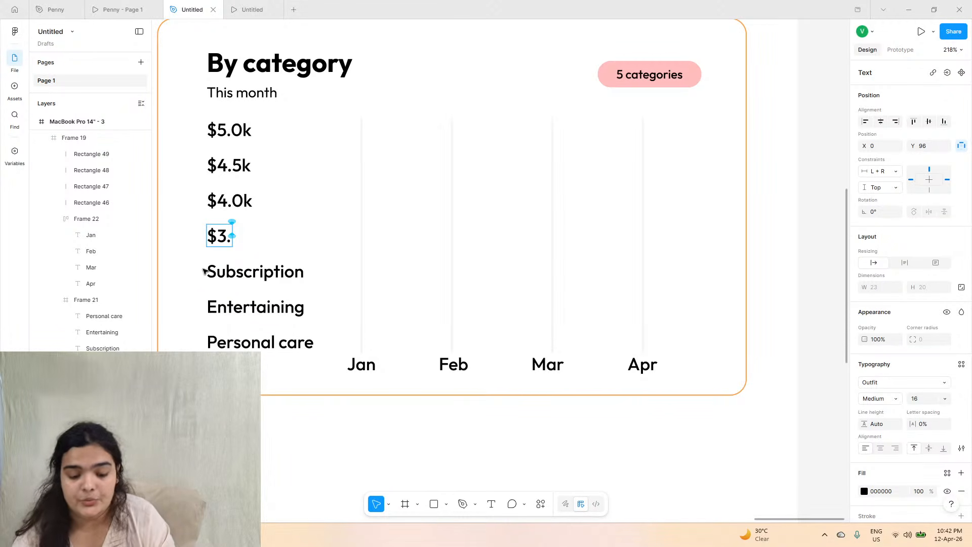
text(5k)
- Recheck the vertical axis in the Penny prototype and replace the Subscription label with $3.0k
click(121, 7)
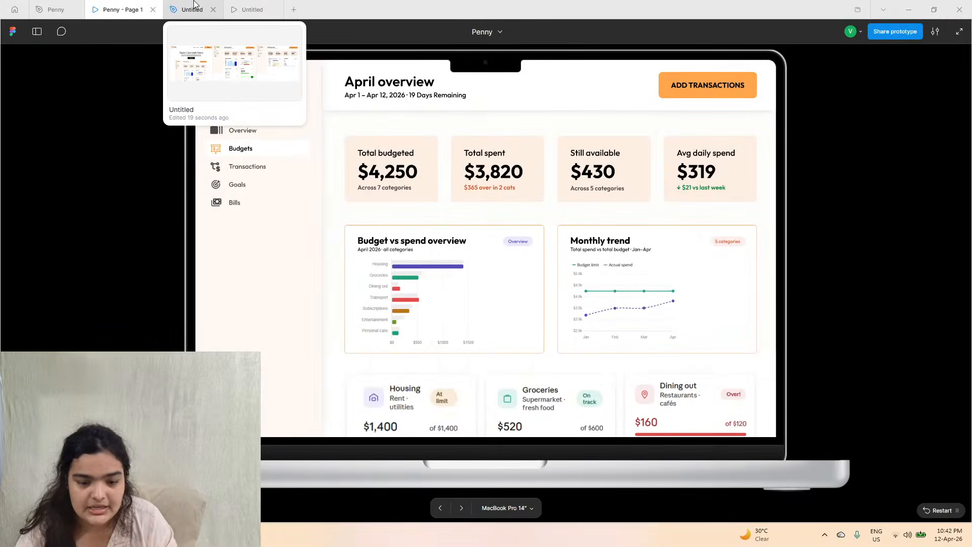
click(194, 7)
double_click(224, 265)
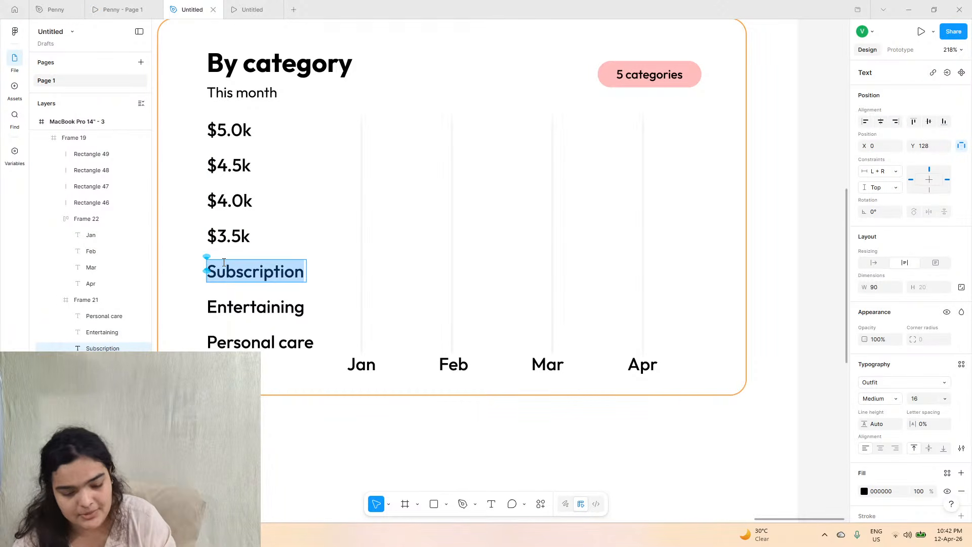
text($)
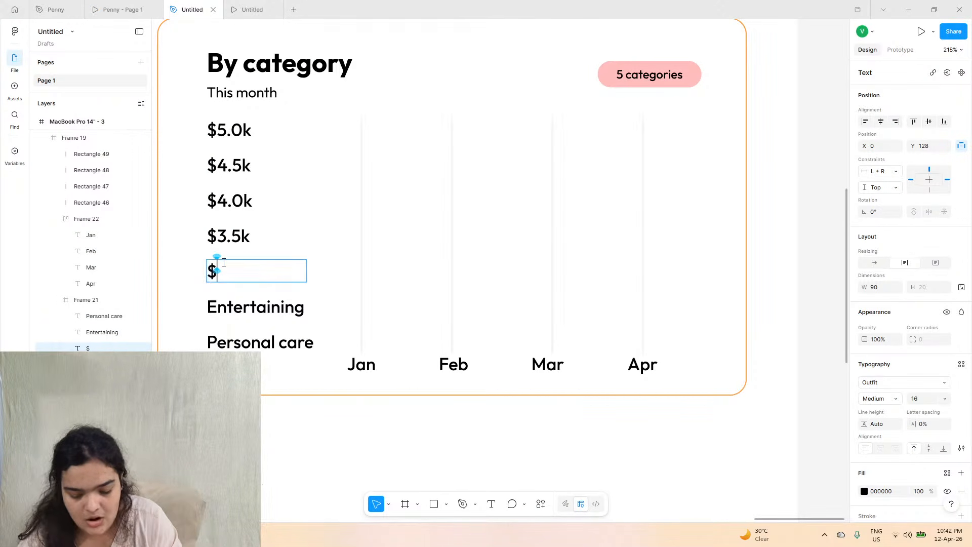
text(3.0k)
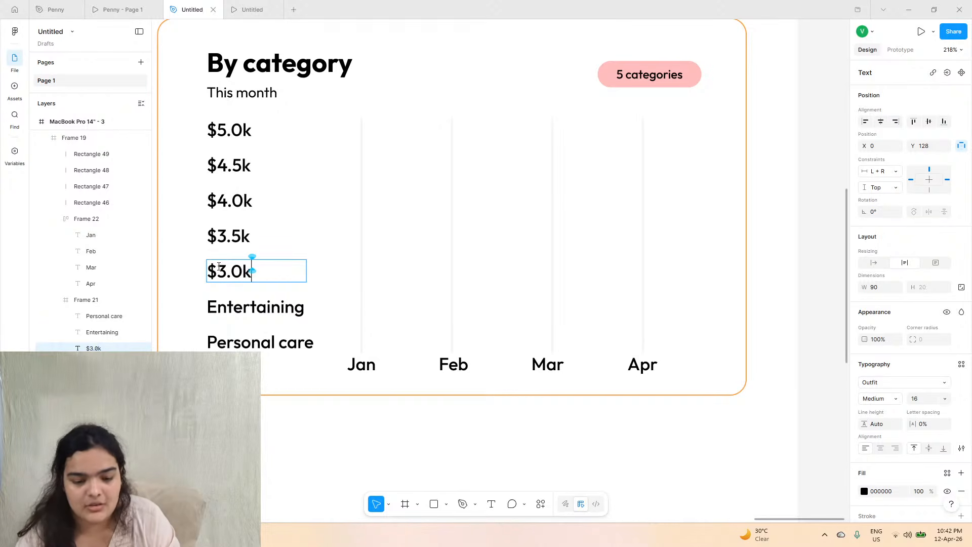
- Replace the Entertaining label with $2.5k and the Personal care label with $2.0k
double_click(234, 308)
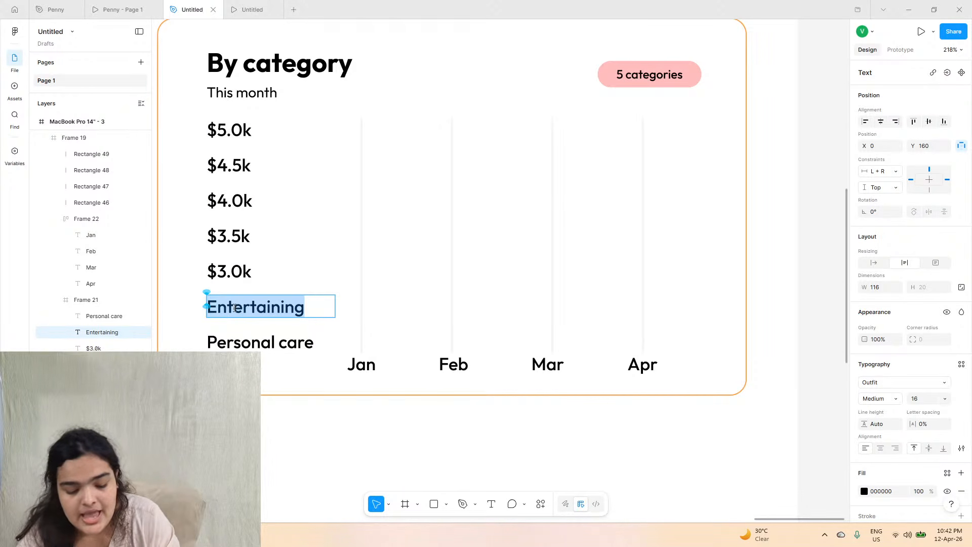
text($2.5)
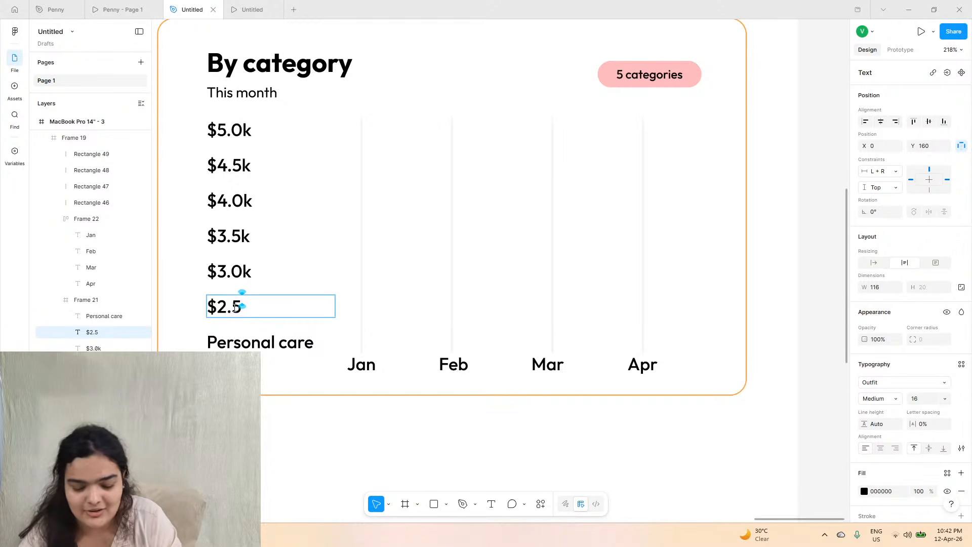
text(k)
scroll(223, 317, down, 1)
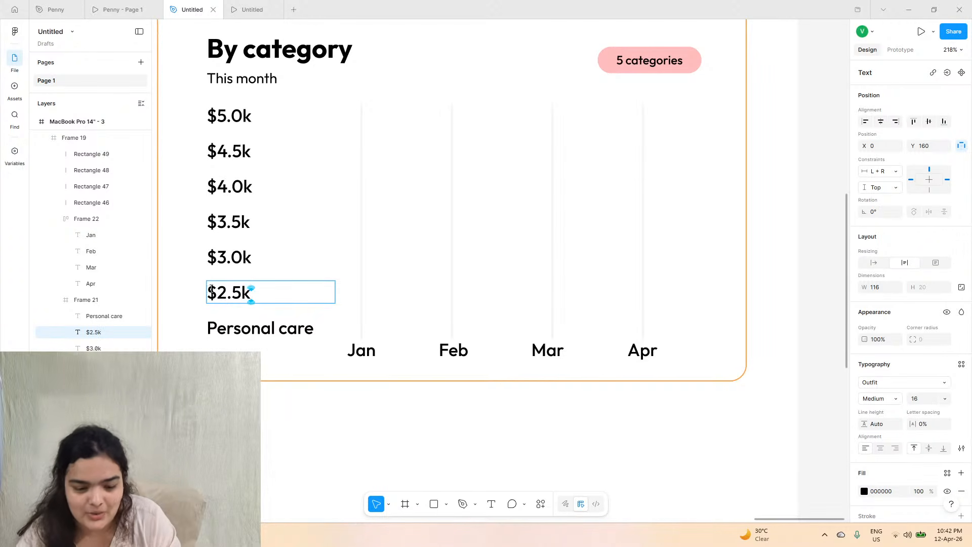
double_click(219, 324)
key(ctrl+a)
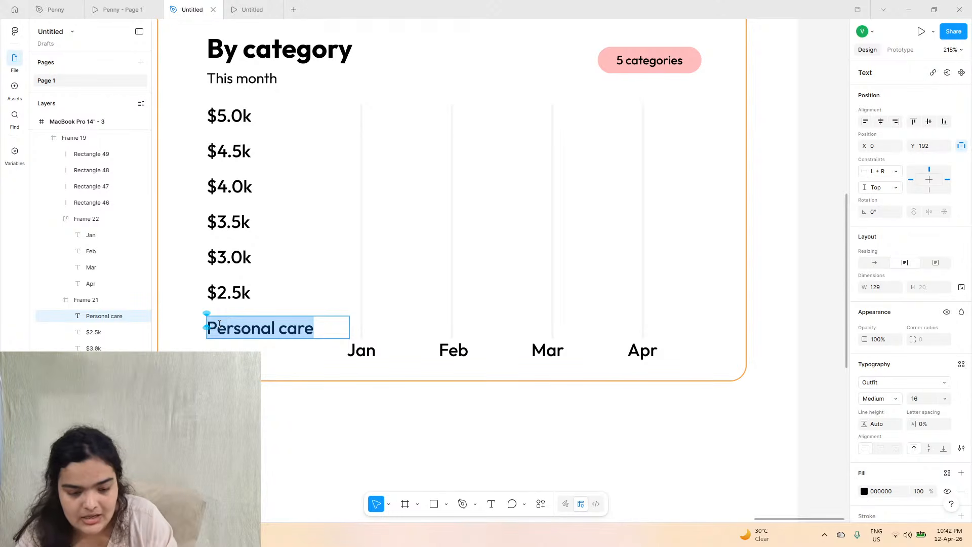
text($2.)
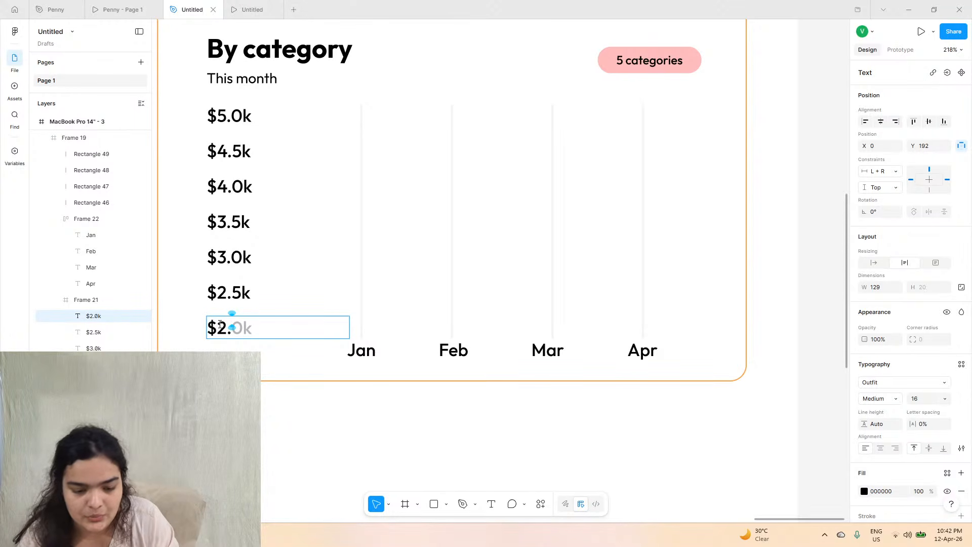
text(0k)
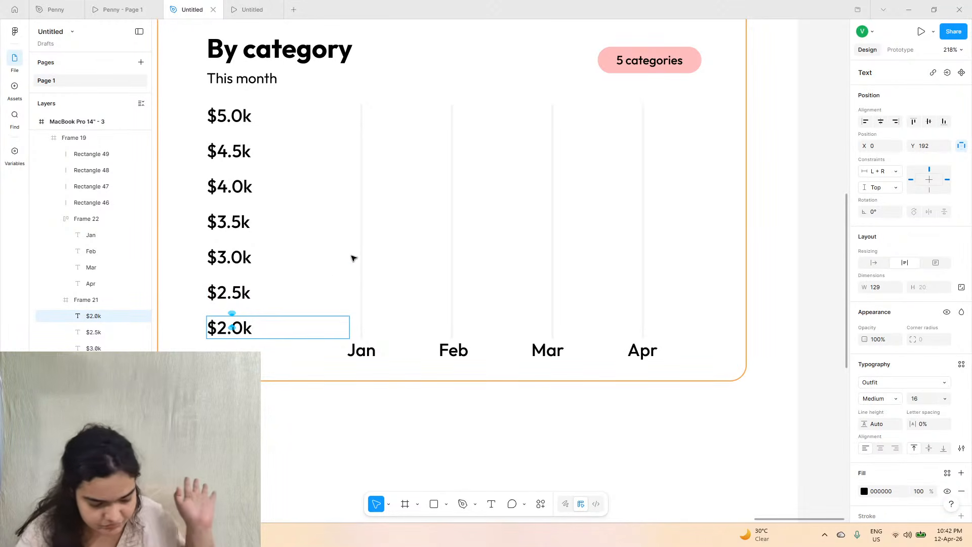
- Examine the Monthly trend chart's gridlines in the Penny prototype and the Penny design file
click(115, 9)
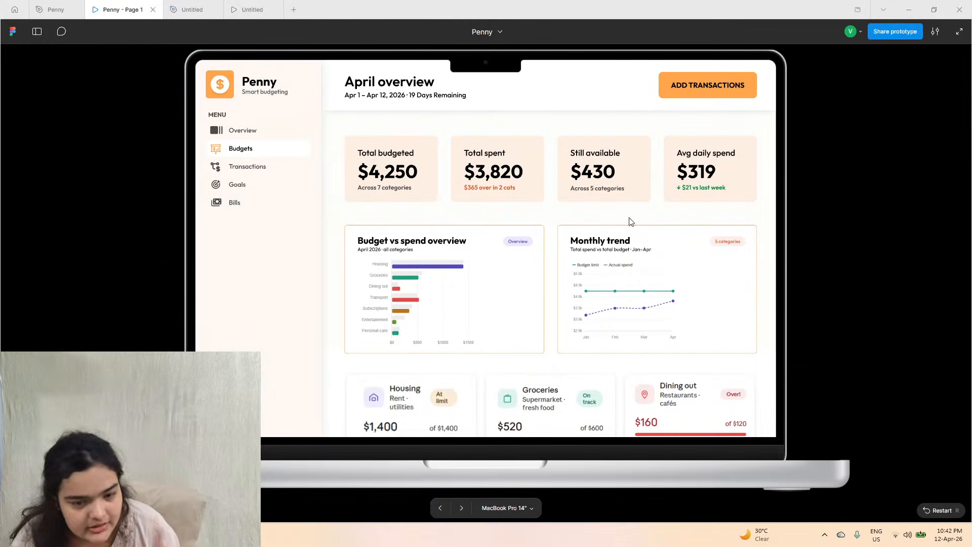
click(65, 6)
scroll(653, 242, up, 3)
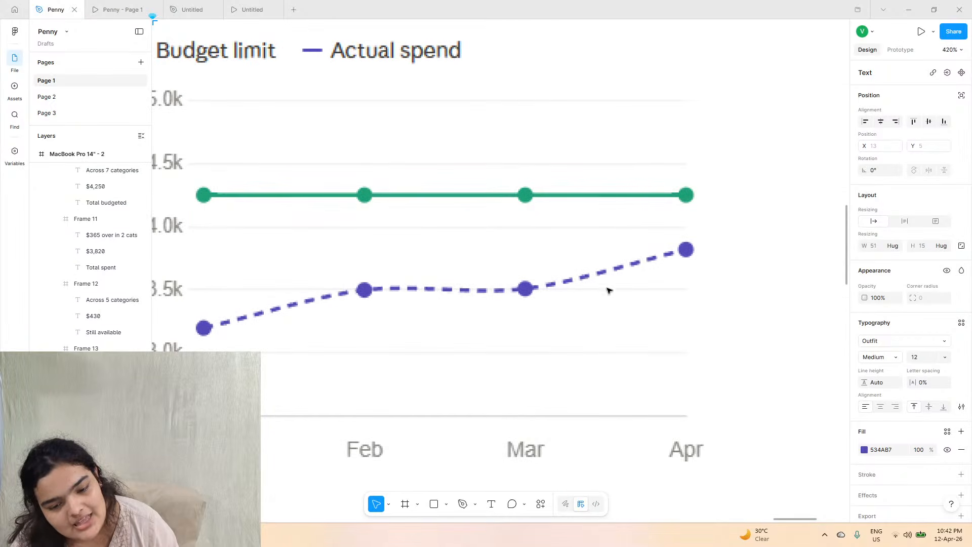
click(187, 9)
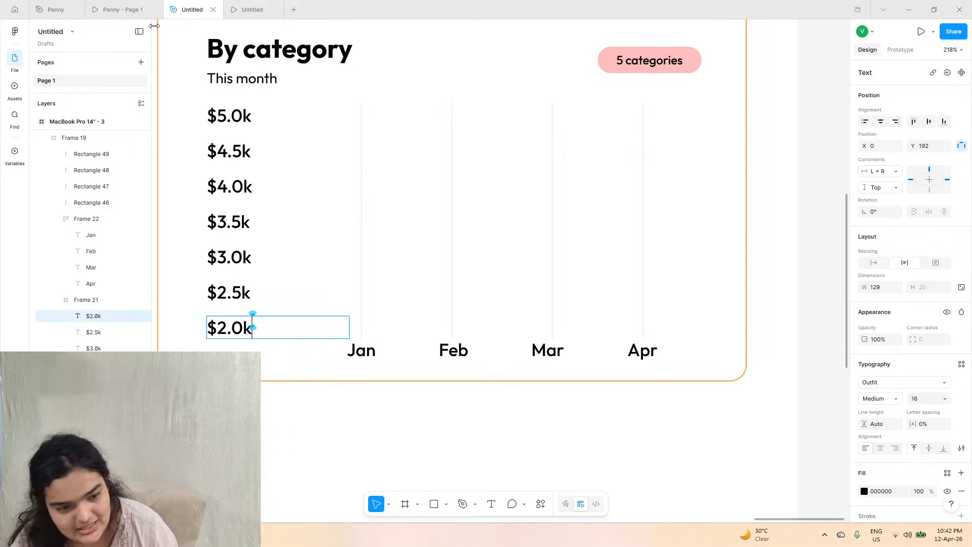
click(150, 10)
click(166, 4)
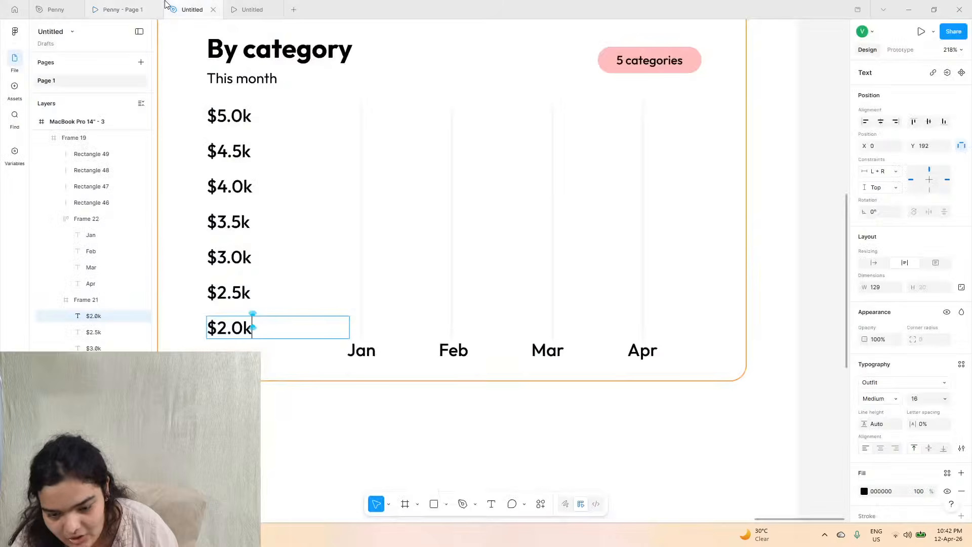
- Select the four vertical gridlines above the month labels and set their rotation to 90° so they run horizontally
click(362, 150)
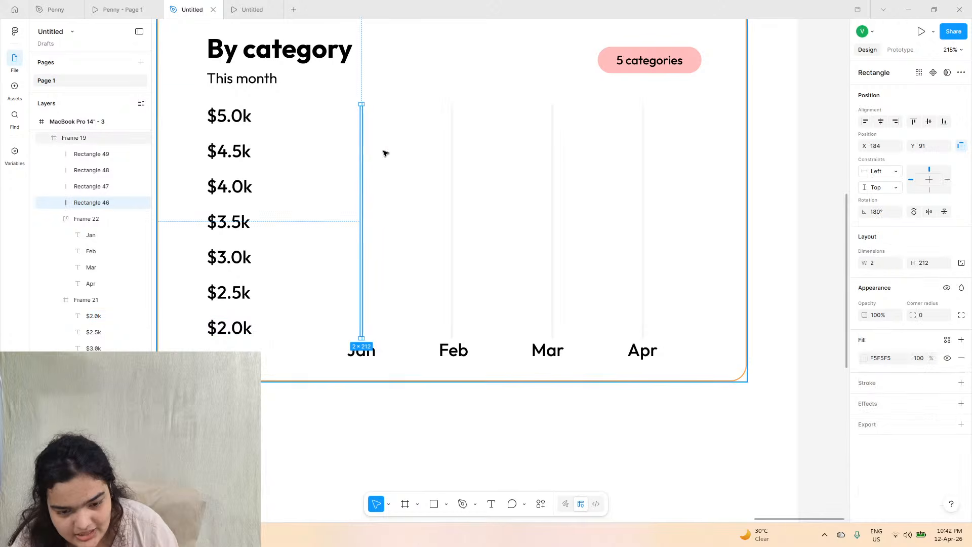
shift+click(452, 144)
shift+click(554, 158)
shift+click(644, 154)
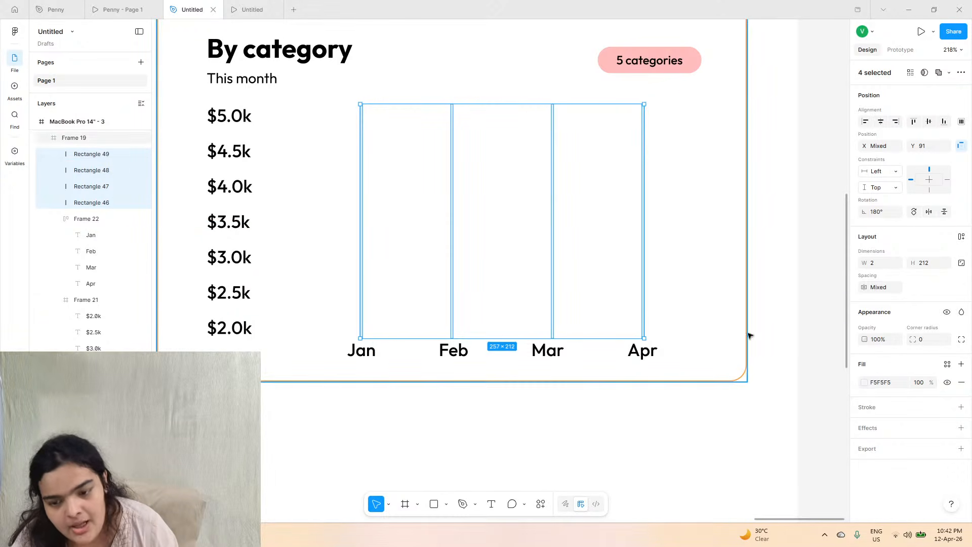
click(888, 211)
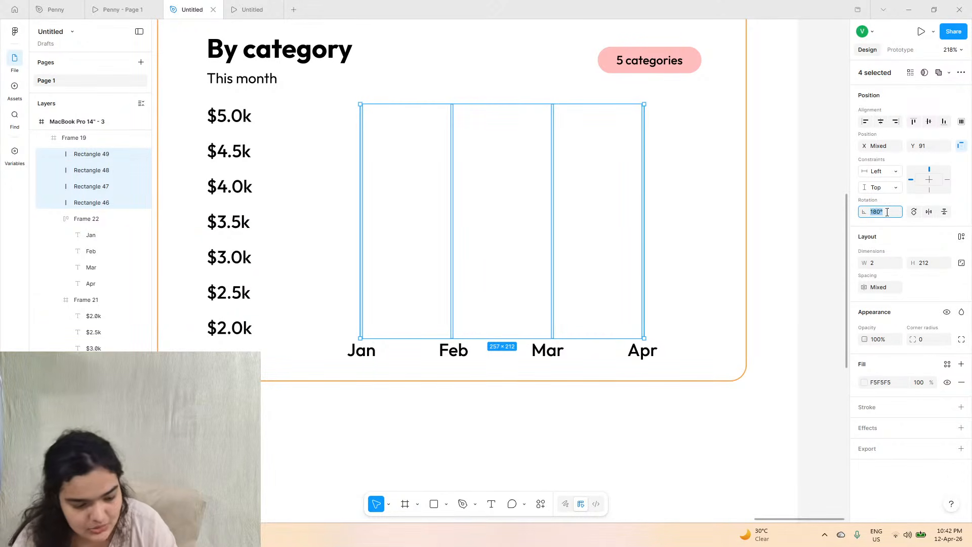
text(180)
key(Return)
click(887, 212)
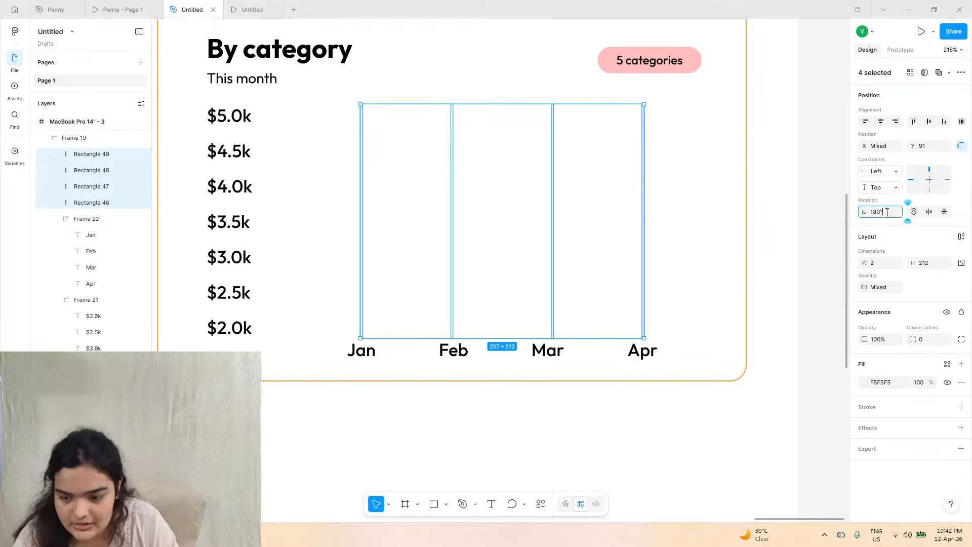
text(90)
key(Return)
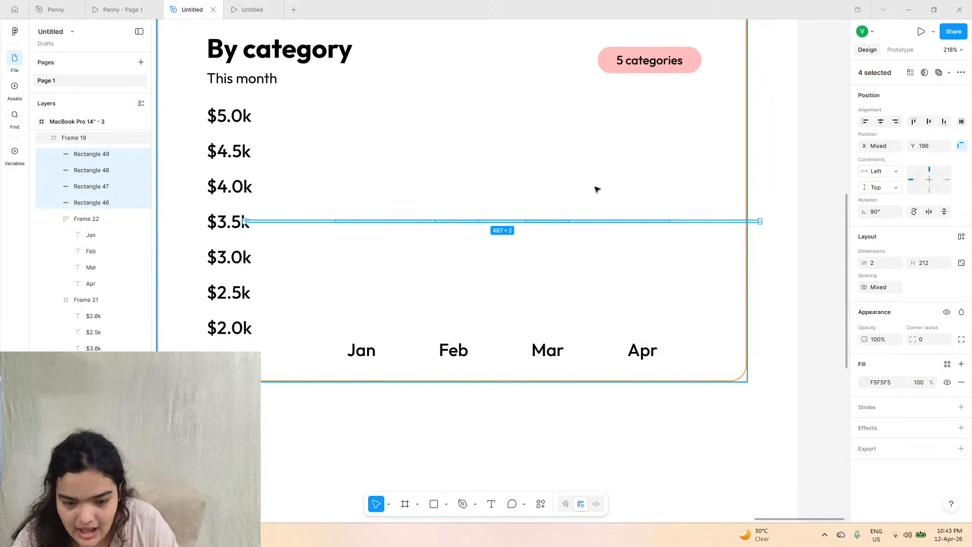
- Stack the four gridlines in a vertical auto layout with a gap of 36, stretched to 364 wide beside the dollar labels
click(962, 237)
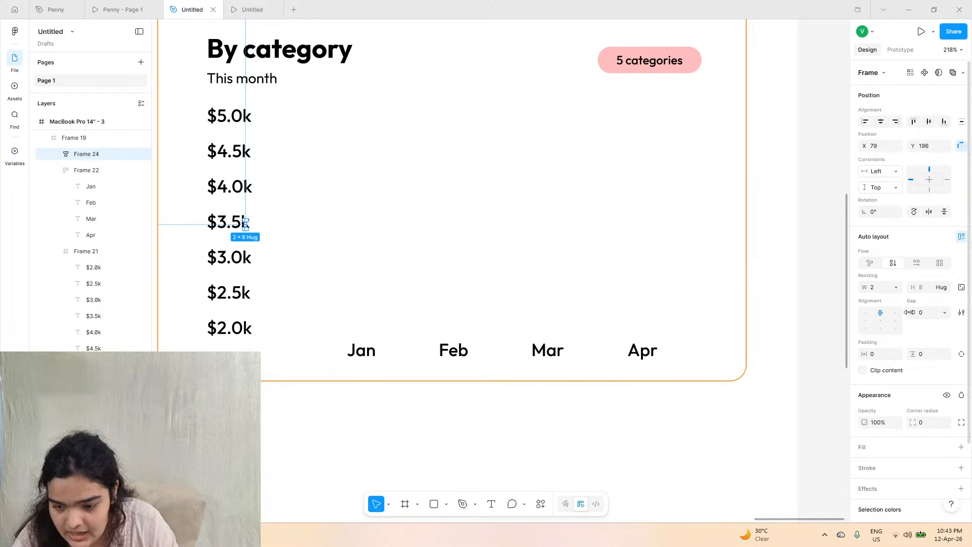
drag(910, 313, 927, 312)
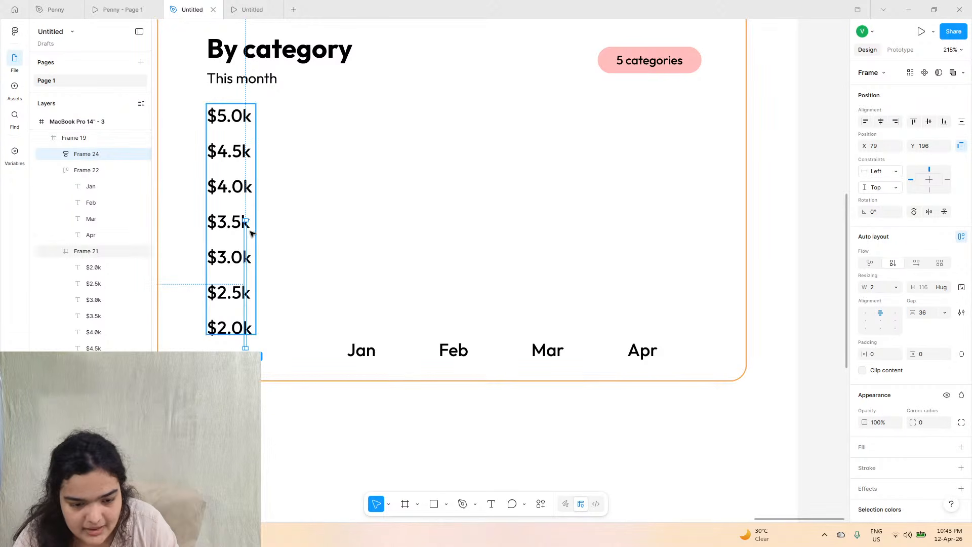
drag(251, 232, 598, 159)
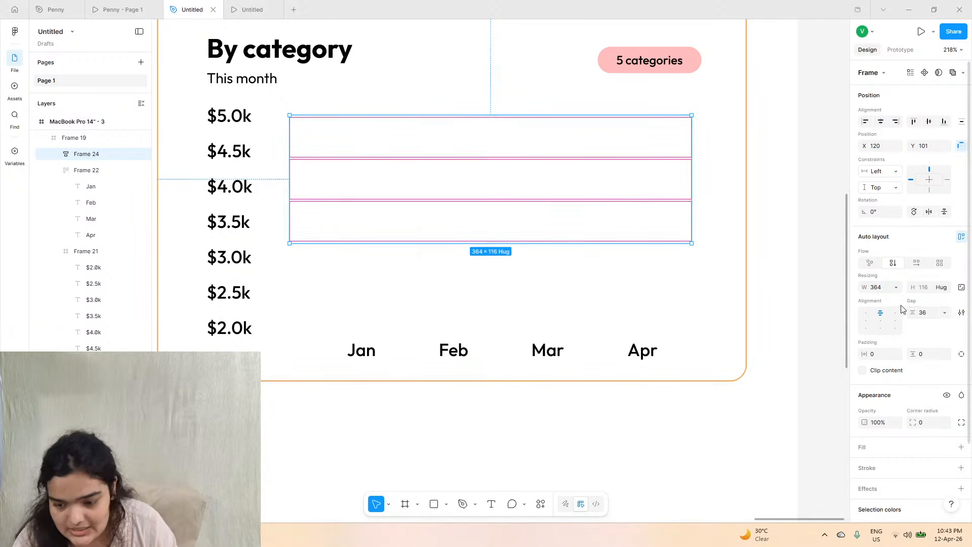
- Duplicate the lower three gridlines inside the stack so there is one line for each of the seven dollar labels
click(521, 159)
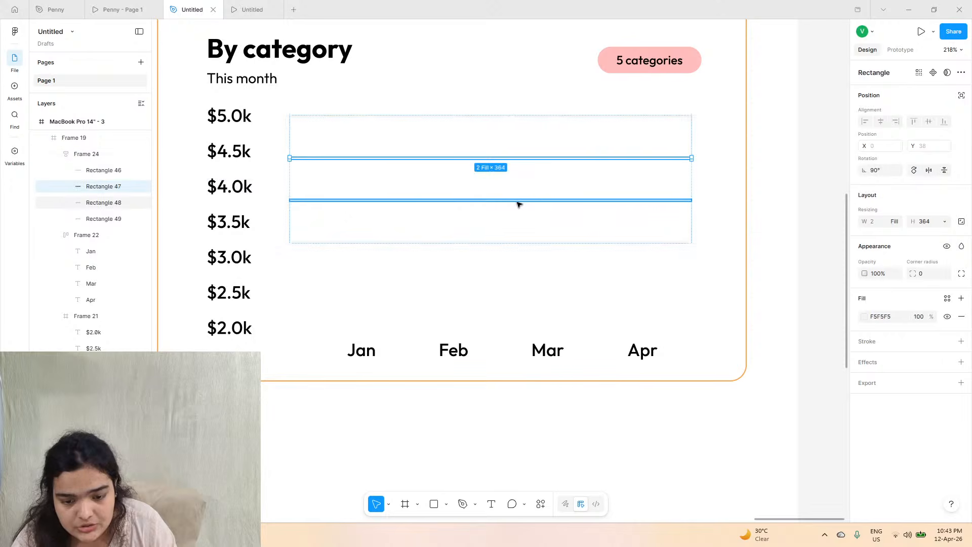
shift+click(519, 202)
shift+click(502, 243)
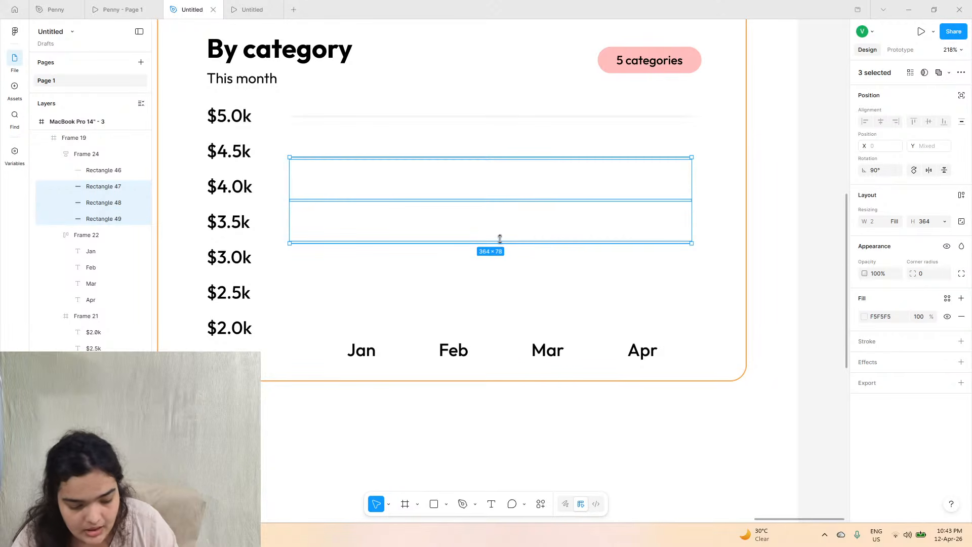
key(ctrl+d)
drag(443, 188, 448, 252)
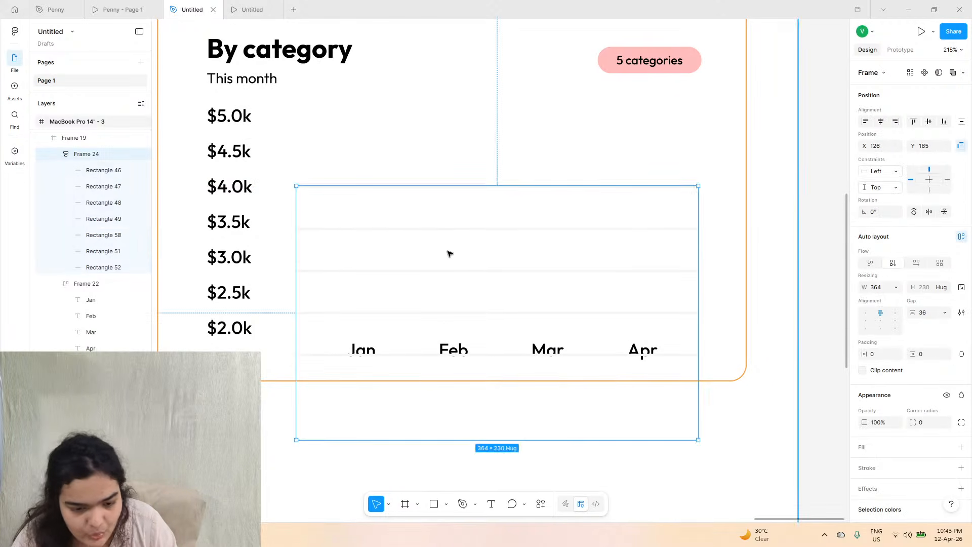
key(ctrl+z)
- Set the gap between gridlines to 31 and align the chart, with gridlines at X 119, Y 97 and month labels at X 168, Y 303
click(435, 218)
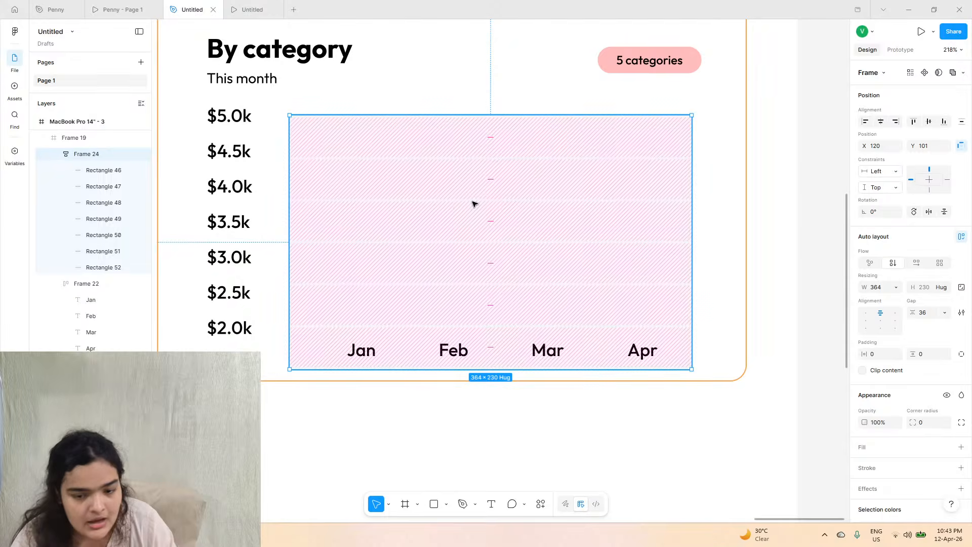
drag(491, 178, 500, 140)
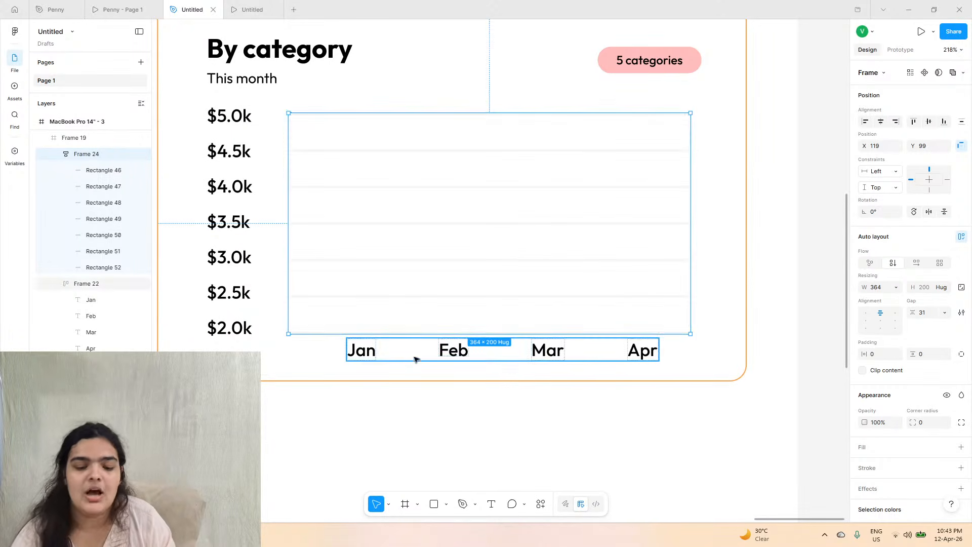
click(419, 358)
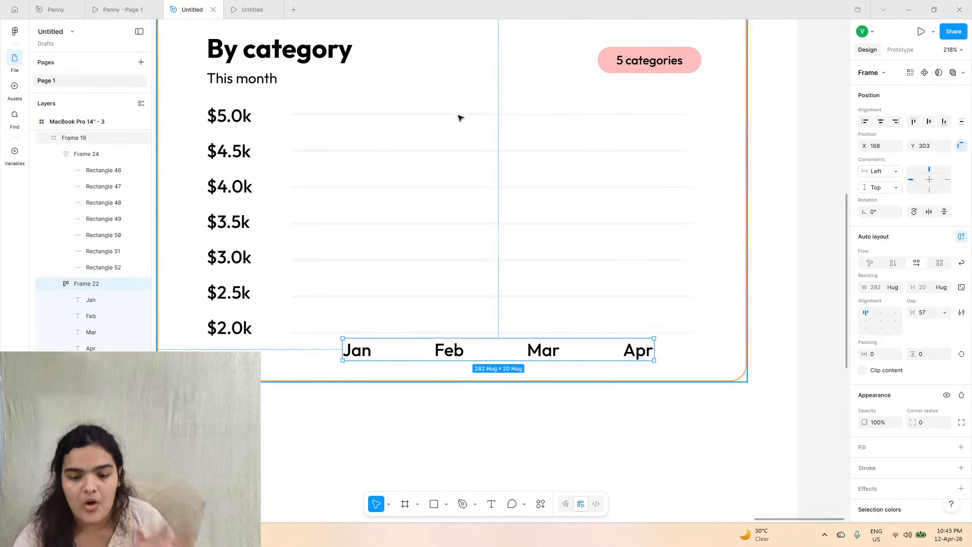
drag(460, 122, 458, 120)
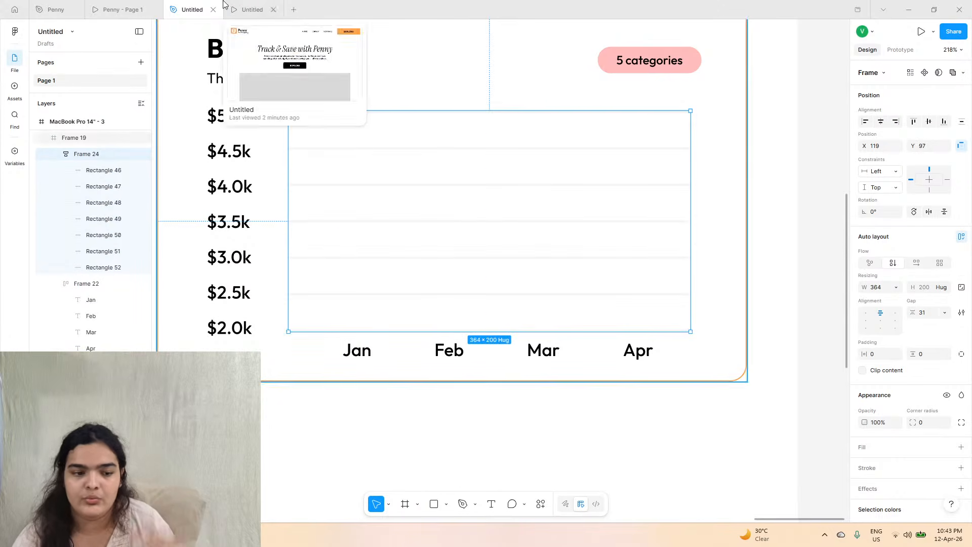
click(138, 4)
click(189, 8)
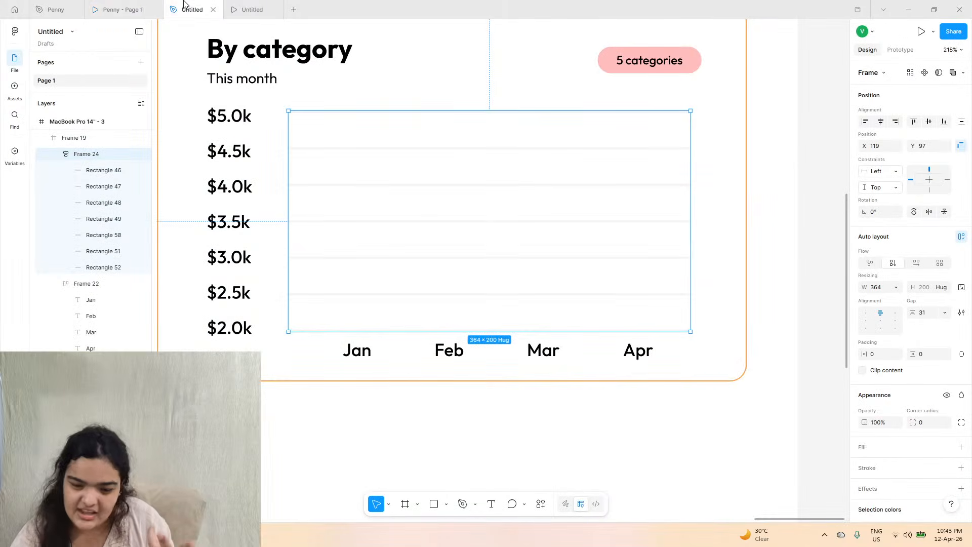
click(84, 6)
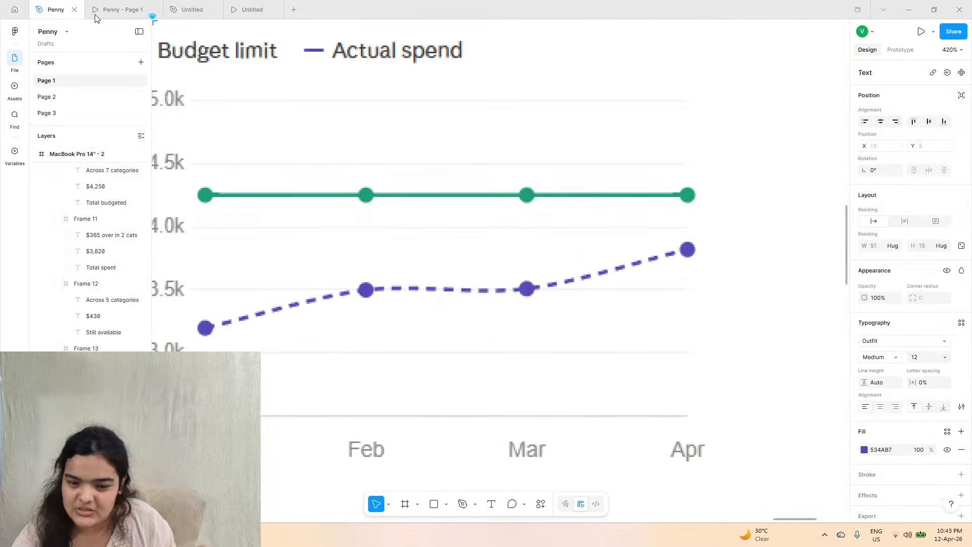
click(202, 8)
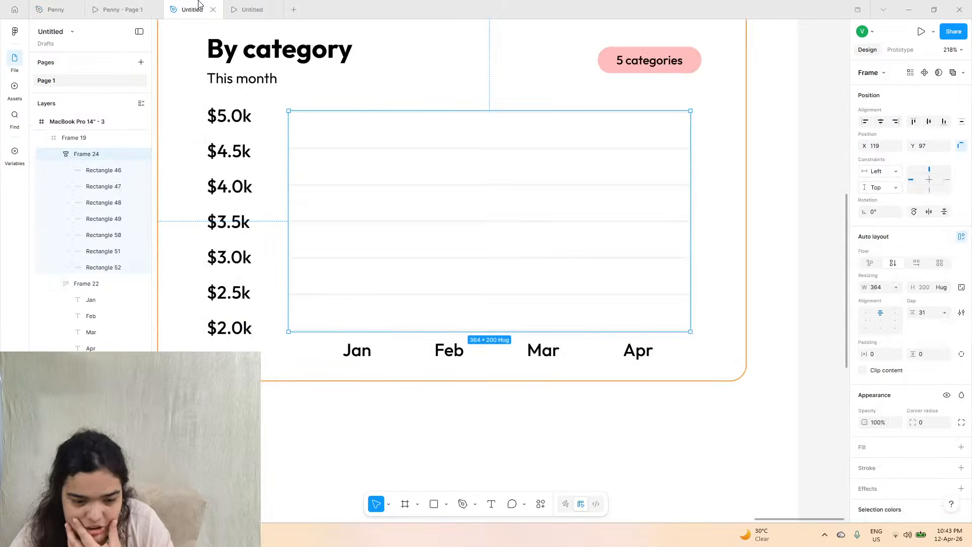
click(434, 504)
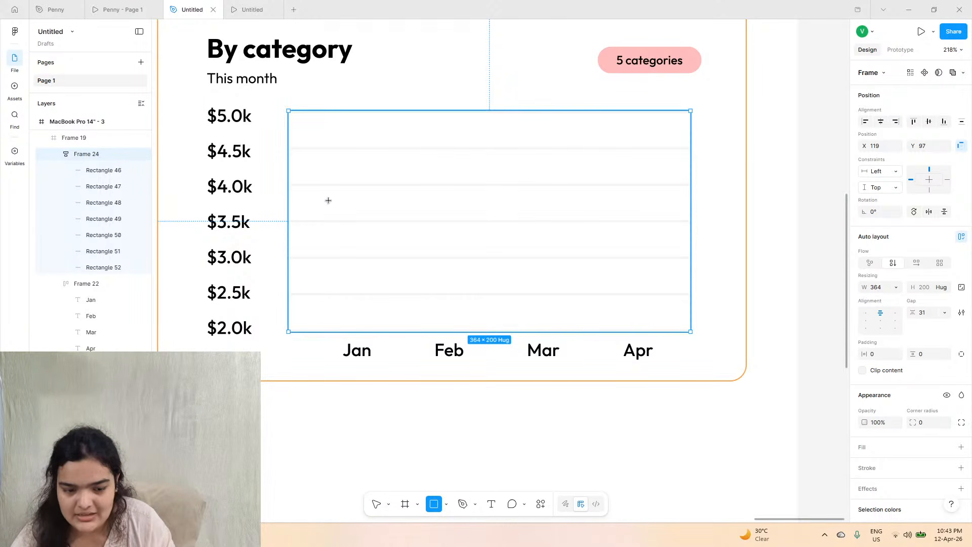
drag(327, 199, 632, 189)
key(ctrl+z)
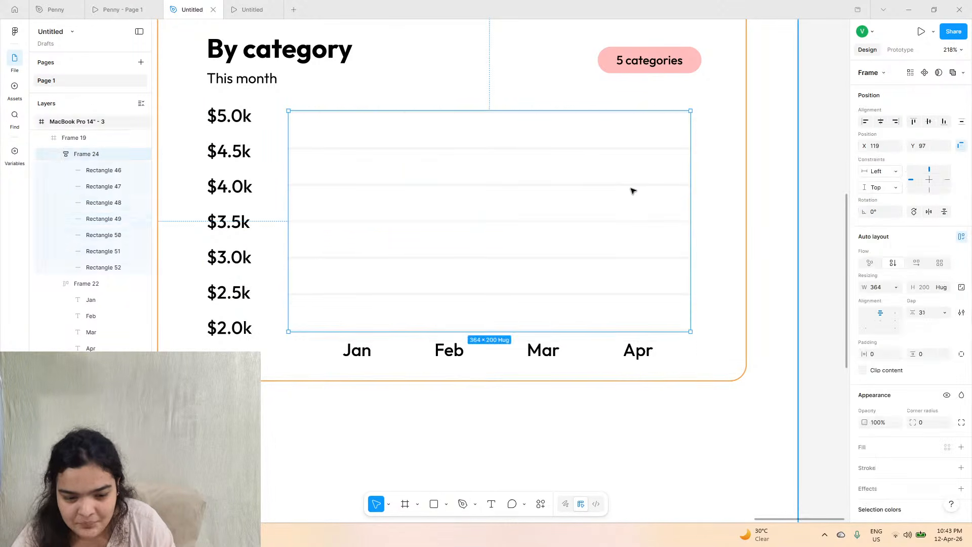
key(ctrl+z)
click(408, 473)
click(434, 505)
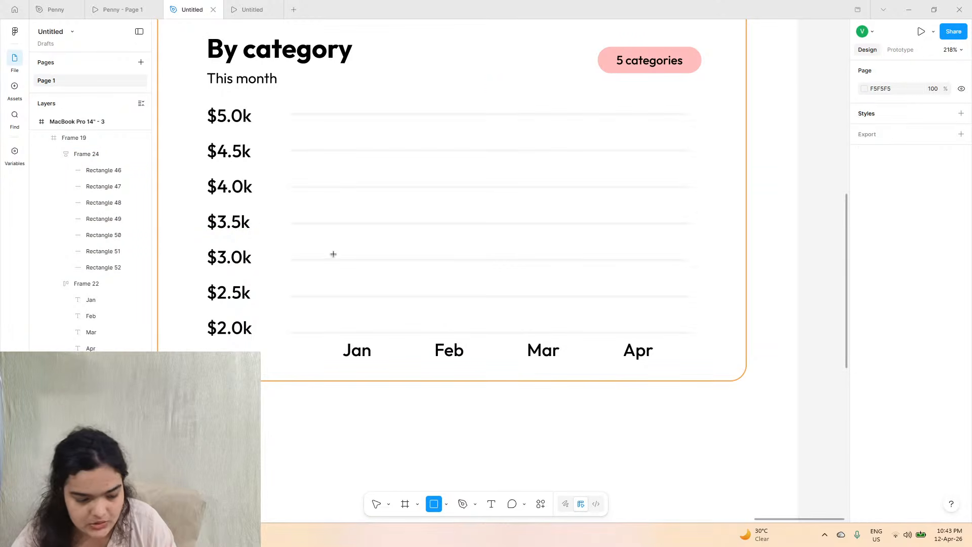
drag(288, 176, 676, 163)
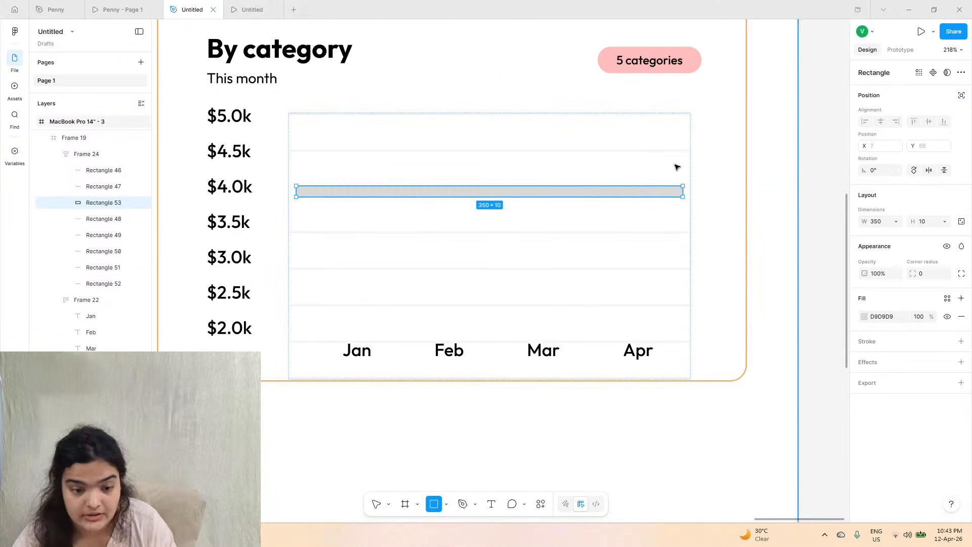
key(ctrl+z)
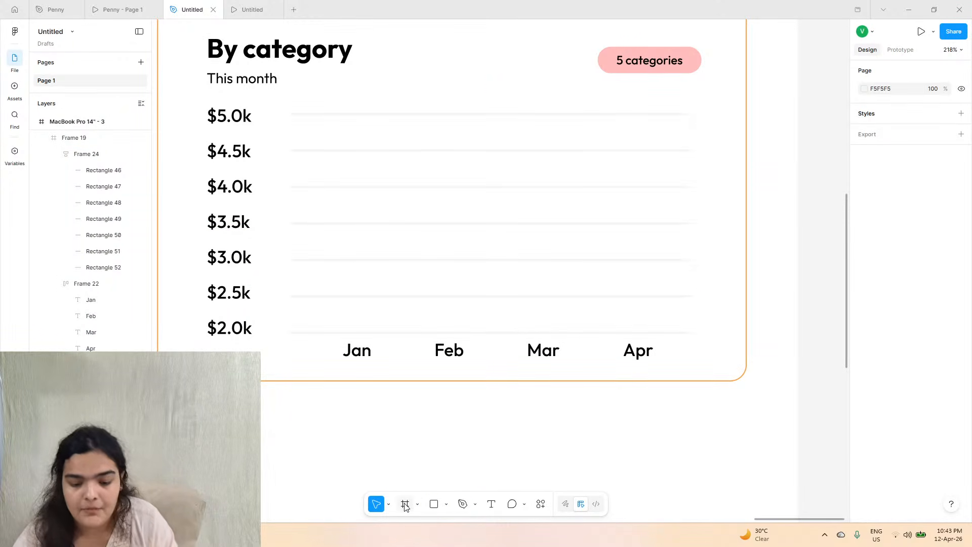
- Draw a 364 by 3 rectangle between the $4.5k and $4.0k gridlines at X 119, Y 148 and fill it with green 009400
click(434, 504)
mouse_move(301, 400)
mouse_down()
mouse_move(675, 432)
mouse_move(713, 414)
mouse_move(603, 196)
mouse_move(690, 169)
mouse_up()
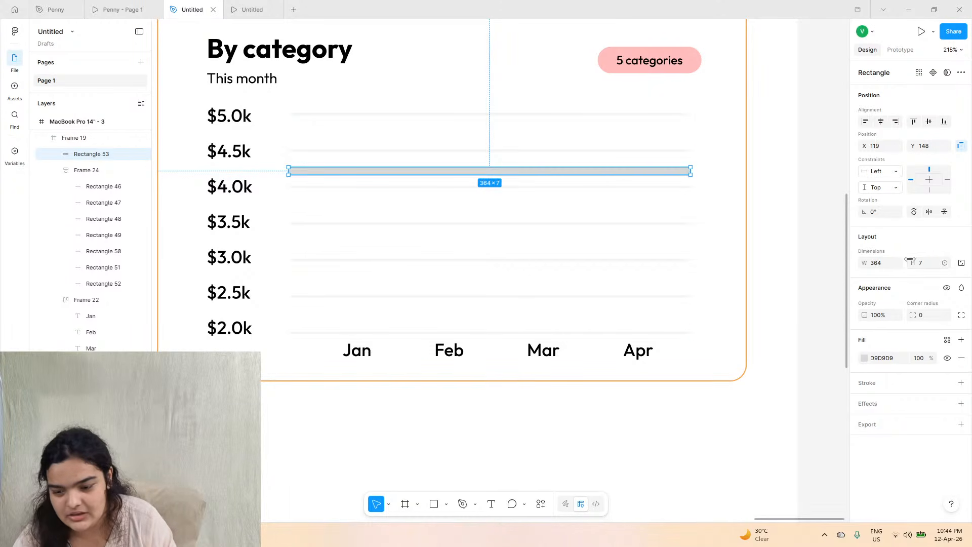
drag(910, 260, 855, 339)
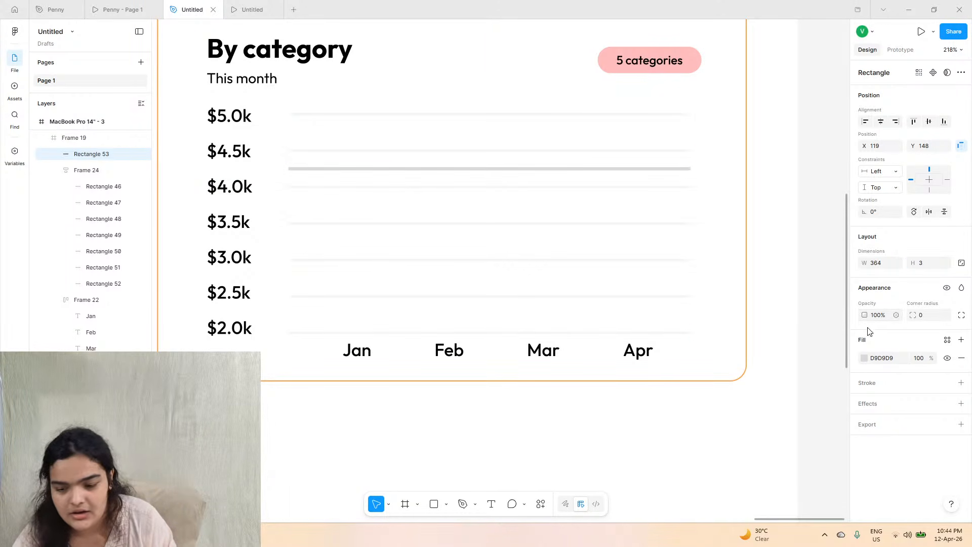
click(865, 358)
click(814, 502)
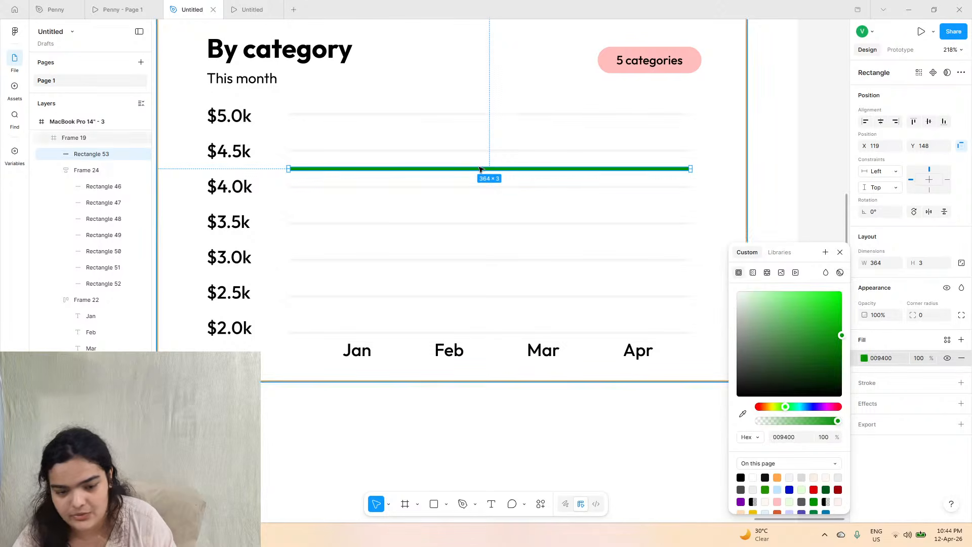
- Draw a 15 by 15 circle over the start of the green line and fill it with green 239400
scroll(329, 160, up, 5)
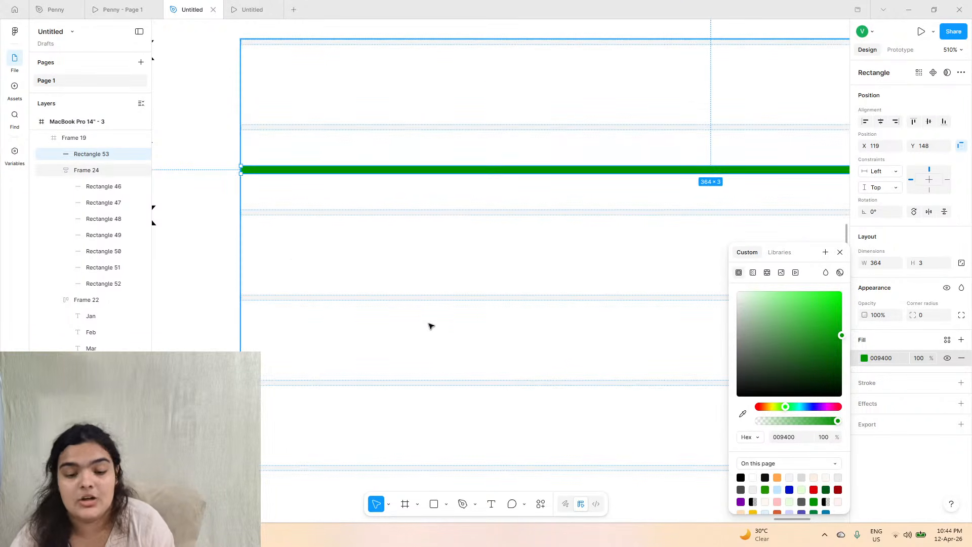
click(446, 505)
click(466, 445)
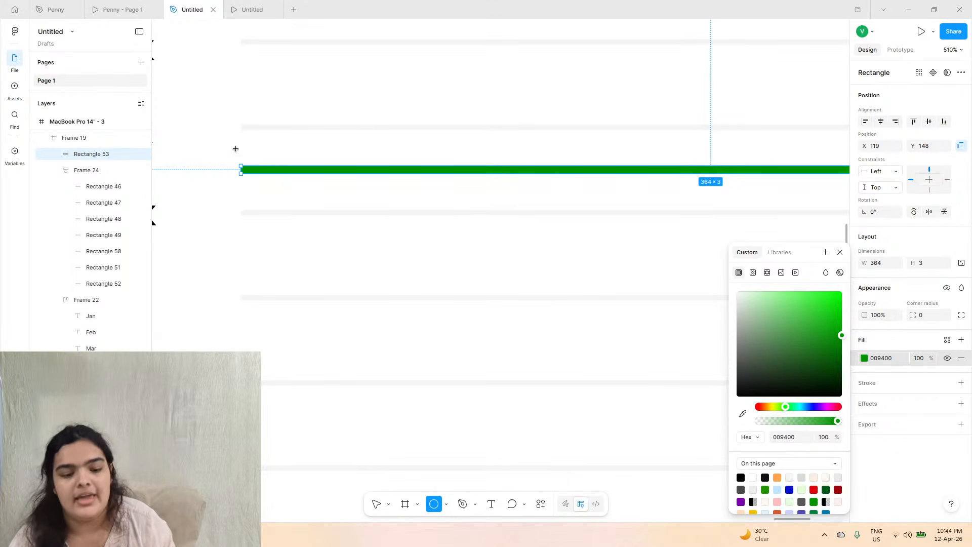
mouse_move(236, 148)
mouse_down()
mouse_move(271, 191)
mouse_move(264, 174)
mouse_move(252, 189)
mouse_up()
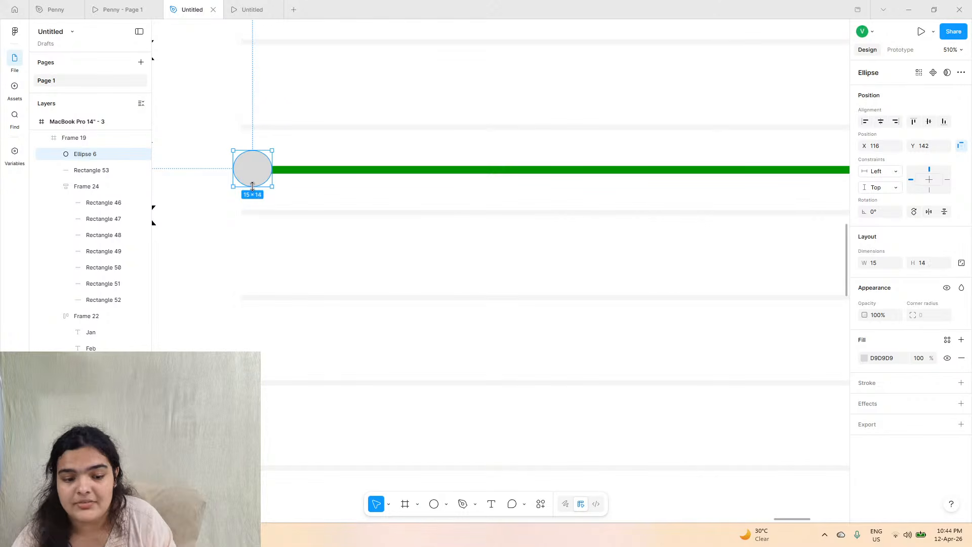
click(864, 358)
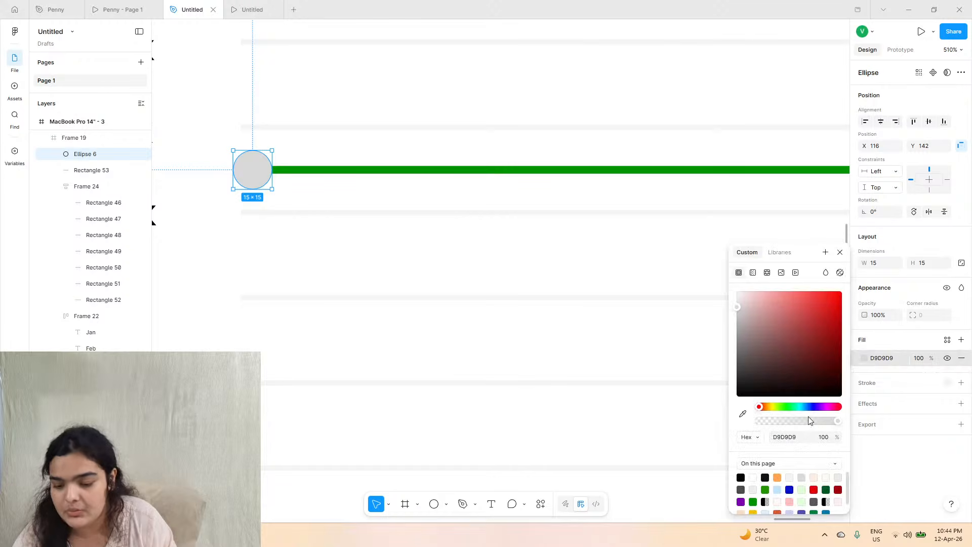
click(766, 489)
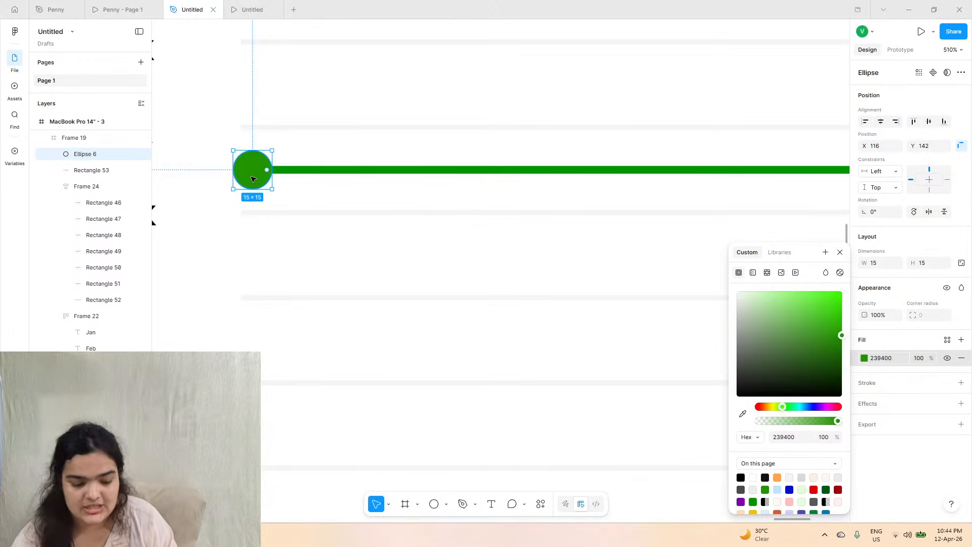
click(319, 190)
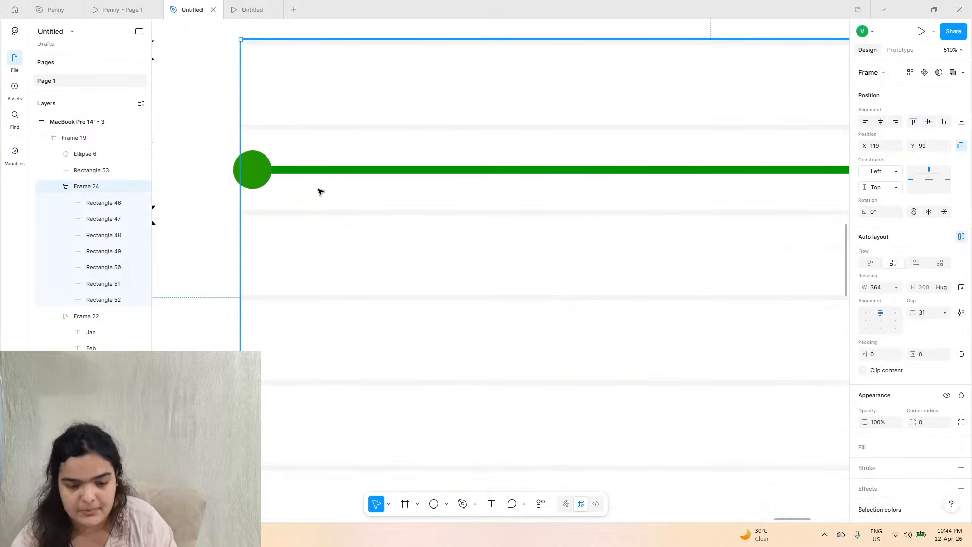
- Reposition and copy the green dot along the line so there is one dot each for Jan, Feb, Mar and Apr
click(255, 171)
drag(253, 169, 604, 168)
scroll(594, 168, down, 5)
drag(478, 166, 519, 167)
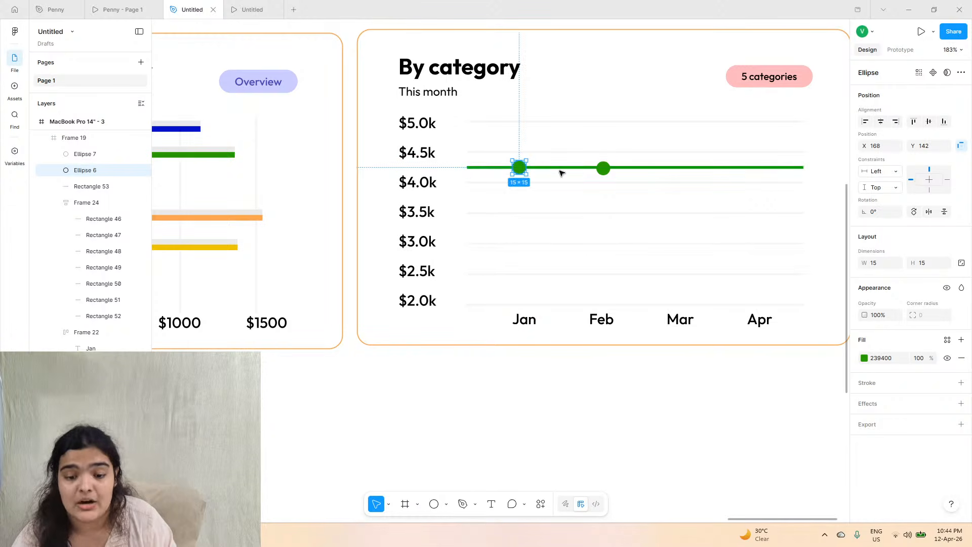
shift+click(603, 168)
key(ctrl+d)
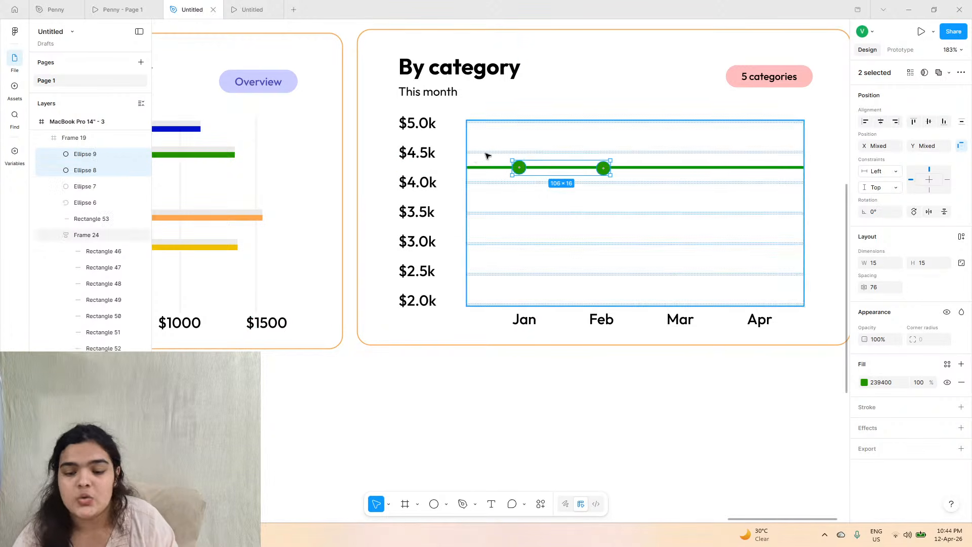
drag(542, 169, 707, 171)
- Draw an open Pen path from $2.5k at Jan through $3.0k at Feb, $2.5k past Mar and $3.0k past Apr to $3.5k at the gridlines' end
click(117, 9)
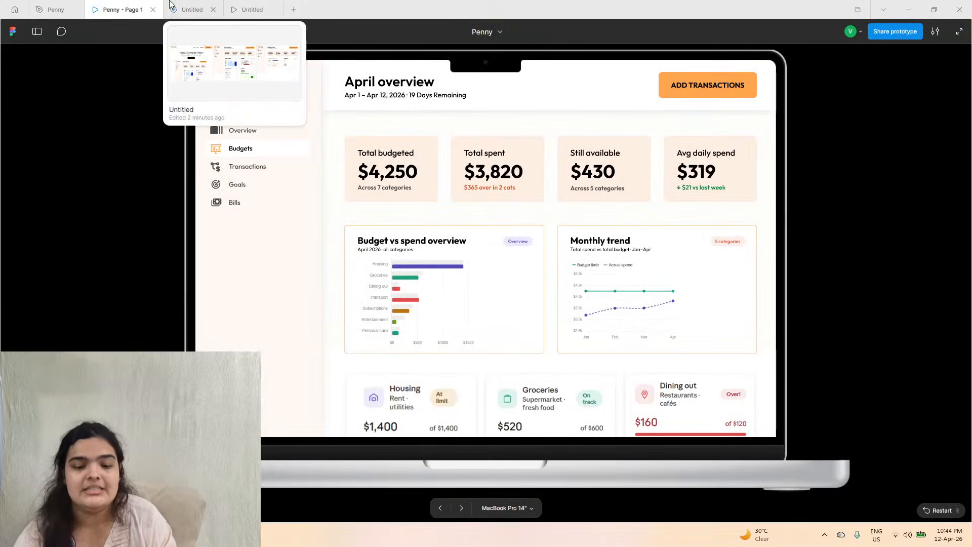
click(192, 4)
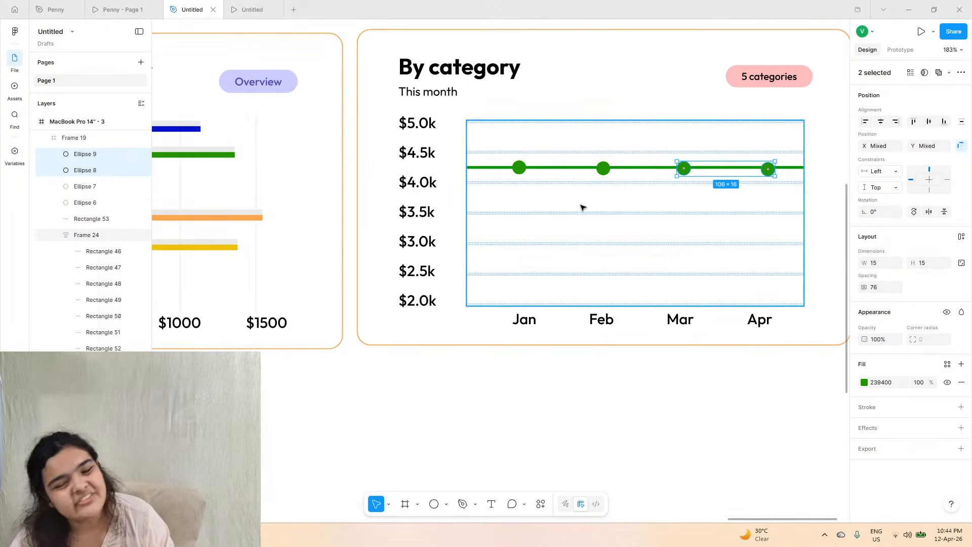
click(490, 167)
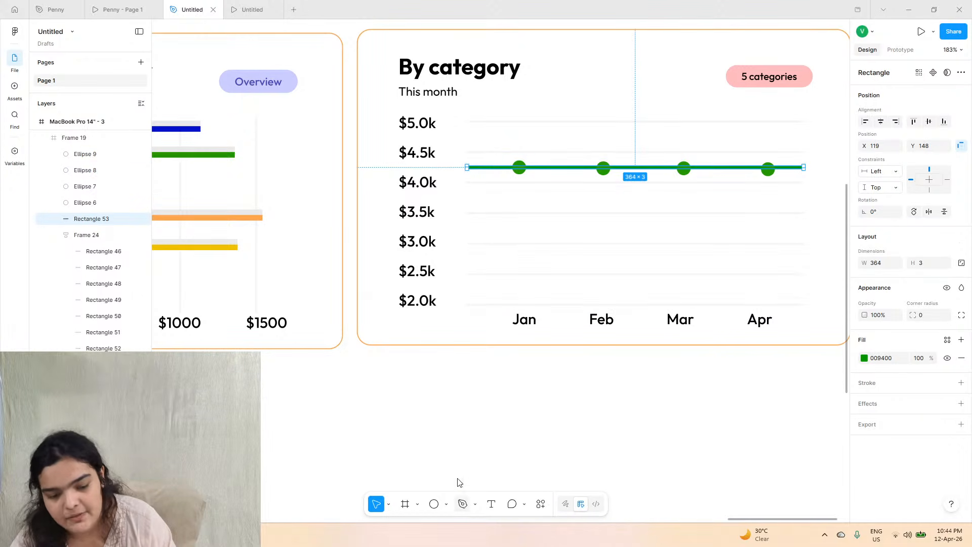
click(117, 9)
click(192, 9)
key(p)
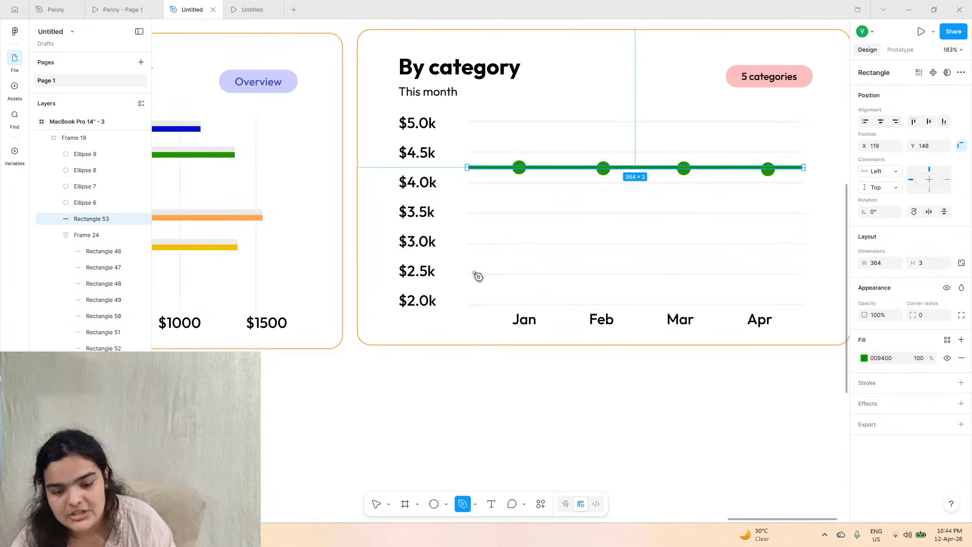
click(600, 244)
click(706, 273)
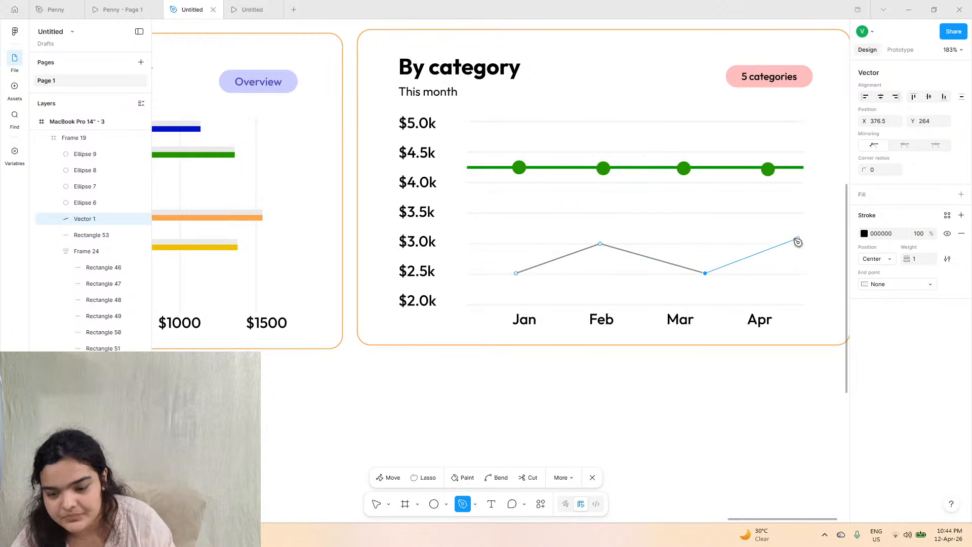
click(775, 244)
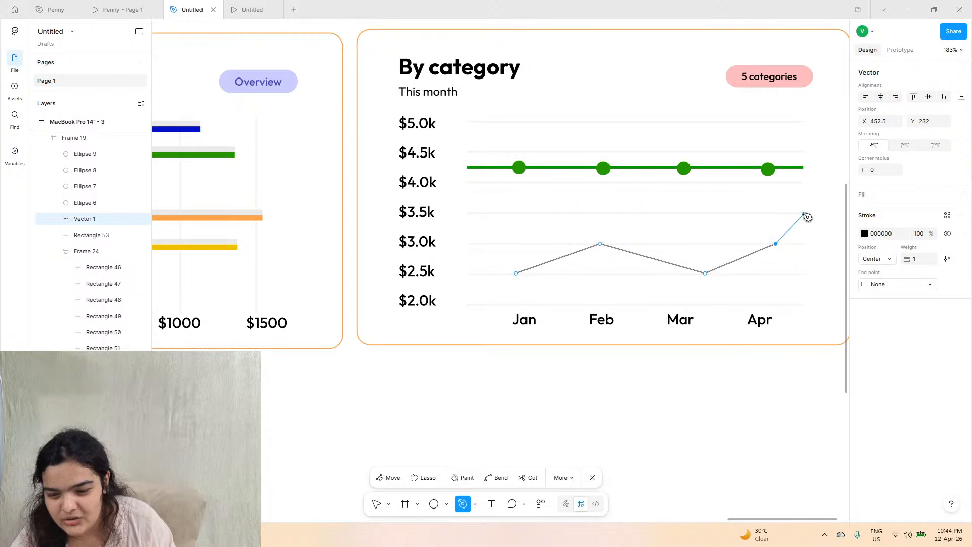
click(804, 212)
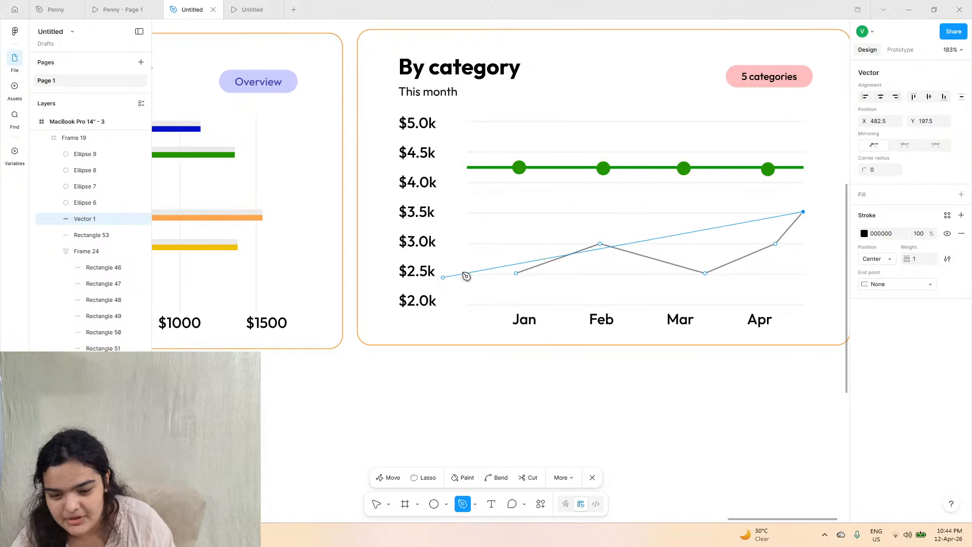
click(376, 504)
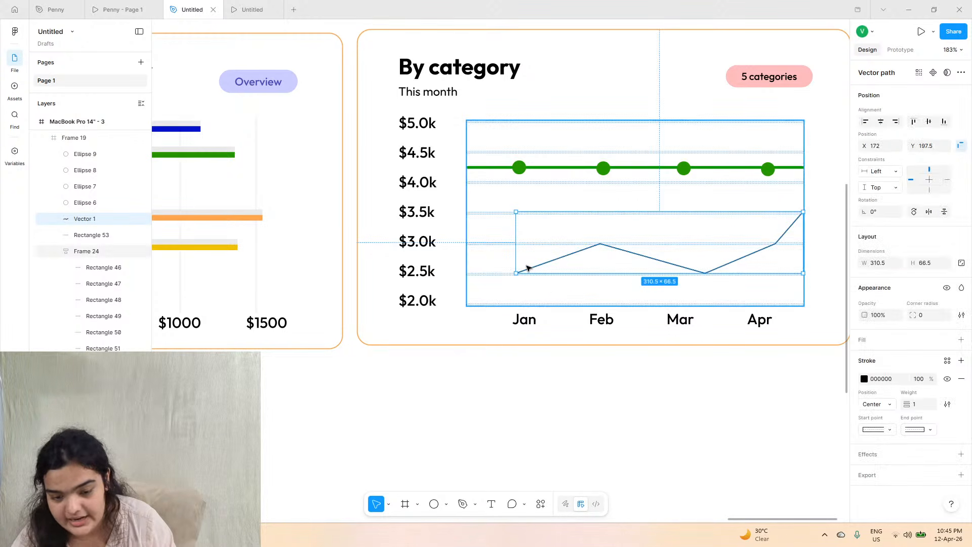
- Extend the trend path from its Jan point down to the start of the $2.0k gridline
click(527, 268)
double_click(535, 267)
click(517, 273)
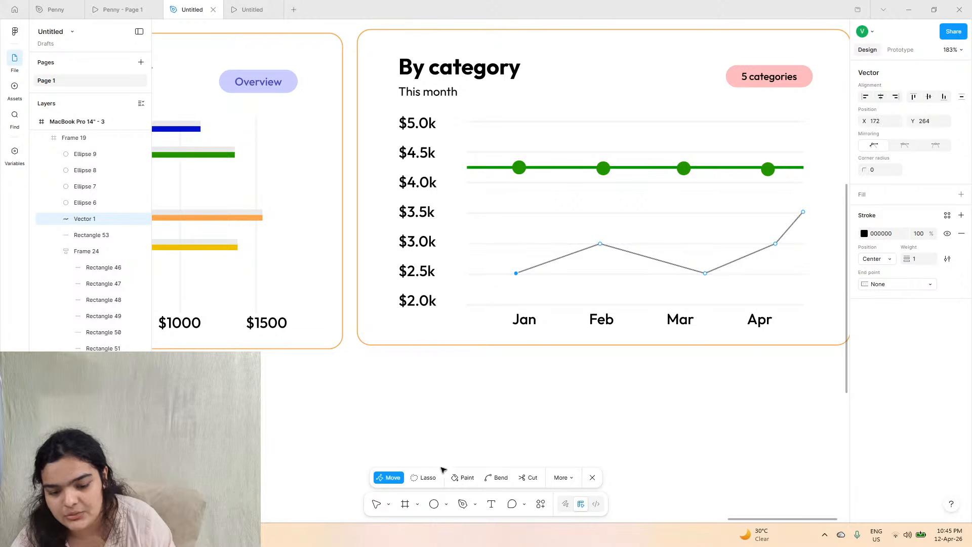
click(462, 504)
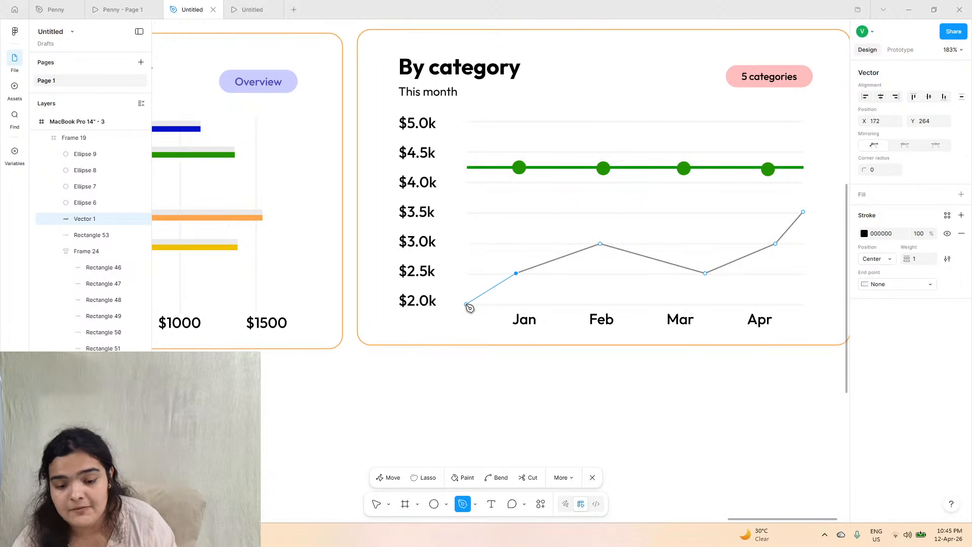
click(466, 305)
click(376, 503)
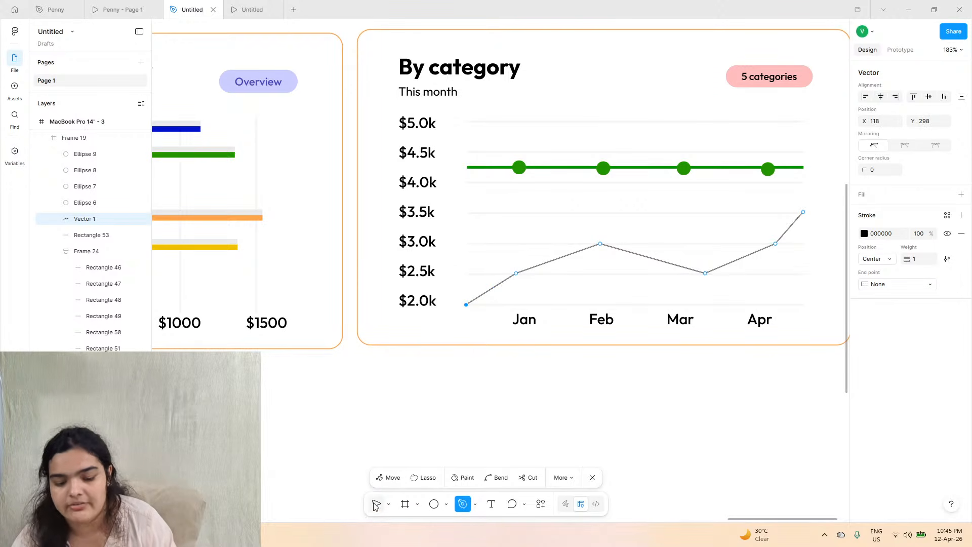
- Duplicate the four green dots and place the copies on the four inner corner points of the lower trend path
click(519, 167)
shift+click(604, 169)
shift+click(684, 168)
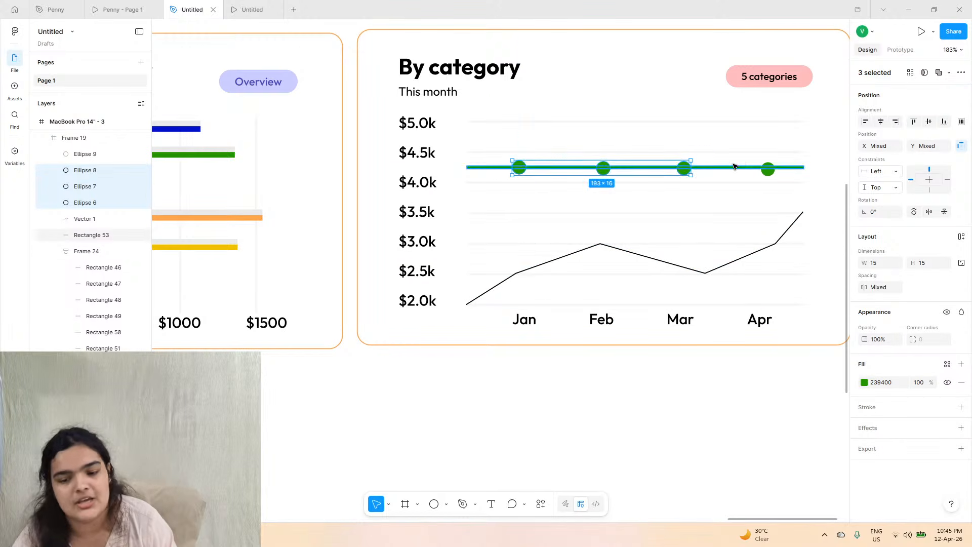
shift+click(767, 169)
scroll(763, 160, up, 5)
drag(763, 159, 721, 166)
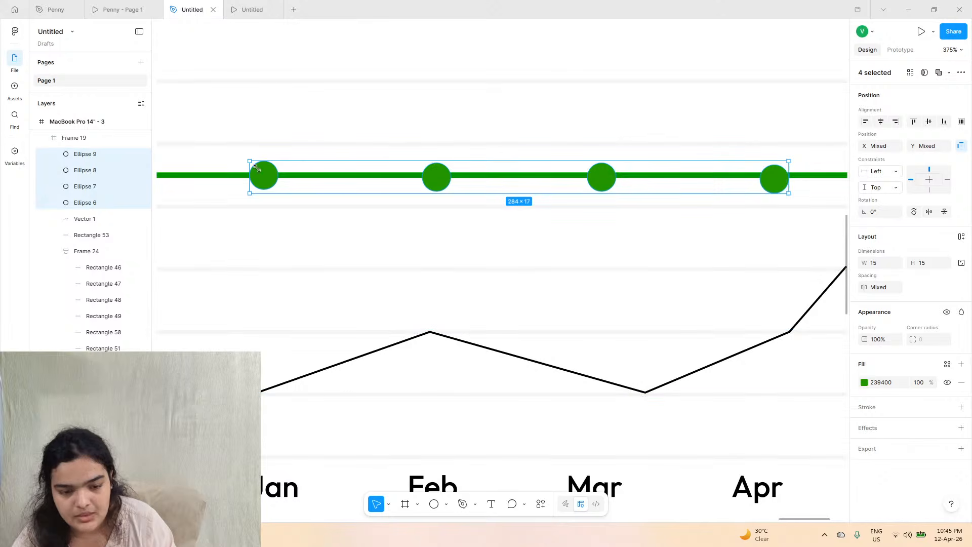
key(ctrl+d)
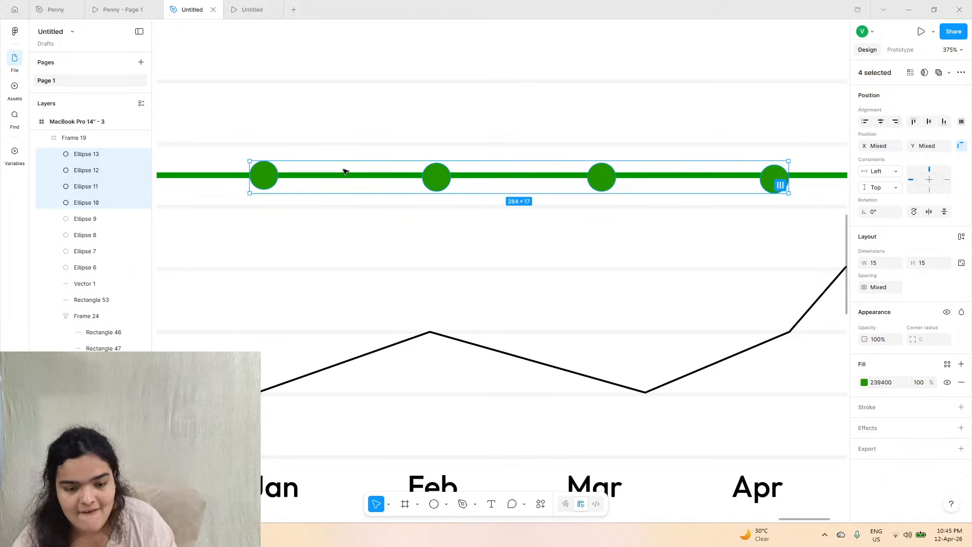
drag(434, 171, 436, 330)
click(432, 390)
drag(599, 395, 648, 401)
drag(772, 401, 789, 331)
- Recolor the lower trend path's stroke and its four dots to blue 0011CD
scroll(788, 332, down, 3)
shift+click(640, 343)
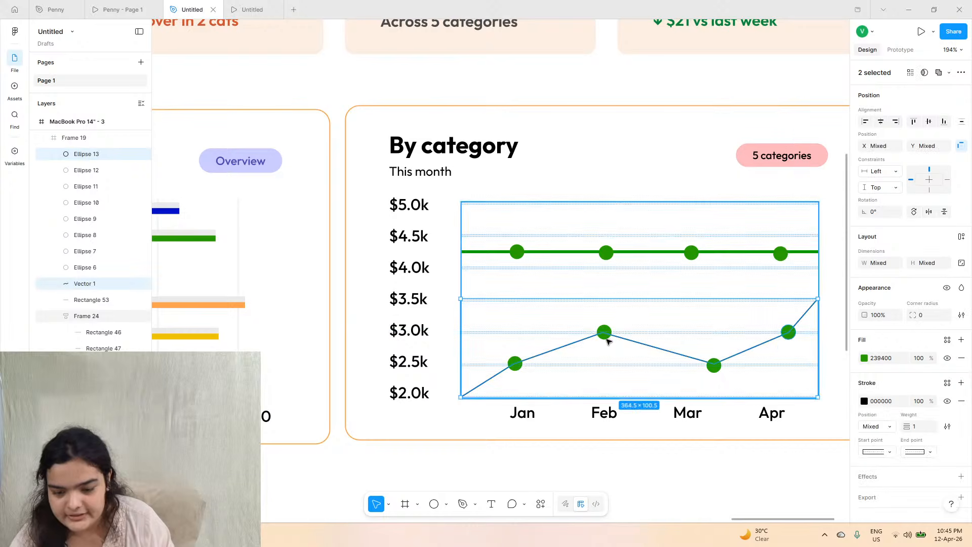
click(605, 334)
shift+click(518, 364)
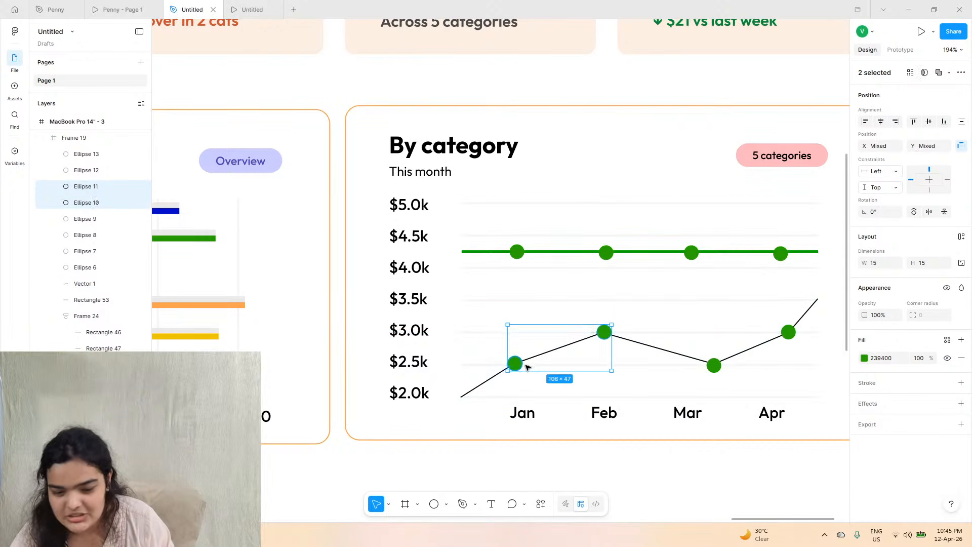
shift+click(699, 361)
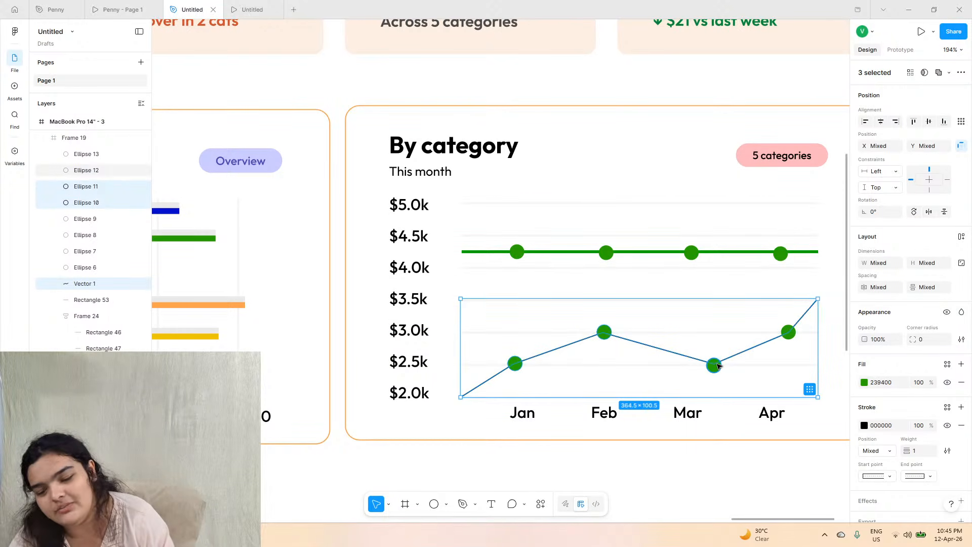
shift+click(717, 366)
shift+click(788, 332)
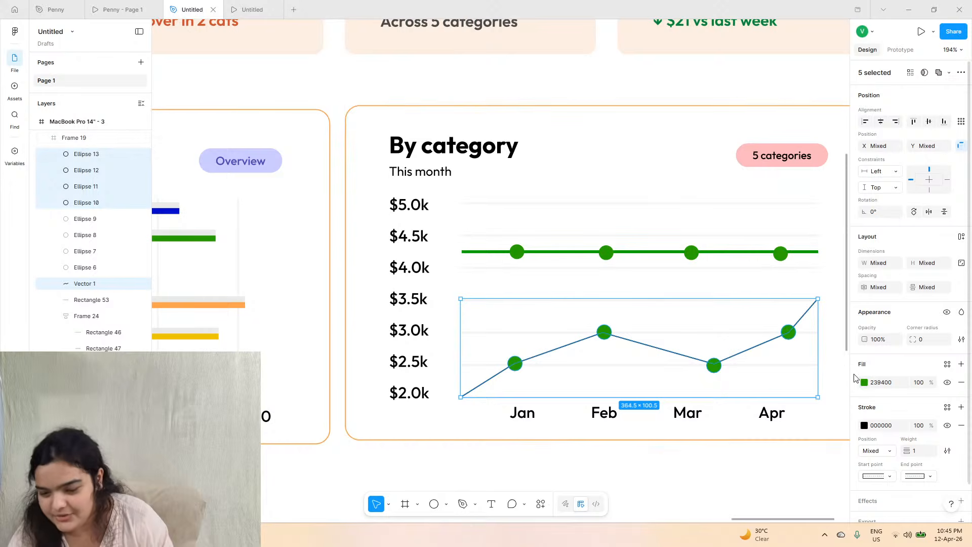
click(865, 383)
click(790, 489)
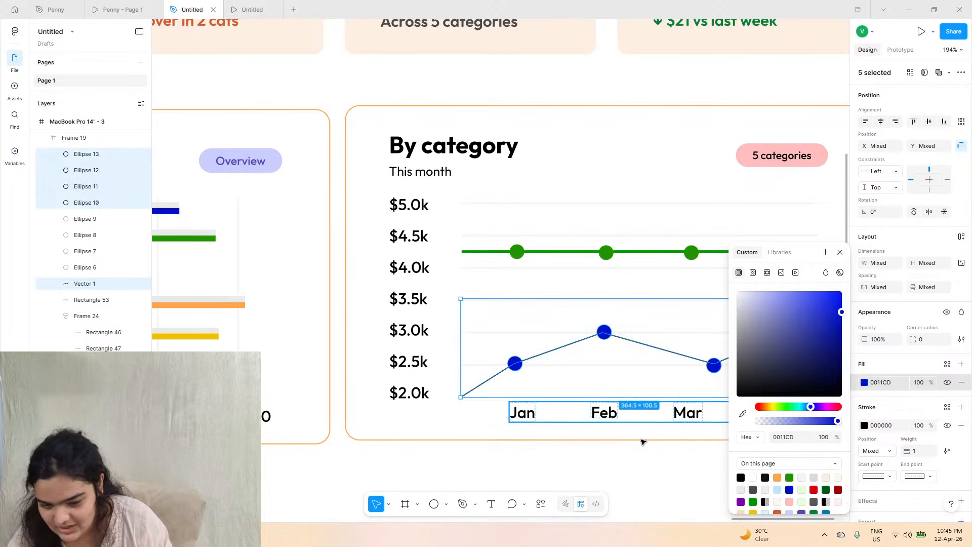
click(864, 426)
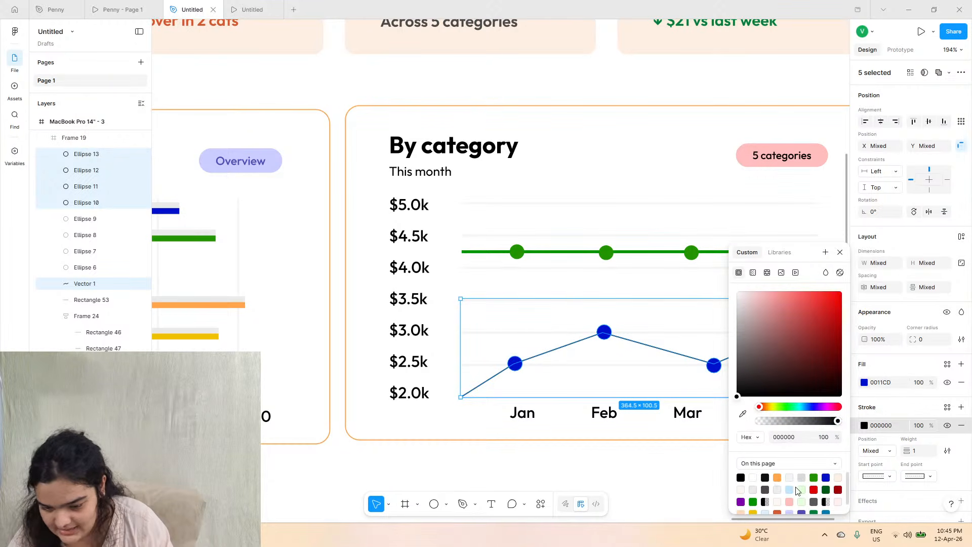
click(826, 478)
click(690, 473)
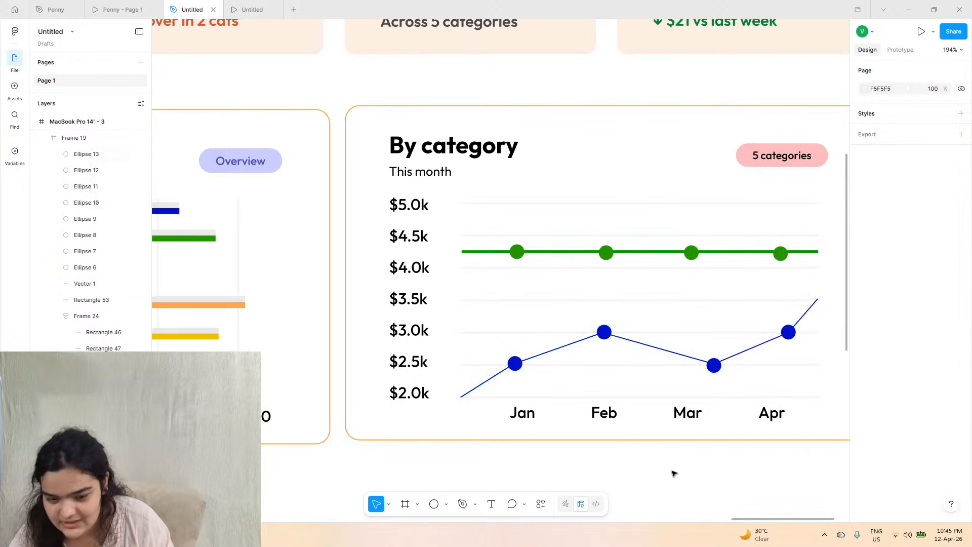
- Check the Monthly trend reference in the Penny prototype and change the blue trend path's stroke style to dashed
click(116, 9)
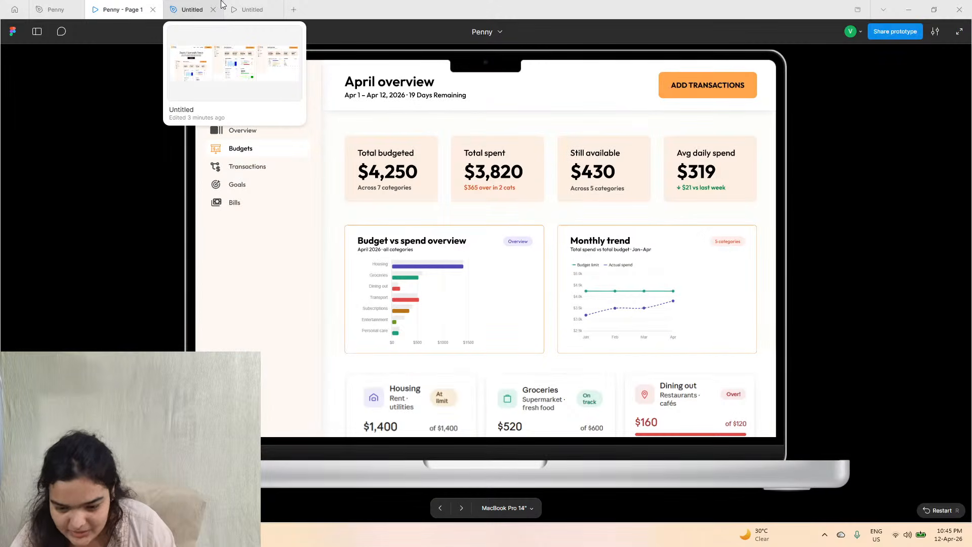
click(222, 5)
click(568, 348)
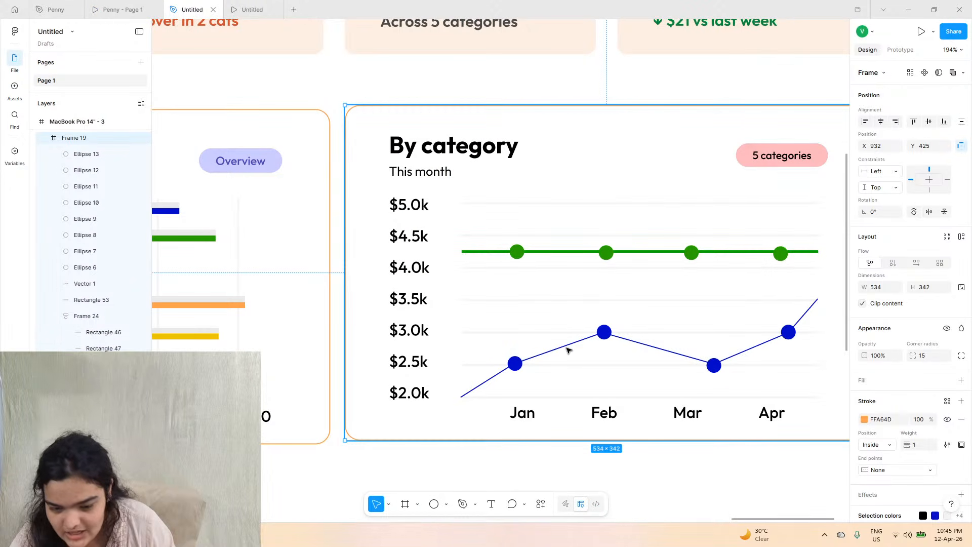
click(567, 349)
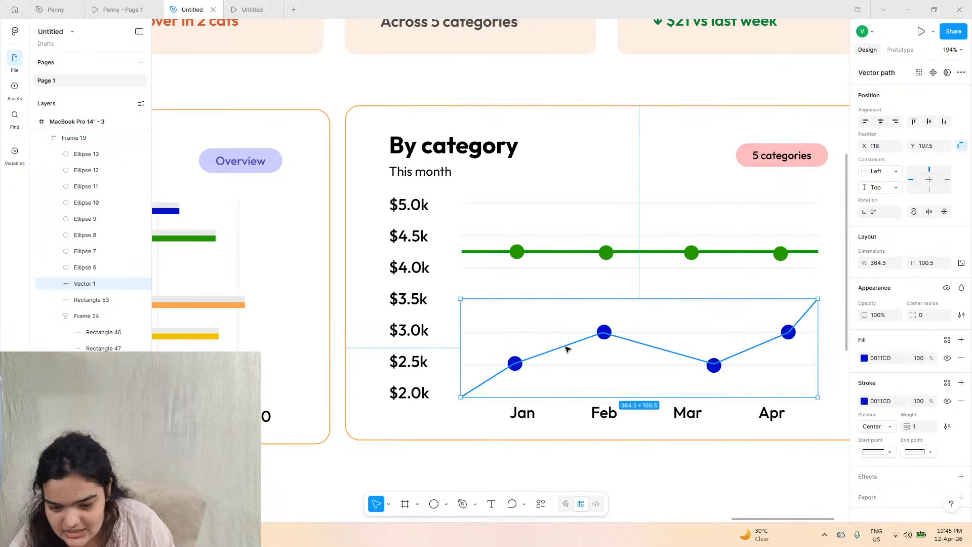
click(885, 452)
click(889, 446)
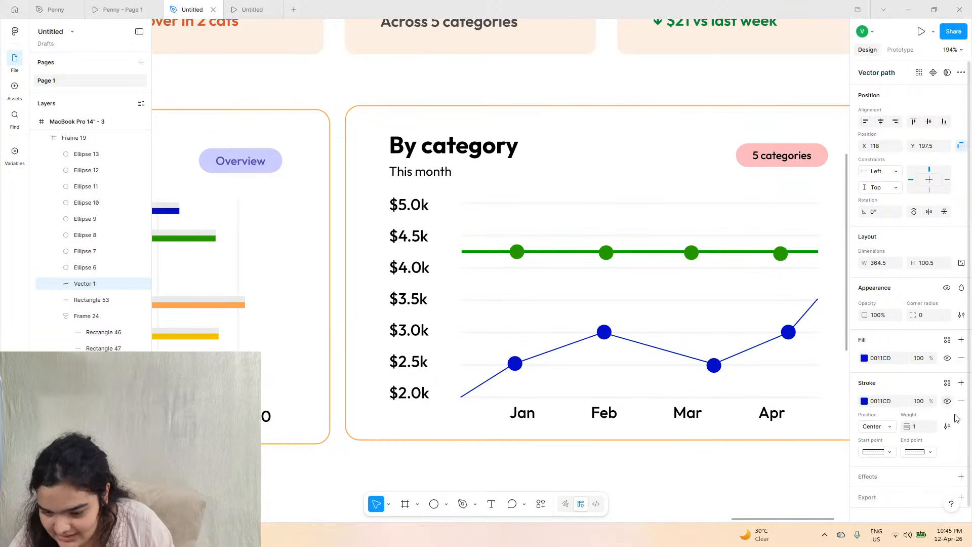
click(948, 426)
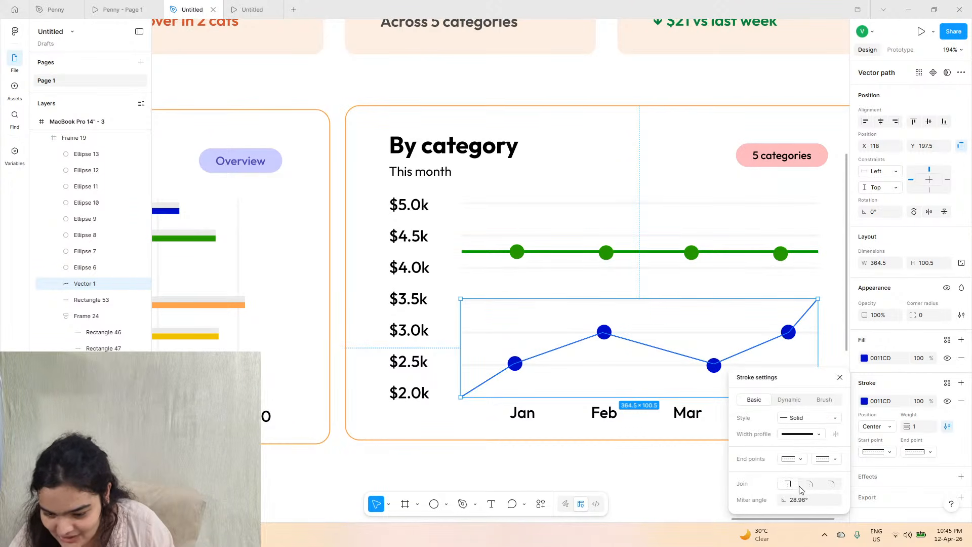
click(805, 435)
click(807, 424)
click(810, 419)
click(820, 429)
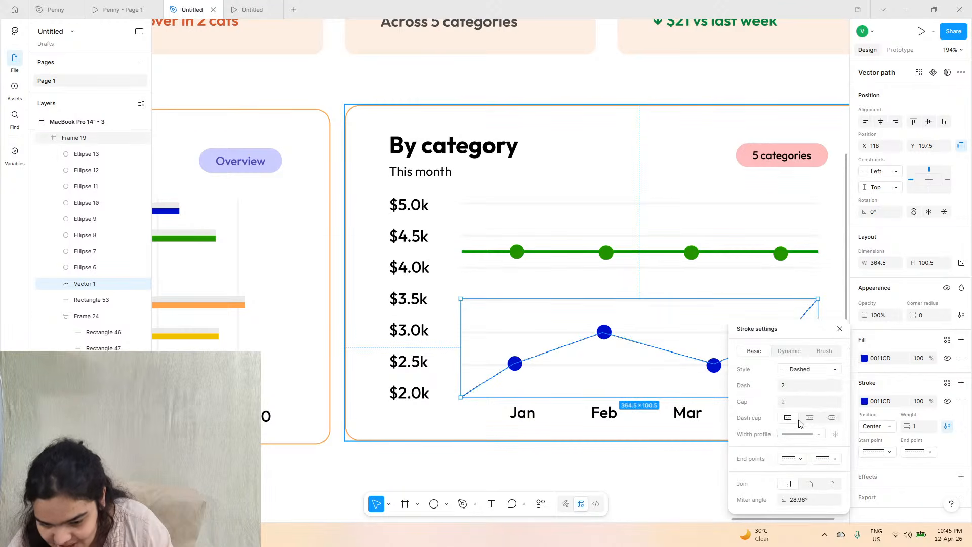
- Set the dash length of the blue trend path's stroke to 9
click(800, 386)
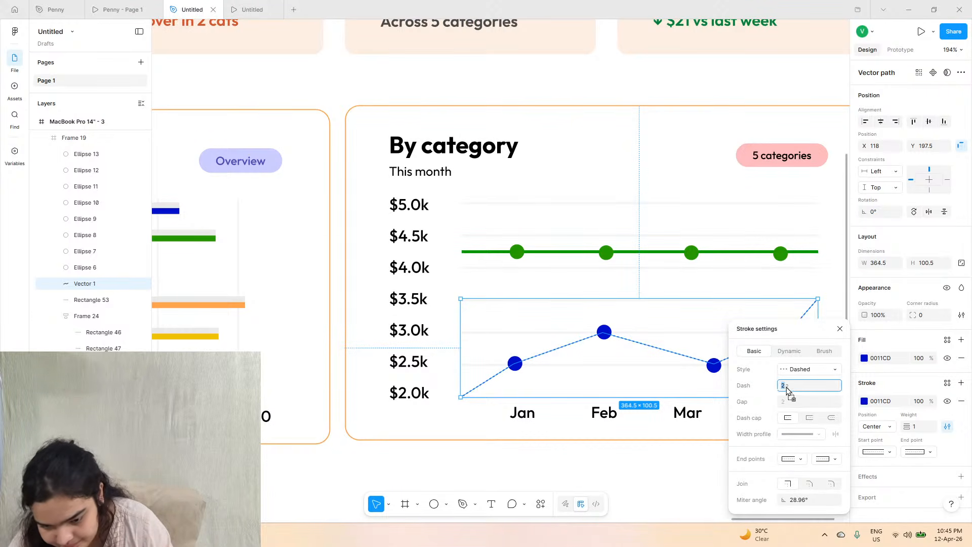
text(36)
key(Return)
drag(816, 378, 787, 381)
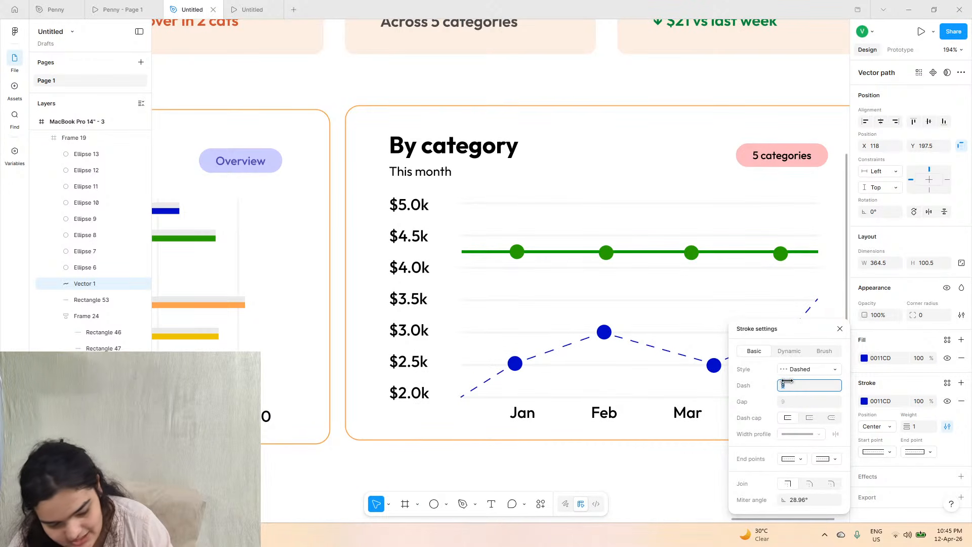
click(567, 456)
- Compare the rebuilt Budgets screen with the Penny prototype and examine the category cards below its charts
scroll(567, 456, down, 5)
scroll(567, 456, down, 2)
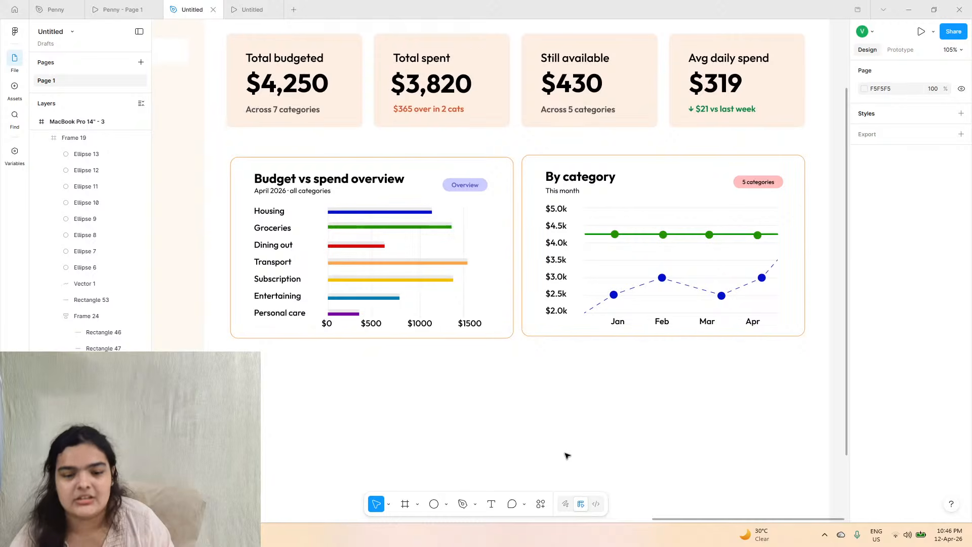
scroll(567, 454, up, 2)
click(117, 9)
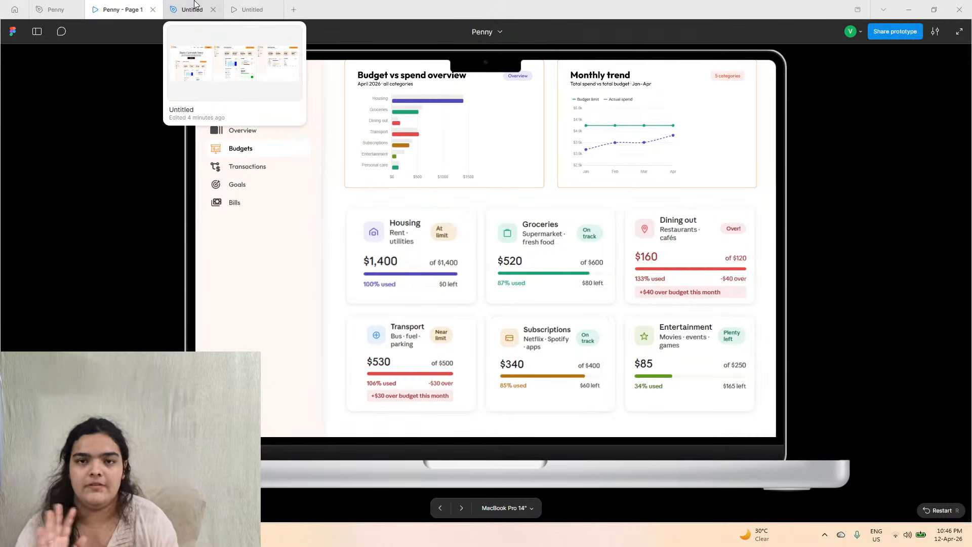
click(194, 5)
scroll(373, 276, down, 3)
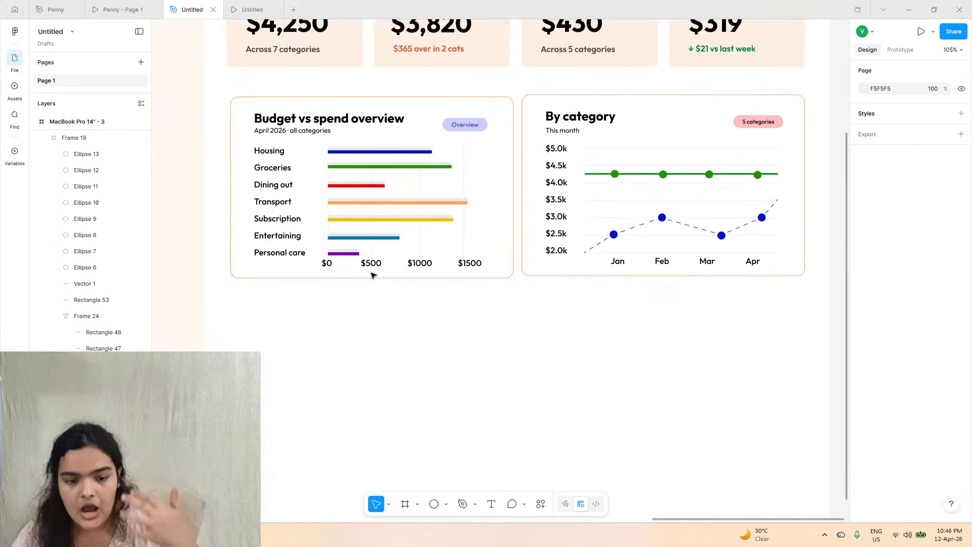
scroll(373, 276, up, 2)
key(shift+1)
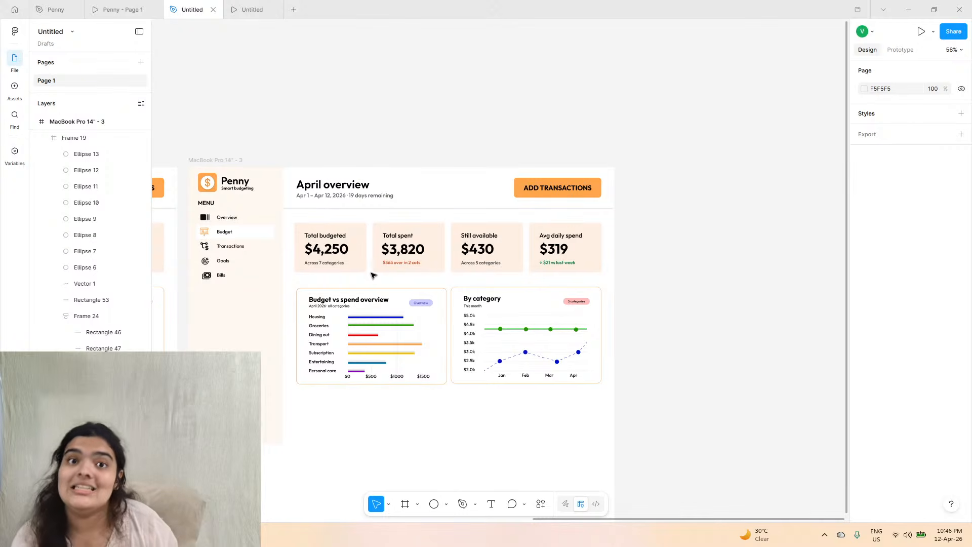
scroll(373, 275, left, 1)
scroll(373, 275, down, 1)
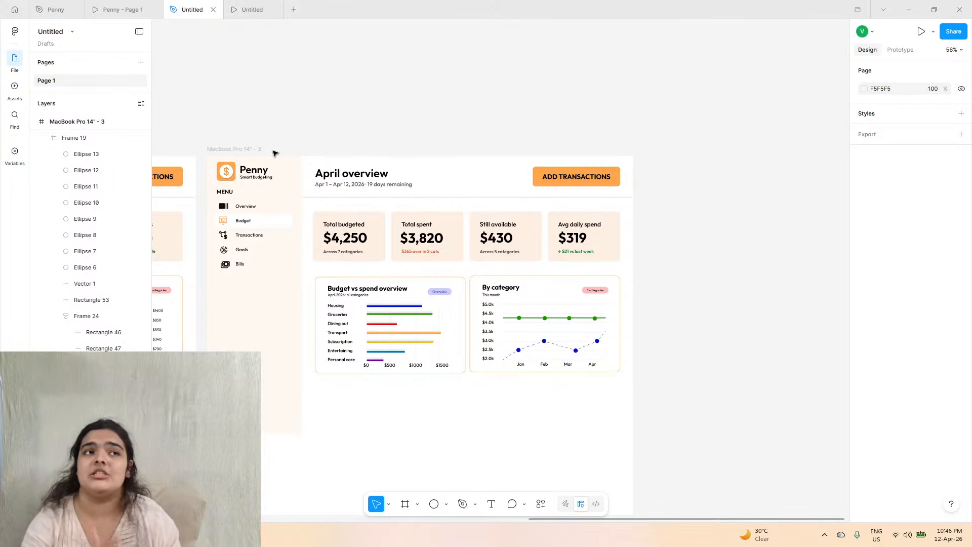
scroll(274, 152, left, 3)
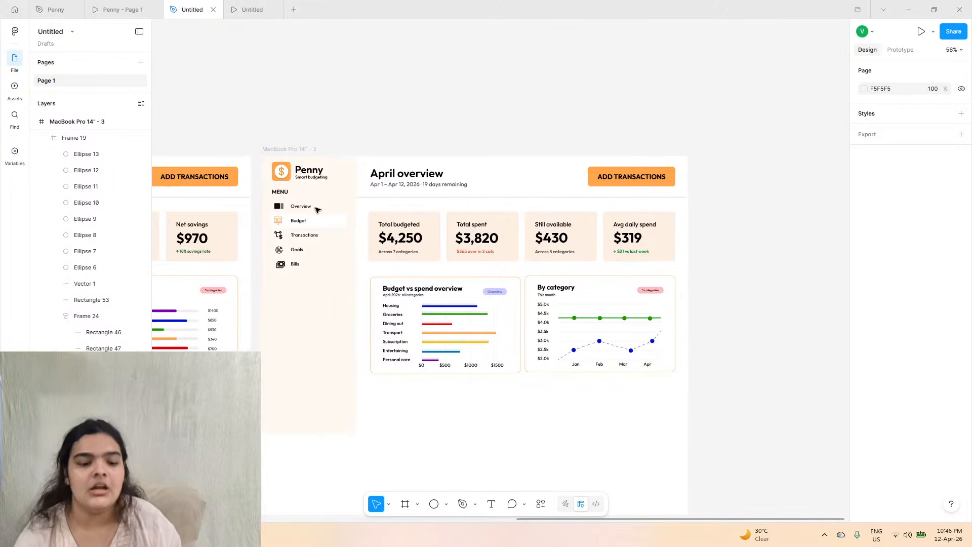
click(117, 9)
mouse_move(211, 9)
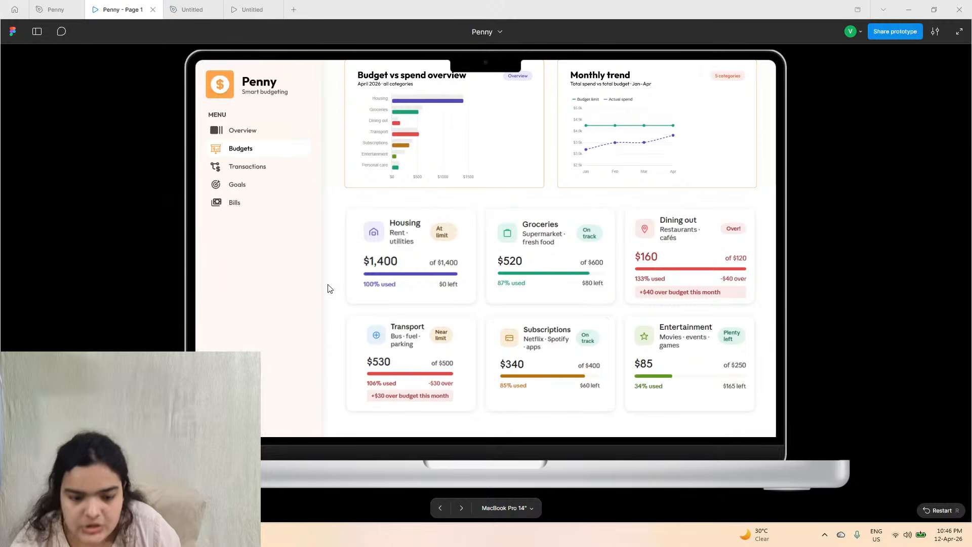
mouse_move(160, 4)
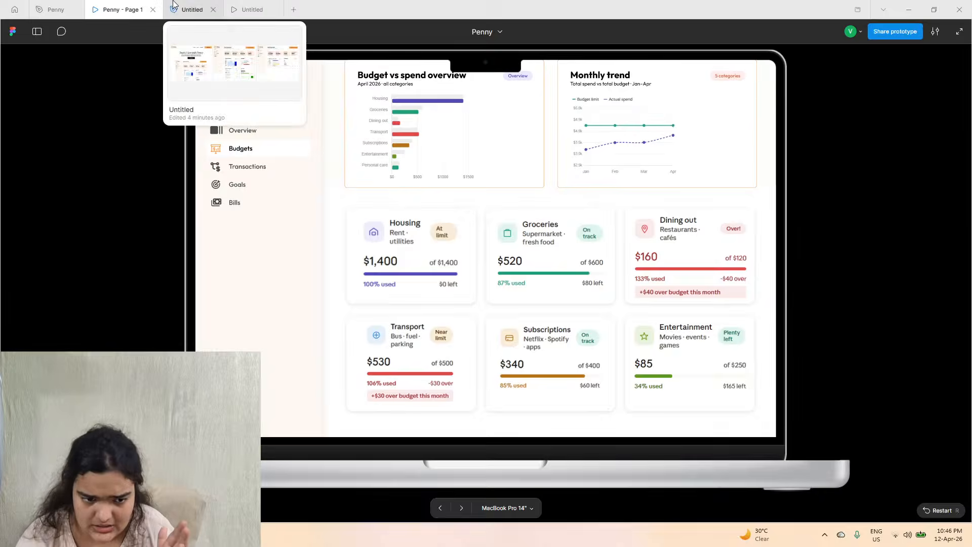
- Back in the Untitled design file, extend the MacBook Pro 14" - 3 frame downward to a height of 1649
click(193, 9)
scroll(454, 370, up, 3)
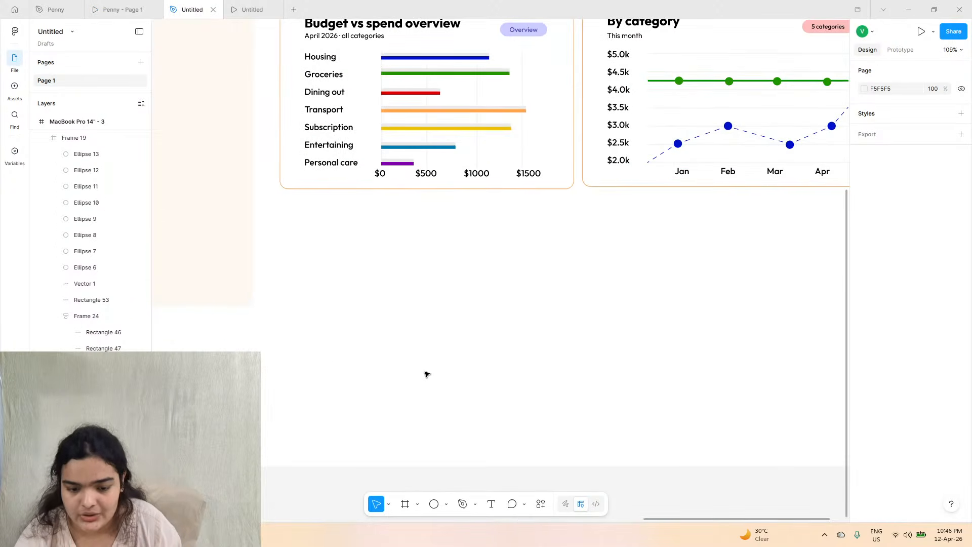
scroll(426, 373, down, 5)
click(349, 187)
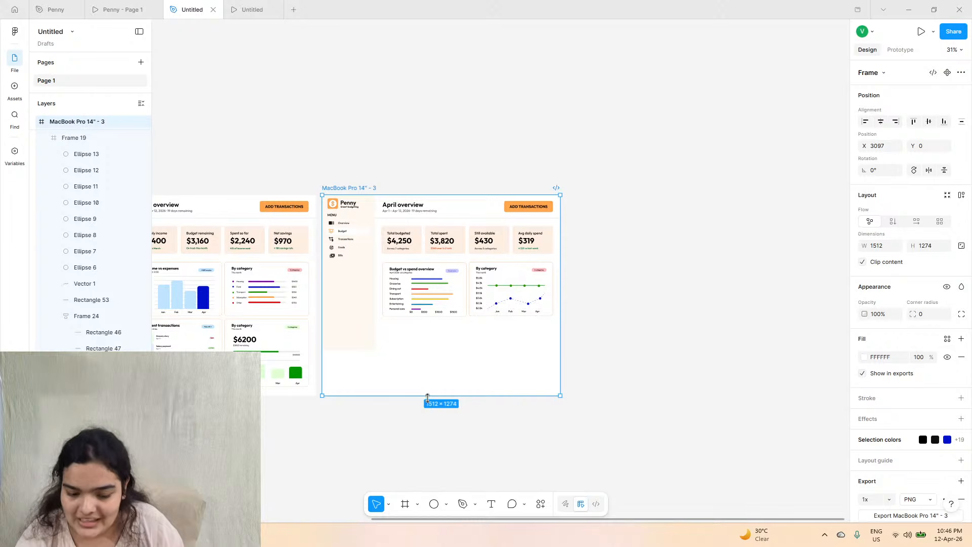
drag(428, 398, 436, 454)
scroll(439, 443, up, 3)
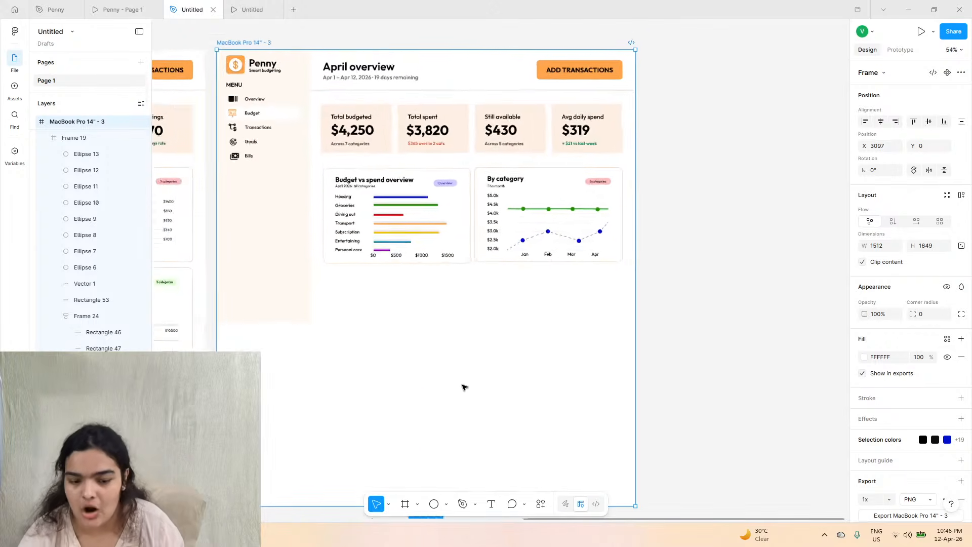
scroll(464, 388, up, 1)
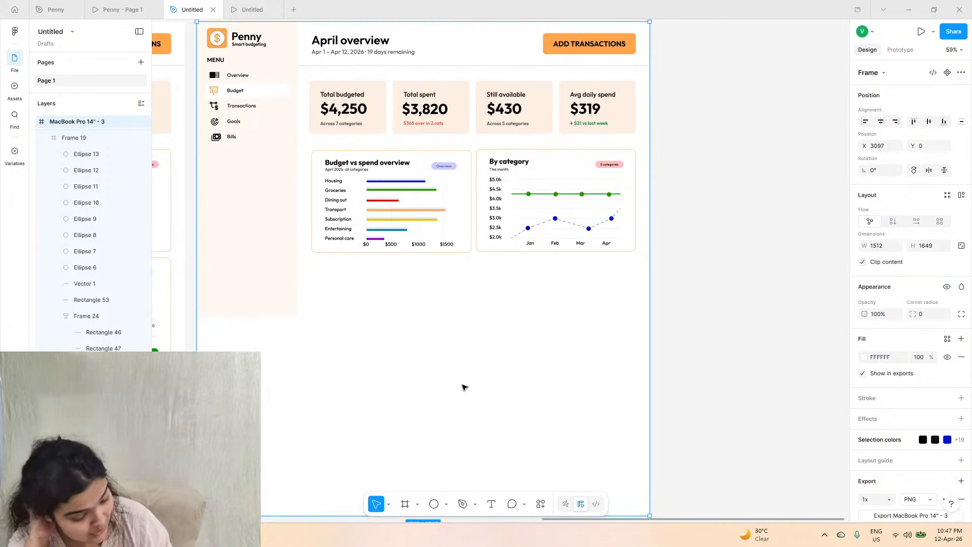
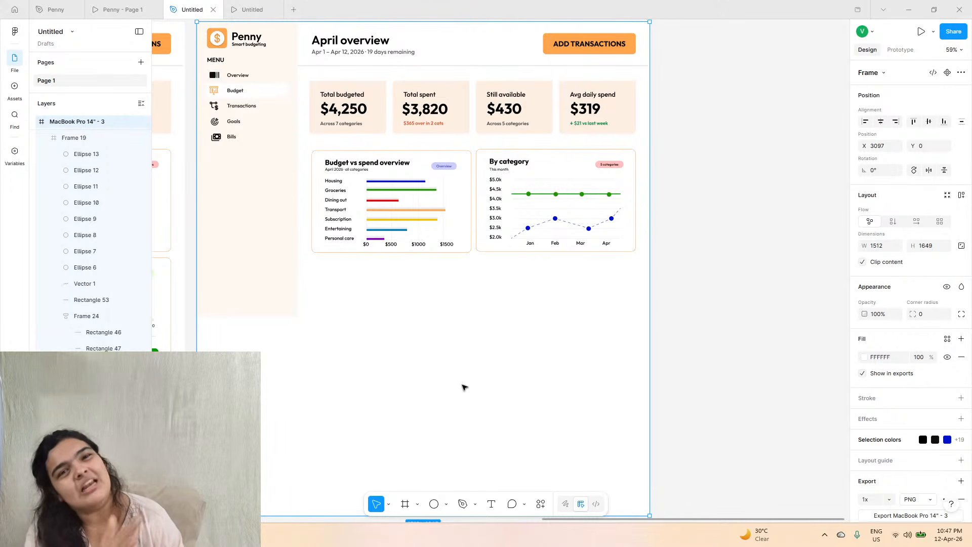
- Draw a card frame about 363 × 255 just below the Budget vs spend overview card
click(405, 504)
drag(314, 272, 424, 348)
drag(391, 312, 392, 312)
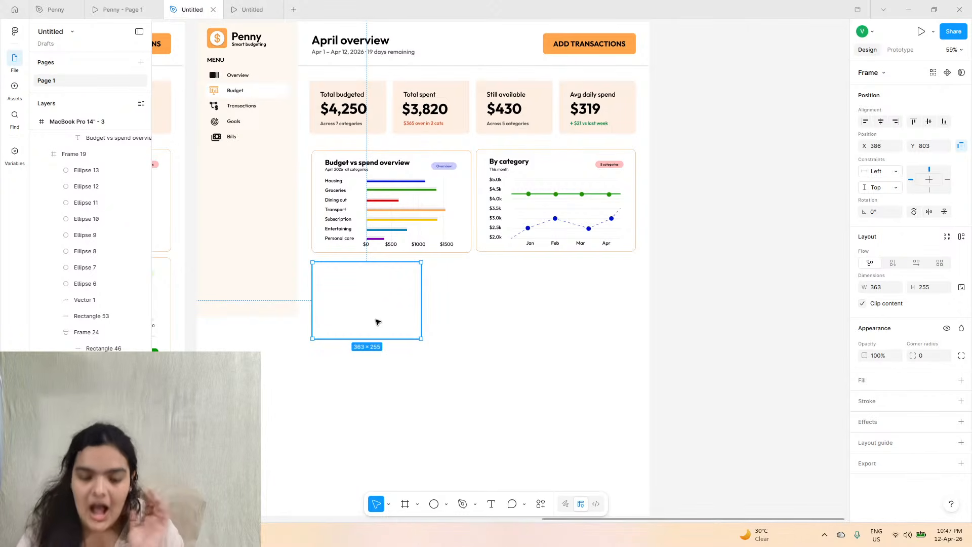
- Check the category cards in the Penny prototype, and give the new card frame a white FFFFFF fill and a drop shadow
click(119, 9)
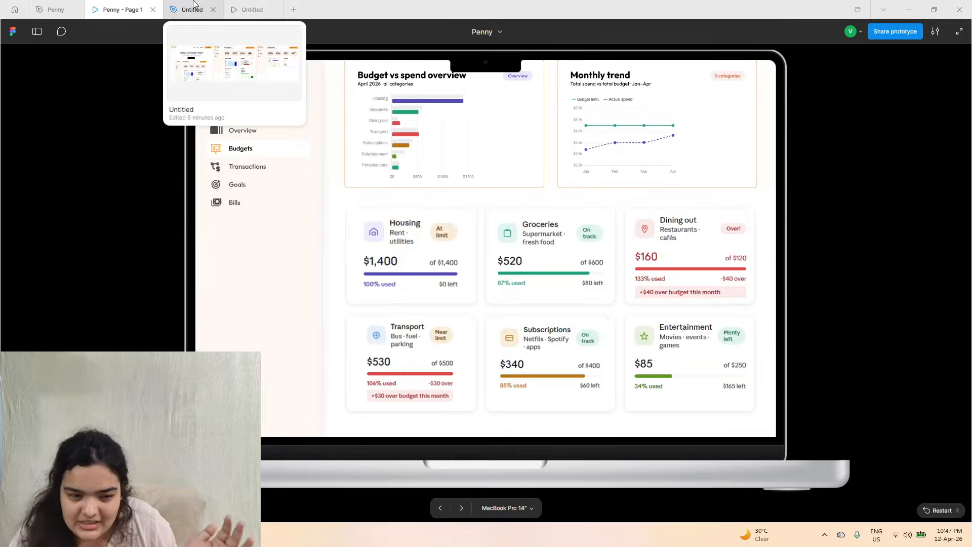
click(193, 6)
click(962, 380)
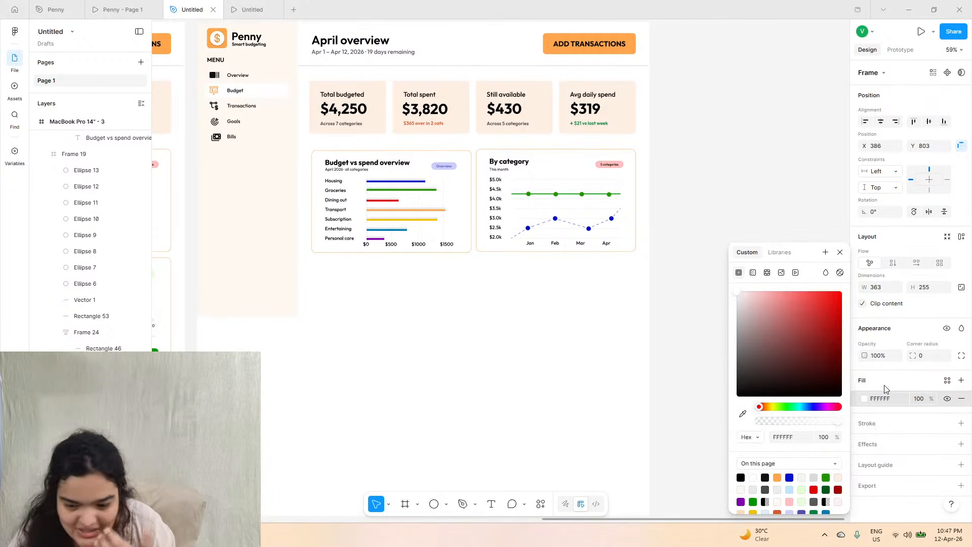
click(961, 445)
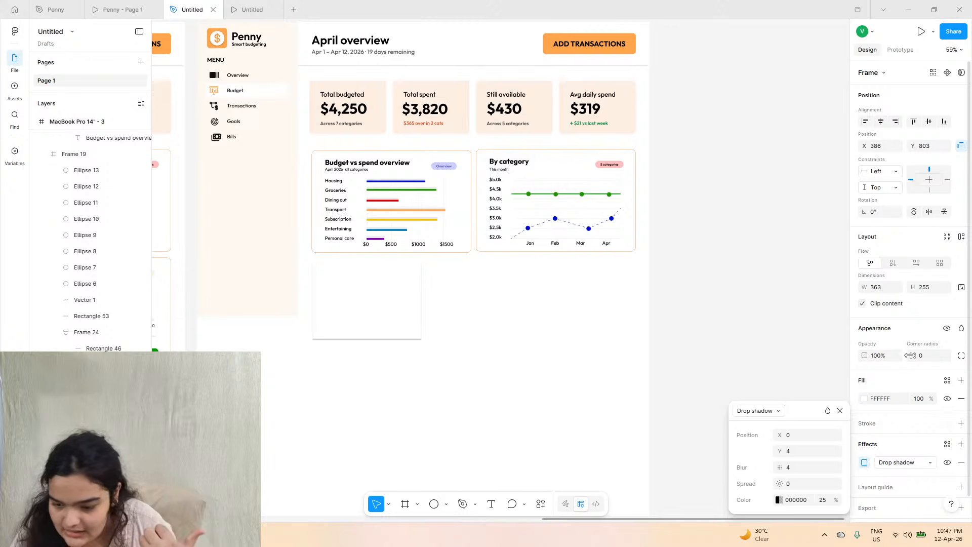
- Align the new card with the overview card's left edge at X 383, Y 814, and round its corners to radius 10
drag(912, 355, 957, 359)
scroll(385, 299, up, 4)
drag(341, 282, 339, 289)
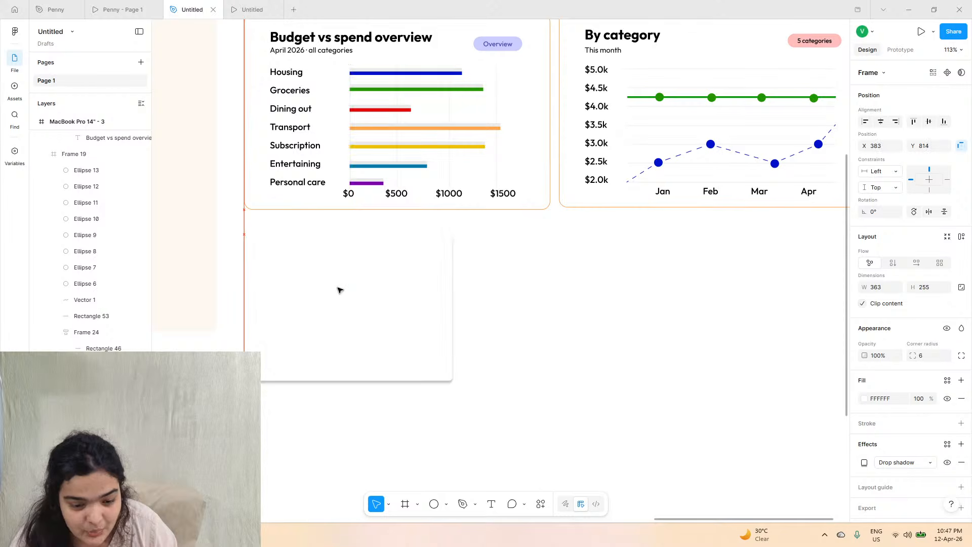
click(137, 4)
click(192, 8)
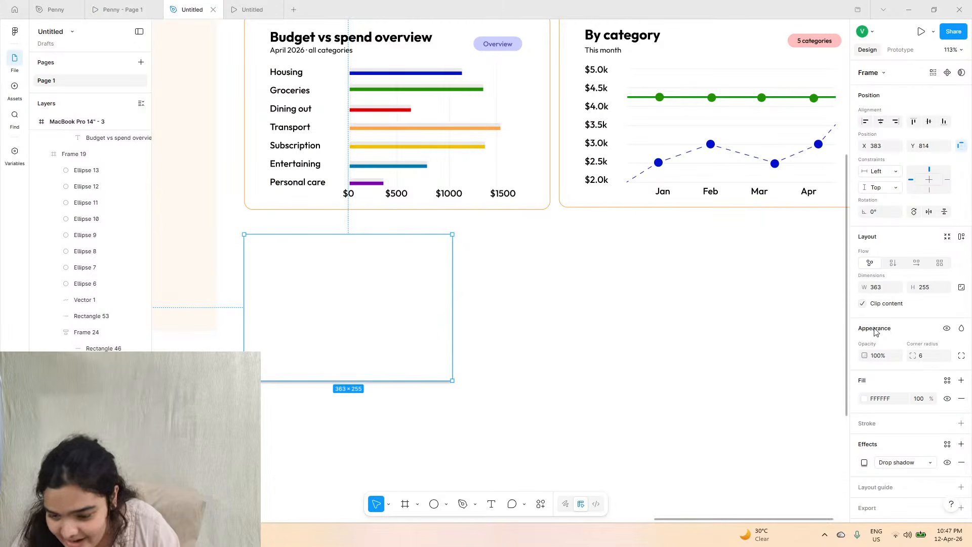
drag(913, 356, 956, 368)
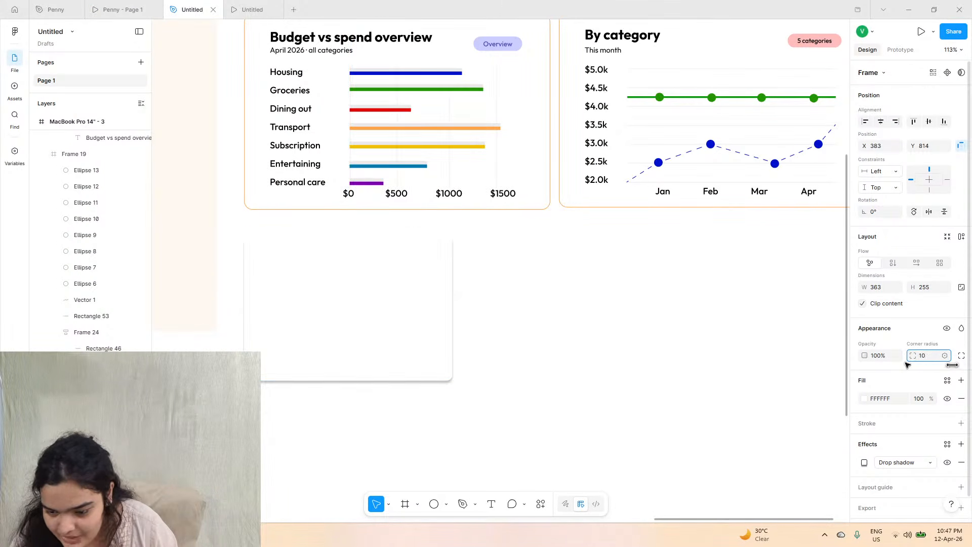
- Set the new card's drop shadow to a Y offset of 0, blur 10.7 and spread -3
click(863, 462)
drag(780, 450, 776, 450)
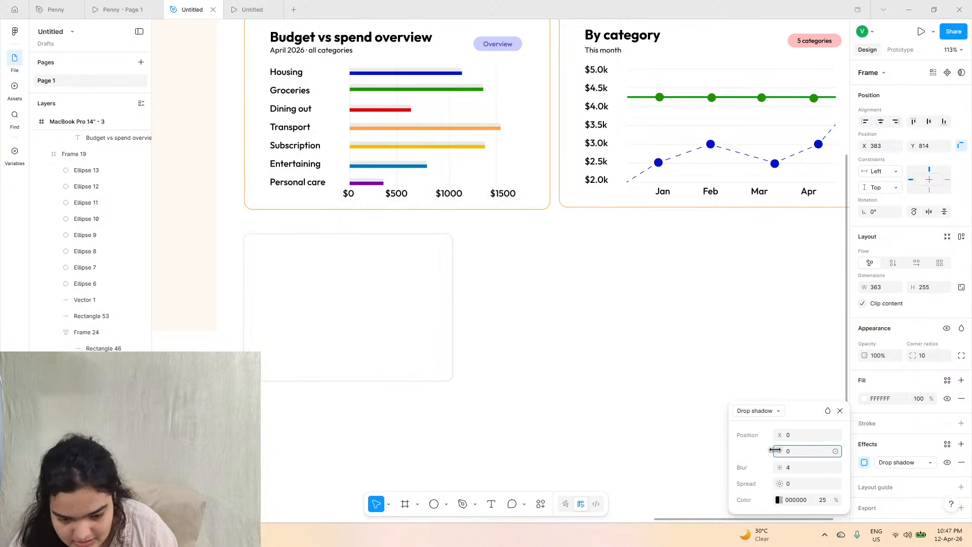
drag(780, 483, 852, 465)
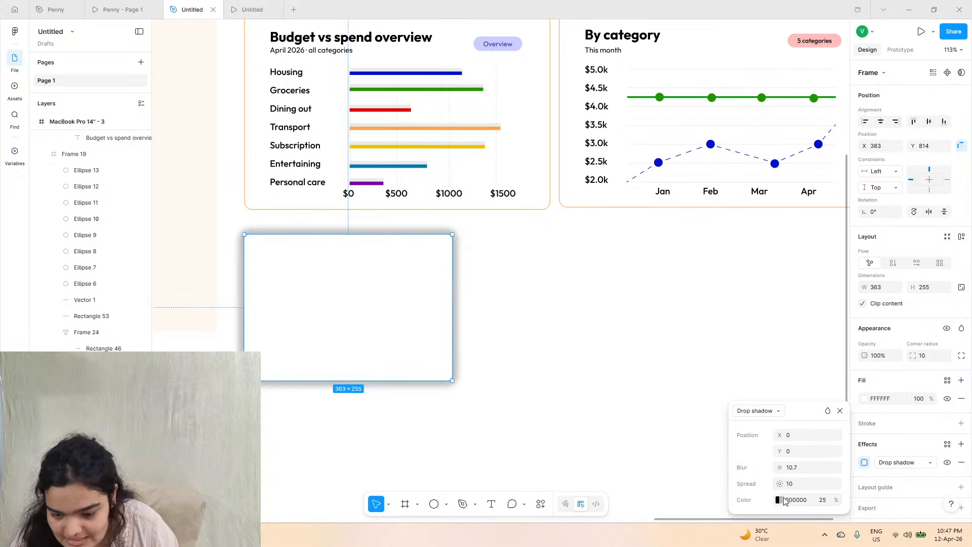
drag(780, 483, 774, 482)
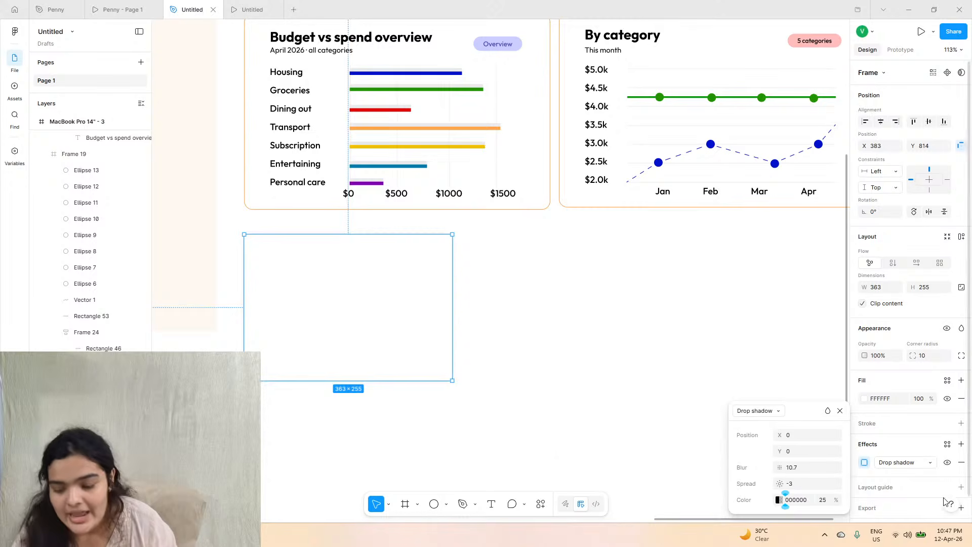
click(941, 463)
click(936, 466)
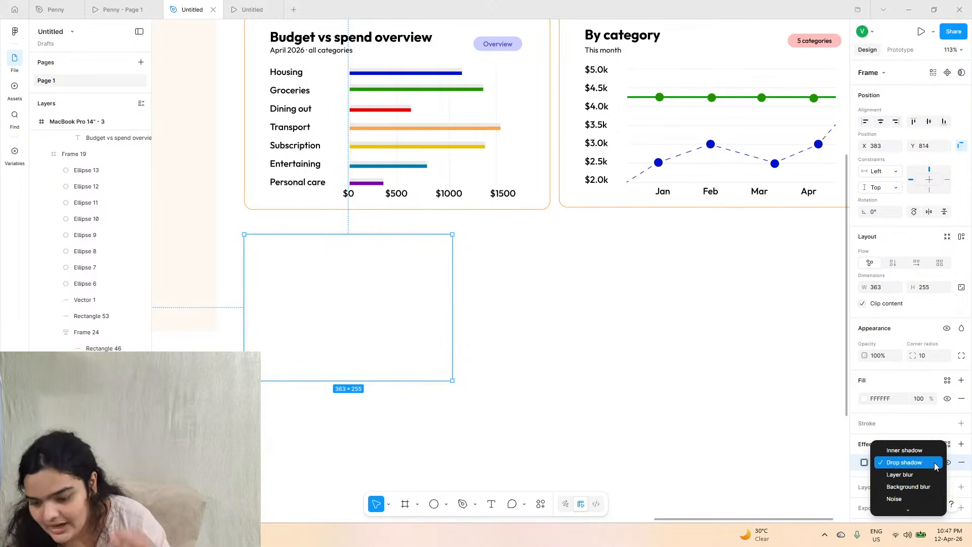
scroll(913, 481, down, 2)
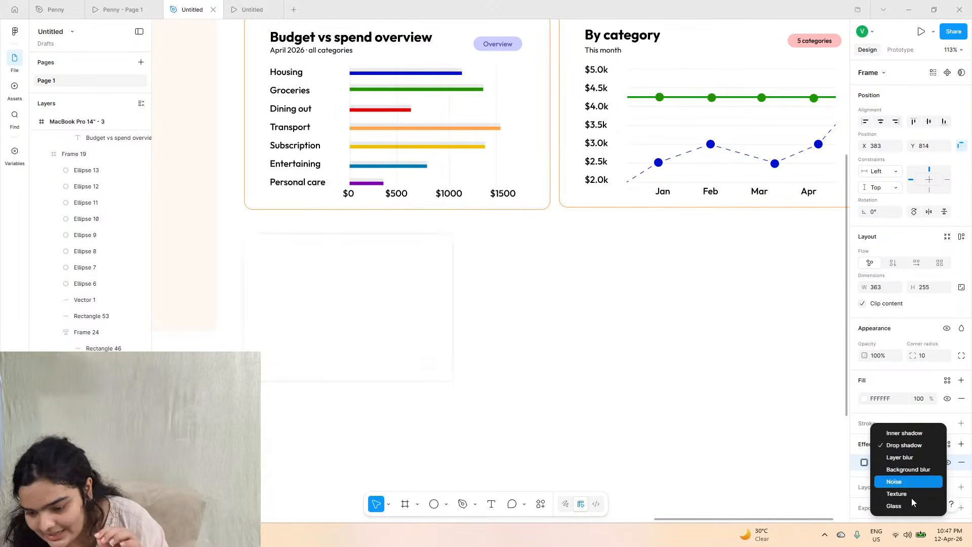
click(895, 417)
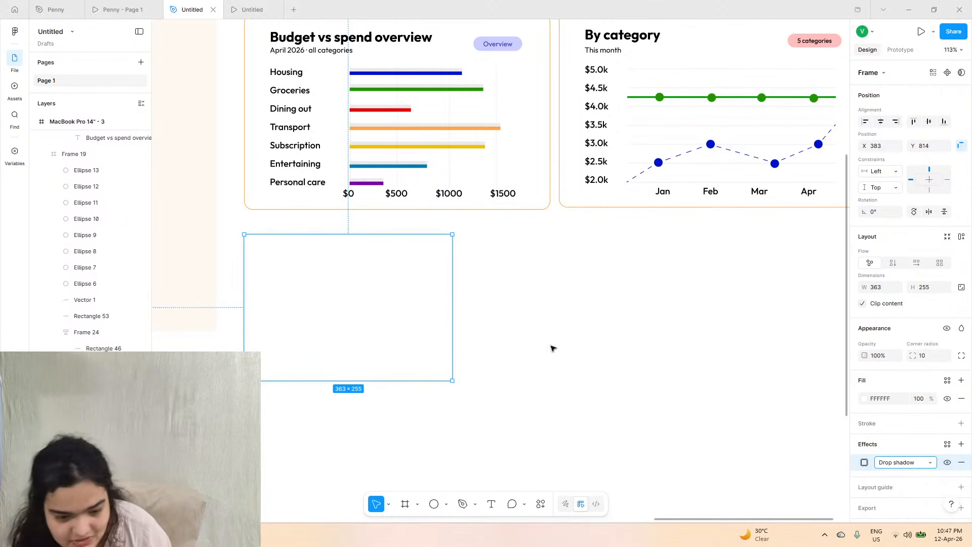
click(337, 276)
- Compare the new card with the category cards in the Penny prototype and with the existing screens in the Untitled file
click(126, 5)
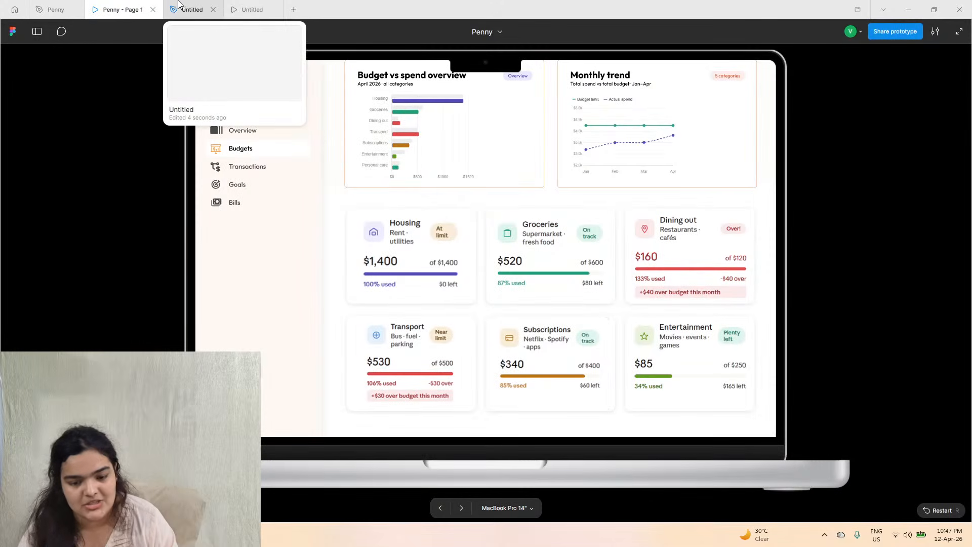
click(193, 9)
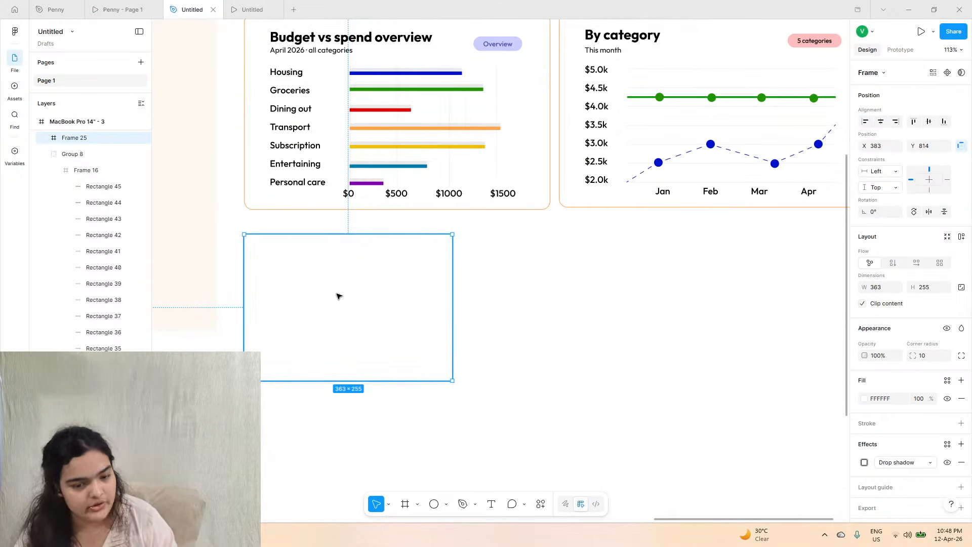
scroll(337, 291, left, 5)
scroll(337, 291, down, 5)
scroll(330, 291, up, 5)
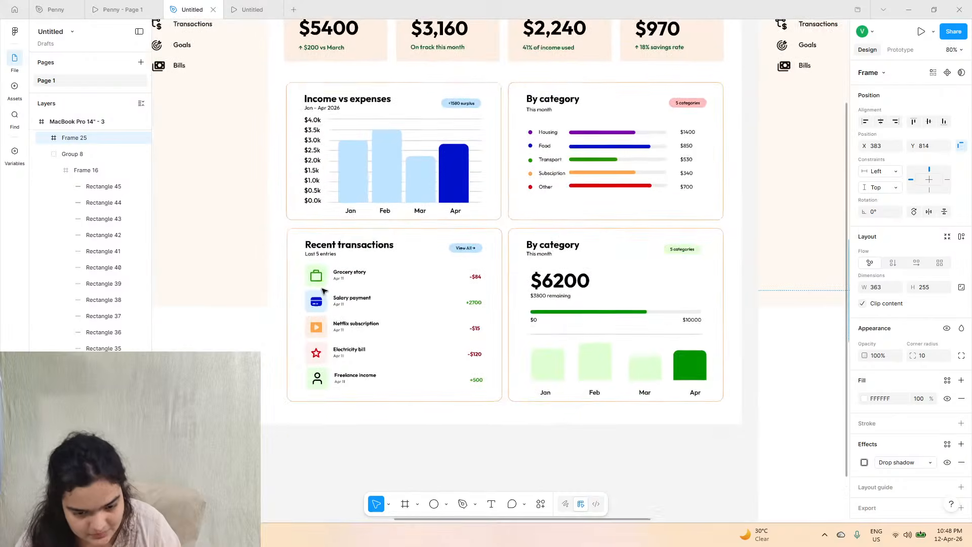
scroll(324, 289, right, 8)
scroll(502, 274, right, 3)
scroll(427, 258, up, 5)
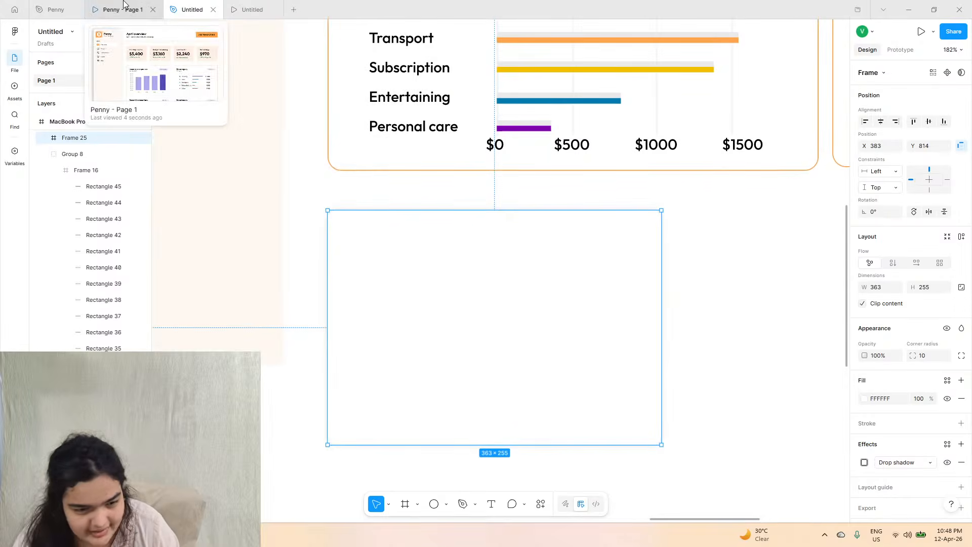
click(124, 4)
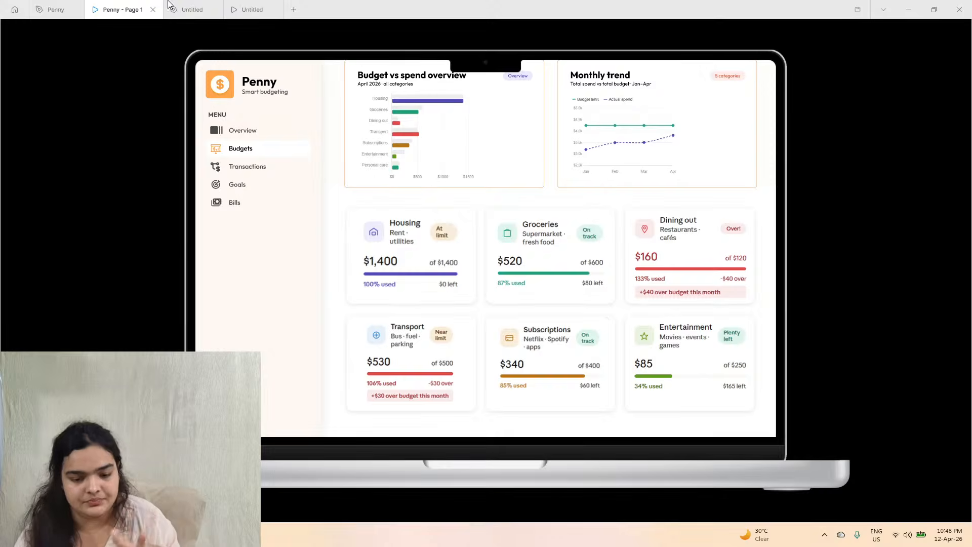
click(189, 6)
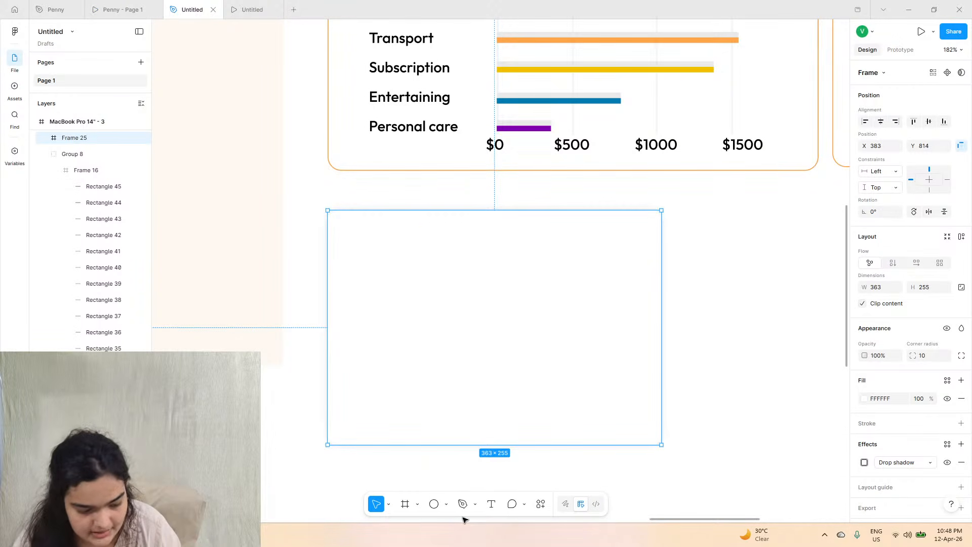
- Open the Iconify plugin and draw an icon frame about 54 × 47 inside the card's upper-left corner
click(540, 504)
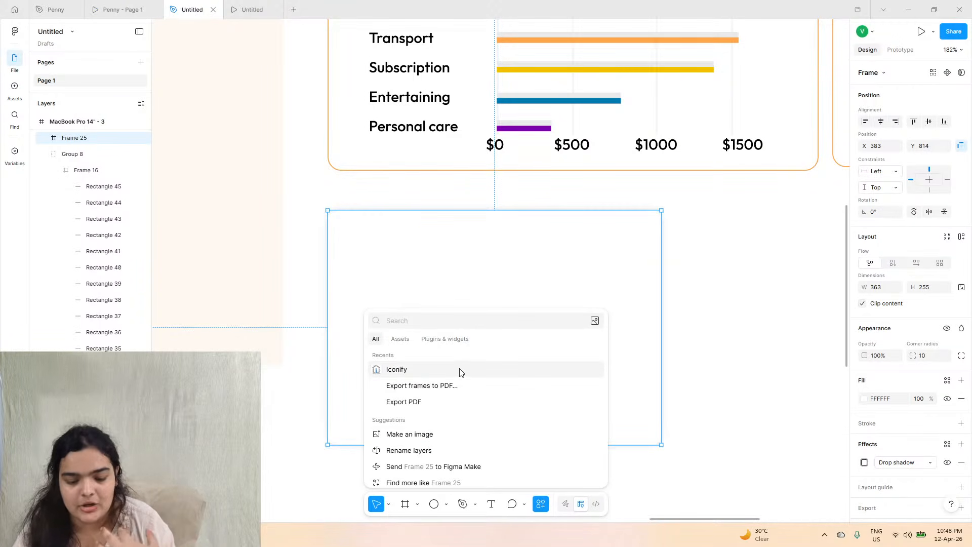
click(460, 371)
click(406, 504)
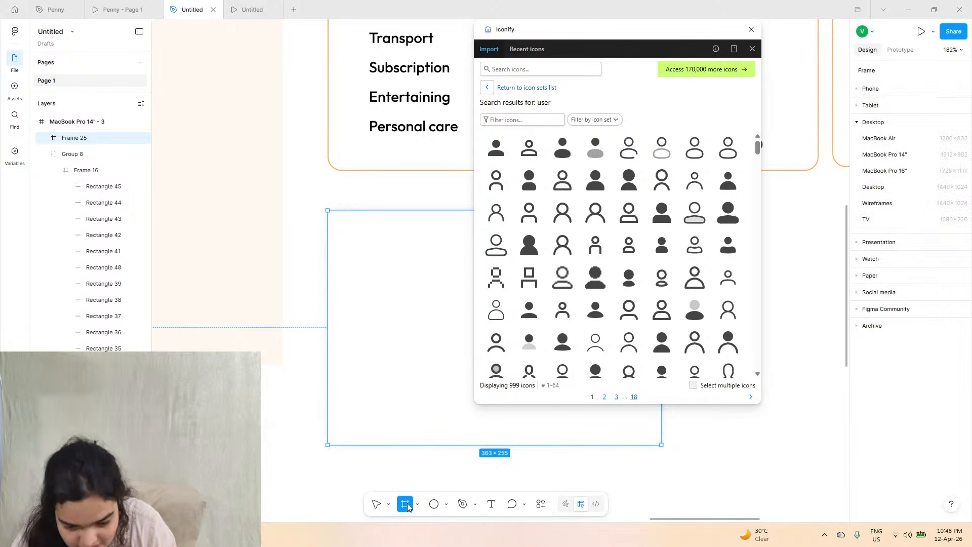
drag(351, 232, 401, 276)
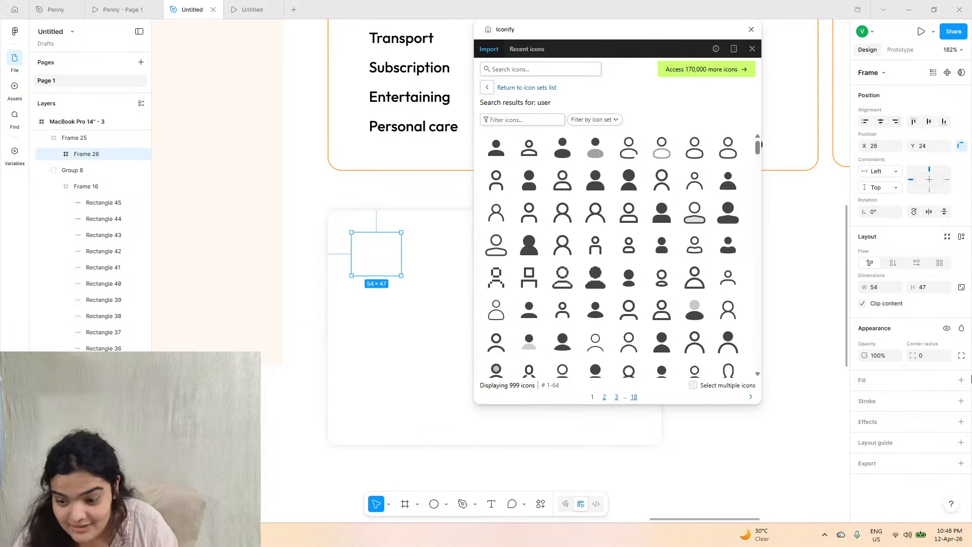
- Check the Housing icon tile in the Penny prototype and fill the small icon frame with lavender CACDFF
click(961, 381)
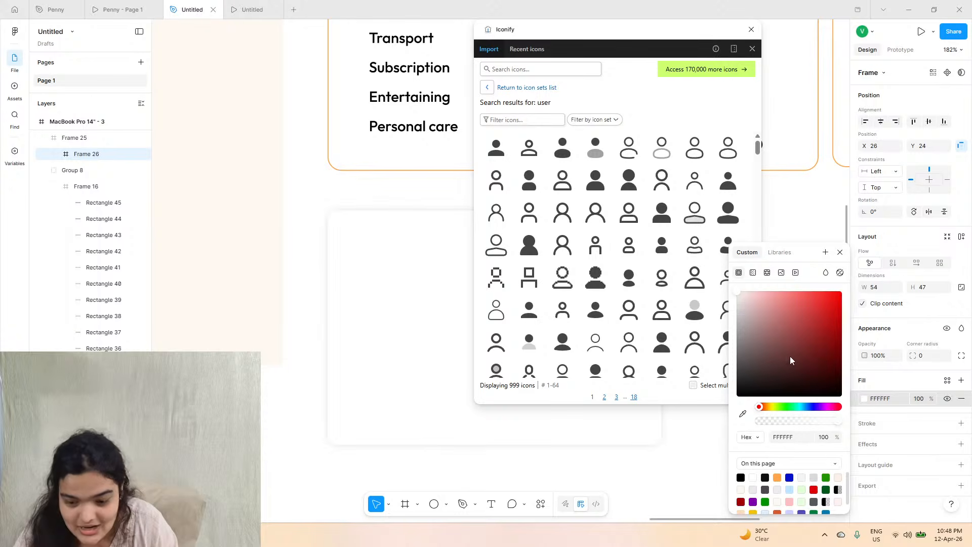
drag(792, 361, 760, 299)
click(117, 9)
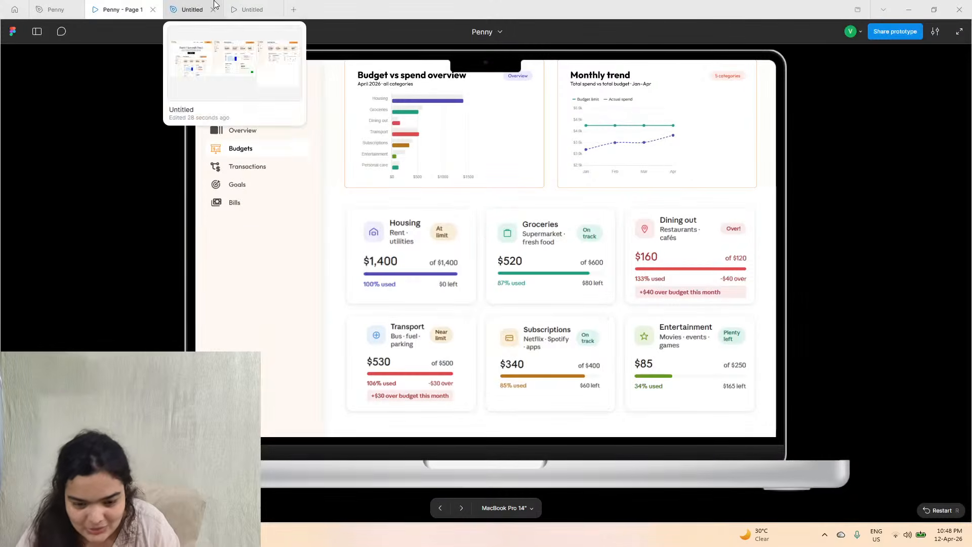
click(213, 4)
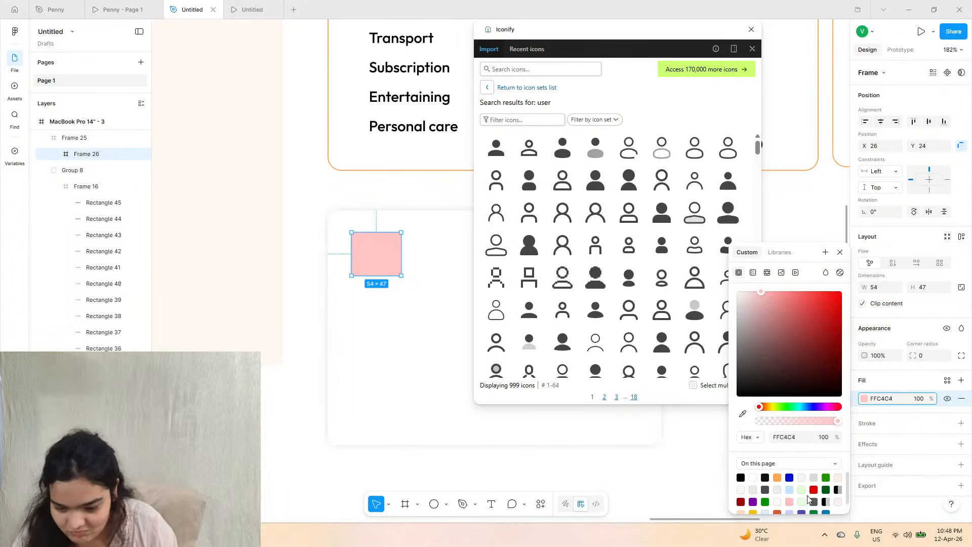
scroll(809, 501, down, 1)
click(789, 502)
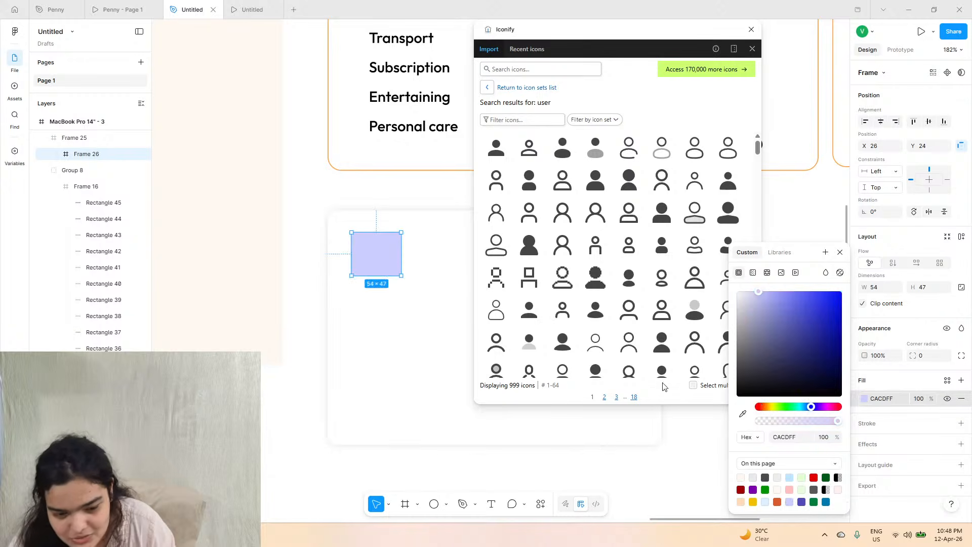
- Round the lavender icon frame's corners to radius 6 and place it at X 27, Y 26 within the card
drag(373, 259, 383, 267)
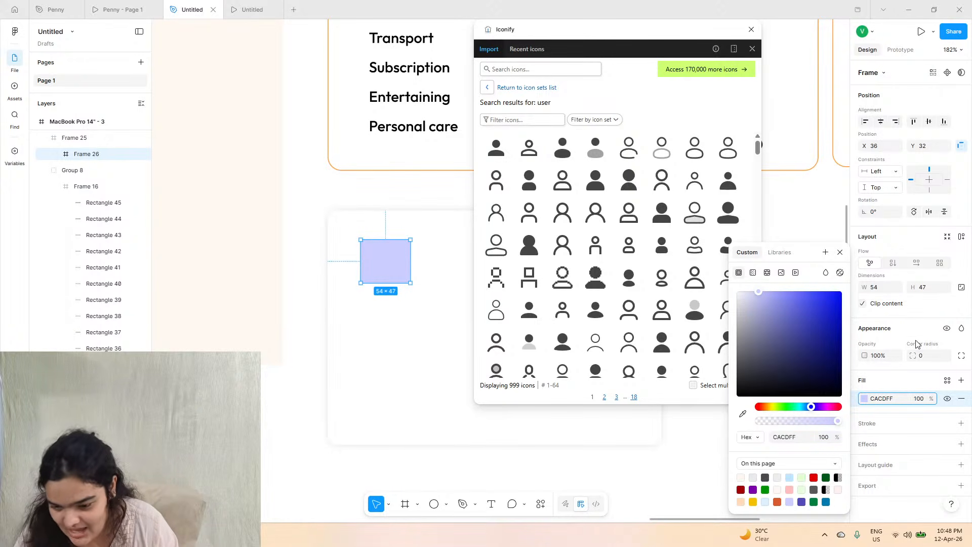
drag(913, 355, 955, 365)
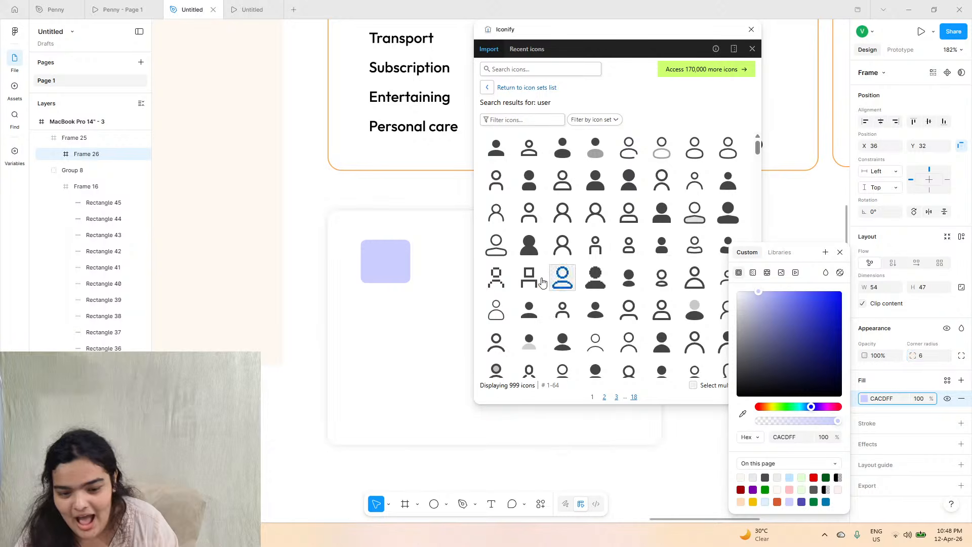
drag(390, 262, 380, 255)
drag(381, 256, 382, 257)
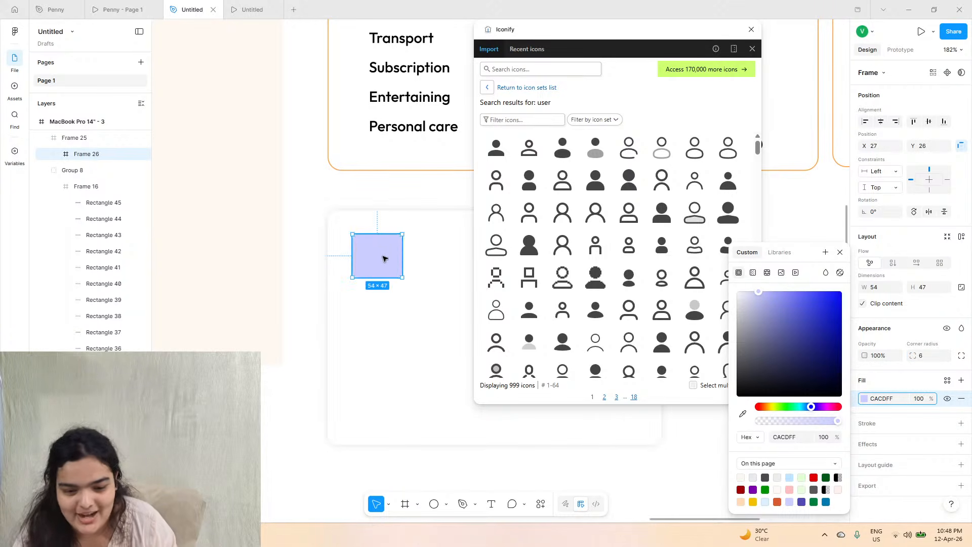
- Search the icon library for "house" and place the lucide:house icon inside the card's lilac square, scaled to 29 × 29
click(93, 5)
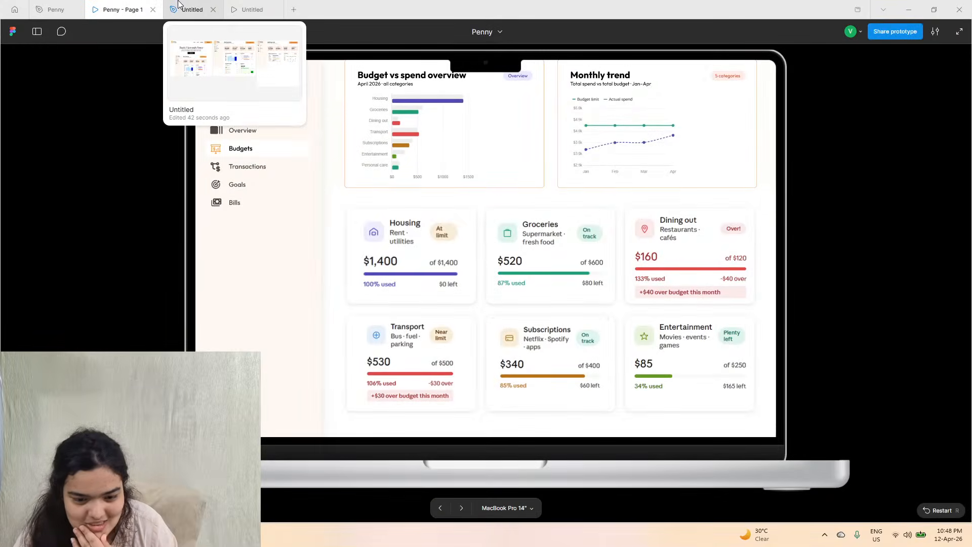
click(193, 9)
click(522, 68)
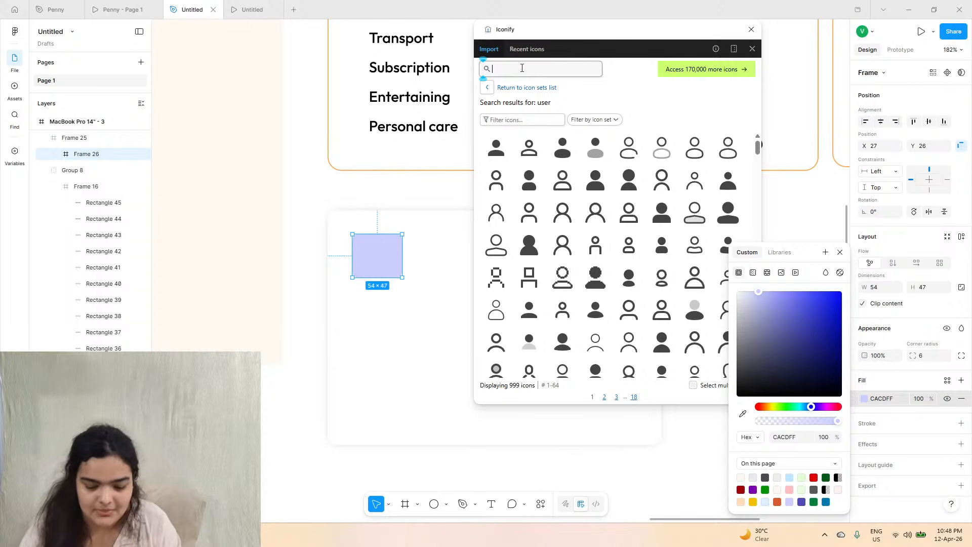
text(house)
key(Return)
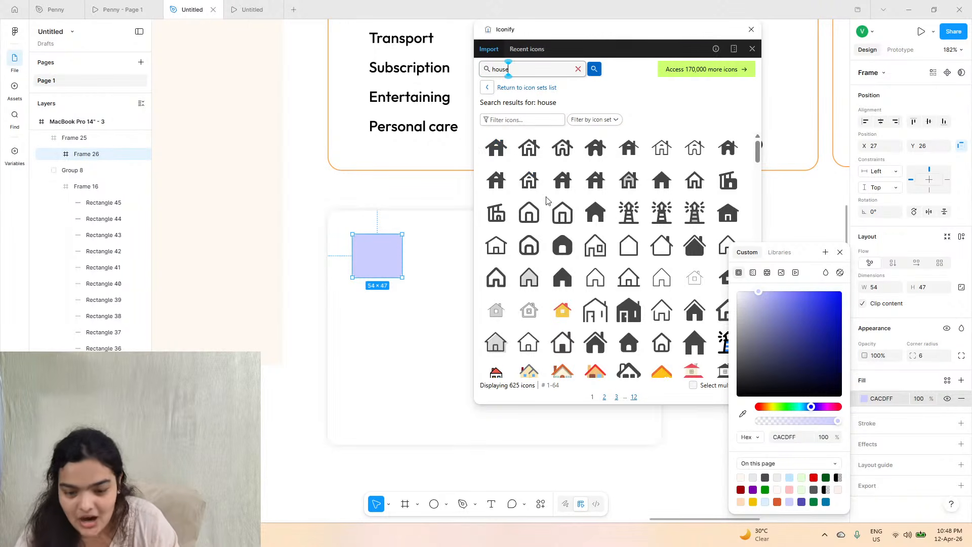
drag(530, 246, 386, 265)
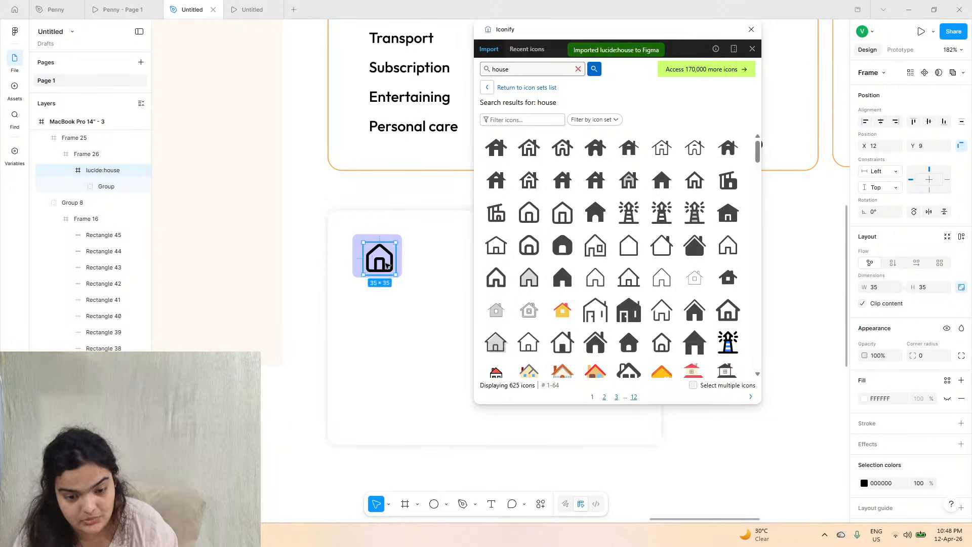
scroll(373, 256, up, 4)
drag(345, 217, 376, 246)
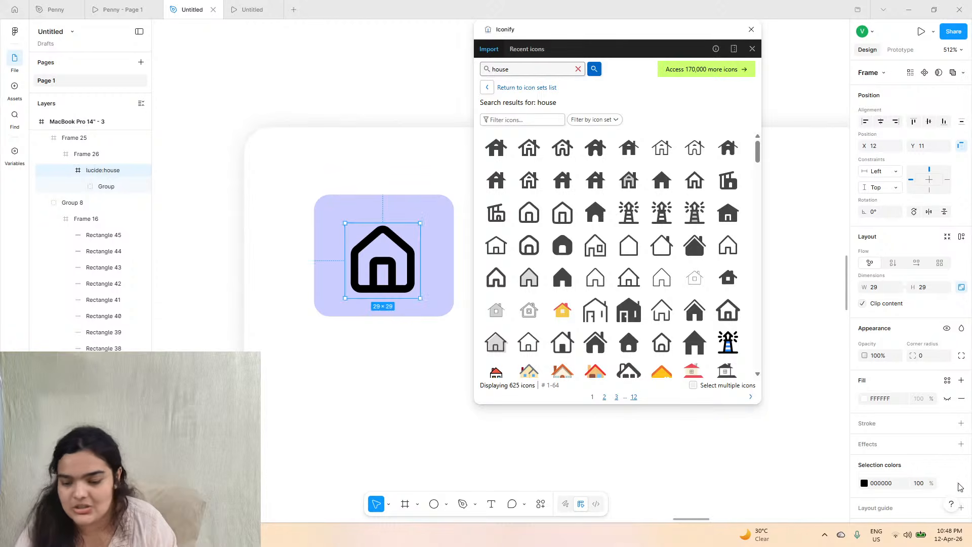
- Recolour the house icon to the page's purple 534AB7 and close the icon library
click(865, 483)
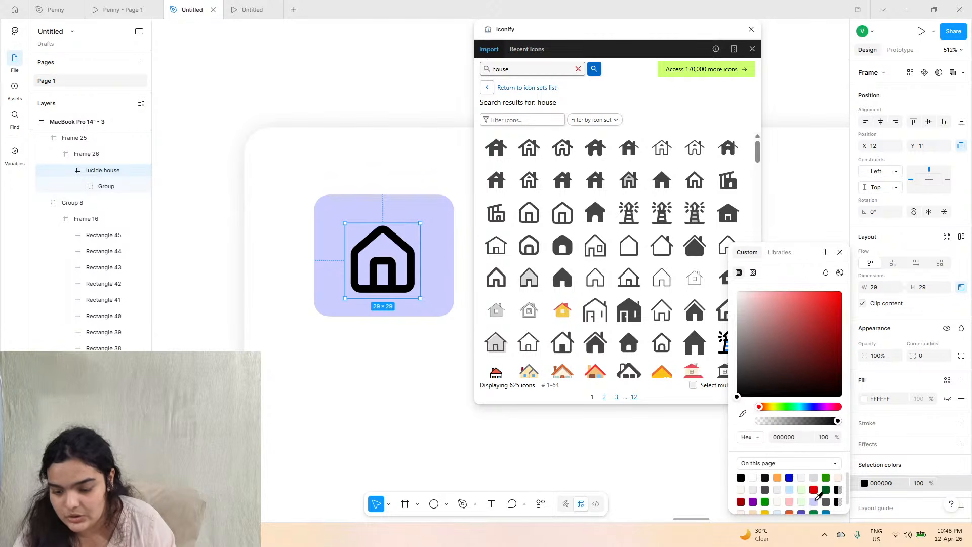
scroll(817, 498, down, 1)
click(803, 502)
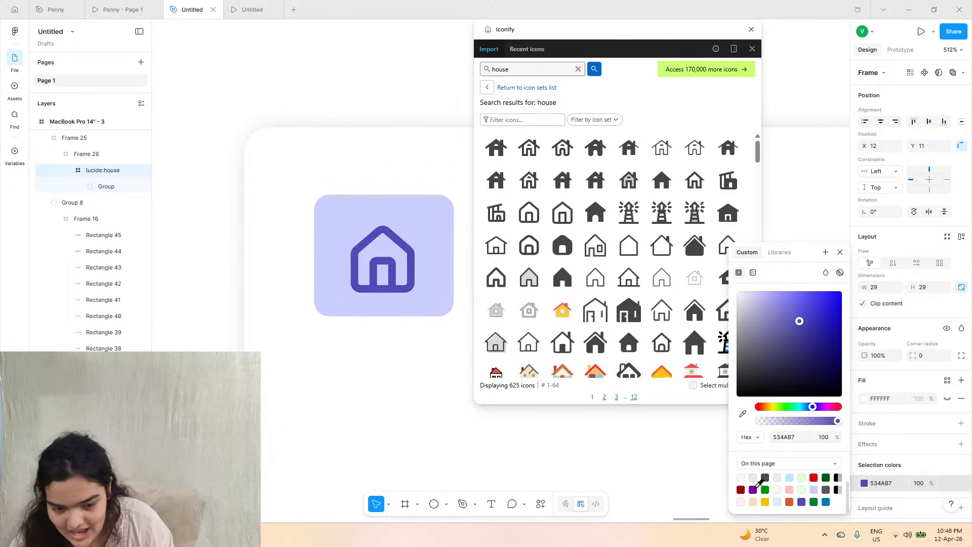
click(398, 343)
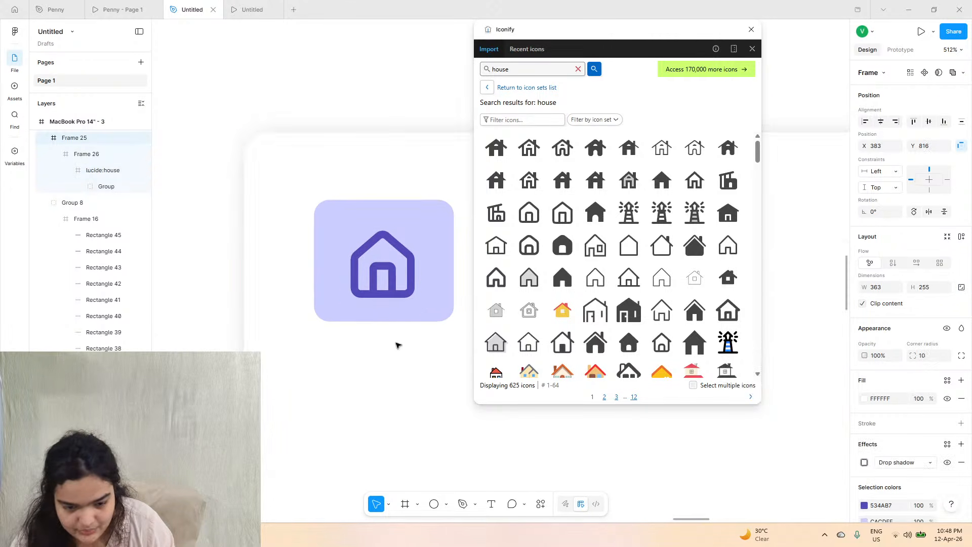
click(751, 30)
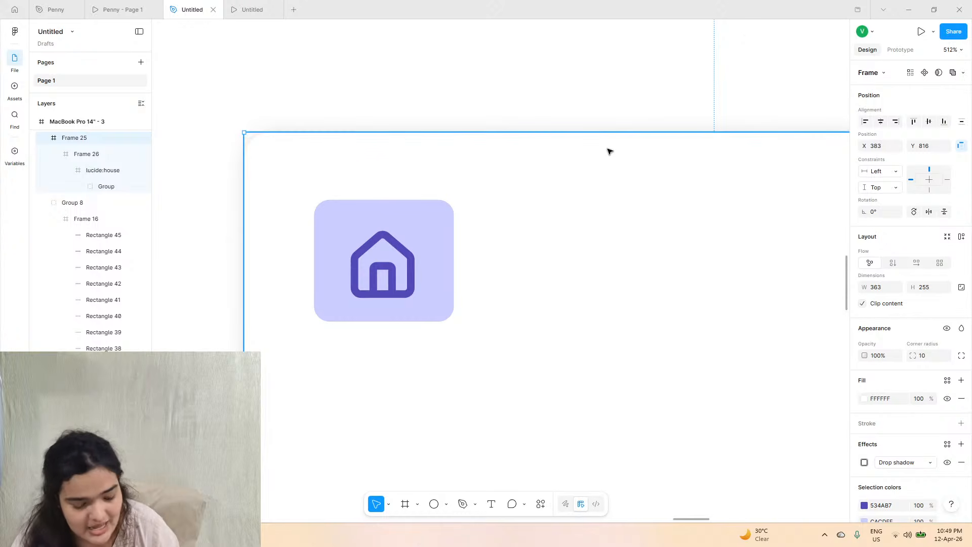
- Copy the title, subtitle and Overview badge from the Budget vs spend overview card onto the empty card below
scroll(497, 219, down, 10)
click(152, 5)
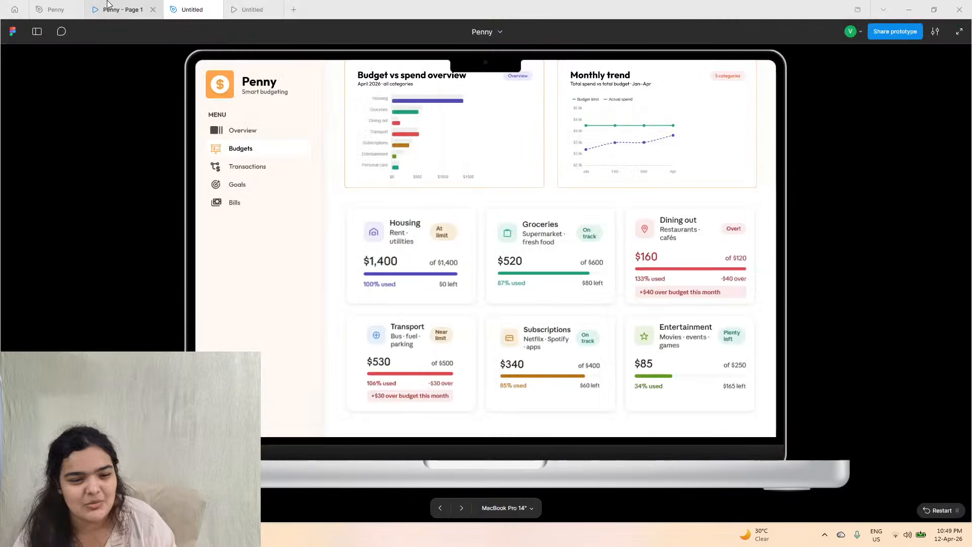
click(185, 6)
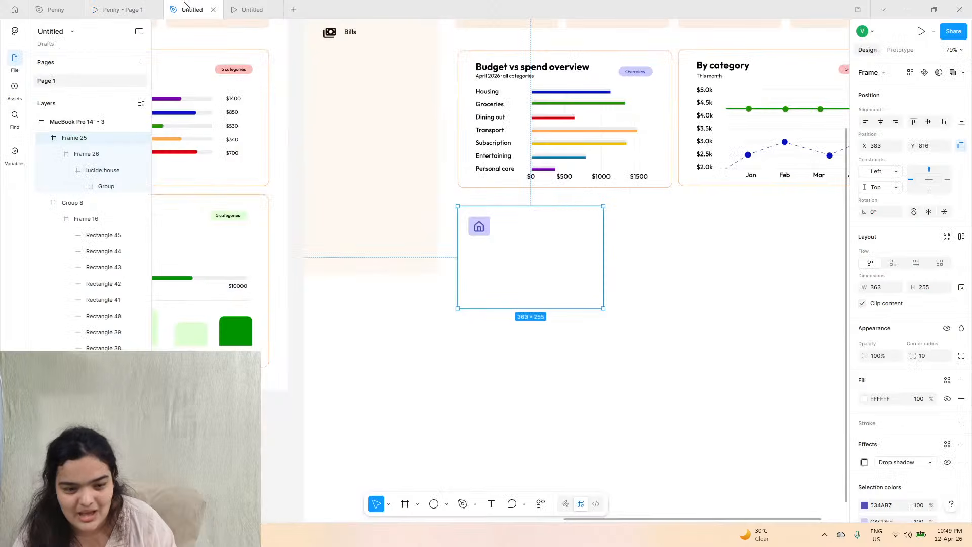
click(520, 77)
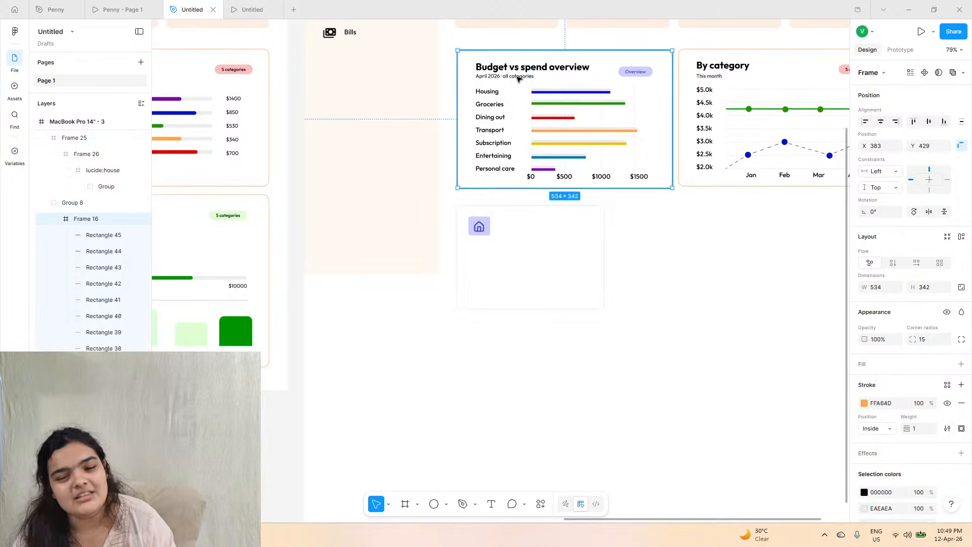
click(518, 76)
shift+click(522, 68)
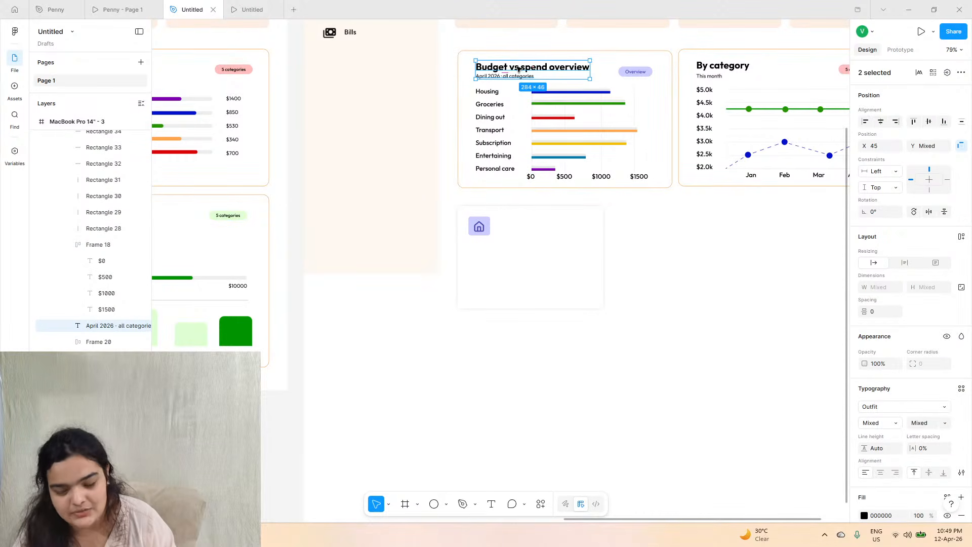
shift+click(629, 74)
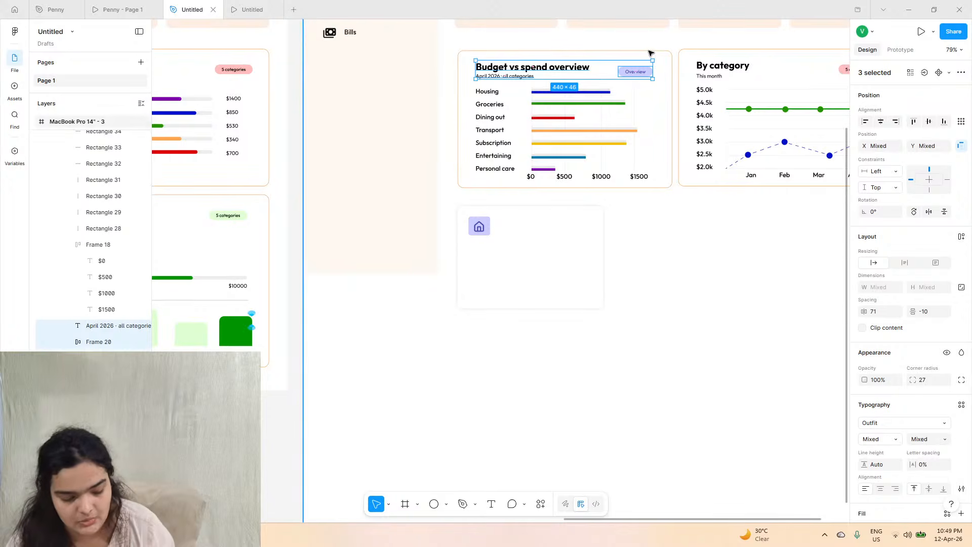
drag(524, 68, 526, 271)
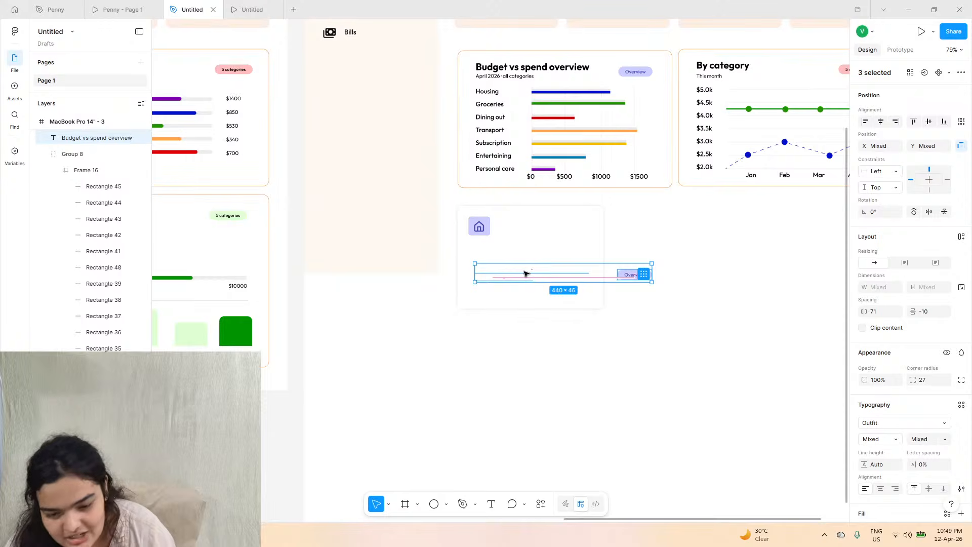
- Bring the copied texts and badge in front of the card and move them beside the house icon
right_click(525, 273)
click(562, 249)
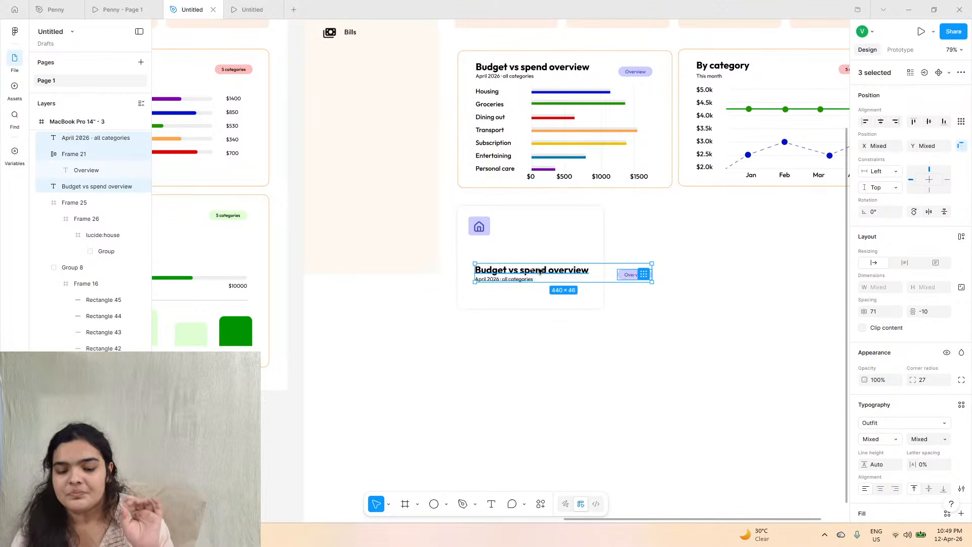
drag(540, 271, 560, 226)
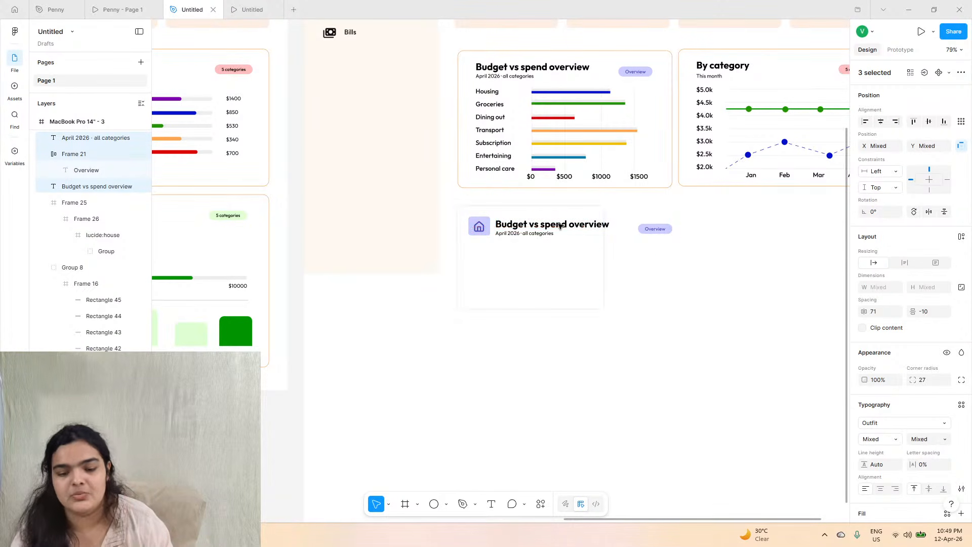
- Set the copied title's font size to 16 and the subtitle's font size to 10
double_click(560, 226)
click(945, 399)
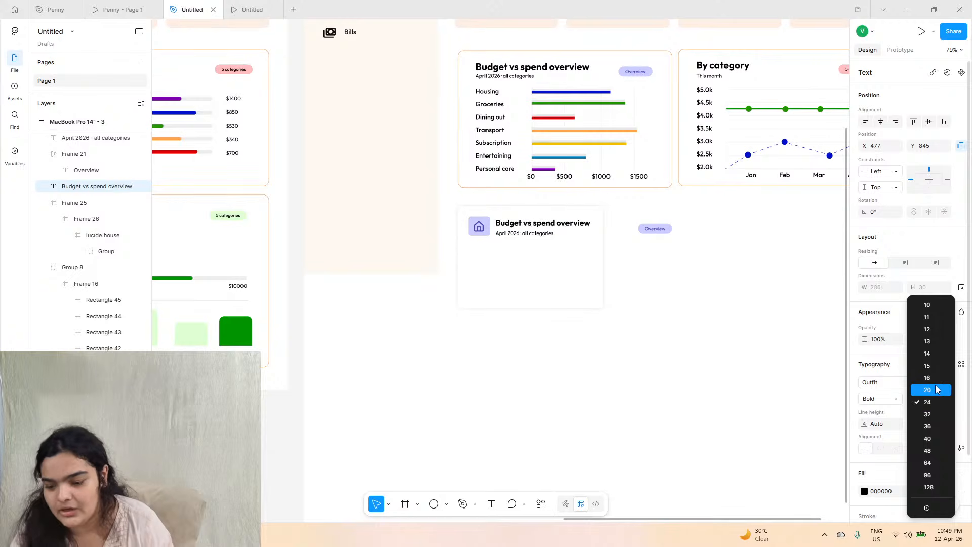
click(934, 357)
scroll(546, 245, up, 5)
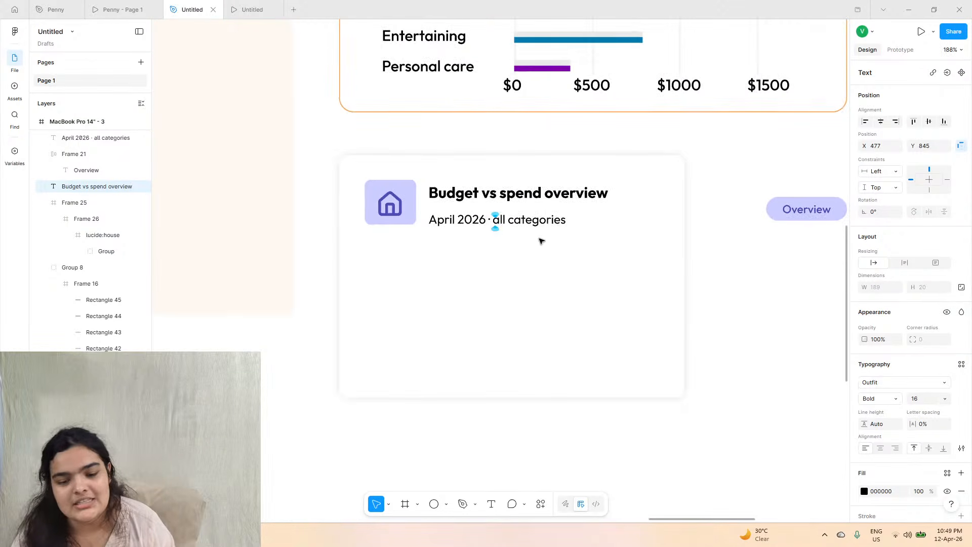
key(Escape)
click(542, 223)
click(942, 400)
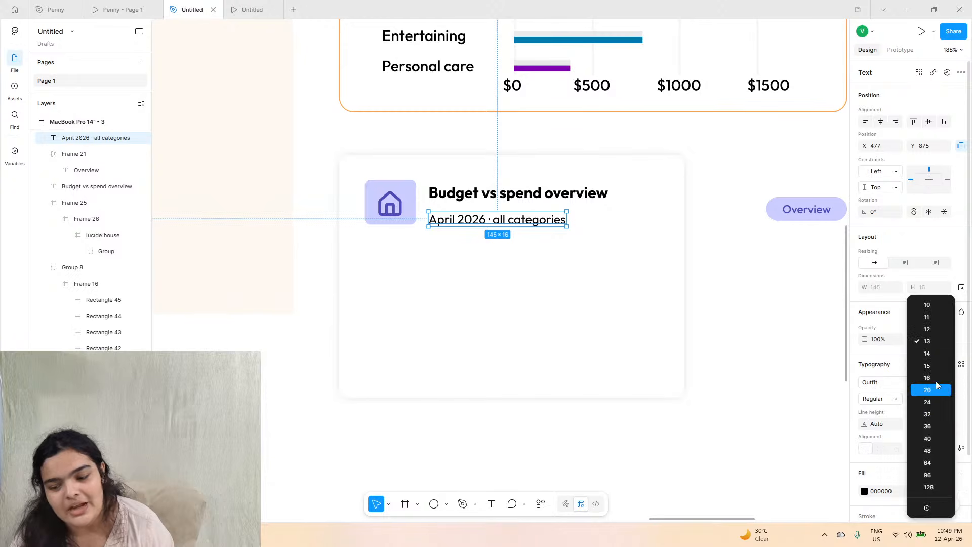
click(931, 307)
- Move the title and subtitle closer together beside the icon, at Y 848 and 869, and set the title's weight to Medium
scroll(525, 166, up, 4)
drag(453, 197, 454, 203)
drag(458, 248, 441, 208)
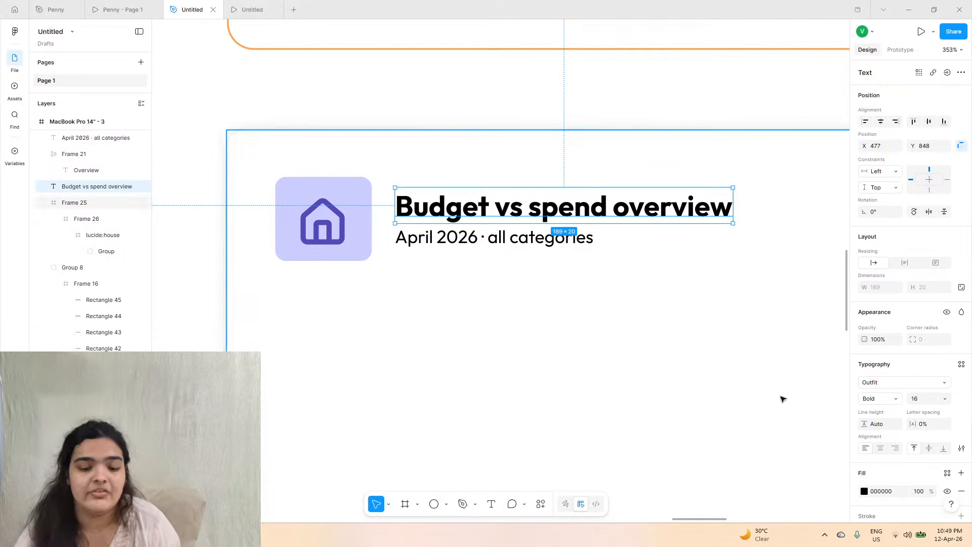
click(892, 400)
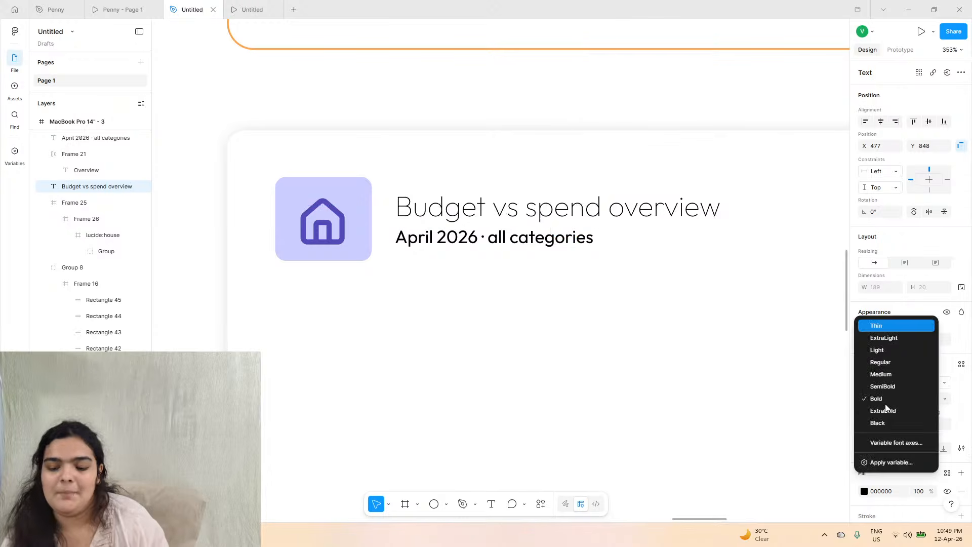
click(885, 375)
- Replace the new card's title text with "Housing"
key(Return)
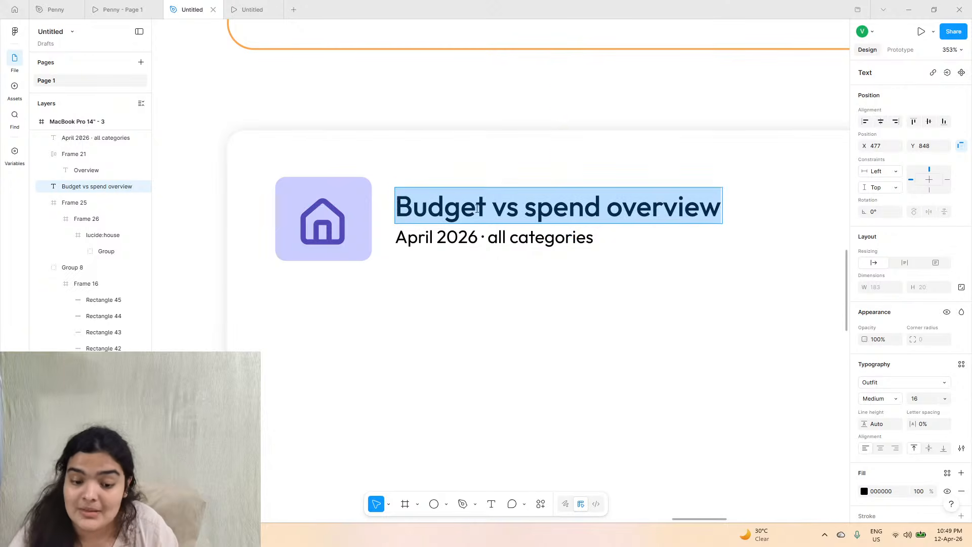
click(92, 4)
click(53, 9)
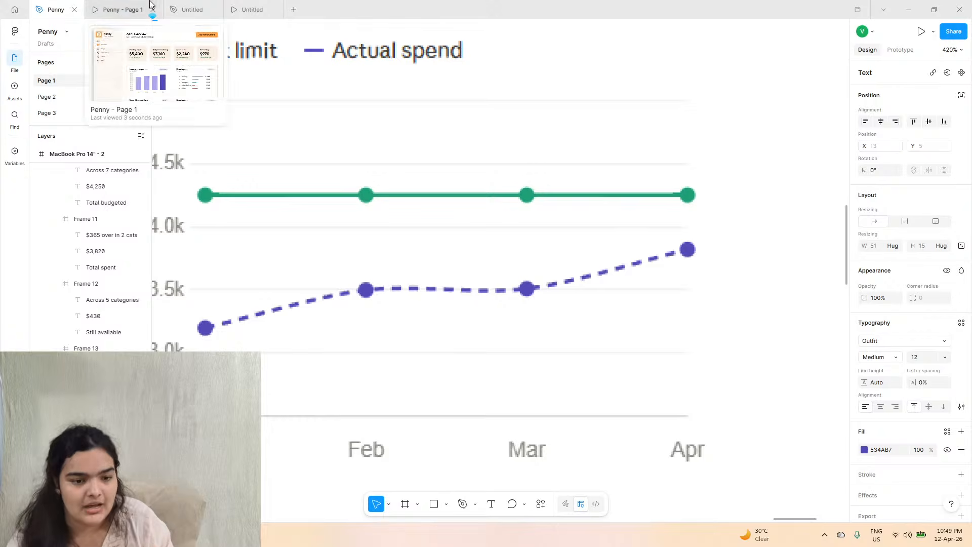
click(193, 9)
text(Housing)
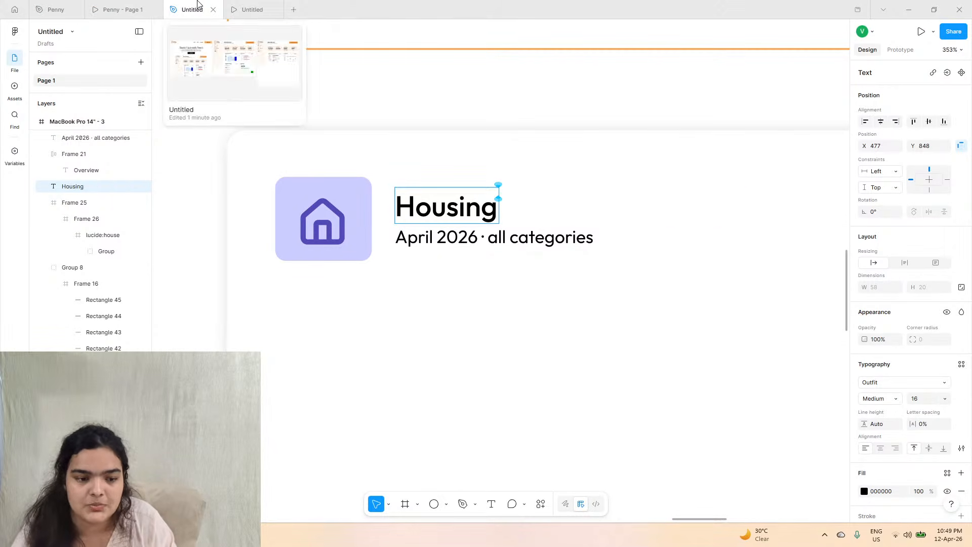
- Check the Housing card in the Penny prototype and replace "April 2026" in the new card's subtitle with "Rent"
click(71, 9)
click(96, 10)
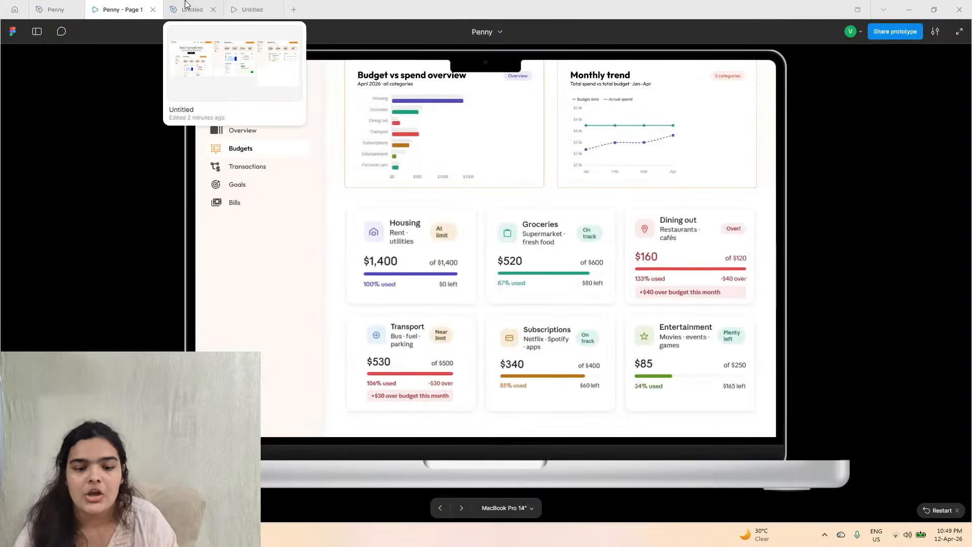
click(195, 9)
click(138, 7)
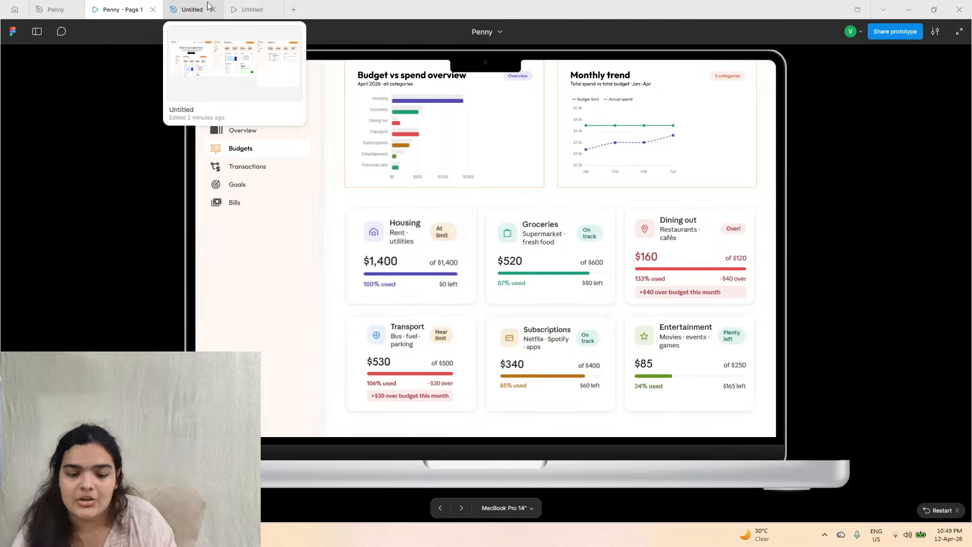
click(193, 9)
click(121, 9)
click(192, 9)
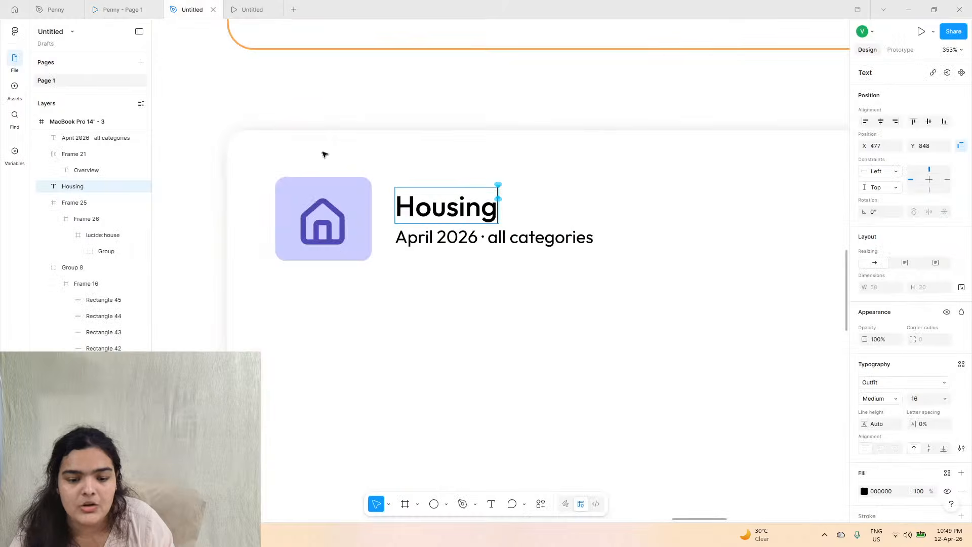
double_click(444, 237)
click(469, 238)
drag(481, 239, 365, 235)
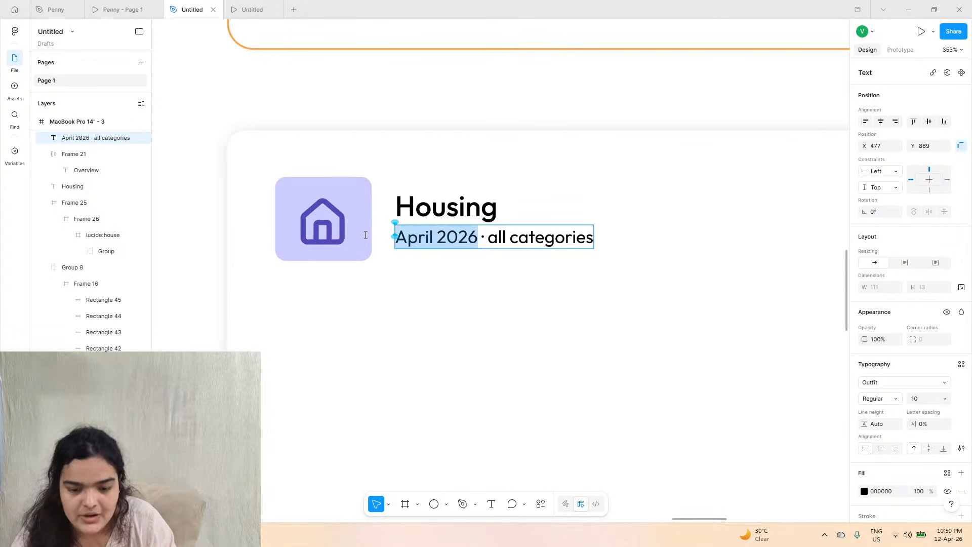
text(Rent)
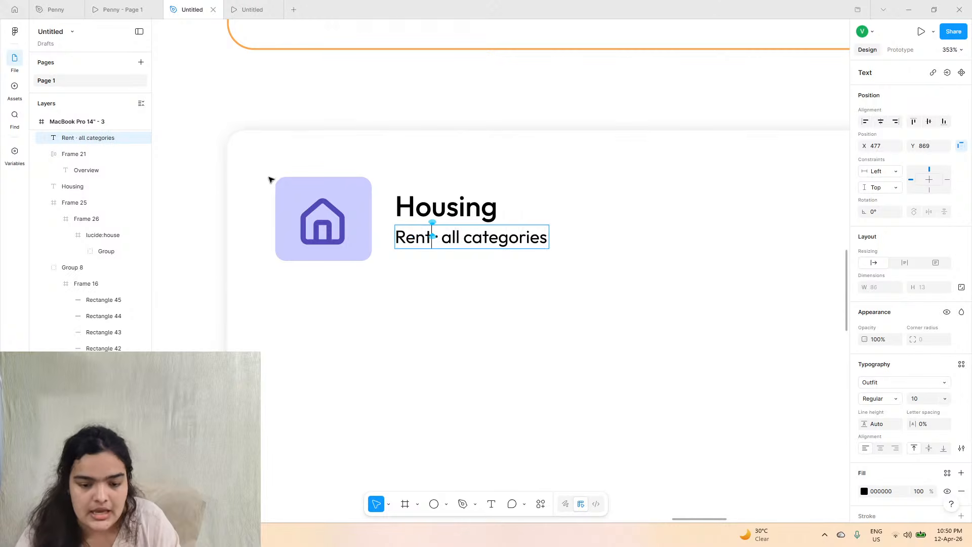
- Replace "all categories" in the subtitle with "utilities", matching the Penny prototype
click(116, 9)
click(192, 9)
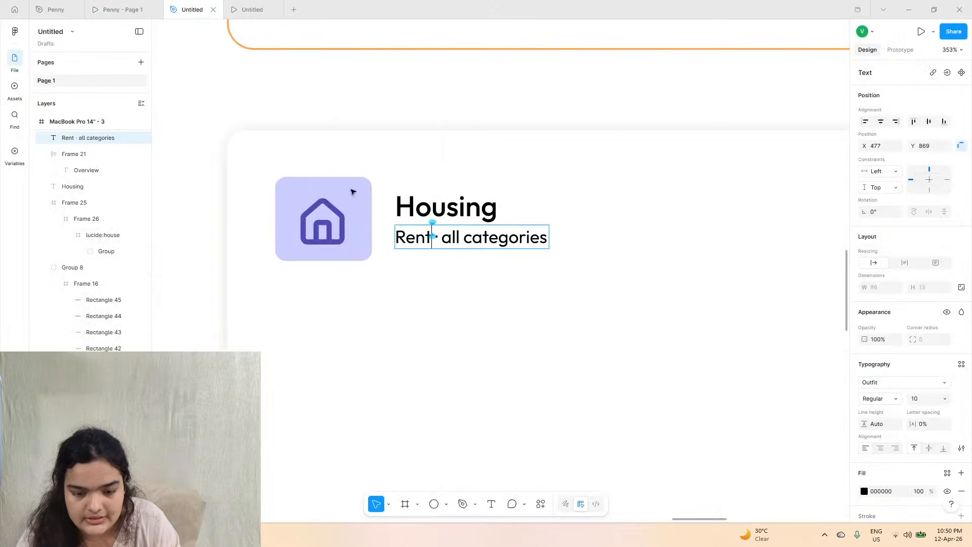
double_click(455, 237)
drag(442, 237, 603, 266)
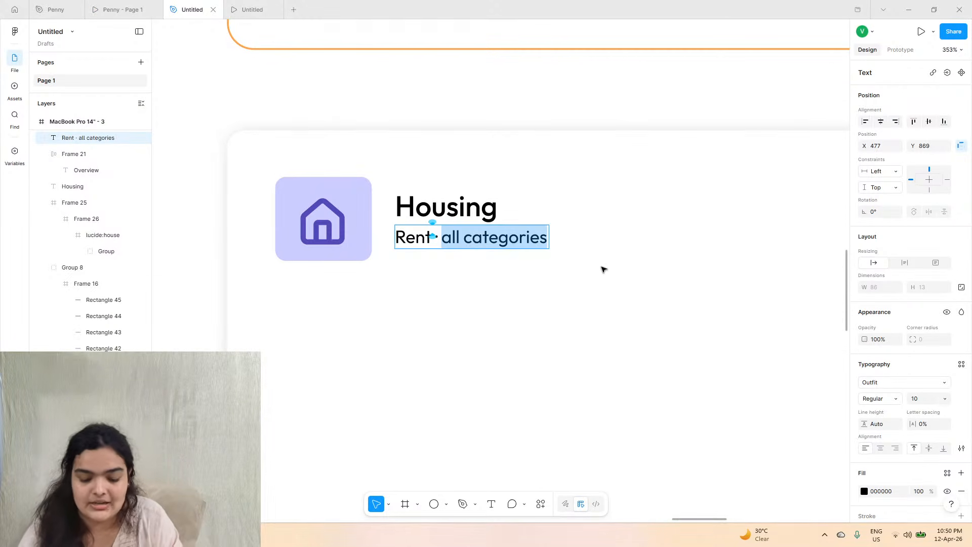
text(utiliti)
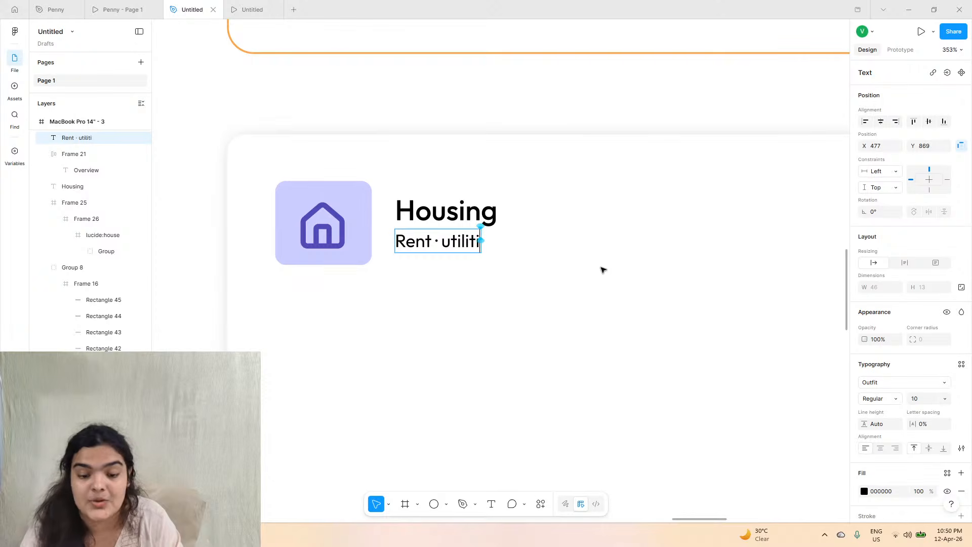
text(es)
key(Escape)
- Move the copied Overview badge into the Housing card, opposite the title, at about X 252, Y 37
scroll(580, 353, down, 5)
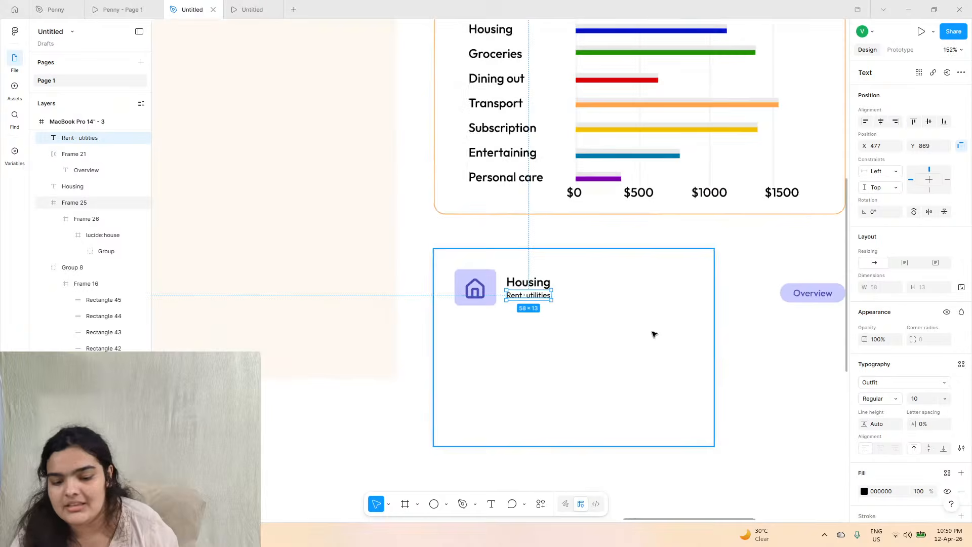
drag(761, 281, 610, 272)
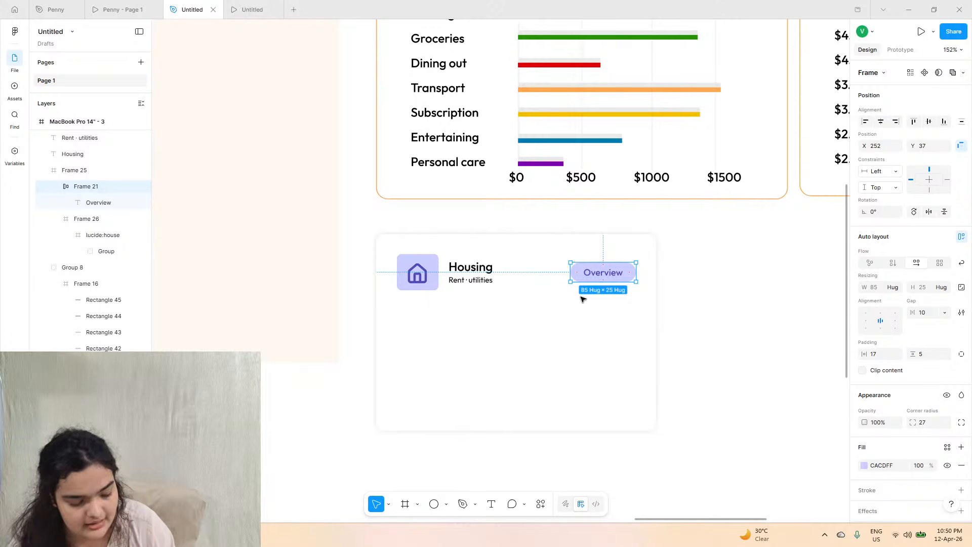
- Nudge the Overview badge in the Housing card to about X 250, Y 39
scroll(609, 269, up, 5)
drag(609, 267, 617, 265)
scroll(618, 267, down, 4)
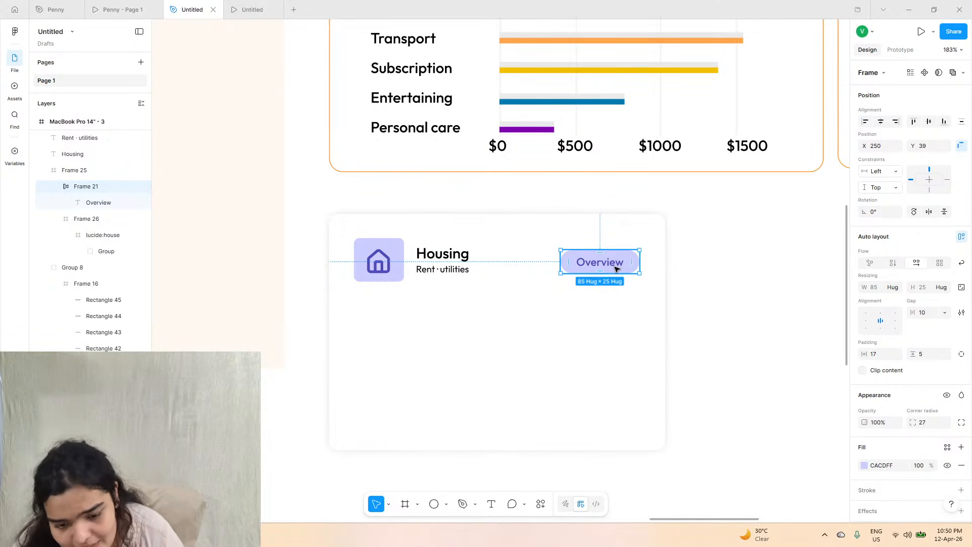
- Check the Housing badge in the Penny prototype and replace the copied badge's text with "At Limit"
click(107, 6)
click(195, 6)
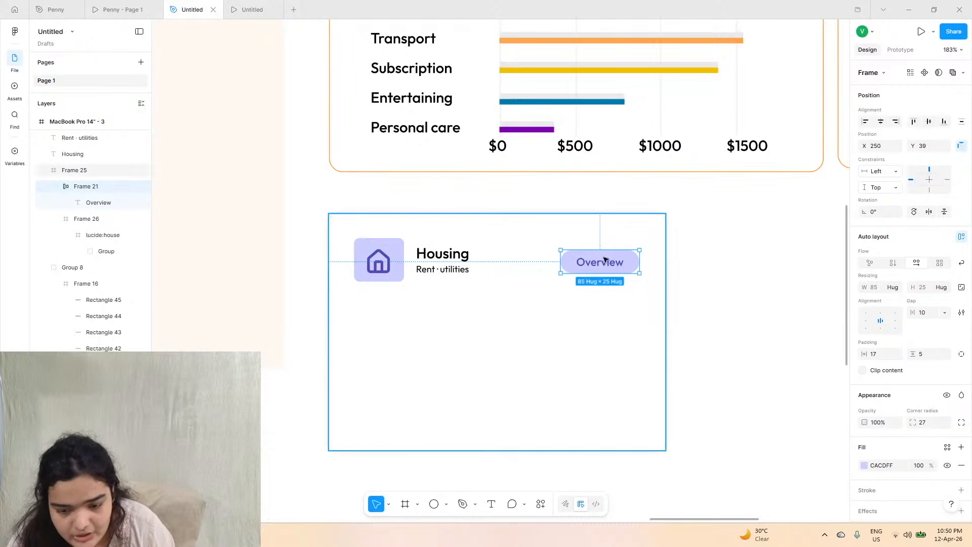
click(603, 264)
double_click(604, 265)
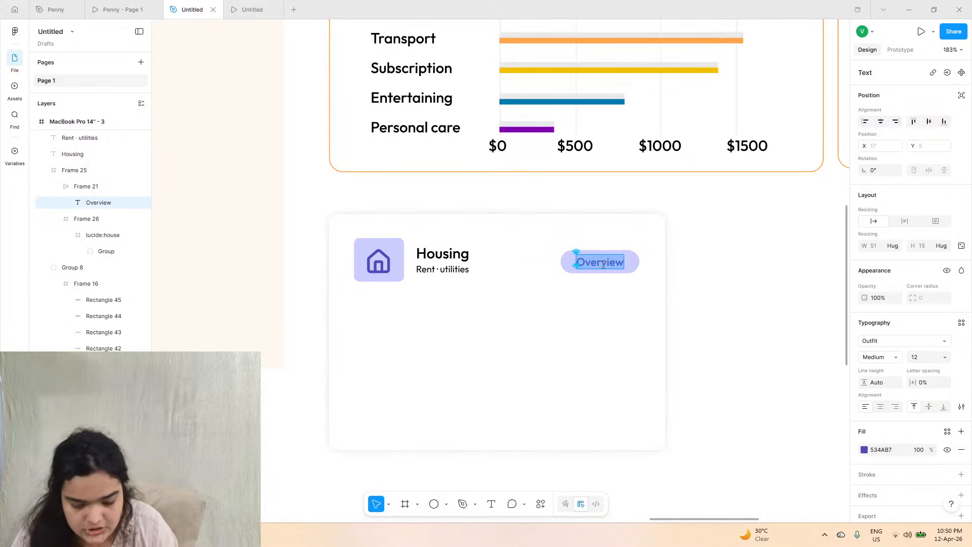
text(St L)
key(BackSpace)
key(BackSpace)
key(BackSpace)
key(BackSpace)
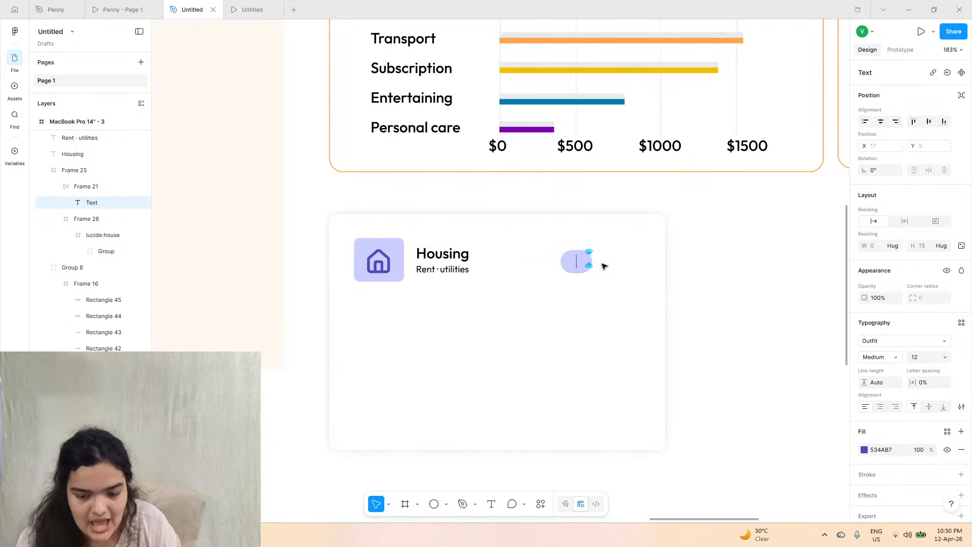
text(At Limit)
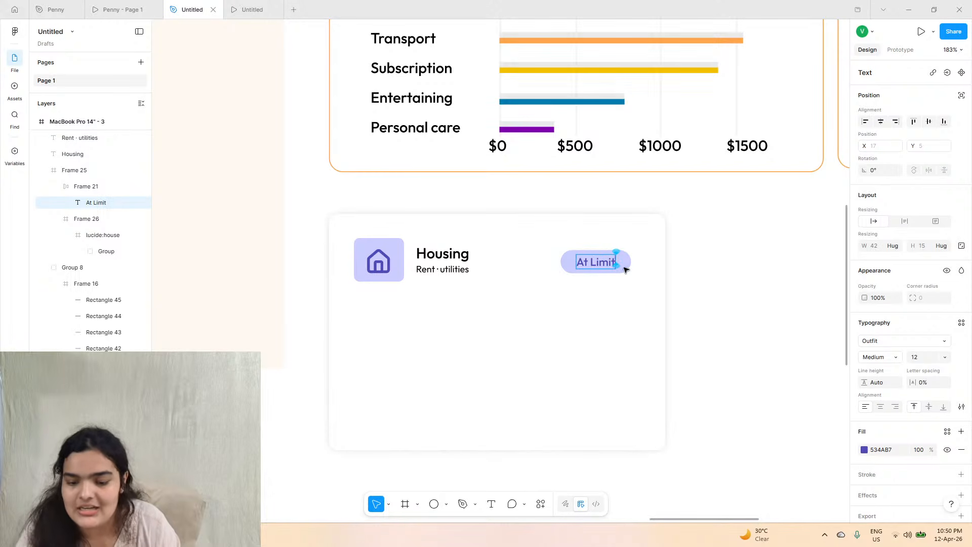
- Shift the At Limit badge to about X 256, Y 39 and change its fill to the light peach FFEFE3
click(625, 270)
drag(626, 270, 630, 269)
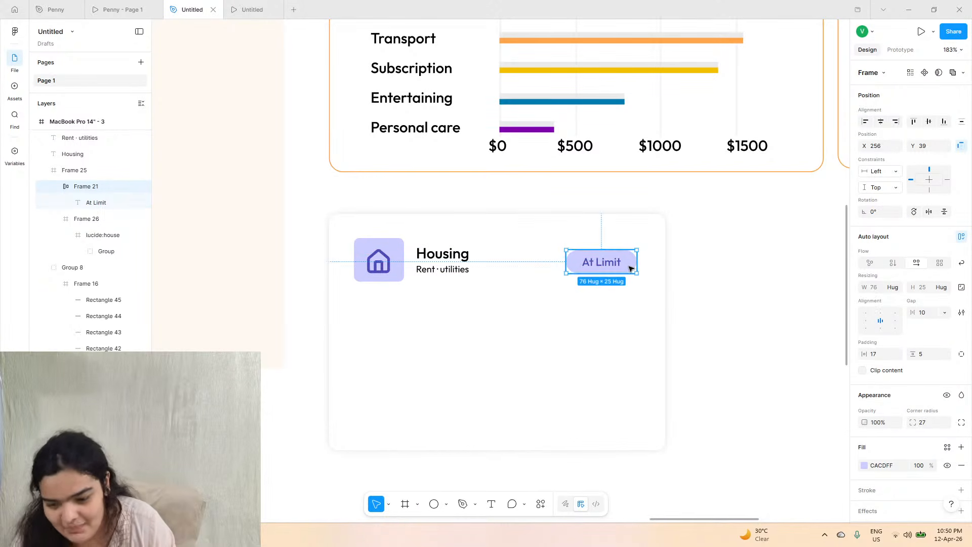
click(864, 465)
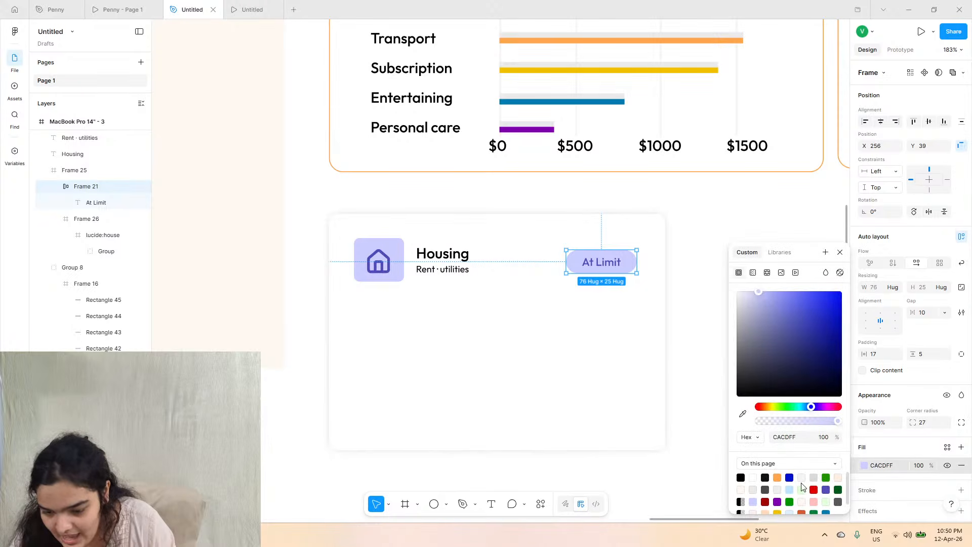
click(841, 477)
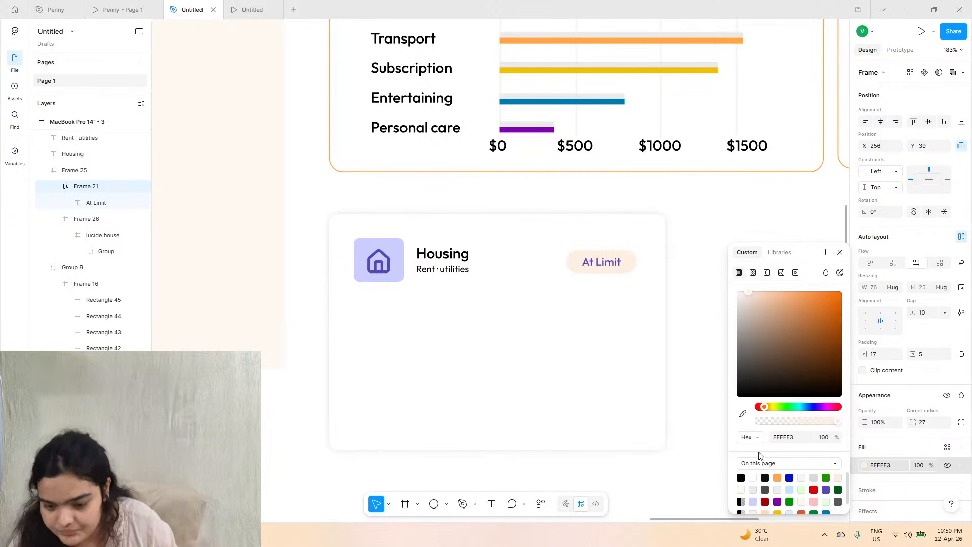
- Recolour the At Limit badge's text to orange FF8E1C
click(595, 263)
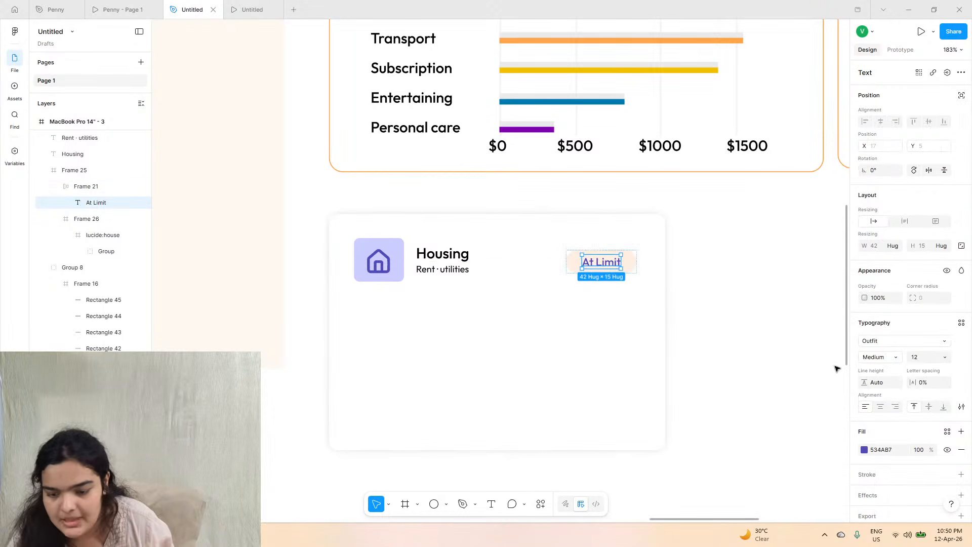
click(864, 451)
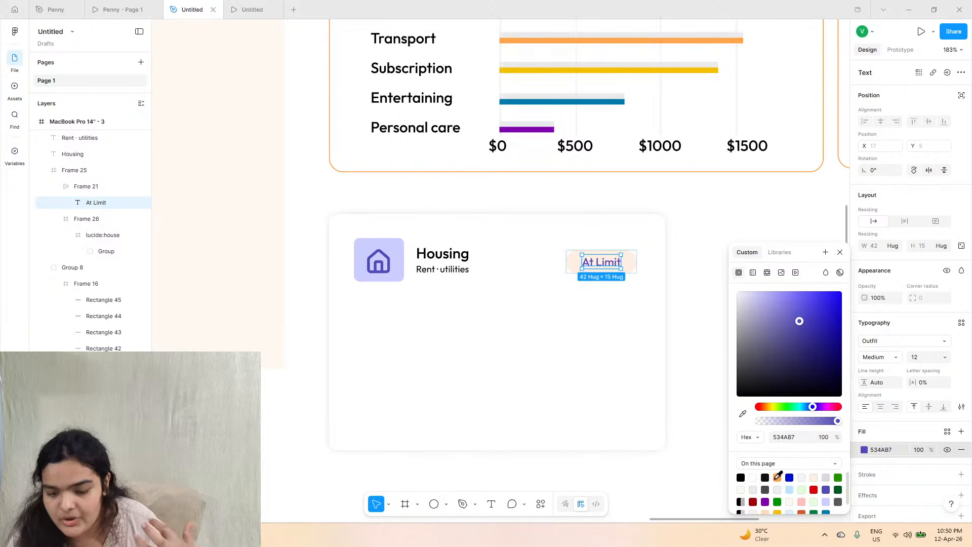
click(778, 477)
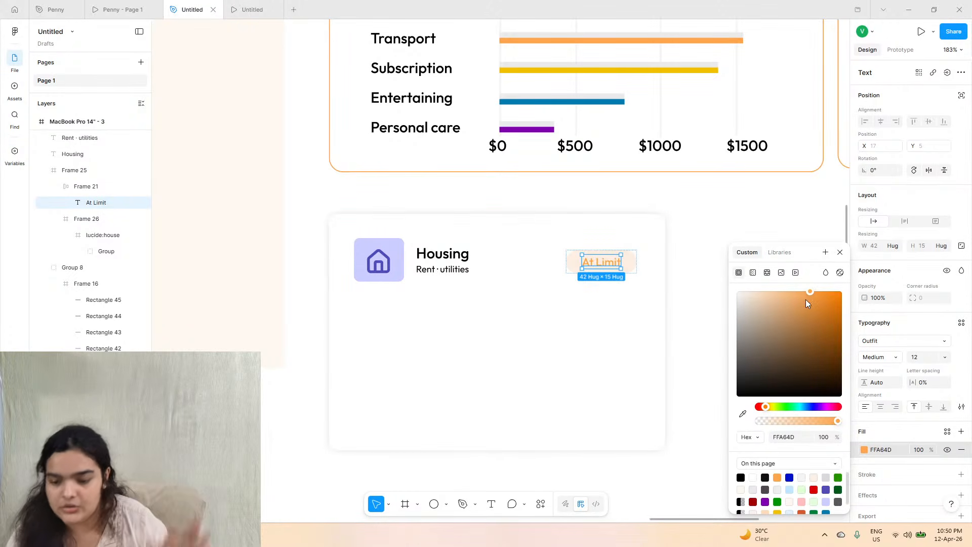
click(825, 290)
click(830, 285)
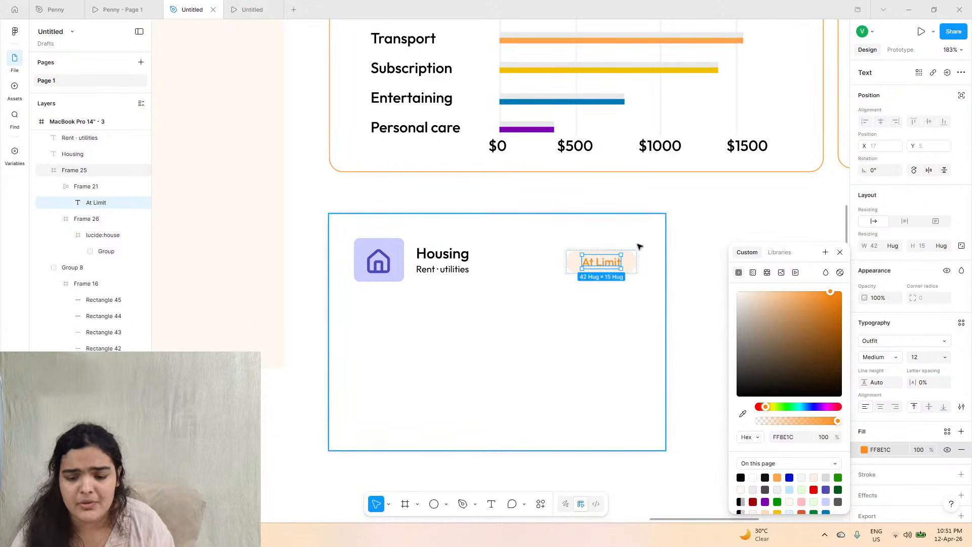
click(639, 249)
- Compare the new Housing card with the Housing card in the Penny prototype
click(122, 10)
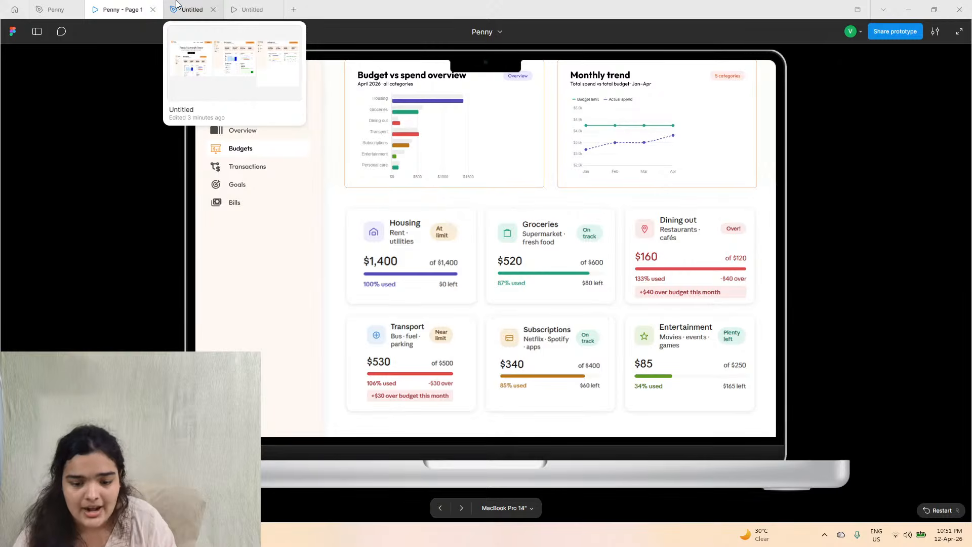
click(192, 10)
click(126, 6)
click(192, 9)
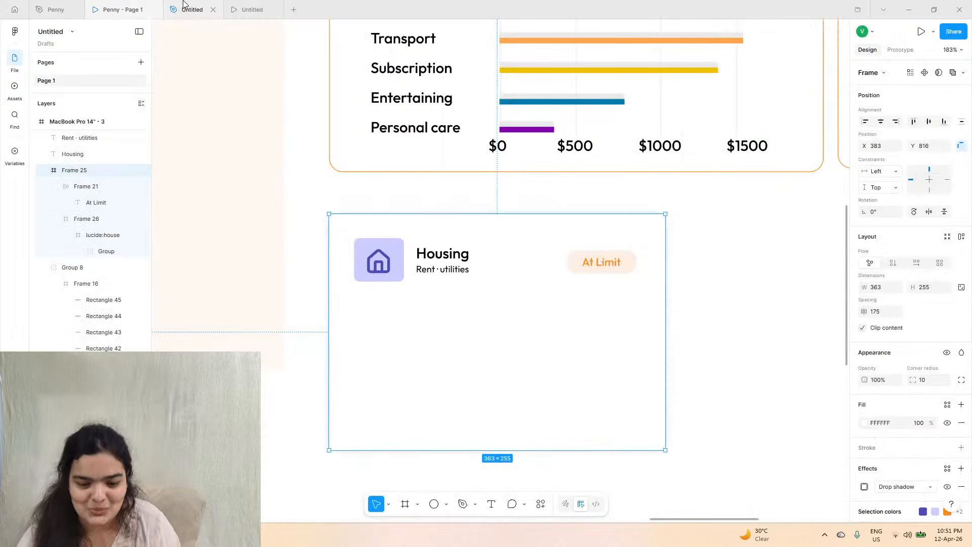
click(152, 5)
click(205, 4)
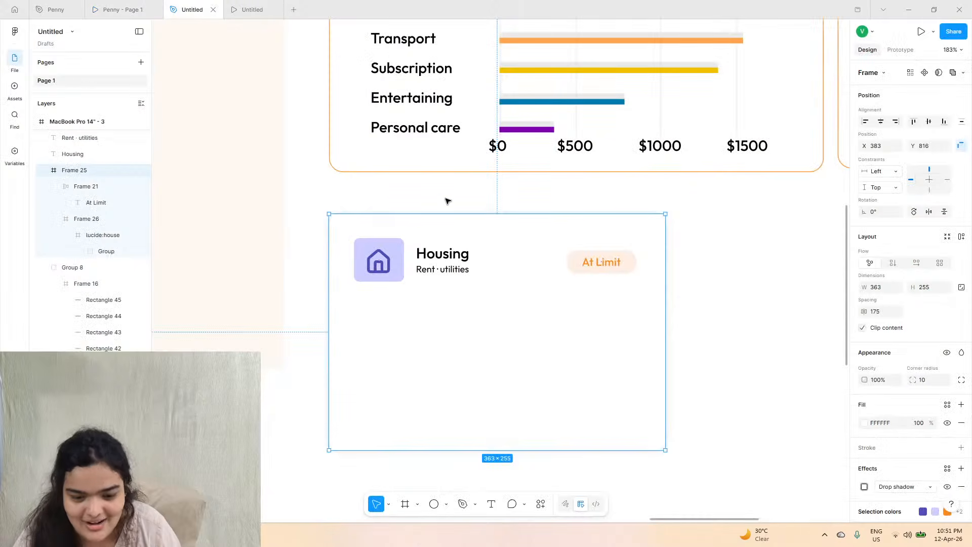
- Group the $6200 amount, its remaining text, both progress bar rectangles and the $0 and $10000 labels in the lower By category card
scroll(471, 219, down, 5)
scroll(472, 221, up, 3)
scroll(473, 221, down, 5)
scroll(473, 221, down, 1)
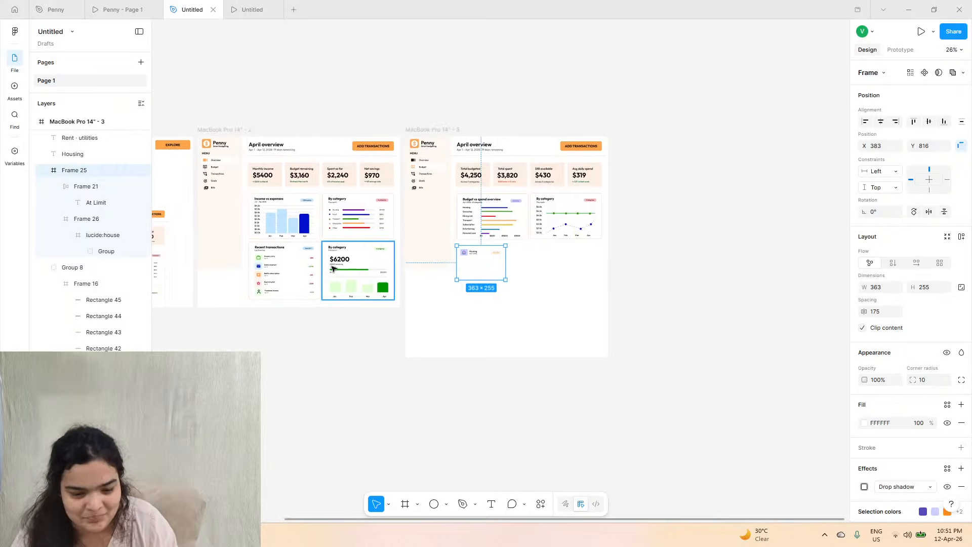
scroll(330, 266, up, 5)
click(359, 251)
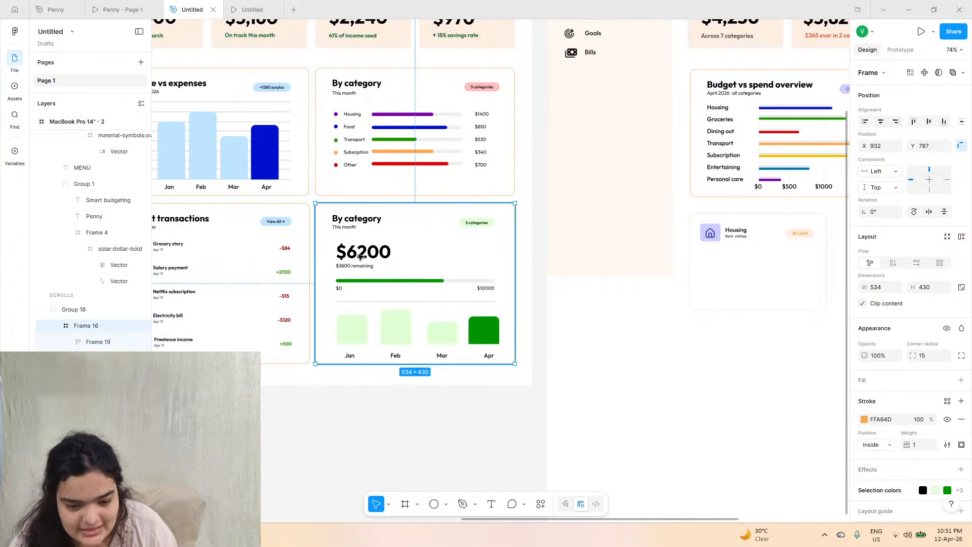
double_click(358, 256)
scroll(357, 263, up, 5)
shift+click(328, 274)
shift+click(327, 305)
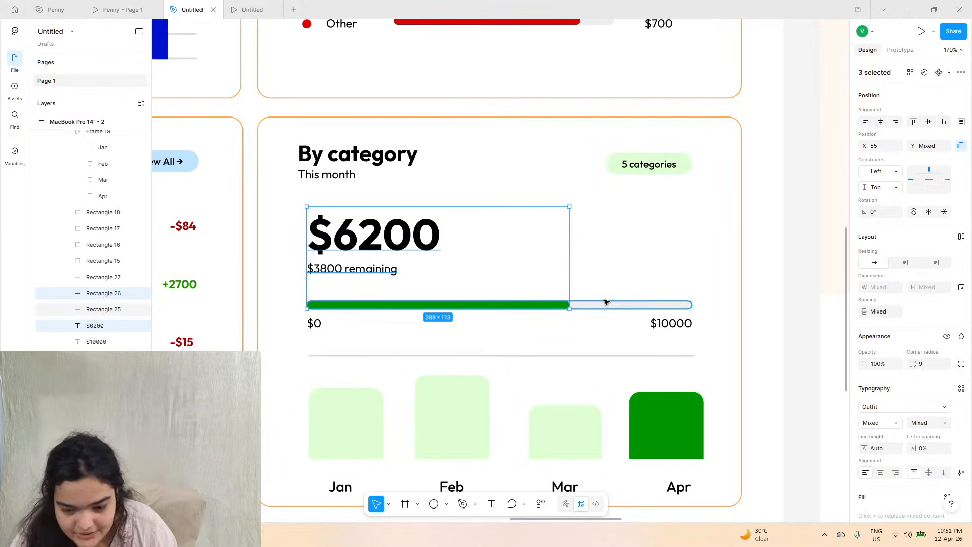
shift+click(606, 303)
shift+click(315, 324)
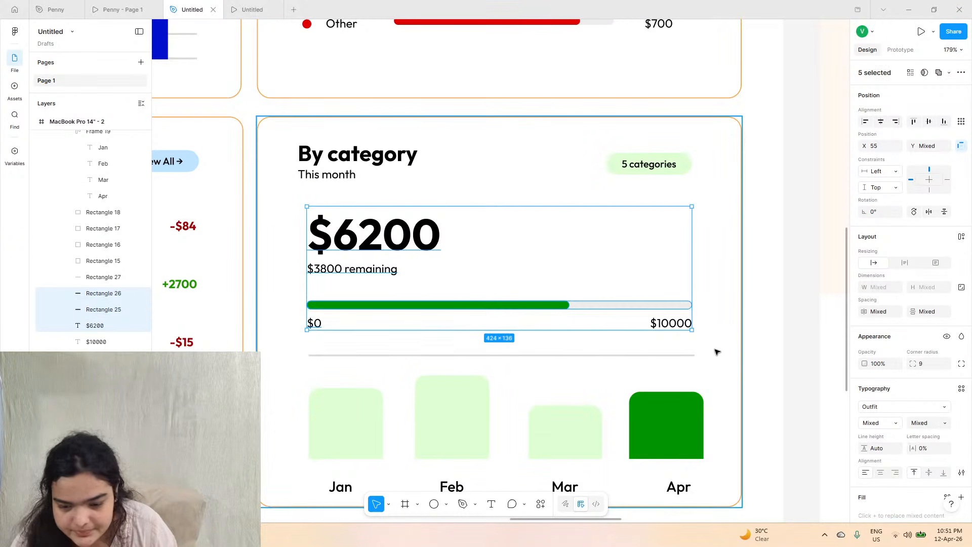
shift+click(667, 326)
key(ctrl+g)
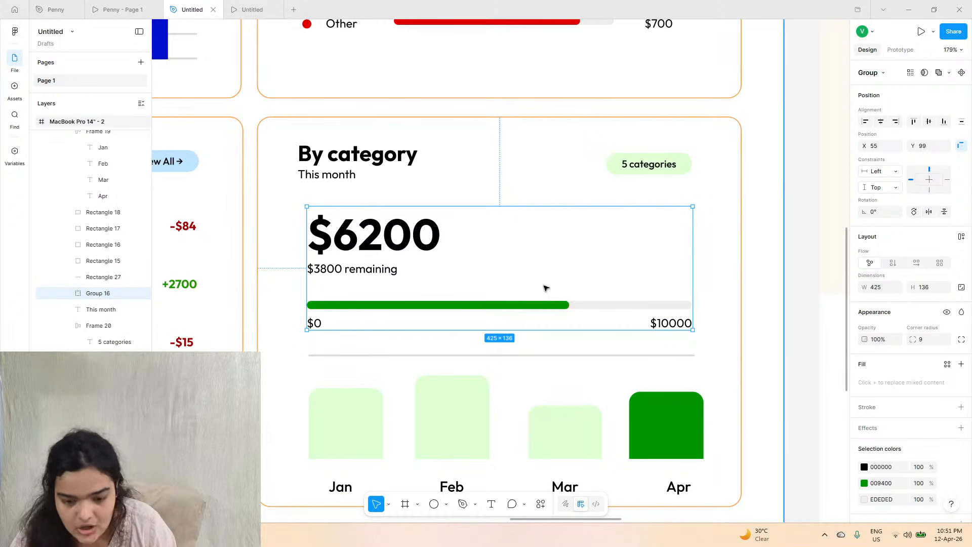
- Duplicate the amount and progress bar group and place the copy in the Housing card at about X 412, Y 903
key(ctrl+d)
scroll(581, 301, down, 4)
drag(469, 299, 731, 310)
scroll(607, 299, right, 3)
scroll(734, 304, right, 3)
scroll(731, 310, right, 5)
scroll(588, 299, up, 6)
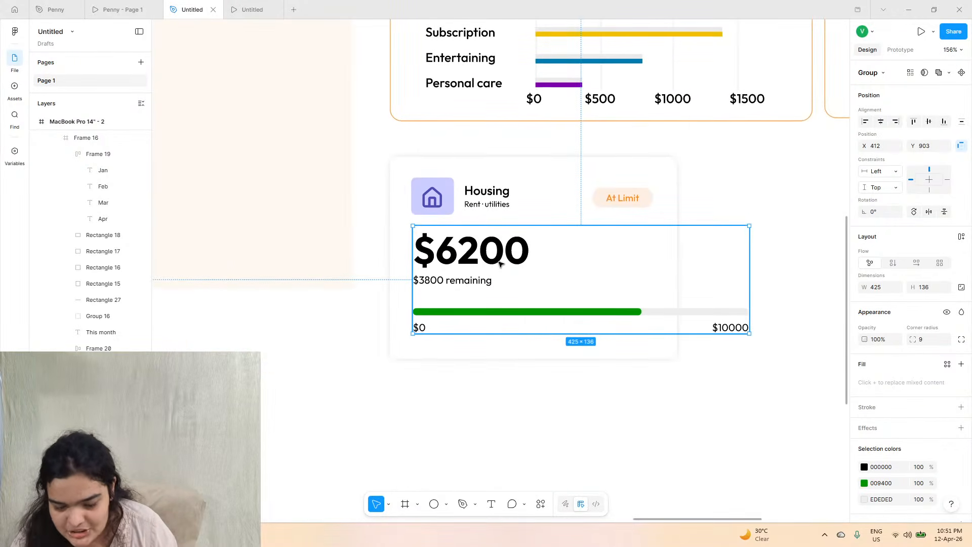
- Reduce the copied $6200 amount's font size to 36 and close the gap to its remaining text
double_click(500, 264)
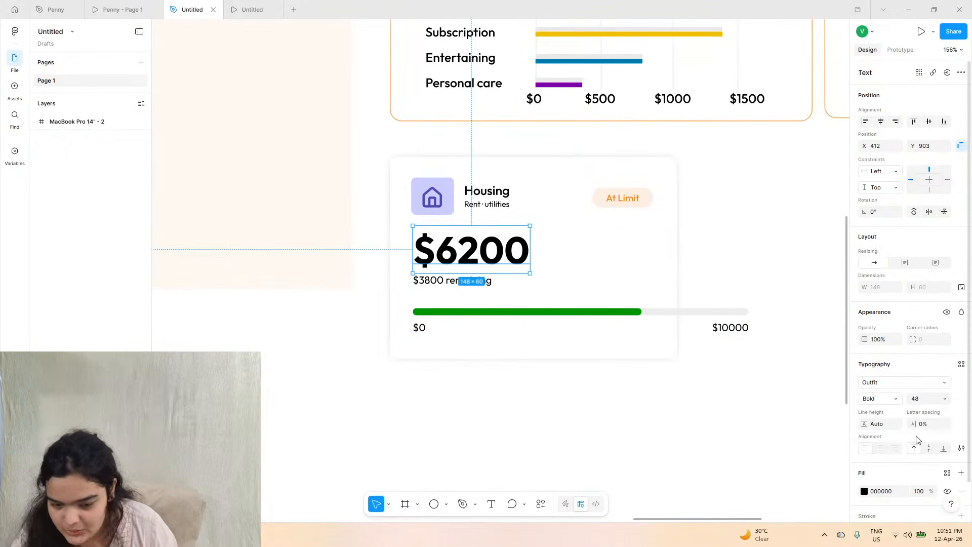
click(943, 401)
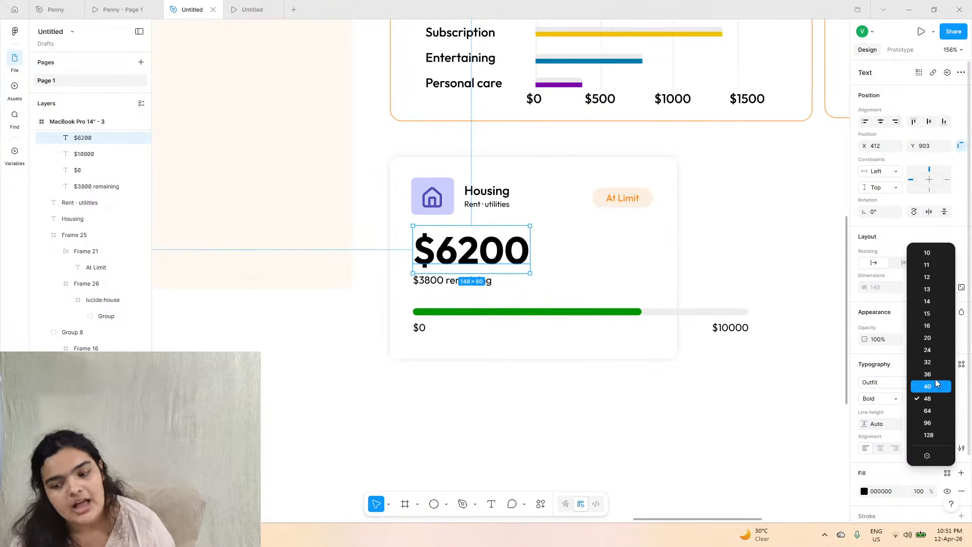
click(934, 379)
drag(462, 246, 437, 271)
- Shorten the grey progress track to about 303 wide and the green bar to just over three quarters of it
click(715, 311)
drag(749, 314, 648, 313)
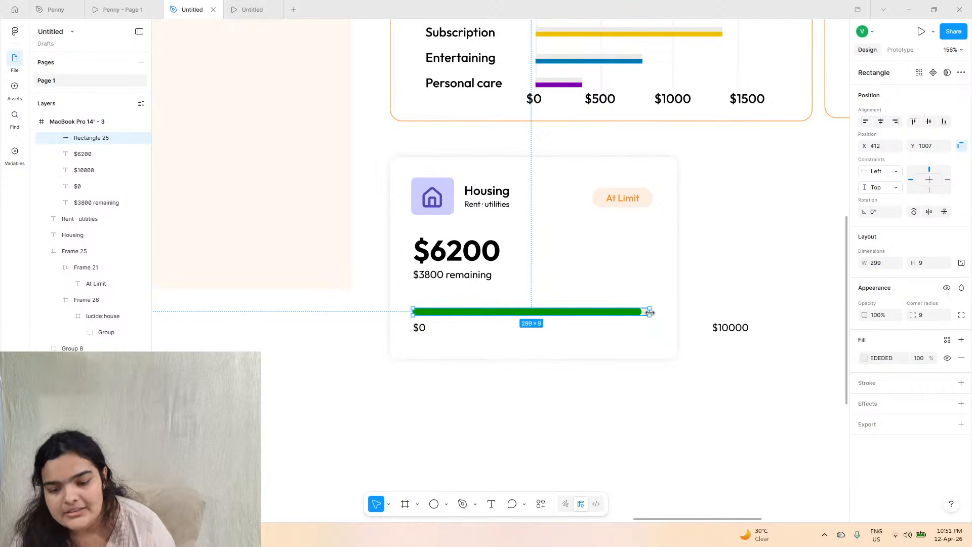
click(640, 312)
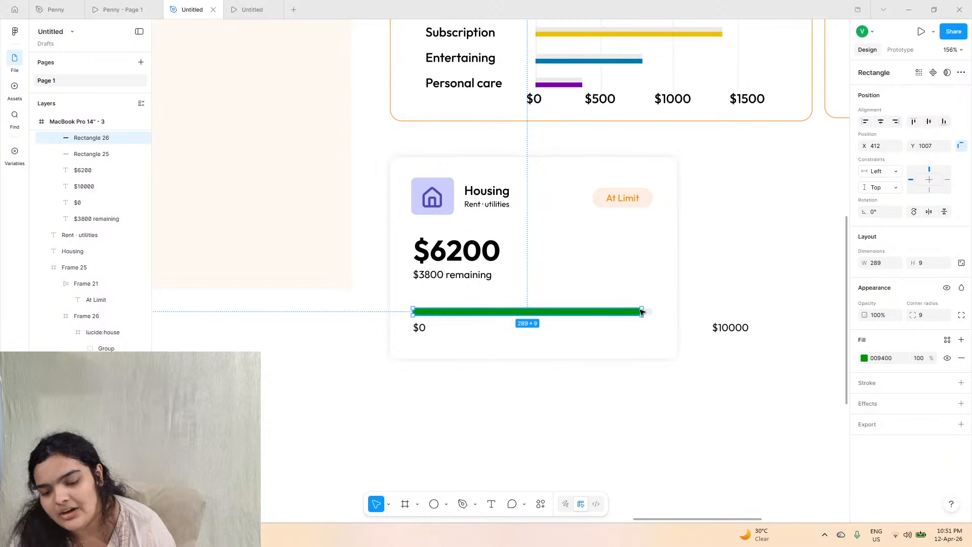
drag(641, 312, 601, 313)
click(619, 312)
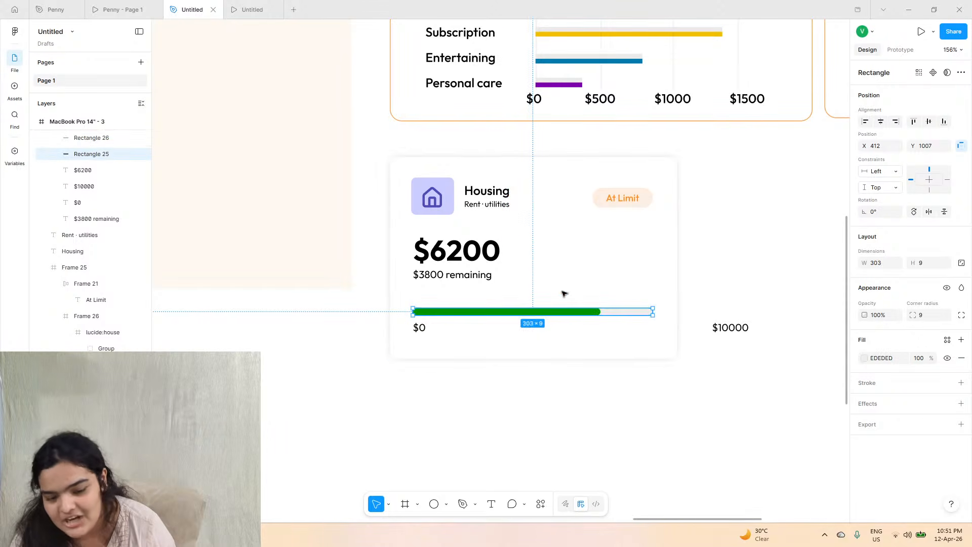
- Lower the $6200 amount and remaining text slightly, and move both progress bar rectangles up to about X 410, Y 994
click(470, 260)
shift+click(475, 276)
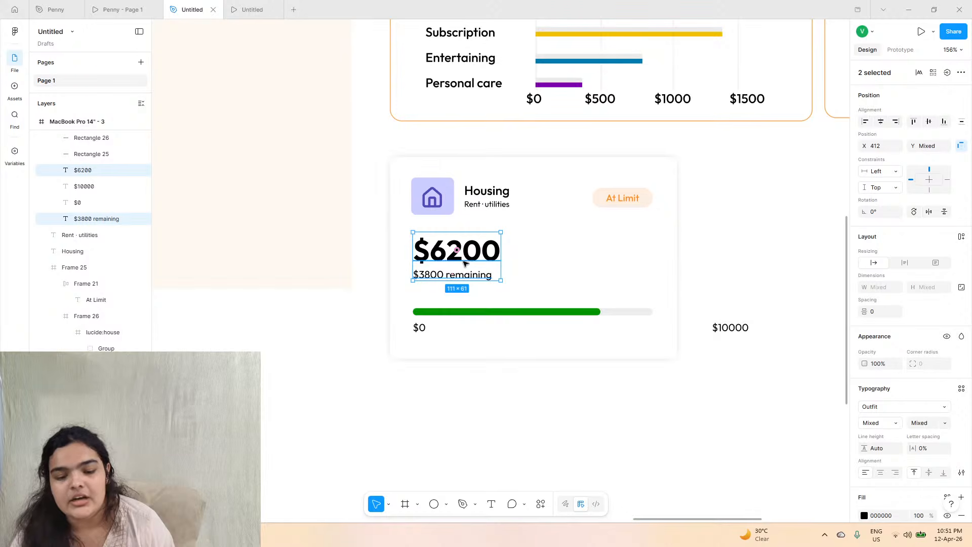
drag(464, 263, 464, 265)
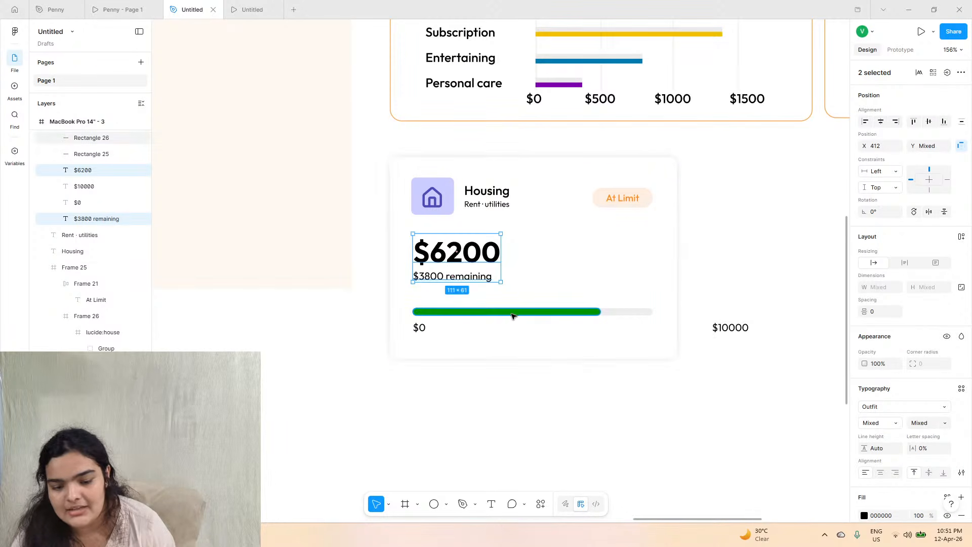
click(513, 314)
shift+click(617, 312)
drag(617, 311, 613, 303)
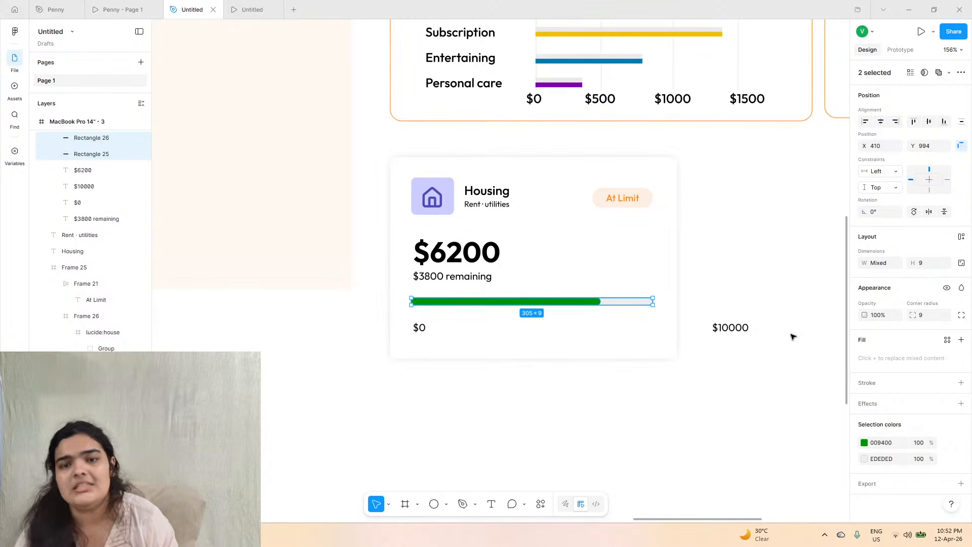
- Align the $10000 label under the progress track's far end at about X 286, Y 195, and raise the $0 label to about Y 1011
click(744, 327)
drag(744, 327, 650, 317)
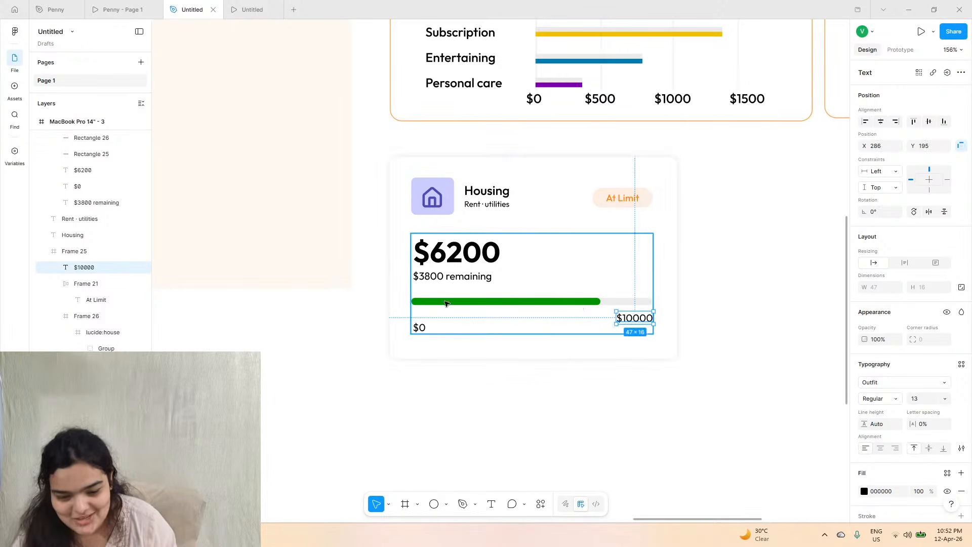
click(424, 324)
click(424, 325)
drag(424, 325, 425, 322)
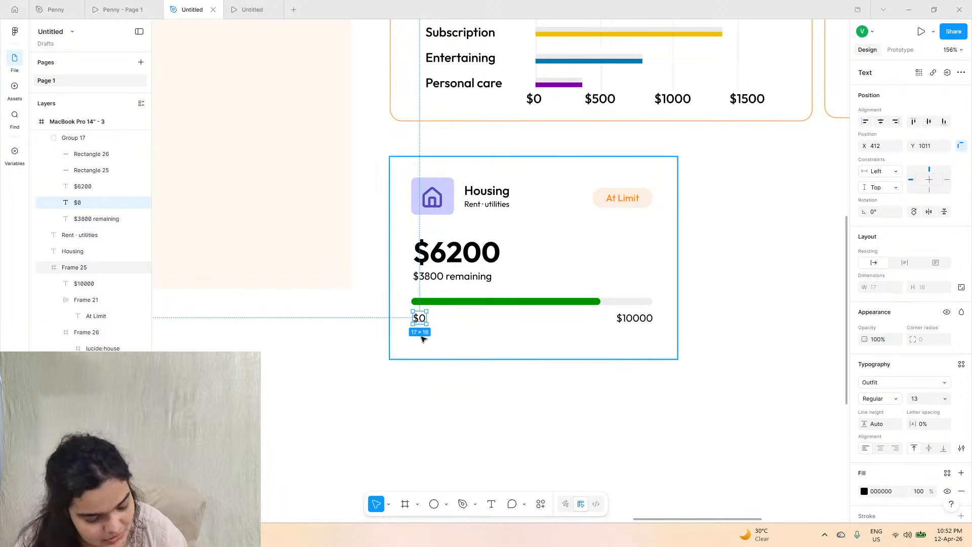
- Check the budget category cards in the original Penny file and select the MacBook Pro 14" - 3 frame in the Untitled file
click(610, 466)
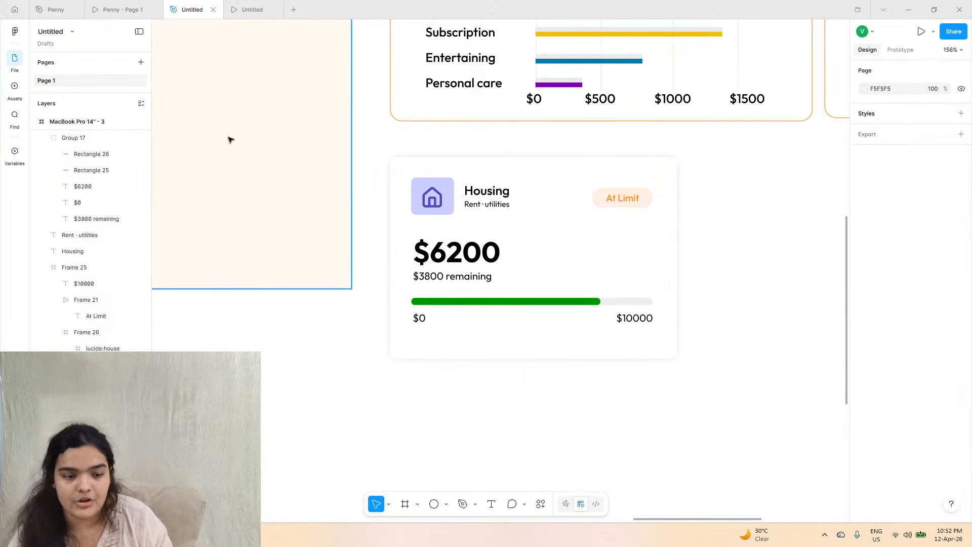
click(70, 7)
scroll(536, 160, down, 6)
scroll(576, 211, up, 3)
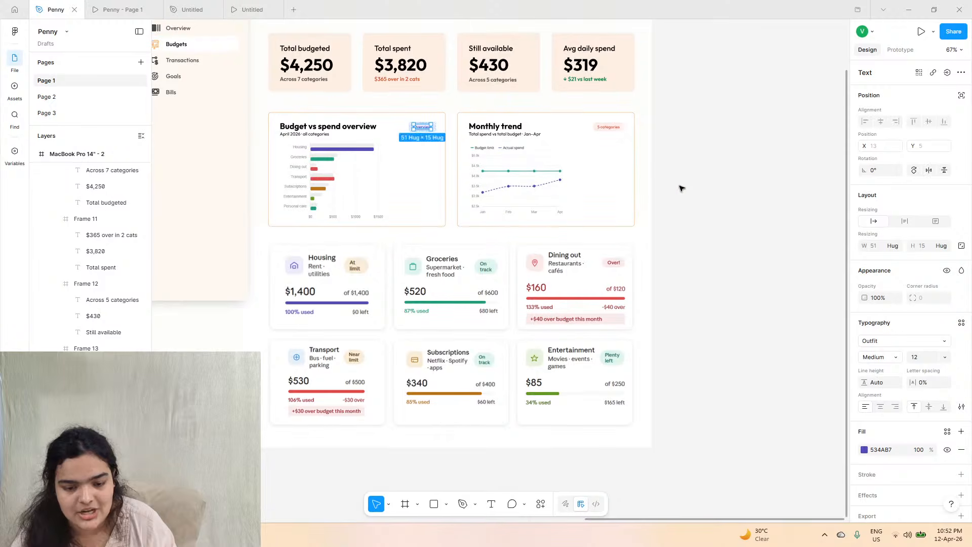
click(192, 9)
scroll(559, 233, down, 10)
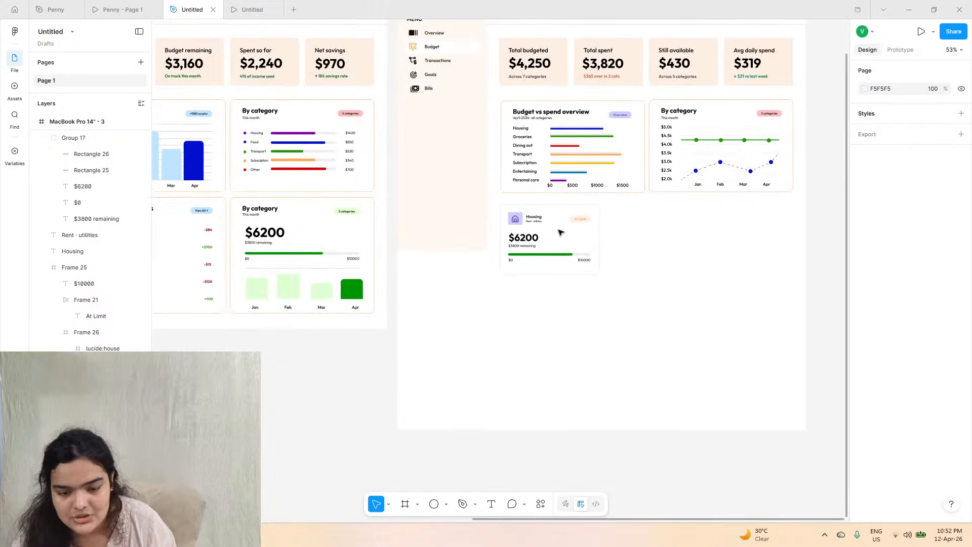
click(490, 115)
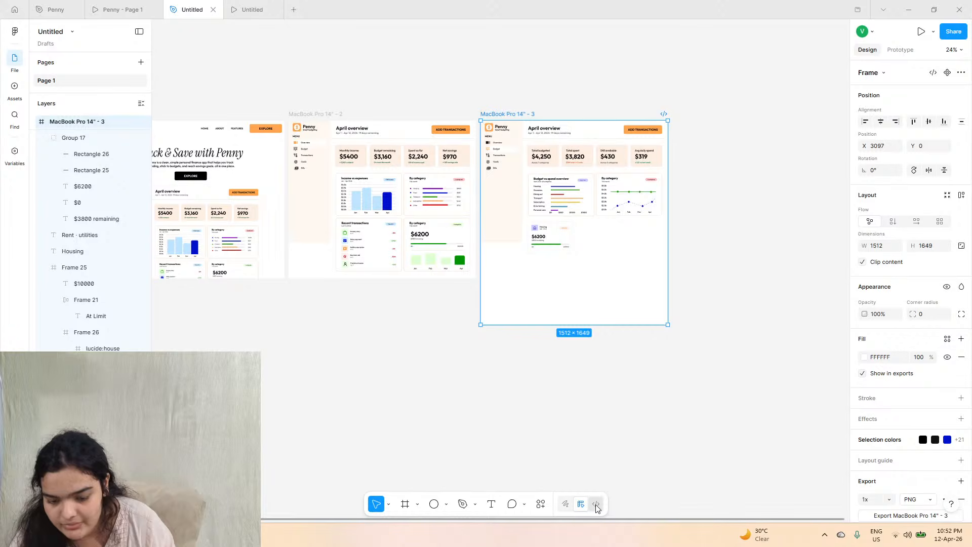
- Inspect the layout, colors and assets of the MacBook Pro 14" - 3 frame and its Budget vs spend overview card in Dev Mode
key(shift+d)
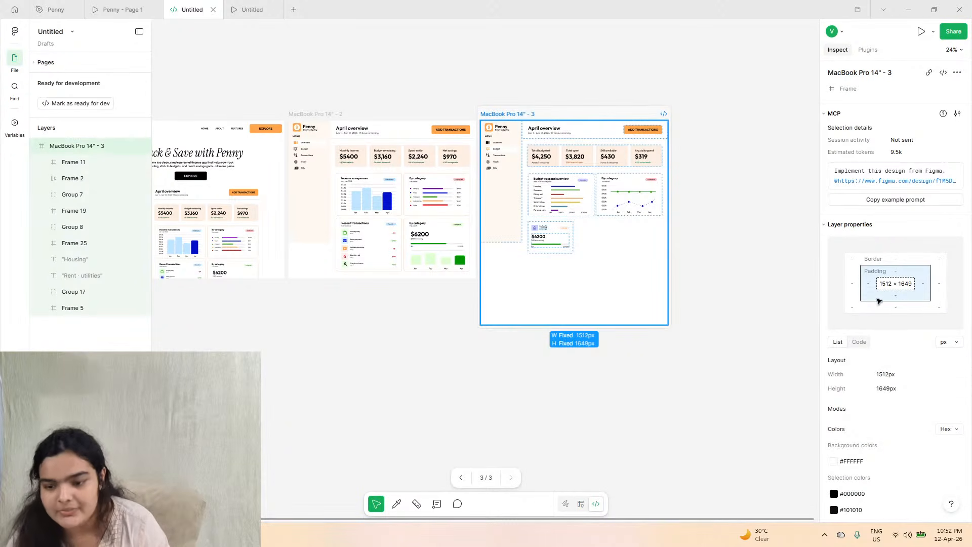
scroll(914, 401, down, 3)
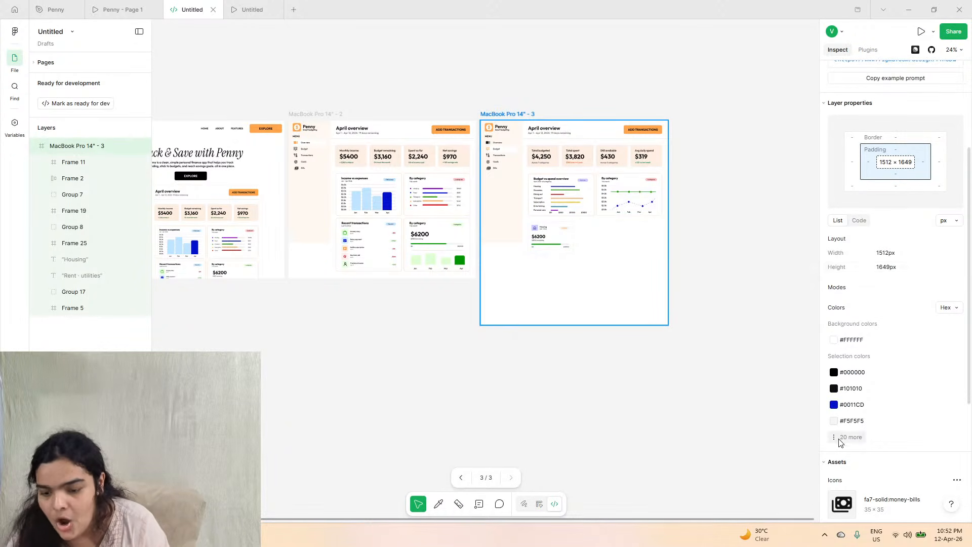
scroll(870, 460, down, 4)
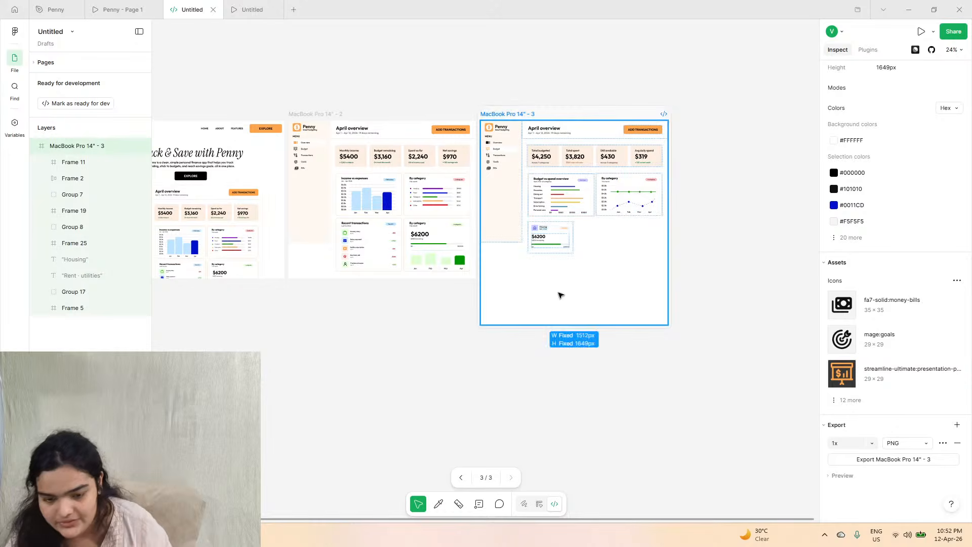
click(561, 179)
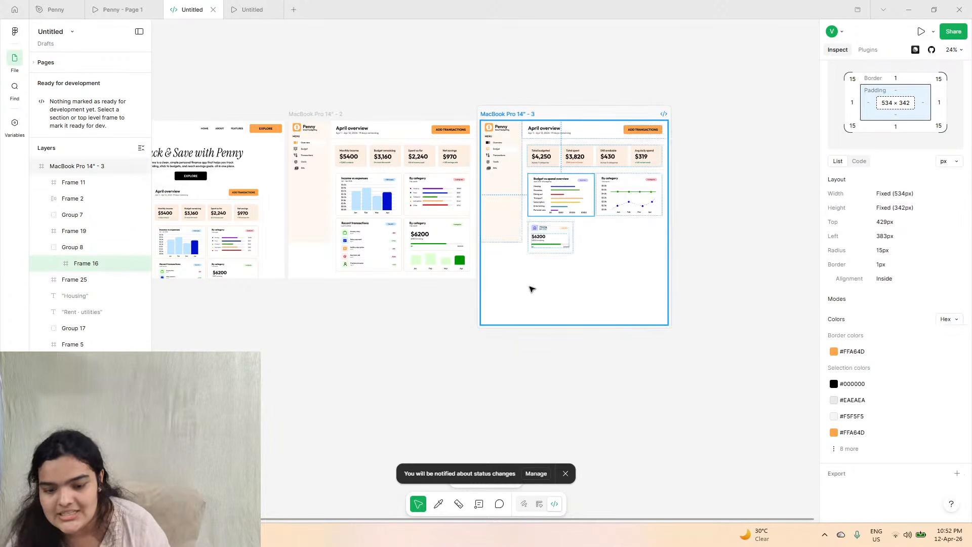
click(565, 474)
scroll(624, 241, up, 2)
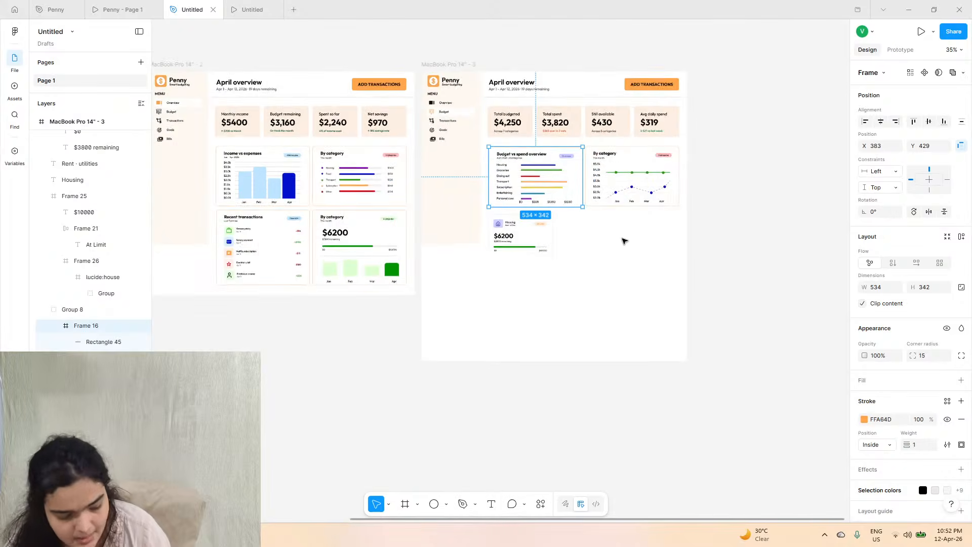
scroll(624, 241, up, 3)
click(481, 218)
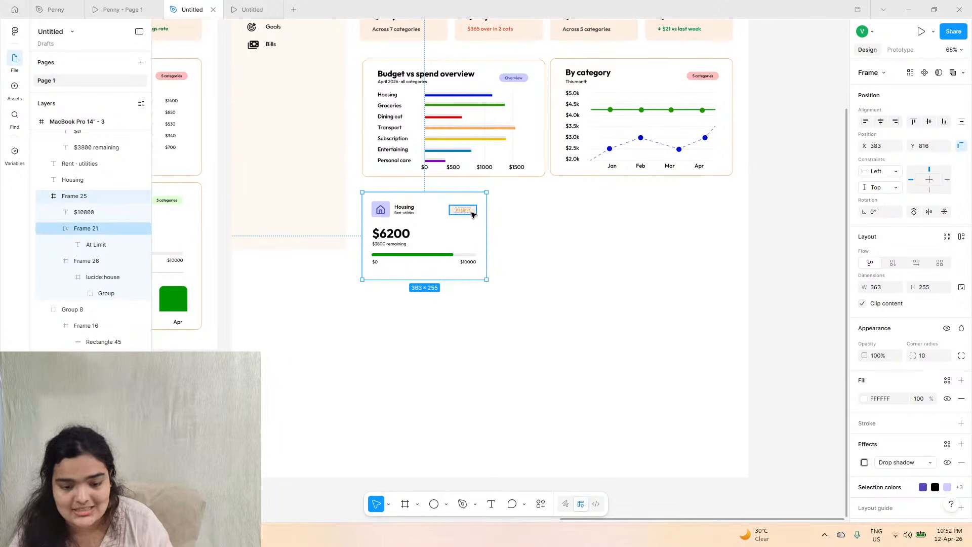
key(ctrl+d)
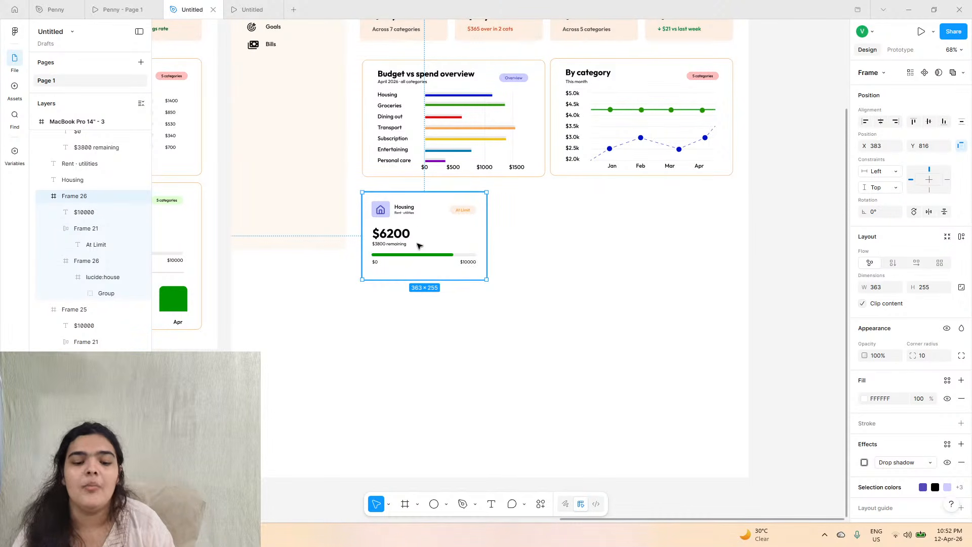
drag(418, 246, 558, 243)
key(Delete)
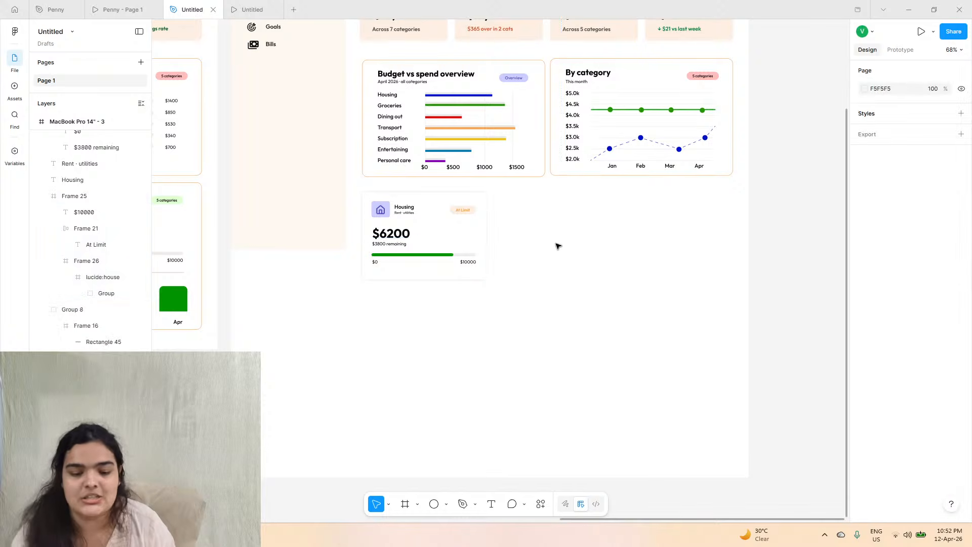
- Group all the elements of the Housing budget card into one group
drag(537, 308, 381, 194)
drag(522, 309, 373, 188)
key(ctrl+g)
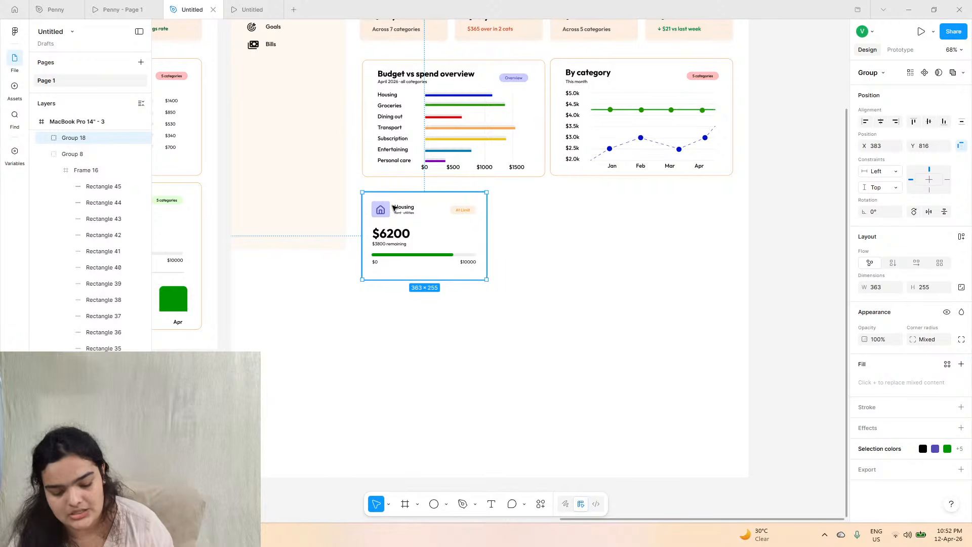
- Duplicate the grouped Housing card twice so three copies sit side by side in one row
drag(393, 226, 542, 244)
key(ctrl+d)
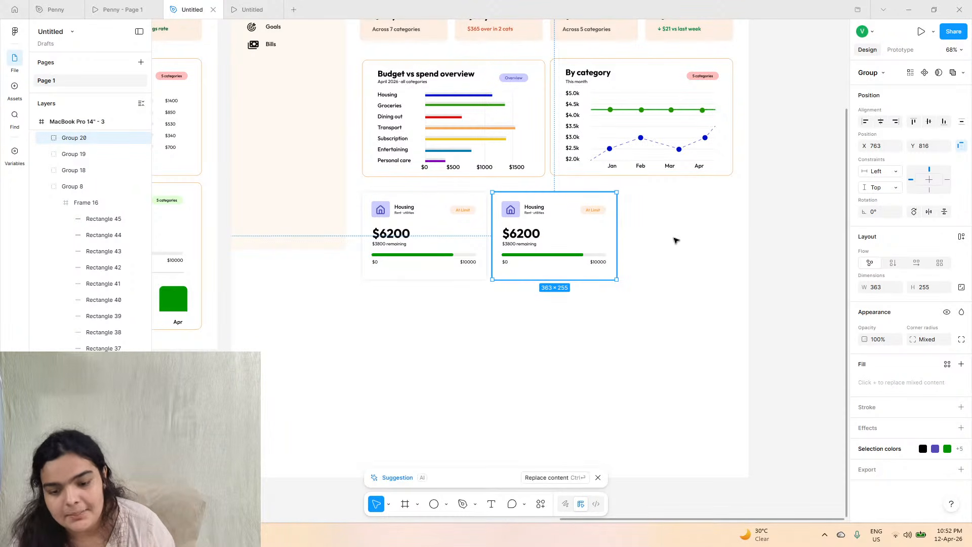
drag(538, 237, 655, 230)
- Space the three Housing cards evenly at Y 823 and narrow the row to about 1083 wide, each card about 348 wide
shift+click(549, 226)
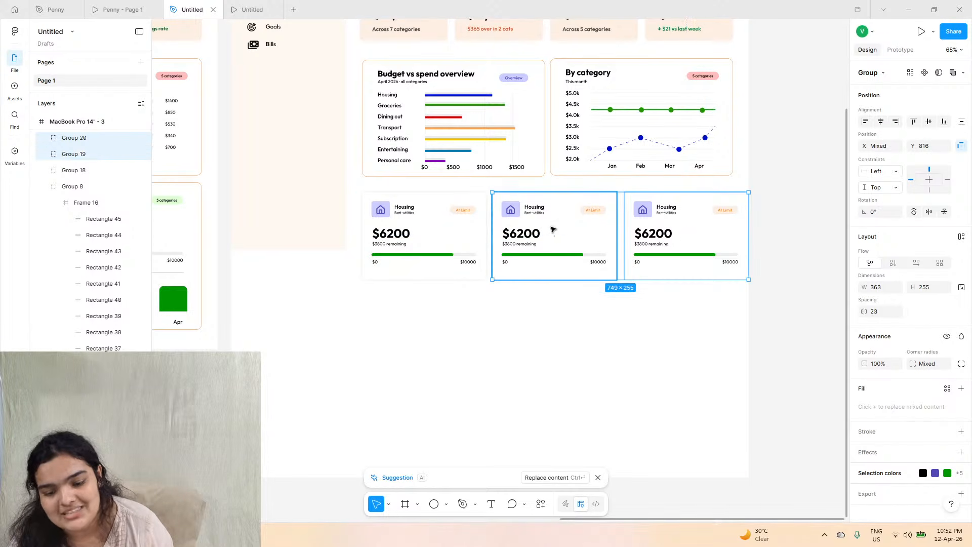
shift+click(441, 230)
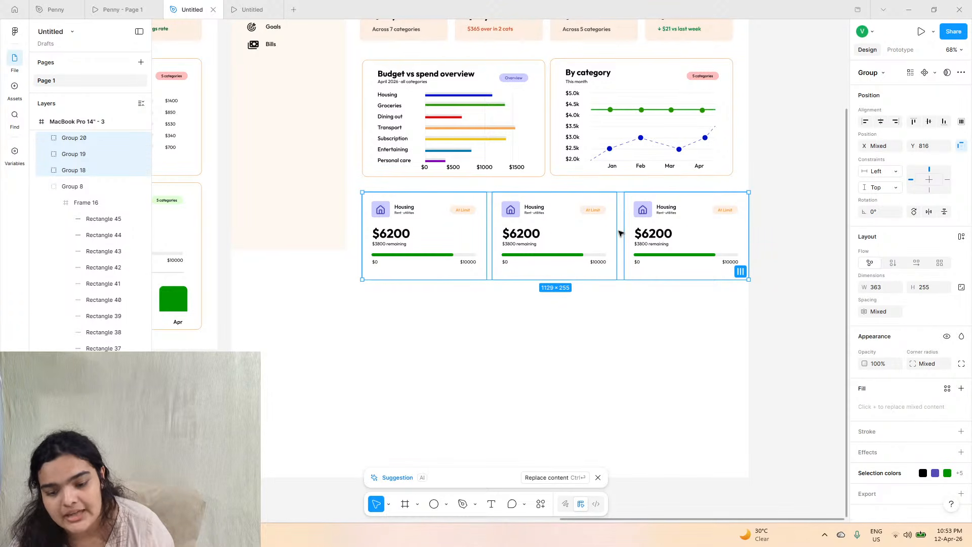
click(740, 272)
mouse_move(721, 251)
mouse_down()
mouse_move(710, 256)
mouse_move(722, 254)
mouse_up()
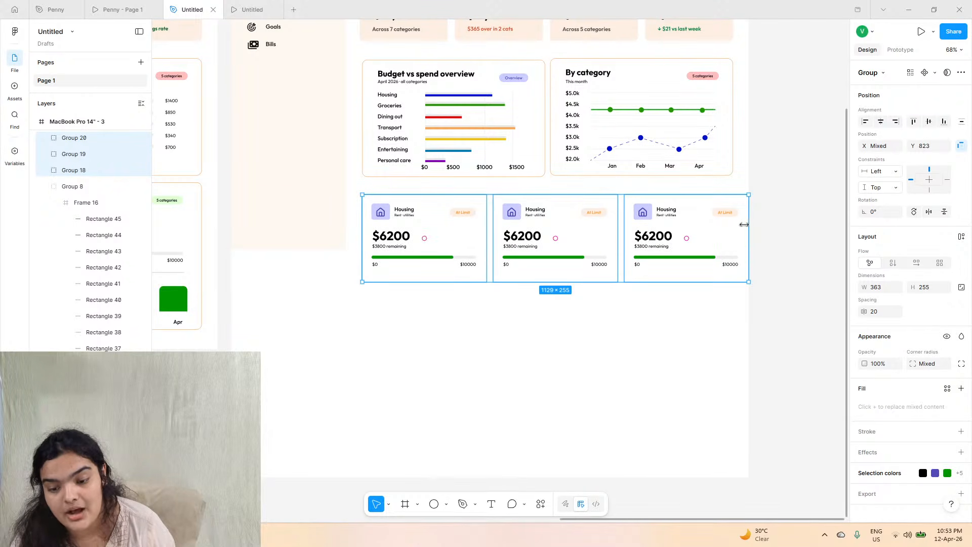
drag(750, 224, 733, 219)
- Set the Housing title and the Rent · utilities subtitle in the middle card to auto width
scroll(618, 244, up, 5)
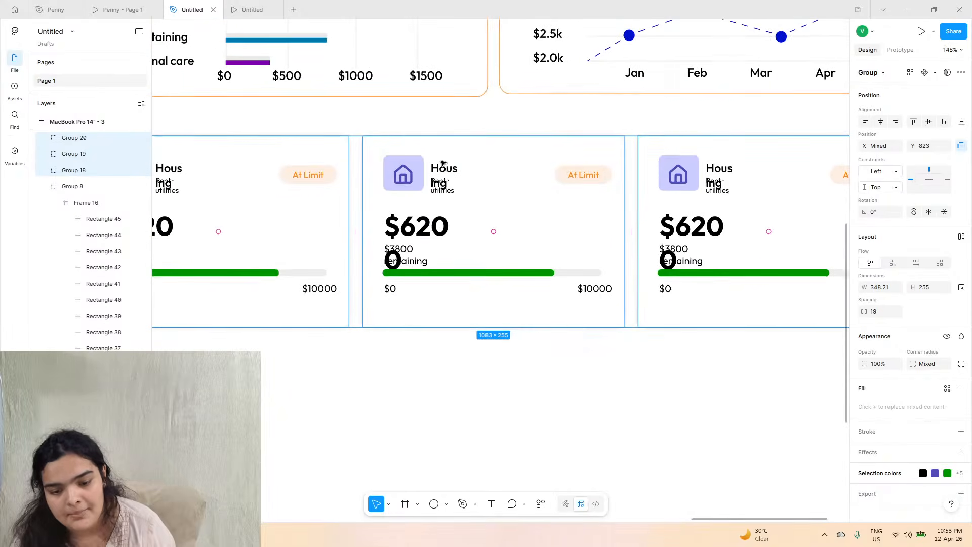
click(444, 172)
click(446, 173)
click(448, 171)
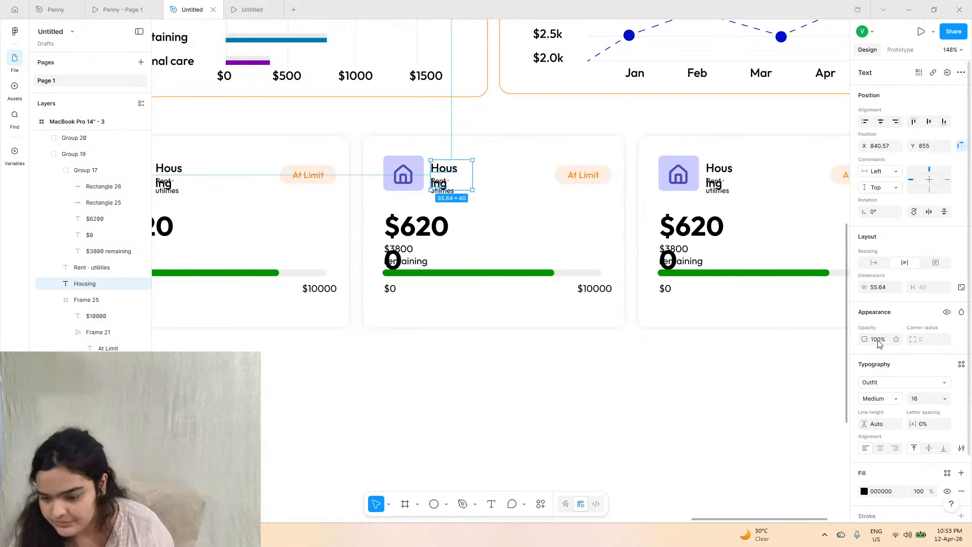
click(873, 264)
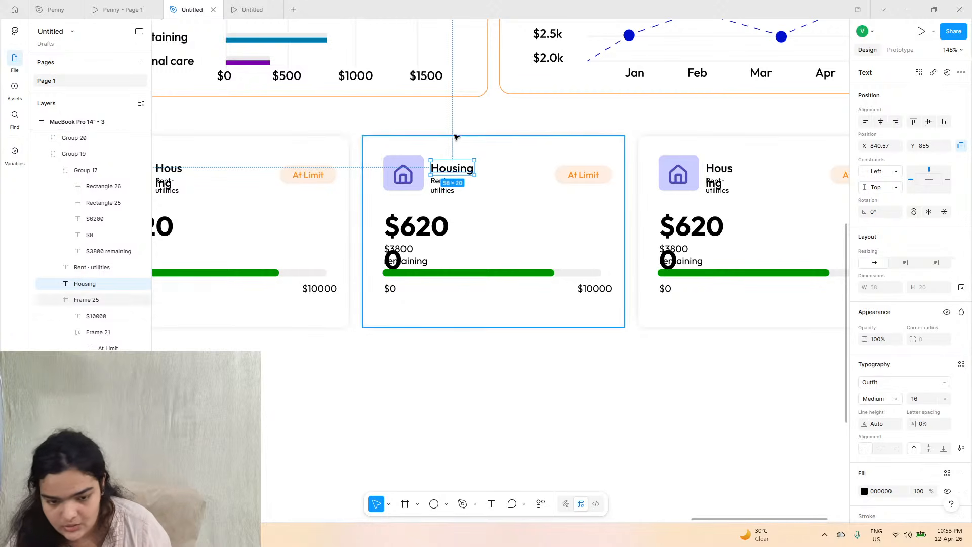
click(442, 191)
click(874, 264)
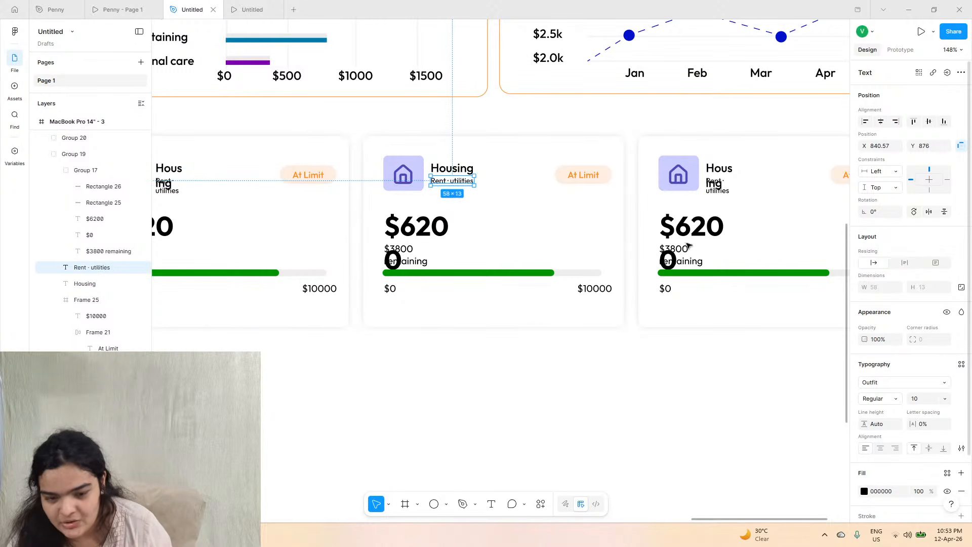
- Set the $6200 amount text to auto width in all three Housing cards
click(410, 229)
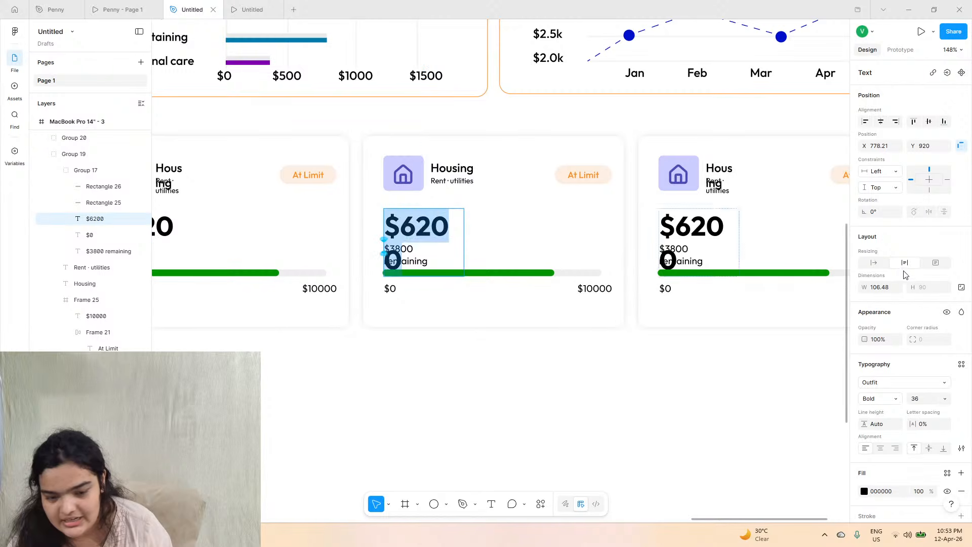
click(874, 262)
scroll(537, 257, left, 4)
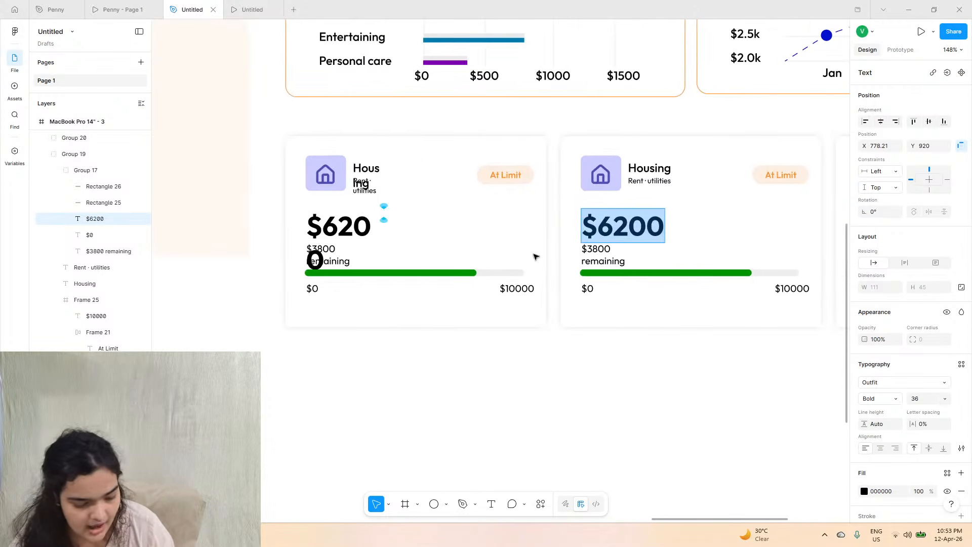
scroll(536, 257, left, 2)
click(448, 230)
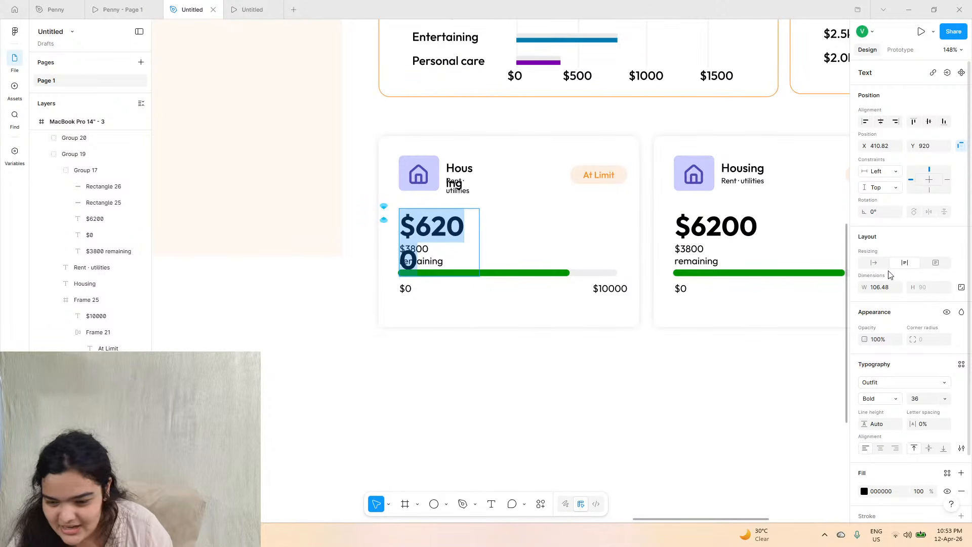
click(874, 262)
scroll(621, 236, right, 7)
scroll(670, 251, right, 1)
click(610, 267)
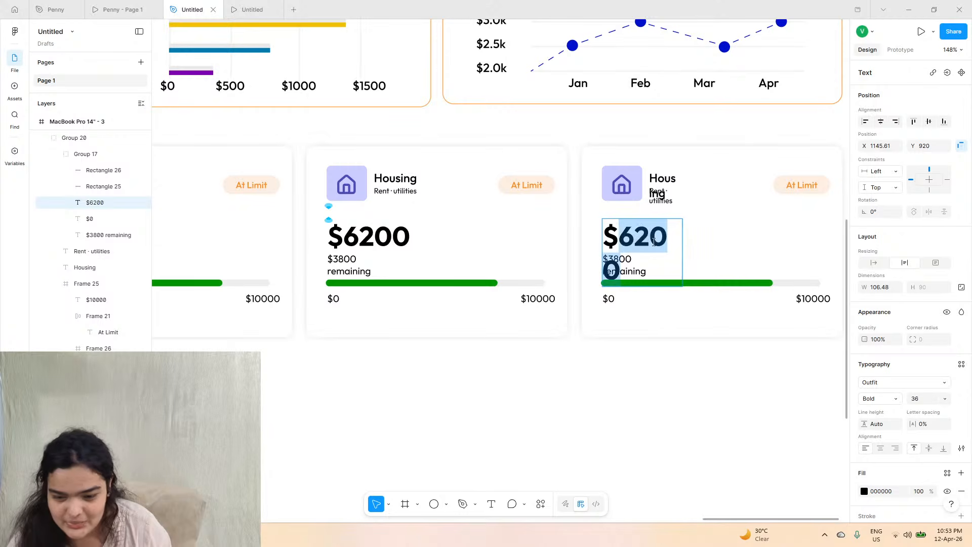
double_click(617, 229)
click(874, 263)
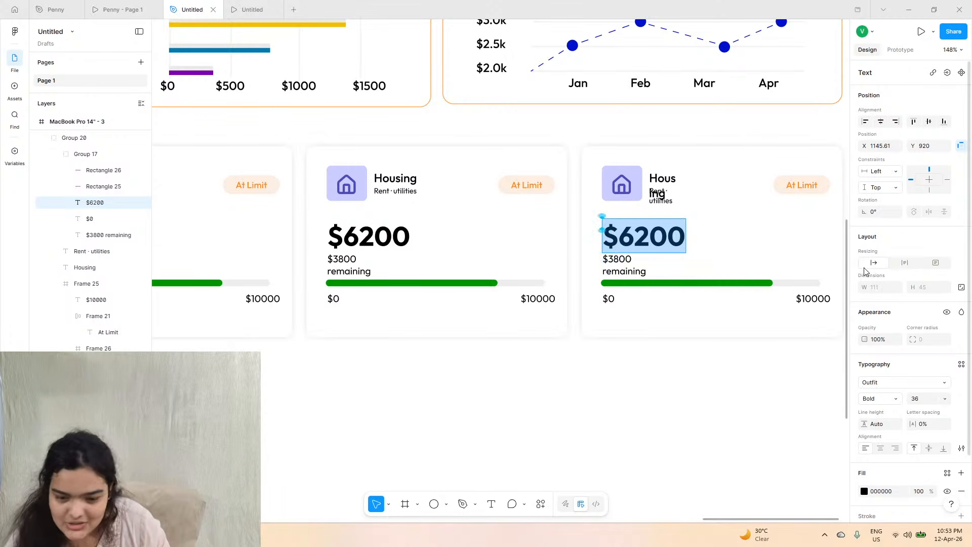
- Set the $3800 remaining text to auto width in all three Housing cards
click(629, 269)
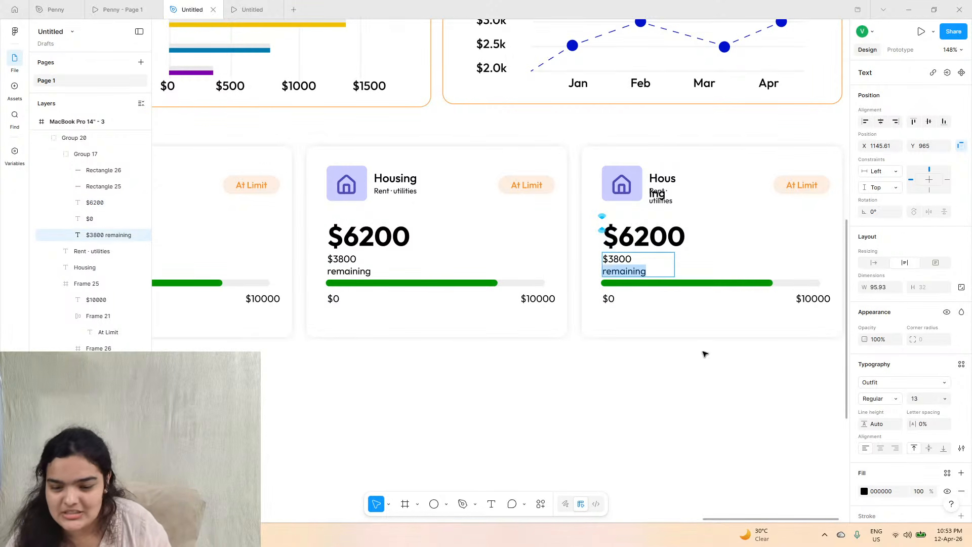
click(874, 263)
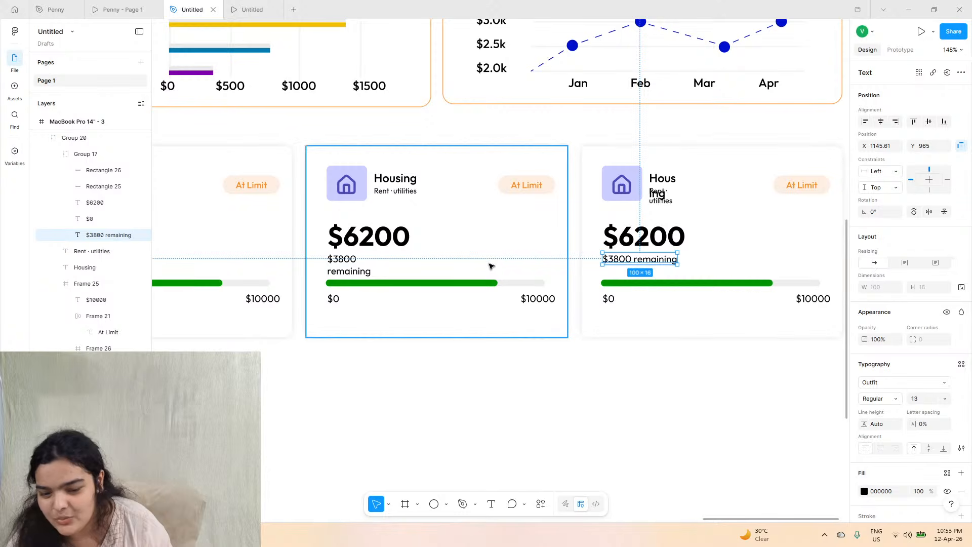
scroll(411, 278, left, 3)
click(442, 271)
double_click(443, 271)
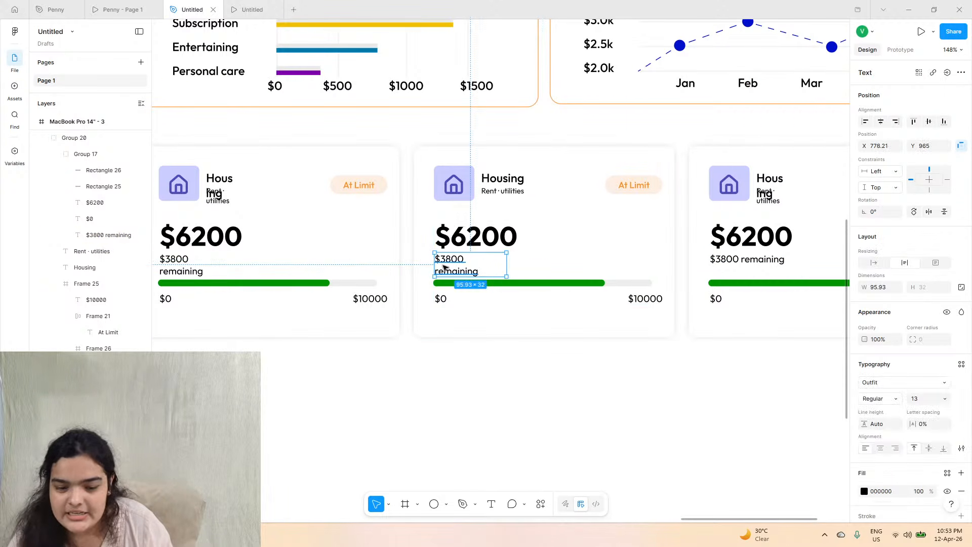
click(874, 263)
scroll(311, 248, left, 3)
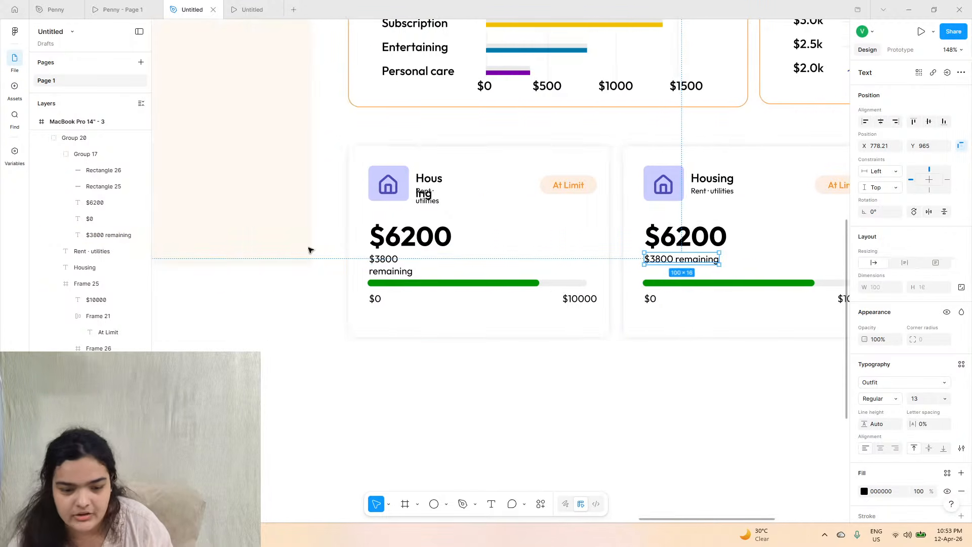
click(376, 260)
click(376, 260)
double_click(376, 261)
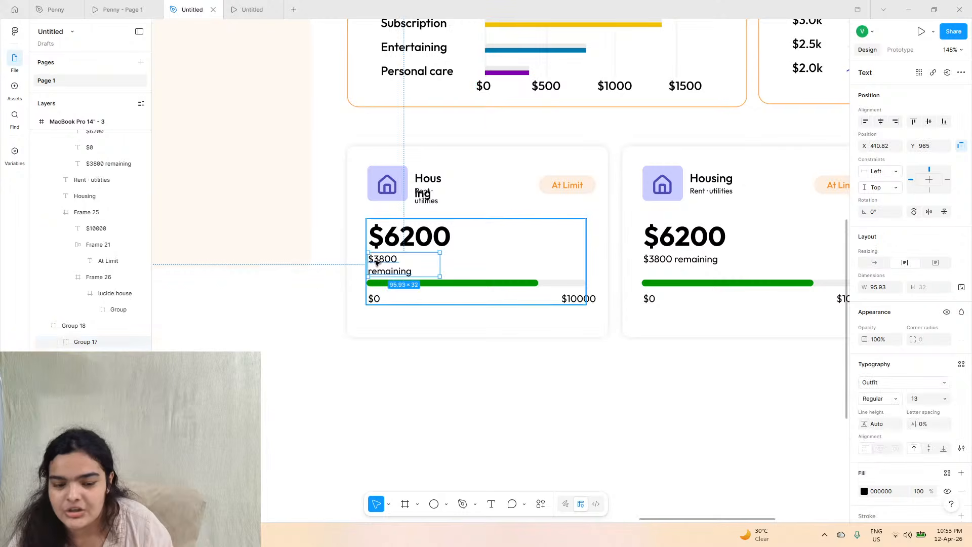
click(873, 263)
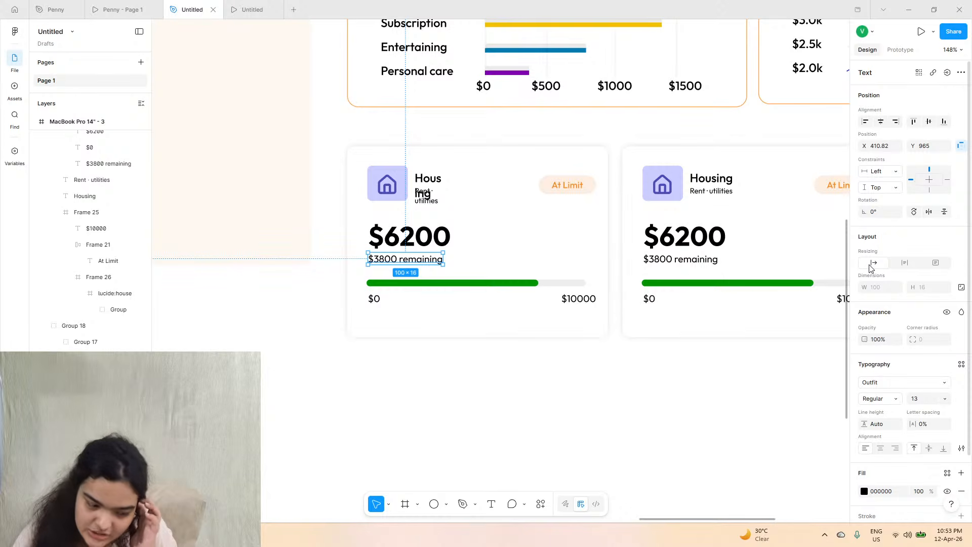
- Check the category cards in the Penny prototype and recolor the first card's green progress bar with the house icon's purple, 534AB7
click(150, 10)
mouse_move(164, 15)
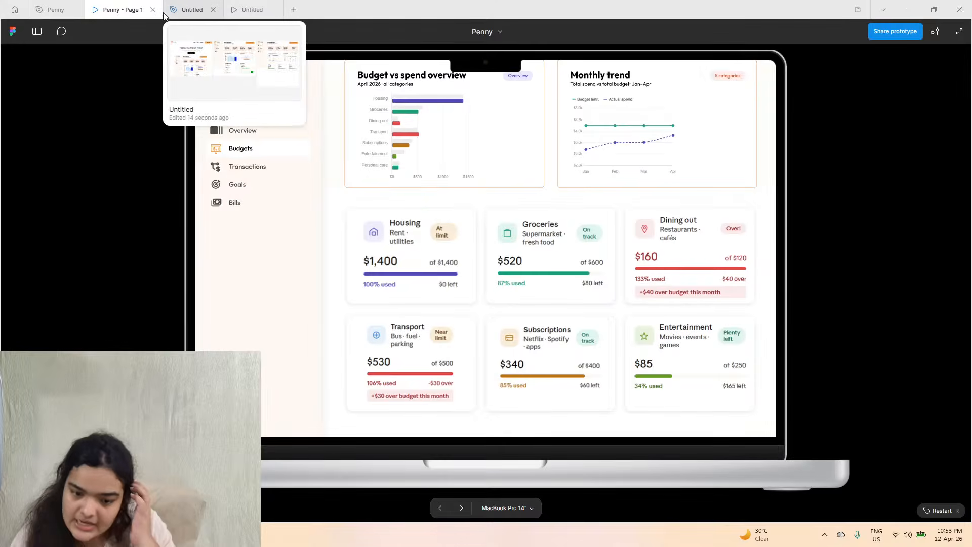
click(198, 6)
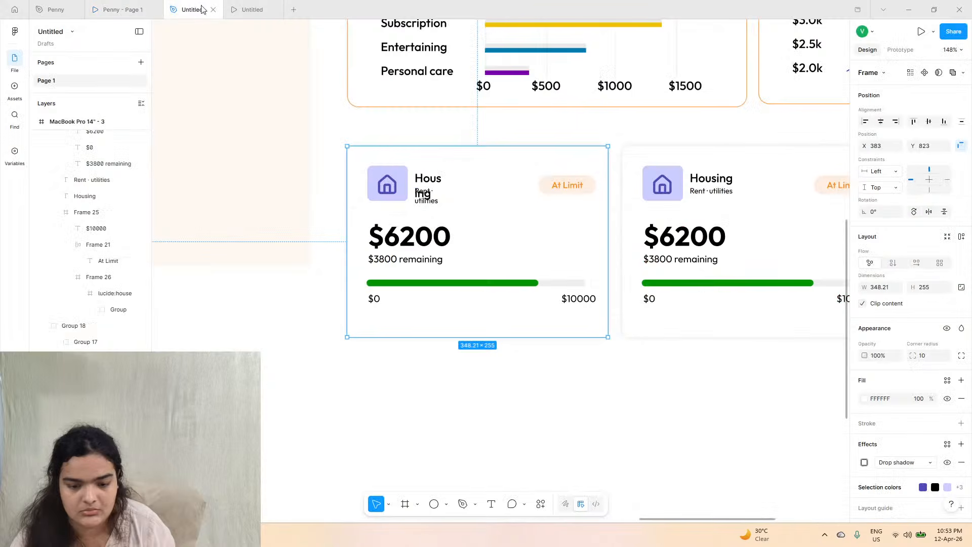
double_click(515, 288)
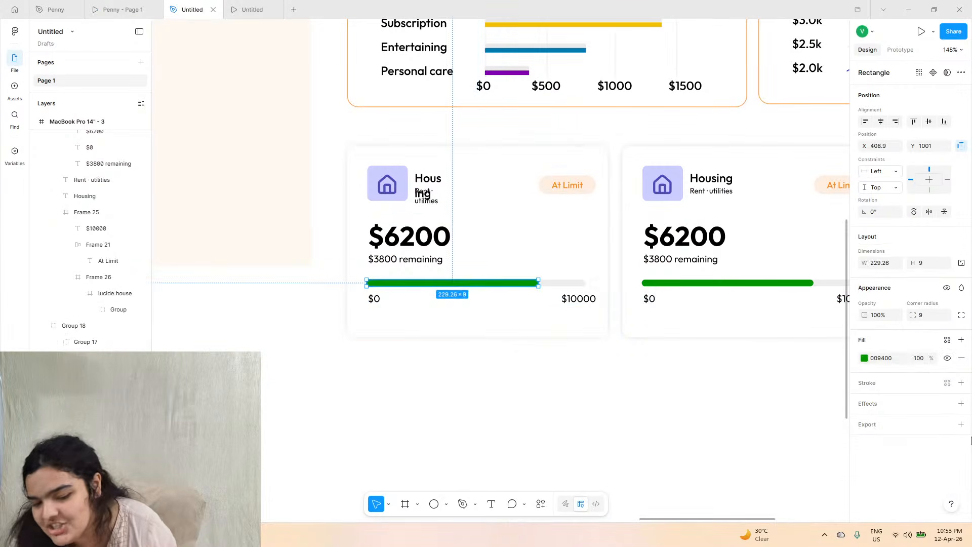
click(865, 358)
click(743, 413)
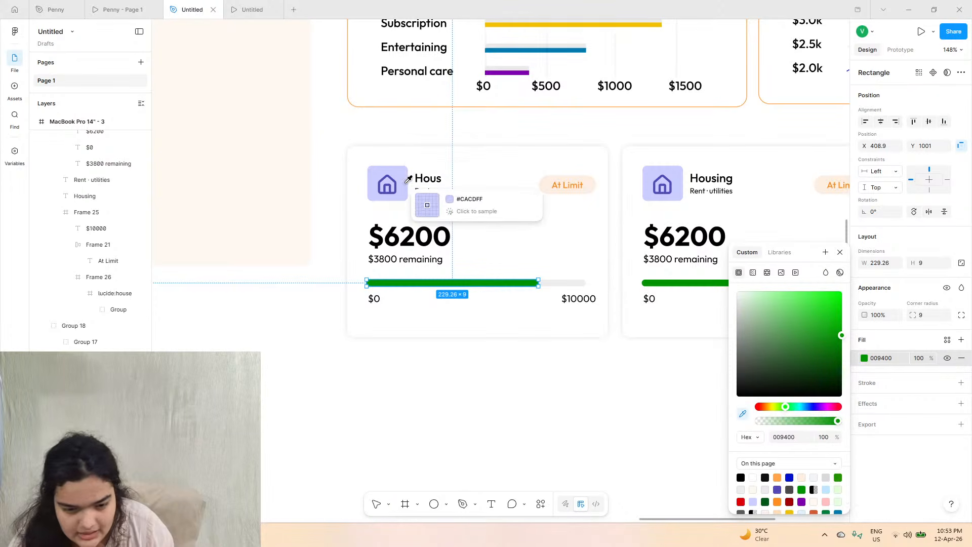
scroll(394, 183, up, 5)
click(397, 177)
- Set the Housing title and the Rent · utilities subtitle in the first card to auto width
scroll(446, 213, down, 5)
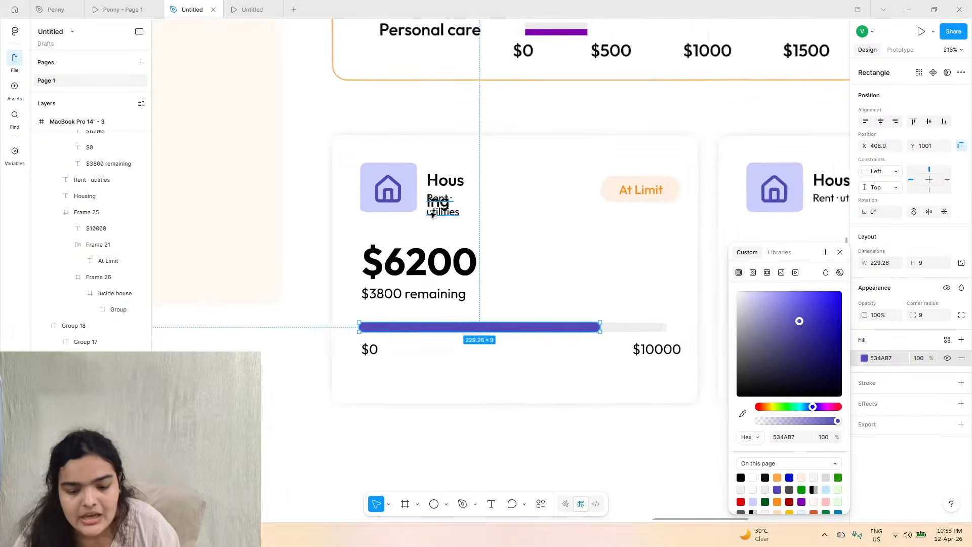
scroll(595, 246, right, 3)
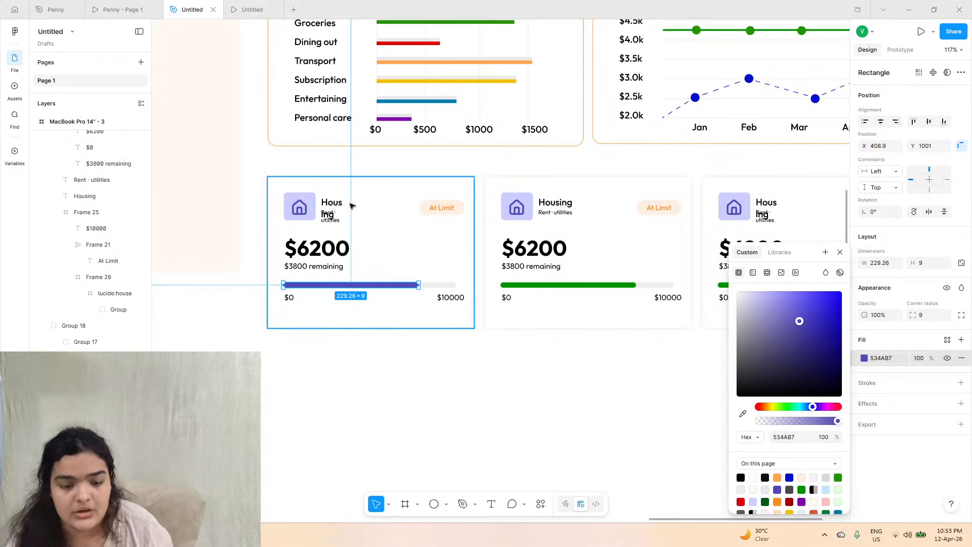
double_click(337, 205)
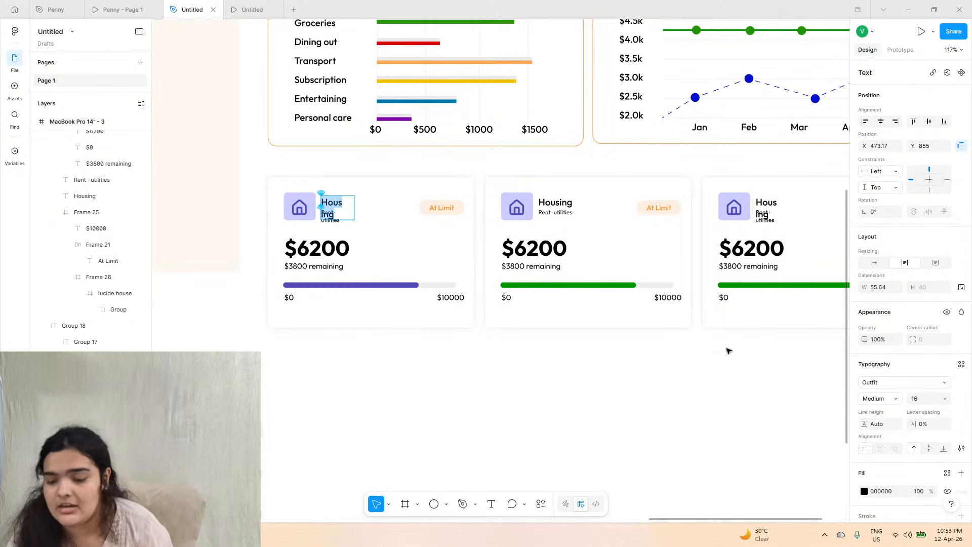
click(873, 263)
scroll(350, 218, up, 5)
key(Escape)
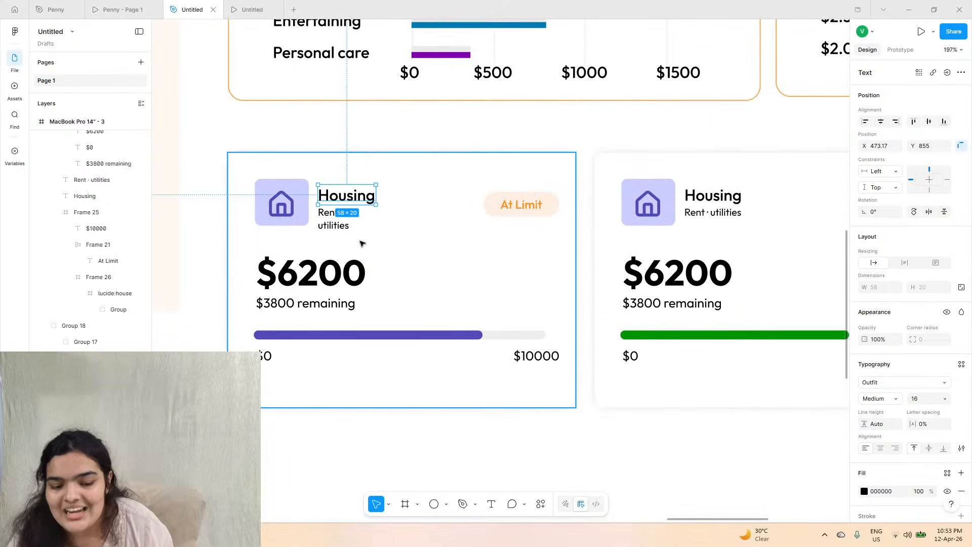
click(328, 224)
click(874, 264)
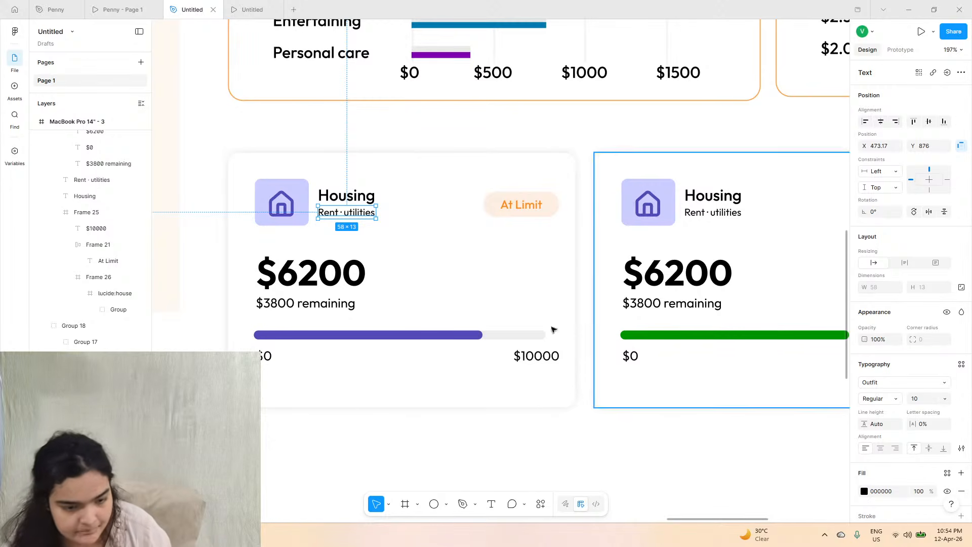
- Examine the category cards in the Penny prototype and compare them with the Housing cards and overview screen in the design file
scroll(452, 300, left, 10)
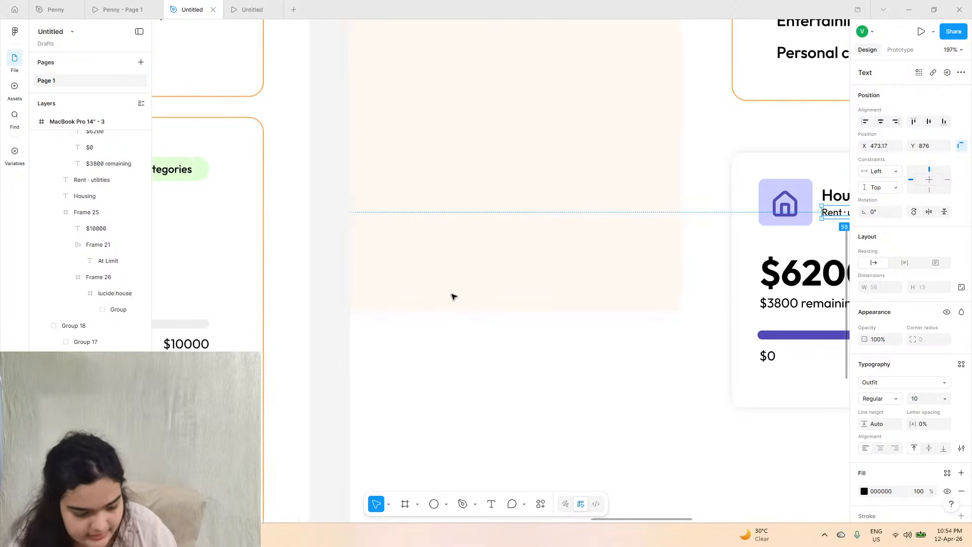
scroll(453, 294, left, 2)
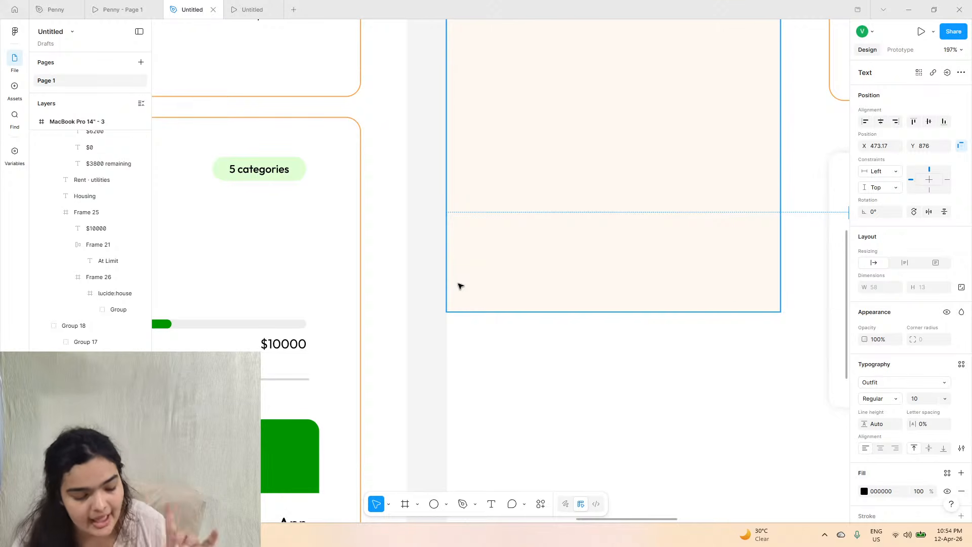
ctrl+scroll(534, 271, down, 6)
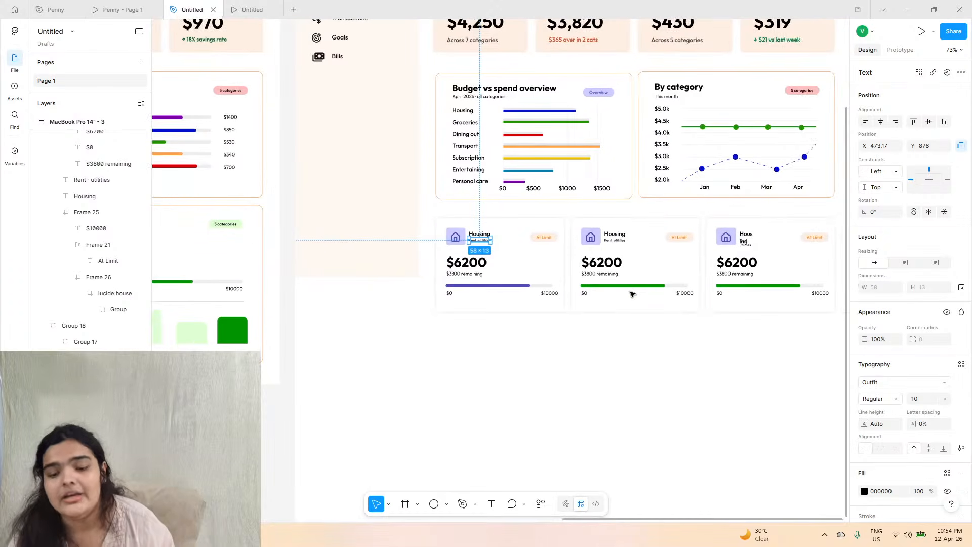
ctrl+scroll(633, 286, up, 3)
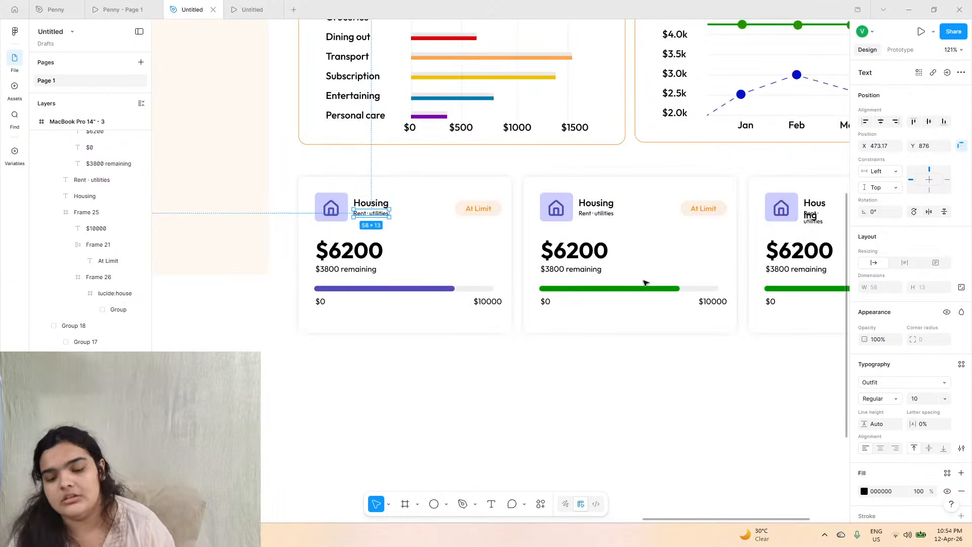
ctrl+scroll(641, 284, up, 3)
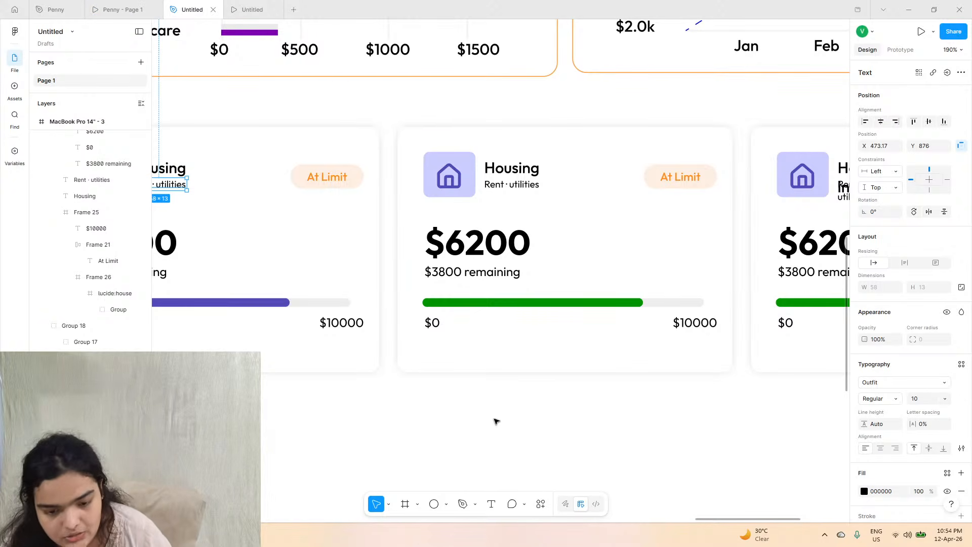
scroll(497, 421, down, 5)
scroll(497, 421, left, 4)
scroll(223, 391, up, 4)
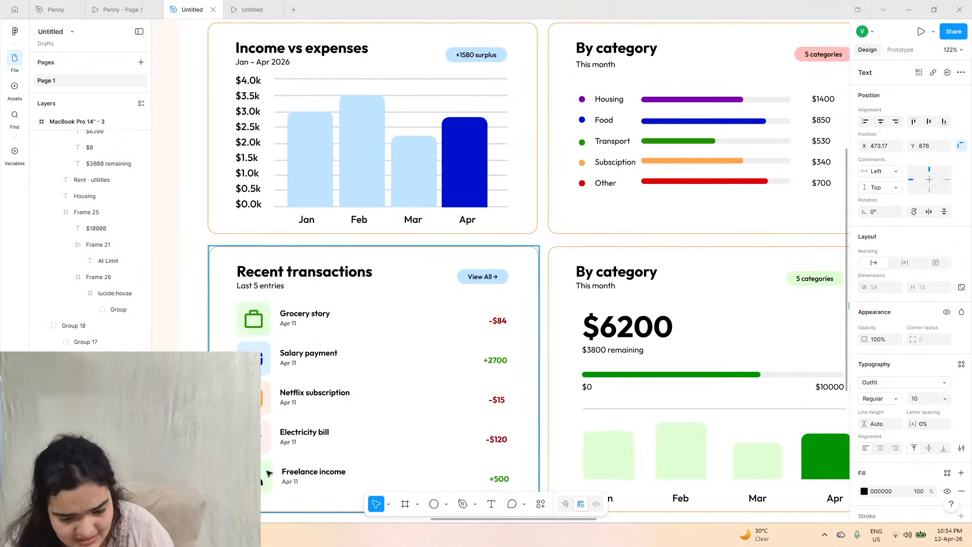
scroll(269, 473, down, 2)
click(66, 8)
click(180, 8)
click(132, 7)
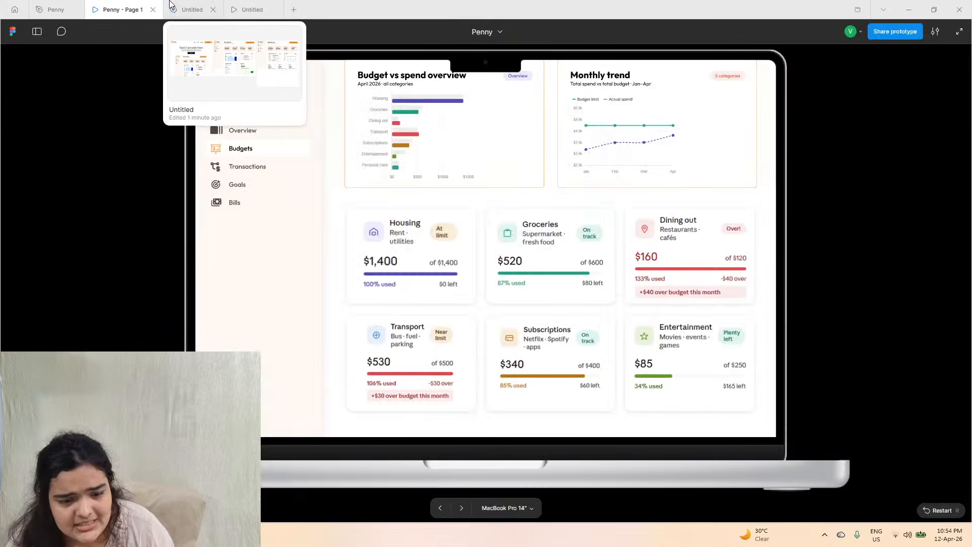
click(173, 7)
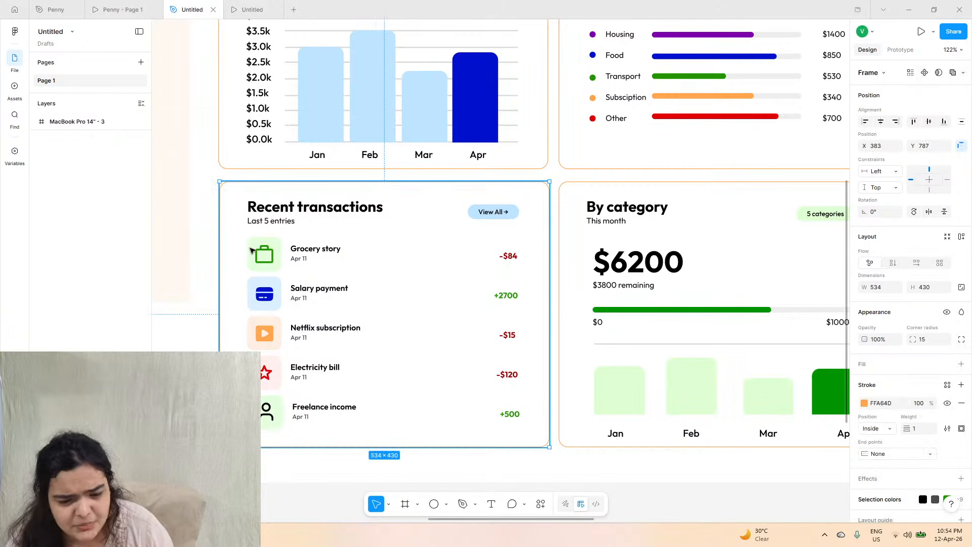
- Copy the green briefcase icon tile from the Grocery story row of the Recent transactions card
click(276, 253)
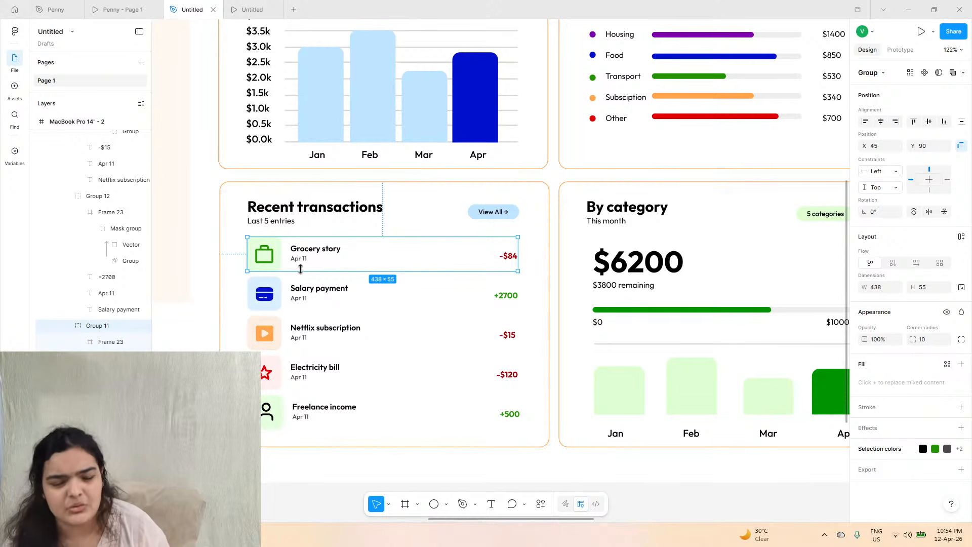
scroll(299, 274, right, 10)
scroll(304, 268, right, 3)
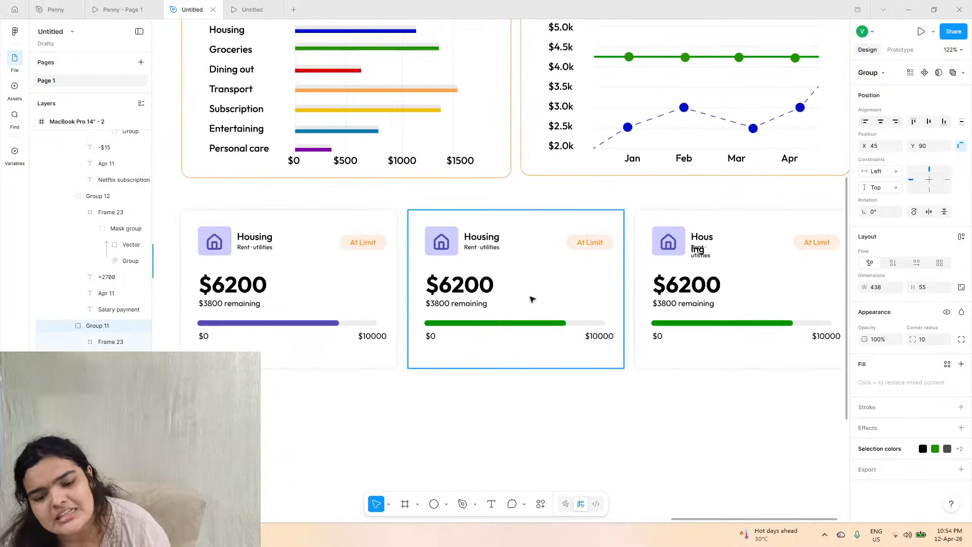
double_click(448, 249)
scroll(447, 248, left, 1)
scroll(448, 249, left, 3)
scroll(449, 249, down, 6)
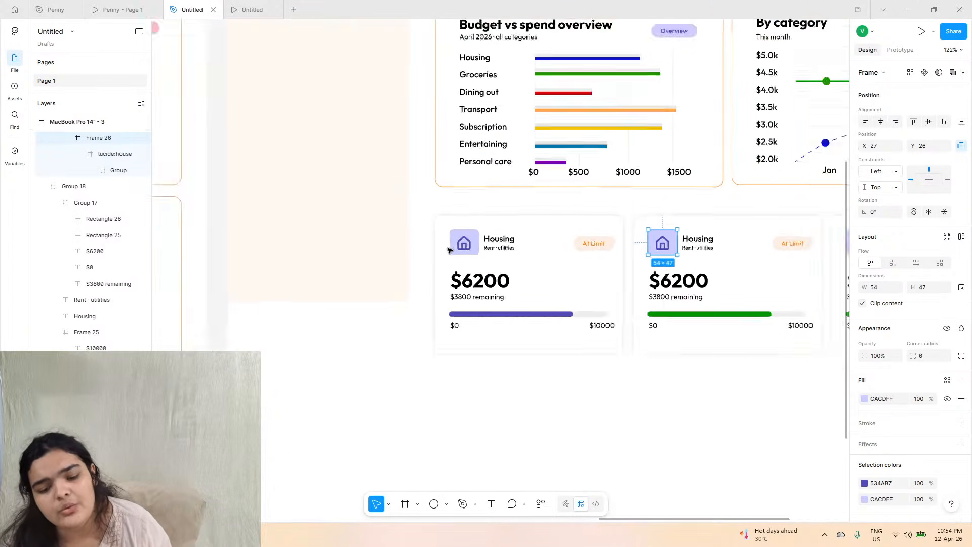
scroll(395, 255, left, 1)
scroll(338, 257, up, 5)
click(365, 249)
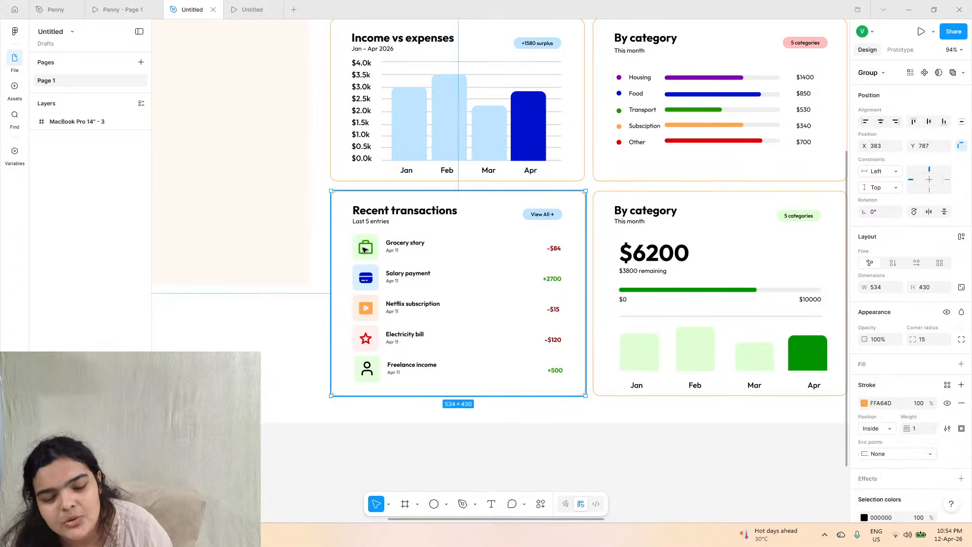
double_click(366, 249)
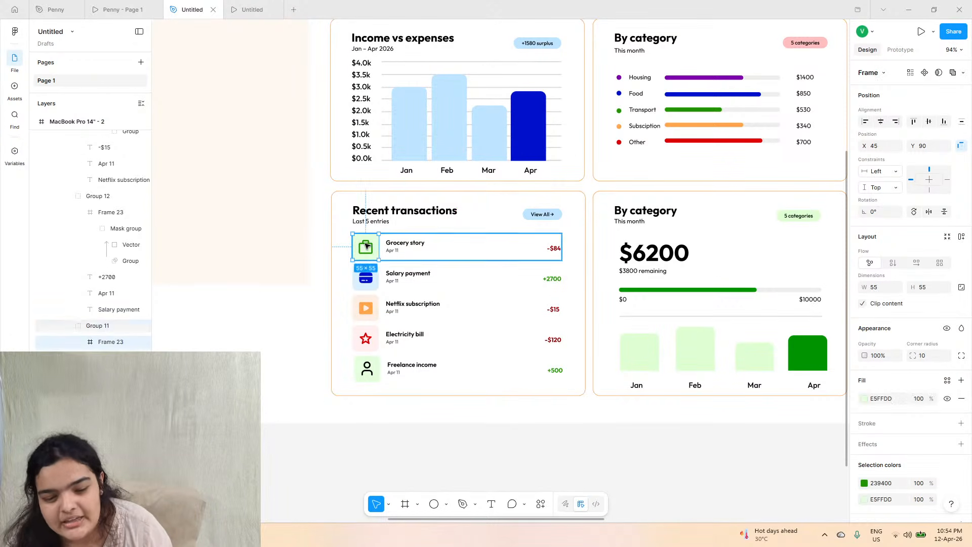
double_click(369, 247)
- Paste the briefcase tile over the middle card's house icon, resize it to 58 × 47 and set its corner radius to 7
scroll(372, 247, down, 5)
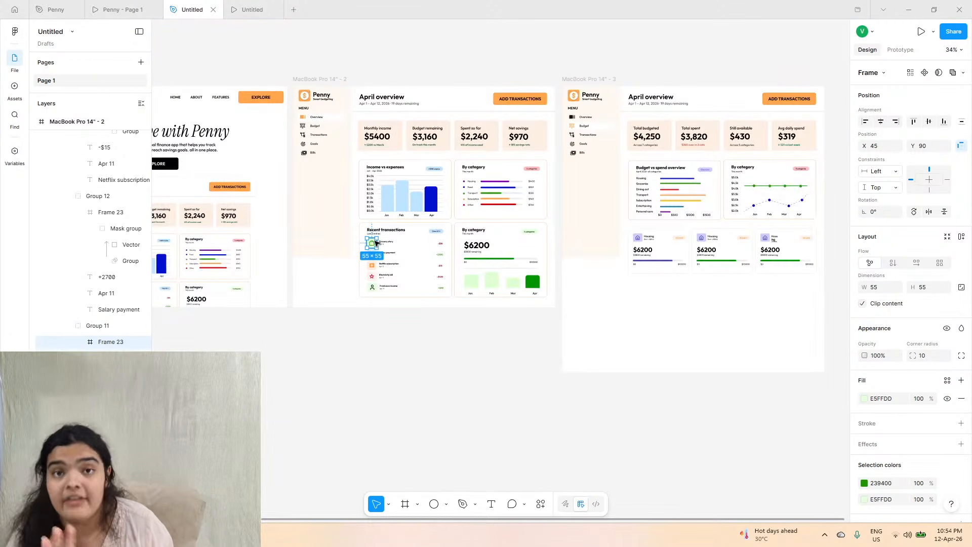
scroll(375, 243, right, 5)
scroll(462, 245, up, 10)
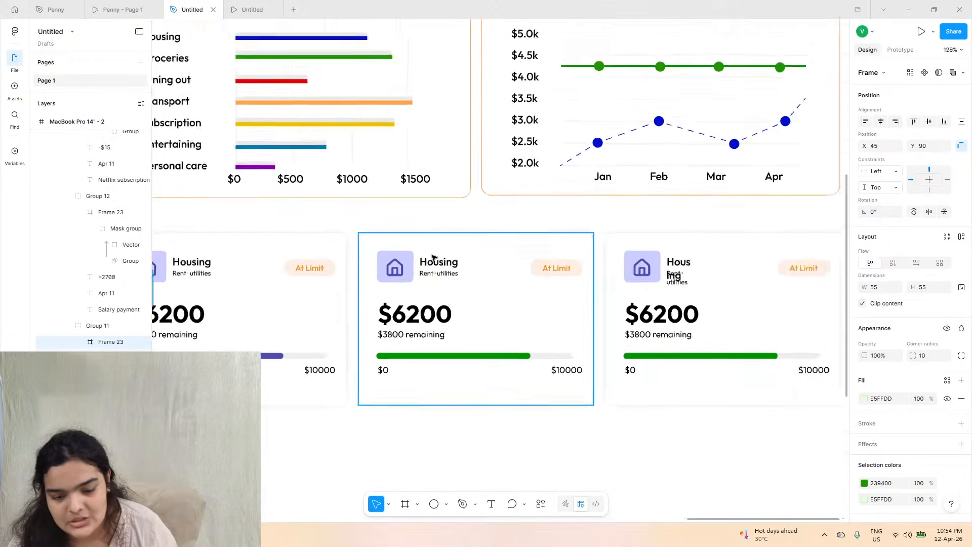
scroll(425, 256, down, 1)
click(425, 256)
key(ctrl+z)
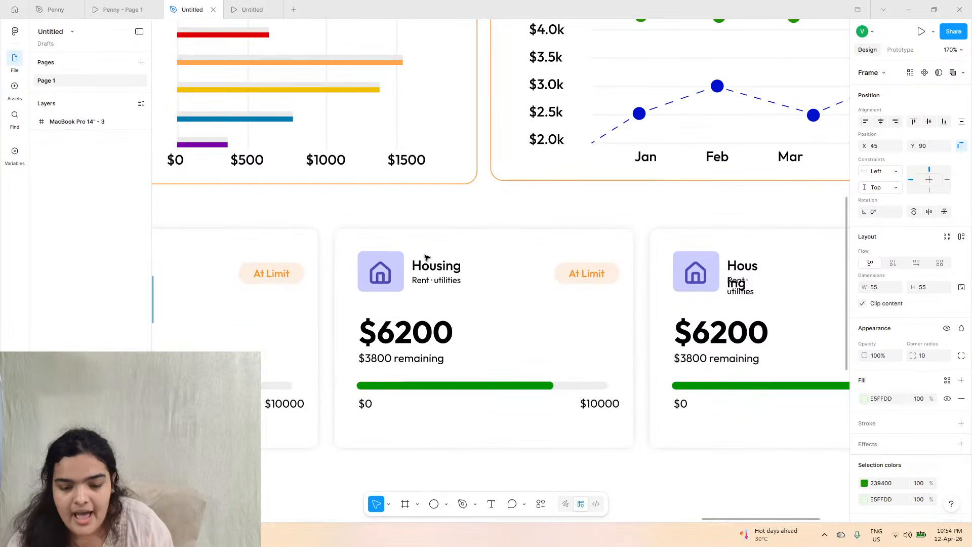
key(ctrl+v)
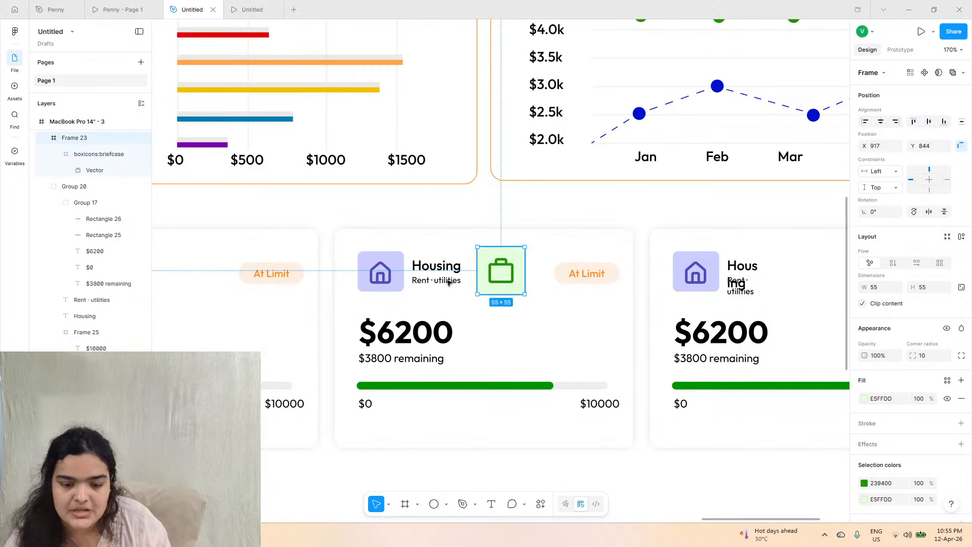
drag(484, 280, 394, 297)
scroll(369, 284, up, 5)
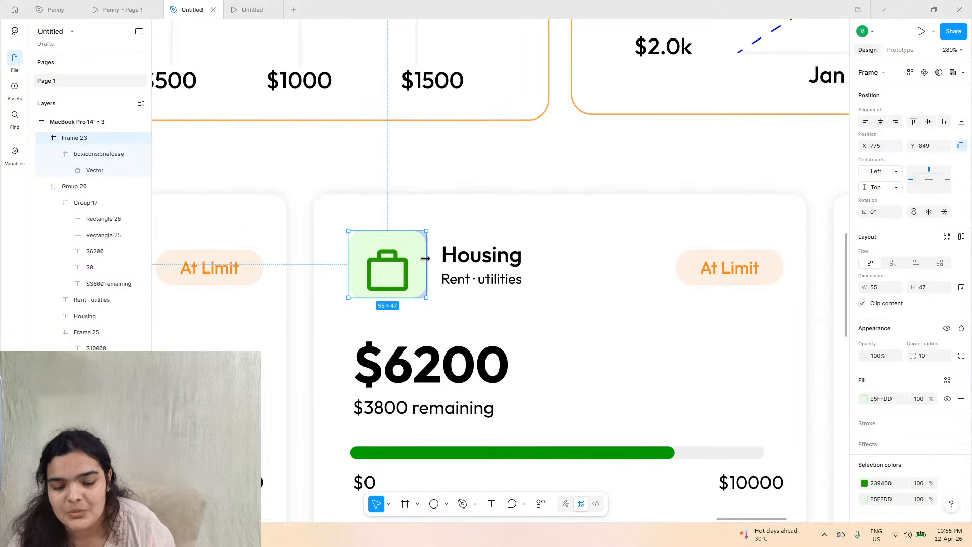
drag(425, 258, 430, 261)
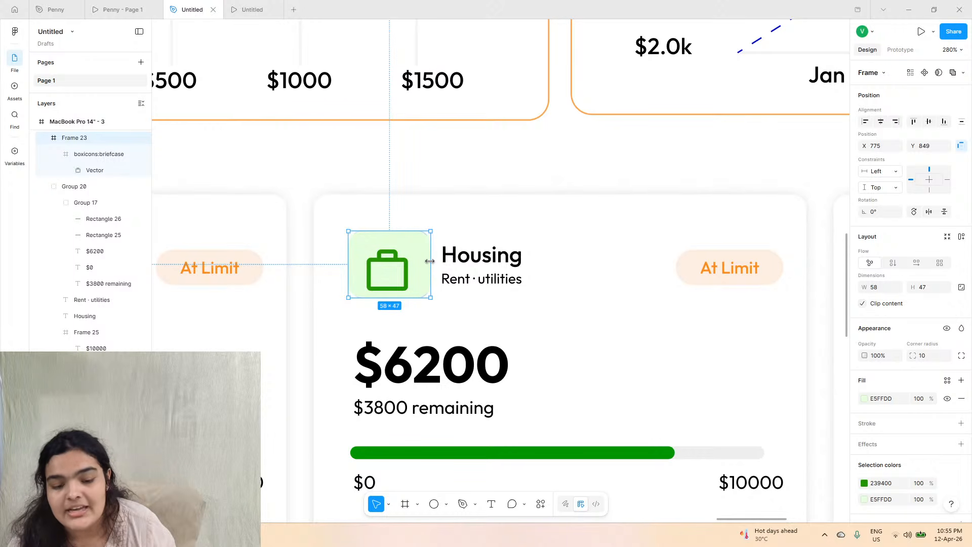
drag(914, 355, 887, 352)
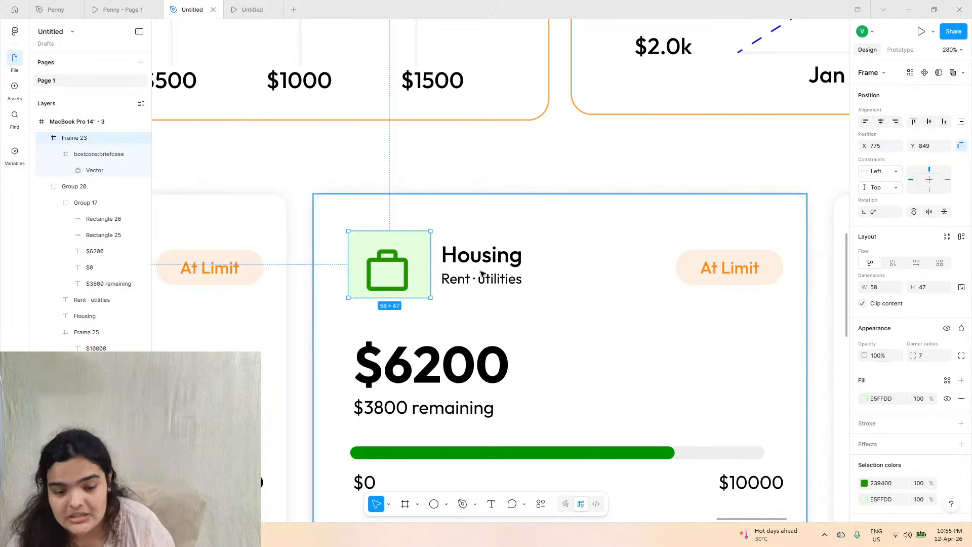
- Undo the corner radius, resizing and pasting of the briefcase tile on the middle card
double_click(403, 271)
key(ctrl+z)
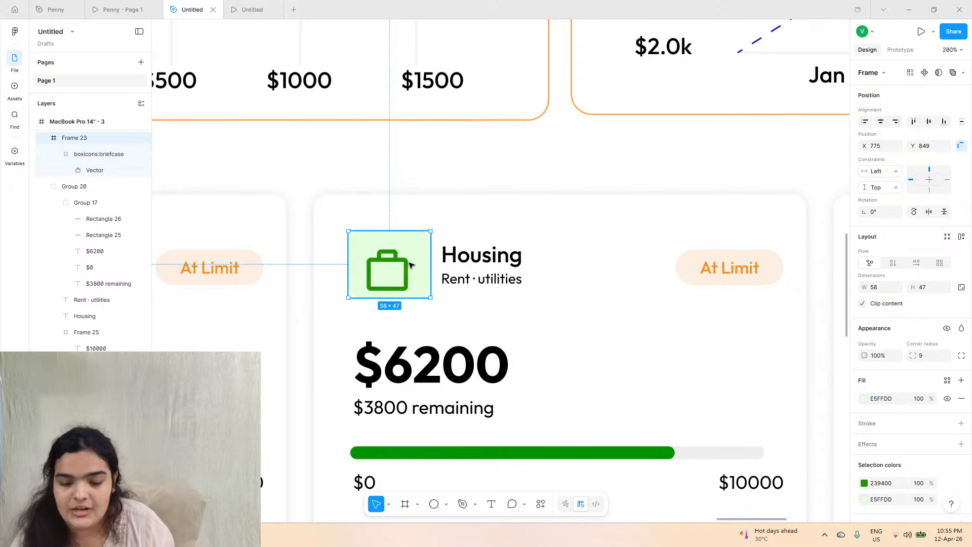
key(ctrl+z)
key(ctrl+z)
key(ctrl+z)
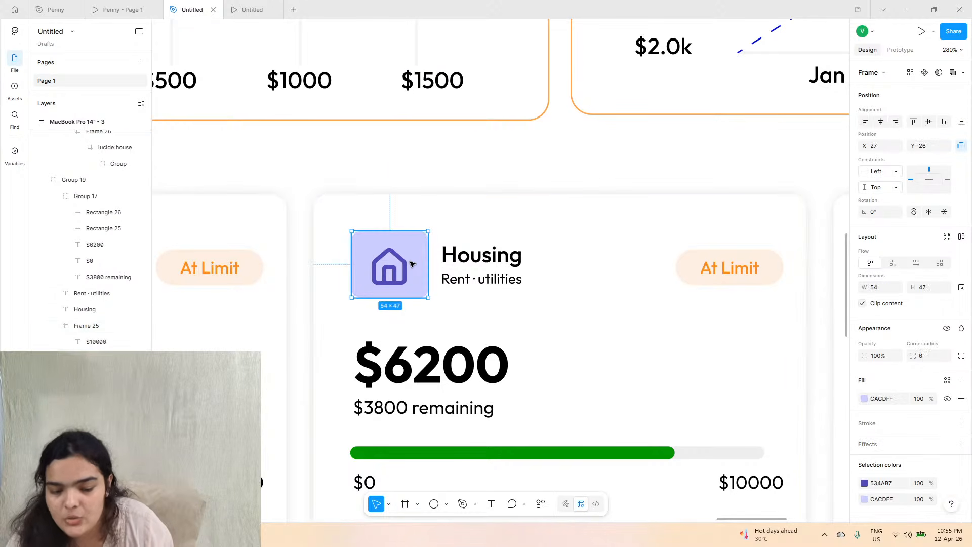
- Recolor the middle card's icon tile light green, E0FFD4, and its house icon's stroke green, 239400
click(864, 499)
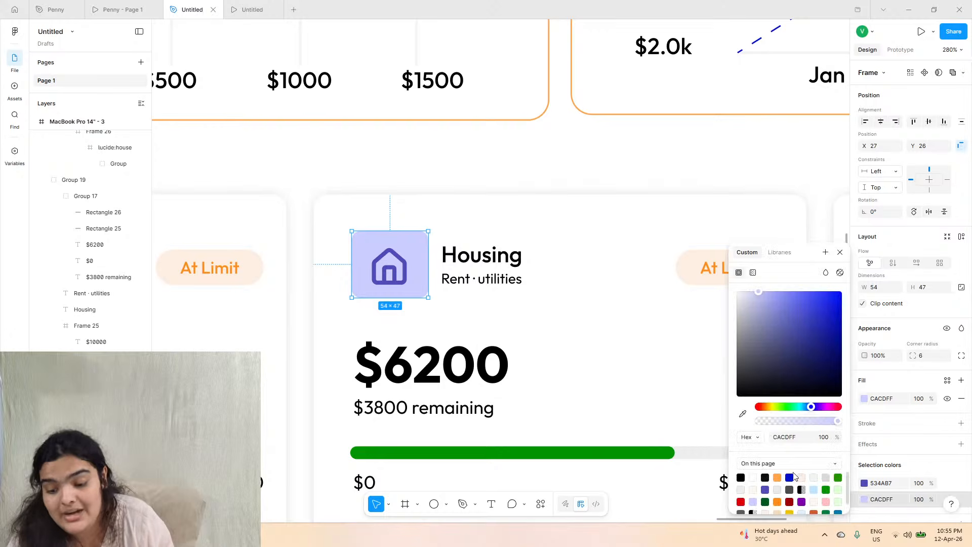
click(838, 489)
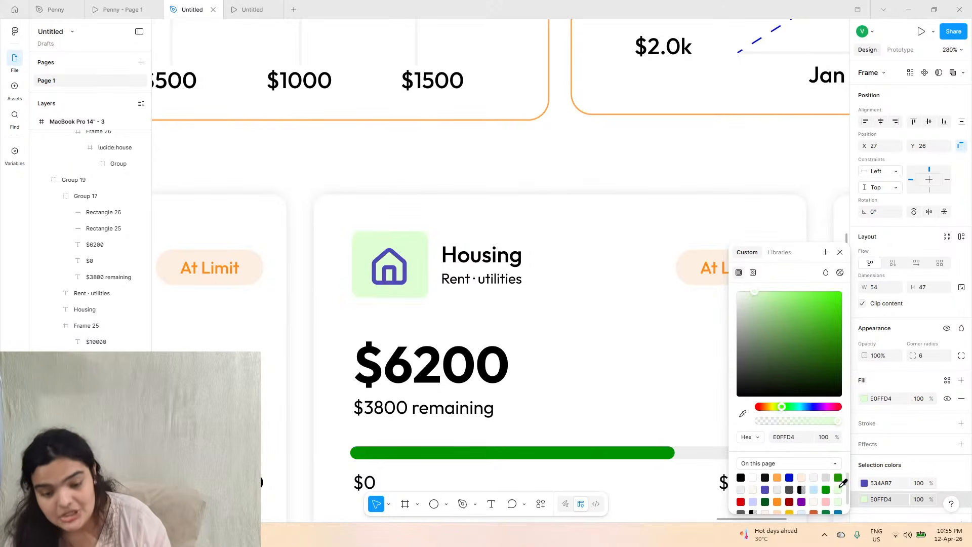
click(373, 264)
click(373, 264)
click(865, 404)
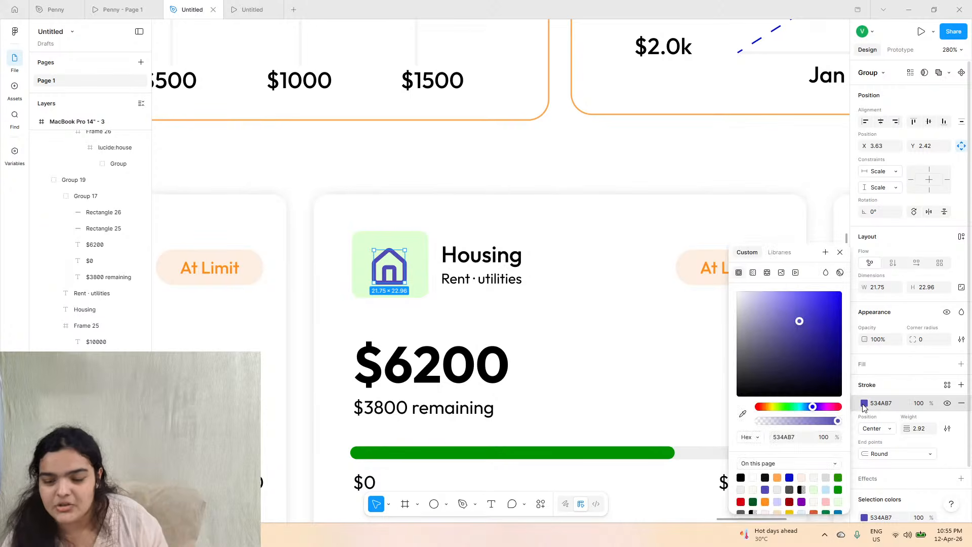
click(839, 489)
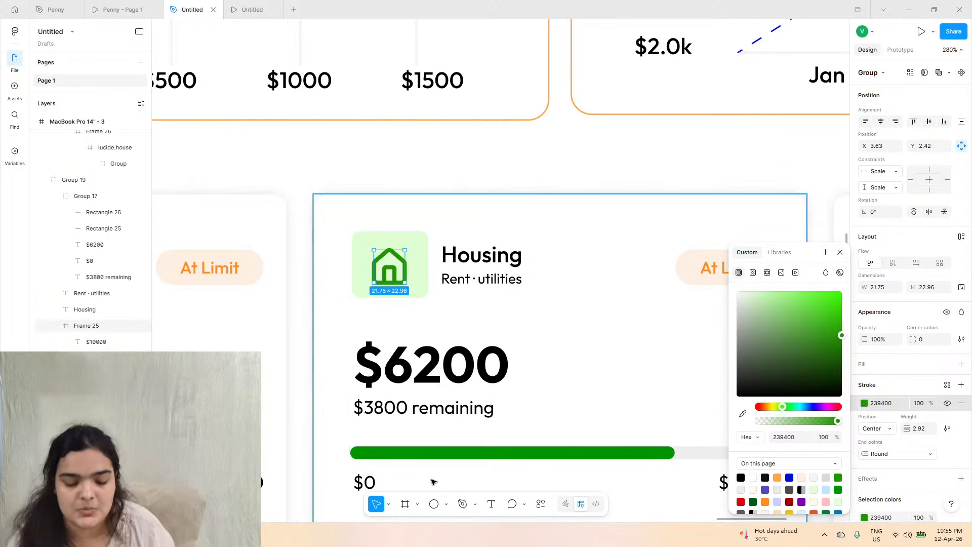
- Open the Iconify plugin and search its icons for "grocery"
click(541, 505)
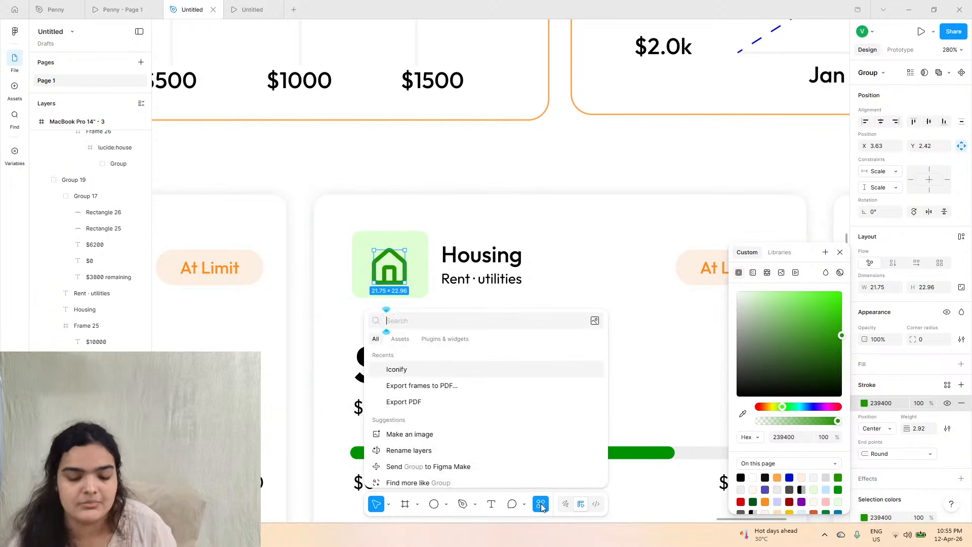
click(429, 373)
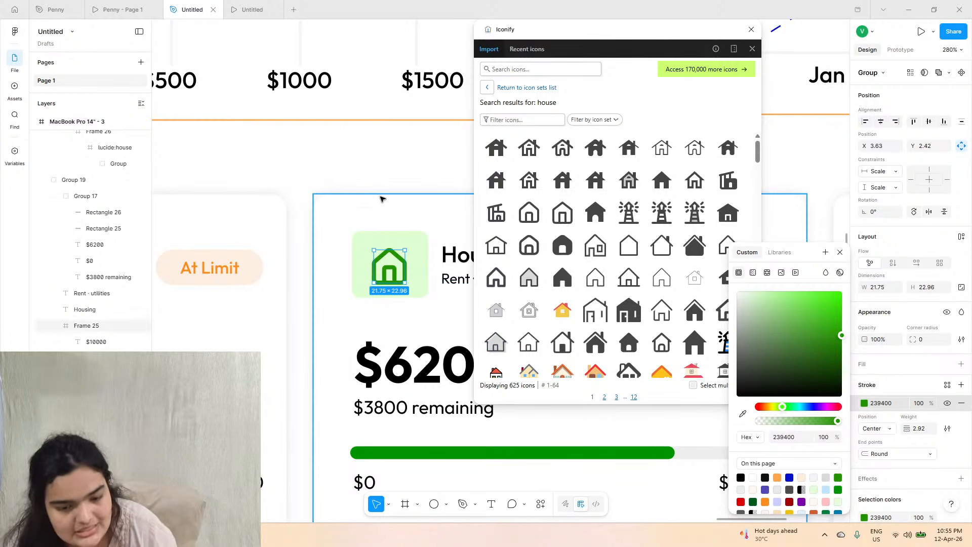
scroll(380, 200, down, 5)
click(522, 118)
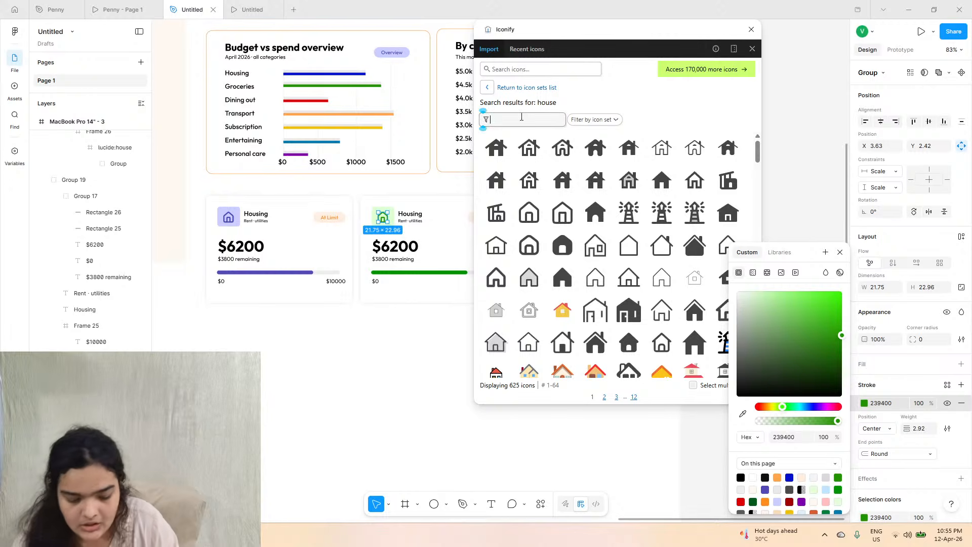
click(520, 71)
text(groc)
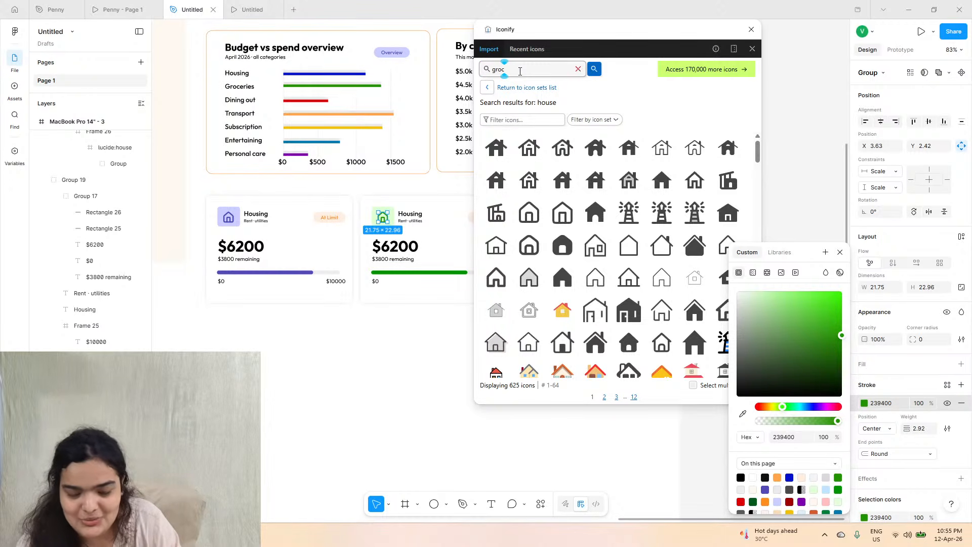
text(eyr)
key(BackSpace)
key(BackSpace)
text(ry)
key(Return)
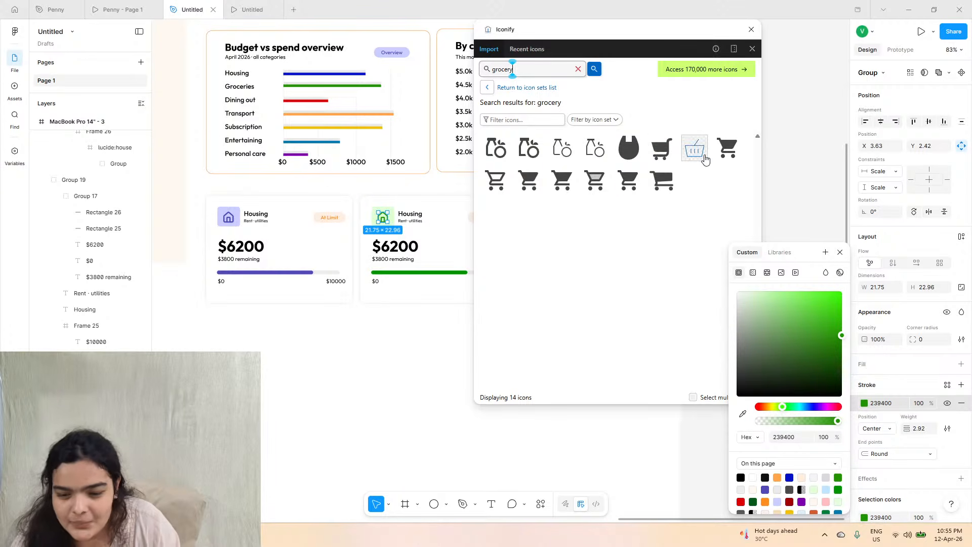
- Import the maki:grocery cart icon onto the middle card's light green icon tile and close the Iconify plugin
drag(650, 151, 393, 312)
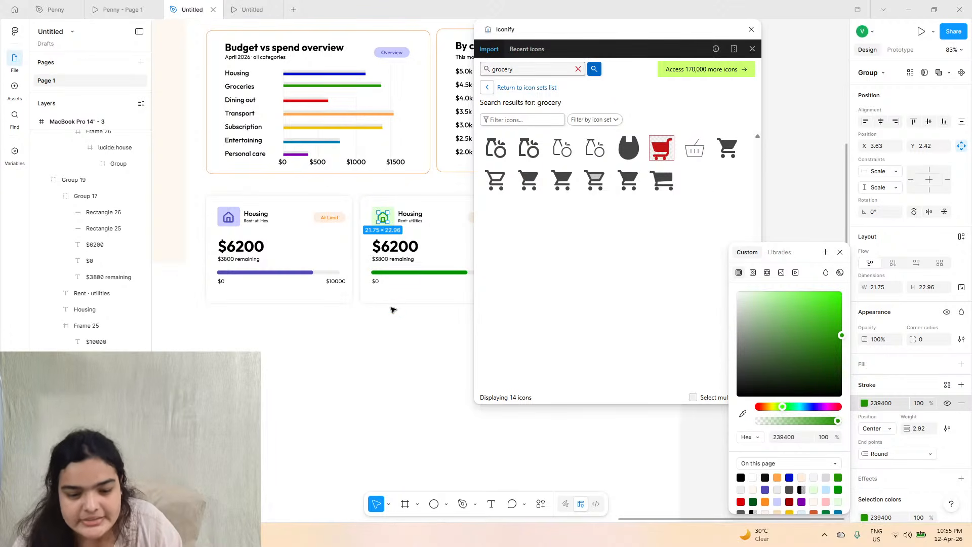
drag(389, 263, 369, 68)
scroll(372, 63, up, 3)
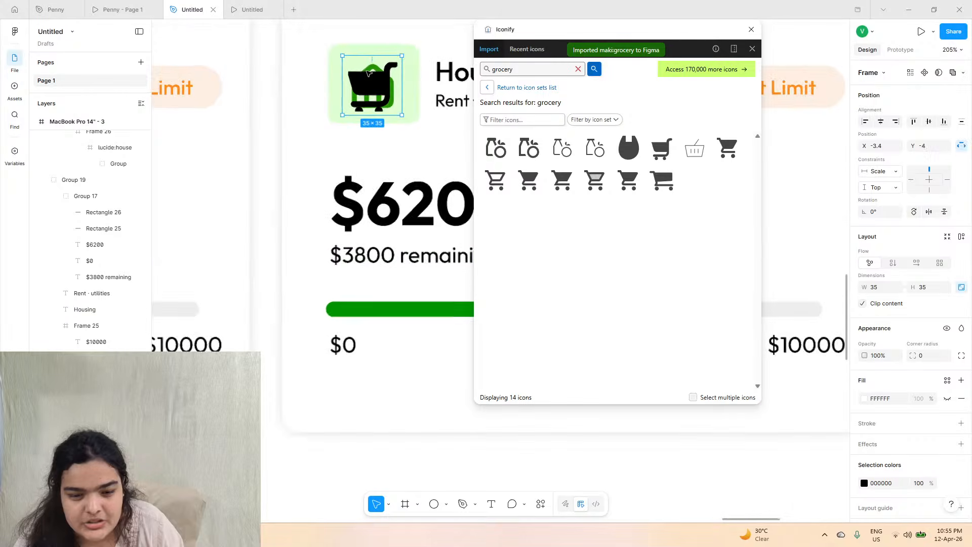
scroll(384, 62, up, 3)
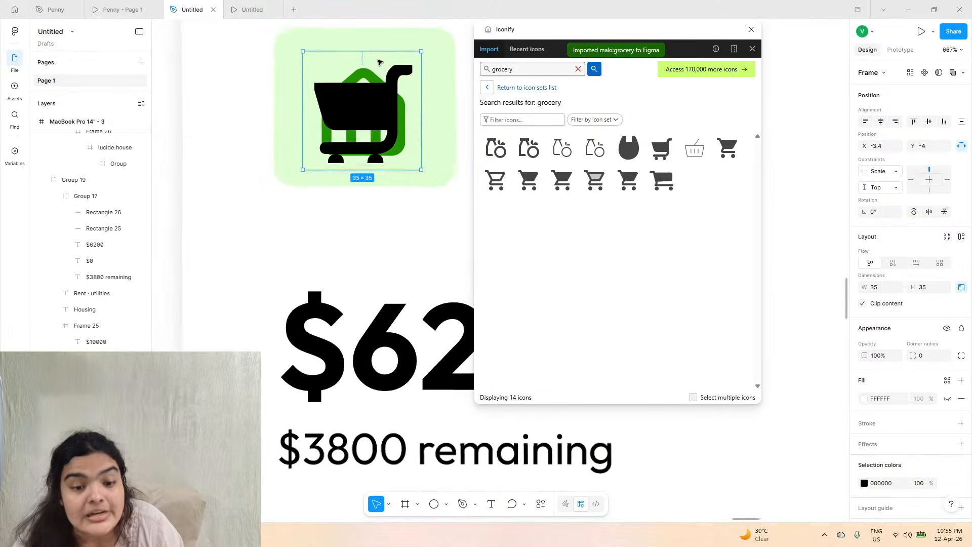
click(751, 29)
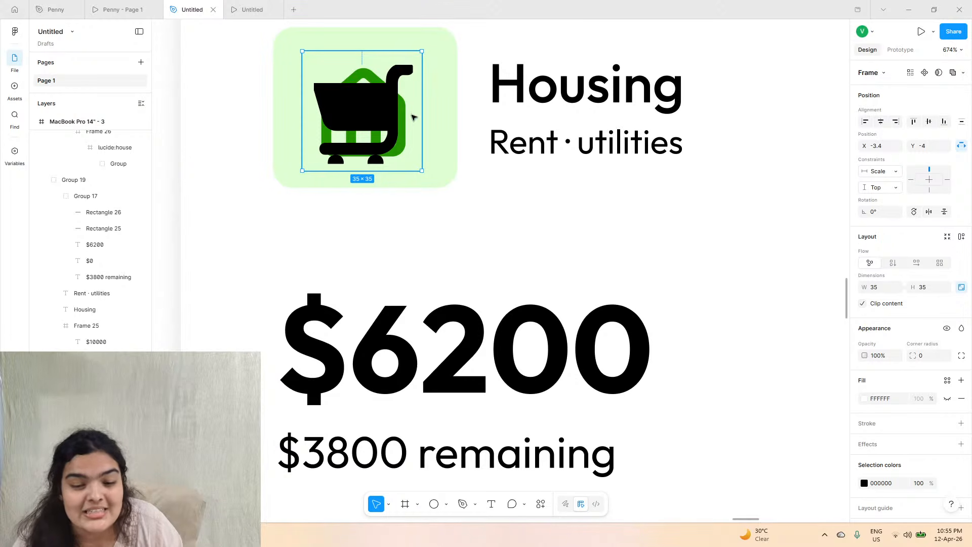
- Delete the green house icon behind the cart on the middle card's icon tile
scroll(413, 115, up, 3)
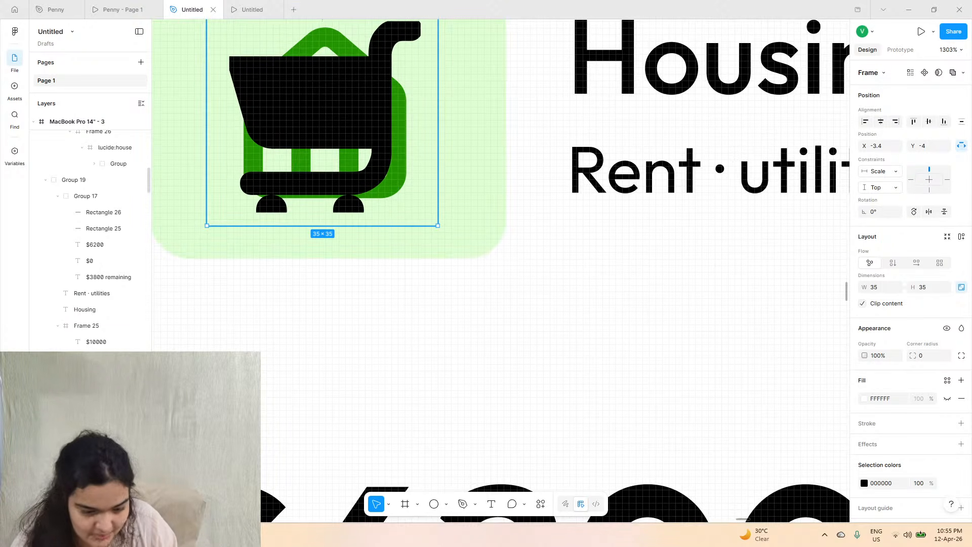
click(399, 116)
key(Delete)
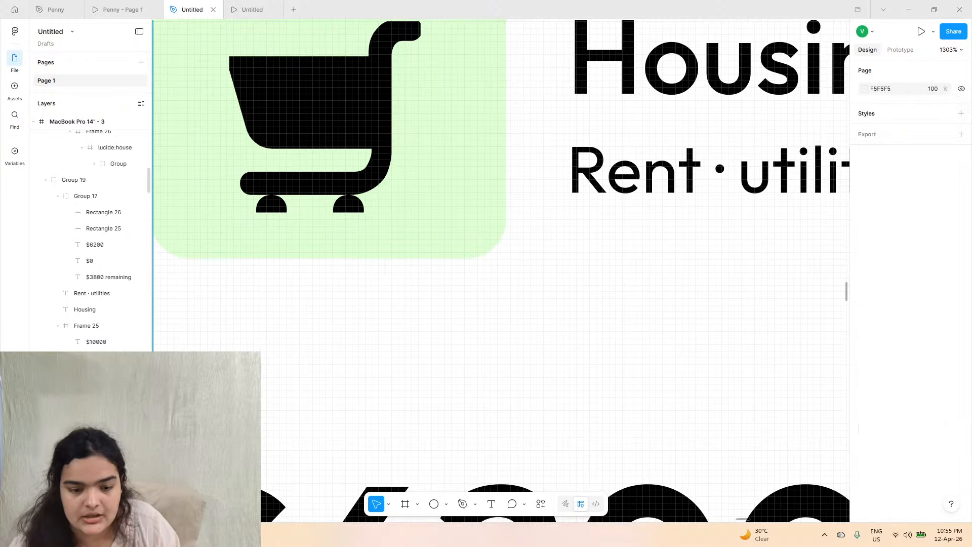
- Recolor the middle card's cart icon green, 239400
click(293, 109)
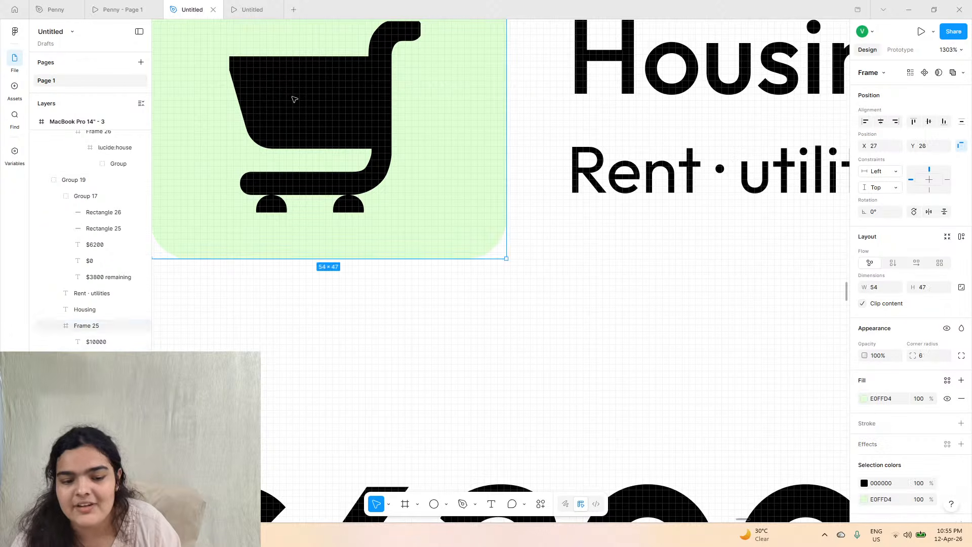
click(293, 99)
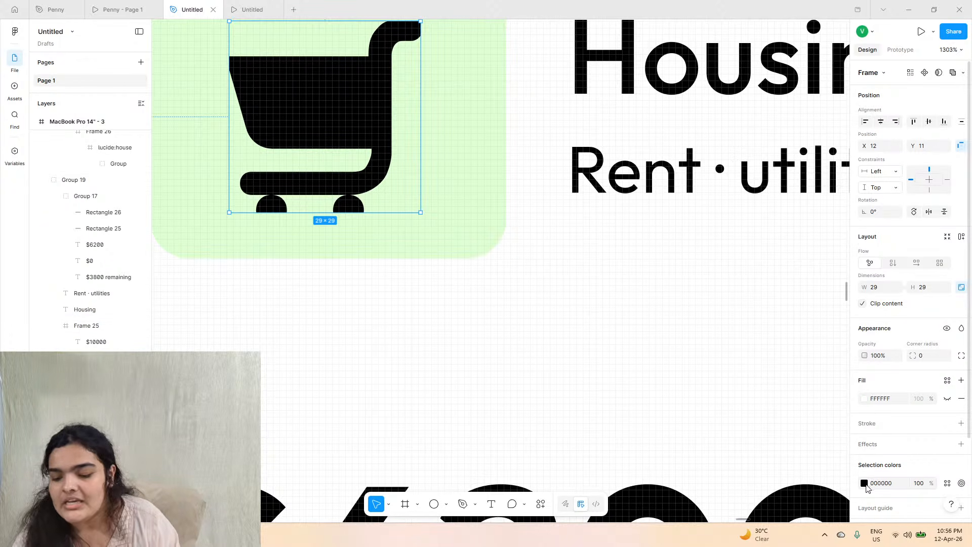
click(865, 484)
click(838, 478)
scroll(424, 291, down, 5)
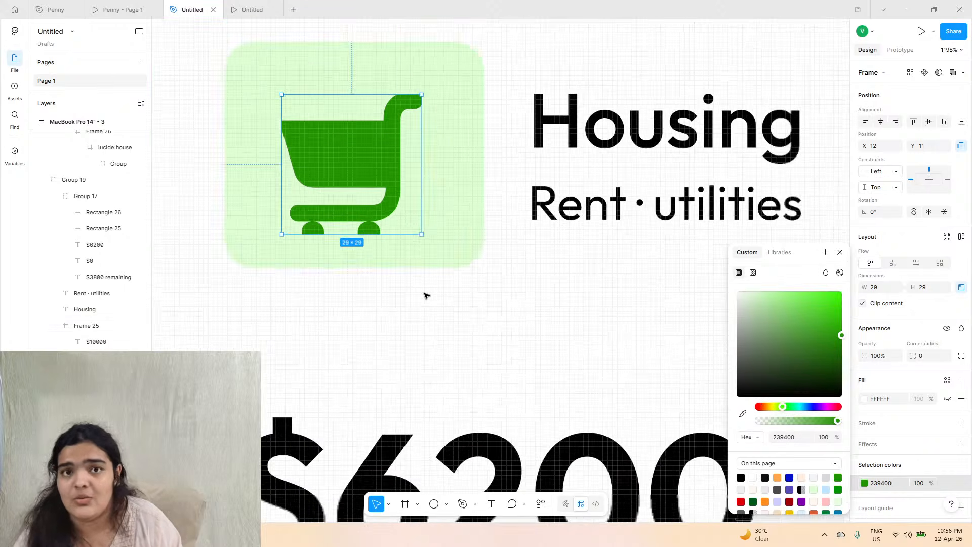
- Resize the cart icon to 31 × 31 and center it on its light green tile
double_click(389, 199)
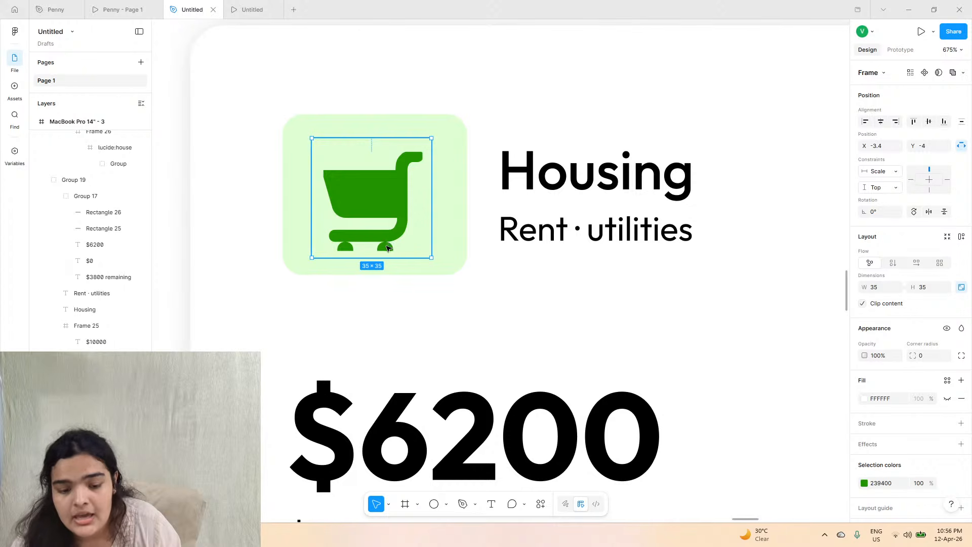
drag(382, 255, 381, 250)
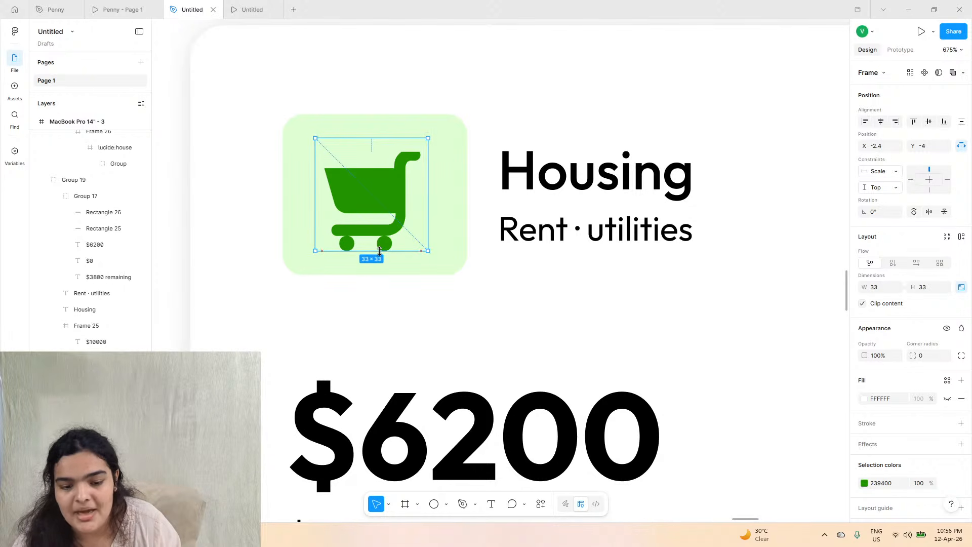
drag(390, 143, 391, 145)
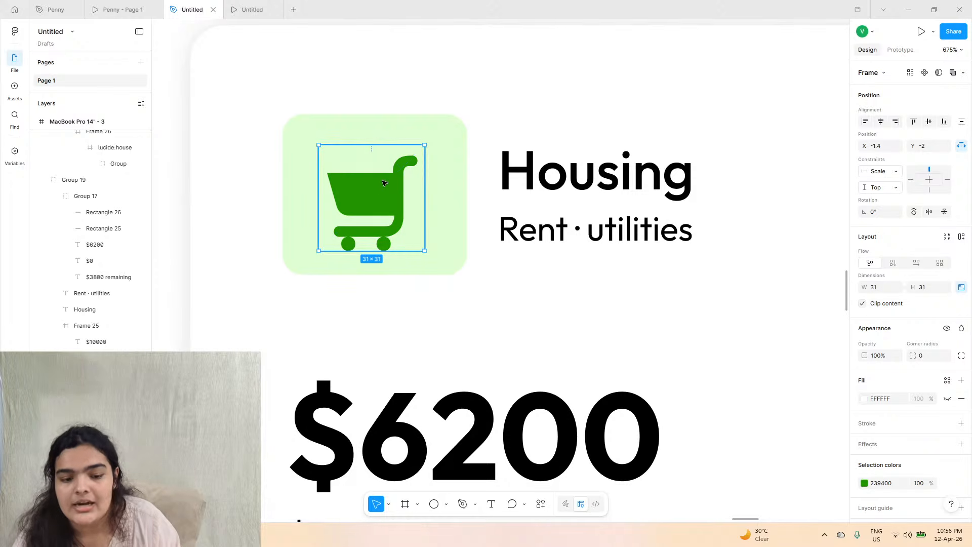
drag(378, 192, 379, 190)
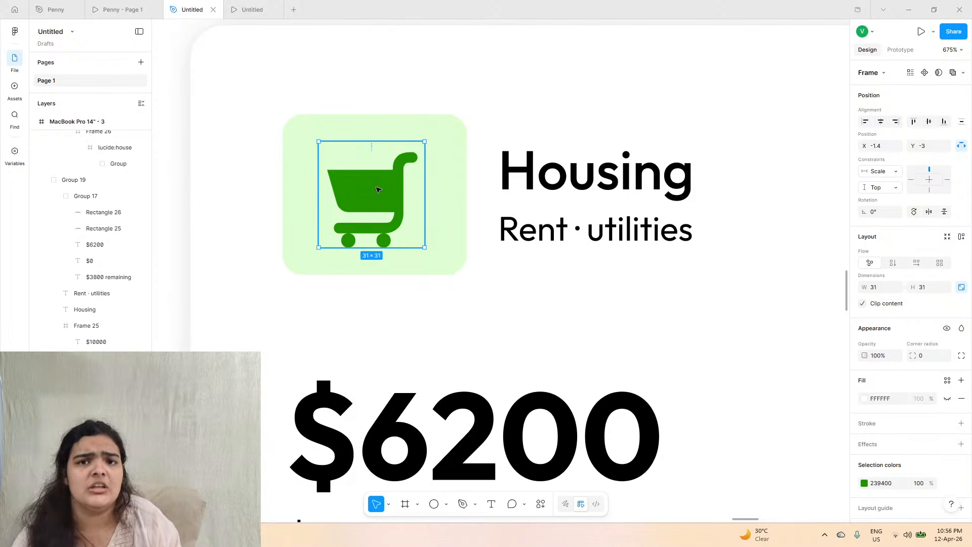
- Compare the design with the Groceries card and its status badge in the Penny prototype
scroll(378, 190, down, 10)
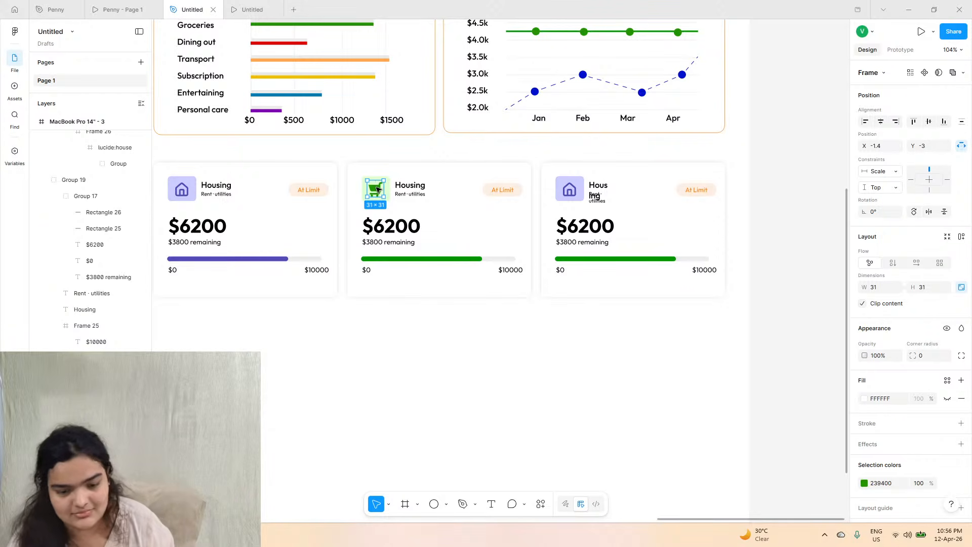
scroll(399, 190, left, 5)
scroll(400, 190, down, 6)
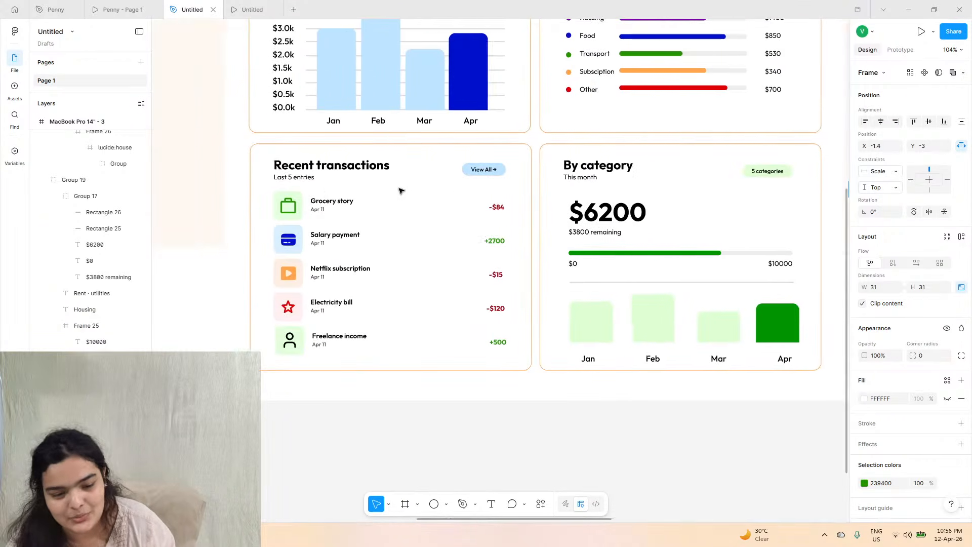
scroll(400, 190, down, 4)
scroll(399, 189, left, 3)
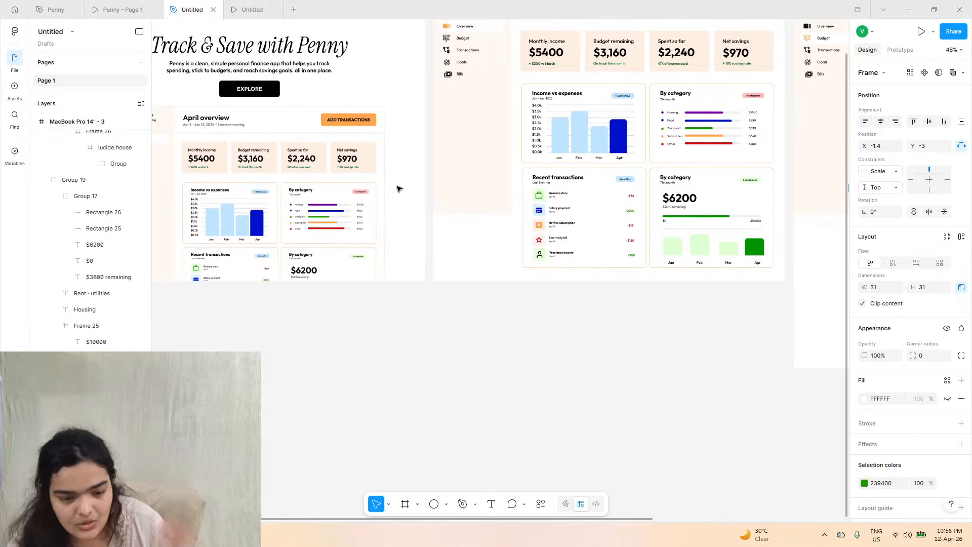
click(123, 9)
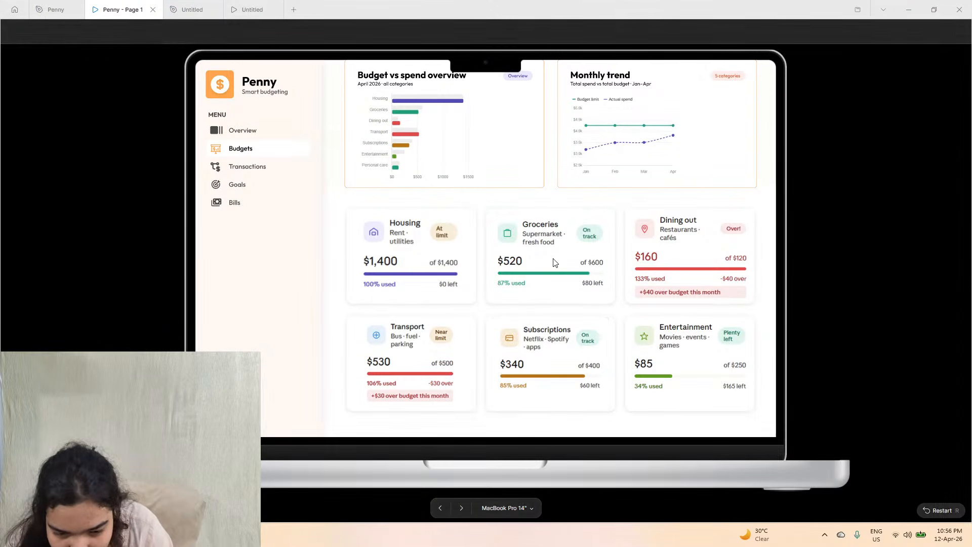
click(192, 9)
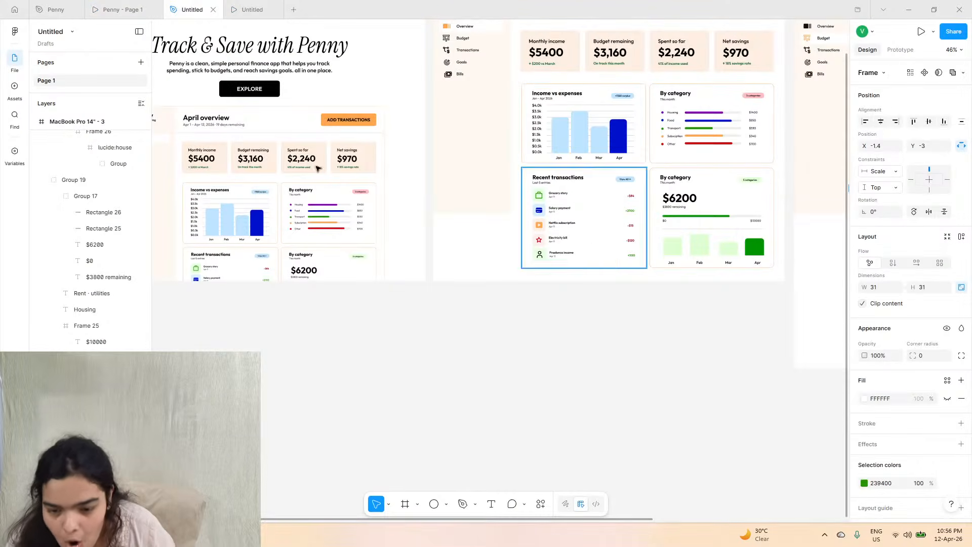
- Change the middle card's status badge text to "On track"
scroll(320, 172, right, 10)
scroll(527, 177, up, 10)
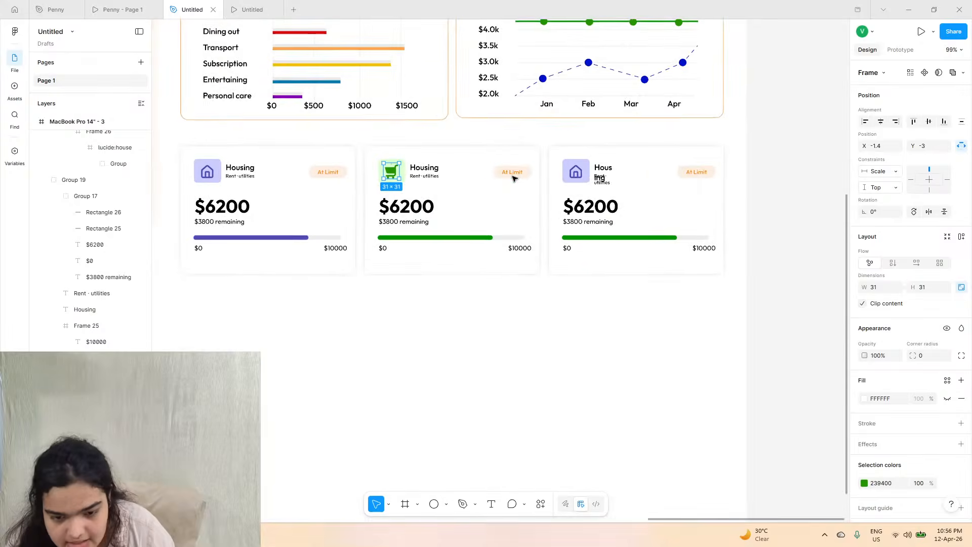
click(512, 174)
double_click(512, 175)
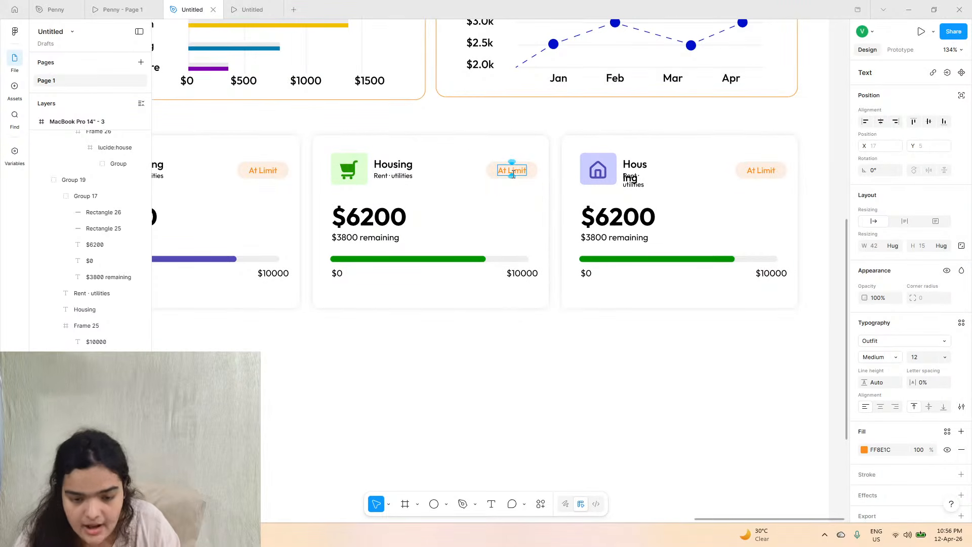
triple_click(514, 175)
text(One)
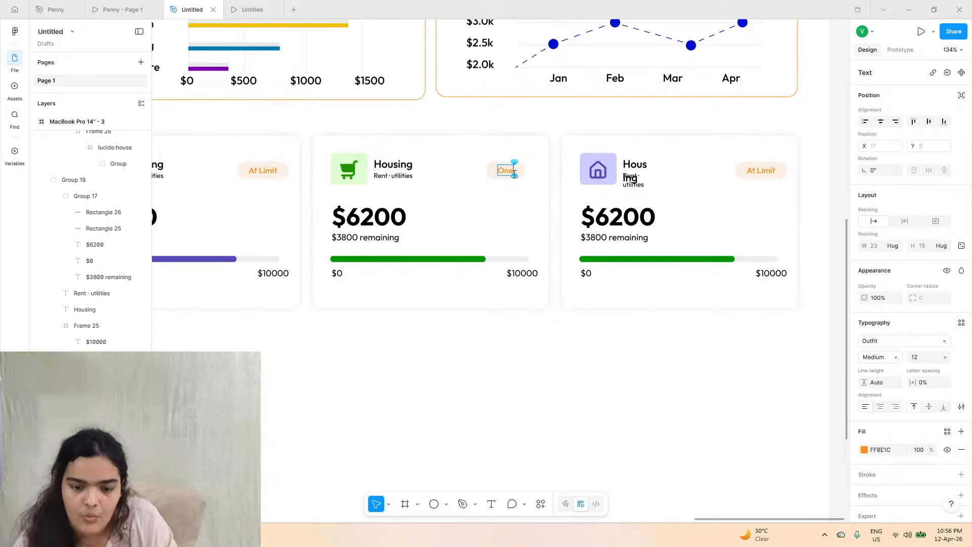
key(BackSpace)
text(track)
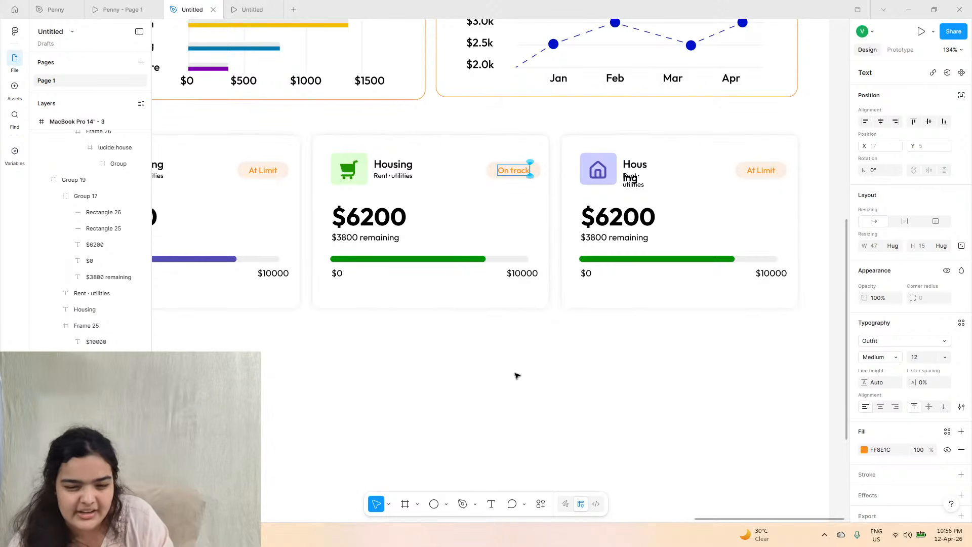
key(Escape)
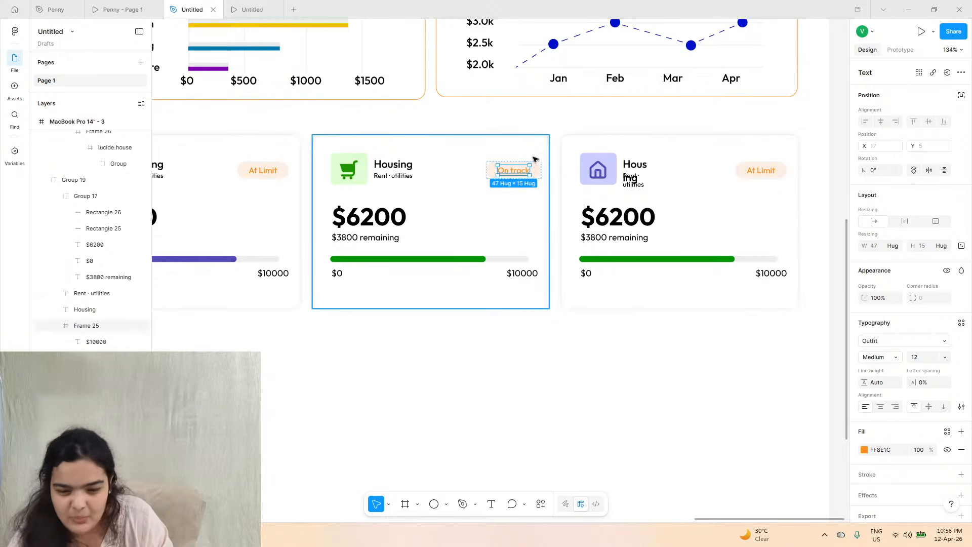
- Recolor the "On track" badge with a light green E0FFD4 fill and green text
click(539, 170)
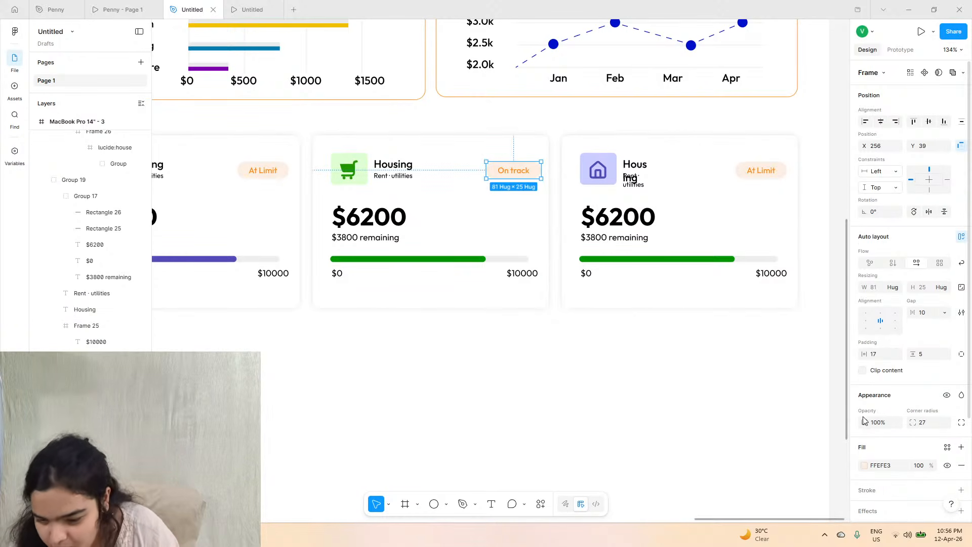
click(865, 466)
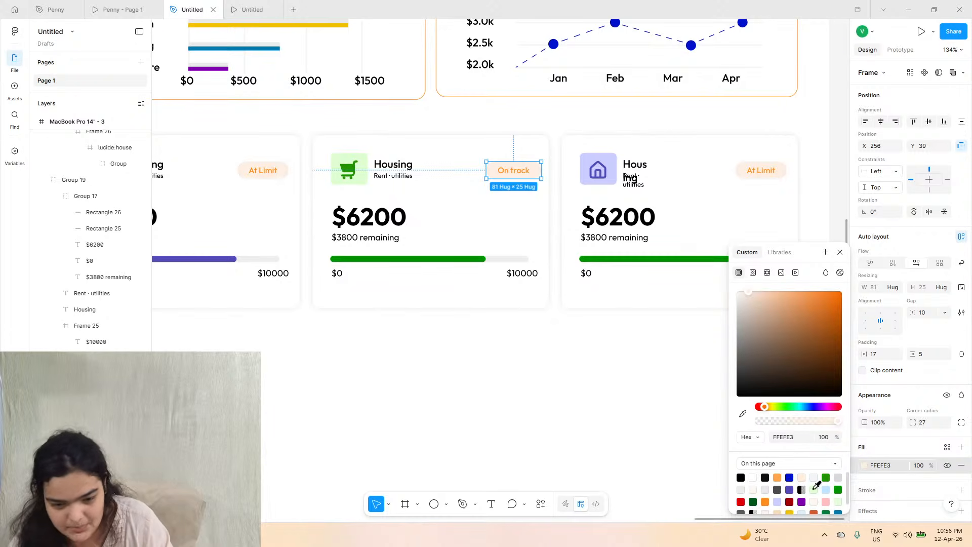
click(814, 489)
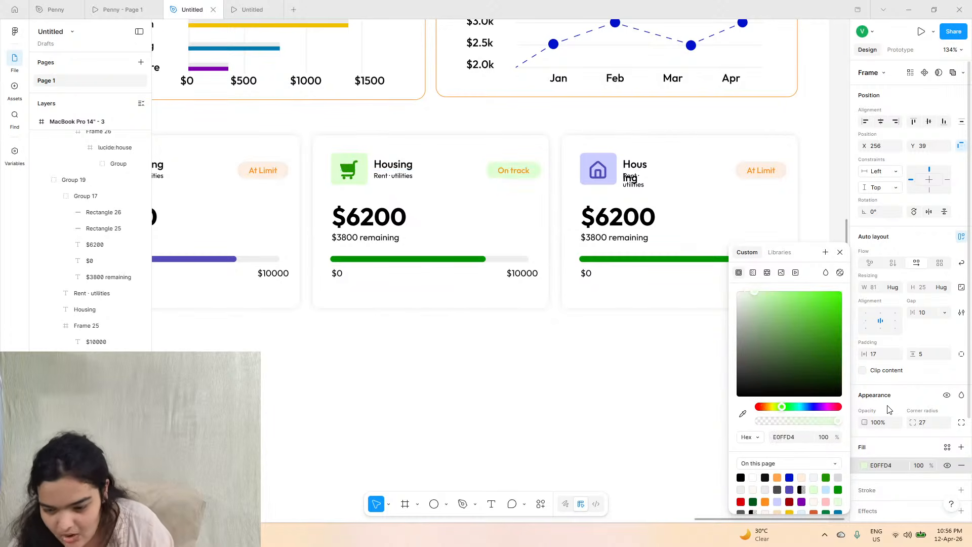
double_click(512, 171)
click(865, 451)
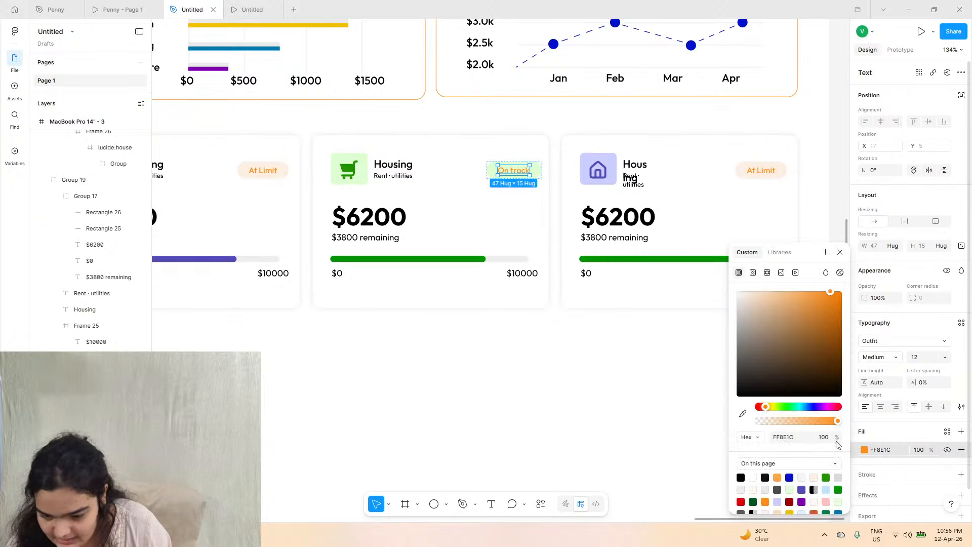
click(826, 478)
click(566, 395)
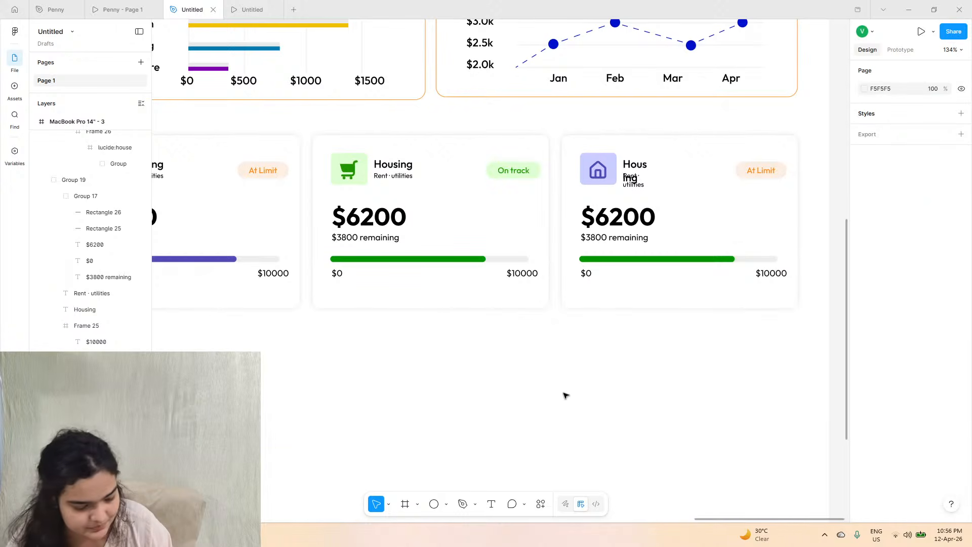
- Check the Groceries card's title, description and amounts in the Penny prototype
scroll(553, 373, down, 3)
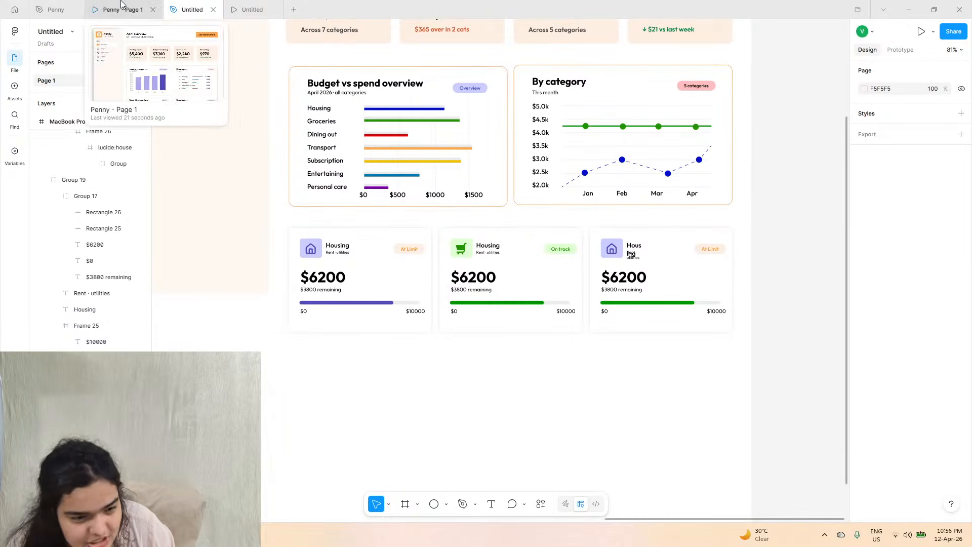
click(100, 5)
click(188, 10)
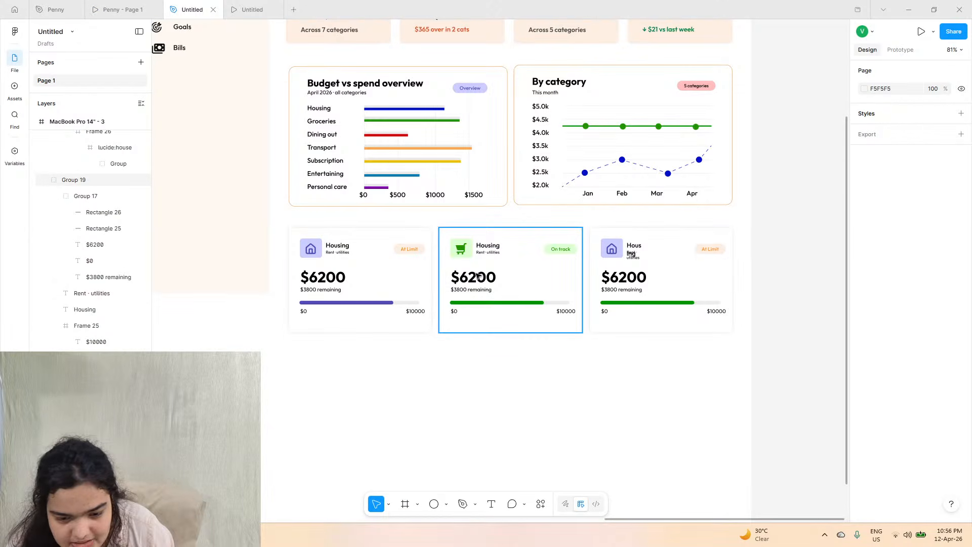
- Change the middle card's large amount to $520
double_click(477, 276)
double_click(478, 276)
drag(459, 277, 521, 281)
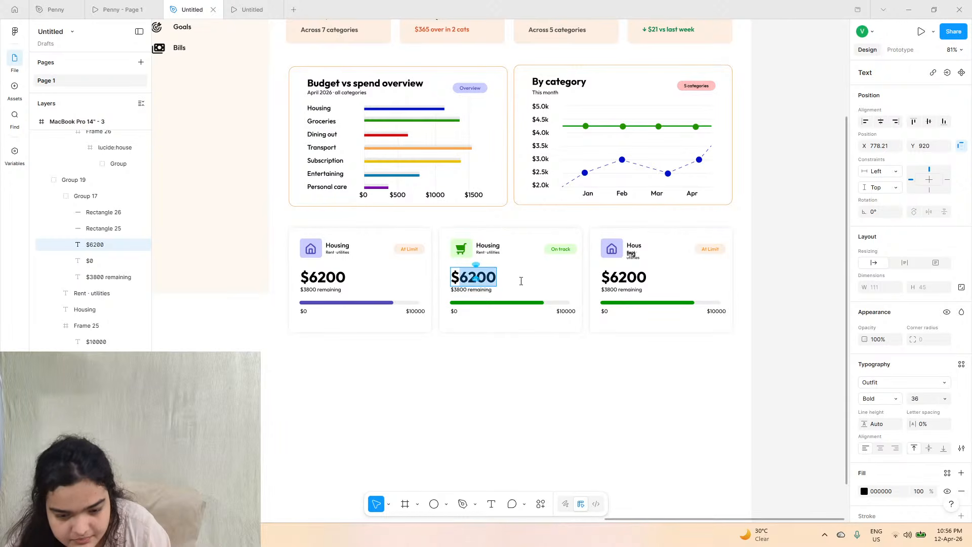
text(520)
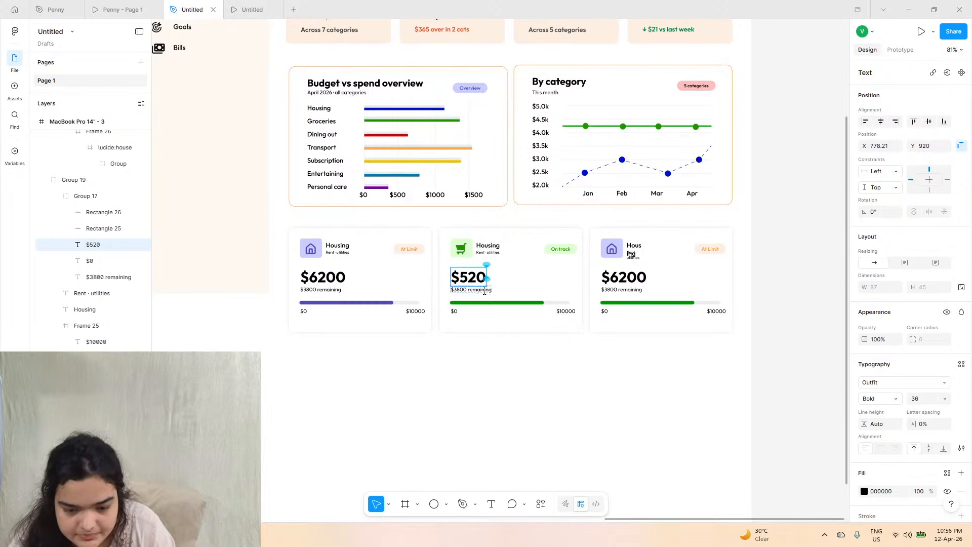
key(Escape)
- Select the middle card's remaining-amount text and compare it with the Groceries card in the Penny prototype
double_click(465, 286)
double_click(464, 289)
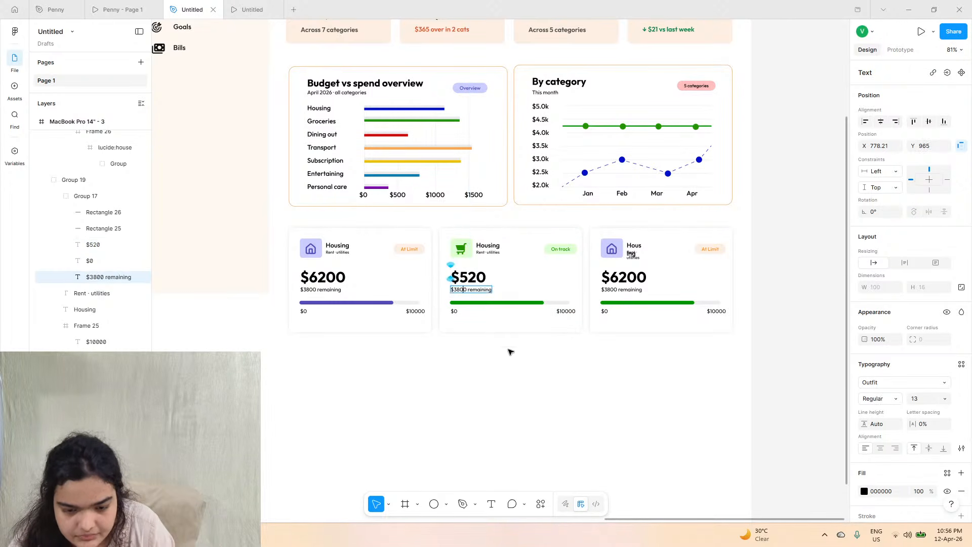
key(Escape)
click(143, 6)
click(192, 9)
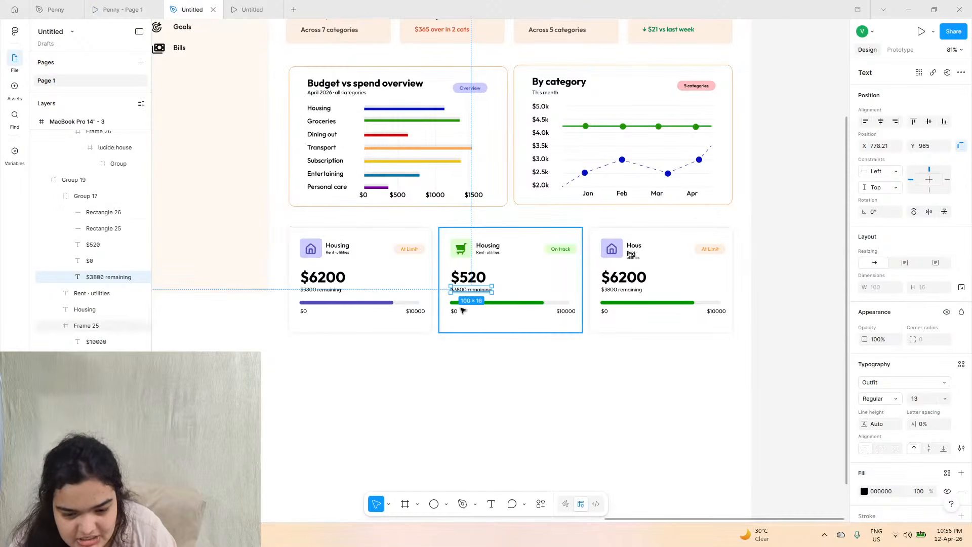
scroll(473, 293, up, 5)
scroll(477, 293, down, 5)
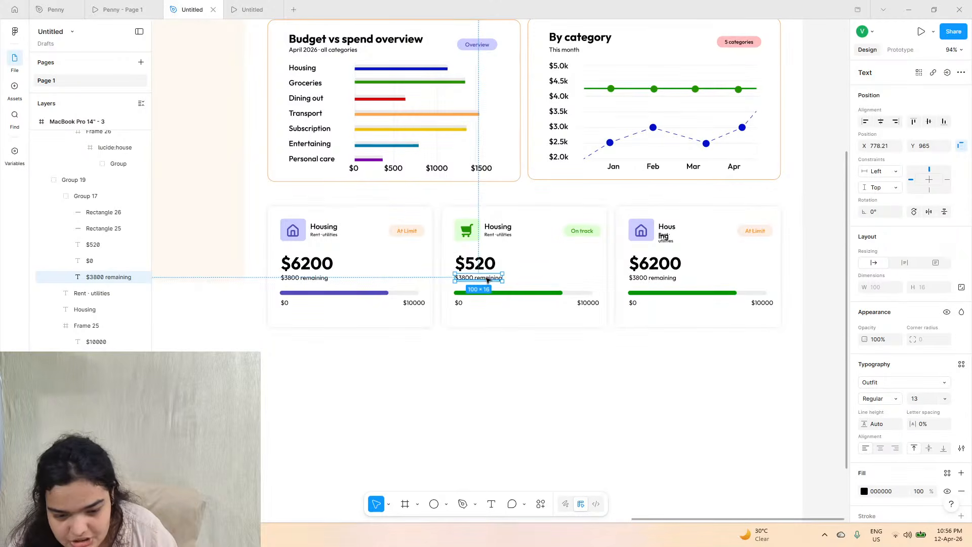
- Check the third card in the Penny prototype and retitle the third Housing copy "Dining Out"
click(661, 253)
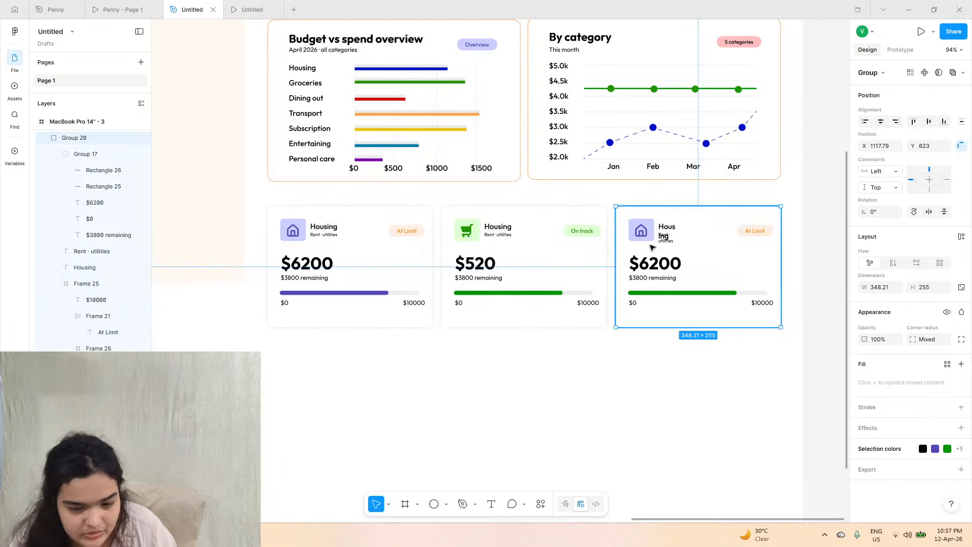
click(117, 6)
click(192, 9)
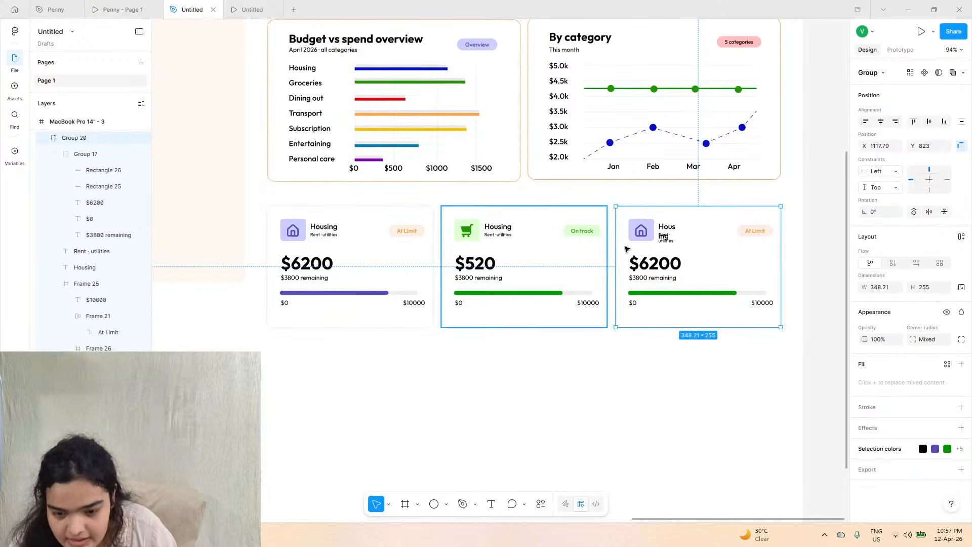
double_click(657, 230)
double_click(665, 226)
scroll(665, 225, up, 4)
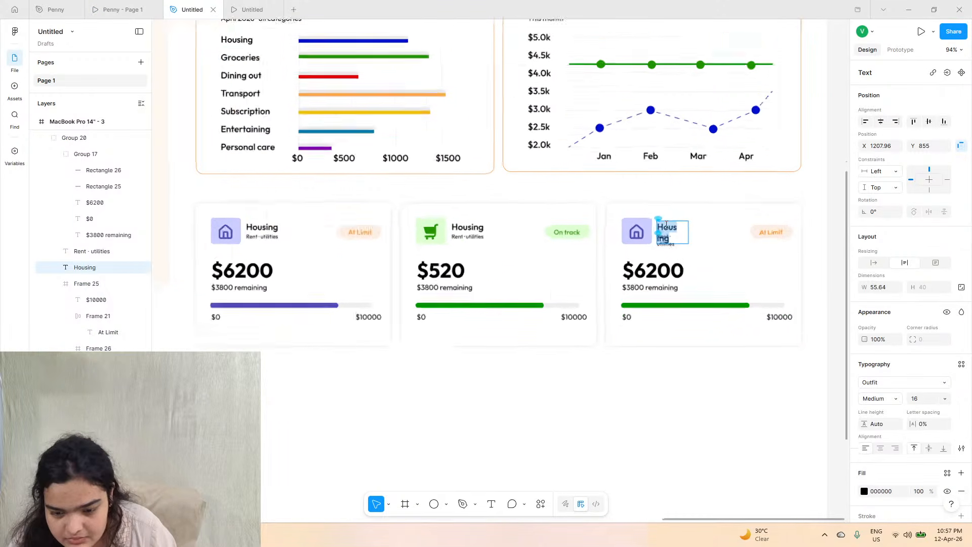
text(Dining Out)
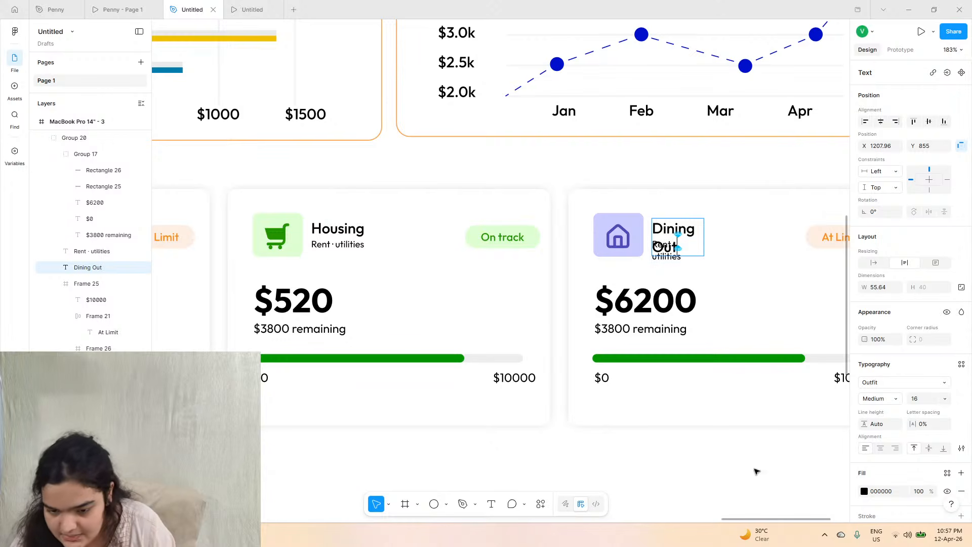
key(Escape)
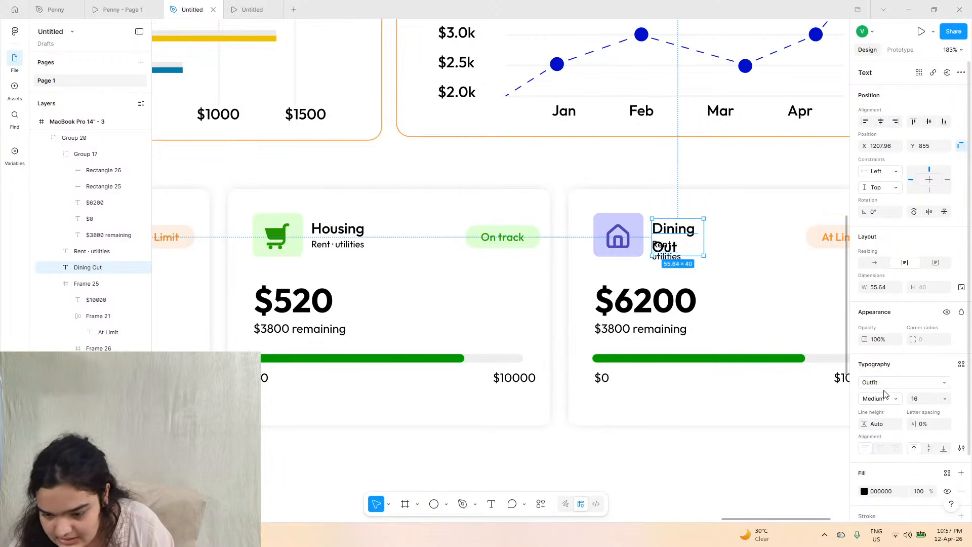
- Set the Dining Out card's title and description text to auto width so each fits on one line
click(880, 260)
scroll(780, 286, right, 3)
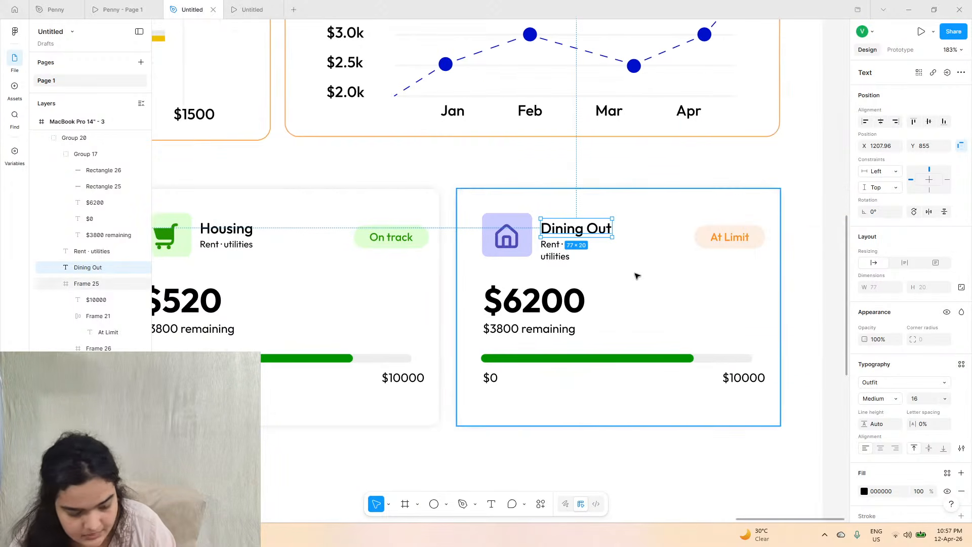
click(550, 256)
click(873, 263)
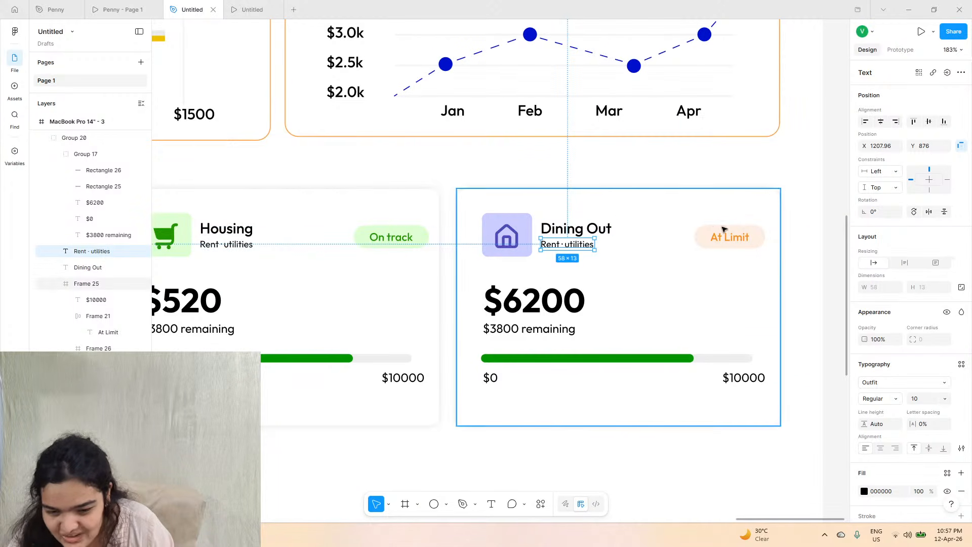
- Change the Dining Out card's status badge text to "Over!", matching the Penny prototype
click(730, 236)
click(731, 236)
click(118, 9)
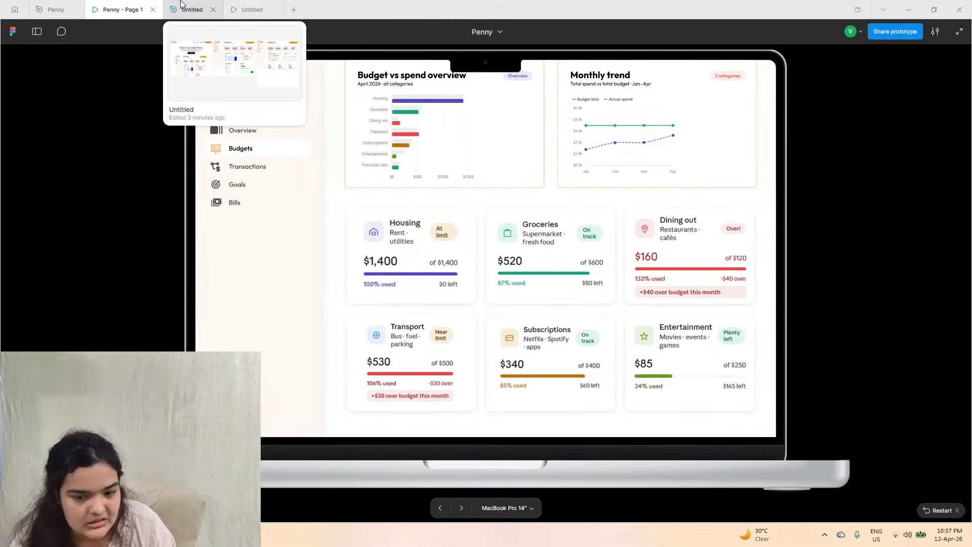
click(185, 7)
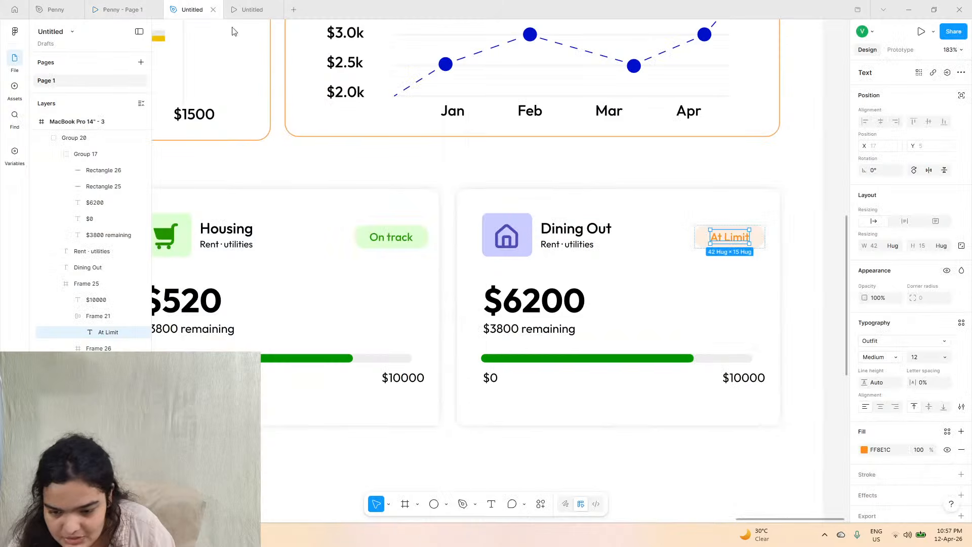
double_click(724, 237)
text(Over)
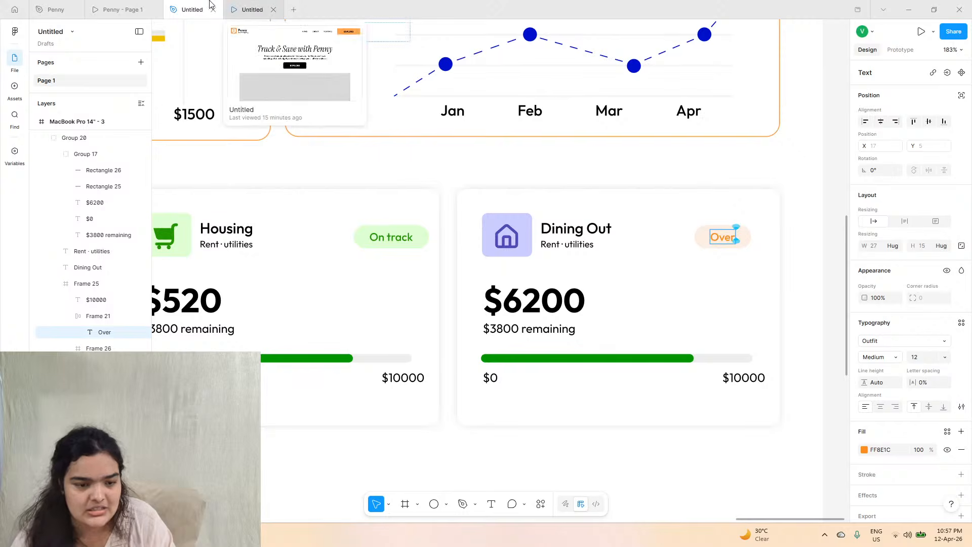
click(118, 9)
click(187, 9)
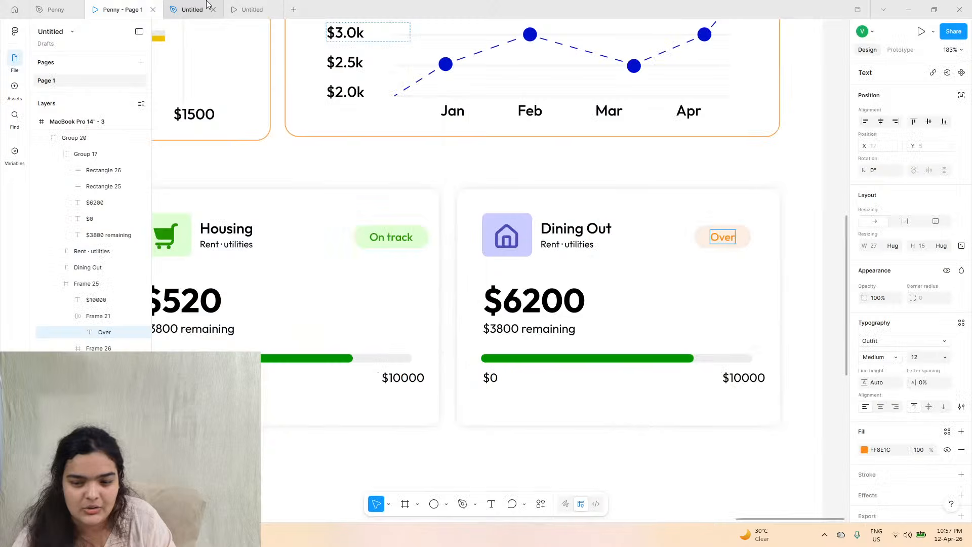
text(!)
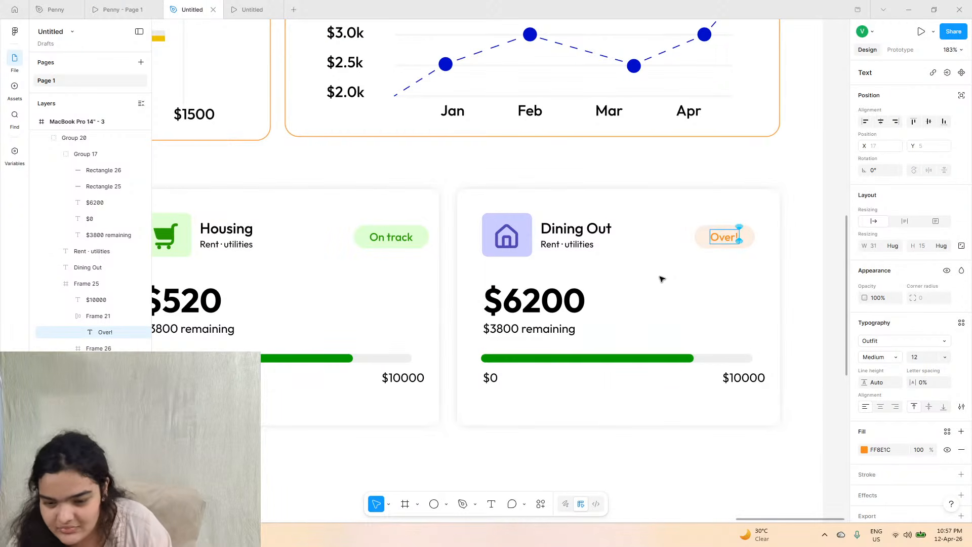
key(Escape)
- Recolor the "Over!" badge text dark red using a color already on the page
click(864, 451)
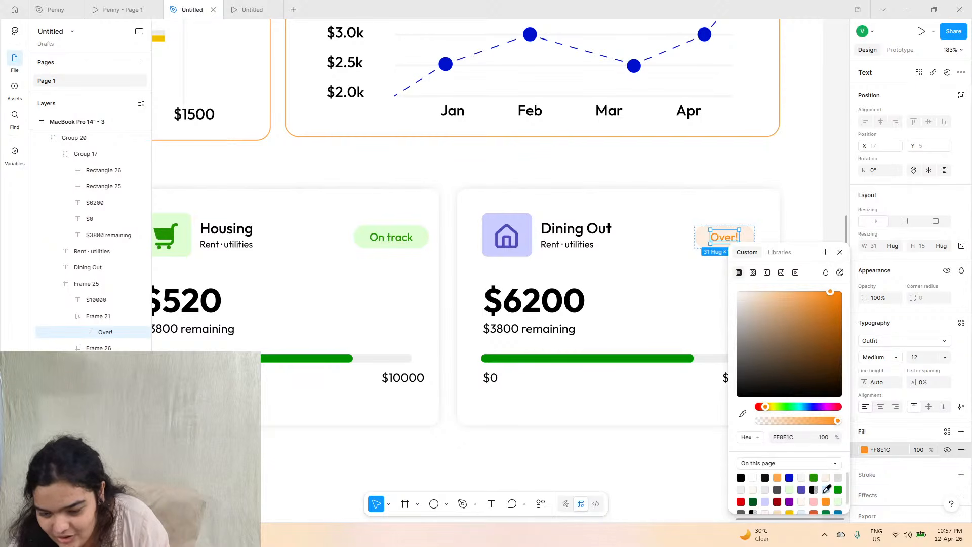
click(813, 502)
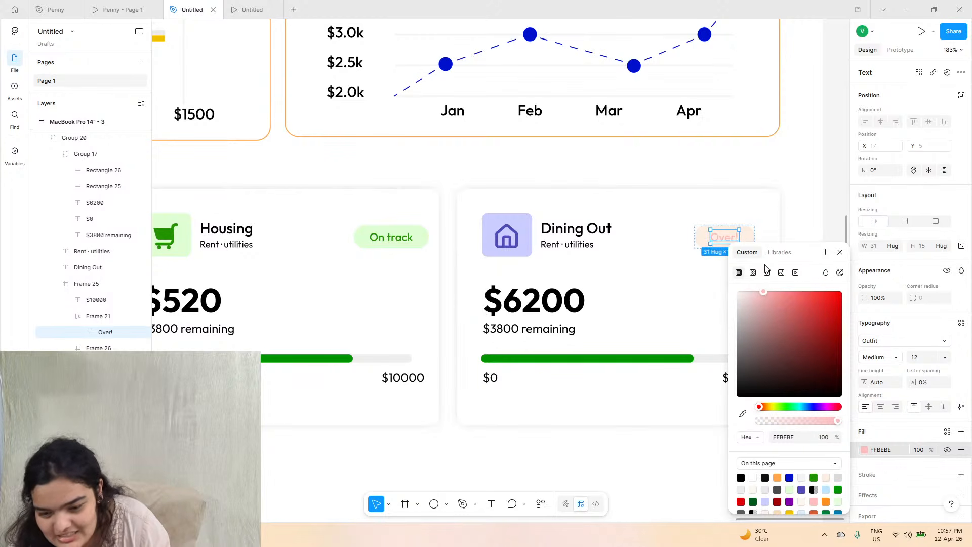
click(814, 511)
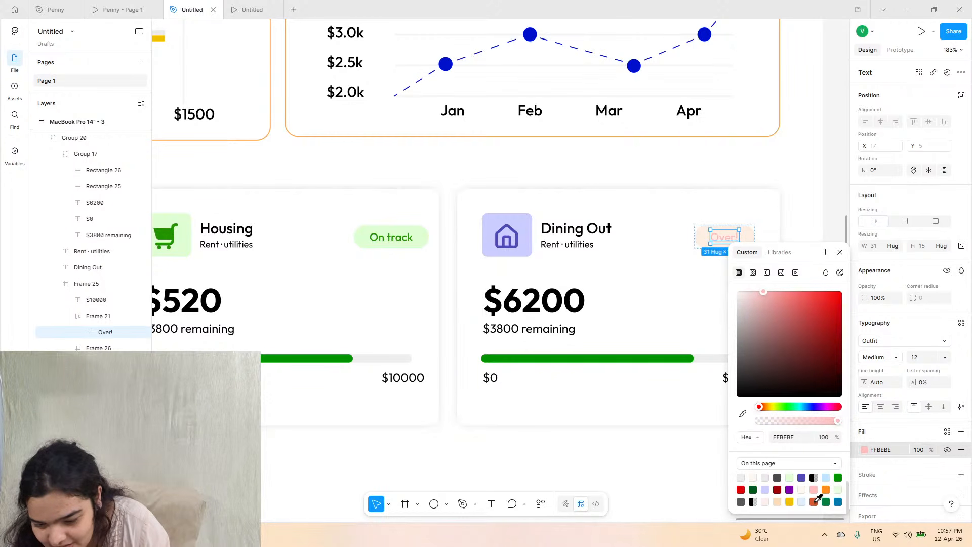
click(778, 490)
click(701, 462)
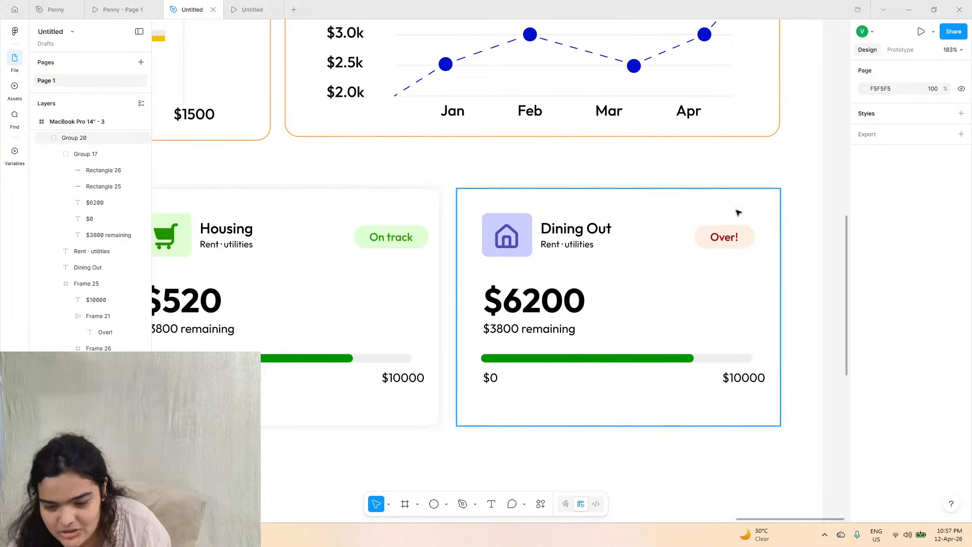
- Recolor the "Over!" badge background to a light red, starting from the page's red E00004
click(745, 240)
click(744, 240)
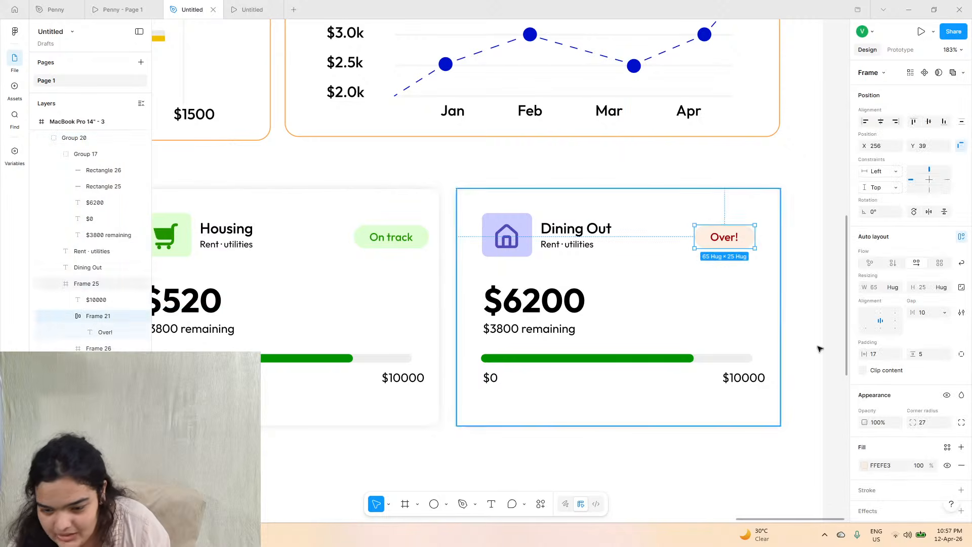
click(865, 466)
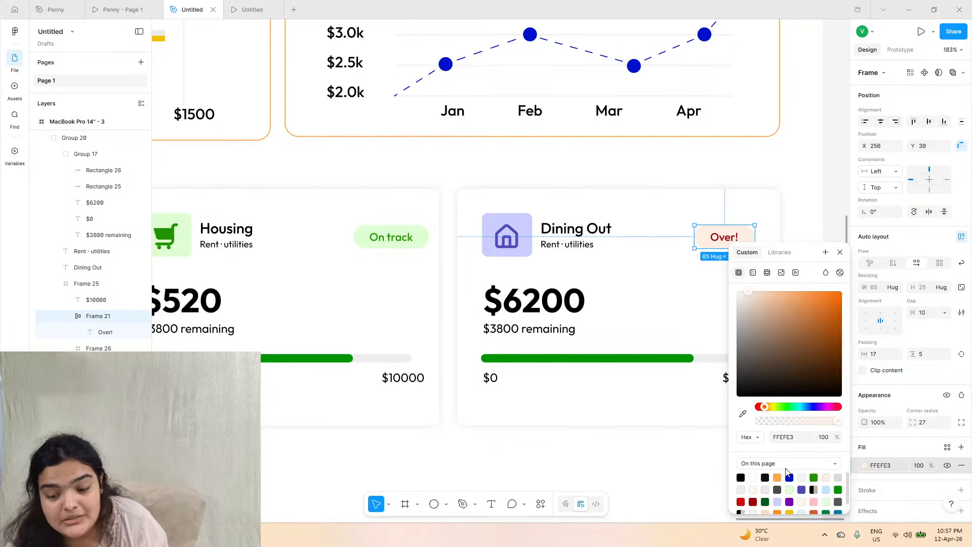
click(741, 502)
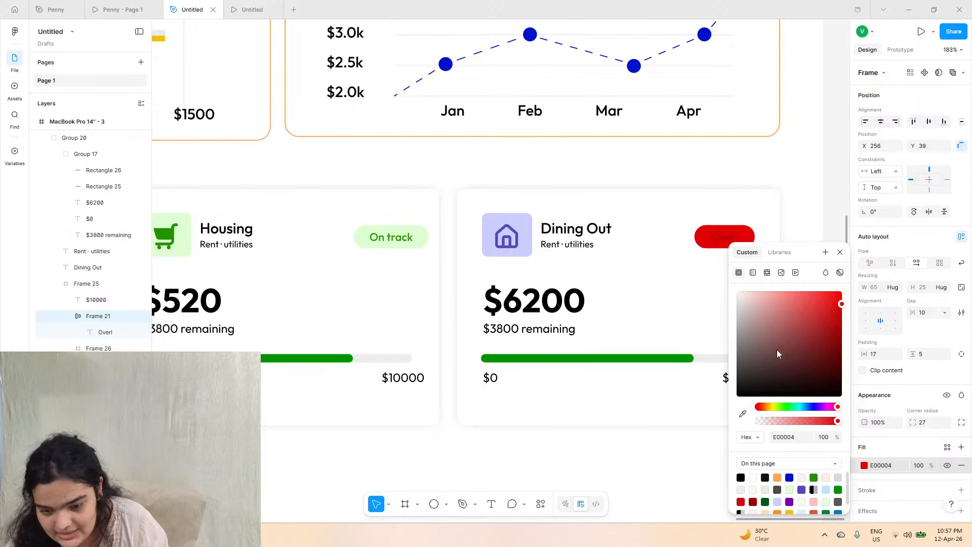
drag(777, 350, 756, 292)
click(550, 333)
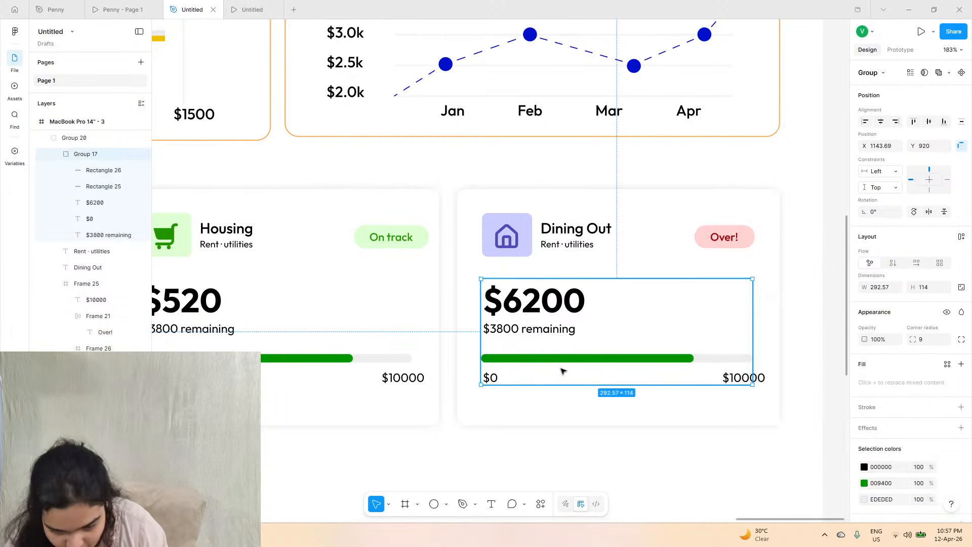
- Select the Dining Out card's icon tile and open the Iconify plugin
click(489, 207)
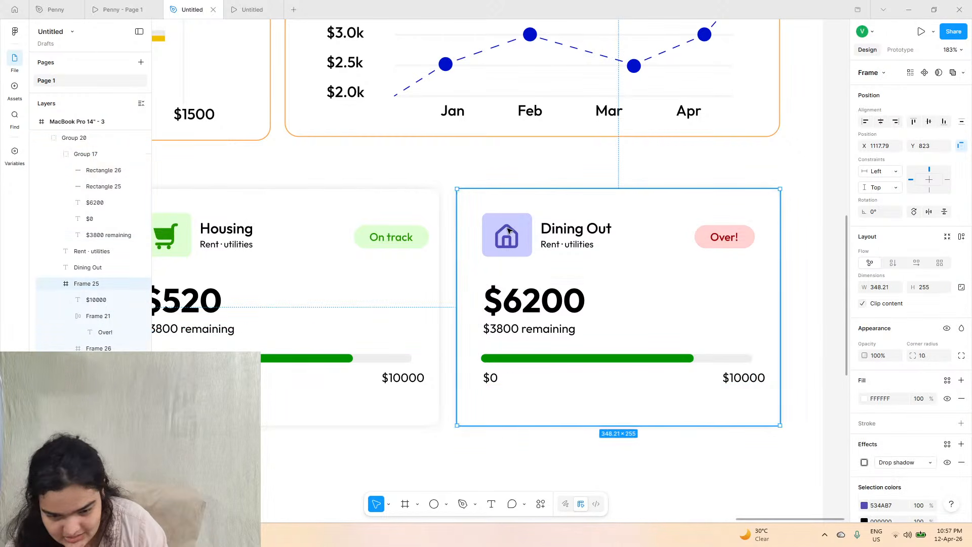
click(504, 230)
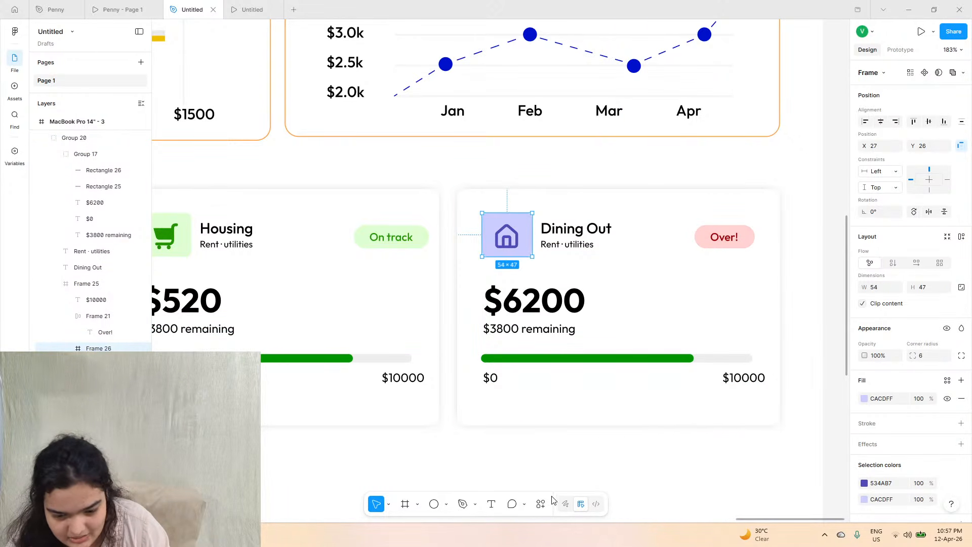
click(541, 504)
click(400, 369)
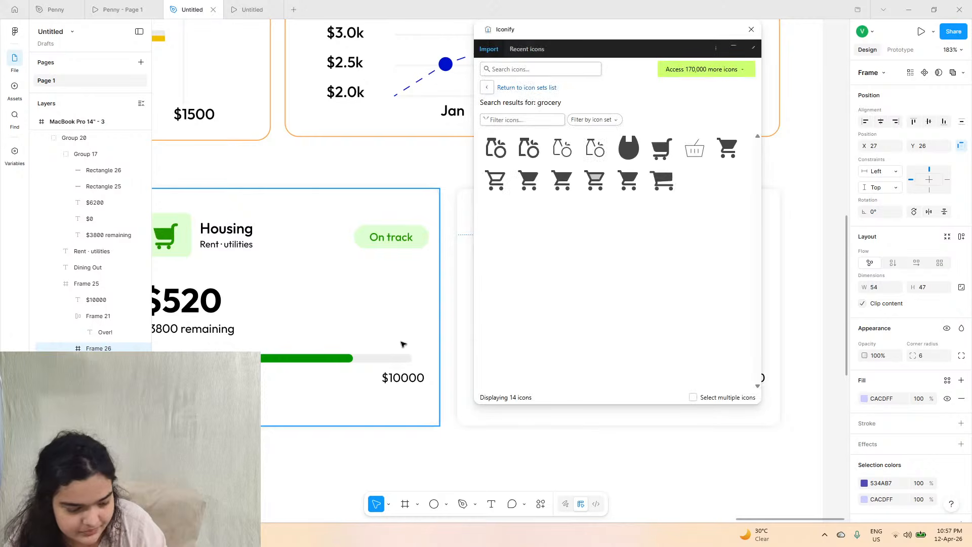
click(510, 70)
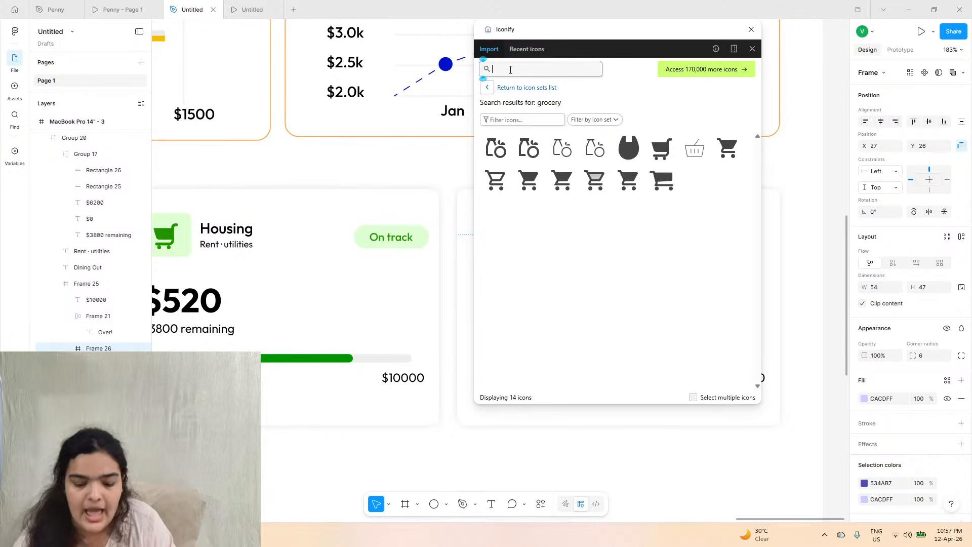
text(iconify)
key(Return)
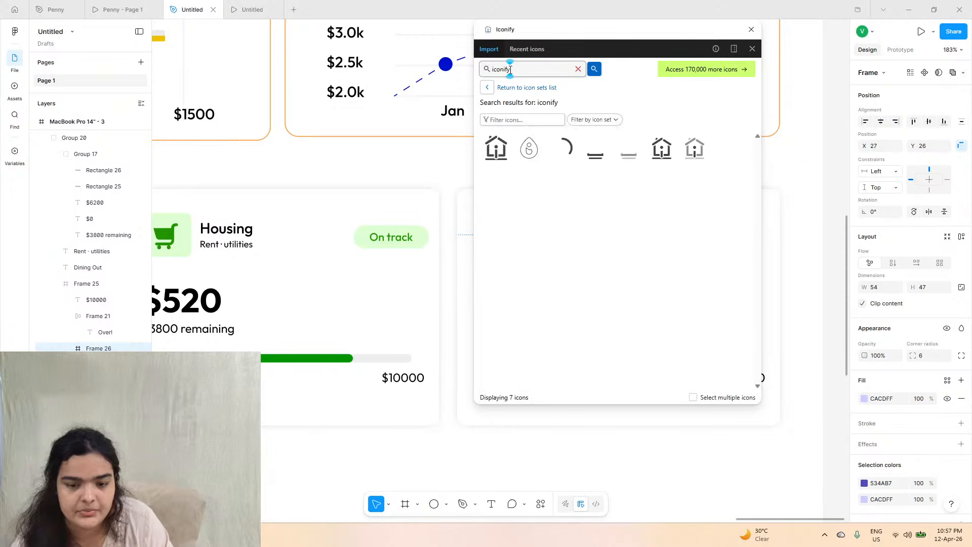
double_click(511, 70)
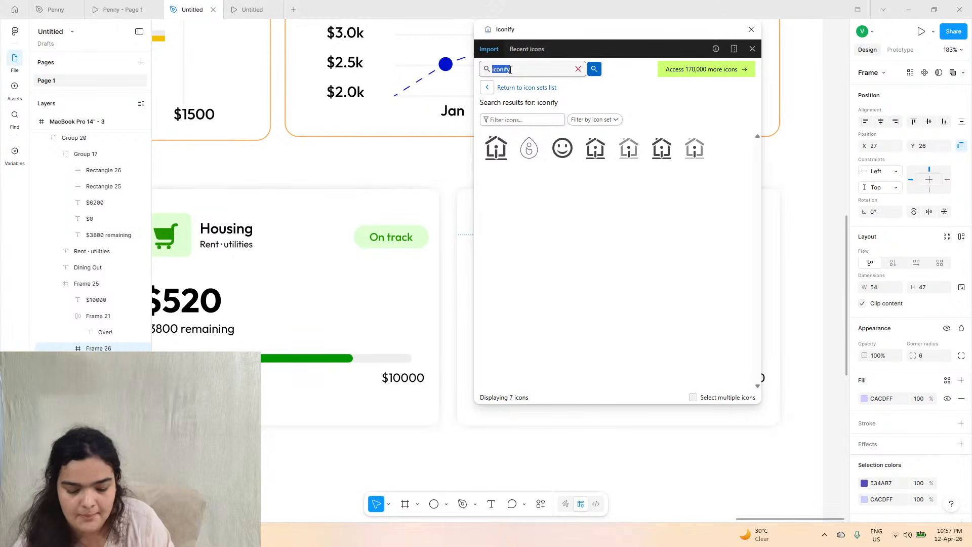
text(di)
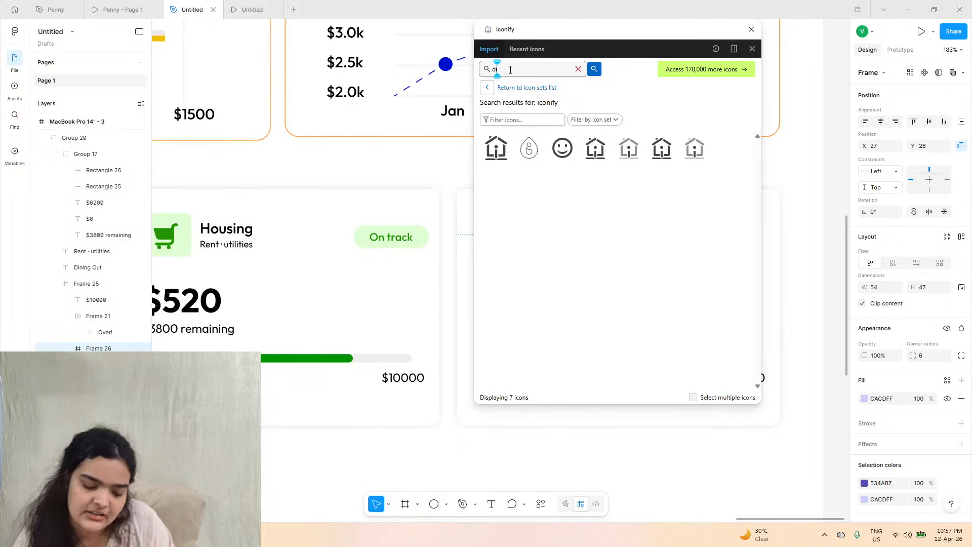
key(BackSpace)
key(BackSpace)
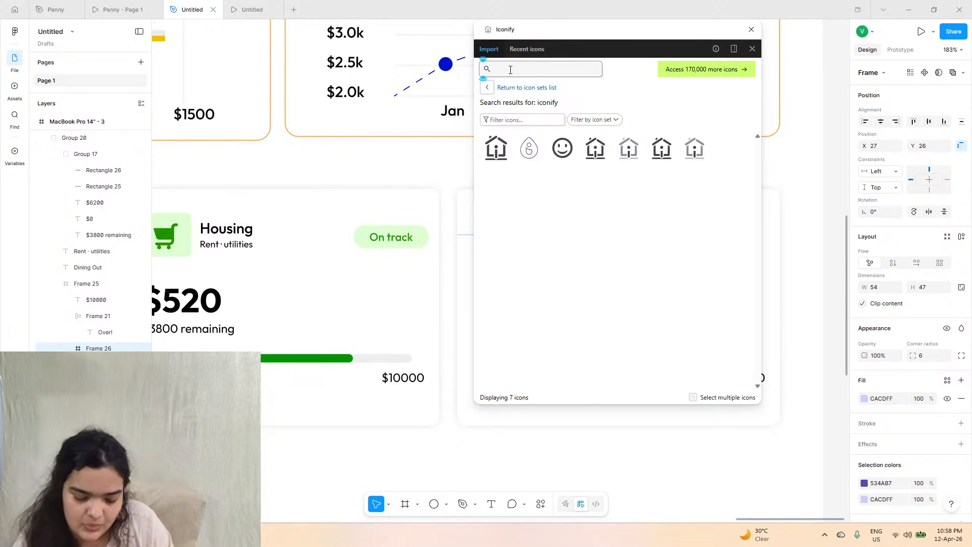
- Search the Iconify library for "restaurant" icons
text(restau)
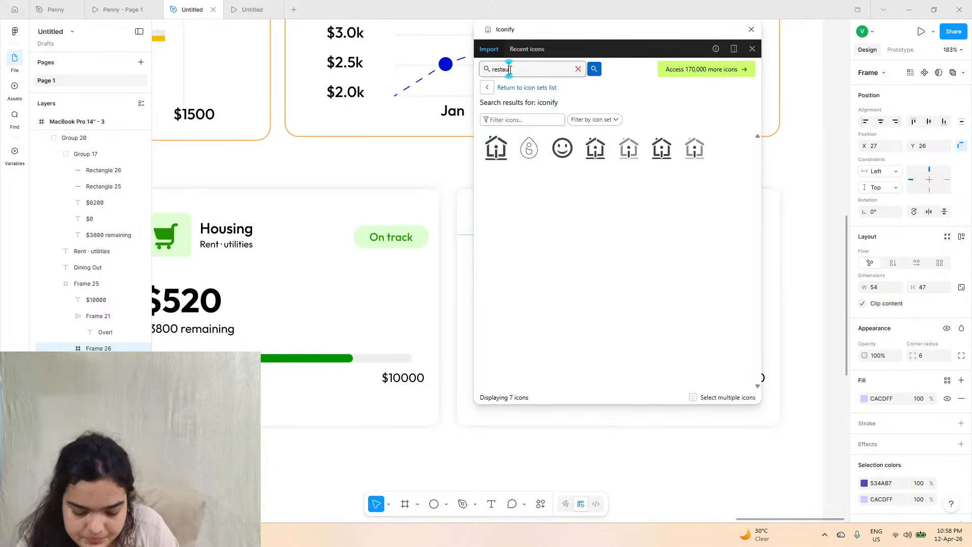
text(rant)
key(Return)
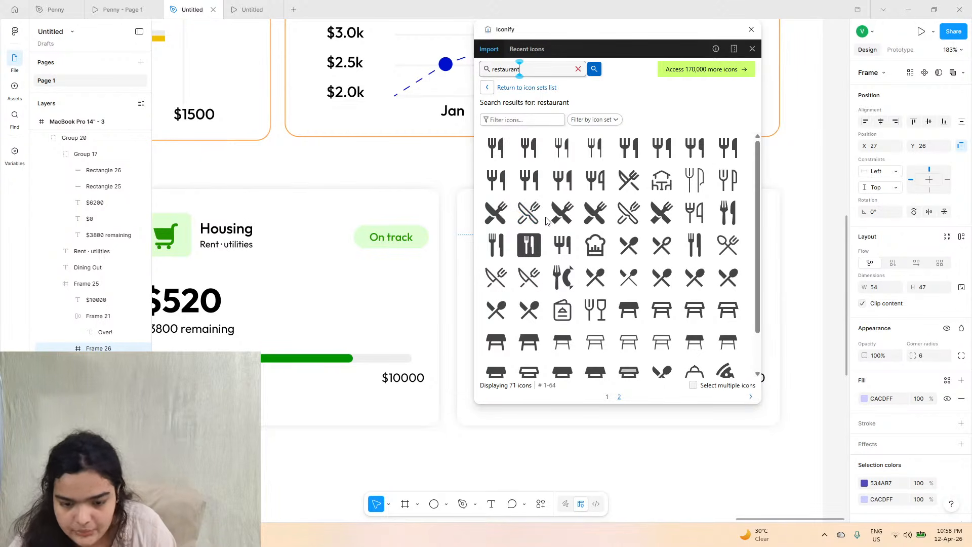
- Place the first-row fork-and-knife icon in the Dining Out card's icon tile and delete the house icon behind it
drag(529, 147, 509, 223)
click(751, 30)
scroll(484, 240, up, 5)
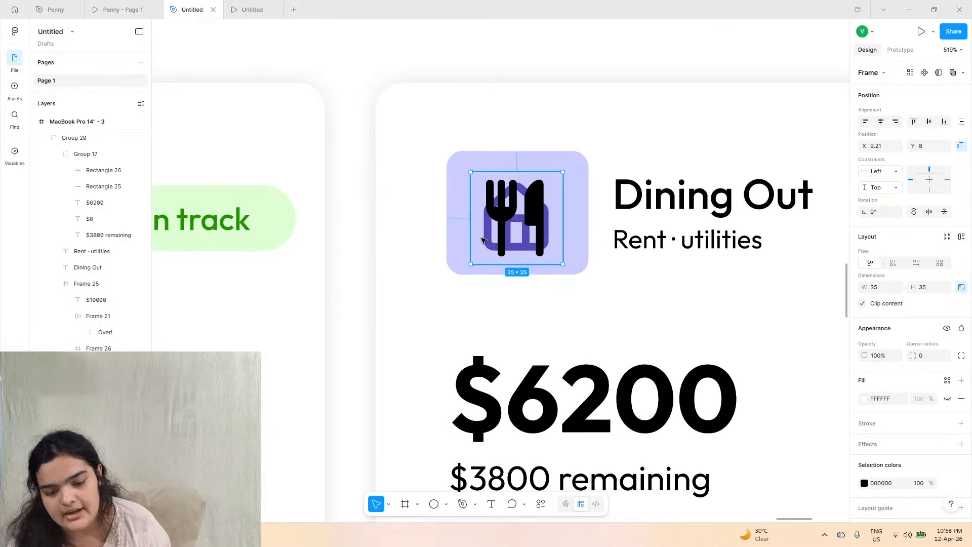
key(ctrl+z)
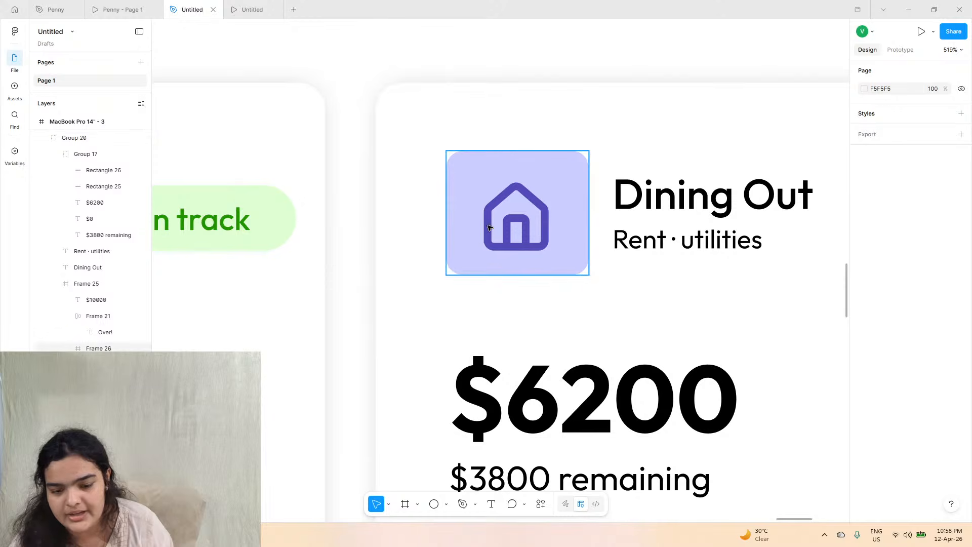
key(ctrl+shift+z)
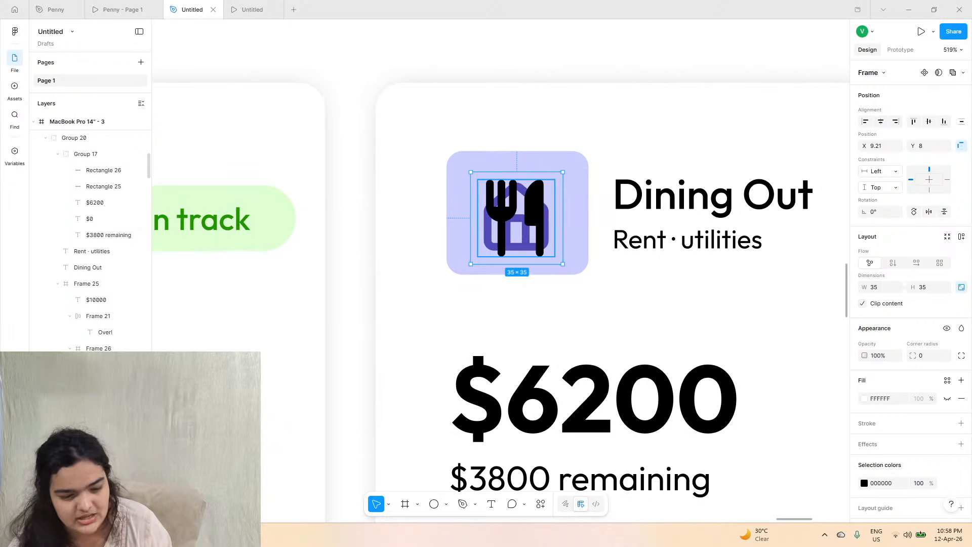
click(505, 252)
key(Delete)
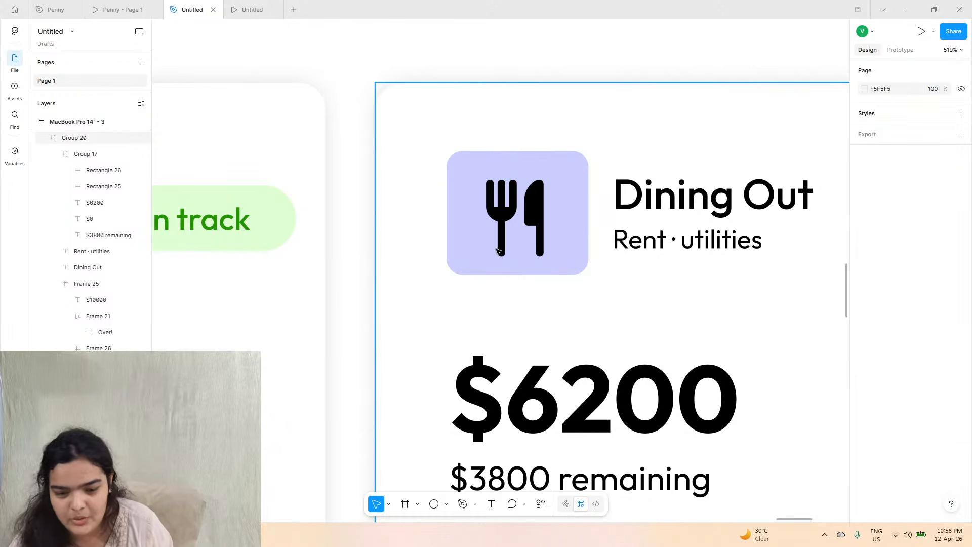
- Recolor the Dining Out icon tile's background light pink using a color already on the page
double_click(528, 196)
double_click(522, 203)
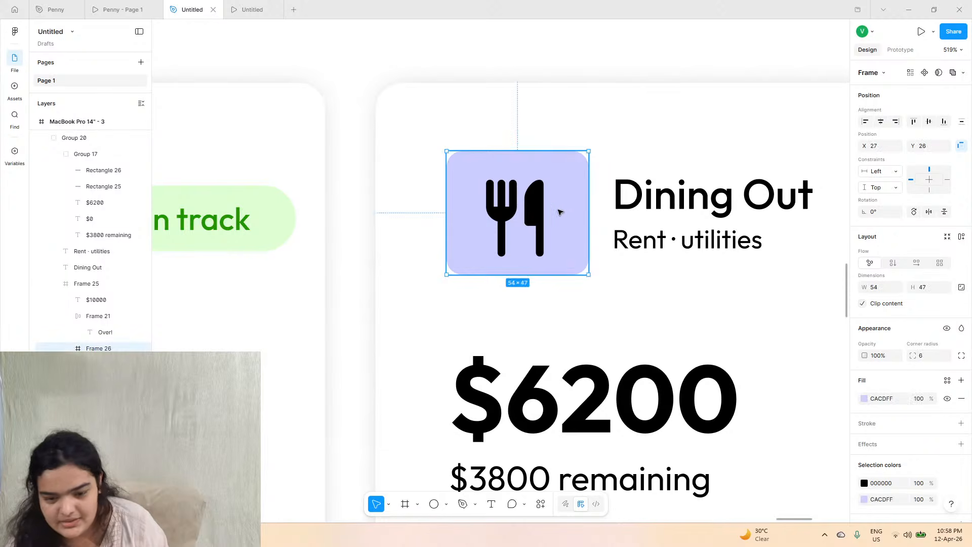
click(864, 500)
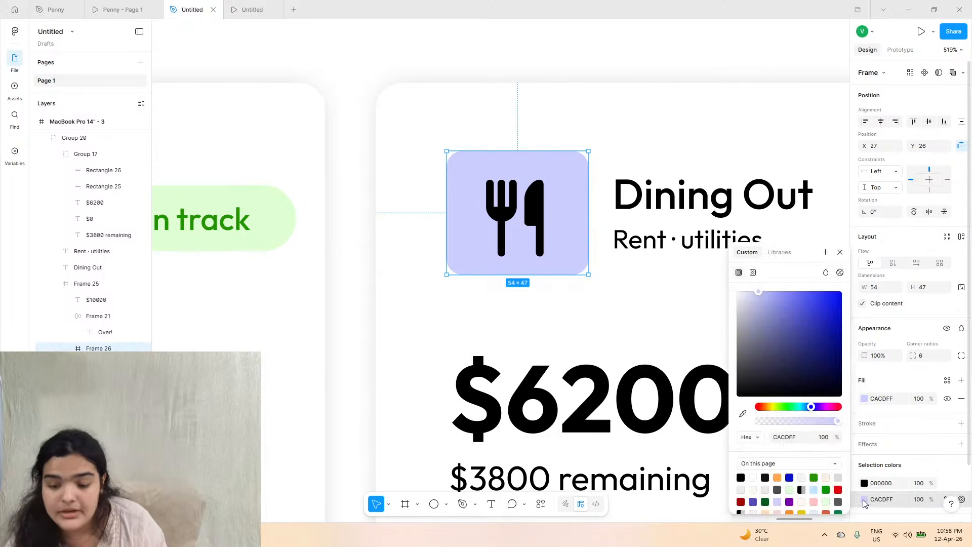
click(815, 502)
- Recolor the fork-and-knife vector inside the tile with the page's red E00004
click(517, 222)
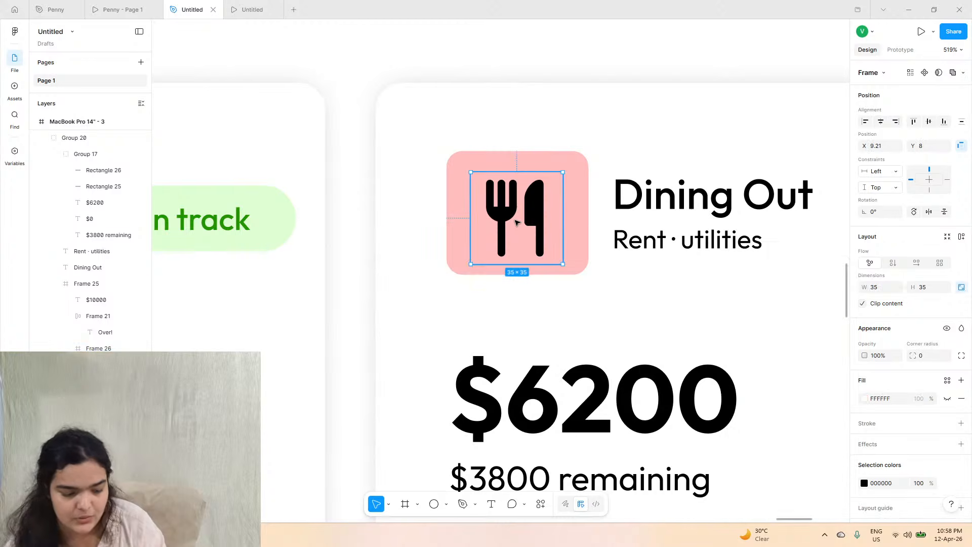
double_click(492, 210)
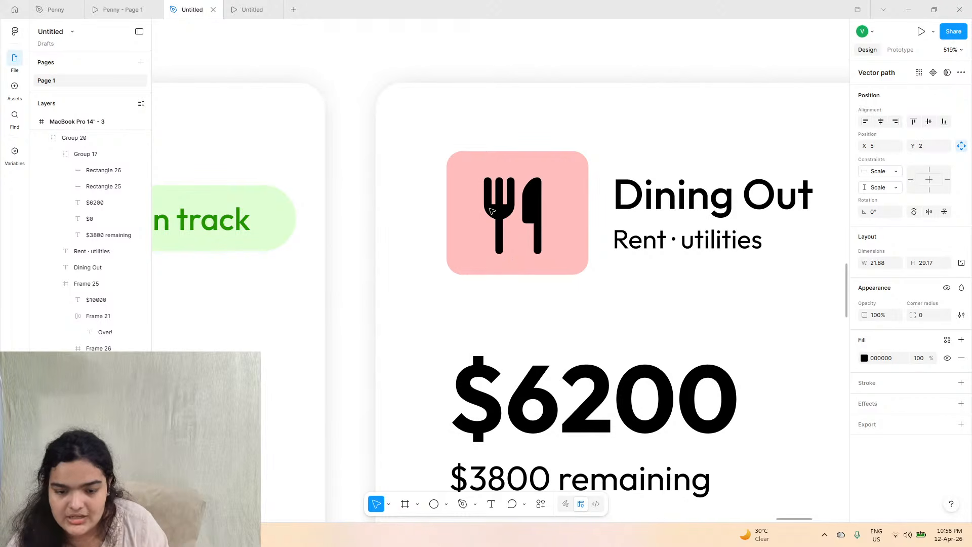
click(864, 358)
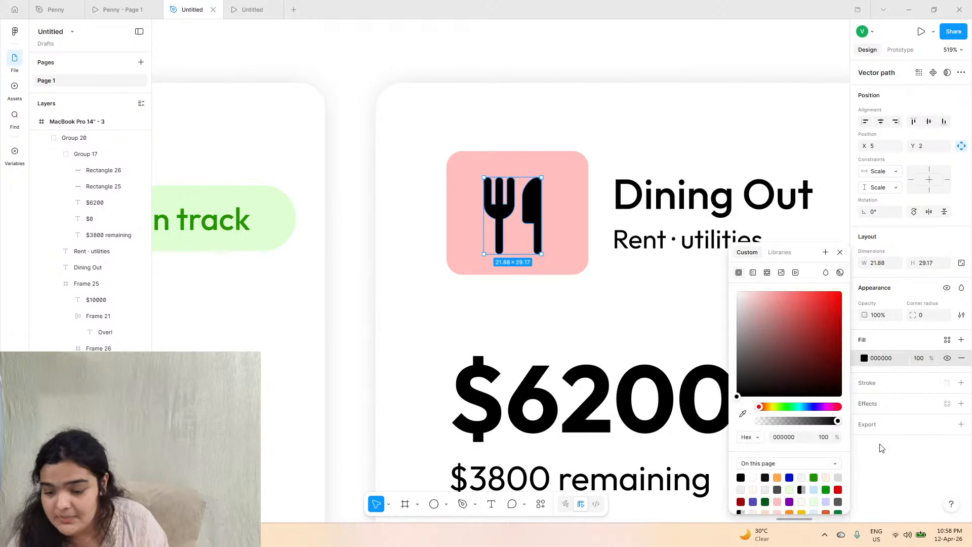
click(838, 490)
- Check the Dining out card in the Penny prototype and change the Dining Out card's large amount to $160
scroll(568, 289, down, 10)
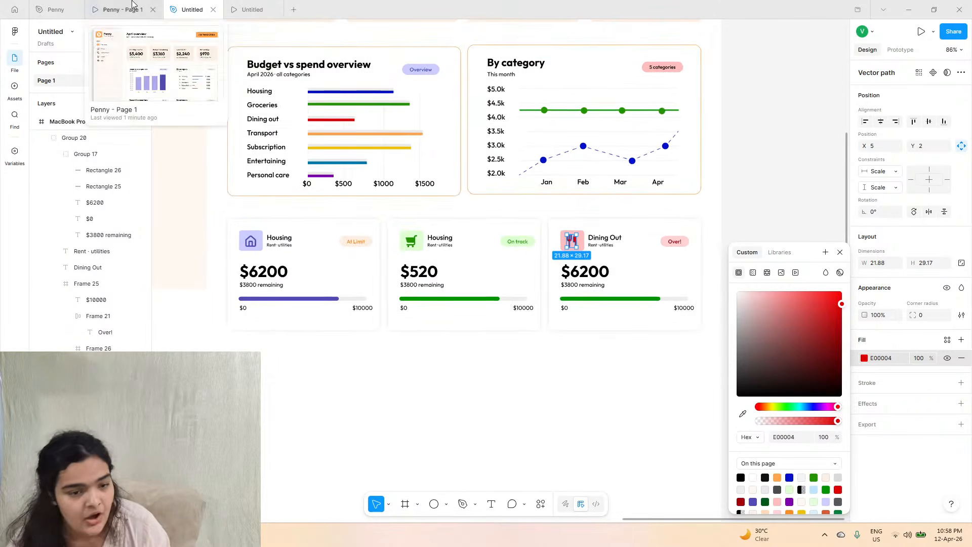
click(118, 10)
click(203, 4)
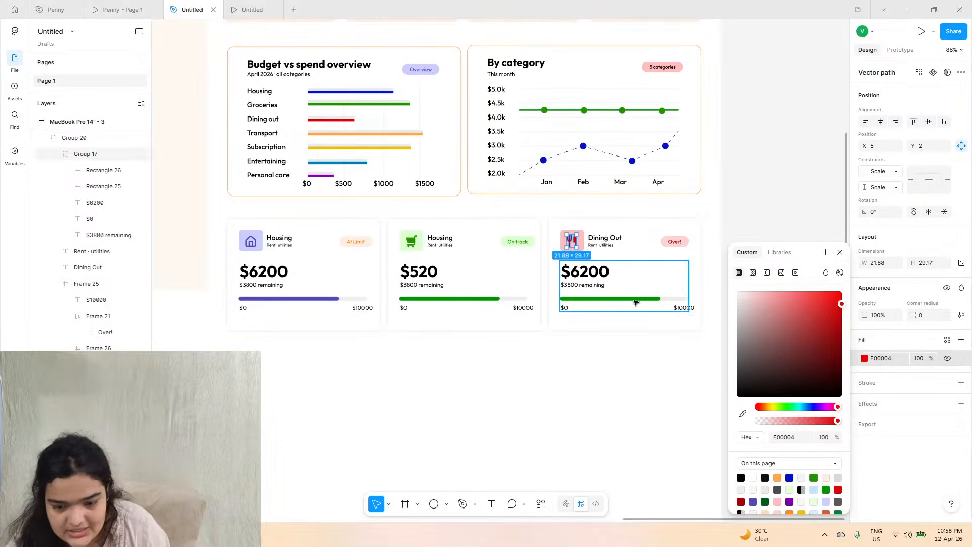
scroll(614, 294, up, 3)
click(556, 239)
double_click(556, 239)
triple_click(557, 238)
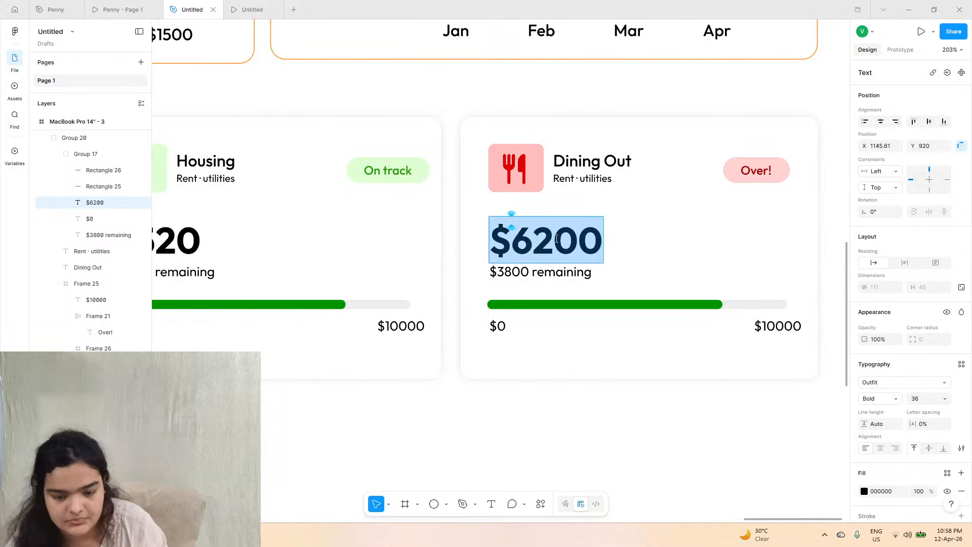
double_click(556, 238)
text(160)
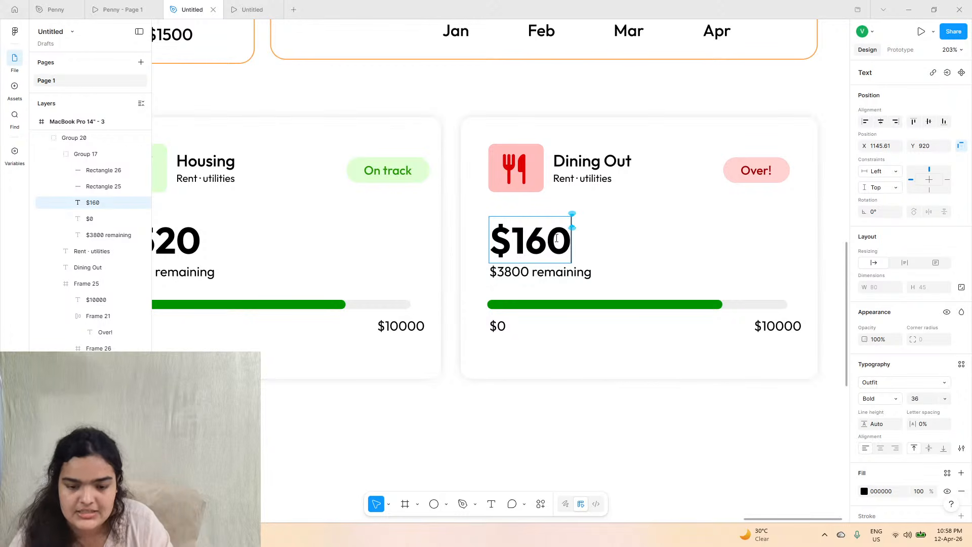
key(Escape)
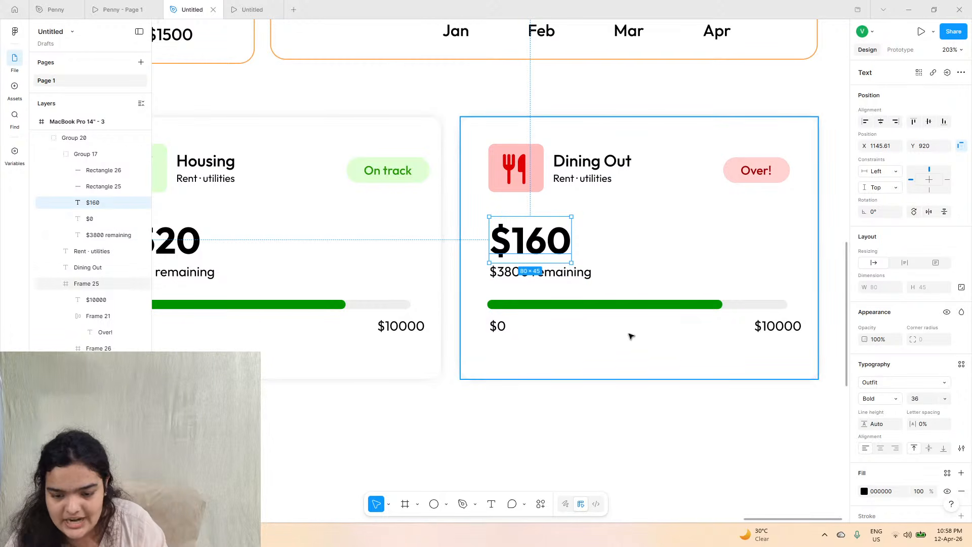
- Compare with the Penny prototype and recolor the Dining Out card's progress bar fill with the page's red E00004
click(161, 7)
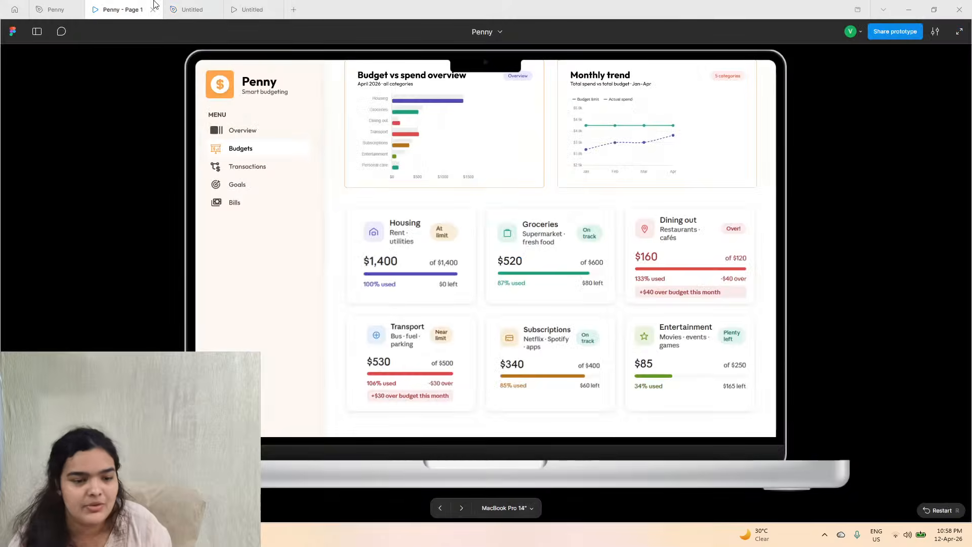
click(192, 10)
click(638, 305)
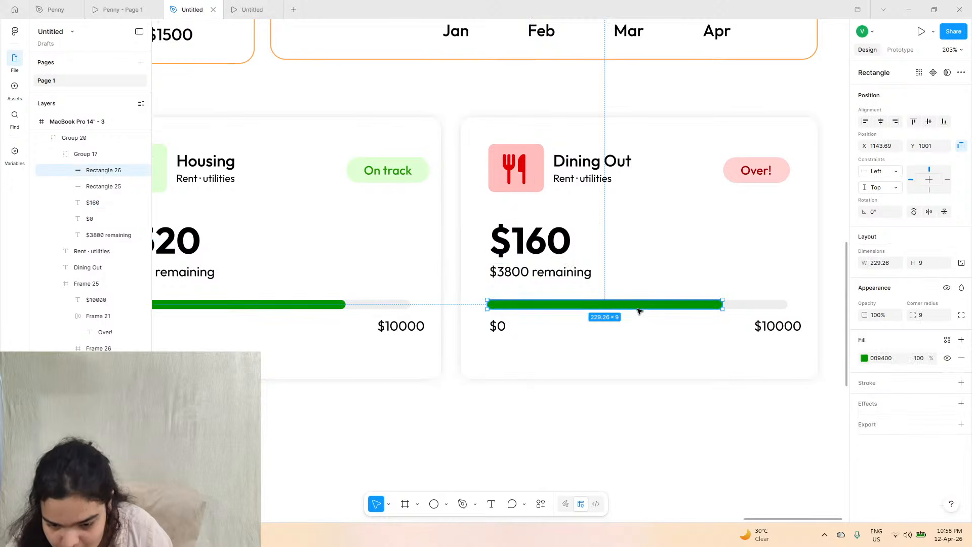
click(864, 358)
click(814, 490)
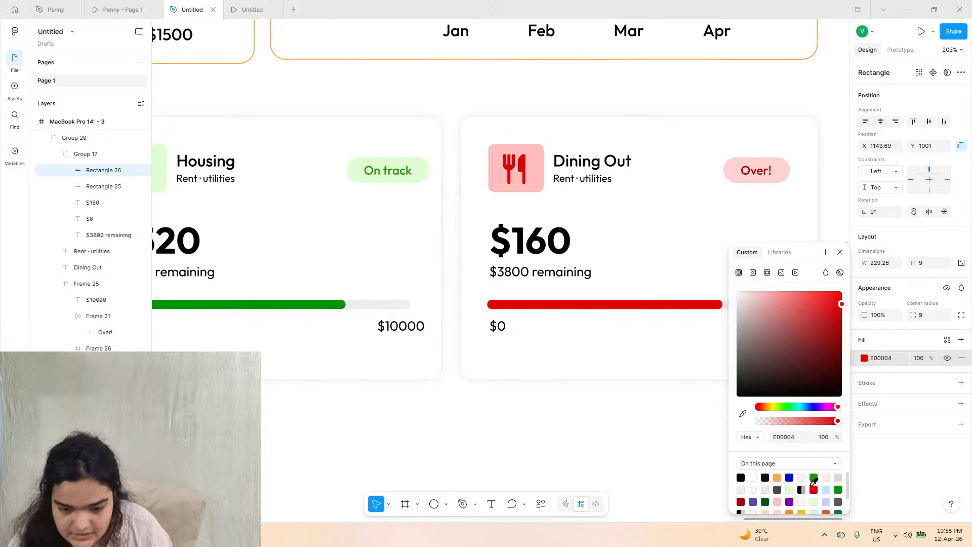
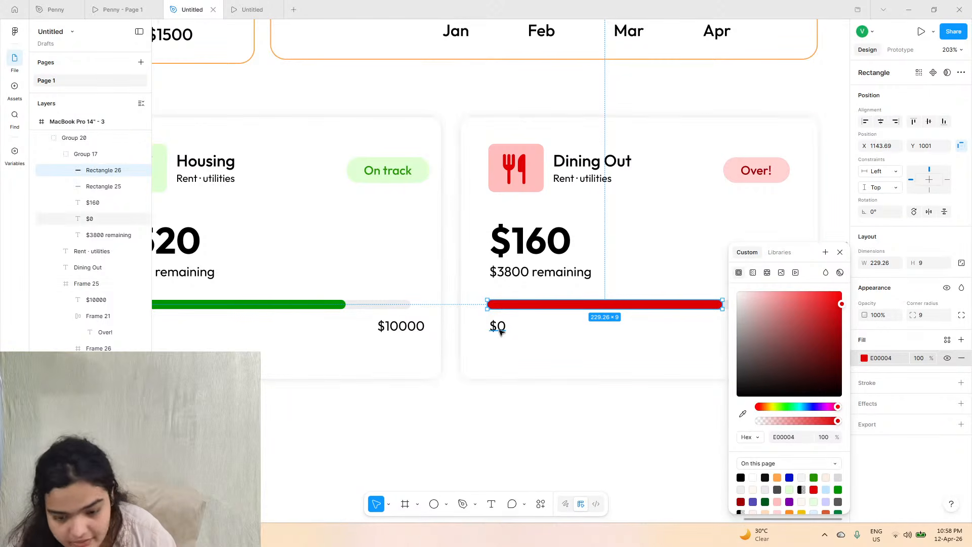
- Duplicate all three category cards as a second row directly beneath the first
scroll(554, 354, down, 8)
click(612, 374)
click(572, 334)
shift+click(435, 321)
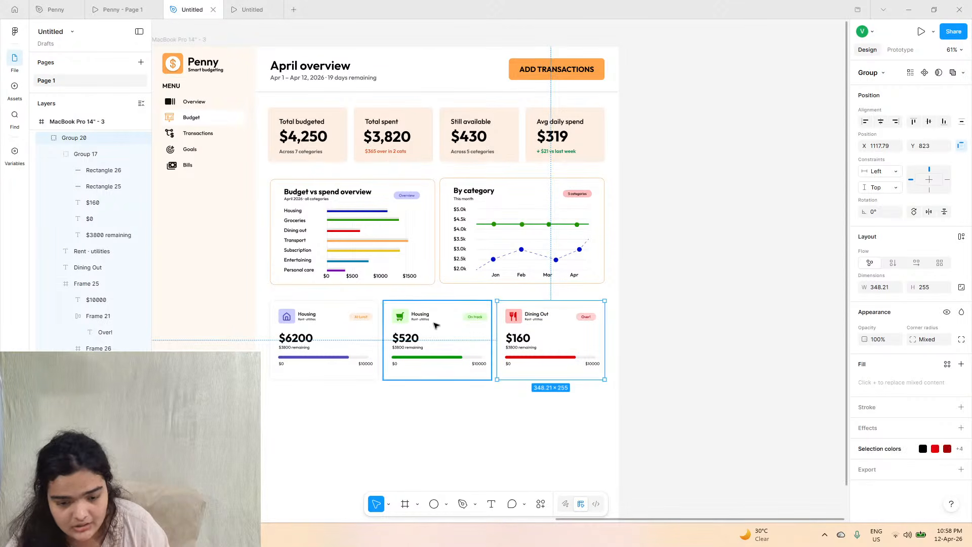
shift+click(364, 316)
drag(353, 331, 326, 427)
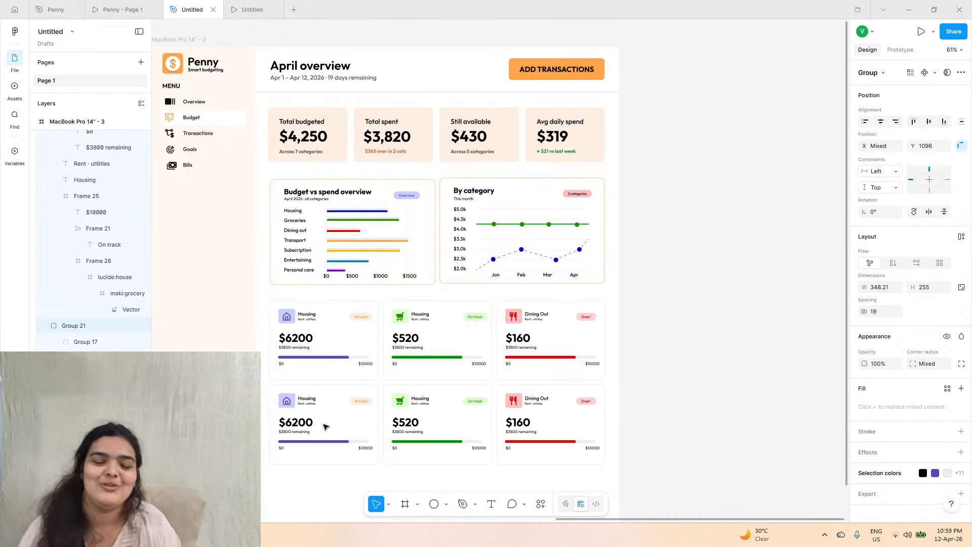
- Shorten the budget page's frame to a height of 1389 so it ends just below the second card row
scroll(256, 148, down, 5)
click(239, 104)
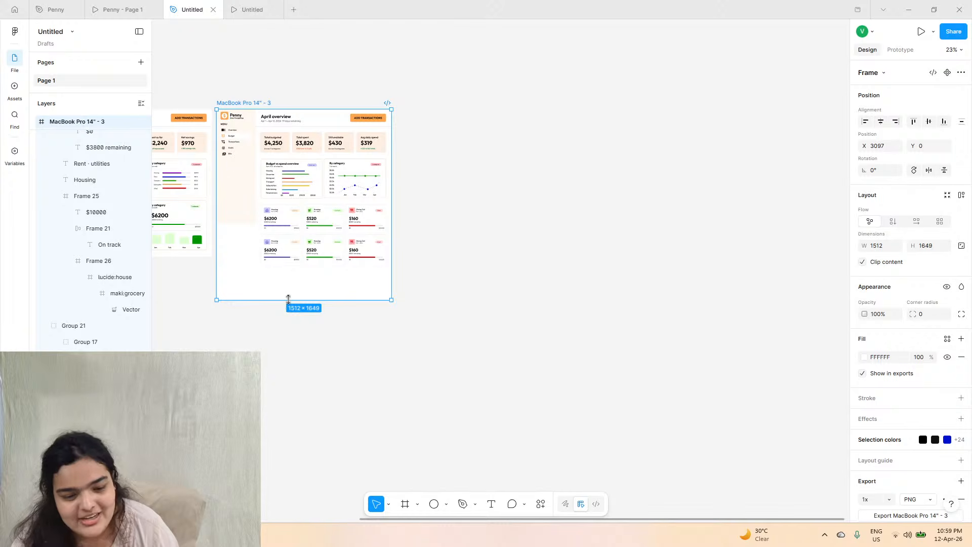
drag(288, 299, 299, 271)
scroll(296, 264, up, 5)
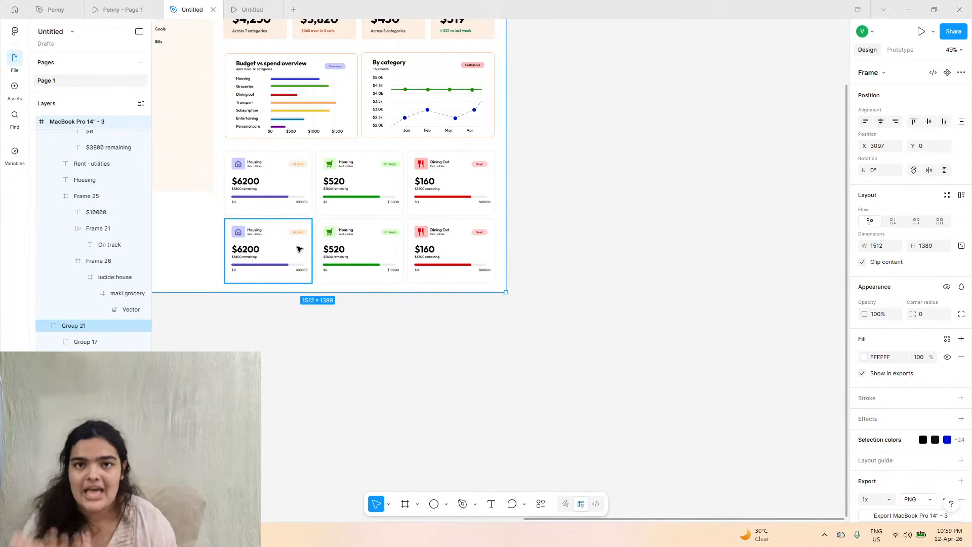
- Check the prototype's second card row, select the lower Housing card's purple icon tile and open the Iconify plugin
click(116, 9)
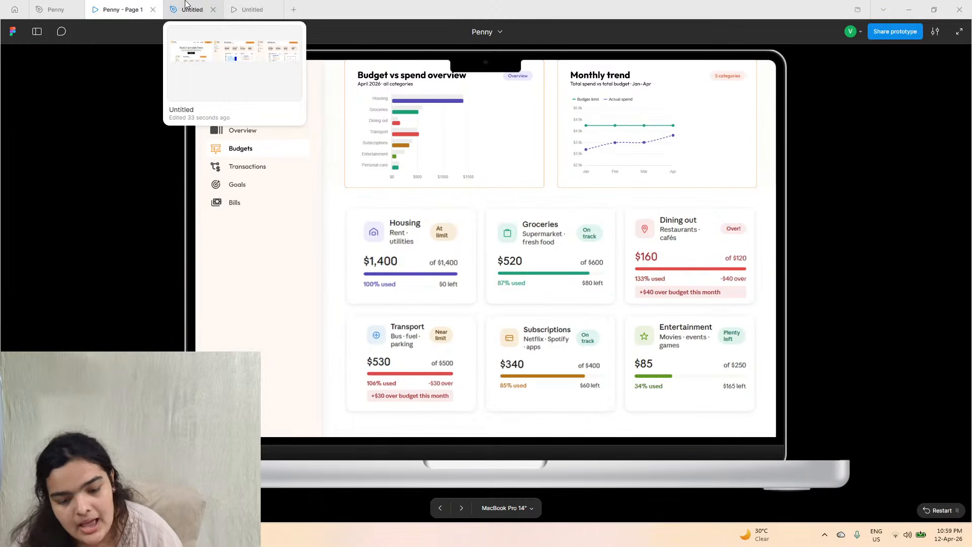
click(202, 6)
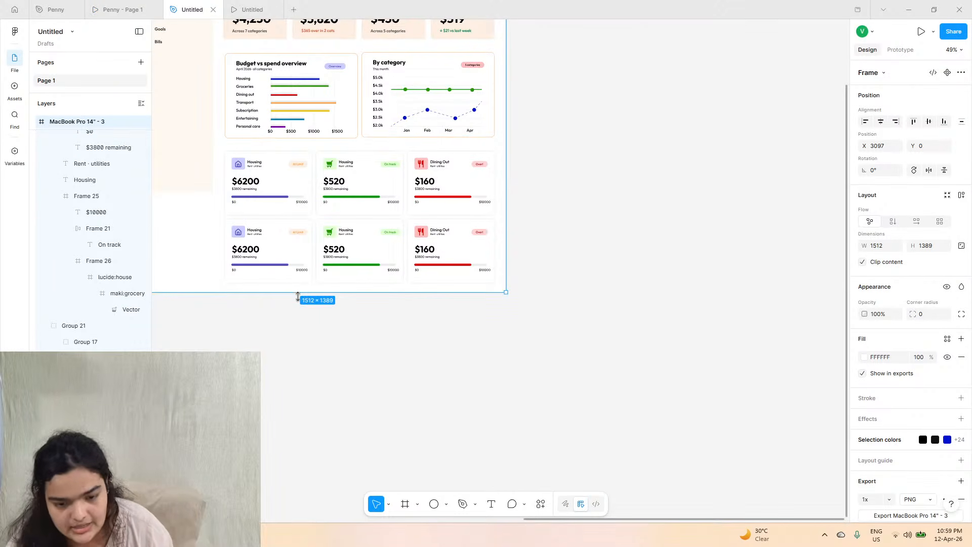
scroll(276, 252, up, 5)
click(276, 252)
double_click(249, 221)
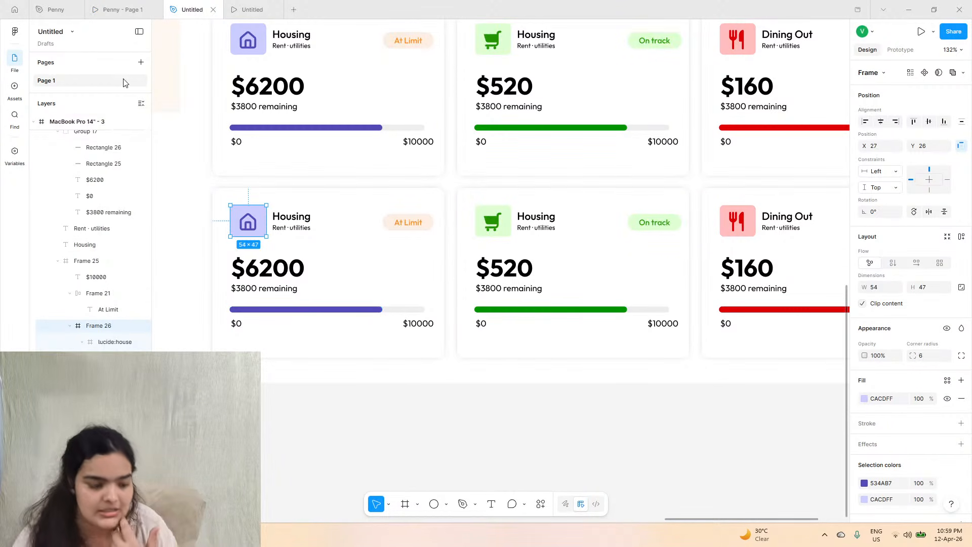
scroll(285, 245, up, 5)
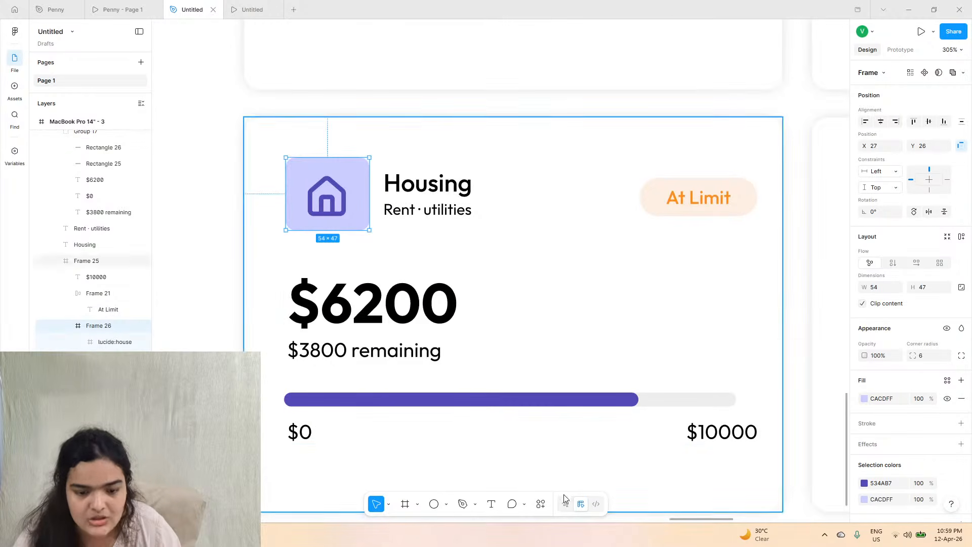
click(541, 504)
click(458, 375)
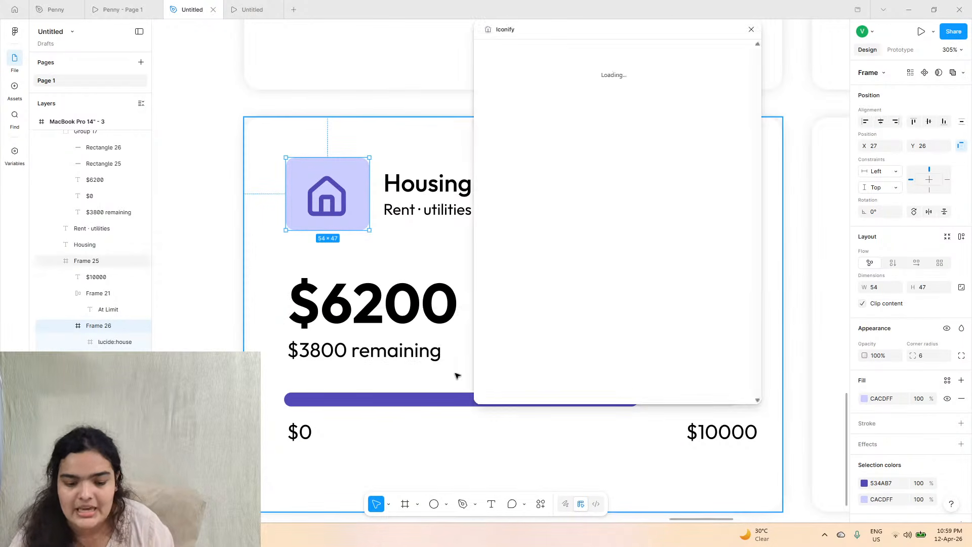
- Search the Iconify library for "online" and look through the icons
click(533, 72)
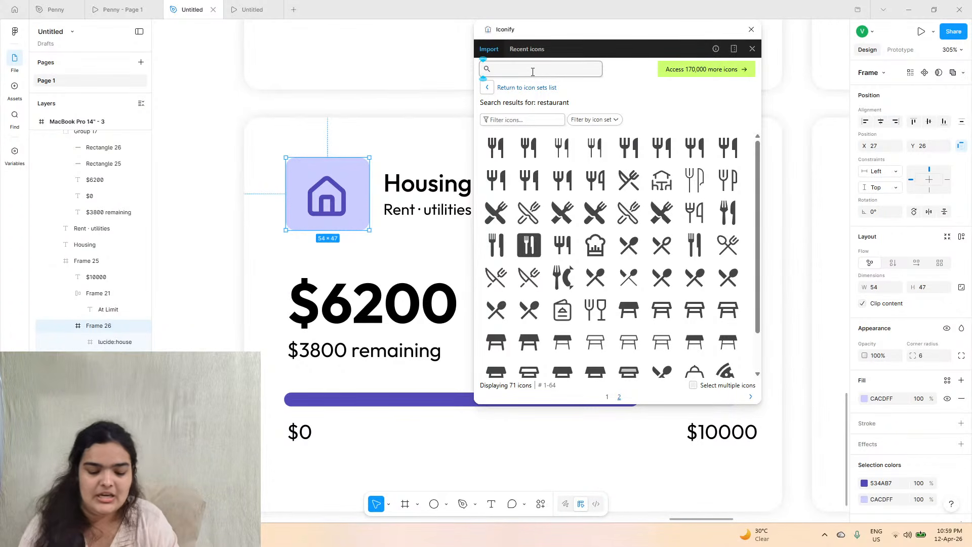
text(o)
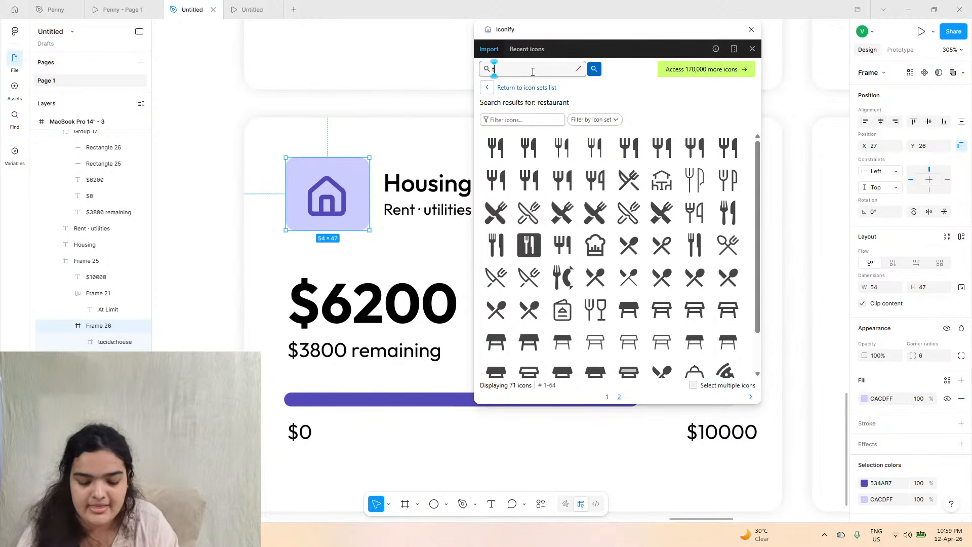
text(nline)
key(Return)
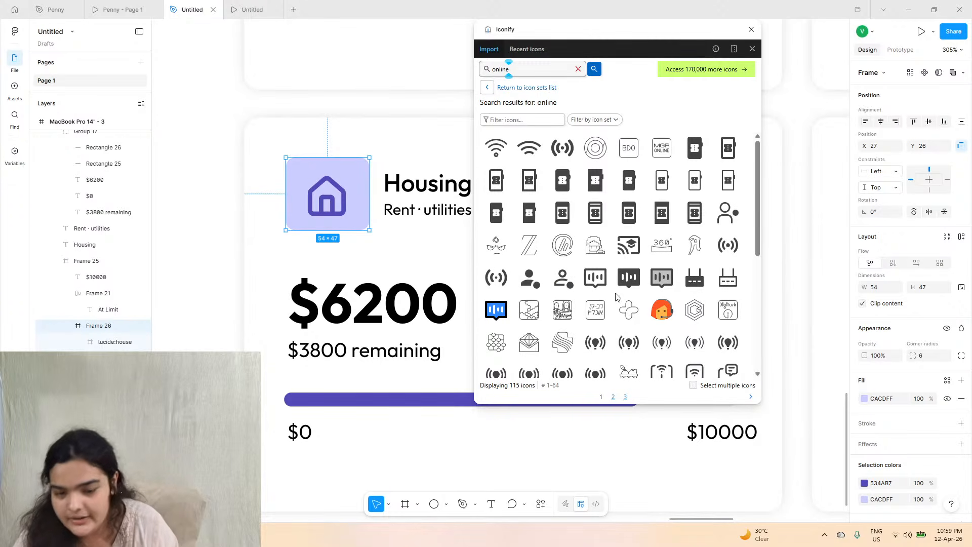
scroll(544, 181, down, 1)
scroll(543, 178, up, 1)
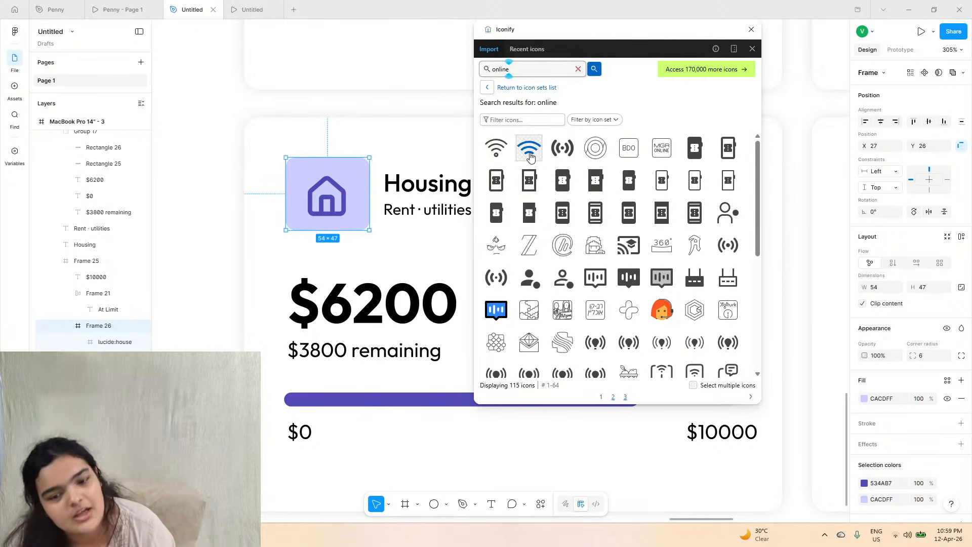
- Place the nrk:online Wi-Fi icon in the lower Housing card's icon tile and delete the house icon behind it
drag(525, 154, 341, 207)
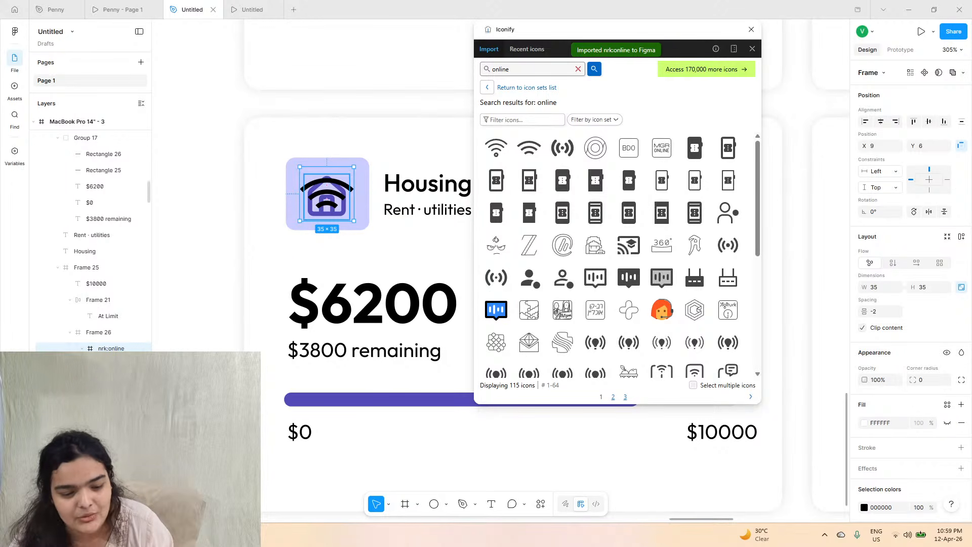
click(111, 365)
key(Delete)
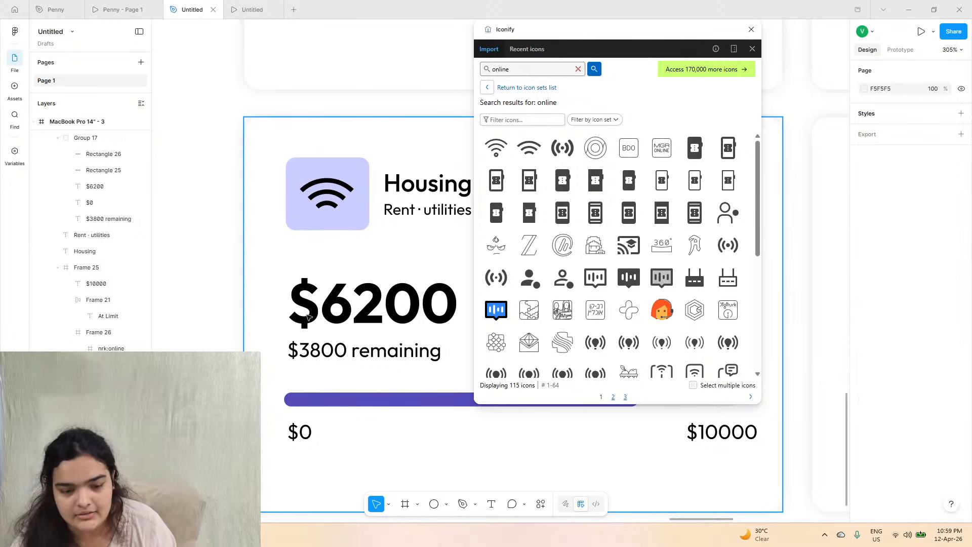
- Close the Iconify plugin and shrink the Wi-Fi icon to 30 × 30, keeping it centred in its tile
double_click(321, 197)
click(752, 32)
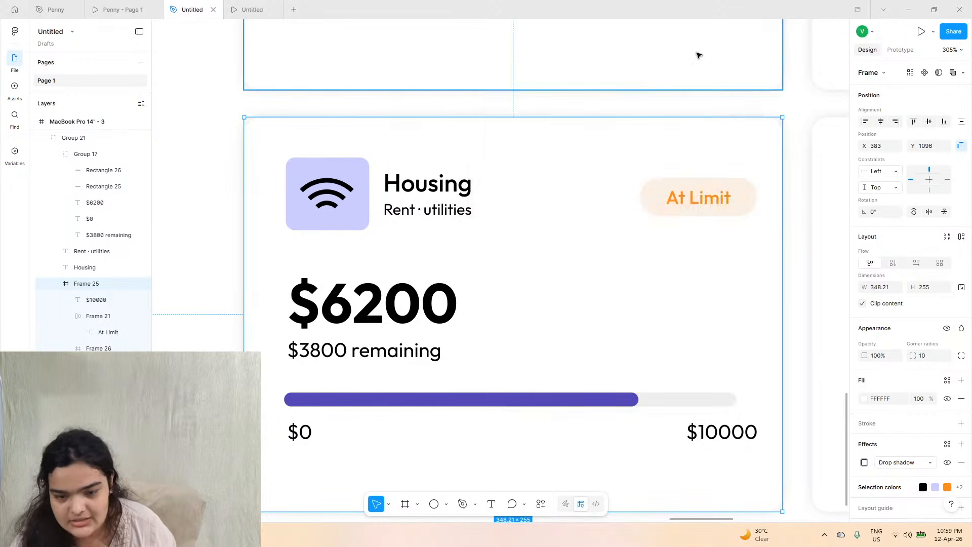
click(321, 187)
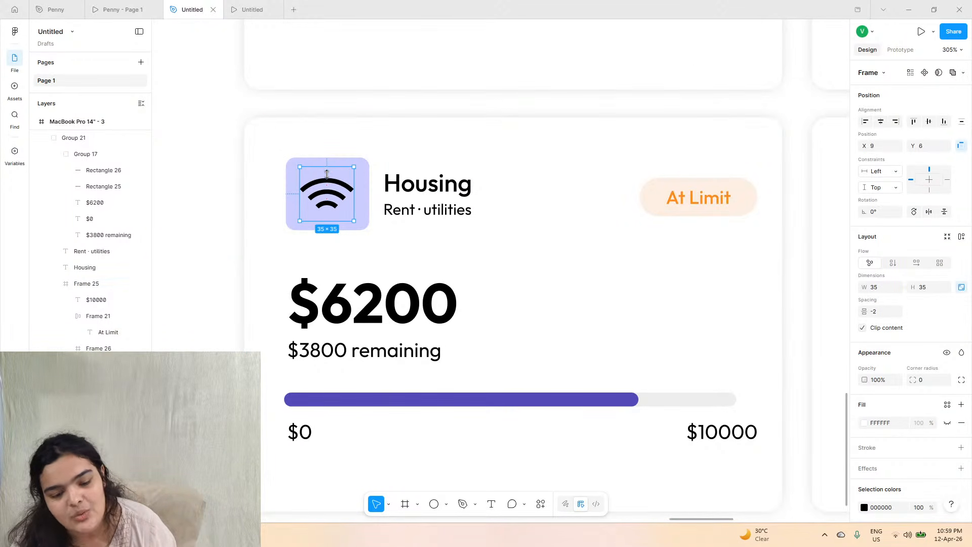
drag(327, 174, 331, 186)
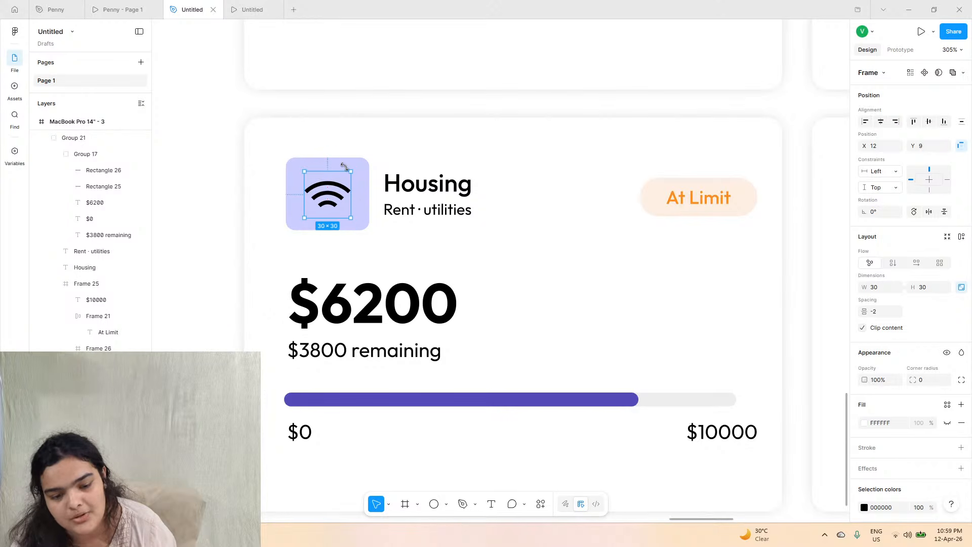
- Set the fill of the Wi-Fi icon's tile to light blue BEE4FF
click(357, 171)
click(865, 424)
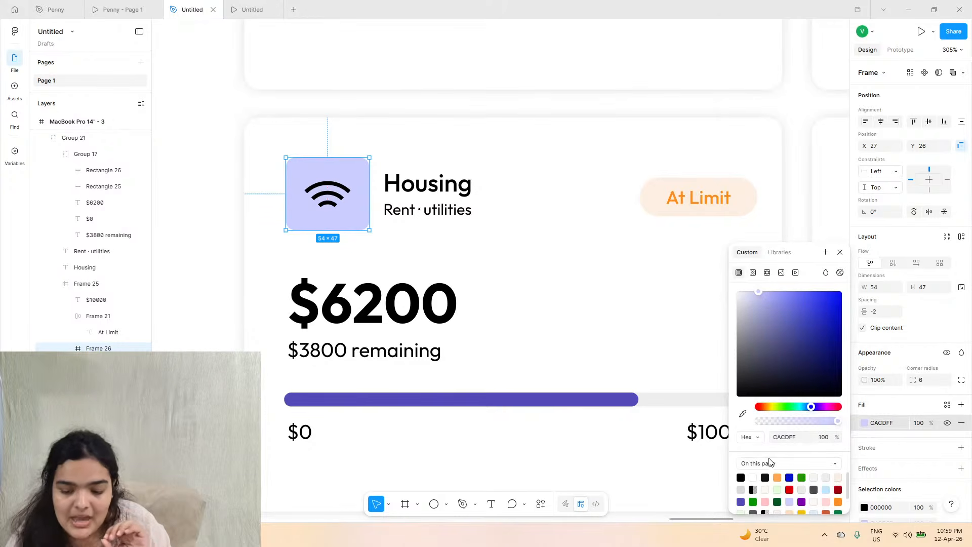
click(826, 488)
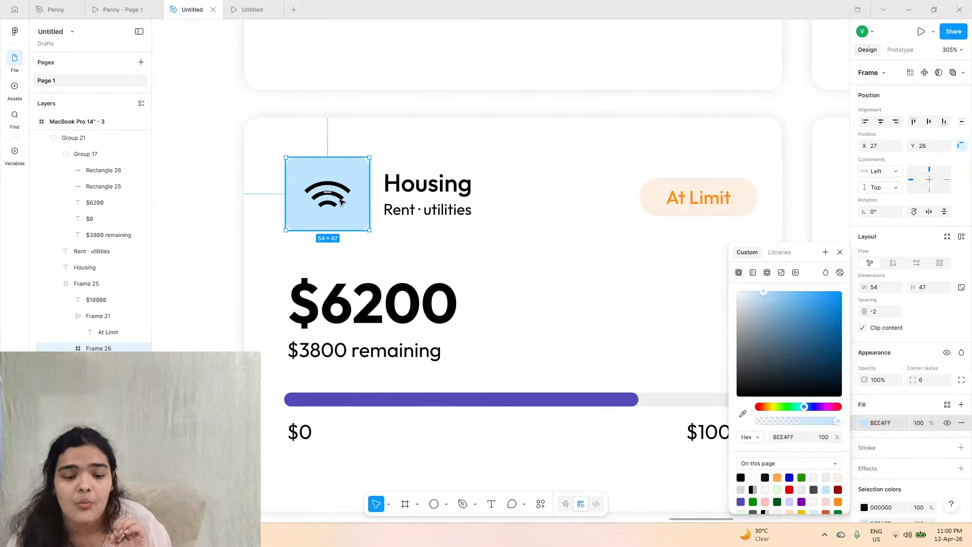
- Recolour the Wi-Fi icon to 0074C7, a deeper shade based on the tile's sampled light blue
click(340, 201)
click(865, 407)
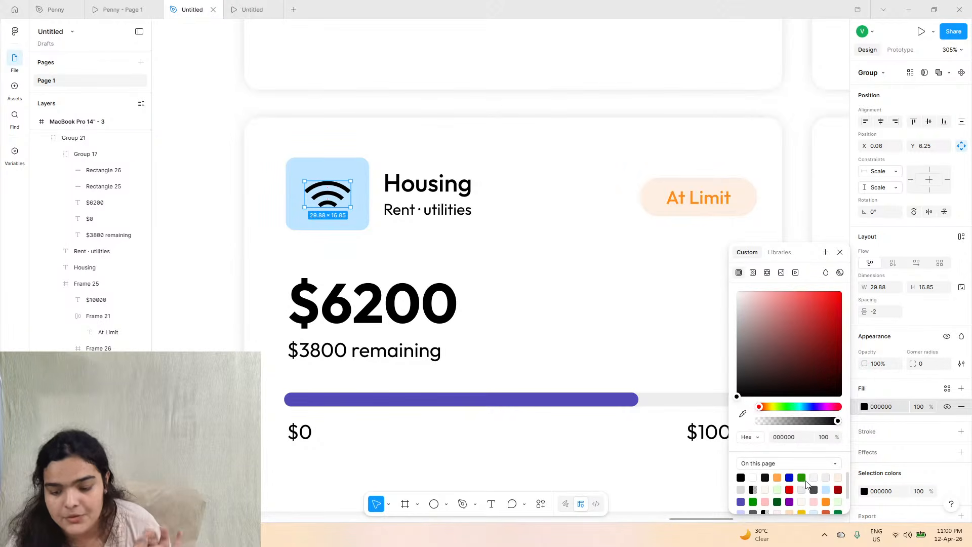
click(791, 477)
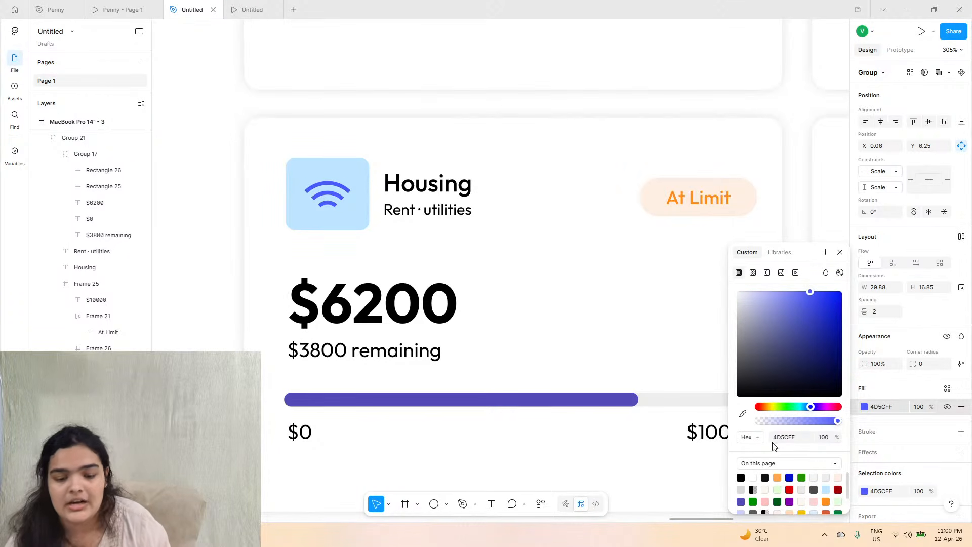
click(744, 415)
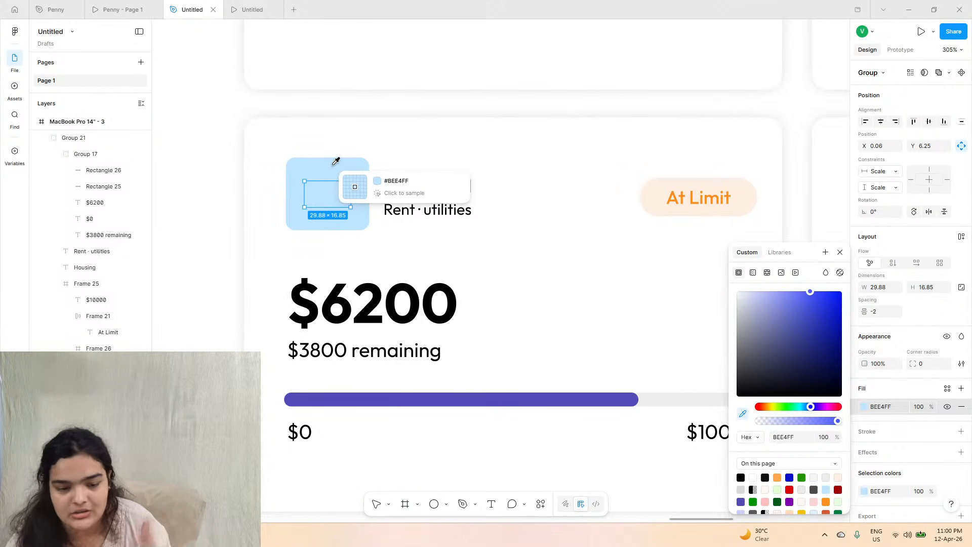
click(334, 181)
drag(879, 305, 888, 316)
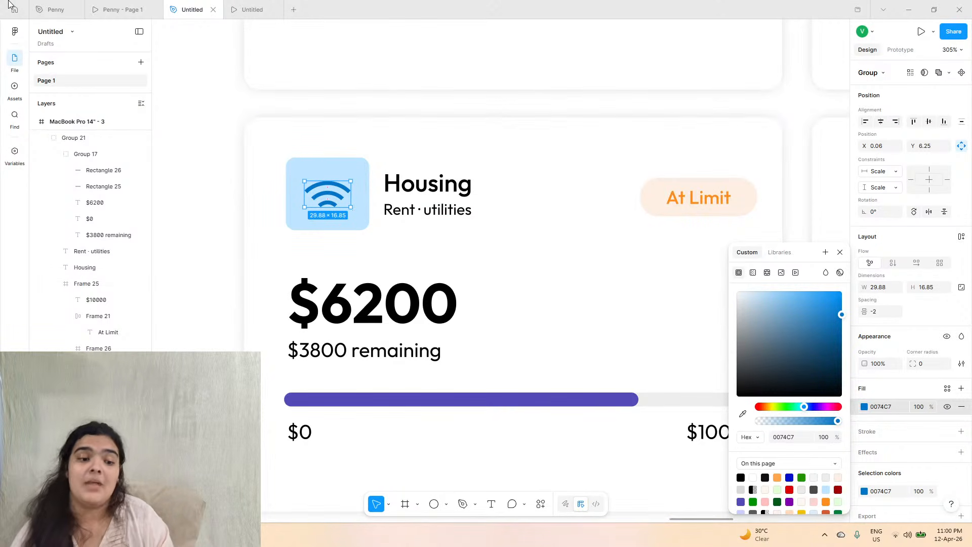
- Change the card's title to "Wifi" and its subtitle to "Internet", checking the prototype's wording
click(119, 7)
click(178, 6)
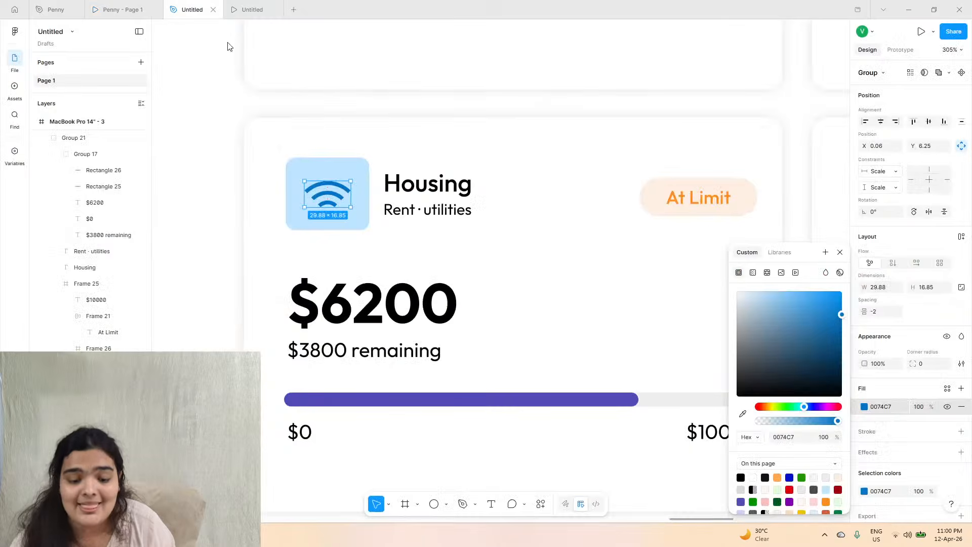
click(417, 183)
text(Wifi)
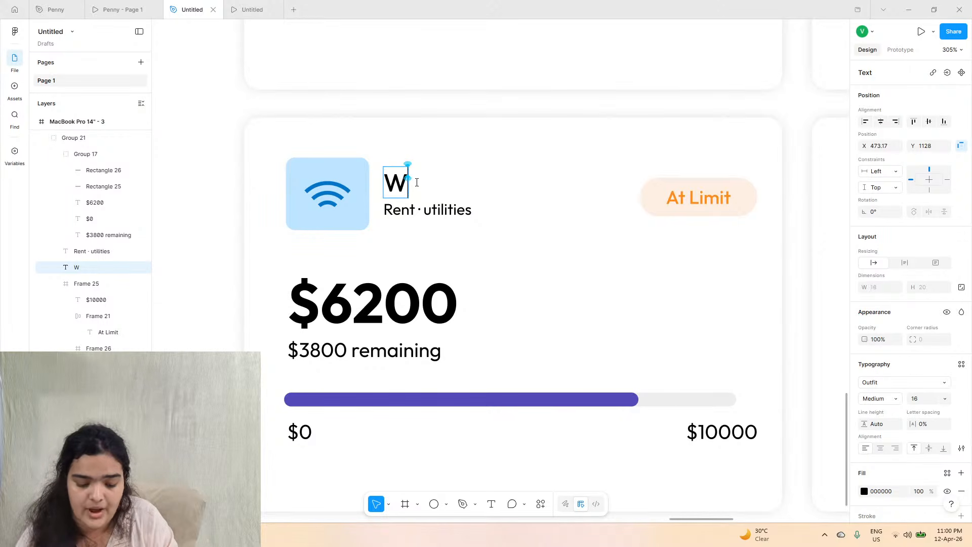
click(234, 4)
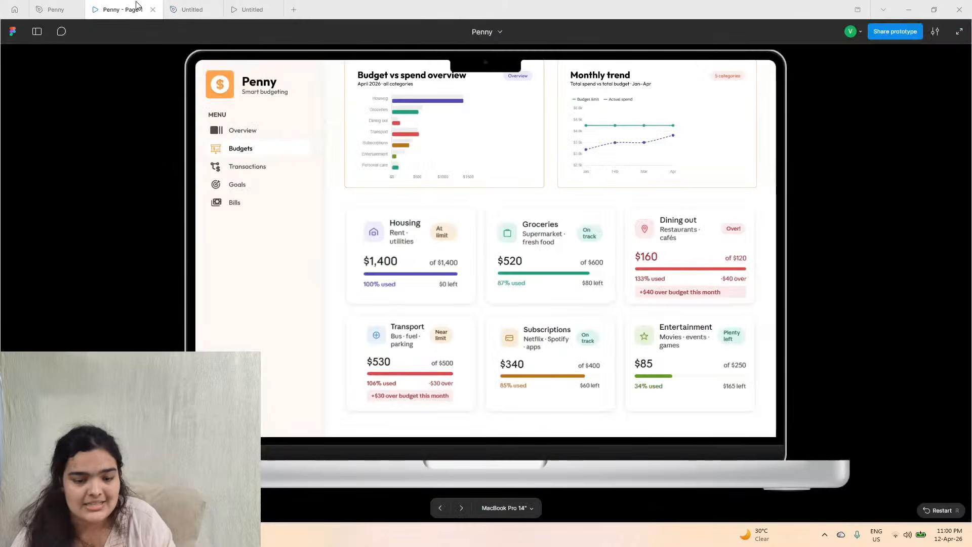
click(192, 9)
double_click(403, 214)
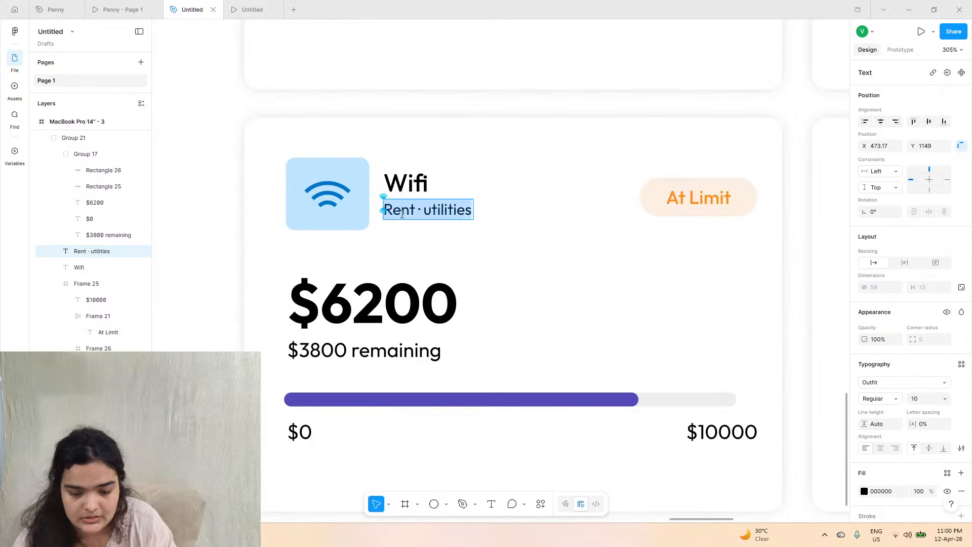
text(Internet)
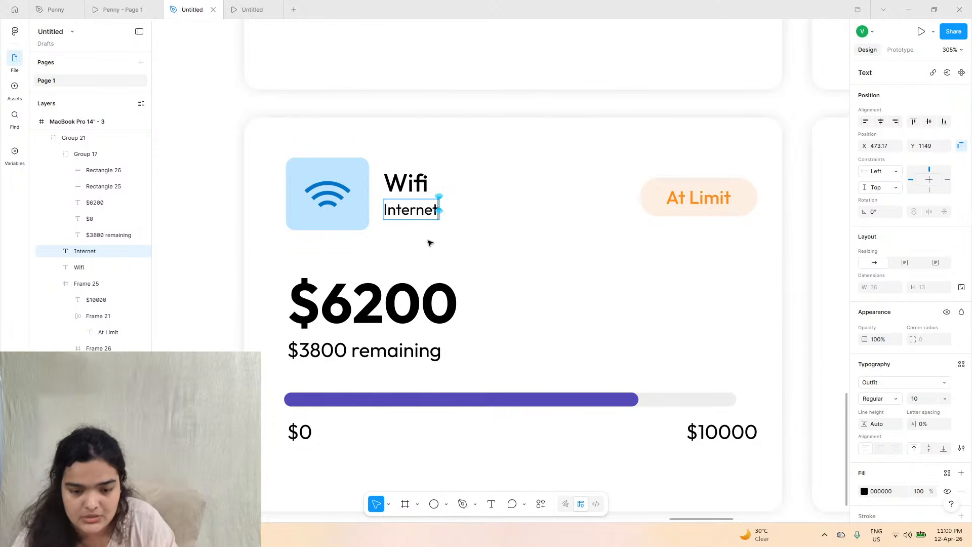
- Recolour the filled part of the Wifi card's progress bar to the Wi-Fi icon's blue
click(719, 200)
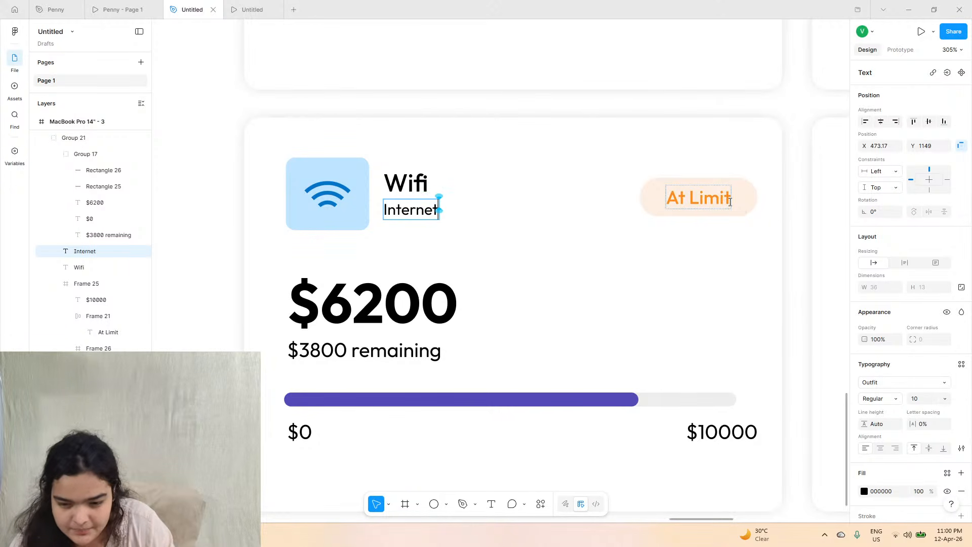
click(497, 403)
click(495, 403)
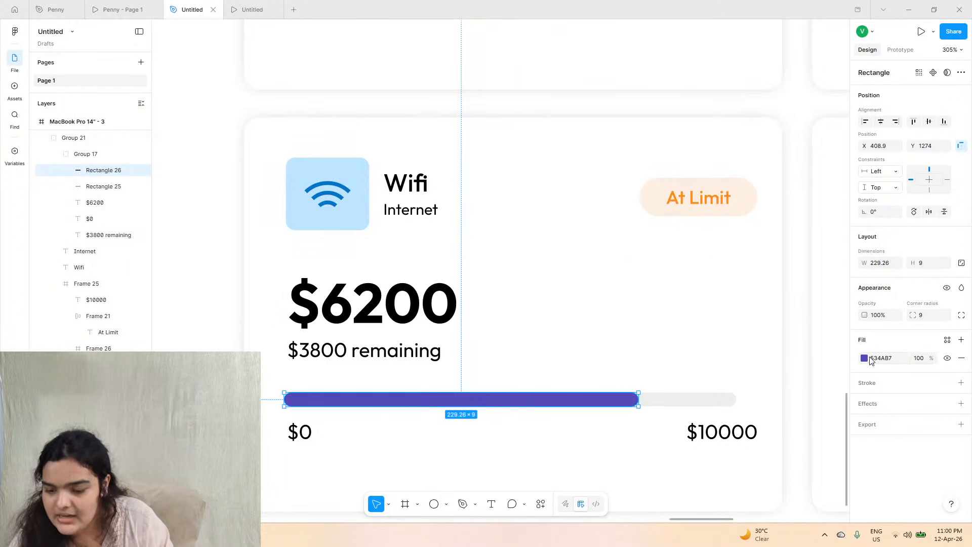
click(865, 358)
click(792, 479)
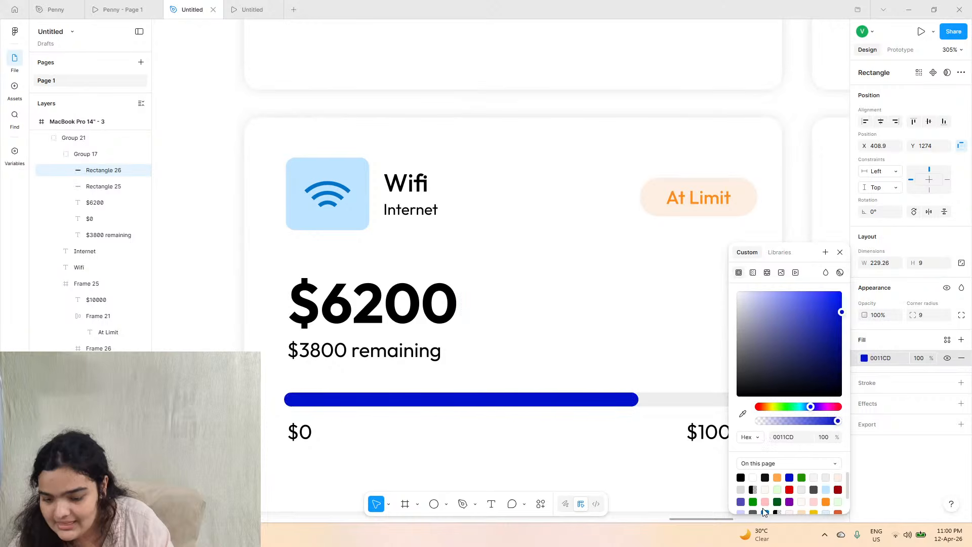
click(769, 509)
click(636, 328)
- Check the prototype for the second lower card, open the Iconify plugin and search for "card"
scroll(636, 328, down, 5)
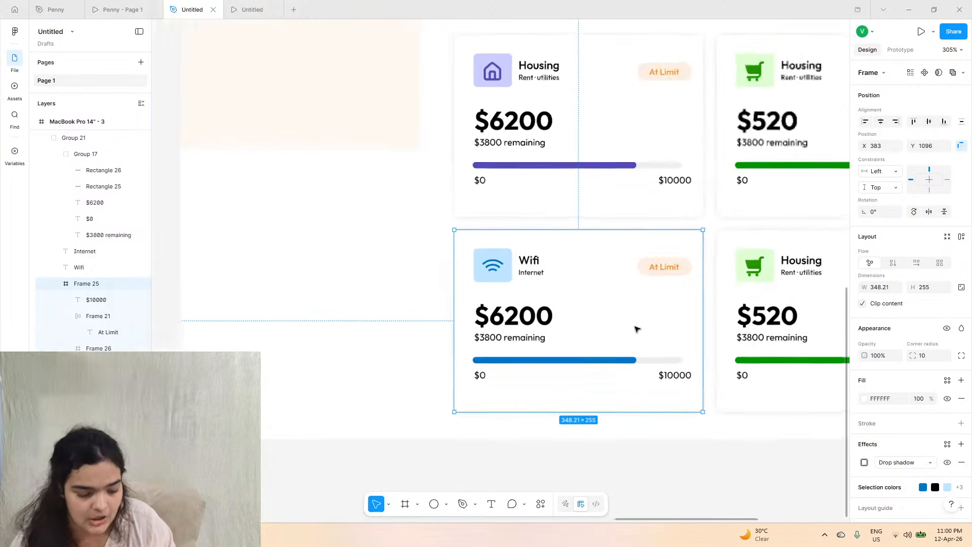
scroll(636, 328, right, 4)
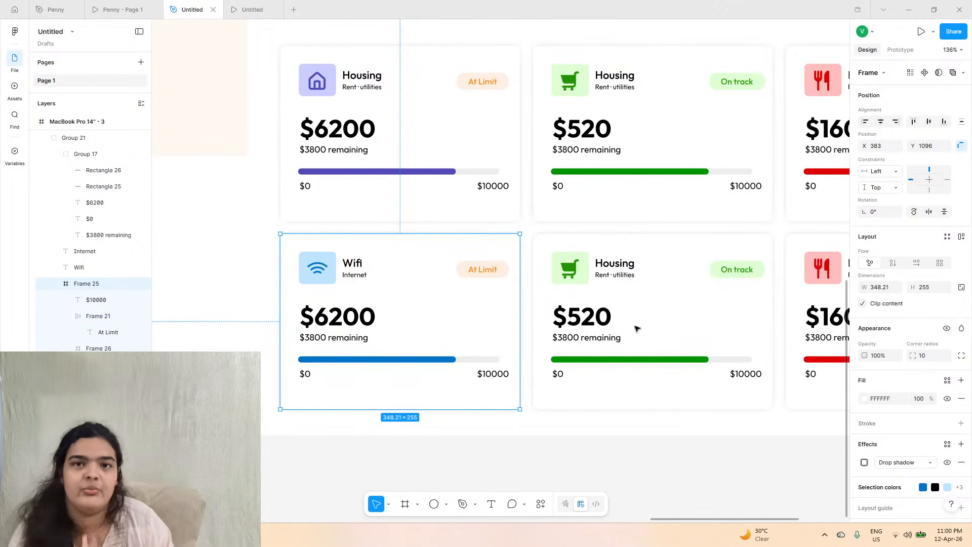
scroll(637, 328, down, 5)
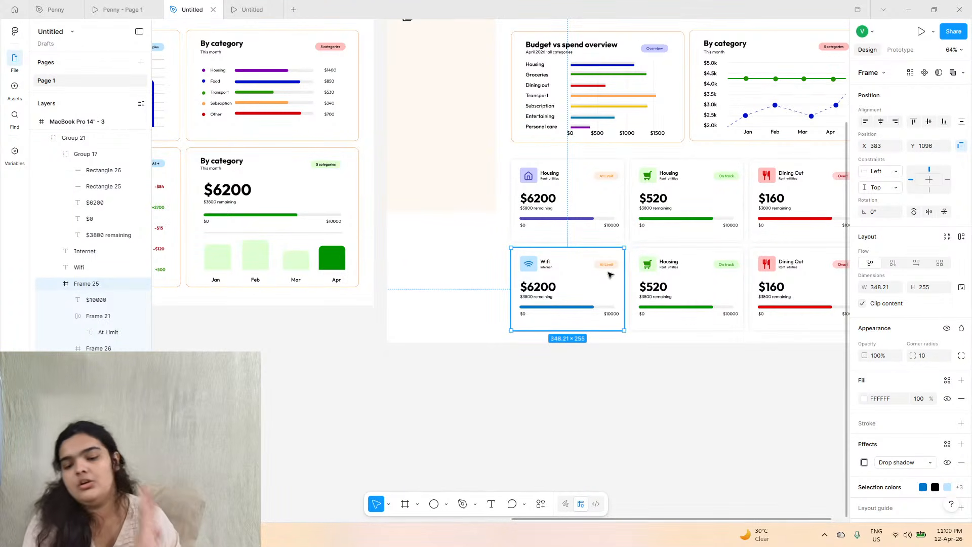
scroll(669, 289, up, 8)
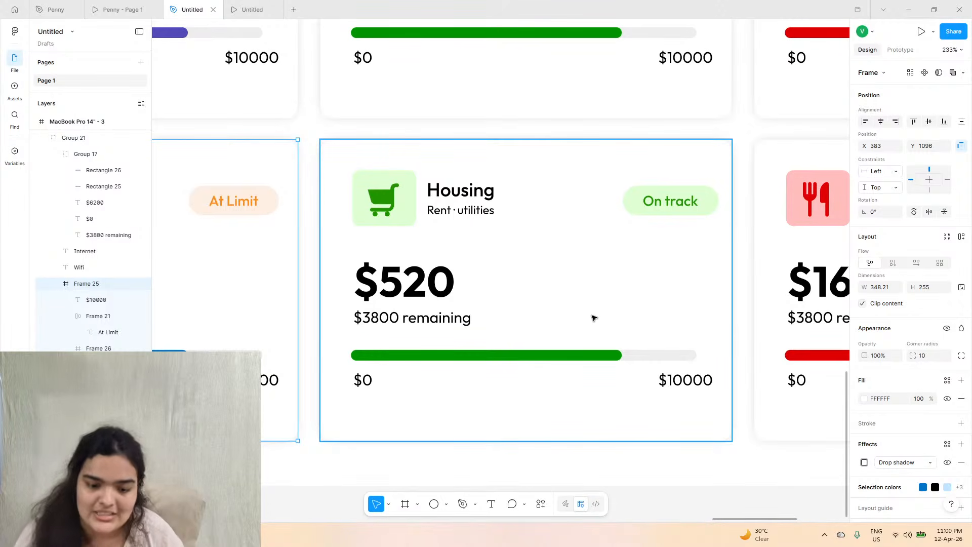
click(134, 6)
click(190, 8)
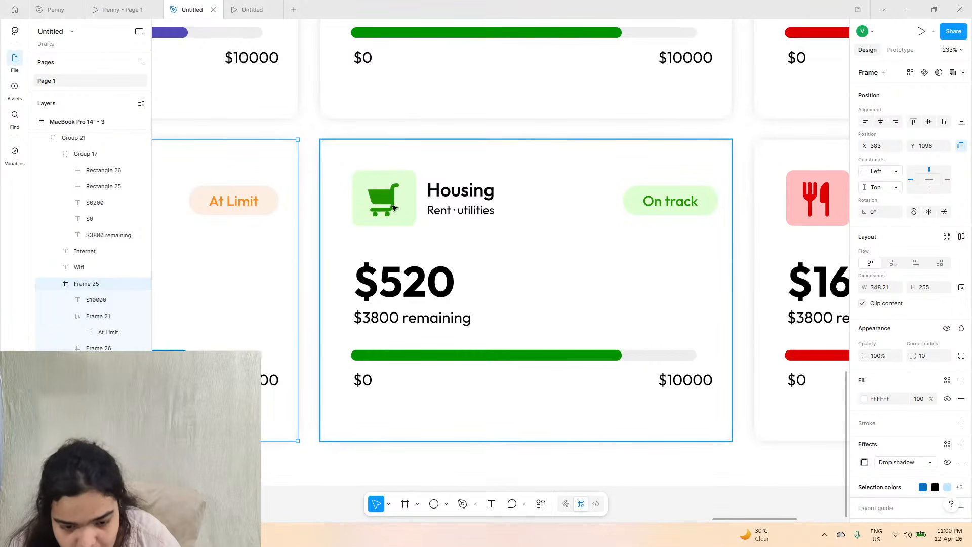
click(541, 505)
click(426, 371)
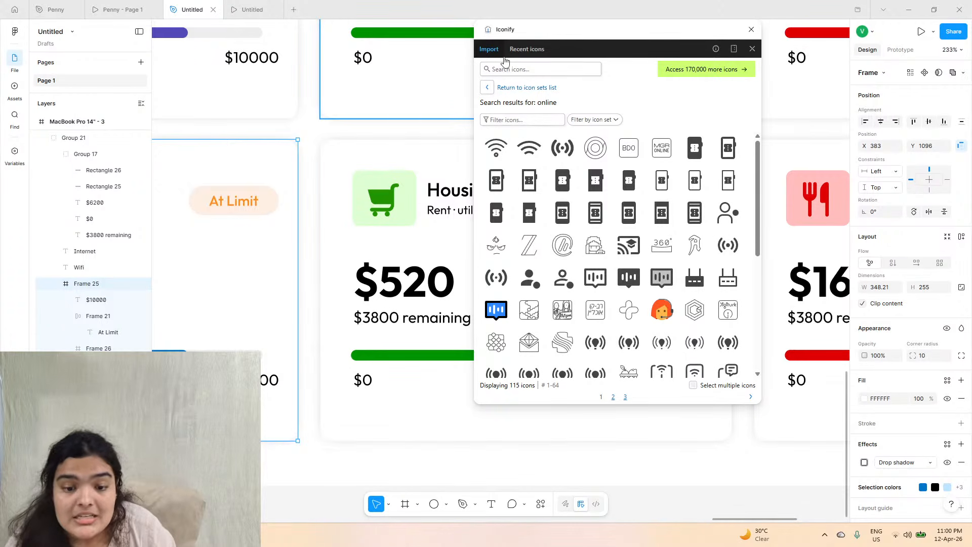
click(503, 69)
text(card)
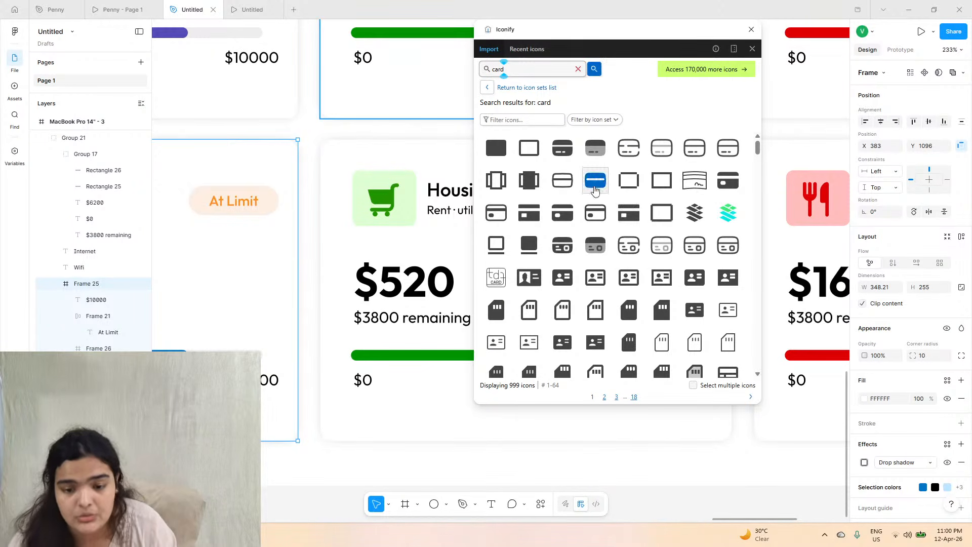
- Place the solar:card-bold icon in the lower $520 card's tile, delete the shopping cart behind it and close Iconify
drag(563, 148, 387, 195)
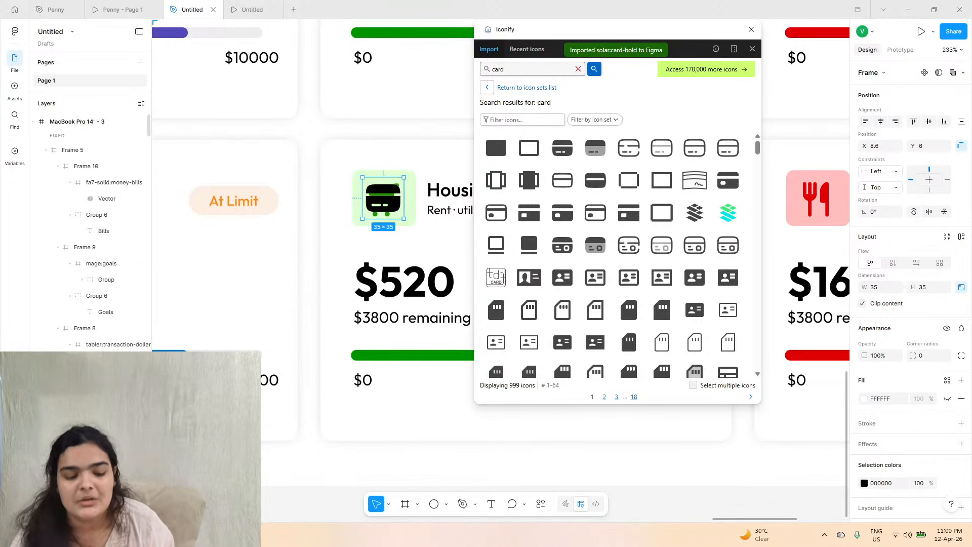
scroll(407, 202, up, 3)
click(410, 175)
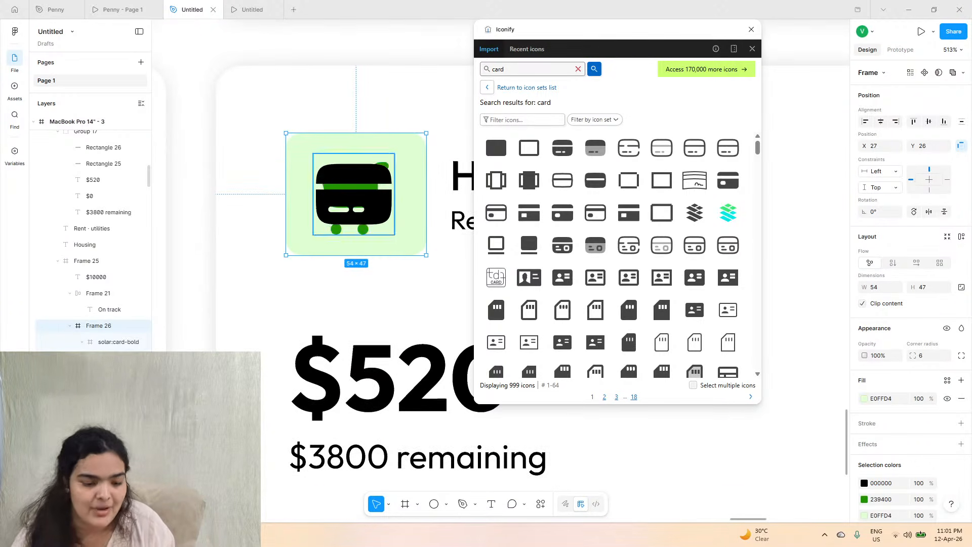
ctrl+click(383, 167)
key(Delete)
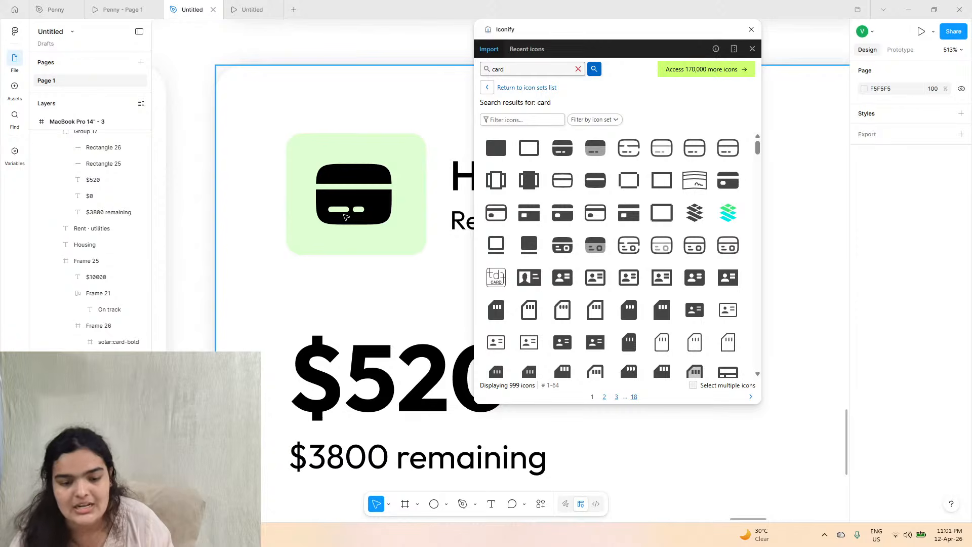
click(345, 217)
click(751, 29)
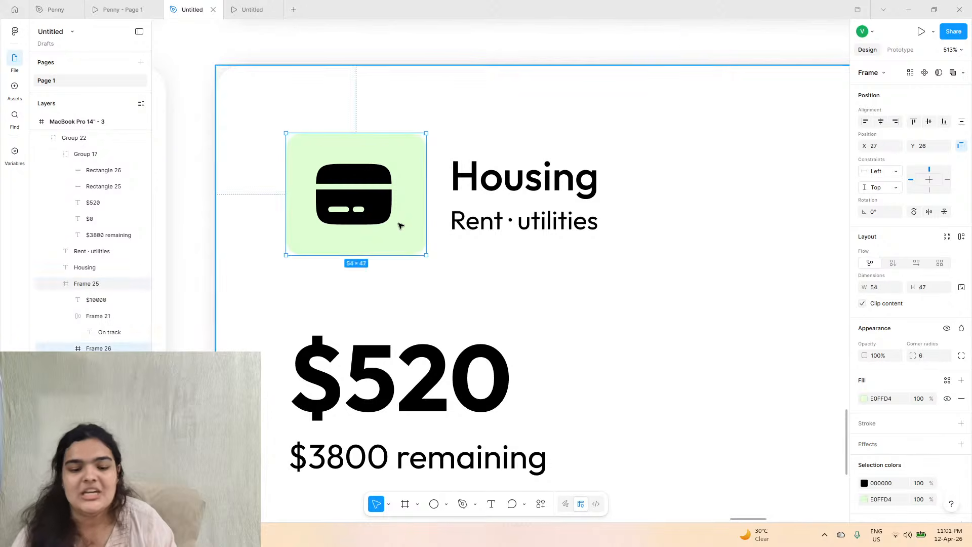
- Set the fill of the payment card icon's tile to pale yellow FEFFDF
click(399, 226)
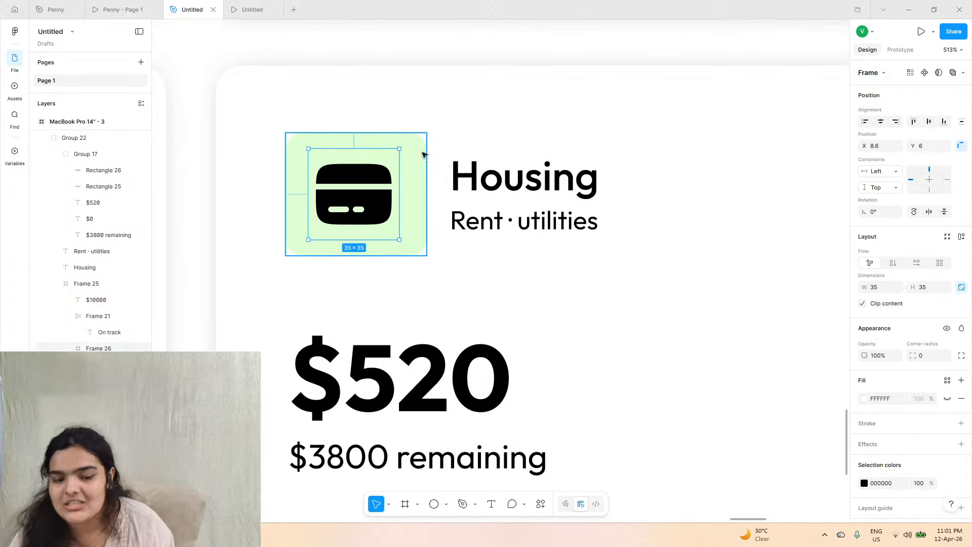
click(423, 154)
click(865, 399)
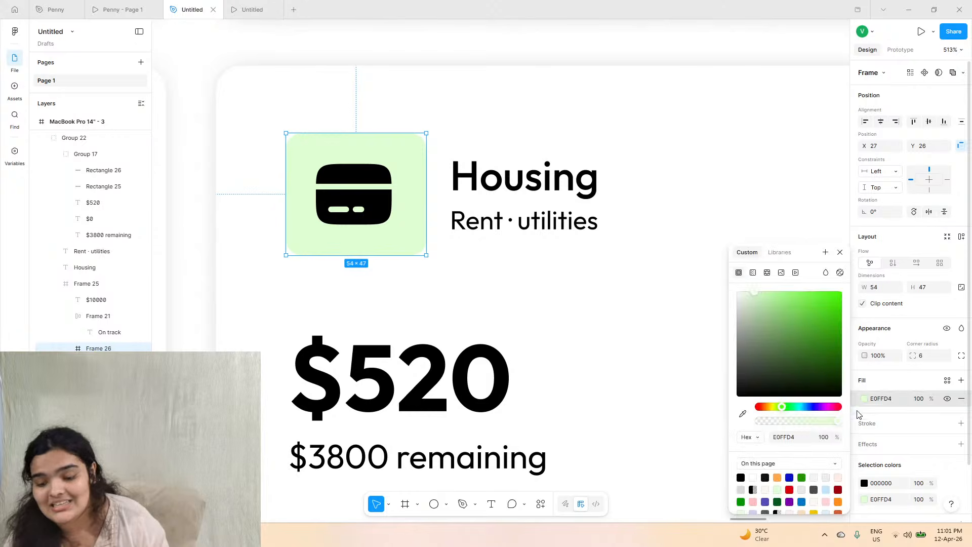
click(778, 476)
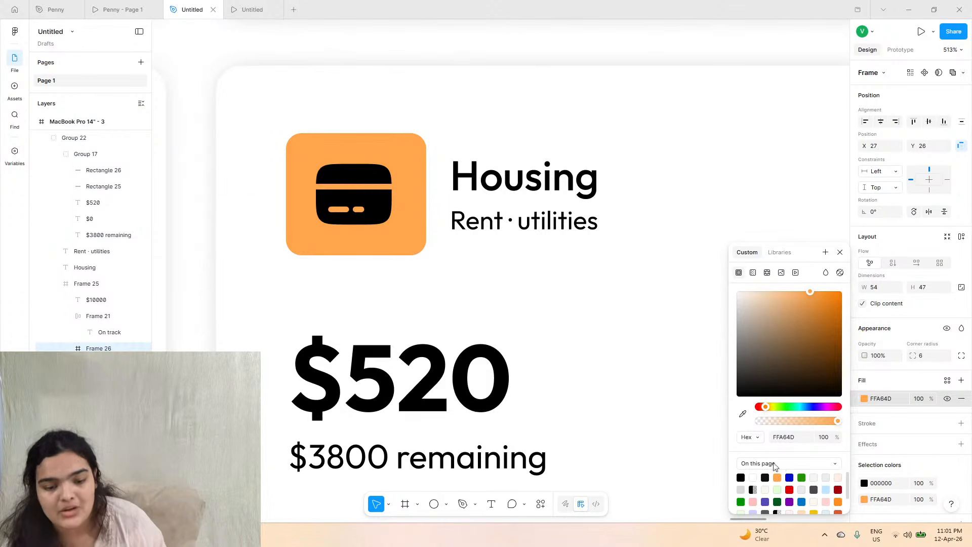
key(ctrl+z)
drag(783, 331, 741, 268)
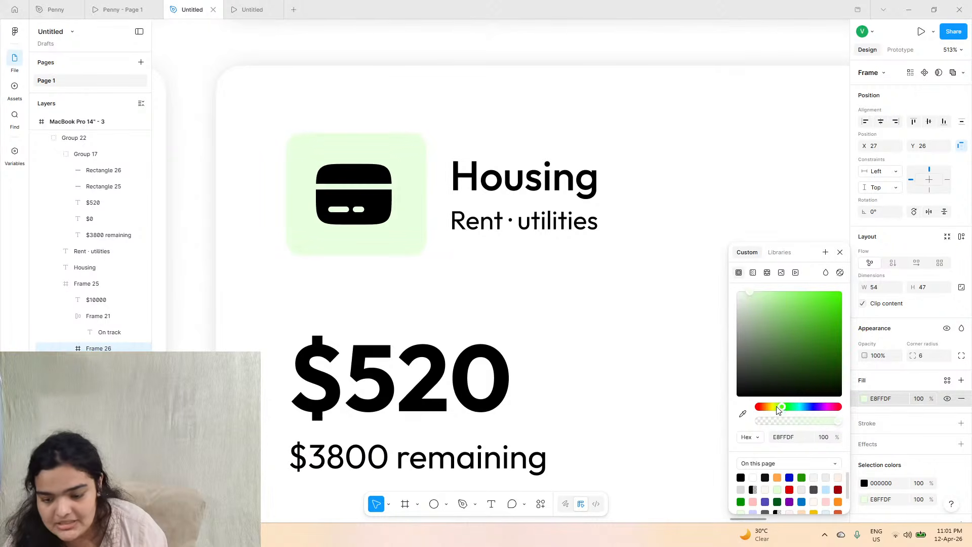
drag(782, 408, 774, 411)
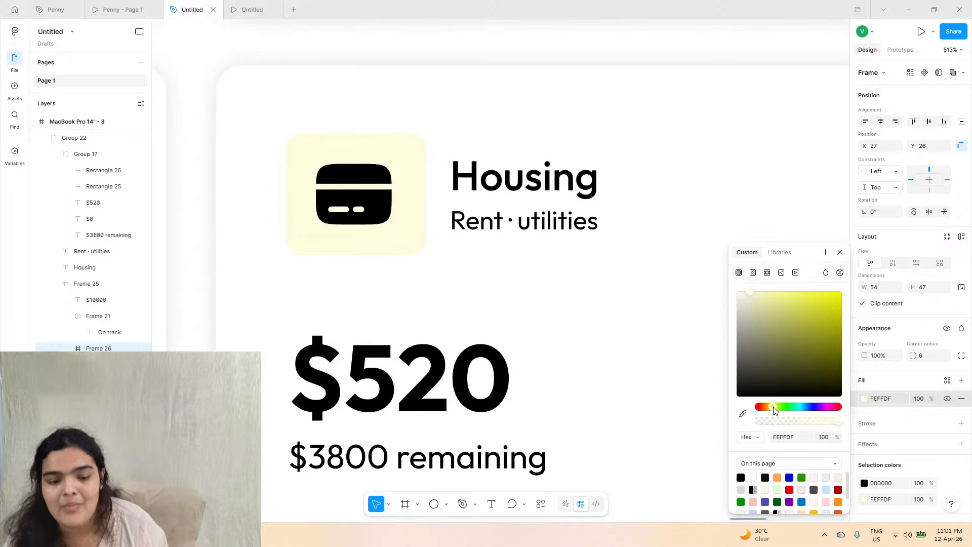
- Recolour the payment card icon to orange FFA64D
click(391, 199)
click(864, 467)
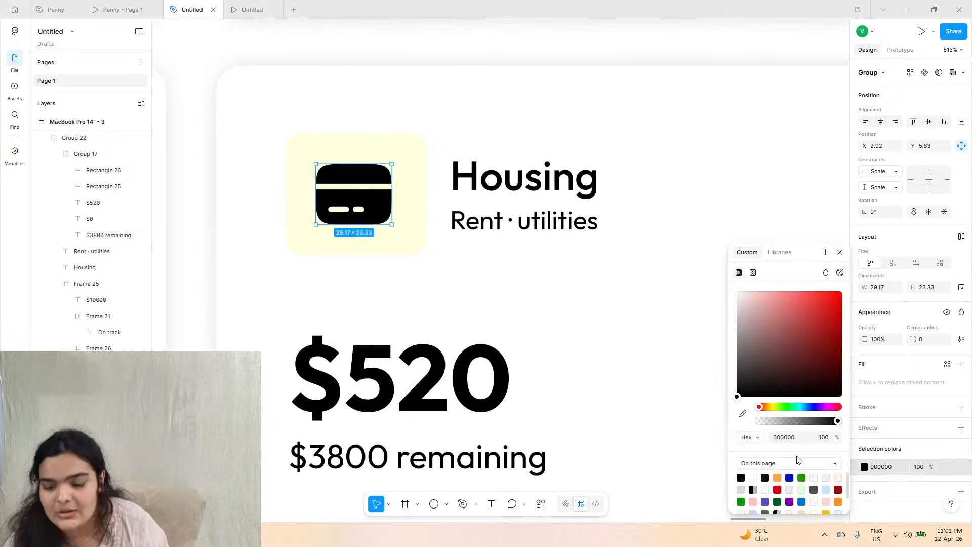
click(778, 478)
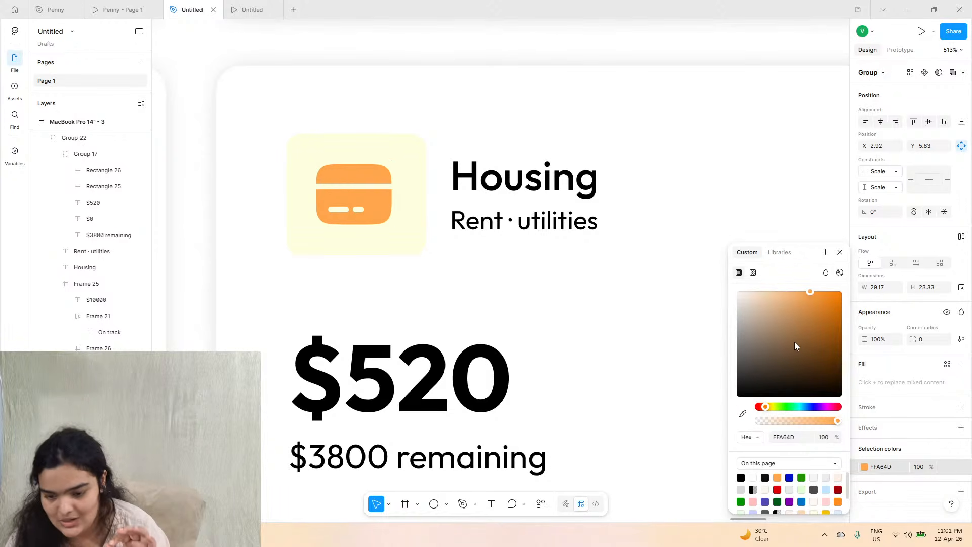
- Recolour the payment card icon to dark gold BE8B00
drag(771, 408, 771, 408)
drag(798, 329, 845, 330)
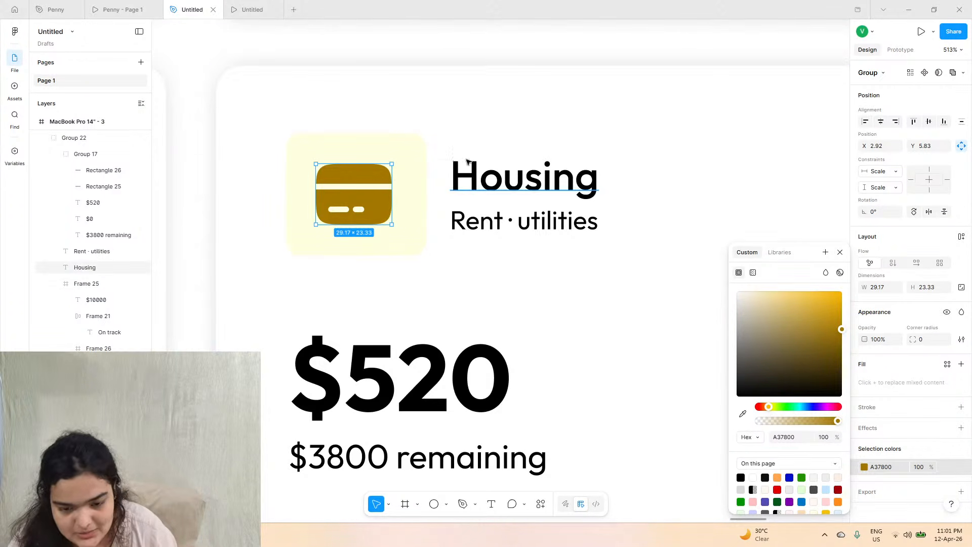
mouse_move(841, 330)
mouse_down()
mouse_move(826, 318)
mouse_move(852, 331)
mouse_up()
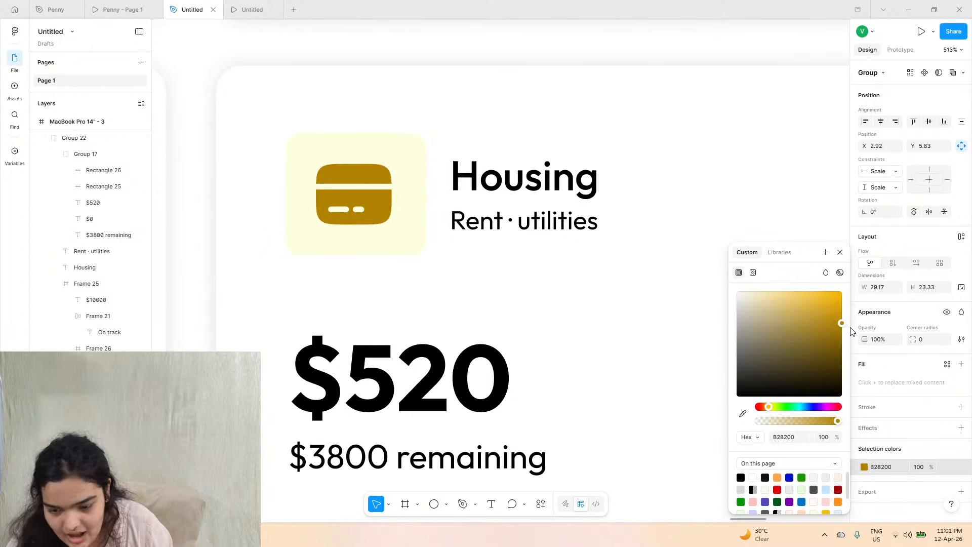
drag(769, 405, 773, 405)
drag(824, 320, 848, 323)
drag(776, 404, 769, 409)
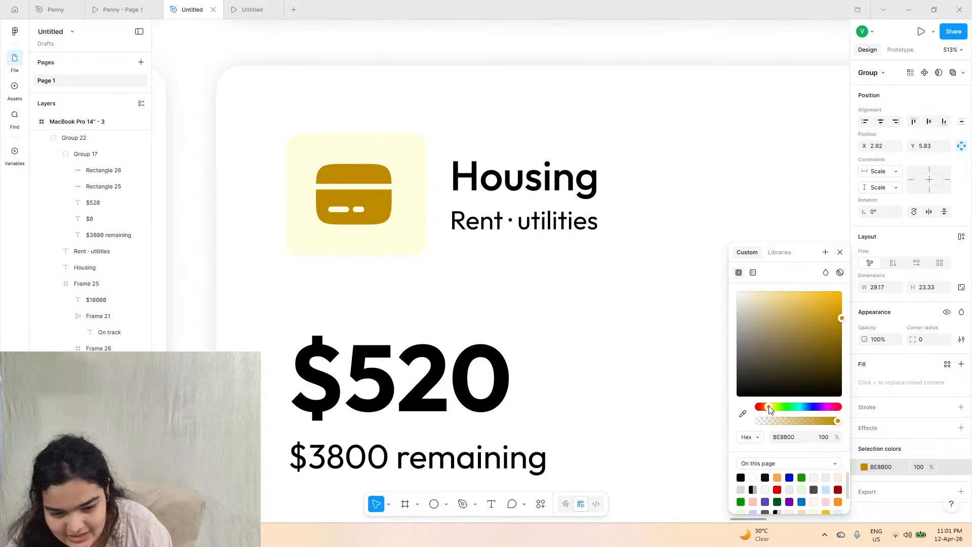
- Check the prototype and retitle the payment card tile's heading from Housing to "Subscriptions"
click(119, 10)
click(205, 12)
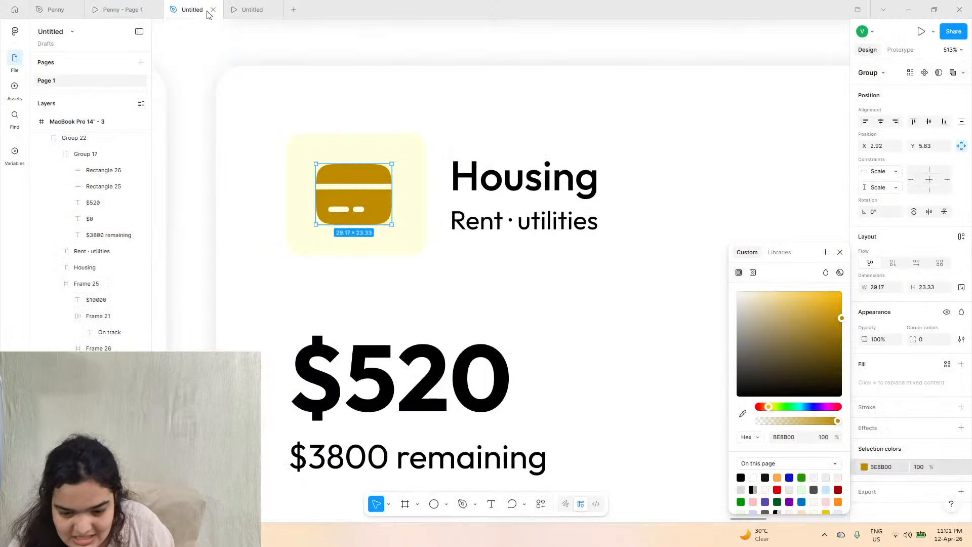
double_click(484, 178)
text(Subscriptions)
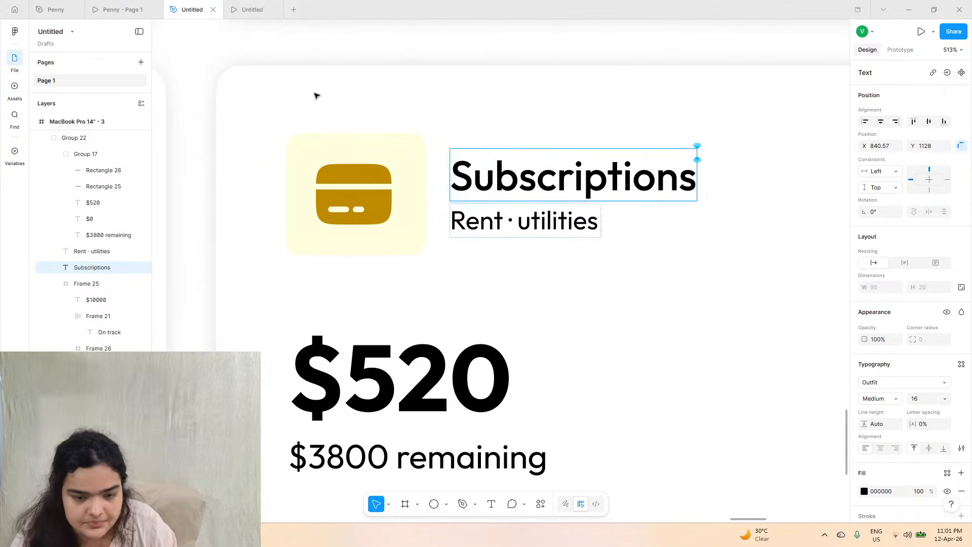
- Check the prototype's subtitle and change the line under Subscriptions to "Netflix · Spotify"
click(119, 10)
click(205, 4)
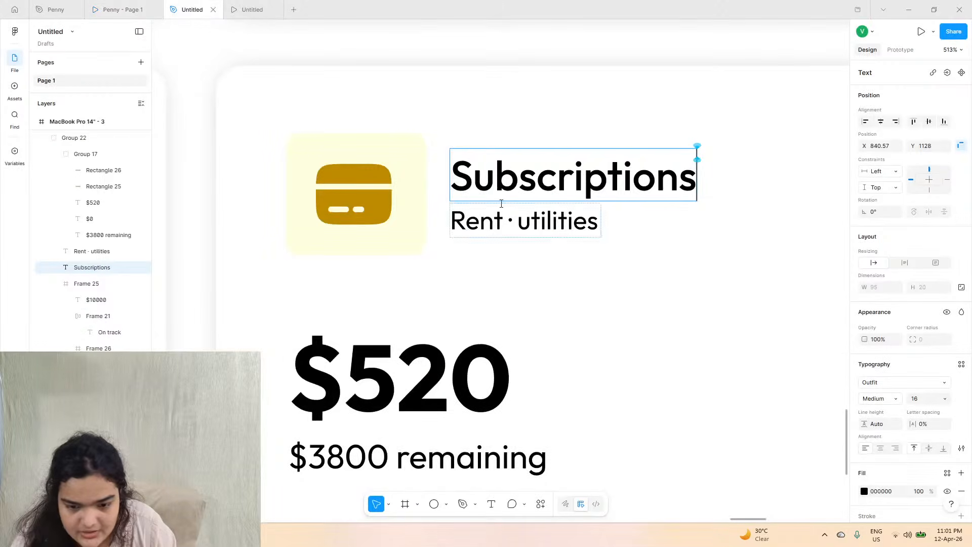
double_click(494, 221)
text(N)
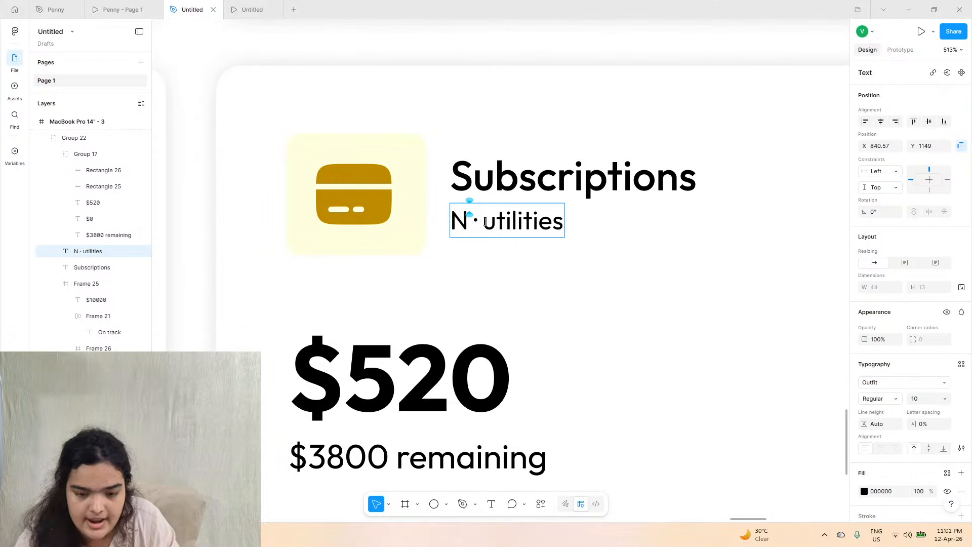
key(BackSpace)
text(Netflix)
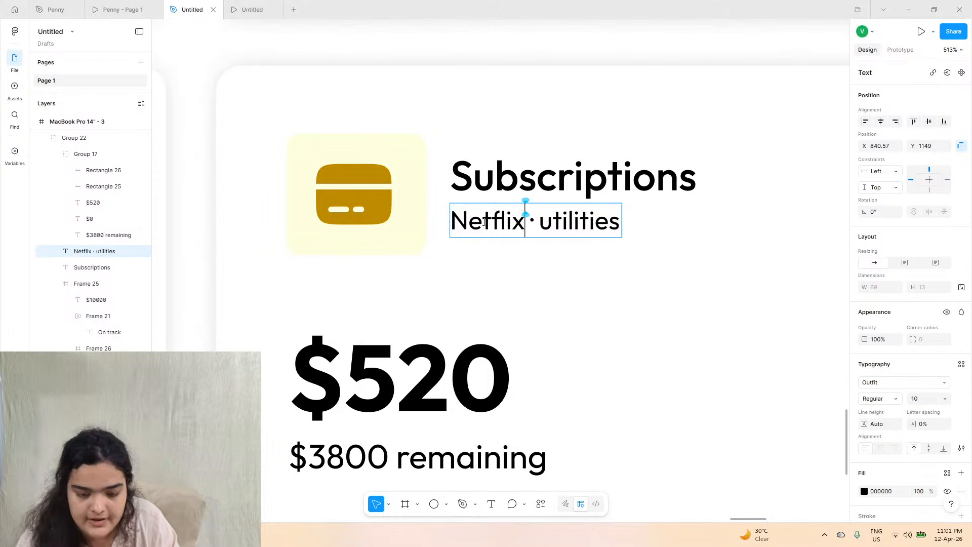
double_click(560, 223)
text(Spotify)
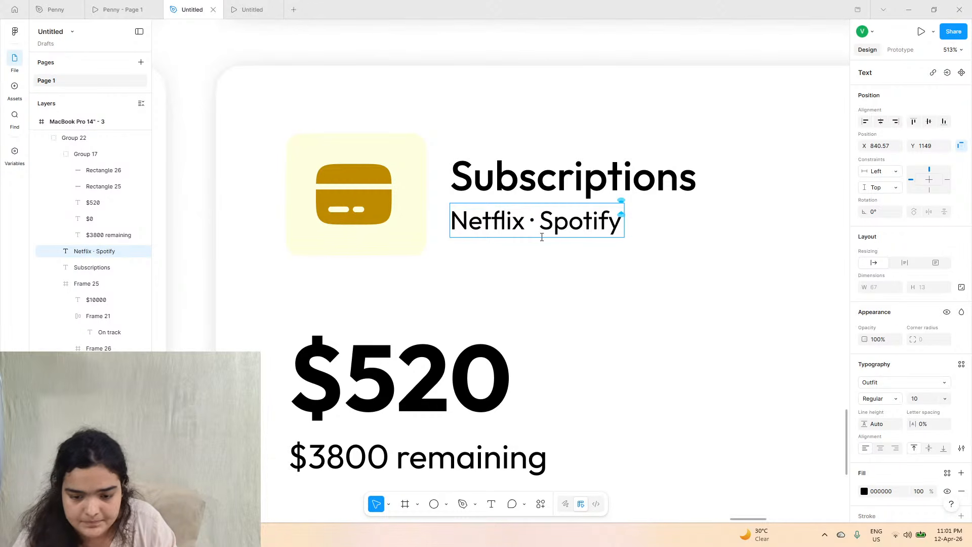
- Copy the separator dot in the Subscriptions subtitle to its end and append "apps"
mouse_move(526, 222)
mouse_down()
mouse_move(557, 222)
mouse_move(540, 213)
mouse_up()
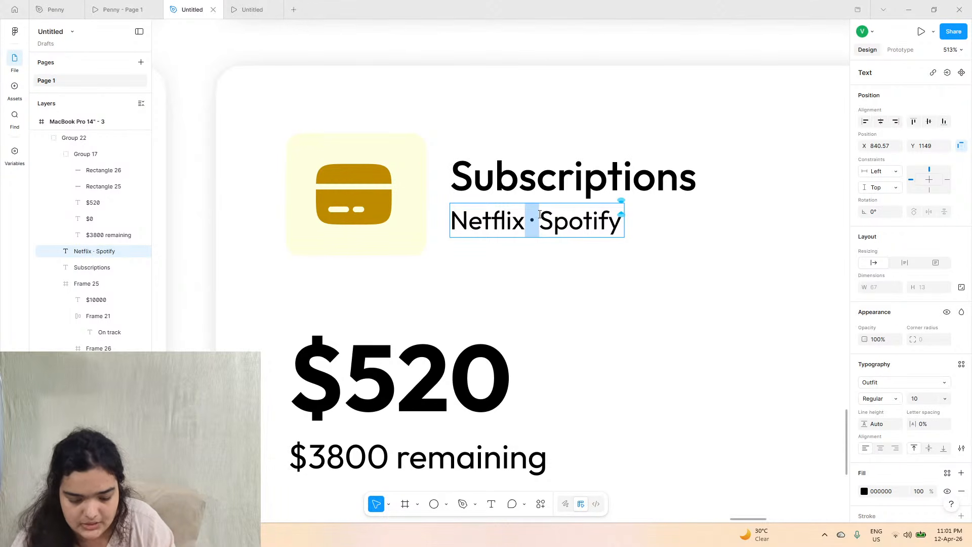
key(Escape)
double_click(620, 218)
click(620, 217)
key(ctrl+v)
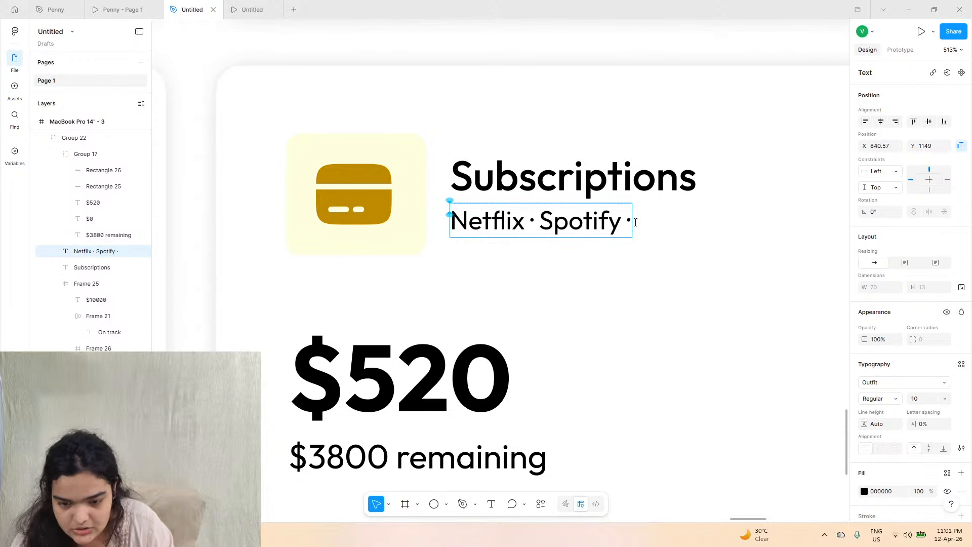
text(apps)
ctrl+scroll(635, 242, down, 5)
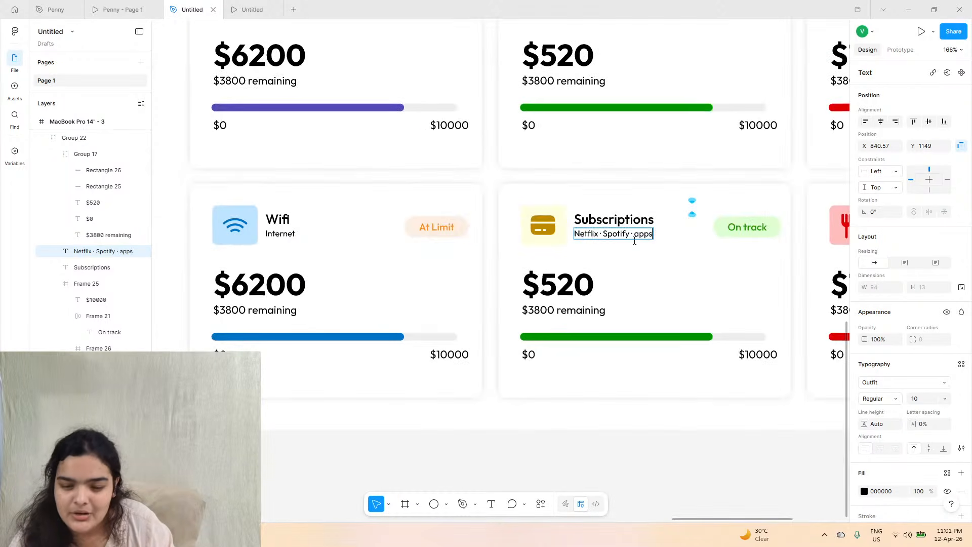
- Compare the Subscriptions card with the prototype and set its large amount to $340
mouse_move(150, 4)
click(171, 5)
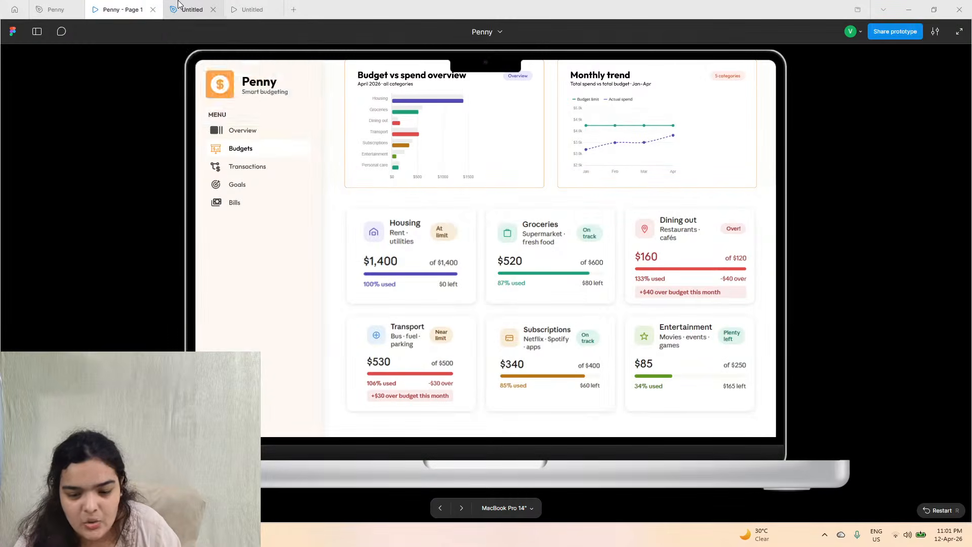
click(737, 226)
key(Escape)
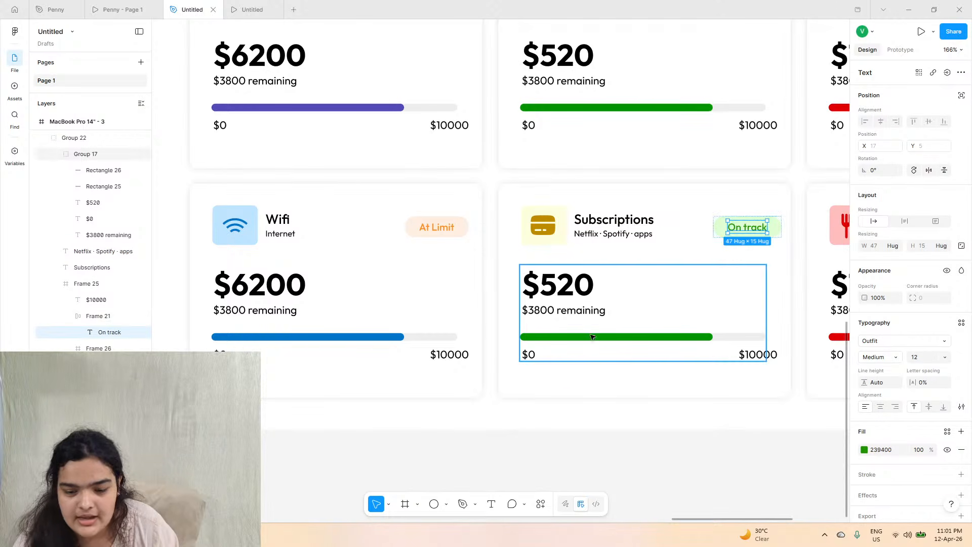
click(571, 310)
click(155, 7)
click(174, 7)
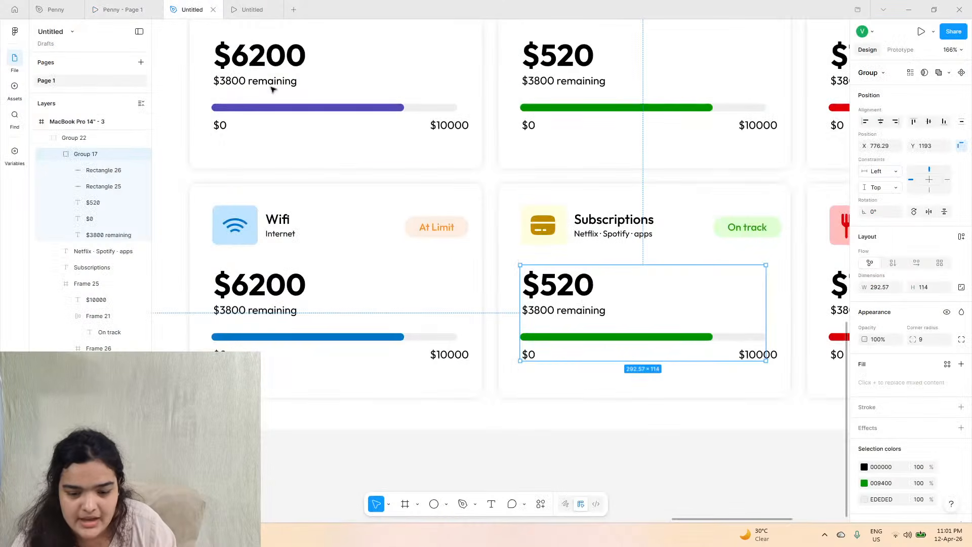
double_click(551, 289)
double_click(552, 290)
drag(540, 289, 608, 292)
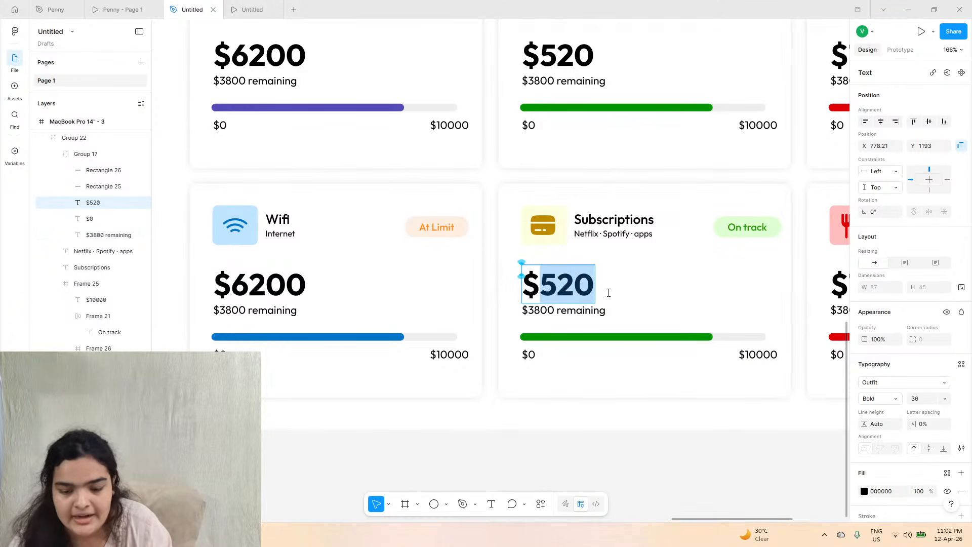
text(340)
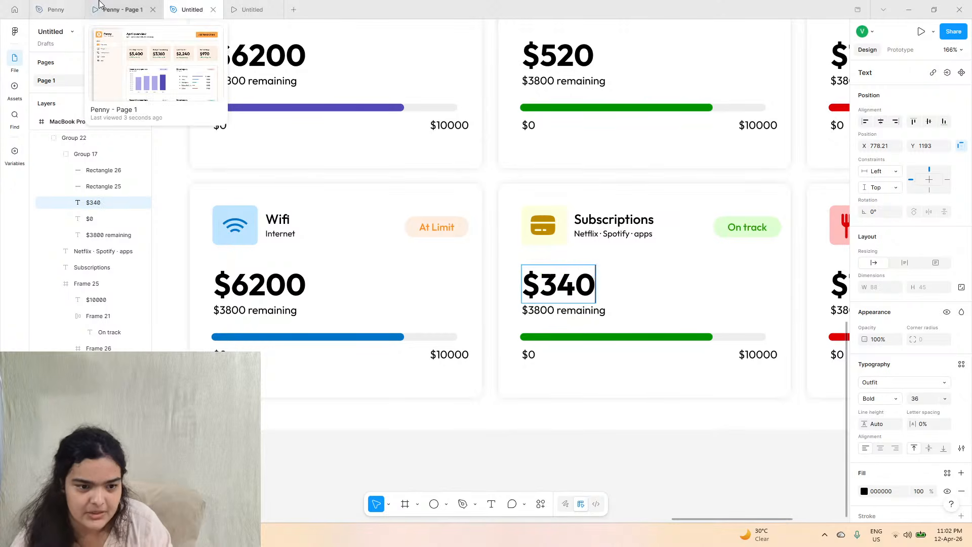
- Check the prototype's progress bar and shorten the Subscriptions card's green bar to a width of about 148
click(122, 9)
click(170, 6)
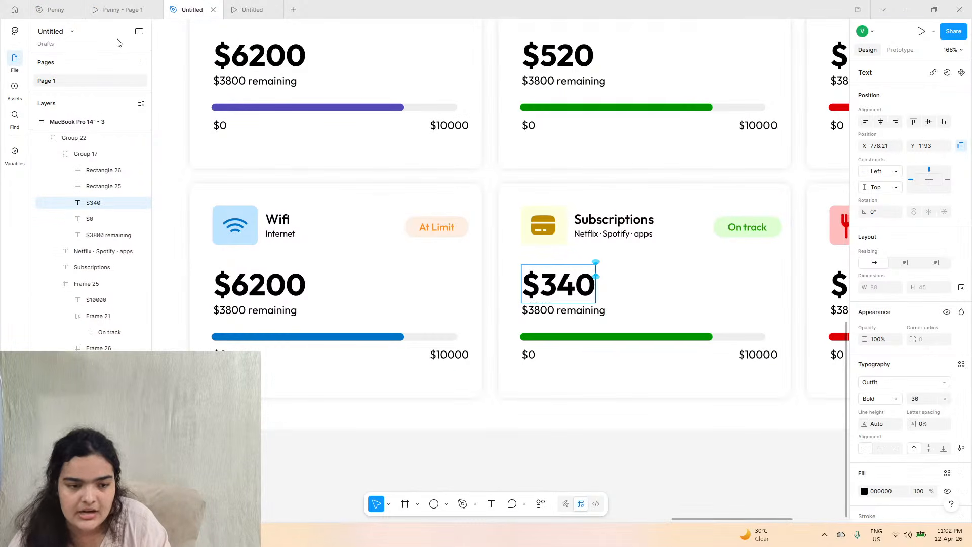
click(145, 5)
click(189, 9)
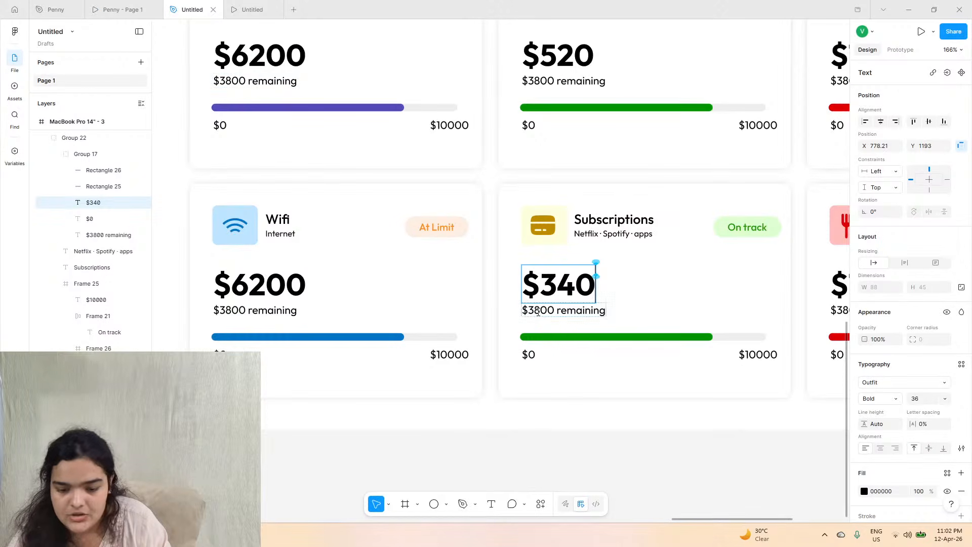
click(550, 338)
drag(713, 336, 644, 337)
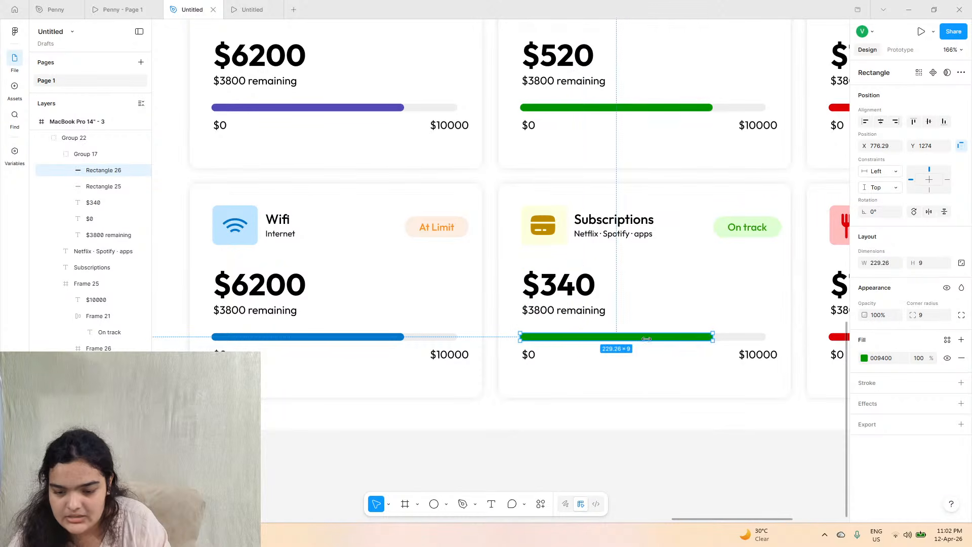
- Recolour the Subscriptions progress bar to dark gold BE8B00, sampled from the payment card icon
click(864, 358)
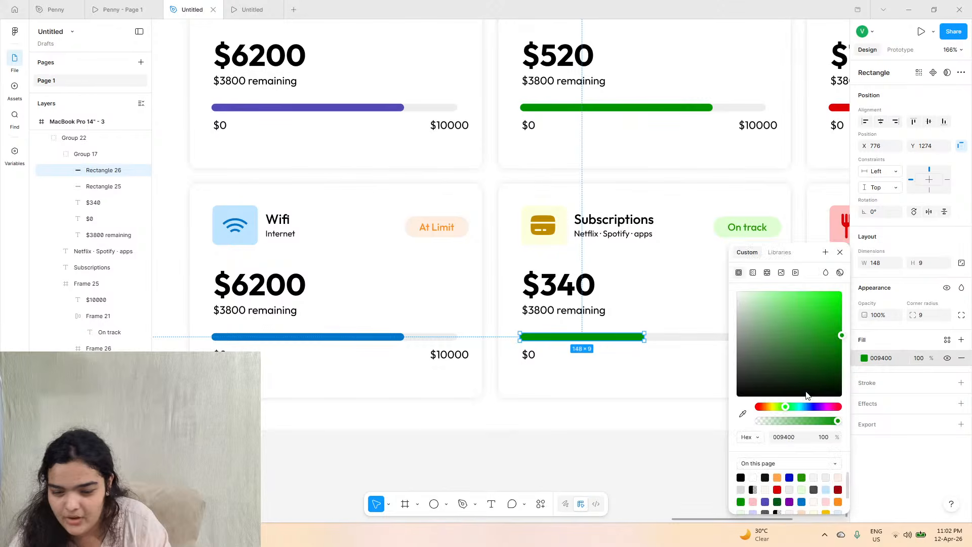
click(743, 413)
click(551, 229)
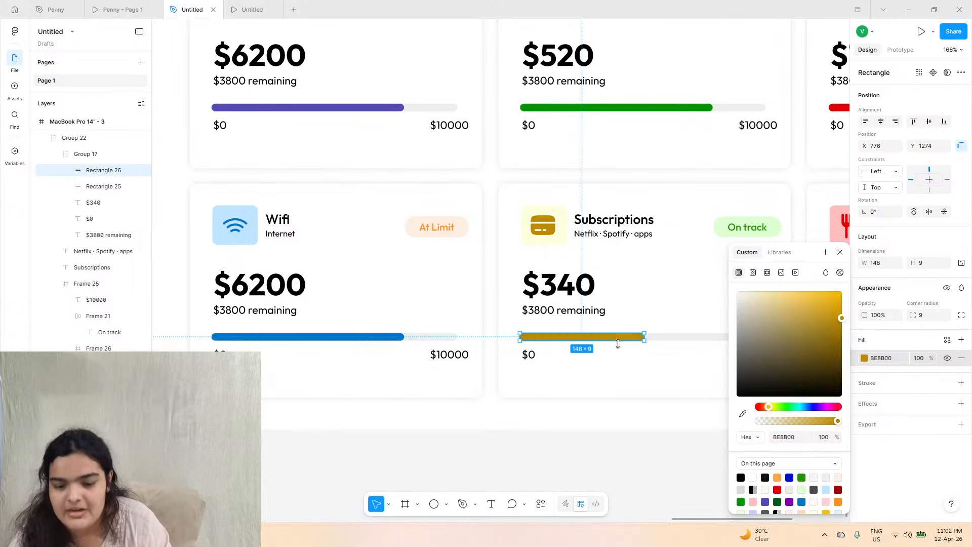
- Check the prototype for the third lower card, select the lower Dining Out card's cutlery icon frame and search Iconify for "star"
scroll(628, 351, right, 3)
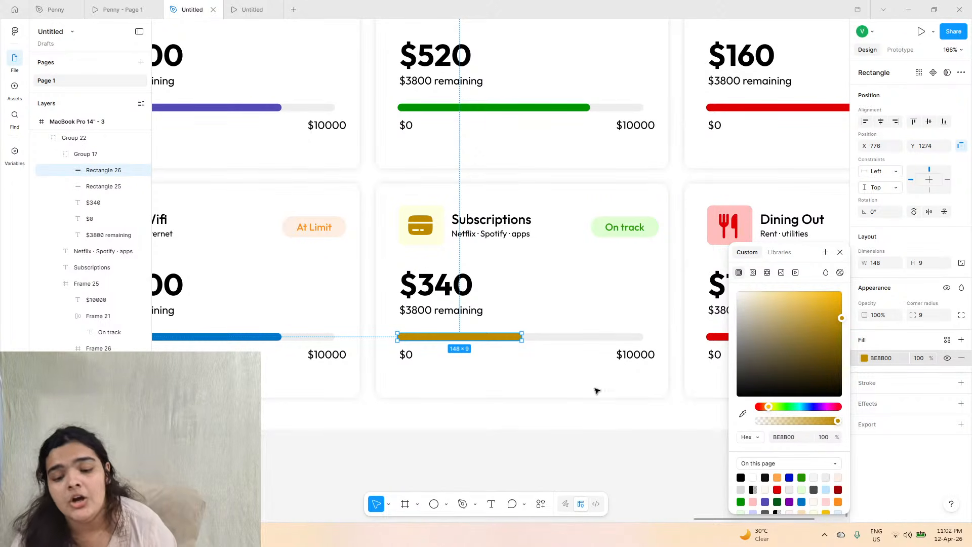
scroll(610, 307, right, 6)
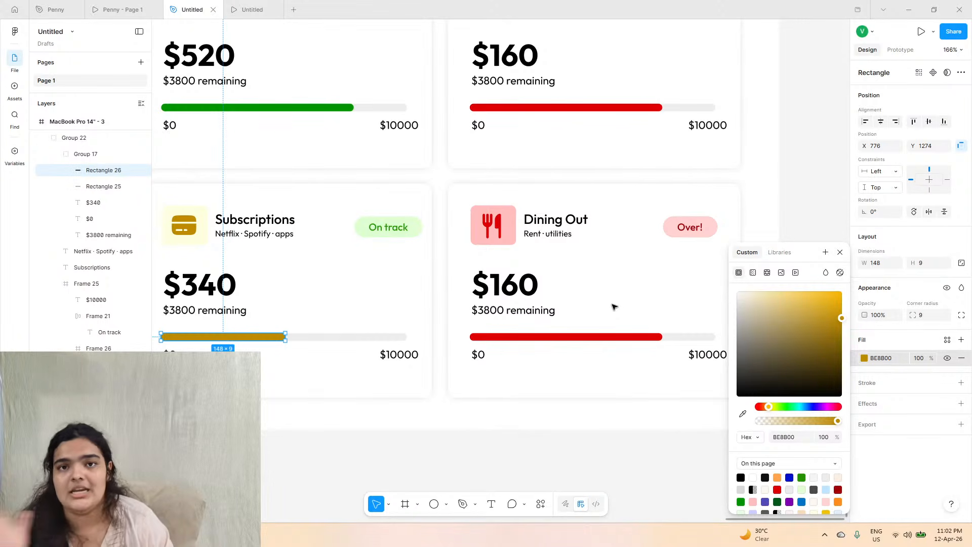
click(116, 9)
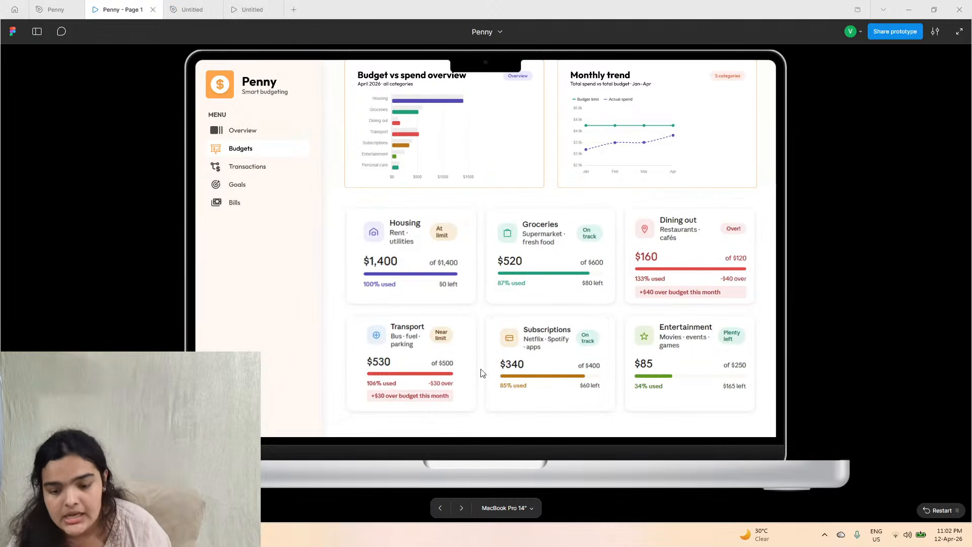
click(192, 9)
click(503, 225)
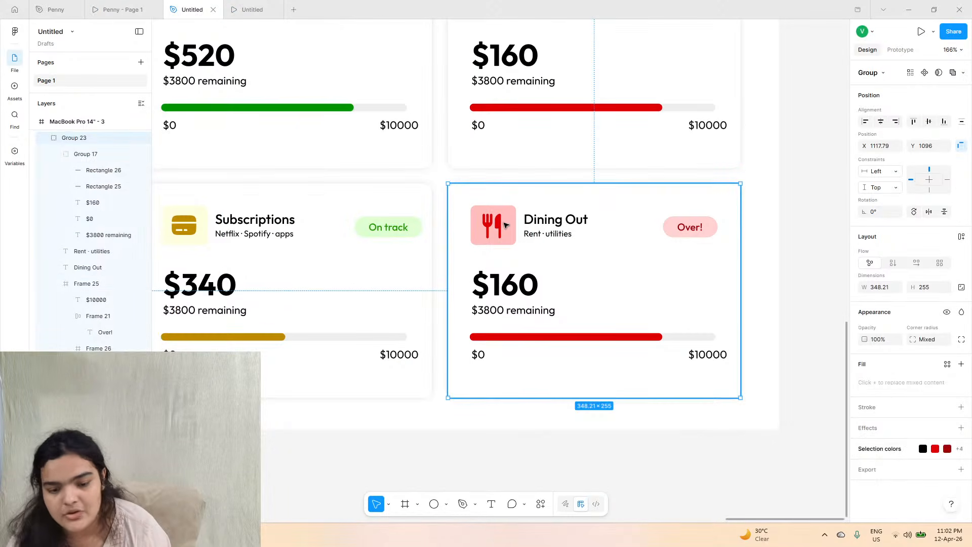
click(503, 224)
click(503, 224)
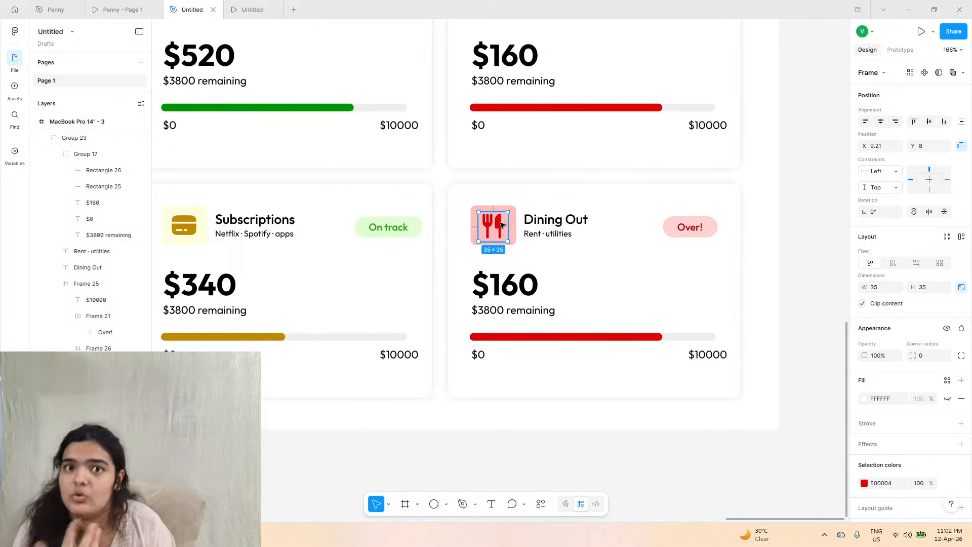
click(541, 504)
click(447, 369)
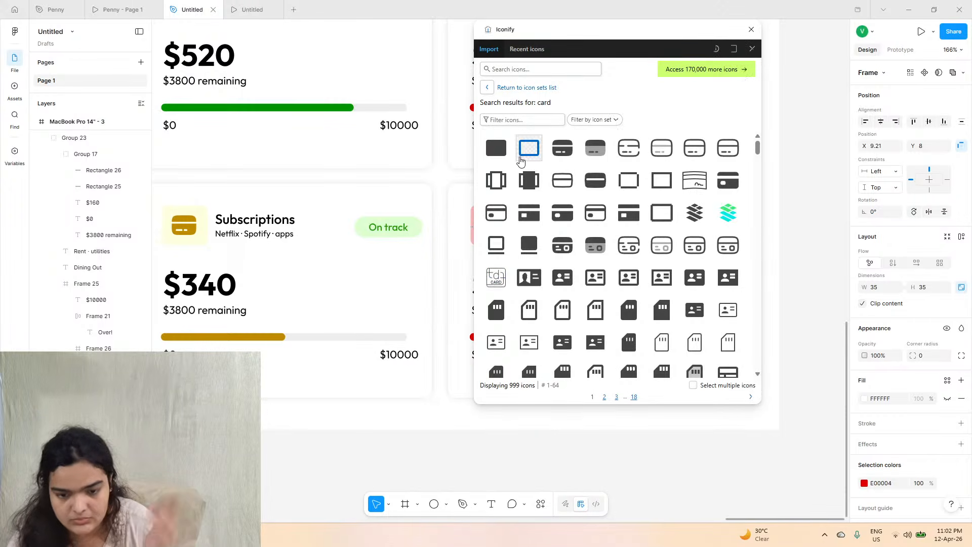
click(528, 72)
text(star)
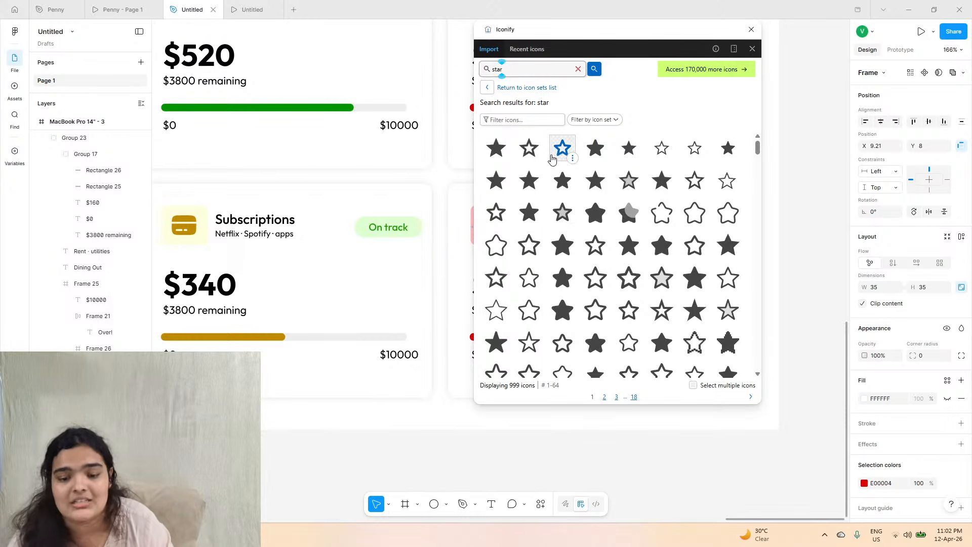
- Place an outlined star icon in the lower Dining Out card's tile, close Iconify and delete the cutlery shape behind it
drag(558, 152, 503, 232)
click(751, 28)
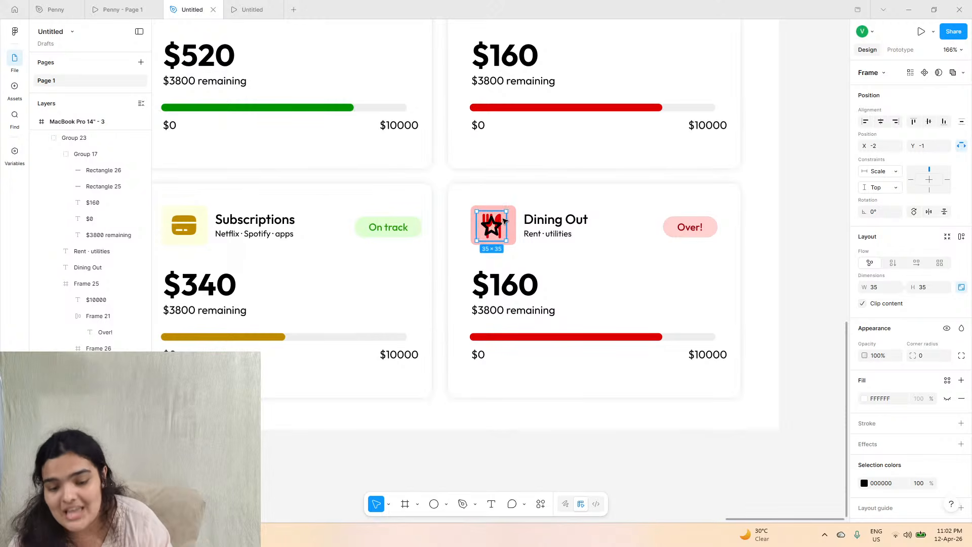
click(101, 397)
key(Delete)
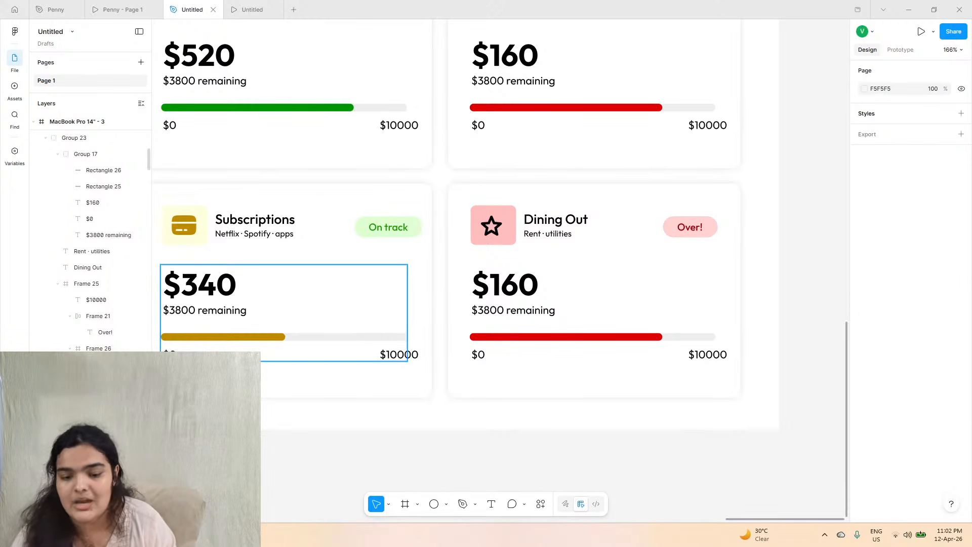
key(ctrl+z)
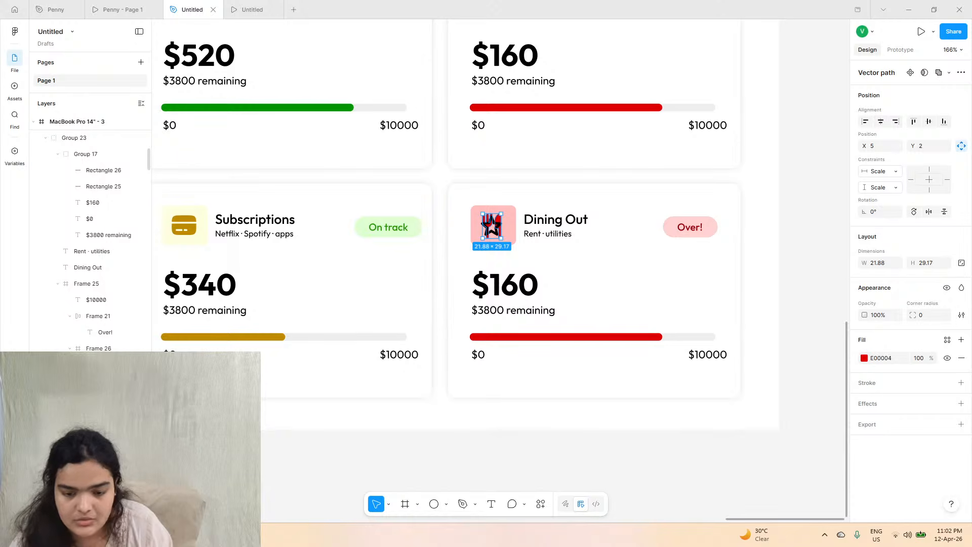
key(Delete)
- Shift the star icon's frame sideways to X 12.21 to centre it in the pink tile
scroll(505, 237, up, 5)
double_click(485, 210)
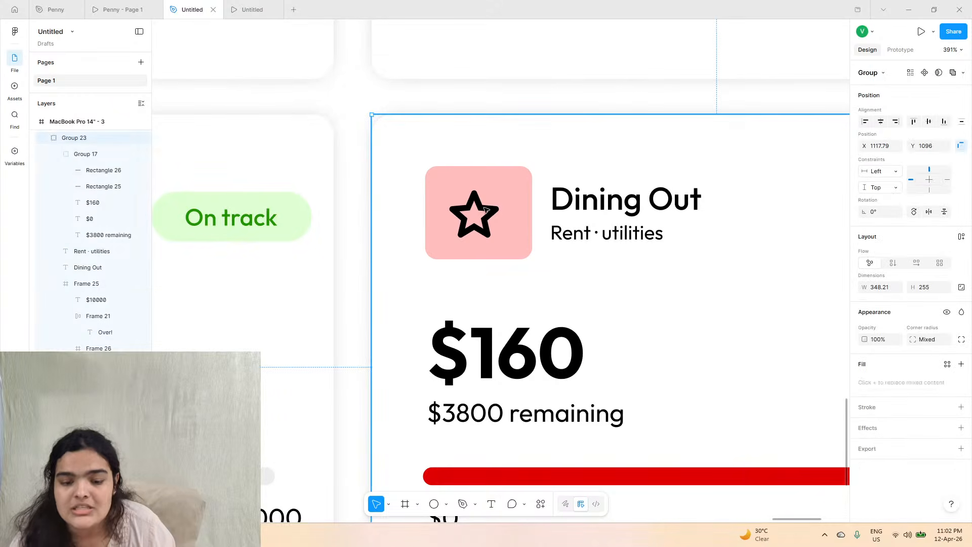
double_click(485, 209)
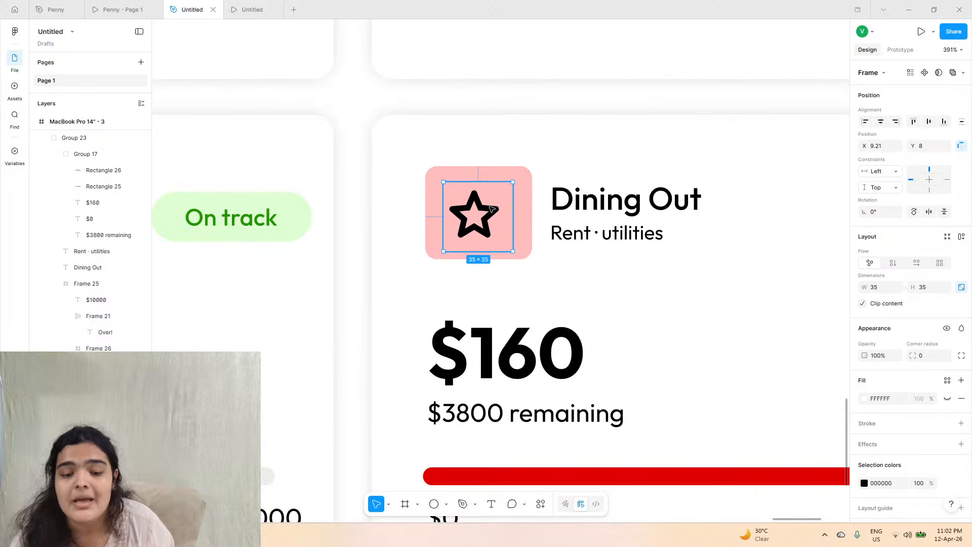
drag(485, 210, 492, 208)
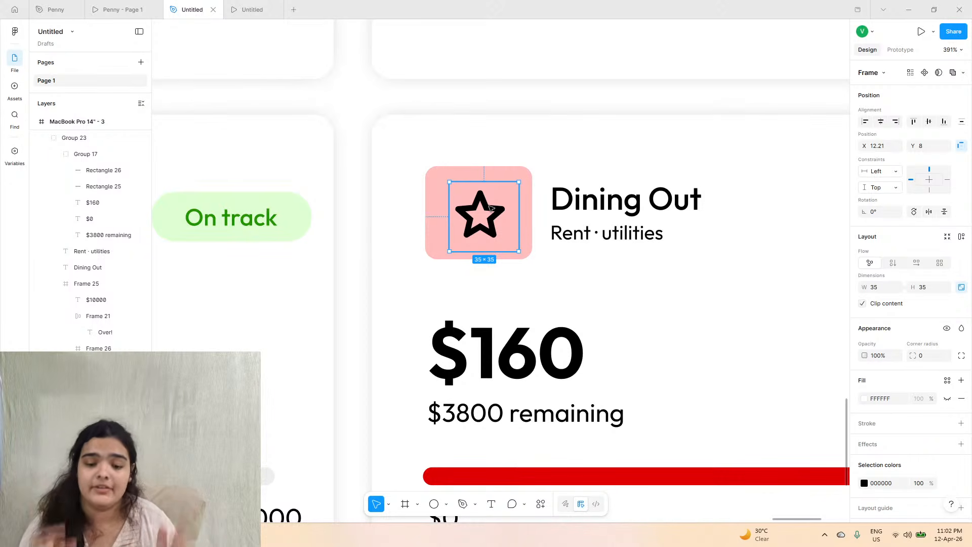
- Check the prototype and change the lower Dining Out card's title to "Entertainment"
double_click(564, 203)
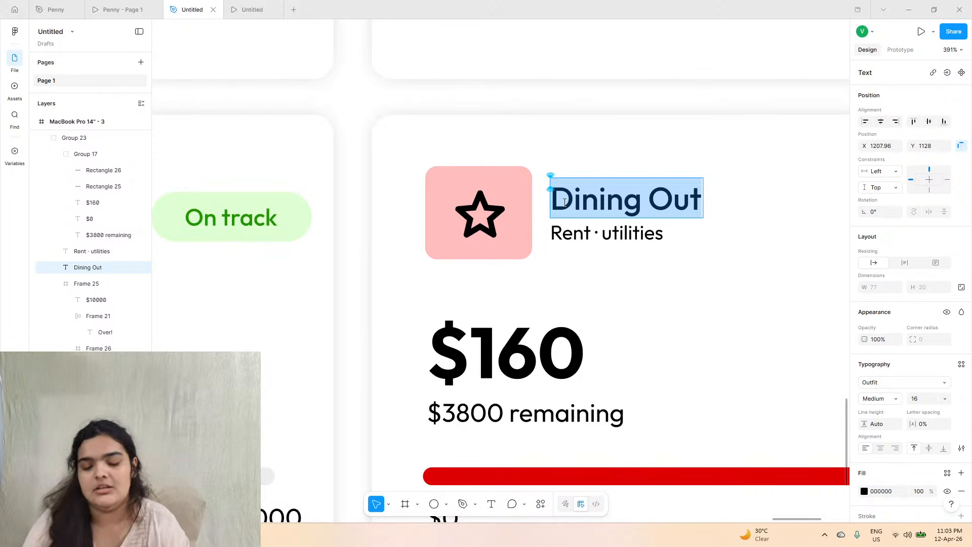
click(120, 9)
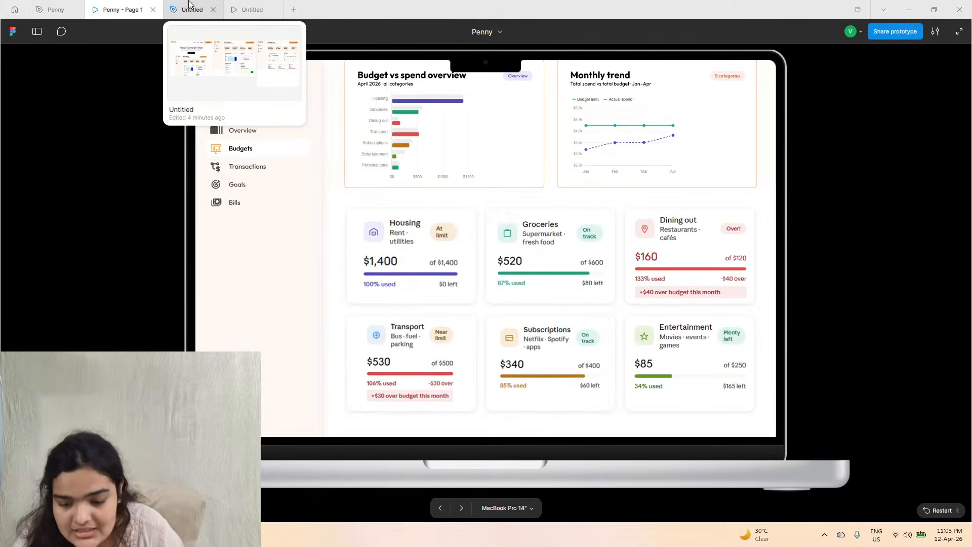
click(192, 8)
text(En)
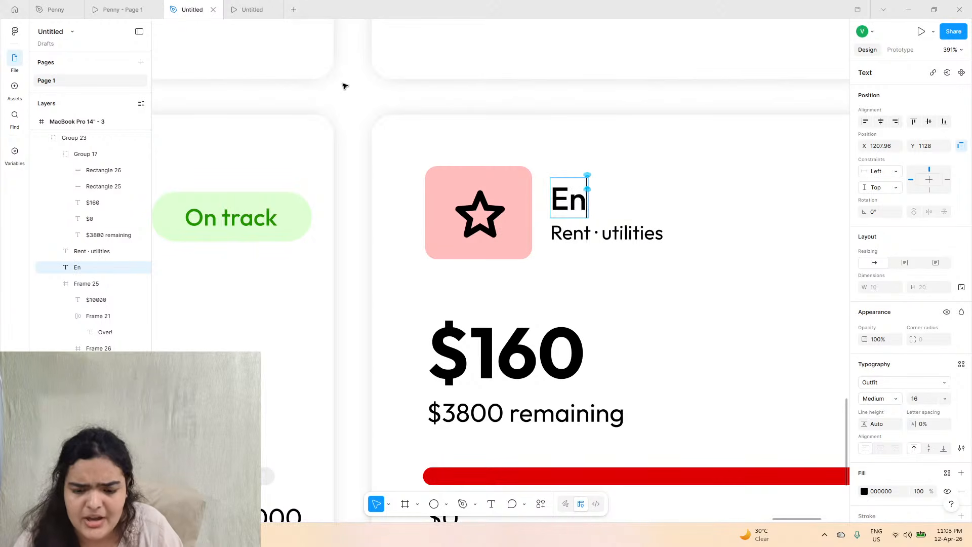
text(tretinai)
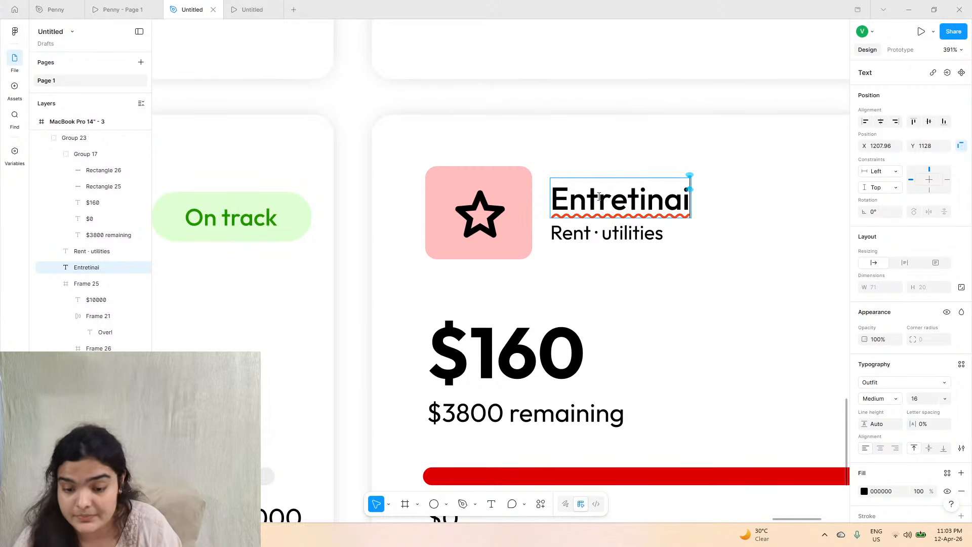
drag(599, 196, 723, 191)
text(ertan)
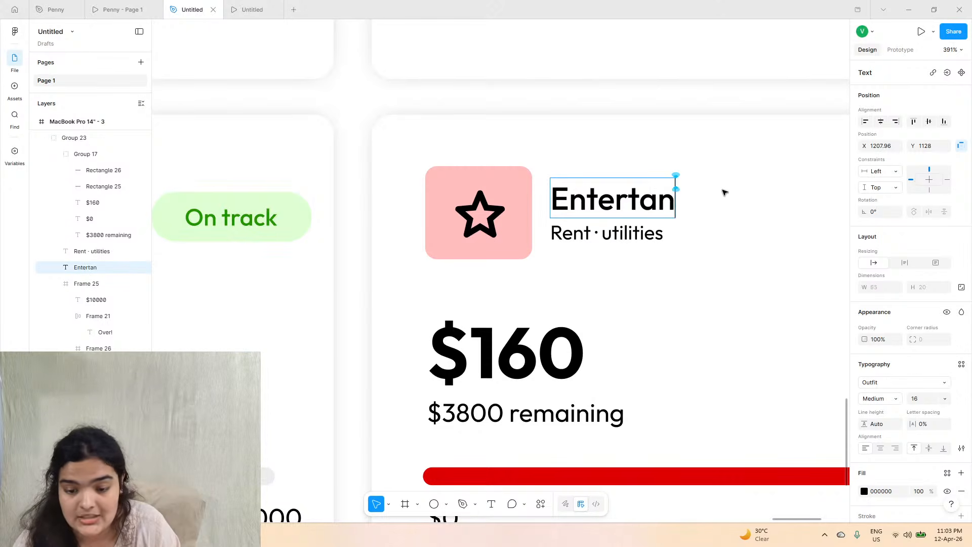
key(BackSpace)
text(inig)
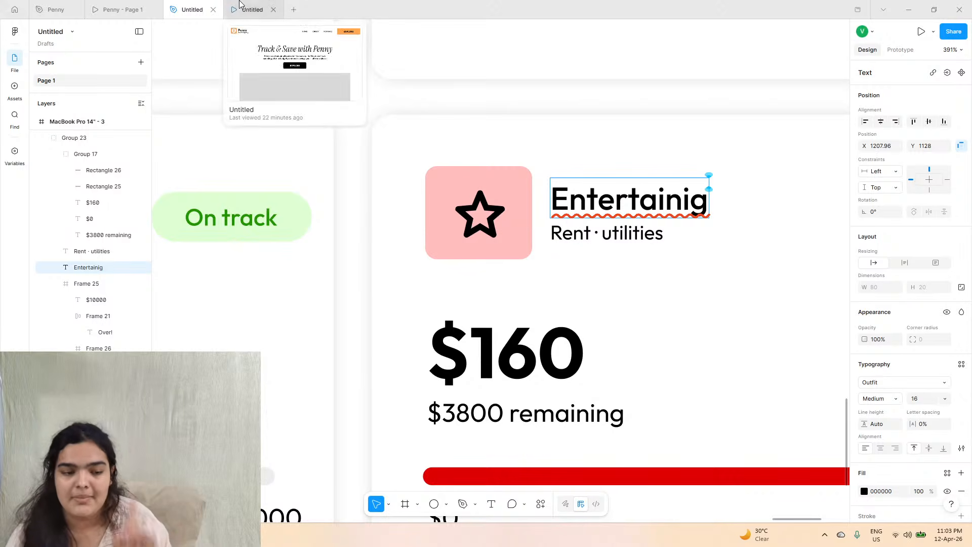
click(119, 10)
click(177, 5)
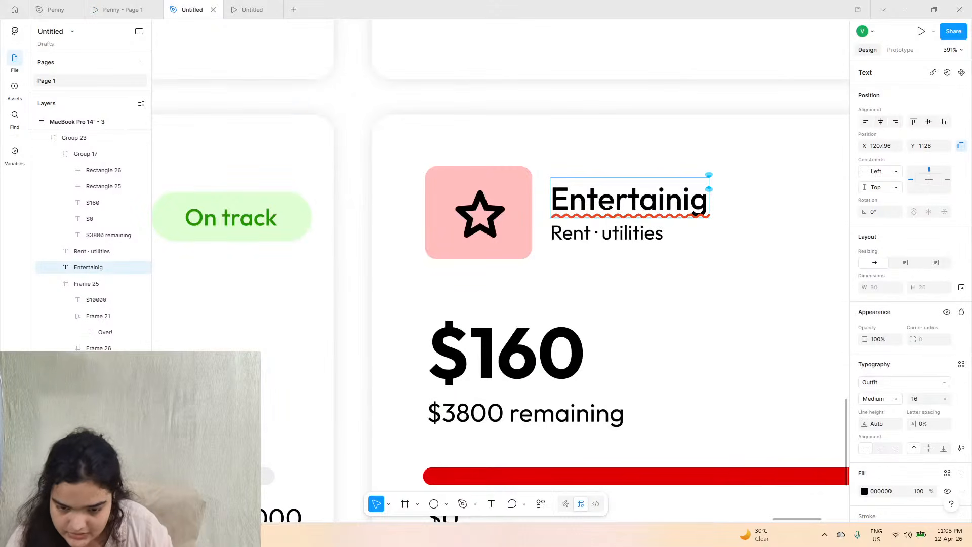
drag(684, 203, 720, 206)
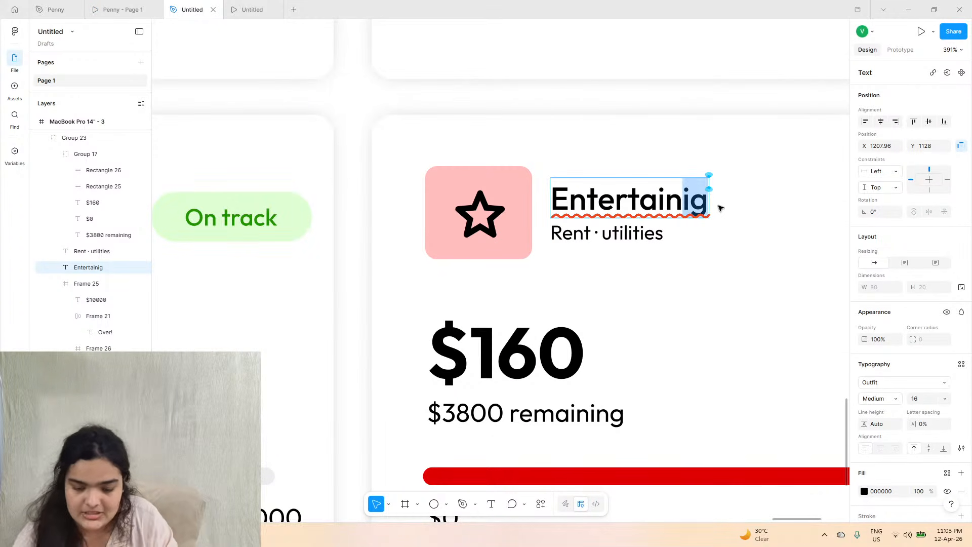
text(m)
key(BackSpace)
text(ne)
key(BackSpace)
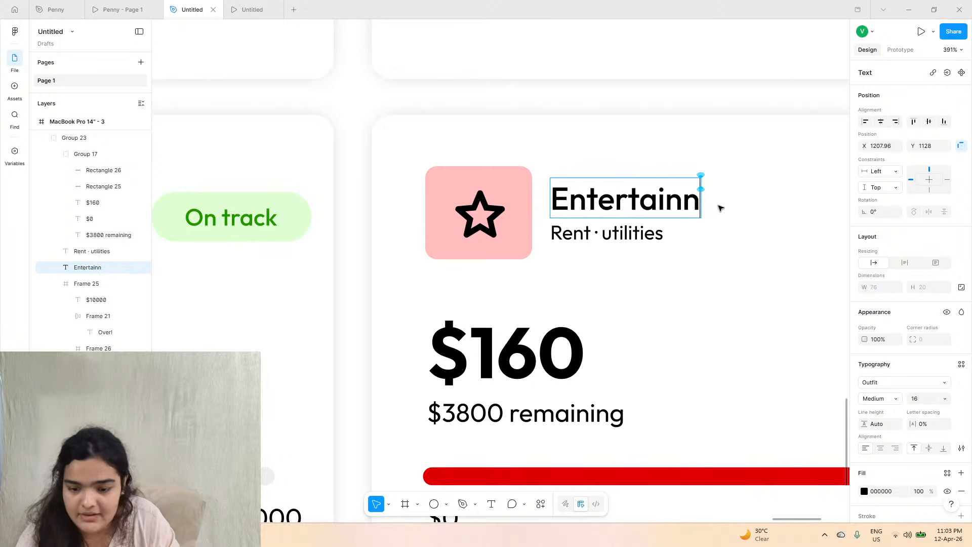
key(BackSpace)
text(ment)
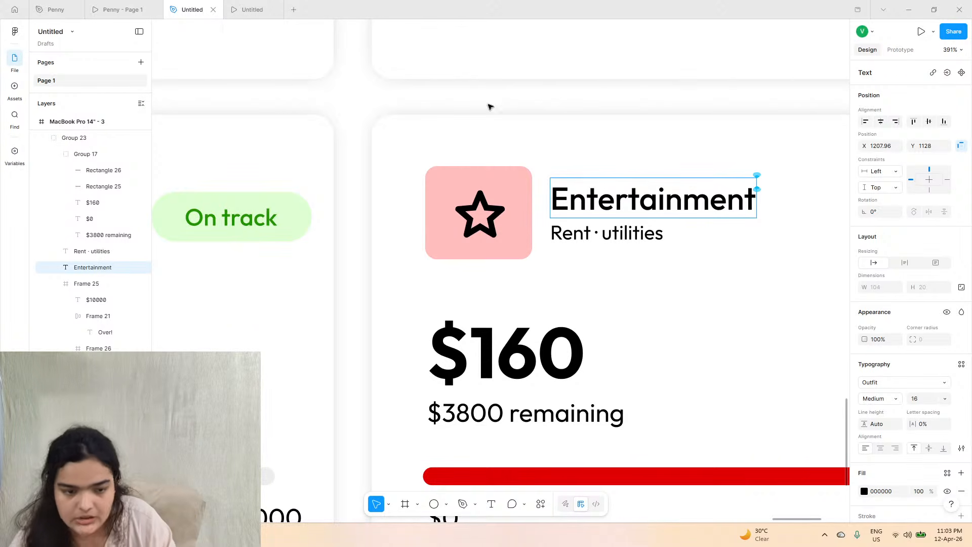
- Check the prototype's subtitle and replace "Rent" with "Movies" in the Entertainment card's subtitle
click(117, 10)
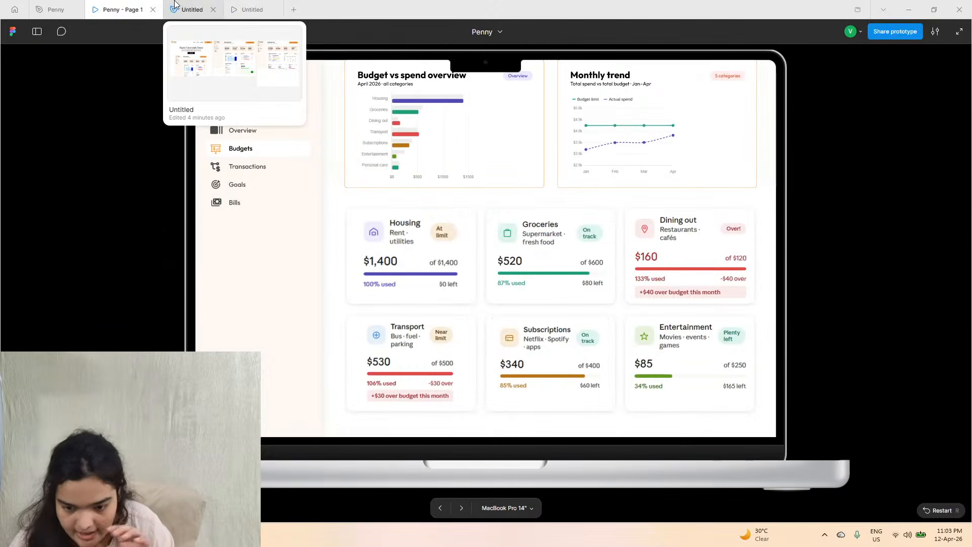
click(192, 9)
double_click(559, 235)
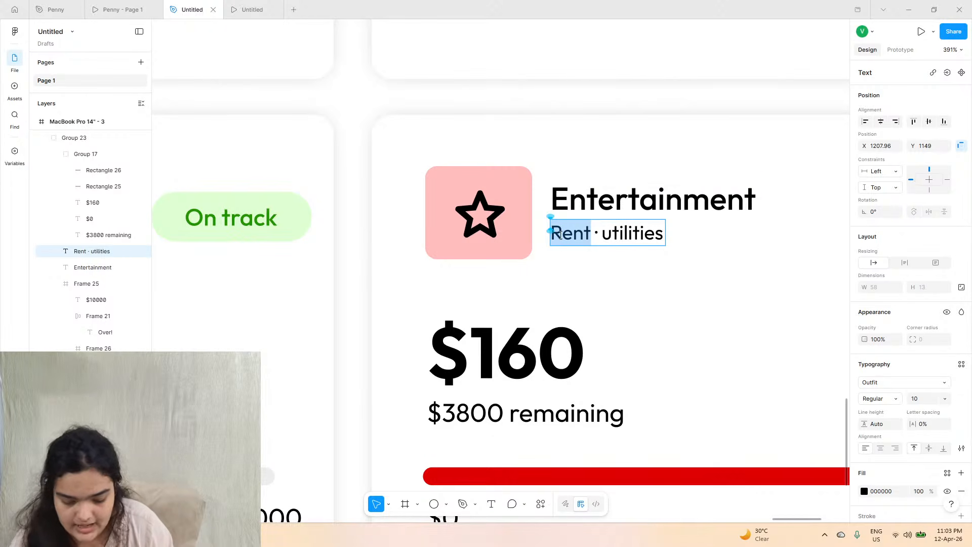
text(Moviw)
key(BackSpace)
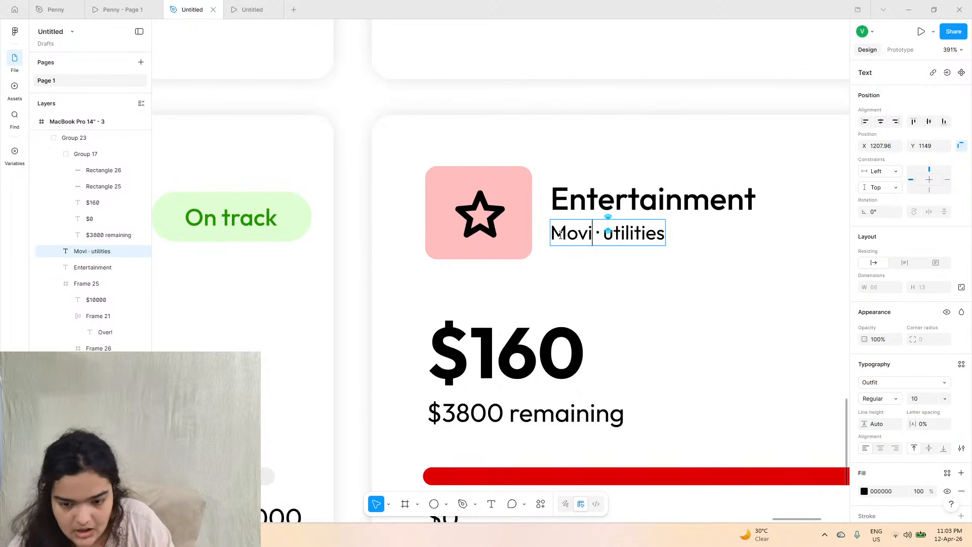
text(ews)
key(BackSpace)
key(BackSpace)
text(s)
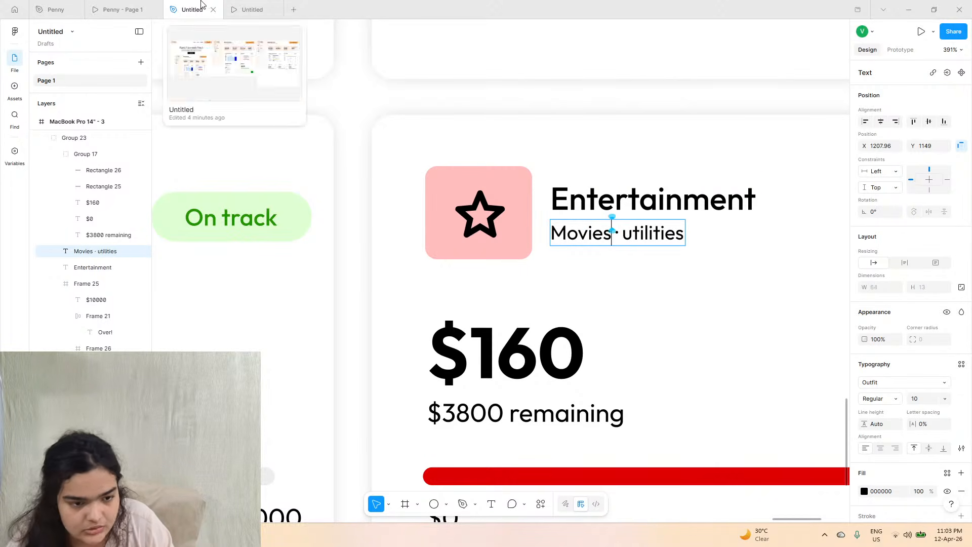
- Replace "utilities" with "events" in the Entertainment subtitle and append "· games", following the prototype
click(142, 7)
click(184, 7)
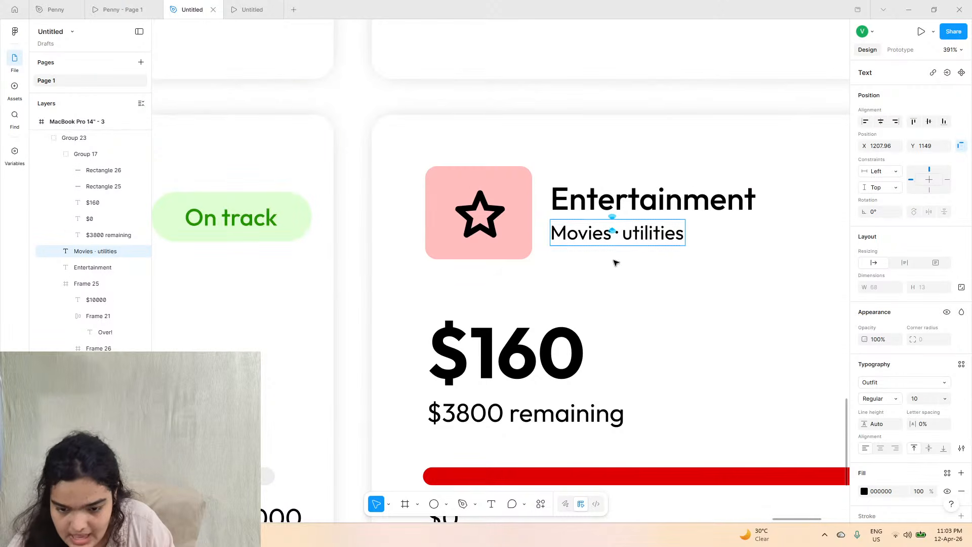
double_click(635, 233)
text(events)
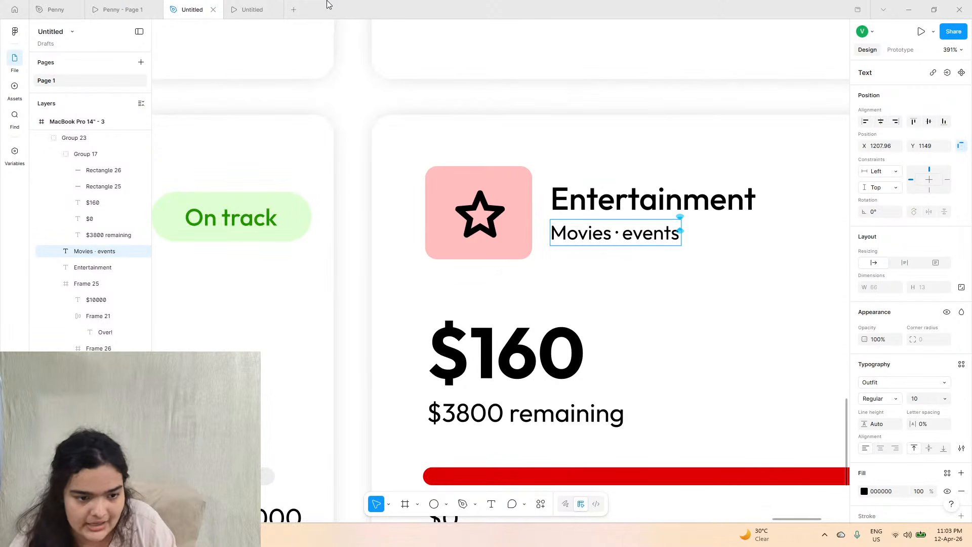
click(127, 9)
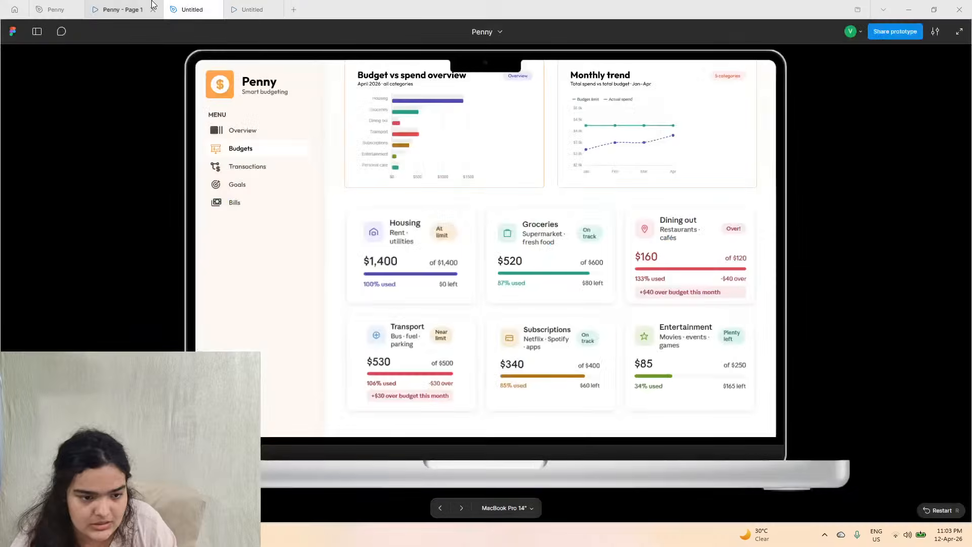
click(190, 9)
double_click(616, 232)
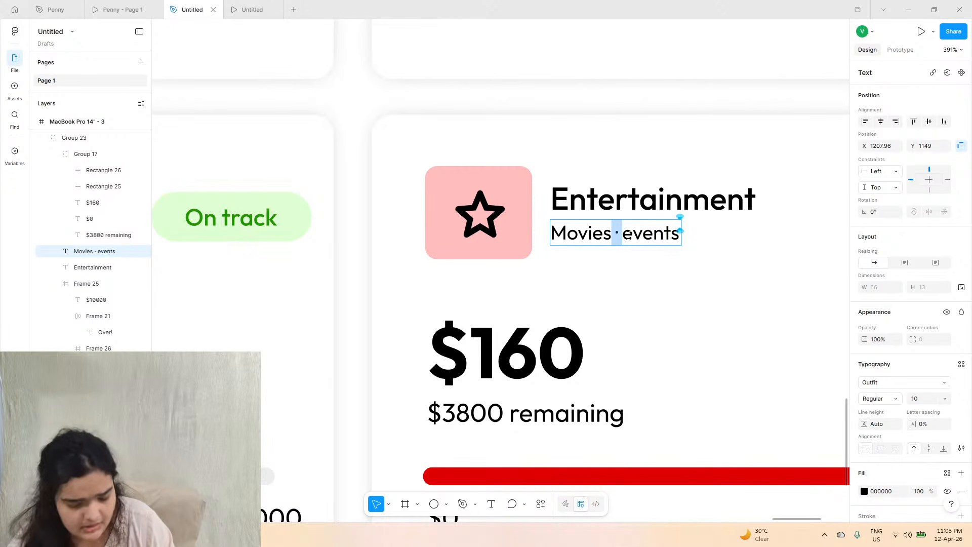
click(681, 233)
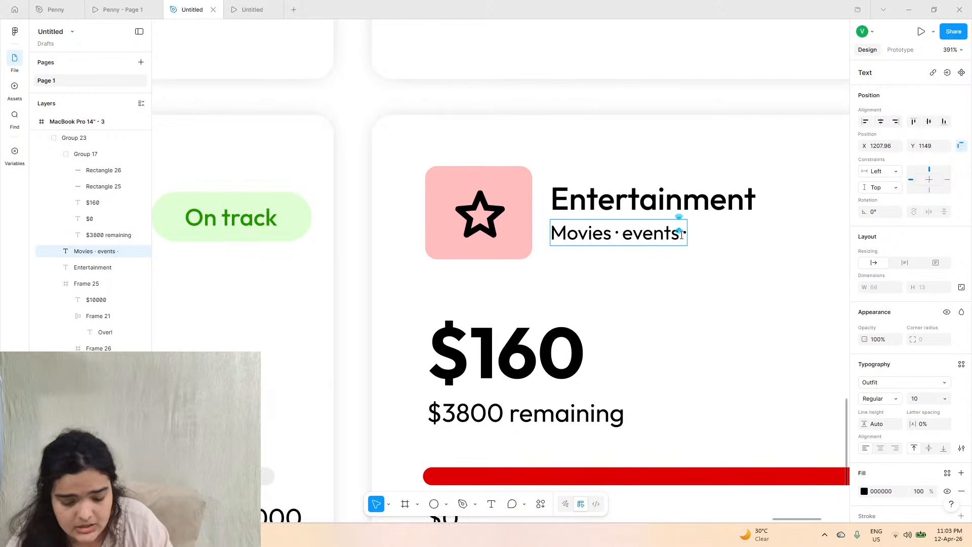
text(games)
- Check the prototype's status badge and change the Entertainment card's "Over!" badge text to "Plenty left"
scroll(670, 281, down, 5)
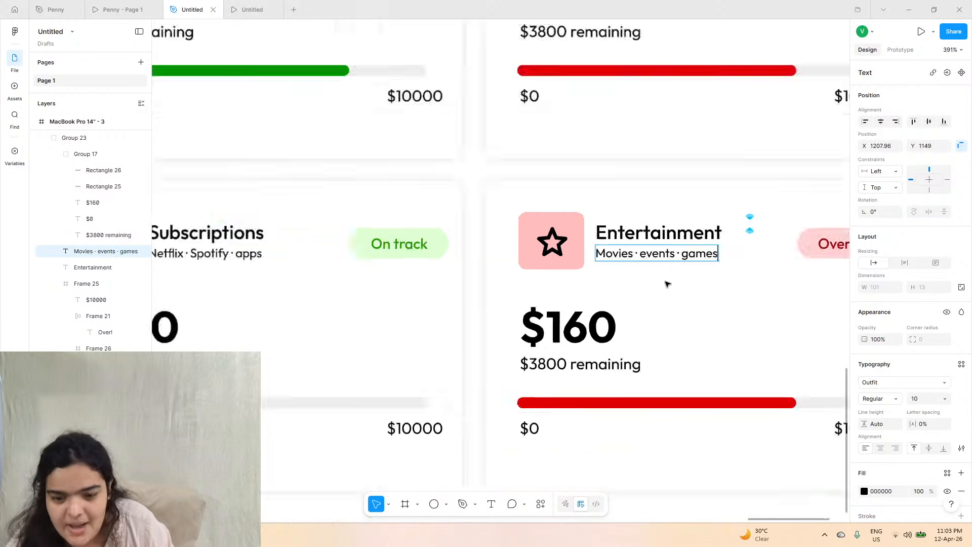
click(152, 9)
click(172, 9)
scroll(703, 299, right, 5)
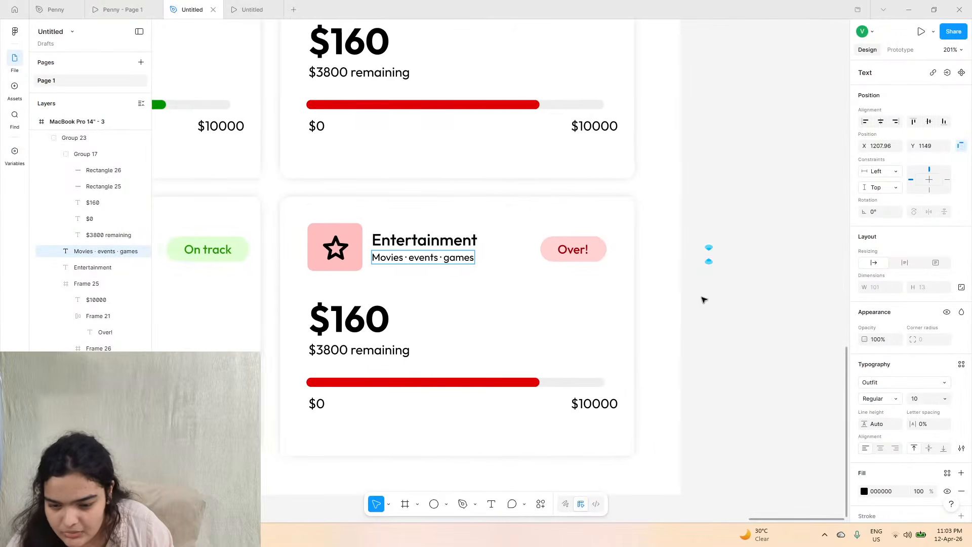
double_click(548, 254)
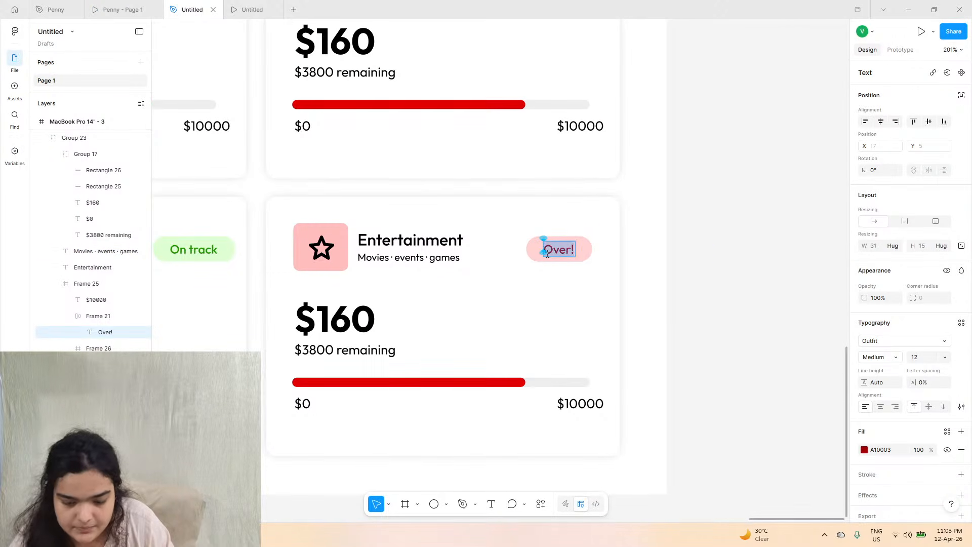
text(Pla)
key(BackSpace)
text(enty)
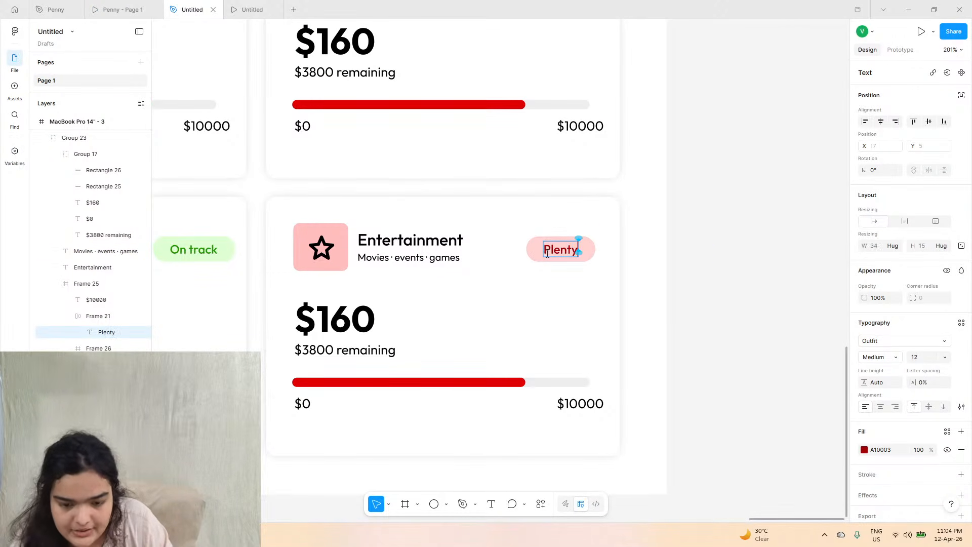
click(150, 9)
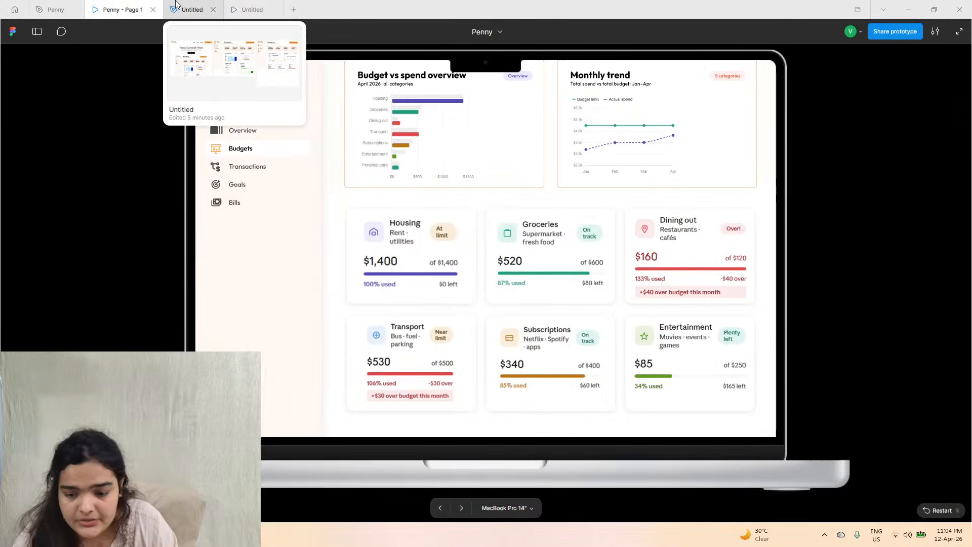
click(192, 9)
click(122, 9)
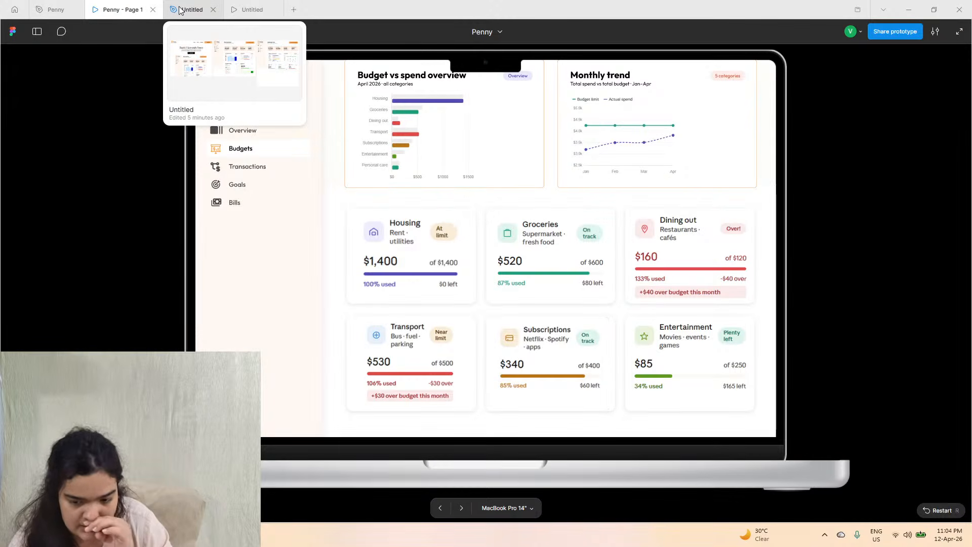
click(183, 10)
text(left)
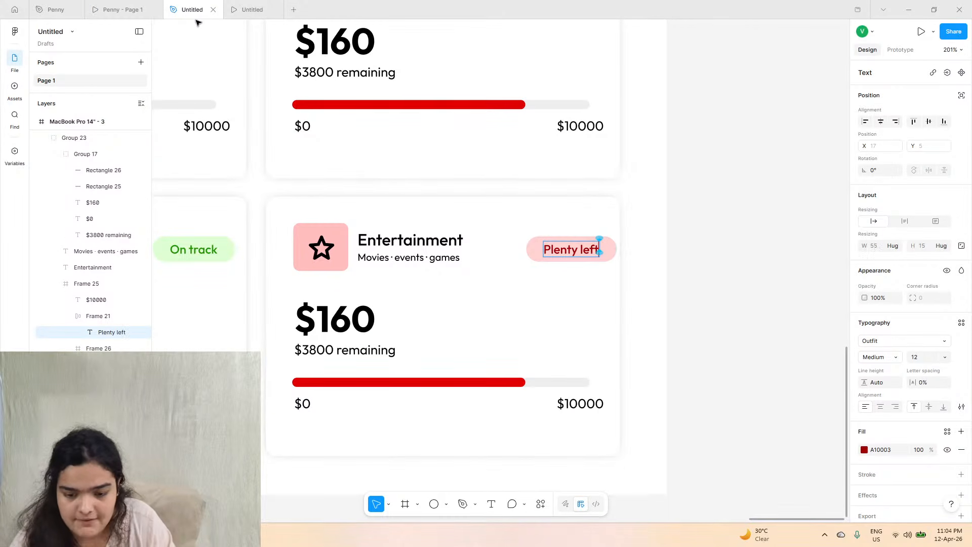
key(Escape)
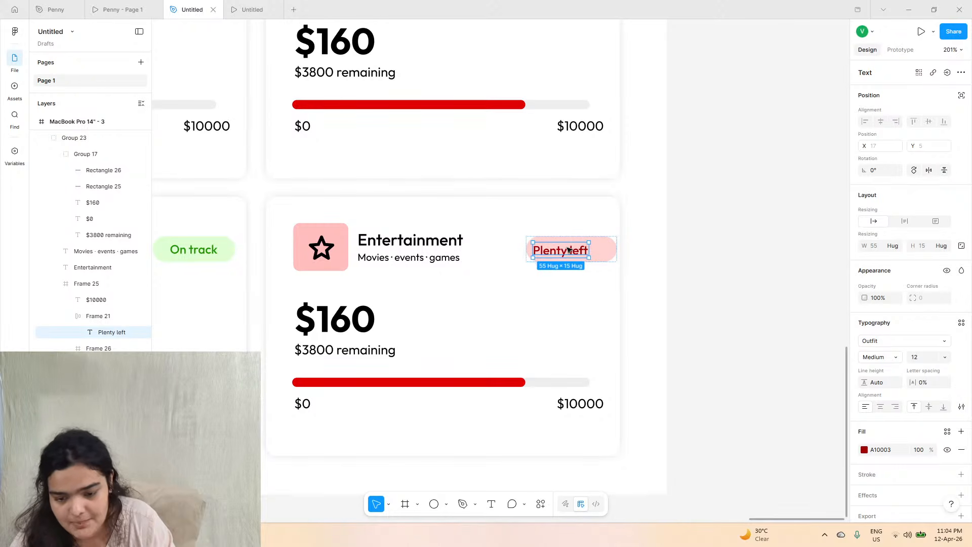
- Move the "Plenty left" badge inward to X 241.21, Y 37 and fill it with light green E0FFD4
drag(611, 248, 591, 247)
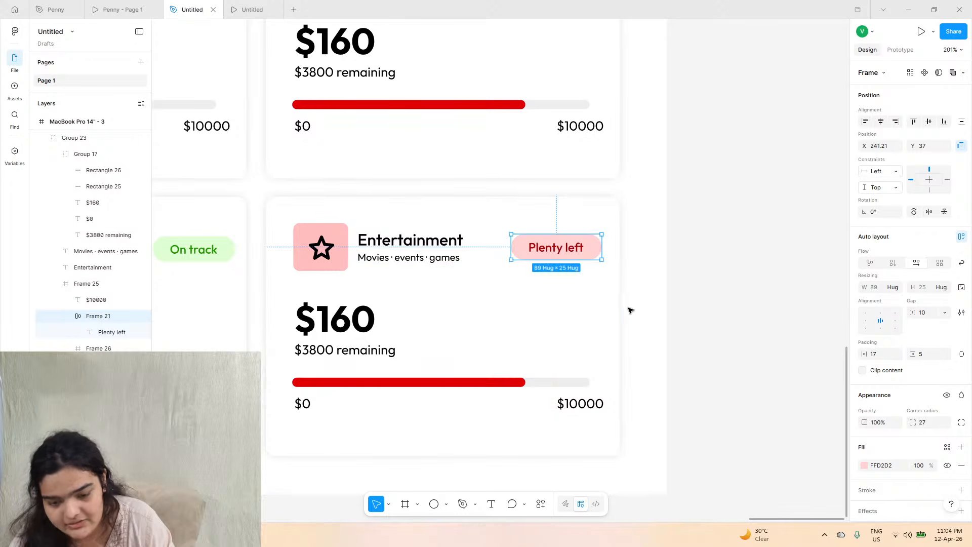
click(865, 465)
click(789, 487)
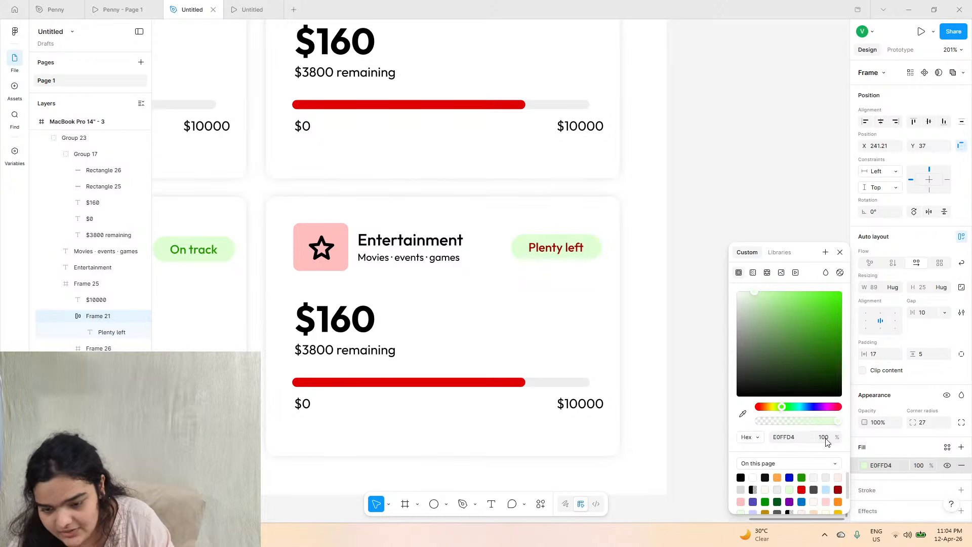
- Recolour the "Plenty left" badge text to green 239400 from the page's colours
double_click(556, 247)
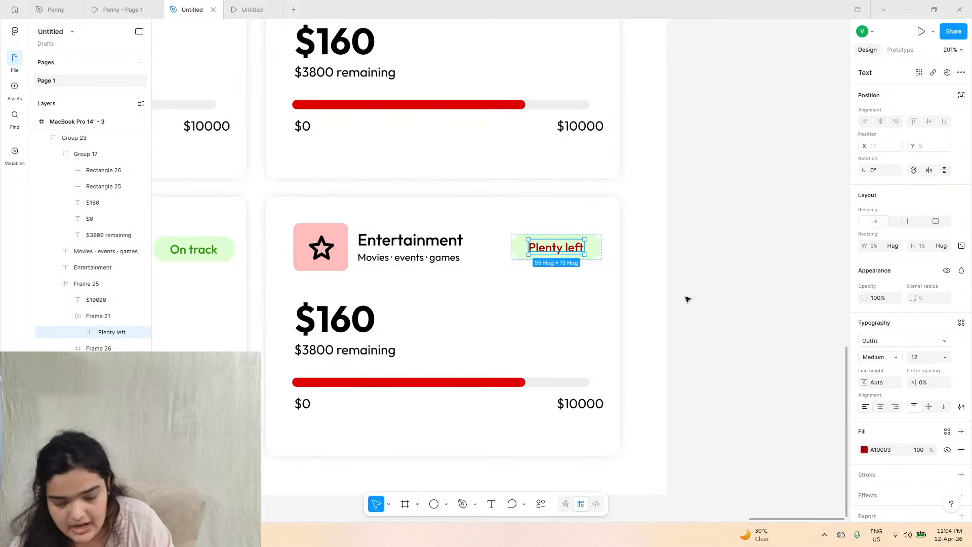
click(864, 450)
click(806, 473)
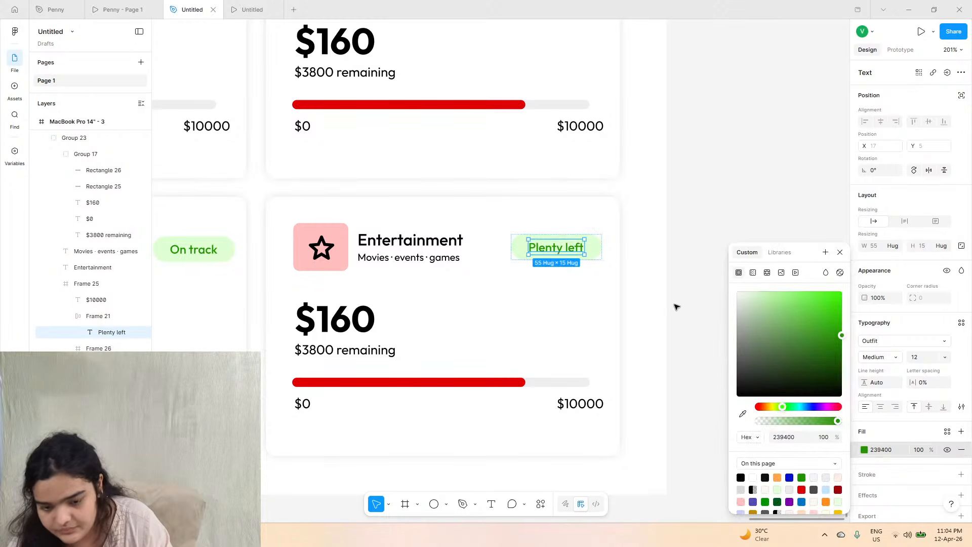
click(676, 306)
- Recolour the Entertainment card's pink icon tile with the light green sampled from its "Plenty left" badge, following the prototype
click(454, 385)
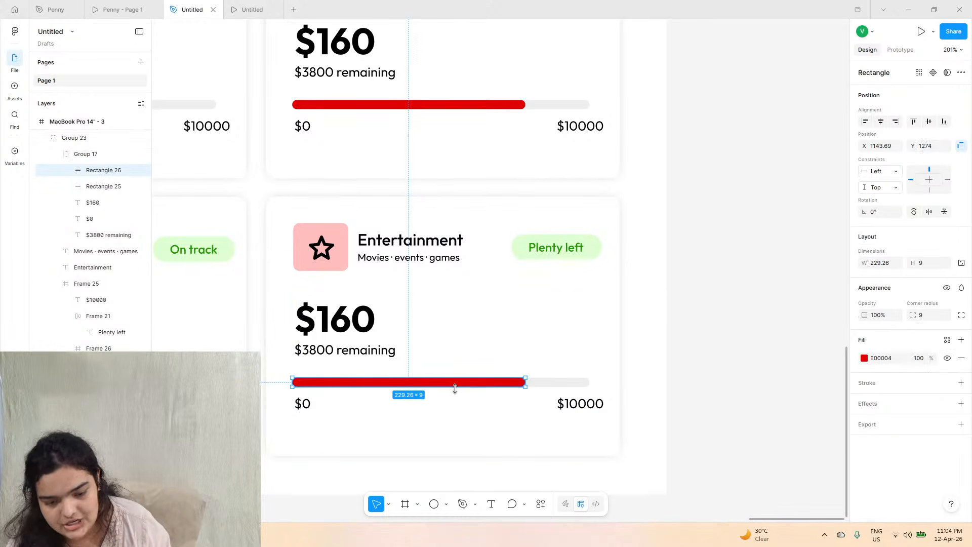
scroll(582, 376, down, 5)
click(133, 7)
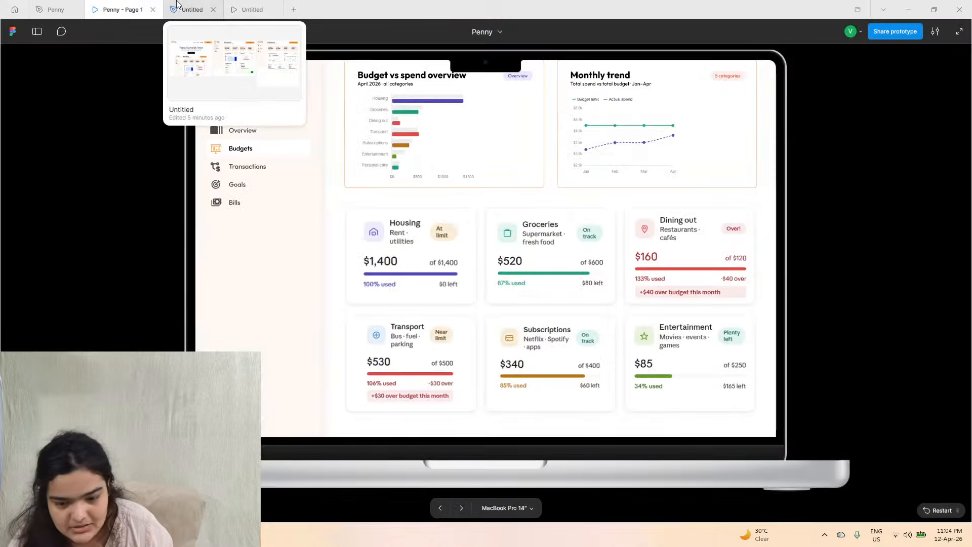
click(192, 7)
scroll(563, 354, up, 6)
scroll(392, 299, up, 2)
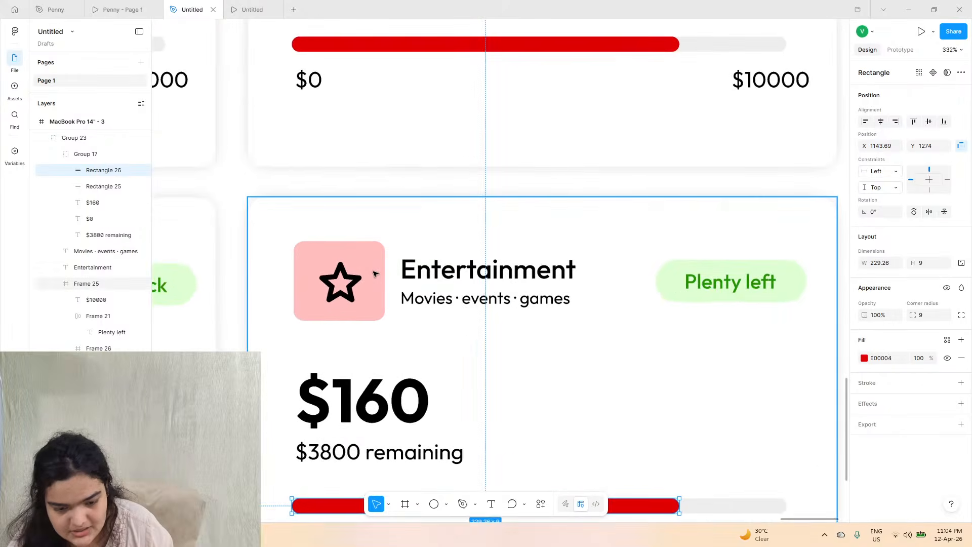
click(340, 283)
click(582, 217)
scroll(693, 317, down, 4)
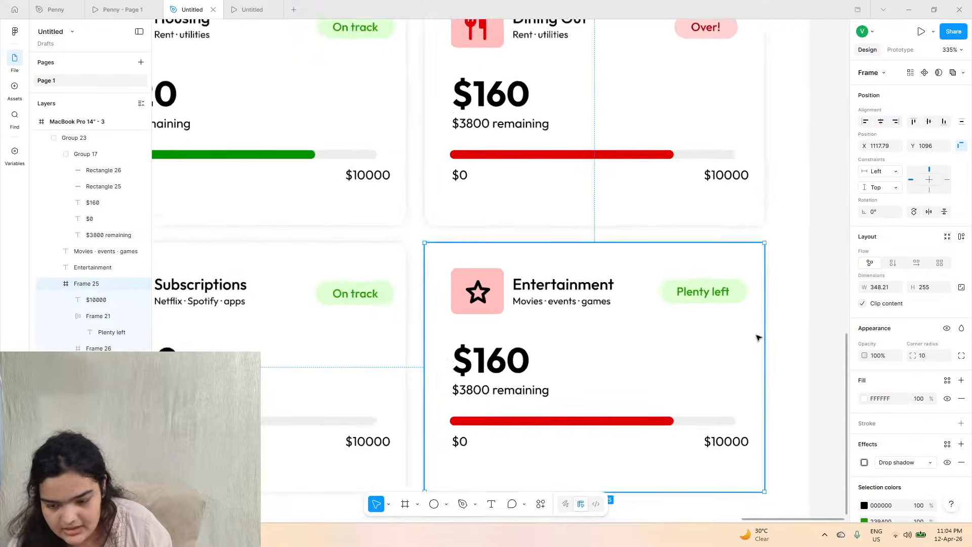
click(865, 392)
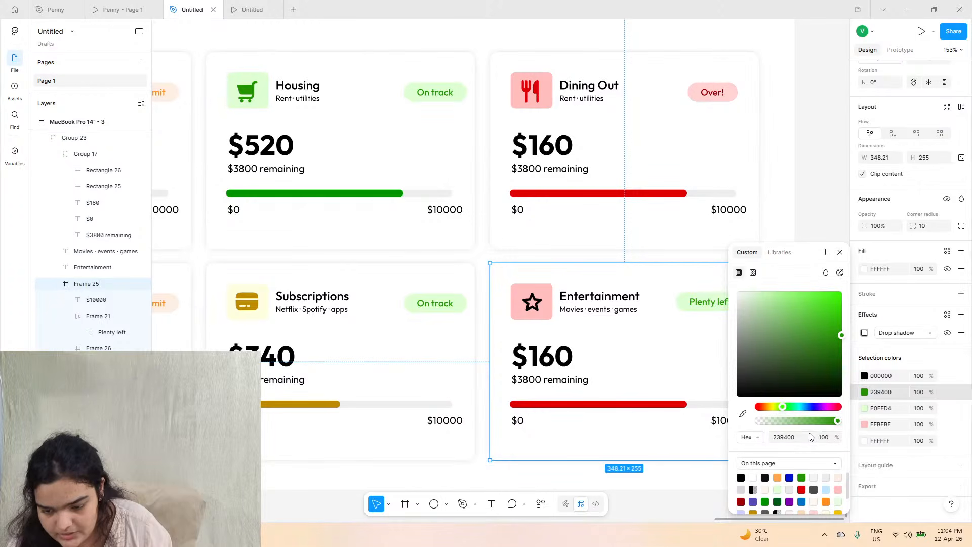
click(865, 424)
click(788, 408)
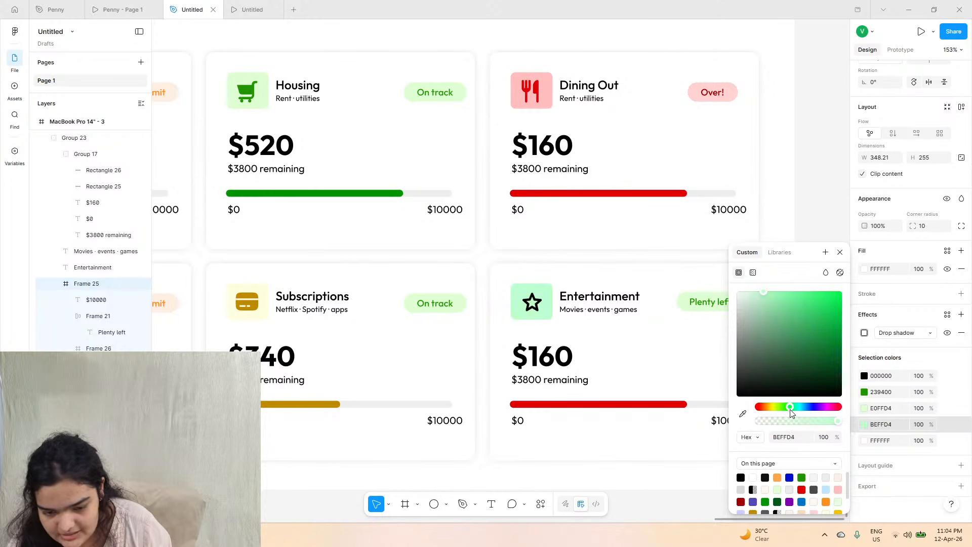
click(743, 413)
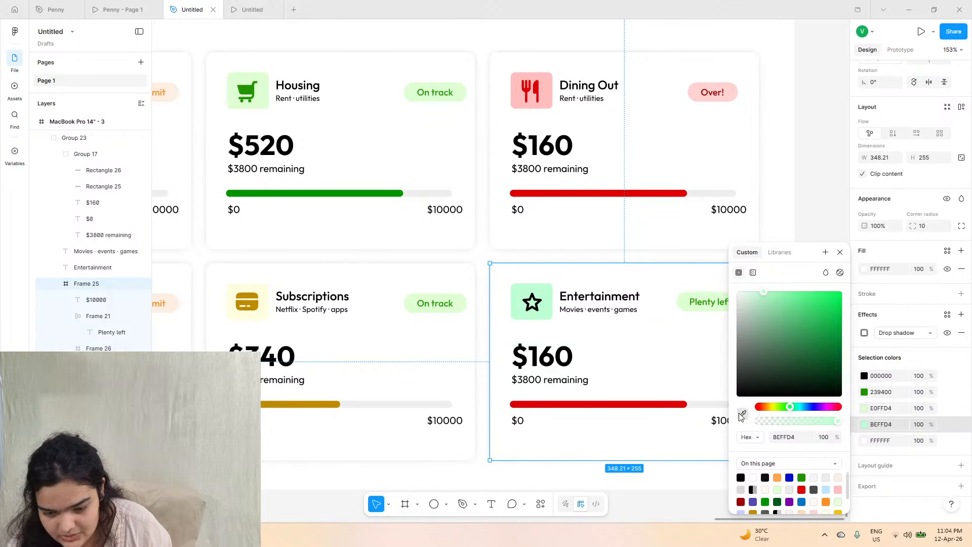
click(684, 300)
- Recolour the Entertainment card's red progress bar to green 239400 from the page's colours
click(657, 406)
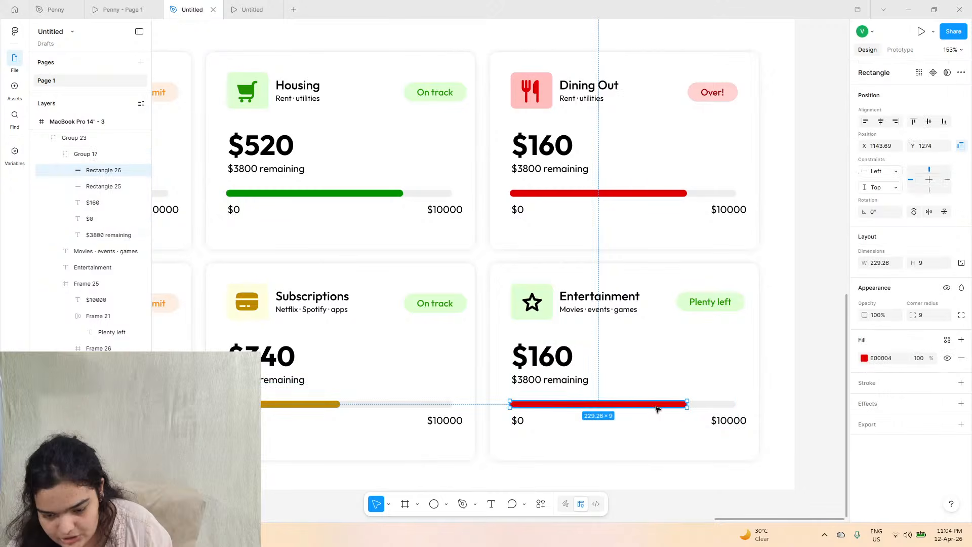
click(864, 359)
click(801, 478)
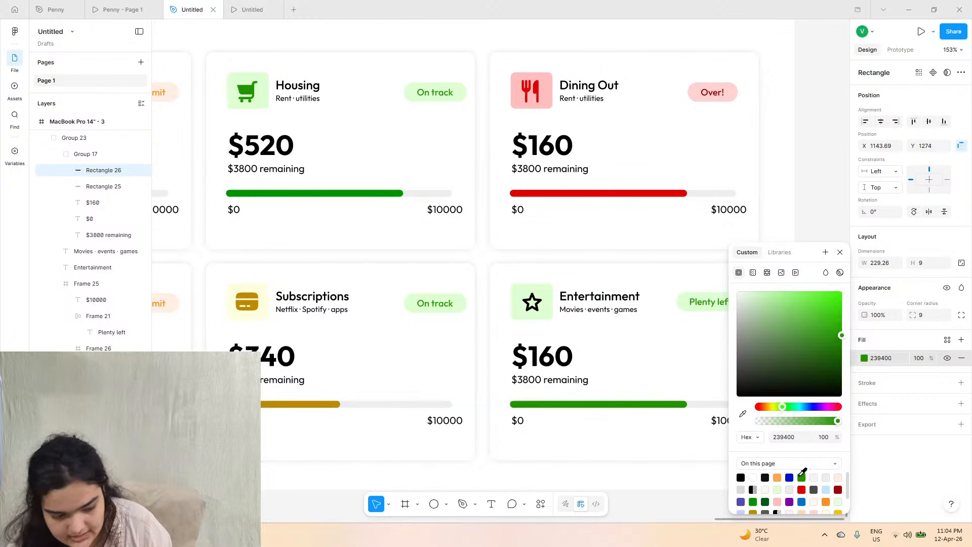
scroll(639, 386, down, 3)
click(600, 442)
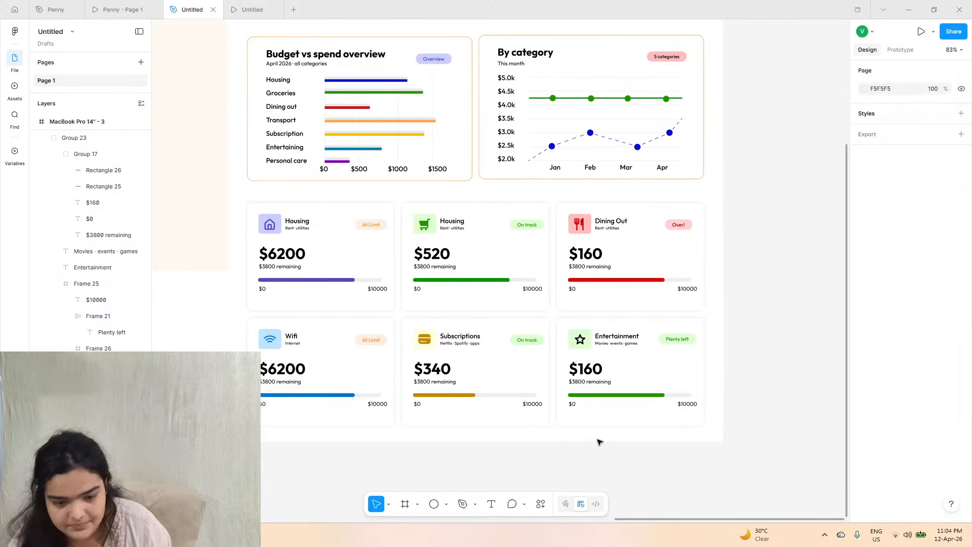
- Adjust the MacBook Pro 14" - 3 frame's lower edge below the second card row, making the frame about 1402 high
scroll(532, 428, left, 1)
scroll(454, 449, down, 3)
scroll(454, 449, down, 1)
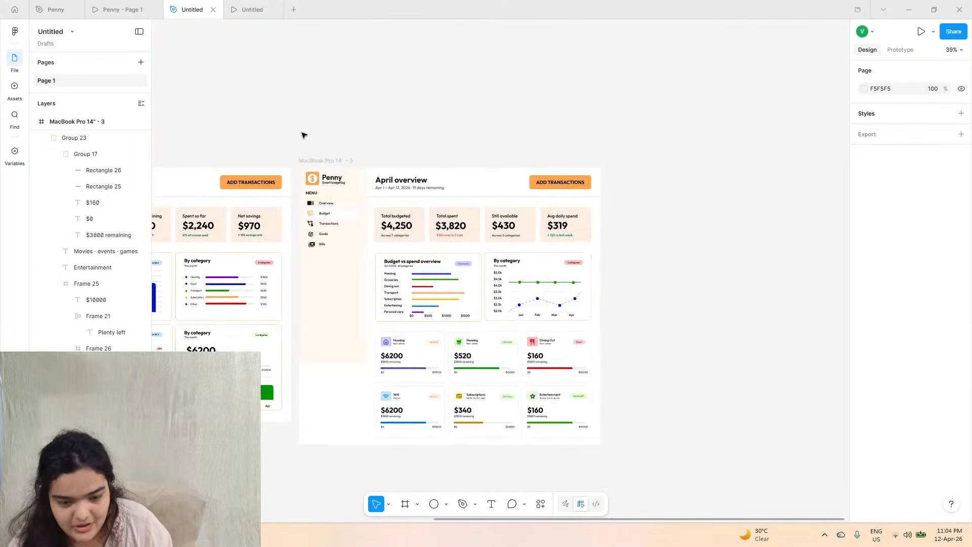
click(330, 161)
drag(506, 450, 509, 451)
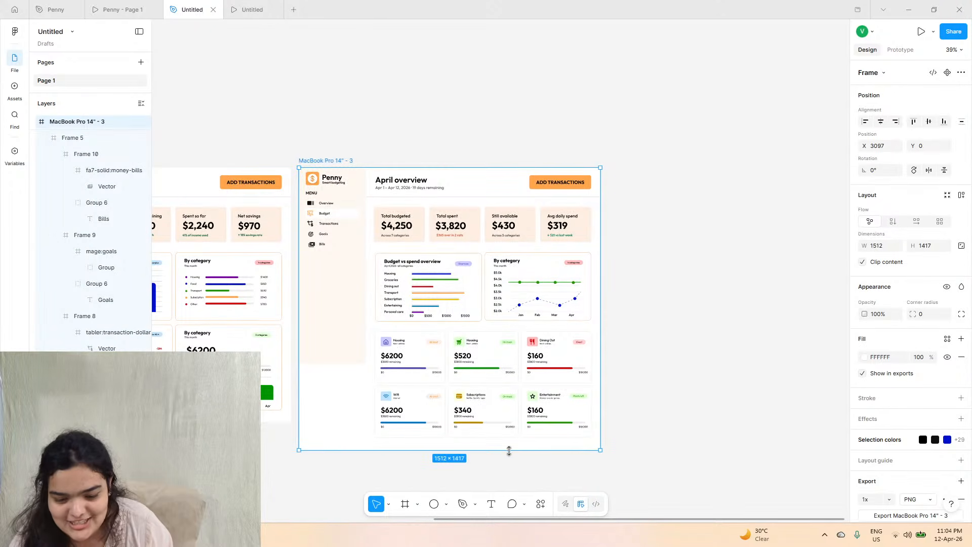
click(641, 429)
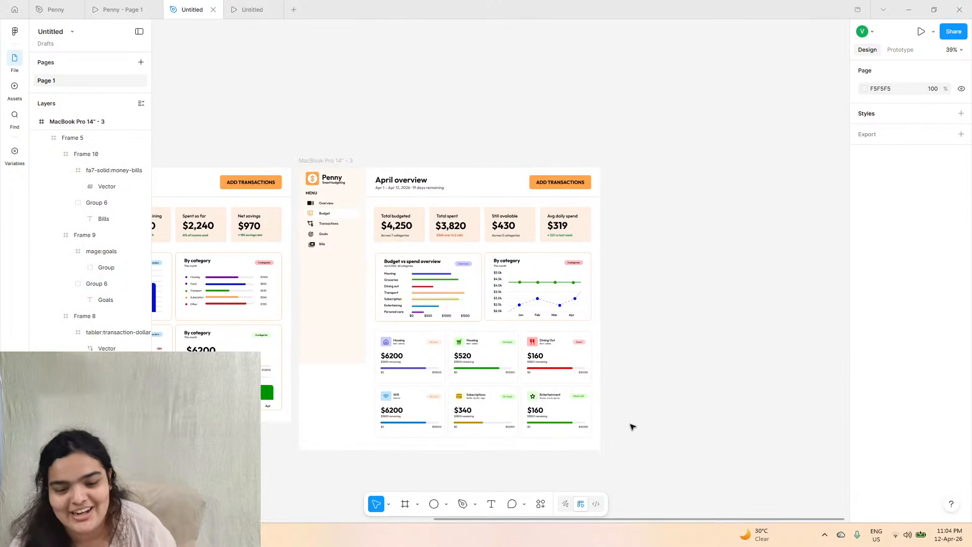
scroll(632, 427, left, 2)
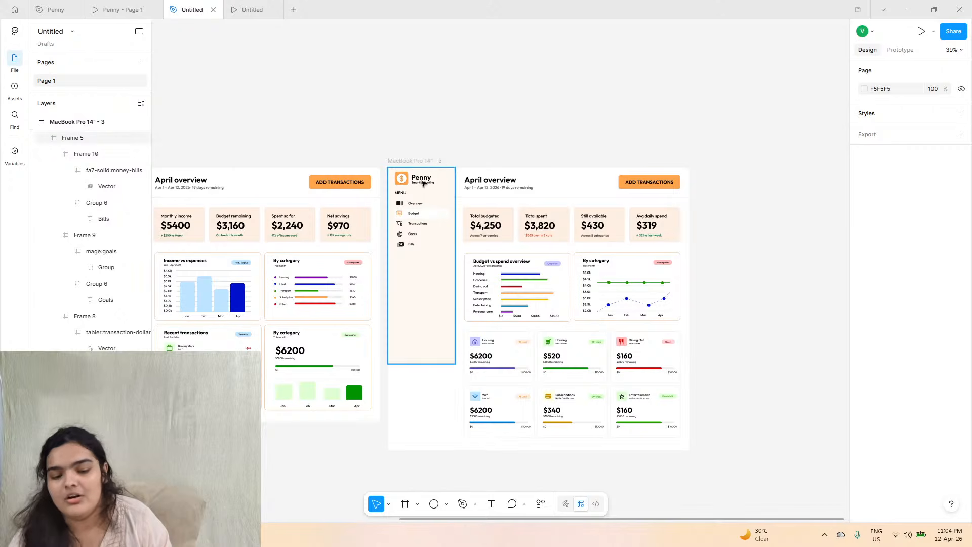
click(496, 444)
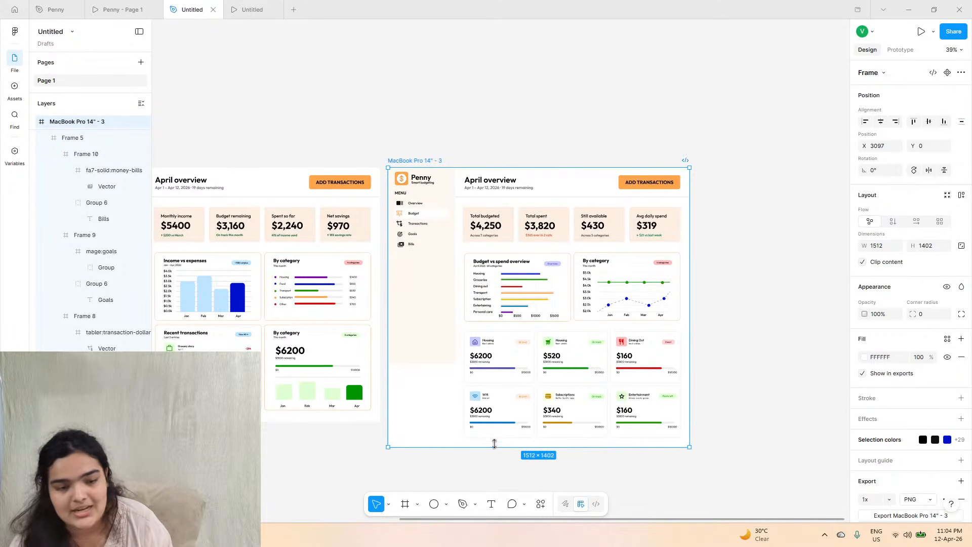
- Preview the design as a prototype and look through the Budget screen from its summary figures down to the category cards
key(ctrl+alt+Return)
scroll(552, 421, up, 3)
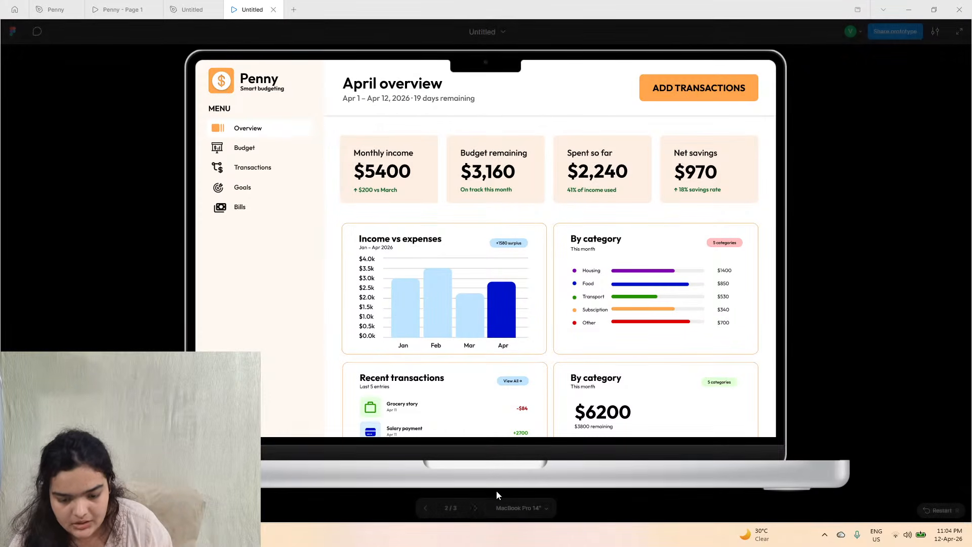
click(476, 508)
scroll(468, 299, down, 3)
scroll(468, 299, up, 3)
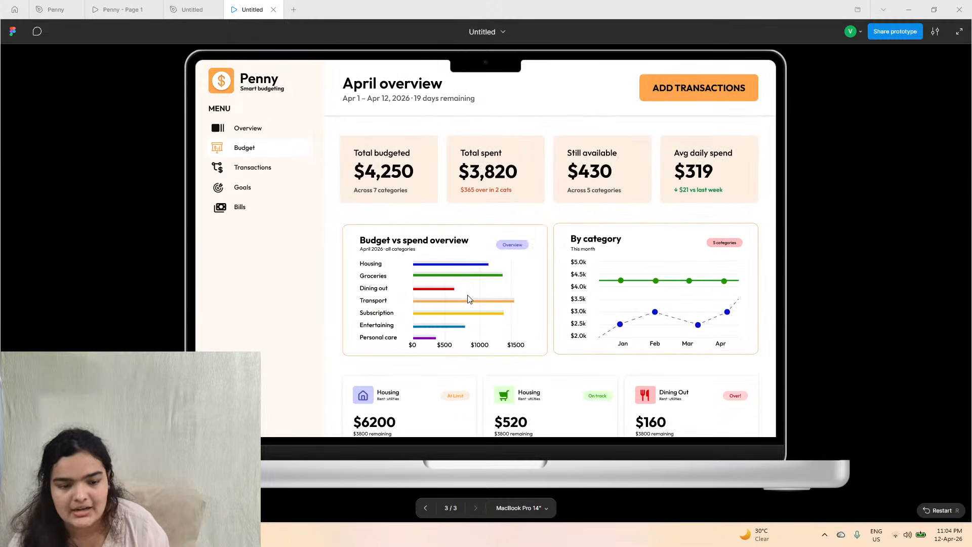
scroll(465, 293, down, 3)
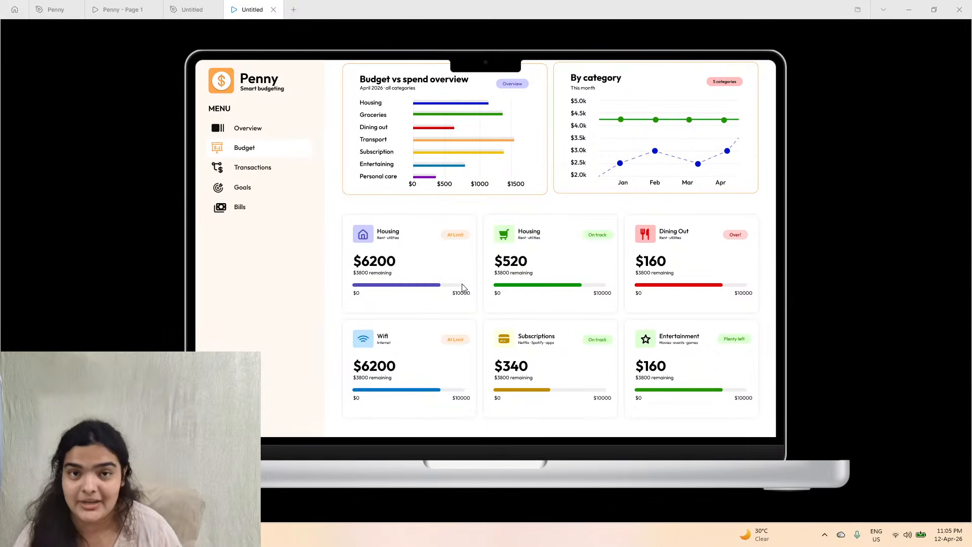
- Add a prototype connection from the orange EXPLORE button on MacBook Pro 14" - 1 to the MacBook Pro 14" - 2 frame
click(166, 6)
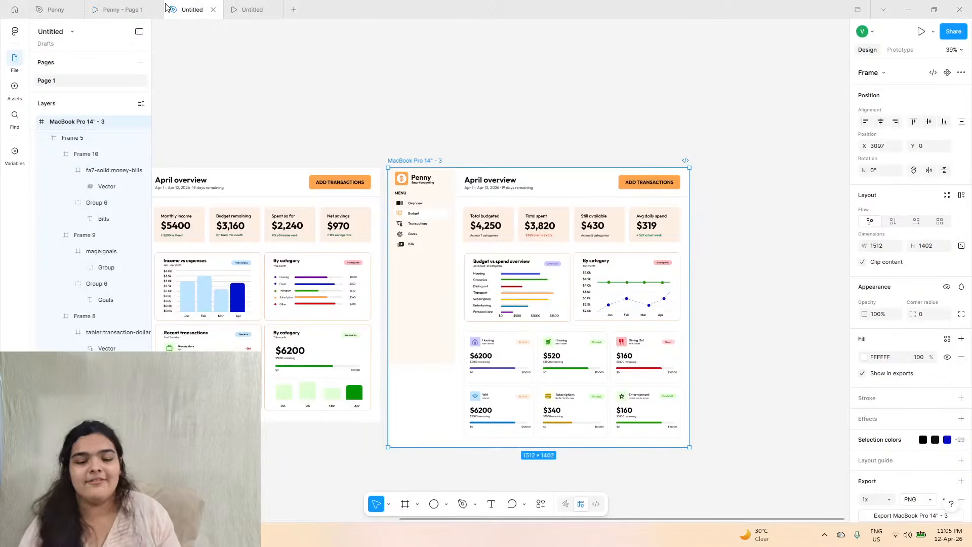
scroll(425, 183, left, 5)
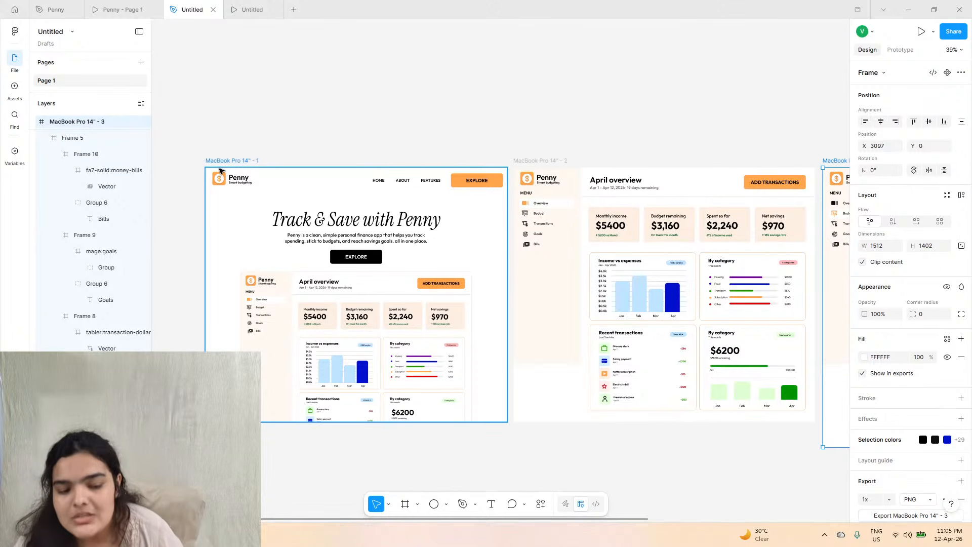
click(232, 161)
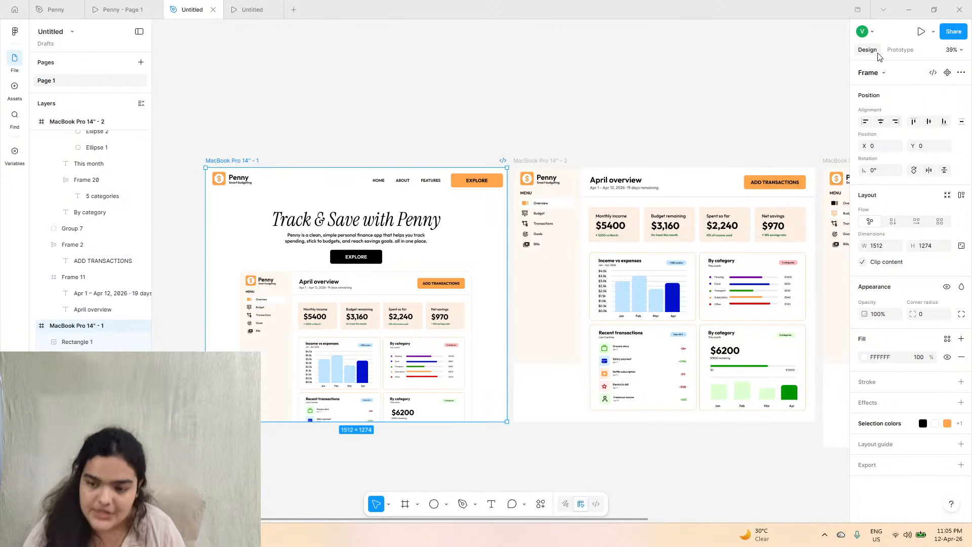
click(900, 51)
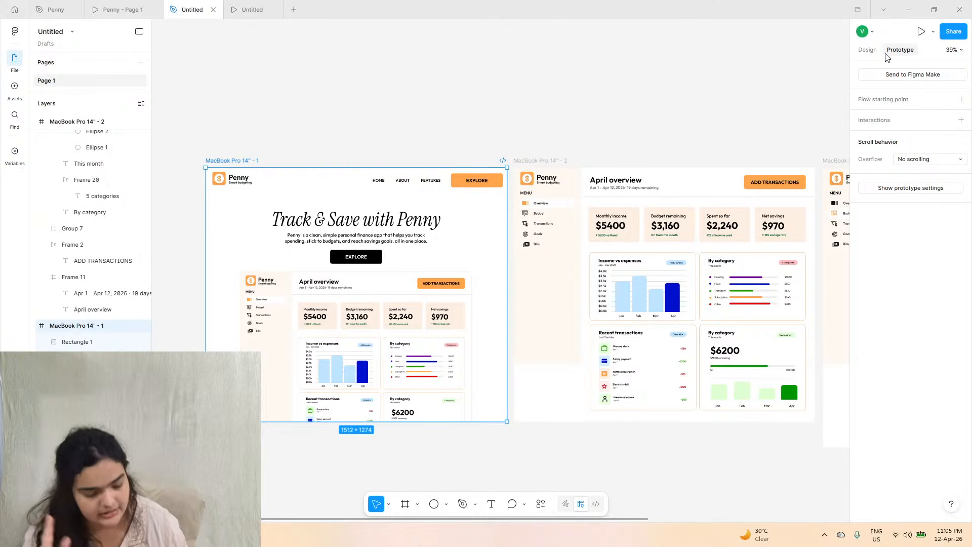
click(486, 181)
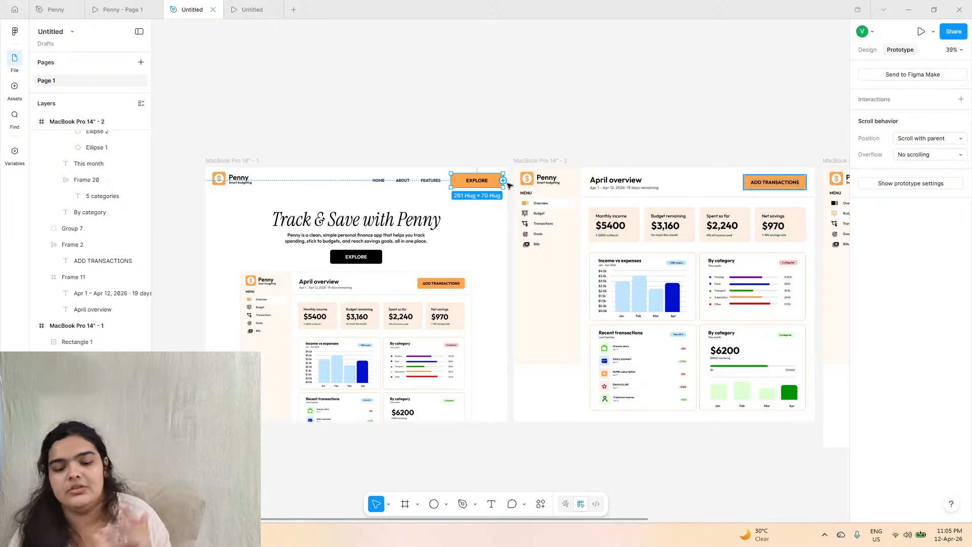
drag(502, 180, 542, 254)
- Link the black EXPLORE button to MacBook Pro 14" - 2 with an on-click Navigate to interaction using Smart animate
click(356, 257)
drag(382, 256, 577, 288)
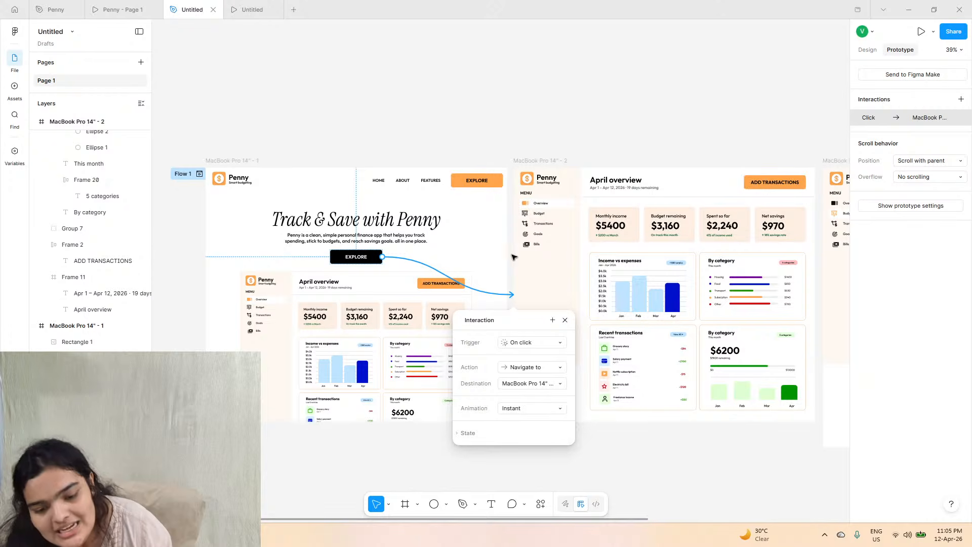
click(526, 368)
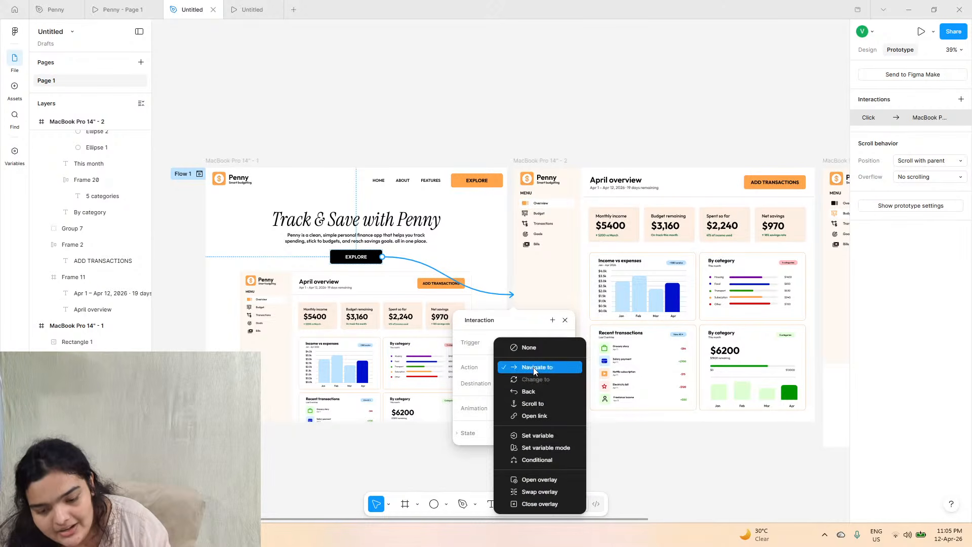
click(531, 366)
click(530, 383)
click(529, 383)
click(530, 408)
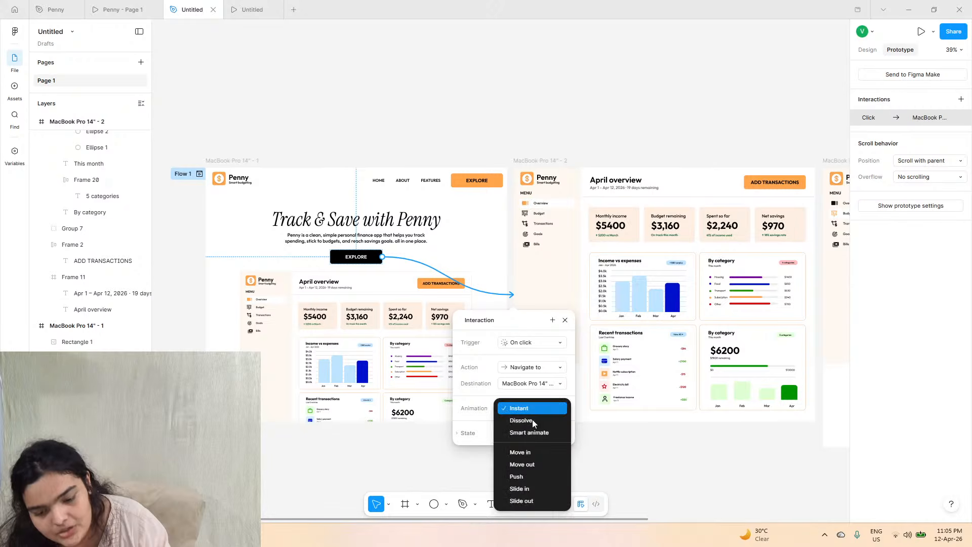
click(533, 433)
- Set the orange EXPLORE button's connection animation to Smart animate
click(498, 185)
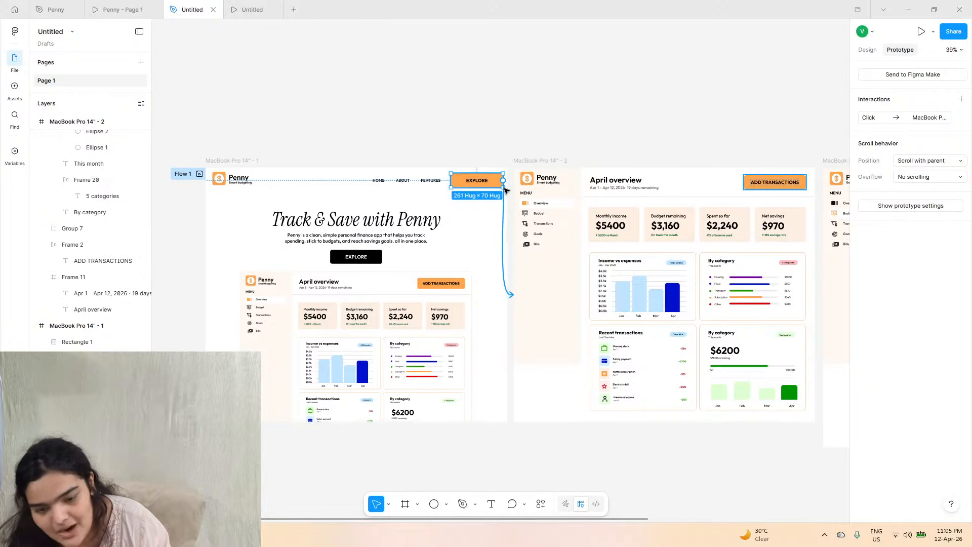
click(503, 249)
click(527, 360)
click(530, 387)
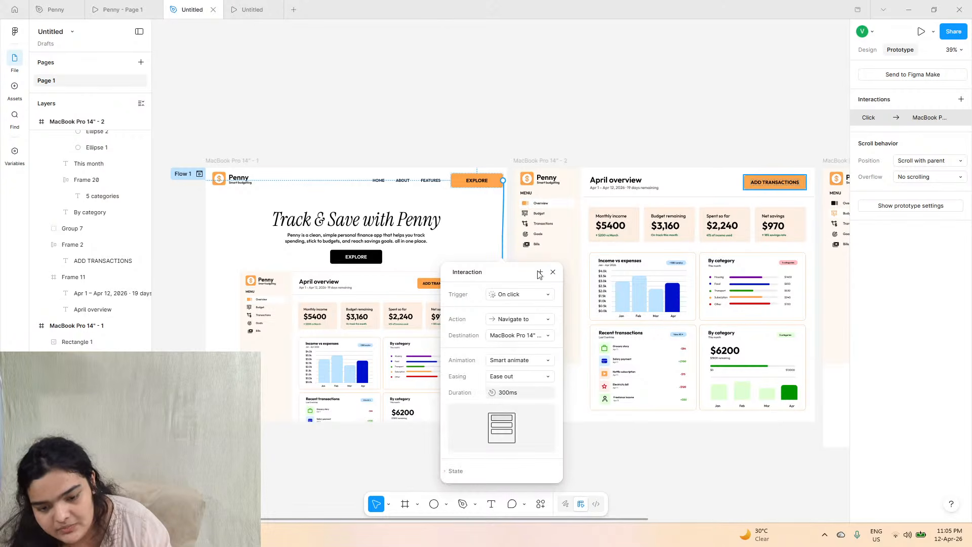
- Link the Budget menu item on MacBook Pro 14" - 2 to the MacBook Pro 14" - 3 frame
click(529, 168)
scroll(555, 204, up, 5)
click(556, 204)
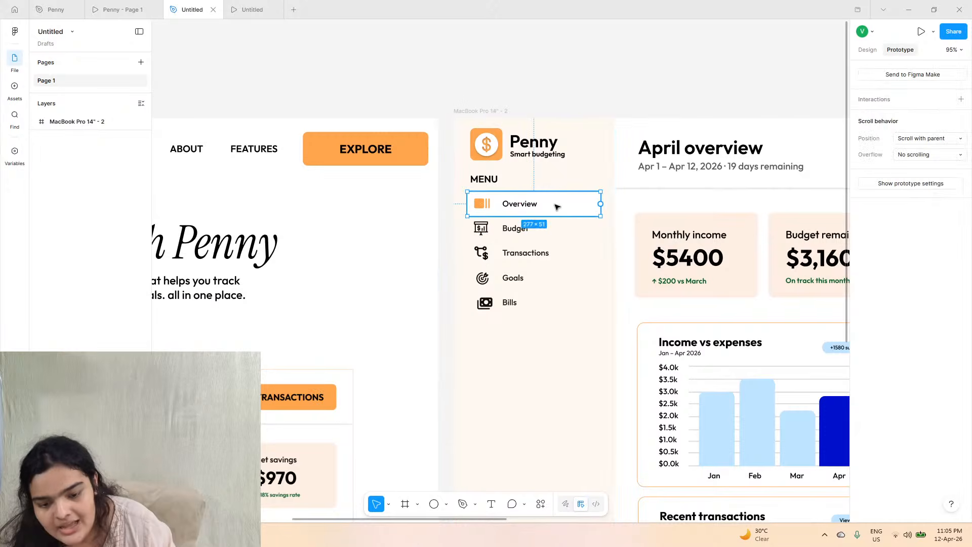
scroll(607, 215, down, 5)
scroll(606, 214, right, 3)
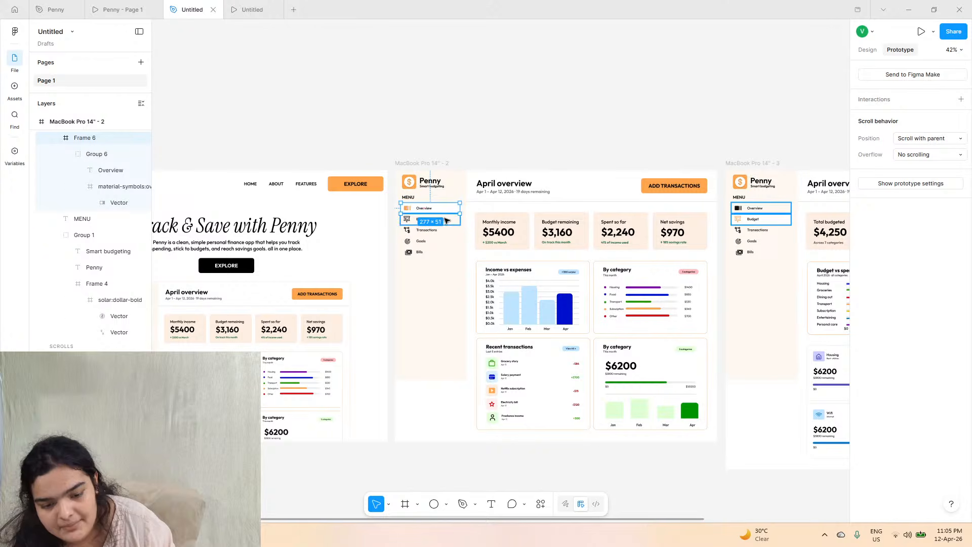
click(447, 221)
scroll(469, 223, up, 3)
drag(473, 225, 786, 201)
- Link the Overview menu item on MacBook Pro 14" - 3 back to the MacBook Pro 14" - 2 frame
click(786, 201)
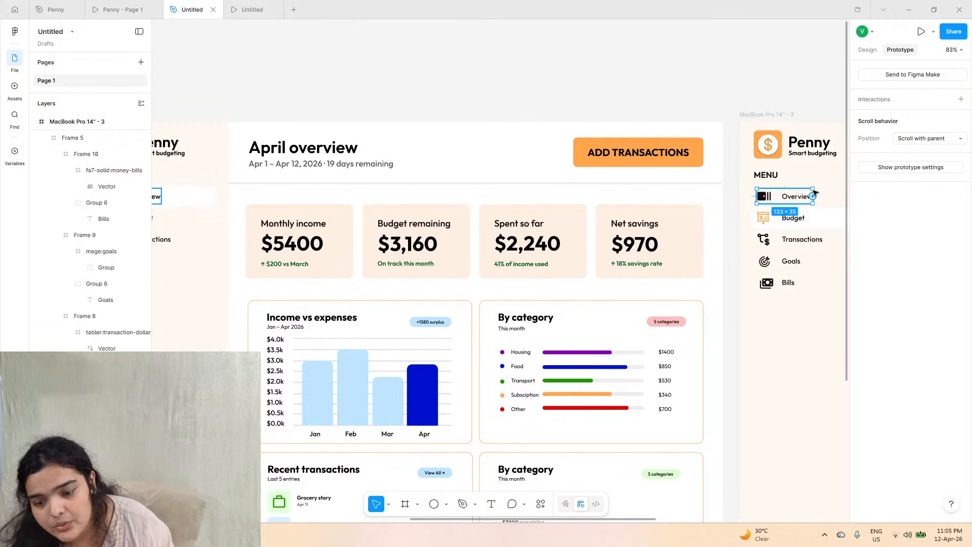
click(825, 188)
drag(752, 197, 578, 183)
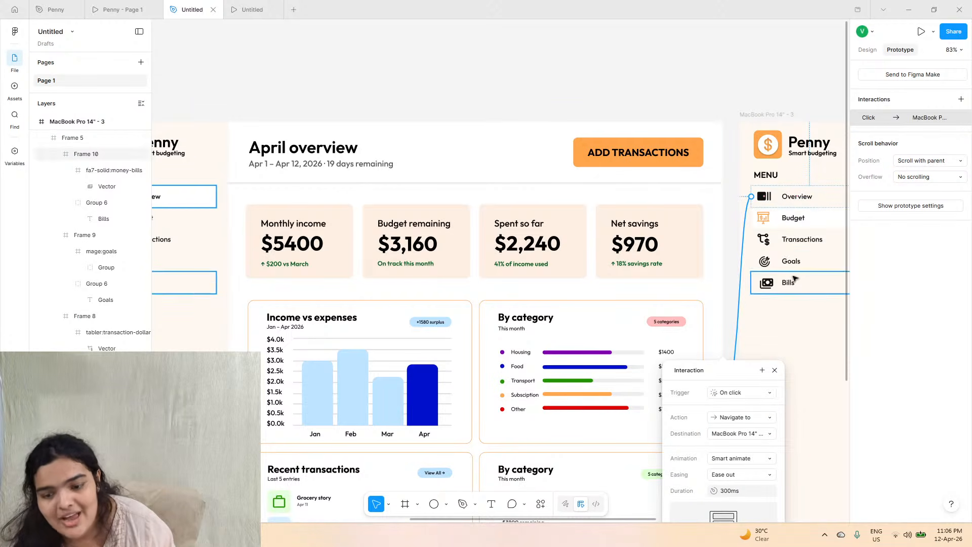
- Link the Penny logo group on MacBook Pro 14" - 2 to the MacBook Pro 14" - 1 landing frame
scroll(471, 151, down, 3)
scroll(543, 154, down, 1)
scroll(473, 176, left, 2)
double_click(361, 151)
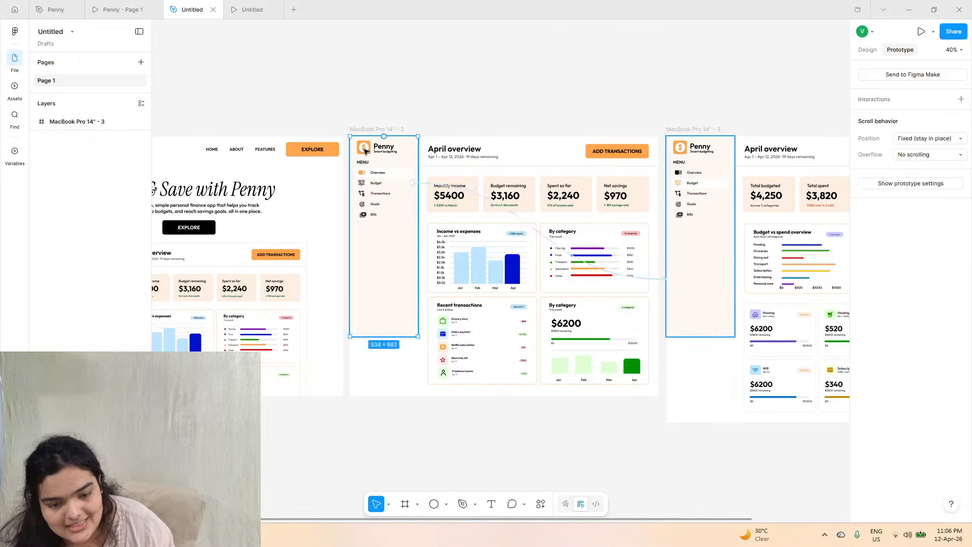
drag(356, 148, 319, 162)
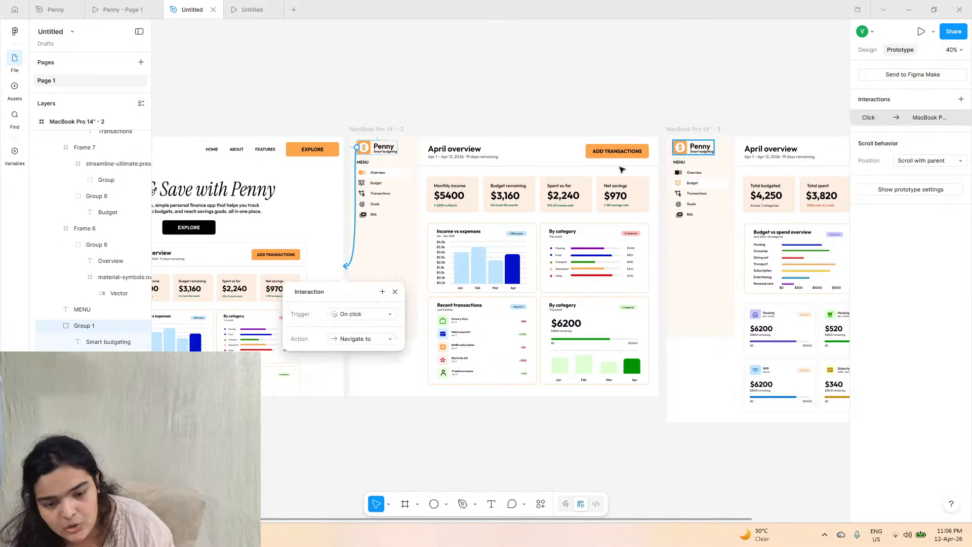
- Link the Penny logo group on MacBook Pro 14" - 3 to the MacBook Pro 14" - 1 landing frame
click(674, 145)
double_click(674, 145)
drag(715, 147, 331, 234)
scroll(334, 236, left, 3)
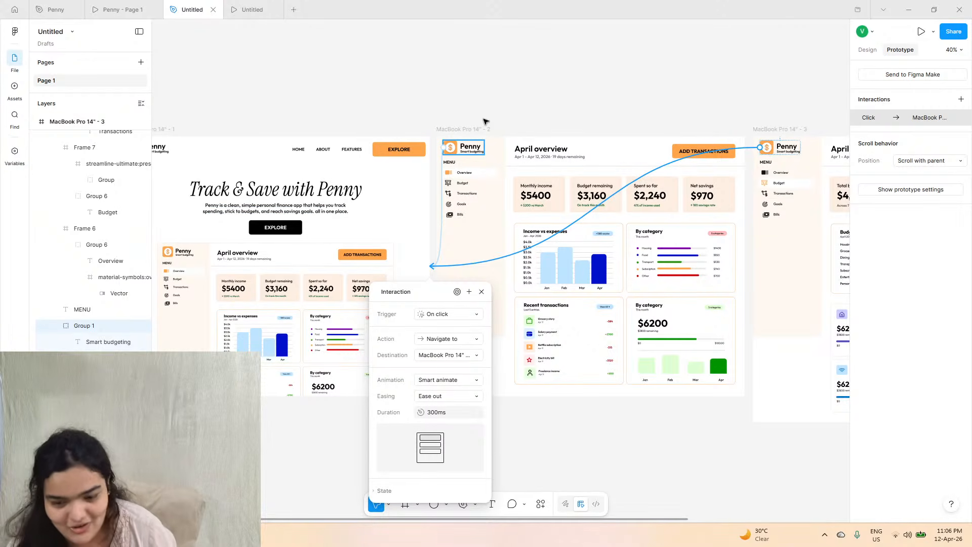
- Run the prototype, test the Penny logo link from the budget screen to the landing page, and return to the design file
key(ctrl+alt+Return)
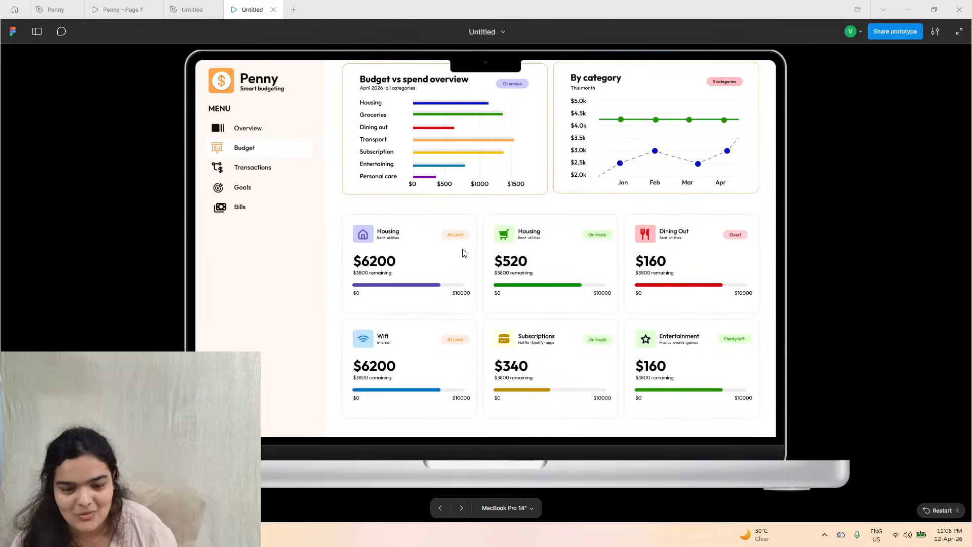
click(262, 89)
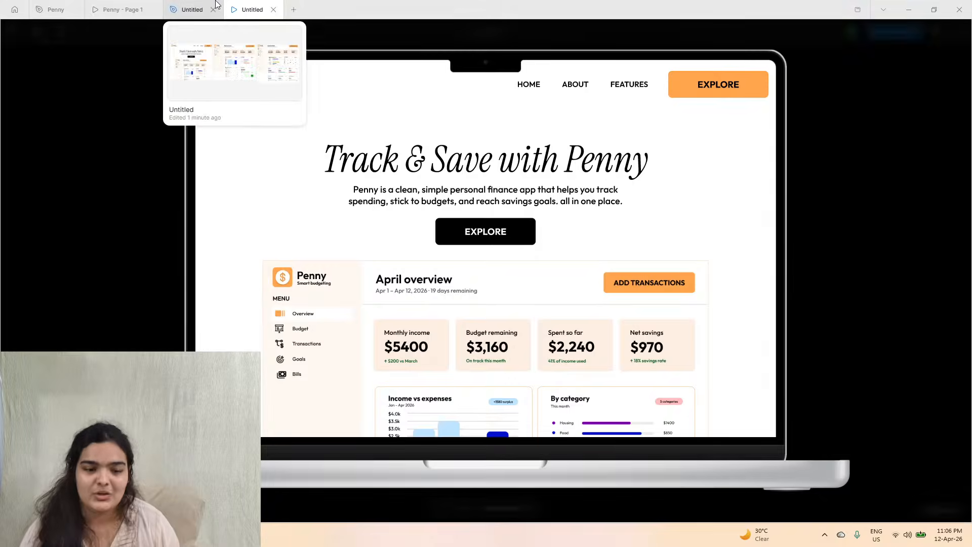
click(192, 9)
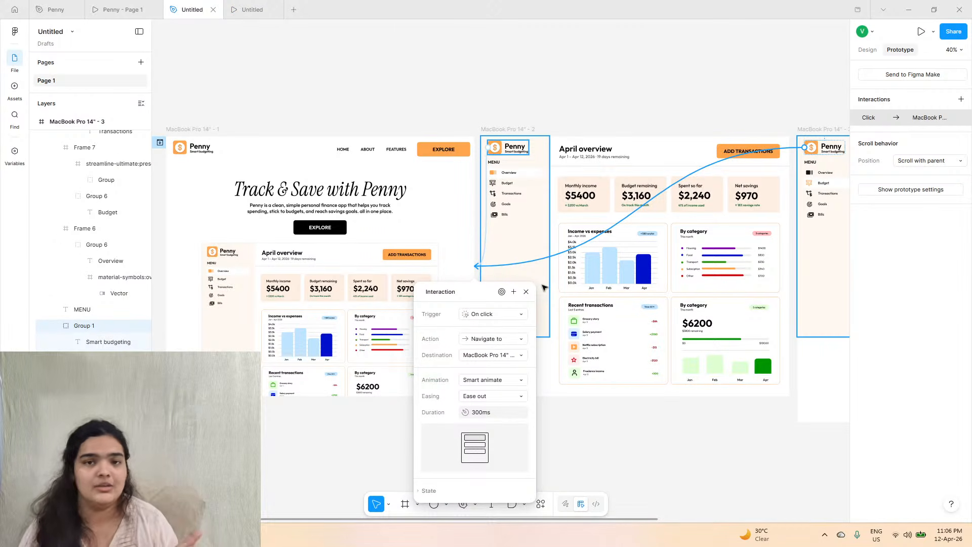
- Go back to the running prototype and look over the landing page down to its dashboard preview
click(252, 9)
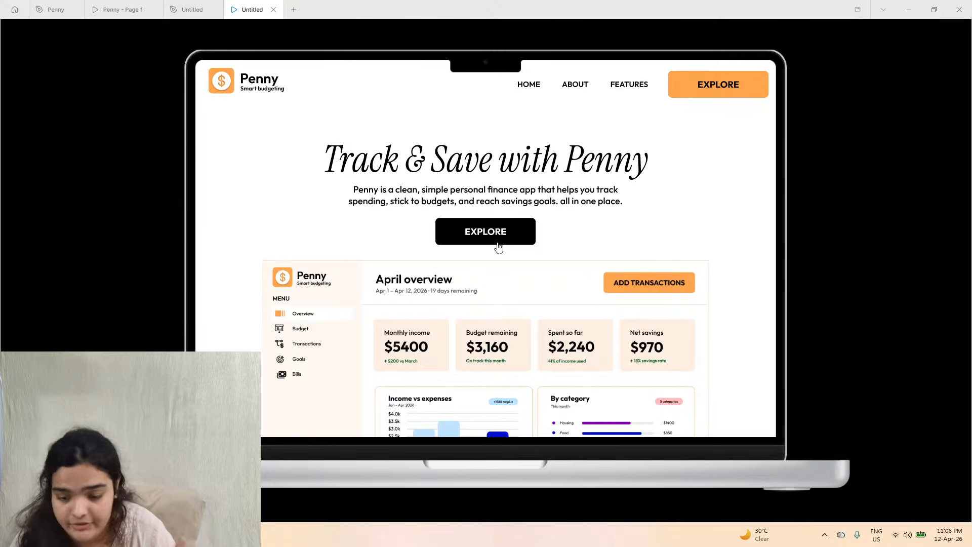
scroll(559, 316, down, 2)
scroll(560, 339, up, 2)
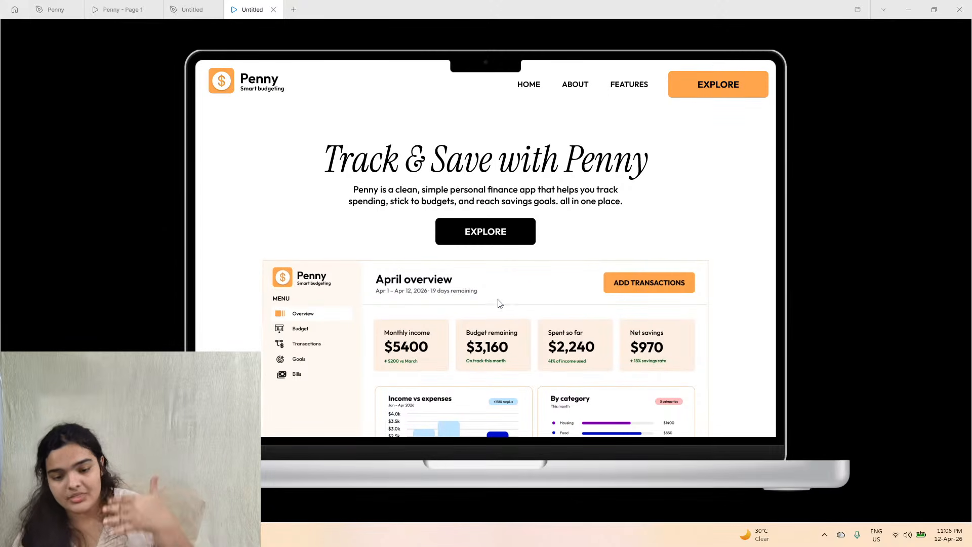
scroll(500, 303, down, 2)
scroll(515, 324, up, 2)
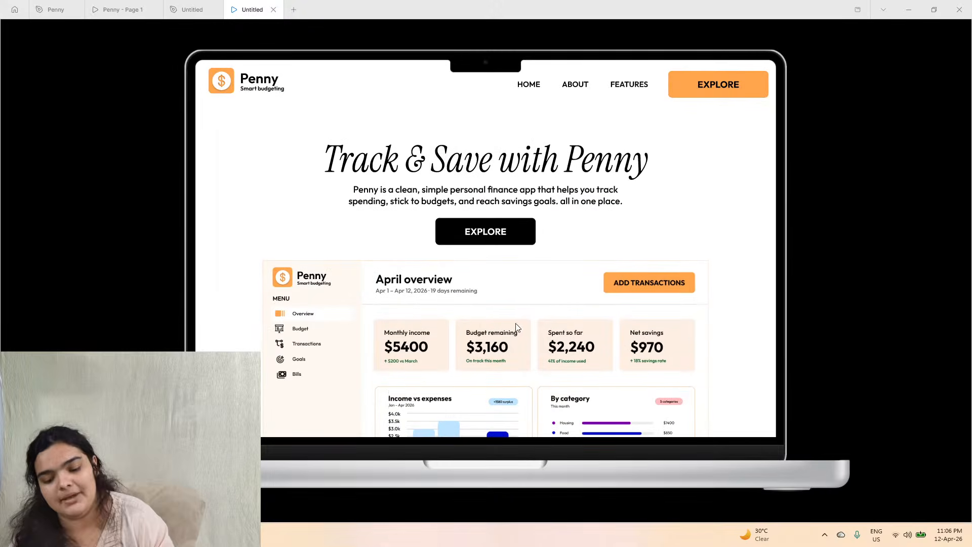
- Test the black Explore button on the landing page and look through the overview screen it leads to
click(511, 224)
scroll(566, 279, down, 2)
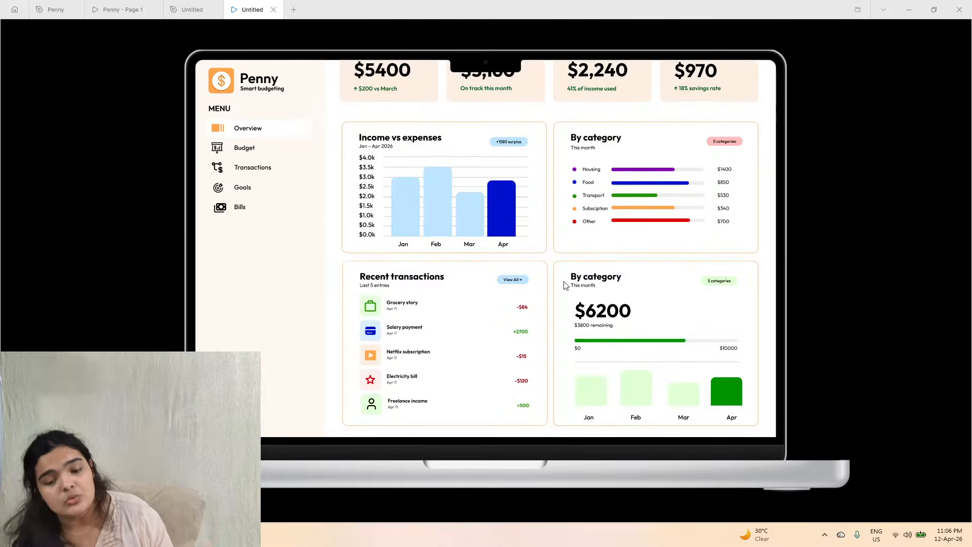
scroll(568, 286, up, 2)
scroll(575, 306, down, 2)
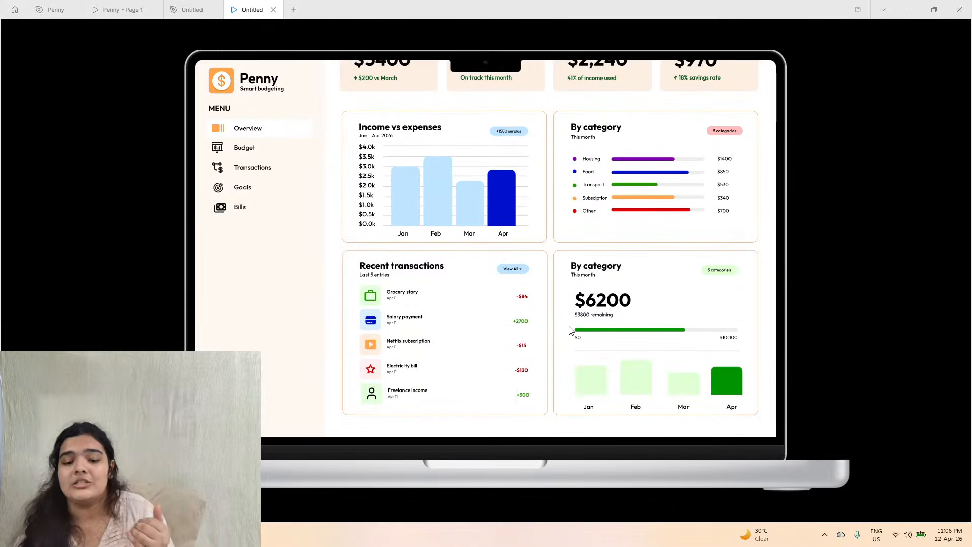
scroll(571, 329, up, 2)
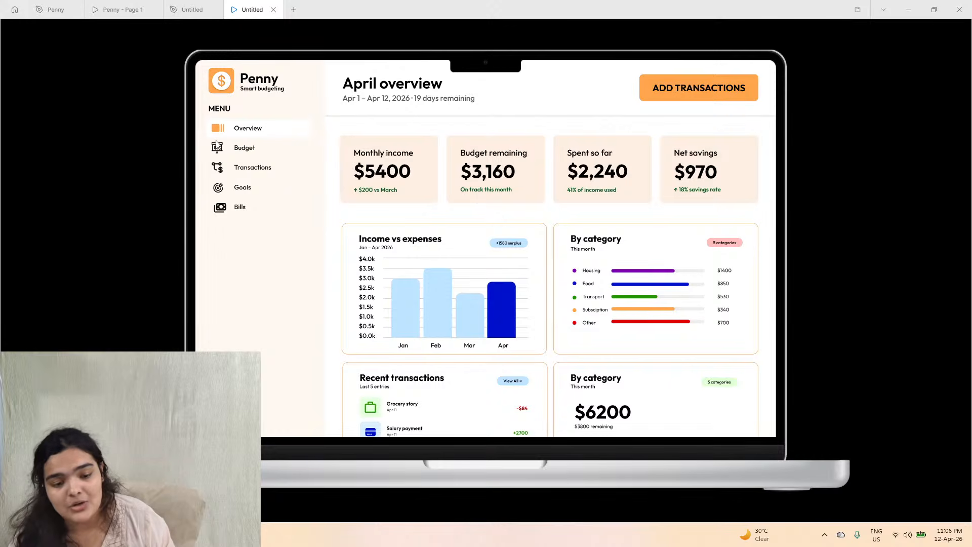
- Test the Budget and Overview menu links by switching repeatedly between the two screens and watching the transition
click(222, 155)
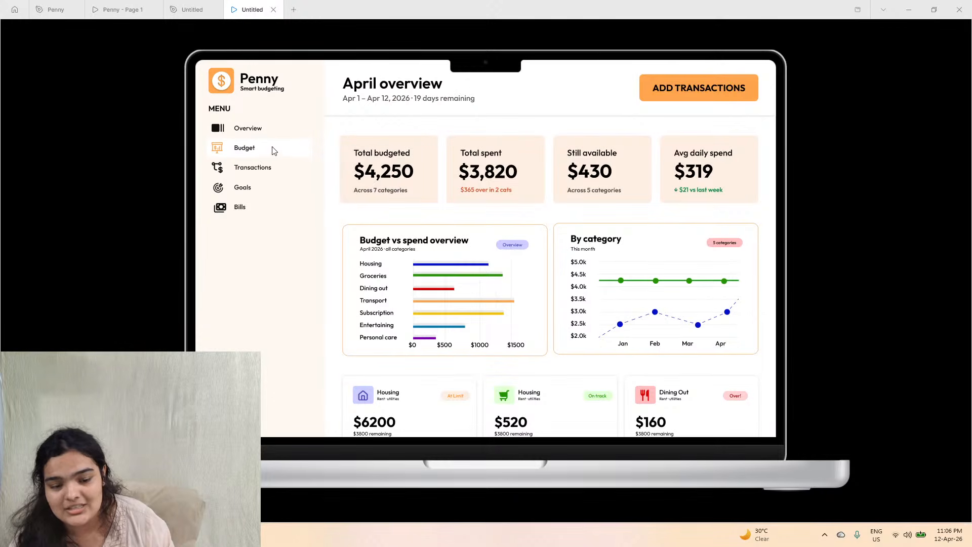
click(259, 141)
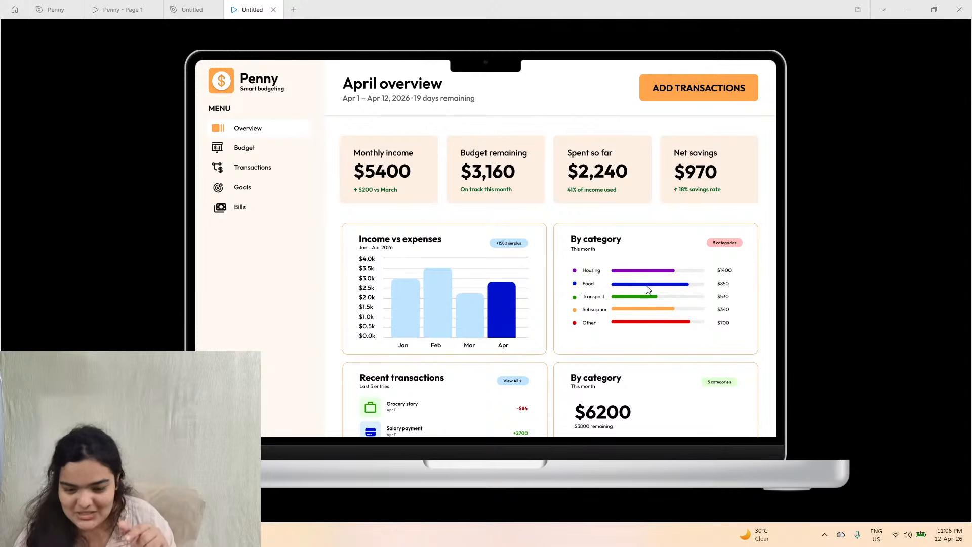
click(232, 155)
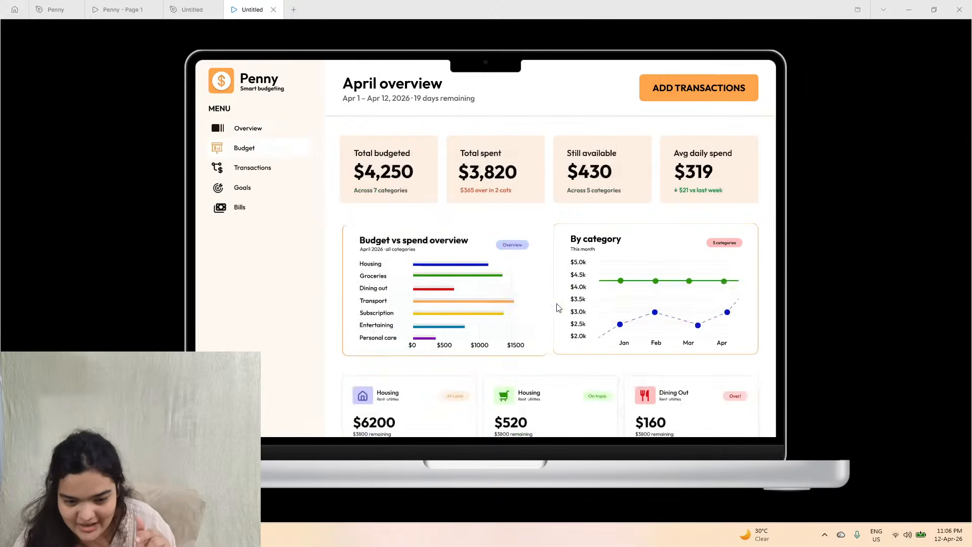
click(232, 132)
click(292, 148)
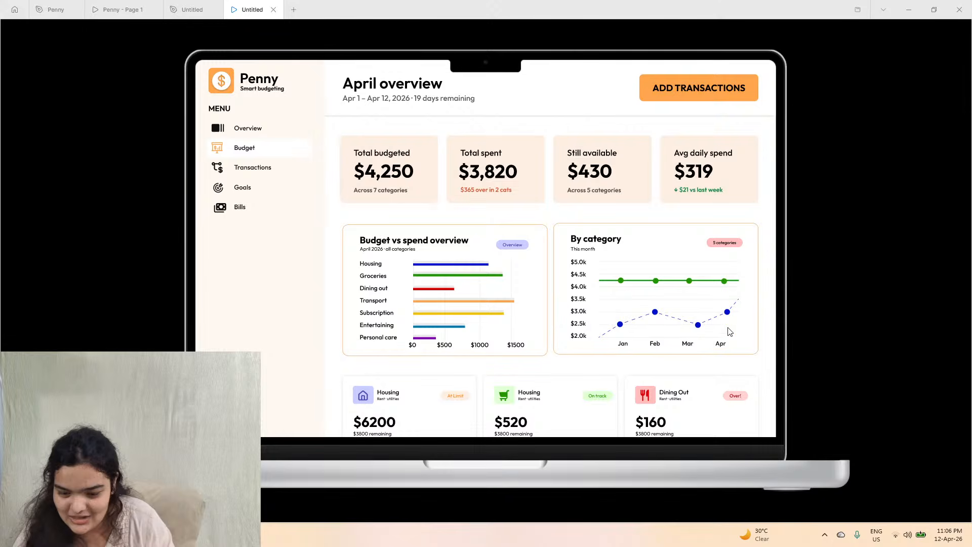
click(272, 128)
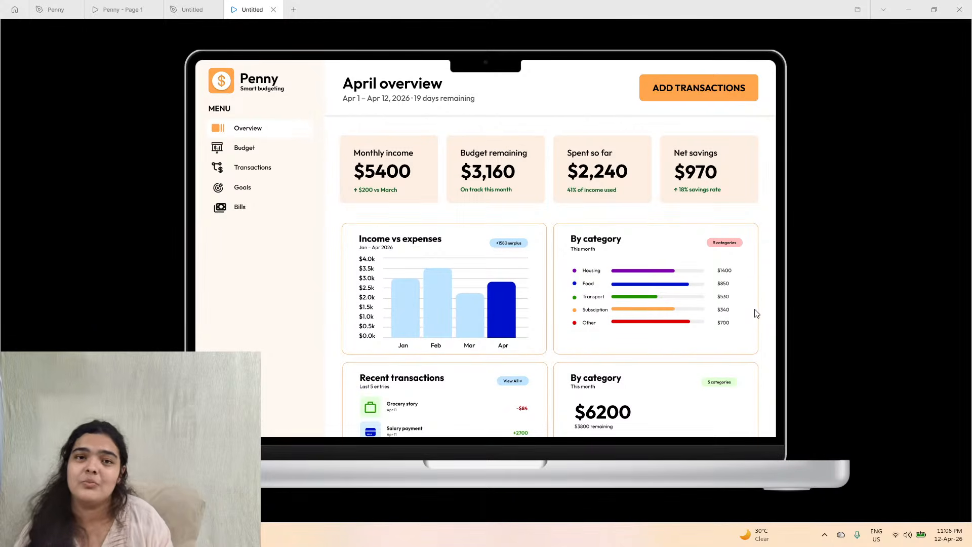
click(282, 151)
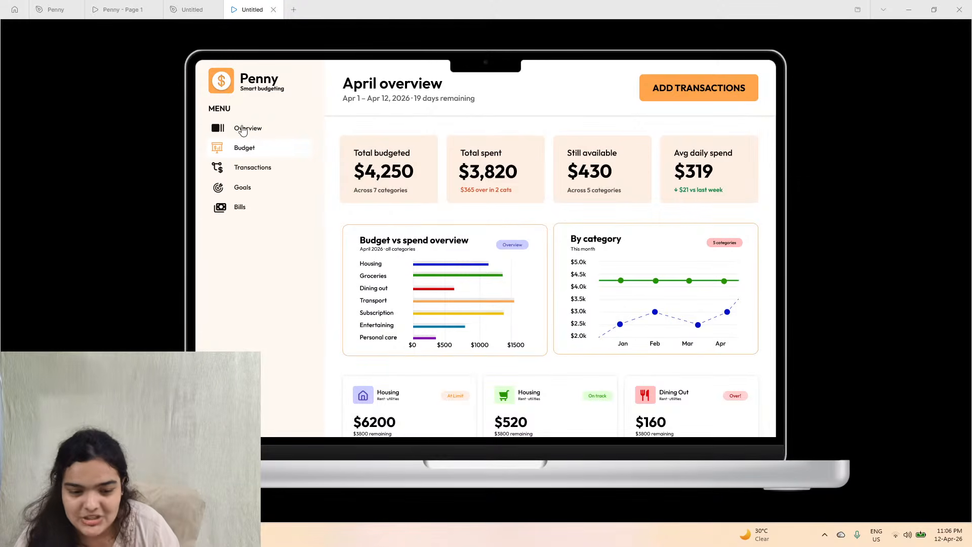
- Review the full length of the overview and budget screens in turn, reaching each through its menu link
click(257, 127)
scroll(687, 307, down, 2)
scroll(689, 308, up, 3)
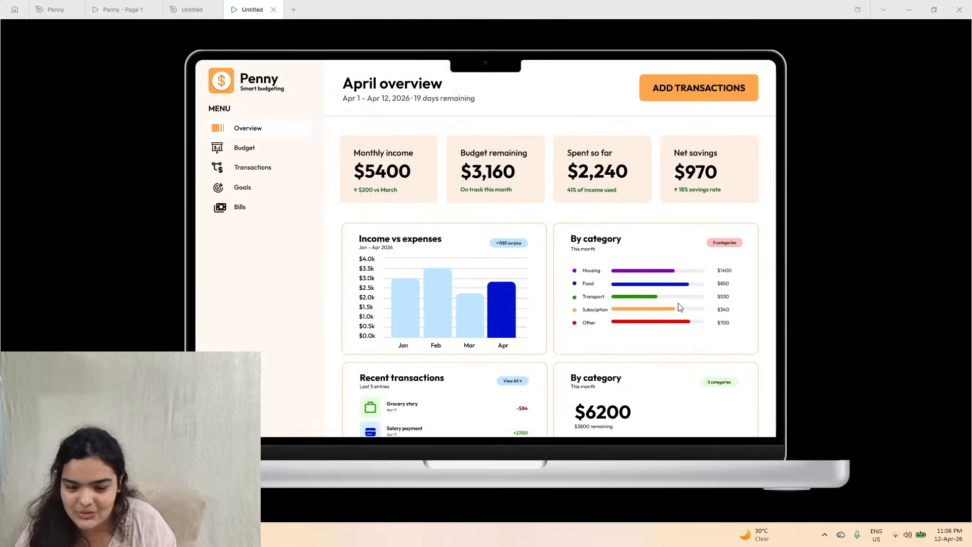
click(245, 147)
scroll(693, 309, up, 3)
scroll(693, 310, down, 3)
scroll(693, 306, up, 3)
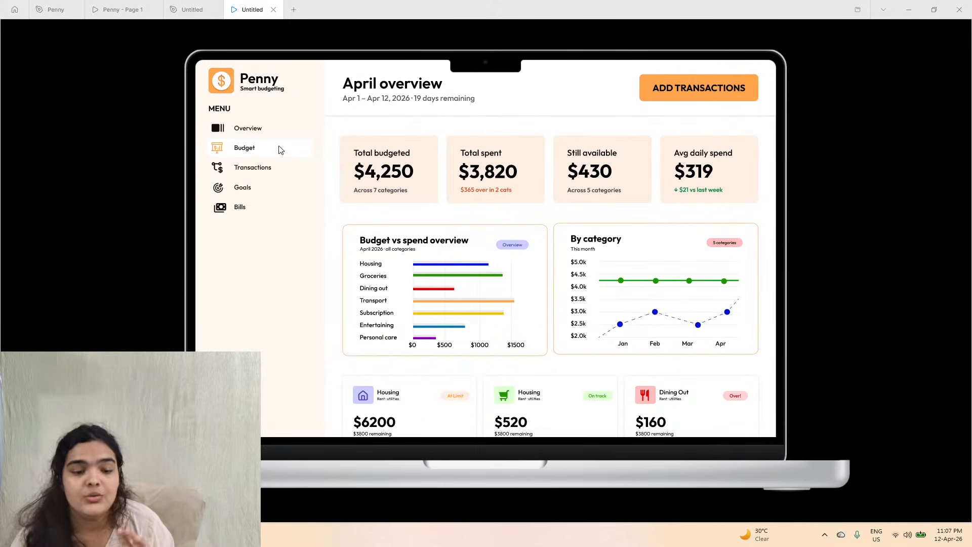
click(278, 128)
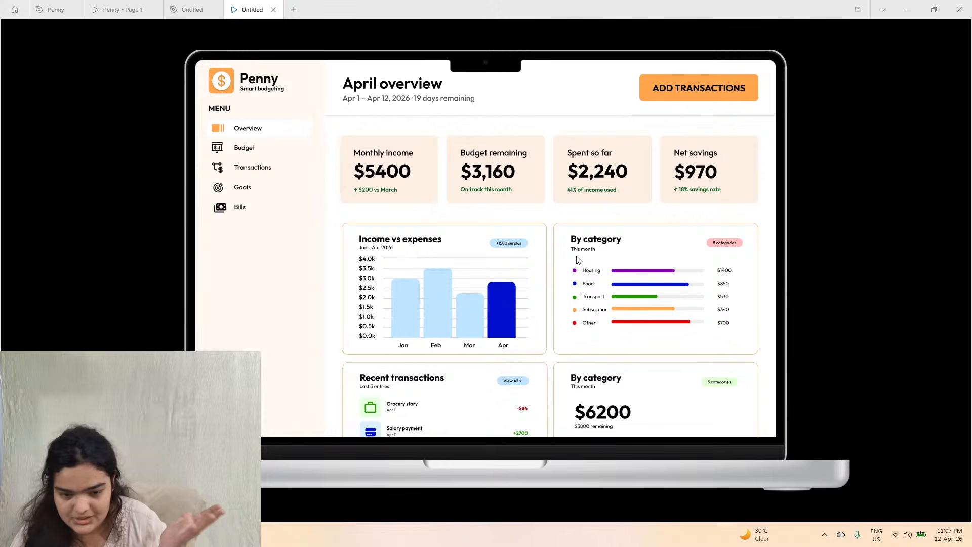
scroll(581, 259, down, 3)
scroll(586, 269, up, 3)
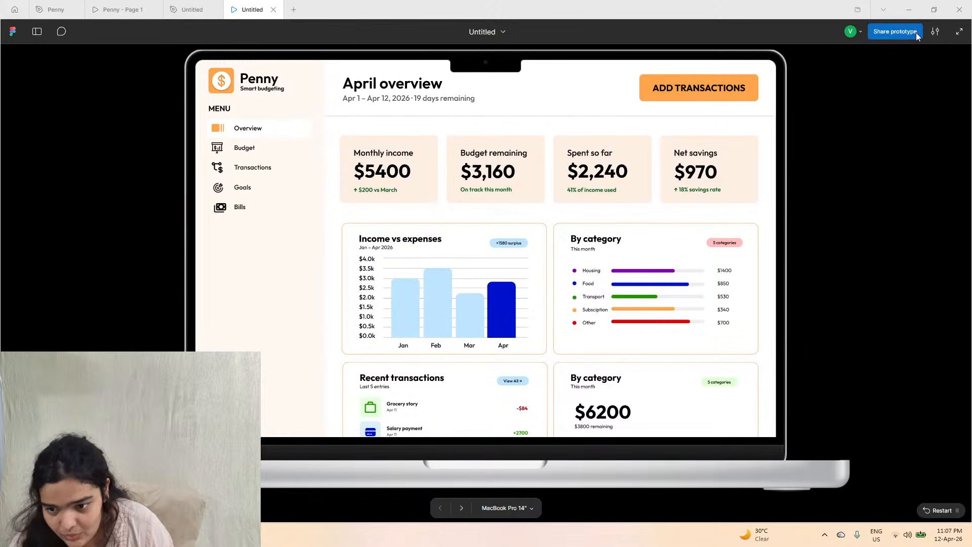
- Check the prototype's sharing options without inviting anyone, and return to the landing page through the Penny logo
click(917, 33)
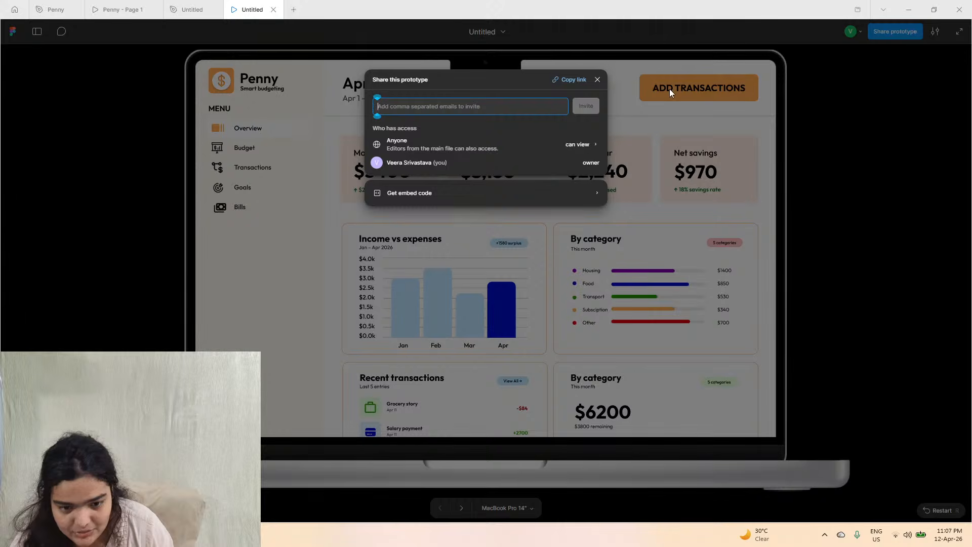
click(596, 80)
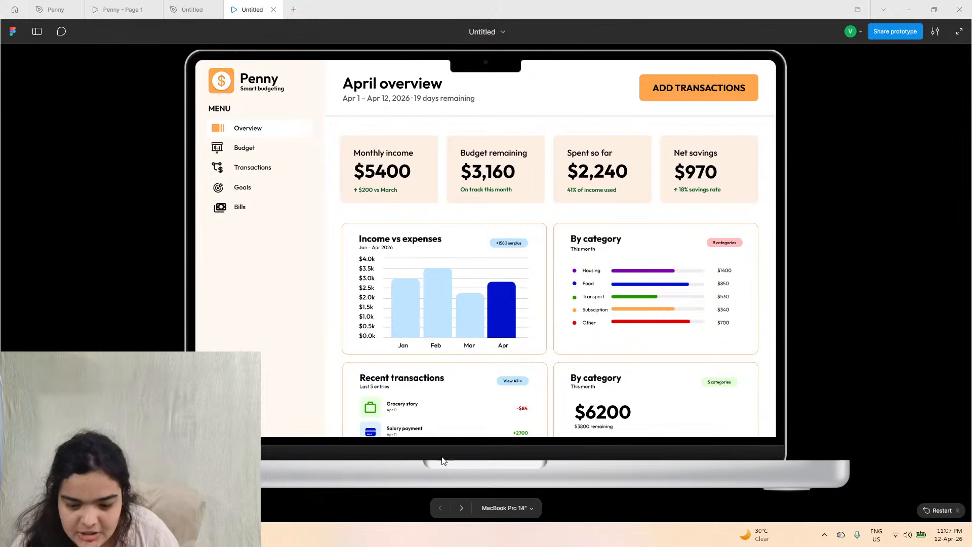
click(239, 92)
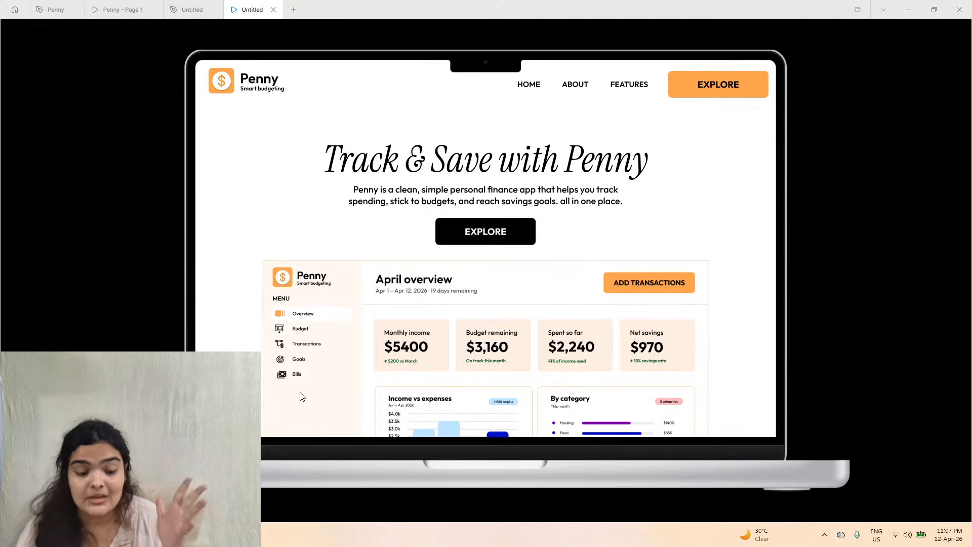
mouse_move(235, 534)
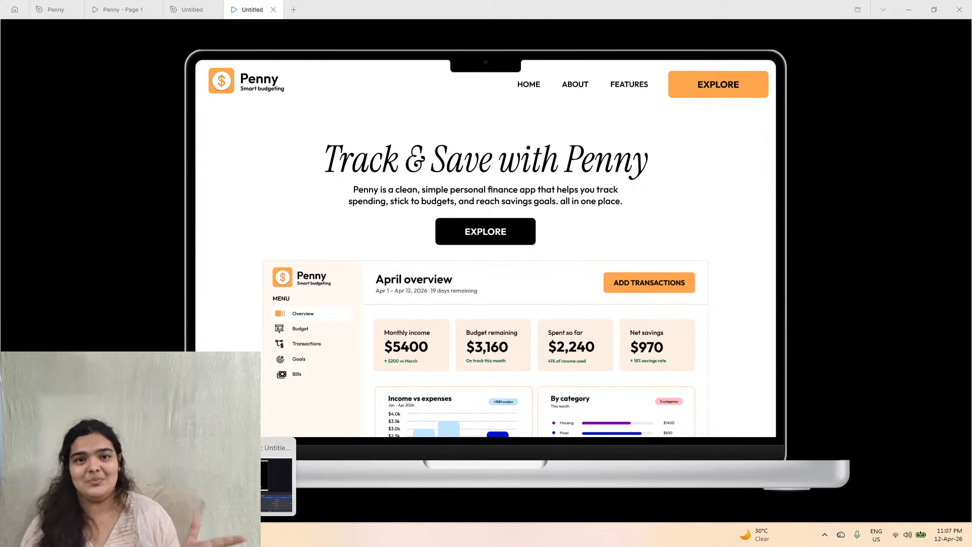